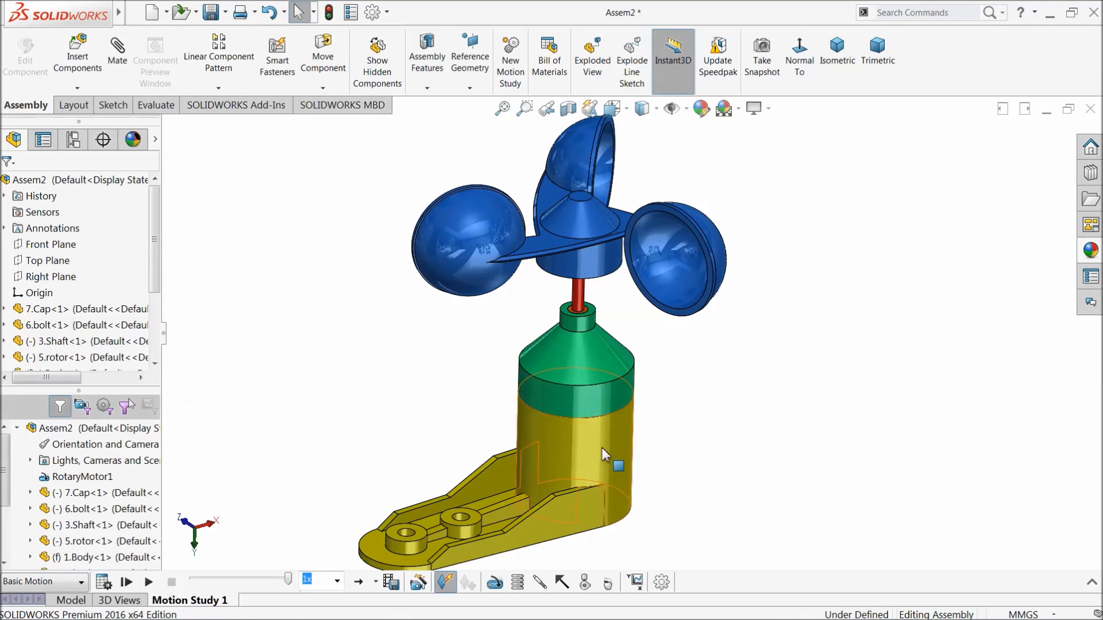
Step: Play the motion study of the anemometer assembly
left_click(149, 582)
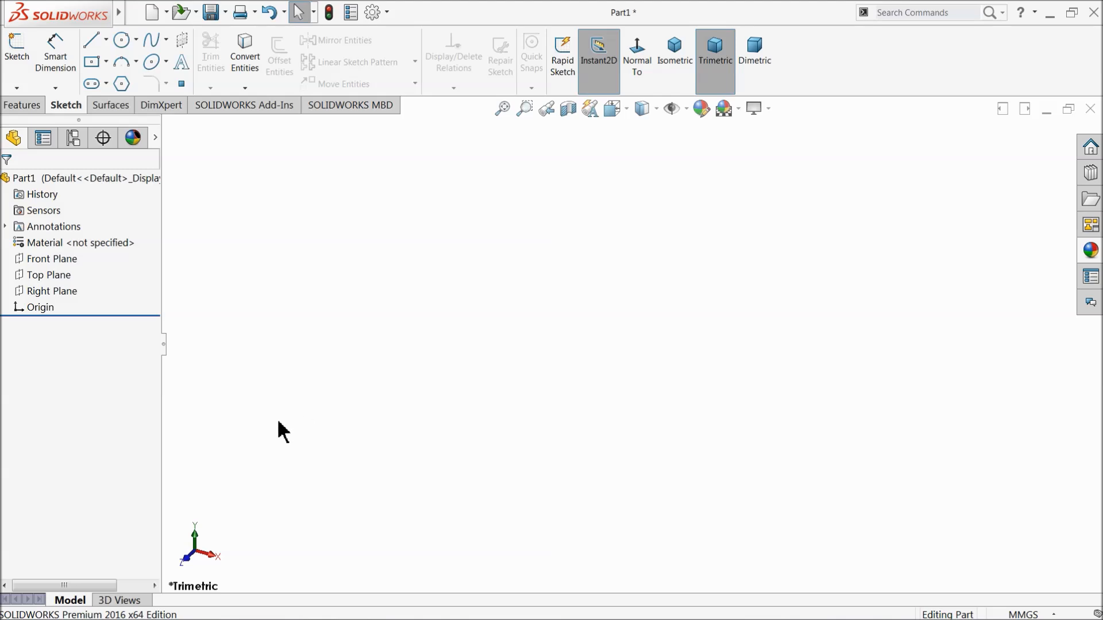
Step: On the Front Plane, sketch a vertical centerline down to the origin and a horizontal centerline about 74 mm long from it
left_click(18, 262)
left_click(25, 246)
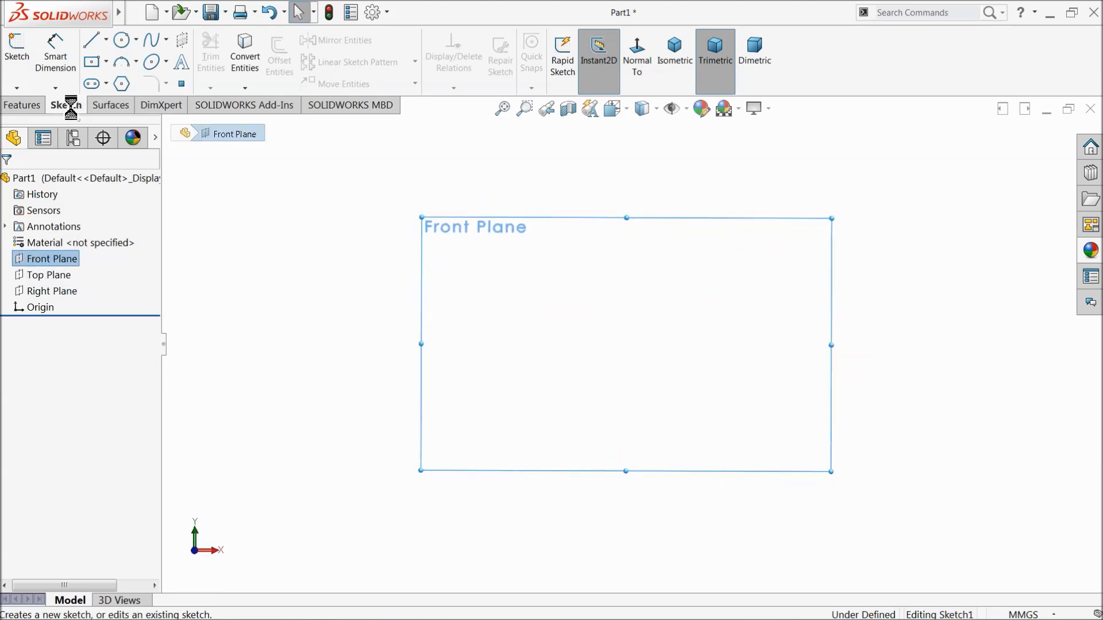
left_click(107, 40)
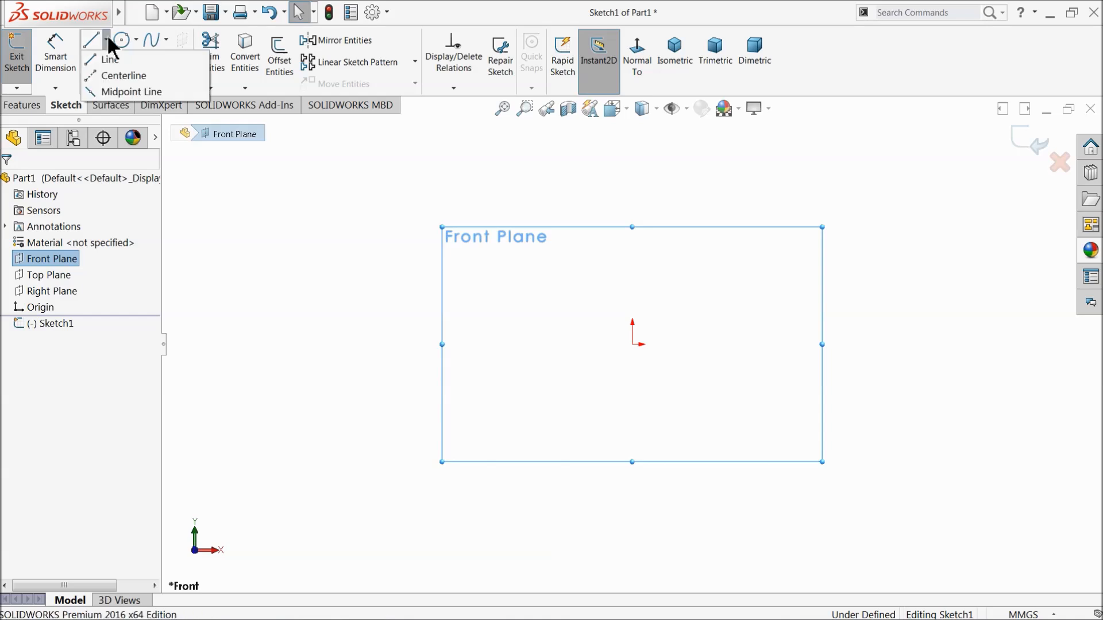
left_click(113, 75)
left_click(632, 136)
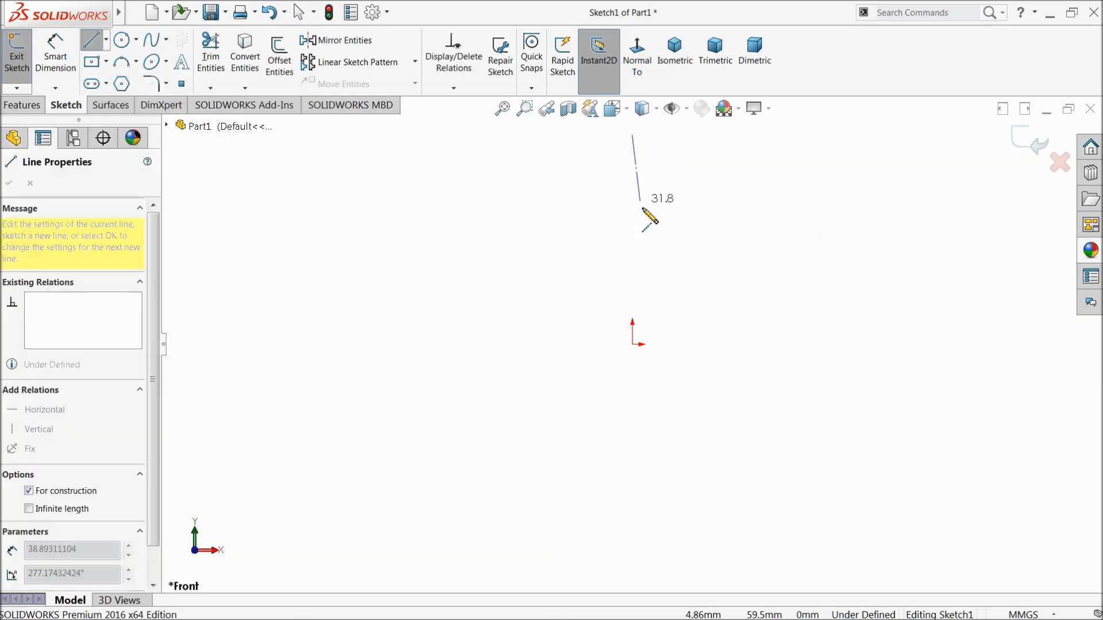
left_click(632, 345)
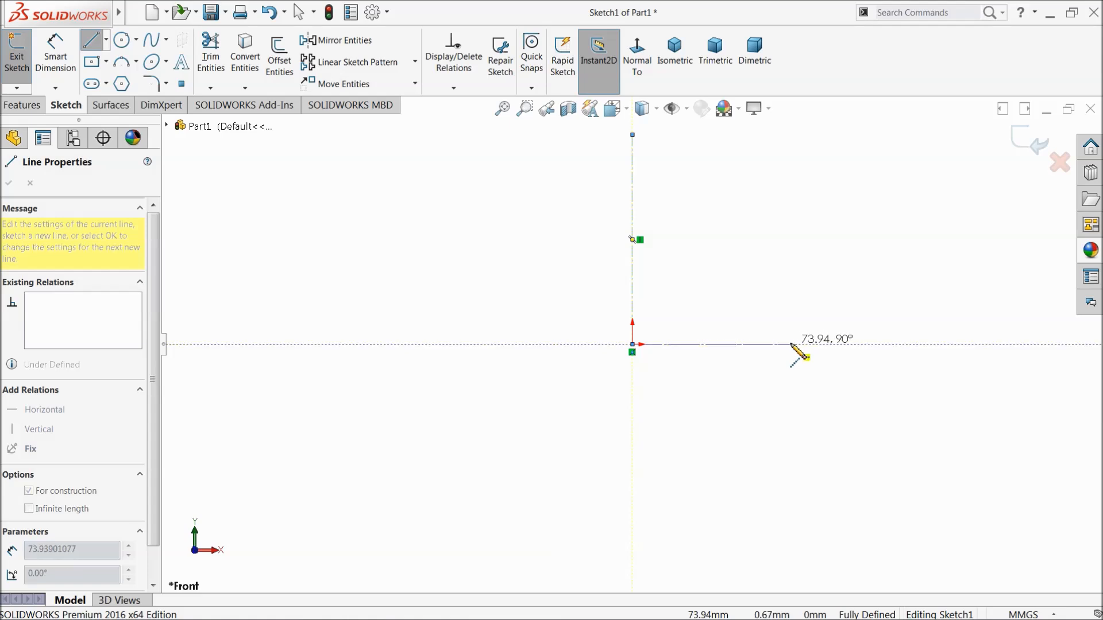
left_click(791, 344)
right_click(810, 286)
left_click(851, 296)
Step: Draw the profile's lower inner wall up from the horizontal centerline, plus the thin flange reaching in toward the vertical centerline
scroll(874, 249, "down", 3)
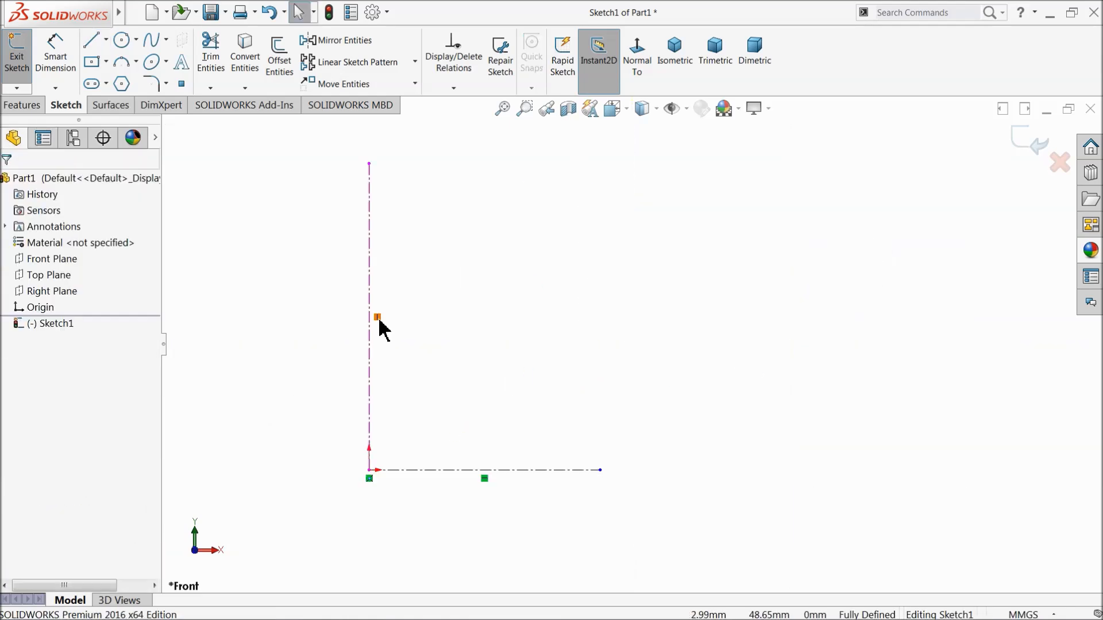
scroll(384, 330, "down", 1)
left_click(91, 39)
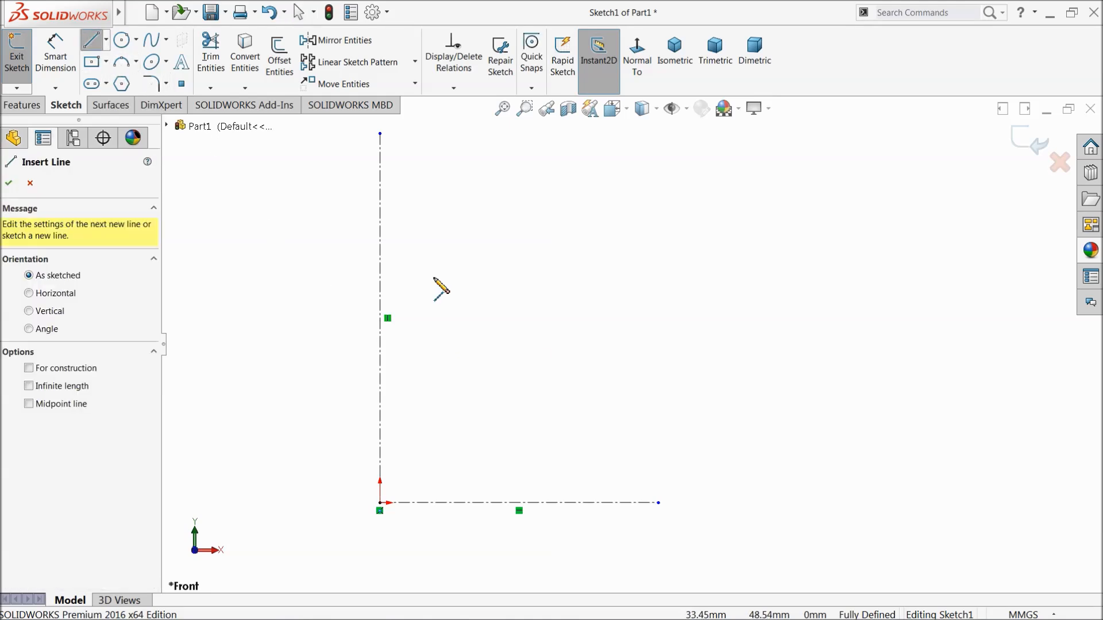
left_click(543, 503)
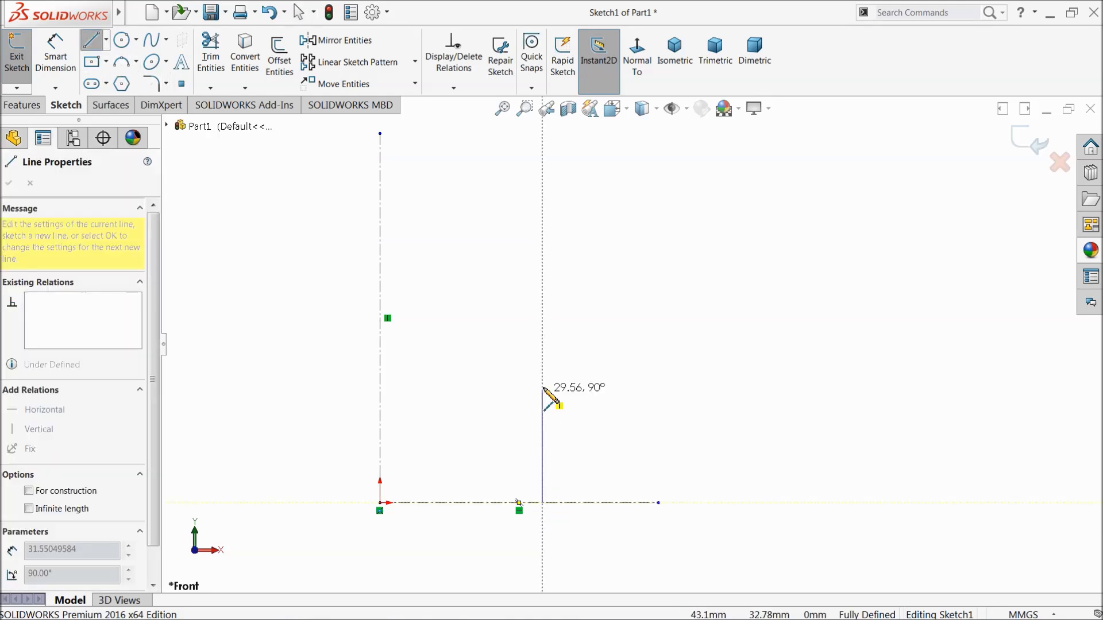
left_click(543, 301)
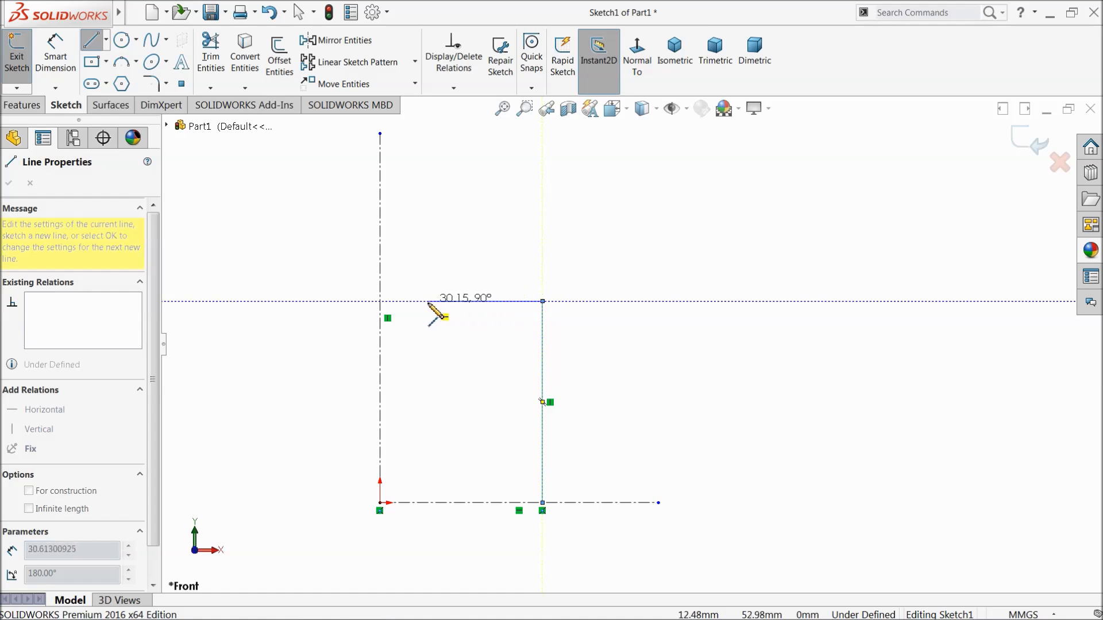
left_click(409, 302)
left_click(409, 286)
left_click(476, 285)
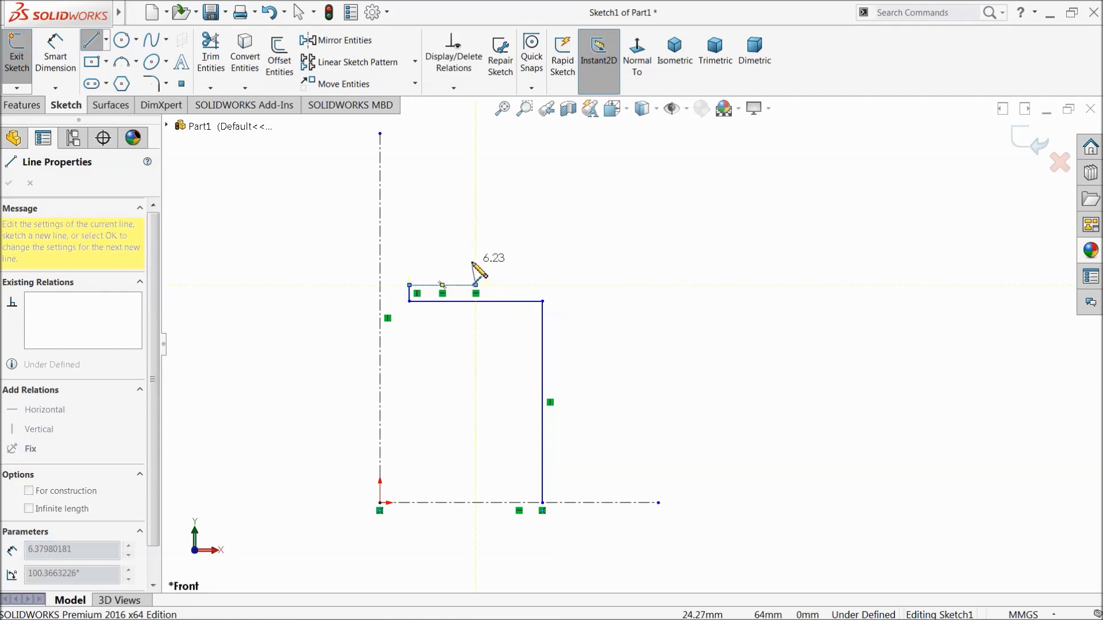
Step: Close the profile with the flange's upper step, the upper inner wall and an outer wall about 101 mm tall, making the base about 10 mm wide
left_click(476, 260)
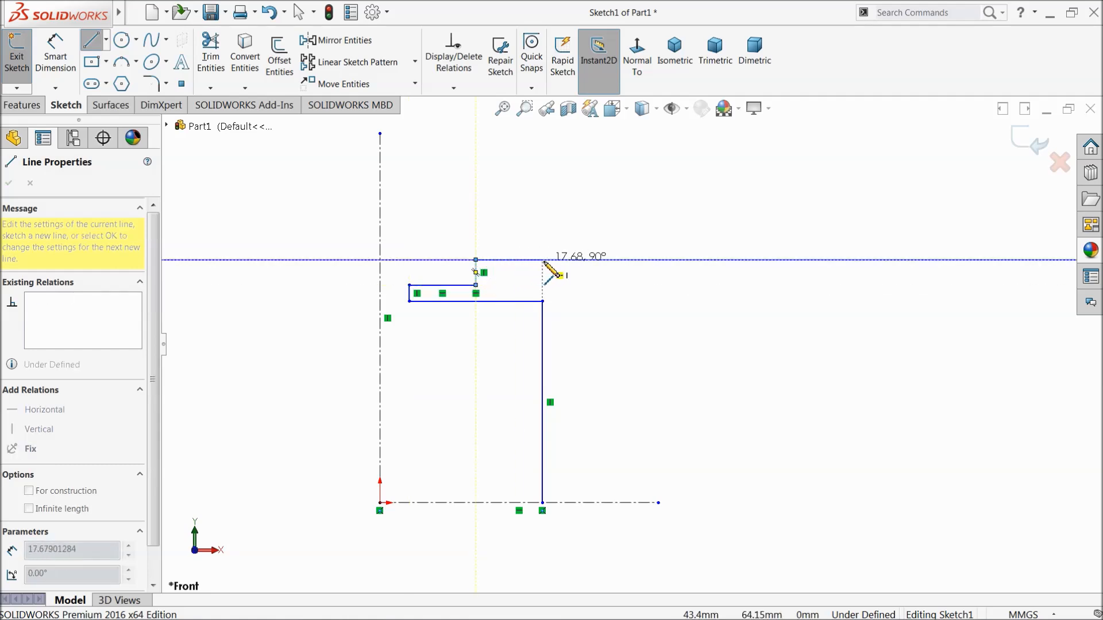
left_click(543, 260)
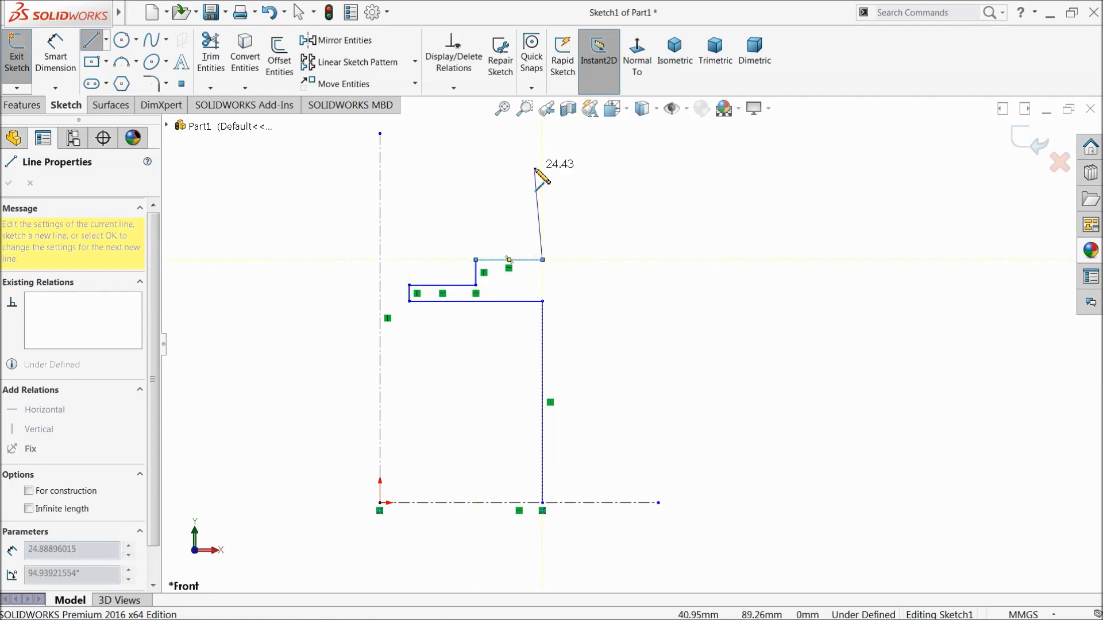
left_click(543, 123)
left_click(581, 124)
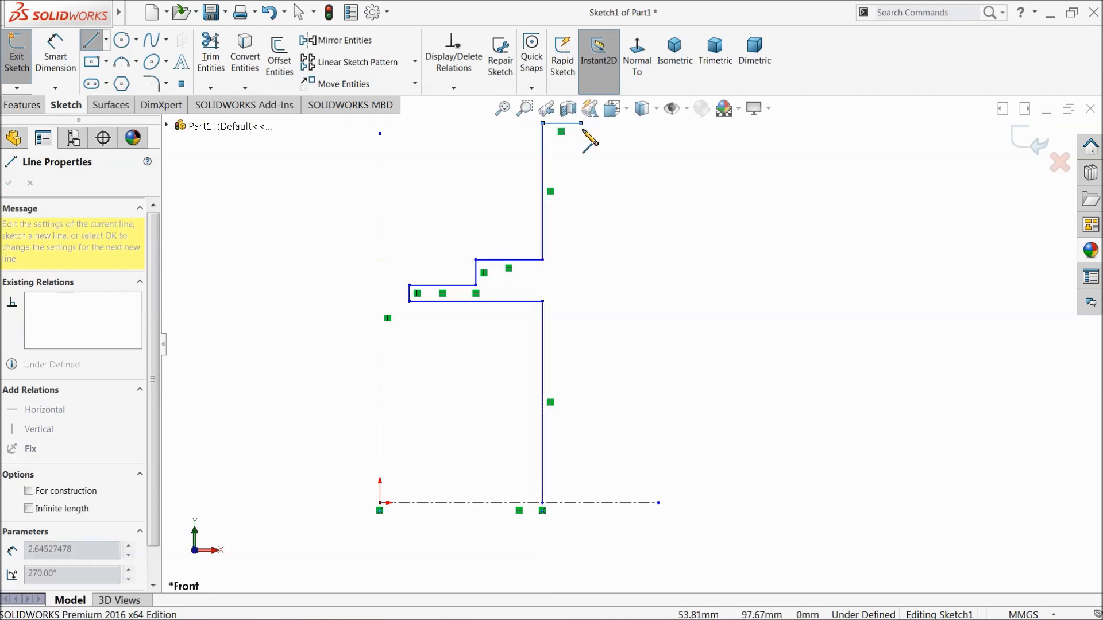
left_click(581, 503)
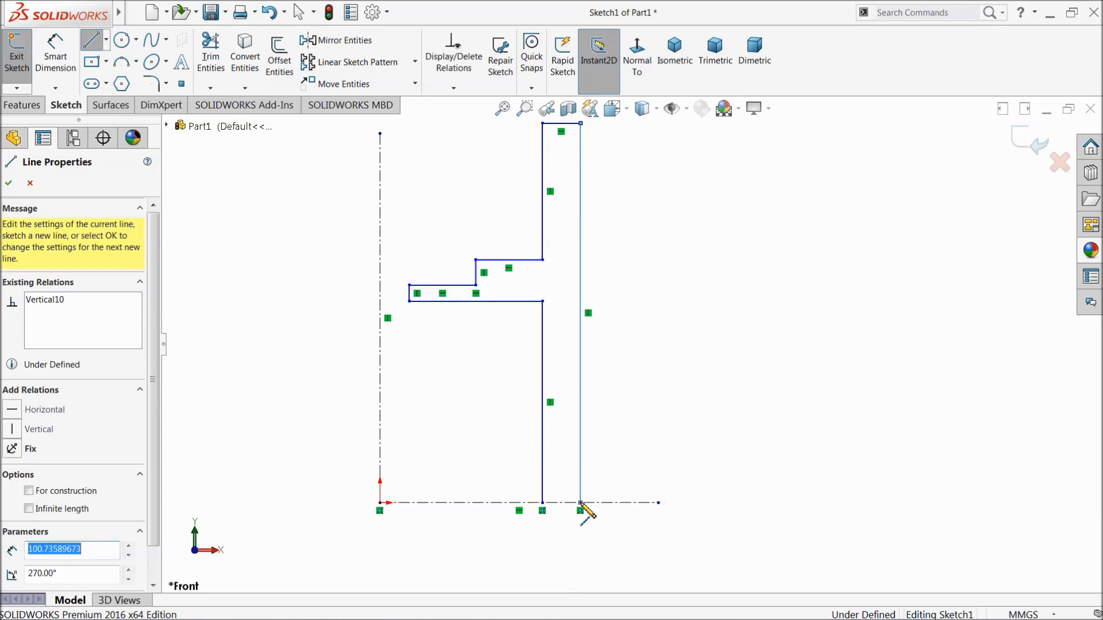
left_click(543, 503)
Step: Notch the profile's top outer corner with two lines, about 4 mm wide, and trim away the corner
scroll(598, 245, "down", 6)
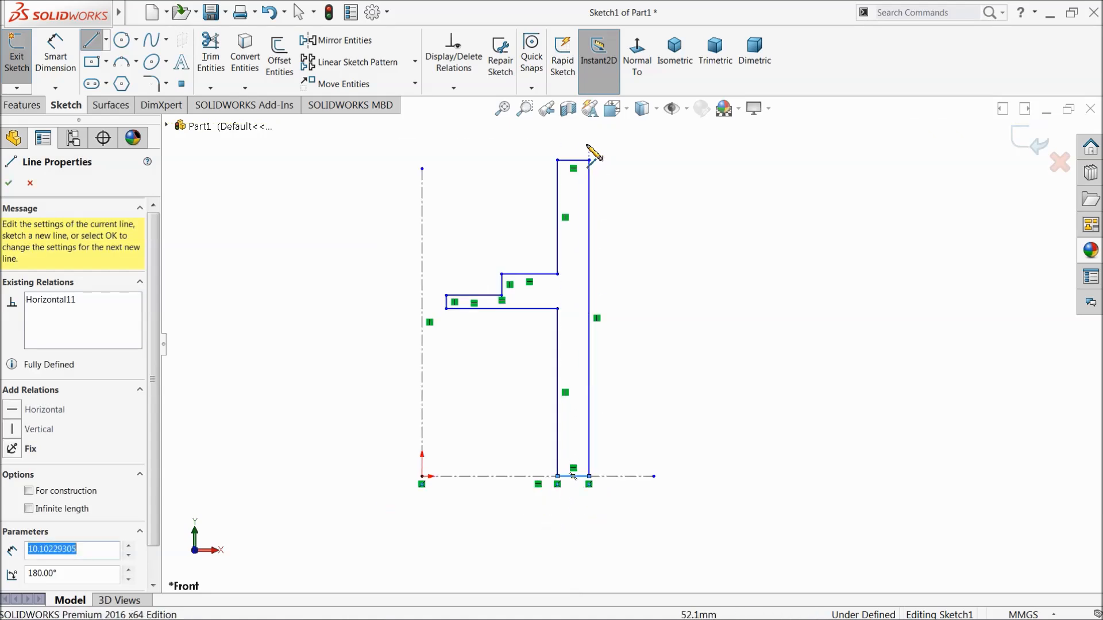
left_click(601, 212)
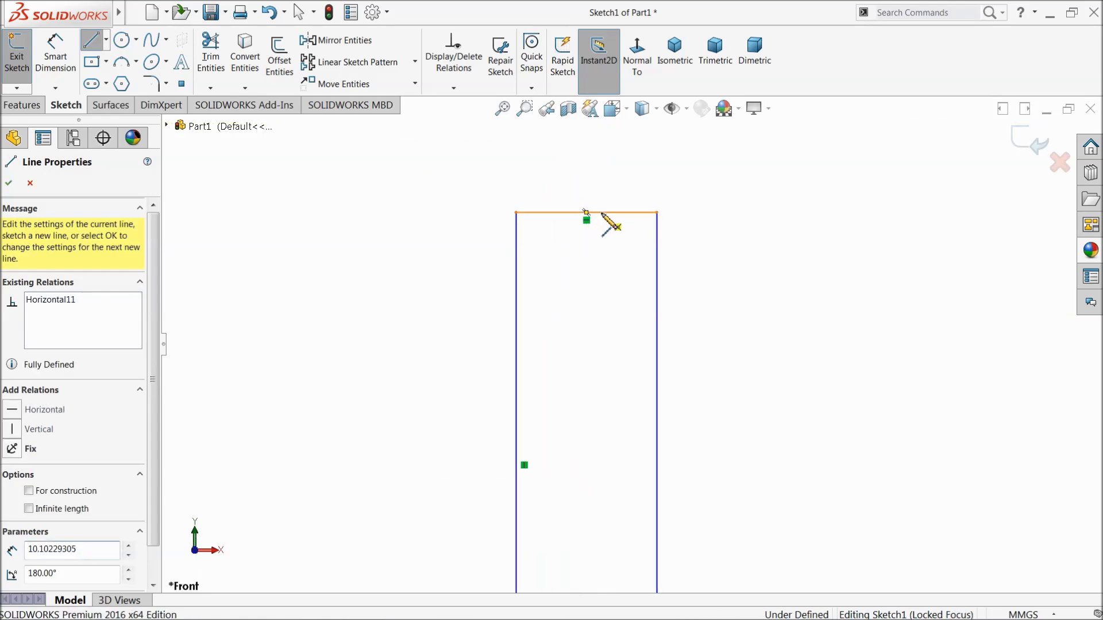
left_click(601, 277)
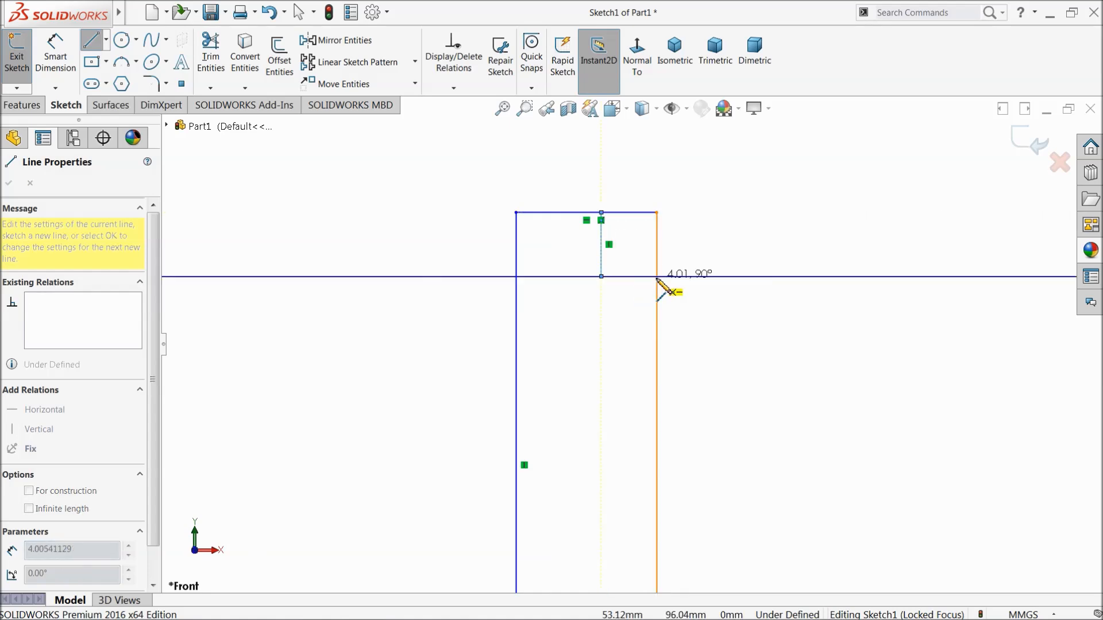
left_click(657, 276)
right_click(794, 215)
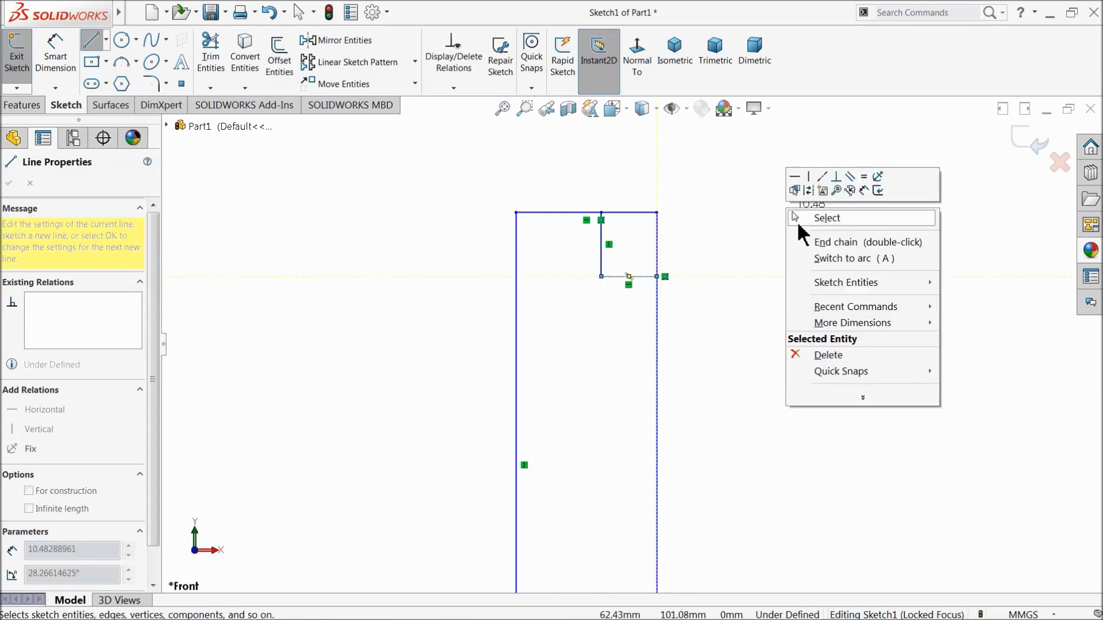
left_click(814, 219)
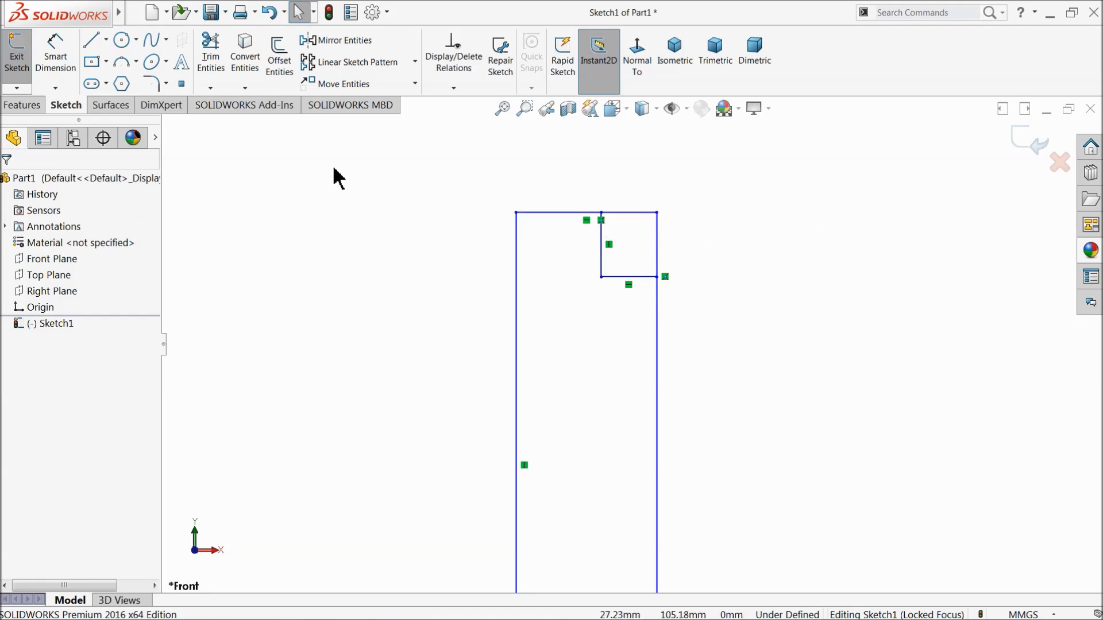
left_click(218, 71)
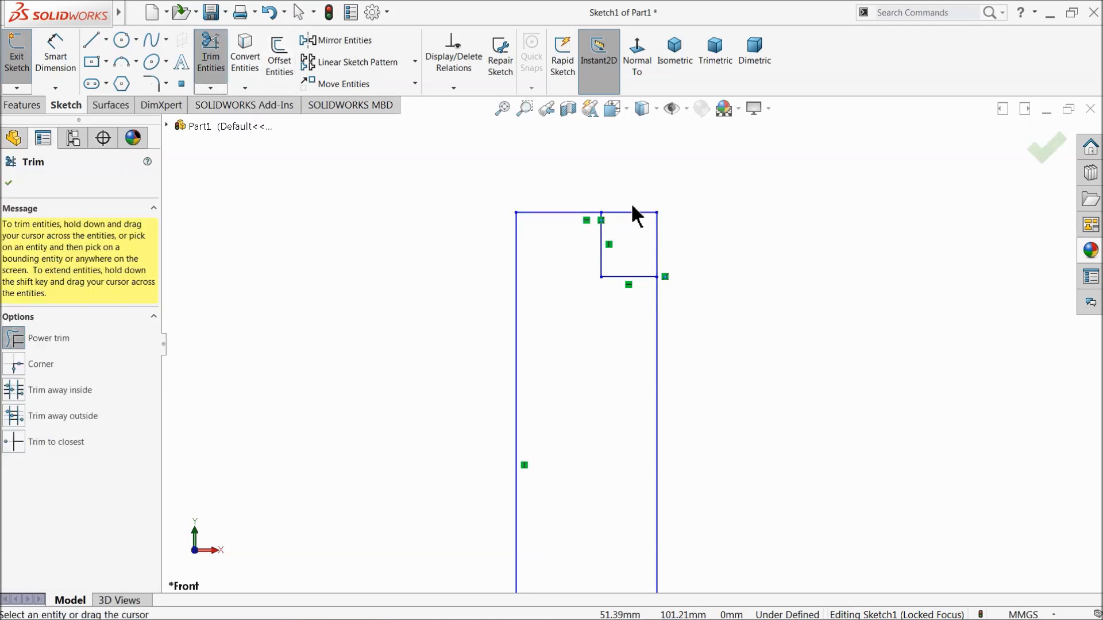
left_click(10, 185)
Step: Dimension the profile's overall height from its base to its top edge as 44 mm
scroll(623, 320, "up", 5)
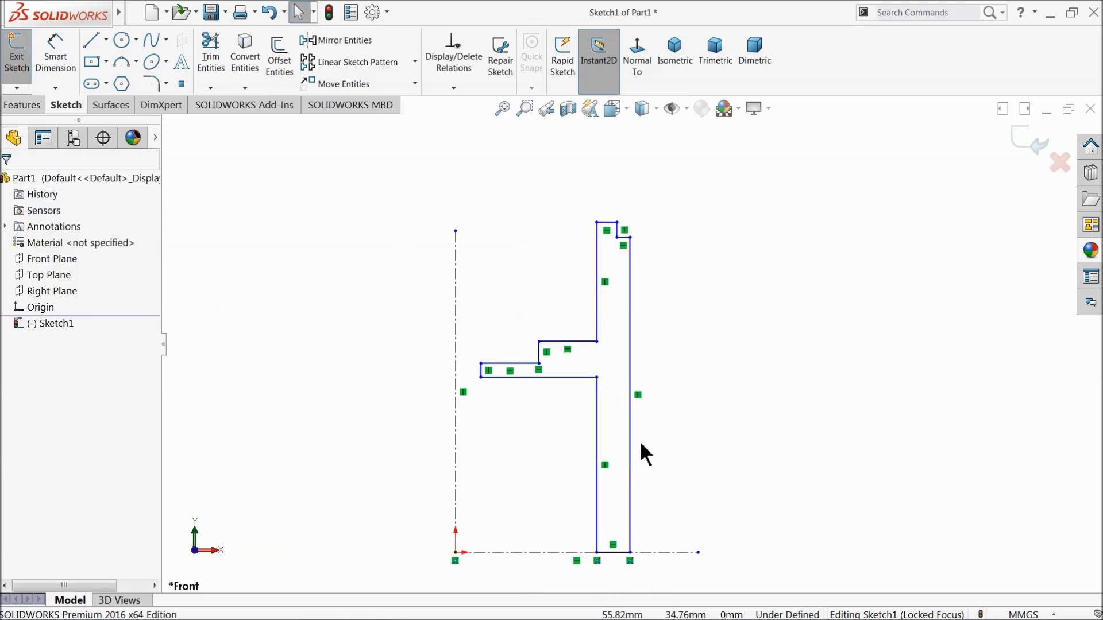
scroll(643, 425, "down", 2)
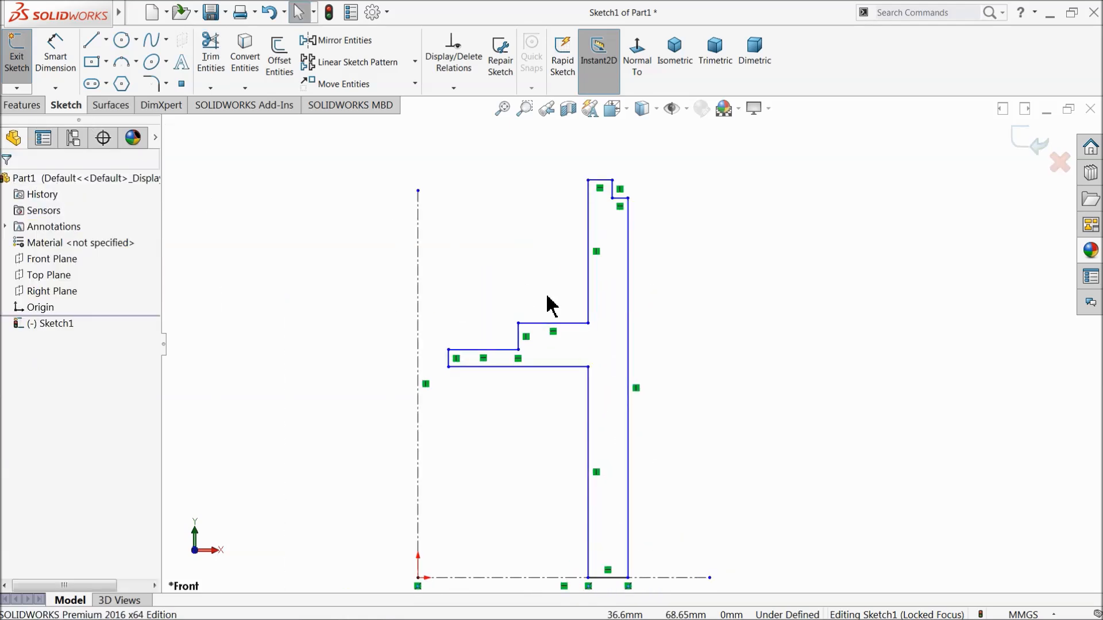
scroll(630, 436, "up", 2)
scroll(626, 438, "down", 2)
scroll(624, 428, "down", 2)
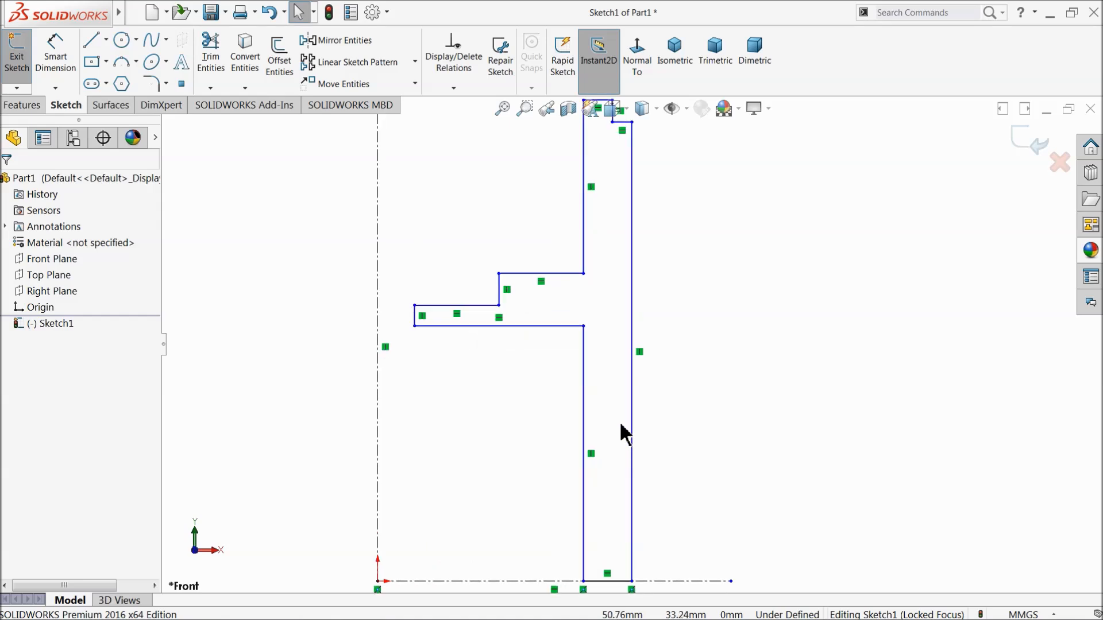
scroll(660, 273, "up", 2)
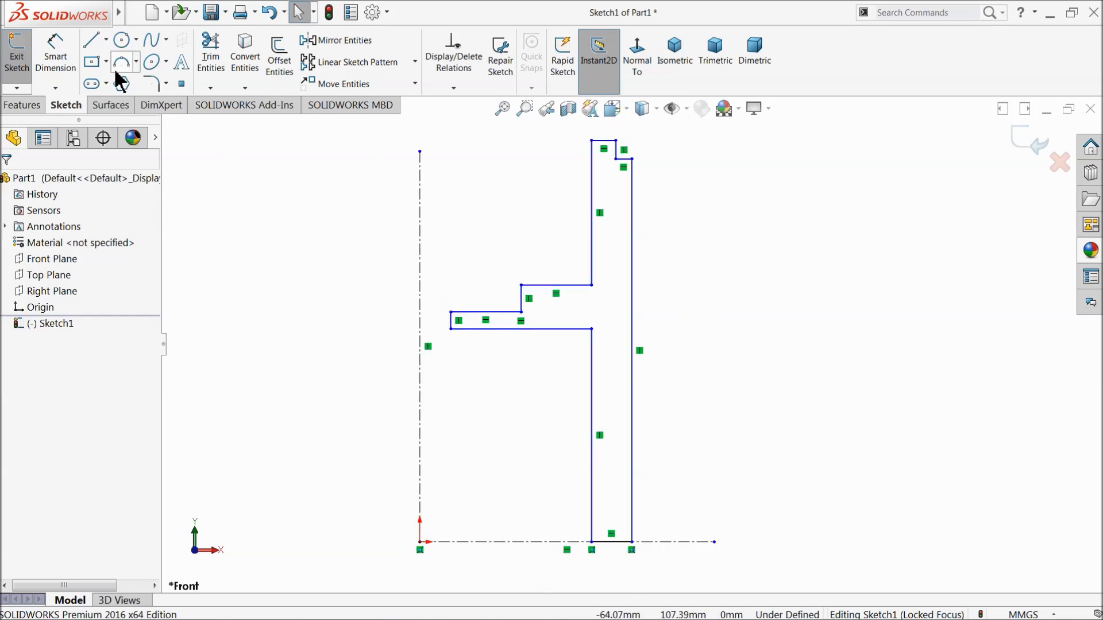
left_click(60, 62)
left_click(611, 142)
left_click(620, 543)
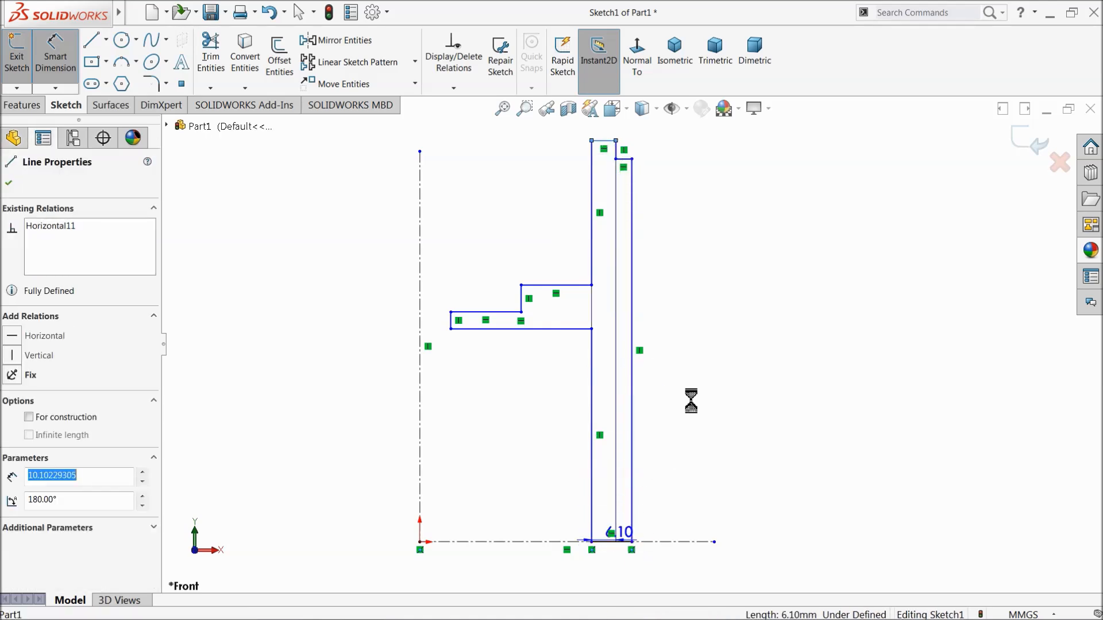
left_click(728, 358)
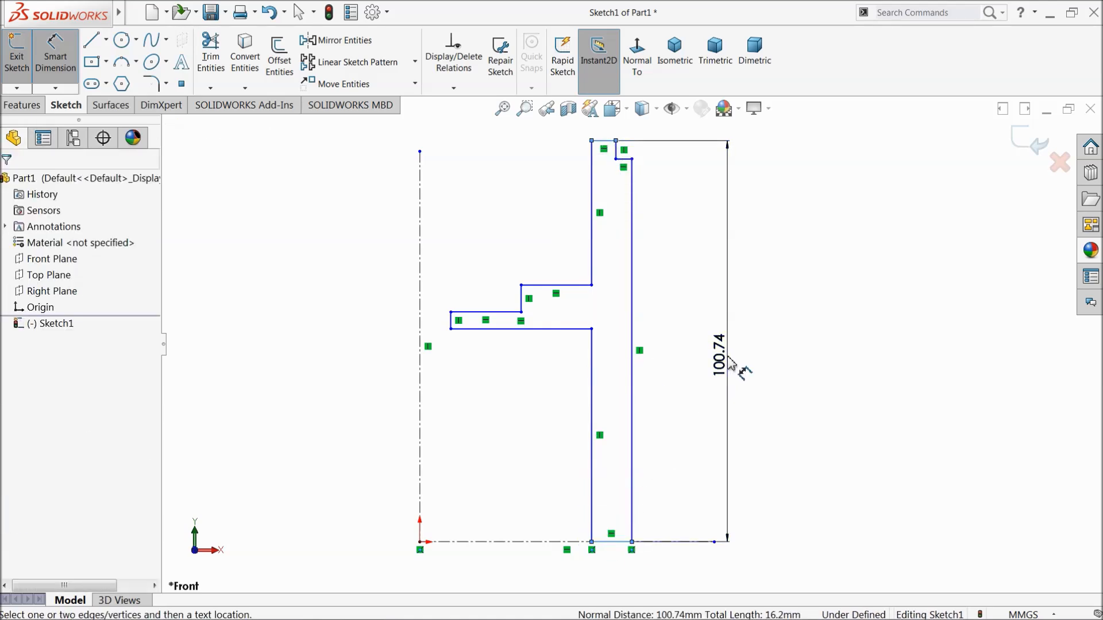
type("44")
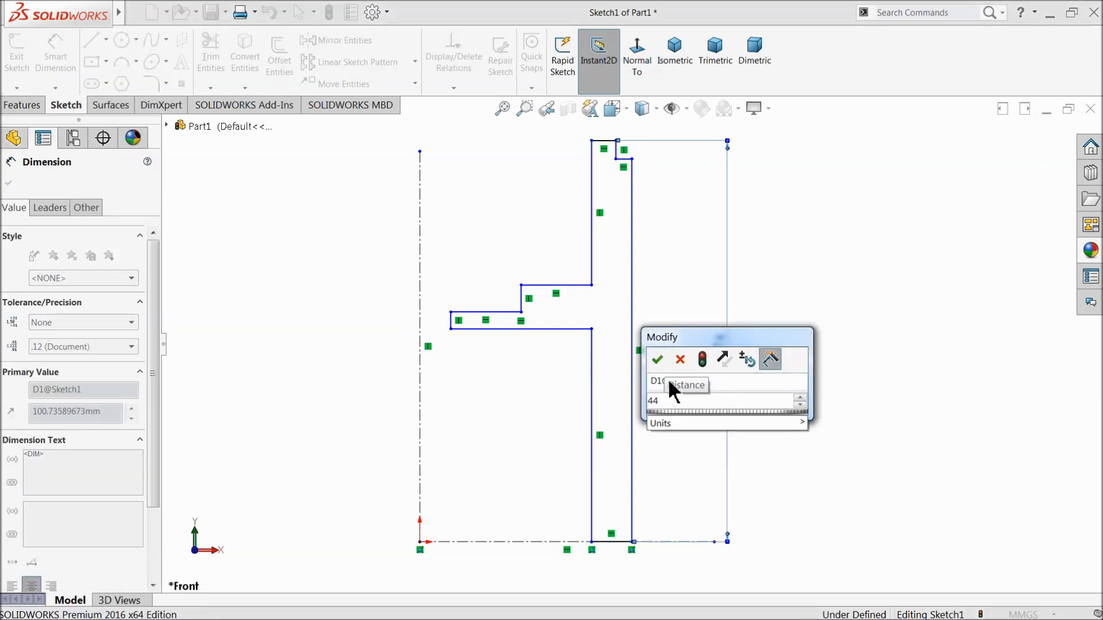
left_click(658, 362)
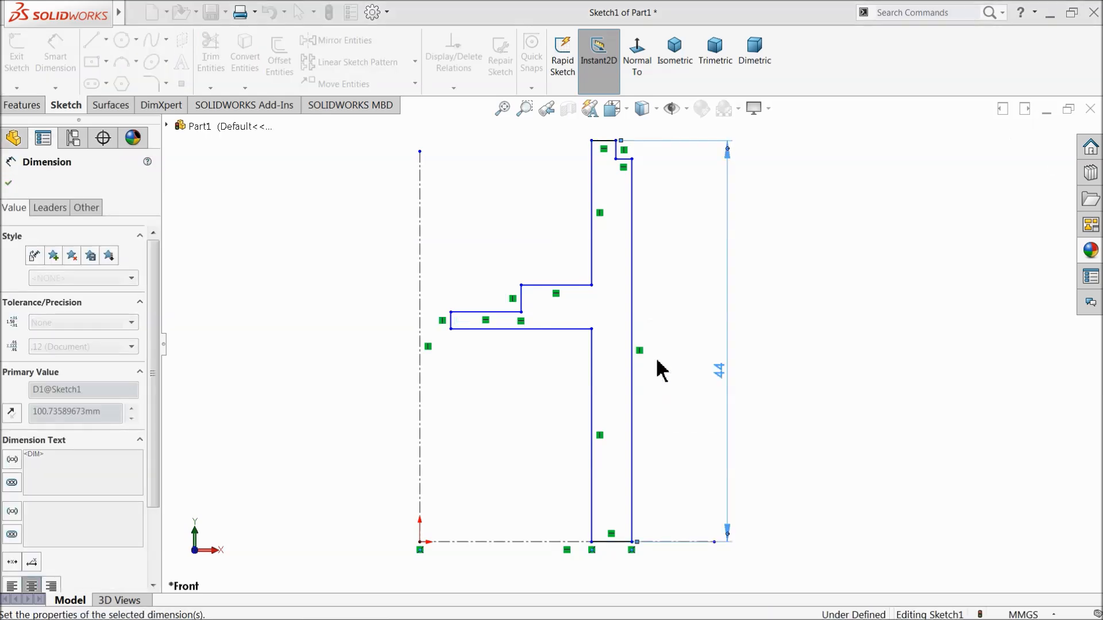
Step: Dimension the vertical distance from the profile's top edge to the upper edge of the inner step as 22 mm
left_click(603, 141)
left_click(563, 285)
left_click(692, 230)
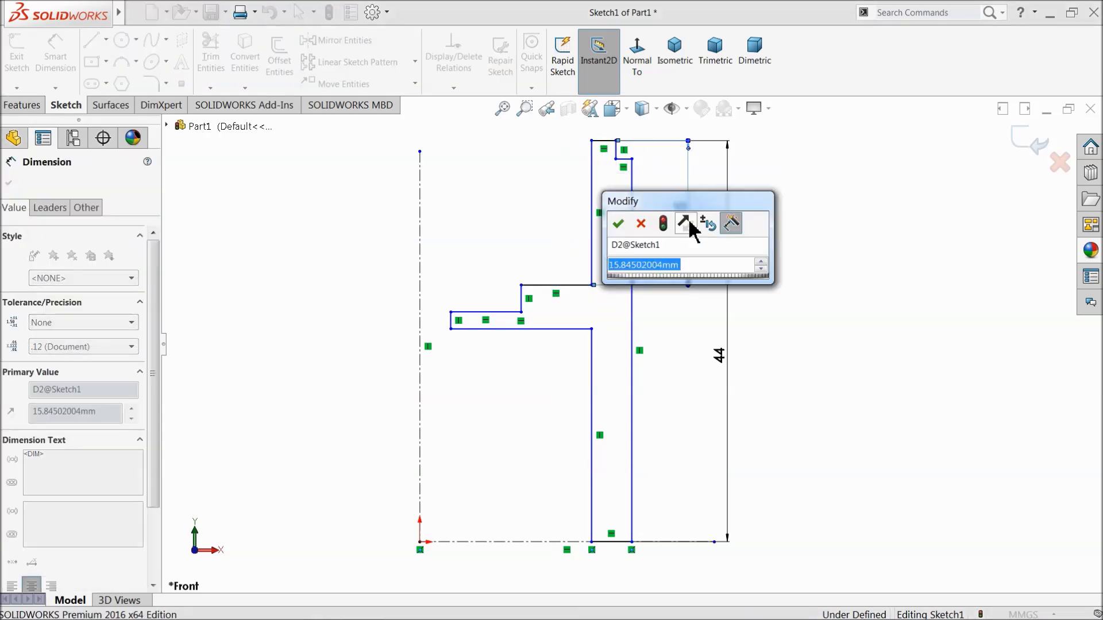
type("22")
left_click(618, 224)
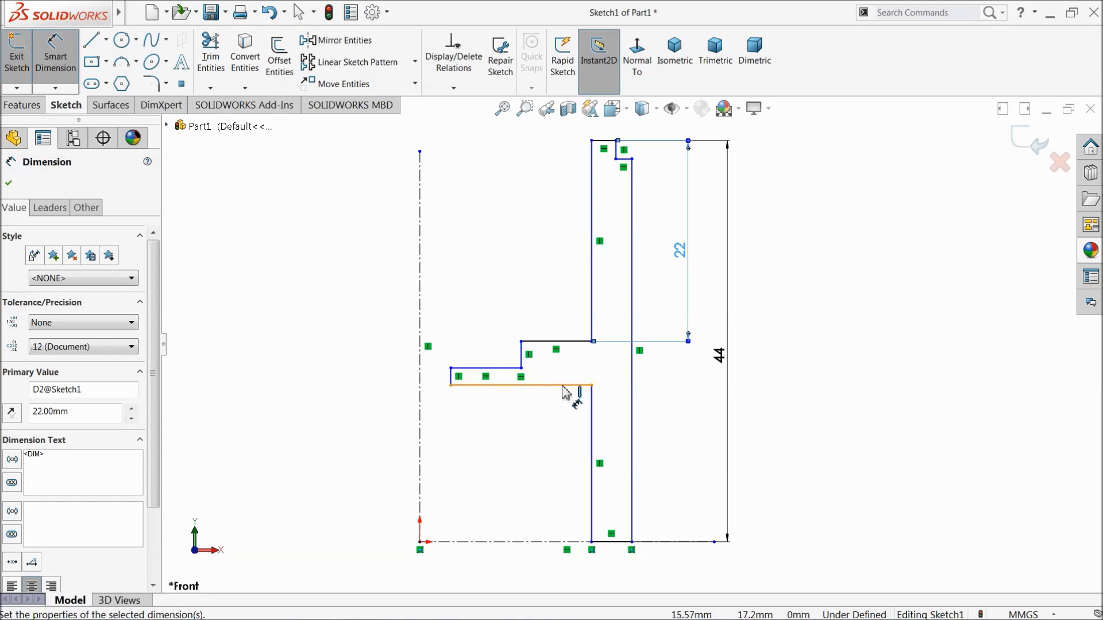
Step: Dimension the distance between the outer wall line and the vertical centerline as 19.5 mm
left_click(633, 451)
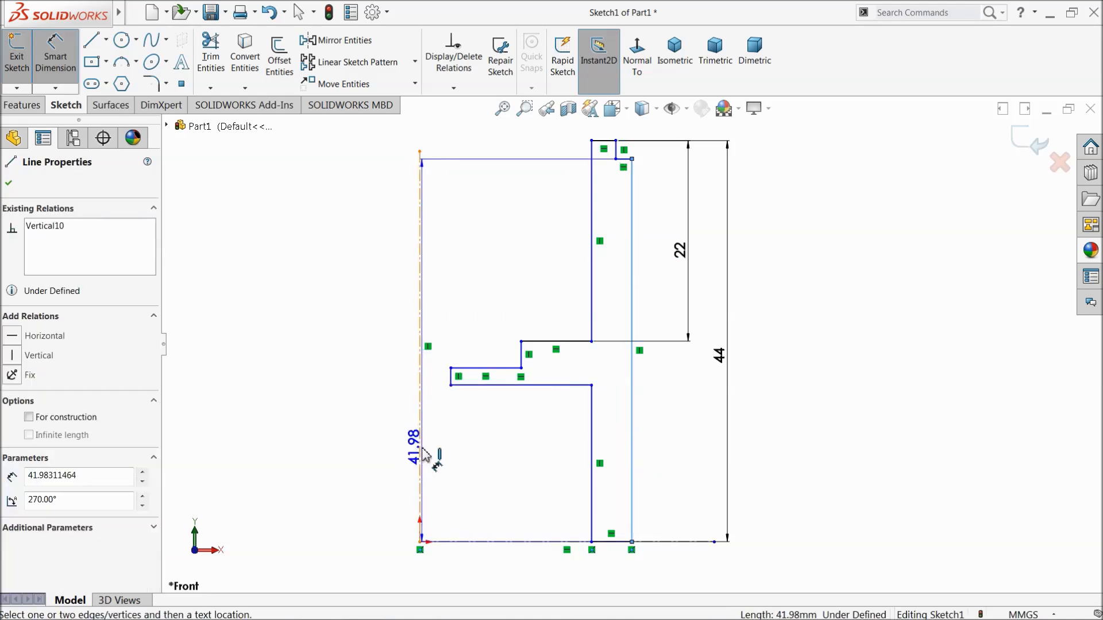
left_click(420, 454)
left_click(507, 571)
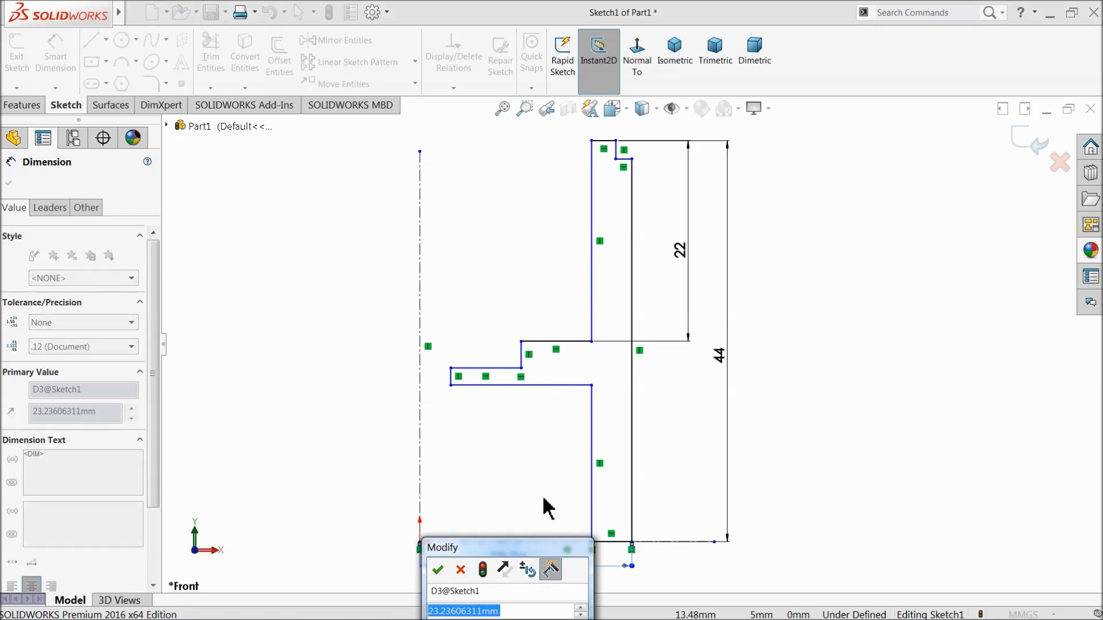
type("19.5")
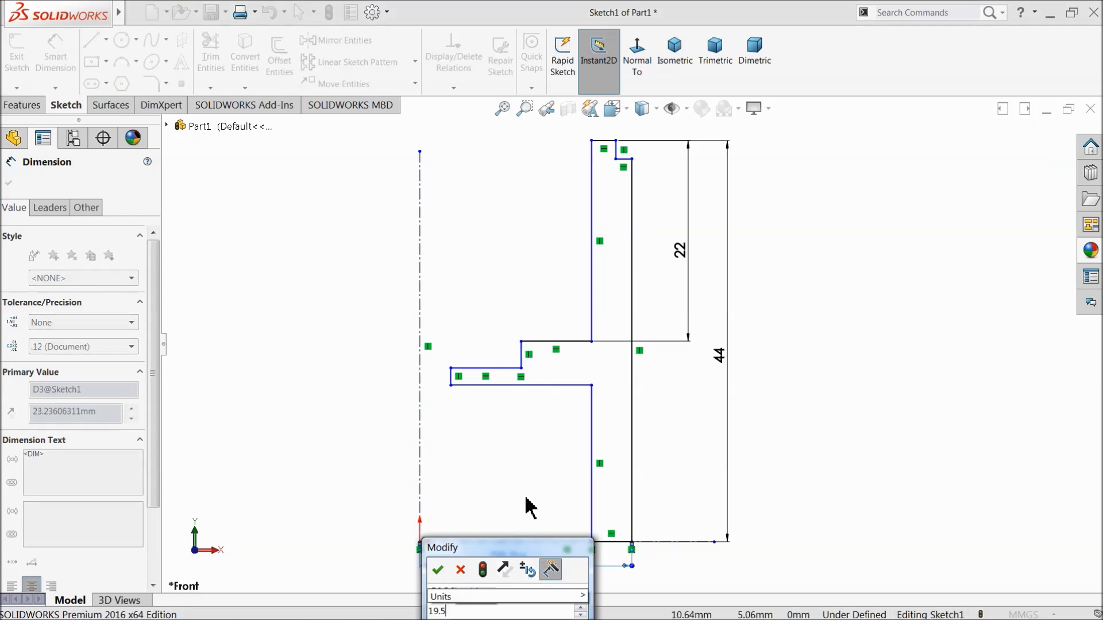
left_click(439, 572)
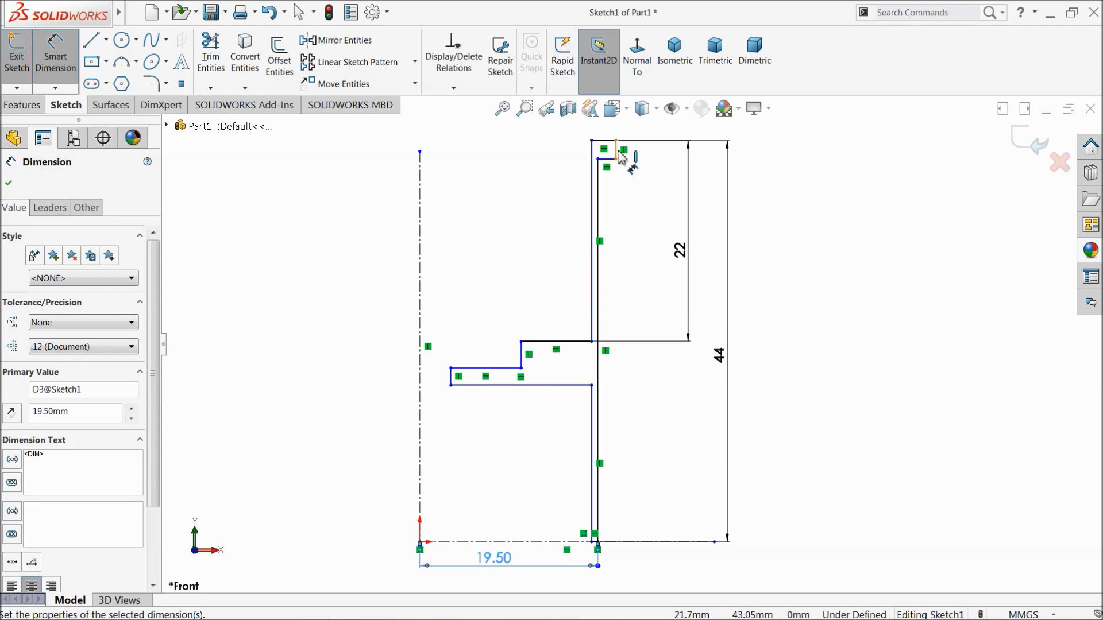
Step: Dimension the distance from the short vertical line of the top notch to the vertical centerline as 18 mm
left_click(617, 151)
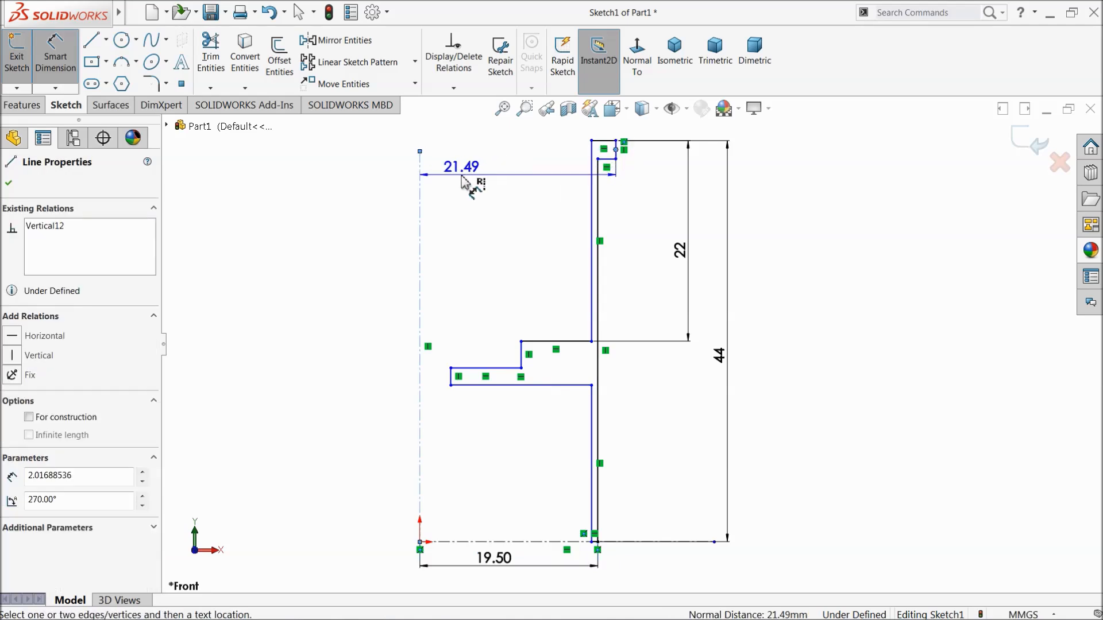
left_click(505, 131)
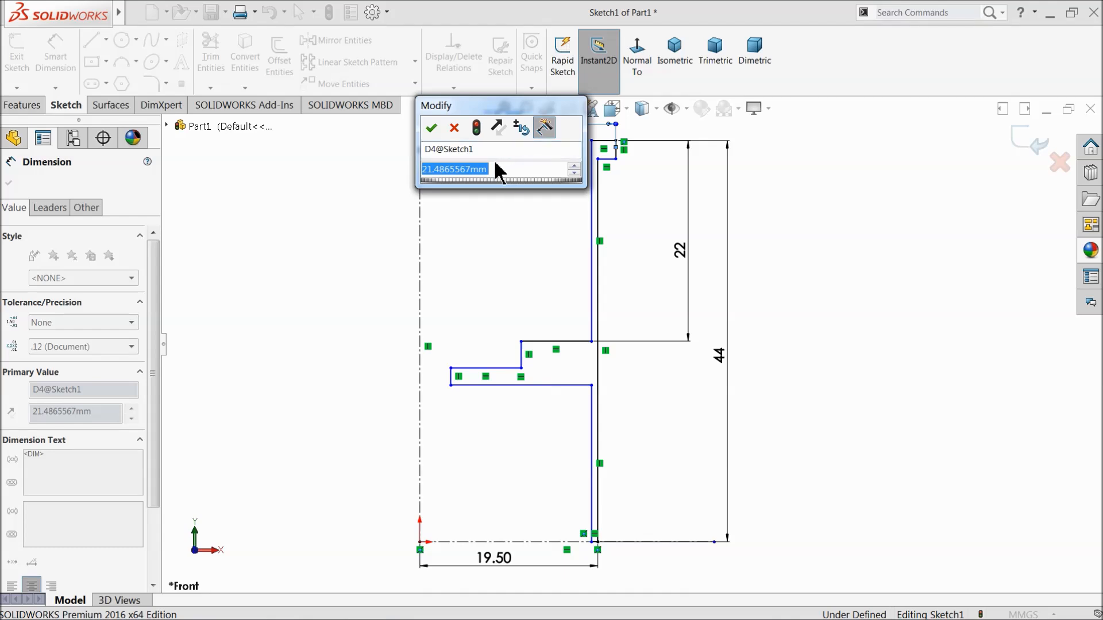
type("18")
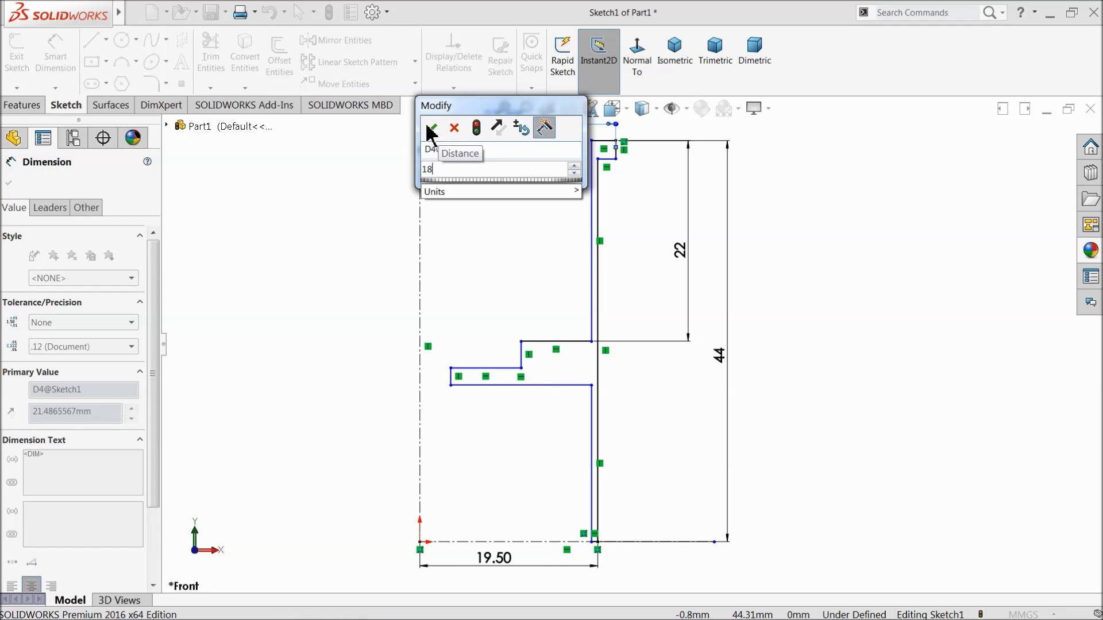
left_click(432, 128)
left_click(589, 180)
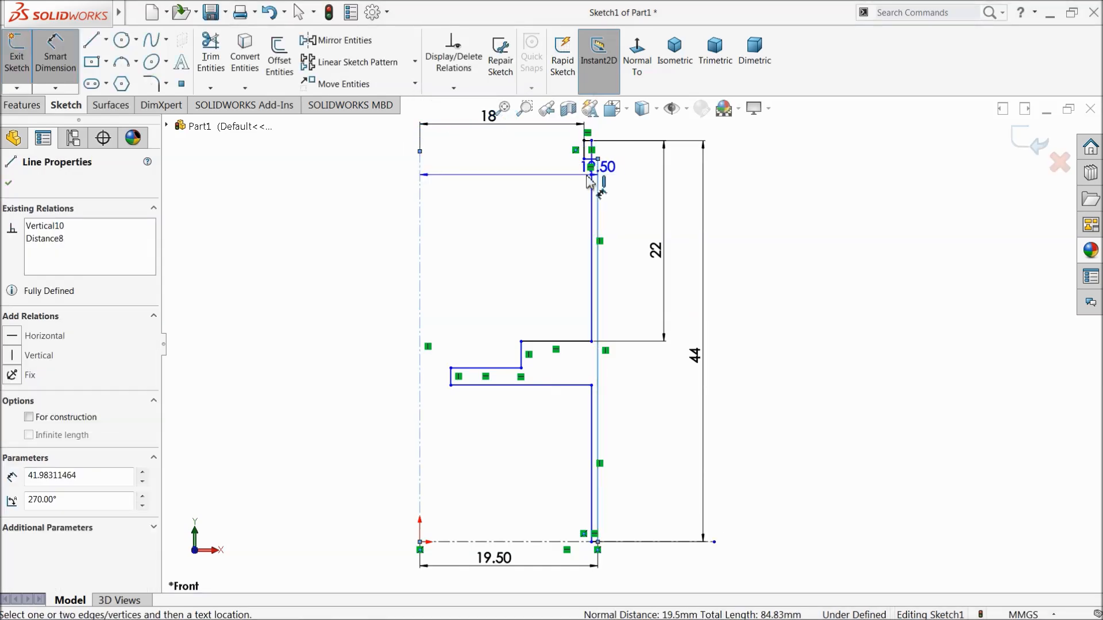
left_click(482, 186)
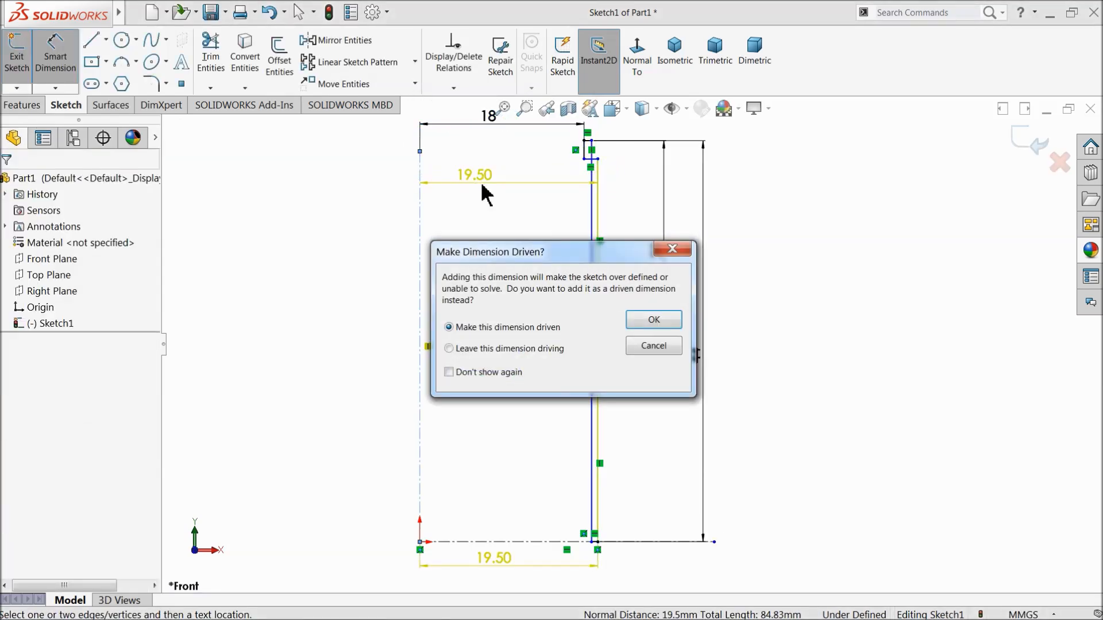
left_click(654, 320)
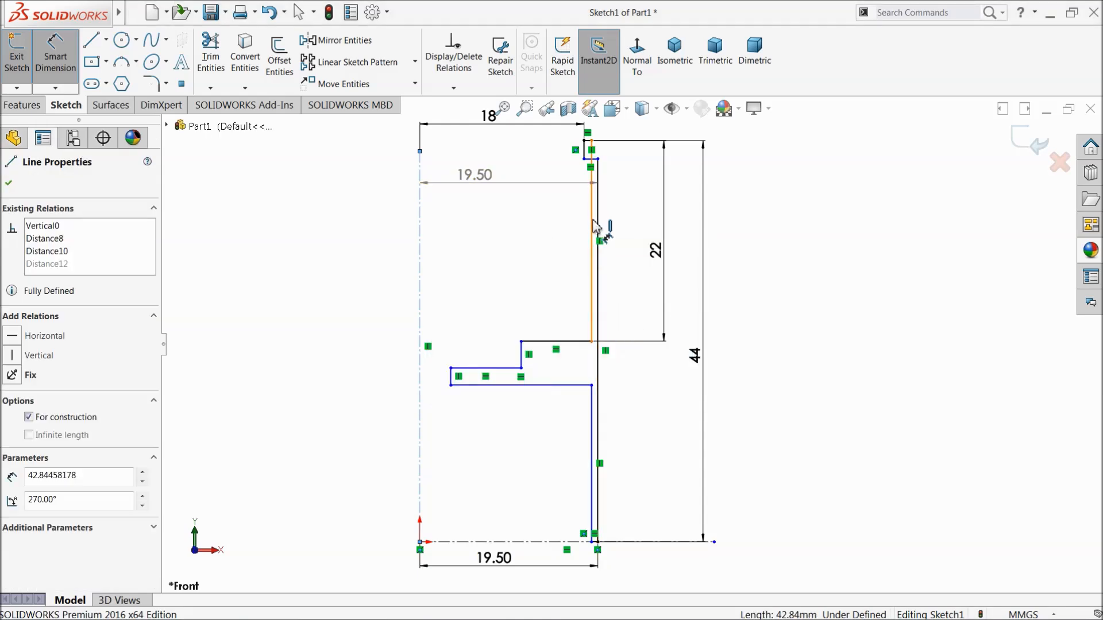
key("Delete")
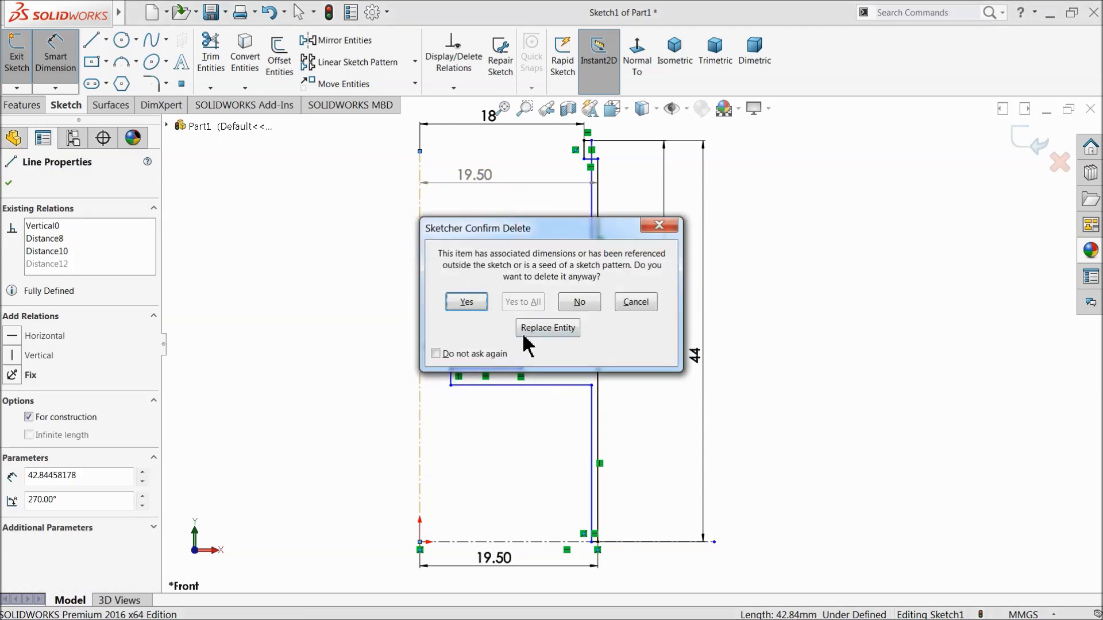
left_click(466, 301)
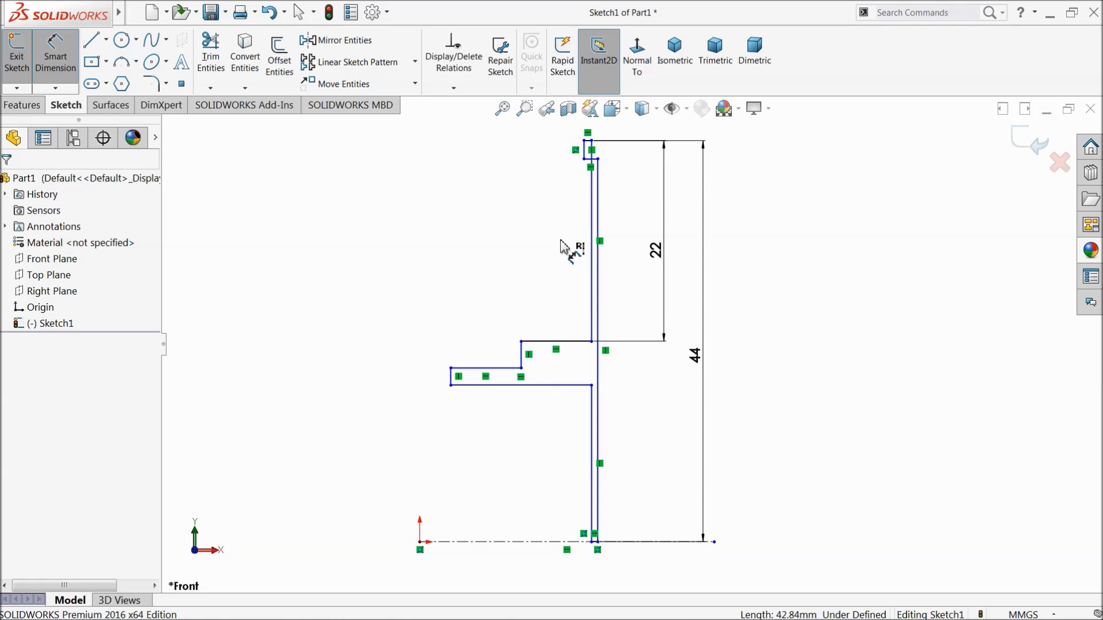
left_click(269, 12)
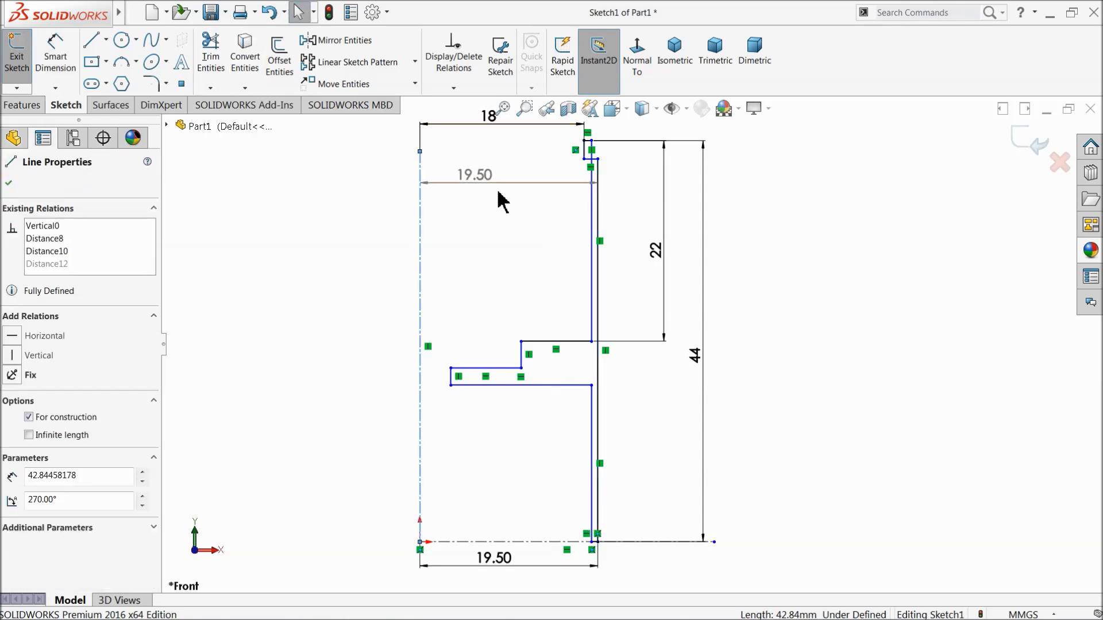
double_click(482, 181)
left_click(645, 321)
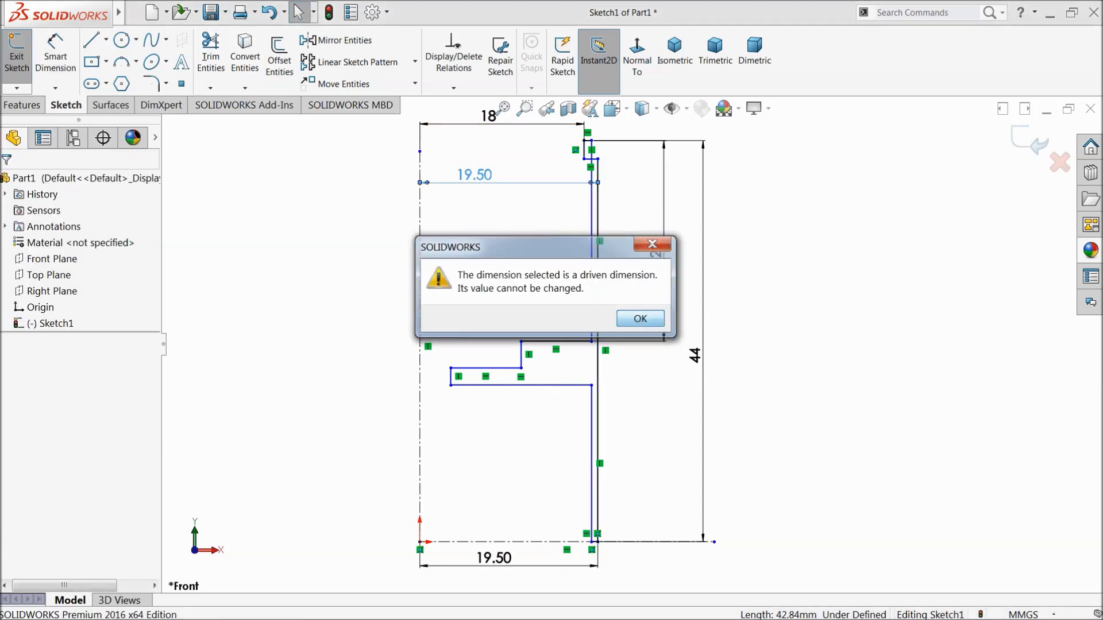
key("Delete")
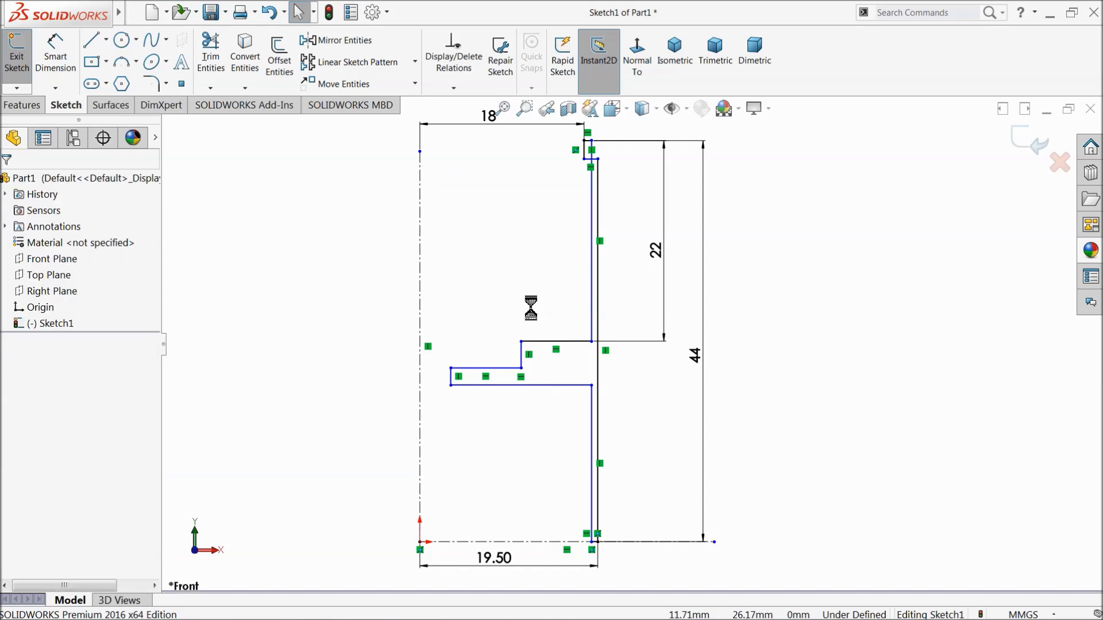
Step: Dimension the distance between the upper inner wall line and the vertical centerline as 16.5 mm
left_click(73, 58)
left_click(592, 195)
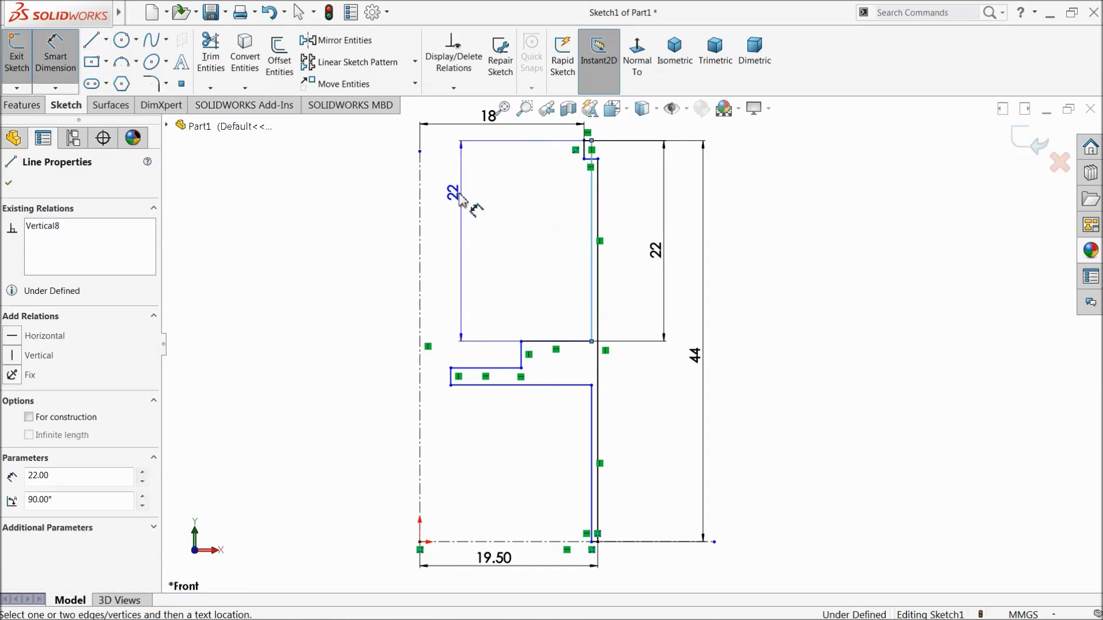
left_click(421, 198)
left_click(520, 185)
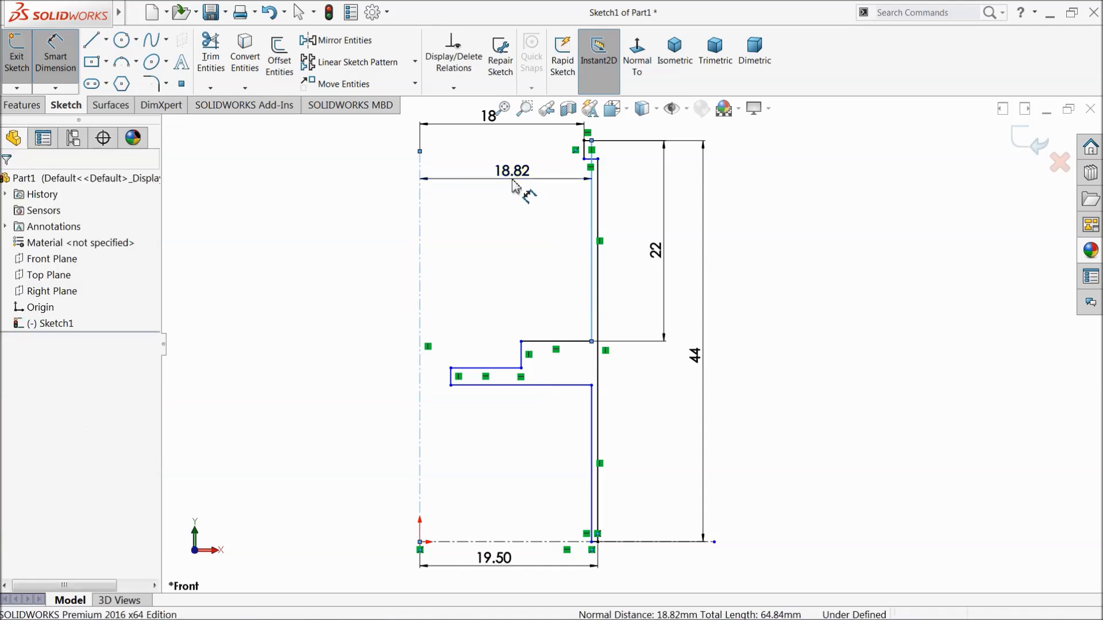
type("16.5")
left_click(440, 188)
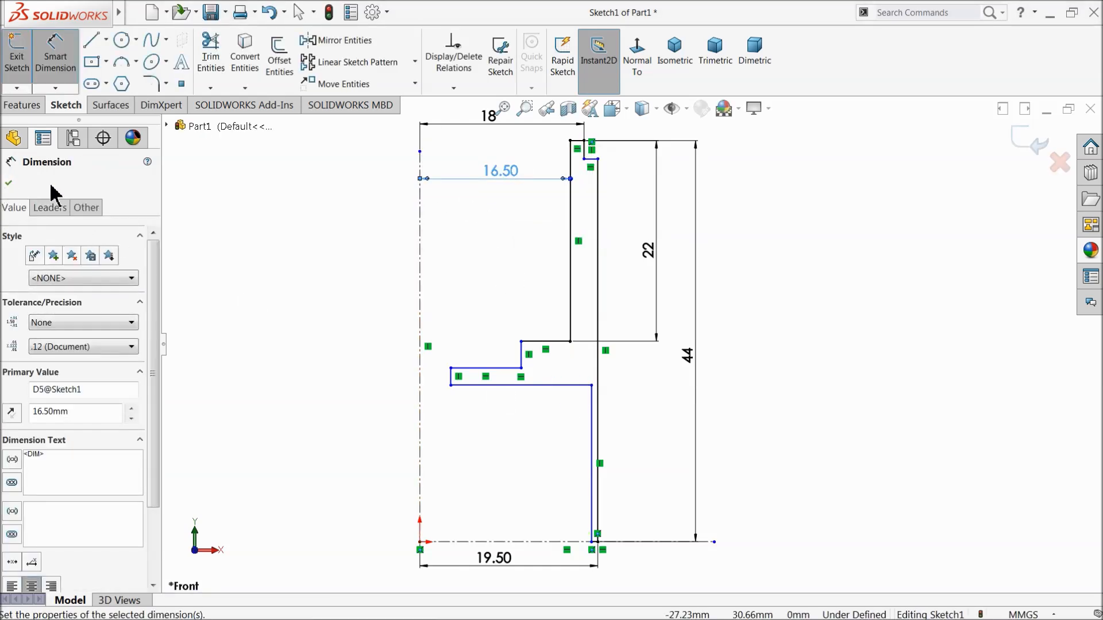
Step: Dimension the distance from the innermost short vertical edge of the inner step to the vertical centerline as 4 mm
scroll(529, 411, "down", 3)
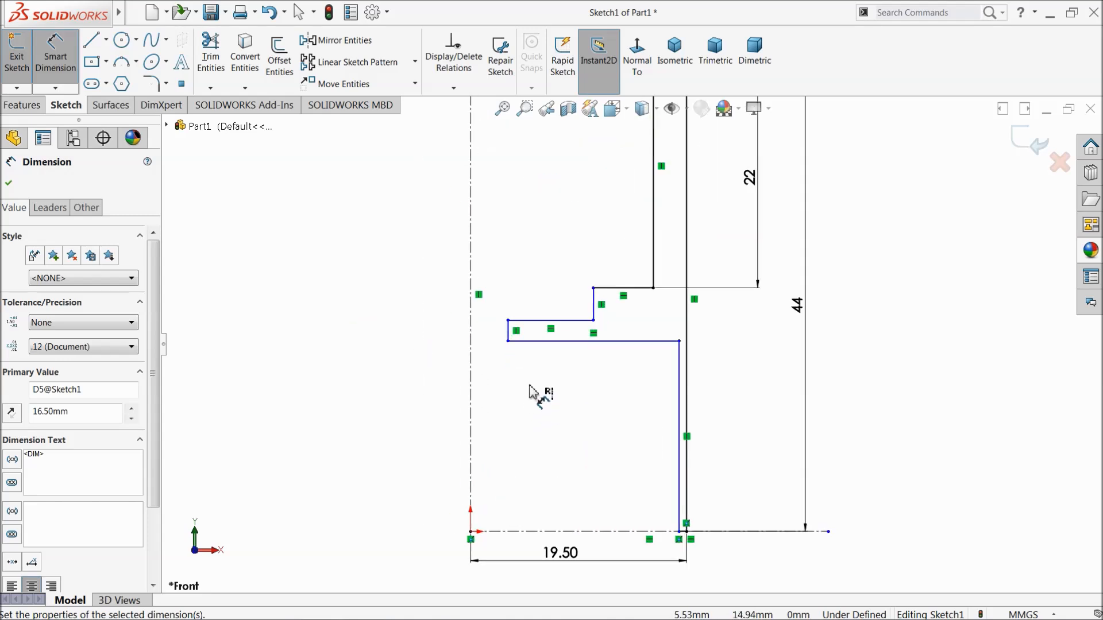
left_click(509, 335)
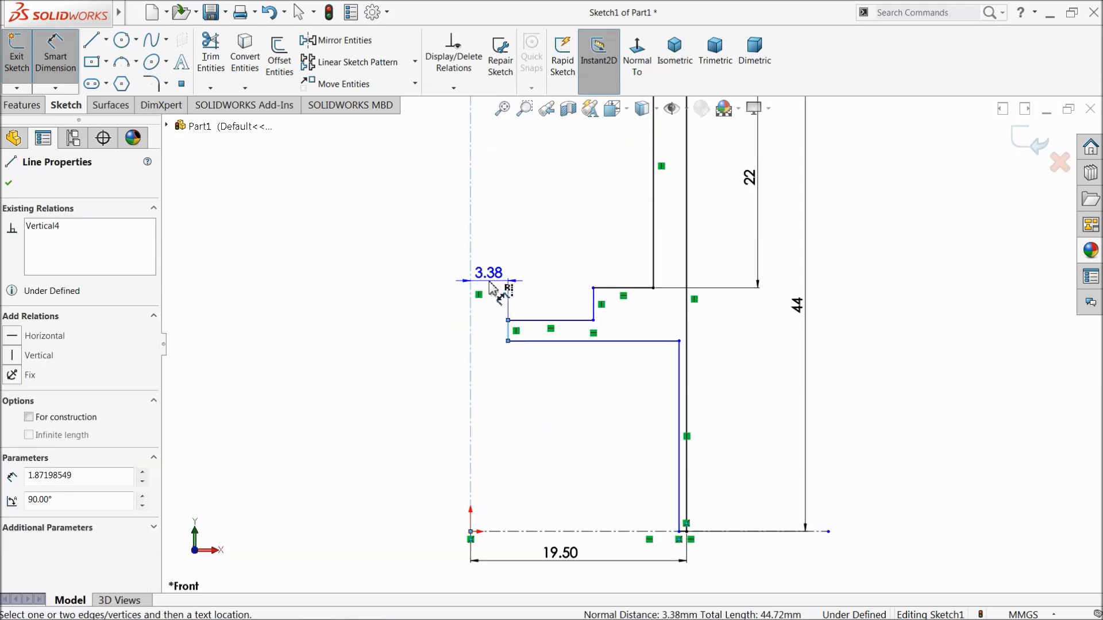
left_click(487, 379)
type("4")
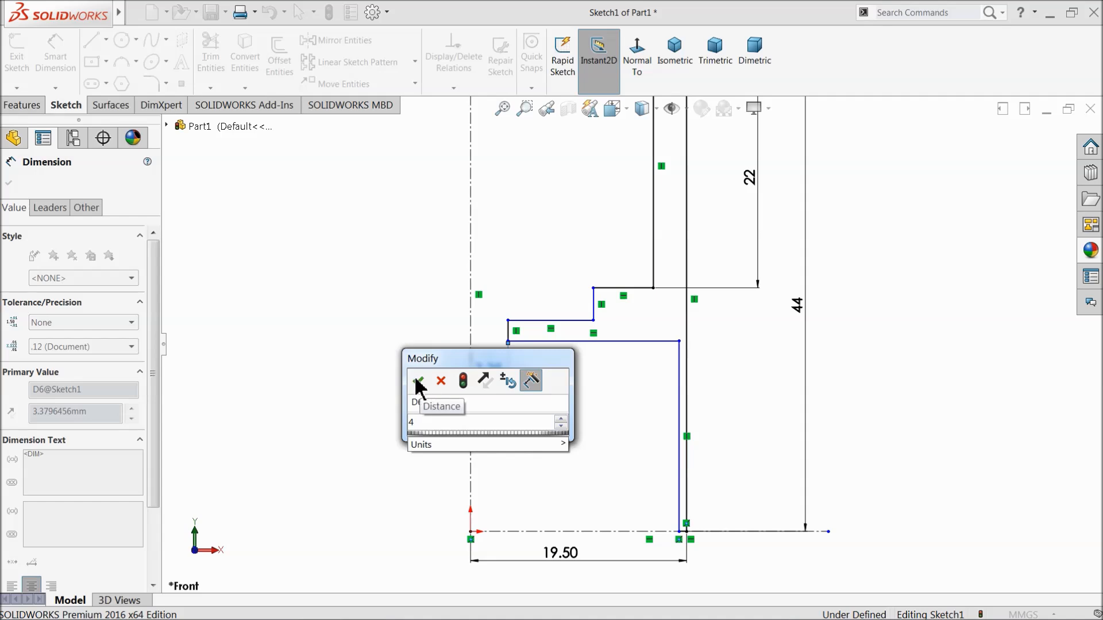
left_click(421, 381)
Step: Dimension the distance from the inner step's upper vertical edge to the vertical centerline as 11 mm
left_click(601, 306)
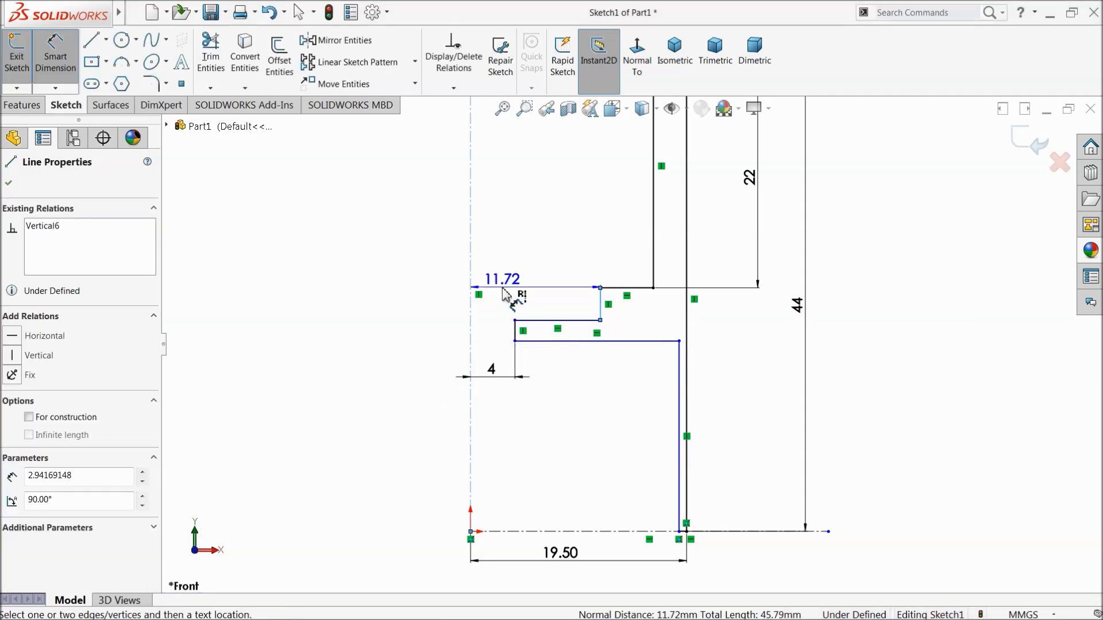
left_click(509, 262)
type("11")
left_click(436, 257)
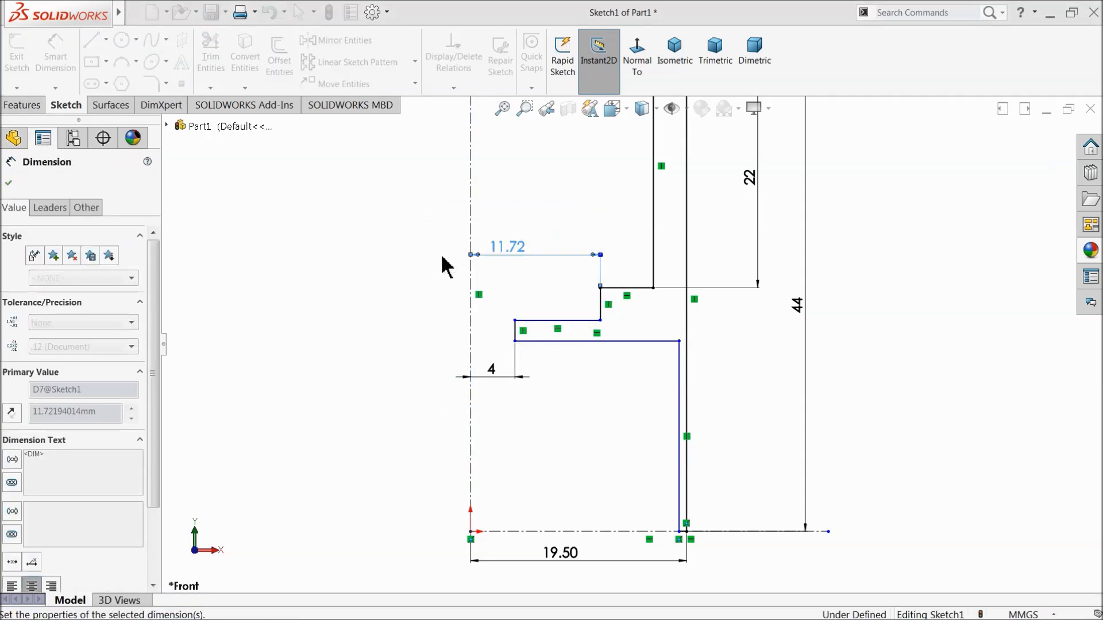
Step: Dimension the height of the innermost short vertical edge of the inner step as 1 mm
left_click(515, 335)
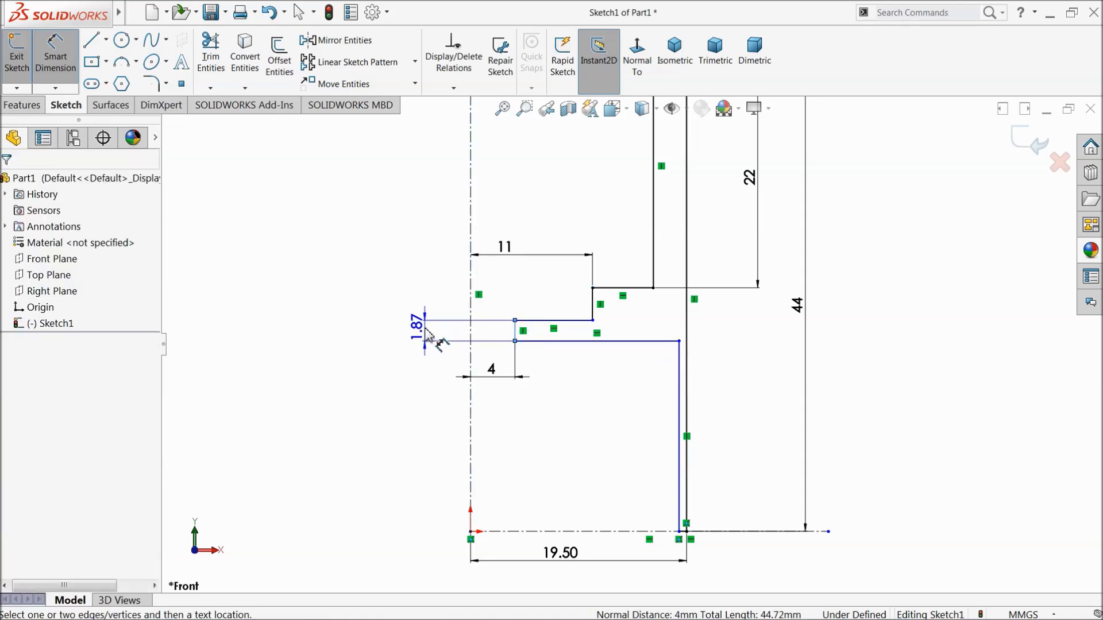
left_click(439, 340)
type("1")
left_click(355, 331)
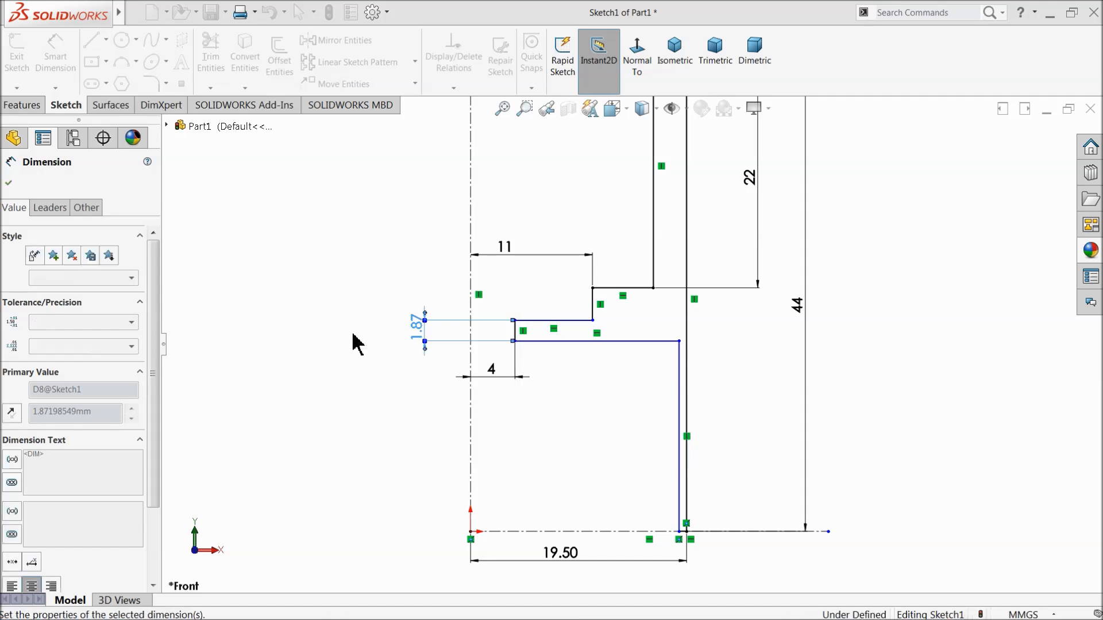
Step: Dimension the vertical distance between the inner step's upper edge and its bottom edge as 3 mm
left_click(641, 289)
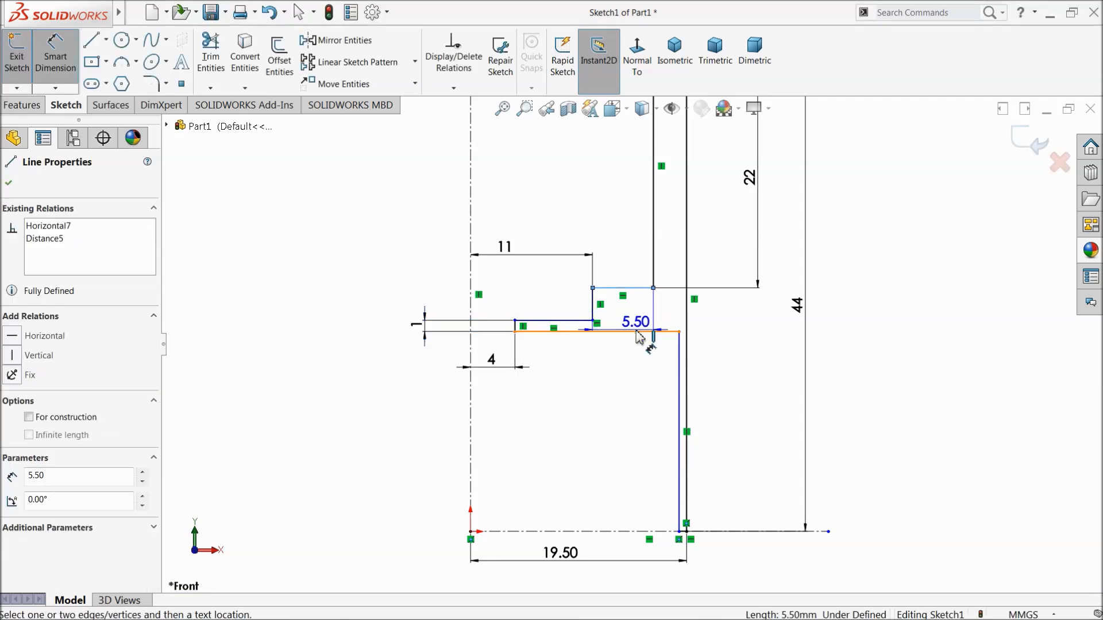
left_click(653, 331)
left_click(726, 320)
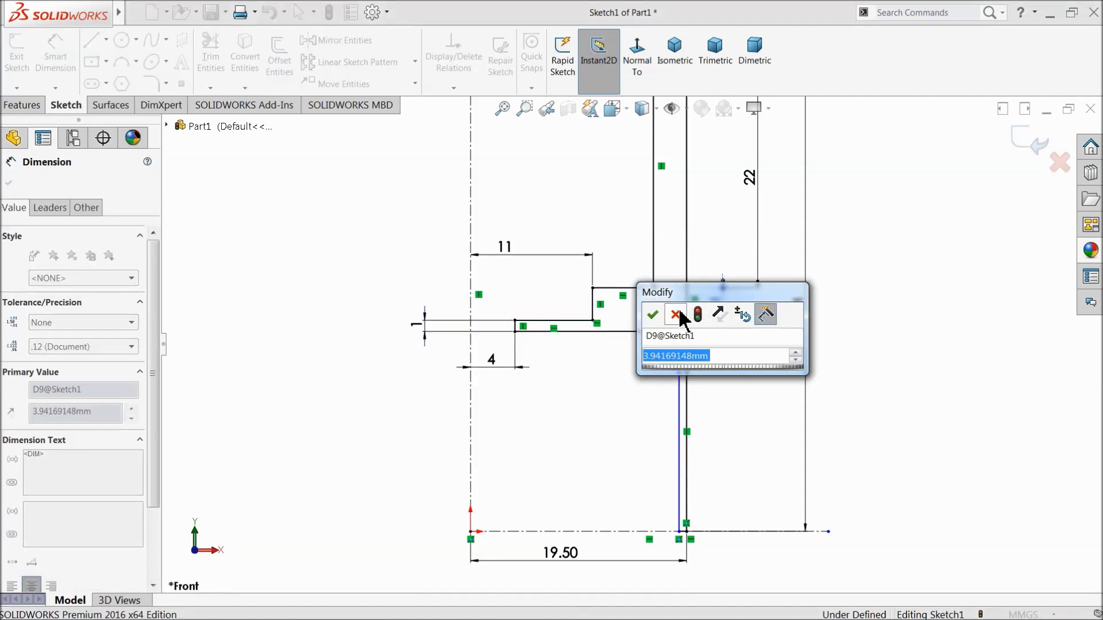
type("3")
left_click(652, 314)
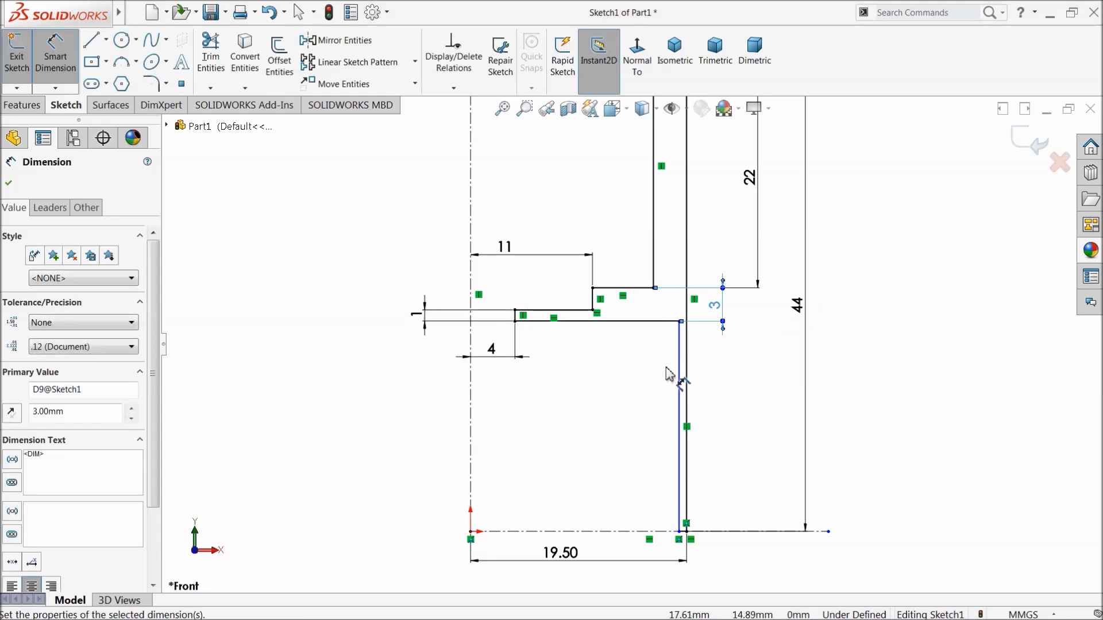
Step: Make the lower inner wall line collinear with the upper inner wall line
scroll(668, 346, "up", 2)
scroll(666, 374, "down", 2)
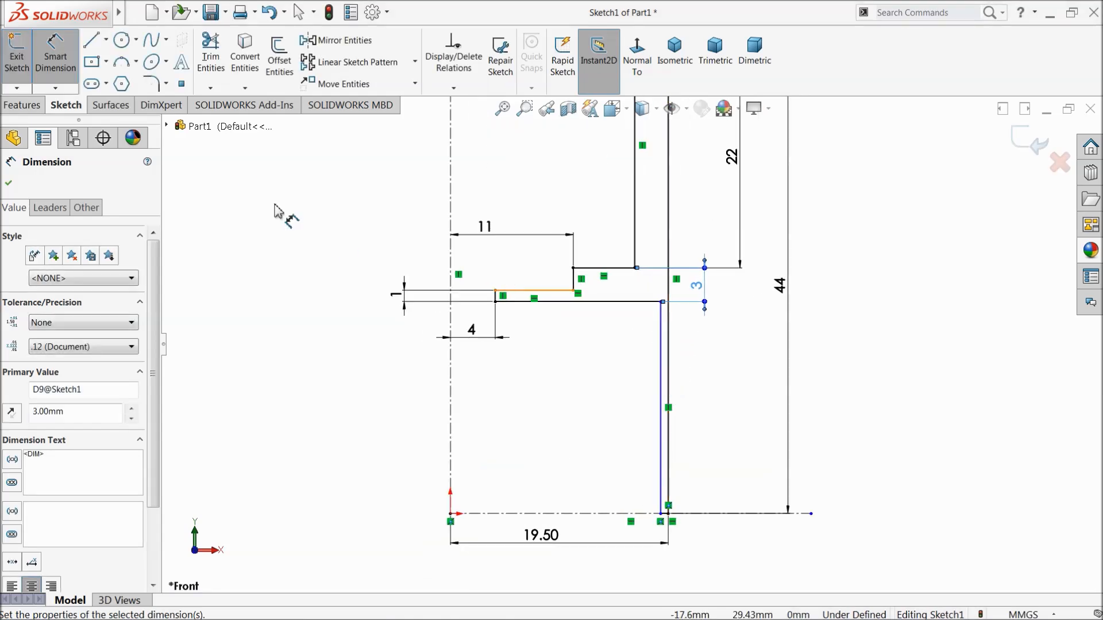
left_click(61, 64)
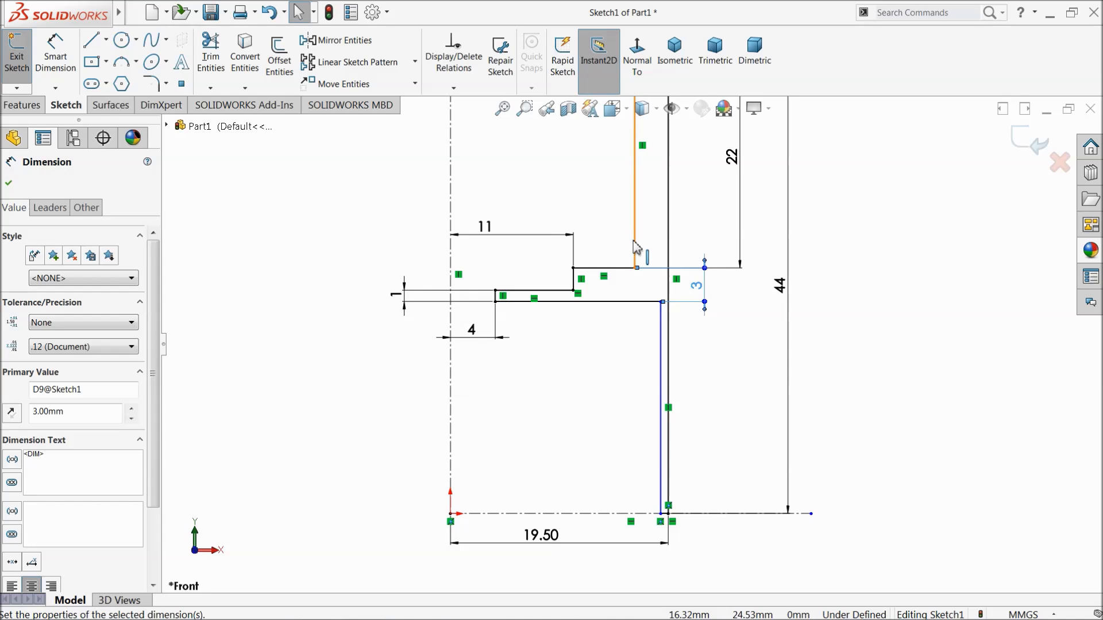
left_click(636, 247)
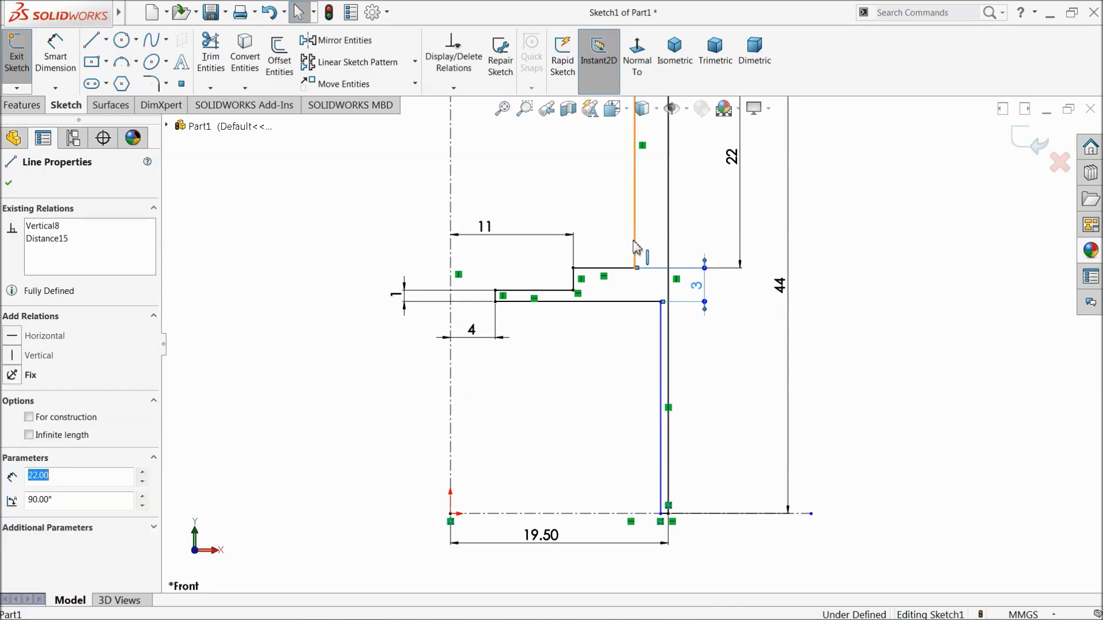
left_click(662, 325, "ctrl")
left_click(695, 277)
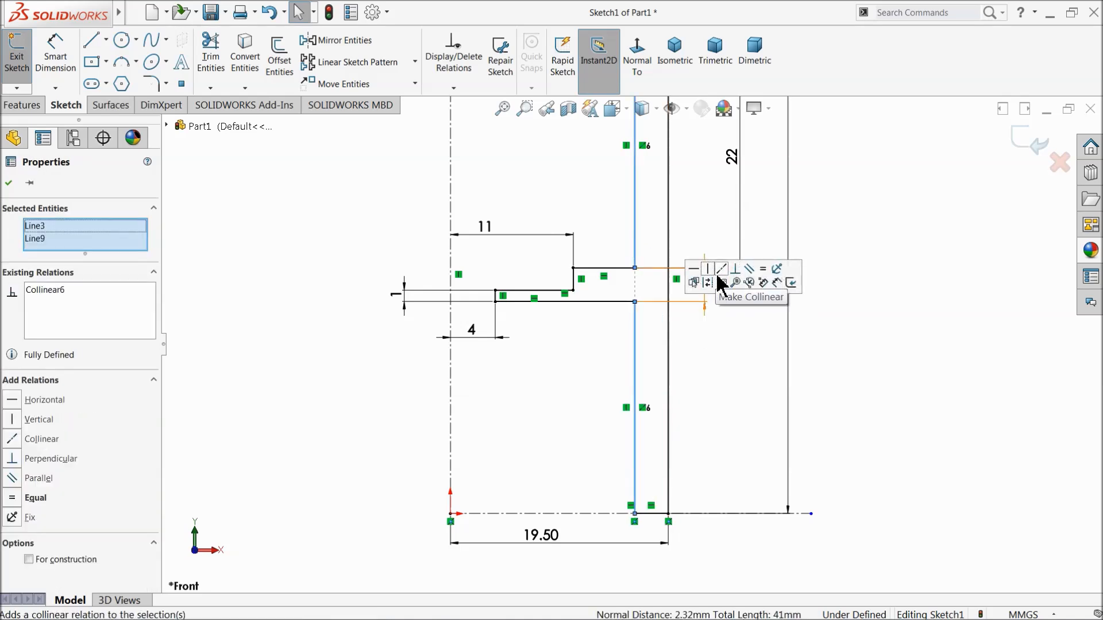
left_click(870, 221)
Step: Dimension the height of the notch at the profile's top outer corner as 2 mm and finish dimensioning
scroll(655, 347, "up", 4)
scroll(674, 247, "down", 2)
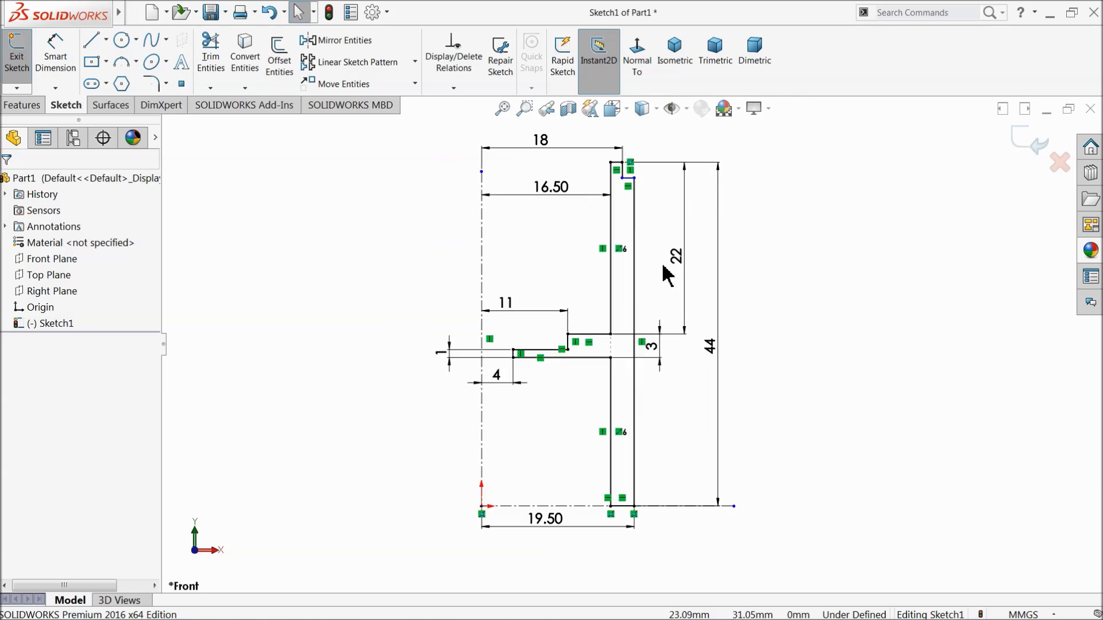
left_click(55, 57)
scroll(645, 193, "down", 7)
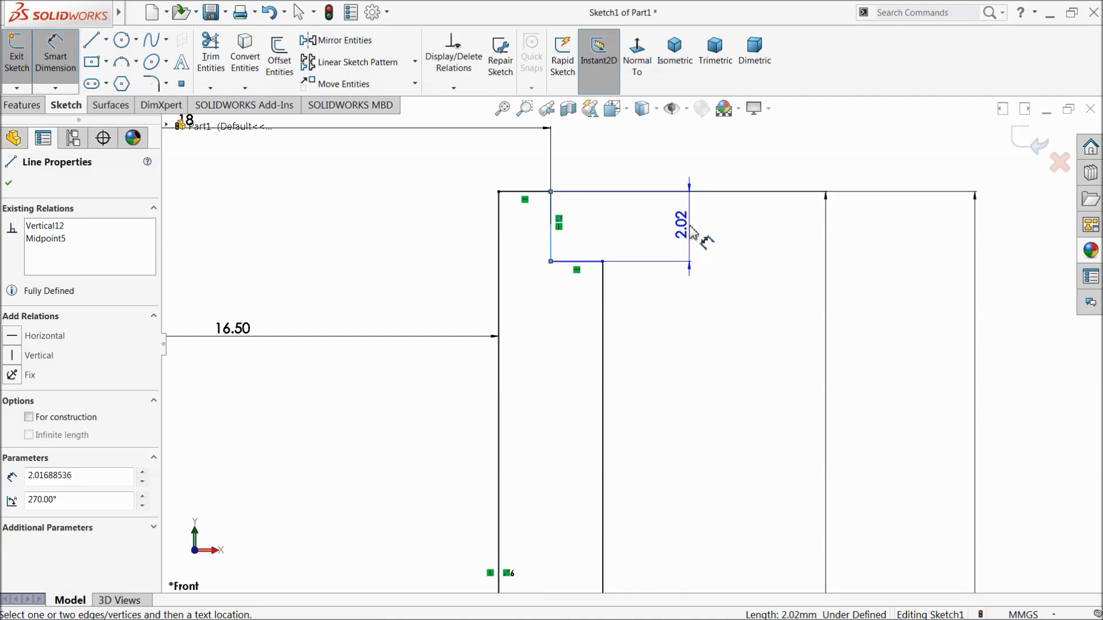
left_click(689, 225)
left_click(619, 225)
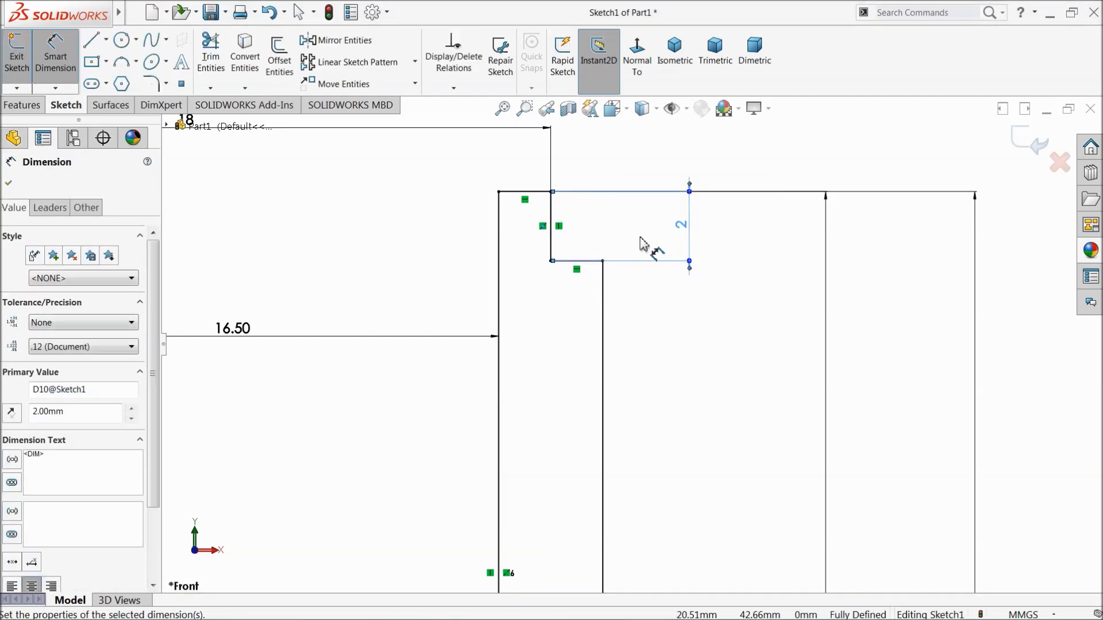
scroll(647, 241, "up", 10)
scroll(665, 297, "down", 5)
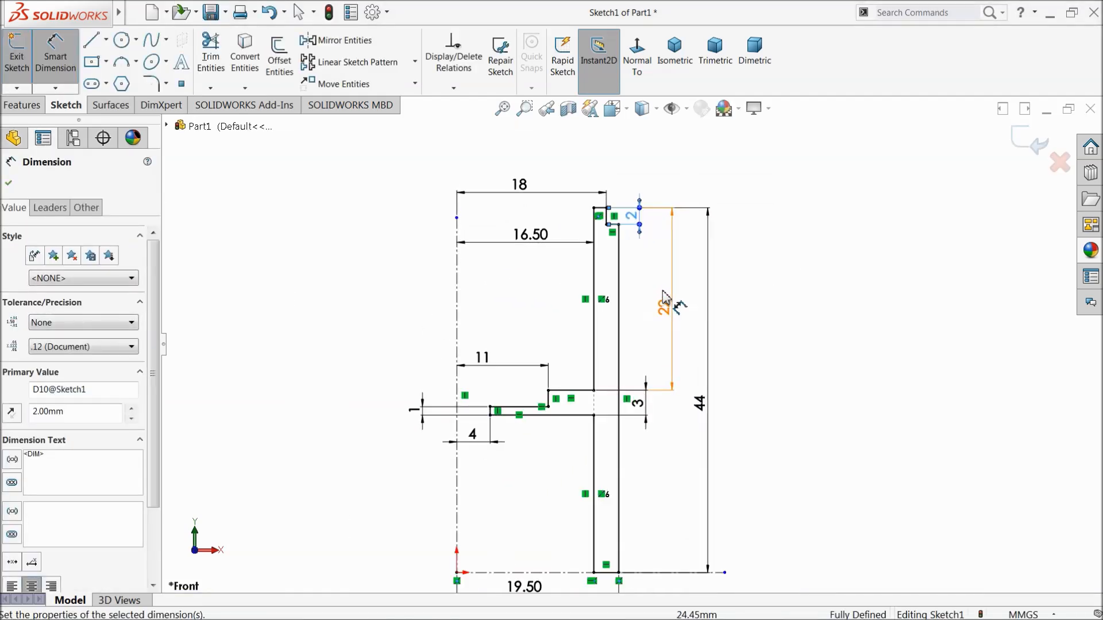
scroll(644, 353, "down", 1)
scroll(640, 354, "up", 2)
scroll(632, 391, "down", 1)
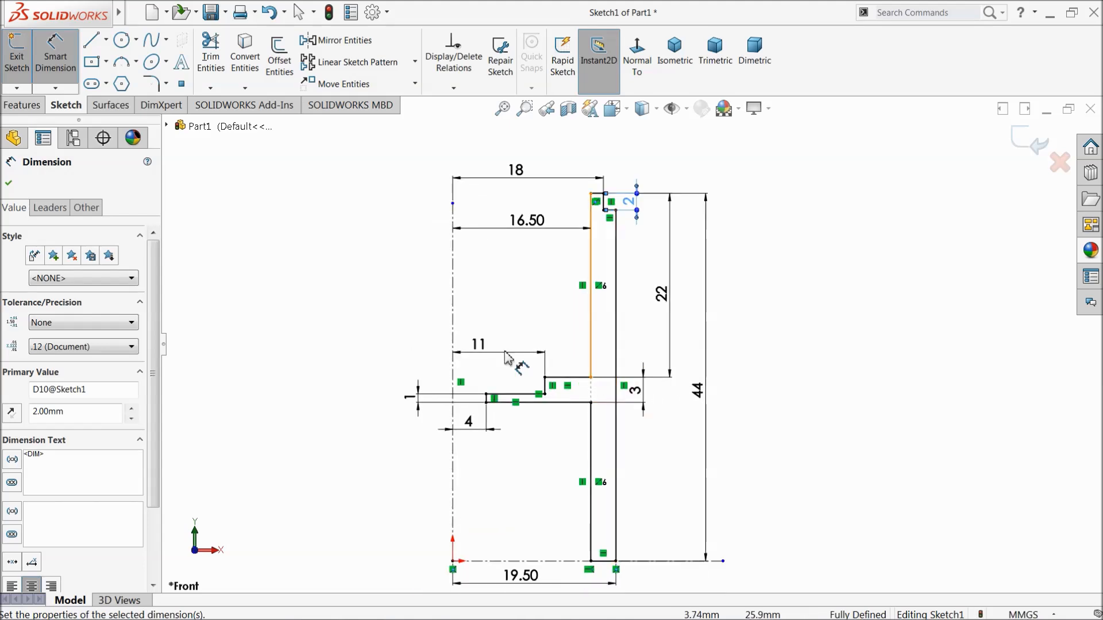
left_click(9, 184)
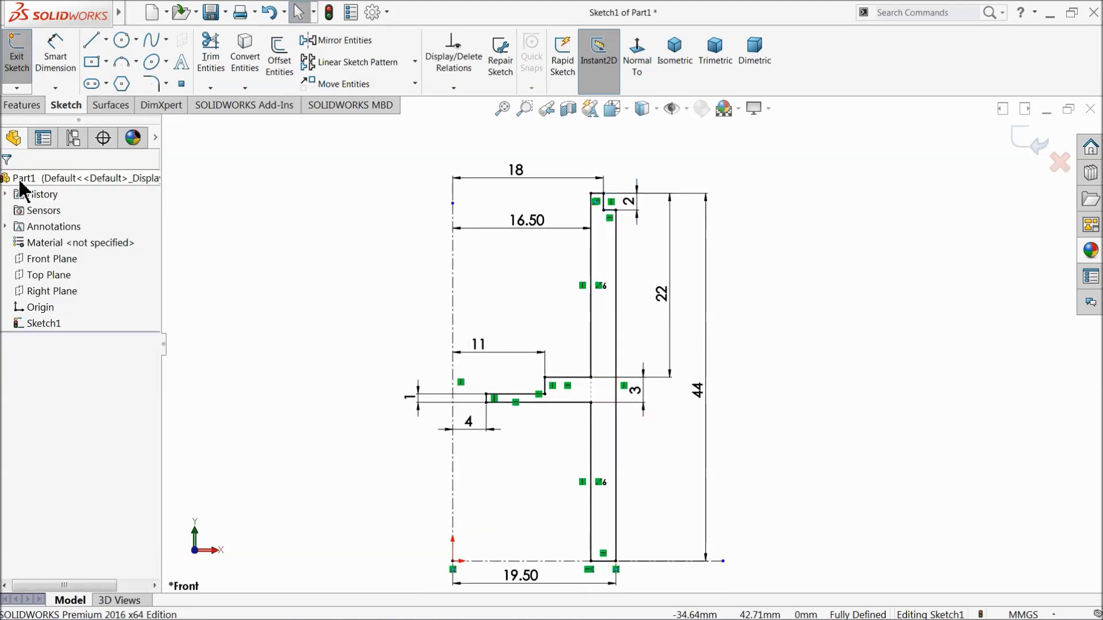
Step: Revolve the stepped wall profile 360 degrees about the vertical centerline
left_click(41, 105)
left_click(67, 68)
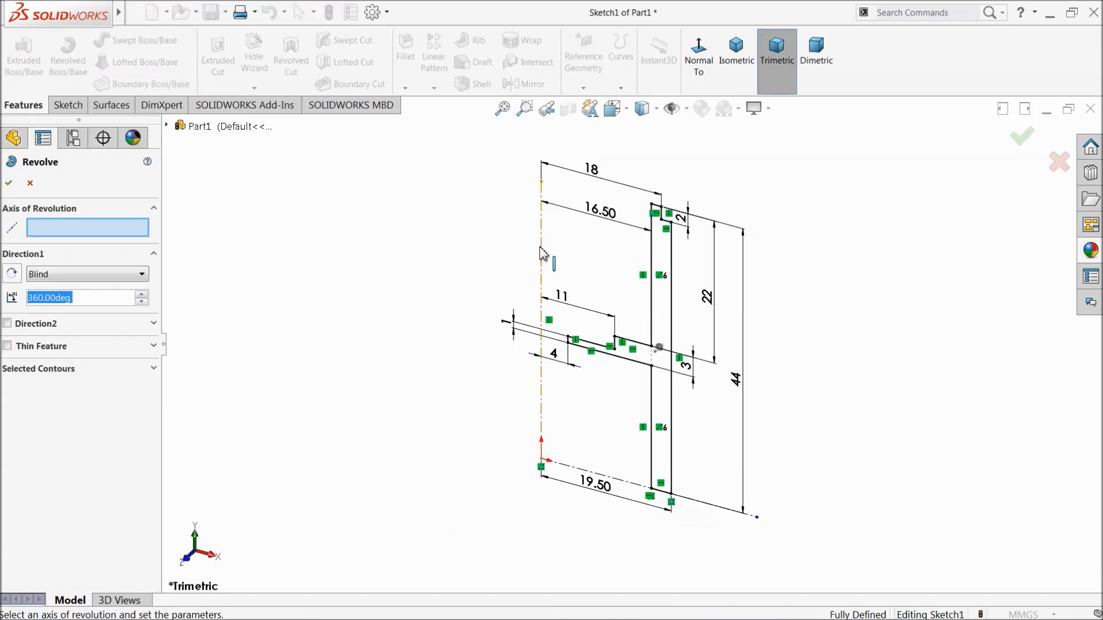
left_click(542, 253)
left_click(10, 184)
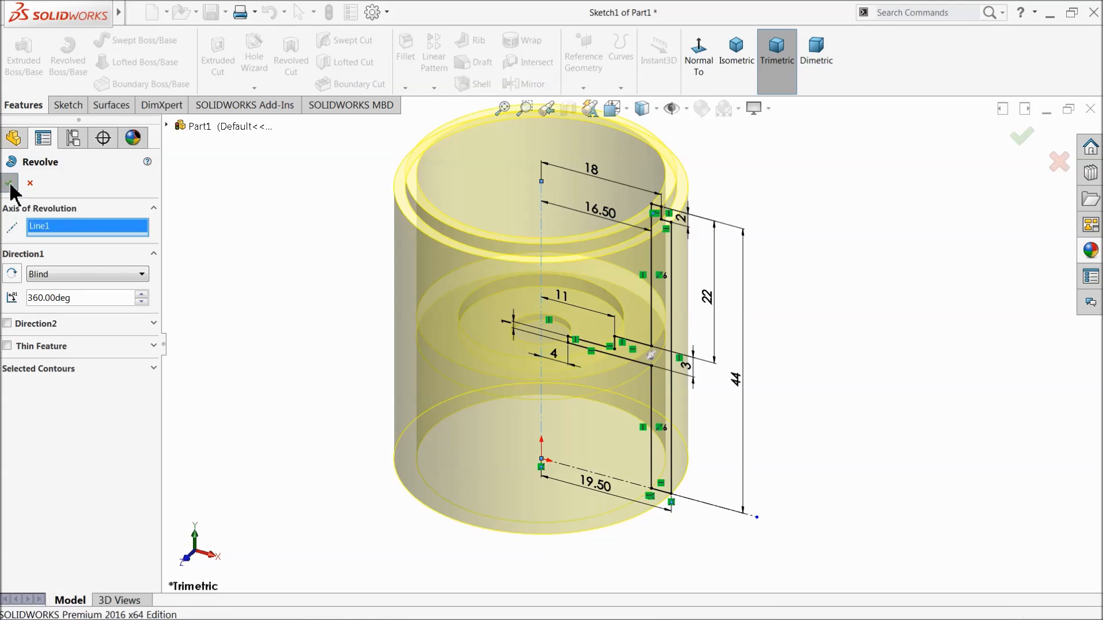
Step: Start a new sketch on the topmost annular face of the revolved body and view it face-on
mouse_move(338, 301)
middle_mouse_down()
mouse_move(345, 401)
mouse_move(335, 192)
mouse_move(339, 304)
middle_mouse_up()
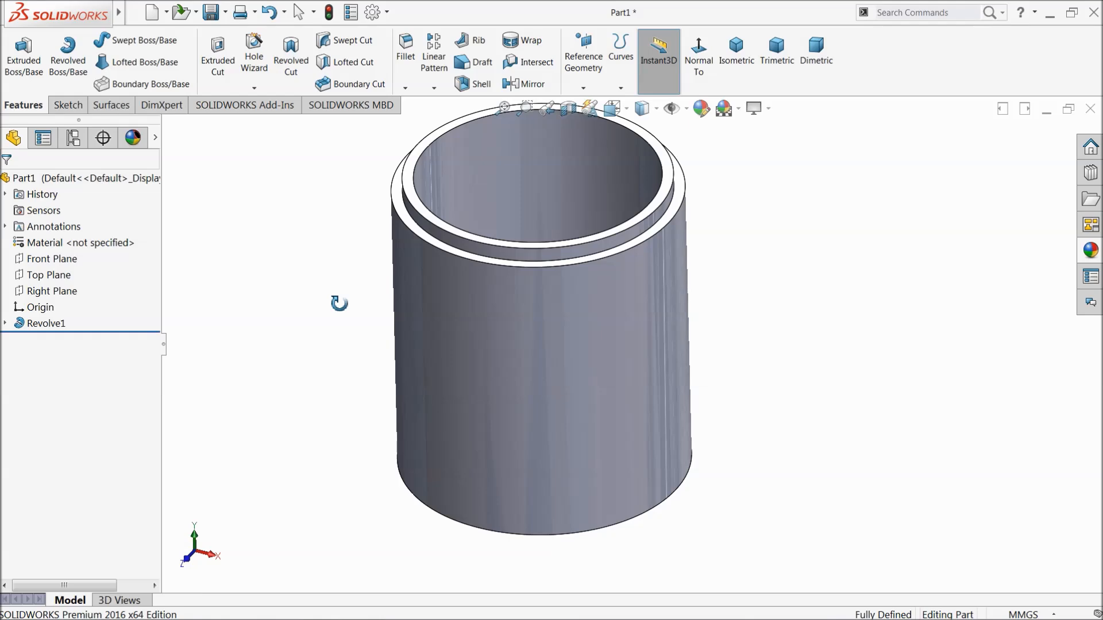
middle_click_drag(339, 303, 336, 345)
scroll(398, 246, "down", 3)
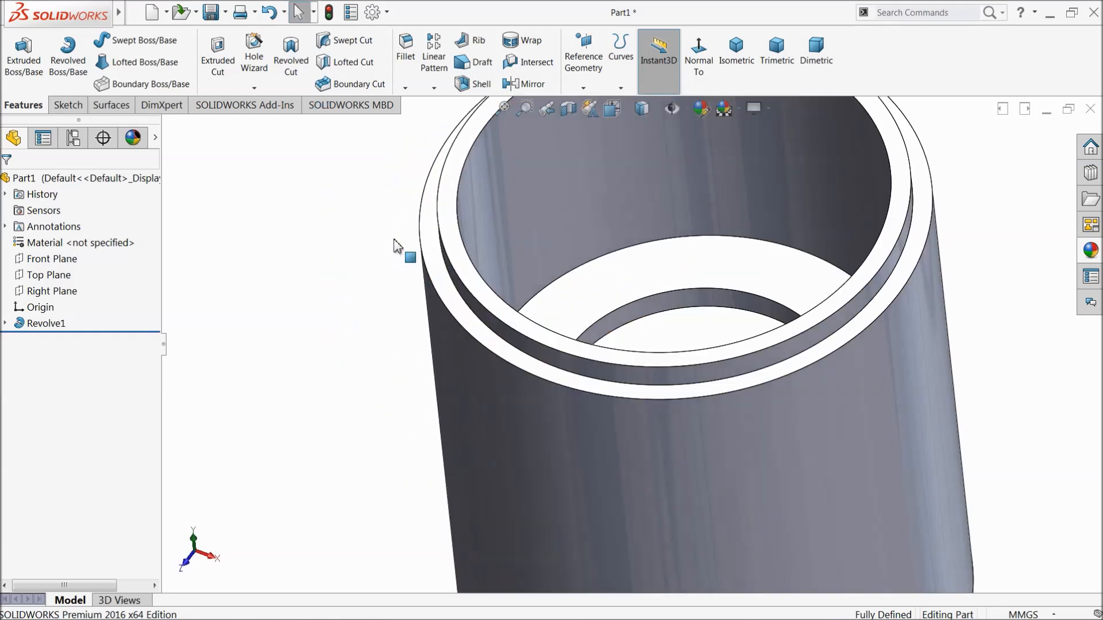
left_click(449, 204)
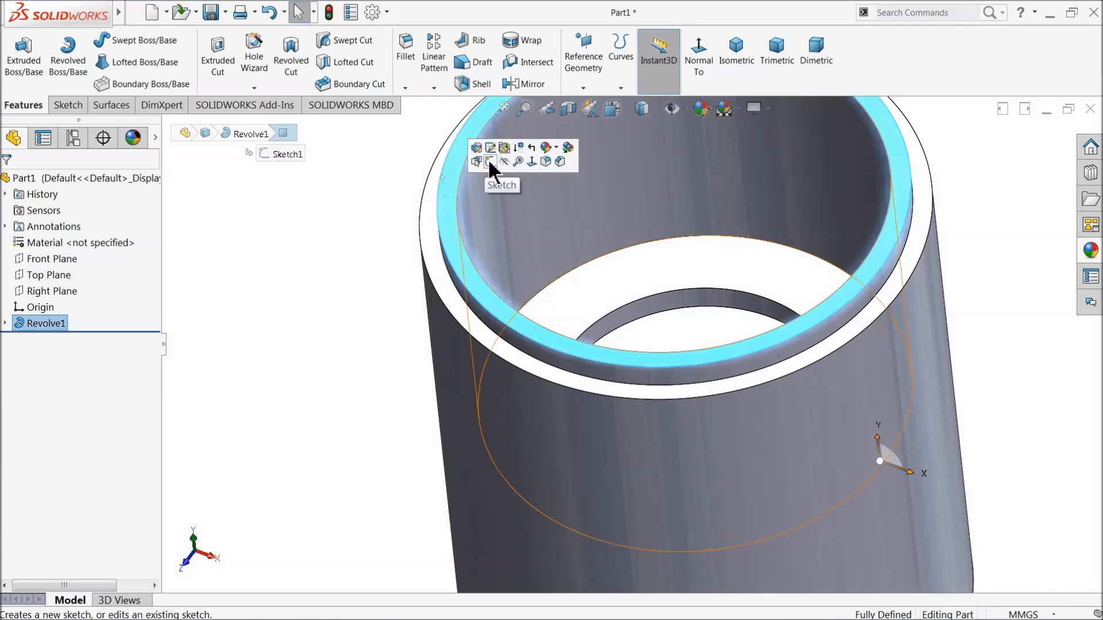
left_click(490, 162)
left_click(641, 73)
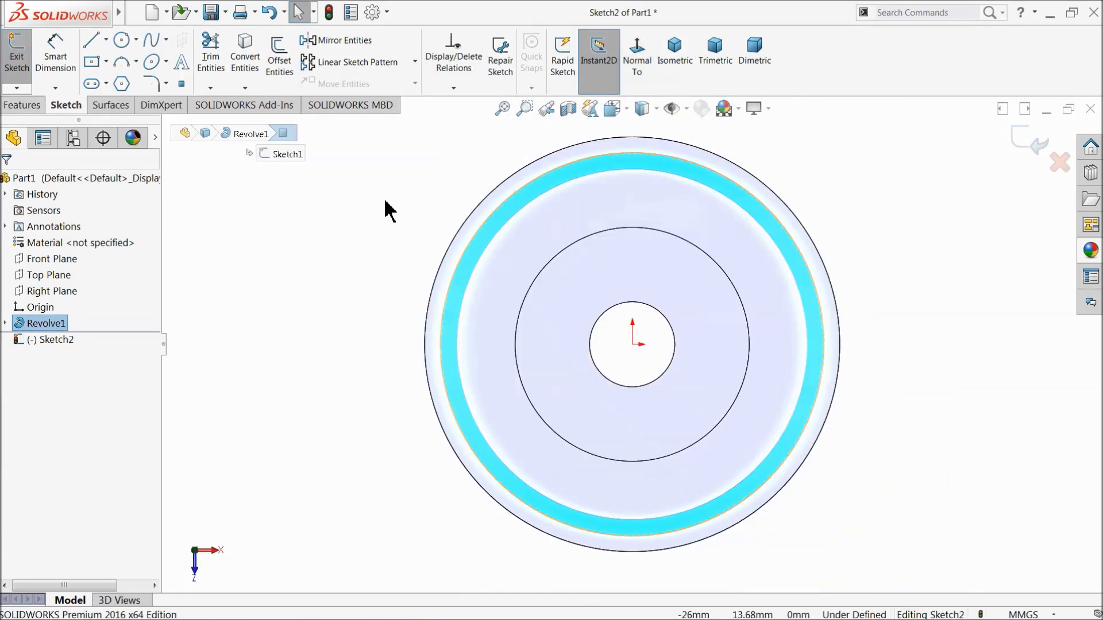
Step: Sketch a horizontal centerline through the origin, spanning the inner wall circle between its left and right quadrant points
left_click(106, 40)
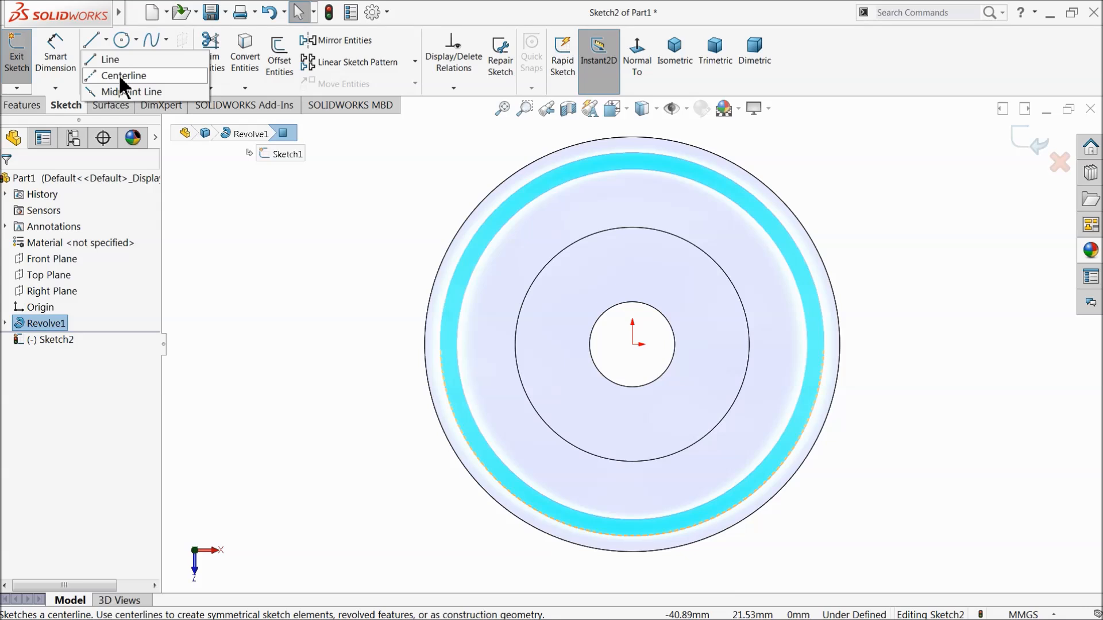
left_click(119, 76)
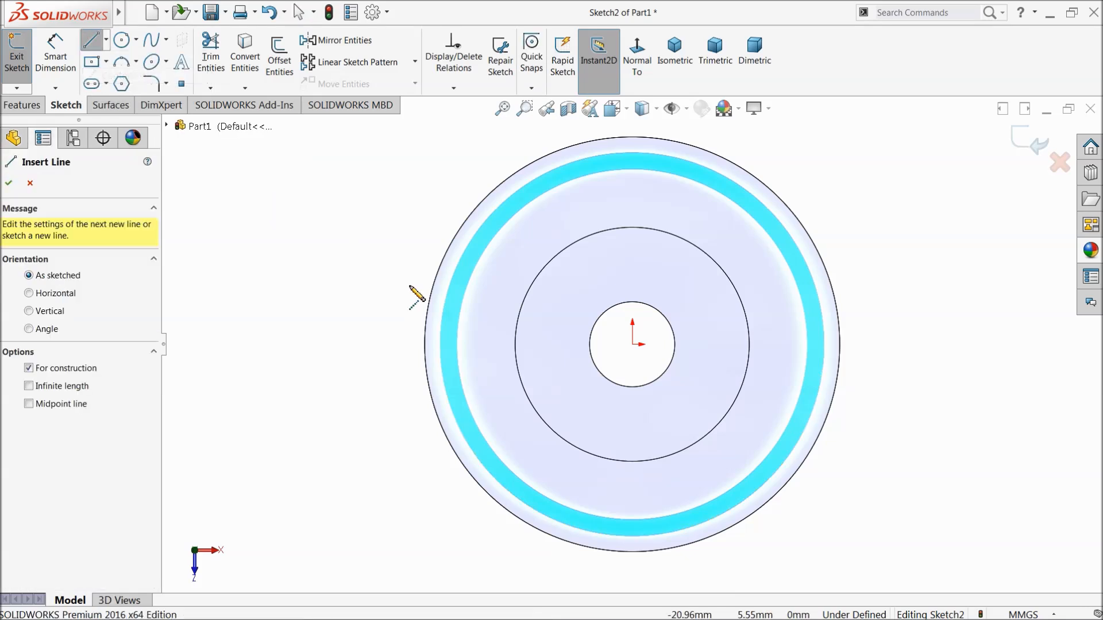
left_click(457, 345)
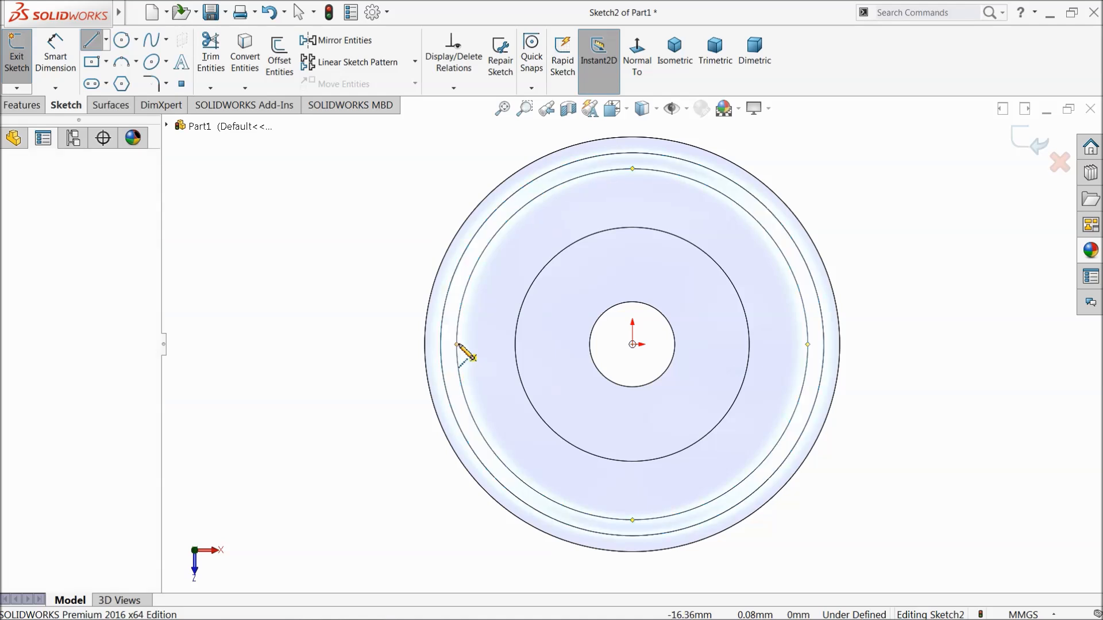
left_click(807, 345)
right_click(882, 192)
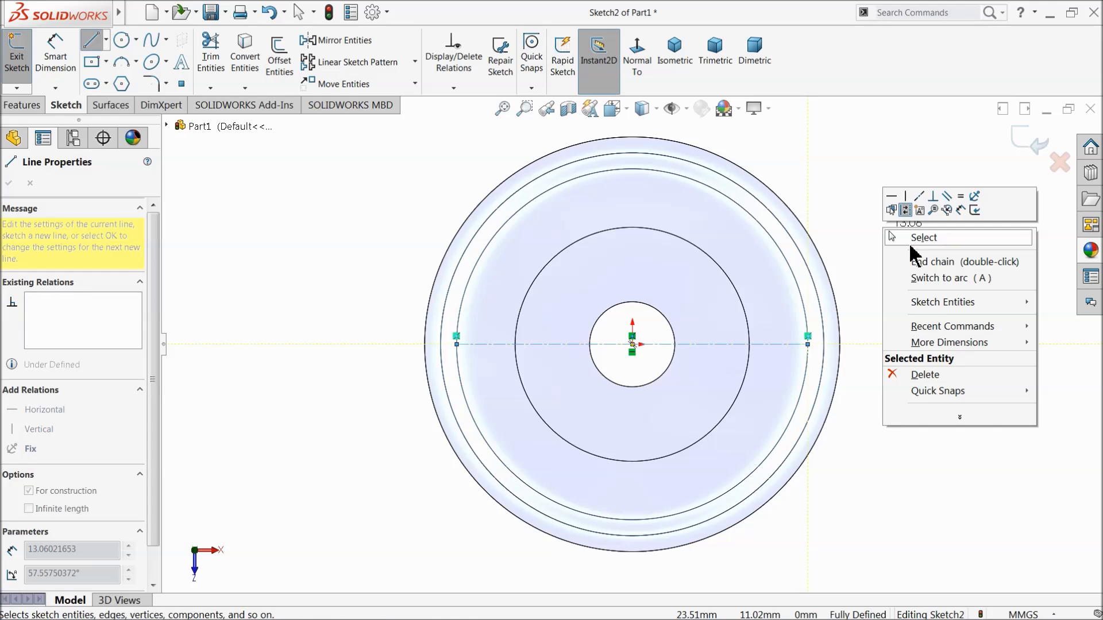
left_click(915, 238)
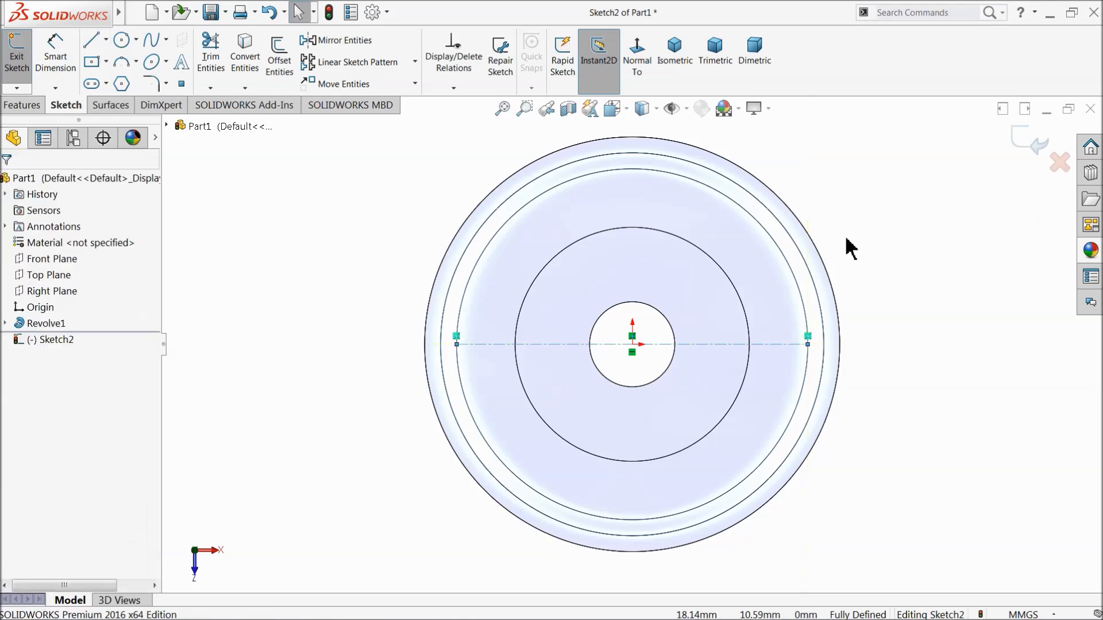
Step: Sketch a centerpoint arc of about 4.5 mm radius, centered on the horizontal centerline near its left end, with both endpoints on the inner wall circle
left_click(136, 62)
left_click(141, 78)
scroll(551, 382, "down", 3)
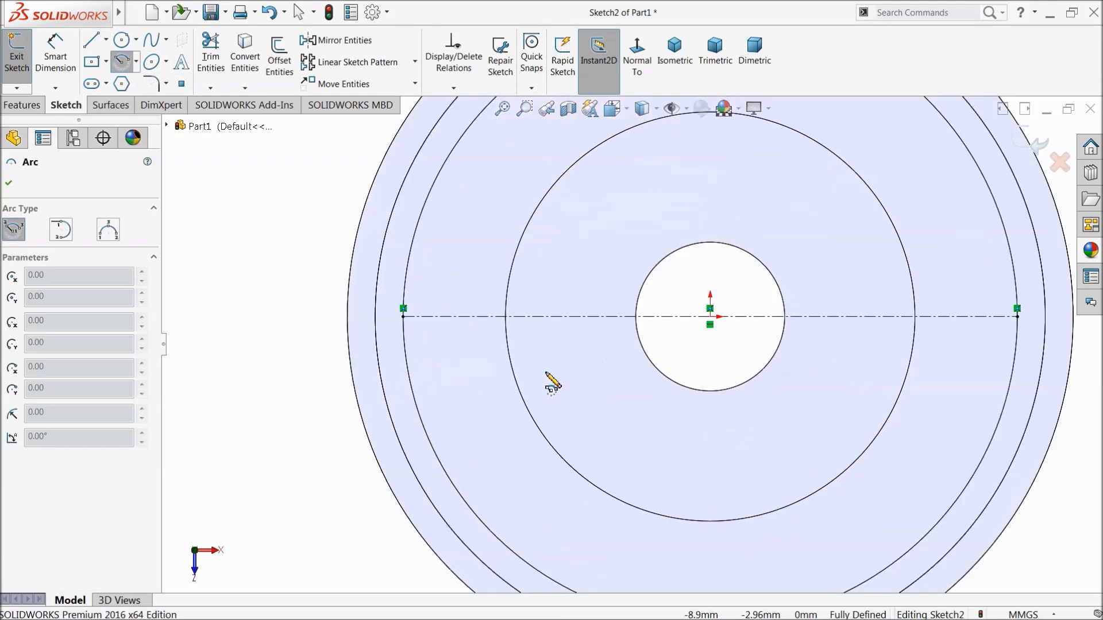
scroll(494, 351, "down", 2)
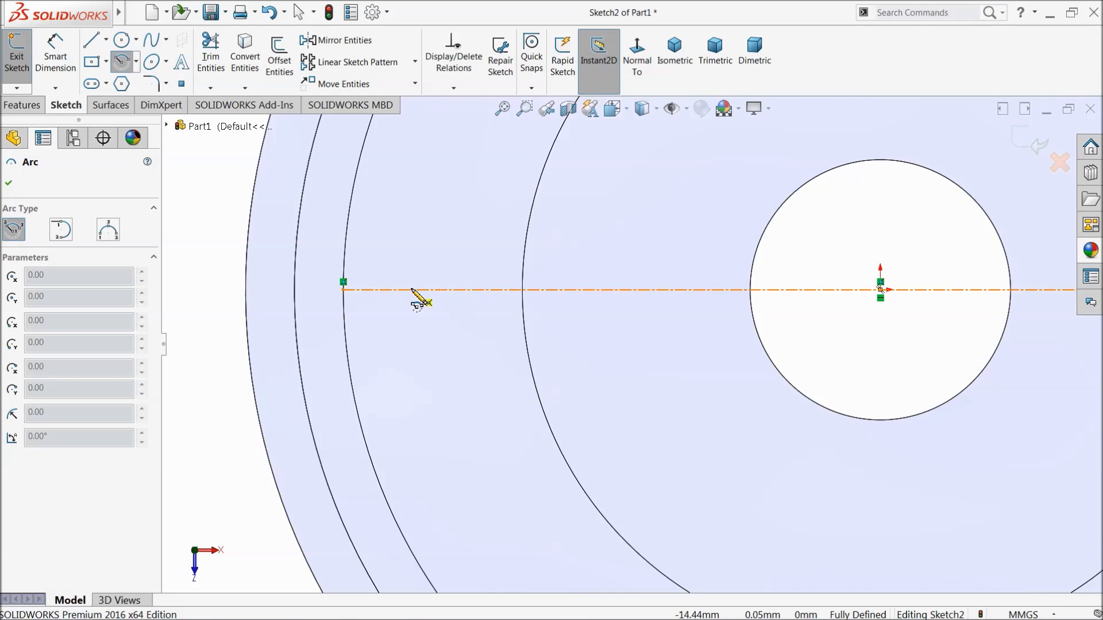
left_click(363, 290)
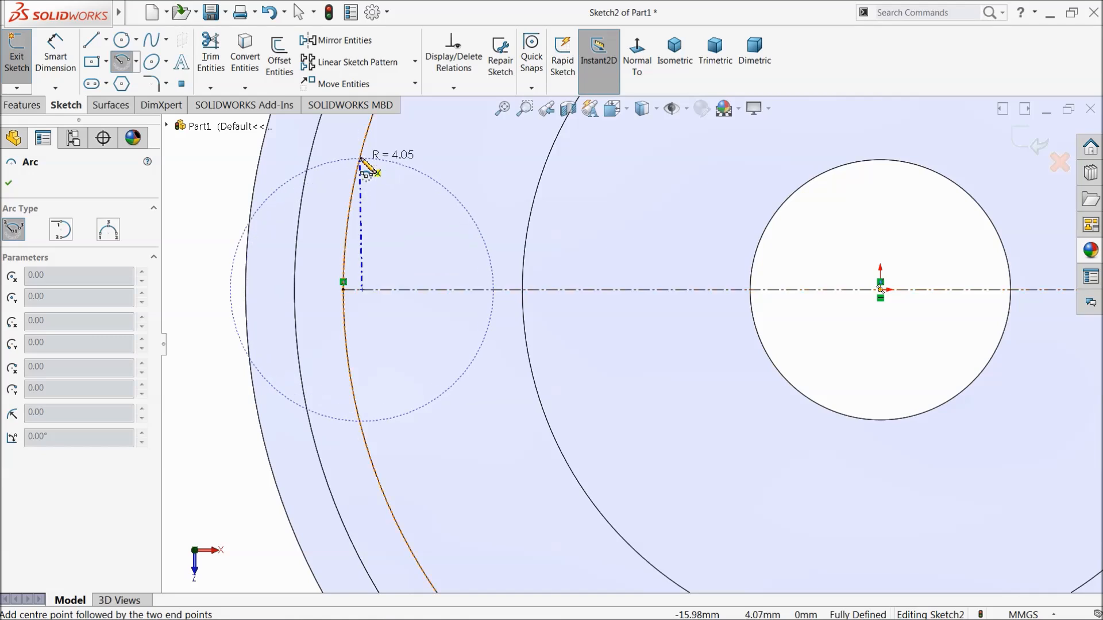
left_click(364, 145)
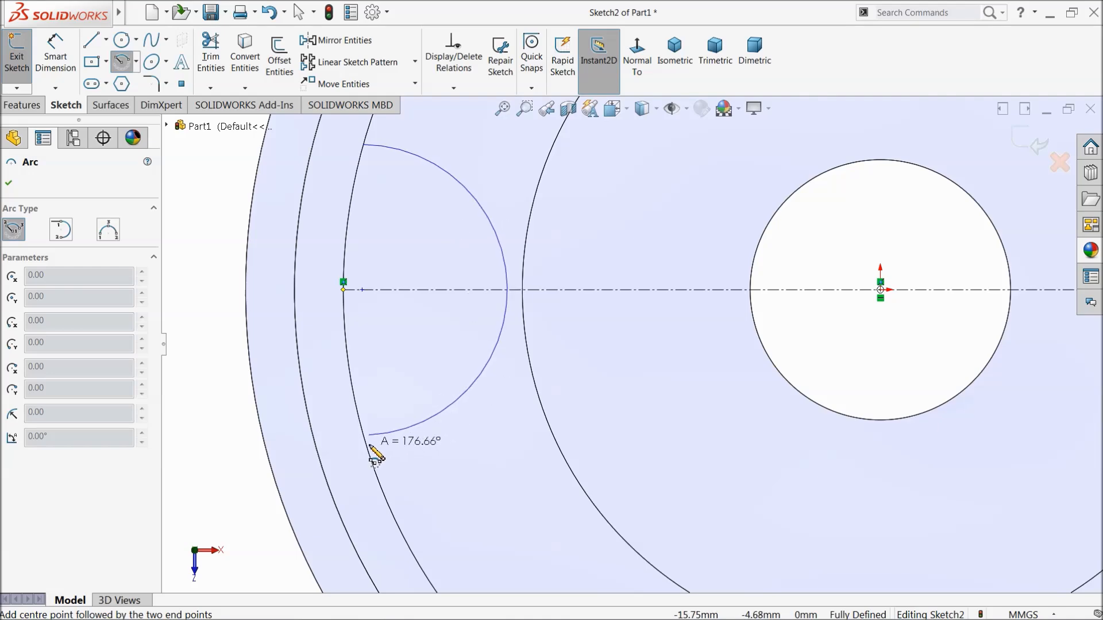
left_click(363, 435)
right_click(393, 332)
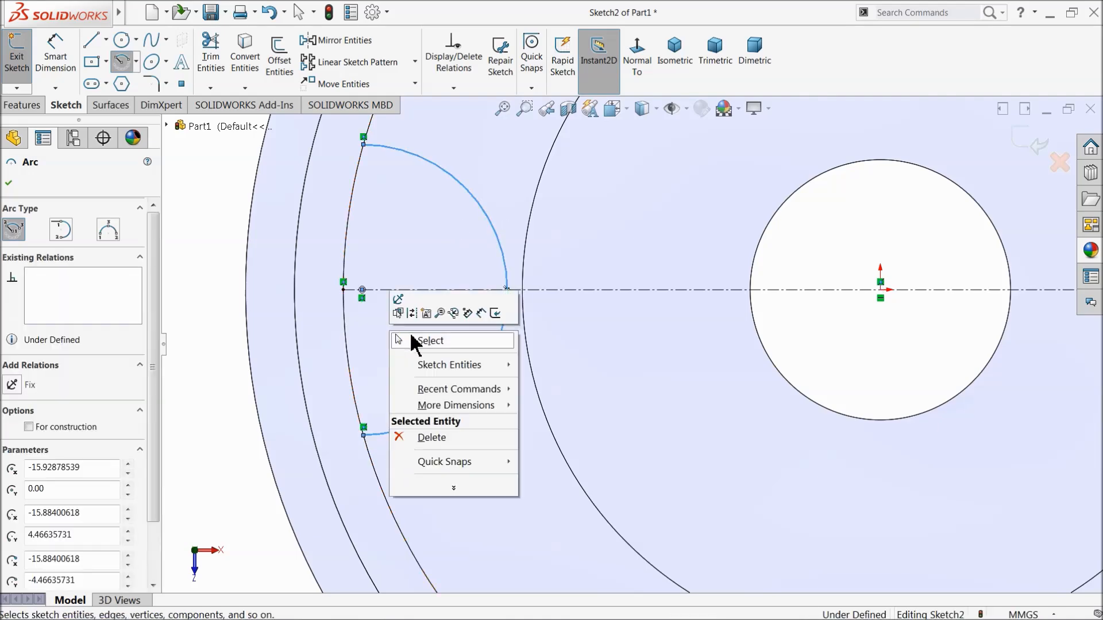
left_click(430, 341)
Step: Sketch a vertical centerline about 11.5 mm long from above the origin down to the origin
scroll(493, 386, "up", 4)
scroll(695, 368, "down", 3)
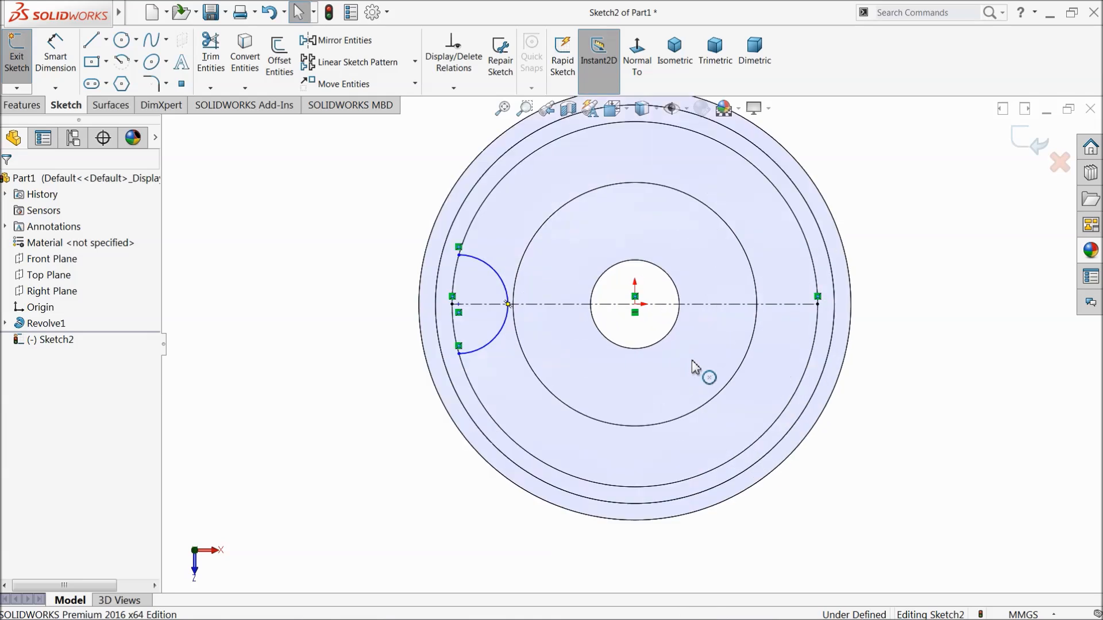
scroll(747, 349, "down", 2)
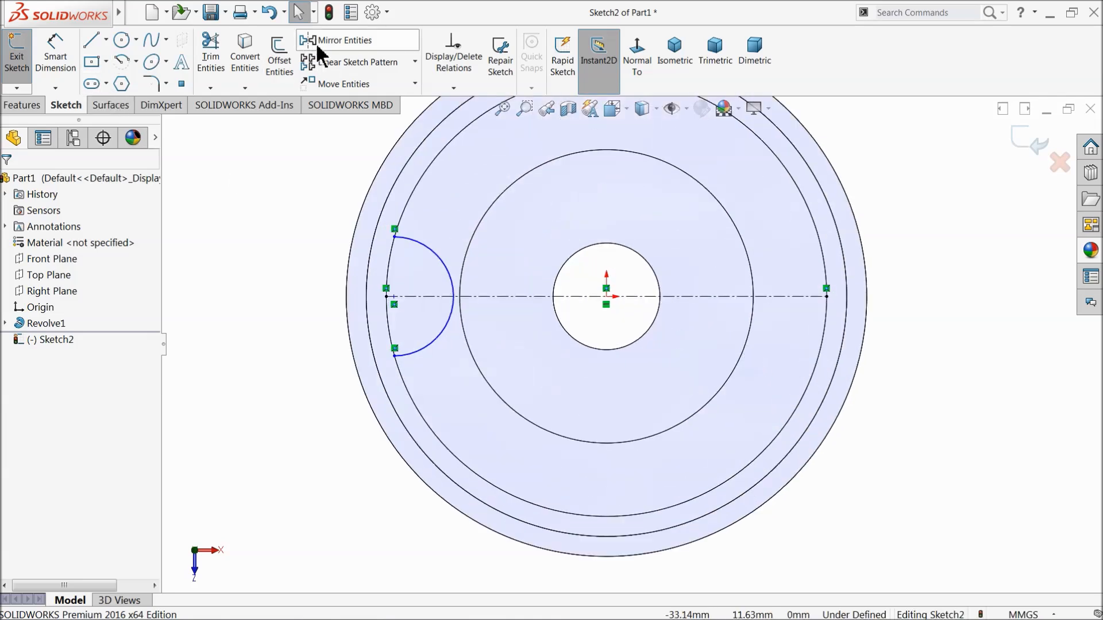
left_click(106, 39)
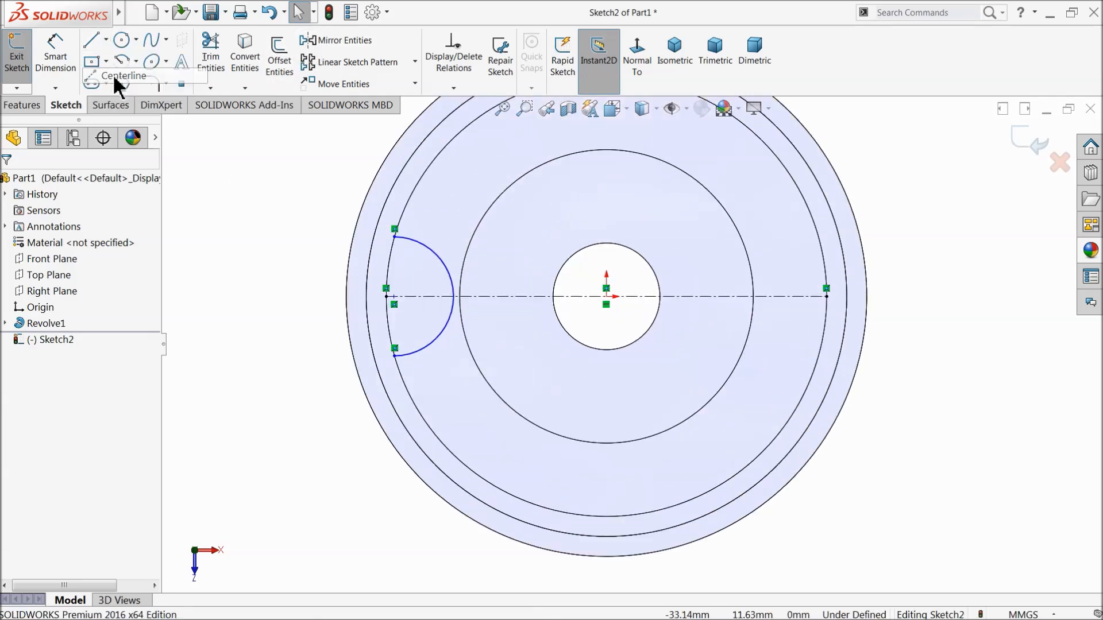
left_click(118, 74)
left_click(606, 163)
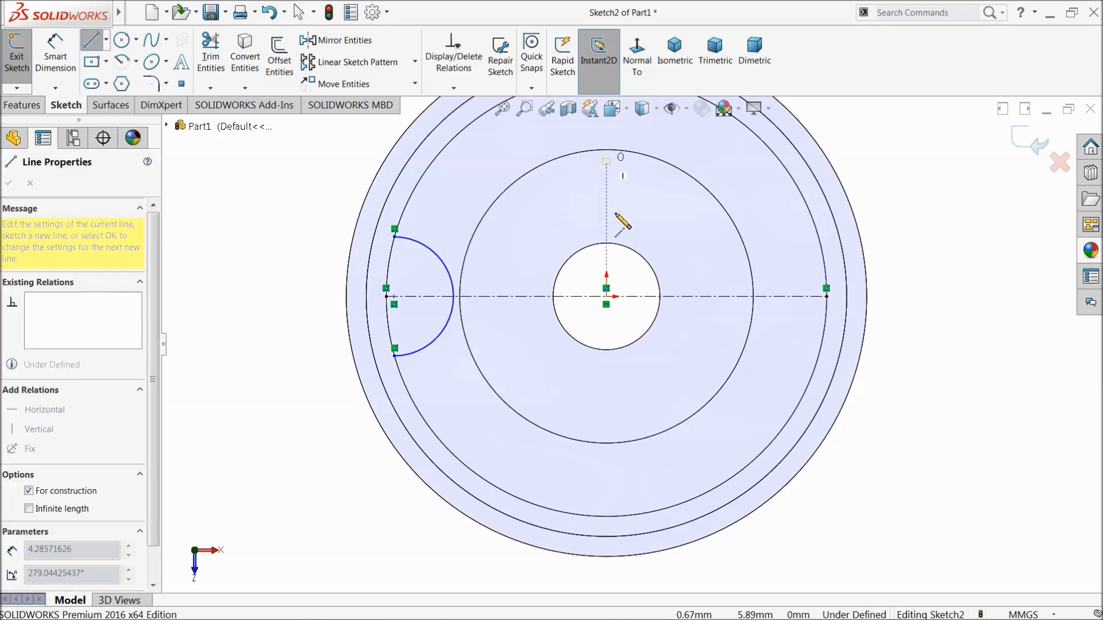
left_click(606, 296)
right_click(644, 179)
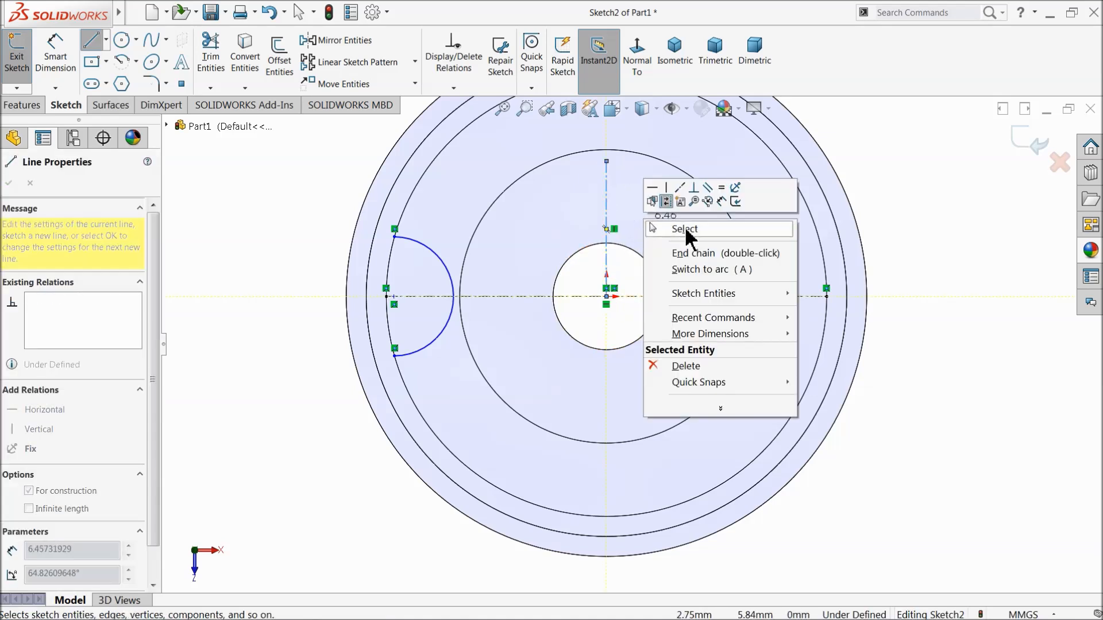
left_click(677, 227)
Step: Mirror the left arc about the vertical centerline, keeping the original
left_click(345, 40)
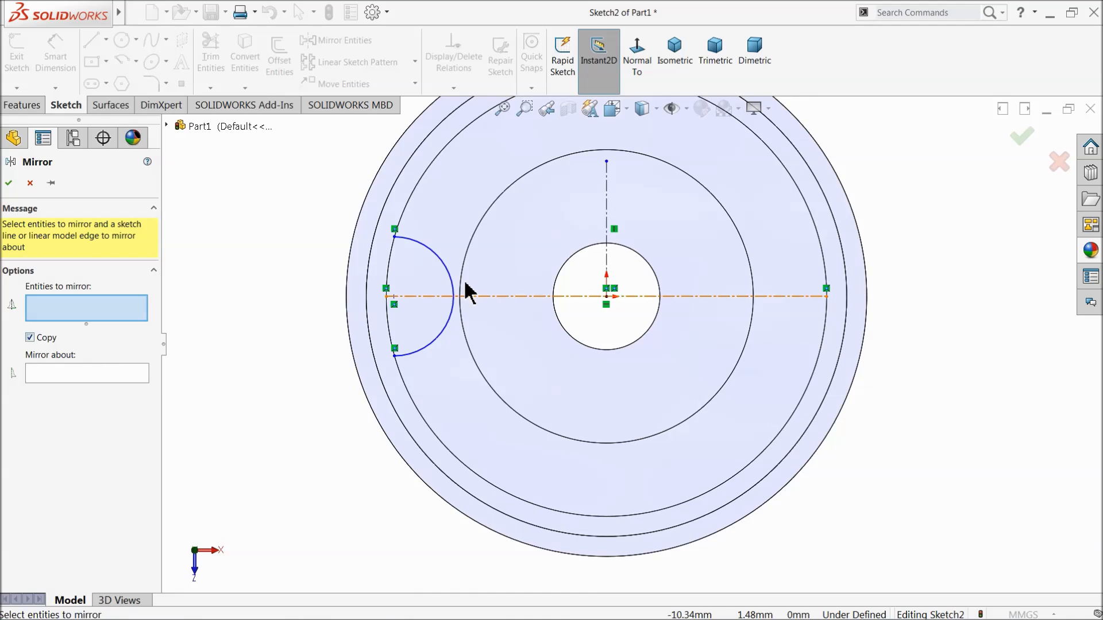
left_click(450, 272)
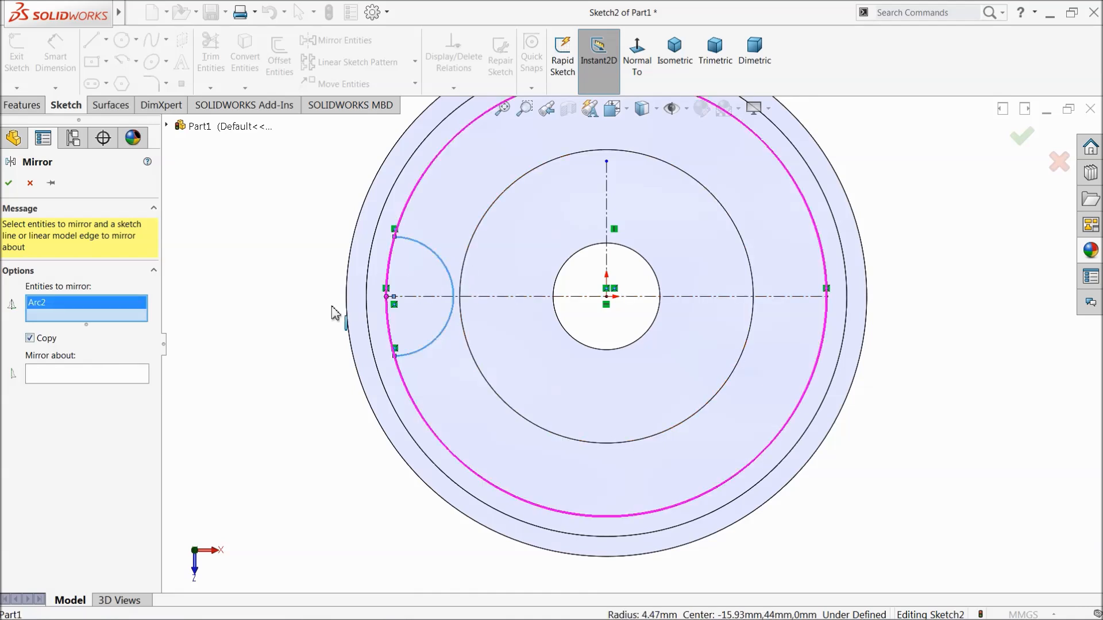
left_click(117, 370)
left_click(607, 217)
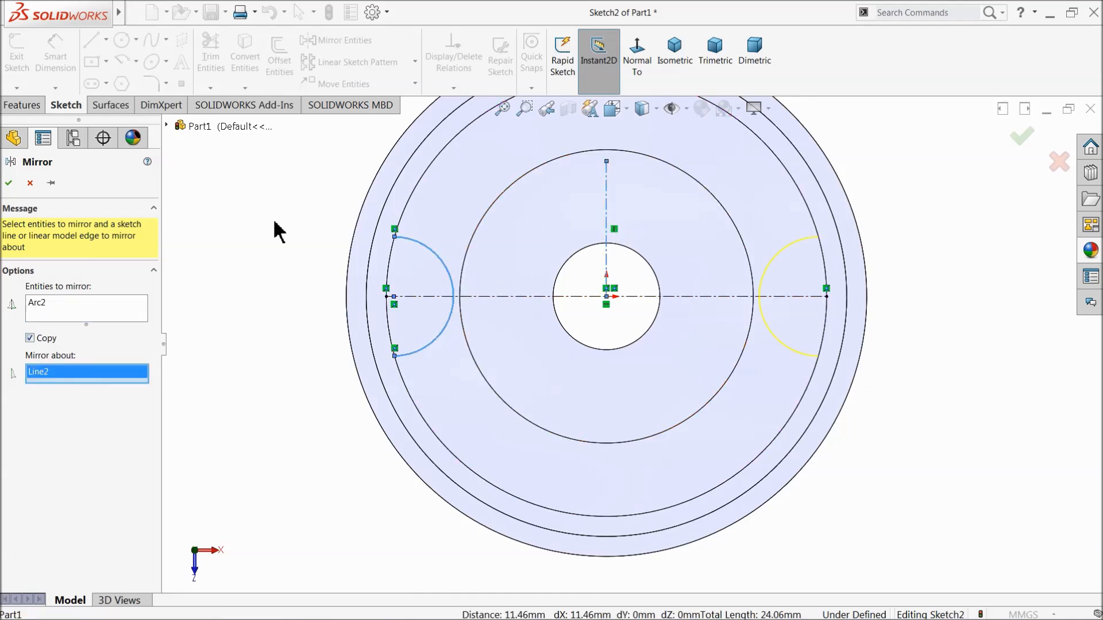
left_click(9, 183)
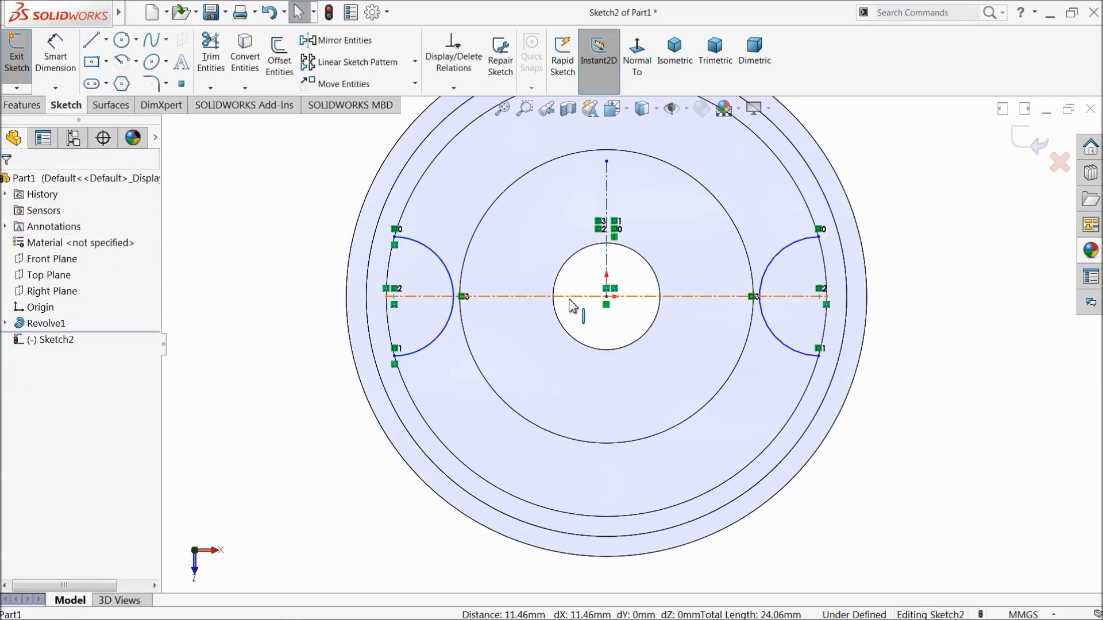
Step: Dimension the horizontal distance between the two arc centers as 32 mm
left_click(55, 57)
left_click(394, 297)
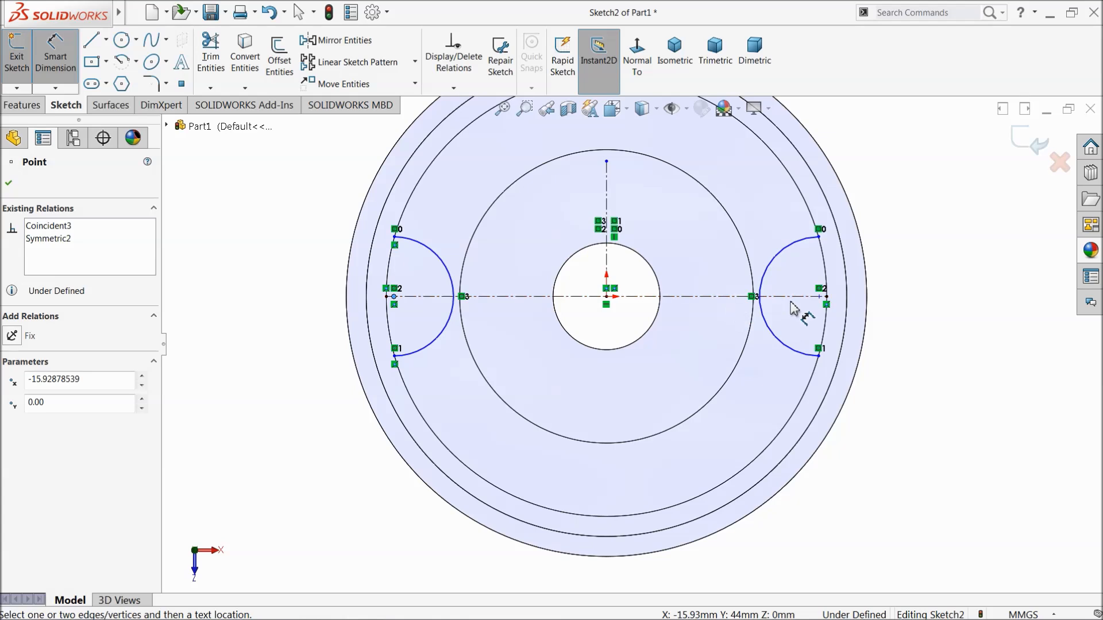
left_click(820, 297)
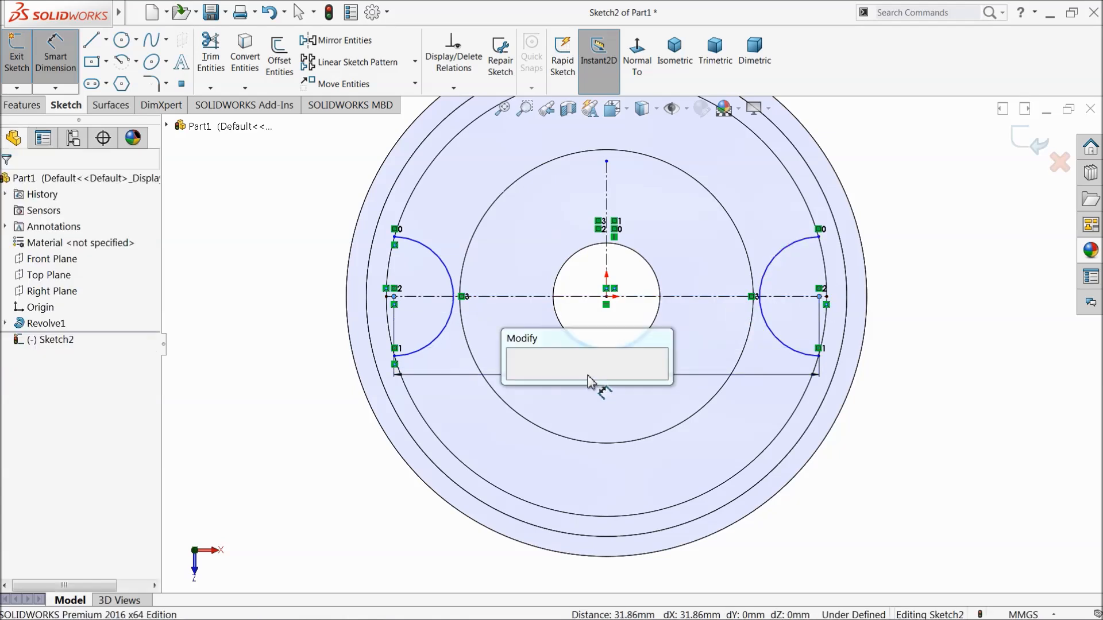
left_click(580, 374)
type("32")
left_click(517, 376)
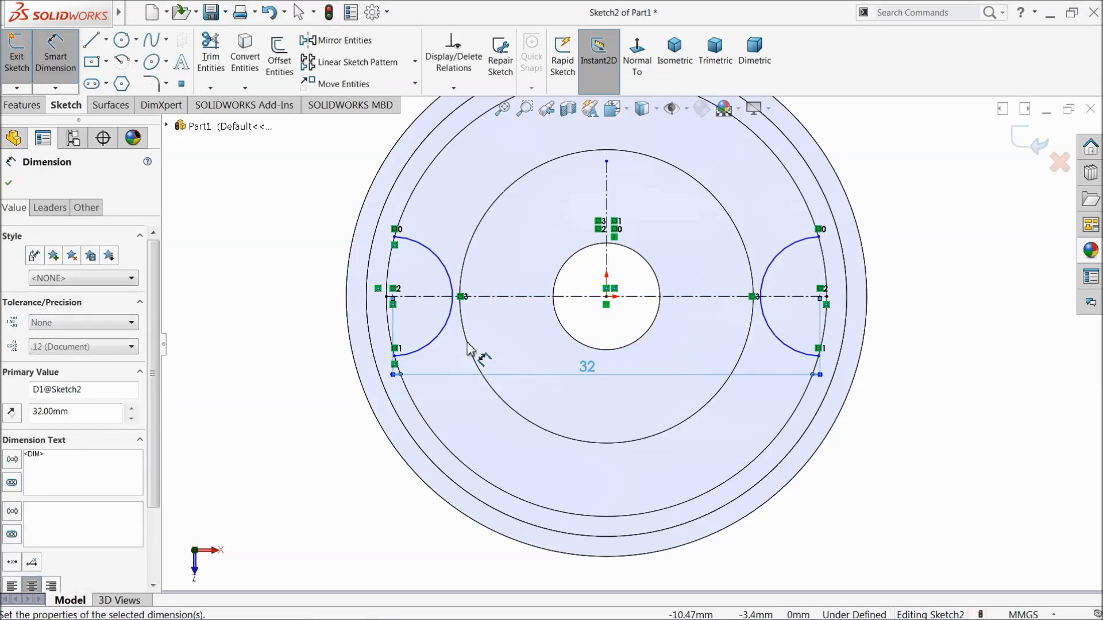
Step: Dimension the left arc's radius as 4.9 mm
left_click(446, 338)
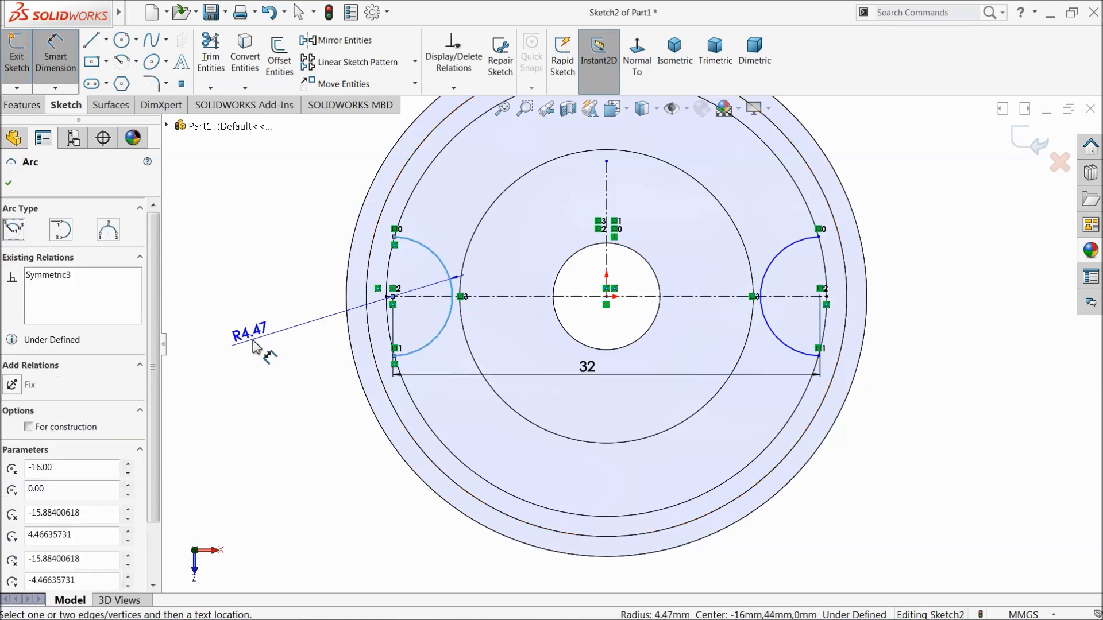
left_click(252, 338)
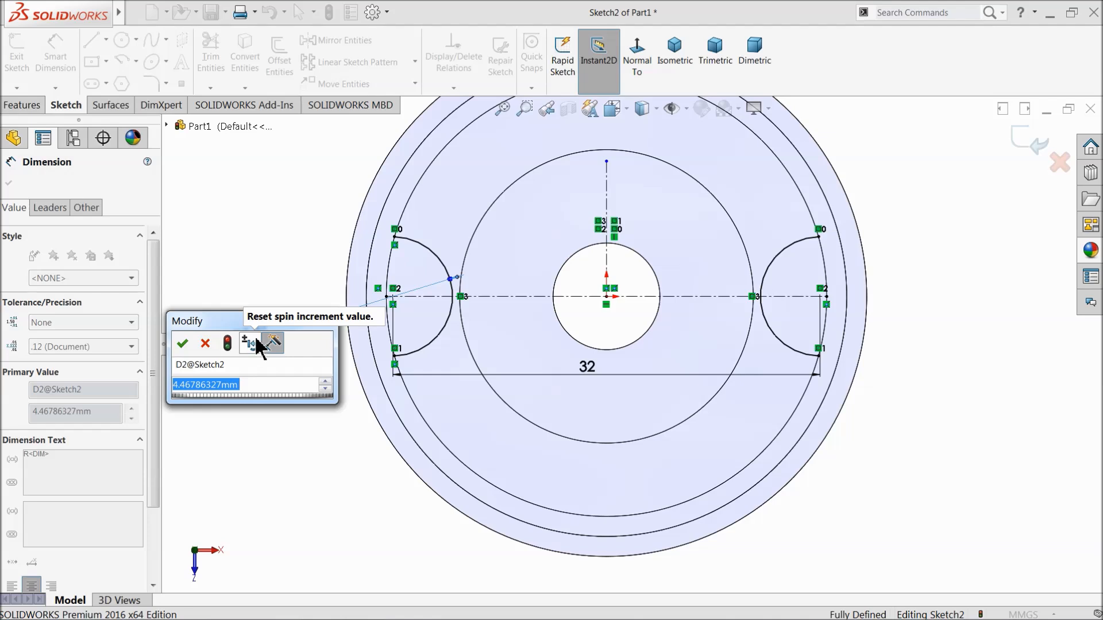
type("4.9")
left_click(182, 344)
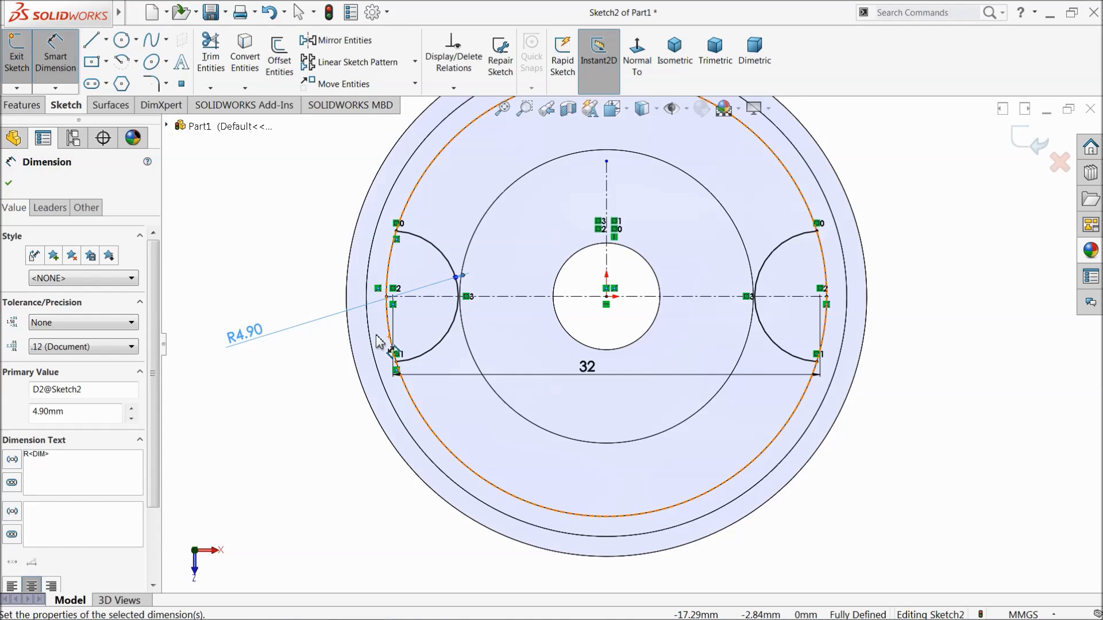
Step: Change the left arc's radius to 4.5 mm and finish dimensioning
left_click(255, 335)
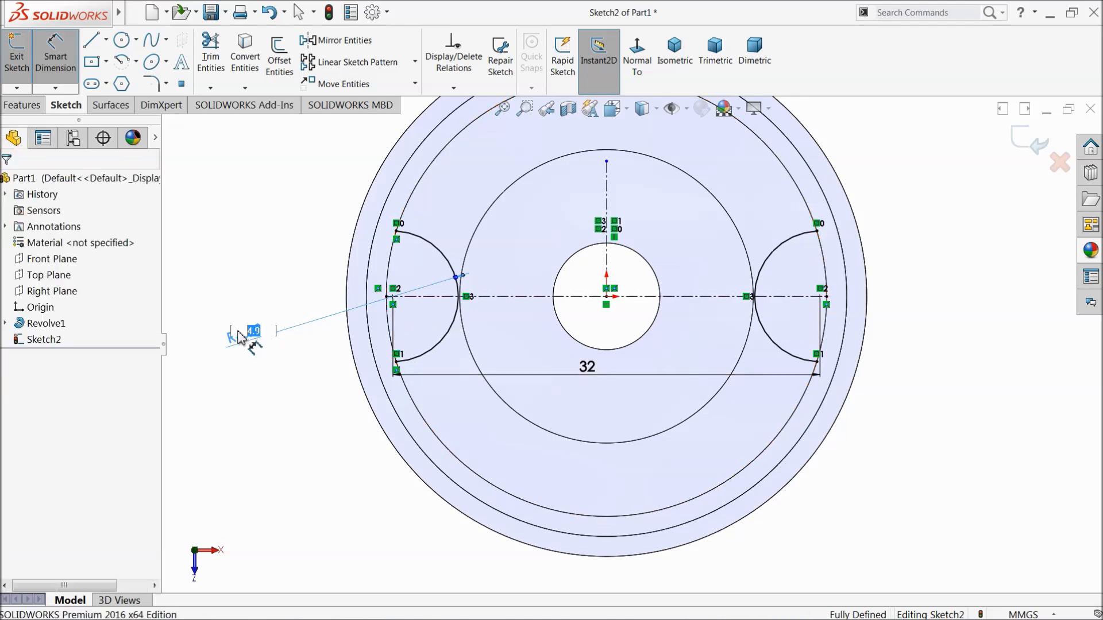
type("5")
key("Return")
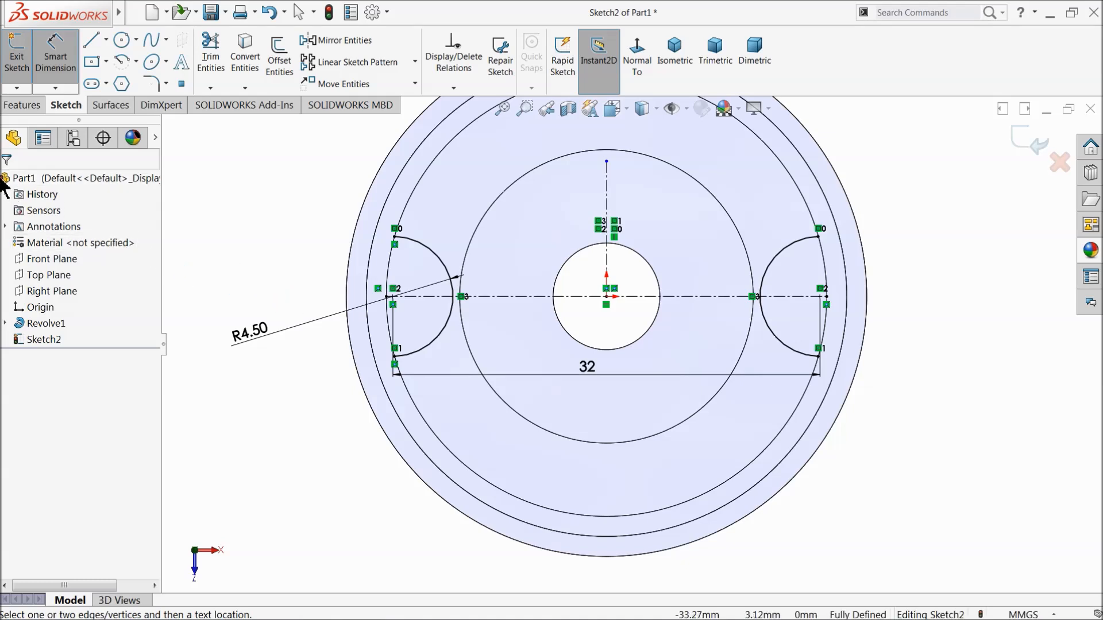
left_click(55, 64)
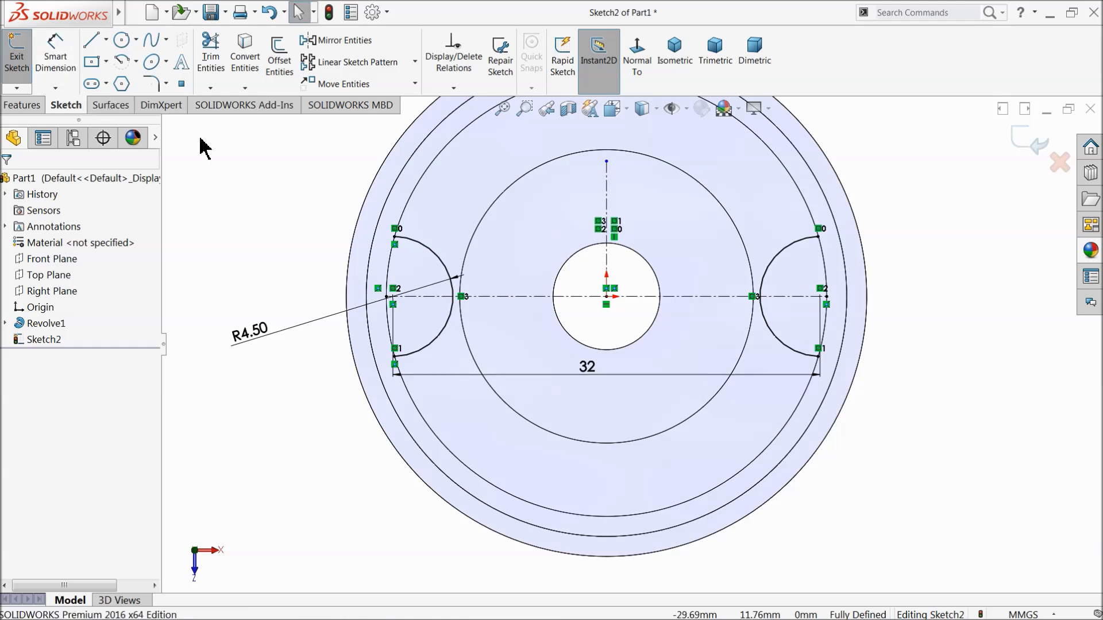
Step: Convert the 33 mm inner rim edge into the sketch and trim it to close the two arc profiles
left_click(410, 200)
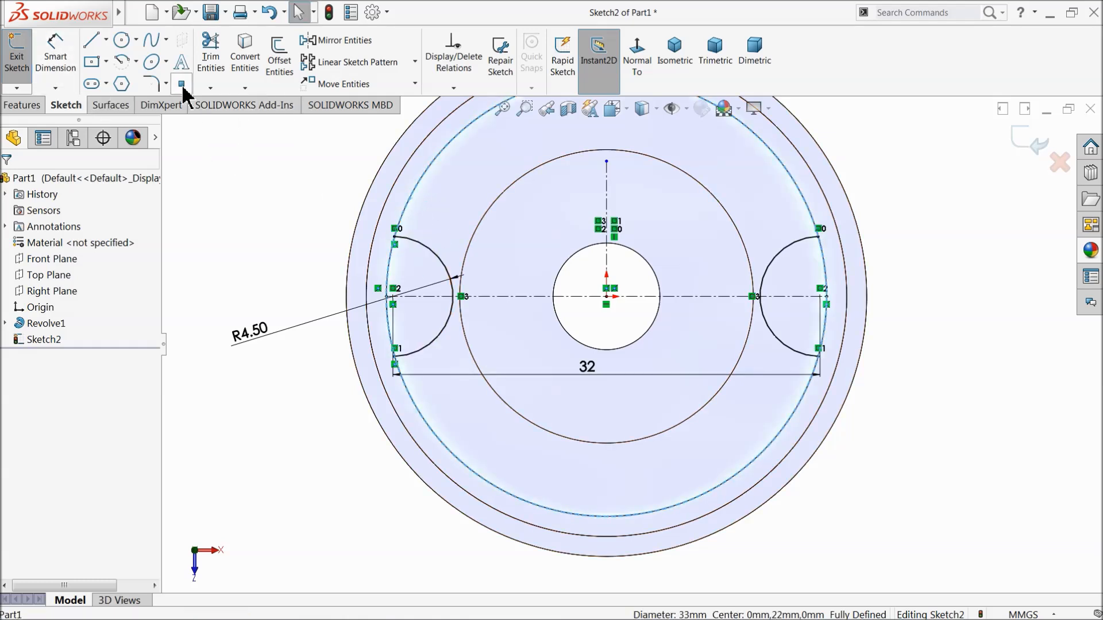
left_click(246, 68)
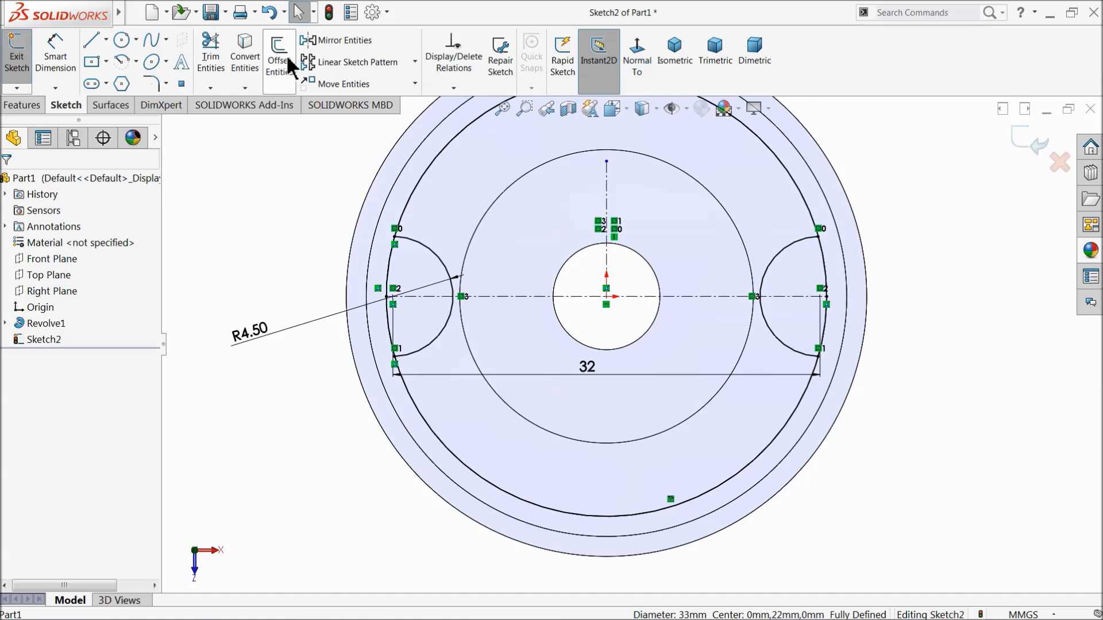
left_click(218, 69)
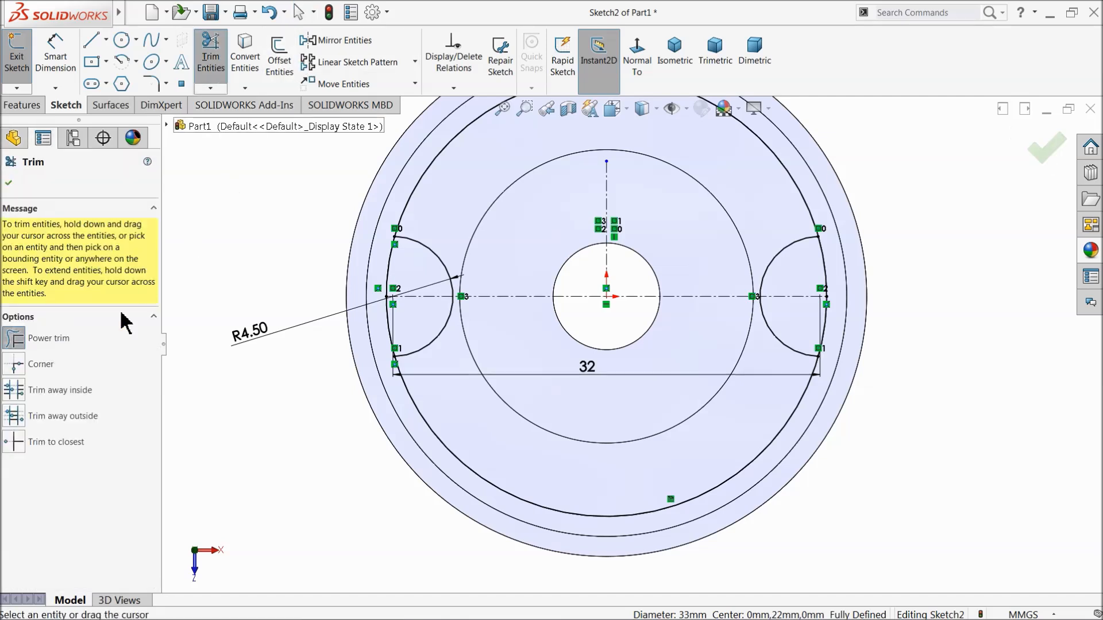
left_click_drag(358, 169, 440, 179)
left_click_drag(379, 469, 452, 440)
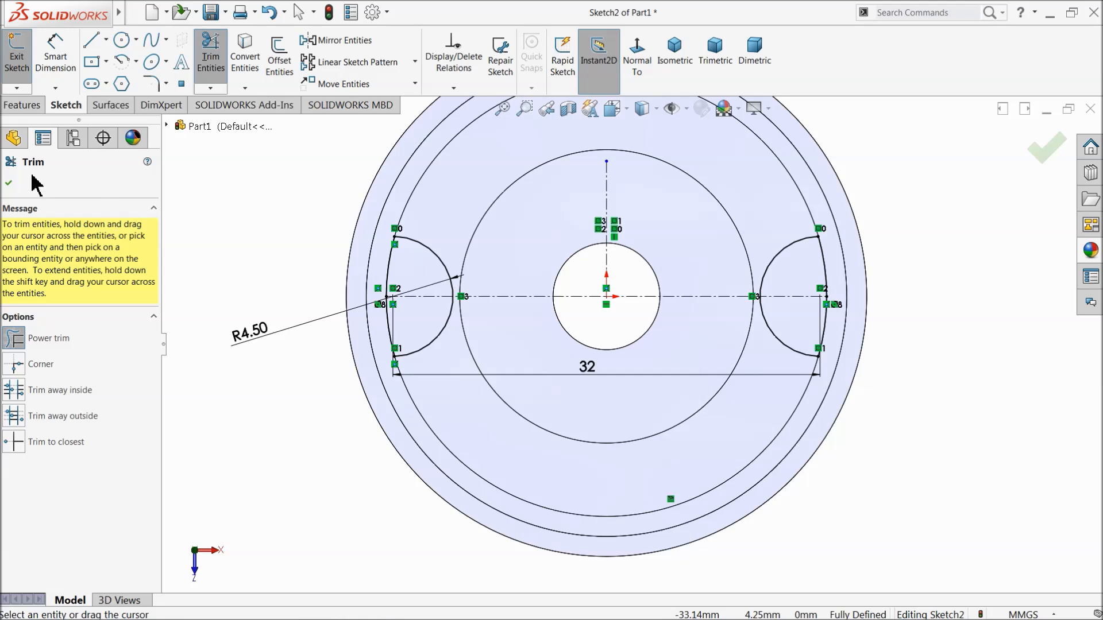
left_click(9, 183)
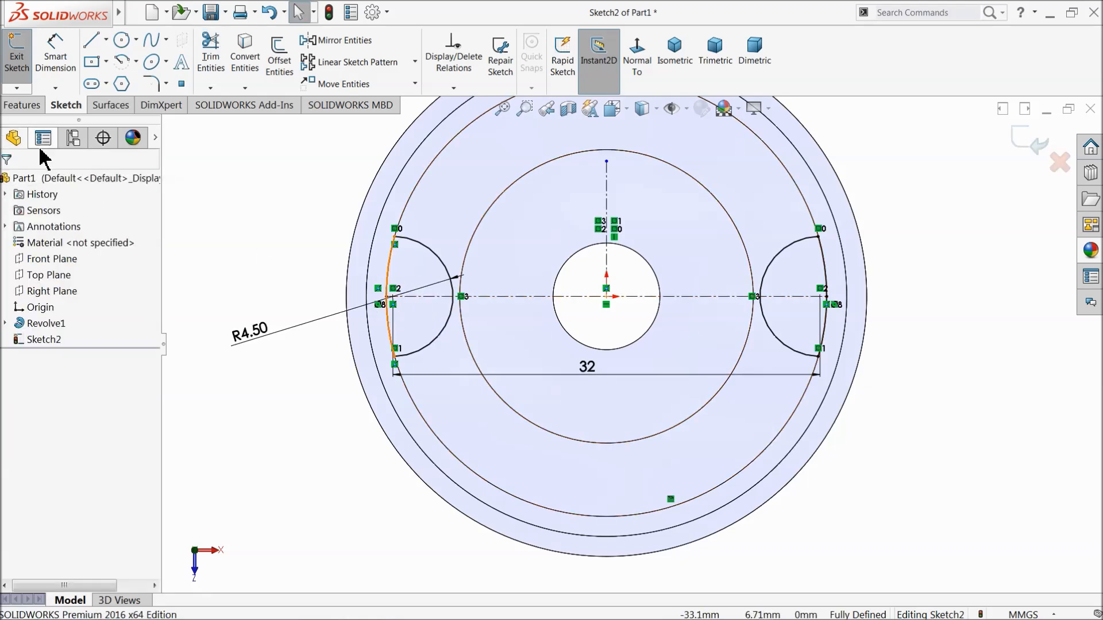
Step: Extrude the two closed arc profiles downward with Up To Surface, ending at the annular floor face inside the cylinder
left_click(23, 105)
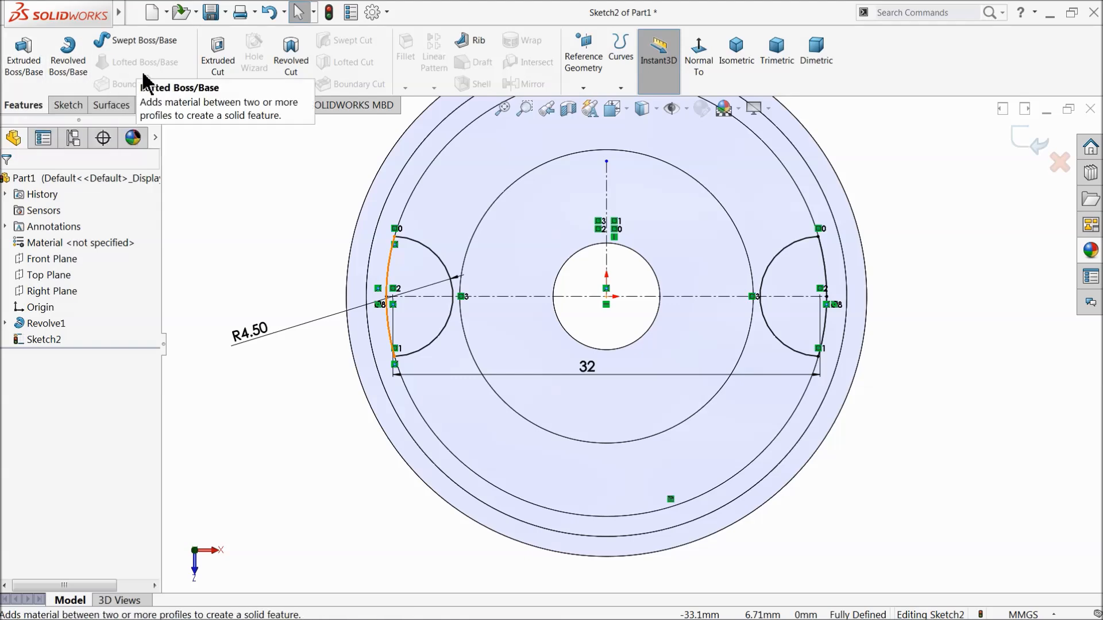
left_click(19, 73)
mouse_move(270, 288)
middle_mouse_down()
mouse_move(291, 316)
mouse_move(289, 236)
middle_mouse_up()
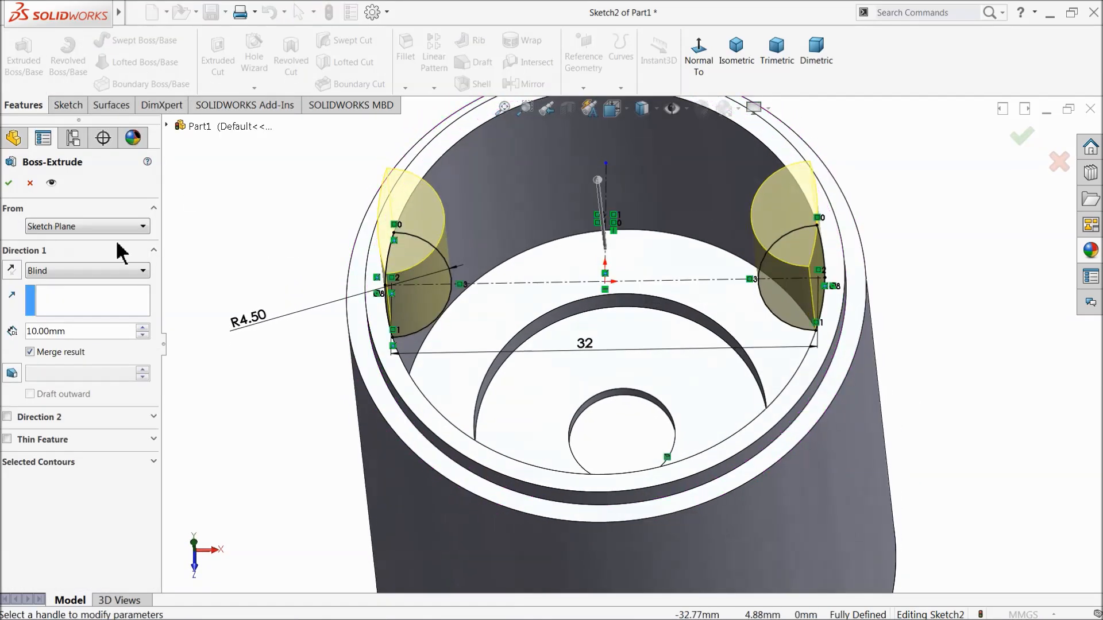
left_click(12, 270)
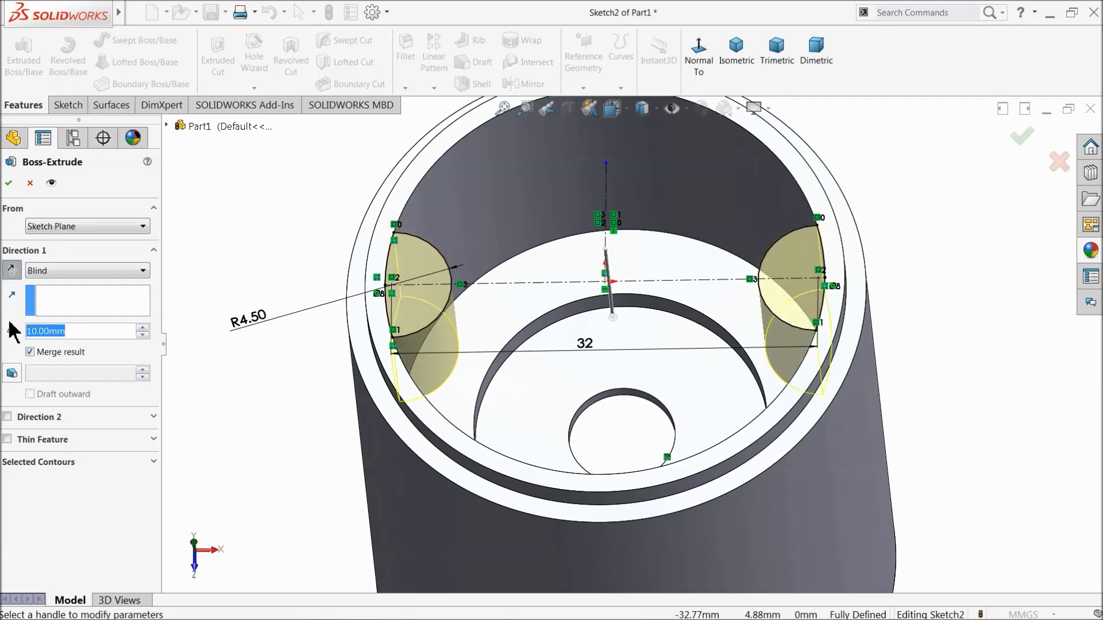
left_click(63, 273)
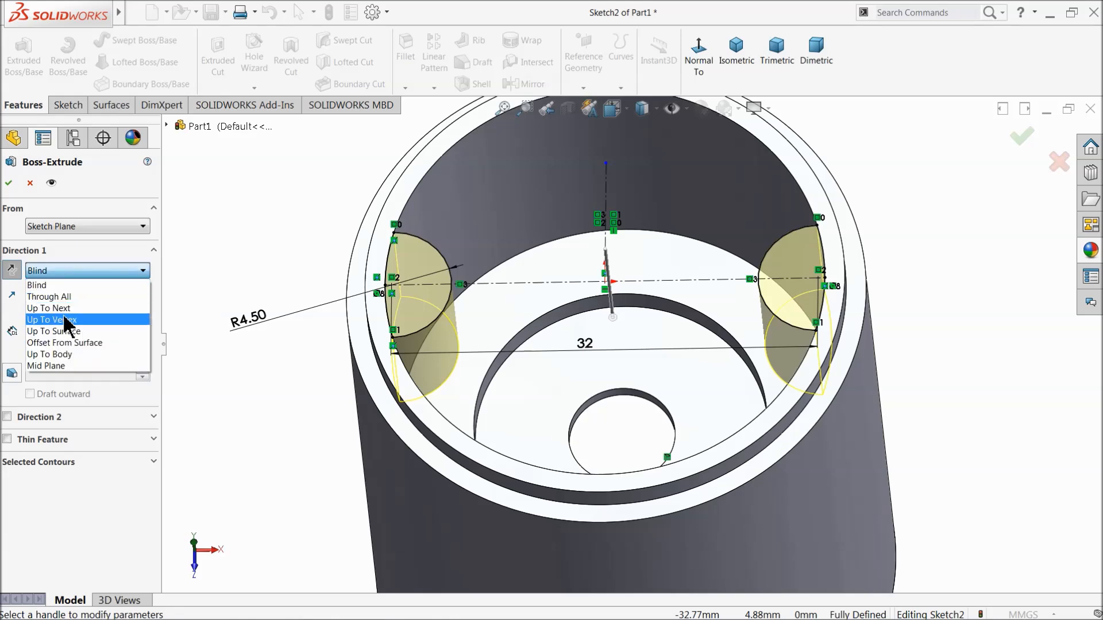
left_click(86, 335)
middle_click_drag(399, 328, 501, 360)
left_click(469, 387)
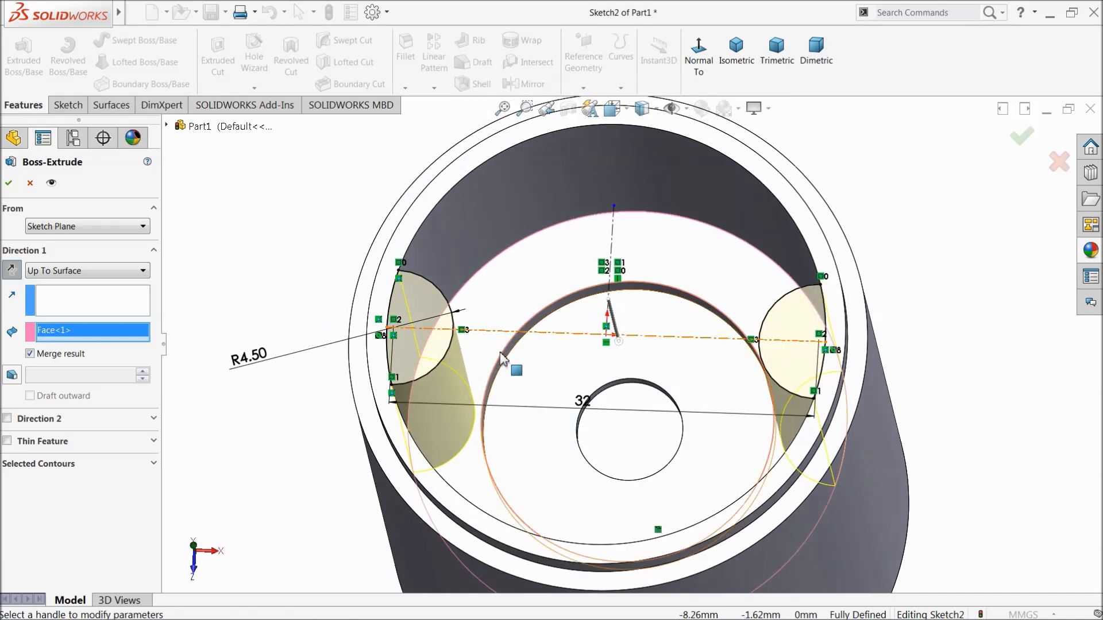
left_click(8, 184)
Step: Start a sketch on the inner rim face and draw a circle of about 2 mm radius at the left lug's arc center
middle_click_drag(320, 276, 339, 293)
scroll(339, 287, "up", 3)
scroll(638, 383, "down", 2)
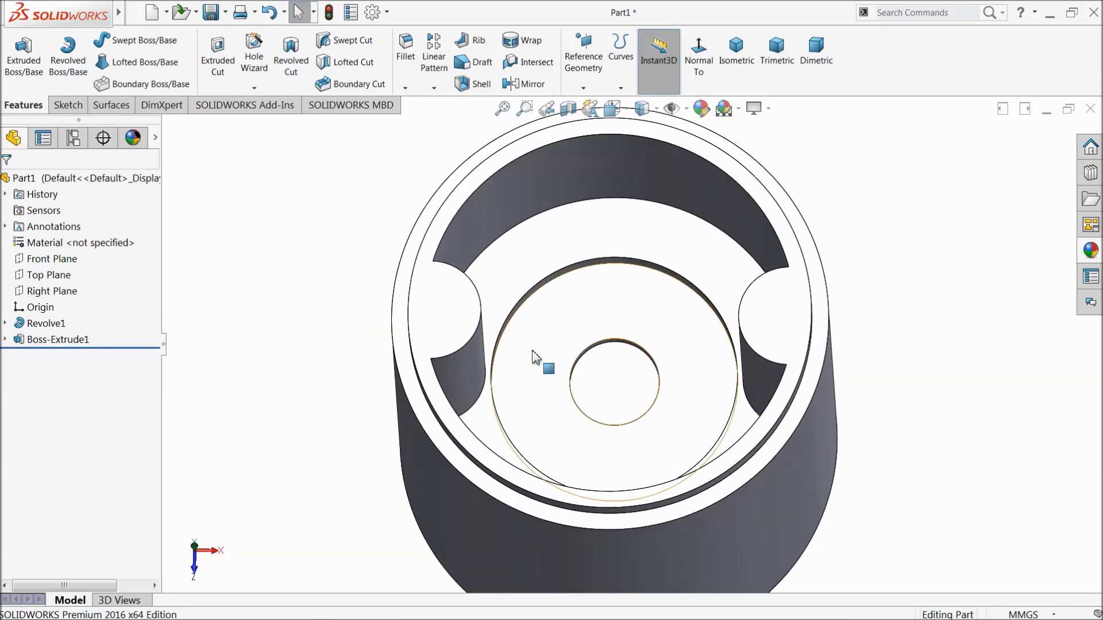
left_click(475, 323)
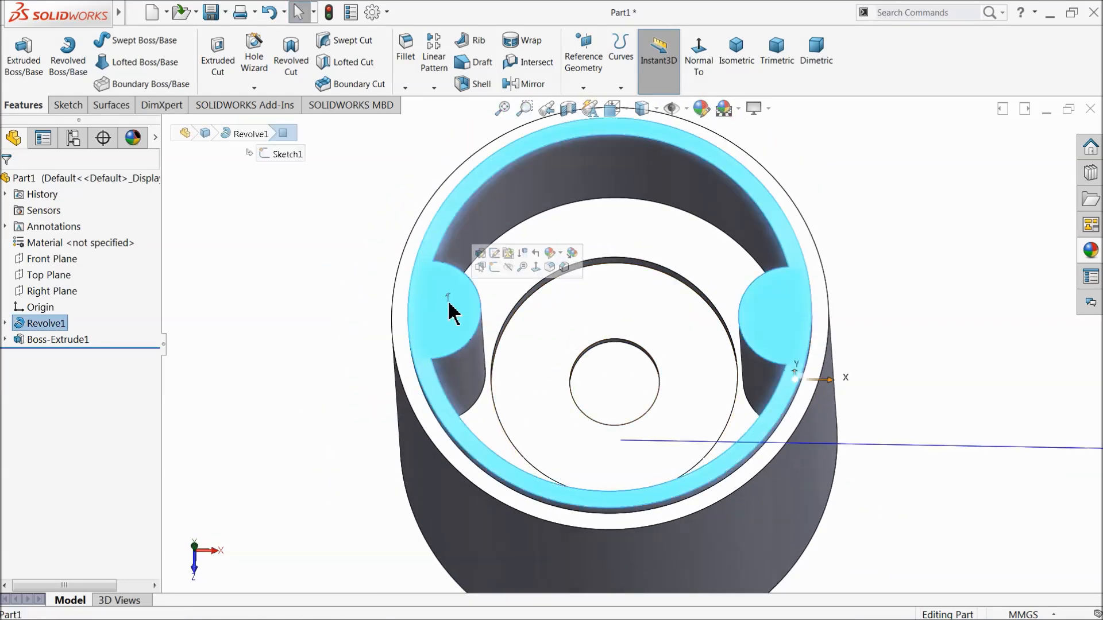
left_click(494, 267)
left_click(636, 68)
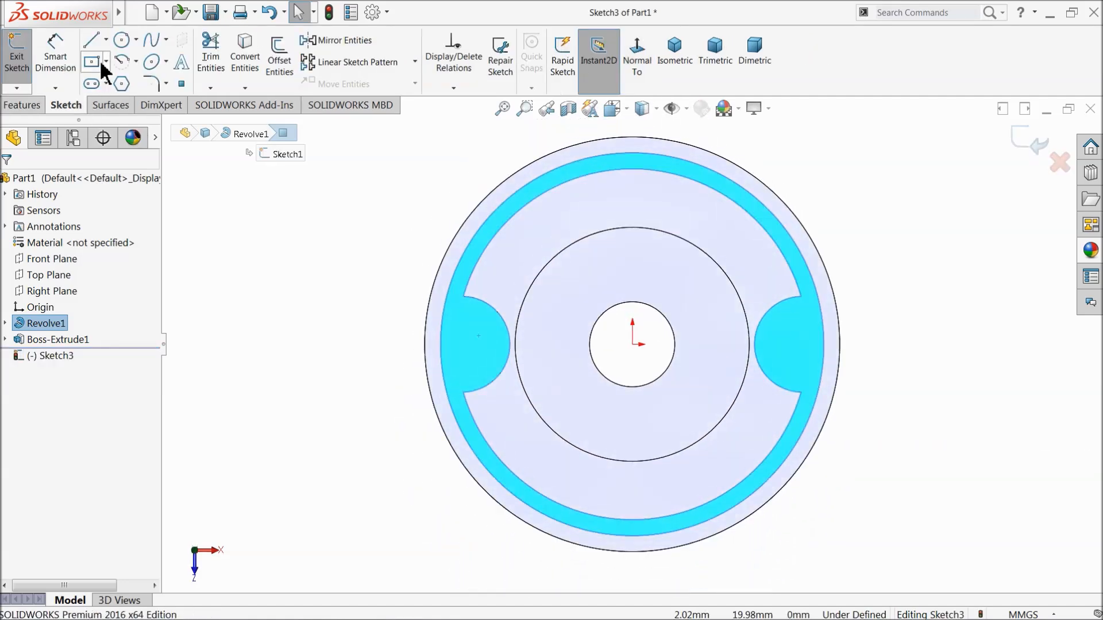
left_click(122, 38)
scroll(546, 390, "down", 3)
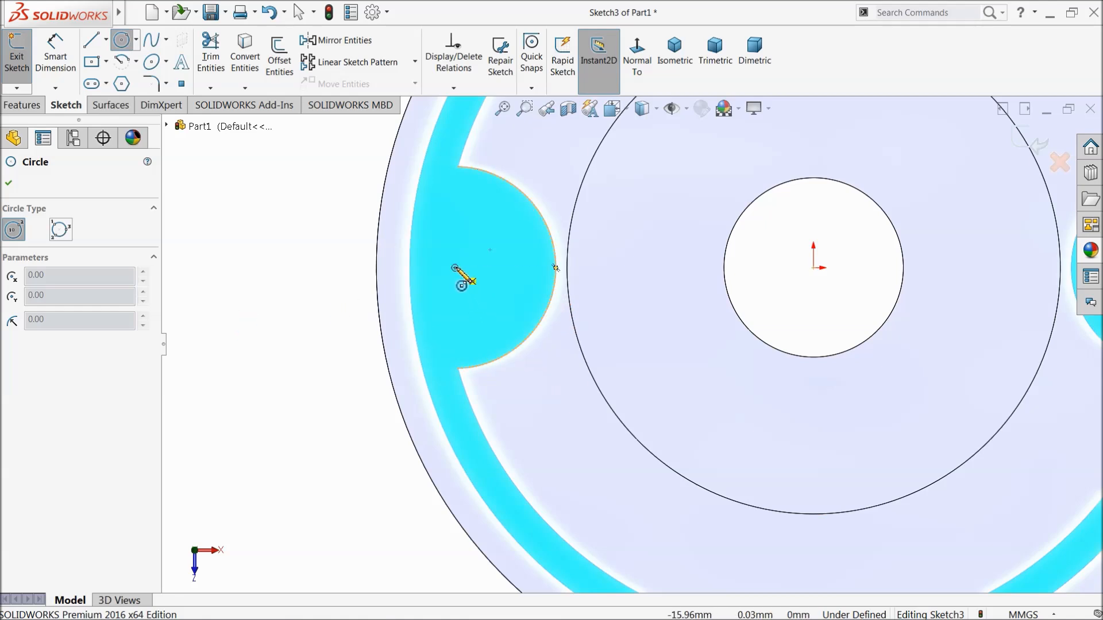
left_click(454, 268)
left_click(458, 236)
scroll(521, 307, "up", 1)
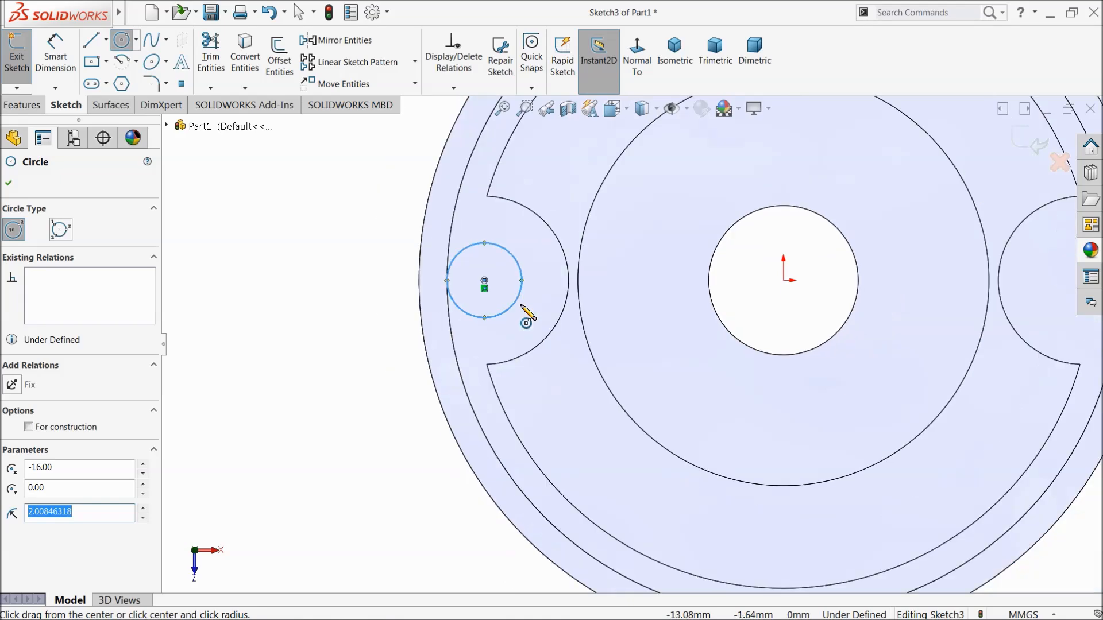
Step: Draw a circle of about 2.3 mm radius at the right lug's arc center
scroll(636, 329, "up", 3)
scroll(799, 350, "down", 4)
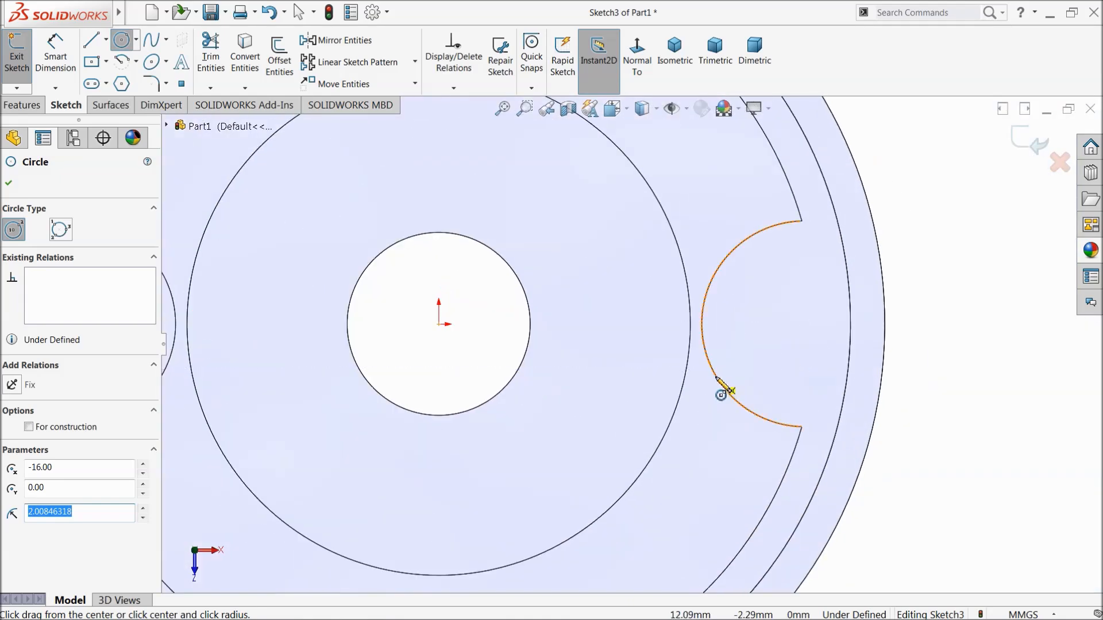
left_click(805, 325)
left_click(805, 270)
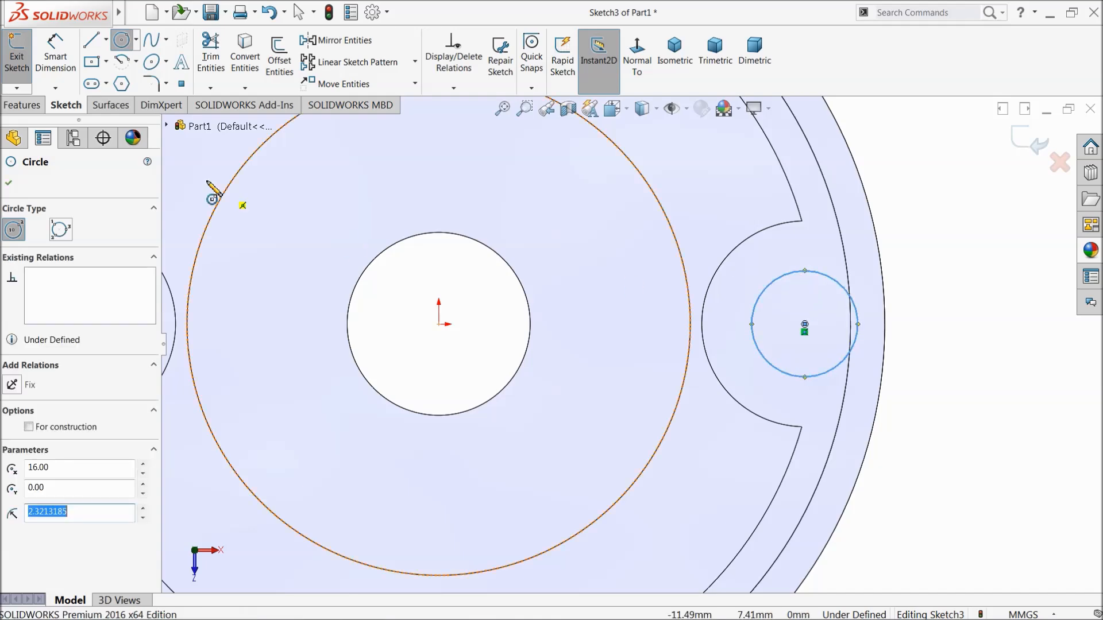
scroll(494, 332, "up", 4)
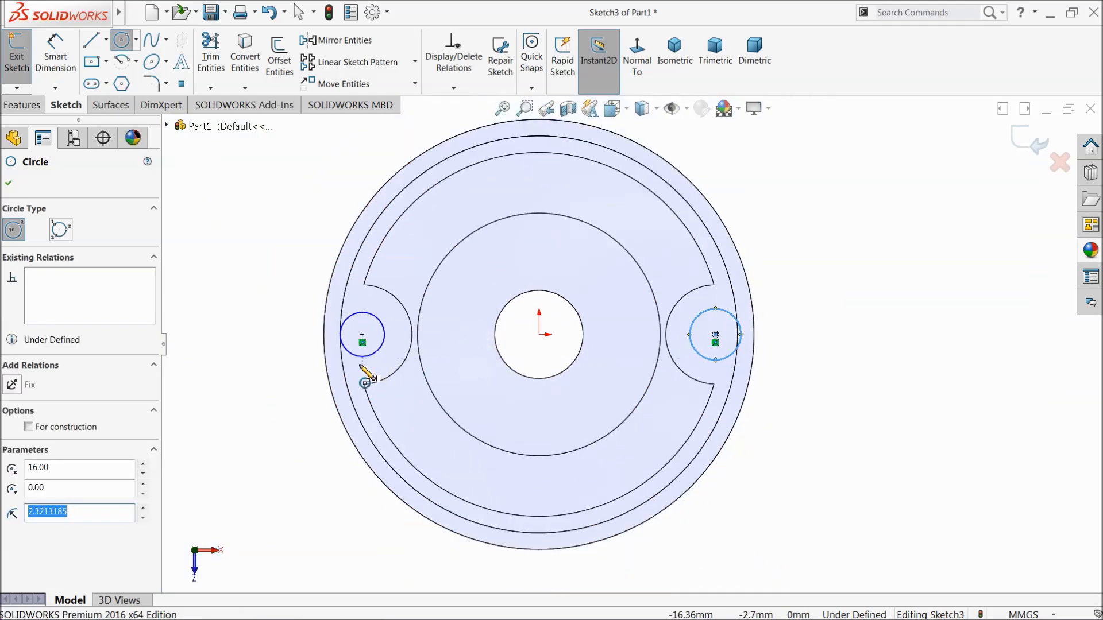
left_click(121, 40)
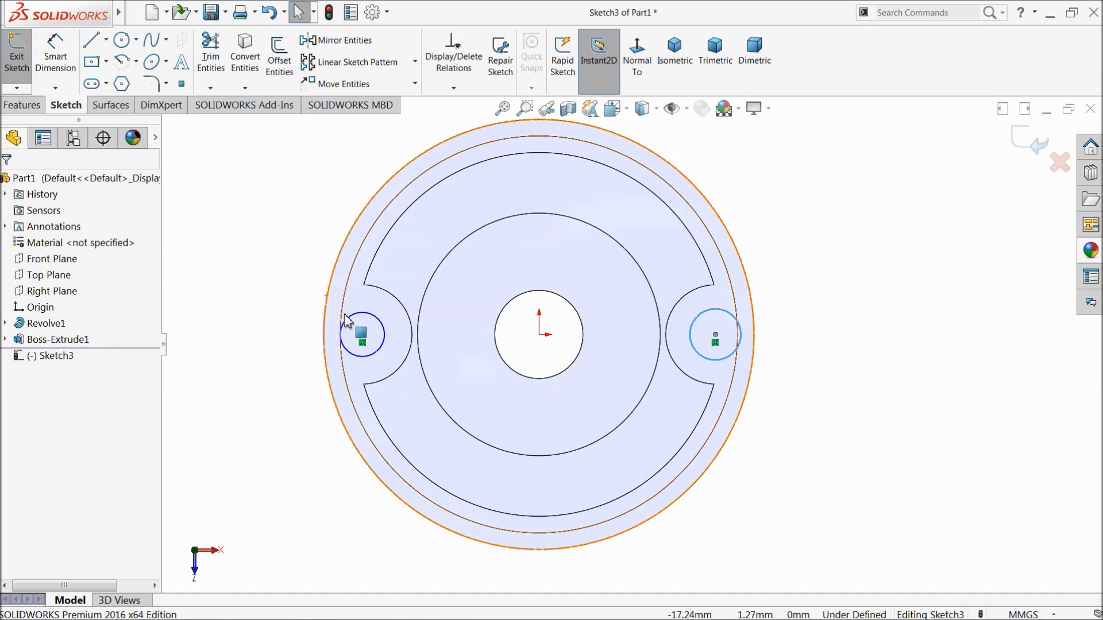
Step: Make the two lug circles equal and add a driven dimension between their centers
left_click(381, 353, "ctrl")
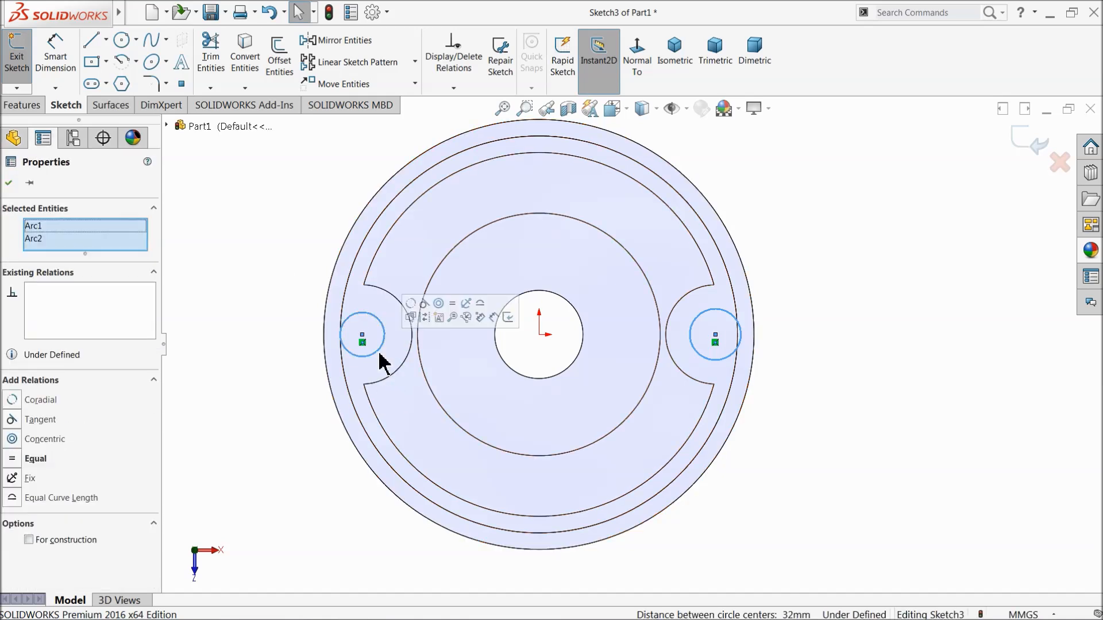
left_click(454, 305)
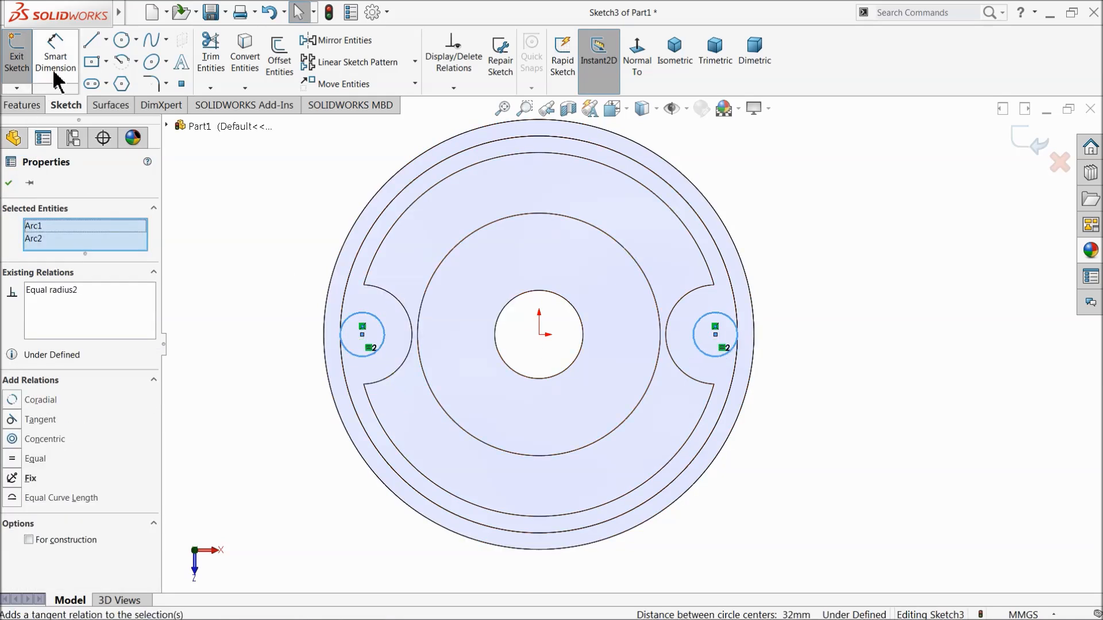
left_click(55, 54)
left_click(523, 231)
left_click(646, 321)
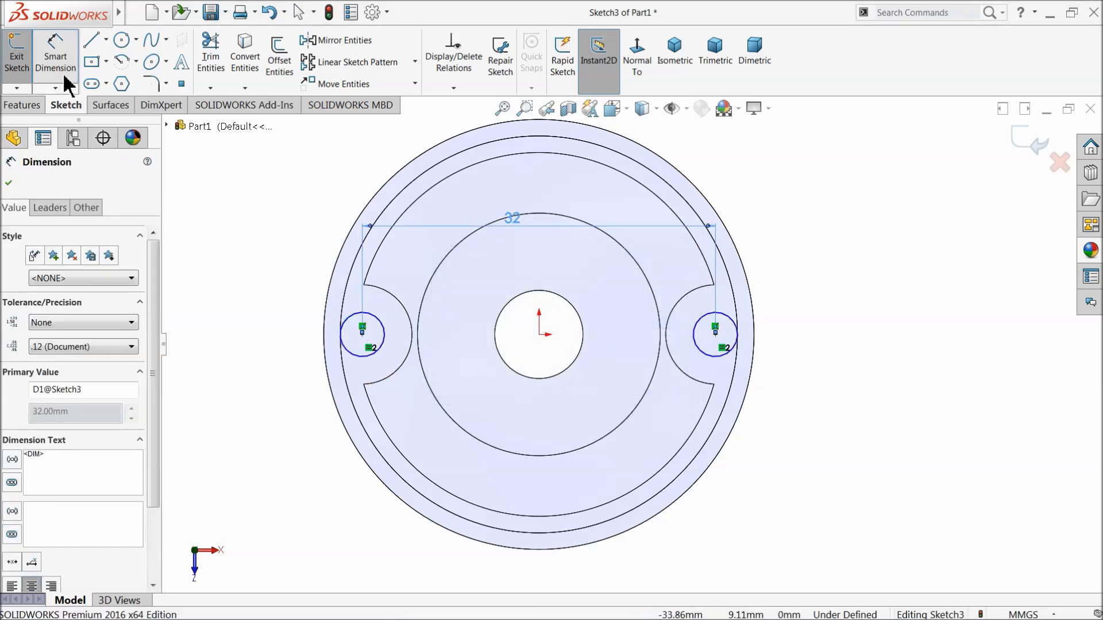
Step: Dimension the left lug circle's diameter as 3 mm and finish dimensioning
left_click(348, 333)
left_click(242, 345)
type("3")
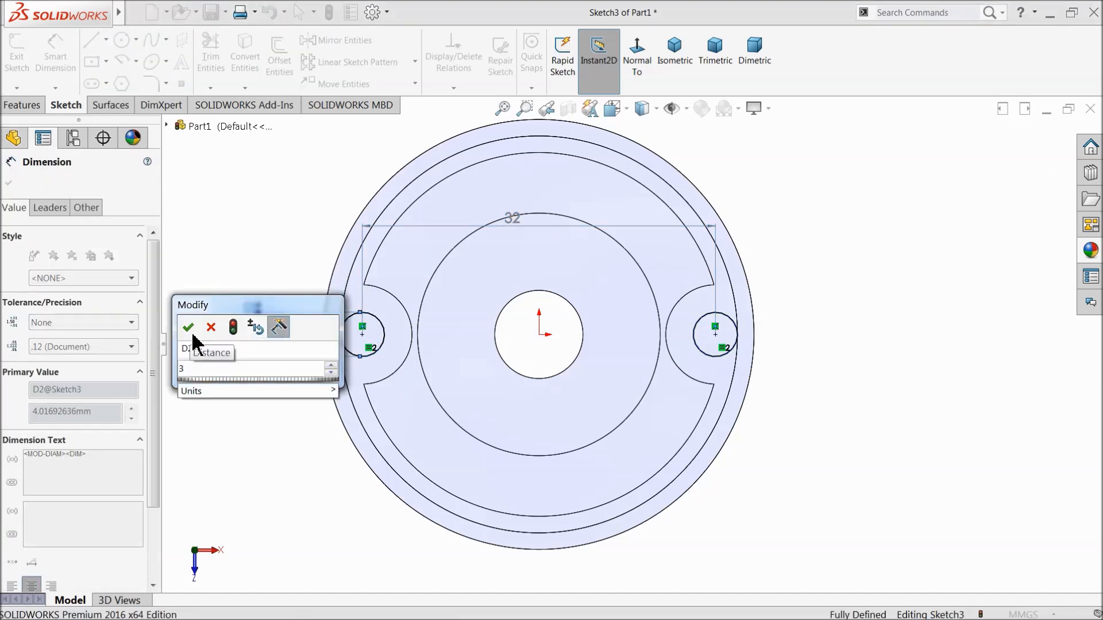
key("Return")
left_click(8, 183)
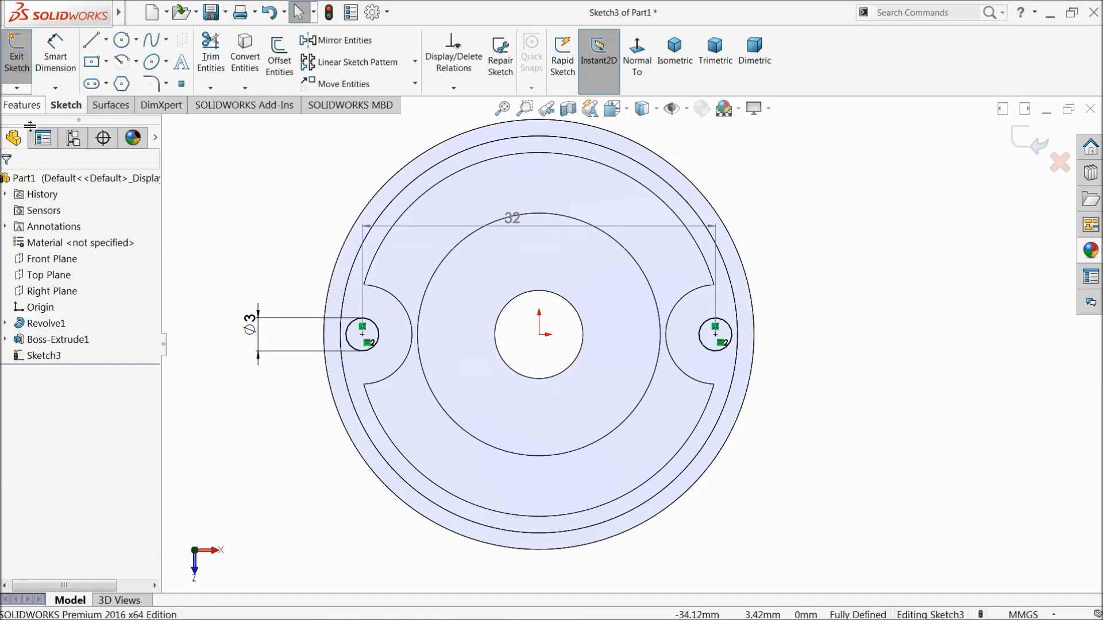
Step: Cut-extrude the two 3 mm circles Through All to make holes down the length of the cylinder
left_click(23, 105)
left_click(228, 74)
middle_click_drag(266, 389, 274, 236)
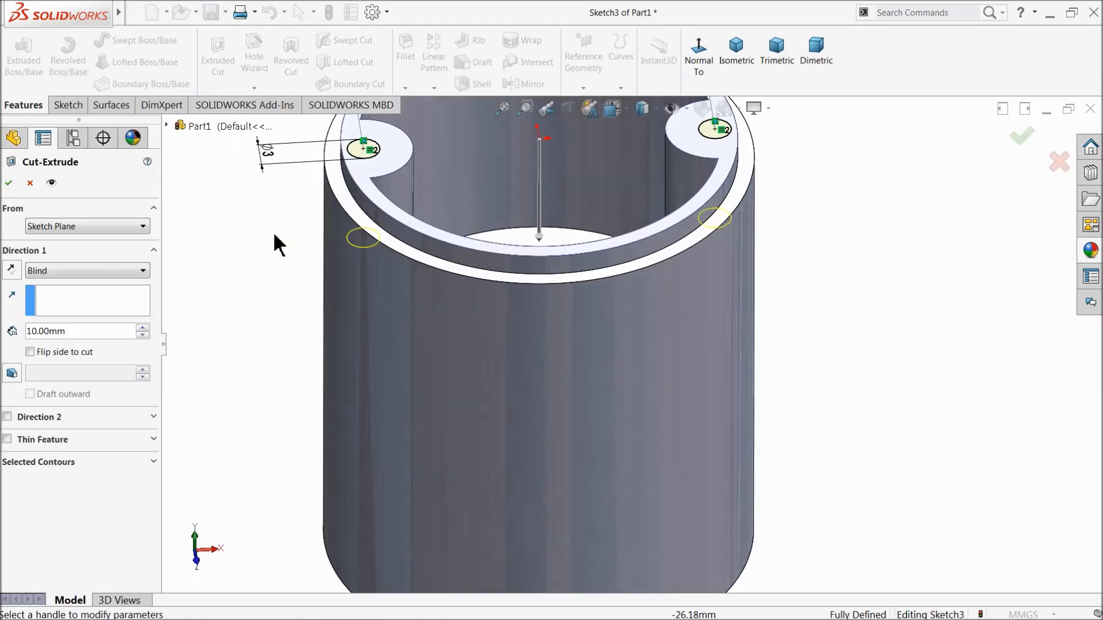
left_click(102, 270)
left_click(80, 295)
key("f")
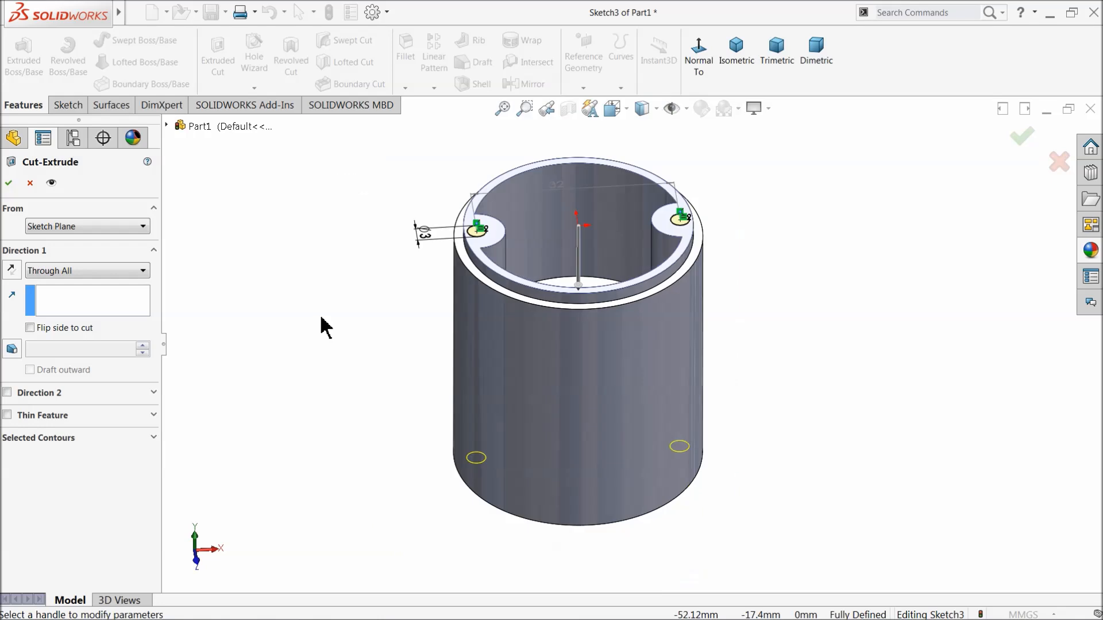
middle_click_drag(381, 362, 367, 130)
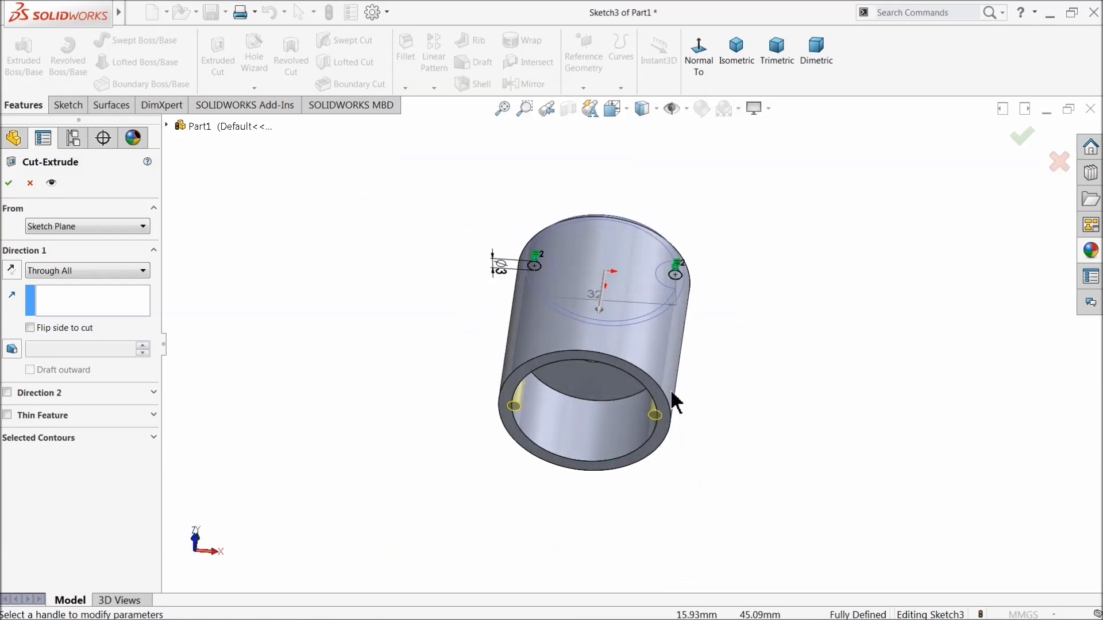
scroll(524, 330, "down", 5)
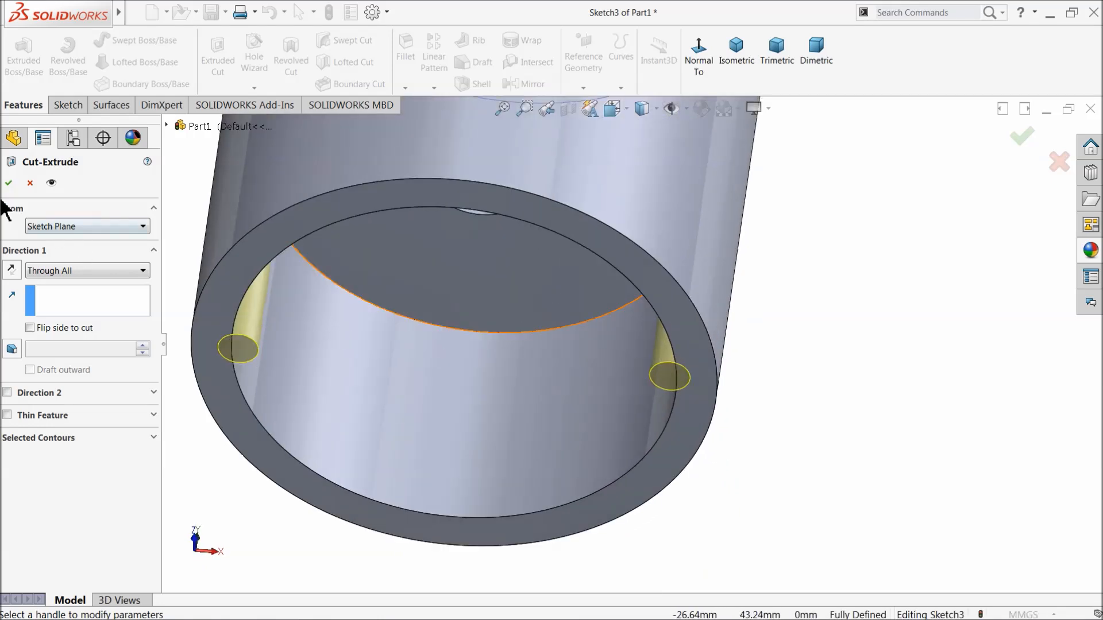
left_click(9, 183)
Step: Start a sketch on the bottom ring face and draw circles centered on the holes, about 3.3 mm radius left and 3 mm right
middle_click_drag(309, 362, 364, 290)
scroll(438, 348, "down", 5)
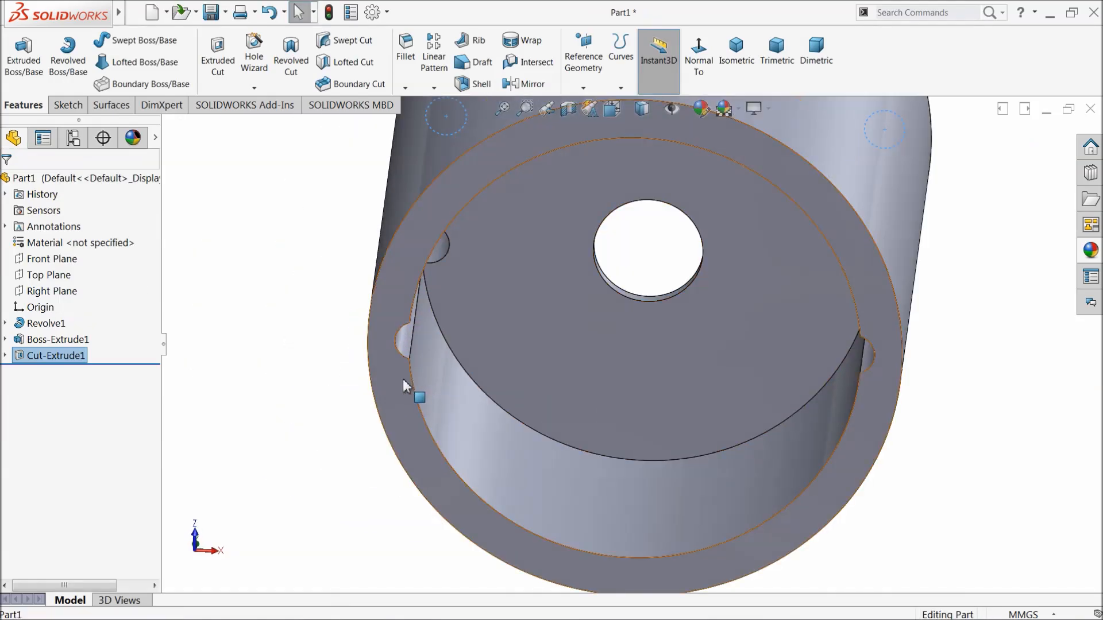
left_click(402, 378)
left_click(449, 344)
left_click(639, 63)
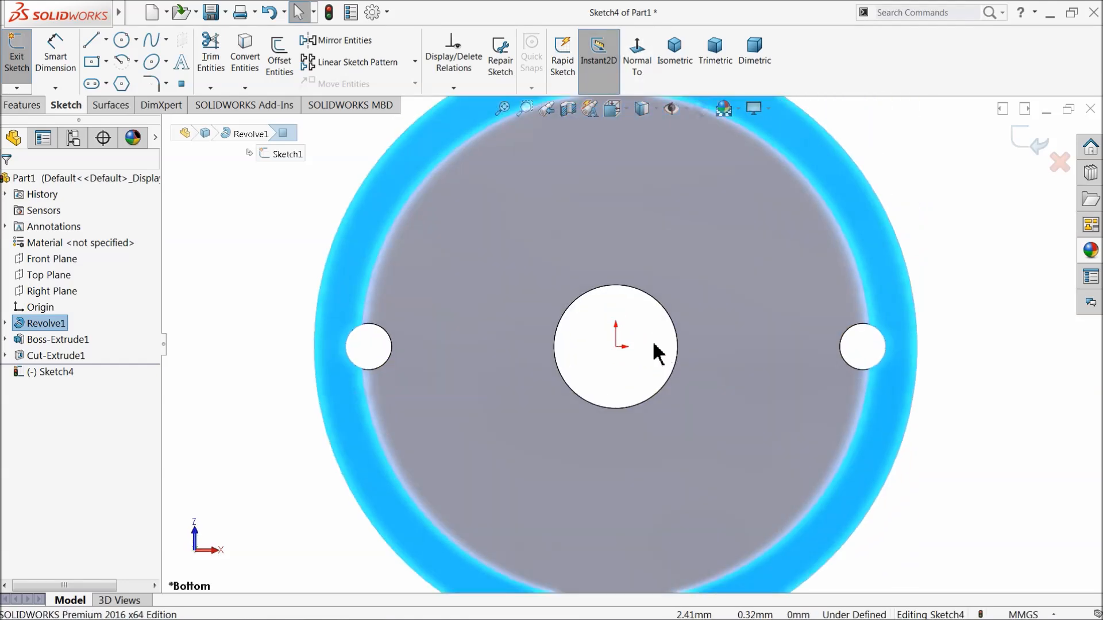
left_click(122, 41)
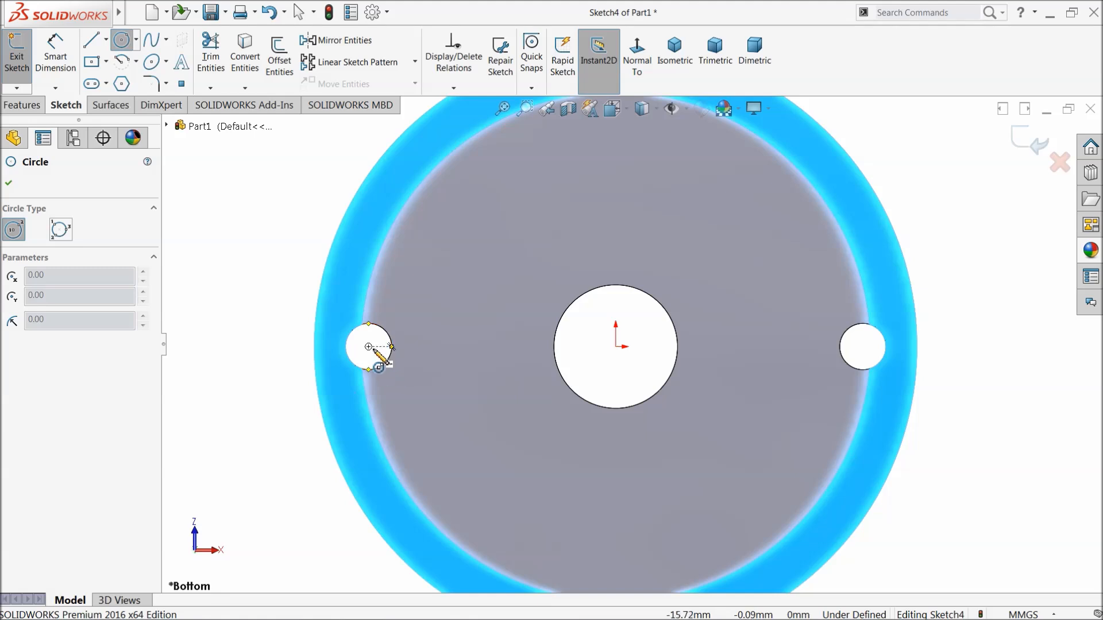
left_click_drag(369, 347, 391, 301)
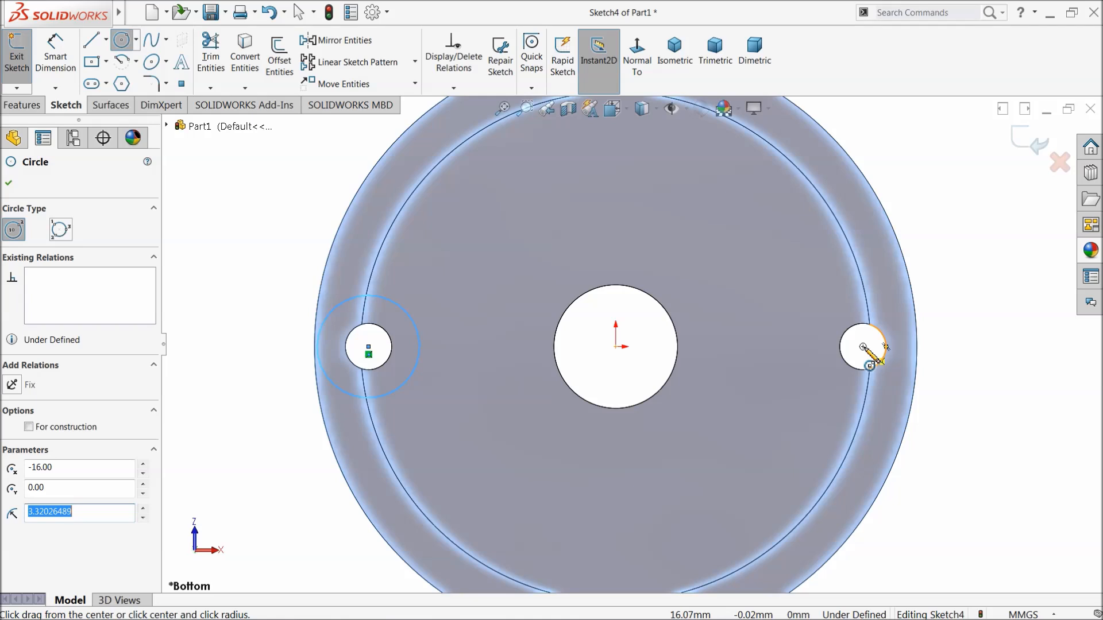
left_click_drag(863, 347, 864, 301)
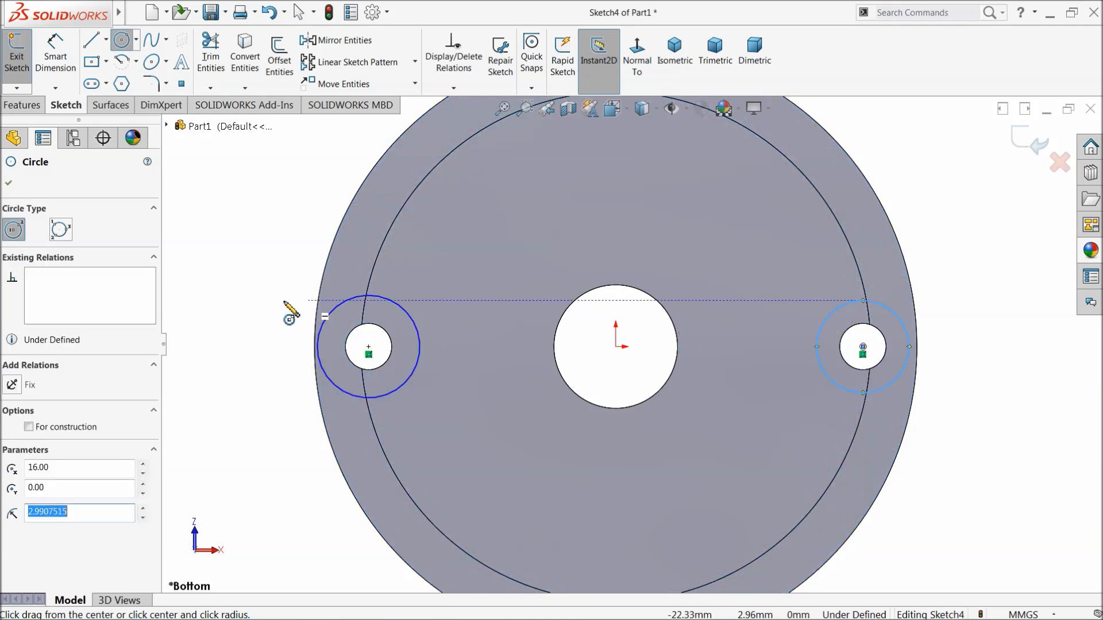
left_click(120, 42)
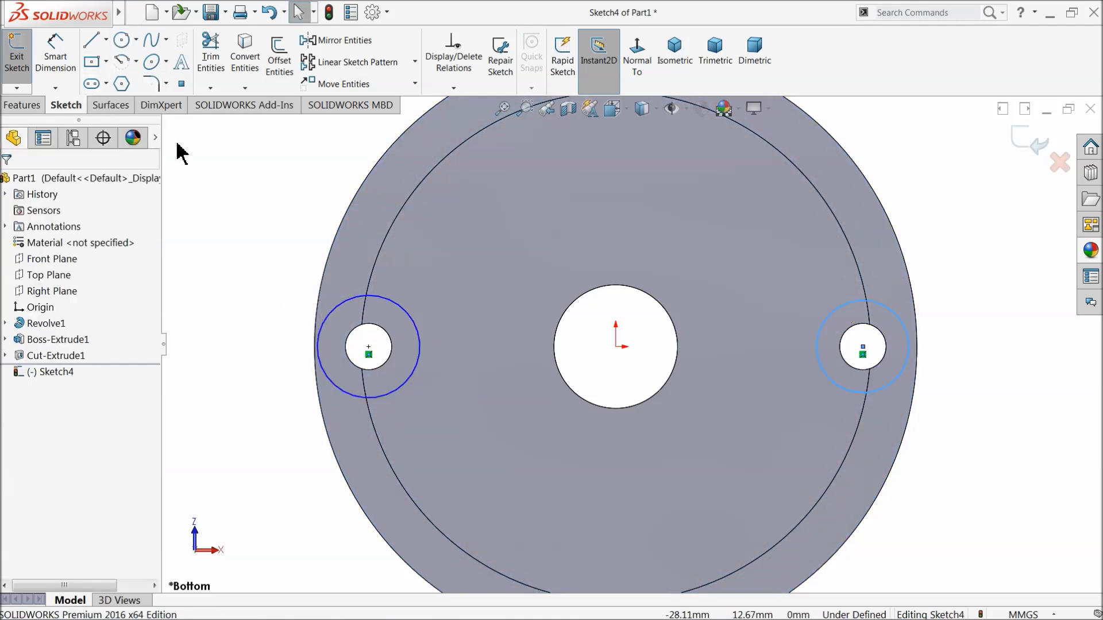
Step: Make the two circles around the bottom holes equal and add a driven dimension between their centers
left_click(347, 304, "ctrl")
left_click(420, 253)
left_click(63, 73)
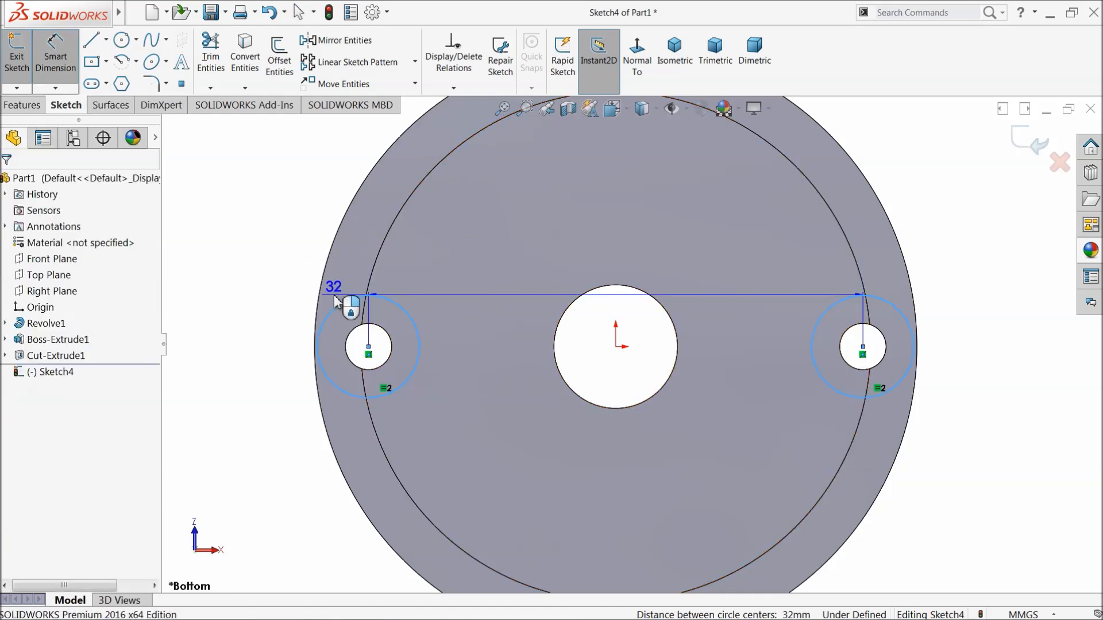
left_click(501, 231)
left_click(646, 317)
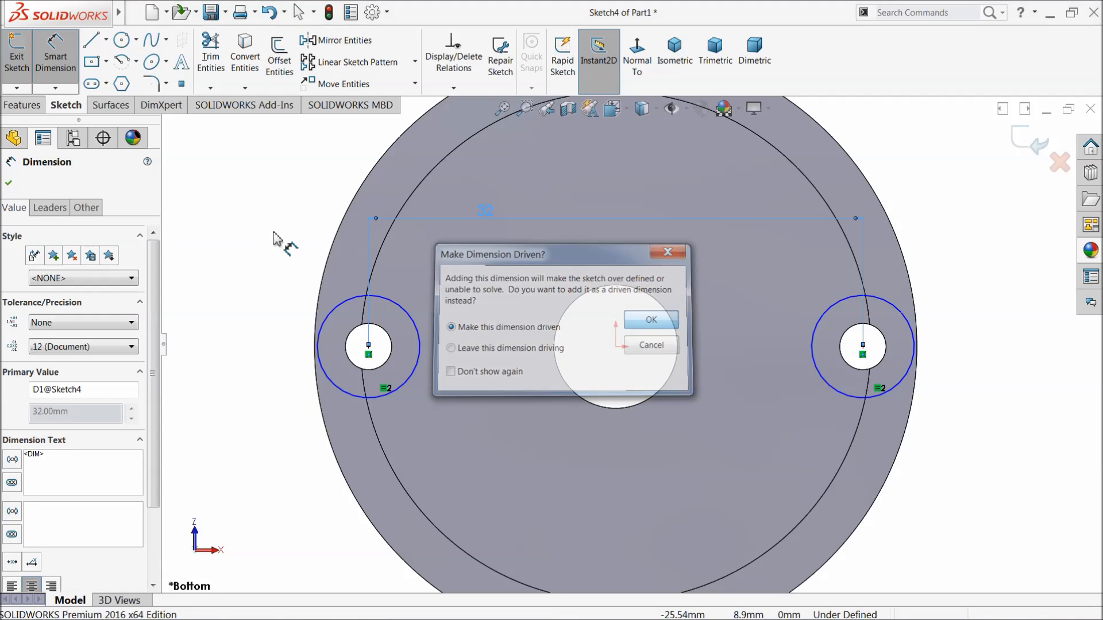
Step: Dimension the left circle's diameter as 5 mm and finish dimensioning
left_click(326, 325)
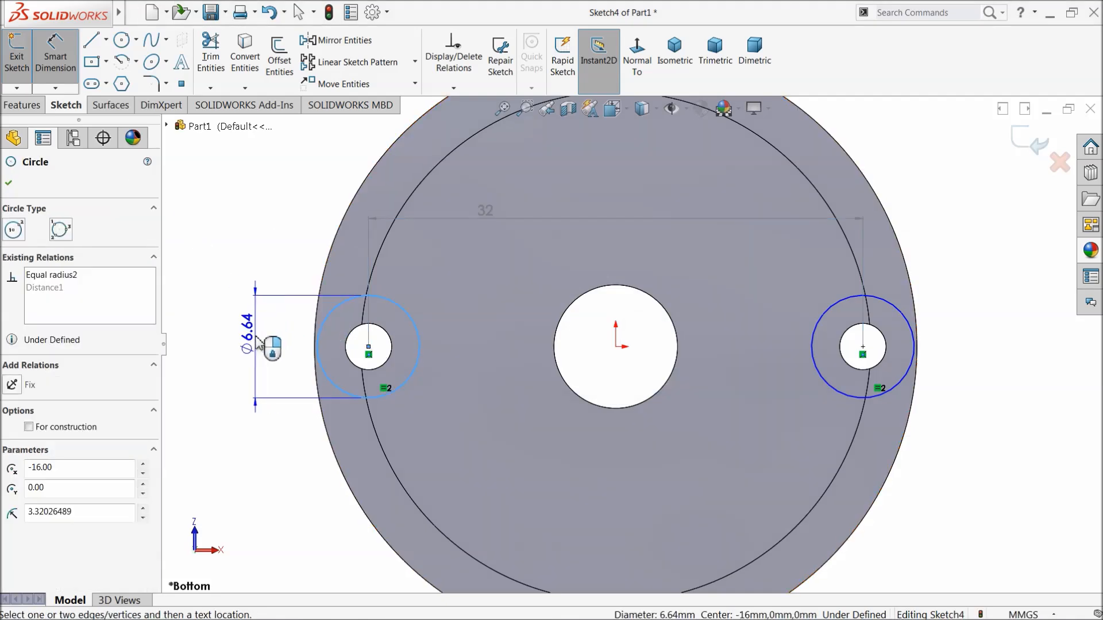
left_click(255, 334)
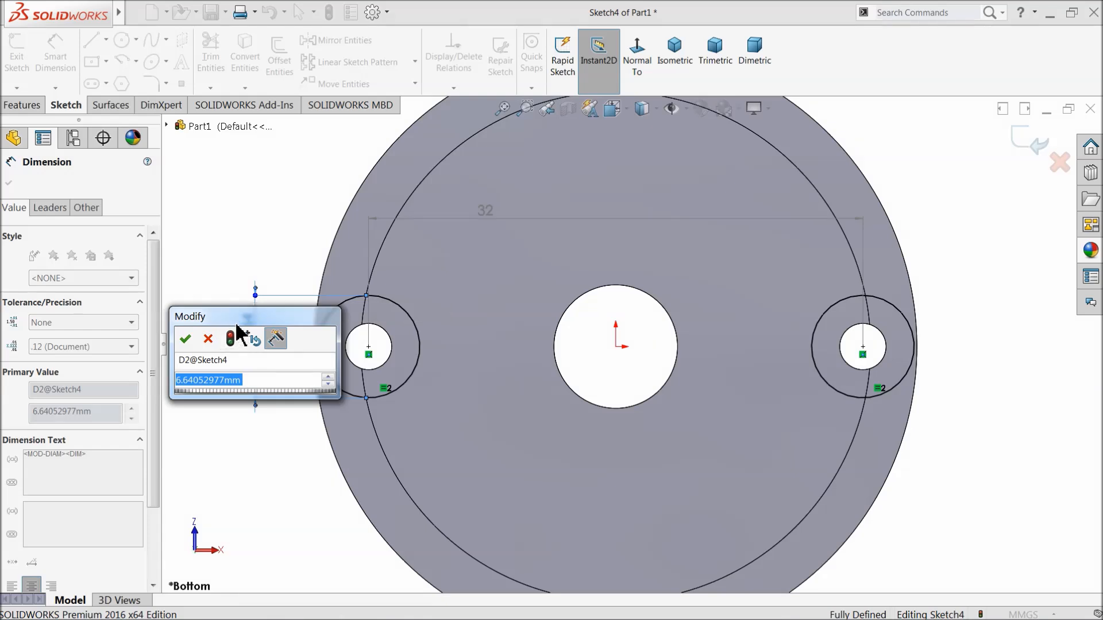
type("5")
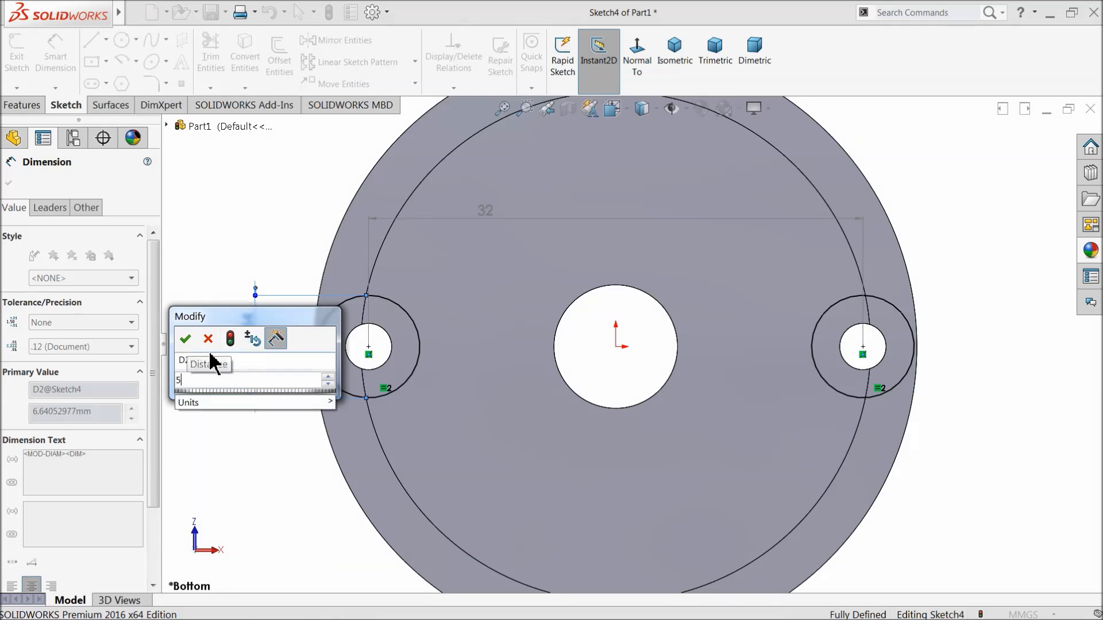
left_click(185, 340)
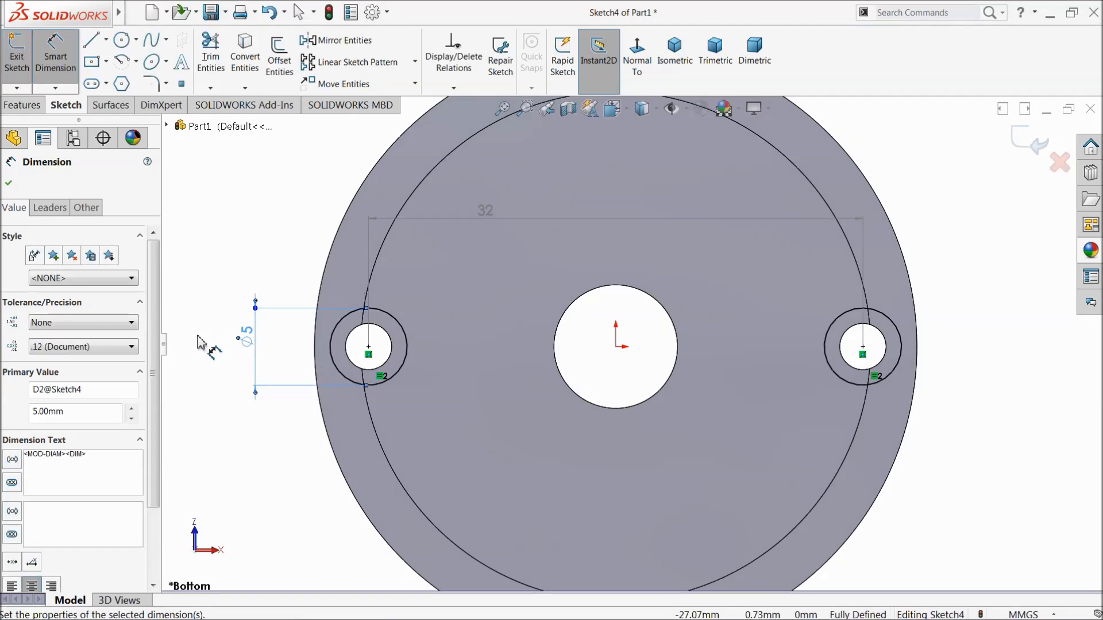
left_click(10, 184)
Step: Cut-extrude the two 5 mm circles to a blind depth of 40 mm up into the cylinder
left_click(30, 107)
left_click(213, 68)
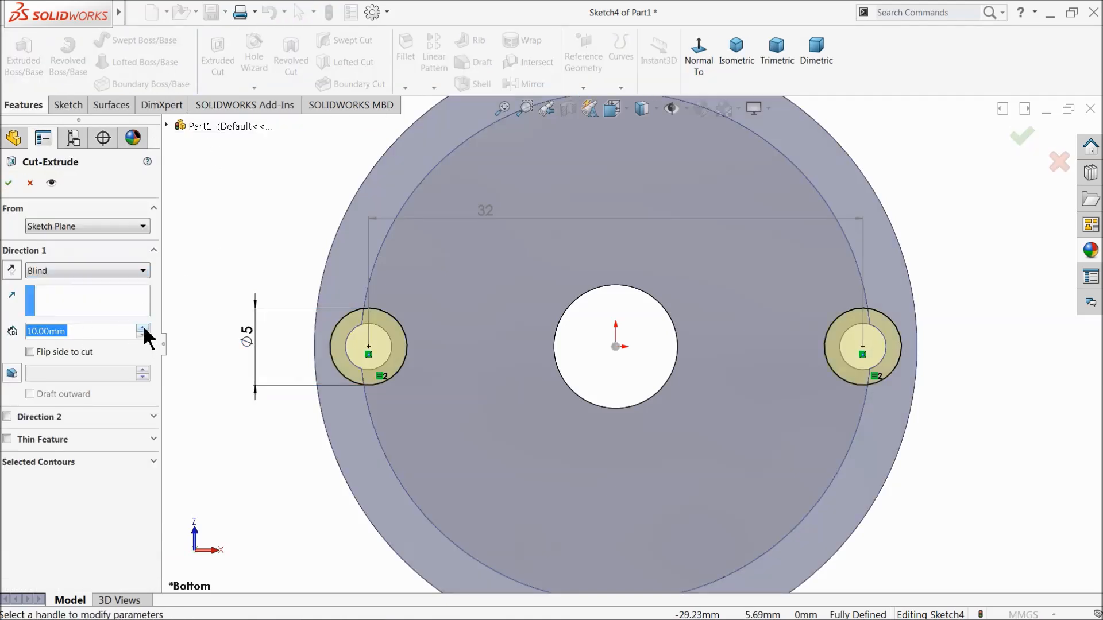
middle_click_drag(259, 264, 275, 493)
middle_click_drag(312, 293, 318, 120)
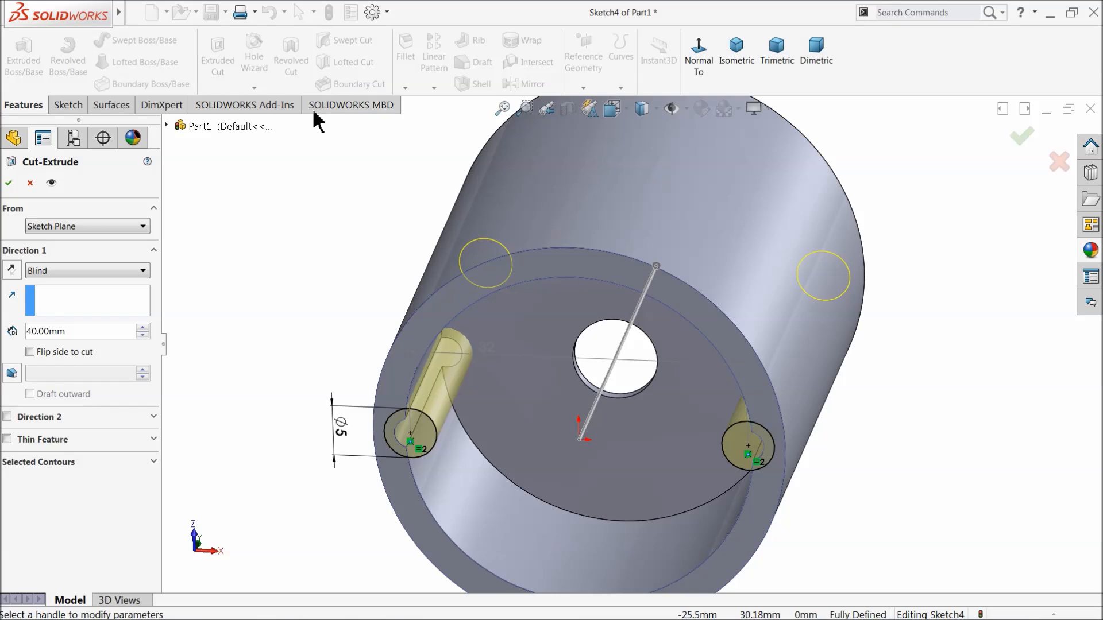
left_click(9, 184)
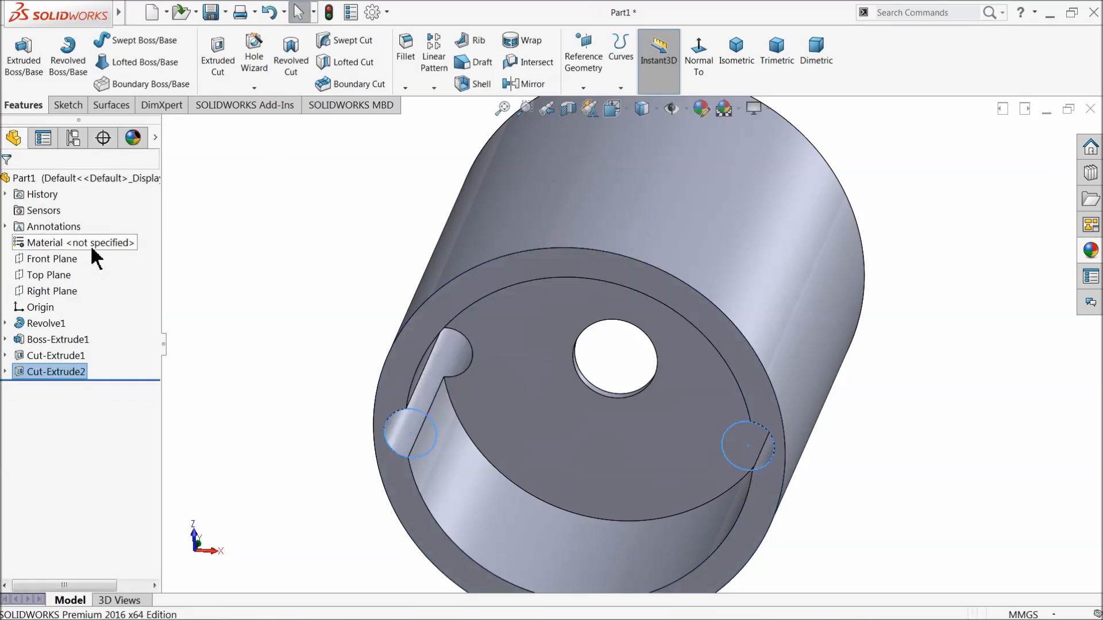
Step: Start a sketch on the Top Plane and view it face-on
left_click(310, 297)
mouse_move(310, 302)
middle_mouse_down()
mouse_move(313, 205)
mouse_move(319, 350)
mouse_move(250, 592)
middle_mouse_up()
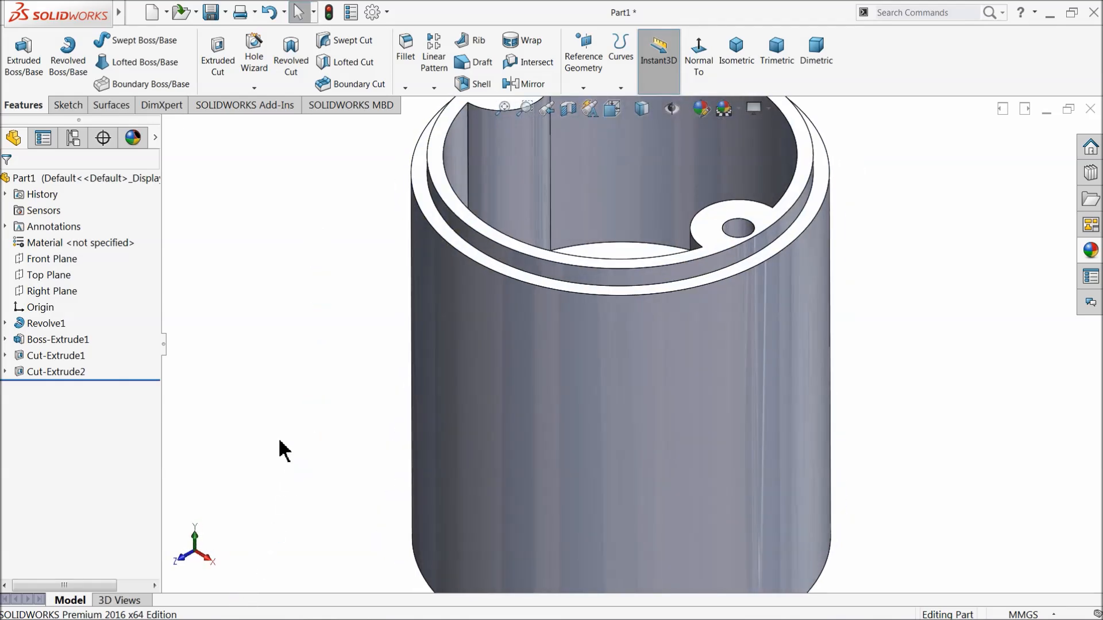
key("f")
middle_click_drag(351, 413, 357, 385)
key("Escape")
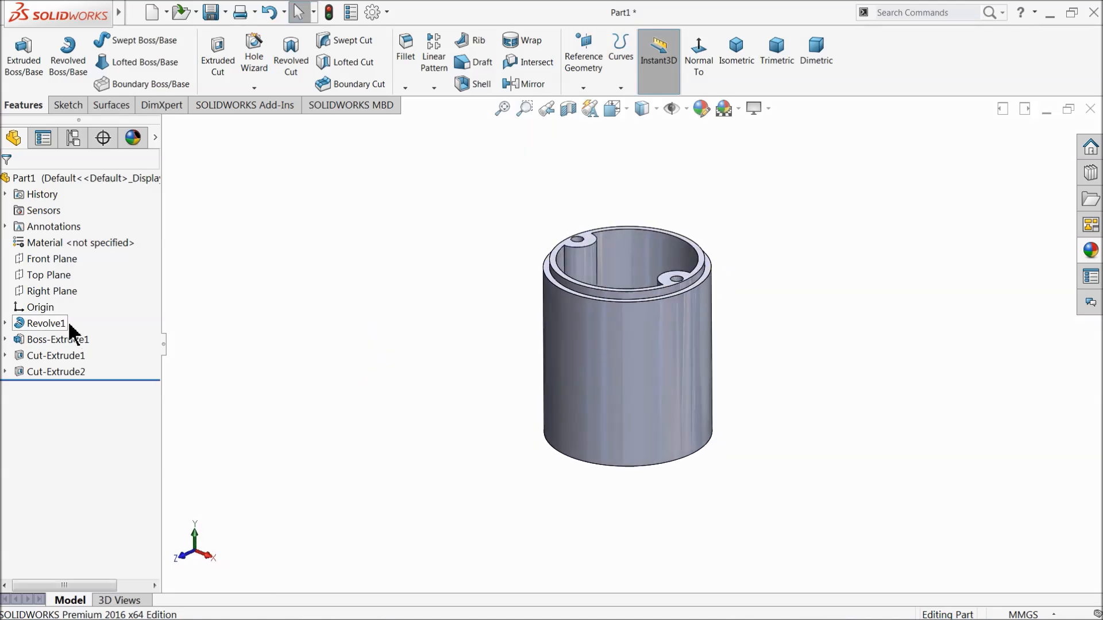
left_click(36, 276)
middle_click_drag(71, 290, 189, 298)
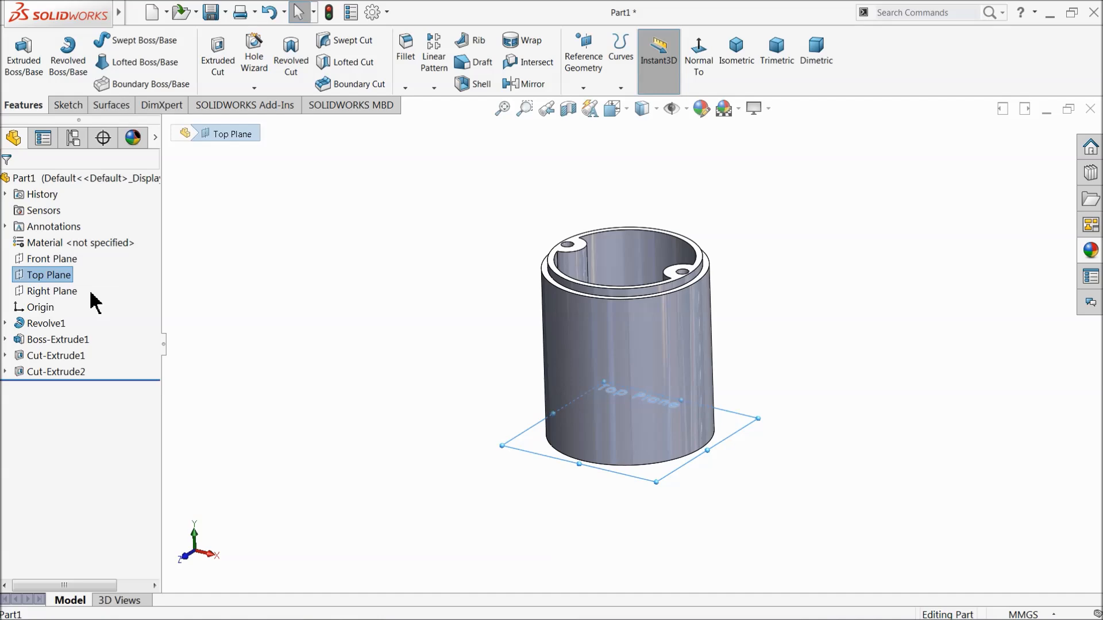
left_click(68, 105)
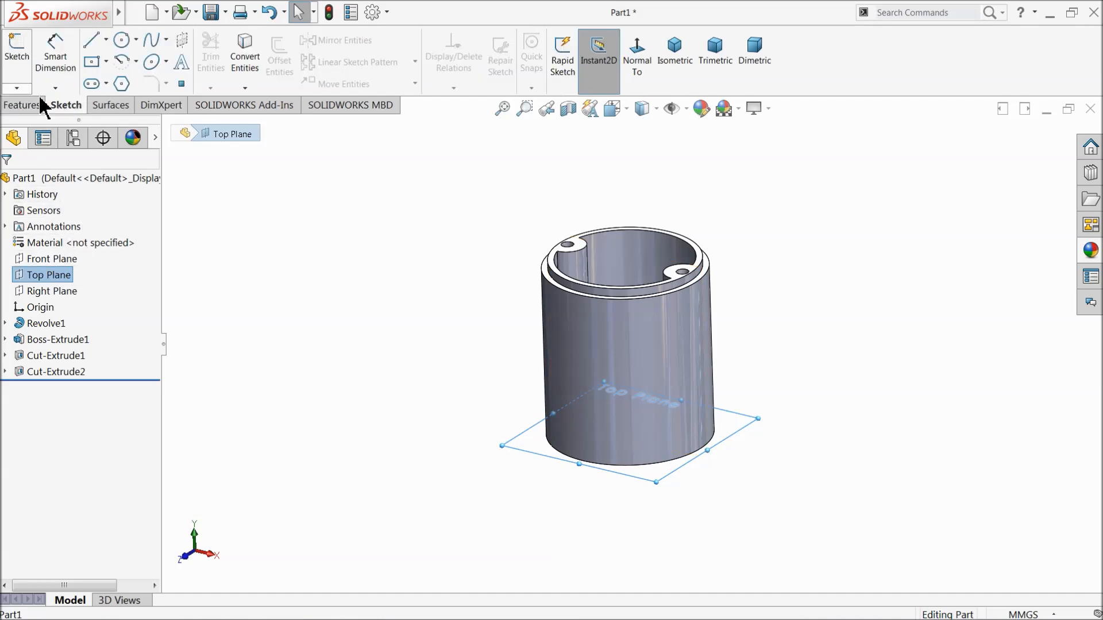
left_click(16, 60)
left_click(639, 67)
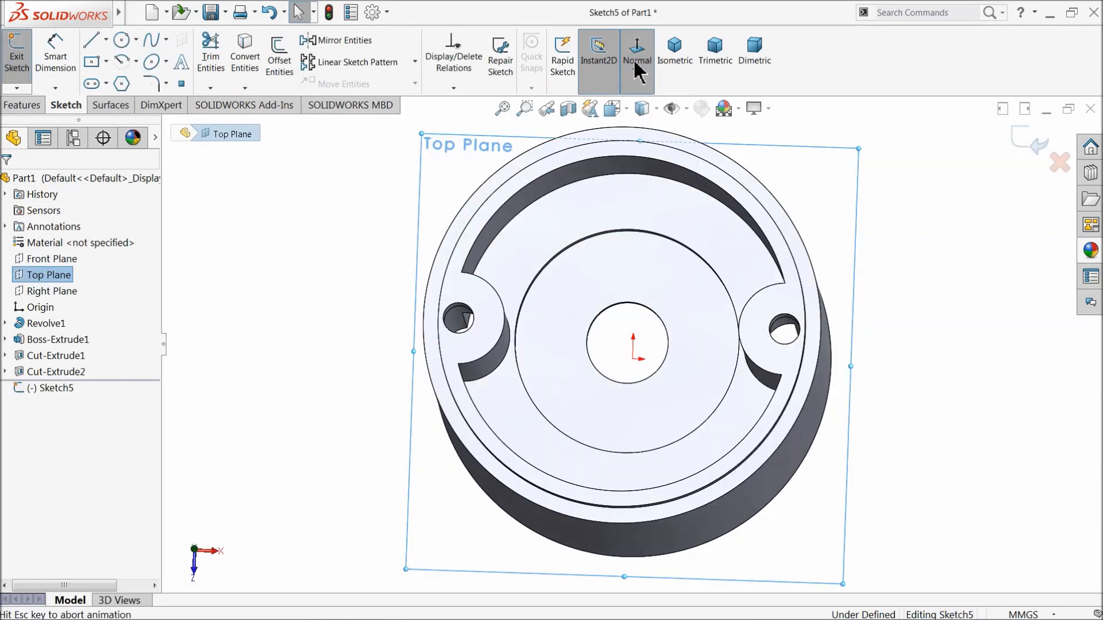
Step: Draw a vertical centerline about 70 mm long from the origin up past the housing
scroll(599, 258, "up", 5)
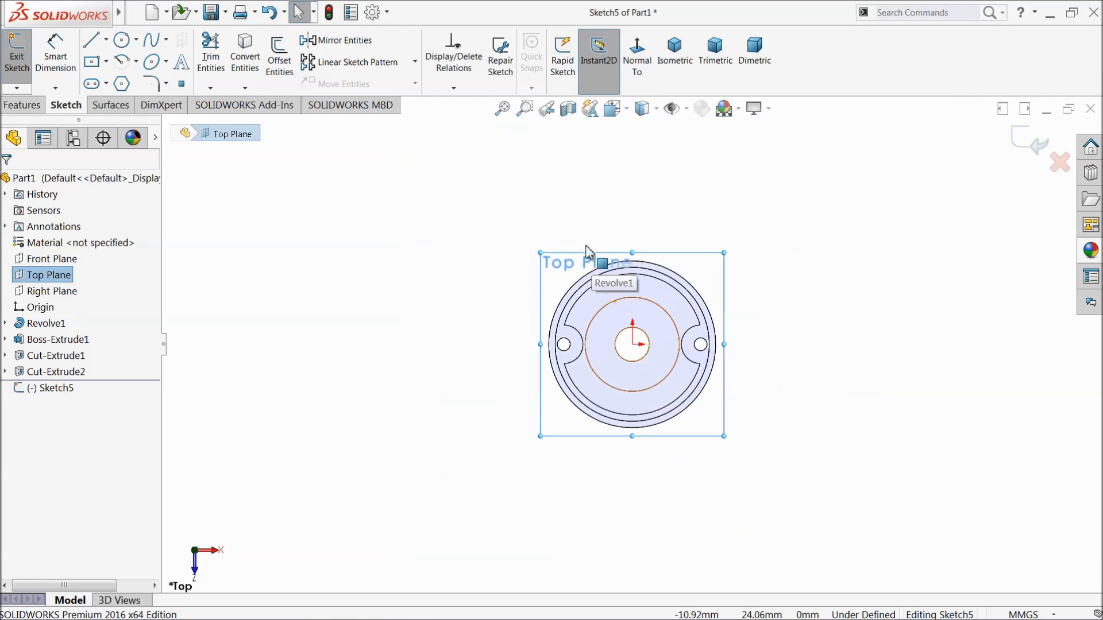
scroll(642, 259, "down", 2)
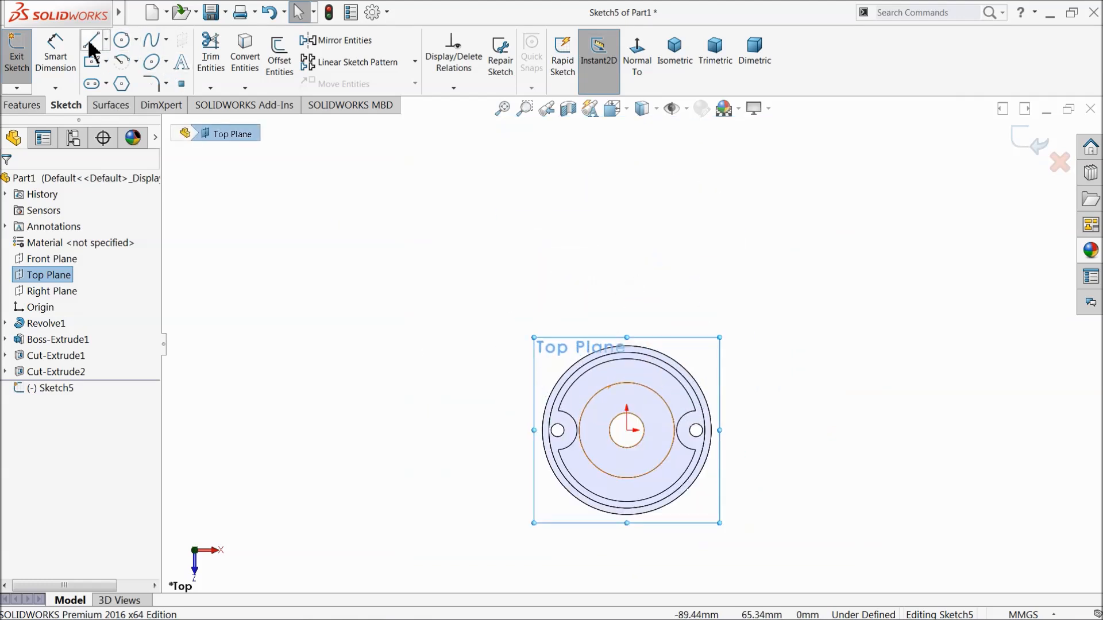
left_click(105, 39)
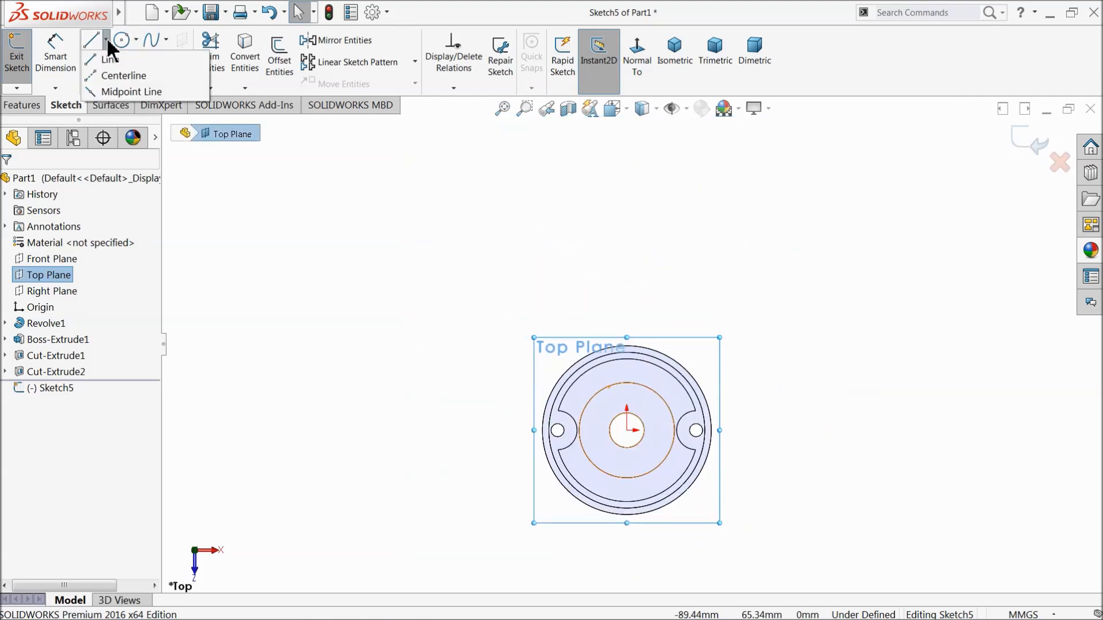
left_click(121, 76)
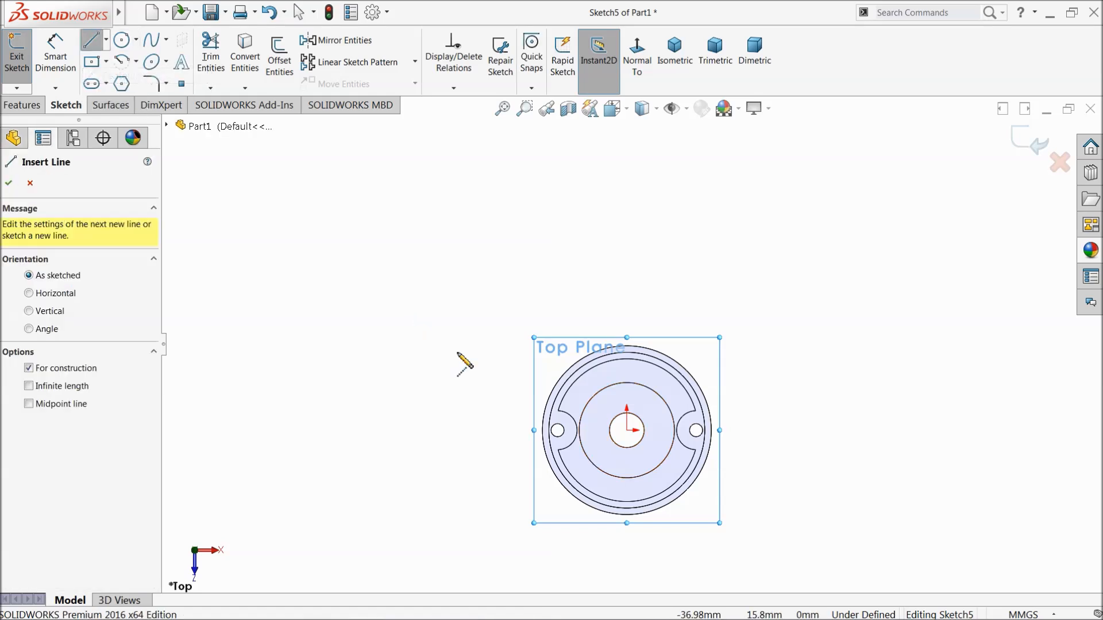
left_click(627, 430)
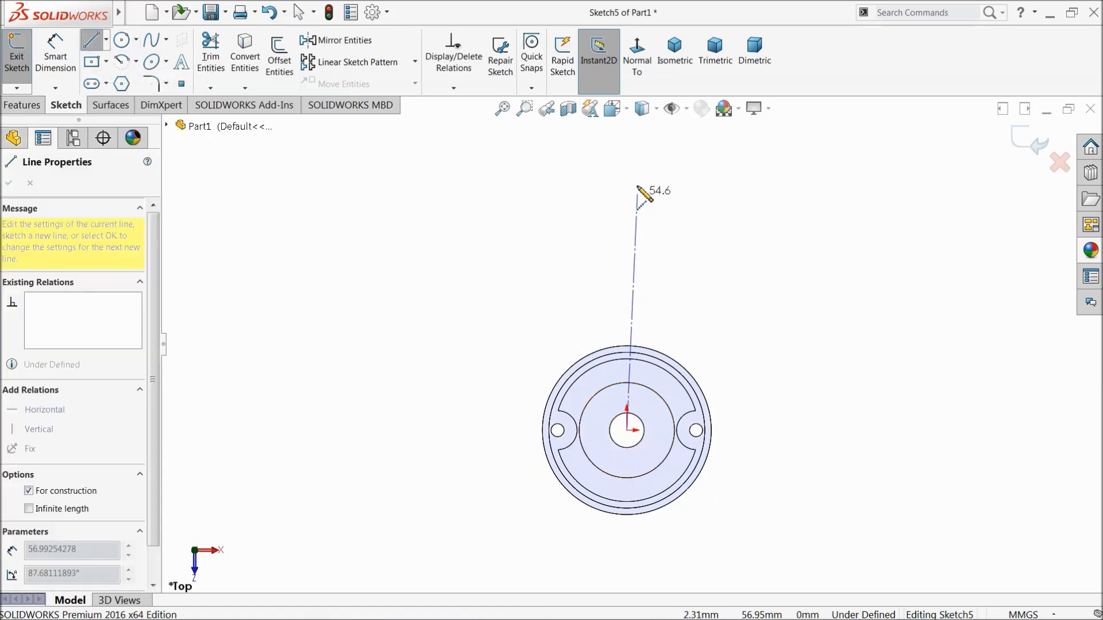
left_click(627, 128)
right_click(712, 144)
left_click(741, 154)
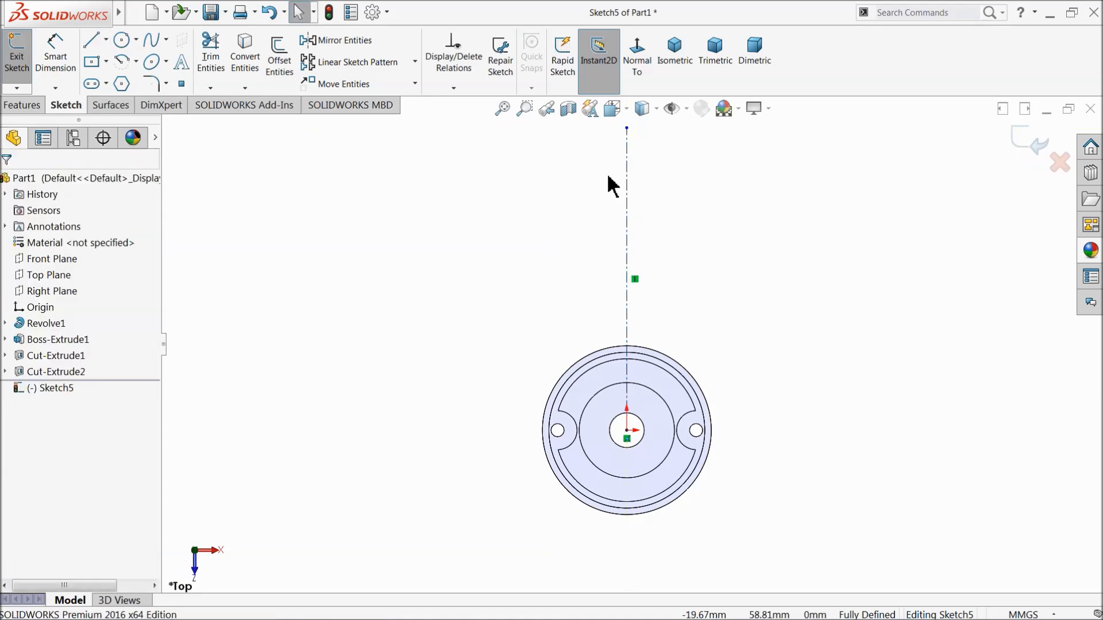
Step: Dimension the vertical centerline's length as 69 mm
left_click(69, 72)
left_click(627, 241)
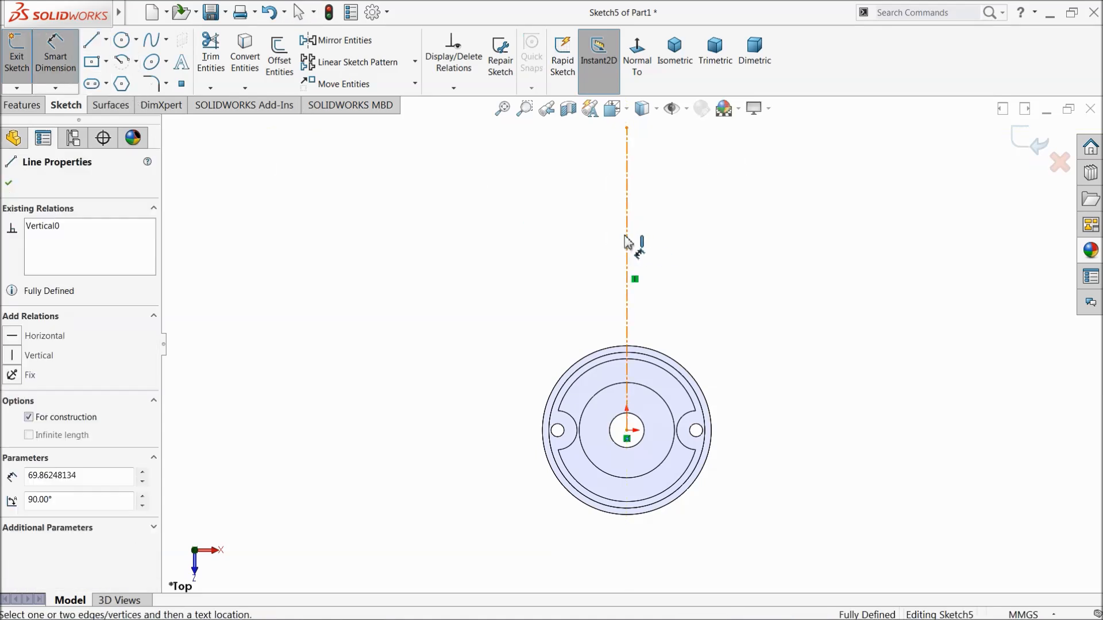
left_click(823, 239)
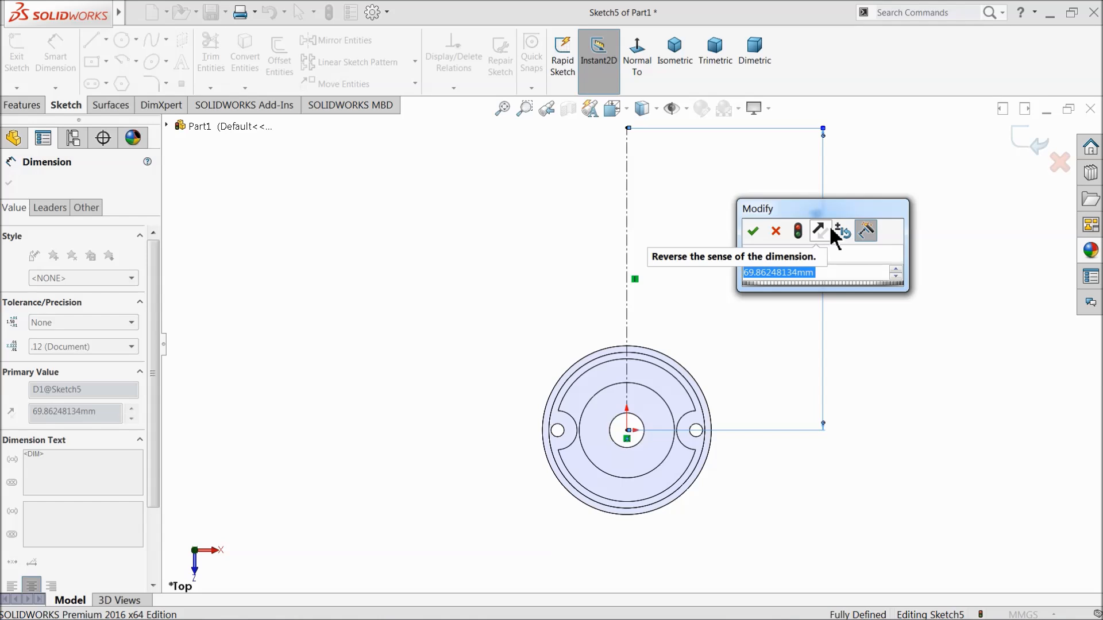
left_click(753, 232)
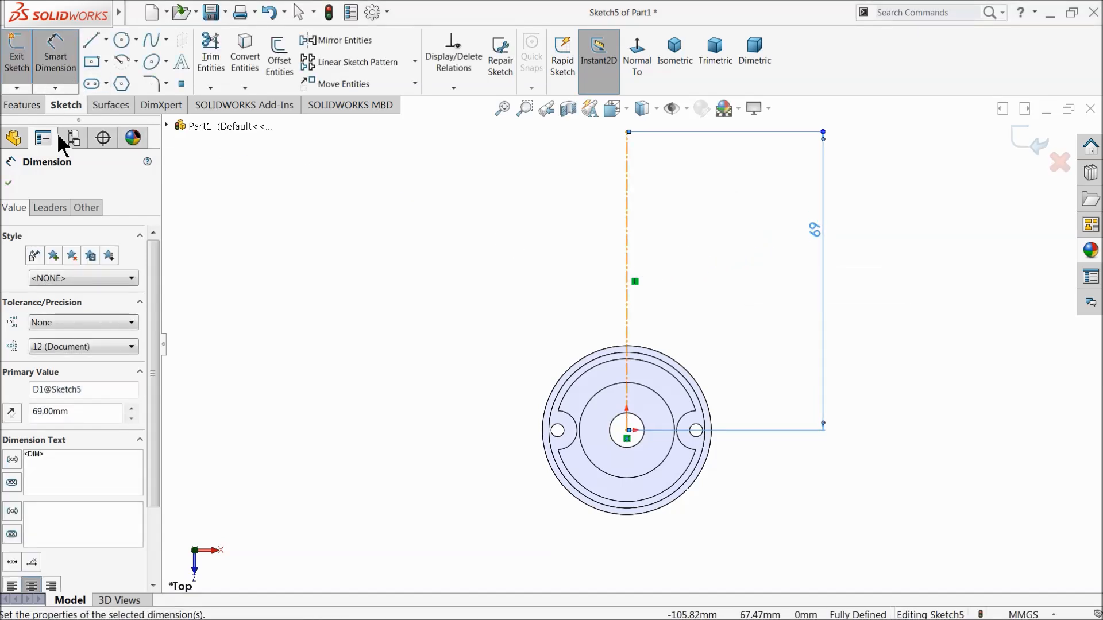
Step: Sketch a tapered arm outline from the outer circle: left line about 67.5 mm, end arc about 14.8 mm radius, right line about 64.3 mm
left_click(92, 40)
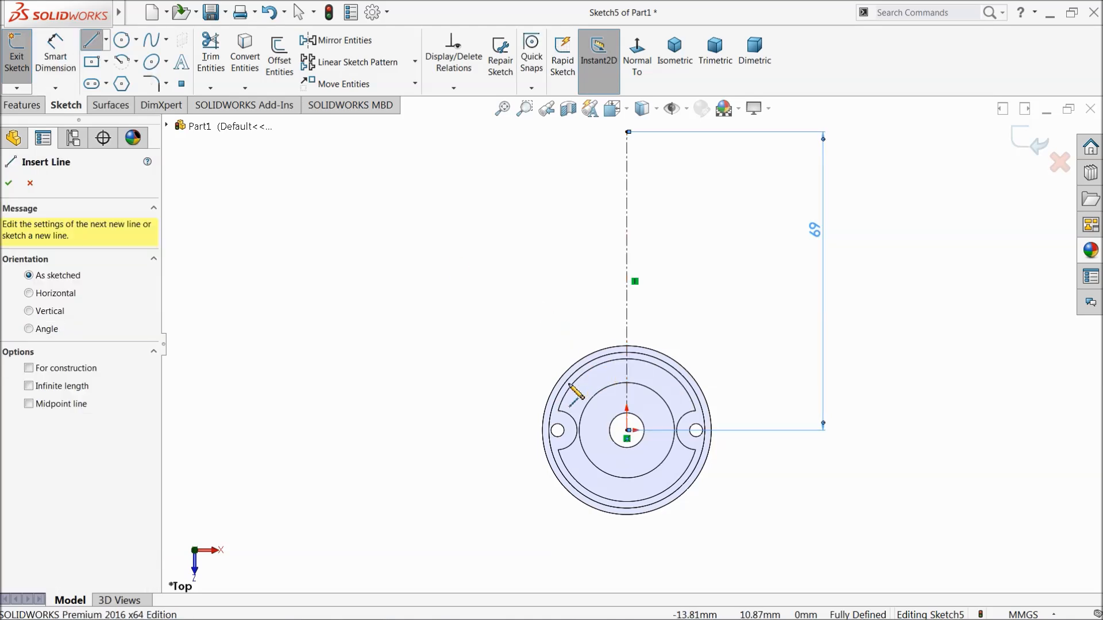
left_click(543, 429)
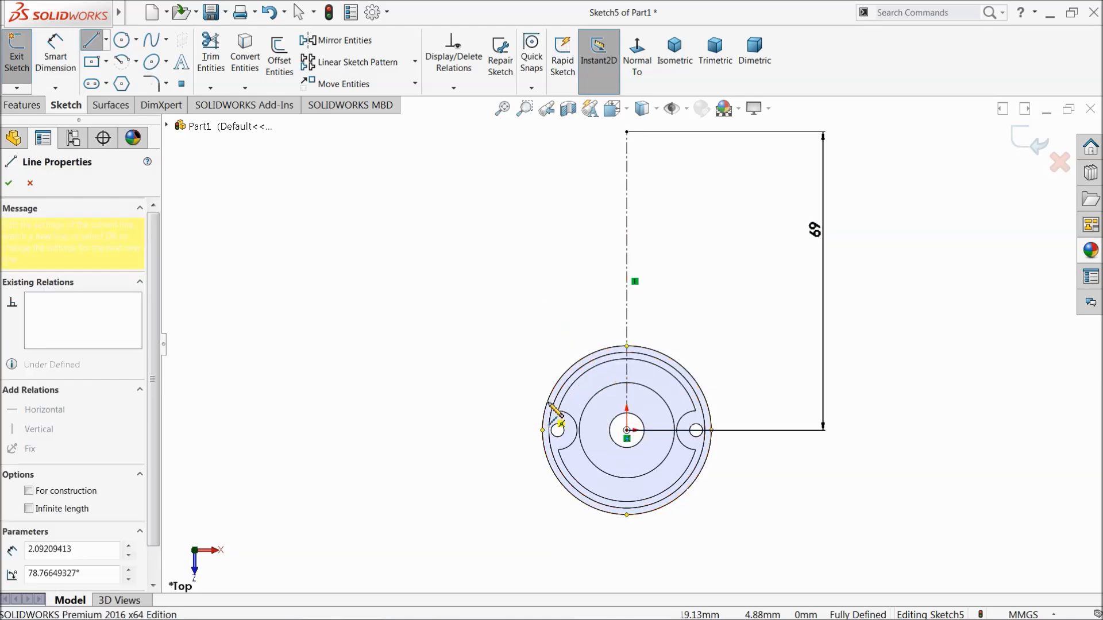
scroll(591, 241, "up", 2)
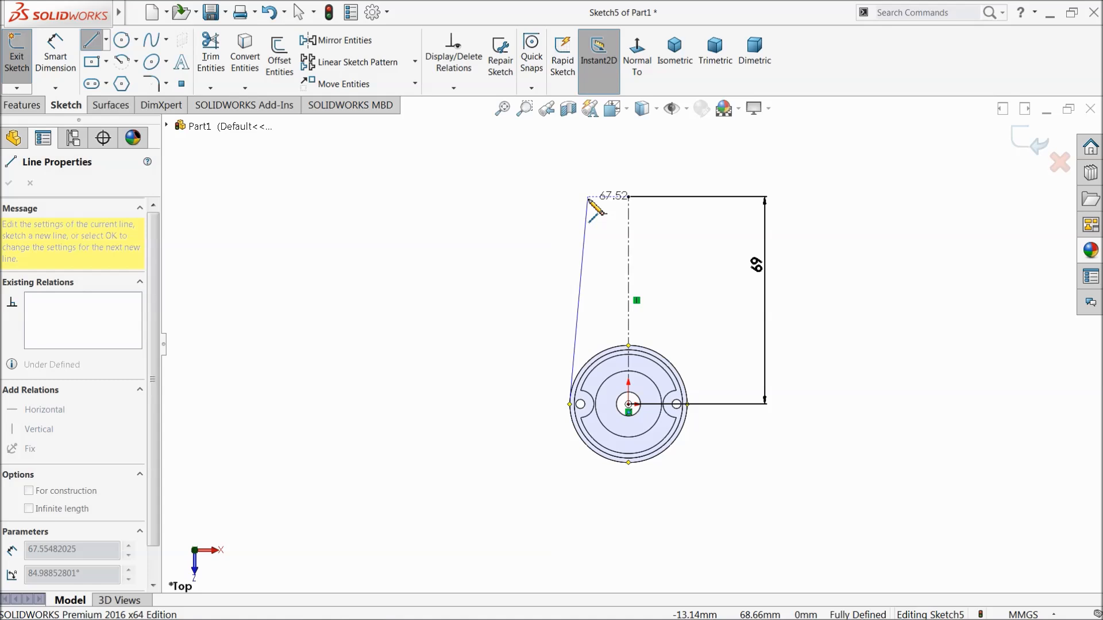
left_click(590, 197)
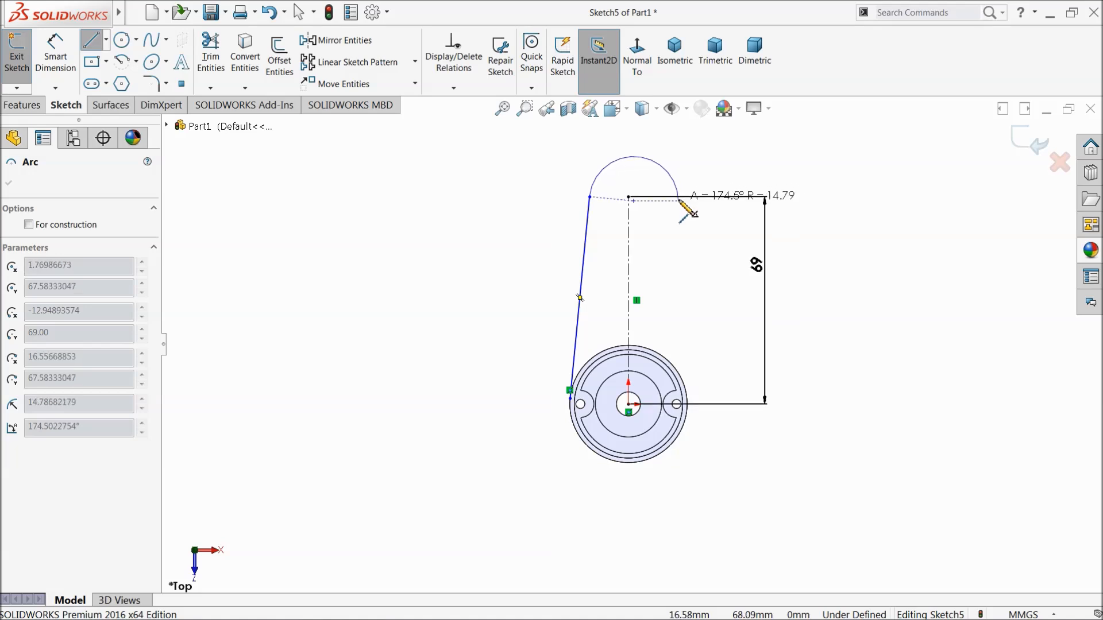
left_click(678, 201)
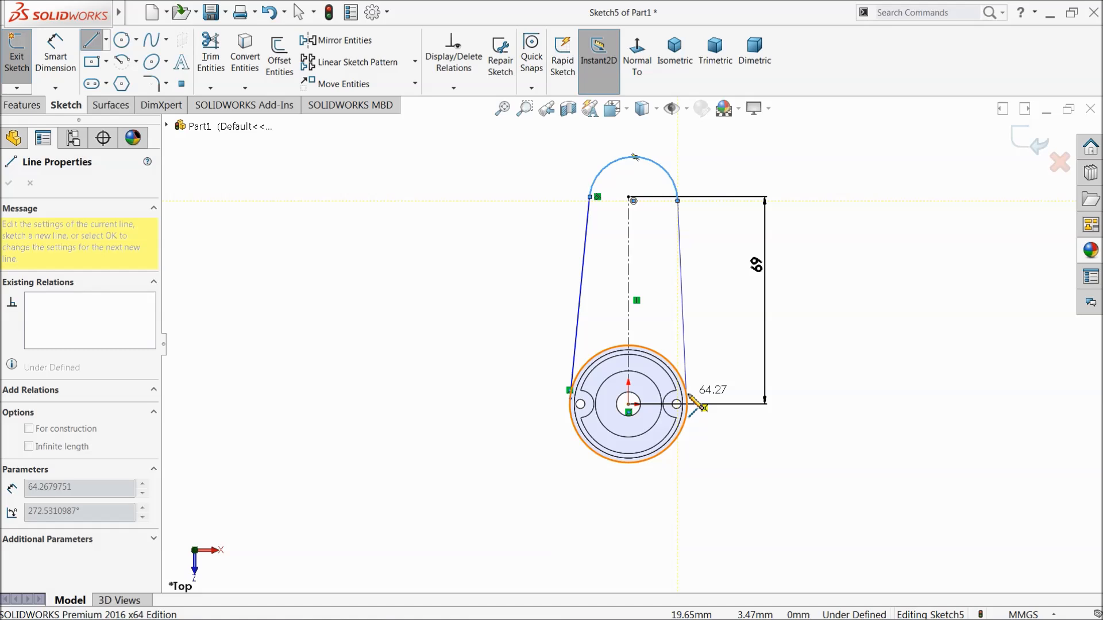
left_click(690, 394)
right_click(721, 313)
left_click(757, 324)
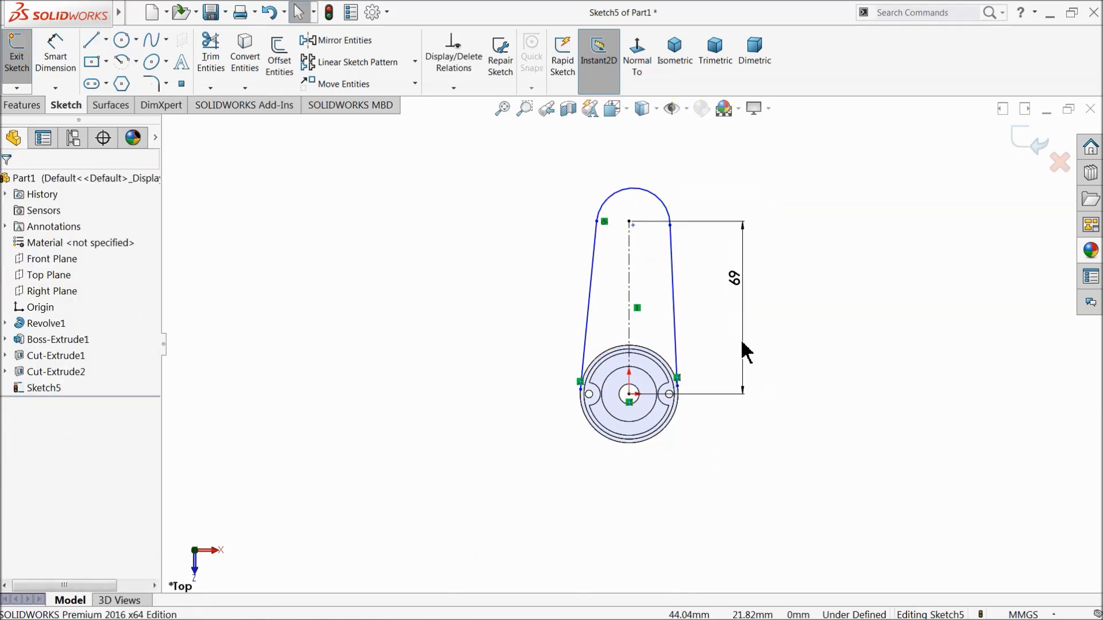
Step: Make the arm's two slanted side lines symmetric about the vertical centerline
scroll(742, 350, "down", 1)
scroll(621, 270, "down", 1)
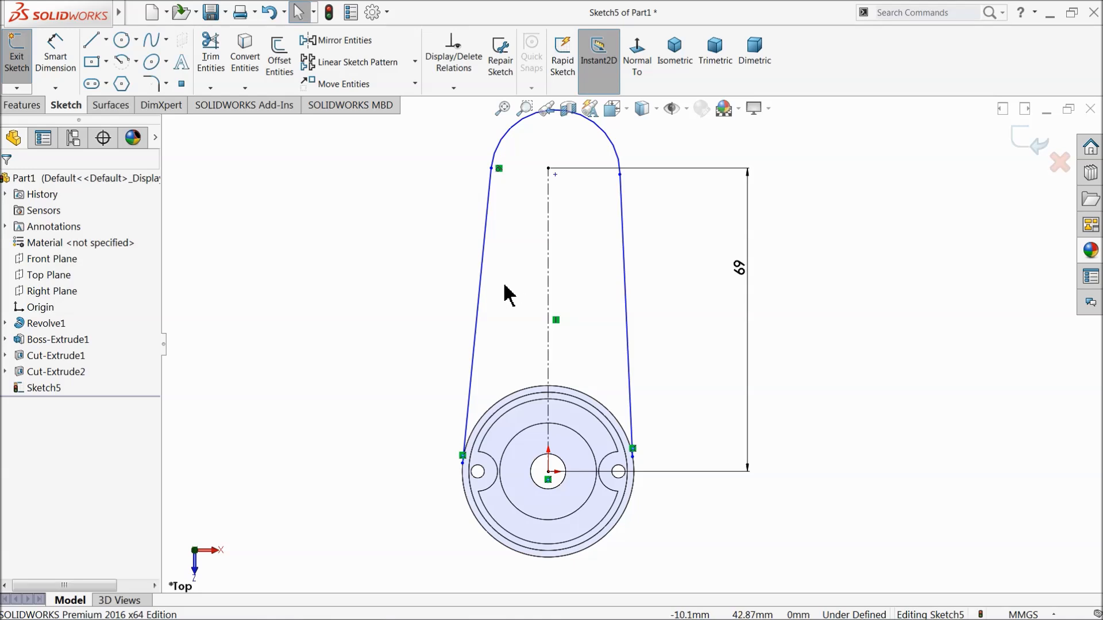
left_click(484, 248)
left_click(624, 248, "ctrl")
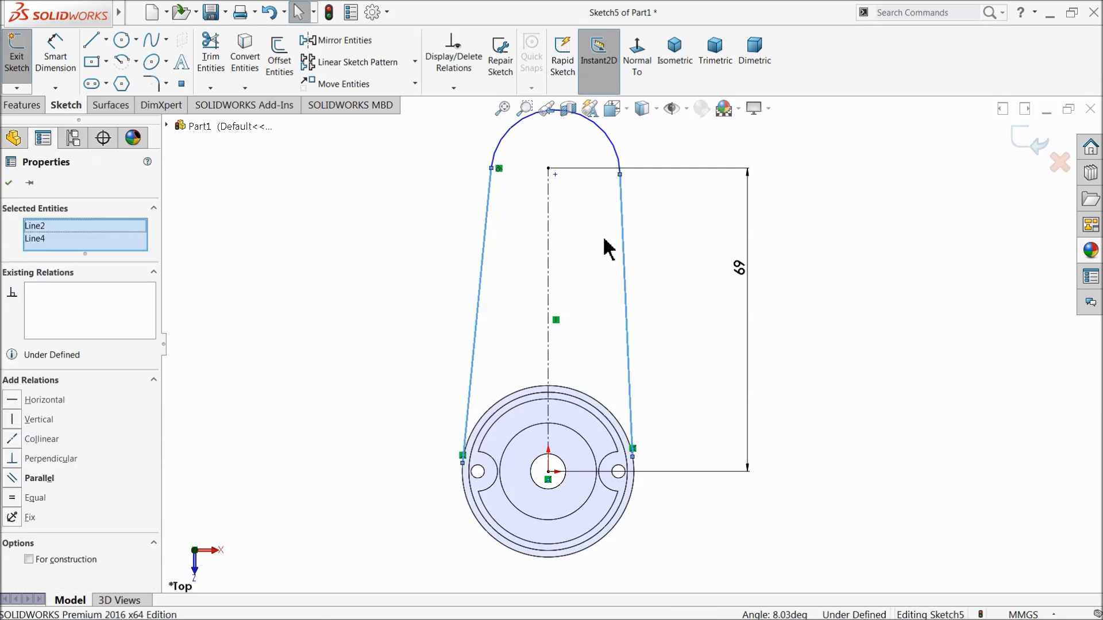
left_click(550, 244, "ctrl")
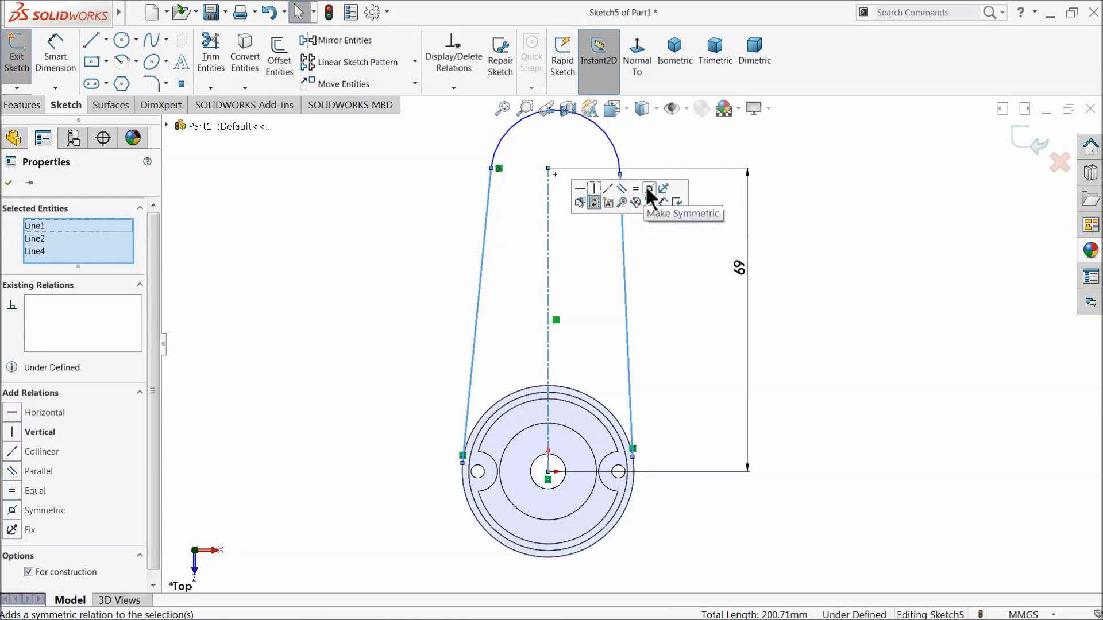
left_click(648, 189)
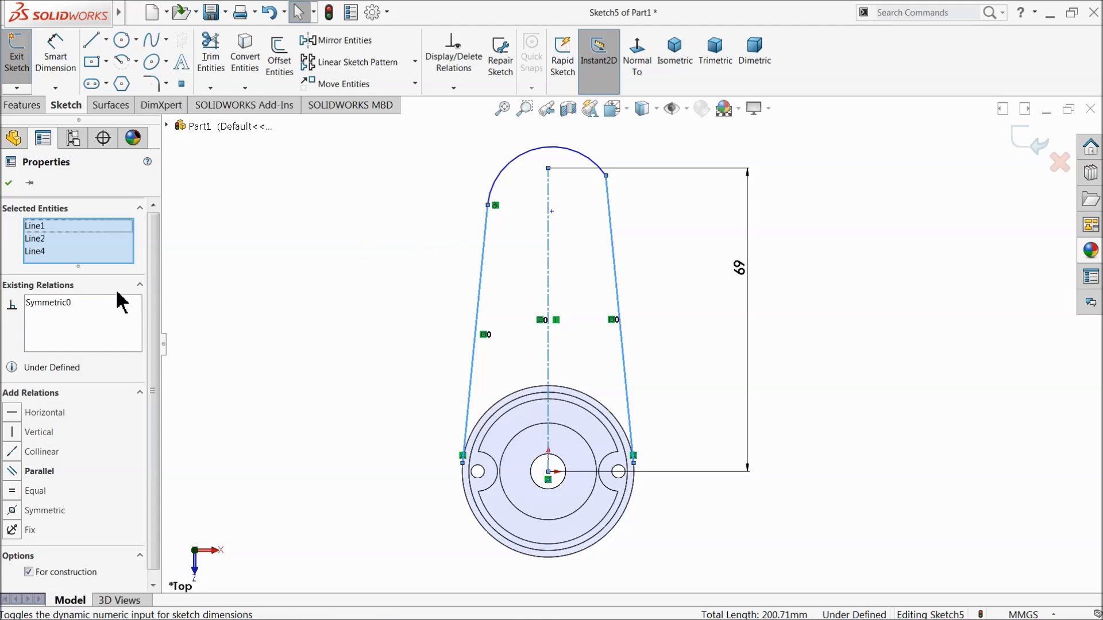
left_click(9, 183)
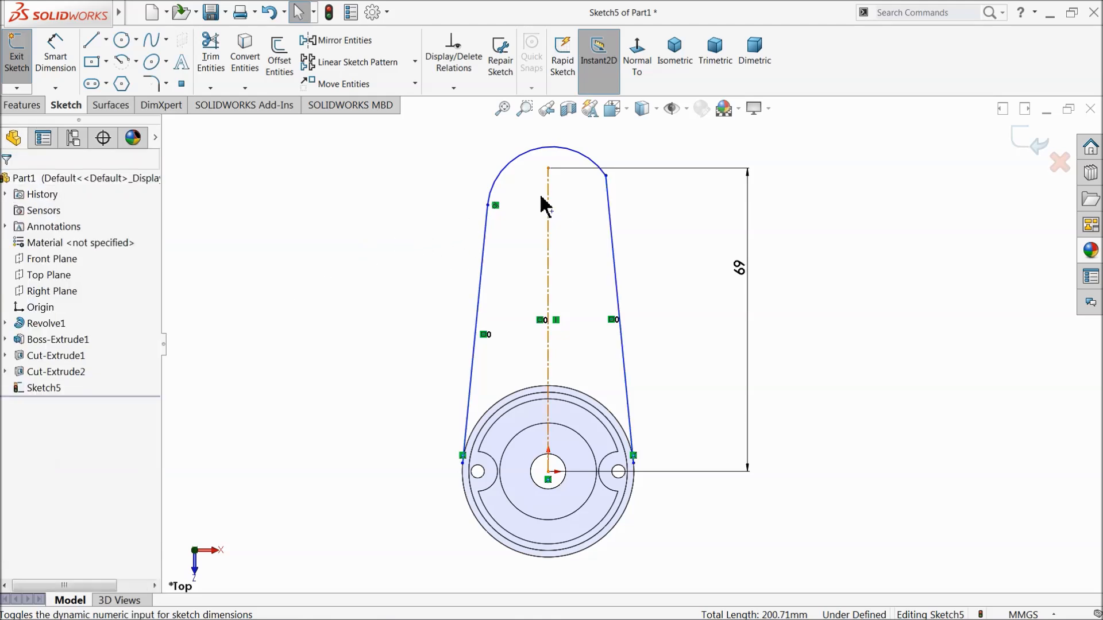
Step: Make the arm's end arc tangent to its right slanted line
left_click(606, 187)
left_click(592, 167)
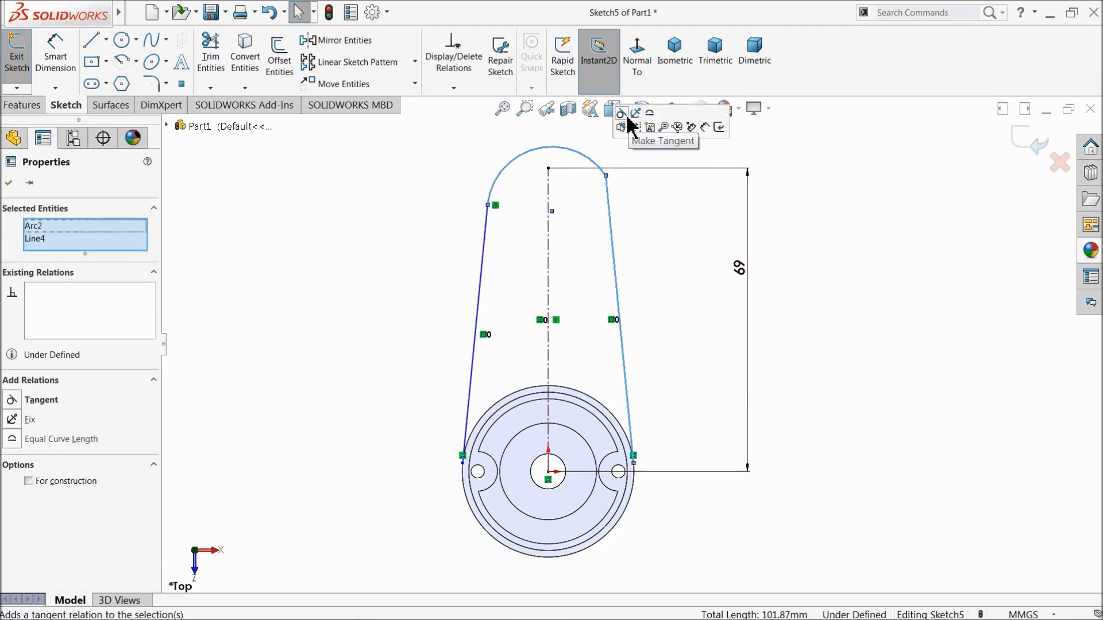
left_click(625, 121)
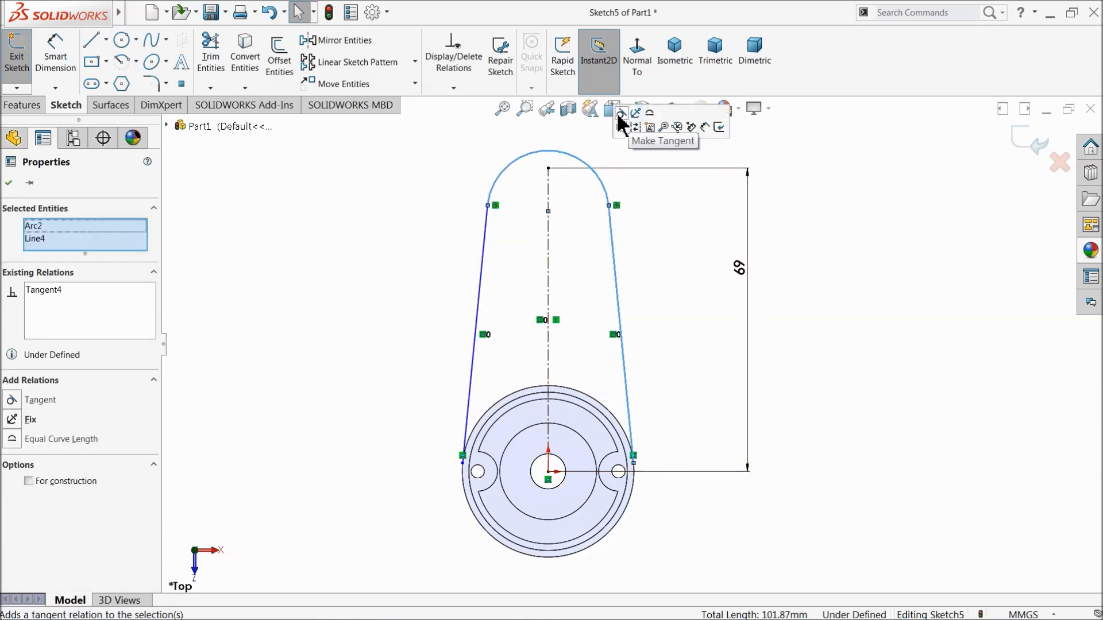
left_click(417, 294)
scroll(517, 386, "up", 3)
scroll(634, 353, "down", 3)
Step: Dimension the arm's end arc with a radius of 16 mm
left_click(56, 51)
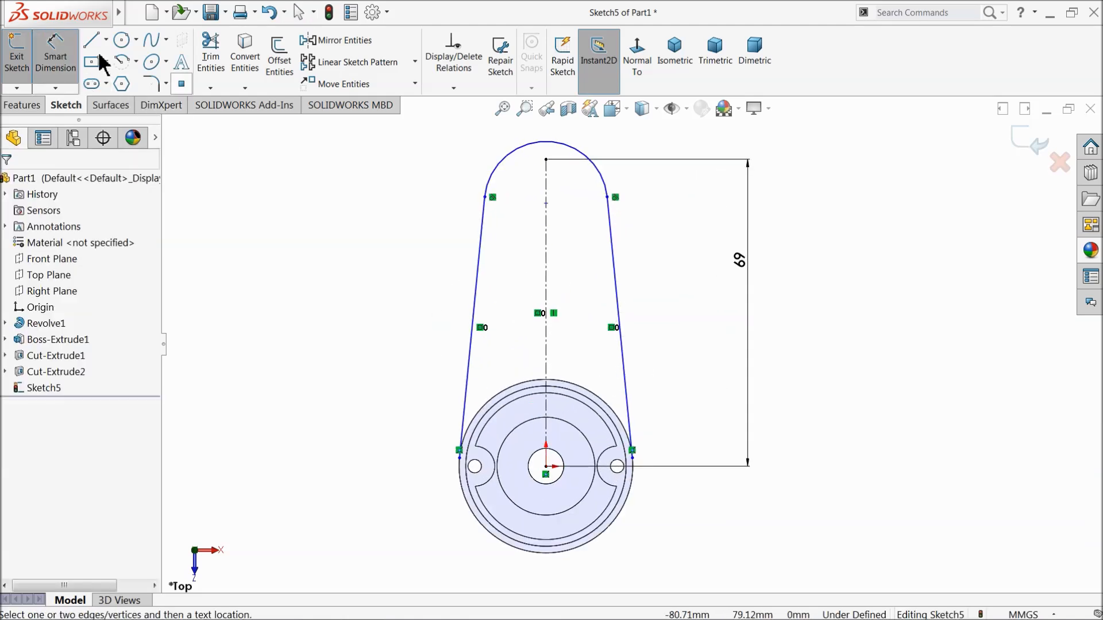
left_click(510, 163)
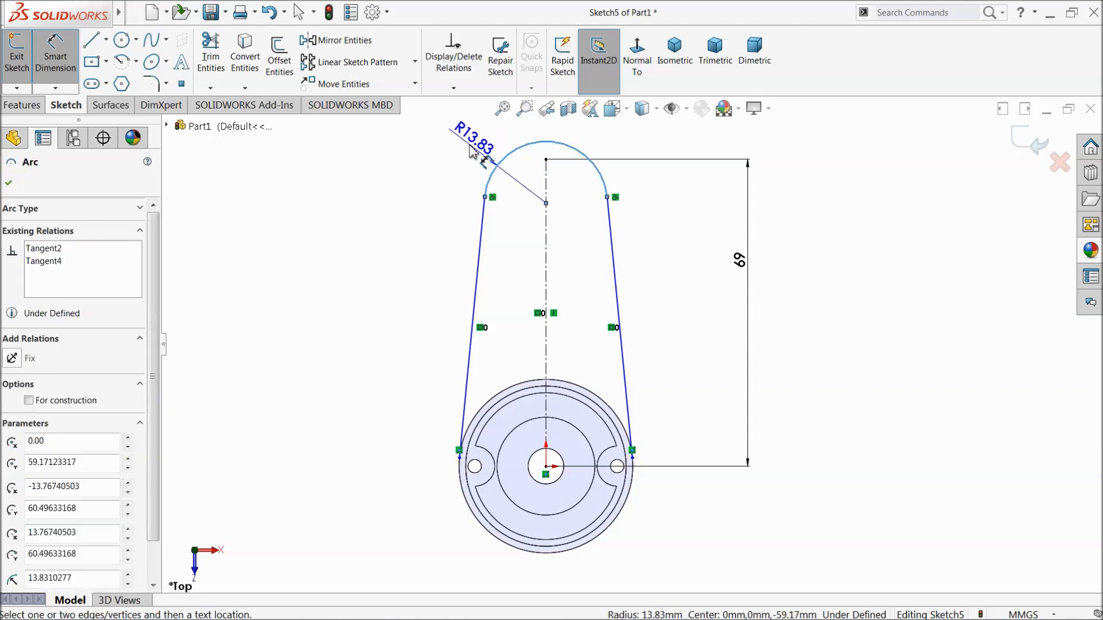
left_click(494, 172)
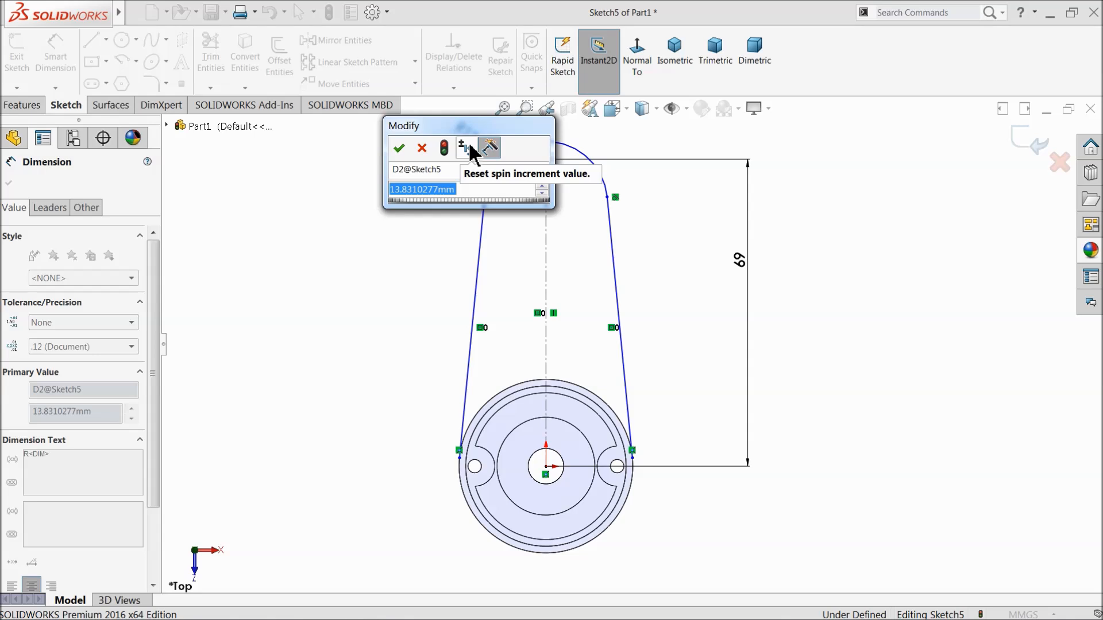
type("16")
left_click(399, 148)
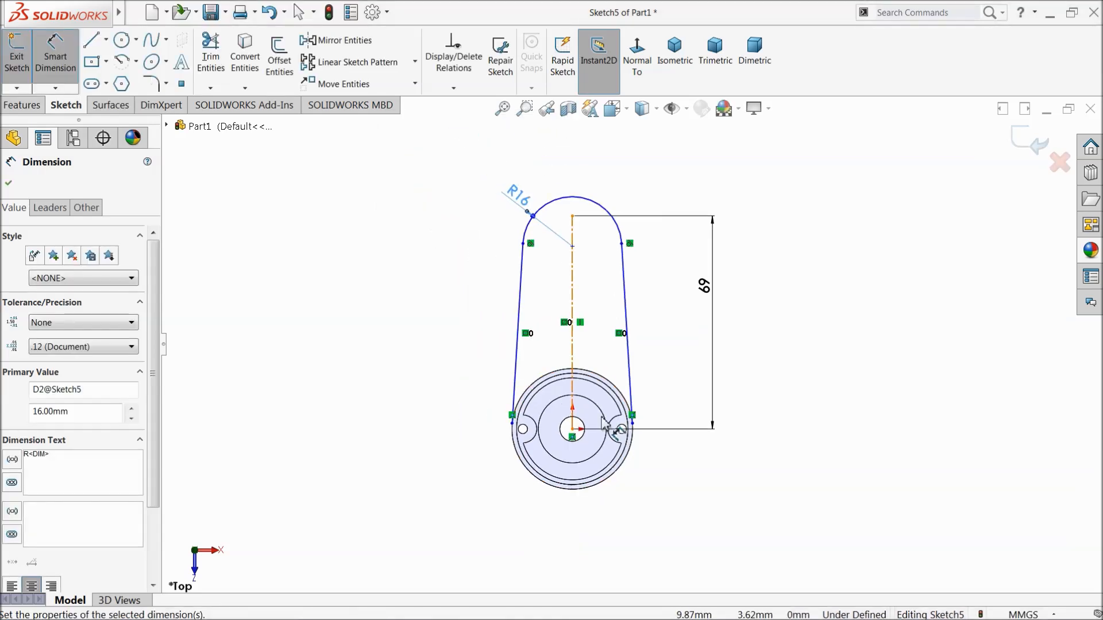
scroll(611, 423, "up", 2)
scroll(455, 407, "up", 2)
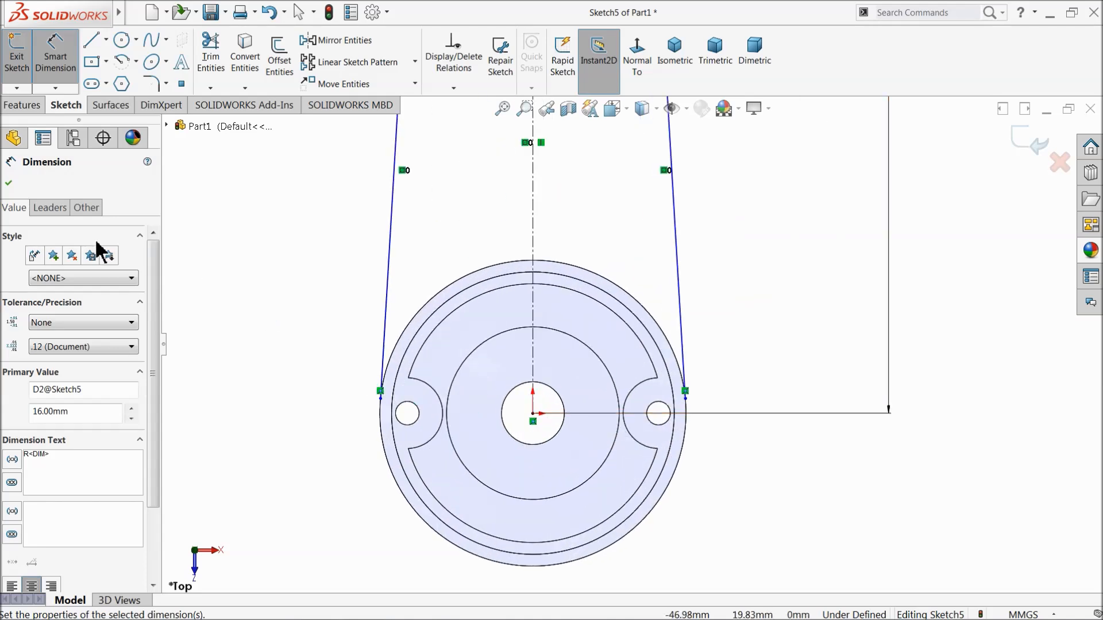
left_click(8, 183)
Step: Make the arm's left slanted line tangent to the housing's outer circular edge
scroll(485, 396, "up", 2)
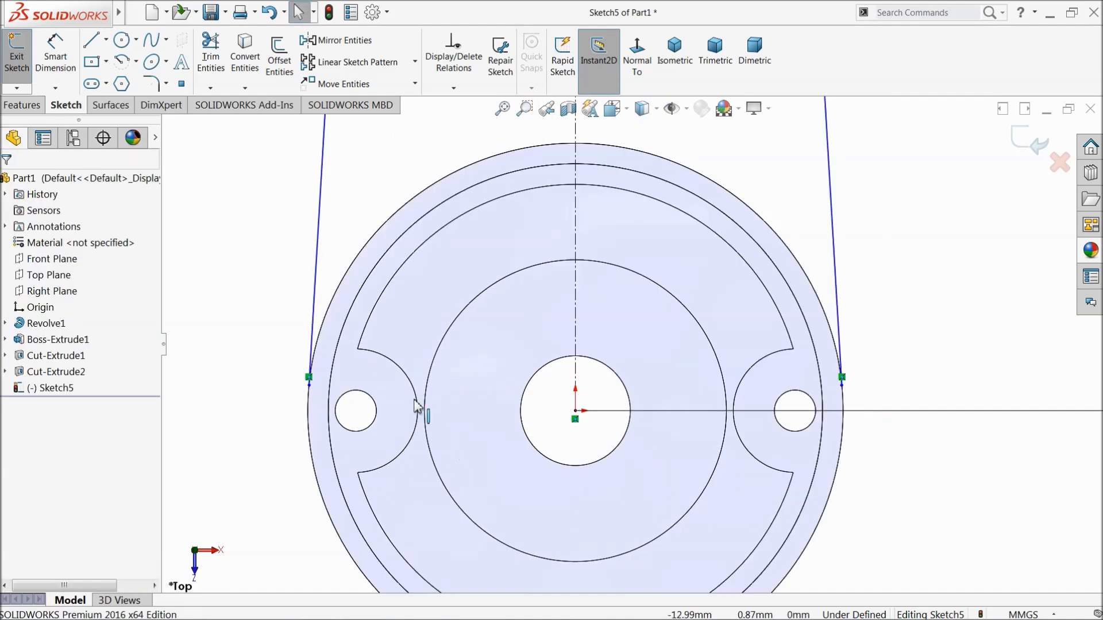
left_click(310, 402)
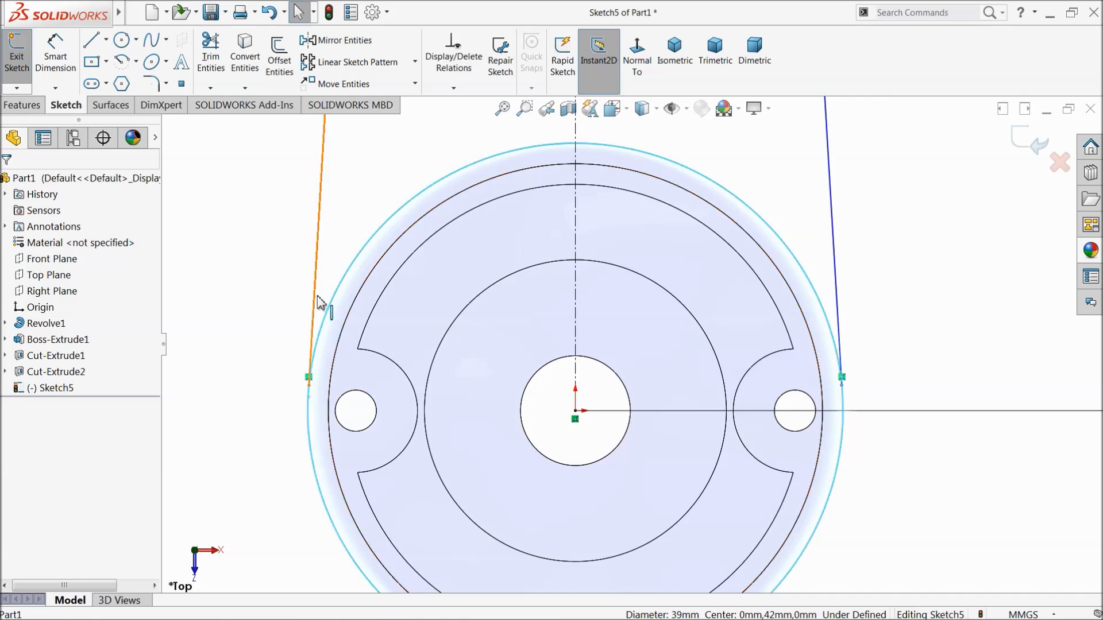
left_click(316, 300, "ctrl")
left_click(346, 248)
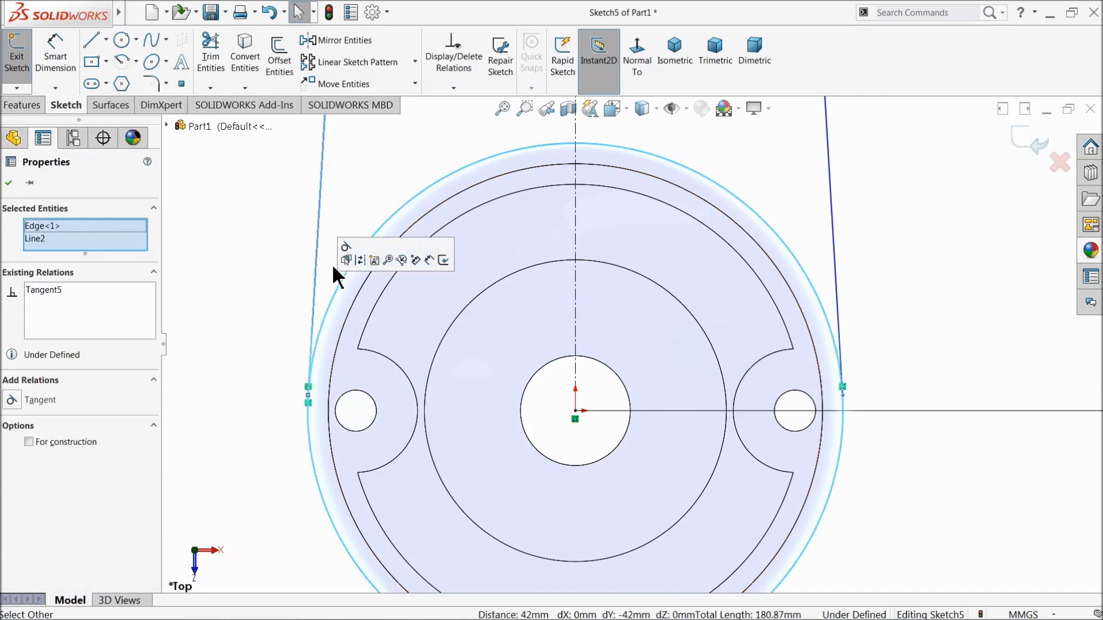
left_click(905, 319)
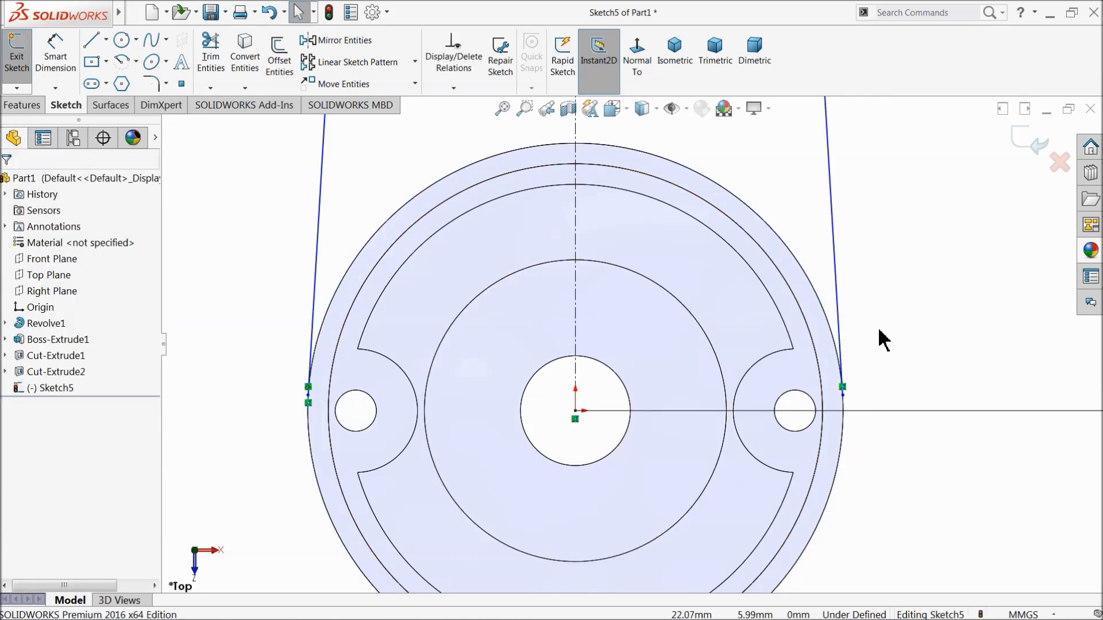
Step: Convert the housing's outer 39 mm circular edge into sketch geometry
left_click(844, 429)
left_click(246, 67)
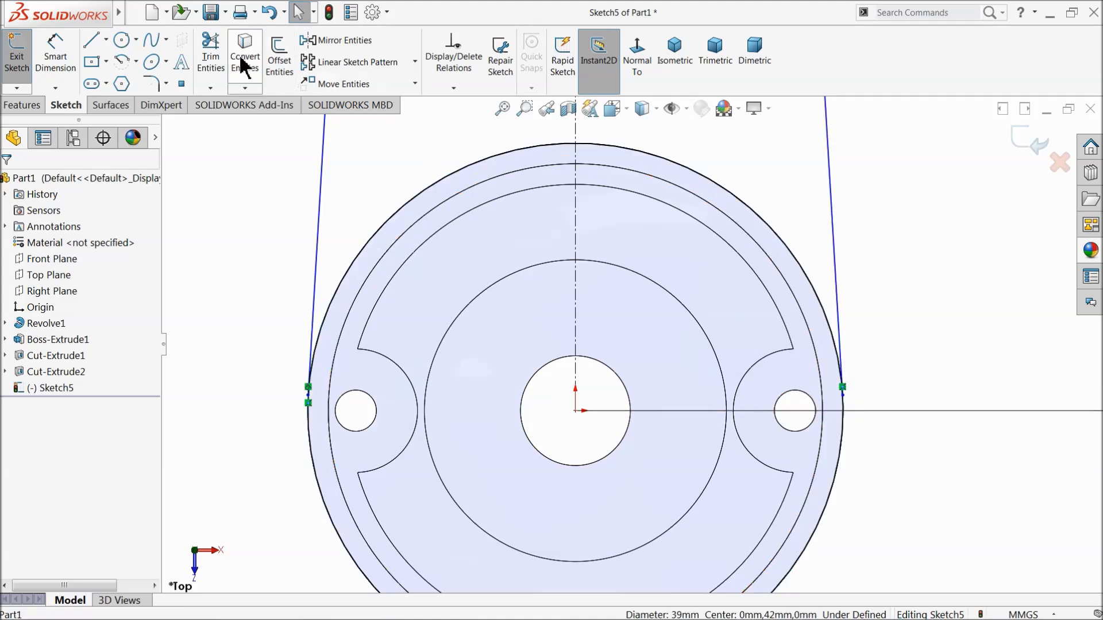
key("f")
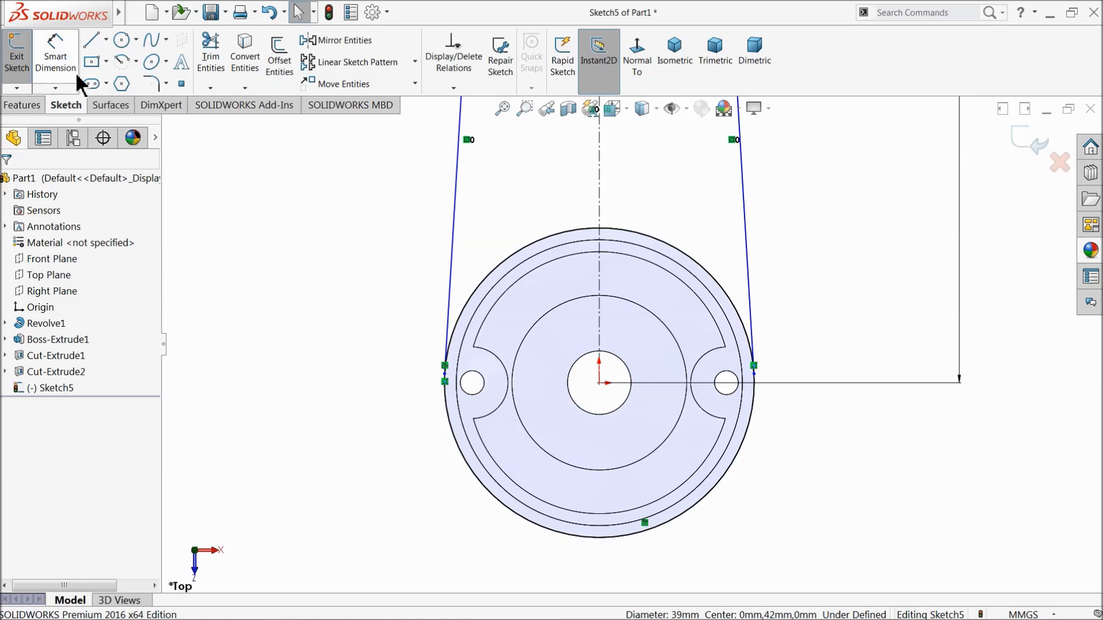
Step: Trim away the lower part of the converted circle, keeping the arc between the arm's two side lines
left_click(75, 76)
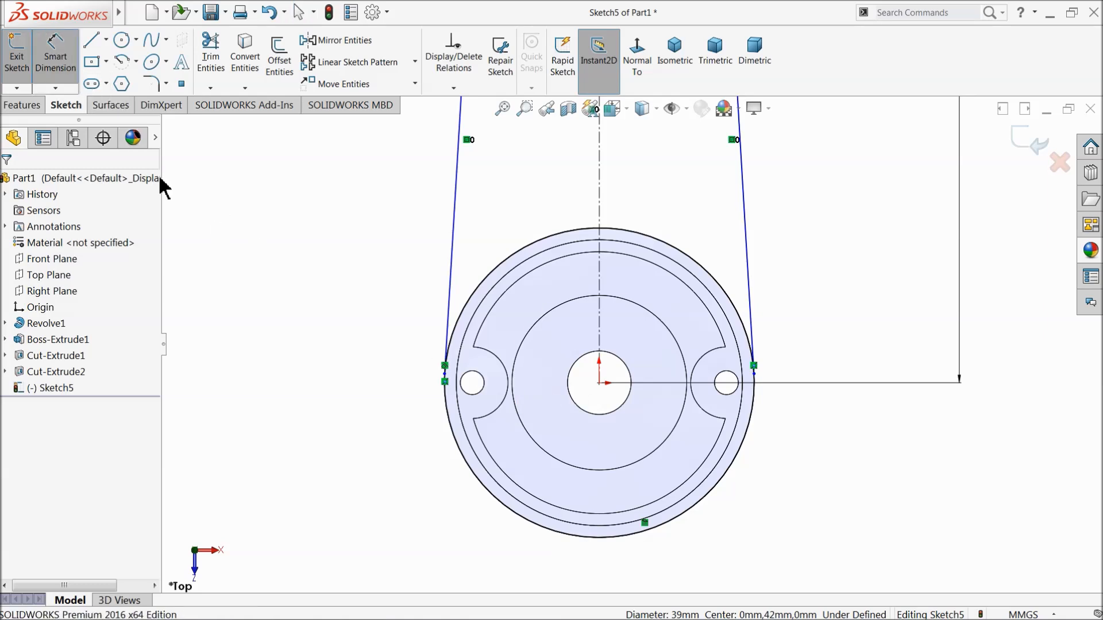
left_click(210, 57)
left_click_drag(473, 499, 507, 504)
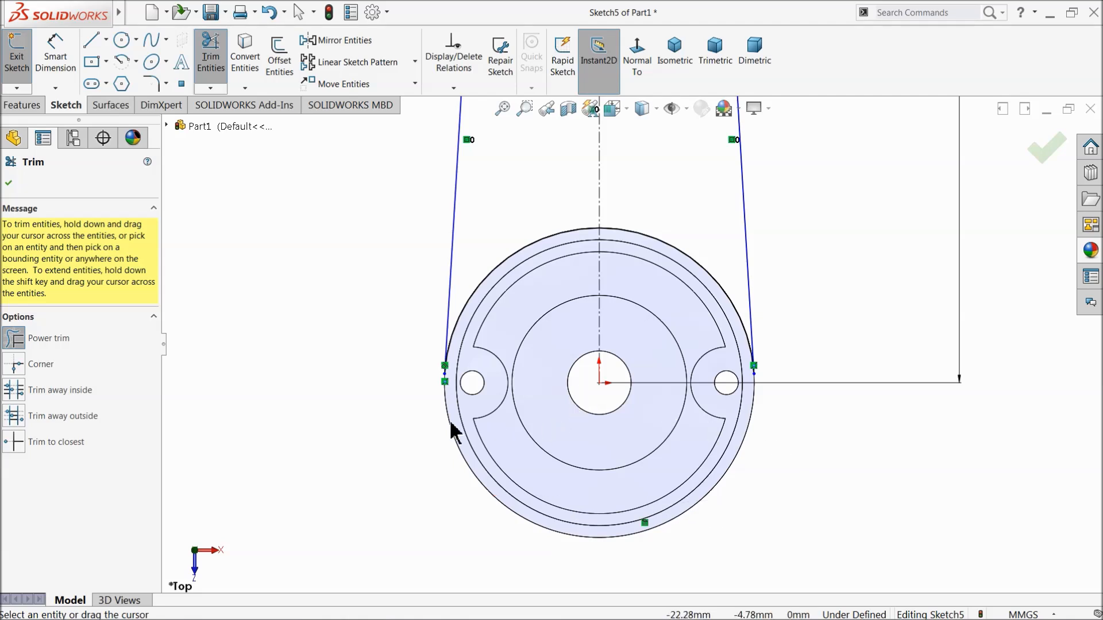
scroll(298, 381, "up", 3)
scroll(511, 348, "up", 4)
scroll(633, 299, "down", 3)
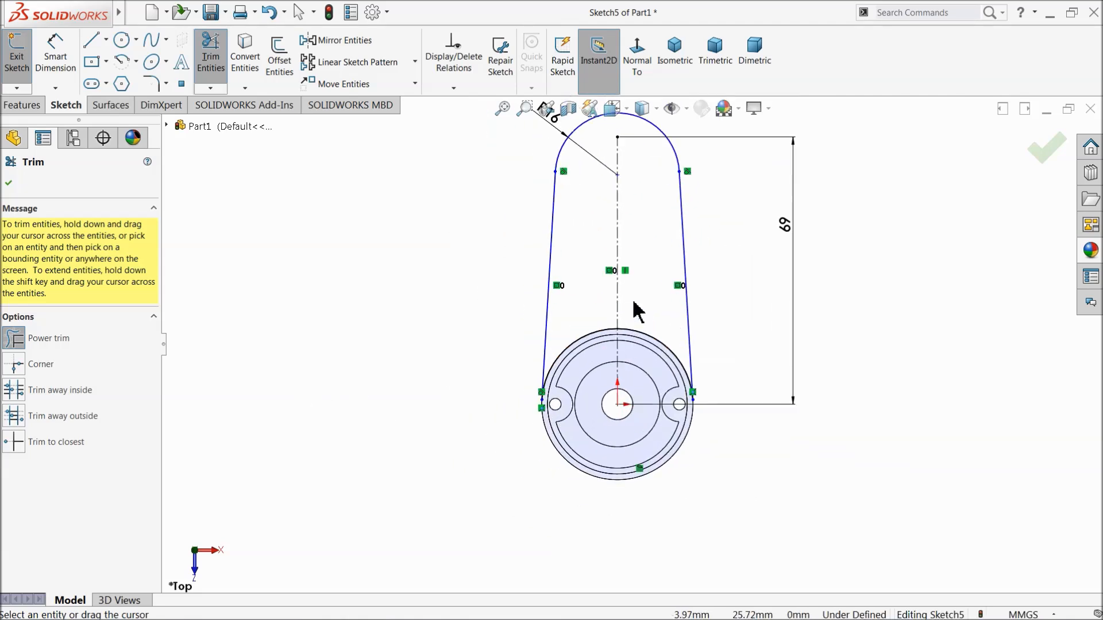
scroll(633, 300, "up", 2)
scroll(686, 237, "down", 2)
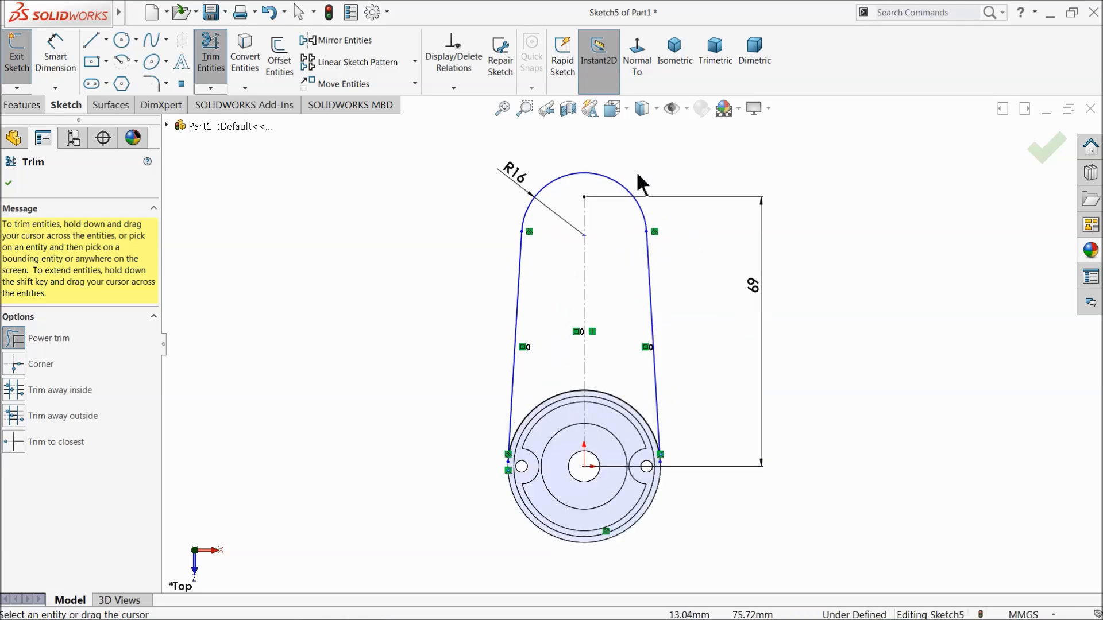
left_click(8, 183)
Step: Merge the end arc's center point with the upper endpoint of the vertical centerline
scroll(588, 253, "down", 2)
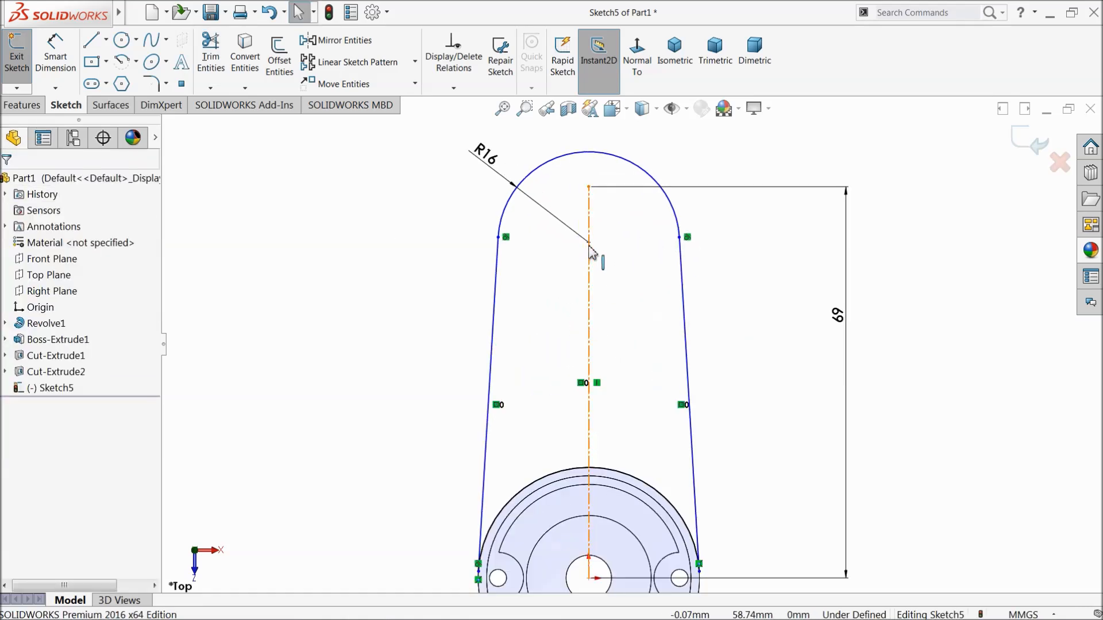
left_click(589, 243)
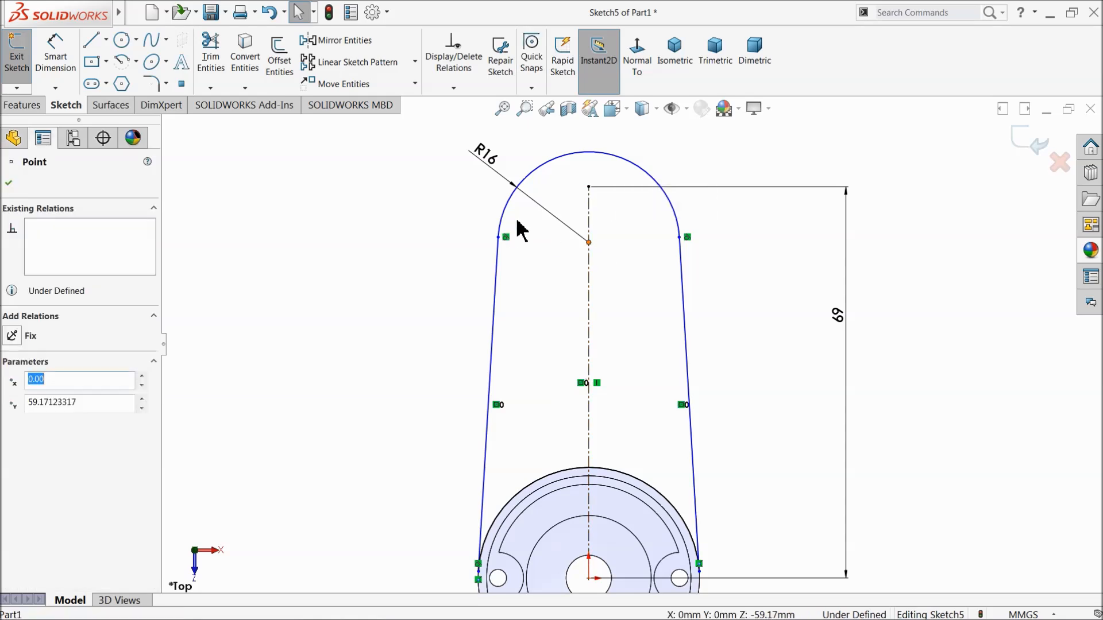
left_click(589, 187, "ctrl")
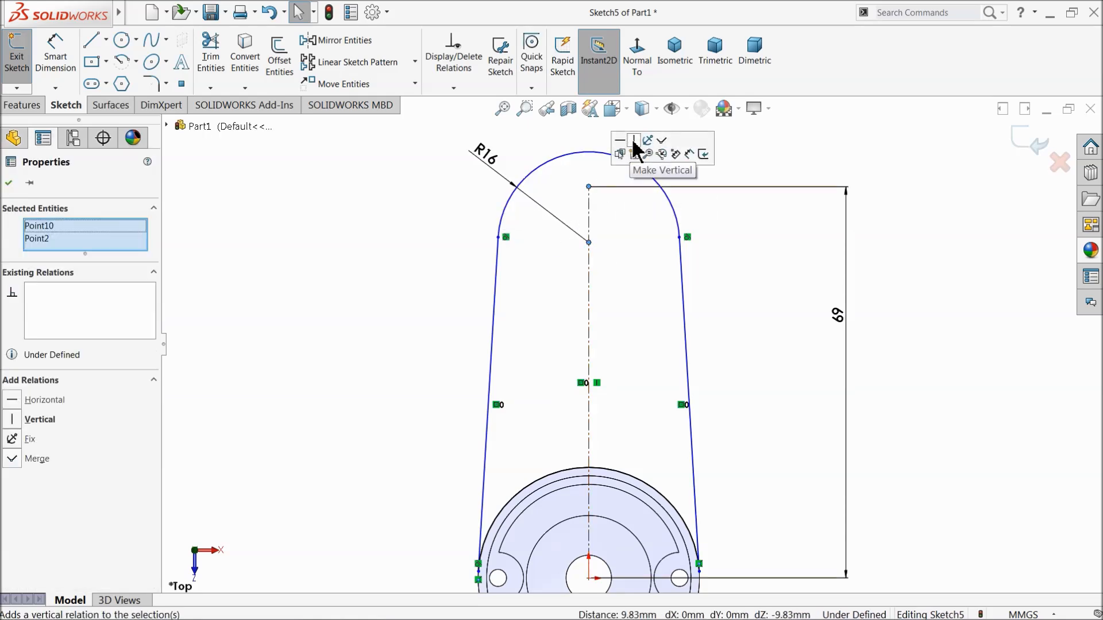
left_click(662, 142)
left_click(386, 281)
key("f")
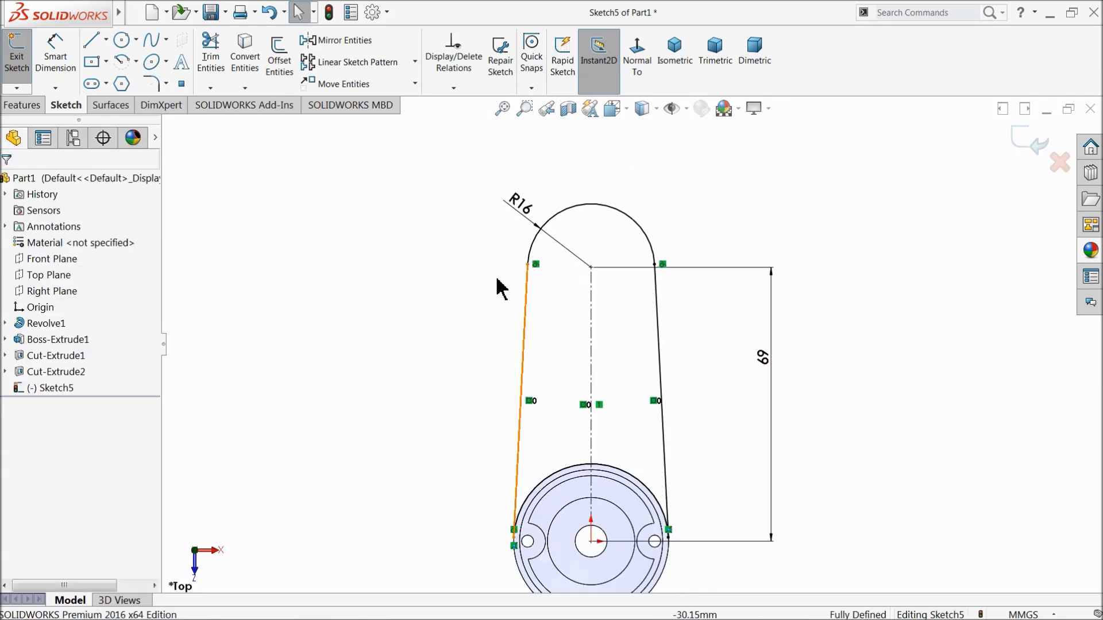
Step: Extrude the tapered arm profile upward with a blind depth of 2.5 mm, merged with the housing
scroll(389, 322, "up", 2)
mouse_move(389, 322)
middle_mouse_down()
mouse_move(519, 196)
mouse_move(647, 298)
mouse_move(622, 317)
mouse_move(665, 299)
mouse_move(654, 307)
middle_mouse_up()
scroll(642, 319, "up", 4)
scroll(621, 404, "down", 4)
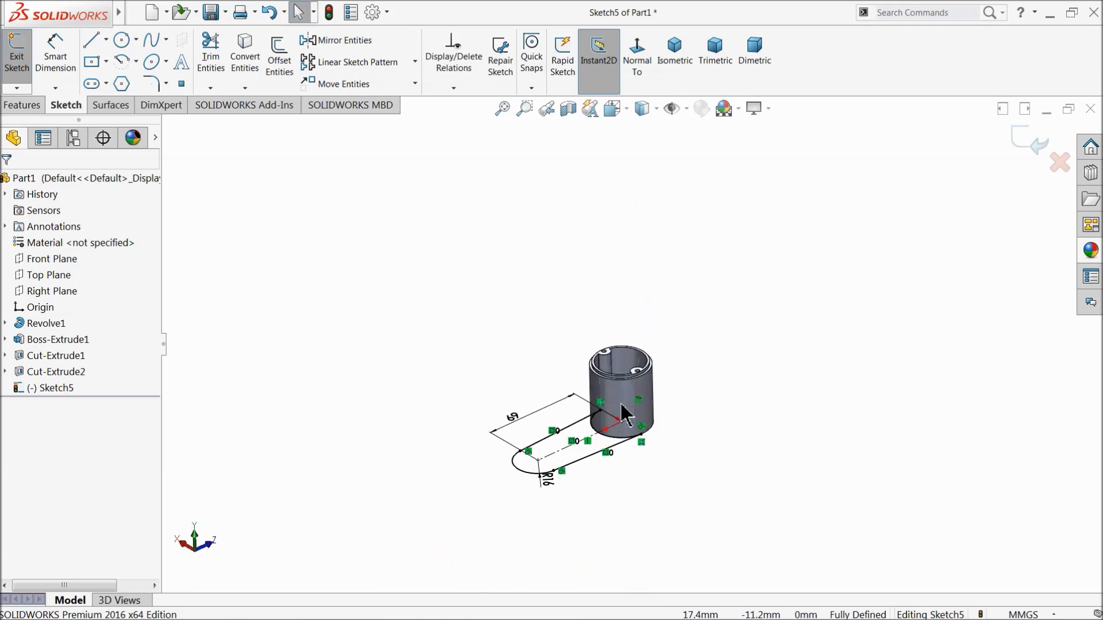
scroll(581, 505, "up", 2)
scroll(583, 448, "down", 4)
scroll(621, 356, "down", 2)
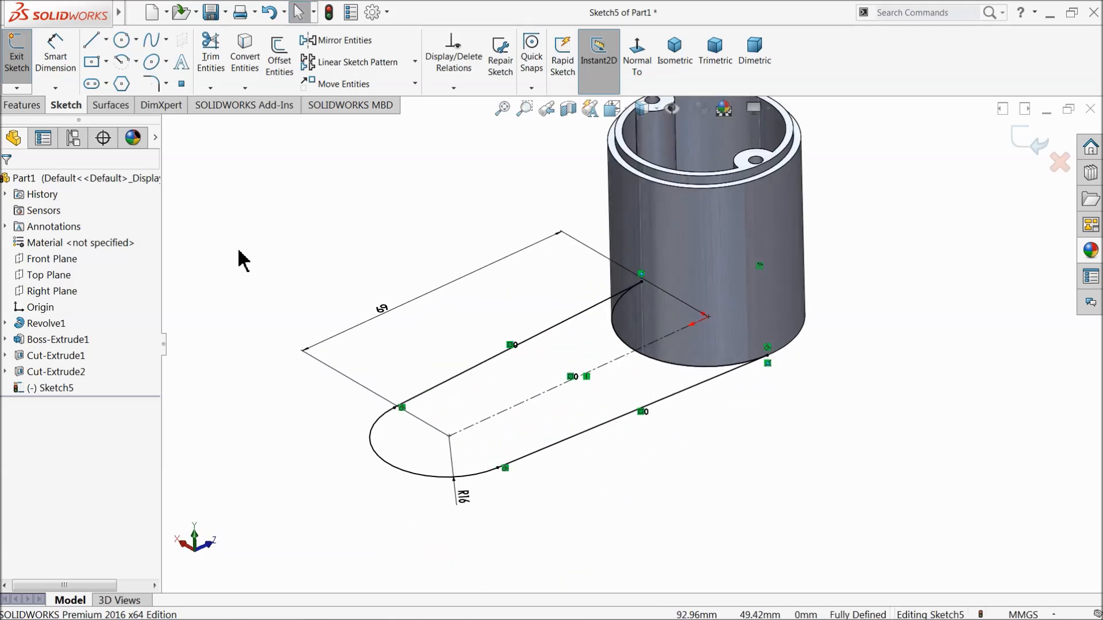
left_click(23, 105)
left_click(23, 57)
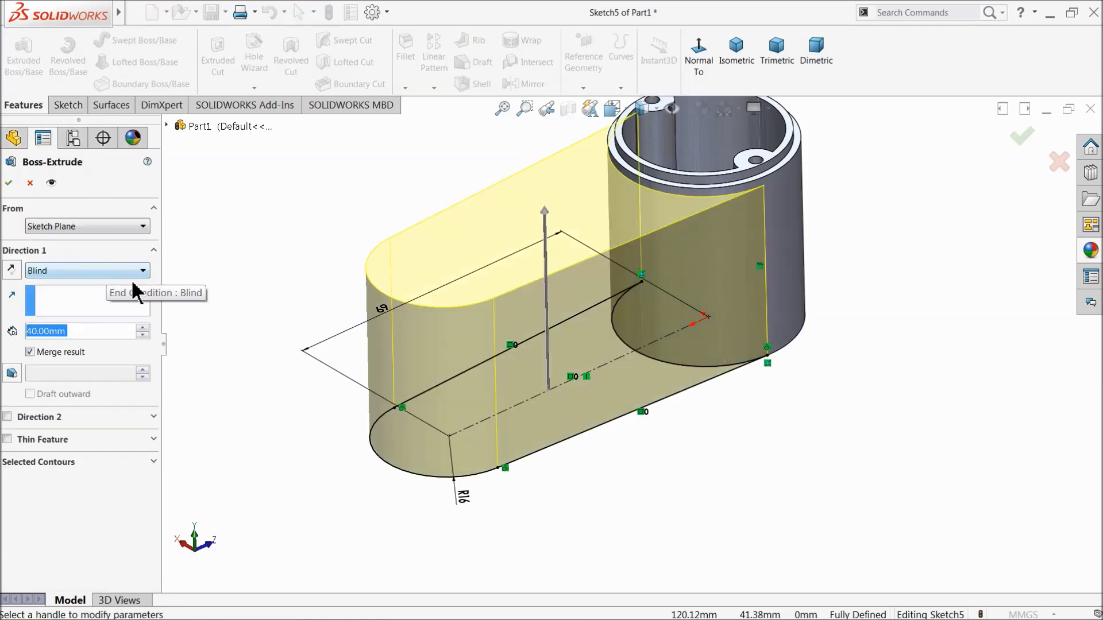
type("2.5")
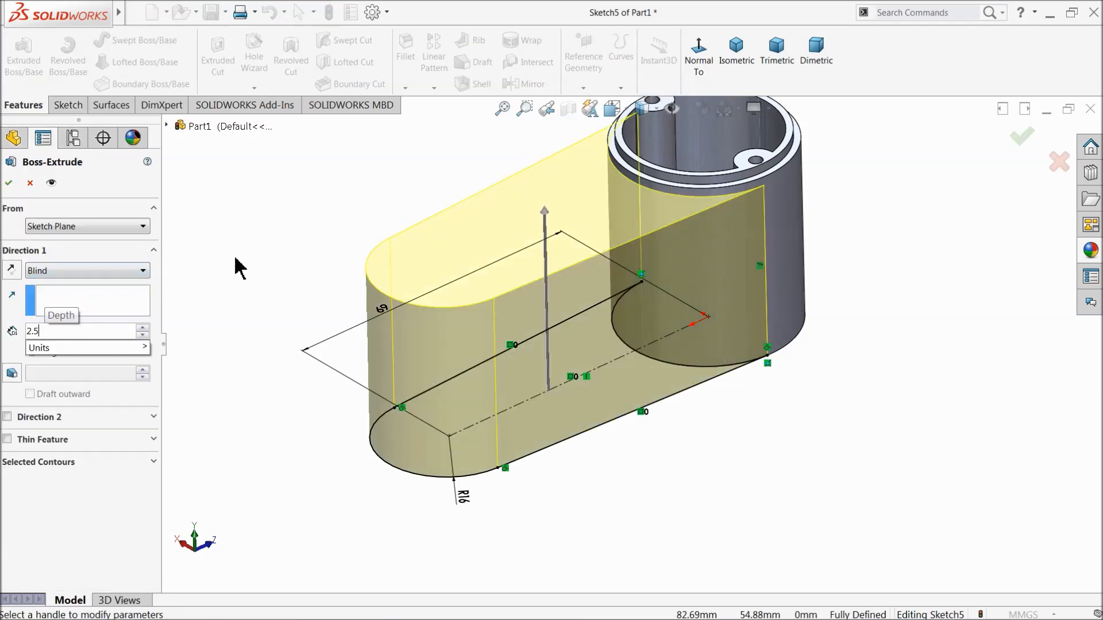
key("Return")
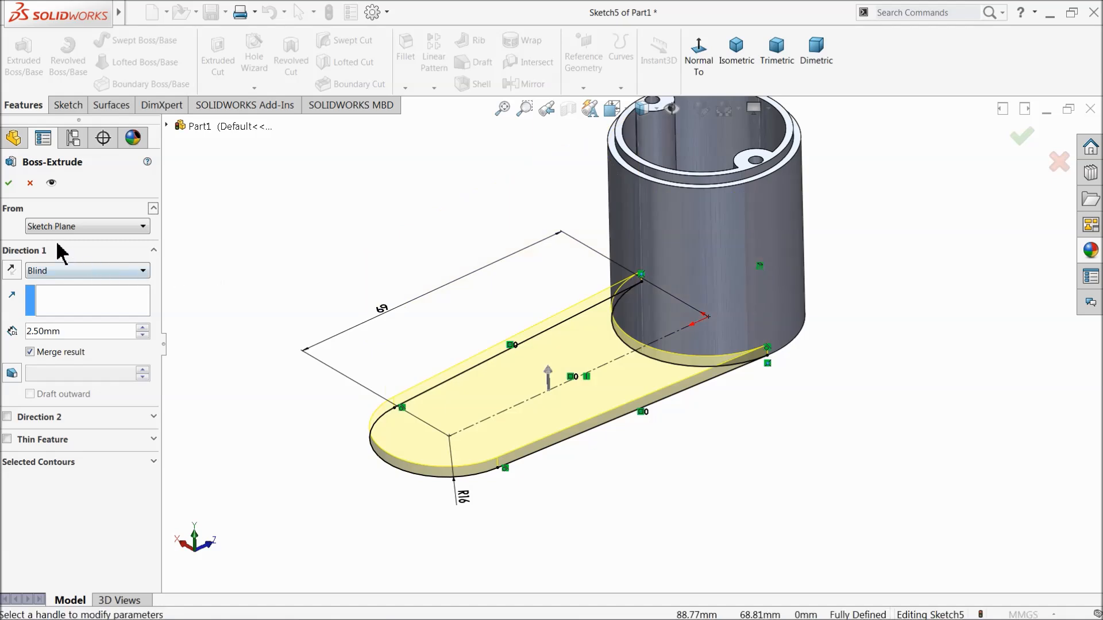
left_click(9, 183)
Step: Start a sketch on the arm's top face and convert the arc edge around the housing and the arm's left straight edge
middle_click_drag(397, 301, 409, 272)
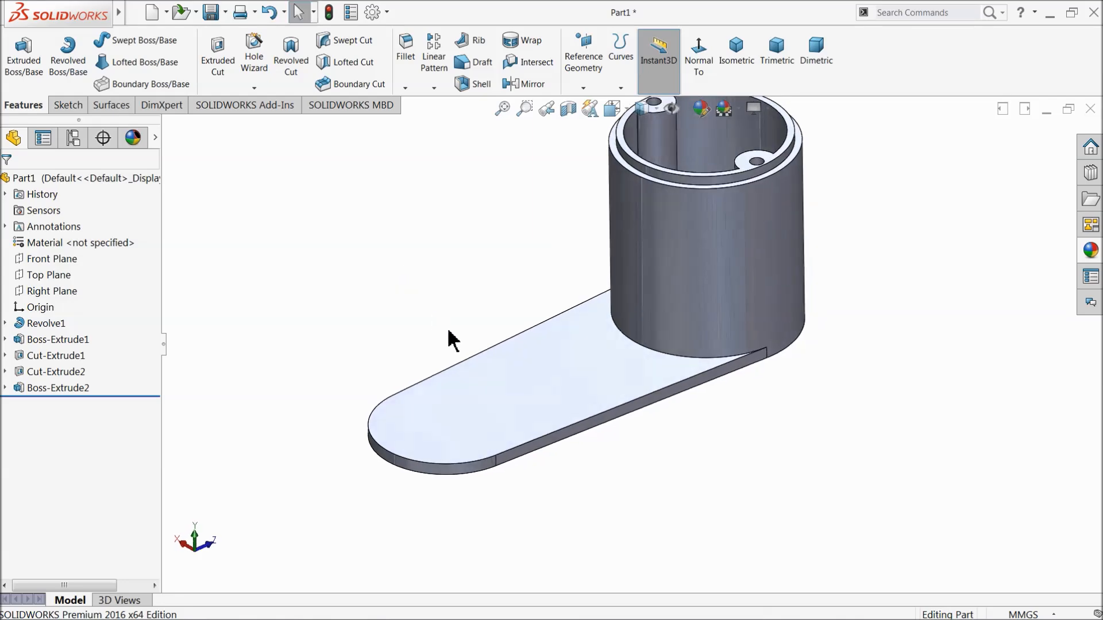
left_click(508, 418)
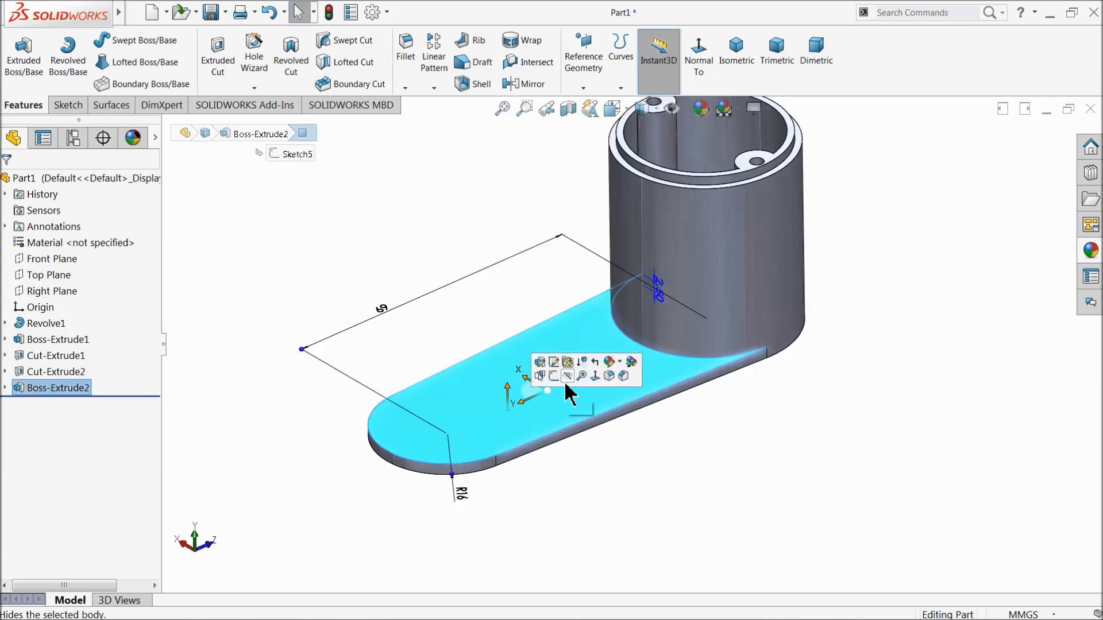
left_click(557, 366)
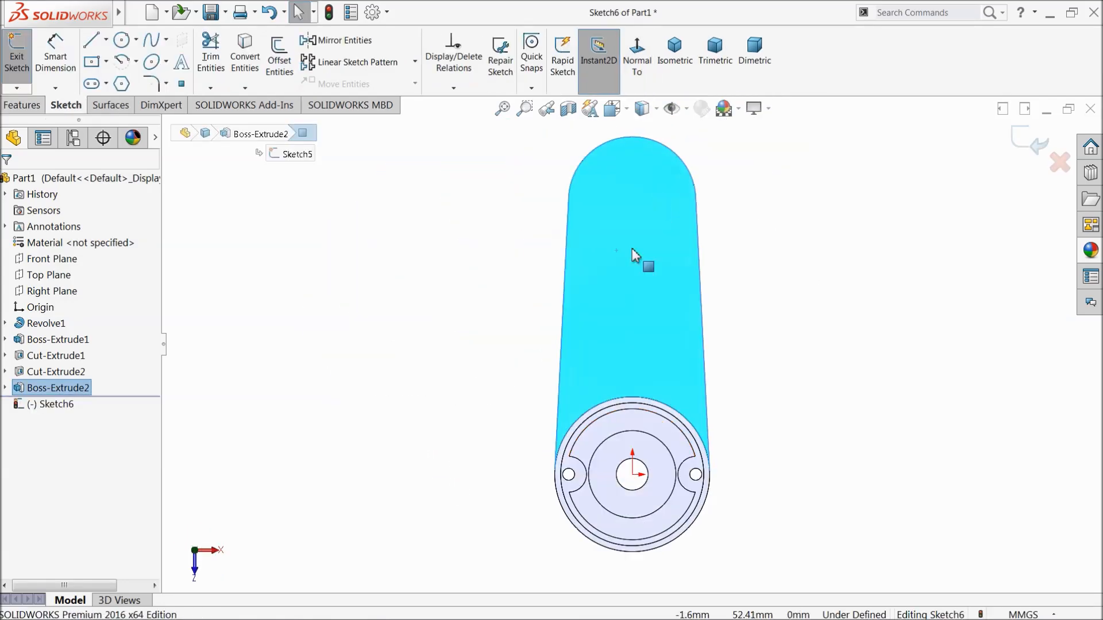
left_click(584, 422)
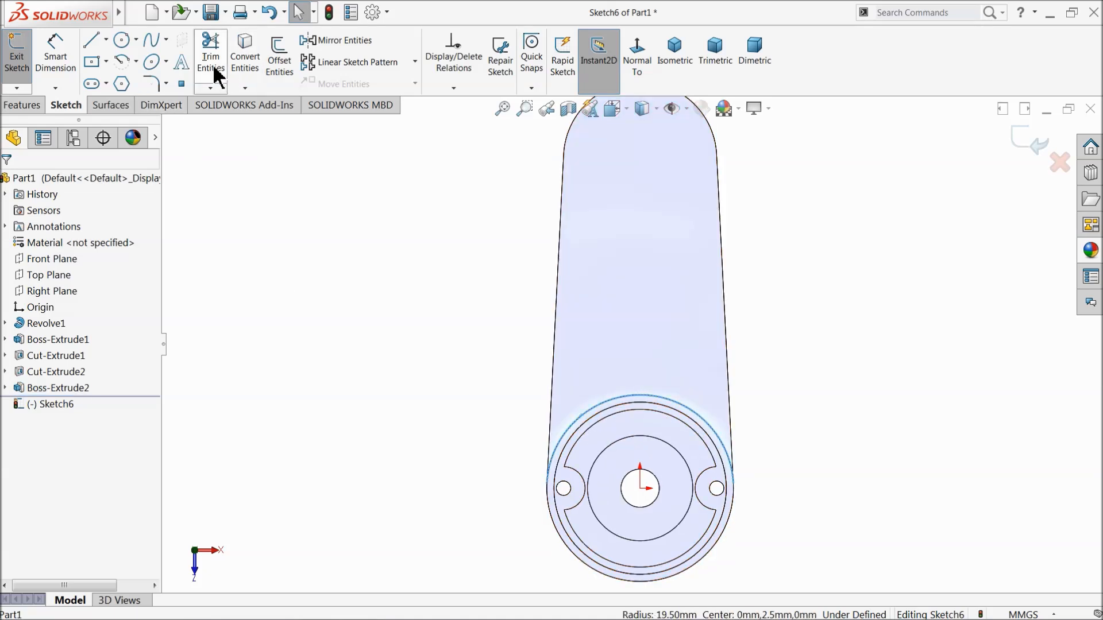
left_click(260, 63)
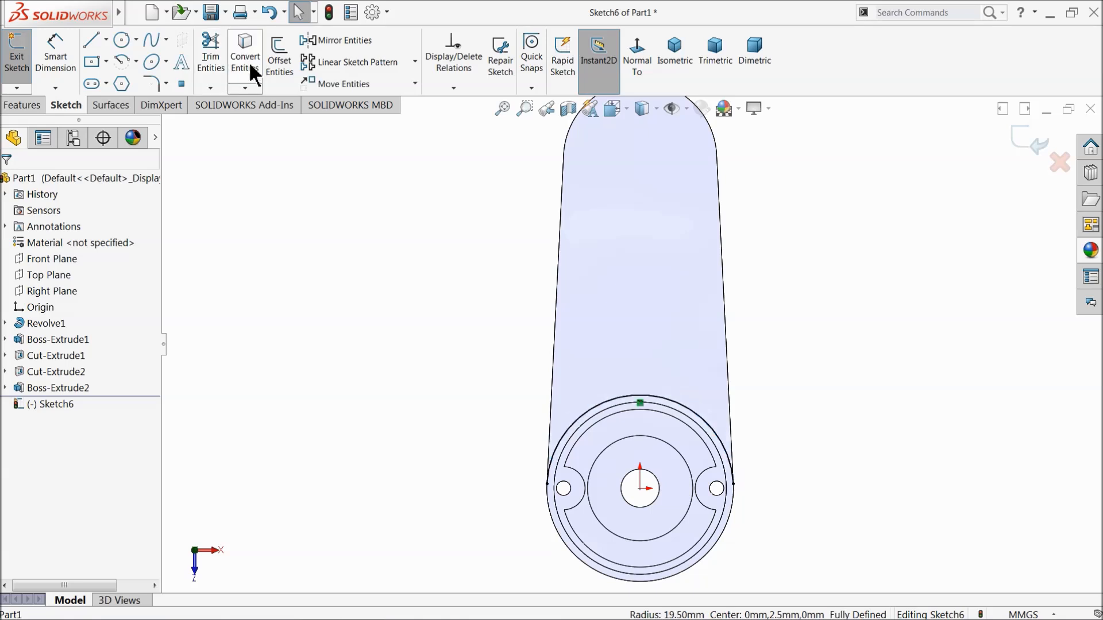
left_click(559, 271)
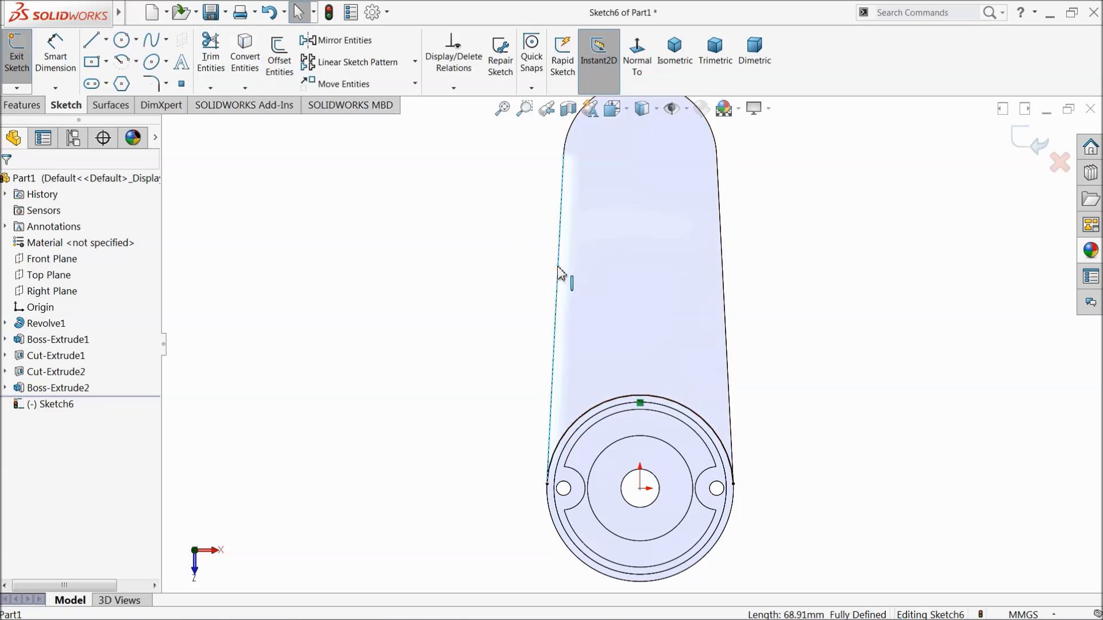
left_click(246, 57)
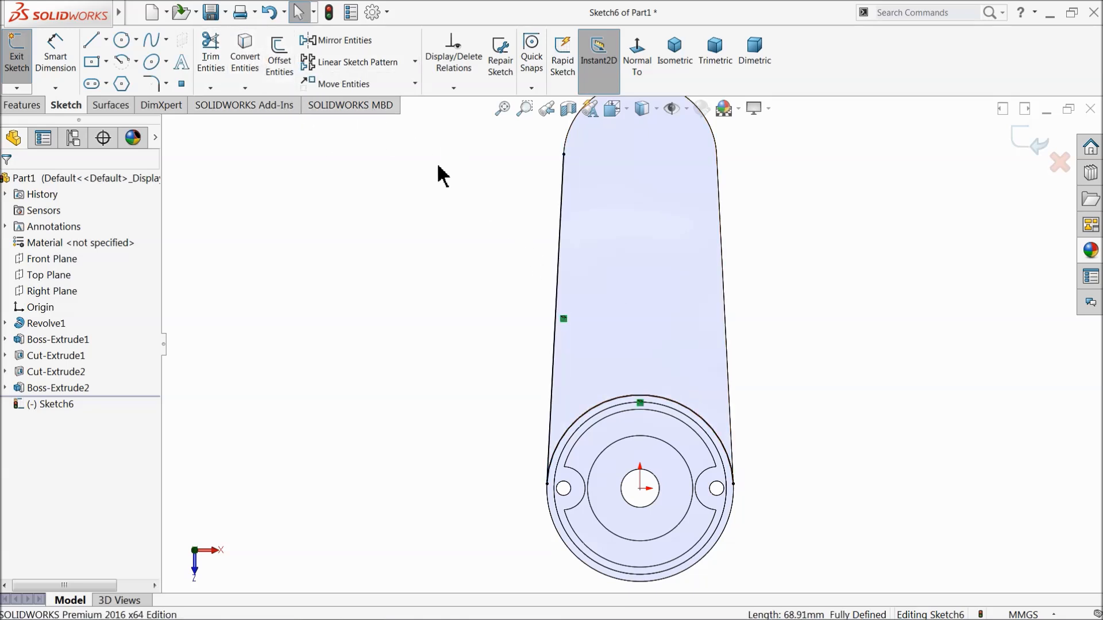
Step: Offset only the arm's left straight edge inward by 2.5 mm, without chain selection and with the direction reversed
left_click(278, 58)
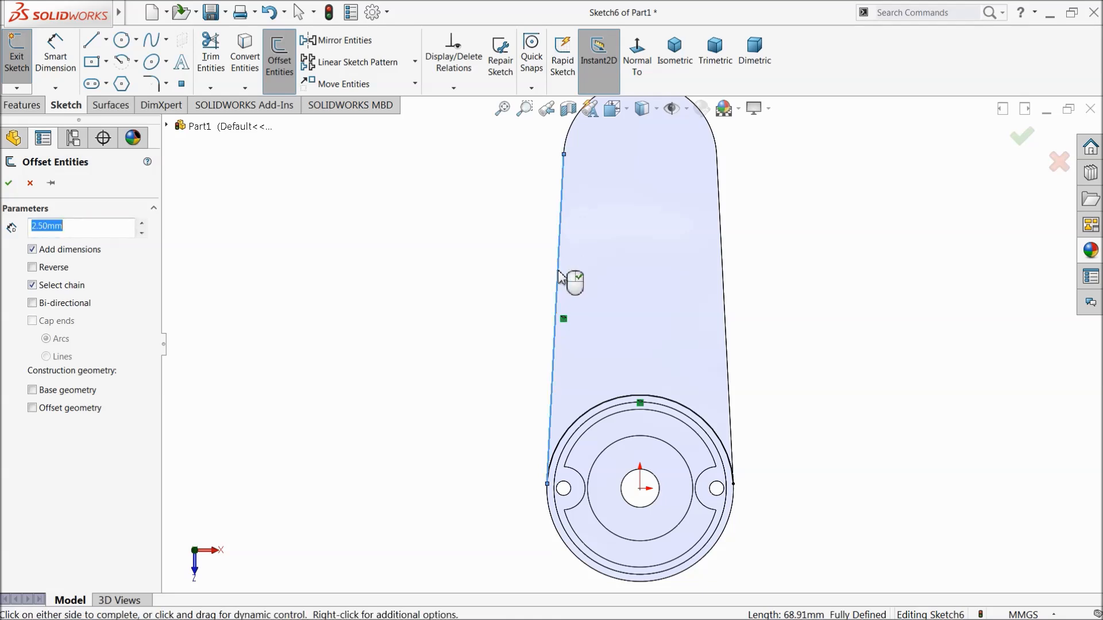
left_click(31, 286)
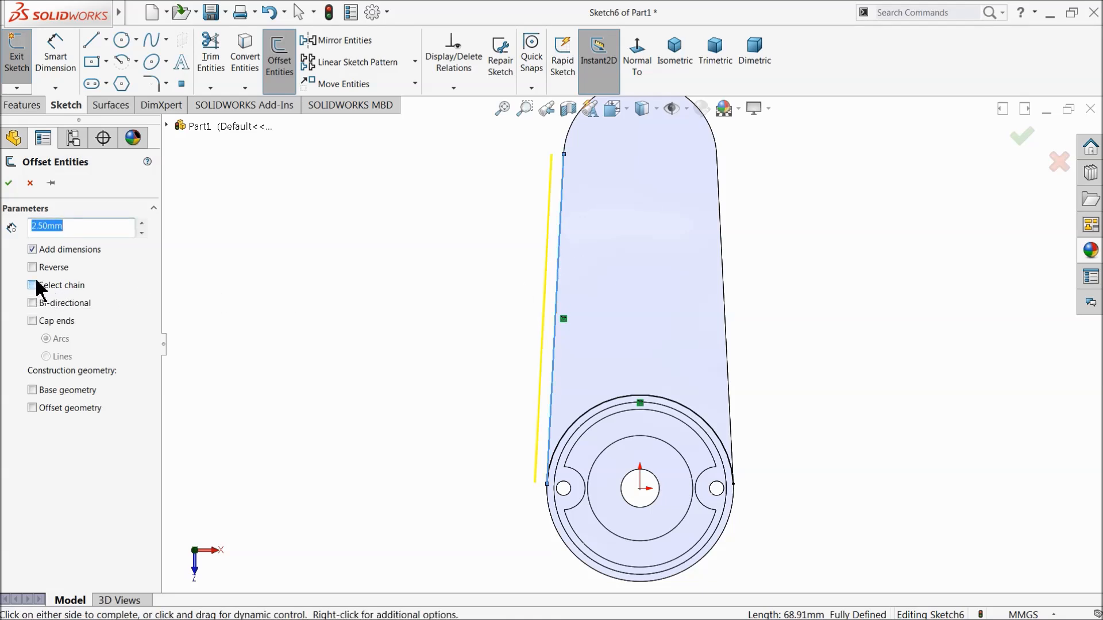
left_click(32, 268)
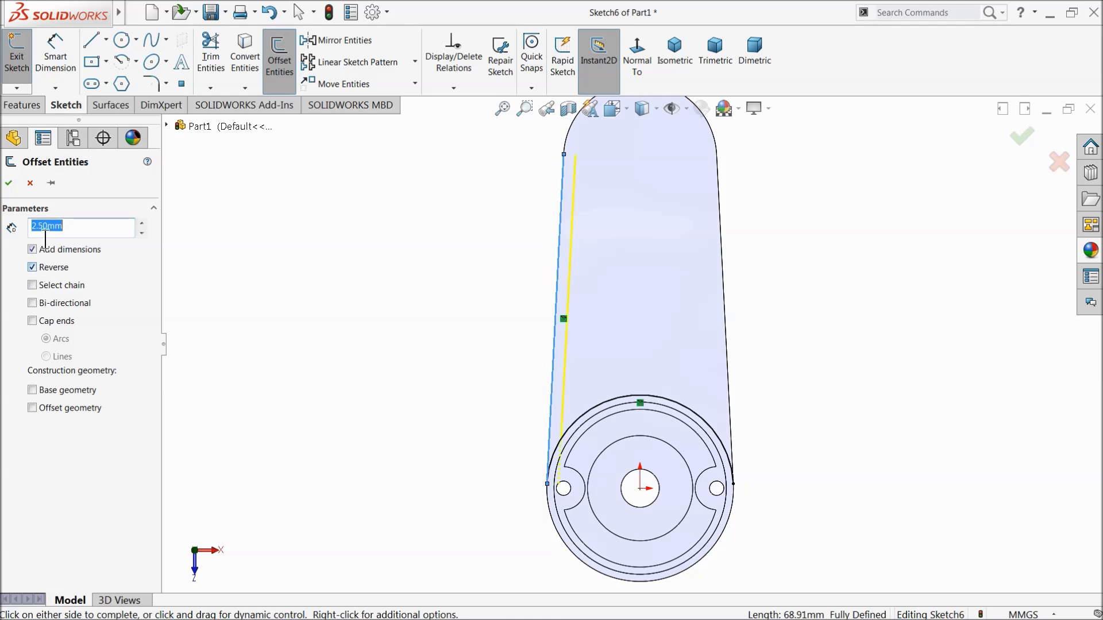
left_click(10, 183)
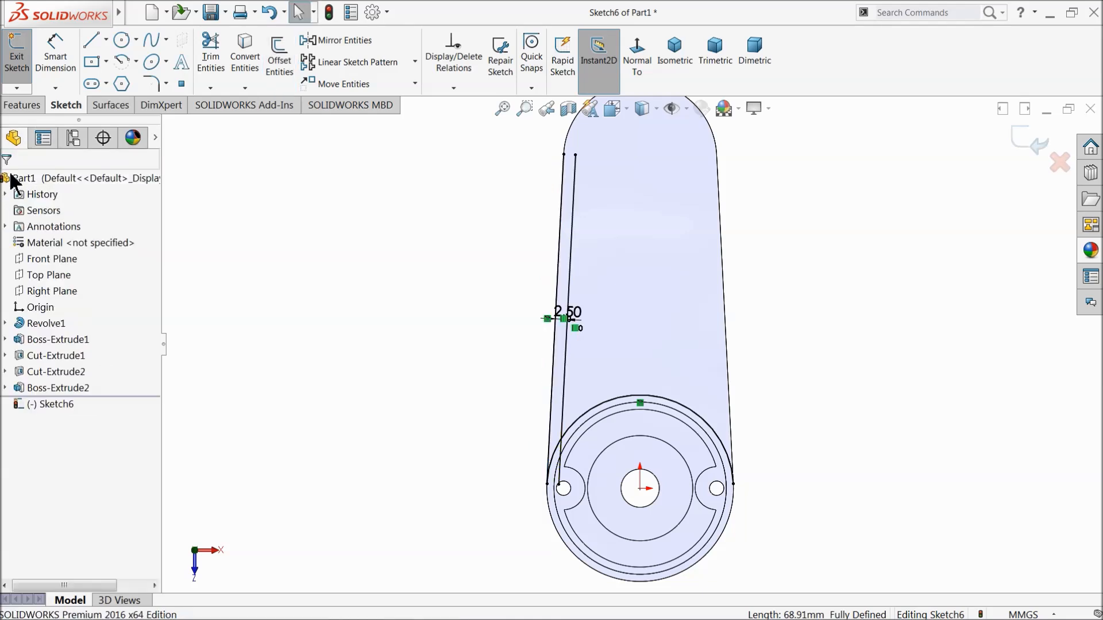
Step: Close the upper end of the narrow rib profile with a short line between the converted edge and the offset line
left_click(91, 45)
scroll(580, 195, "down", 5)
left_click_drag(492, 254, 537, 257)
right_click(371, 244)
left_click(409, 254)
scroll(546, 362, "up", 6)
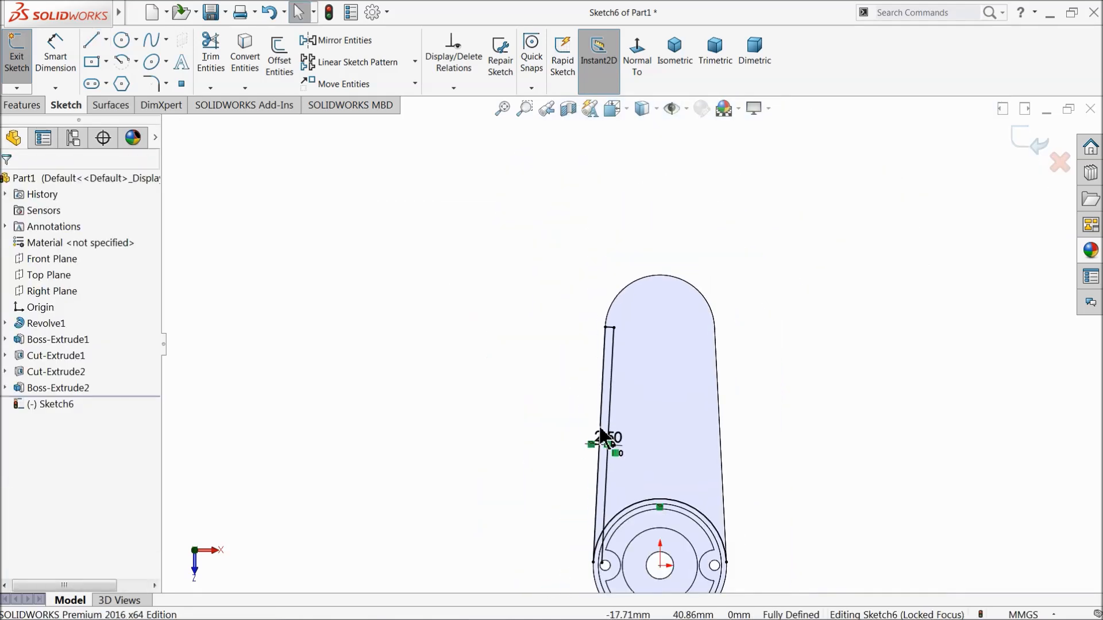
Step: Trim the offset line below the housing arc and the arc portion beyond the rib, leaving a closed narrow profile
scroll(626, 413, "down", 7)
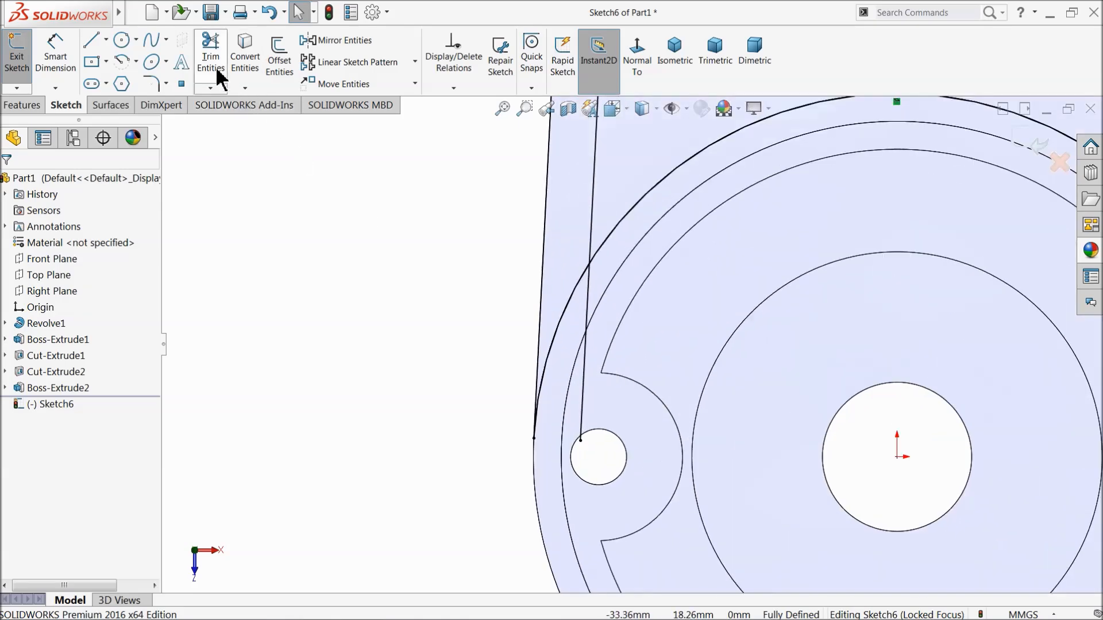
left_click(211, 61)
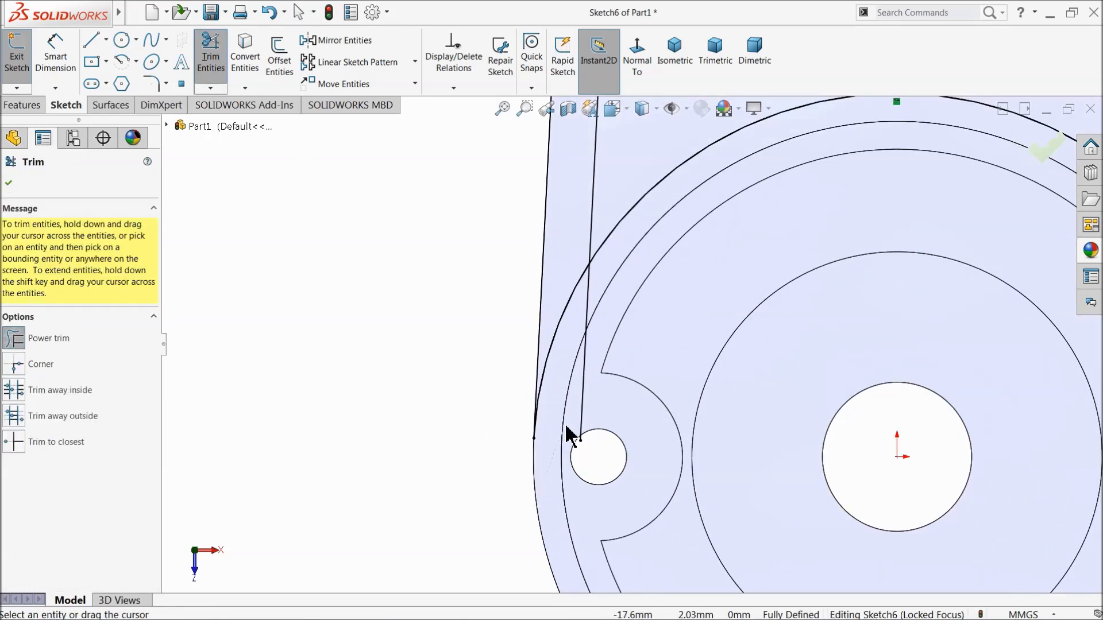
left_click_drag(631, 272, 633, 206)
scroll(727, 283, "up", 4)
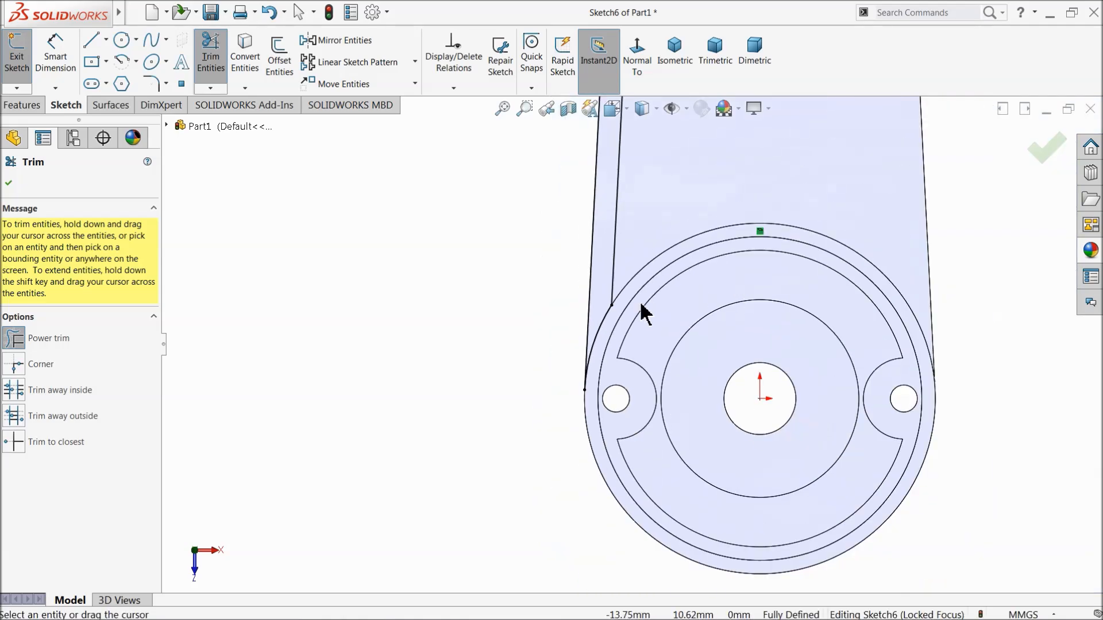
scroll(612, 333, "up", 6)
scroll(627, 359, "down", 4)
left_click(9, 184)
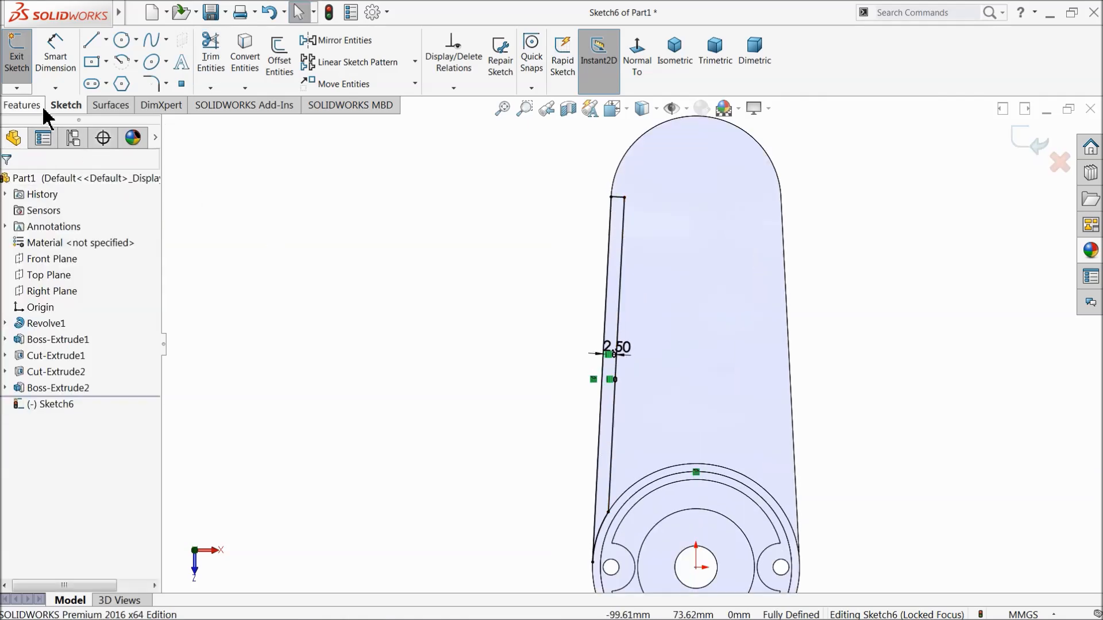
Step: Extrude the narrow rib profile upward from the arm with a blind depth of 13.5 mm, merged with the body
left_click(29, 105)
left_click(23, 55)
middle_click_drag(455, 421, 625, 400)
scroll(584, 383, "down", 4)
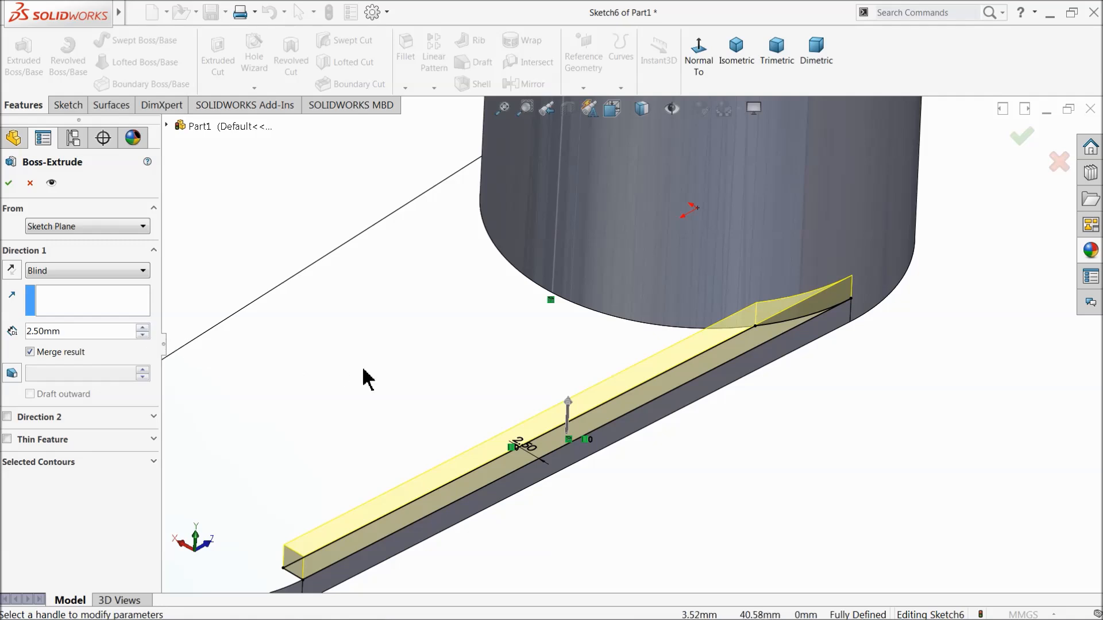
type("13.5")
key("Return")
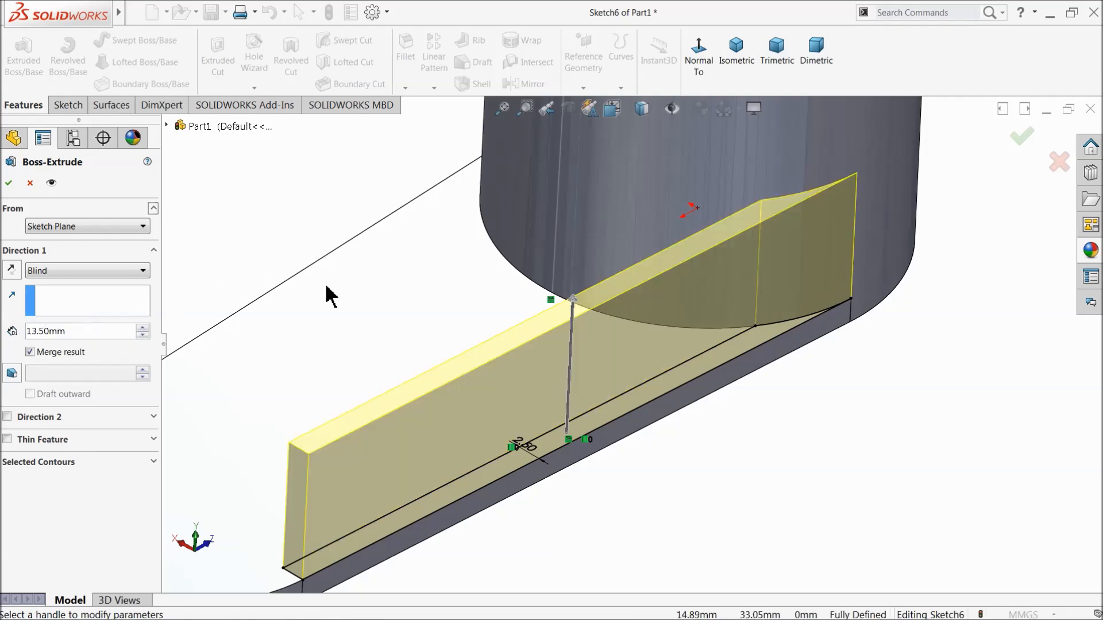
scroll(326, 296, "up", 3)
middle_click_drag(322, 291, 332, 313)
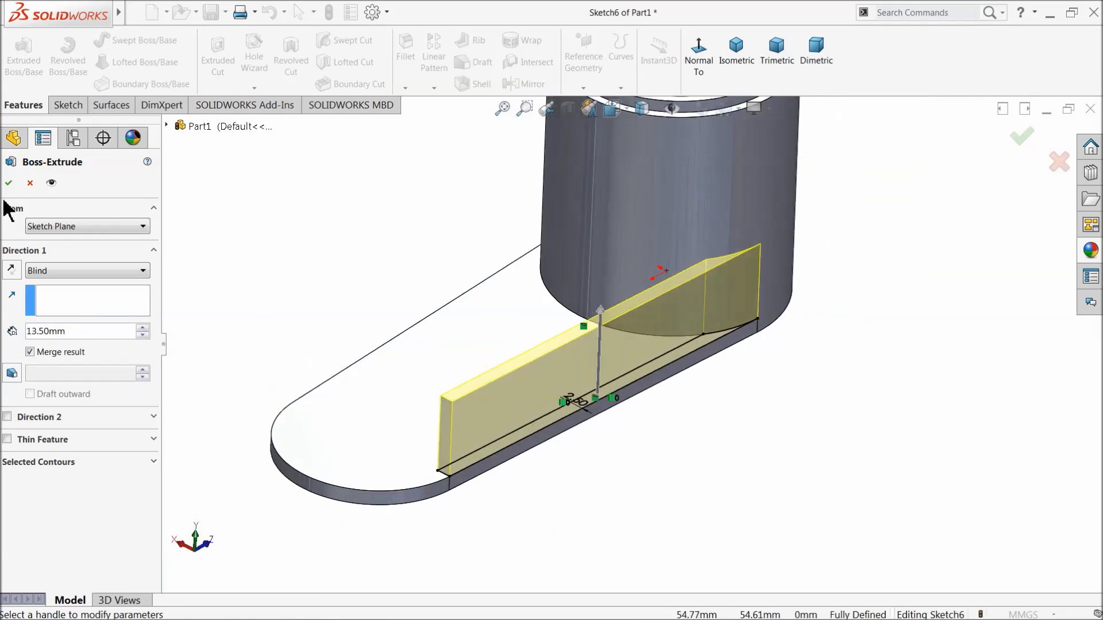
left_click(9, 183)
Step: Start a sketch on the rib's outer side face and view it straight on
middle_click_drag(319, 334, 425, 345)
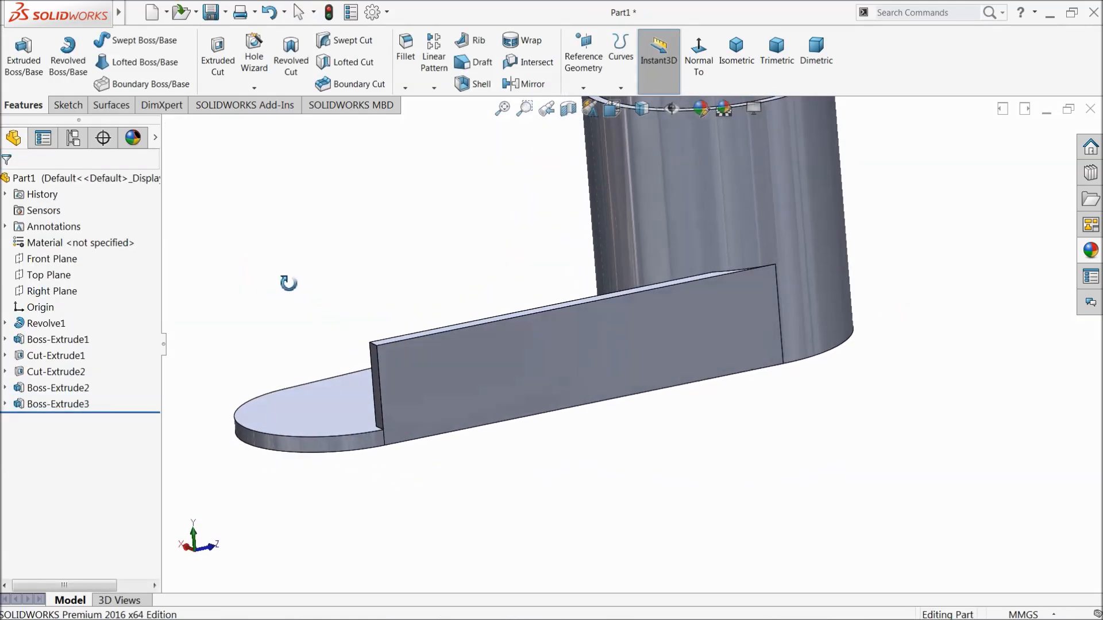
left_click(490, 383)
left_click(525, 338)
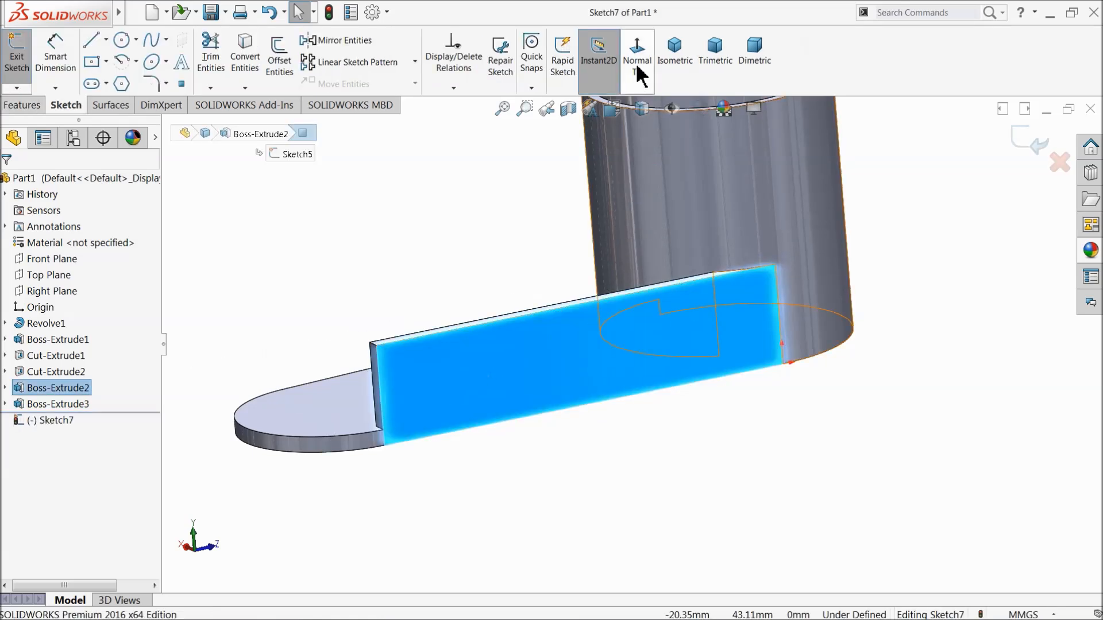
left_click(637, 76)
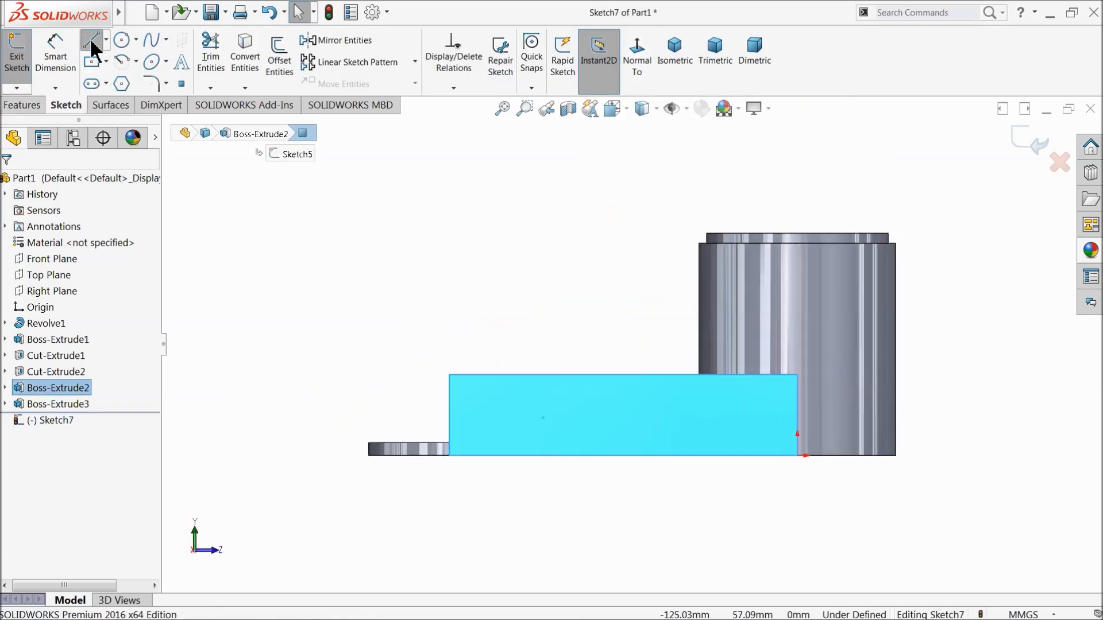
Step: Sketch a closed profile over the rib, with a 45° slope, about 23 mm level line and incline to the housing edge, and make its top line horizontal
left_click(92, 42)
scroll(603, 387, "down", 3)
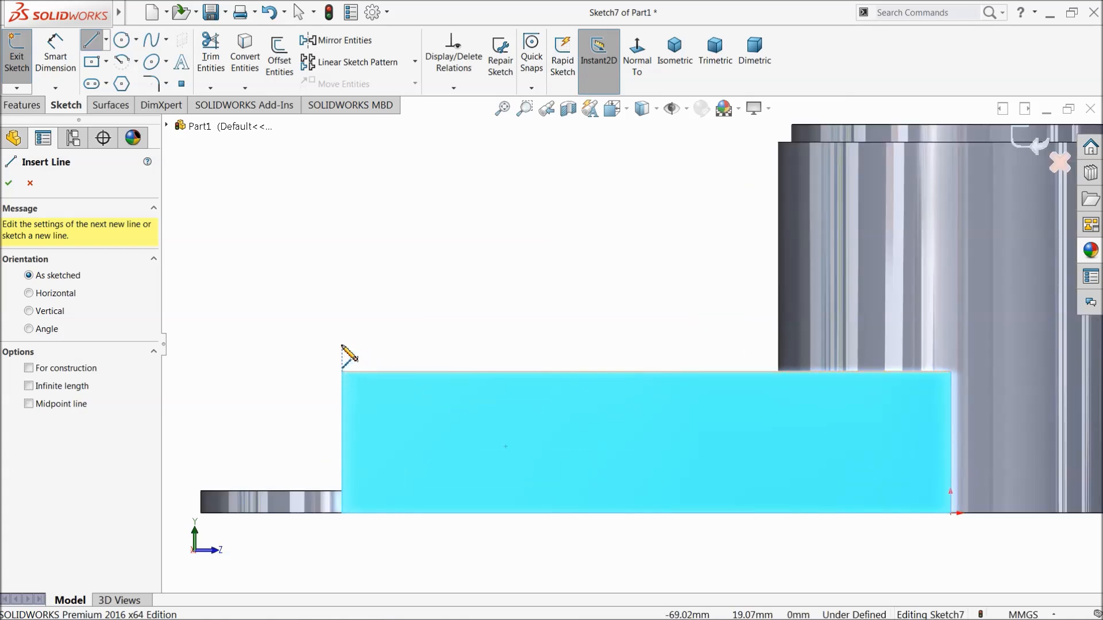
left_click(342, 345)
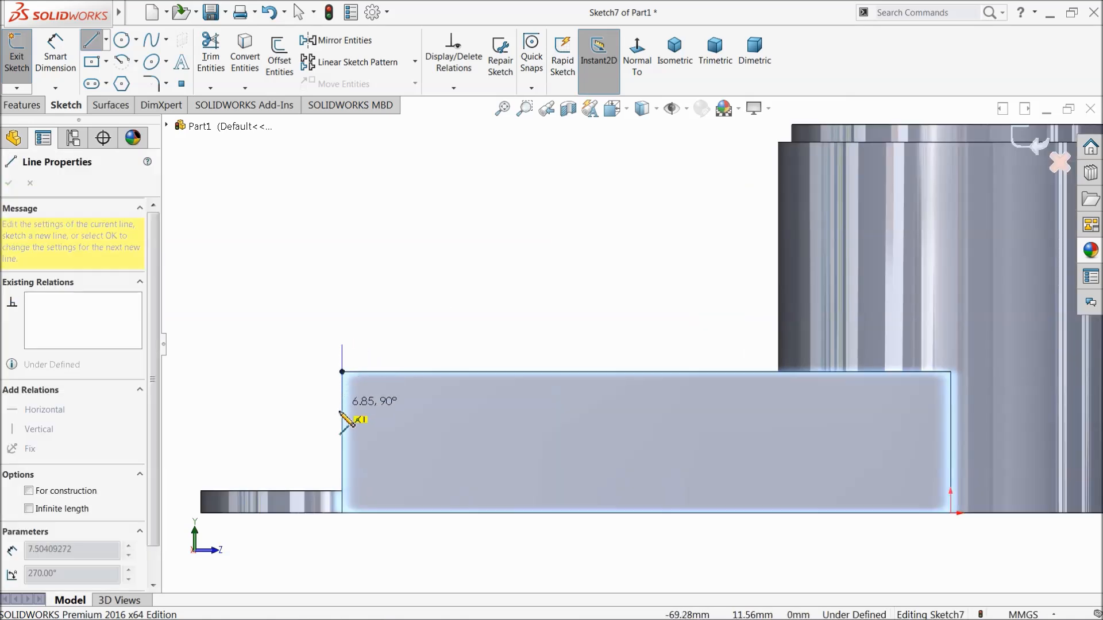
left_click(343, 492)
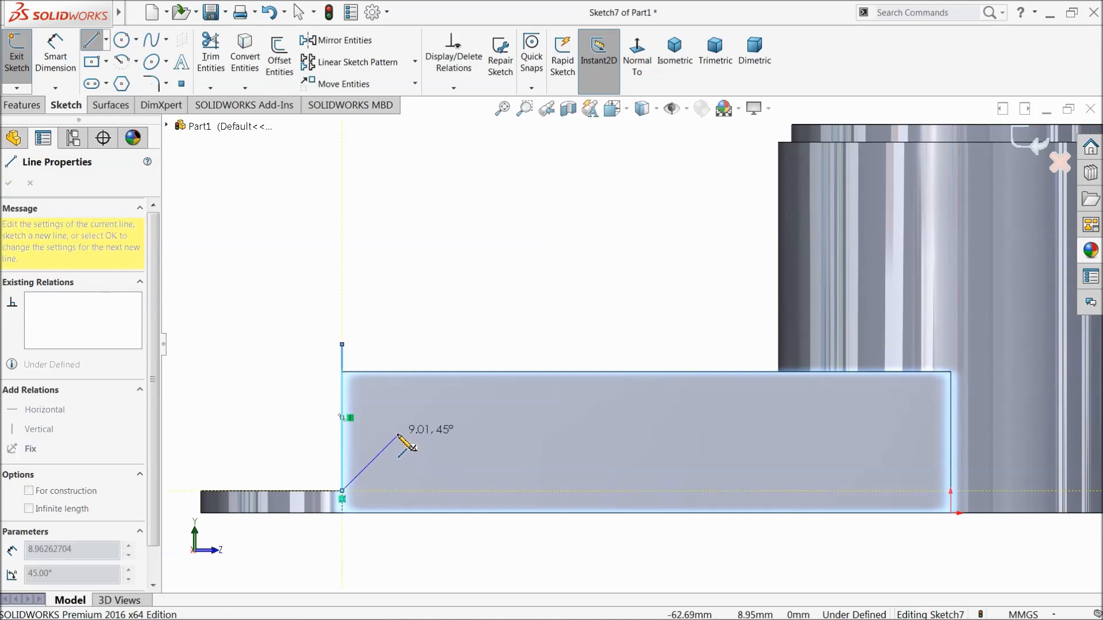
left_click(398, 436)
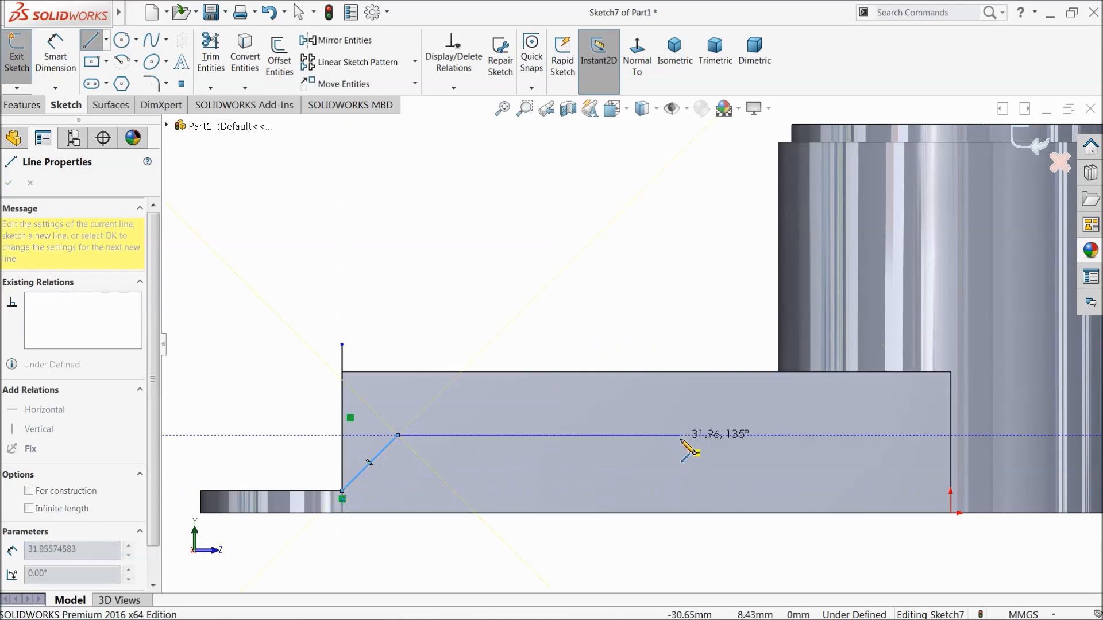
left_click(601, 435)
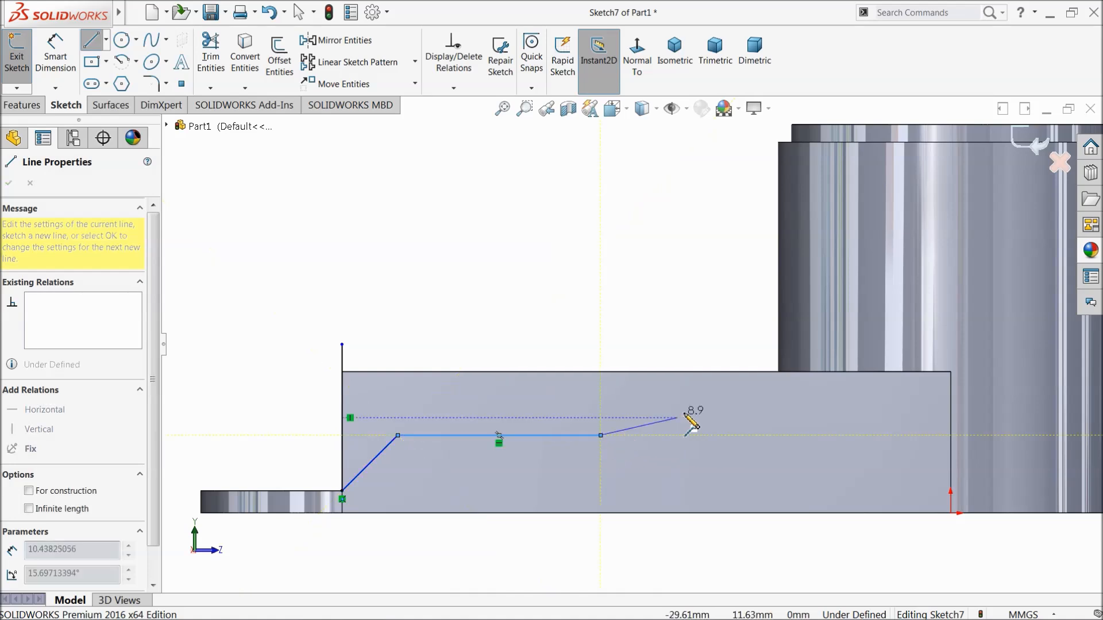
left_click(778, 372)
left_click(779, 340)
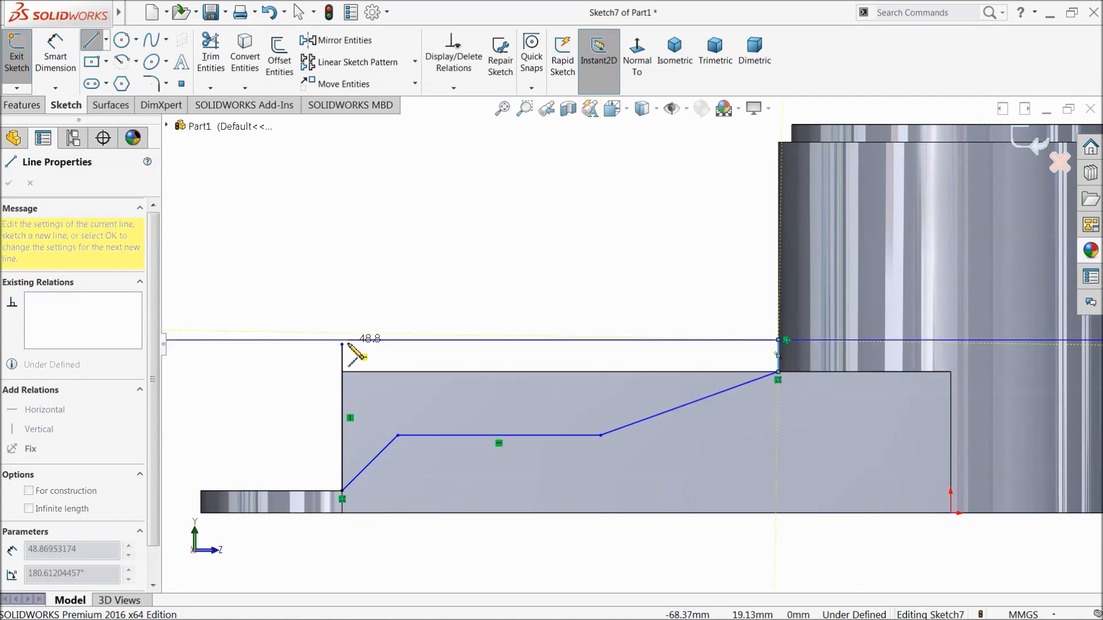
double_click(343, 345)
right_click(372, 297)
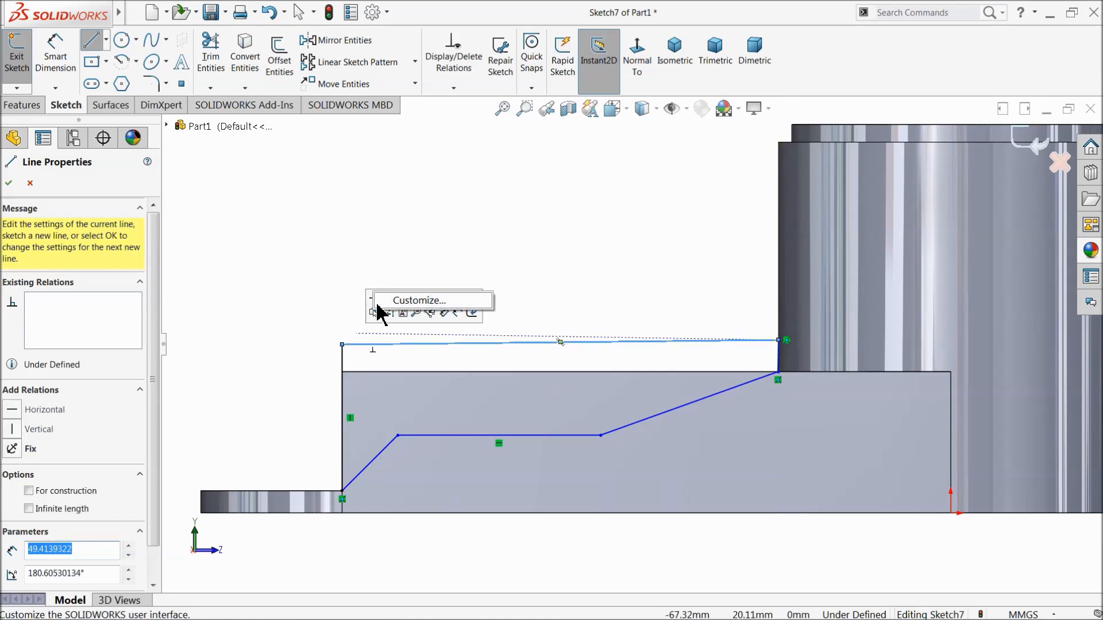
left_click(376, 307)
right_click(389, 255)
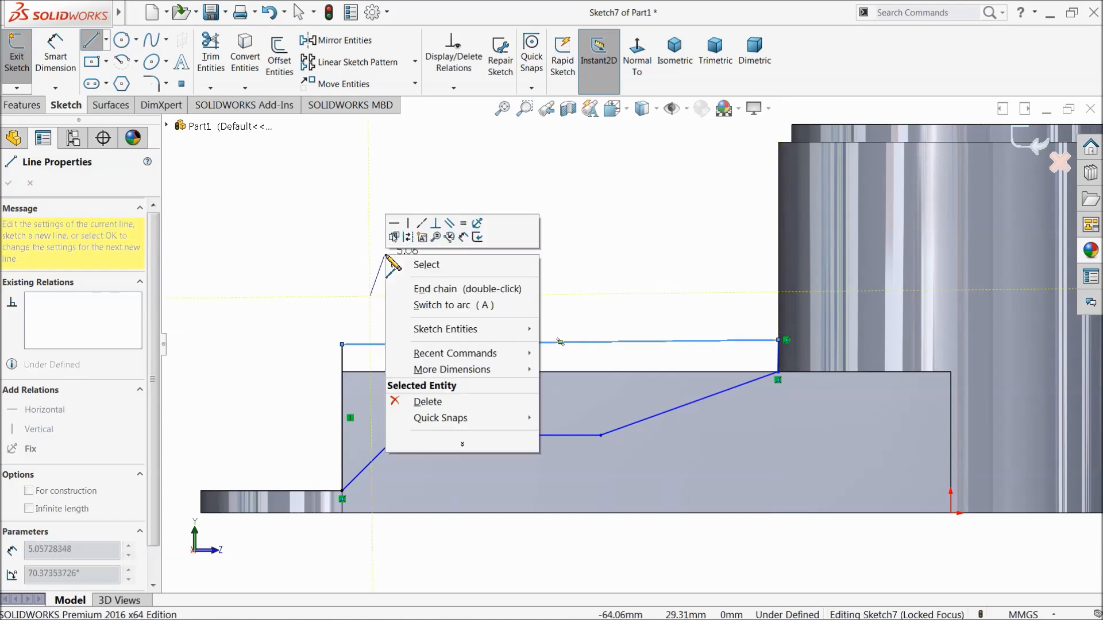
left_click(426, 264)
left_click(418, 346)
left_click(445, 298)
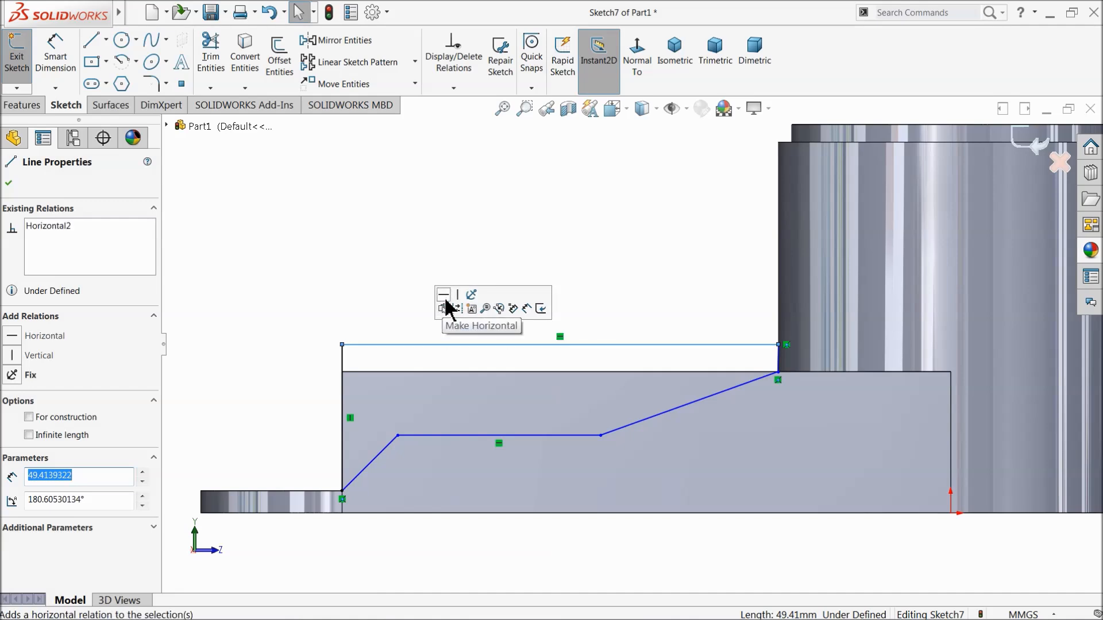
Step: Dimension the profile's middle level line 5 mm above the rib's bottom edge
left_click(56, 60)
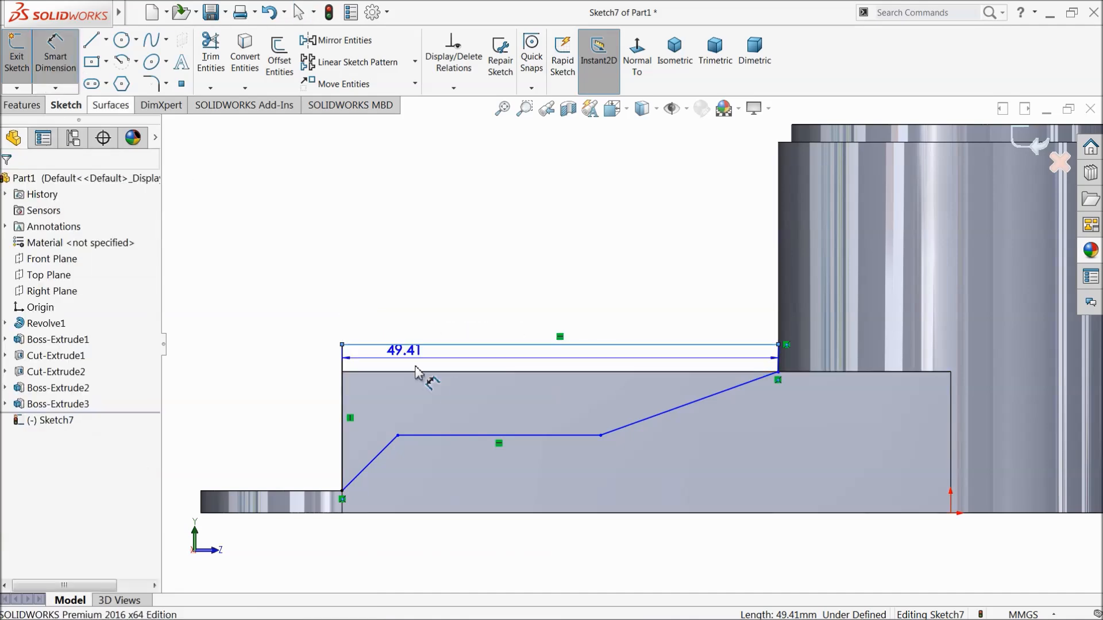
left_click(511, 435)
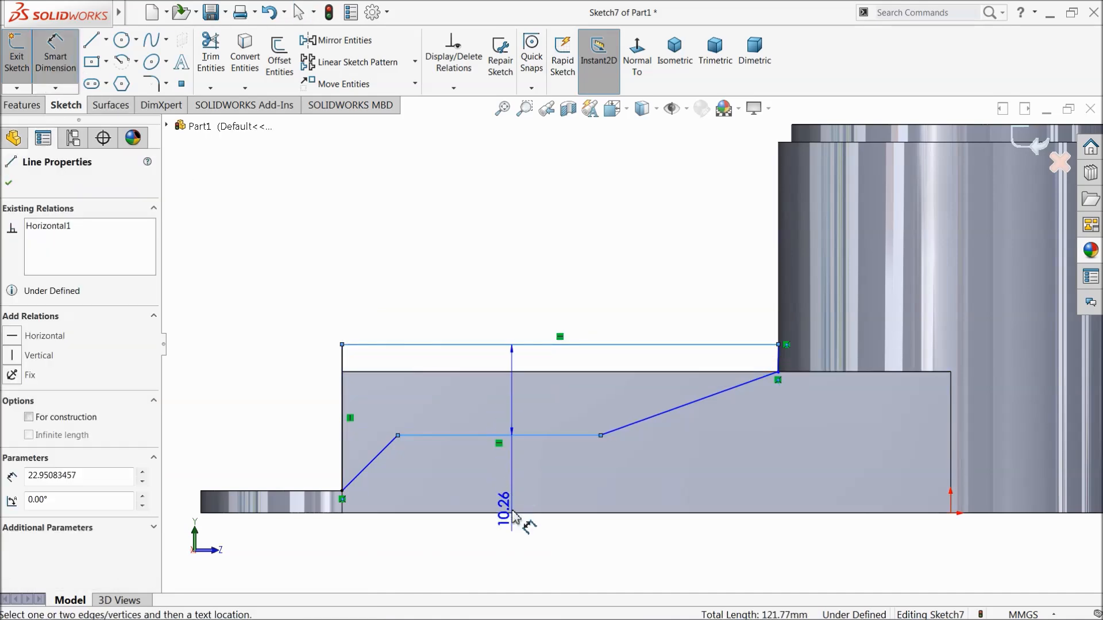
key("Escape")
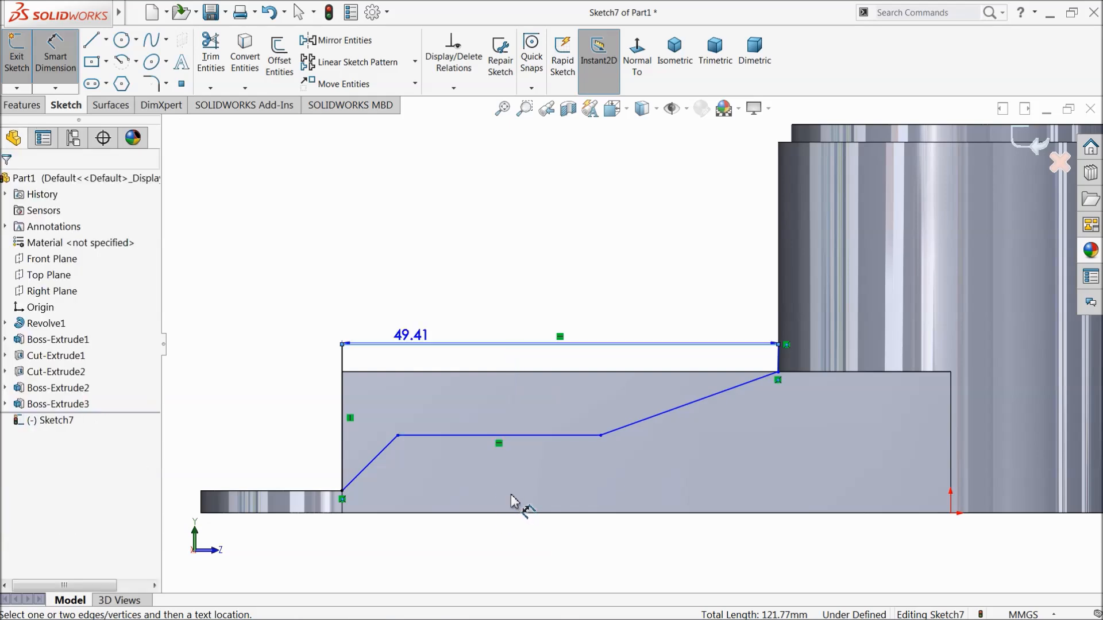
key("Escape")
left_click(508, 513)
left_click(508, 436)
left_click(520, 476)
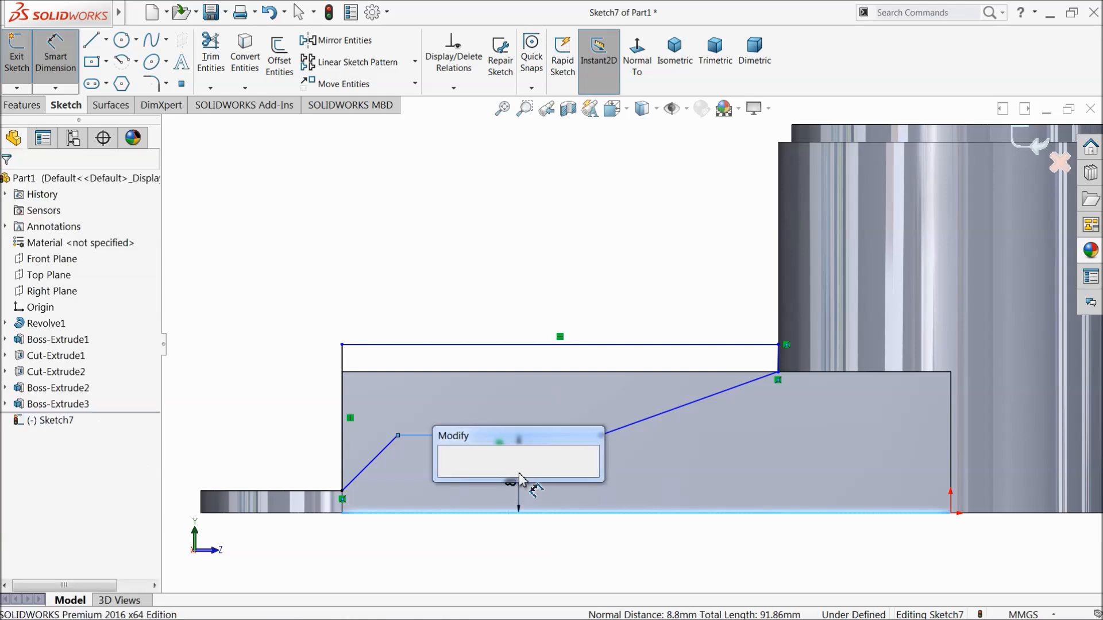
type("5")
left_click(448, 476)
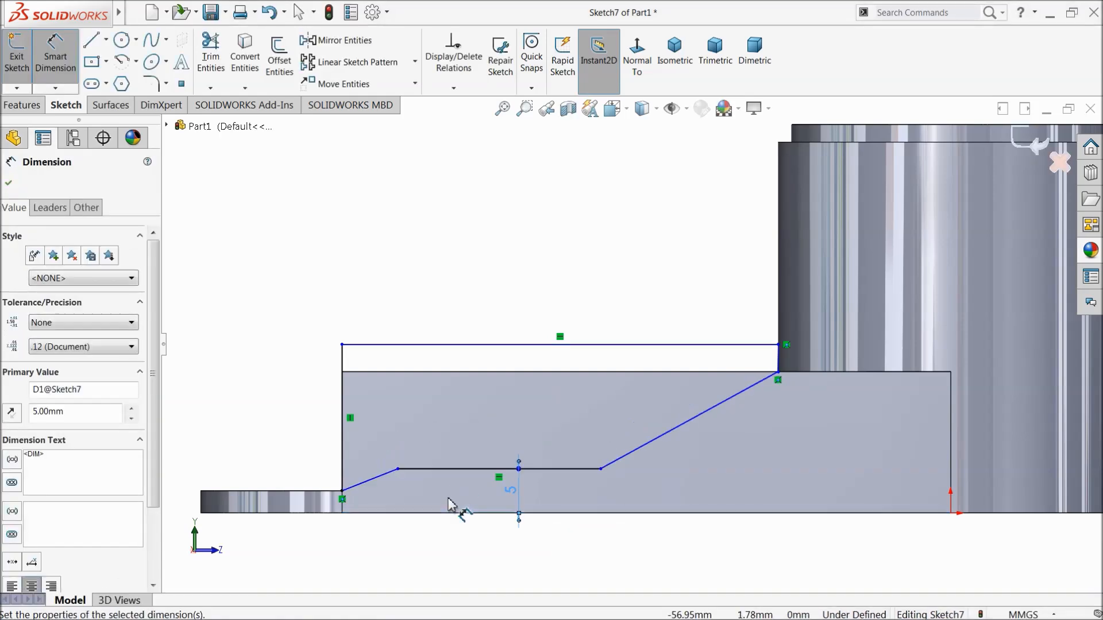
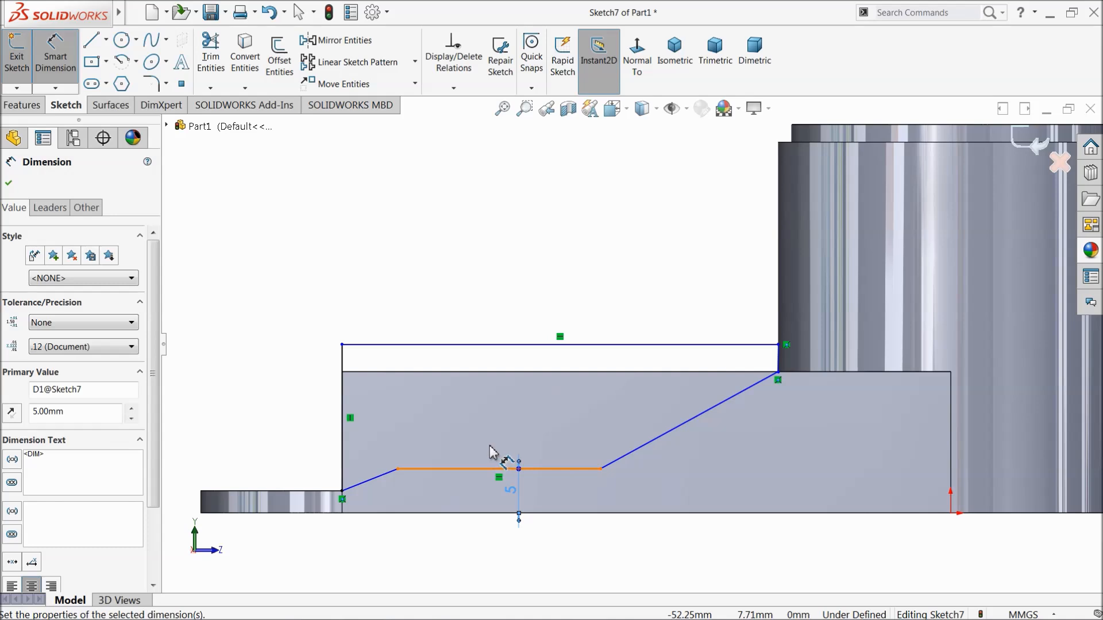
Step: Set the level line's height above the bottom edge to 7 mm
left_click(518, 495)
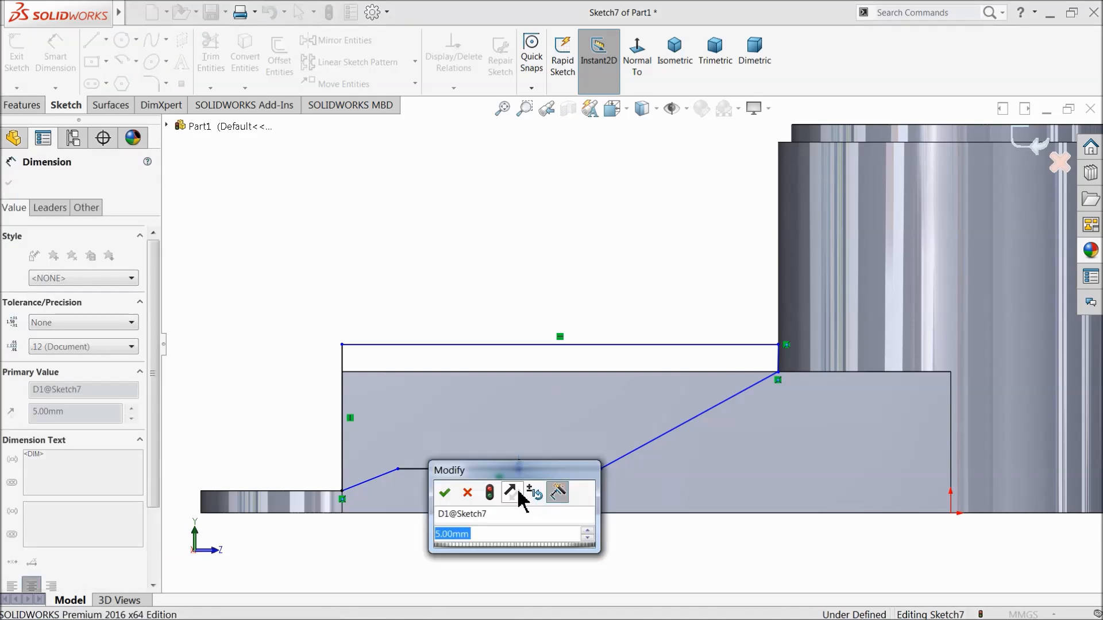
type("7")
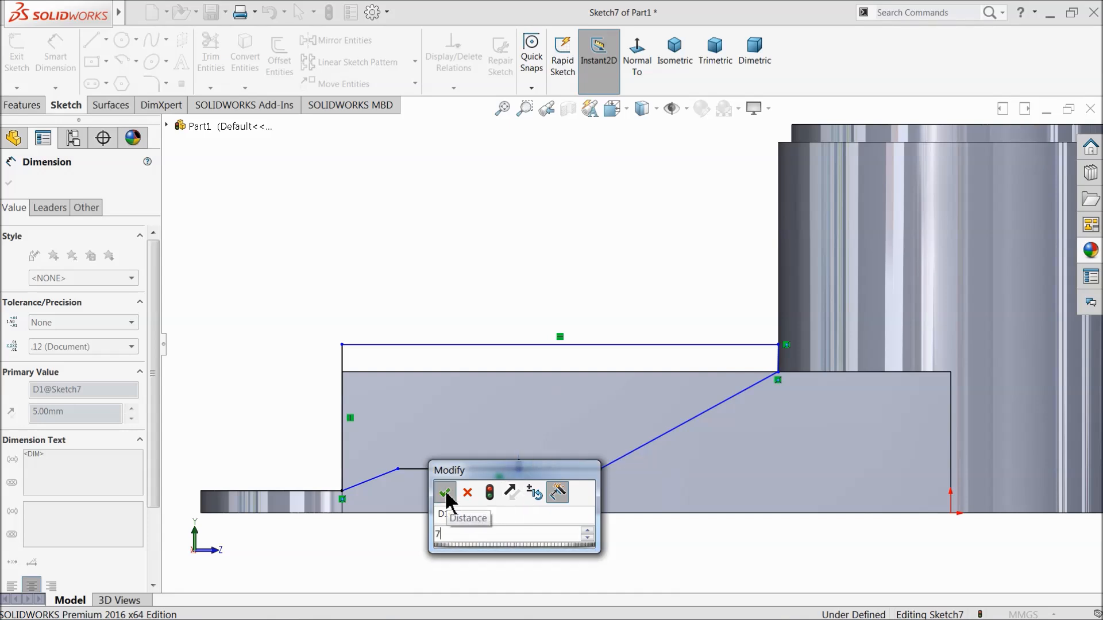
left_click(444, 492)
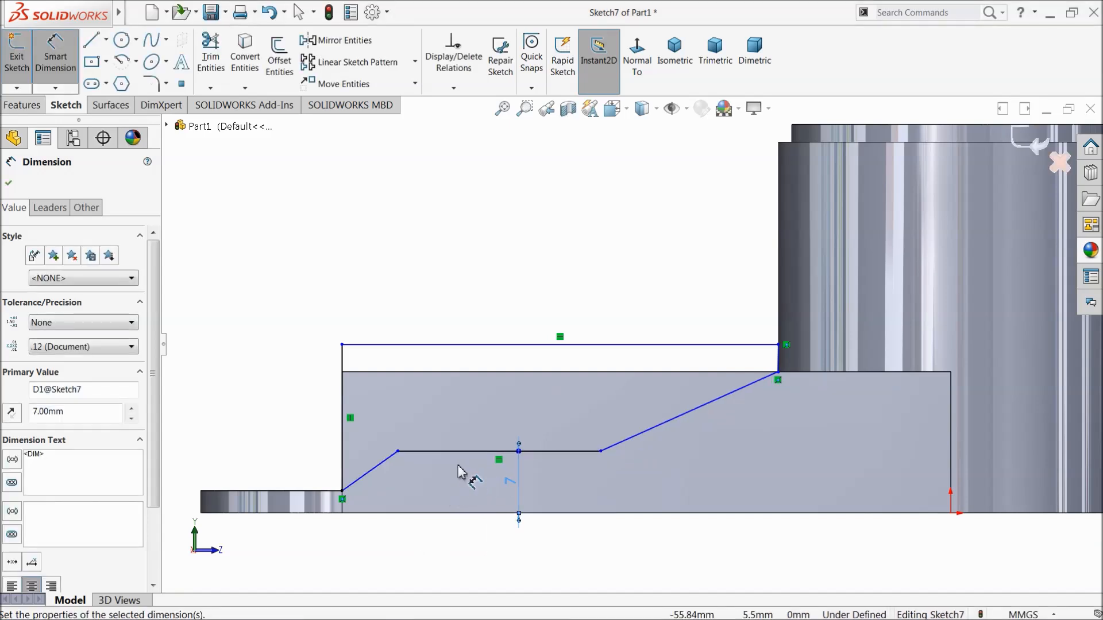
Step: Dimension the horizontal width of the short slope beside the level line as 7 mm
left_click(399, 452)
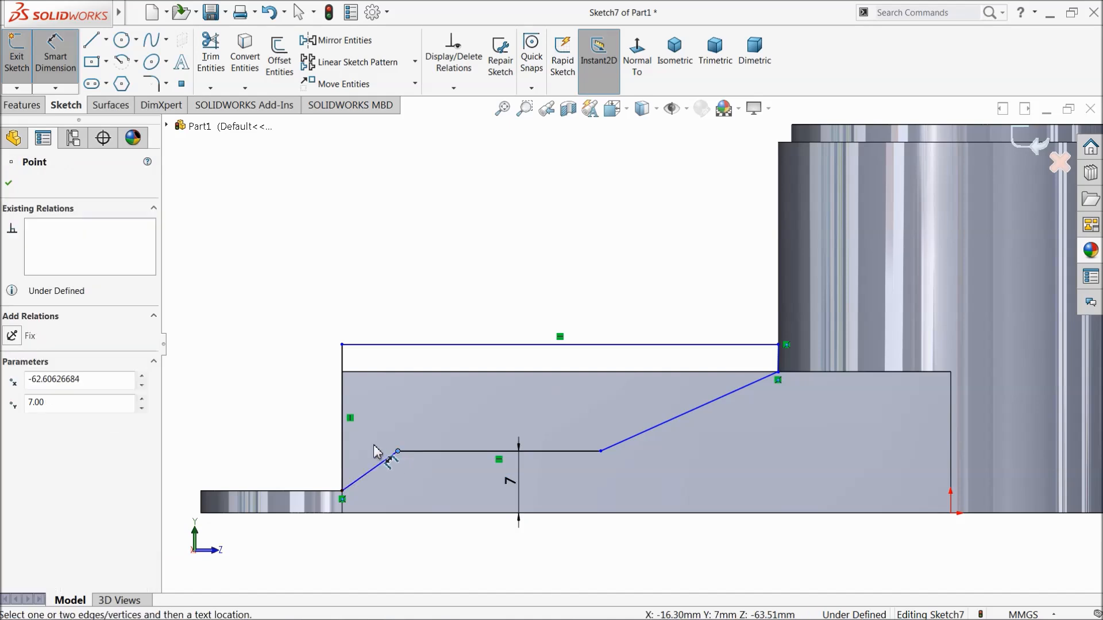
left_click(342, 450)
left_click(371, 534)
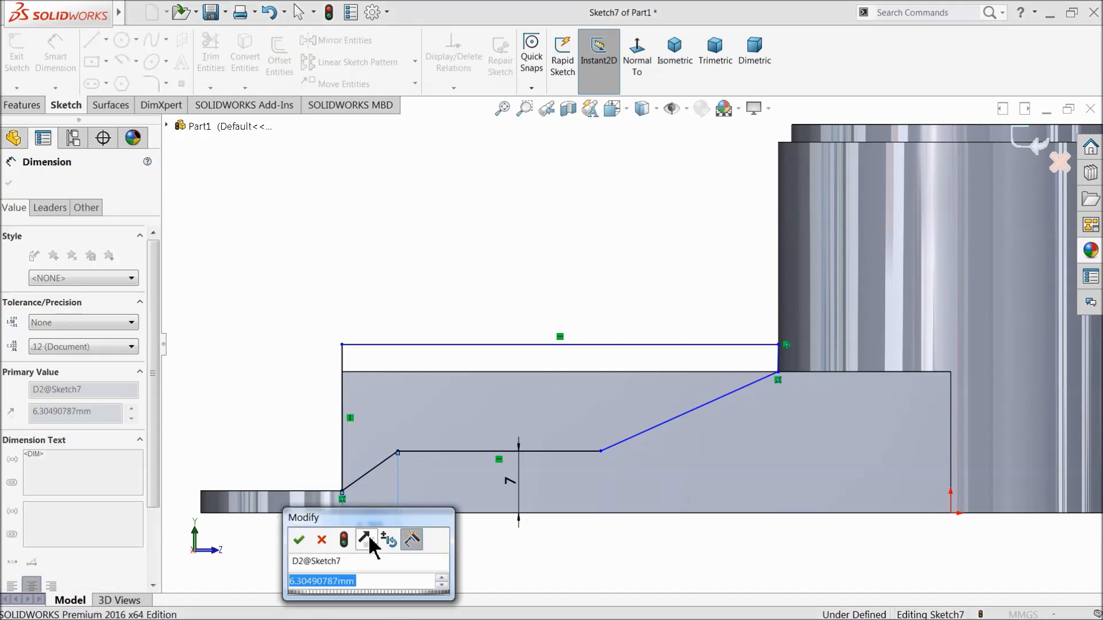
type("7")
key("Return")
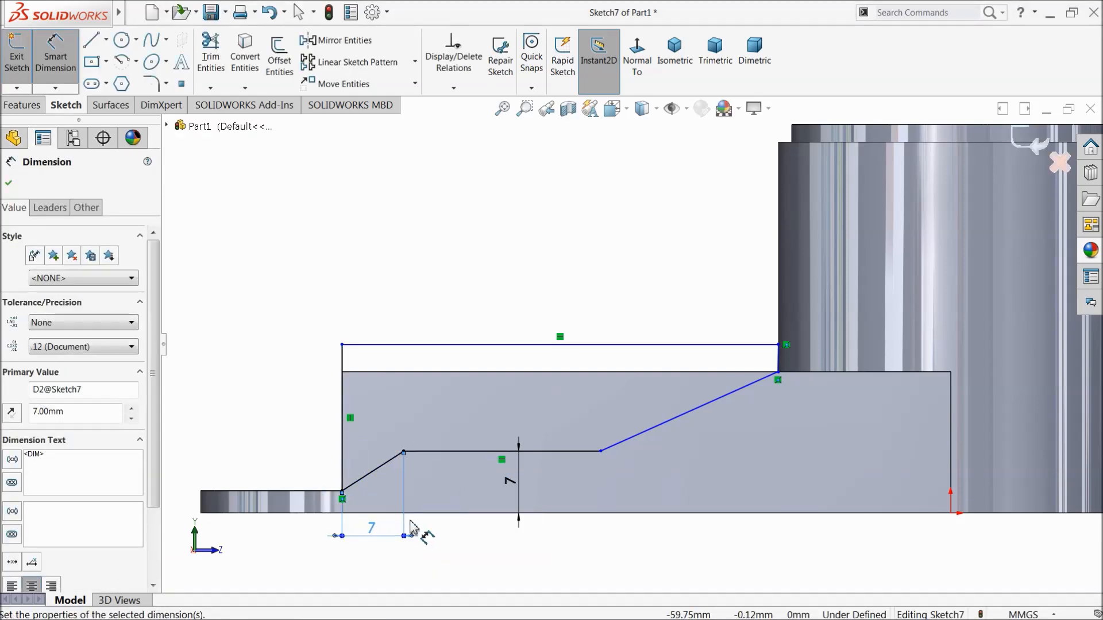
Step: Dimension the horizontal run of the long incline from the level line to the housing edge as 20 mm
left_click(600, 452)
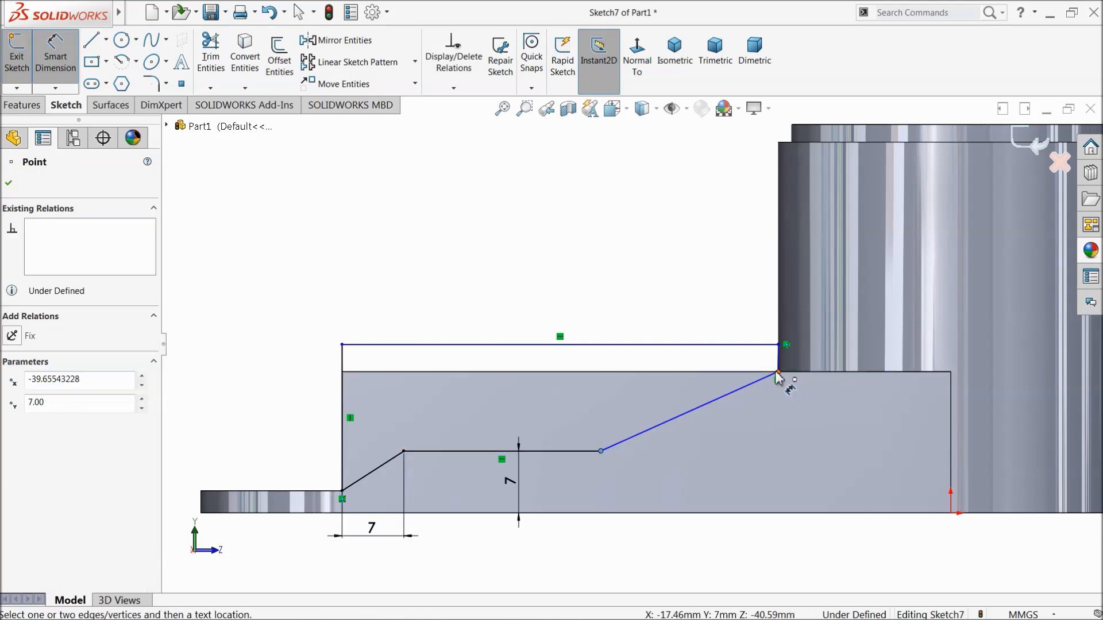
left_click(778, 373)
left_click(691, 545)
type("18")
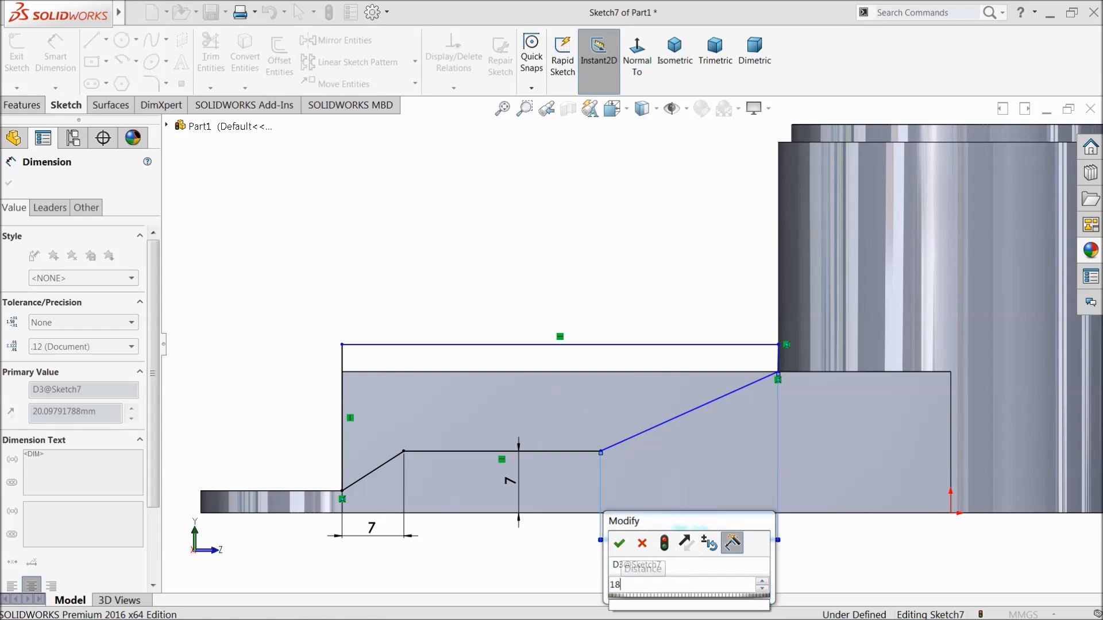
key("BackSpace")
key("BackSpace")
type("20")
key("Return")
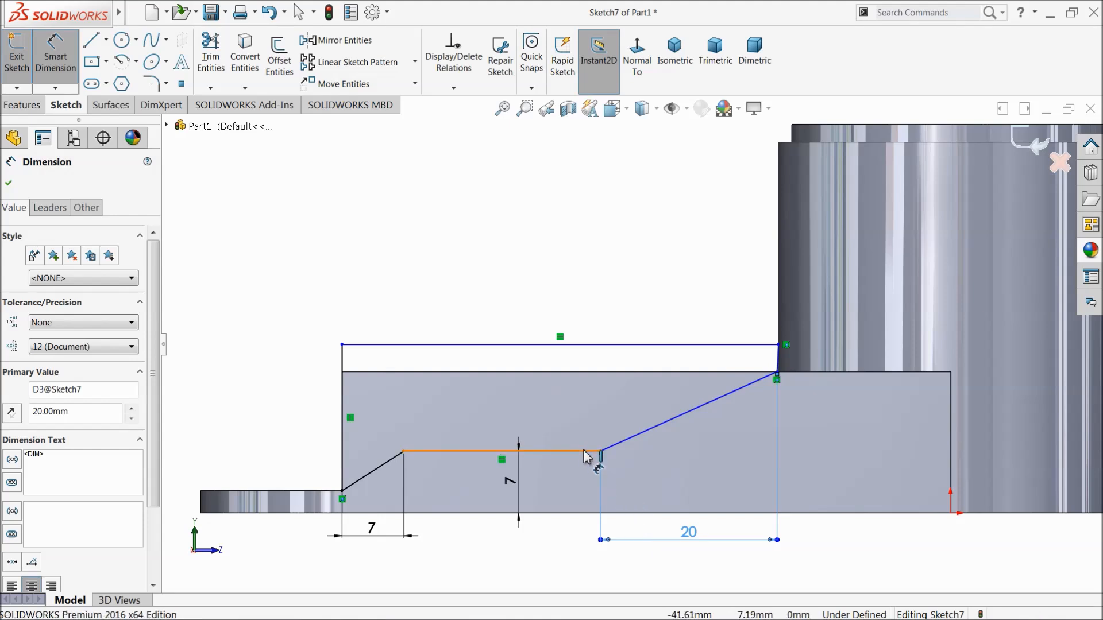
Step: Add a reference angle dimension between the level line and the long incline
left_click(583, 449)
left_click(621, 443)
left_click(600, 428)
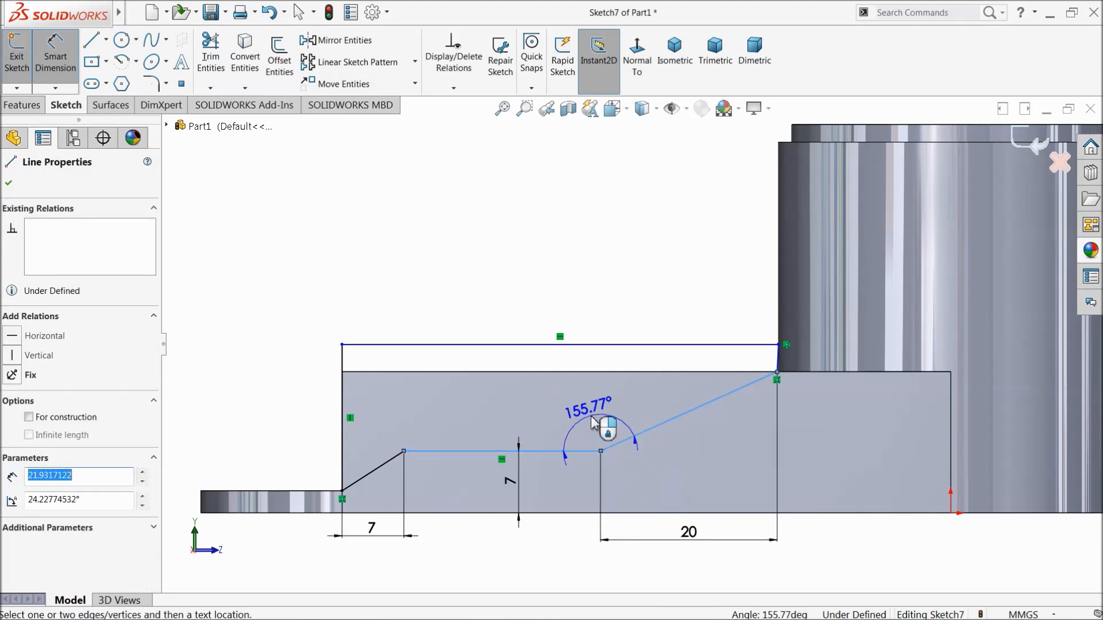
left_click(652, 321)
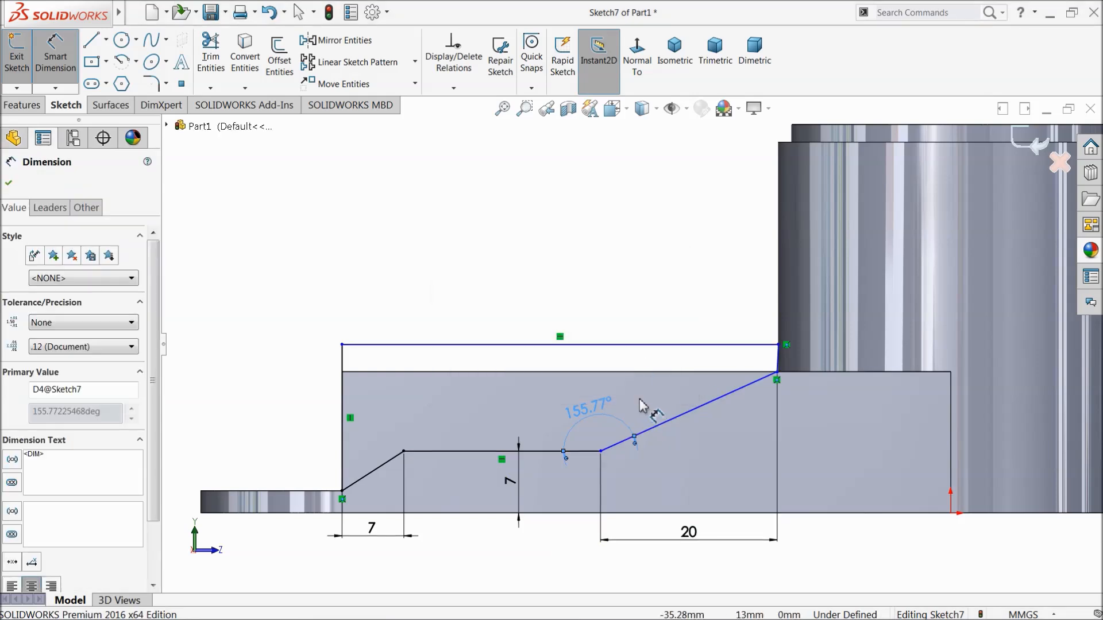
Step: Make the profile's short closing line beside the housing vertical
scroll(827, 379, "down", 5)
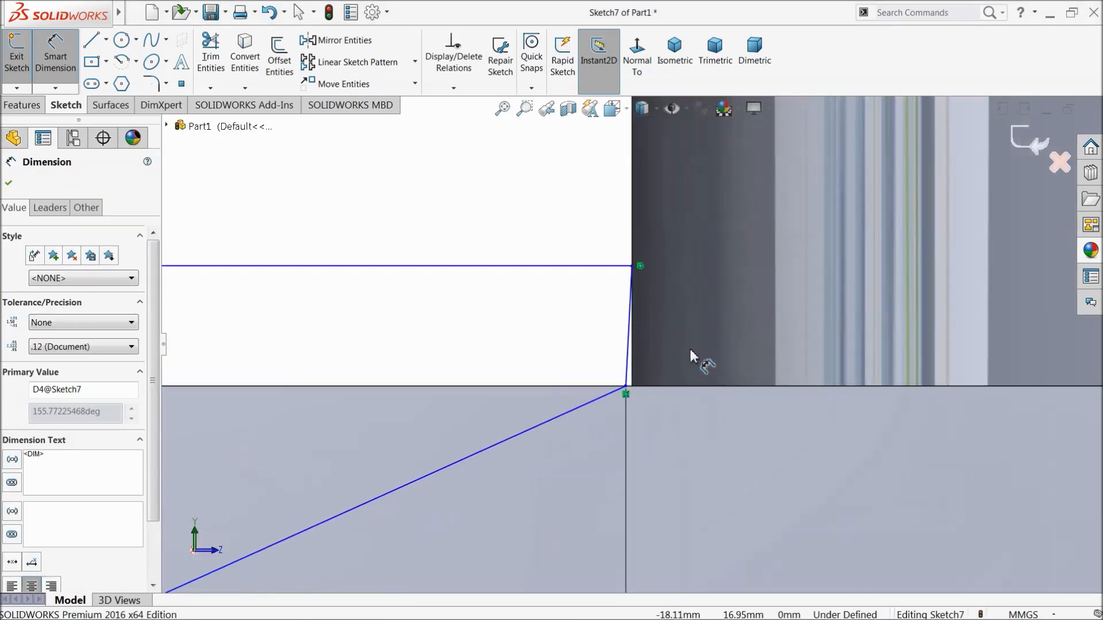
left_click(628, 349)
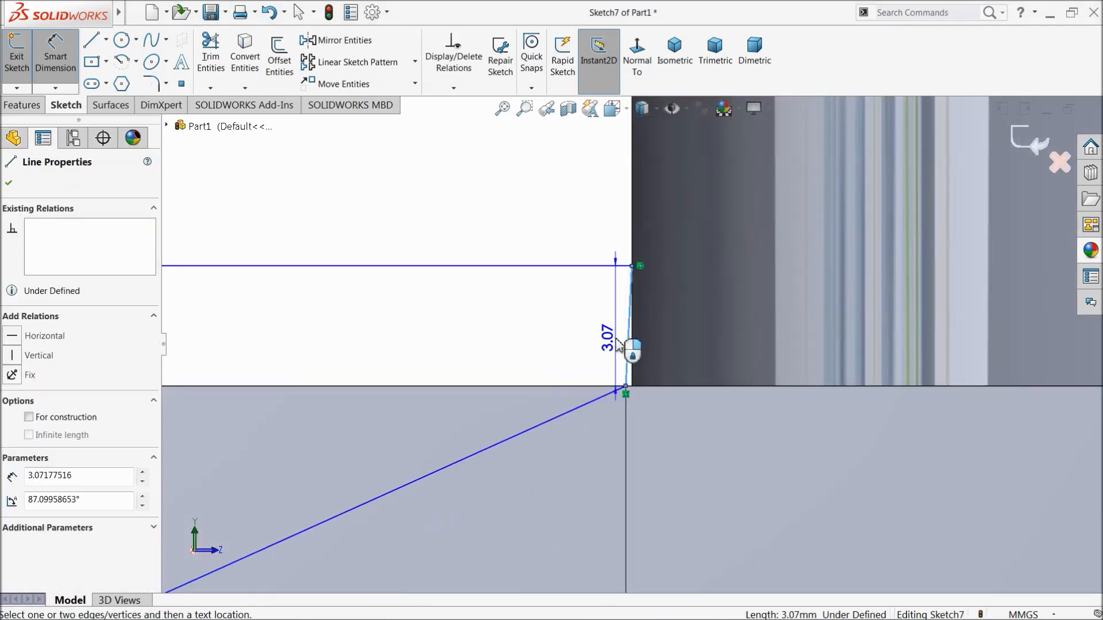
key("Escape")
key("Escape")
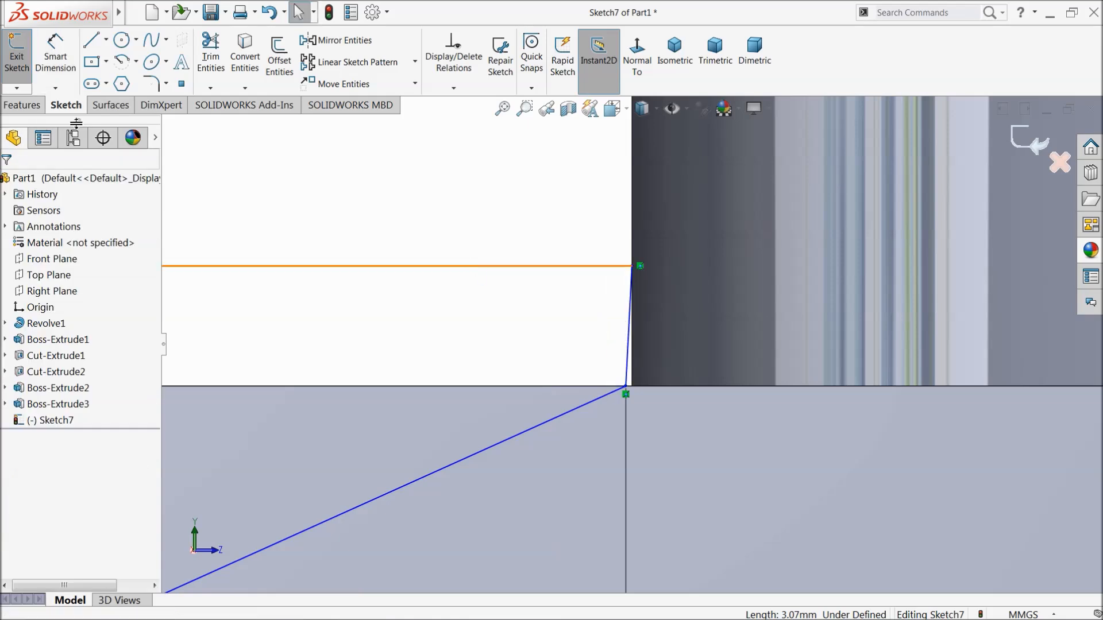
left_click(630, 318)
left_click(673, 265)
left_click(547, 327)
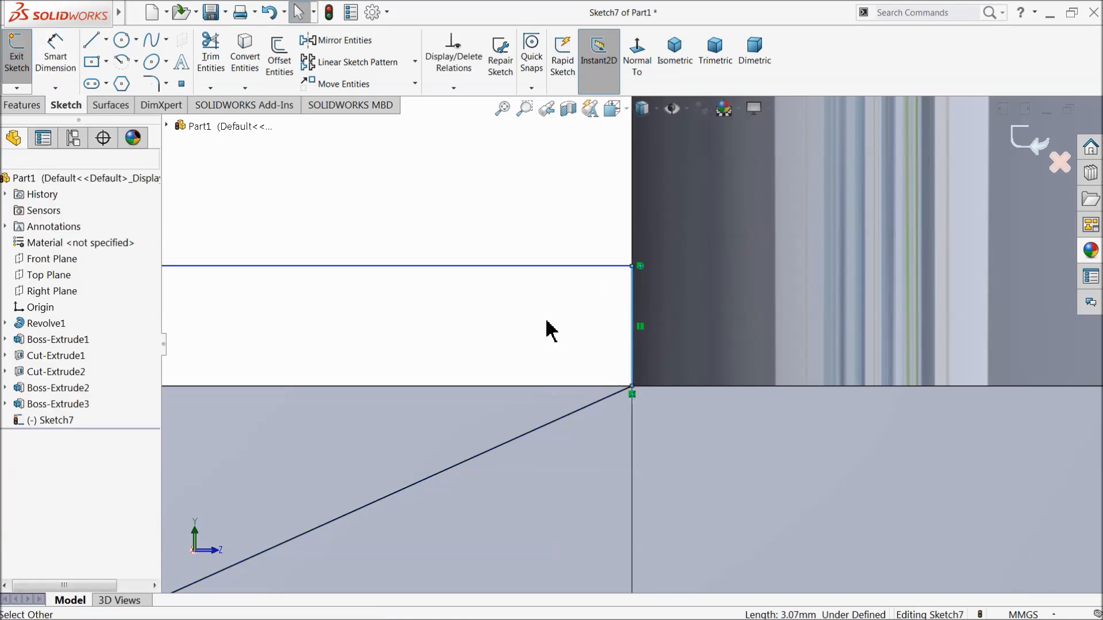
Step: Cut-extrude the stepped profile into the rib with a Blind depth of 2.5 mm
scroll(633, 410, "up", 13)
scroll(565, 357, "down", 4)
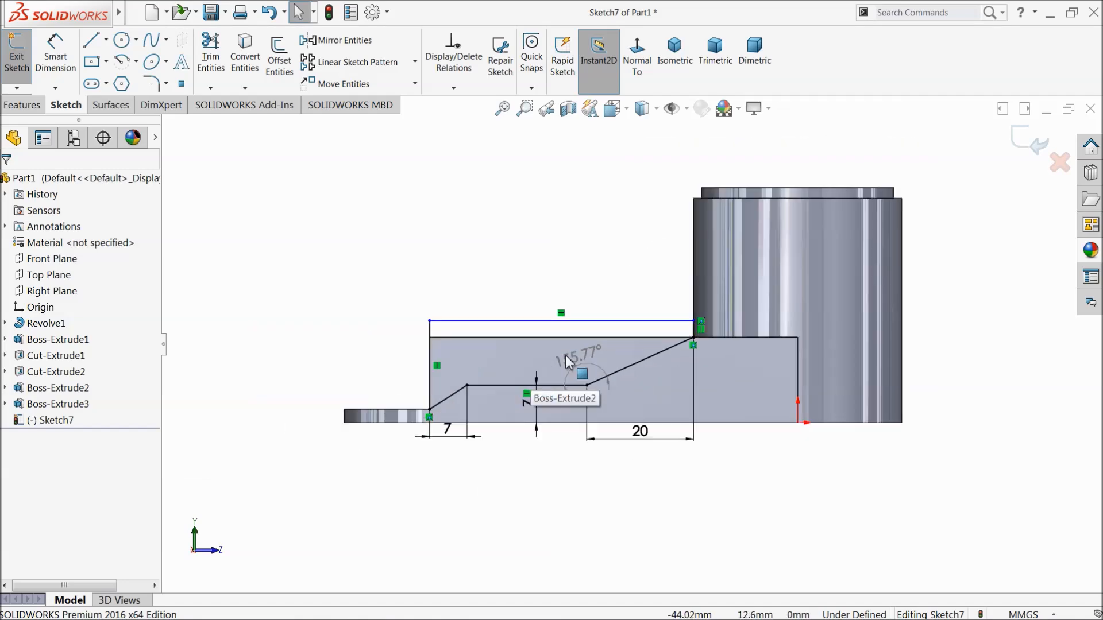
left_click(23, 105)
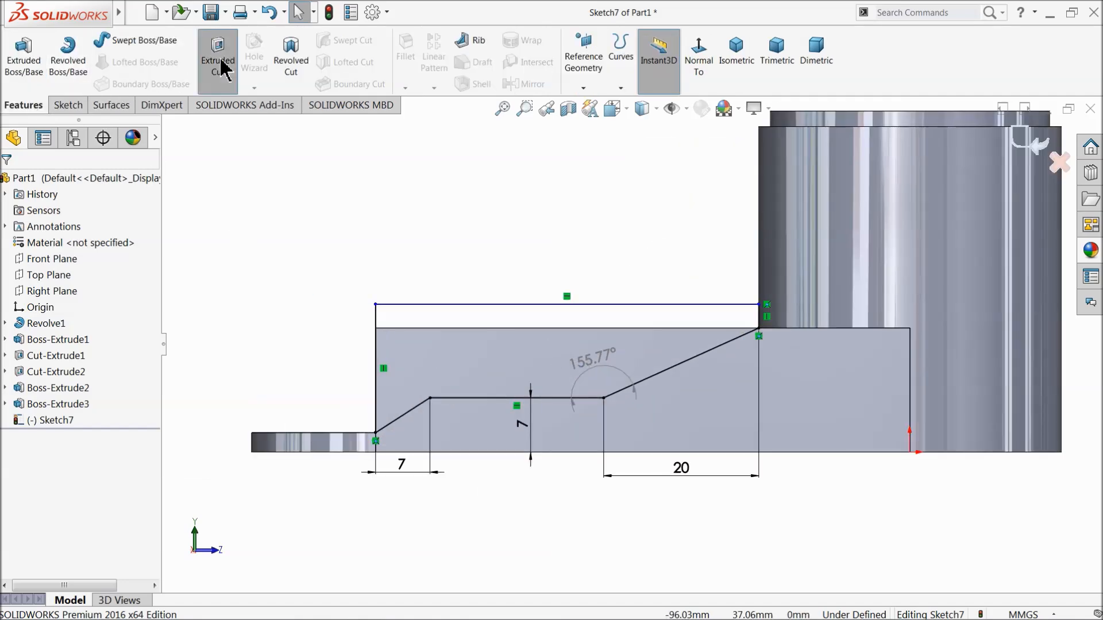
left_click(218, 58)
mouse_move(428, 391)
middle_mouse_down()
mouse_move(381, 340)
mouse_move(455, 408)
mouse_move(482, 407)
mouse_move(451, 392)
mouse_move(467, 399)
middle_mouse_up()
left_click(86, 271)
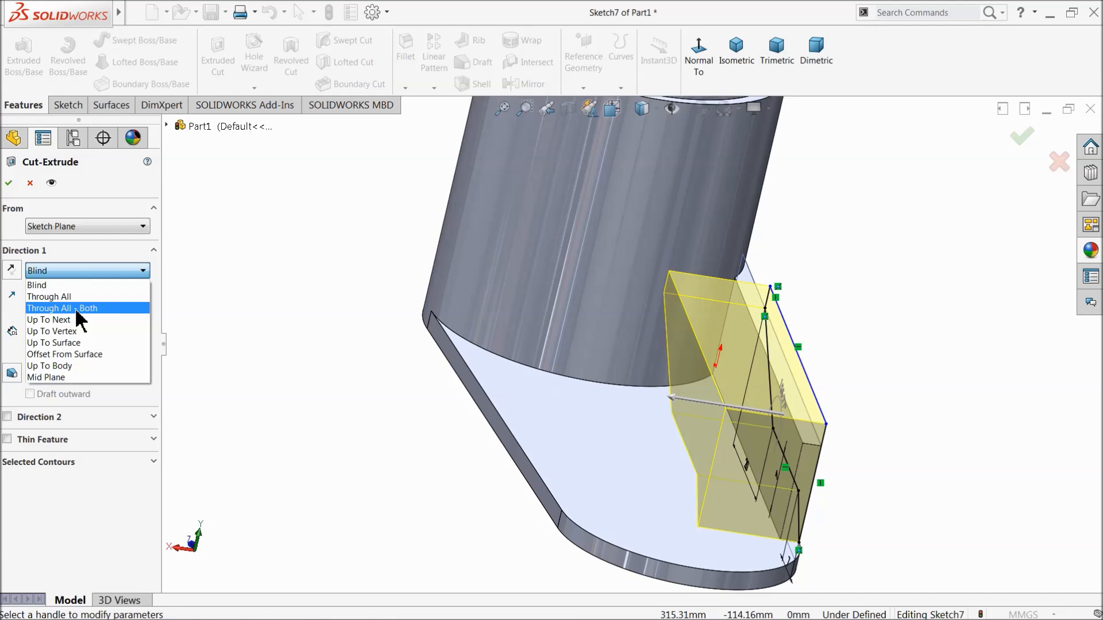
left_click(69, 285)
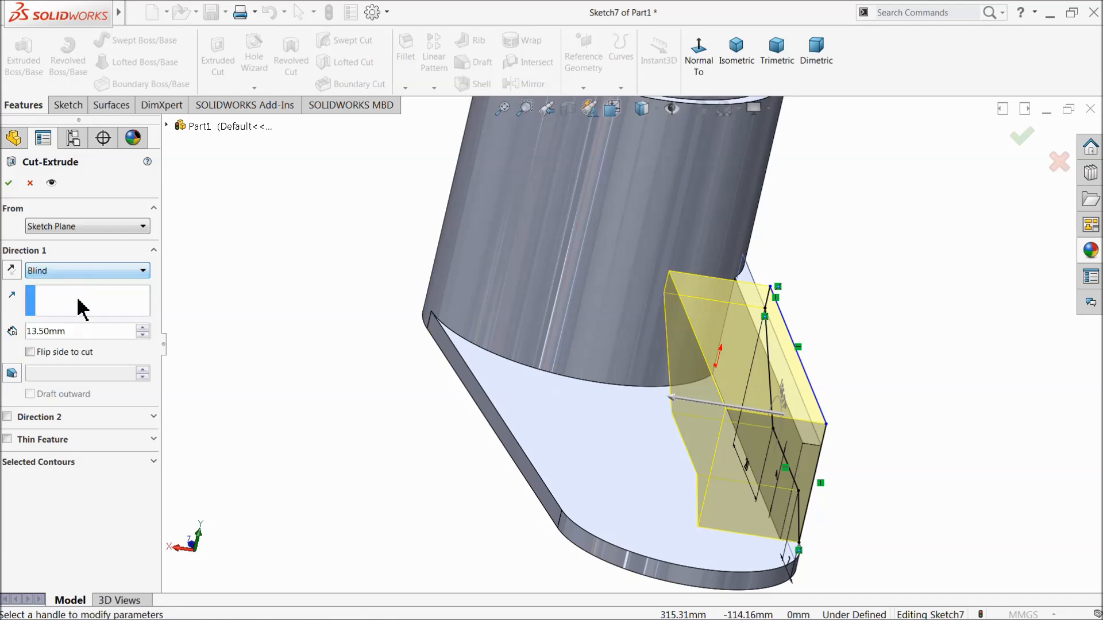
type("2.5")
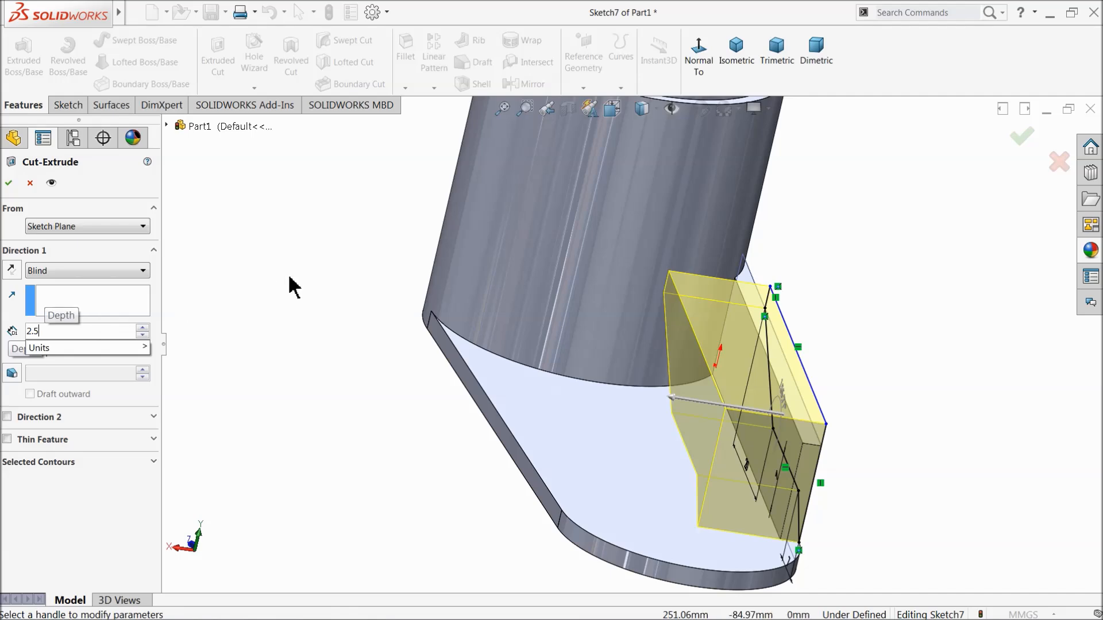
key("Return")
middle_click_drag(306, 317, 300, 317)
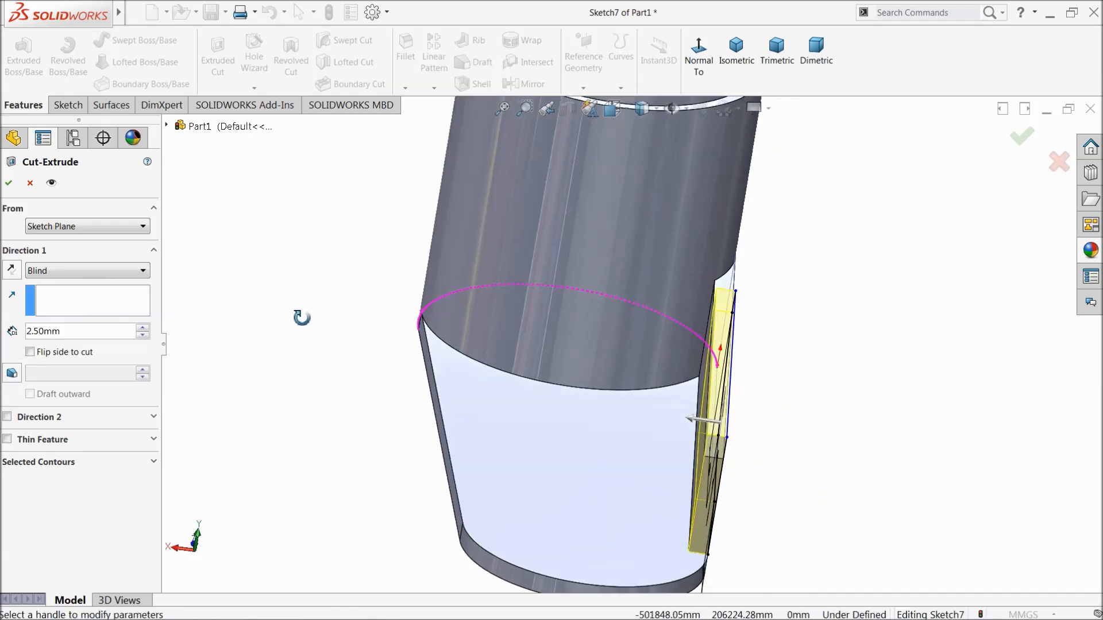
left_click(9, 183)
Step: Mirror Boss-Extrude2 and the rib's stepped cut about the Right Plane
middle_click_drag(312, 320, 392, 342)
scroll(330, 311, "up", 4)
left_click(392, 341)
scroll(632, 324, "down", 3)
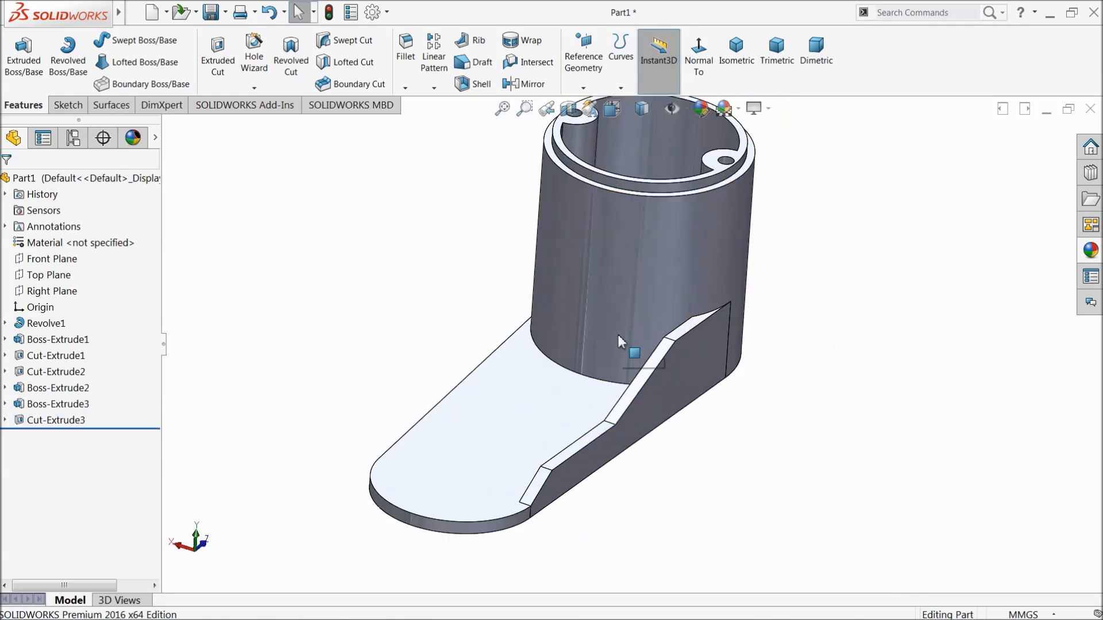
left_click(40, 291)
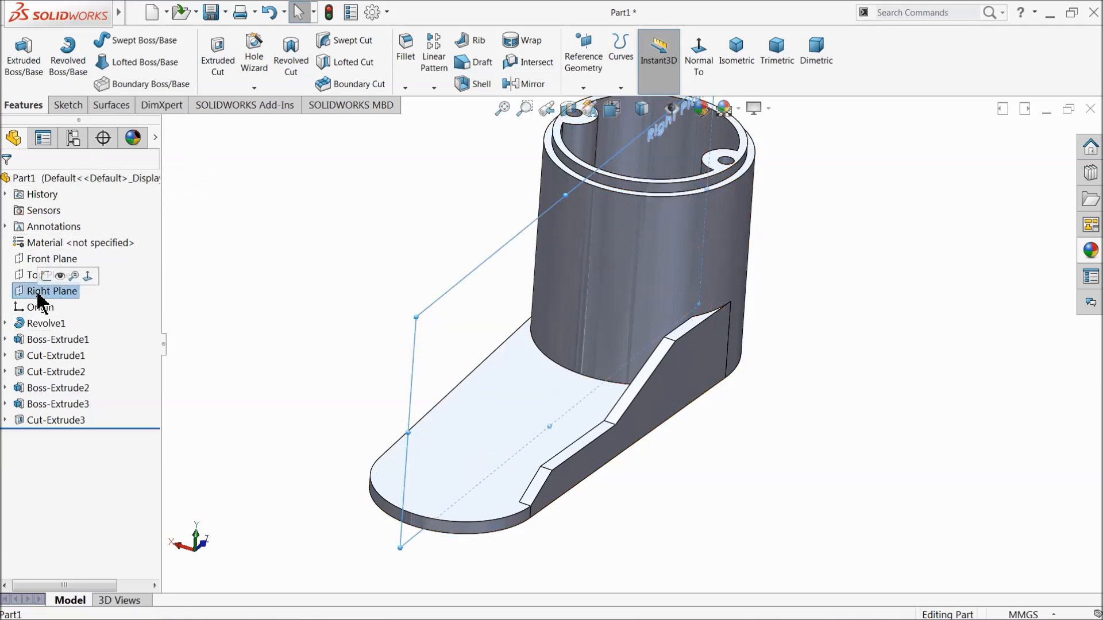
left_click(522, 84)
left_click(660, 393)
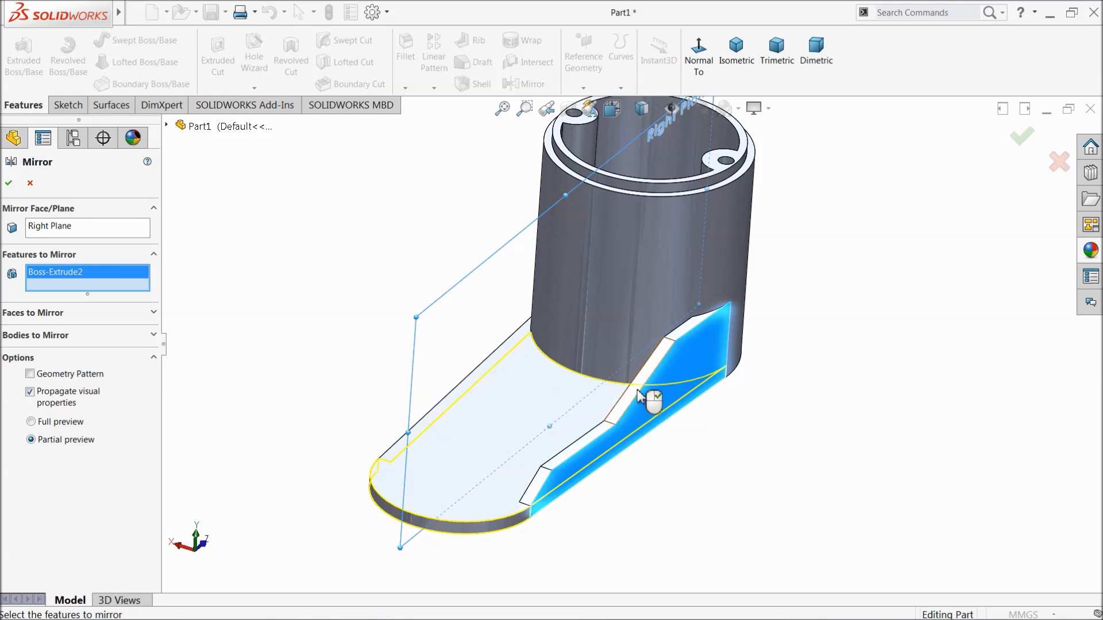
left_click(643, 395)
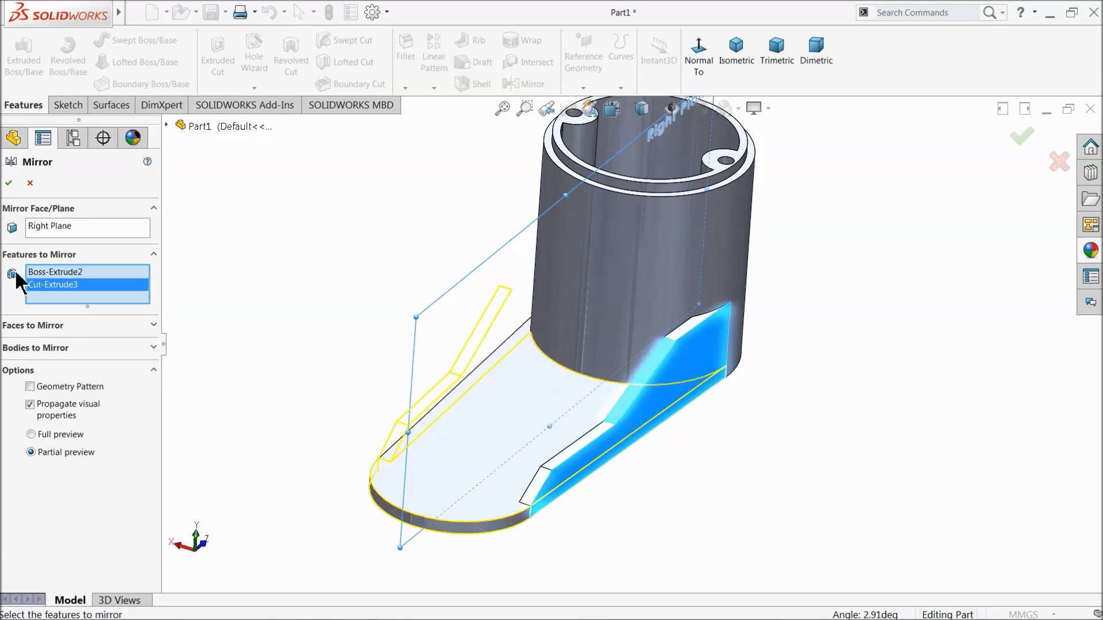
left_click(10, 185)
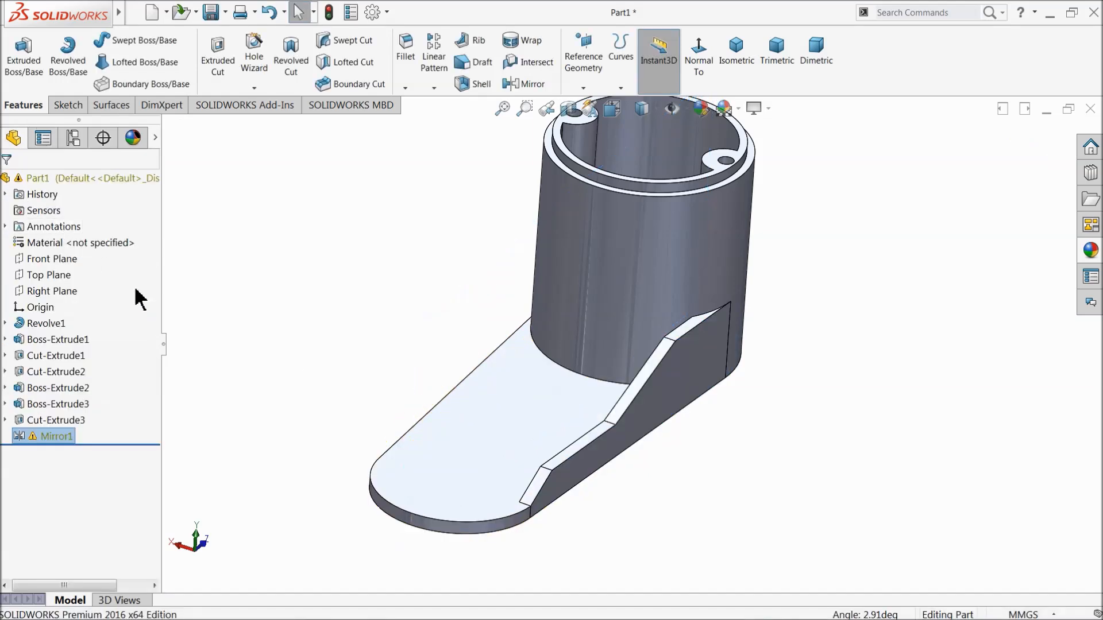
Step: Edit the mirror feature, replacing its features with the rib extrusion Boss-Extrude3 and its stepped cut Cut-Extrude3
left_click(23, 438)
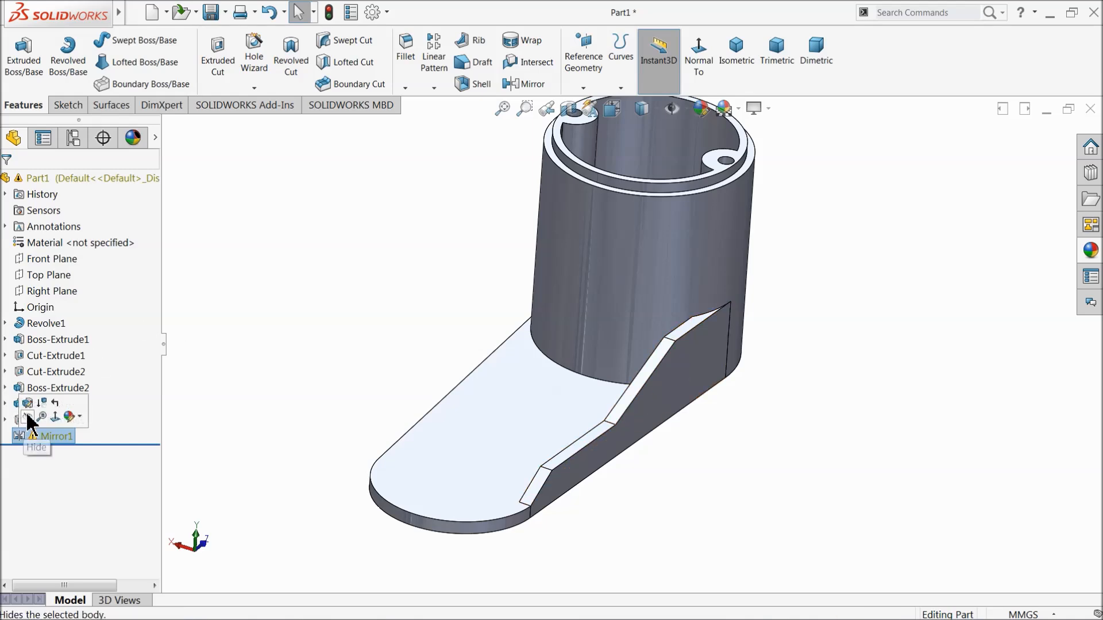
left_click(32, 413)
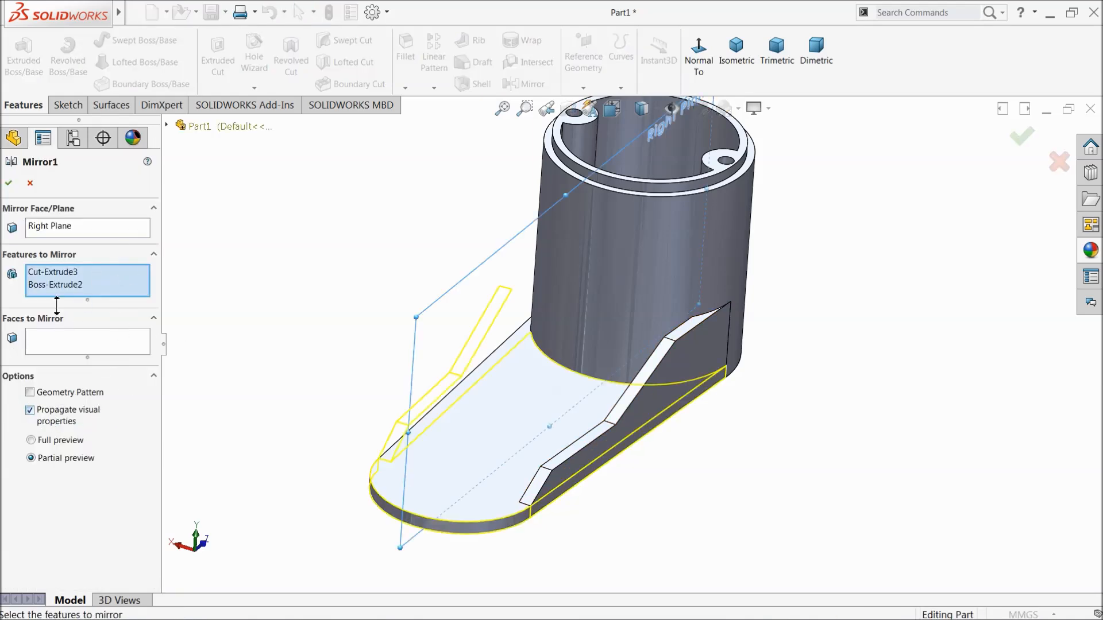
right_click(53, 282)
left_click(83, 284)
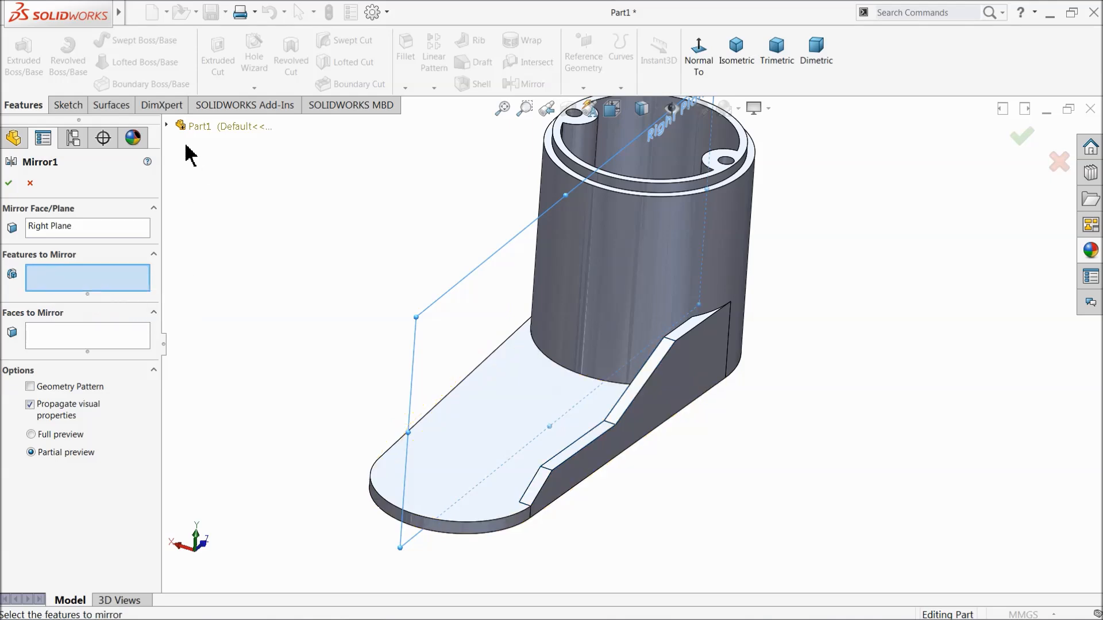
left_click(166, 125)
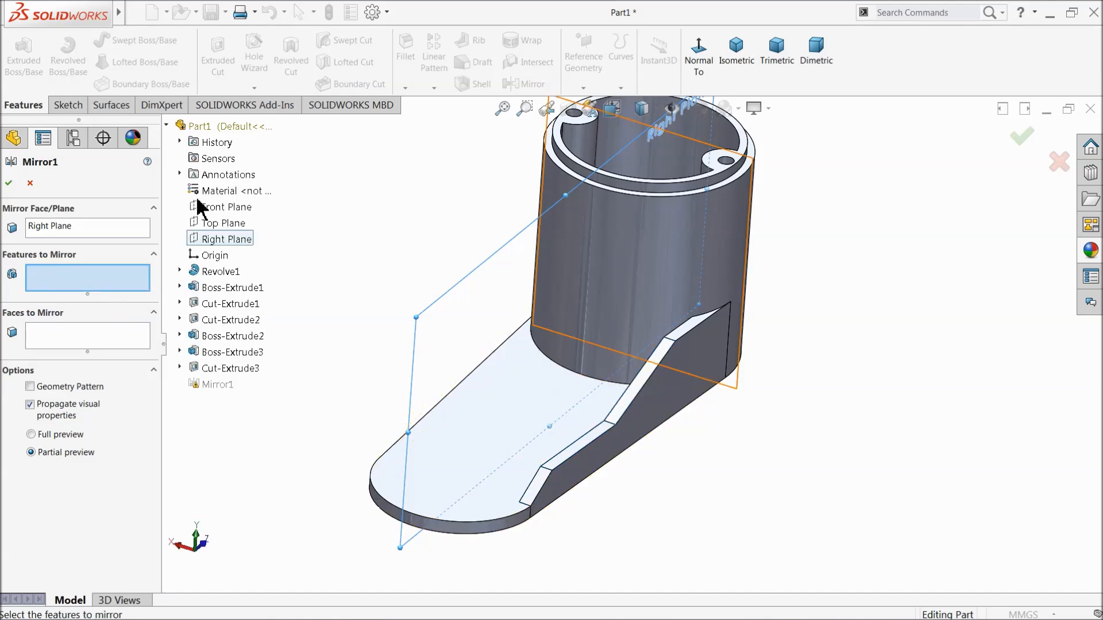
left_click(233, 352)
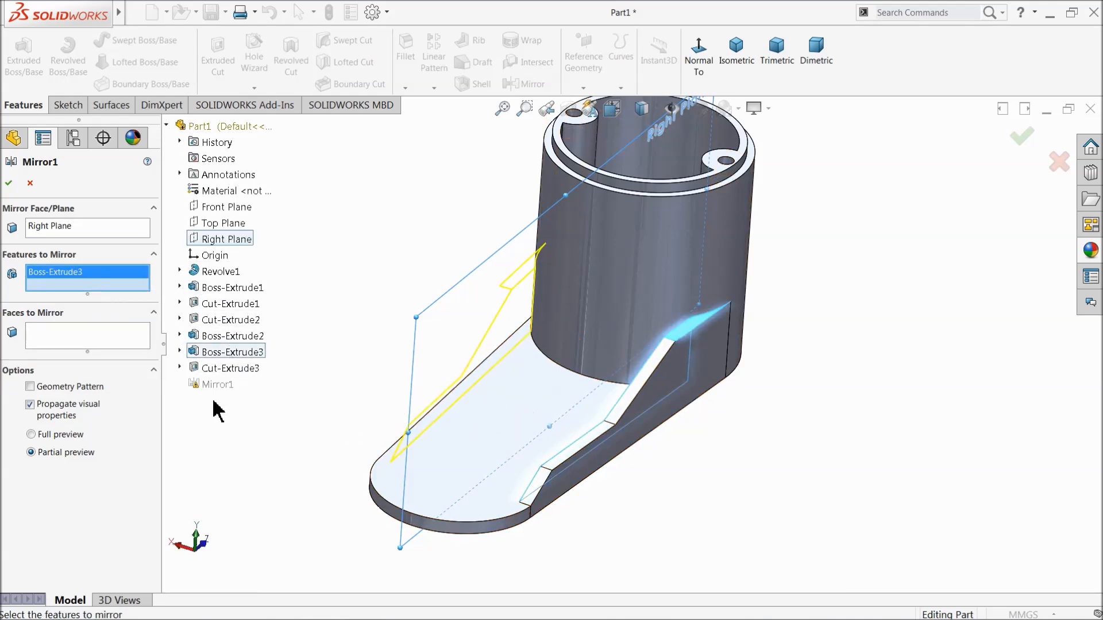
left_click(225, 369)
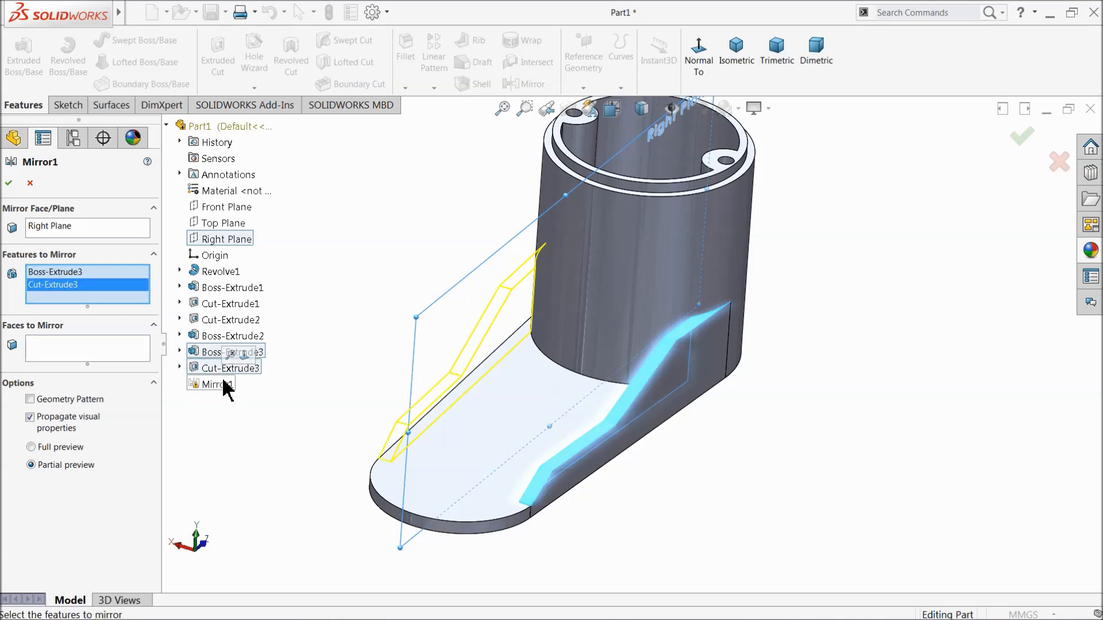
left_click(10, 184)
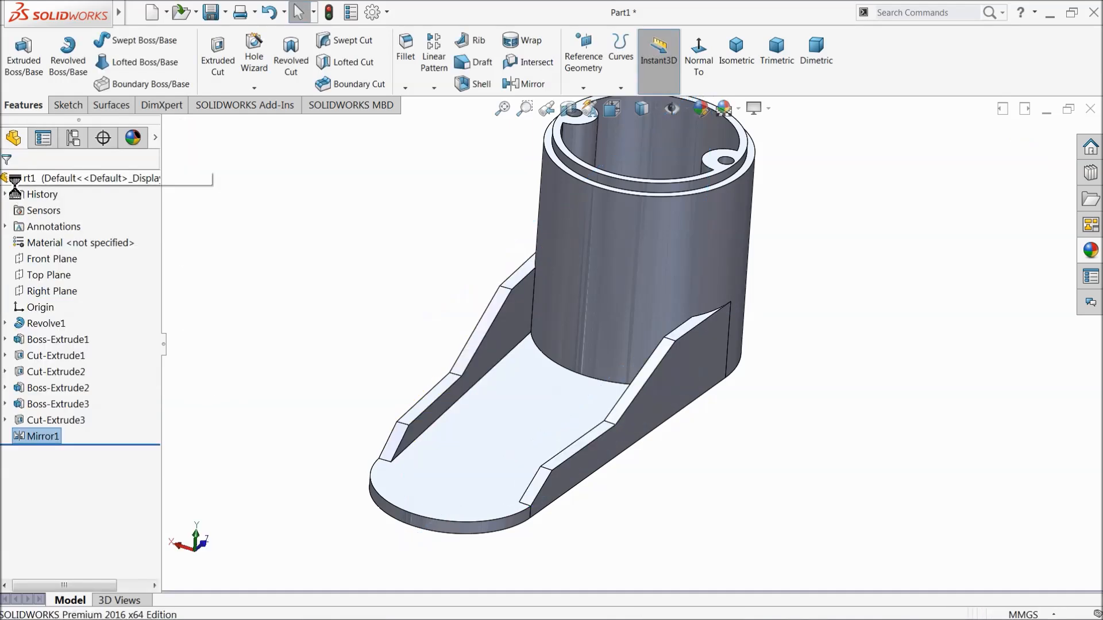
Step: Start a sketch on the arm's upper face between the two ribs and view it straight on
middle_click_drag(253, 347, 278, 382)
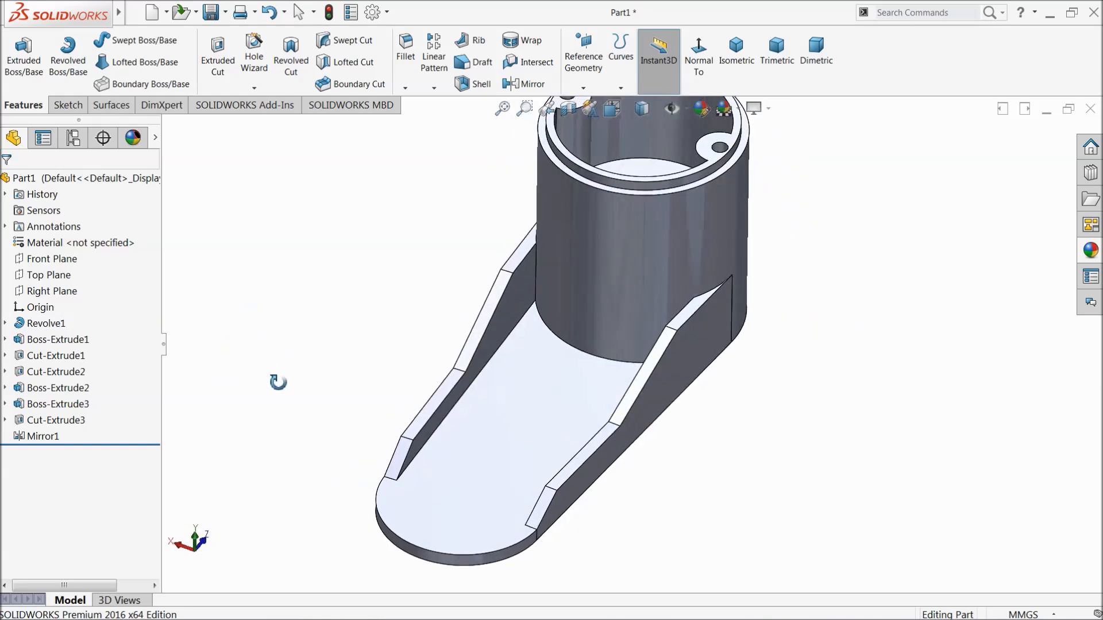
left_click(492, 455)
left_click(538, 426)
left_click(638, 57)
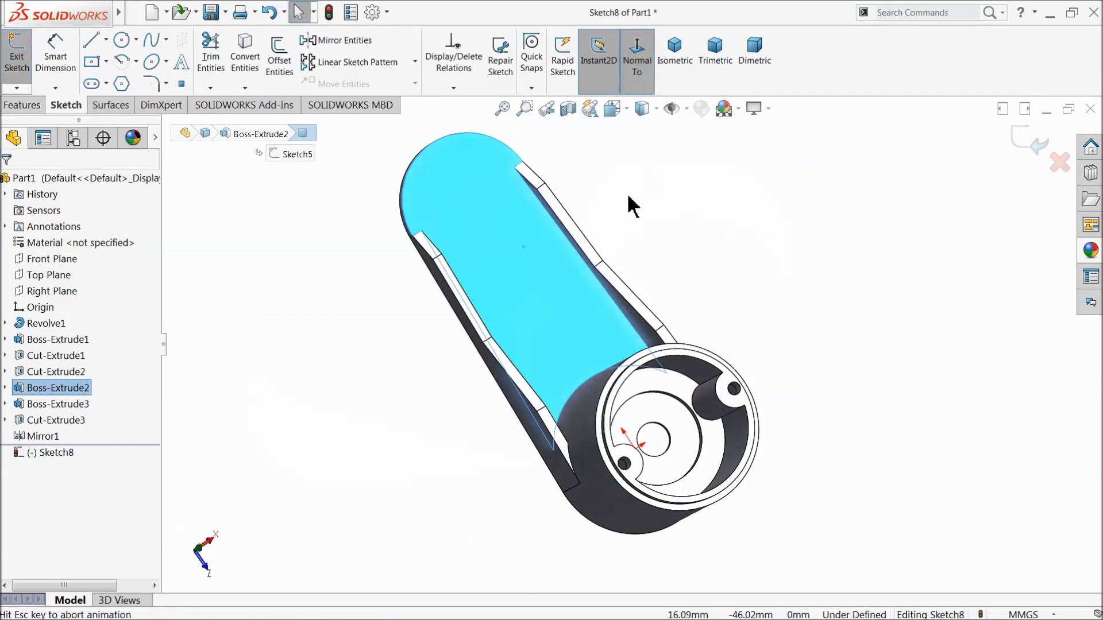
Step: Sketch a vertical centerline about 56.5 mm long from the apex of the arm's rounded end toward the housing
left_click(107, 37)
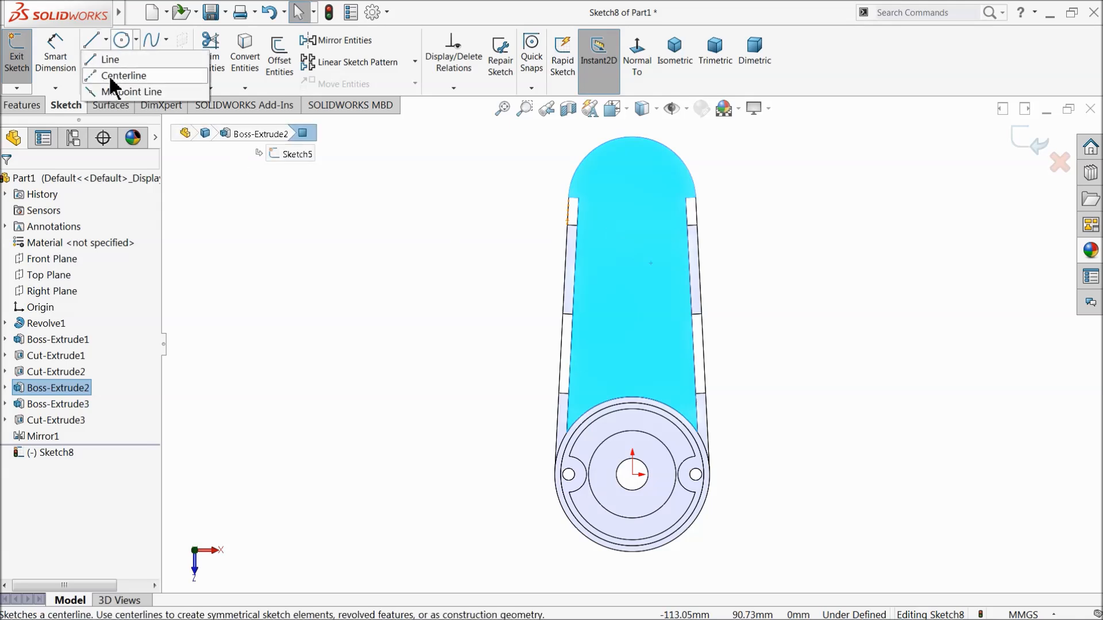
left_click(108, 75)
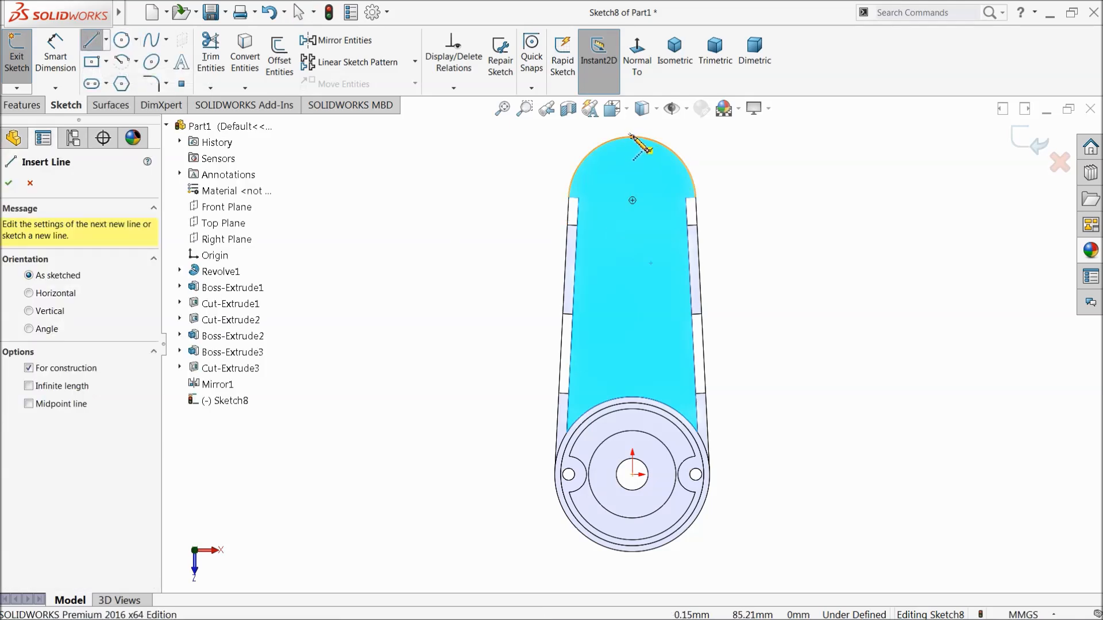
left_click(633, 138)
left_click(633, 360)
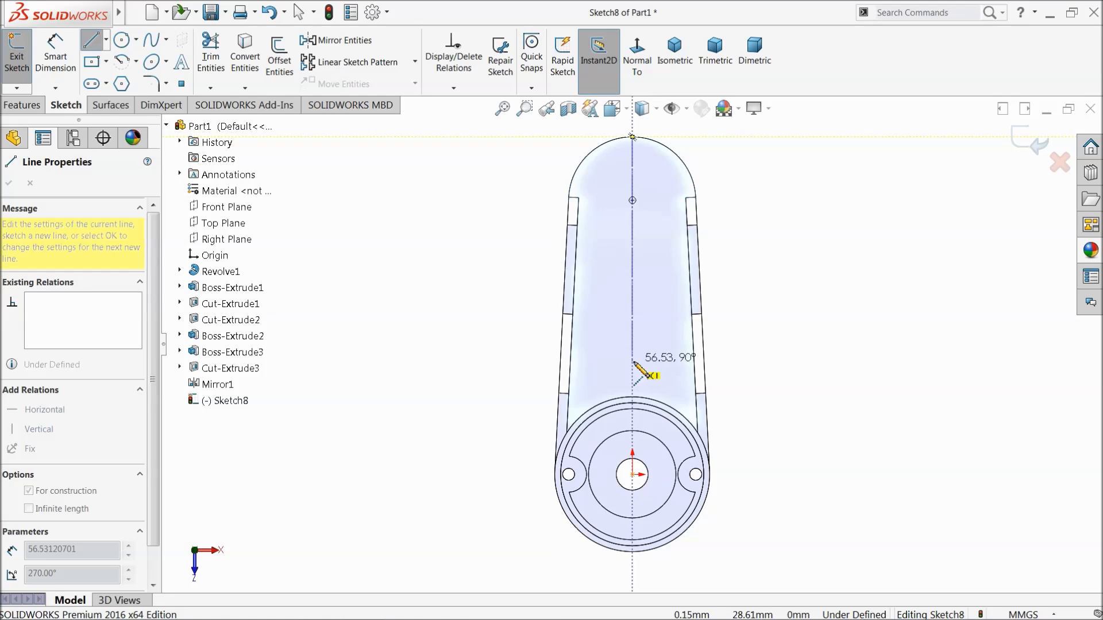
right_click(651, 302)
left_click(692, 279)
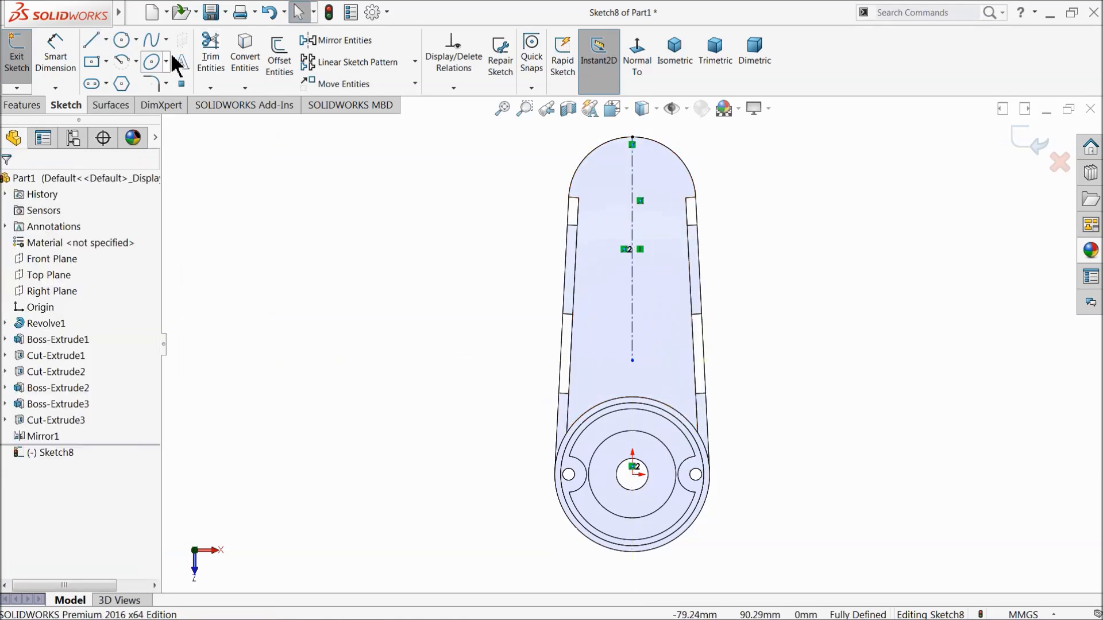
Step: Sketch two concentric circles, about 8.2 mm and 4.4 mm in radius, at the centre point of the arm's rounded end
left_click(121, 40)
scroll(636, 193, "down", 3)
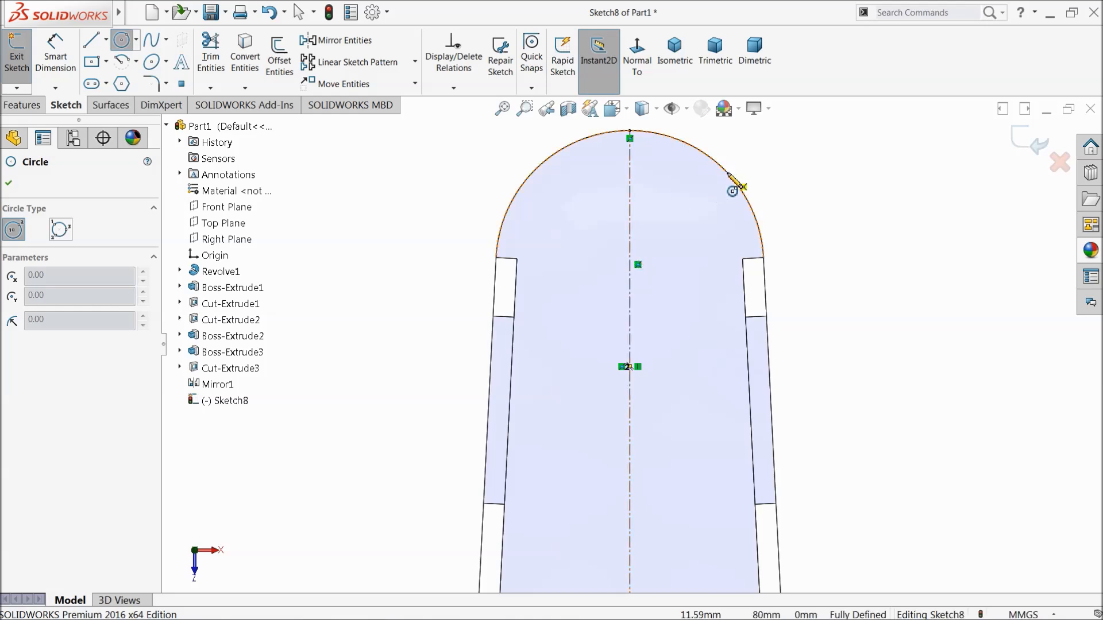
left_click(630, 265)
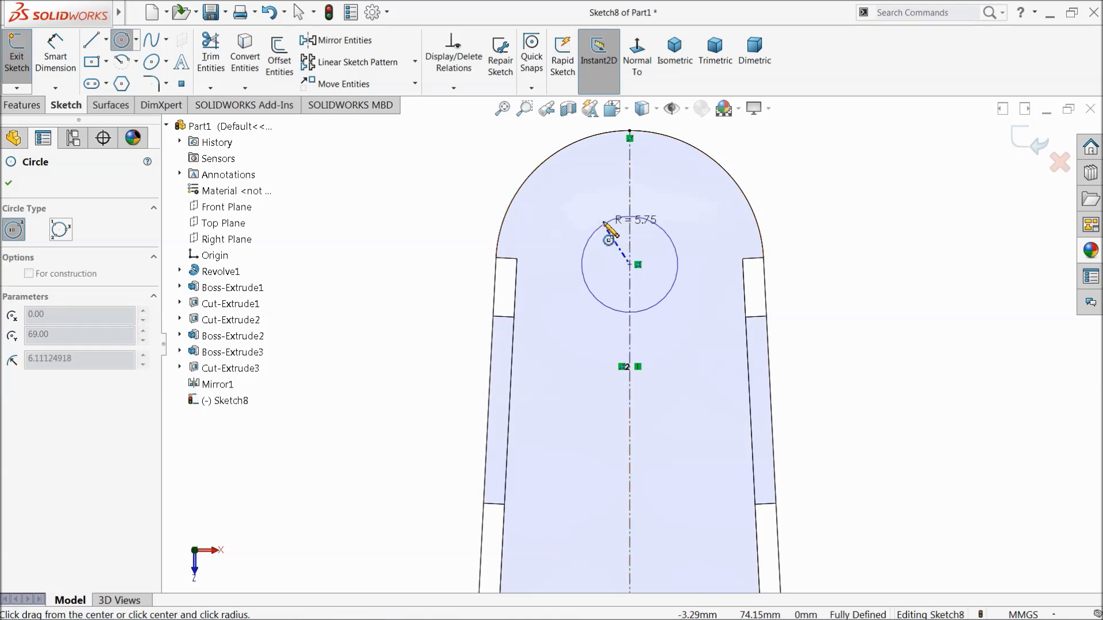
left_click(581, 218)
left_click(630, 265)
left_click(603, 240)
scroll(662, 412, "up", 3)
scroll(663, 414, "down", 2)
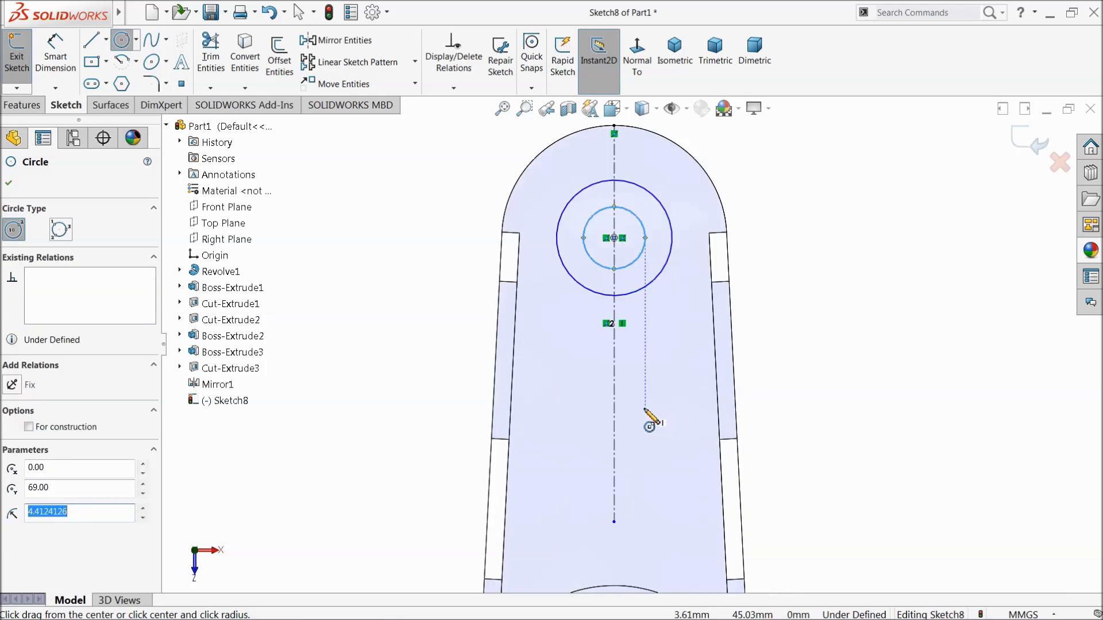
Step: Sketch two concentric circles on the centerline nearer the housing, about 12.2 mm and 7.7 mm in radius
left_click(614, 404)
left_click(542, 362)
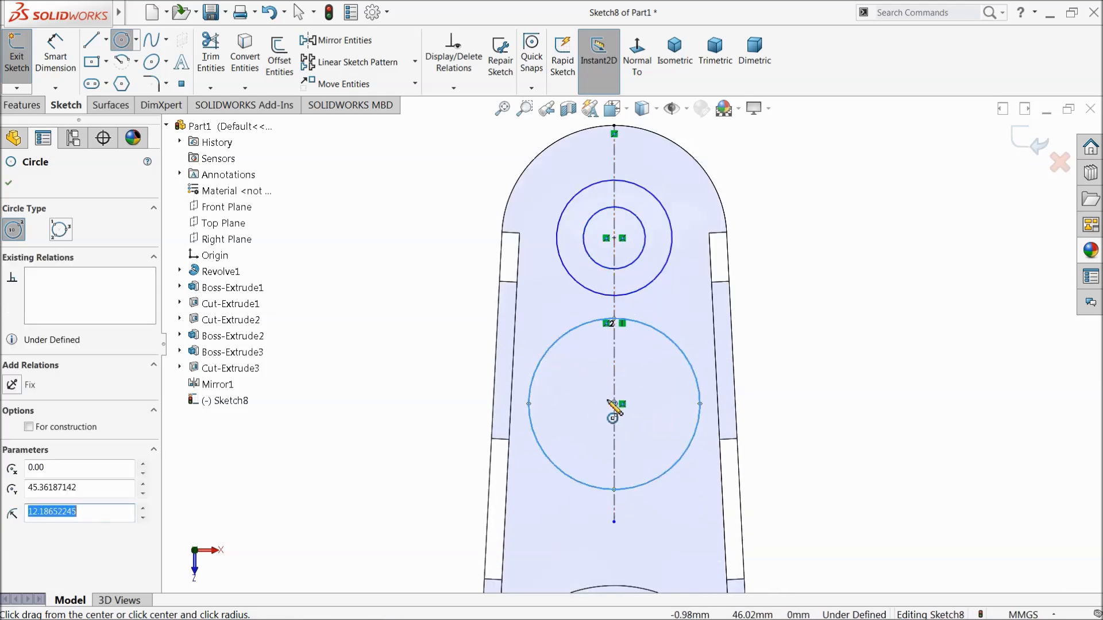
left_click(614, 404)
left_click(576, 366)
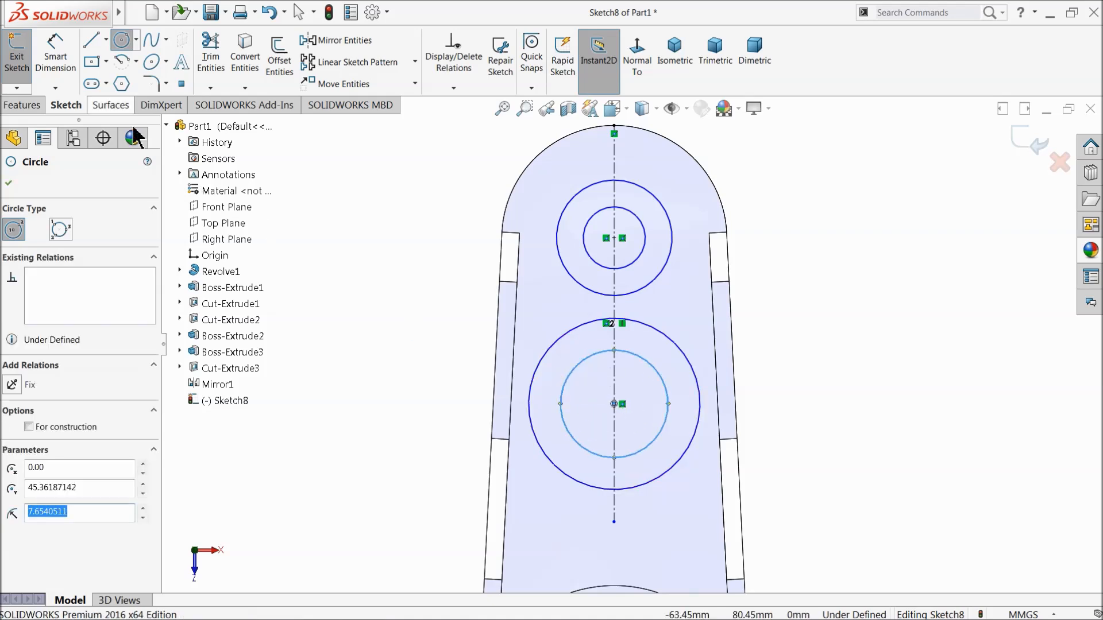
Step: Add Equal relations between the two outer circles and between the two inner circles
left_click(122, 40)
left_click(586, 288)
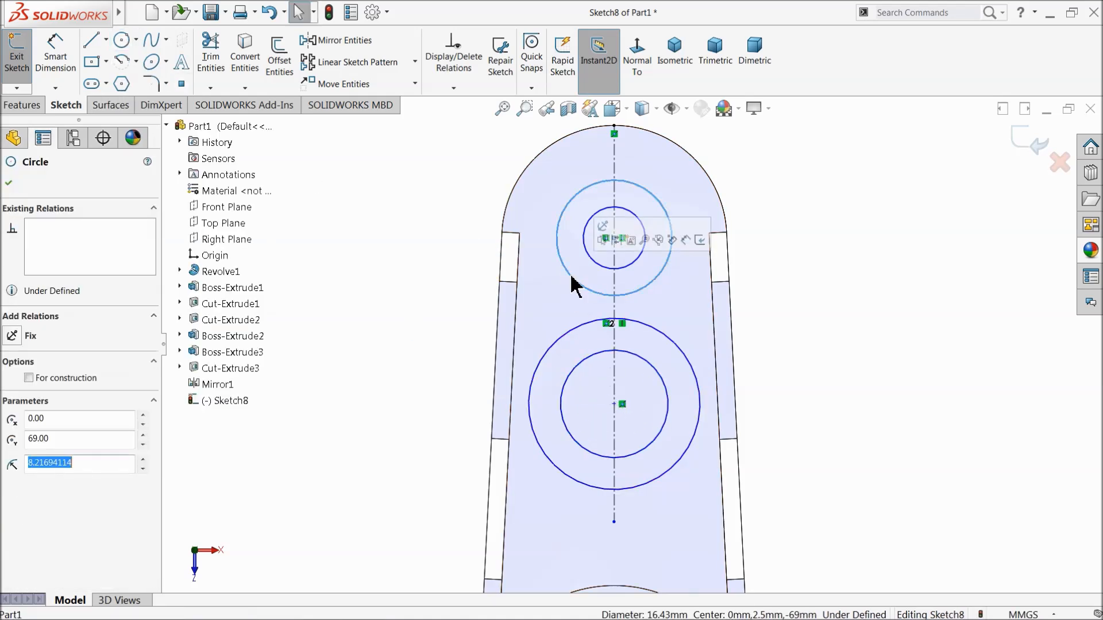
left_click(624, 320, "ctrl")
left_click(645, 283)
left_click(635, 261)
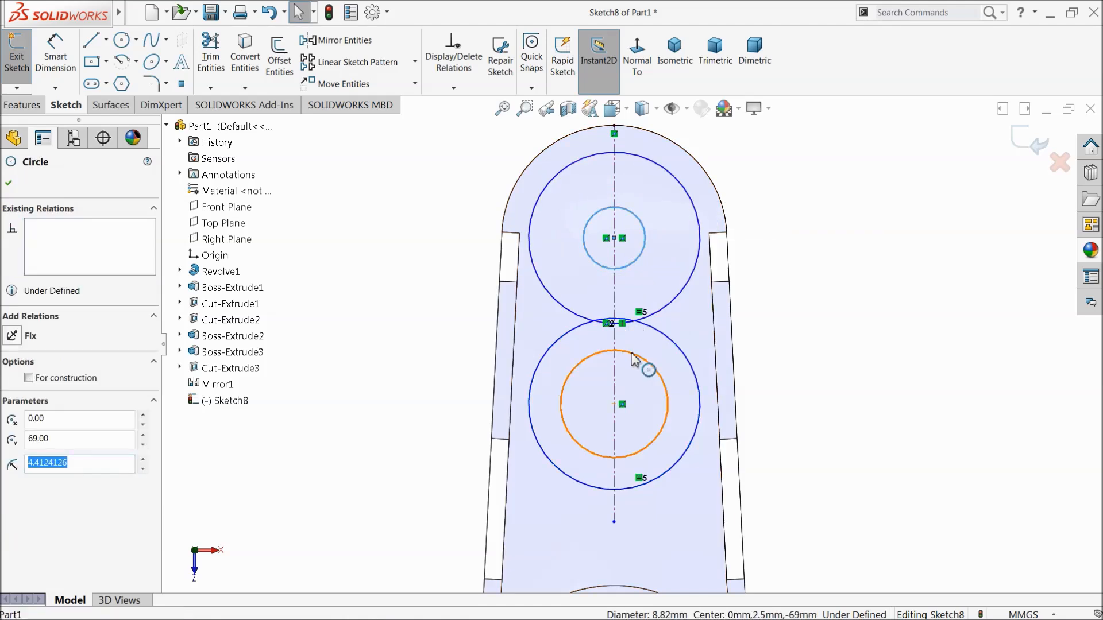
left_click(635, 354, "ctrl")
left_click(705, 304)
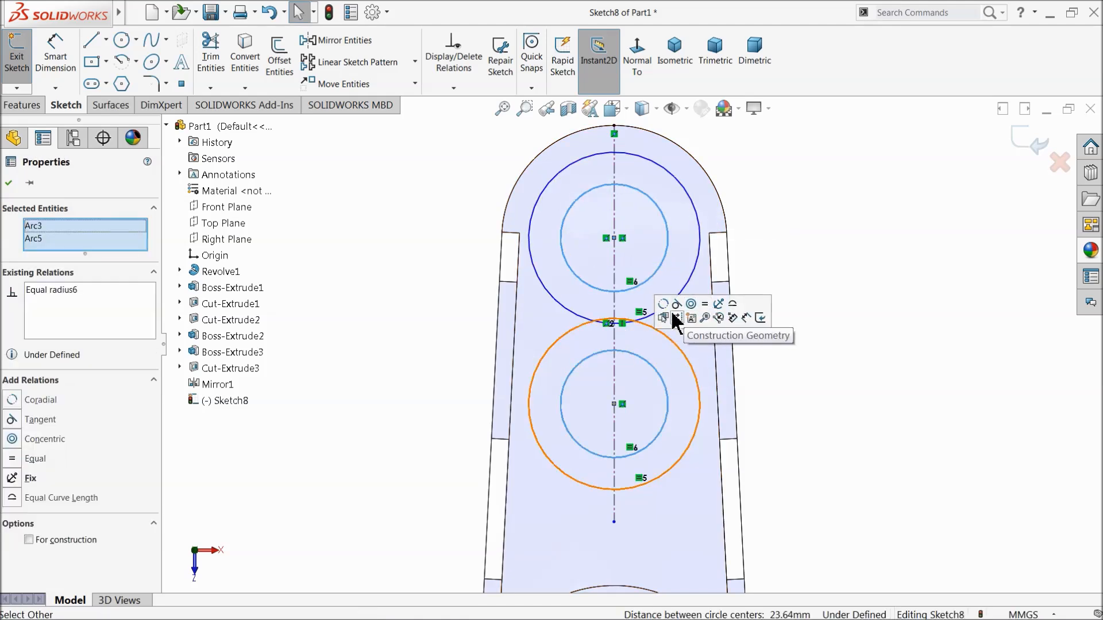
Step: Dimension the distance between the centres of the two circle pairs as 22.5 mm
left_click(56, 54)
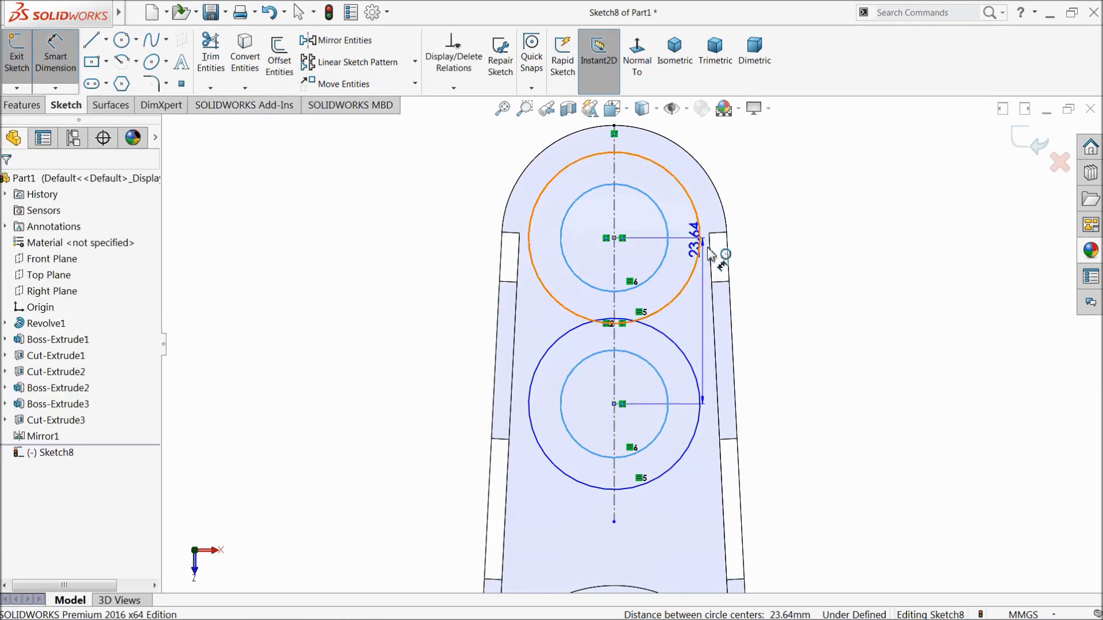
left_click(791, 324)
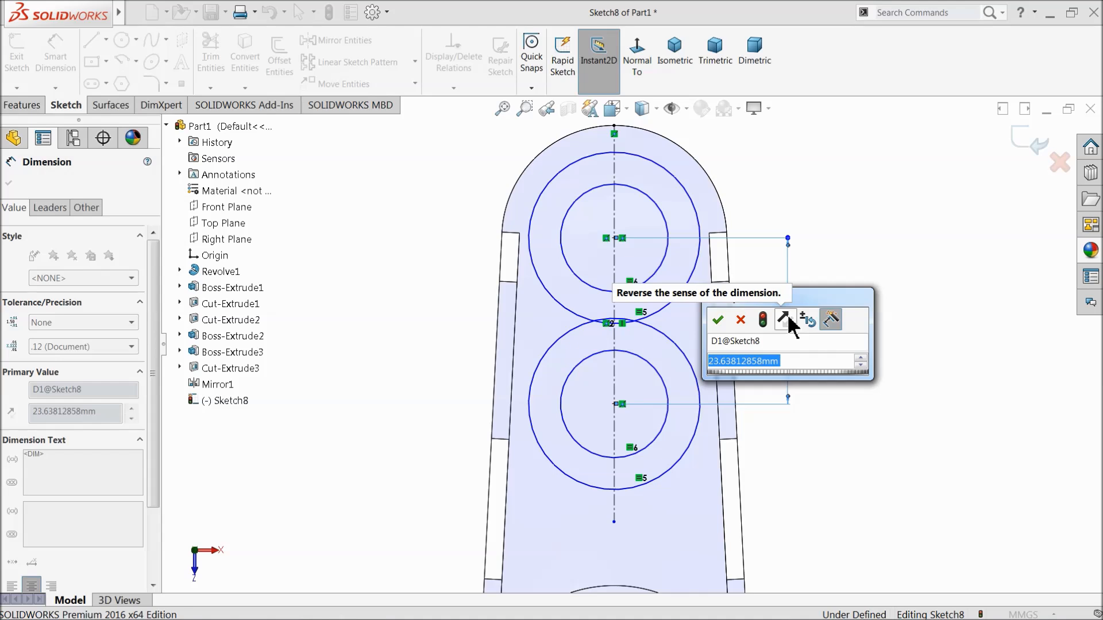
type("22.5")
key("Return")
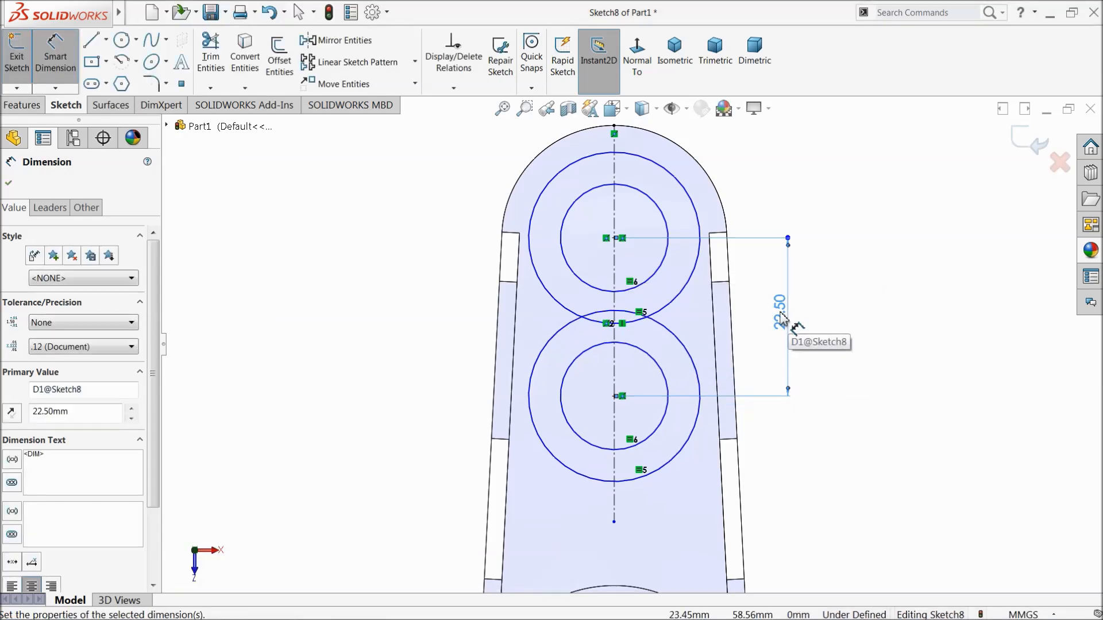
Step: Set the diameter of the outer circle at the arm's rounded end to 14 mm
left_click(533, 228)
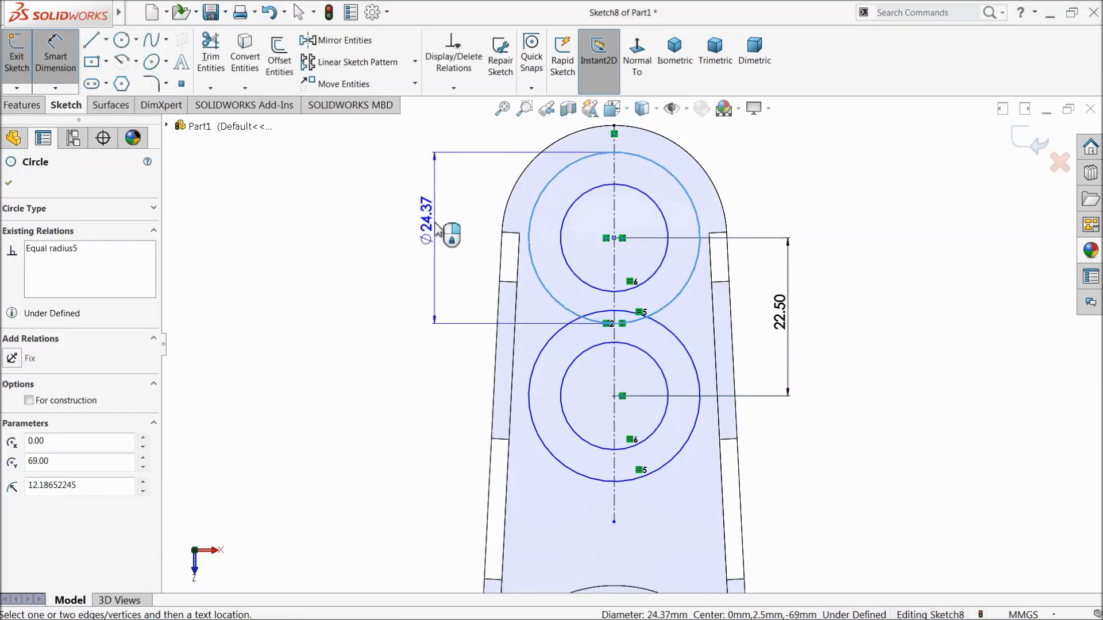
left_click(438, 231)
type("14")
key("Return")
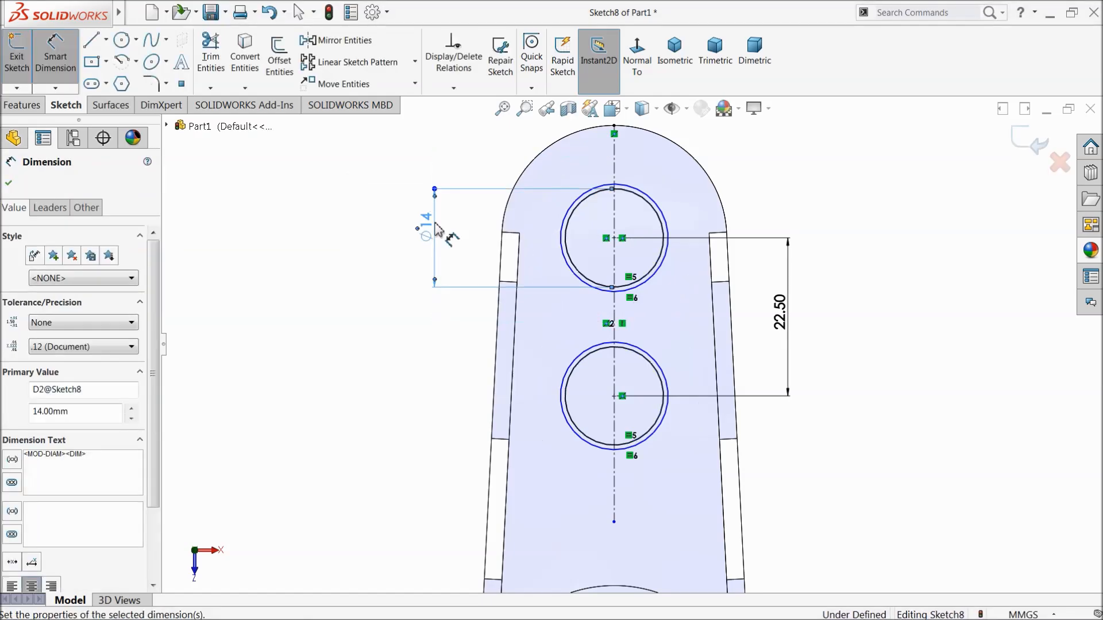
left_click(658, 256)
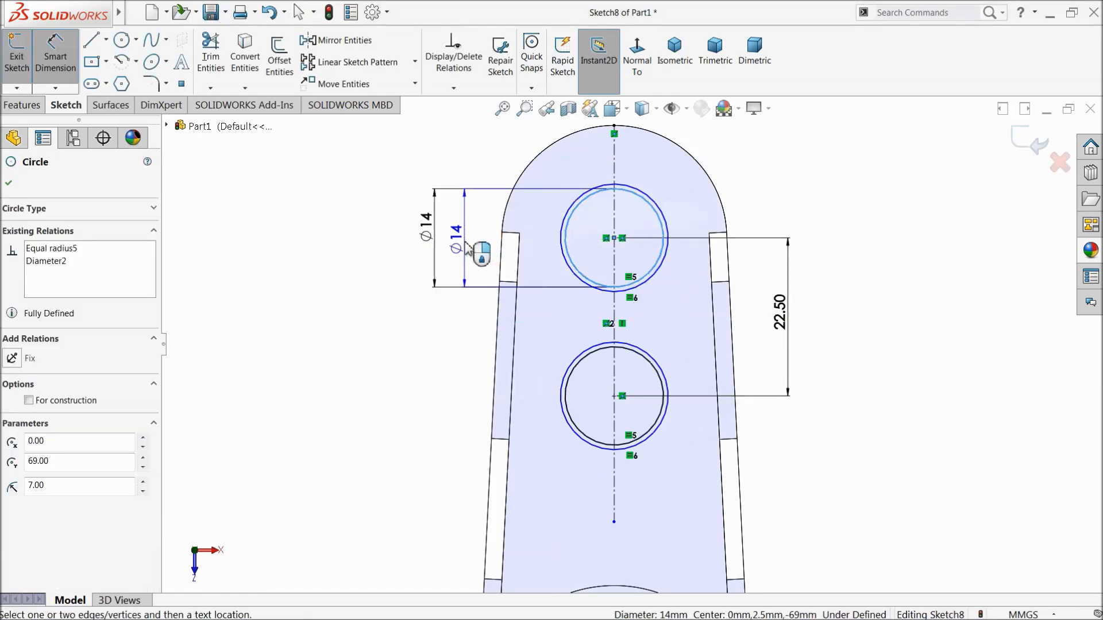
left_click(465, 245)
left_click(654, 319)
scroll(650, 307, "down", 2)
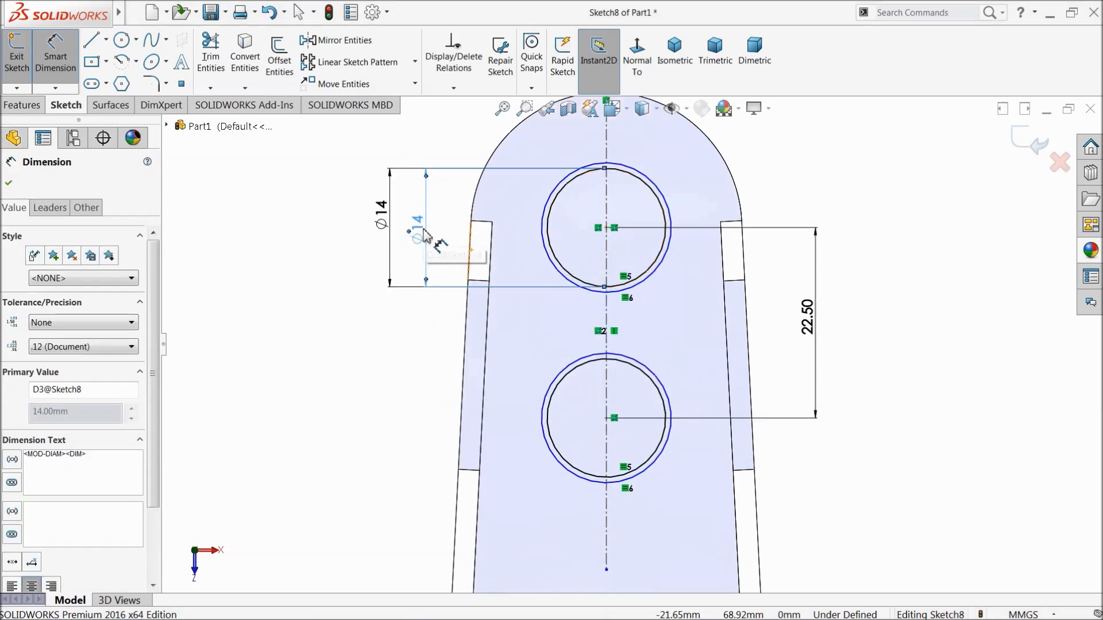
key("Delete")
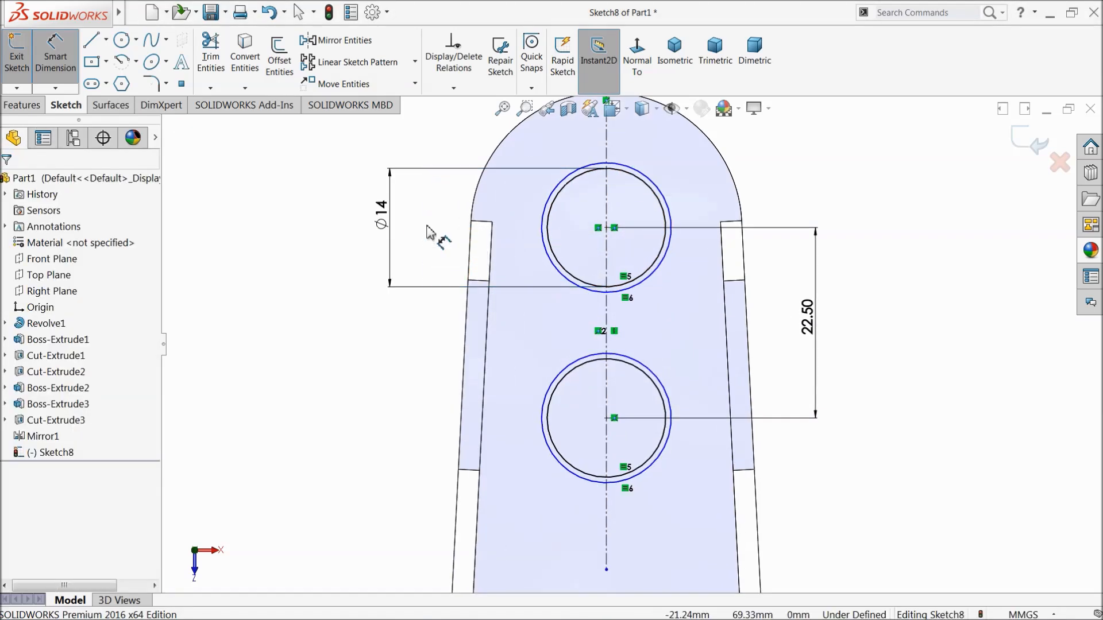
left_click(545, 232)
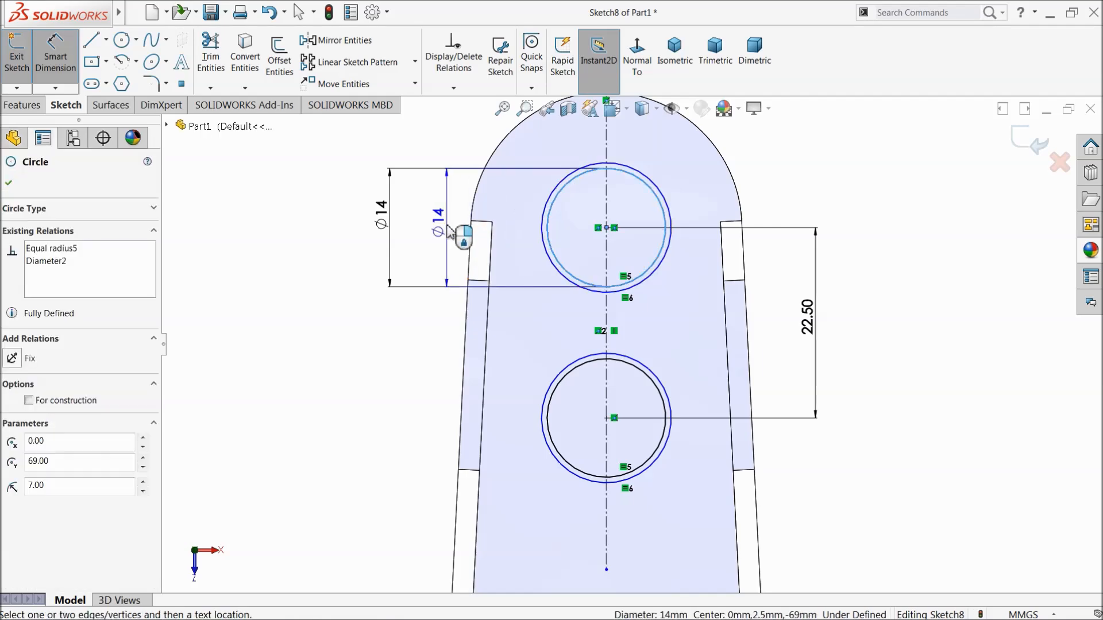
left_click(434, 229)
left_click(639, 318)
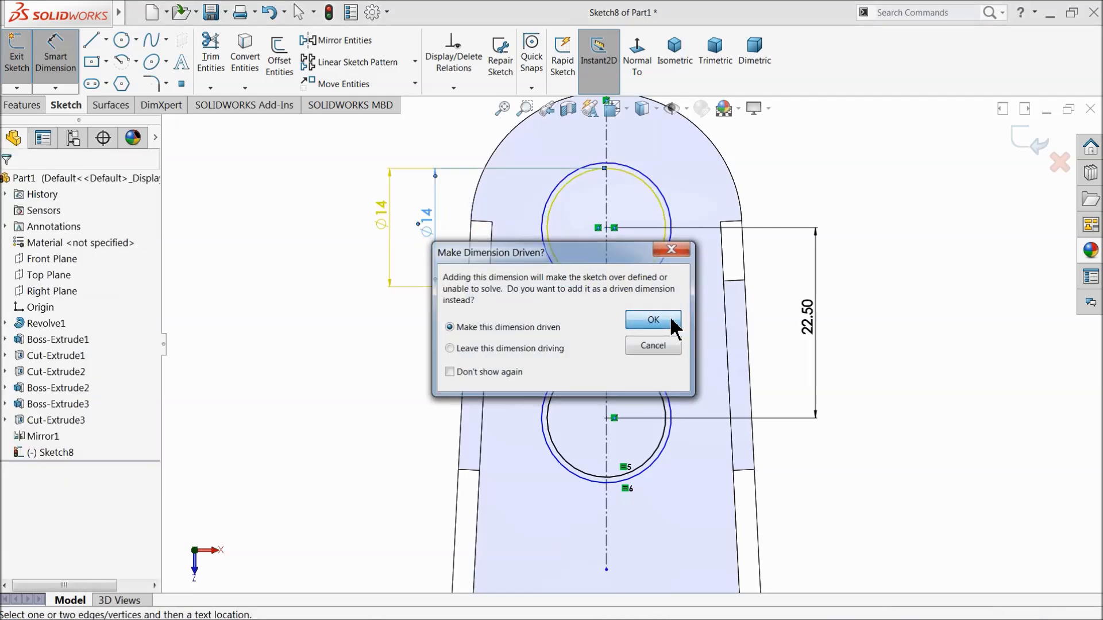
key("Delete")
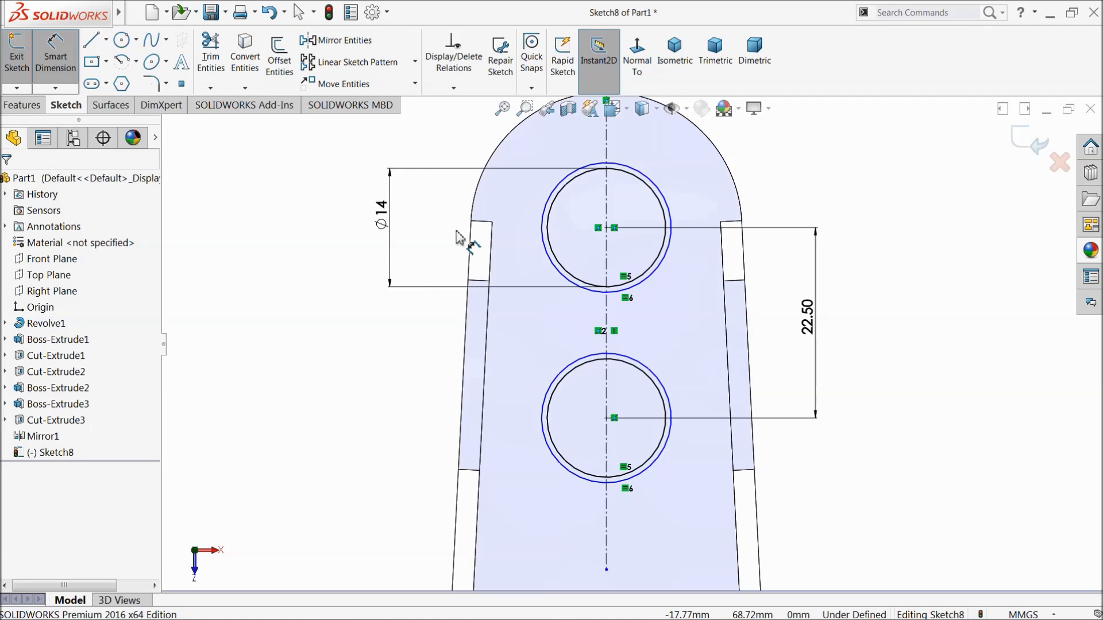
Step: Set the diameter of the other circle at the arm's rounded end, the hole circle, to 6 mm
left_click(543, 226)
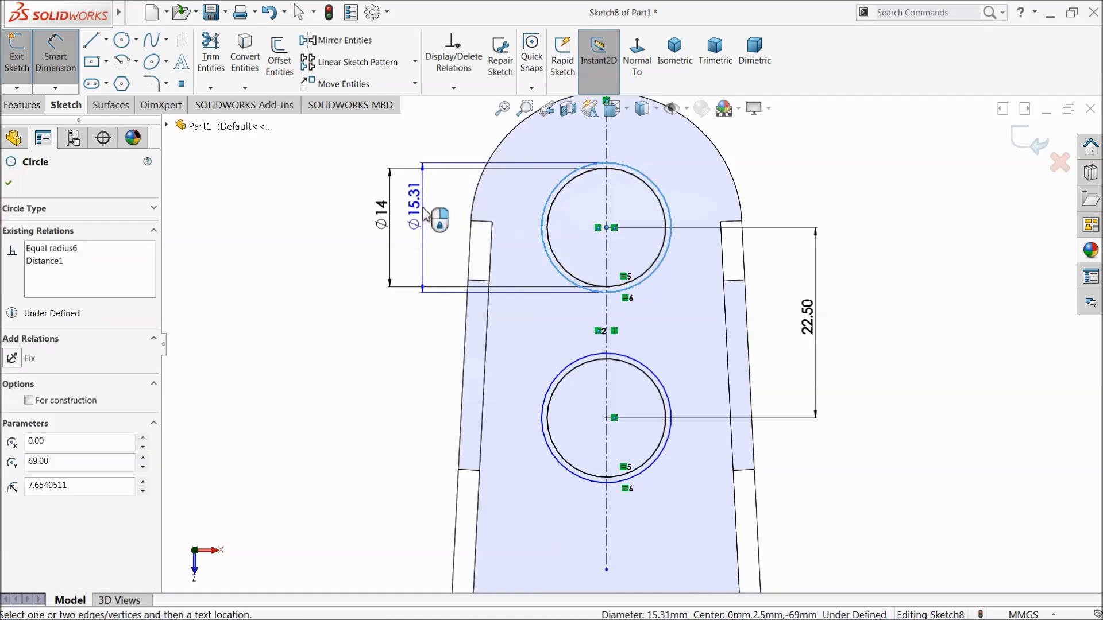
left_click(423, 218)
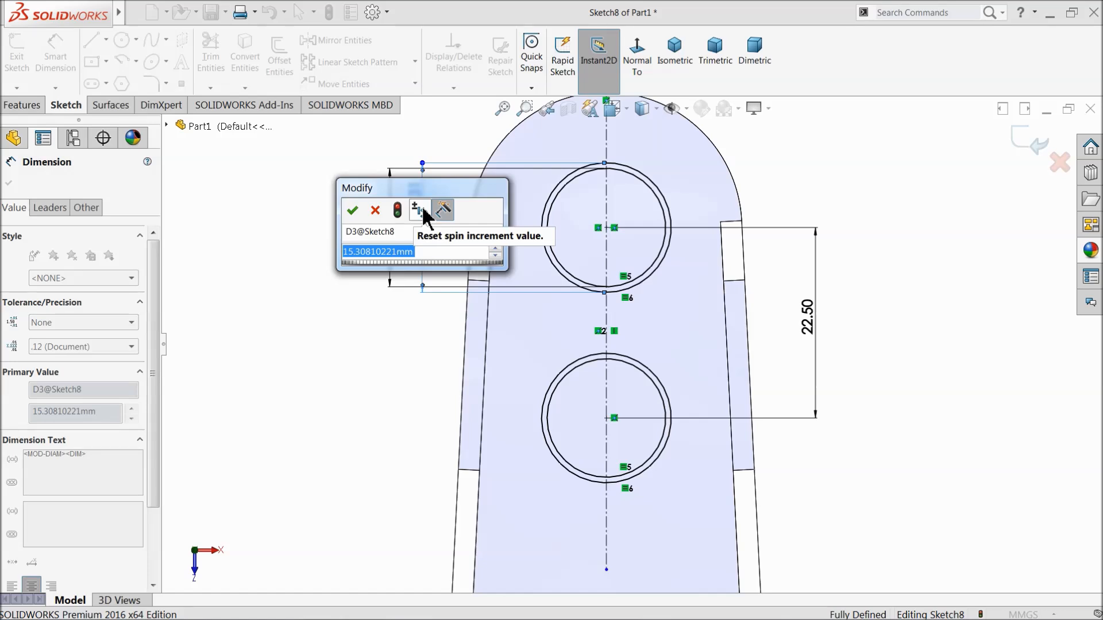
type("6")
key("Return")
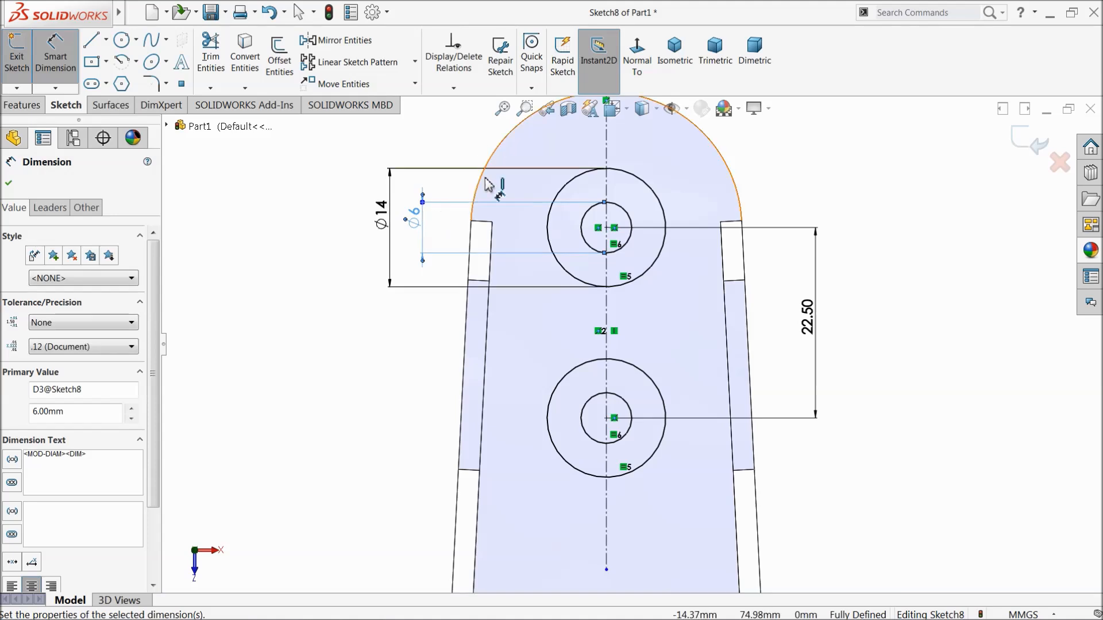
Step: Extrude the two ring profiles upward from the arm face as bosses with a Blind depth of 5 mm
scroll(648, 326, "up", 4)
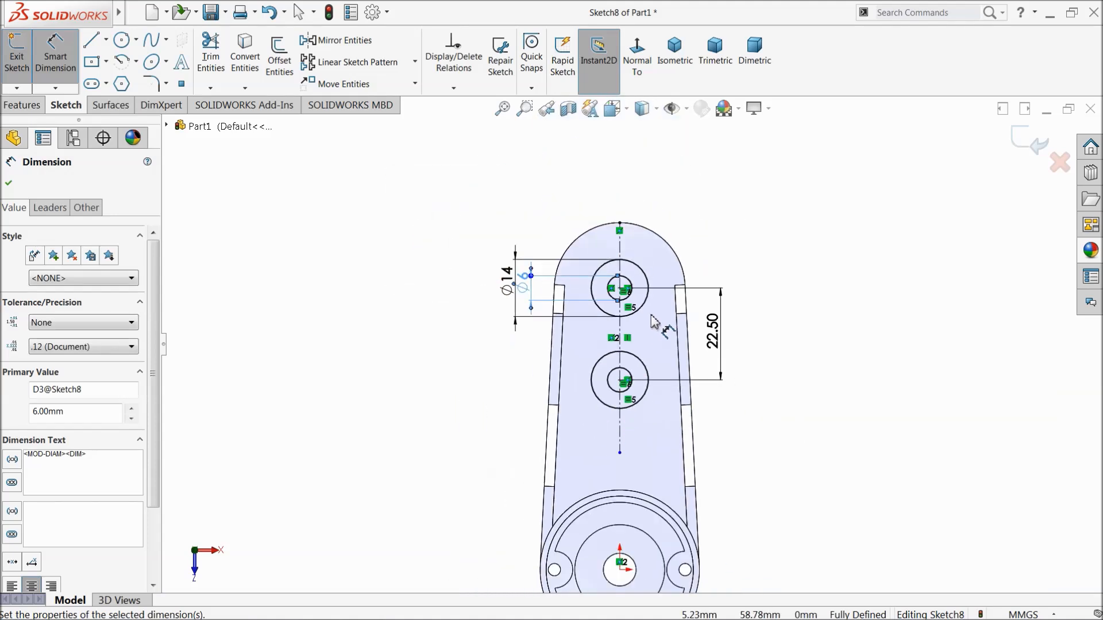
left_click(21, 105)
left_click(26, 64)
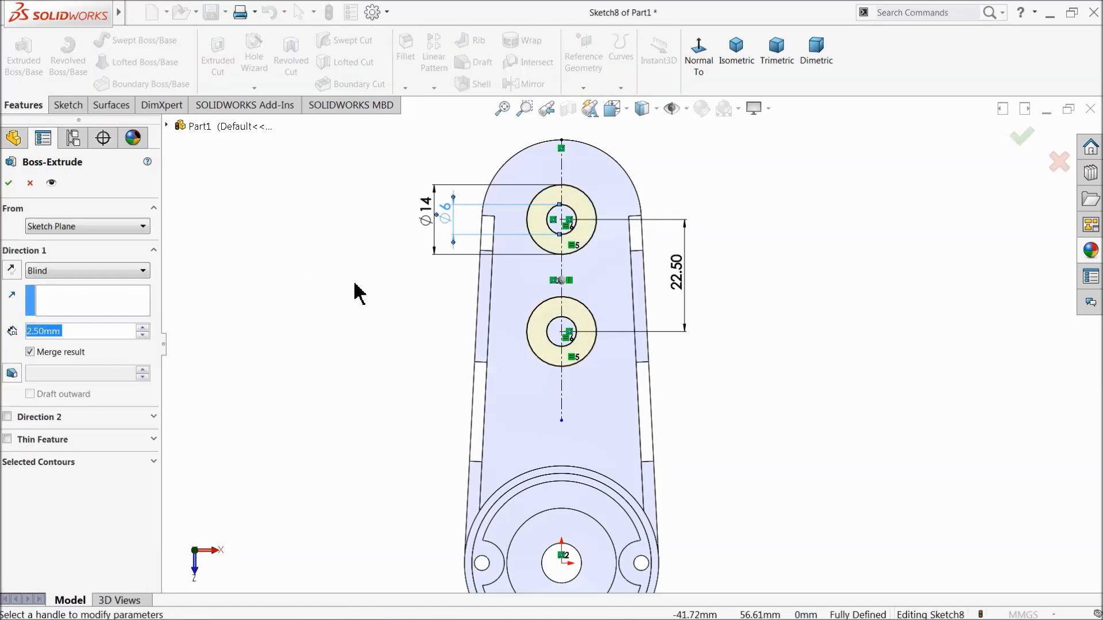
middle_click_drag(340, 210, 316, 177)
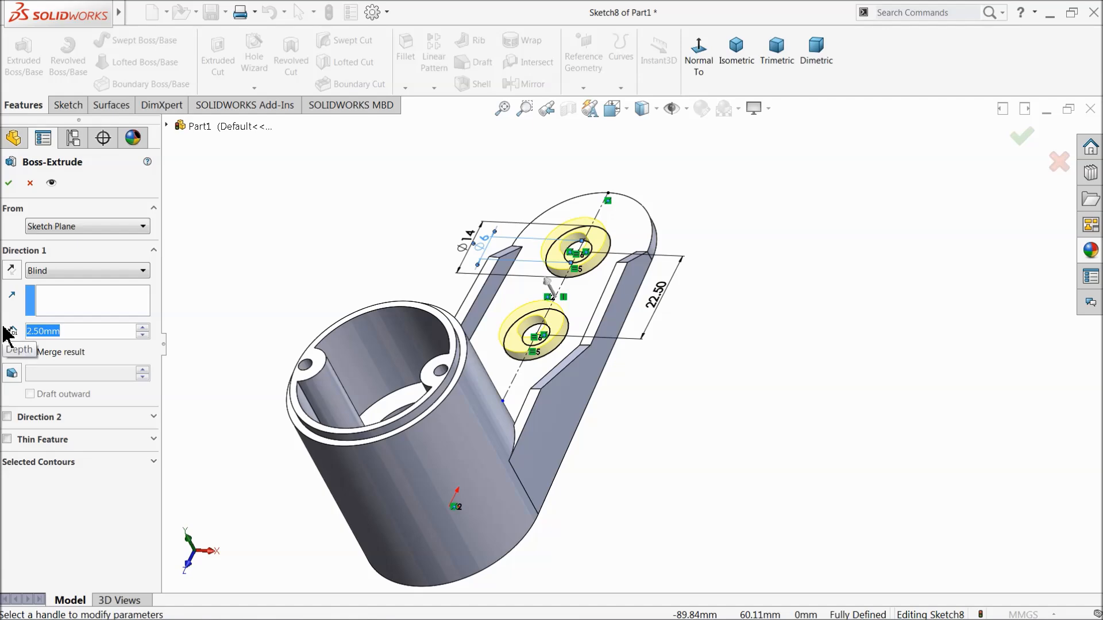
type("5")
key("Return")
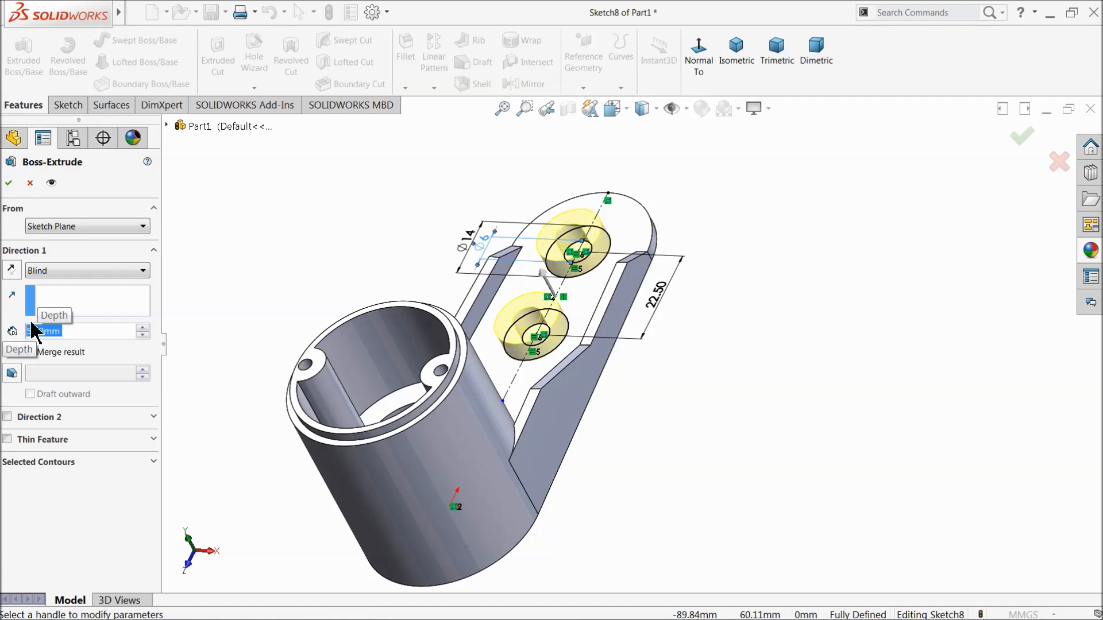
middle_click_drag(455, 303, 665, 329)
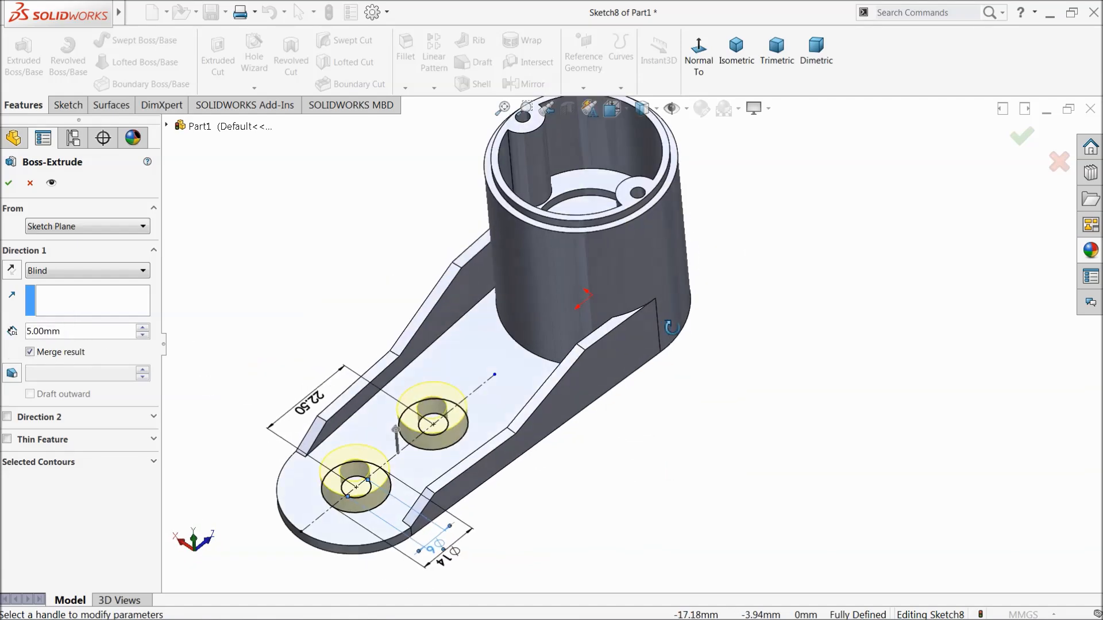
scroll(356, 500, "down", 3)
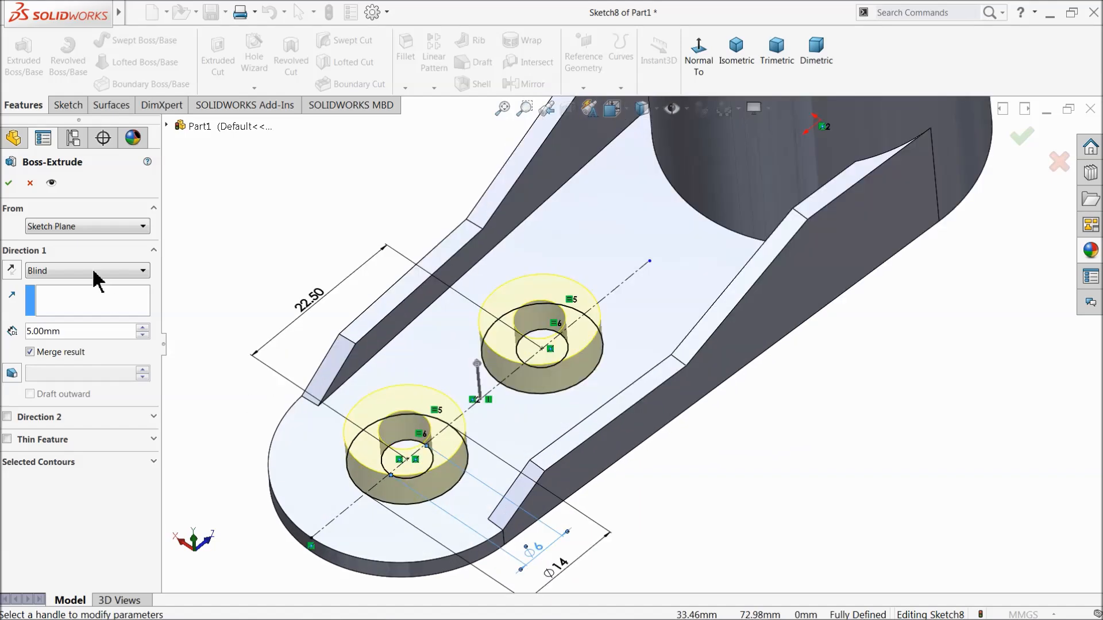
left_click(8, 184)
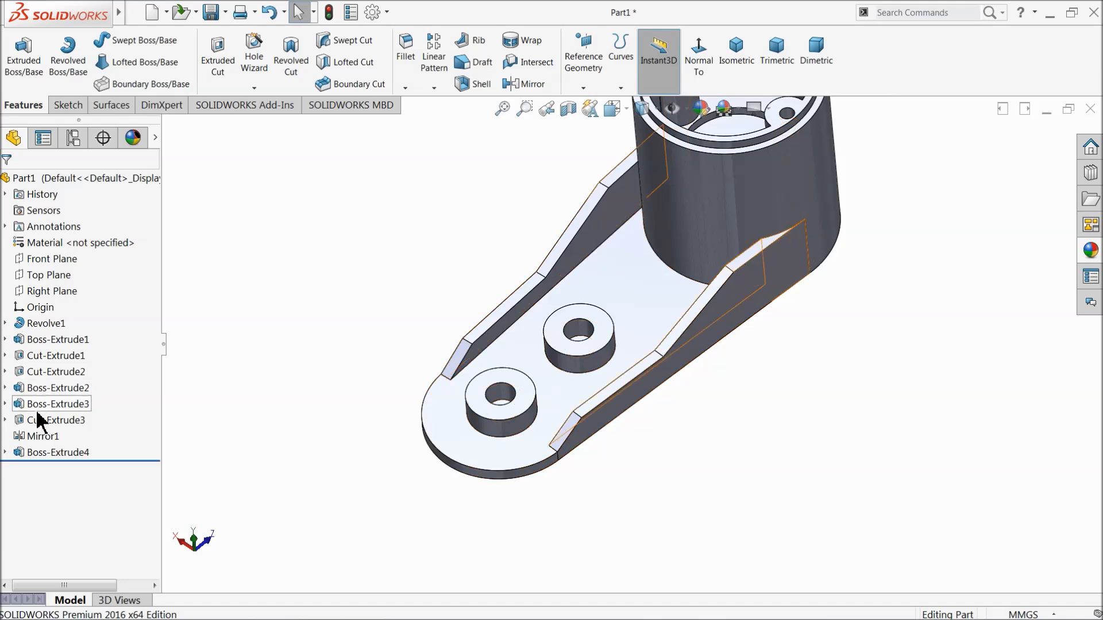
Step: Start a sketch on the Right Plane and view it straight on
left_click(45, 292)
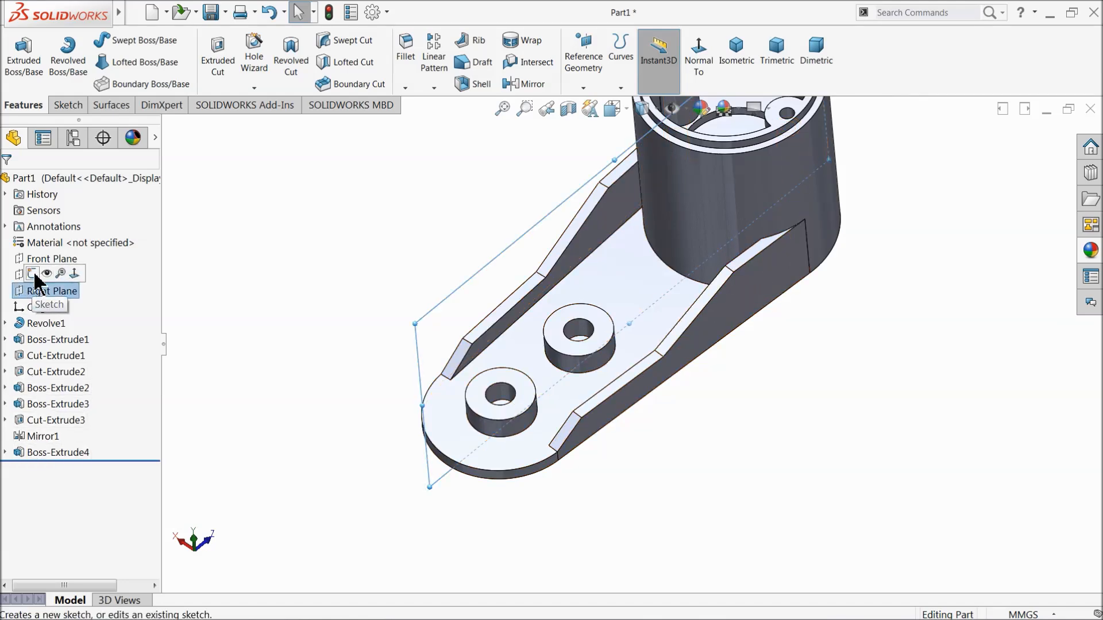
left_click(38, 306)
left_click(636, 65)
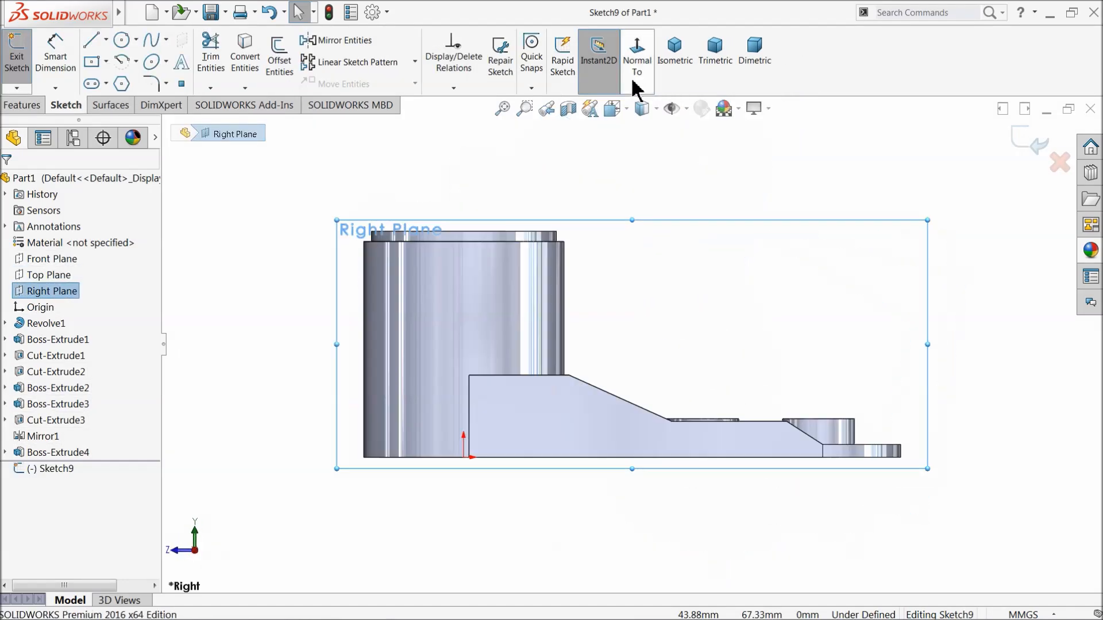
Step: View the Right Plane sketch from the opposite side and display the model with hidden lines visible
left_click(638, 69)
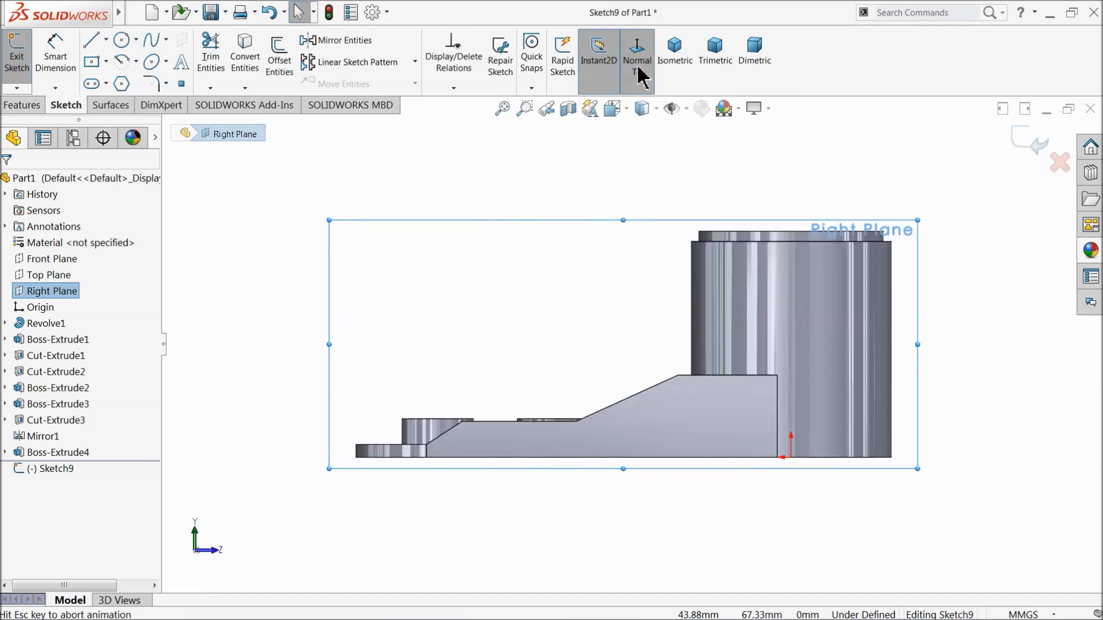
scroll(611, 454, "down", 3)
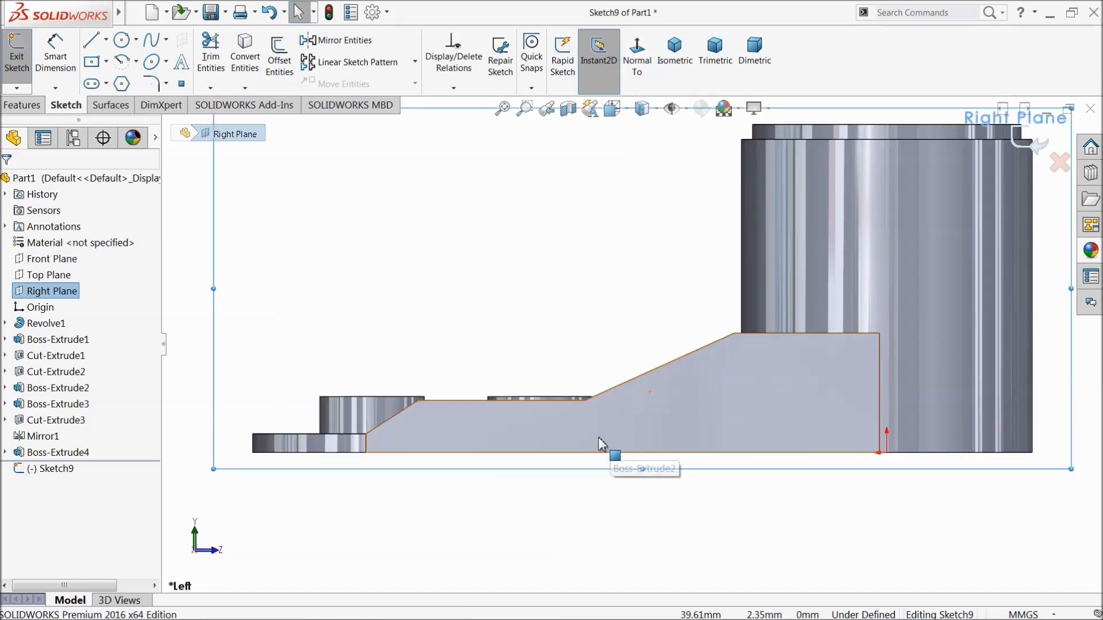
scroll(557, 406, "down", 1)
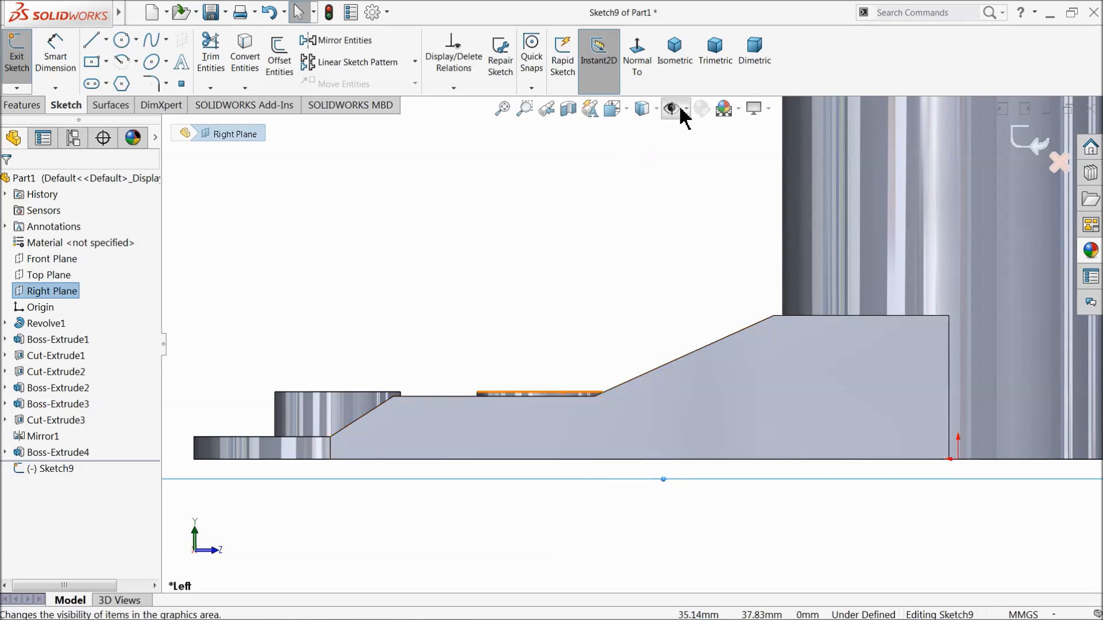
left_click(656, 109)
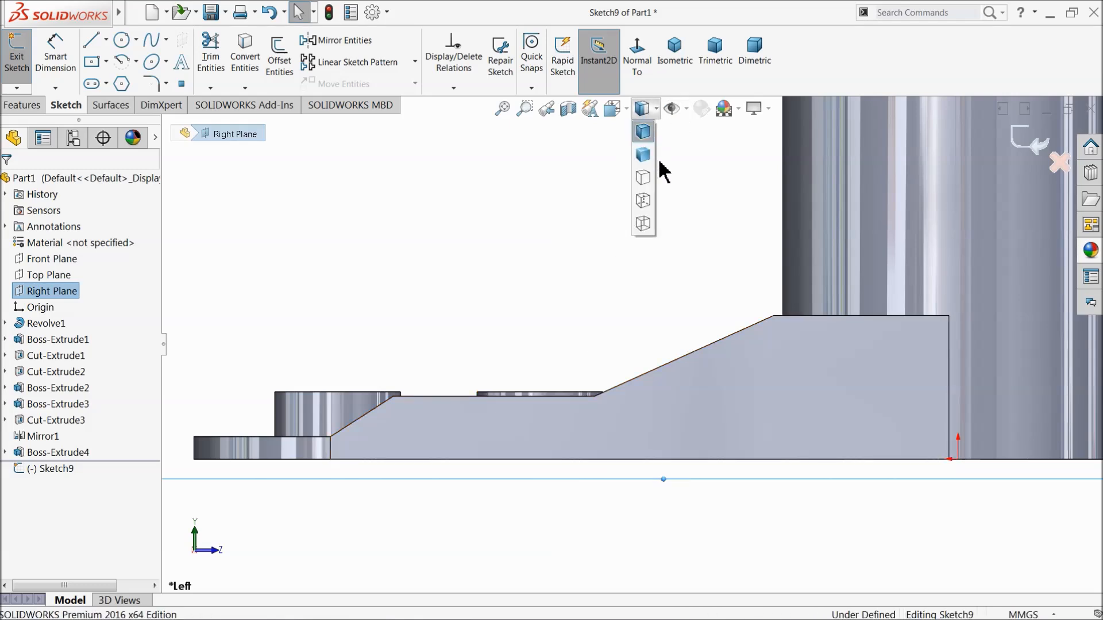
left_click(644, 204)
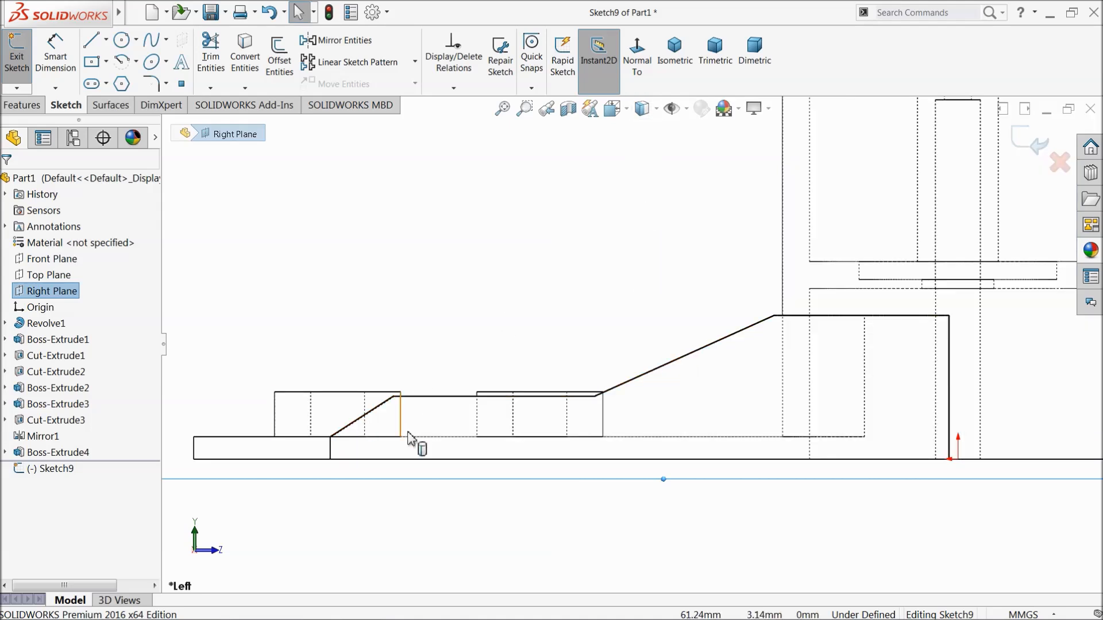
scroll(510, 406, "down", 3)
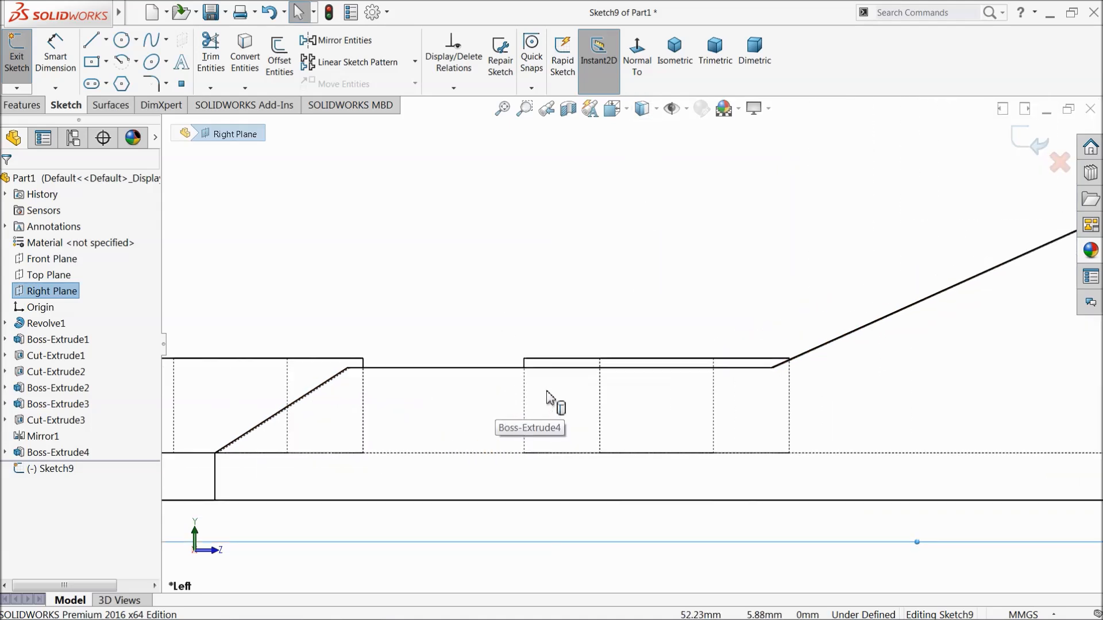
Step: Sketch a closed four-sided profile along the arm's inner floor line, with vertical ends about 2.9 mm and 4.9 mm high joined by a sloped line
left_click(92, 42)
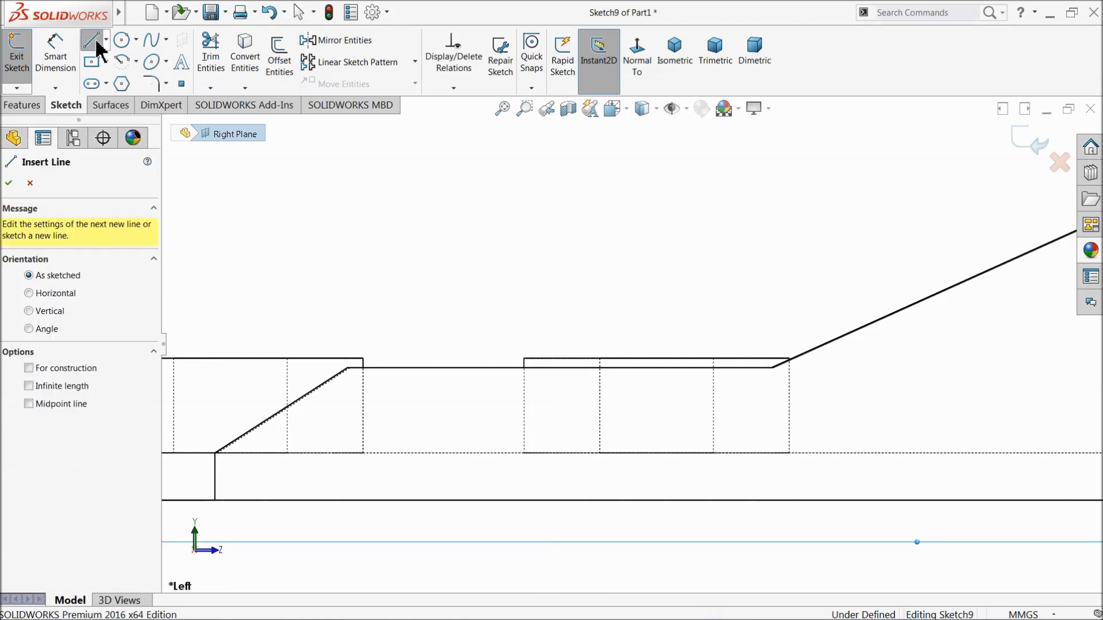
left_click(341, 400)
left_click(341, 453)
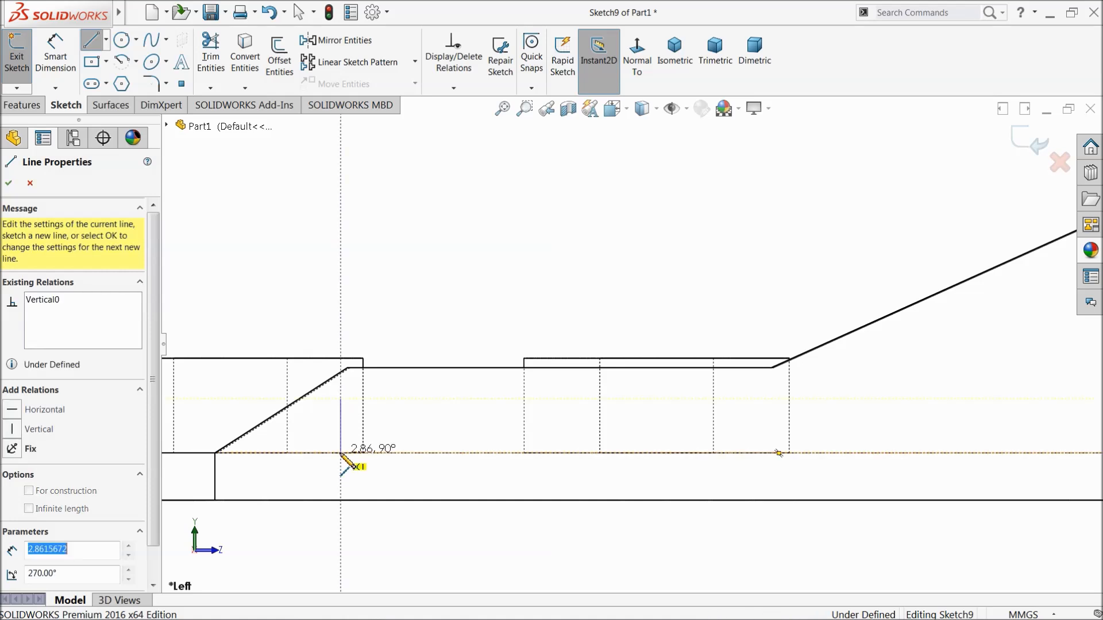
scroll(584, 470, "up", 3)
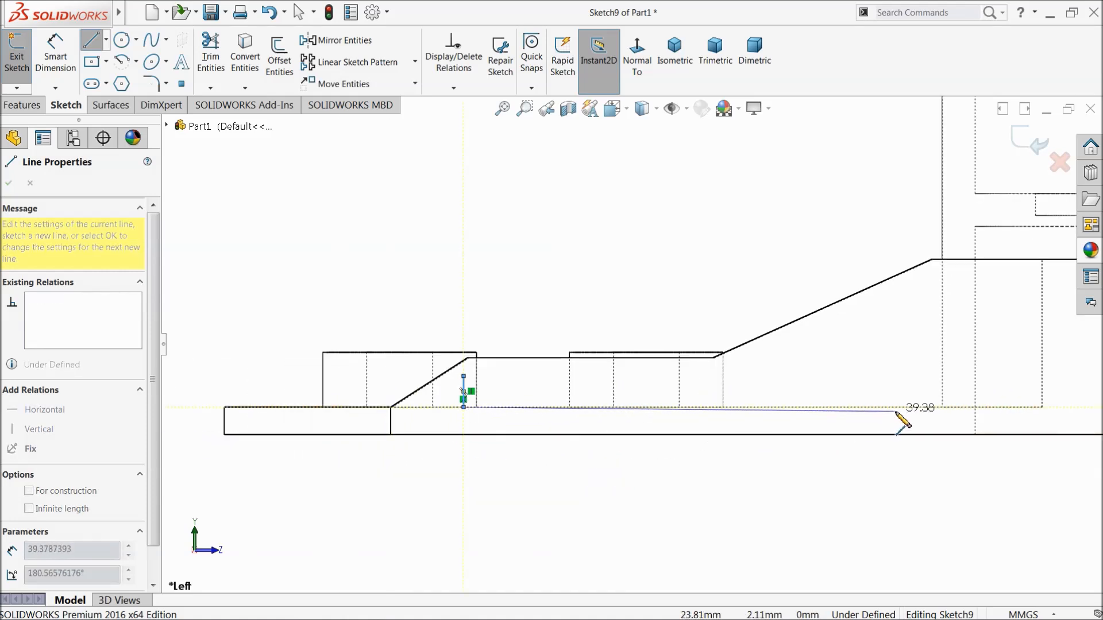
left_click(956, 408)
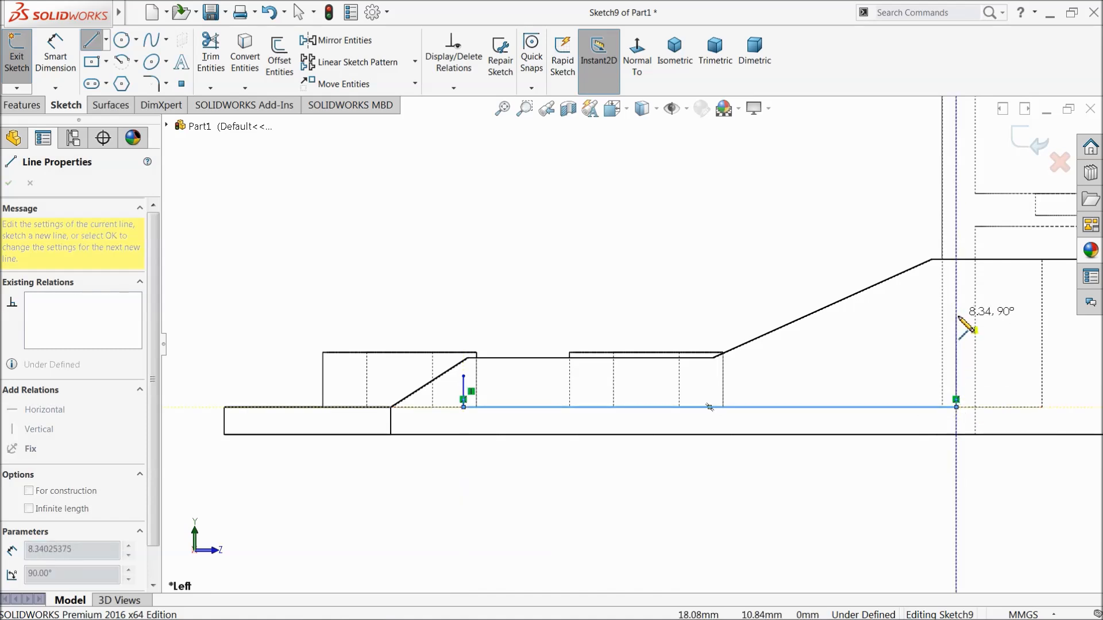
left_click(956, 349)
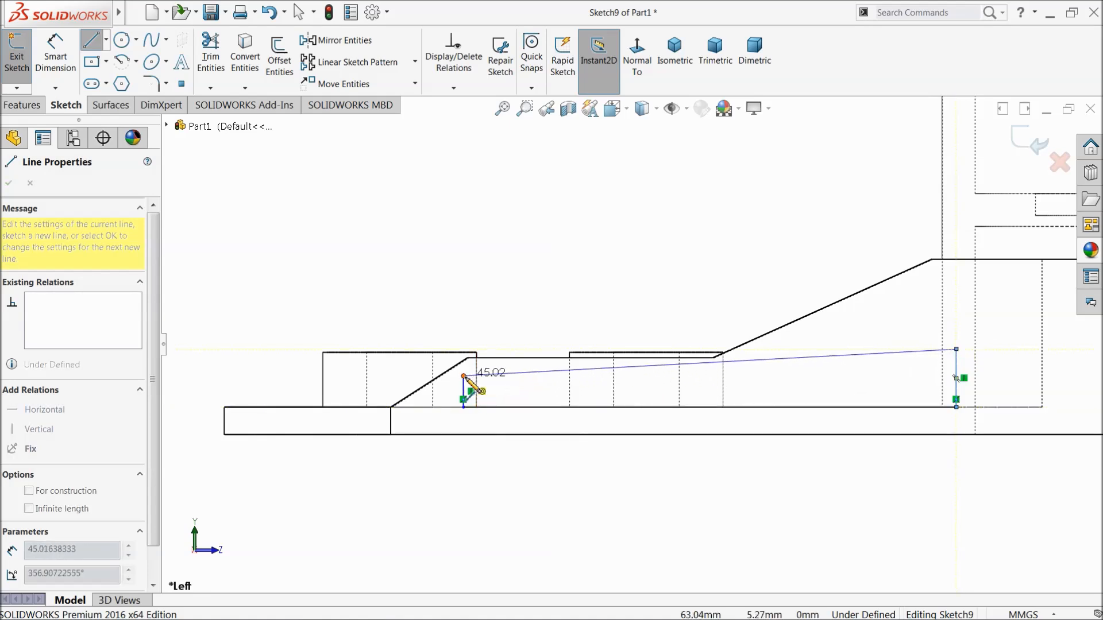
left_click(464, 377)
right_click(468, 259)
left_click(499, 258)
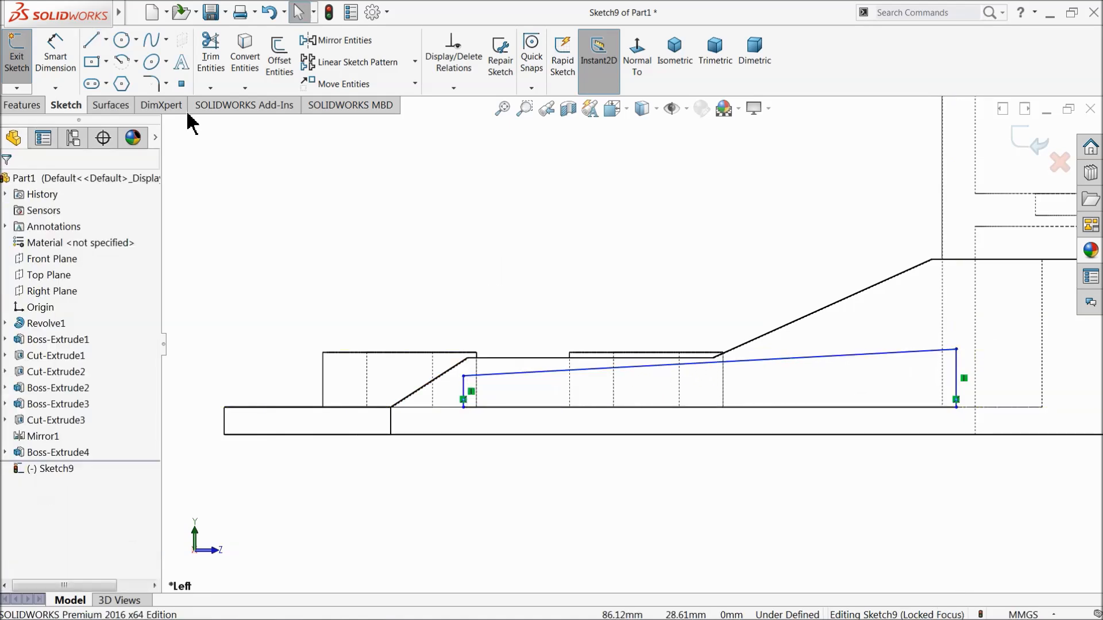
Step: Dimension the profile's short vertical edge near the arm's rounded end at 2.5 mm
left_click(53, 59)
scroll(455, 374, "down", 5)
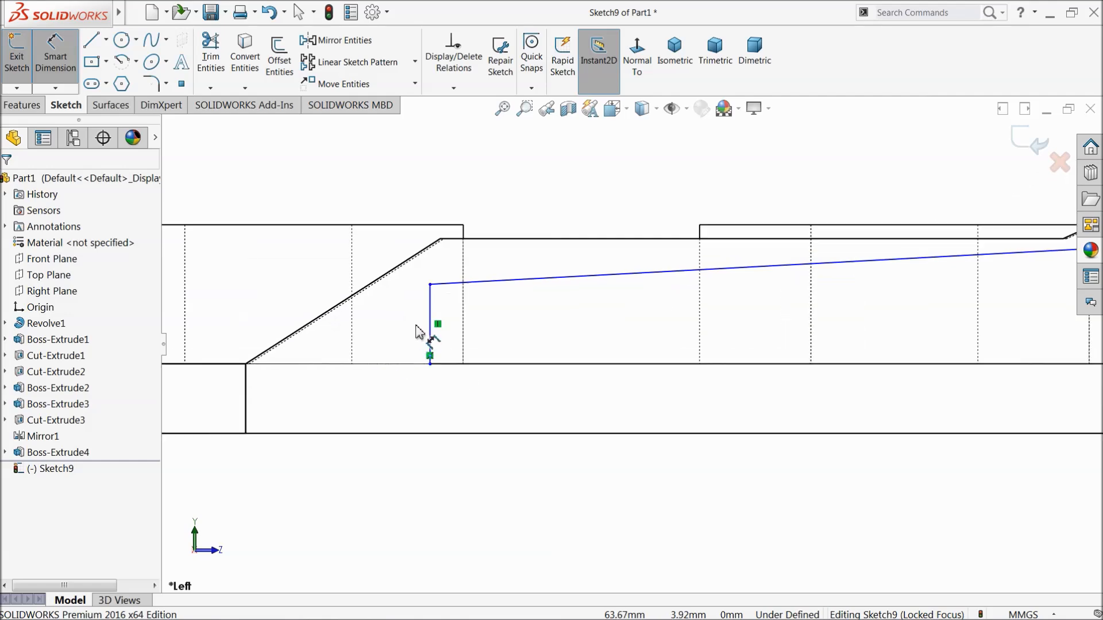
left_click(431, 329)
left_click(408, 326)
type("2.5")
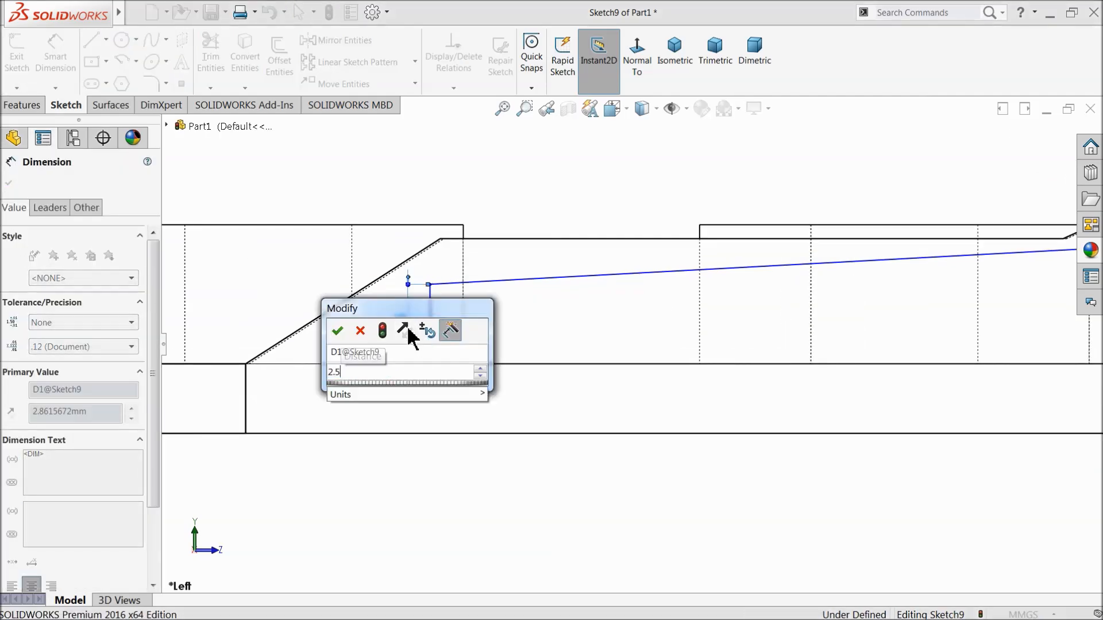
key("Return")
Step: Dimension the profile's tall vertical edge near the housing at 6.6 mm
scroll(562, 357, "up", 5)
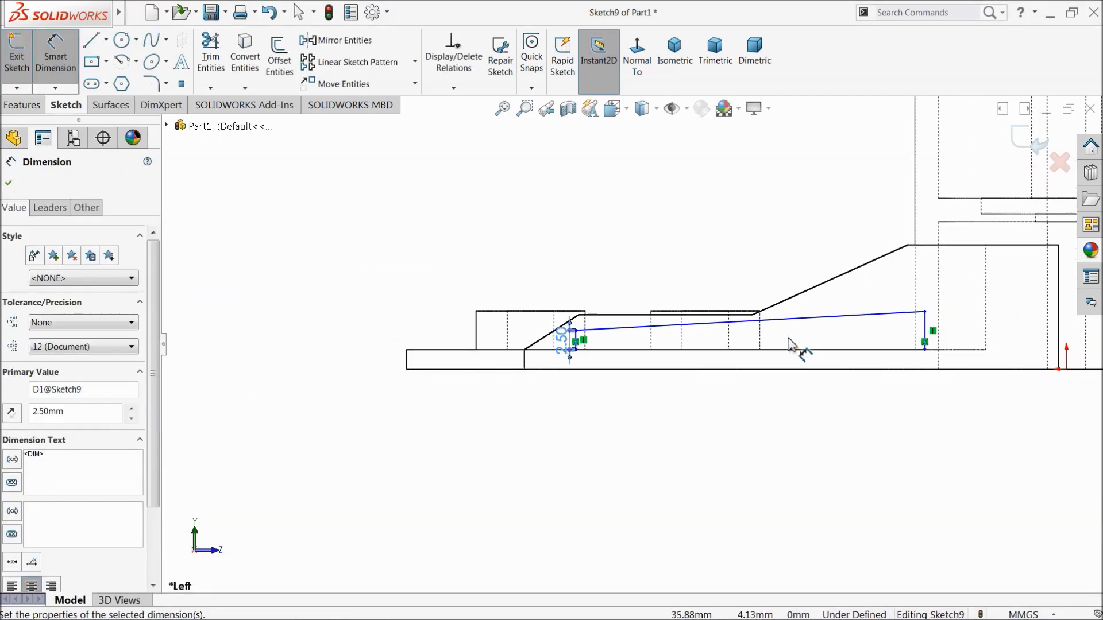
scroll(916, 343, "down", 4)
left_click(680, 330)
left_click(756, 327)
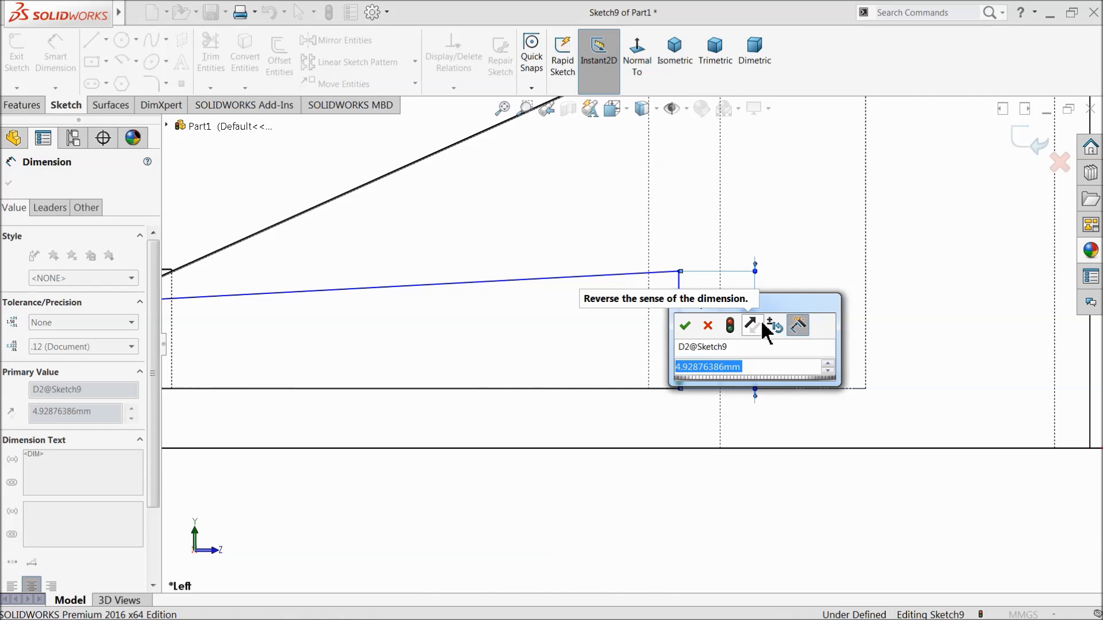
type("6.6")
key("Return")
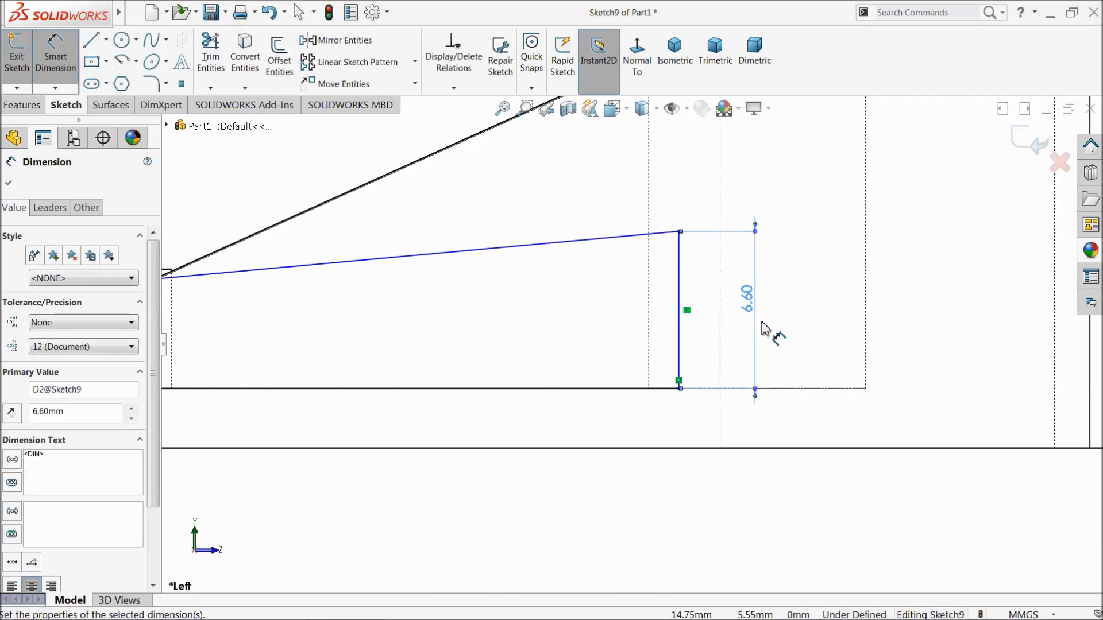
scroll(741, 333, "up", 7)
scroll(542, 332, "down", 6)
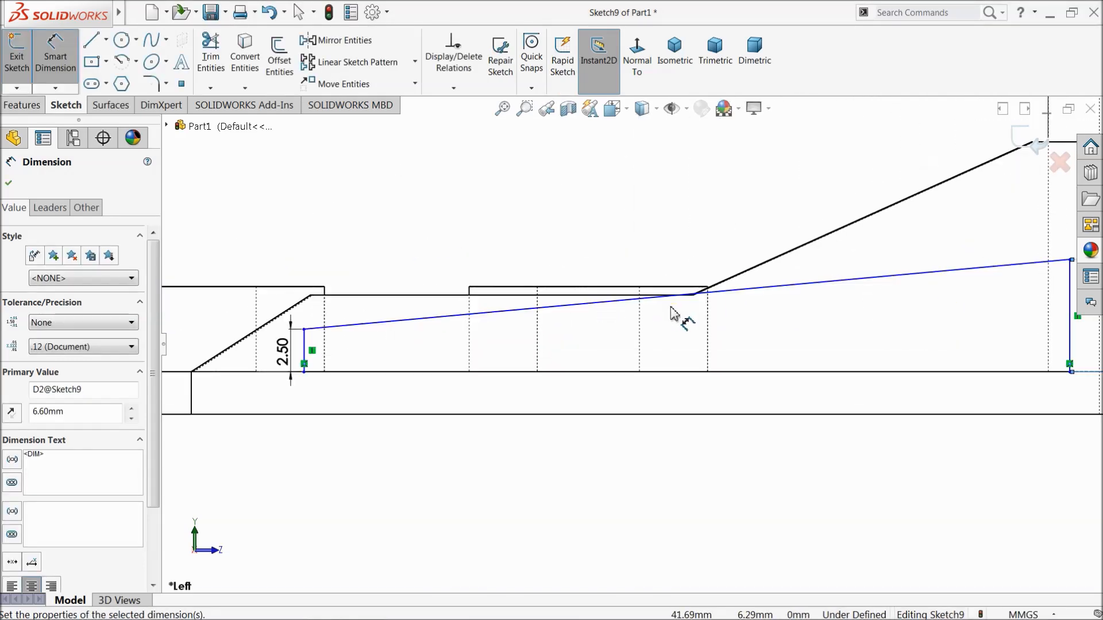
left_click(9, 182)
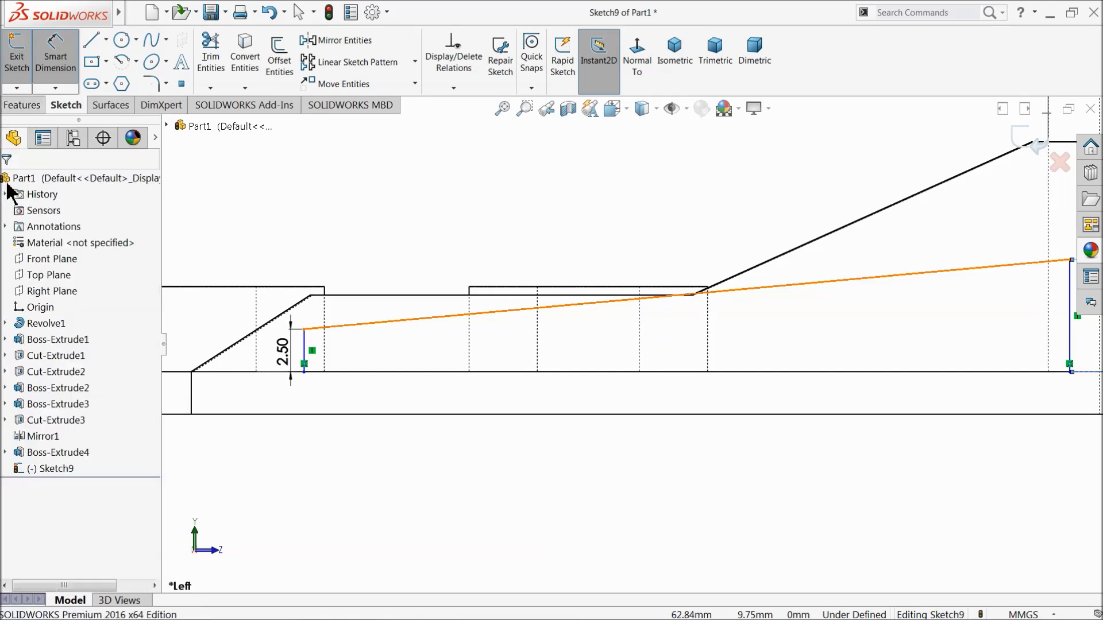
Step: Draw a vertical line from the sloped line down to the base line, just inside the middle ring boss's side facing the arm's rounded end
left_click(91, 40)
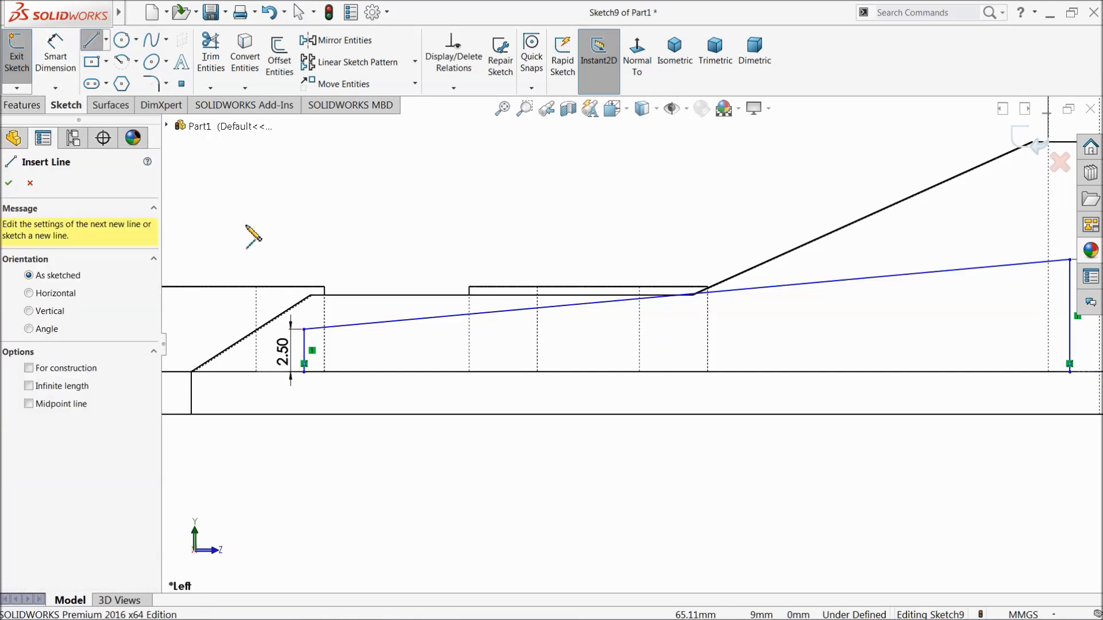
left_click(485, 313)
left_click(484, 372)
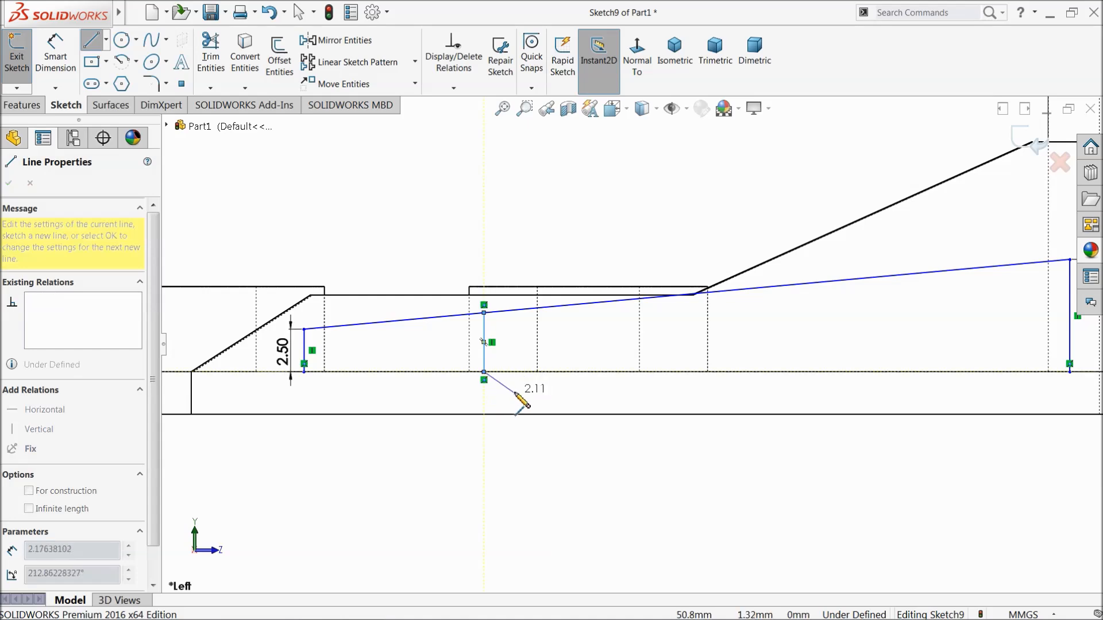
key("Escape")
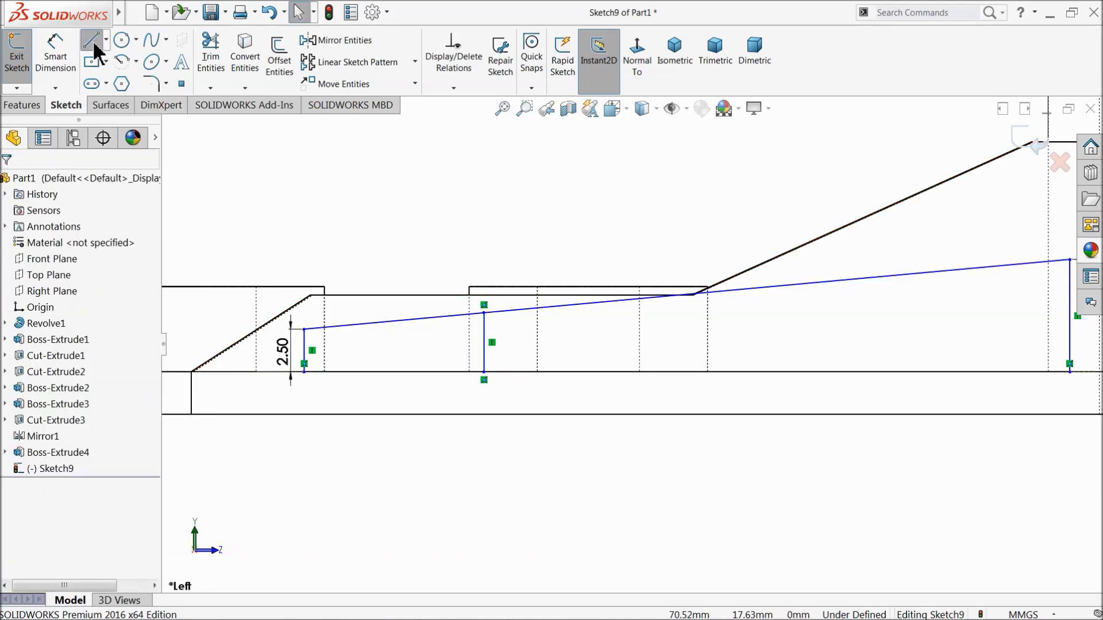
Step: Draw a second vertical line about 4.6 mm long between the sloped and base lines, just inside the middle boss's housing side
left_click(92, 42)
scroll(643, 382, "up", 3)
scroll(722, 377, "down", 3)
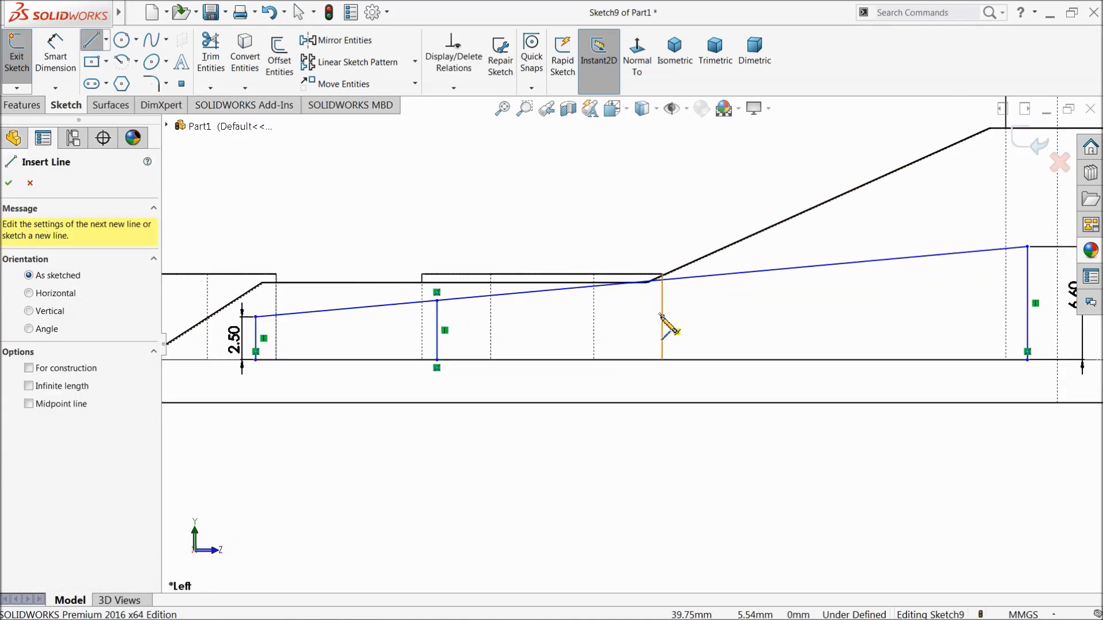
scroll(660, 319, "down", 3)
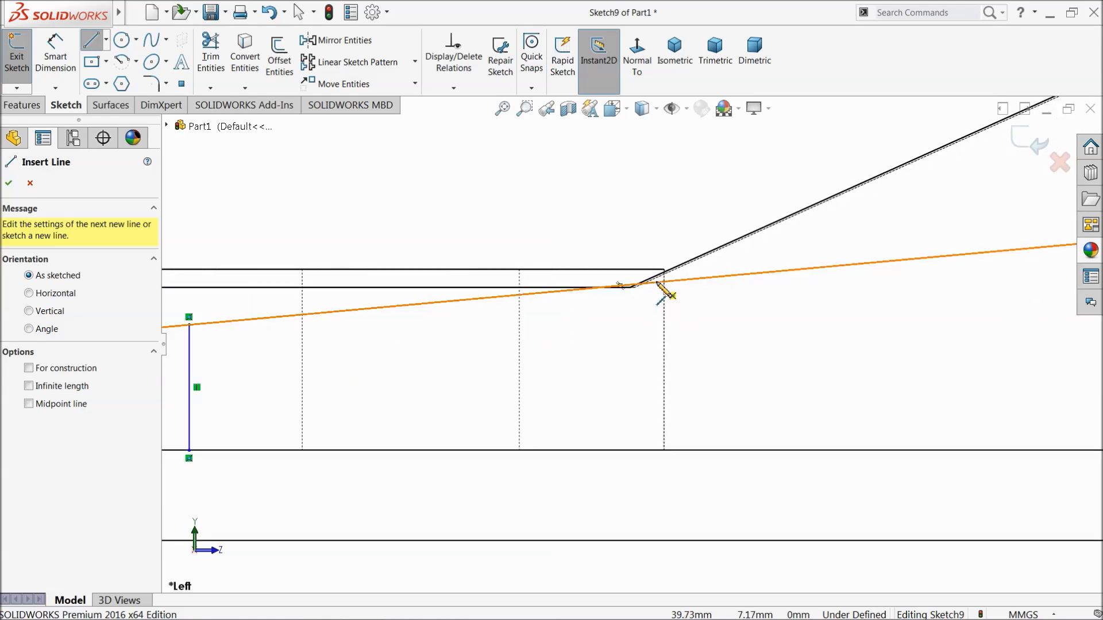
left_click(656, 283)
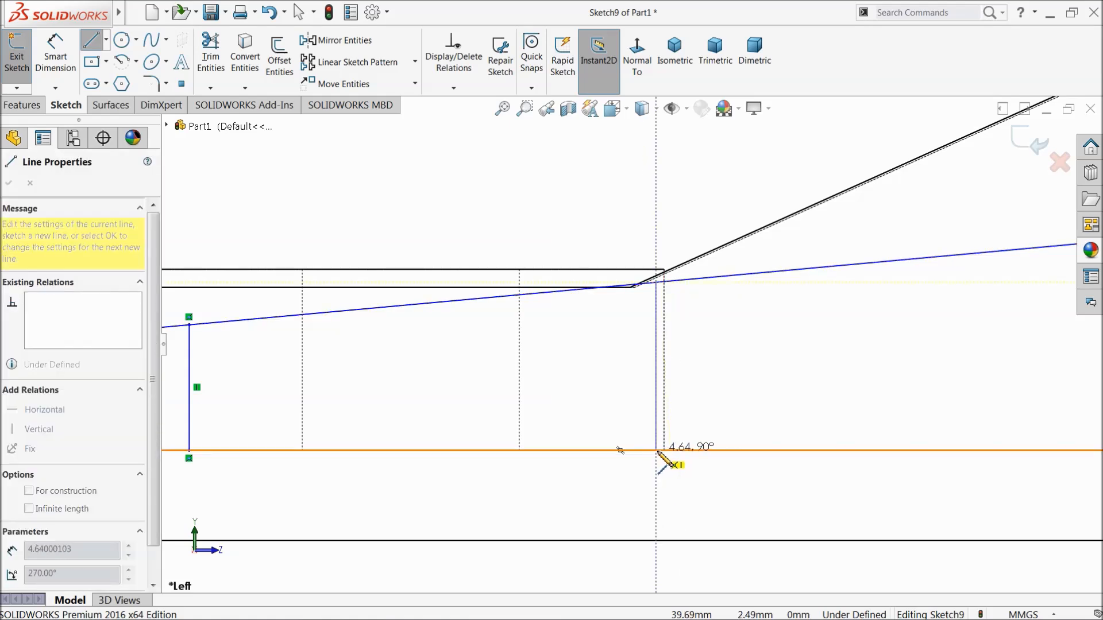
left_click(658, 451)
right_click(557, 221)
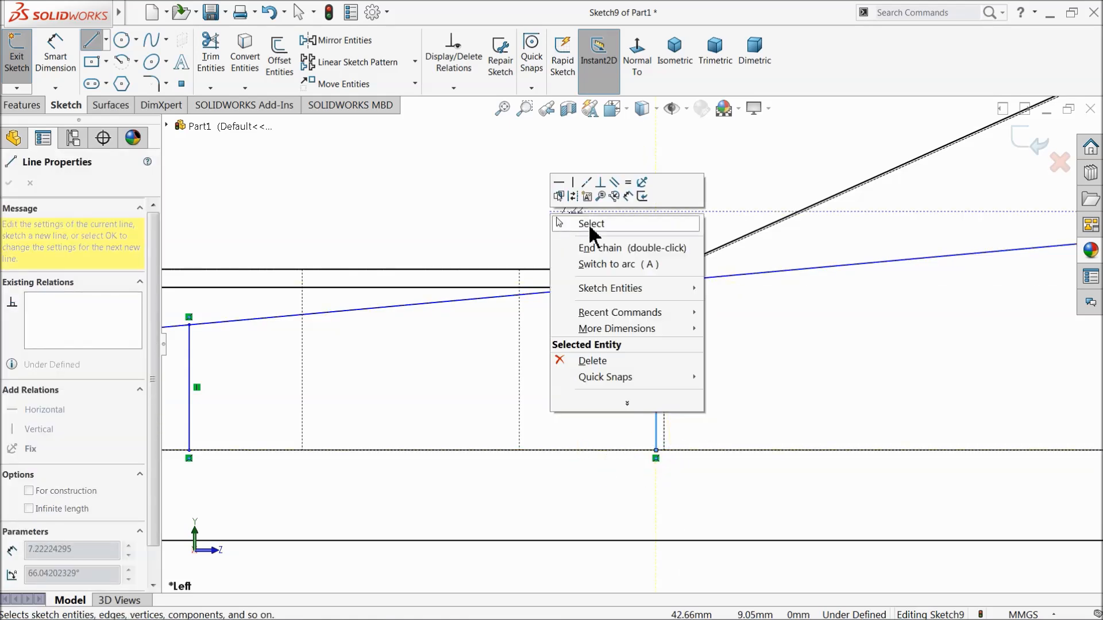
left_click(592, 224)
Step: Set the height of the profile's tall edge near the housing to 6.4 mm
scroll(577, 266, "up", 1)
scroll(576, 266, "up", 3)
scroll(810, 336, "down", 2)
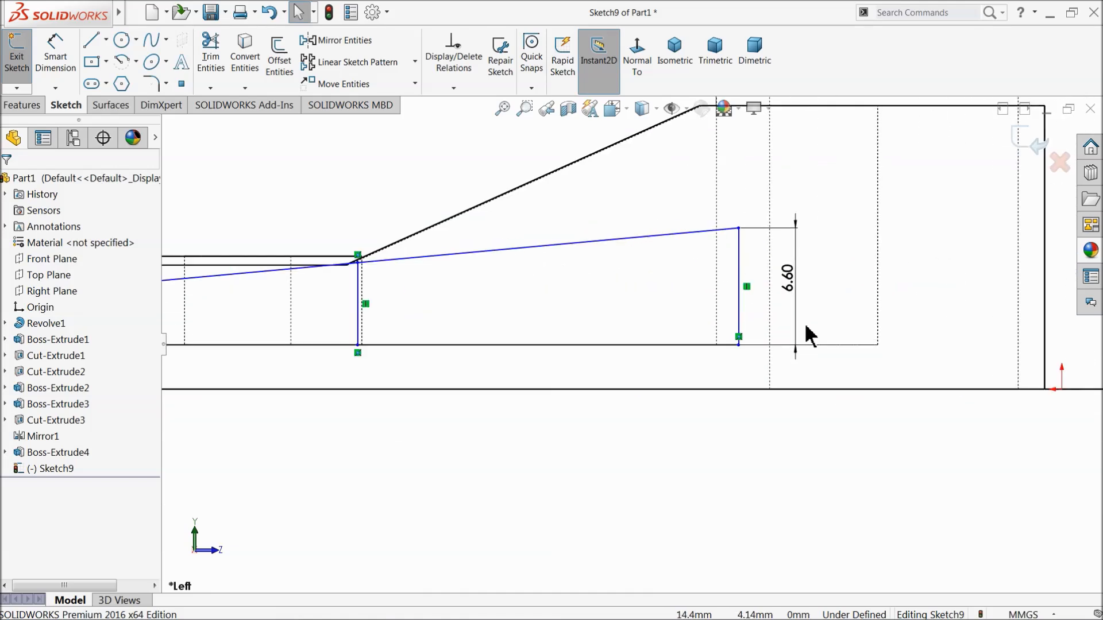
left_click(789, 284)
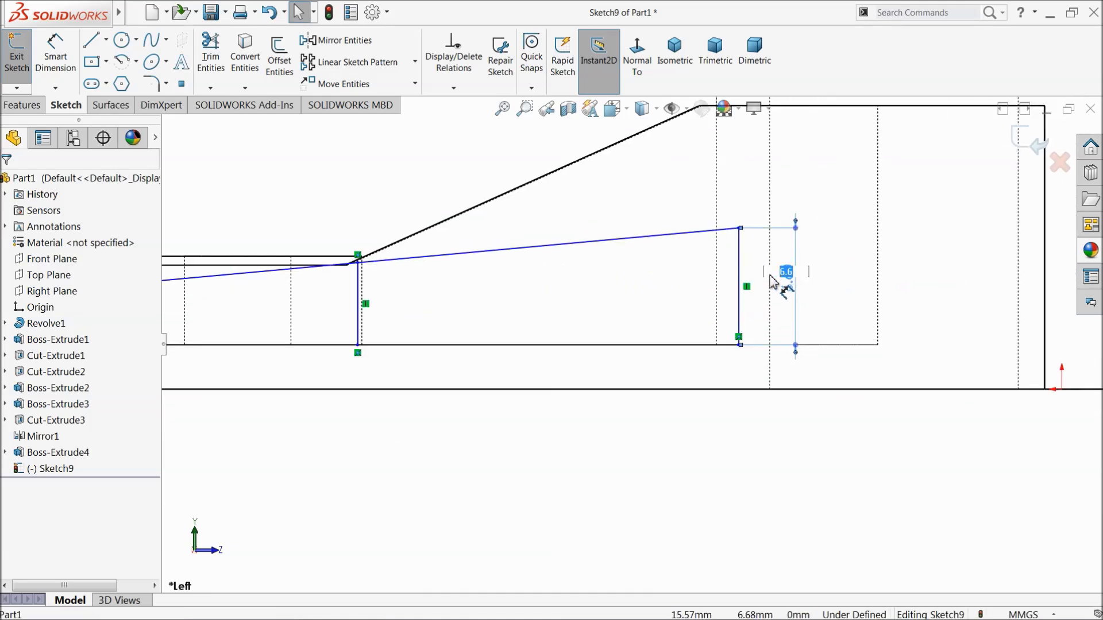
type("4")
key("Return")
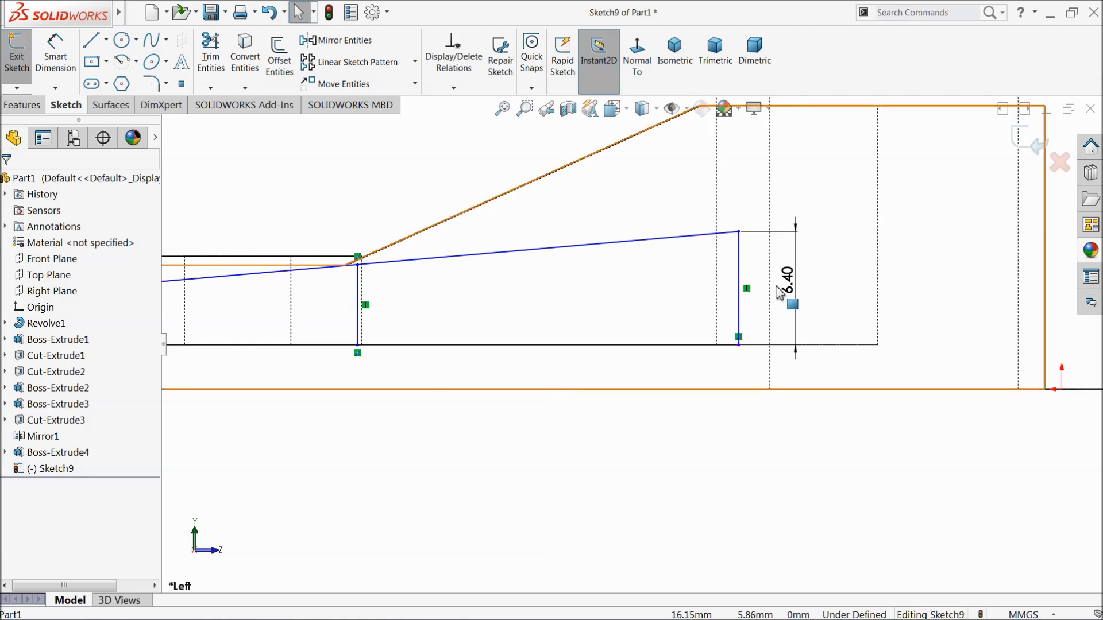
Step: Reduce the height of the profile's tall edge near the housing to 6.2 mm
left_click(801, 283)
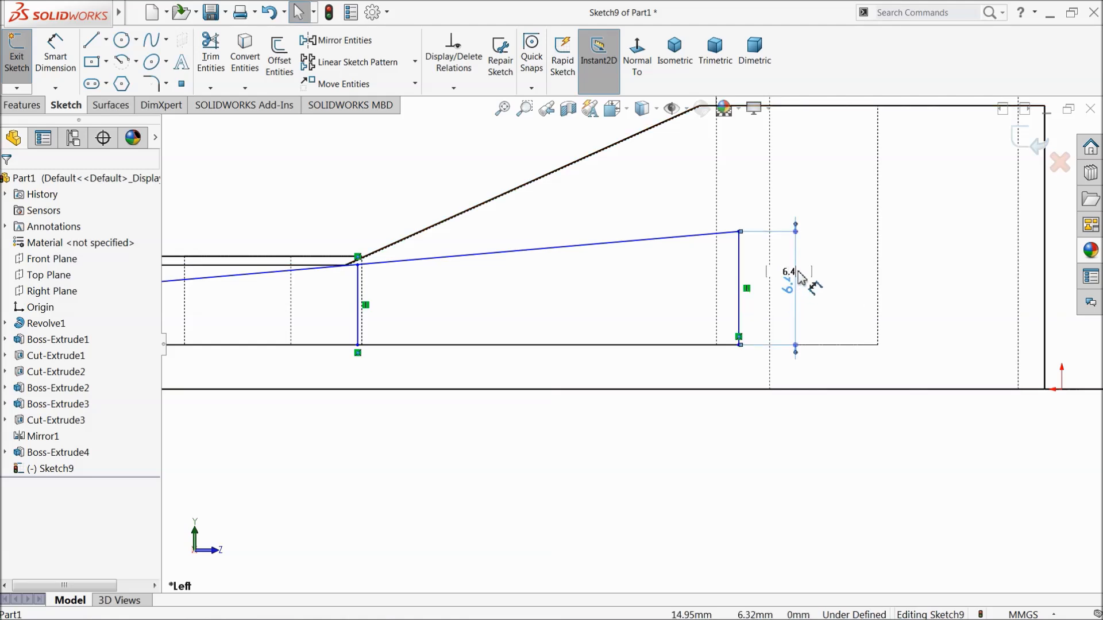
type("6")
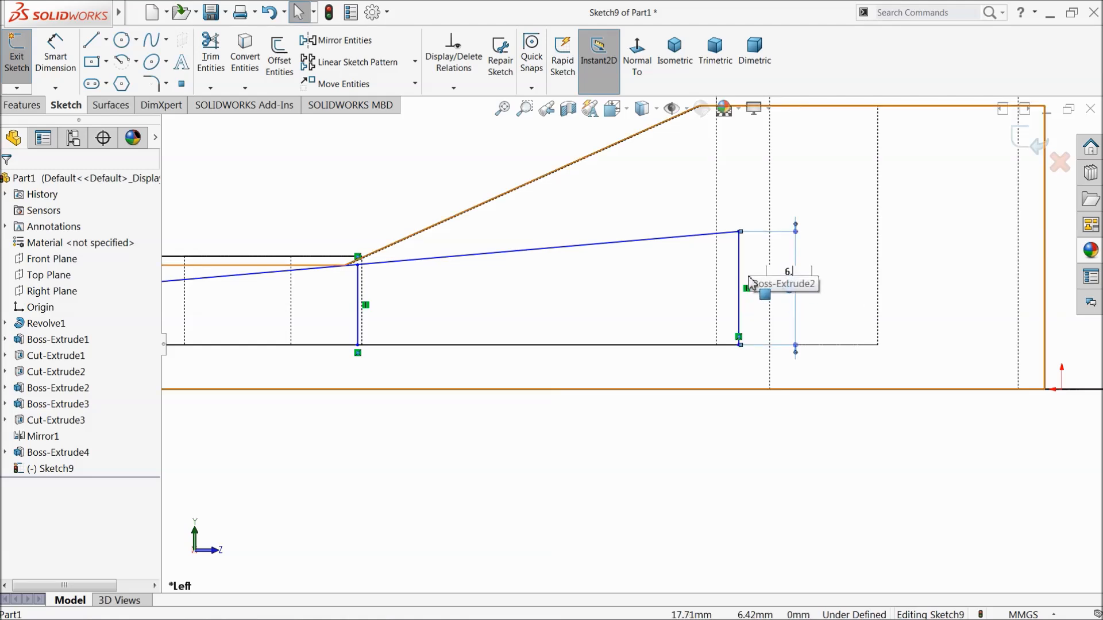
type(".2")
key("Return")
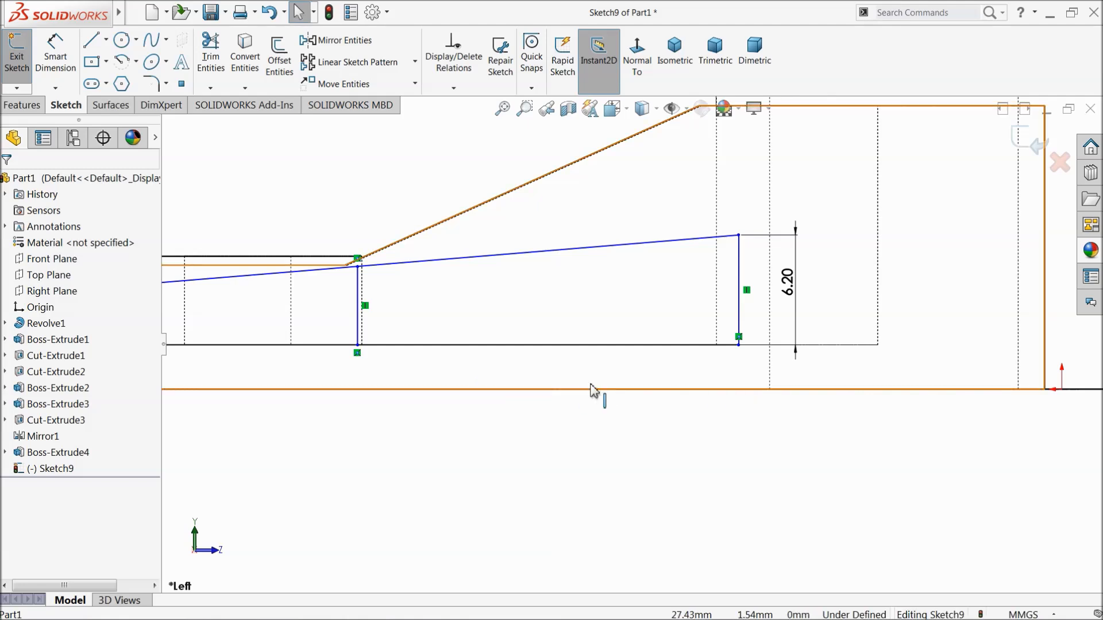
Step: Trim away the sloped and base line segments between the two inner vertical lines, leaving two separate closed profiles
key("z")
scroll(460, 305, "down", 1)
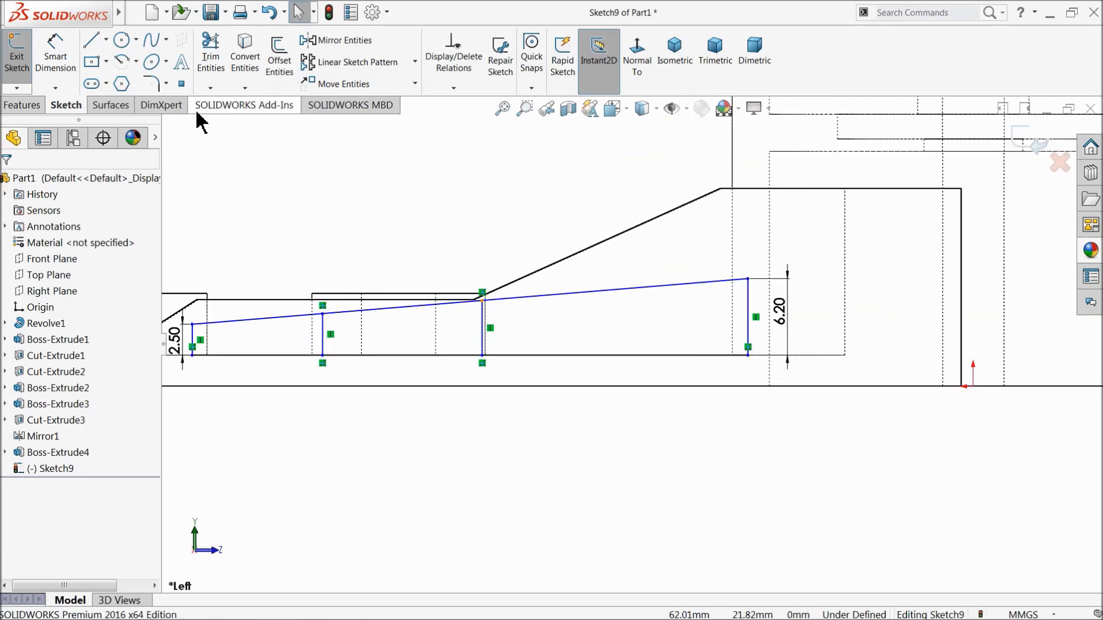
left_click(221, 66)
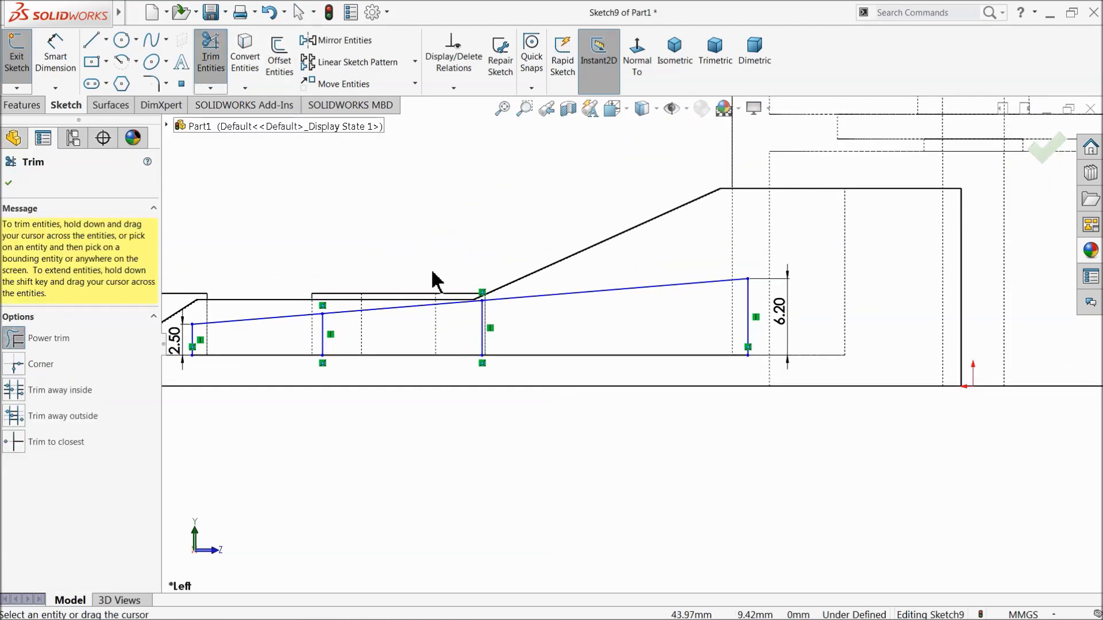
left_click_drag(418, 263, 418, 379)
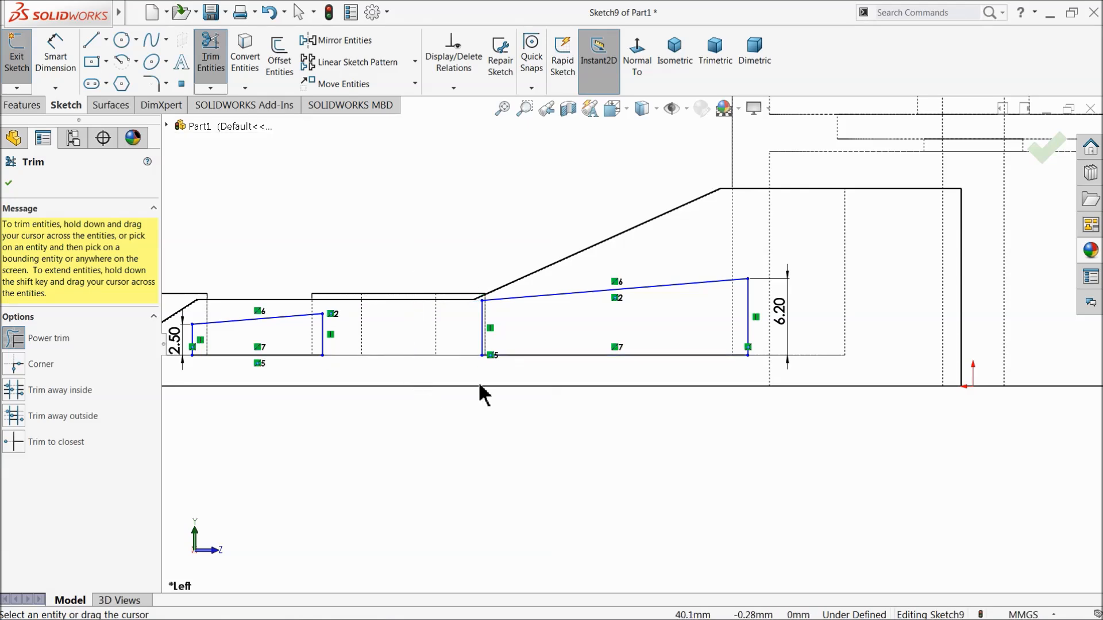
Step: Set up a Mid Plane boss extrusion of the two closed central rib profiles with a depth of 3.5 mm
scroll(419, 368, "up", 2)
scroll(333, 311, "down", 2)
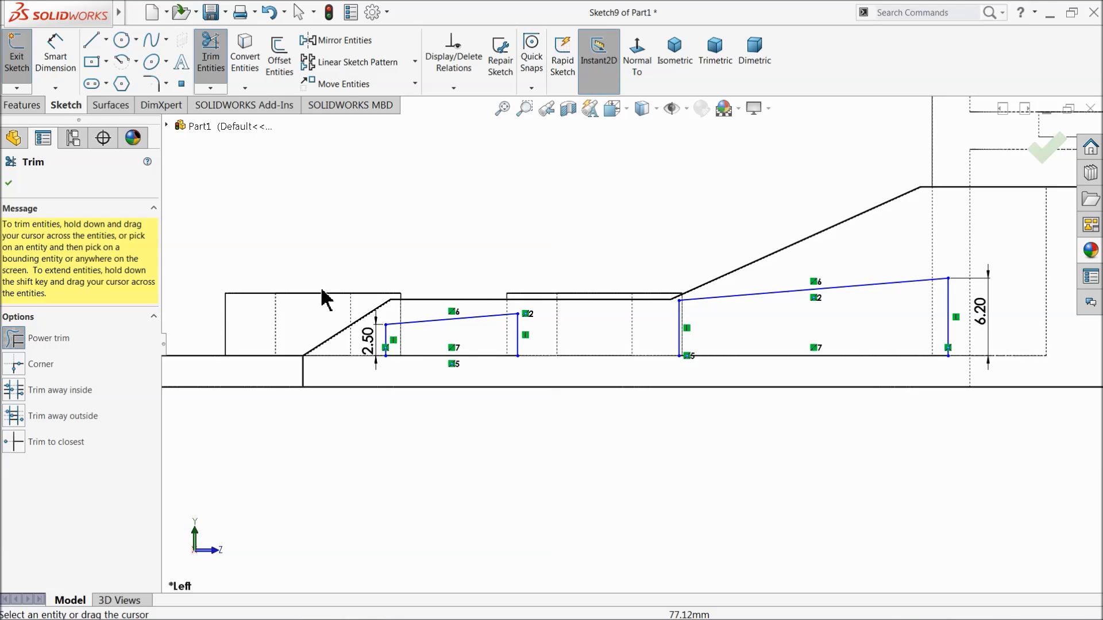
left_click(8, 182)
left_click(22, 105)
left_click(24, 57)
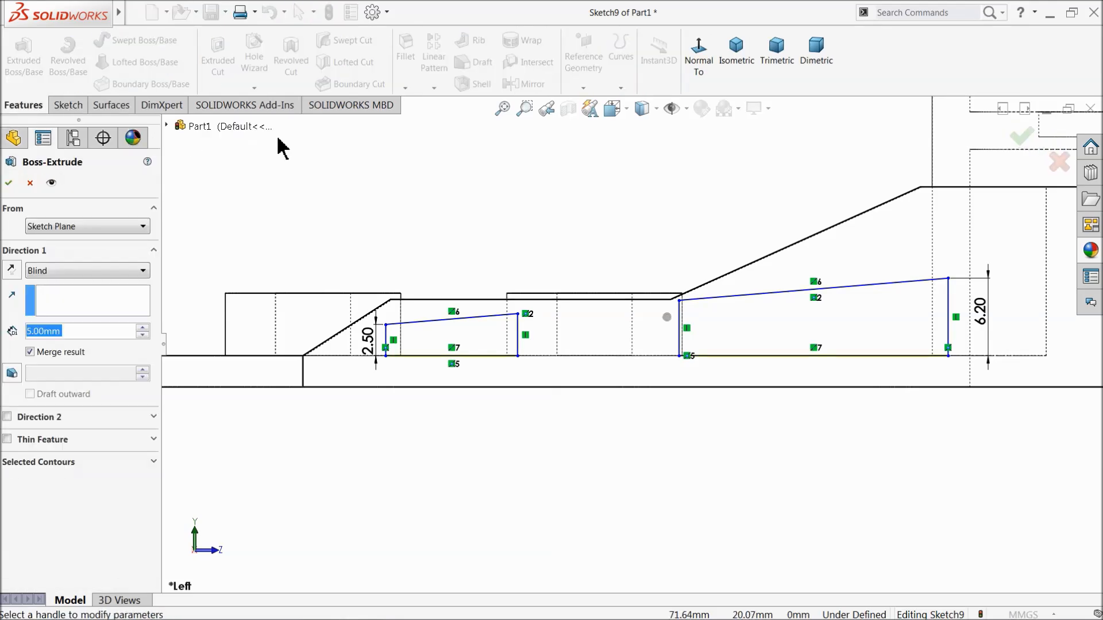
middle_click_drag(368, 225, 346, 233)
mouse_move(341, 241)
middle_mouse_down()
mouse_move(303, 229)
mouse_move(293, 239)
mouse_move(352, 256)
middle_mouse_up()
left_click(34, 271)
left_click(51, 366)
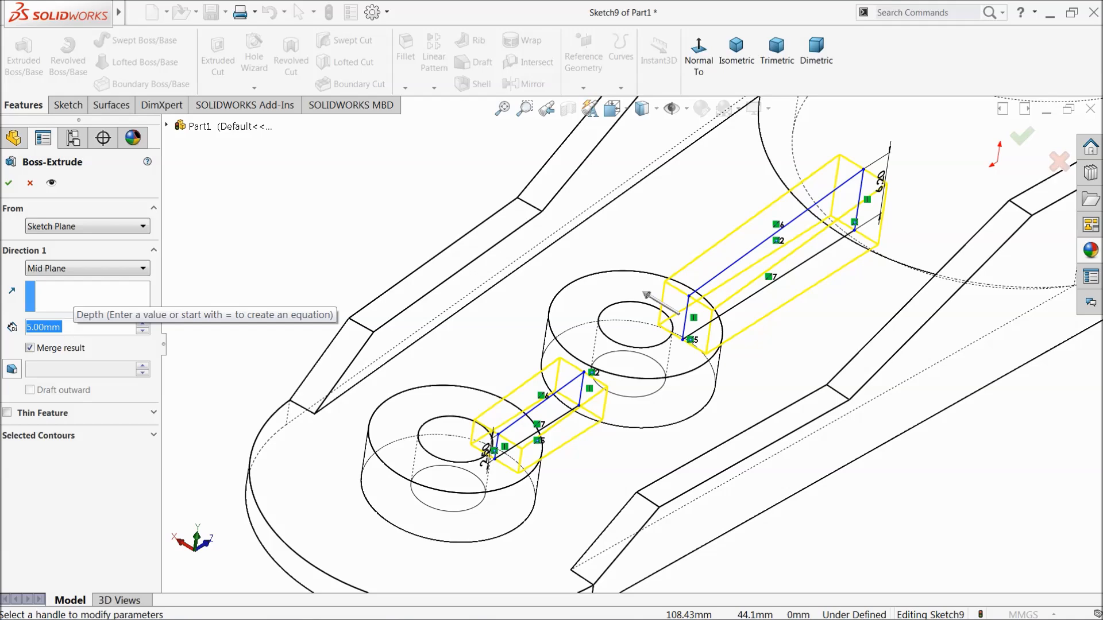
type("3.5")
key("Return")
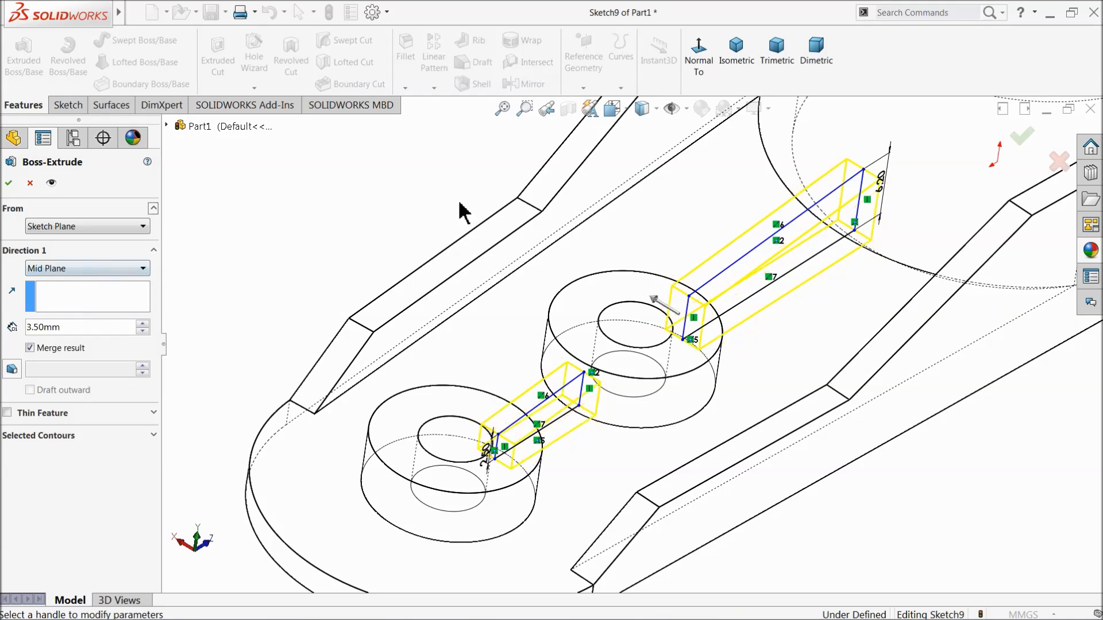
Step: Set the display style to Shaded With Edges and complete the extrusion of the central rib segments
left_click(655, 109)
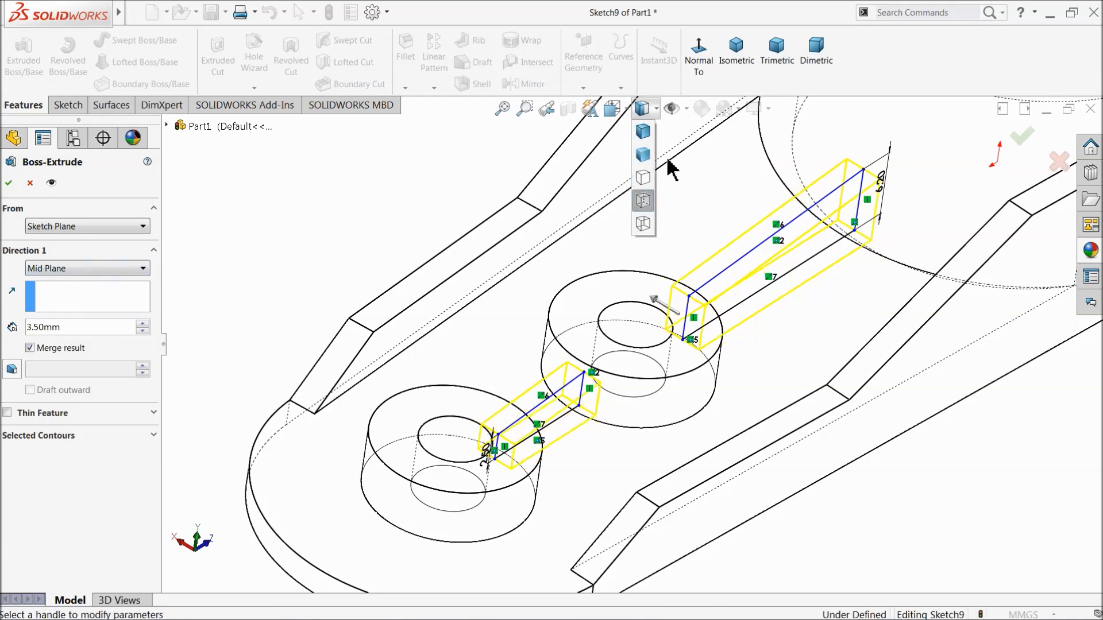
left_click(642, 133)
left_click(8, 184)
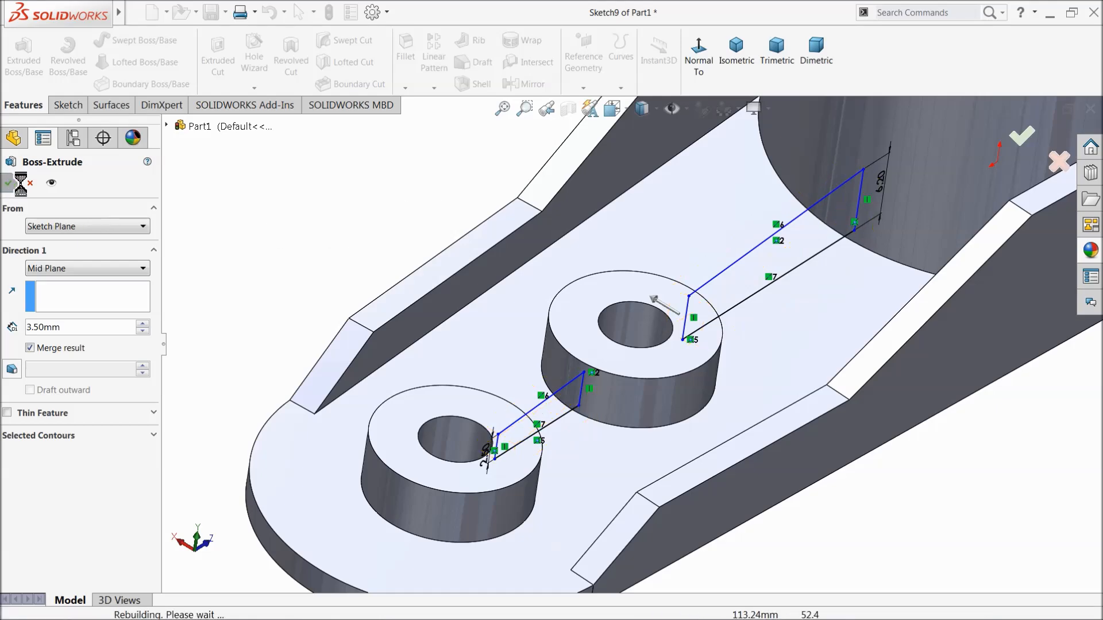
middle_click_drag(385, 211, 414, 270)
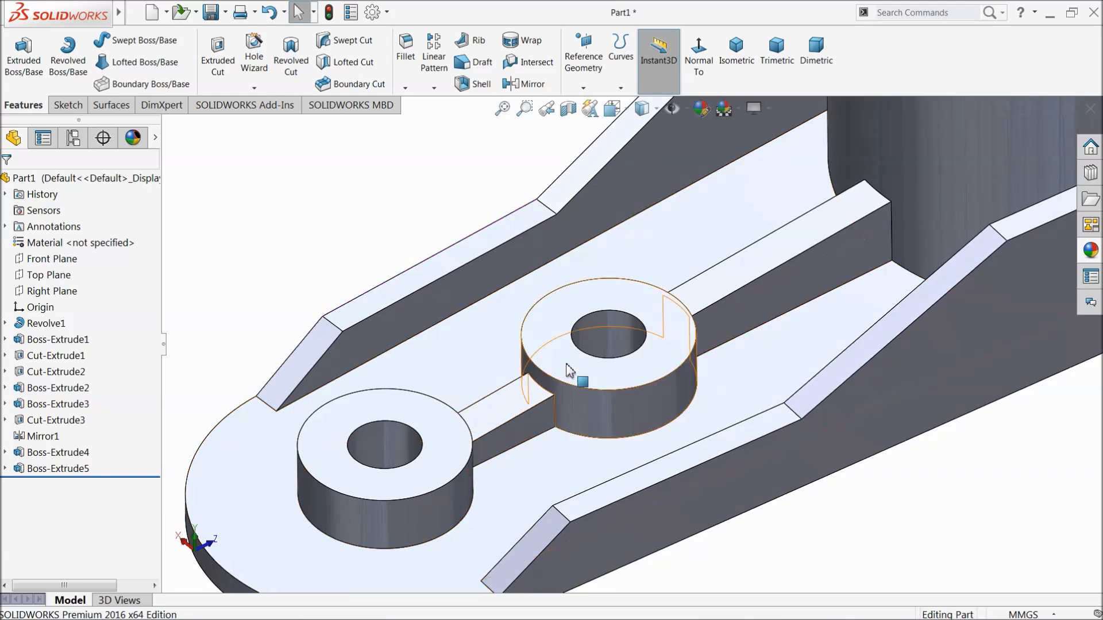
scroll(598, 320, "up", 10)
scroll(636, 361, "down", 8)
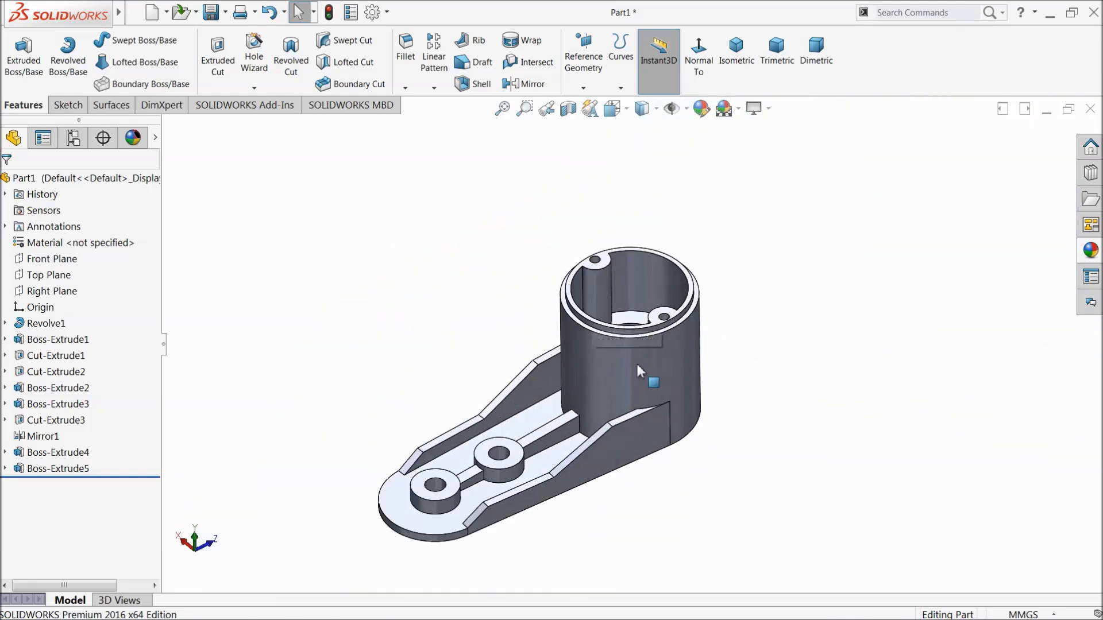
Step: Apply a bright yellow colour appearance to the entire part
scroll(590, 433, "up", 4)
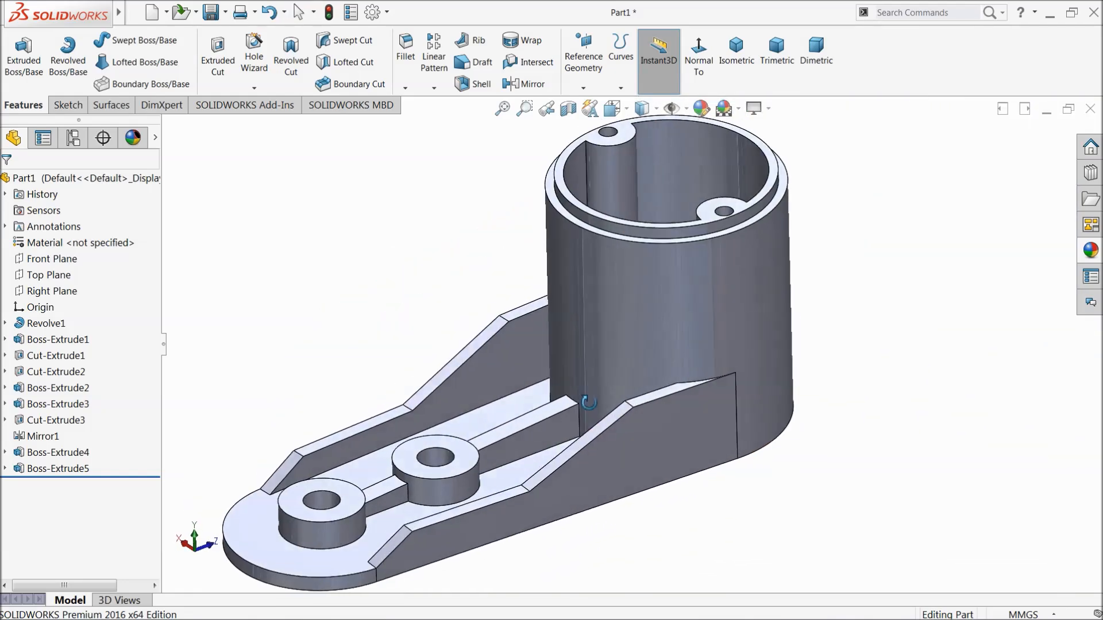
scroll(605, 368, "down", 2)
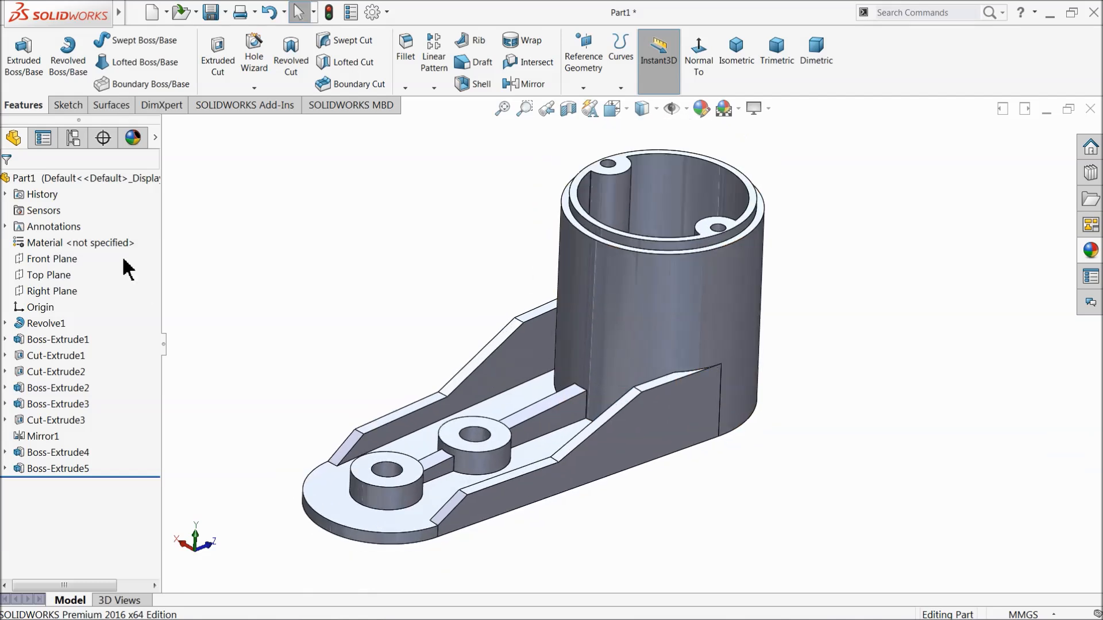
left_click(88, 177)
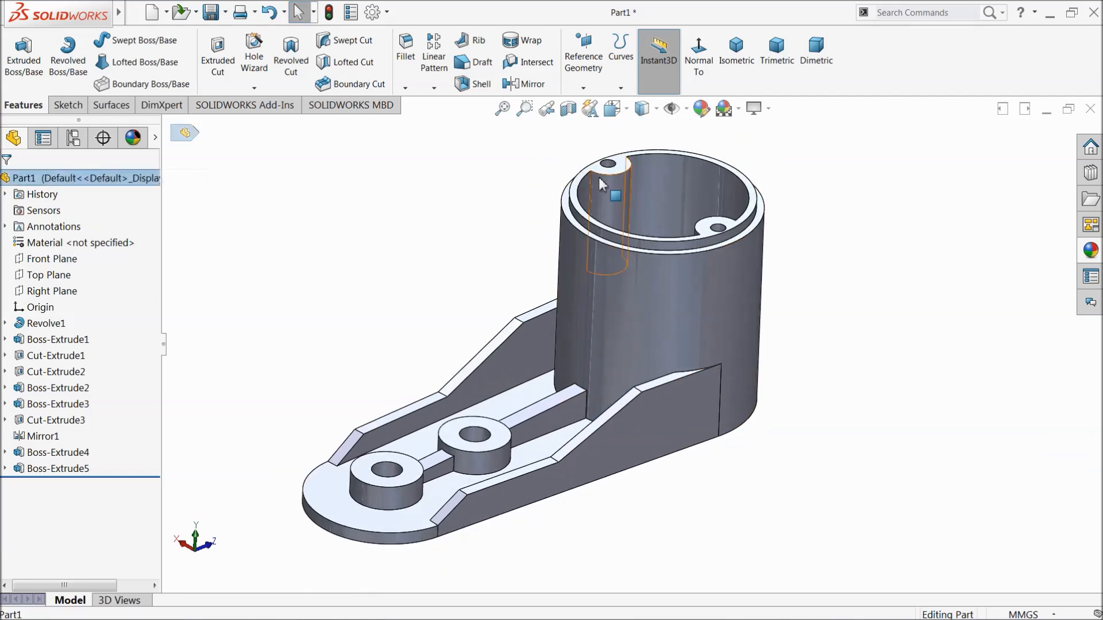
left_click(703, 109)
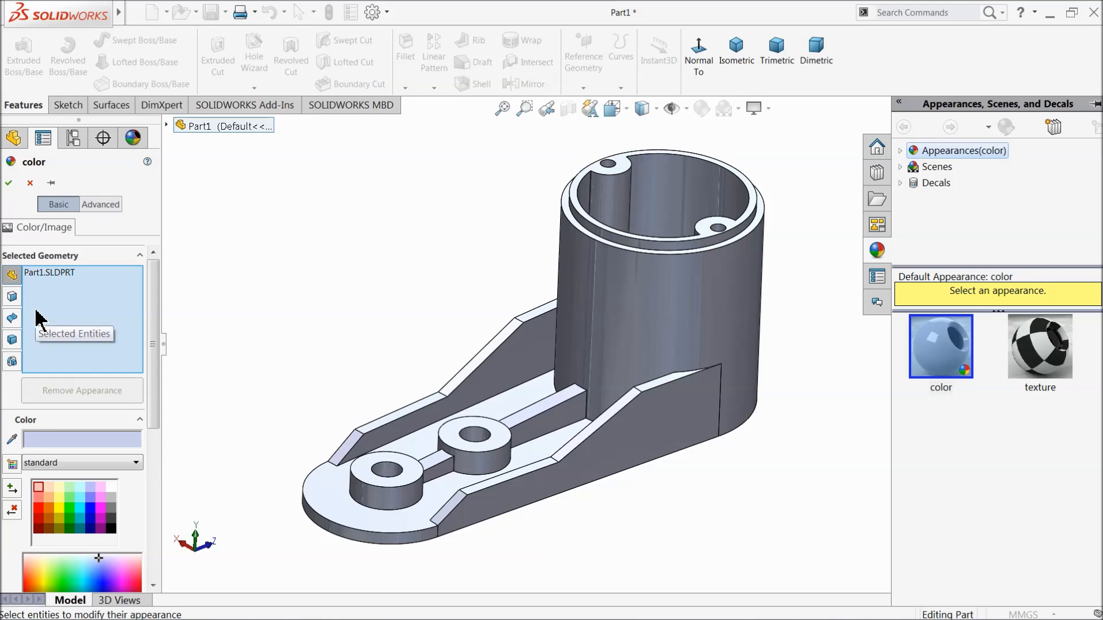
left_click(58, 519)
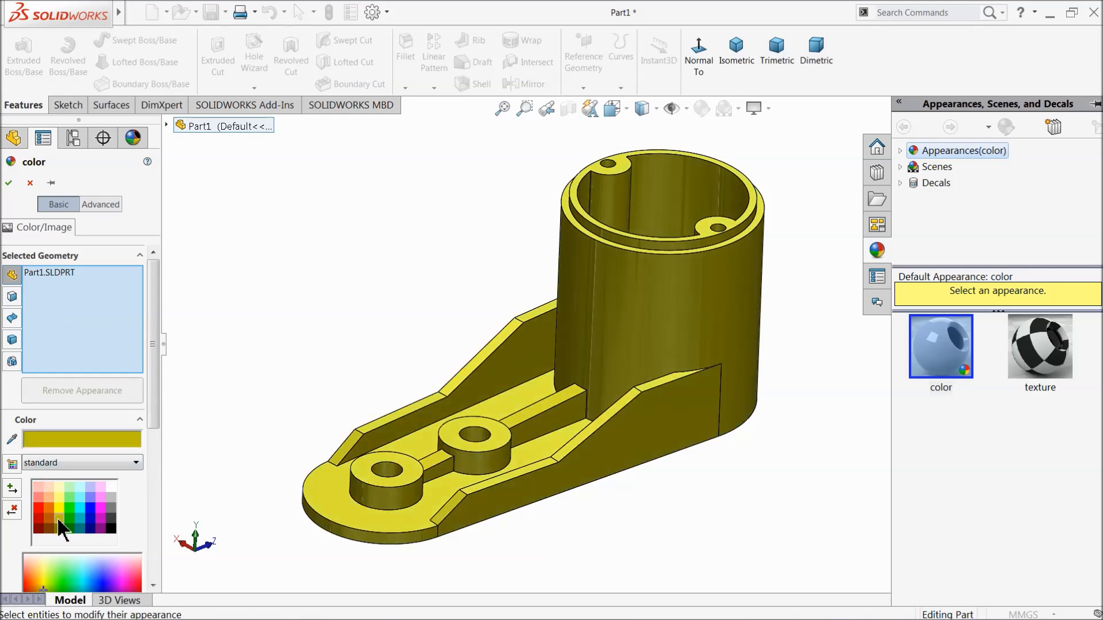
left_click(61, 509)
mouse_move(267, 361)
middle_mouse_down()
mouse_move(271, 372)
mouse_move(274, 359)
middle_mouse_up()
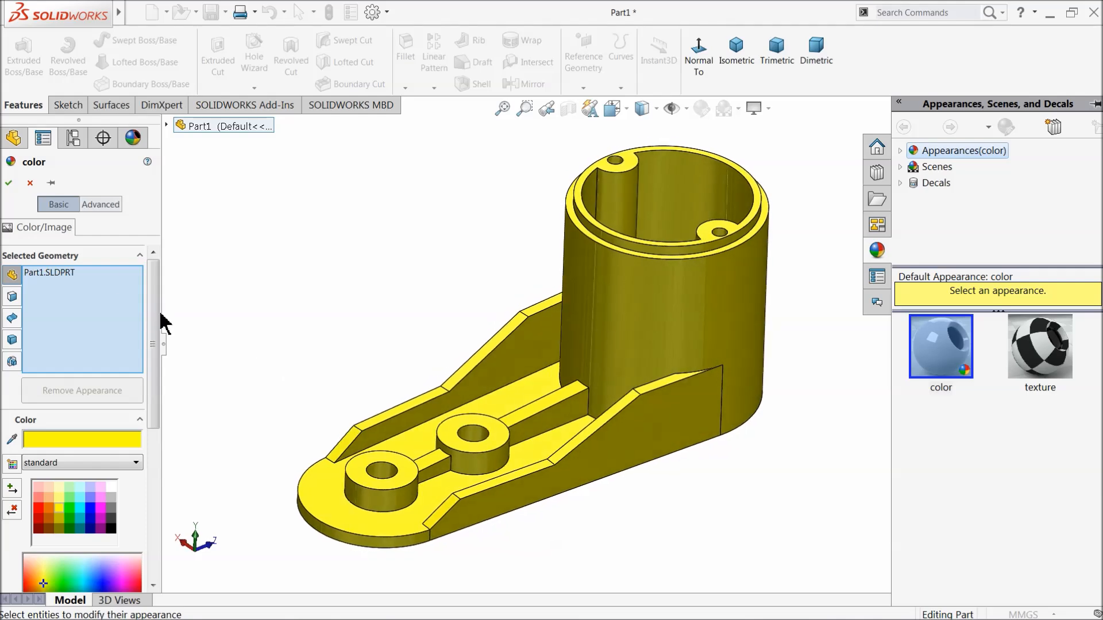
left_click(8, 183)
Step: Save the part as 1.Body in a new Desktop folder named Anemometer
left_click(211, 12)
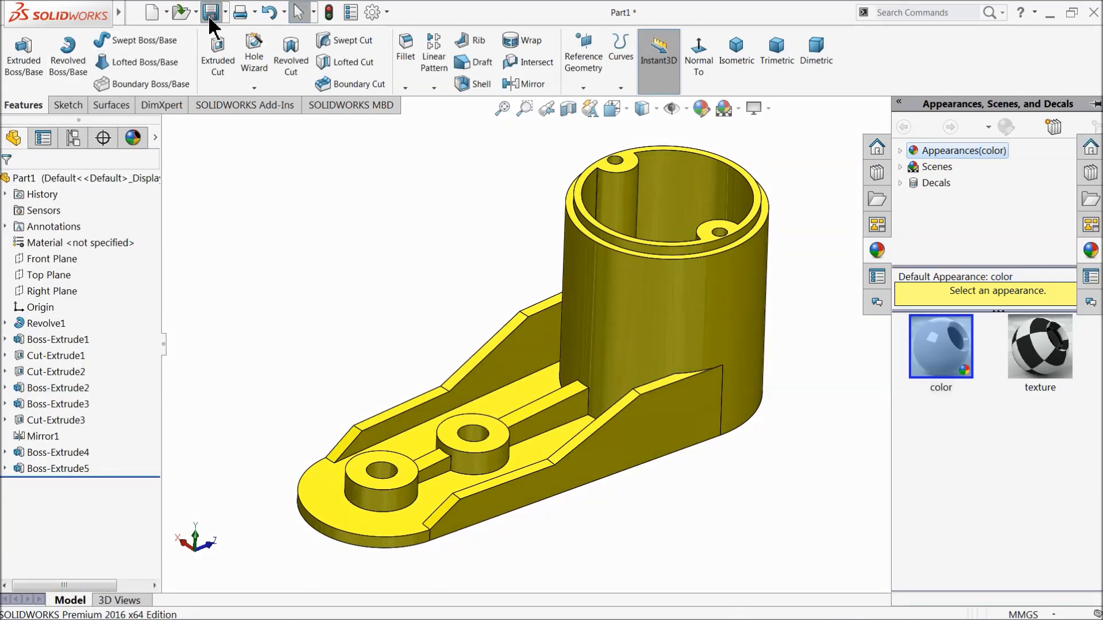
left_click(260, 145)
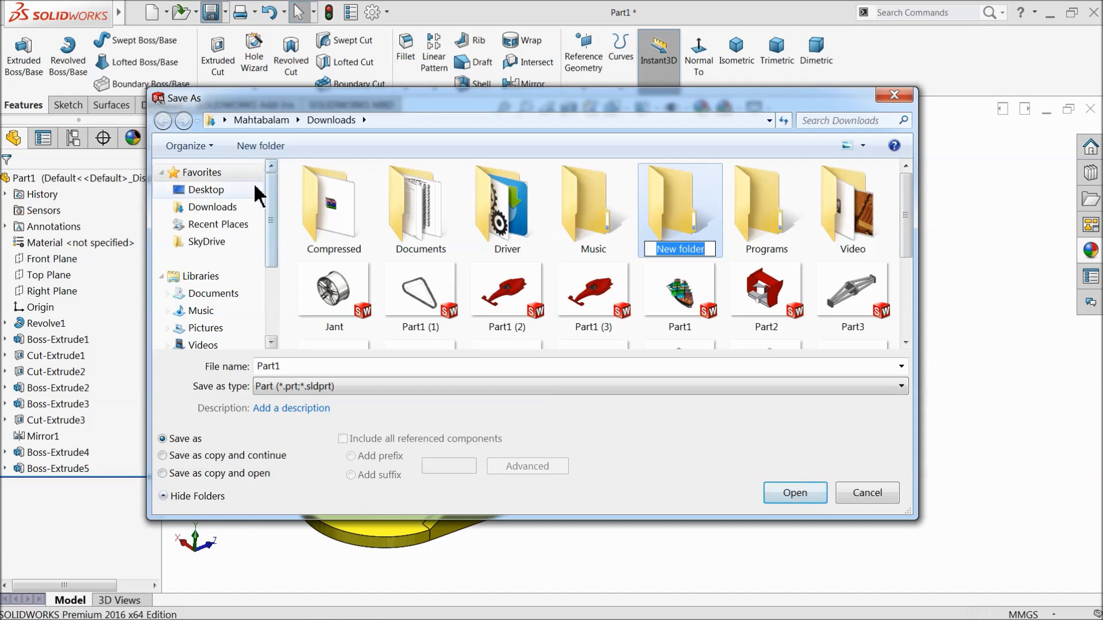
left_click(229, 189)
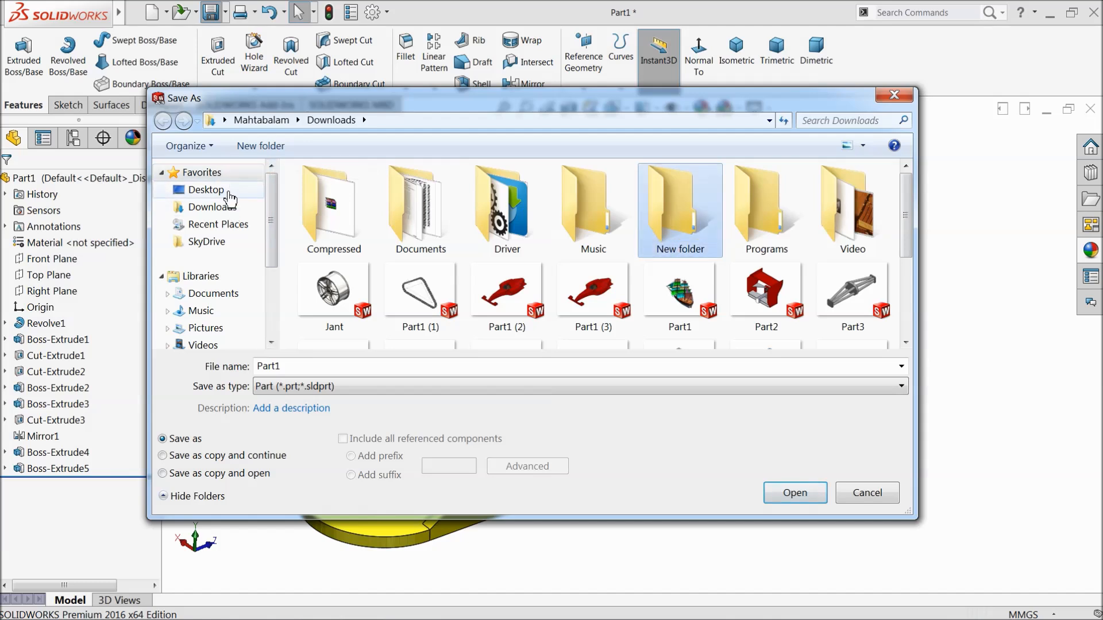
left_click(260, 146)
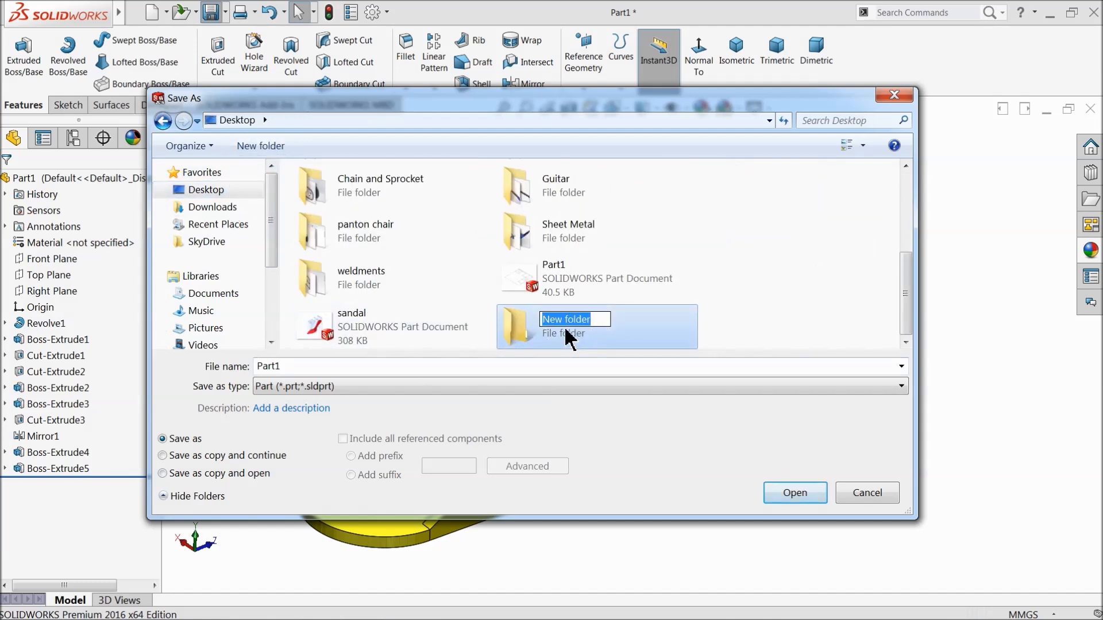
type("Anemometer")
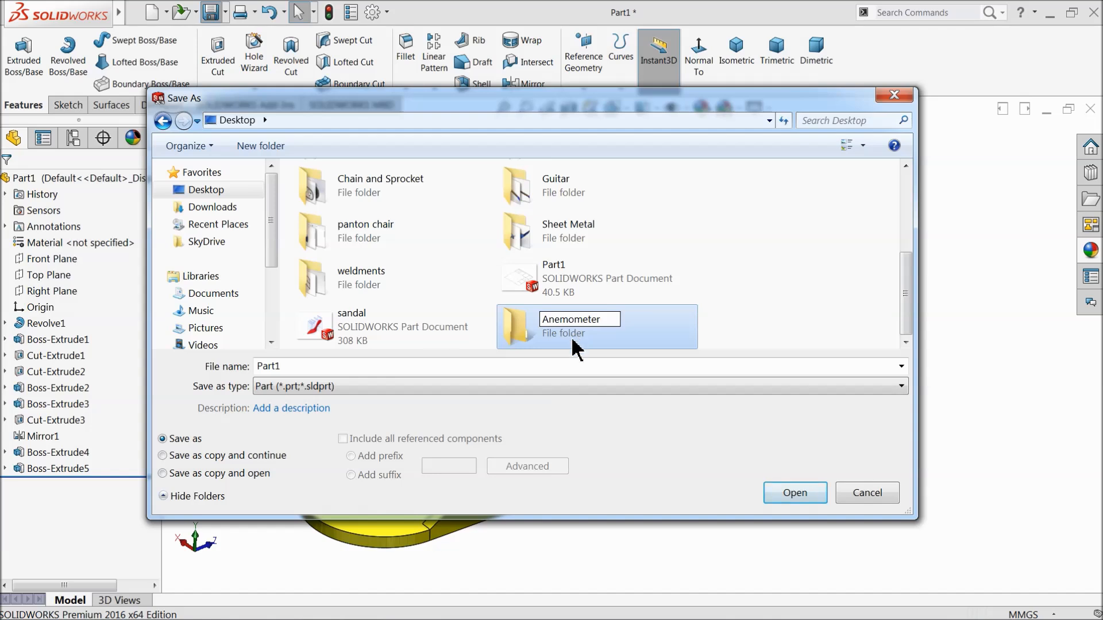
key("Return")
double_click(571, 336)
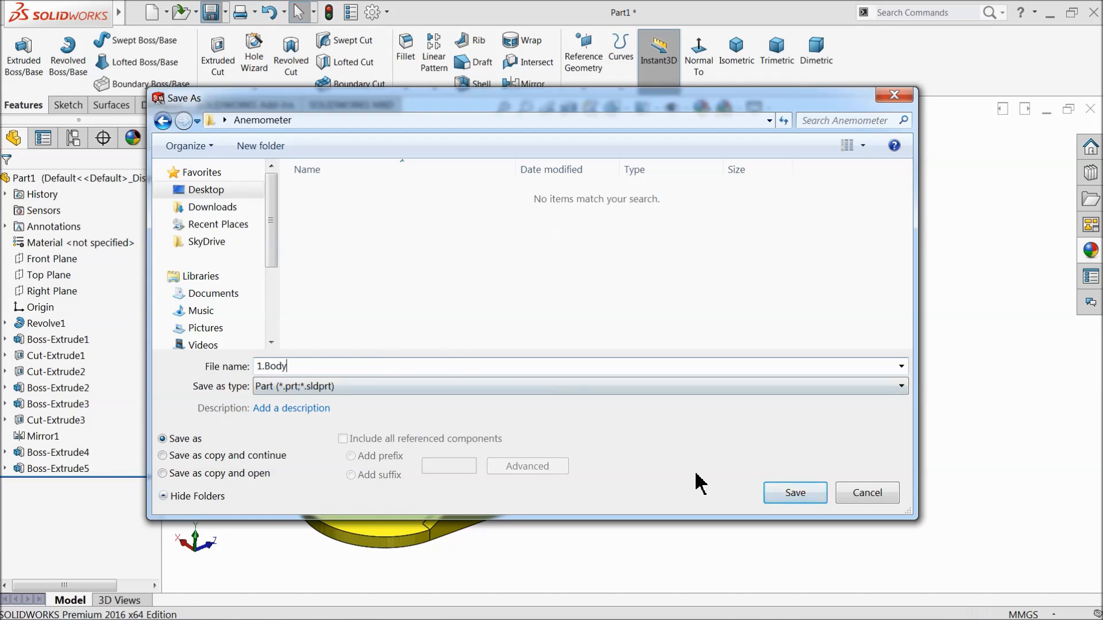
left_click(785, 496)
mouse_move(585, 379)
middle_mouse_down()
mouse_move(512, 392)
mouse_move(569, 378)
mouse_move(579, 388)
middle_mouse_up()
scroll(647, 331, "down", 2)
middle_click_drag(629, 352, 566, 381)
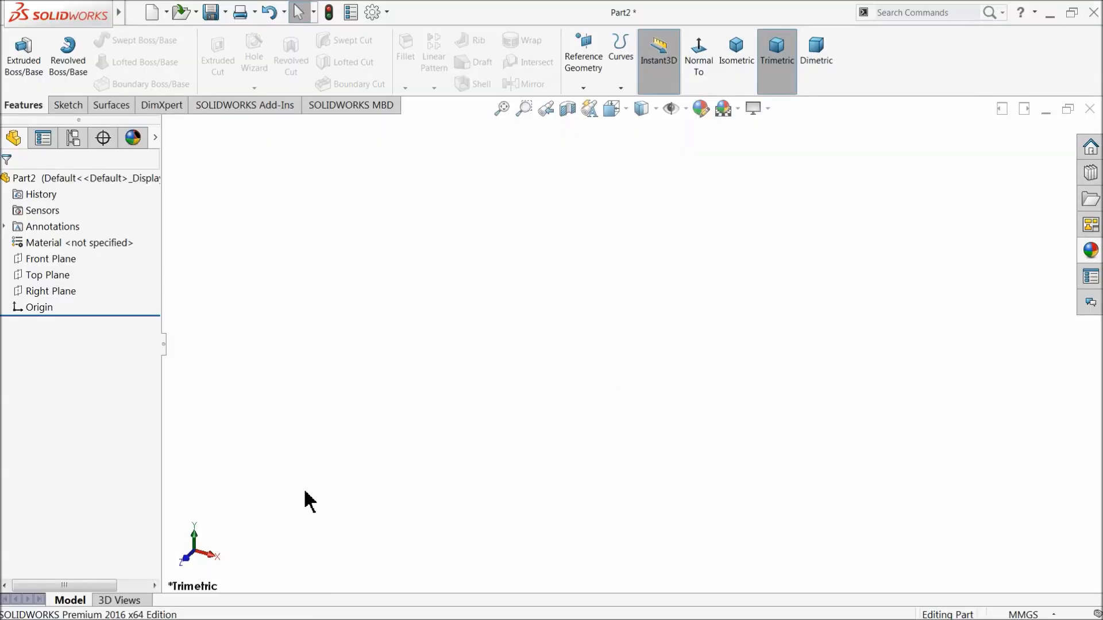
Step: Sketch two concentric circles centred on the origin of the Top Plane, the inner one about 95 mm in diameter
left_click(19, 280)
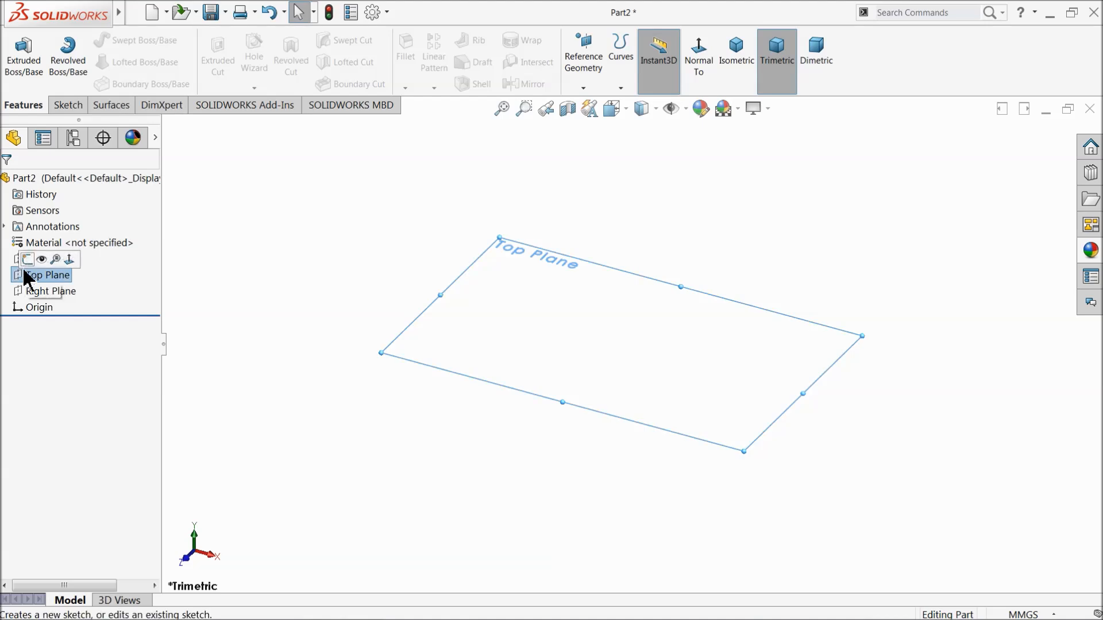
left_click(26, 257)
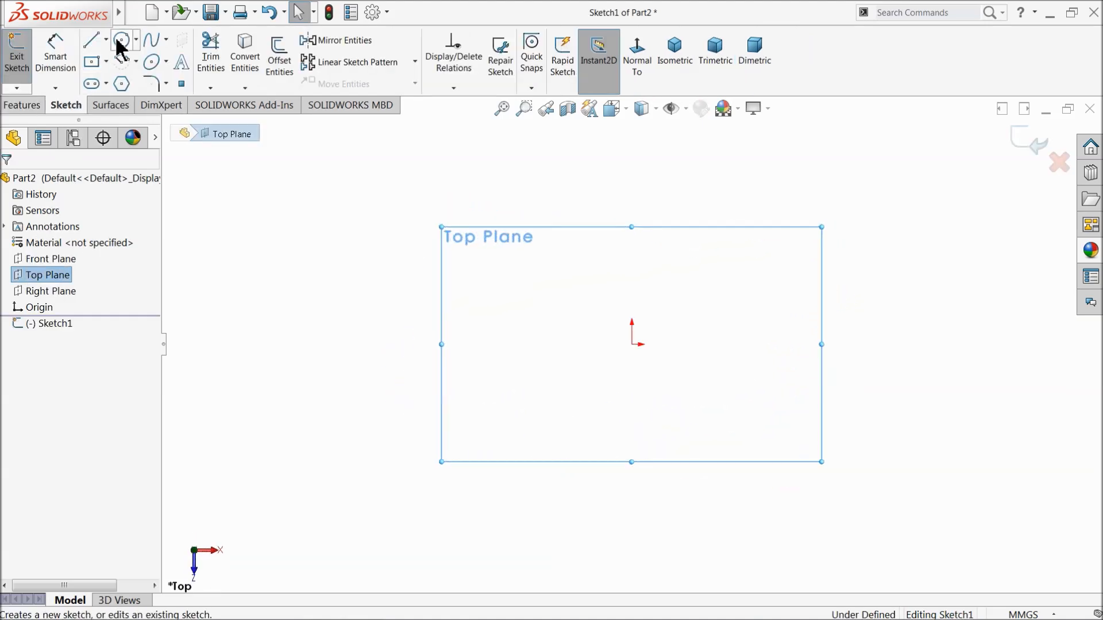
left_click(120, 42)
left_click(632, 344)
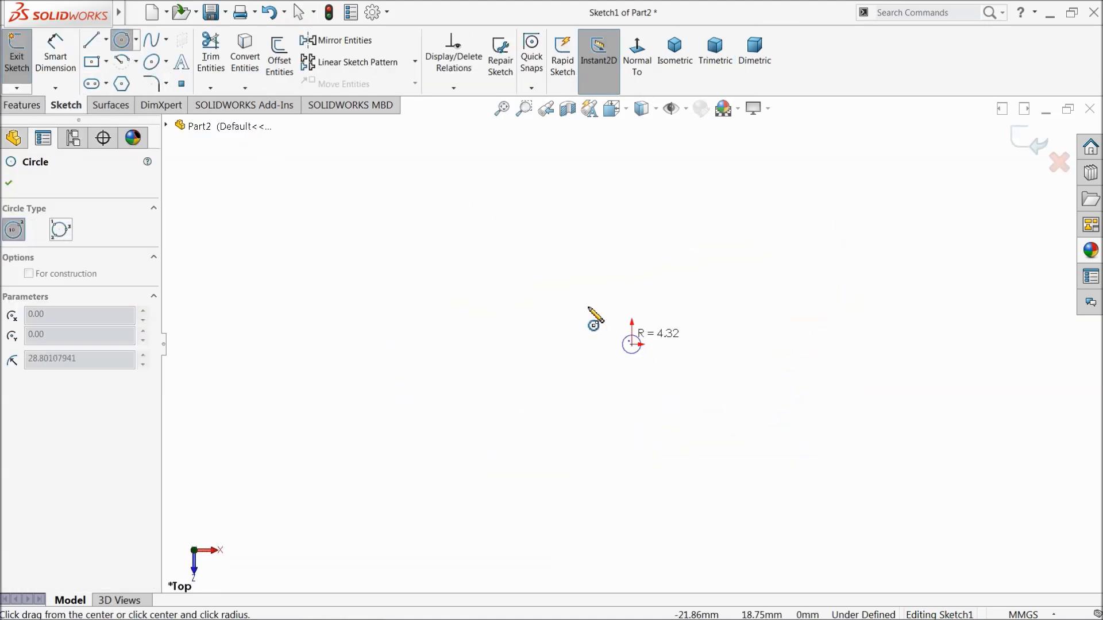
left_click(497, 272)
left_click(632, 344)
left_click(542, 304)
left_click(121, 39)
Step: Dimension the inner circle to 4 mm diameter and the outer circle to 7 mm diameter
left_click(68, 57)
left_click(532, 336)
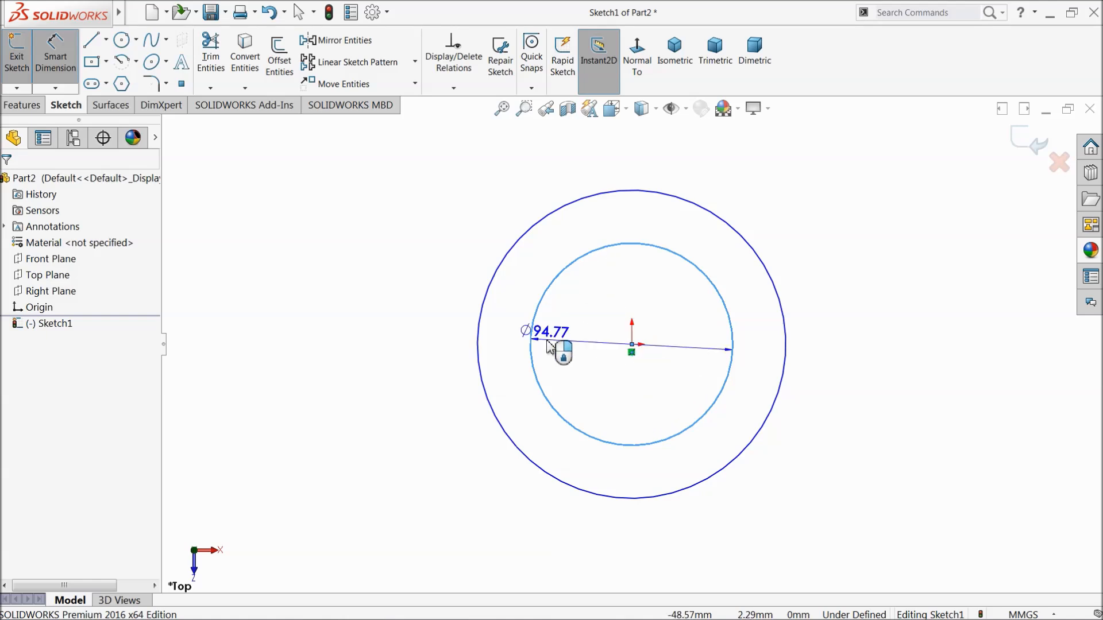
left_click(371, 347)
type("4")
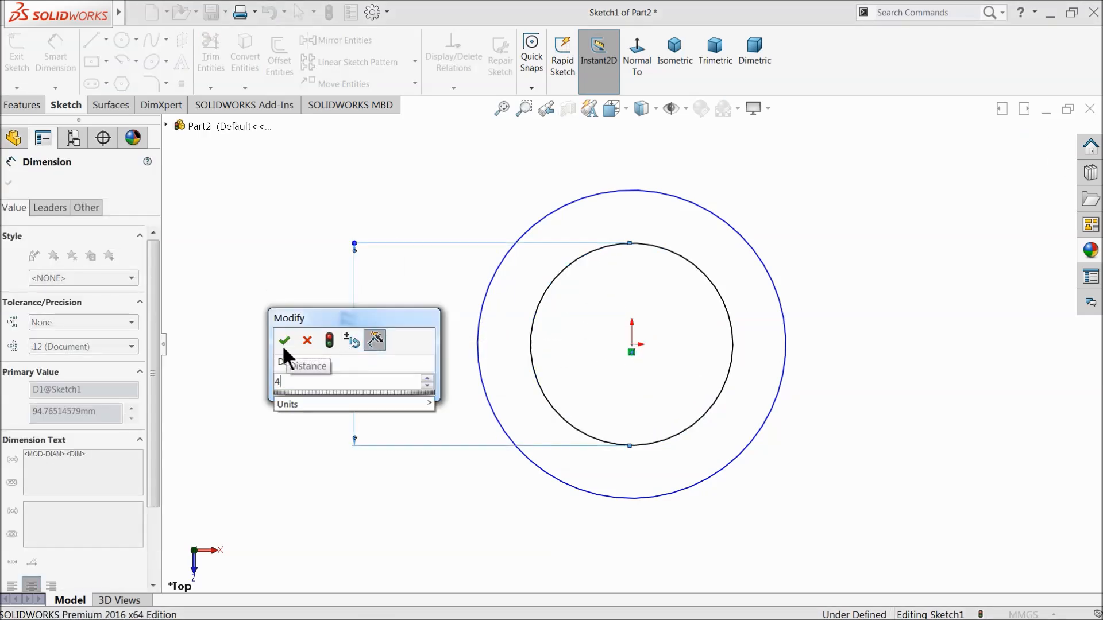
key("Return")
left_click(479, 344)
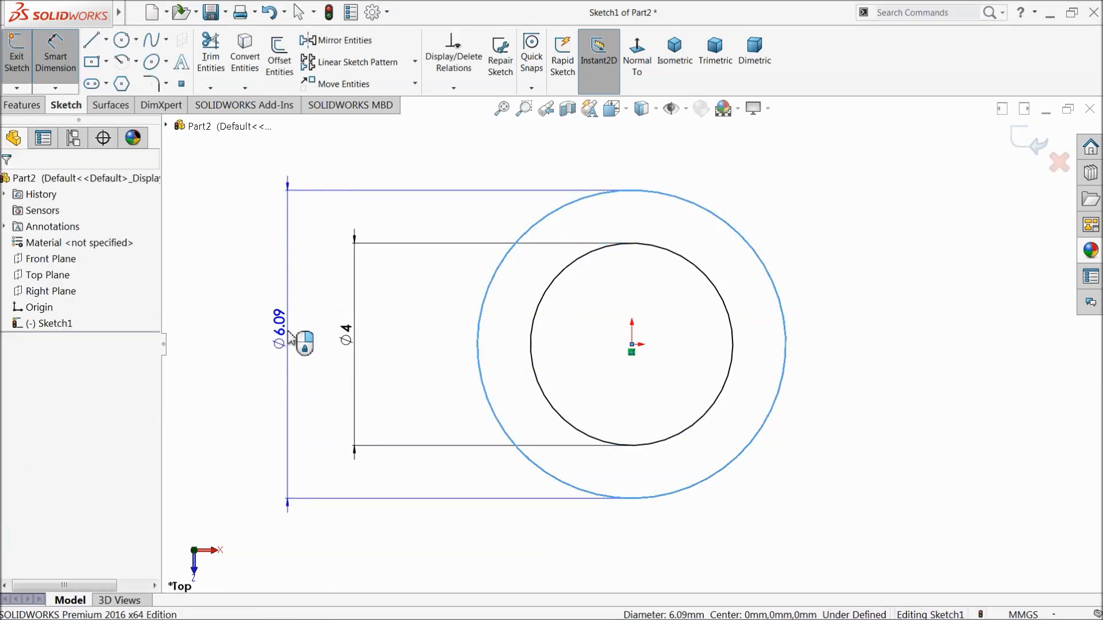
left_click(290, 339)
type("7")
left_click(216, 328)
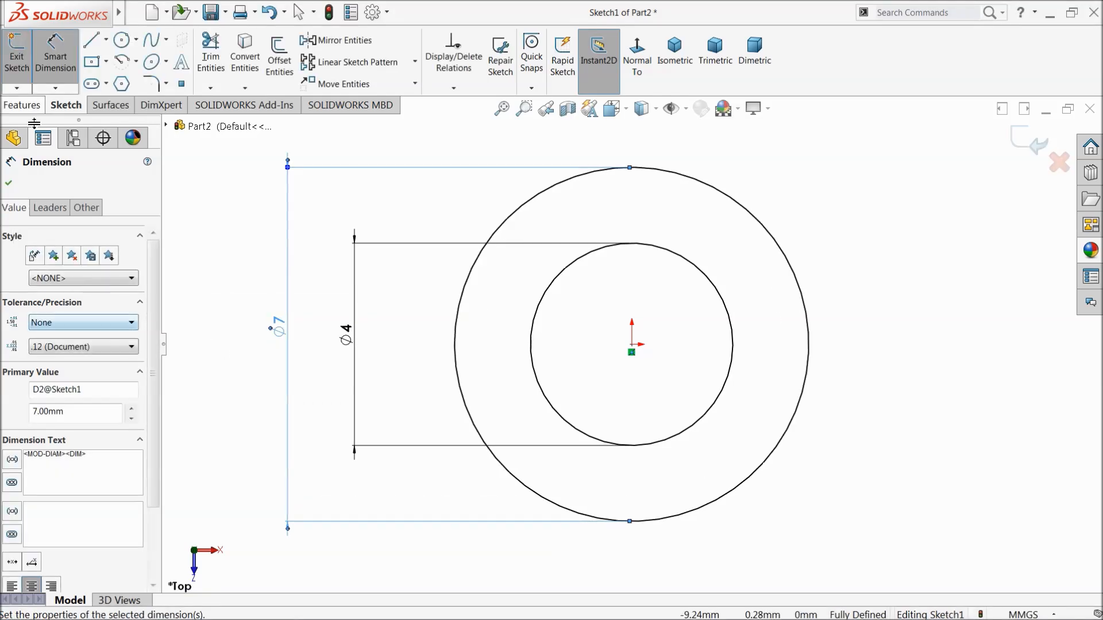
Step: Extrude the ring profile 8 mm as a blind boss from the sketch plane
left_click(19, 105)
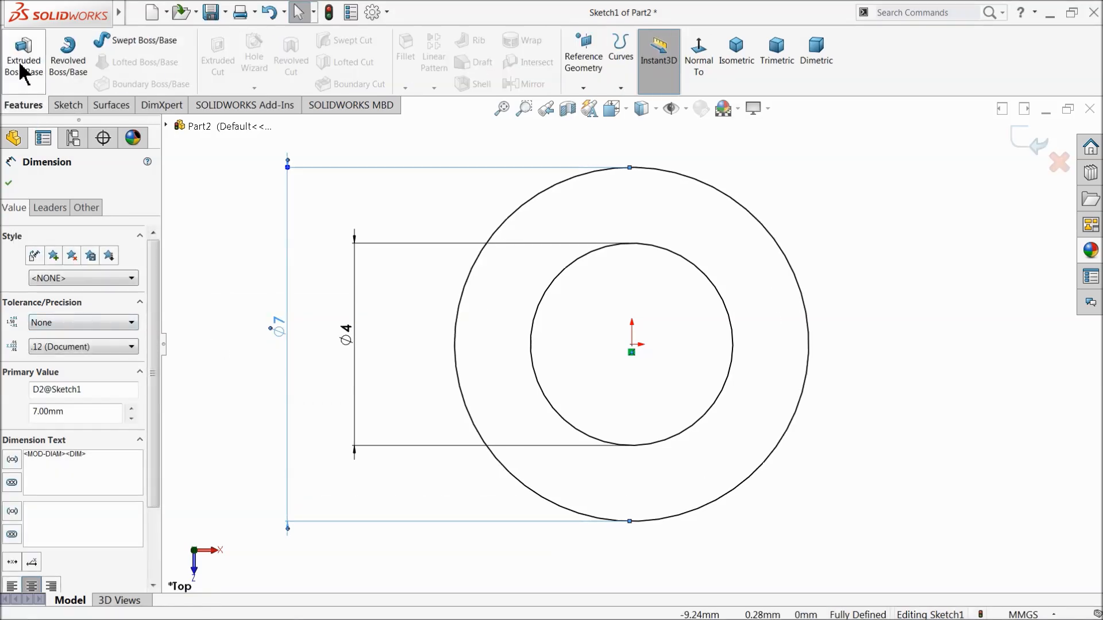
left_click(22, 72)
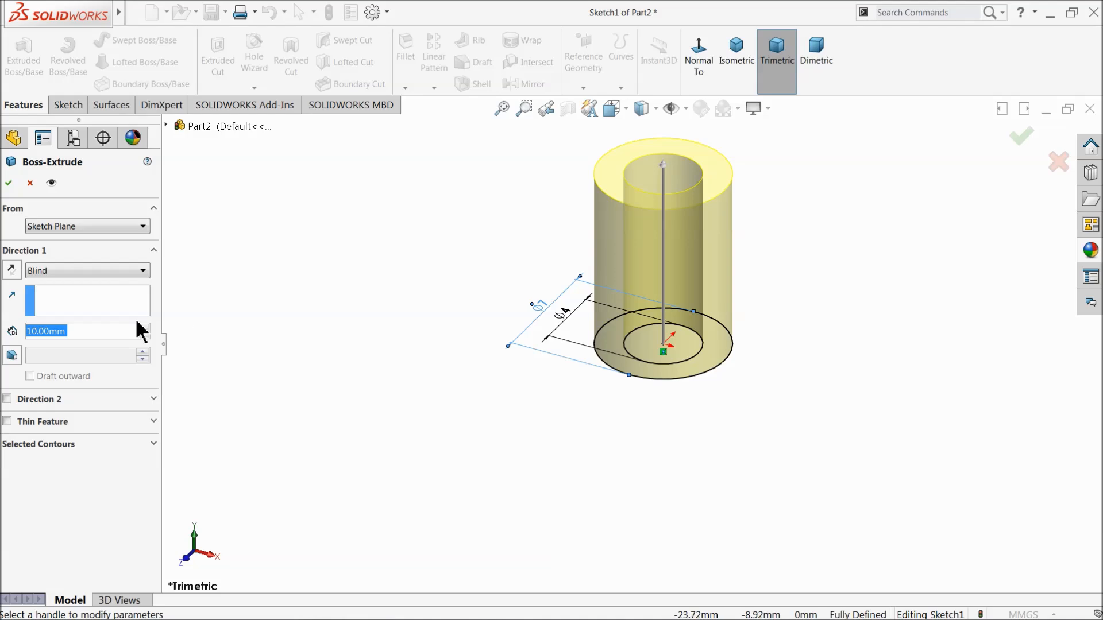
type("8")
scroll(680, 249, "down", 4)
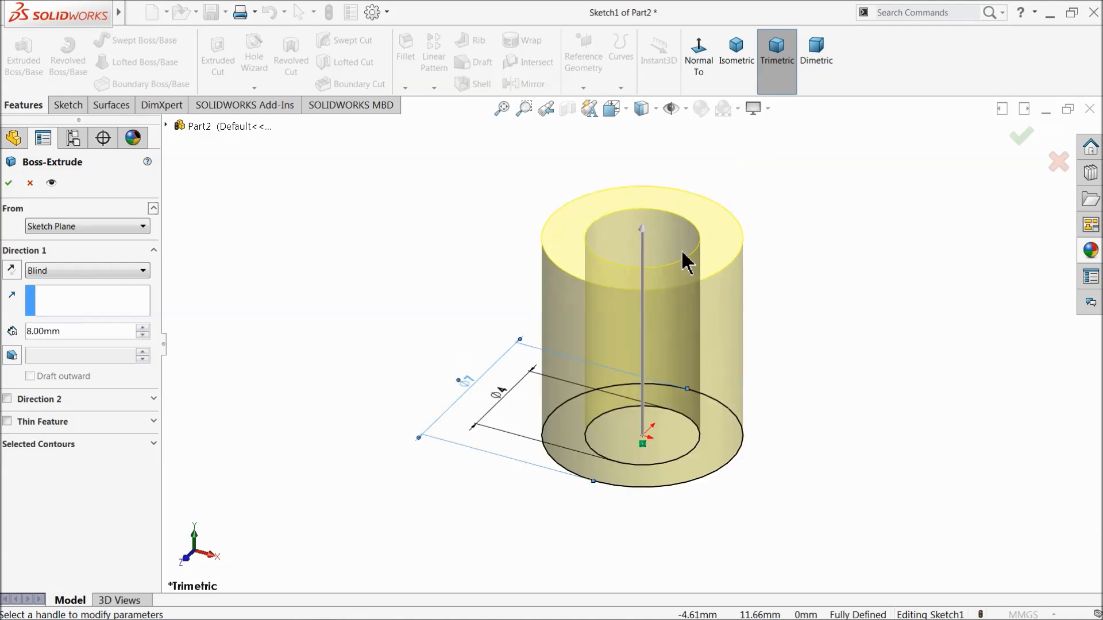
left_click(8, 183)
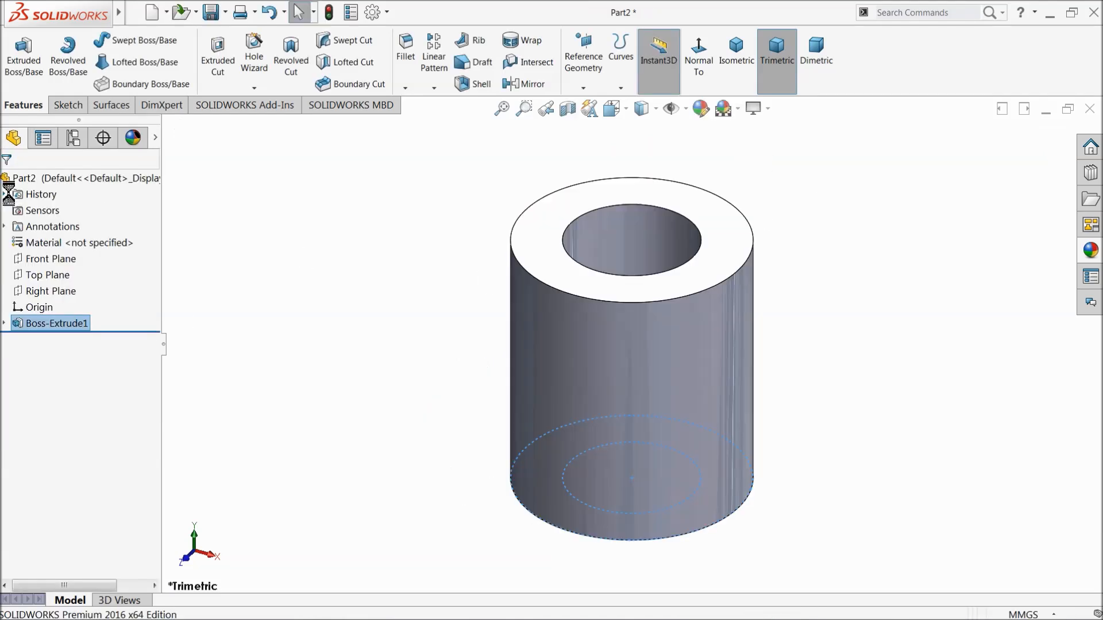
Step: Apply a bright red colour appearance to the extruded ring feature
left_click(702, 109)
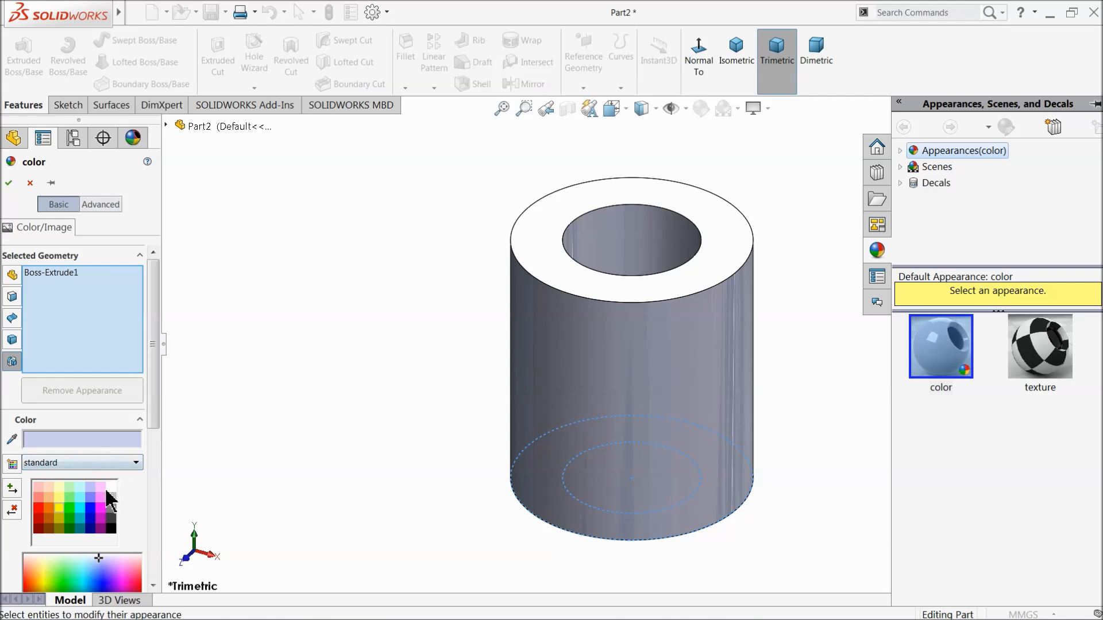
left_click(40, 512)
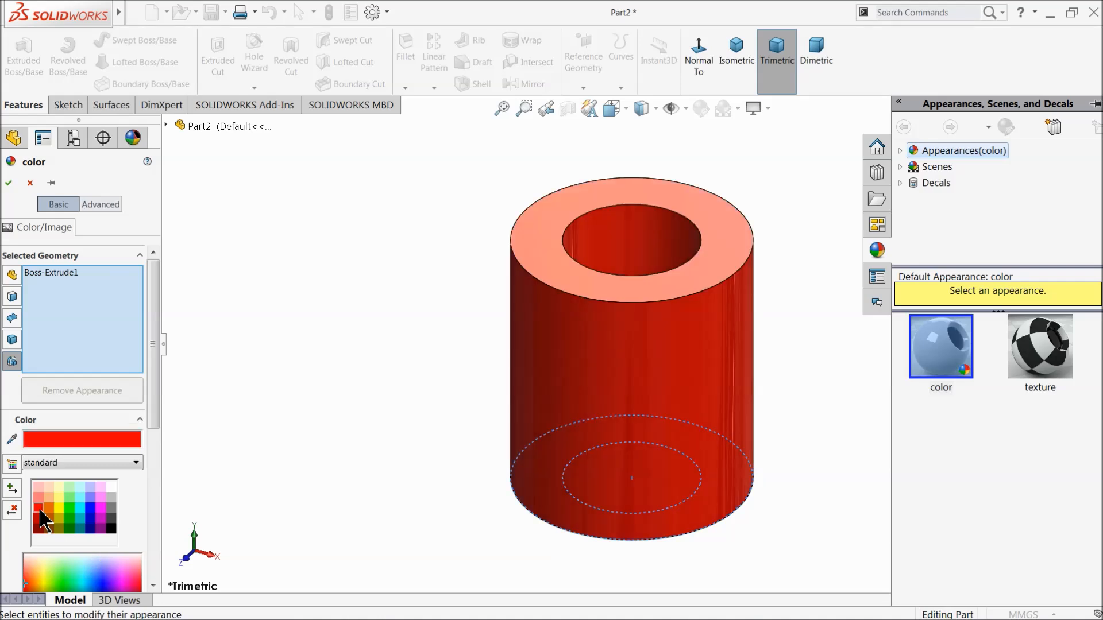
left_click(9, 183)
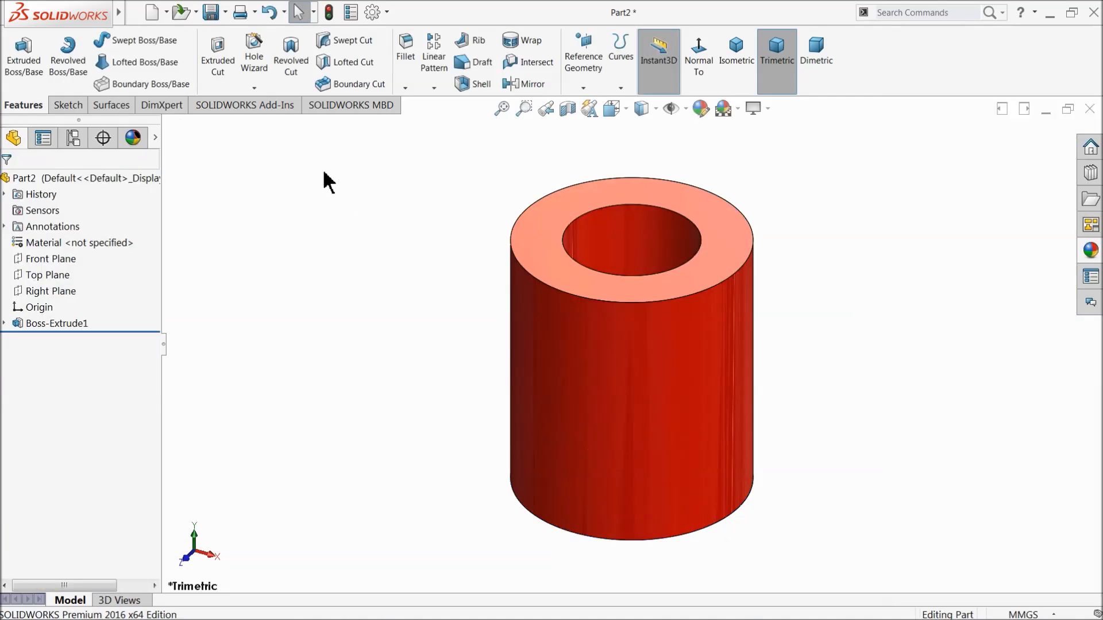
Step: Save the red ring part as 2.bush in the Anemometer folder
left_click(211, 12)
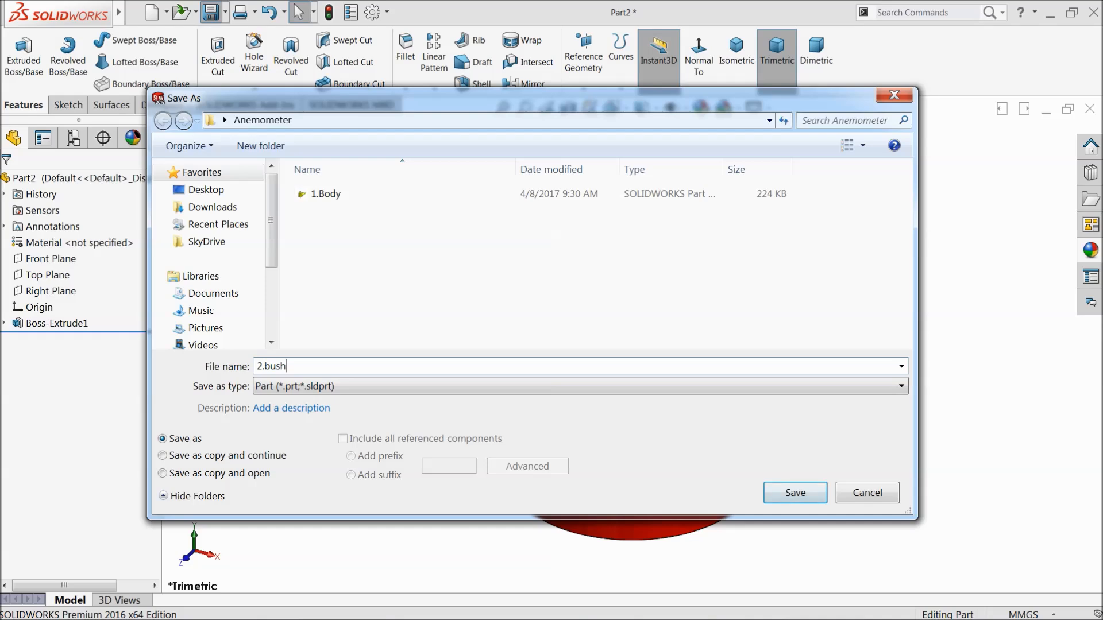
left_click(794, 492)
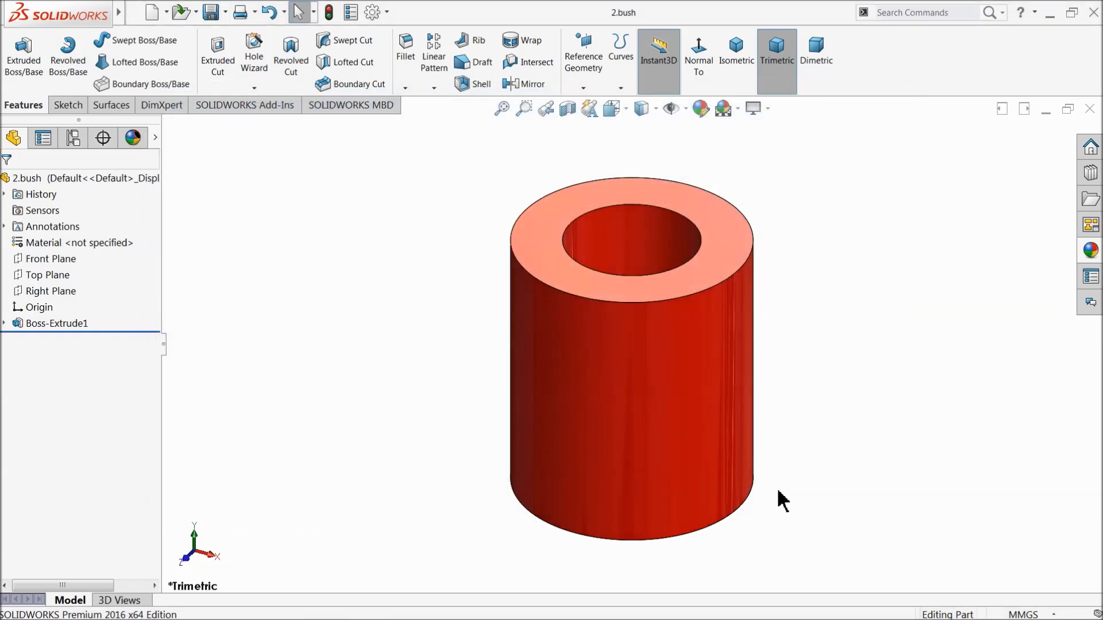
scroll(821, 395, "down", 3)
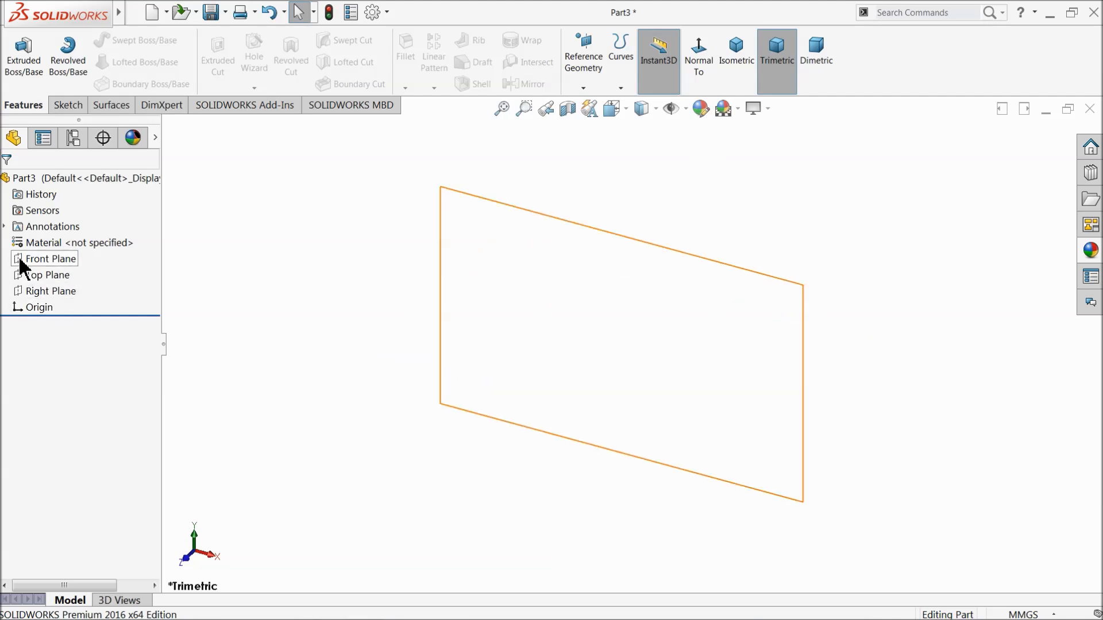
Step: Sketch a circle with a radius of about 78 mm centred on the origin of the Top Plane
left_click(23, 276)
left_click(37, 259)
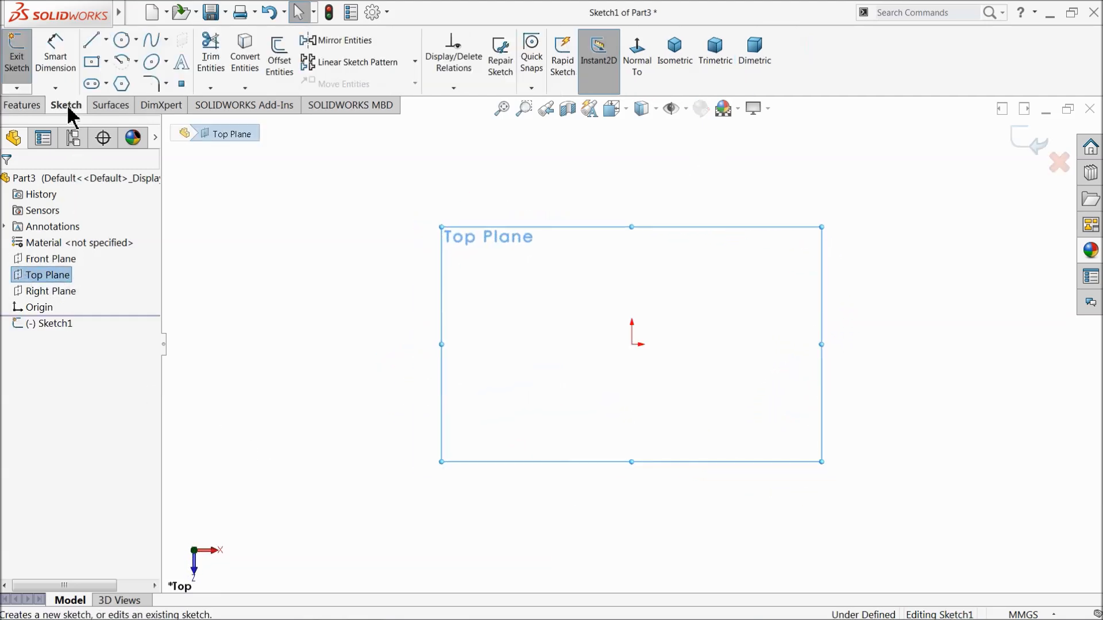
left_click(122, 39)
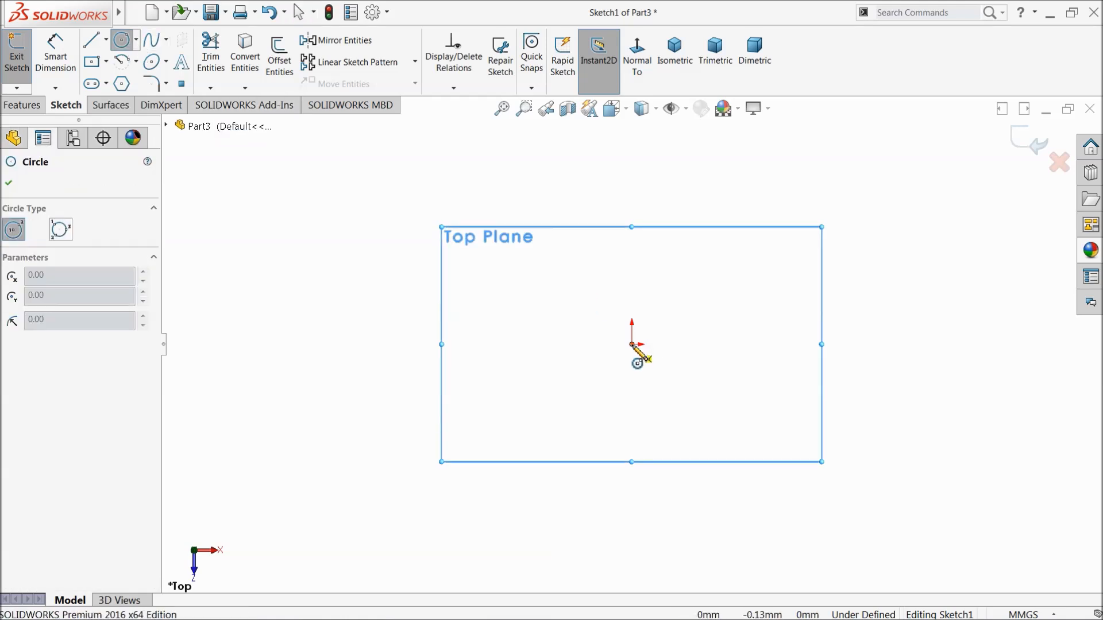
left_click(632, 344)
left_click(499, 265)
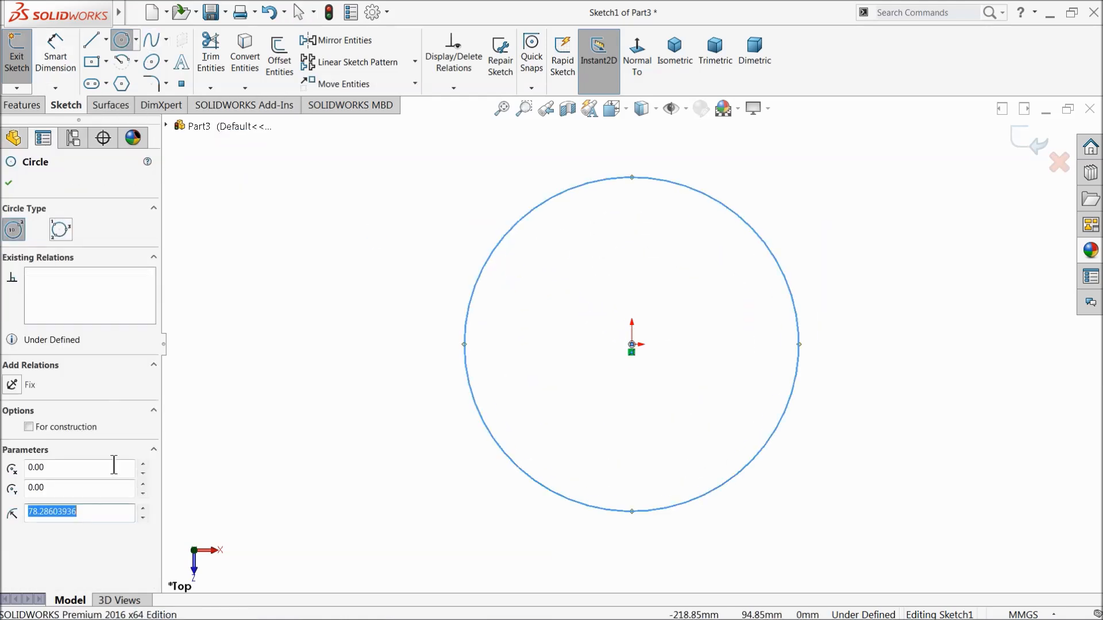
Step: Dimension the circle to 5 mm diameter
left_click(55, 57)
left_click(466, 343)
left_click(400, 342)
type("5")
left_click(328, 334)
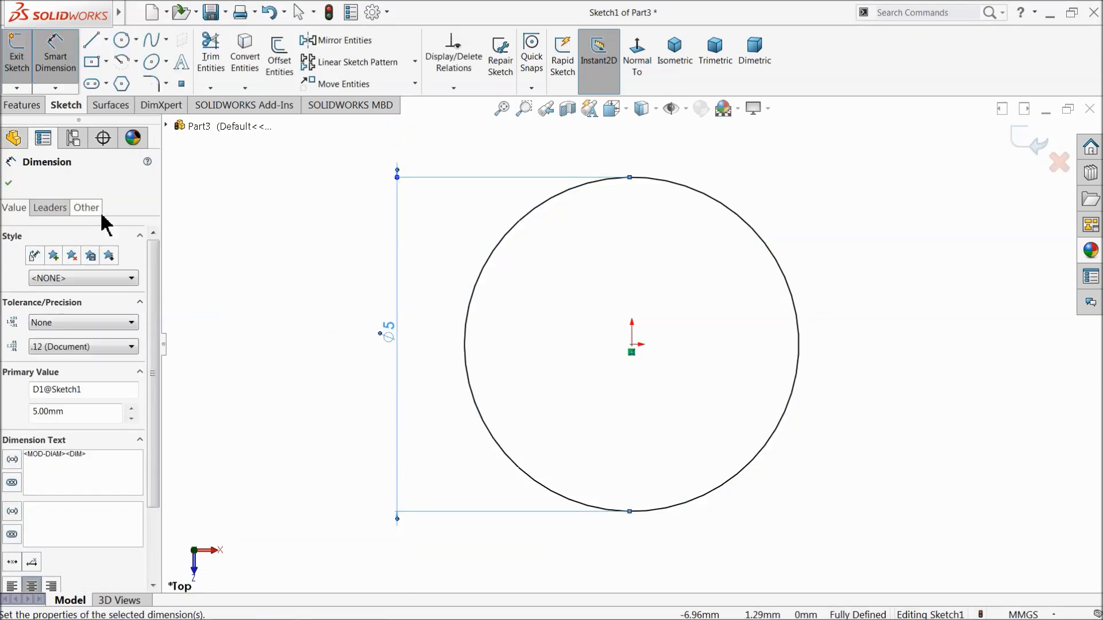
Step: Extrude the 5 mm circle 2 mm with a blind end condition to form a disc
left_click(22, 105)
left_click(23, 57)
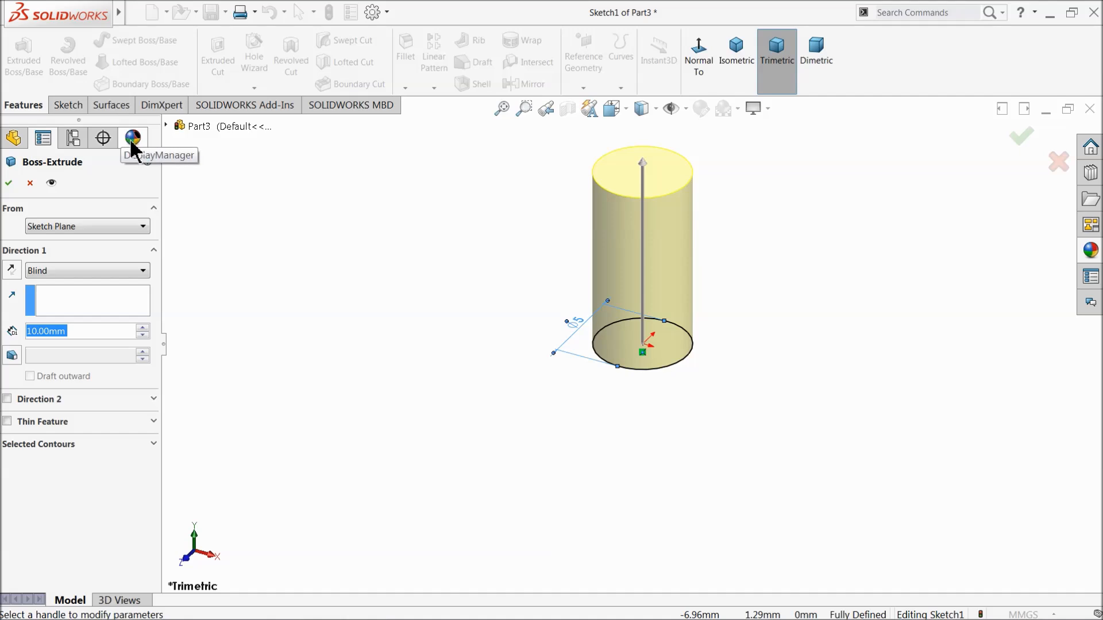
type("2")
scroll(696, 313, "down", 4)
scroll(500, 359, "down", 1)
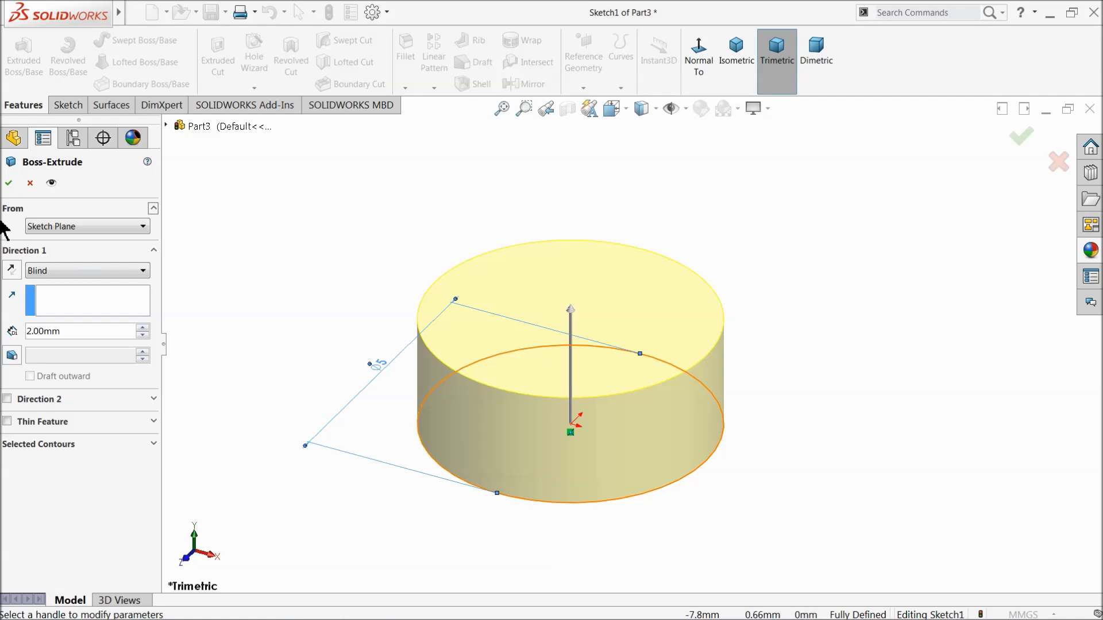
left_click(7, 185)
Step: Open a new sketch on the bottom face of the disc
middle_click_drag(415, 436, 433, 233)
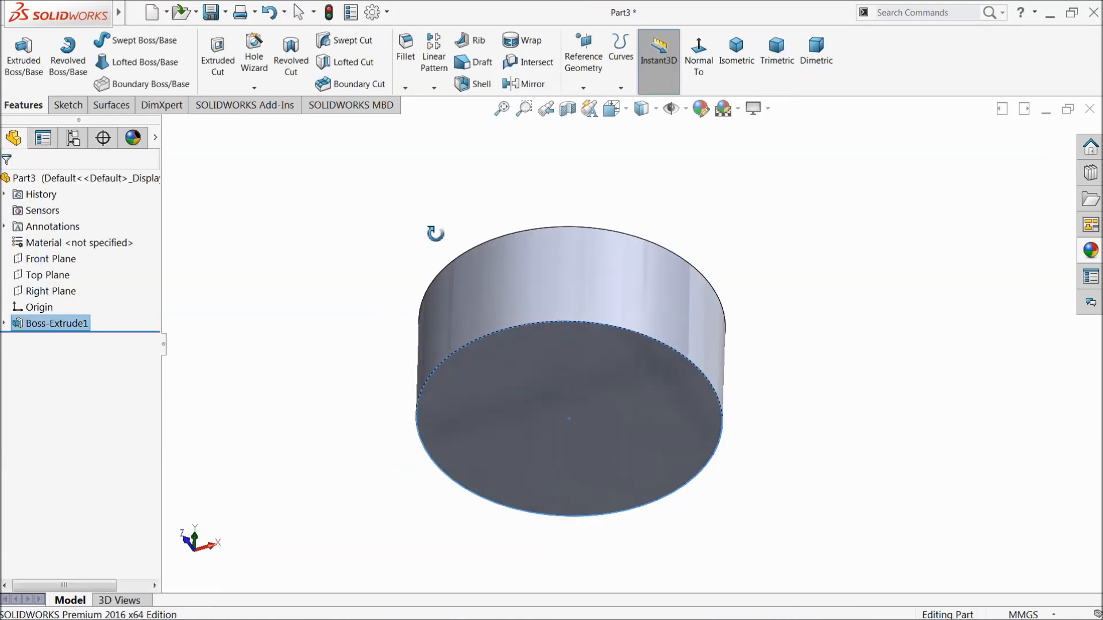
left_click(519, 396)
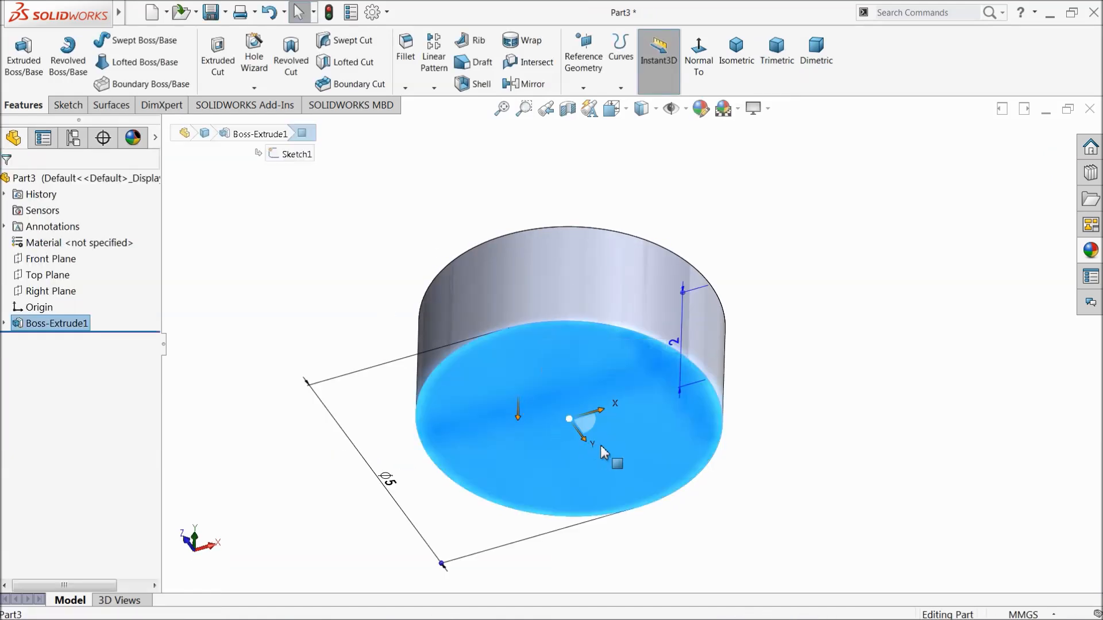
left_click(65, 105)
left_click(13, 60)
left_click(121, 39)
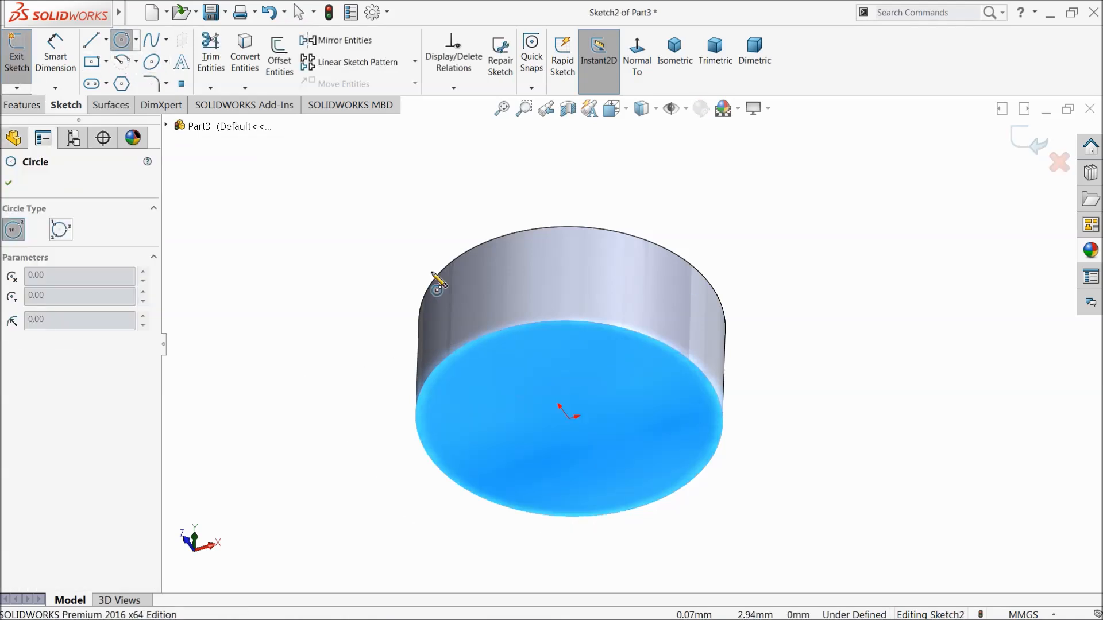
left_click(569, 411)
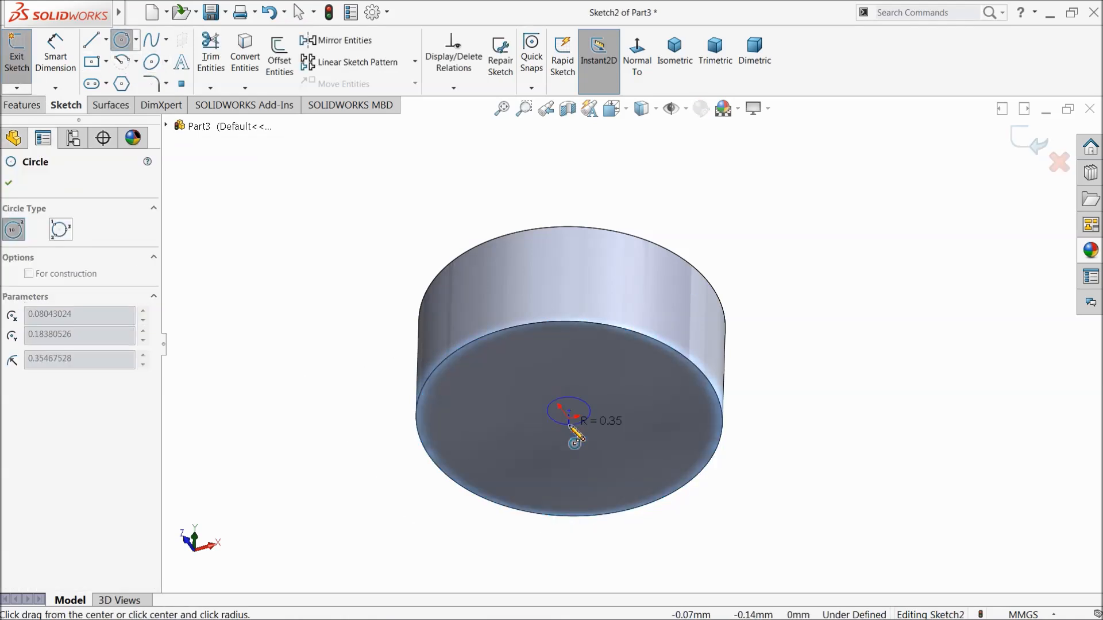
key("Escape")
Step: Sketch a circle with a radius of about 1.34 mm centred on the origin of the disc's bottom face
scroll(586, 448, "down", 5)
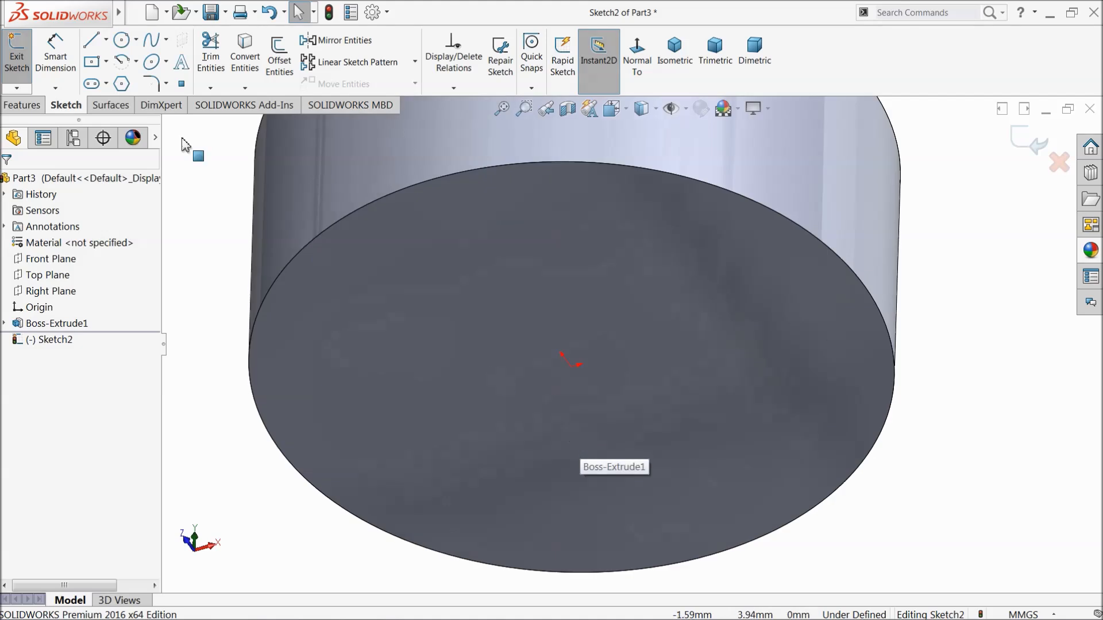
left_click(121, 39)
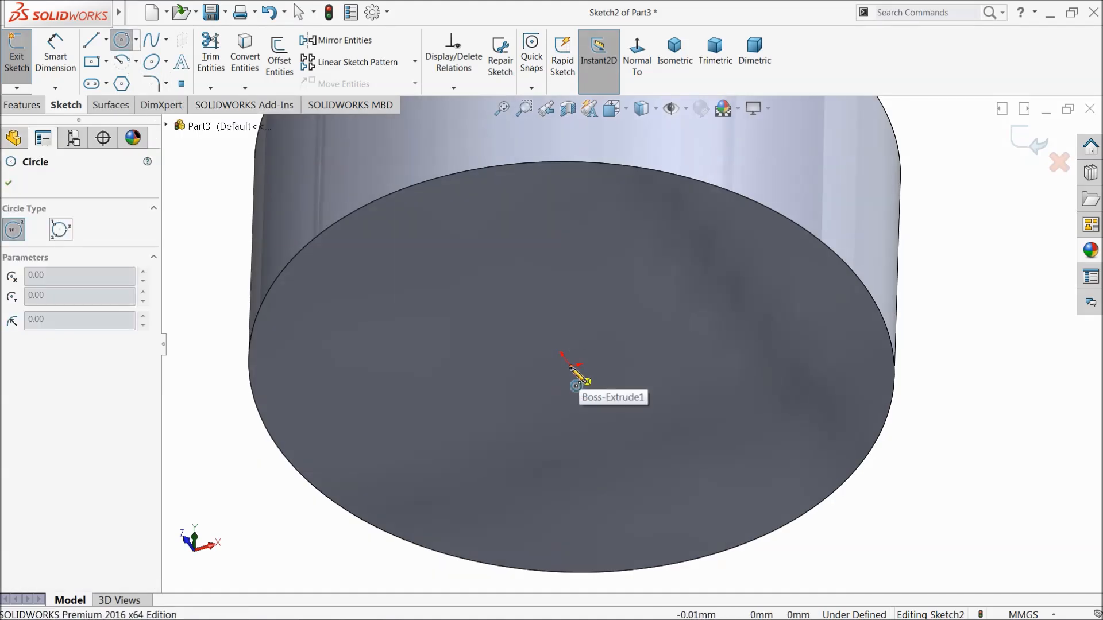
left_click(572, 366)
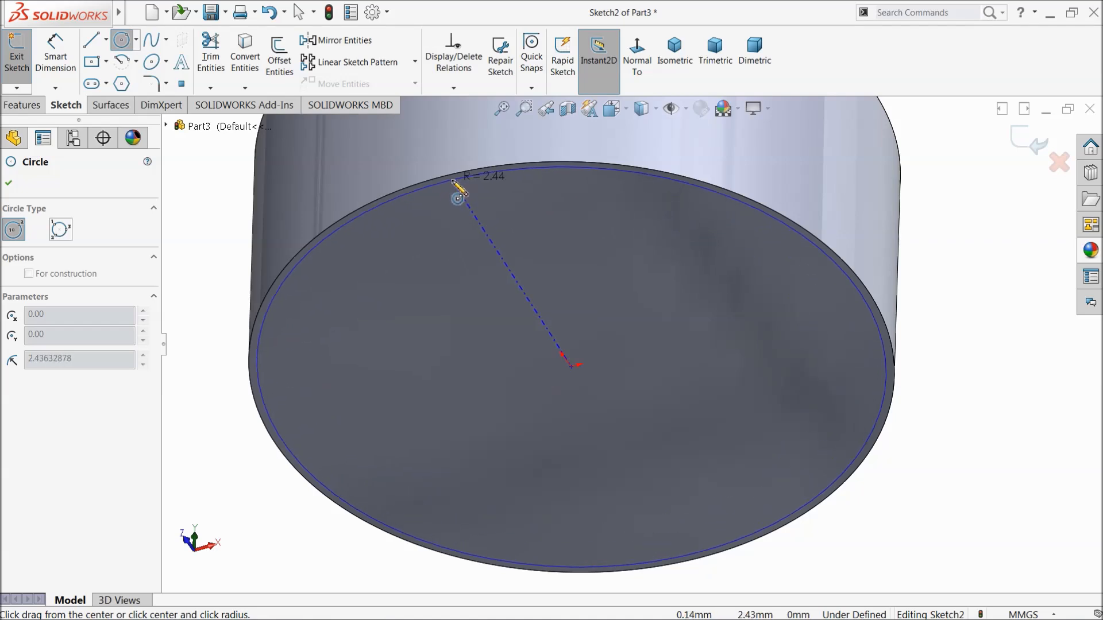
left_click(444, 288)
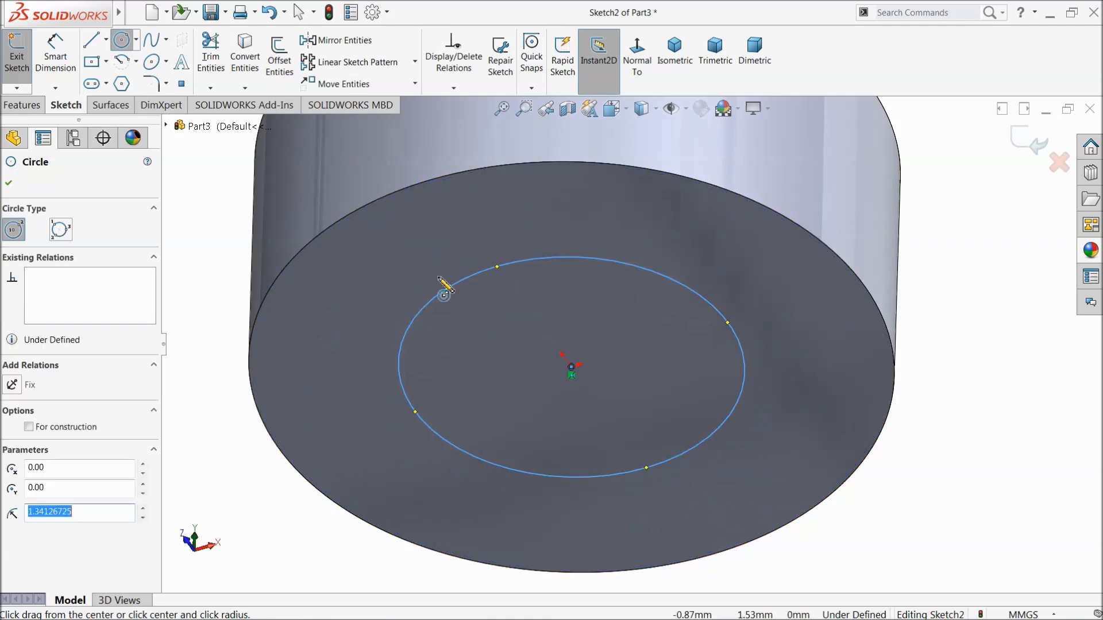
Step: Dimension the circle on the bottom face to 4 mm diameter
left_click(67, 61)
left_click(444, 295)
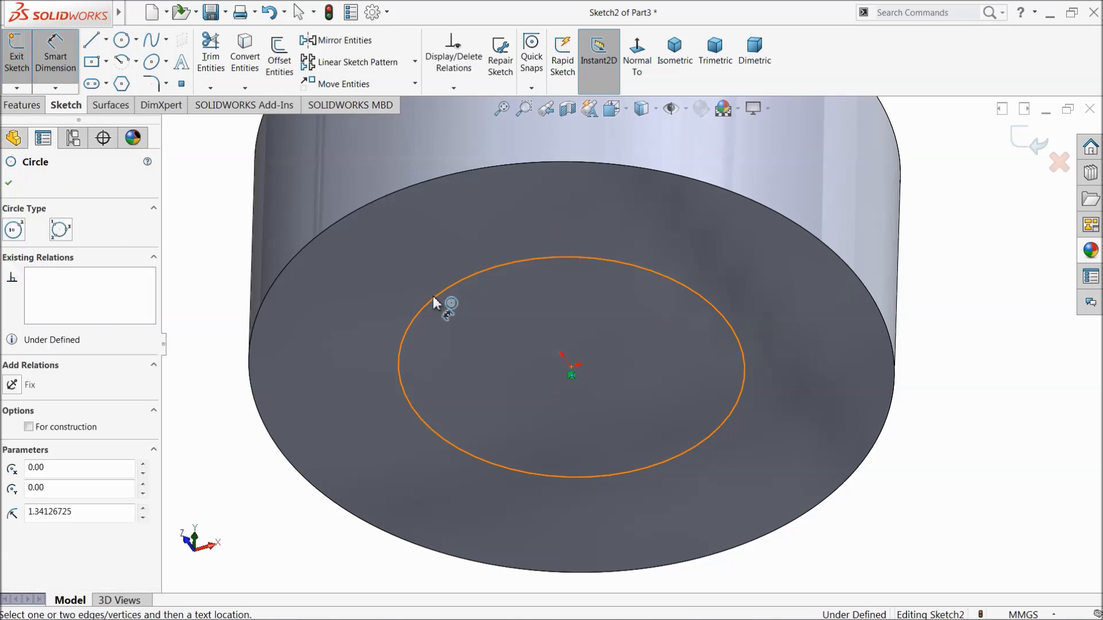
left_click(208, 349)
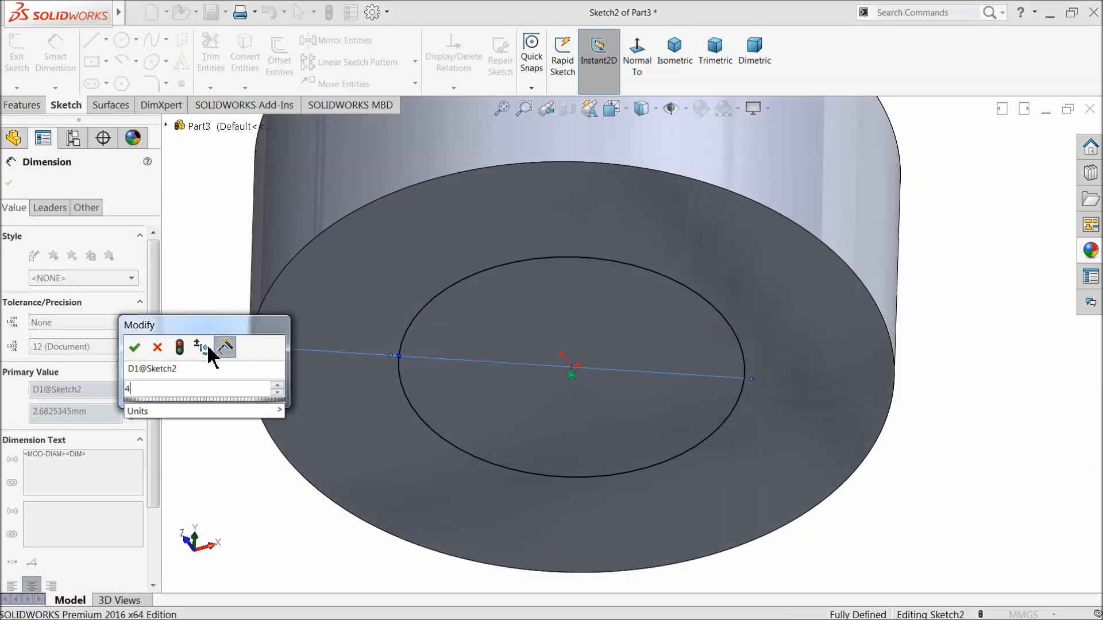
left_click(156, 350)
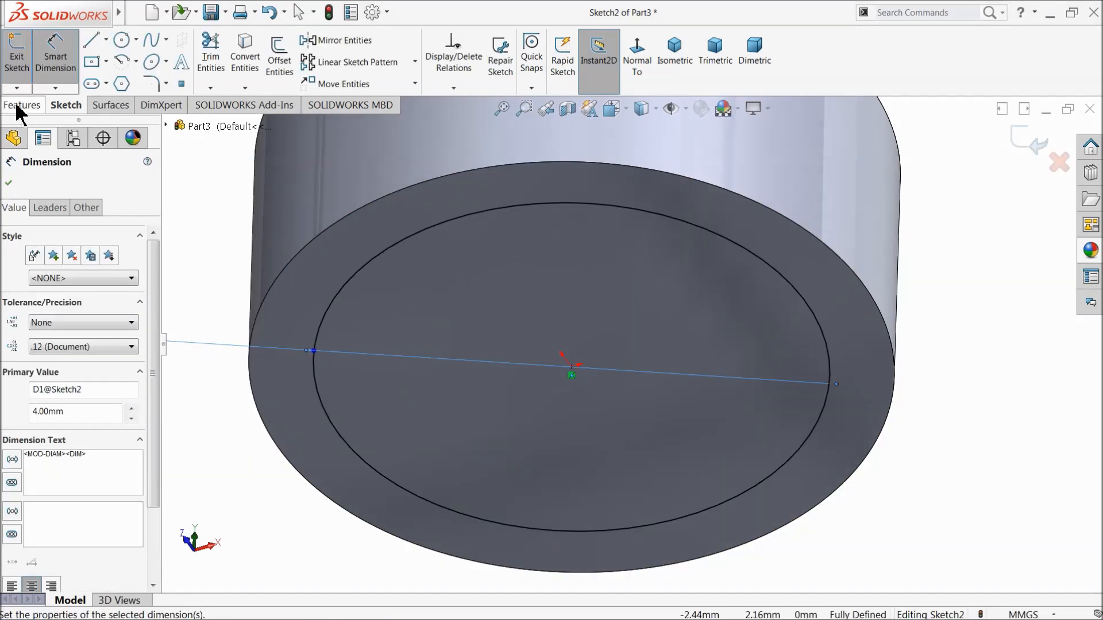
Step: Extrude the 4 mm circle 7.5 mm downward from the disc, merged with the existing body
left_click(21, 105)
left_click(20, 63)
scroll(376, 214, "up", 5)
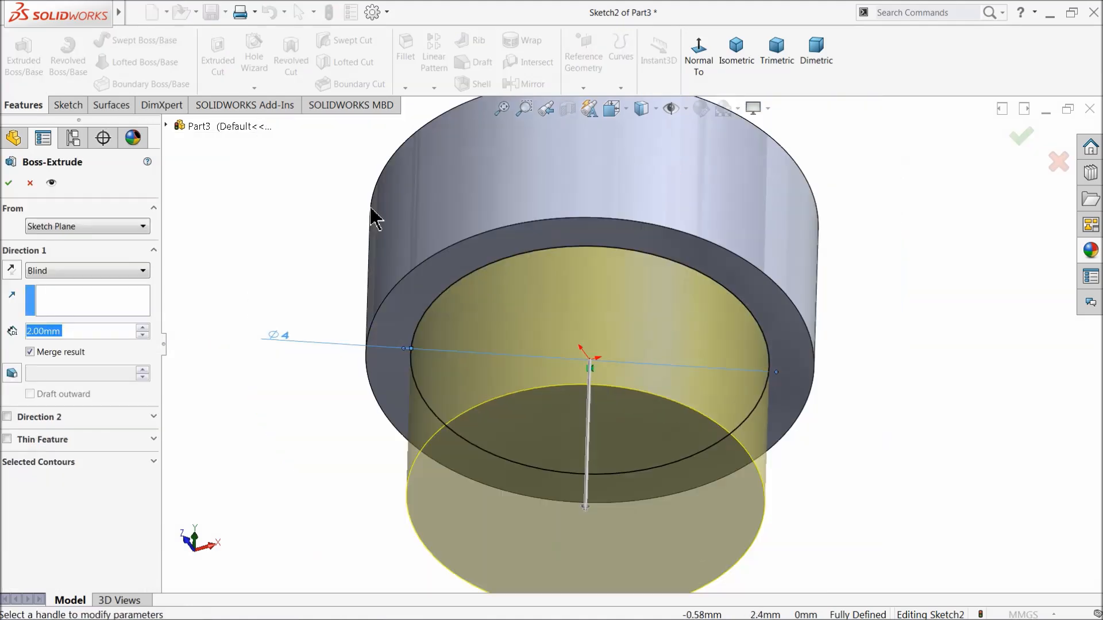
middle_click_drag(376, 214, 424, 383)
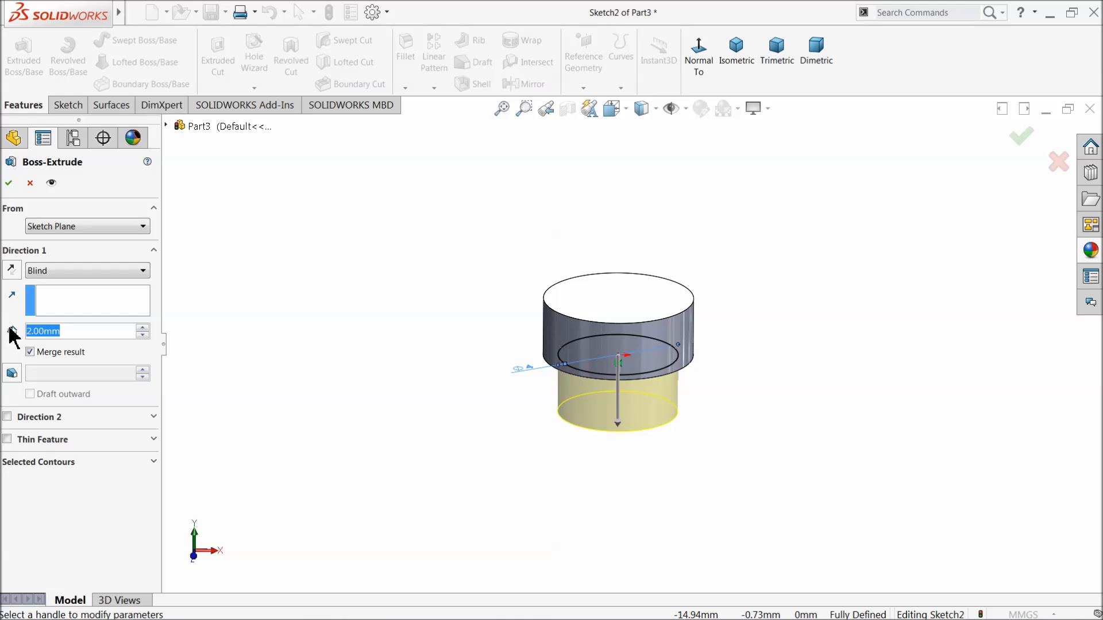
type("7.5")
key("Return")
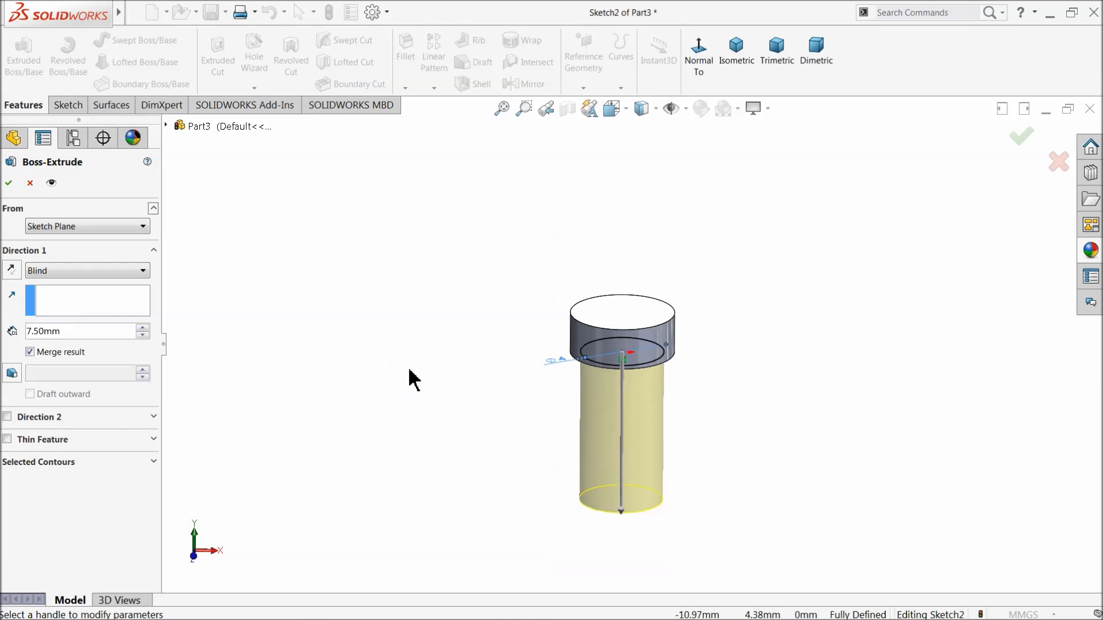
scroll(687, 430, "down", 3)
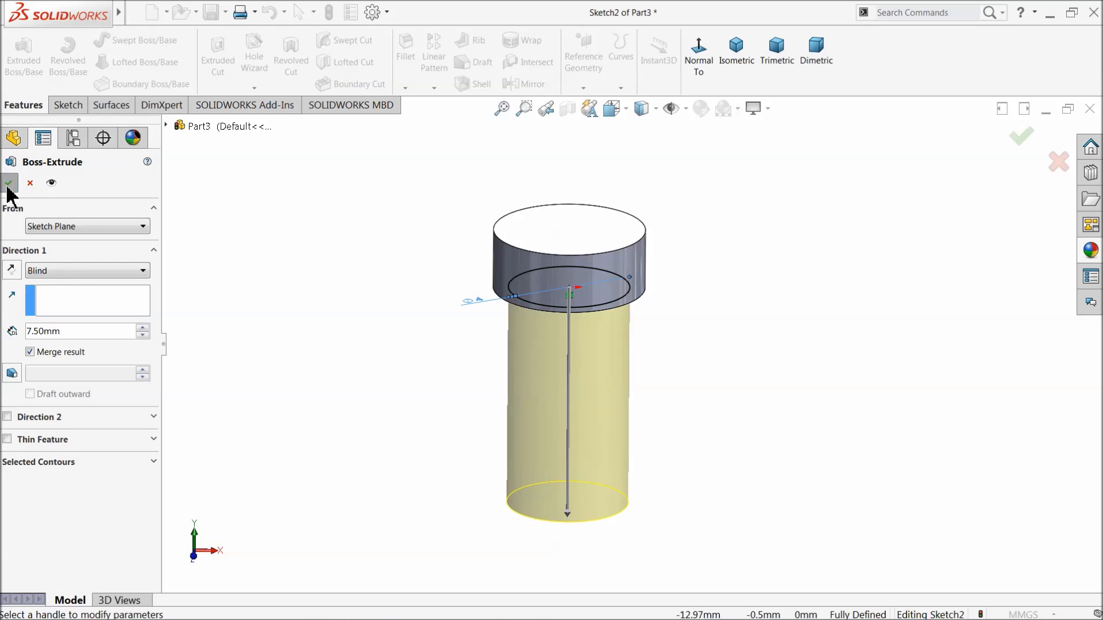
left_click(9, 182)
Step: Sketch a circle about 4.15 mm in diameter centred on the origin on the disc's top face
left_click(562, 236)
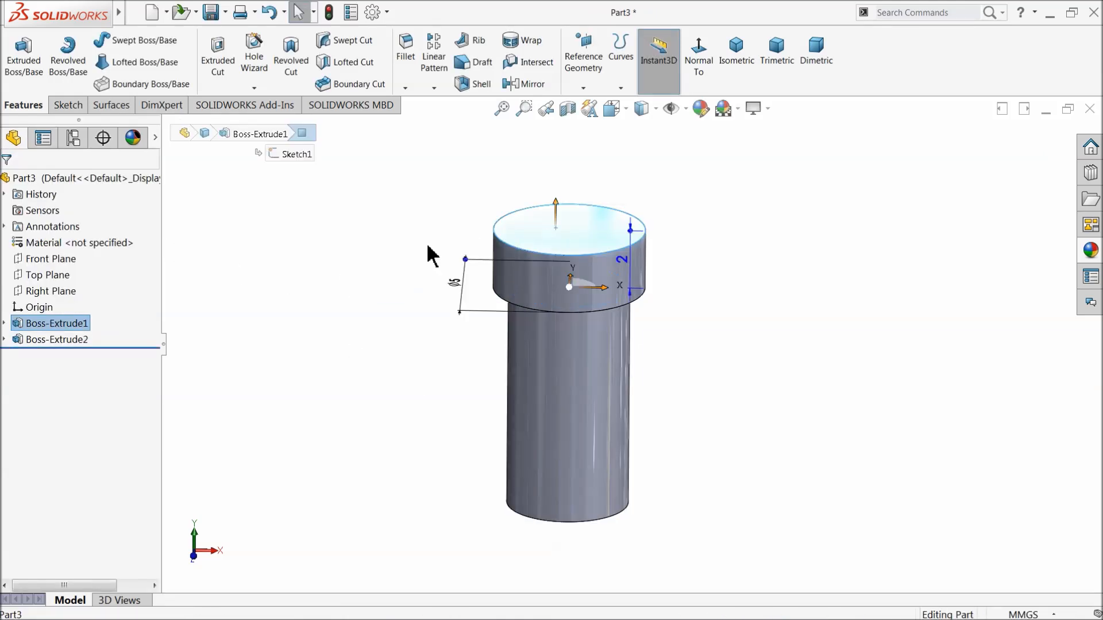
scroll(566, 242, "down", 3)
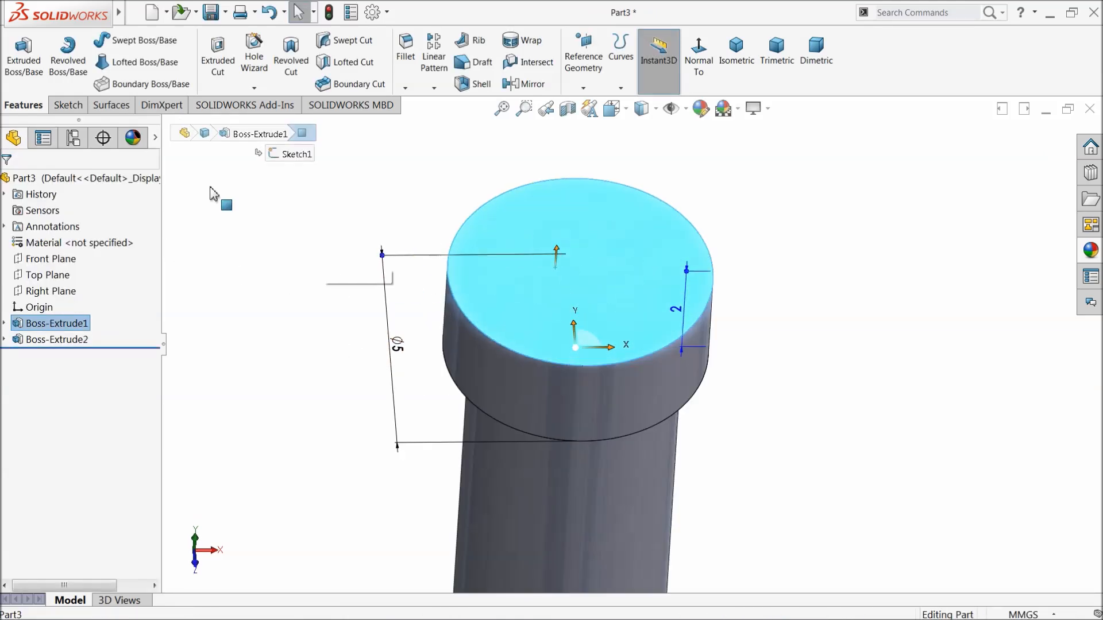
left_click(68, 105)
left_click(16, 54)
left_click(122, 39)
scroll(582, 296, "down", 3)
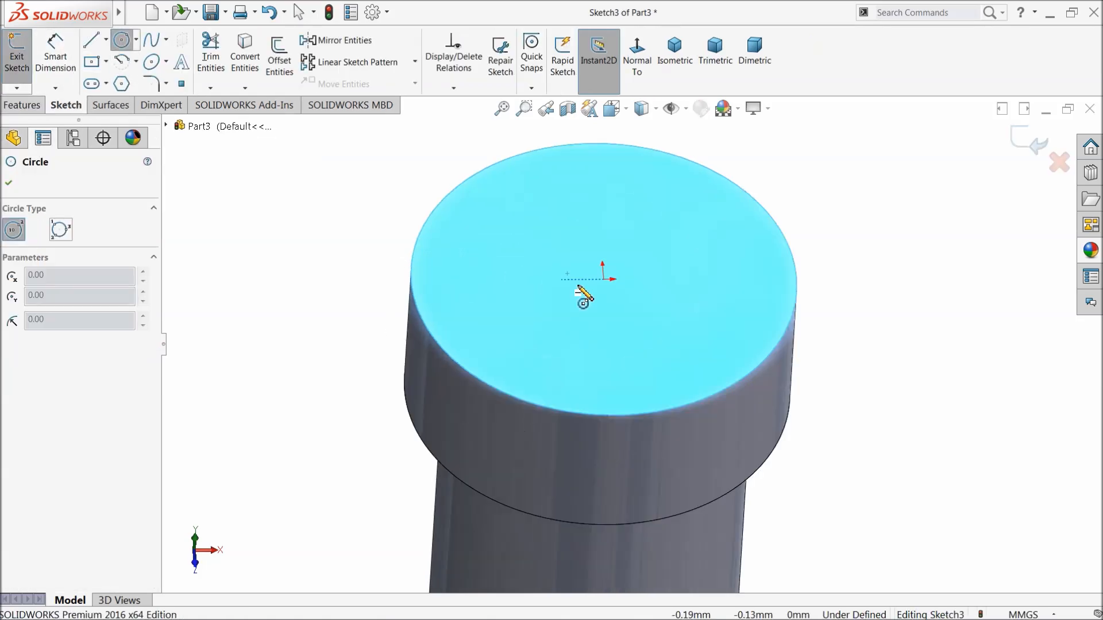
scroll(635, 300, "down", 3)
left_click(618, 281)
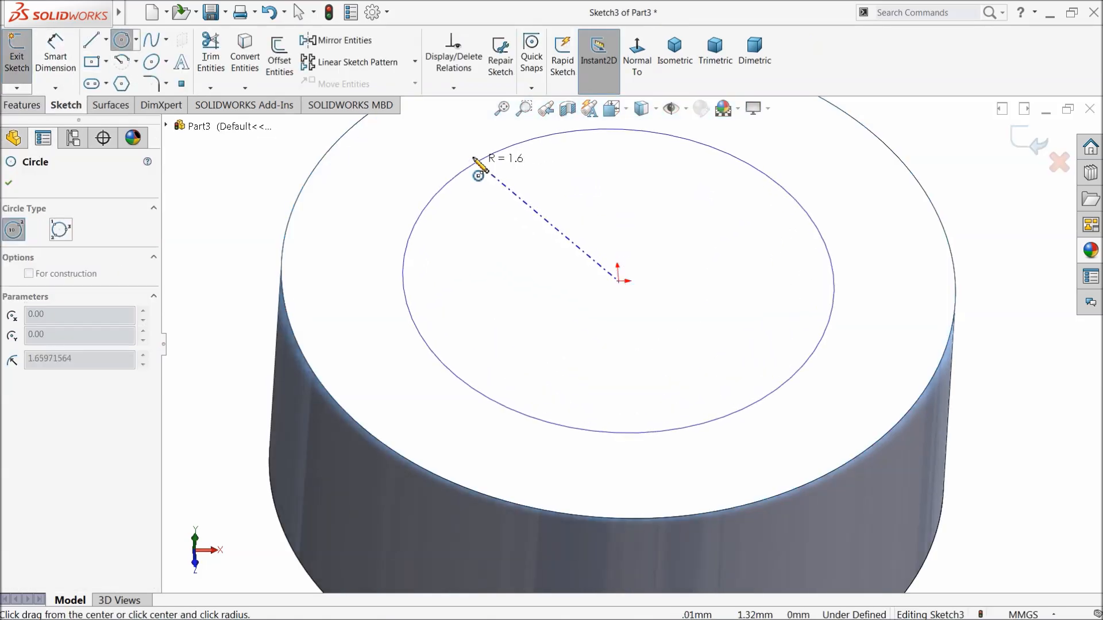
left_click(432, 139)
Step: Dimension the circle on the top face to 4 mm diameter
left_click(55, 54)
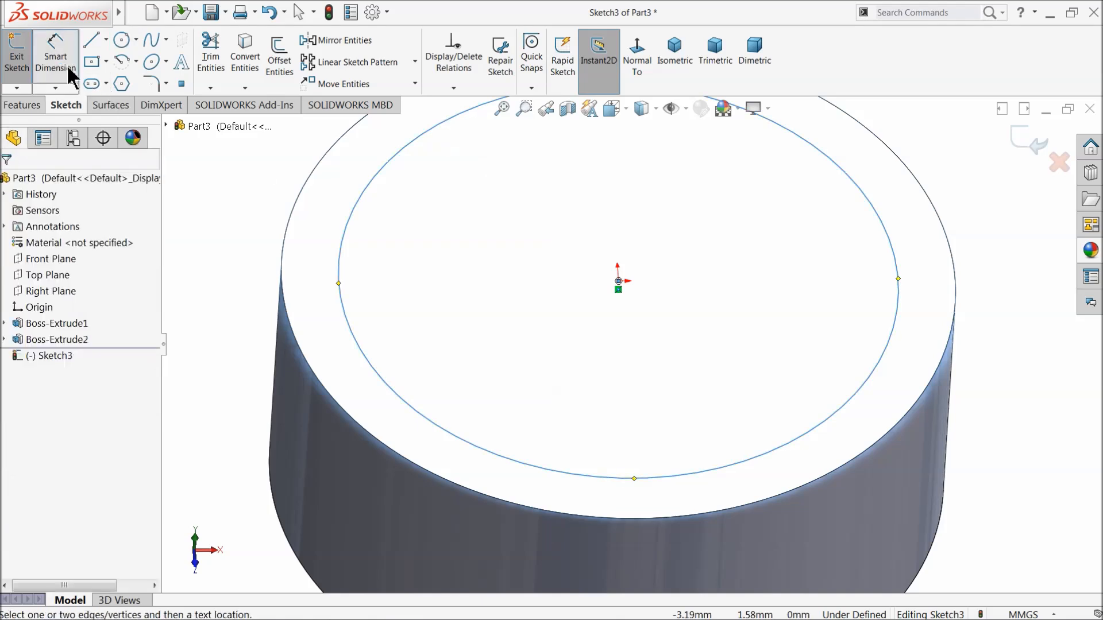
left_click(347, 233)
left_click(238, 232)
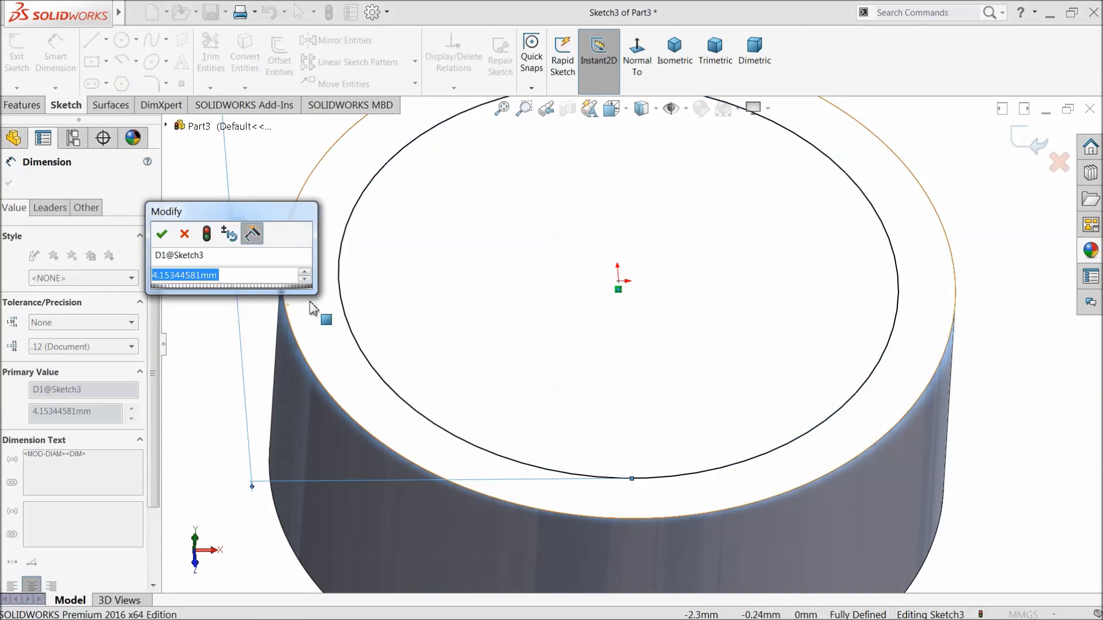
right_click(155, 277)
left_click(162, 234)
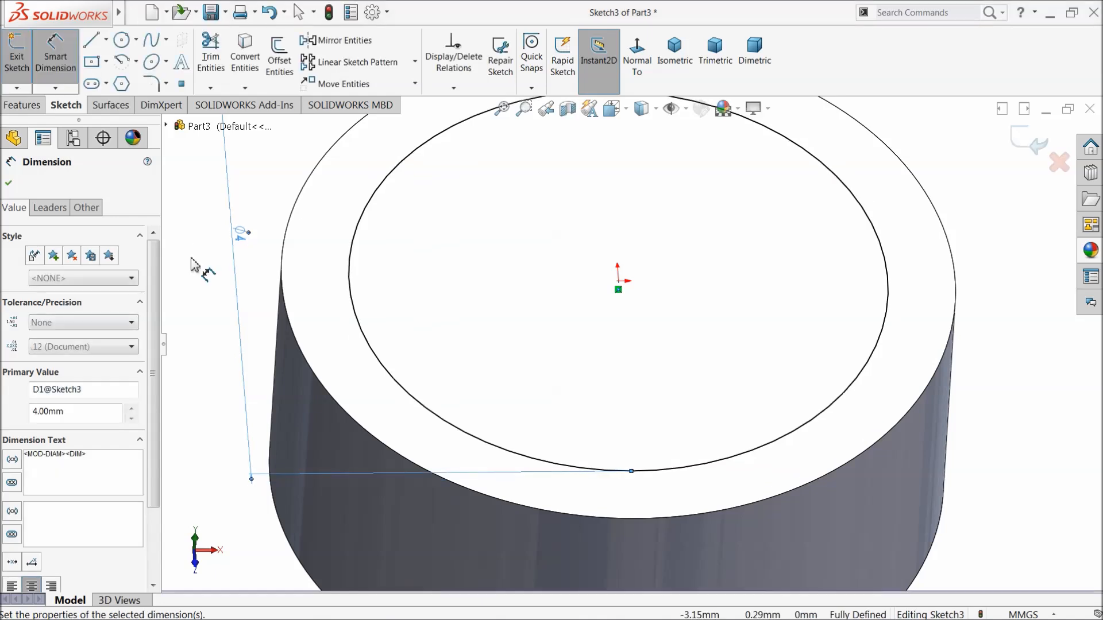
Step: Extrude the top-face circle 60.5 mm upward as a blind boss merged with the collar
left_click(22, 105)
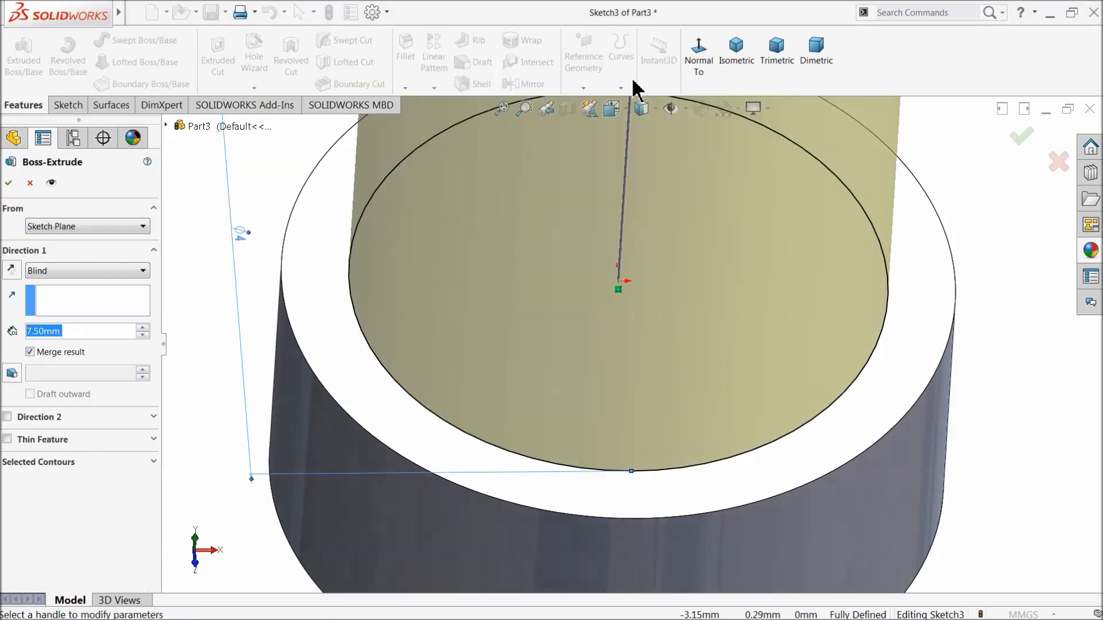
left_click(743, 62)
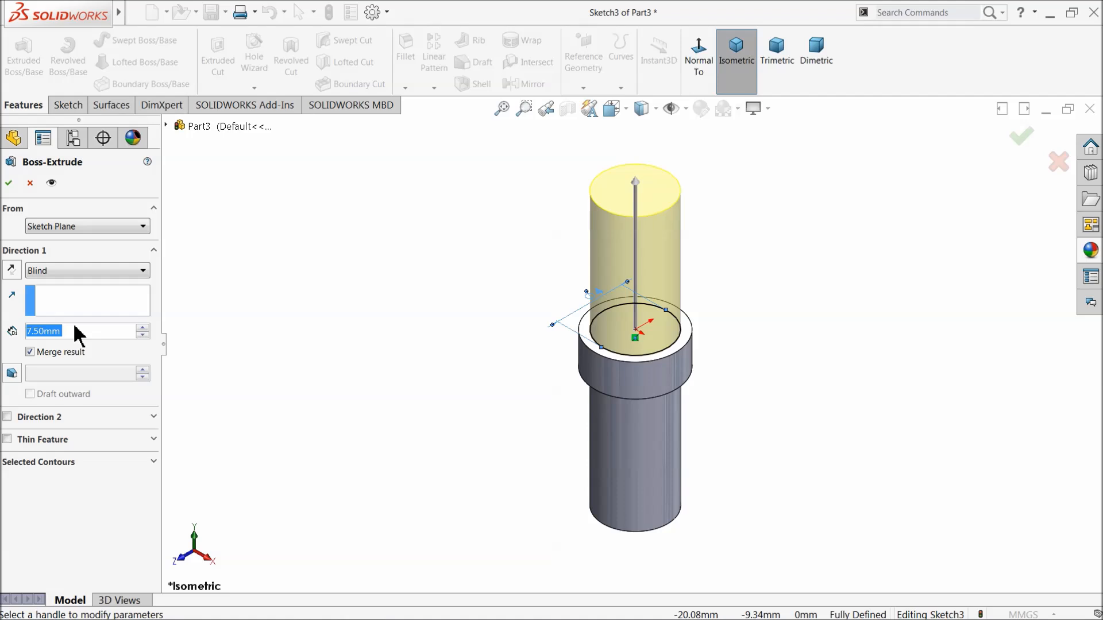
type("60.5")
key("Return")
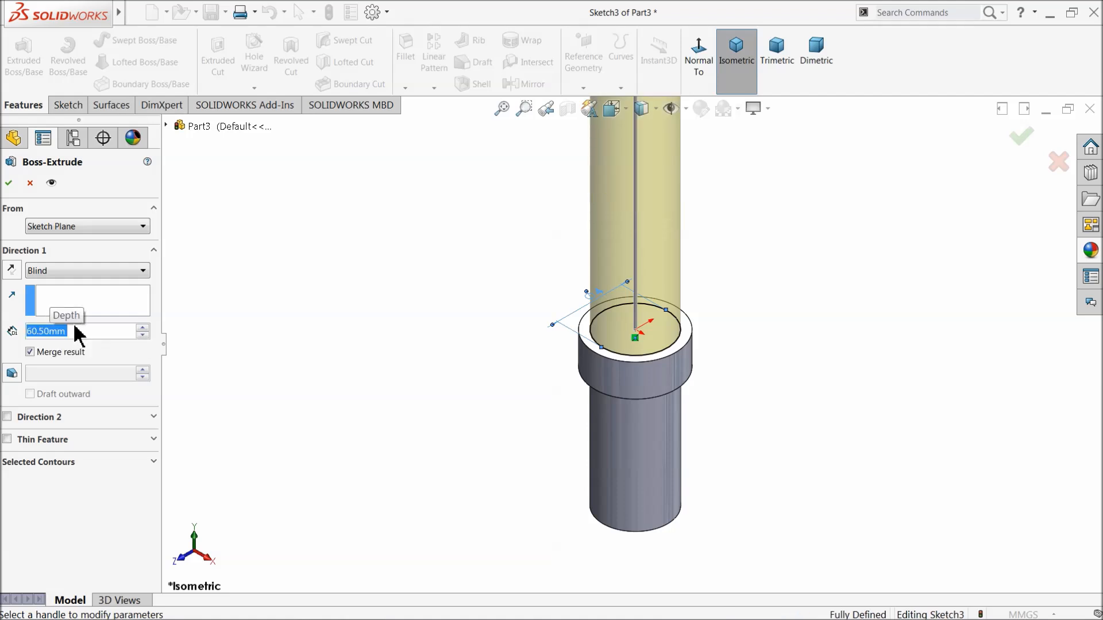
scroll(507, 330, "up", 10)
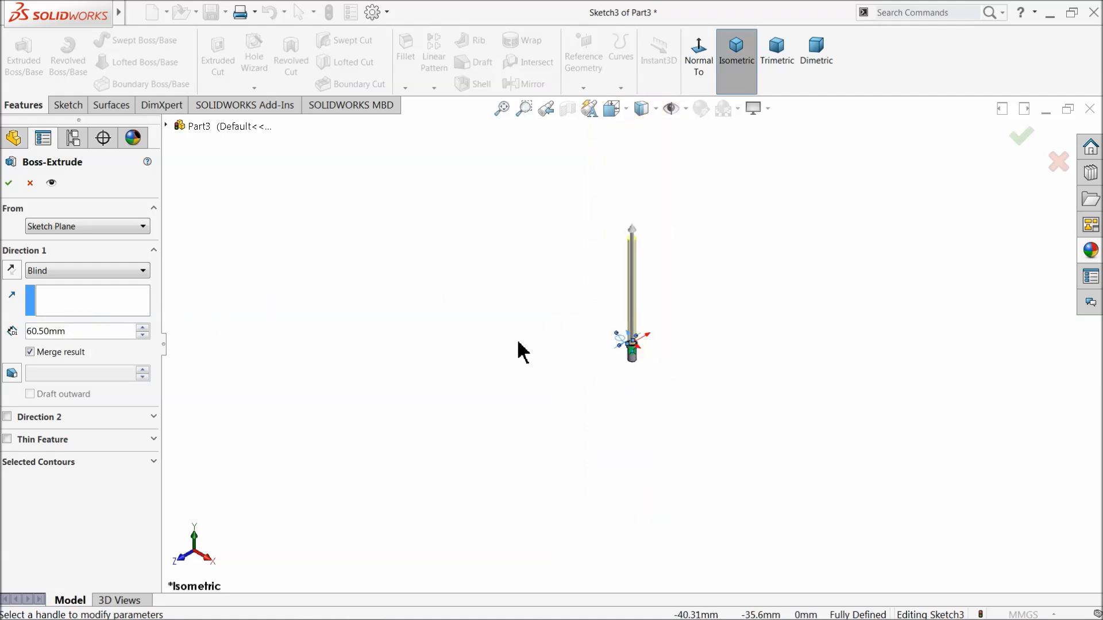
scroll(660, 289, "down", 5)
scroll(584, 287, "down", 3)
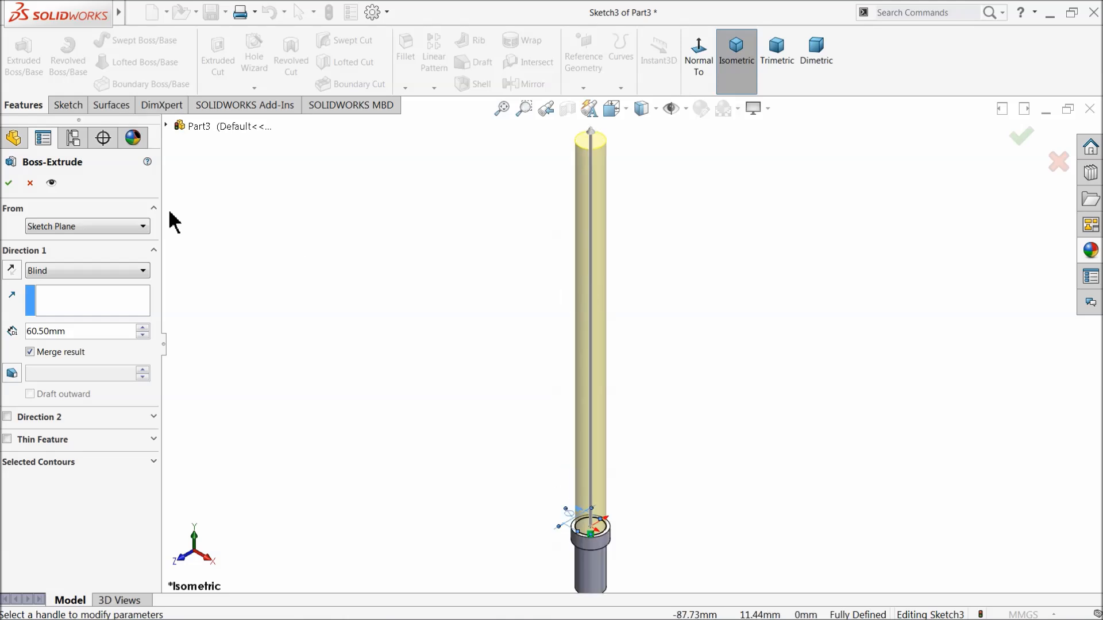
left_click(11, 184)
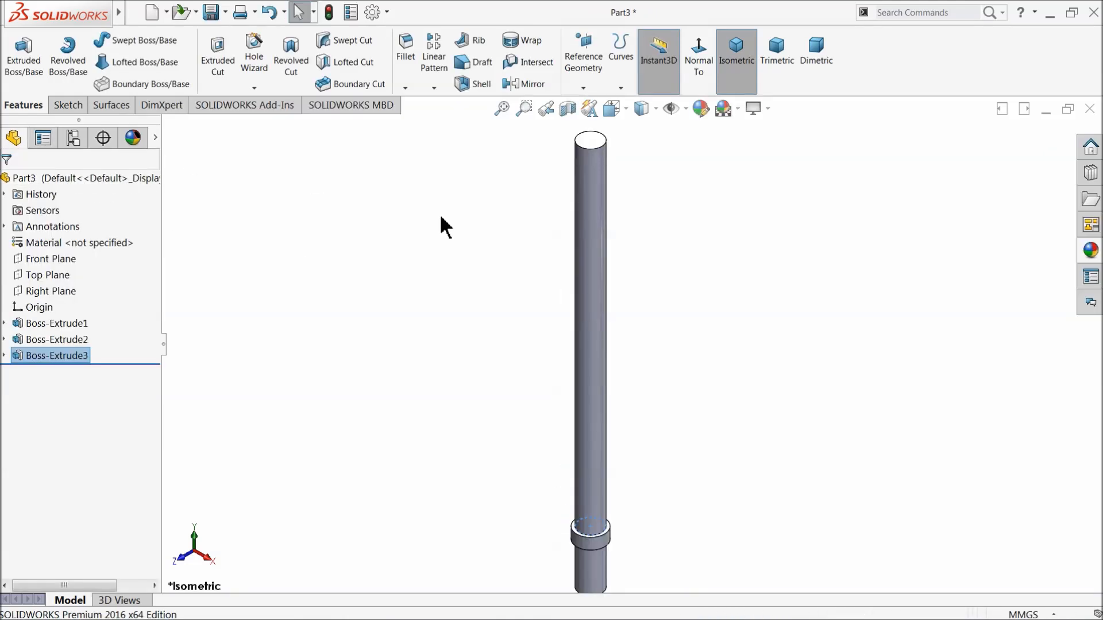
left_click(406, 203)
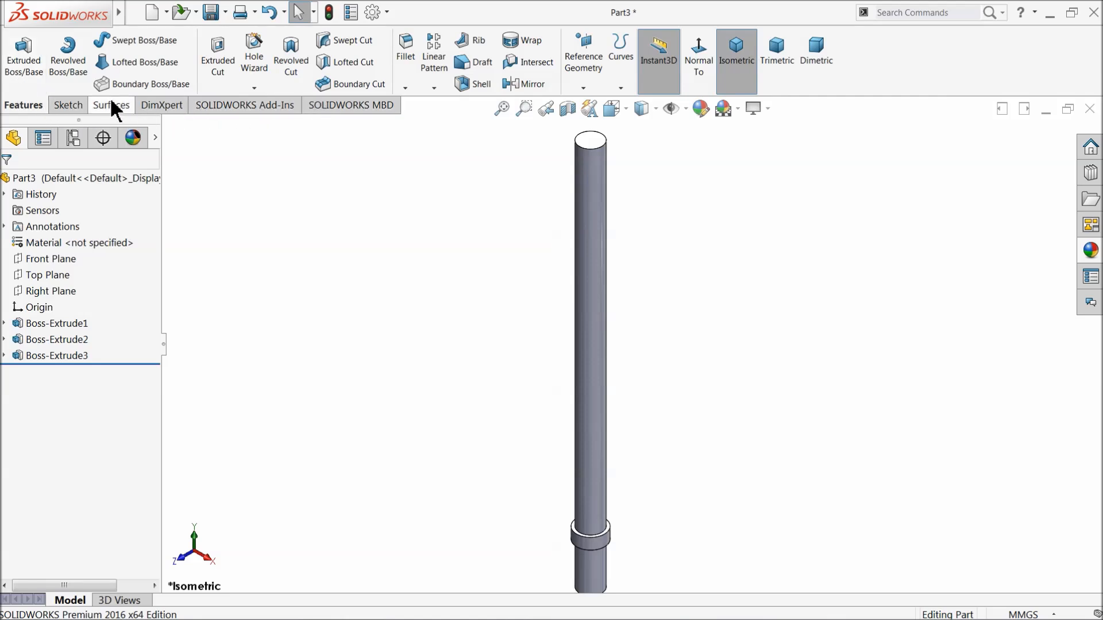
Step: Chamfer the shaft's top face and bottom circular edge with a 0.5 mm distance at 45 degrees
left_click(405, 87)
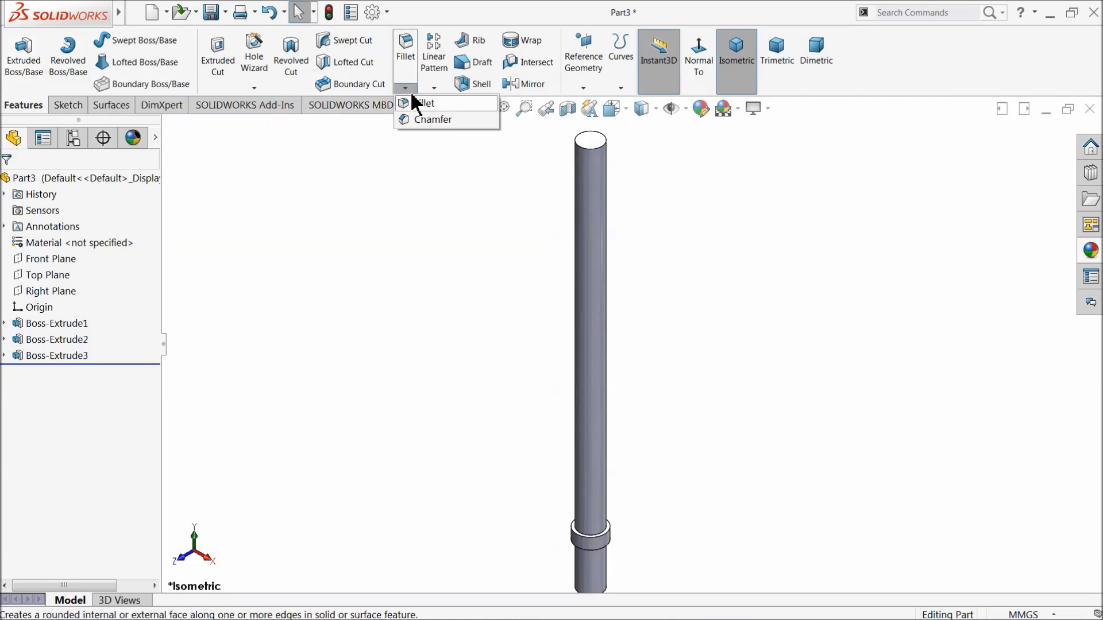
left_click(428, 120)
type("0.5")
key("Return")
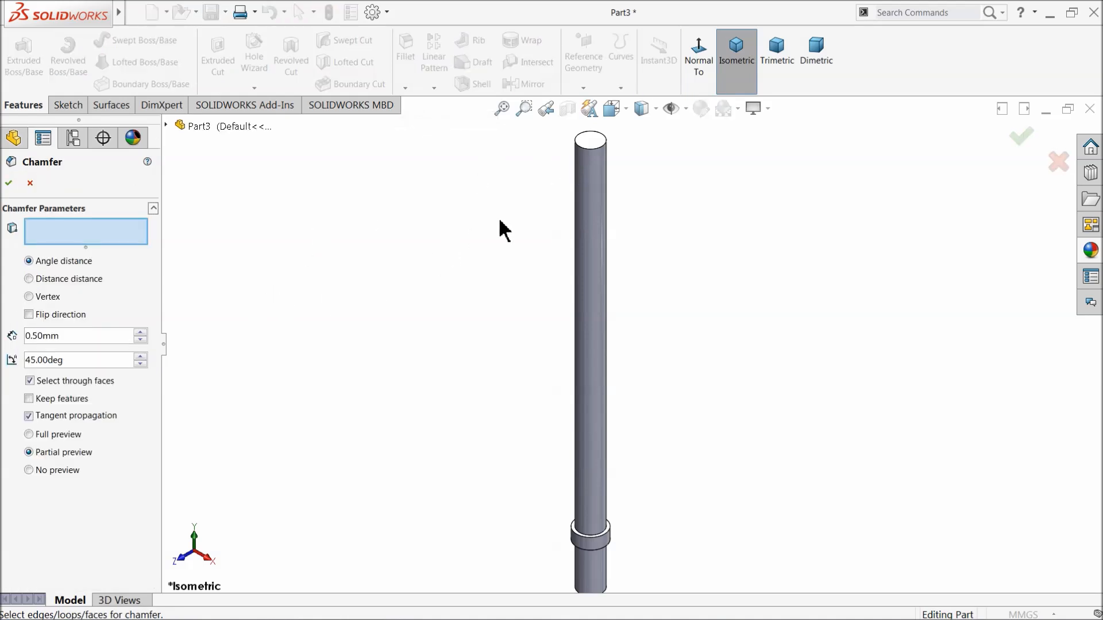
left_click(590, 140)
scroll(627, 443, "up", 3)
scroll(600, 440, "down", 5)
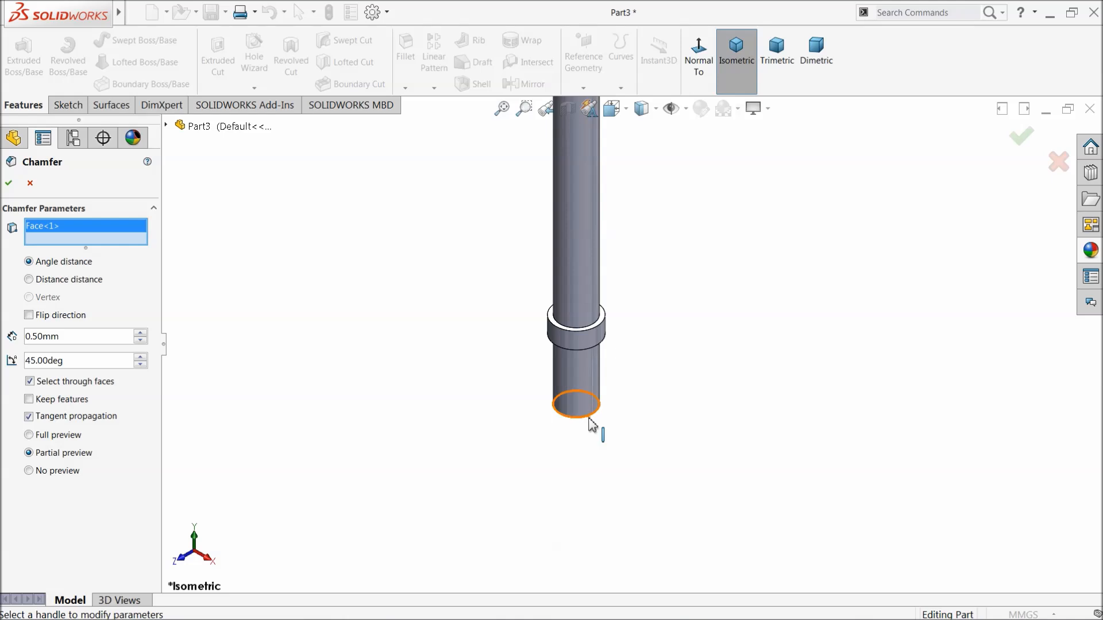
left_click(592, 426)
scroll(579, 295, "up", 5)
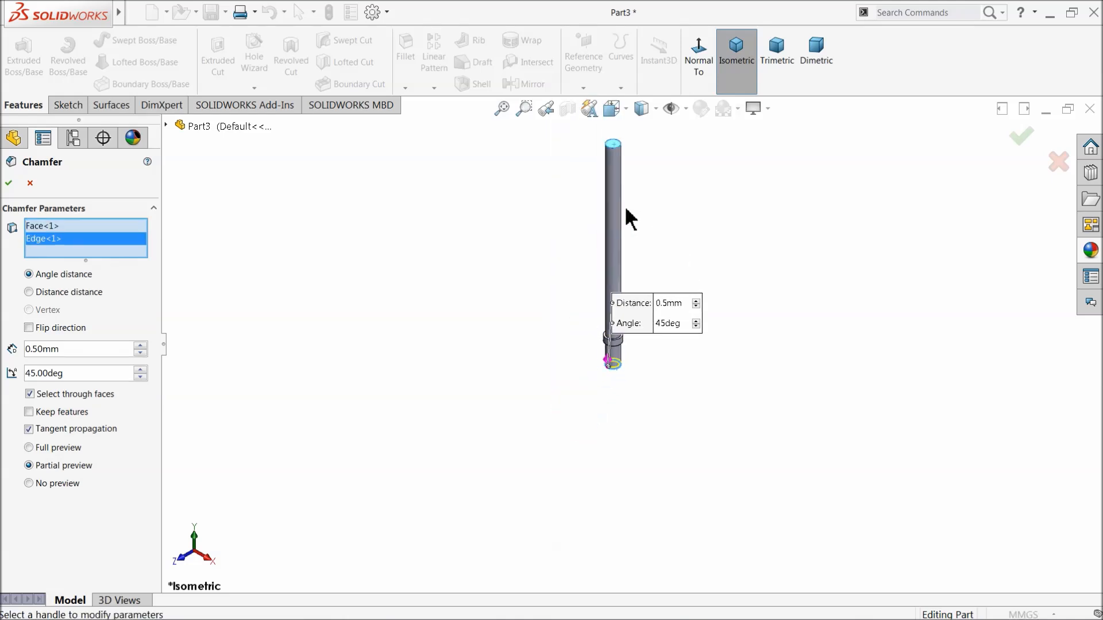
scroll(632, 218, "down", 3)
left_click(9, 184)
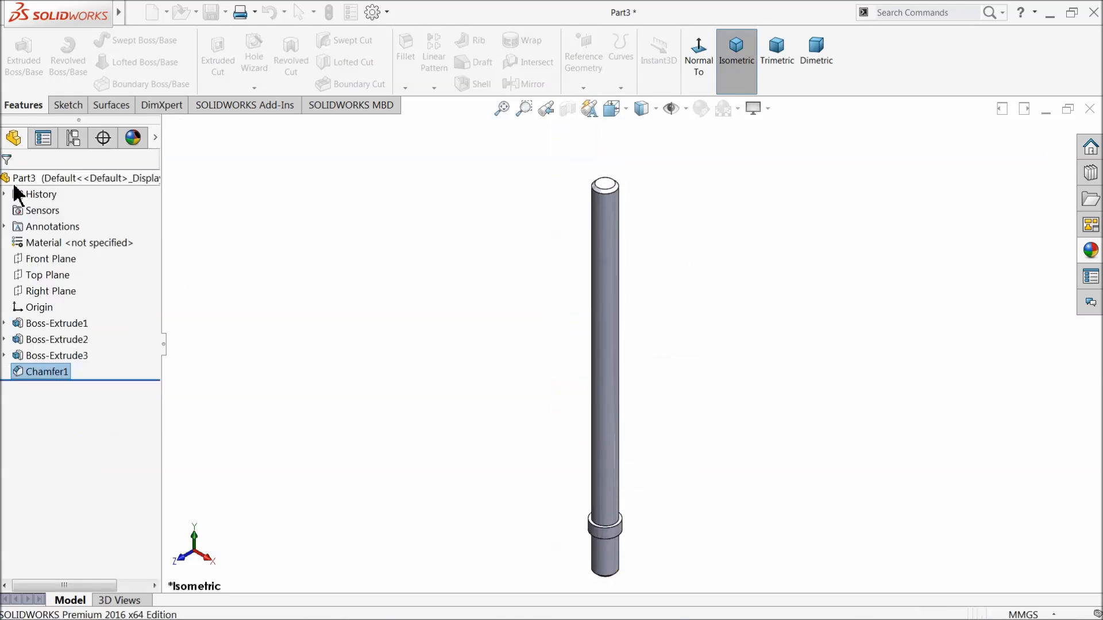
Step: Apply the standard bright red colour to the whole shaft part
left_click(109, 178)
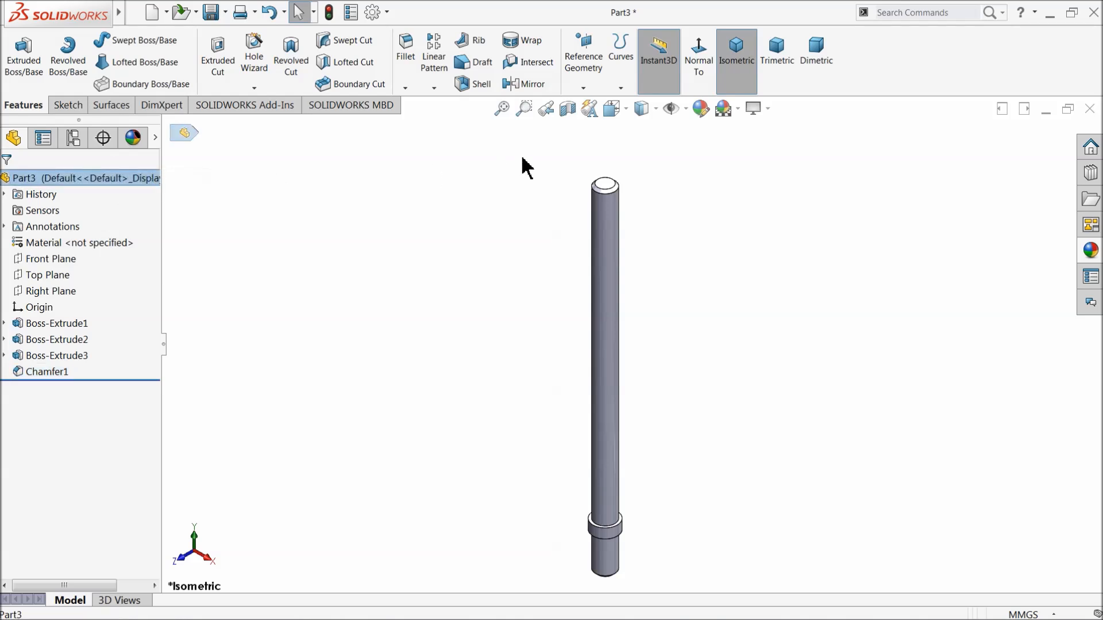
left_click(700, 108)
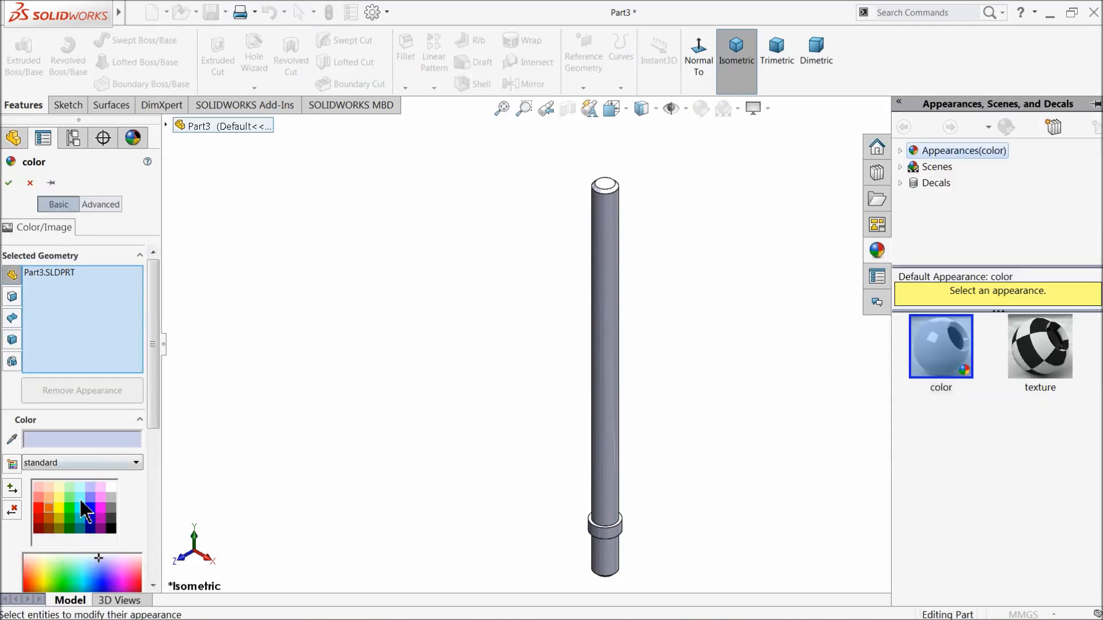
left_click(39, 509)
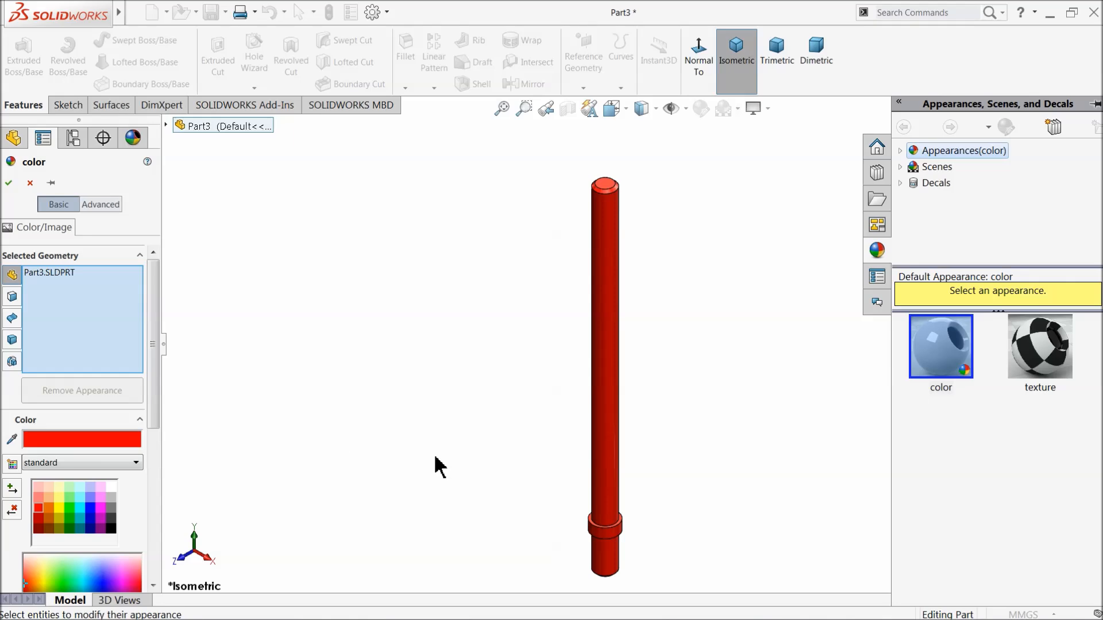
left_click(8, 184)
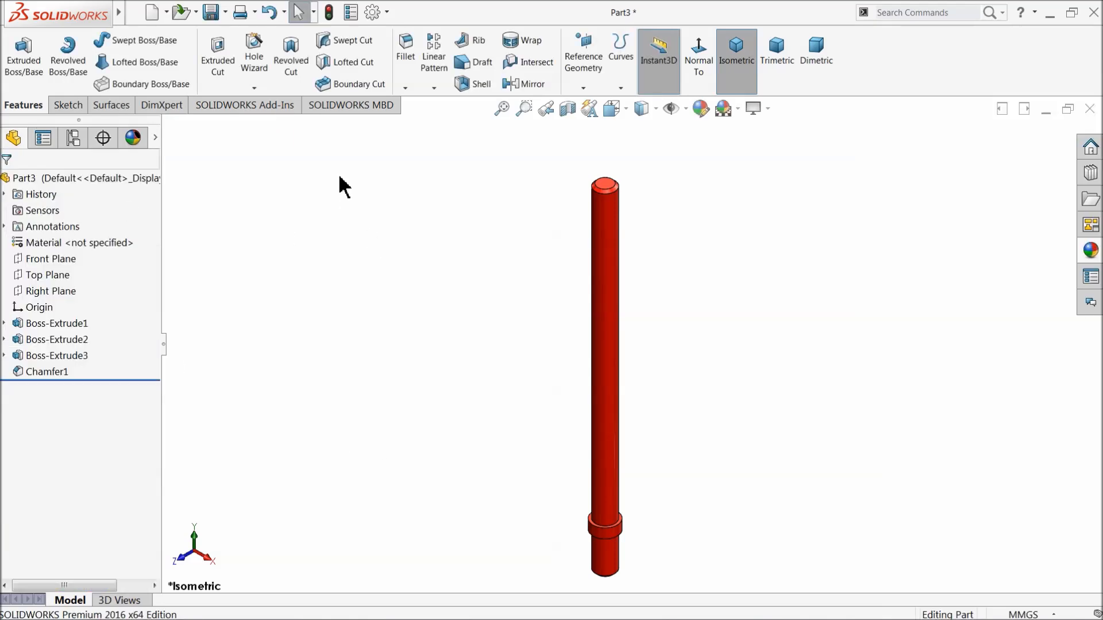
Step: Save the part as 3.Shaft in the Anemometer folder
left_click(217, 14)
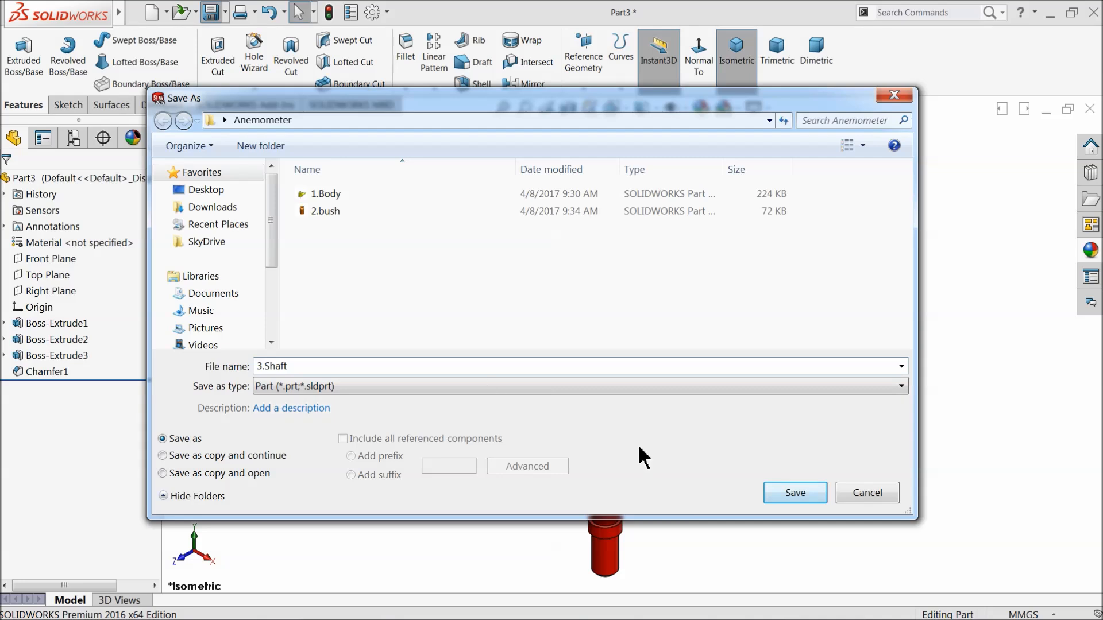
left_click(787, 502)
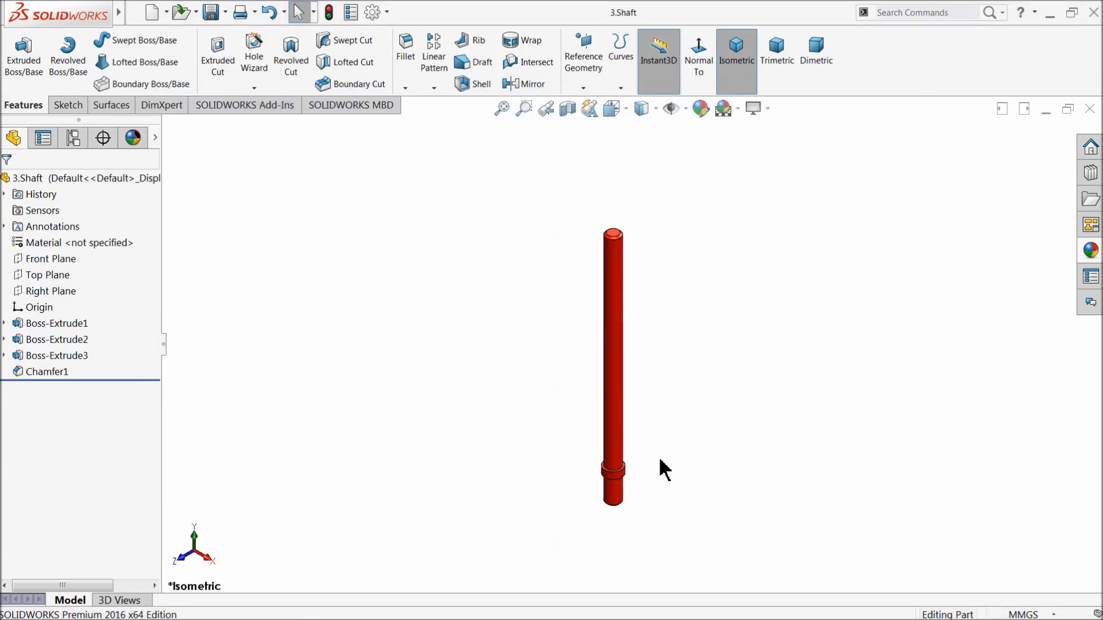
middle_click_drag(638, 442, 635, 321)
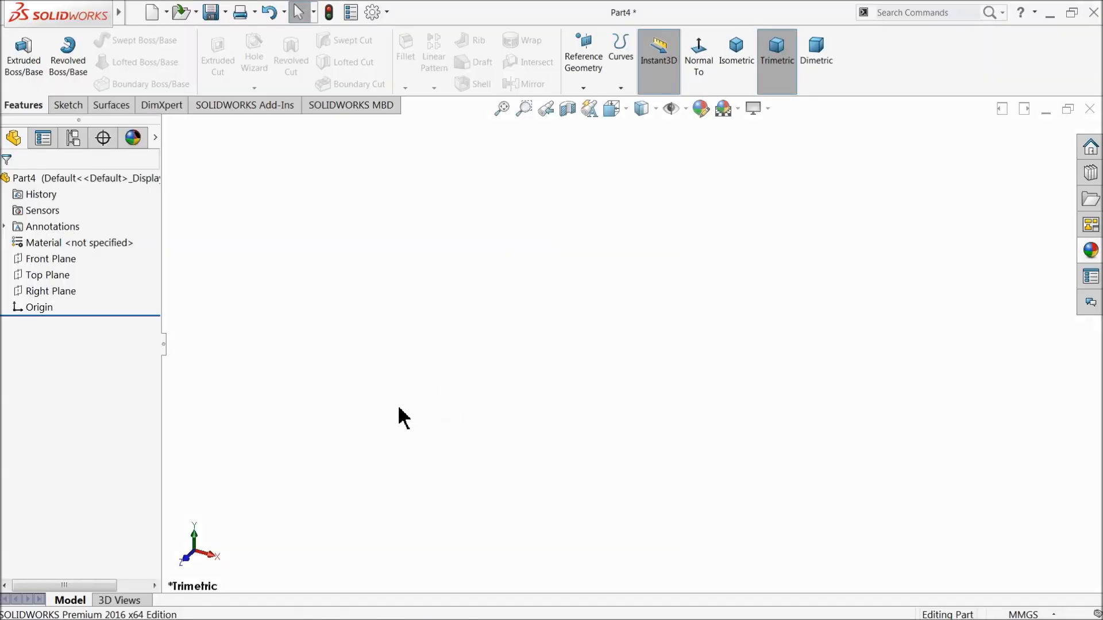
Step: On the new part's Front Plane, sketch a vertical centerline down to the origin and a horizontal centerline extending right from it
left_click(22, 260)
left_click(31, 243)
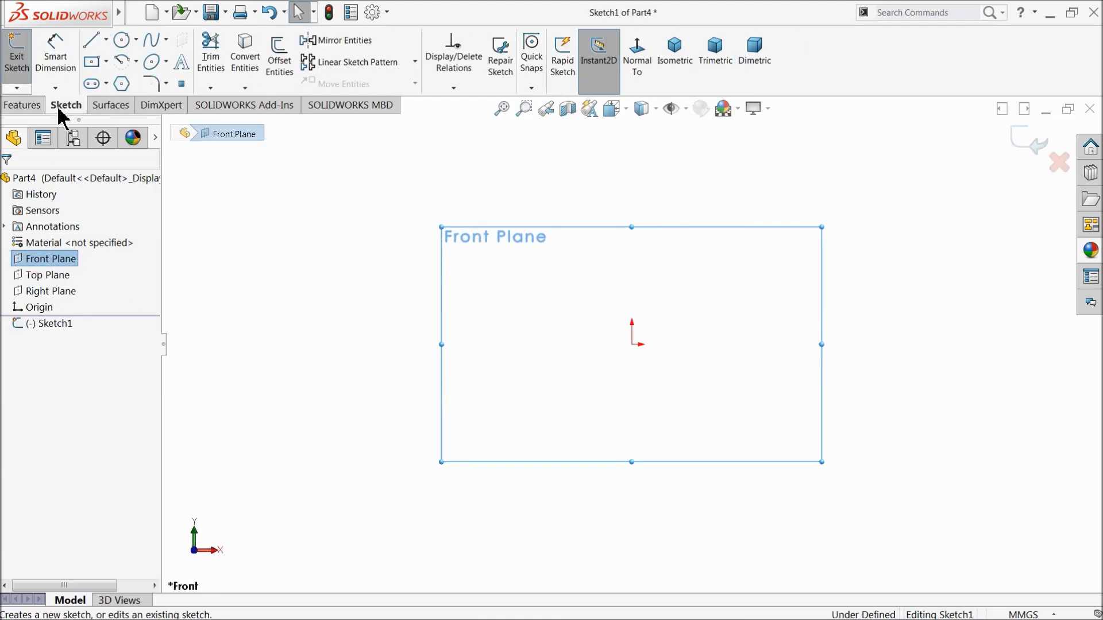
left_click(106, 39)
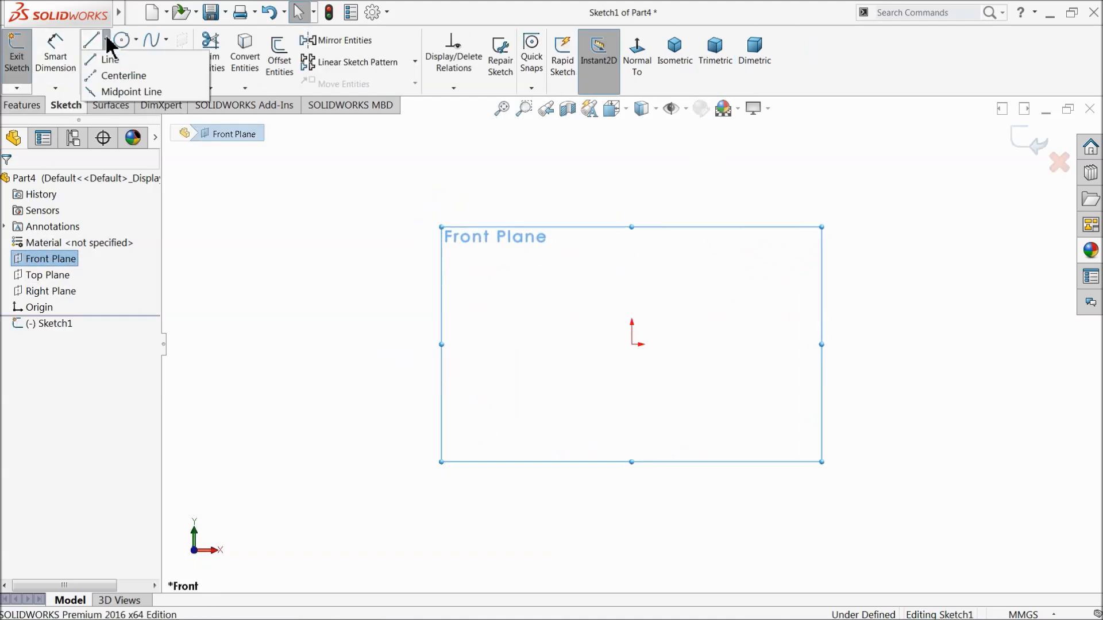
left_click(124, 75)
left_click(632, 127)
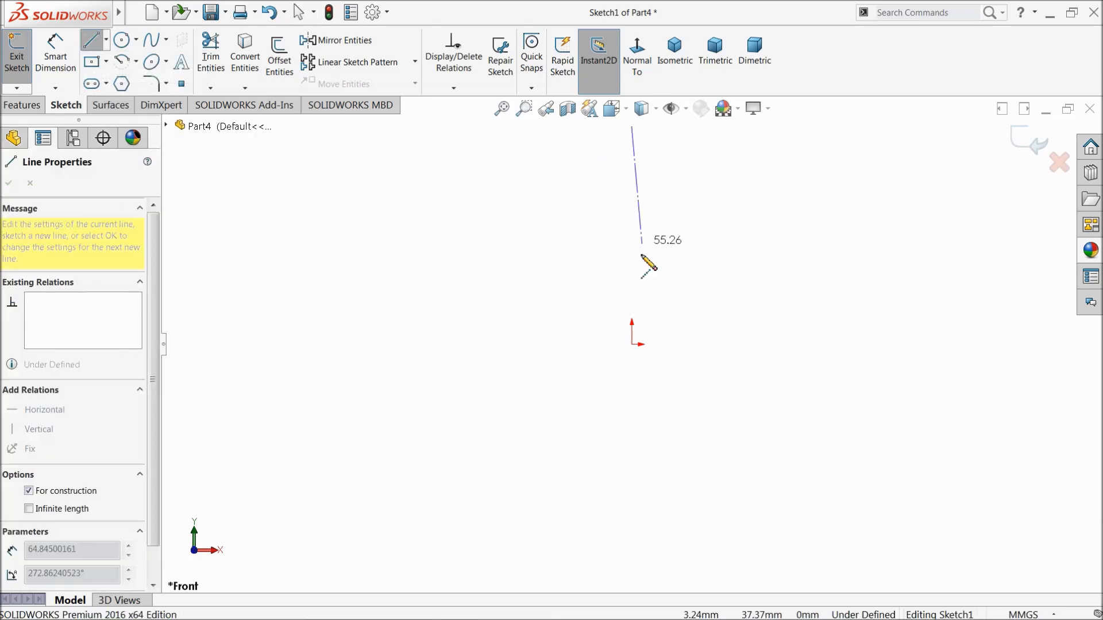
left_click(632, 344)
left_click(845, 344)
right_click(825, 236)
left_click(866, 249)
scroll(853, 266, "up", 2)
scroll(816, 232, "down", 2)
scroll(433, 427, "up", 1)
scroll(545, 377, "down", 4)
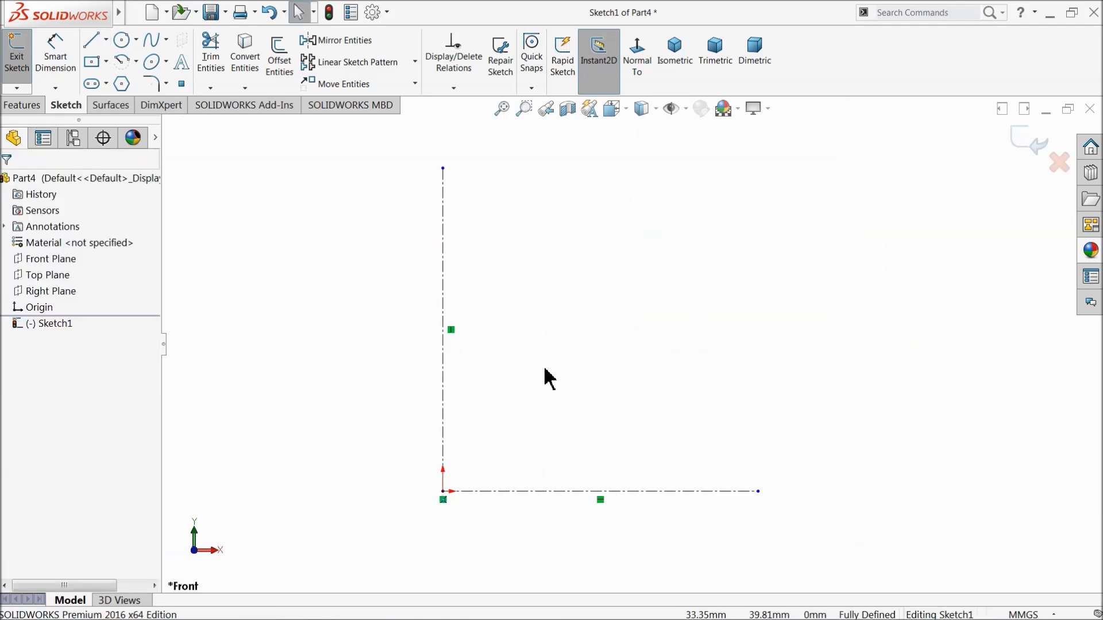
Step: Sketch the profile's outer side from about 96 mm high: vertical line, line sloping down toward the axis, and vertical line to the horizontal centerline
left_click(90, 41)
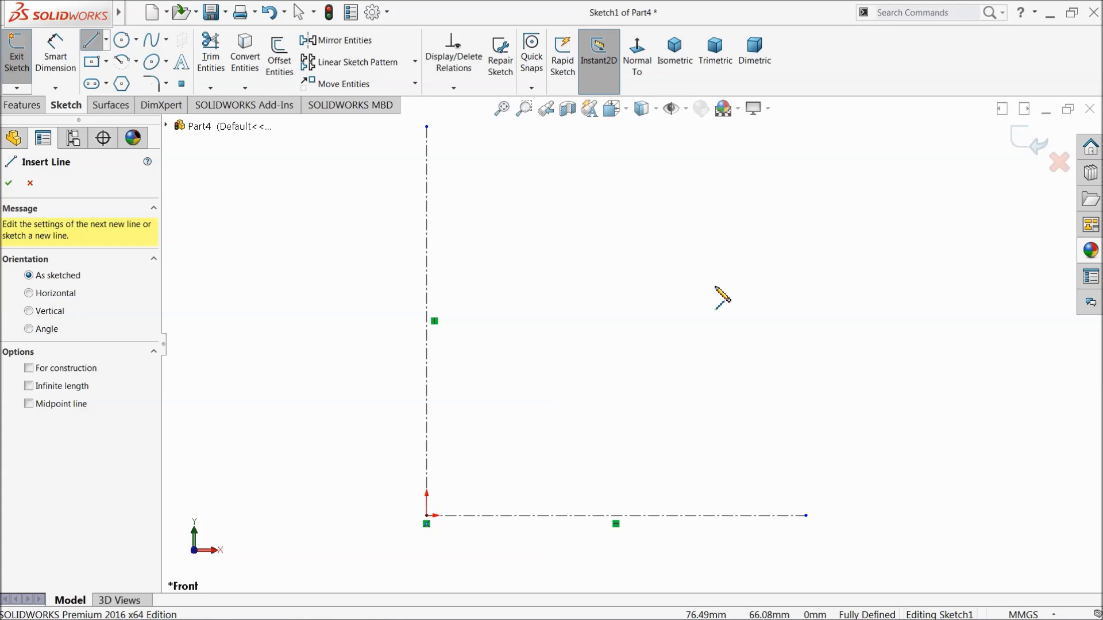
left_click(727, 150)
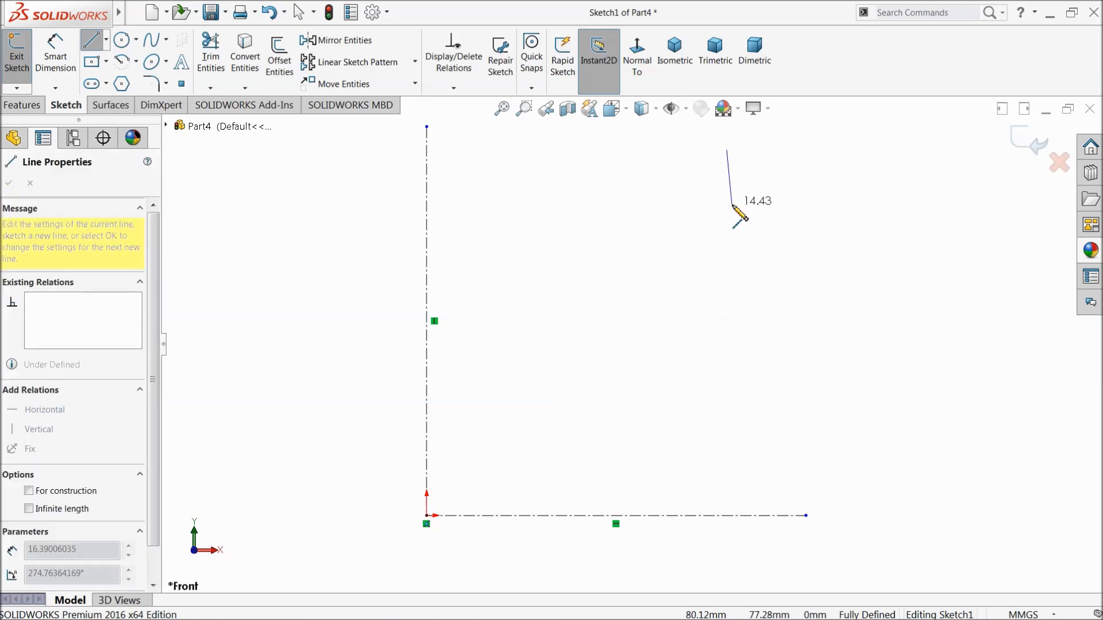
left_click(726, 281)
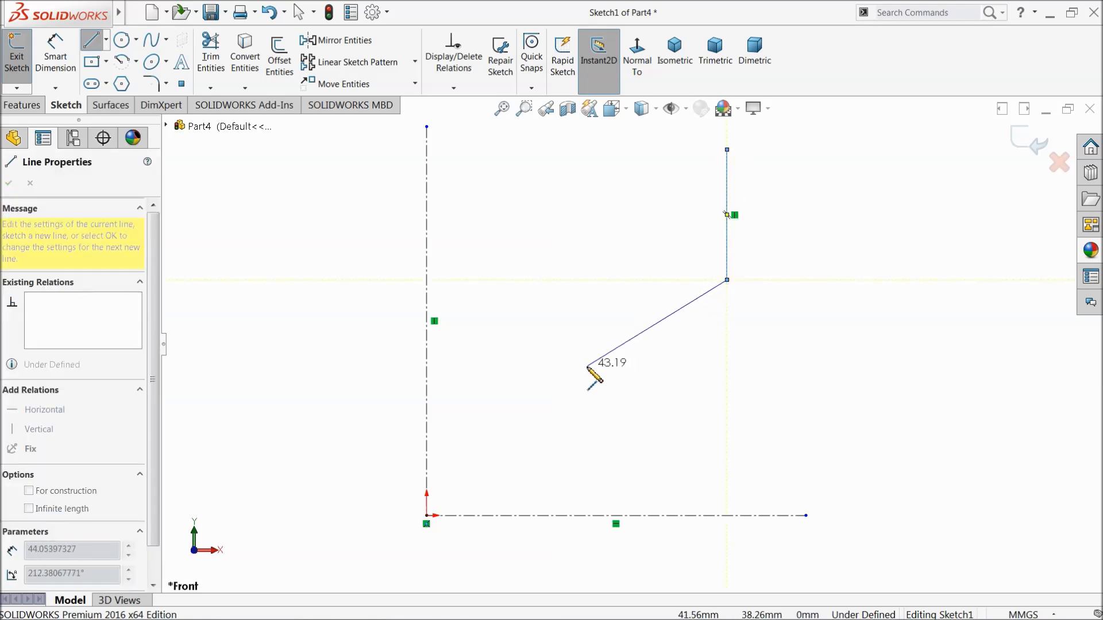
left_click(547, 406)
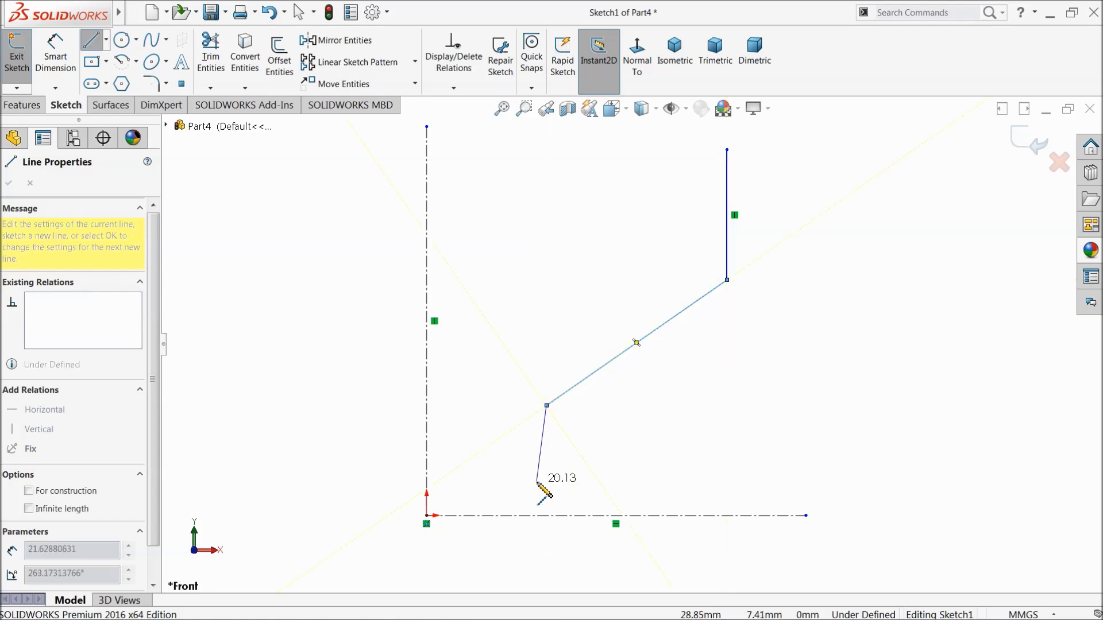
left_click(547, 516)
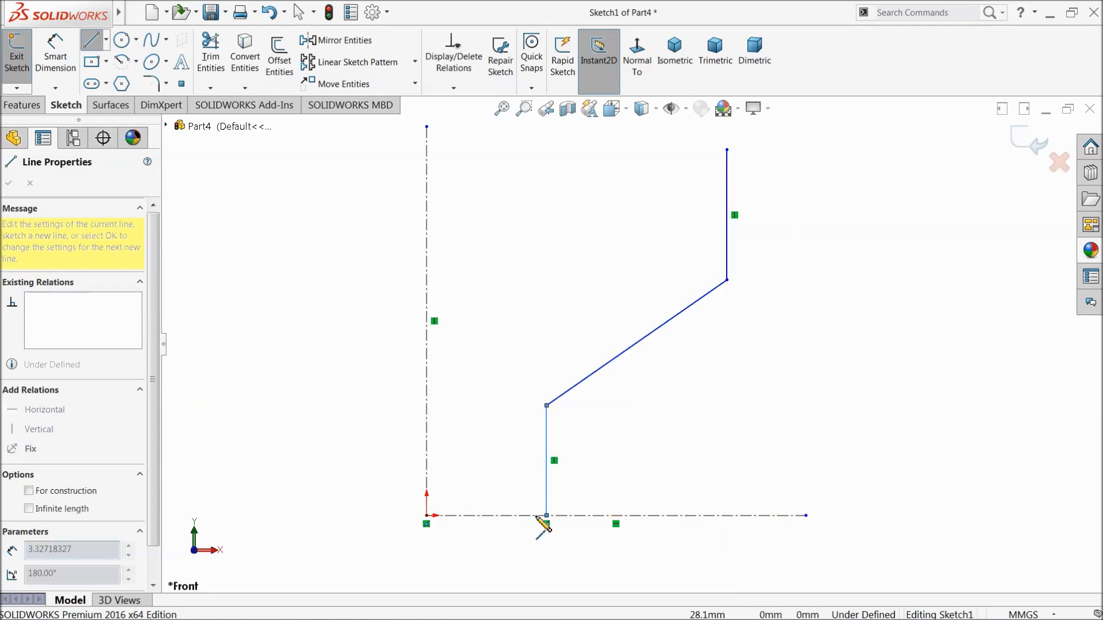
Step: Continue the profile with an about 10.6 mm bottom line, a tall inner vertical line, a short top line and a short downward line
left_click(506, 515)
left_click(506, 280)
left_click(546, 279)
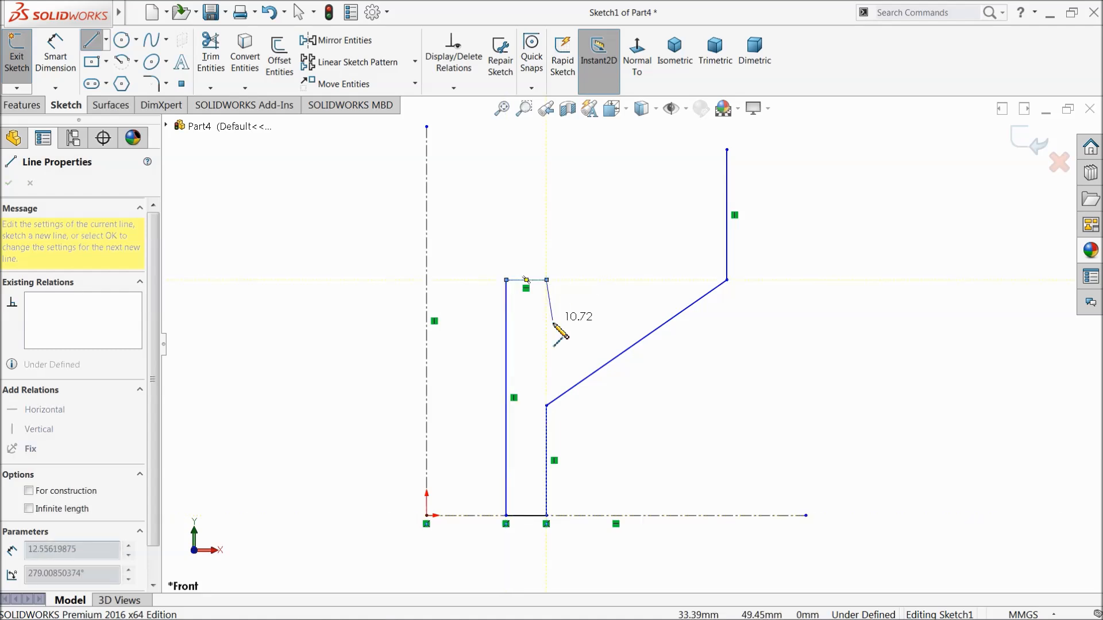
left_click(546, 352)
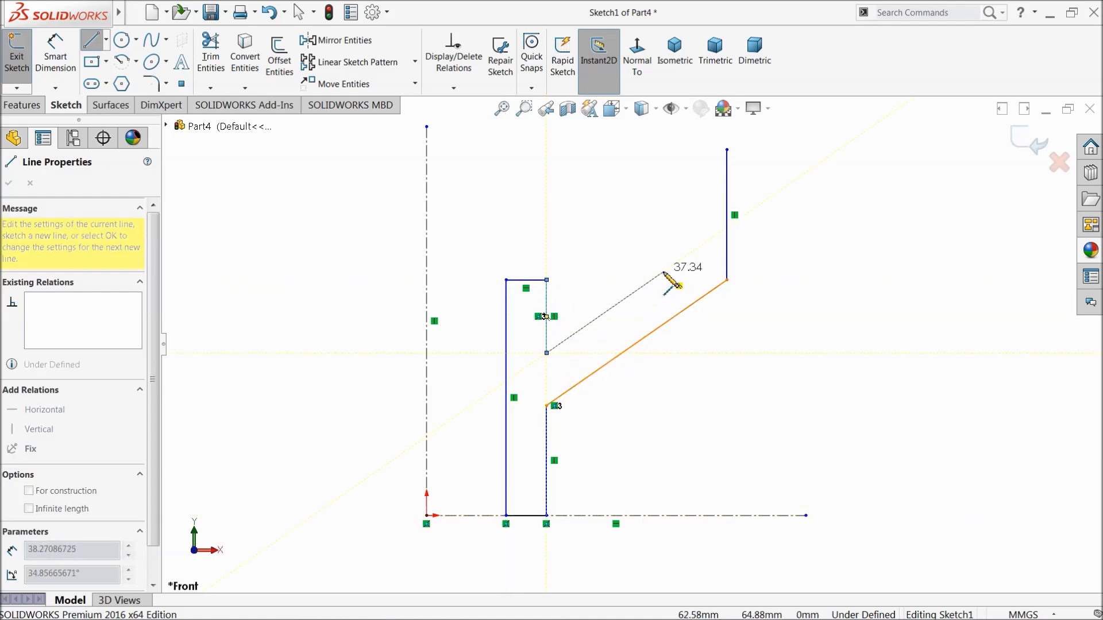
Step: Add a slanted line parallel to the outer slope and a stepped upper section, closing the profile with an about 6 mm wide top edge
left_click(683, 259)
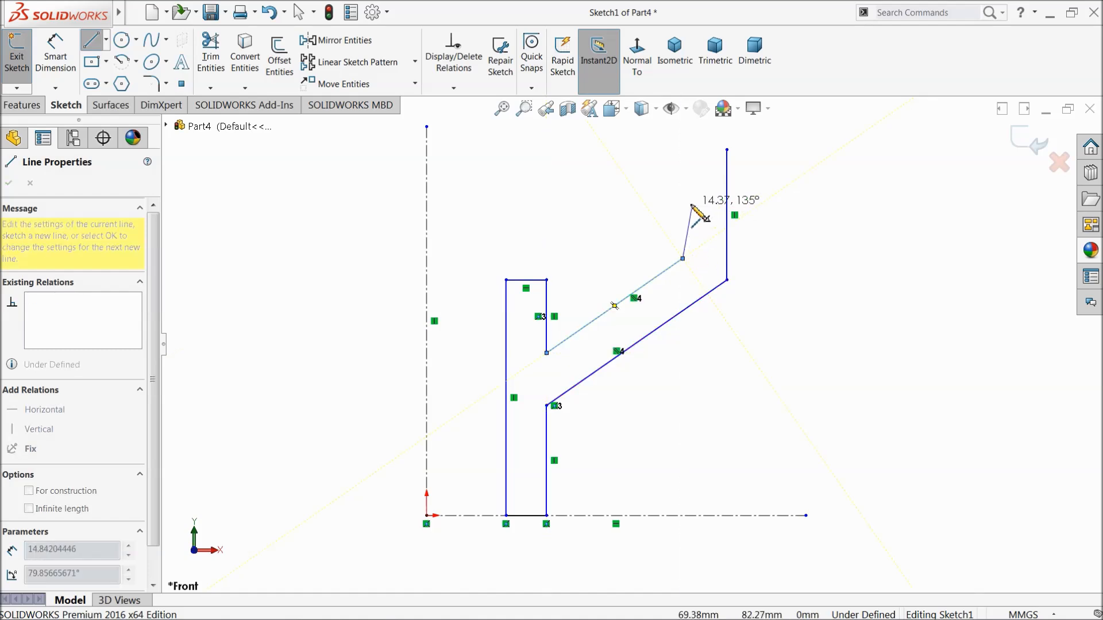
left_click(682, 192)
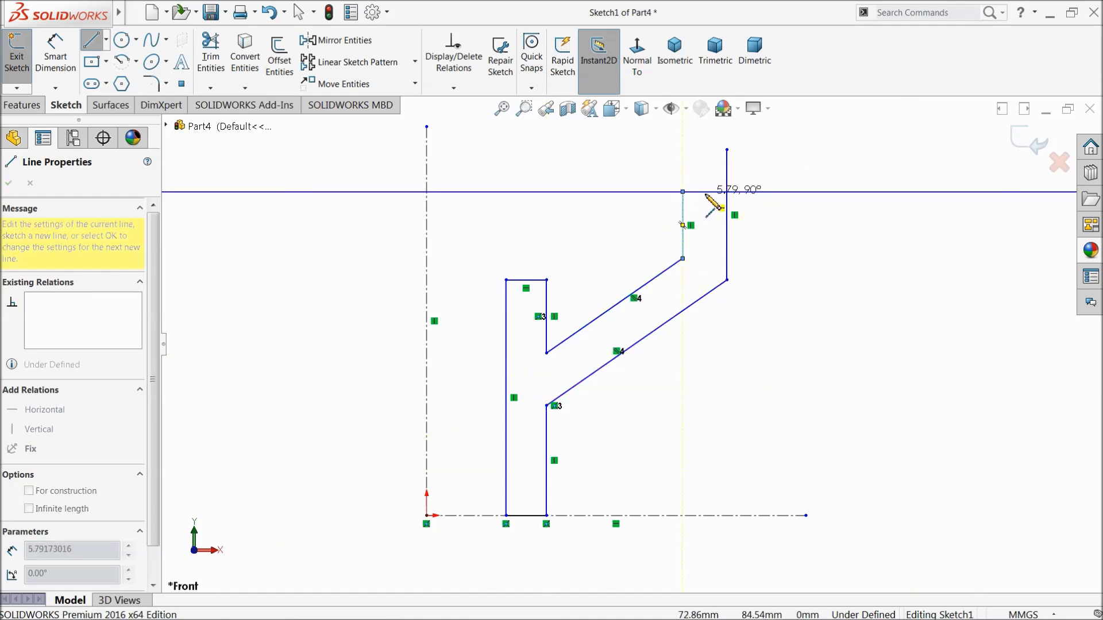
left_click(704, 192)
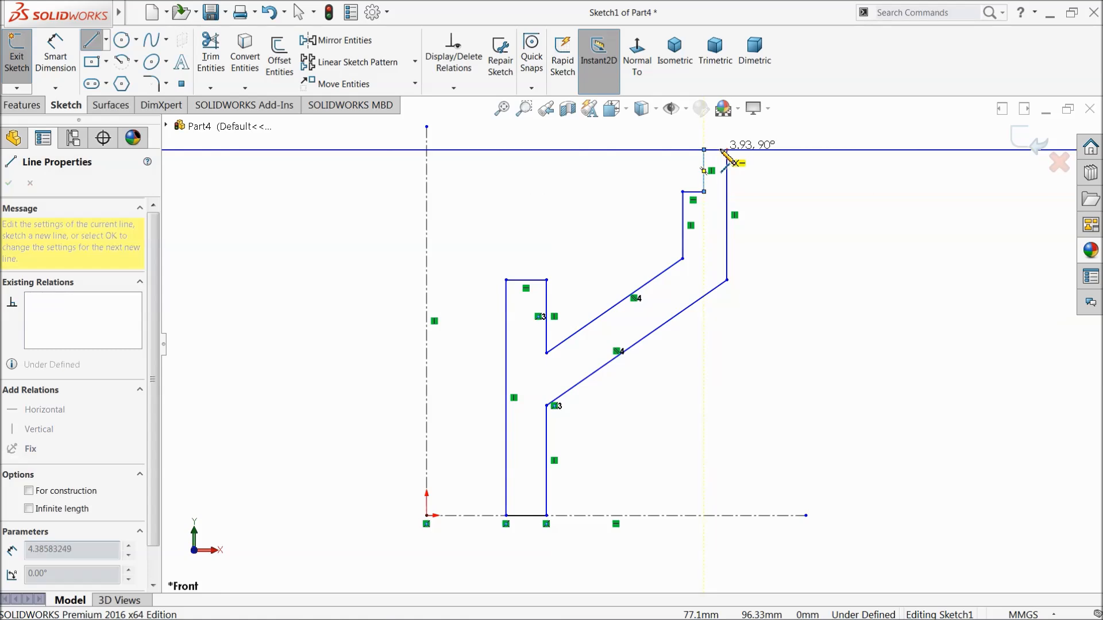
left_click(704, 150)
left_click(727, 150)
right_click(832, 192)
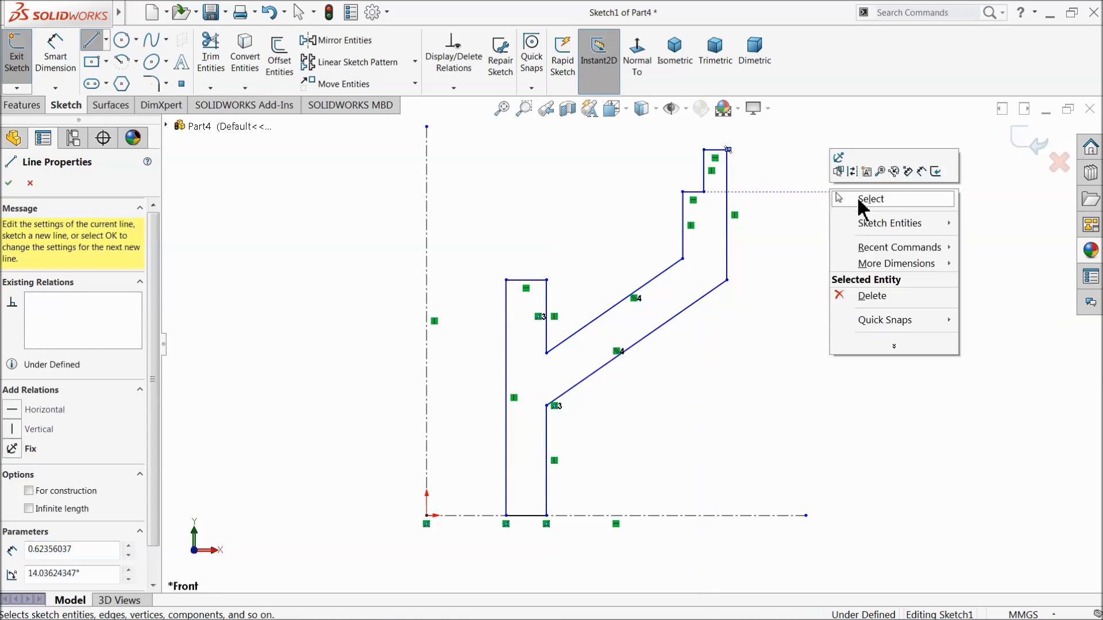
left_click(861, 200)
Step: Delete the short stray line at the outer corner of the profile's top edge
scroll(696, 197, "down", 5)
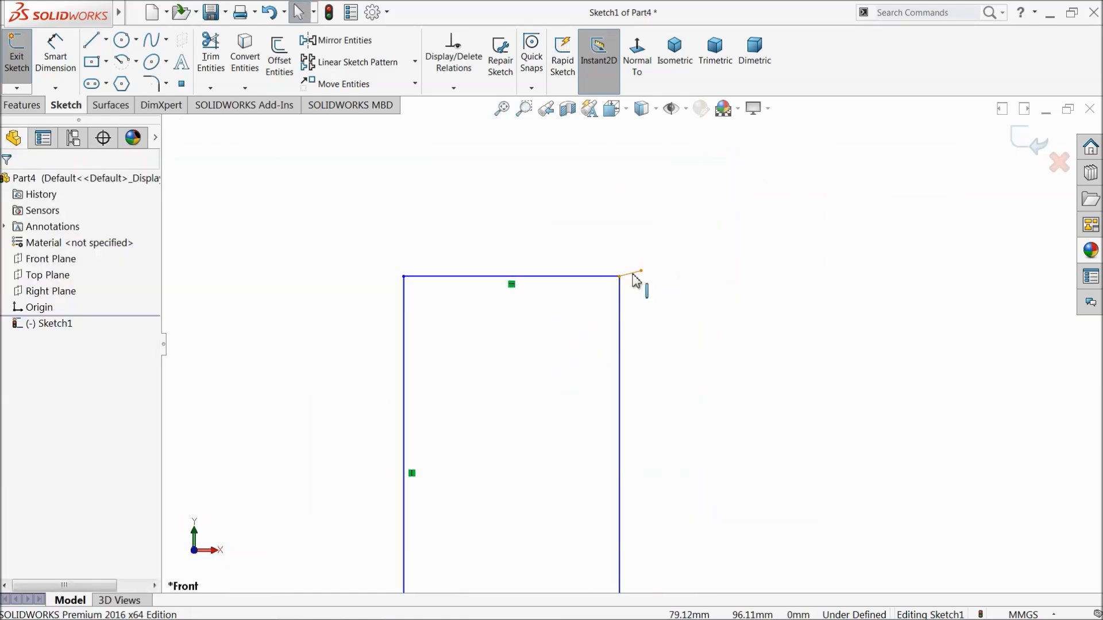
left_click(634, 275)
left_click(628, 322)
scroll(615, 374, "up", 10)
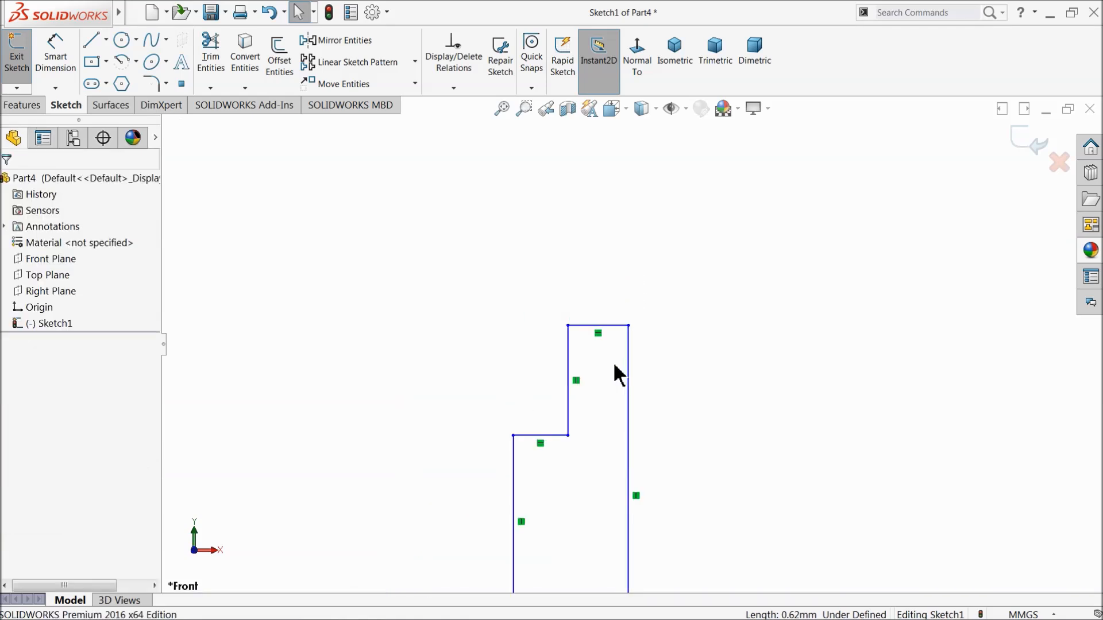
scroll(606, 412, "down", 3)
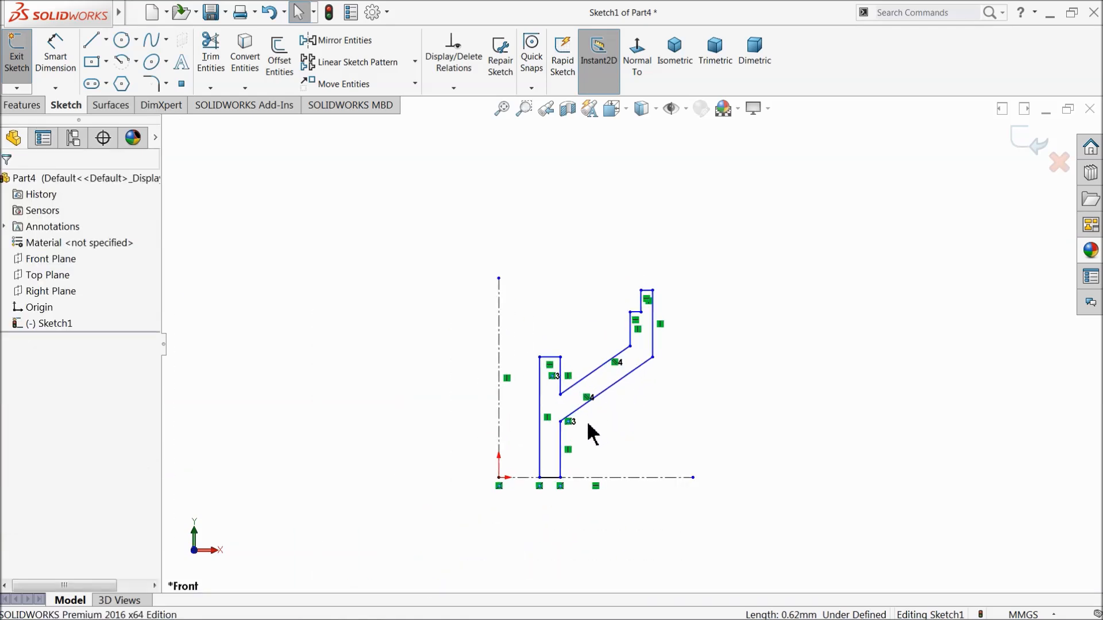
scroll(583, 441, "down", 4)
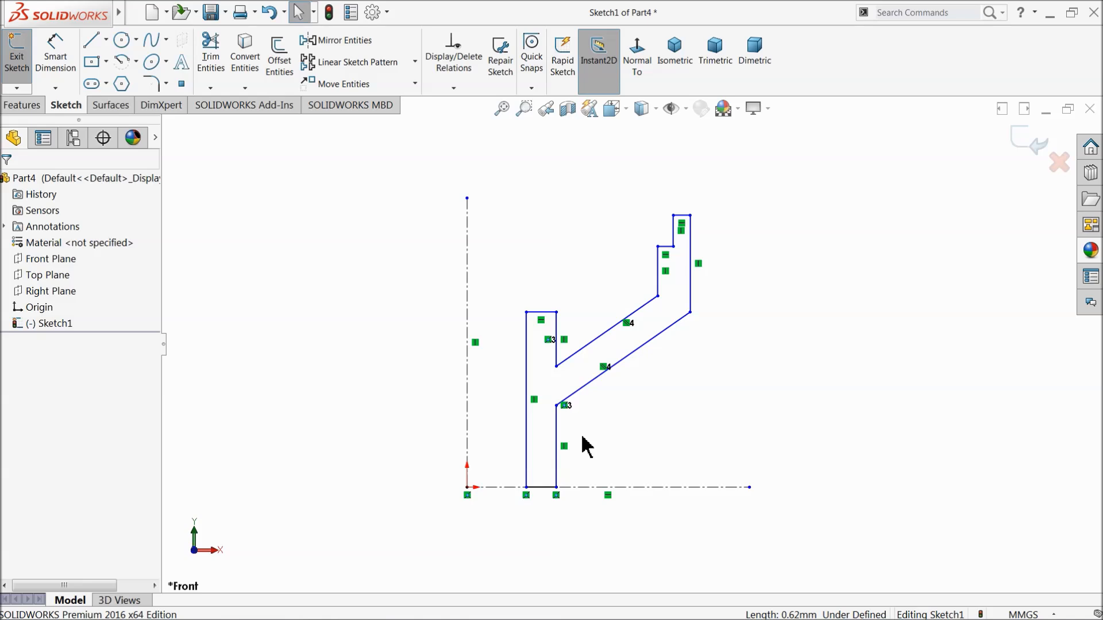
scroll(593, 418, "down", 2)
scroll(608, 367, "down", 2)
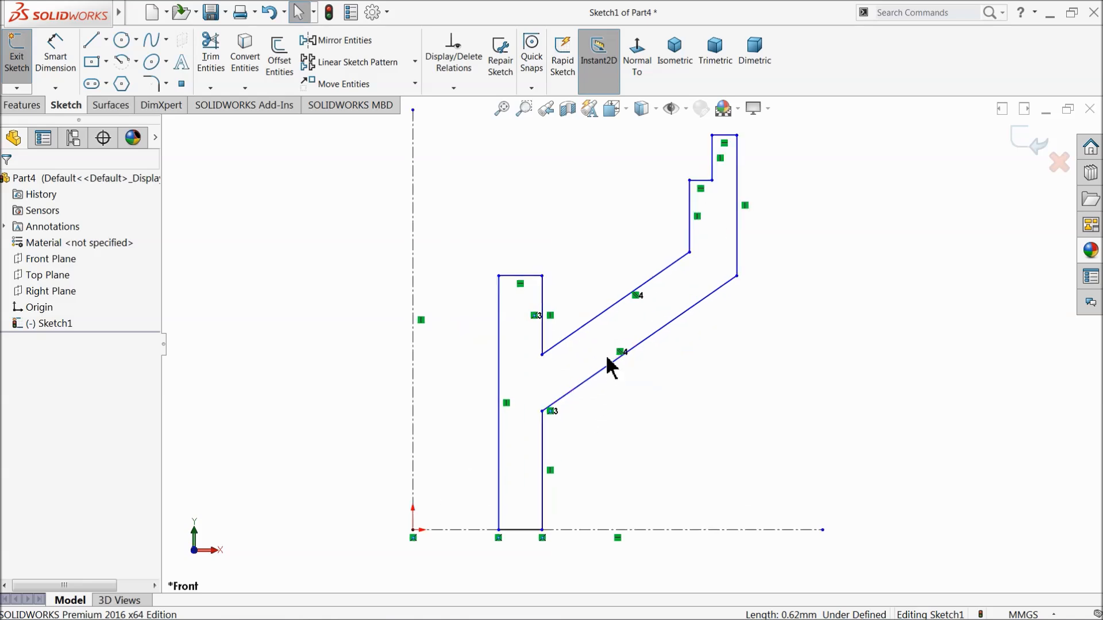
Step: Dimension the profile's overall height between its upper edge and bottom line as 31.5 mm
left_click(55, 58)
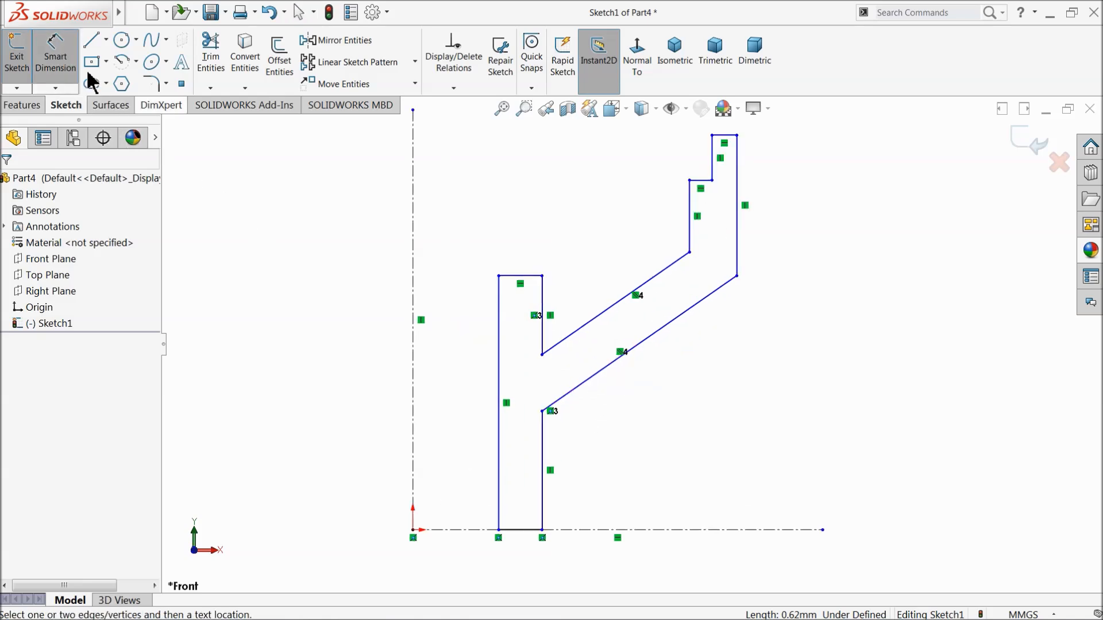
left_click(728, 137)
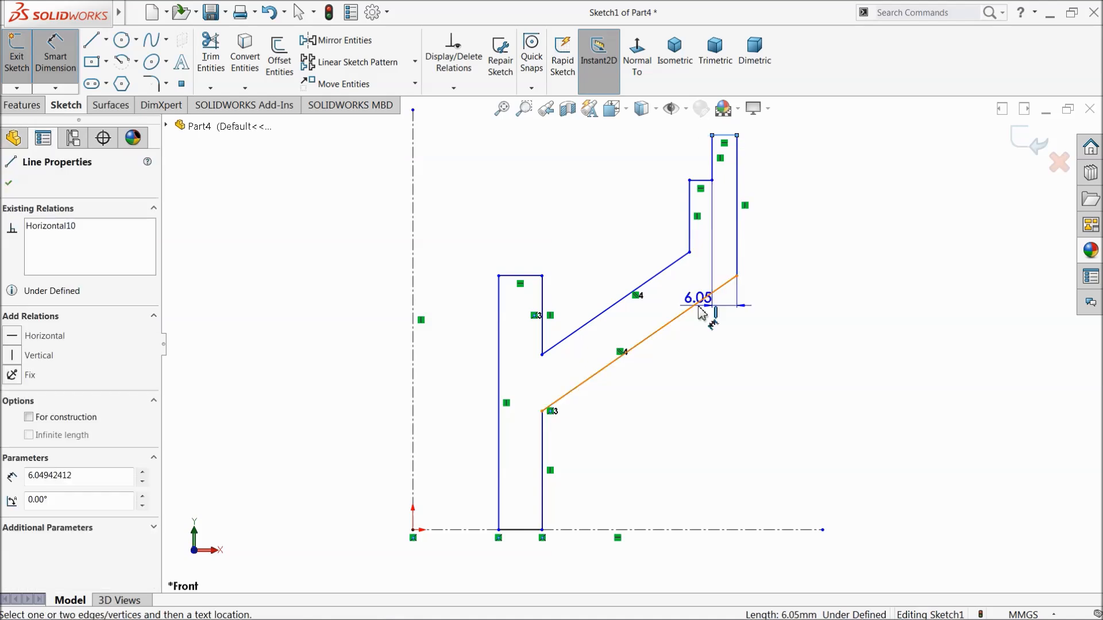
left_click(523, 529)
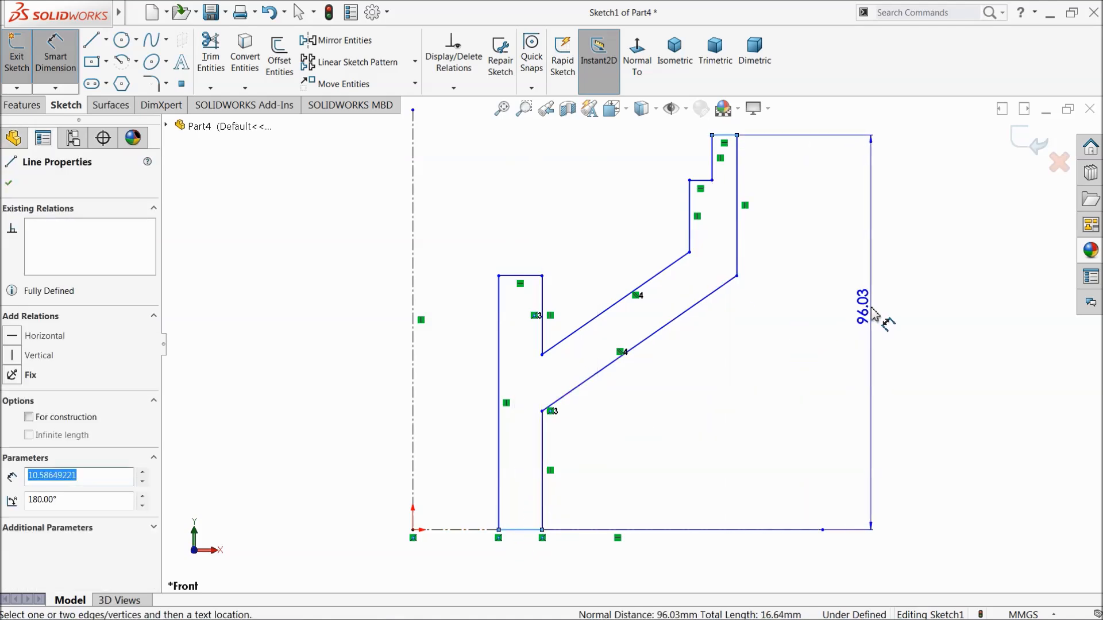
left_click(891, 315)
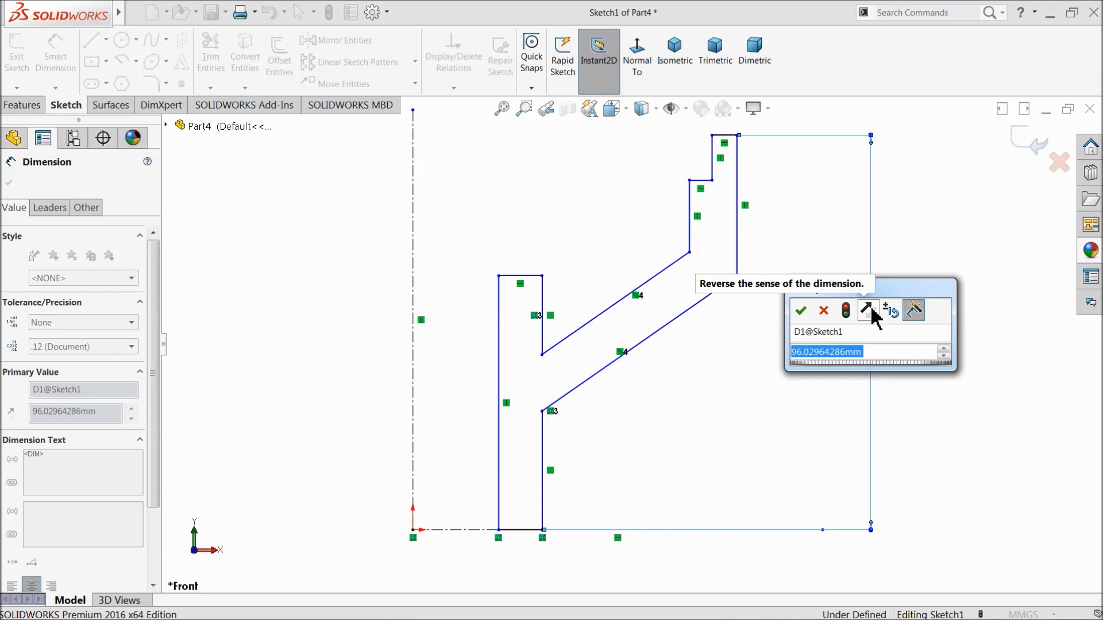
type("31.5")
left_click(801, 312)
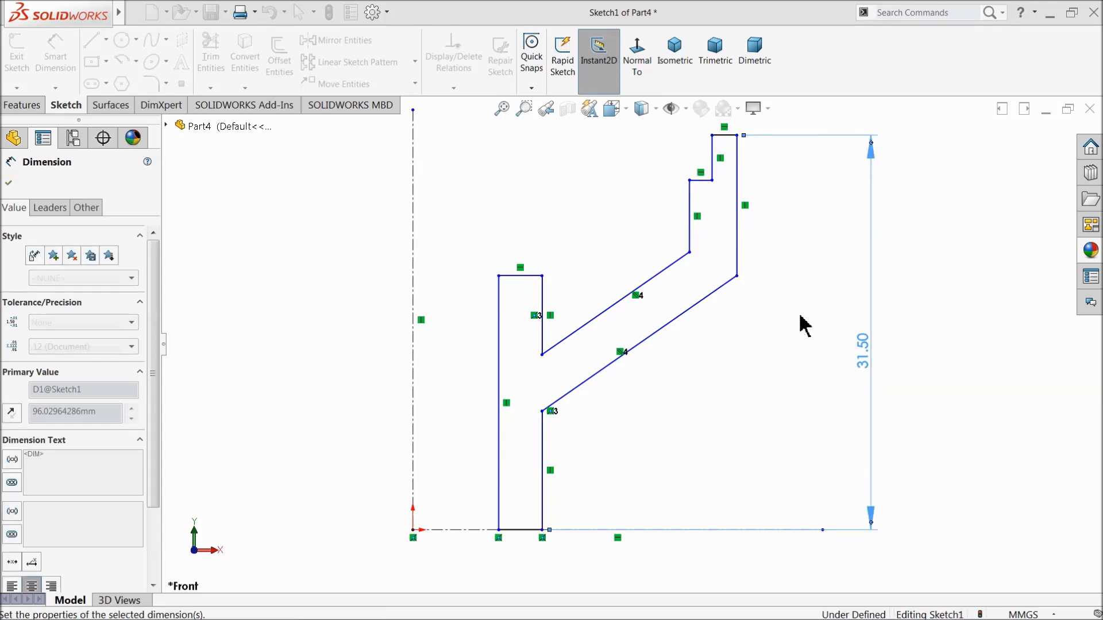
Step: Dimension the tall inner vertical line at 3.5 mm from the vertical centerline
left_click(500, 380)
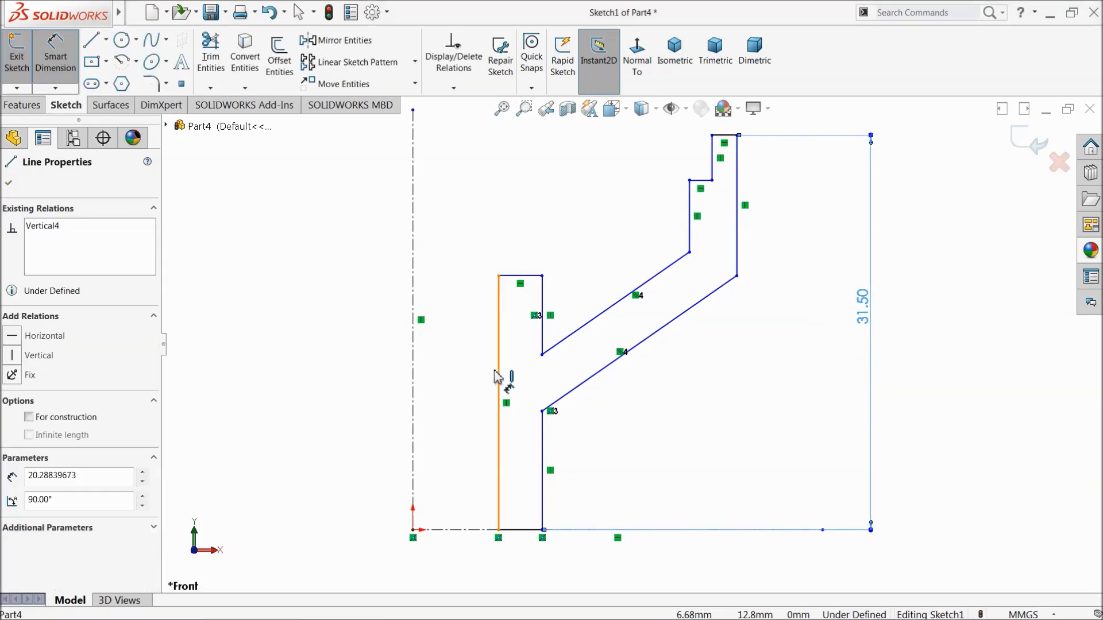
left_click(409, 374)
left_click(455, 389)
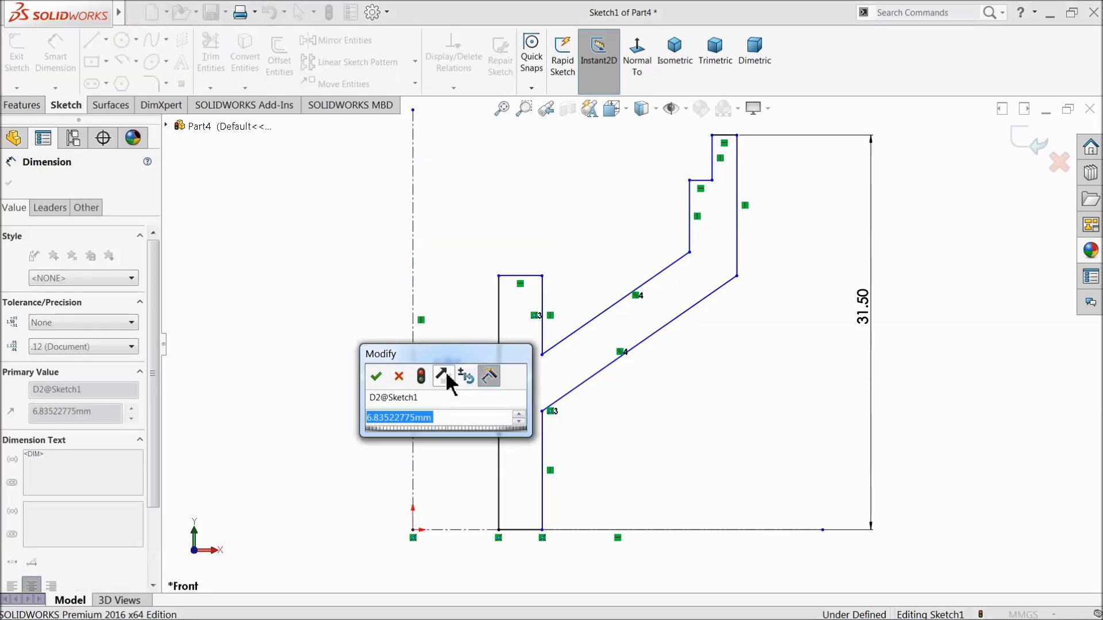
type("31.5")
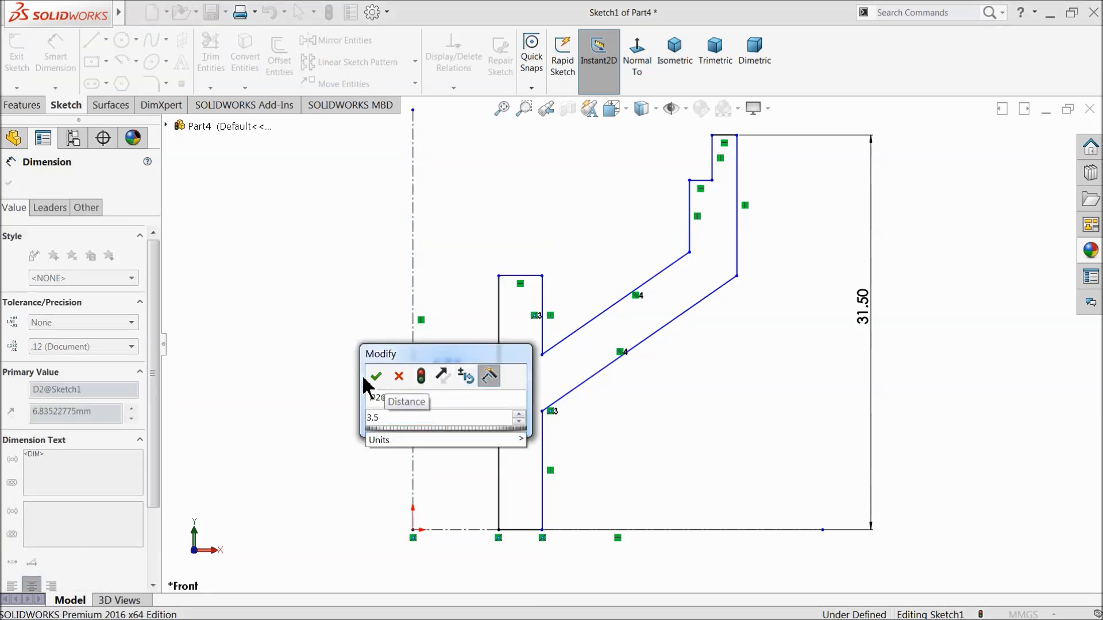
left_click(378, 375)
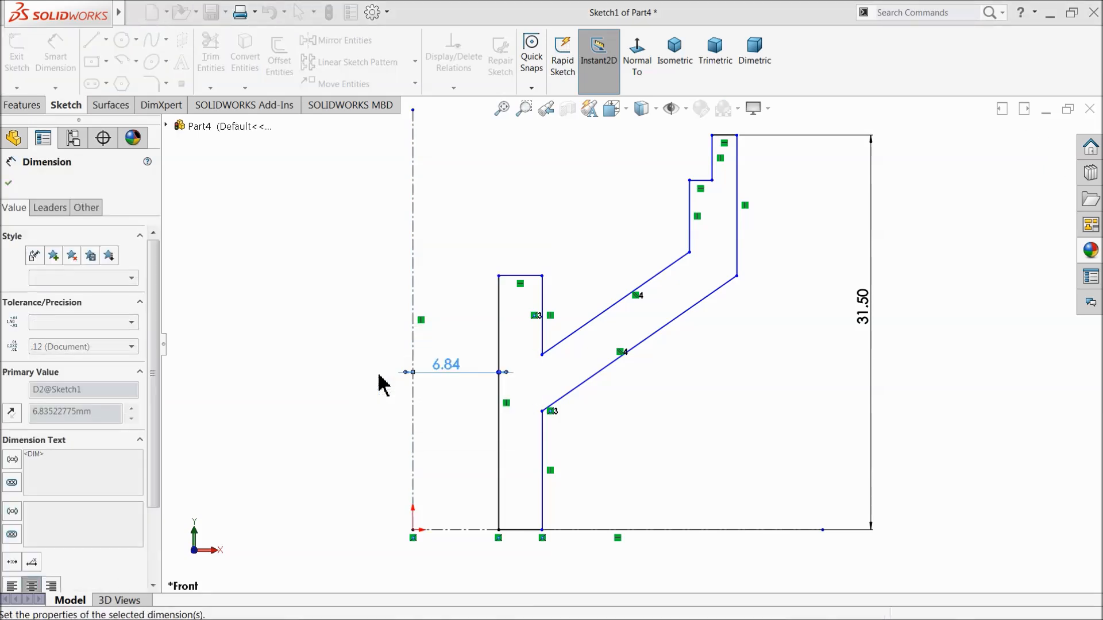
Step: Dimension the lower outer vertical line at 6 mm from the vertical centerline
left_click(545, 457)
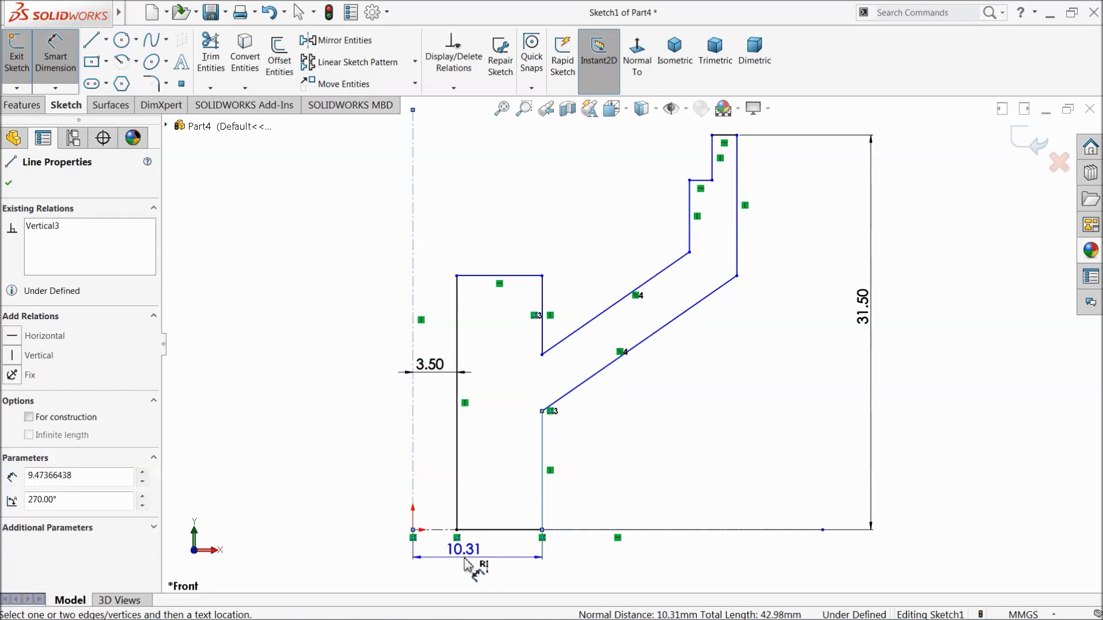
left_click(470, 564)
type("6")
key("Return")
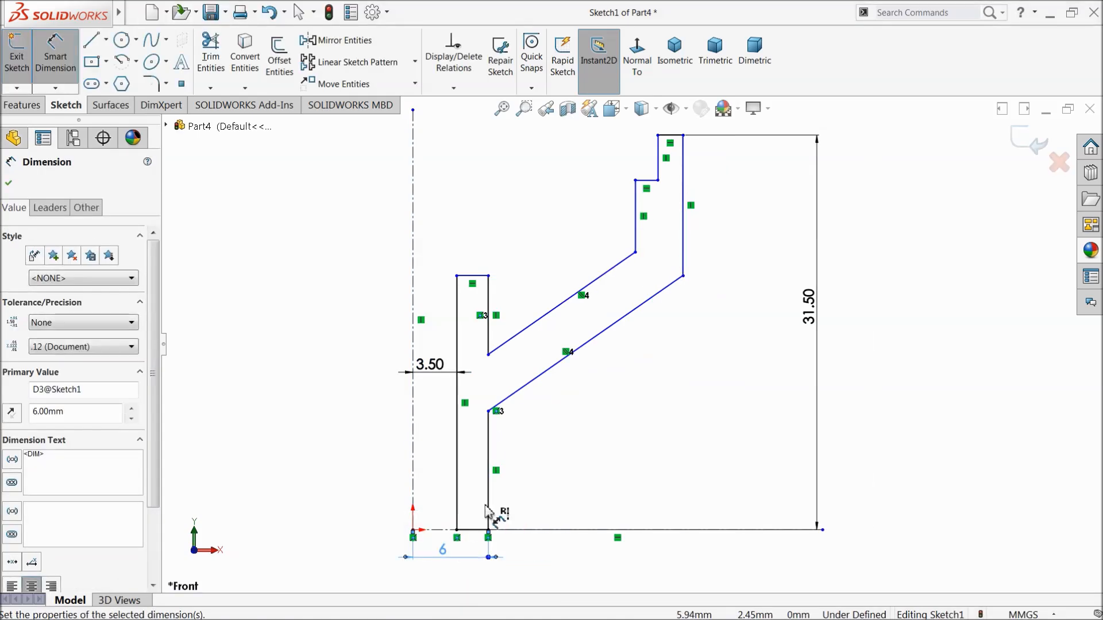
Step: Set the spacing between the two parallel slanted lines of the branch to 3 mm
left_click(537, 323)
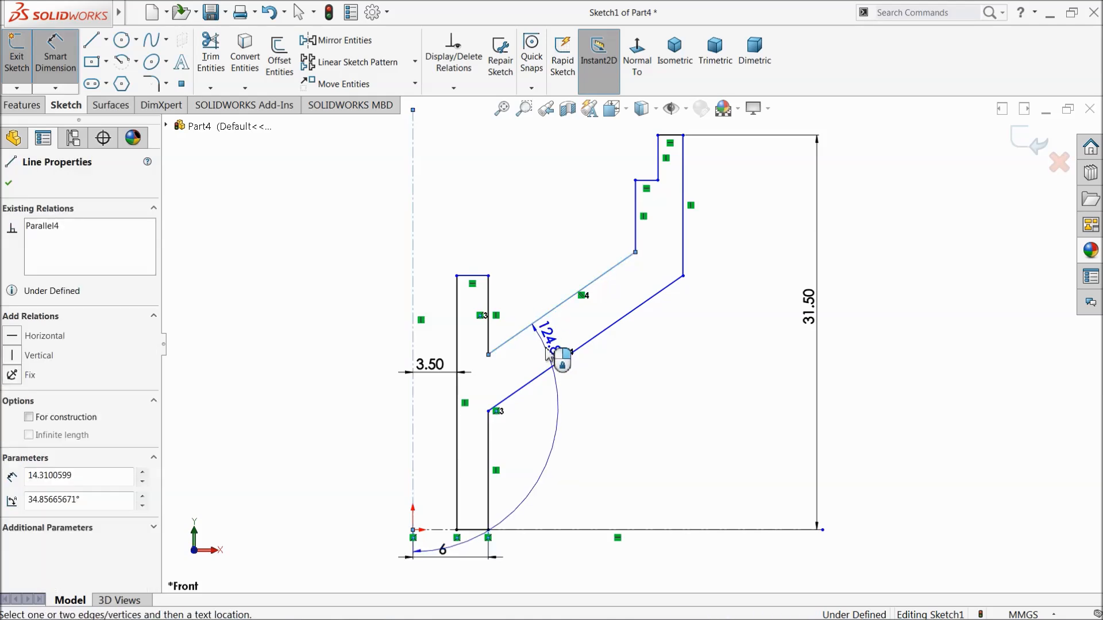
left_click(559, 364)
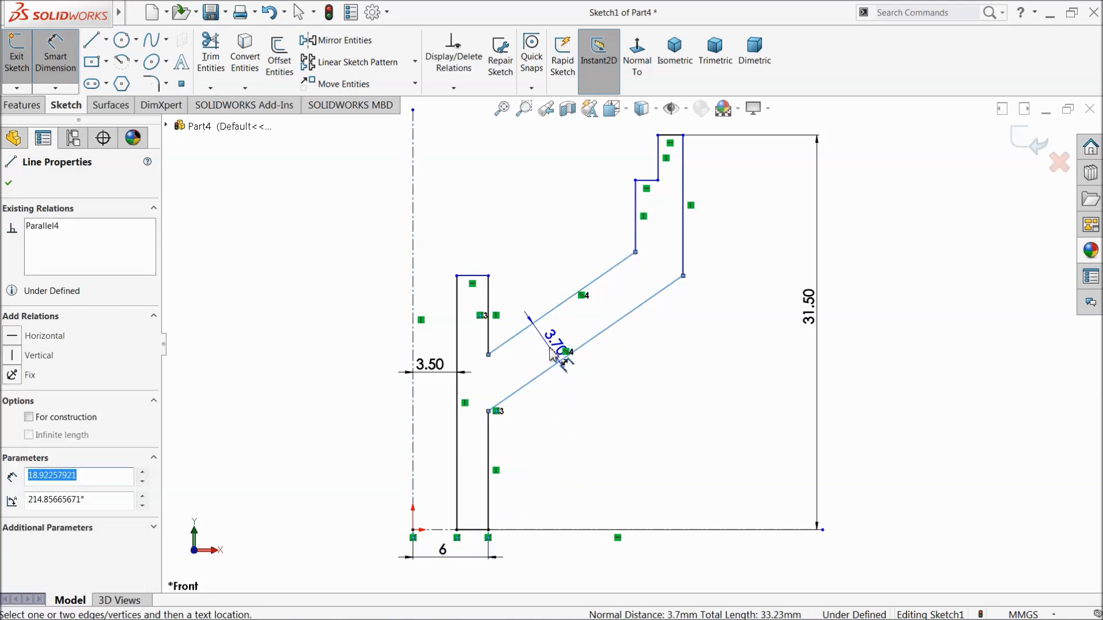
left_click(553, 350)
type("3.00mm")
key("Return")
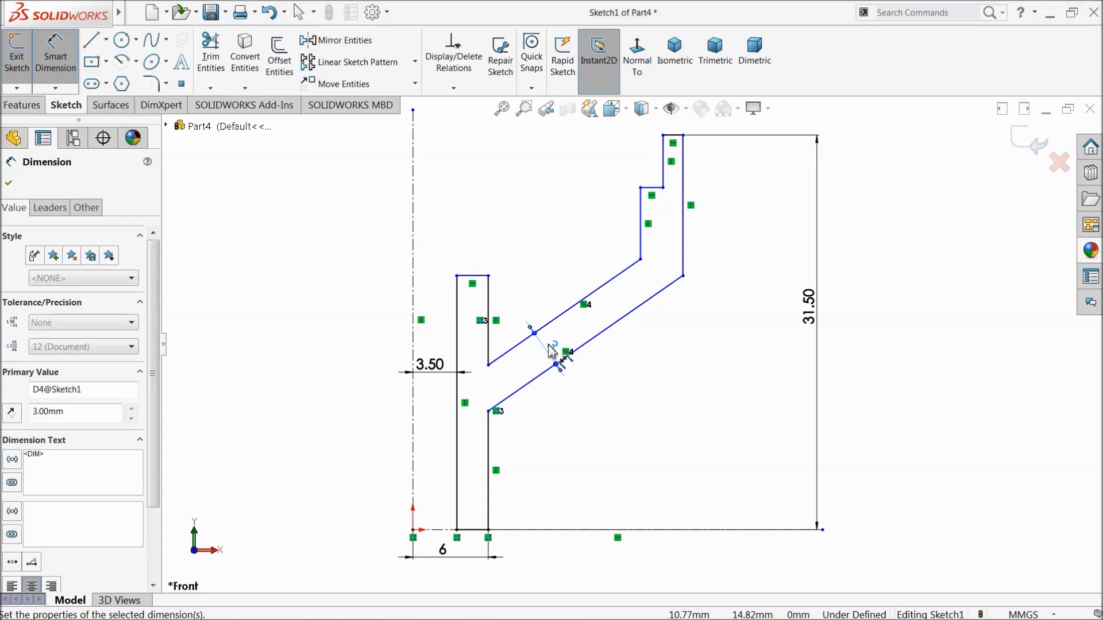
Step: Dimension the outermost vertical line at 19.5 mm from the centerline and move the upper step's corners back inside it
left_click(684, 258)
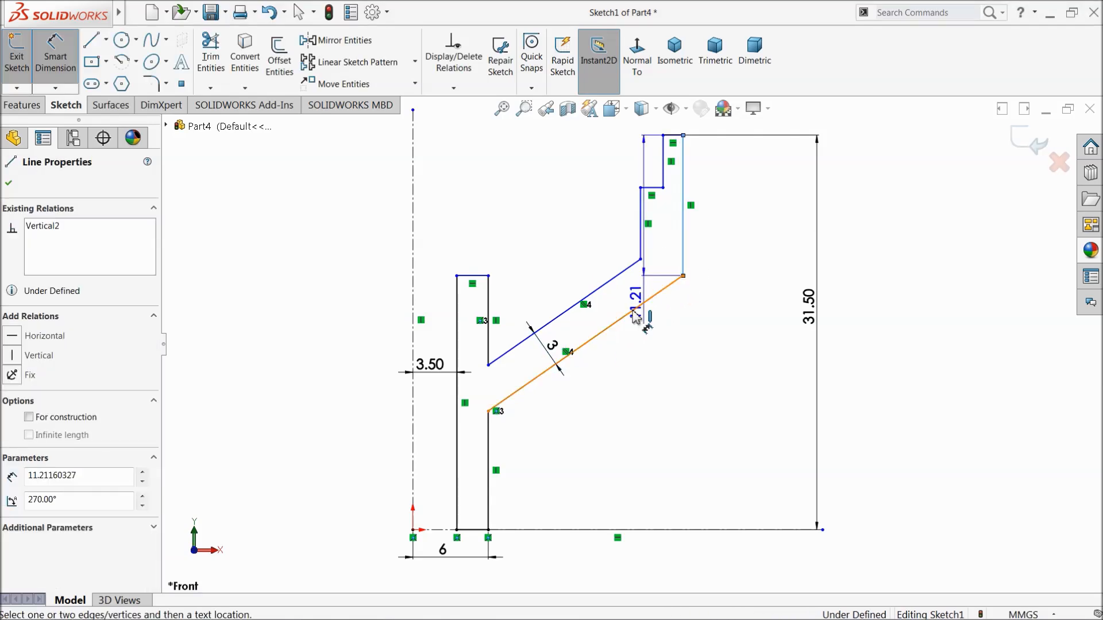
left_click(412, 285)
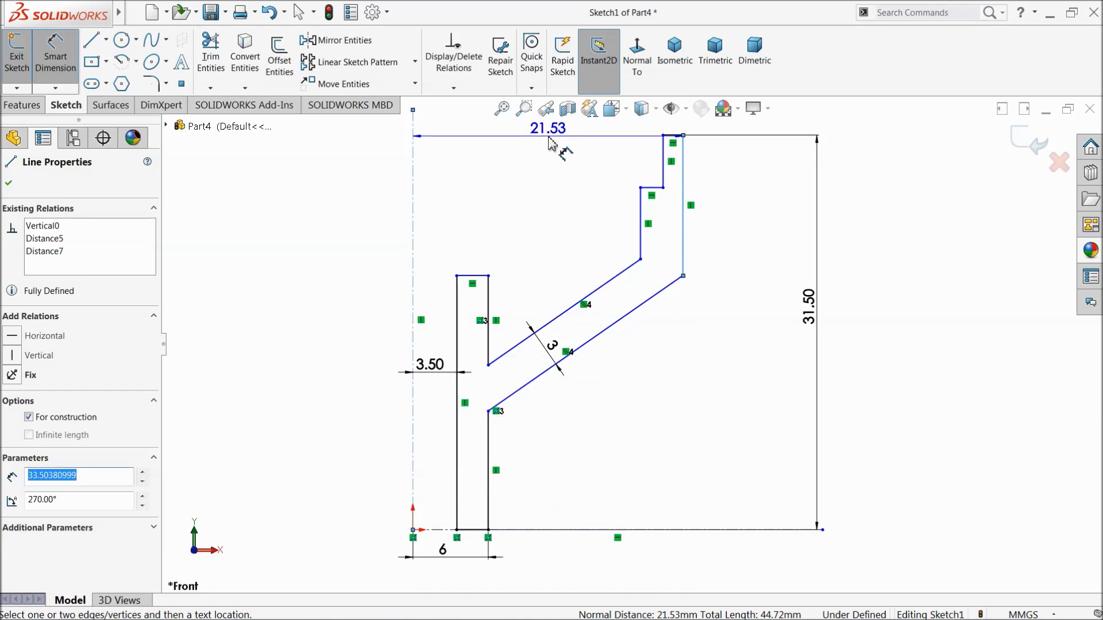
left_click(549, 141)
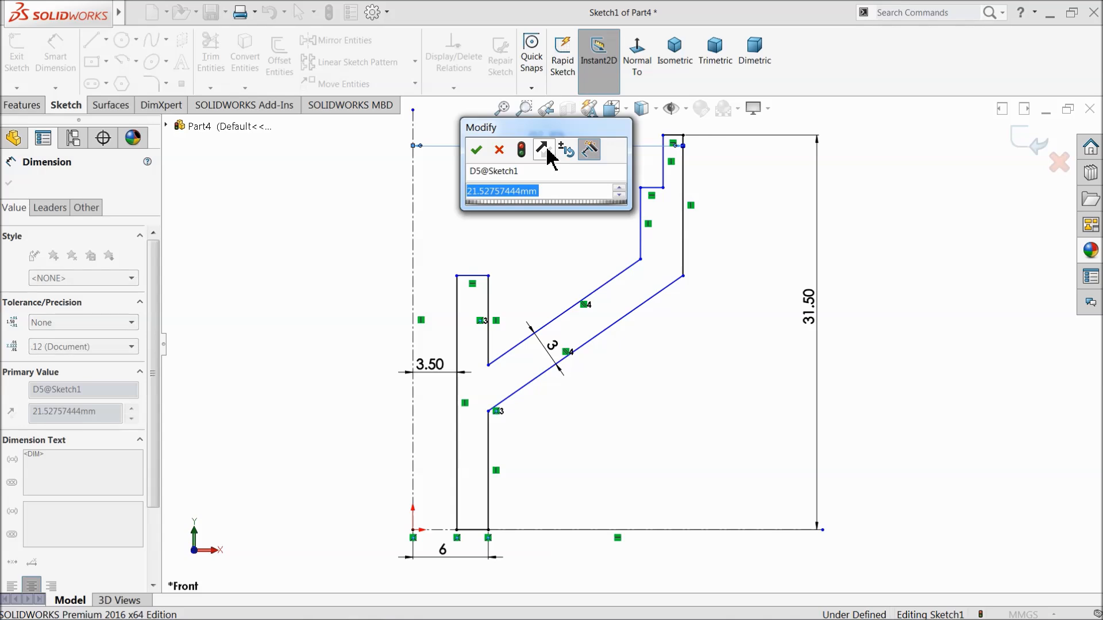
type("19.5")
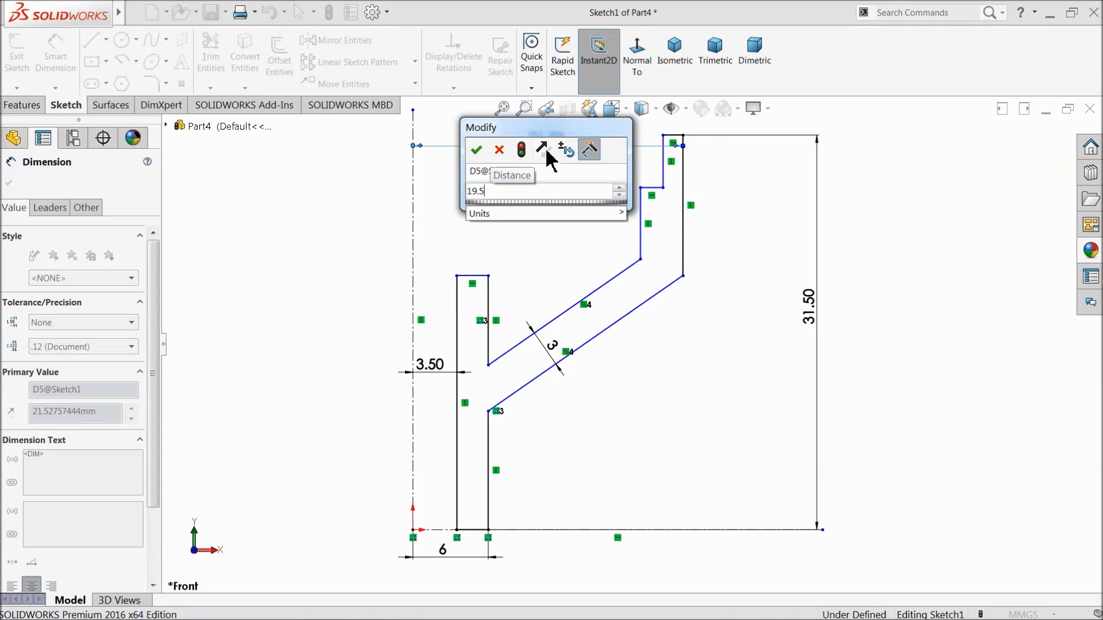
key("Return")
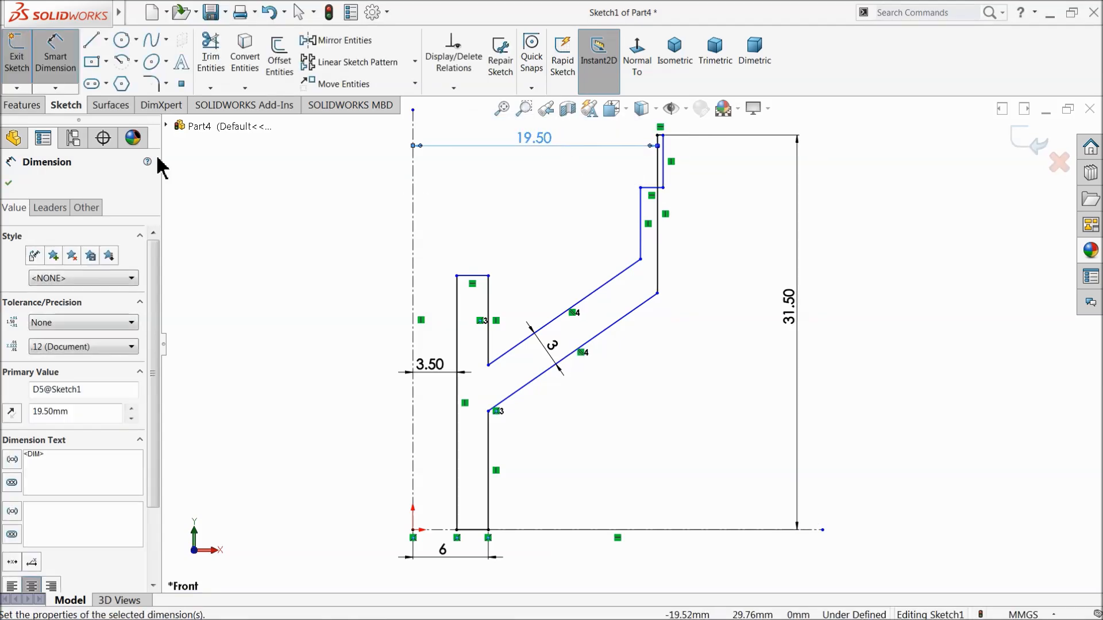
left_click(57, 51)
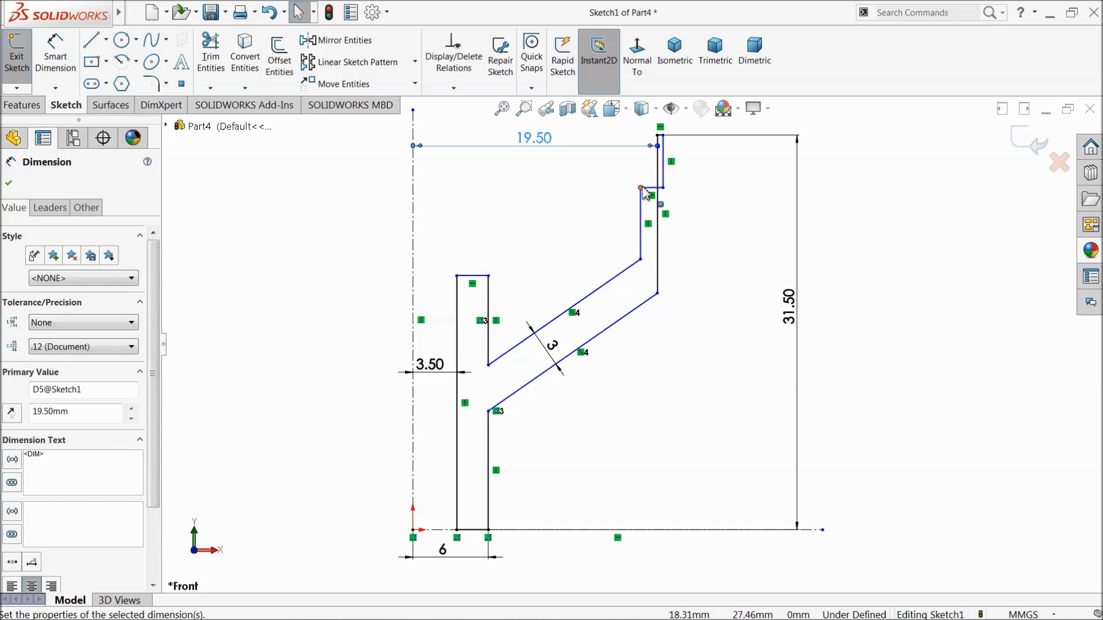
mouse_move(641, 189)
left_mouse_down()
mouse_move(618, 189)
mouse_move(638, 187)
left_mouse_up()
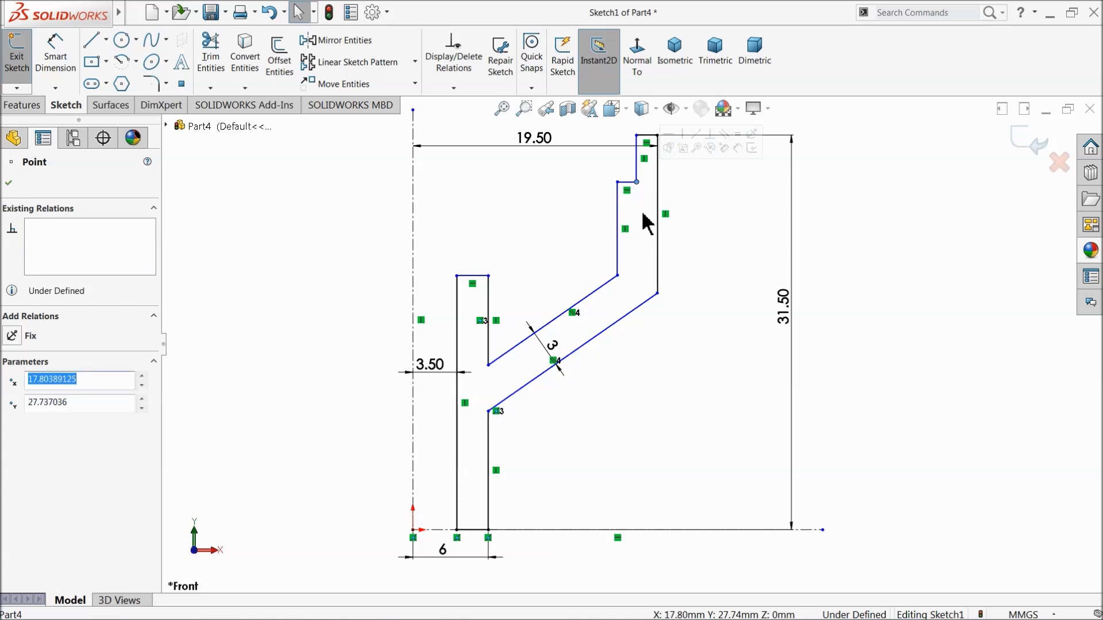
Step: Dimension the tall inner vertical line's length as 16 mm
left_click(55, 61)
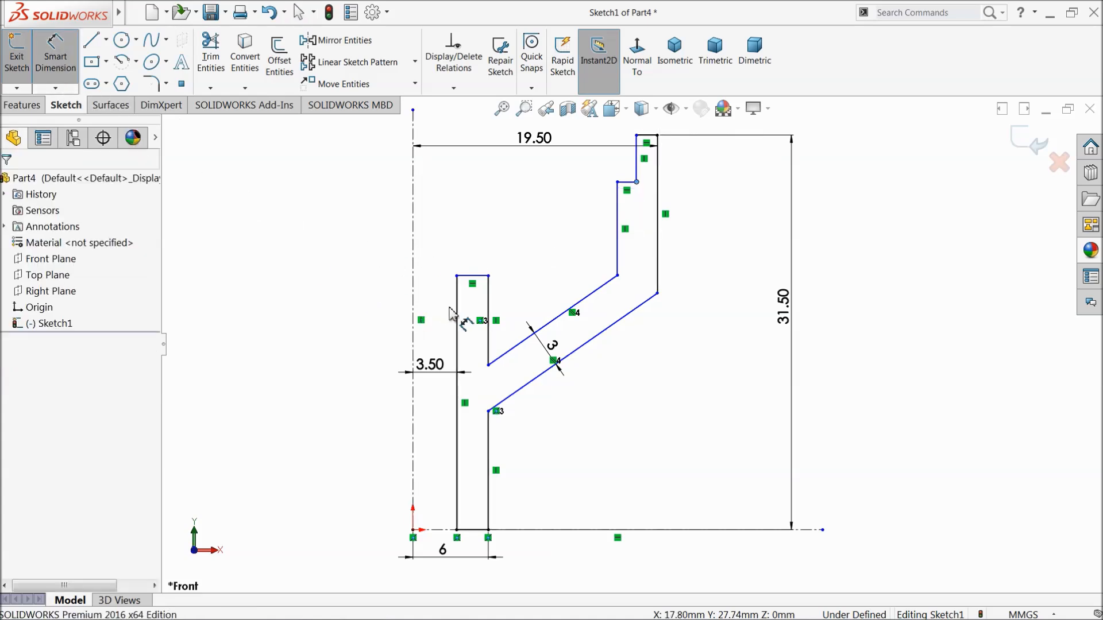
left_click(457, 319)
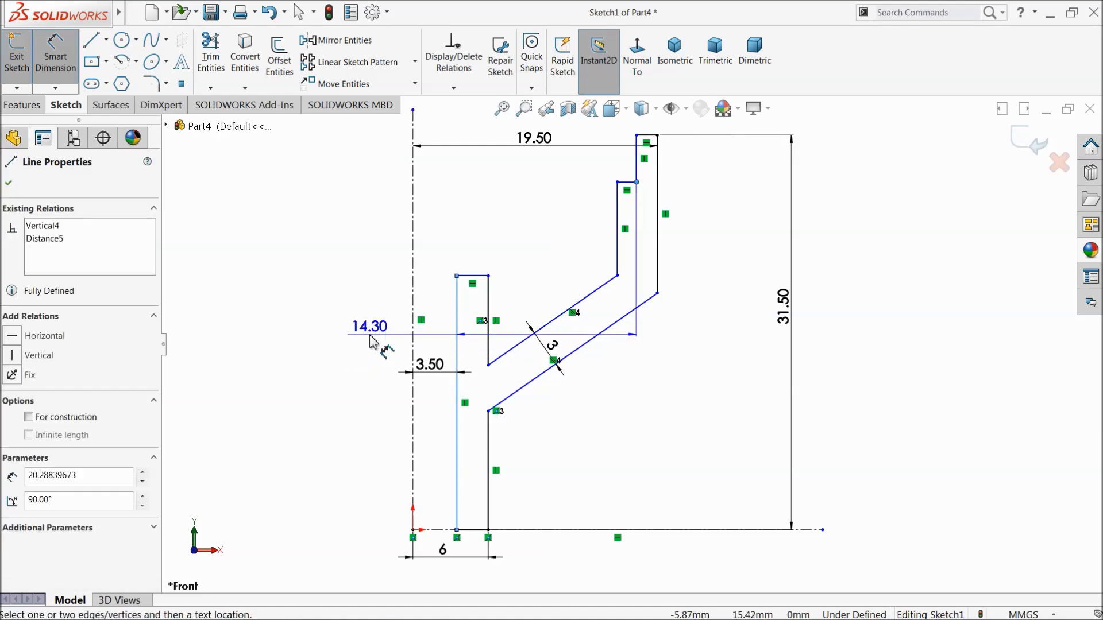
key("Escape")
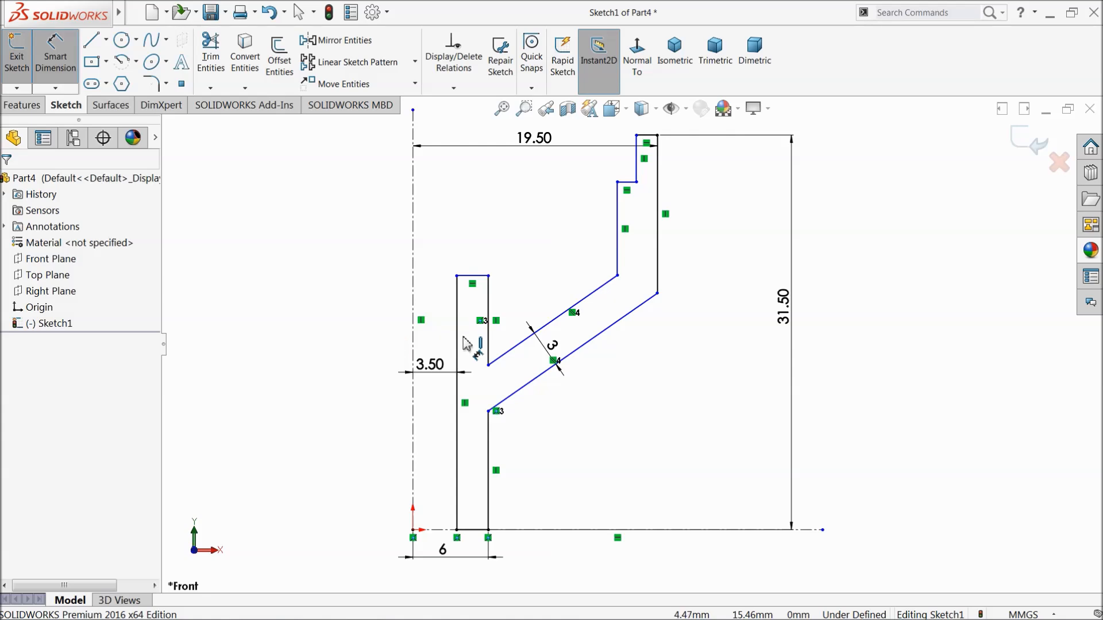
left_click(458, 344)
left_click(325, 374)
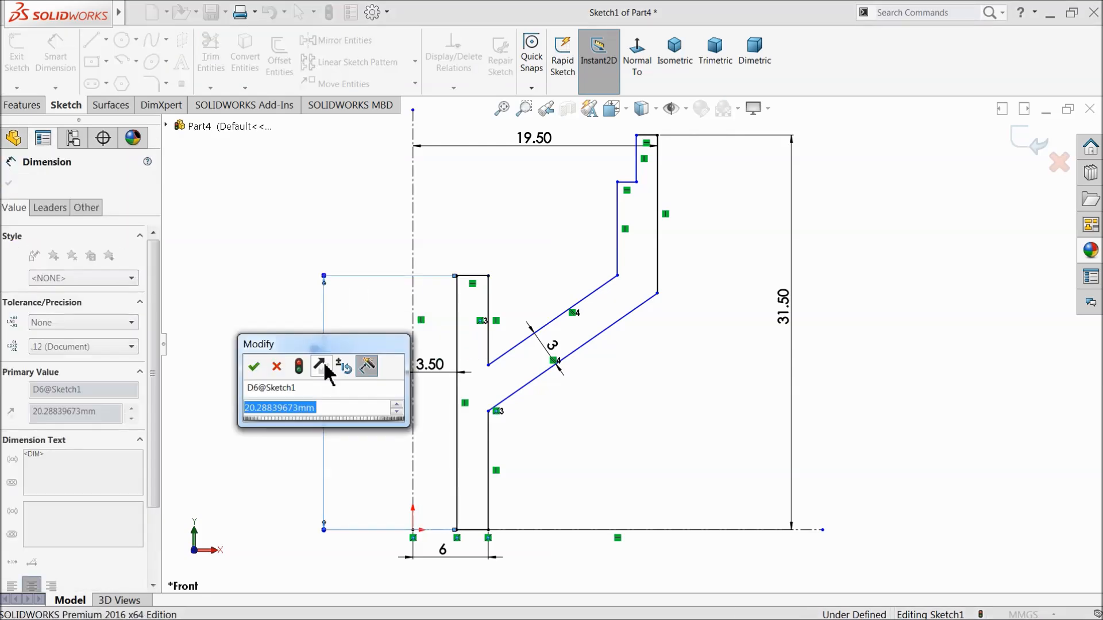
type("16")
key("Return")
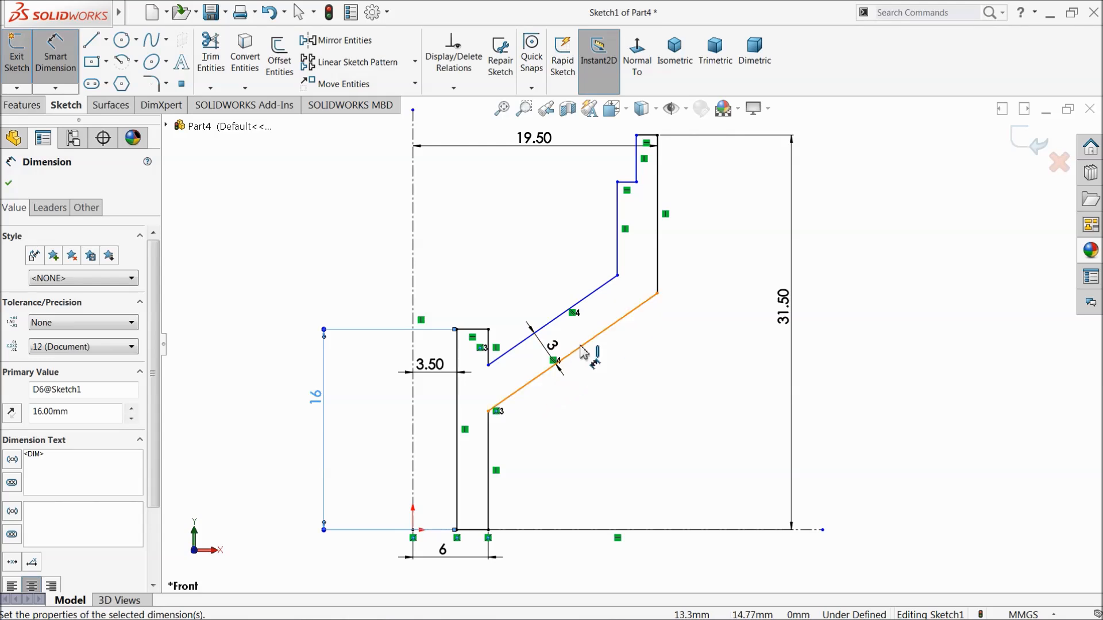
Step: Set the angle between the lower slanted line and the vertical centerline to 45 degrees
left_click(552, 367)
left_click(414, 269)
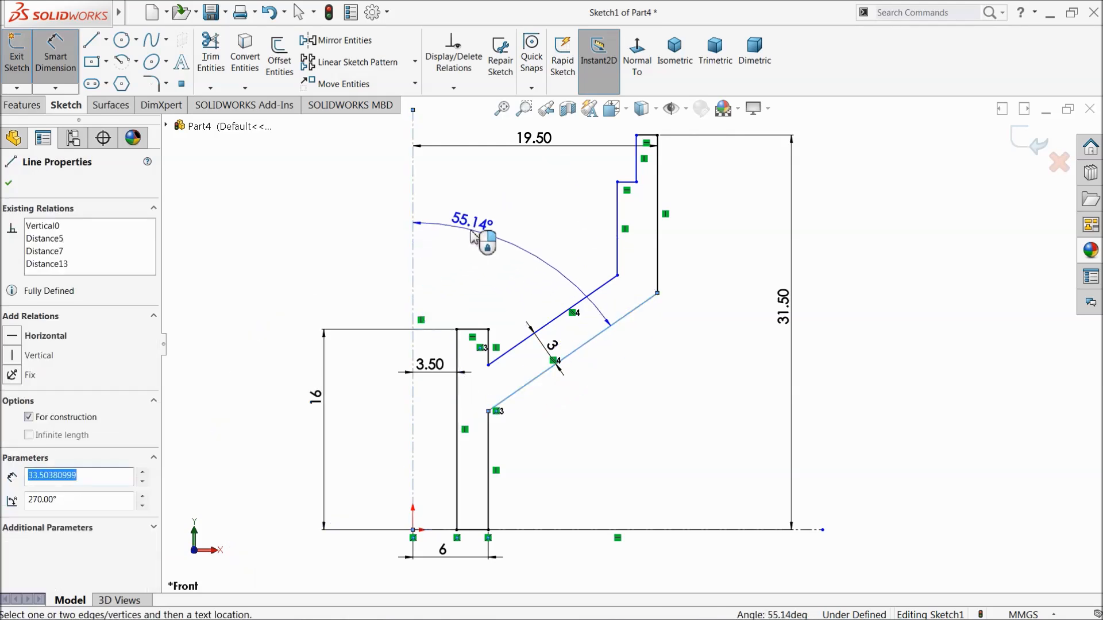
left_click(484, 237)
type("4")
left_click(401, 234)
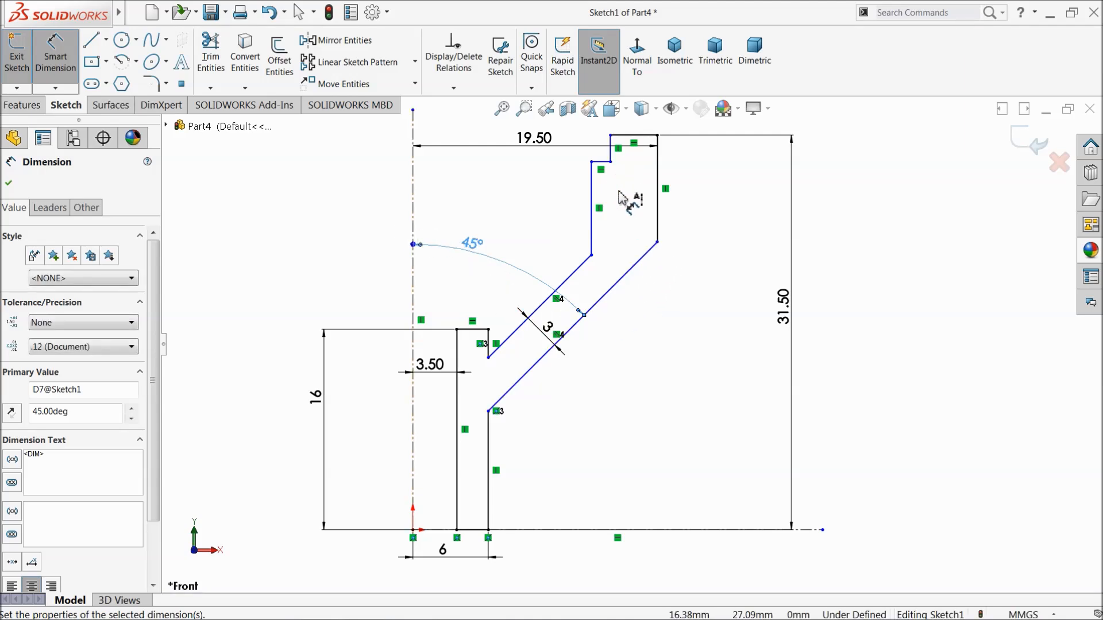
Step: Move the 19.50 dimension higher above the profile and dimension the short vertical line at the upper edge 18 mm from the centerline
scroll(619, 198, "up", 3)
scroll(617, 206, "down", 4)
left_click_drag(542, 280, 543, 146)
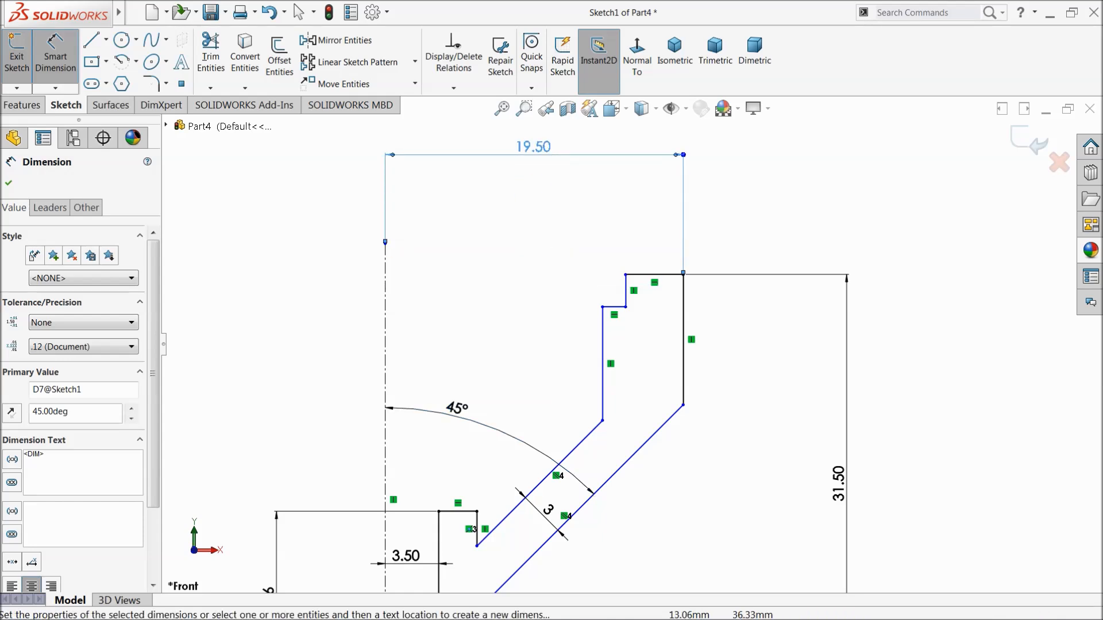
left_click(626, 287)
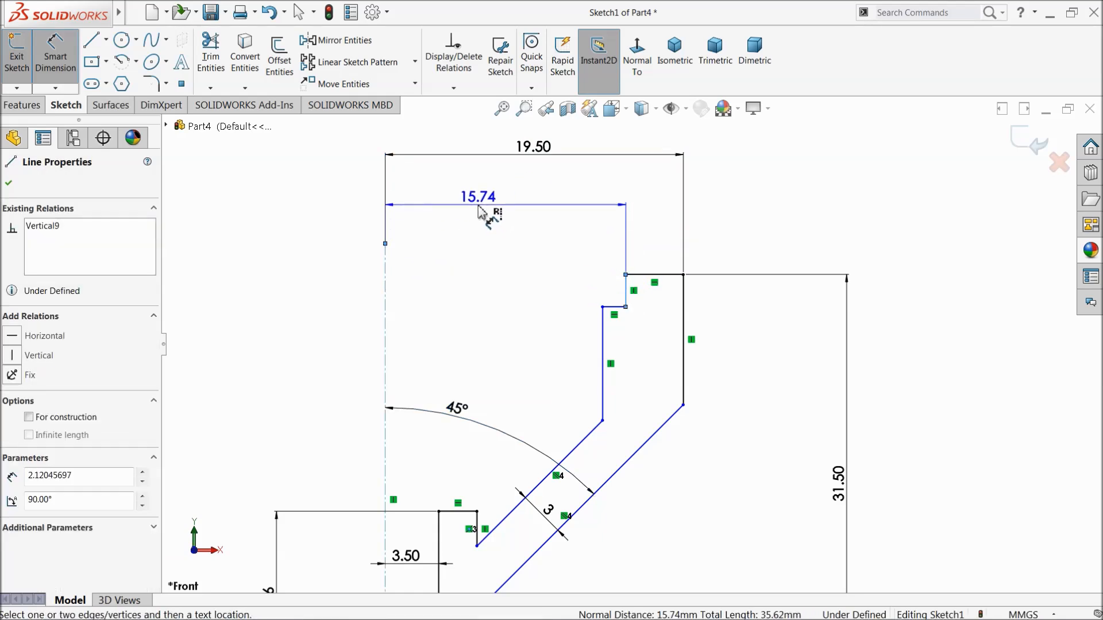
left_click(478, 207)
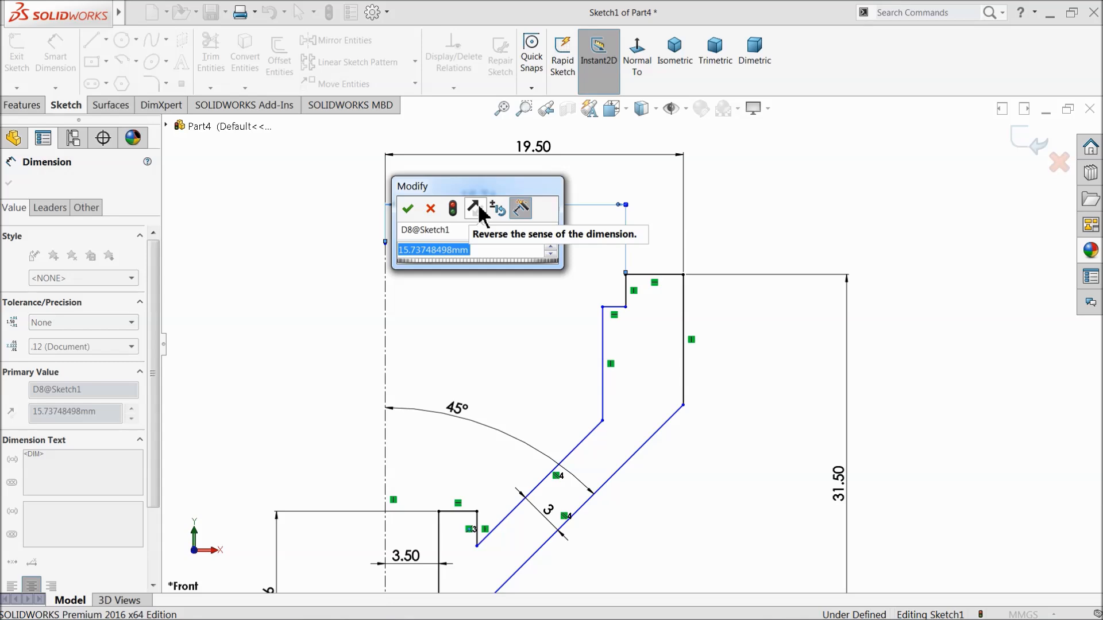
type("18")
left_click(408, 208)
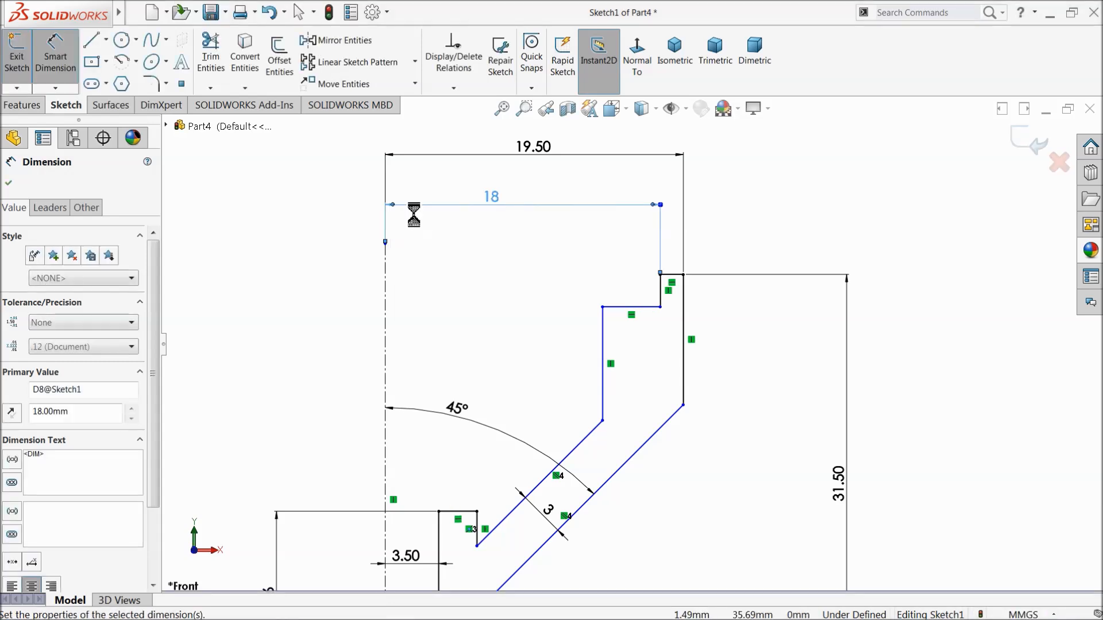
Step: Dimension the branch's inner vertical line below the step at 15.5 mm from the centerline
left_click(603, 343)
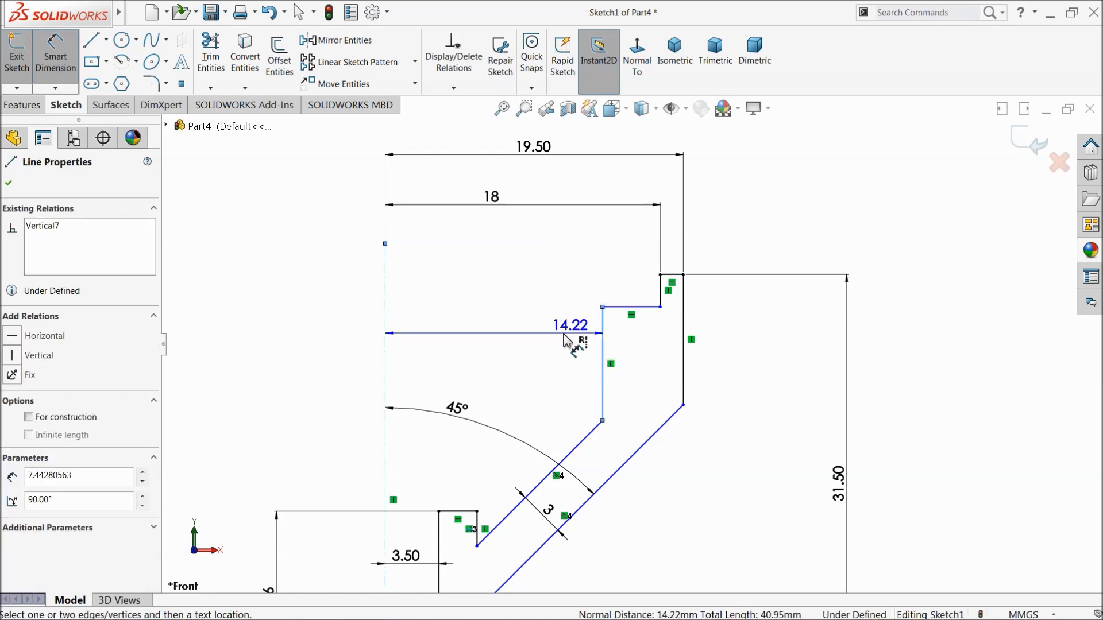
left_click(460, 251)
type("15.5")
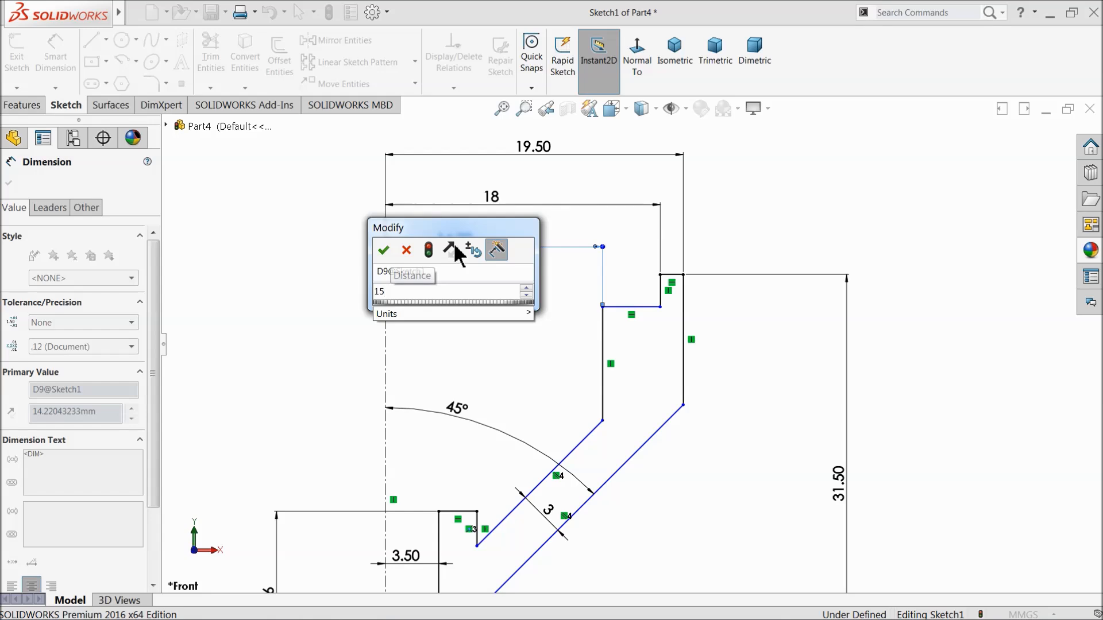
left_click(383, 251)
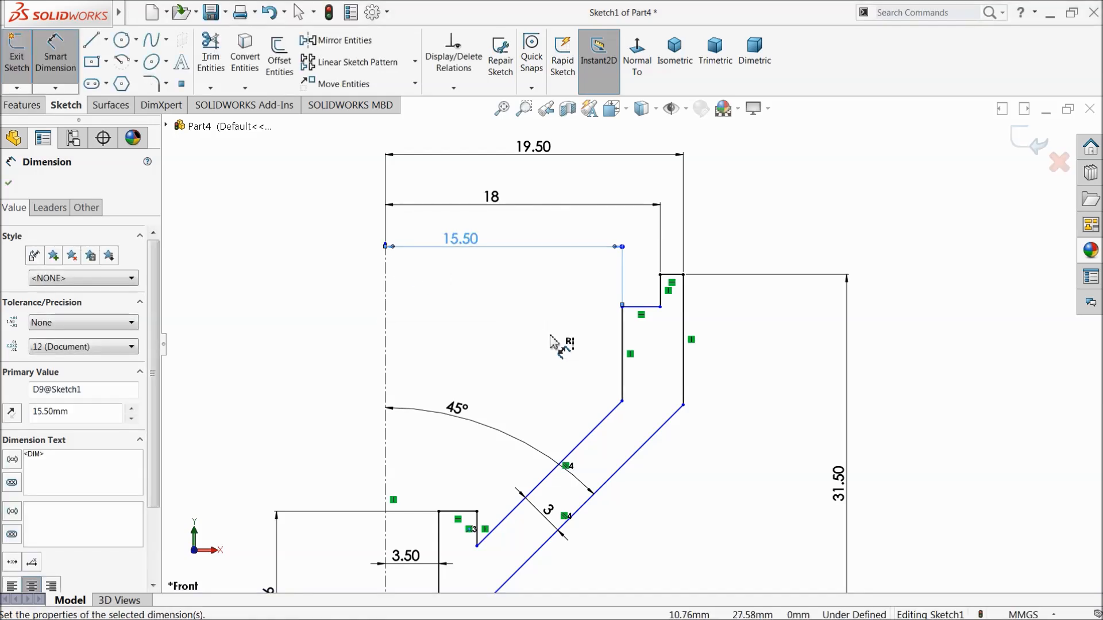
left_click(662, 294)
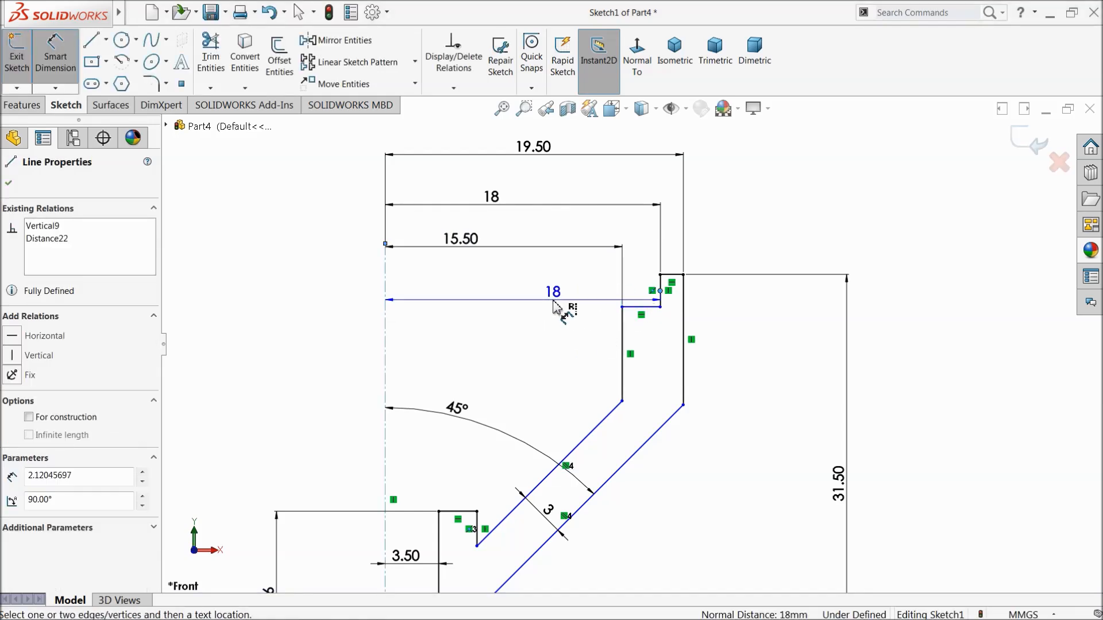
left_click(565, 300)
left_click(573, 265)
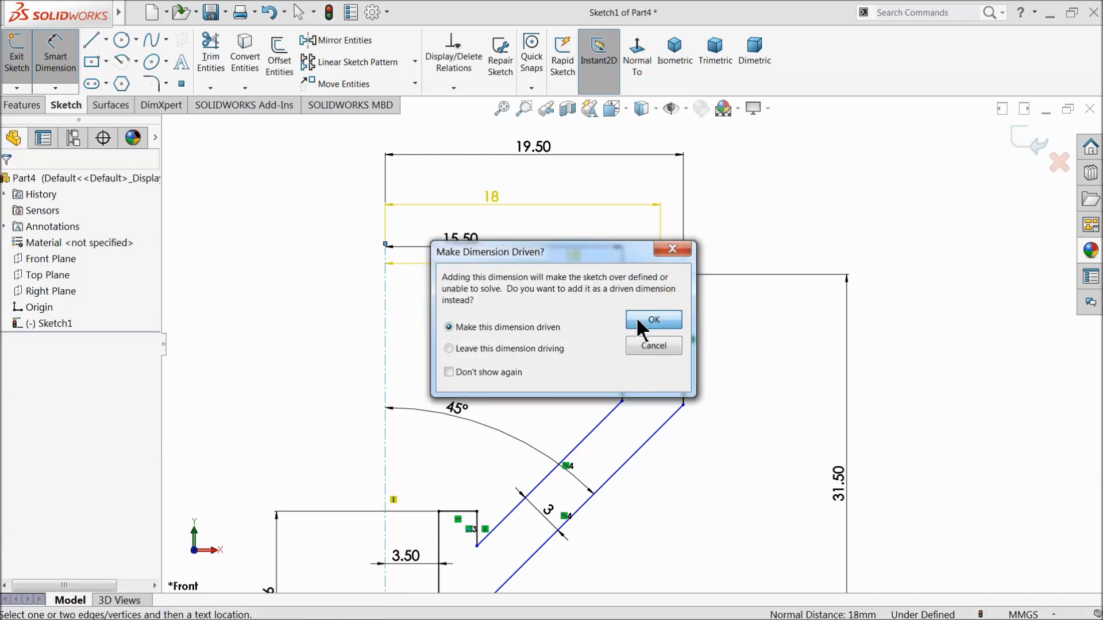
left_click(641, 322)
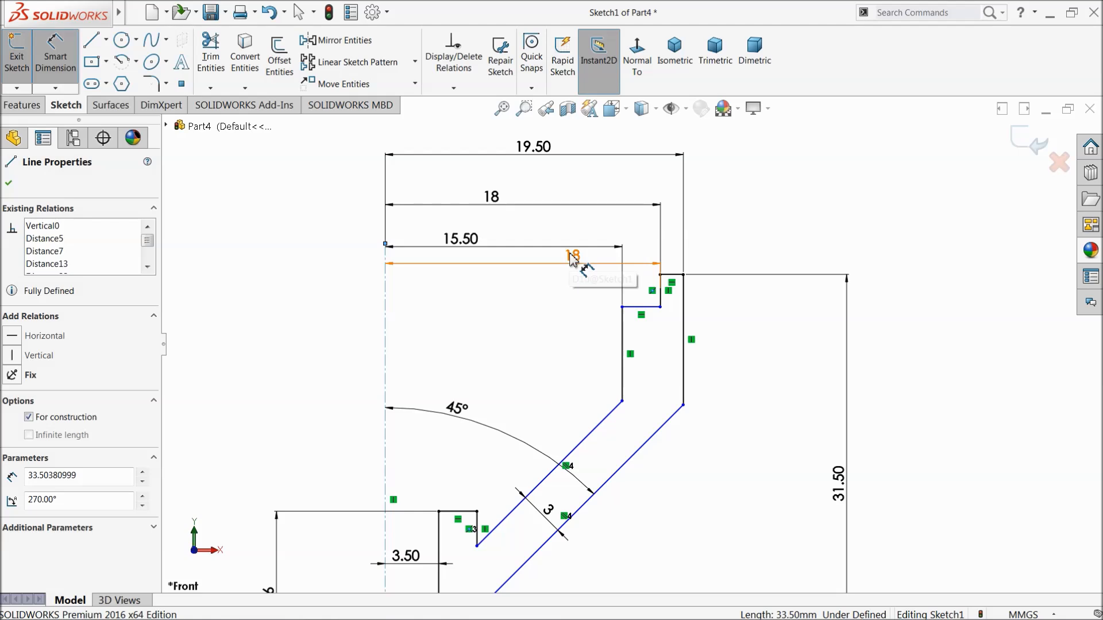
key("Escape")
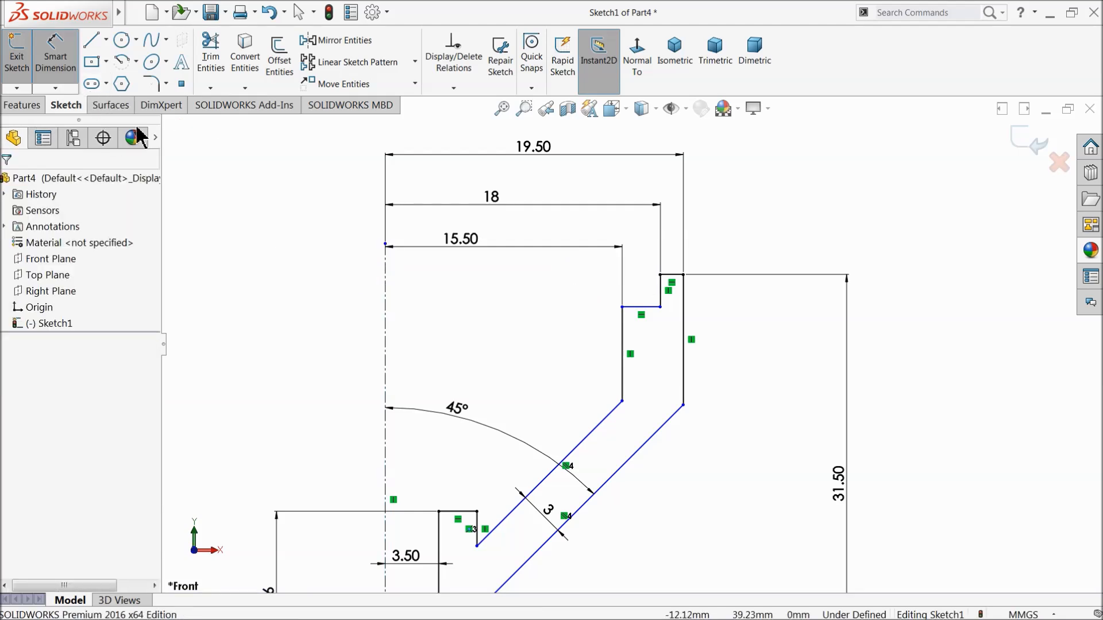
Step: Dimension the length of the short vertical line at the upper step as 5.5 mm
scroll(632, 304, "down", 2)
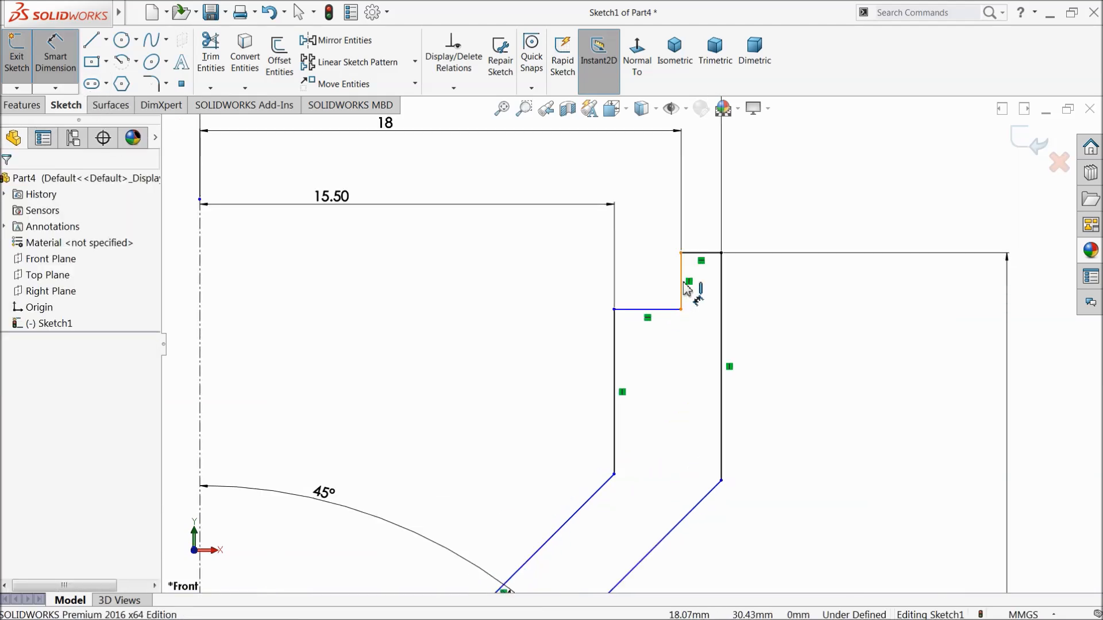
left_click(687, 289)
key("Escape")
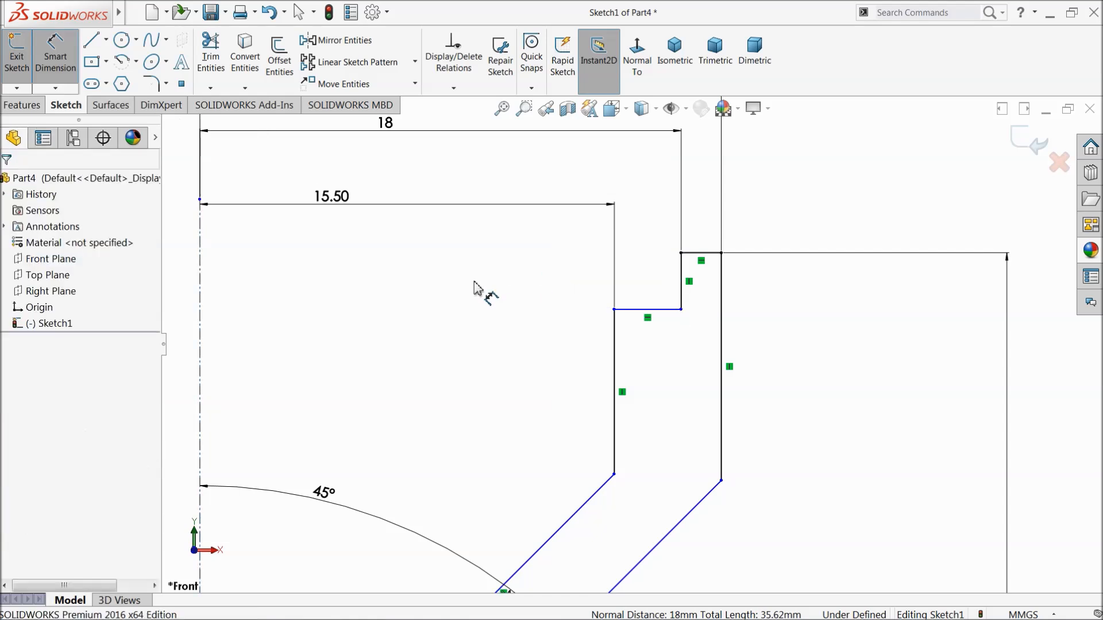
left_click(687, 282)
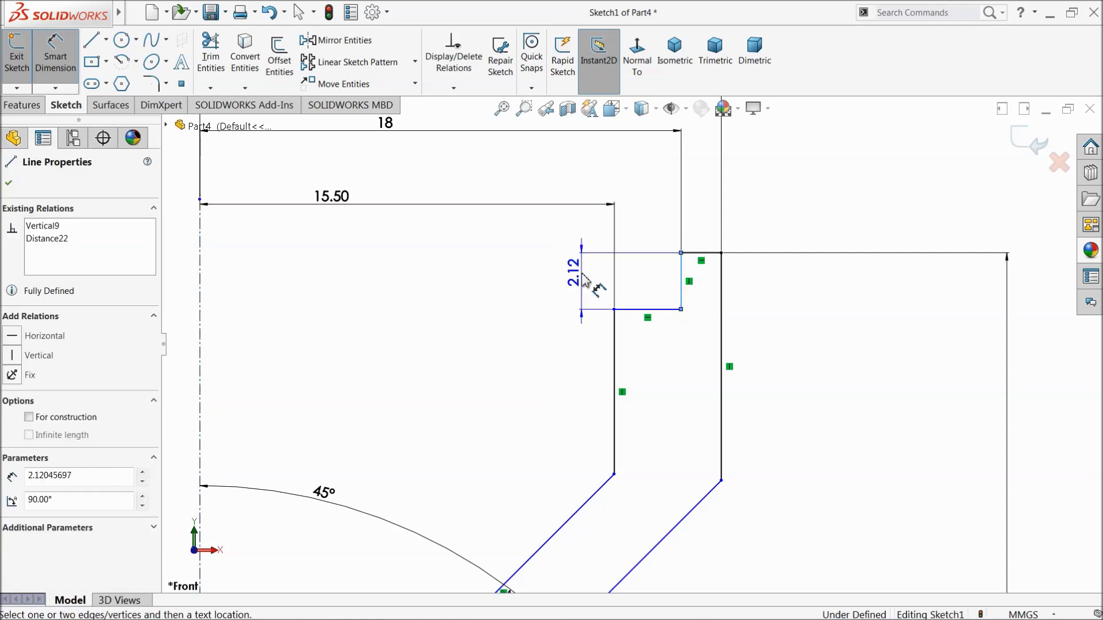
left_click(509, 270)
type("5.5")
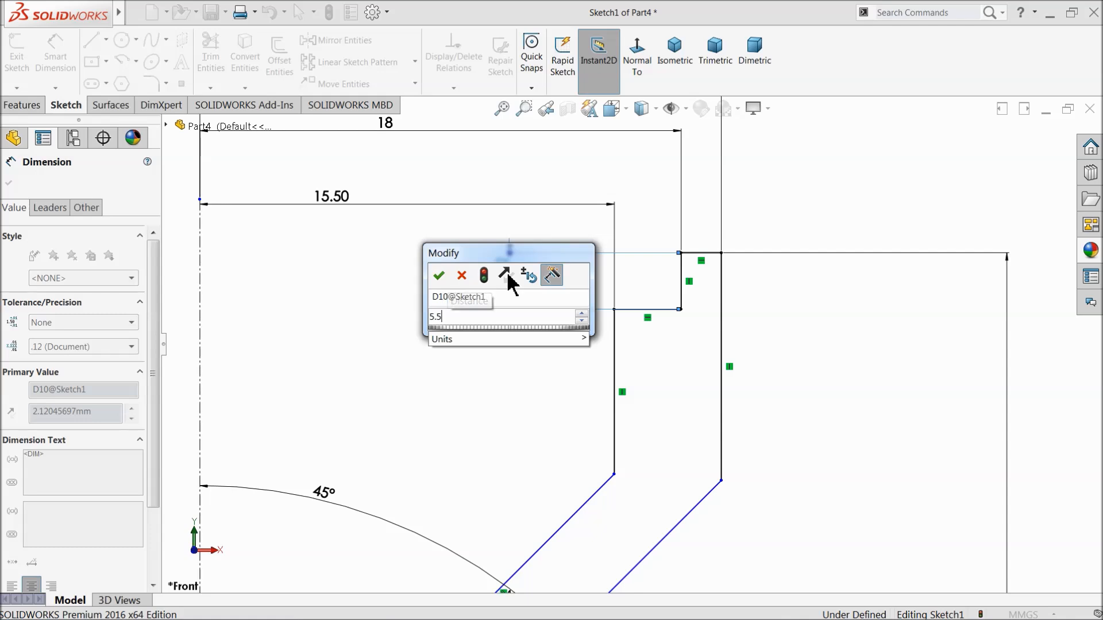
key("Return")
scroll(608, 397, "up", 5)
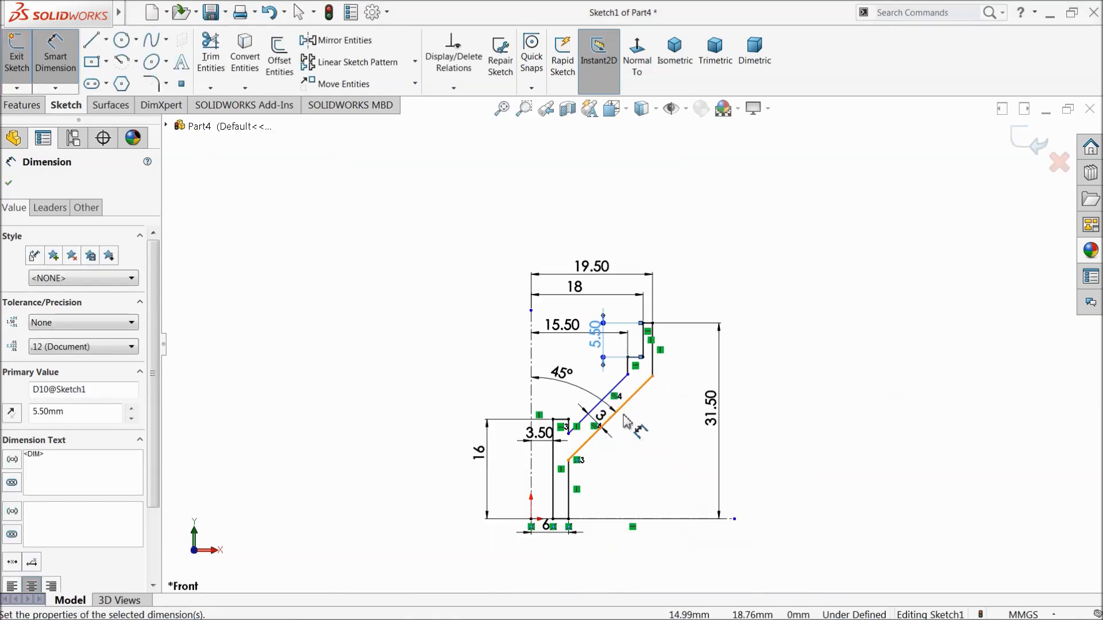
scroll(615, 368, "down", 2)
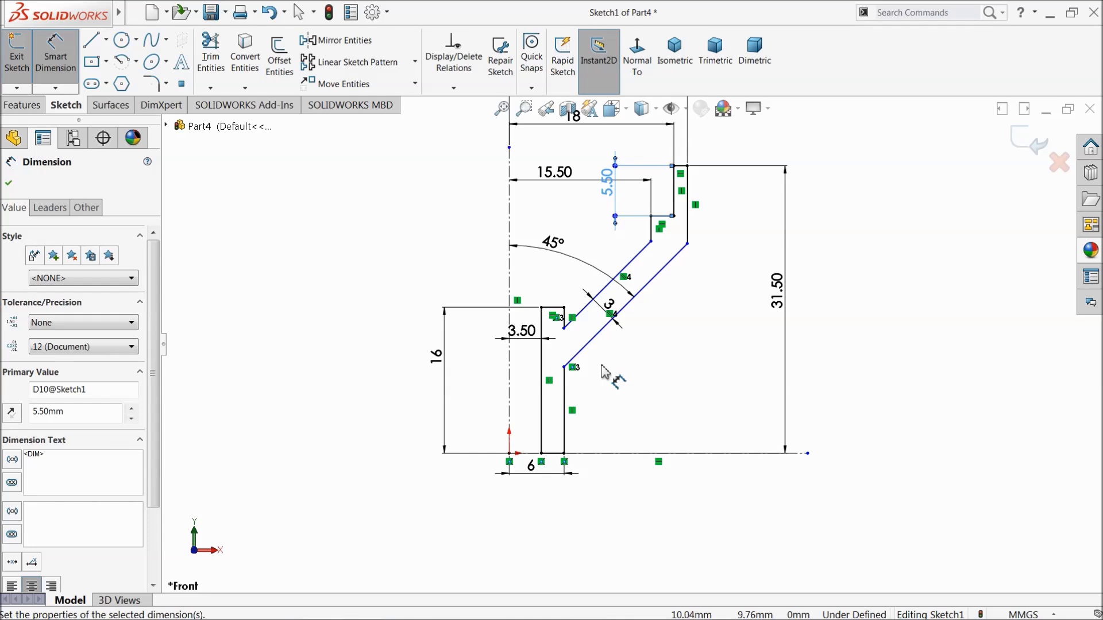
scroll(585, 368, "down", 2)
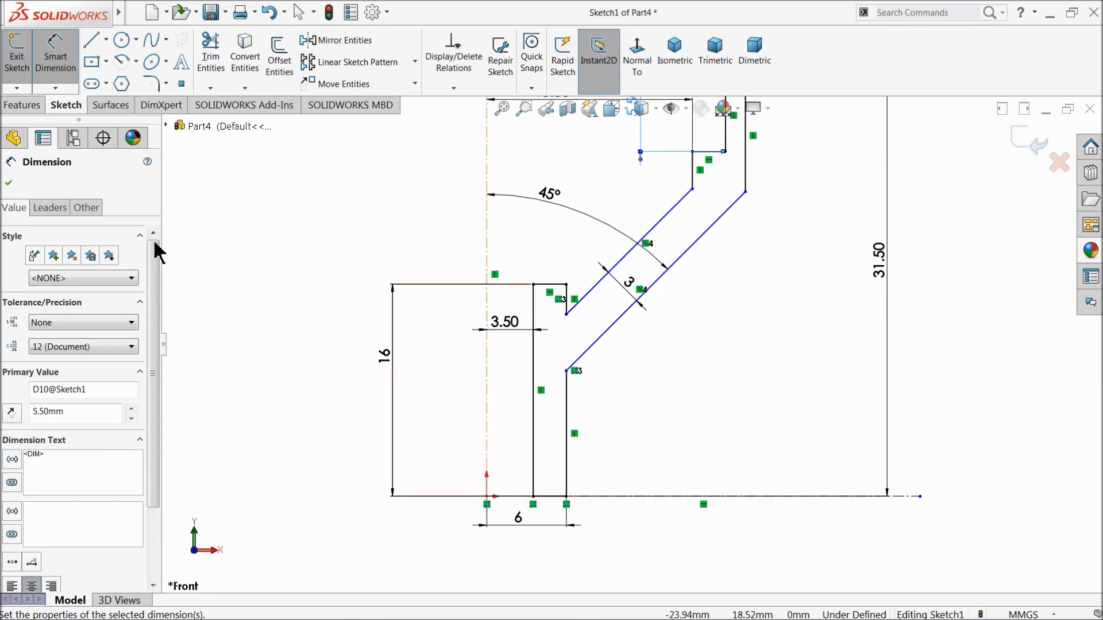
left_click(7, 184)
Step: Dimension the length of the branch's outer vertical line as 12.24 mm
scroll(546, 316, "up", 3)
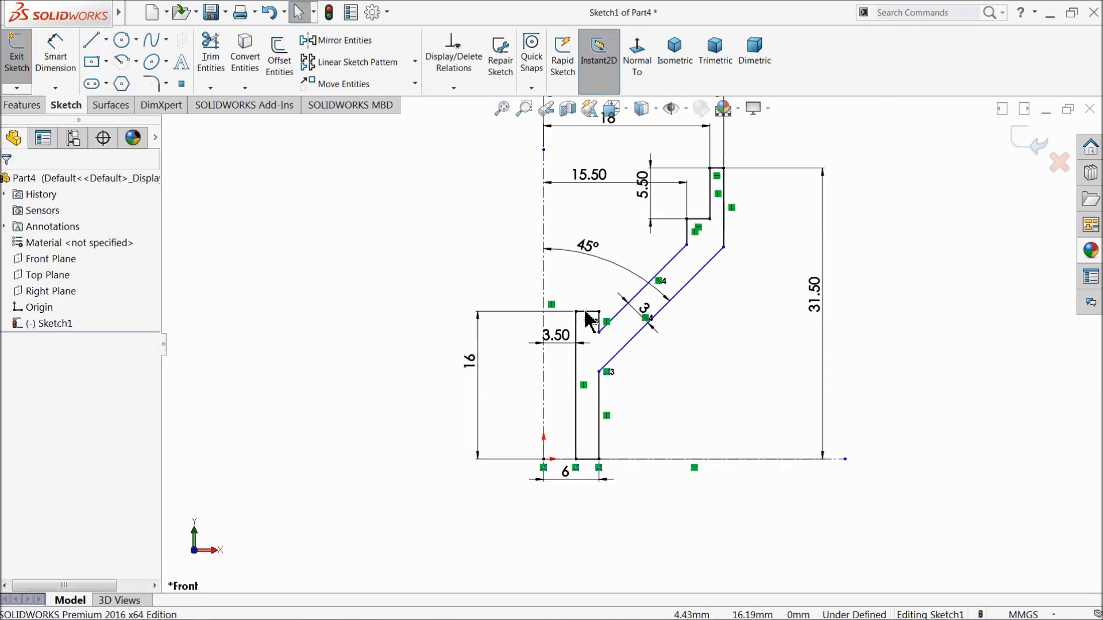
scroll(775, 222, "down", 1)
left_click(55, 51)
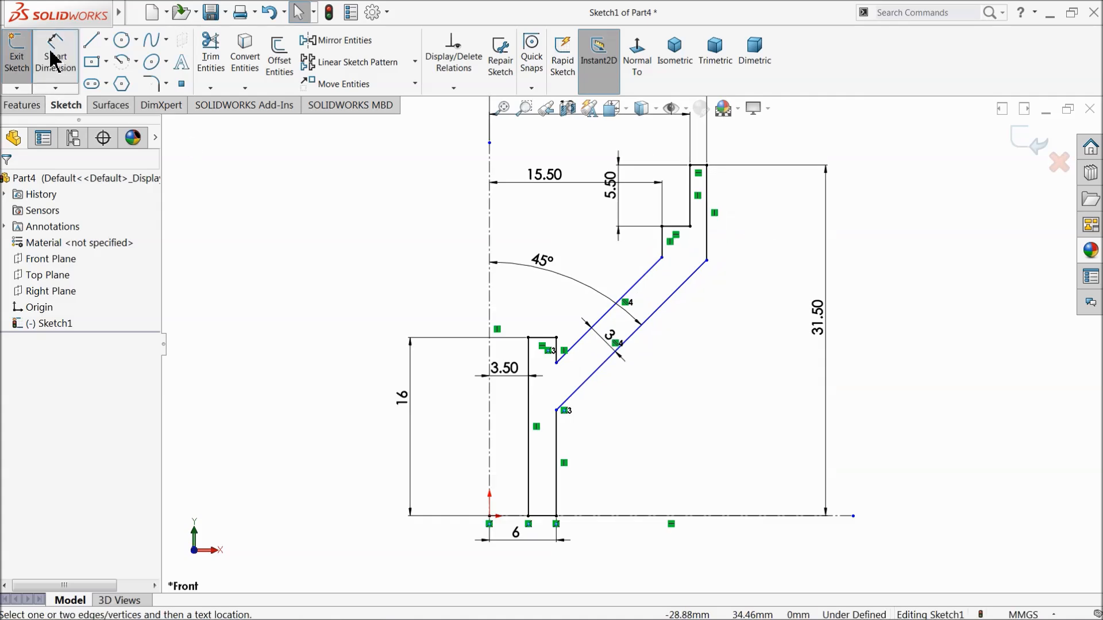
scroll(722, 234, "down", 2)
scroll(722, 234, "down", 1)
left_click(690, 233)
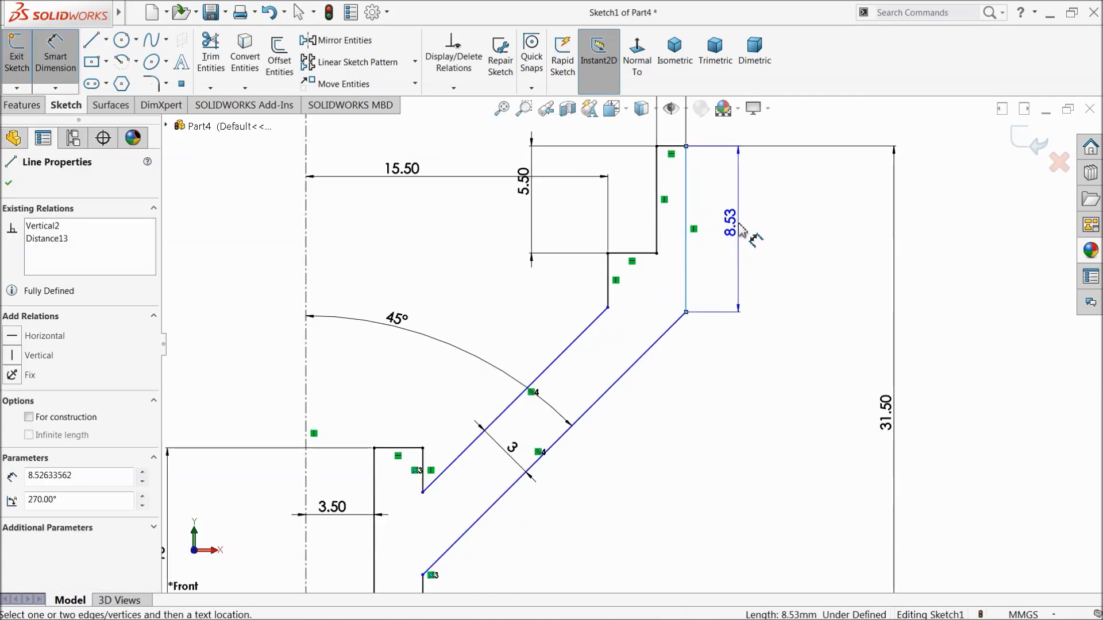
left_click(750, 236)
type("1")
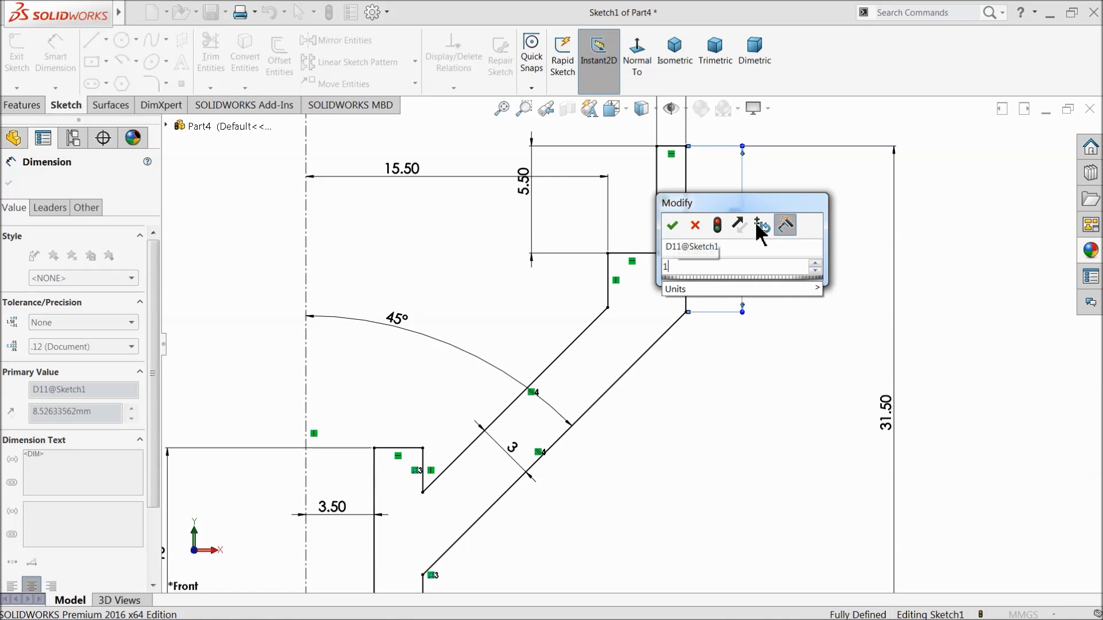
type("2.24")
key("Return")
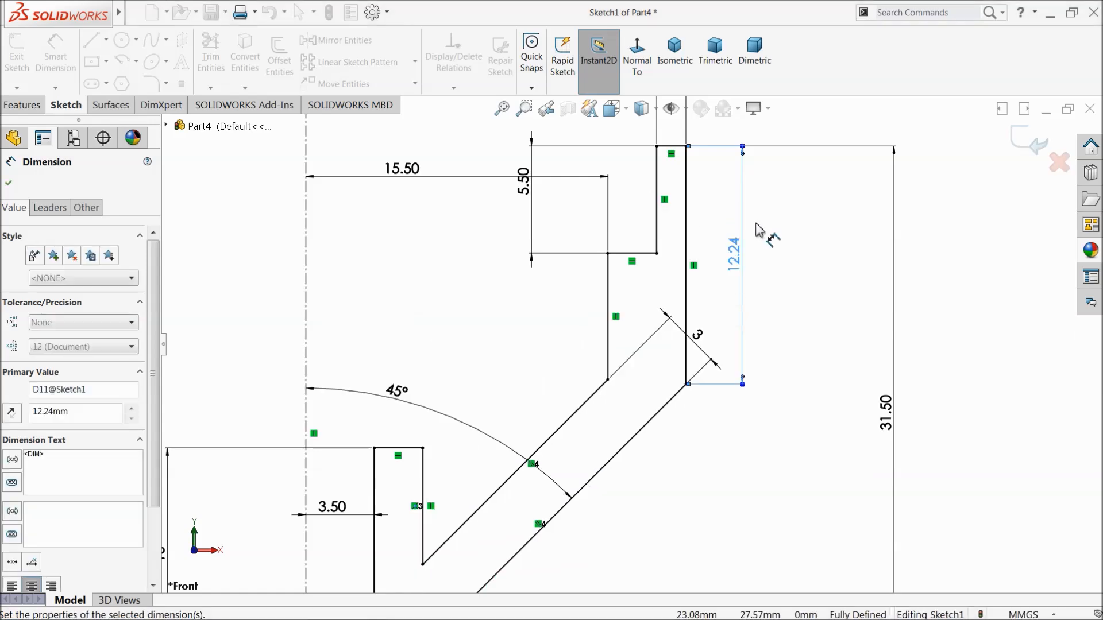
scroll(734, 307, "up", 6)
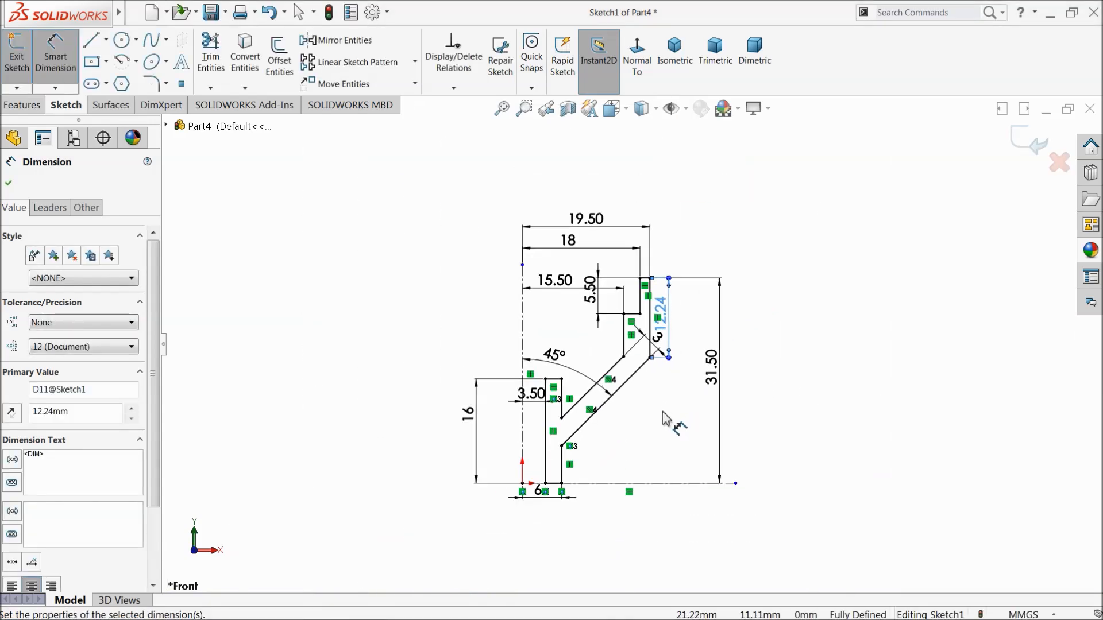
scroll(665, 409, "down", 3)
left_click(301, 212)
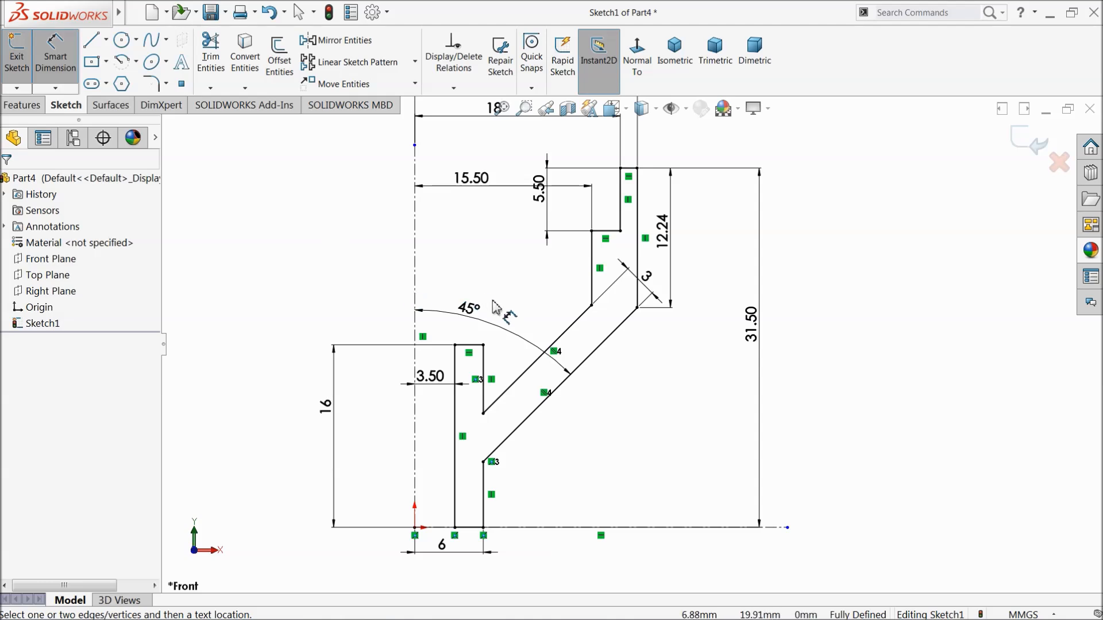
Step: Revolve the branched profile 360 degrees about the vertical centerline
scroll(520, 310, "up", 3)
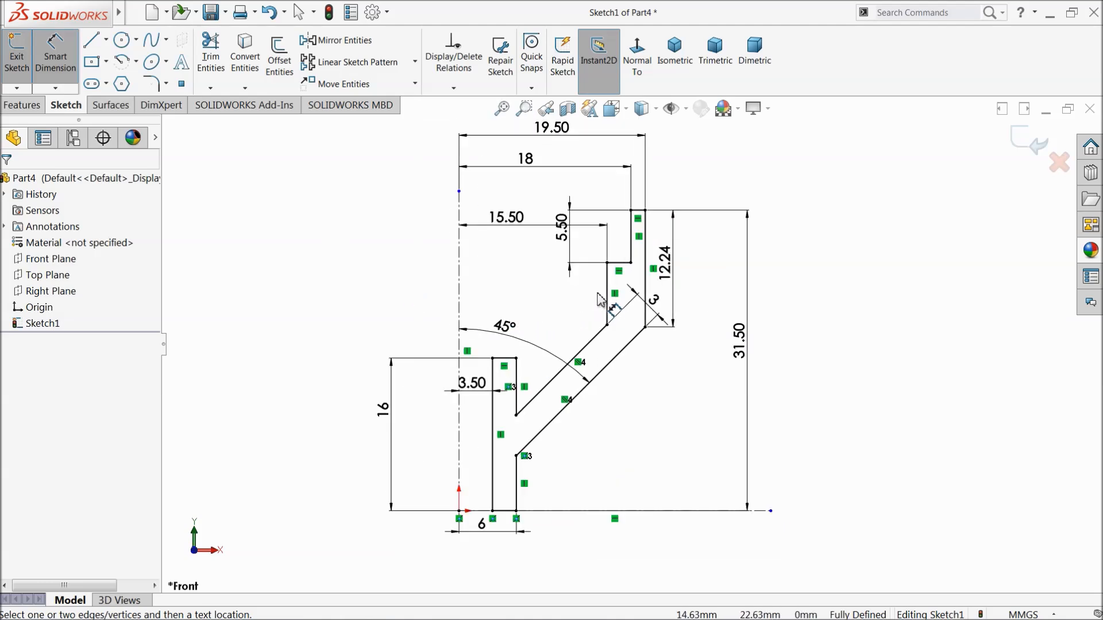
left_click(24, 105)
left_click(73, 52)
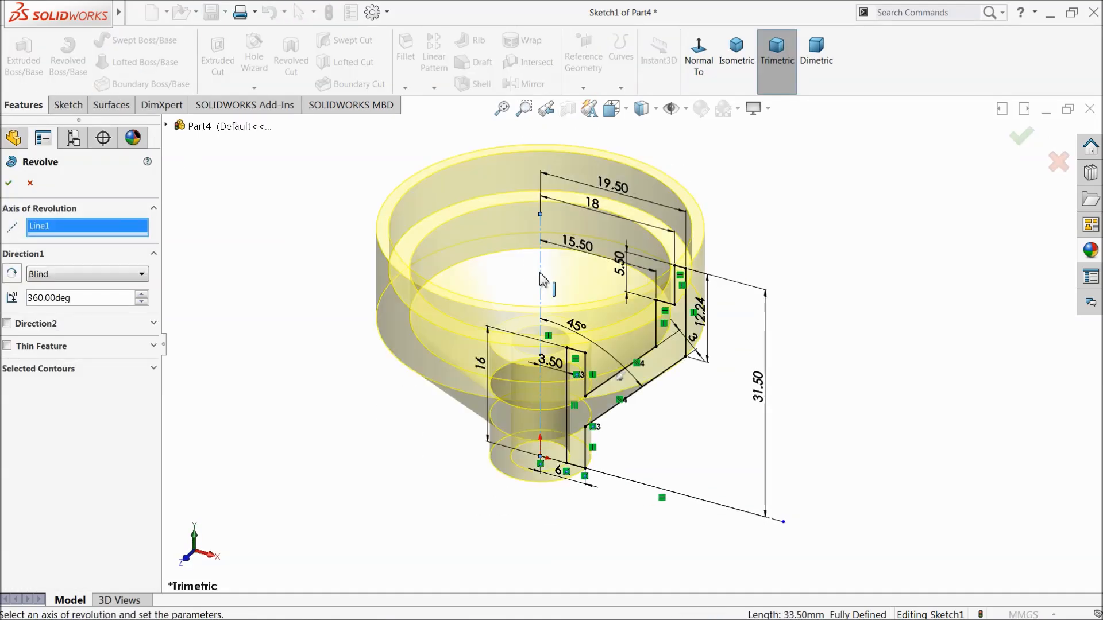
left_click(8, 183)
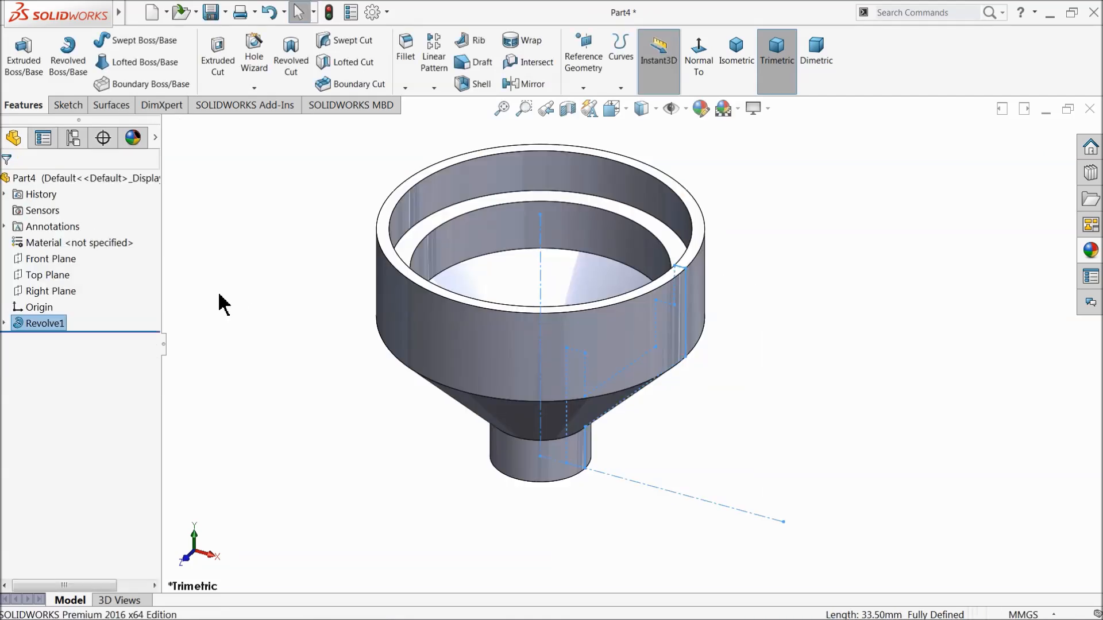
Step: Start a sketch on the ring-shaped inner ledge and draw a vertical and a horizontal centerline between the origin and the ledge's inner edge
middle_click_drag(279, 300, 271, 347)
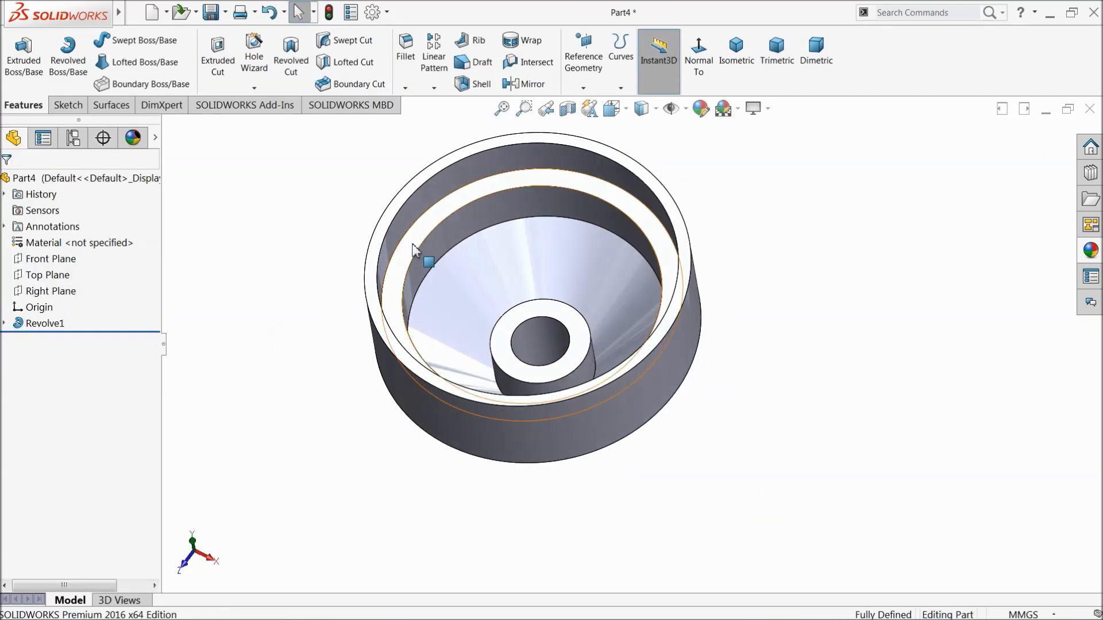
left_click(430, 245)
left_click(461, 209)
left_click(638, 72)
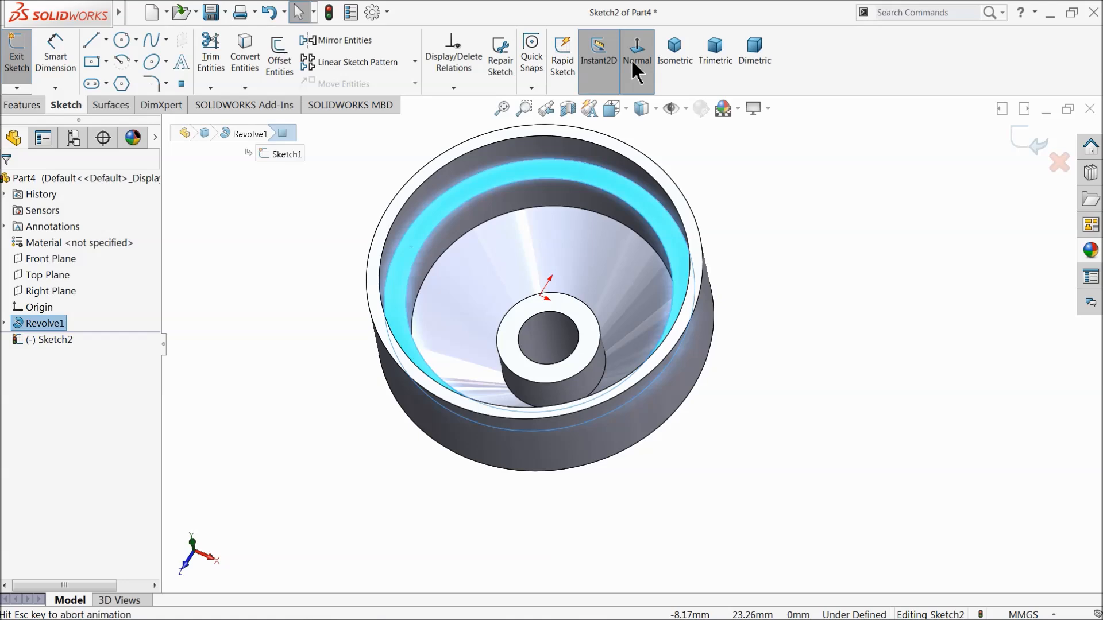
left_click(137, 40)
left_click(106, 40)
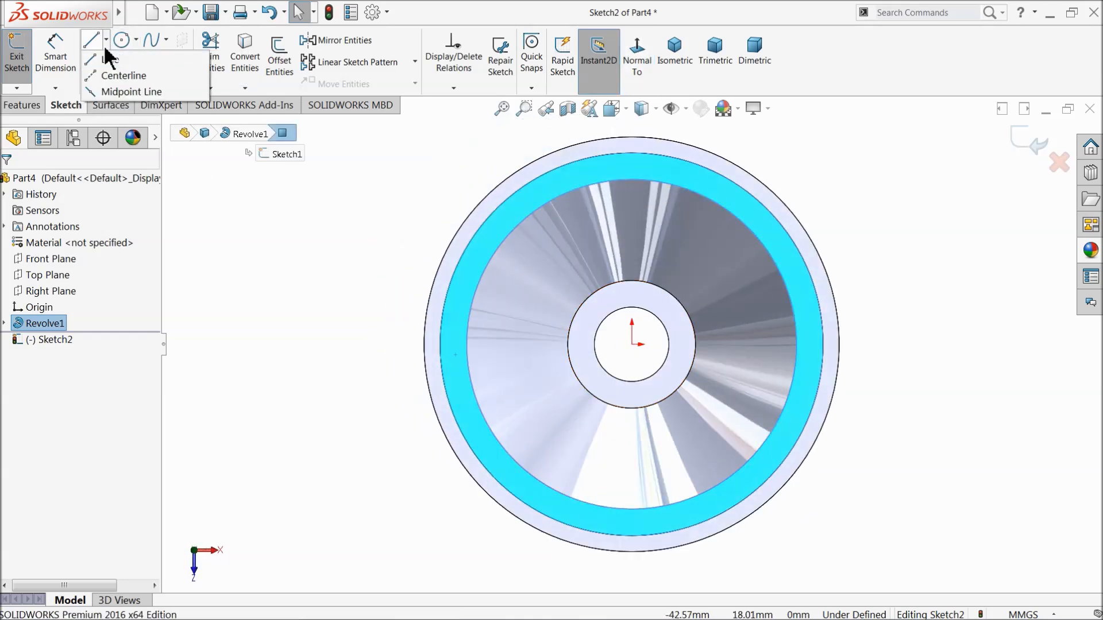
left_click(137, 75)
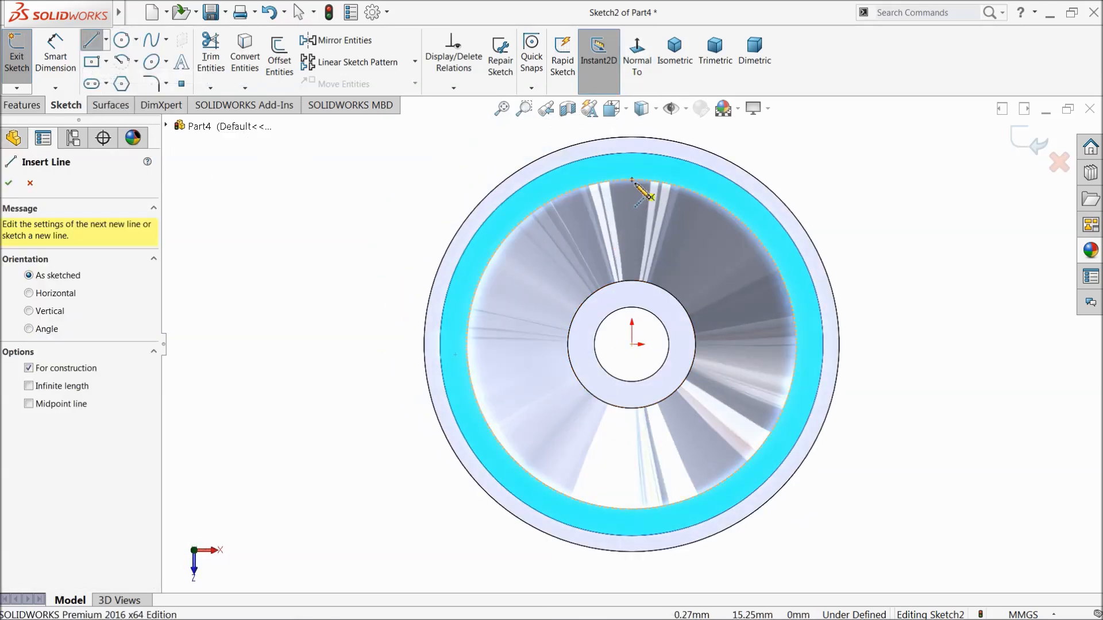
left_click(631, 171)
left_click(632, 344)
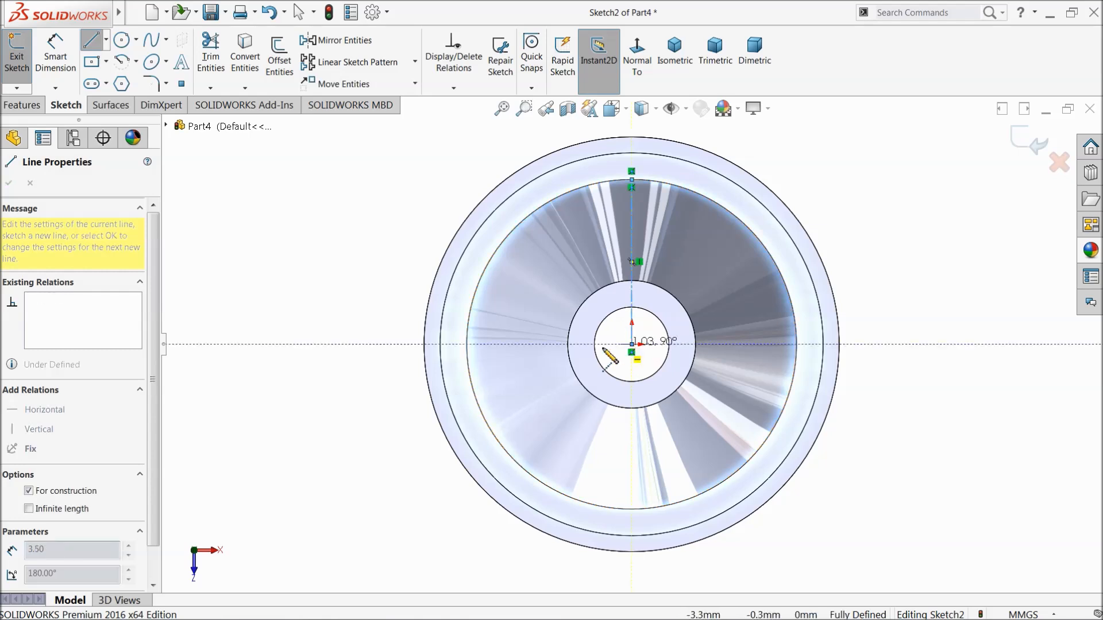
left_click(467, 345)
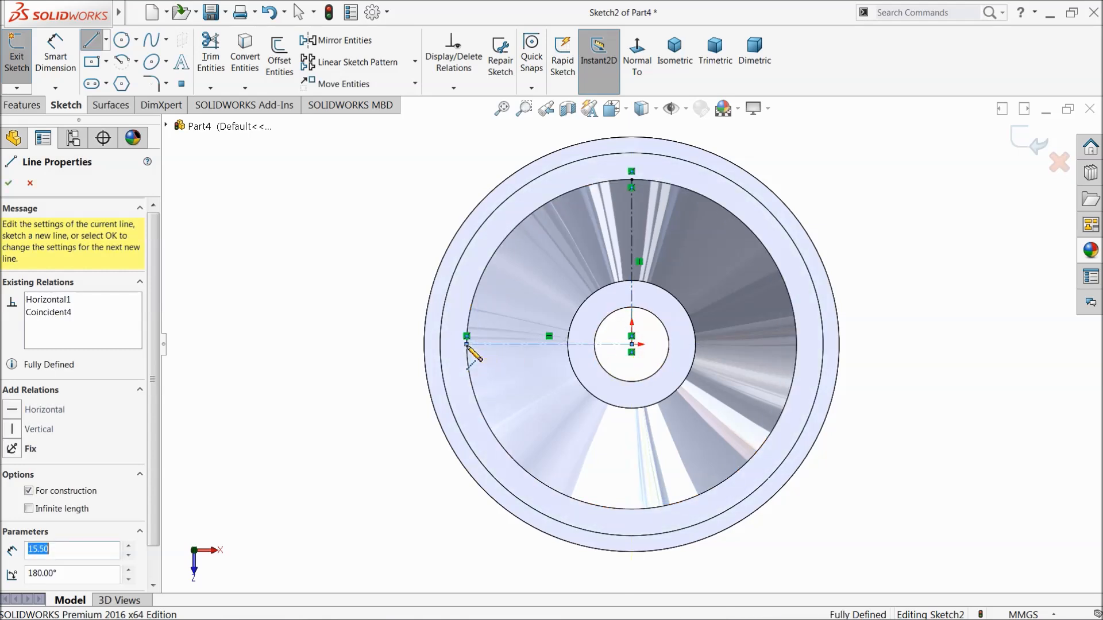
right_click(292, 248)
left_click(349, 261)
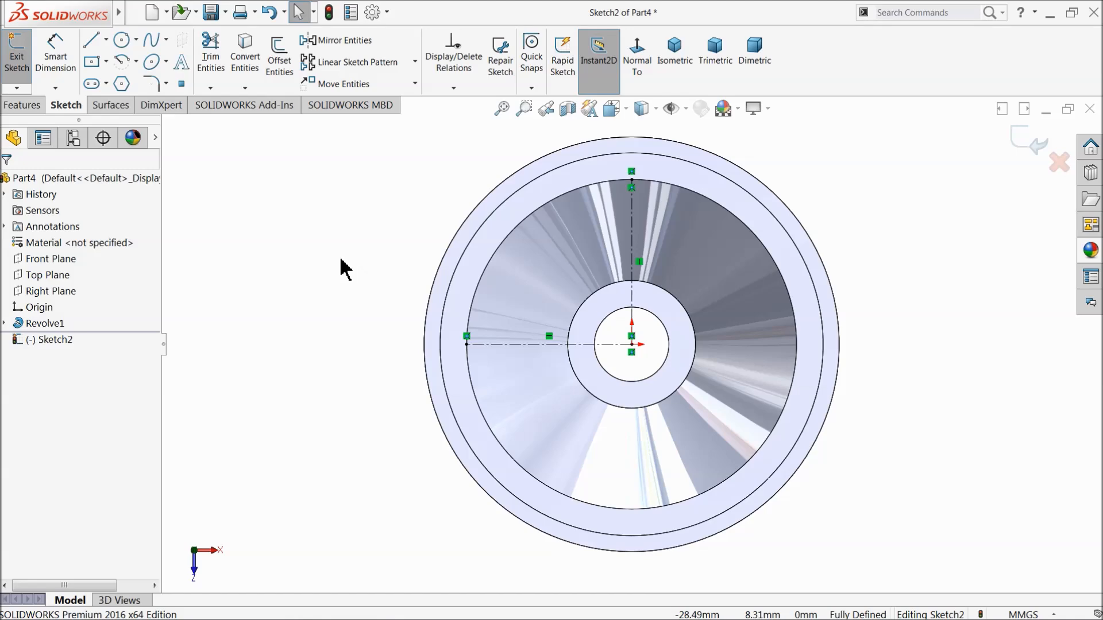
Step: Sketch a centerpoint arc of about 4.9 mm radius, centered on the horizontal centerline about 14.8 mm from the origin, ending on the ledge's inner edge
middle_click_drag(316, 308, 315, 298)
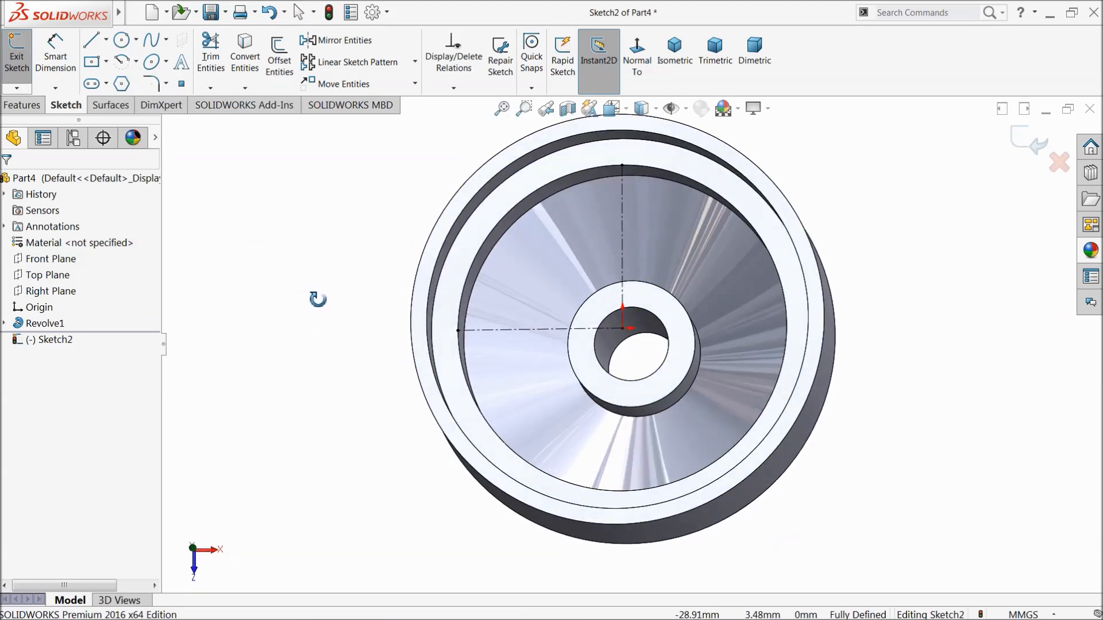
left_click(636, 68)
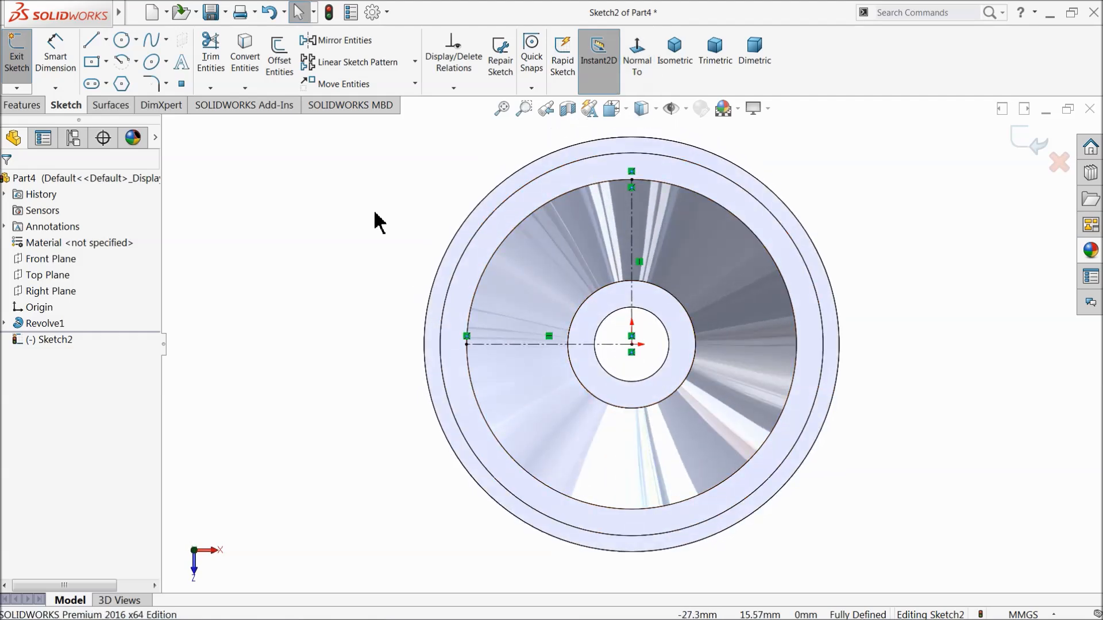
left_click(136, 61)
left_click(142, 85)
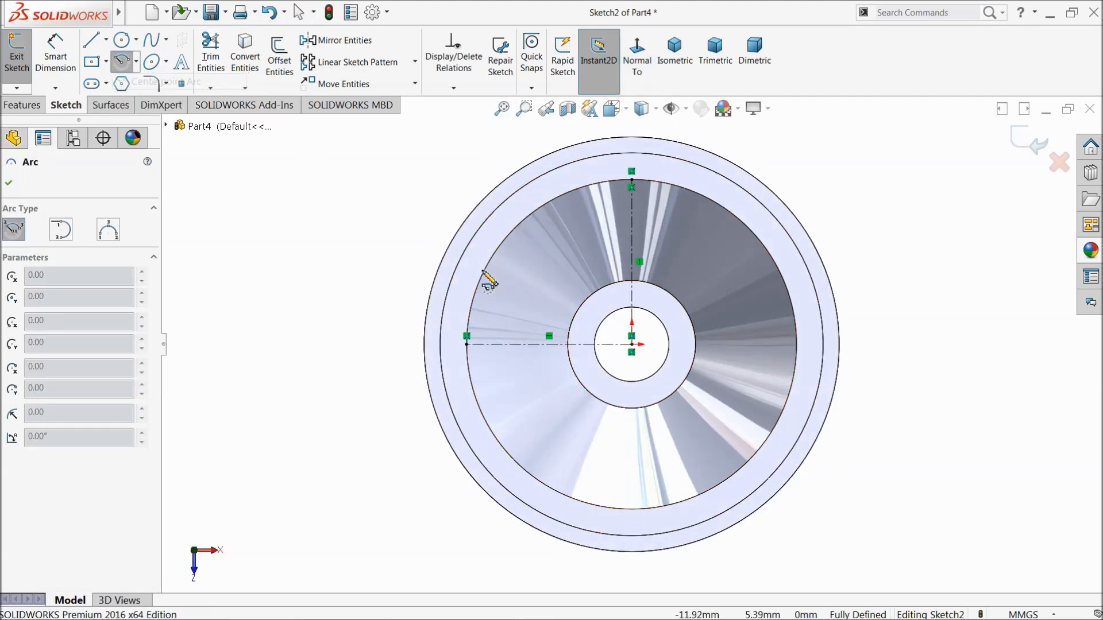
scroll(500, 310, "down", 4)
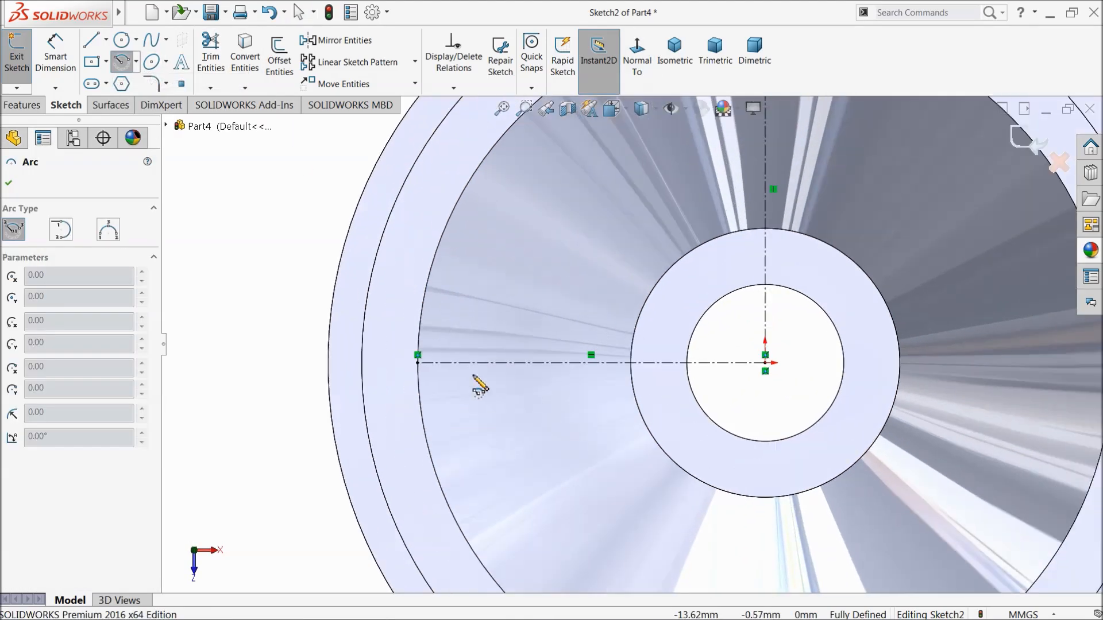
left_click(433, 363)
left_click(436, 254)
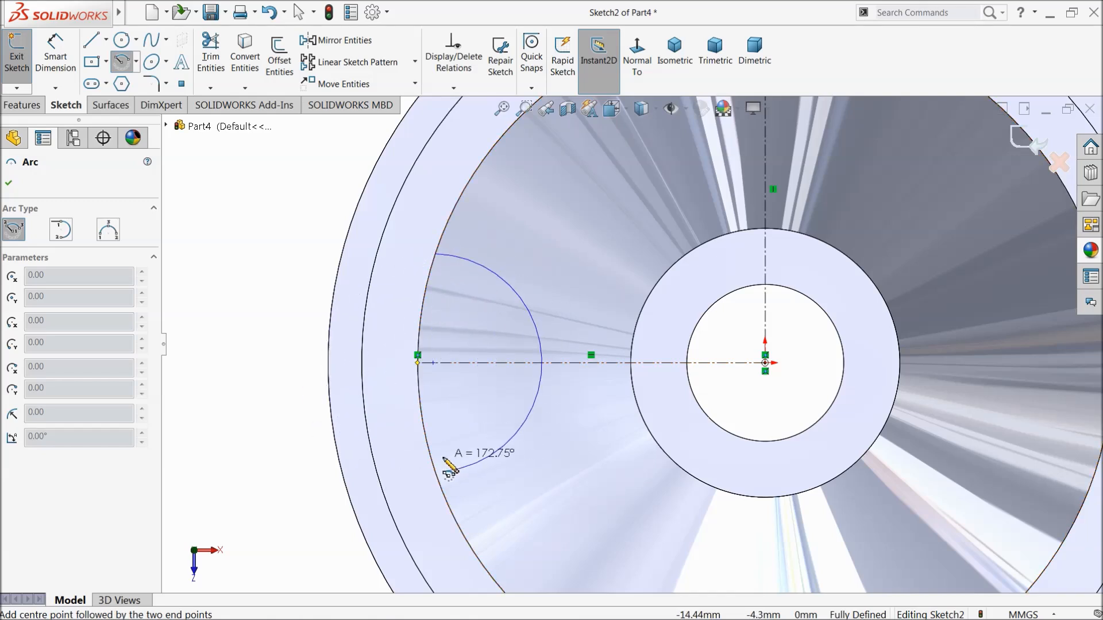
left_click(438, 475)
right_click(287, 299)
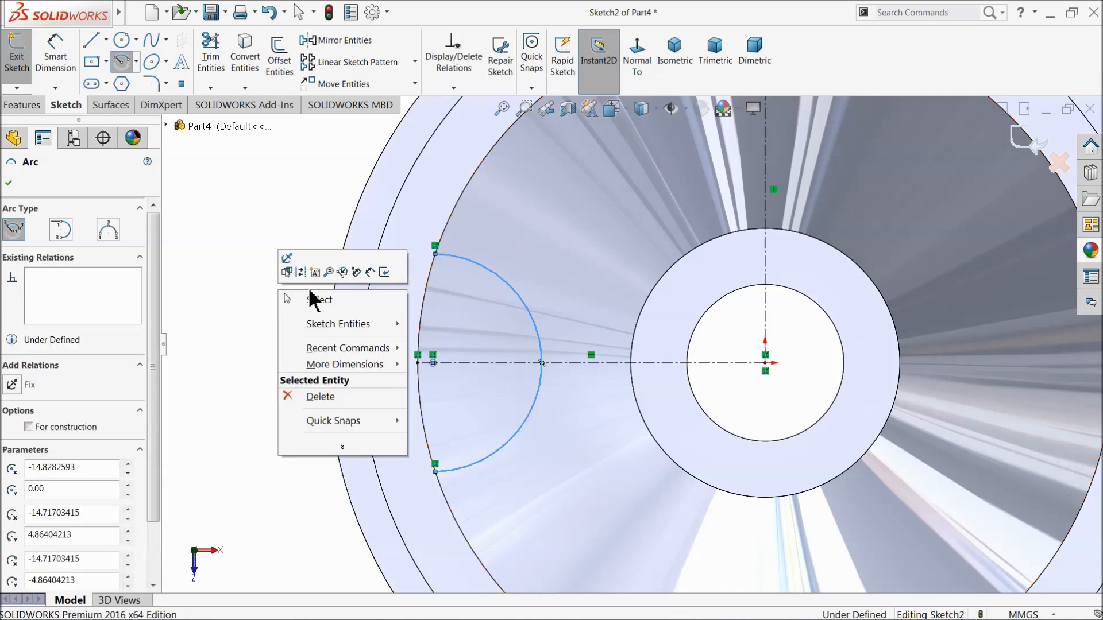
left_click(313, 301)
Step: Convert the ledge's circular inner edge into the sketch and mirror the arc about the vertical centerline
left_click(417, 297)
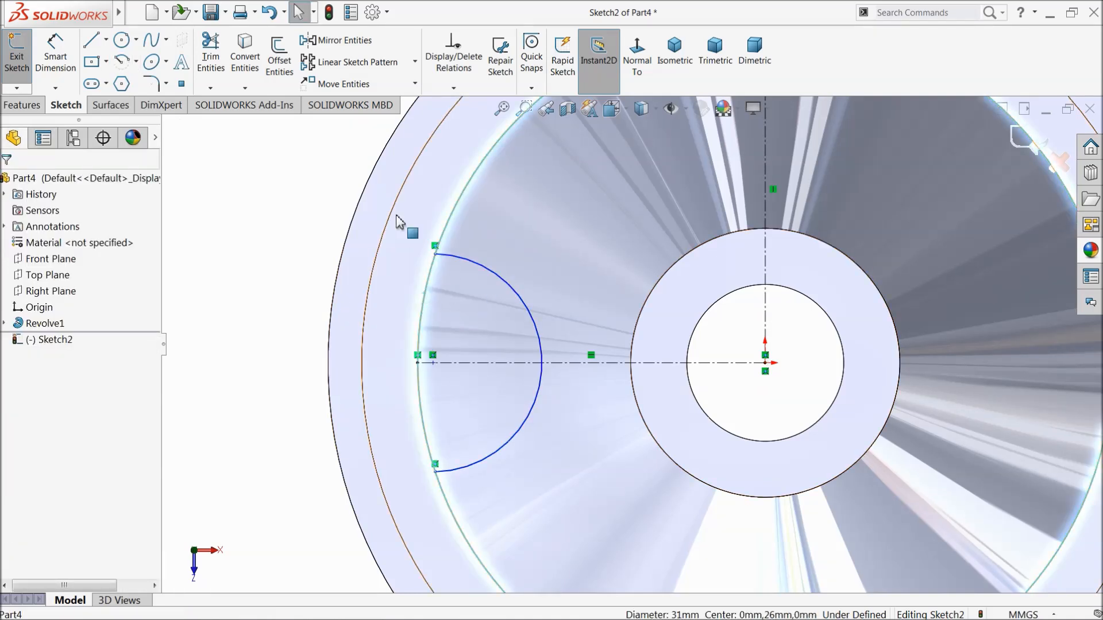
left_click(255, 69)
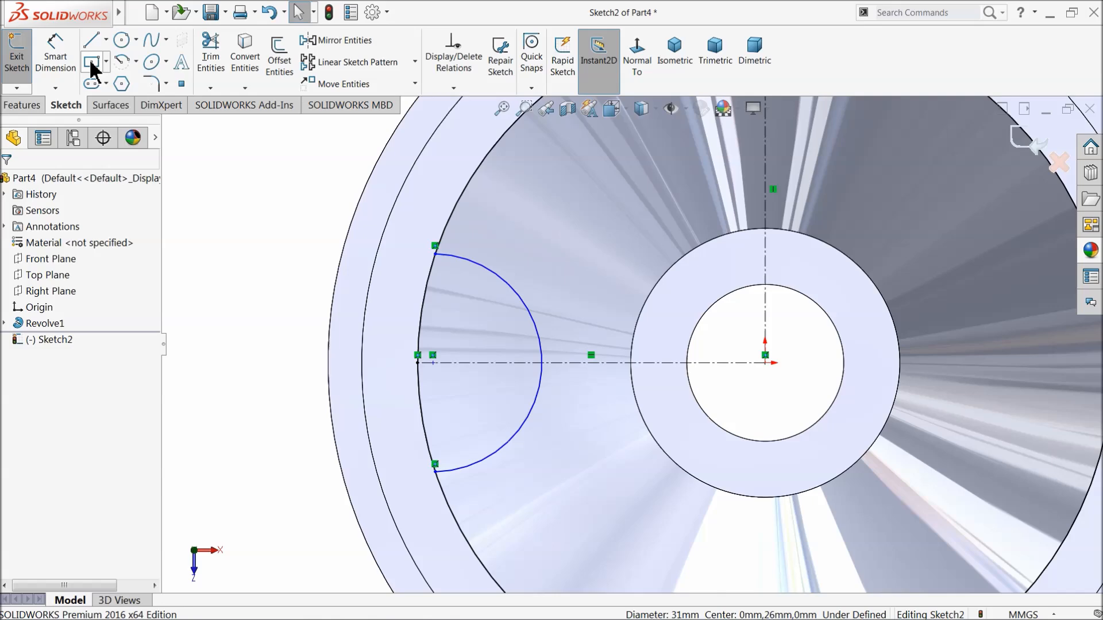
scroll(338, 253, "up", 7)
scroll(747, 394, "down", 4)
scroll(723, 302, "up", 4)
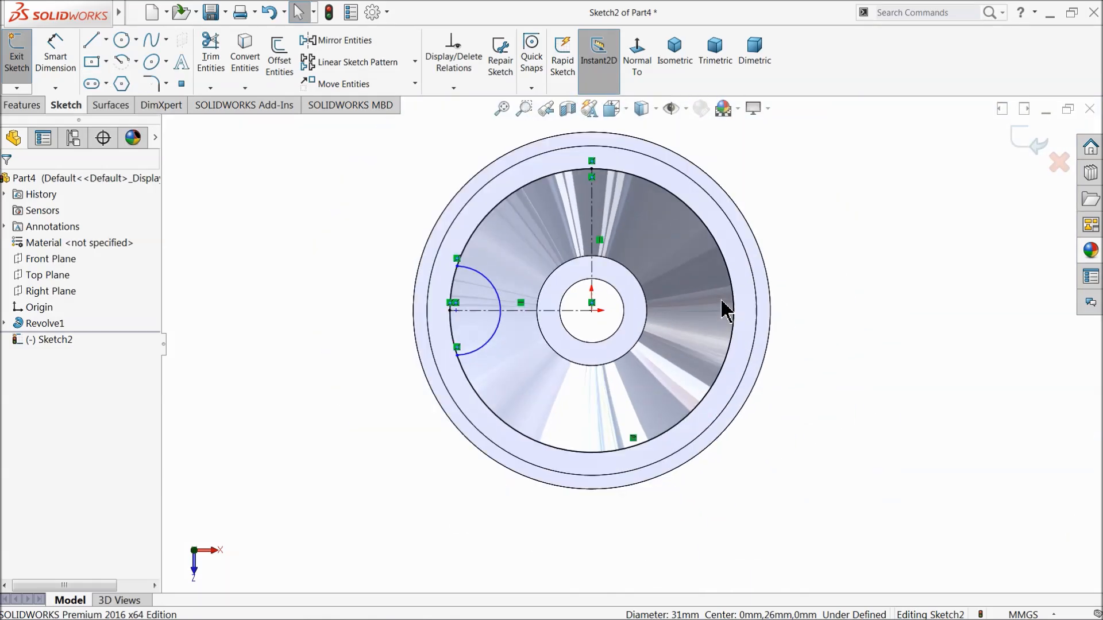
scroll(683, 258, "down", 3)
left_click(362, 40)
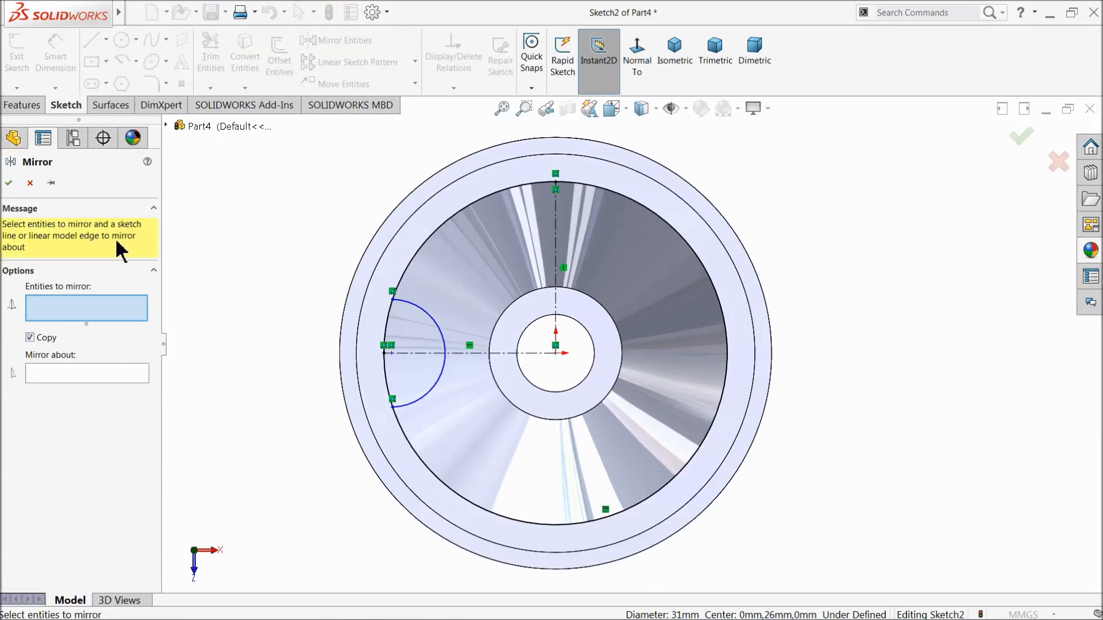
left_click(435, 322)
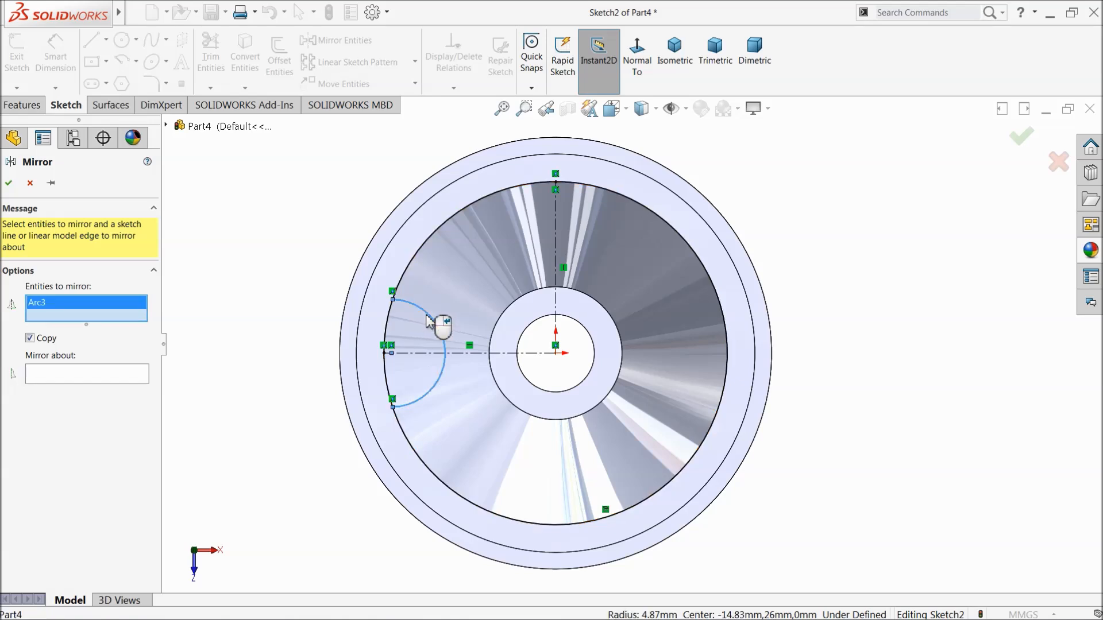
left_click(145, 374)
left_click(557, 242)
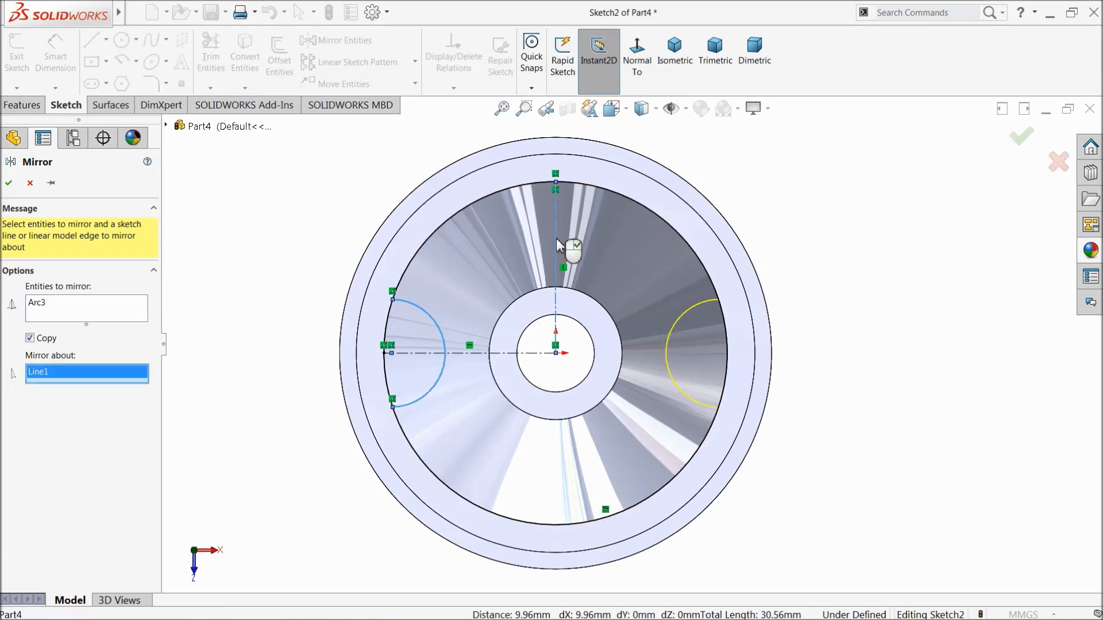
left_click(9, 183)
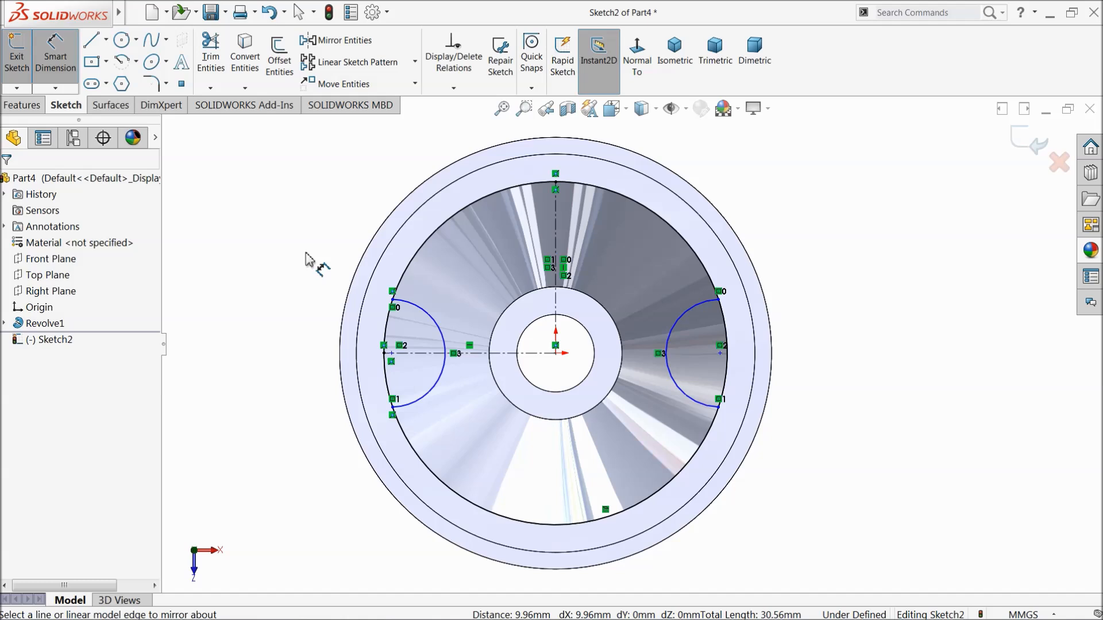
Step: Dimension the distance between the center points of the two mirrored arcs as 32 mm
left_click(391, 354)
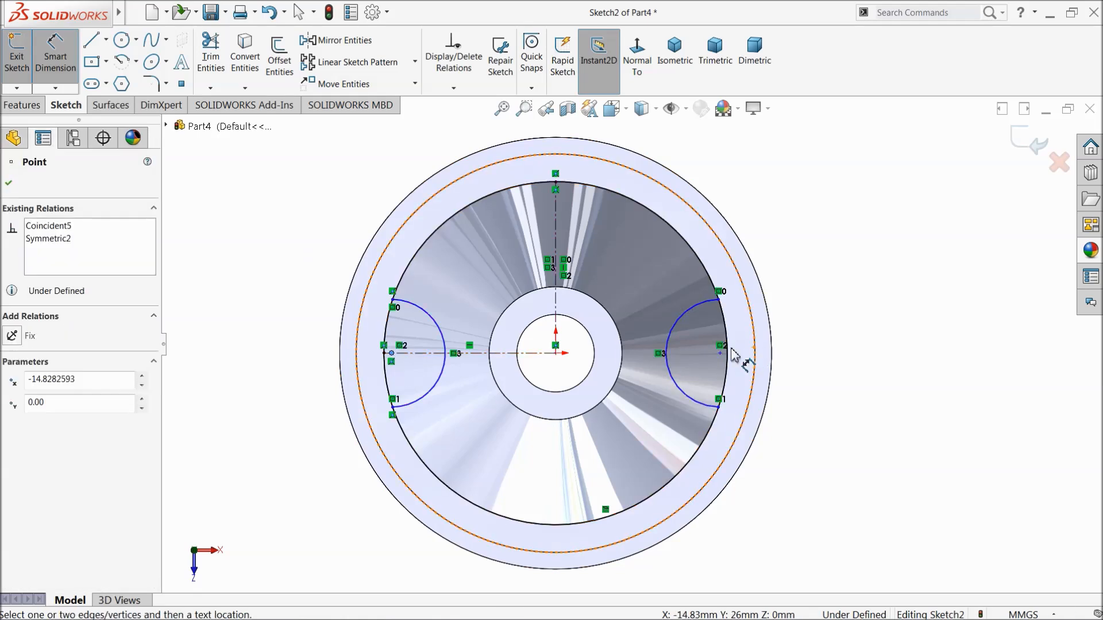
left_click(720, 353)
left_click(512, 253)
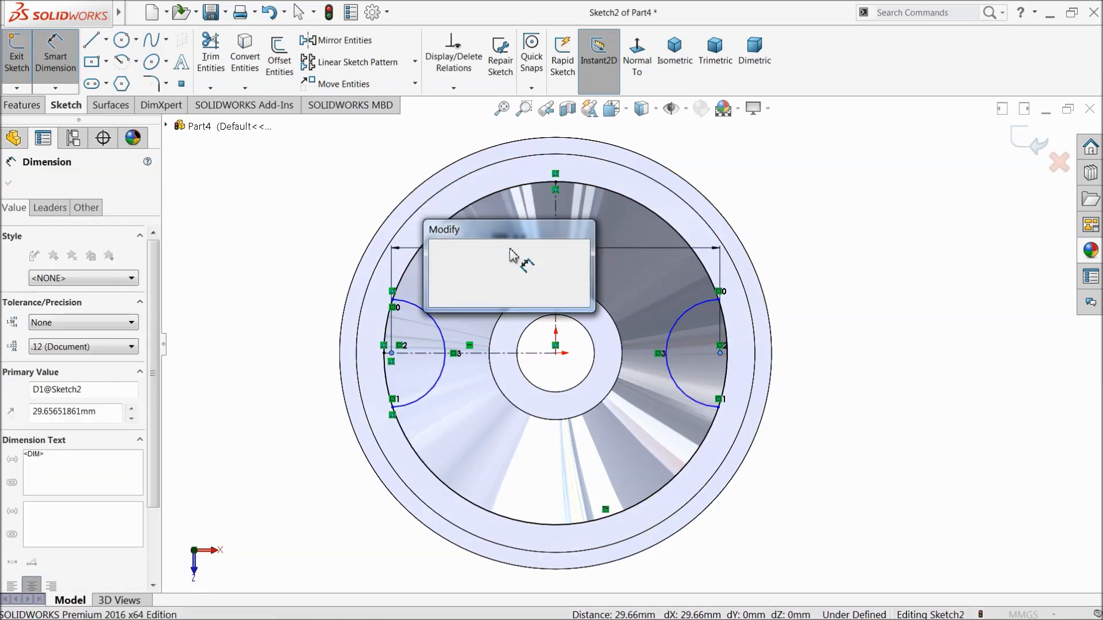
type("32")
key("Return")
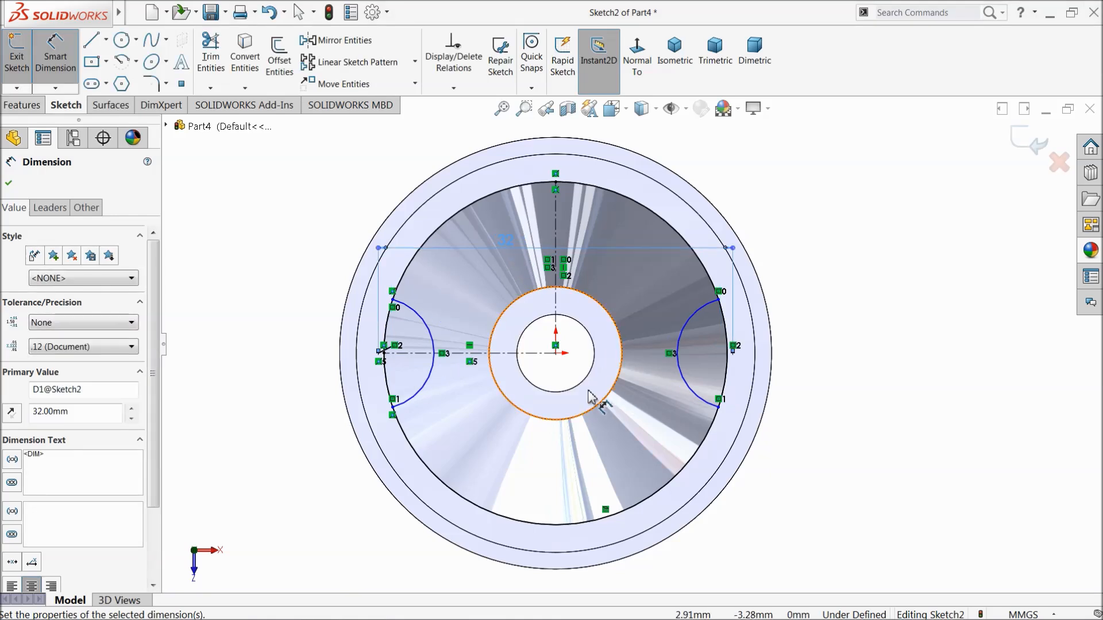
Step: Dimension the left arc's radius as 2.5 mm
scroll(592, 397, "down", 2)
left_click(401, 320)
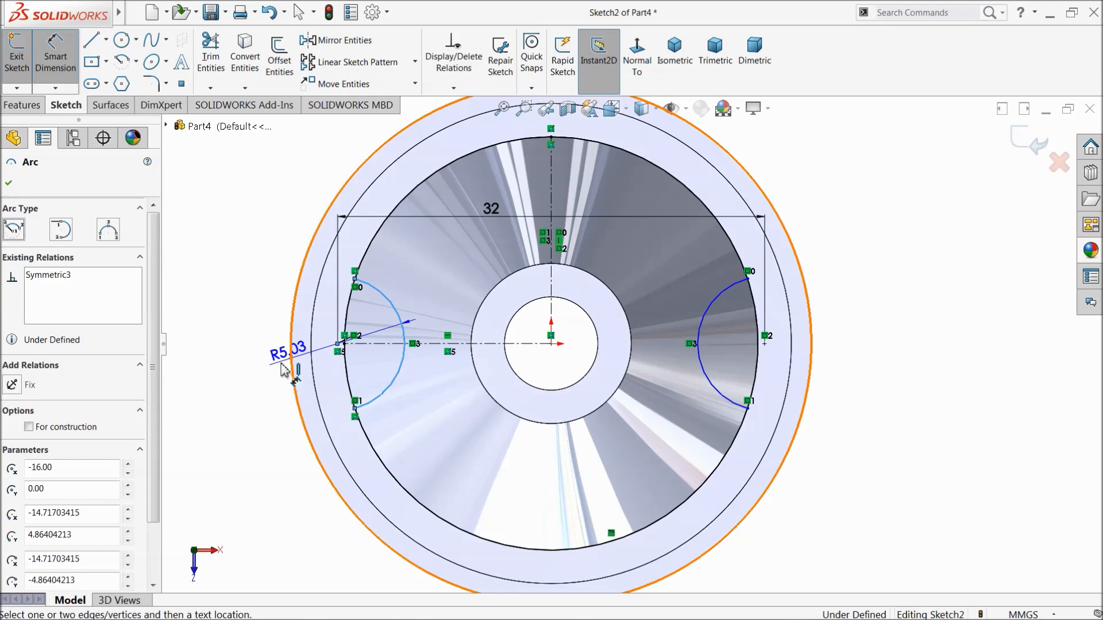
left_click(247, 385)
type("2.5")
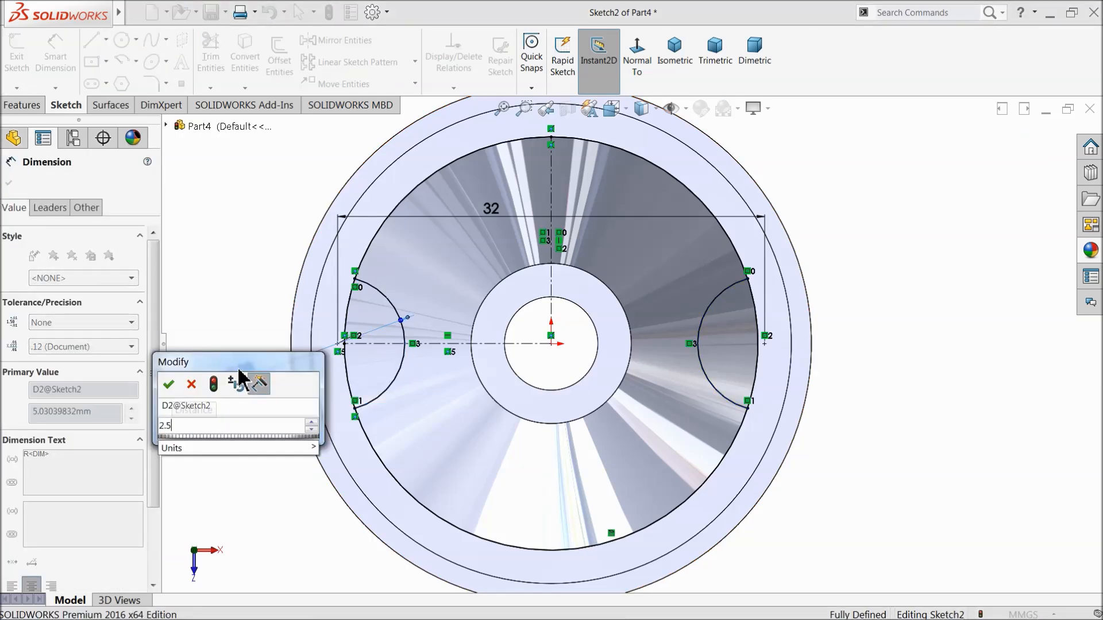
key("Return")
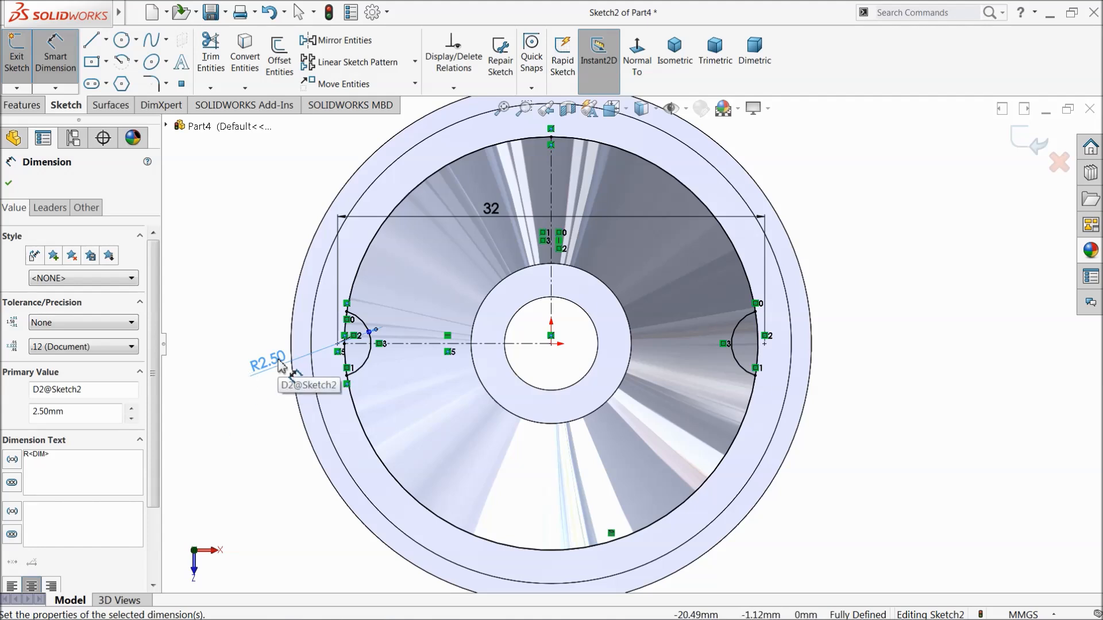
Step: Change the left arc's radius dimension to 5.5/2 mm and end dimensioning
double_click(280, 365)
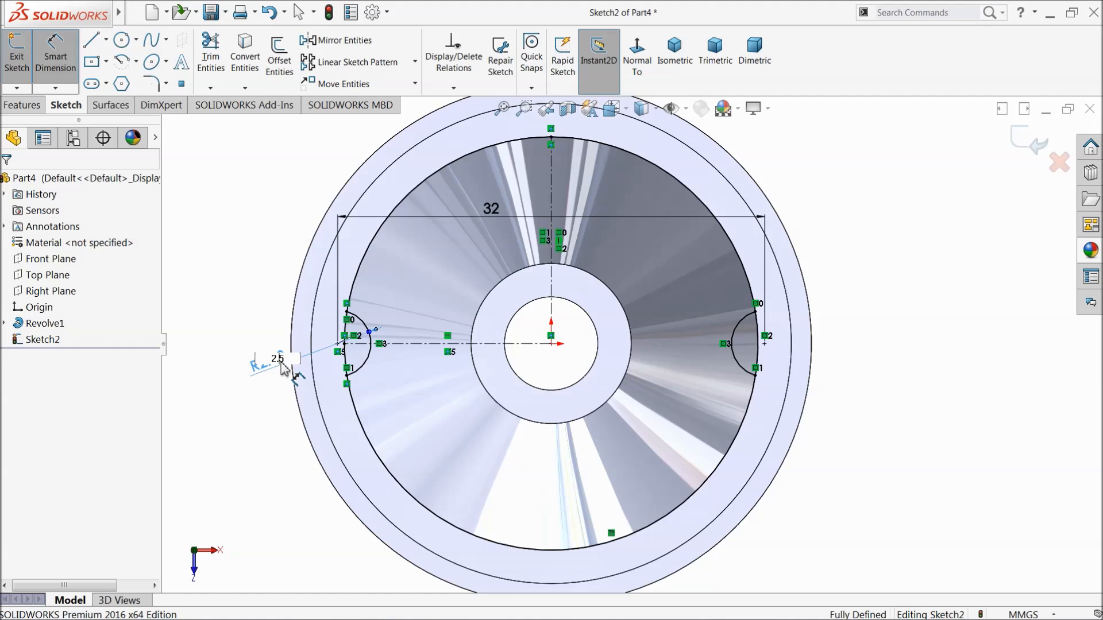
type("5")
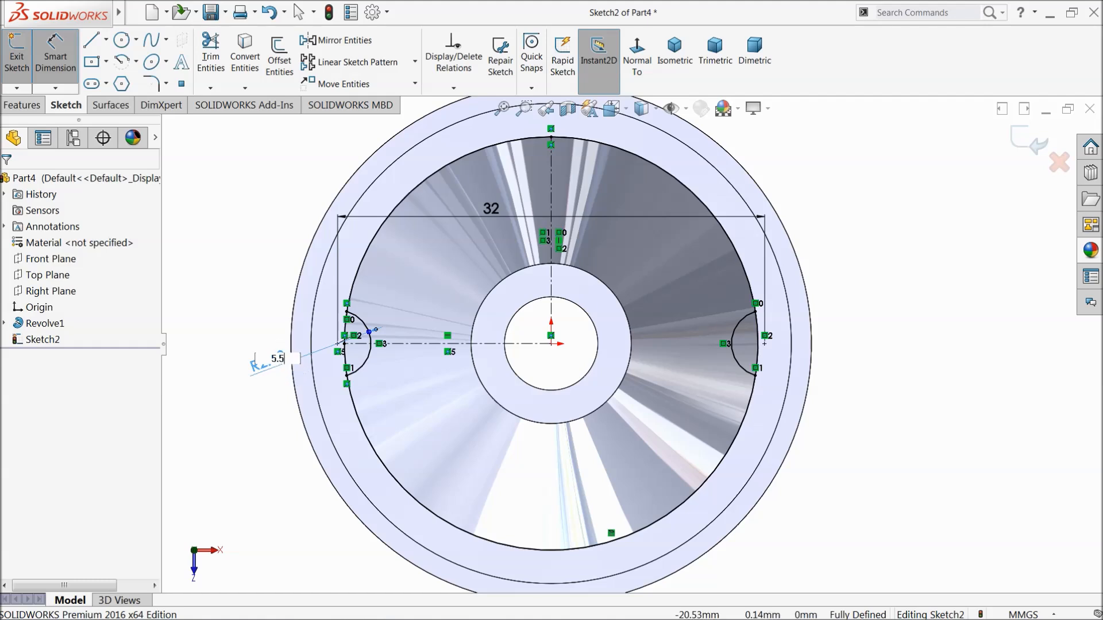
type(".5/2")
key("Return")
left_click(277, 343)
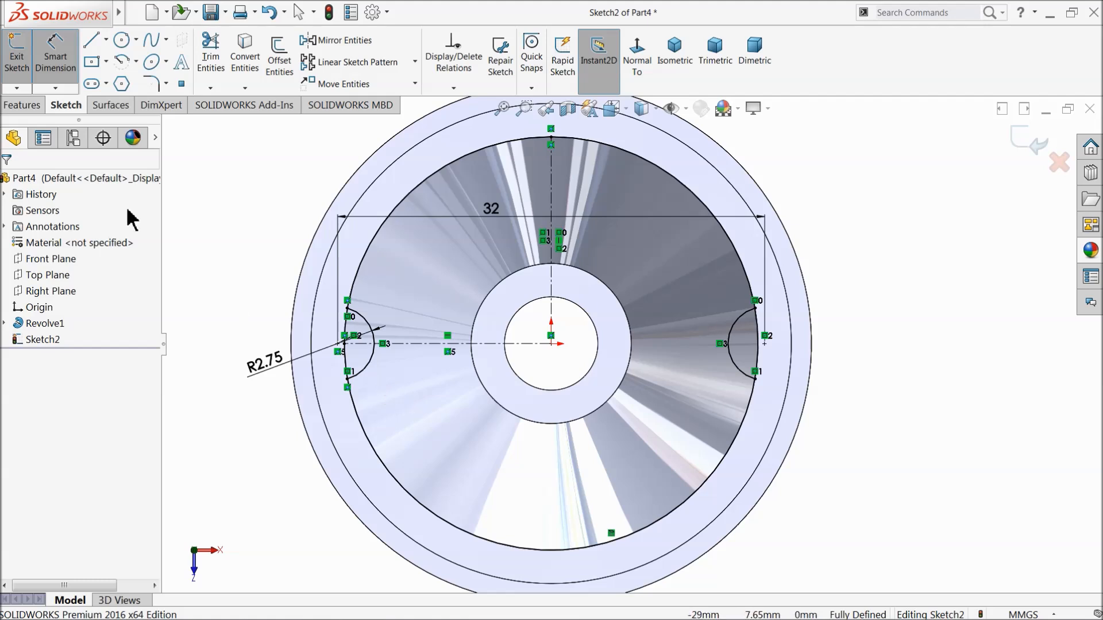
key("Escape")
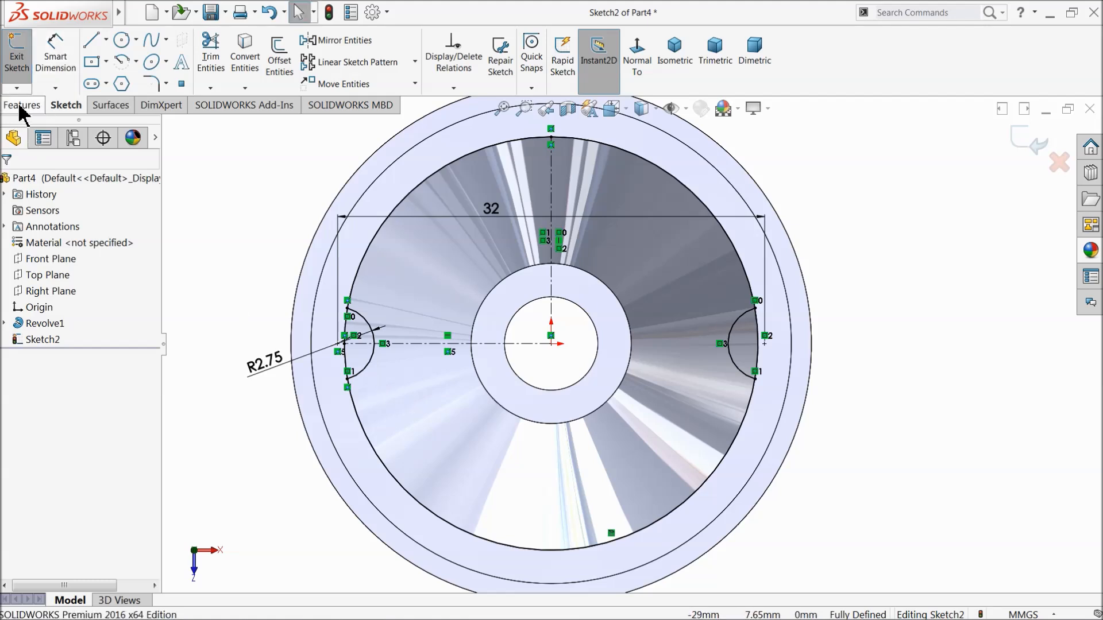
Step: Trim away the converted circle between the two arcs, keeping only the short segments that close each arc
left_click(20, 105)
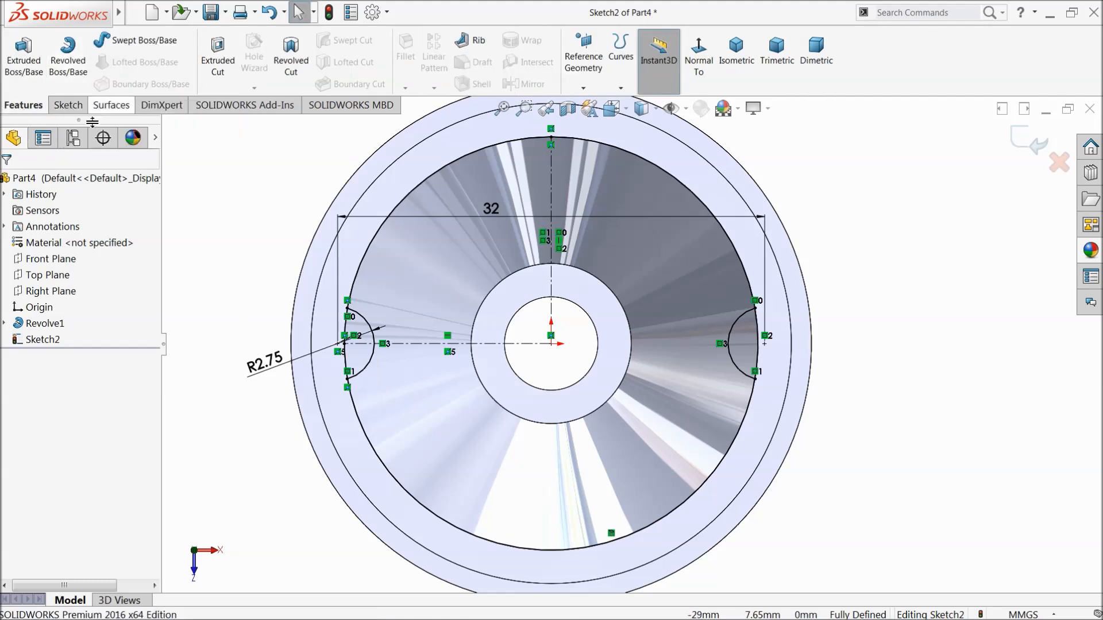
left_click(68, 105)
left_click(210, 61)
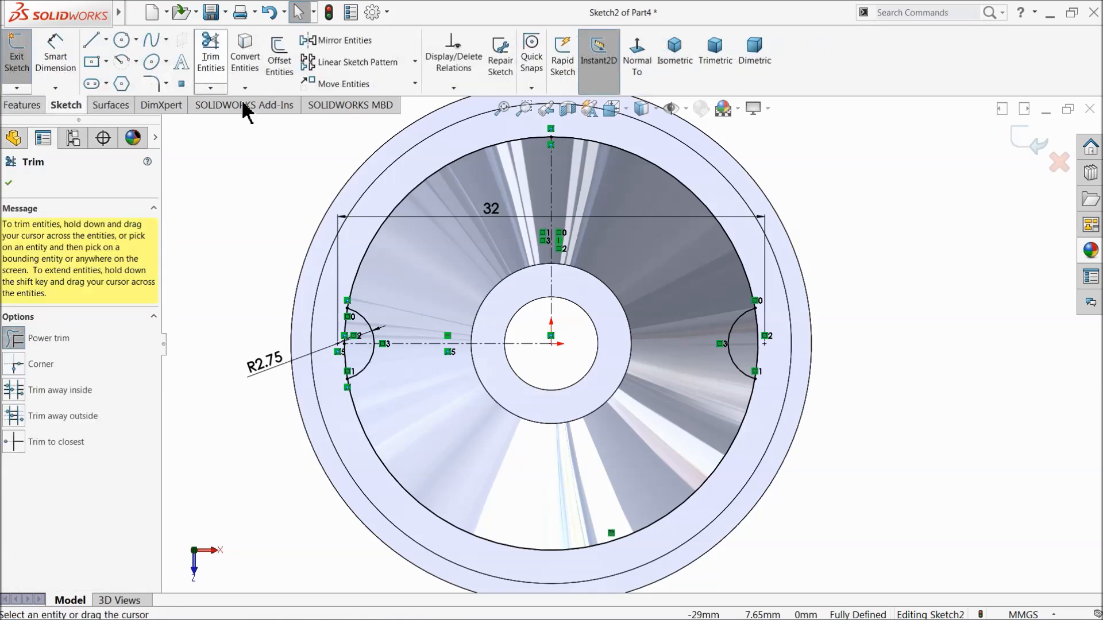
mouse_move(287, 505)
left_mouse_down()
mouse_move(375, 450)
mouse_move(428, 451)
left_mouse_up()
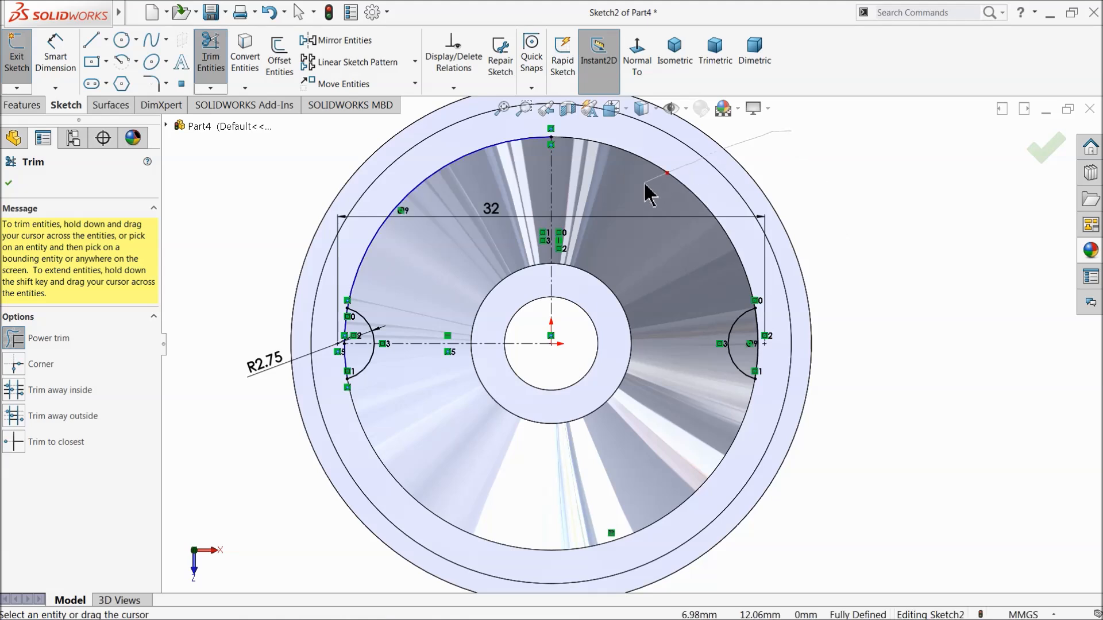
left_click_drag(378, 166, 426, 190)
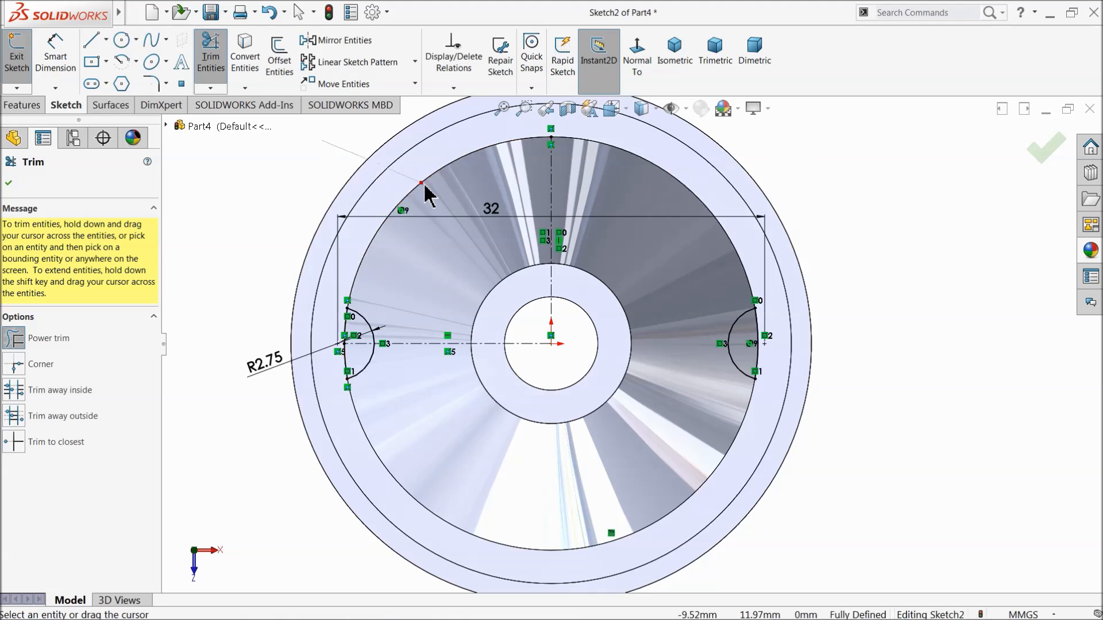
left_click(10, 185)
Step: Extrude the two arc profiles in the reversed direction with Up To Surface, ending on the conical inner face, with results merged
left_click(24, 105)
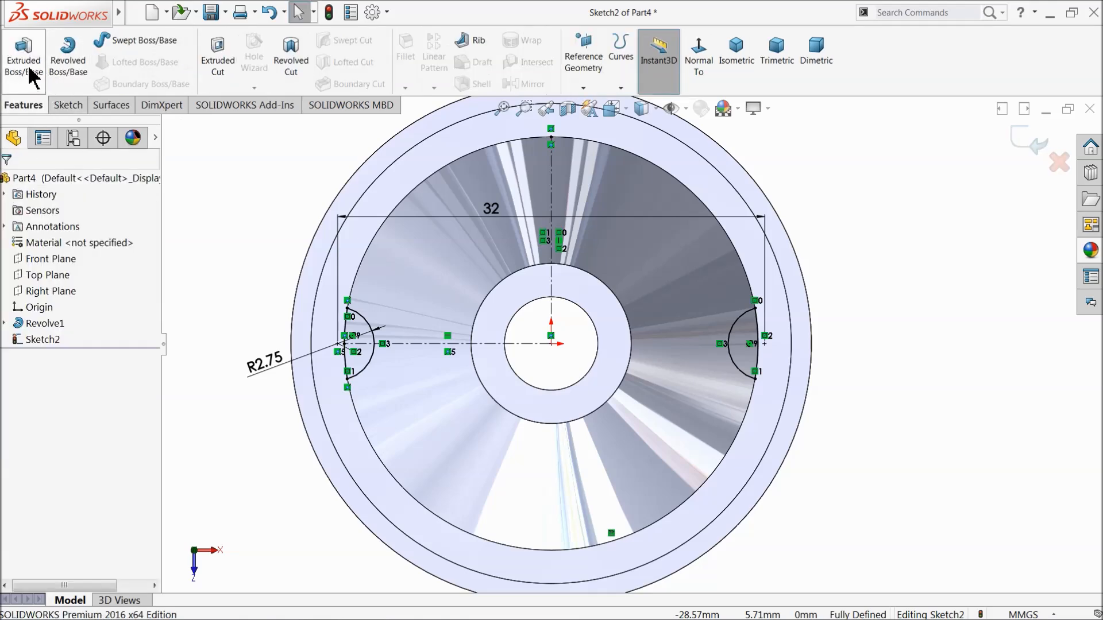
left_click(25, 63)
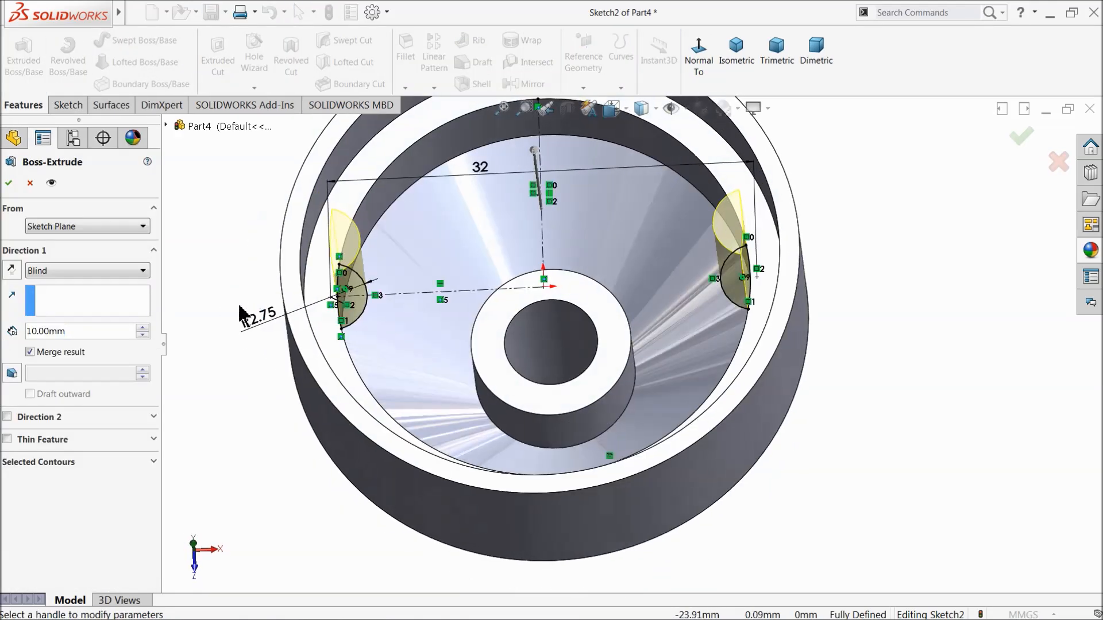
left_click(13, 270)
left_click(86, 271)
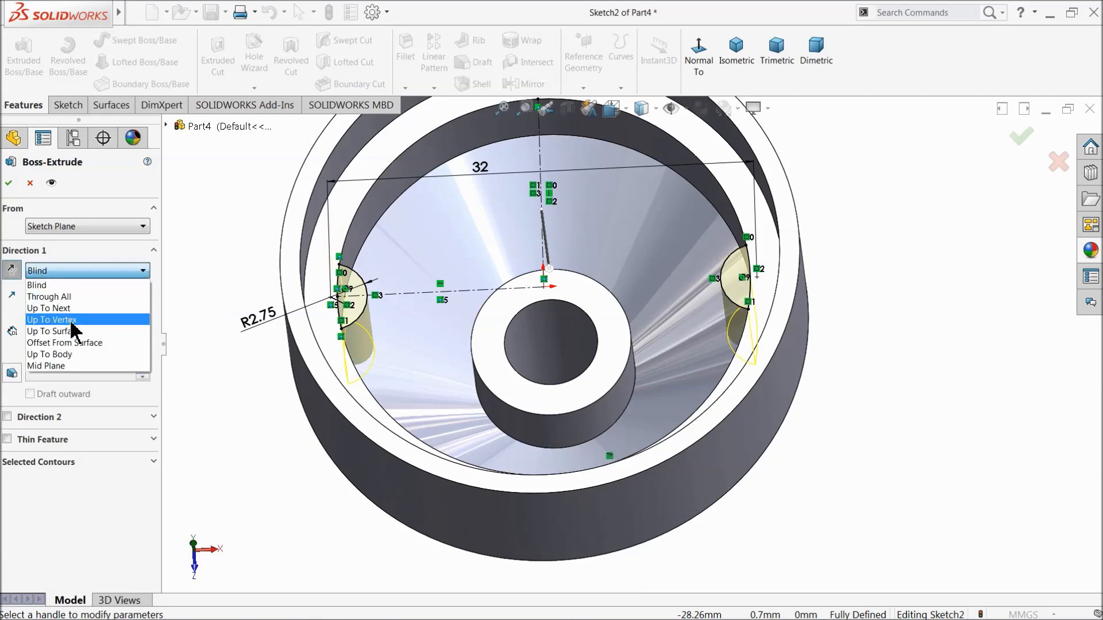
left_click(79, 332)
left_click(433, 360)
mouse_move(434, 360)
middle_mouse_down()
mouse_move(418, 362)
mouse_move(419, 374)
middle_mouse_up()
scroll(490, 357, "down", 1)
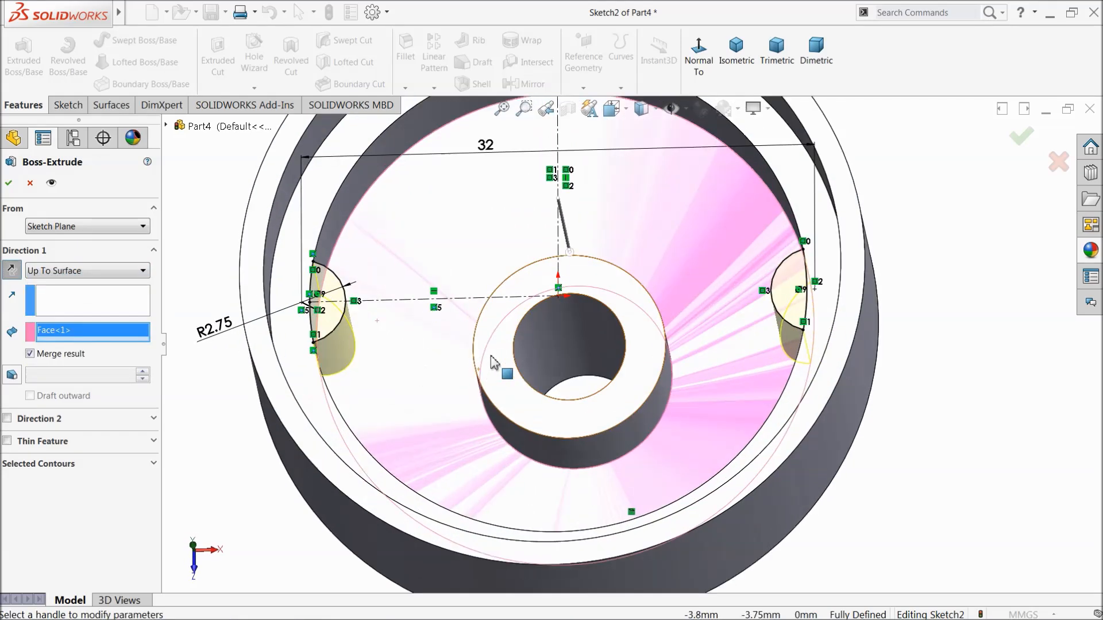
middle_click_drag(361, 351, 349, 357)
scroll(349, 357, "down", 3)
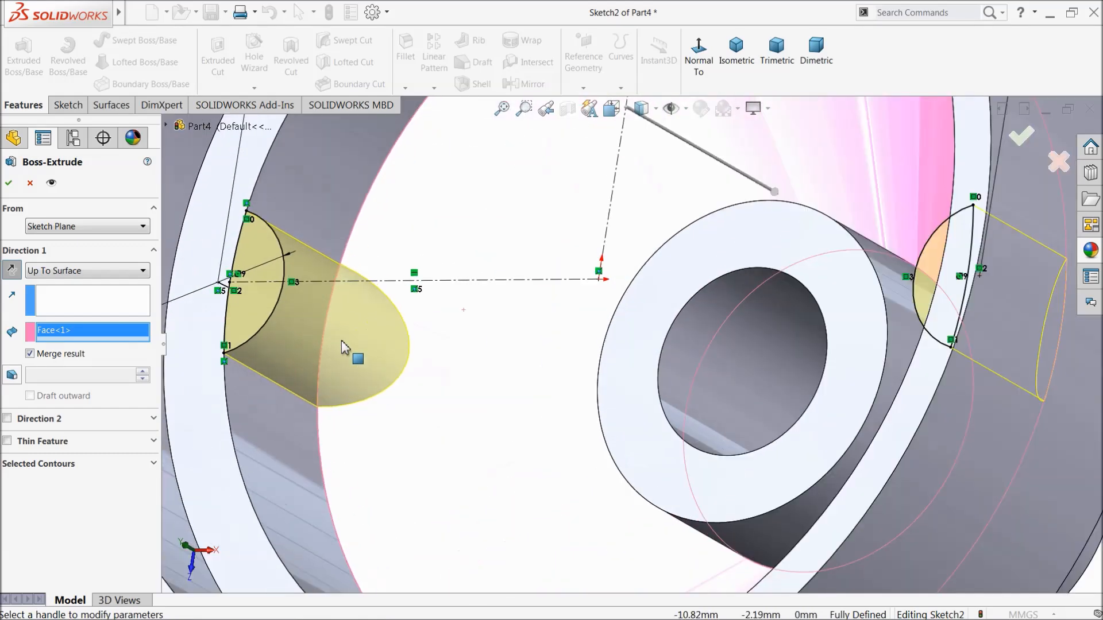
left_click(10, 183)
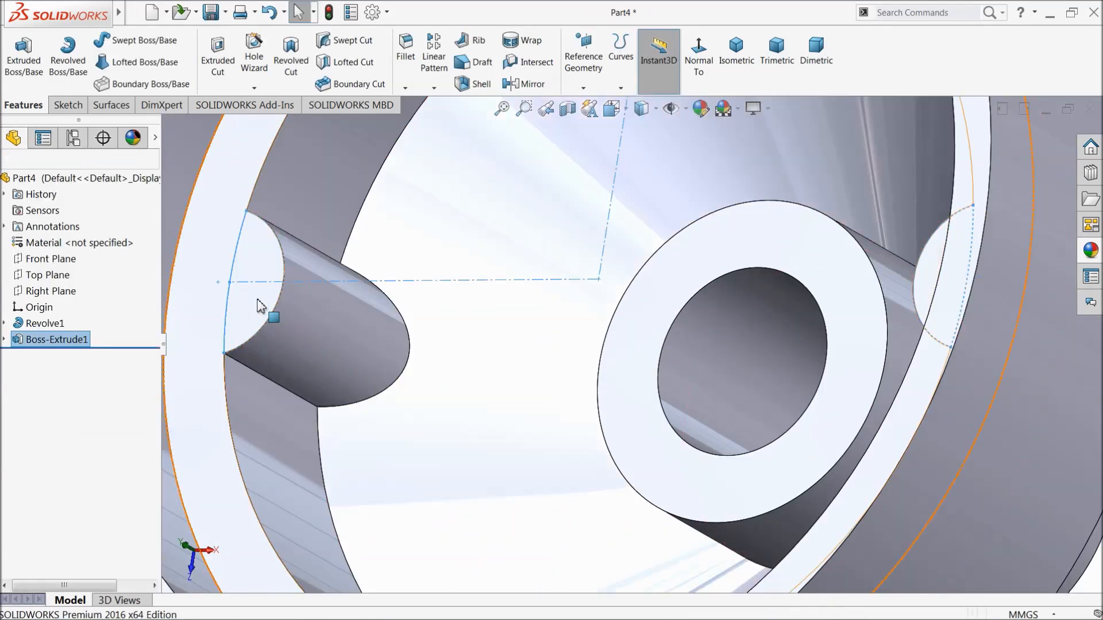
Step: Start a new sketch on the flat ring-shaped ledge face and orient the view normal to it
scroll(399, 333, "up", 4)
middle_click_drag(276, 295, 316, 320)
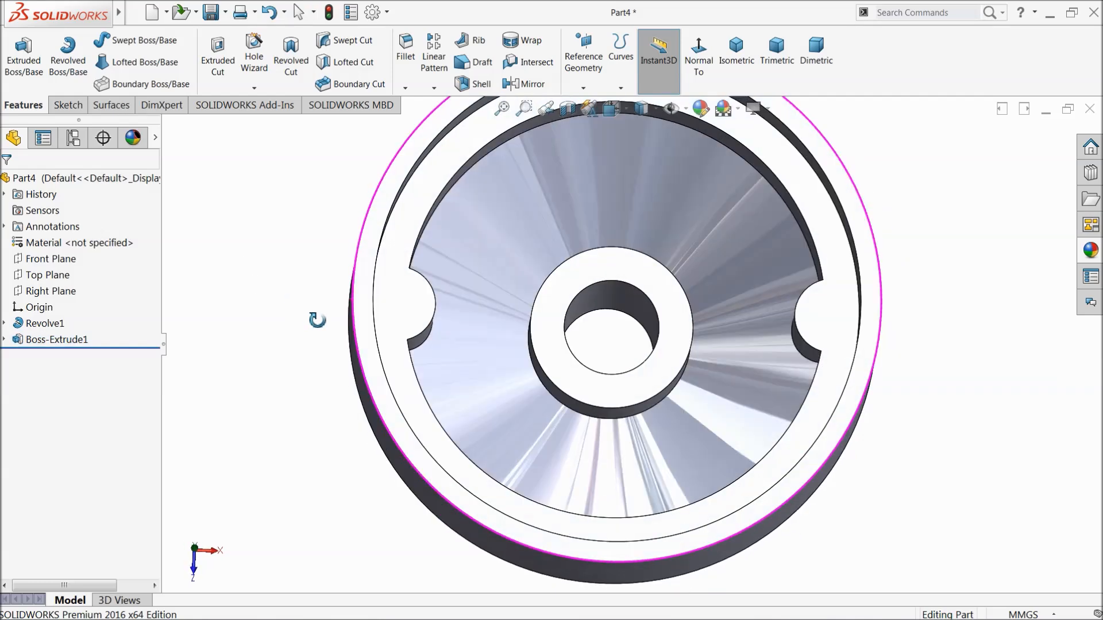
left_click(406, 313)
left_click(446, 272)
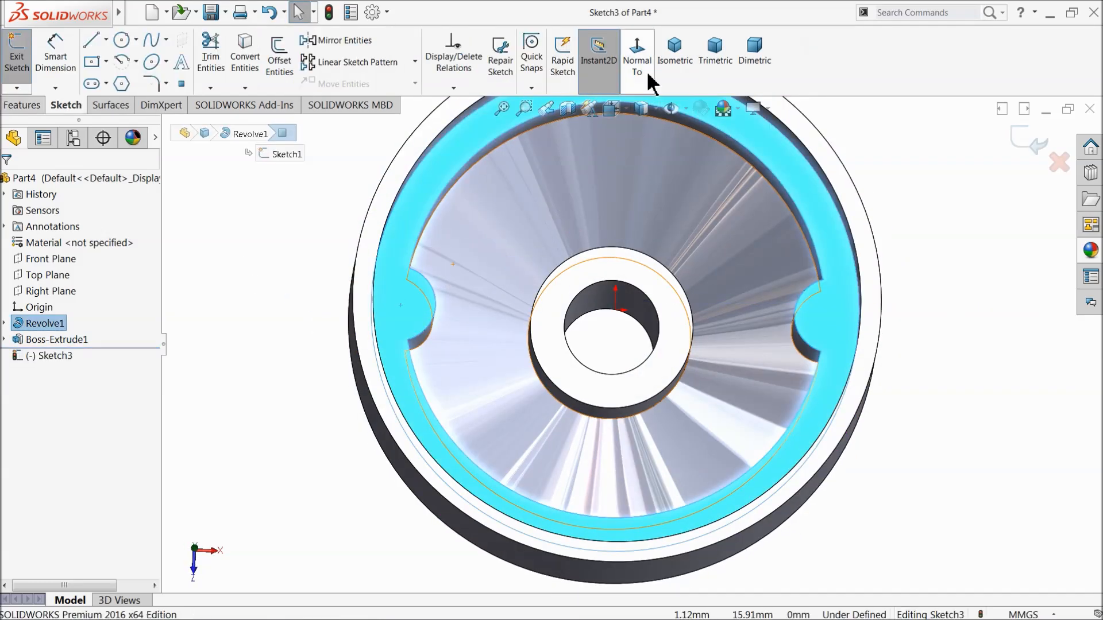
left_click(643, 73)
scroll(692, 388, "down", 3)
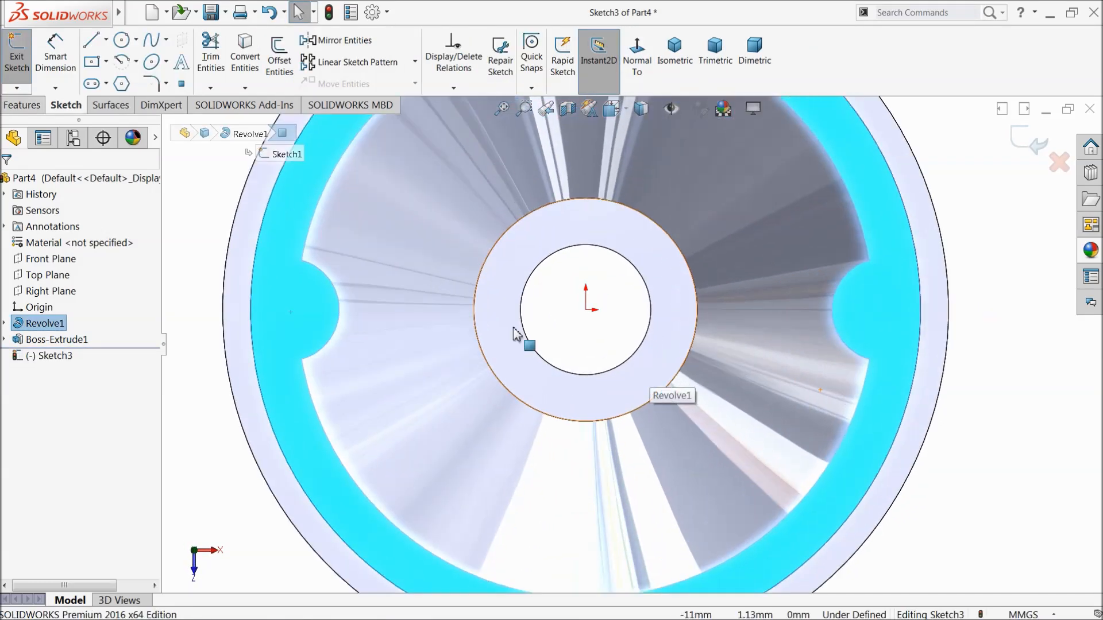
Step: Try to sketch a circle of about 1.74 mm radius centered on the left rounded lug, and undo it
left_click(121, 39)
scroll(300, 297, "down", 2)
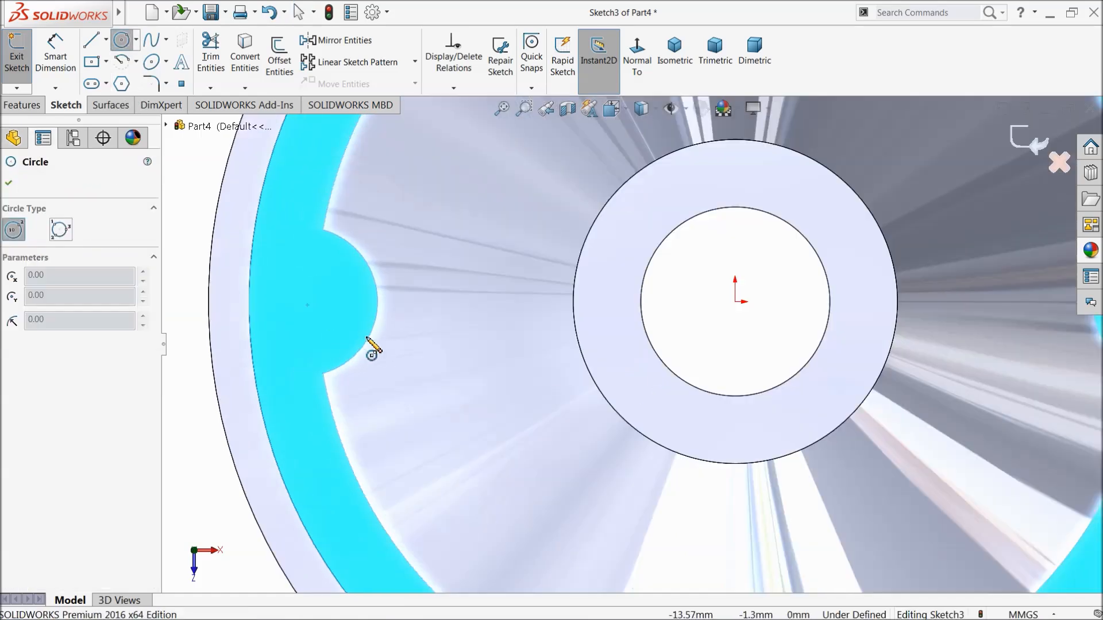
left_click(303, 302)
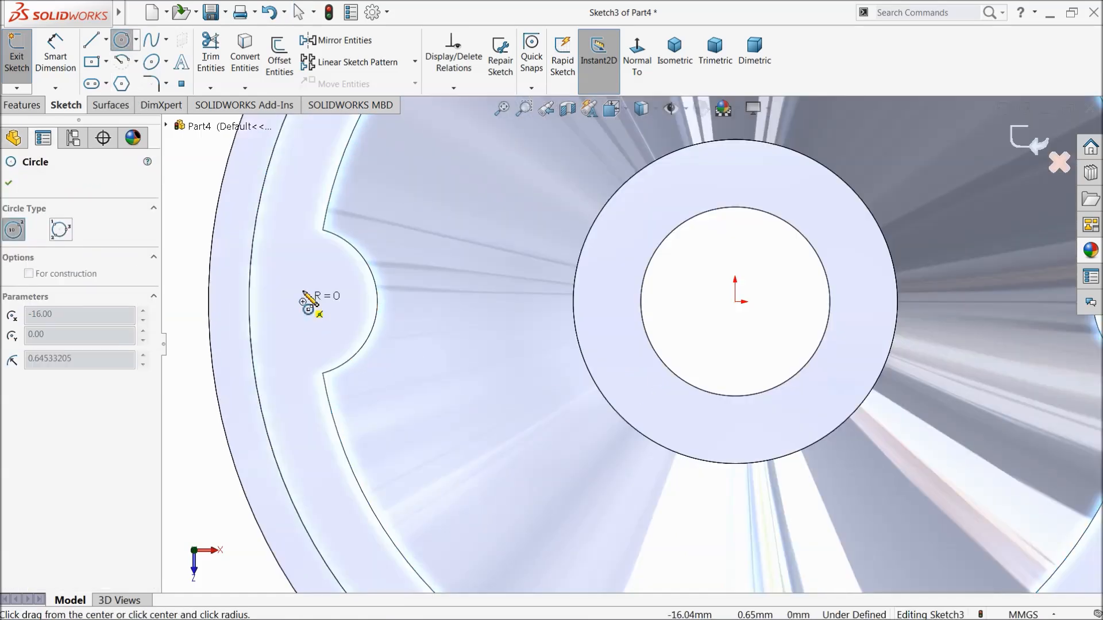
left_click(303, 255)
scroll(445, 353, "up", 1)
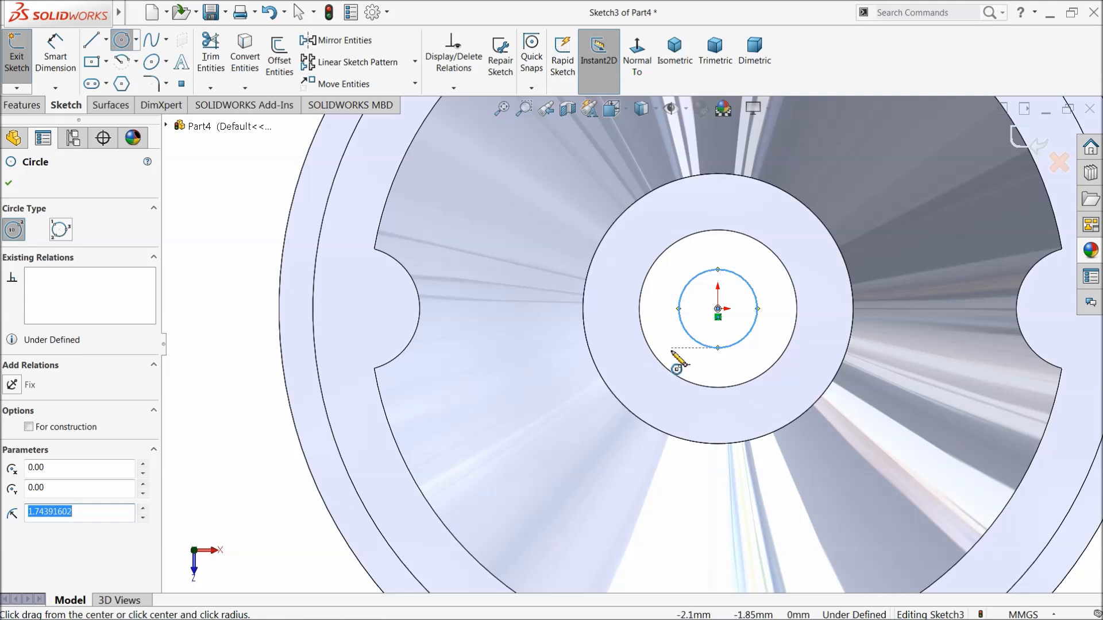
left_click(274, 14)
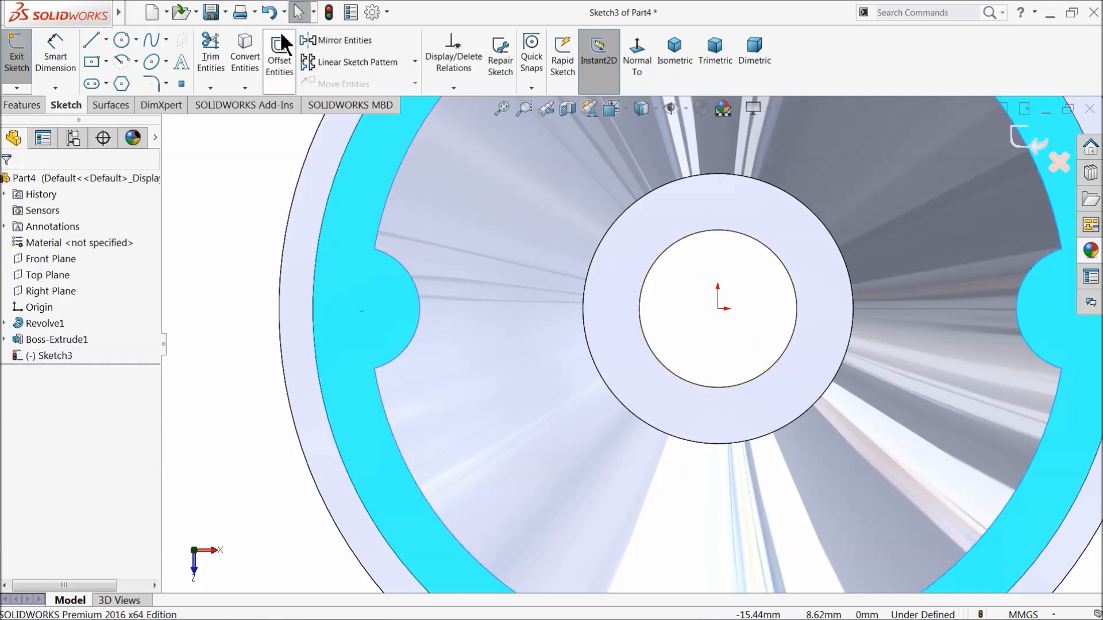
left_click(122, 41)
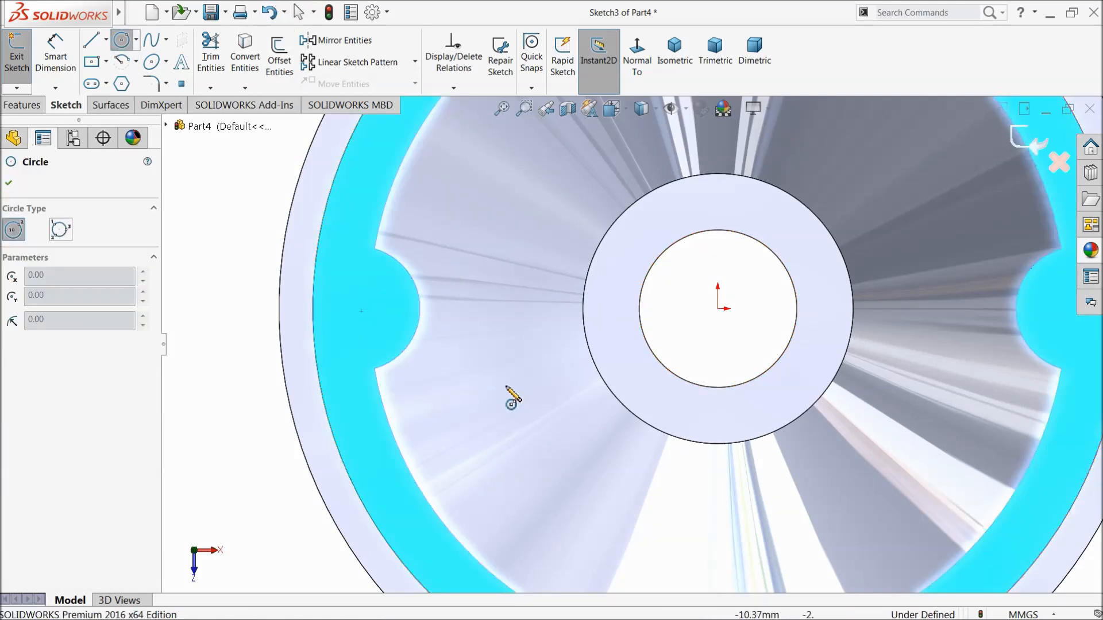
left_click(220, 271)
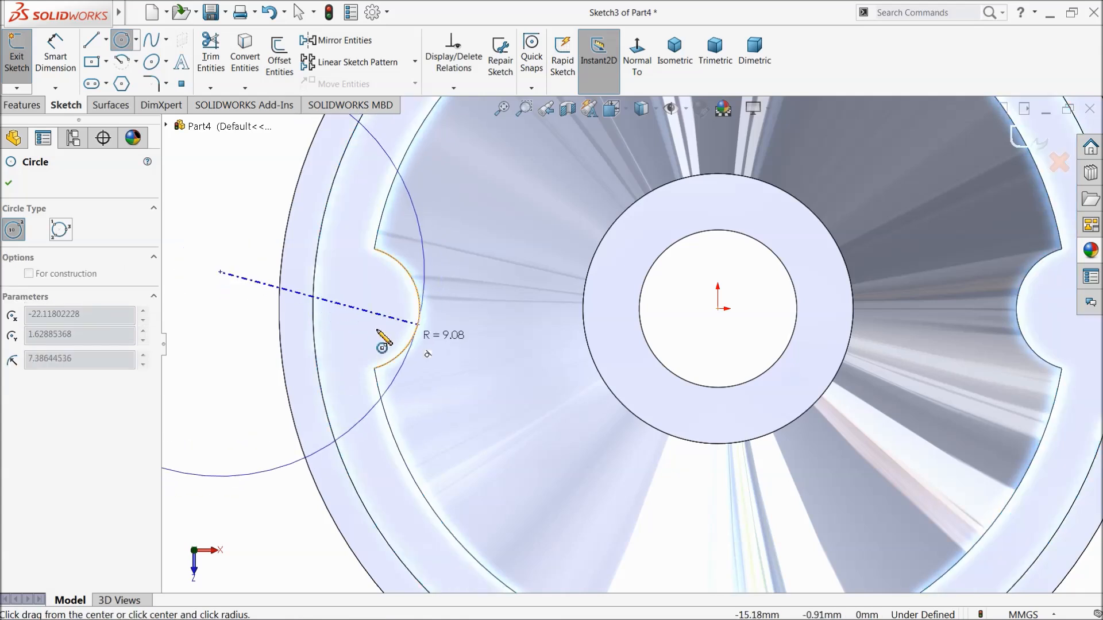
key("Escape")
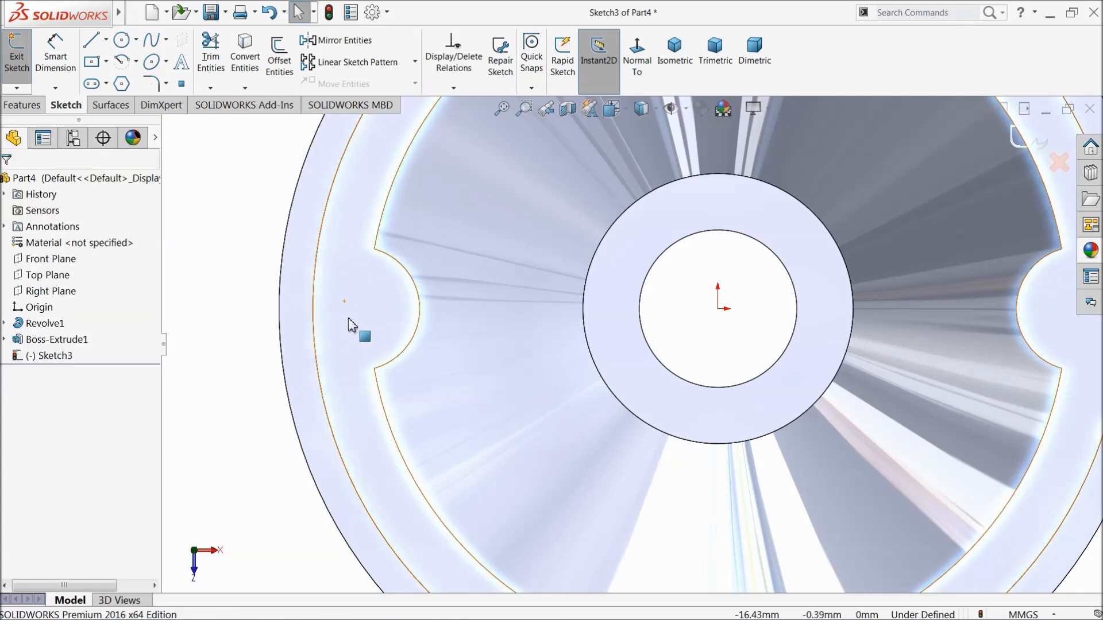
left_click(121, 40)
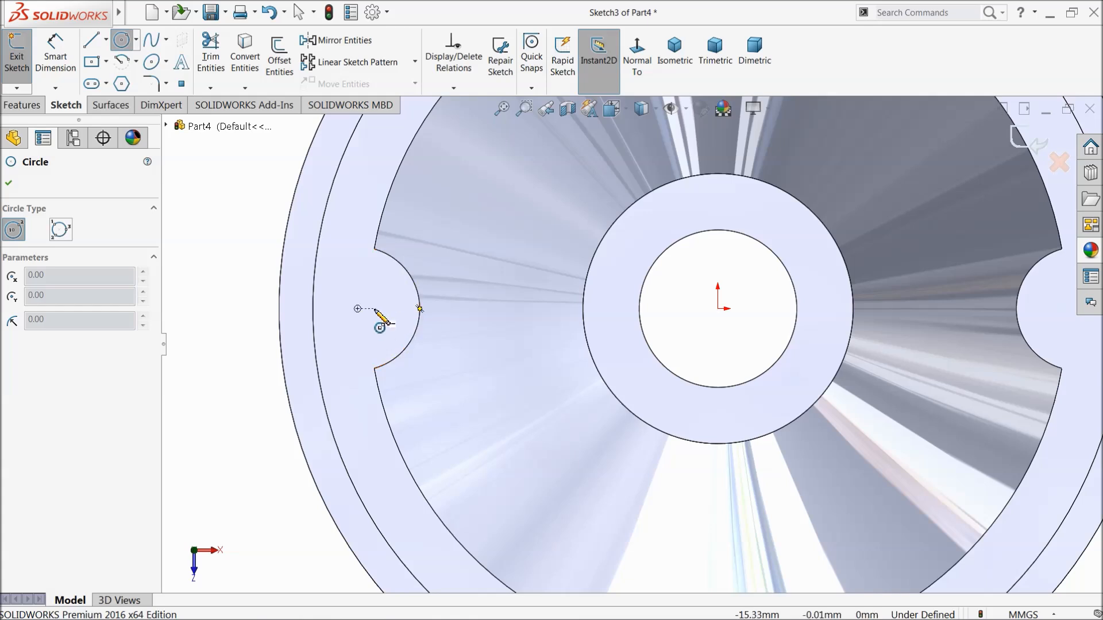
left_click(357, 309)
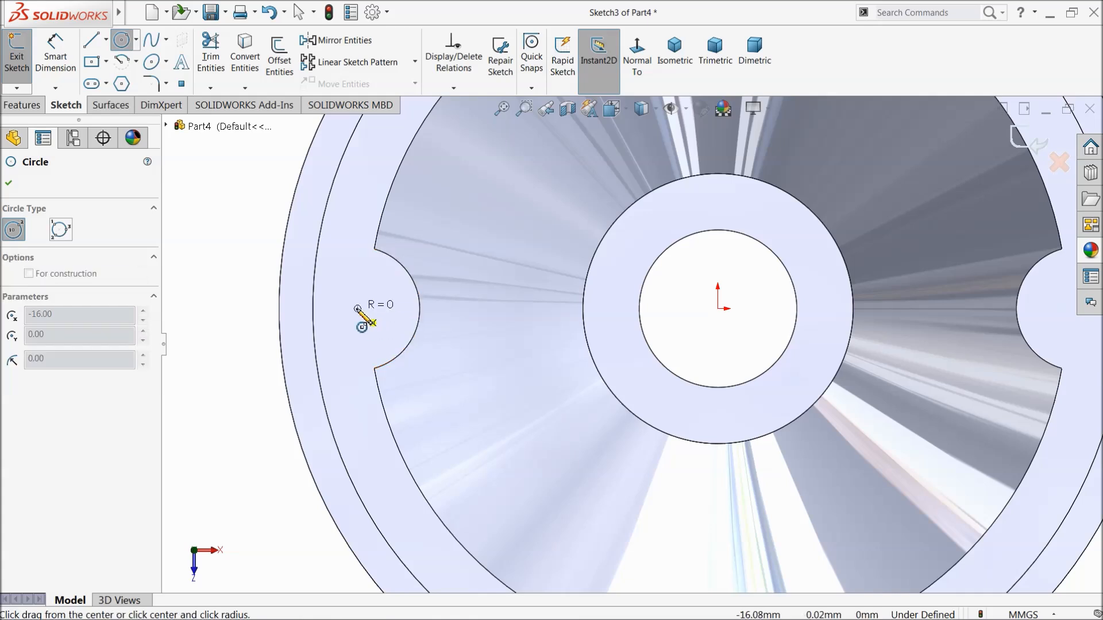
left_click(365, 279)
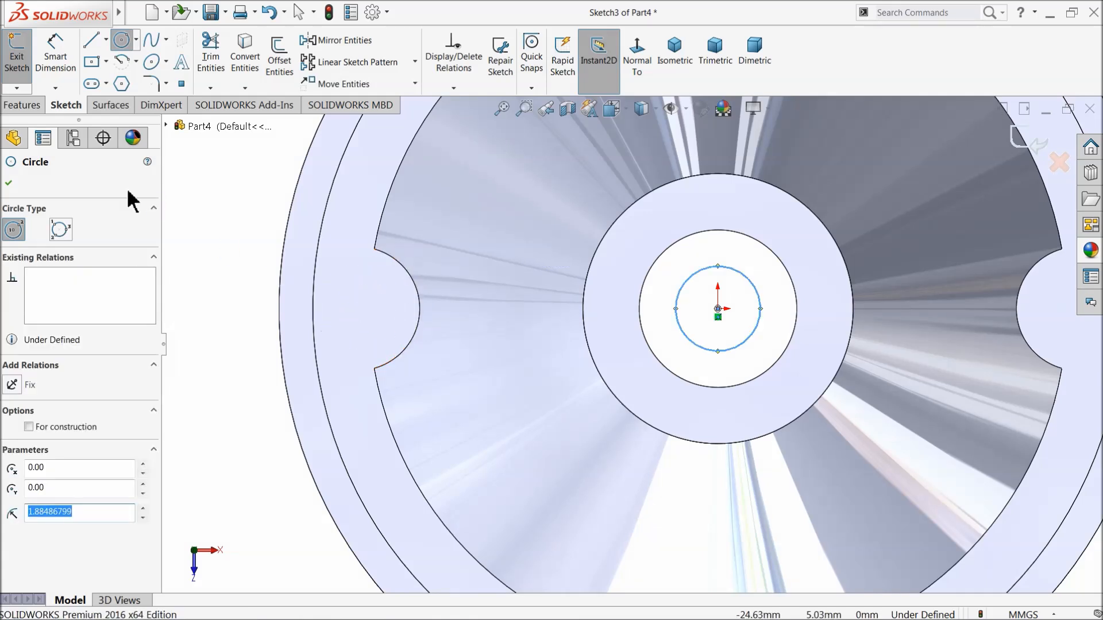
left_click(123, 42)
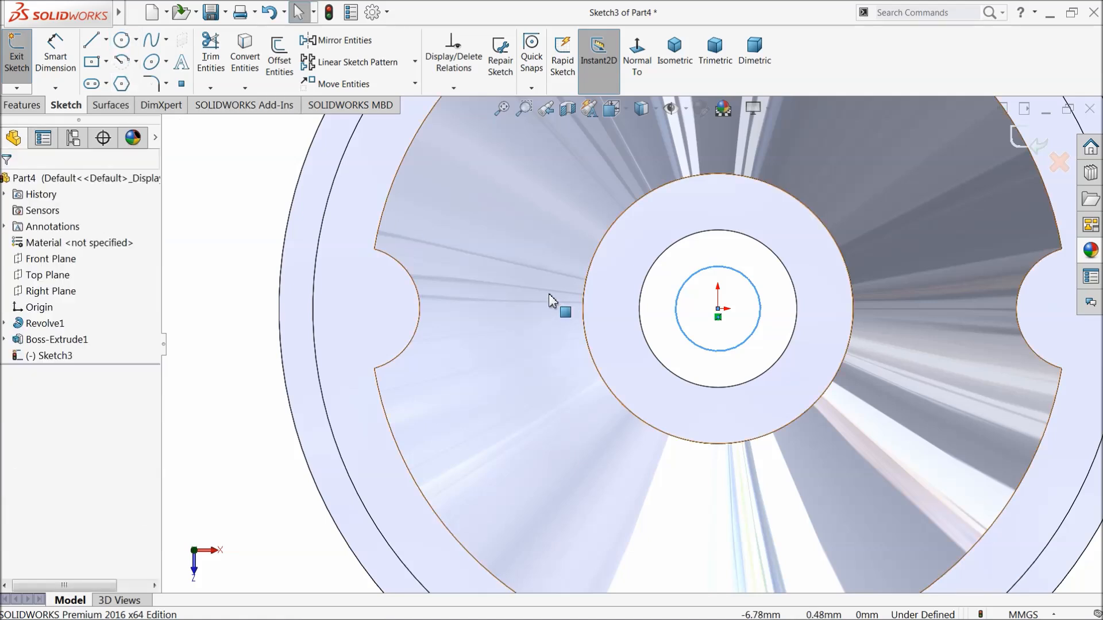
key("Delete")
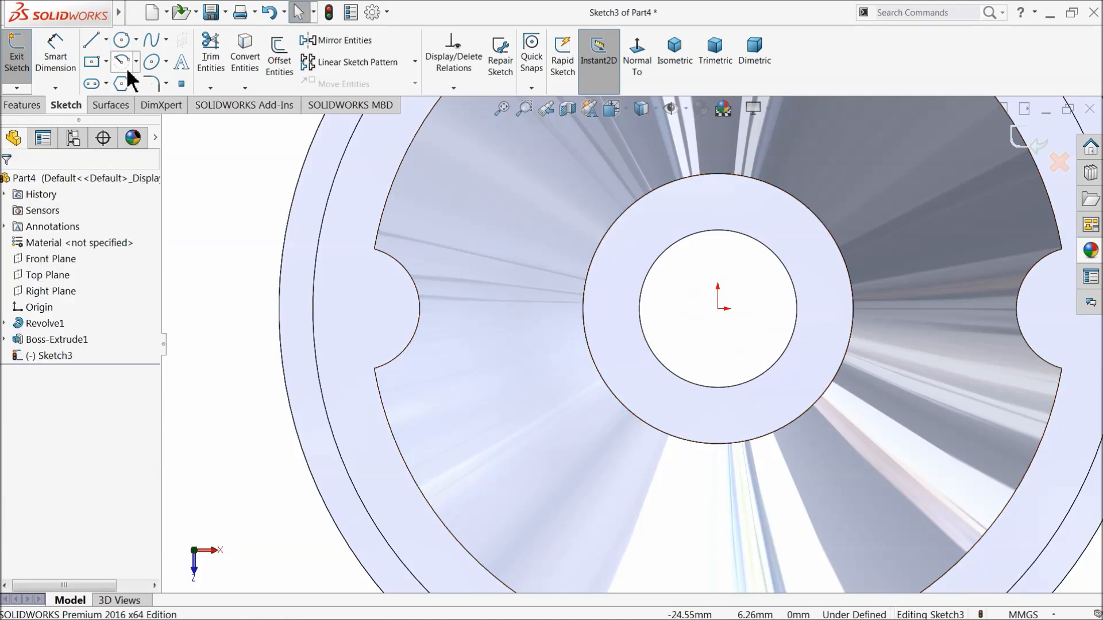
Step: Sketch a circle concentric with each rounded lug, about 1.65 mm radius on the left and about 1.98 mm radius on the right
left_click(122, 39)
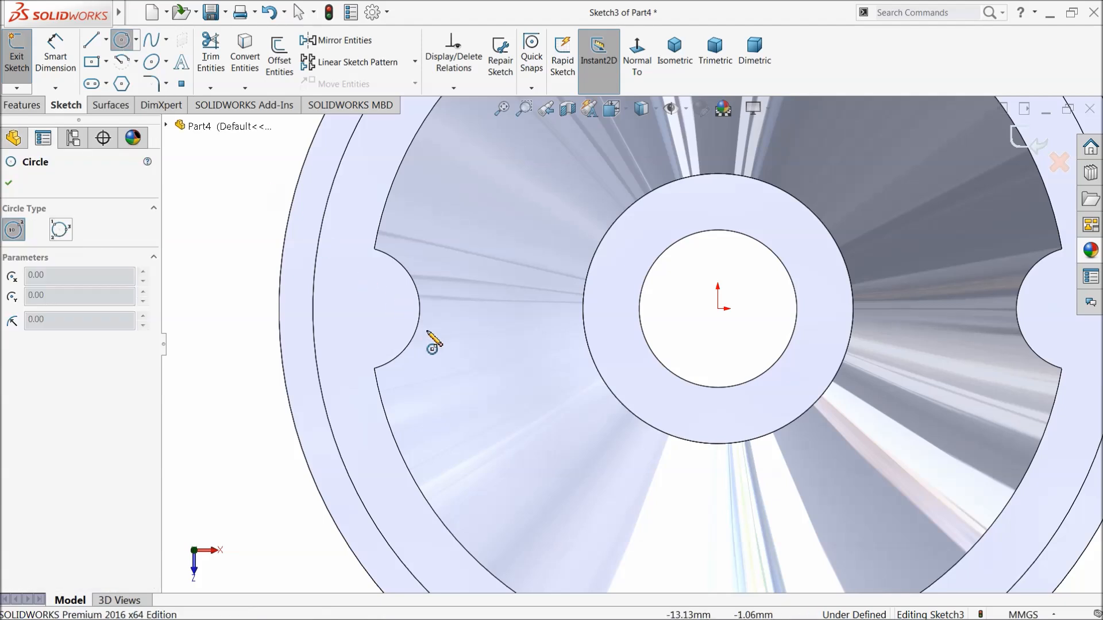
left_click_drag(357, 310, 350, 282)
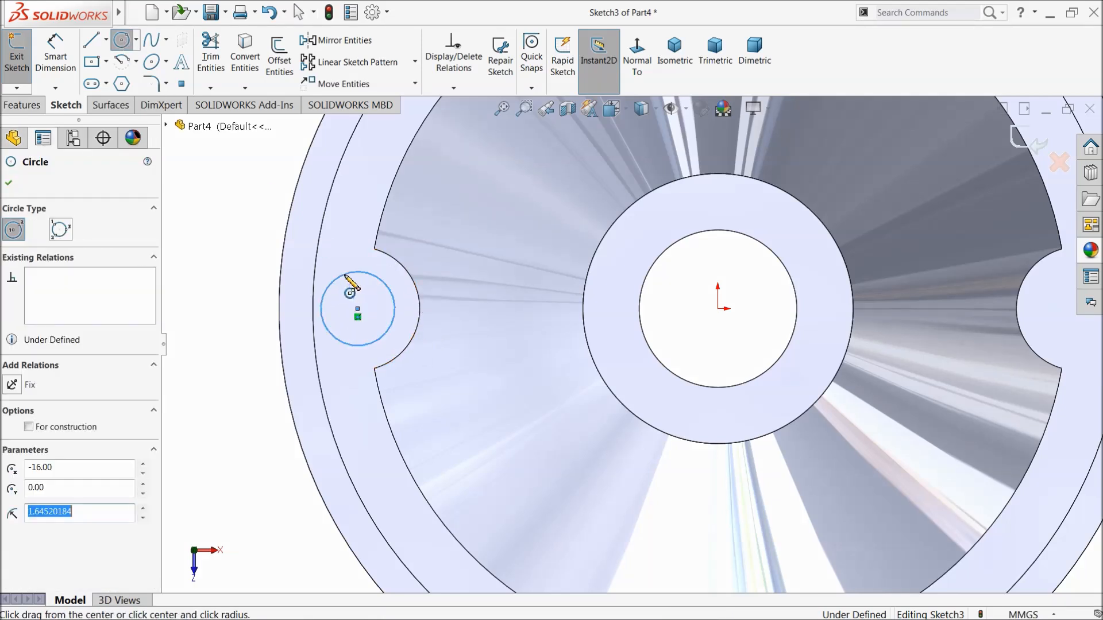
scroll(643, 322, "up", 3)
scroll(795, 374, "down", 4)
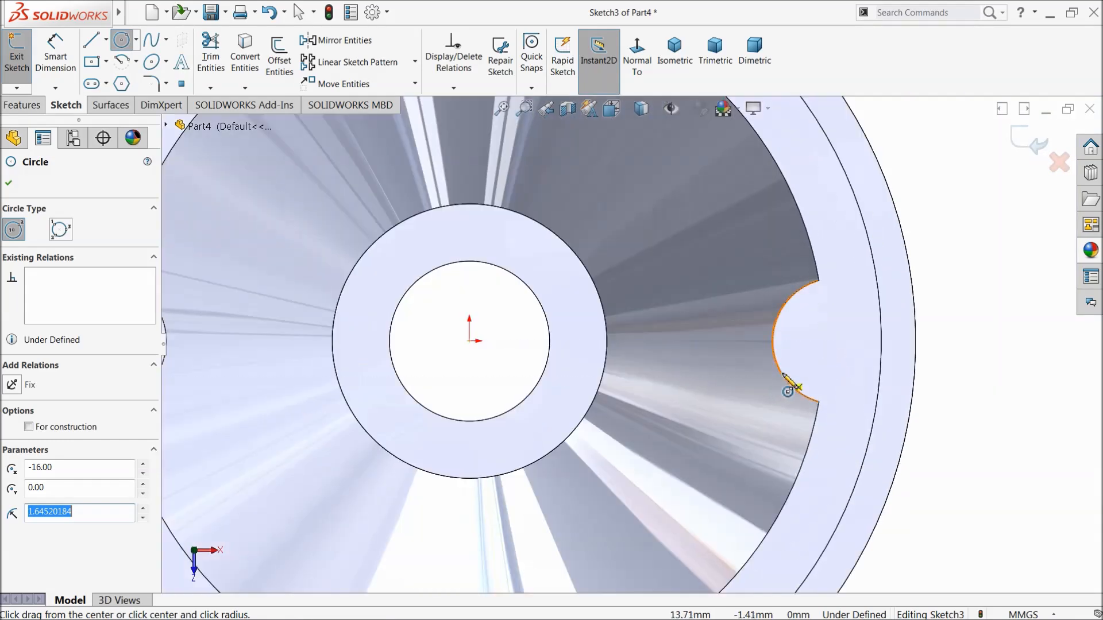
left_click_drag(836, 341, 829, 300)
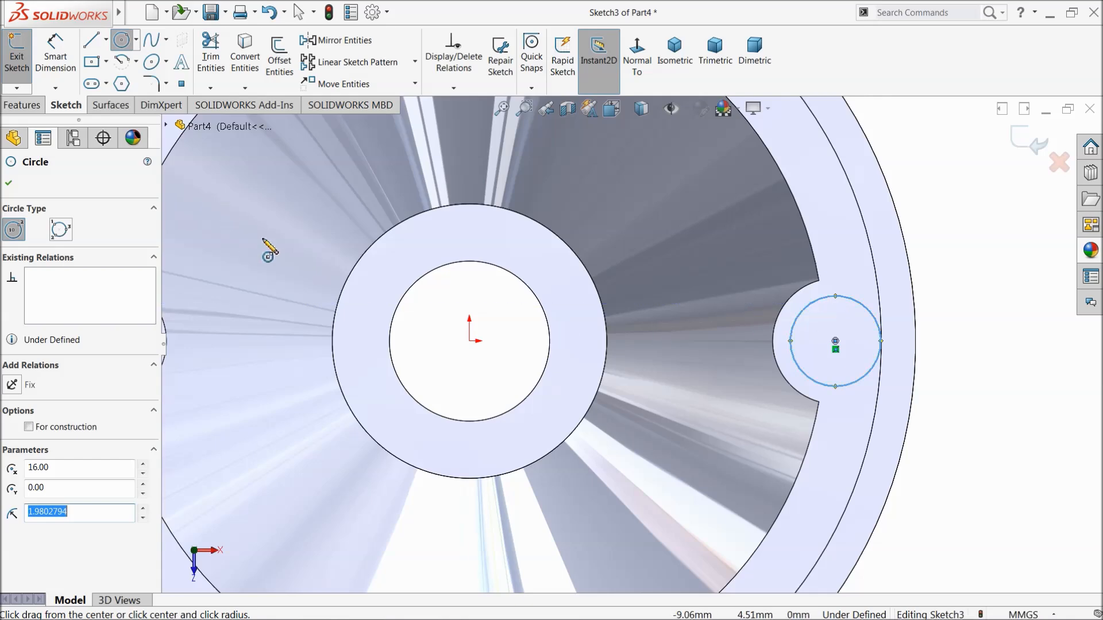
scroll(253, 190, "up", 5)
right_click(251, 184)
left_click(294, 187)
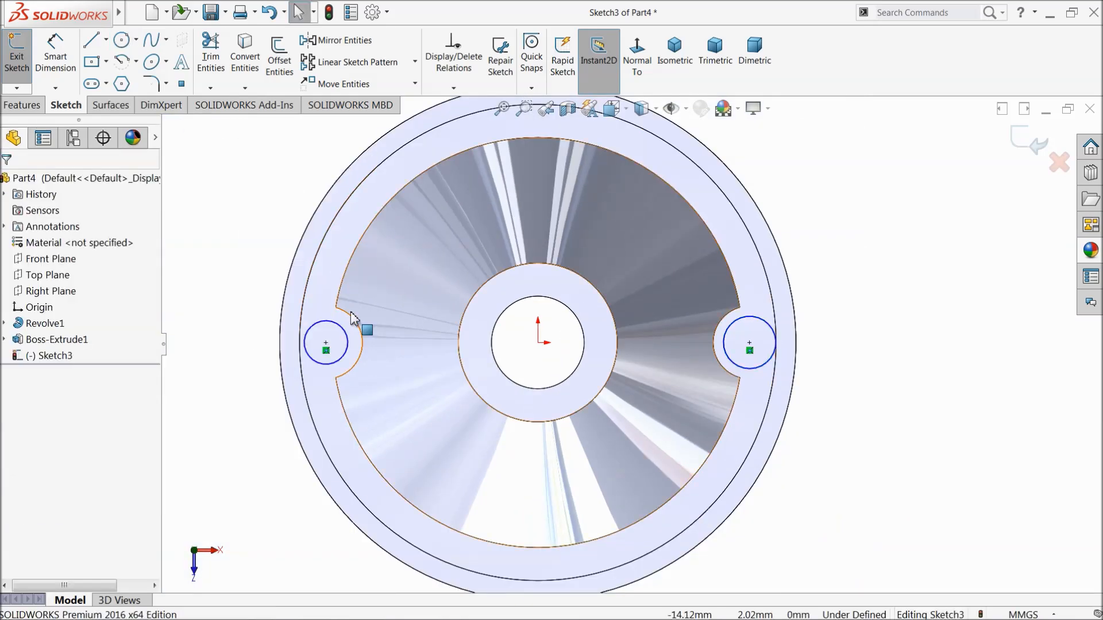
Step: Make the two lug circles equal and add the distance between their centers as a driven dimension
left_click(347, 351)
left_click(761, 374, "ctrl")
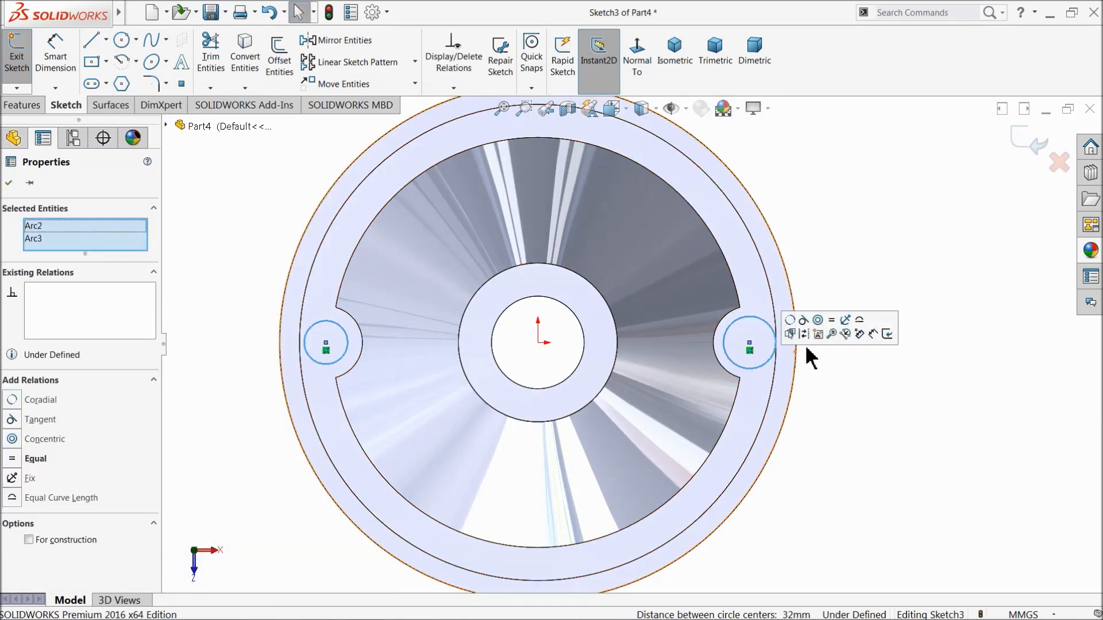
left_click(836, 325)
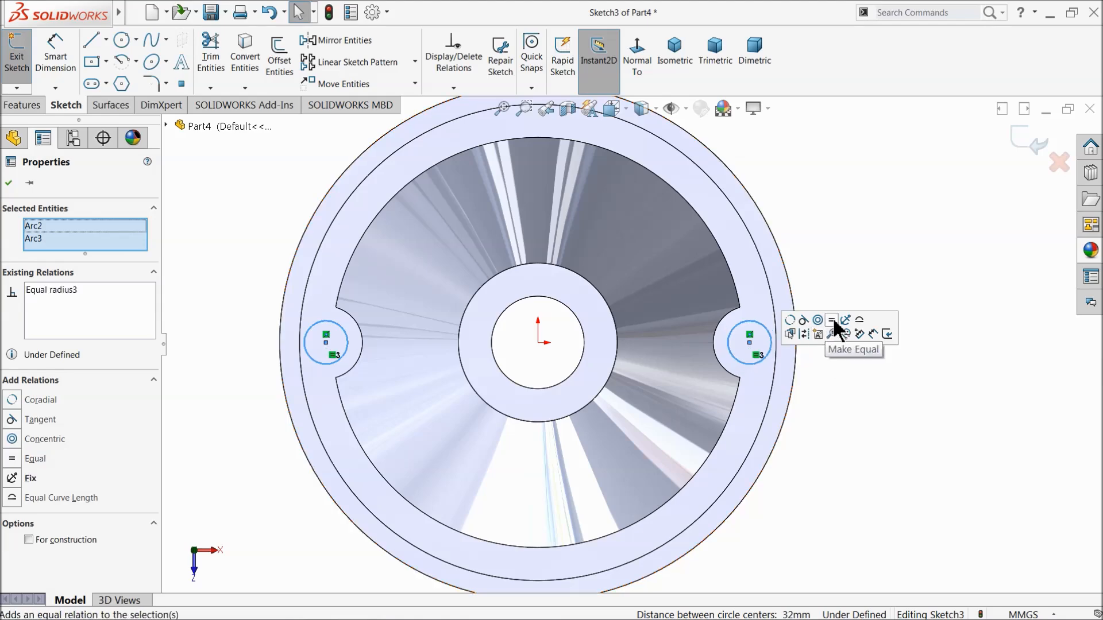
left_click(55, 57)
left_click(472, 237)
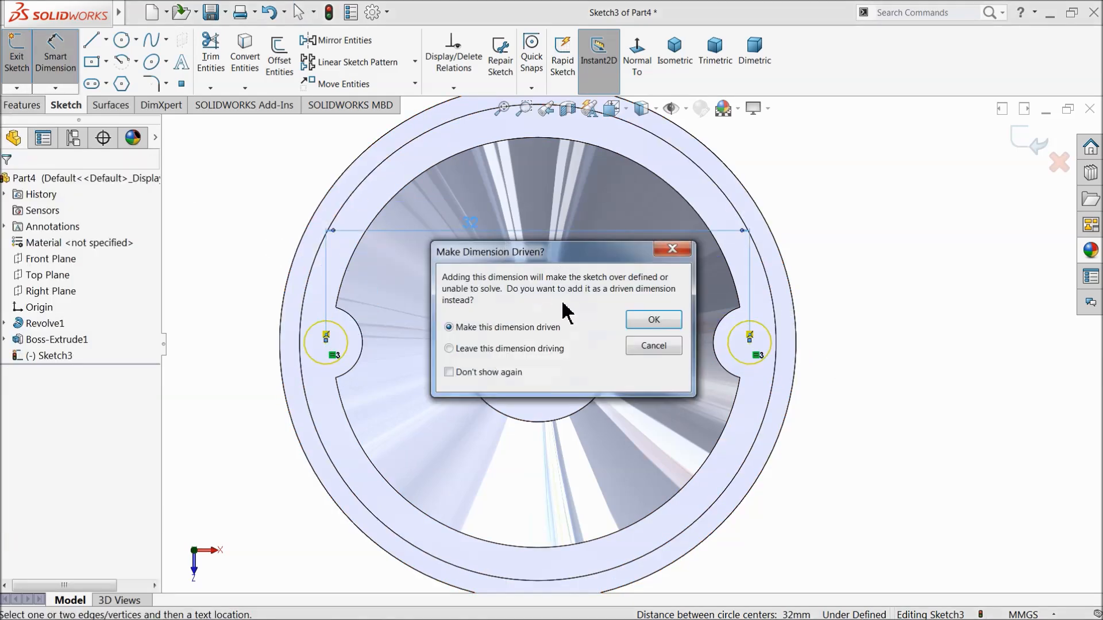
left_click(653, 317)
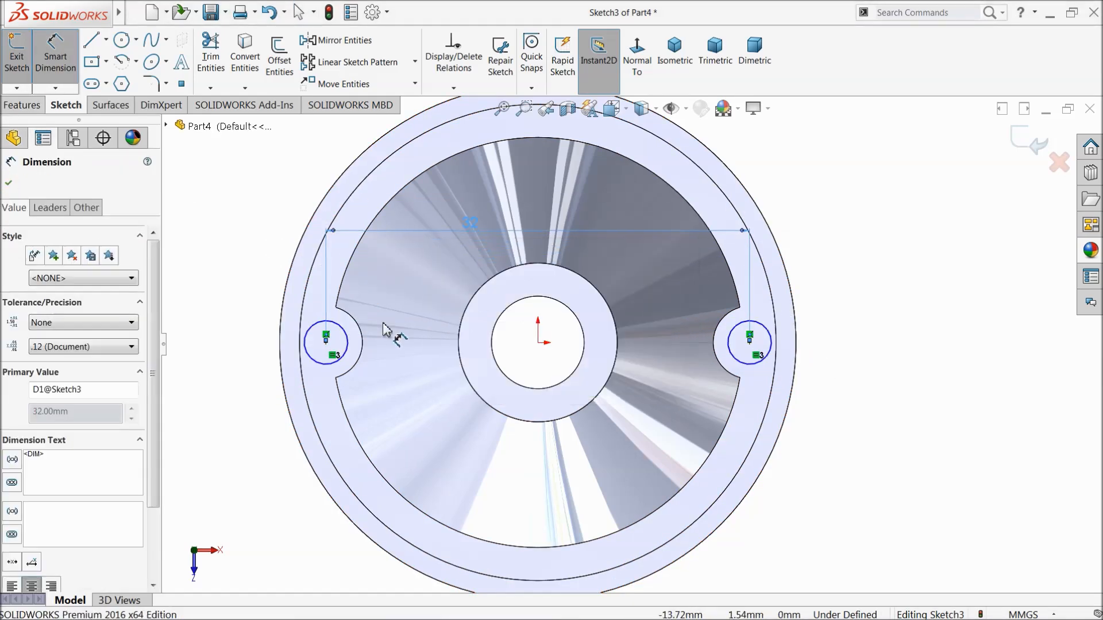
Step: Dimension the left lug circle and set its diameter to 3 mm
left_click(310, 336)
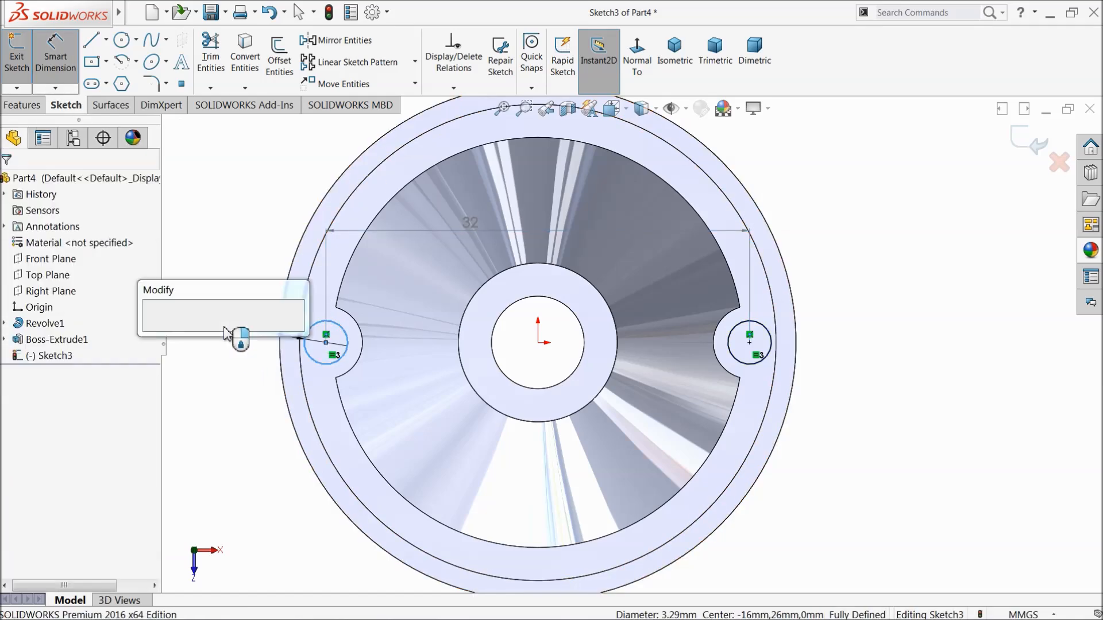
left_click(227, 333)
type("3")
left_click(153, 332)
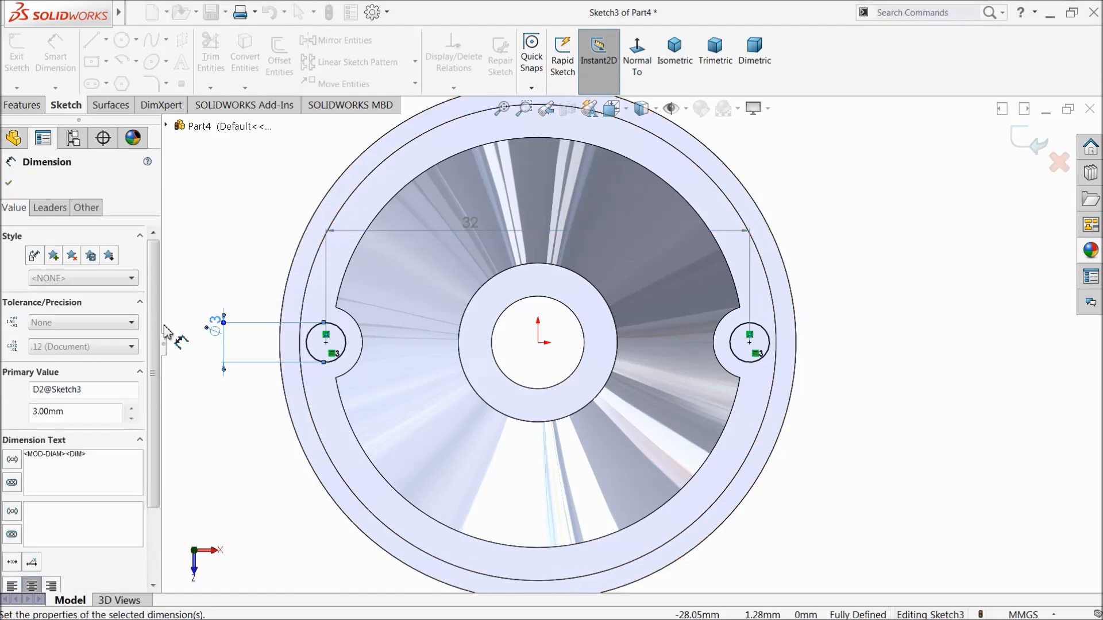
left_click(10, 183)
Step: Cut the two lug circles into the part as blind holes 7 mm deep
left_click(23, 104)
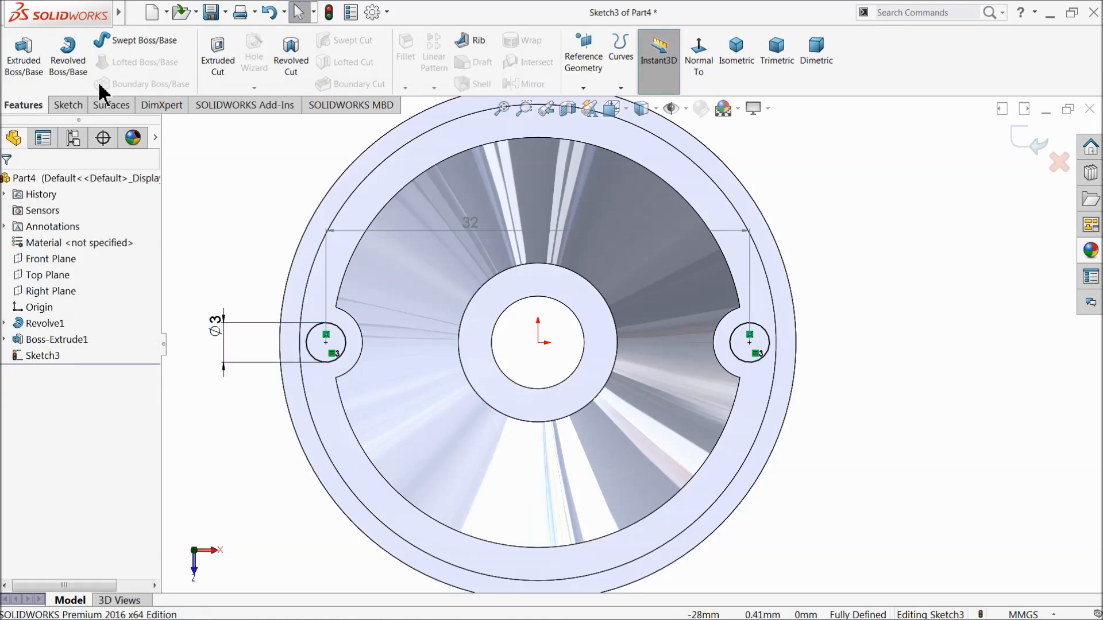
left_click(219, 63)
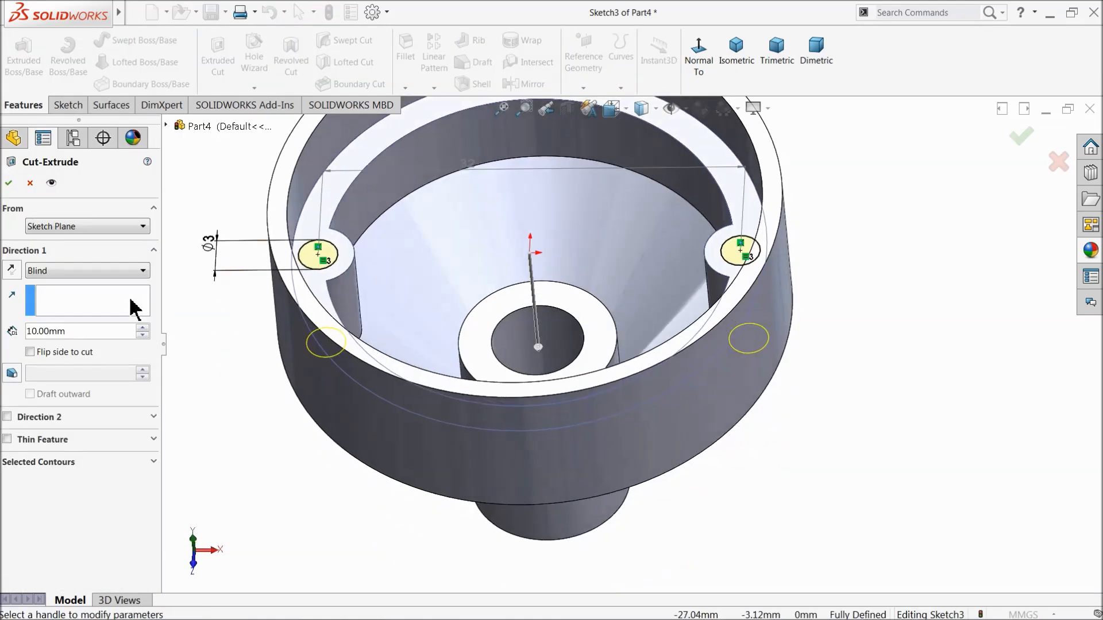
type("7")
key("Return")
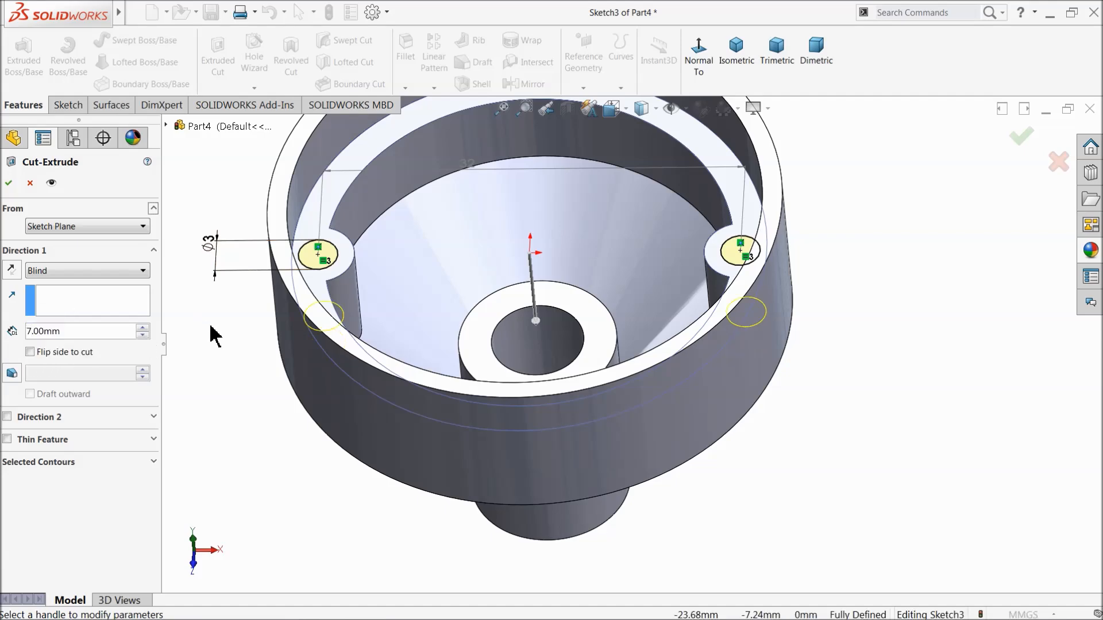
left_click(10, 184)
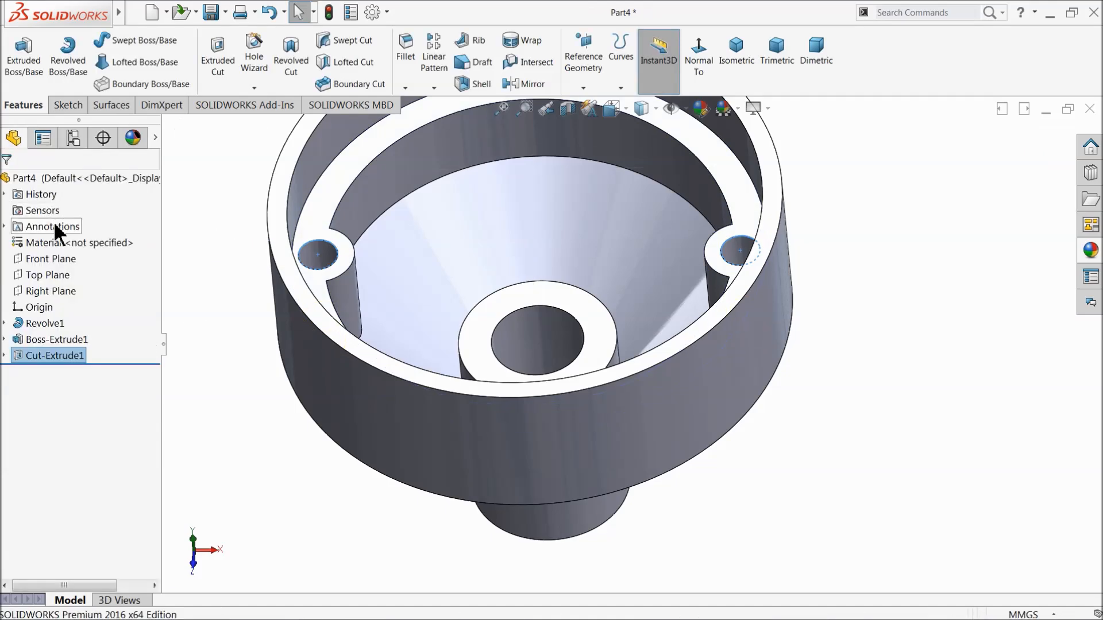
Step: Edit the appearance of the whole part and apply a green from the standard colour swatches
left_click(207, 318)
middle_click_drag(207, 319, 222, 260)
scroll(232, 313, "up", 4)
middle_click_drag(328, 326, 350, 161)
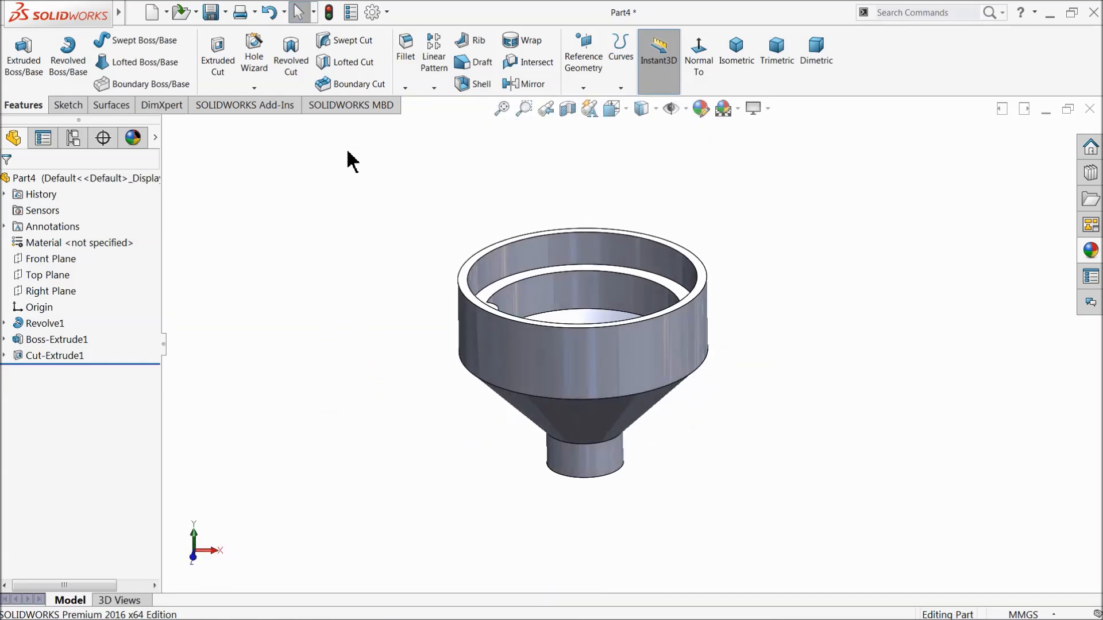
left_click(113, 179)
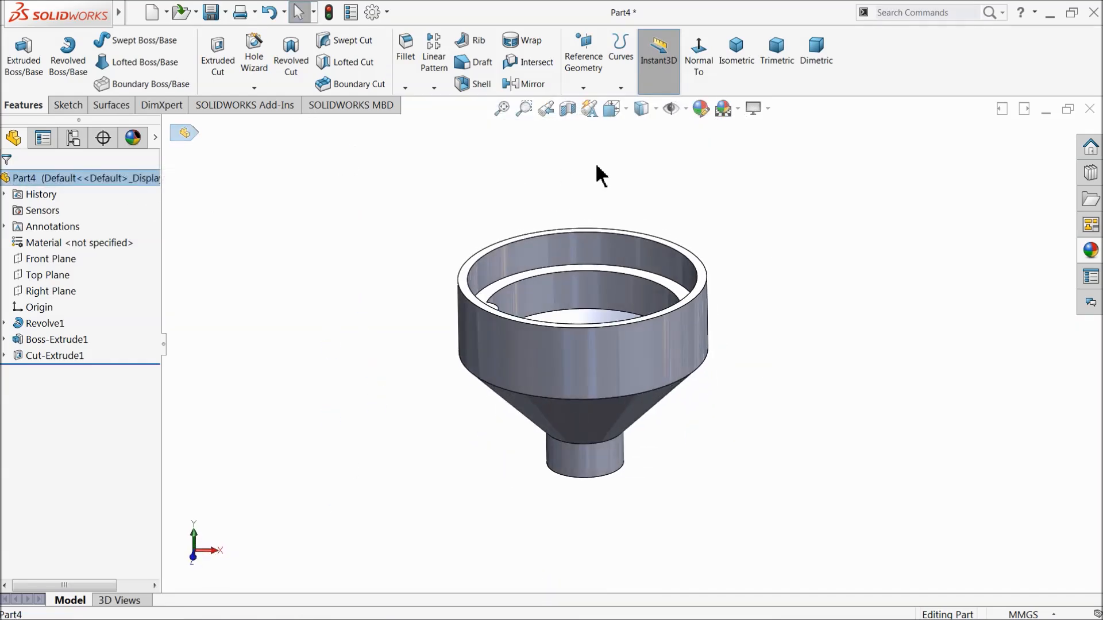
left_click(701, 110)
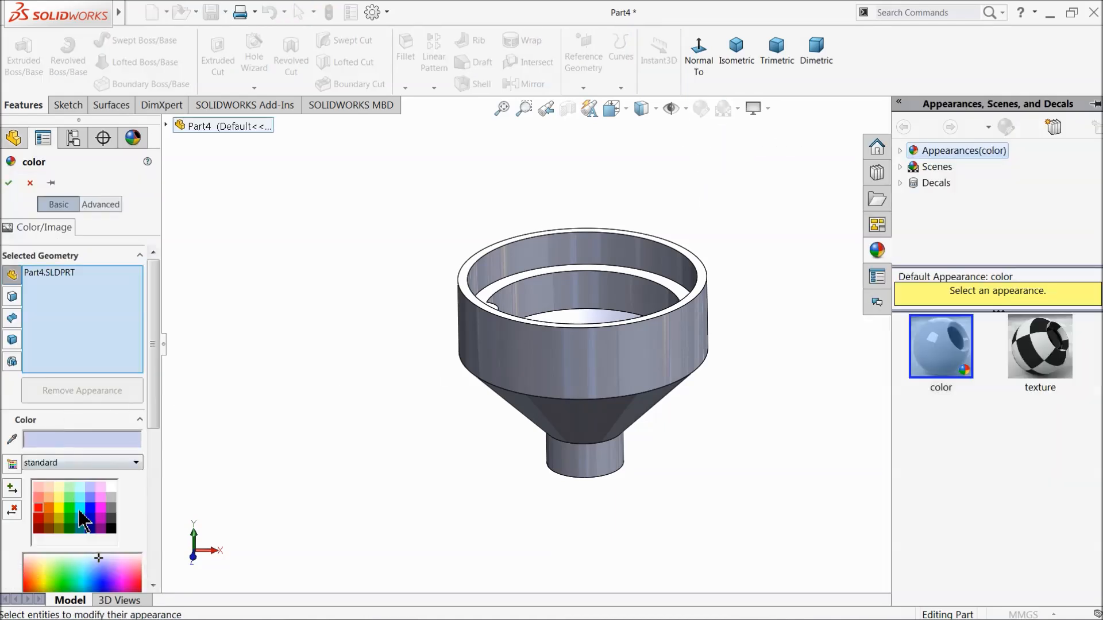
left_click(70, 518)
middle_click_drag(319, 396, 342, 402)
scroll(609, 397, "down", 4)
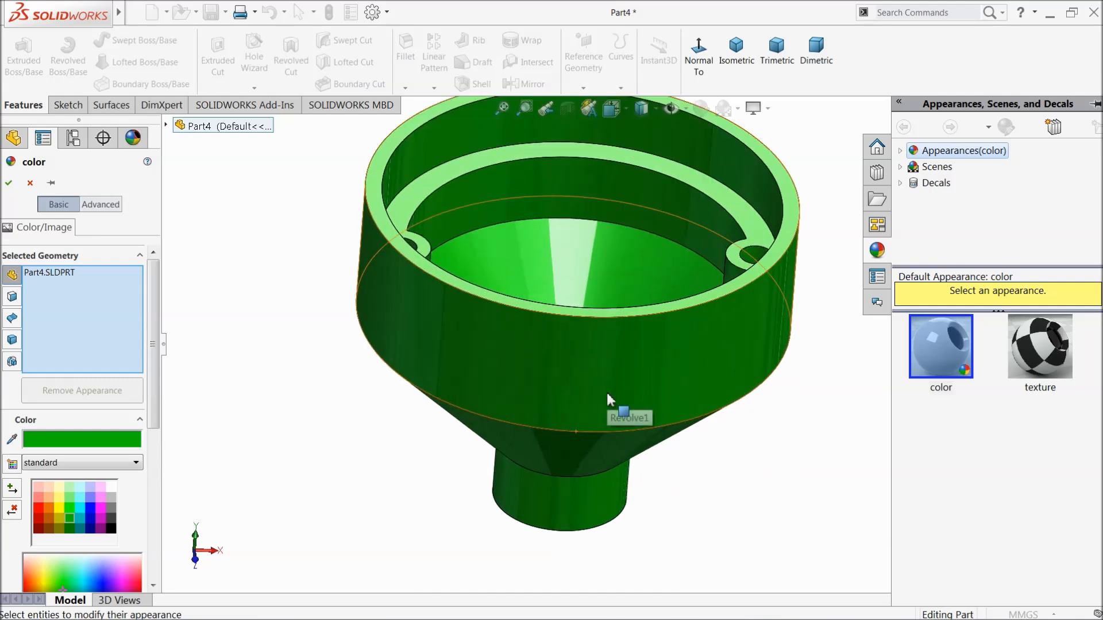
Step: Try a teal colour on the part, adjusting it to RGB 0, 214, 199
left_click(80, 519)
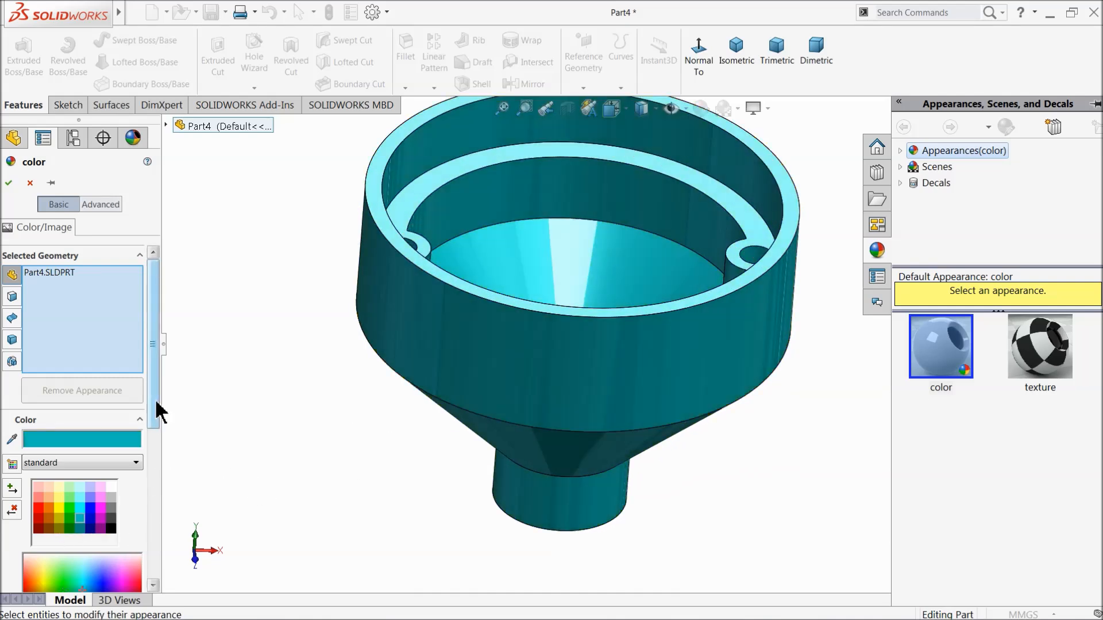
left_click_drag(154, 411, 152, 480)
left_click_drag(84, 446, 81, 442)
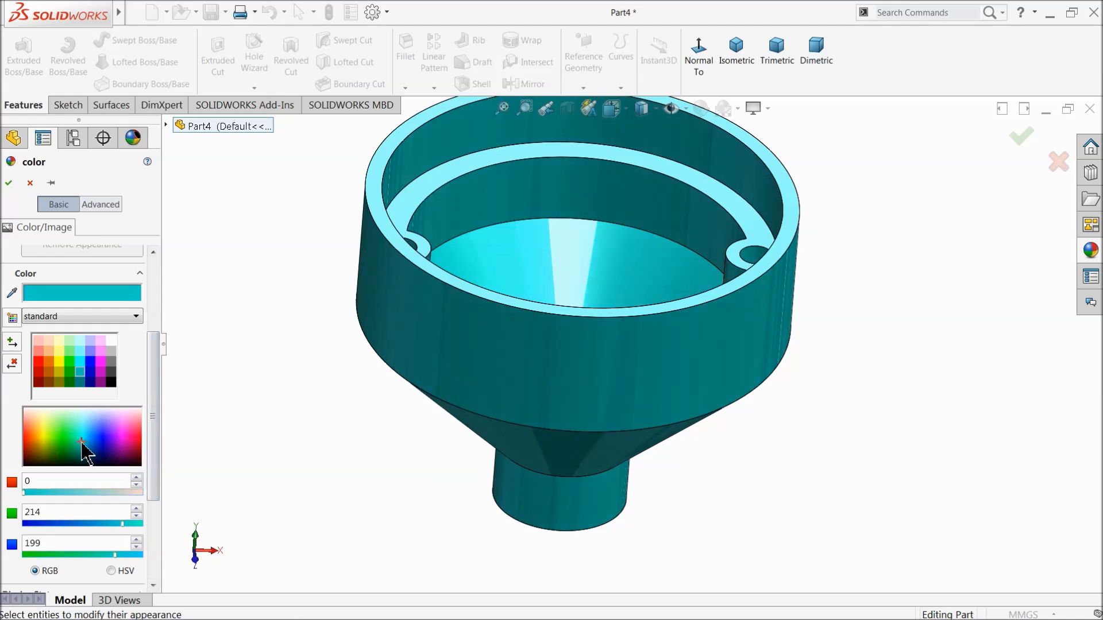
middle_click_drag(274, 440, 336, 468)
middle_click_drag(377, 313, 271, 503)
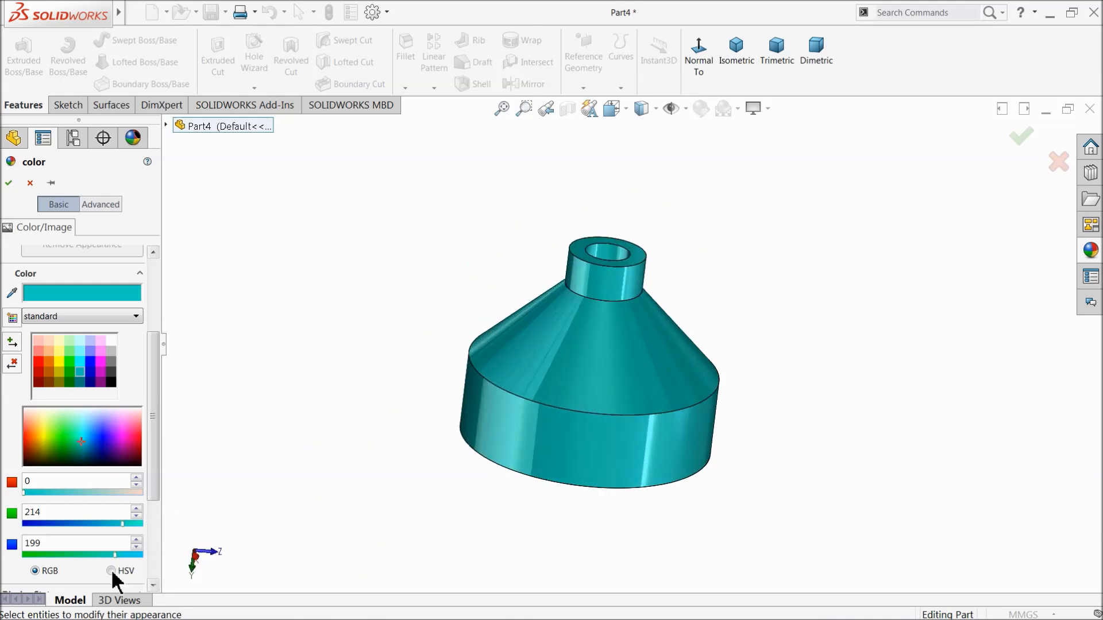
Step: Set the part's colour to a bright green of RGB 0, 243, 129 and accept the appearance
left_click_drag(108, 553, 136, 522)
middle_click_drag(305, 512, 569, 177)
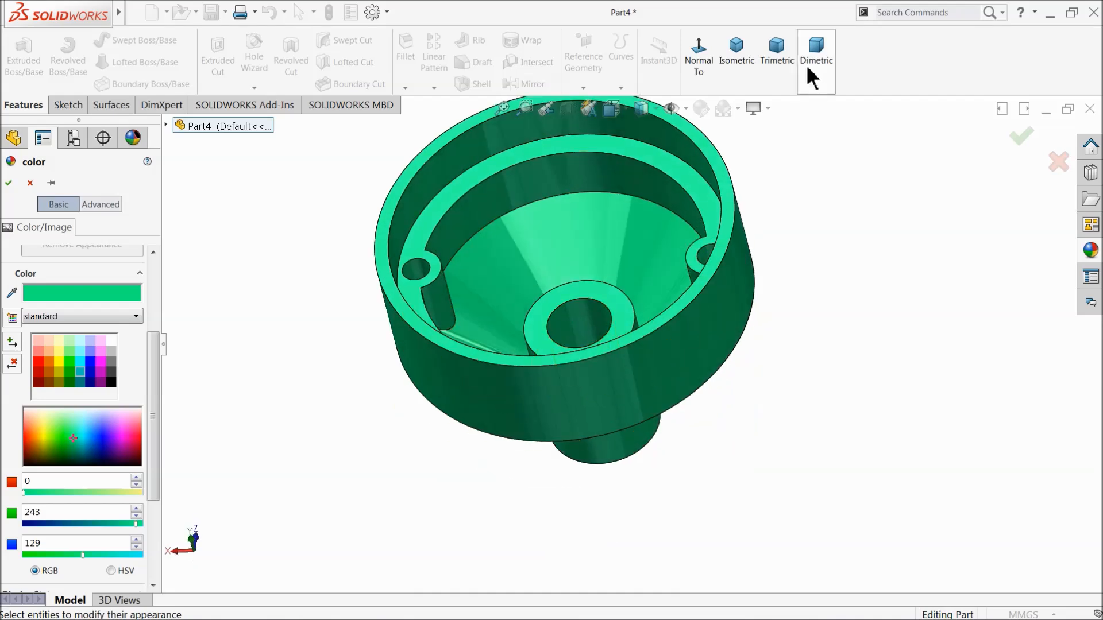
left_click(737, 66)
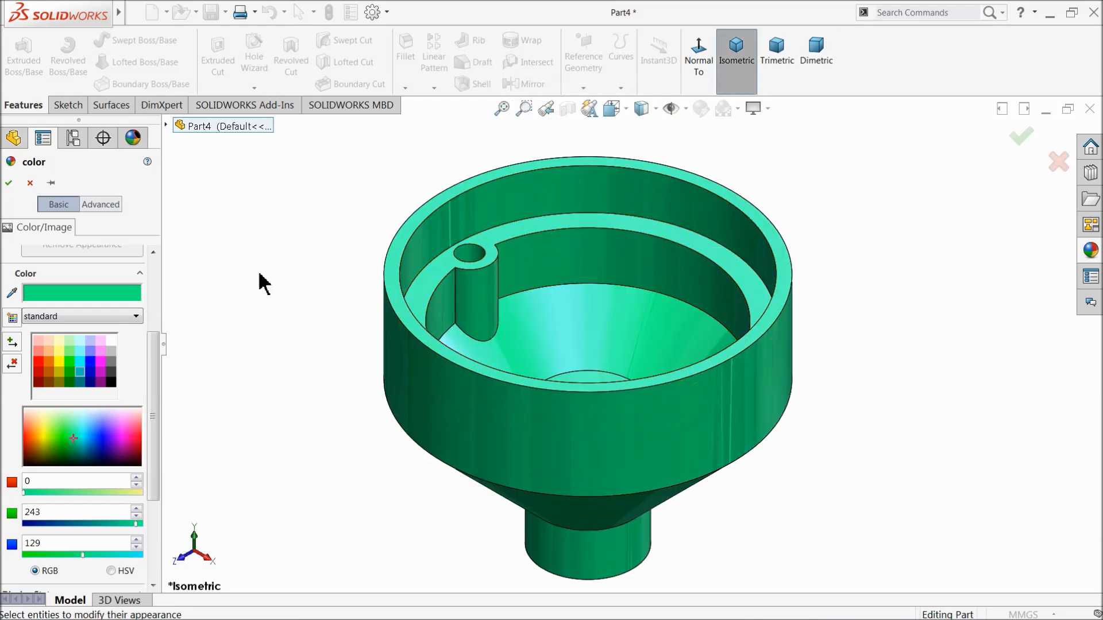
left_click(7, 184)
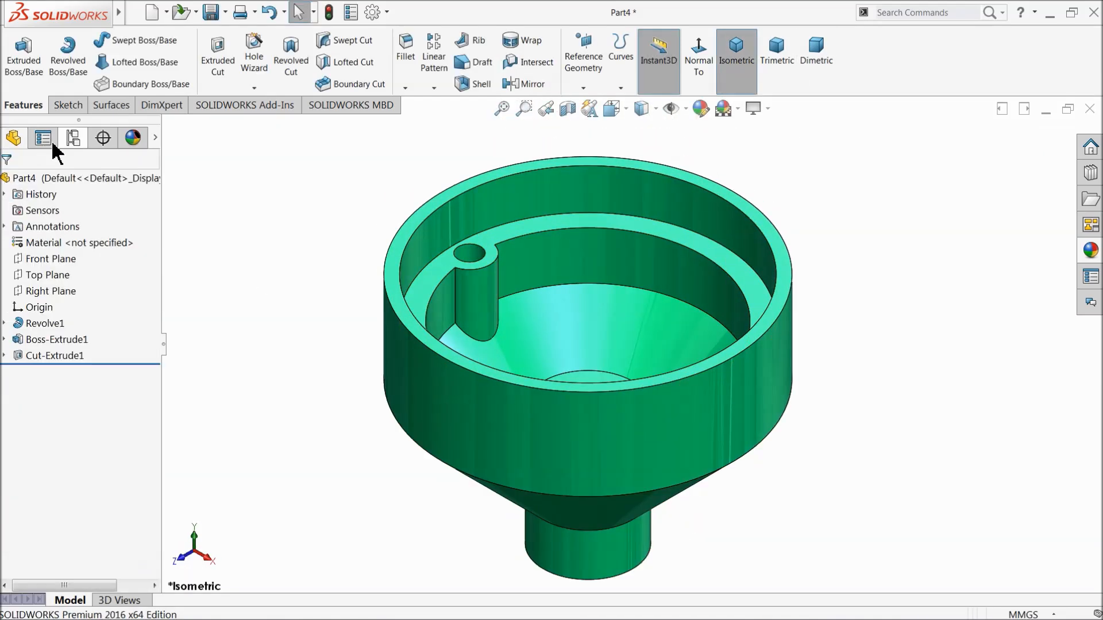
Step: Save the part in the Anemometer folder as 4.cover
left_click(211, 11)
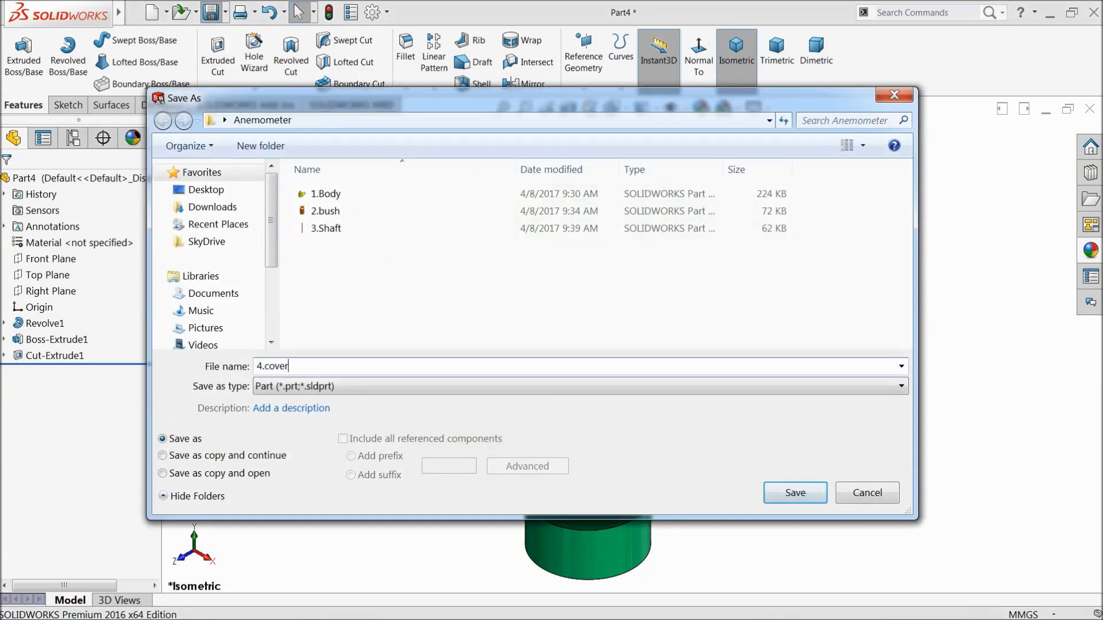
left_click(800, 495)
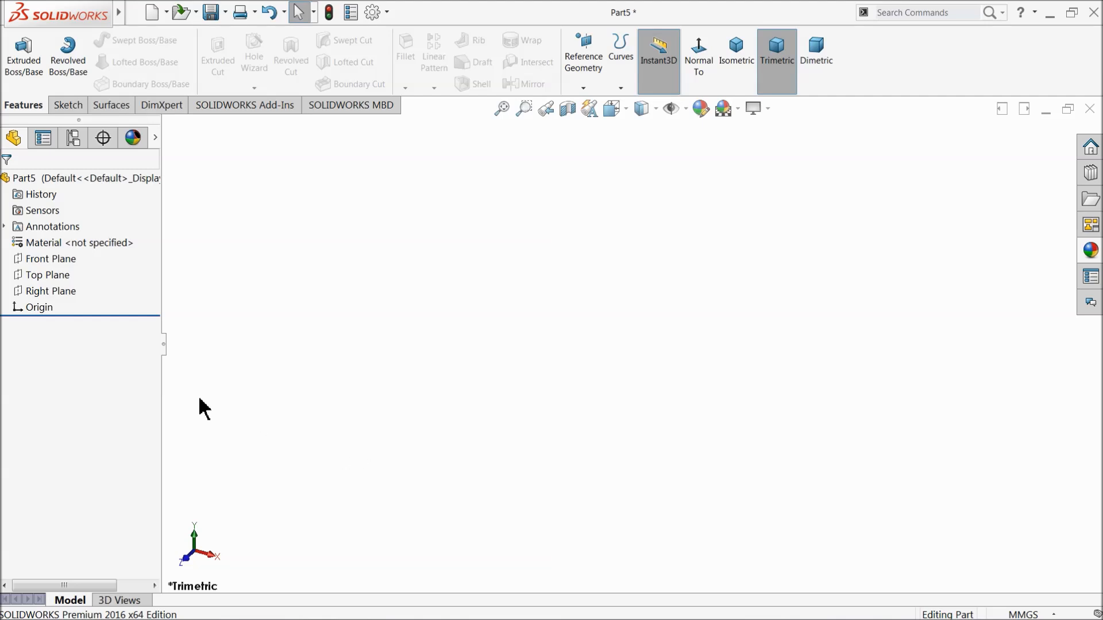
Step: On the Front Plane, sketch a horizontal line about 84 mm long ending at the origin, a vertical about 14.7 mm up, and a horizontal back
left_click(22, 260)
left_click(23, 244)
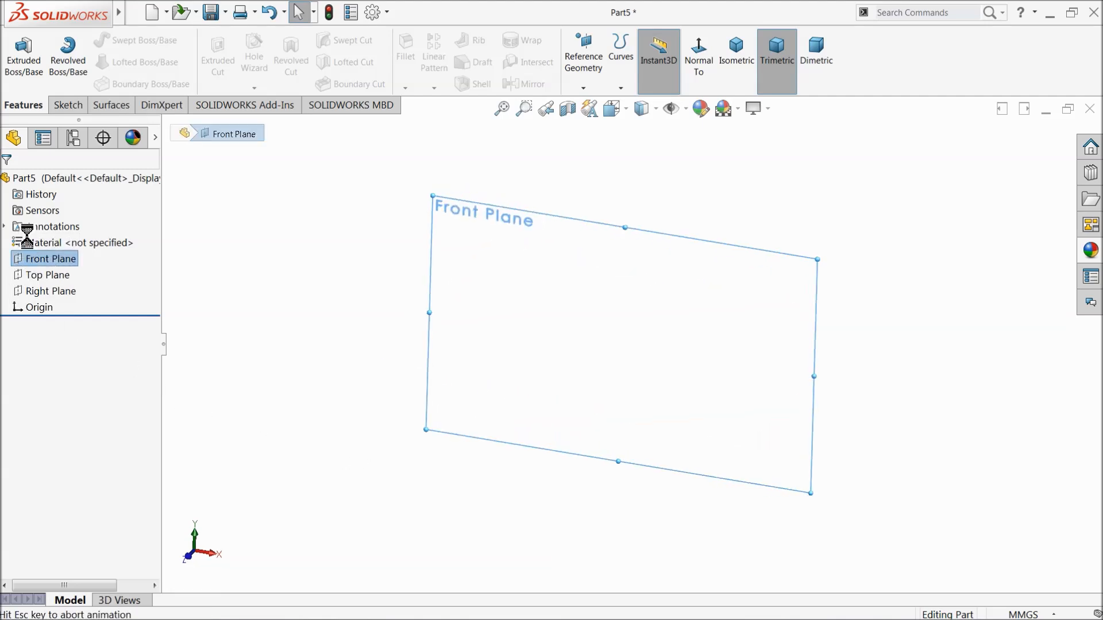
left_click(91, 41)
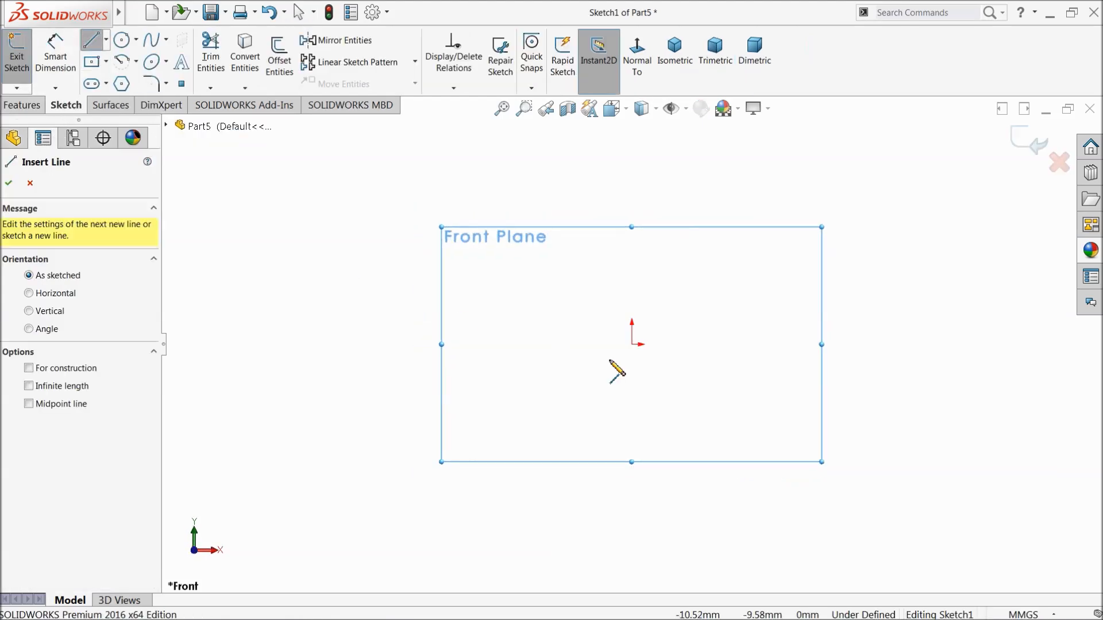
left_click(453, 344)
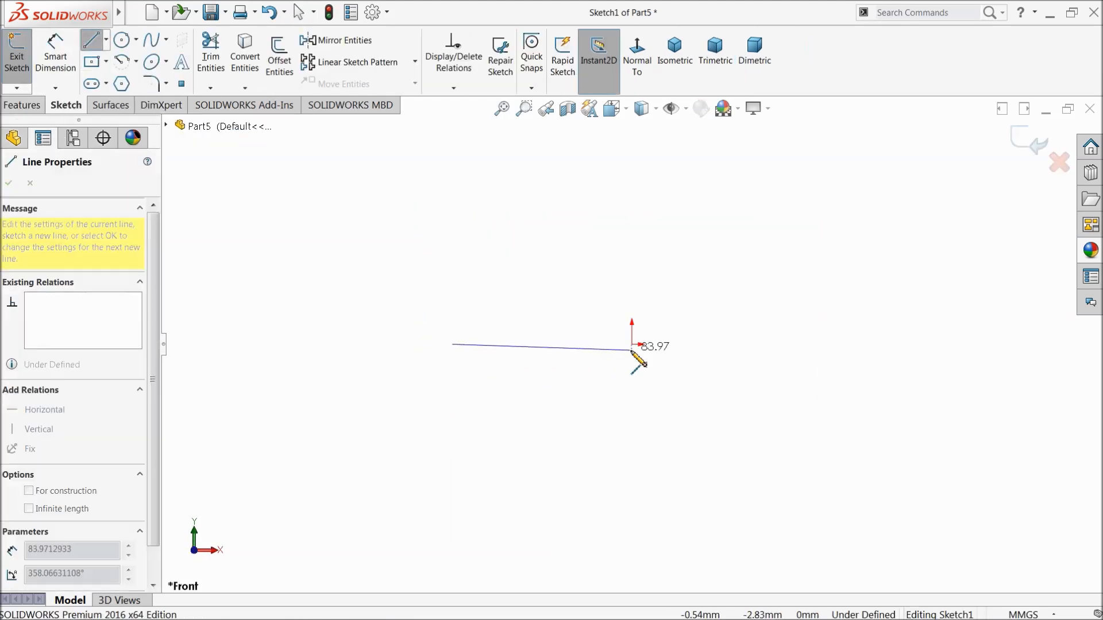
left_click(632, 345)
left_click(632, 313)
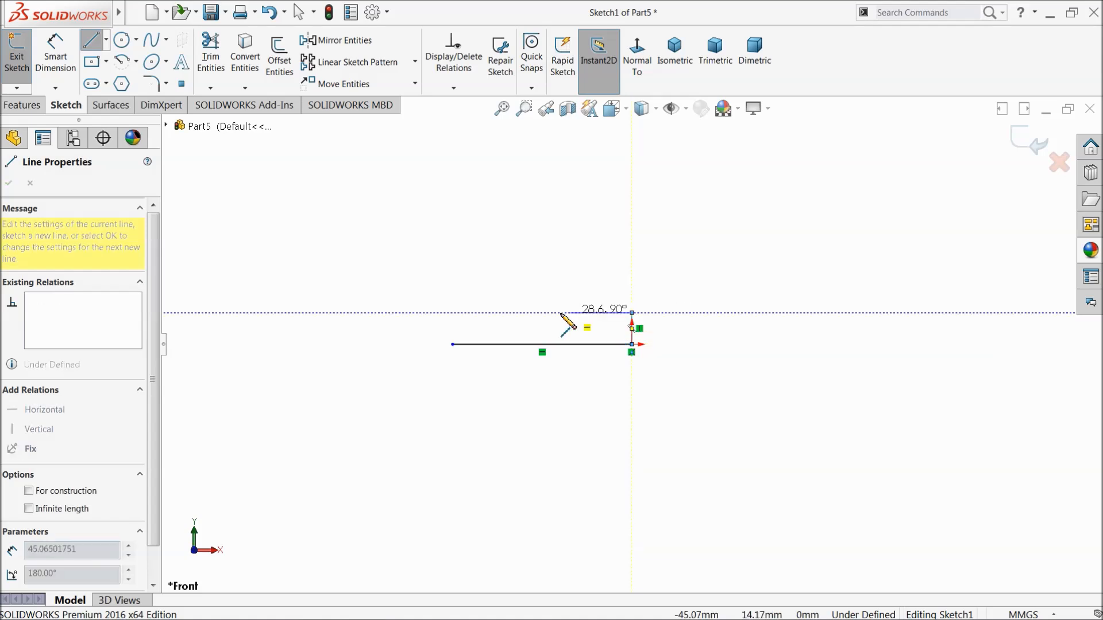
left_click(449, 313)
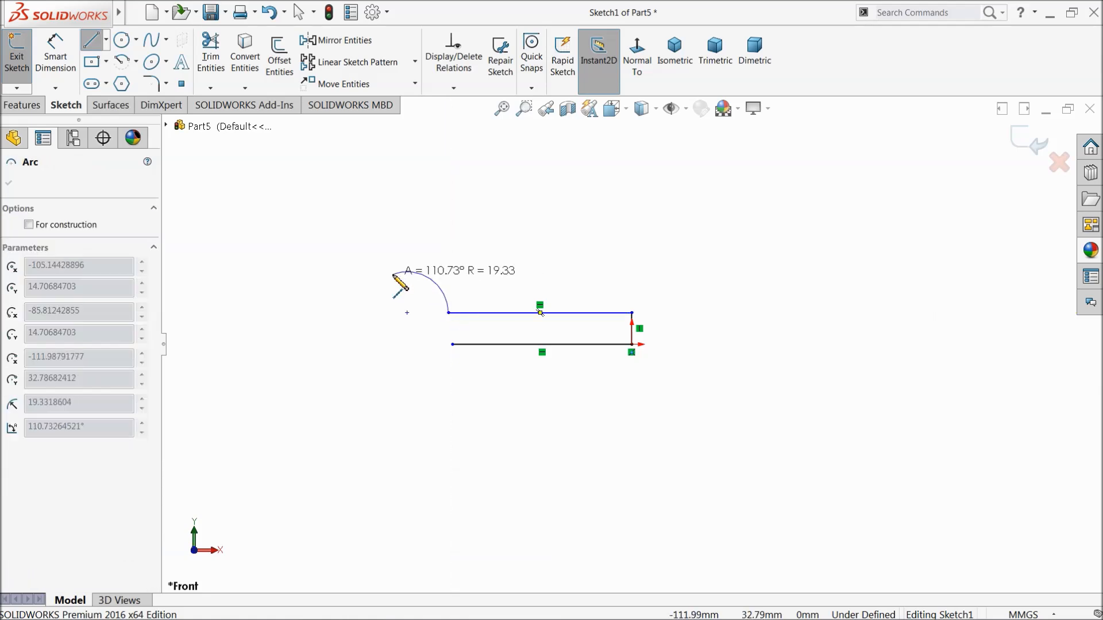
Step: Continue the upper horizontal line with a large arc curving over and down to the lower line's level, and end the chain
left_click(341, 345)
right_click(371, 311)
left_click(400, 314)
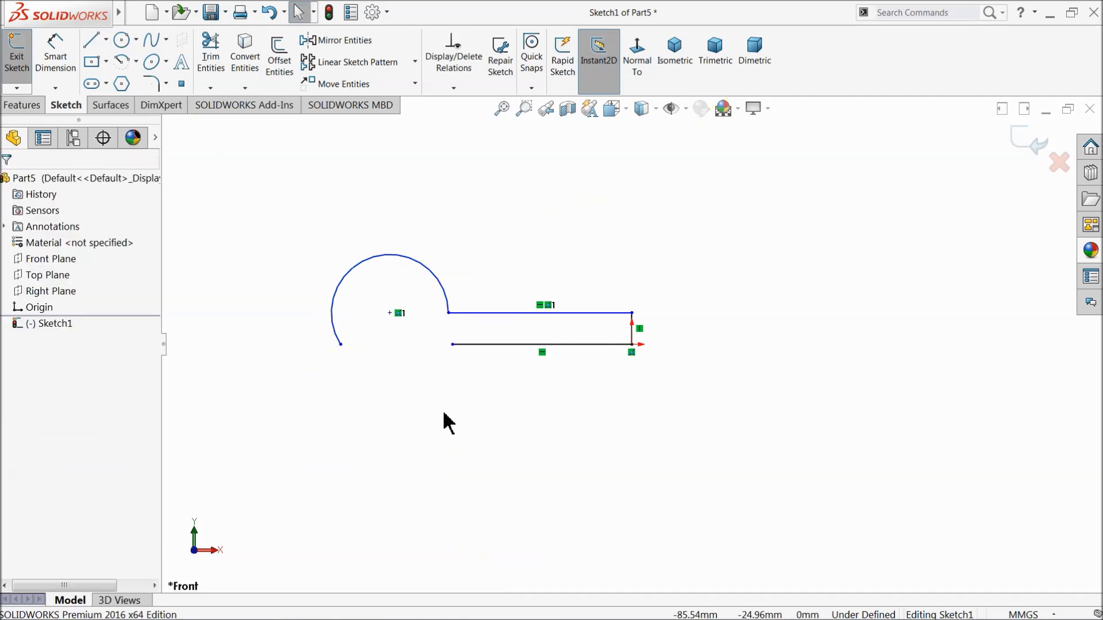
Step: Lengthen the bottom line to about 97 mm, then draw a vertical line about 13 mm up from its free end and a smaller inner arc
scroll(446, 335, "down", 4)
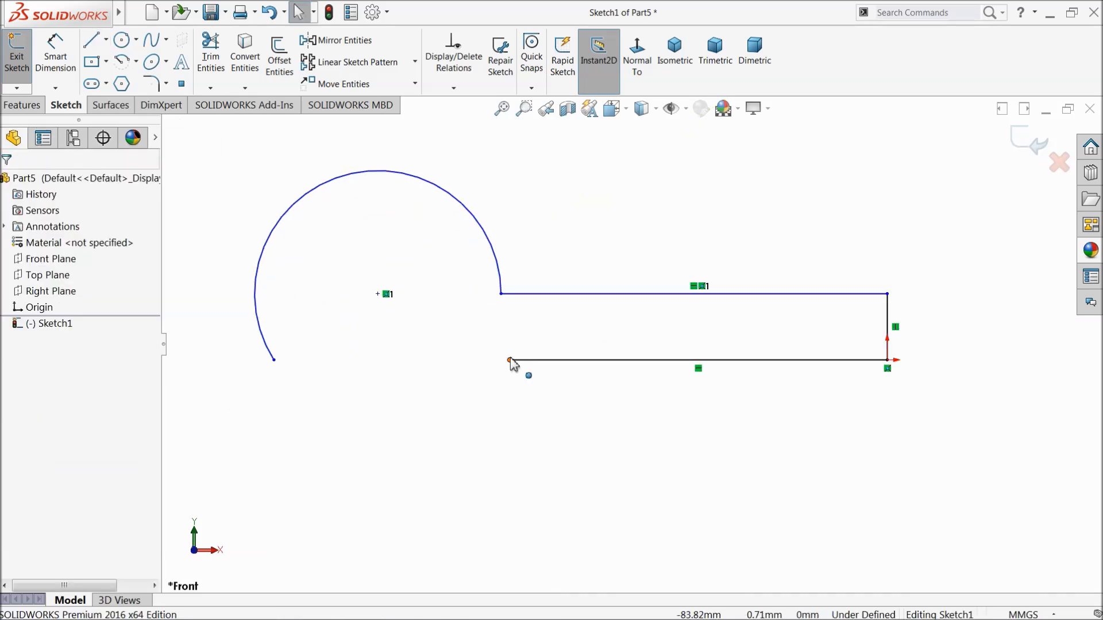
left_click_drag(510, 365, 474, 367)
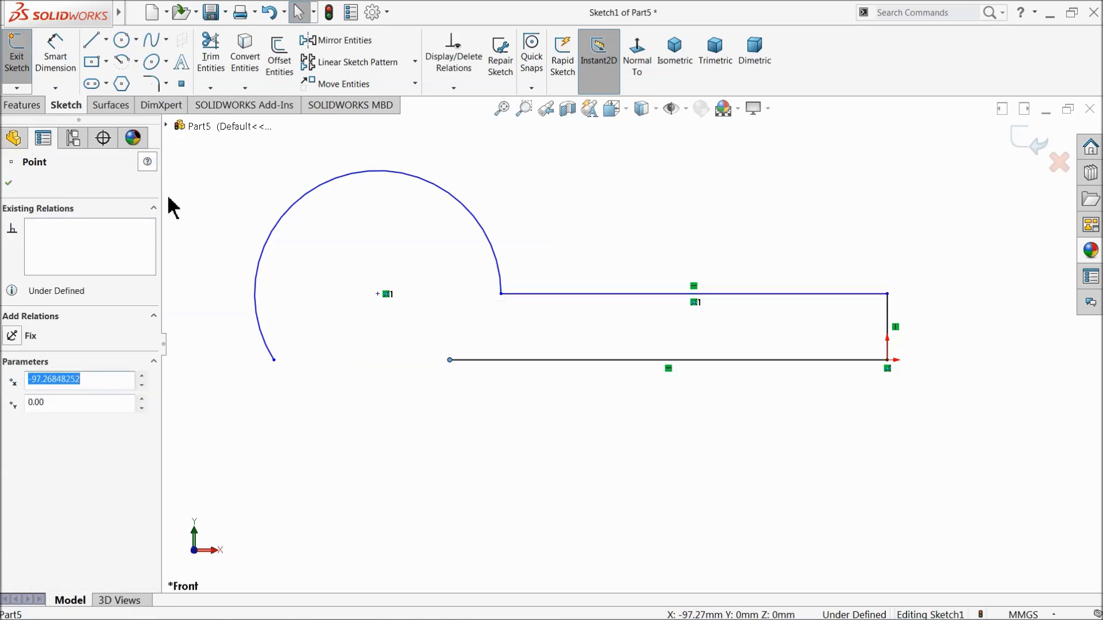
left_click(91, 40)
left_click(449, 360)
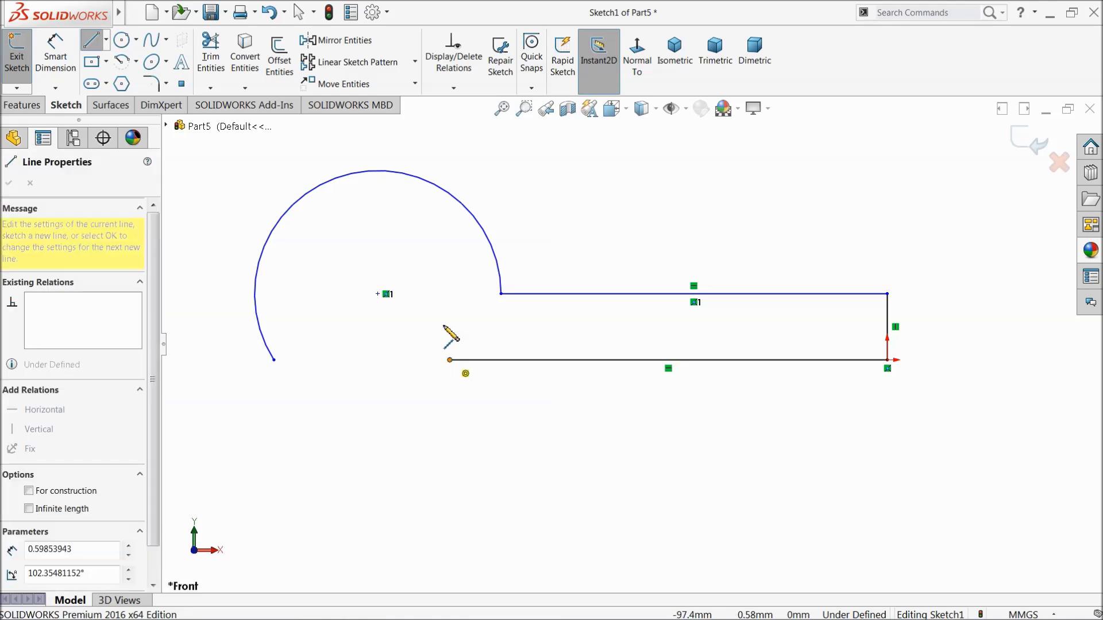
left_click(449, 301)
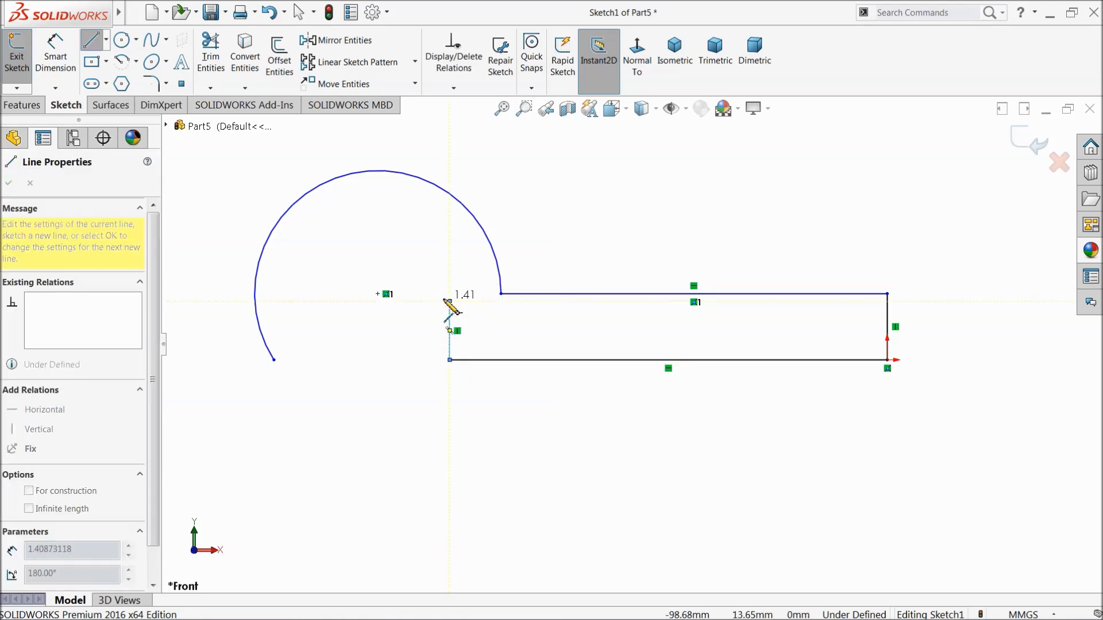
left_click(322, 336)
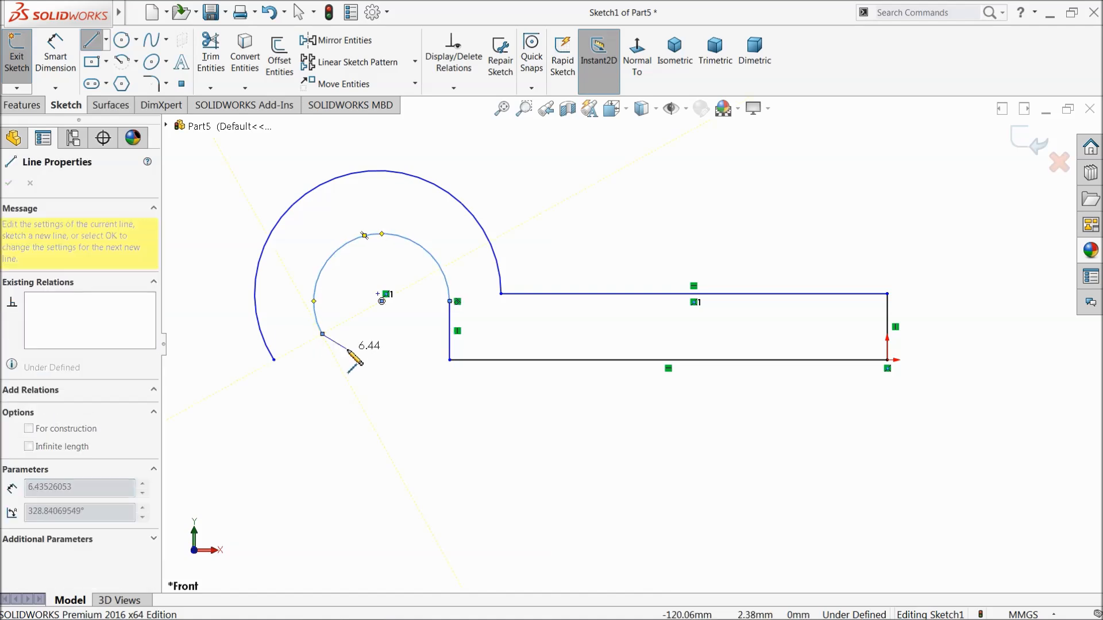
right_click(349, 348)
left_click(394, 361)
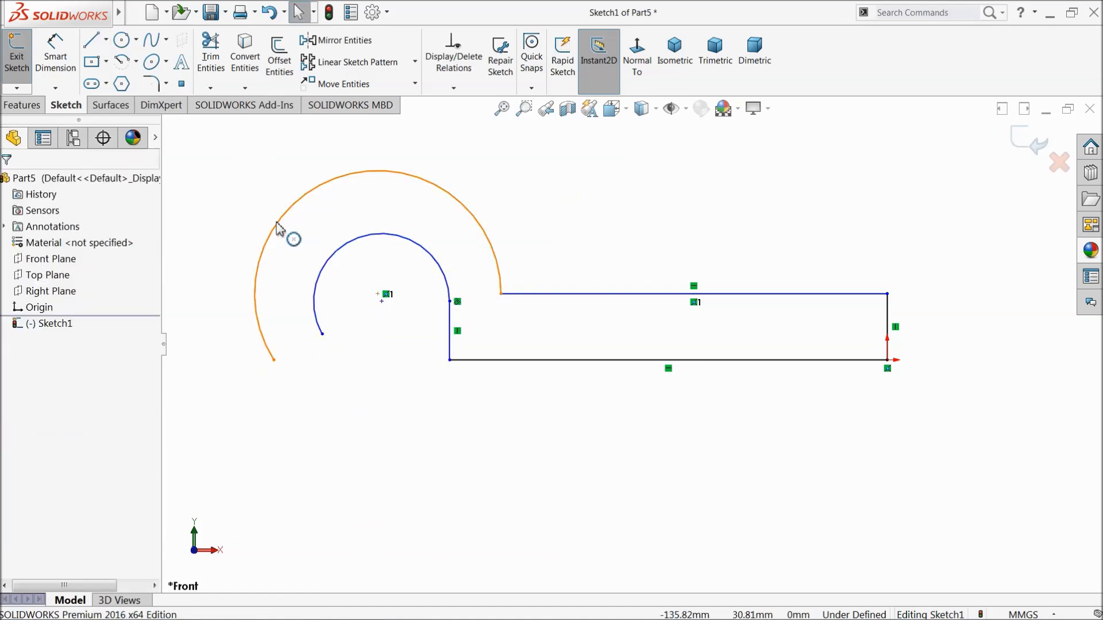
Step: Merge the centre points of the inner and outer arcs so that the arcs are concentric
left_click(274, 231)
left_click(402, 395)
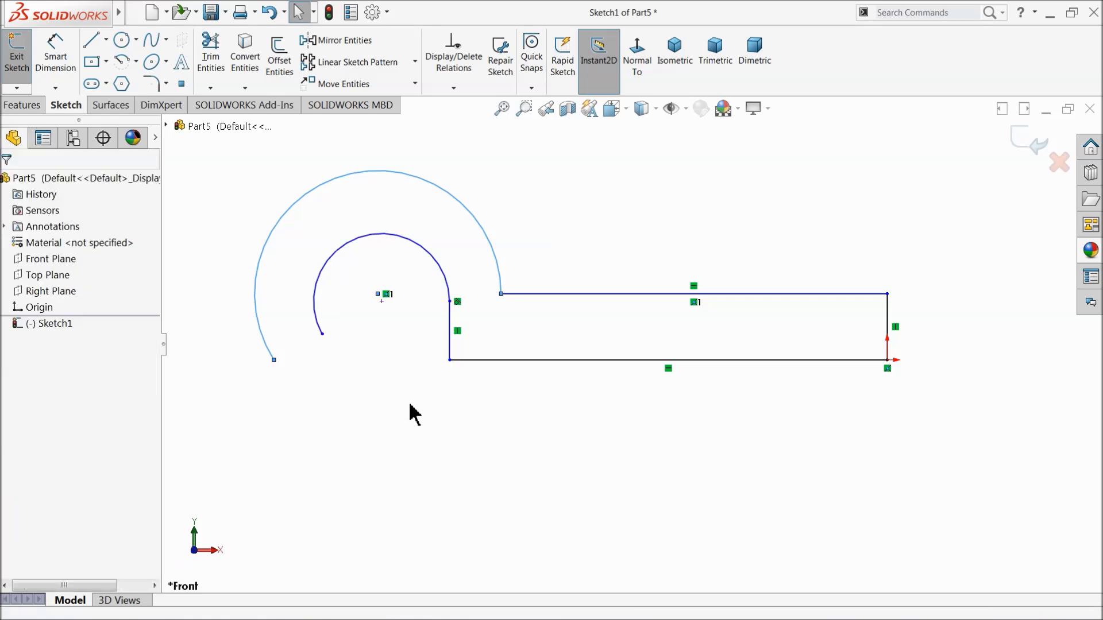
left_click(382, 301)
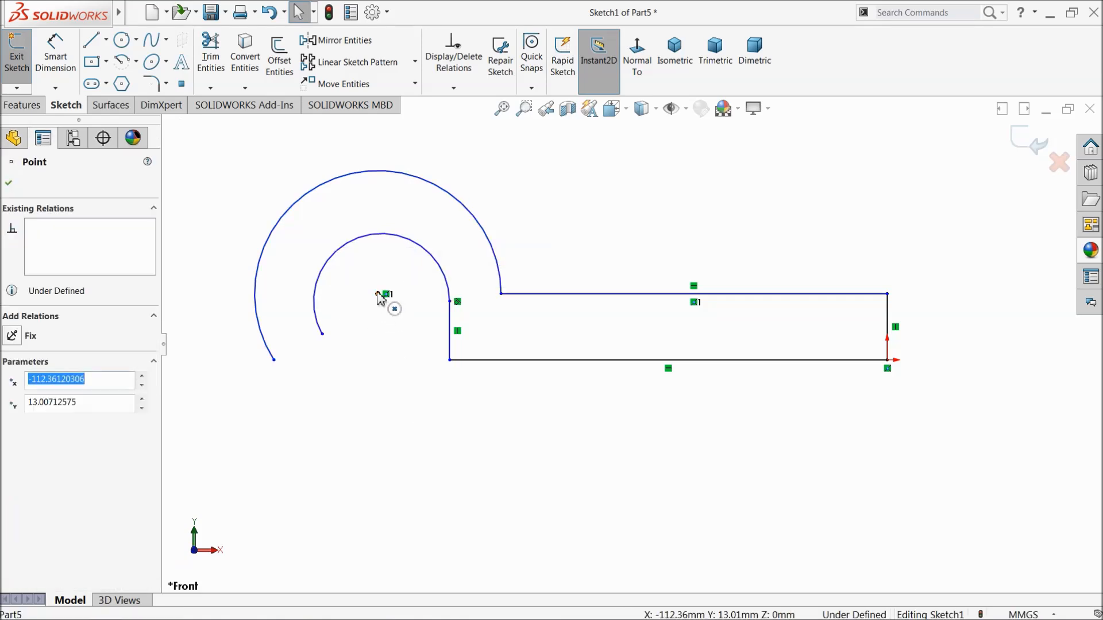
left_click(378, 294, "ctrl")
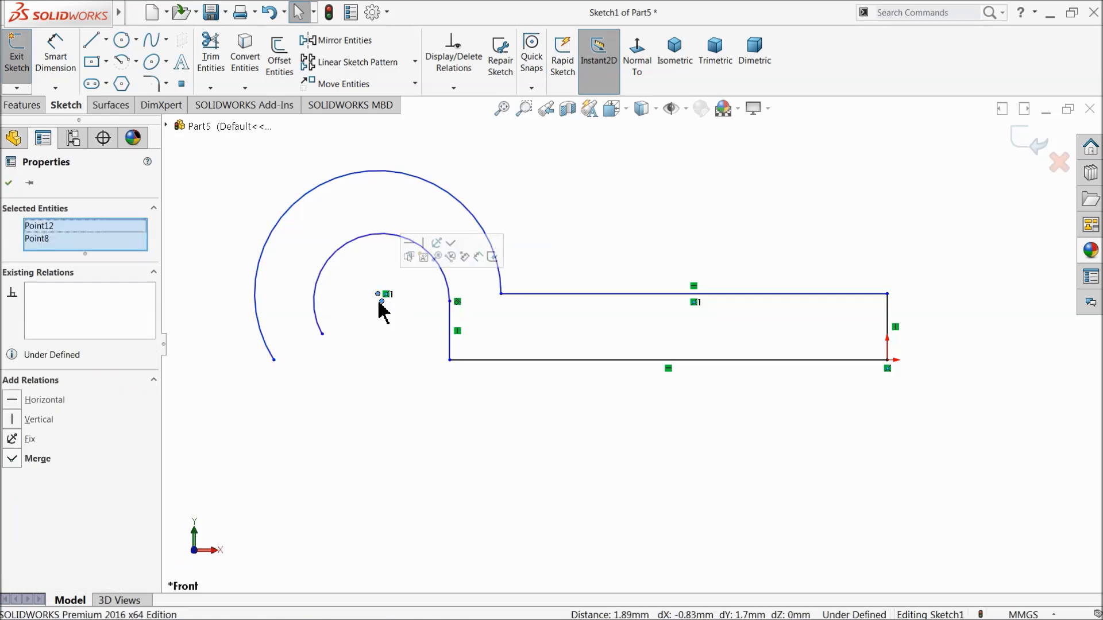
left_click(453, 247)
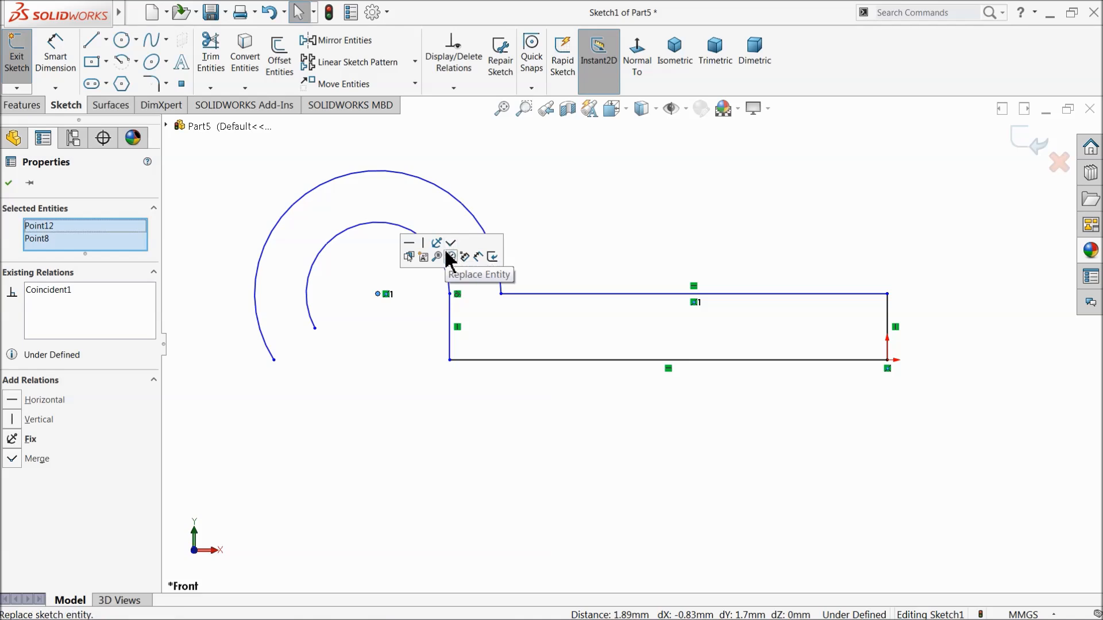
left_click(557, 214)
Step: Draw a line joining the open ends of the inner and outer arcs
left_click(91, 40)
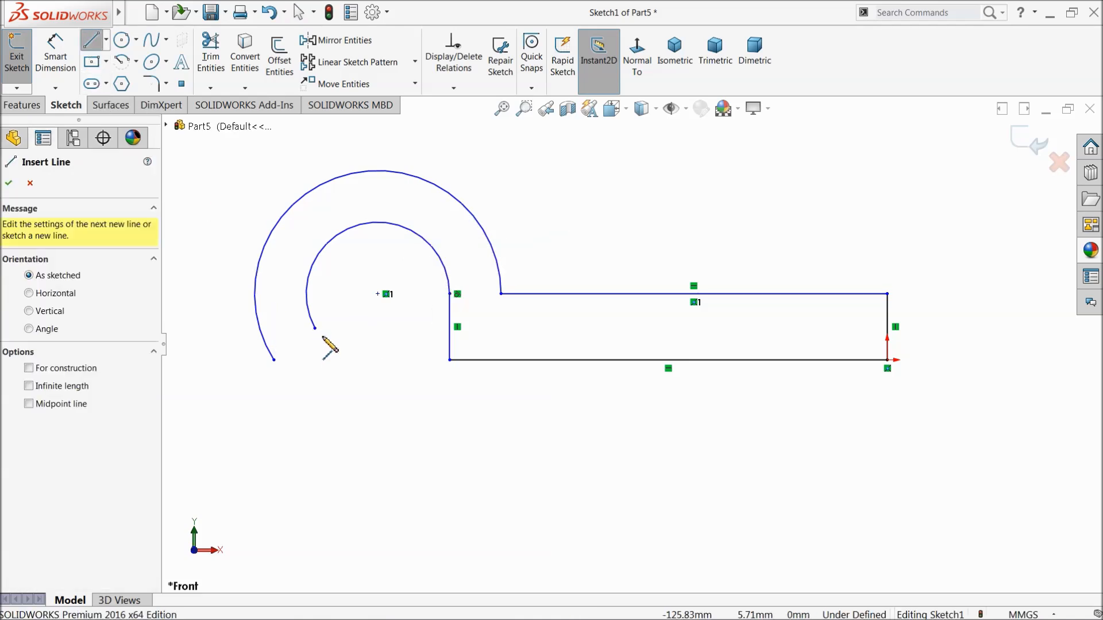
left_click_drag(315, 328, 274, 360)
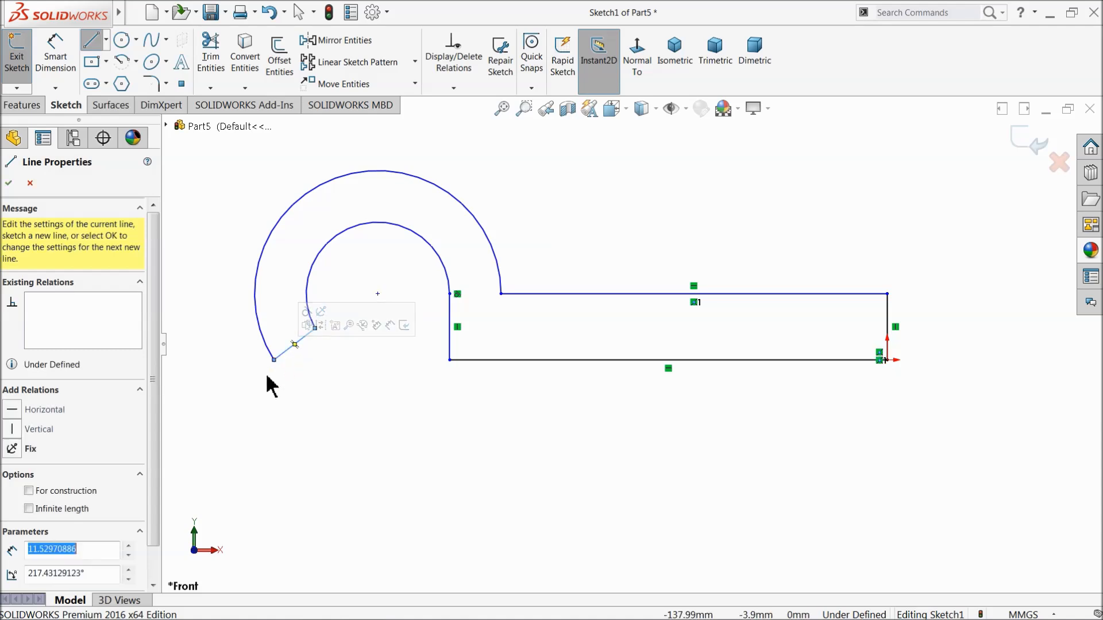
left_click(9, 183)
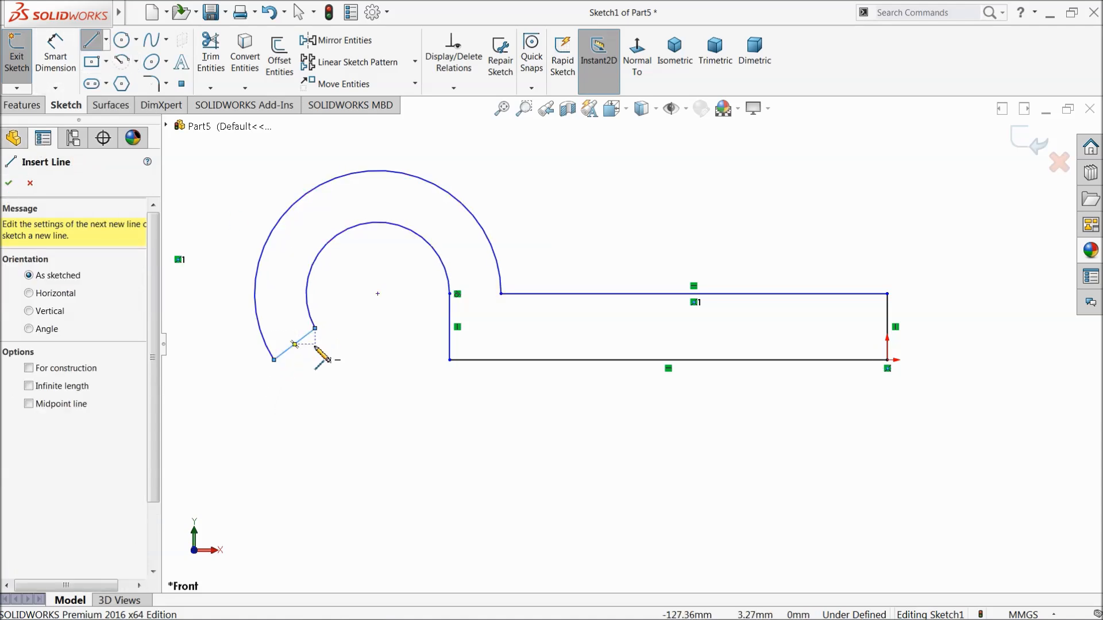
left_click(96, 42)
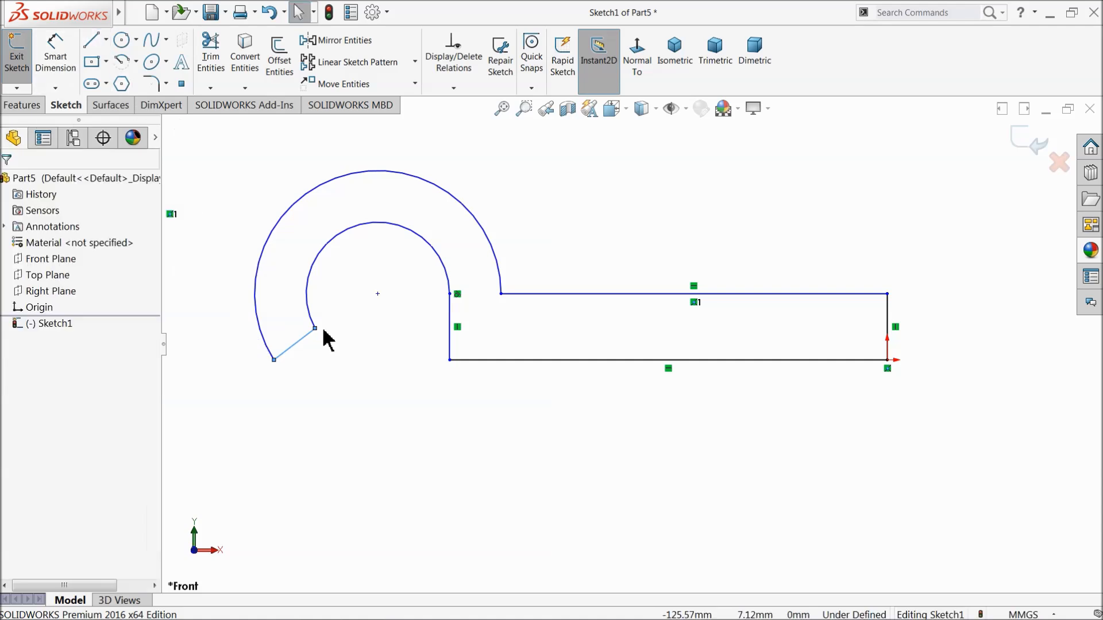
Step: Draw a centerline from the inner arc's open end to the common arc centre
left_click(105, 39)
left_click(118, 74)
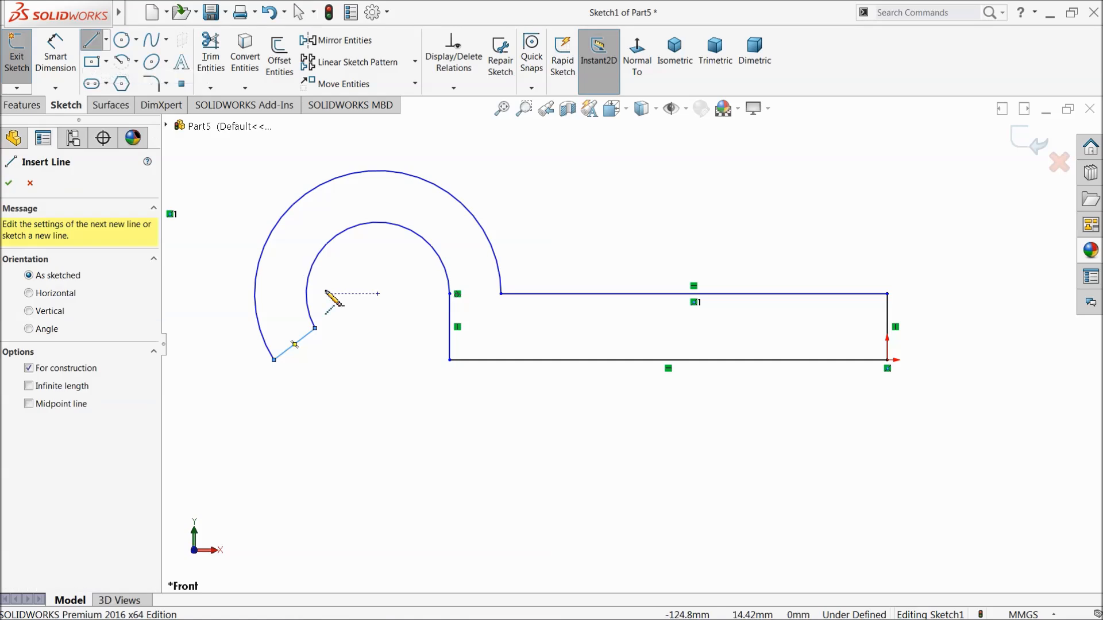
left_click(315, 329)
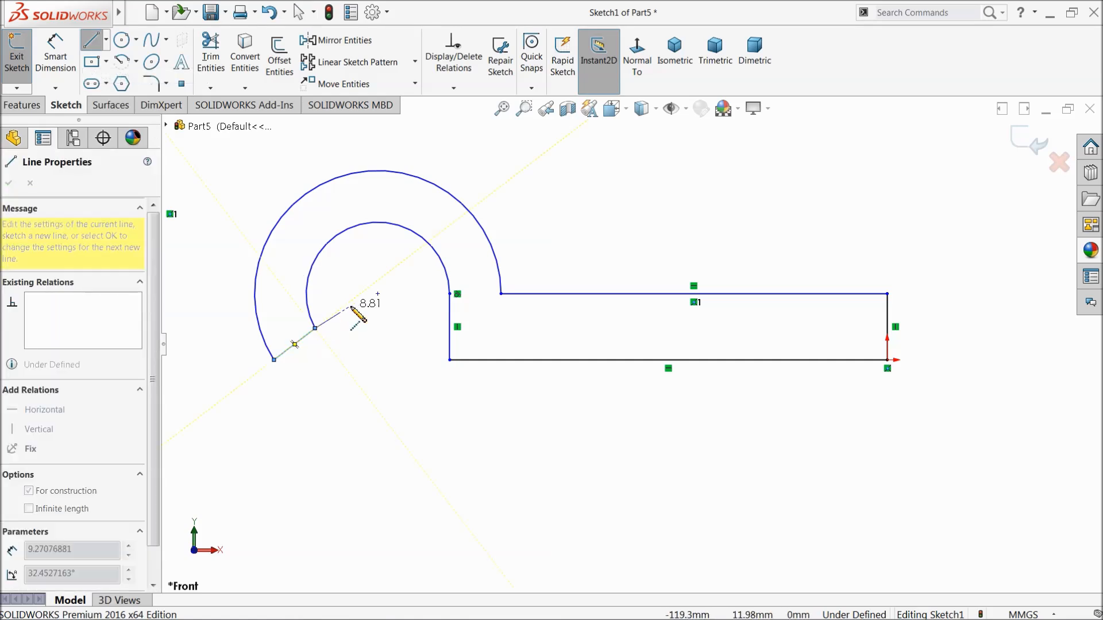
left_click(378, 294)
right_click(407, 329)
left_click(409, 332)
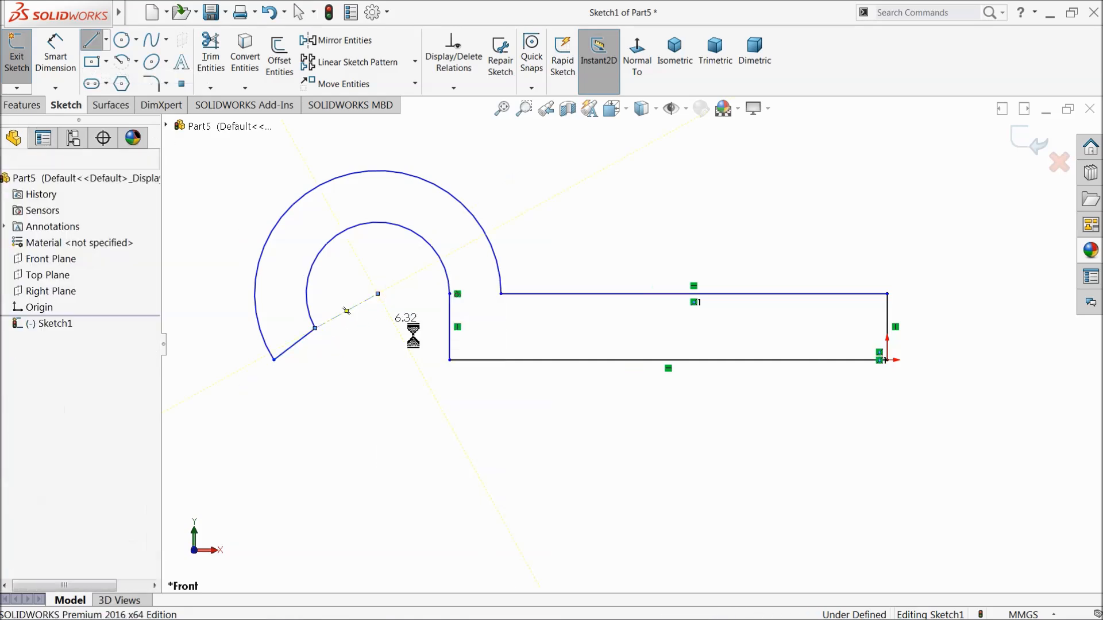
Step: Make the short line closing the arc ends collinear with the slanted centerline
left_click(308, 345)
left_click(332, 320, "ctrl")
left_click(393, 271)
left_click(389, 369)
Step: Draw a vertical centerline about 16.6 mm long straight down from the arc centre
left_click(105, 39)
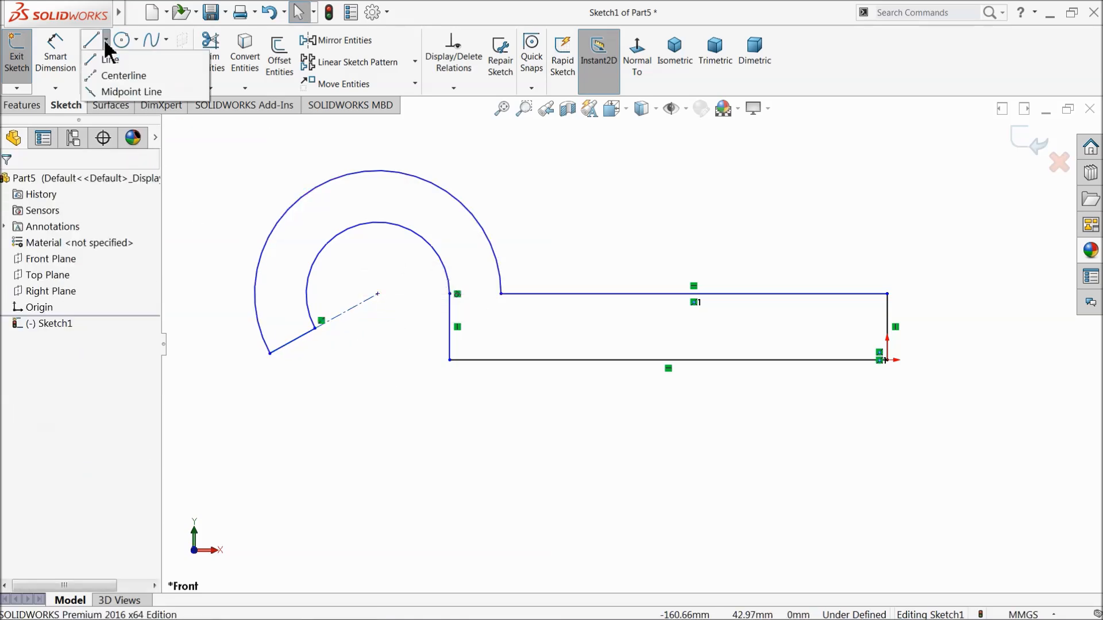
left_click(123, 78)
left_click(378, 294)
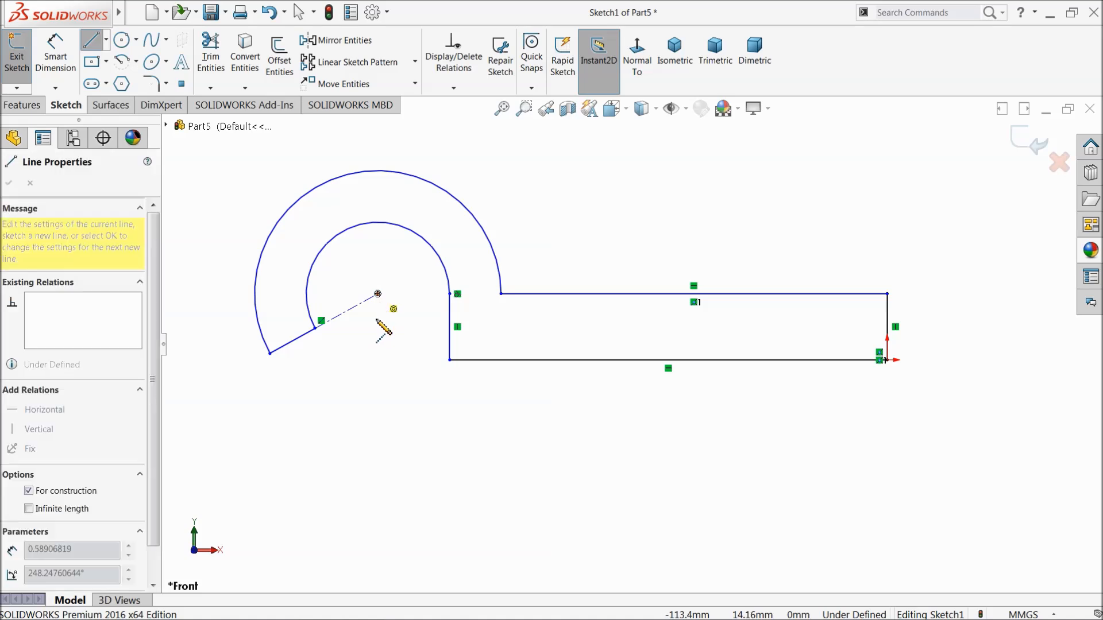
left_click(377, 368)
right_click(398, 399)
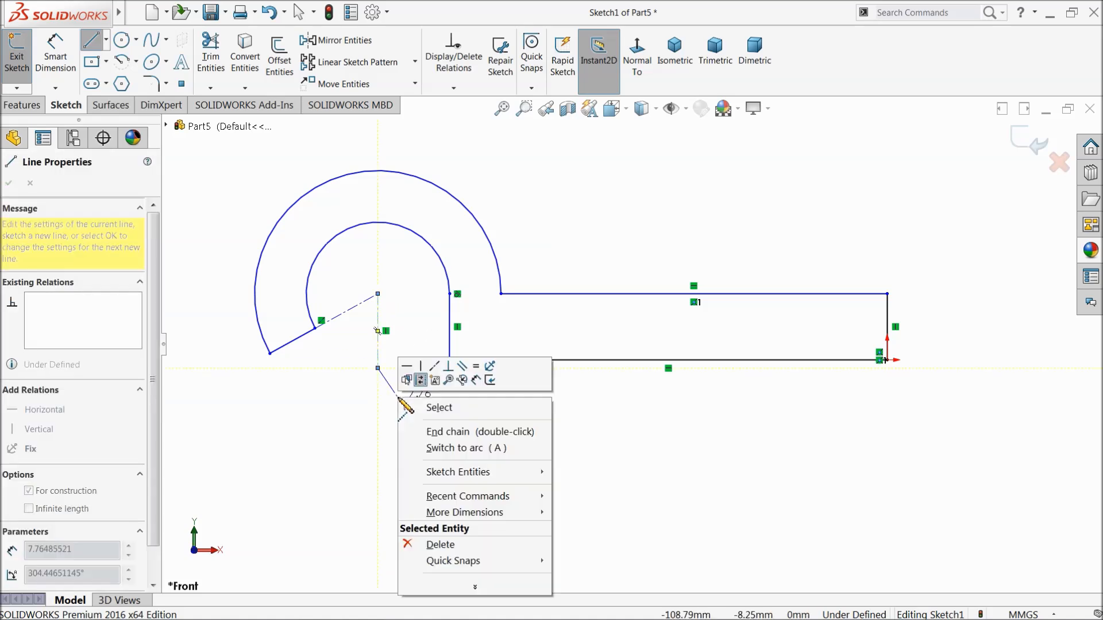
left_click(439, 407)
Step: Dimension the angle between the slanted and vertical centerlines as 70°
left_click(56, 58)
scroll(397, 332, "down", 2)
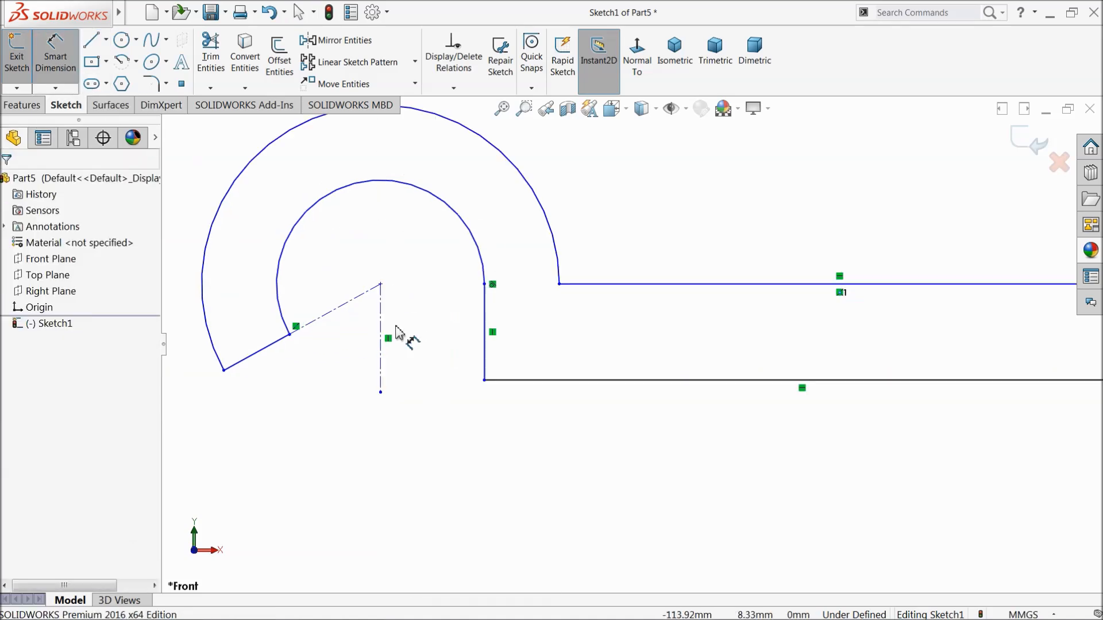
left_click(345, 304)
left_click(380, 359)
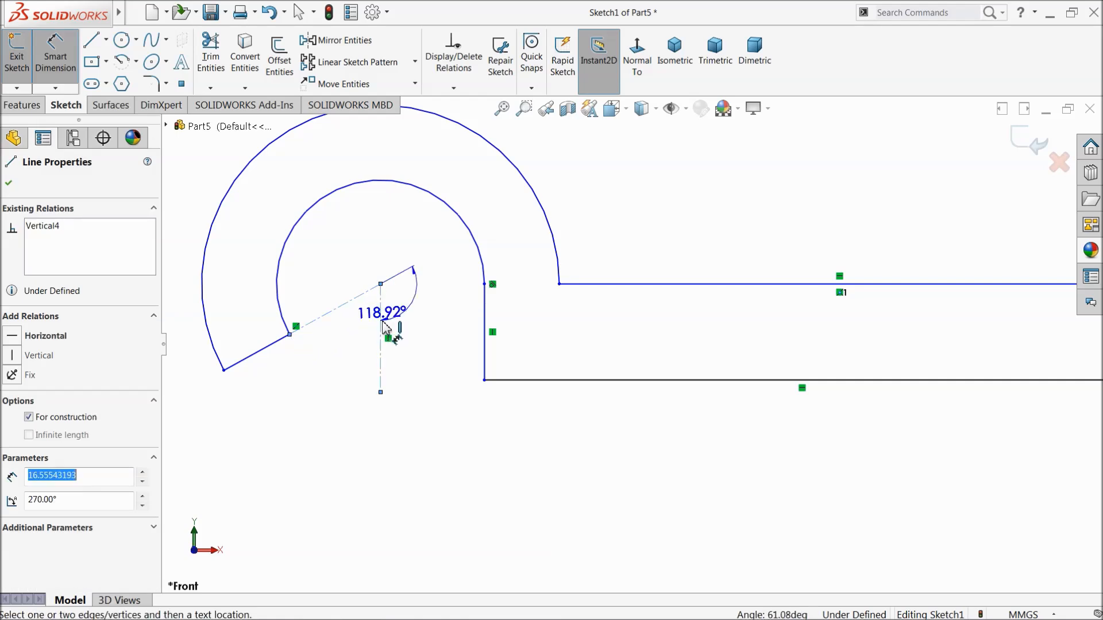
left_click(357, 363)
type("70")
key("Return")
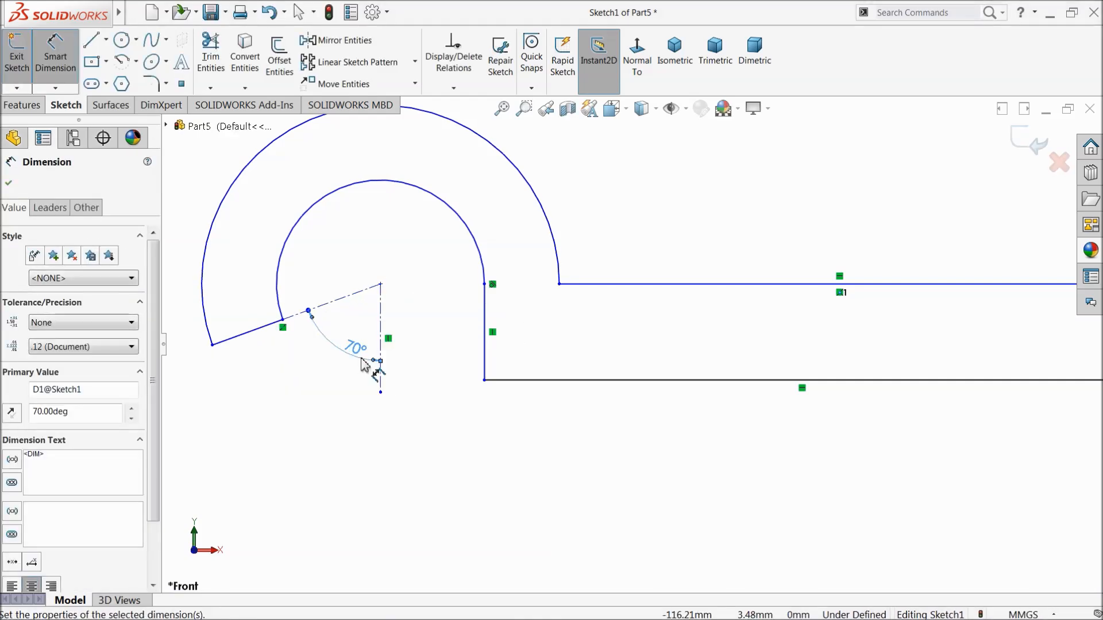
left_click(9, 182)
Step: Try to dimension the horizontal distance from the arc centre to the vertical line at the origin as 8 mm
scroll(634, 351, "up", 3)
scroll(747, 362, "up", 2)
scroll(772, 360, "down", 3)
left_click(55, 54)
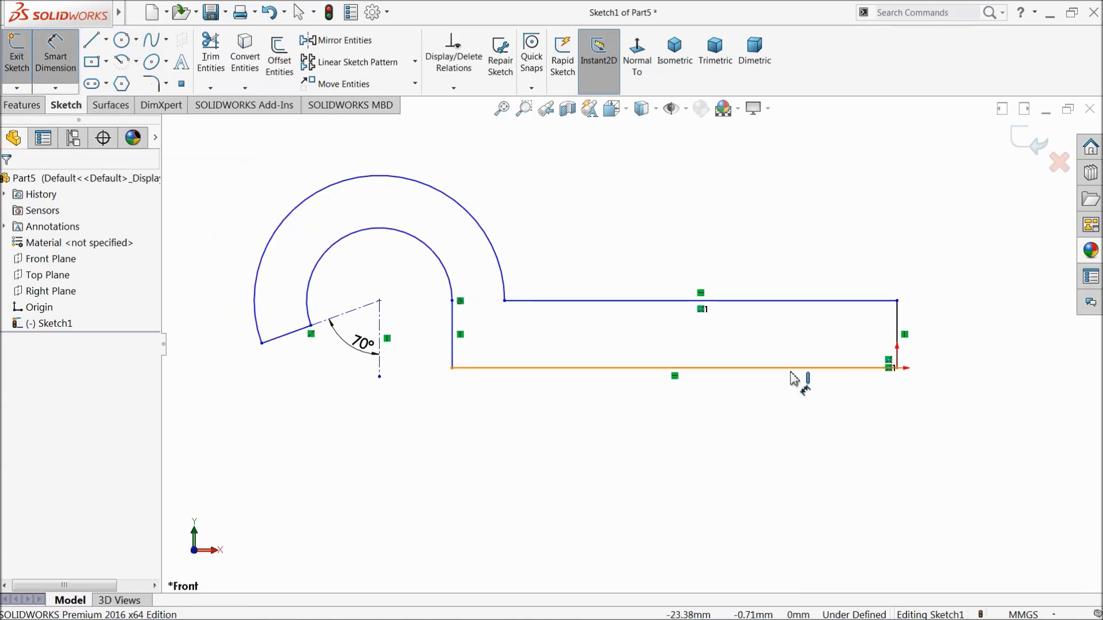
left_click(379, 301)
left_click(898, 336)
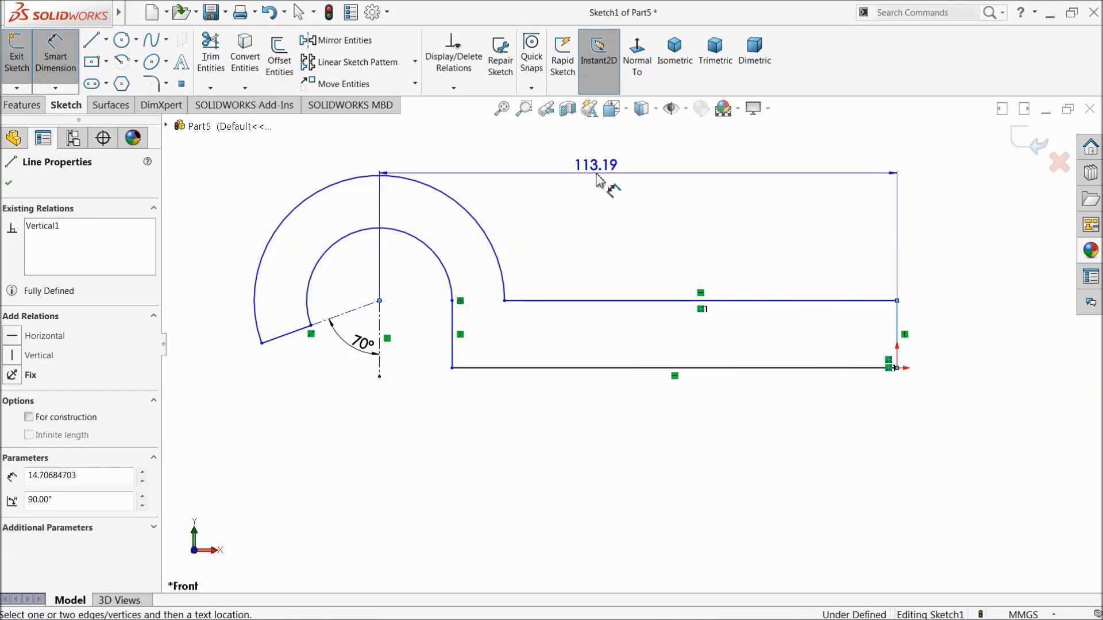
left_click(566, 167)
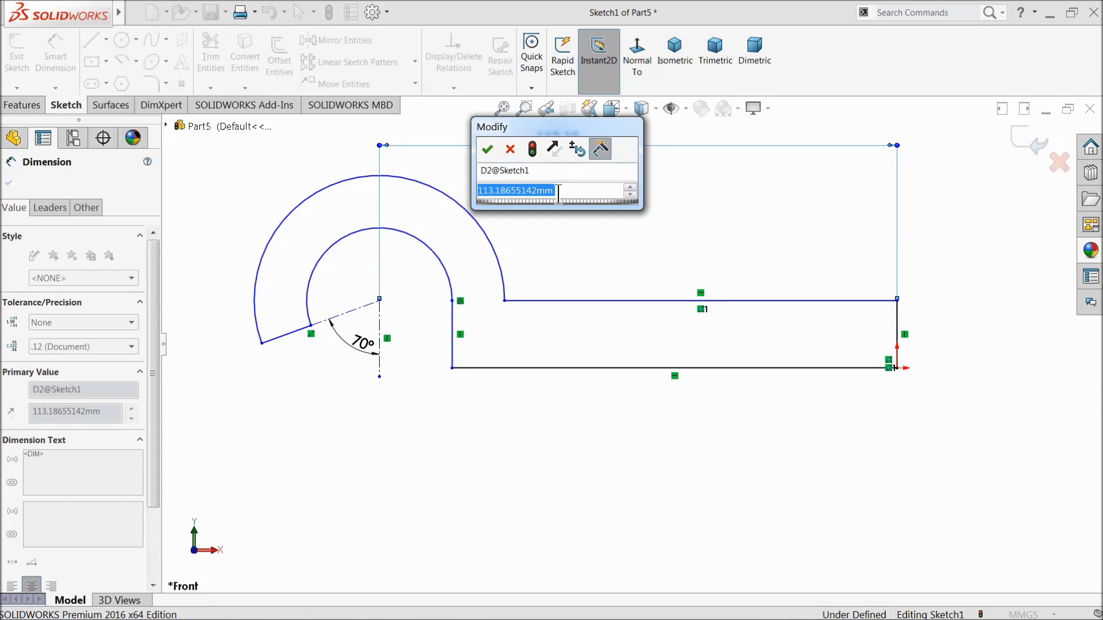
type("8")
key("Return")
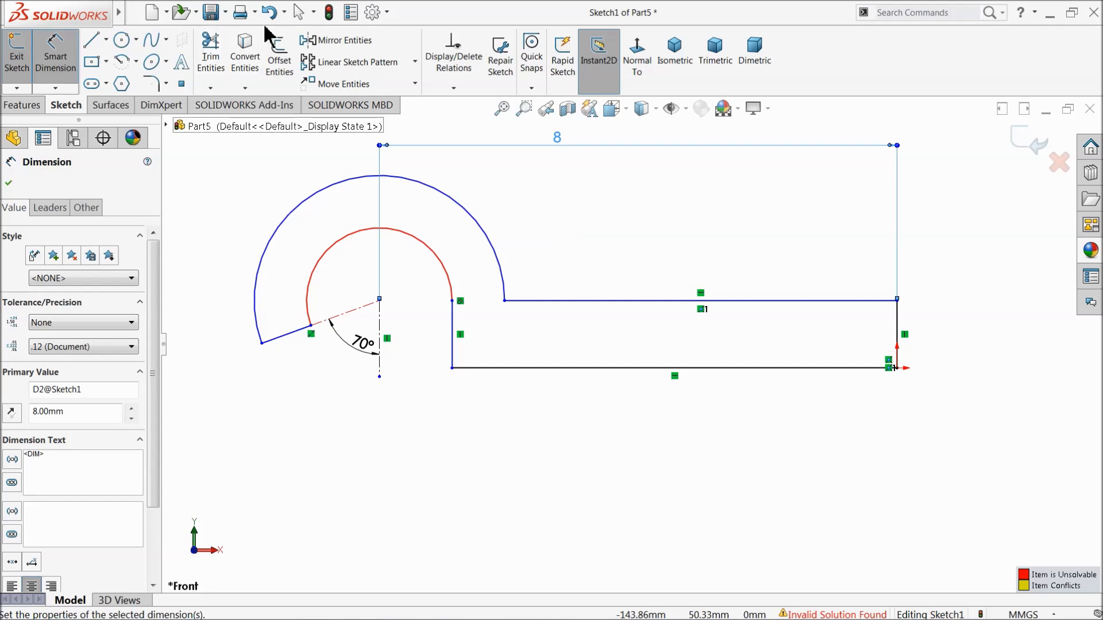
Step: Undo the 8 mm value and delete the horizontal dimension between the arc centre and the vertical line
left_click(269, 13)
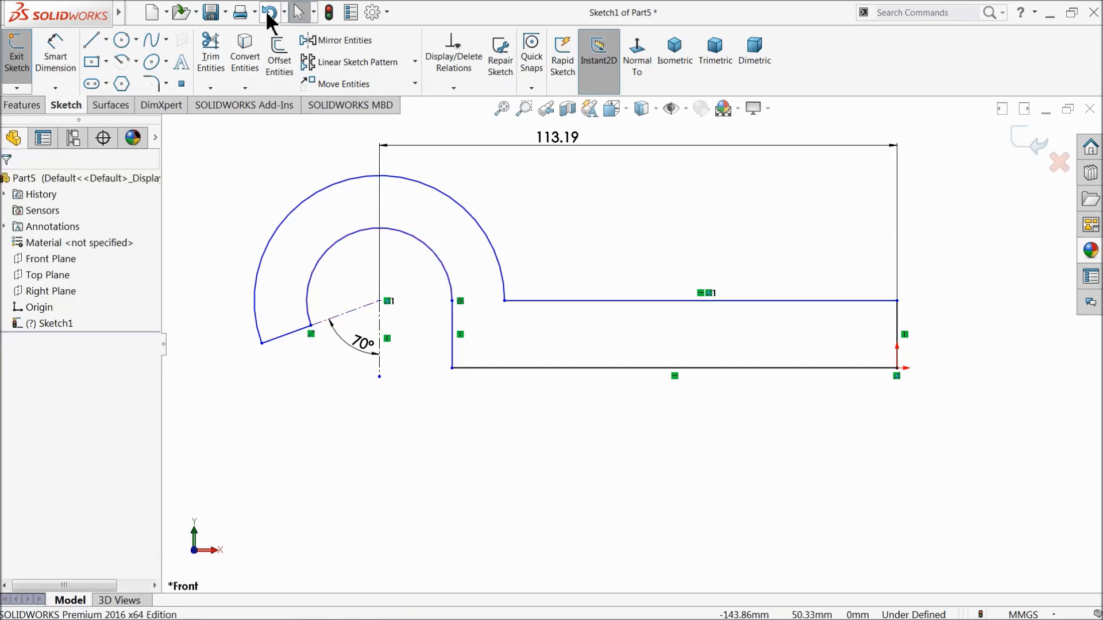
left_click(558, 140)
key("BackSpace")
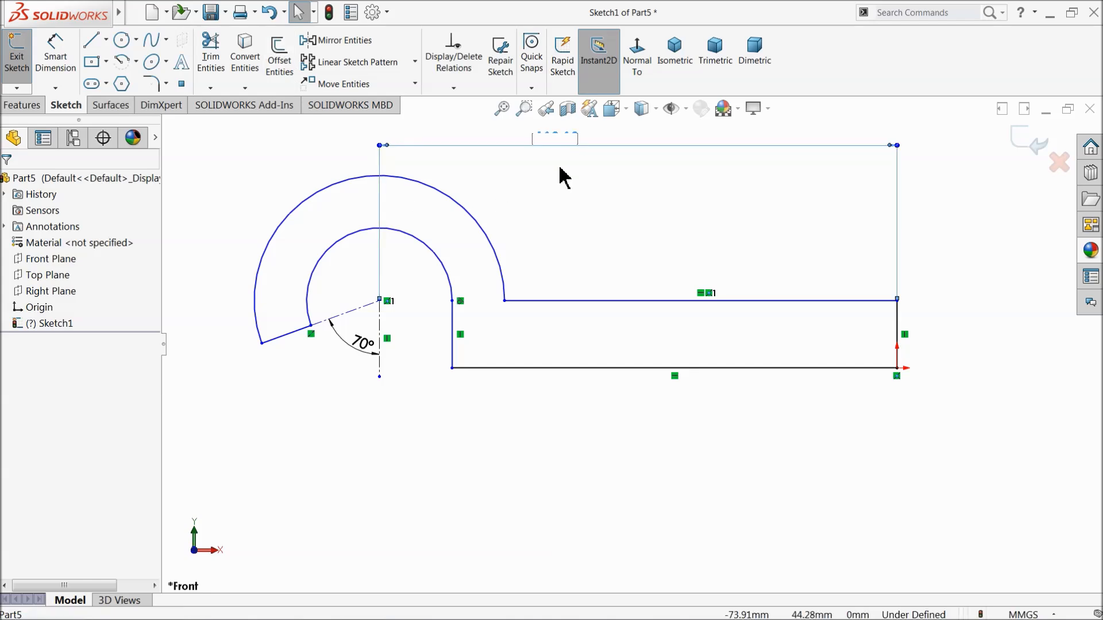
Step: Remove the horizontal dimension spanning from the arc centre to the vertical line at the origin
key("Return")
left_click(632, 319)
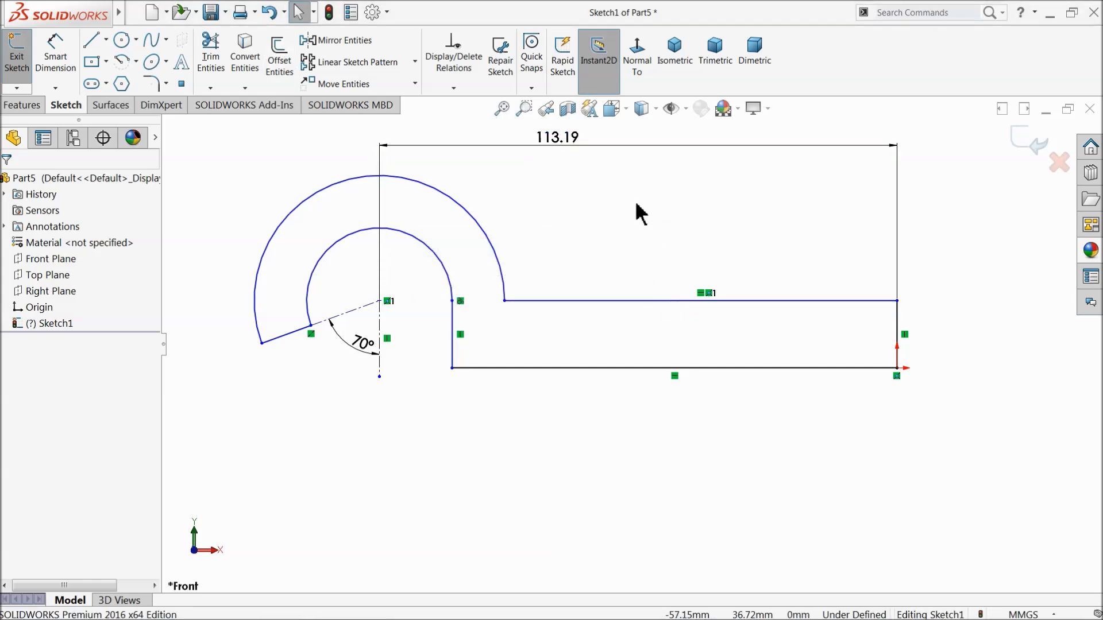
left_click(564, 143)
left_click(618, 191)
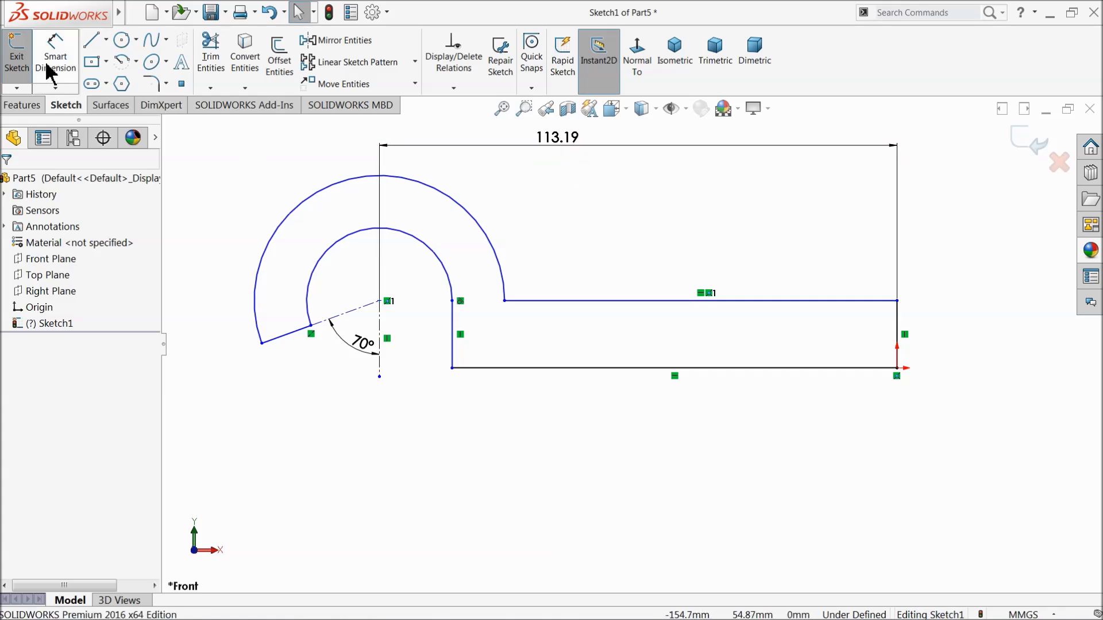
left_click(563, 168)
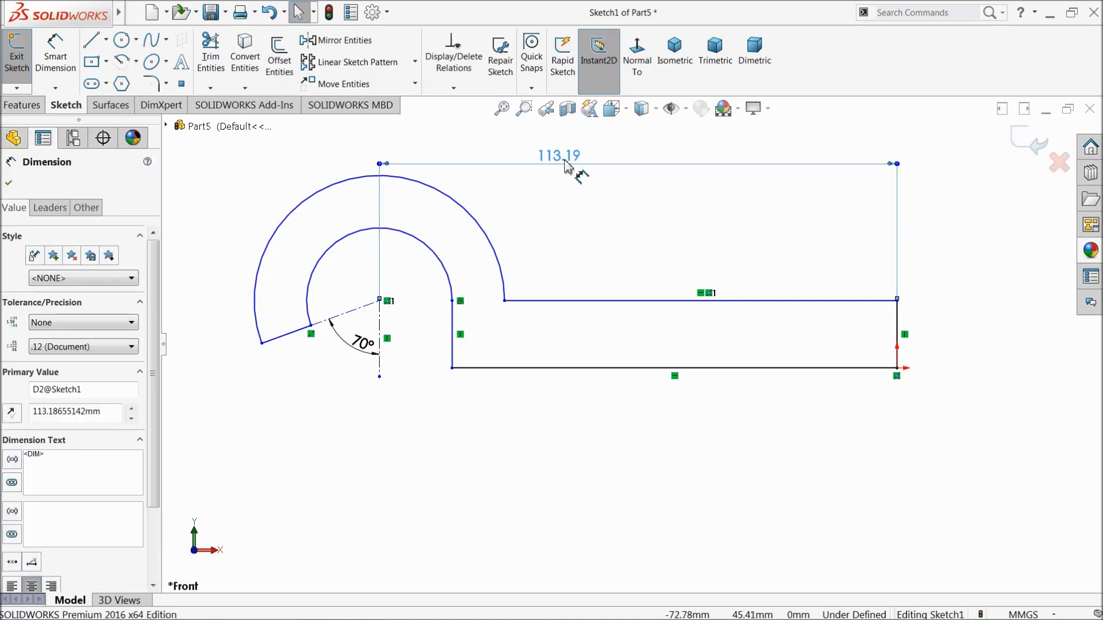
key("Delete")
Step: Dimension the short vertical end line at the origin as 1.5 mm
left_click(52, 62)
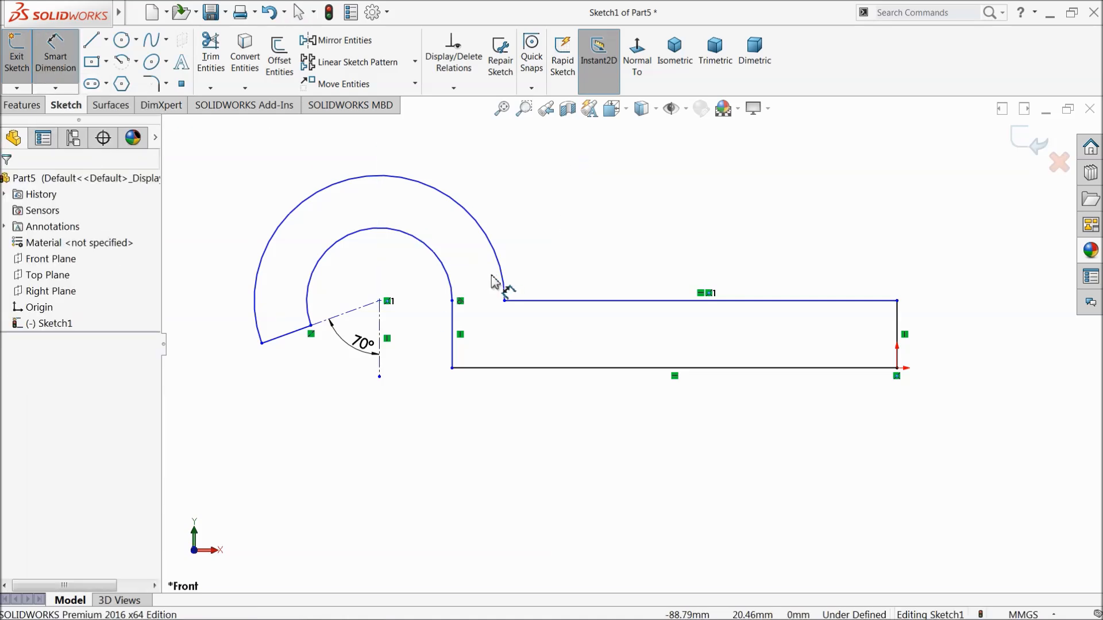
left_click(898, 336)
left_click(942, 339)
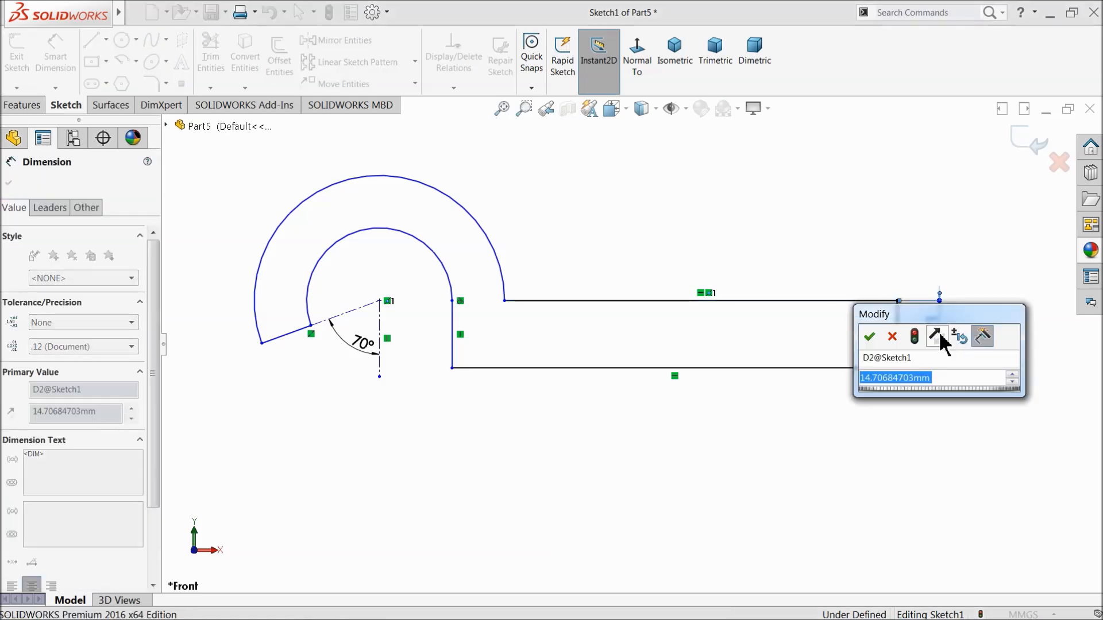
type("1.5")
key("Return")
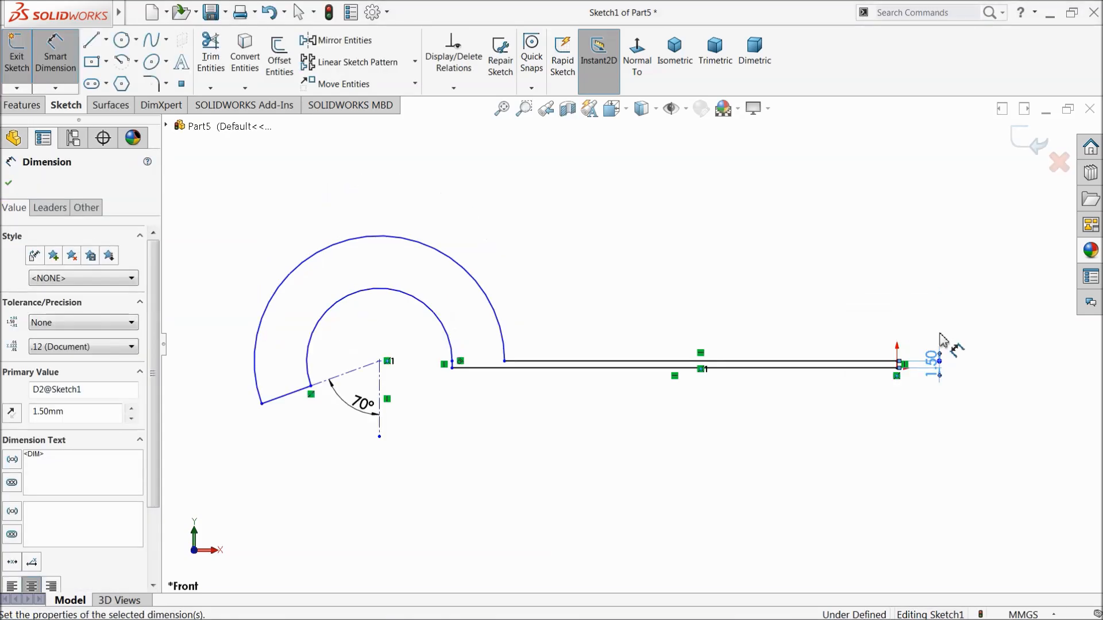
Step: Set the radius of the hook's outer arc to 2.5 mm
left_click(298, 270)
left_click(264, 224)
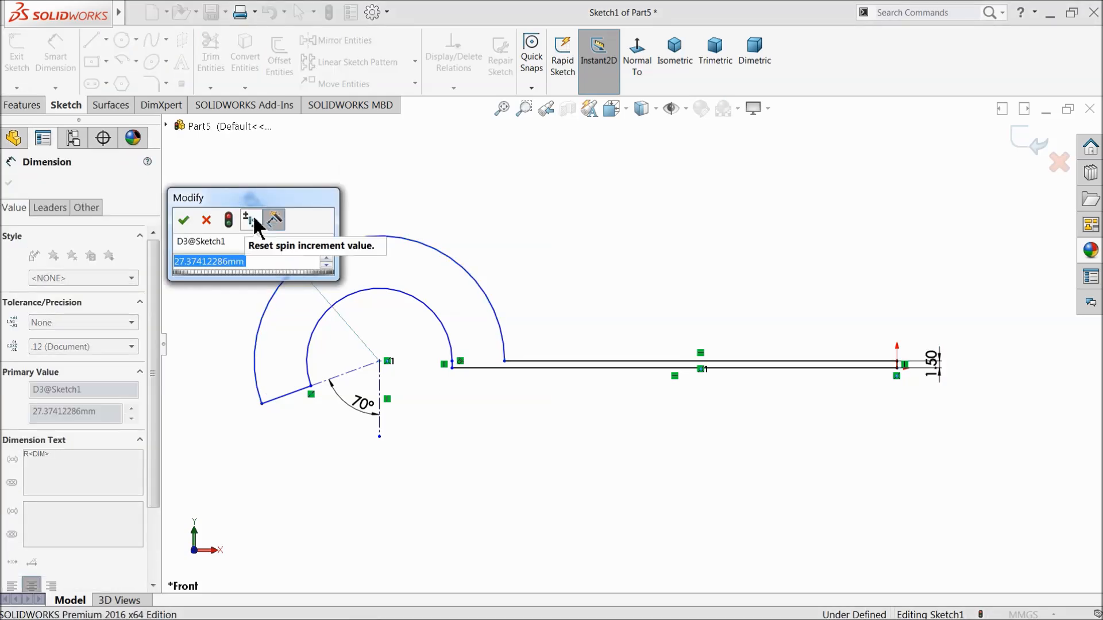
type("2.5")
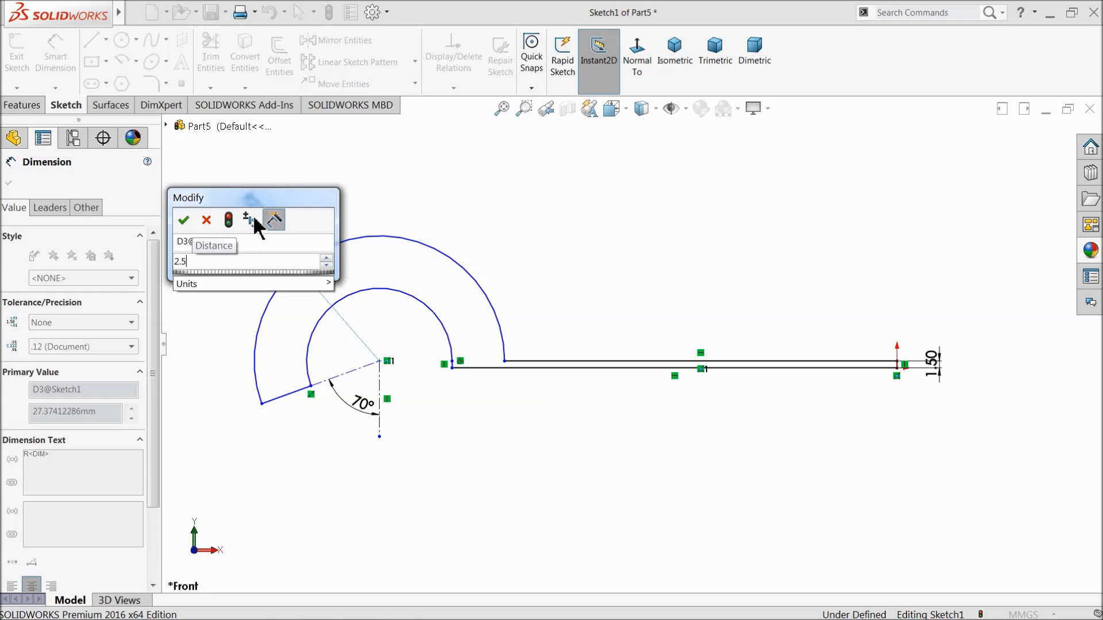
key("Return")
Step: Dimension the hook's inner arc with a radius of 1.5 mm
scroll(390, 402, "down", 3)
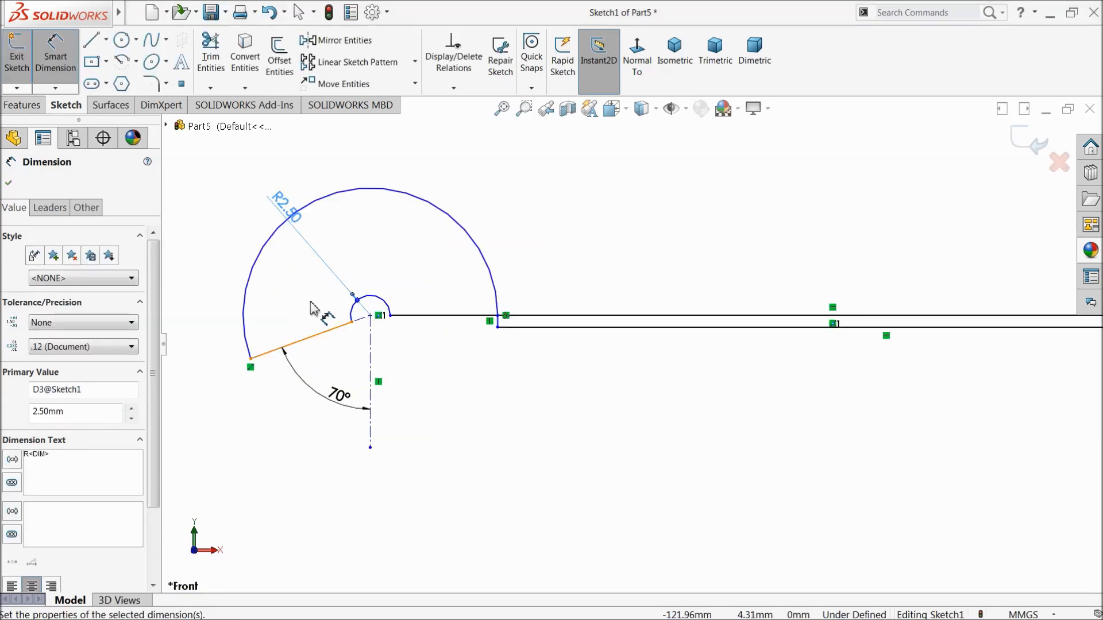
left_click(261, 264)
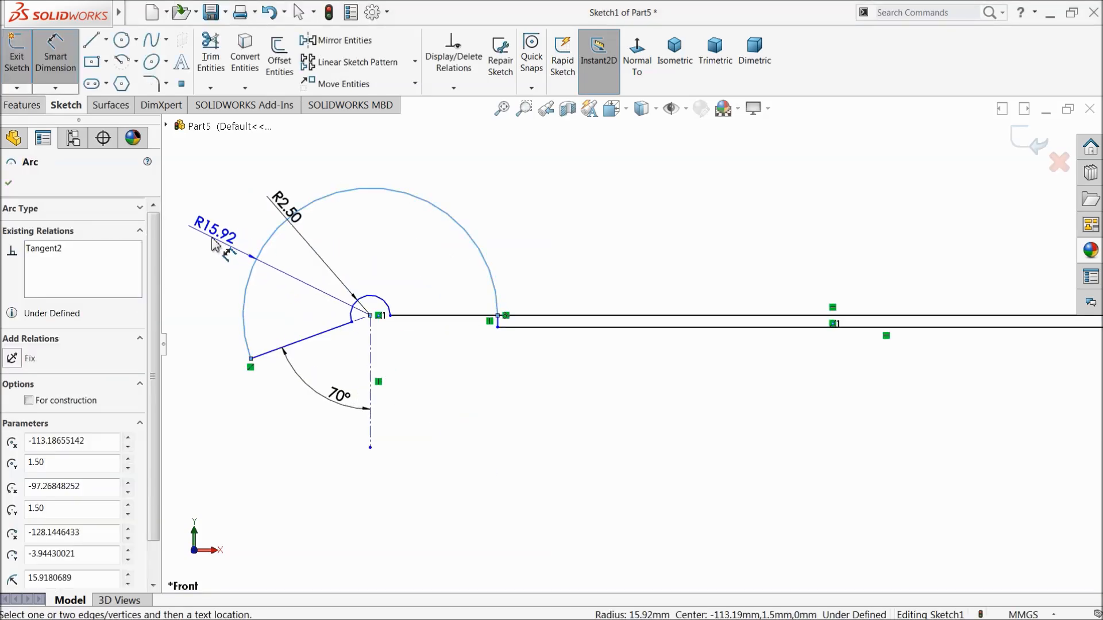
left_click(214, 243)
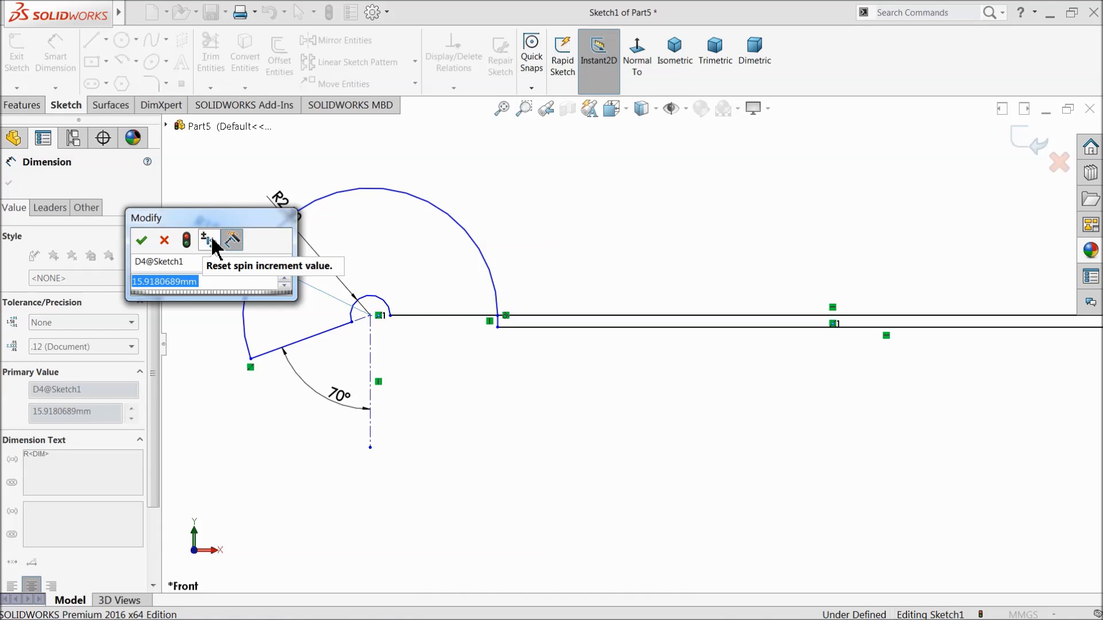
type("1.5")
key("Return")
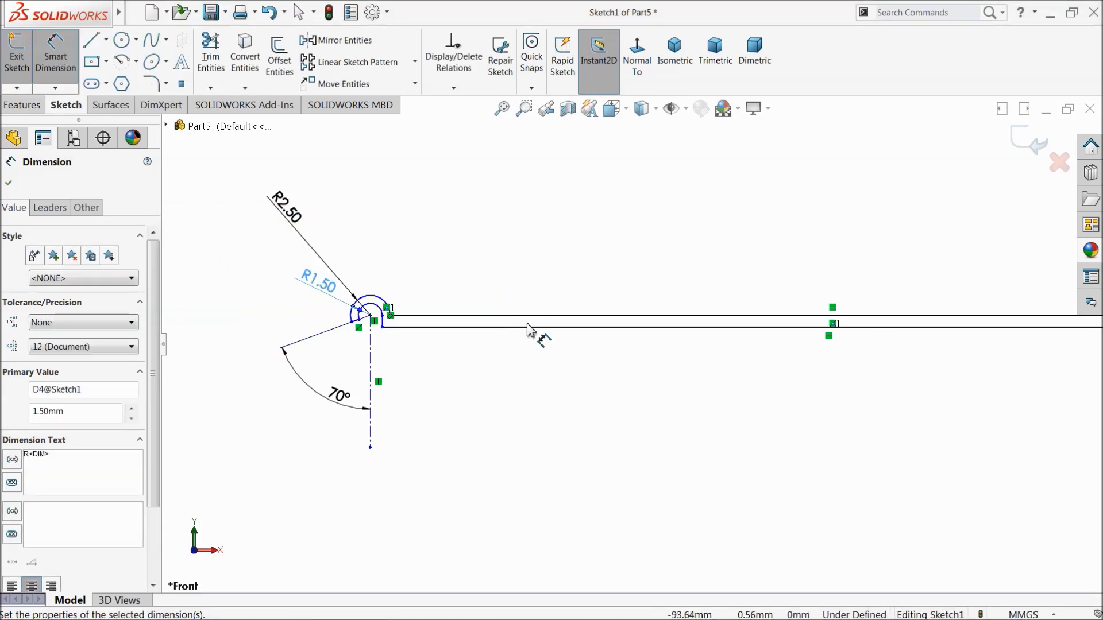
Step: Pull the hook toward the origin until the arm's upper line is about 9 mm long
scroll(778, 340, "up", 3)
scroll(655, 352, "down", 6)
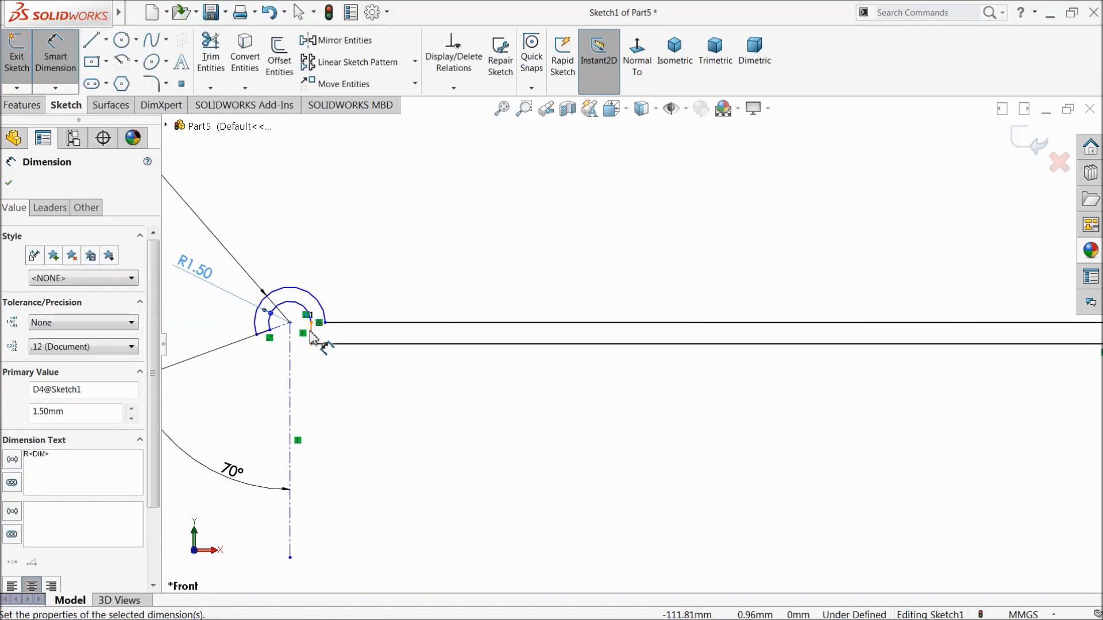
left_click(55, 60)
left_click_drag(331, 328, 1005, 278)
scroll(782, 353, "up", 7)
scroll(942, 347, "down", 4)
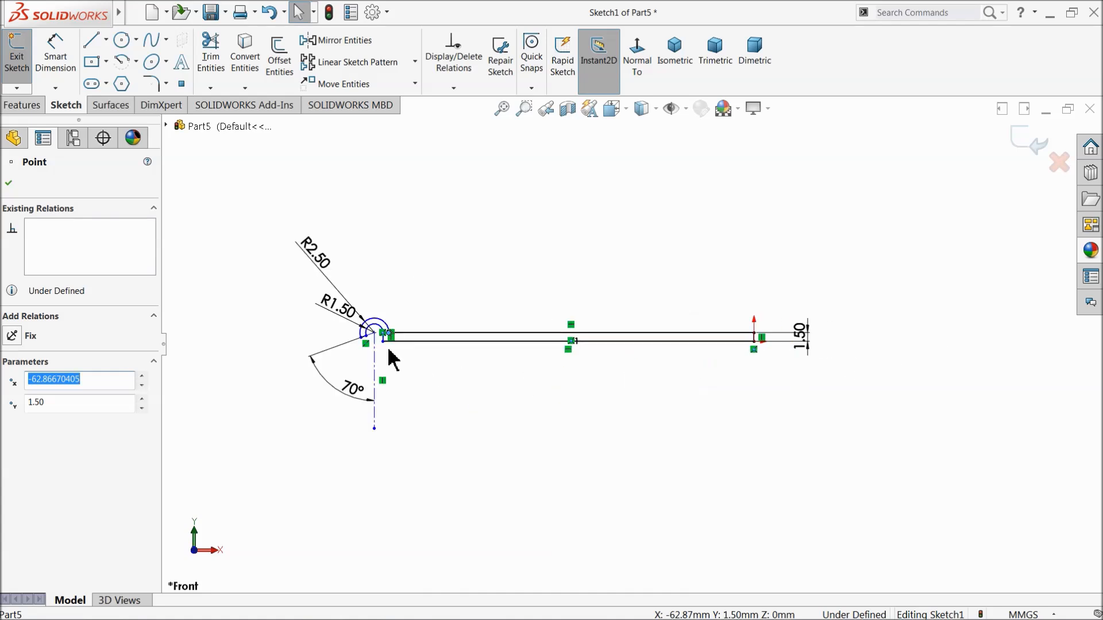
scroll(368, 344, "down", 3)
left_click_drag(425, 336, 1074, 268)
scroll(957, 305, "up", 4)
scroll(929, 336, "down", 4)
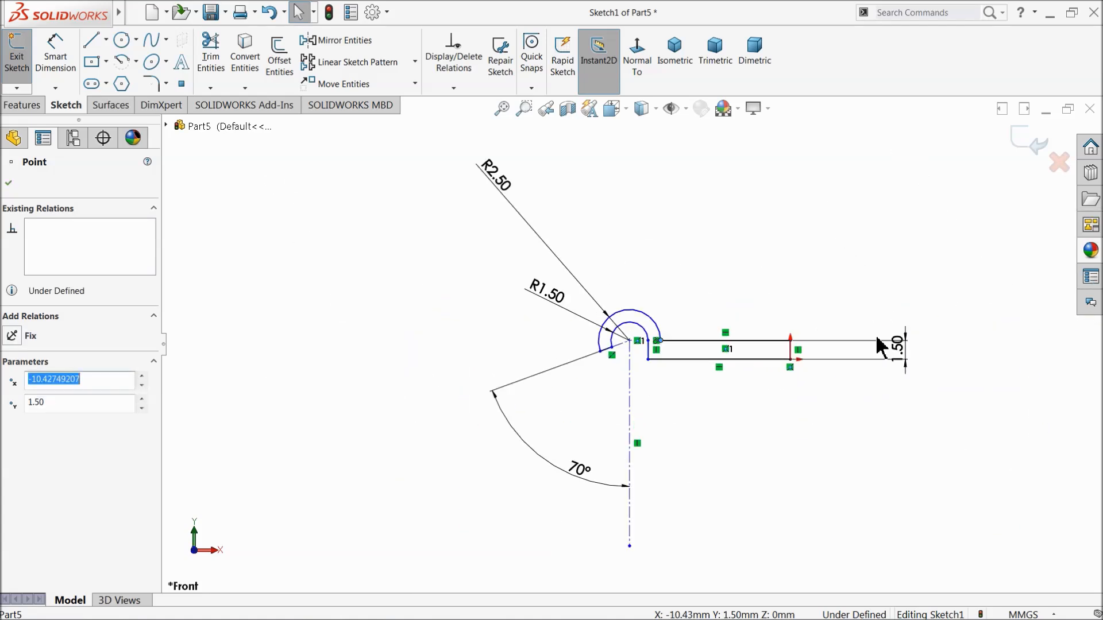
scroll(788, 336, "down", 2)
left_click_drag(595, 343, 621, 352)
Step: Try a driven horizontal dimension between the arc centre and the outer arc's endpoint, and delete it
left_click(55, 62)
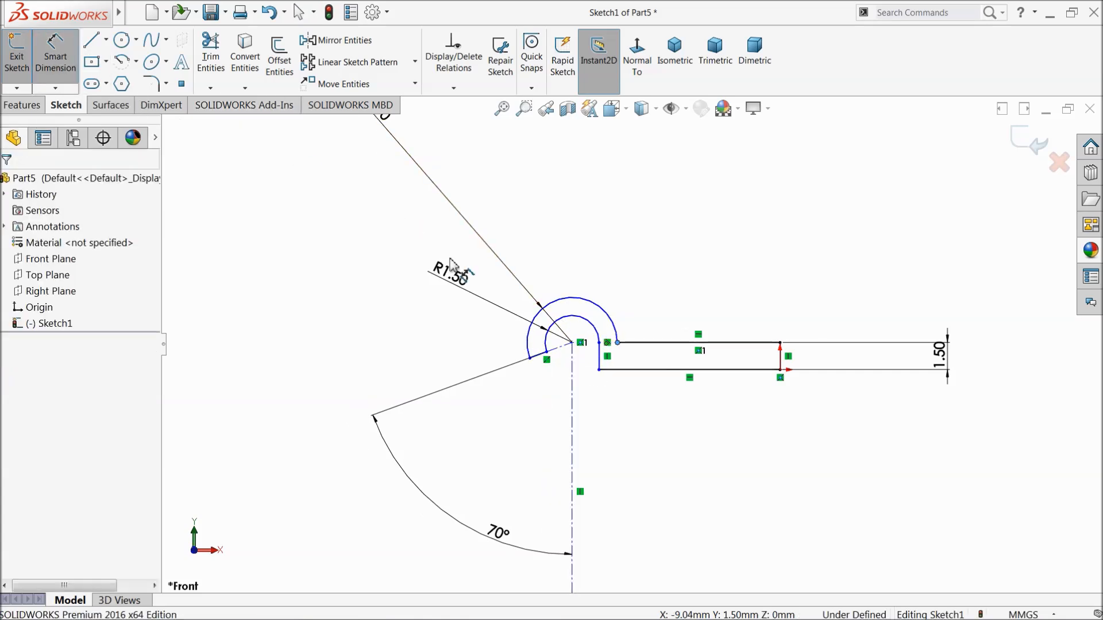
left_click(573, 344)
left_click(782, 351)
left_click(783, 352)
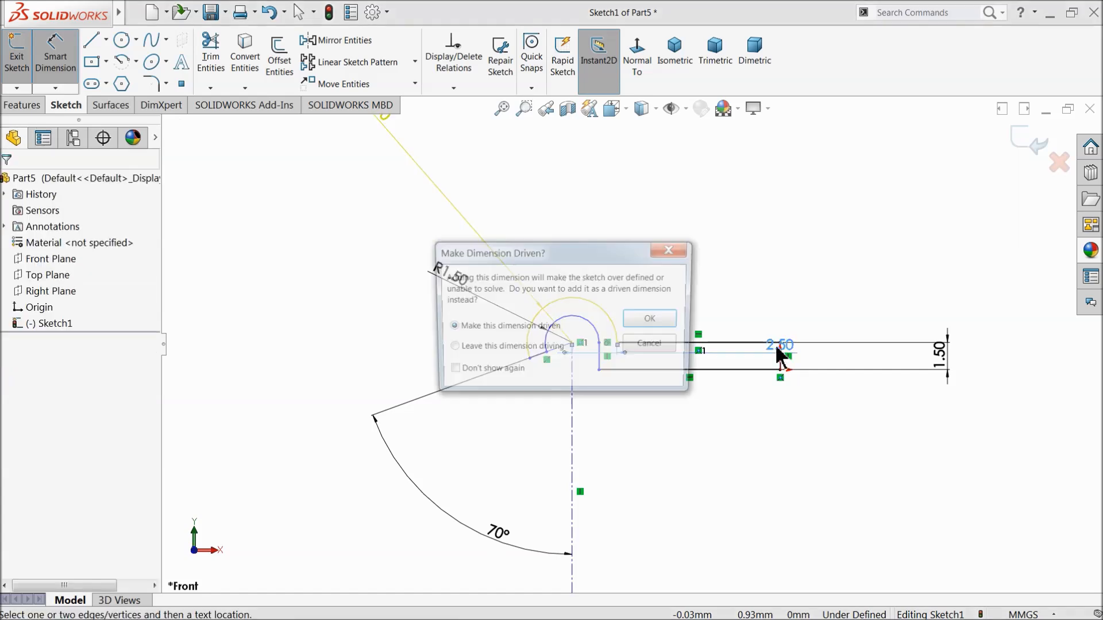
left_click(653, 319)
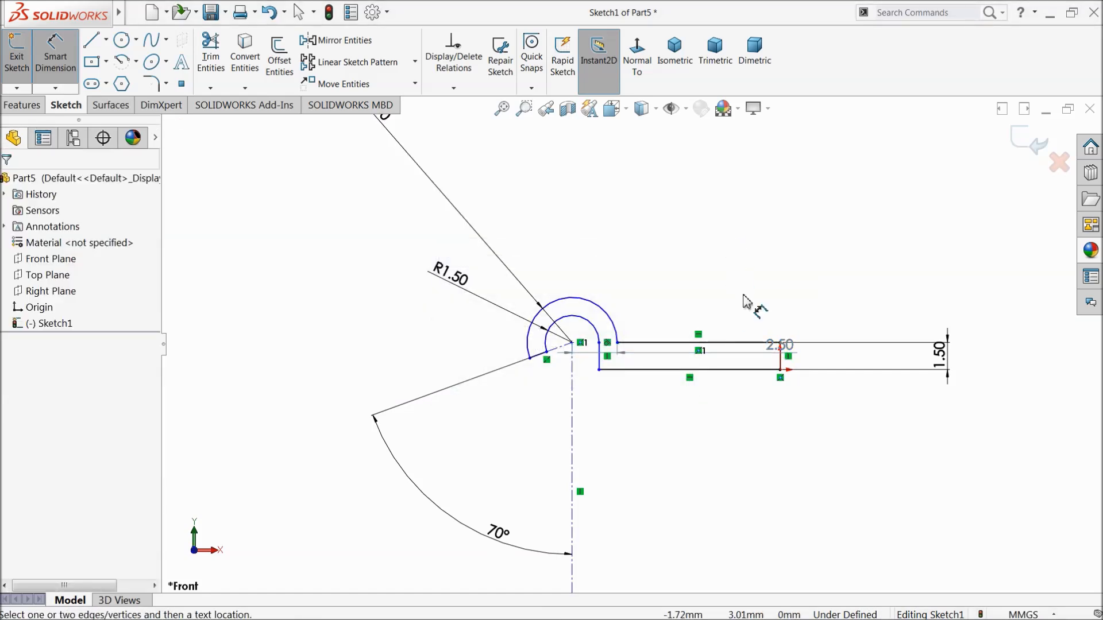
left_click(770, 275)
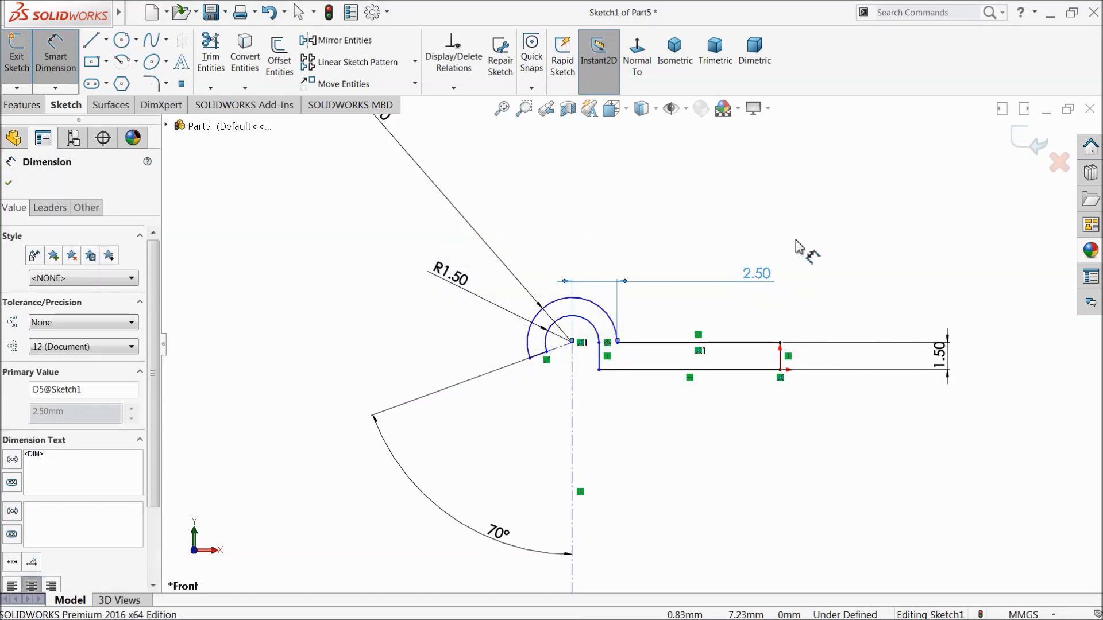
key("Delete")
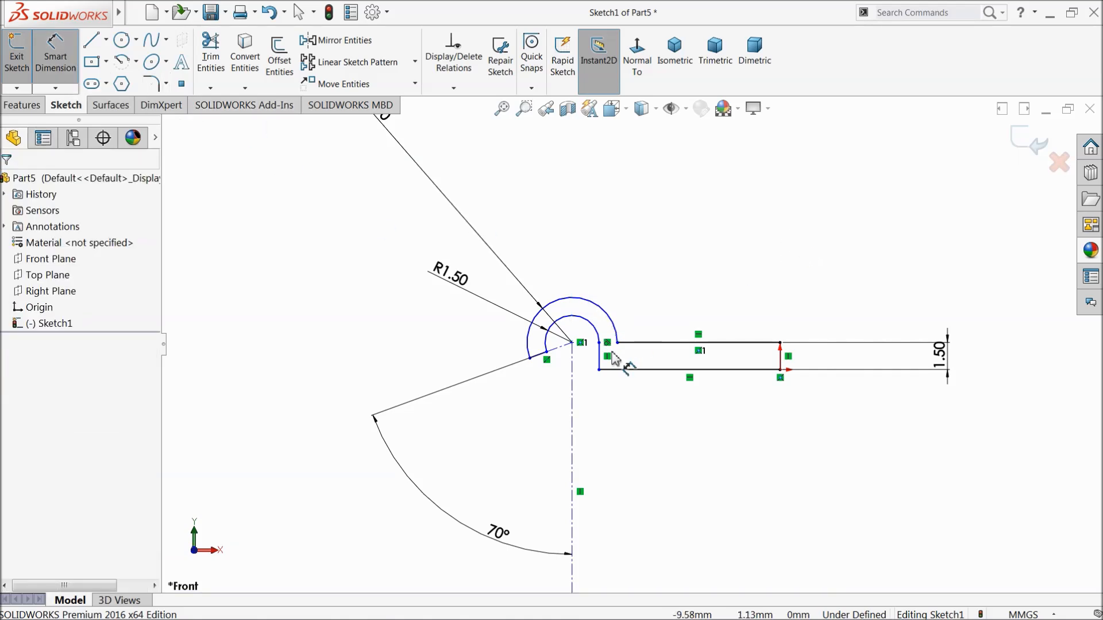
Step: Dimension the horizontal distance from the origin to the arc centre as 8 mm
left_click(779, 370)
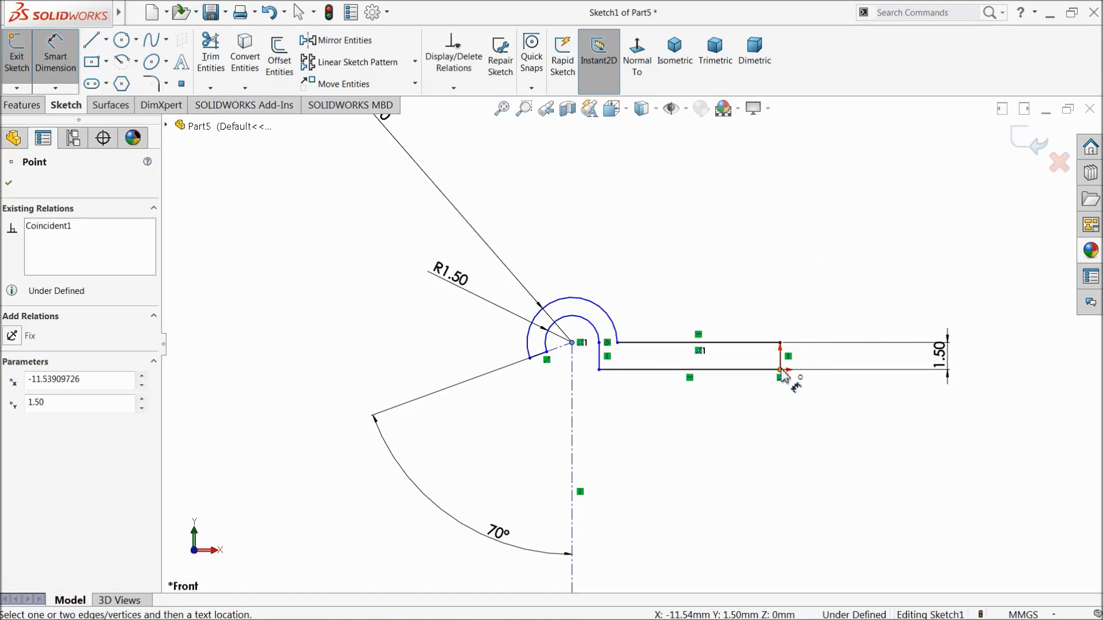
left_click(572, 343)
left_click(642, 233)
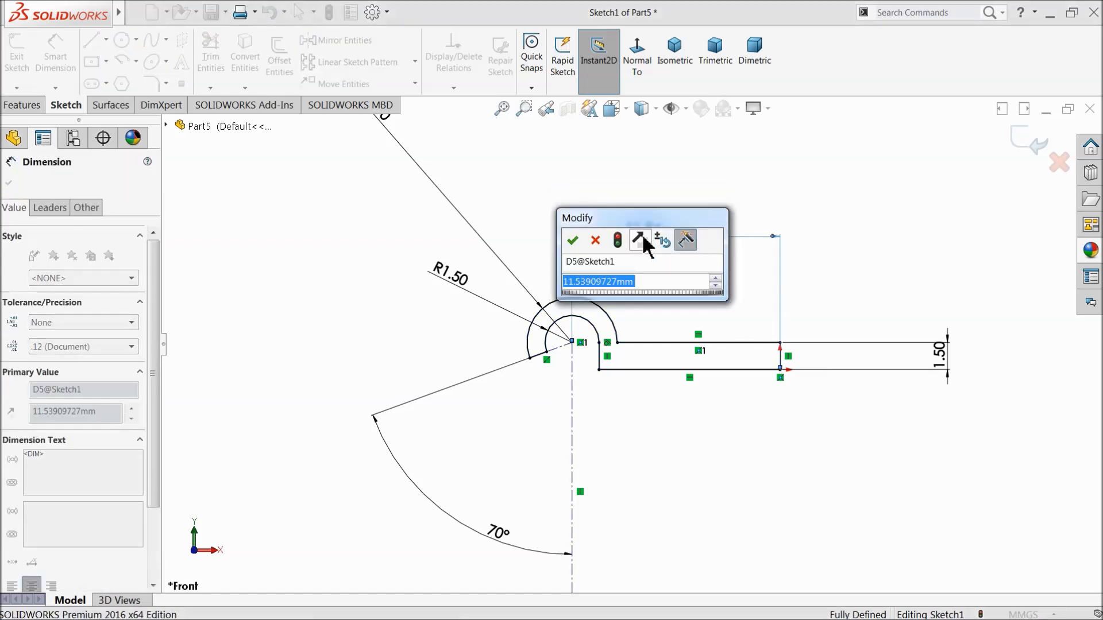
type("8")
left_click(572, 241)
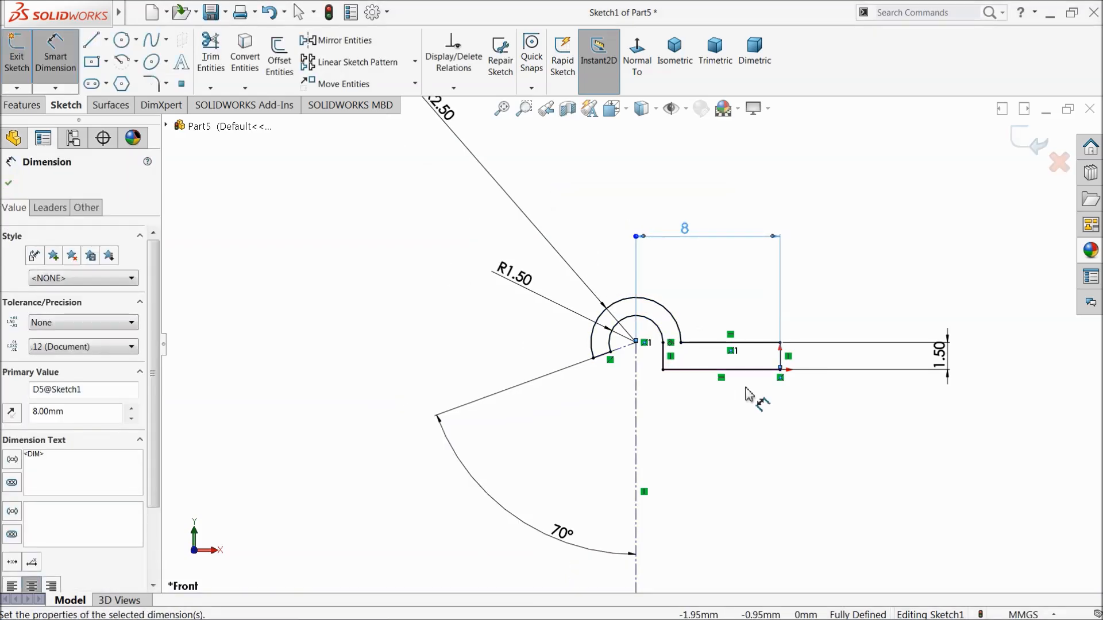
Step: Try to dimension from the arm's lower corner below the inner arc to the outer arc
scroll(804, 368, "up", 2)
scroll(806, 368, "down", 3)
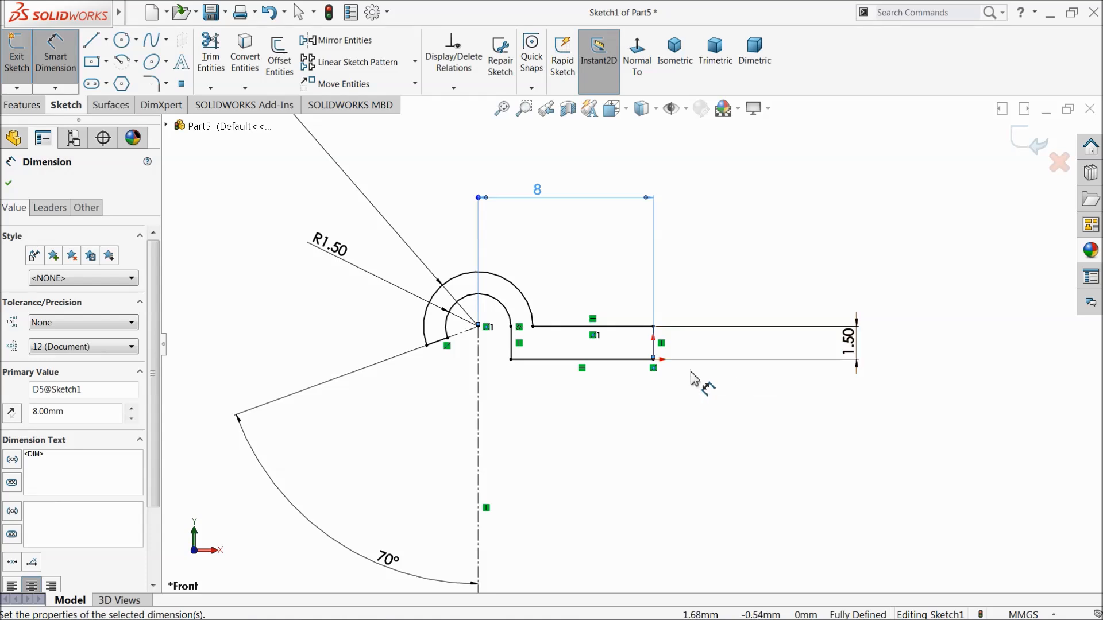
scroll(565, 347, "down", 2)
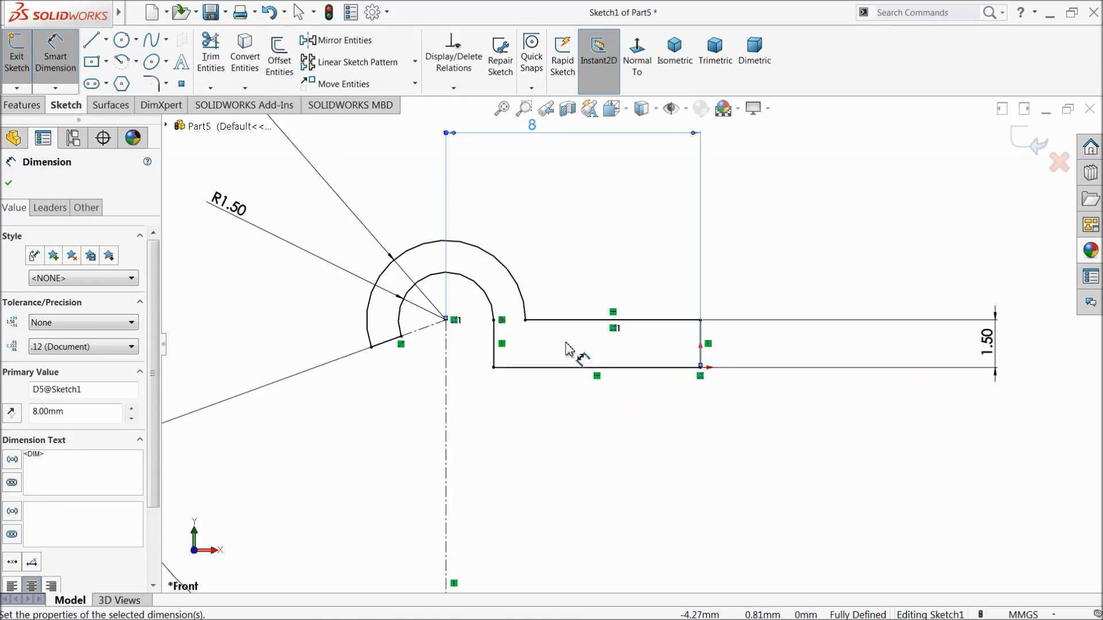
scroll(520, 346, "down", 1)
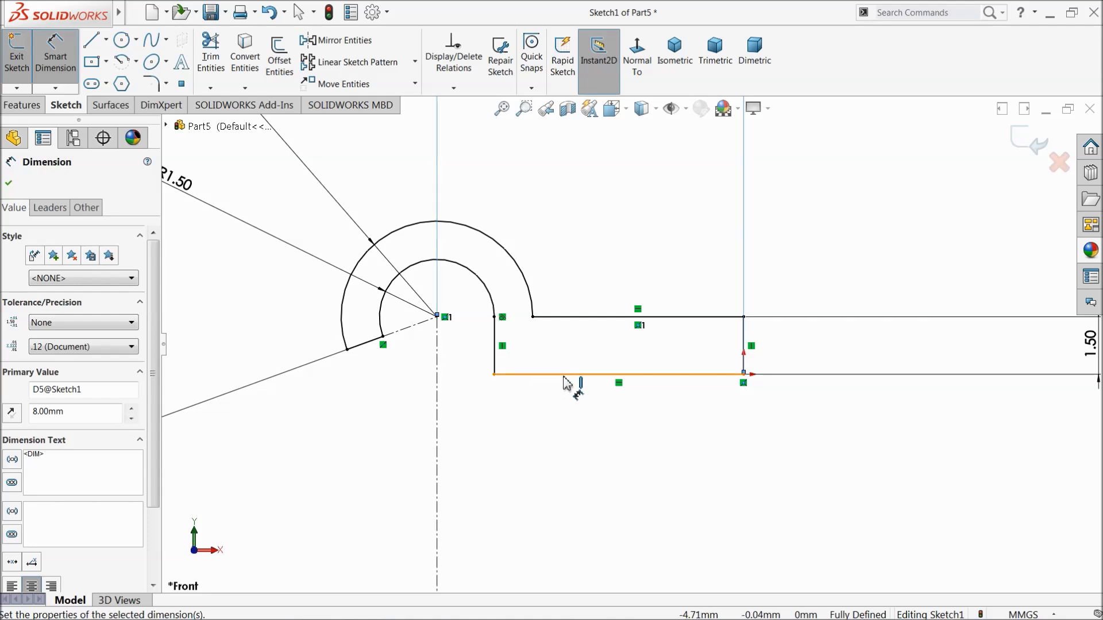
scroll(650, 380, "up", 2)
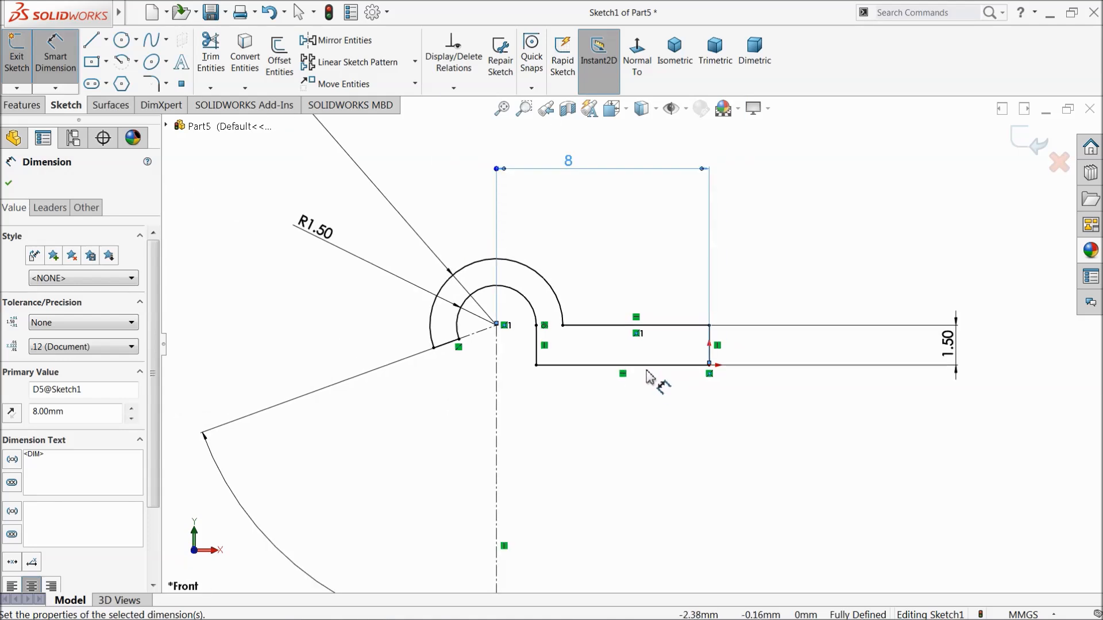
left_click(536, 365)
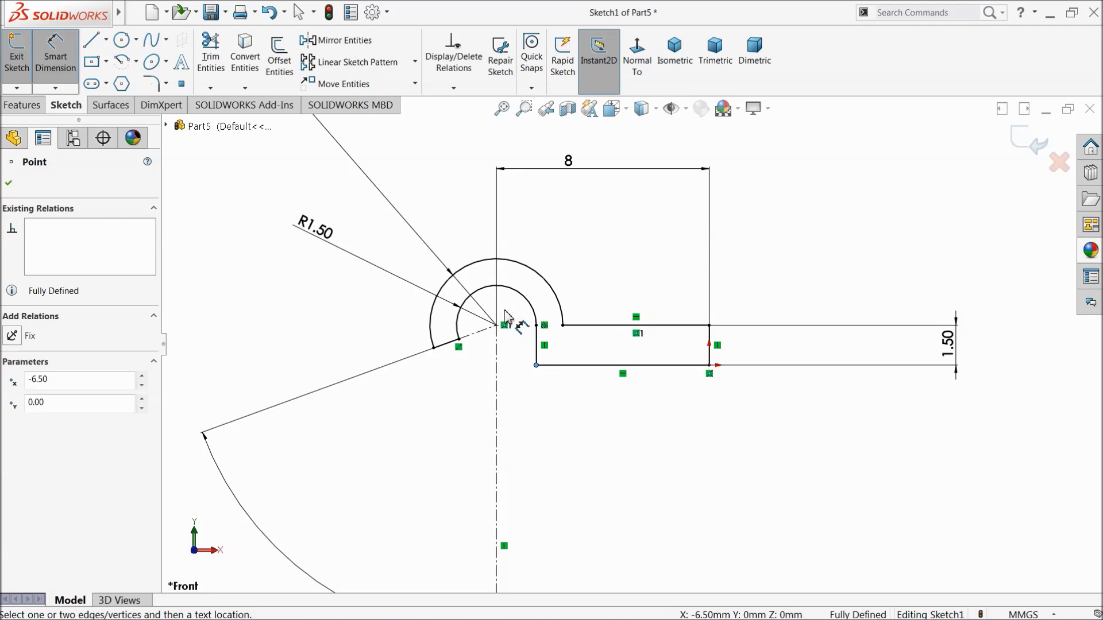
left_click(500, 265)
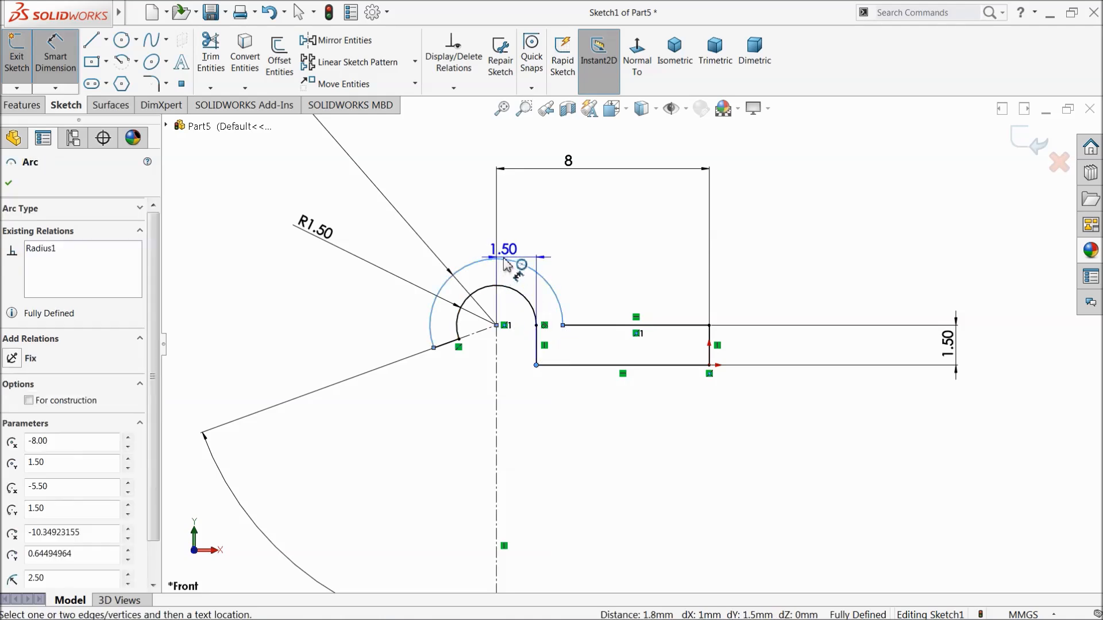
key("Escape")
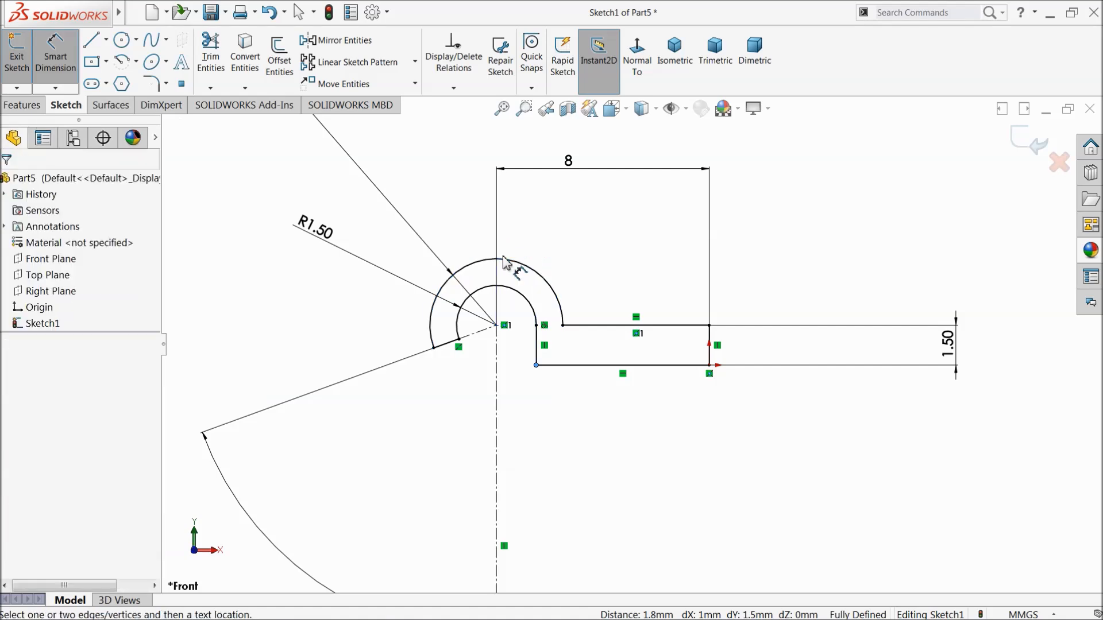
key("Escape")
Step: Place a point at the top of the outer arc and add a driven vertical dimension from the arm's lower corner below the inner arc to it
left_click(182, 85)
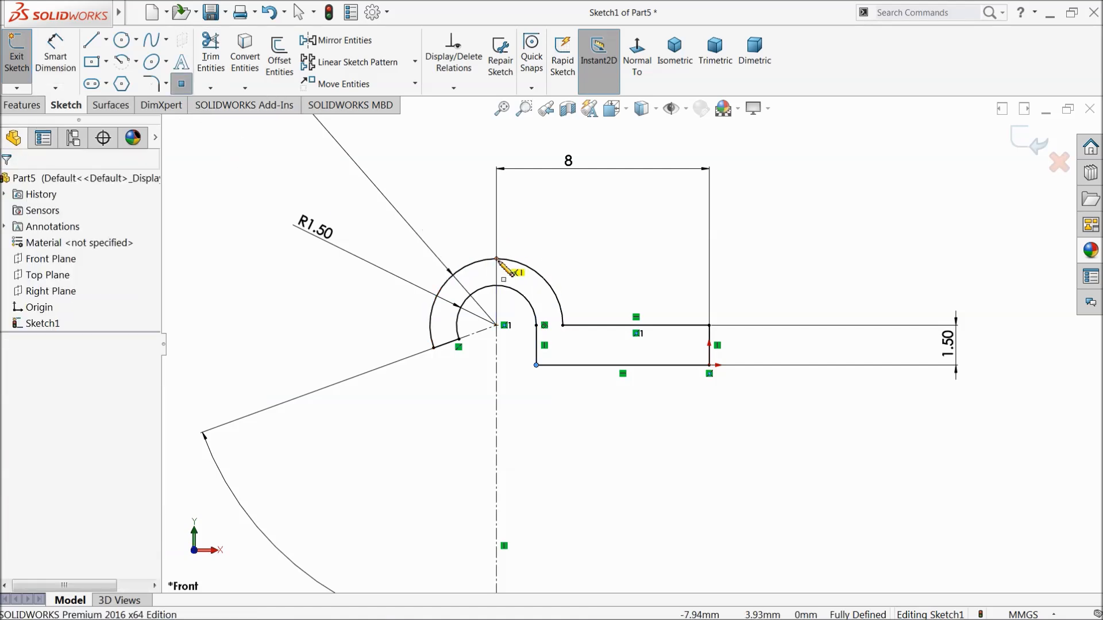
left_click(497, 259)
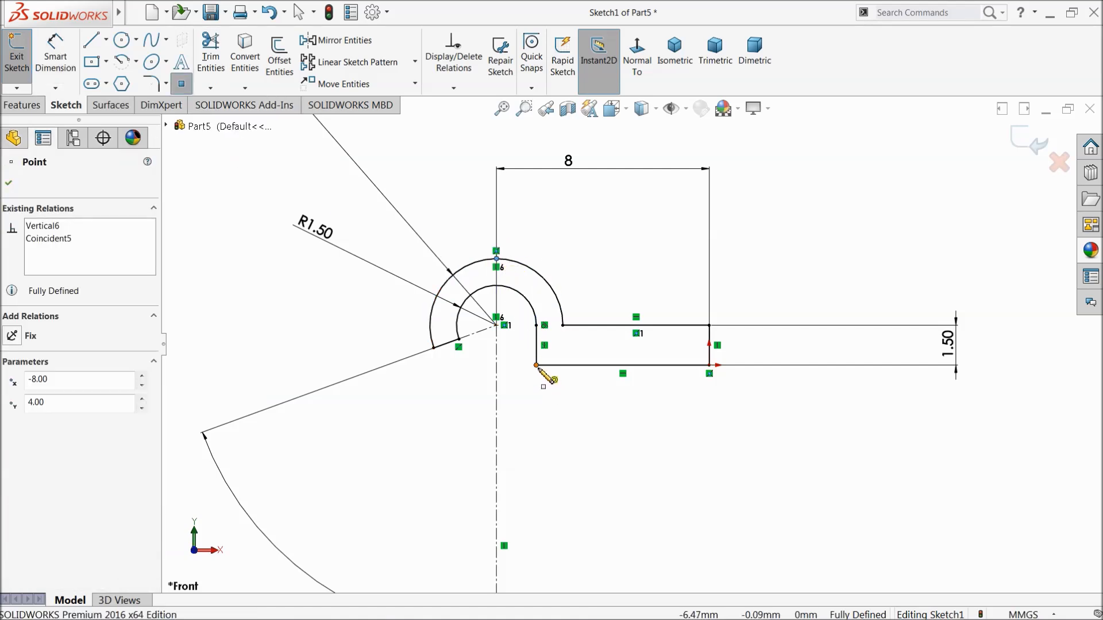
left_click(64, 63)
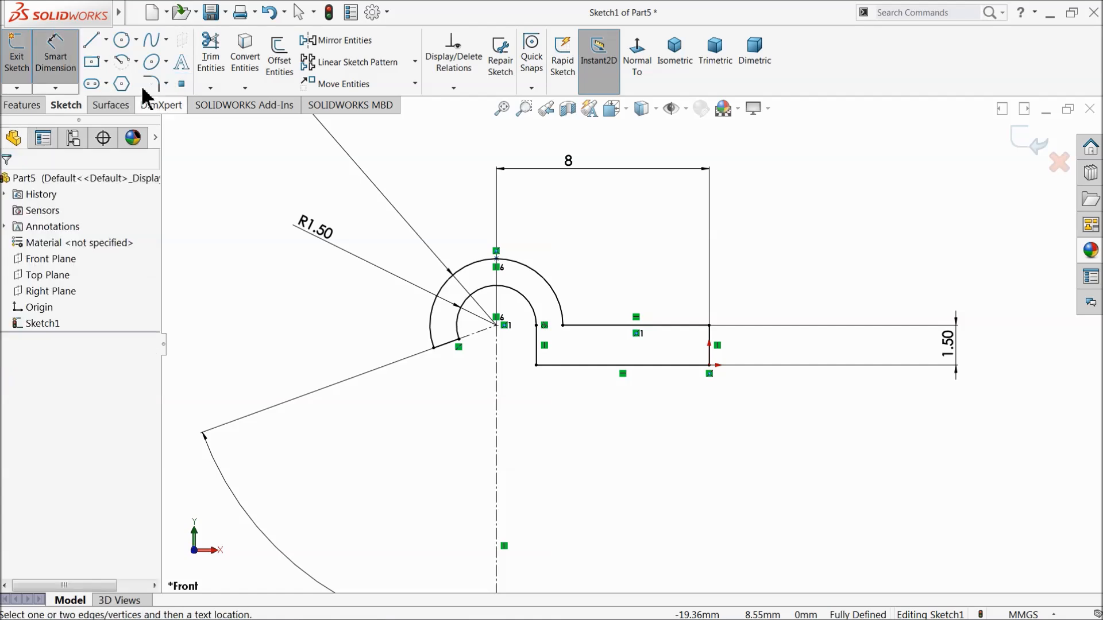
left_click(537, 367)
left_click(497, 260)
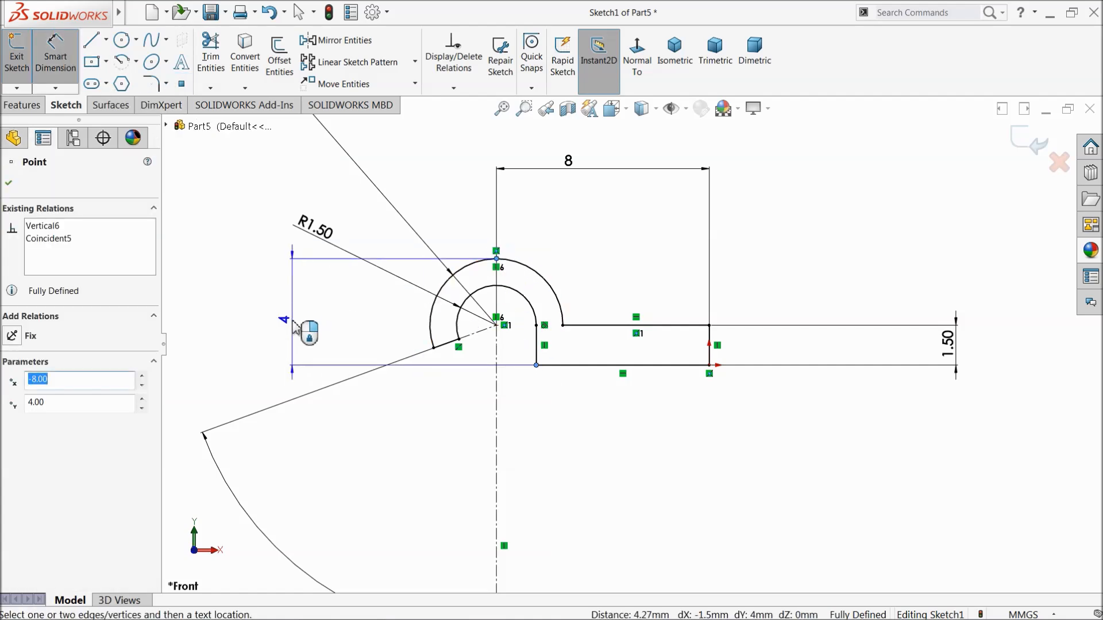
left_click(295, 323)
left_click(648, 327)
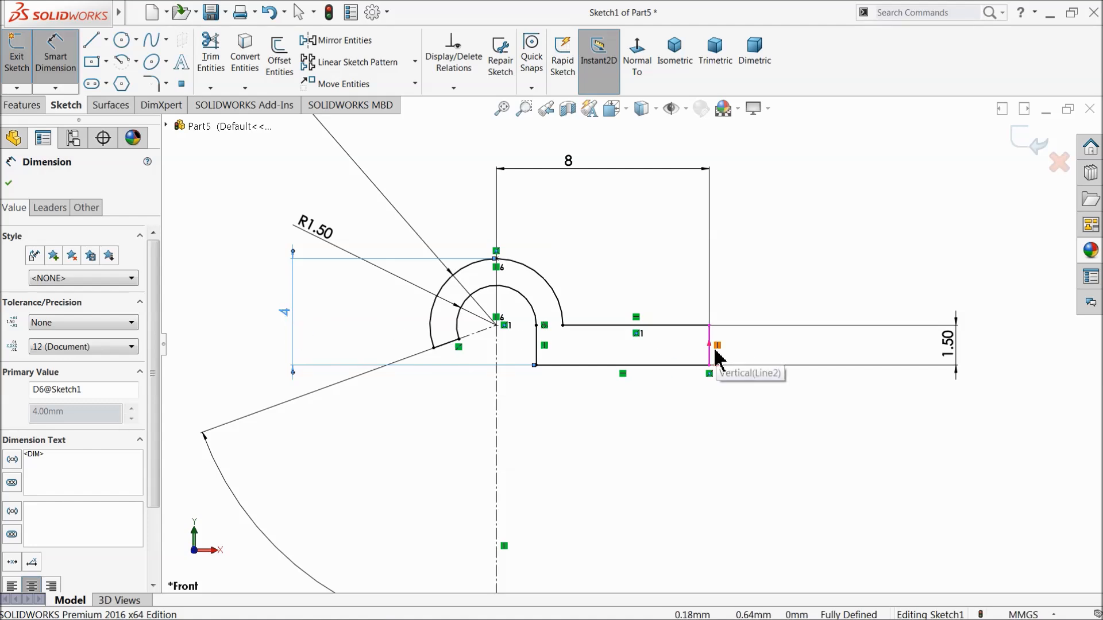
Step: Extrude the hook-shaped profile 20 mm with the Mid Plane end condition
scroll(719, 362, "up", 2)
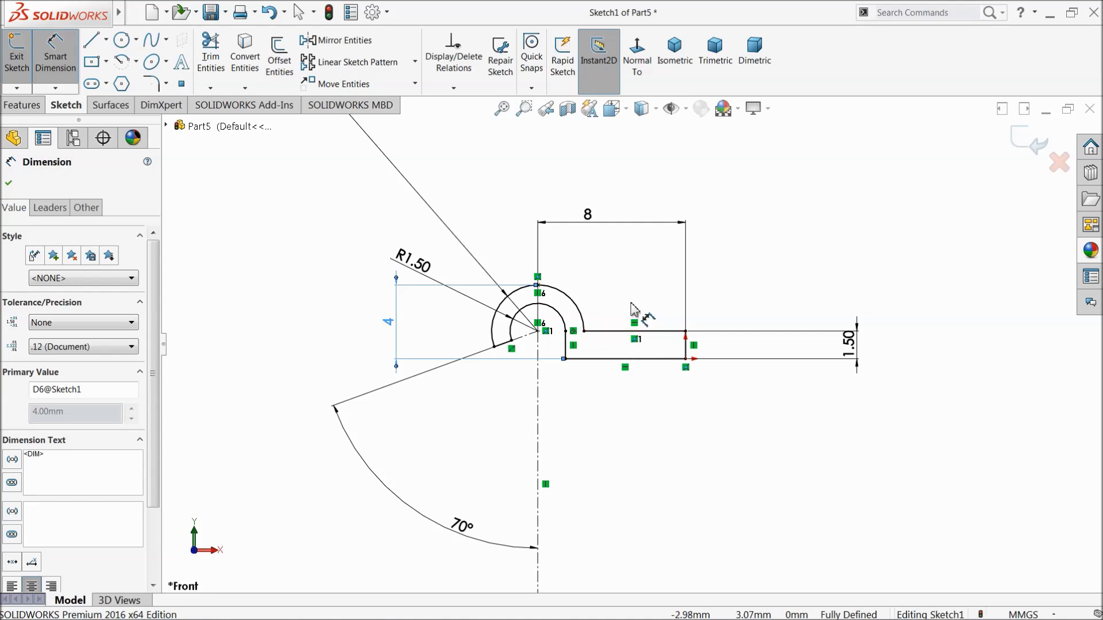
left_click(21, 104)
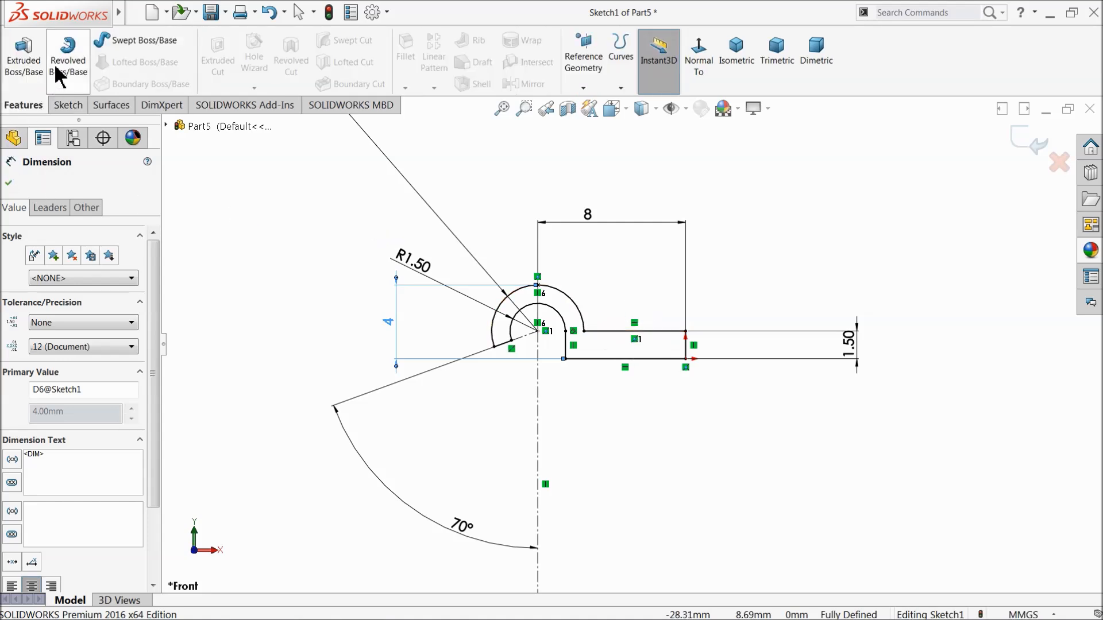
left_click(18, 64)
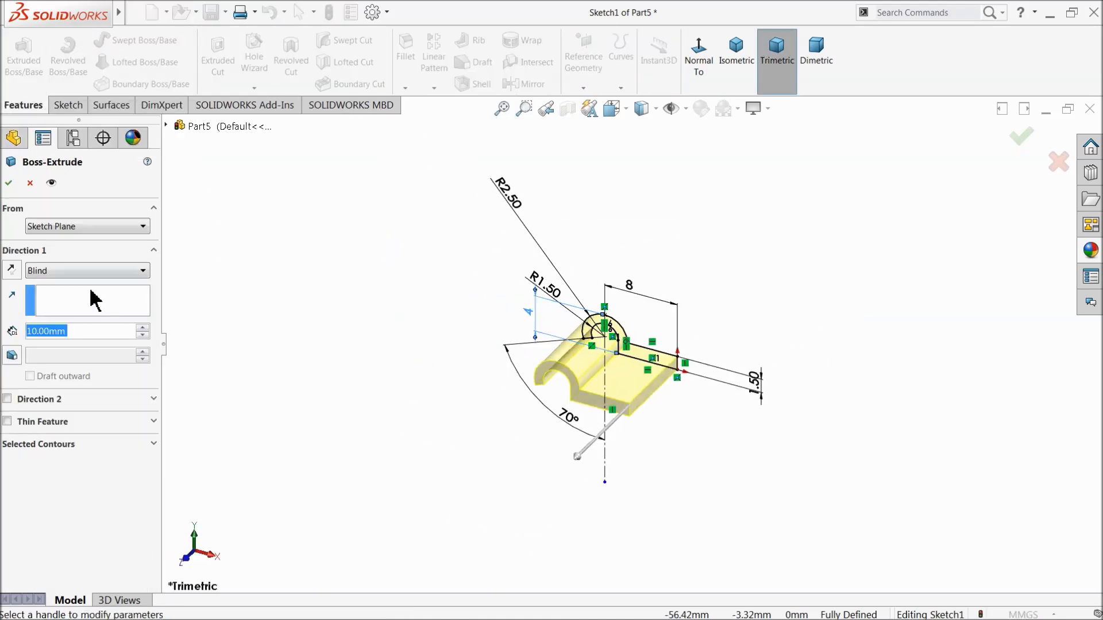
left_click(87, 271)
left_click(57, 343)
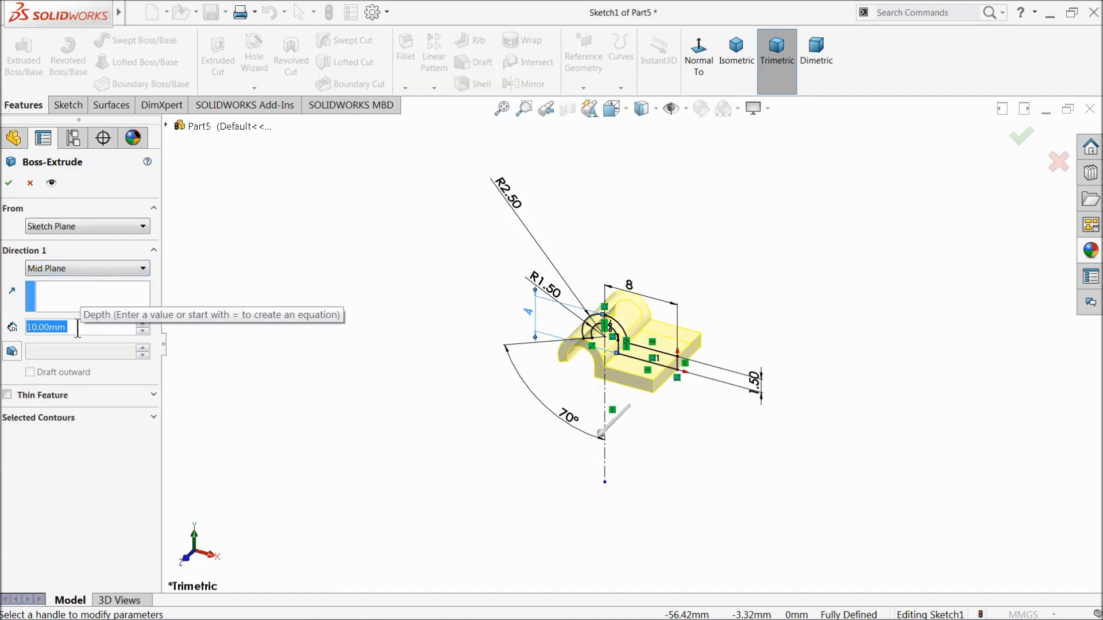
left_click(142, 323)
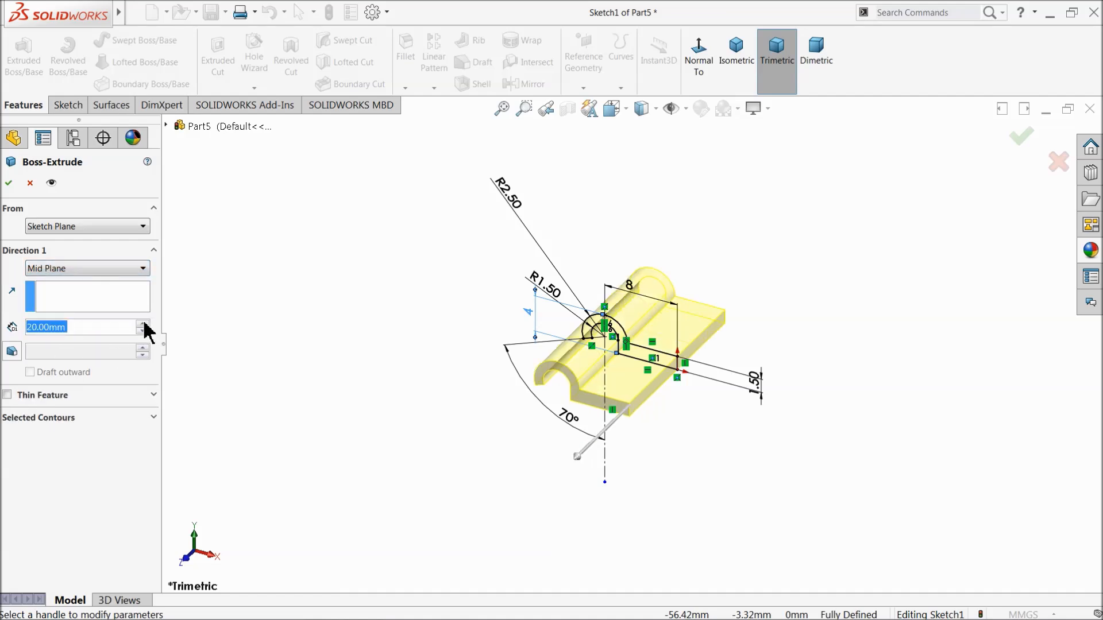
left_click(8, 183)
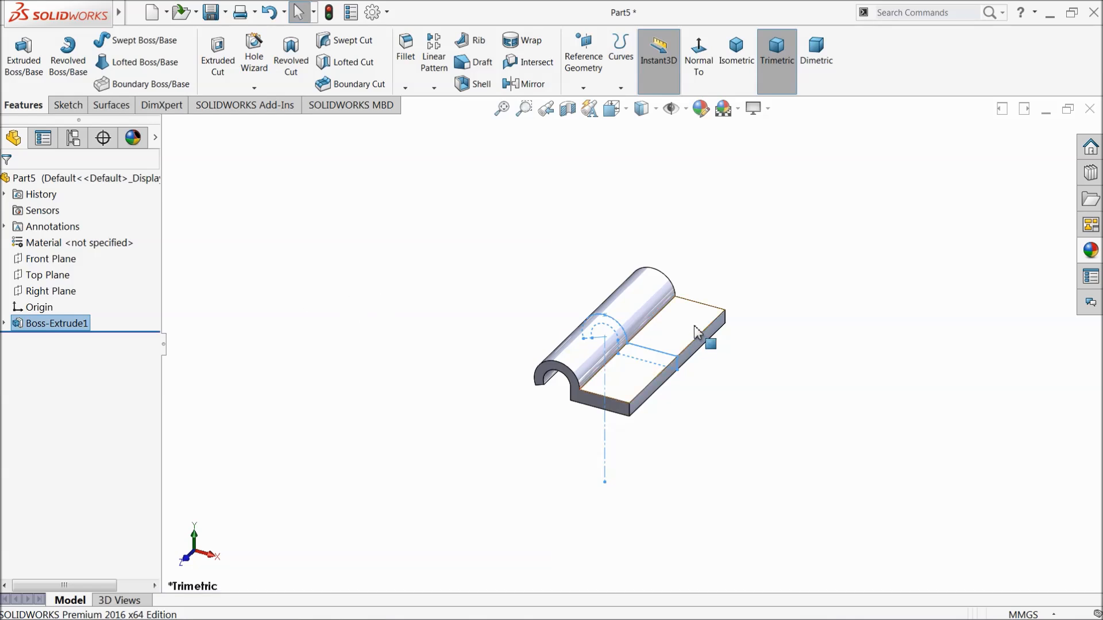
Step: Mirror the extruded body about the flat end face of its straight arm, keeping the solids merged
scroll(702, 342, "down", 3)
left_click(421, 269)
scroll(647, 394, "down", 2)
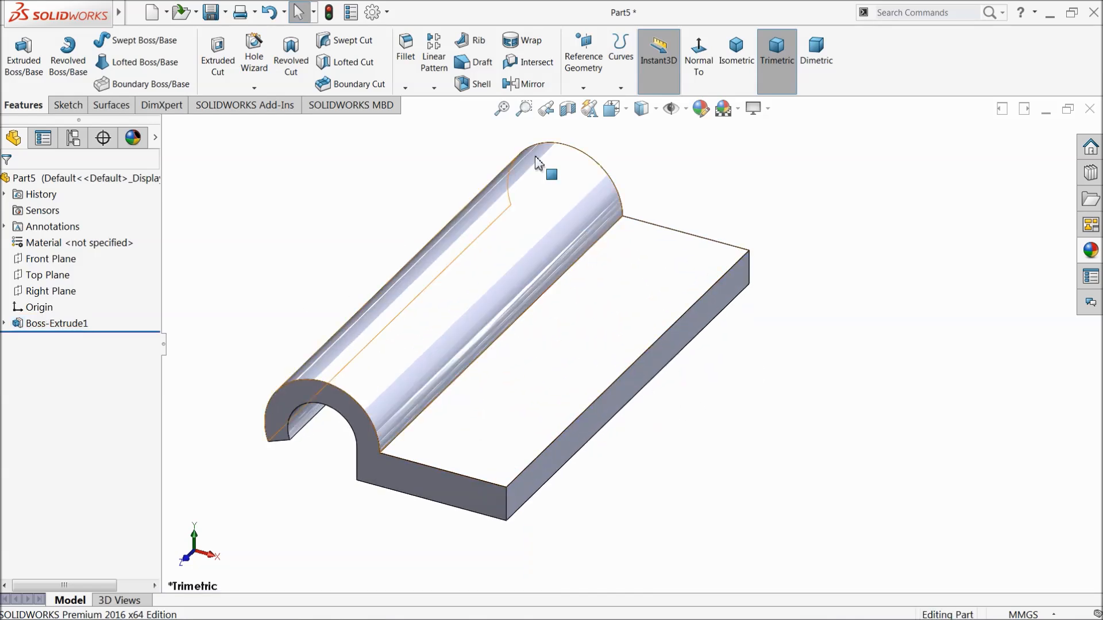
left_click(524, 91)
left_click(653, 373)
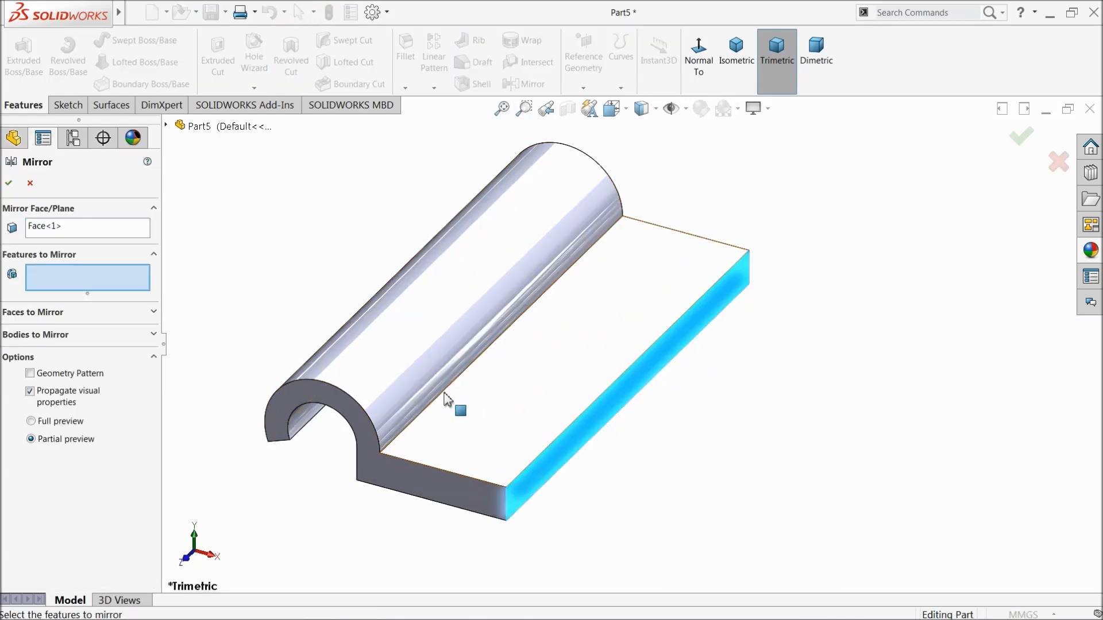
left_click(56, 334)
left_click(430, 361)
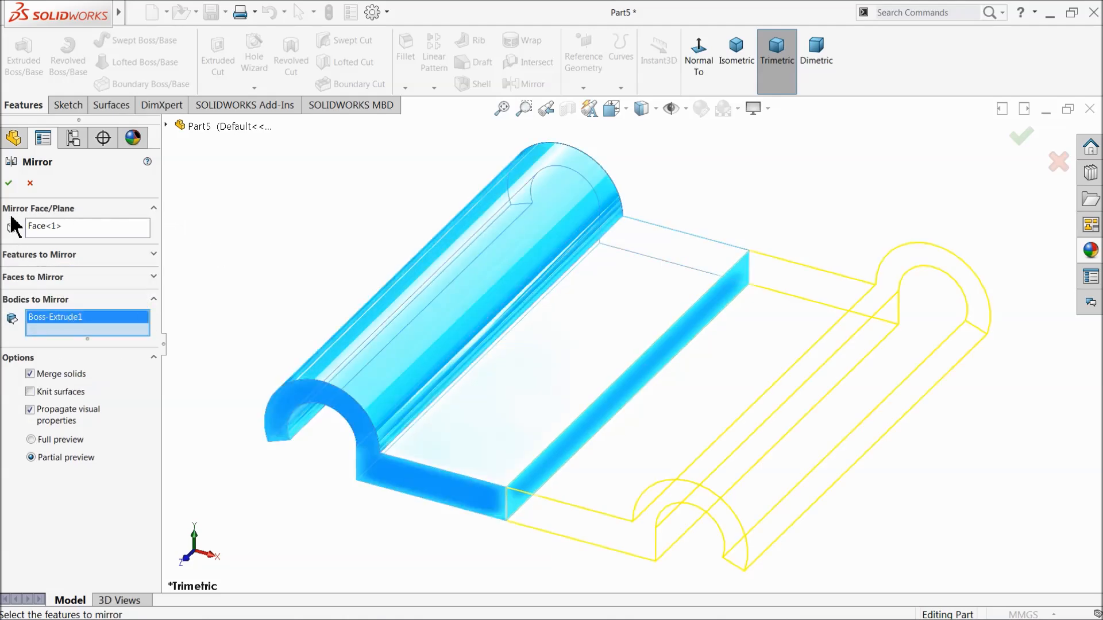
left_click(9, 183)
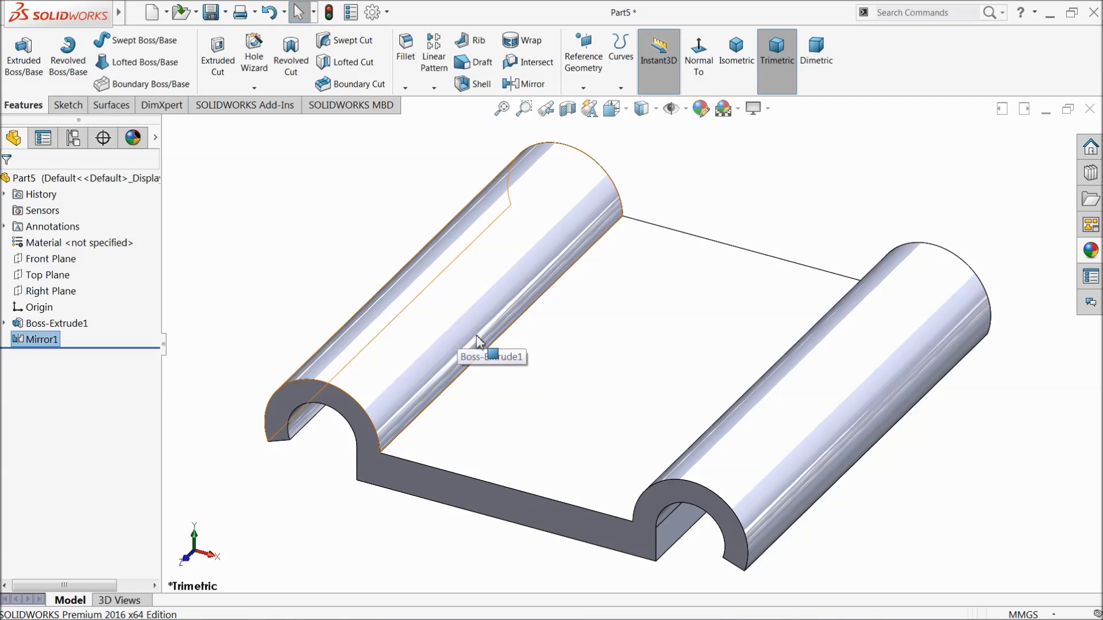
Step: Start a sketch on the Top Plane and draw centerlines from the rear edge's midpoint to the origin and horizontally to the original hook's outer edge
left_click(24, 277)
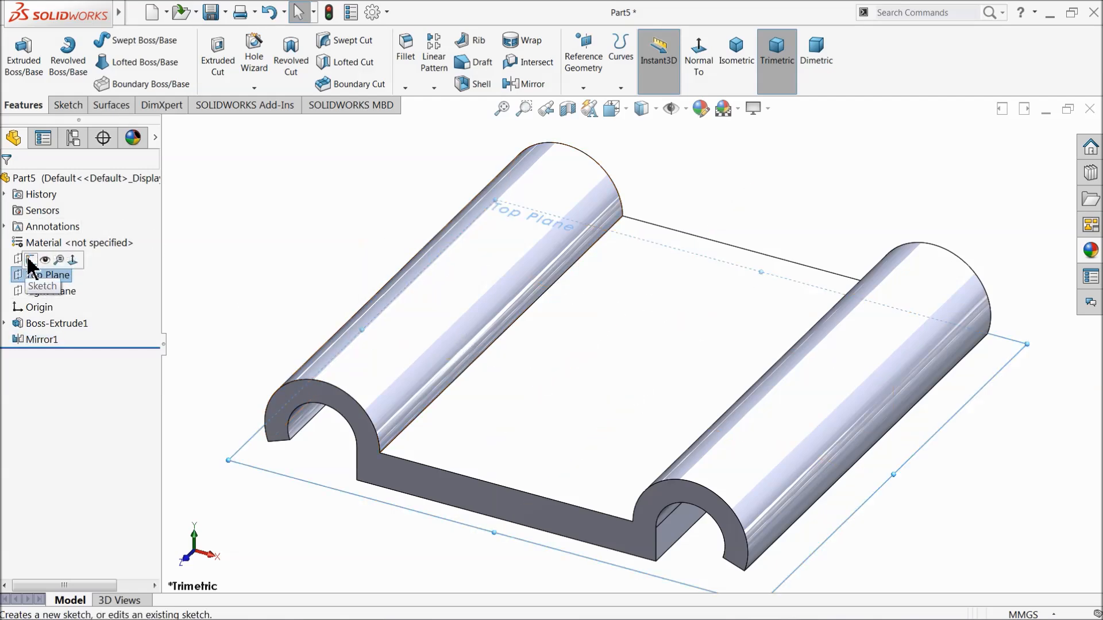
left_click(32, 260)
left_click(636, 58)
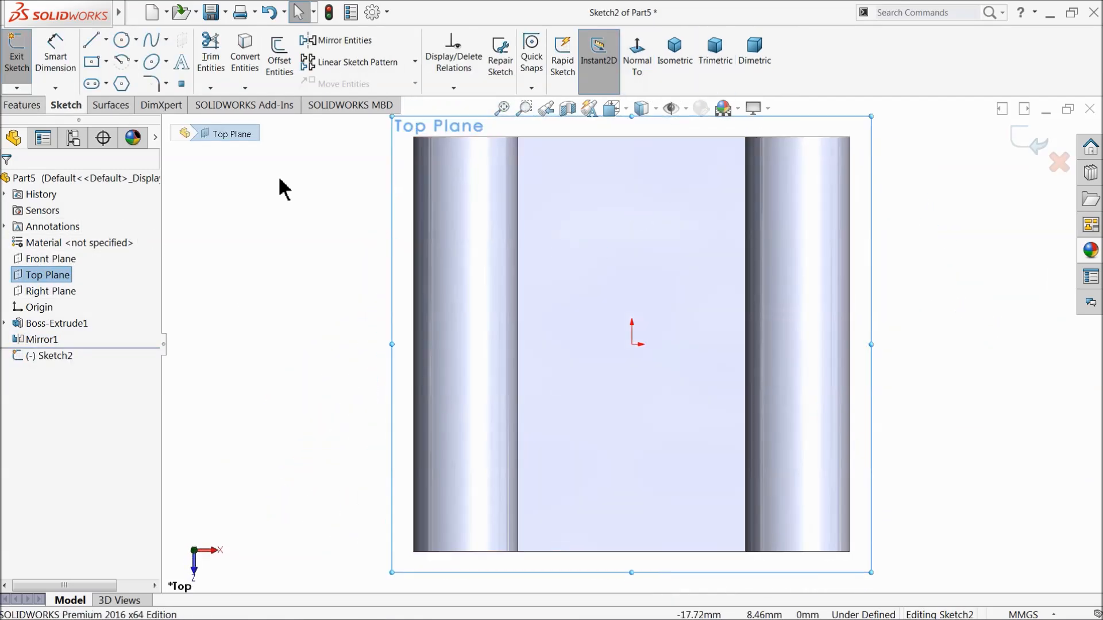
left_click(107, 40)
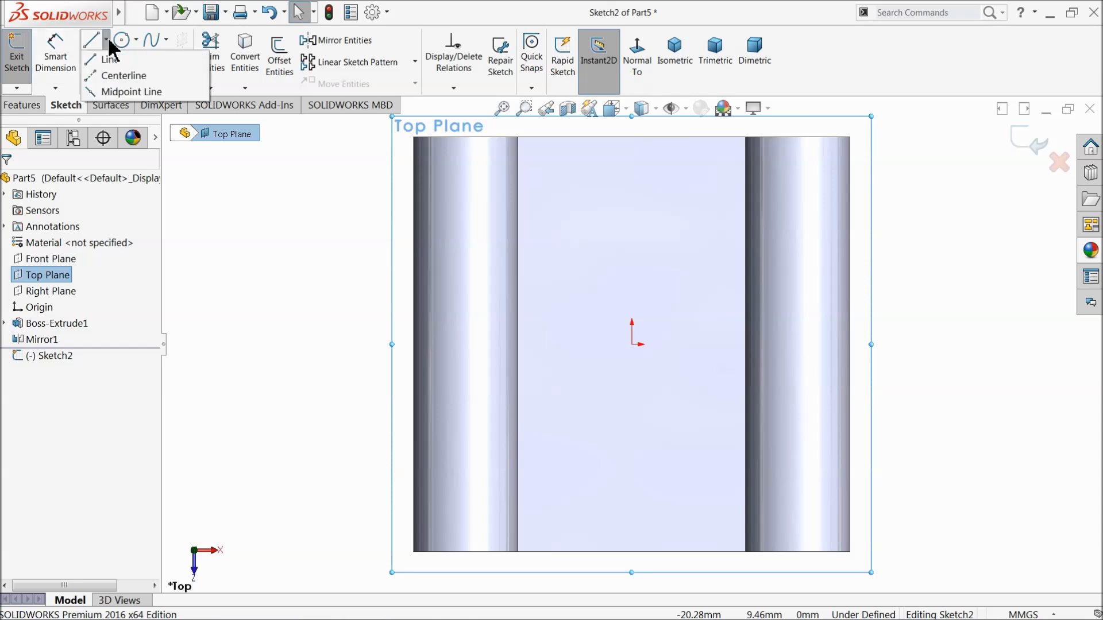
left_click(122, 75)
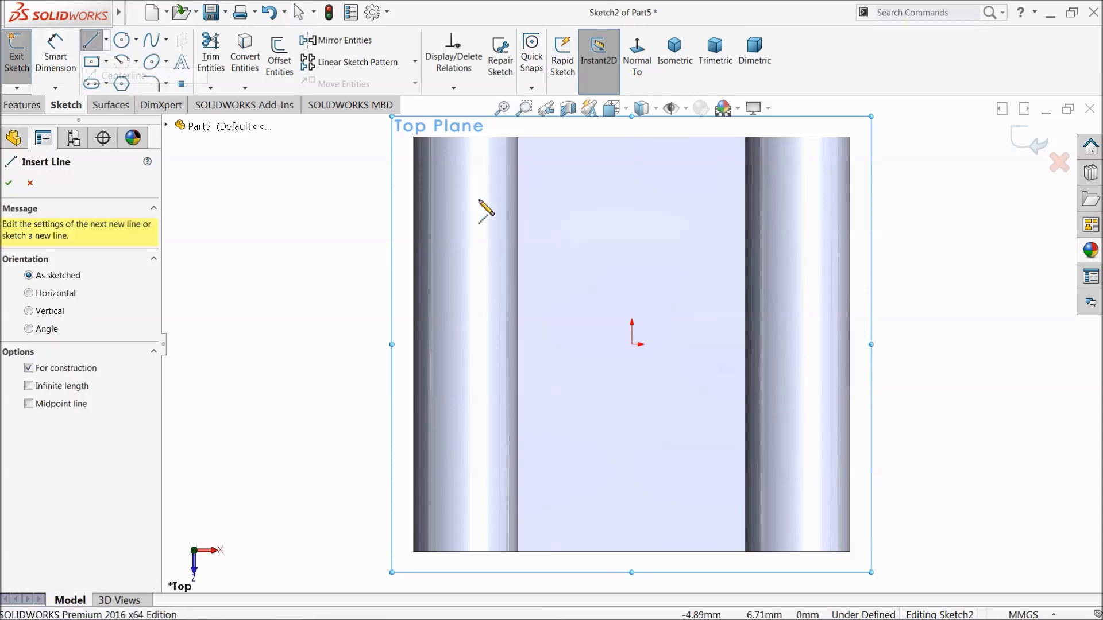
left_click(632, 138)
left_click(632, 345)
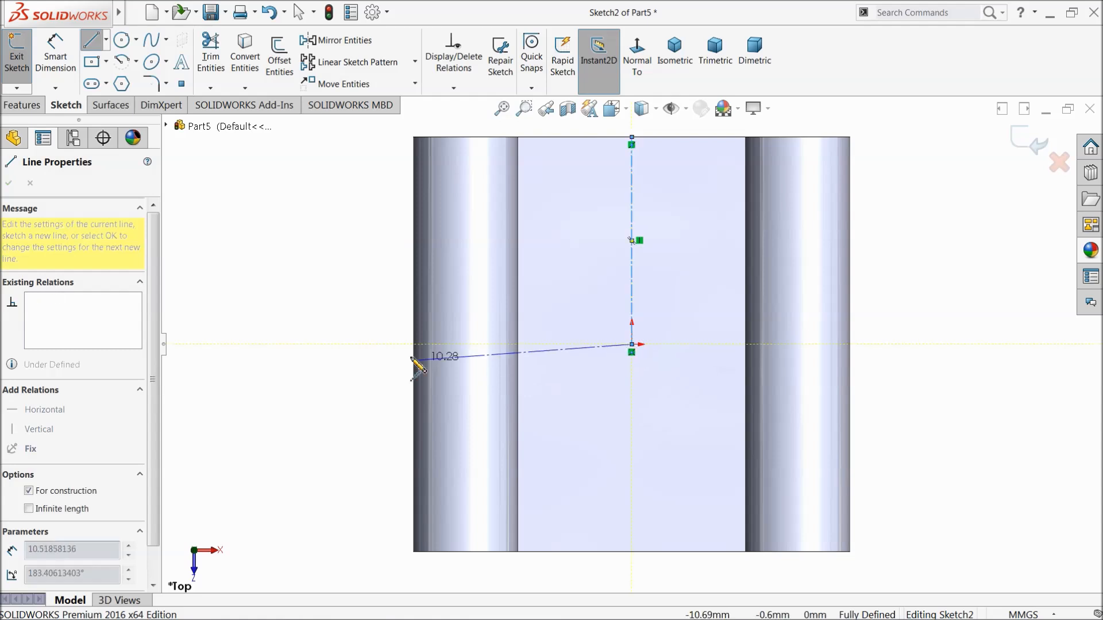
left_click(413, 345)
right_click(332, 257)
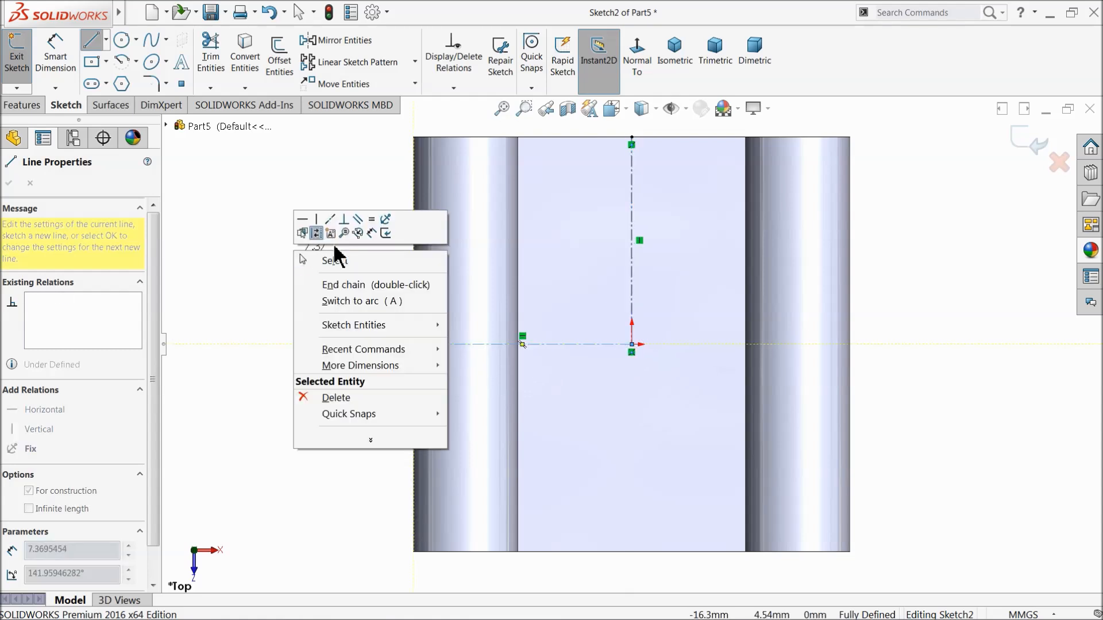
left_click(333, 258)
Step: Show hidden lines and draw a corner rectangle about 2.3 by 3.3 mm inward from the original hook's outer rear corner
left_click(104, 61)
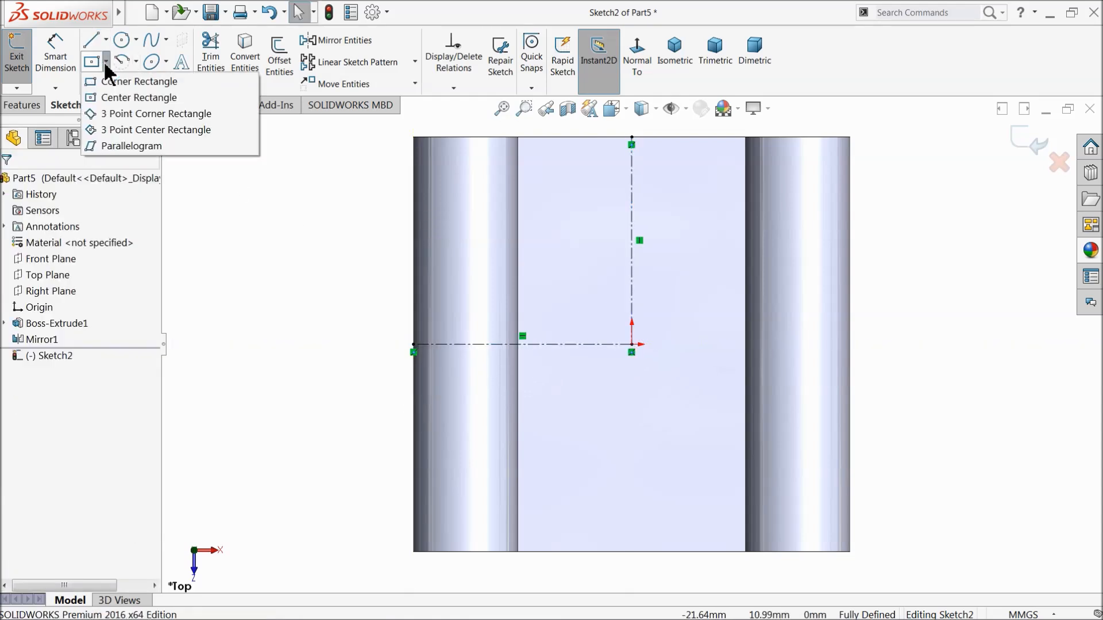
left_click(103, 80)
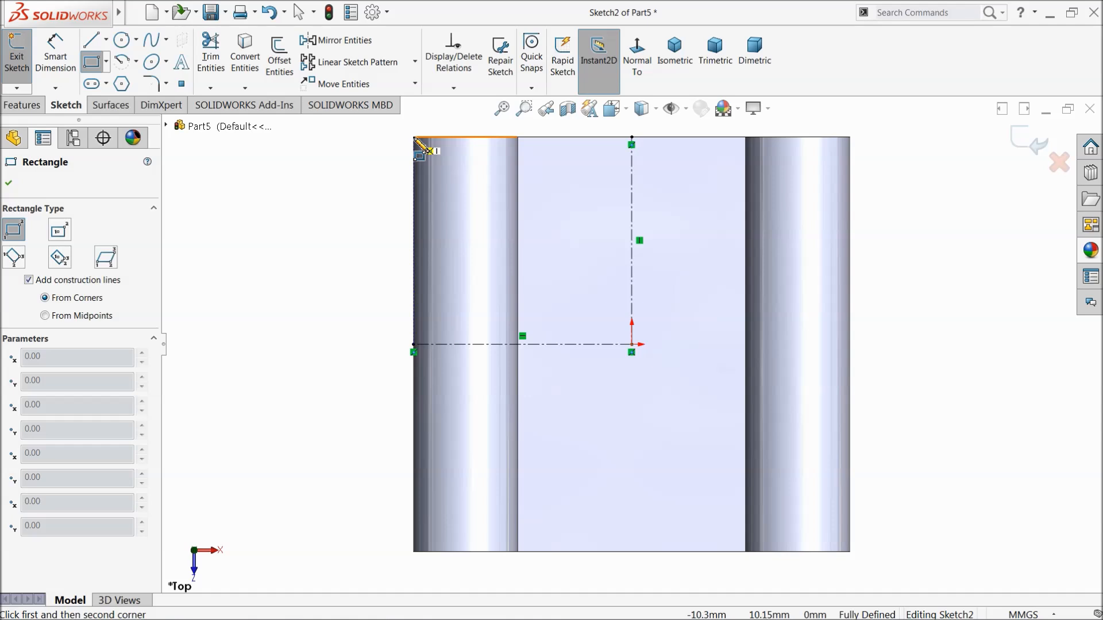
left_click(648, 108)
left_click(642, 202)
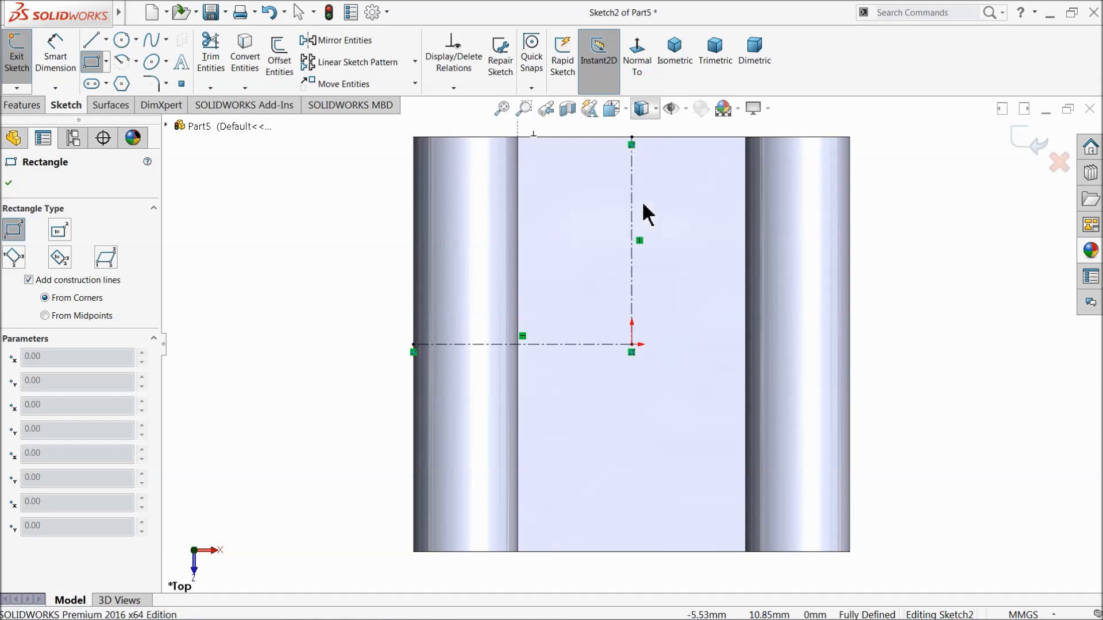
scroll(459, 173, "down", 6)
scroll(426, 184, "down", 5)
scroll(427, 184, "up", 5)
scroll(635, 259, "down", 4)
scroll(594, 333, "down", 3)
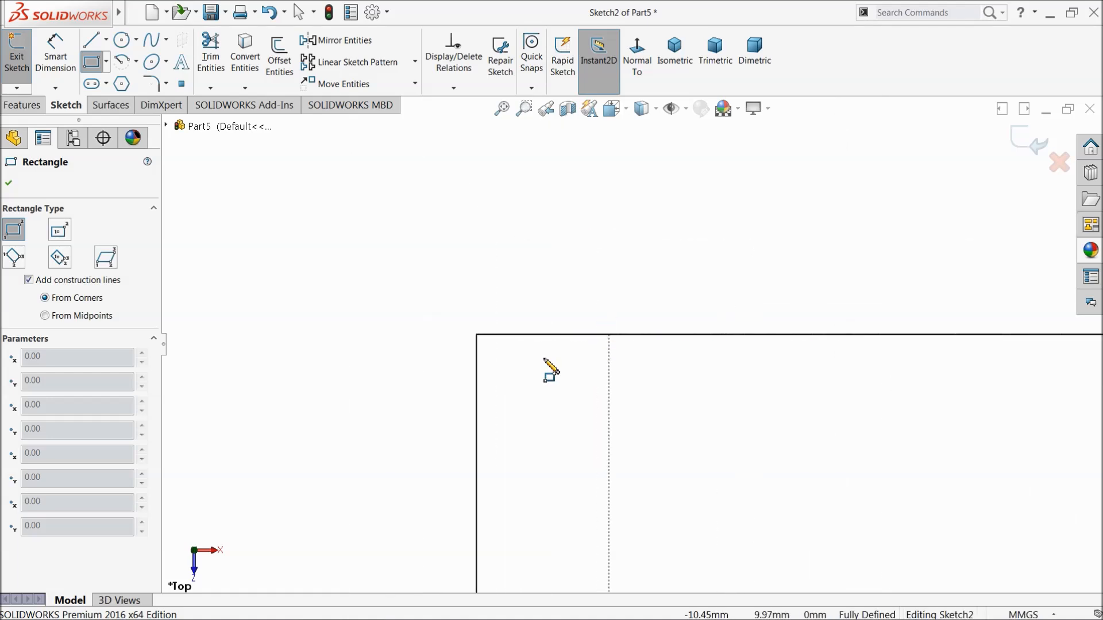
left_click(477, 335)
scroll(563, 421, "up", 6)
scroll(656, 427, "up", 5)
left_click(702, 452)
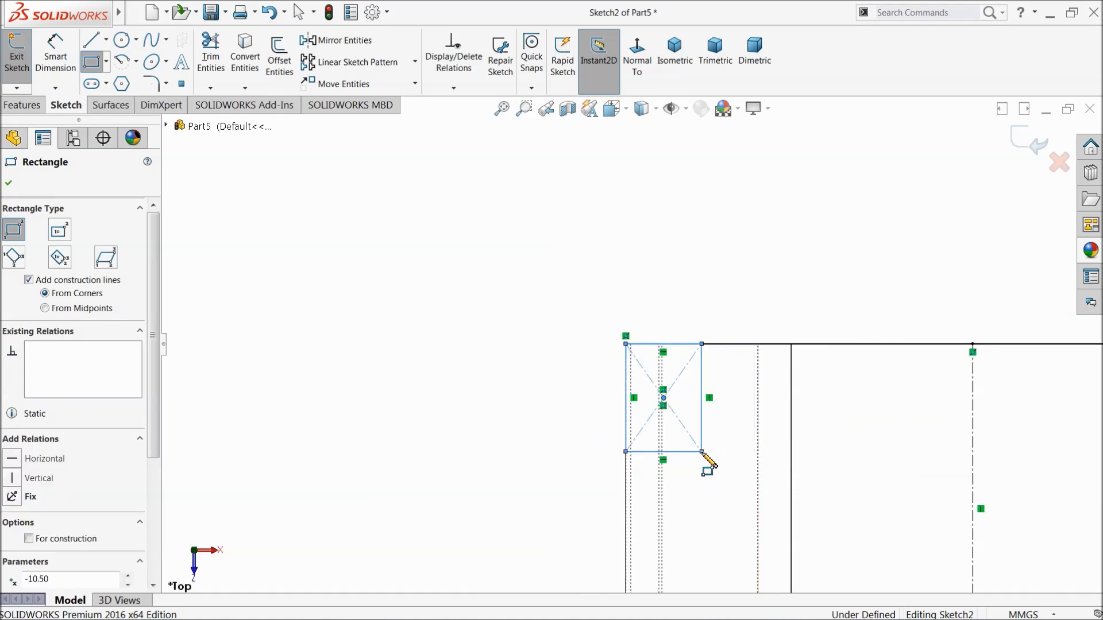
Step: Dimension the rectangle's inner vertical side 8 mm from the vertical centerline
scroll(695, 402, "up", 4)
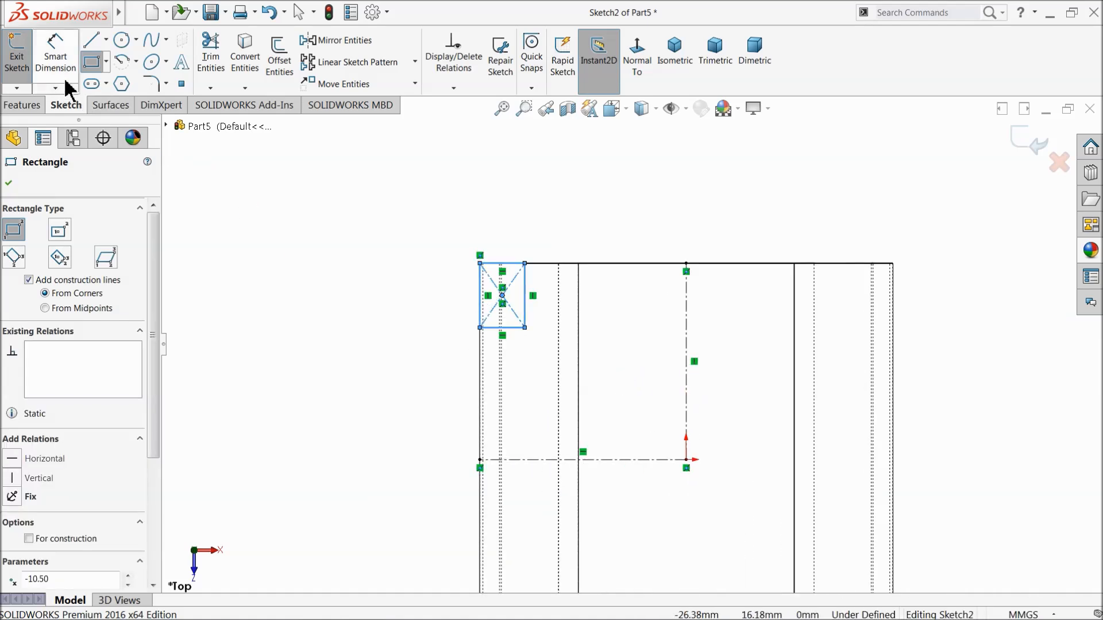
left_click(55, 55)
left_click(524, 297)
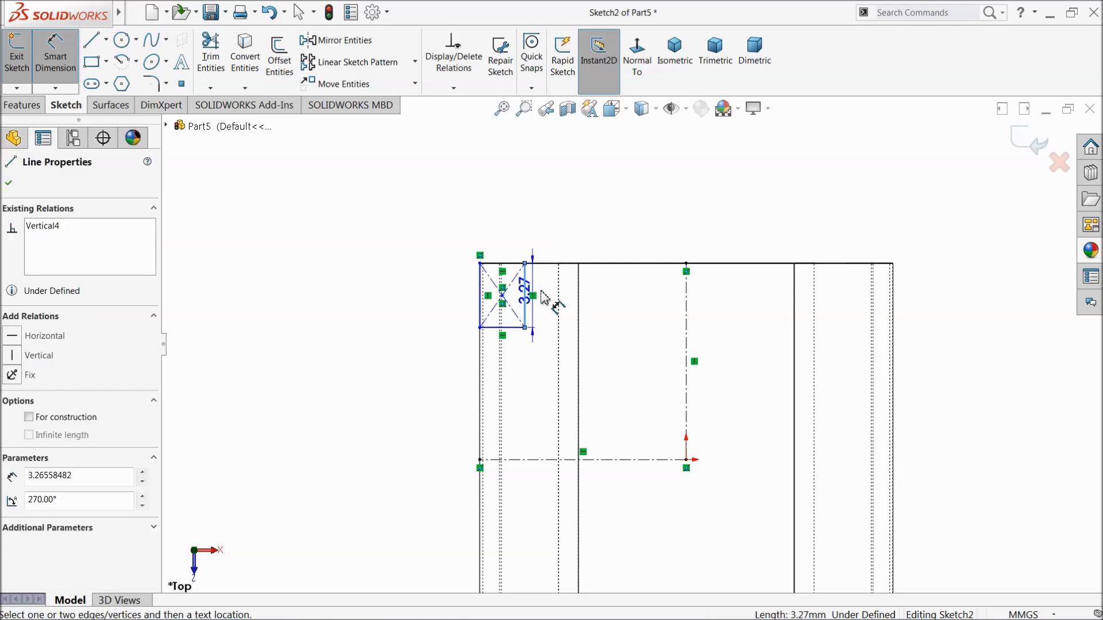
left_click(687, 294)
left_click(603, 230)
type("8.21214428mm")
key("Return")
Step: Dimension the rectangle's horizontal side nearest the origin 6.5 mm from the horizontal centerline
left_click(515, 330)
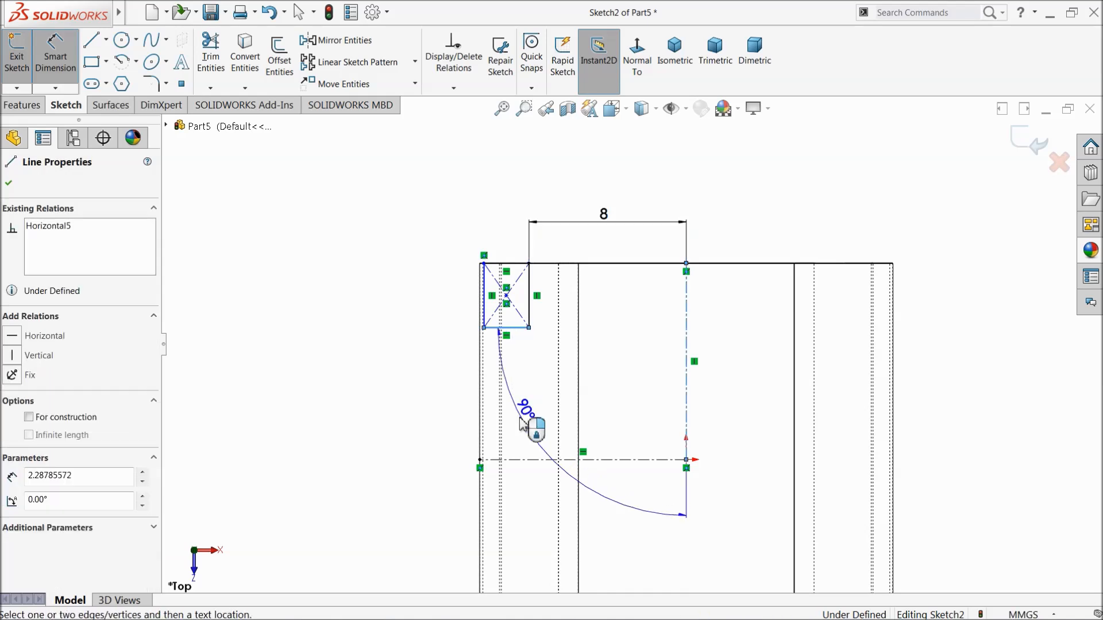
left_click(529, 460)
left_click(392, 390)
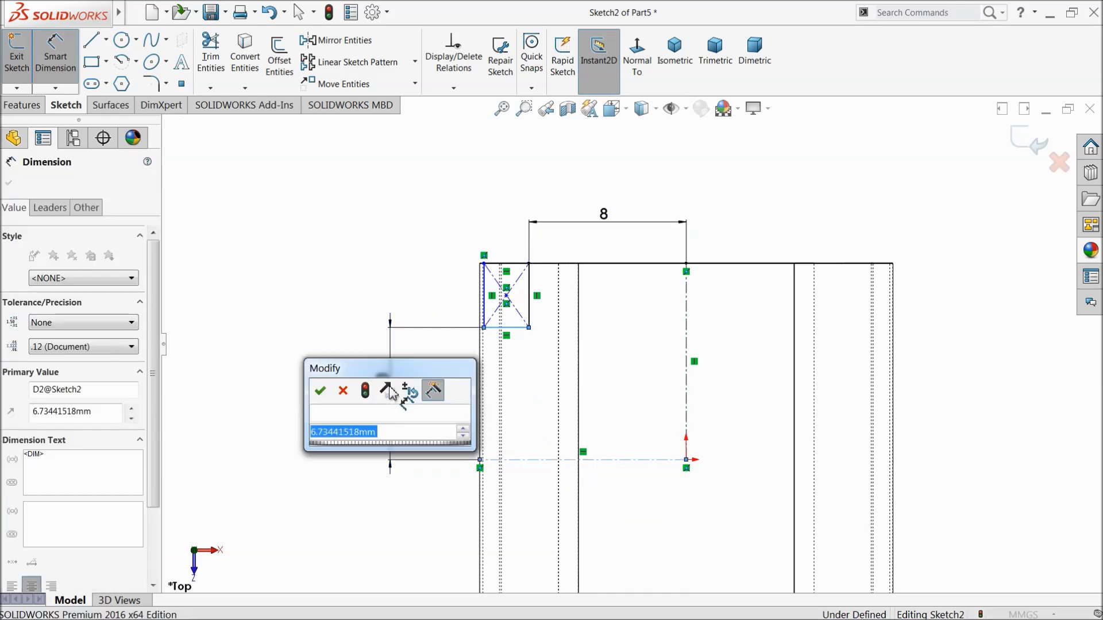
type("6.5")
left_click(321, 390)
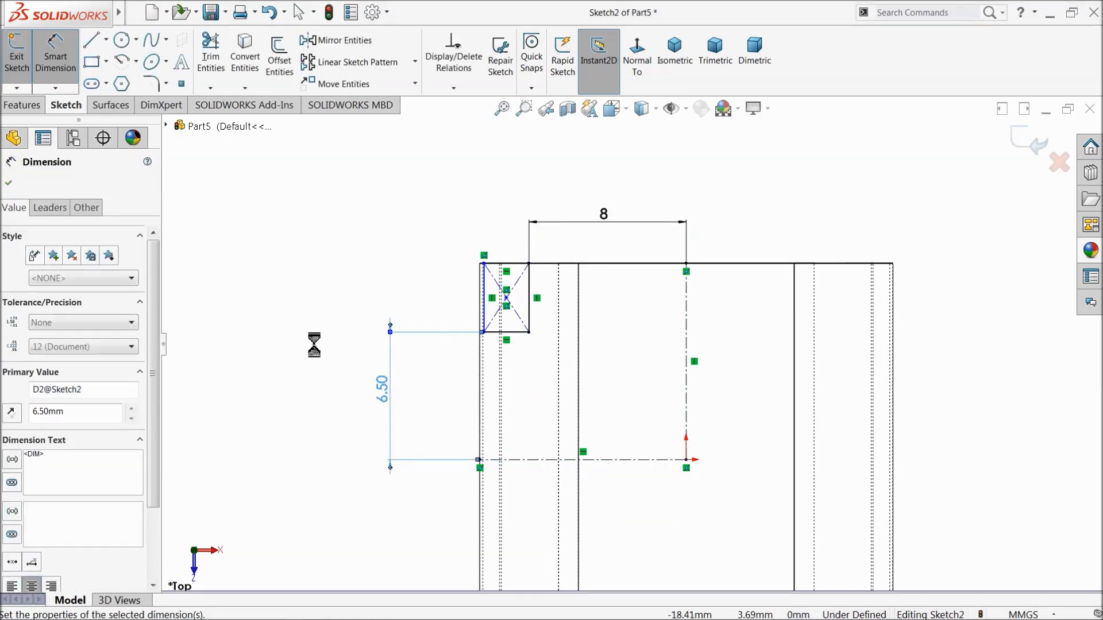
Step: Try to relate the rectangle's outer vertical side to the hook's curved outer face
scroll(549, 360, "down", 3)
left_click(325, 218)
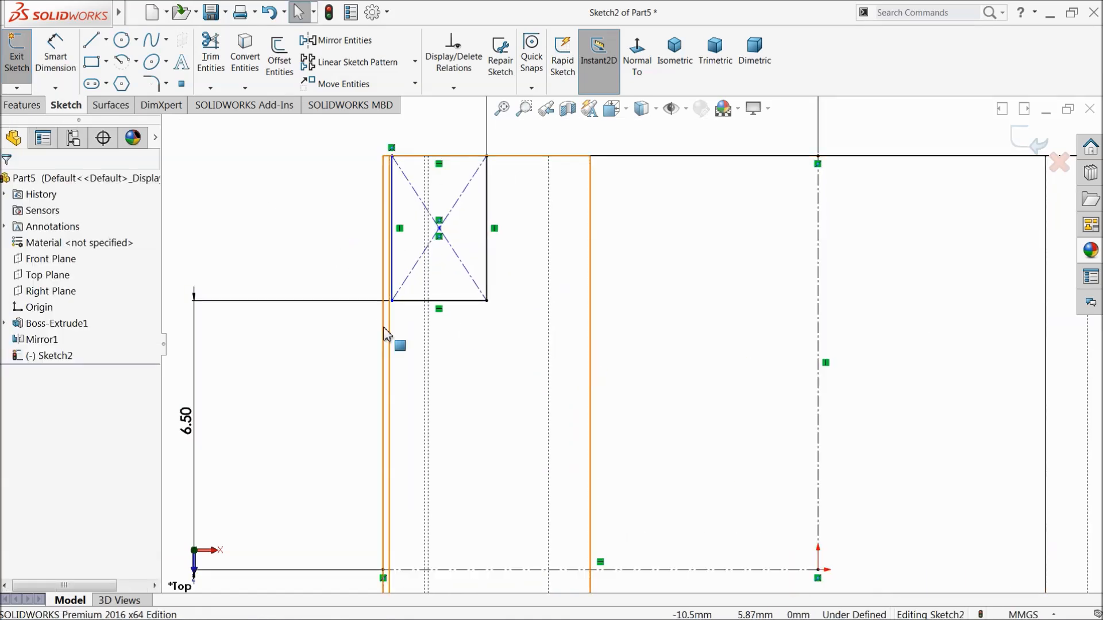
scroll(383, 309, "down", 6)
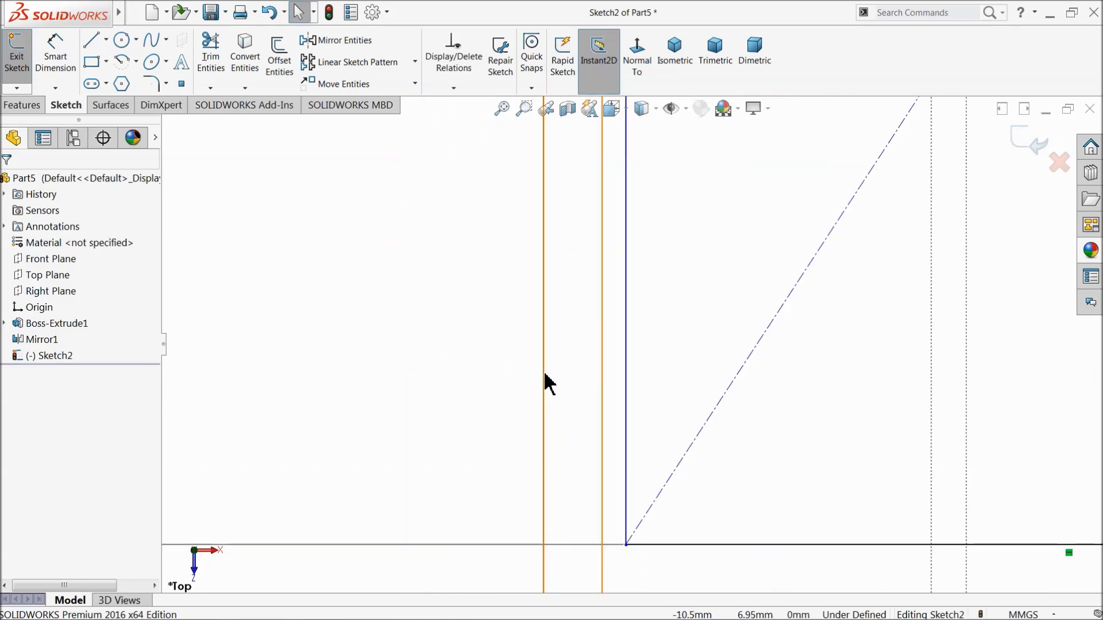
left_click(545, 373)
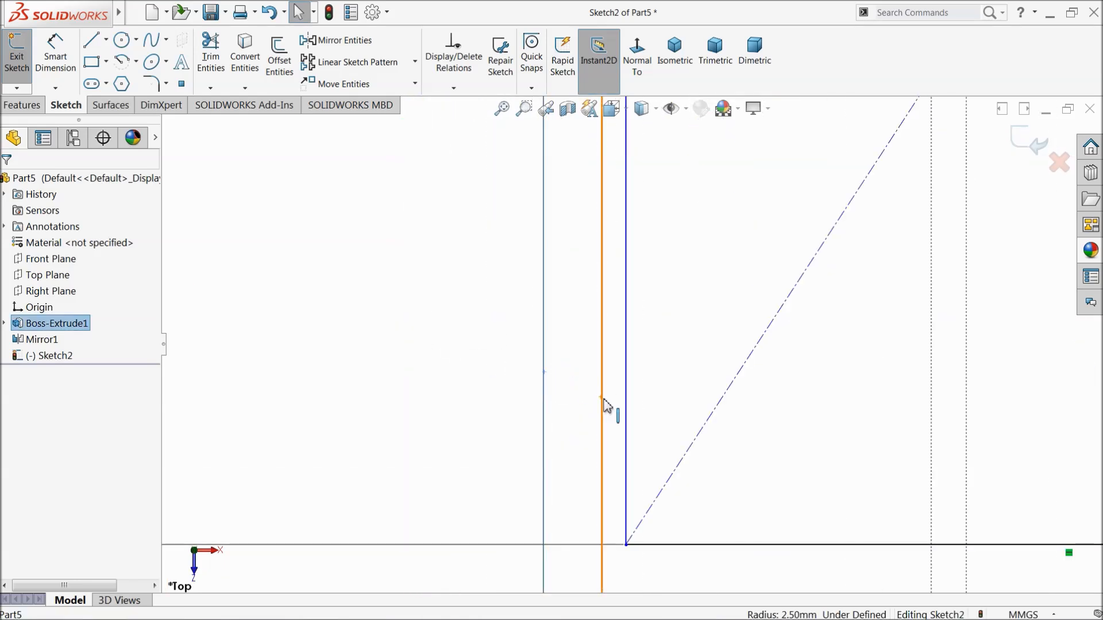
left_click(627, 408, "ctrl")
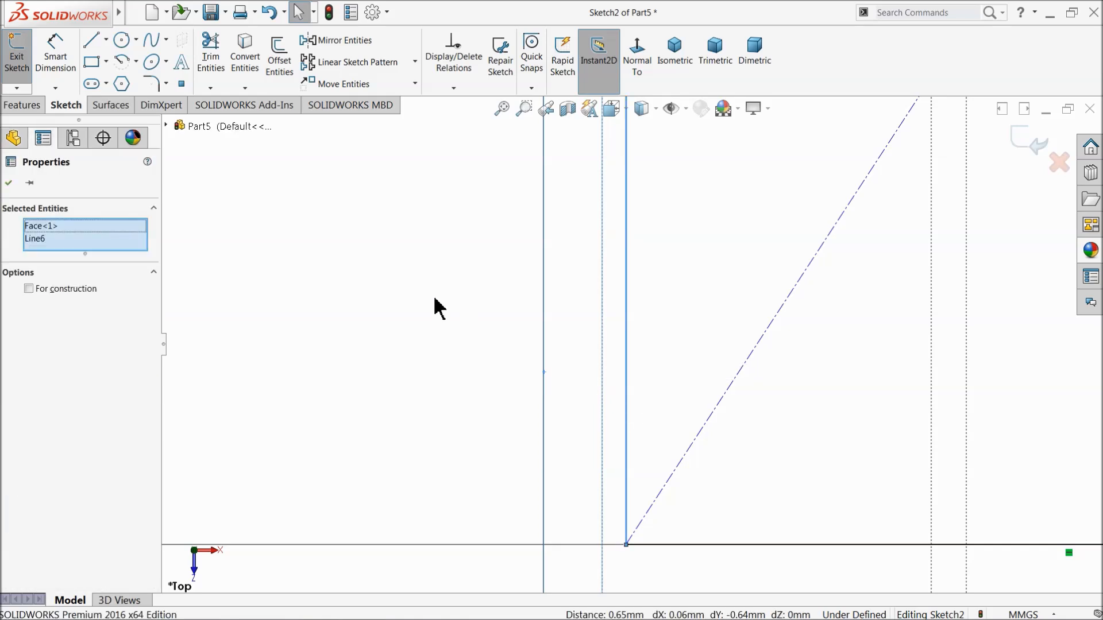
left_click(501, 356)
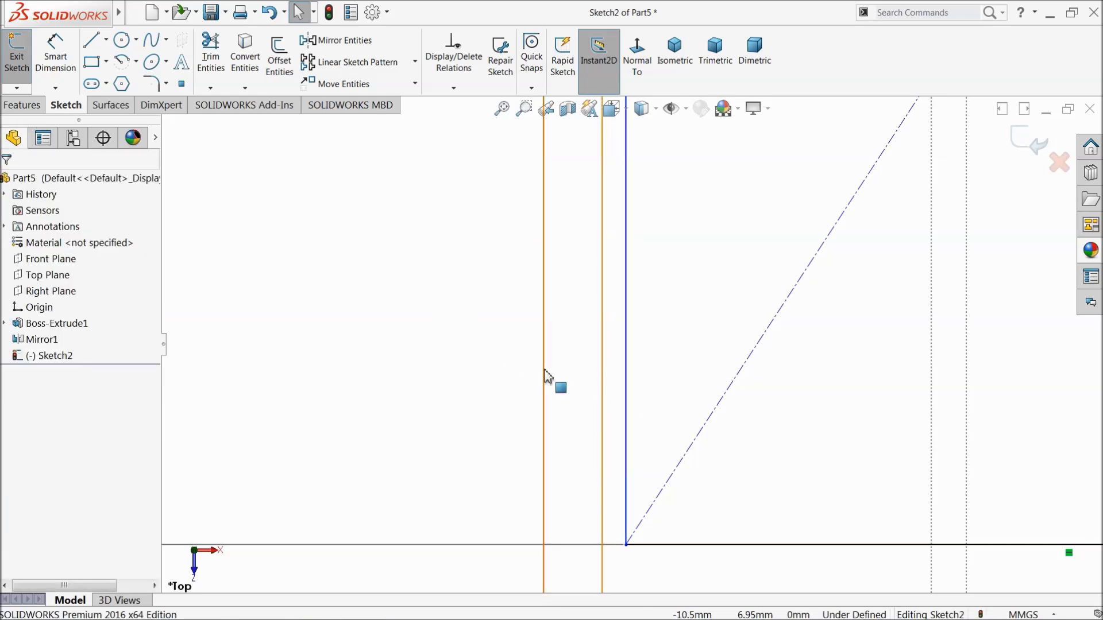
Step: Move the rectangle's outer rear corner onto the outer rear corner of the hook body
scroll(499, 333, "up", 5)
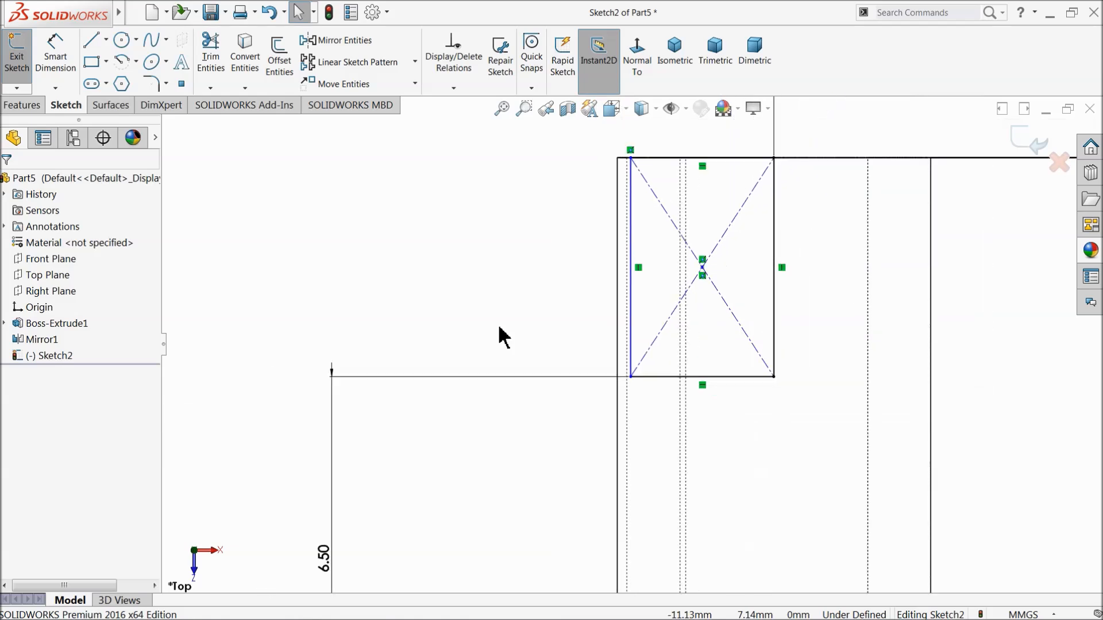
scroll(696, 256, "down", 2)
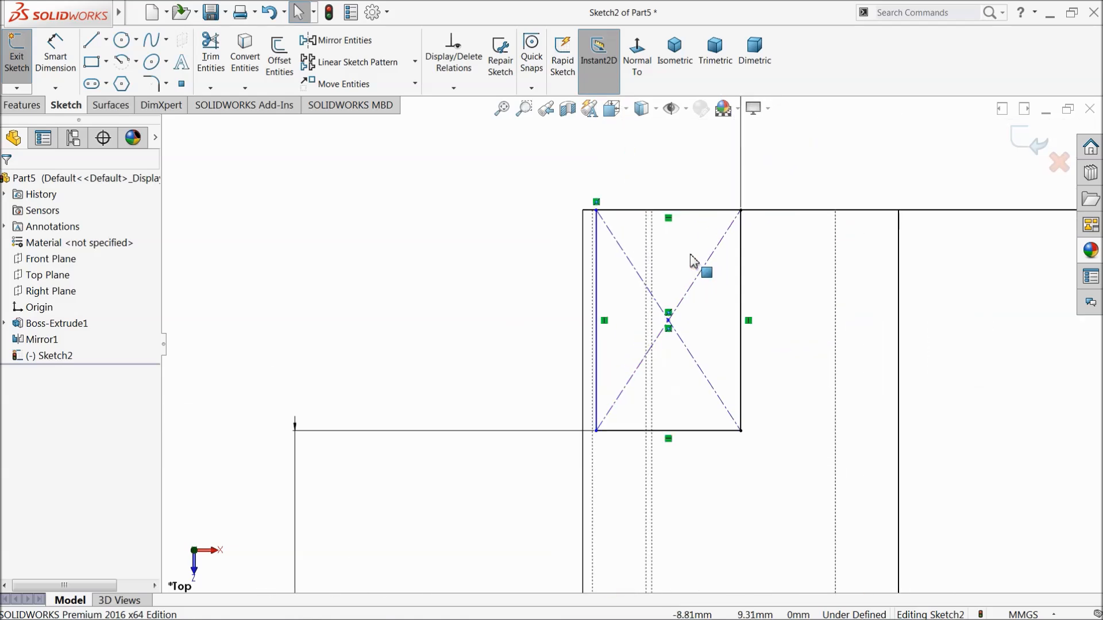
scroll(597, 213, "down", 3)
left_click(597, 211)
left_click_drag(601, 296, 542, 299)
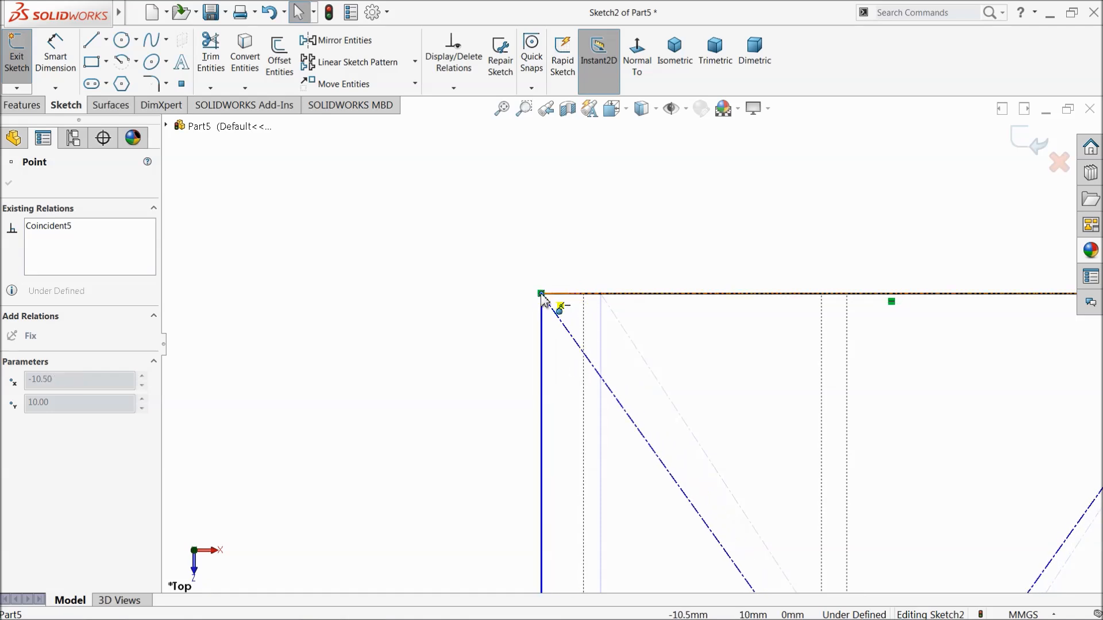
left_click_drag(541, 293, 542, 294)
left_click(495, 304)
scroll(557, 287, "down", 8)
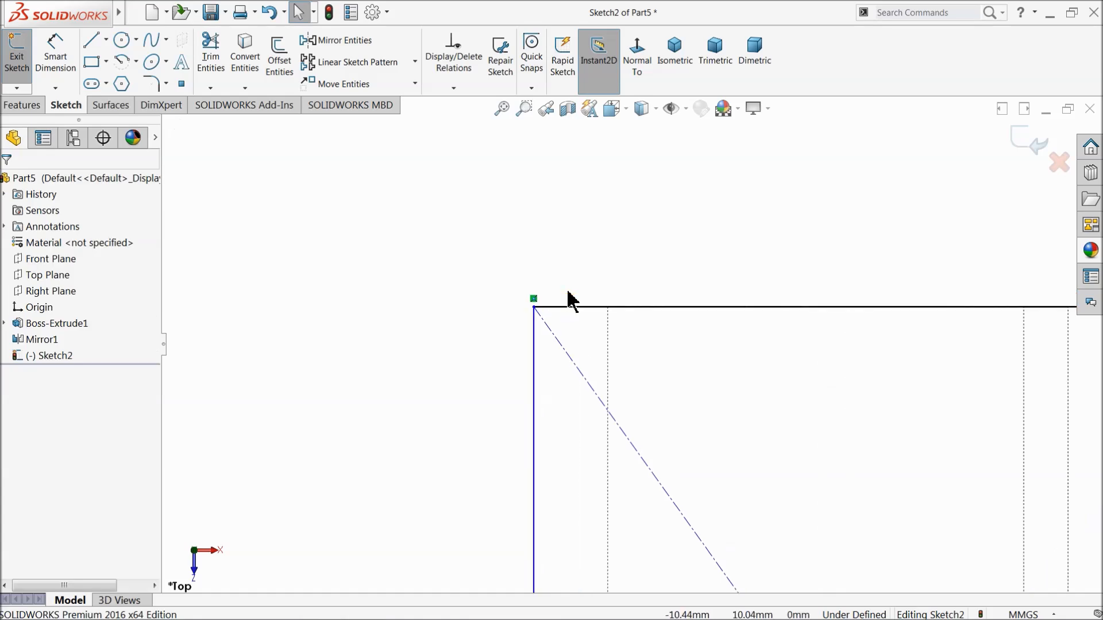
Step: Examine closely how the sketch rectangle's outer rear corner and outer vertical side line up with the hook body's edges
scroll(529, 365, "up", 6)
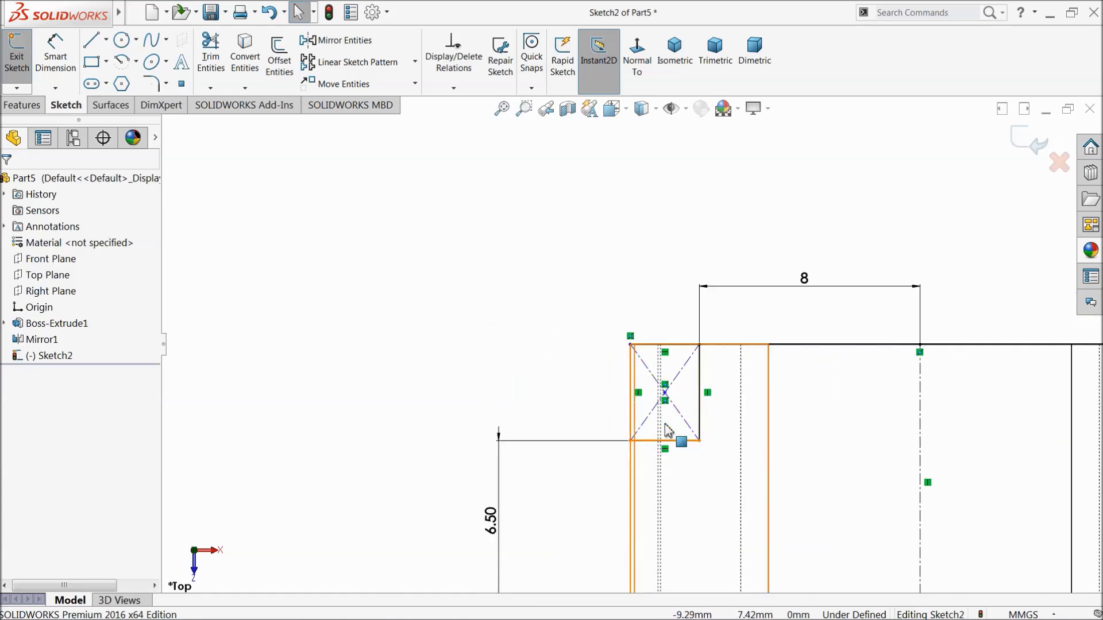
scroll(644, 374, "down", 6)
scroll(550, 349, "down", 4)
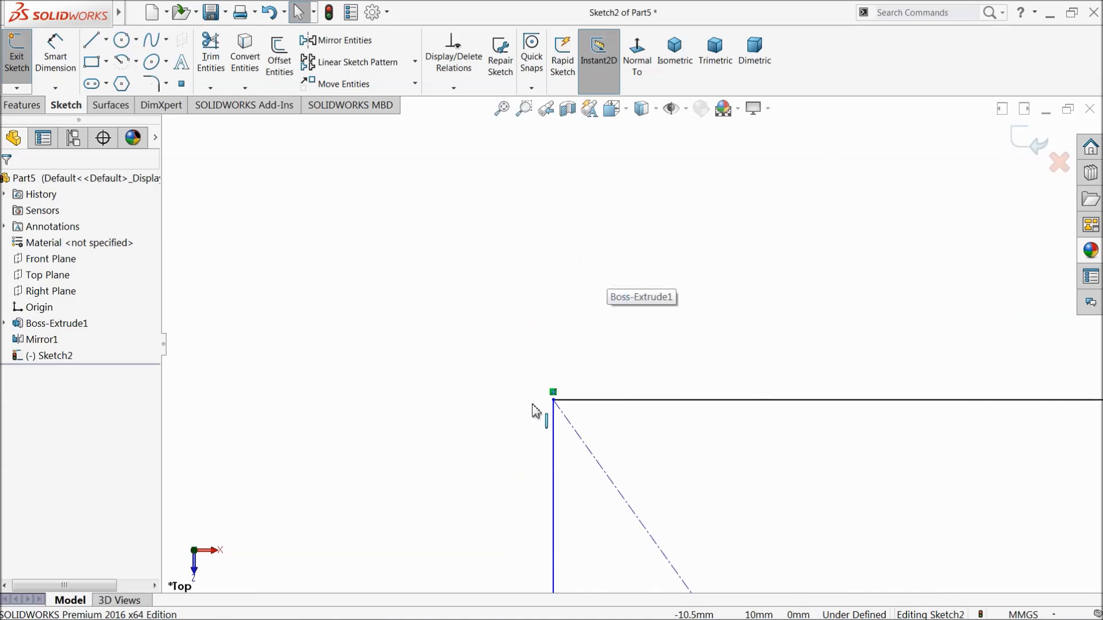
scroll(317, 303, "up", 2)
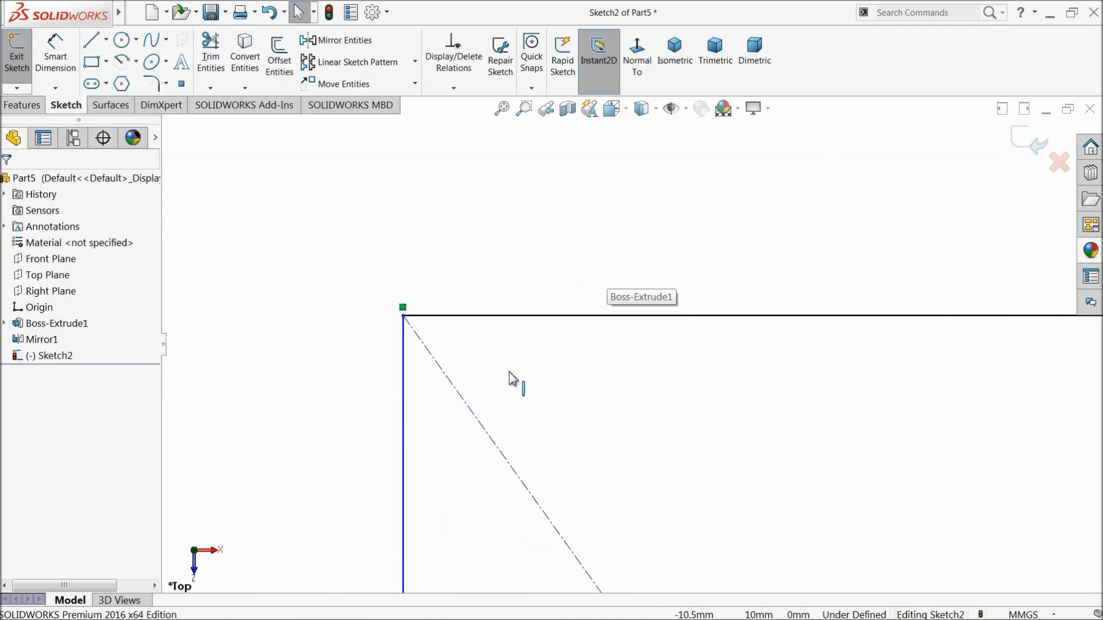
scroll(415, 351, "up", 2)
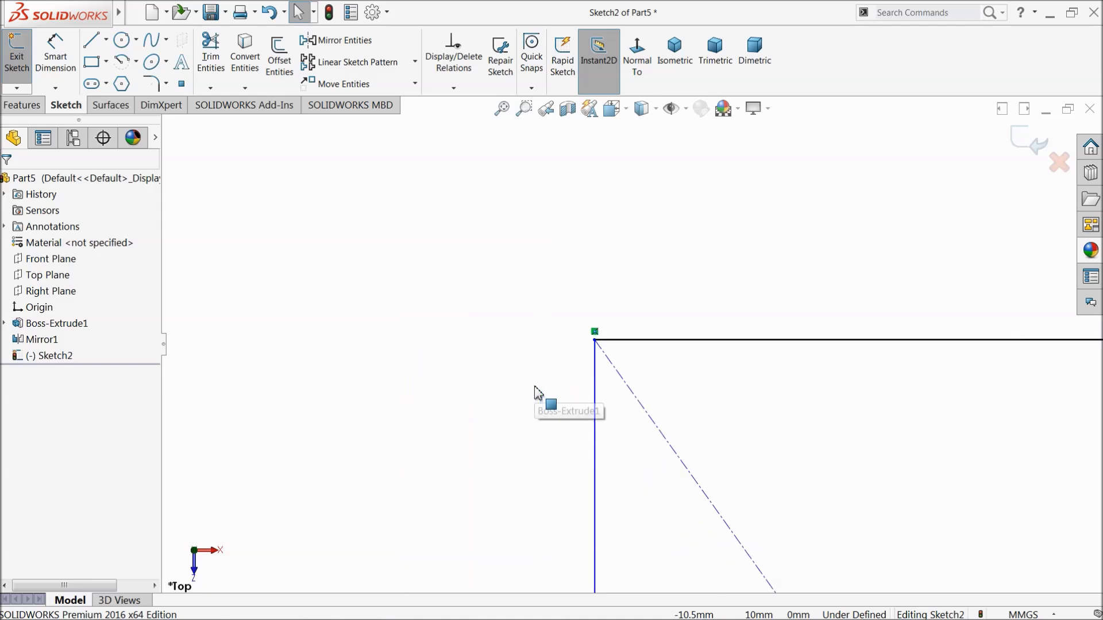
scroll(620, 410, "up", 4)
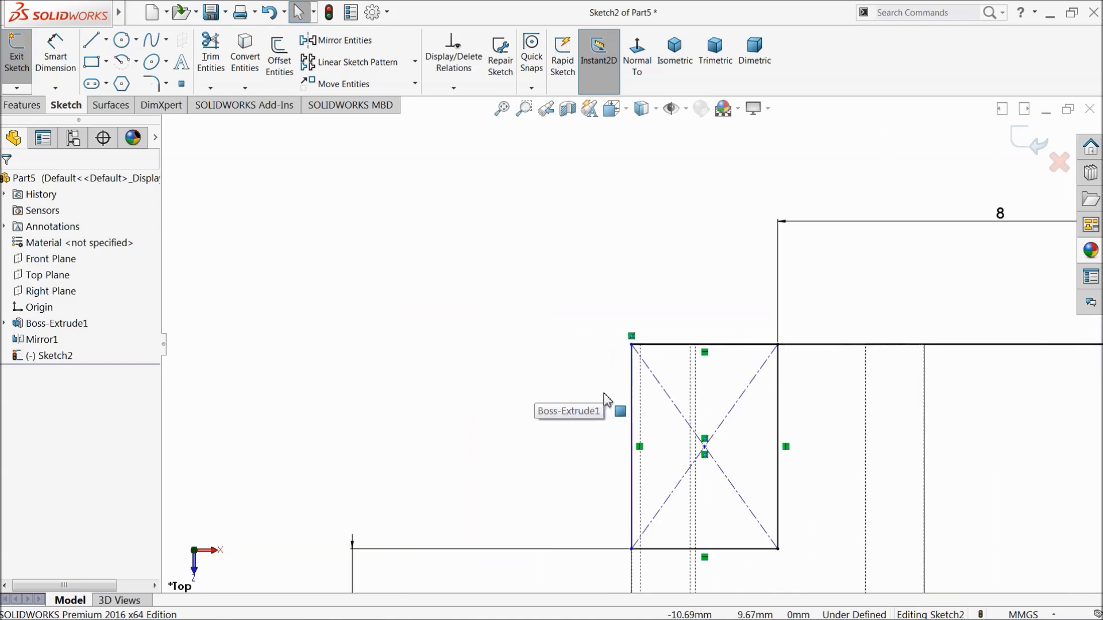
scroll(695, 397, "down", 2)
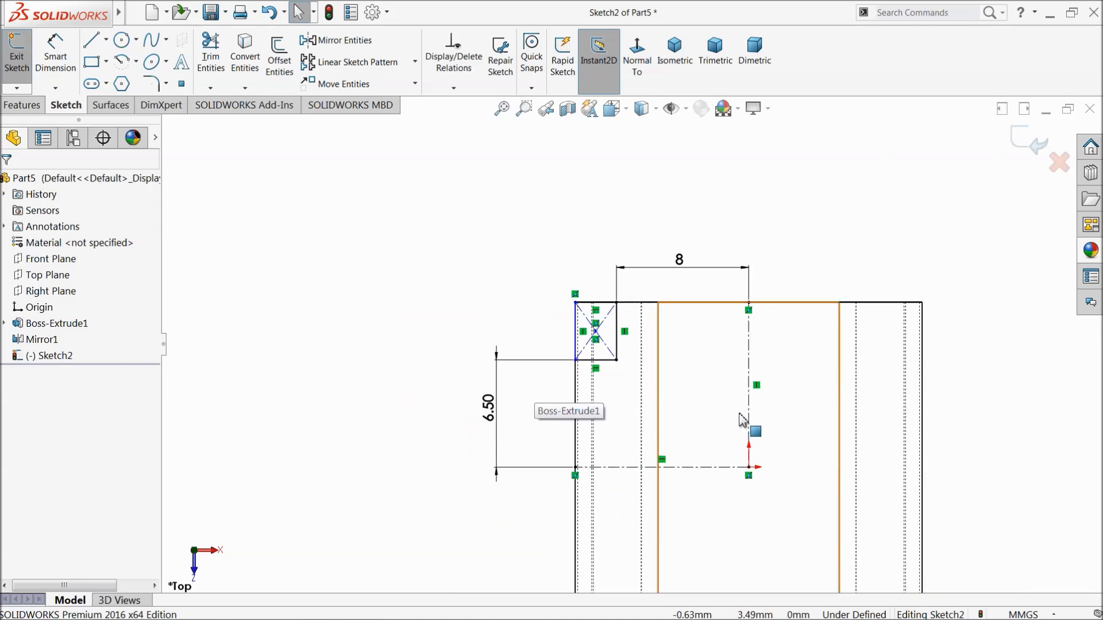
Step: Mirror the corner rectangle, including its diagonals and centre point, about the vertical centreline, keeping the original
scroll(744, 424, "down", 2)
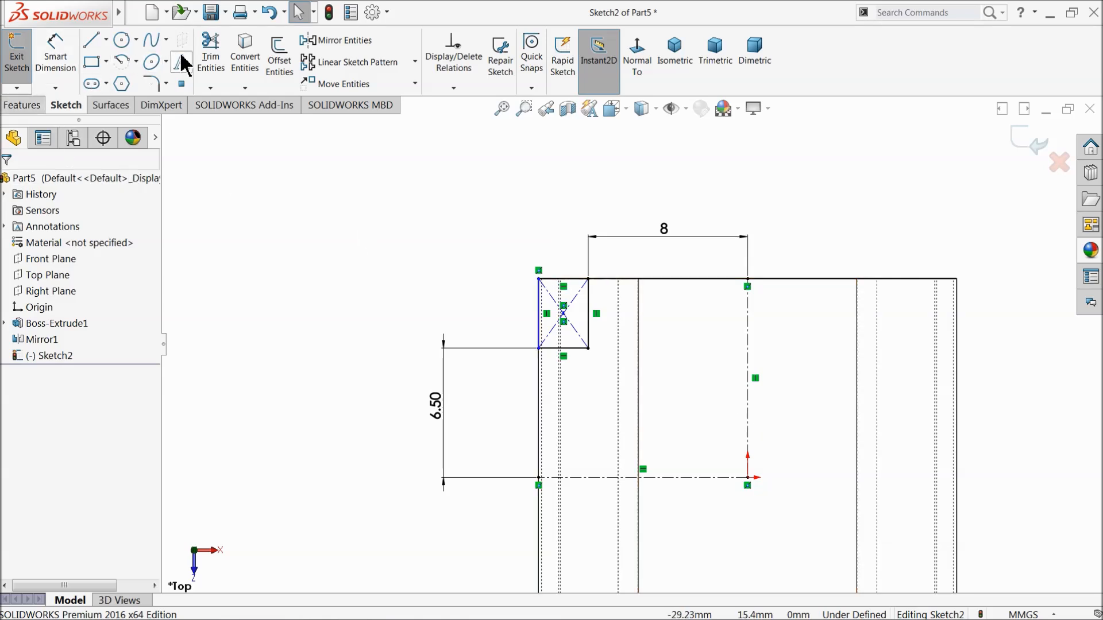
left_click(361, 41)
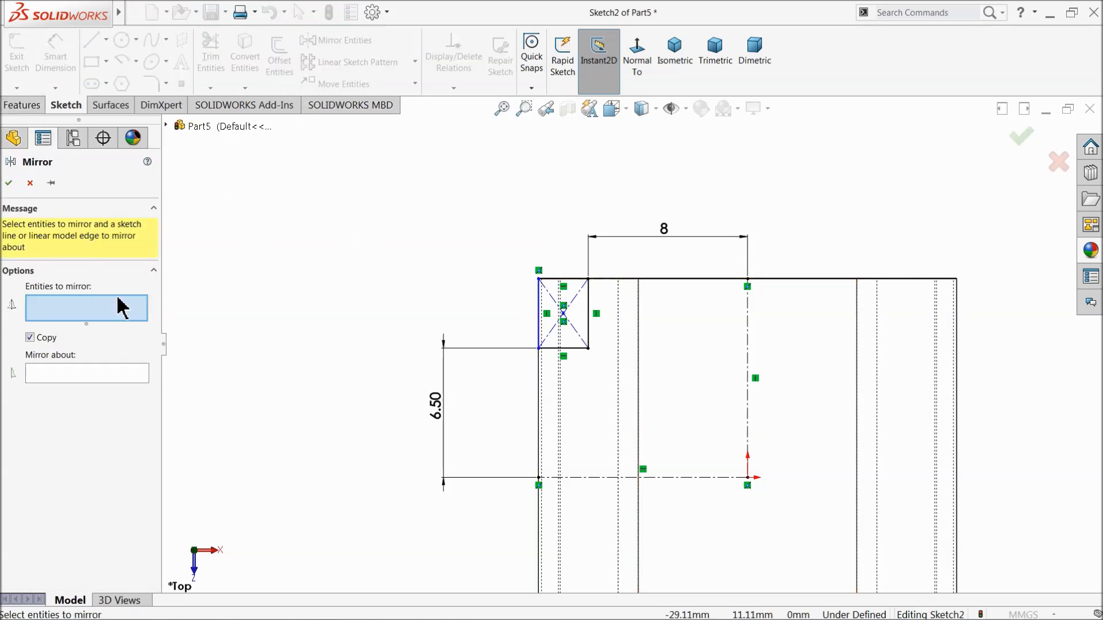
left_click_drag(601, 302, 515, 385)
left_click(109, 451)
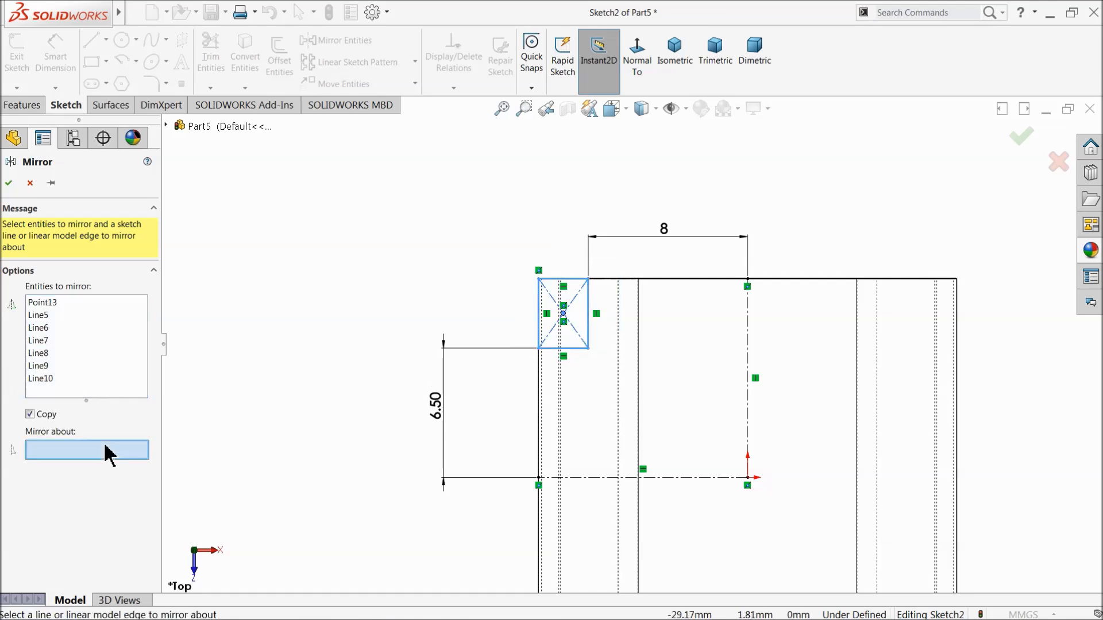
left_click(747, 340)
left_click(9, 183)
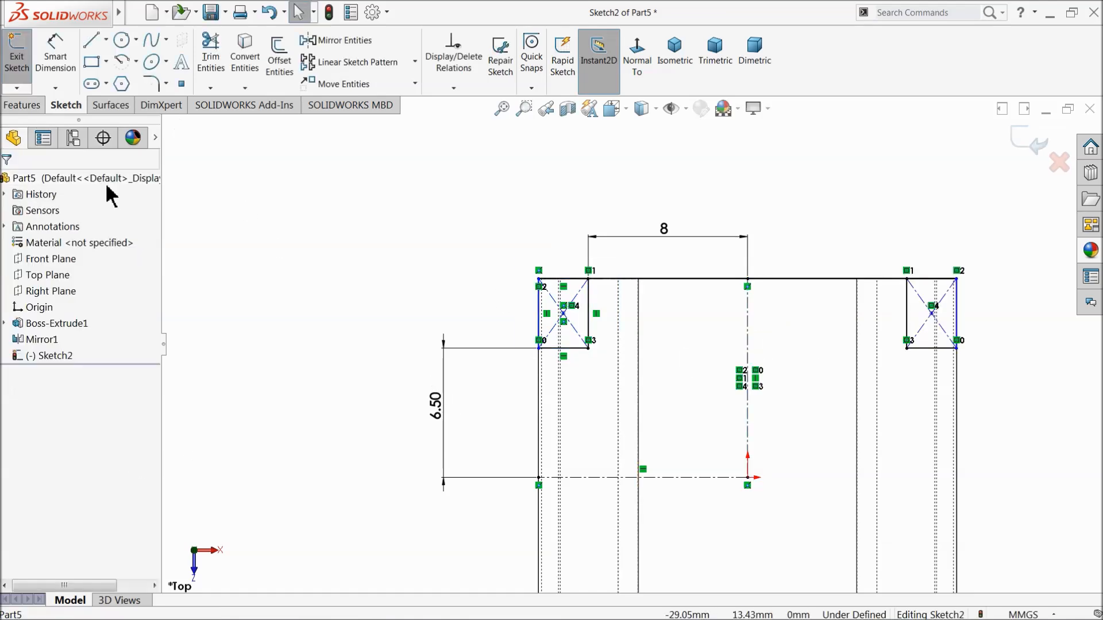
Step: Mirror both upper corner rectangles about the horizontal centreline to place matching rectangles at the lower corners
scroll(535, 283, "up", 3)
scroll(729, 339, "down", 2)
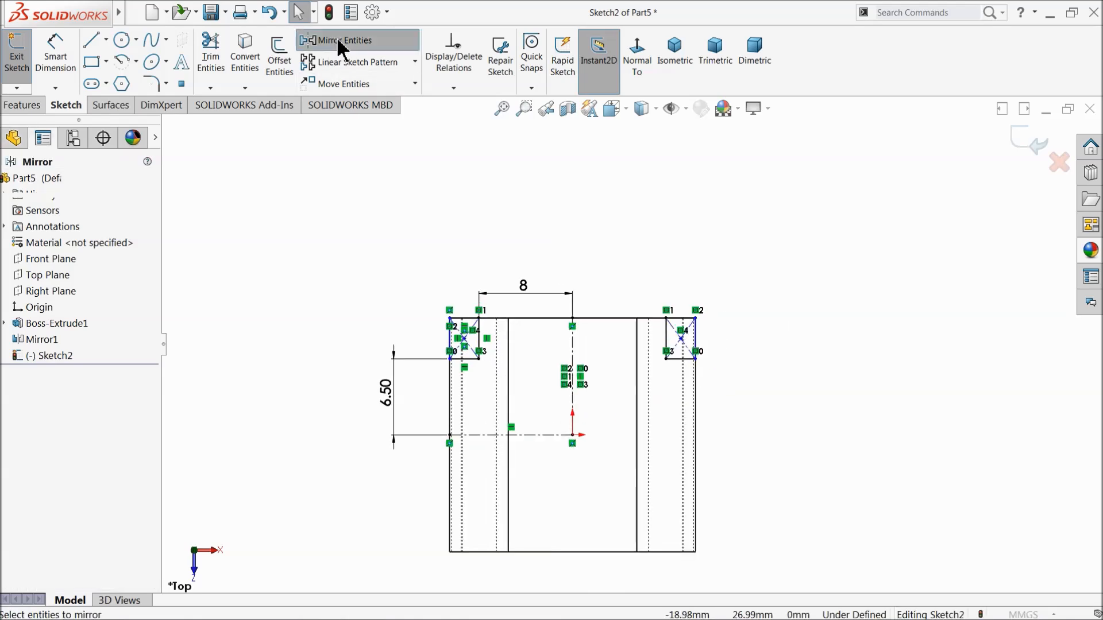
left_click(339, 40)
scroll(431, 222, "up", 2)
scroll(725, 334, "down", 2)
mouse_move(798, 319)
left_mouse_down()
mouse_move(584, 389)
mouse_move(514, 379)
left_mouse_up()
key("z")
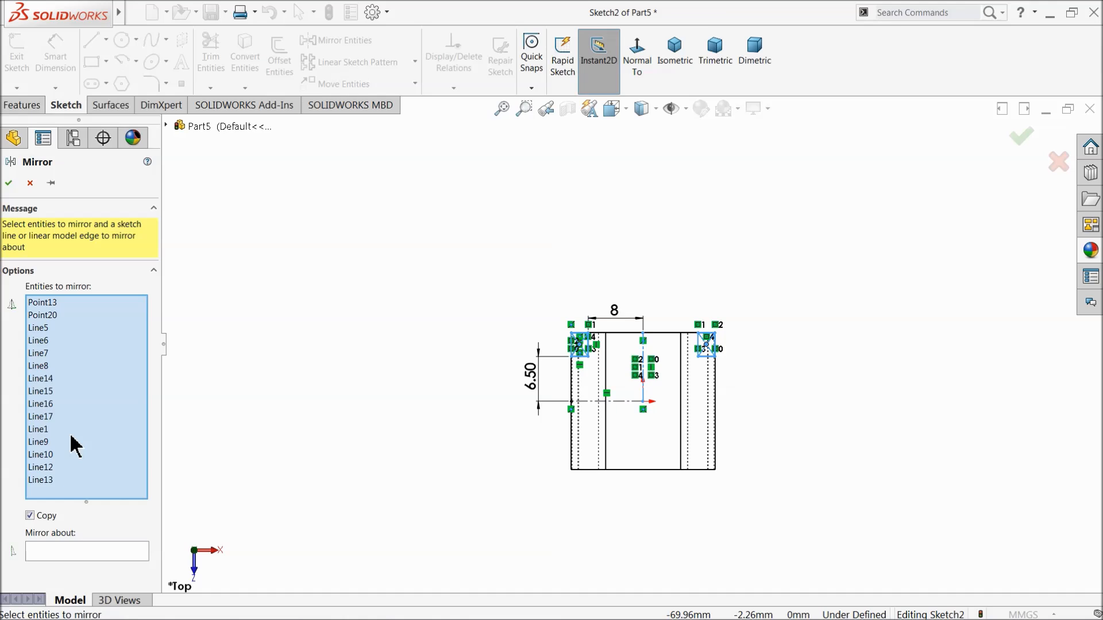
left_click(63, 553)
left_click(631, 403)
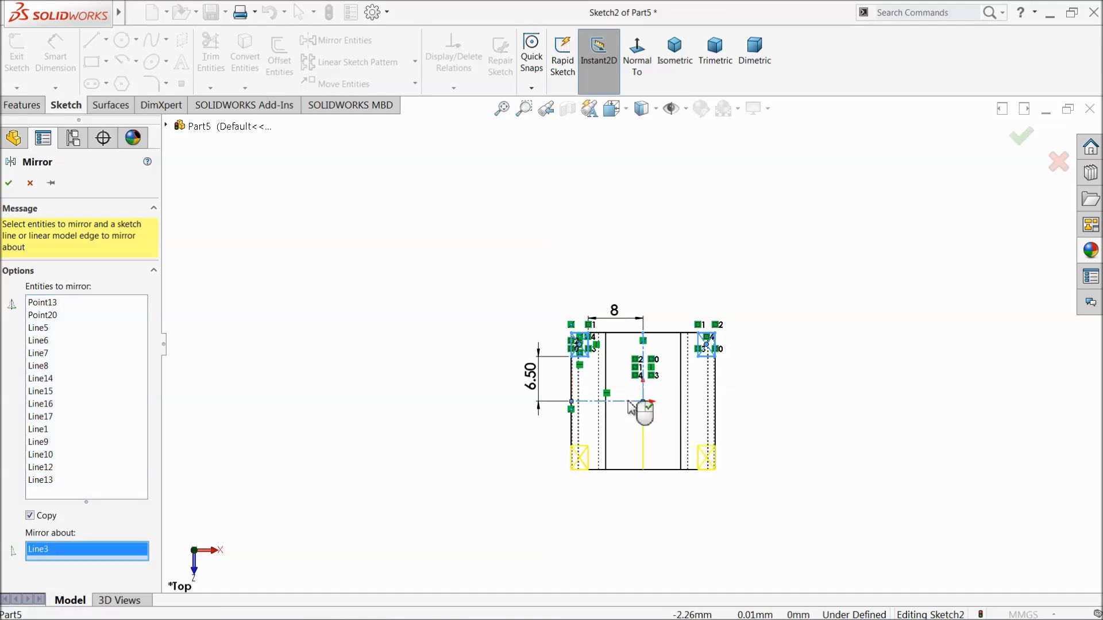
left_click(7, 183)
key("f")
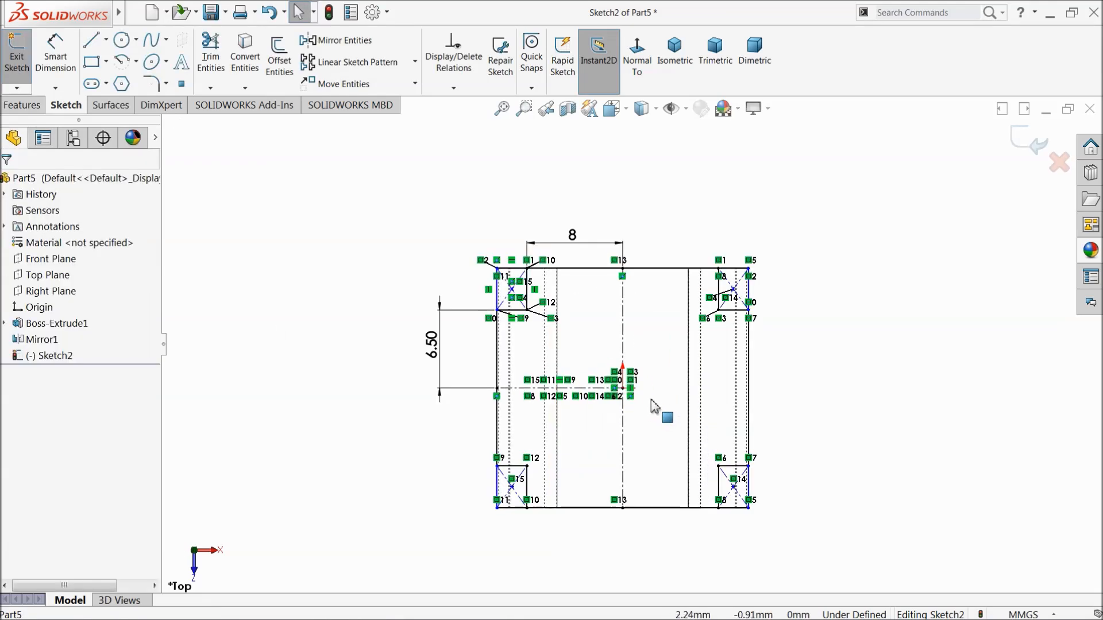
Step: Cut the four corner rectangles with a 20 mm blind Extruded Cut in the reversed direction, and display the part shaded with edges
left_click(22, 105)
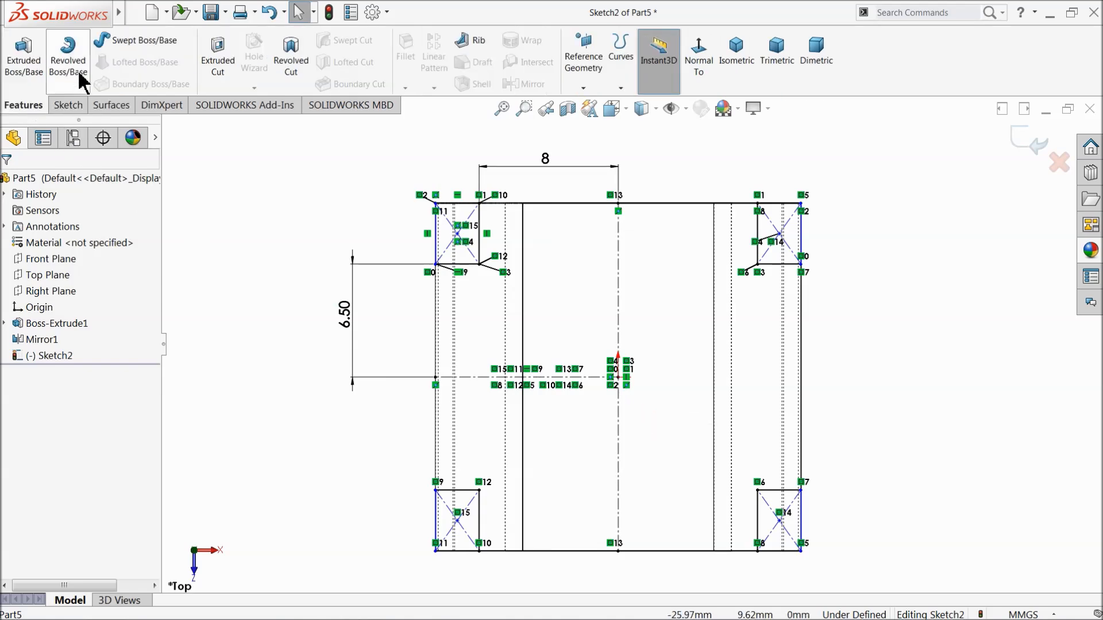
left_click(217, 63)
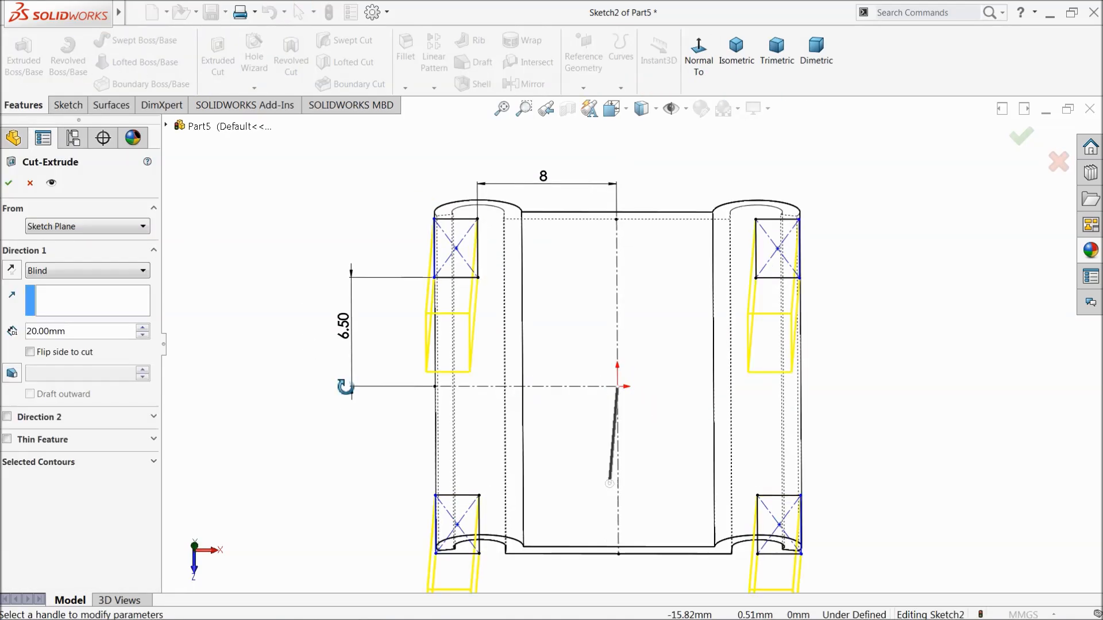
middle_click_drag(328, 230, 341, 266)
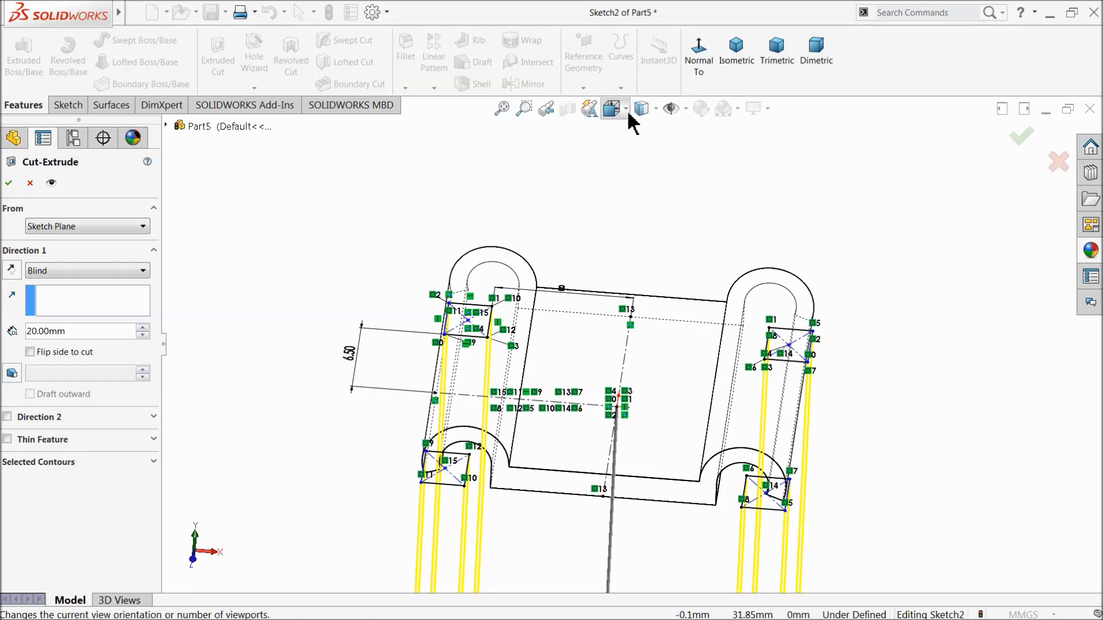
left_click(656, 108)
left_click(643, 141)
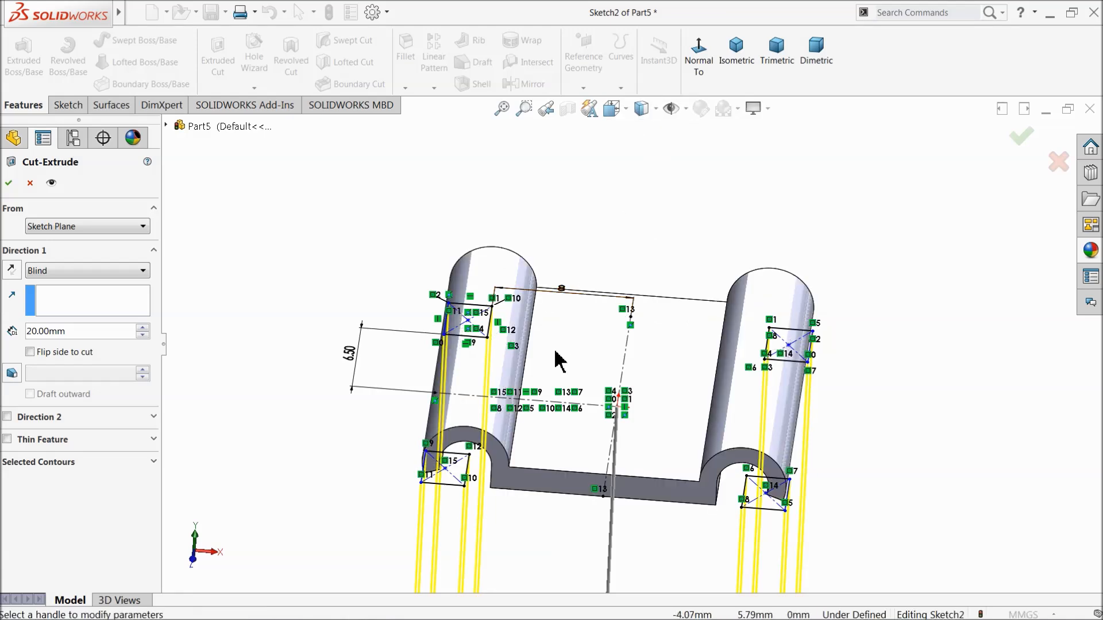
middle_click_drag(556, 362, 550, 335)
left_click(12, 270)
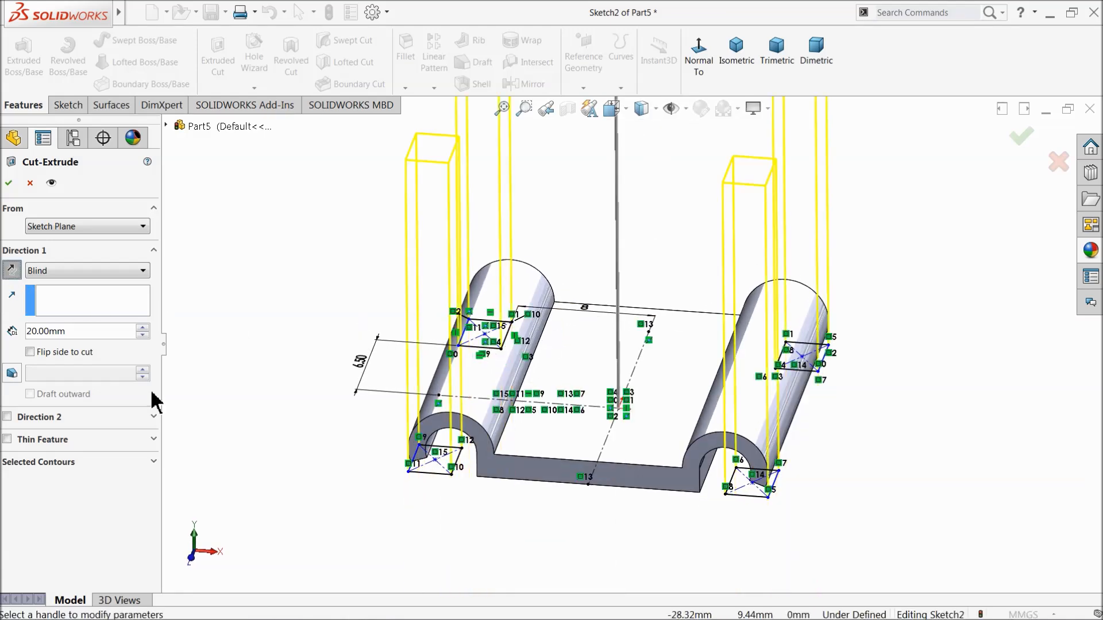
scroll(245, 401, "up", 3)
scroll(510, 223, "down", 2)
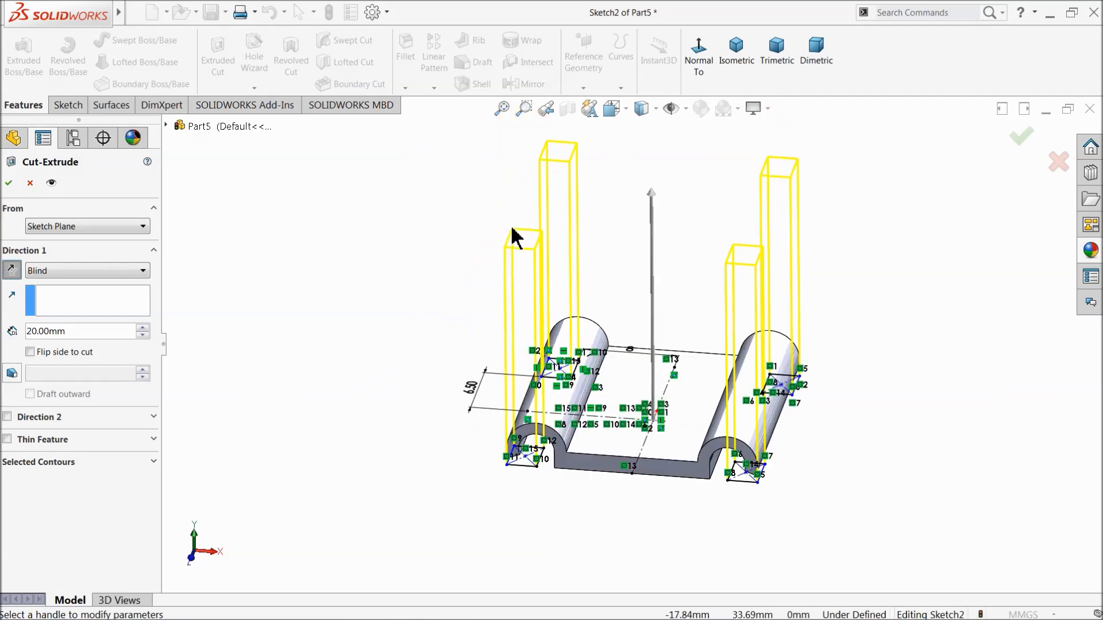
middle_click_drag(502, 293, 446, 333)
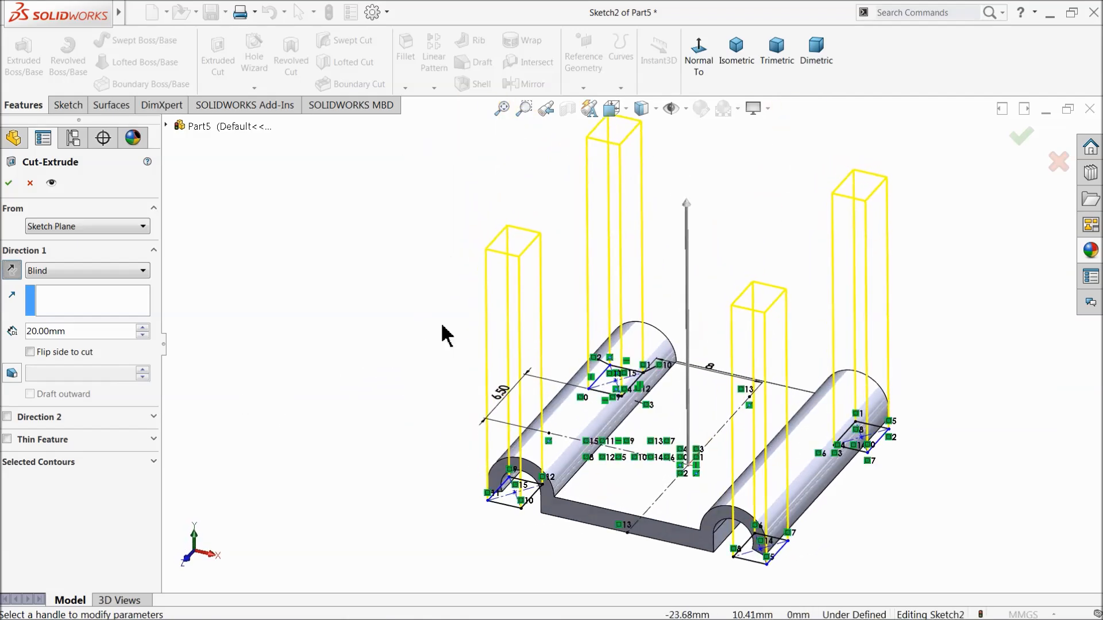
left_click(9, 182)
left_click(275, 310)
mouse_move(399, 337)
middle_mouse_down()
mouse_move(406, 463)
mouse_move(395, 424)
mouse_move(457, 287)
mouse_move(374, 360)
middle_mouse_up()
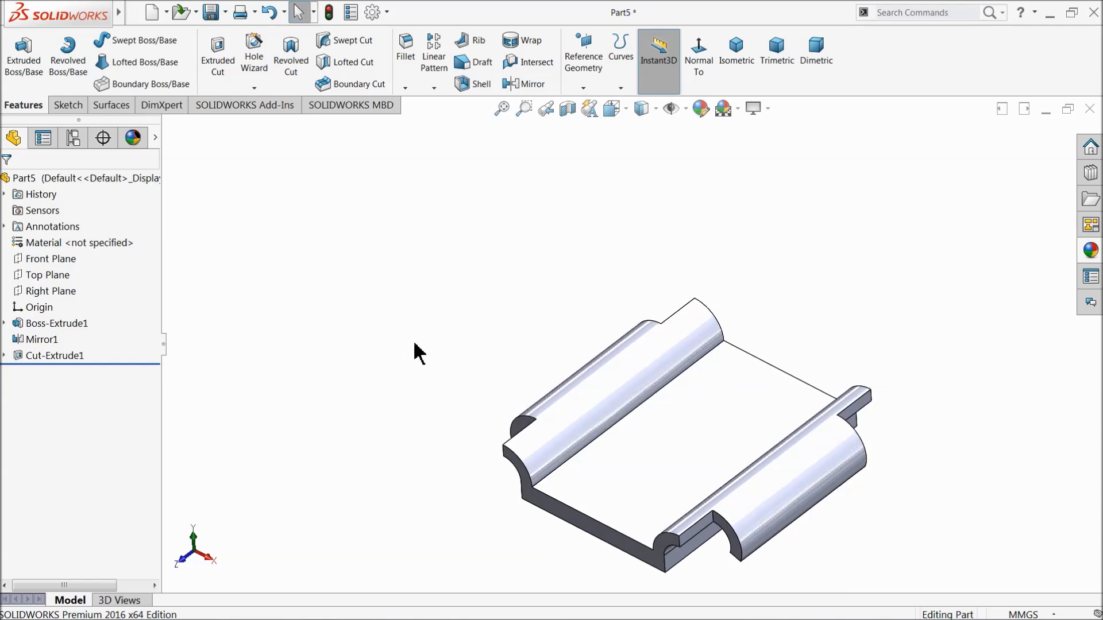
Step: Start a new sketch on the Right Plane and view it straight on
scroll(415, 349, "up", 2)
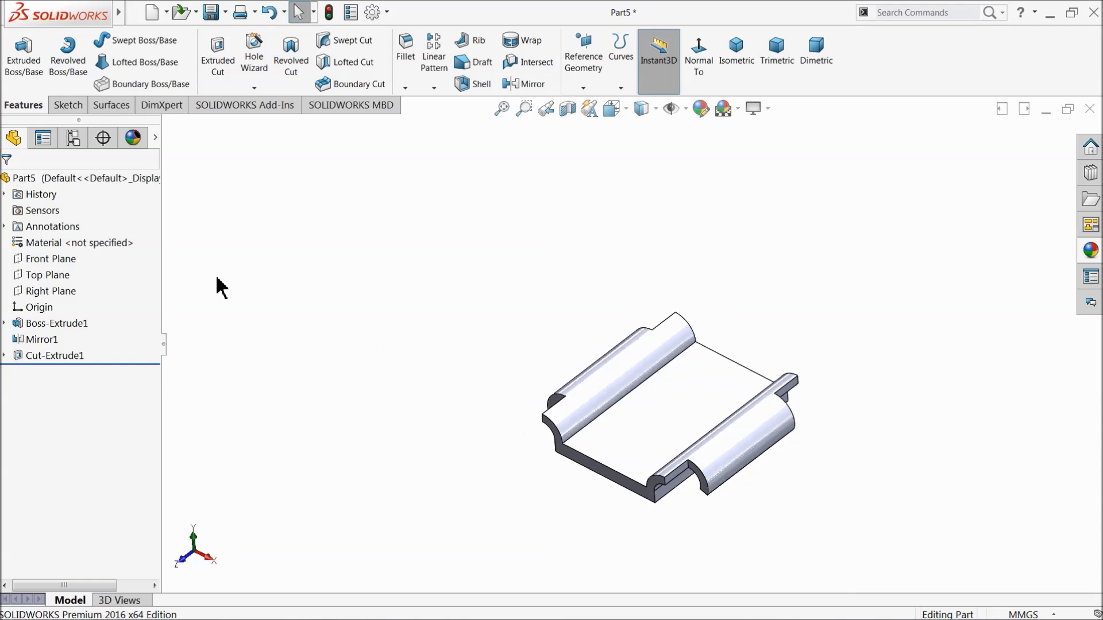
left_click(21, 294)
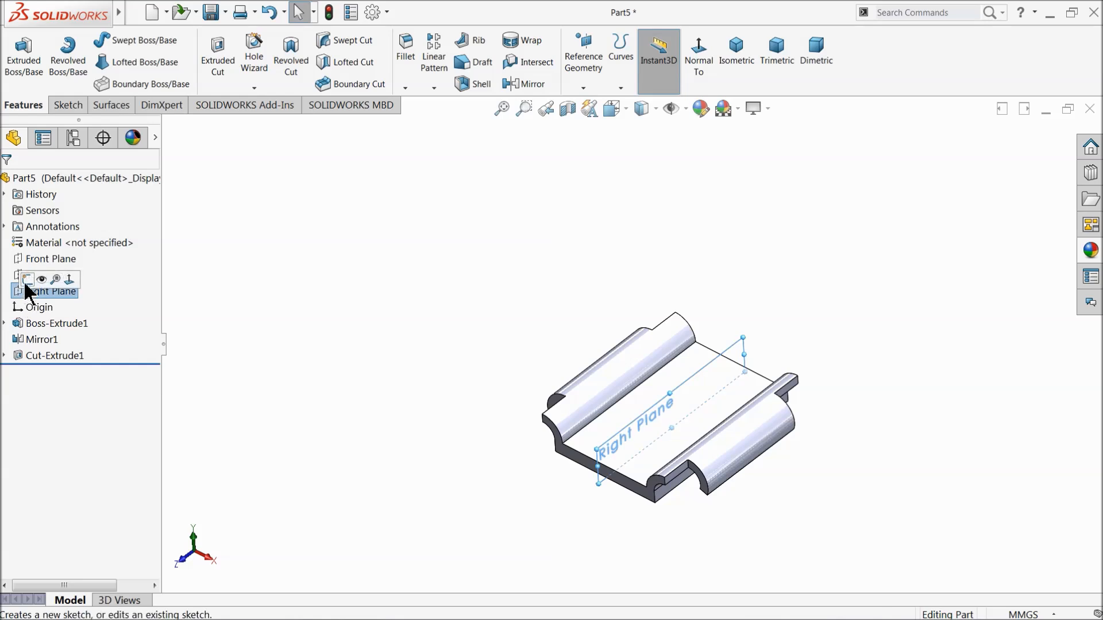
left_click(29, 282)
left_click(632, 75)
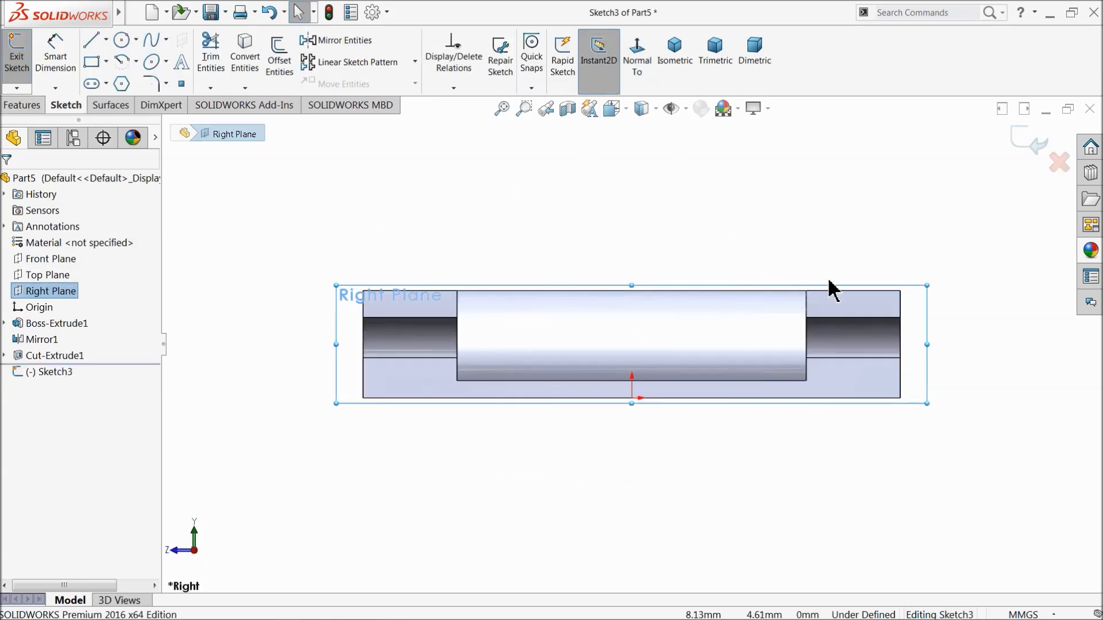
Step: Draw a corner rectangle about 1.9 mm high from the upper corner of the part's -Z end, and show hidden lines
left_click(92, 61)
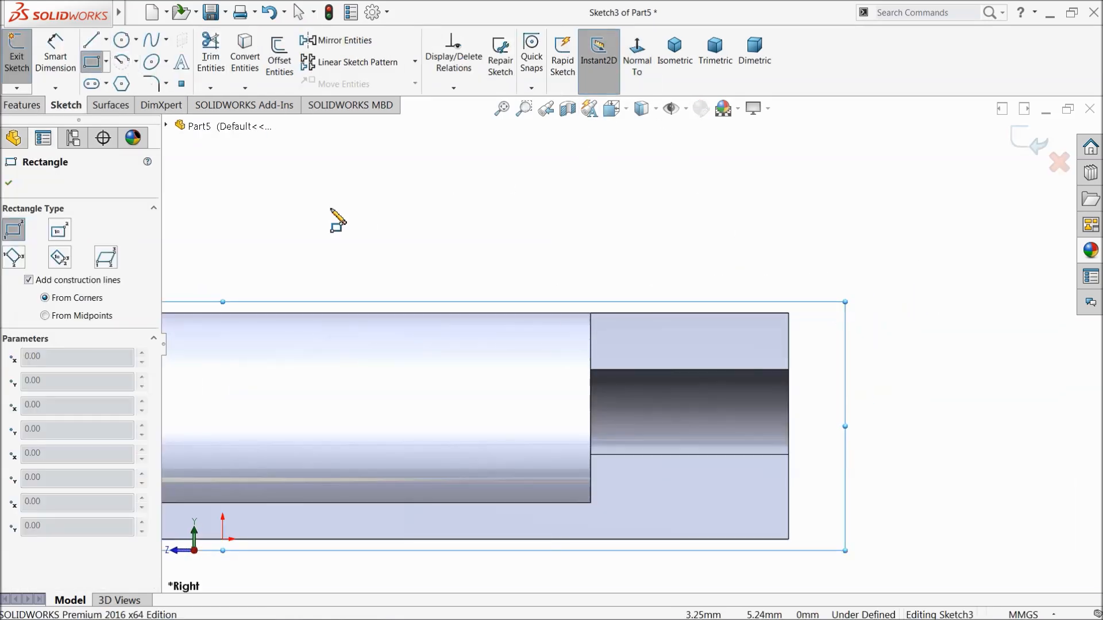
scroll(748, 362, "down", 3)
left_click(803, 262)
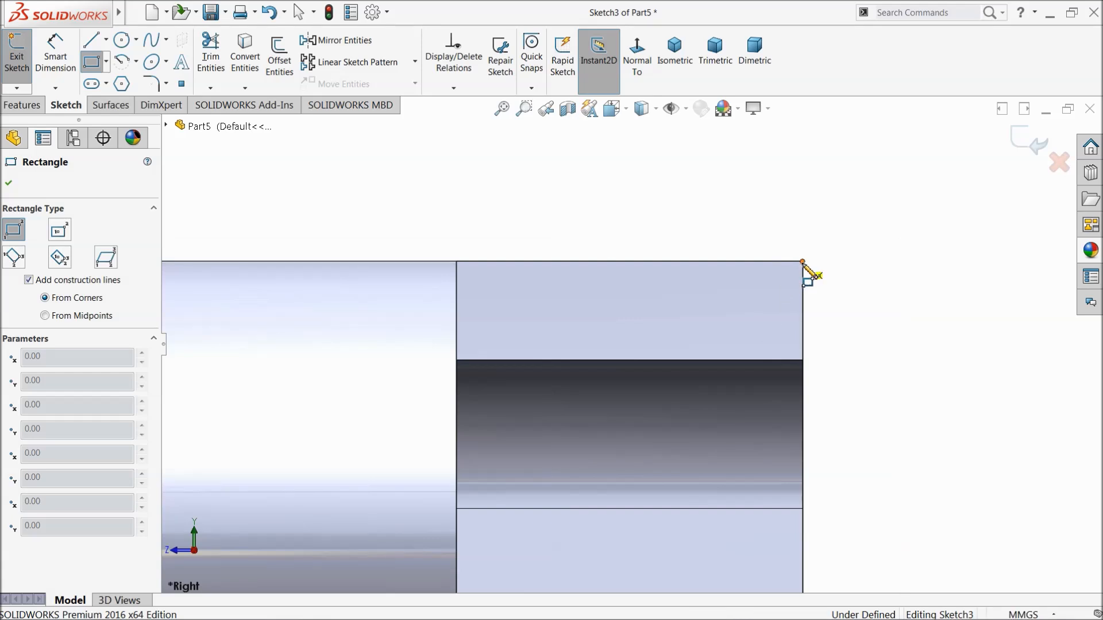
left_click(543, 445)
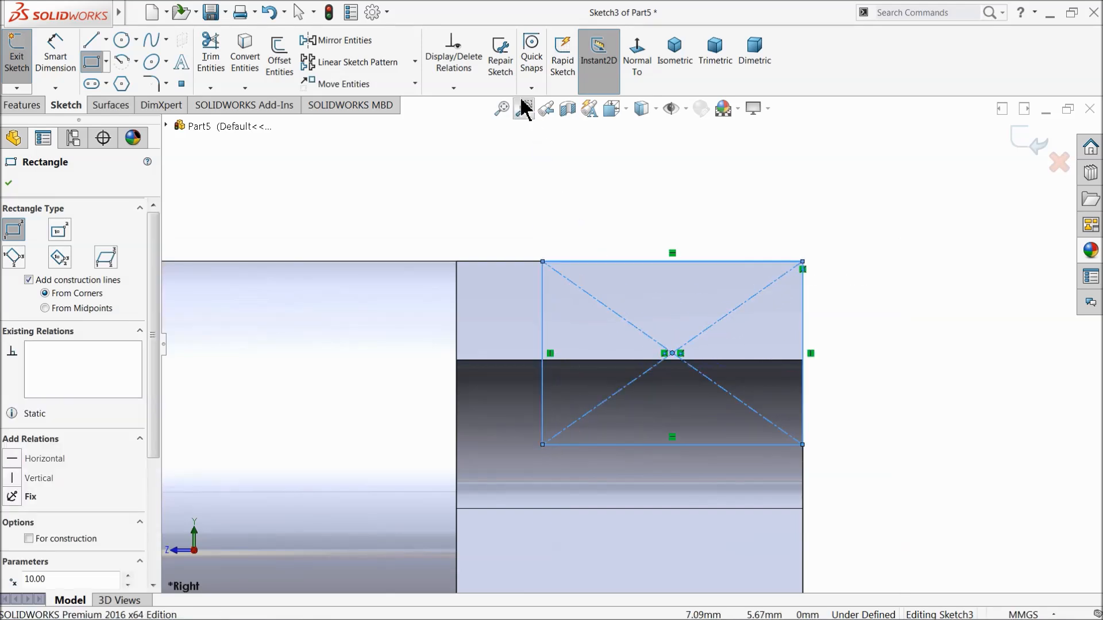
left_click(652, 112)
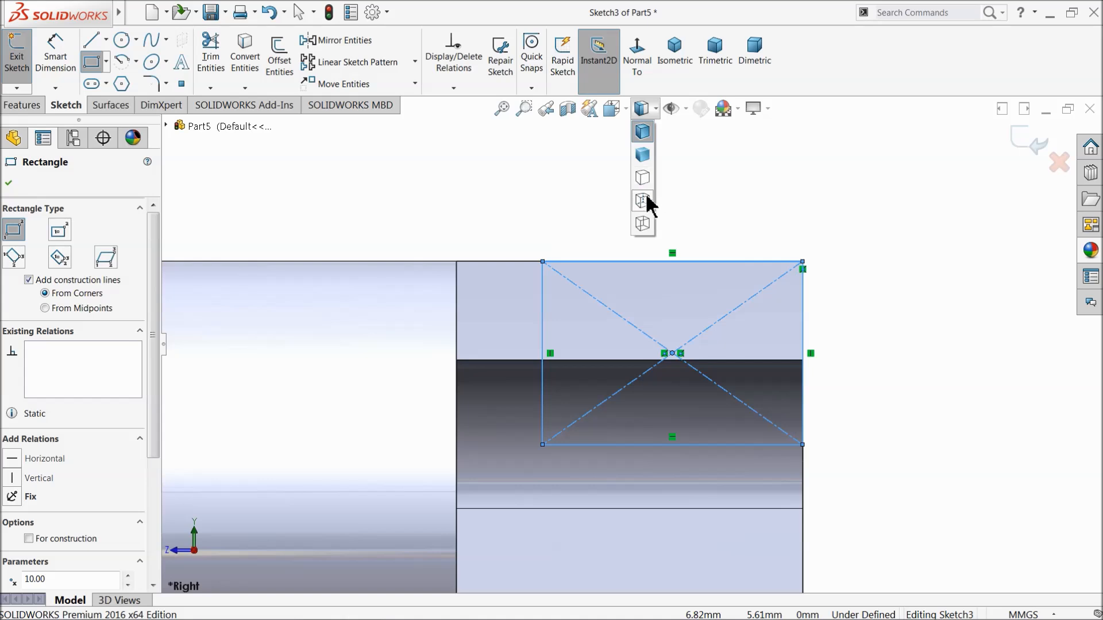
left_click(645, 201)
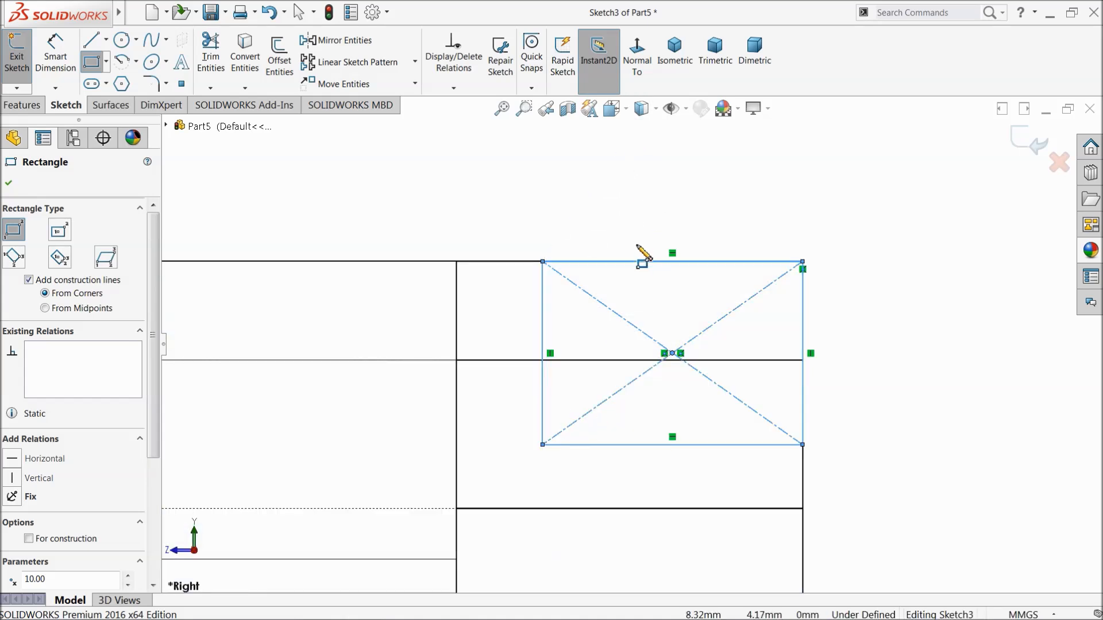
scroll(643, 253, "up", 4)
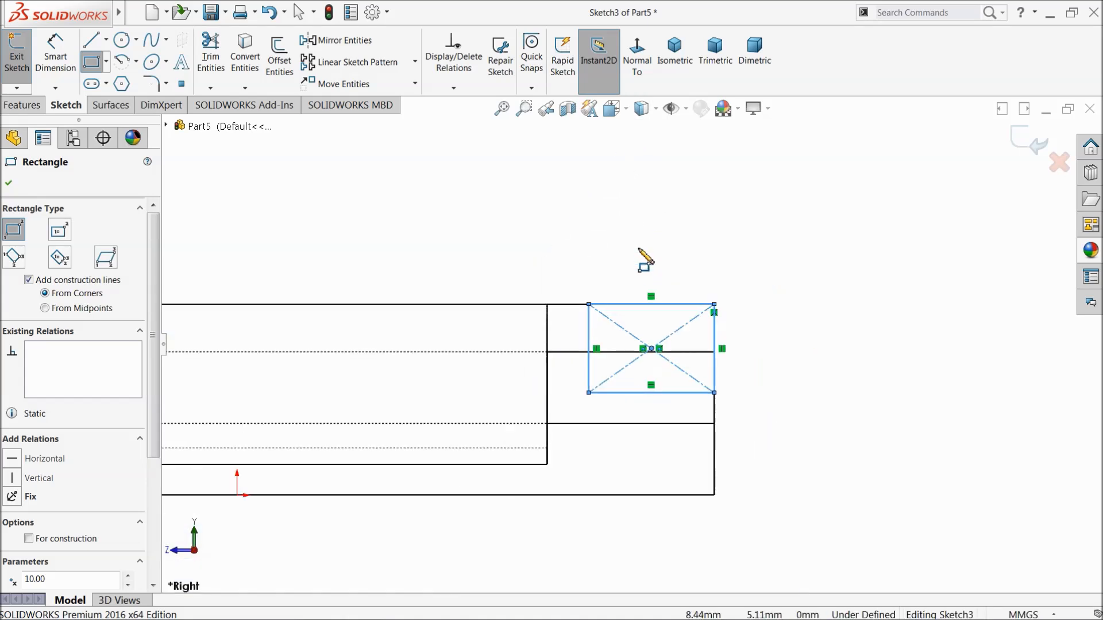
Step: Dimension the horizontal distance from the origin to the rectangle's inner vertical side as 8 mm
left_click(51, 57)
left_click(609, 345)
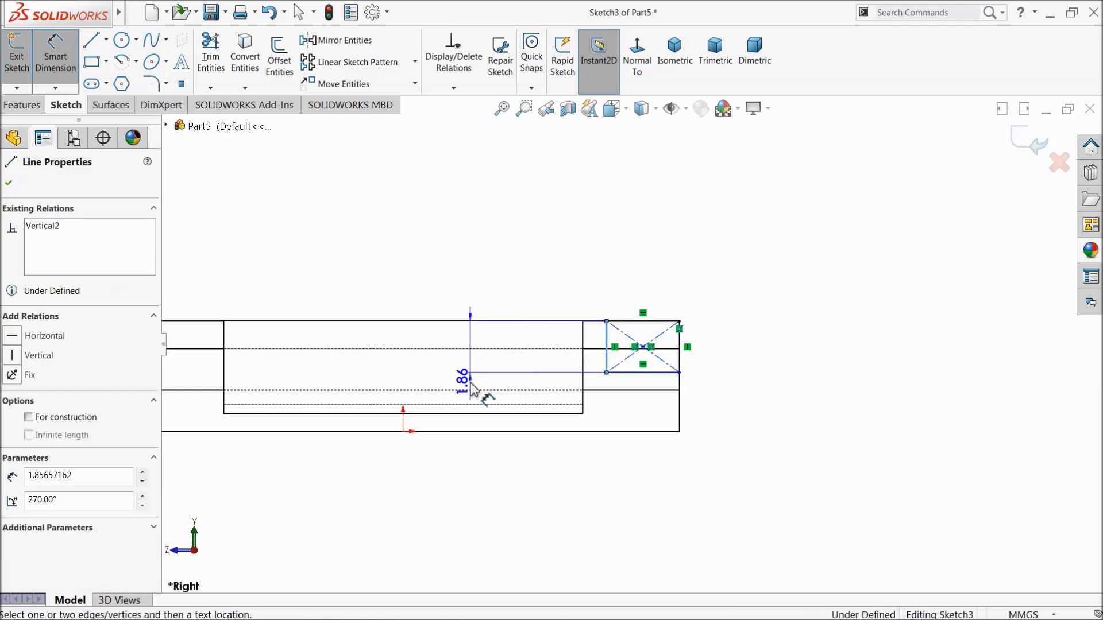
left_click(403, 431)
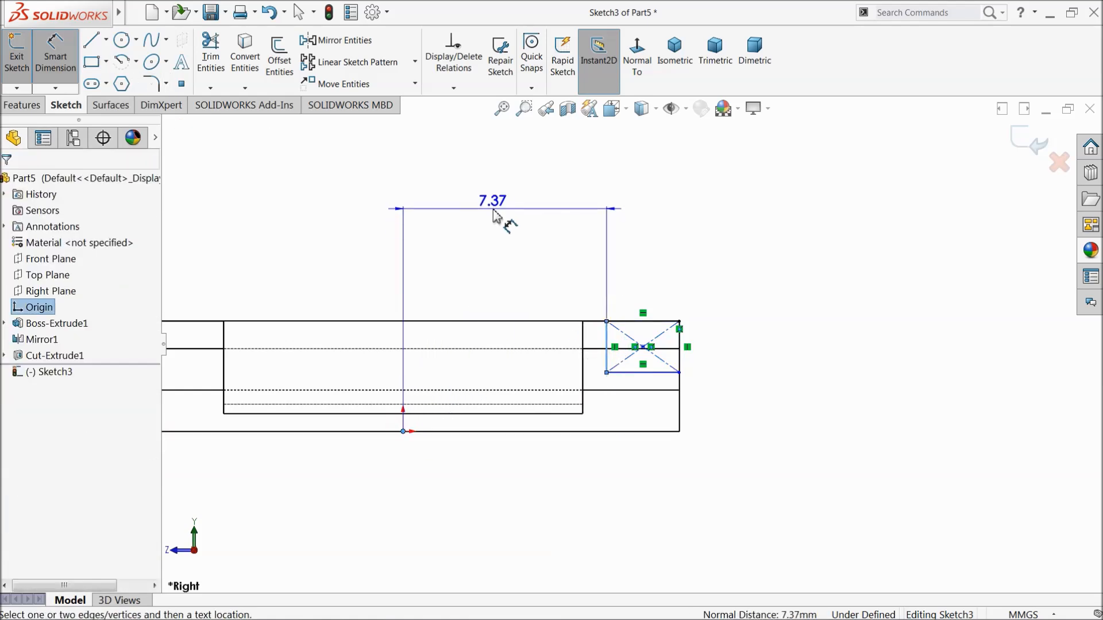
left_click(503, 217)
key("Return")
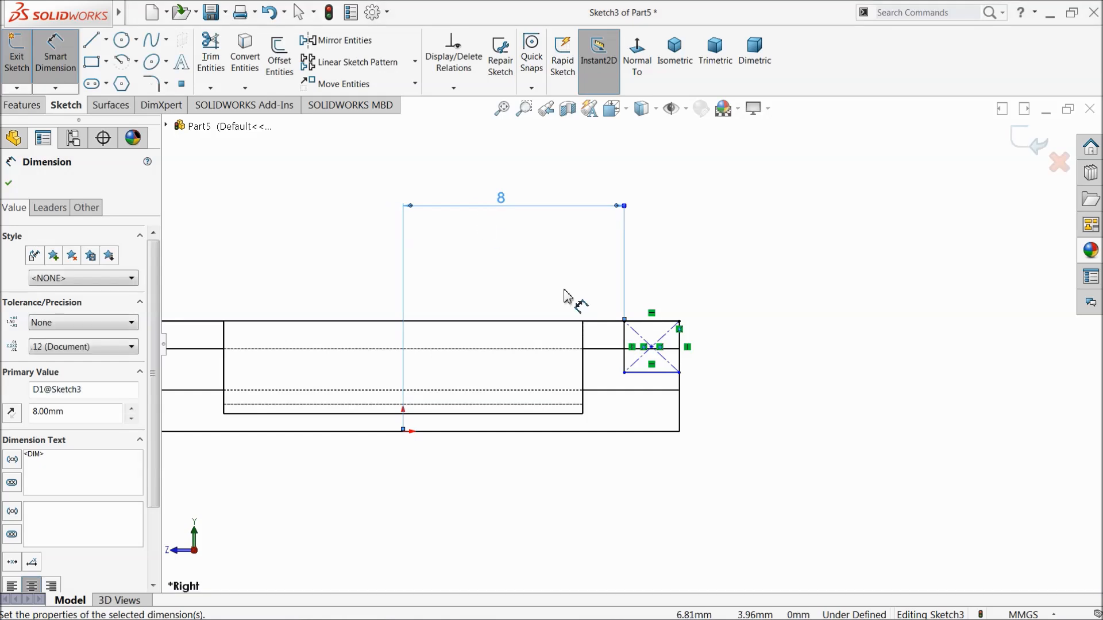
Step: Snap the rectangle's lower outer corner onto the end of the horizontal model edge below it to fully define the sketch
scroll(654, 365, "down", 3)
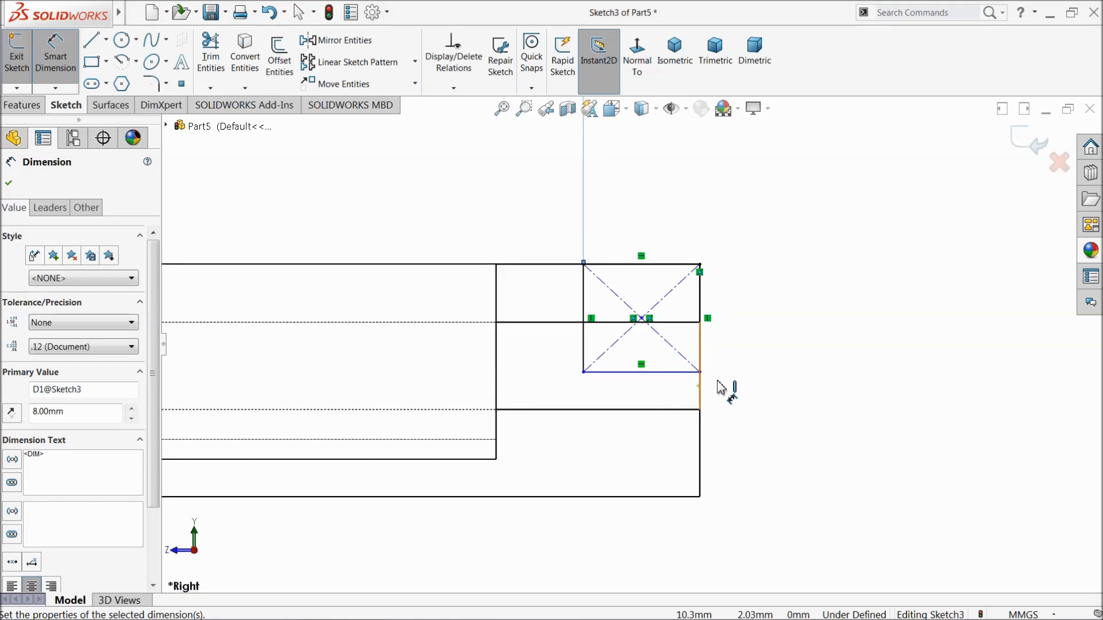
scroll(723, 383, "up", 3)
mouse_move(715, 361)
middle_mouse_down()
mouse_move(693, 367)
mouse_move(710, 369)
middle_mouse_up()
left_click(636, 58)
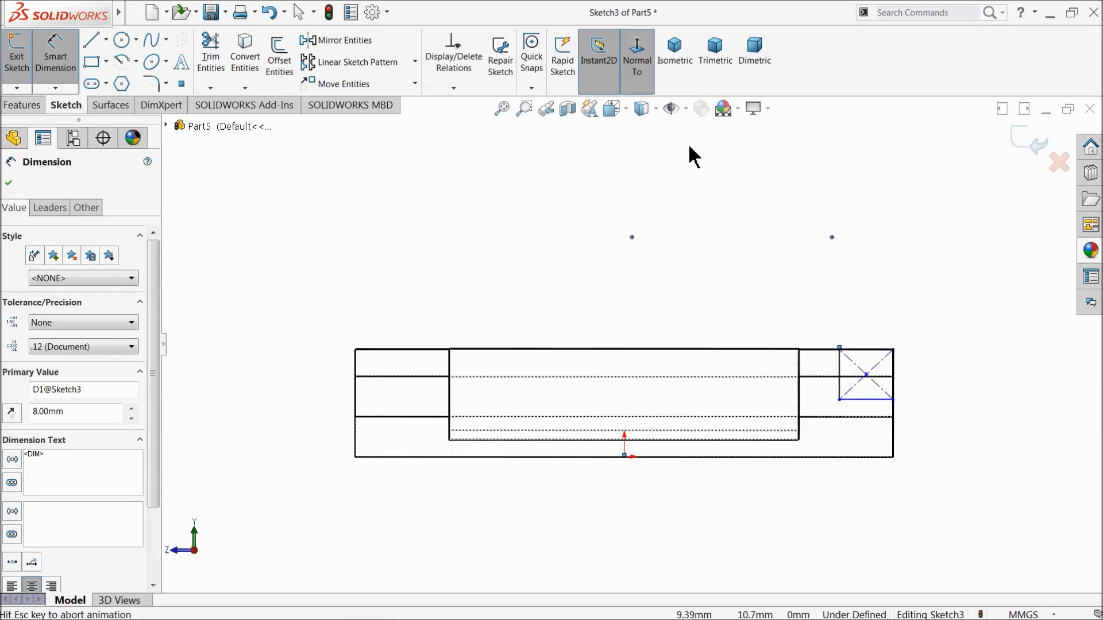
scroll(919, 431, "down", 6)
left_click(40, 81)
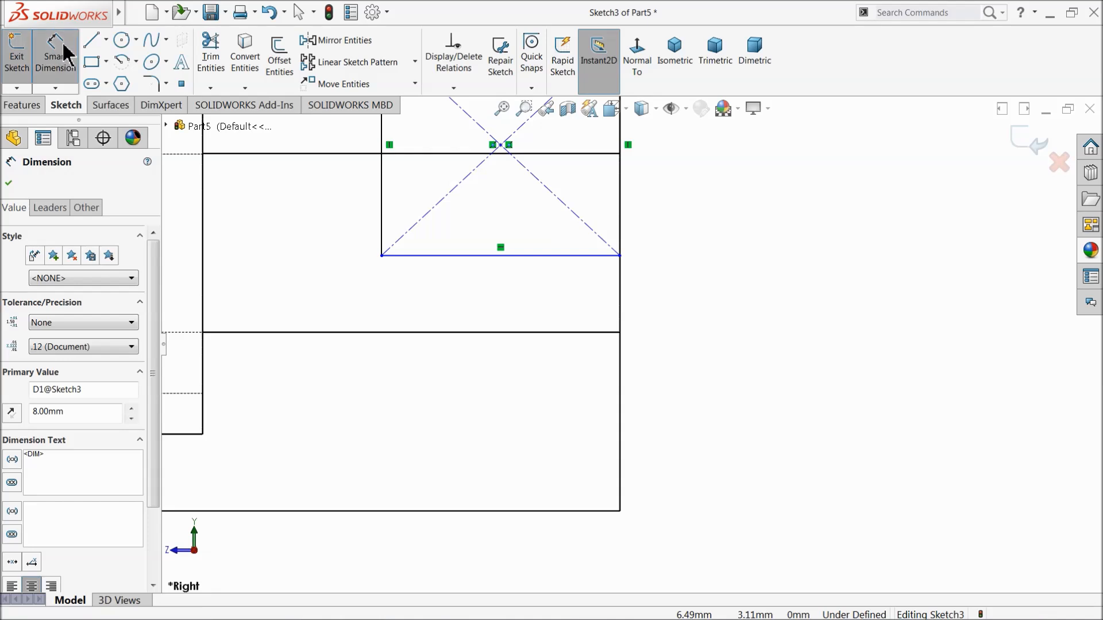
left_click_drag(621, 257, 616, 334)
scroll(615, 334, "up", 4)
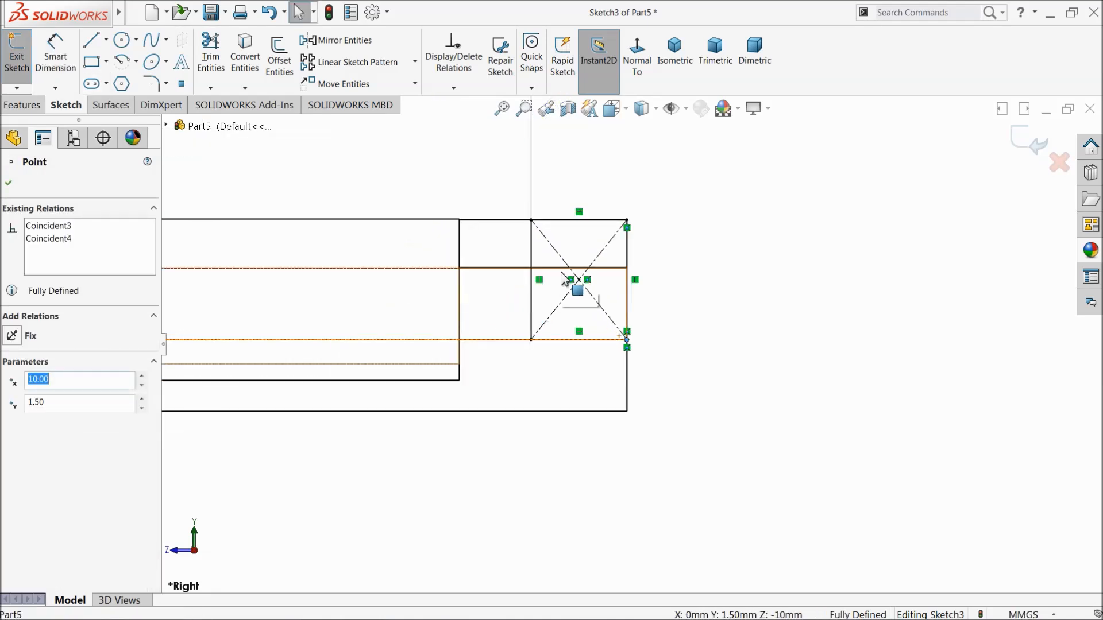
left_click(8, 185)
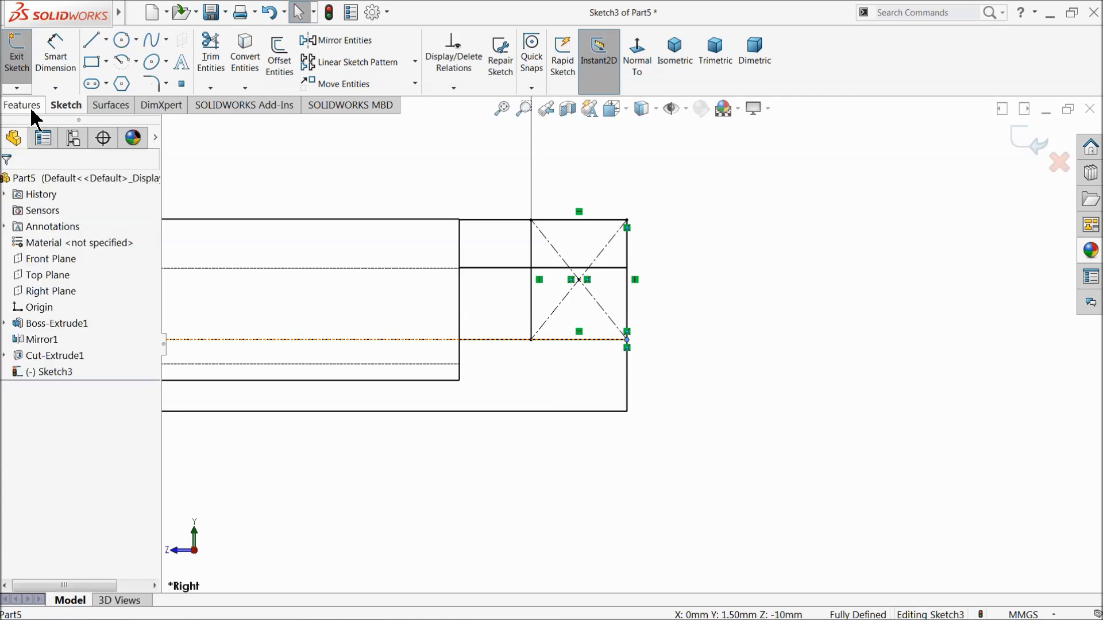
Step: Switch the model display back to shaded with edges and view the rectangle sketch in 3D
left_click(655, 109)
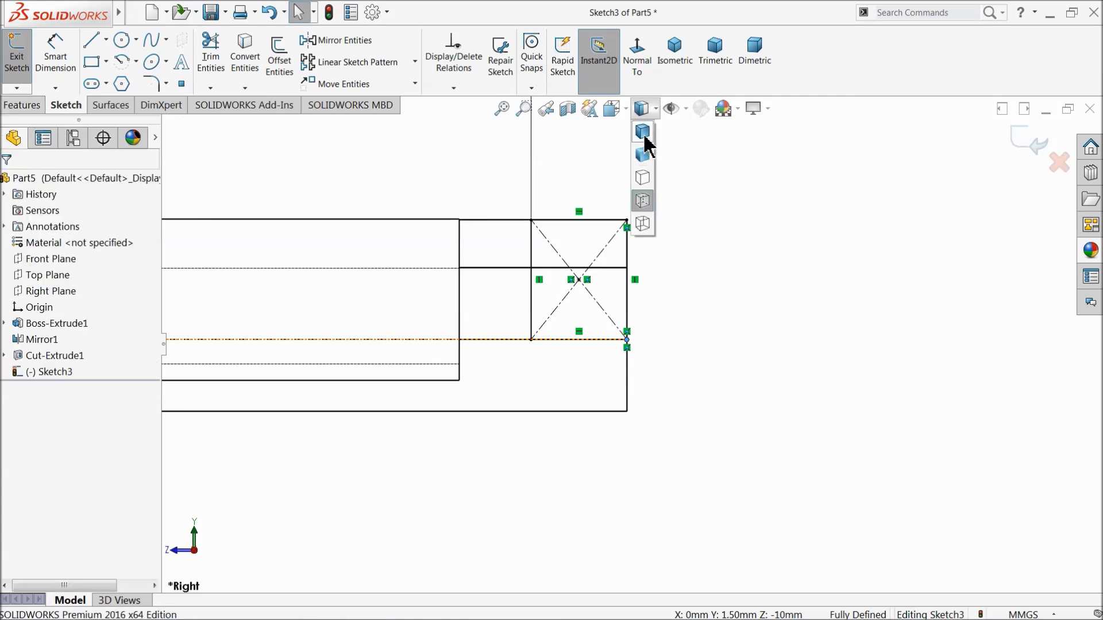
left_click(644, 133)
scroll(580, 247, "up", 4)
middle_click_drag(506, 234, 556, 348)
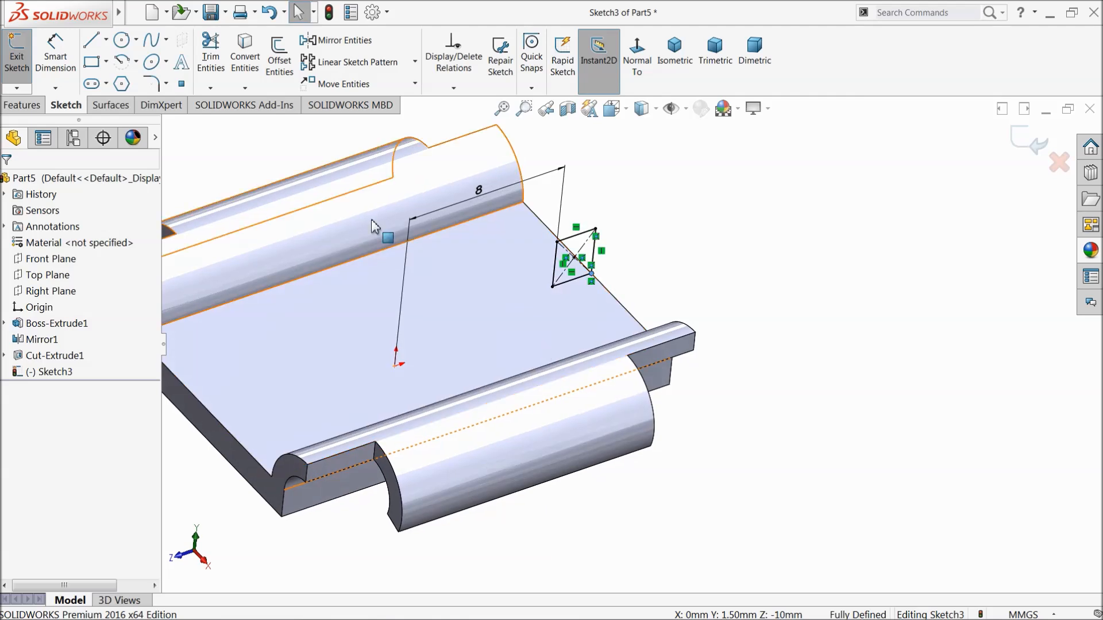
Step: Extrude the rectangle as a boss Up To Surface, ending on the +X channel's outer curved face, and enable a second direction
left_click(17, 107)
left_click(23, 57)
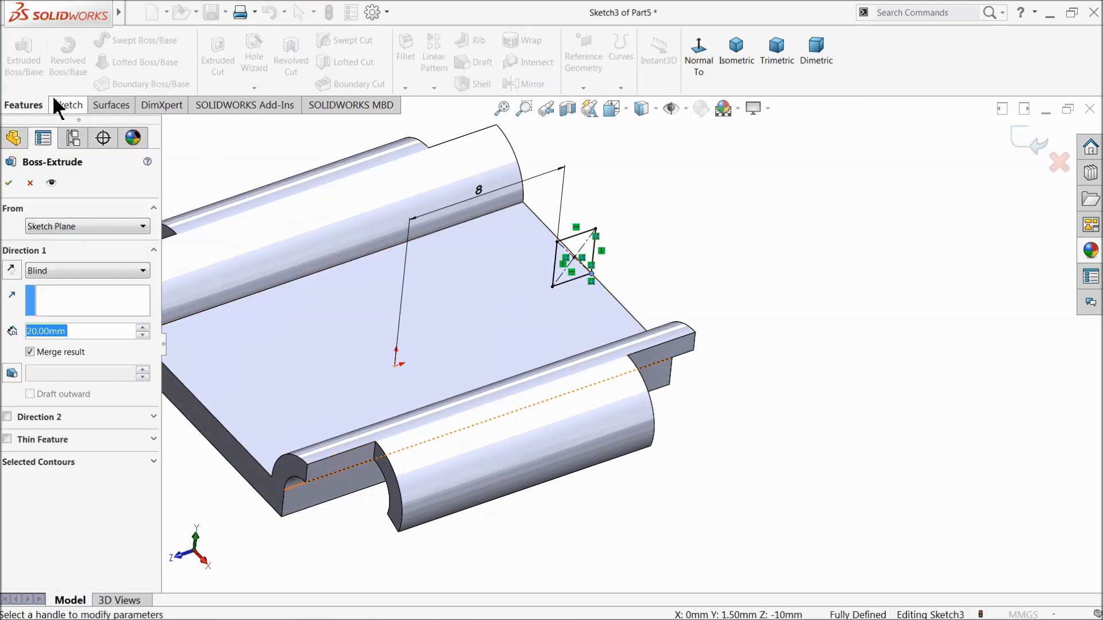
left_click(50, 276)
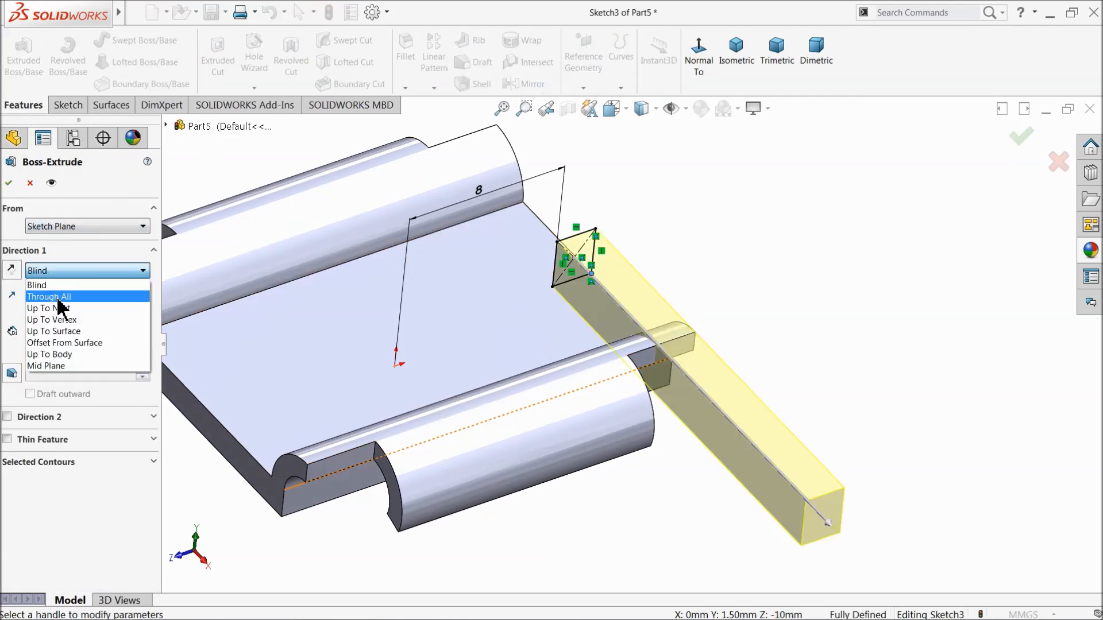
left_click(75, 334)
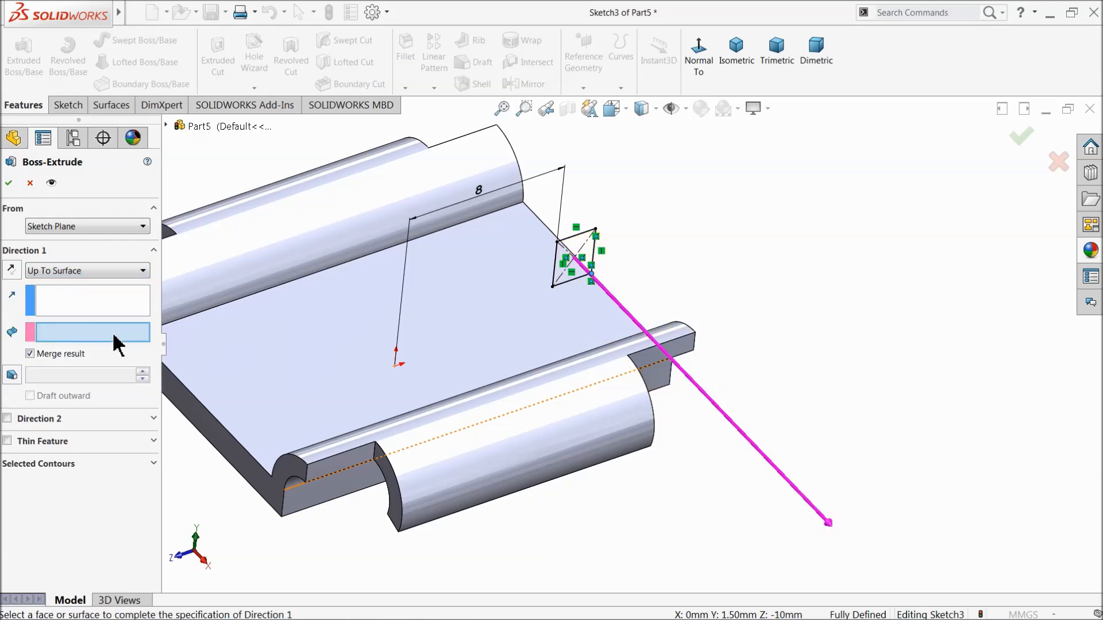
left_click(630, 356)
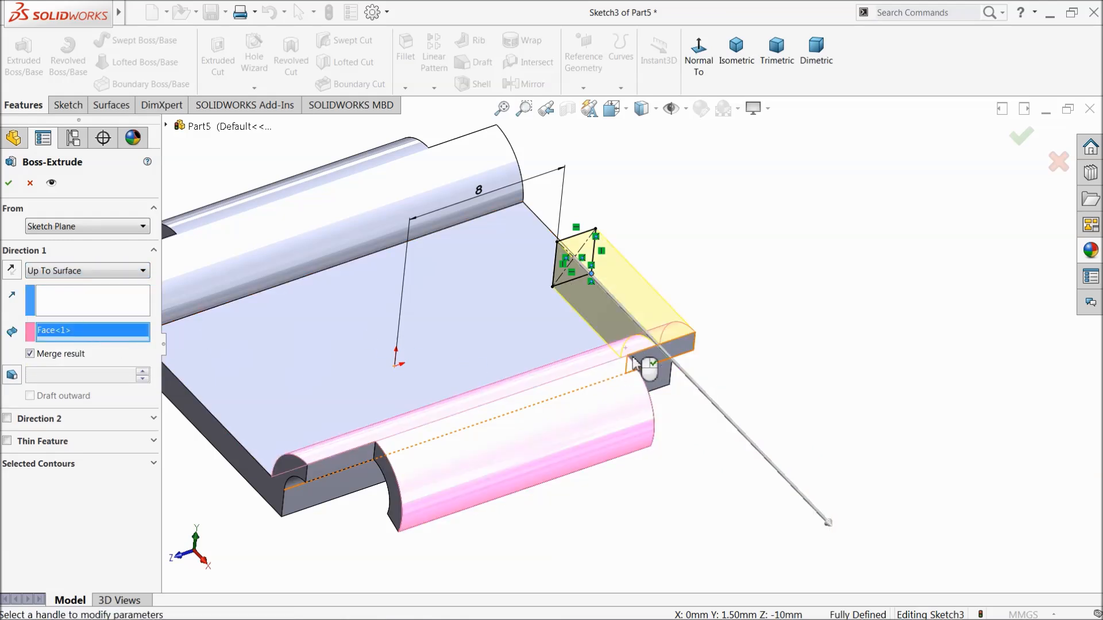
left_click(7, 419)
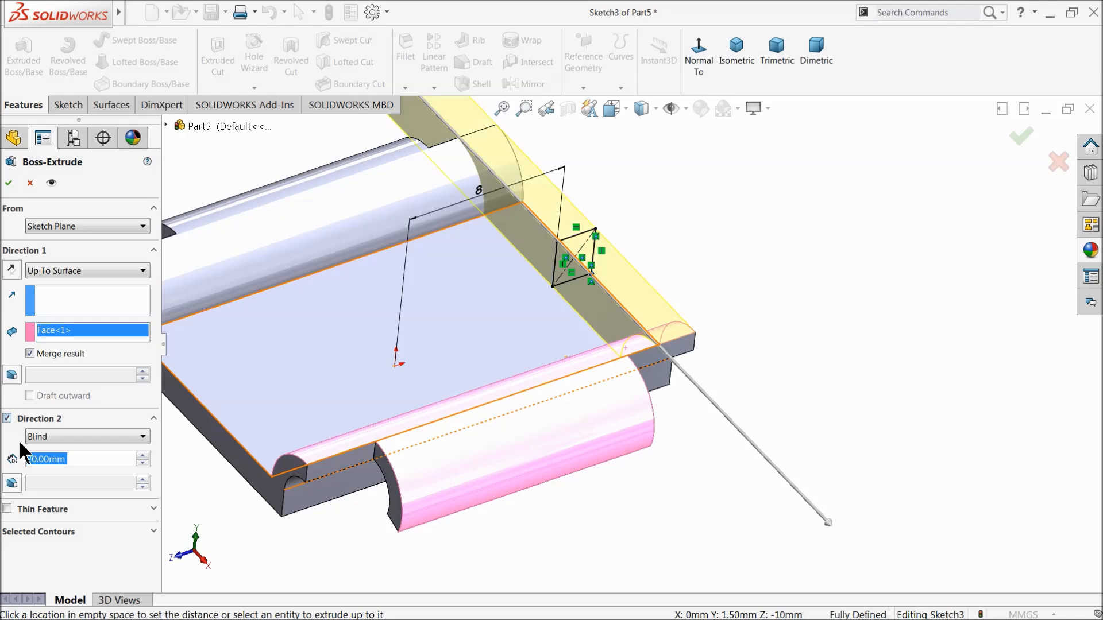
left_click(61, 441)
left_click(66, 491)
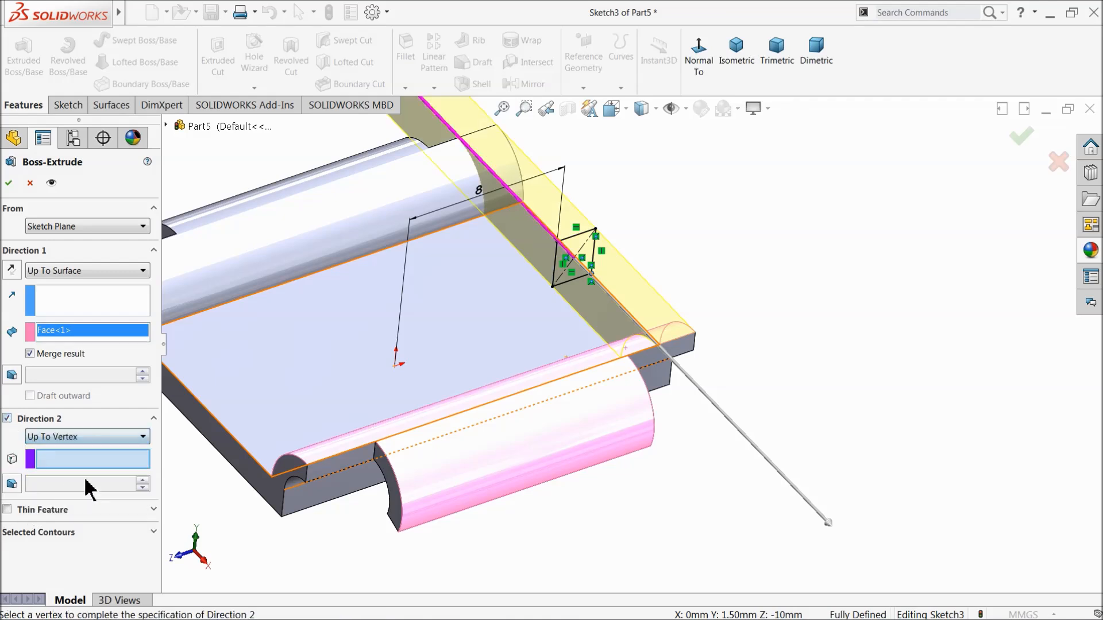
left_click(417, 189)
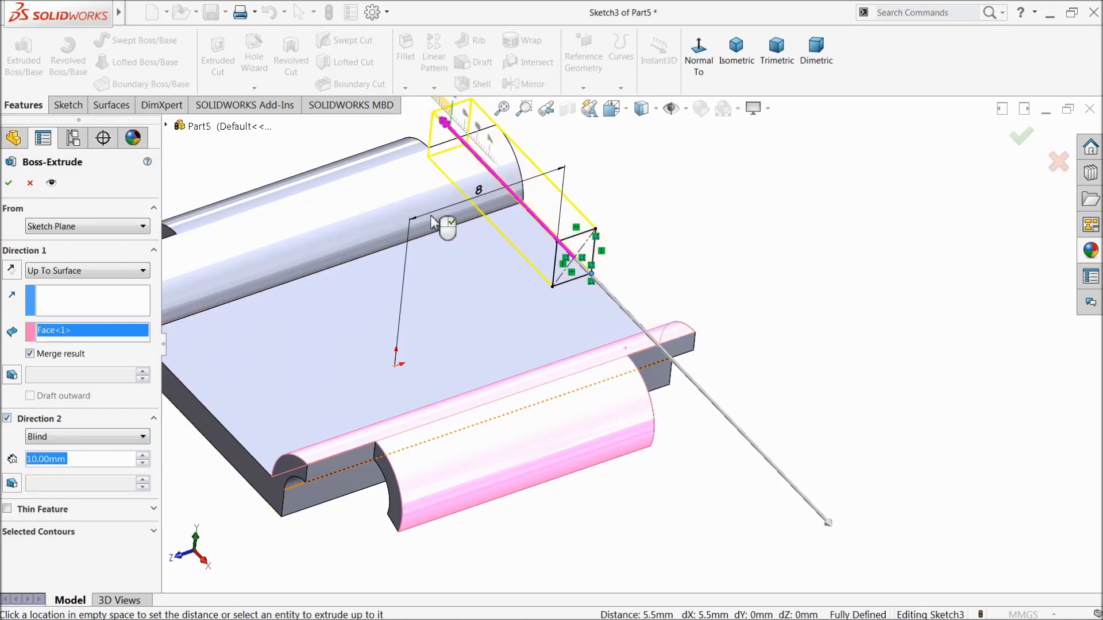
left_click(378, 224)
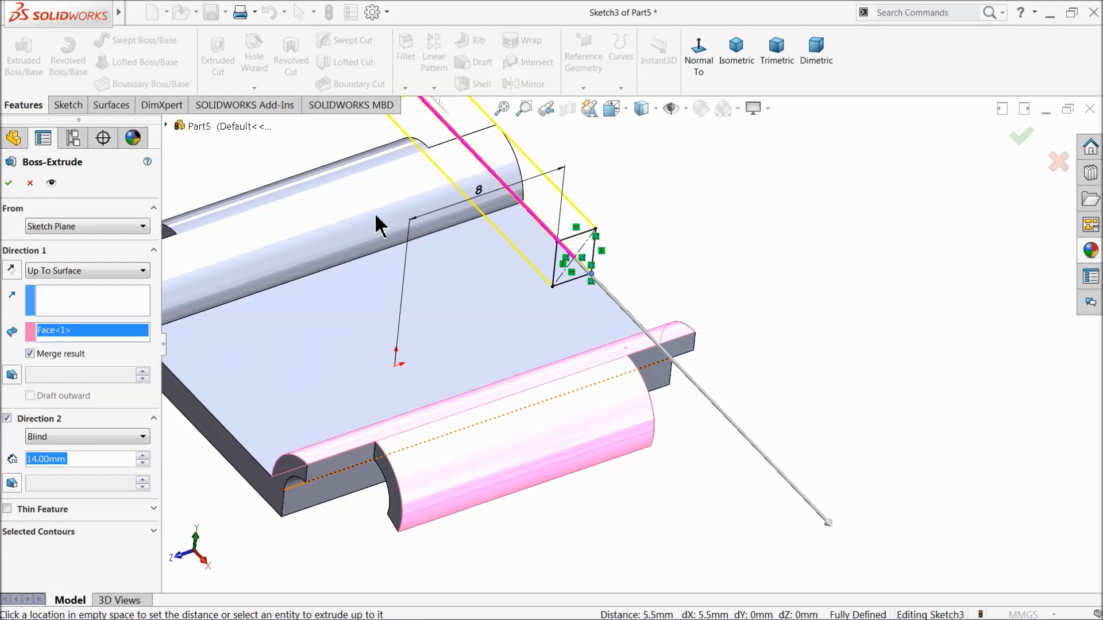
Step: Set the second extrusion direction to Up To Surface, ending on the opposite channel's curved face, and complete the end wall
left_click(53, 443)
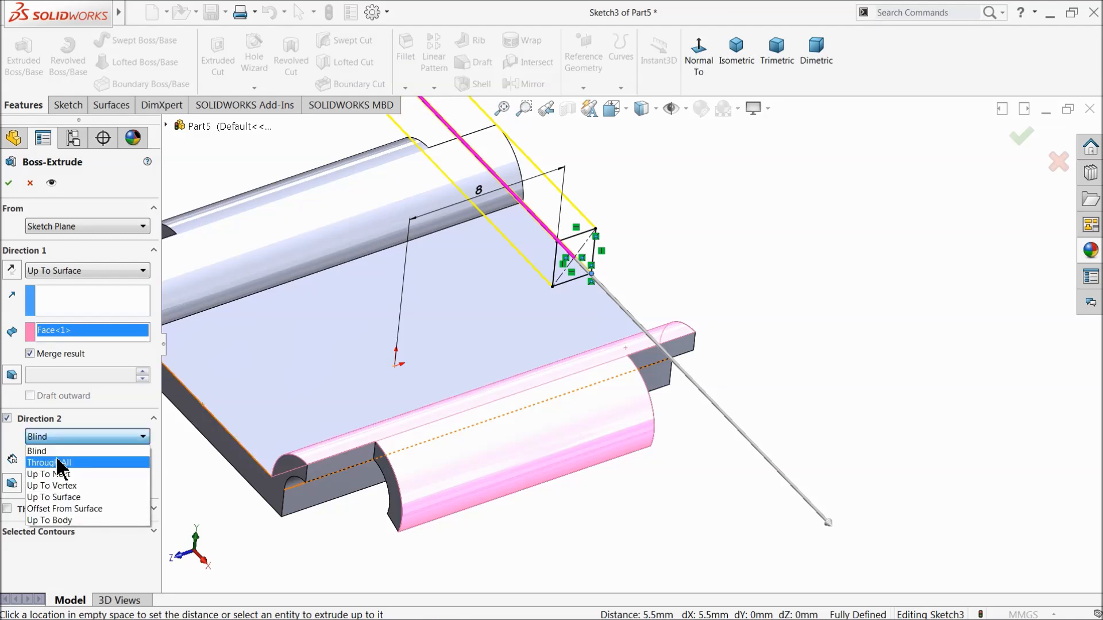
left_click(65, 498)
left_click(430, 208)
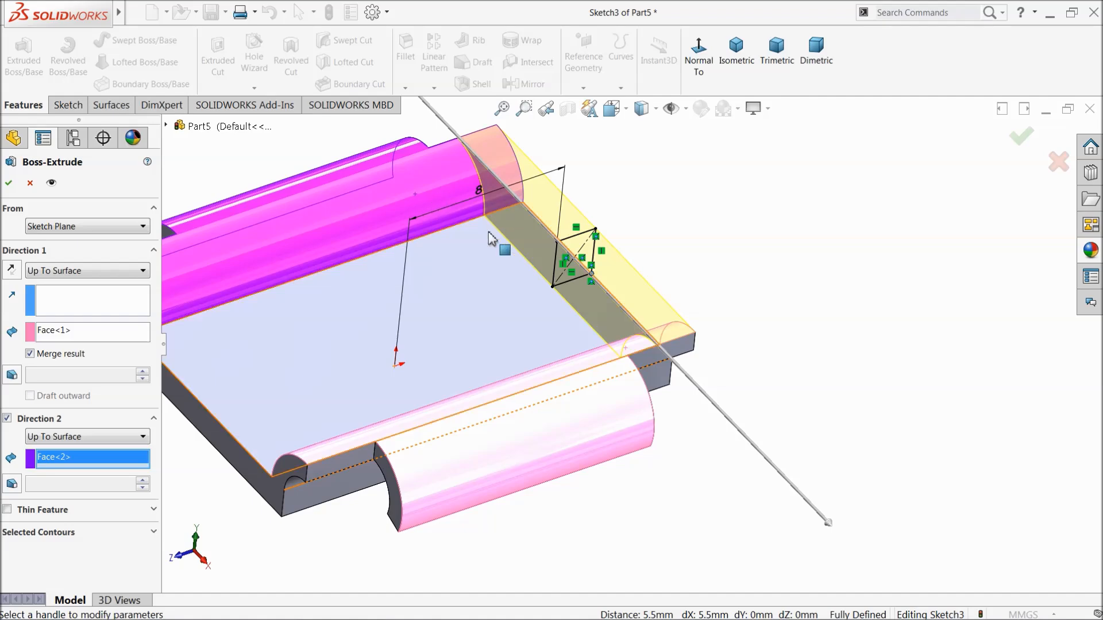
scroll(489, 233, "up", 3)
mouse_move(487, 251)
middle_mouse_down()
mouse_move(526, 294)
mouse_move(503, 276)
middle_mouse_up()
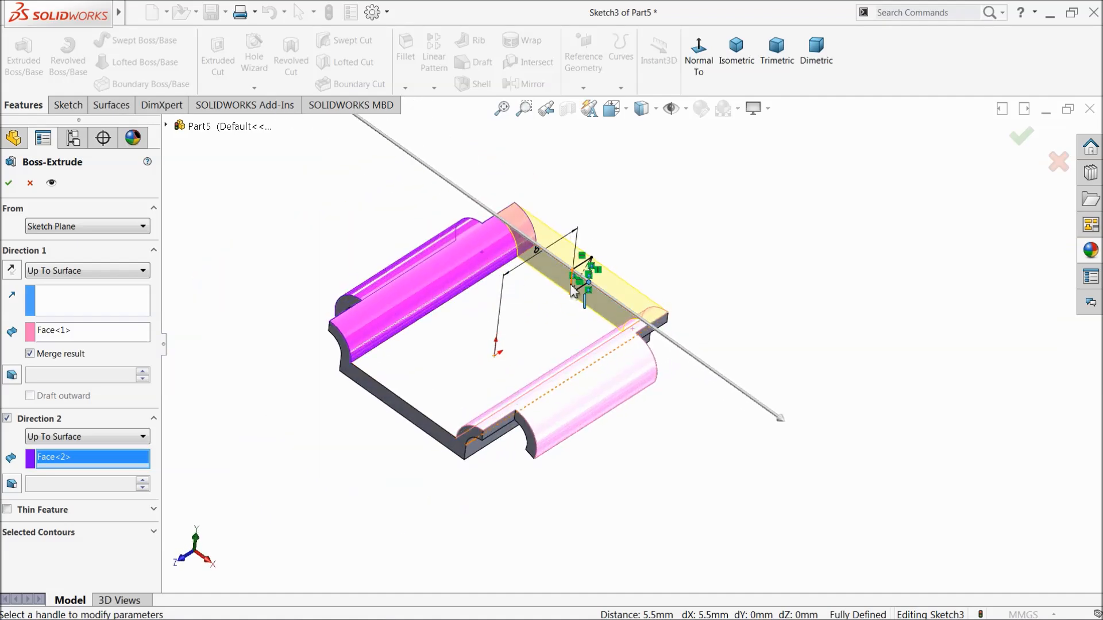
scroll(570, 284, "down", 4)
left_click(9, 183)
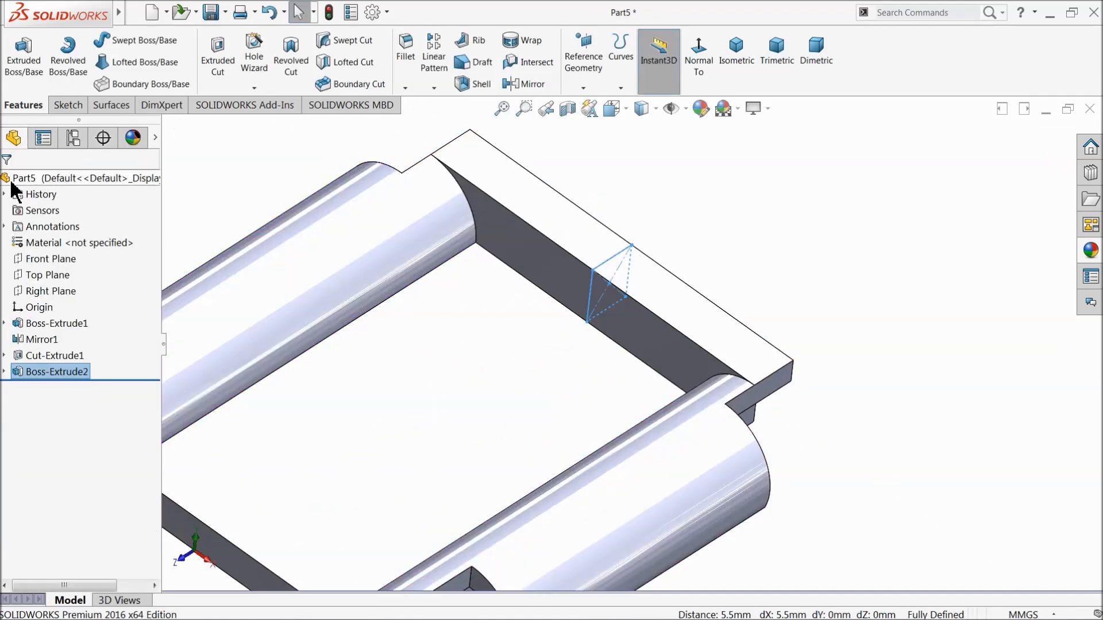
scroll(661, 241, "up", 3)
left_click(745, 227)
Step: Mirror the end wall feature about the Front Plane, selecting it as a feature rather than as a body
middle_click_drag(276, 308, 268, 281)
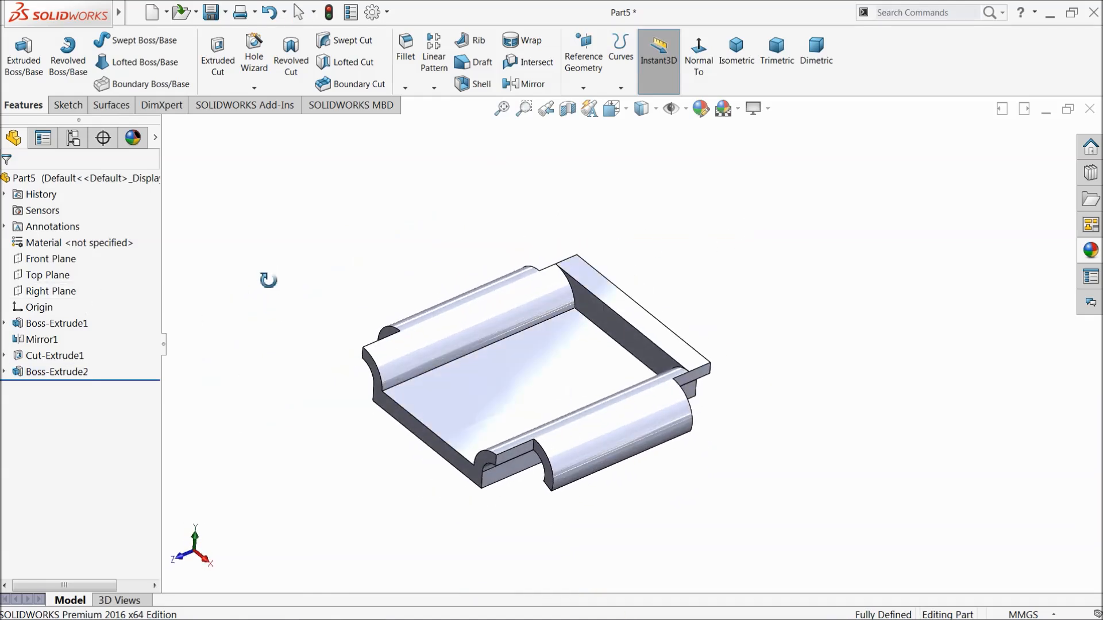
scroll(511, 419, "down", 3)
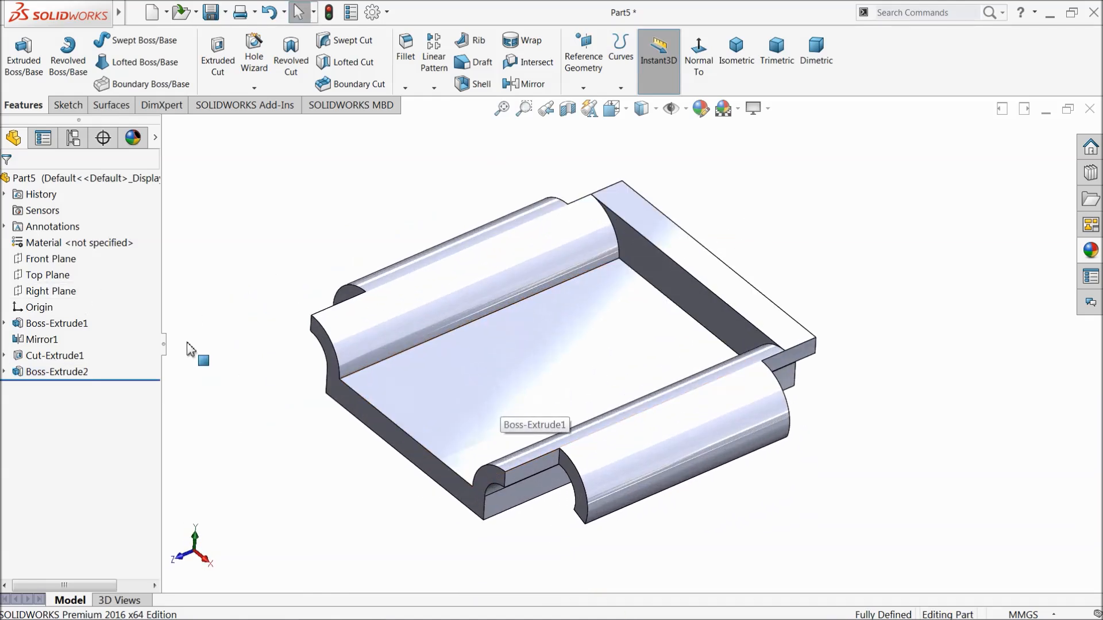
left_click(45, 262)
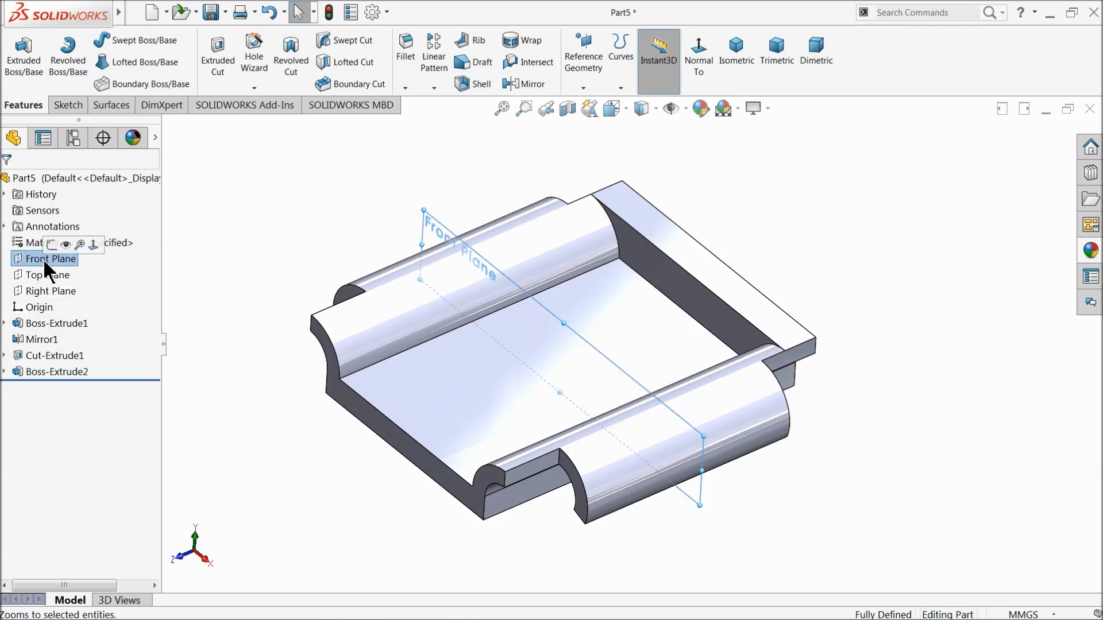
left_click(524, 84)
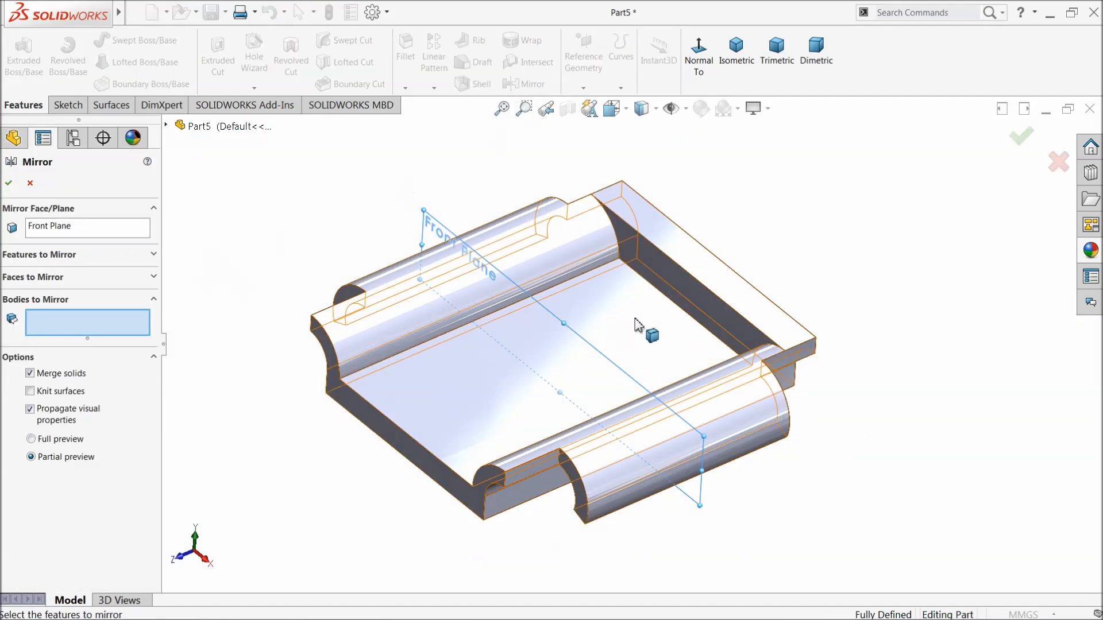
left_click(714, 270)
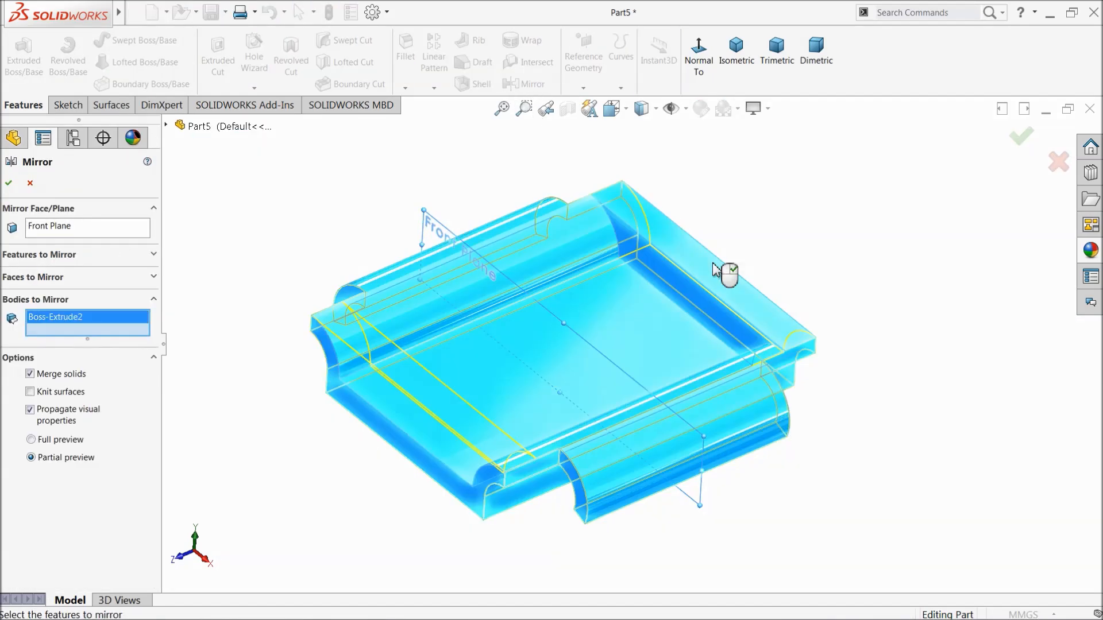
left_click(23, 260)
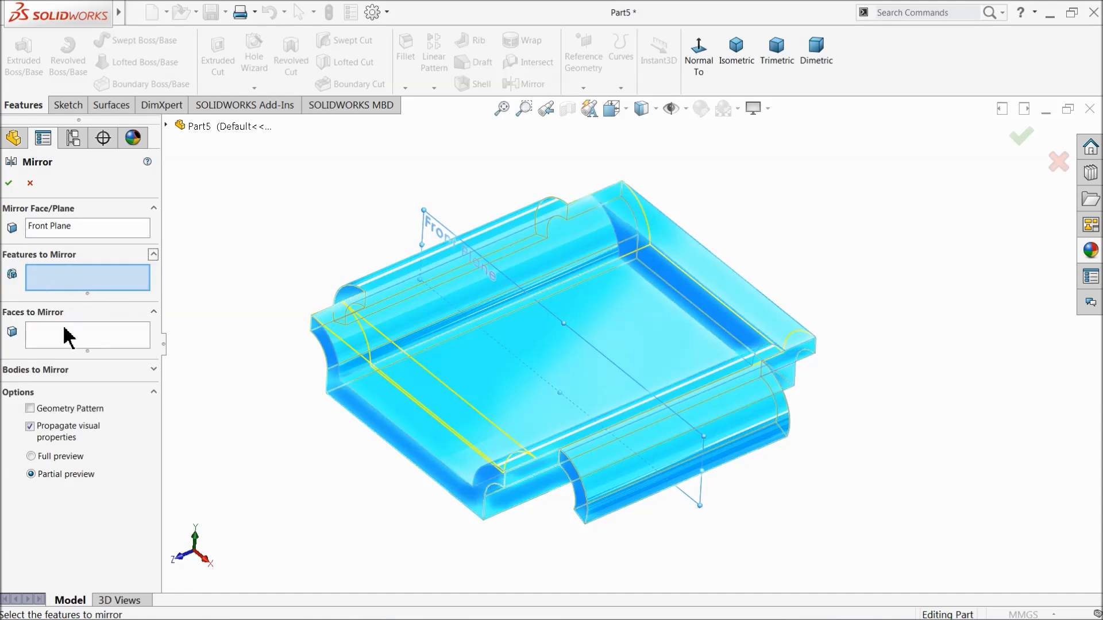
left_click(703, 271)
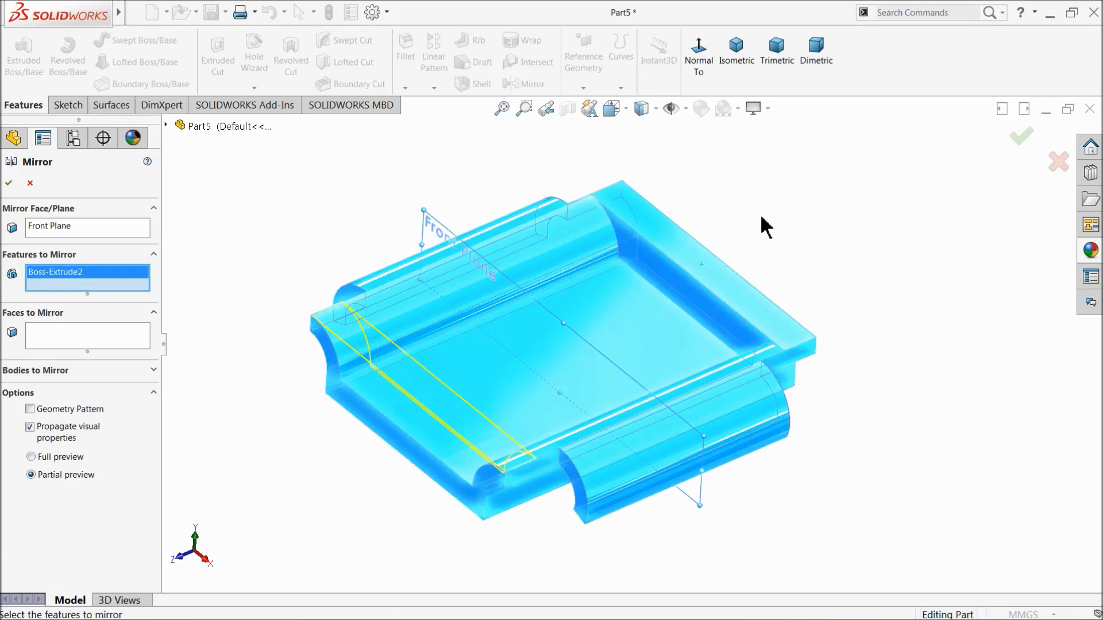
left_click(9, 183)
Step: Start a sketch on the plate's inner floor face and draw a circle about 7.7 mm in diameter centred on the origin
middle_click_drag(438, 370, 433, 401)
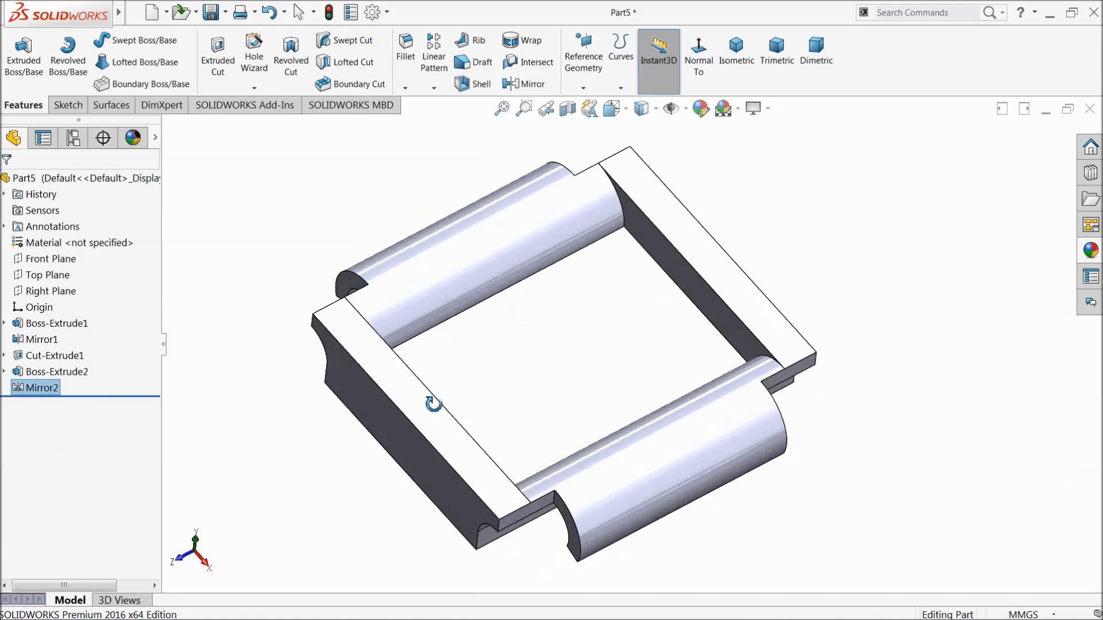
left_click(756, 109)
left_click(776, 180)
left_click(571, 368)
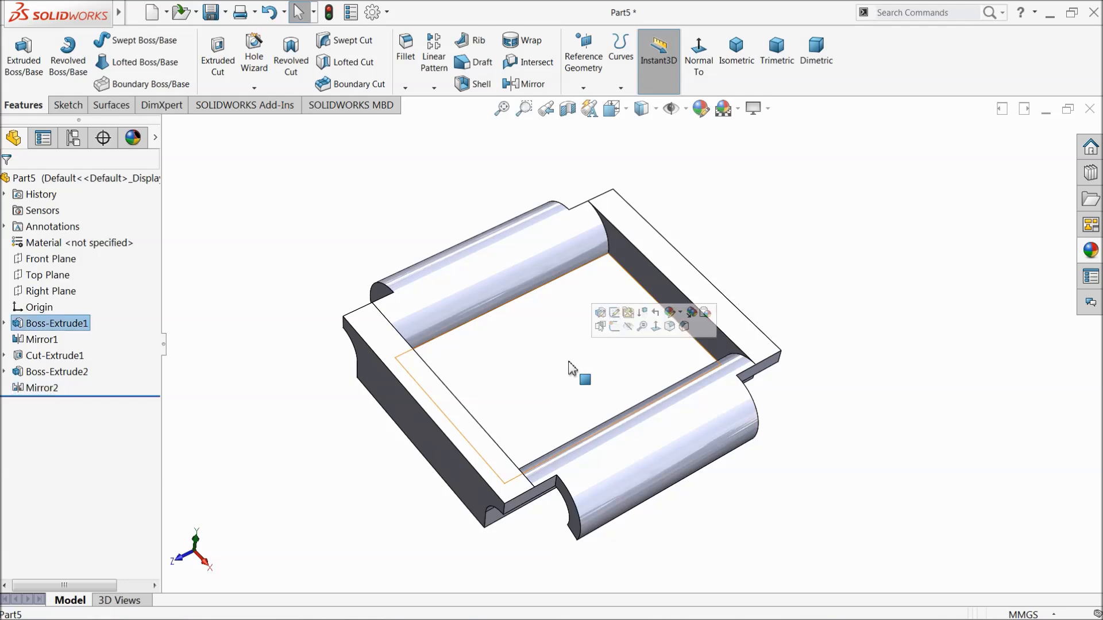
left_click(614, 326)
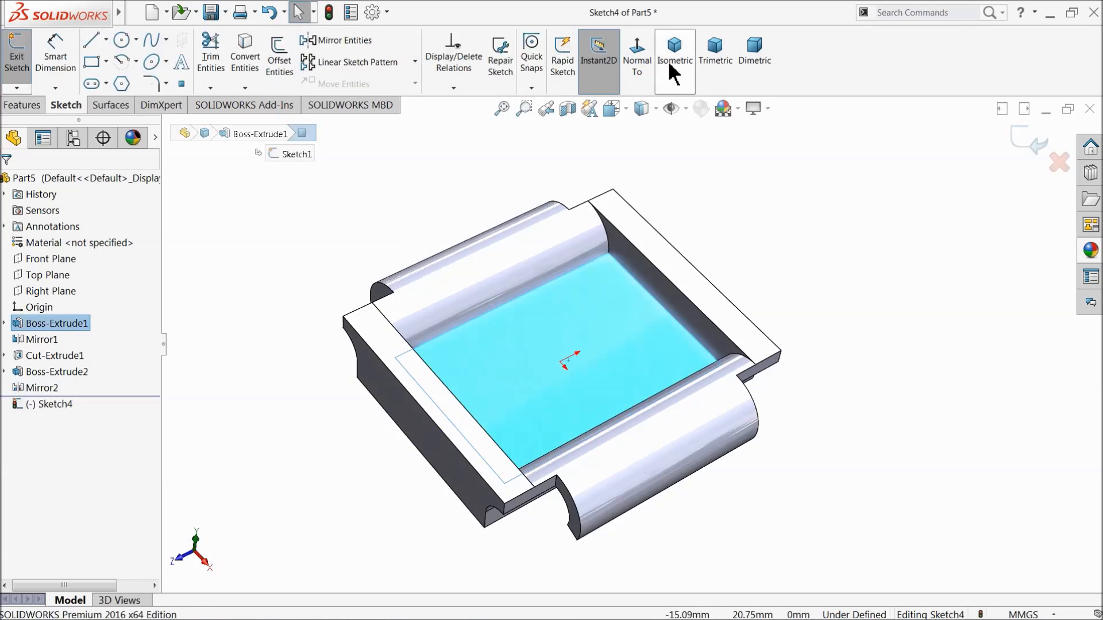
left_click(637, 63)
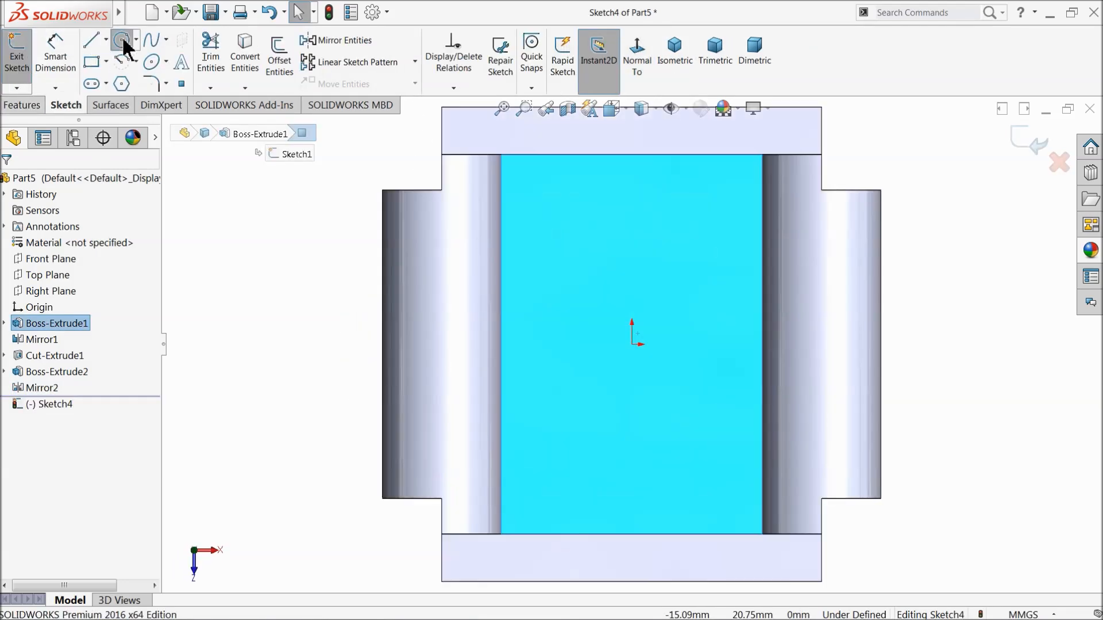
left_click(122, 40)
left_click(632, 345)
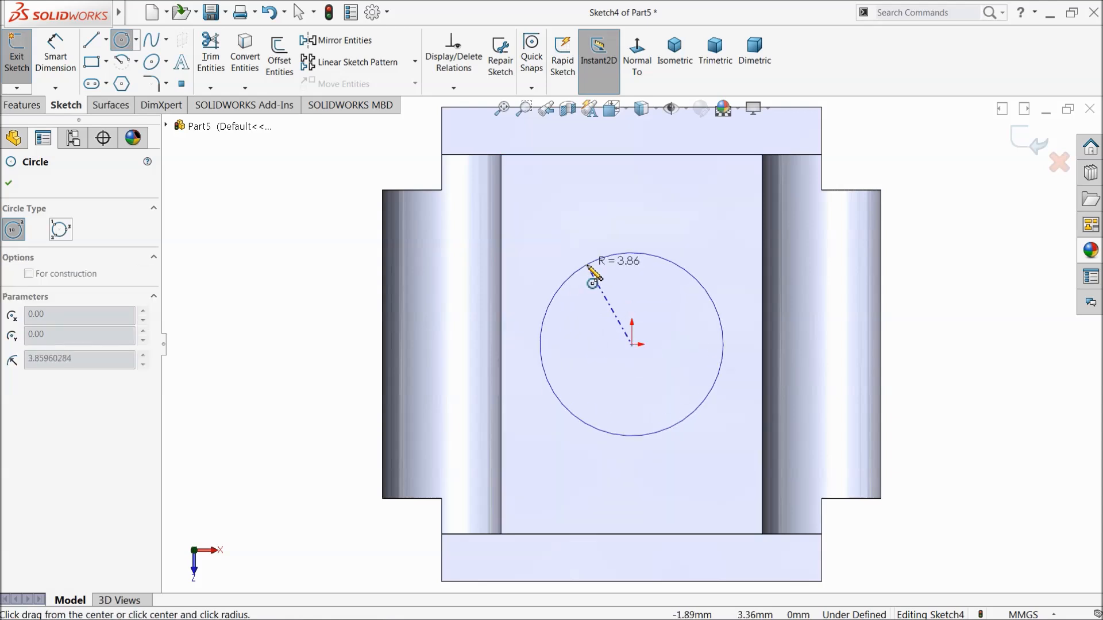
left_click(598, 263)
Step: Dimension the circle's diameter as 9 mm
left_click(71, 66)
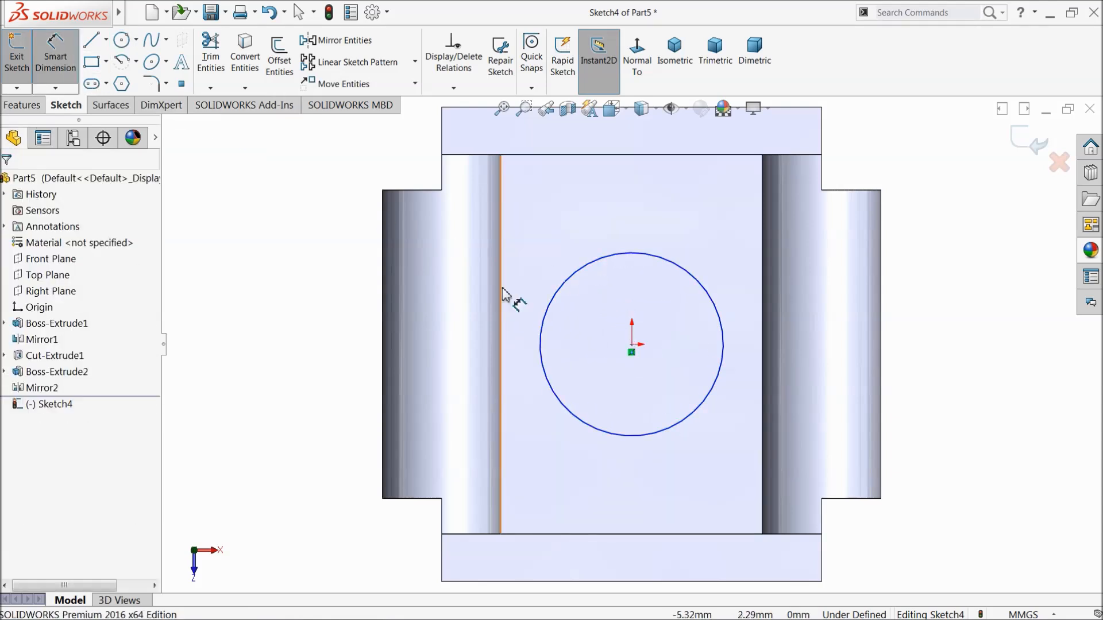
left_click(545, 321)
left_click(279, 365)
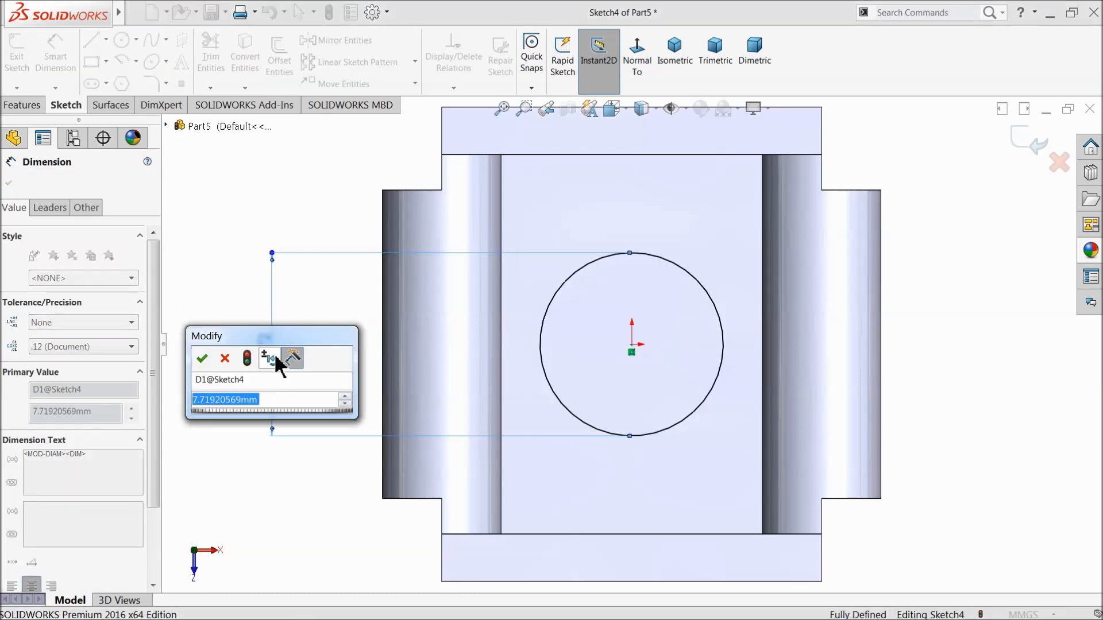
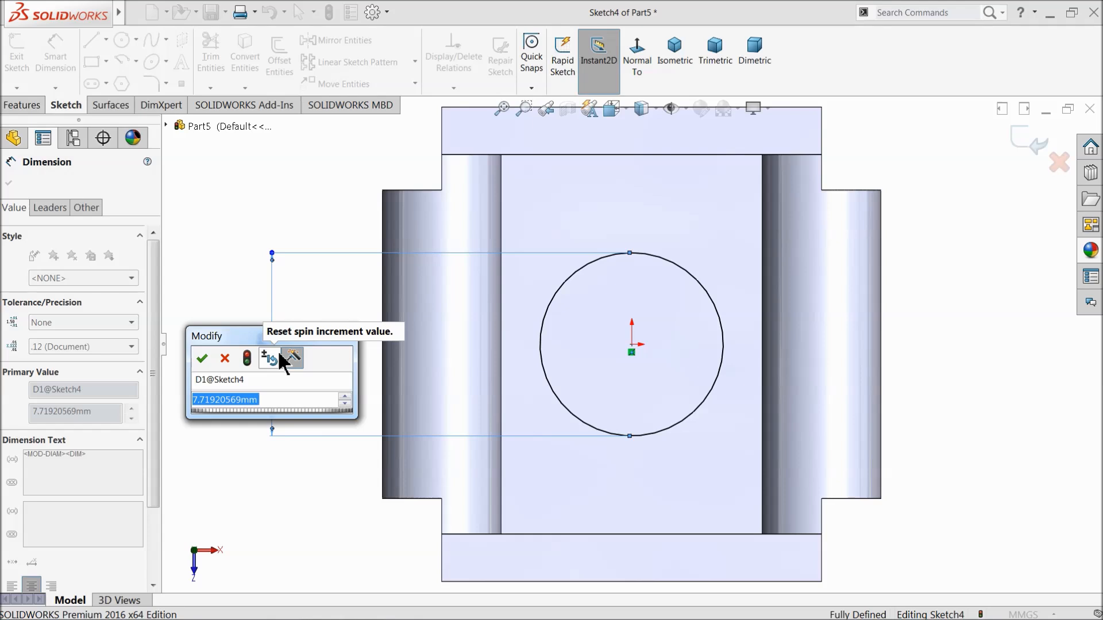
type("9")
key("Return")
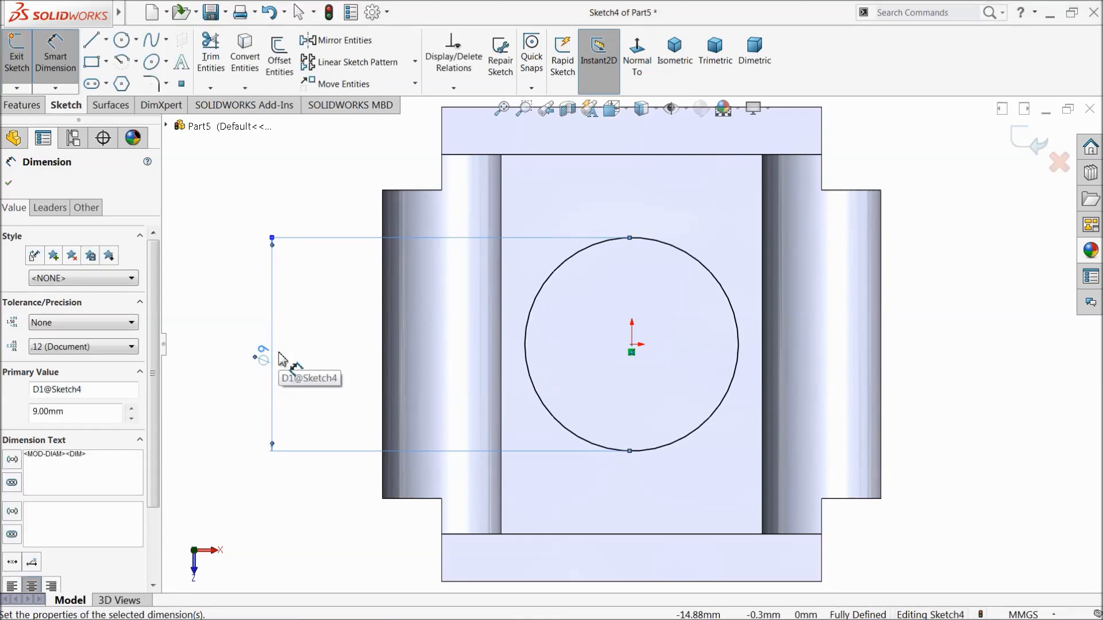
left_click(8, 184)
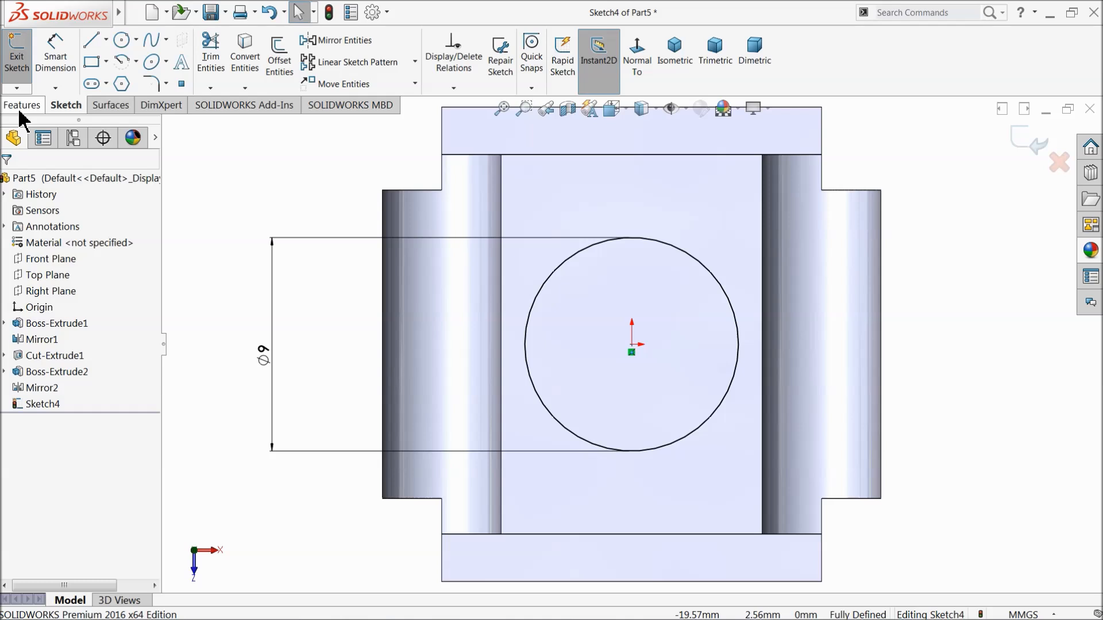
Step: Set up a blind boss extrusion of the circle with a depth of 2 mm
left_click(22, 106)
left_click(23, 57)
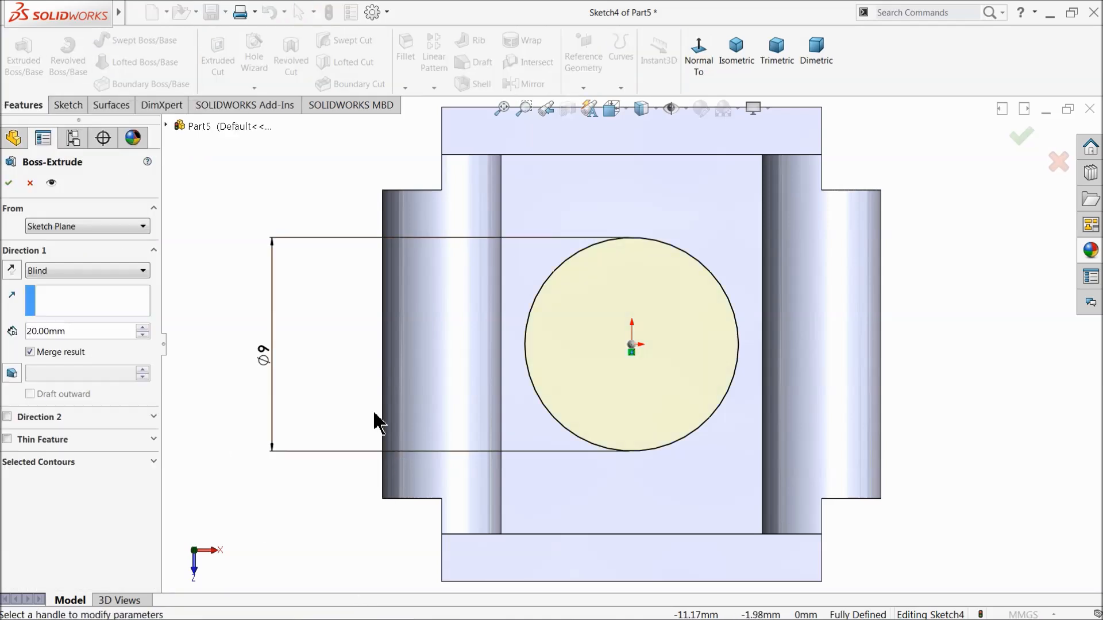
type("2")
key("Return")
scroll(397, 228, "up", 3)
middle_click_drag(382, 385, 320, 229)
scroll(583, 350, "down", 5)
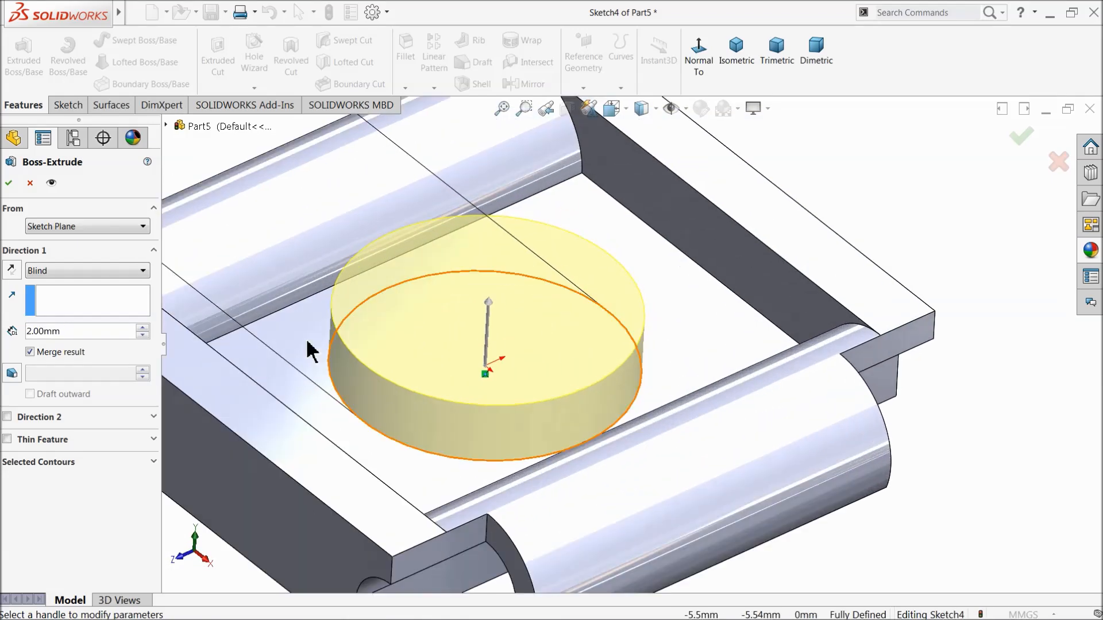
Step: Add a 10-degree inward draft to the circular boss, complete the extrusion and show the whole part
left_click(11, 373)
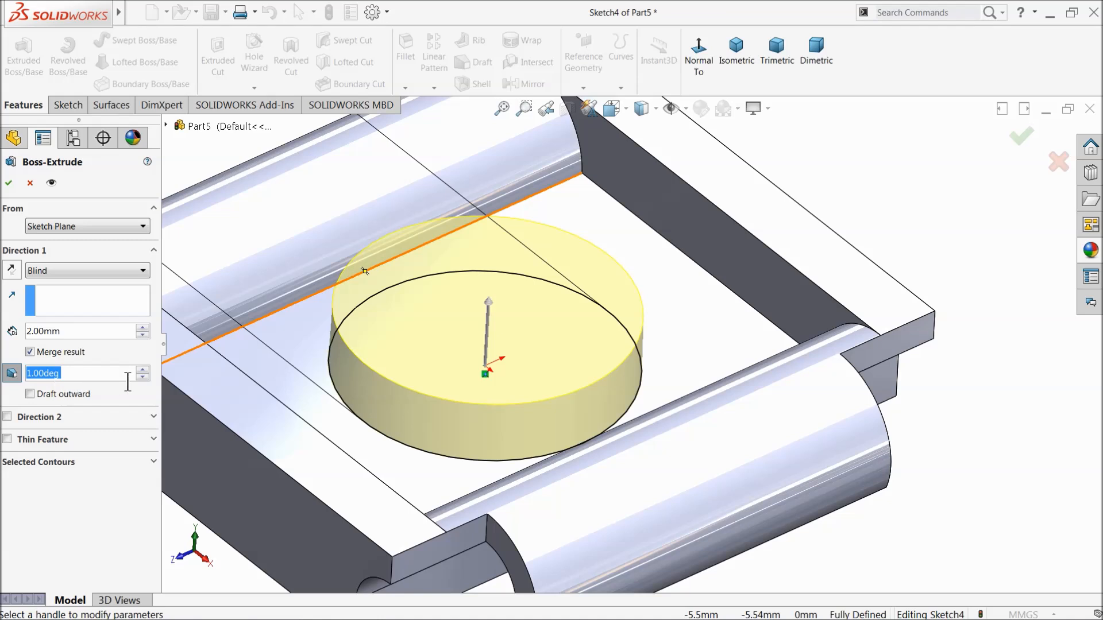
left_click(142, 370)
left_click(142, 371)
left_click(142, 370)
left_click(142, 371)
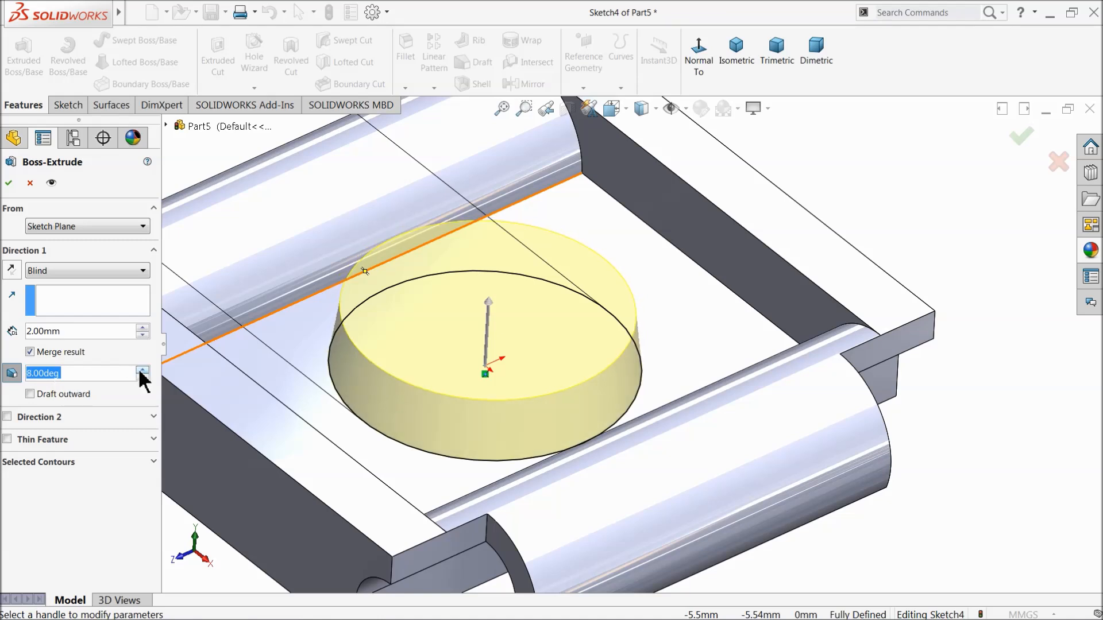
left_click(142, 371)
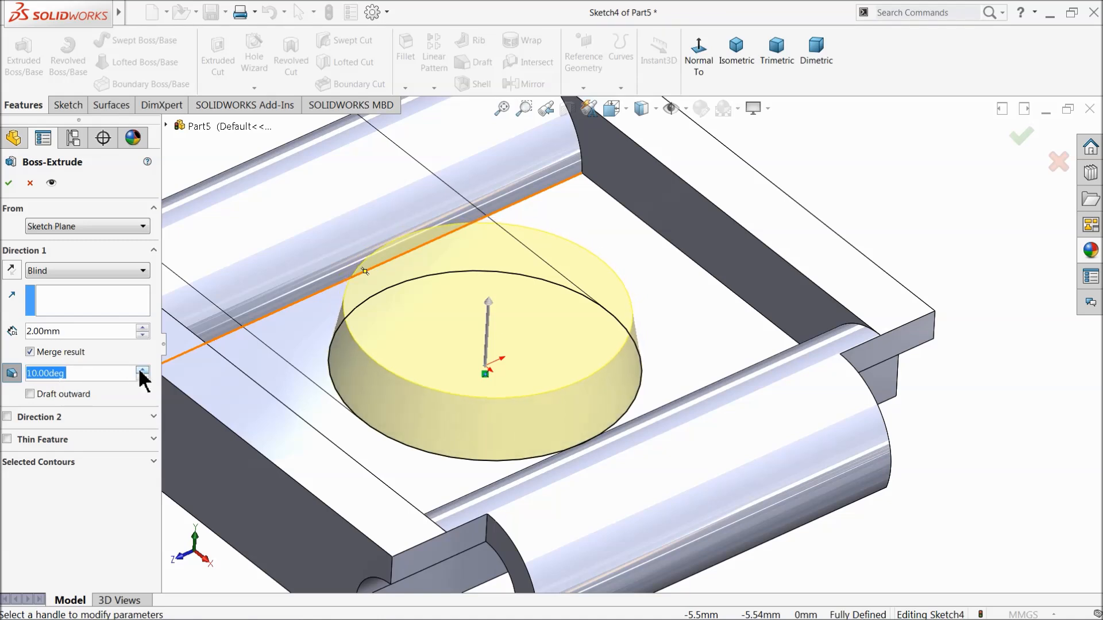
left_click(8, 182)
key("f")
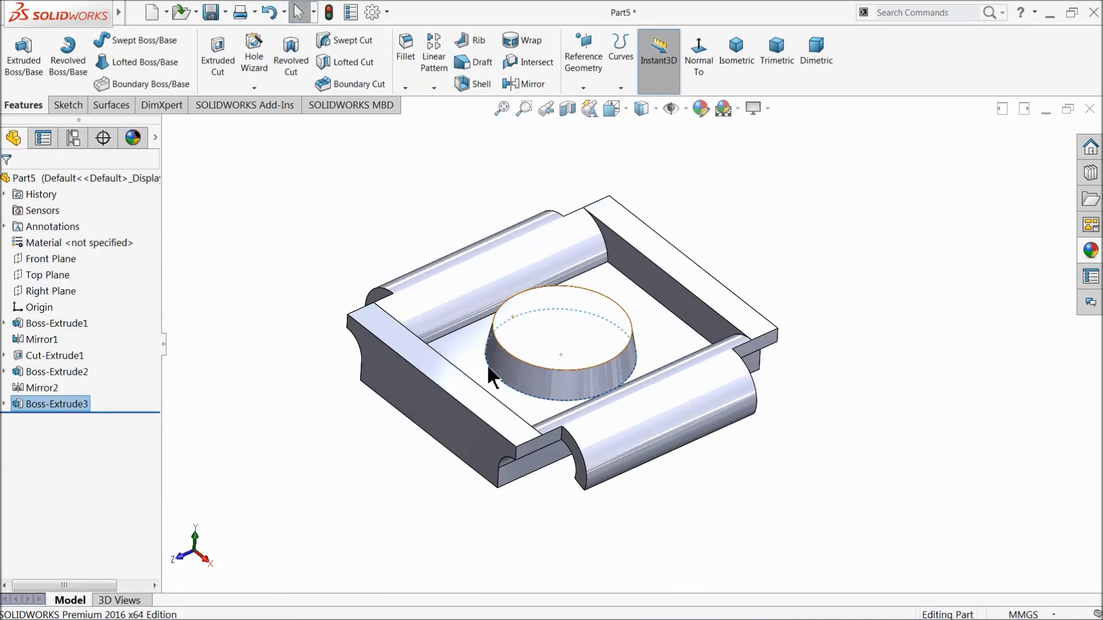
Step: Start a sketch on the plate's flat underside and draw a circle about 8.1 mm in diameter centred on the origin
middle_click_drag(487, 364, 561, 419)
left_click(591, 382)
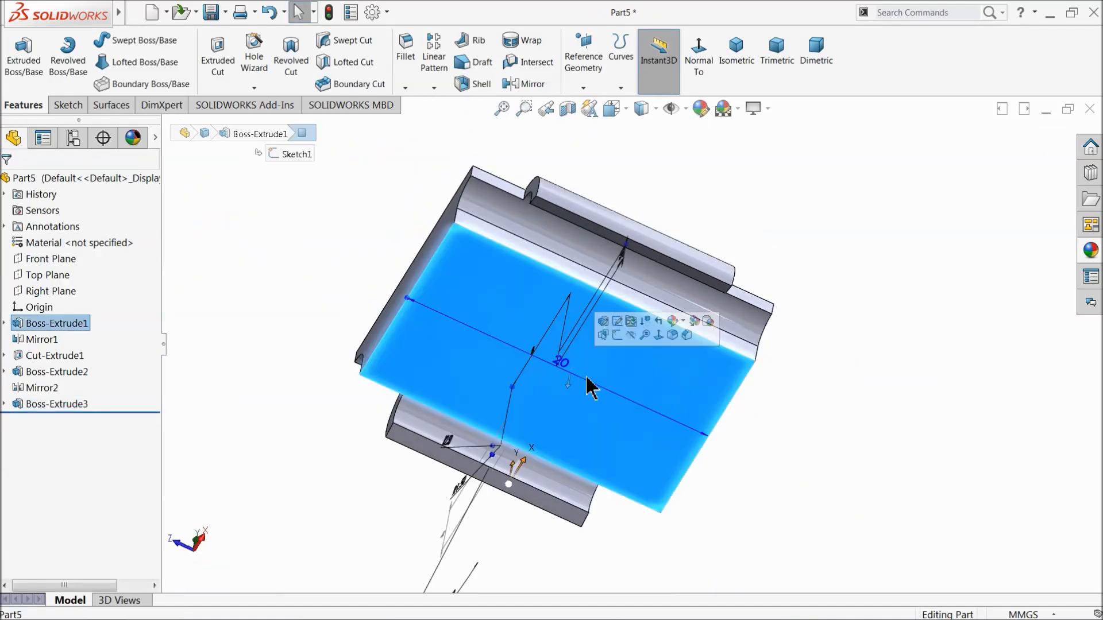
left_click(618, 338)
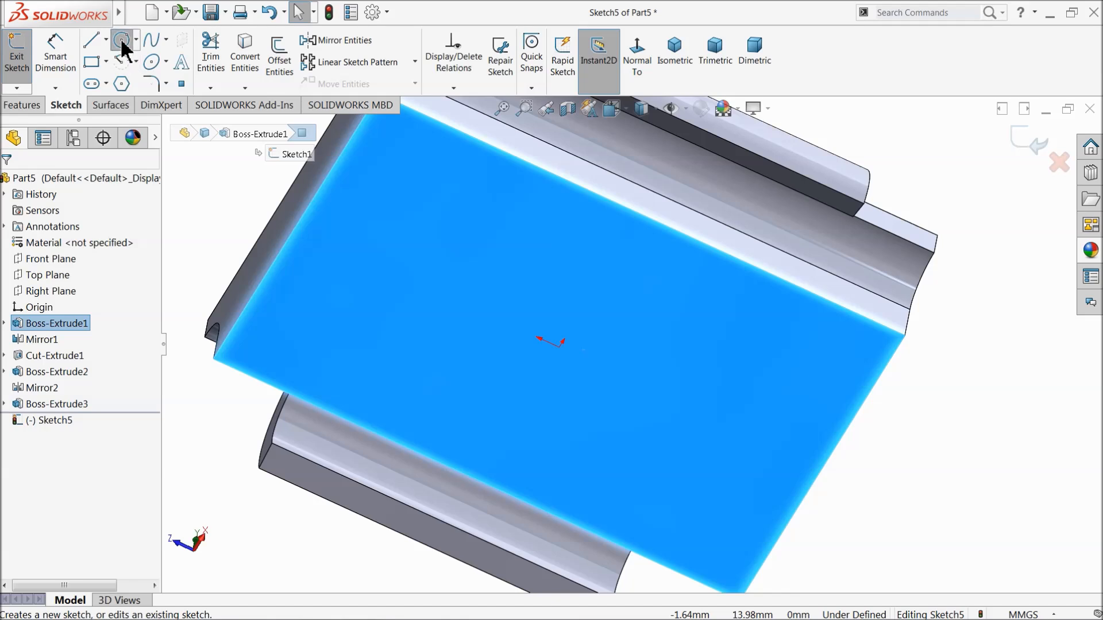
left_click(123, 45)
left_click(559, 346)
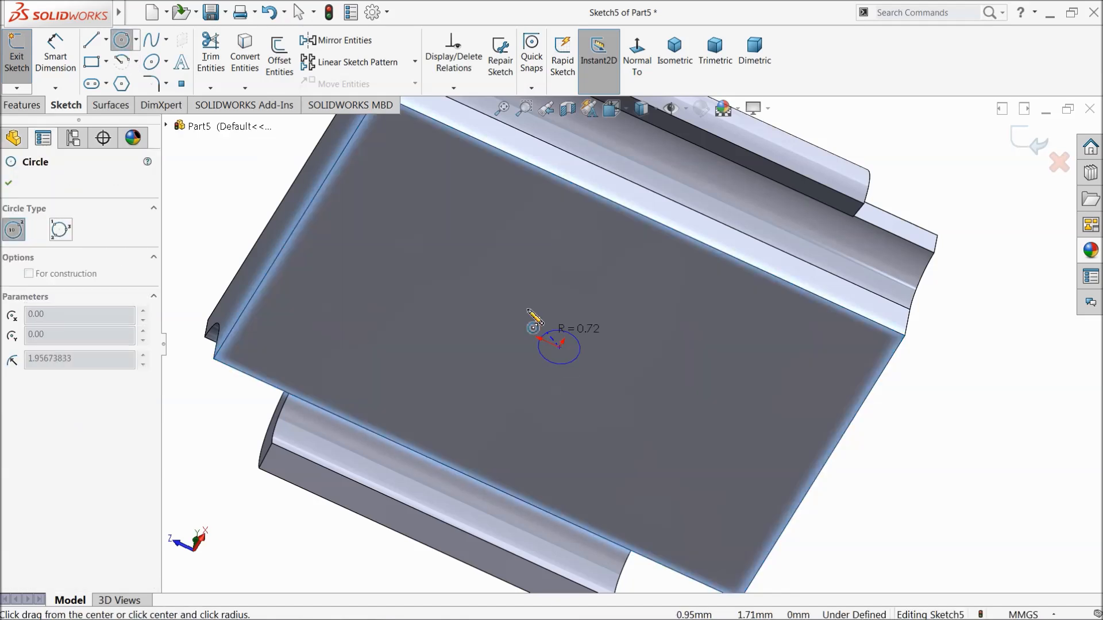
left_click(516, 255)
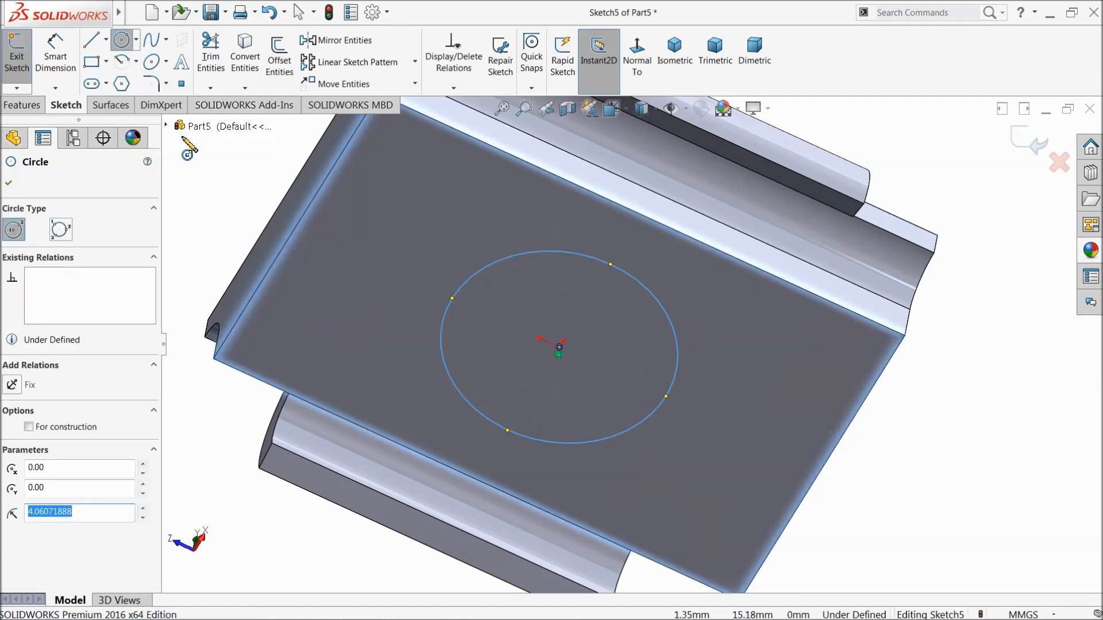
Step: Dimension the underside circle's diameter as 8 mm
left_click(55, 55)
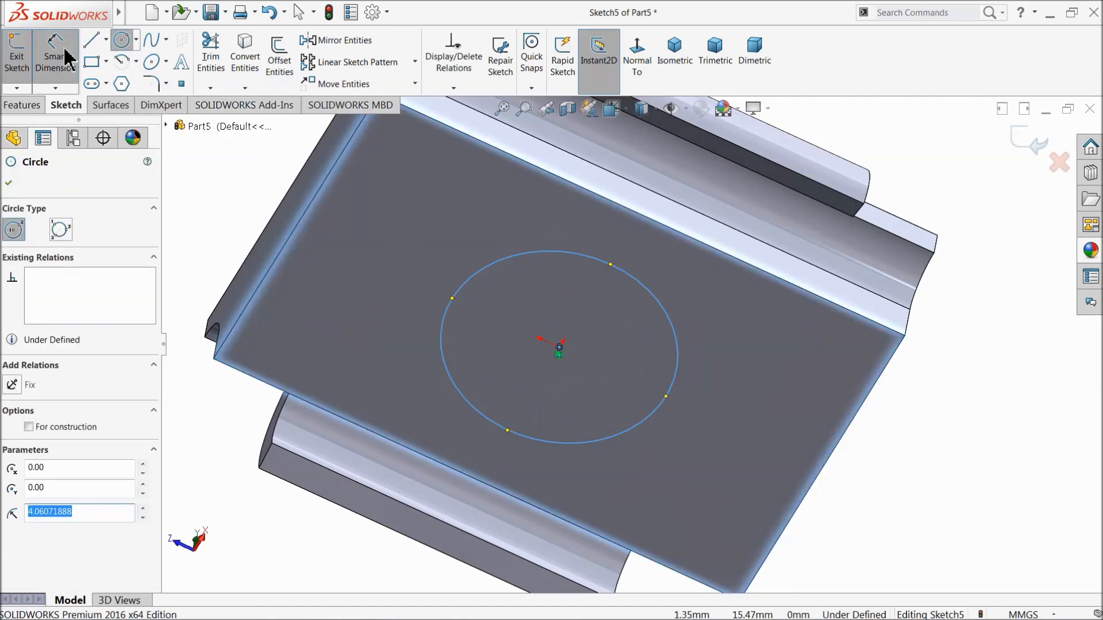
left_click(677, 356)
left_click(730, 390)
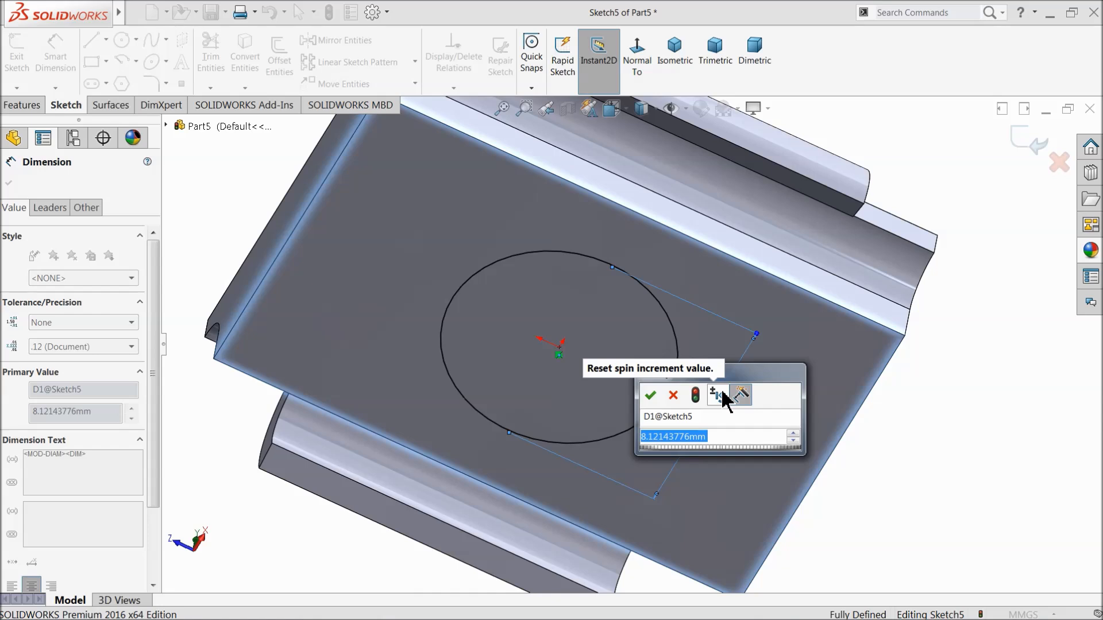
type("8")
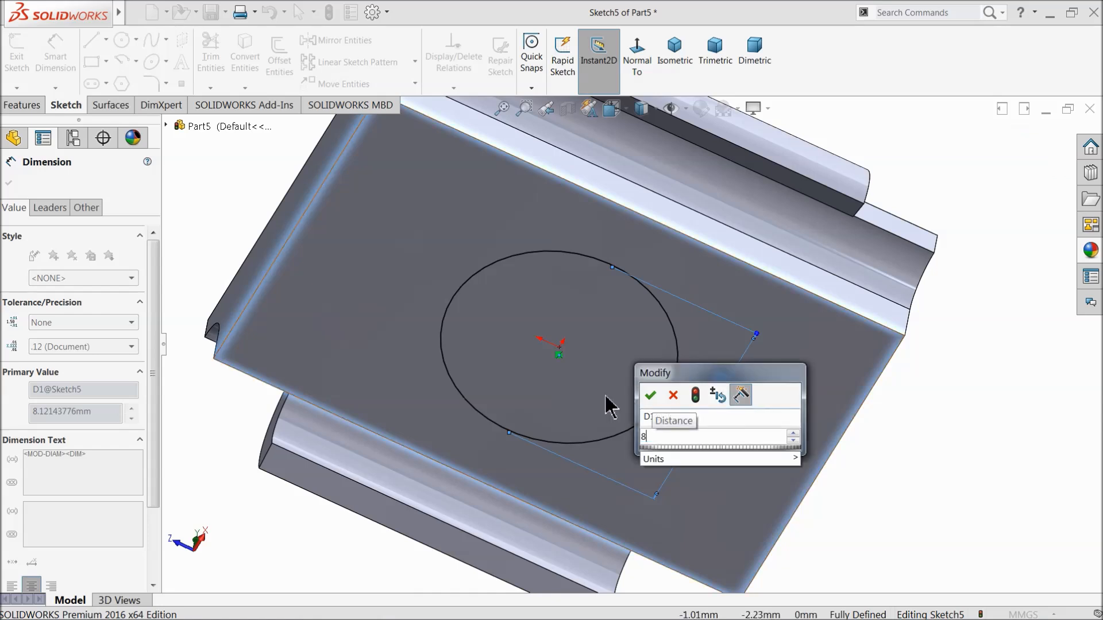
left_click(650, 395)
Step: Extrude the 8 mm circle as a blind boss 4 mm deep from the plate's underside
left_click(29, 105)
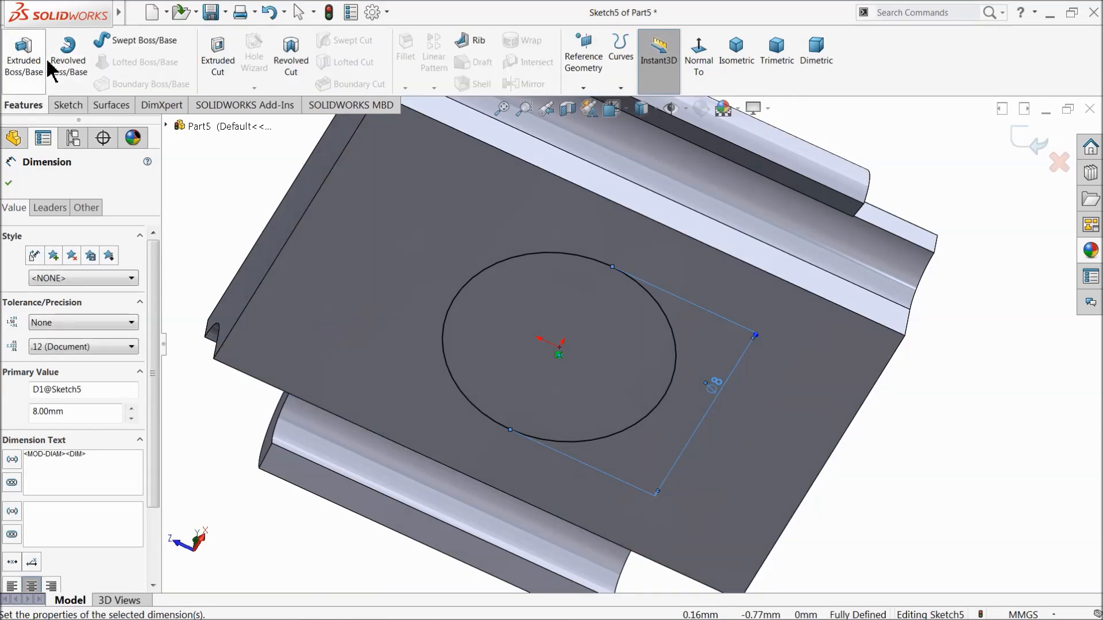
left_click(27, 66)
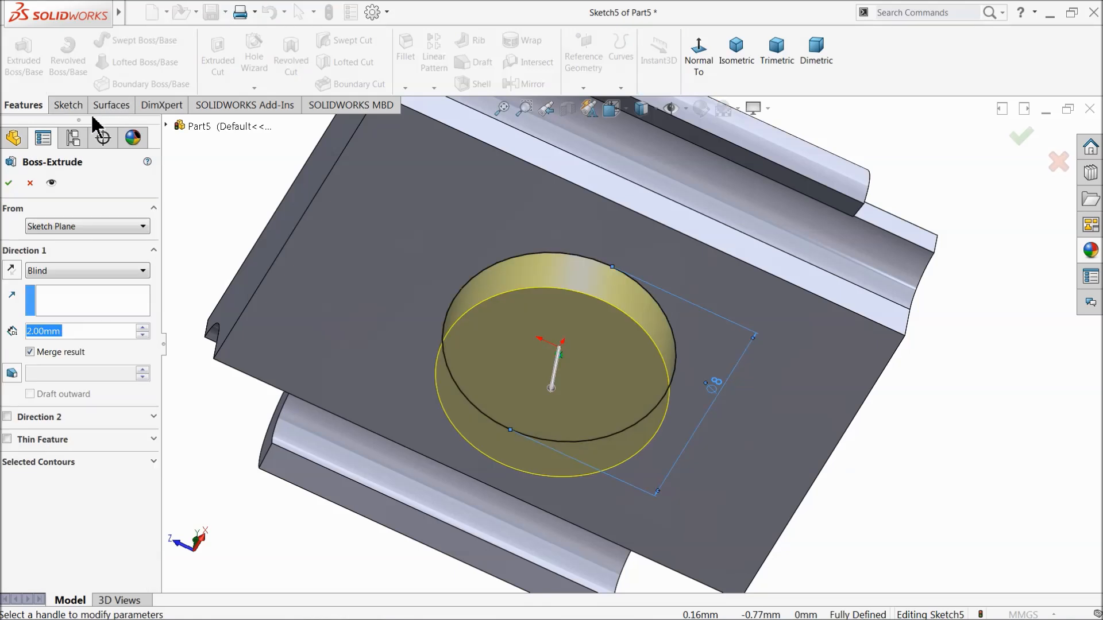
type("4")
key("Return")
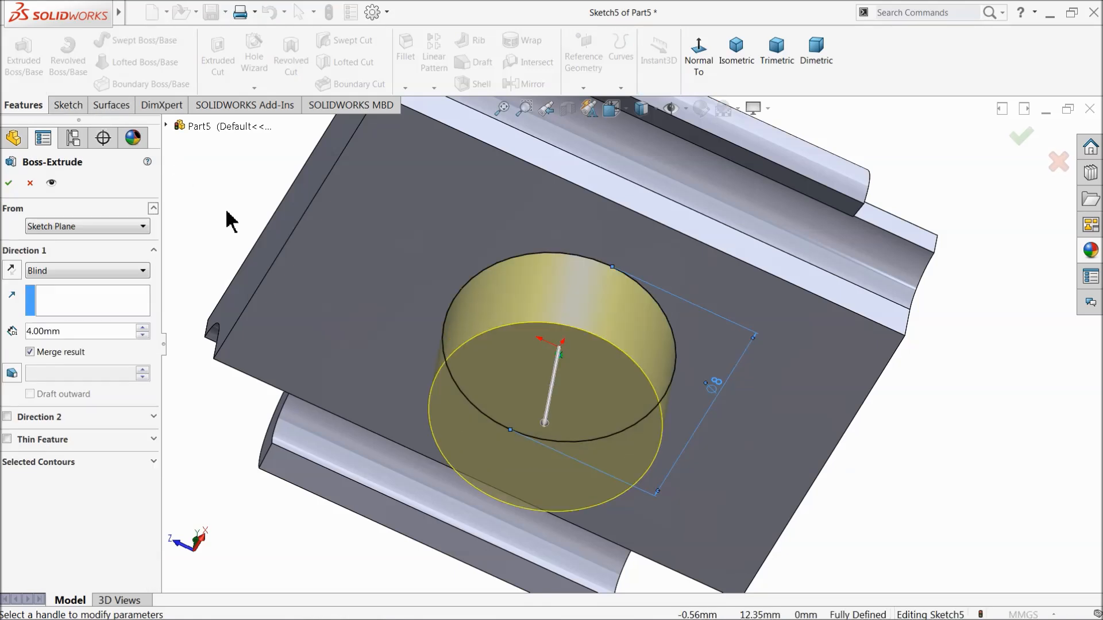
left_click(9, 183)
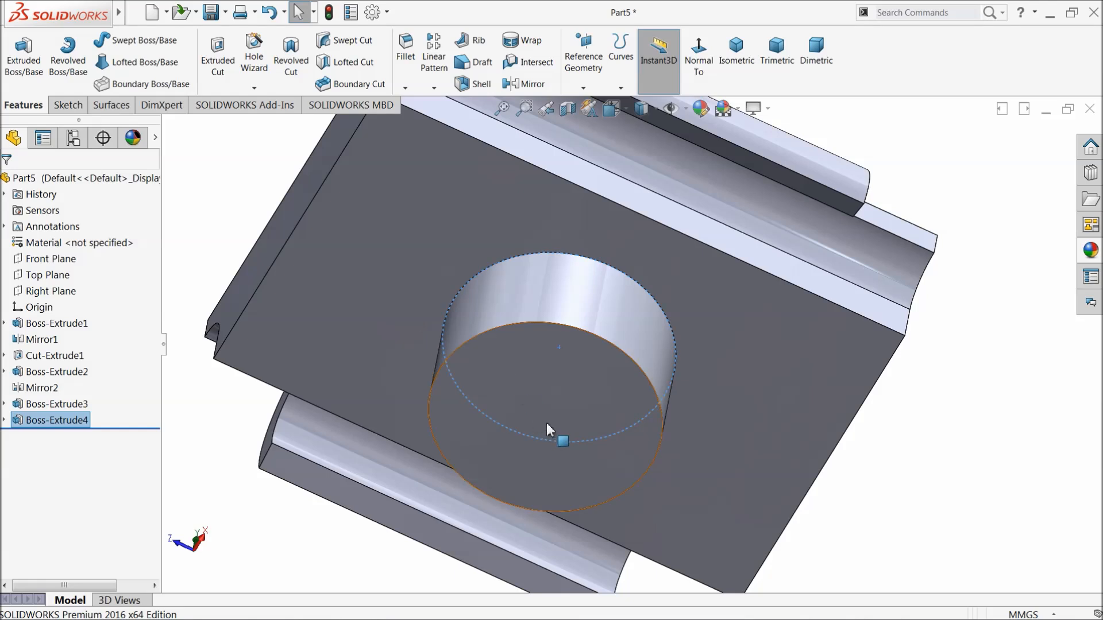
Step: Start a sketch on the underside boss's end face and draw a concentric circle about 5.5 mm in diameter
left_click(564, 430)
left_click(603, 380)
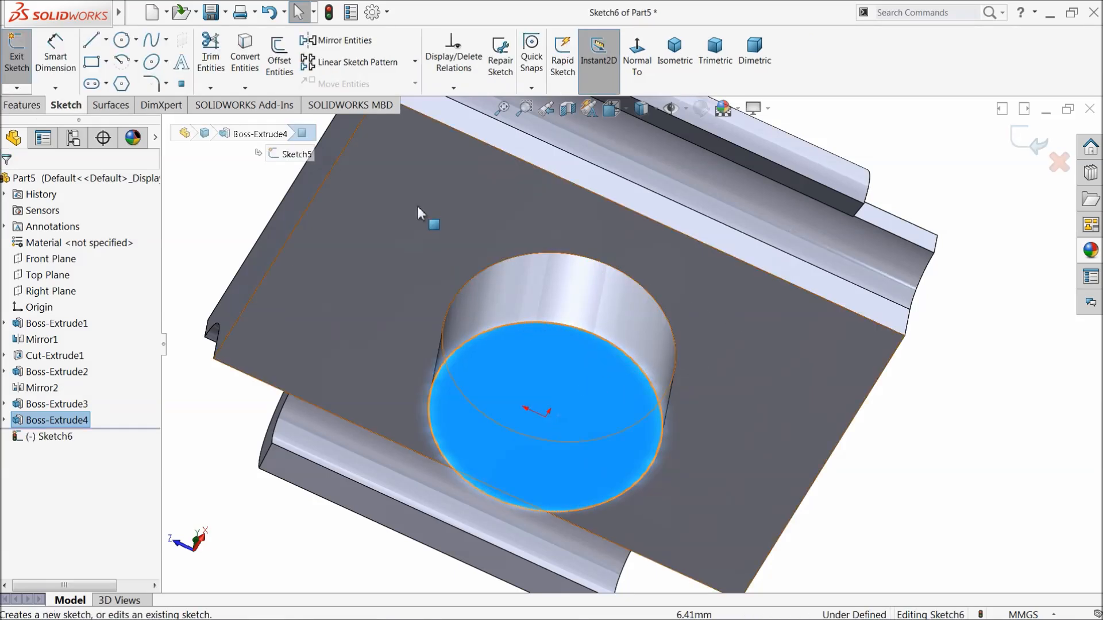
left_click(121, 40)
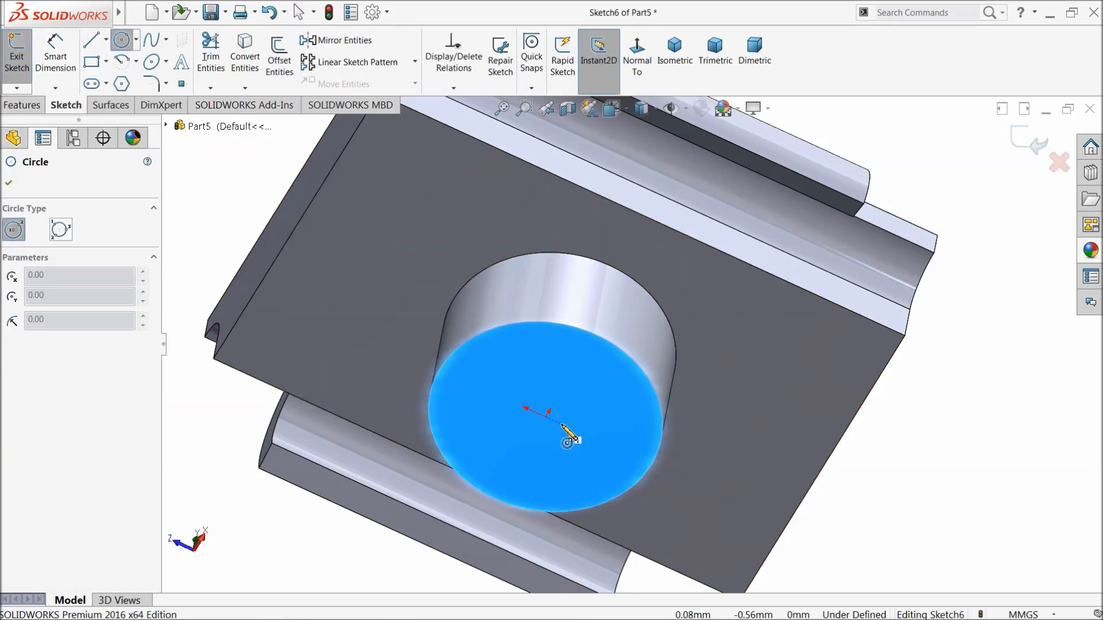
left_click(546, 417)
left_click(493, 365)
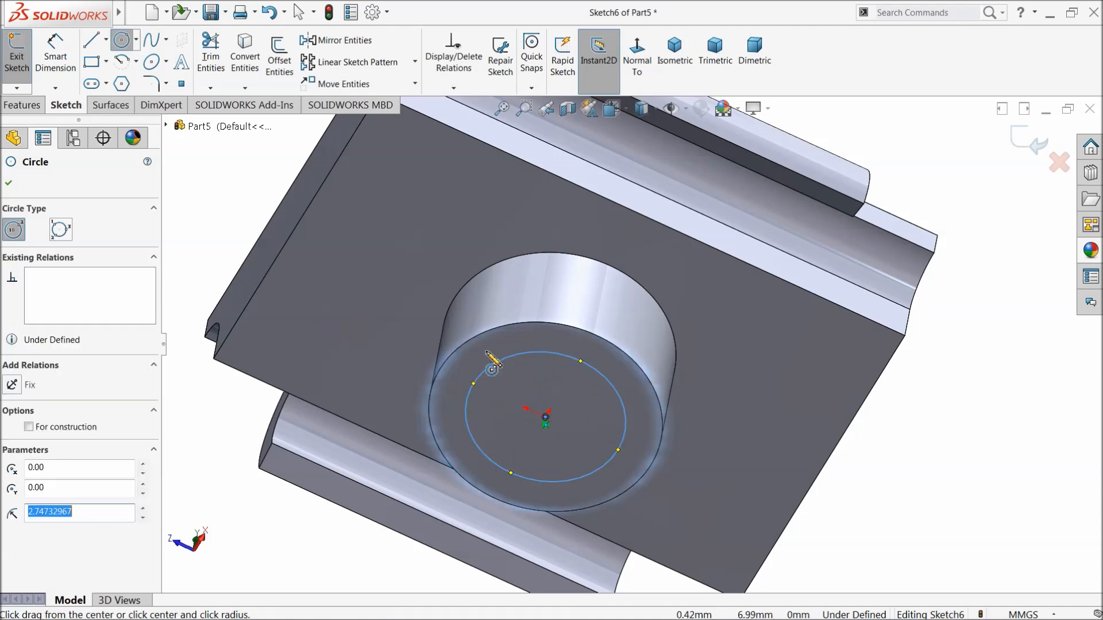
Step: Dimension the diameter of the circle on the boss's end face as 4 mm
left_click(51, 62)
left_click(478, 383)
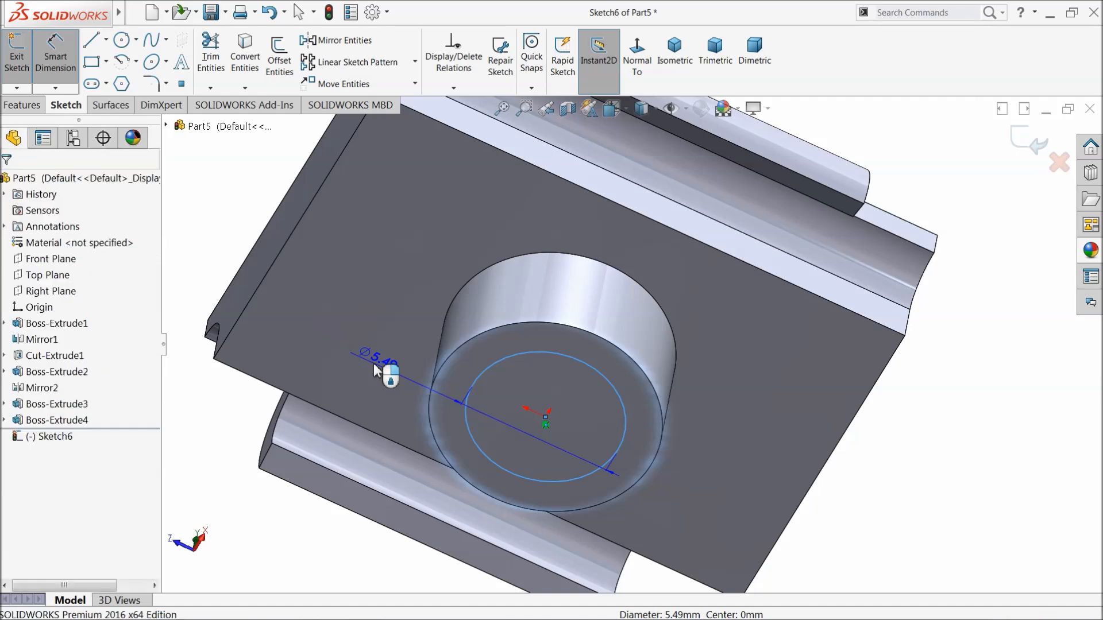
left_click(379, 372)
type("4")
key("Return")
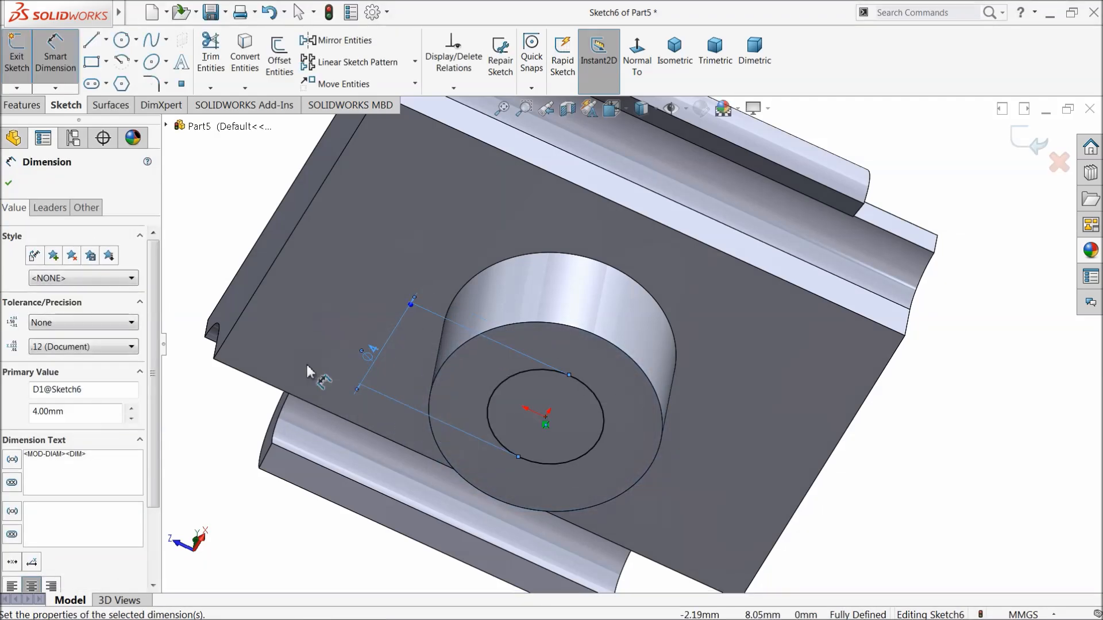
left_click(9, 184)
Step: Cut the 4 mm circle through all of the part to make a central hole through both bosses
left_click(23, 105)
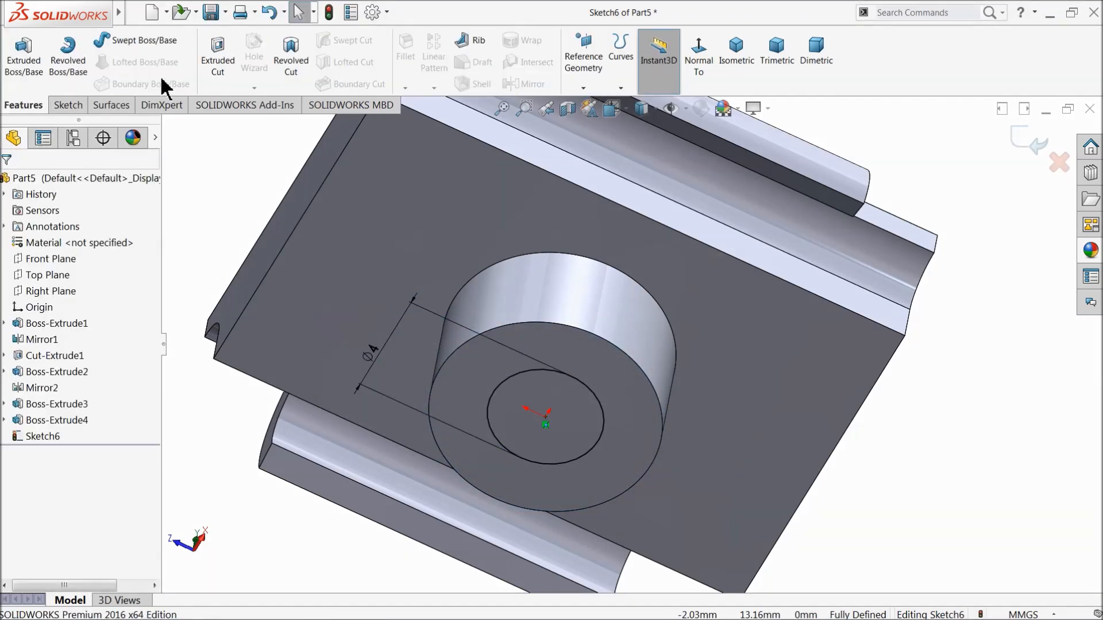
left_click(218, 56)
left_click(78, 270)
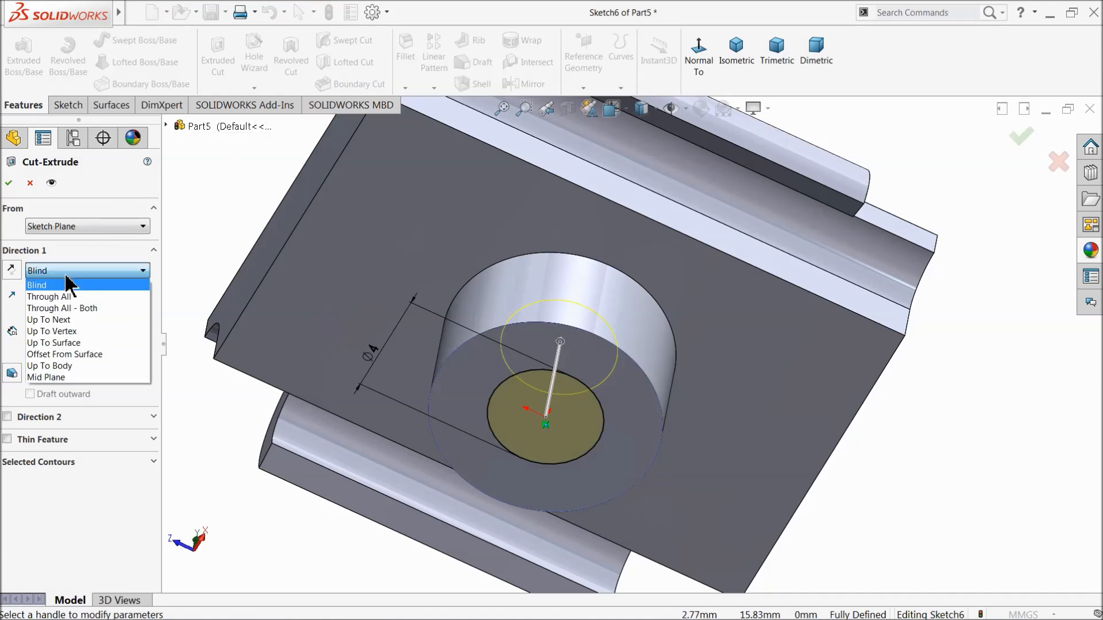
left_click(64, 286)
middle_click_drag(368, 189, 362, 460)
scroll(622, 352, "down", 3)
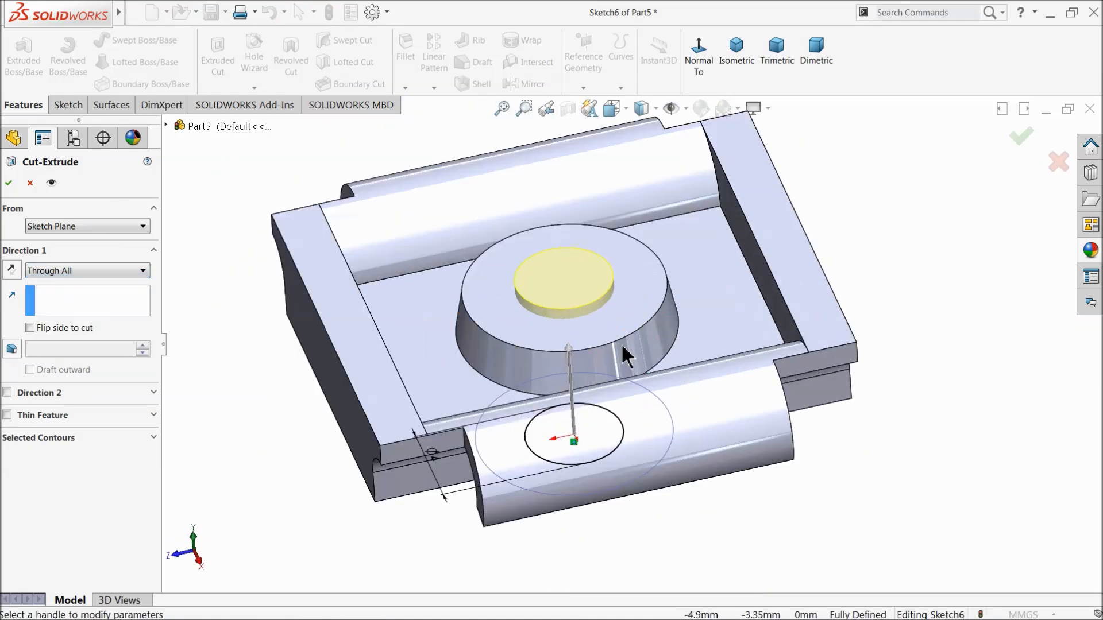
left_click(8, 183)
scroll(356, 310, "up", 3)
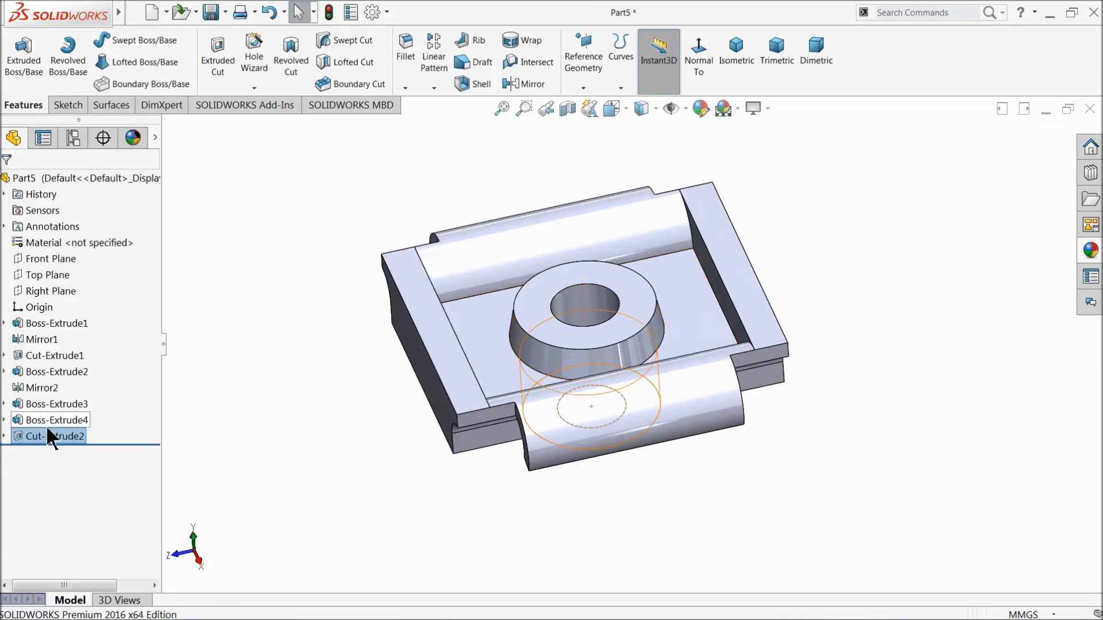
Step: Open the first extrusion's profile sketch, view it face-on to examine its horizontal 8 mm dimension, and exit the sketch
left_click(5, 324)
left_click(46, 340)
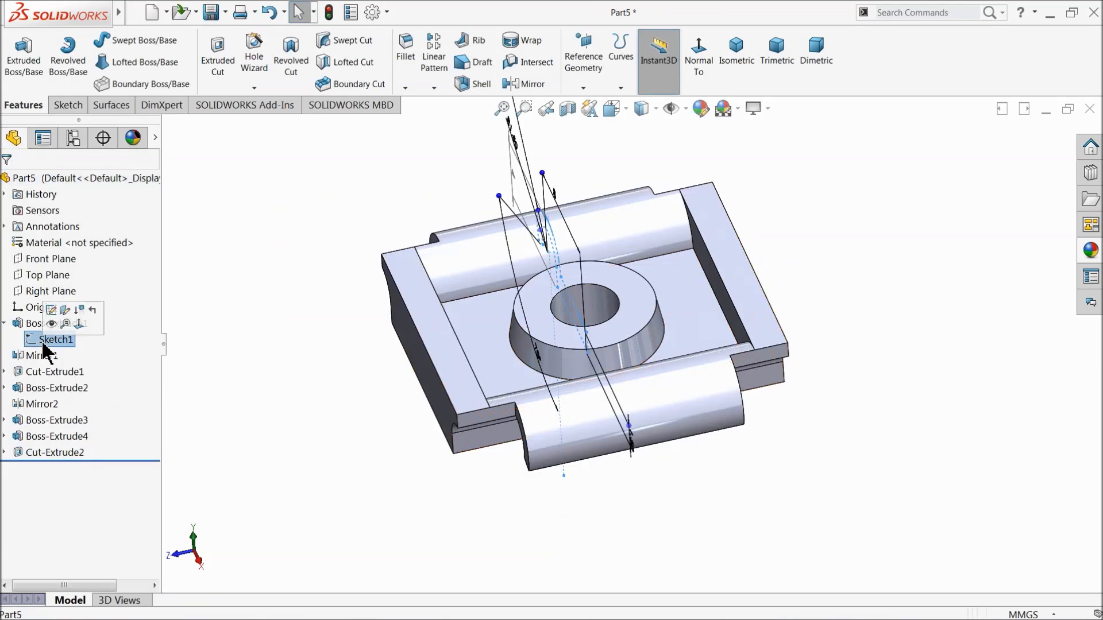
left_click(52, 311)
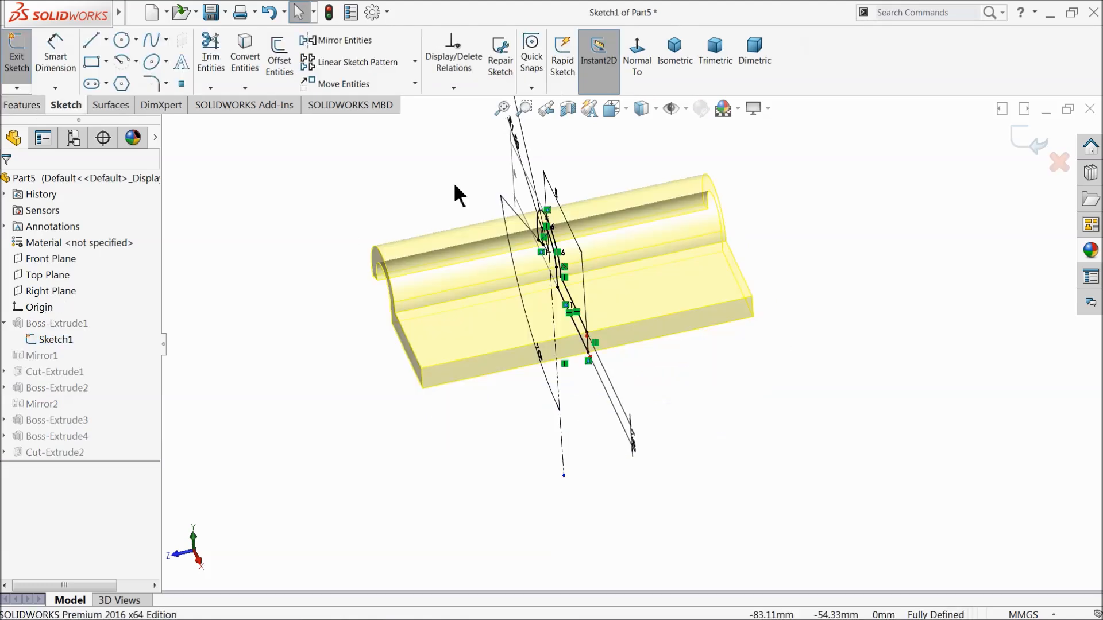
left_click(638, 64)
scroll(681, 313, "down", 2)
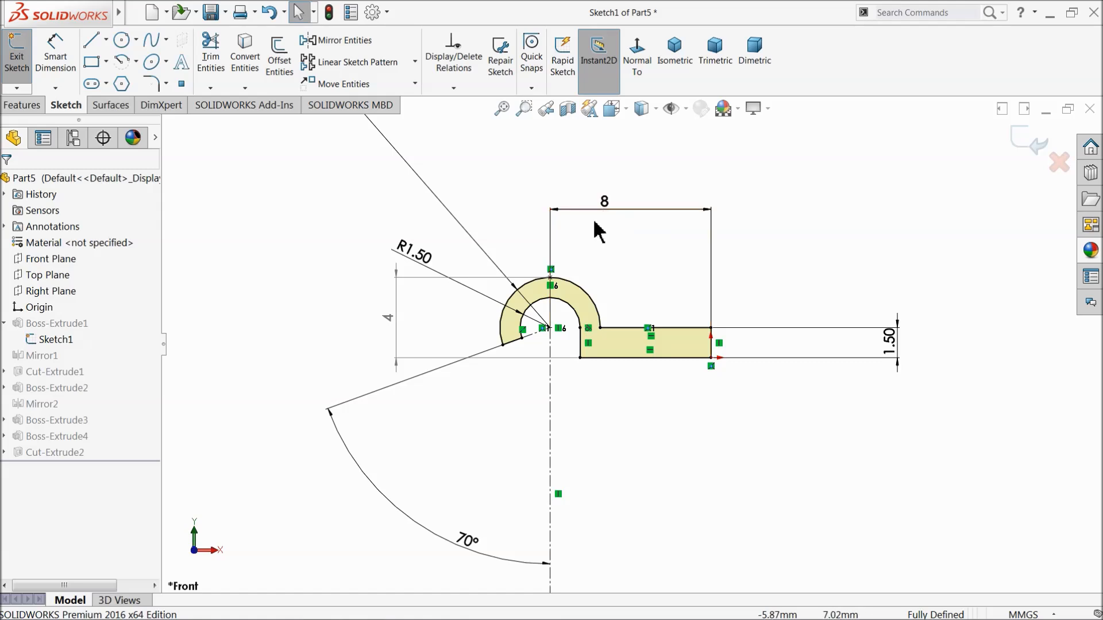
left_click_drag(603, 209, 613, 218)
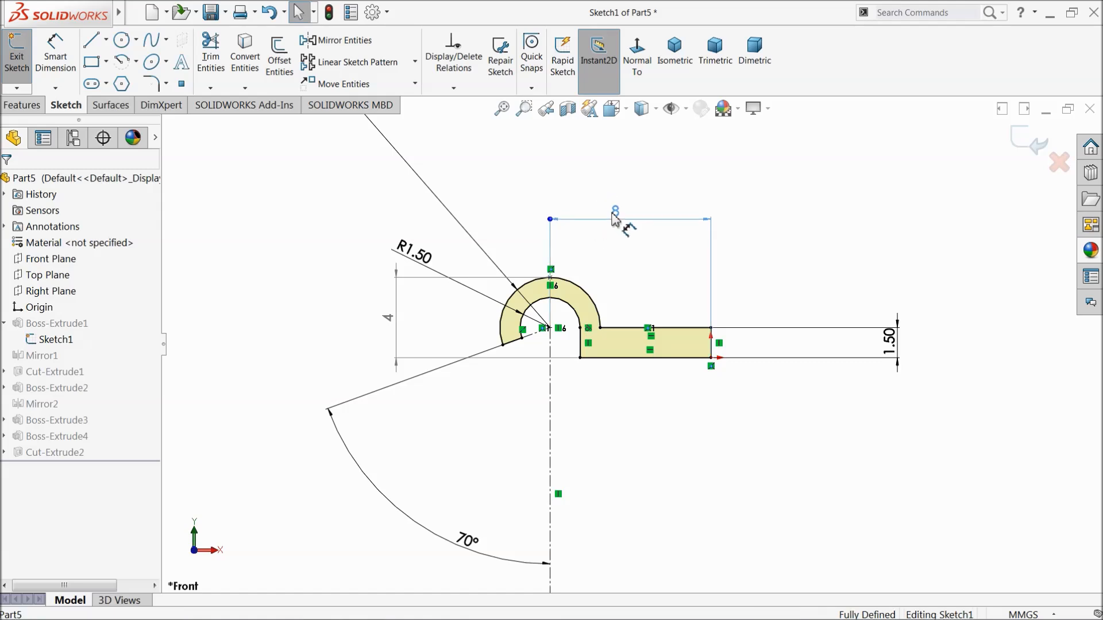
left_click(614, 220)
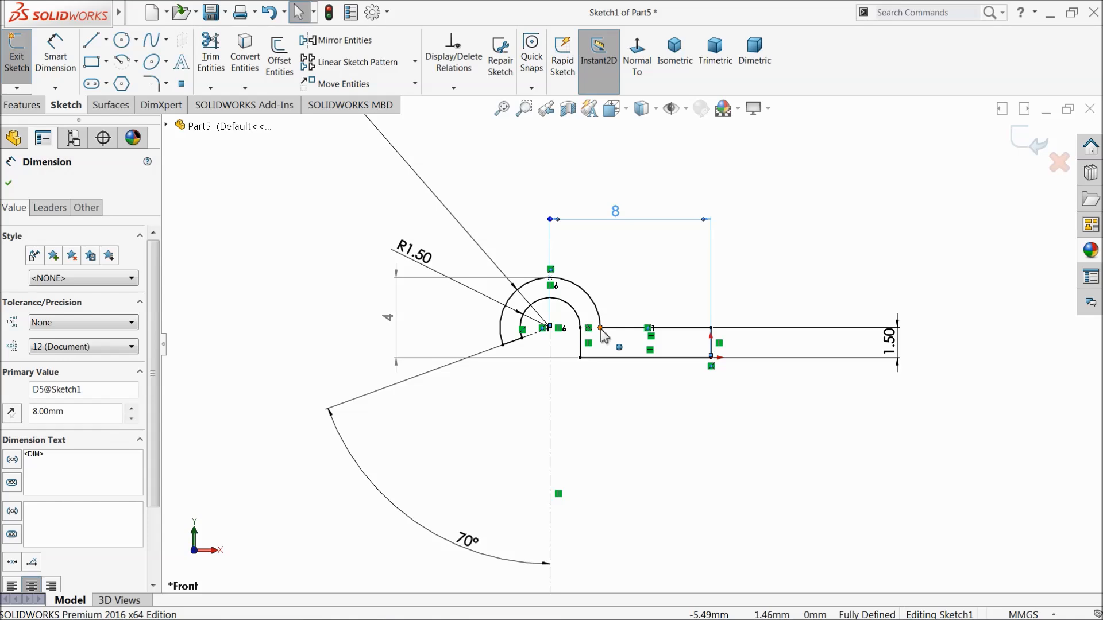
left_click(1029, 141)
Step: Change the whole part's appearance colour to light grey, RGB 192, 192, 192
mouse_move(793, 352)
middle_mouse_down()
mouse_move(680, 431)
mouse_move(697, 431)
middle_mouse_up()
scroll(823, 321, "down", 3)
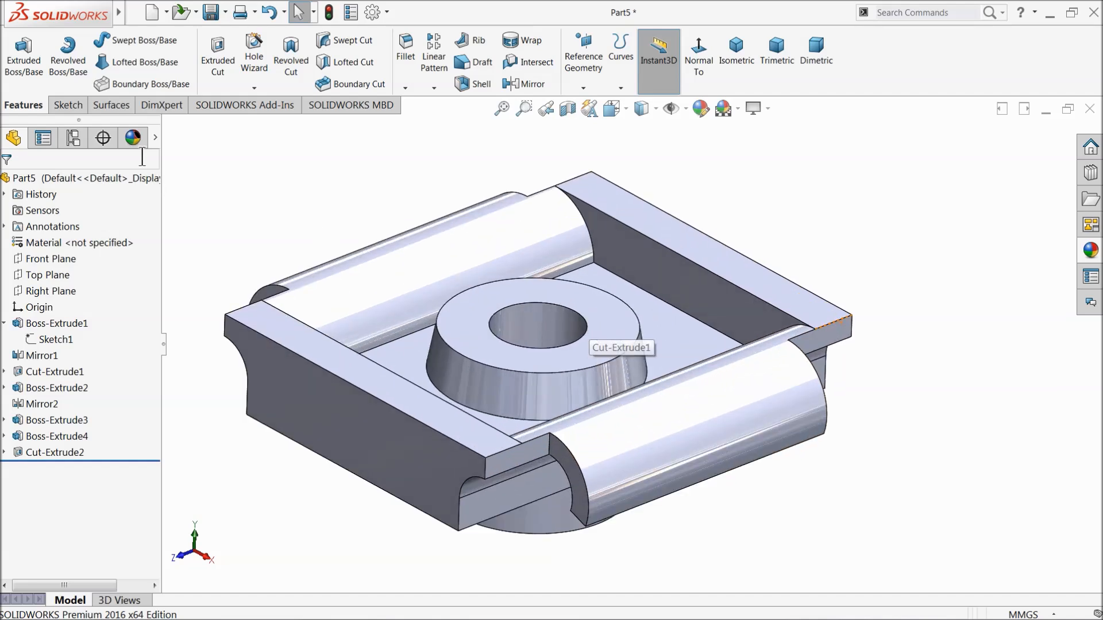
left_click(702, 109)
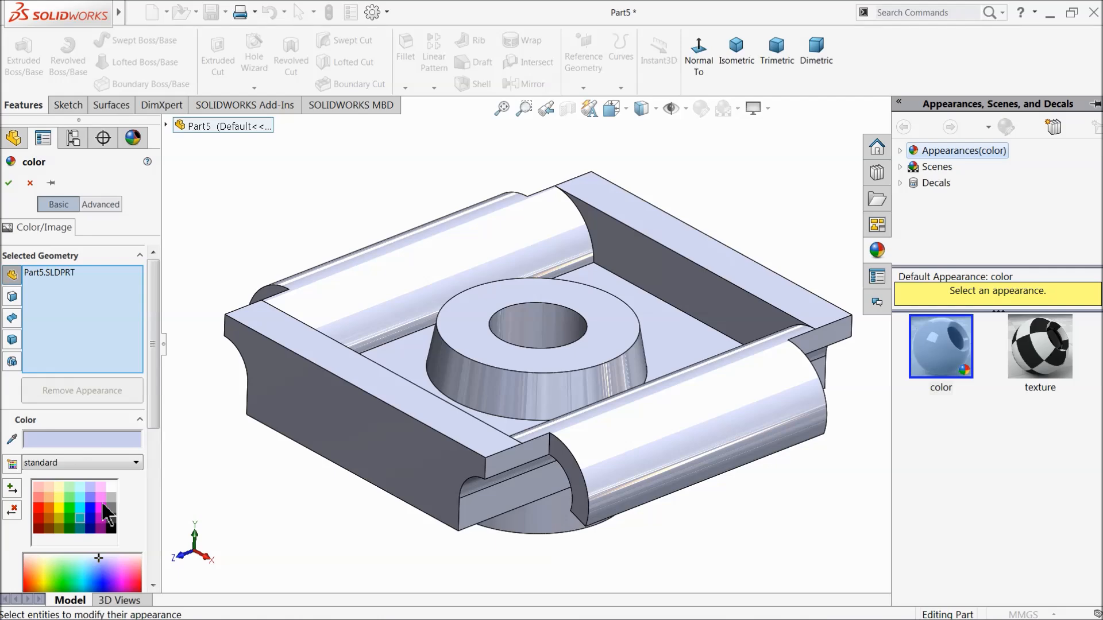
left_click(111, 509)
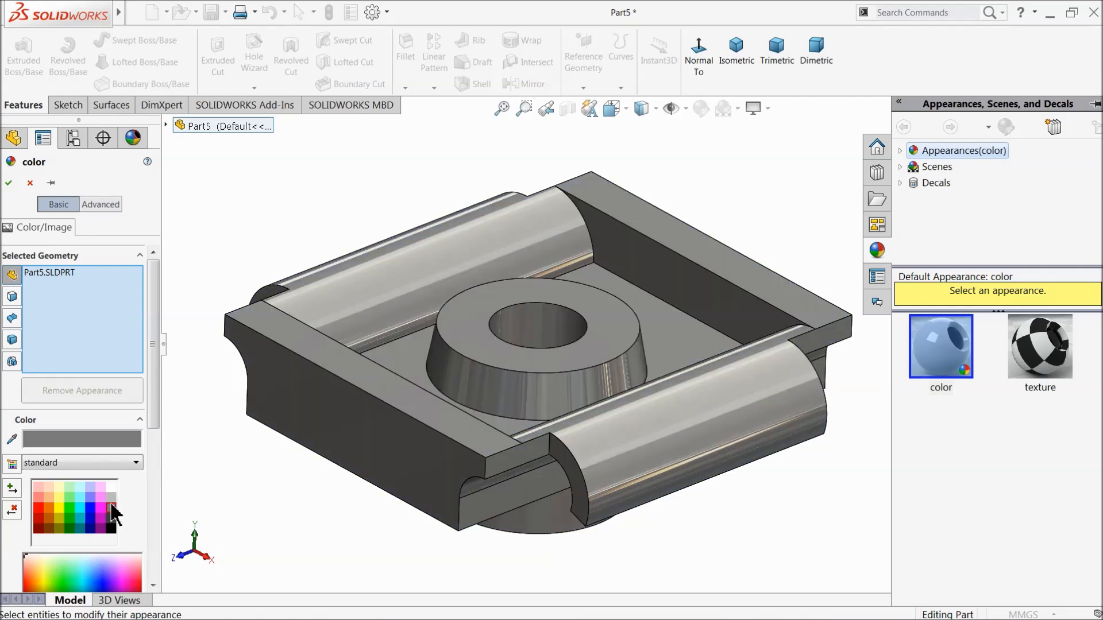
middle_click_drag(299, 490, 580, 367)
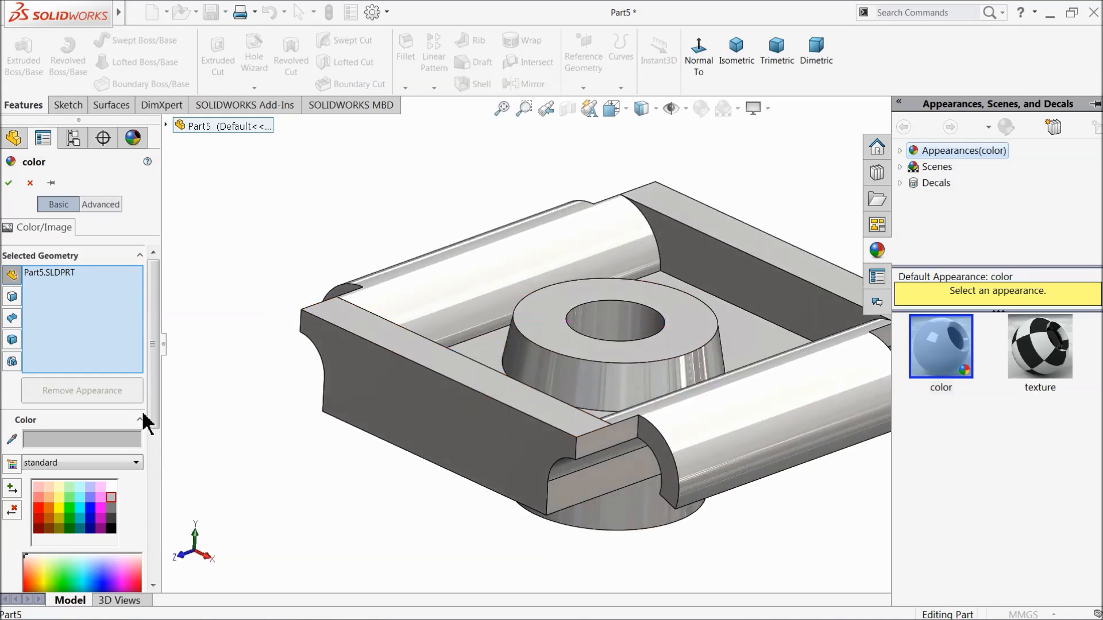
scroll(158, 405, "down", 5)
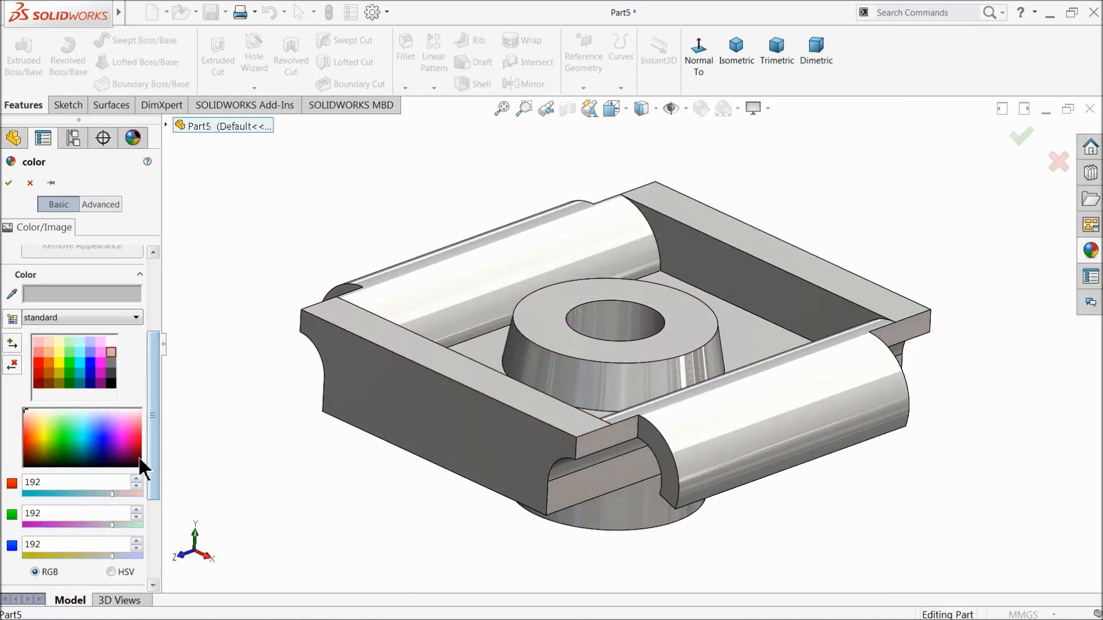
left_click(9, 184)
Step: Save the part in the Anemometer folder under the file name 5.rotor
left_click(211, 12)
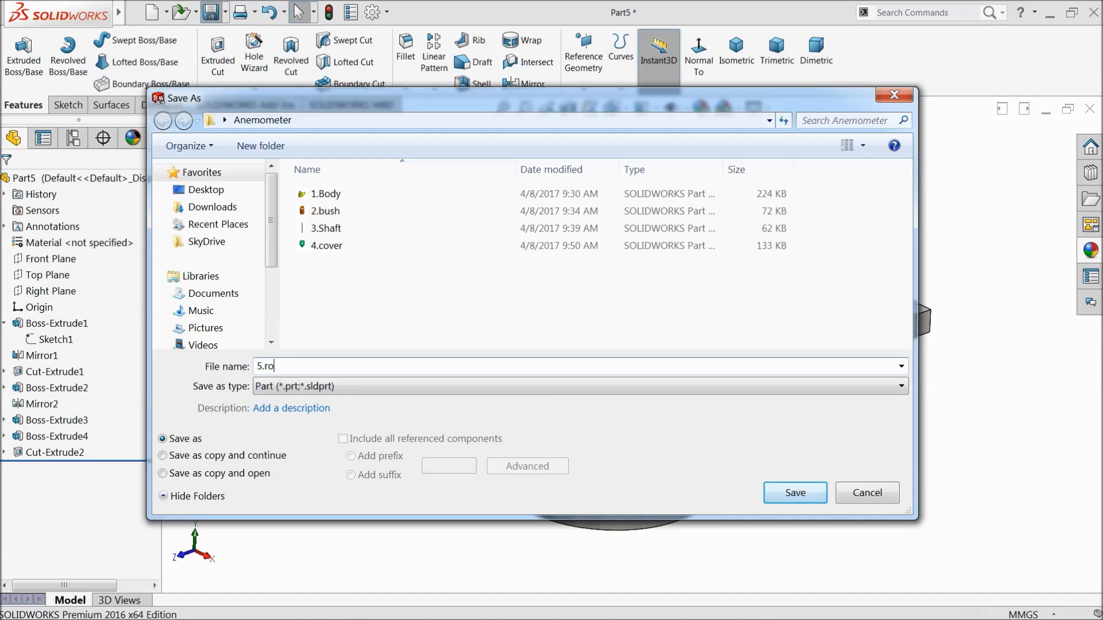
type("5.rotor")
left_click(808, 497)
middle_click_drag(660, 424, 593, 411)
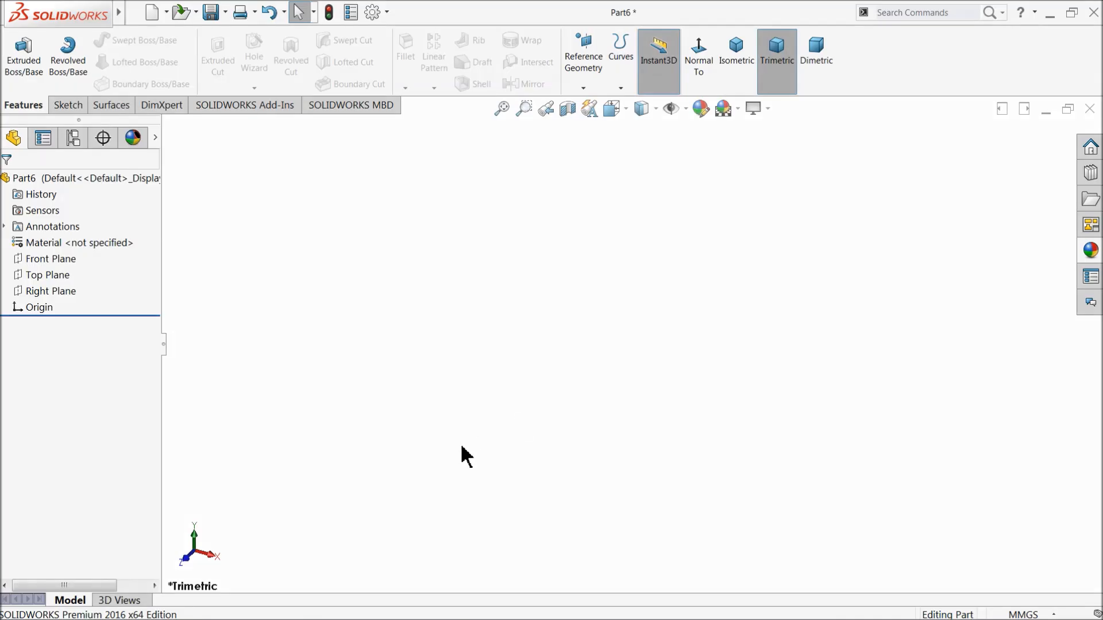
Step: In a new part, sketch a six-sided polygon on the Top Plane, centred on the origin, with an inscribed circle about 157.5 mm in diameter
left_click(22, 273)
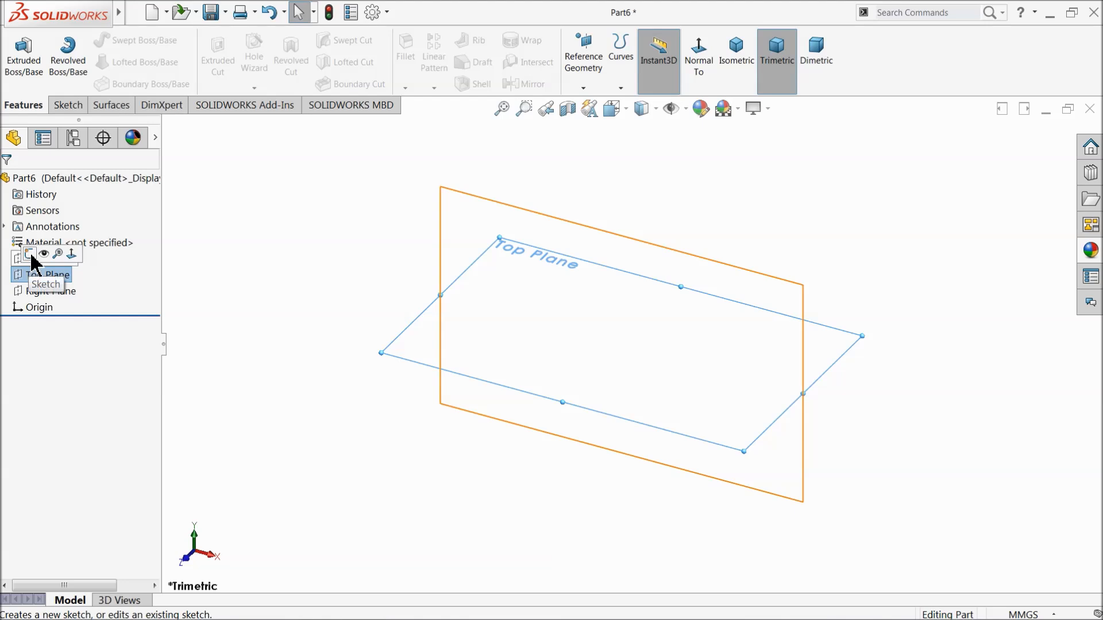
left_click(30, 254)
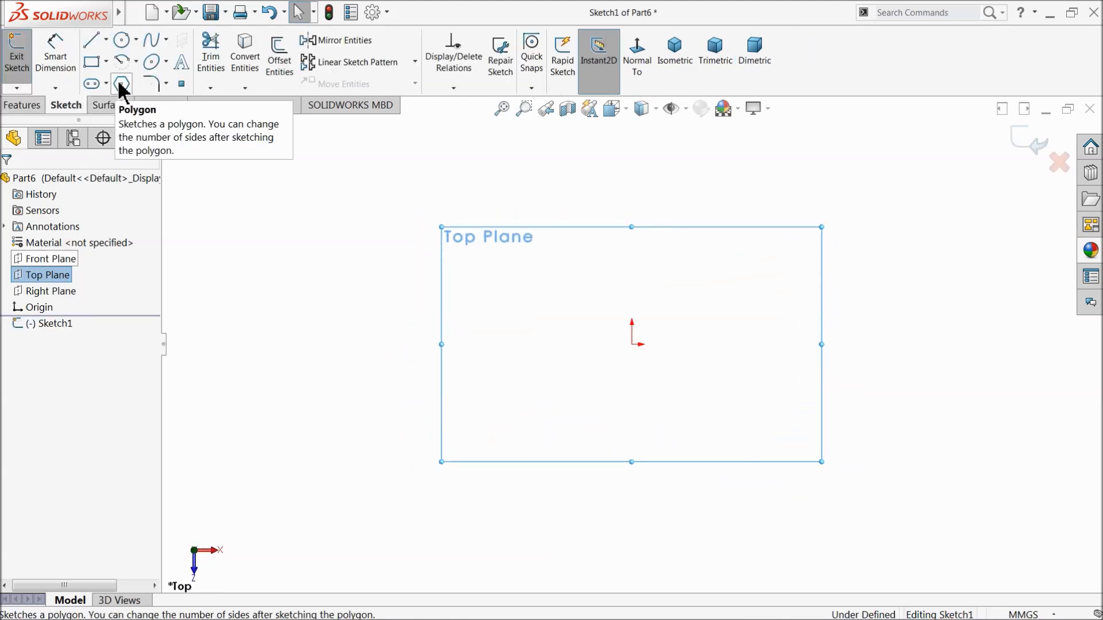
left_click(121, 84)
left_click_drag(632, 345, 438, 345)
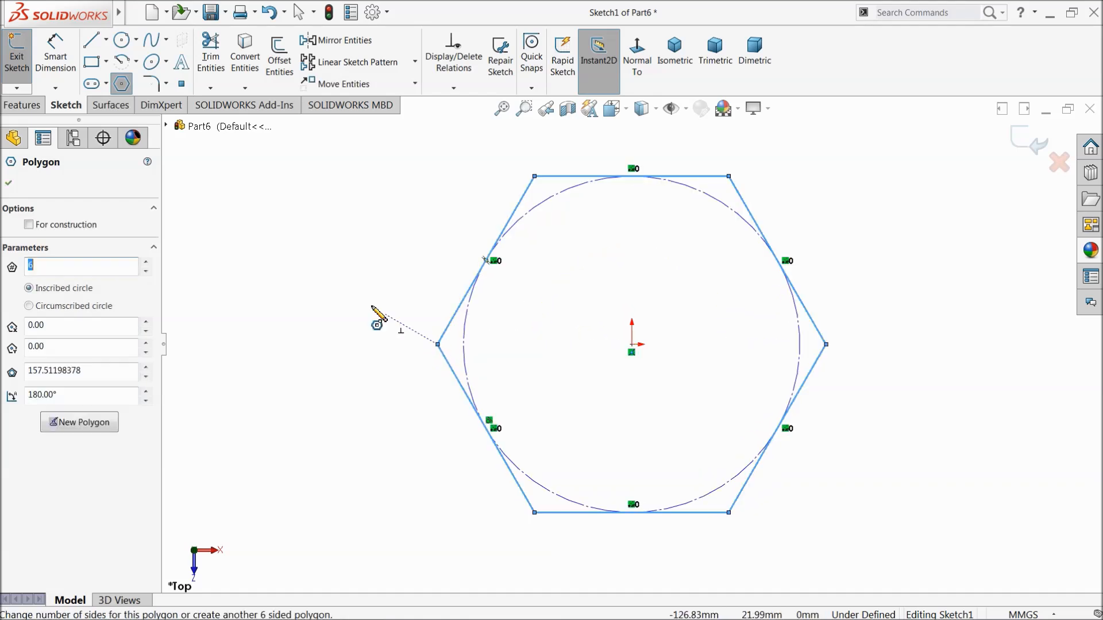
Step: Dimension the hexagon's inscribed circle with a diameter of 5.63 mm
left_click(71, 72)
left_click(470, 325)
left_click(337, 311)
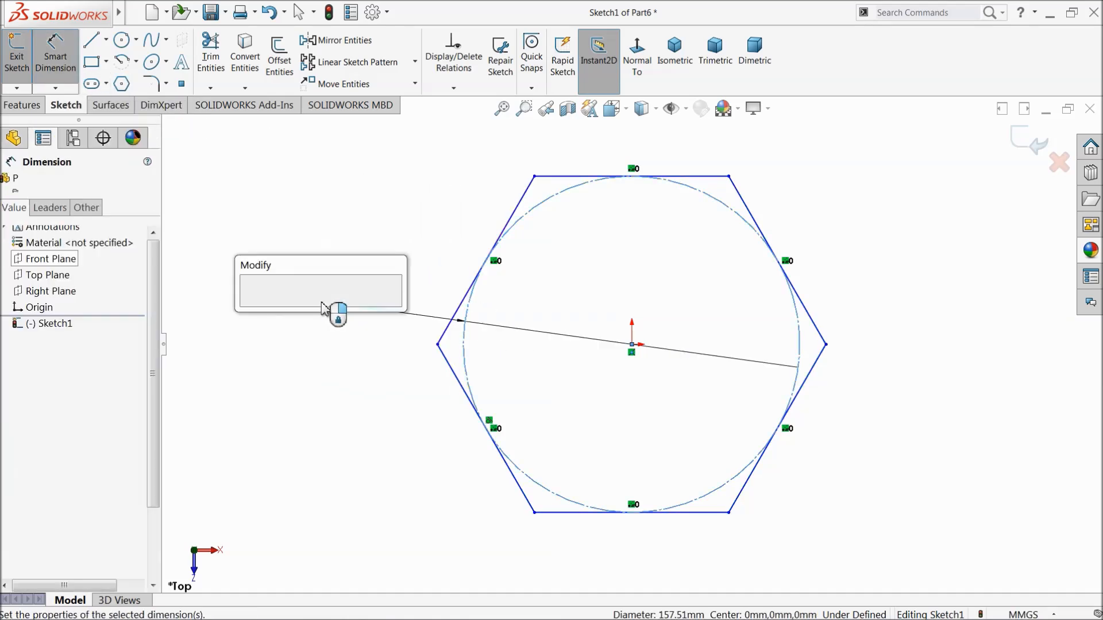
type("5.")
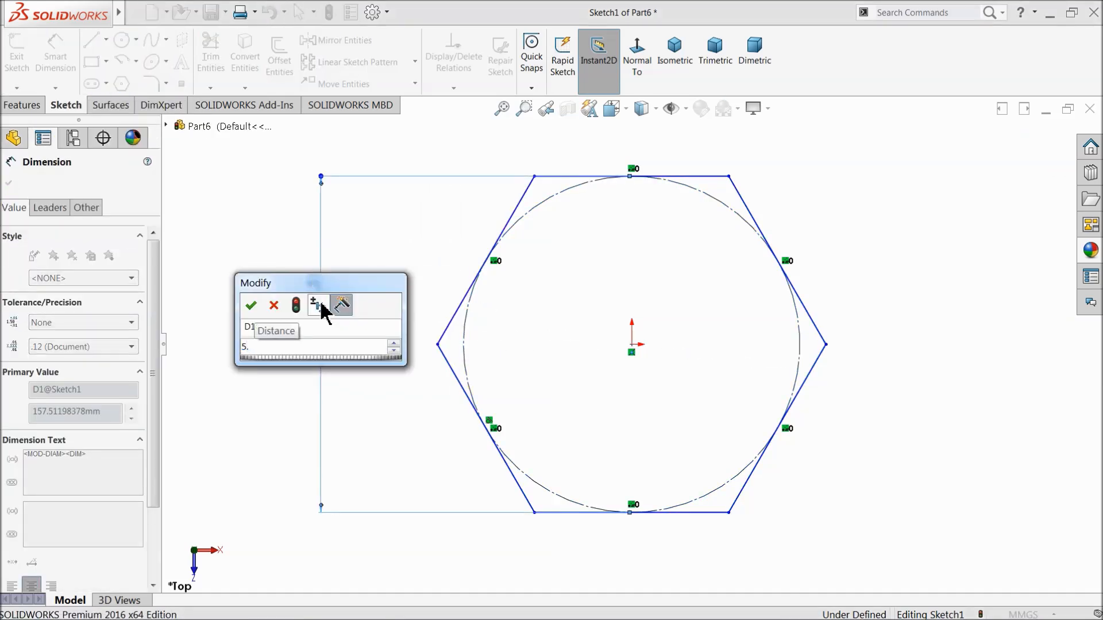
type("63")
key("Return")
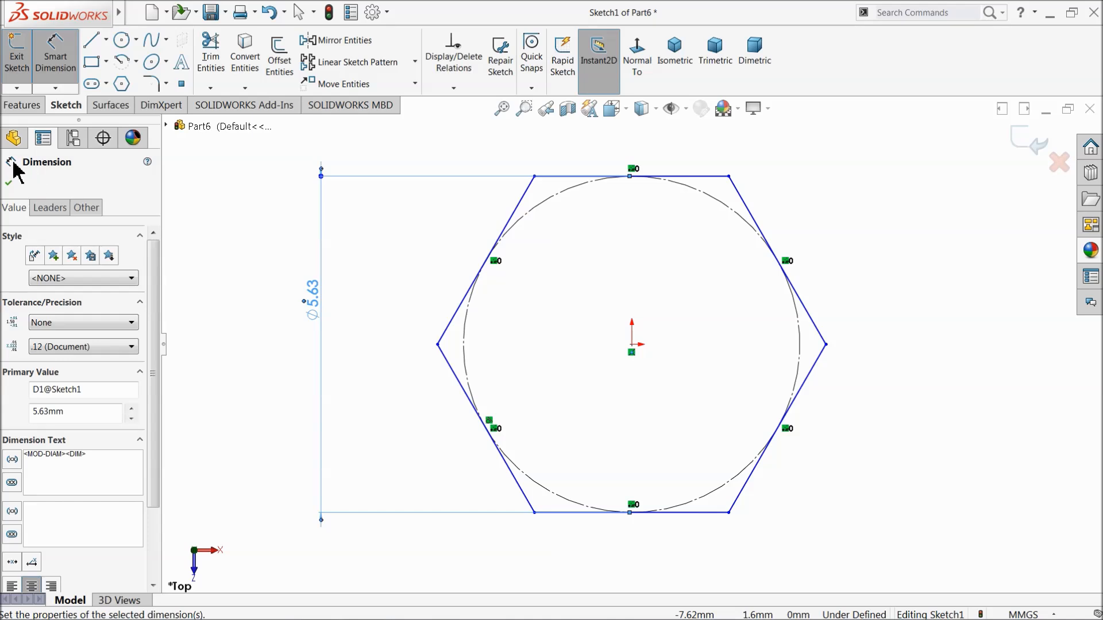
left_click(9, 183)
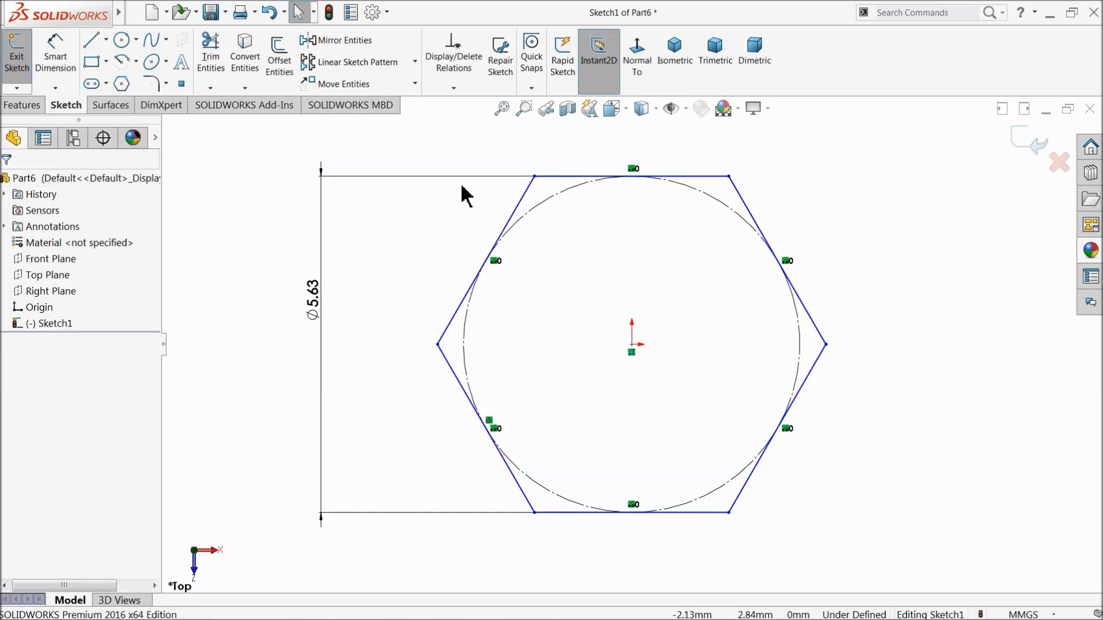
Step: Add a horizontal relation to the hexagon's lower edge
left_click(567, 514)
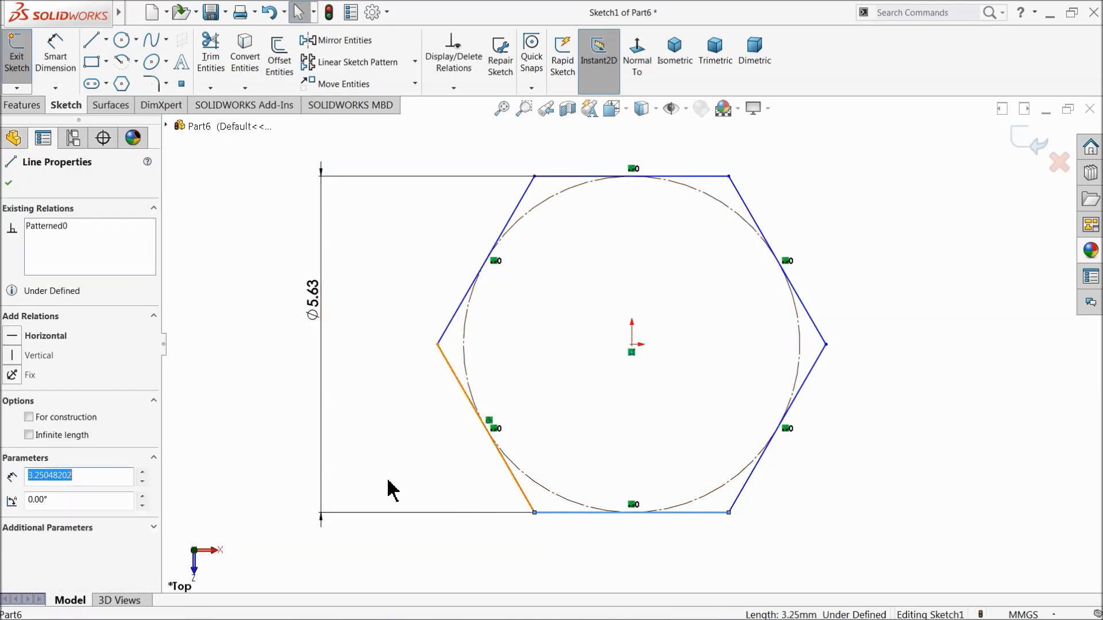
left_click(42, 338)
left_click(221, 241)
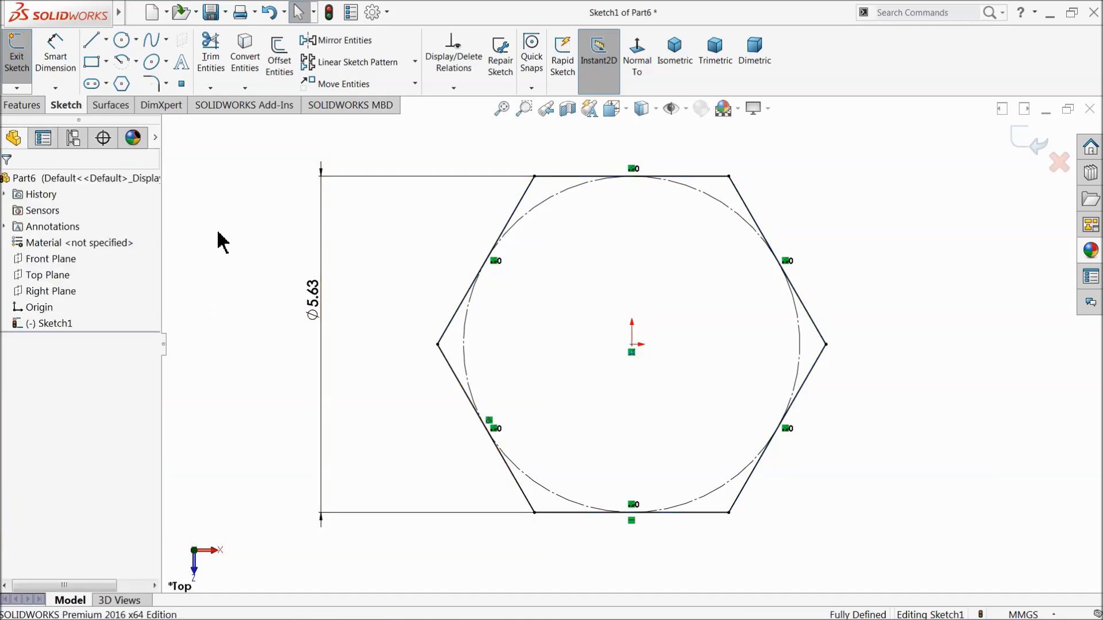
Step: Extrude the hexagon sketch as a blind boss with a depth of 9 mm
left_click(23, 106)
left_click(27, 66)
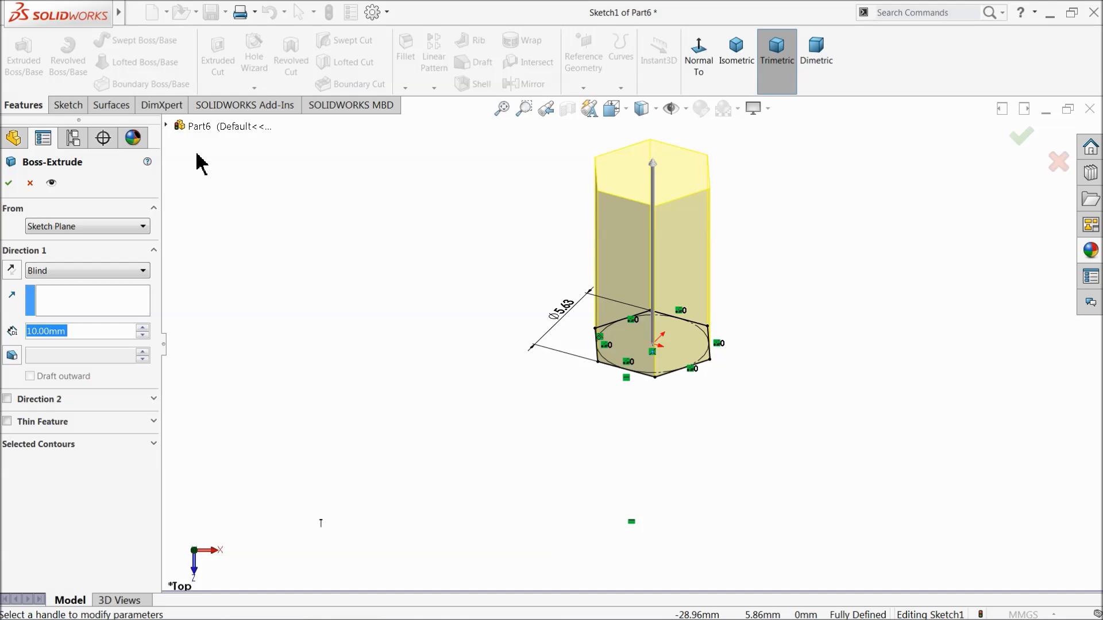
type("9")
key("Return")
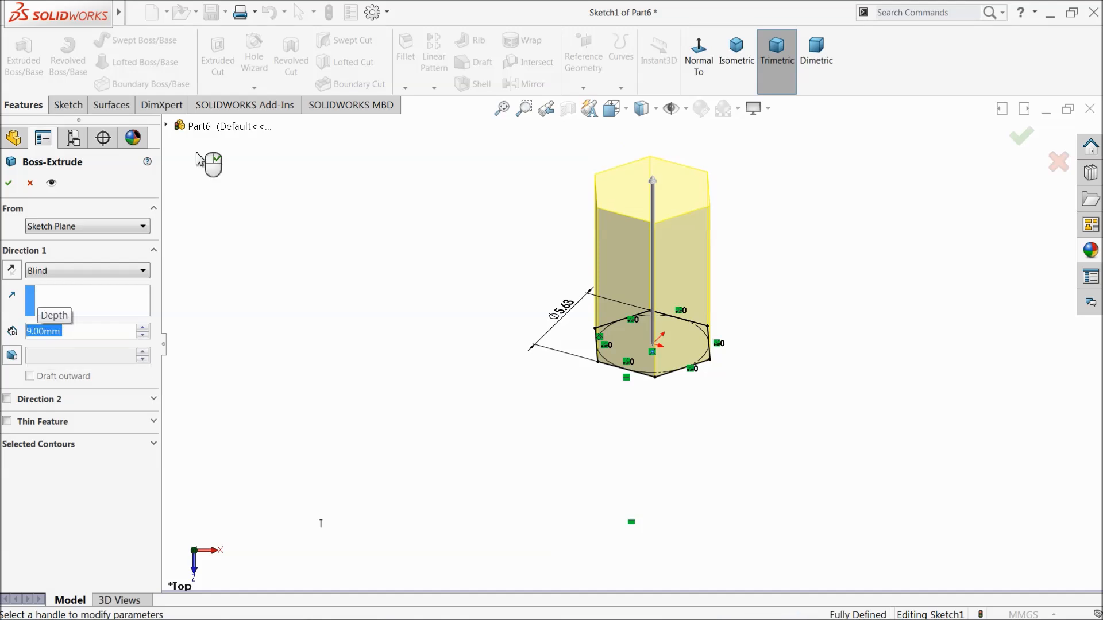
left_click(8, 184)
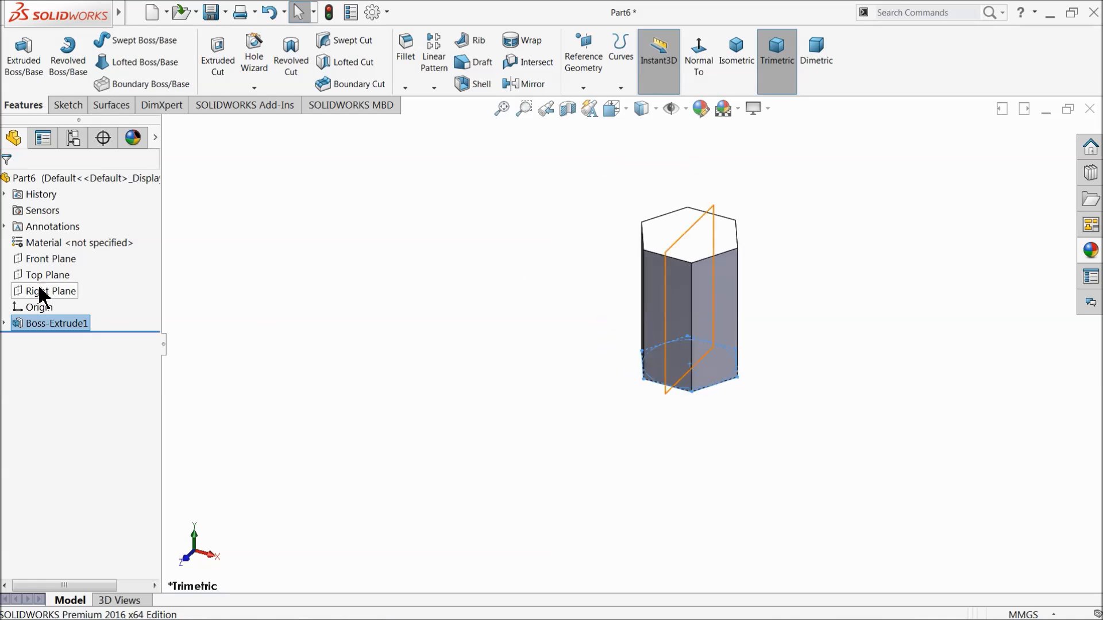
Step: In a Front Plane sketch, draw a vertical line about 4.56 mm long upward from the midpoint of the prism's top edge
left_click(31, 260)
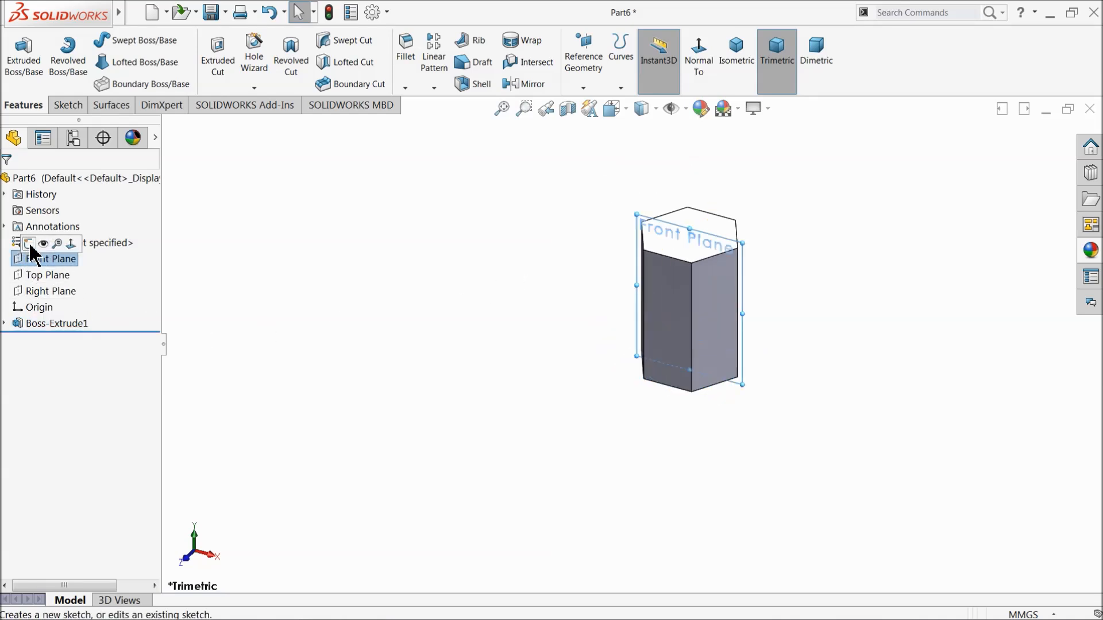
left_click(30, 246)
left_click(639, 64)
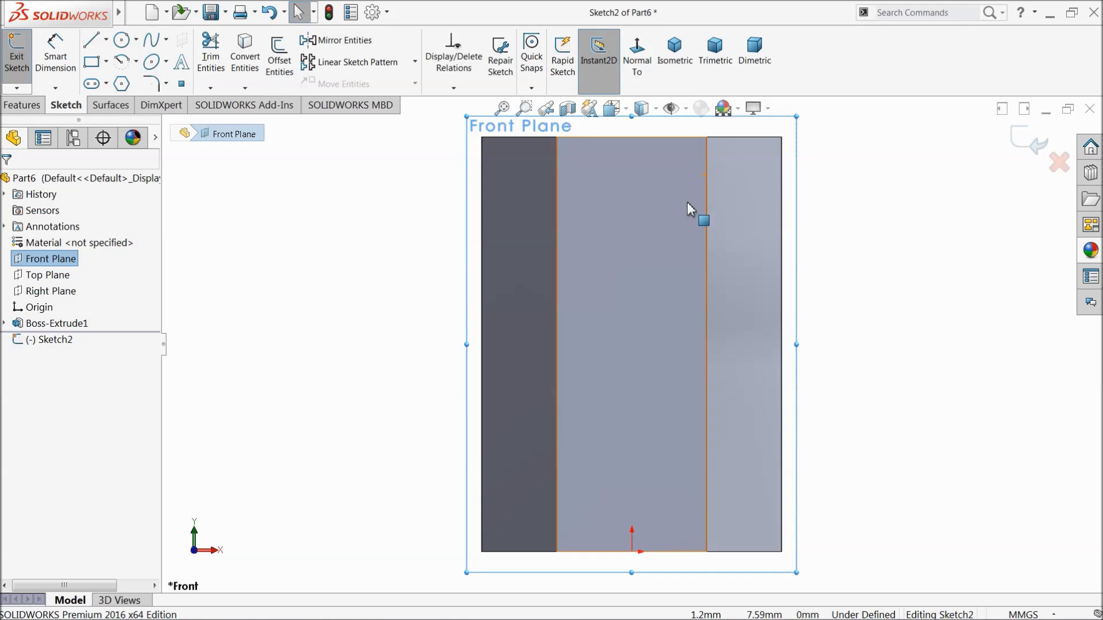
left_click(90, 39)
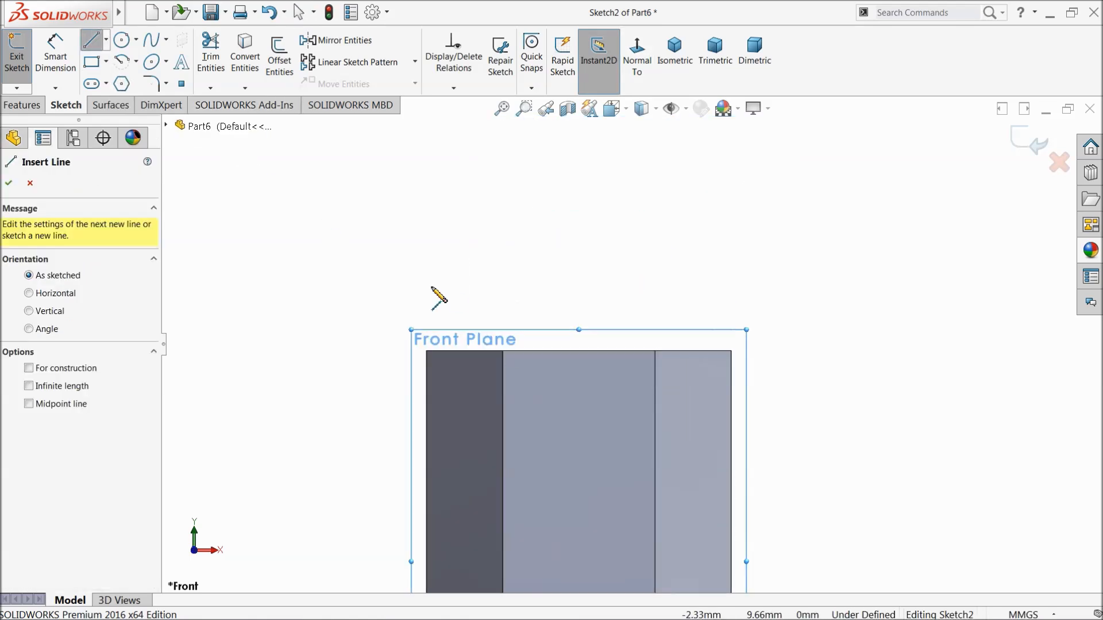
left_click(579, 350)
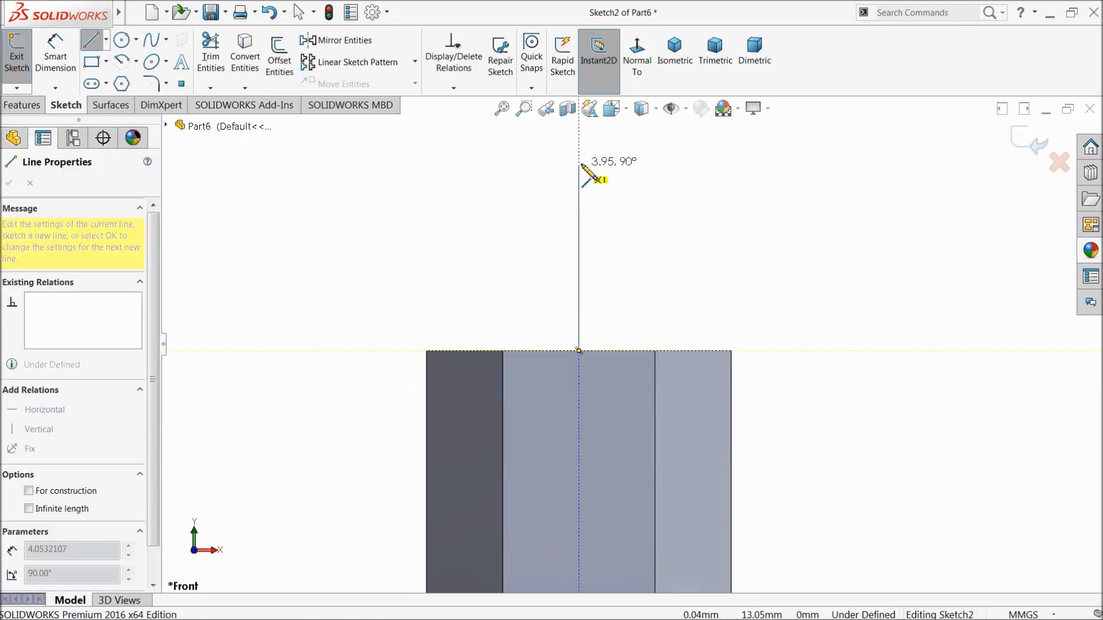
left_click(579, 137)
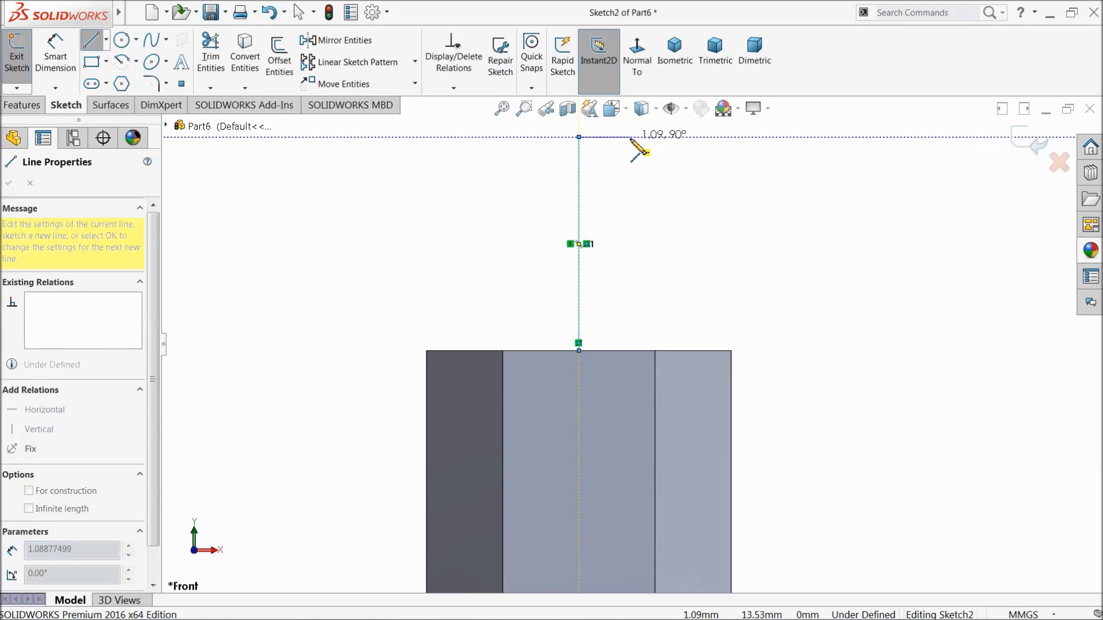
Step: Close a profile about 1.81 mm wide against the vertical line, with a rectangular notch in its outer side and its base on the prism's top edge
left_click(664, 136)
left_click(664, 224)
left_click(621, 224)
left_click(621, 294)
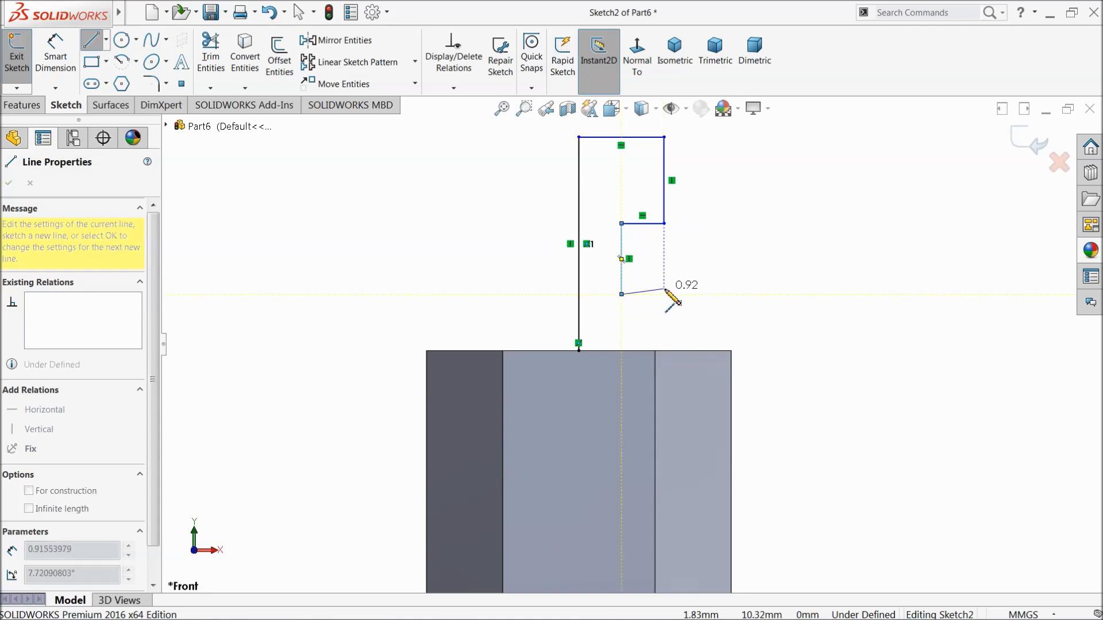
left_click(664, 294)
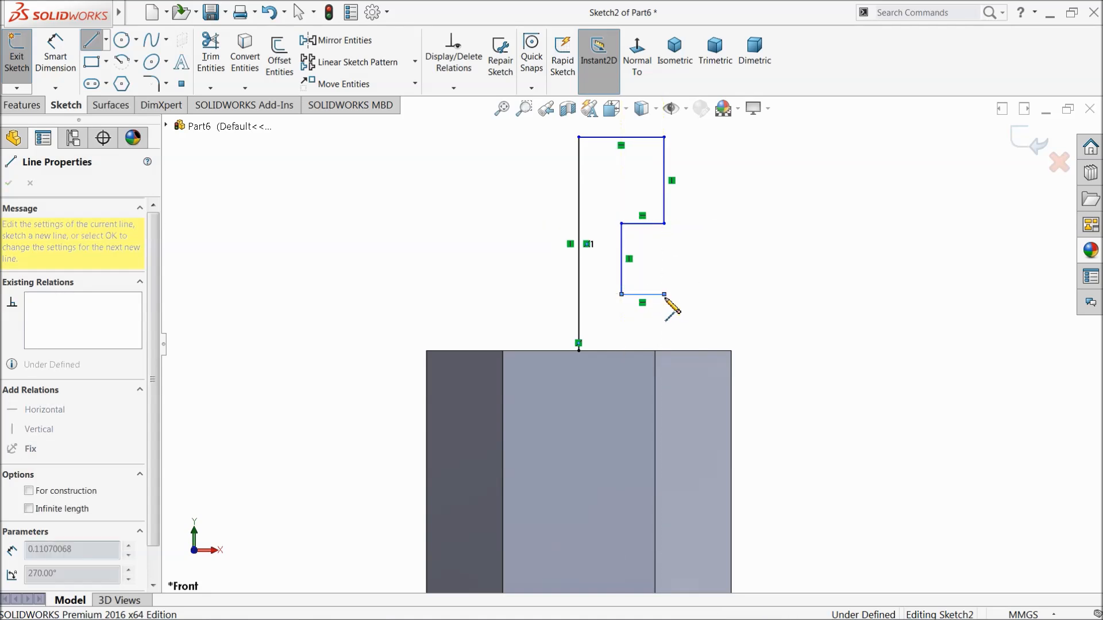
left_click(664, 350)
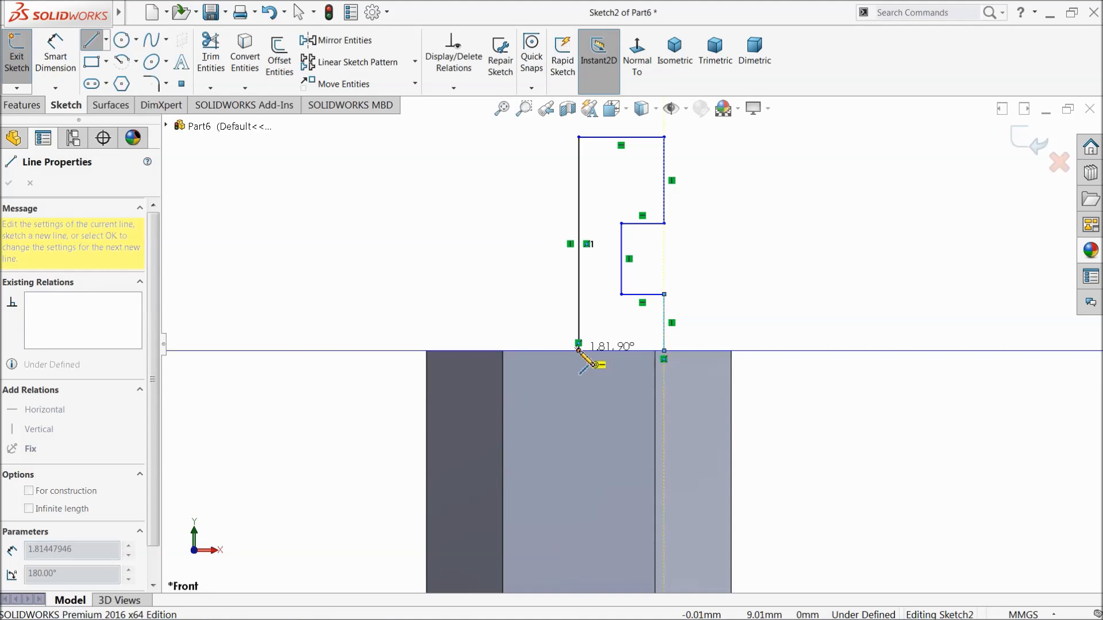
left_click(579, 343)
right_click(460, 255)
left_click(482, 270)
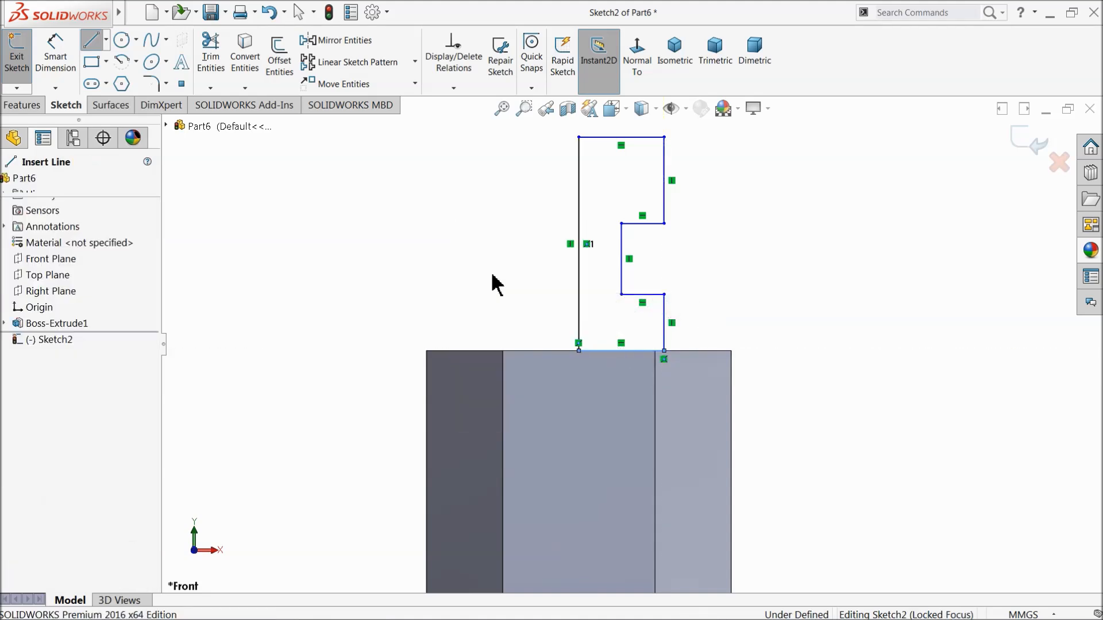
Step: Dimension the profile's top line with a width of 1.25 mm
left_click(53, 68)
scroll(613, 175, "down", 2)
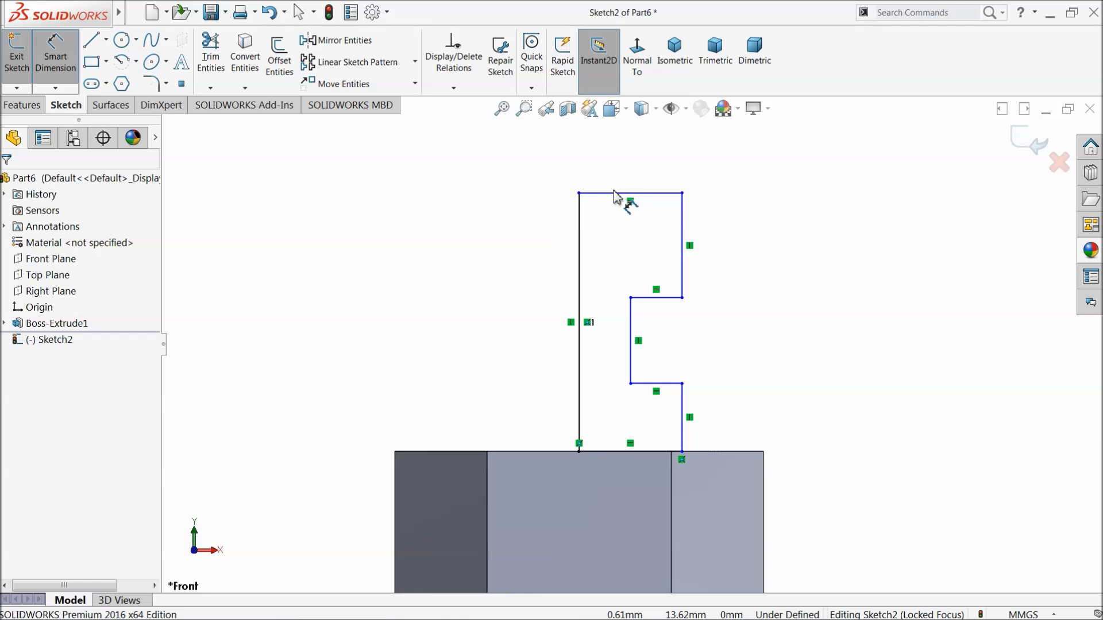
left_click(616, 195)
left_click(620, 157)
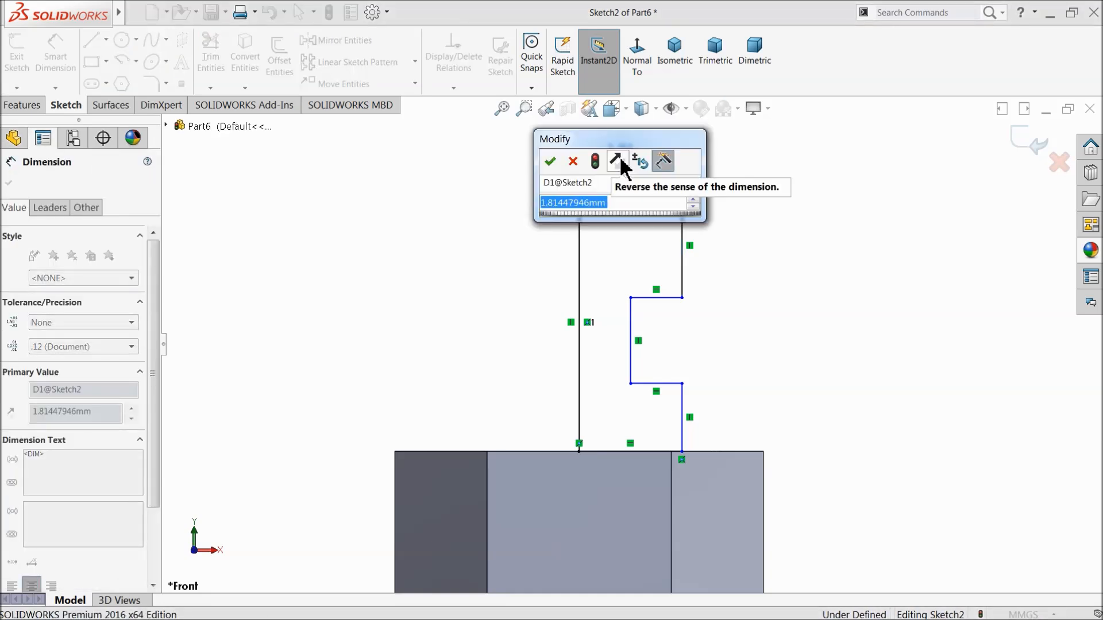
type("1.25")
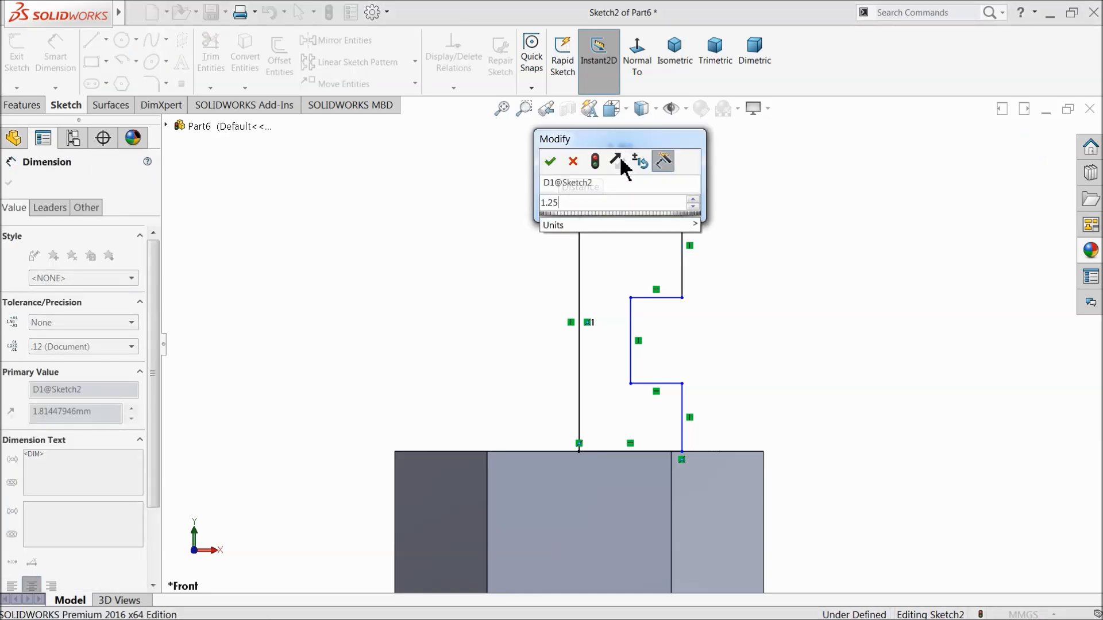
key("Return")
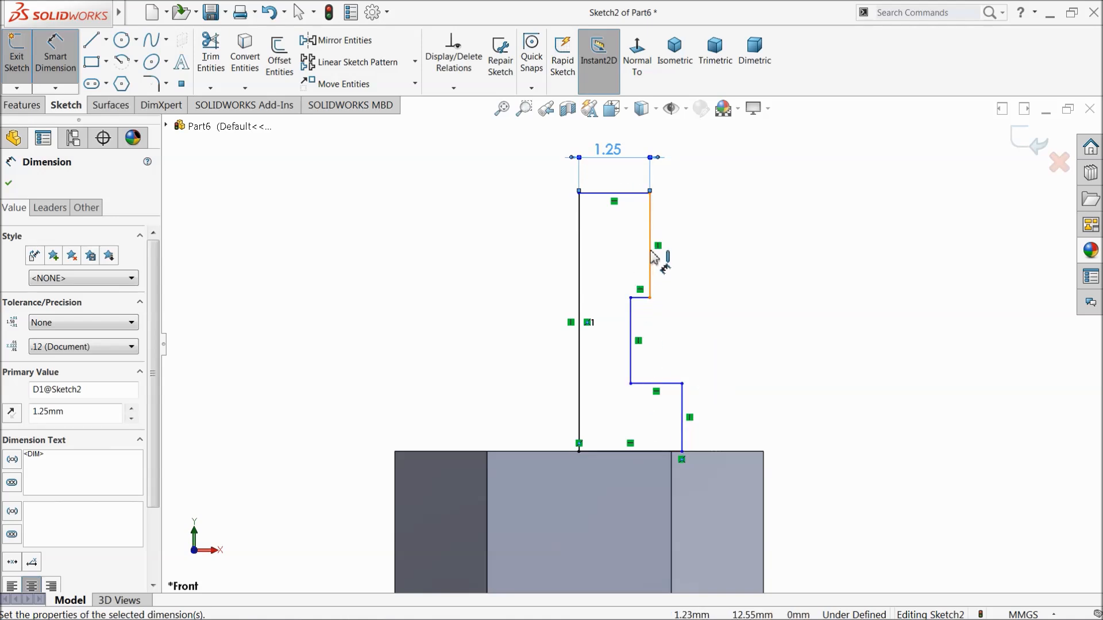
Step: Dimension the distance between the notch's inner vertical line and the central vertical line as 0.75 mm
left_click(632, 317)
left_click(579, 310)
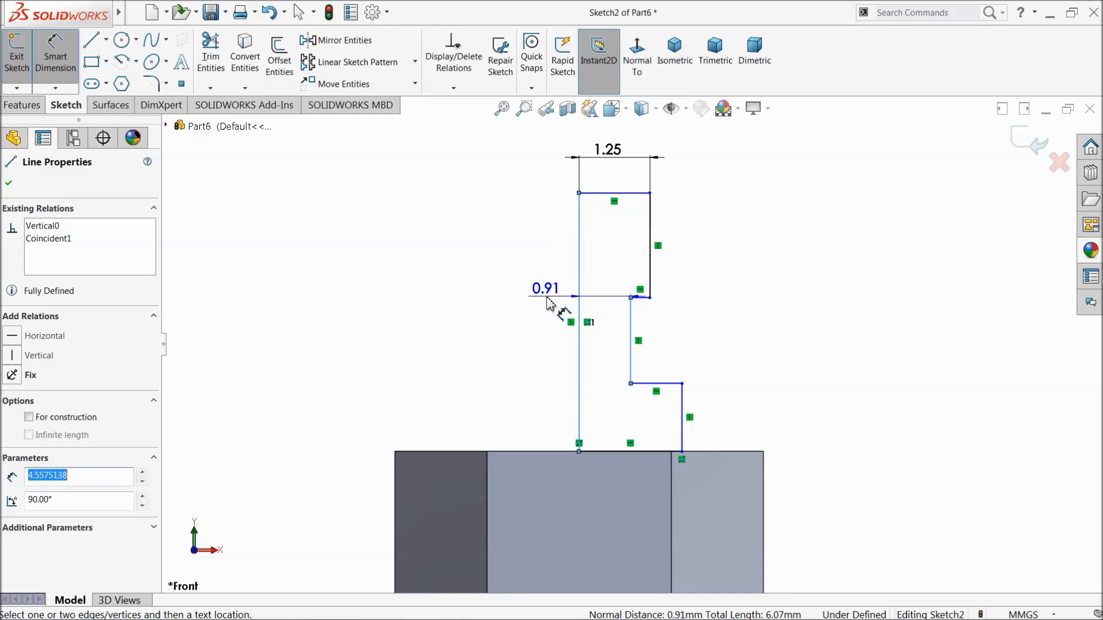
left_click(549, 303)
type("0.75")
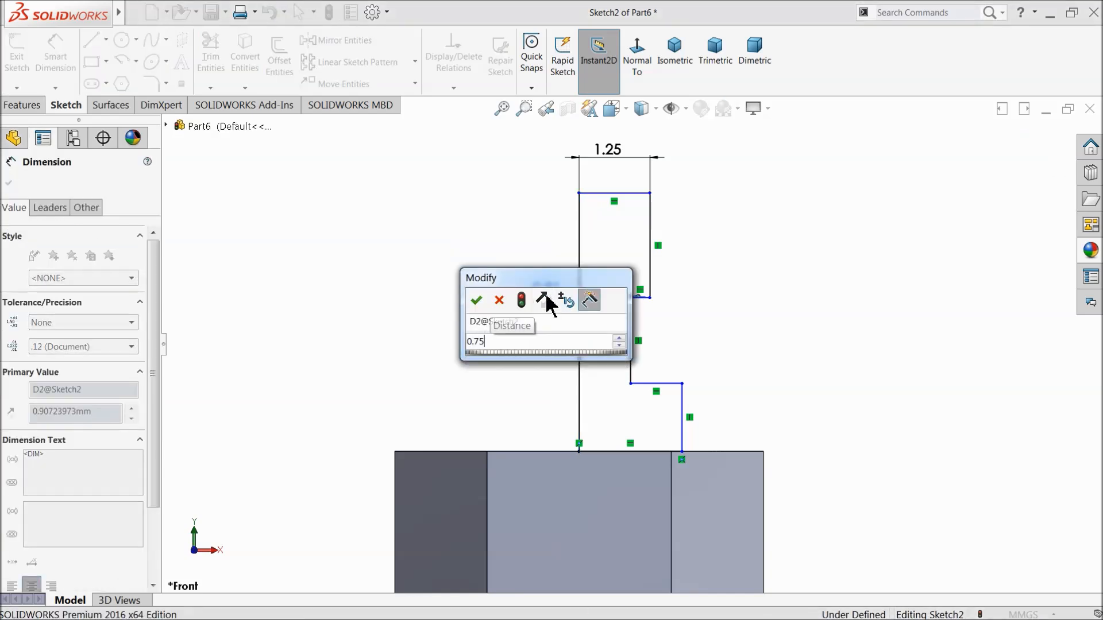
key("Return")
Step: Set the profile's overall height to 5 mm and its upper section's height to 2.5 mm
left_click(580, 261)
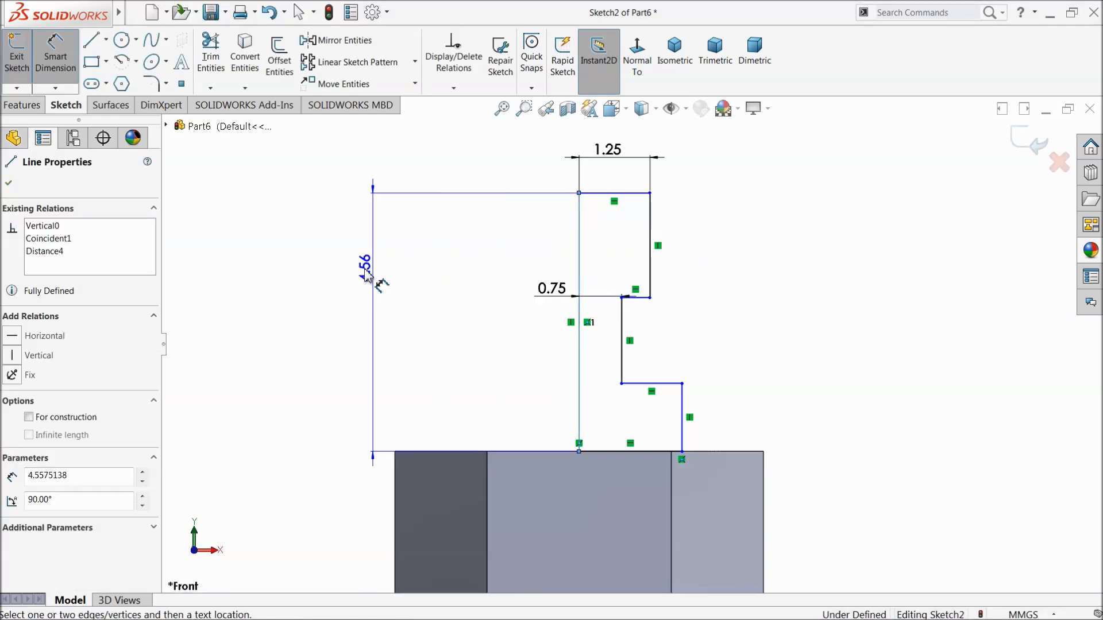
left_click(293, 273)
type("5.00mm")
key("Return")
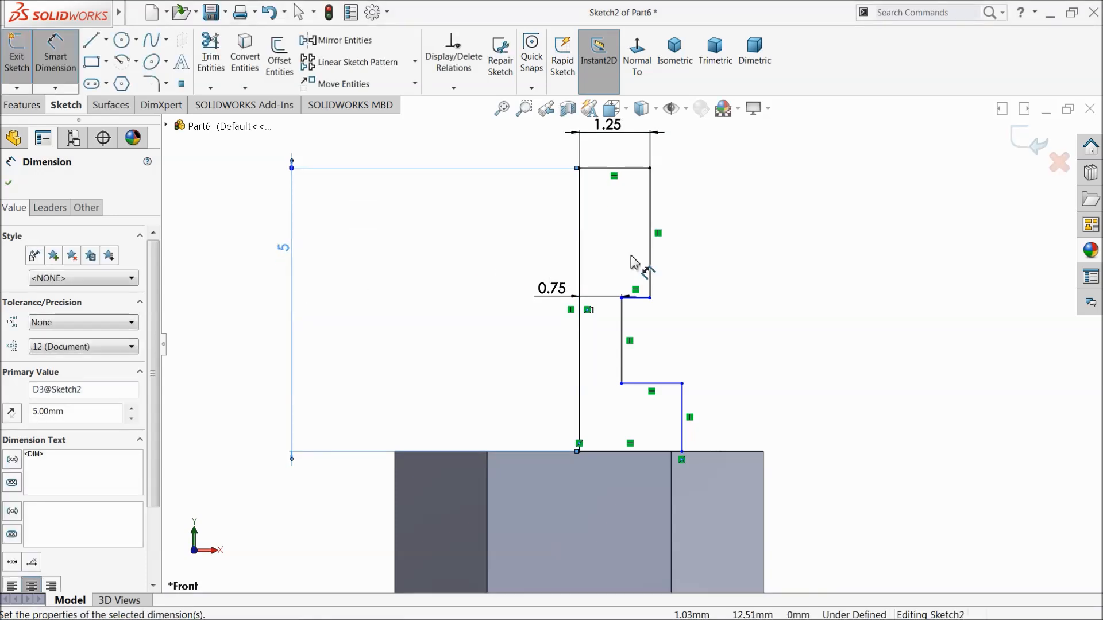
left_click(655, 250)
left_click(728, 240)
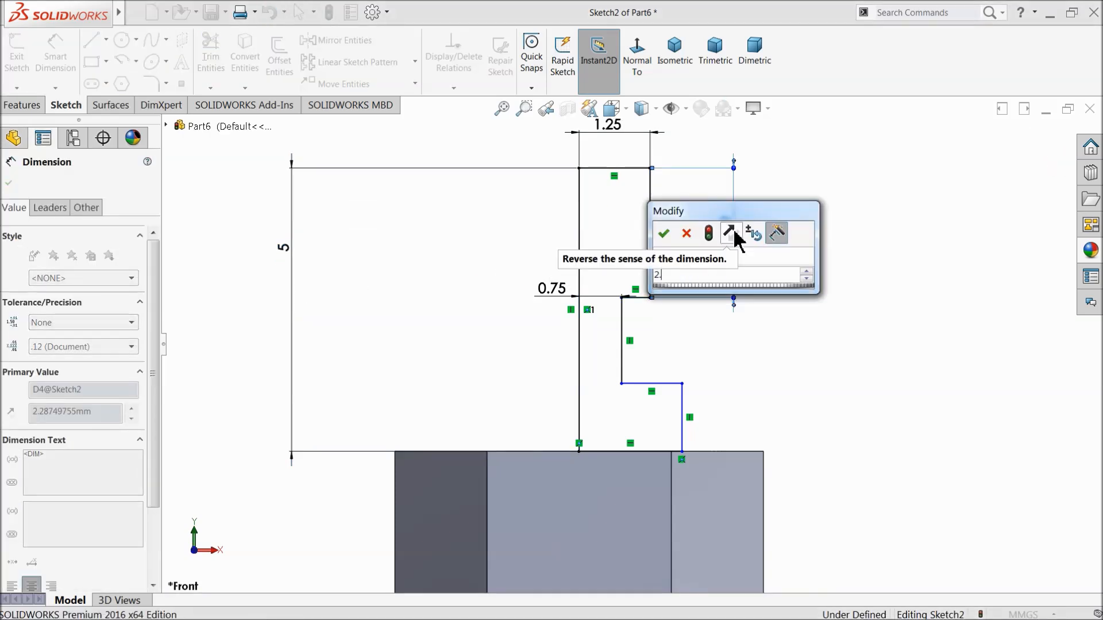
Step: Dimension the notch's vertical line with a height of 1.5 mm
left_click(622, 353)
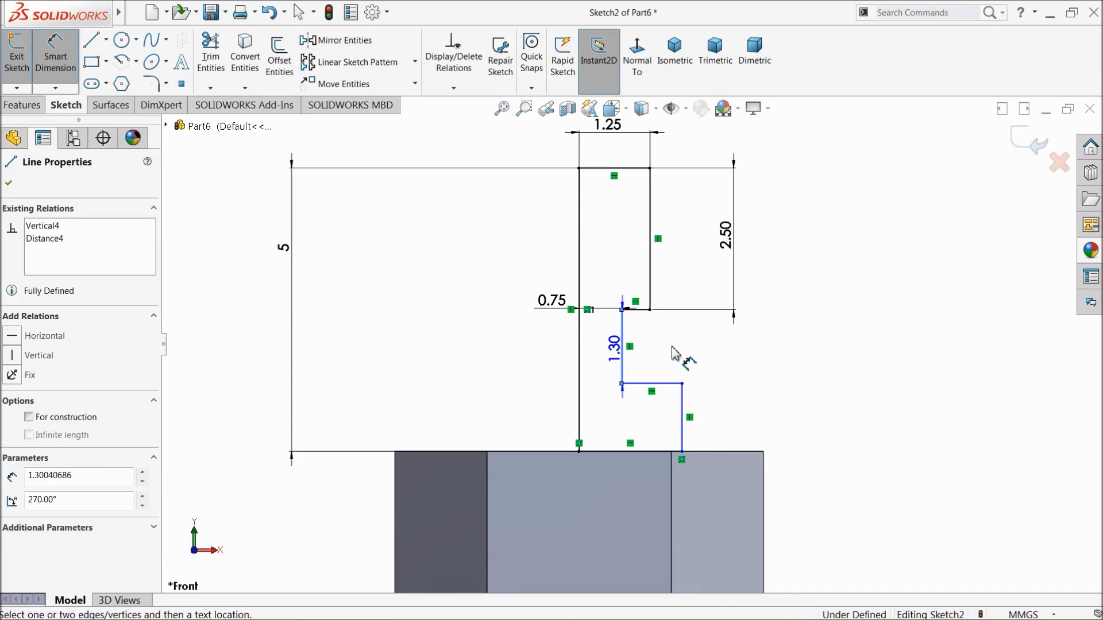
left_click(749, 350)
type("1.5")
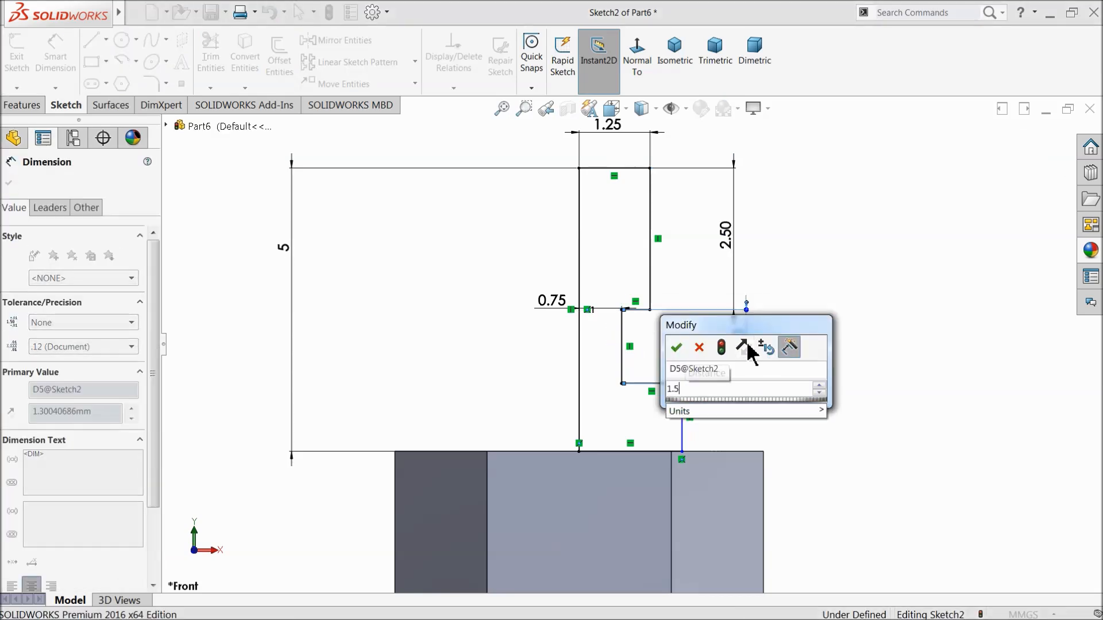
key("Return")
left_click(8, 182)
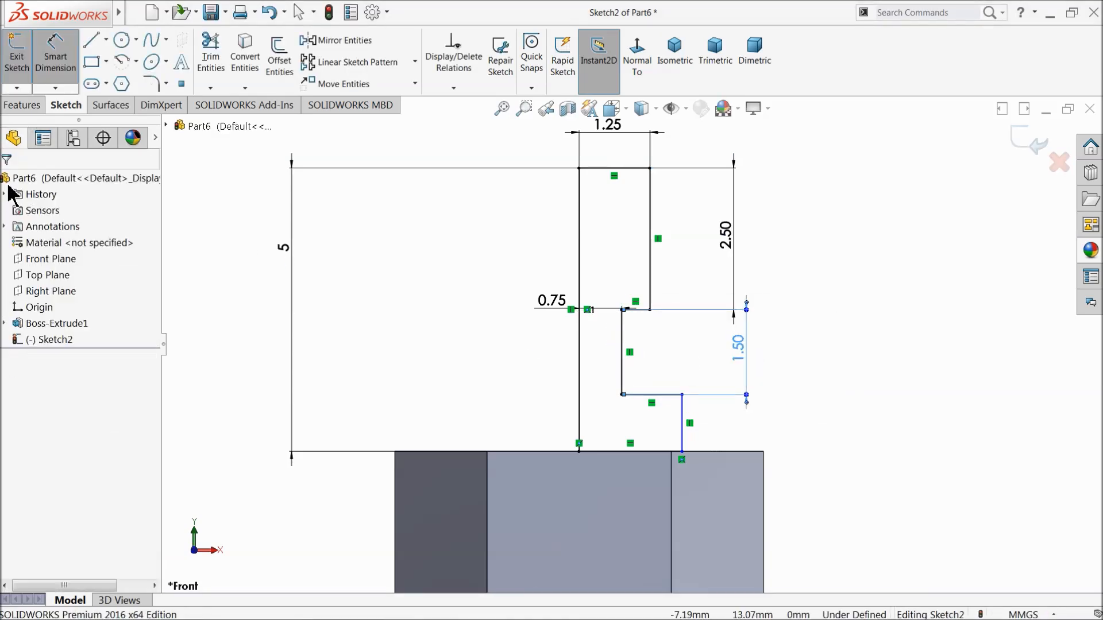
Step: Make the profile's upper and lower outer vertical lines collinear
left_click(652, 270)
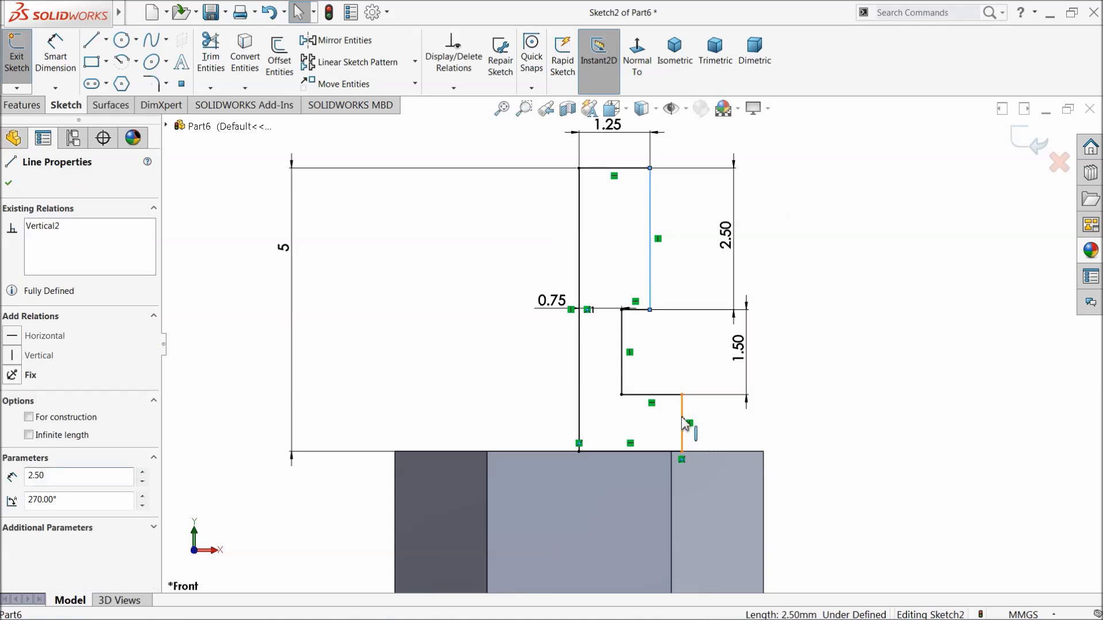
left_click(684, 424, "ctrl")
left_click(734, 376)
left_click(834, 253)
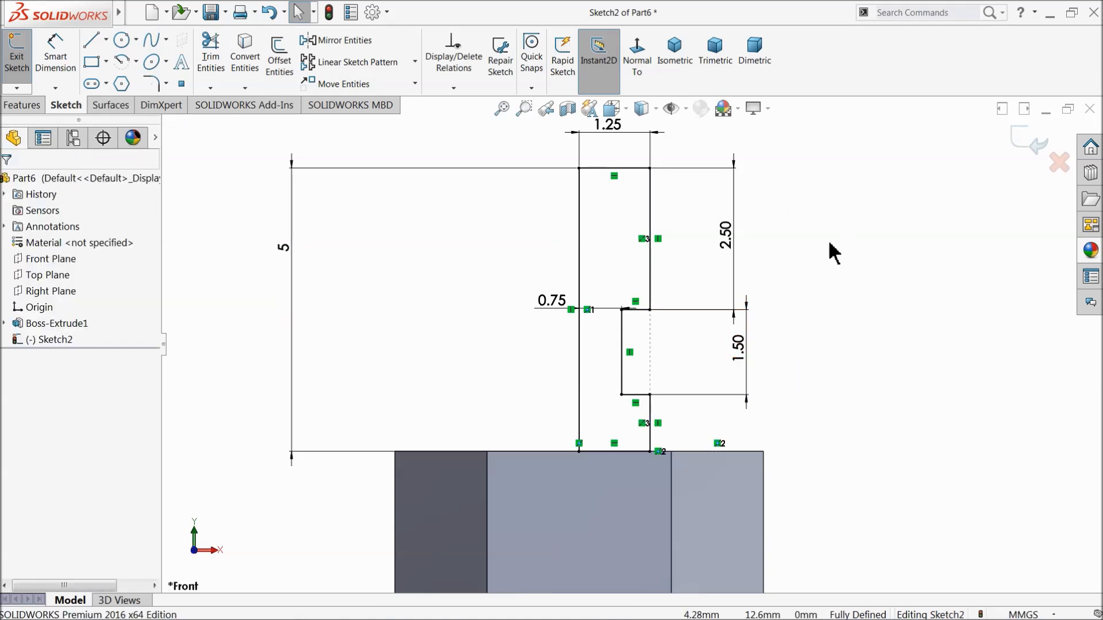
Step: Revolve the notched profile 360 degrees around its central vertical line, merging the result with the prism
left_click(33, 106)
left_click(66, 77)
left_click(579, 253)
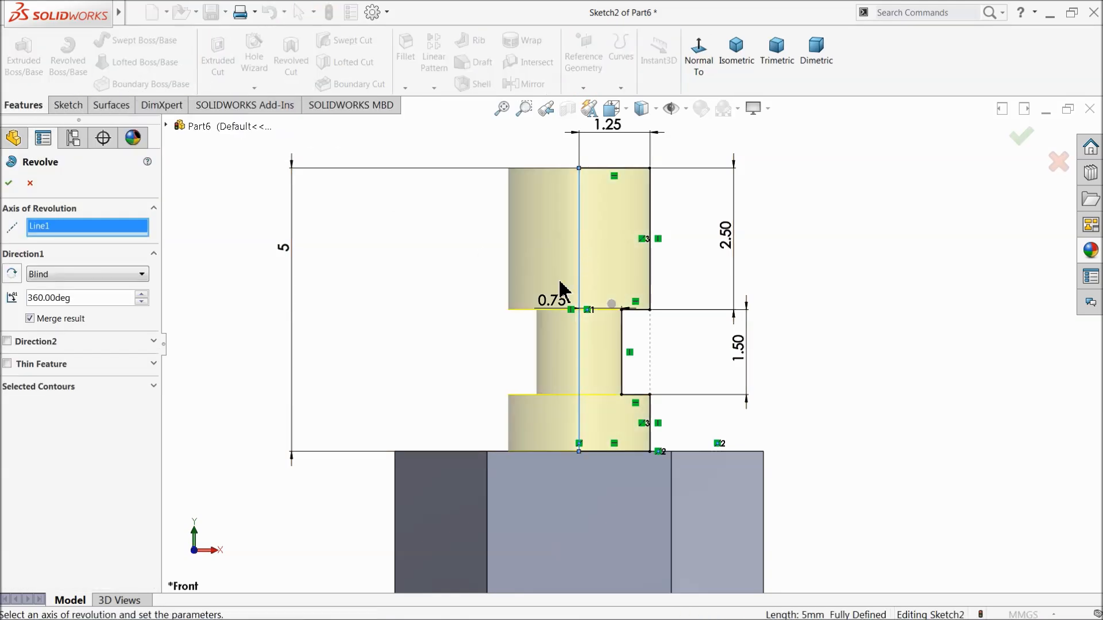
left_click(9, 183)
Step: Set up an ANSI Metric drill-size hole of Ø2.5 with a blind depth of 4.5 mm
middle_click_drag(402, 246, 390, 313)
scroll(478, 333, "up", 7)
scroll(672, 419, "down", 3)
middle_click_drag(594, 470, 561, 193)
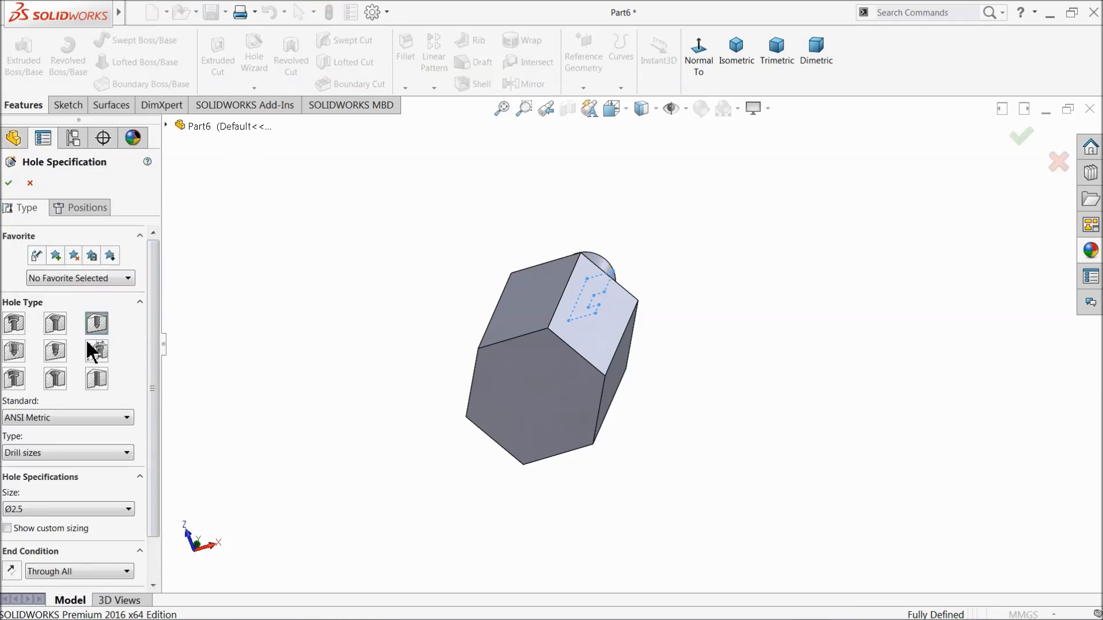
left_click(55, 427)
left_click(39, 448)
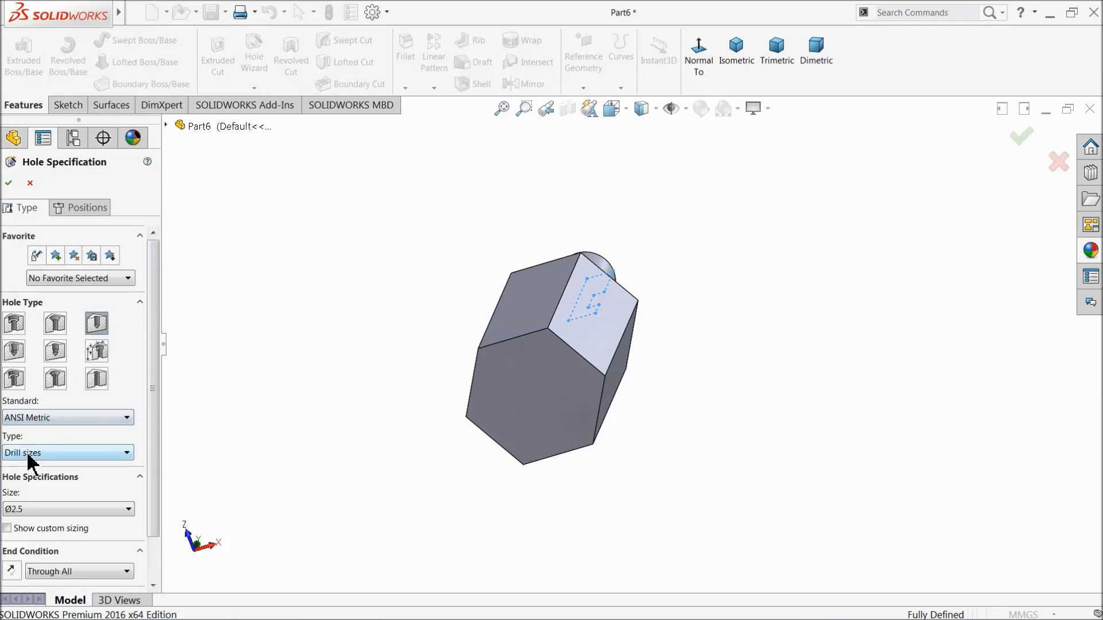
scroll(150, 480, "down", 2)
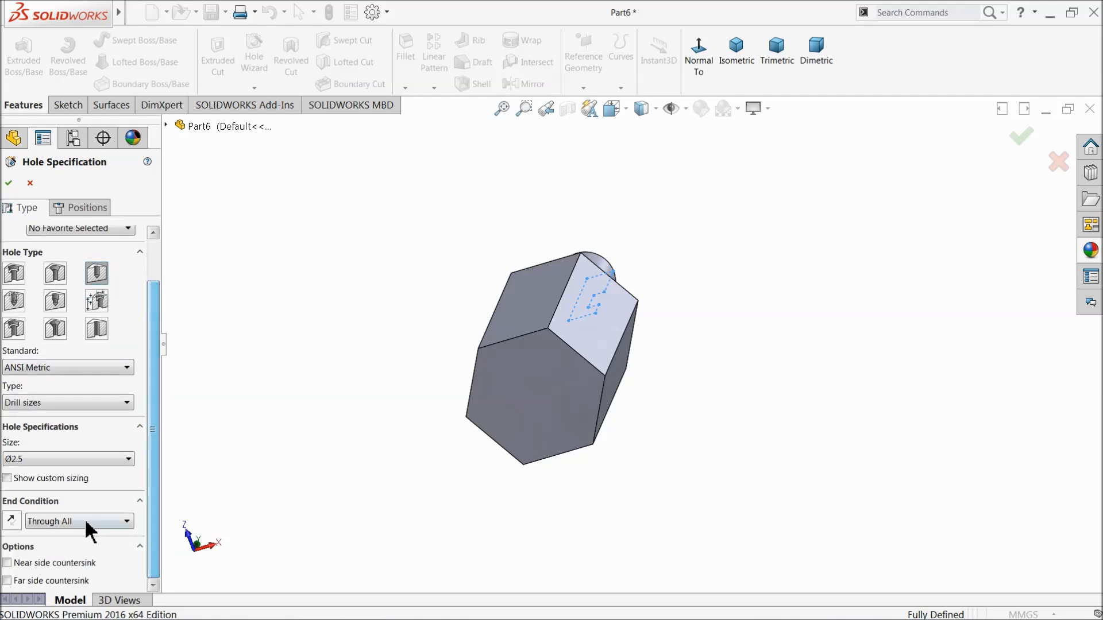
left_click(88, 522)
left_click(55, 536)
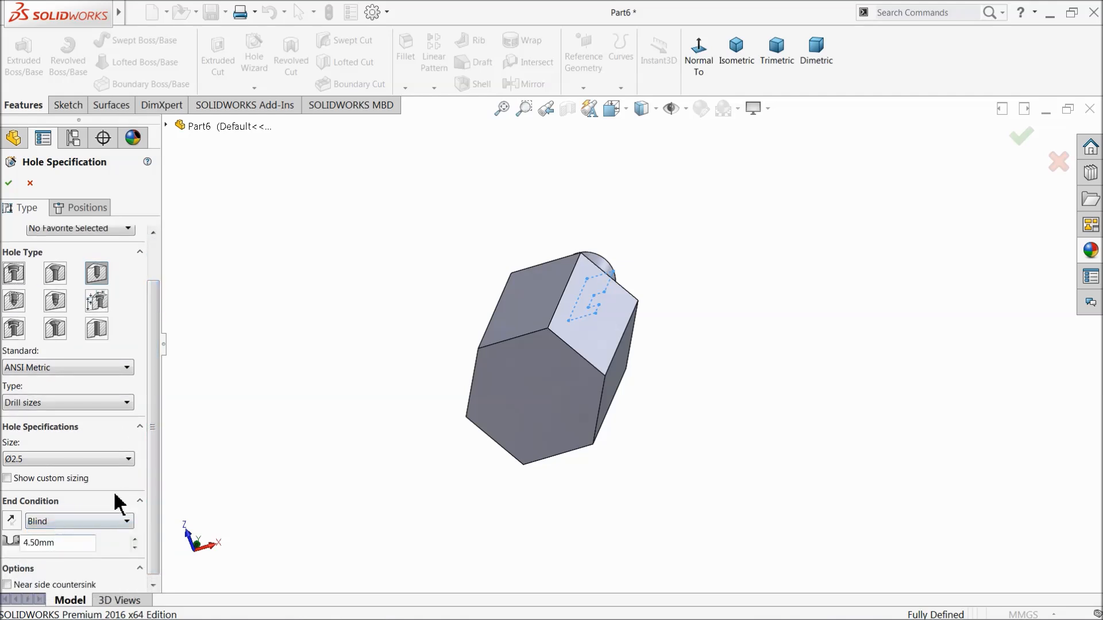
Step: Place the hole at the origin on the prism's hexagonal underside and create it
left_click(87, 209)
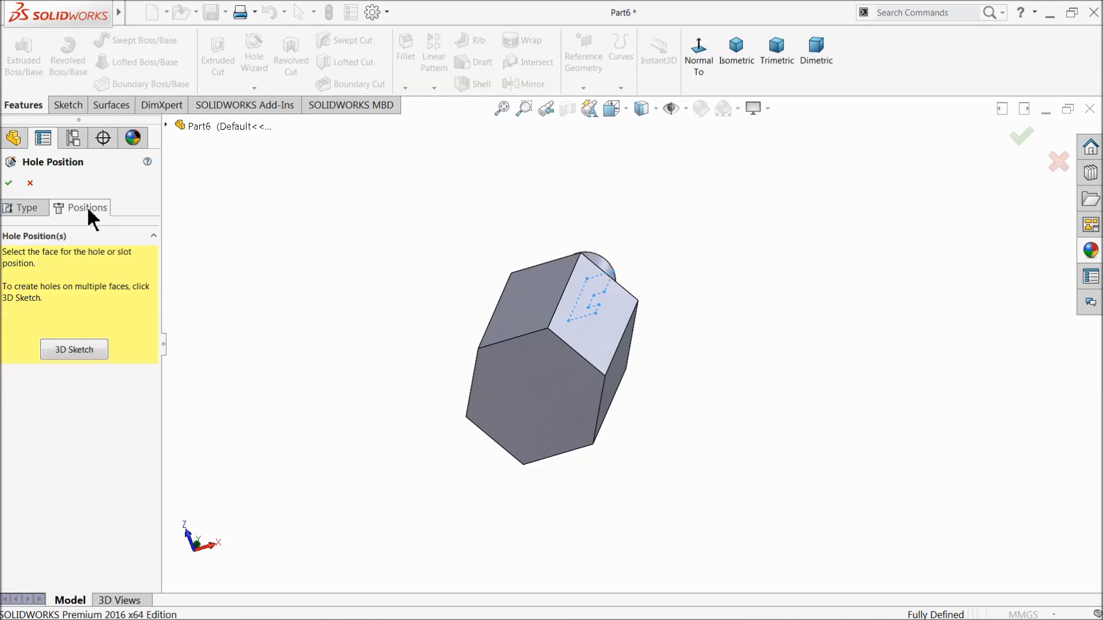
scroll(590, 434, "down", 3)
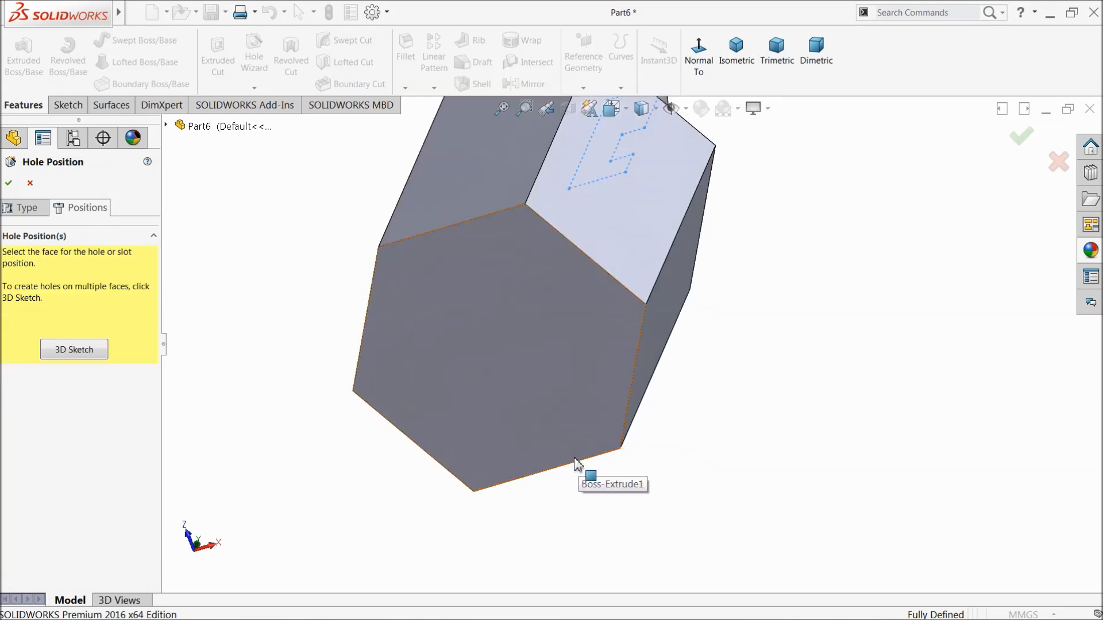
left_click(701, 67)
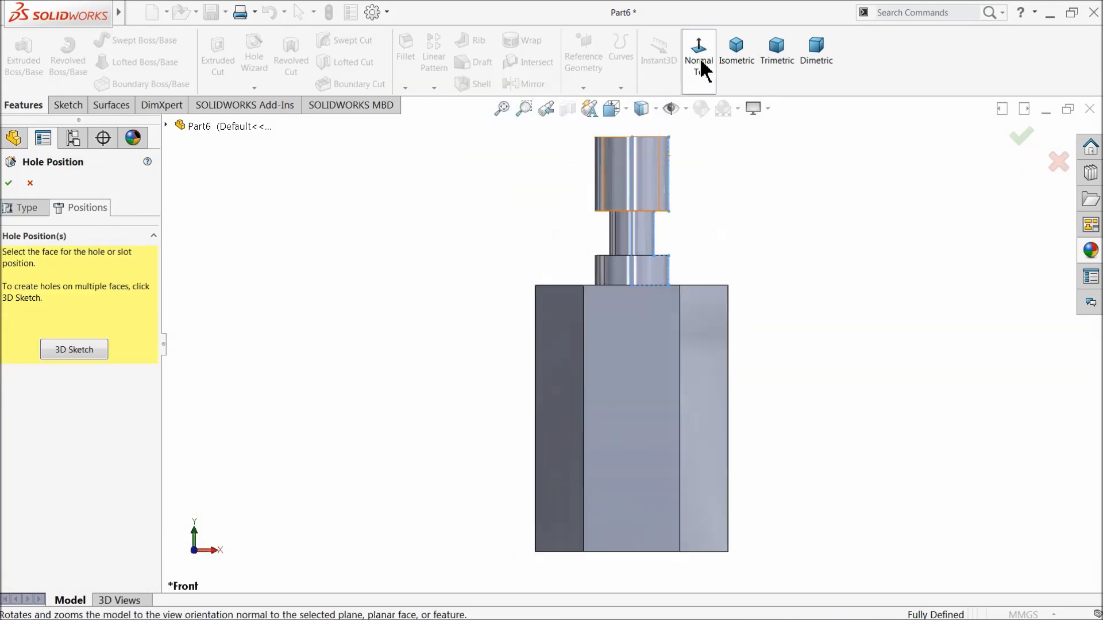
middle_click_drag(355, 433, 357, 253)
left_click(598, 432)
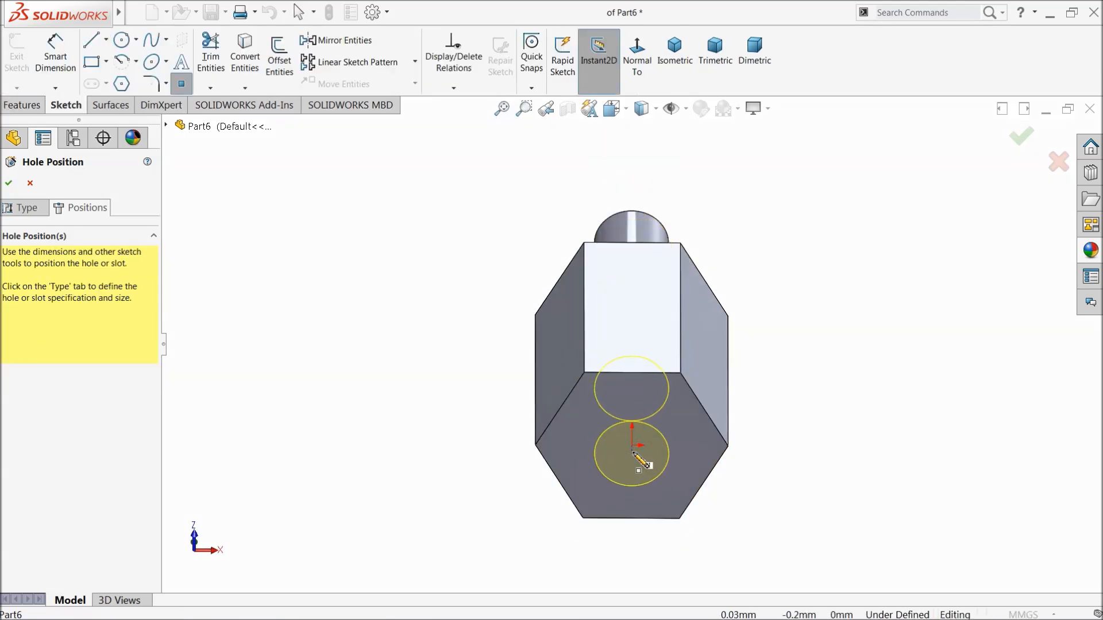
left_click(632, 445)
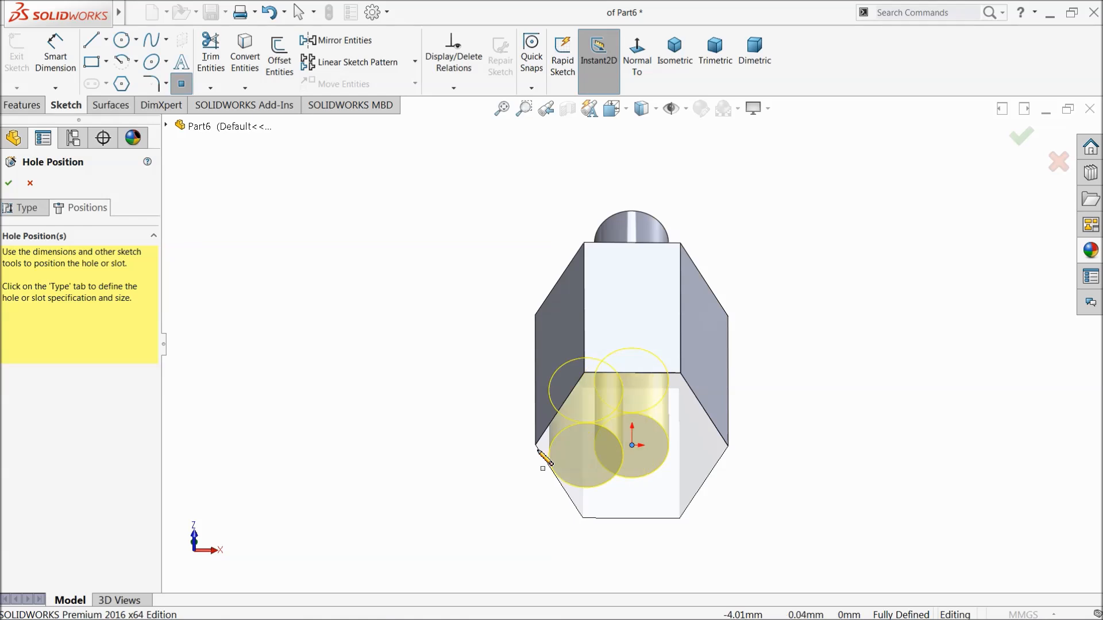
left_click(9, 183)
middle_click_drag(543, 417, 386, 524)
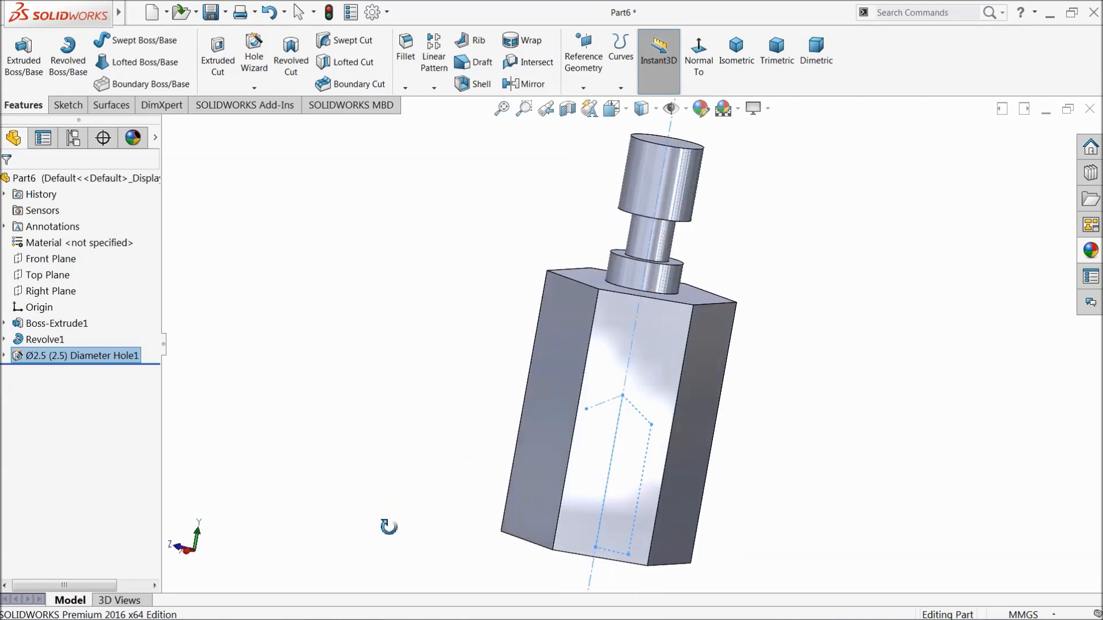
key("Escape")
Step: Sketch a circle about 2.4 mm in diameter on a side face of the prism, centred above the origin
left_click(737, 63)
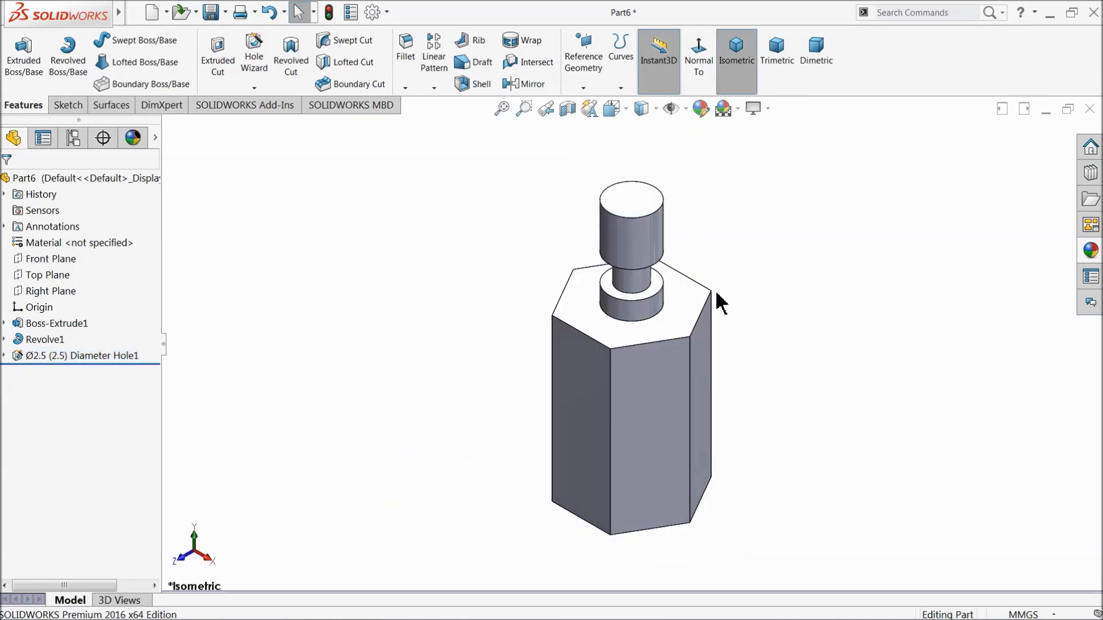
left_click(668, 439)
left_click(694, 410)
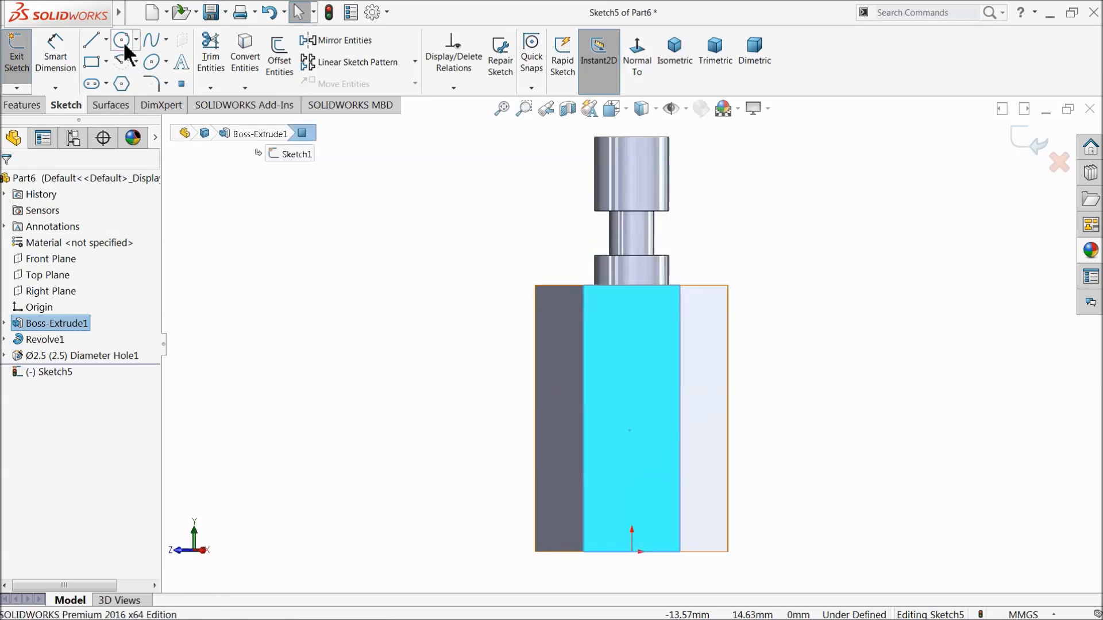
left_click(121, 40)
scroll(646, 483, "down", 3)
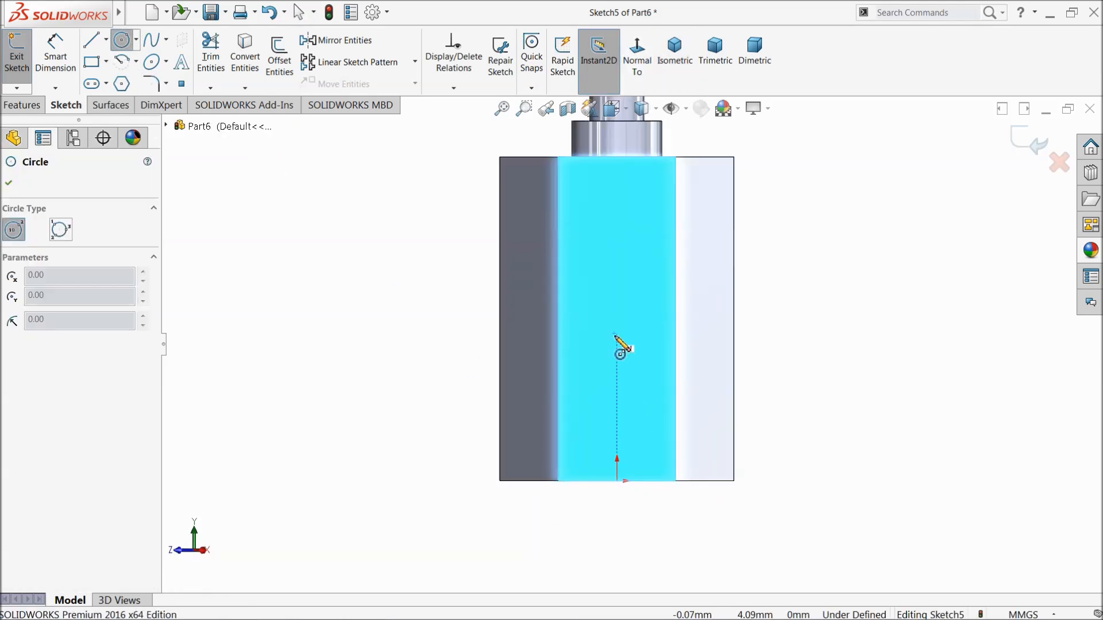
left_click(617, 351)
left_click(622, 310)
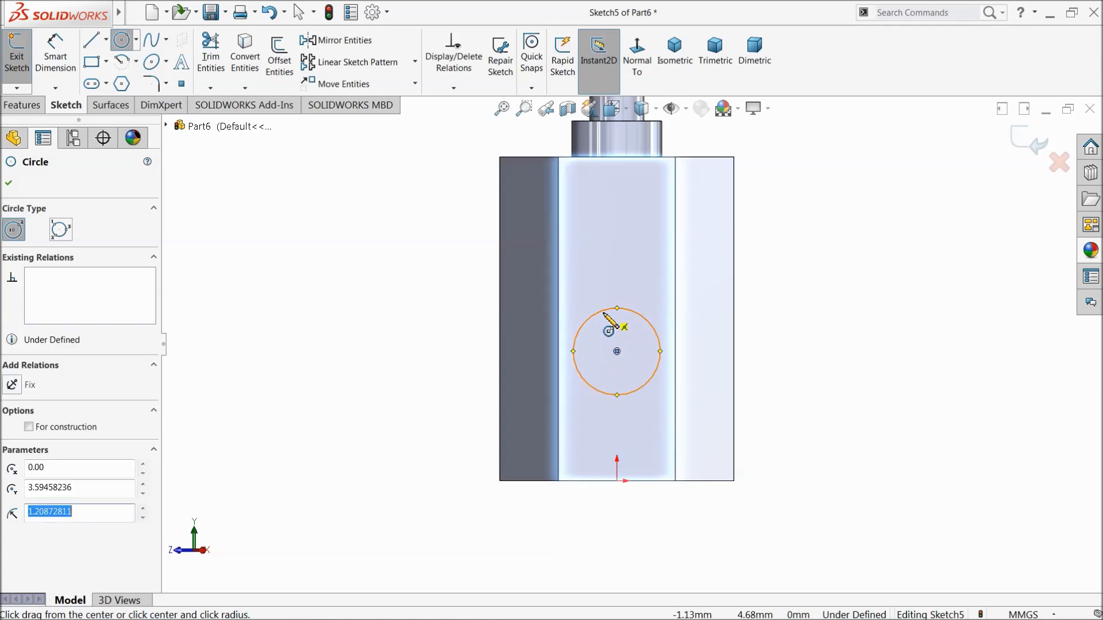
Step: Dimension the circle's centre 4.5 mm above the origin
left_click(55, 57)
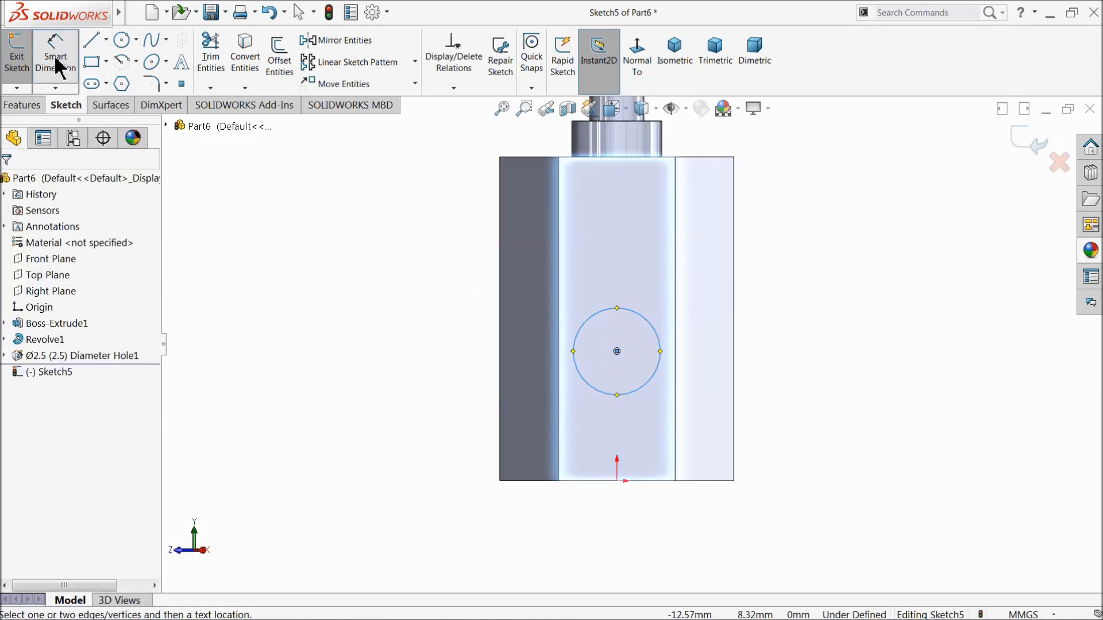
left_click(617, 353)
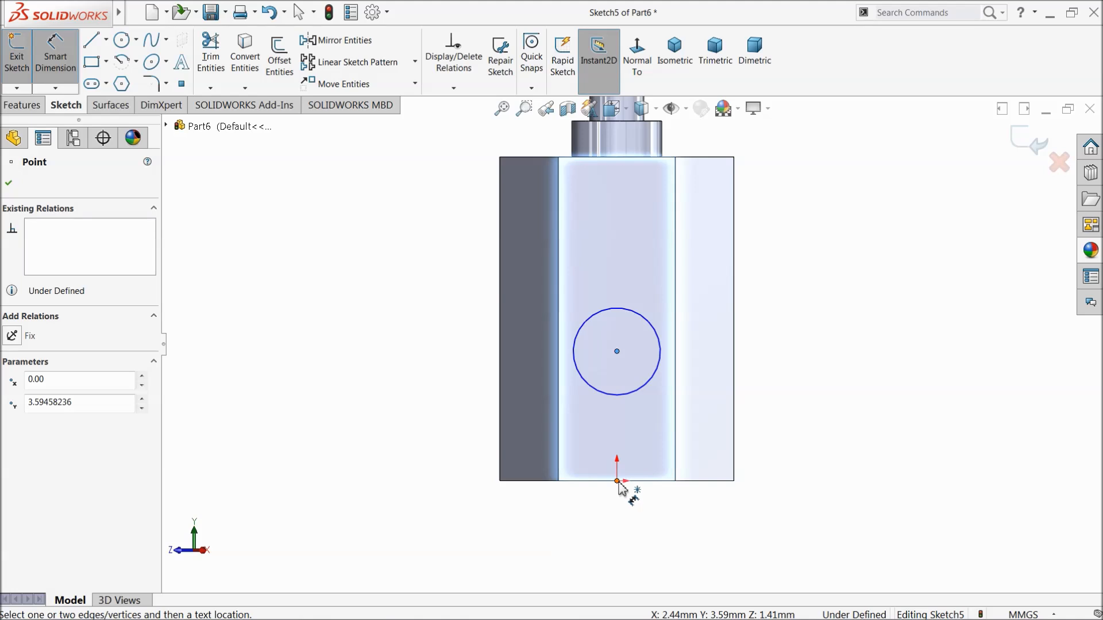
left_click(618, 481)
left_click(372, 405)
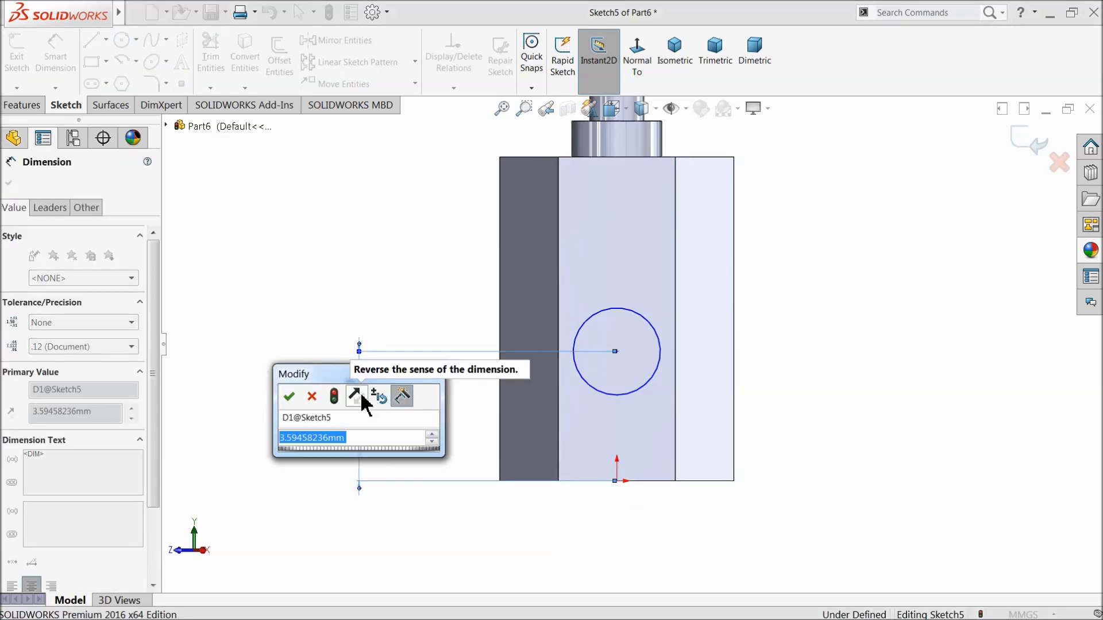
type("4.5")
key("Return")
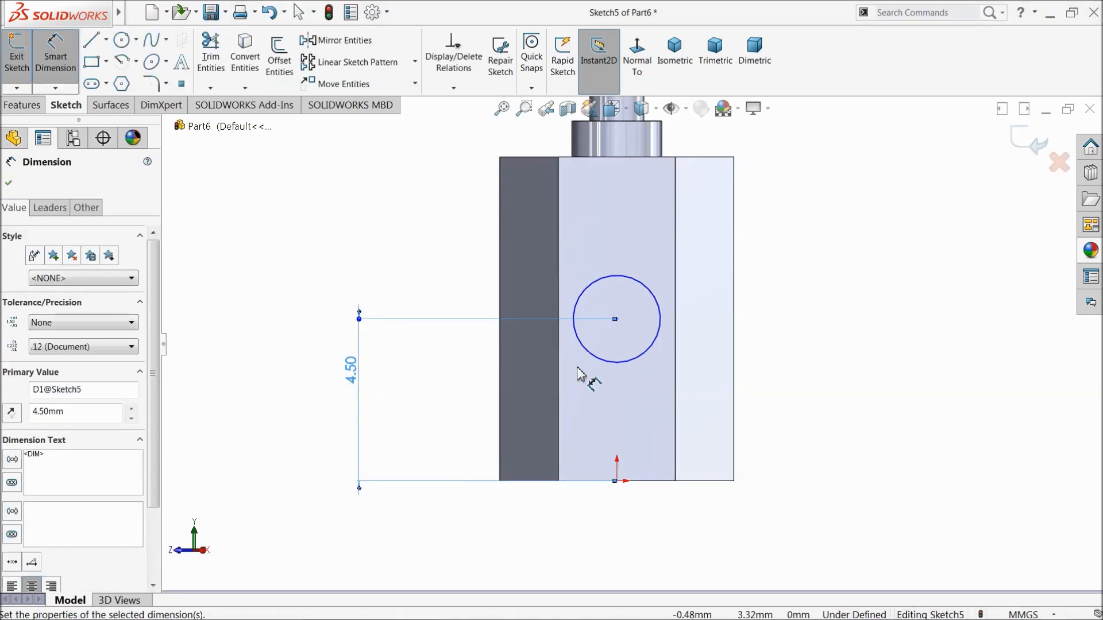
Step: Set the circle's diameter to 2.5 mm
left_click(659, 350)
left_click(792, 339)
type("2.5")
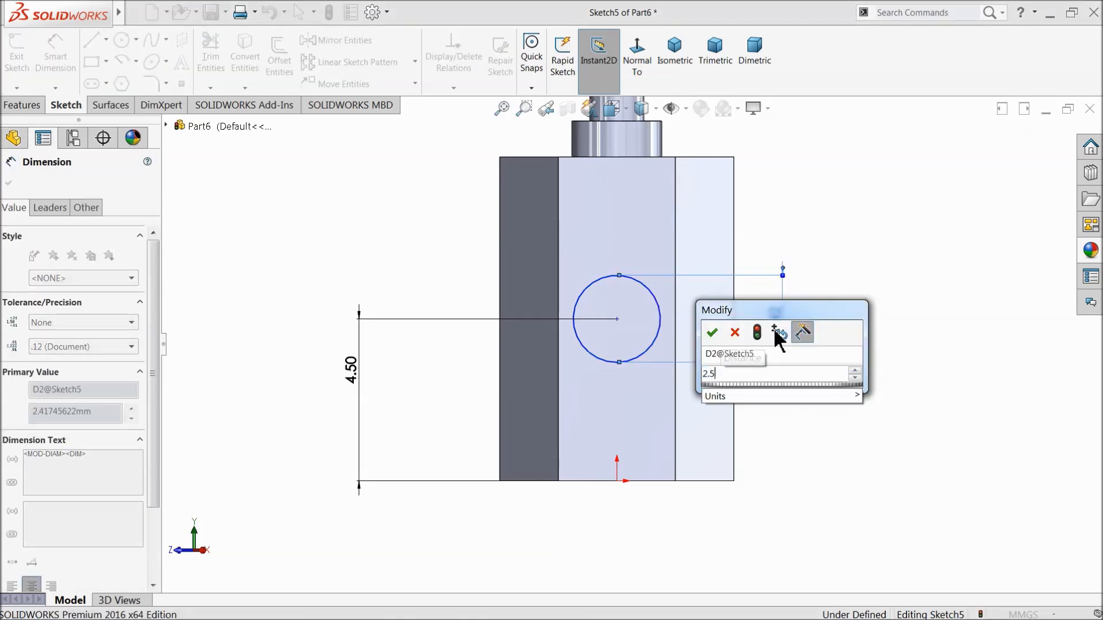
key("Return")
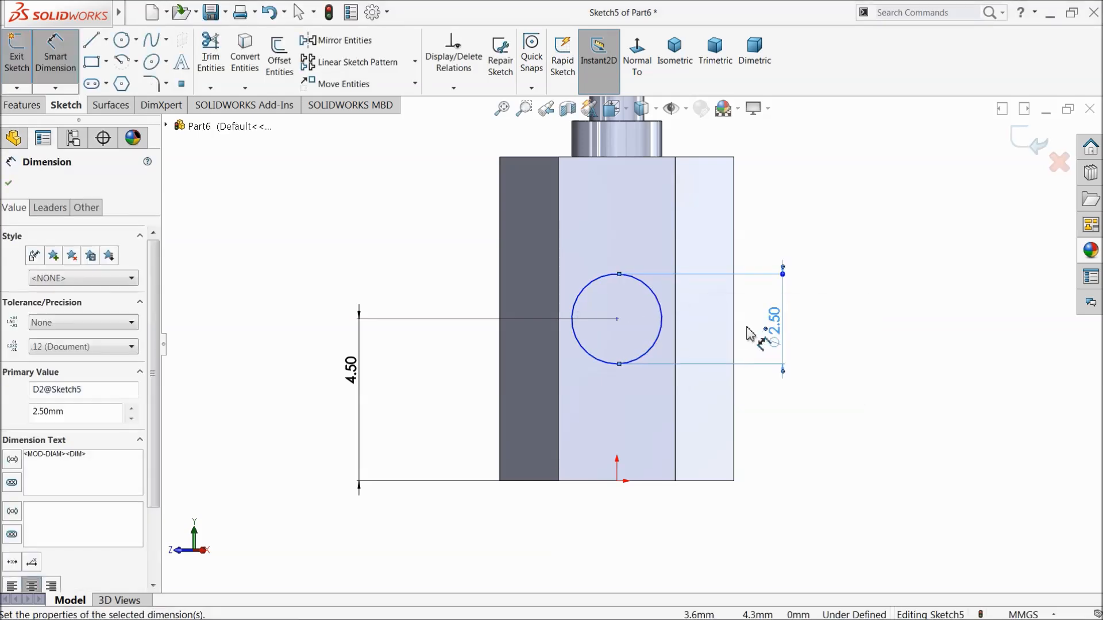
Step: Add a vertical relation between the circle's centre and the origin
left_click(56, 57)
left_click(617, 319)
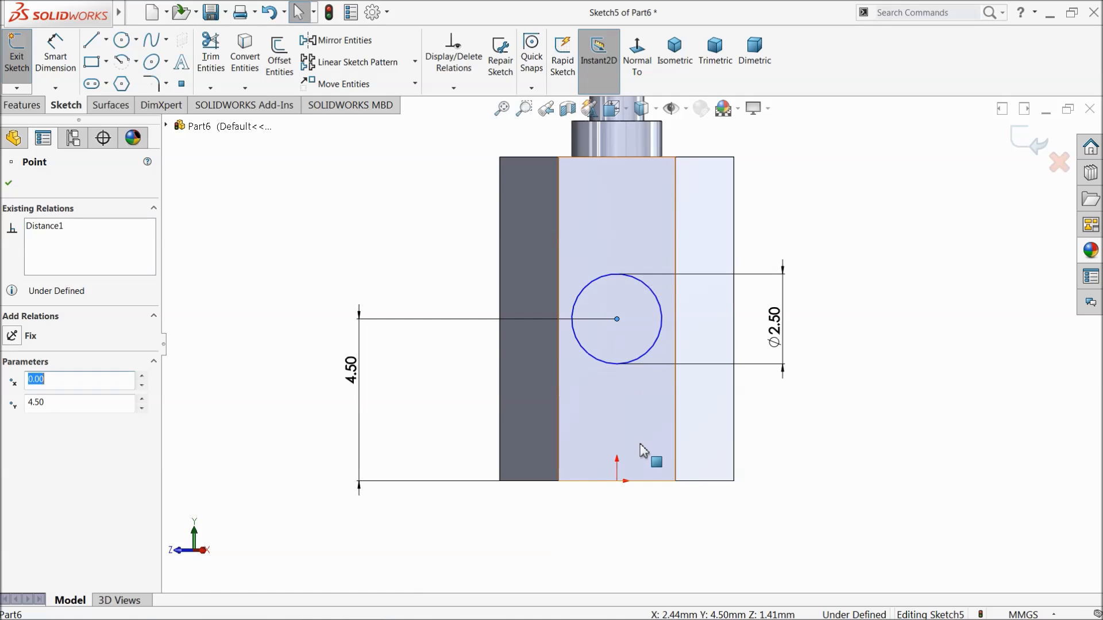
left_click(617, 481, "ctrl")
left_click(663, 433)
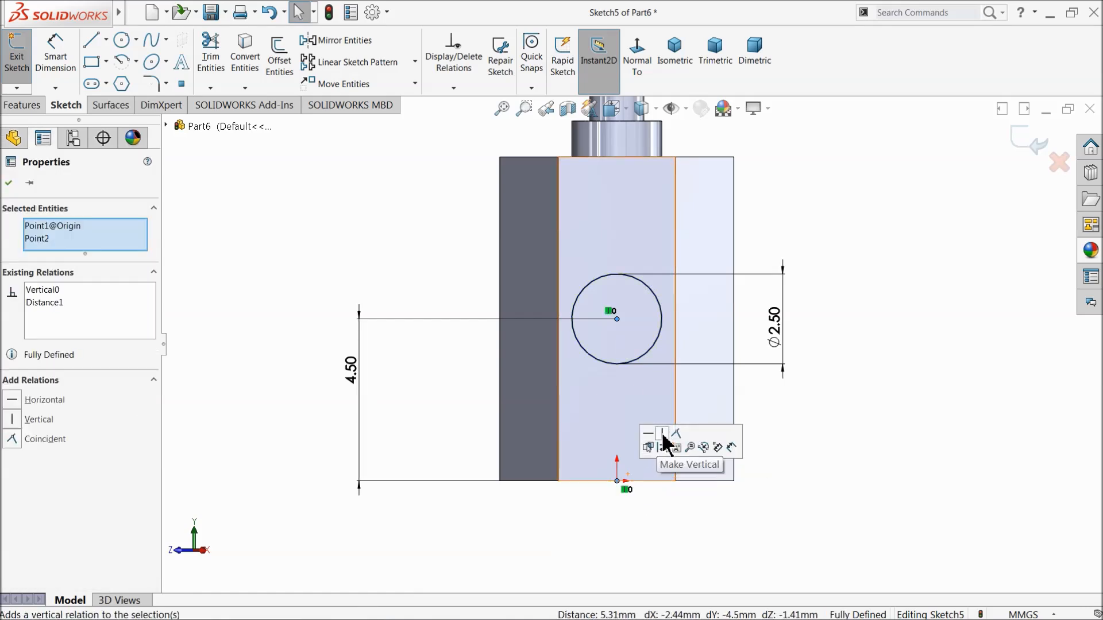
Step: Cut-extrude the circle from the sketch plane through all of the prism
left_click(22, 104)
left_click(218, 69)
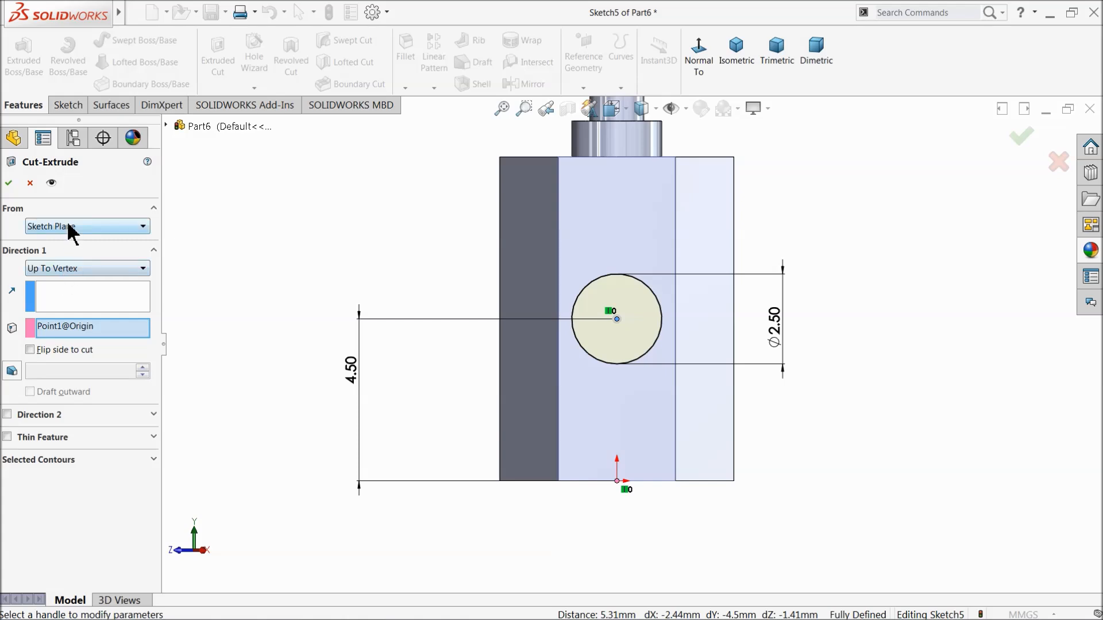
left_click(69, 230)
left_click(73, 241)
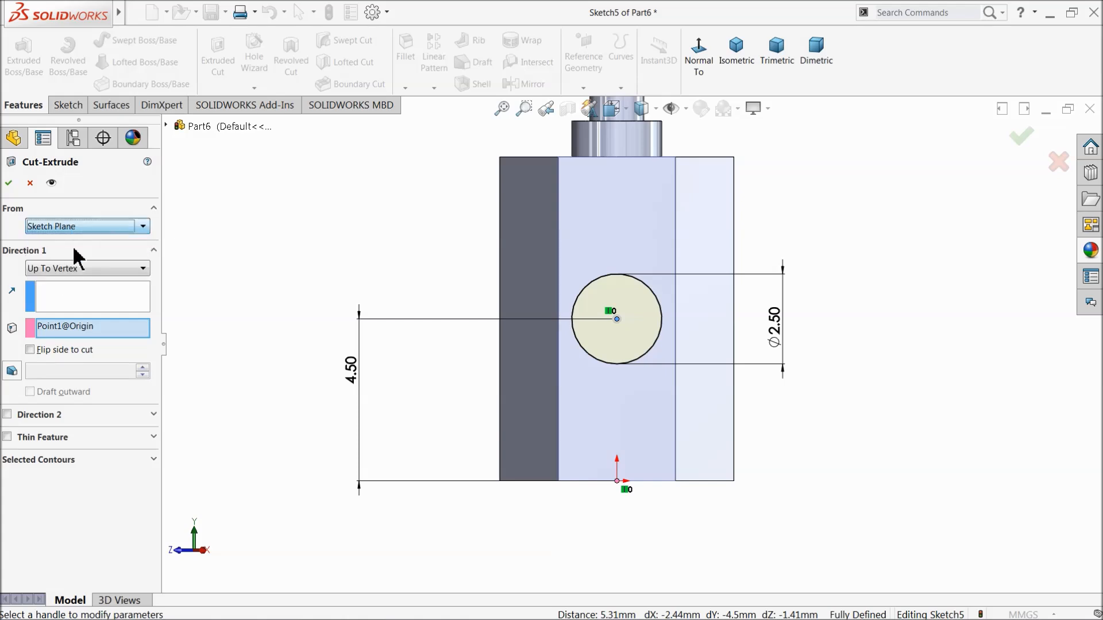
left_click(74, 269)
left_click(73, 295)
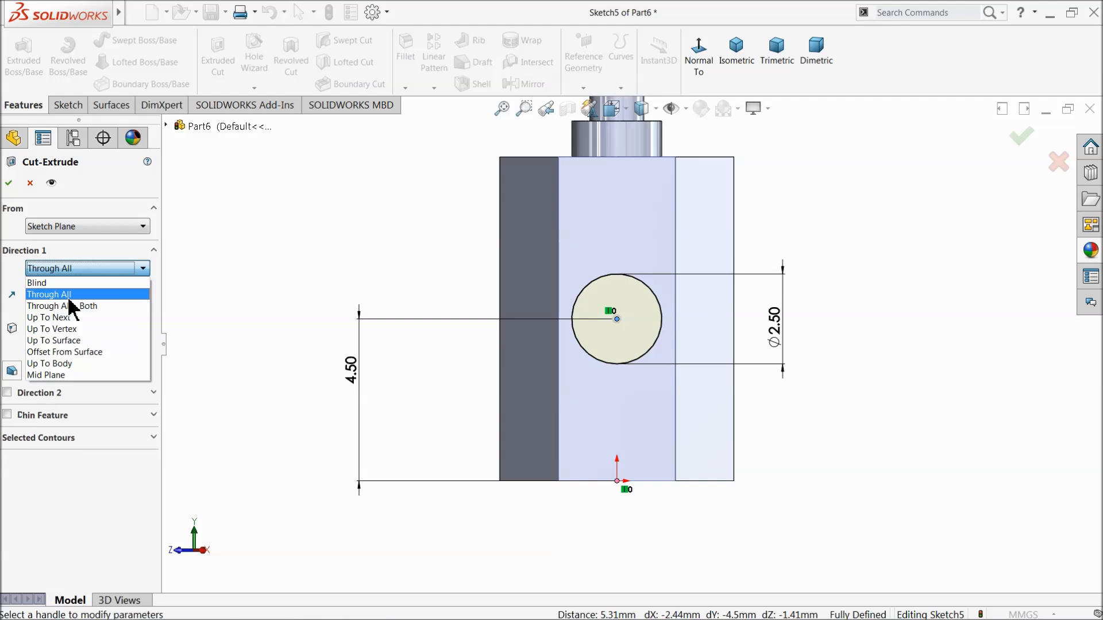
middle_click_drag(302, 315, 368, 379)
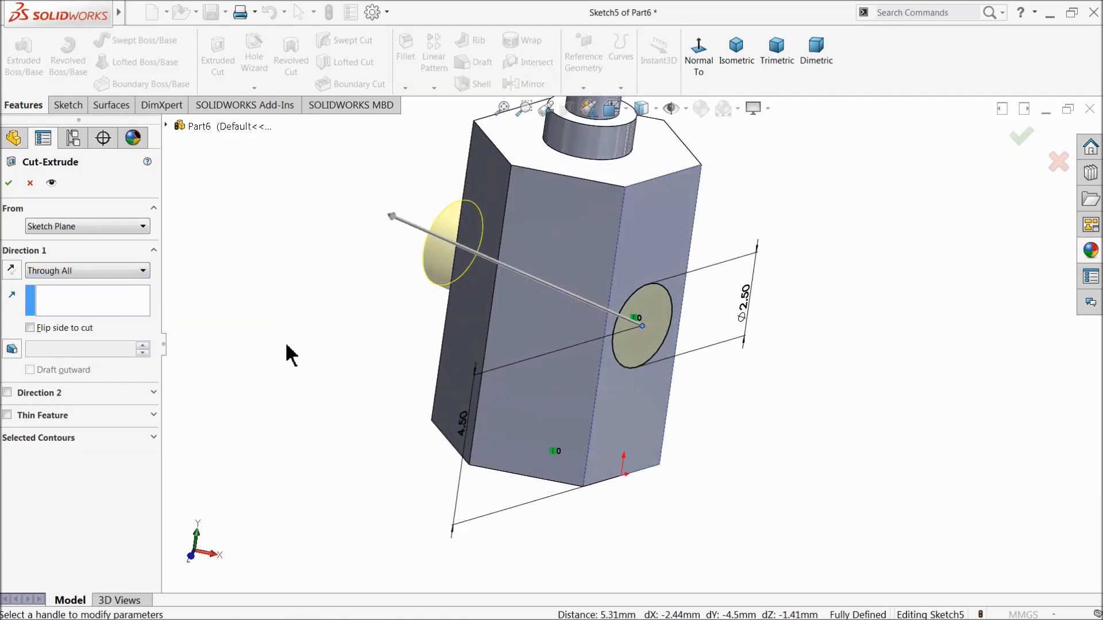
left_click(9, 189)
scroll(315, 377, "up", 3)
mouse_move(387, 364)
middle_mouse_down()
mouse_move(394, 357)
mouse_move(369, 362)
middle_mouse_up()
scroll(569, 288, "down", 5)
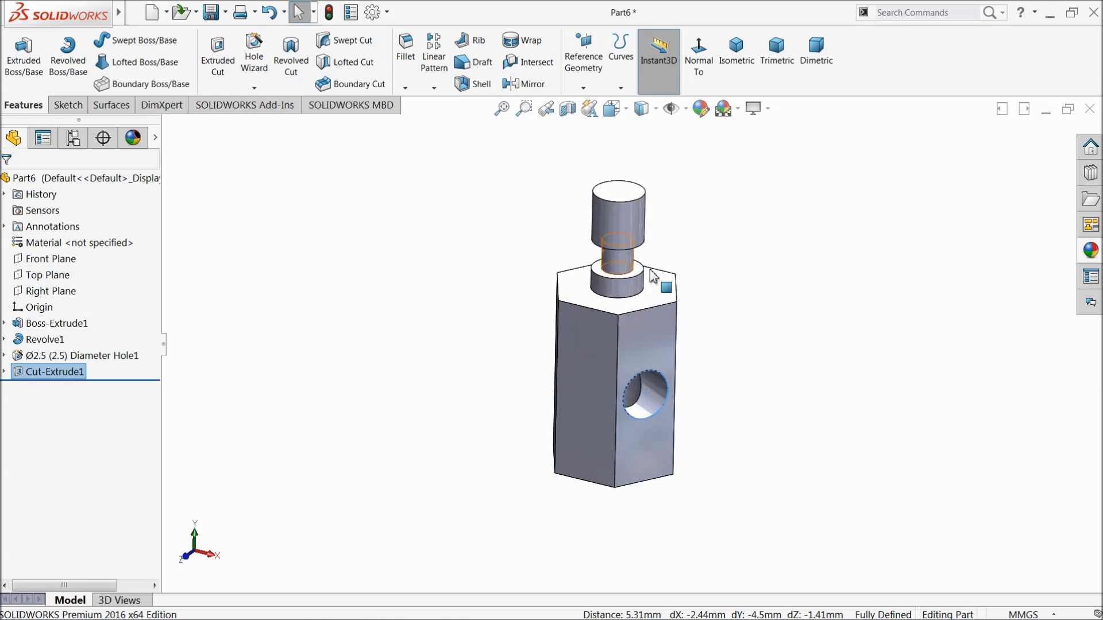
middle_click_drag(646, 359, 647, 346)
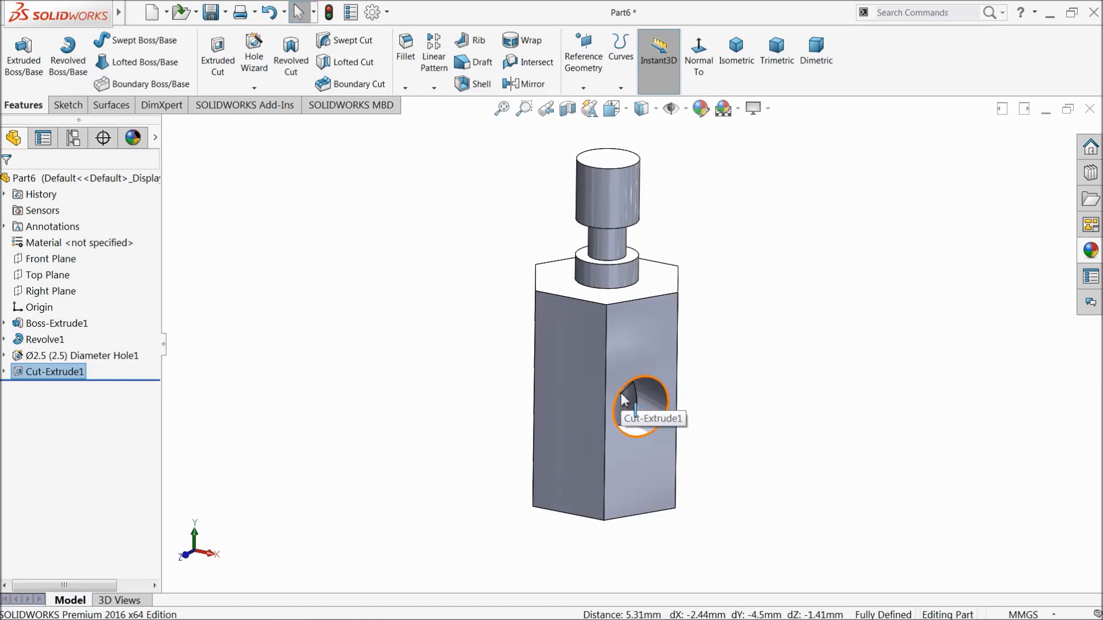
Step: Apply an orange colour to the whole part
scroll(632, 344, "up", 1)
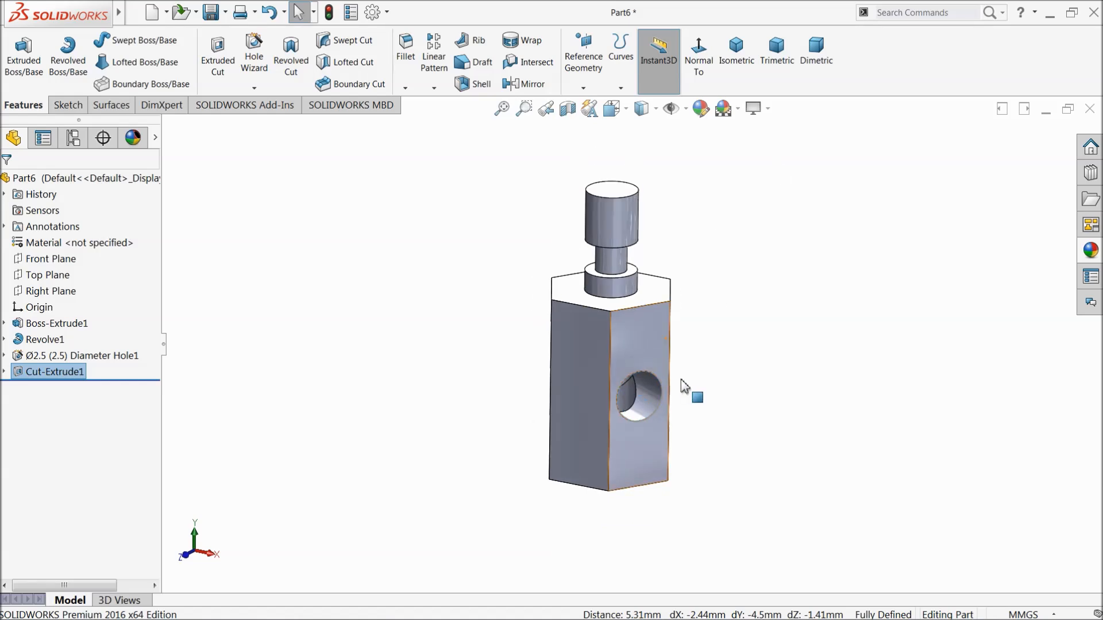
left_click(701, 109)
left_click(48, 505)
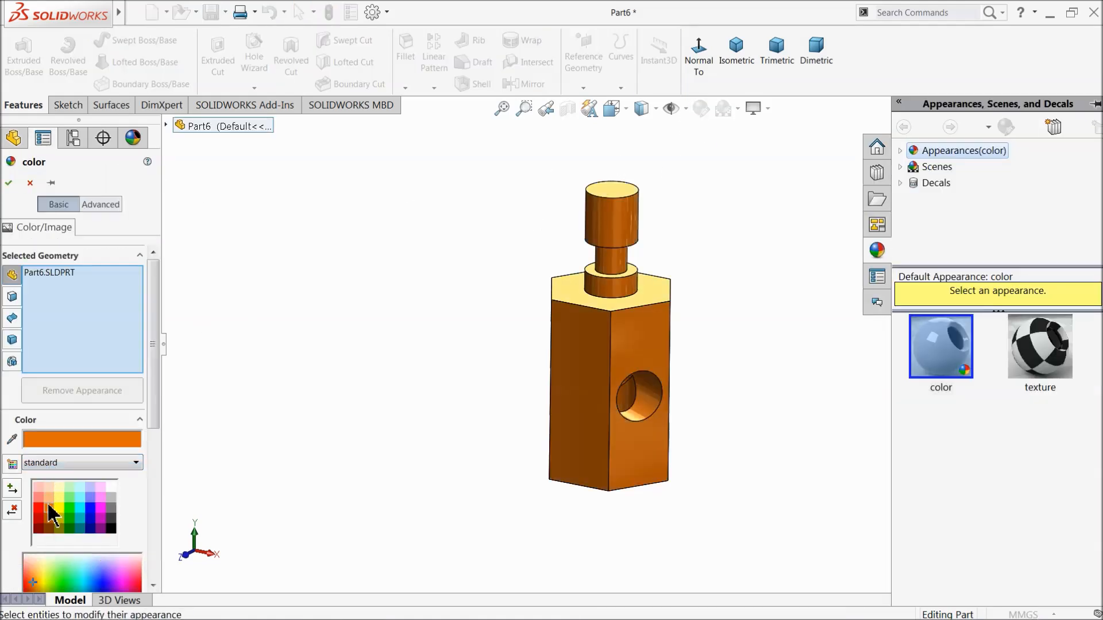
middle_click_drag(680, 361, 616, 405)
left_click(9, 183)
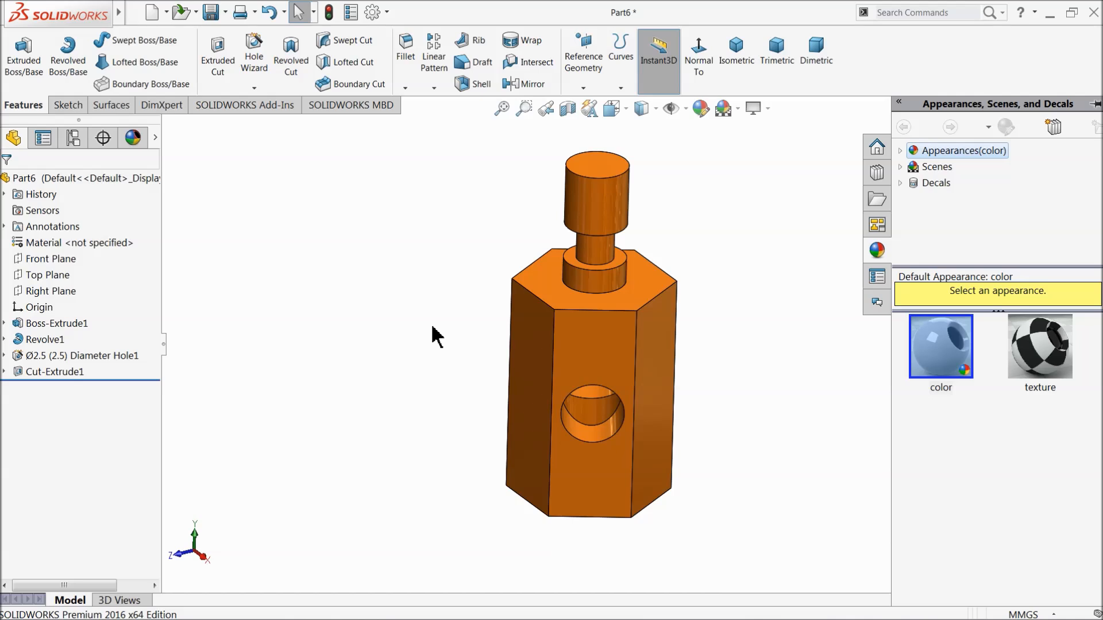
Step: Save the part as number 6 in the Anemometer folder
middle_click_drag(667, 347, 686, 330)
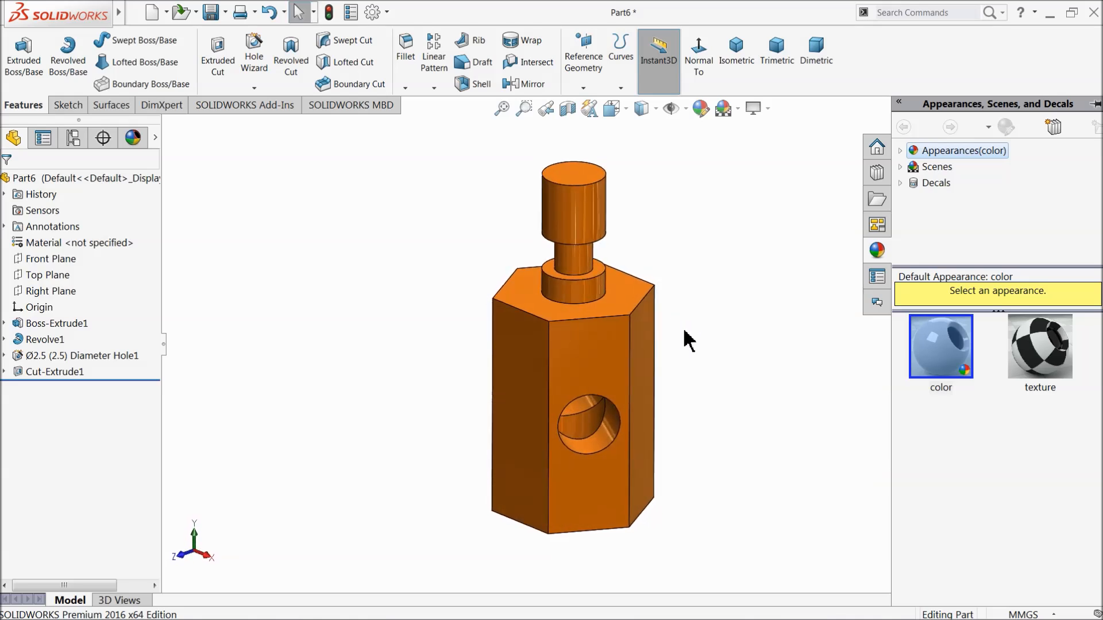
scroll(720, 336, "down", 1)
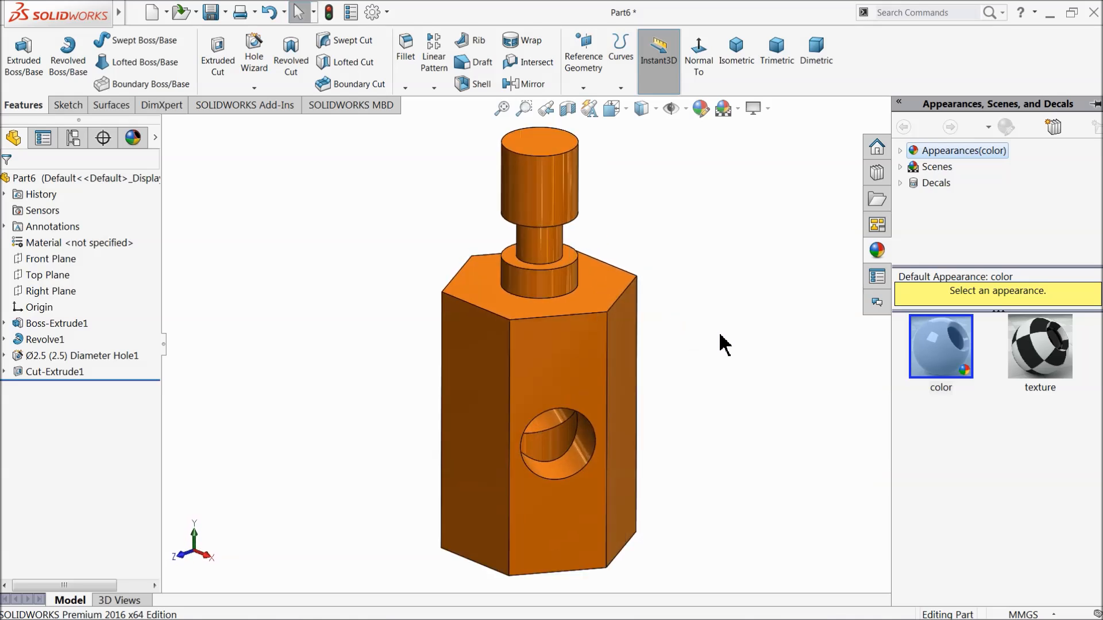
left_click(210, 14)
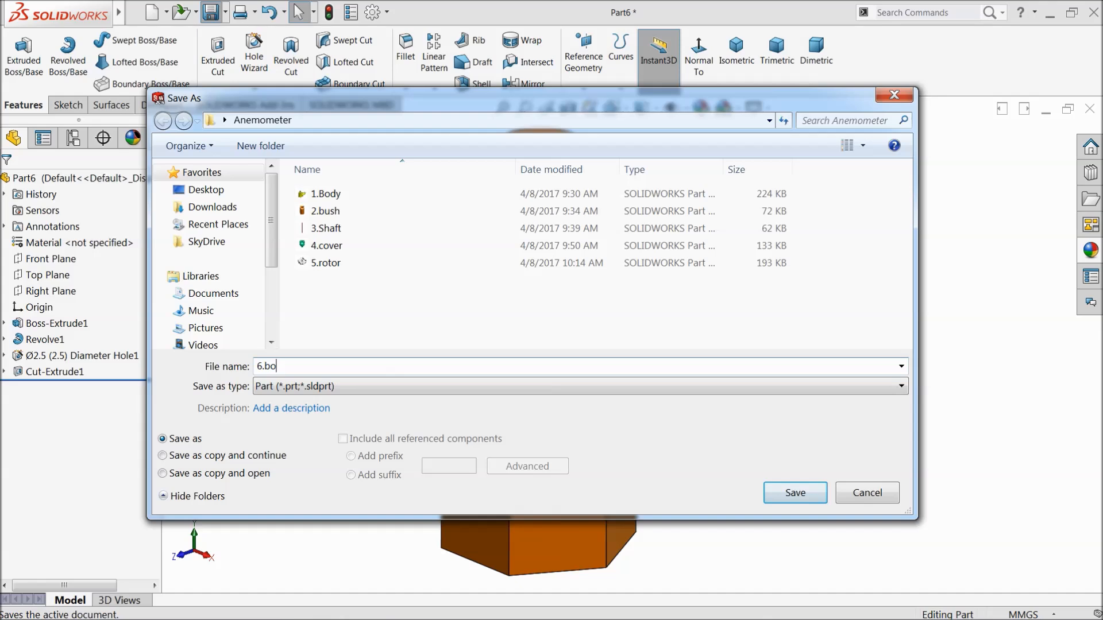
left_click(785, 502)
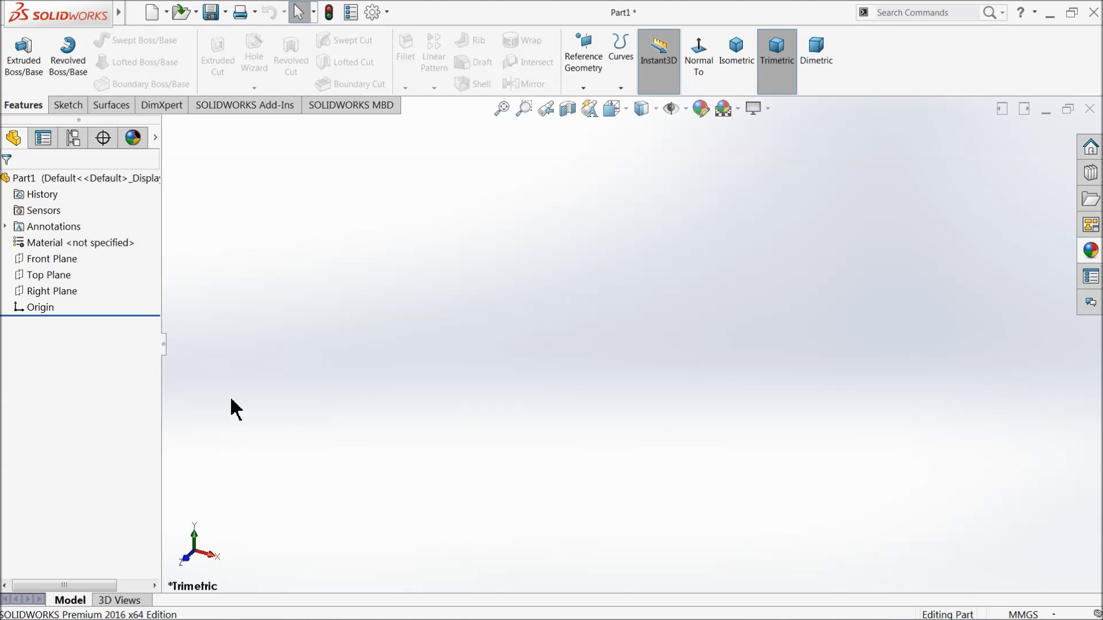
Step: Start a sketch on the Front Plane and draw a vertical and an about 134 mm long horizontal centerline meeting at the origin
left_click(34, 260)
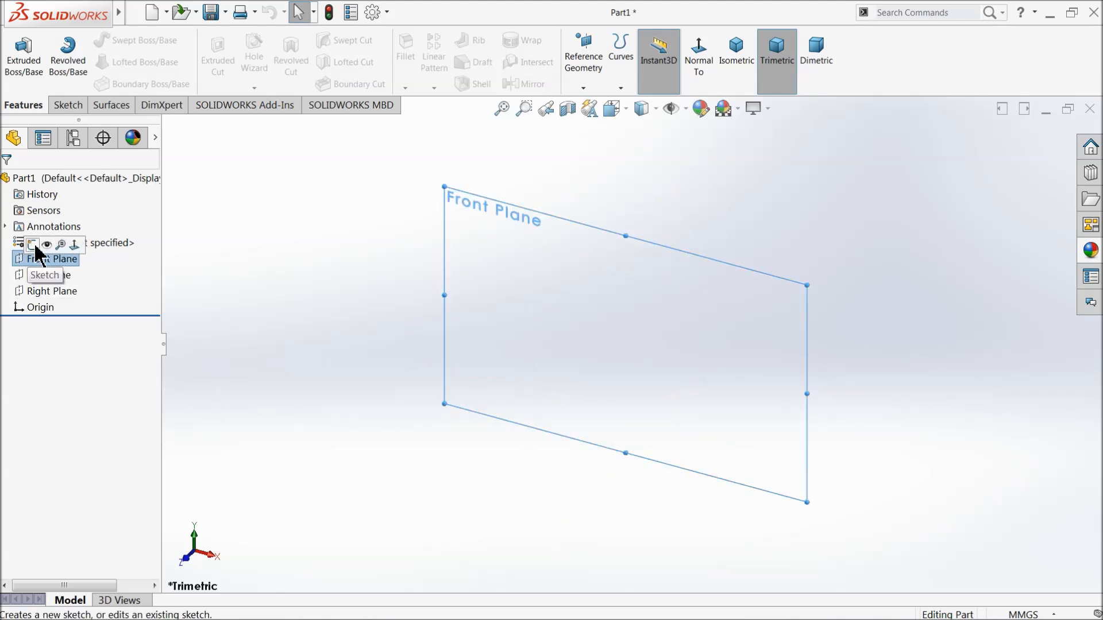
left_click(35, 252)
left_click(108, 37)
left_click(116, 73)
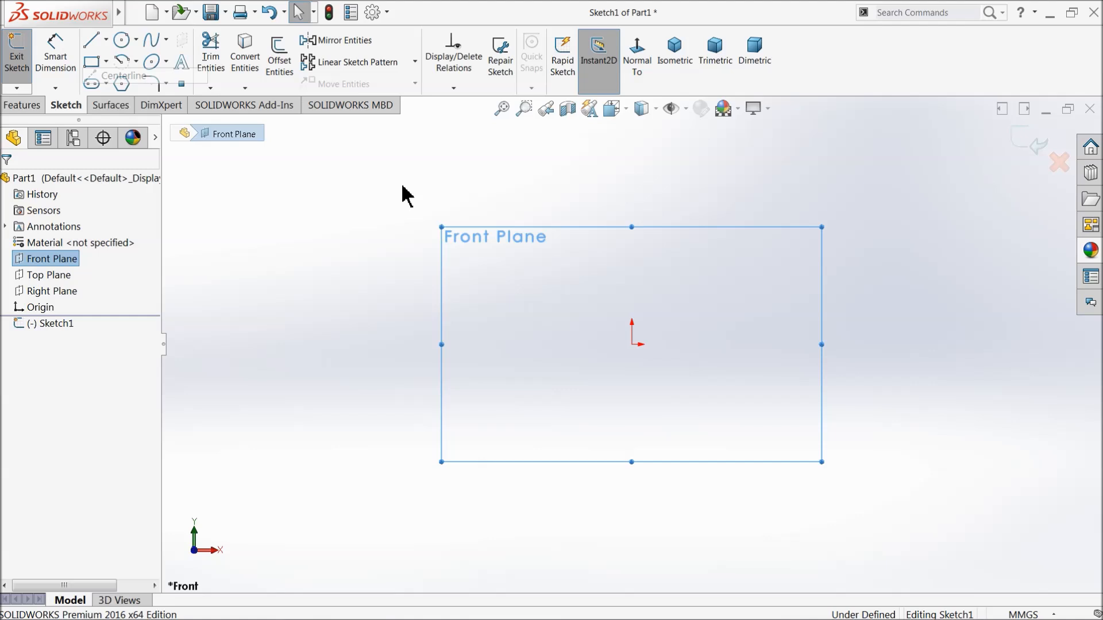
left_click(632, 214)
left_click(632, 345)
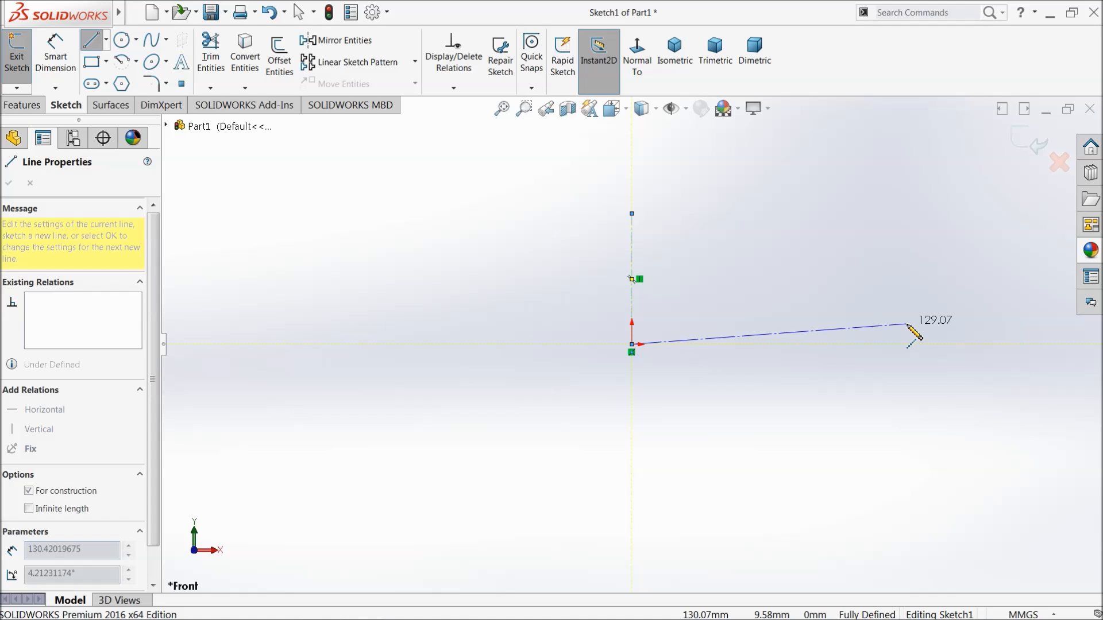
left_click(919, 344)
right_click(950, 283)
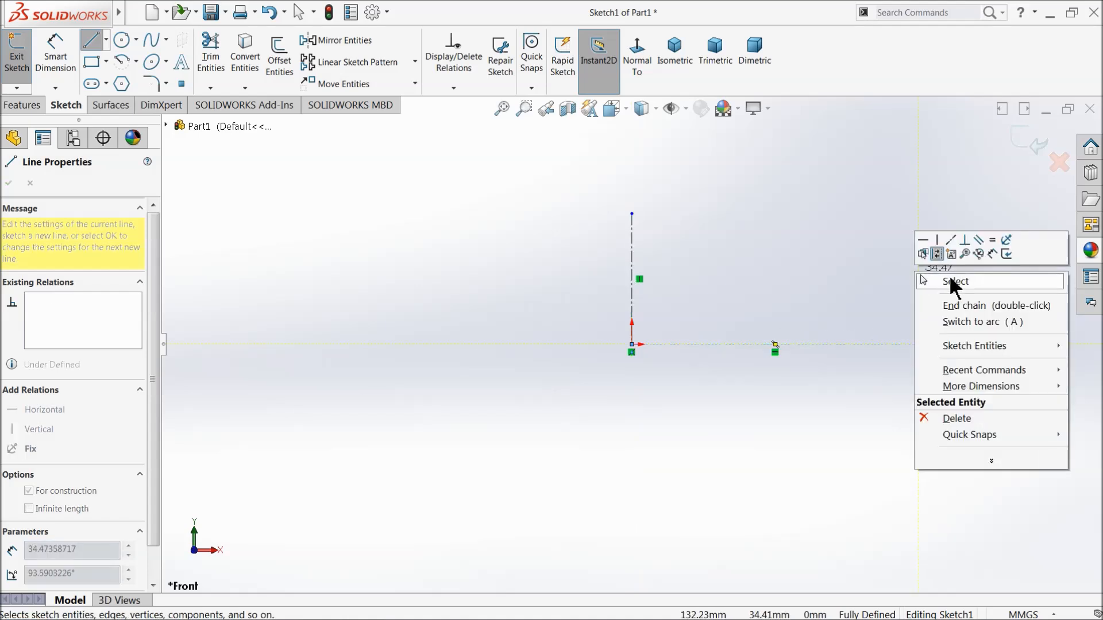
left_click(957, 284)
scroll(942, 286, "down", 3)
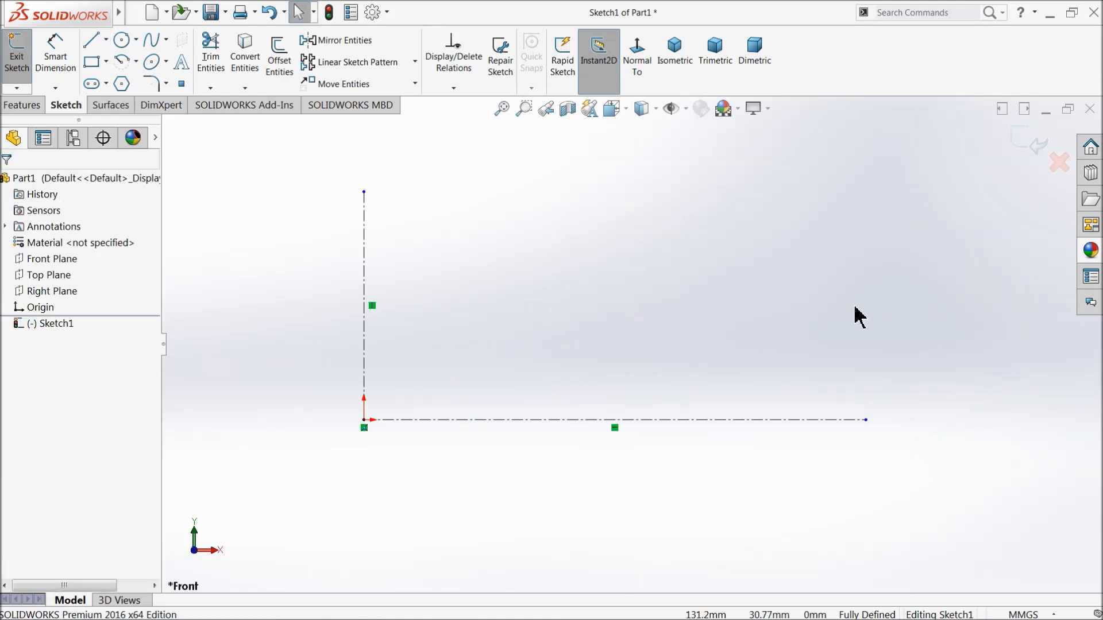
Step: Sketch a closed stepped profile between the centerlines, with a sloped shoulder, an outer edge about 21 mm high and a rectangular notch at the origin
left_click(93, 43)
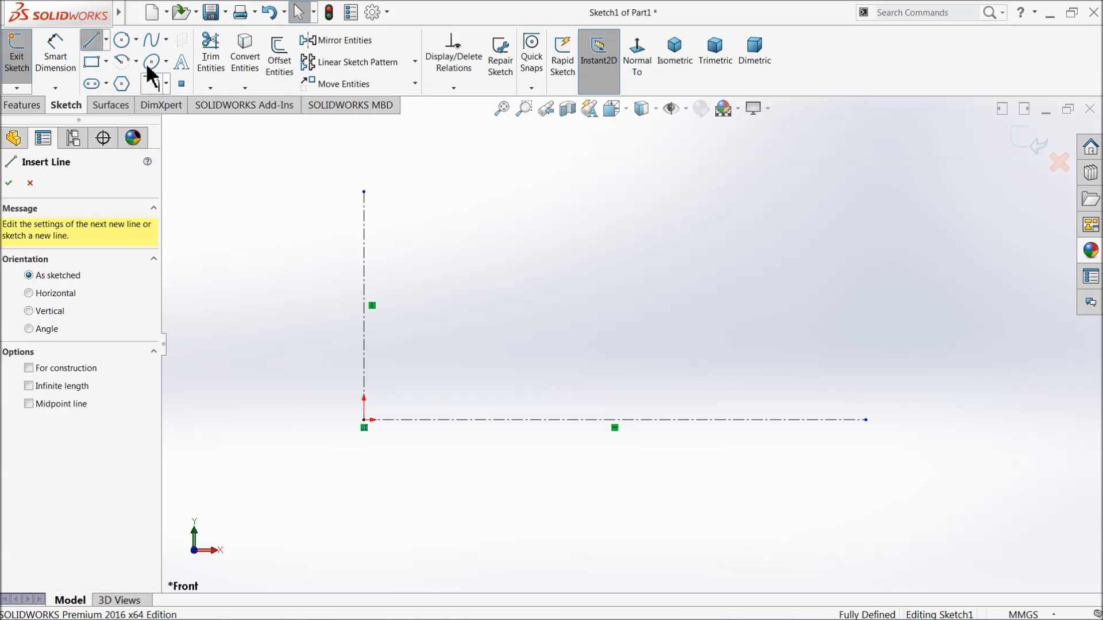
left_click(435, 420)
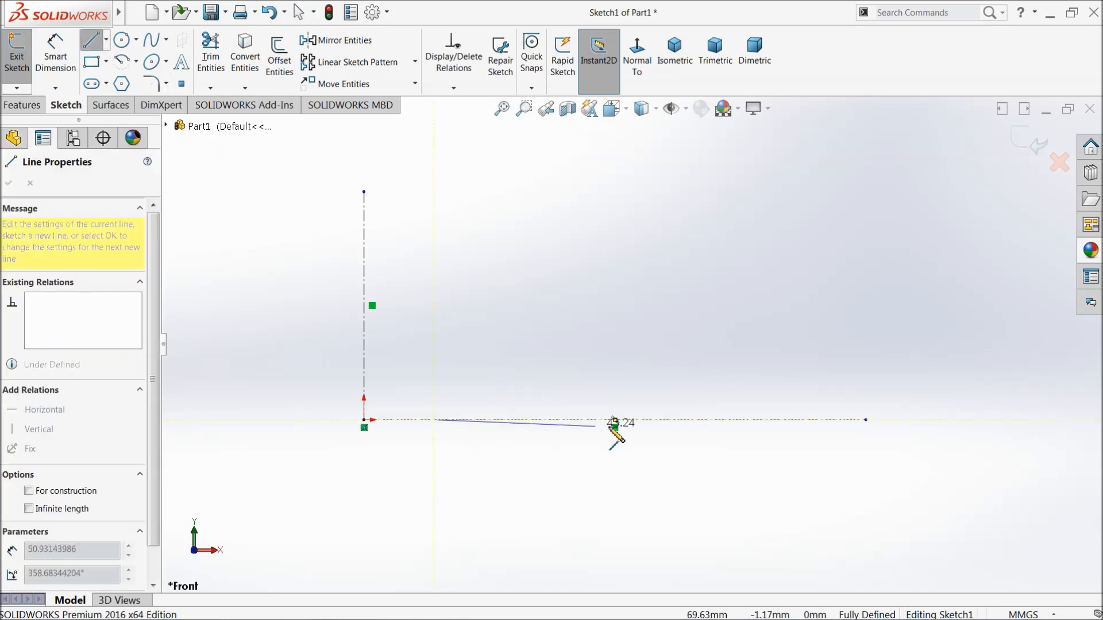
left_click(866, 420)
left_click(865, 340)
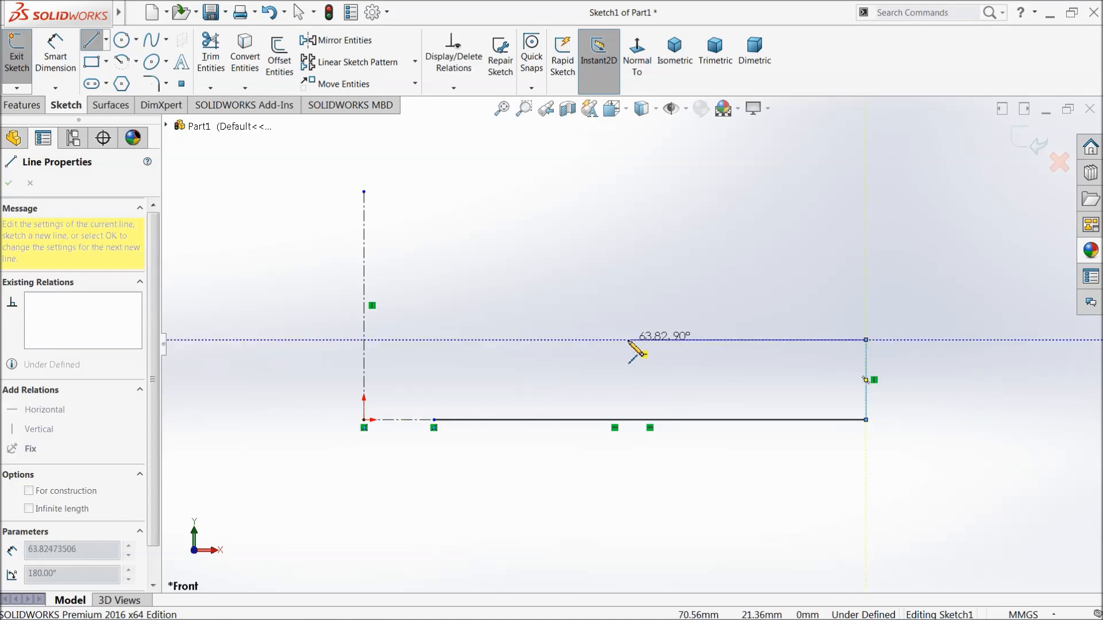
left_click(629, 340)
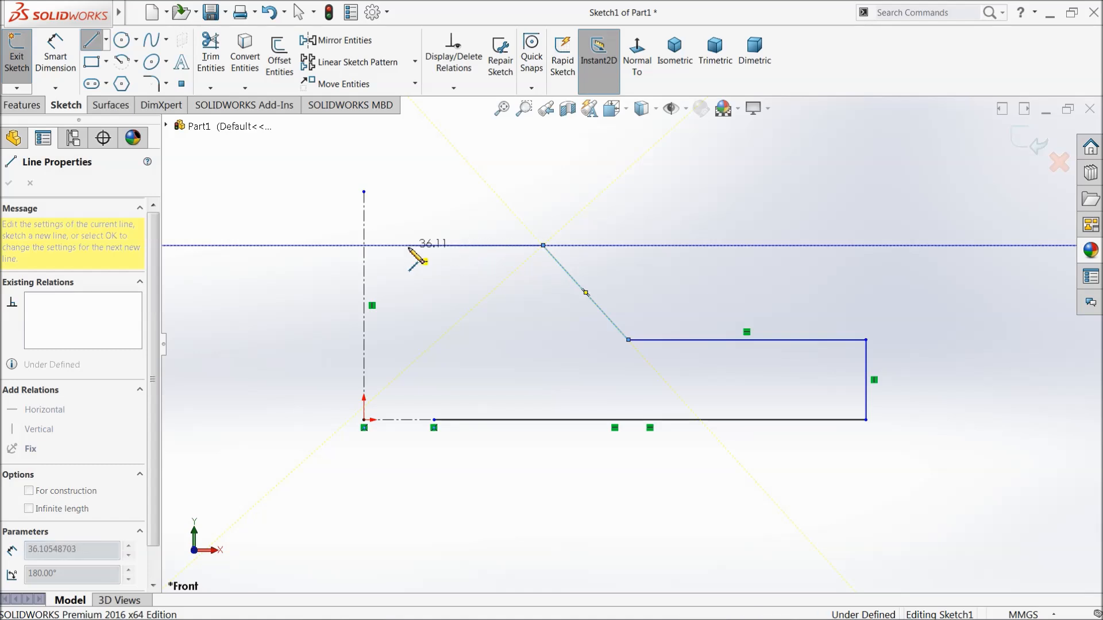
left_click(364, 246)
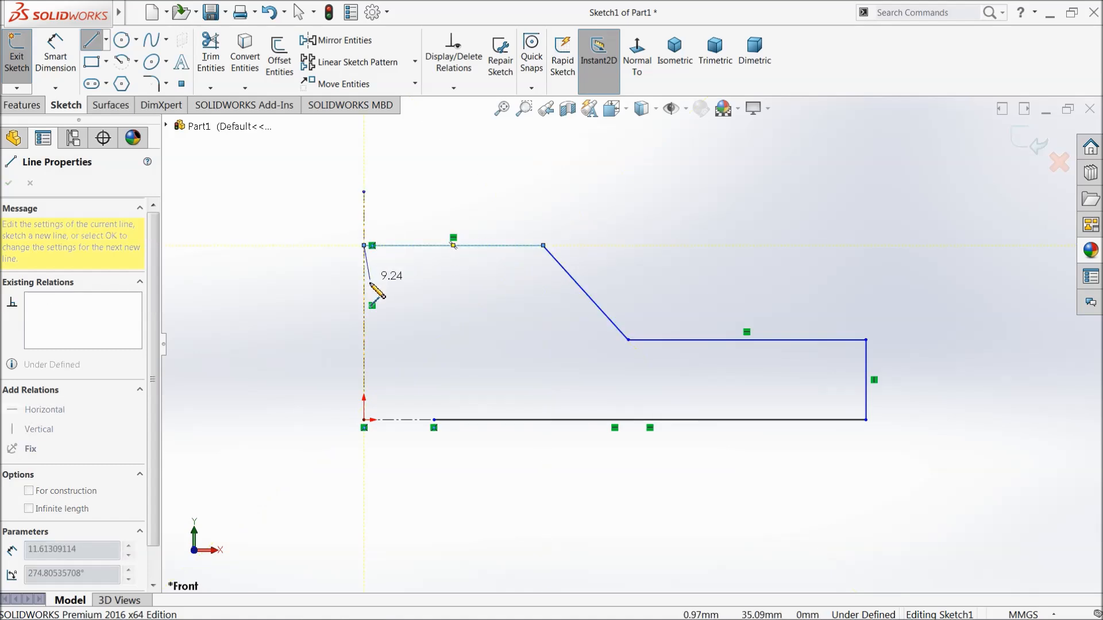
left_click(363, 340)
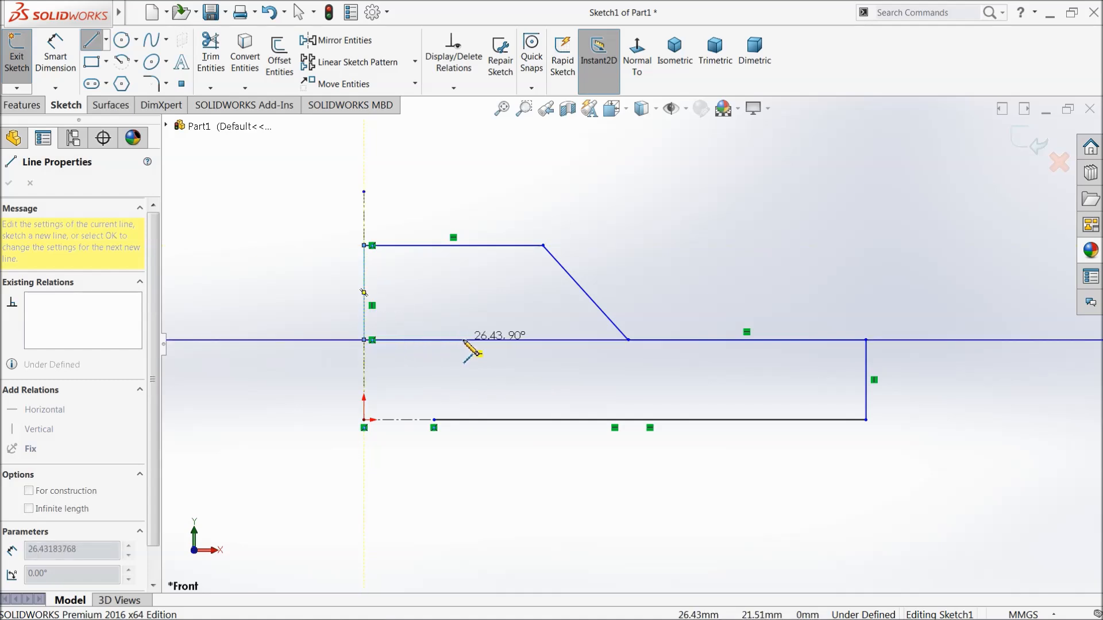
left_click(434, 340)
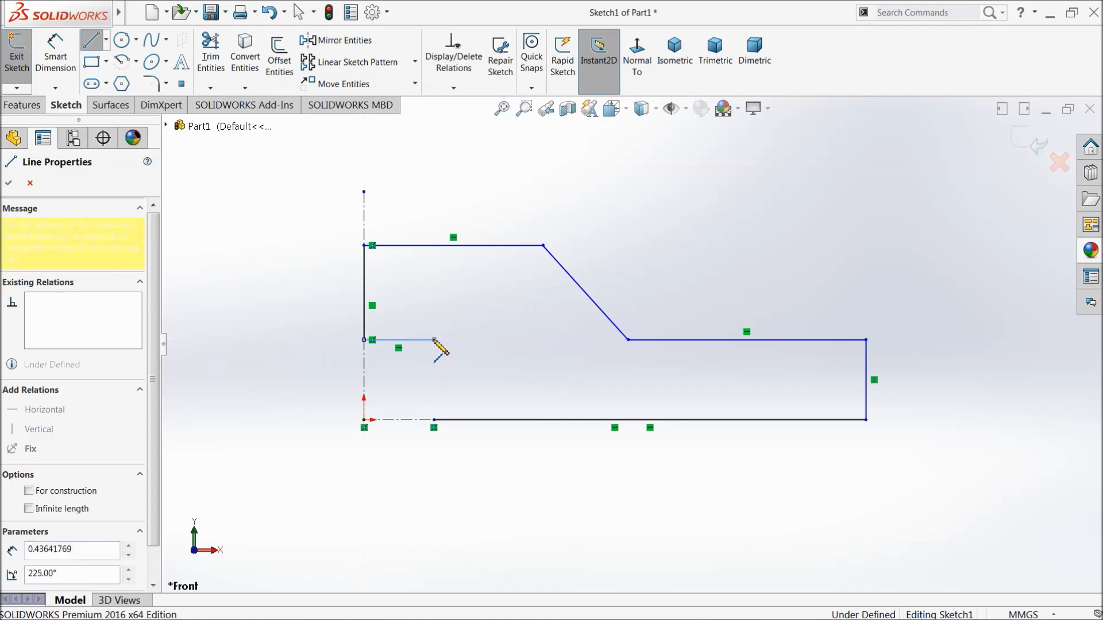
left_click(434, 420)
right_click(739, 207)
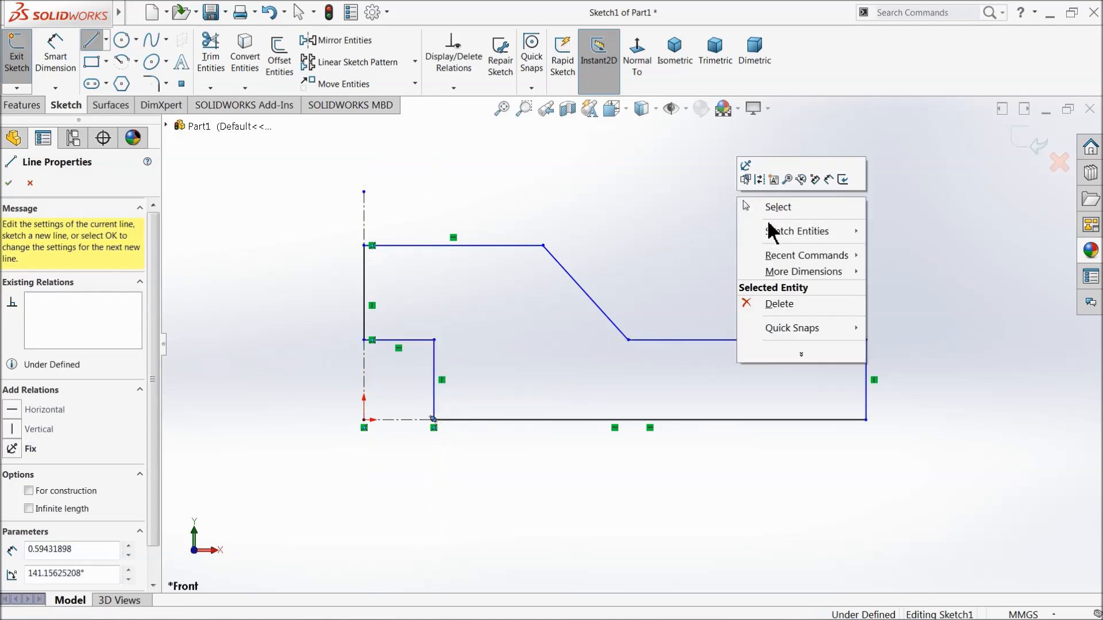
left_click(772, 207)
Step: Delete the stray short line at the notch's lower corner on the horizontal centerline
scroll(412, 458, "down", 5)
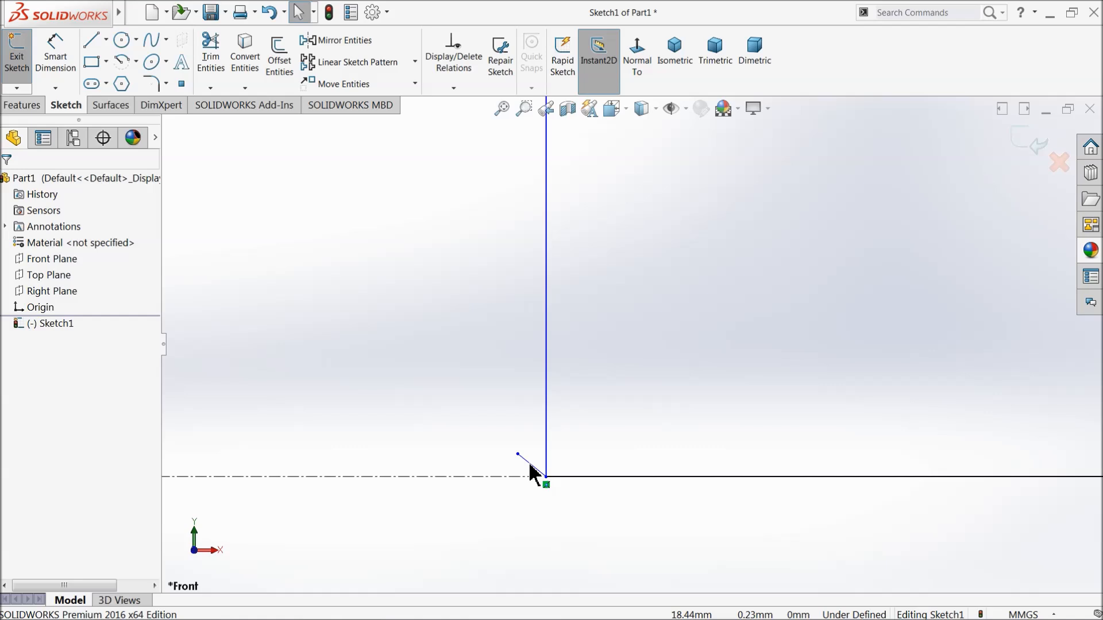
left_click(530, 467)
key("Delete")
scroll(586, 475, "up", 6)
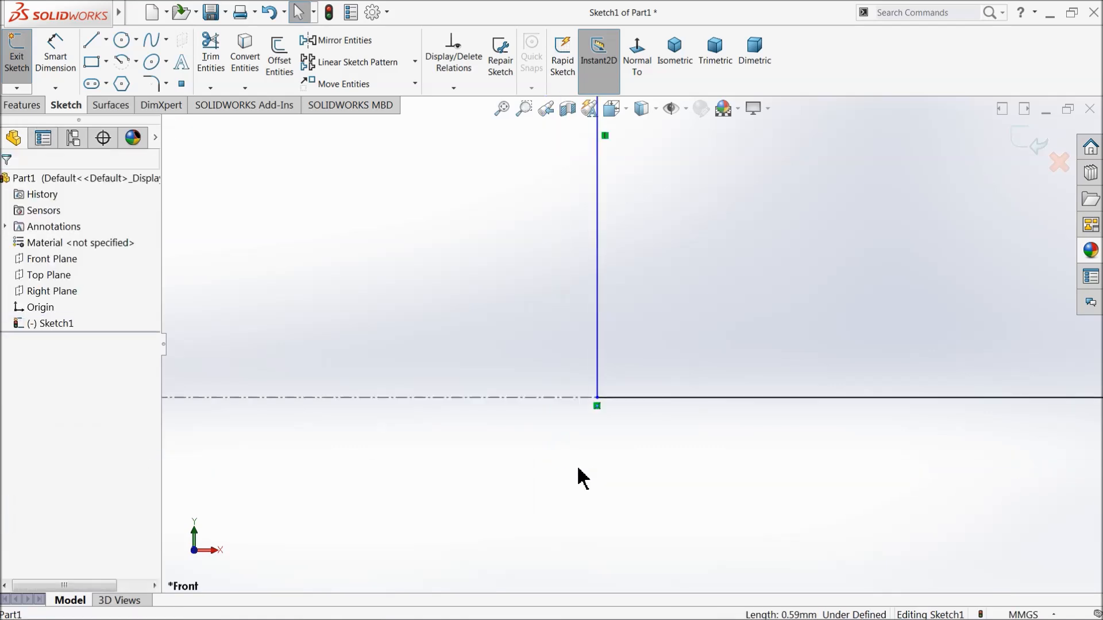
scroll(852, 303, "down", 5)
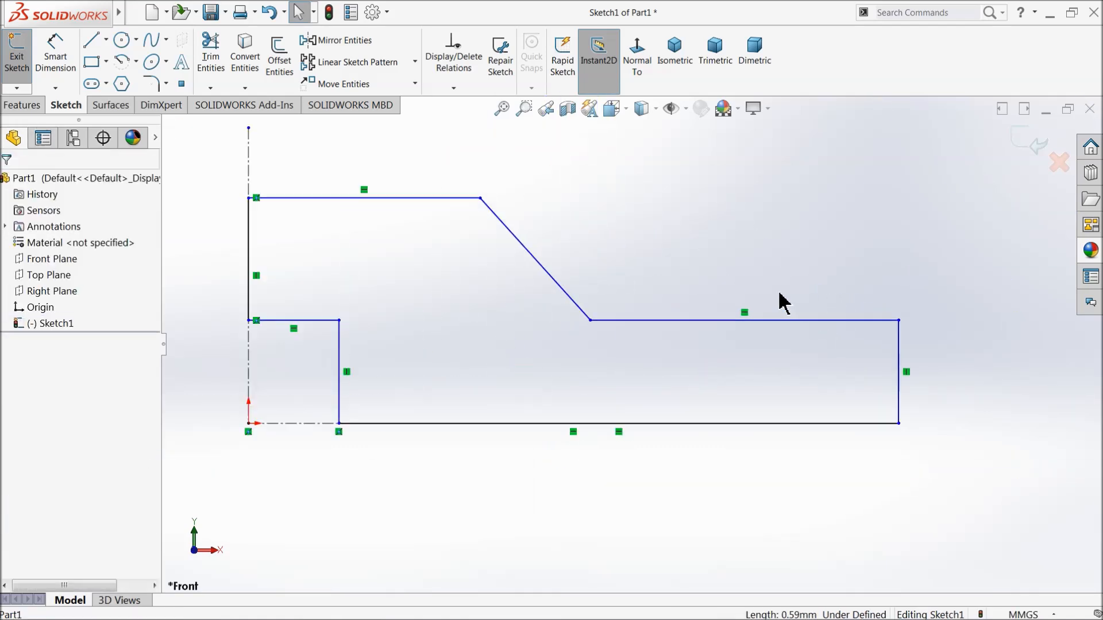
Step: Dimension the profile's overall width from the vertical centerline to the outer edge as 18 mm and place the dimension below the profile
left_click(56, 51)
left_click(248, 259)
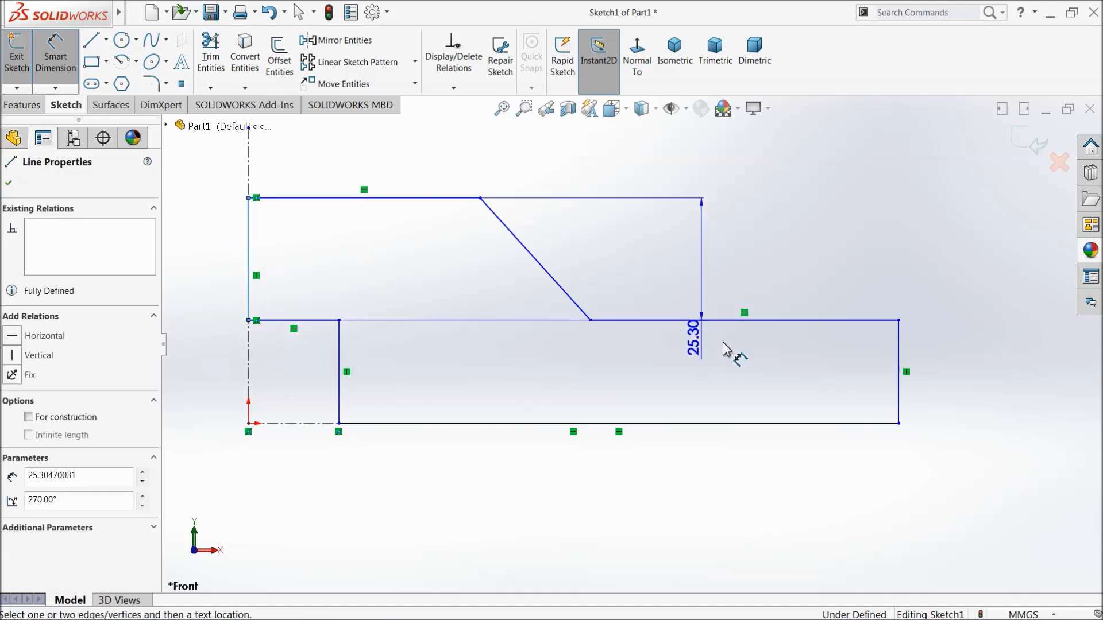
left_click(905, 376)
left_click(581, 505)
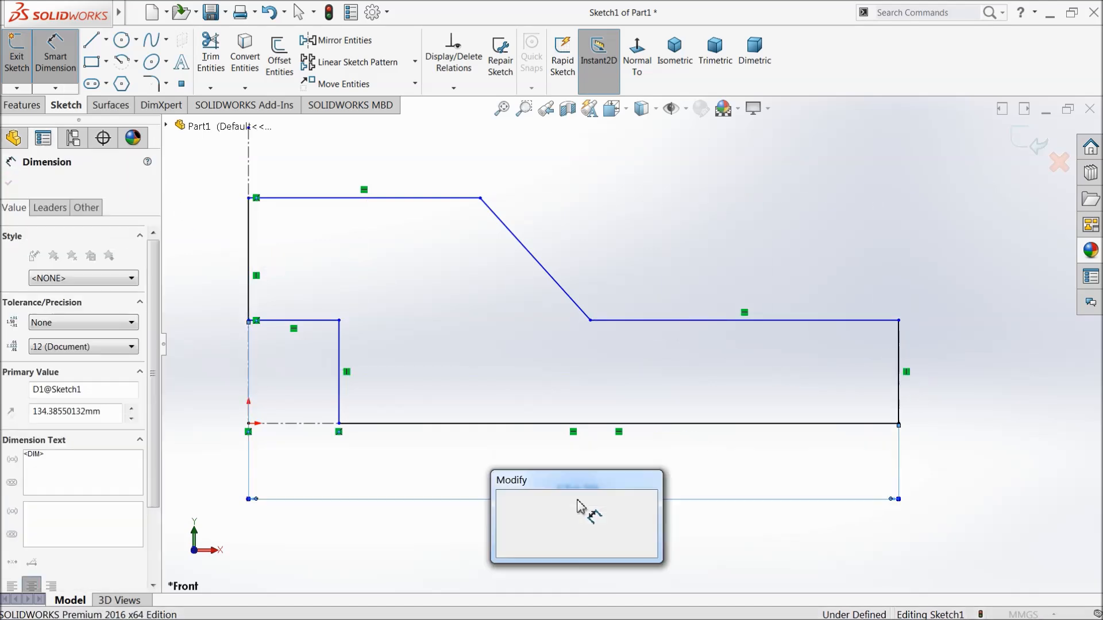
type("18")
left_click(507, 503)
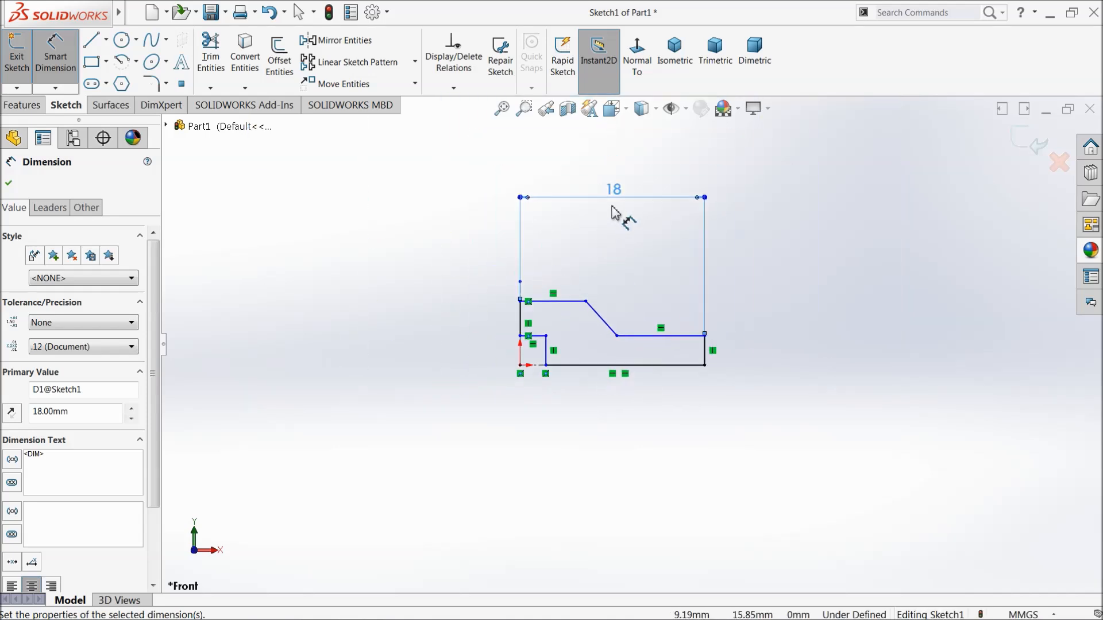
left_click_drag(621, 204, 632, 424)
scroll(637, 344, "down", 5)
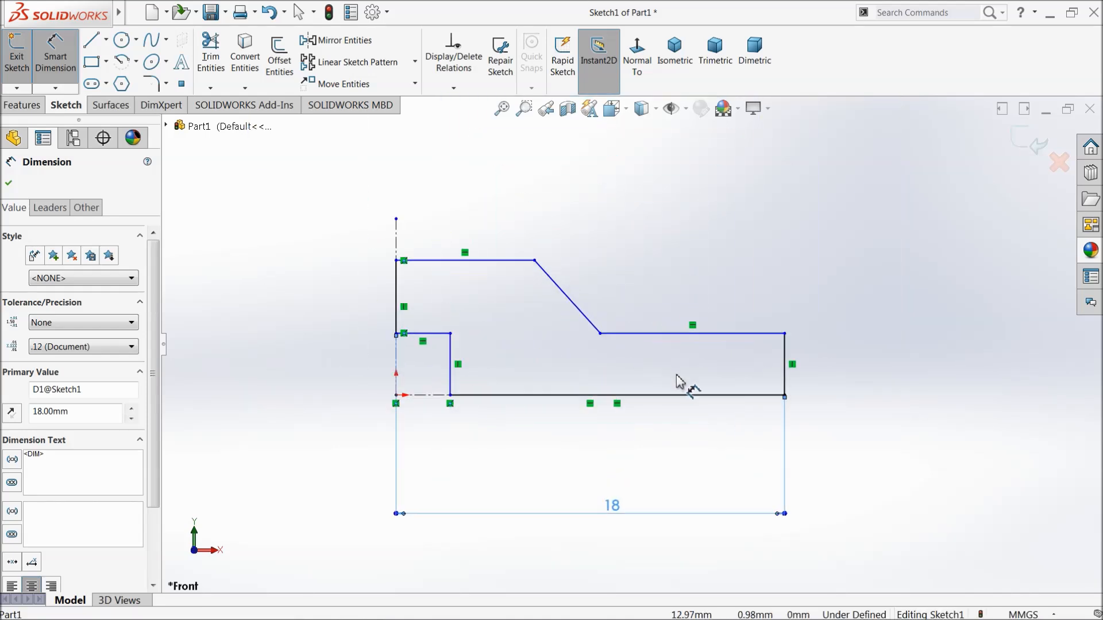
Step: Dimension the height of the profile's outer vertical edge as 3.5 mm
left_click(808, 373)
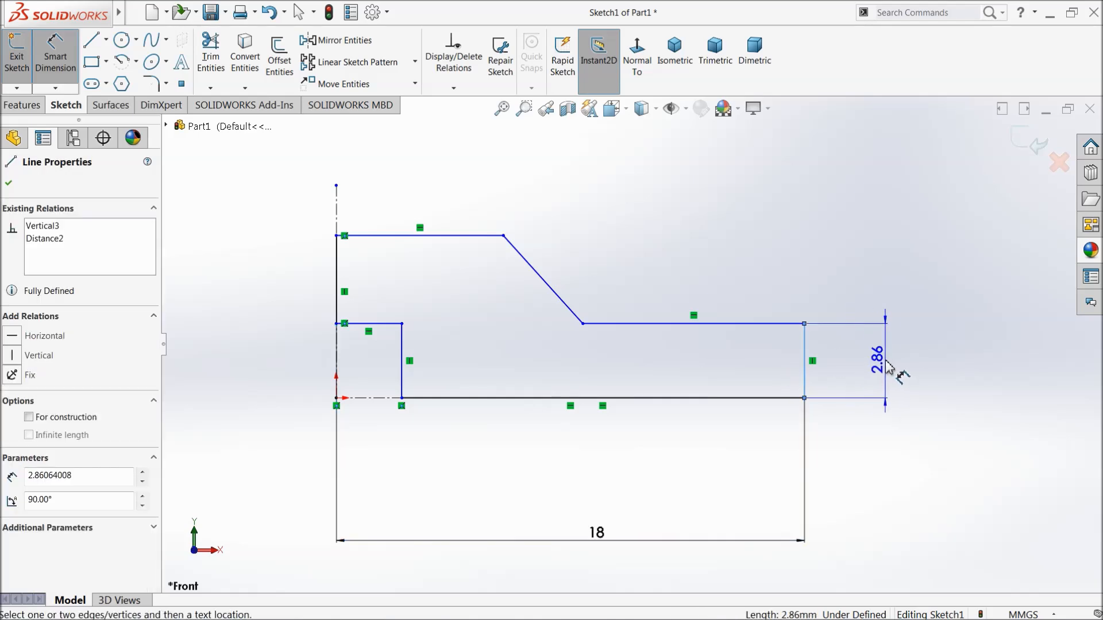
left_click(898, 374)
type("3.5")
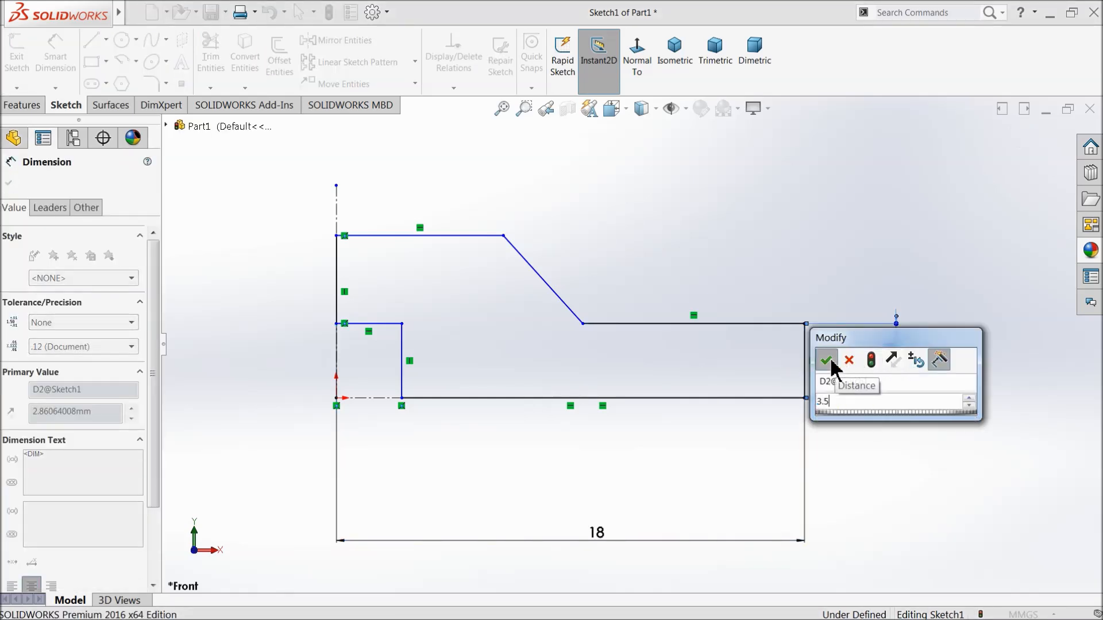
left_click(826, 361)
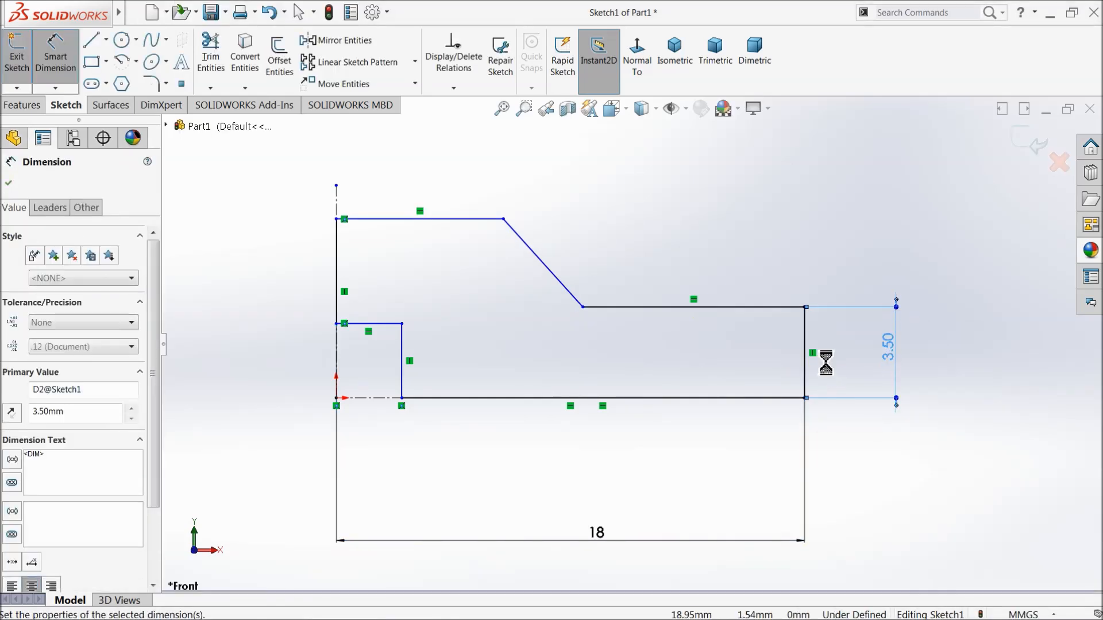
Step: Dimension the overall height between the profile's upper and lower horizontal lines as 6 mm
left_click(424, 220)
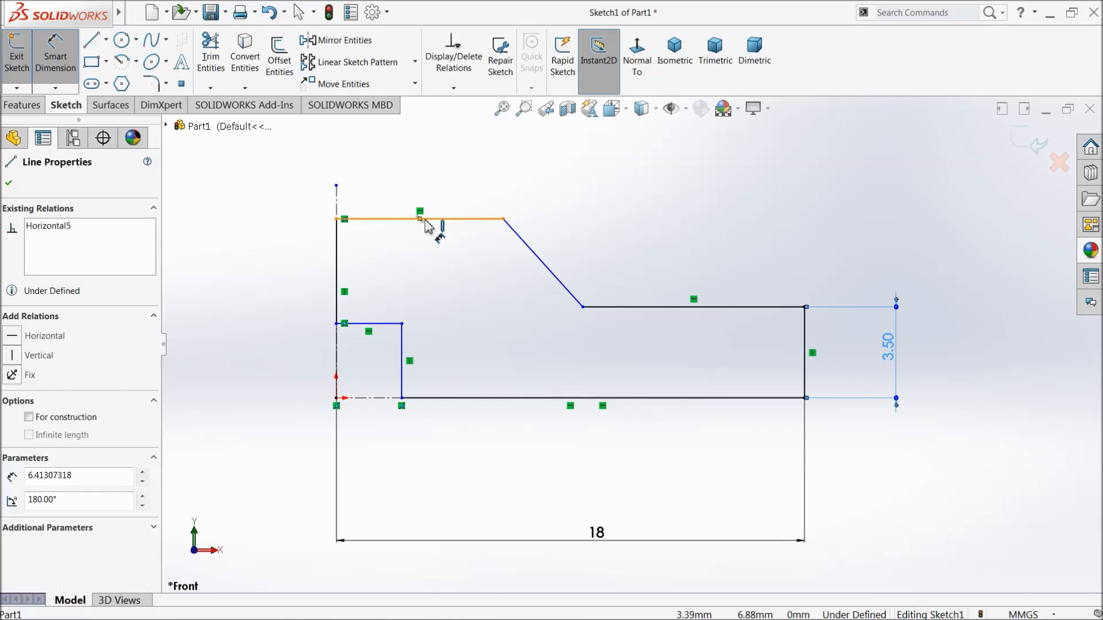
left_click(481, 398)
left_click(241, 349)
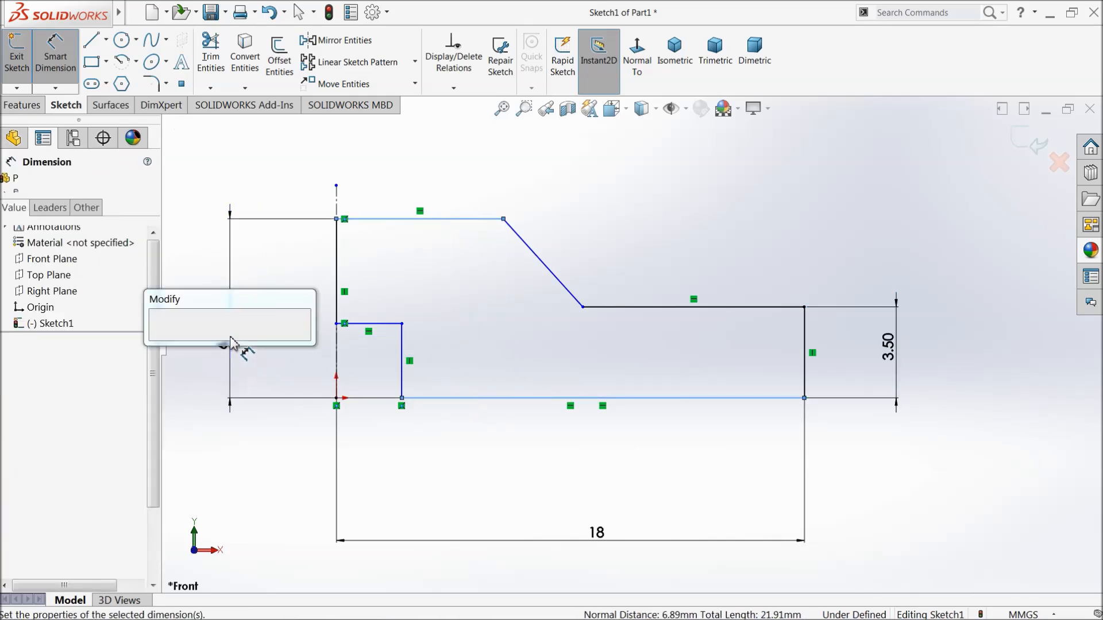
type("6")
left_click(162, 340)
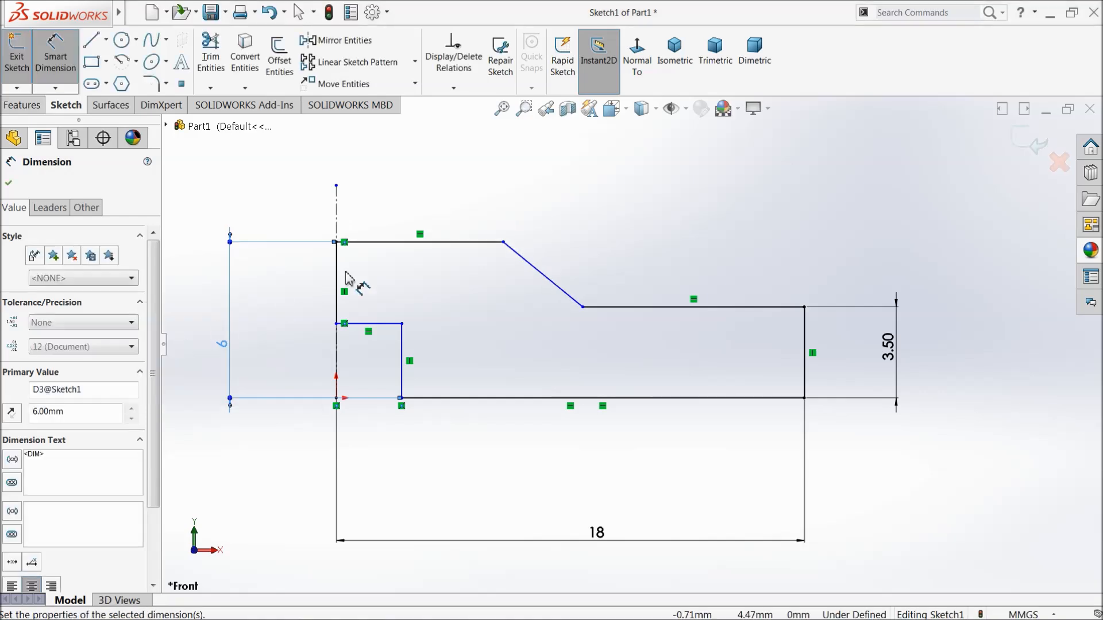
Step: Dimension the length of the profile's uppermost horizontal line as 3.5 mm
left_click(402, 242)
left_click(411, 210)
type("3")
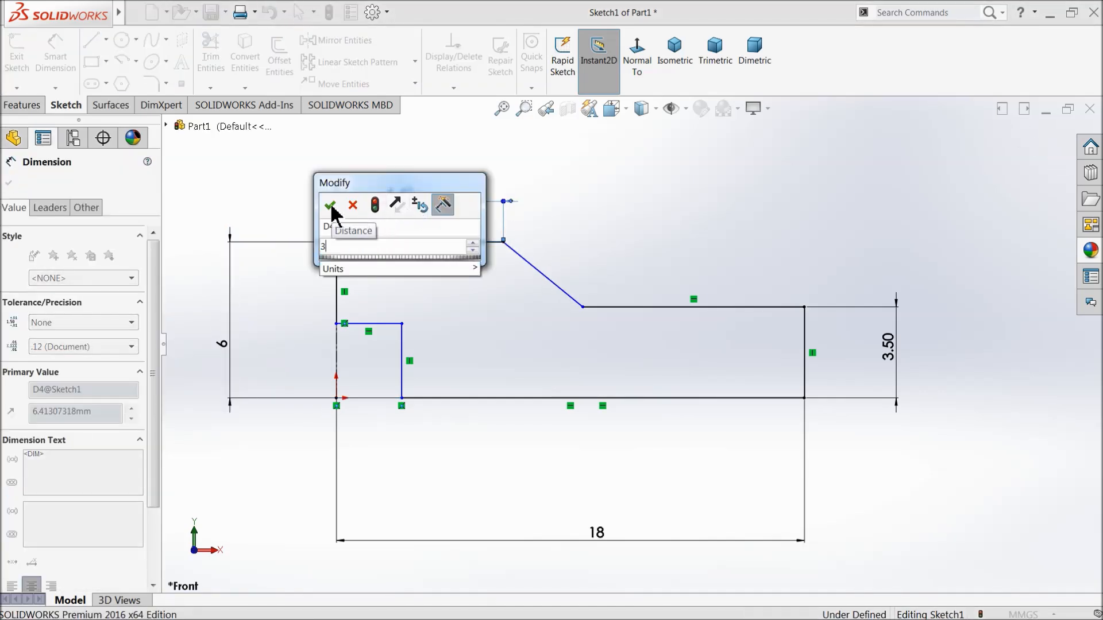
type(".5")
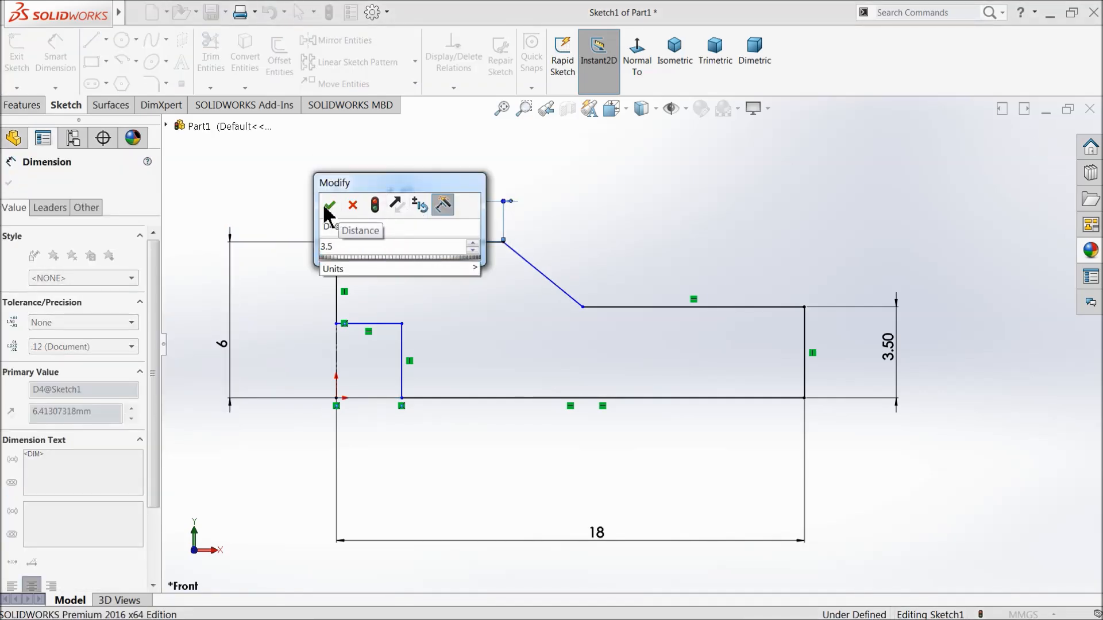
key("Return")
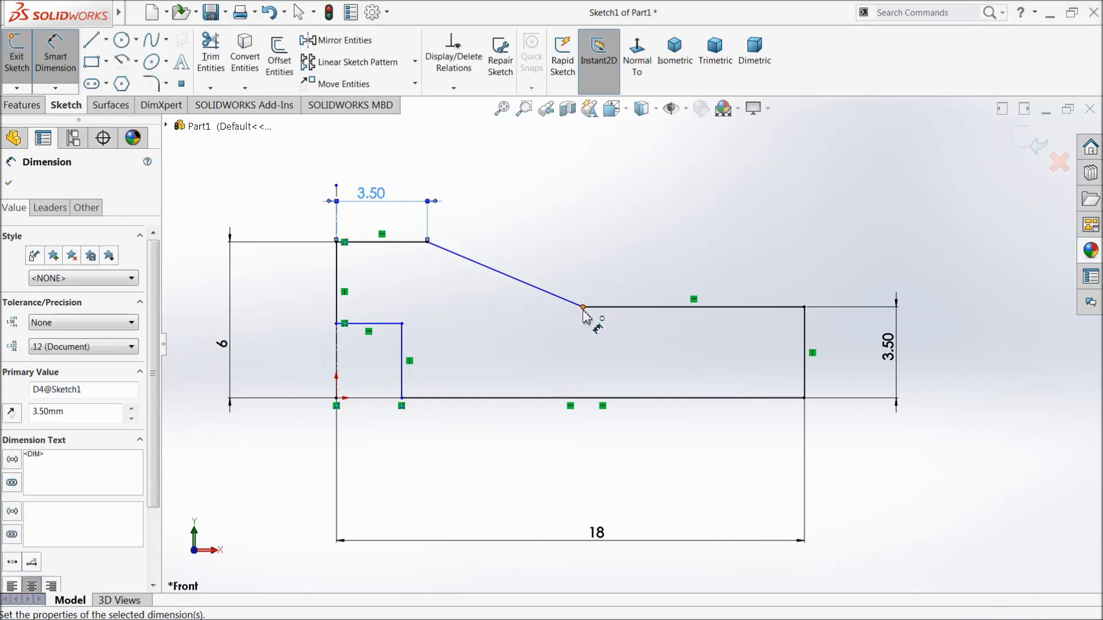
Step: Dimension the horizontal distance from the inner vertical edge to the lower end of the sloped line as 6.875 mm
left_click(583, 308)
left_click(342, 278)
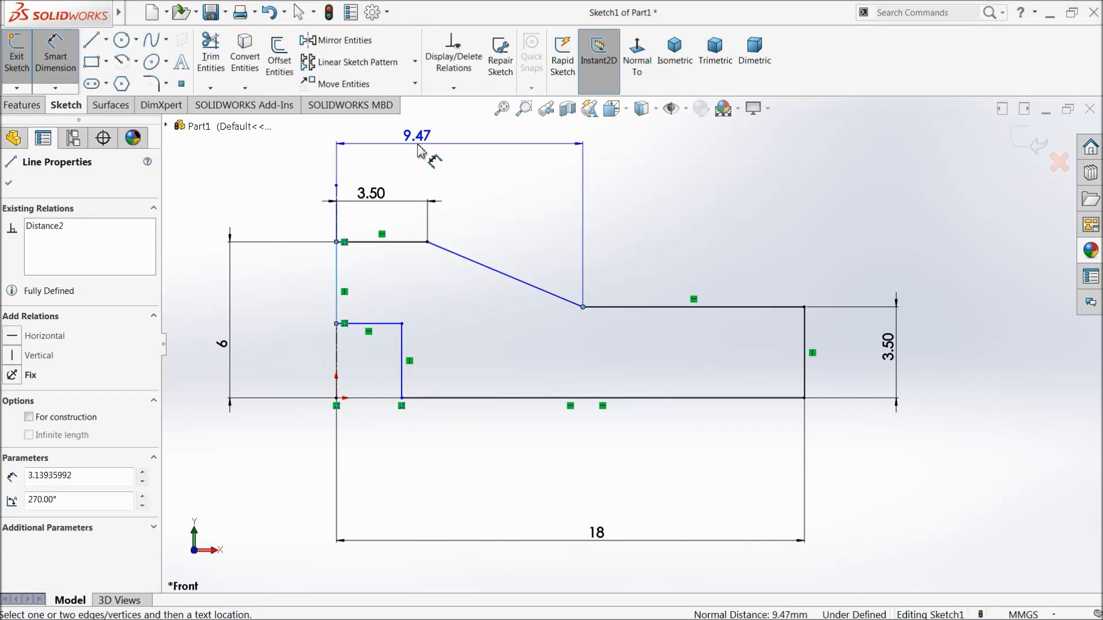
left_click(422, 151)
type("6")
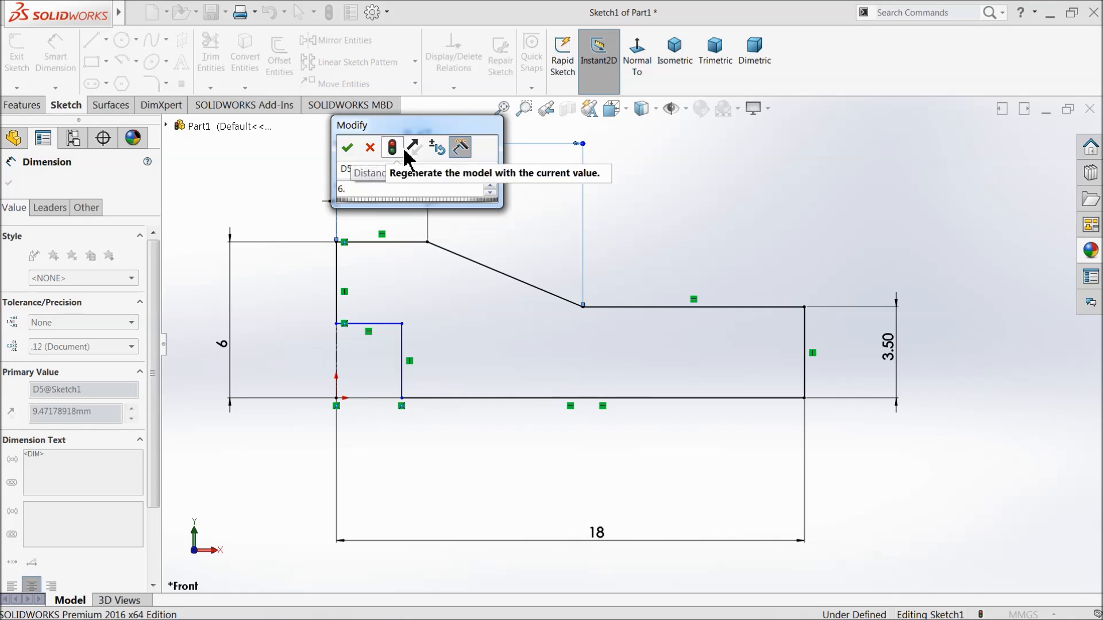
type(".875")
left_click(347, 148)
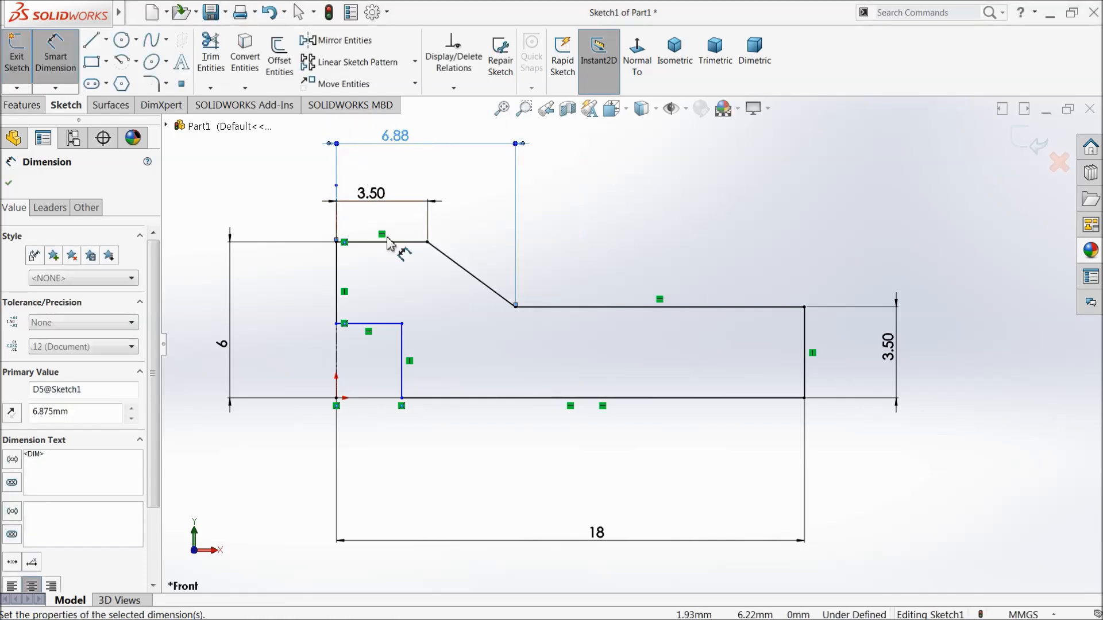
Step: Dimension the width of the notch at the origin as 2 mm and finish dimensioning
left_click(375, 340)
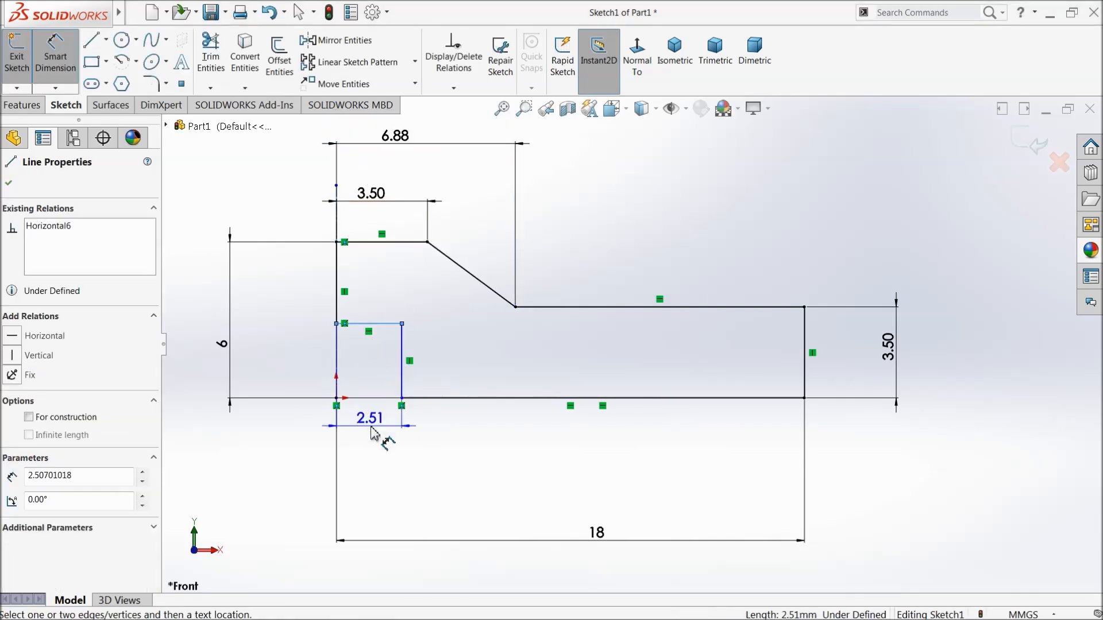
left_click(380, 437)
type("2")
left_click(301, 431)
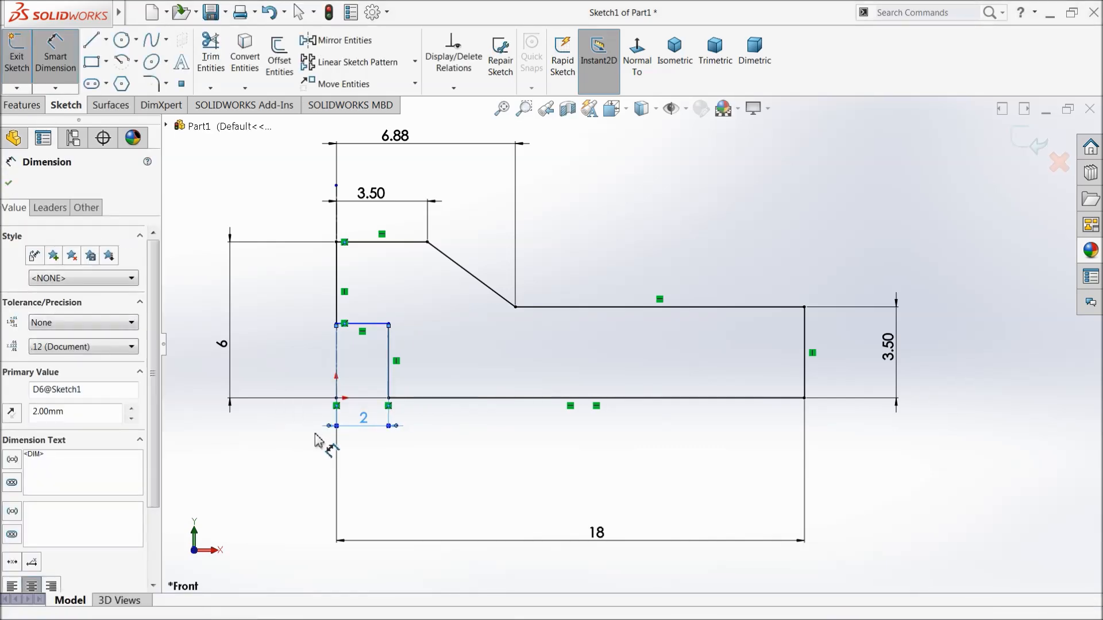
left_click(11, 184)
Step: Make the notch's upper horizontal line collinear with the long horizontal line beyond the slope
left_click(363, 324)
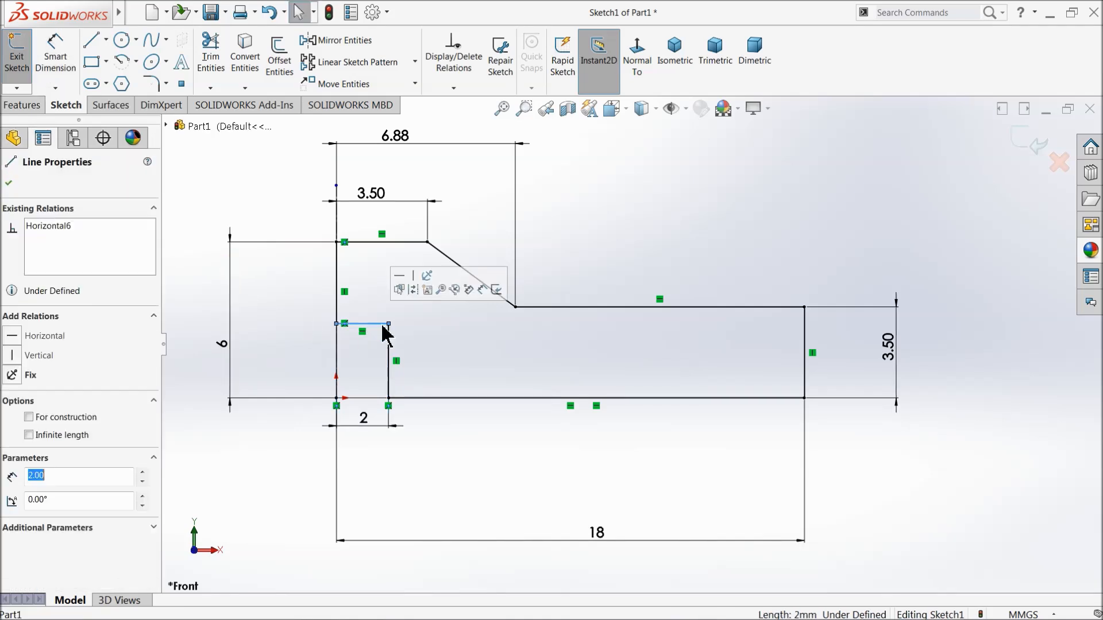
left_click(542, 308, "ctrl")
left_click(600, 258)
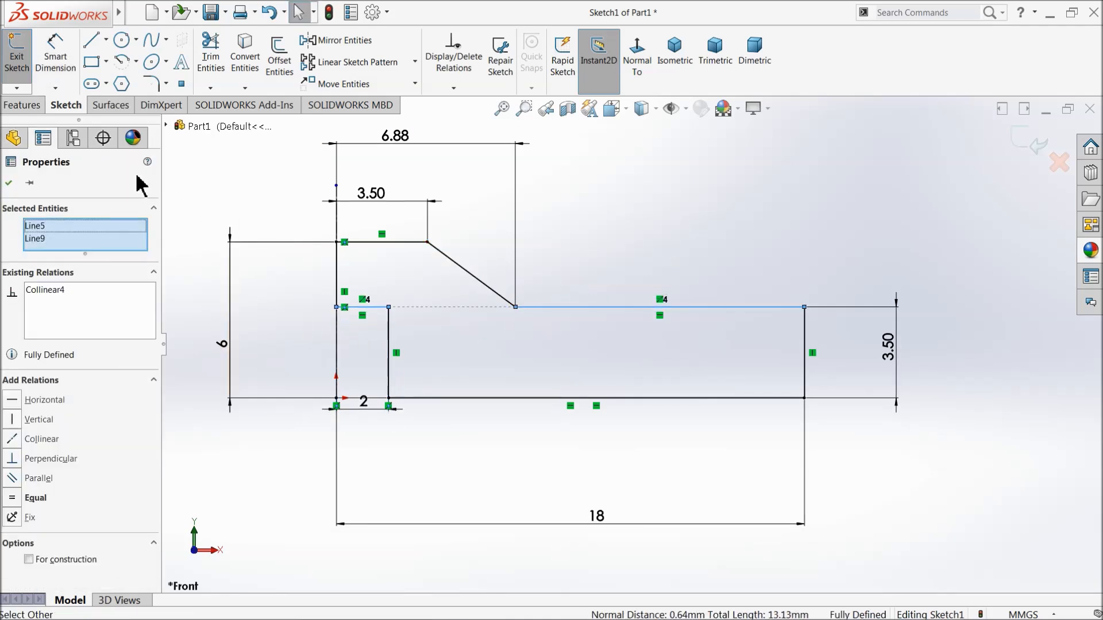
left_click(8, 186)
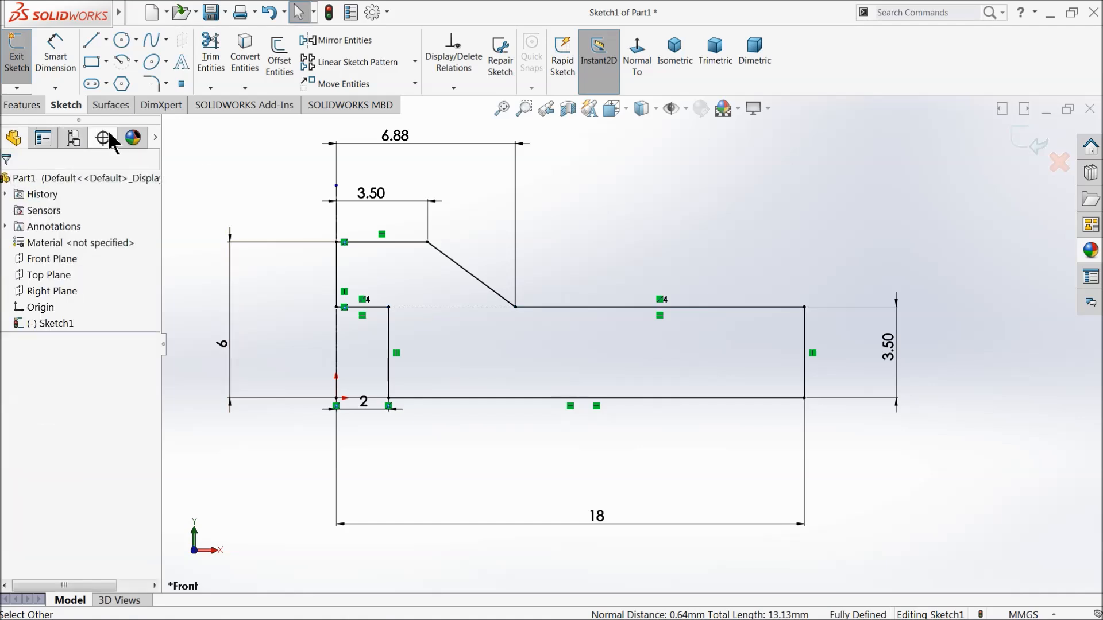
Step: Sketch a circle about 0.98 mm in diameter, centred on the profile's outer vertical edge and passing through its lower corner
left_click(122, 41)
scroll(661, 305, "down", 8)
left_click_drag(616, 263, 616, 319)
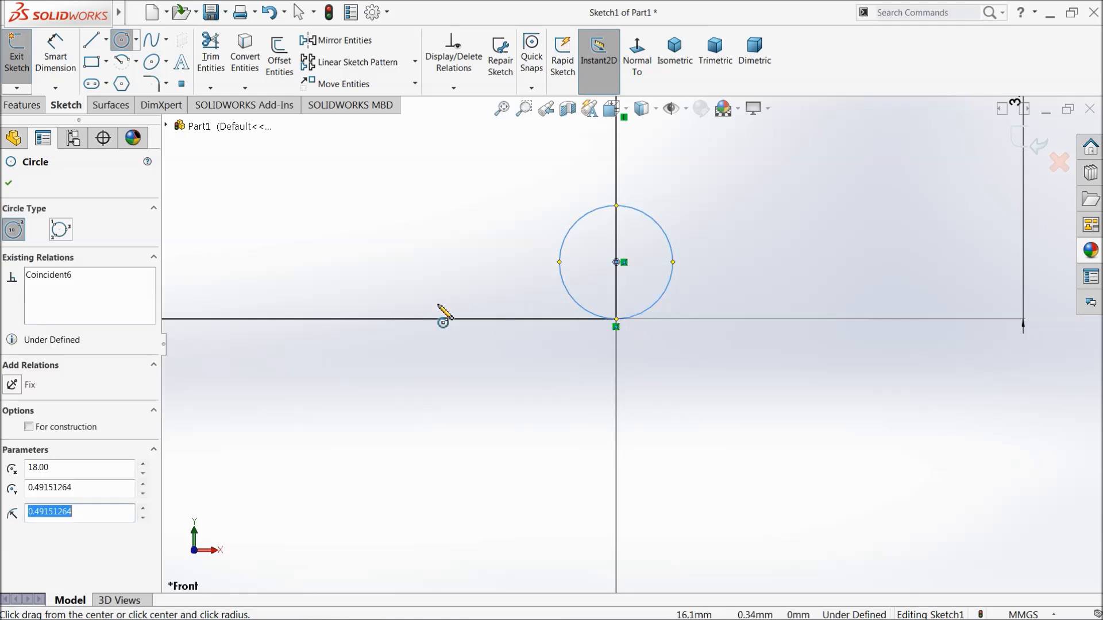
Step: Dimension the small circle's diameter as 0.2*2 mm
left_click(56, 54)
left_click(676, 266)
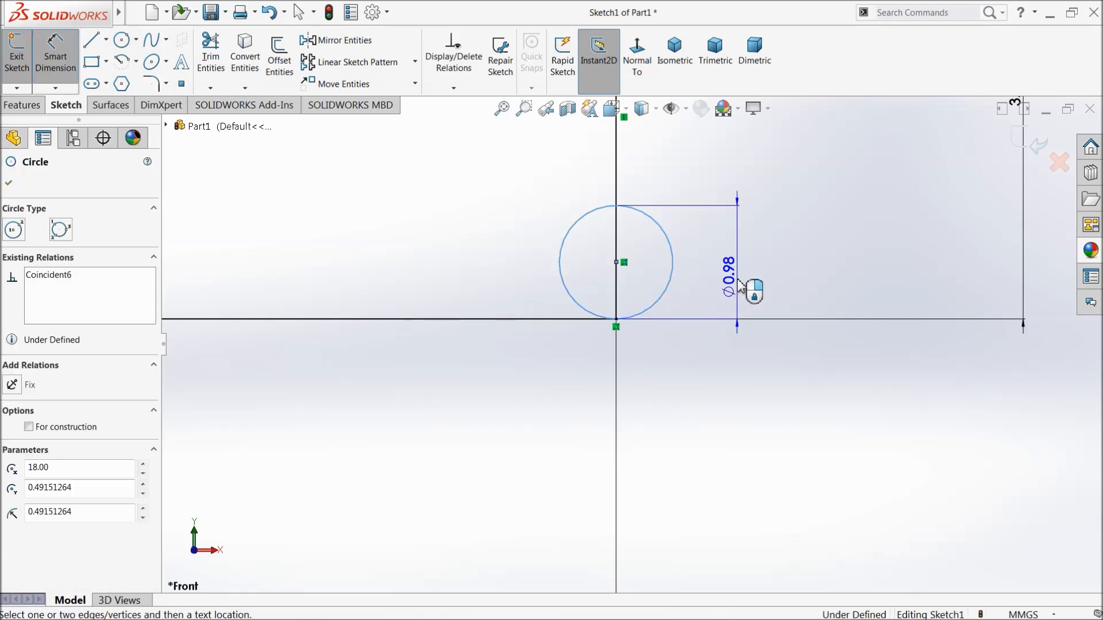
left_click(754, 287)
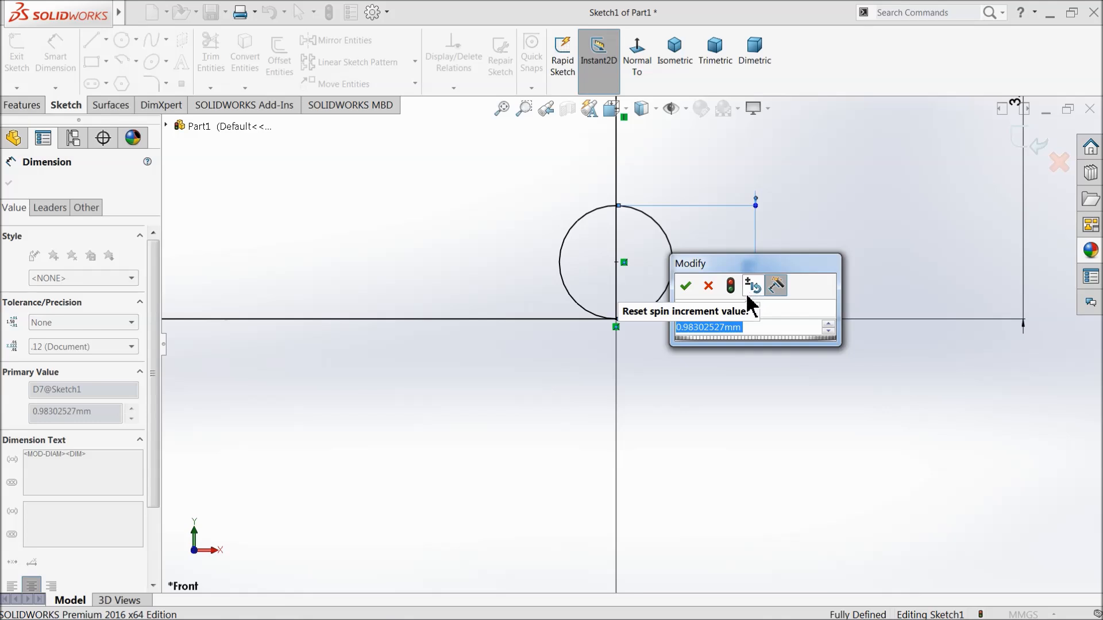
type("0.2*2")
left_click(685, 286)
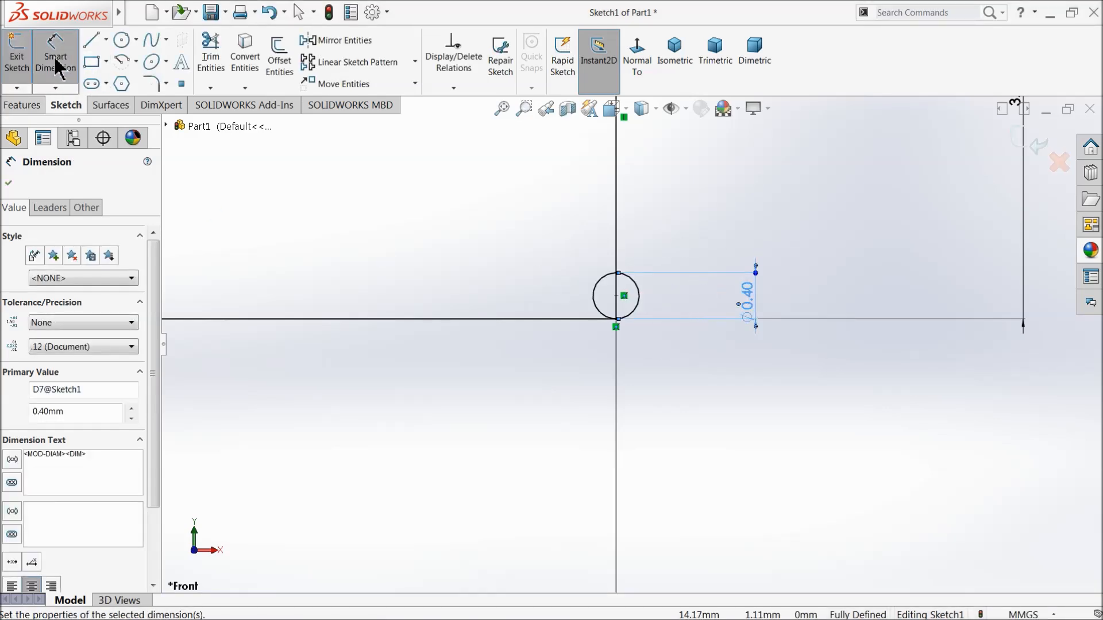
Step: Trim the inner half of the small circle and the edge segment it encloses, keeping the outward-facing semicircle
left_click(211, 64)
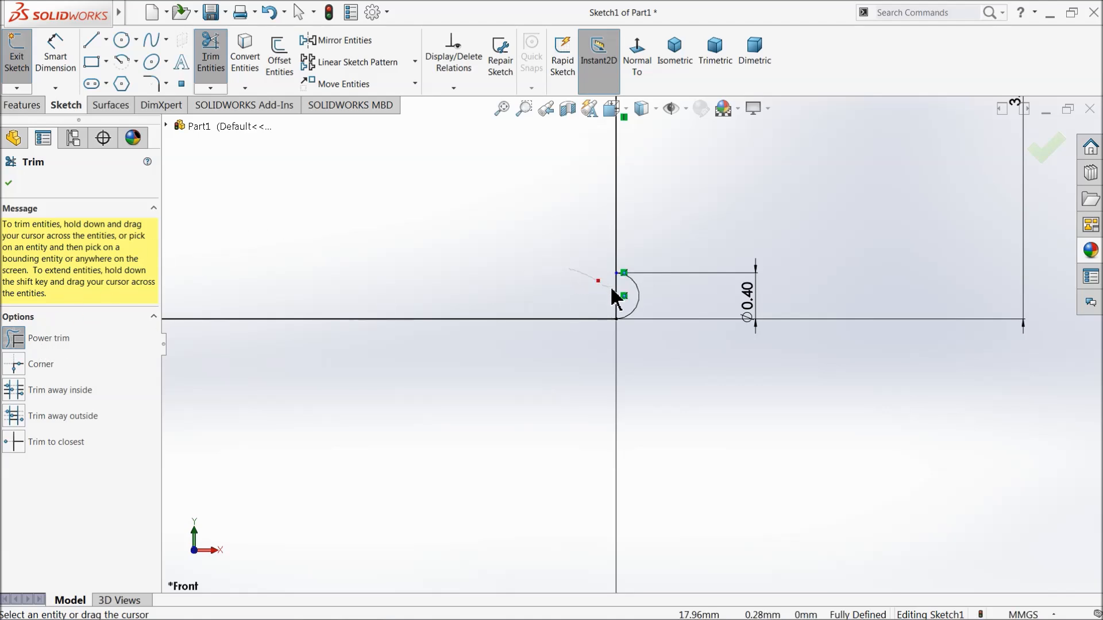
left_click_drag(622, 299, 620, 300)
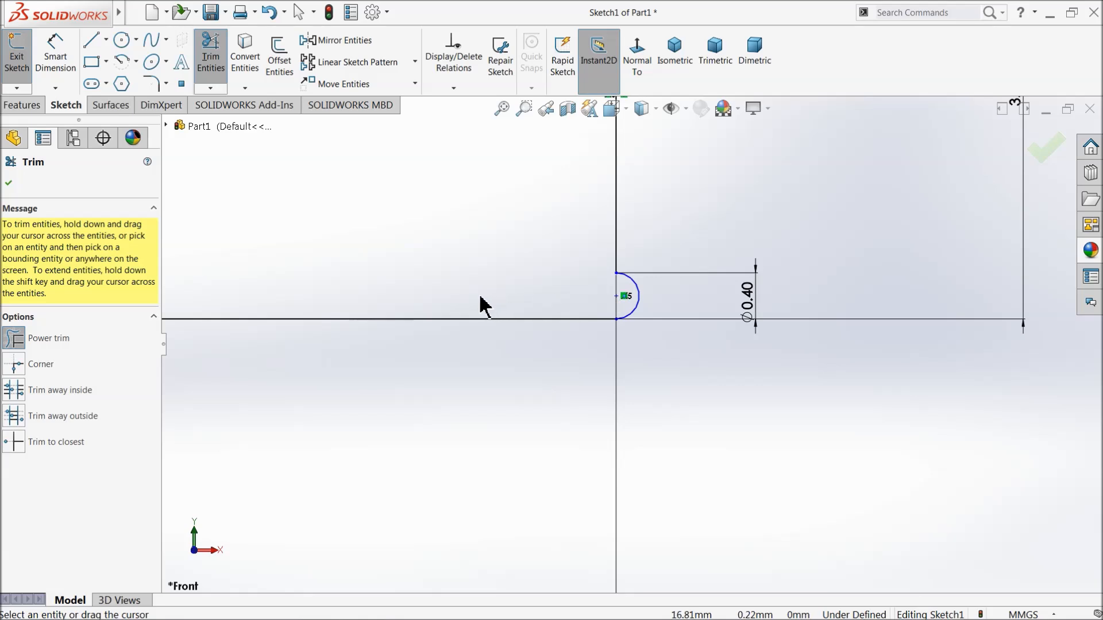
left_click(8, 185)
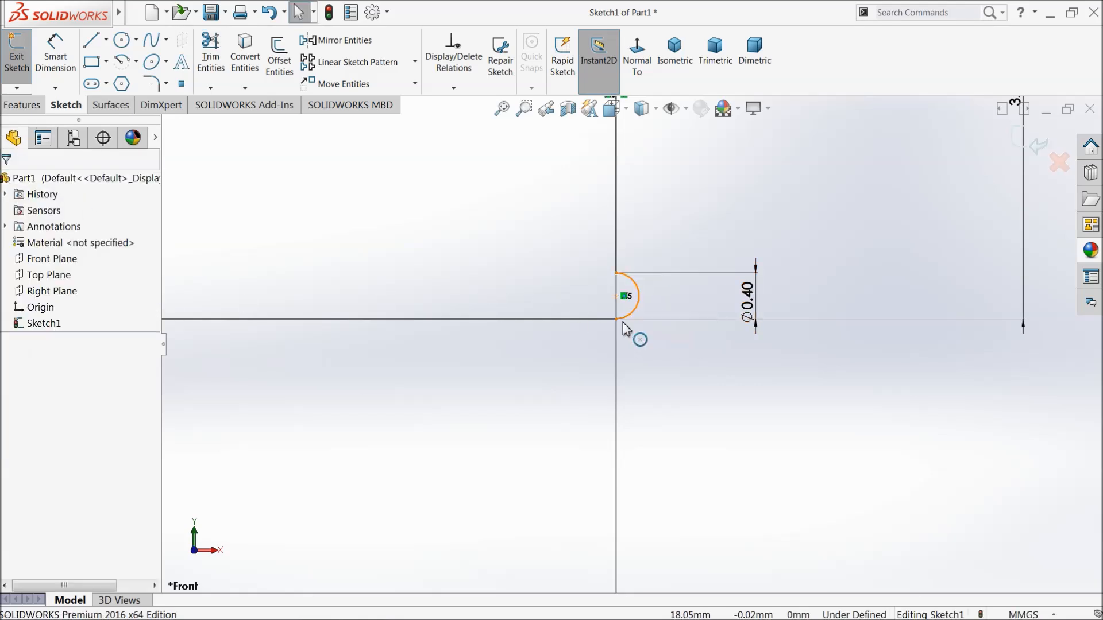
left_click(453, 87)
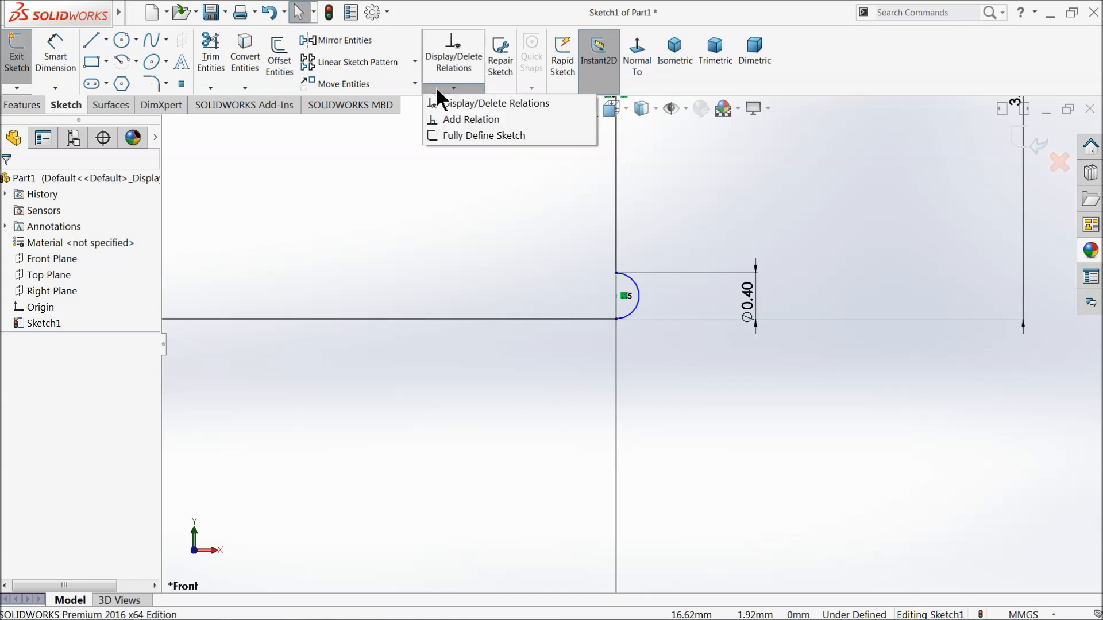
left_click(457, 135)
left_click(75, 265)
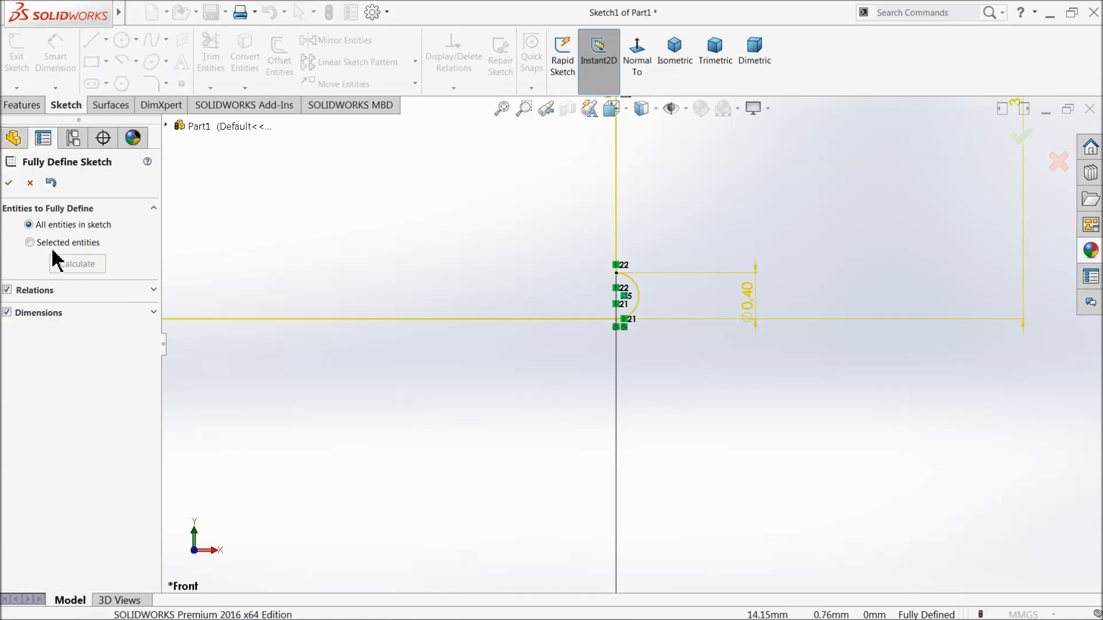
left_click(30, 183)
scroll(660, 336, "up", 4)
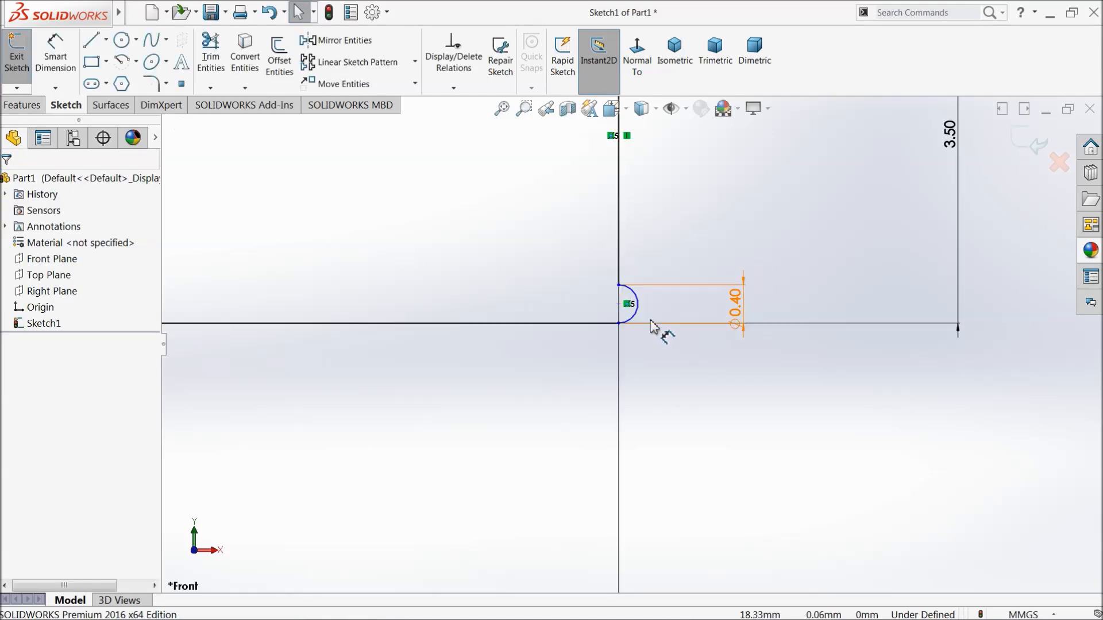
scroll(628, 343, "up", 4)
scroll(516, 313, "down", 2)
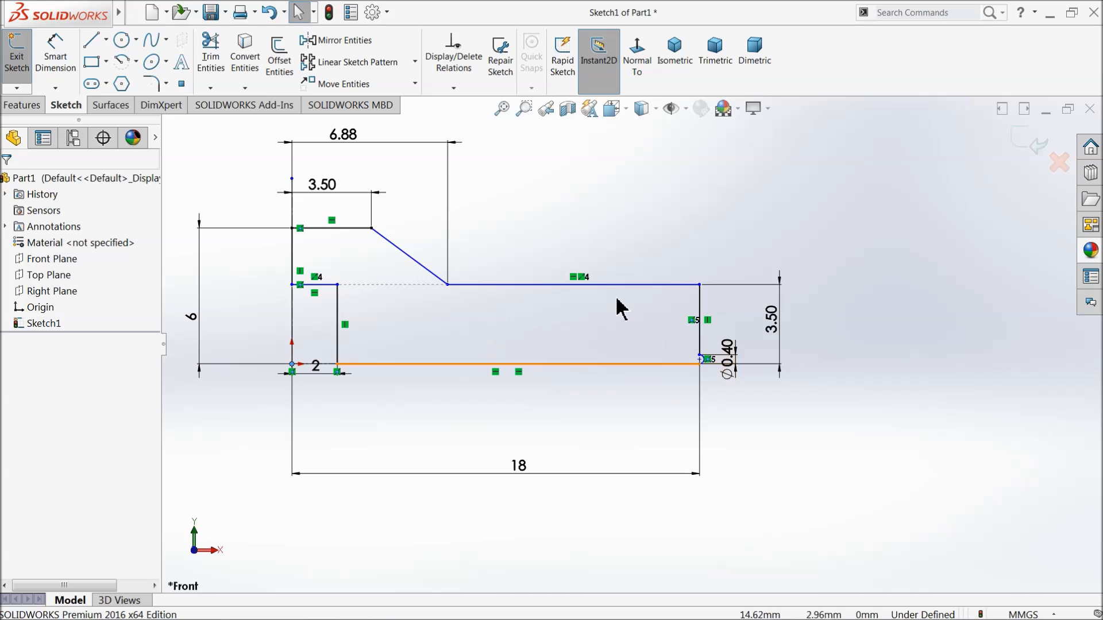
scroll(673, 325, "down", 3)
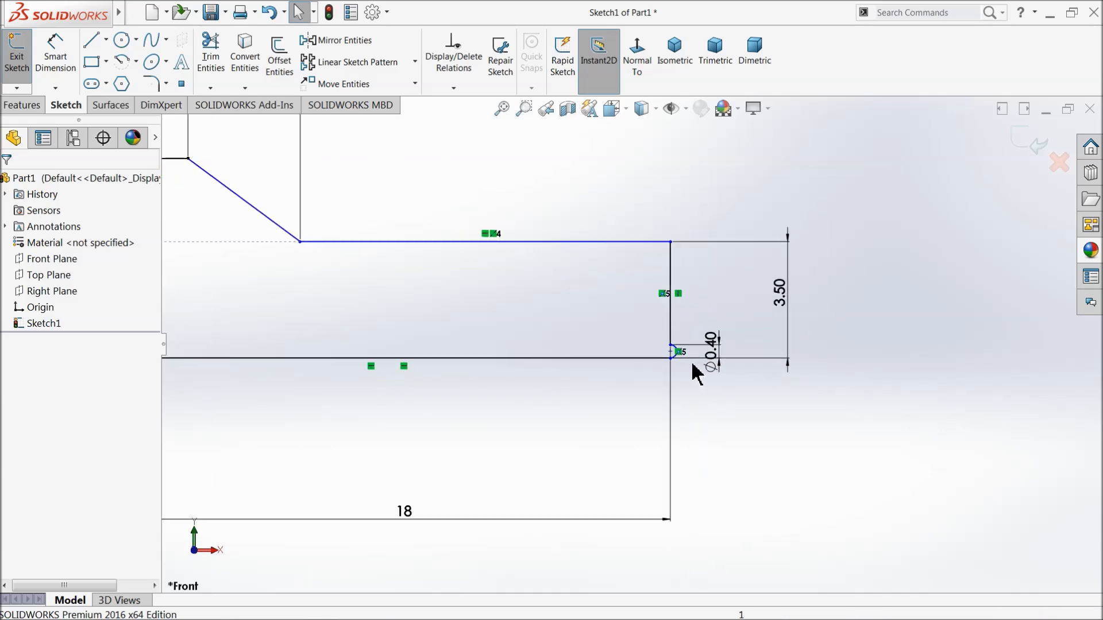
scroll(680, 357, "up", 4)
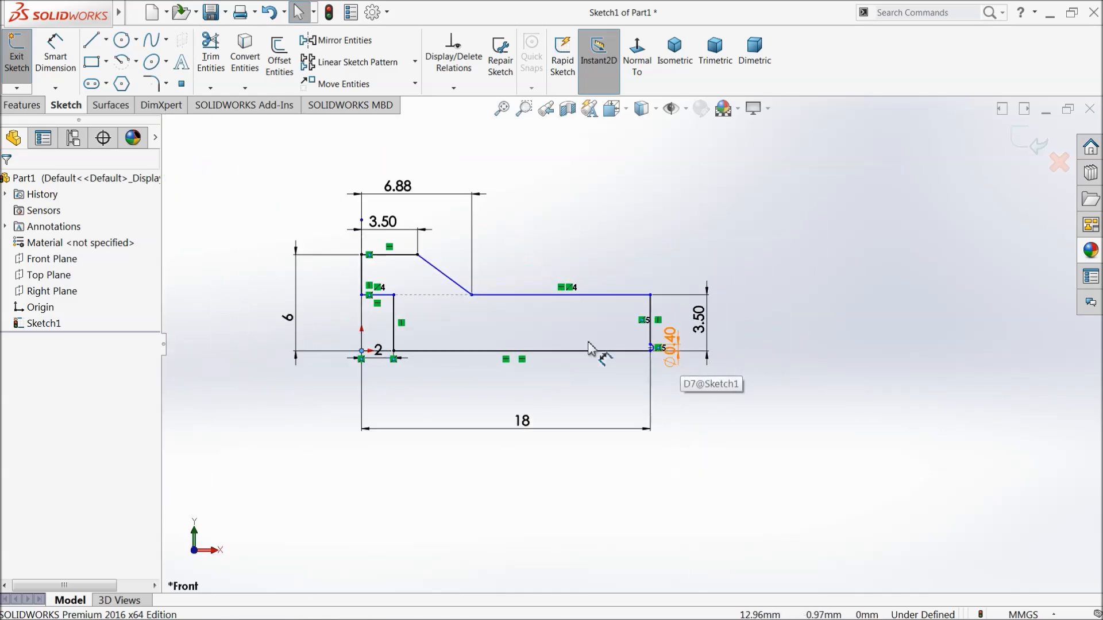
scroll(448, 296, "up", 1)
left_click(454, 88)
left_click(463, 135)
left_click(75, 264)
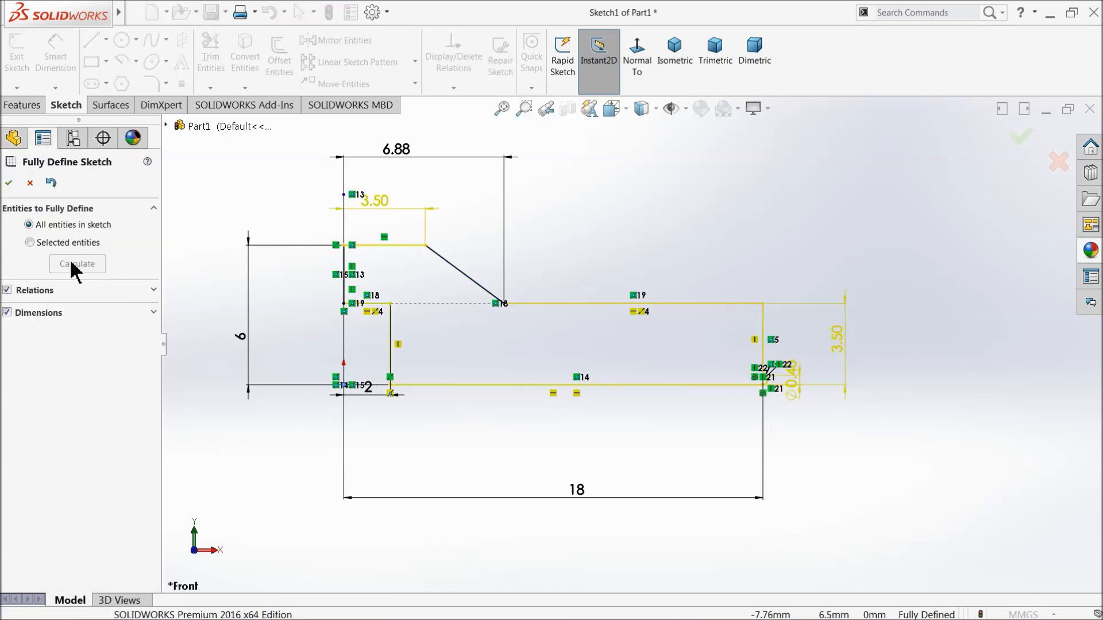
left_click(30, 183)
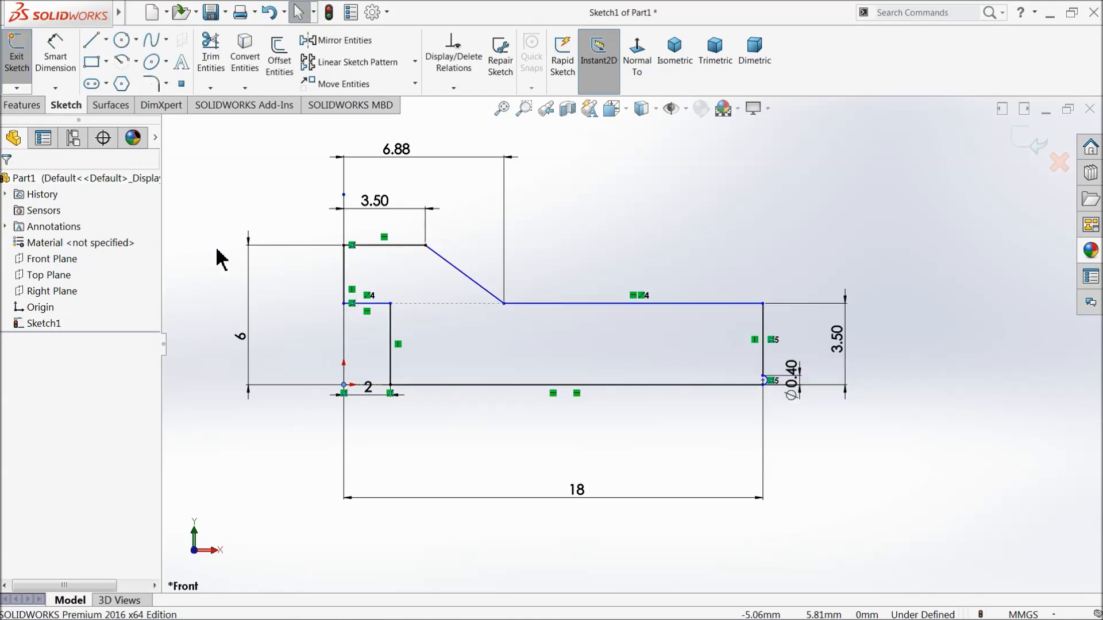
Step: Revolve the profile 360 degrees about the vertical line through the origin
left_click(35, 106)
left_click(69, 63)
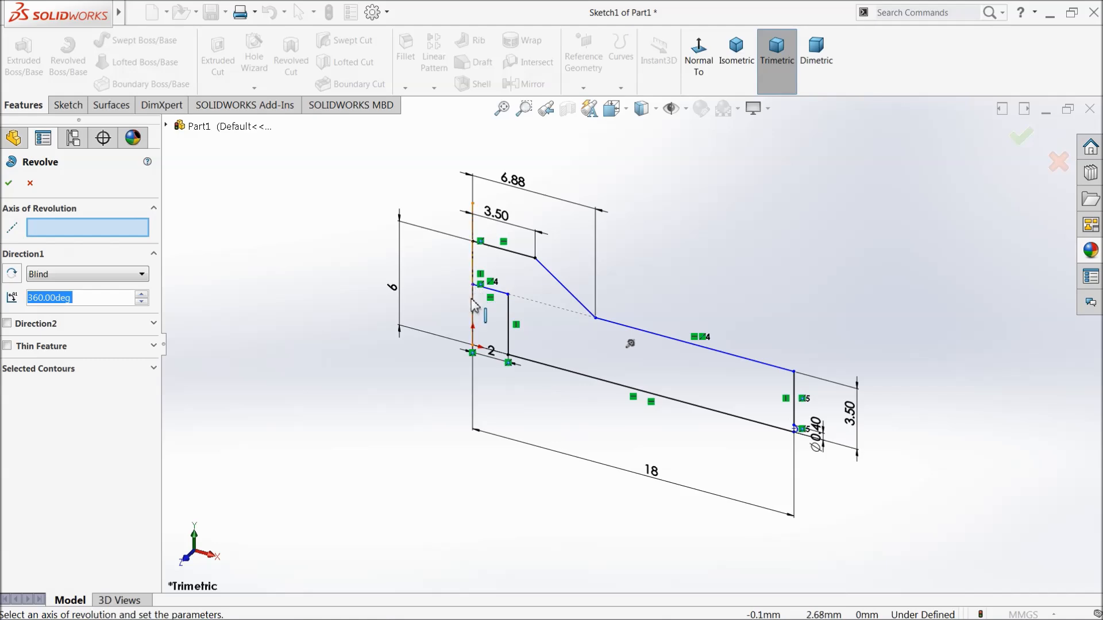
left_click(473, 304)
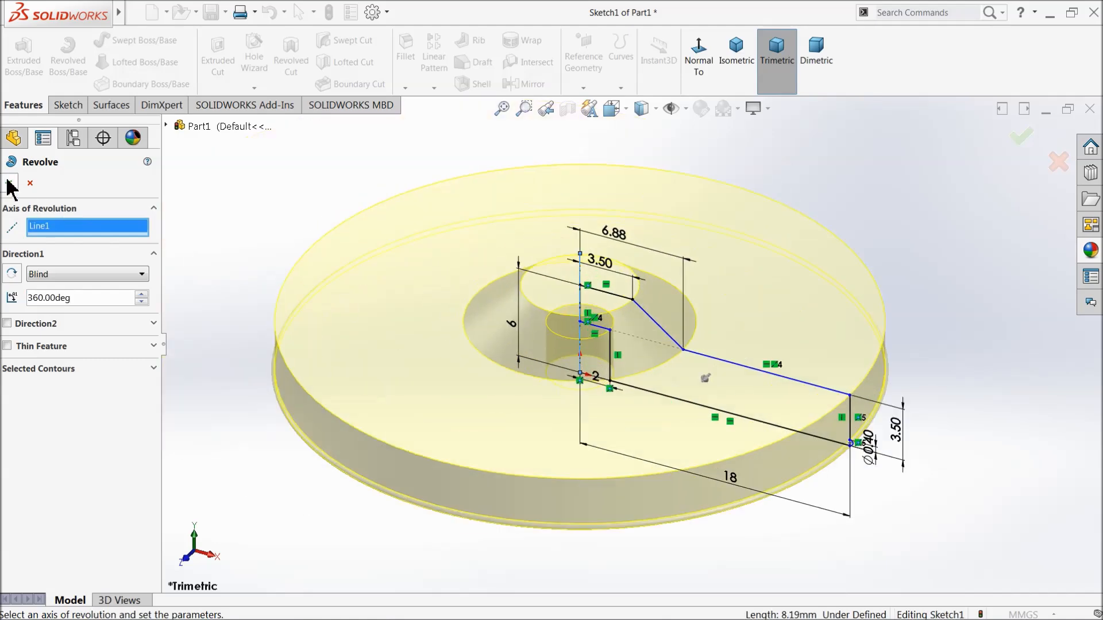
left_click(10, 184)
Step: Start a sketch on the disc's flat upper ring face and draw a circle about 9.5 mm in diameter beside the central cone
middle_click_drag(319, 313, 348, 316)
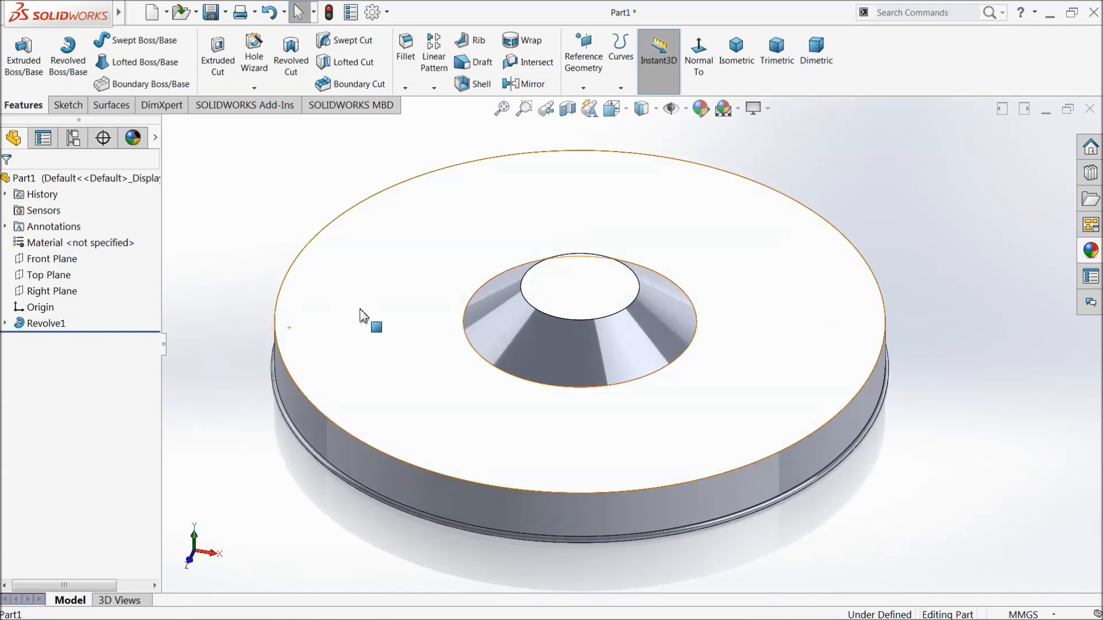
left_click(362, 314)
left_click(405, 274)
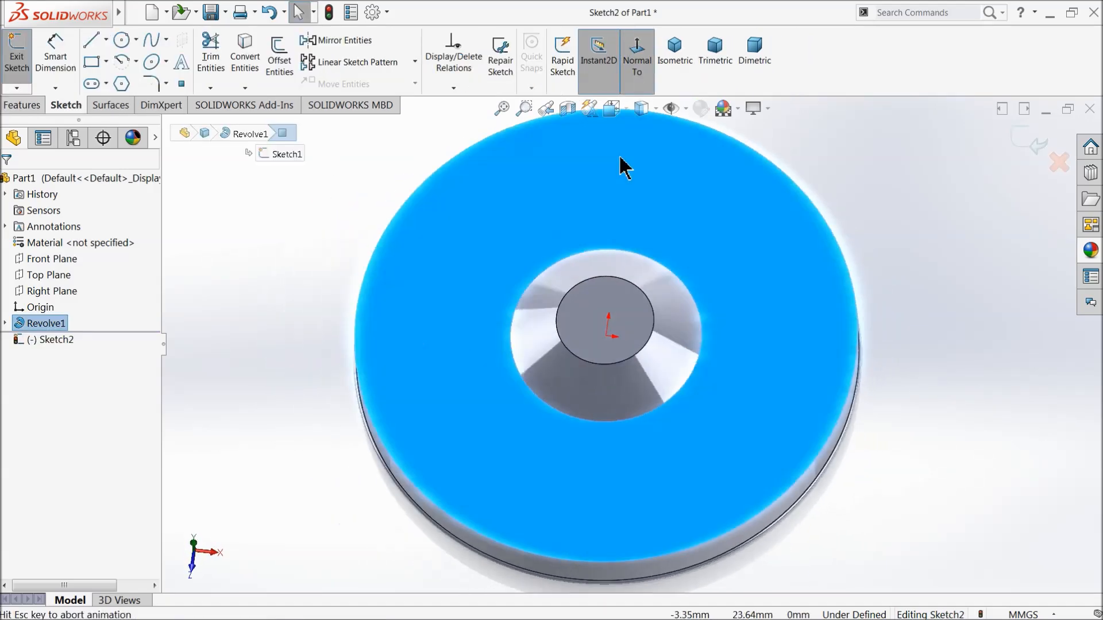
left_click(121, 42)
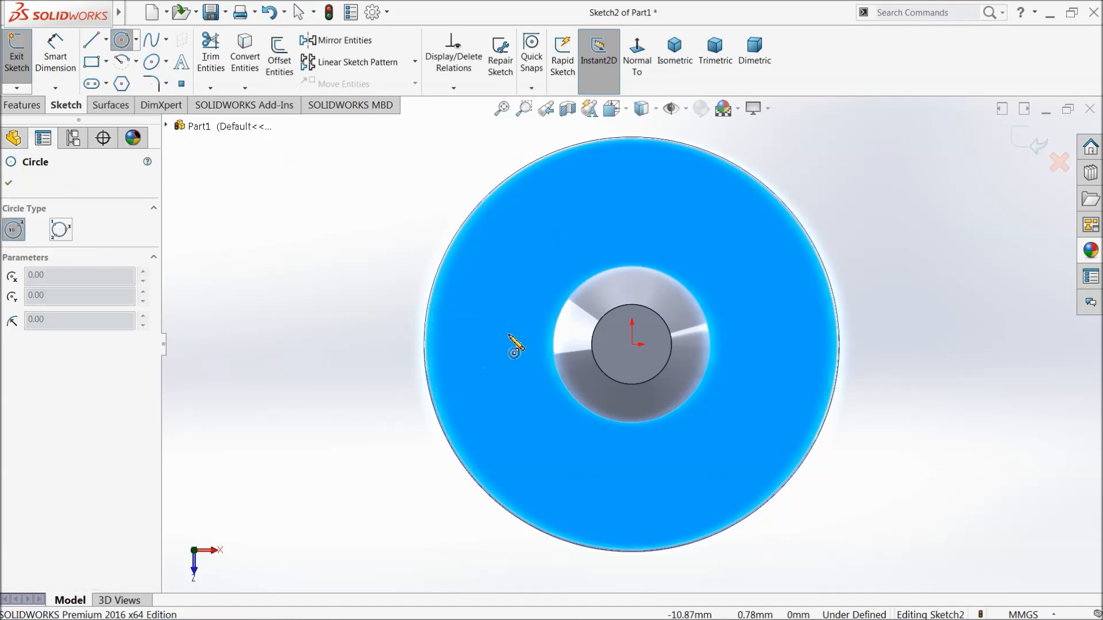
left_click(491, 345)
left_click(452, 309)
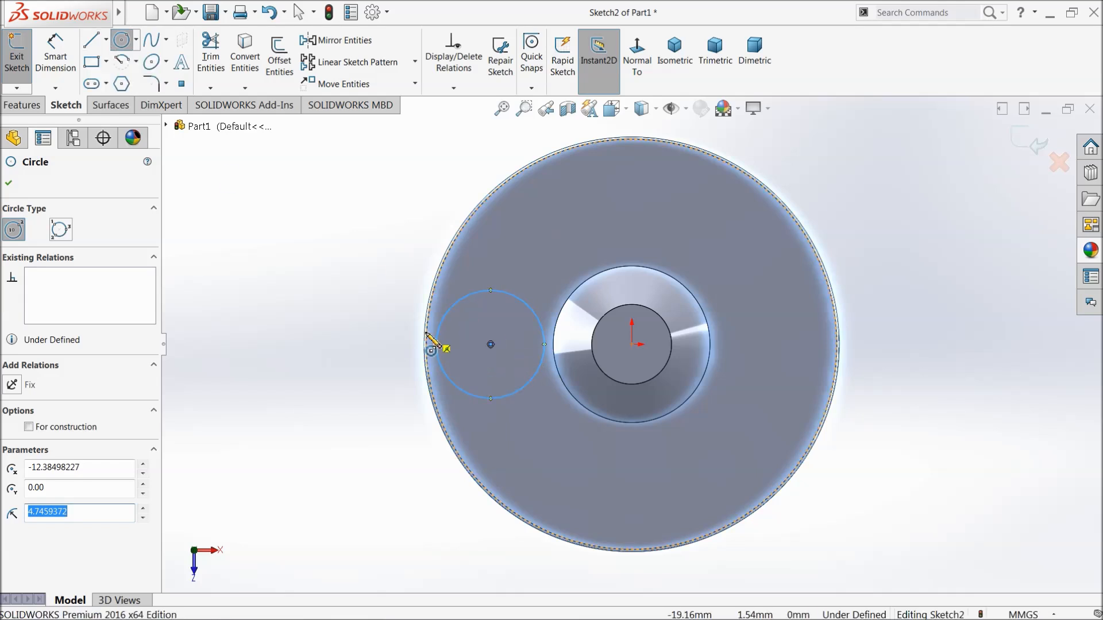
Step: Dimension the new circle's diameter as 8 mm
left_click(69, 73)
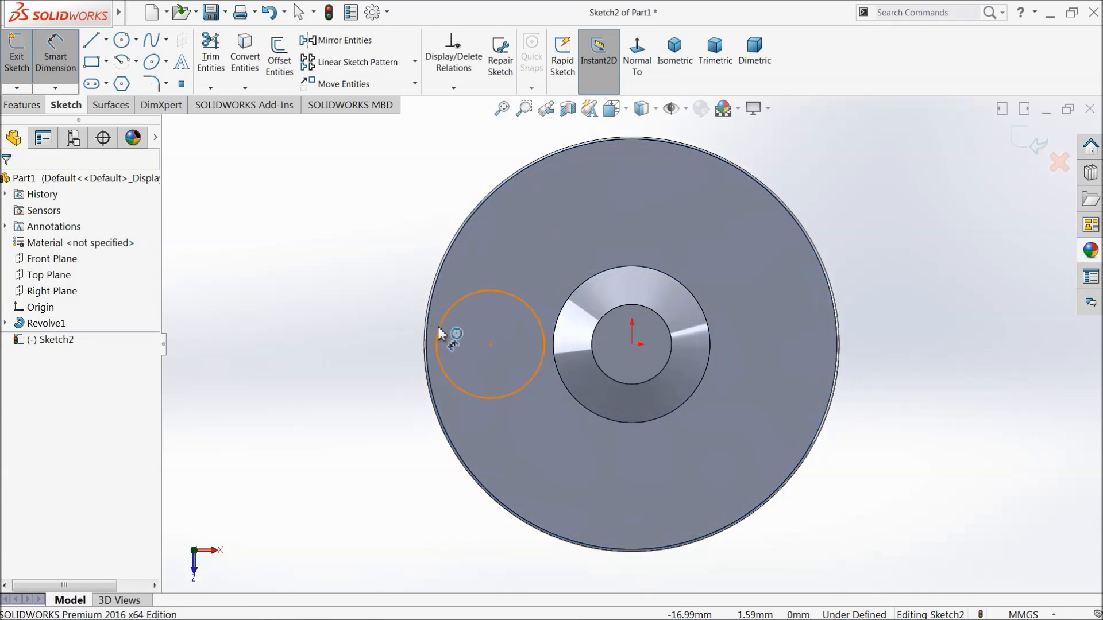
left_click(438, 326)
left_click(377, 341)
type("8.00mm")
left_click(303, 340)
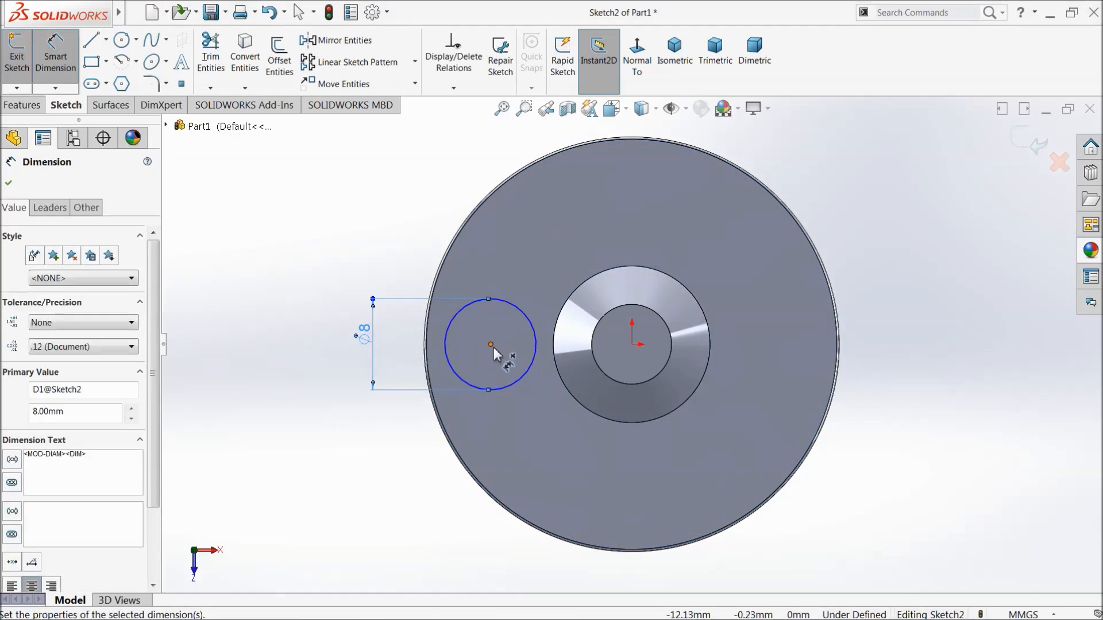
Step: Dimension the horizontal distance from the circle's centre to the origin as 12.5 mm and finish dimensioning
left_click(490, 344)
left_click(632, 347)
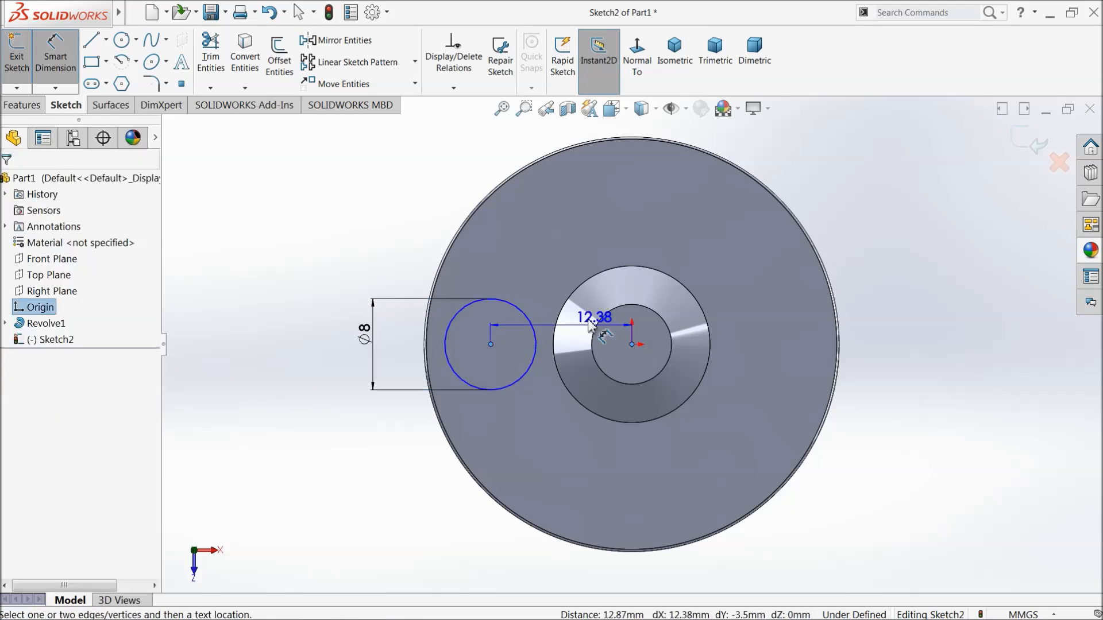
left_click(538, 247)
type("12.5")
key("Return")
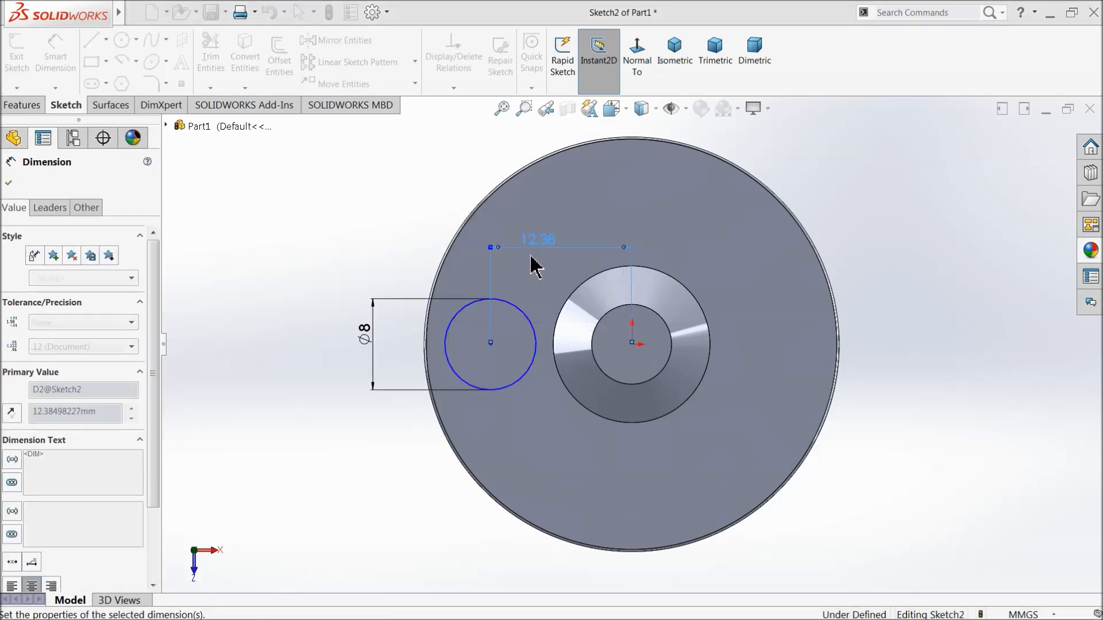
scroll(594, 330, "down", 3)
left_click(69, 72)
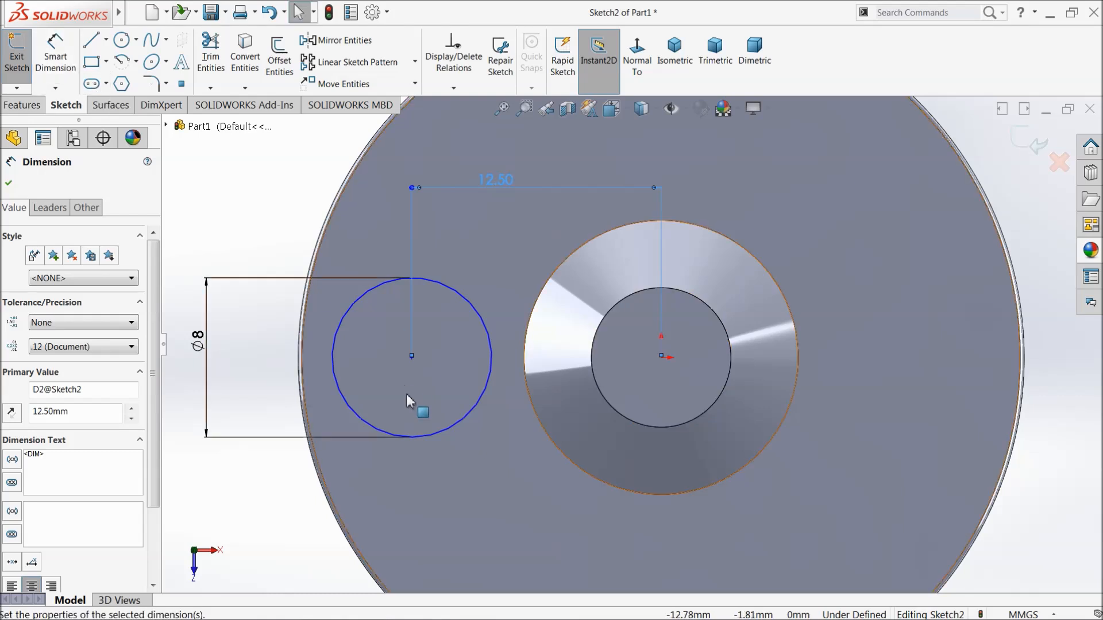
left_click(288, 234)
Step: Add a horizontal relation between the circle's centre and the origin
left_click(411, 358)
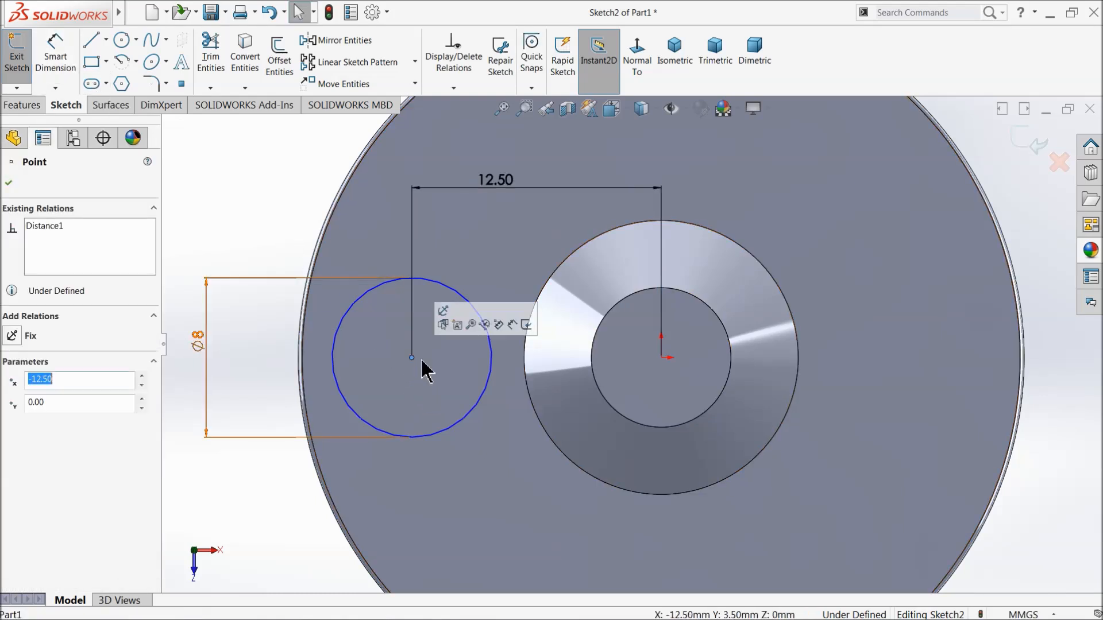
left_click(661, 357, "ctrl")
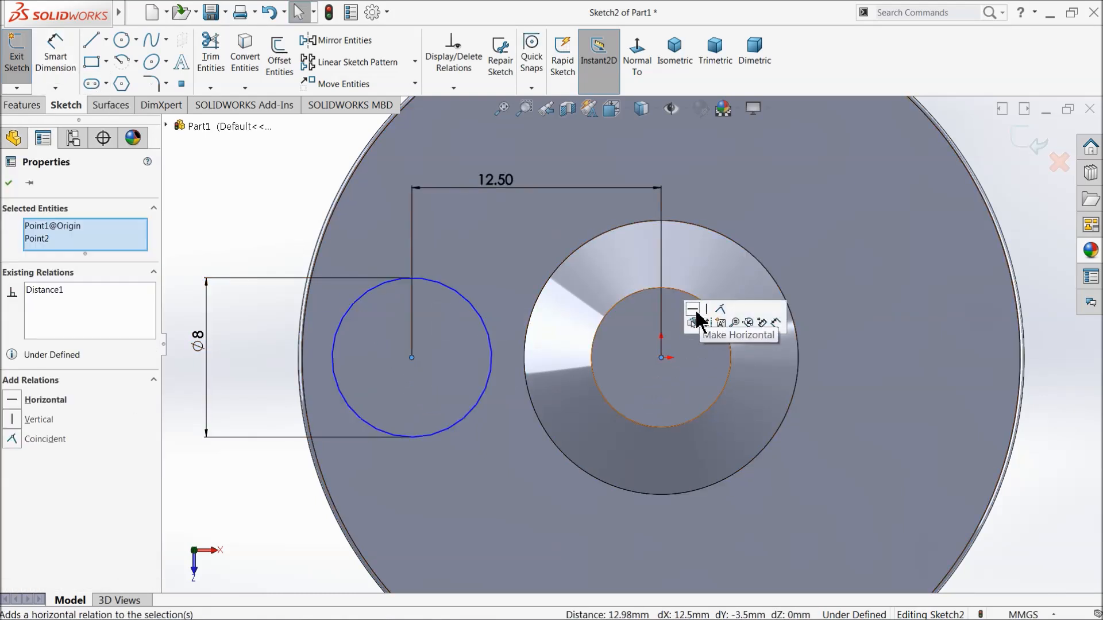
left_click(693, 309)
left_click(9, 183)
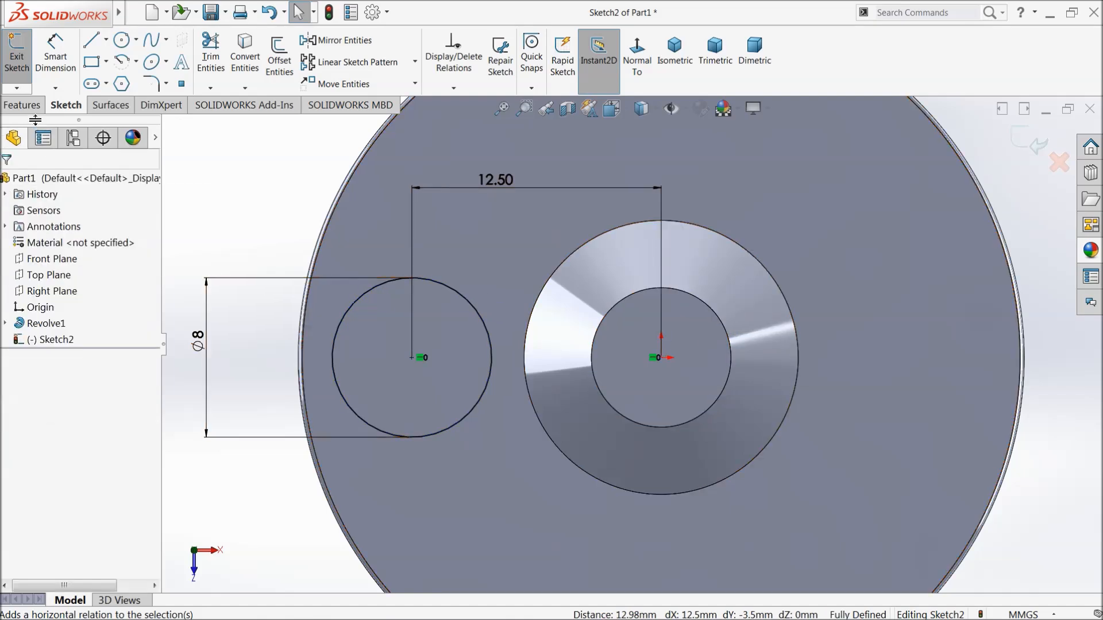
Step: Extrude the 8 mm circle as a blind boss 1.5 mm high, merged with the disc
left_click(23, 105)
left_click(26, 63)
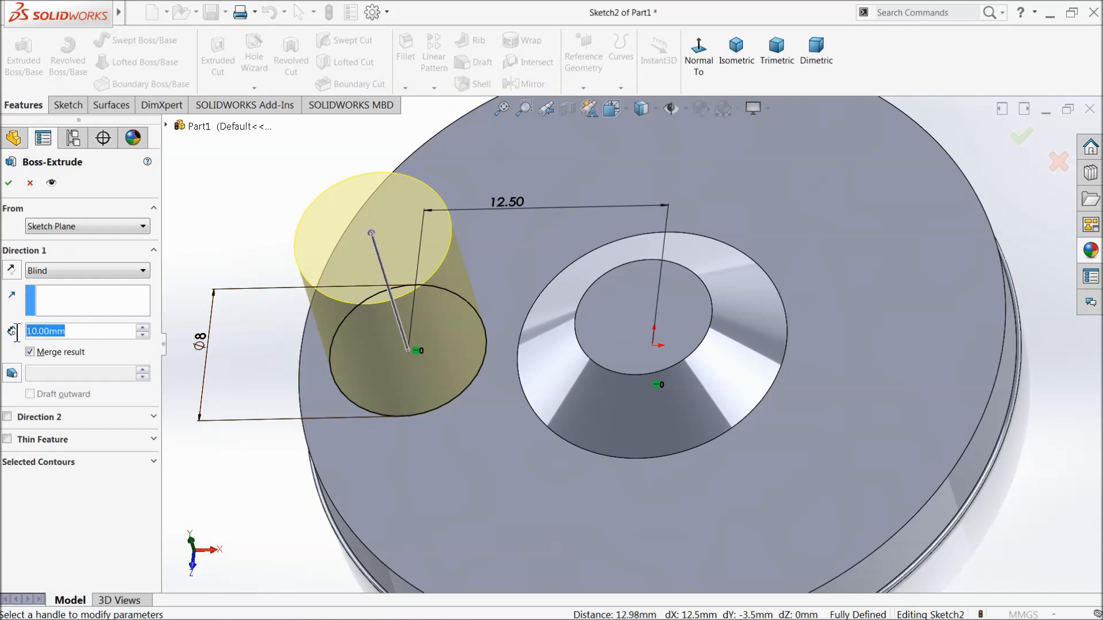
type("2")
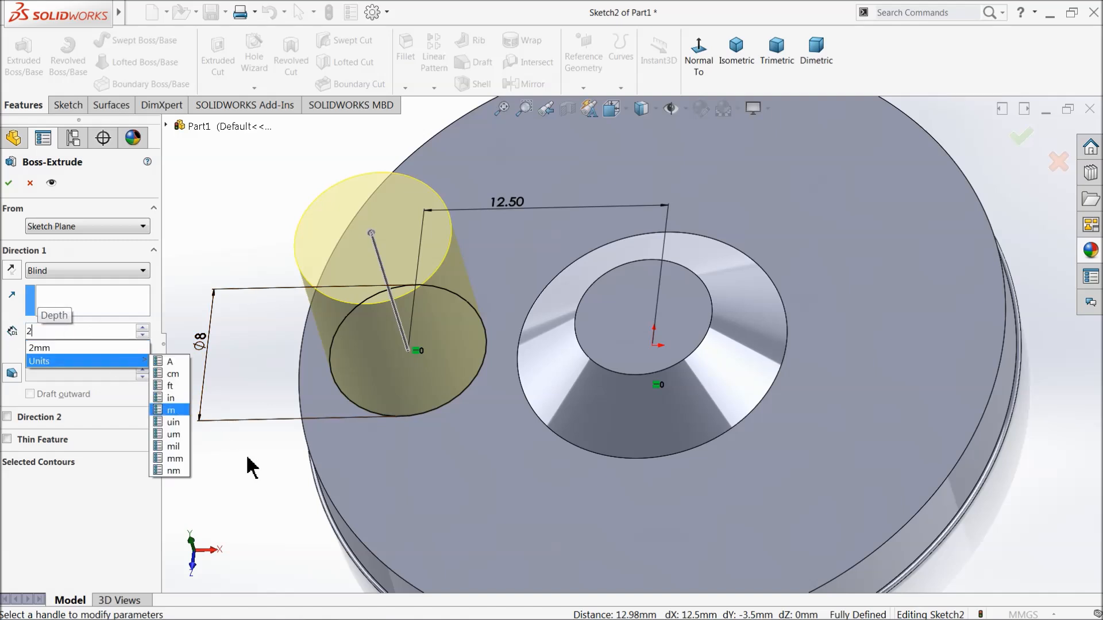
key("BackSpace")
type("1.5")
key("Return")
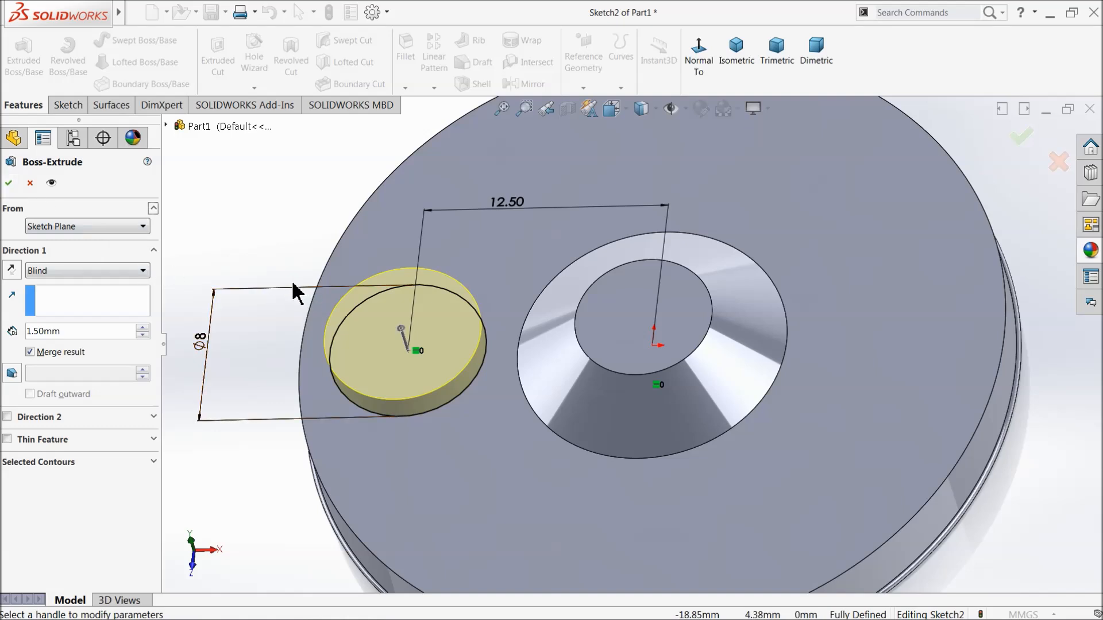
left_click(8, 184)
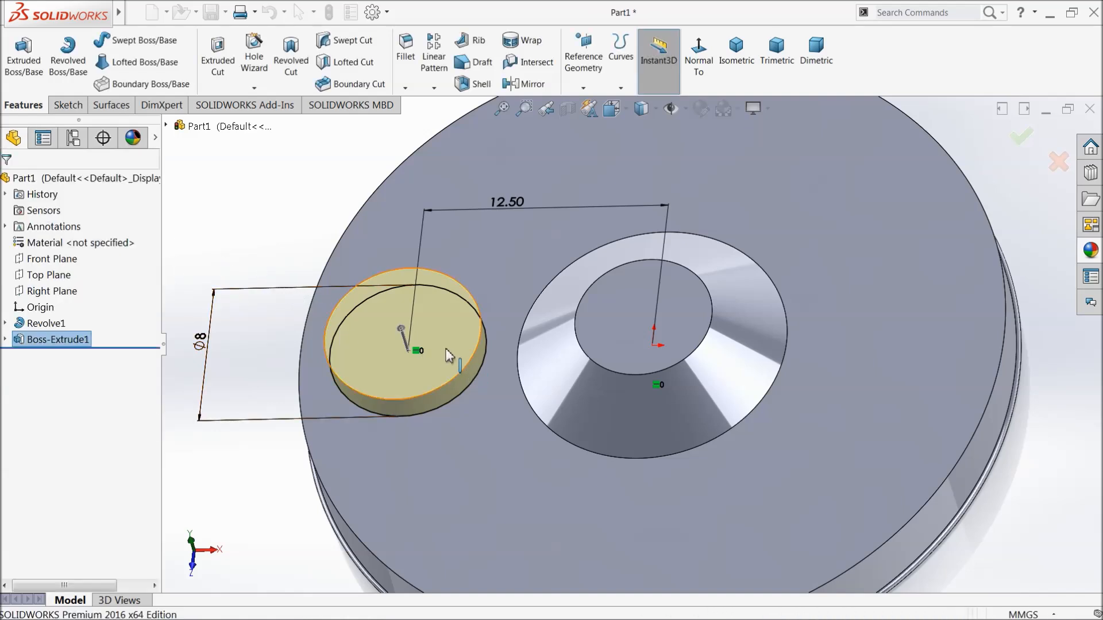
Step: Colour the whole part magenta from the standard swatches and apply a plain white background scene
middle_click_drag(356, 291, 395, 324)
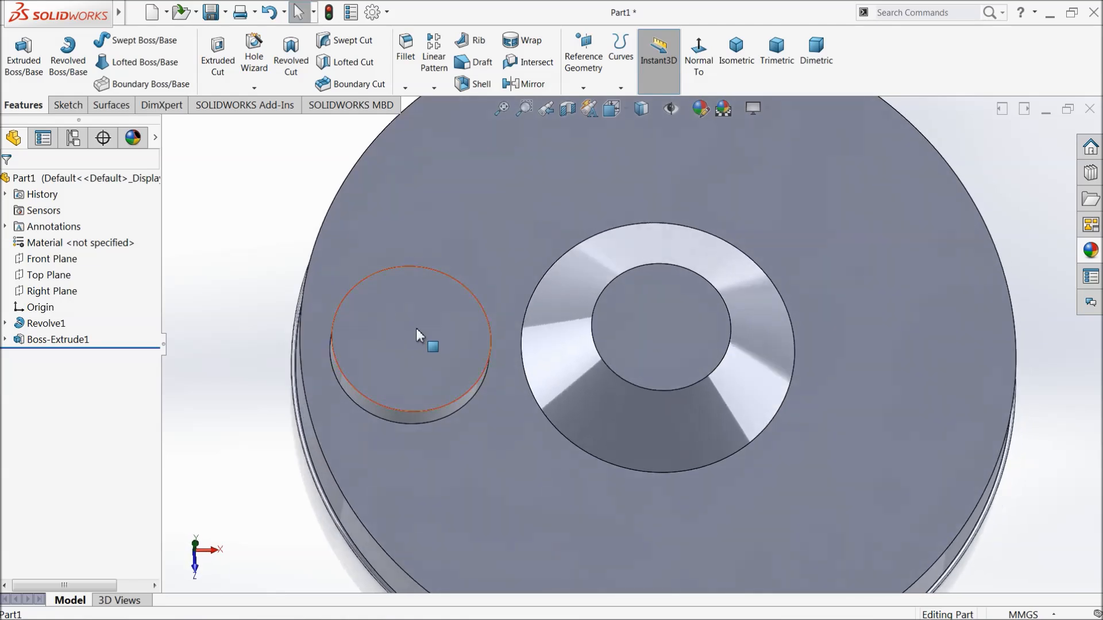
scroll(472, 343, "up", 2)
middle_click_drag(494, 362, 493, 331)
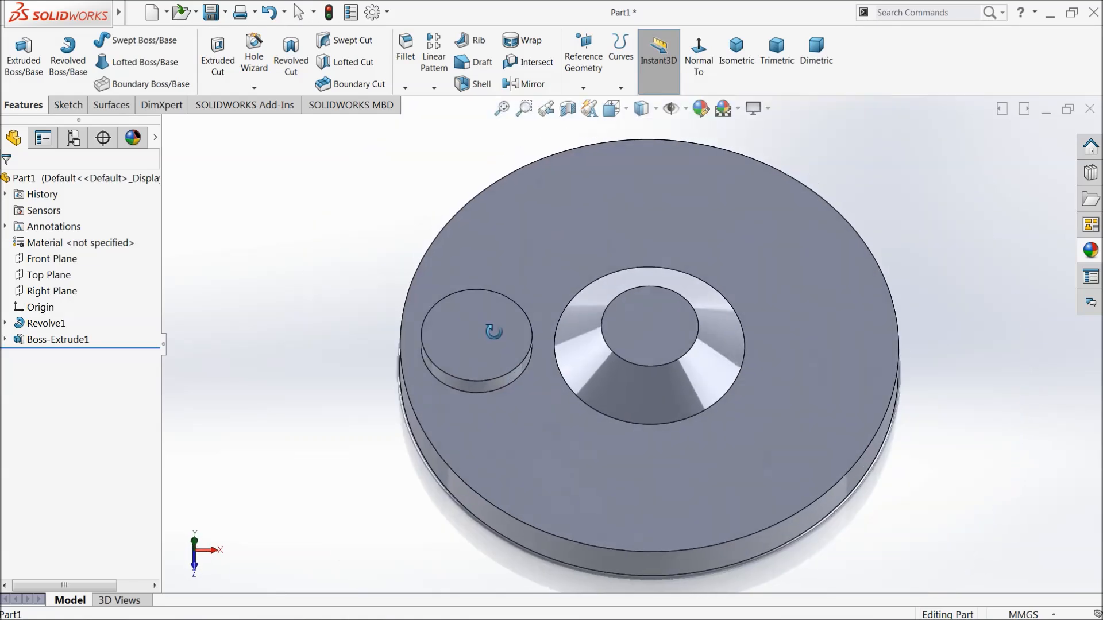
left_click(95, 179)
left_click(701, 108)
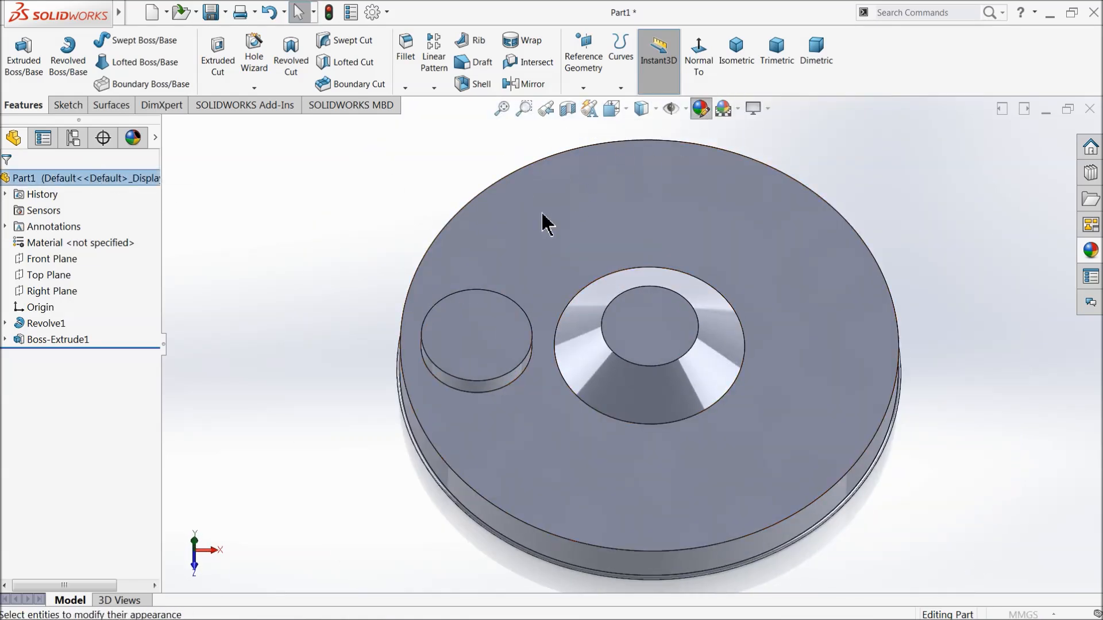
left_click(101, 509)
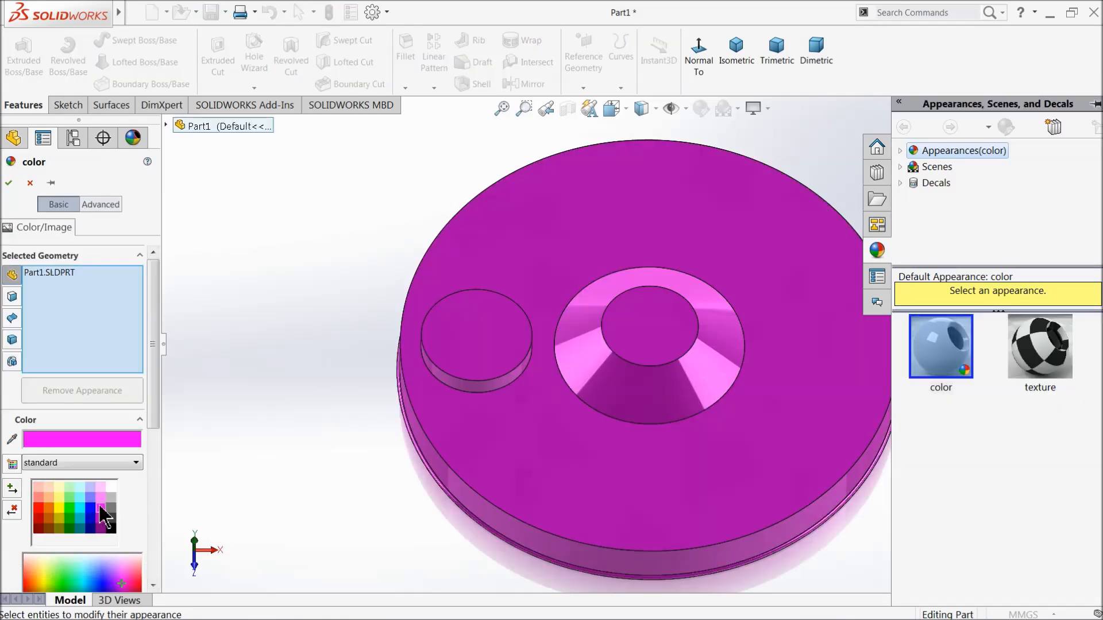
scroll(535, 438, "up", 2)
scroll(733, 383, "down", 1)
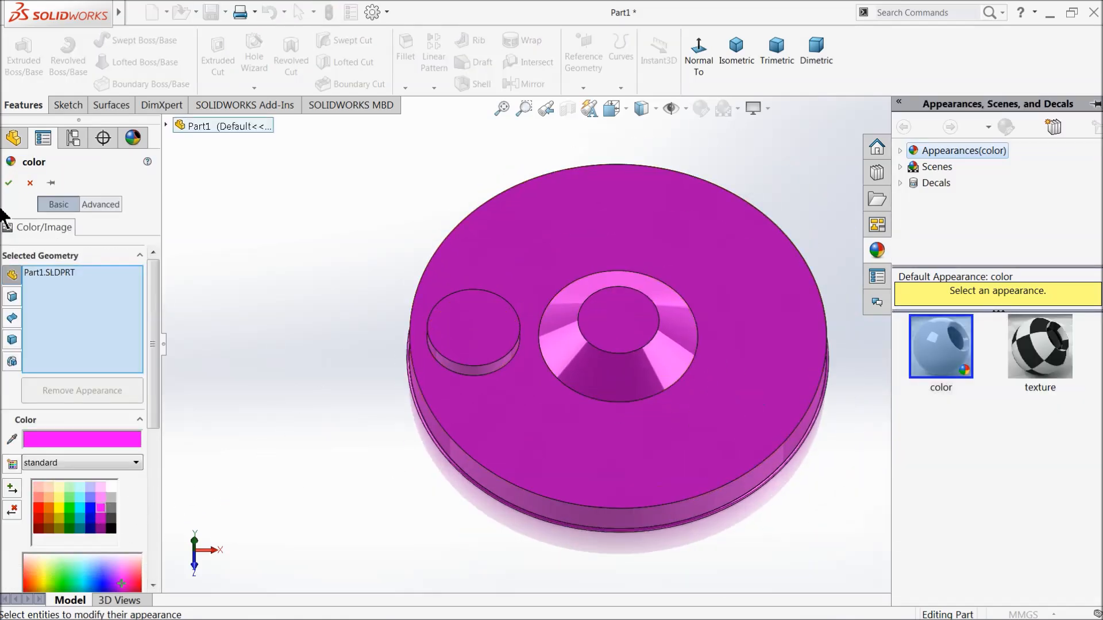
left_click(10, 183)
left_click(738, 108)
left_click(737, 50)
Step: Start a sketch on the small boss's flat top face and draw a centred six-sided polygon about 5 mm across flats, using the inscribed circle option
scroll(559, 364, "down", 3)
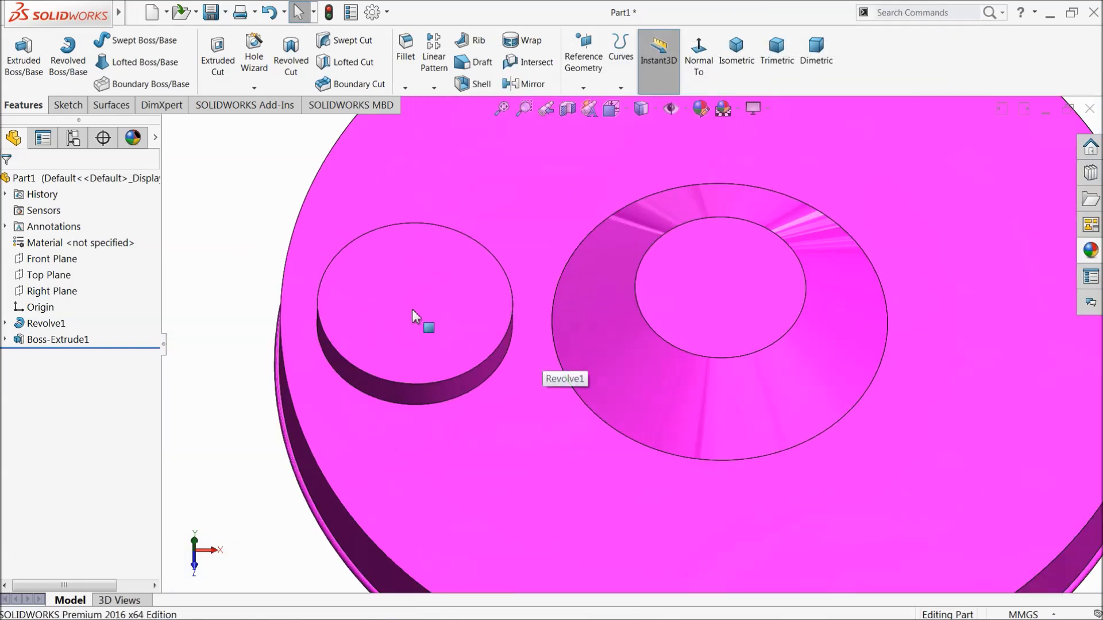
left_click(440, 311)
left_click(454, 273)
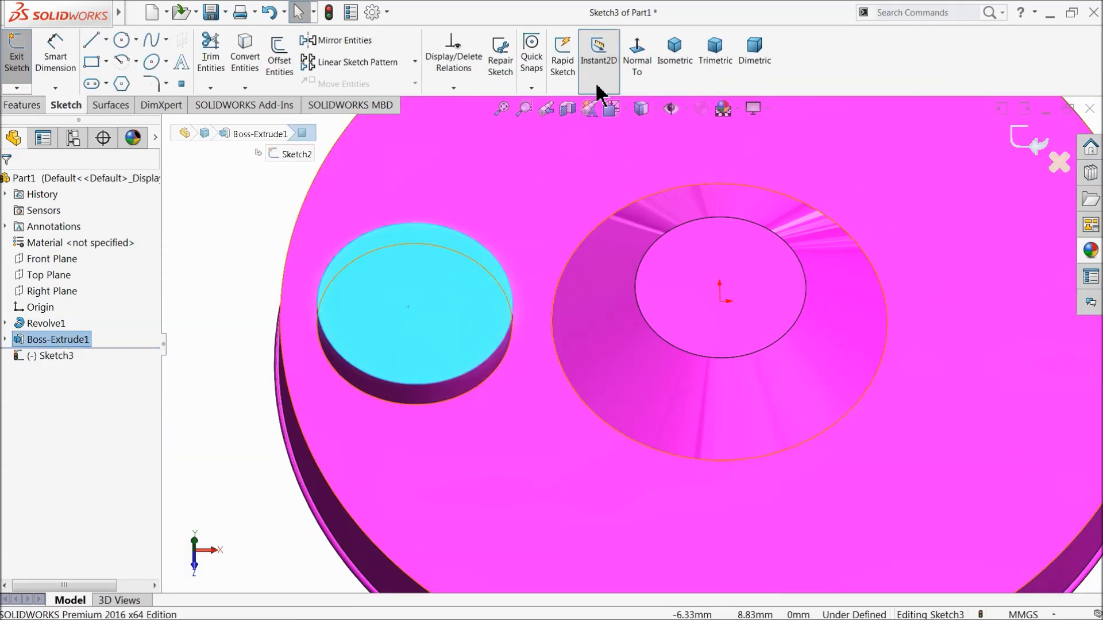
left_click(638, 52)
scroll(689, 283, "up", 5)
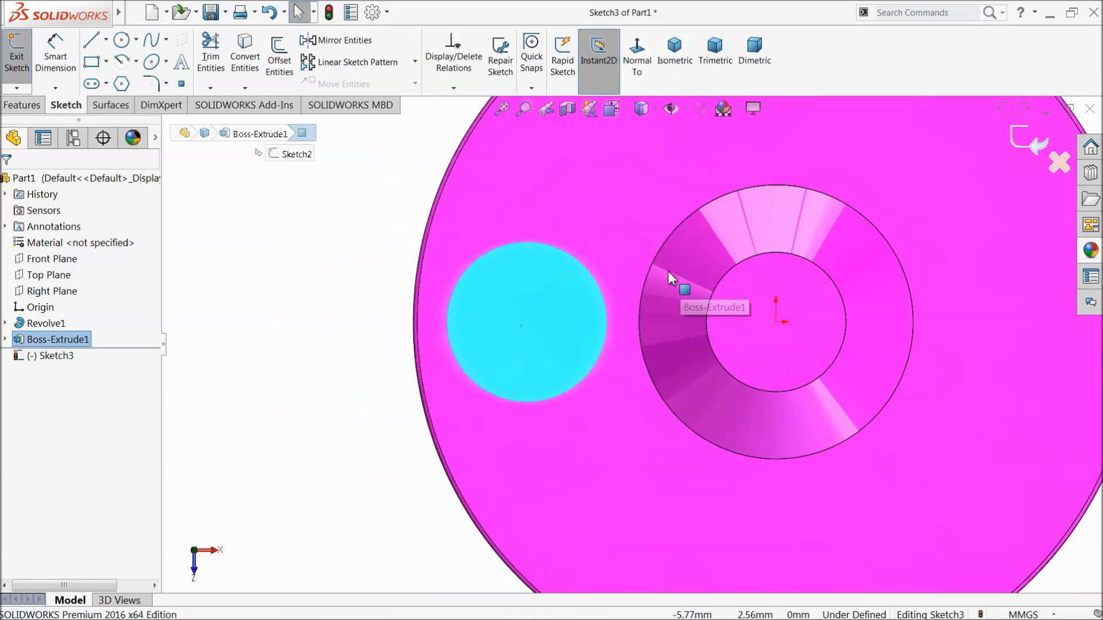
left_click(121, 84)
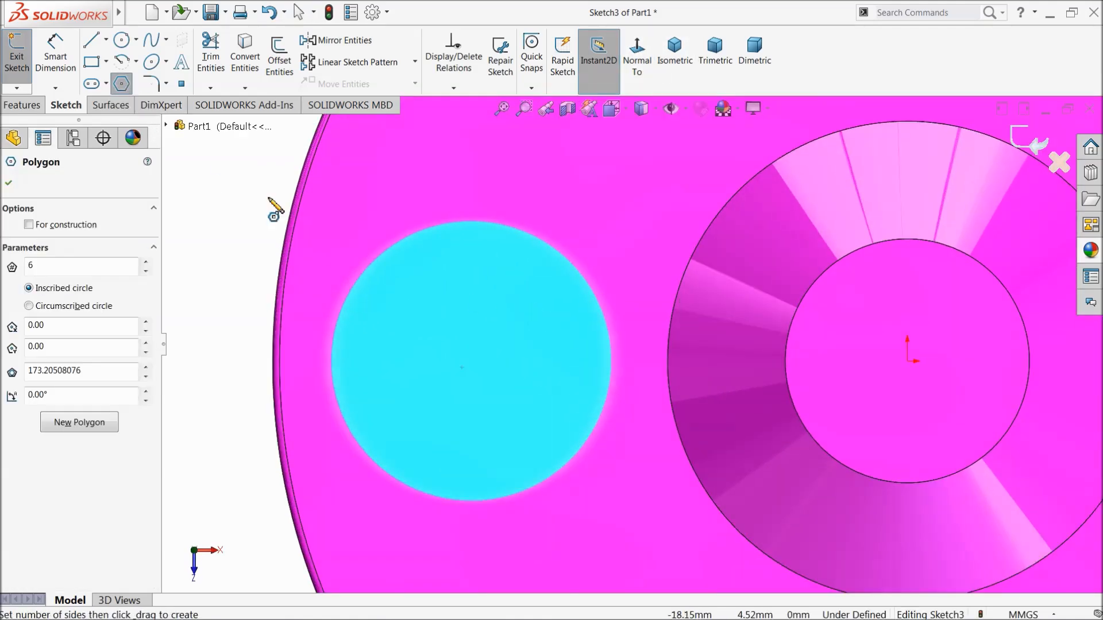
left_click(472, 361)
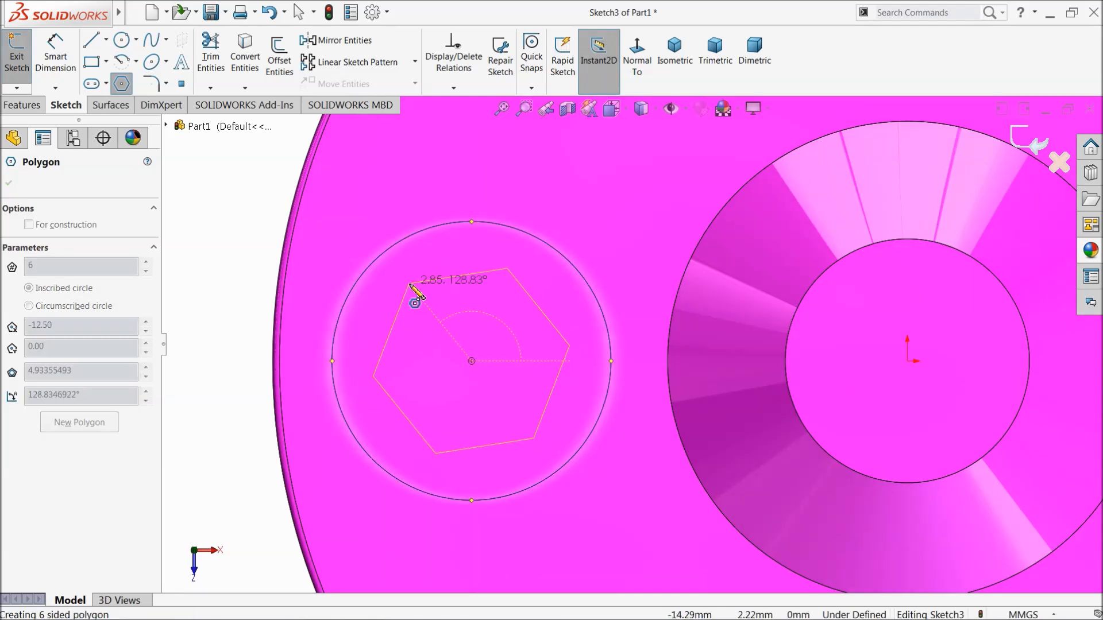
left_click(527, 276)
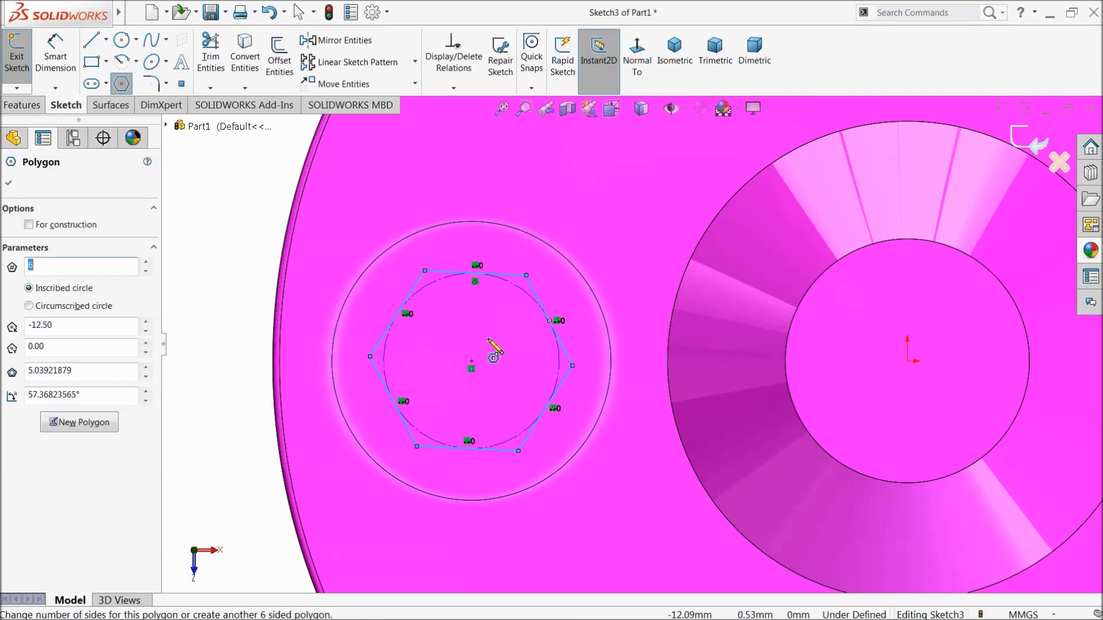
left_click(121, 83)
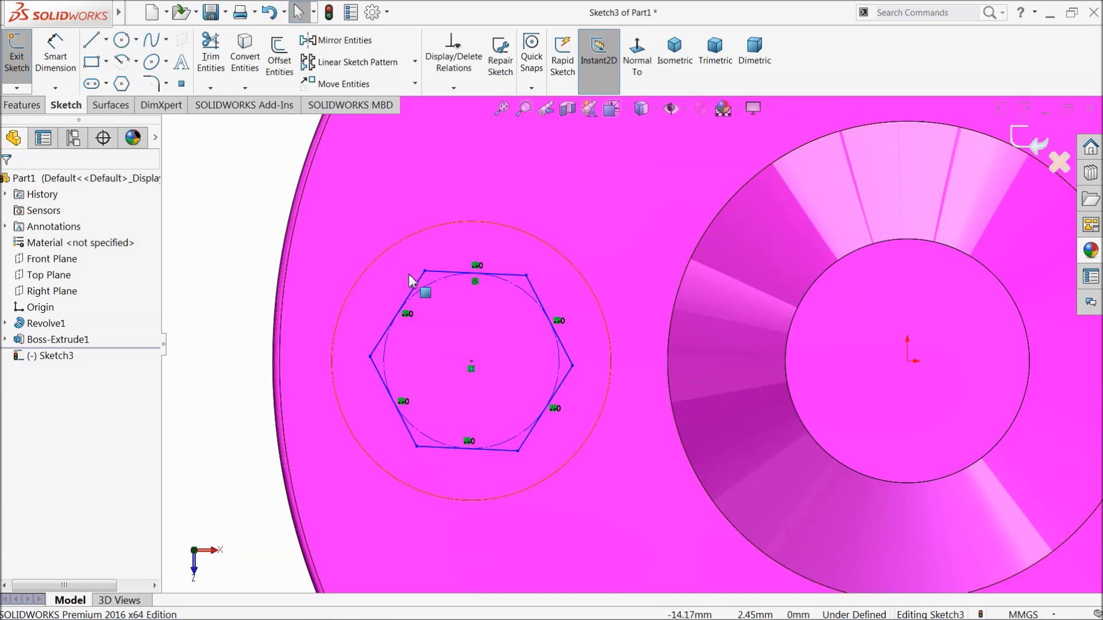
Step: Make the hexagon's upper side horizontal and draw two concentric circles about 1.3 mm and 2.7 mm in diameter at its centre
left_click(453, 273)
left_click(477, 225)
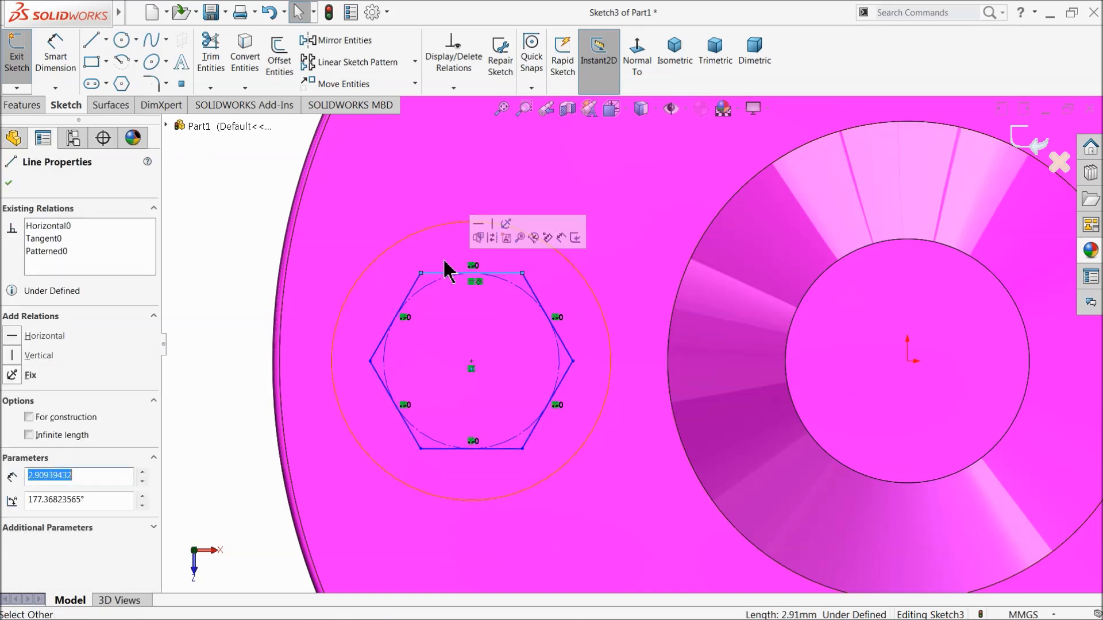
left_click(121, 40)
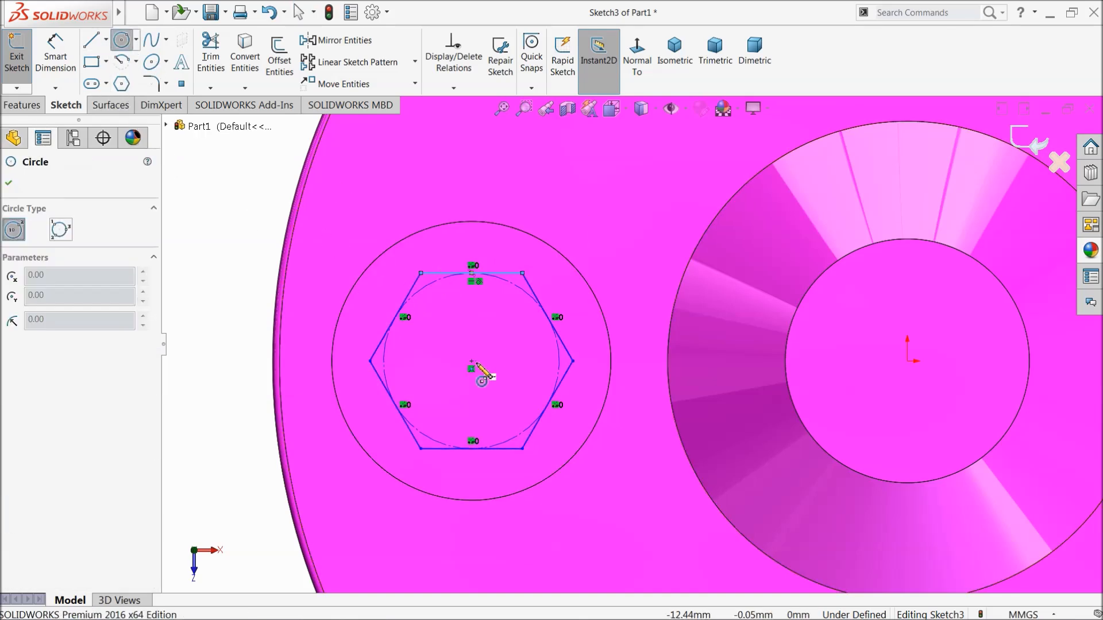
mouse_move(472, 362)
left_mouse_down()
mouse_move(480, 357)
mouse_move(448, 321)
left_mouse_up()
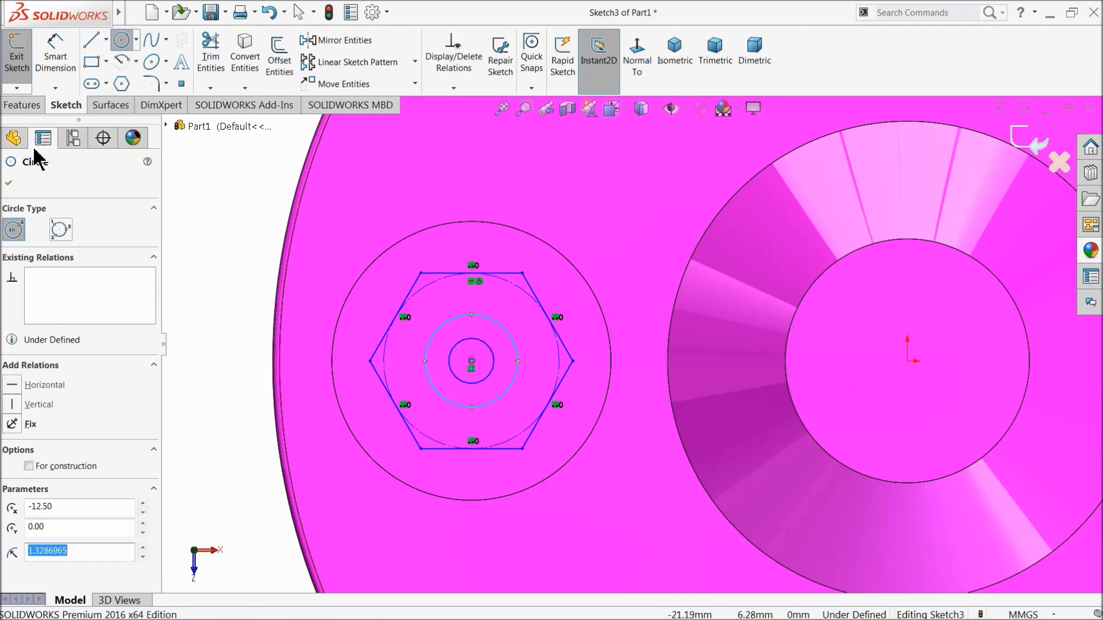
left_click(121, 40)
Step: Dimension the larger concentric circle's diameter as 2.5 mm
left_click(55, 58)
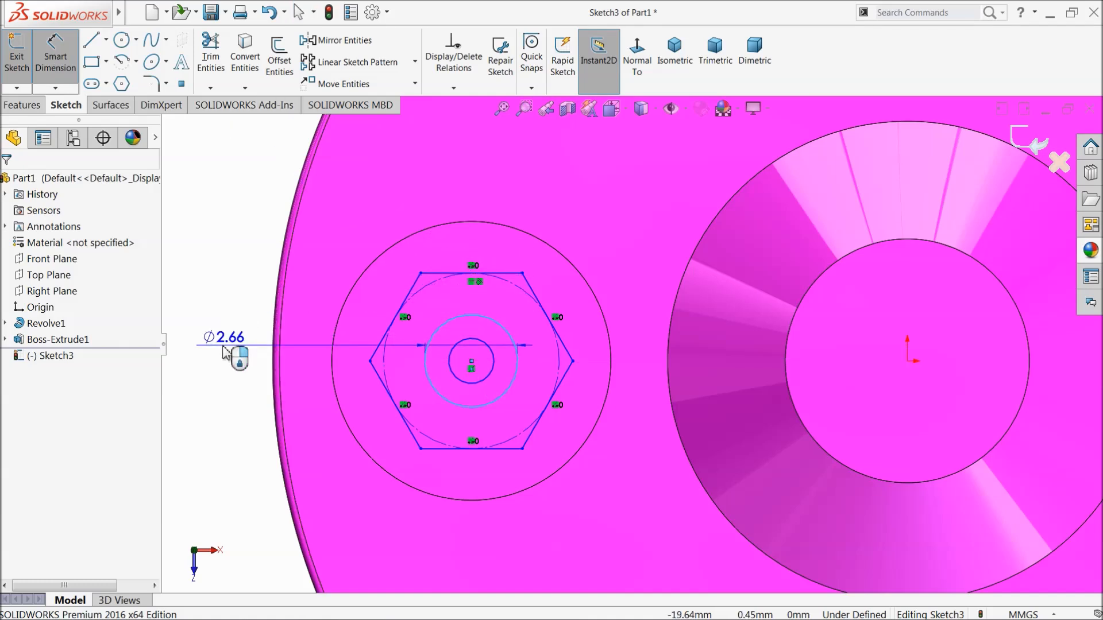
left_click(225, 352)
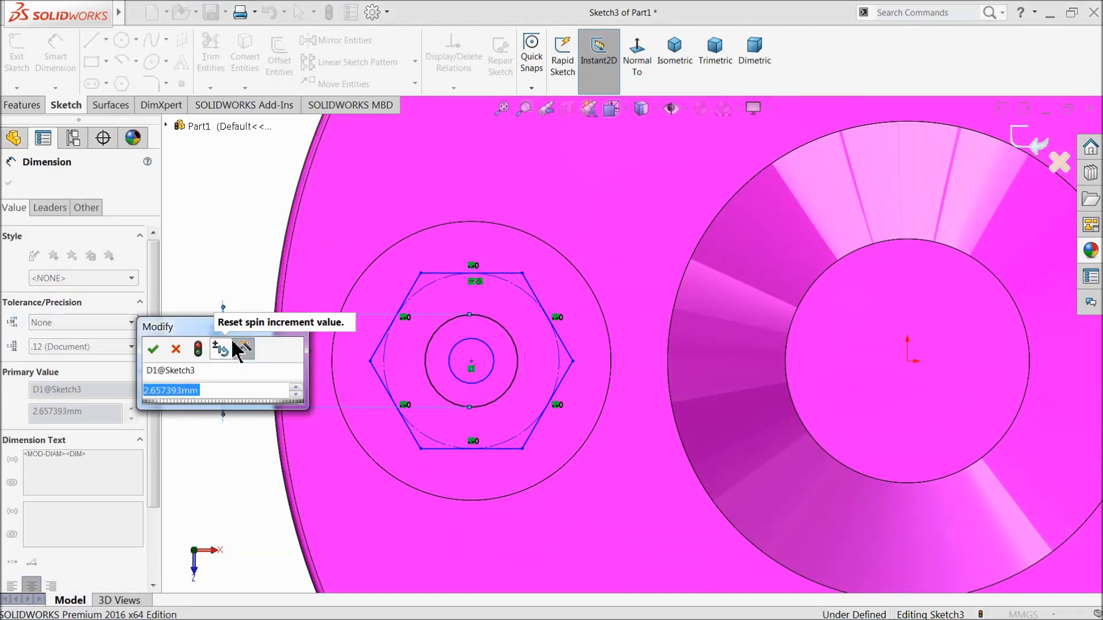
type("2.5")
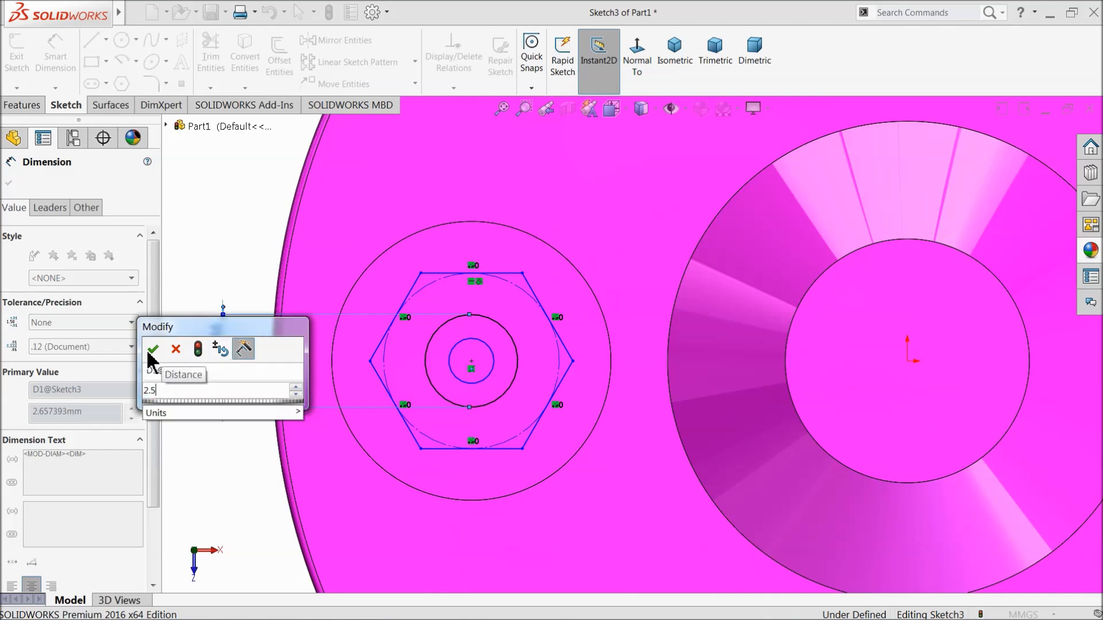
left_click(151, 351)
Step: Dimension the smaller concentric circle's diameter as 1.5 mm
left_click(452, 370)
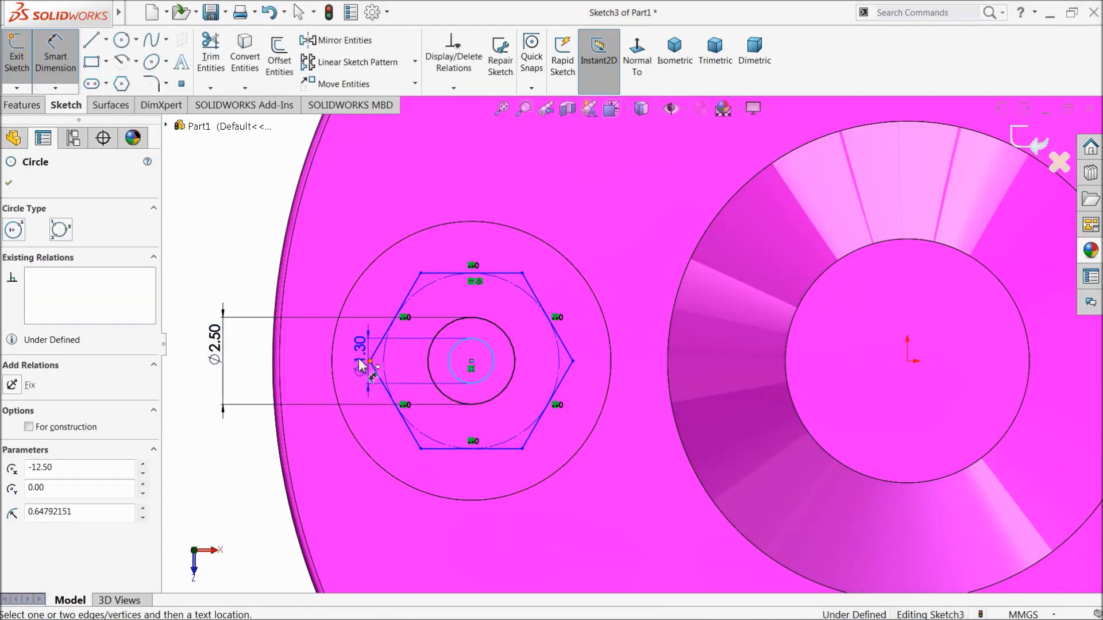
left_click(265, 364)
type("1")
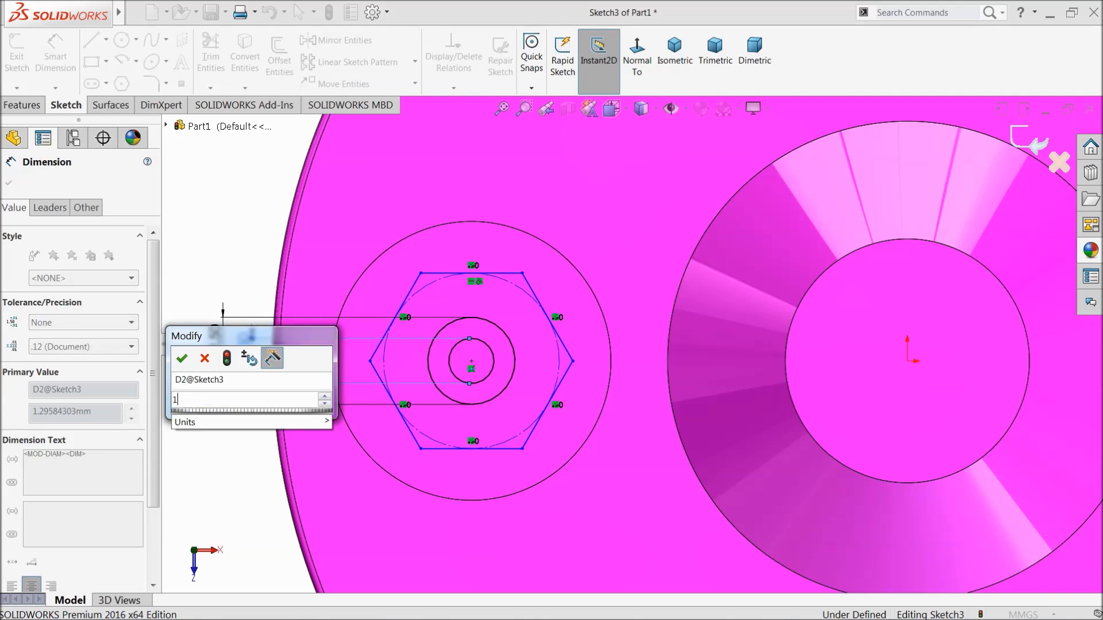
type(".5")
left_click(182, 358)
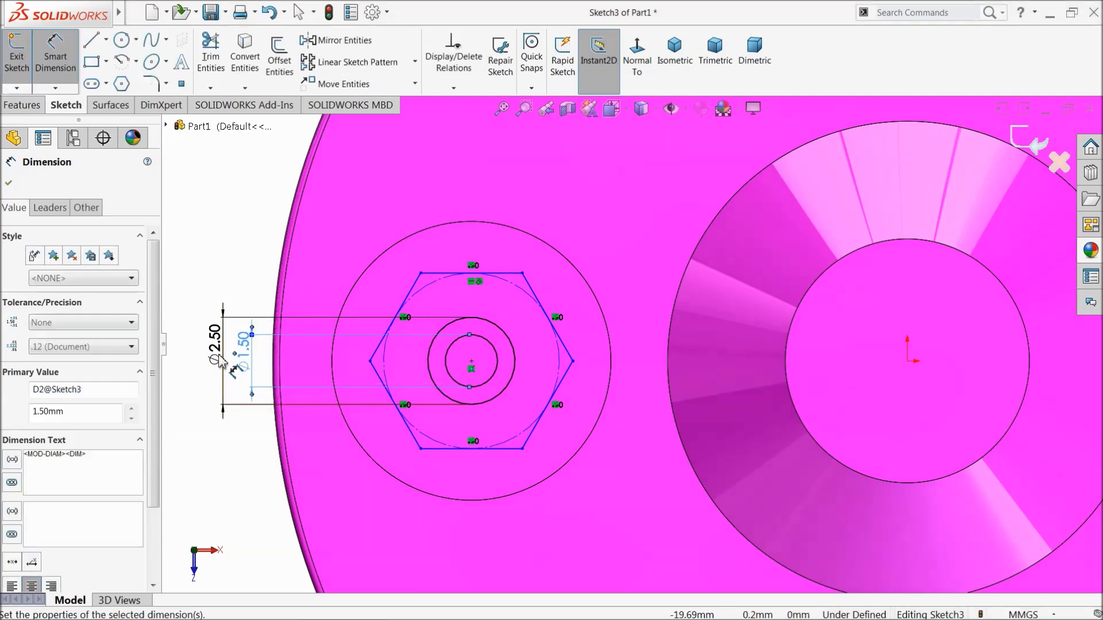
Step: Dimension the distance between the hexagon's two horizontal sides as 5.65 mm and finish dimensioning
left_click(447, 275)
left_click(427, 448)
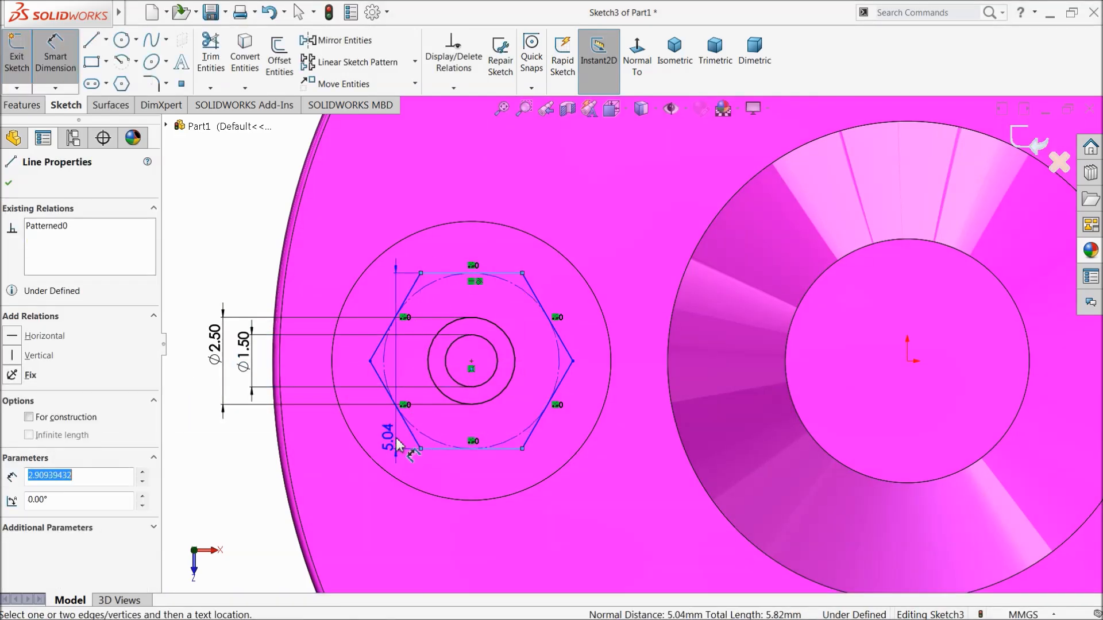
left_click(178, 351)
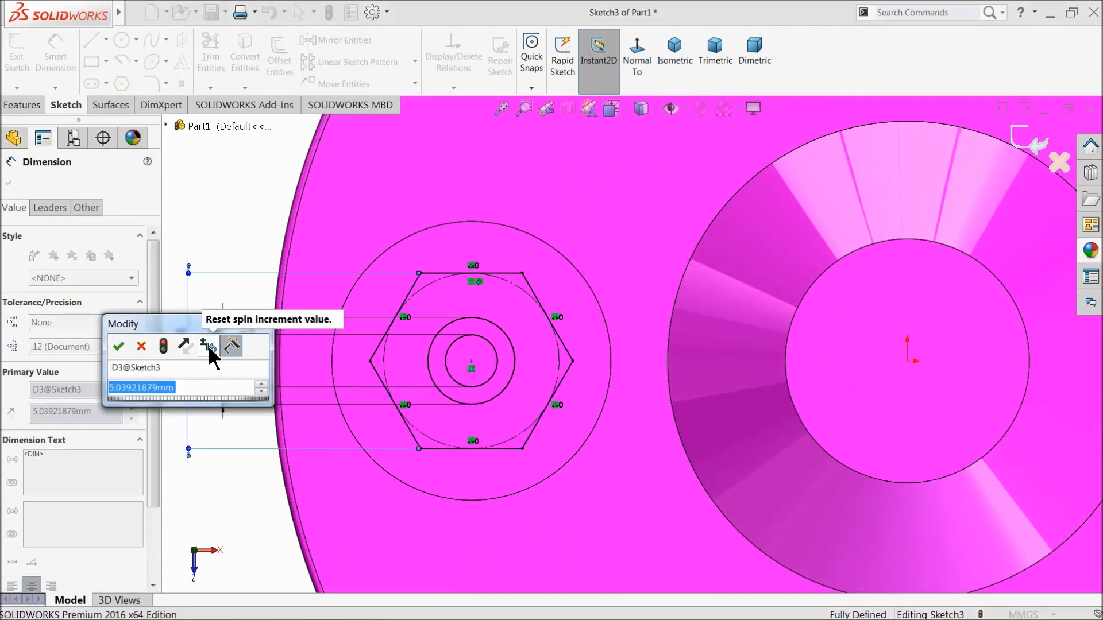
type("5.65")
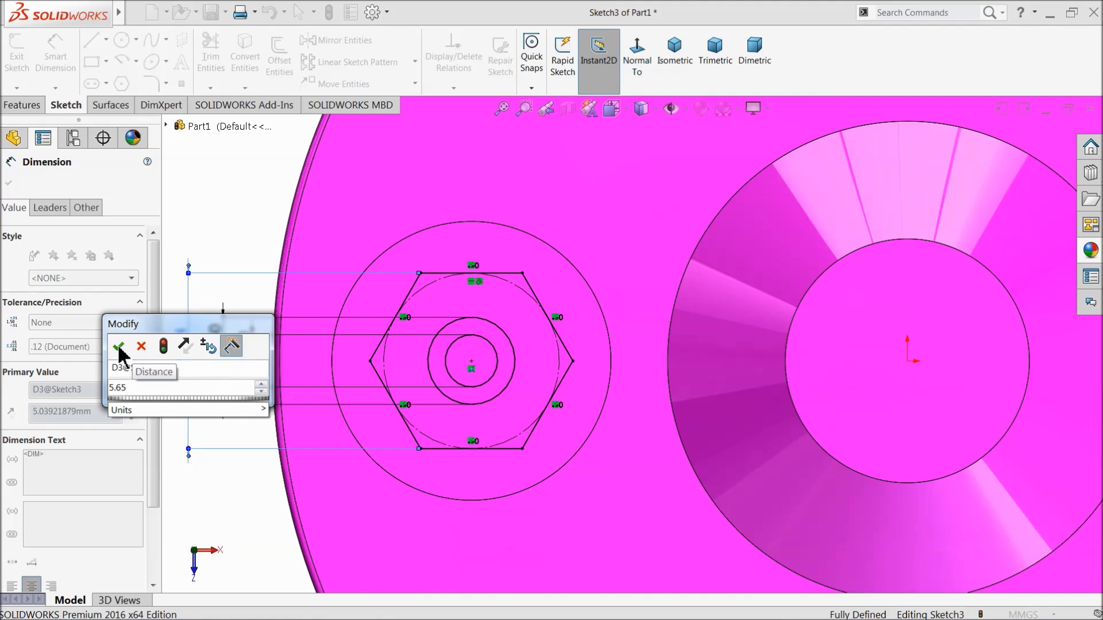
left_click(119, 347)
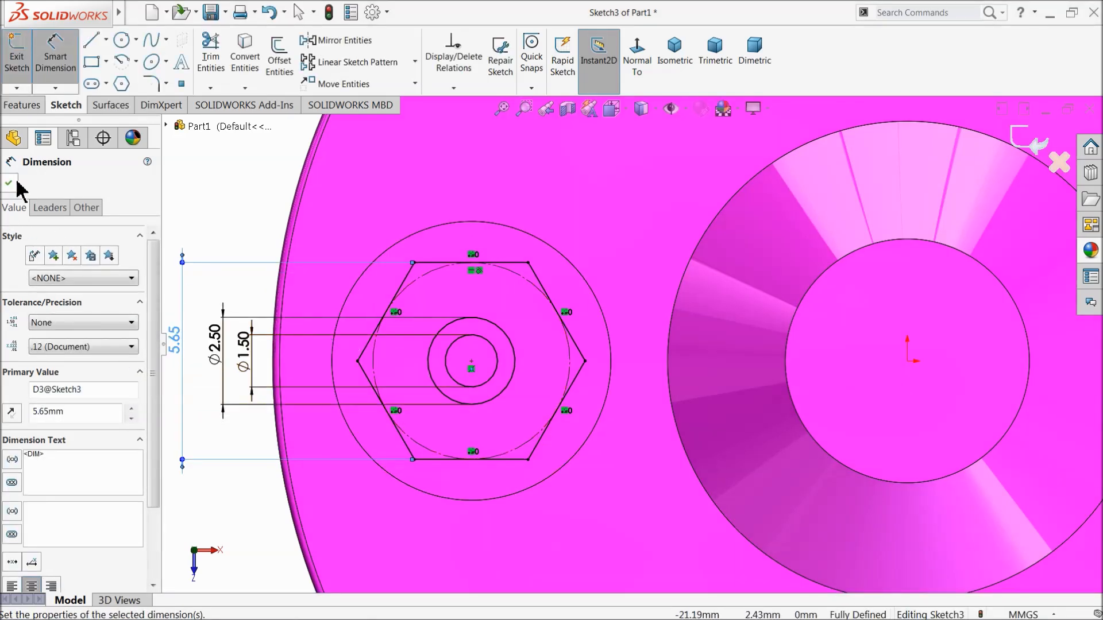
left_click(9, 182)
Step: Cut the region between the hexagon and the 2.5 mm circle 1 mm deep into the boss with Extruded Cut
left_click(25, 105)
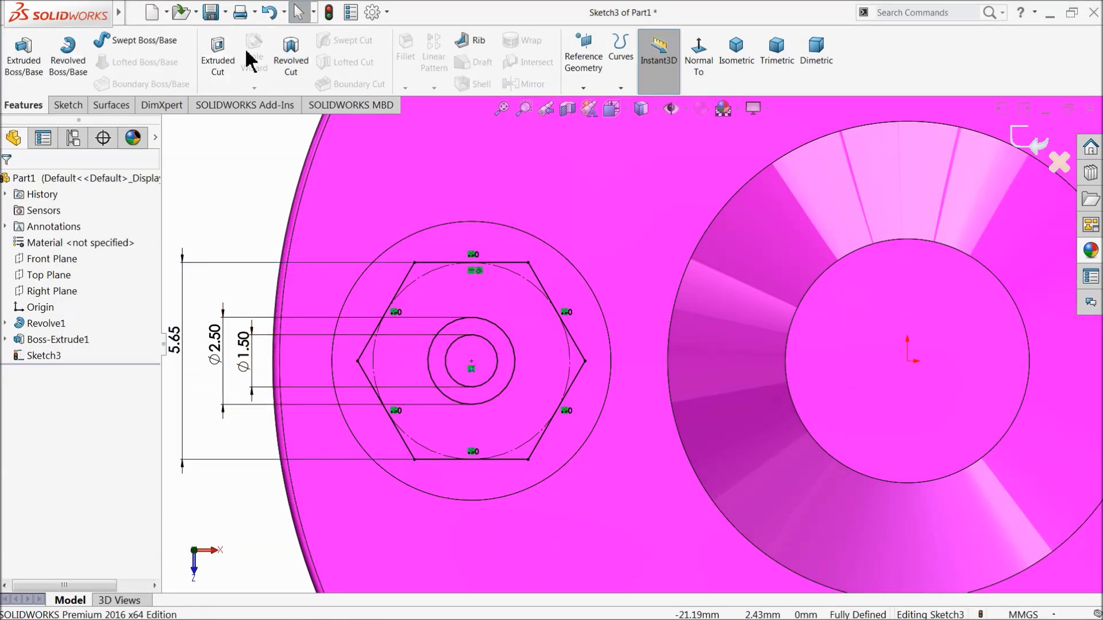
left_click(218, 60)
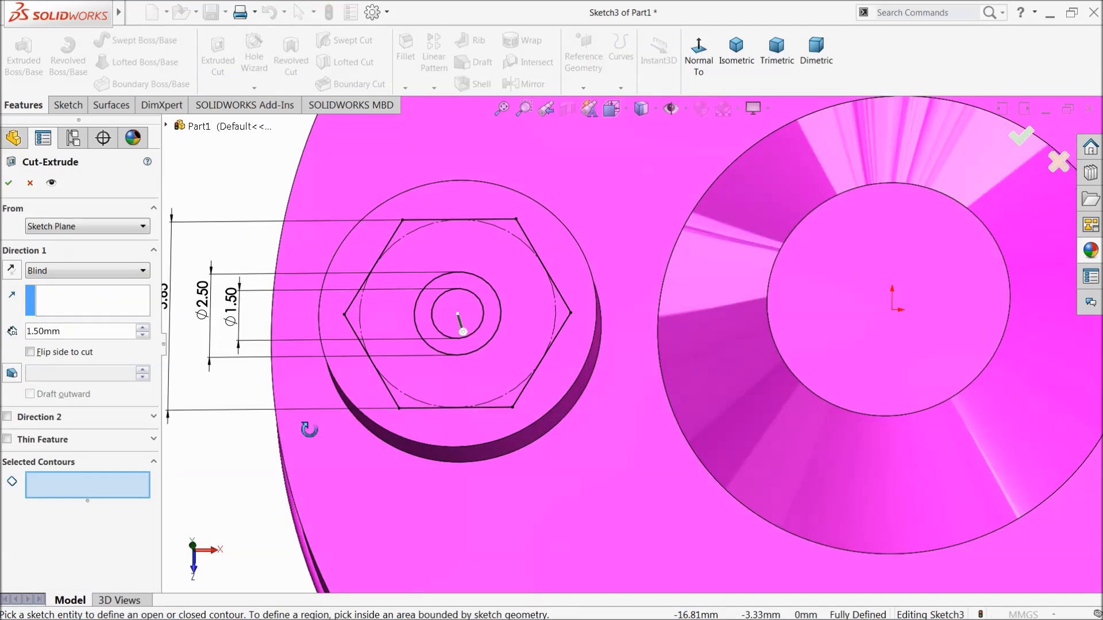
left_click(412, 338)
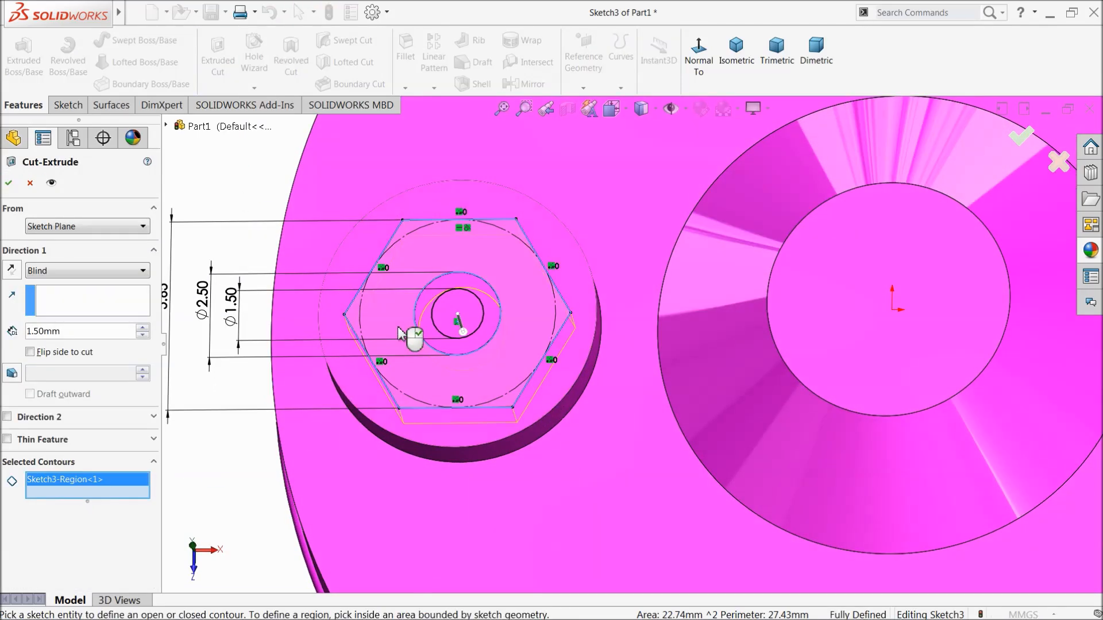
middle_click_drag(419, 355, 413, 337)
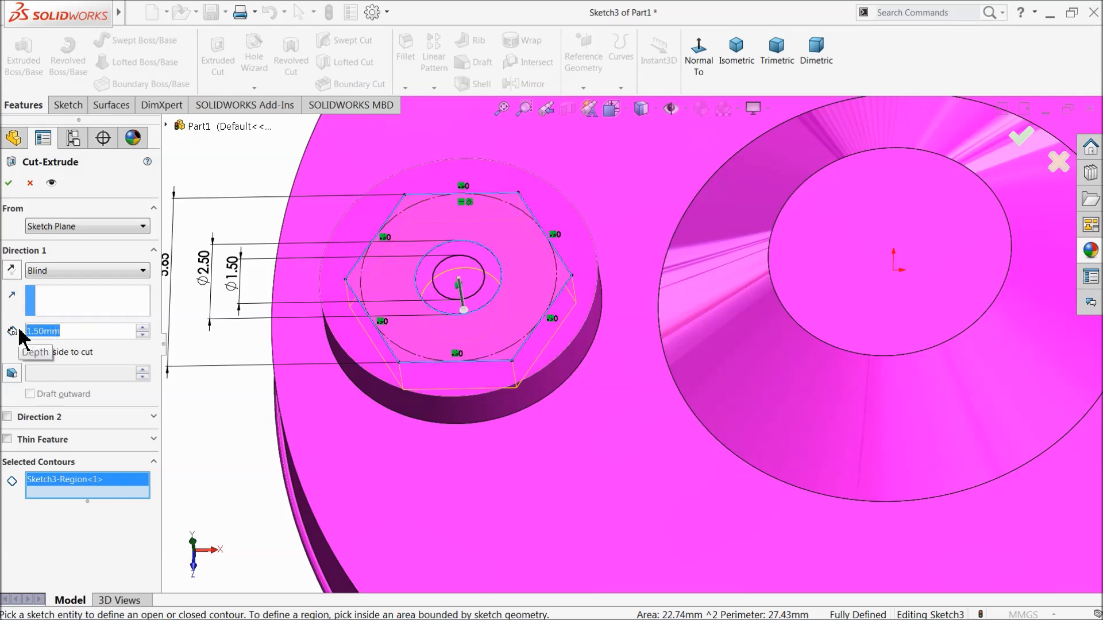
type("1")
key("Return")
left_click(10, 183)
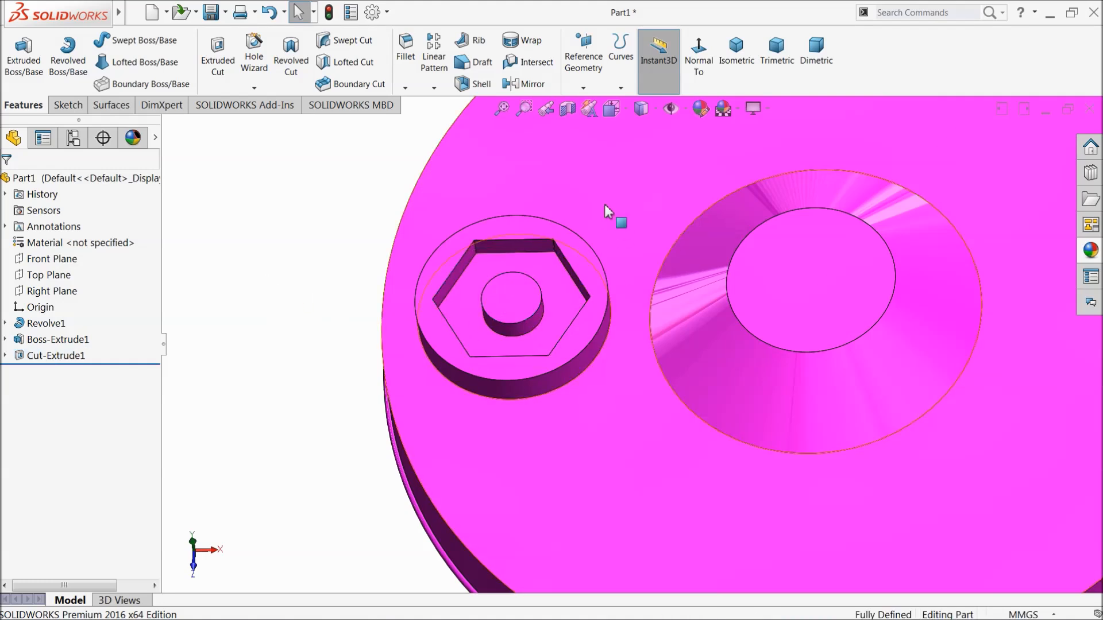
Step: Apply the default color appearance to the whole part in place of the magenta
left_click(106, 180)
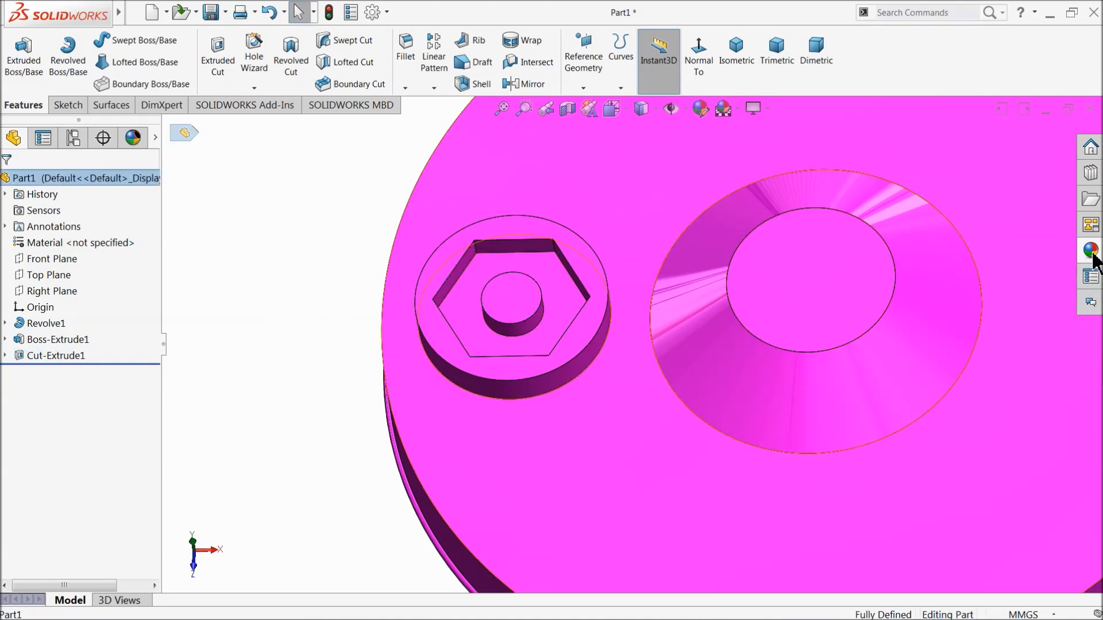
left_click(1091, 251)
left_click(945, 379)
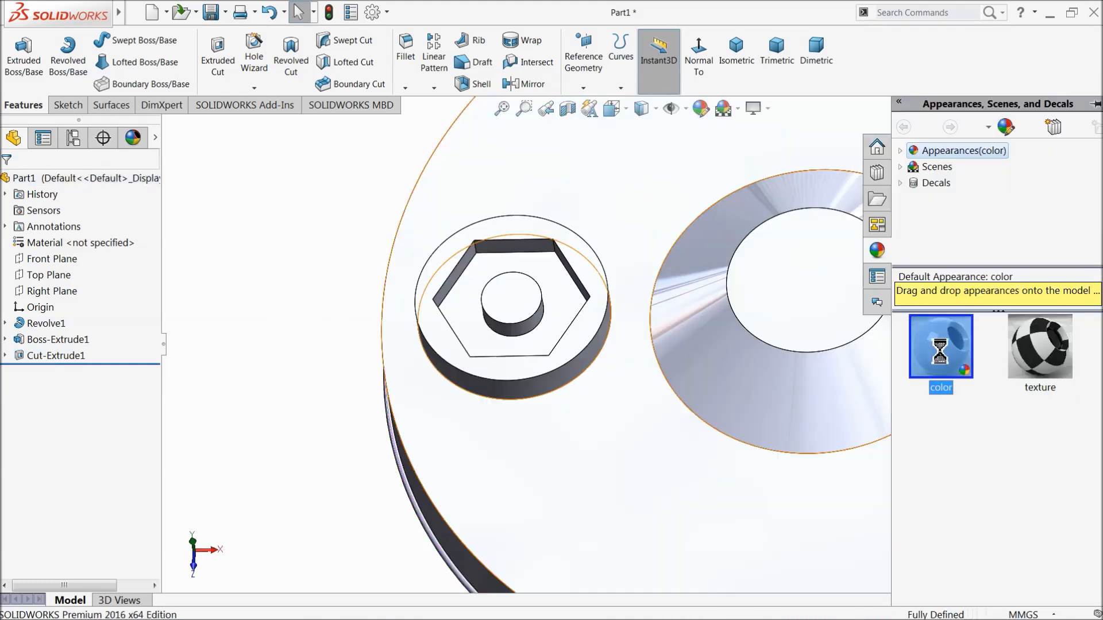
left_click(322, 265)
Step: Reuse the hexagon sketch to cut its 1.5 mm circle region Through All with Extruded Cut
scroll(611, 259, "down", 3)
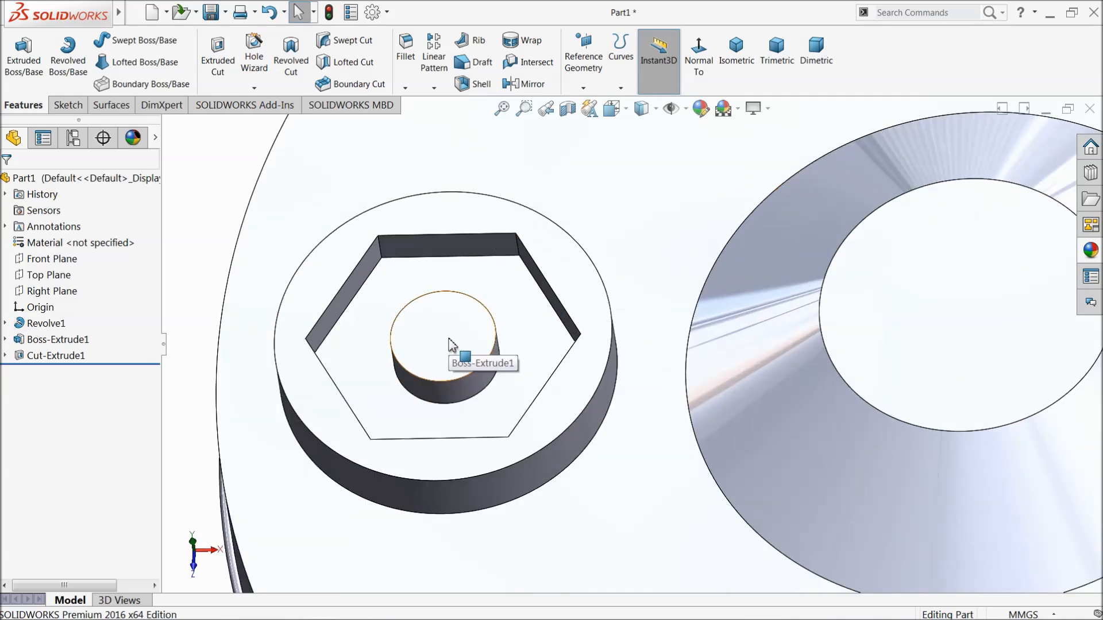
left_click(4, 356)
left_click(51, 372)
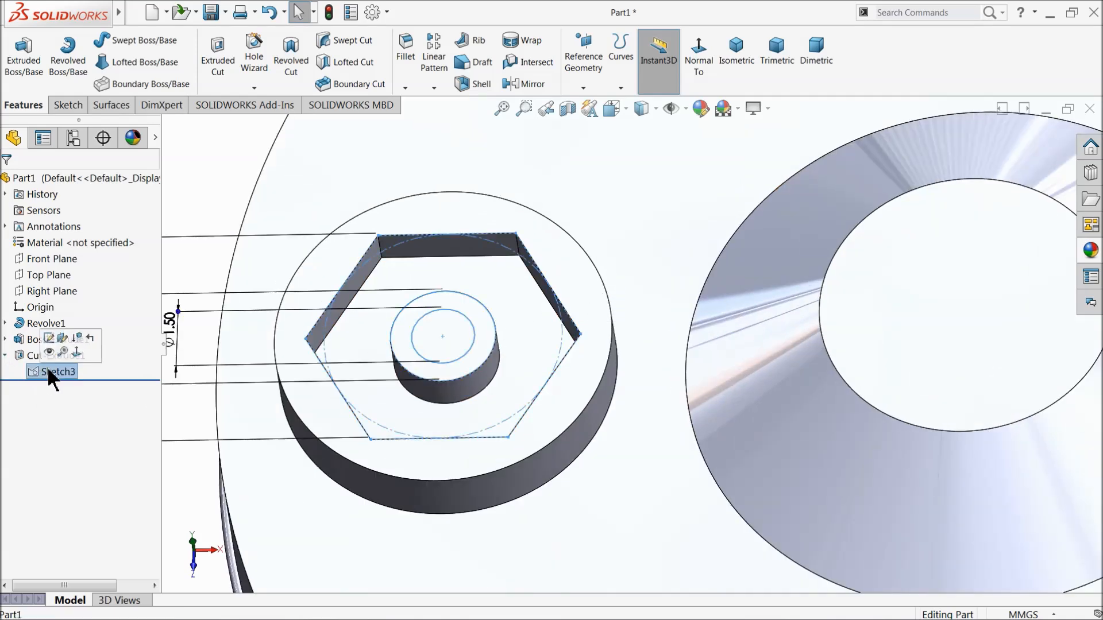
left_click(67, 105)
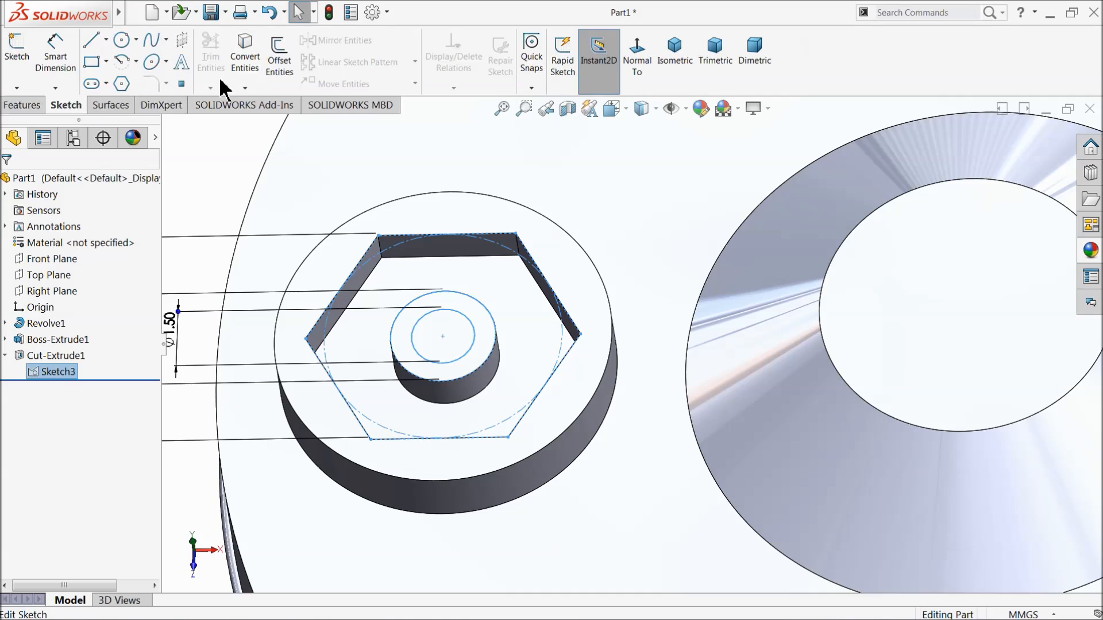
left_click(22, 105)
left_click(227, 63)
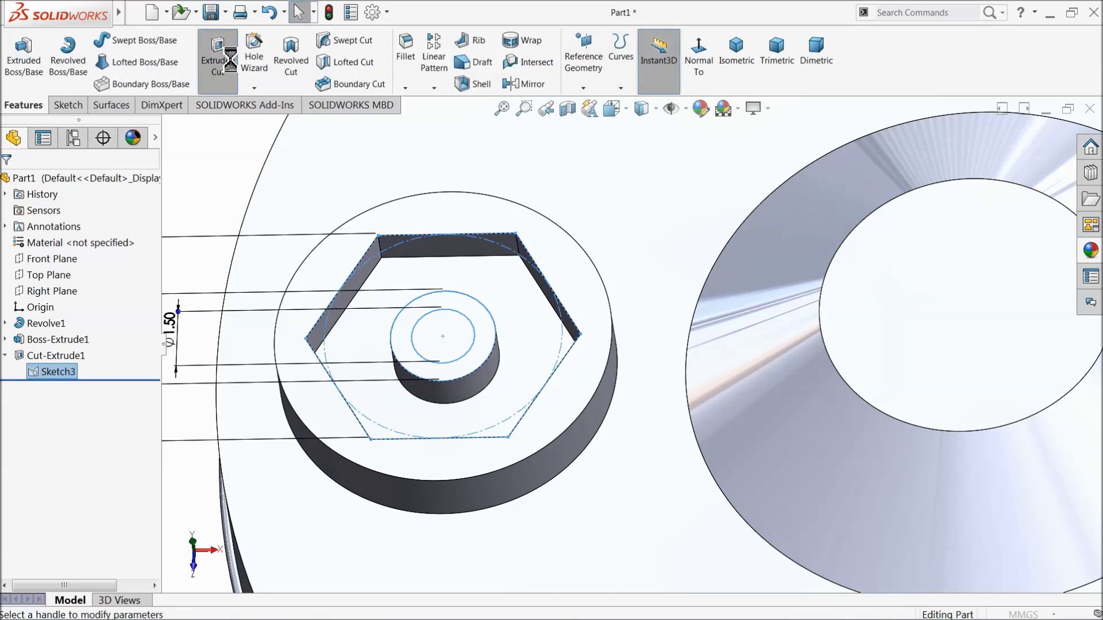
left_click(432, 348)
left_click(66, 271)
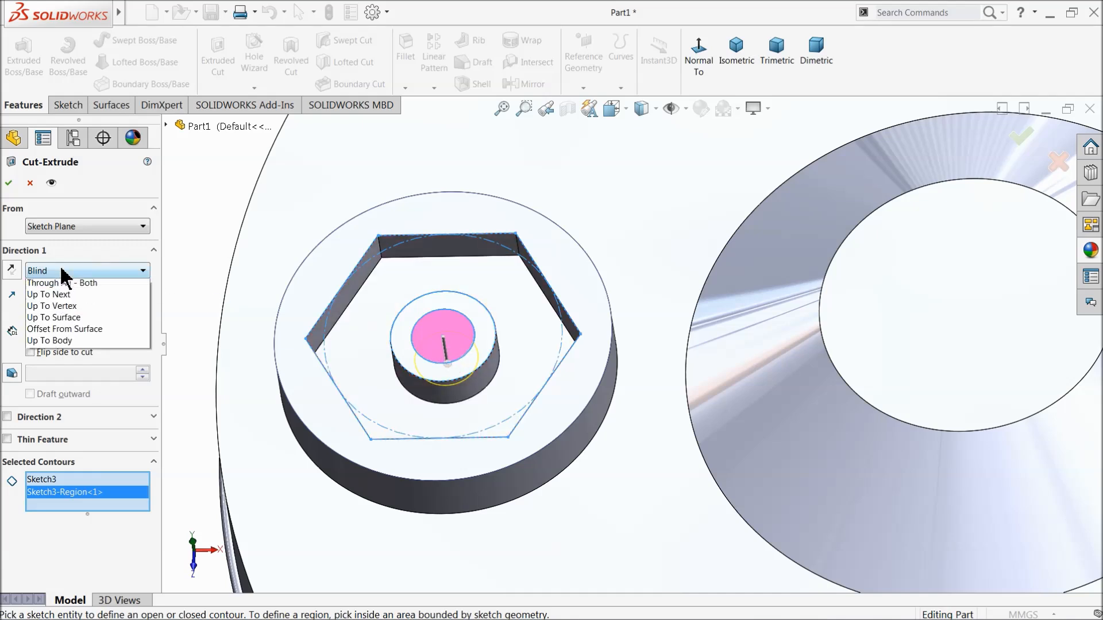
left_click(69, 298)
left_click(9, 183)
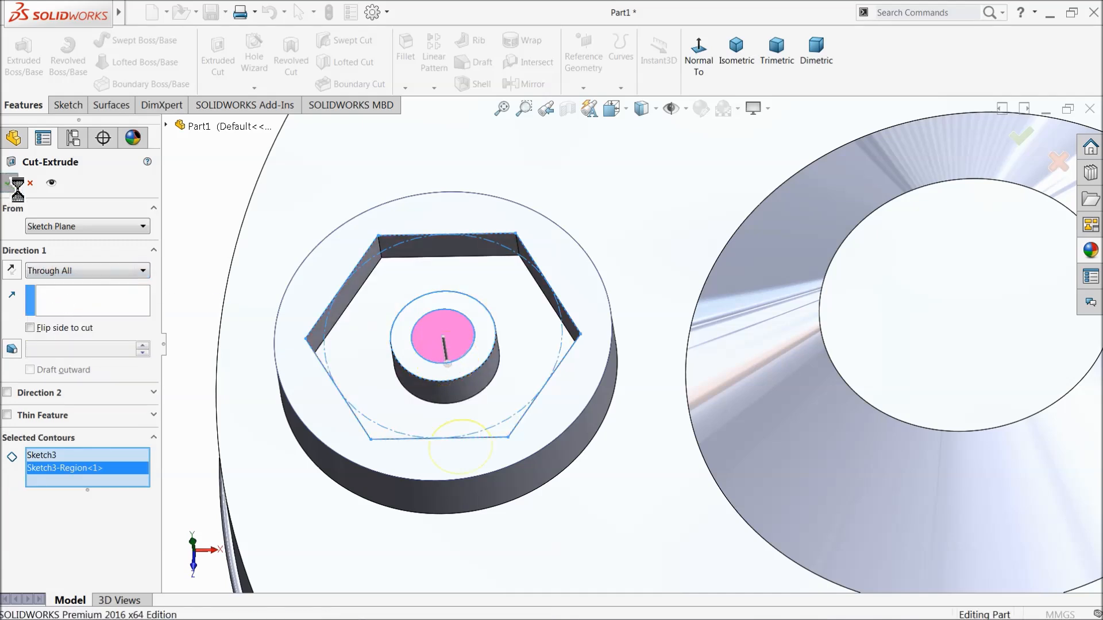
Step: Cut the ring between the 1.5 mm and 2.5 mm circles 2 mm deep from the same hexagon sketch
mouse_move(381, 365)
middle_mouse_down()
mouse_move(374, 428)
mouse_move(379, 367)
middle_mouse_up()
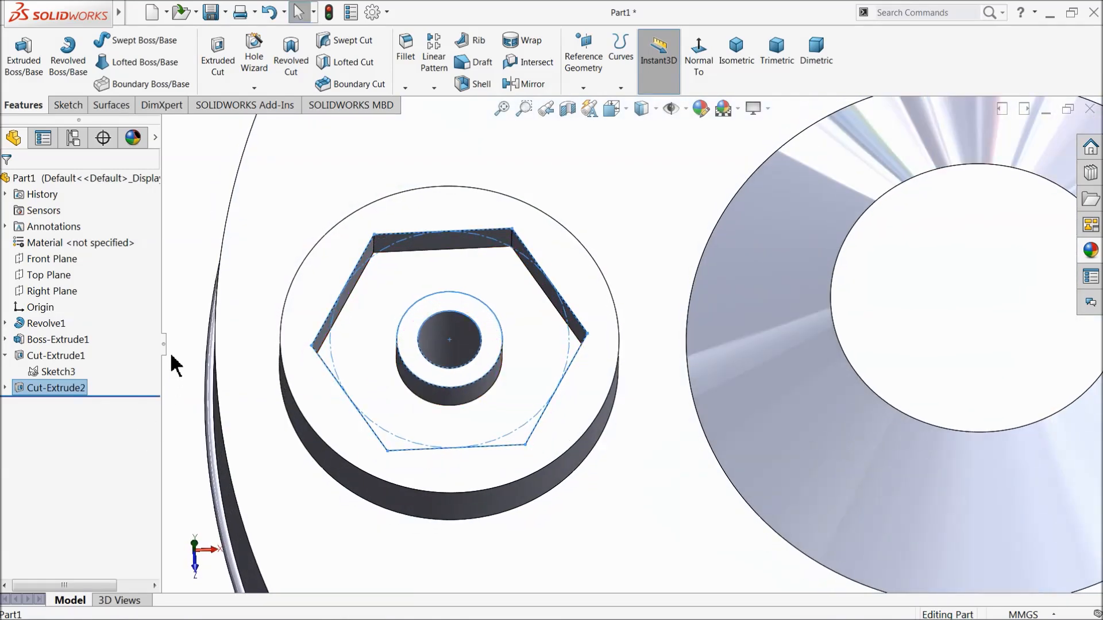
left_click(36, 373)
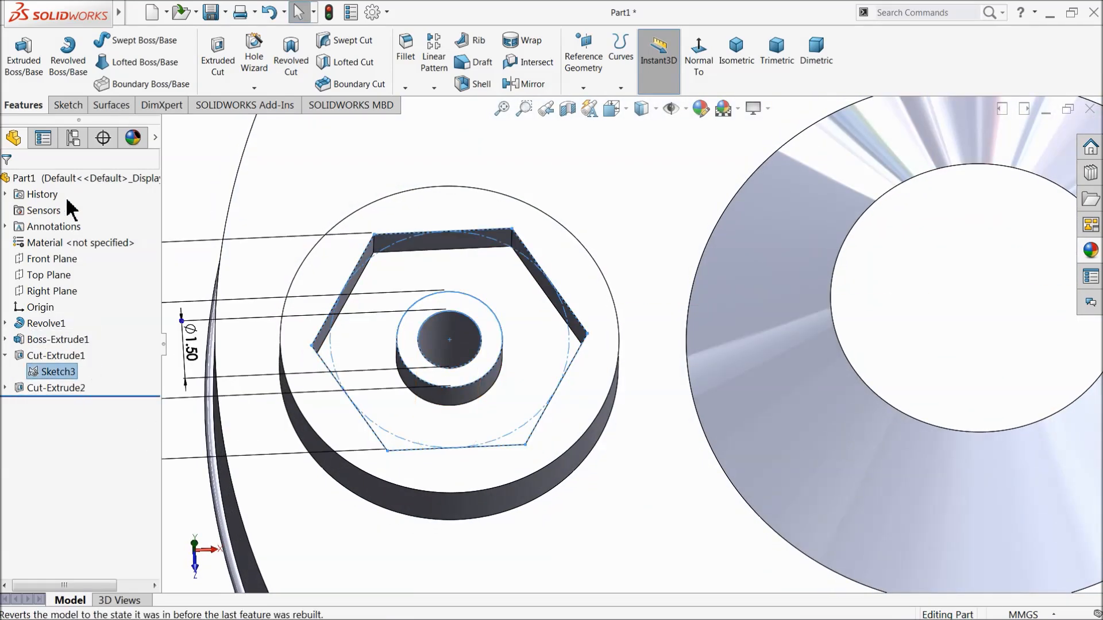
left_click(218, 54)
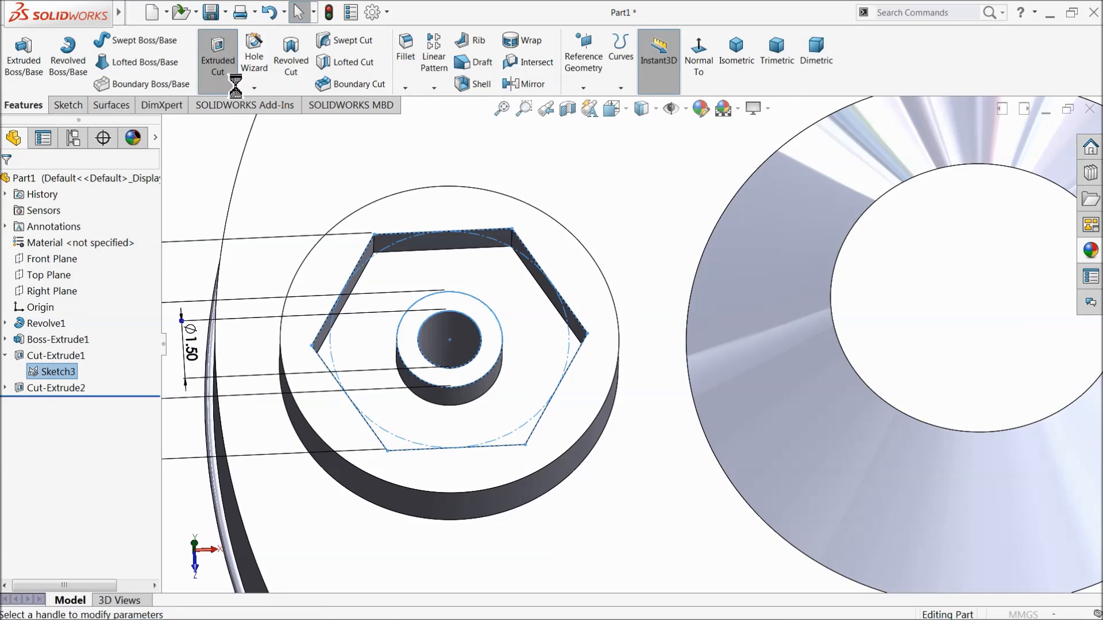
left_click(411, 345)
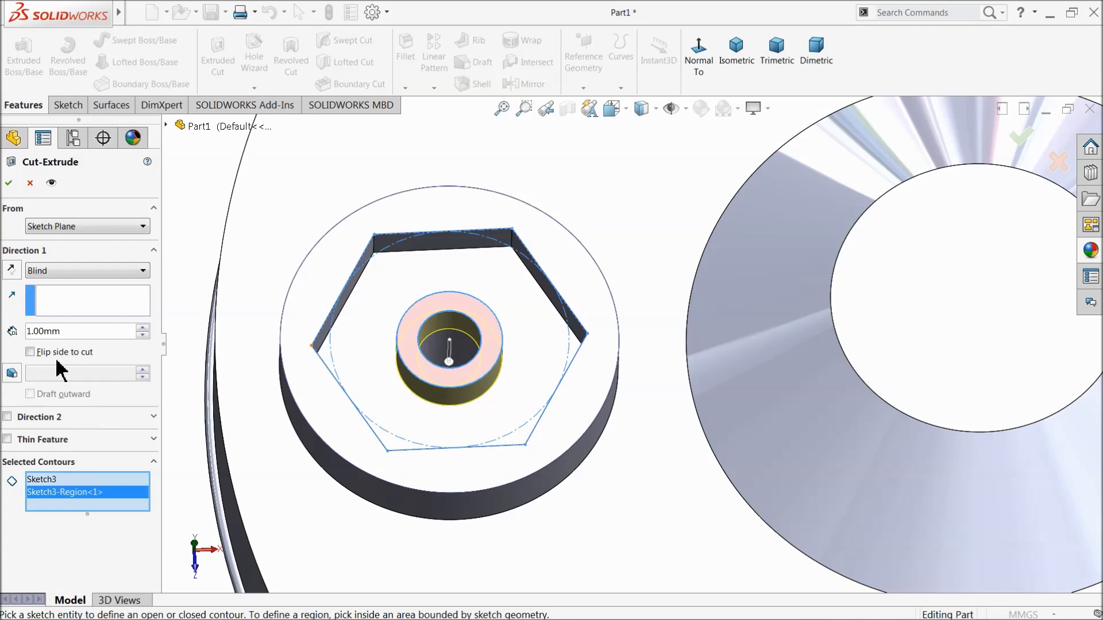
type("2")
key("Return")
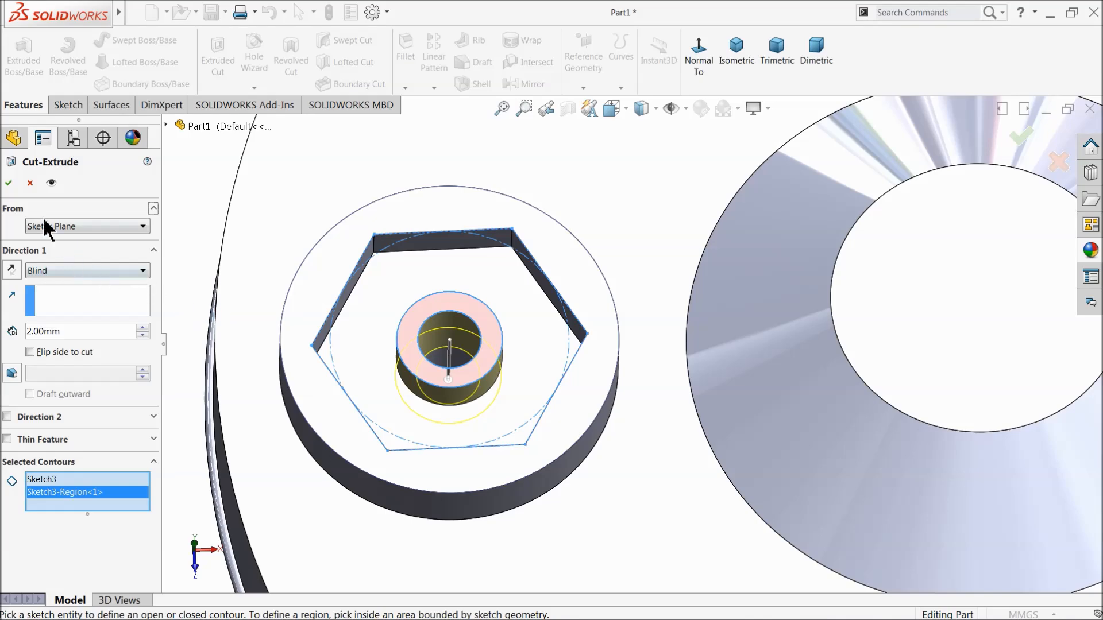
left_click(8, 183)
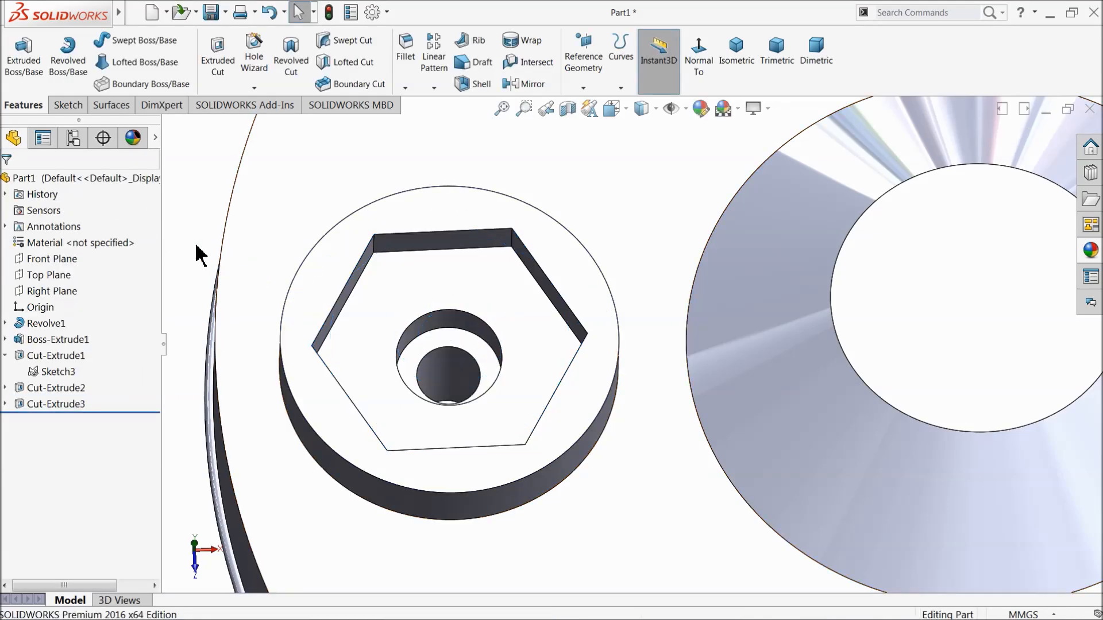
Step: Start another Extruded Cut of the ring between the 1.5 mm and 2.5 mm circles, starting at a 5 mm offset from the sketch plane
middle_click_drag(212, 266, 212, 307)
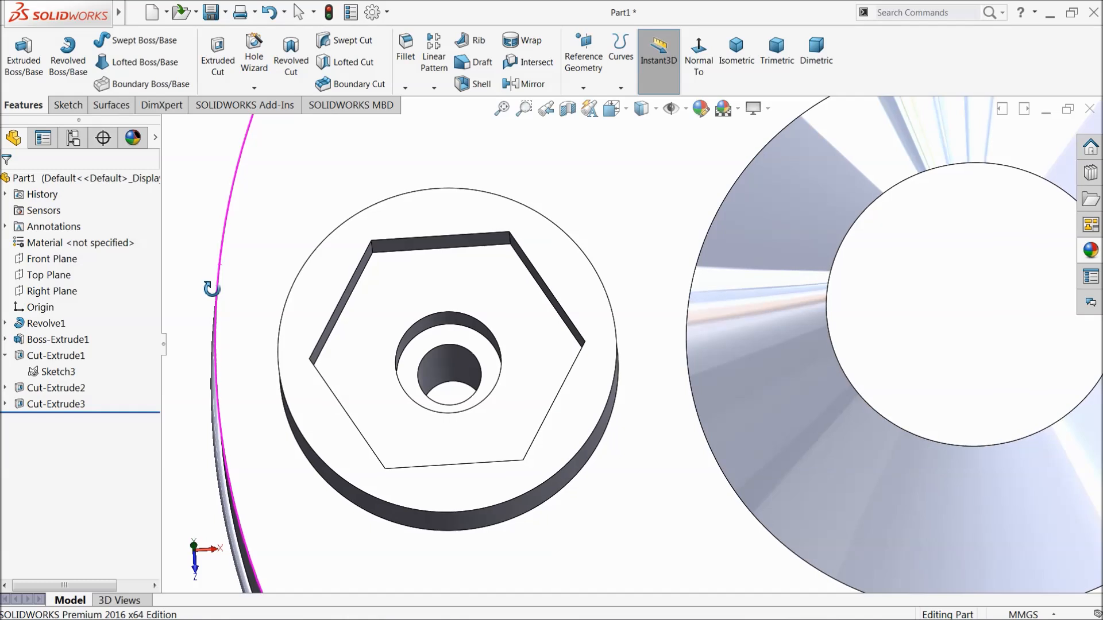
left_click(78, 372)
left_click(217, 60)
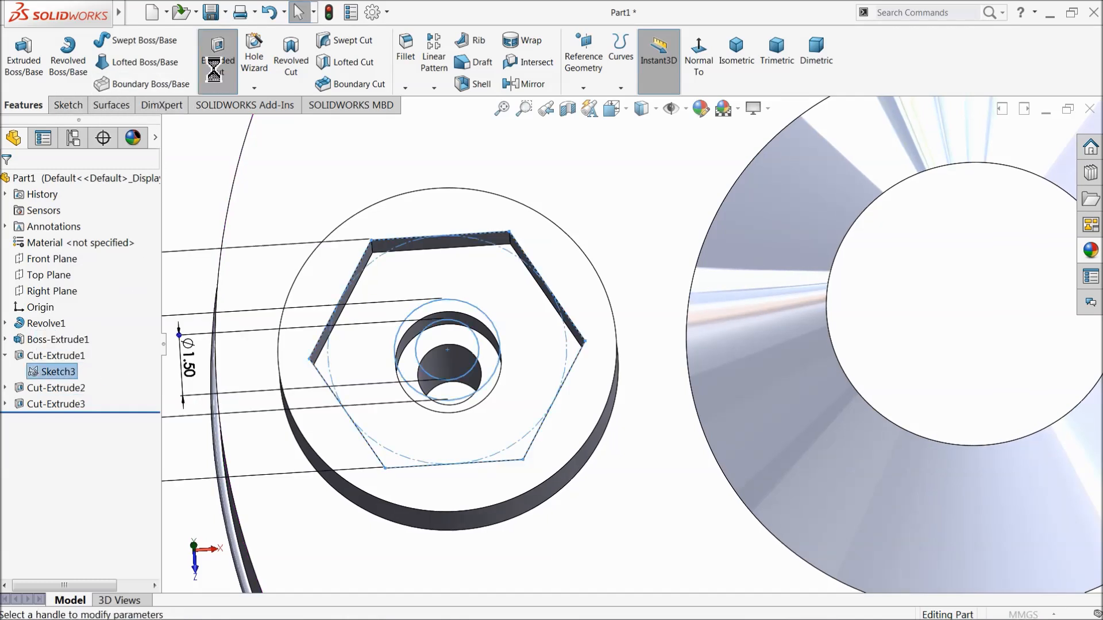
left_click(407, 373)
scroll(561, 468, "down", 5)
middle_click_drag(562, 467, 580, 173)
scroll(513, 370, "down", 3)
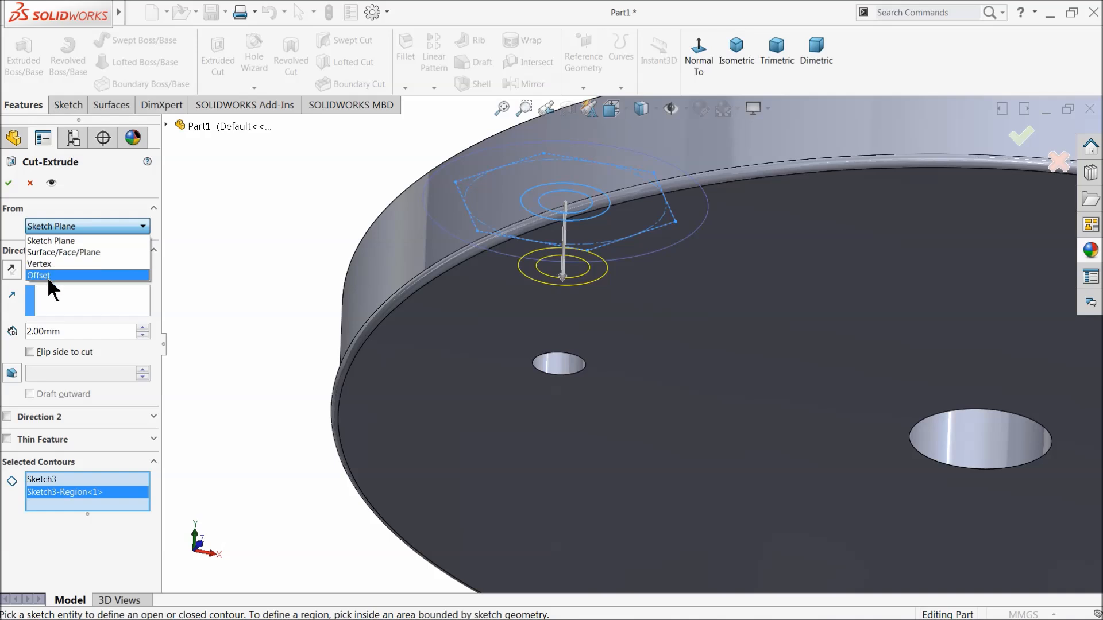
left_click(48, 276)
left_click(21, 251)
type("5")
key("Return")
Step: Reverse the cut's start offset so it lies below the sketch plane, on the disc's underside
middle_click_drag(283, 283, 384, 310)
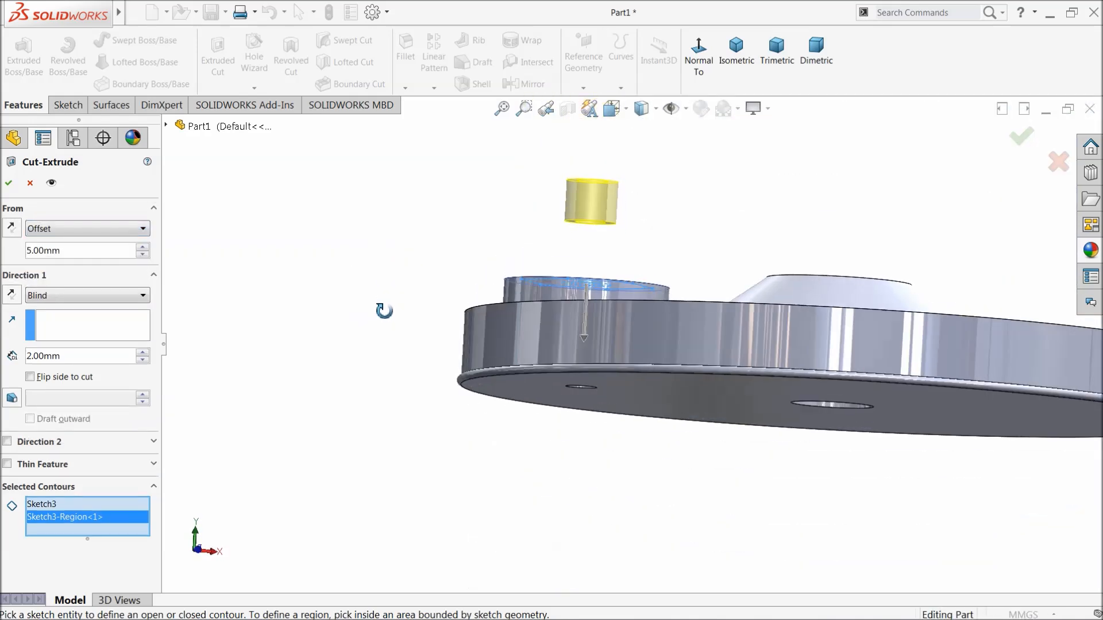
scroll(583, 288, "down", 4)
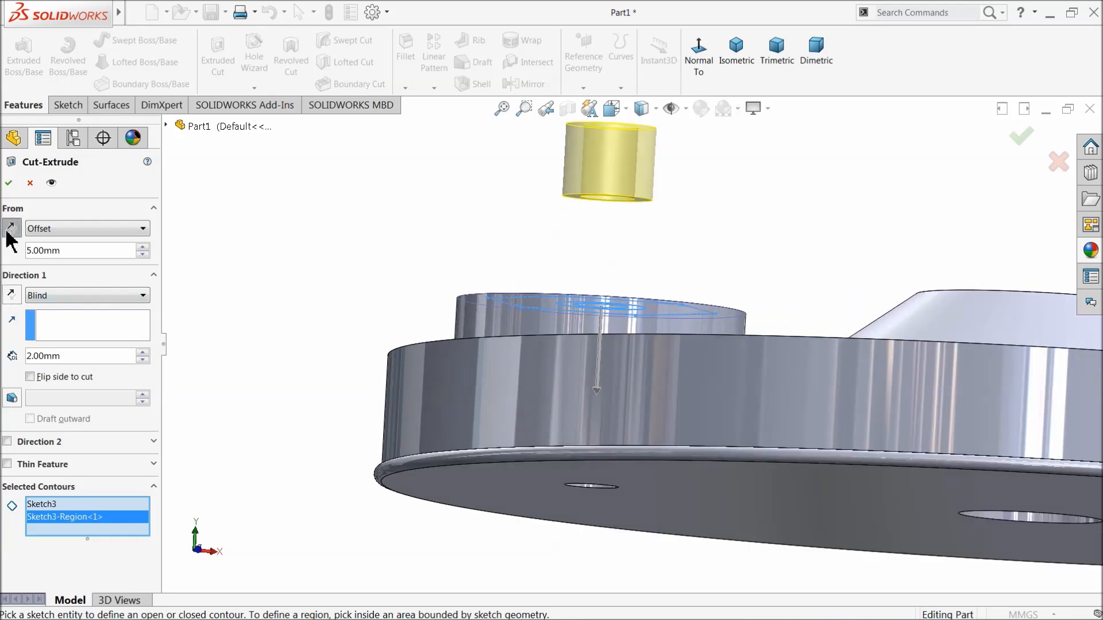
left_click(11, 228)
middle_click_drag(217, 344, 505, 437)
scroll(521, 432, "down", 2)
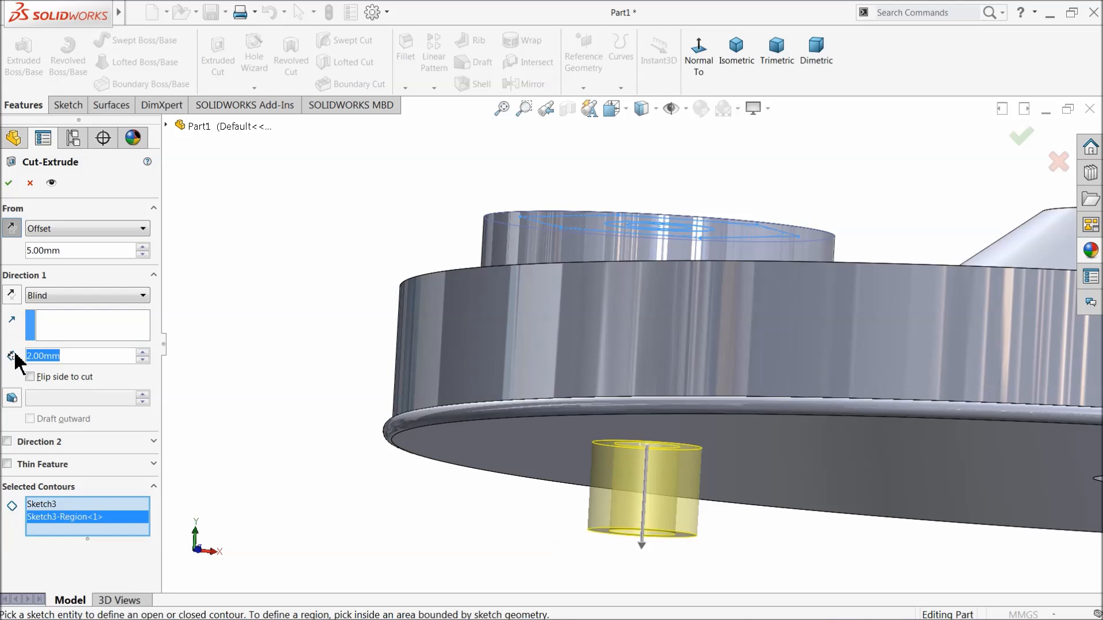
Step: Set the cut depth to 1.5 mm, reverse its direction up into the disc's underside and complete the cut
type("1.5")
key("Return")
scroll(676, 484, "down", 2)
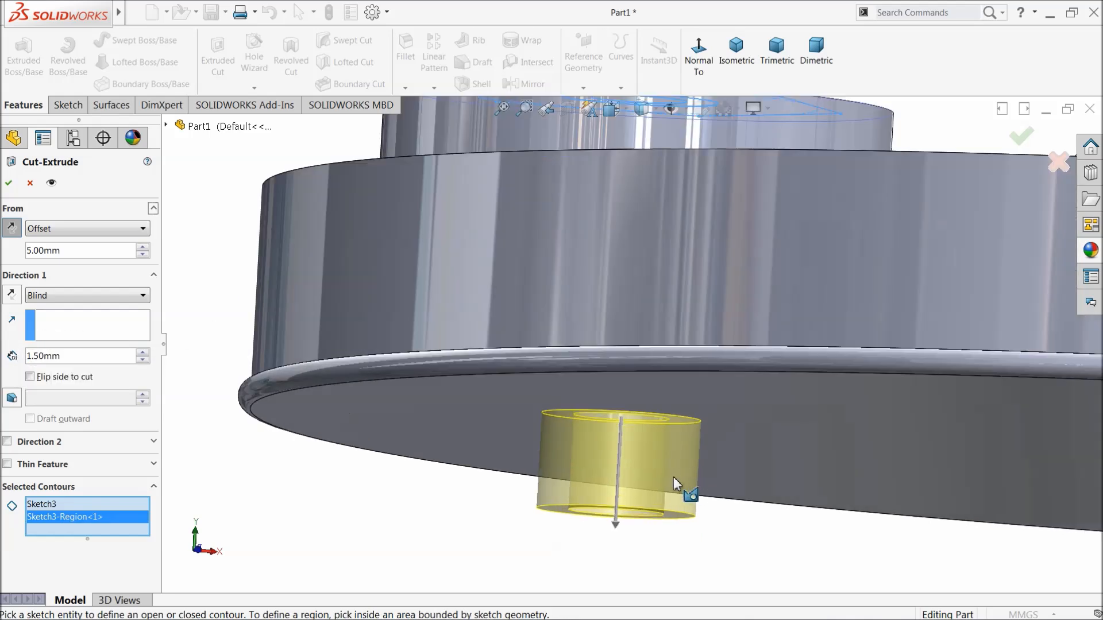
left_click(11, 296)
middle_click_drag(276, 304, 426, 227)
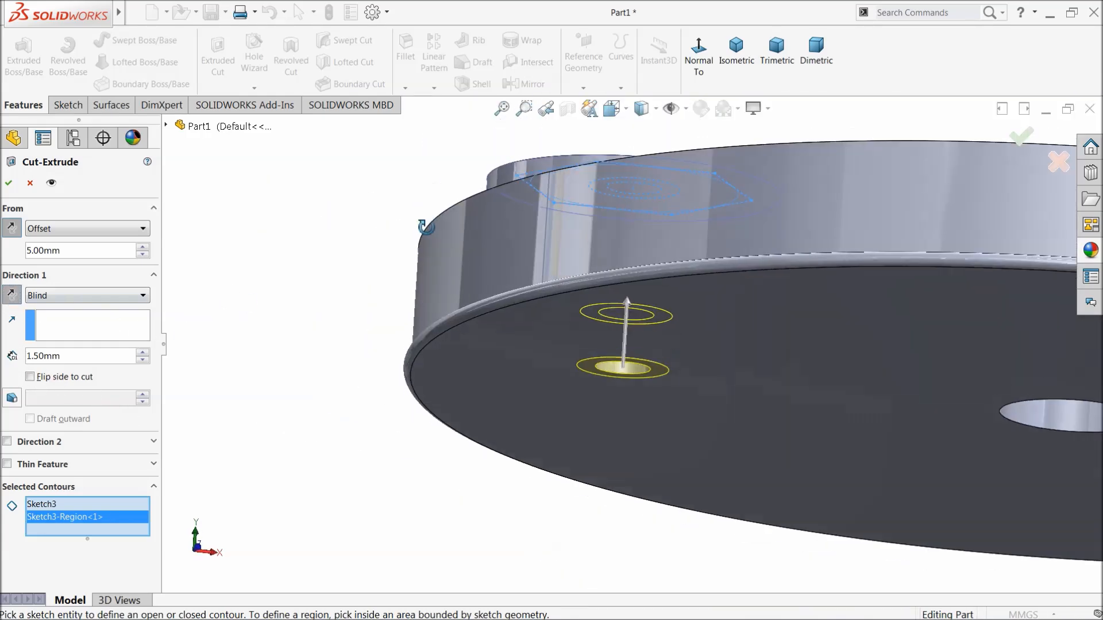
left_click(8, 183)
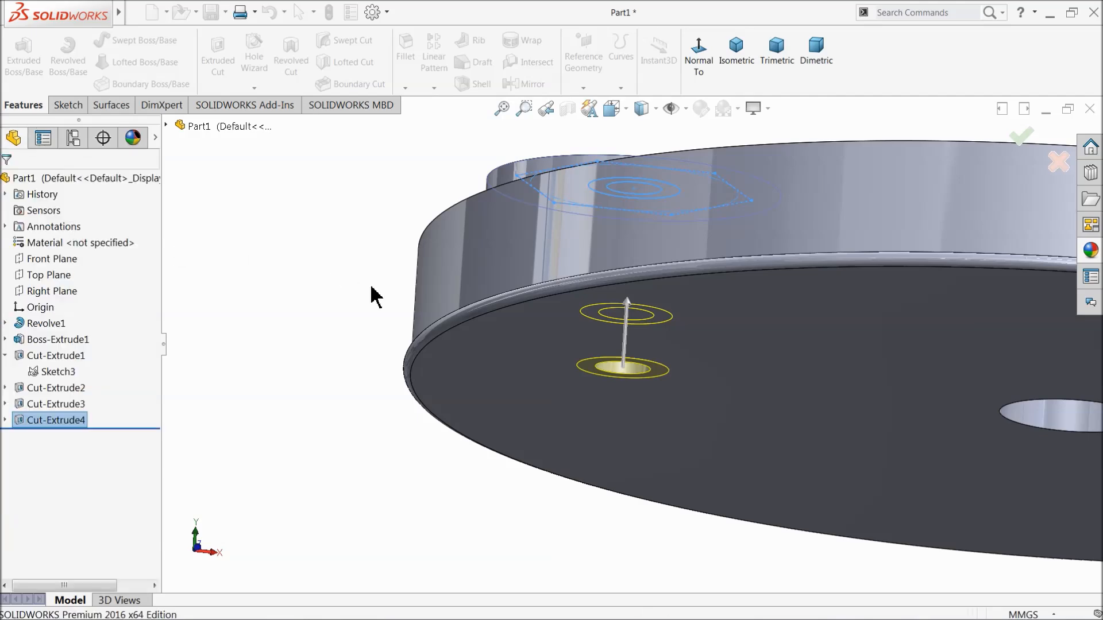
Step: Mirror the hexagonal boss extrusion and its four cuts about the Right Plane
middle_click_drag(374, 322, 386, 467)
scroll(356, 387, "up", 8)
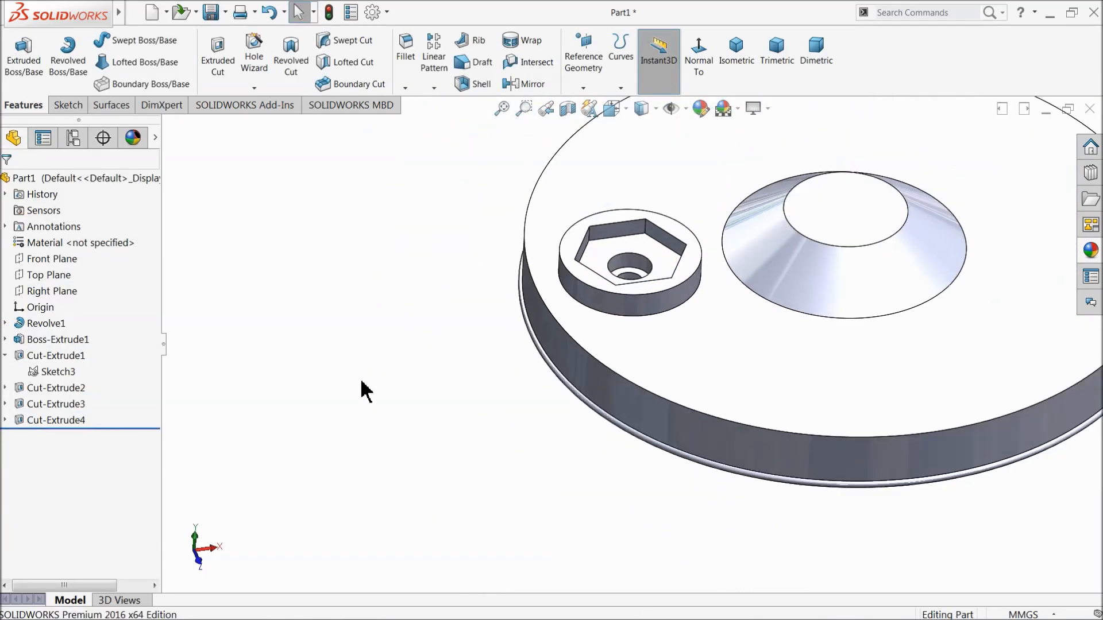
scroll(751, 281, "down", 3)
scroll(749, 316, "up", 3)
scroll(791, 305, "down", 3)
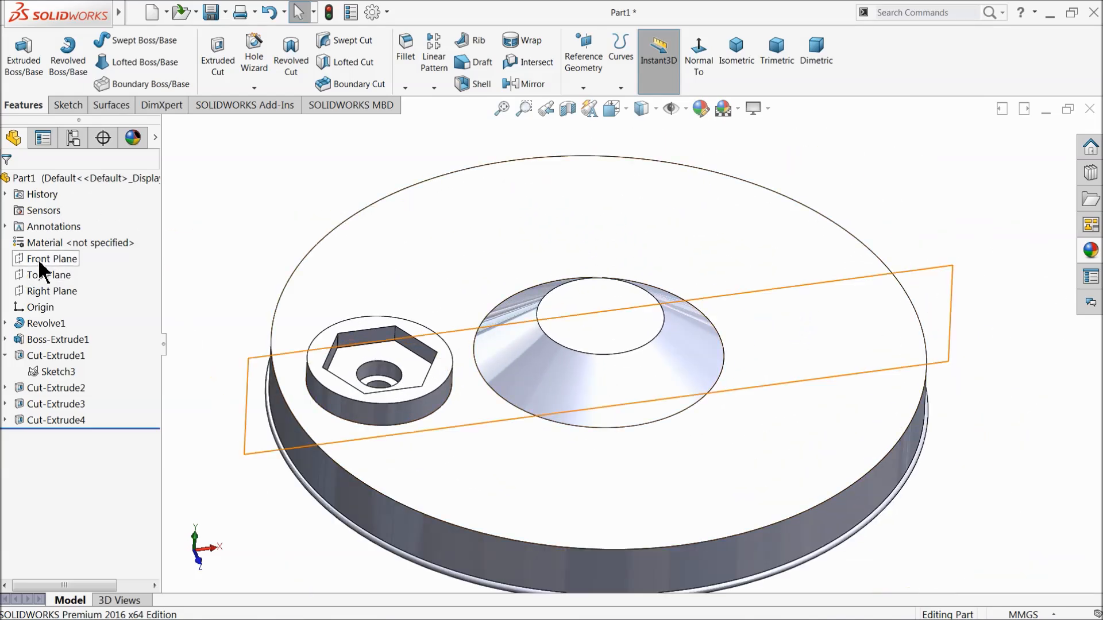
left_click(52, 291)
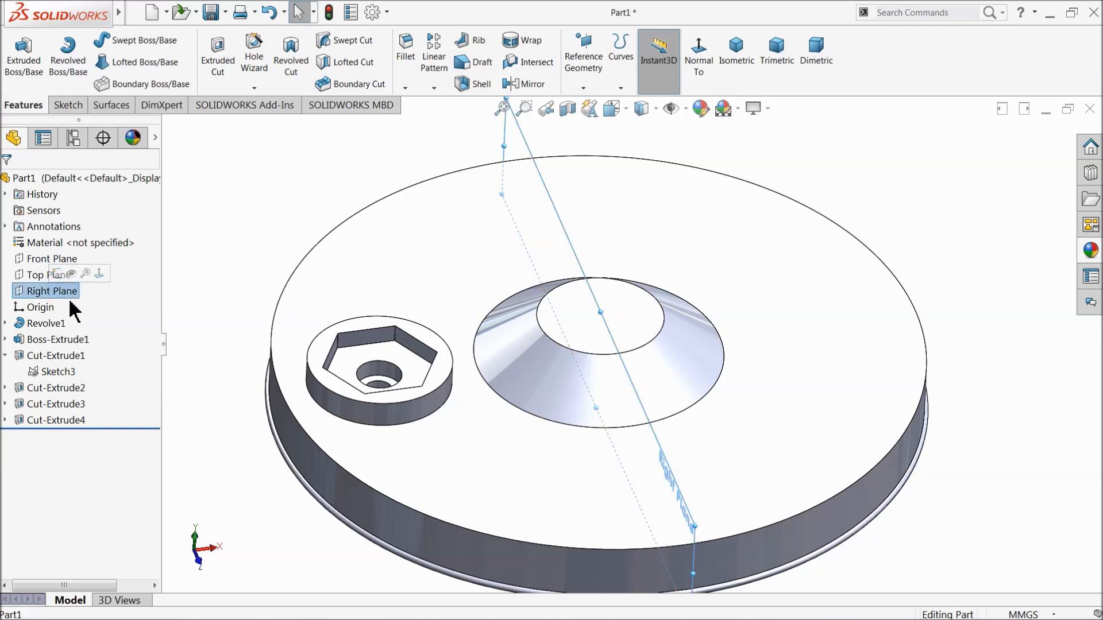
left_click(524, 87)
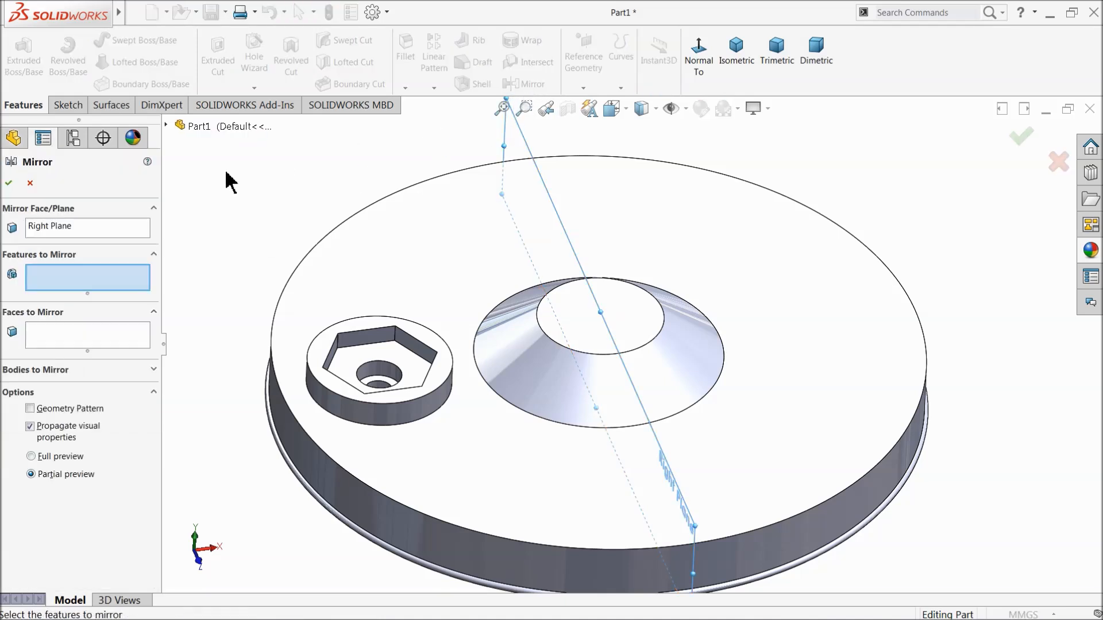
left_click(166, 125)
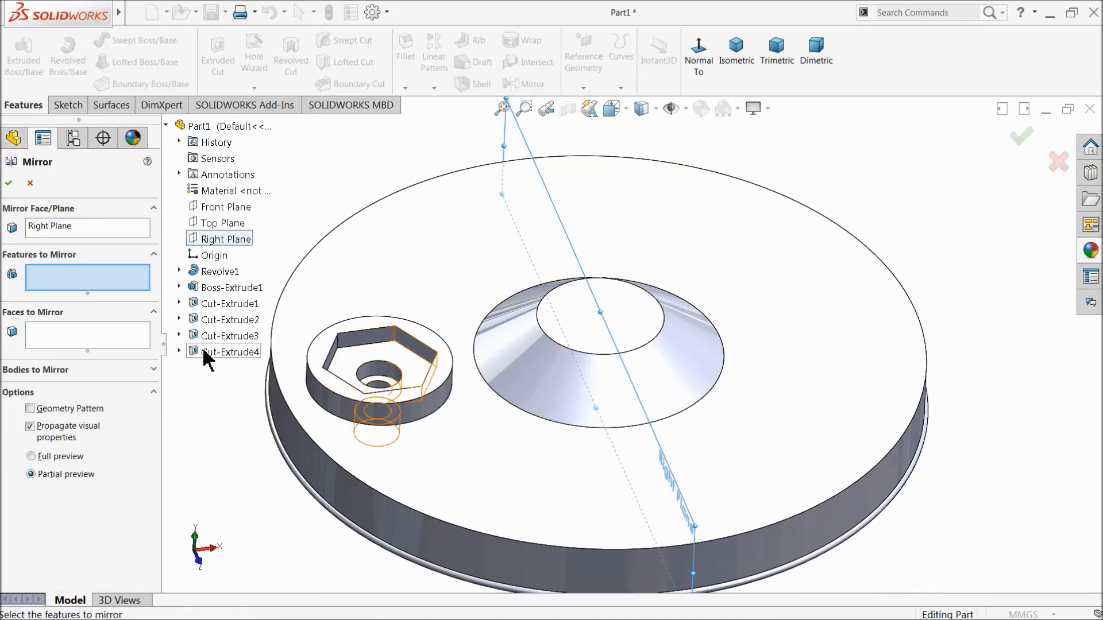
left_click(206, 349)
left_click(221, 288)
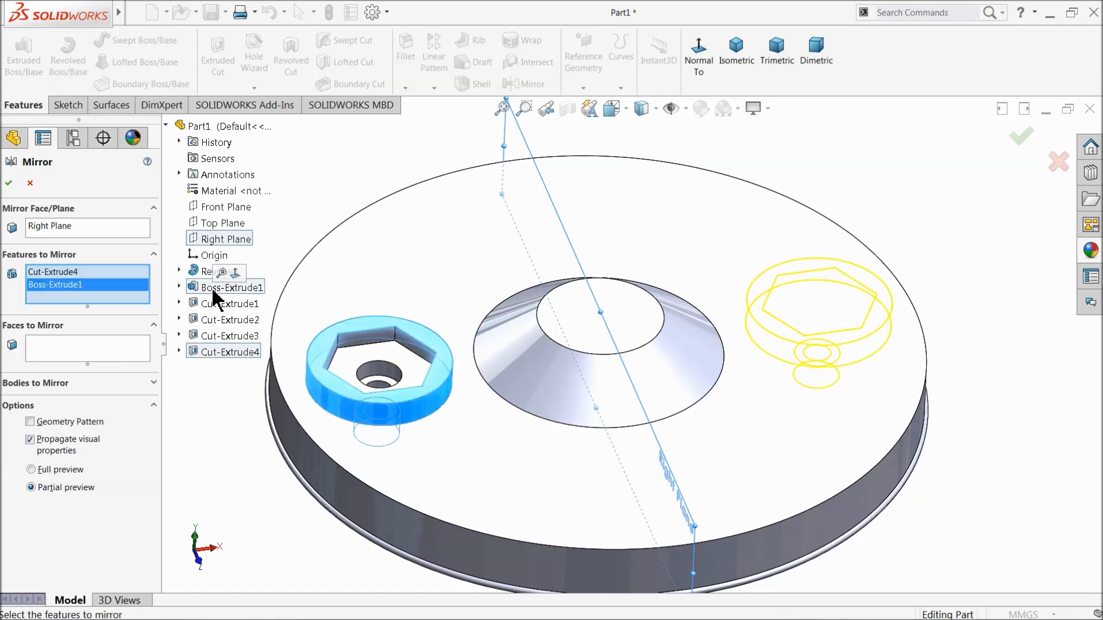
left_click(210, 305)
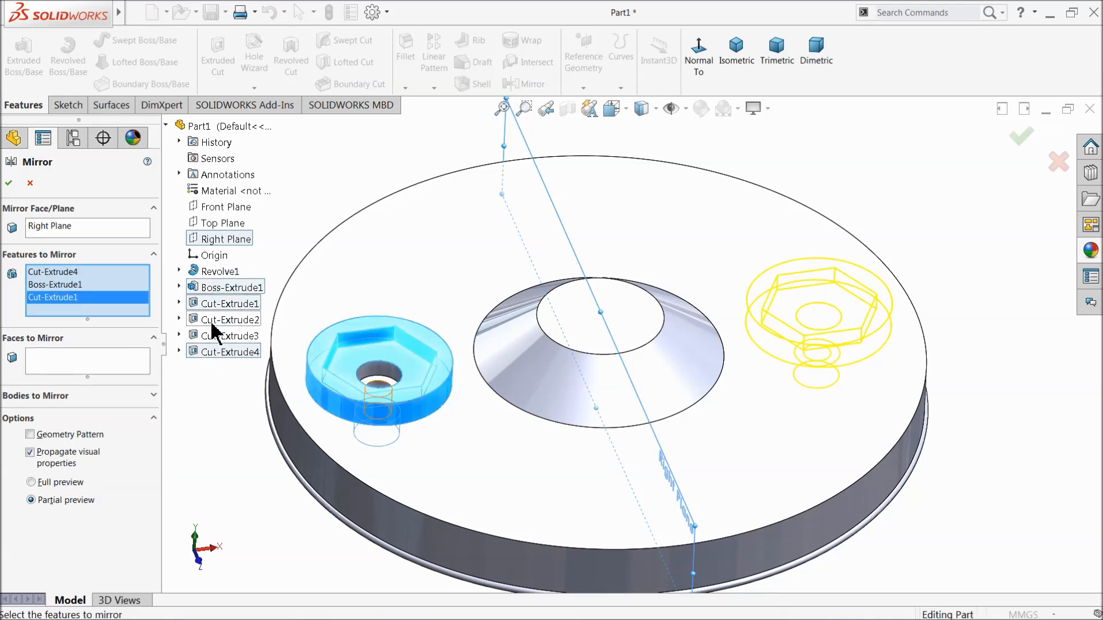
left_click(212, 325)
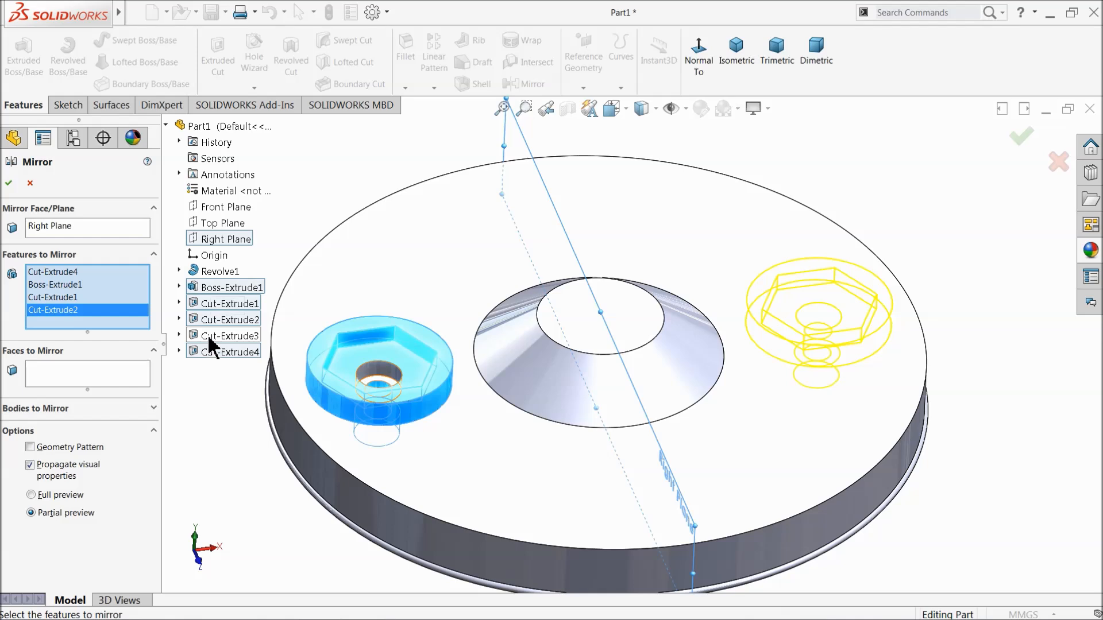
left_click(211, 337)
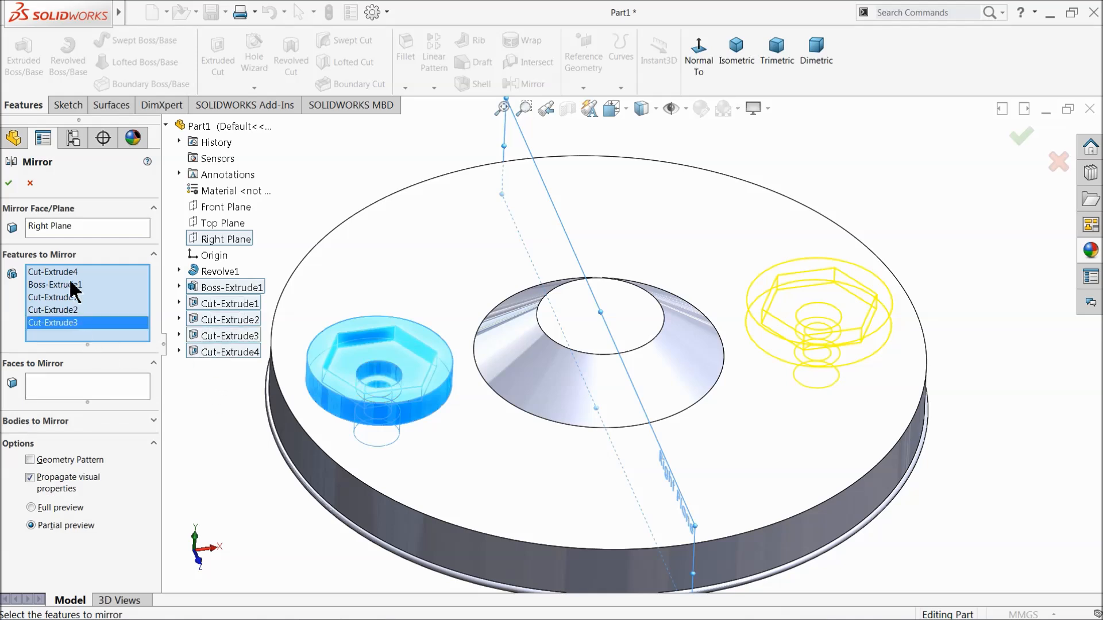
left_click(8, 183)
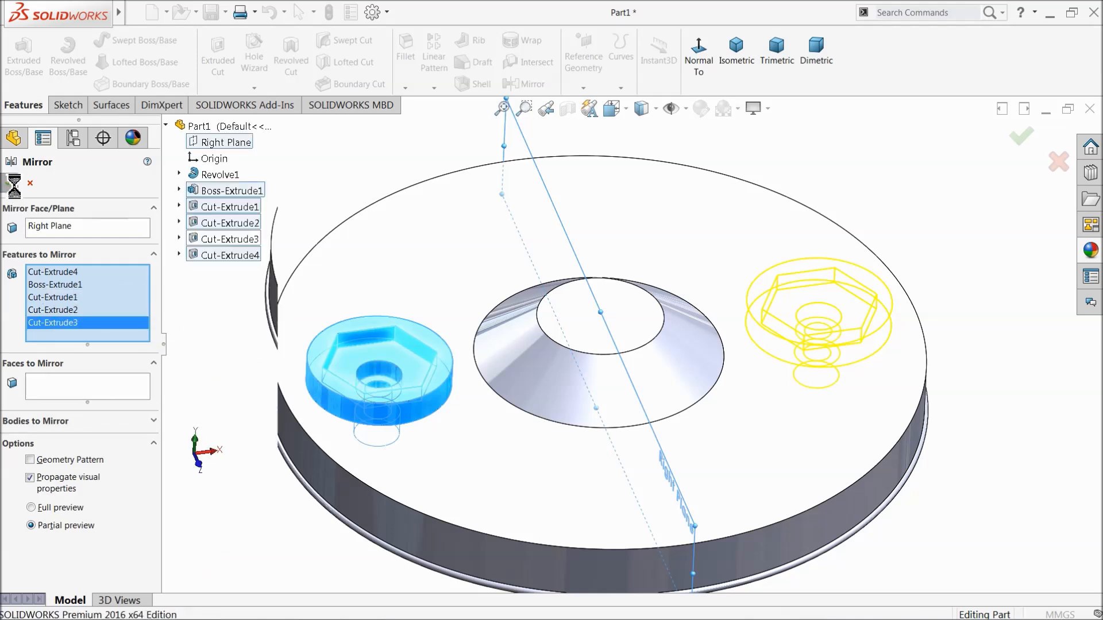
mouse_move(645, 411)
middle_mouse_down()
mouse_move(601, 208)
mouse_move(628, 438)
mouse_move(635, 398)
middle_mouse_up()
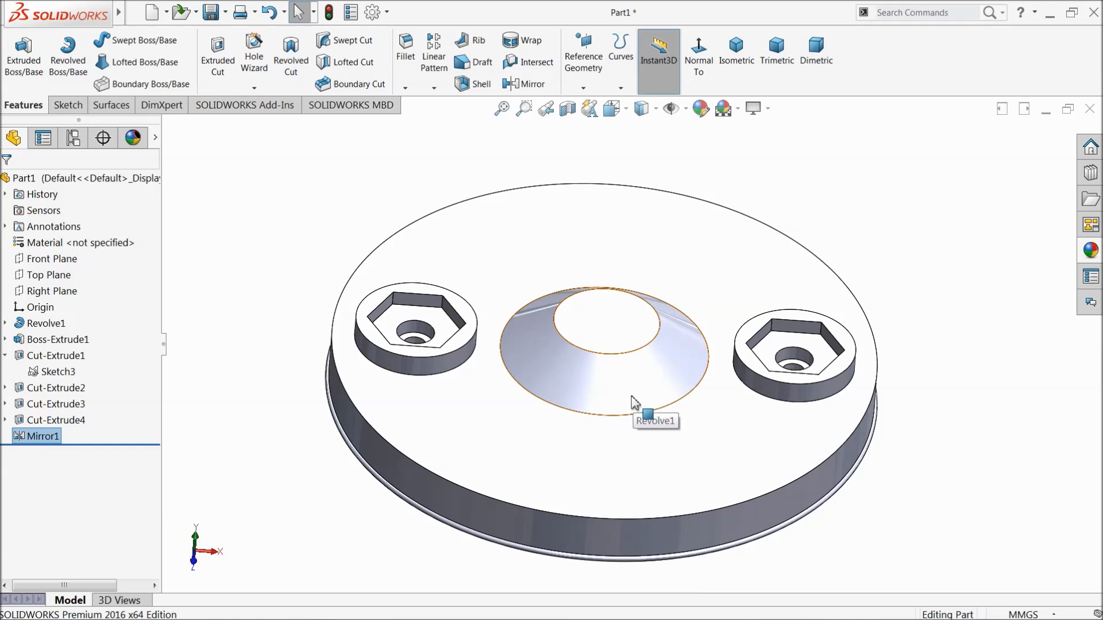
scroll(522, 411, "up", 2)
middle_click_drag(519, 399, 532, 401)
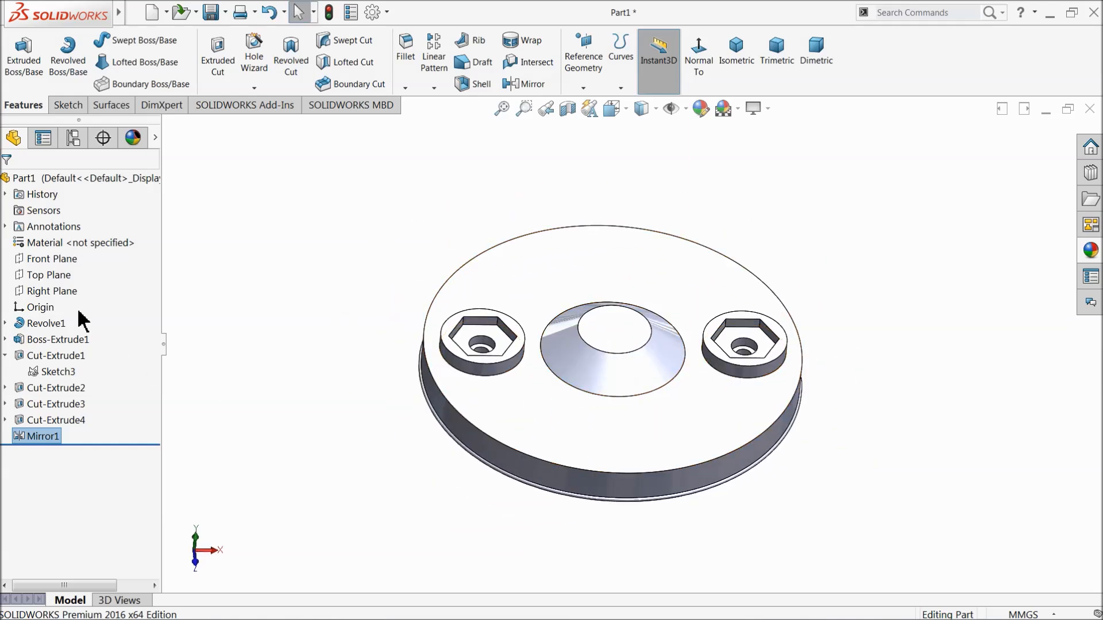
Step: Start a sketch on the Front Plane and draw a three-point arc of about 4.57 mm radius from the boss's outer base corner to the disc's bottom edge
left_click(29, 261)
left_click(43, 243)
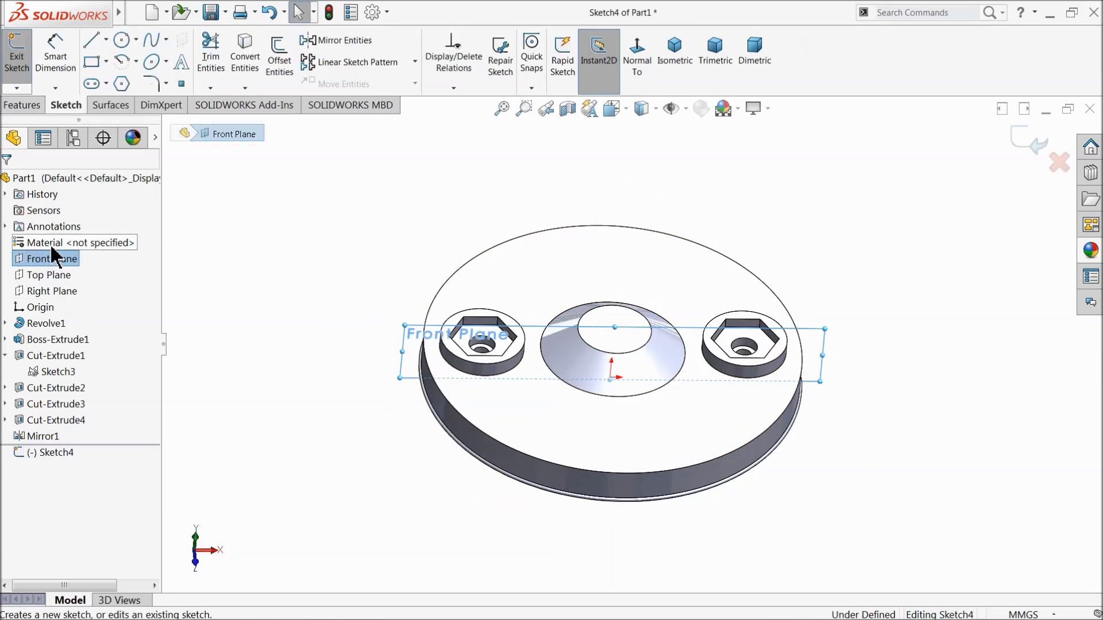
left_click(642, 69)
scroll(402, 347, "down", 3)
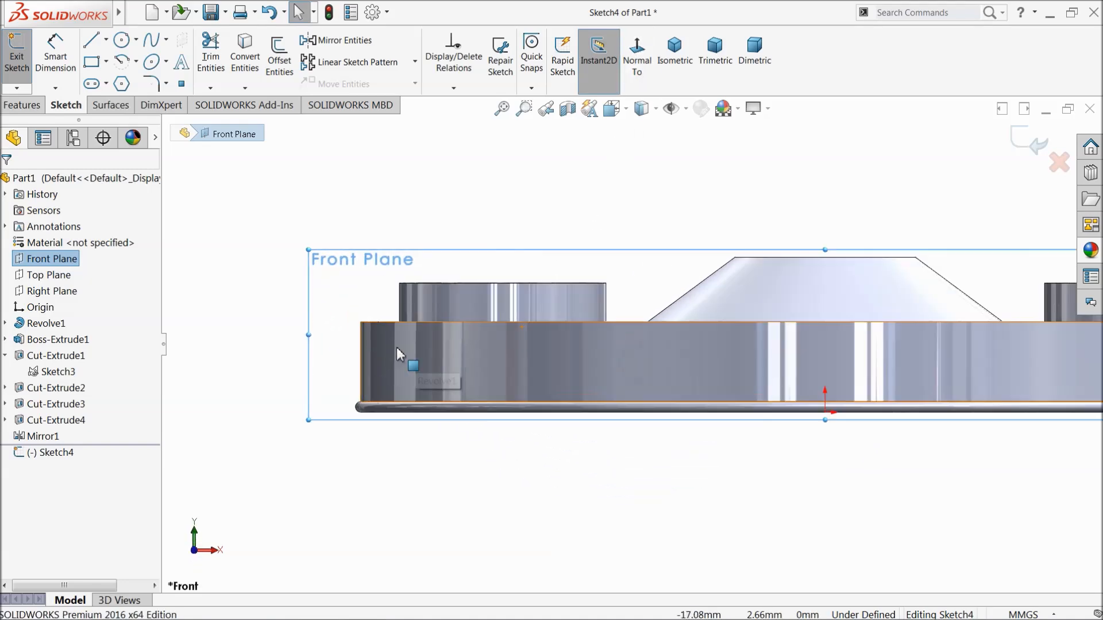
left_click(219, 226)
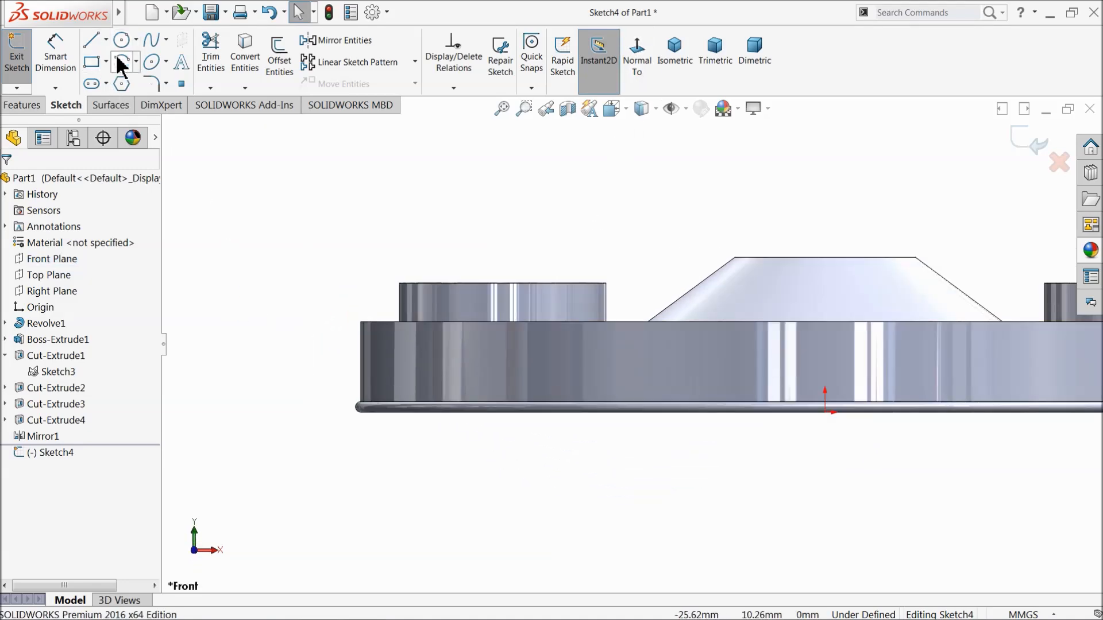
left_click(137, 62)
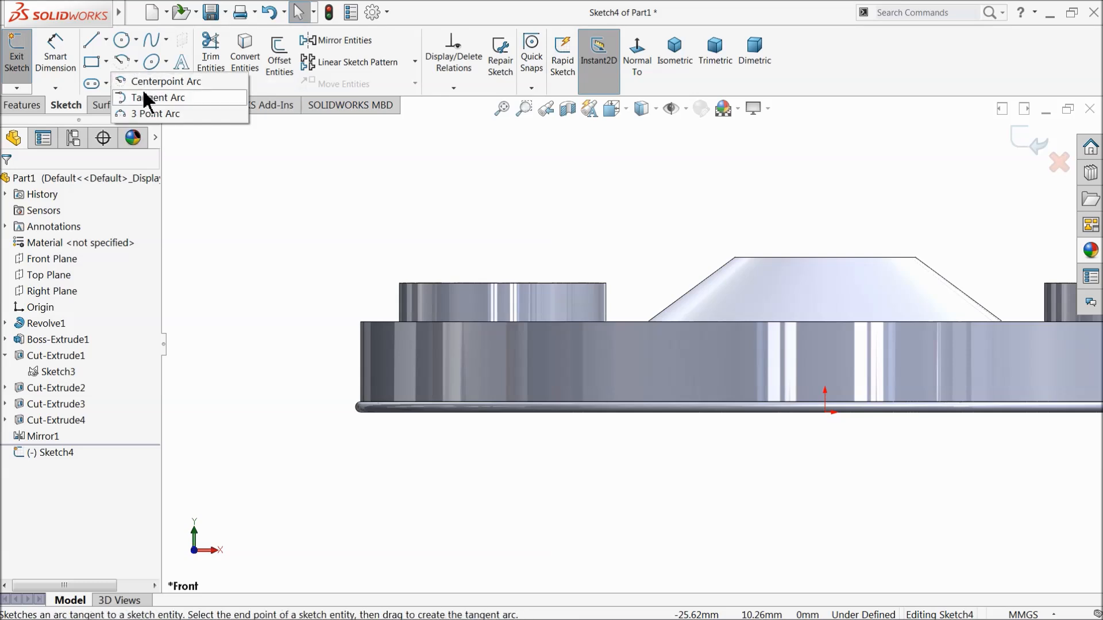
left_click(150, 113)
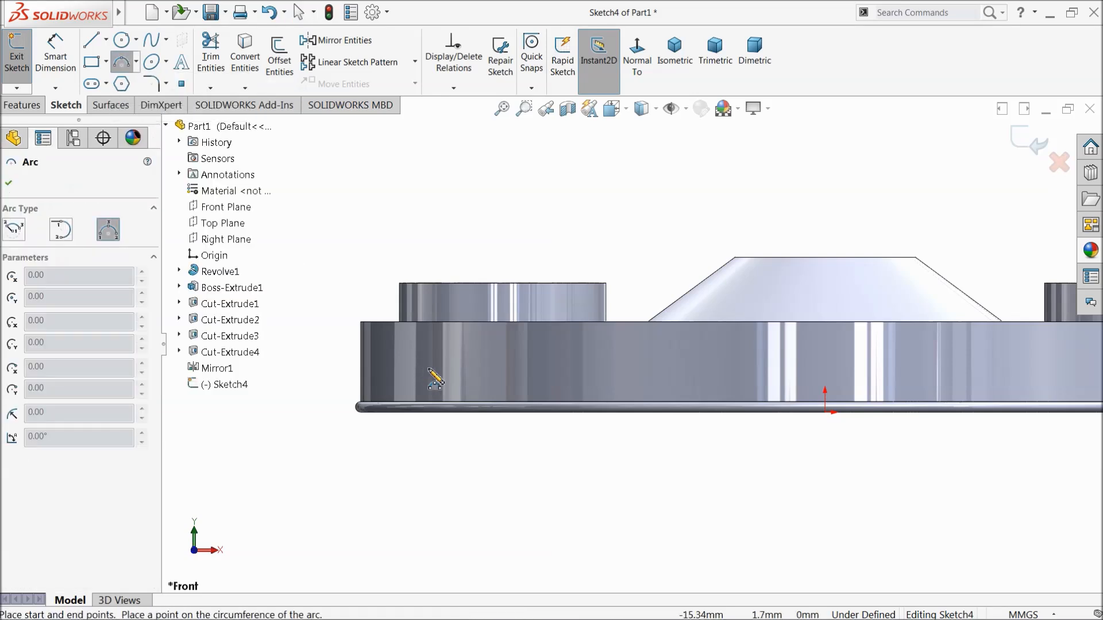
scroll(425, 333, "down", 3)
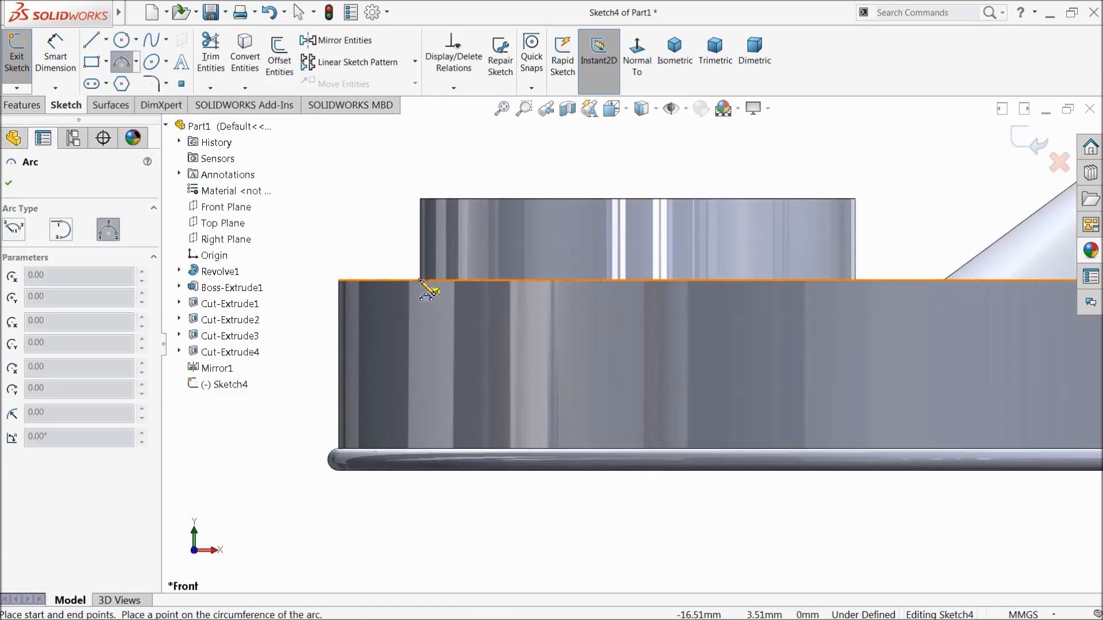
left_click(465, 470)
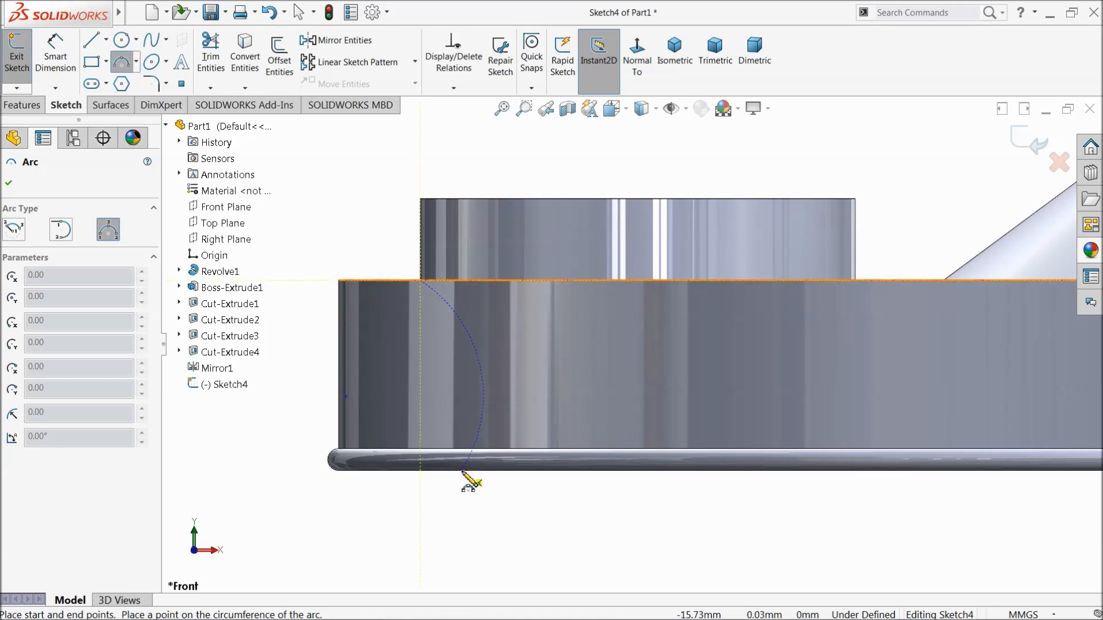
left_click(465, 394)
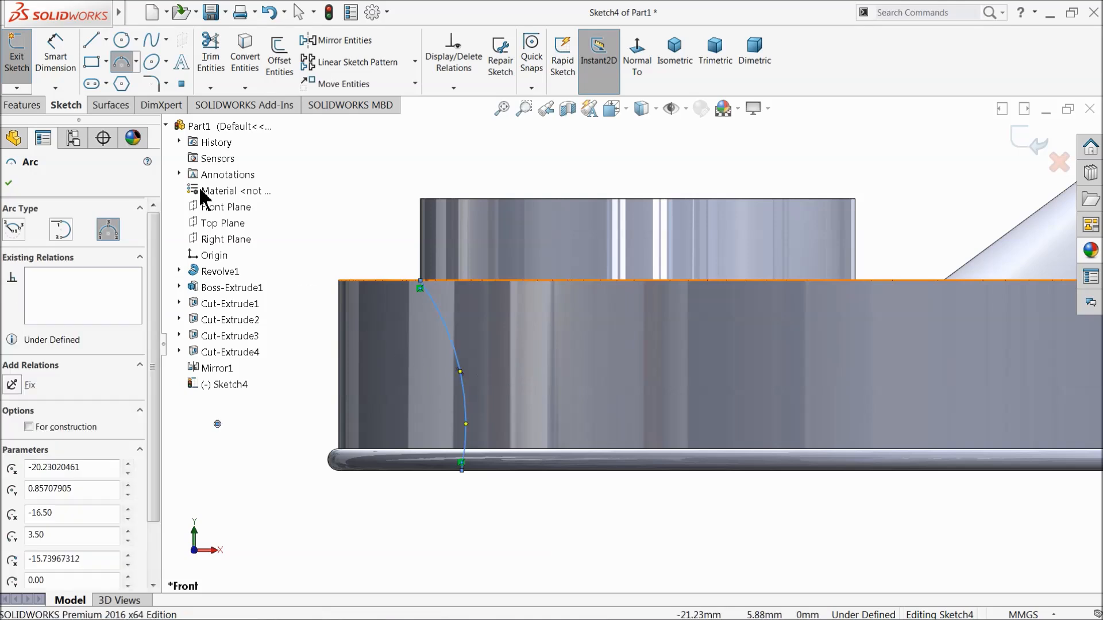
Step: Close the arc profile with a horizontal, a vertical and a horizontal line running outside the disc's rim
left_click(93, 41)
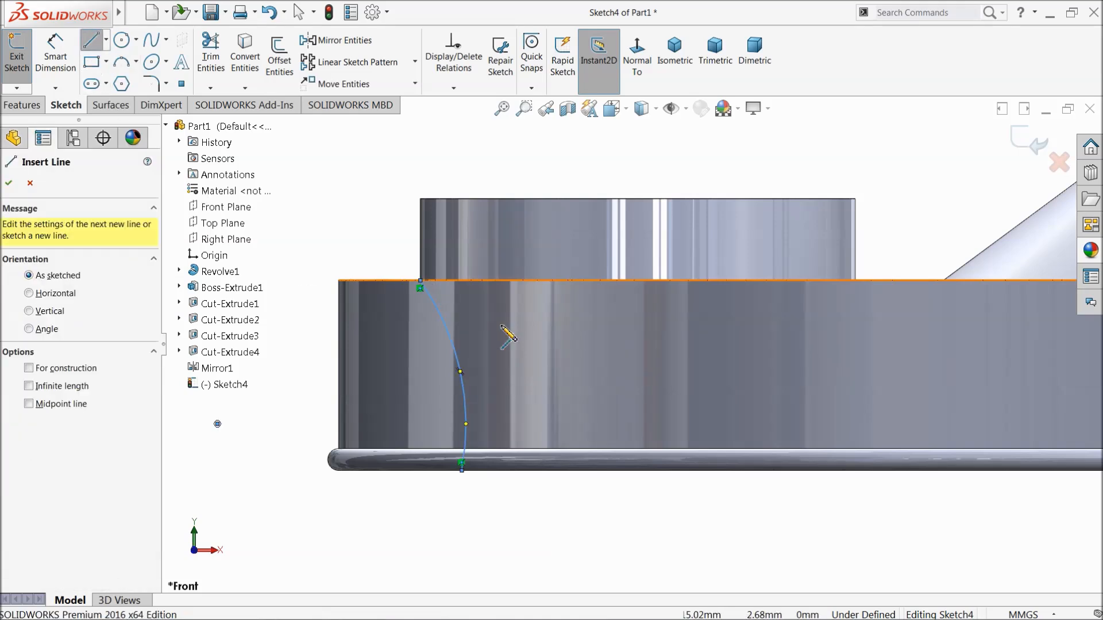
left_click(420, 282)
left_click(297, 281)
left_click(297, 471)
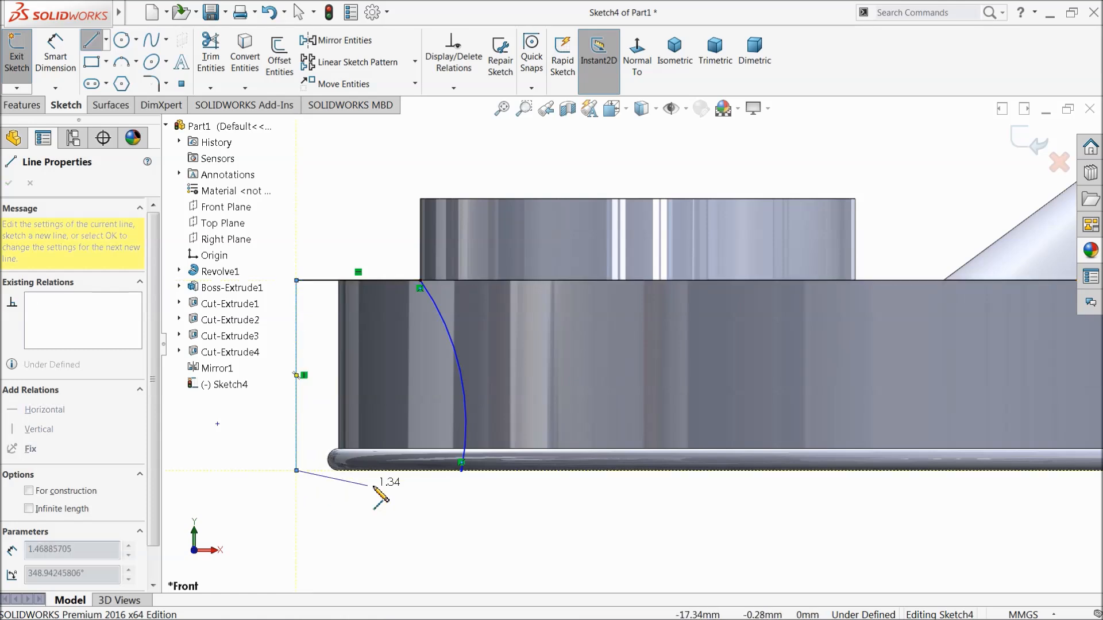
left_click(462, 471)
right_click(468, 452)
left_click(510, 464)
Step: Dimension the arc's radius as 4 mm and move its centre to about X -19.98 mm, Y 1.52 mm
left_click(56, 62)
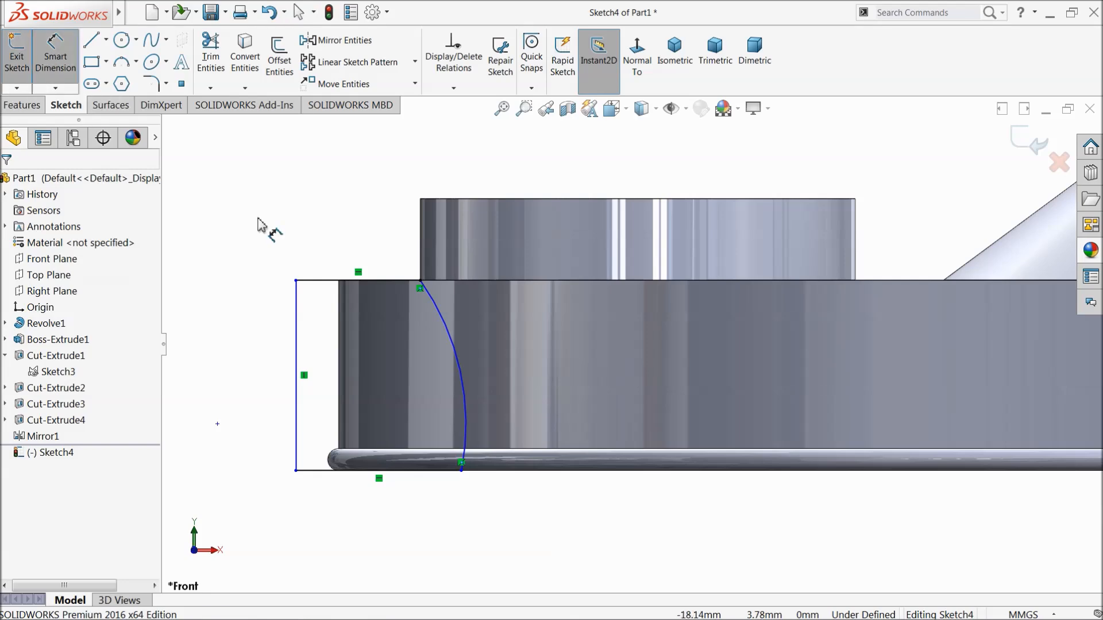
left_click(452, 349)
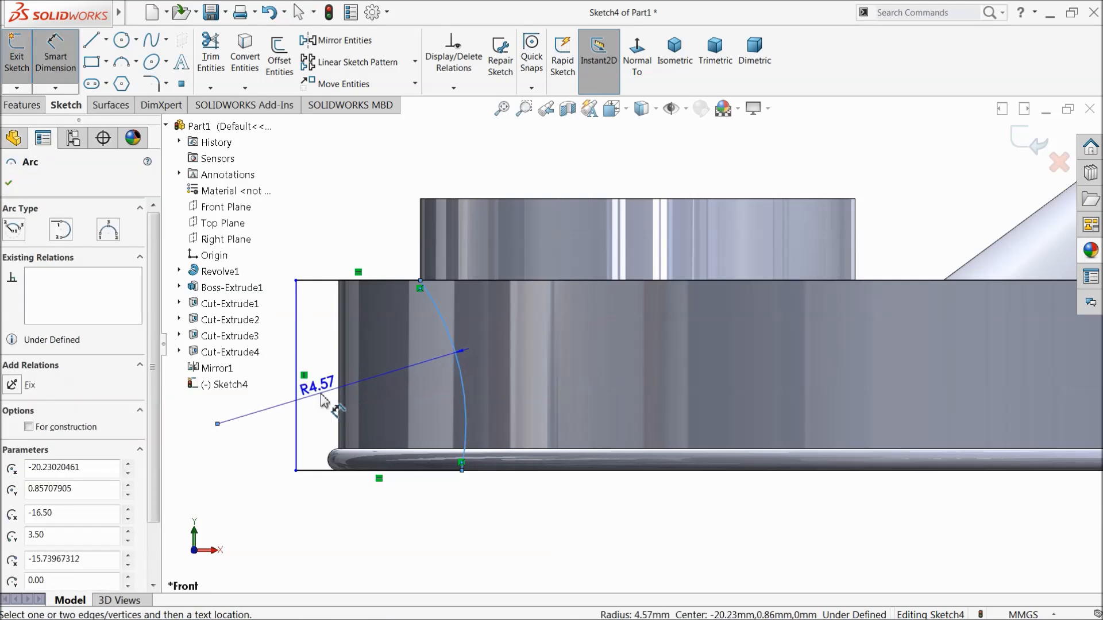
left_click(324, 397)
type("4")
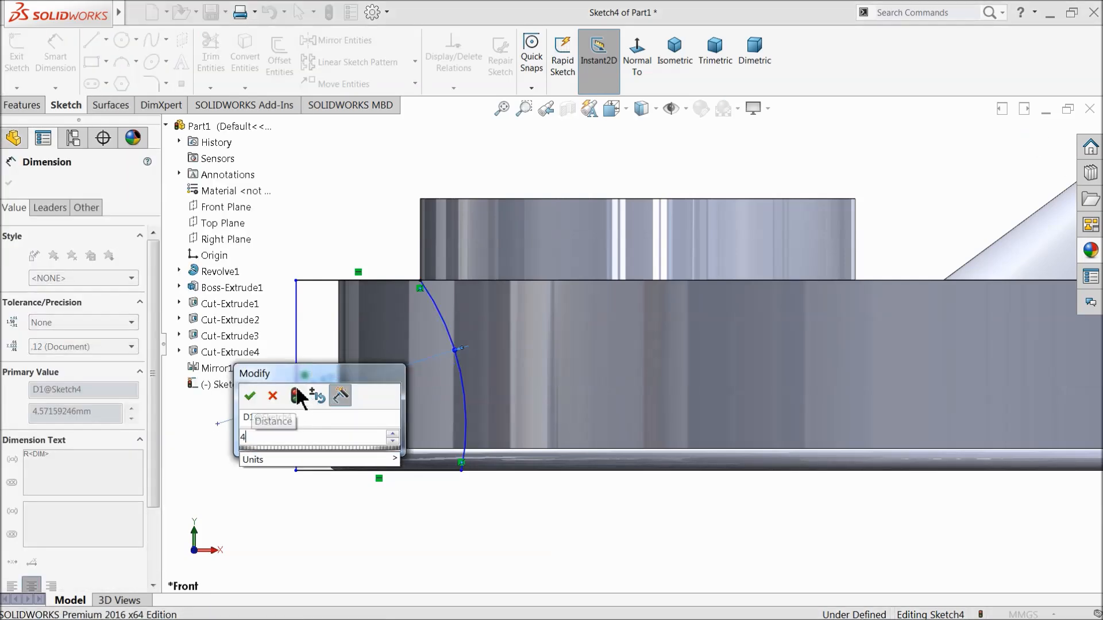
left_click(249, 396)
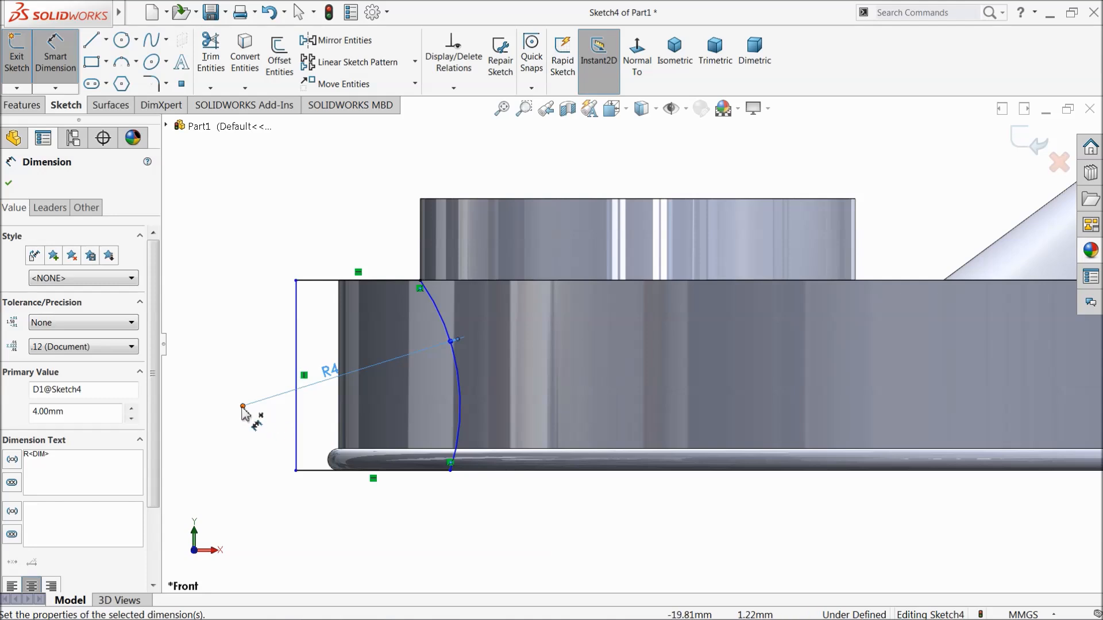
left_click(58, 65)
left_click_drag(243, 408, 228, 447)
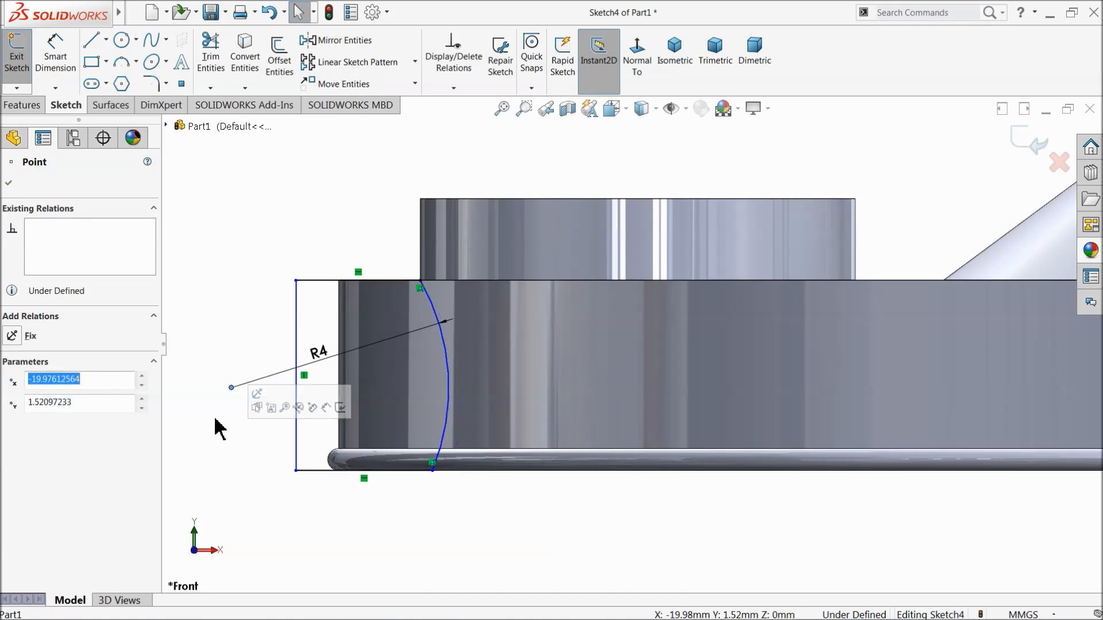
Step: Extrude-cut the closed arc profile through the disc's rim with a Mid Plane depth of 6 mm
left_click(23, 104)
left_click(218, 57)
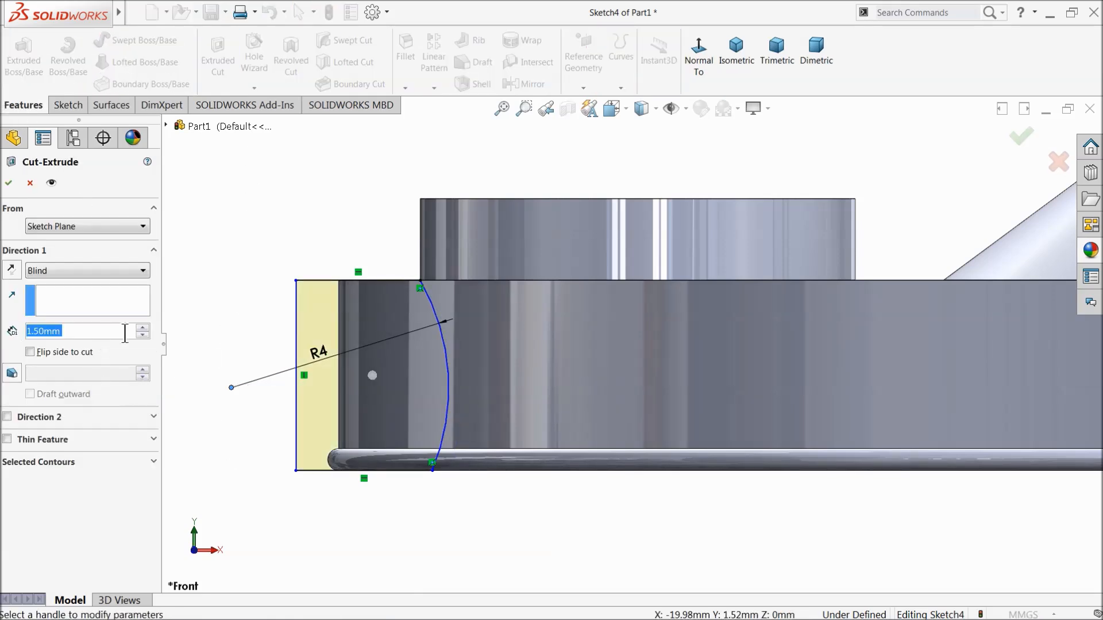
left_click(115, 271)
left_click(59, 373)
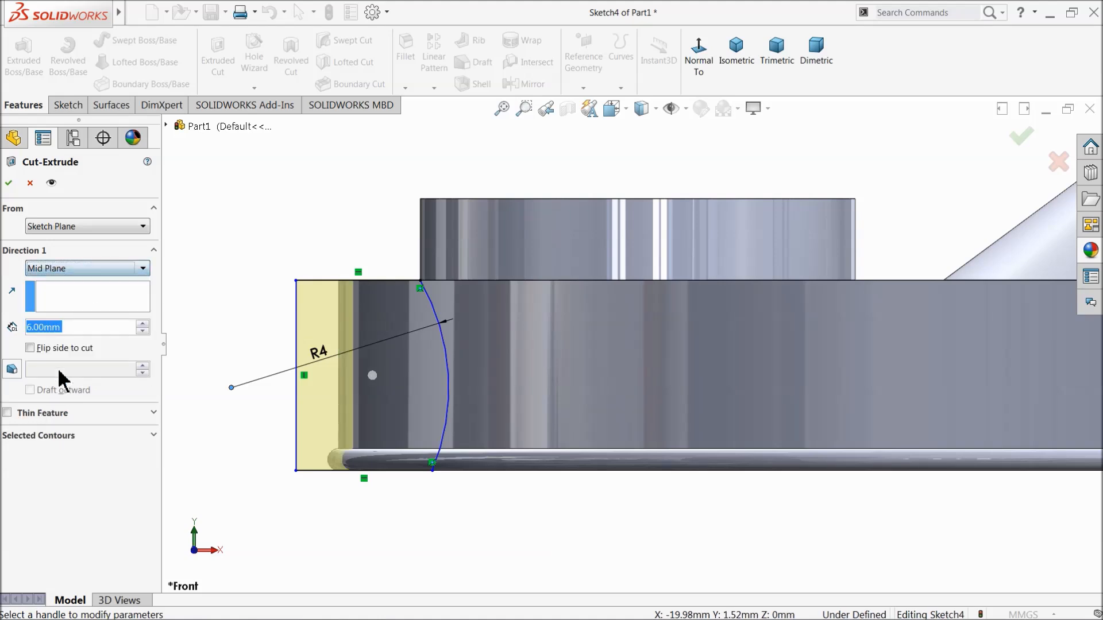
left_click(11, 184)
Step: Examine the curved notch cut into the disc's rim beside the boss
scroll(314, 312, "up", 4)
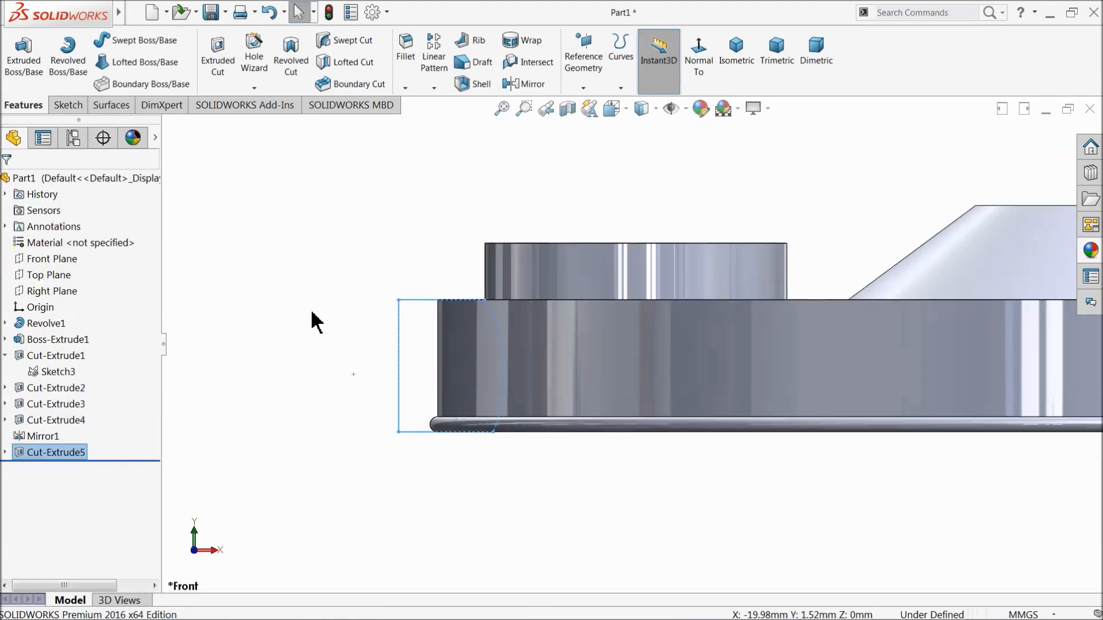
middle_click_drag(313, 318, 365, 406)
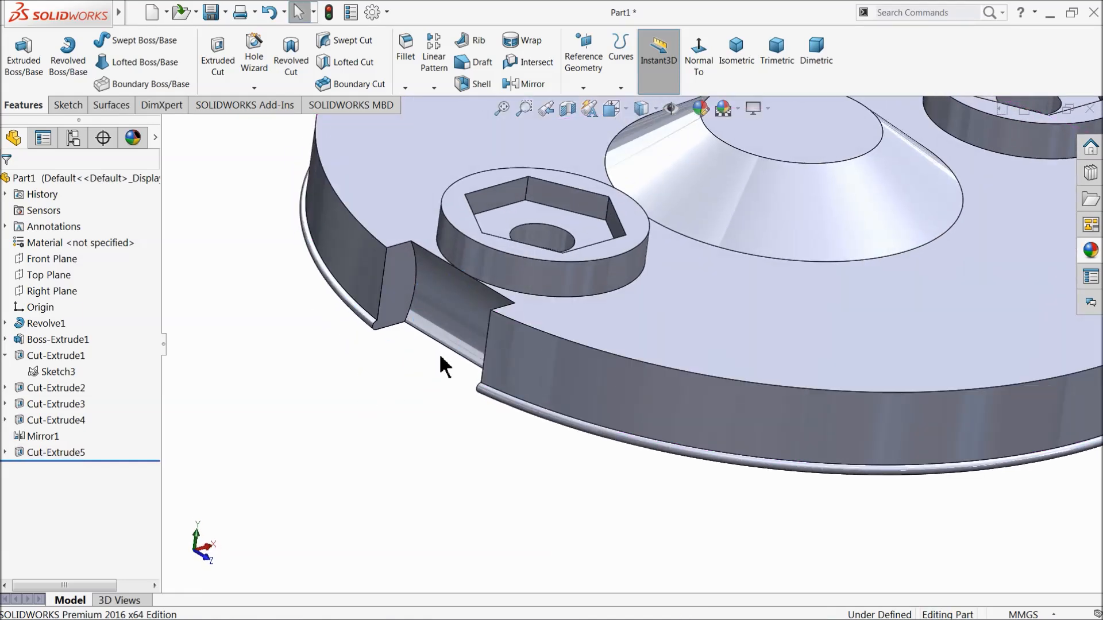
scroll(413, 345, "up", 3)
scroll(414, 347, "up", 4)
scroll(678, 325, "down", 4)
middle_click_drag(691, 321, 668, 337)
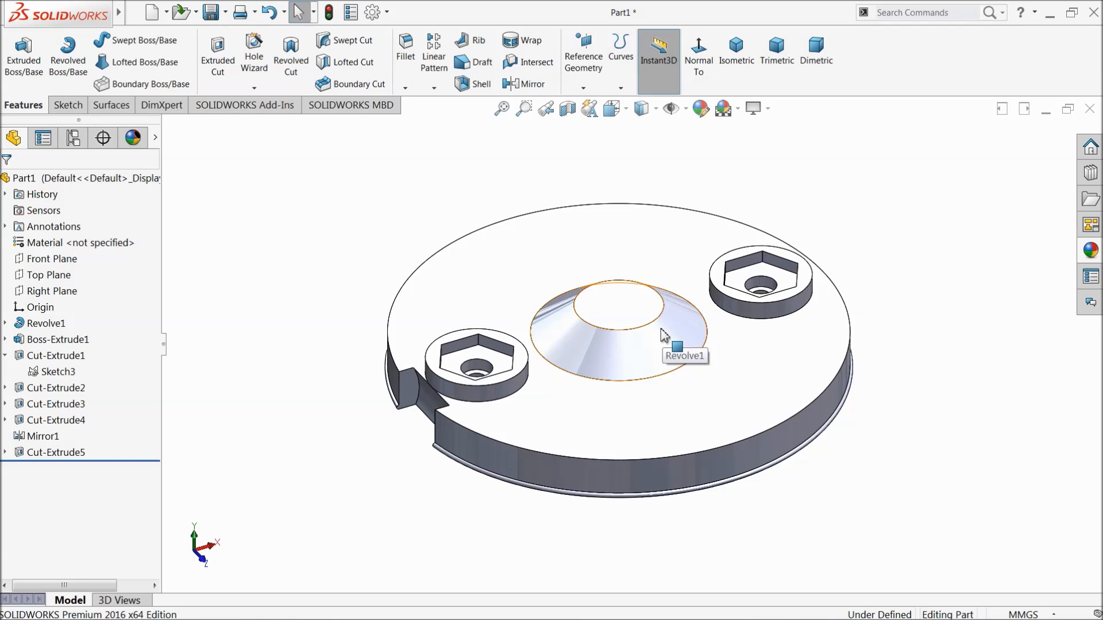
scroll(662, 329, "up", 2)
scroll(736, 308, "down", 3)
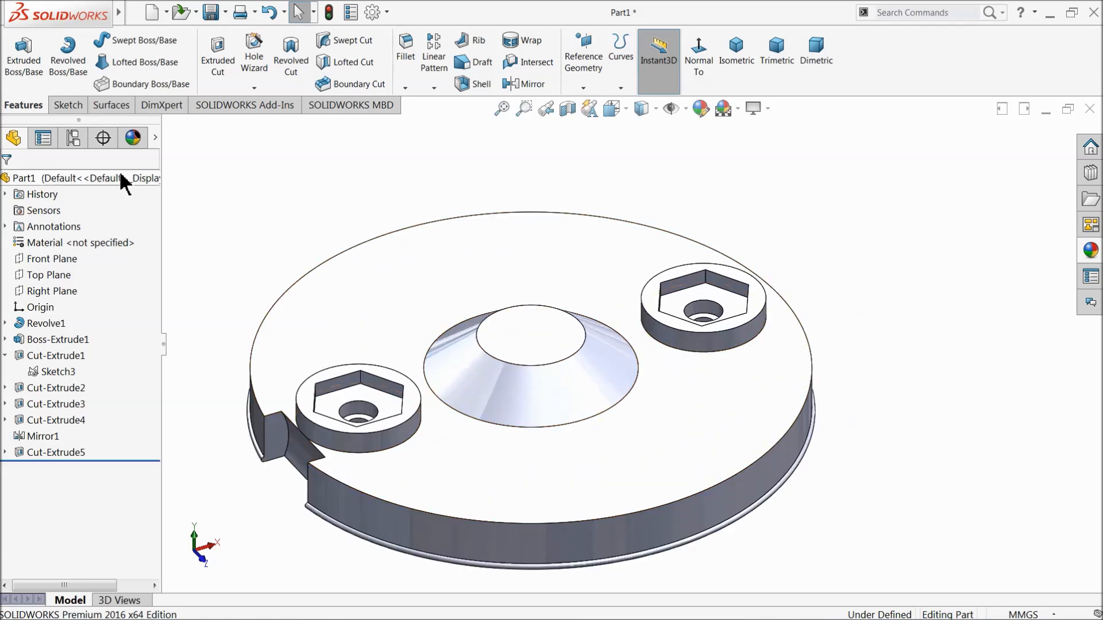
Step: Mirror the rim notch cut about the Right Plane
left_click(68, 452)
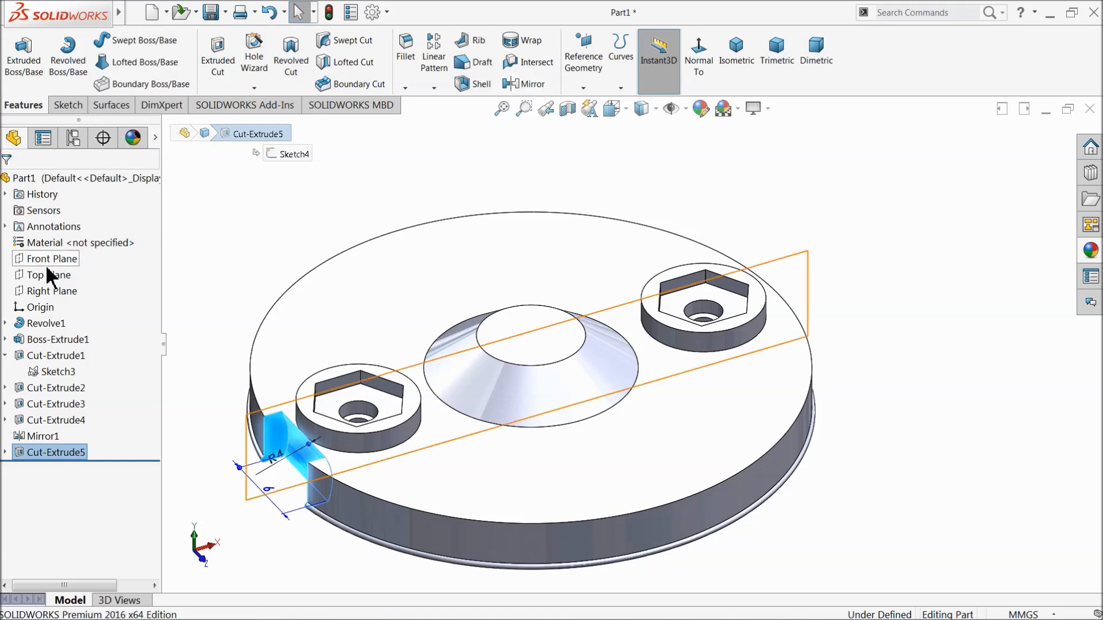
left_click(524, 84)
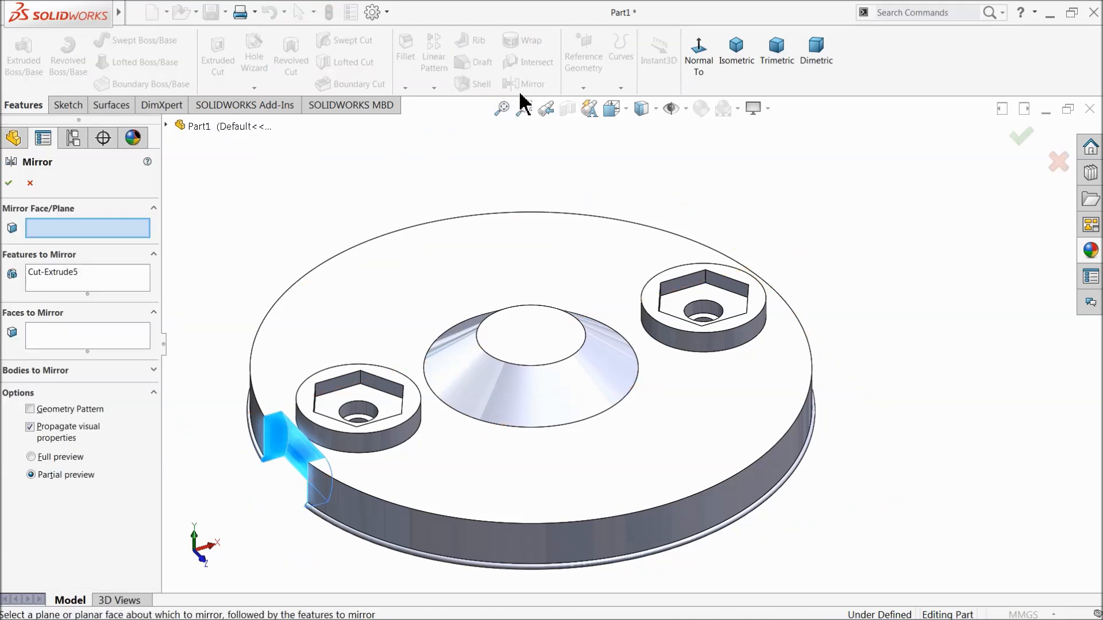
left_click(173, 126)
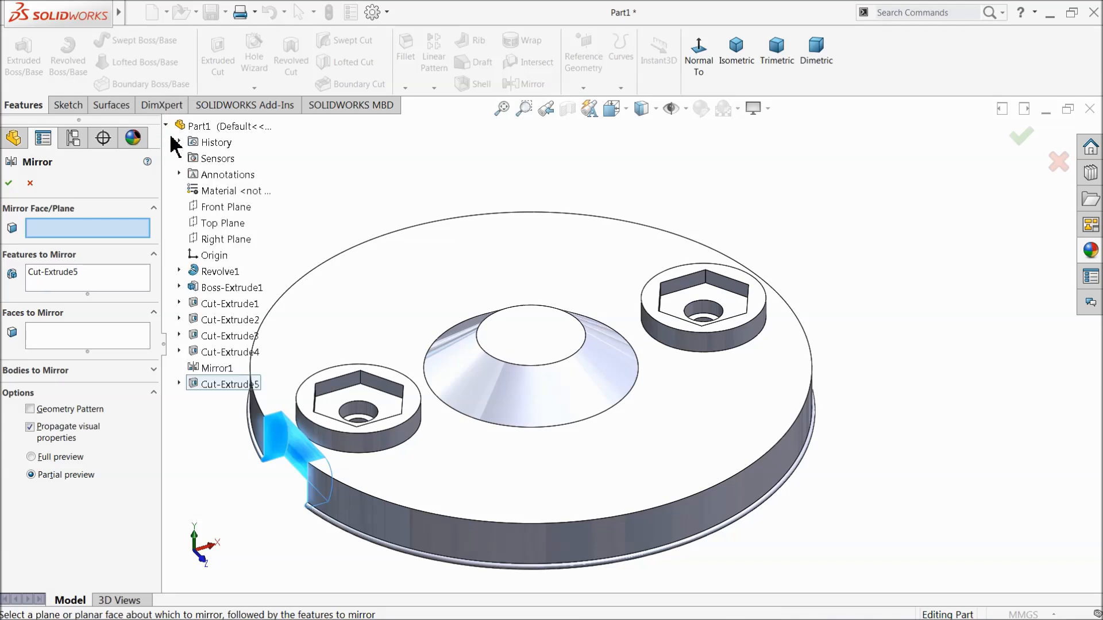
left_click(214, 243)
left_click(9, 183)
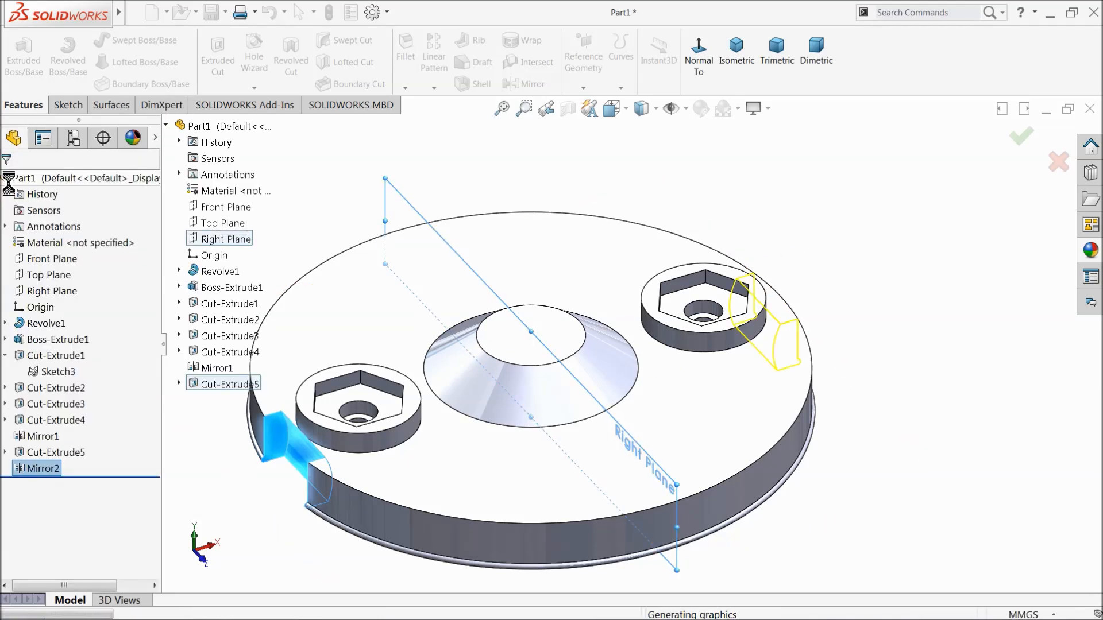
Step: Start a sketch on the disc's top face and draw a vertical centerline about 19.4 mm long from the origin past the rim
middle_click_drag(539, 184, 475, 308)
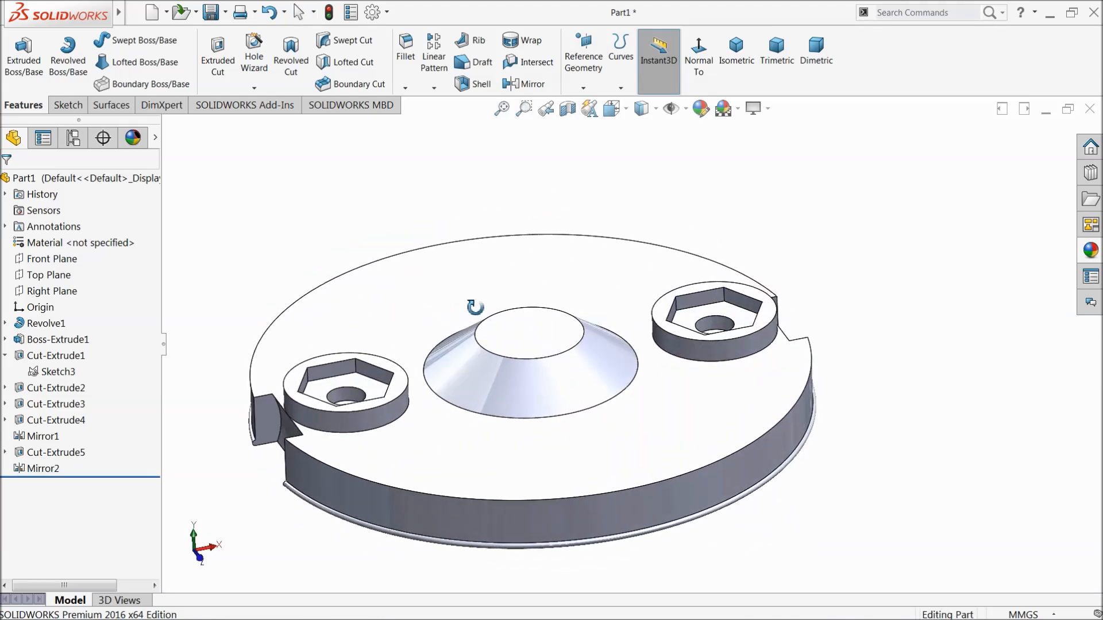
scroll(591, 394, "up", 3)
mouse_move(592, 394)
middle_mouse_down()
mouse_move(622, 414)
mouse_move(598, 451)
middle_mouse_up()
left_click(625, 440)
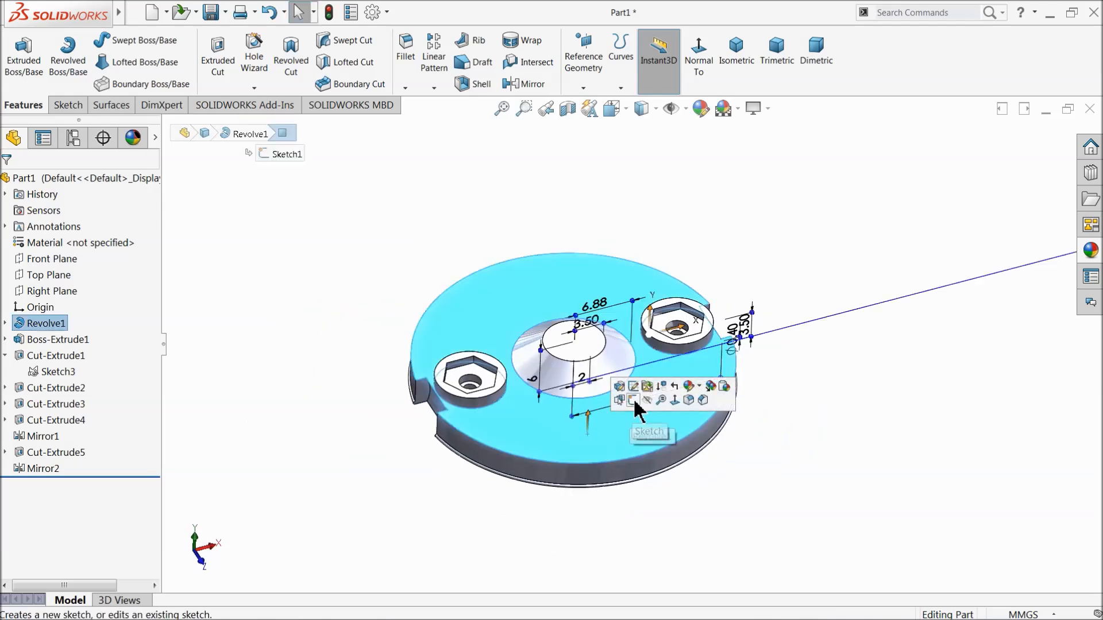
left_click(634, 400)
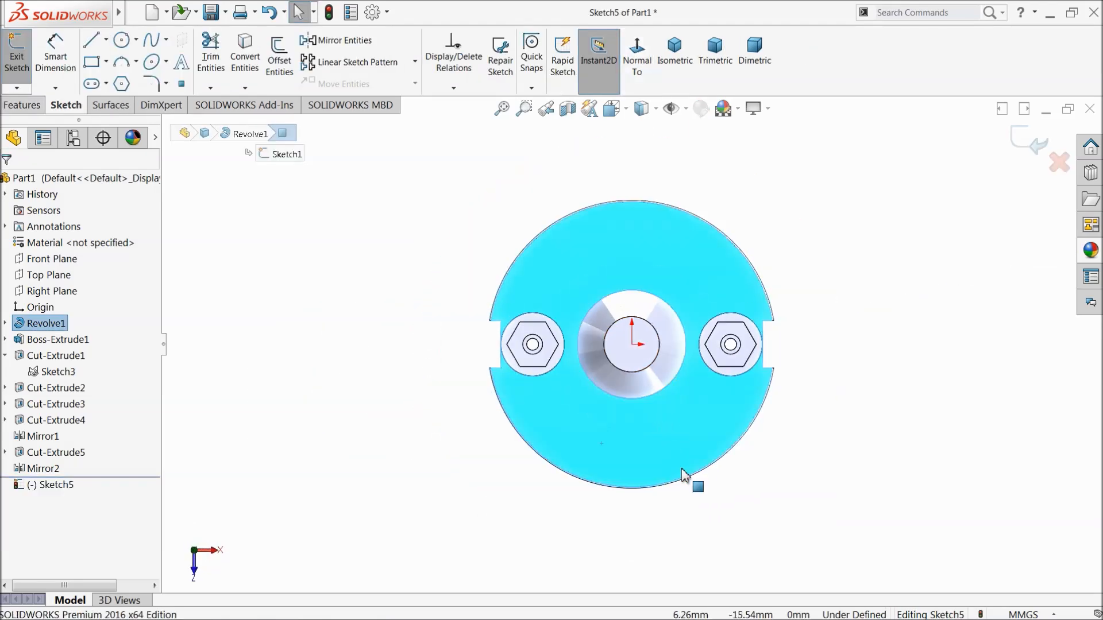
left_click(107, 39)
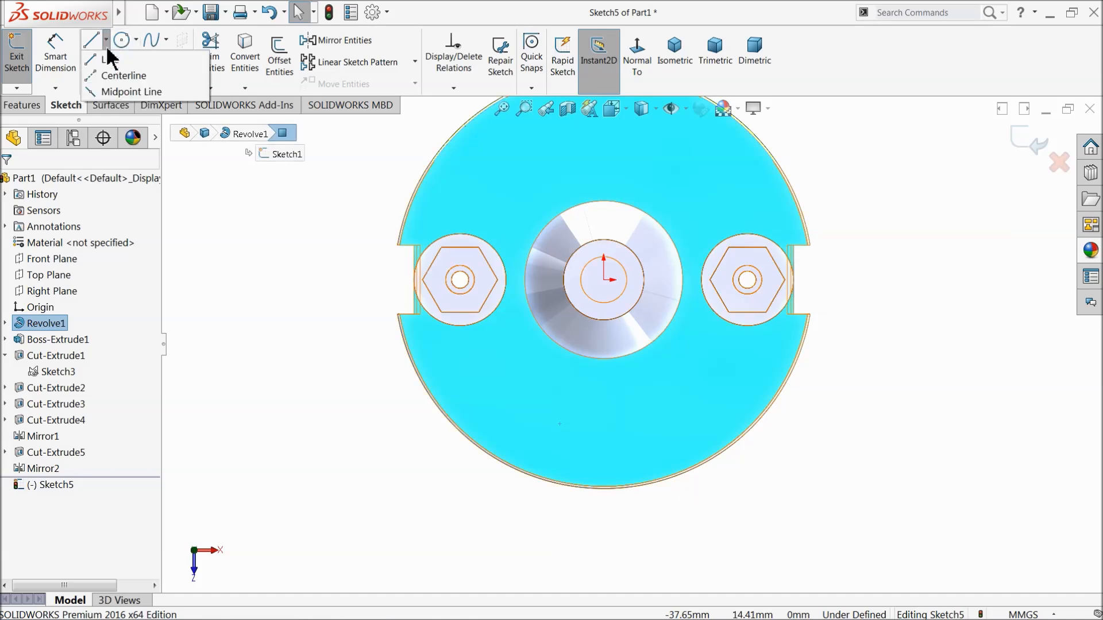
left_click(122, 74)
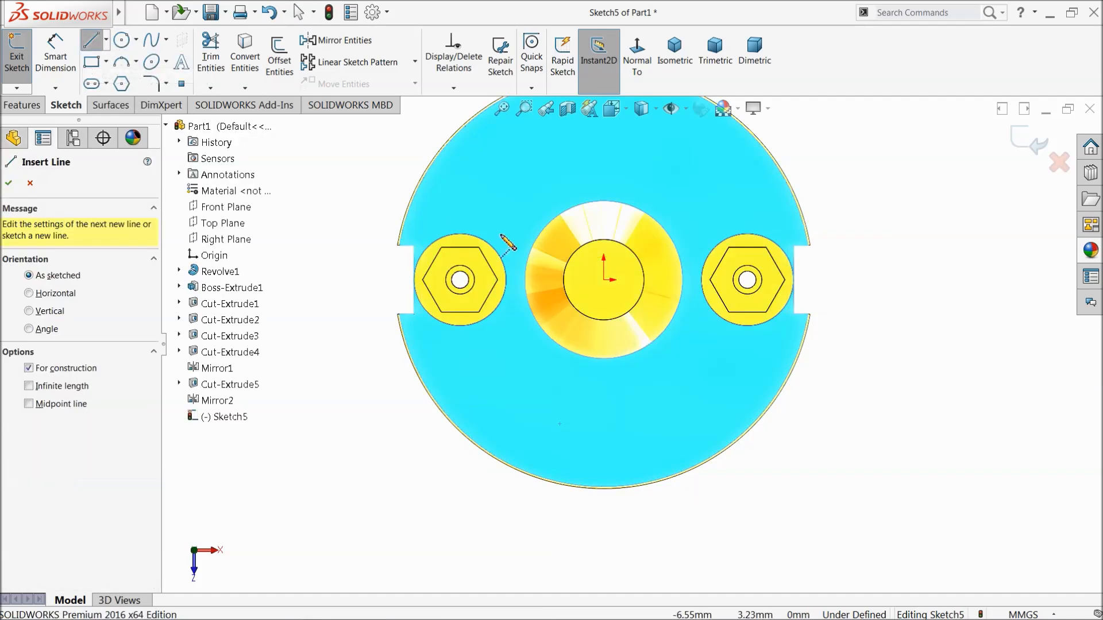
left_click(603, 280)
left_click(610, 505)
right_click(652, 411)
left_click(664, 422)
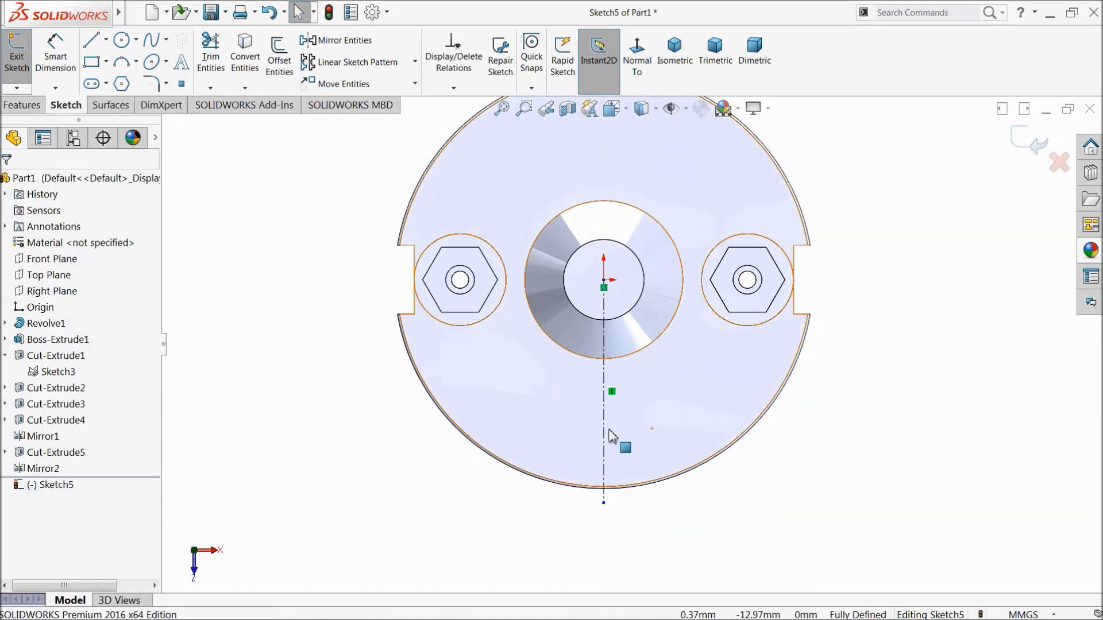
Step: Sketch a circle of about 1.6 mm radius centred on the vertical centerline, about 13.8 mm from the origin
left_click(605, 432)
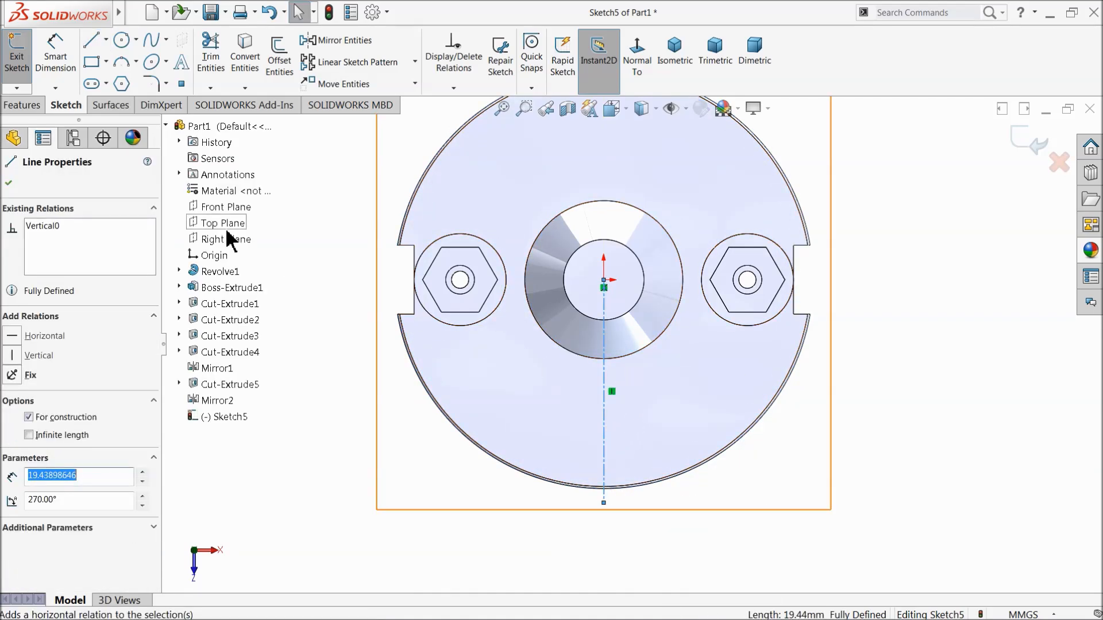
left_click(121, 40)
scroll(575, 454, "down", 3)
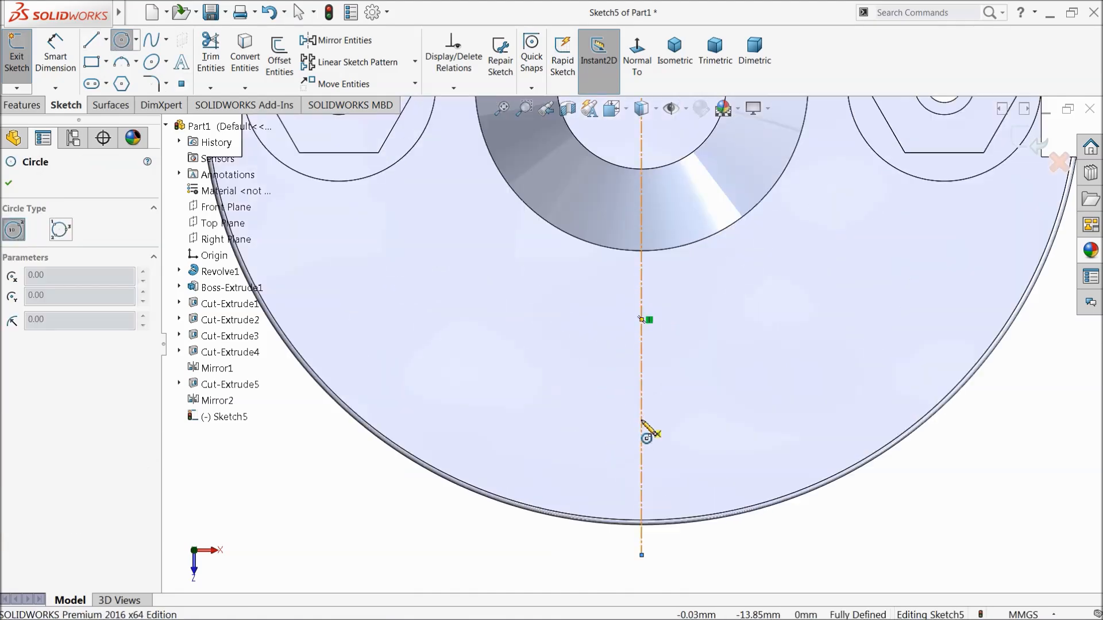
left_click(642, 423)
left_click(666, 398)
scroll(471, 374, "up", 2)
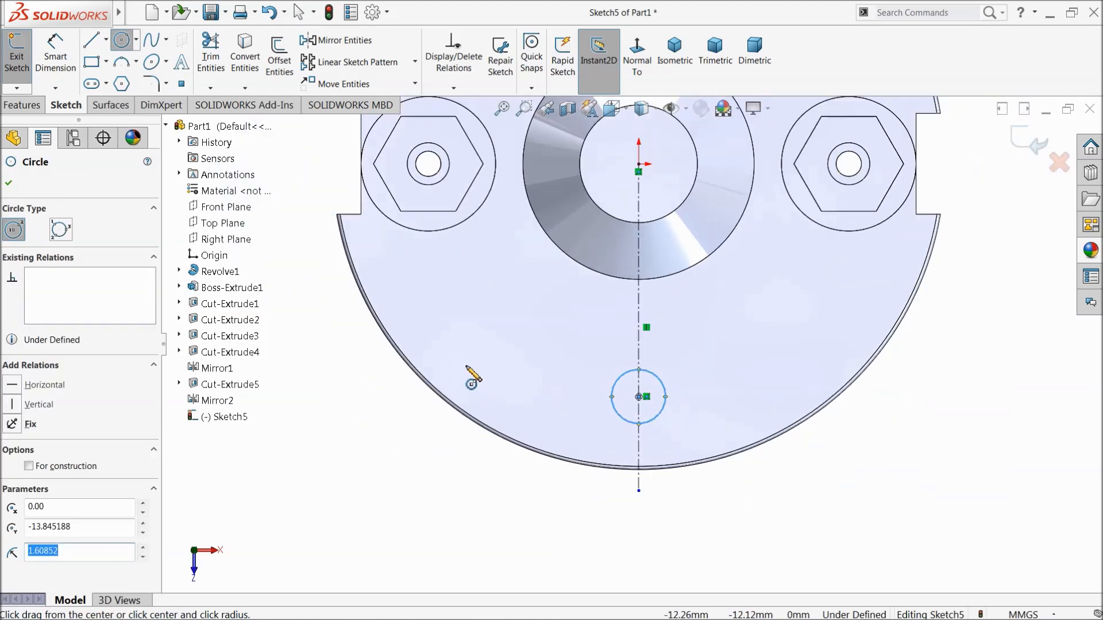
scroll(584, 347, "up", 4)
scroll(635, 239, "down", 3)
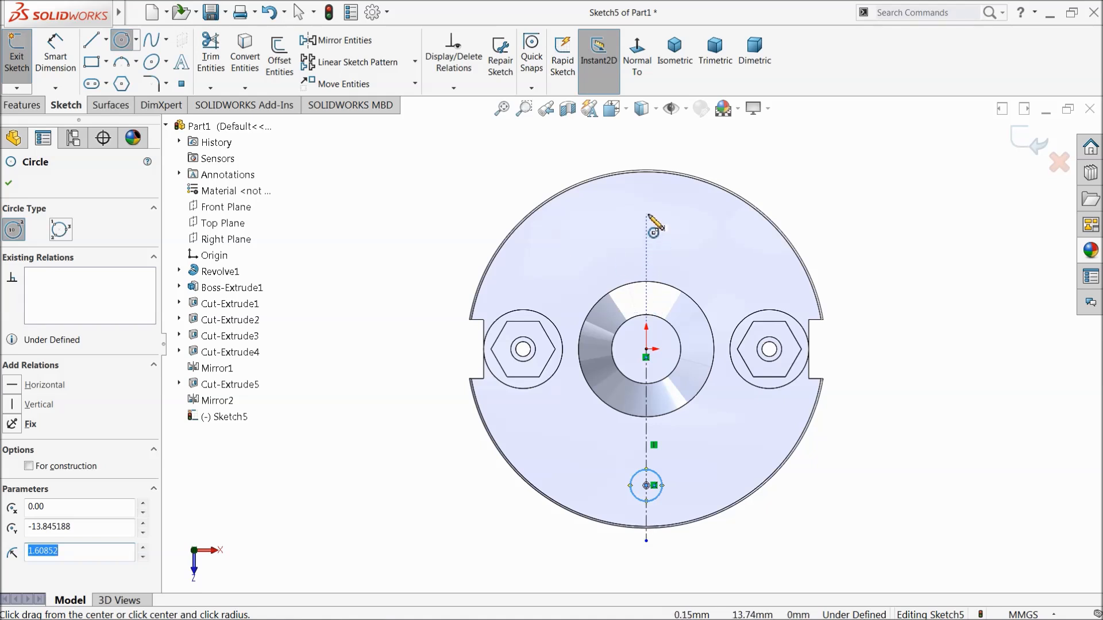
Step: Draw a horizontal centerline from the origin toward the boss on the positive X side, ending near the cone's base edge
left_click(105, 39)
left_click(125, 76)
left_click(126, 76)
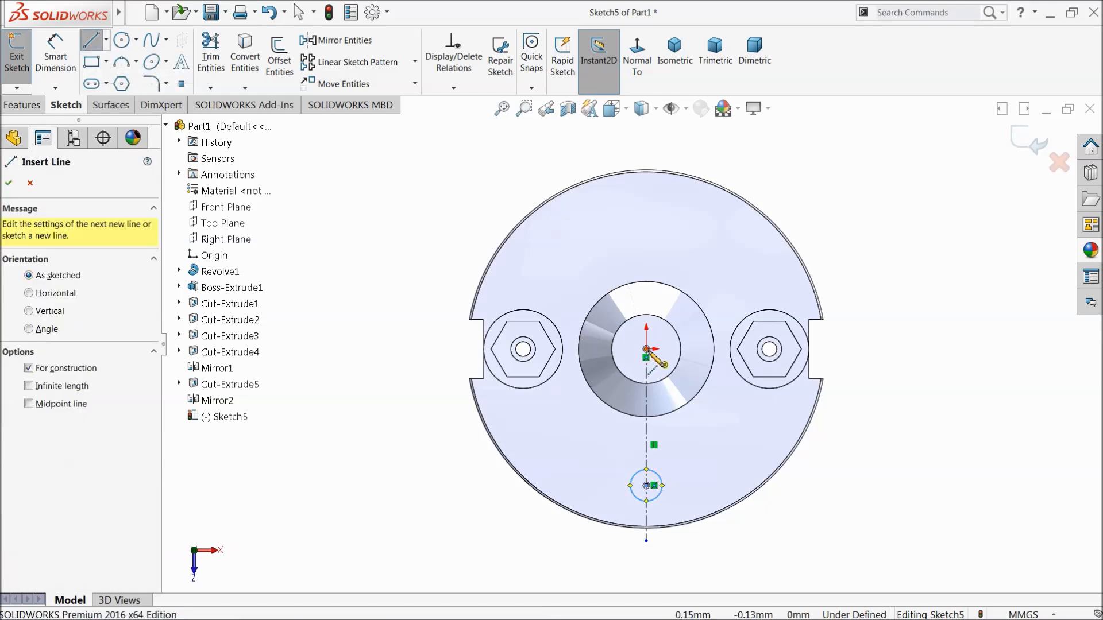
left_click(646, 349)
left_click(711, 349)
right_click(737, 262)
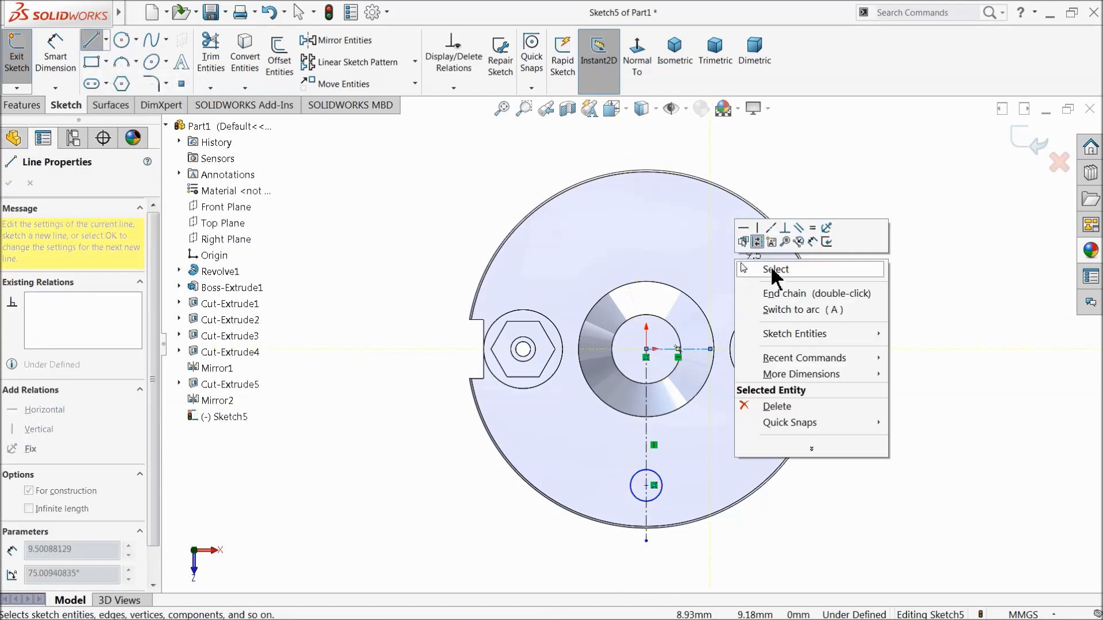
left_click(779, 270)
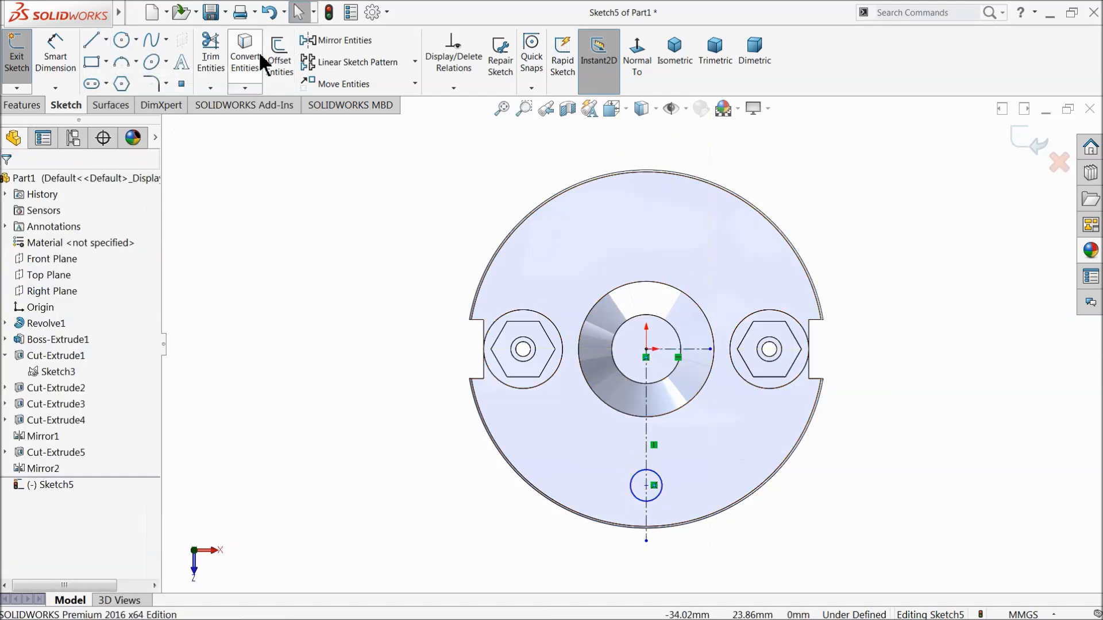
Step: Mirror the small circle near the disc's lower edge about the horizontal centerline
left_click(338, 40)
left_click(655, 483)
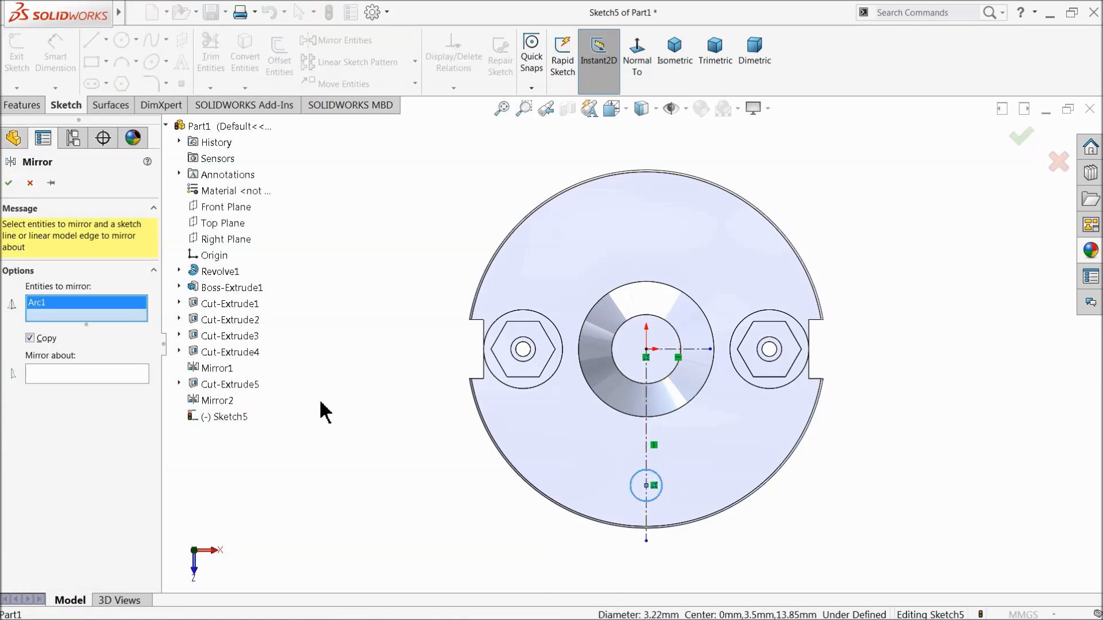
left_click(119, 374)
left_click(674, 351)
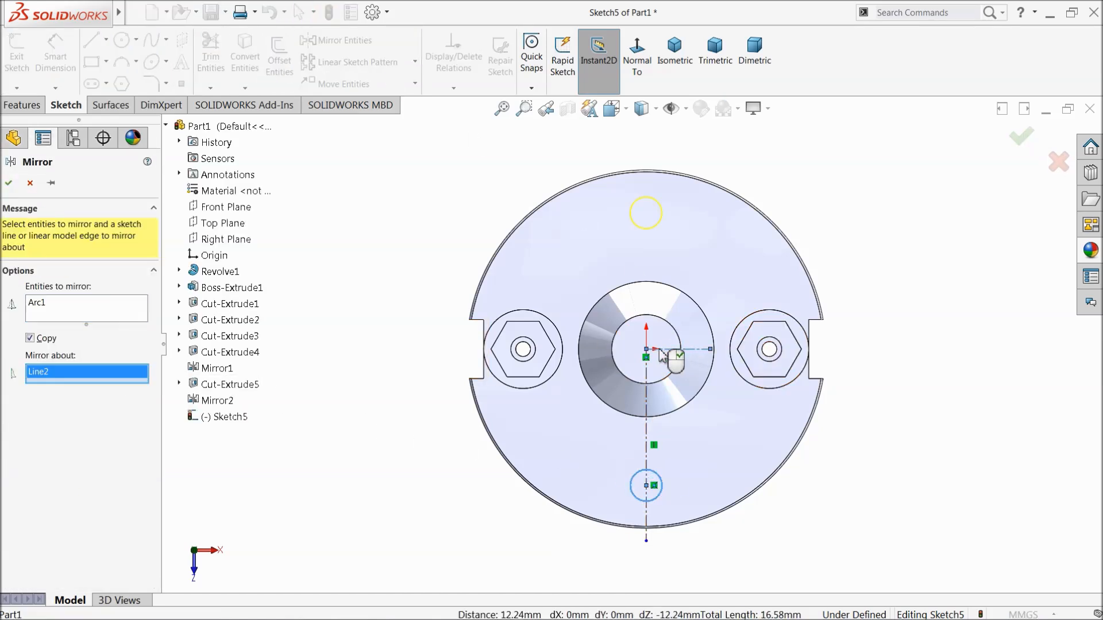
left_click(9, 184)
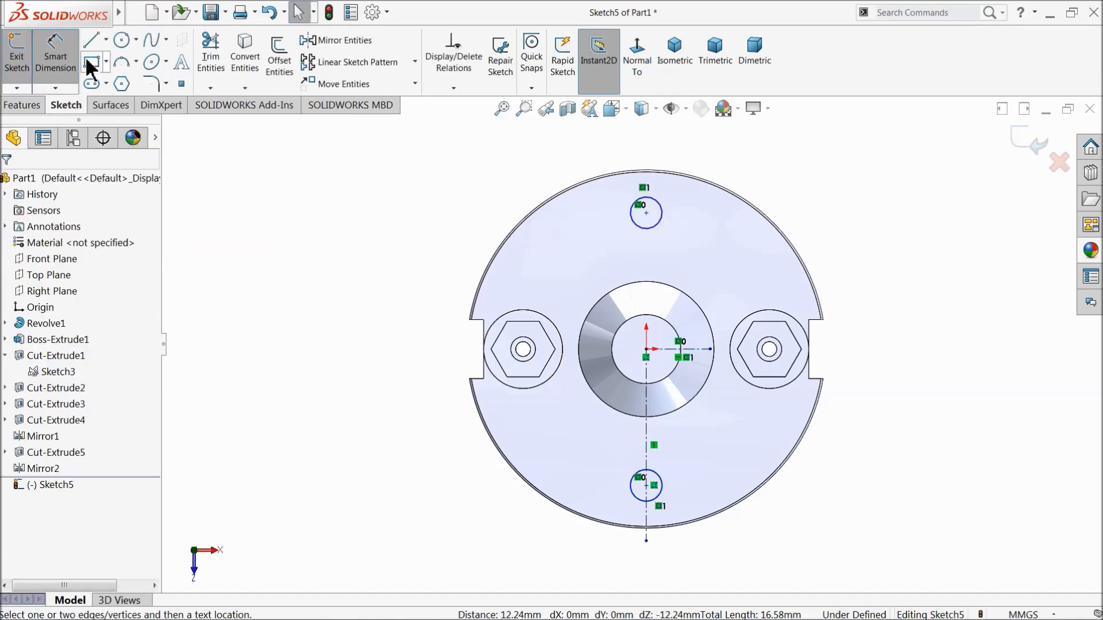
Step: Dimension the vertical distance between the two small circles' centers as 32 mm
left_click(646, 213)
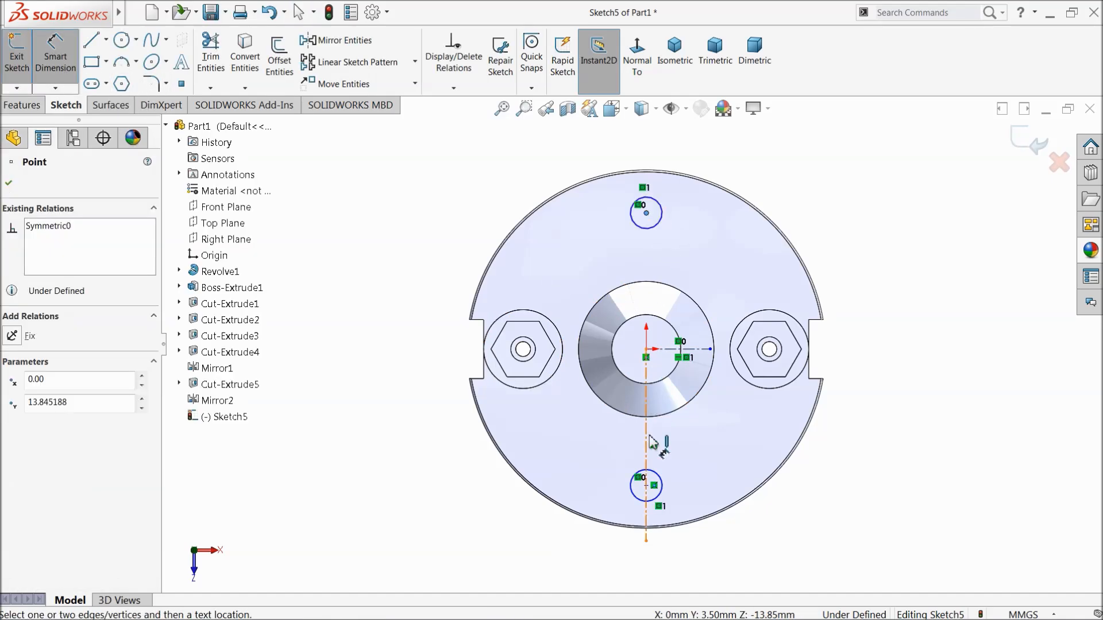
left_click(647, 485)
left_click(408, 379)
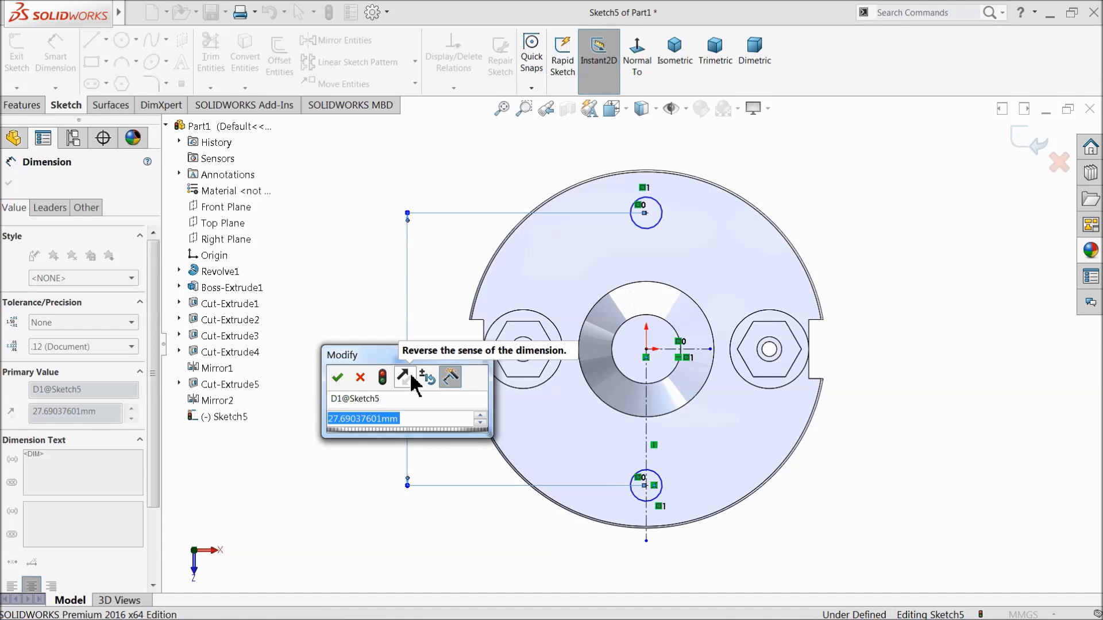
type("32")
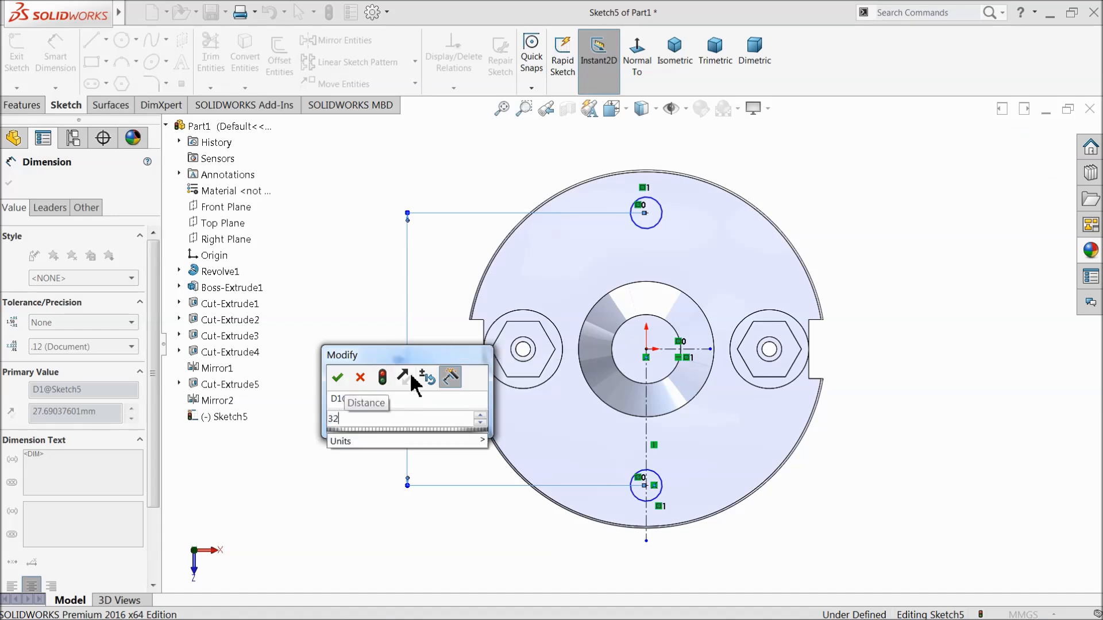
key("Return")
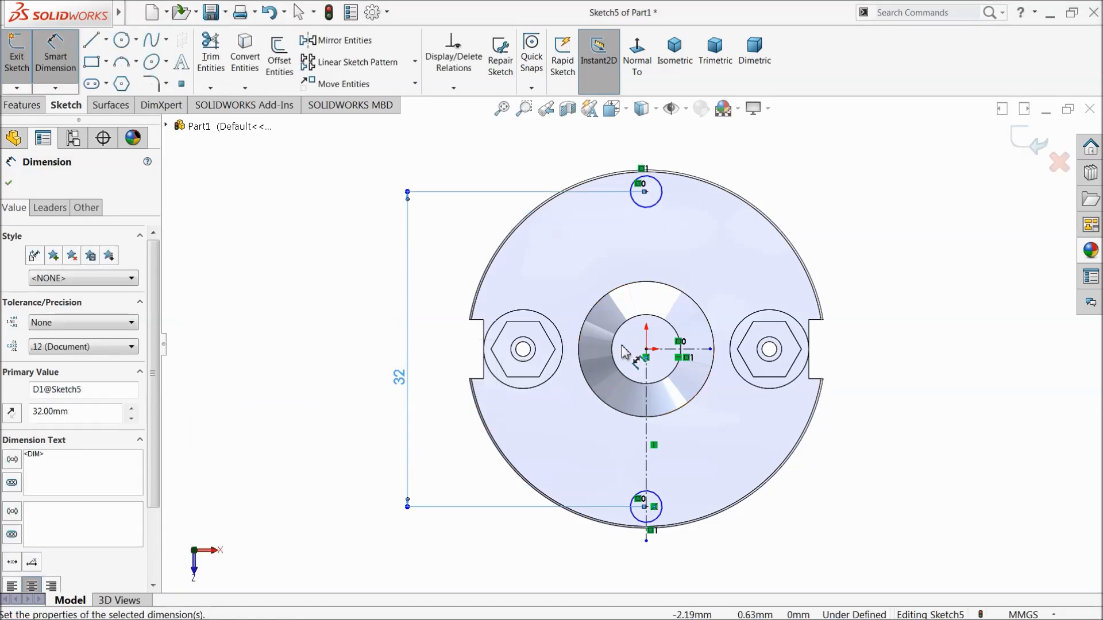
Step: Dimension the upper small circle's diameter as 3 mm and finish dimensioning
scroll(680, 360, "up", 1)
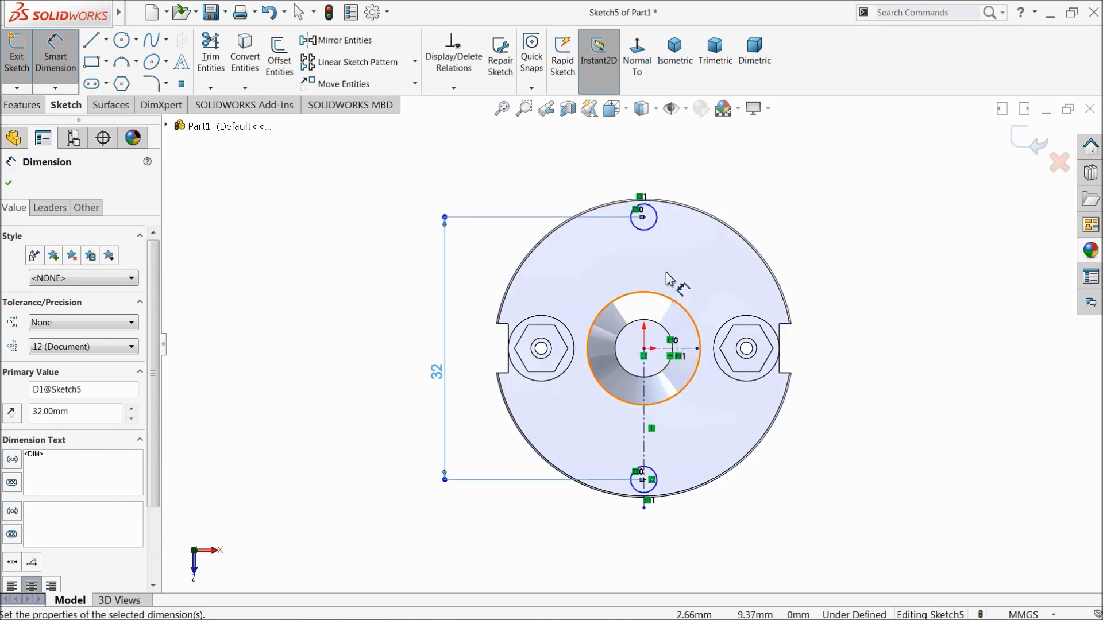
scroll(668, 277, "down", 2)
scroll(656, 338, "up", 2)
scroll(659, 373, "down", 1)
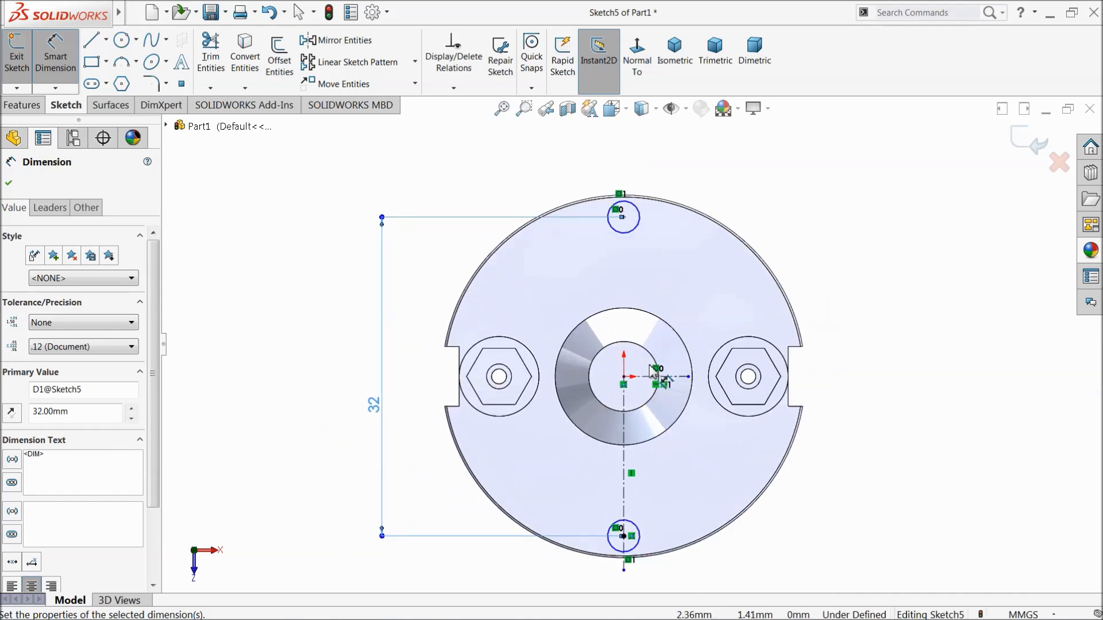
left_click(638, 223)
left_click(713, 202)
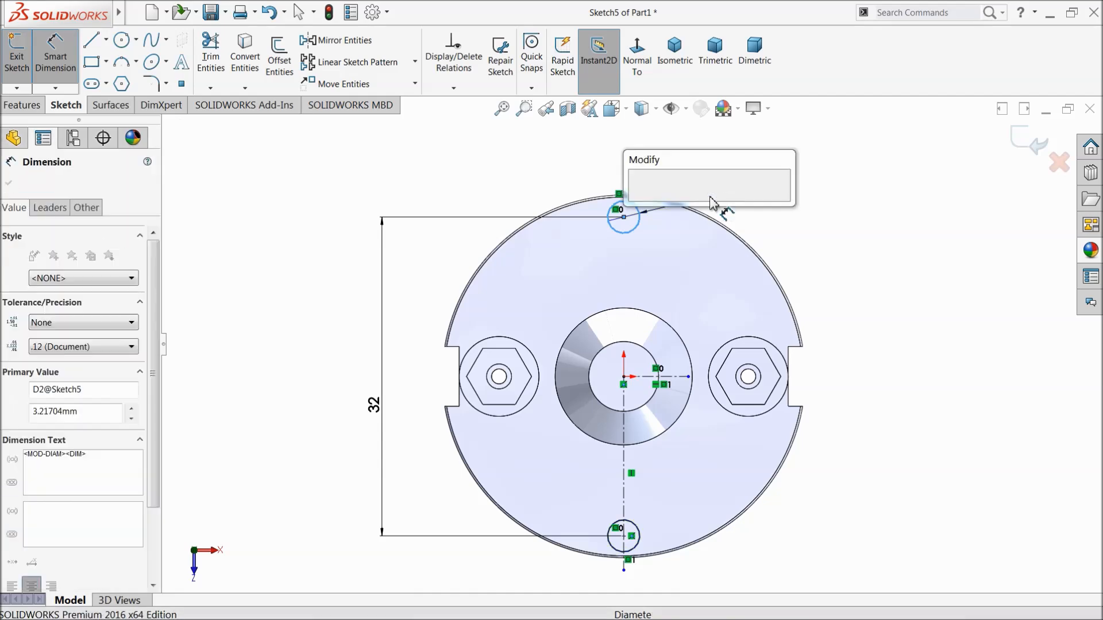
type("3")
key("Return")
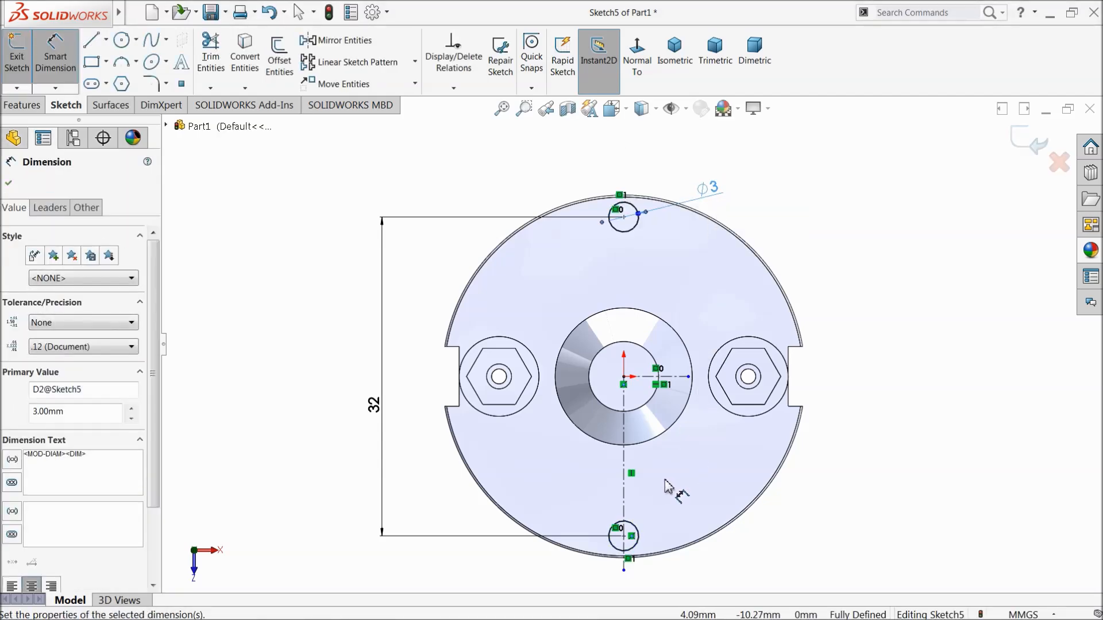
scroll(666, 487, "up", 1)
scroll(660, 499, "down", 2)
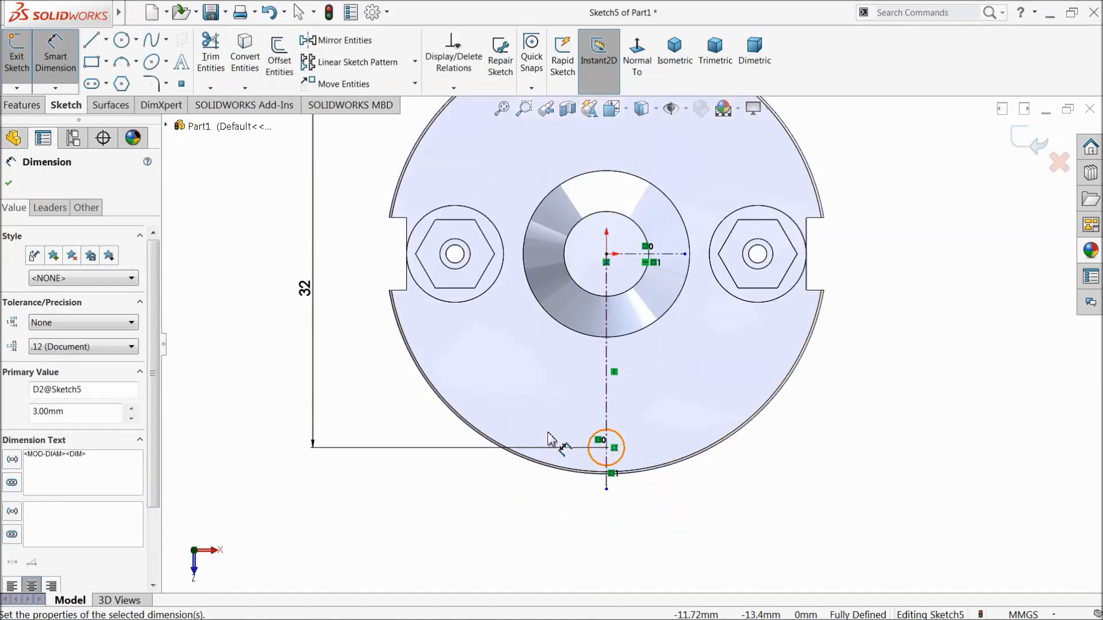
left_click(7, 184)
Step: Sketch a U-shaped chain of two vertical lines and a horizontal base about 10.9 mm wide around the lower circle
left_click(90, 45)
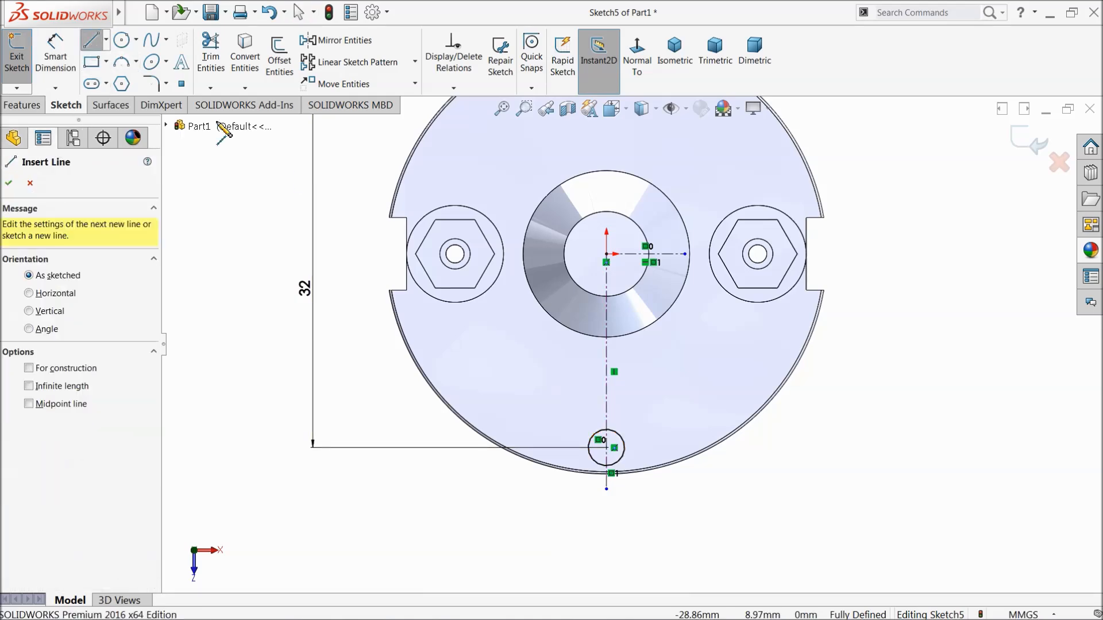
scroll(586, 498, "up", 1)
scroll(586, 498, "down", 1)
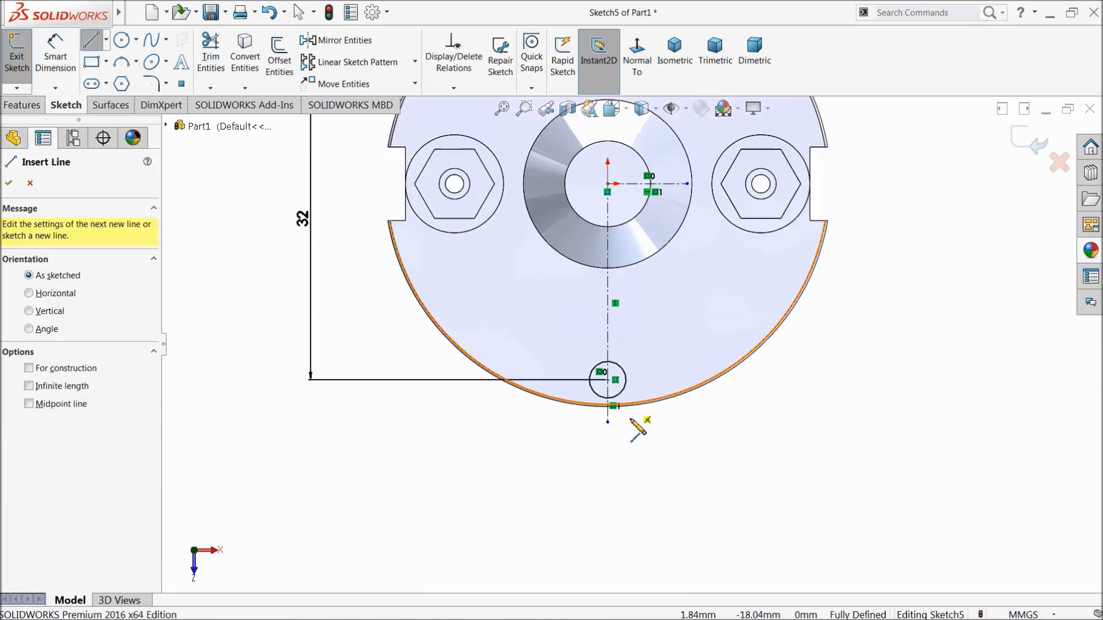
left_click(547, 346)
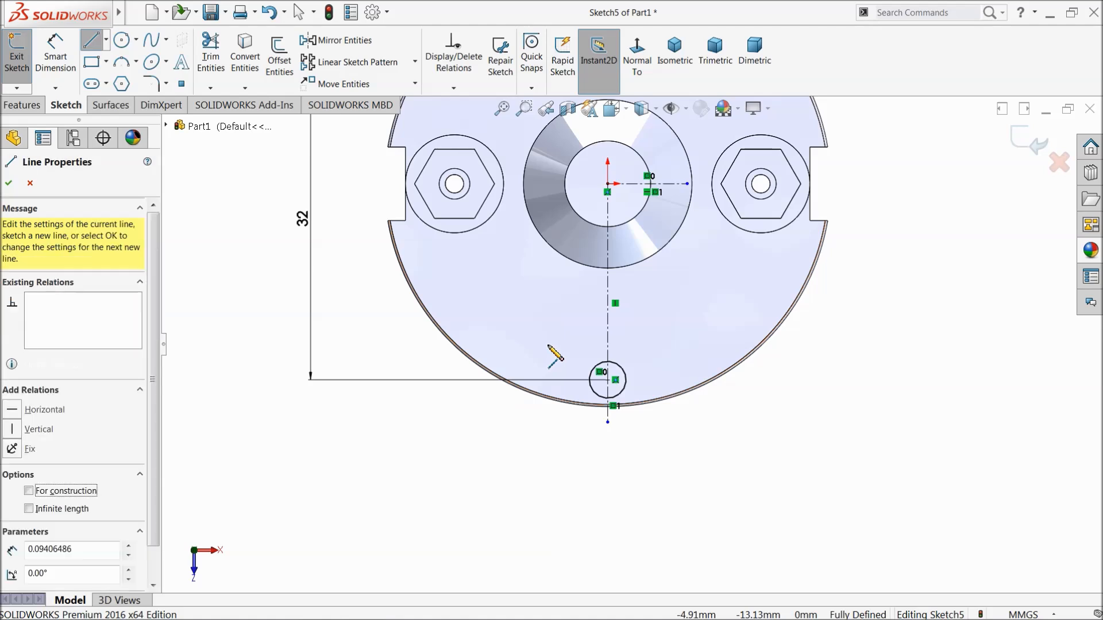
left_click(547, 449)
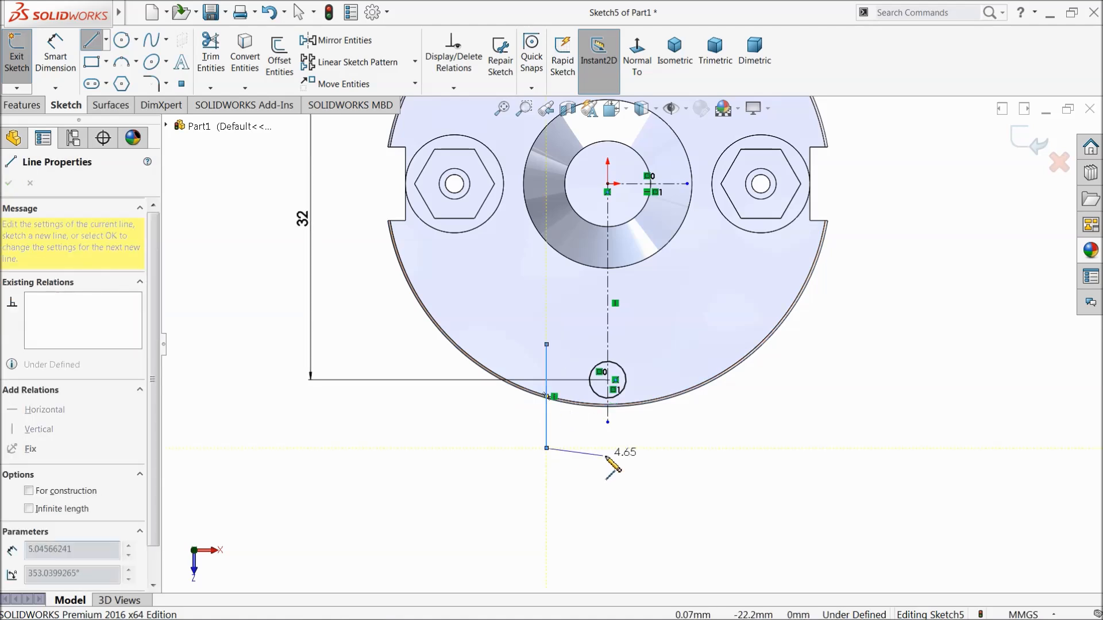
left_click(680, 448)
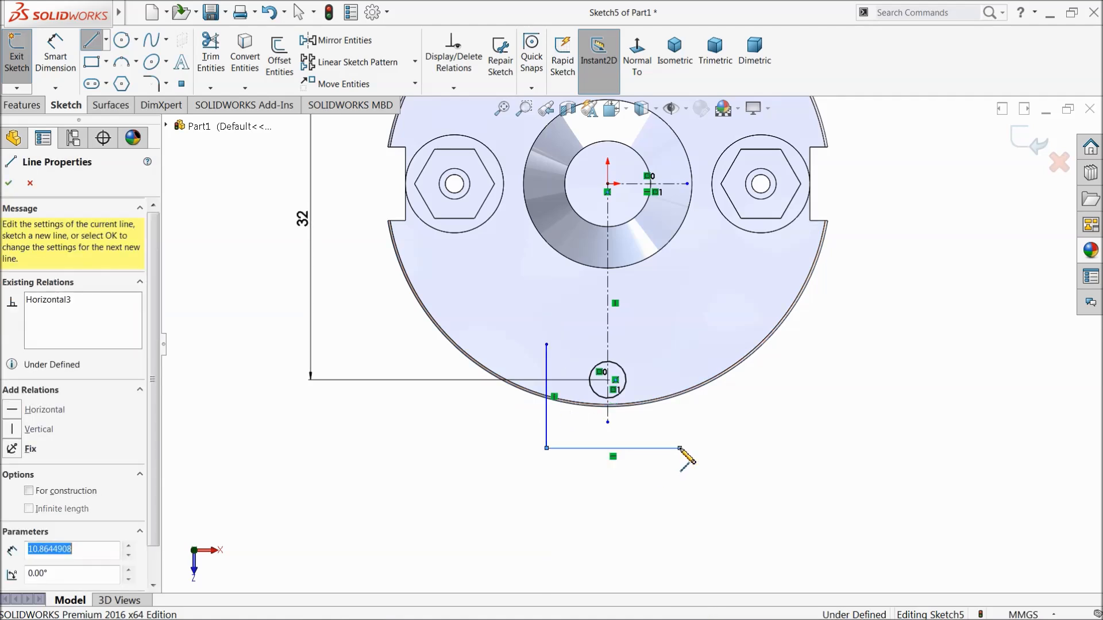
left_click(680, 344)
Step: Close the profile with two outward-slanting side lines, the left about 13.6 mm long, and a horizontal line below the U-shape
left_click(751, 497)
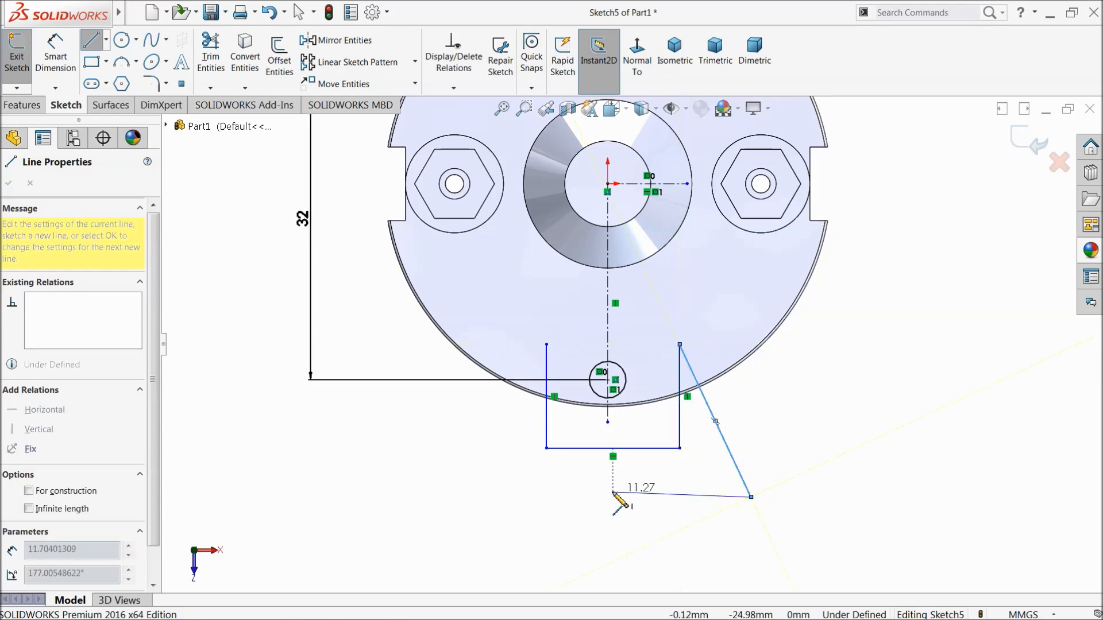
left_click(481, 497)
left_click(546, 345)
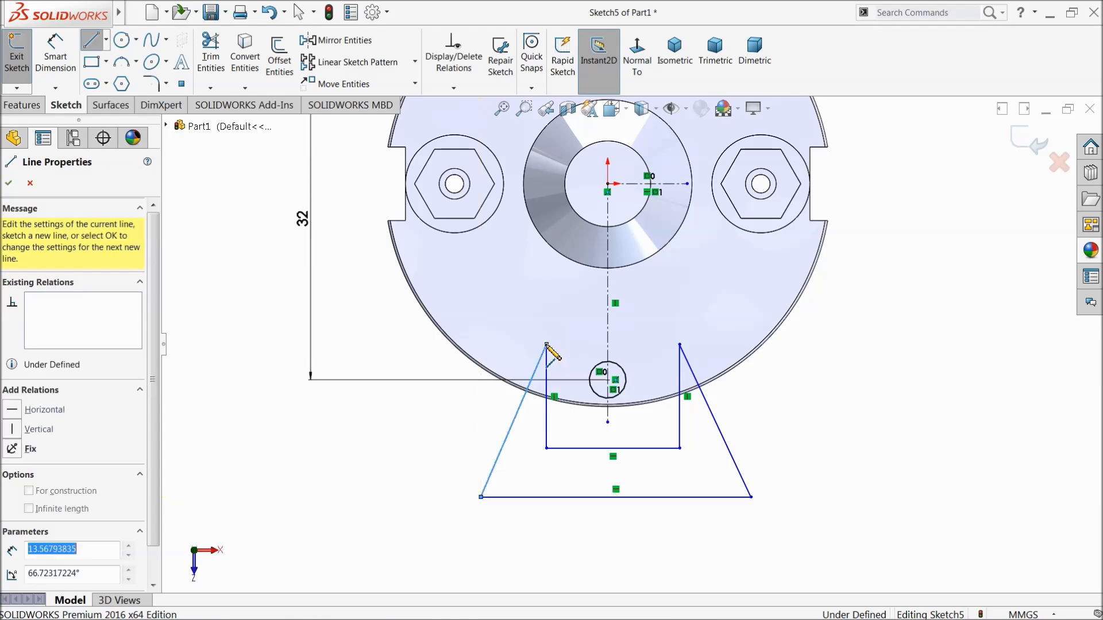
right_click(424, 422)
left_click(449, 422)
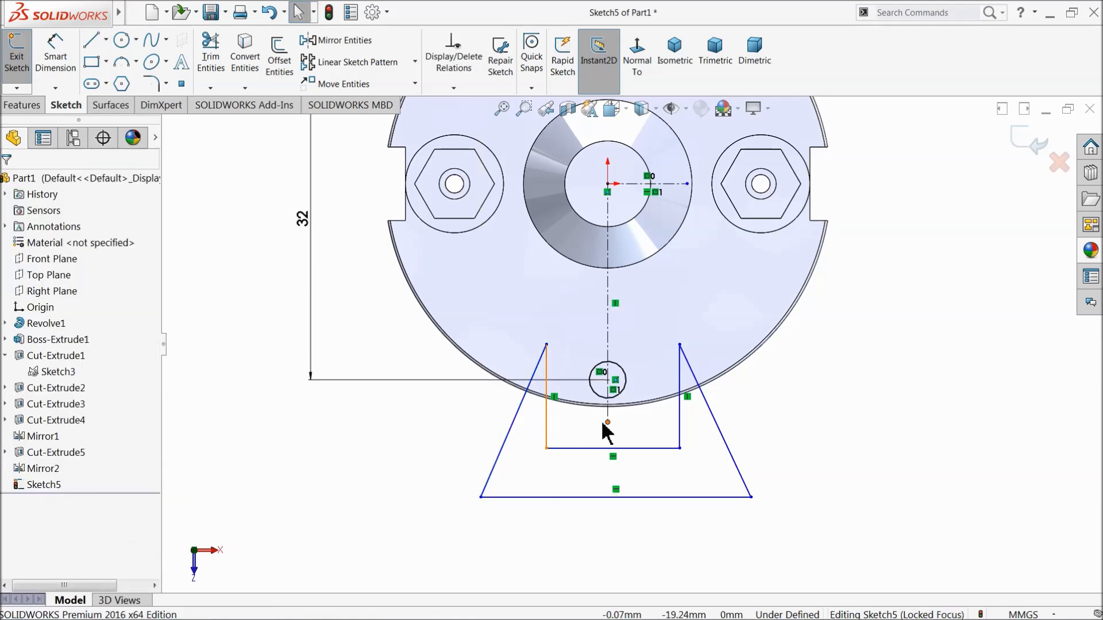
Step: Make the two lower corners of the inner U-shape symmetric about the vertical centerline
scroll(607, 432, "down", 2)
scroll(628, 396, "down", 1)
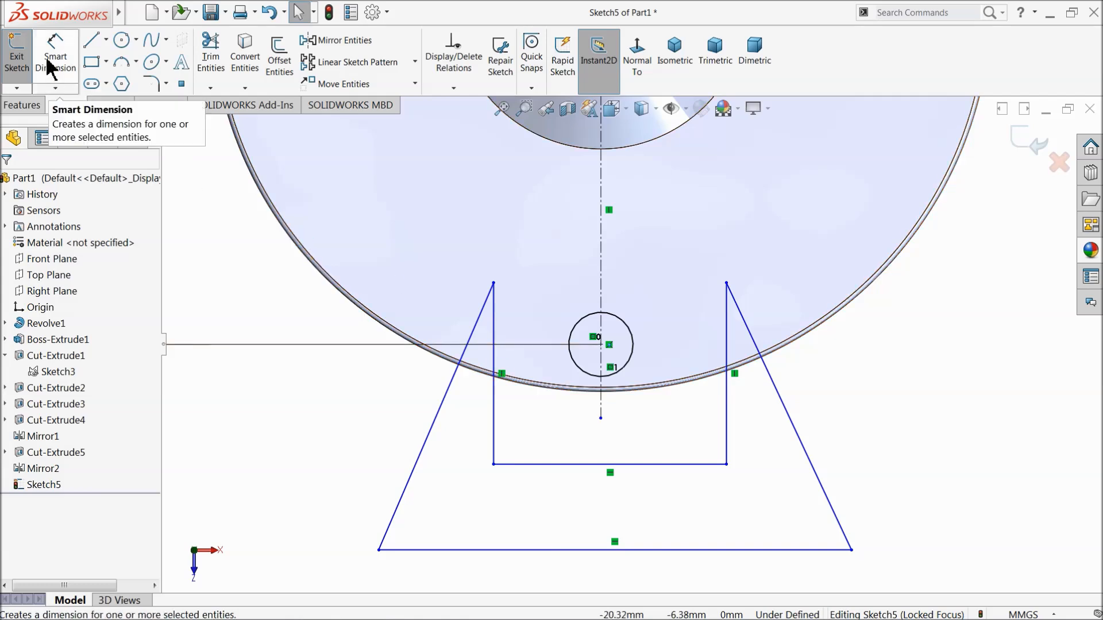
left_click(727, 467)
left_click(494, 464, "ctrl")
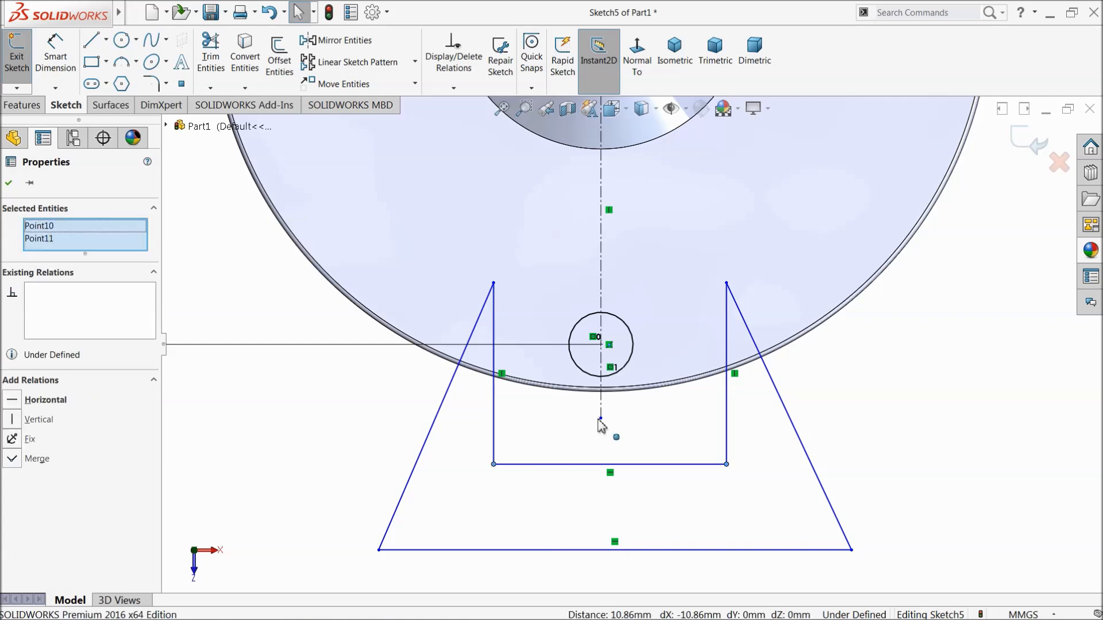
left_click(602, 417, "ctrl")
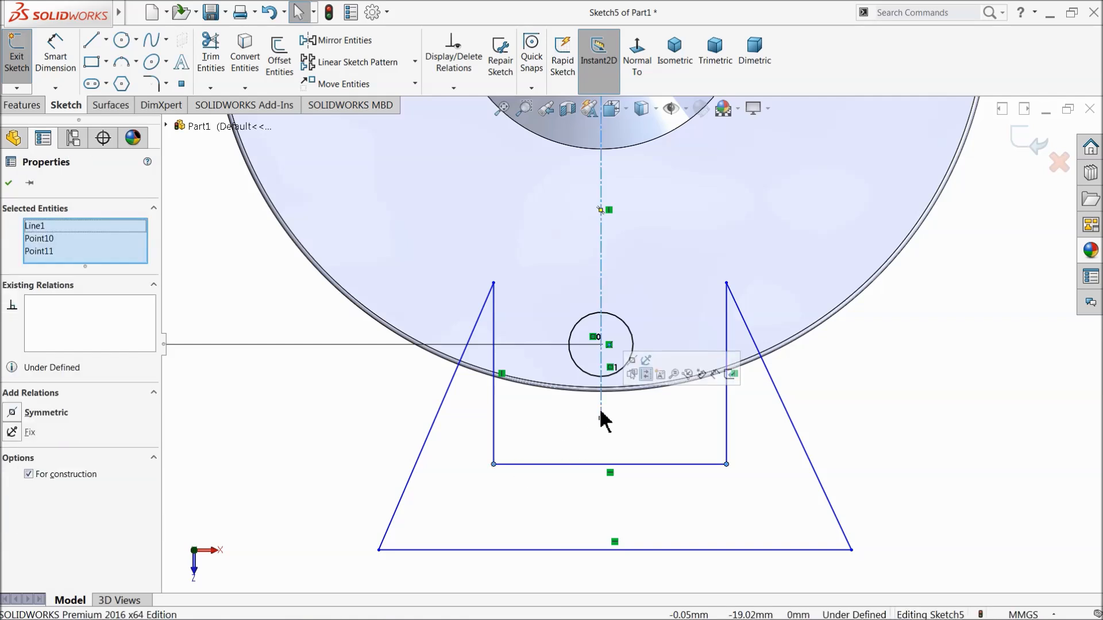
left_click(632, 362)
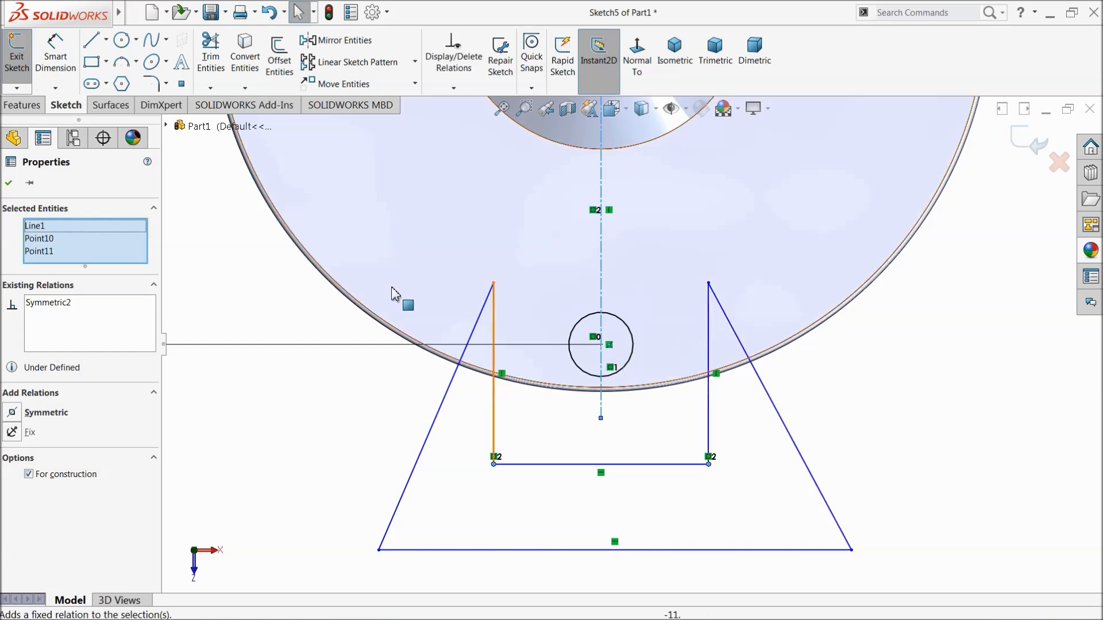
Step: Dimension the inner U-shape's horizontal base as 8 mm
left_click(56, 49)
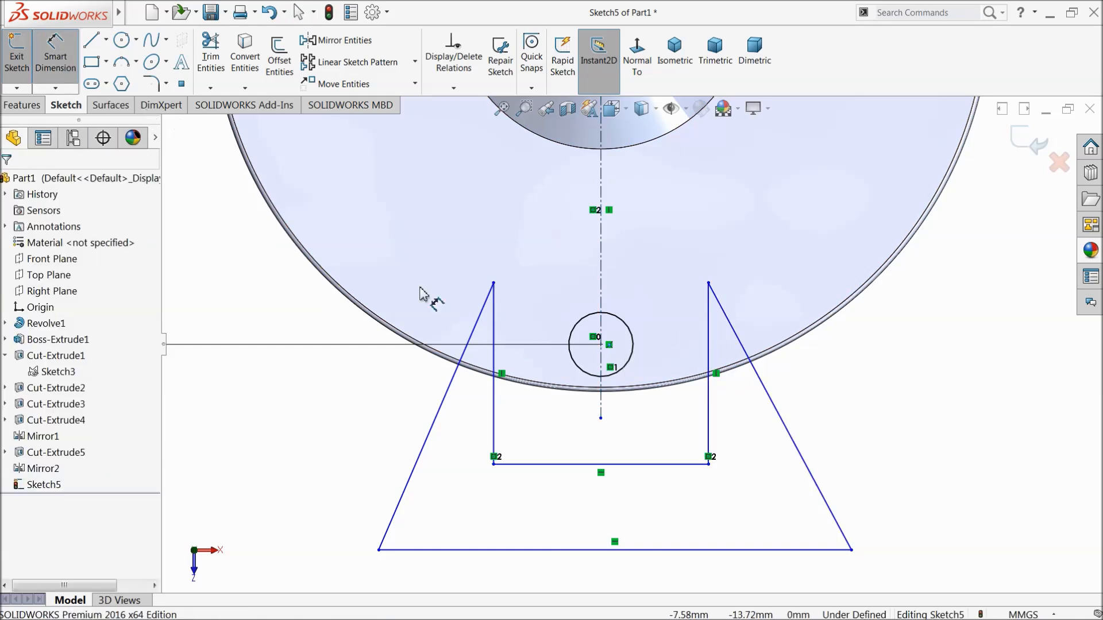
left_click(594, 468)
left_click(593, 446)
type("8")
key("Return")
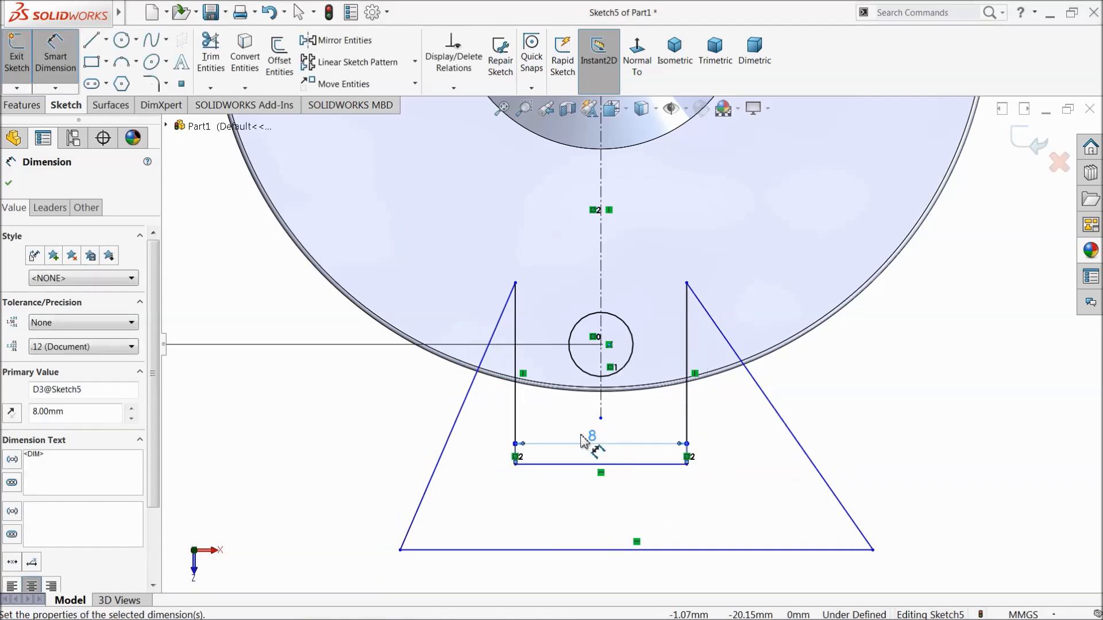
Step: Dimension the angle between the left slanted line and the left vertical line as 50°
left_click(470, 390)
left_click(516, 406)
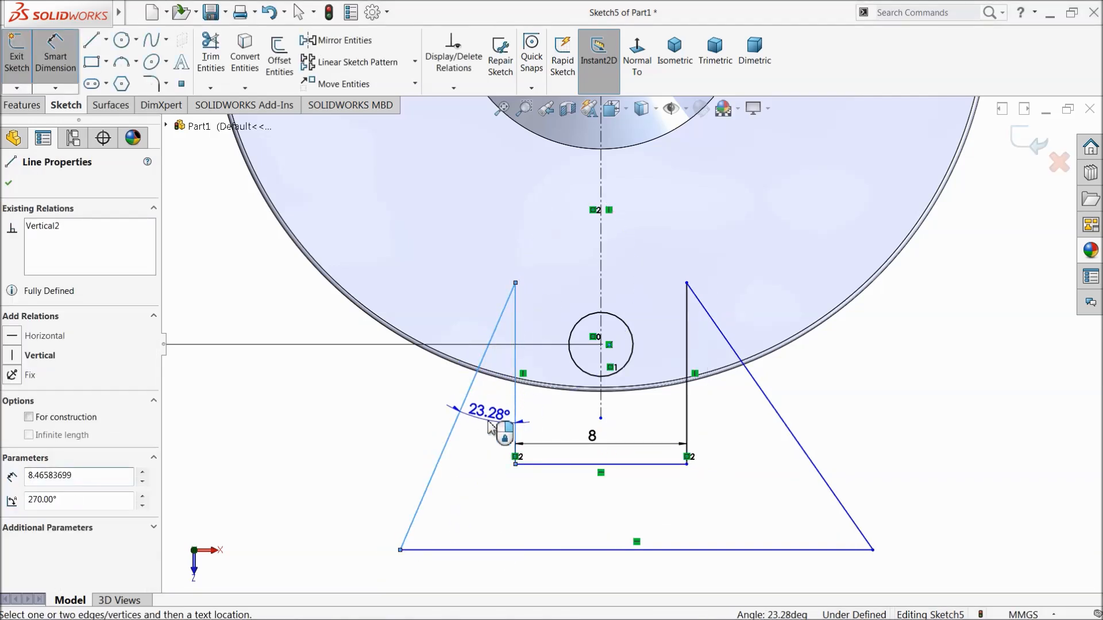
left_click(498, 416)
type("50")
key("Return")
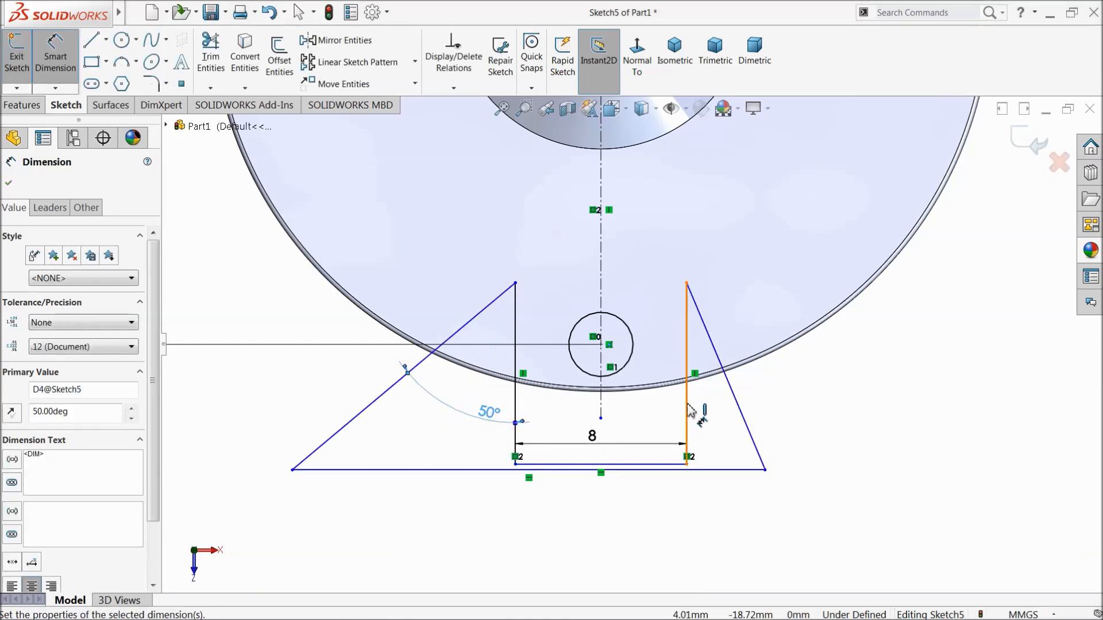
Step: Dimension the angle between the right vertical line and the right slanted line as 50°
left_click(690, 411)
left_click(730, 391)
left_click(715, 423)
type("50")
key("Return")
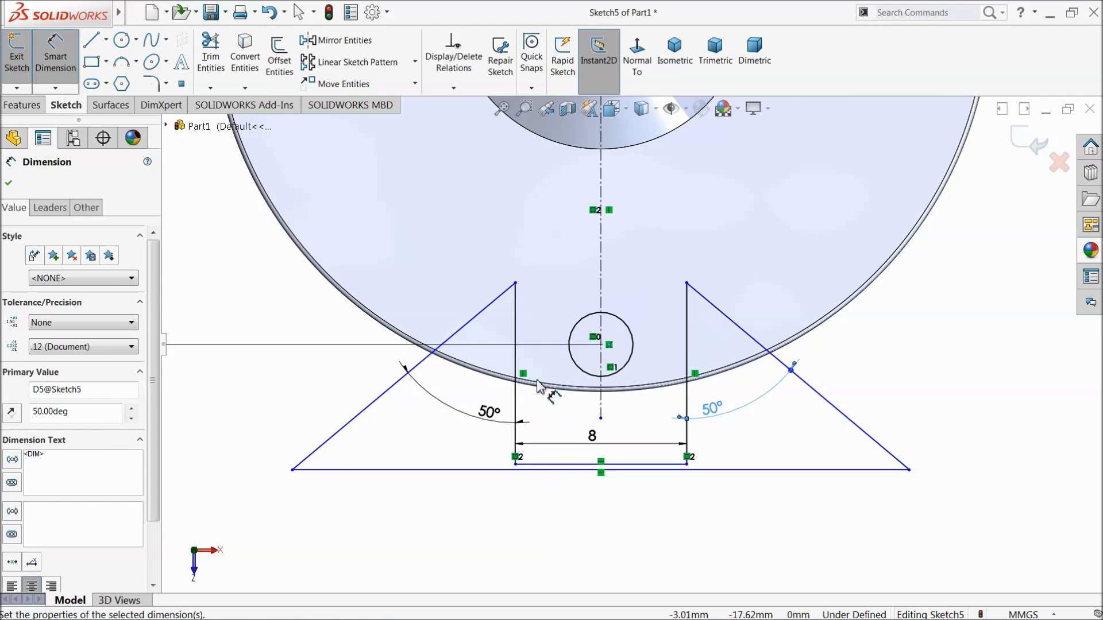
Step: Draw a horizontal centerline 8 mm long between the points where the two vertical lines cross the disc's edge
left_click(106, 39)
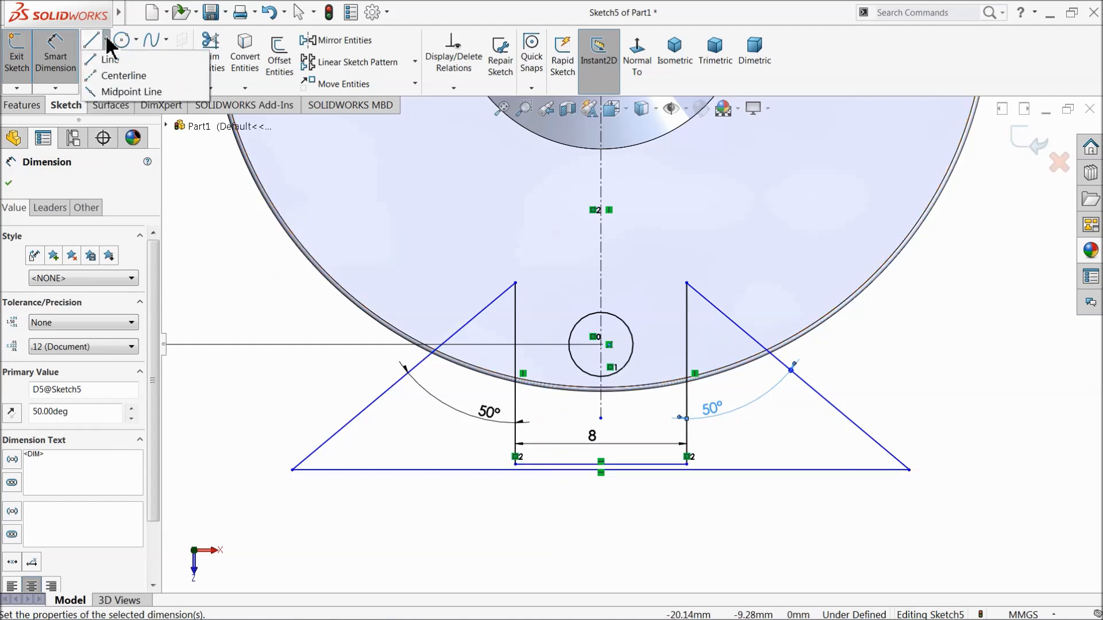
left_click(119, 71)
scroll(595, 423, "down", 3)
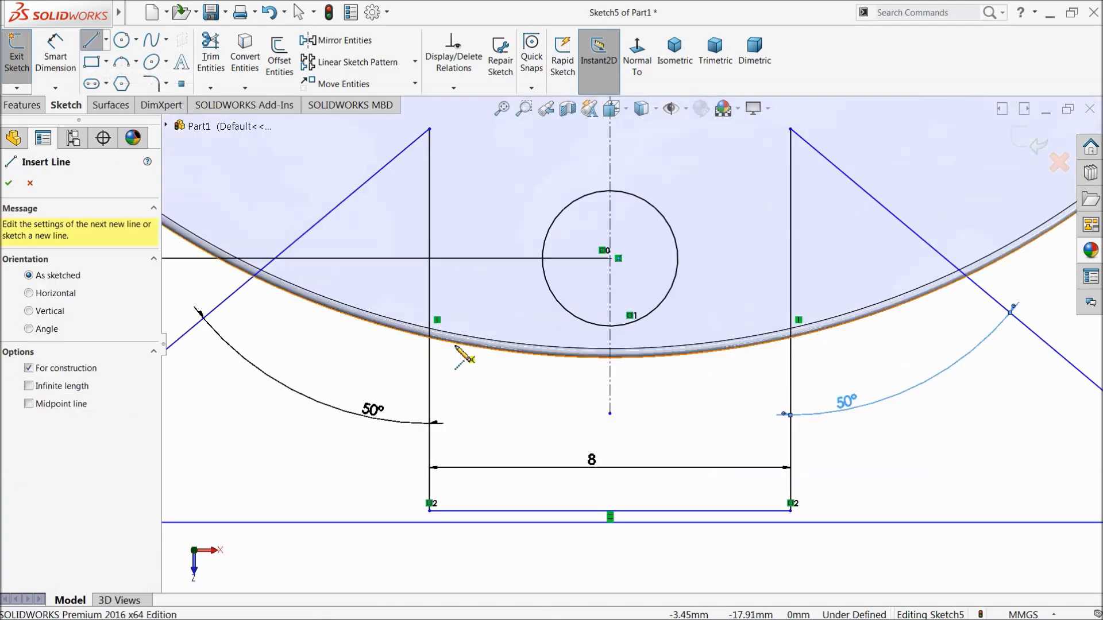
left_click(430, 329)
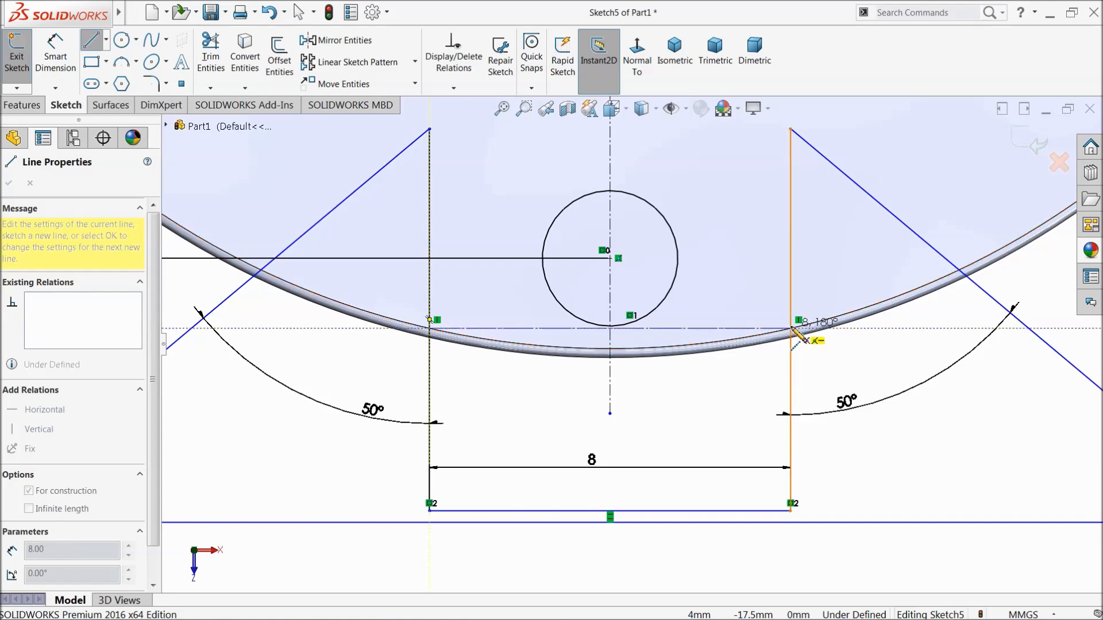
left_click(791, 329)
right_click(846, 324)
left_click(866, 371)
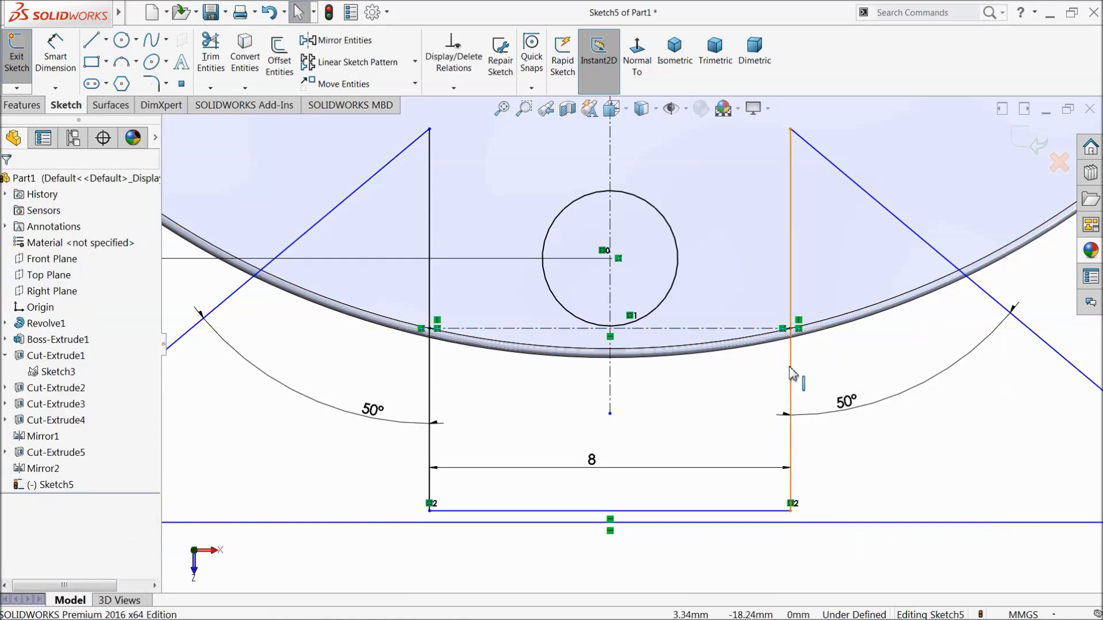
Step: Dimension the vertical distance from the horizontal centerline to the top corner of the left notch triangle as 5.5 mm
scroll(550, 353, "up", 3)
scroll(511, 276, "down", 2)
left_click(55, 58)
left_click(507, 353)
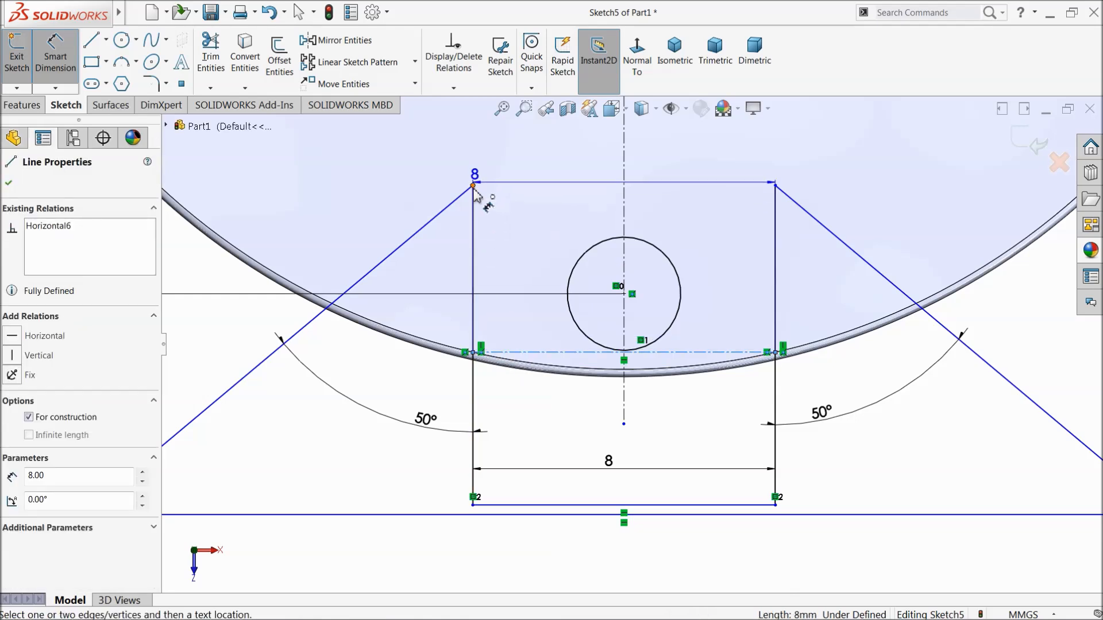
left_click(473, 186)
left_click(531, 252)
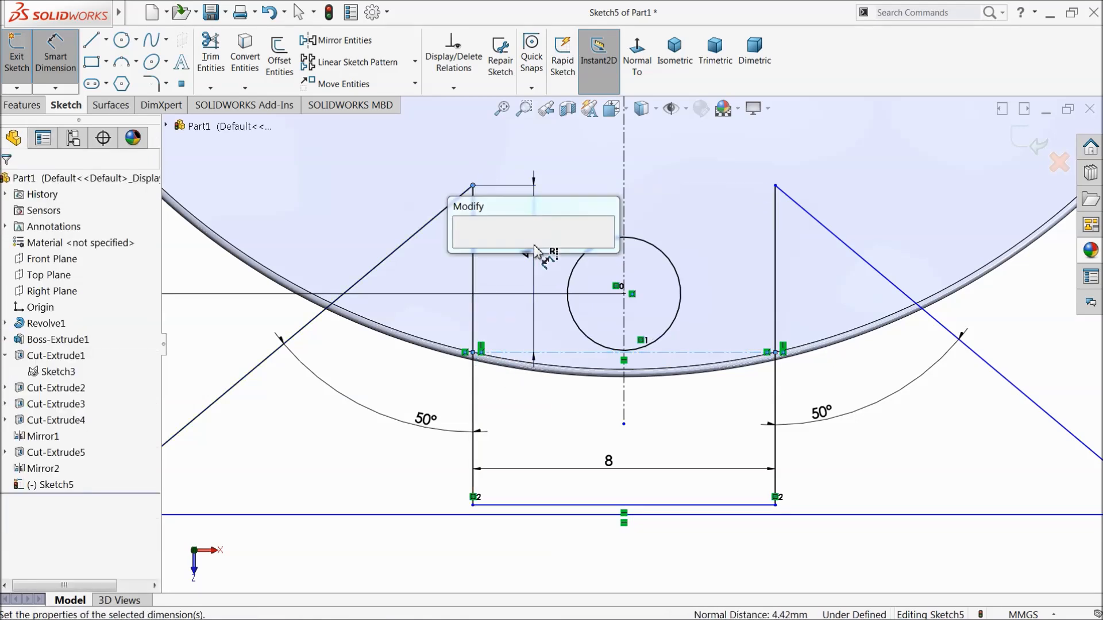
type("5.5")
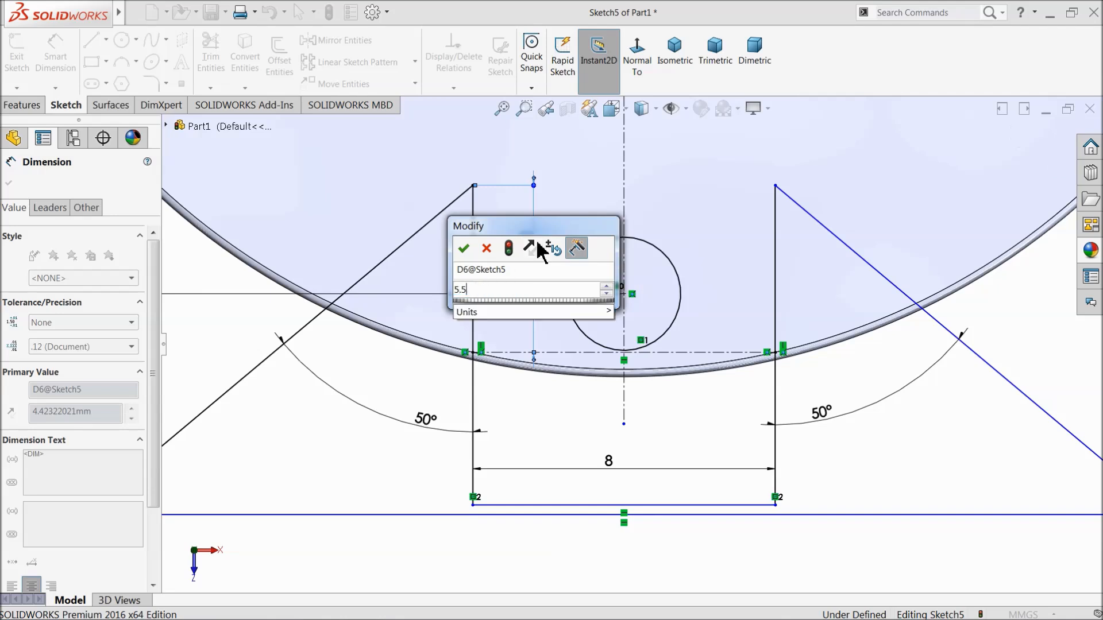
left_click(463, 248)
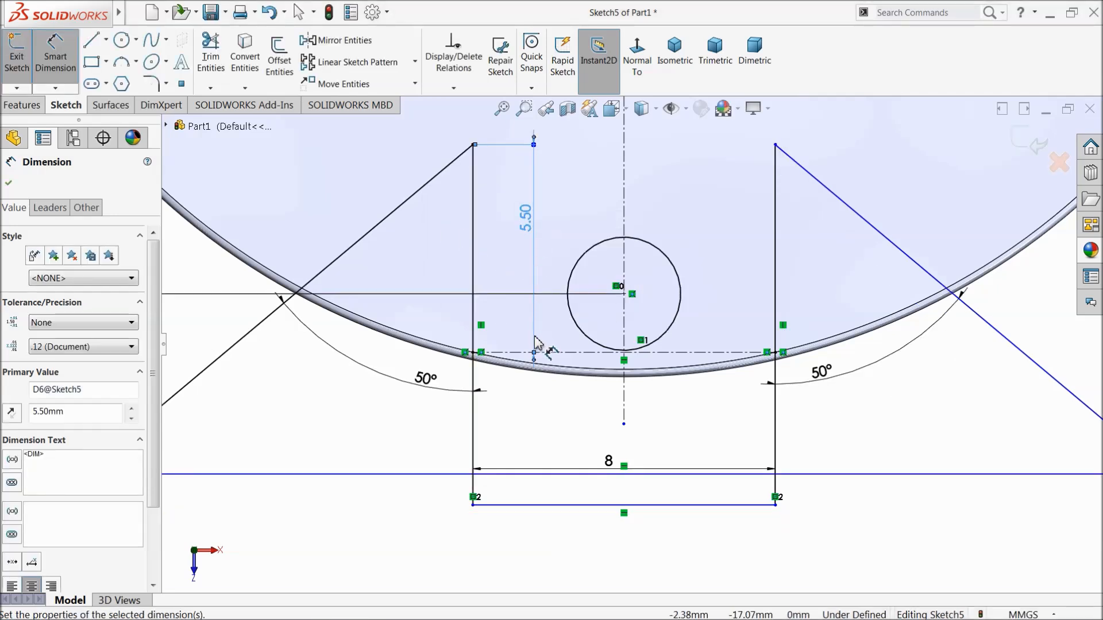
Step: Move the right 50° angle dimension slightly outward, away from the disc's edge
scroll(571, 343, "up", 5)
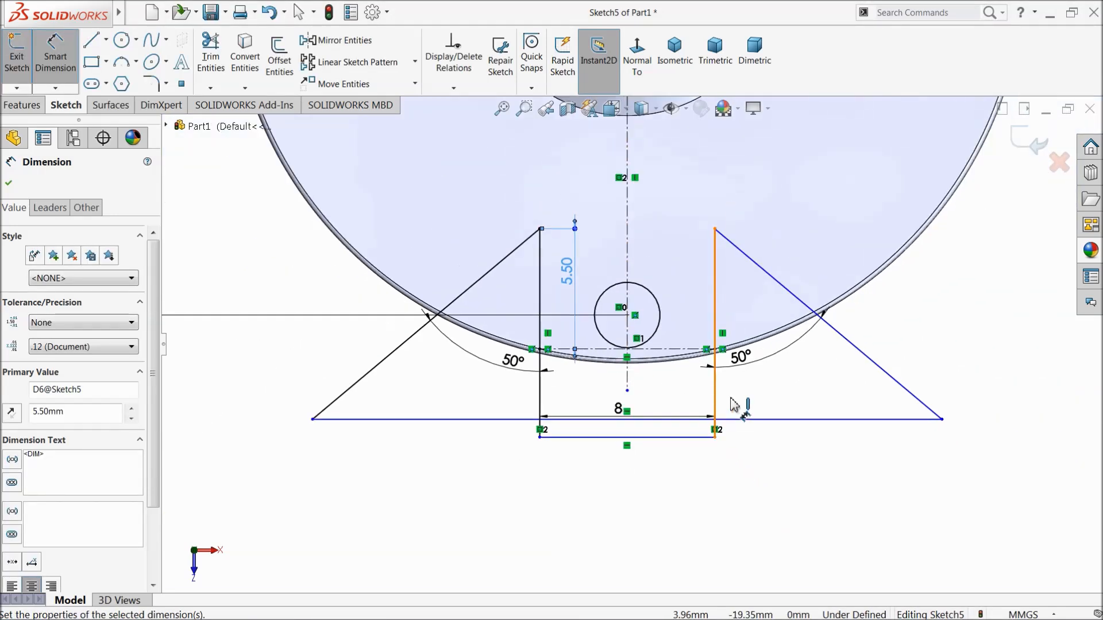
mouse_move(754, 367)
left_mouse_down()
mouse_move(778, 374)
mouse_move(769, 378)
left_mouse_up()
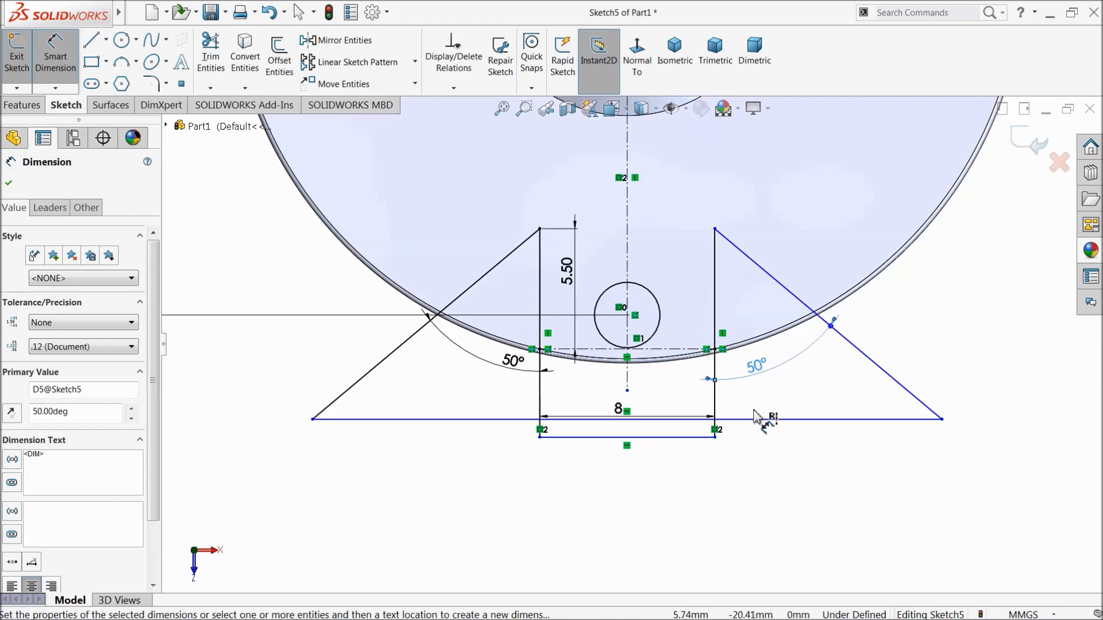
left_click(943, 421)
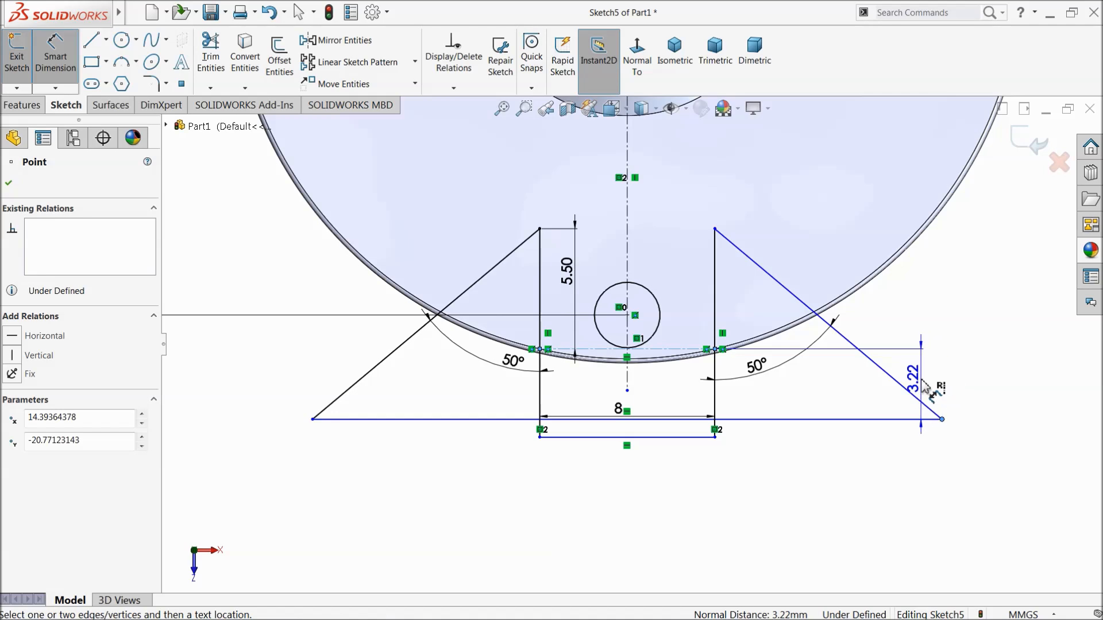
key("Escape")
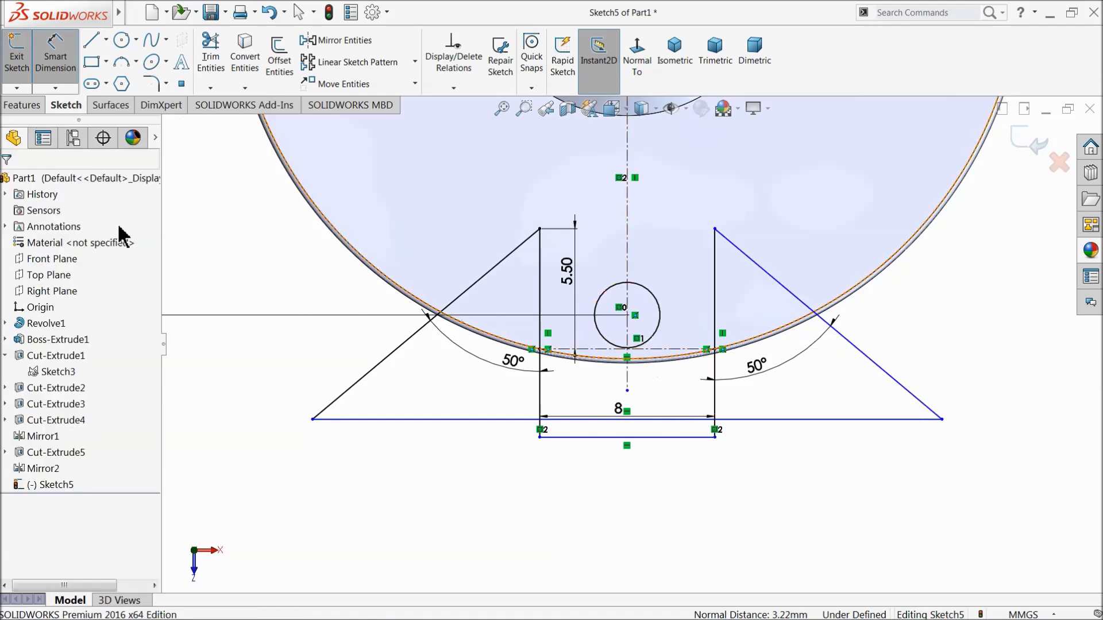
Step: Extrude-cut the regions of both triangular notches and the lower circle through the full thickness of the disc
left_click(24, 110)
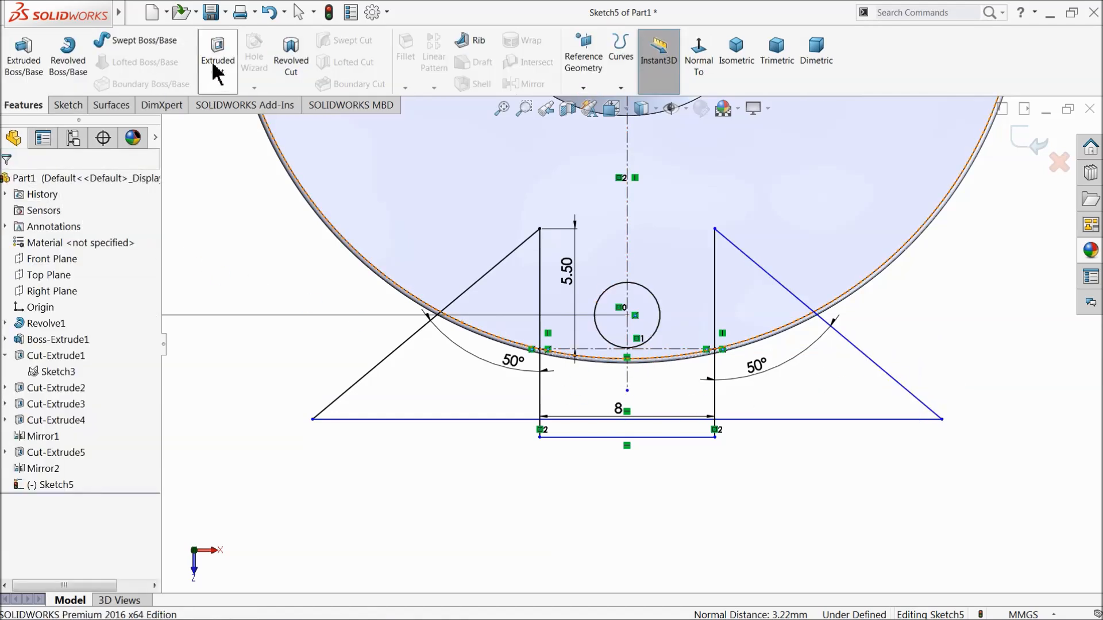
left_click(218, 61)
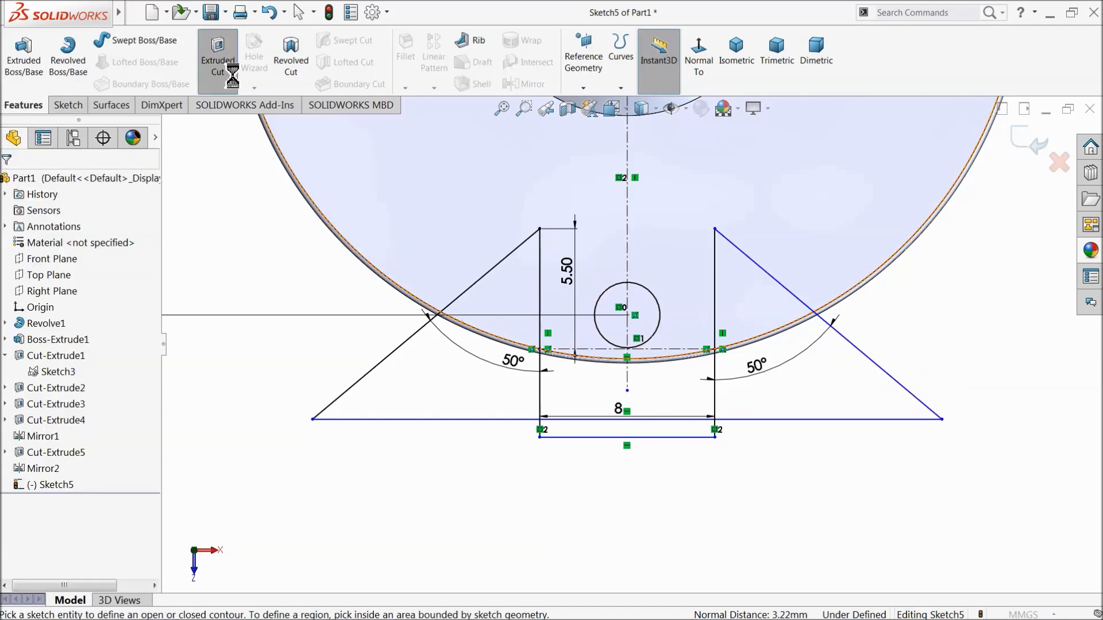
left_click(498, 325)
left_click(462, 377)
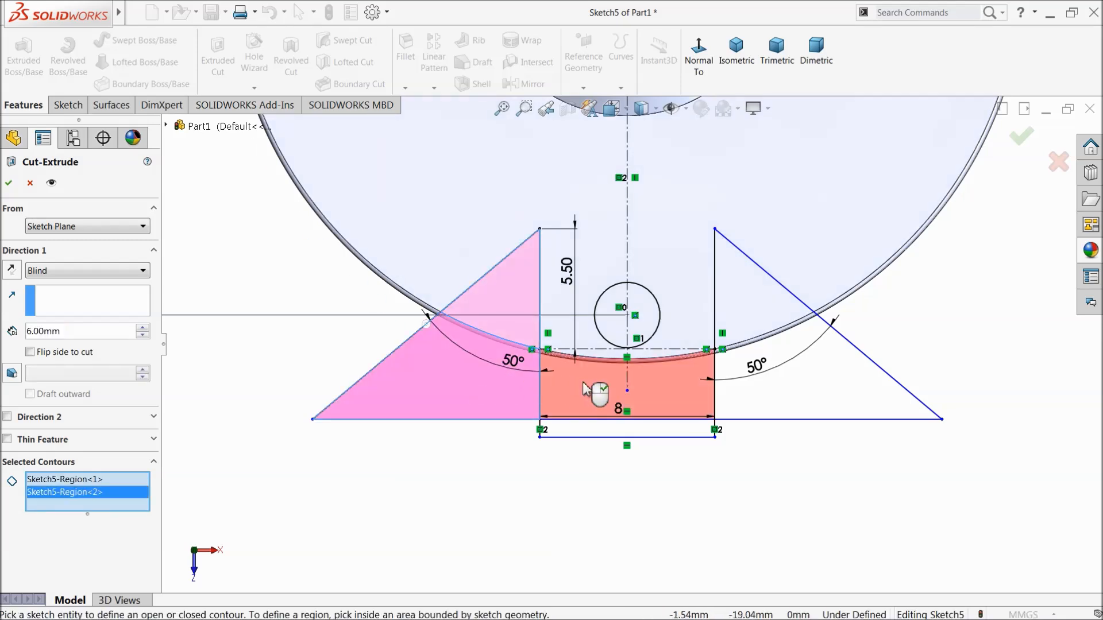
left_click(758, 395)
left_click(738, 336)
left_click(646, 334)
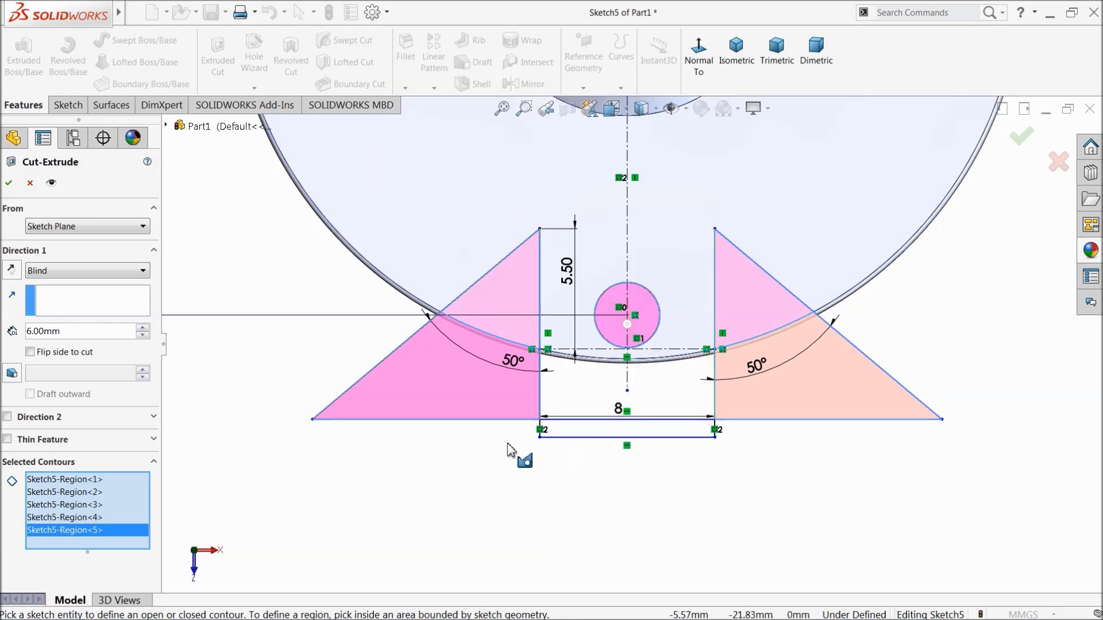
left_click(94, 271)
left_click(63, 307)
left_click(9, 182)
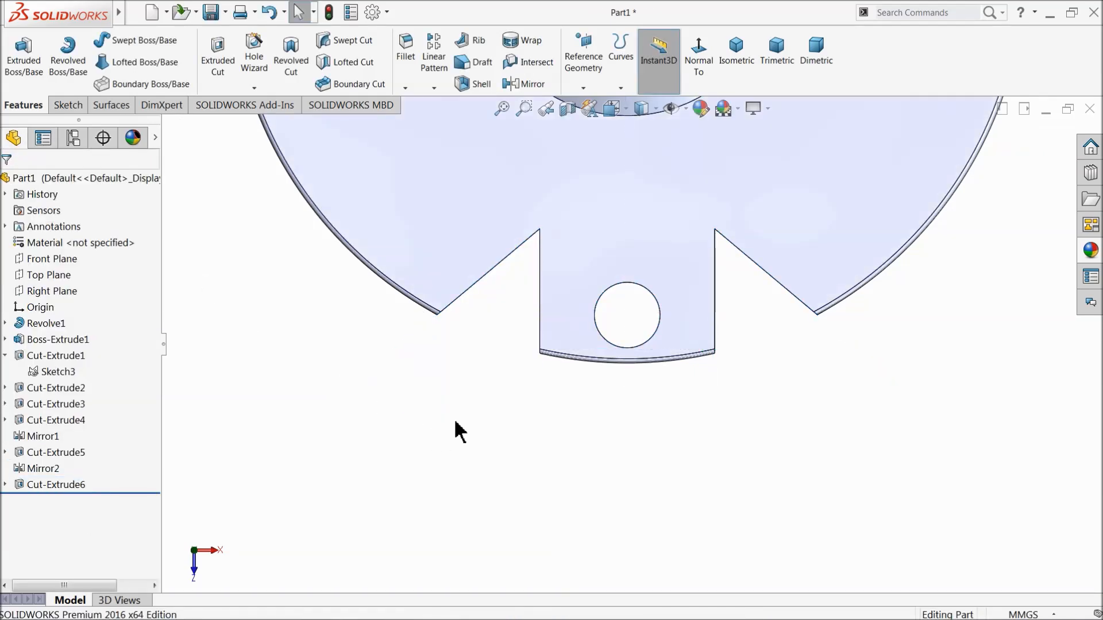
Step: Mirror the notch-and-hole cut Cut-Extrude6 about the Front Plane to the opposite side of the disc
scroll(455, 422, "up", 1)
middle_click_drag(466, 412, 460, 319)
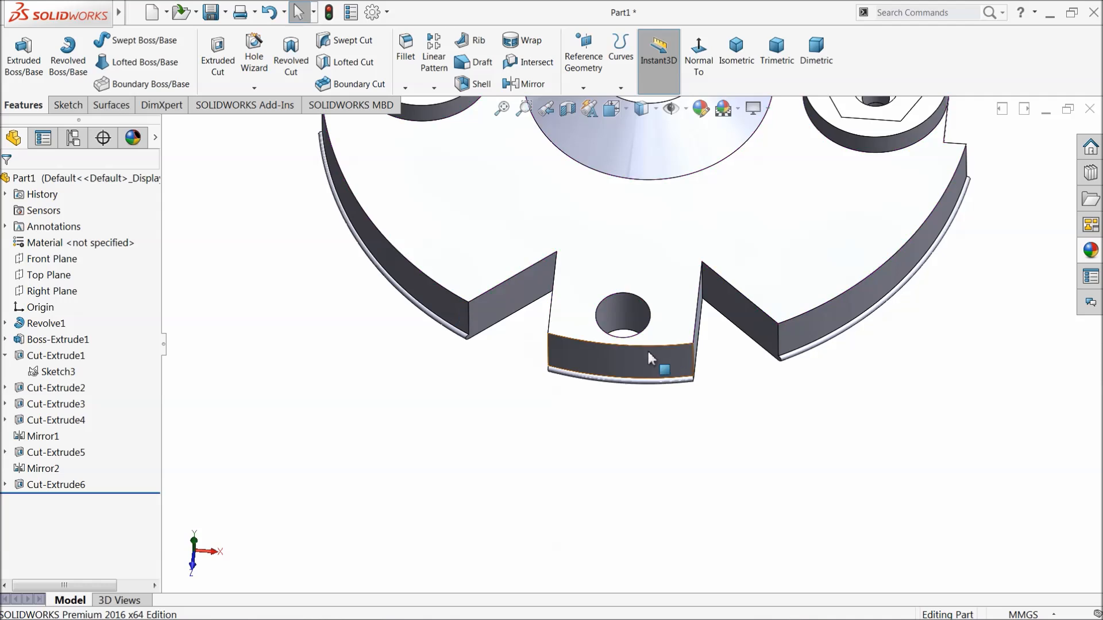
scroll(623, 374, "up", 8)
mouse_move(636, 374)
middle_mouse_down()
mouse_move(557, 362)
mouse_move(620, 360)
middle_mouse_up()
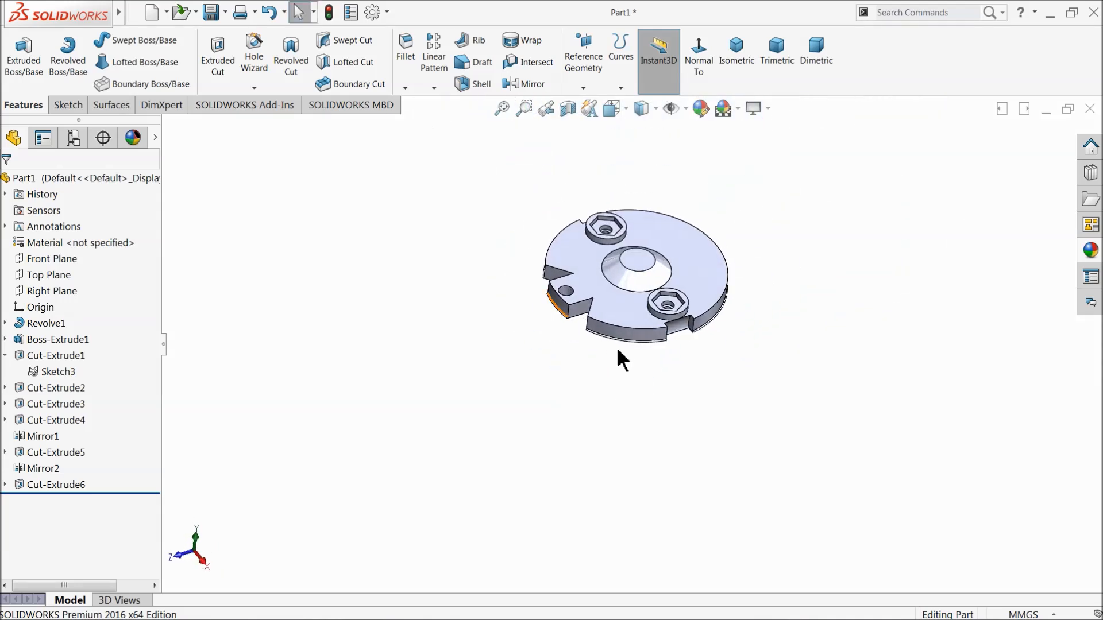
scroll(684, 271, "down", 5)
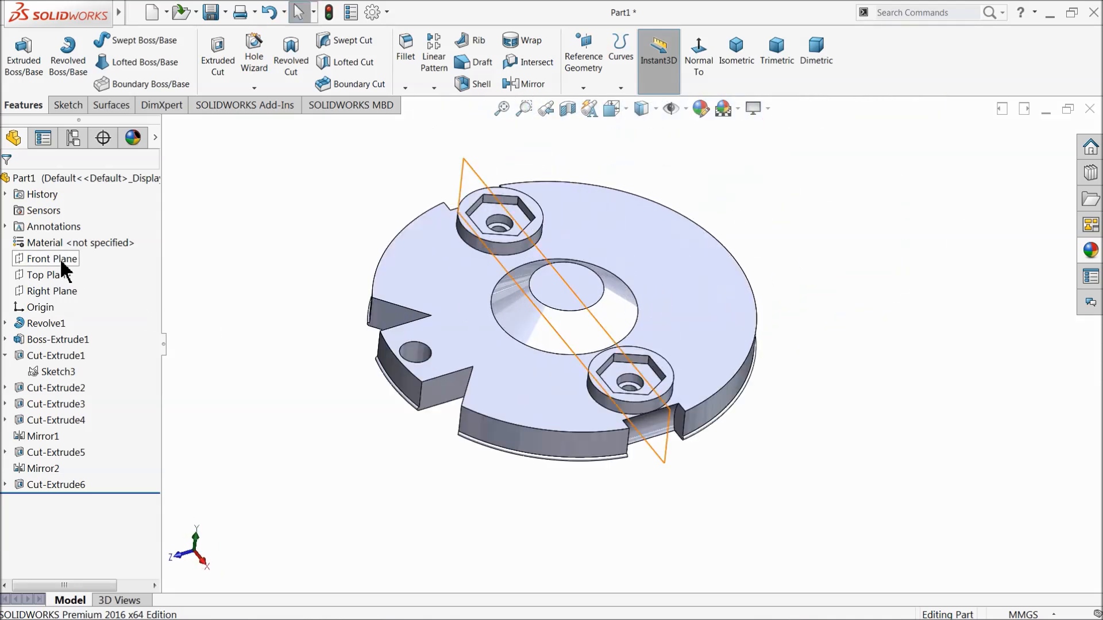
left_click(64, 260)
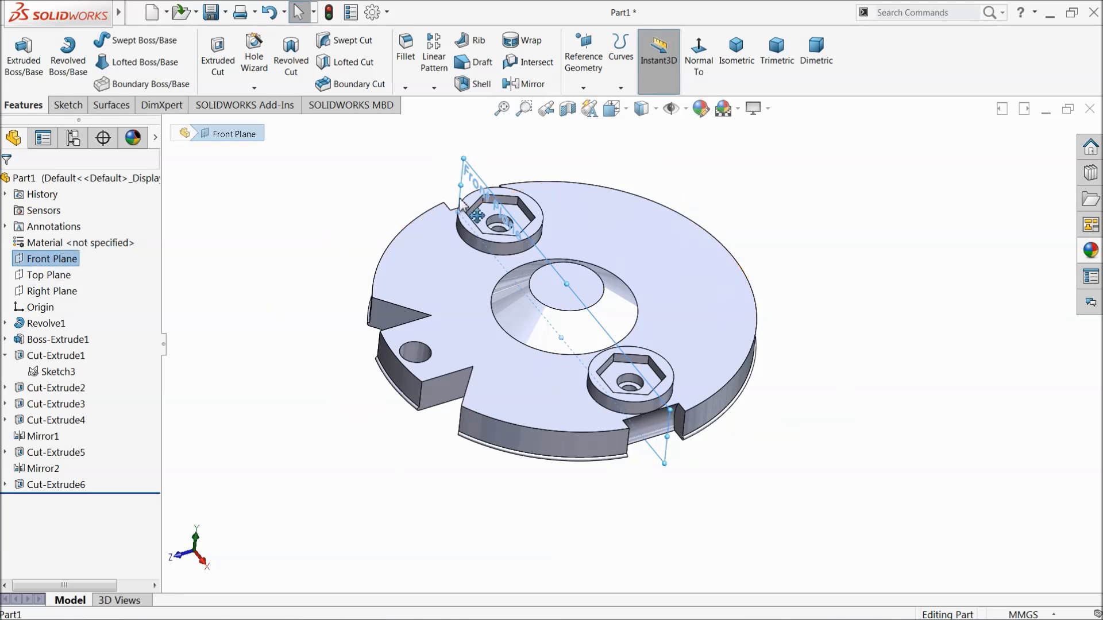
left_click(527, 85)
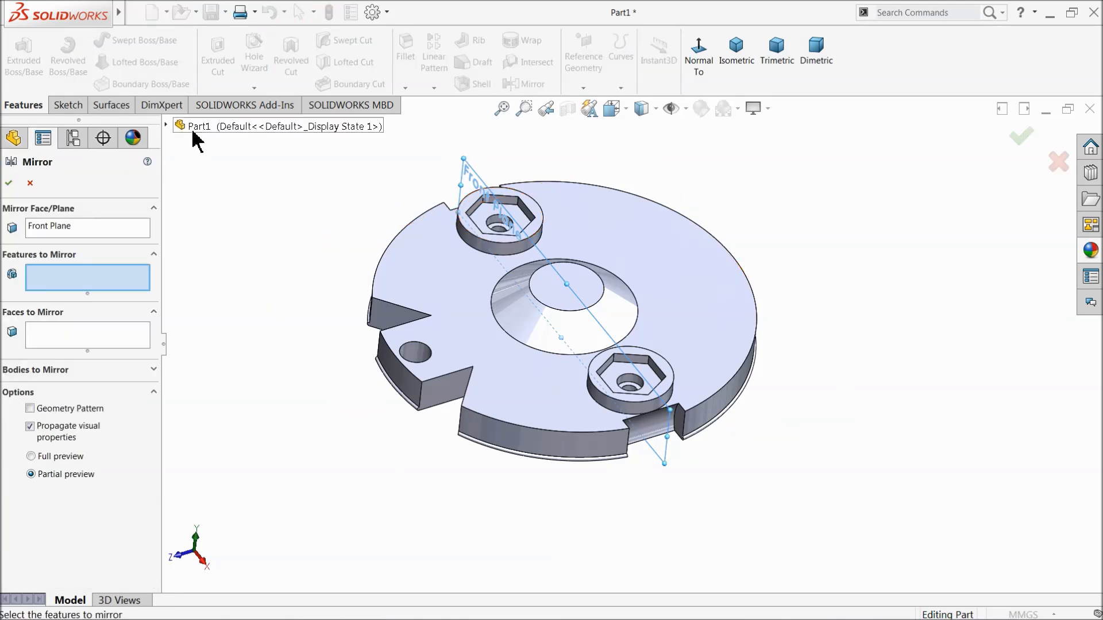
left_click(168, 125)
left_click(230, 418)
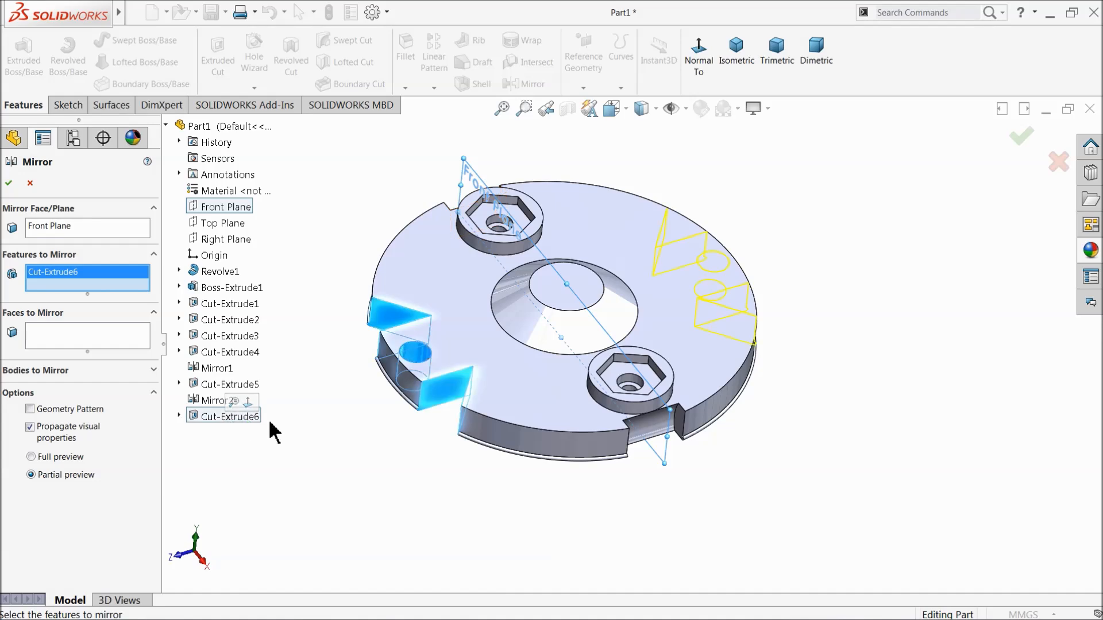
left_click(8, 183)
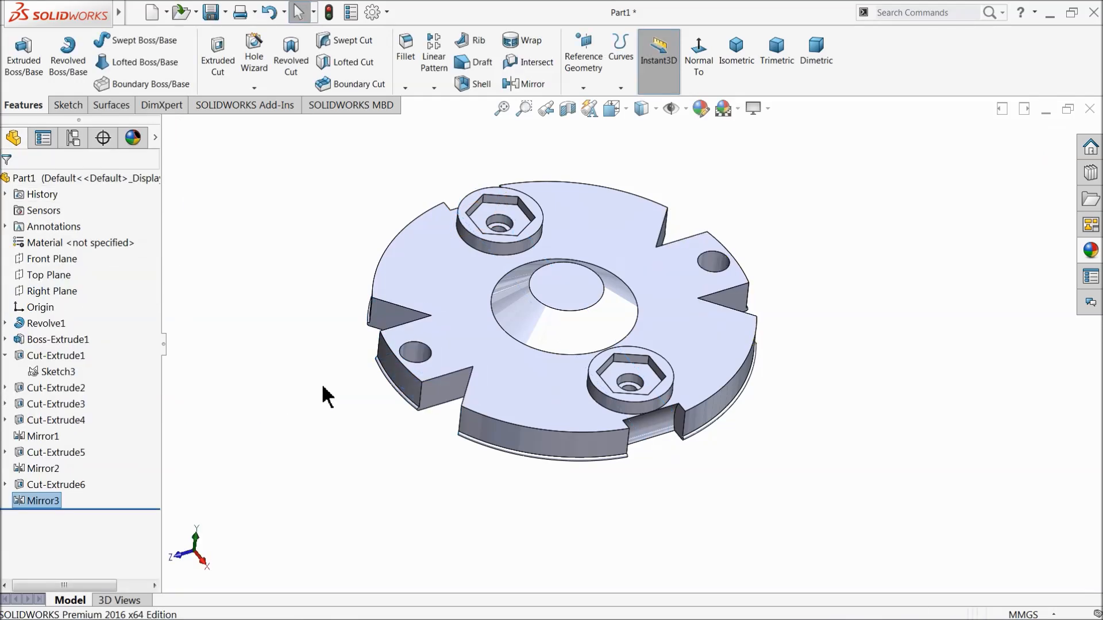
Step: Start a new sketch on the disc's flat upper face and view it face-on
mouse_move(323, 384)
middle_mouse_down()
mouse_move(316, 403)
mouse_move(326, 404)
middle_mouse_up()
left_click(452, 284)
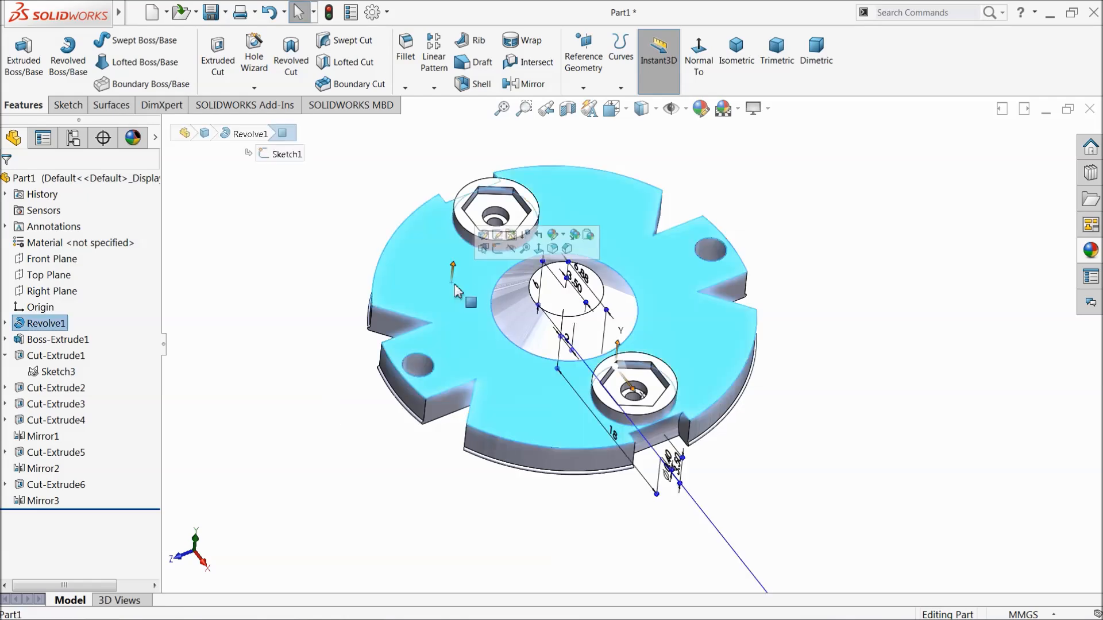
left_click(493, 237)
left_click(636, 58)
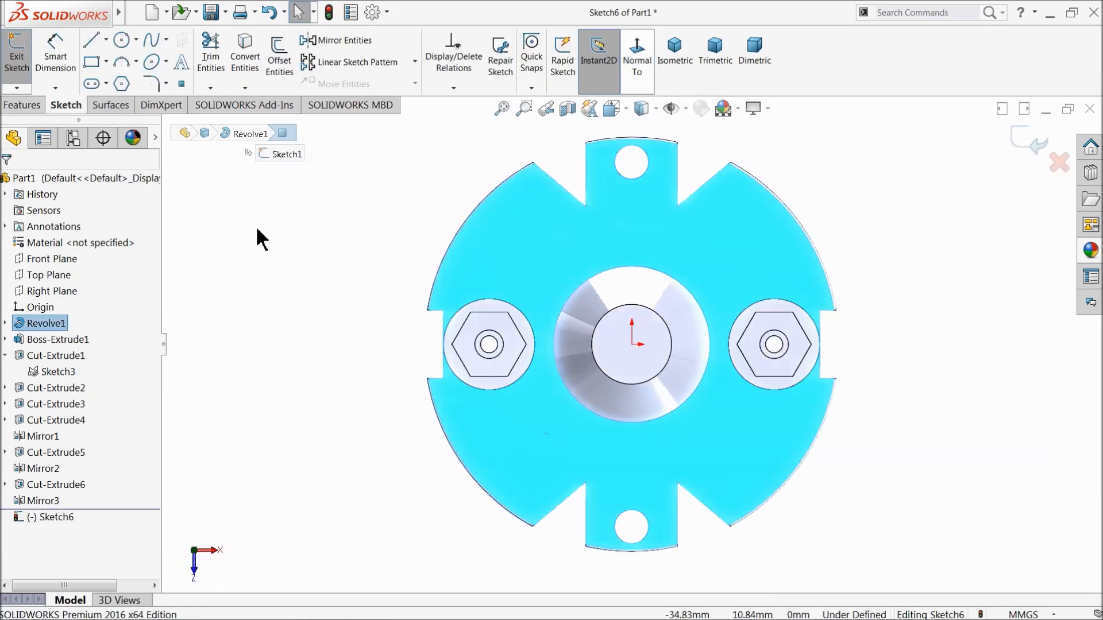
Step: Sketch two circles of about 3.66 mm radius above the central boss, one on each side, with centers roughly level
left_click(121, 40)
scroll(666, 299, "down", 2)
left_click_drag(514, 226, 564, 238)
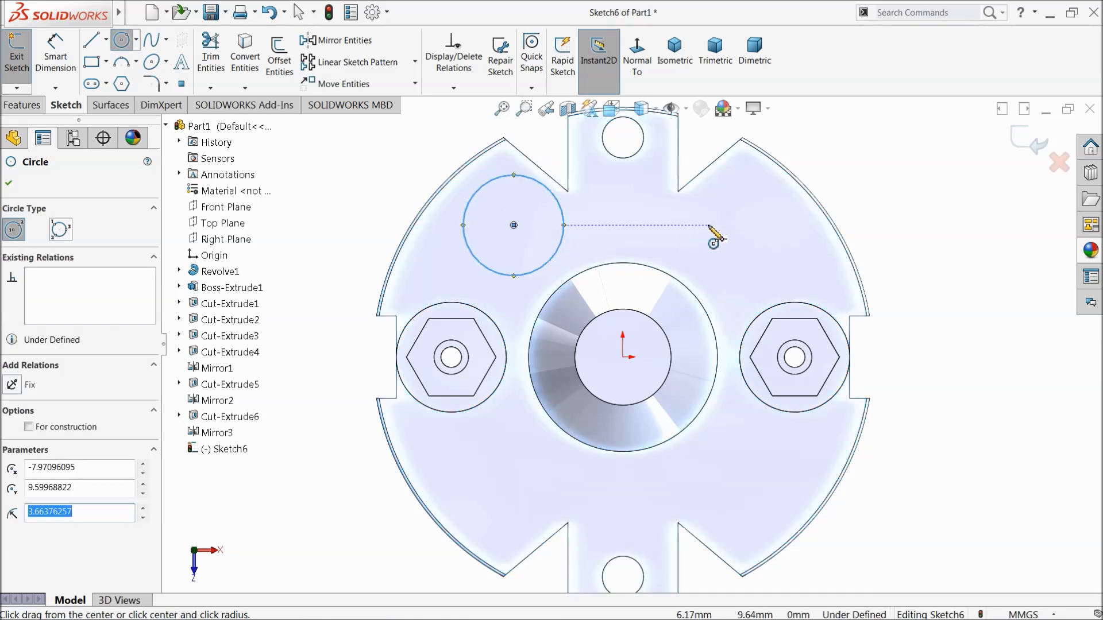
mouse_move(711, 227)
left_mouse_down()
mouse_move(732, 205)
mouse_move(747, 214)
mouse_move(736, 208)
left_mouse_up()
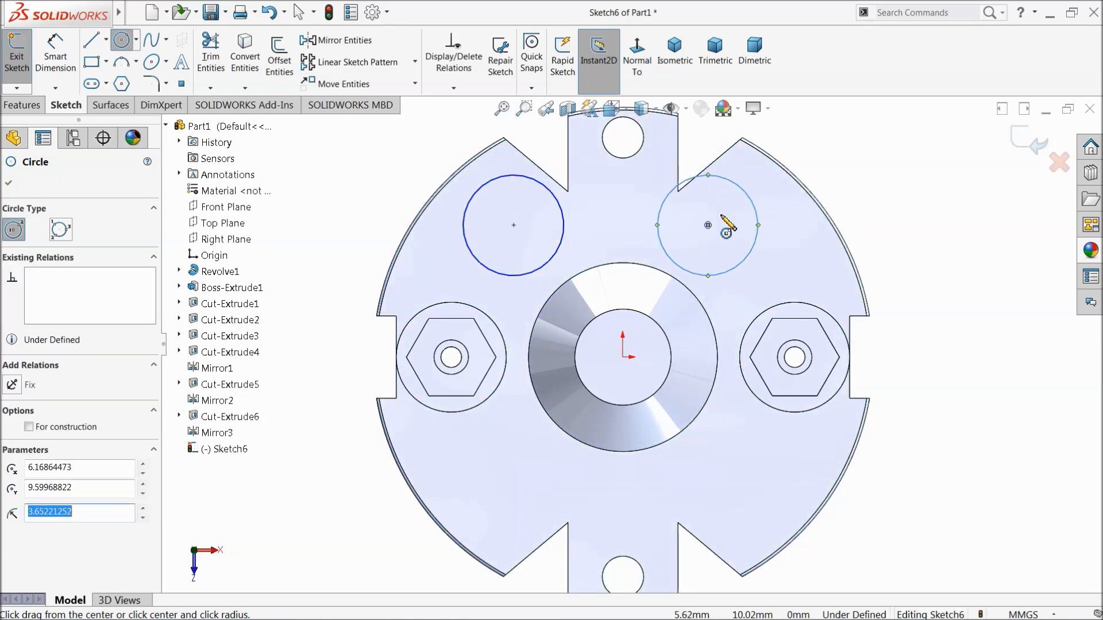
right_click(364, 174)
left_click(400, 182)
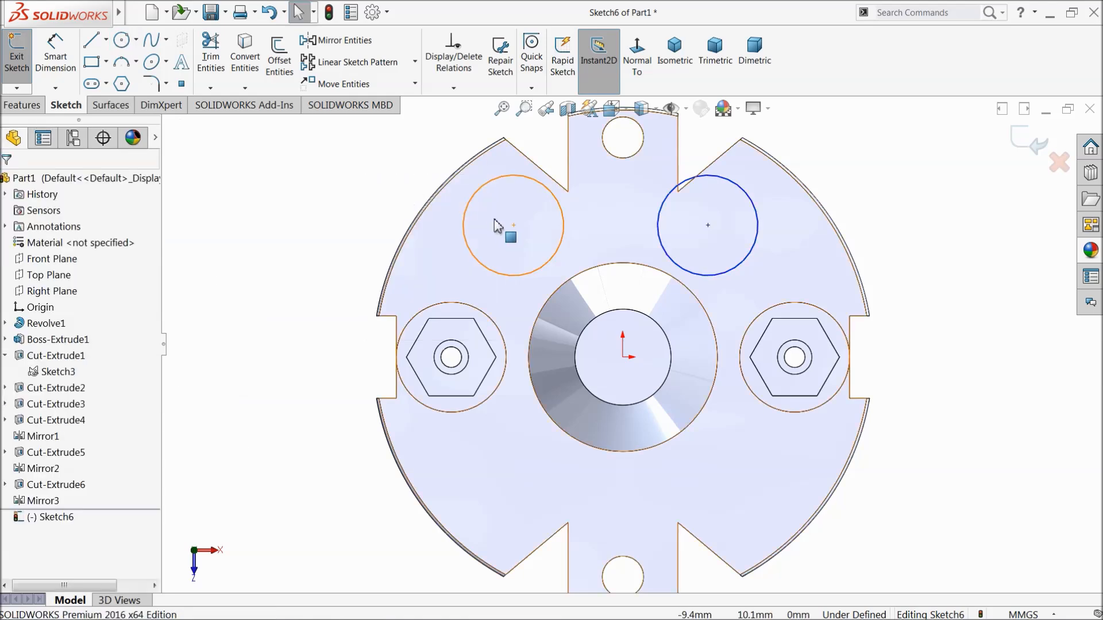
Step: Apply an Equal relation to the two circles
left_click(558, 251)
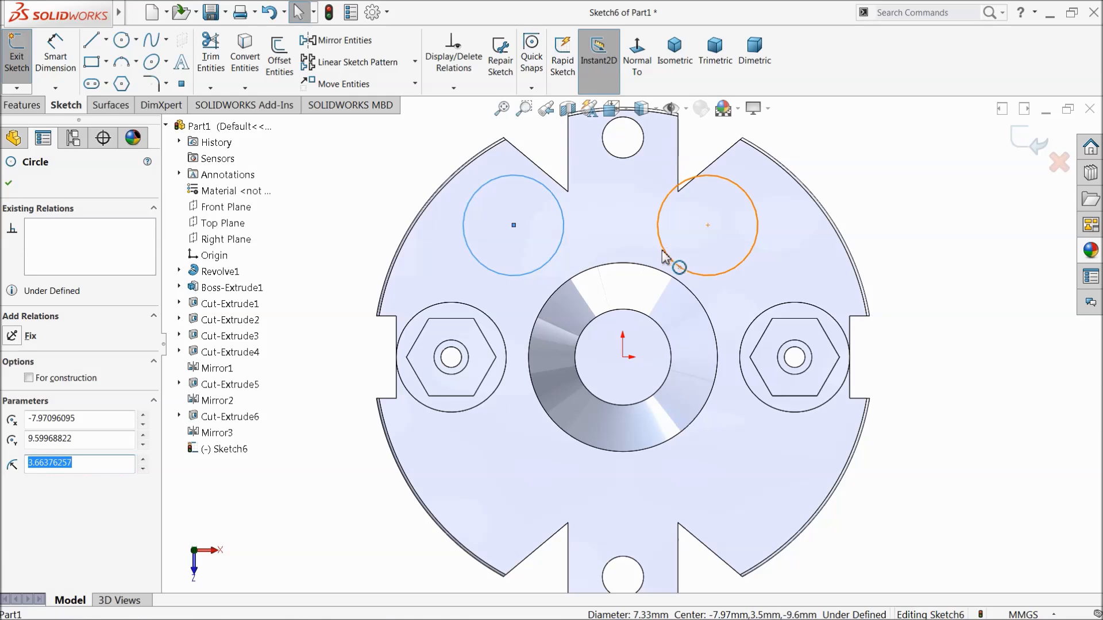
left_click(661, 254, "ctrl")
left_click(735, 201)
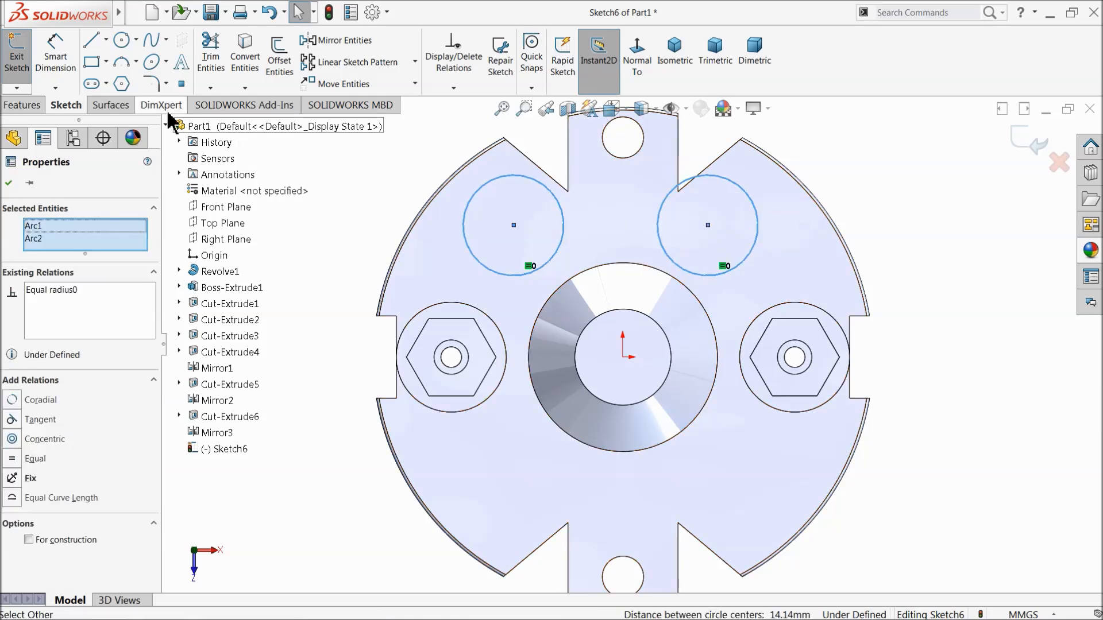
Step: Dimension the horizontal distance between the two circle centers as 19 mm
left_click(60, 55)
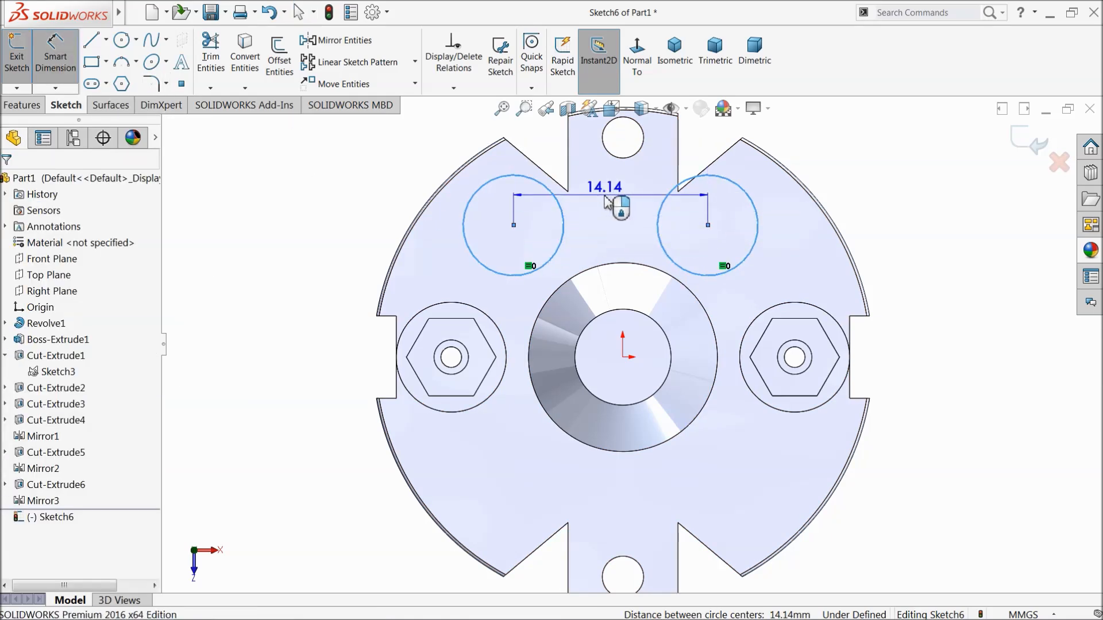
left_click(597, 193)
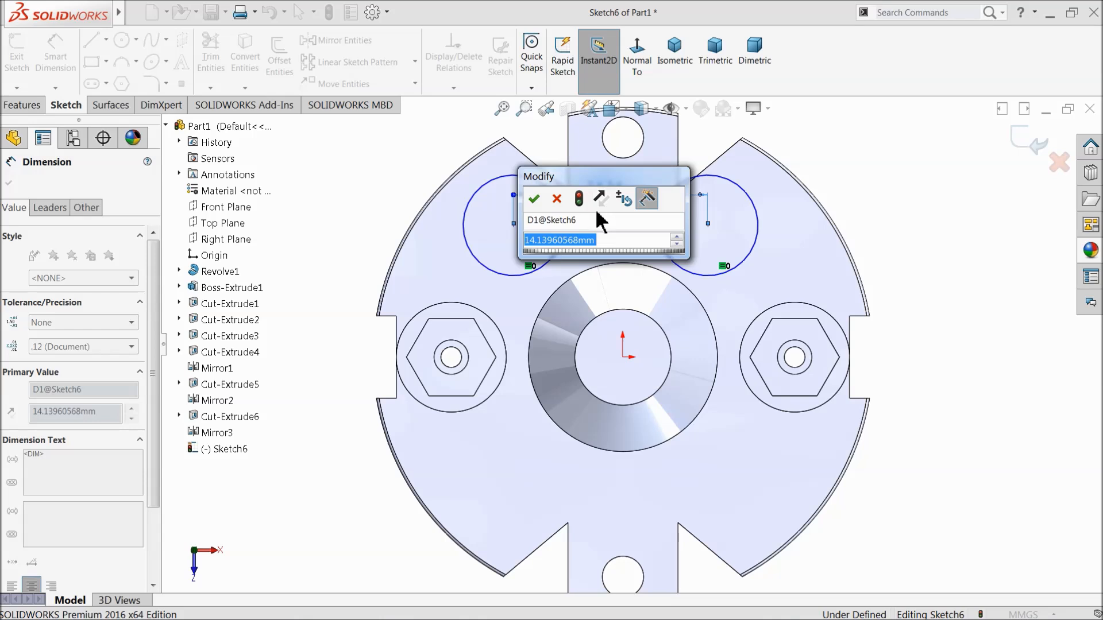
type("19")
key("Return")
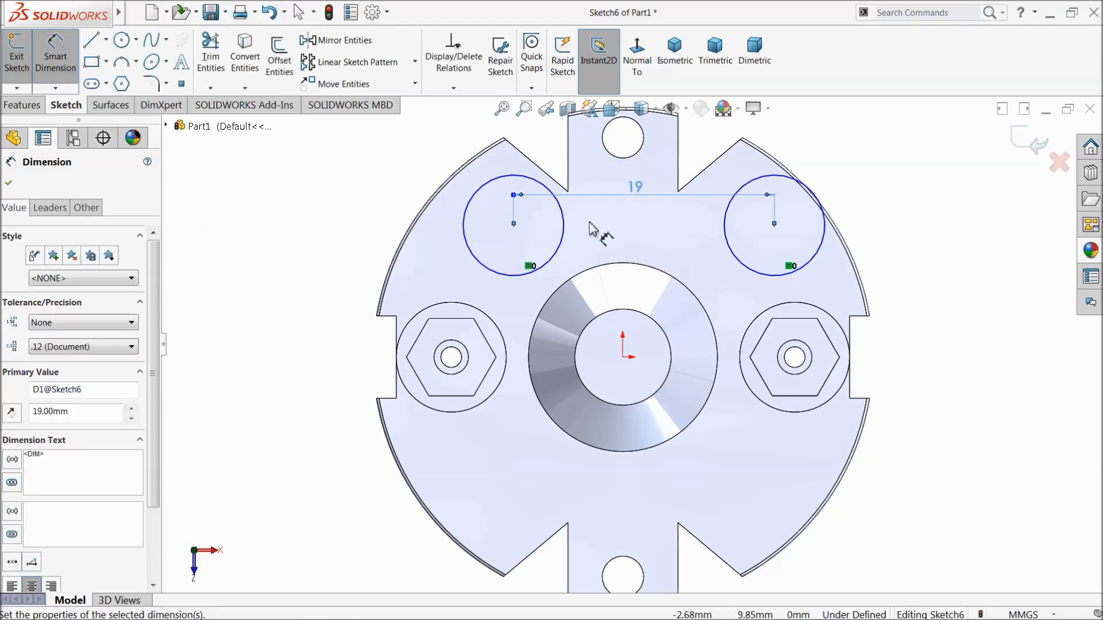
left_click(56, 60)
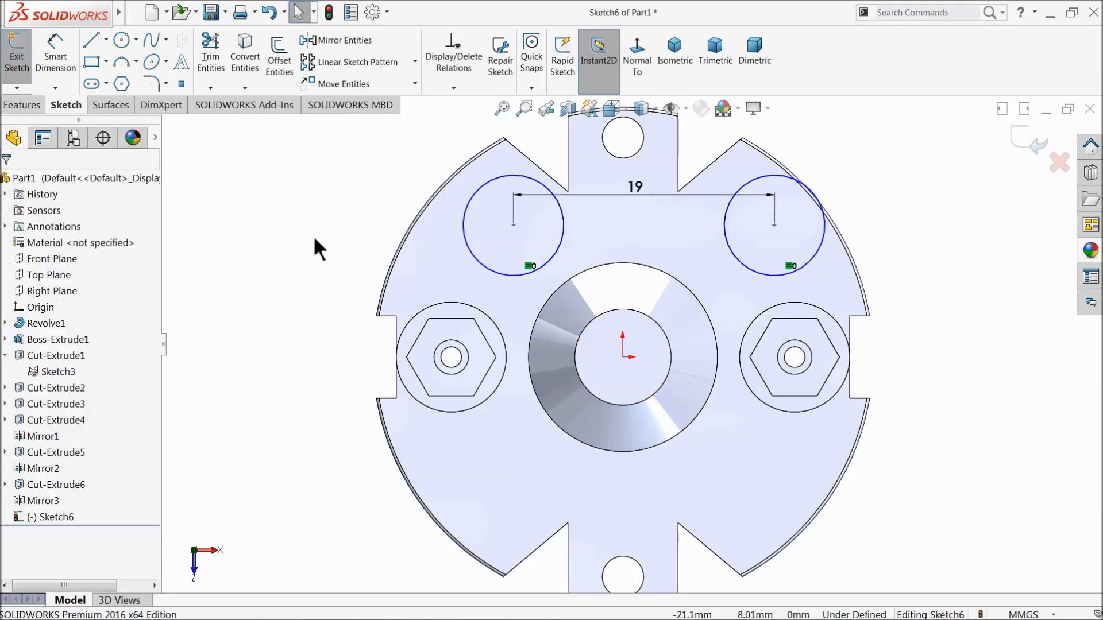
left_click(513, 225)
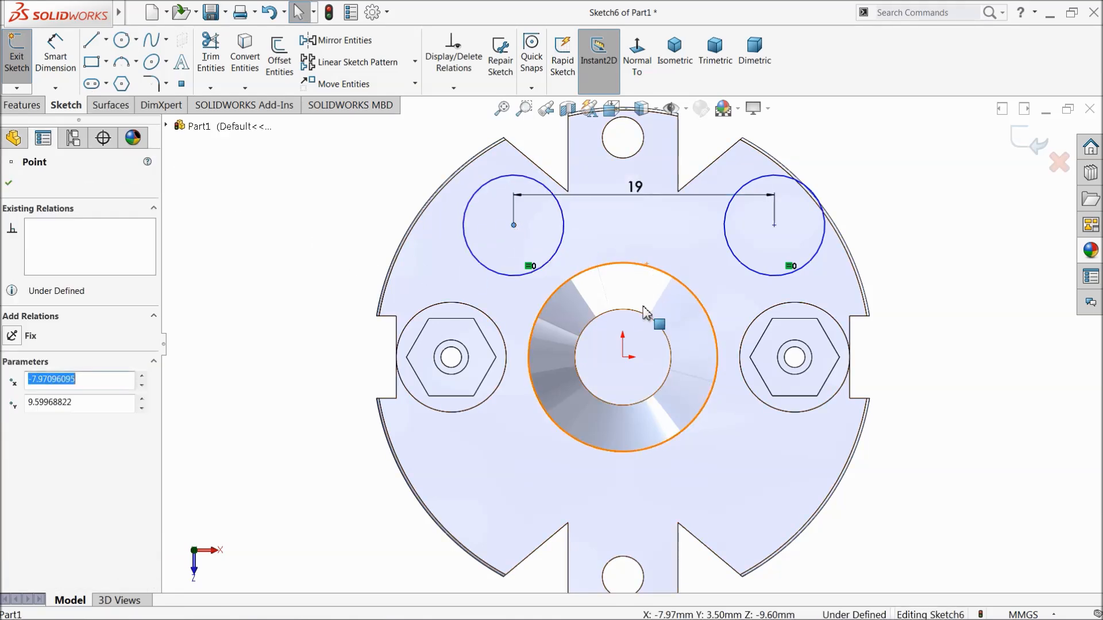
left_click(623, 357, "ctrl")
left_click(774, 225, "ctrl")
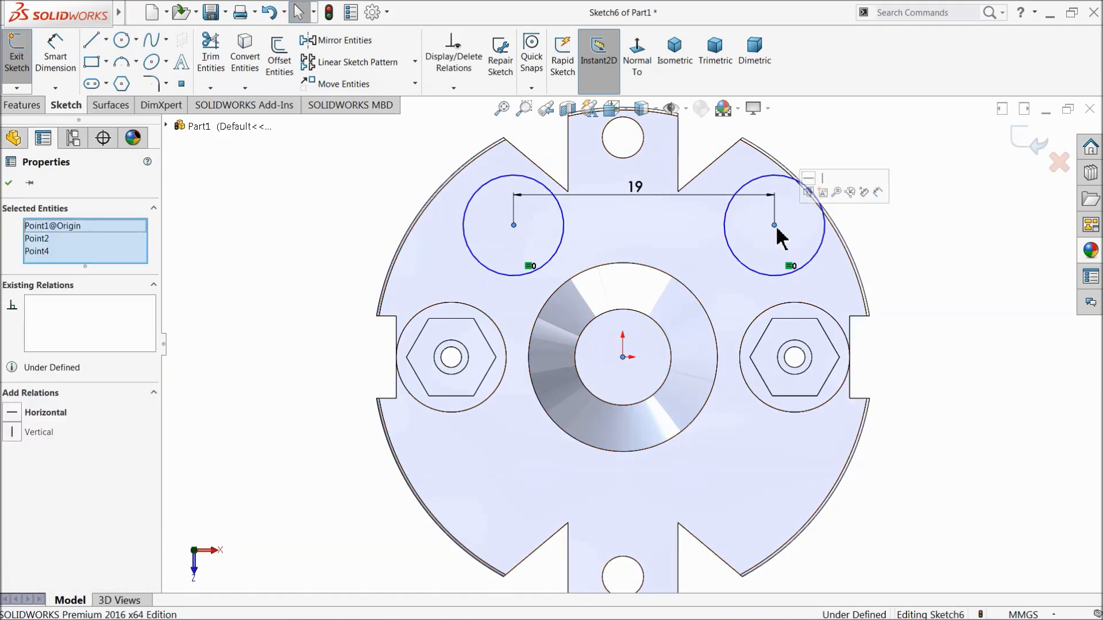
left_click(374, 222)
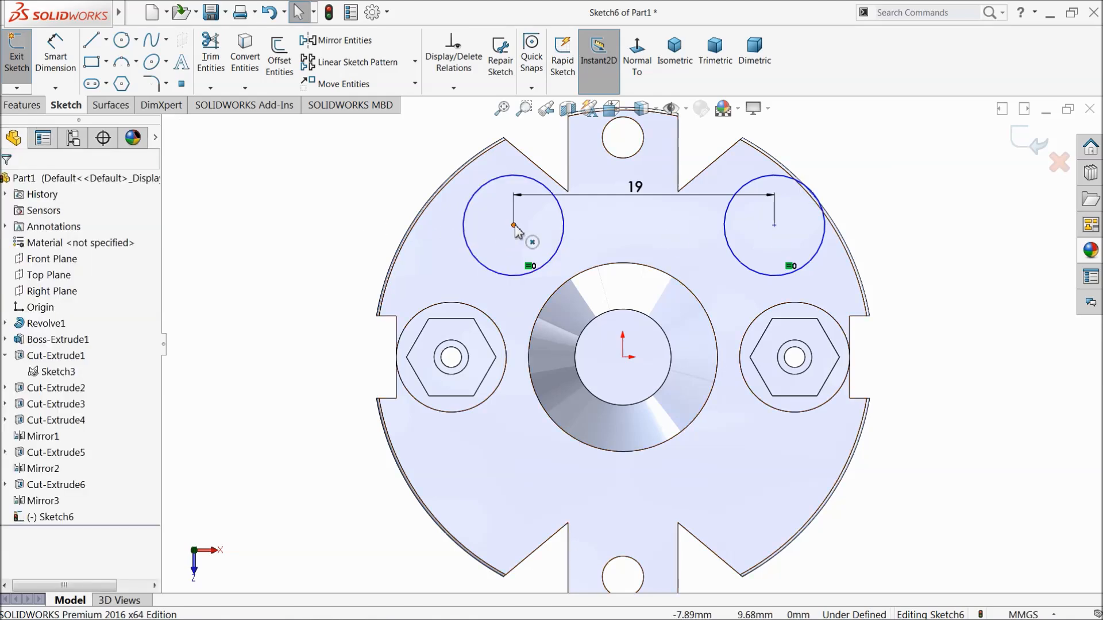
Step: Apply a Horizontal relation between the center points of the two circles
left_click(514, 225)
left_click(775, 226, "ctrl")
left_click(810, 185)
left_click(343, 202)
Step: Draw a vertical centerline from the origin up to a point midway between the two circles
left_click(107, 40)
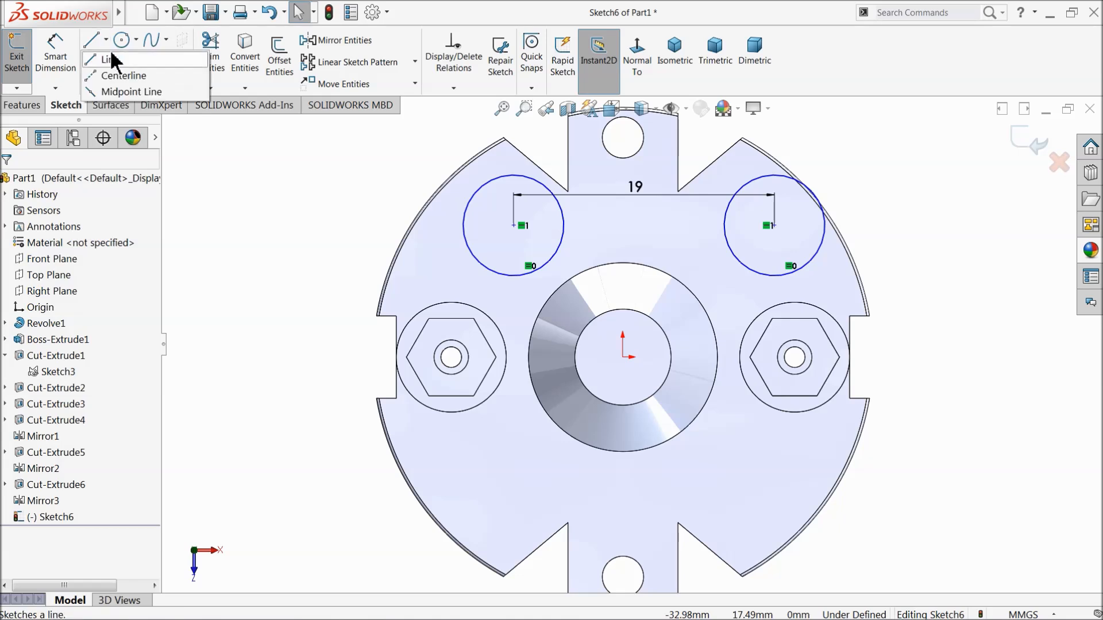
left_click(120, 73)
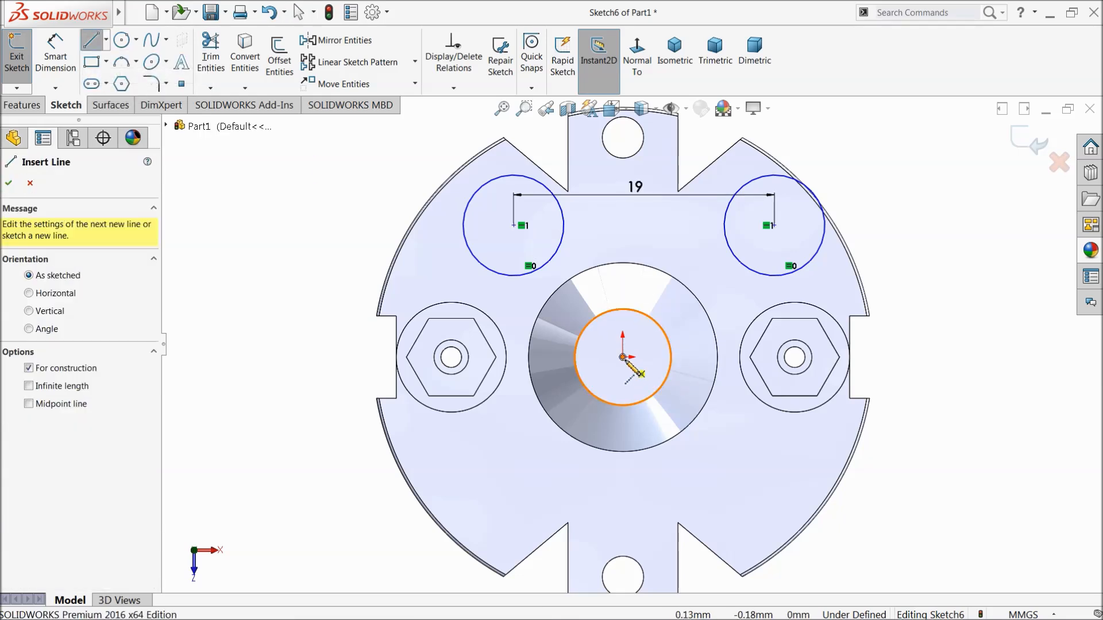
left_click(623, 357)
left_click(622, 217)
right_click(648, 210)
left_click(688, 224)
Step: Apply a Symmetric relation to the two circle centers about the vertical centerline
left_click(515, 226)
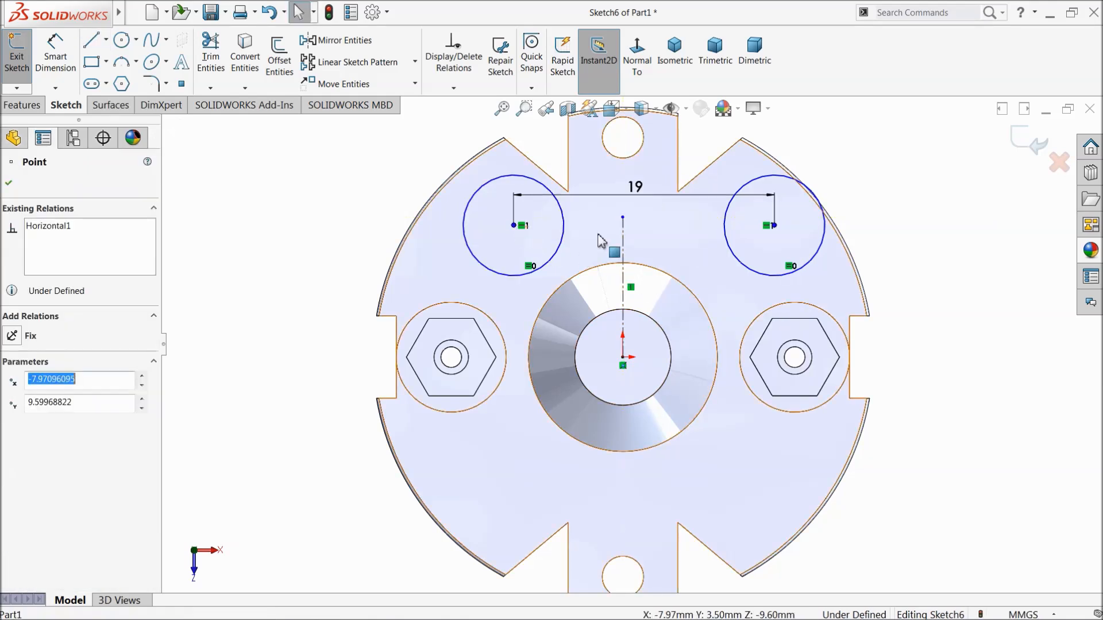
left_click(774, 226, "ctrl")
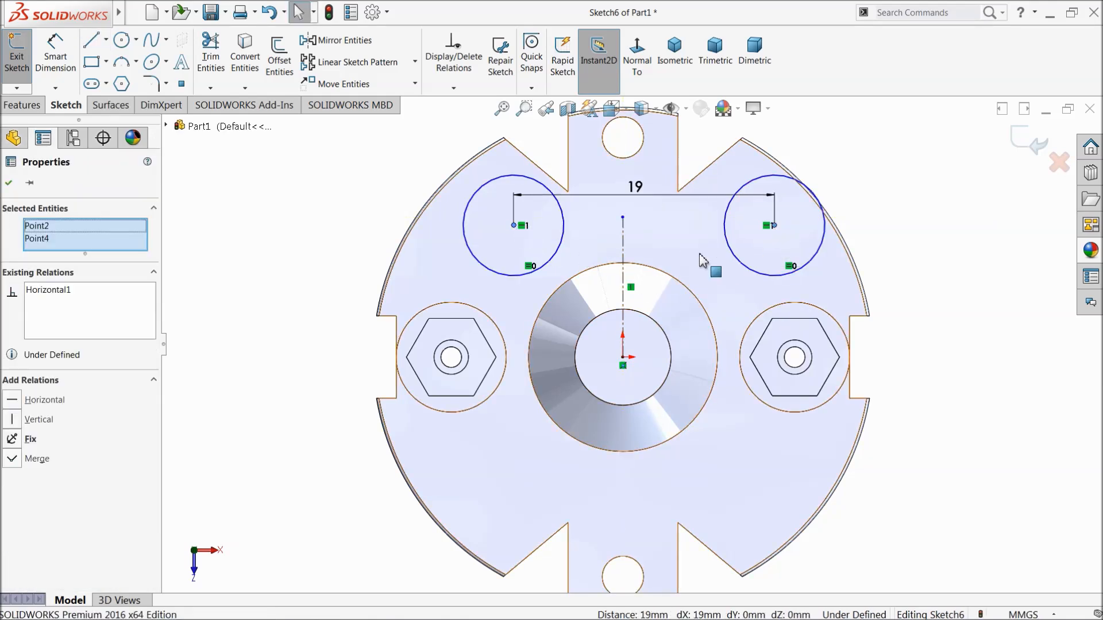
left_click(623, 237, "ctrl")
left_click(654, 205)
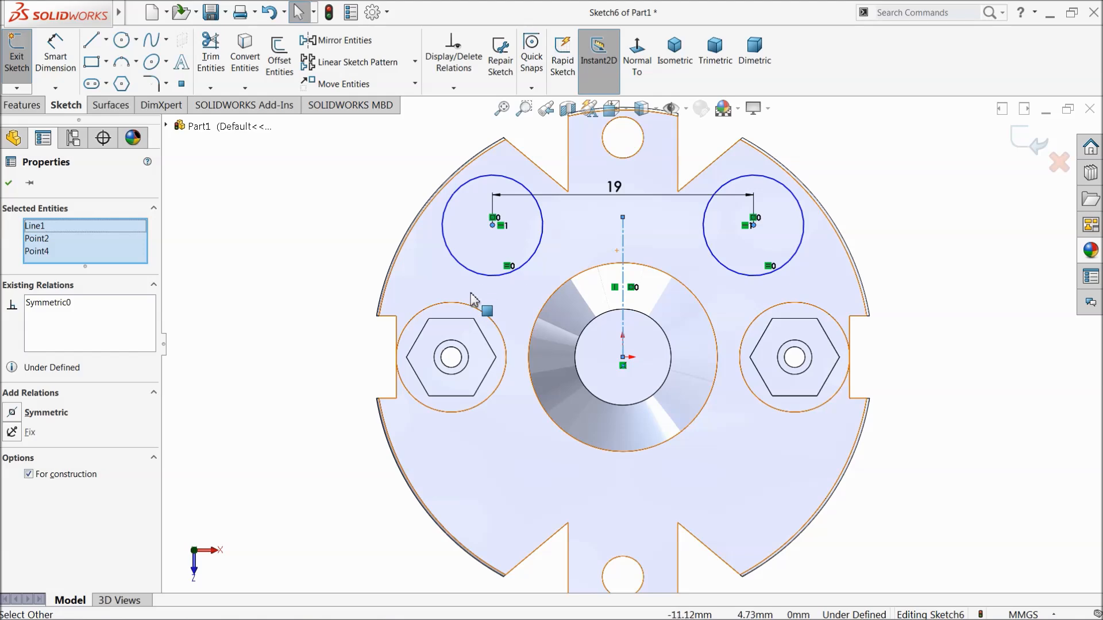
Step: Dimension the left circle's diameter as 5.5 mm
left_click(65, 56)
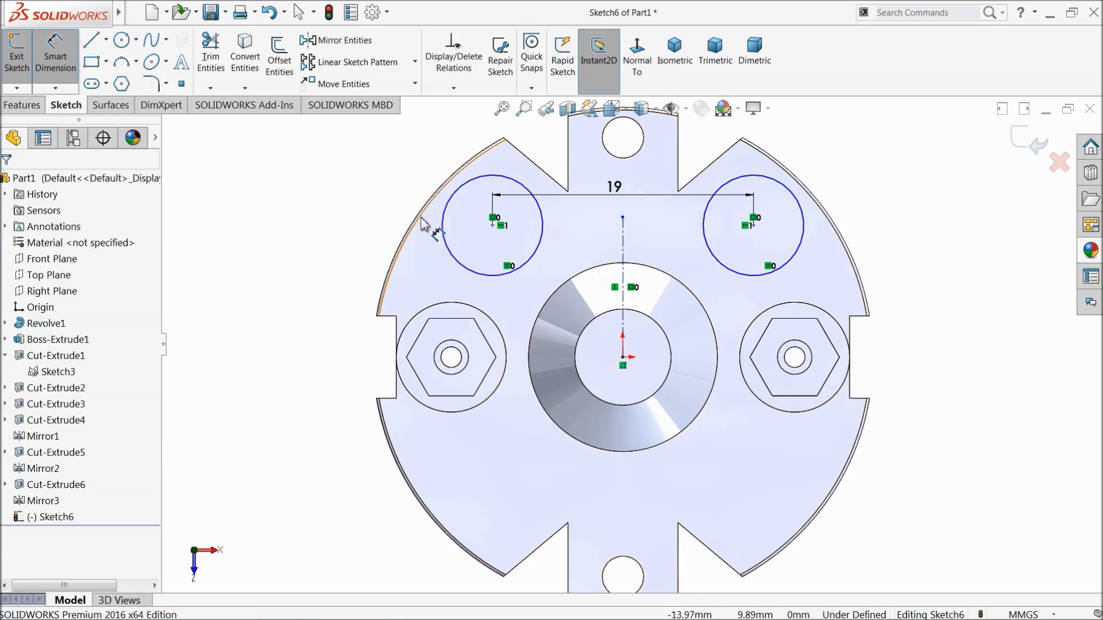
left_click(445, 238)
left_click(364, 216)
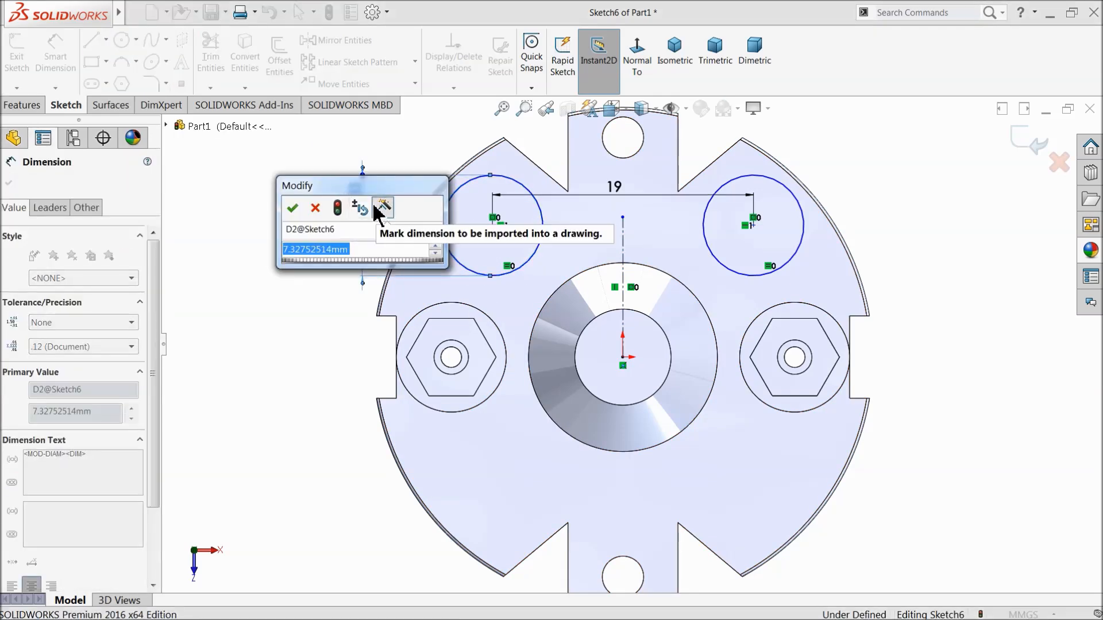
type("5.5")
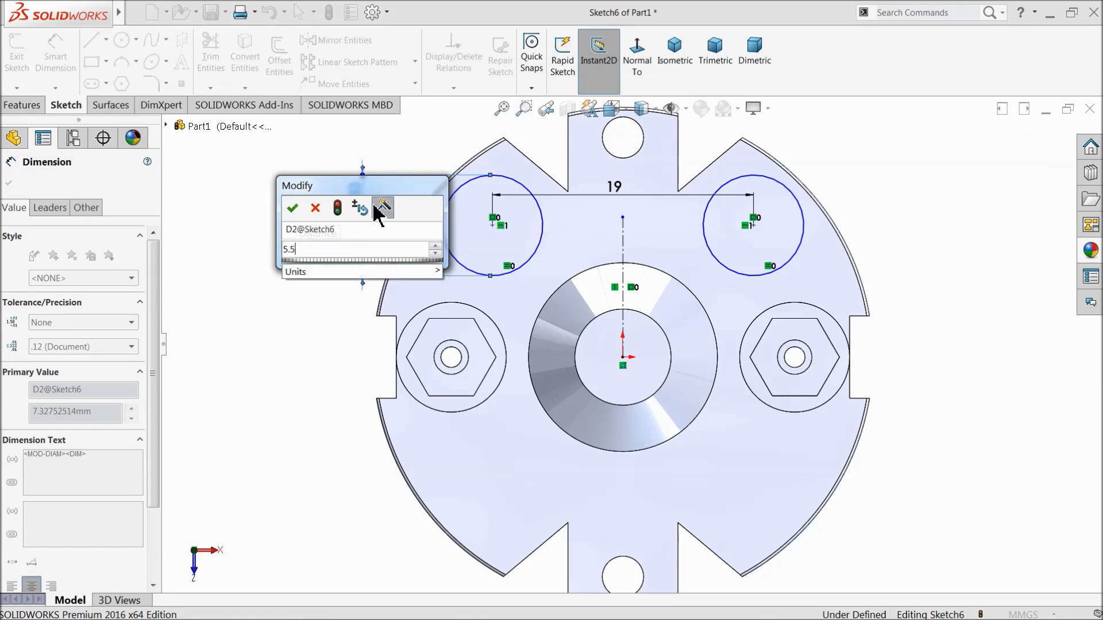
left_click(301, 210)
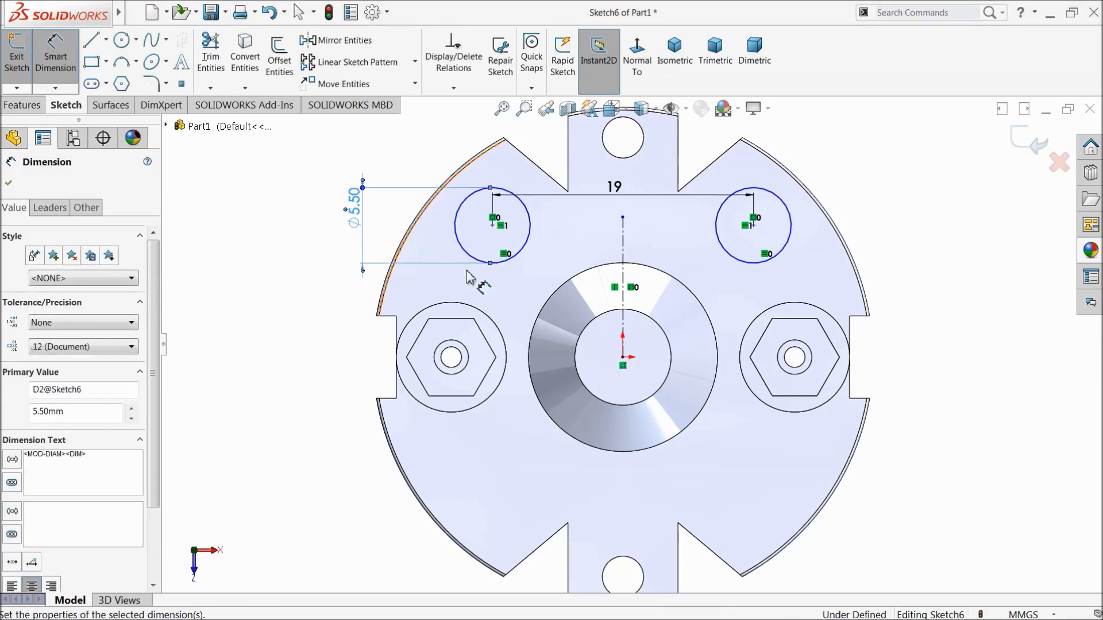
Step: Dimension the vertical distance from the left circle's center to the origin as 7.5 mm
left_click(493, 226)
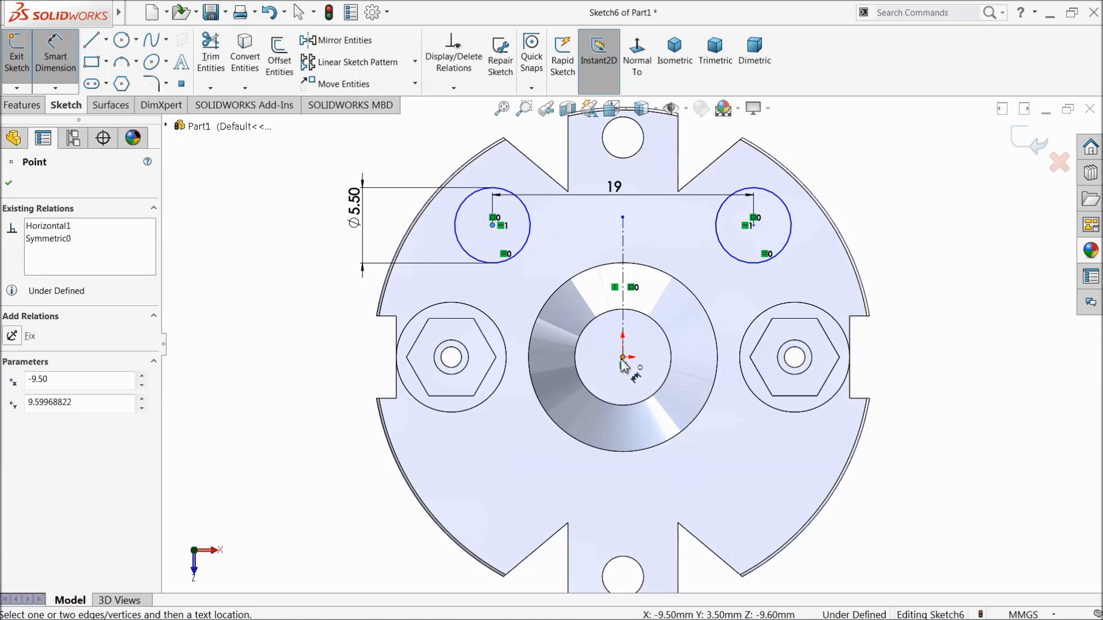
left_click(623, 358)
left_click(265, 287)
type("7")
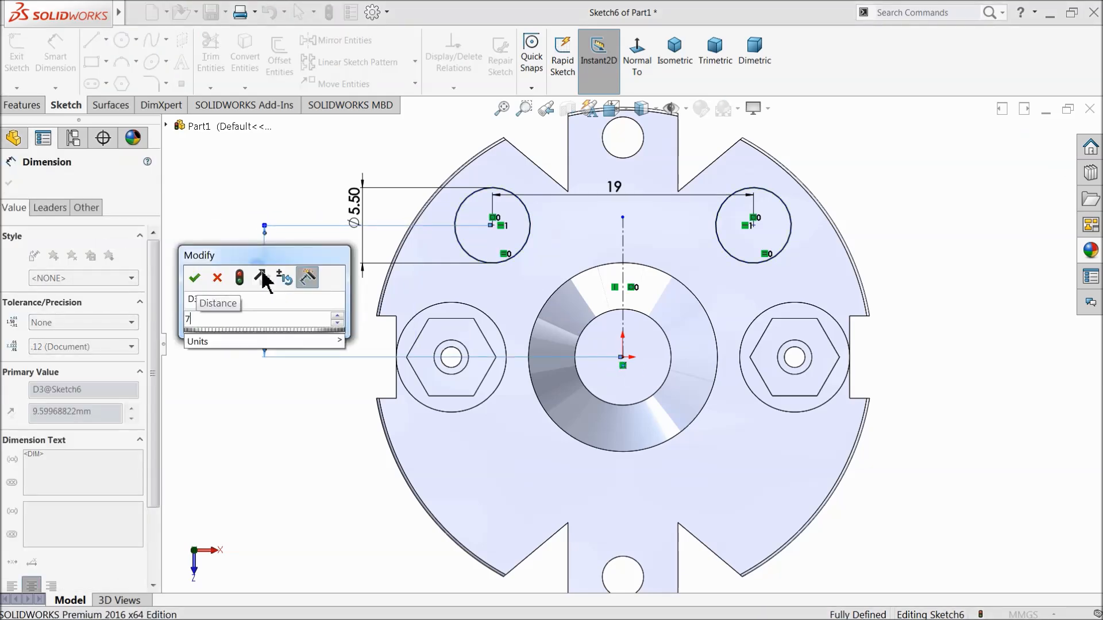
type(".5")
key("Return")
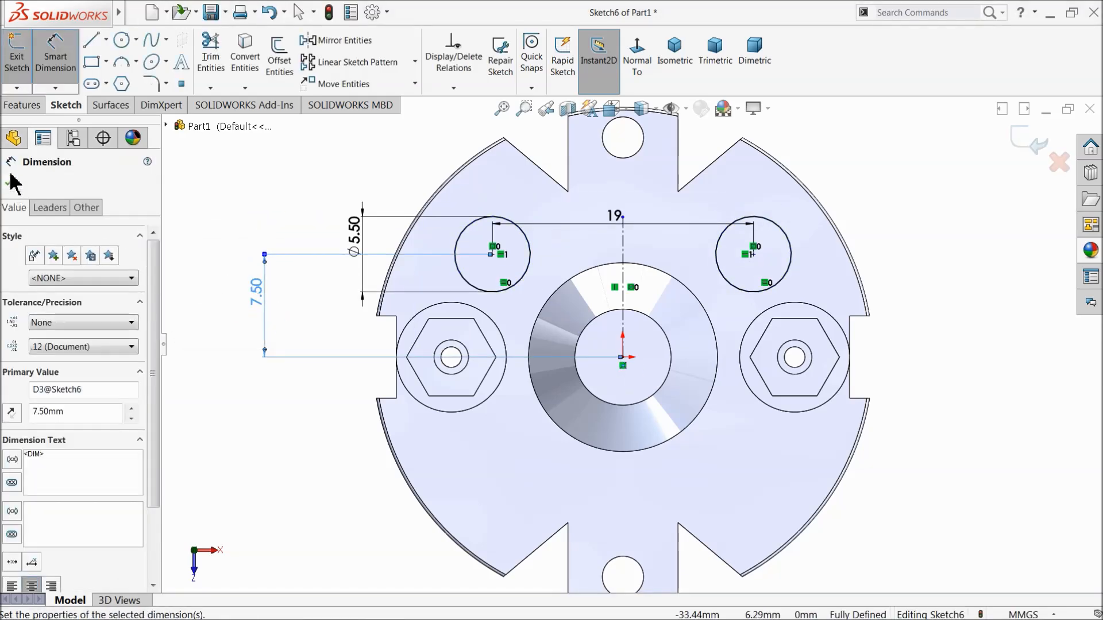
left_click(11, 180)
Step: Cut the two circles through the disc with an Extruded Cut set to Through All
left_click(37, 107)
left_click(218, 58)
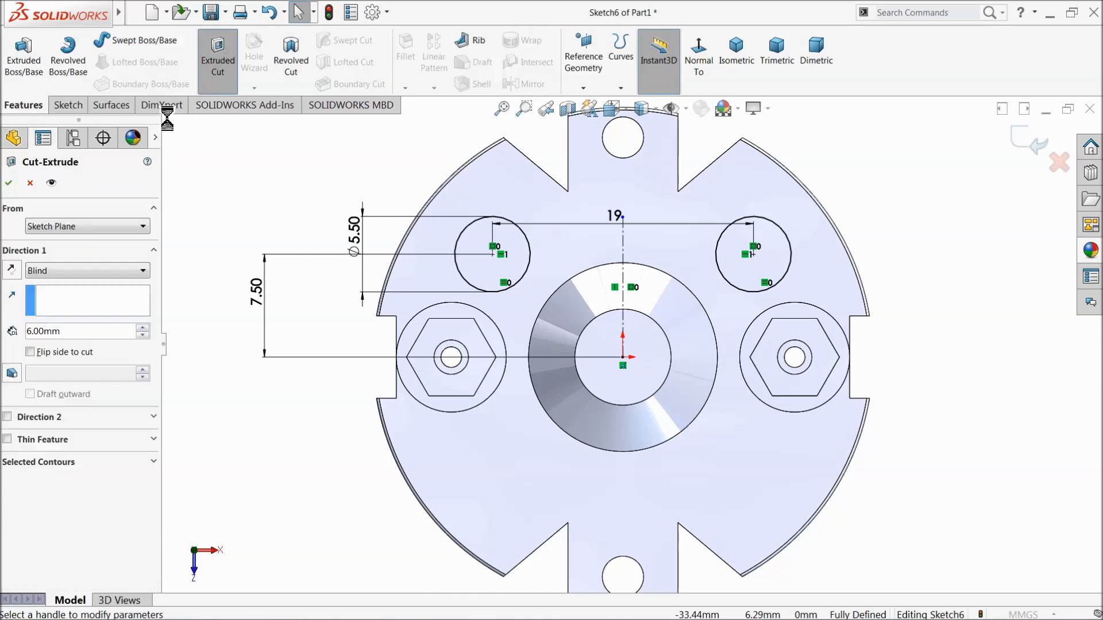
left_click(64, 271)
left_click(61, 298)
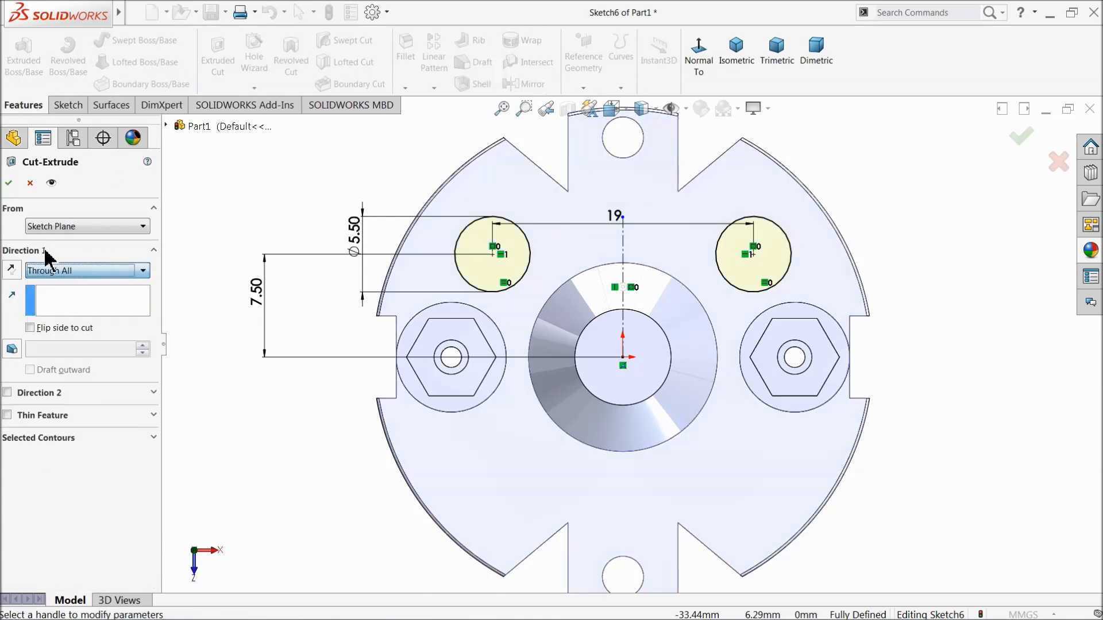
left_click(9, 183)
Step: Apply a bright magenta color from the standard swatches to the whole part
mouse_move(283, 439)
middle_mouse_down()
mouse_move(260, 311)
mouse_move(273, 339)
mouse_move(274, 320)
mouse_move(281, 328)
mouse_move(275, 334)
middle_mouse_up()
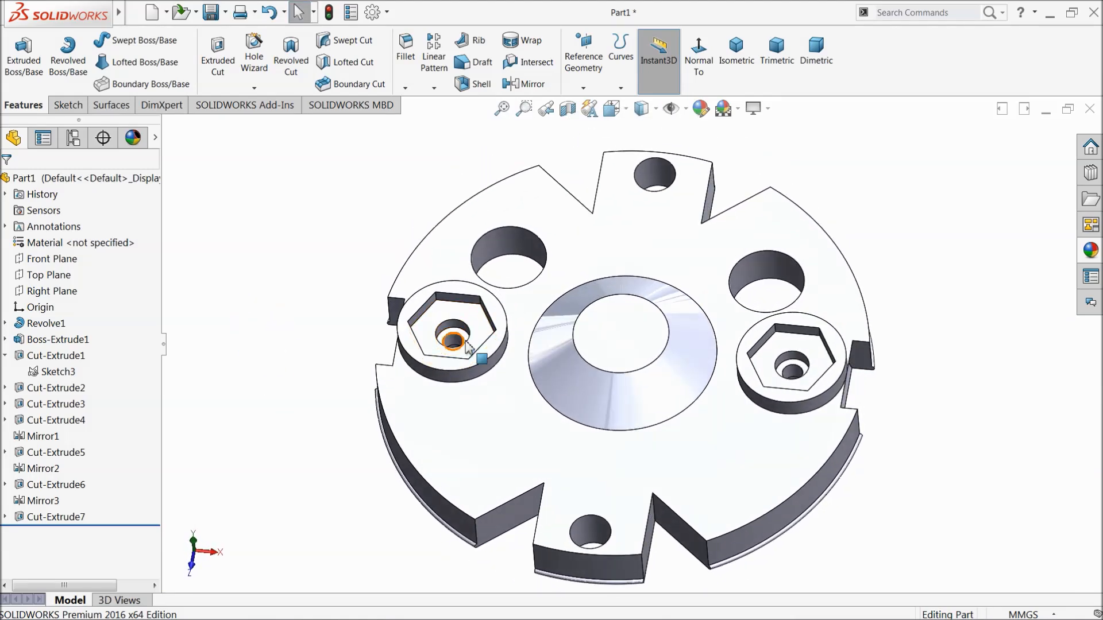
middle_click_drag(460, 336, 443, 361)
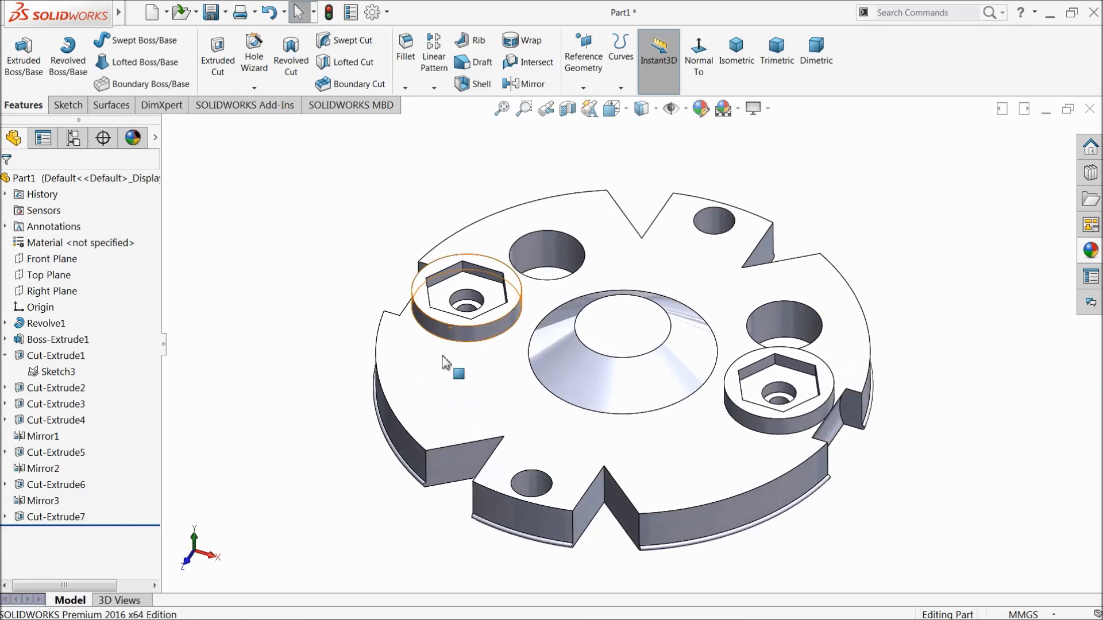
left_click(702, 109)
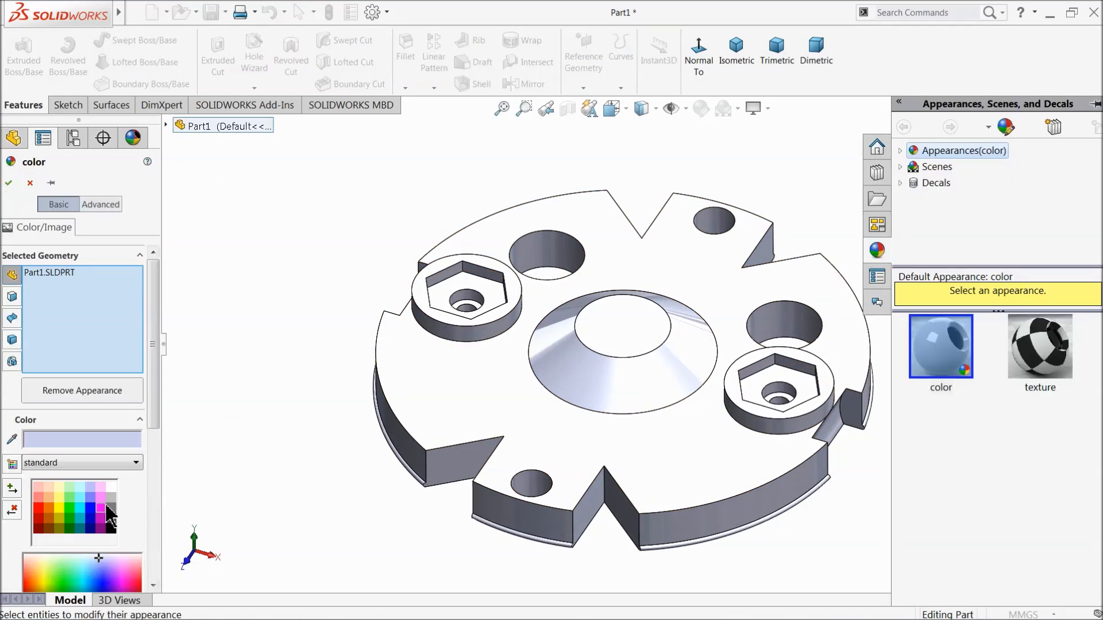
left_click(101, 501)
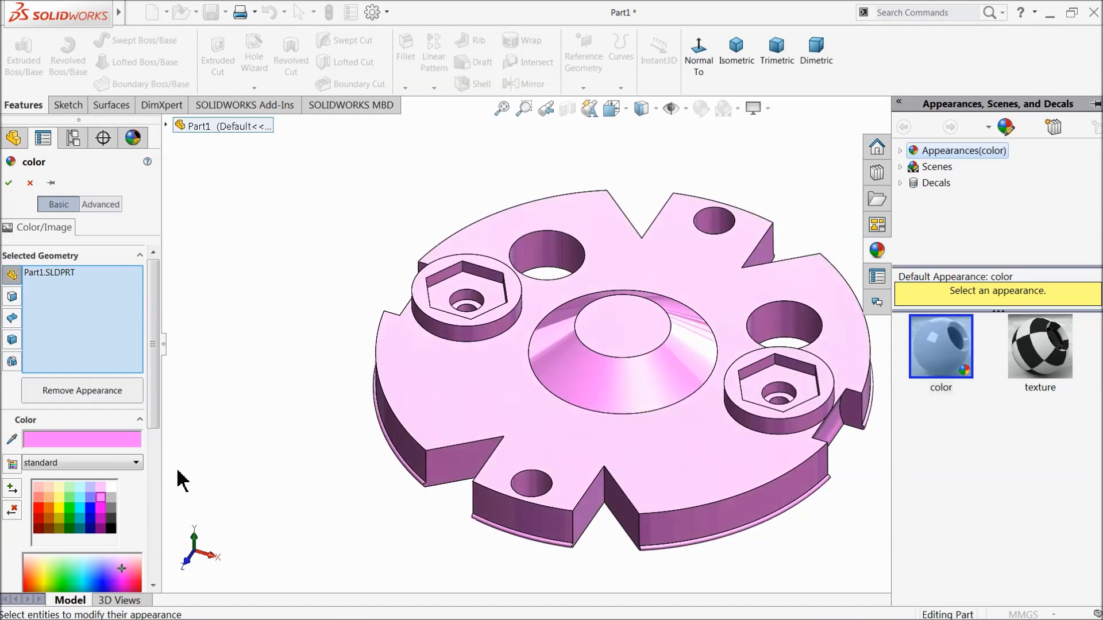
left_click(100, 508)
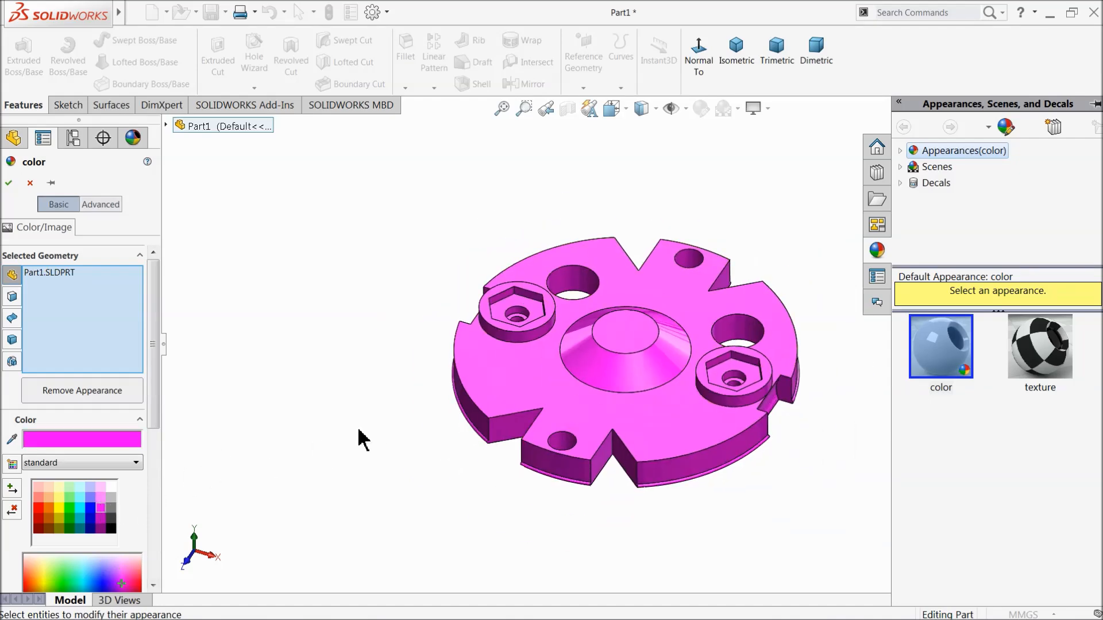
left_click(9, 183)
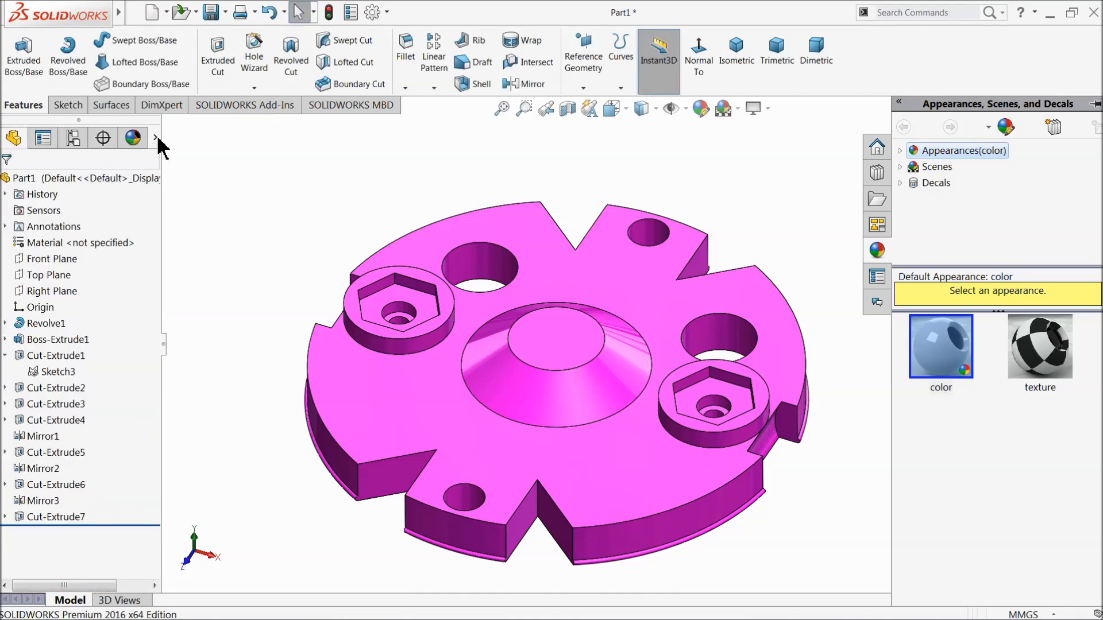
Step: Save the part as 7.Cap in the Anemometer folder
left_click(209, 12)
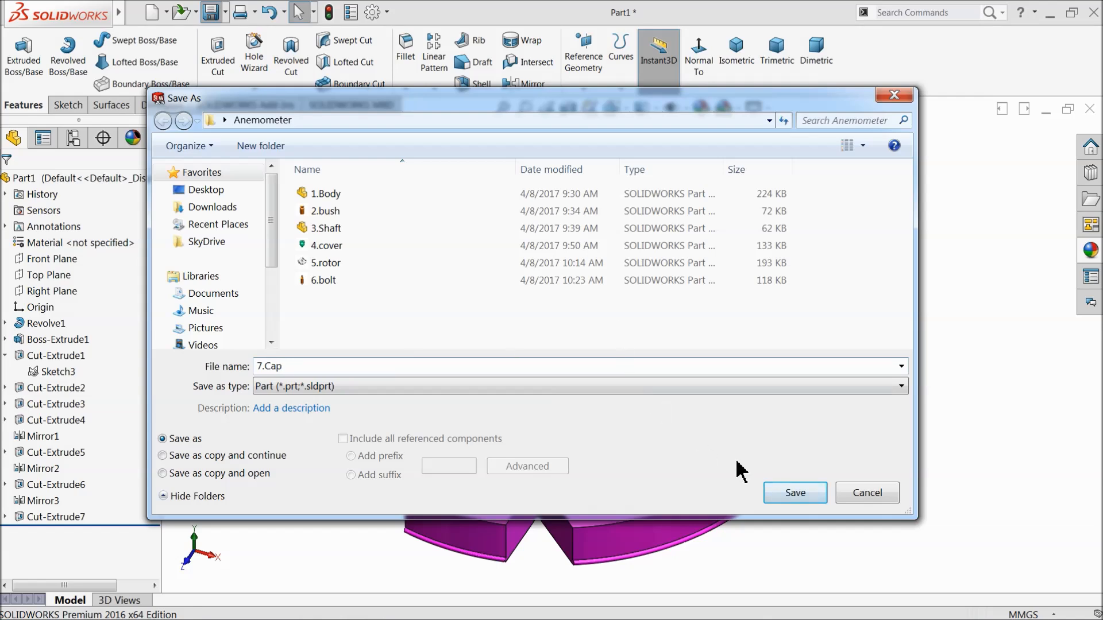
left_click(796, 498)
scroll(590, 405, "up", 2)
mouse_move(589, 402)
middle_mouse_down()
mouse_move(601, 384)
mouse_move(586, 389)
middle_mouse_up()
scroll(597, 390, "down", 2)
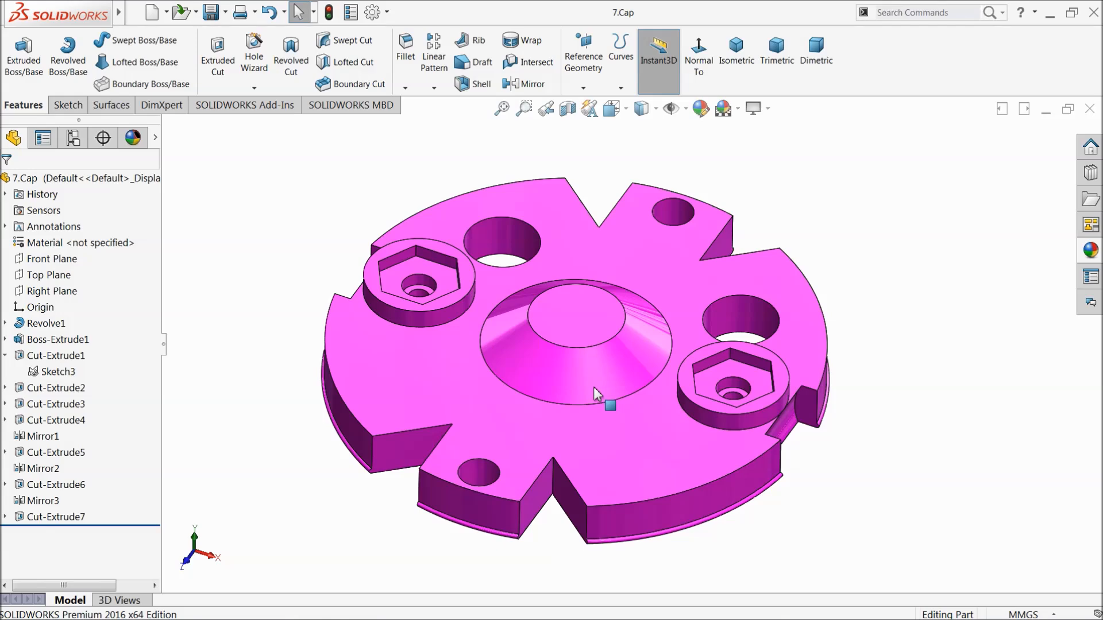
scroll(604, 380, "down", 2)
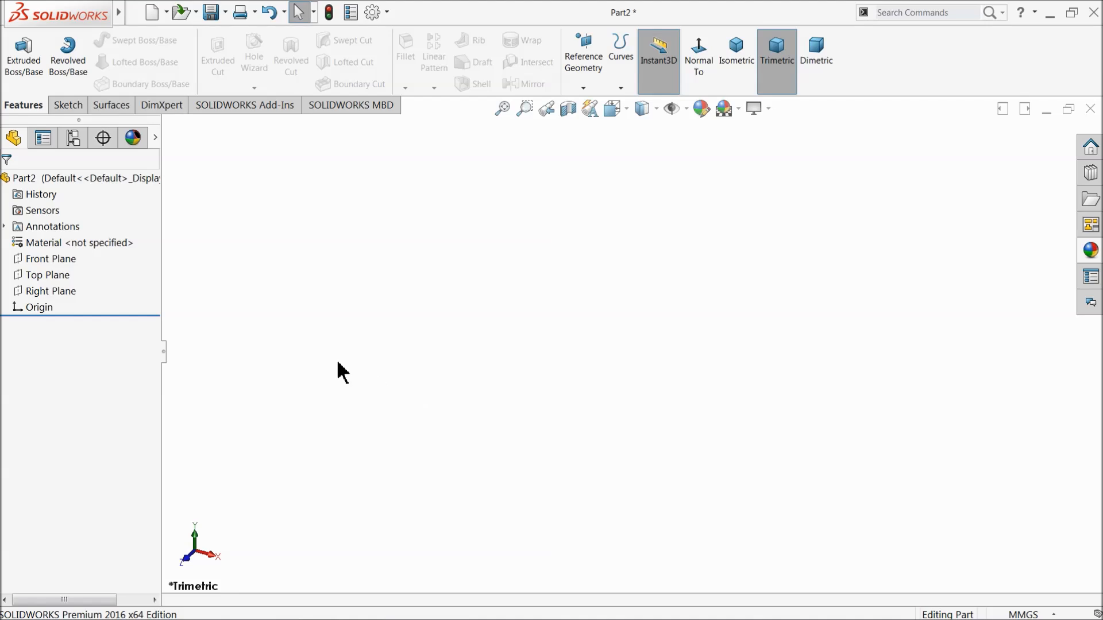
Step: On the new part's Front Plane, sketch a vertical centerline about 92 mm tall down to the origin and a horizontal one about 86 mm leftward from it
left_click(46, 259)
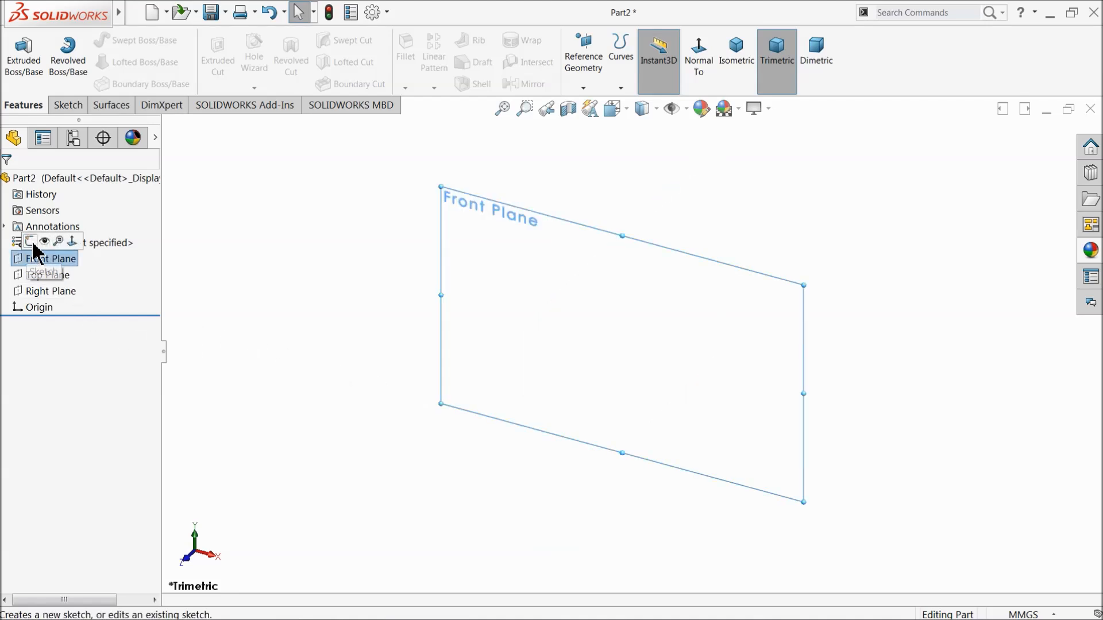
left_click(34, 241)
left_click(106, 40)
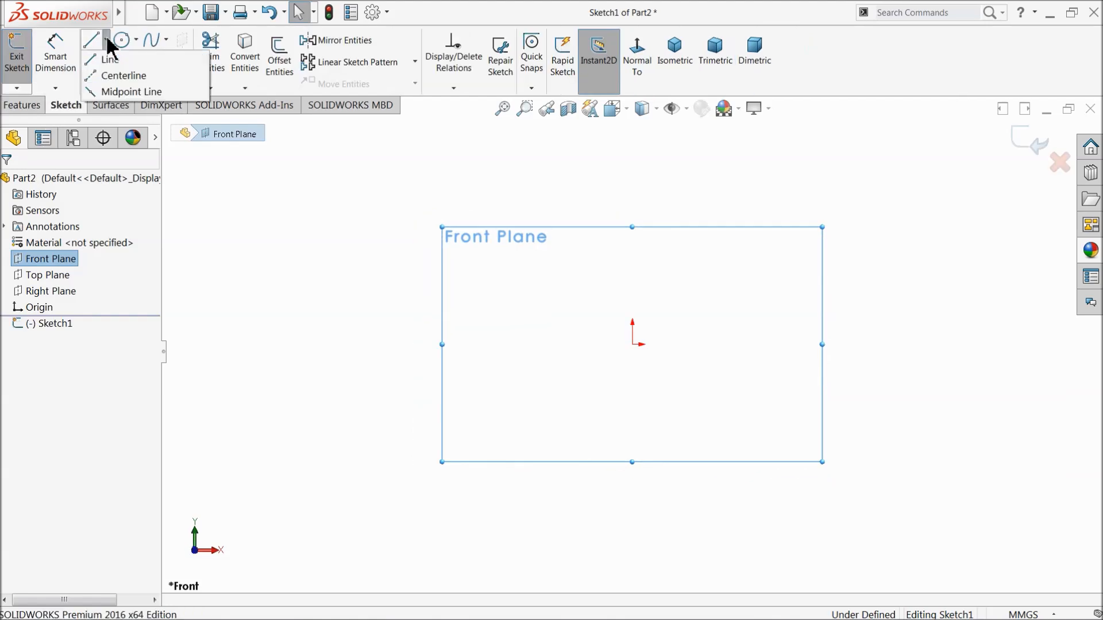
left_click(119, 81)
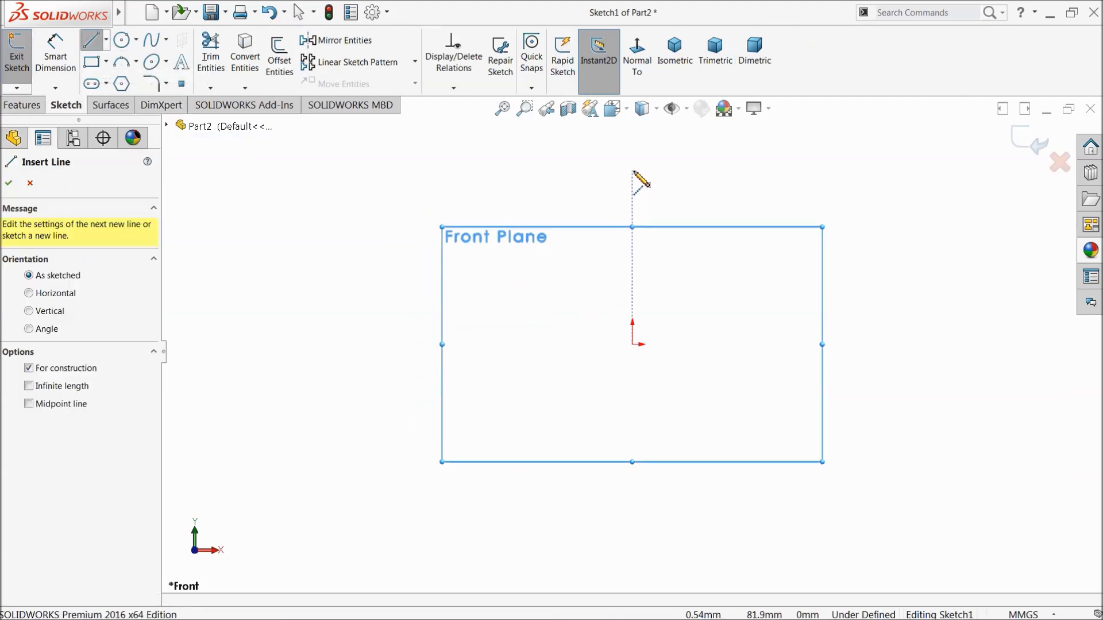
left_click(632, 148)
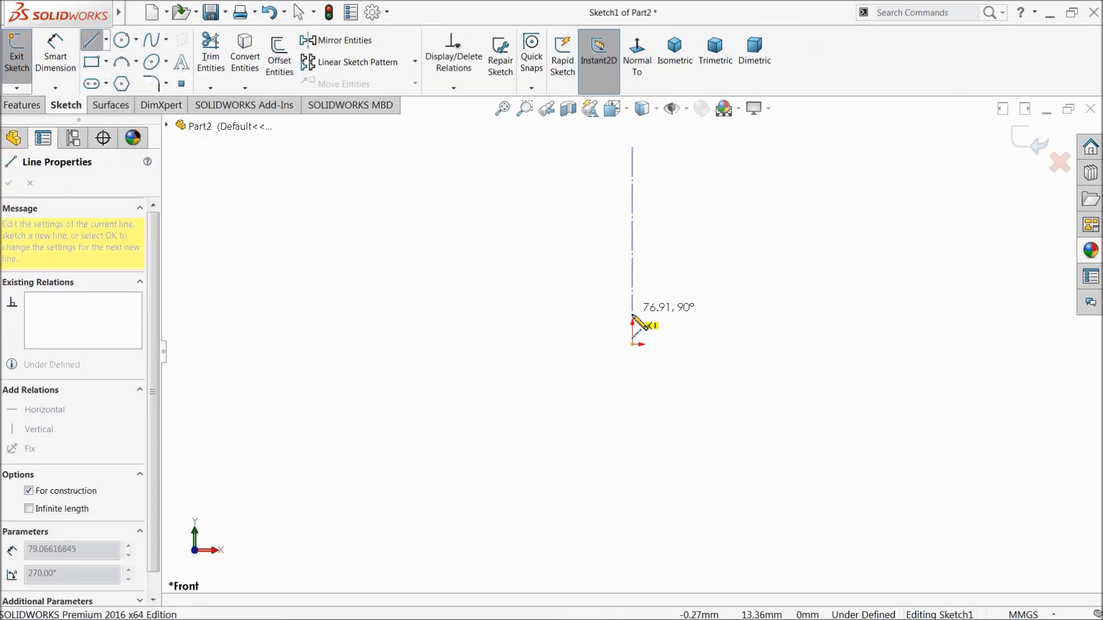
left_click(633, 345)
left_click(448, 345)
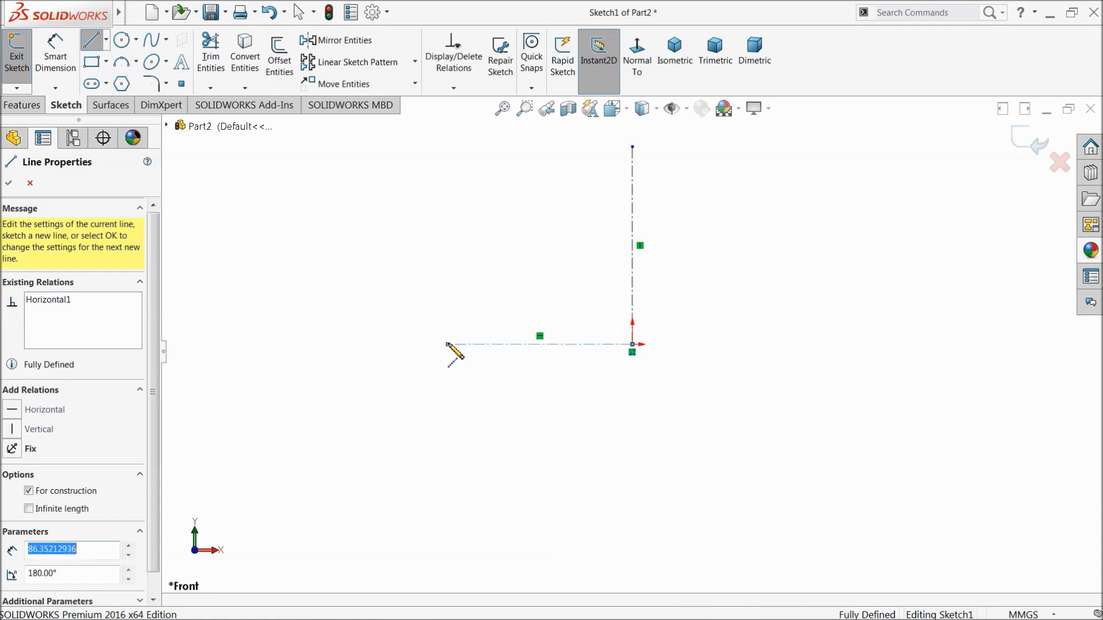
right_click(470, 313)
left_click(502, 314)
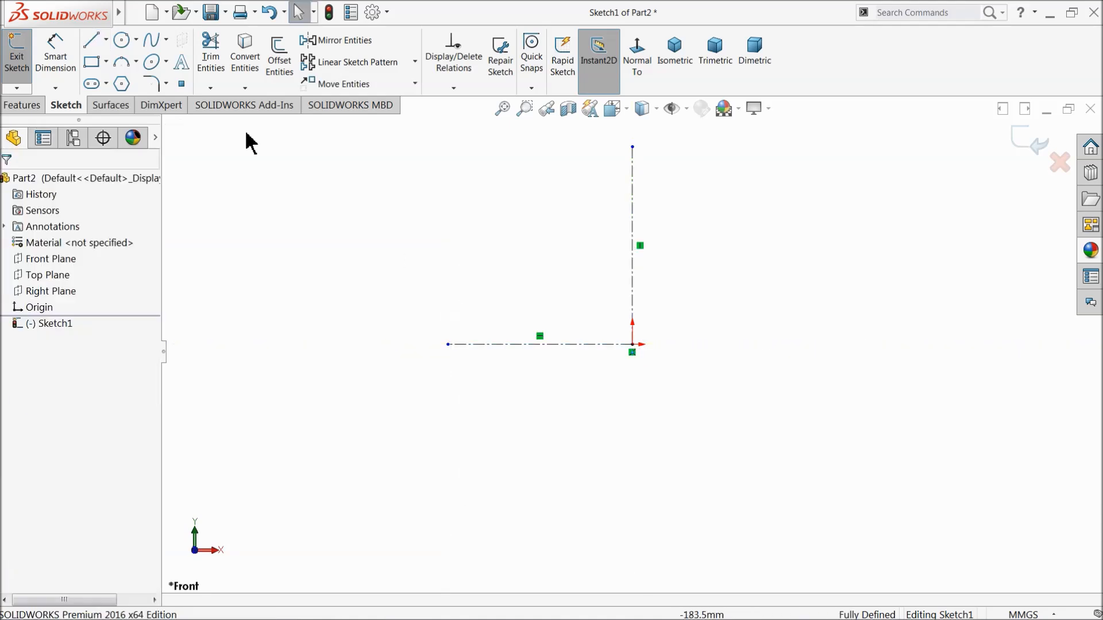
Step: Draw a longer horizontal centerline leftward from a point partway up the vertical centerline
left_click(106, 39)
left_click(122, 75)
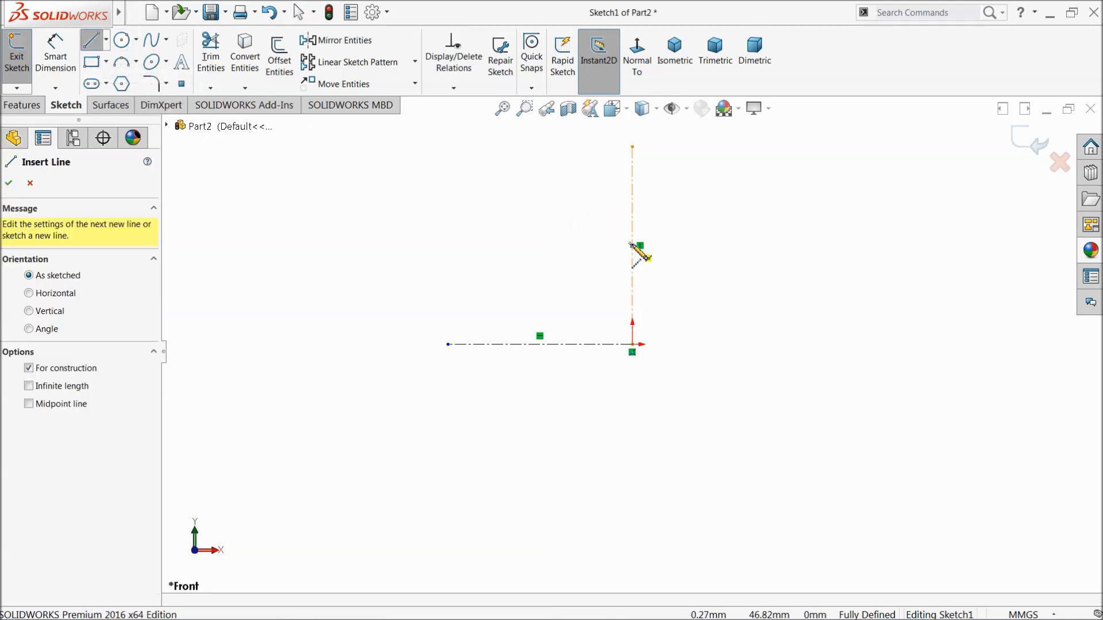
left_click(632, 231)
scroll(534, 239, "up", 3)
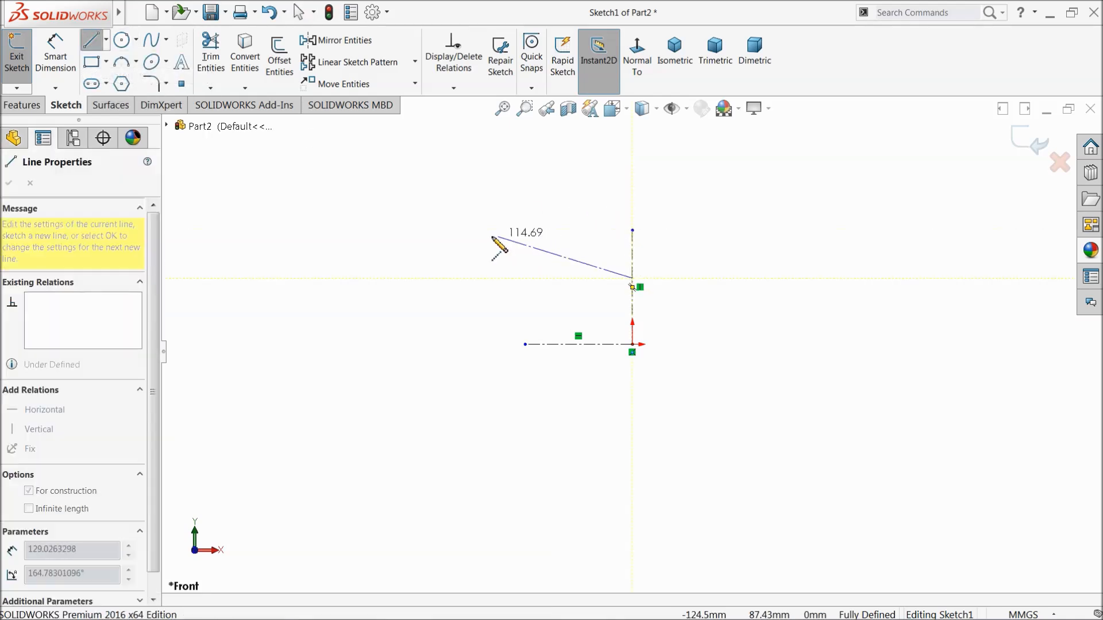
left_click(310, 278)
right_click(338, 216)
left_click(374, 225)
scroll(514, 278, "down", 4)
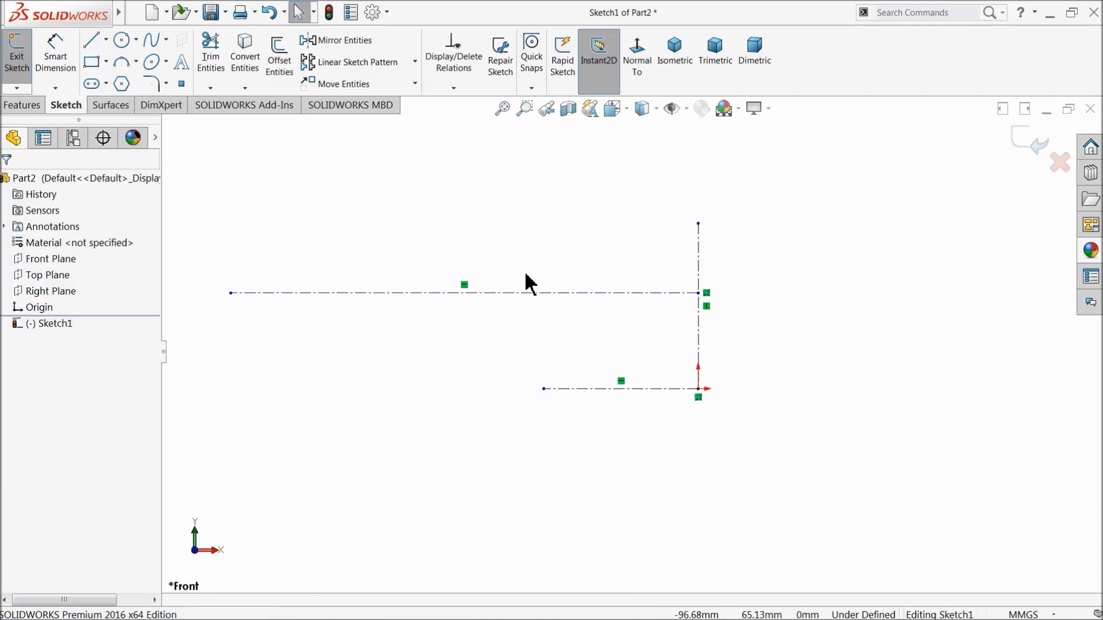
Step: Dimension the vertical centerline's length as 24 mm
left_click(55, 55)
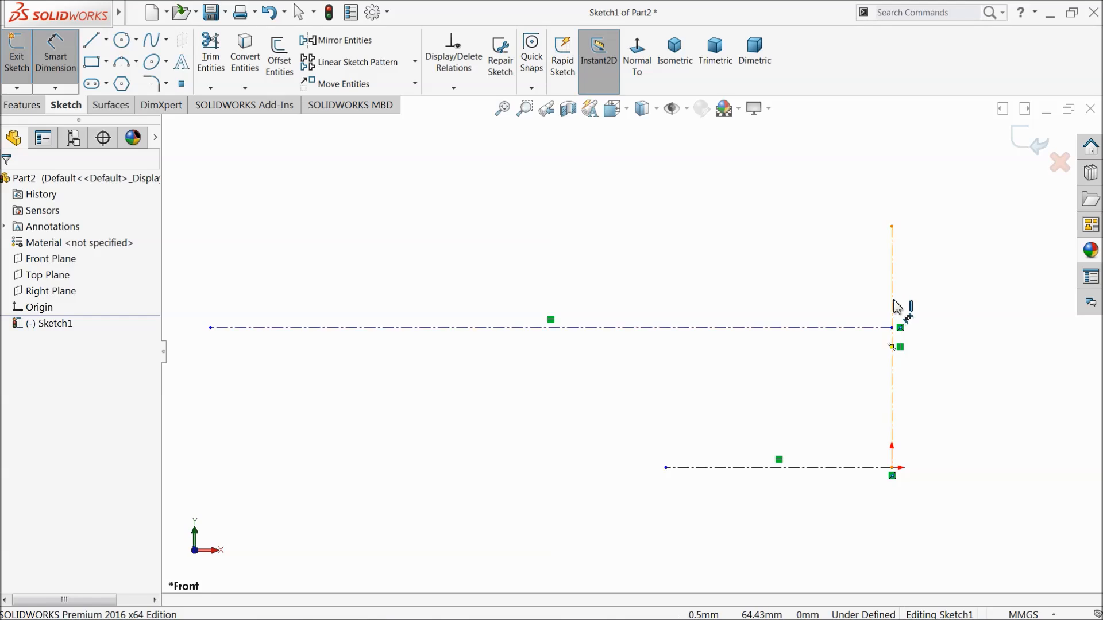
left_click(894, 304)
left_click(1007, 325)
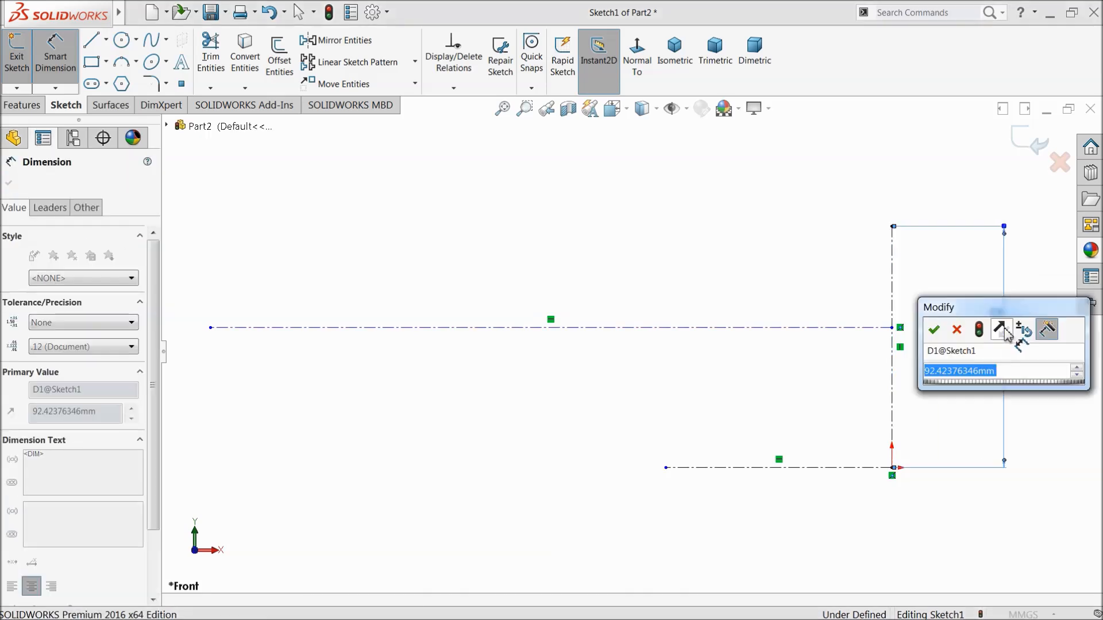
type("24")
left_click(935, 329)
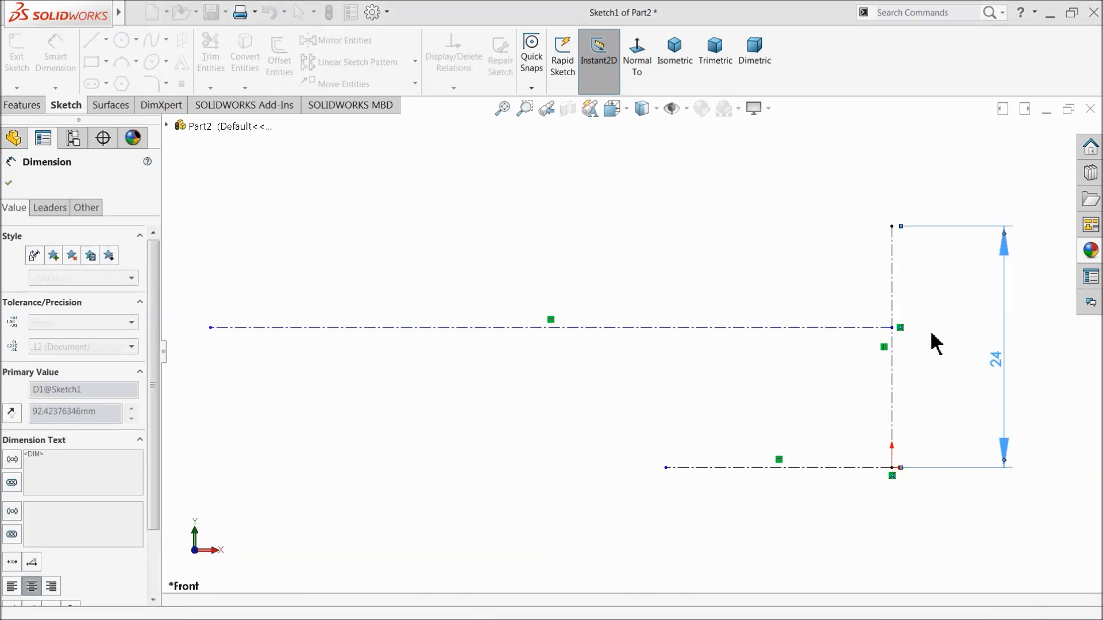
Step: Dimension the upper horizontal centerline's length as 50 mm and the lower one's length as 14.5 mm
left_click(618, 328)
left_click(593, 154)
type("50")
left_click(520, 148)
left_click(780, 469)
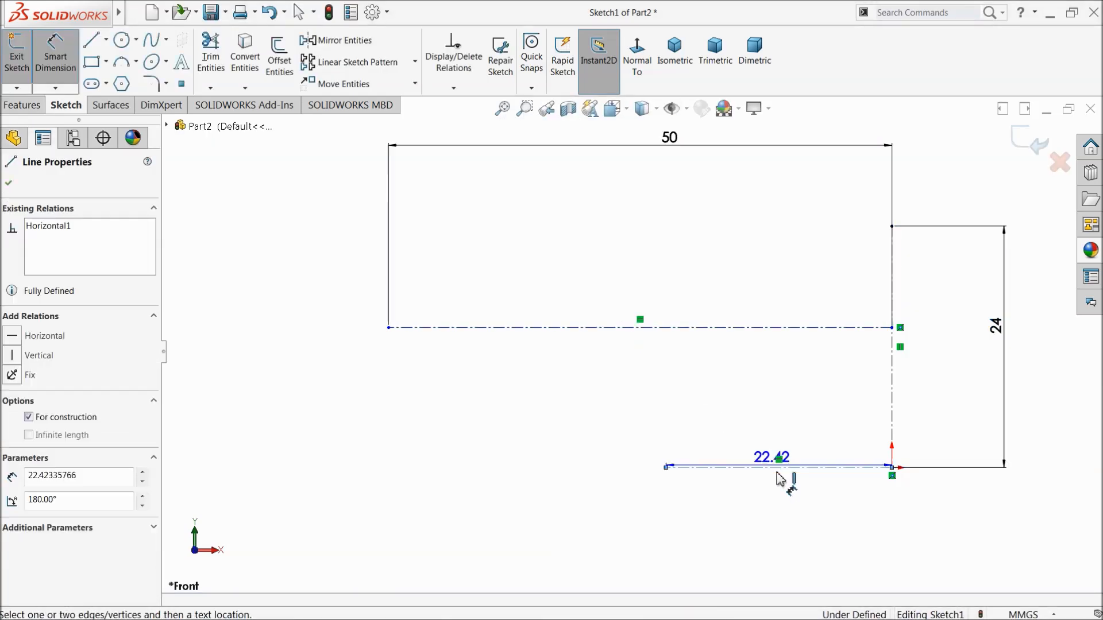
left_click(792, 505)
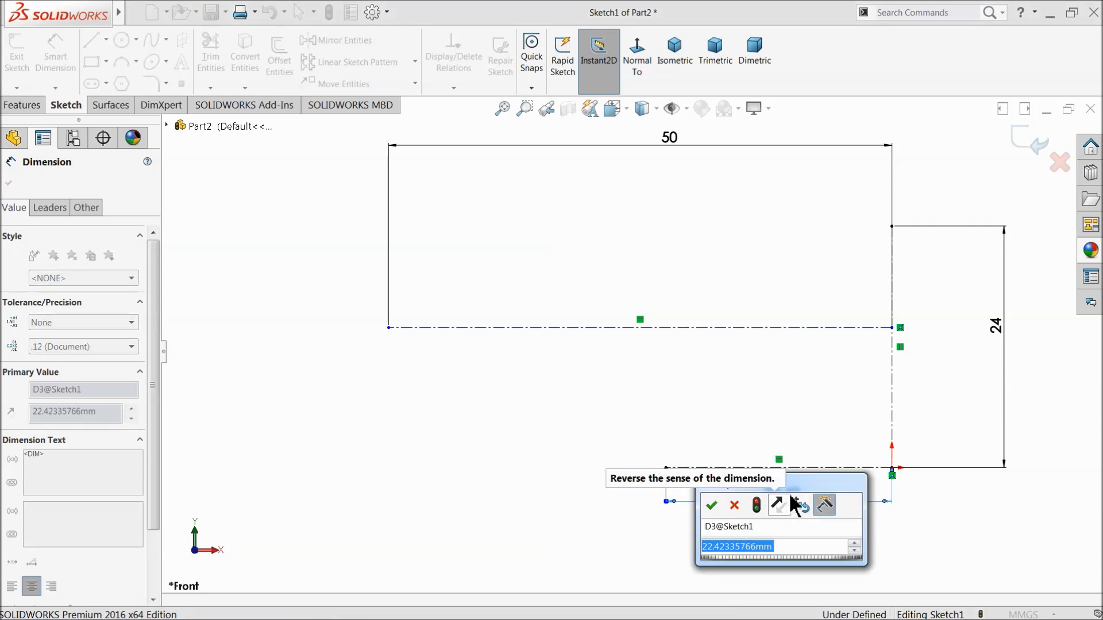
type("14.5")
key("Return")
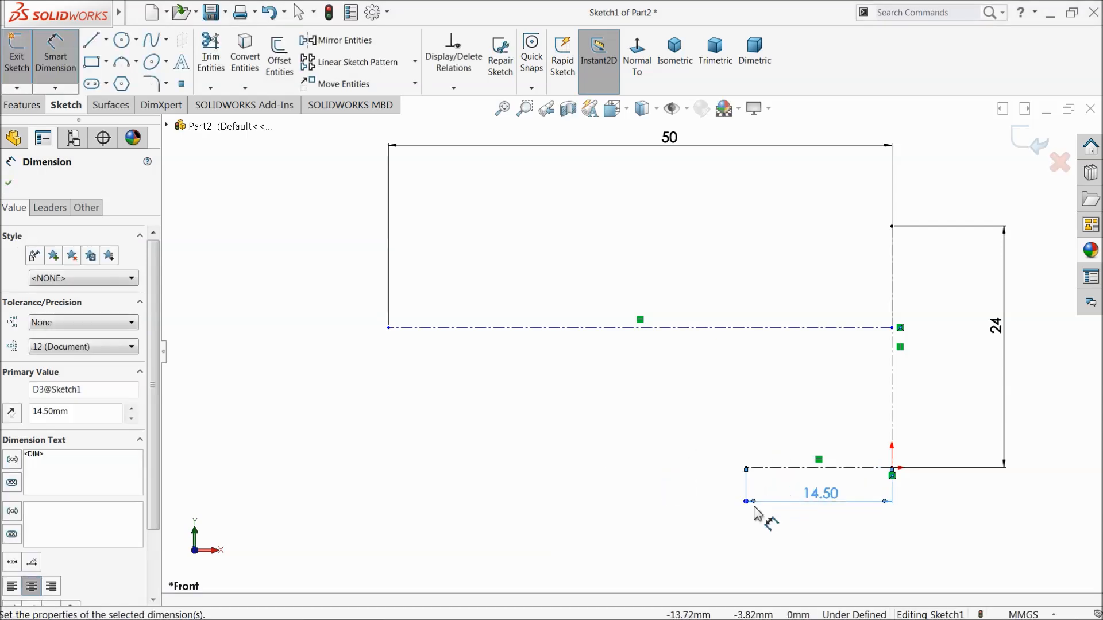
Step: Dimension the vertical distance between the two horizontal centerlines as 13.5 mm
left_click(709, 330)
left_click(790, 468)
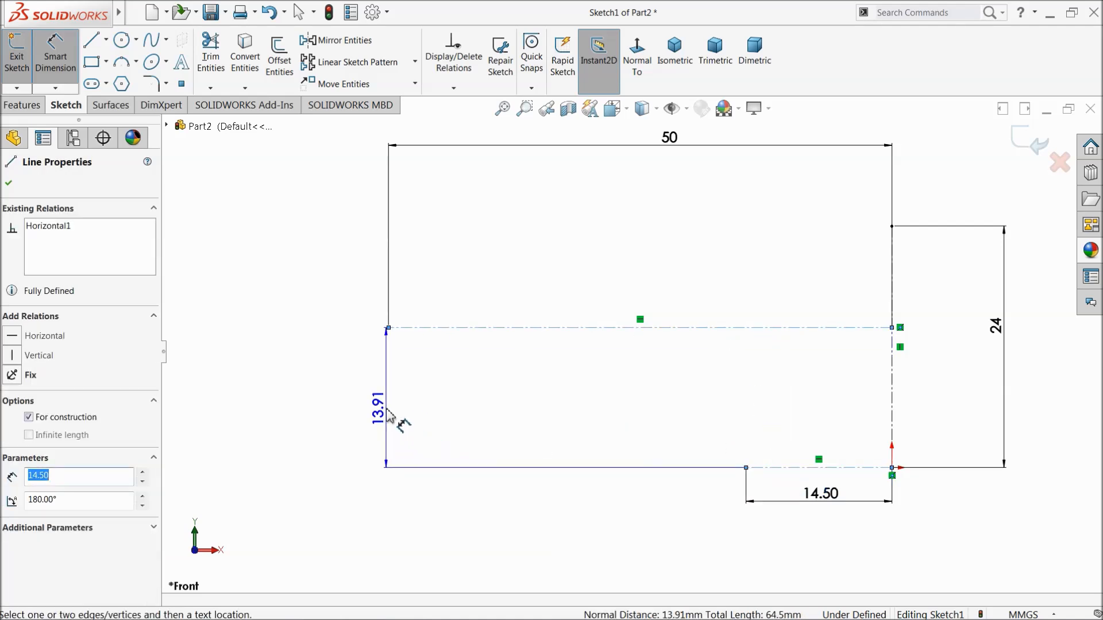
left_click(389, 412)
type("13.5")
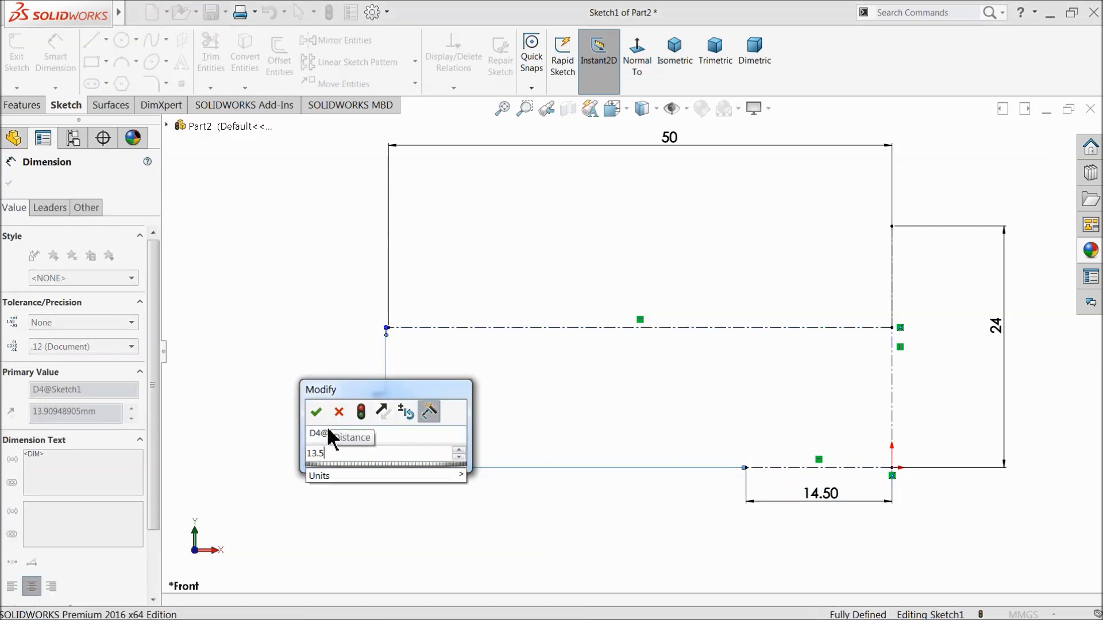
left_click(317, 413)
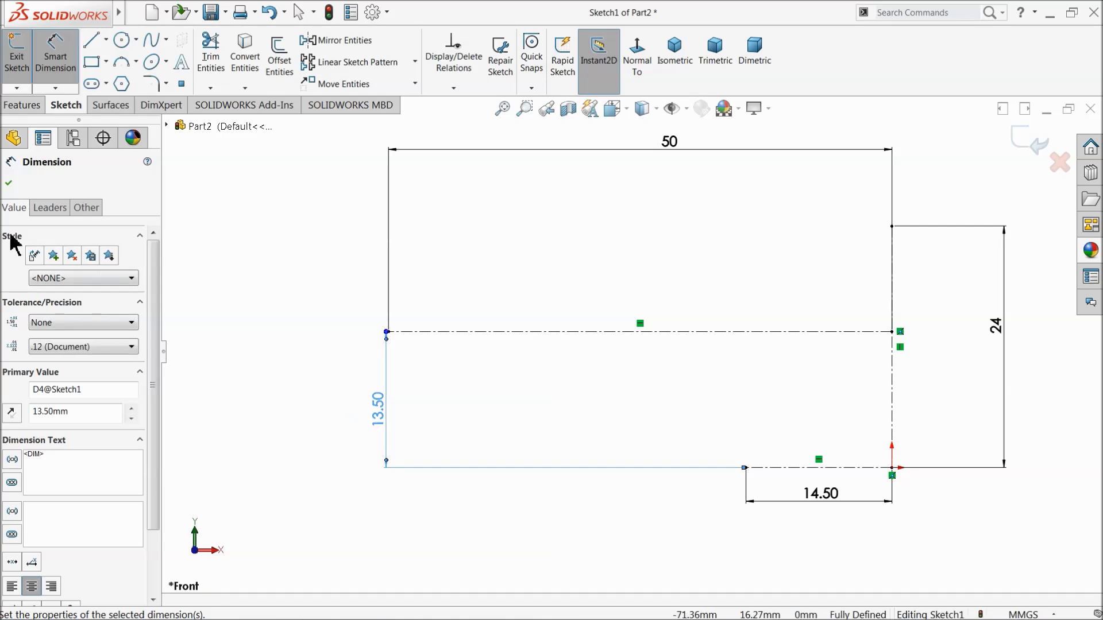
left_click(10, 185)
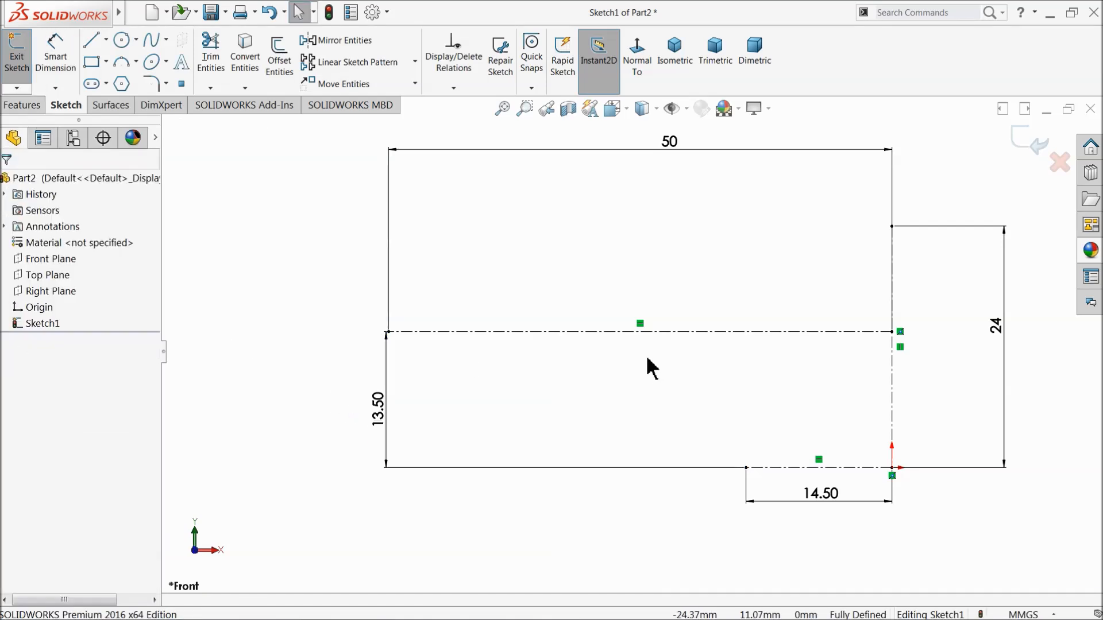
Step: From the vertical centerline's upper end, draw a short horizontal line, a slope about 20 mm, a horizontal about 27 mm and a vertical end about 3.3 mm
left_click(91, 42)
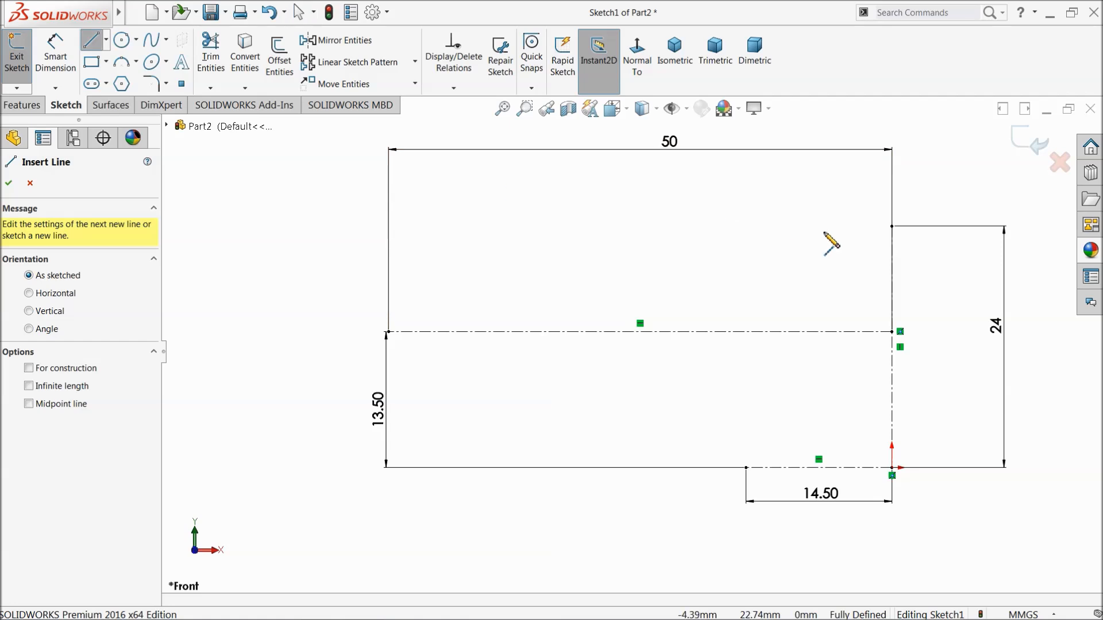
left_click(892, 226)
left_click(843, 227)
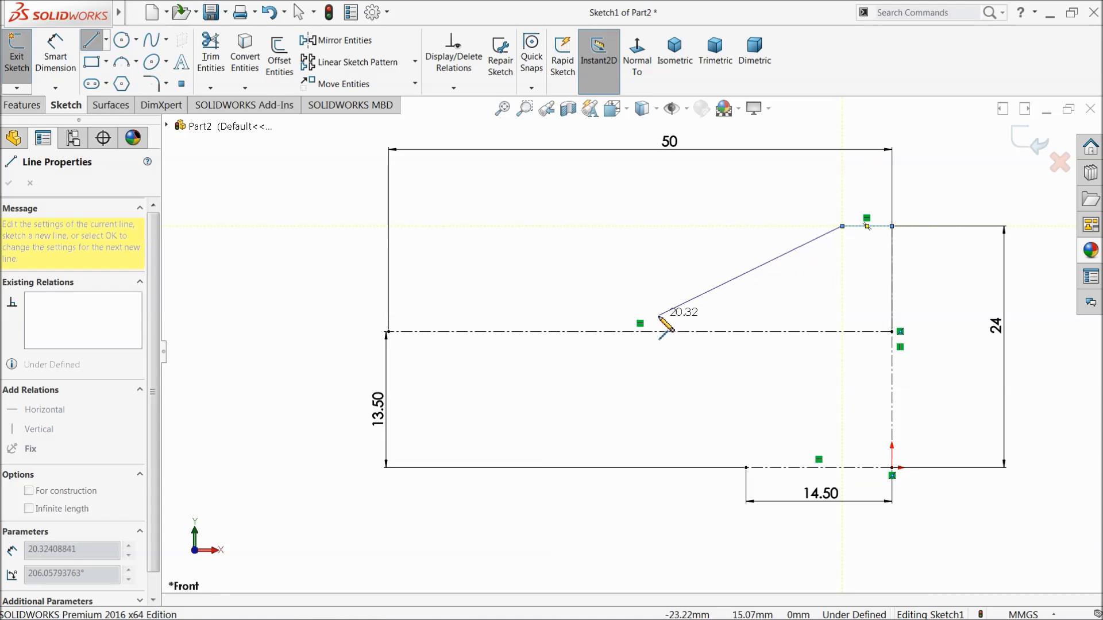
left_click(659, 315)
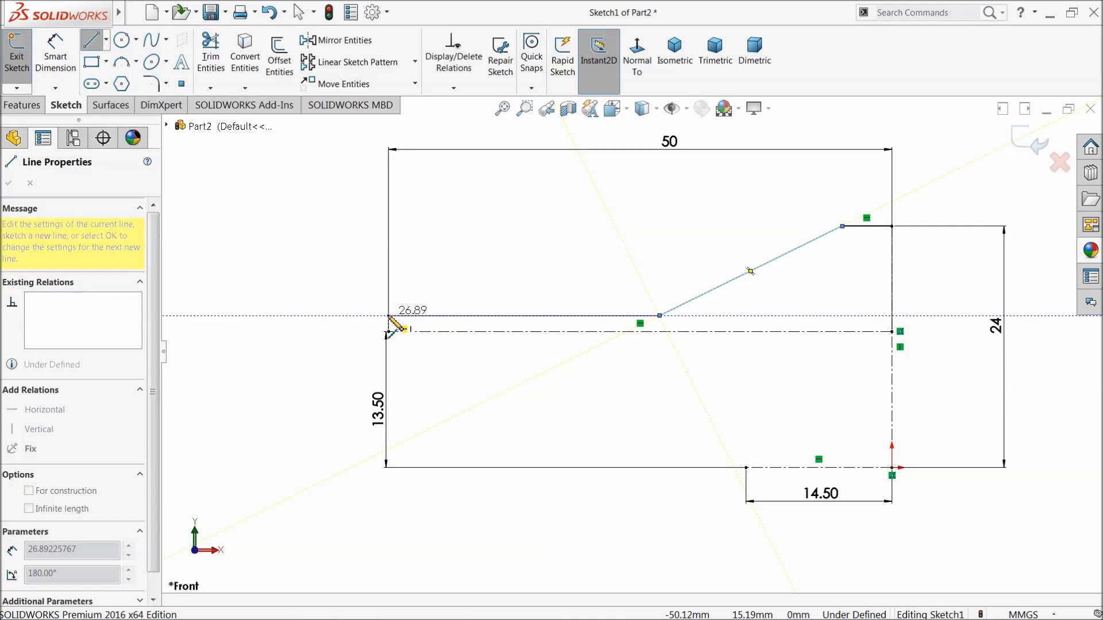
left_click(389, 316)
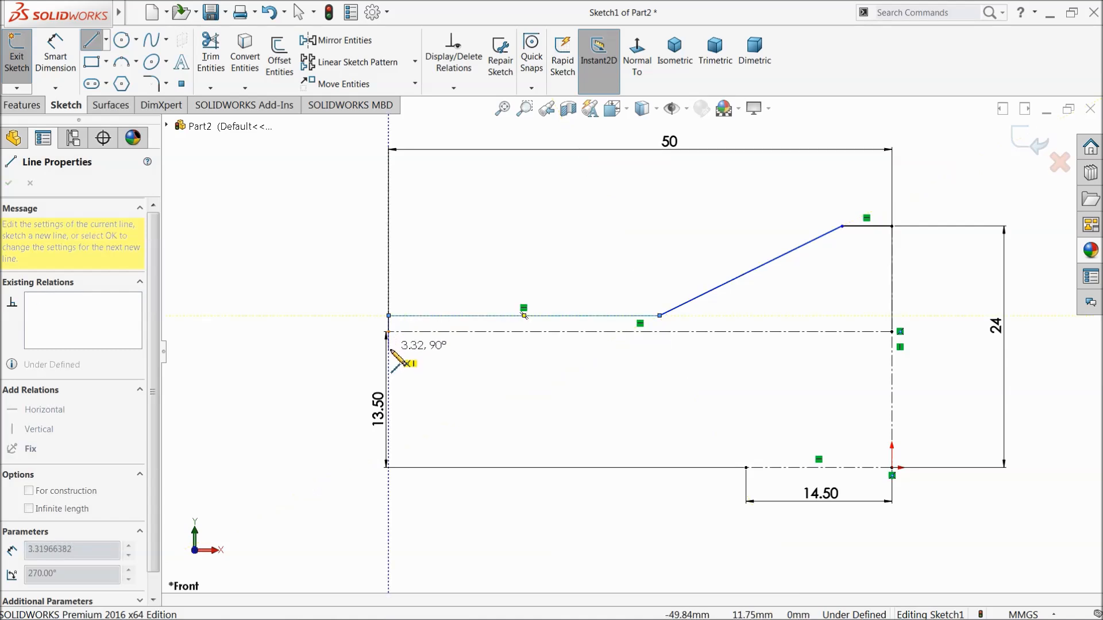
left_click(389, 351)
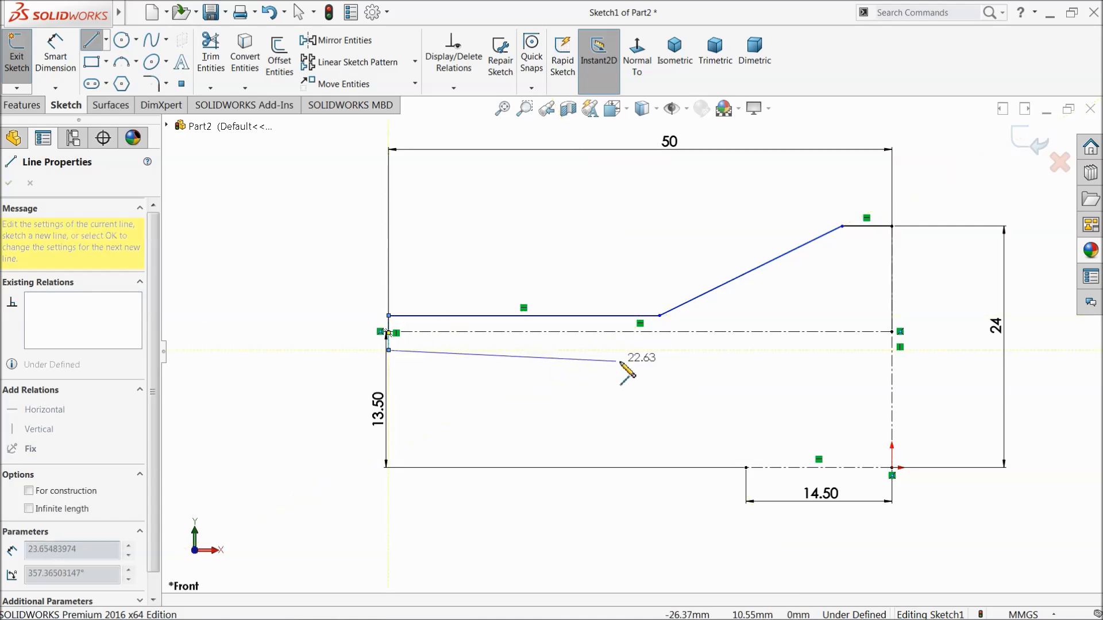
Step: Continue the profile with the arm's lower edge and a leg about 3 mm wide reaching down to the origin's level and back up
left_click(649, 350)
left_click(650, 468)
left_click(680, 468)
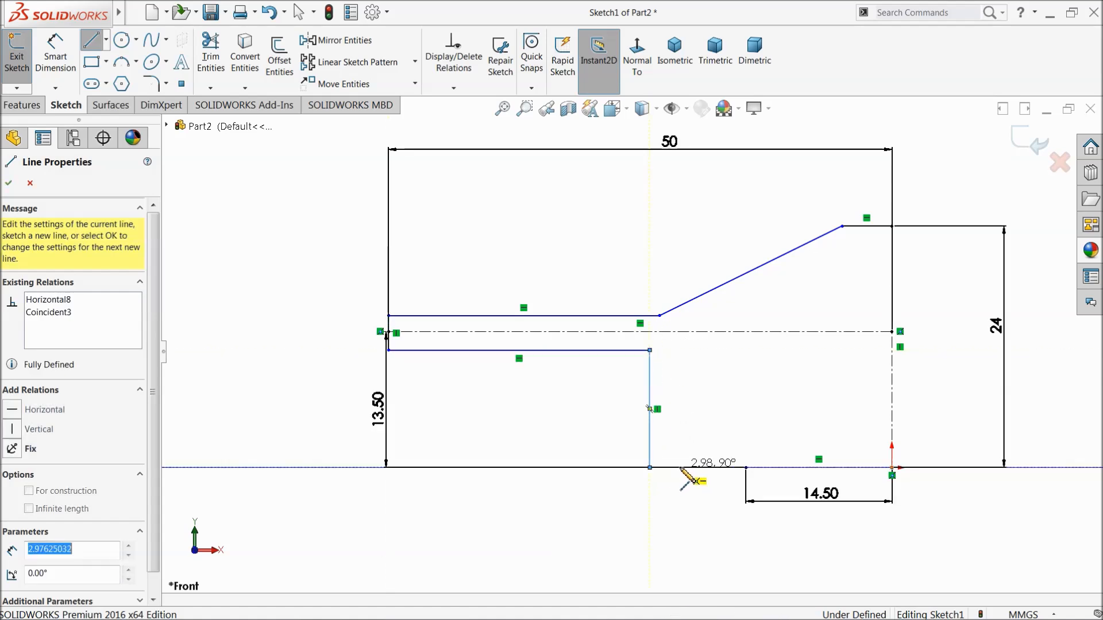
left_click(679, 344)
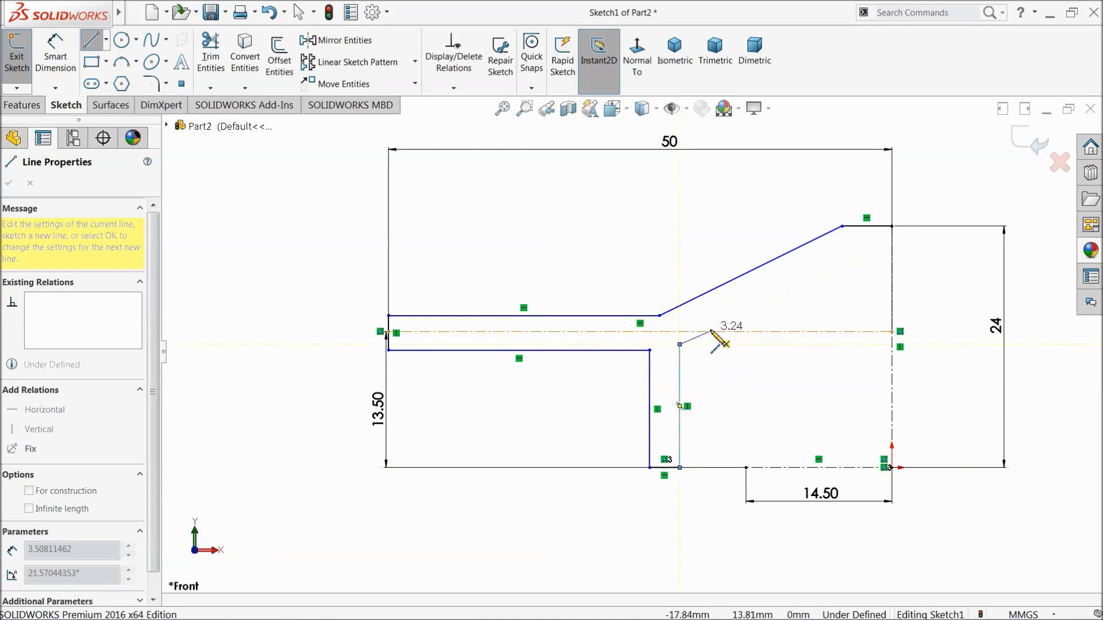
Step: Continue with a short line parallel to the outer slope and a shorter narrow rib ending above the lower centerline
left_click(742, 314)
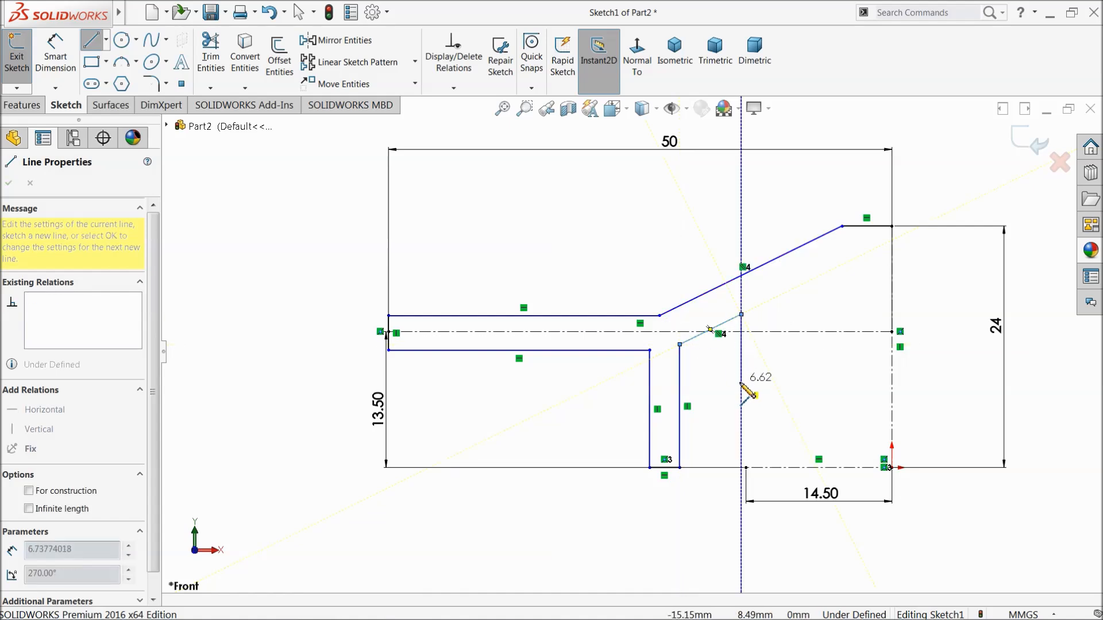
left_click(741, 414)
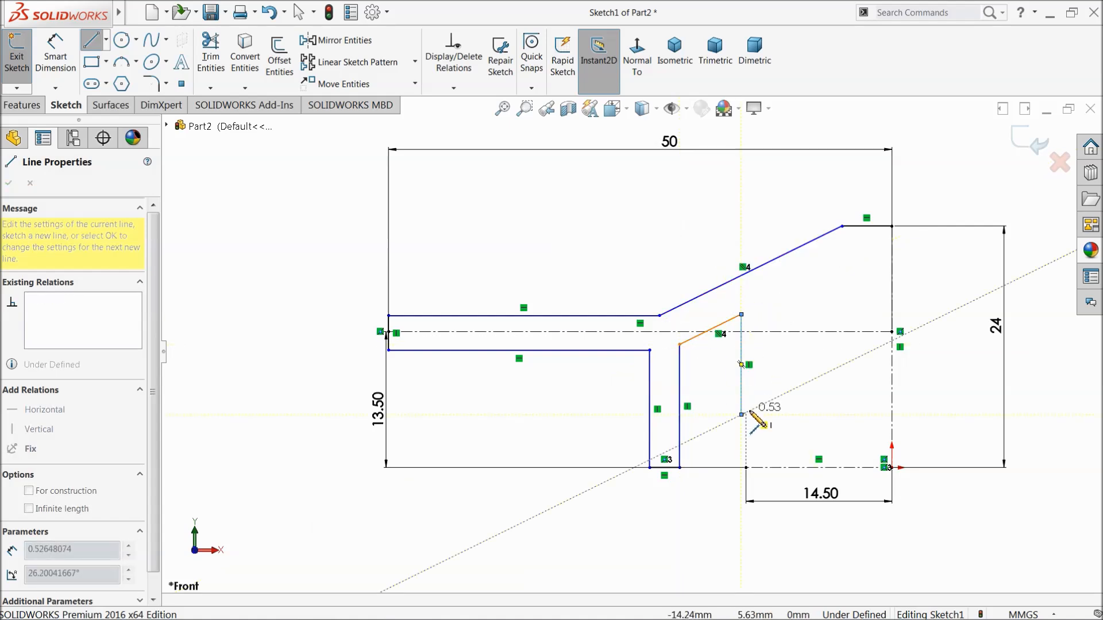
left_click(770, 414)
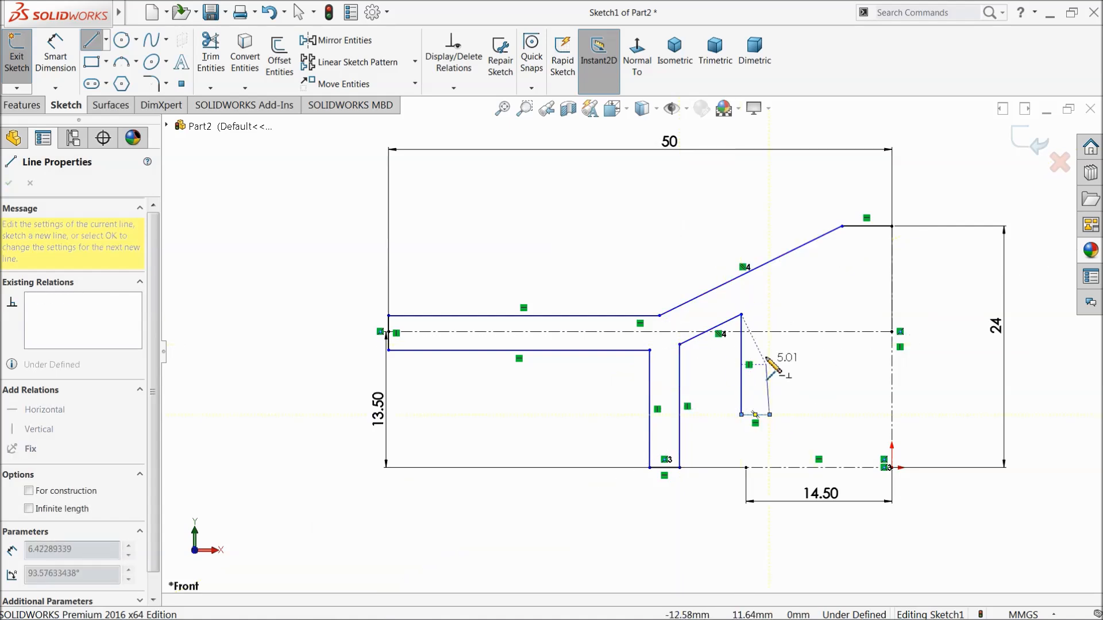
left_click(770, 301)
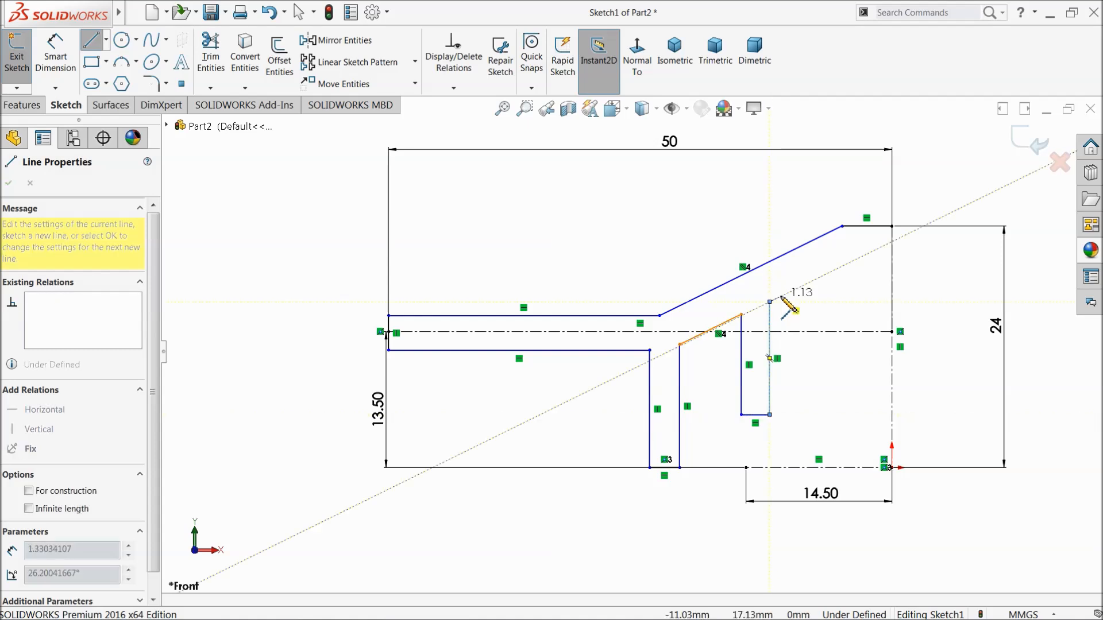
Step: Continue with a second parallel slope, a drop to the upper centerline and stepped lines back to the vertical centerline's upper end
left_click(826, 275)
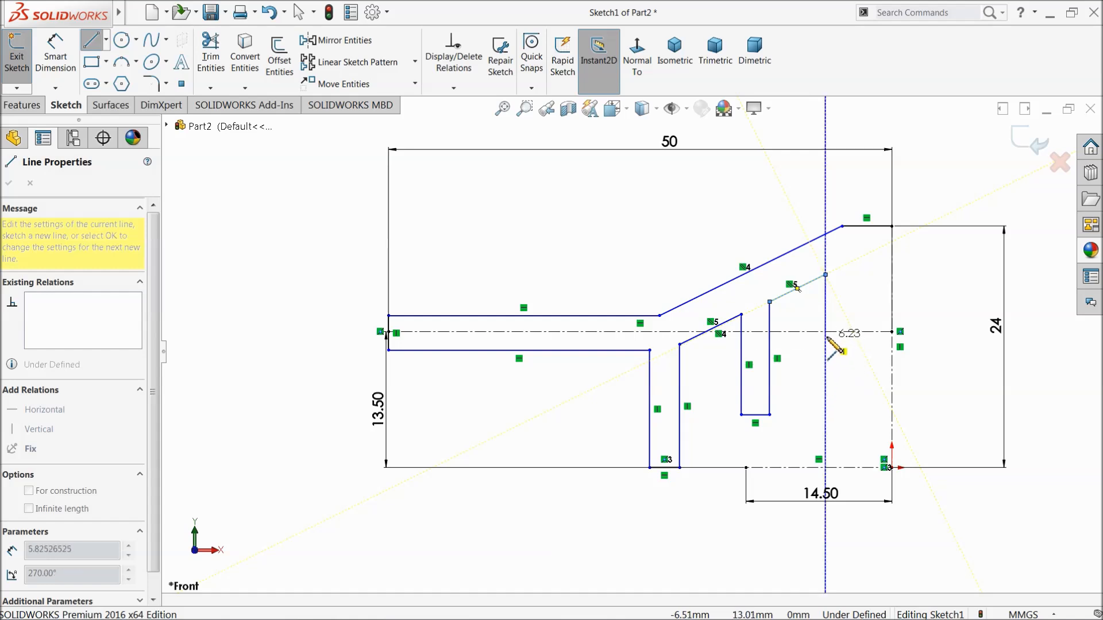
left_click(826, 331)
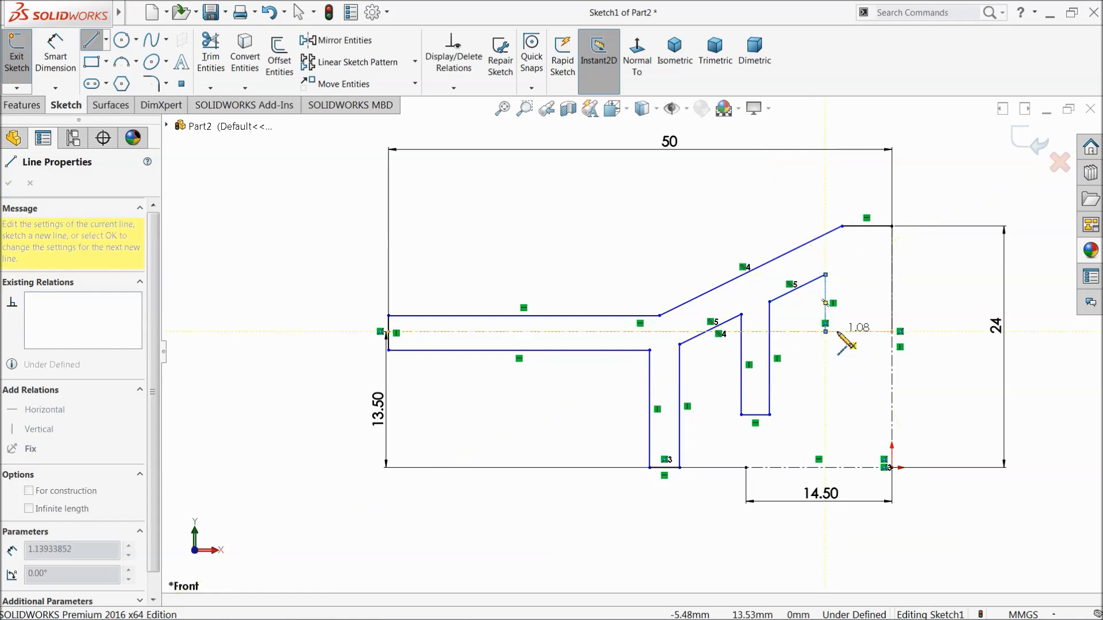
left_click(850, 331)
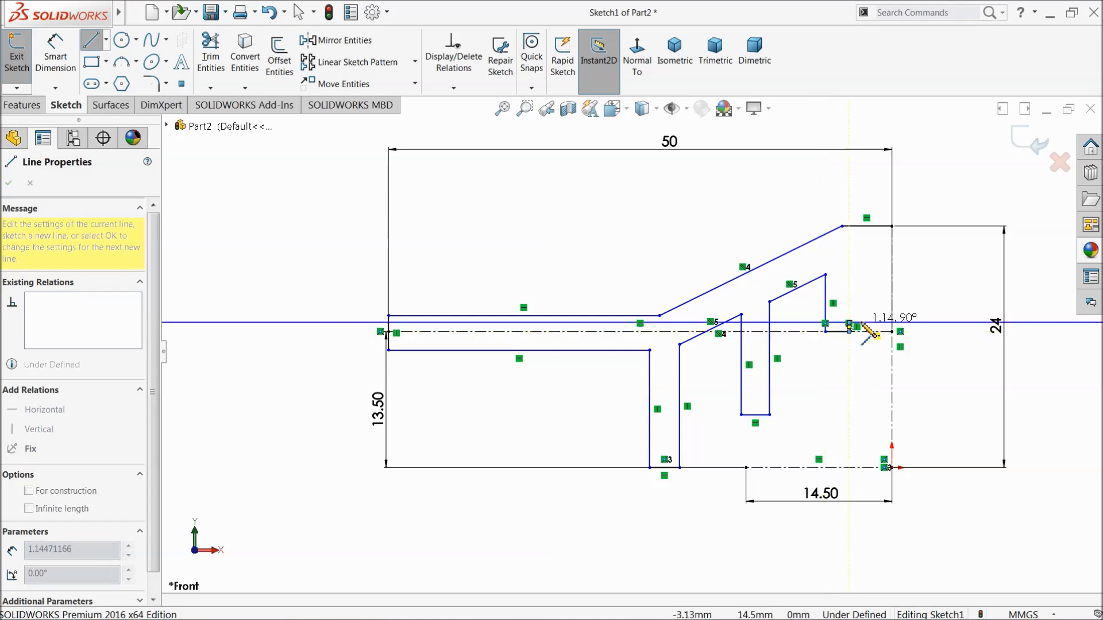
left_click(860, 252)
left_click(891, 253)
left_click(891, 226)
right_click(934, 184)
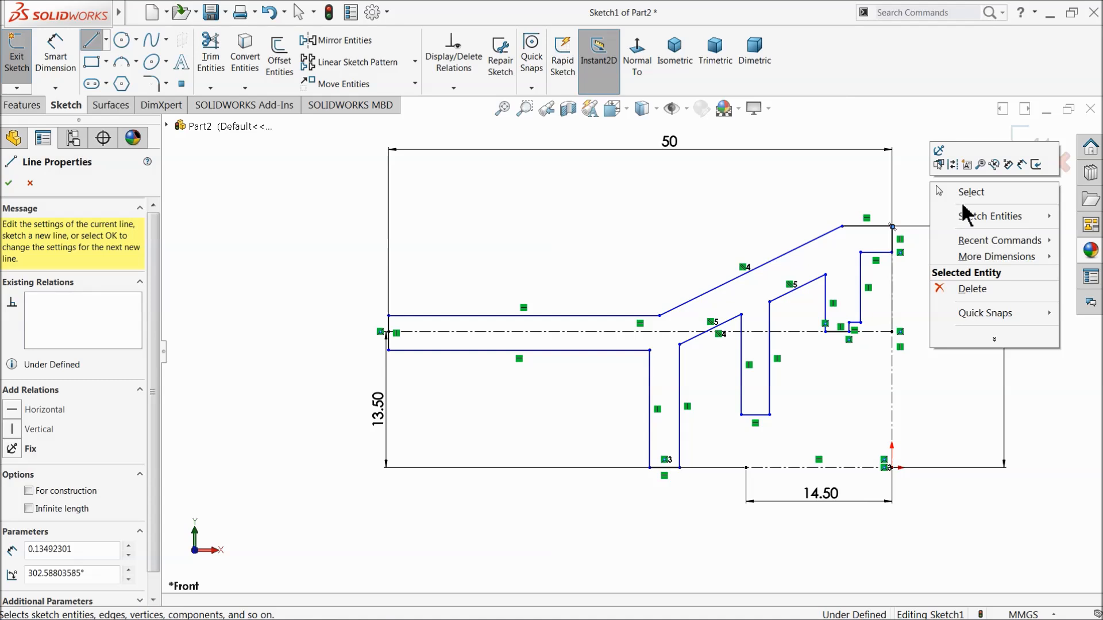
left_click(971, 192)
Step: Delete the tiny stray line at the profile's upper end corner and move the 13.50 dimension farther from the arm
scroll(919, 229, "down", 10)
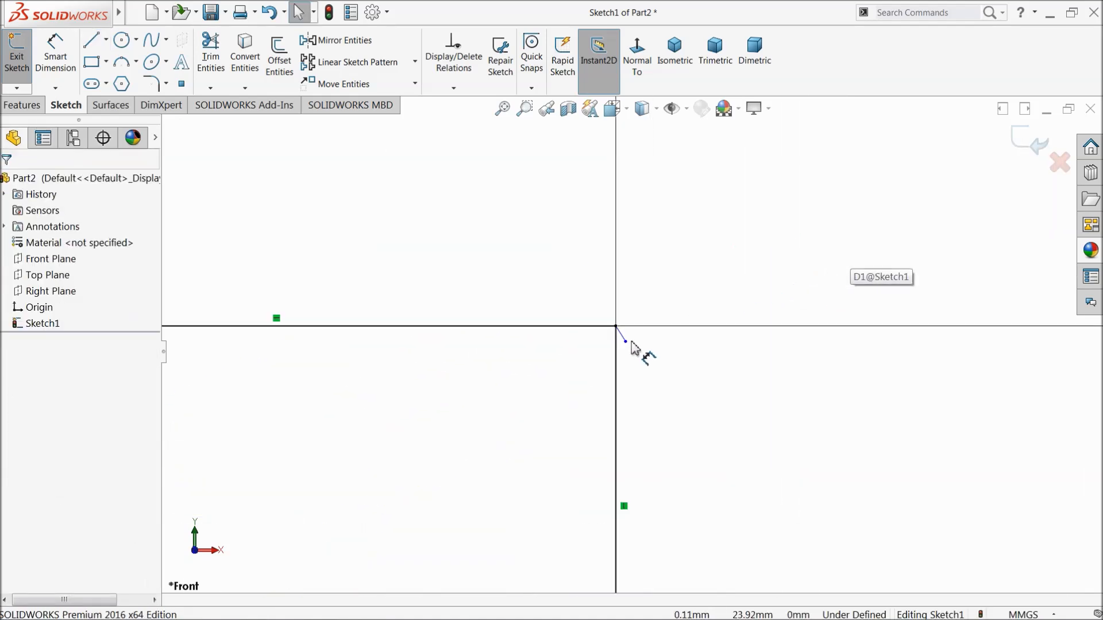
left_click(622, 335)
key("Delete")
scroll(635, 344, "up", 10)
scroll(638, 379, "up", 5)
scroll(623, 395, "down", 4)
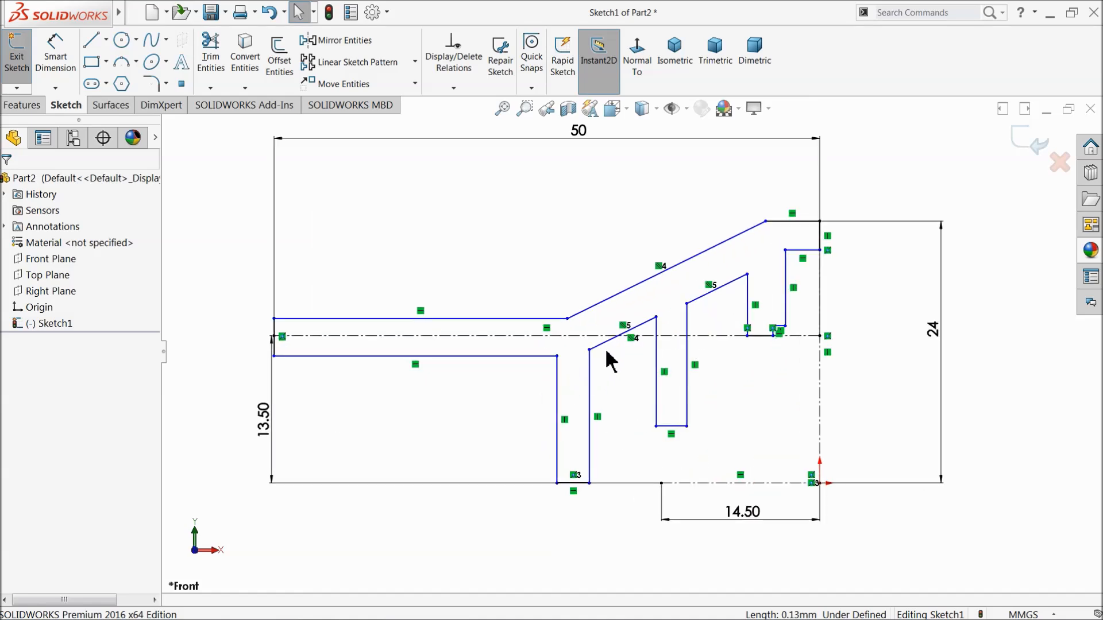
scroll(614, 351, "down", 1)
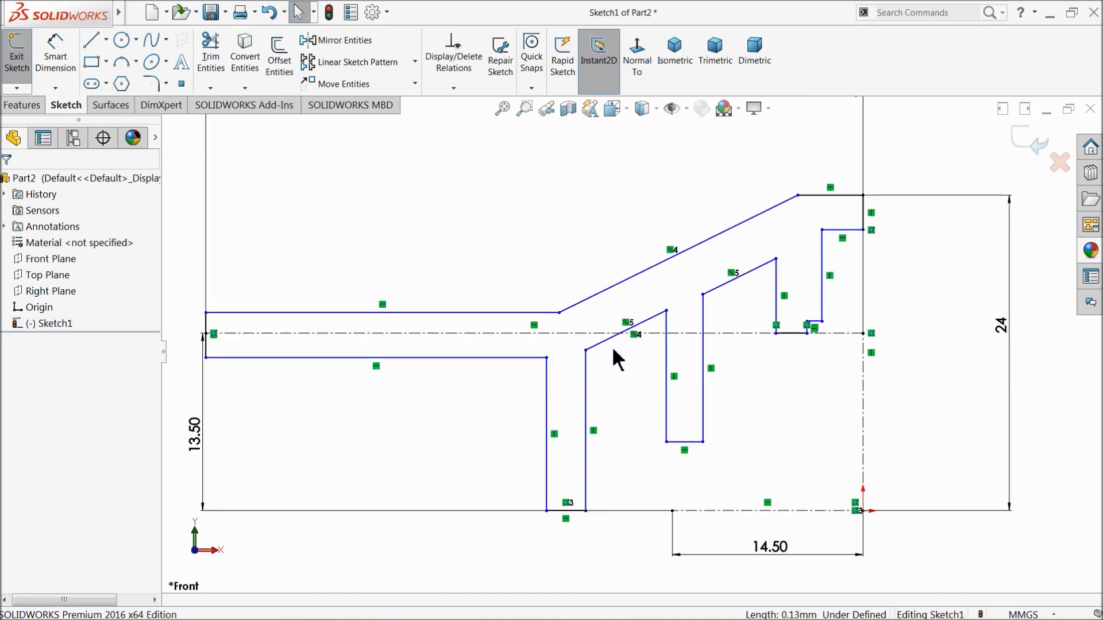
left_click_drag(194, 433, 172, 438)
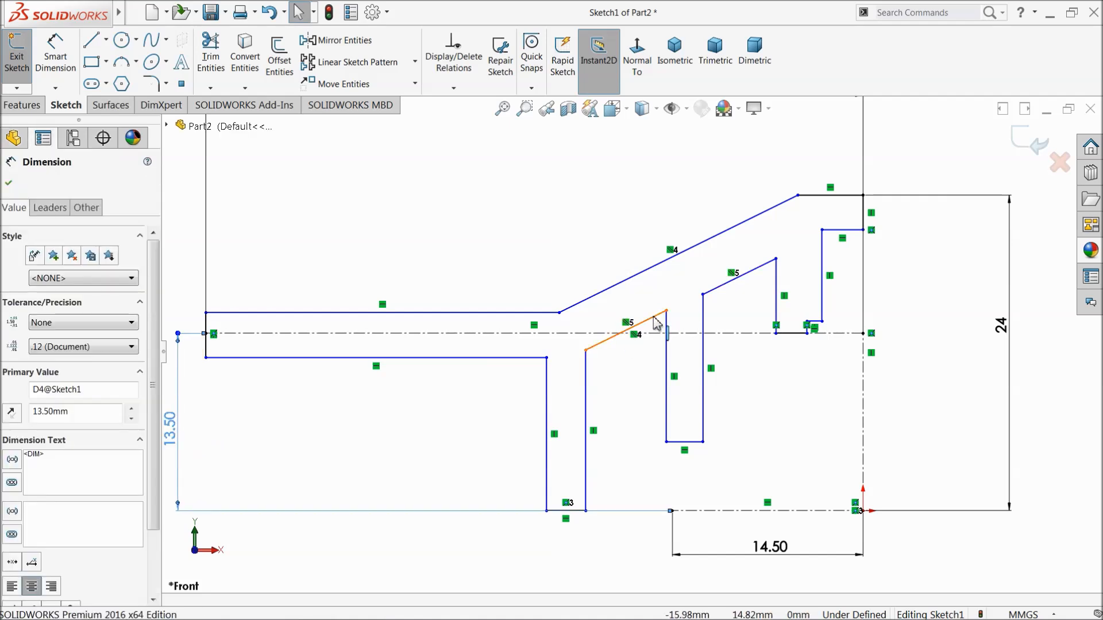
Step: Make the two inner sloped lines on either side of the short rib collinear
left_click(656, 324)
left_click(722, 285, "ctrl")
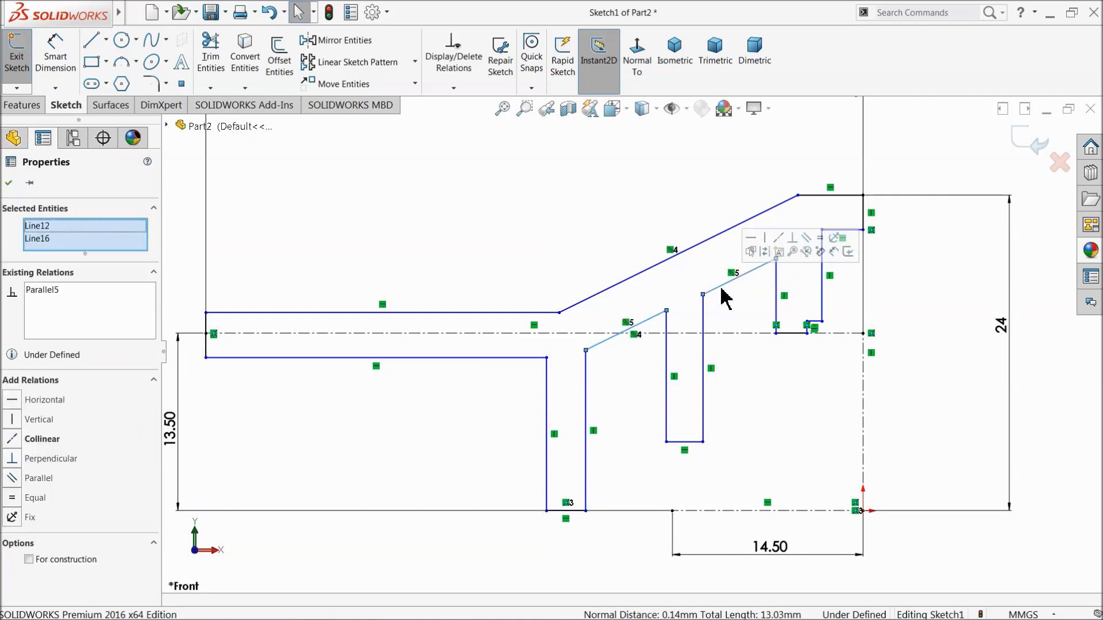
left_click(778, 238)
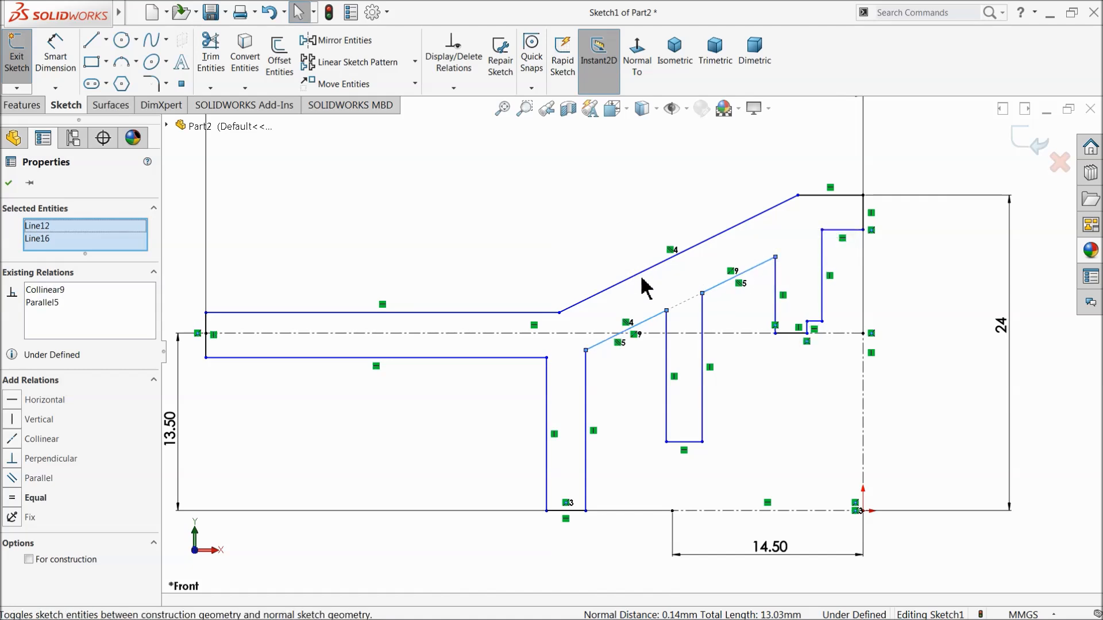
left_click(621, 255)
left_click(644, 322)
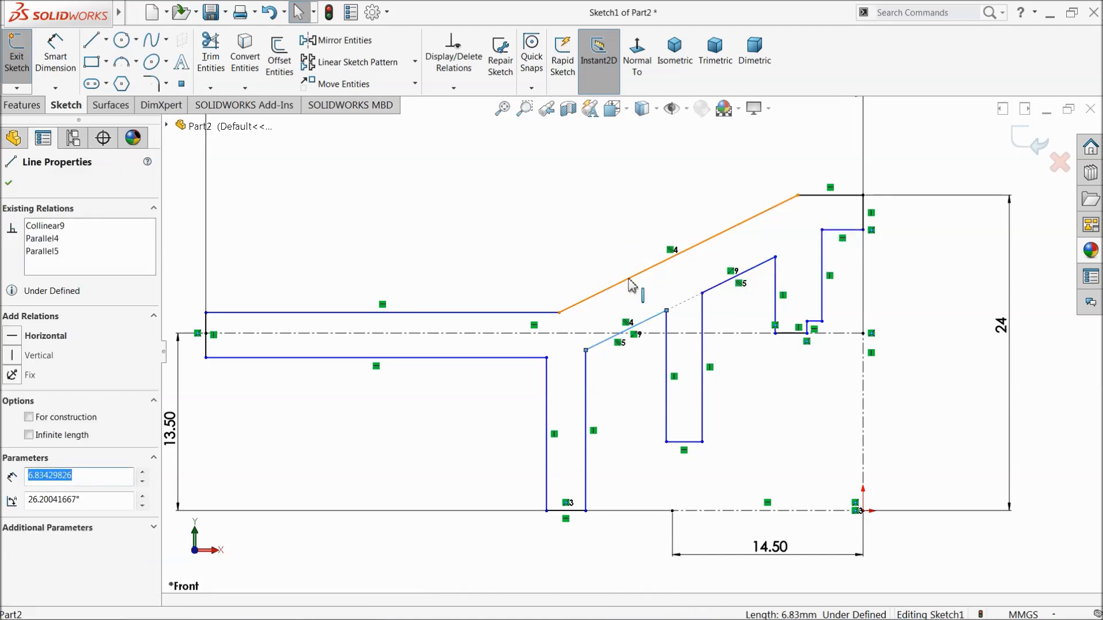
left_click(657, 266, "ctrl")
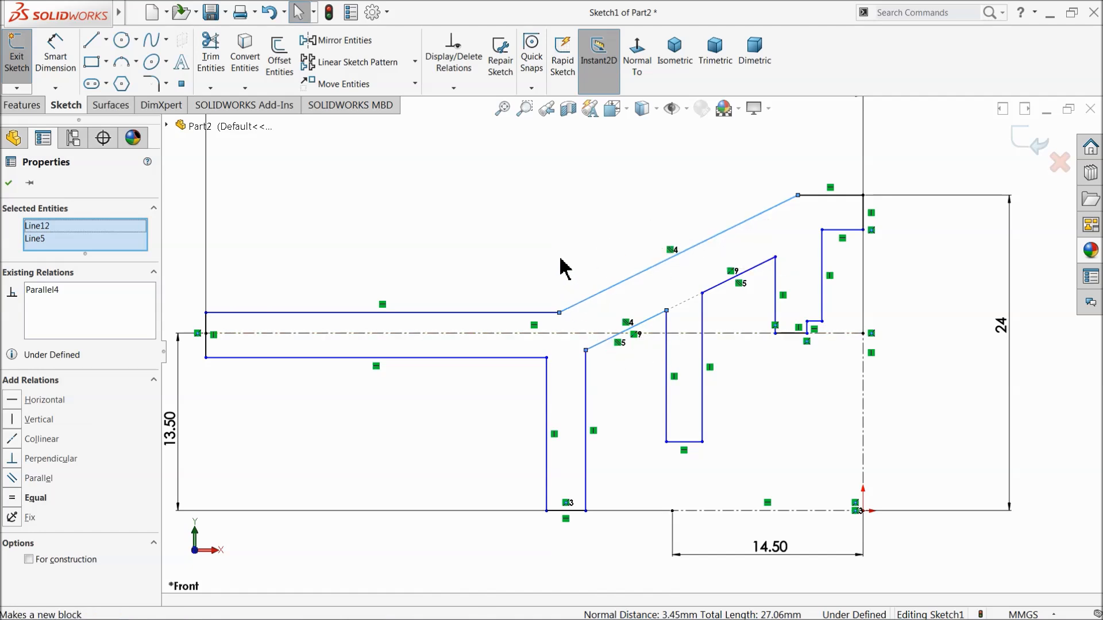
key("Escape")
Step: Dimension the vertical edge at the profile's upper end as 2 mm and the top horizontal edge as 4 mm
left_click(55, 58)
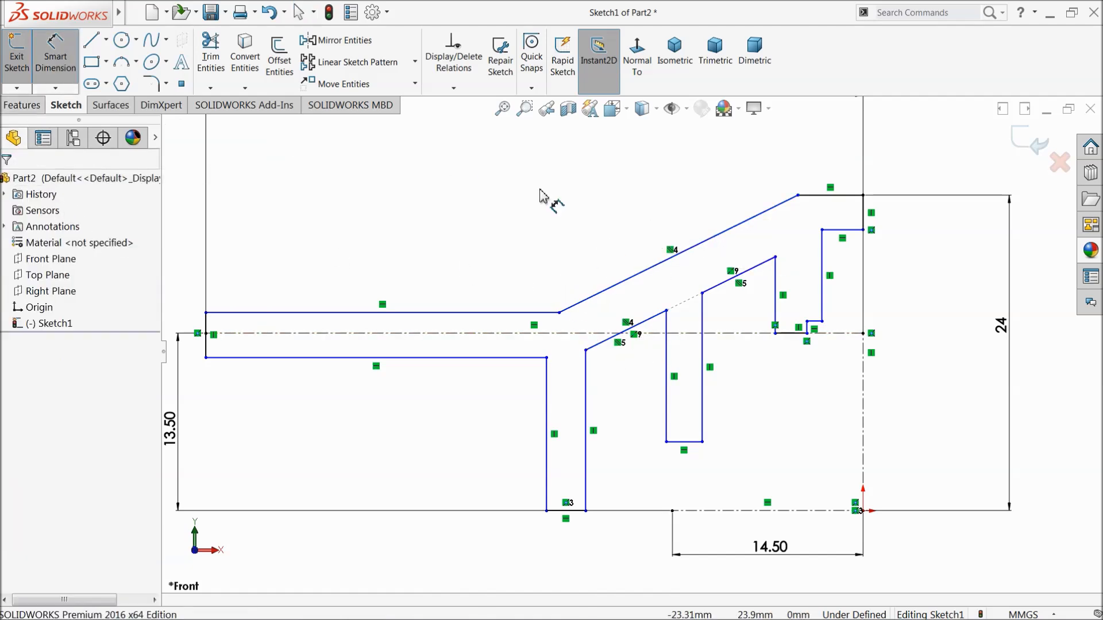
left_click(871, 221)
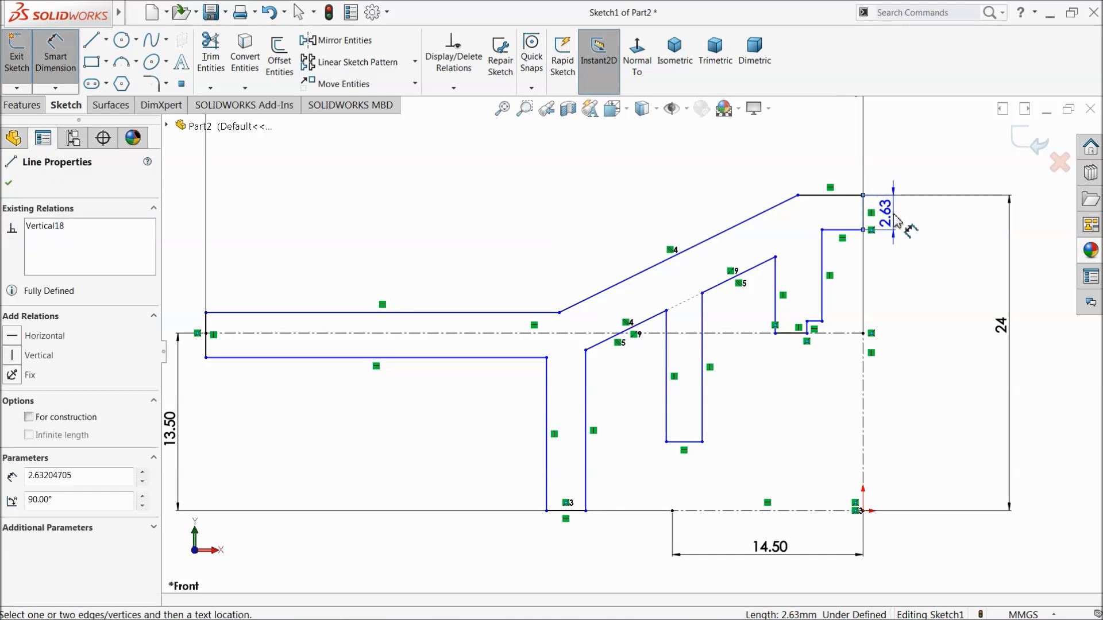
left_click(890, 230)
type("2")
key("Return")
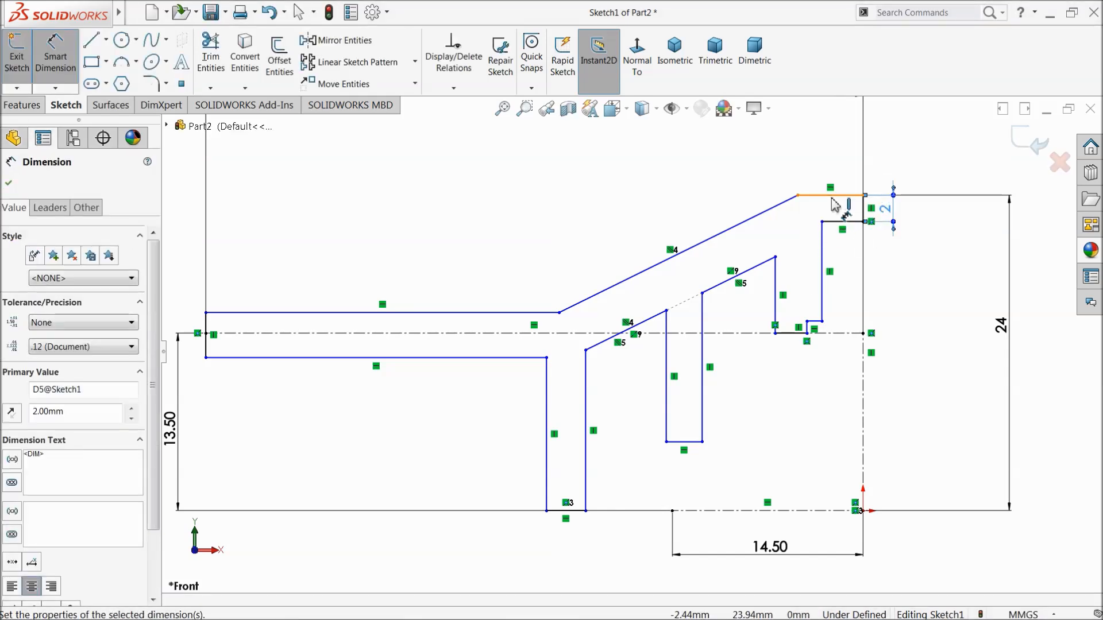
left_click(830, 195)
left_click(826, 171)
type("4")
key("Return")
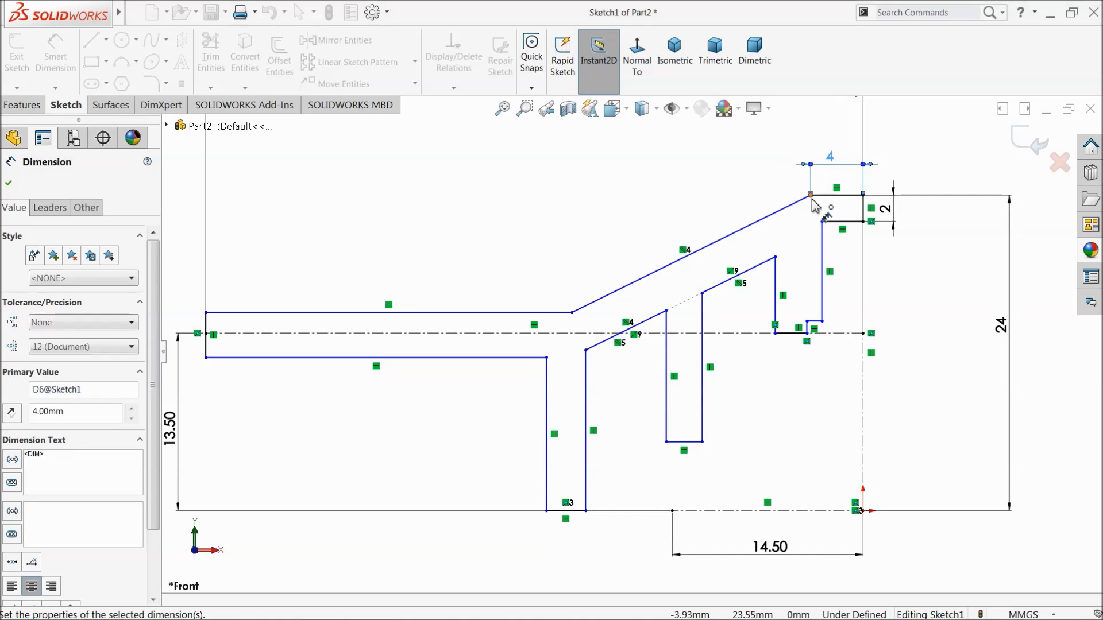
Step: Dimension the horizontal edge under the upper-end block as 2 mm and the small vertical step edge above the upper centerline as 2 mm
left_click(842, 221)
left_click(896, 255)
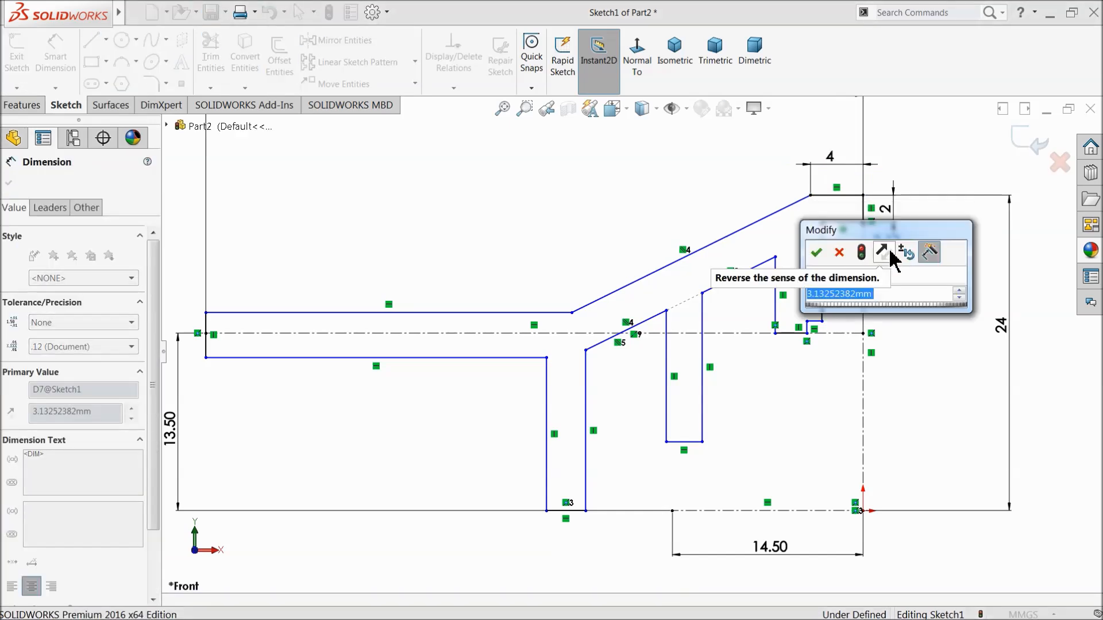
type("2")
key("Return")
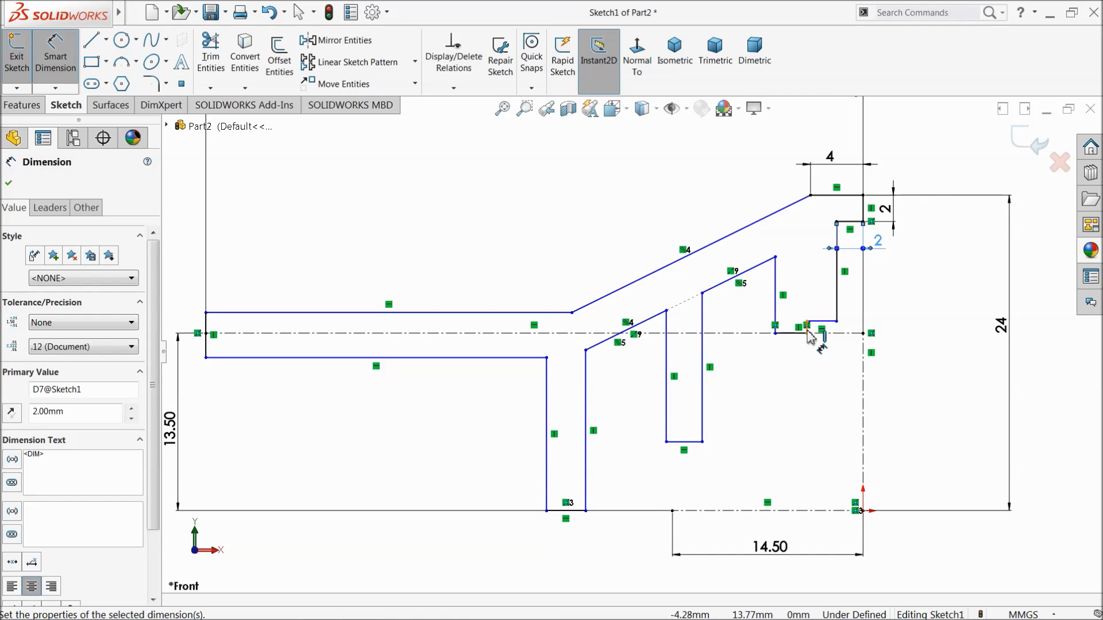
scroll(810, 336, "down", 4)
left_click(743, 338)
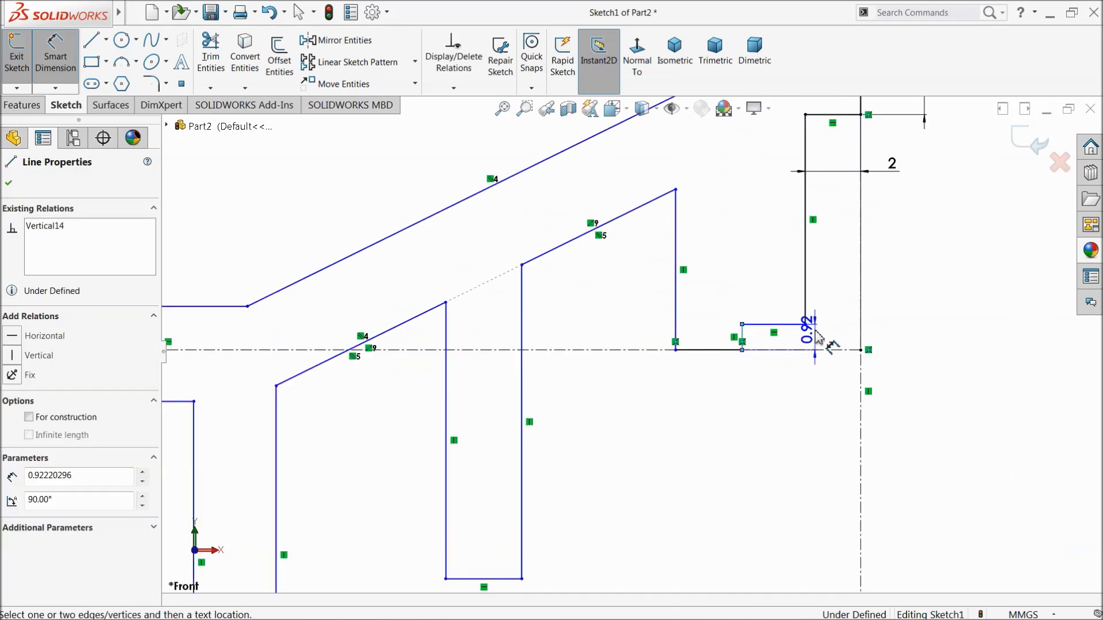
left_click(941, 307)
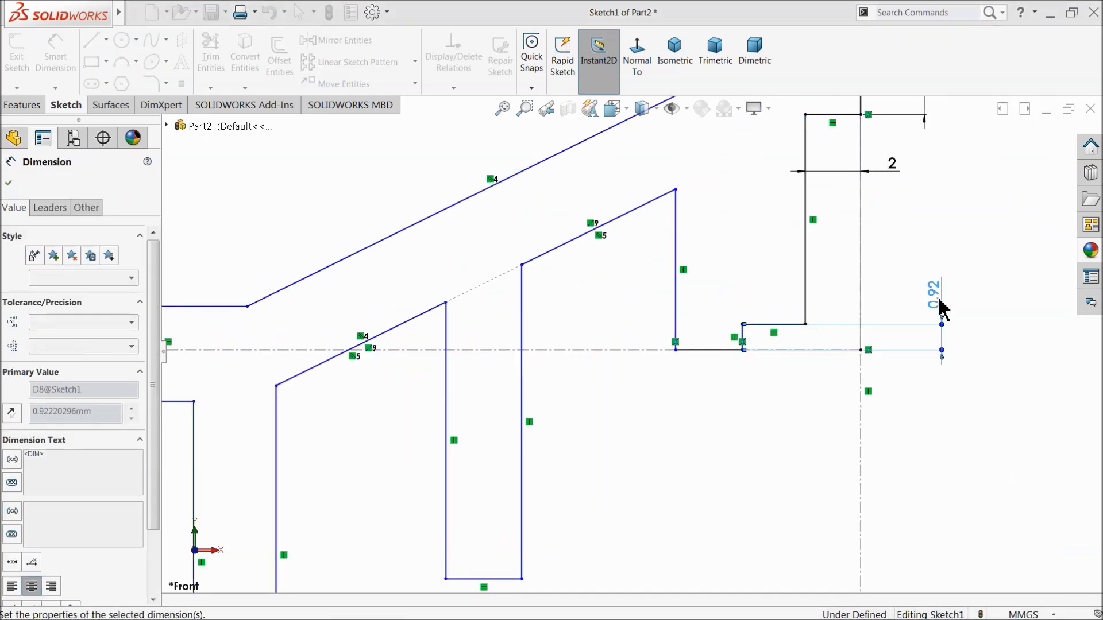
type("2")
key("Return")
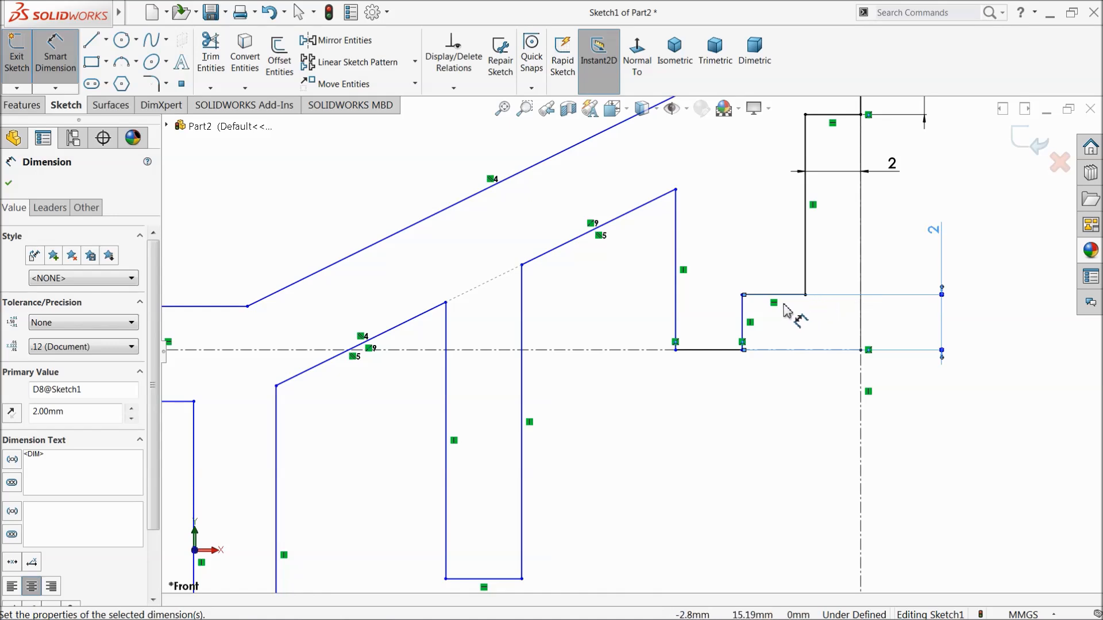
Step: Dimension the inner slope's vertical drop 4 mm from the vertical centerline and move the small step edge inside it, about 3 mm from that centerline
left_click(678, 304)
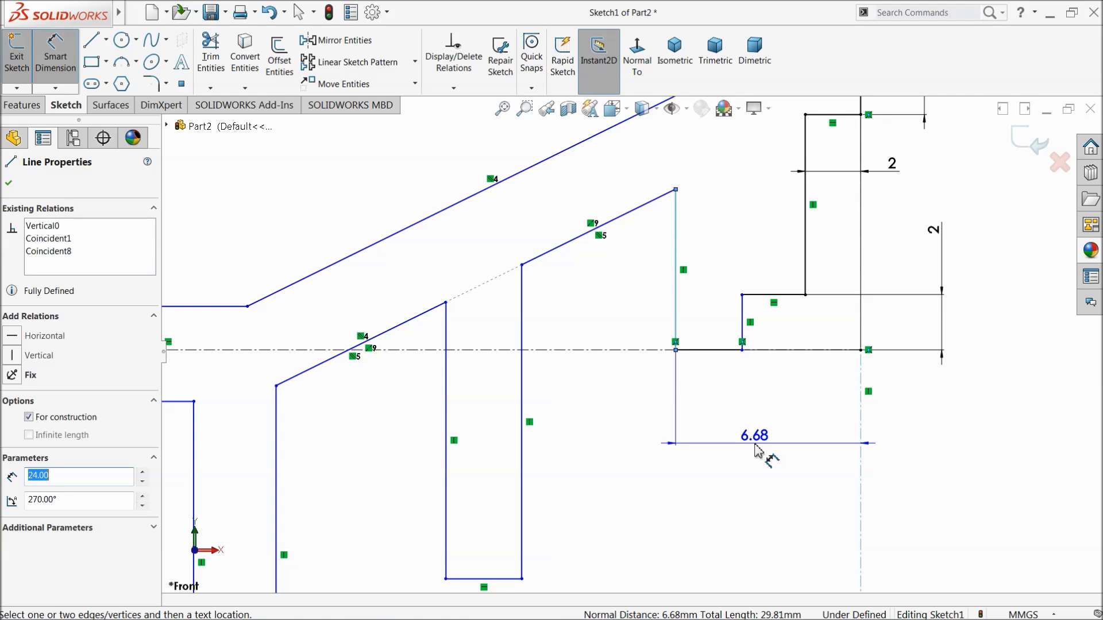
left_click(757, 451)
type("4")
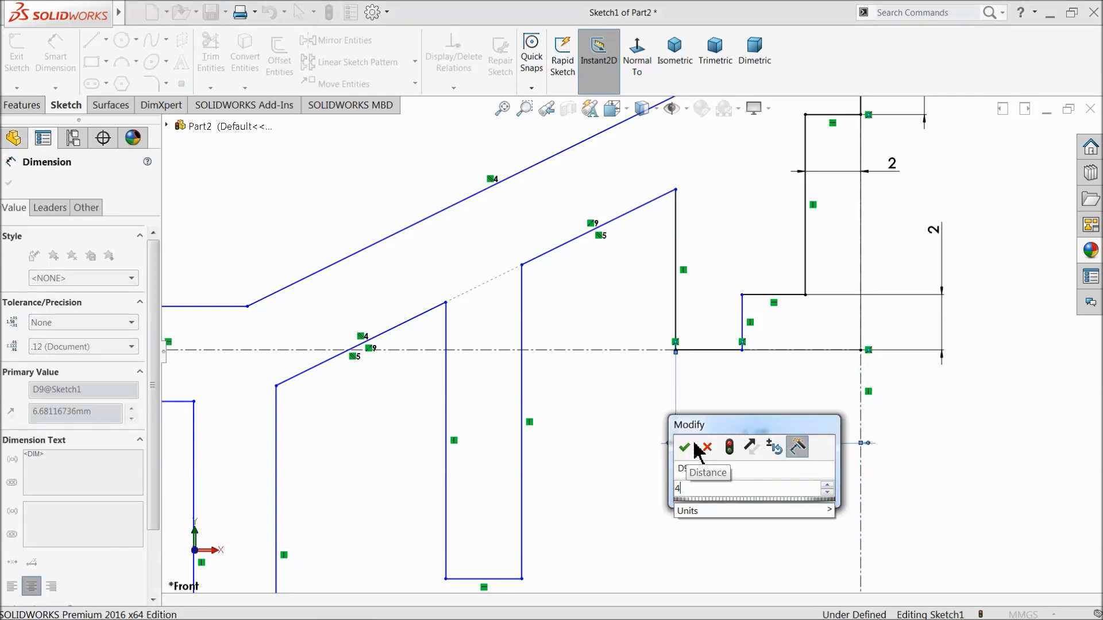
left_click(684, 447)
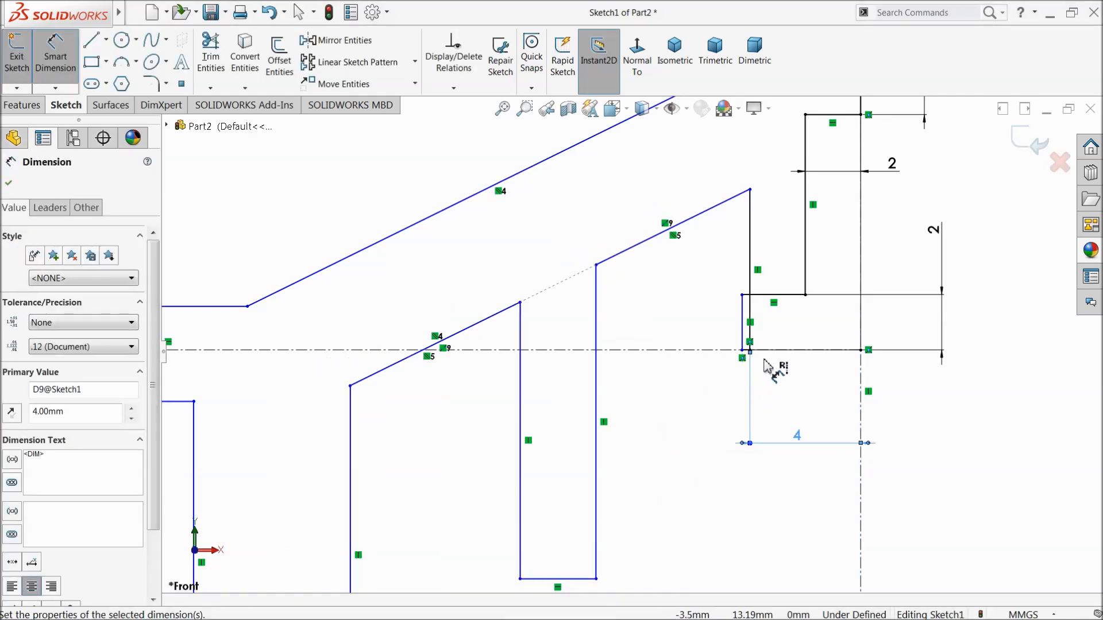
left_click(58, 72)
left_click_drag(745, 350, 778, 352)
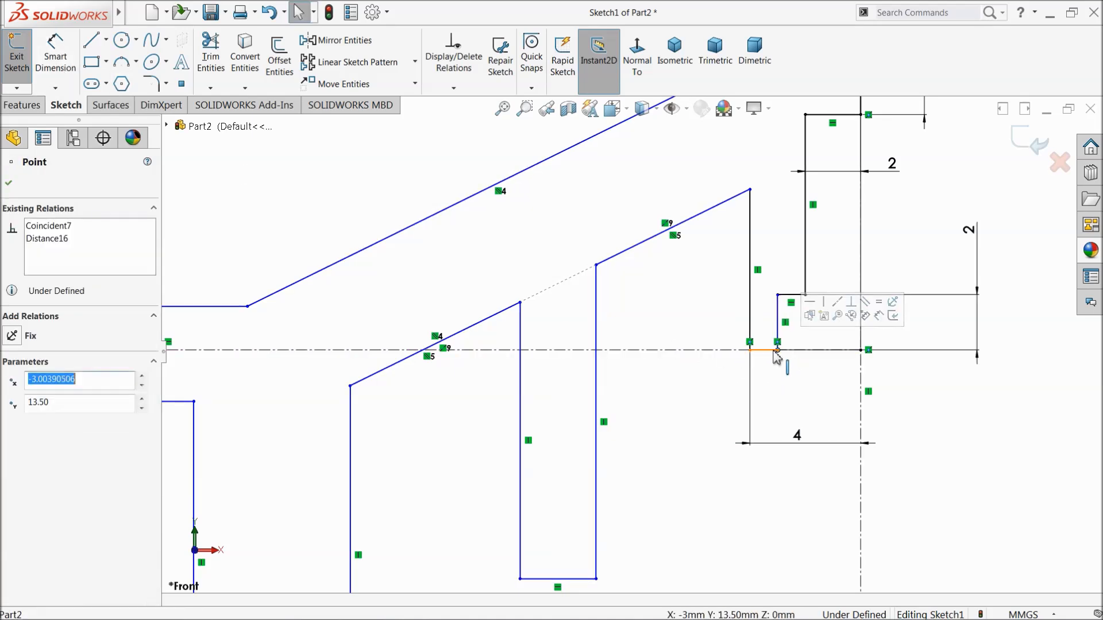
left_click(56, 57)
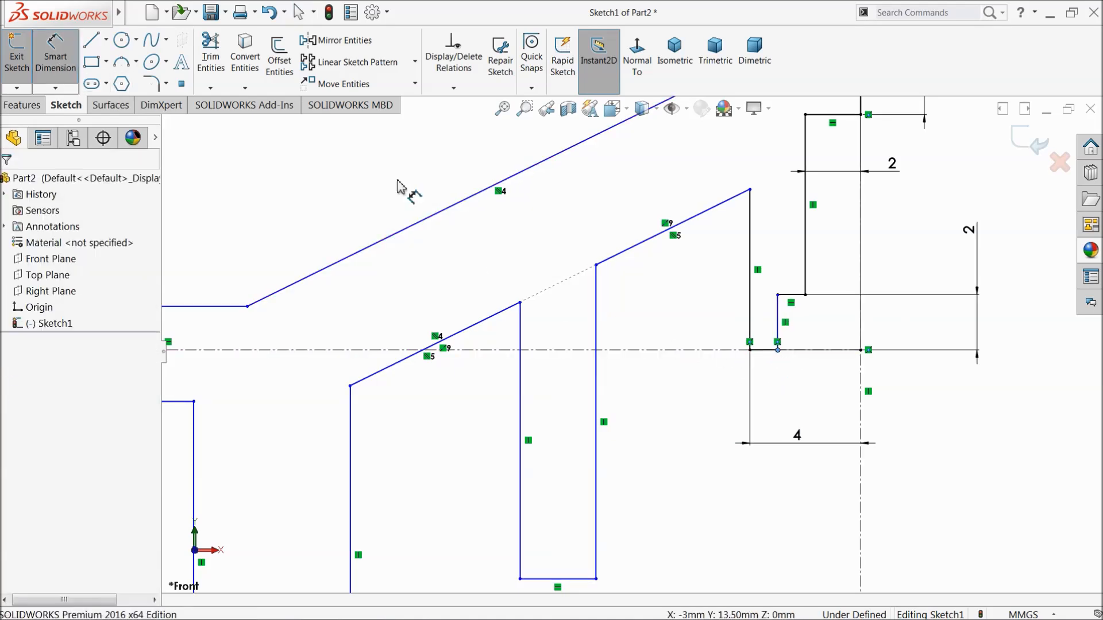
left_click(779, 325)
left_click(860, 367)
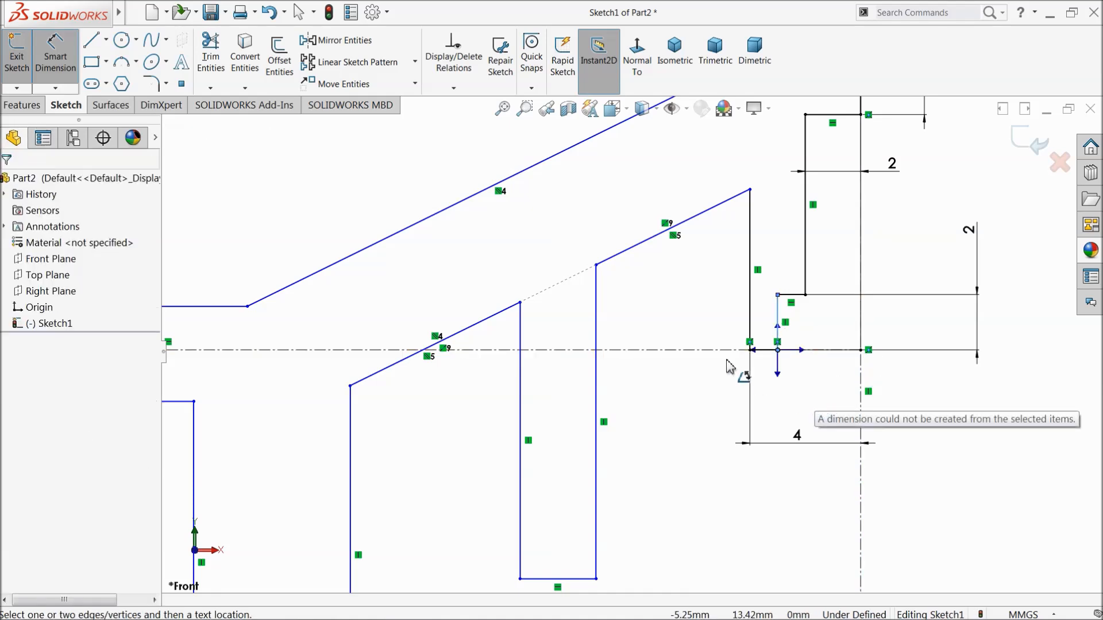
left_click(56, 58)
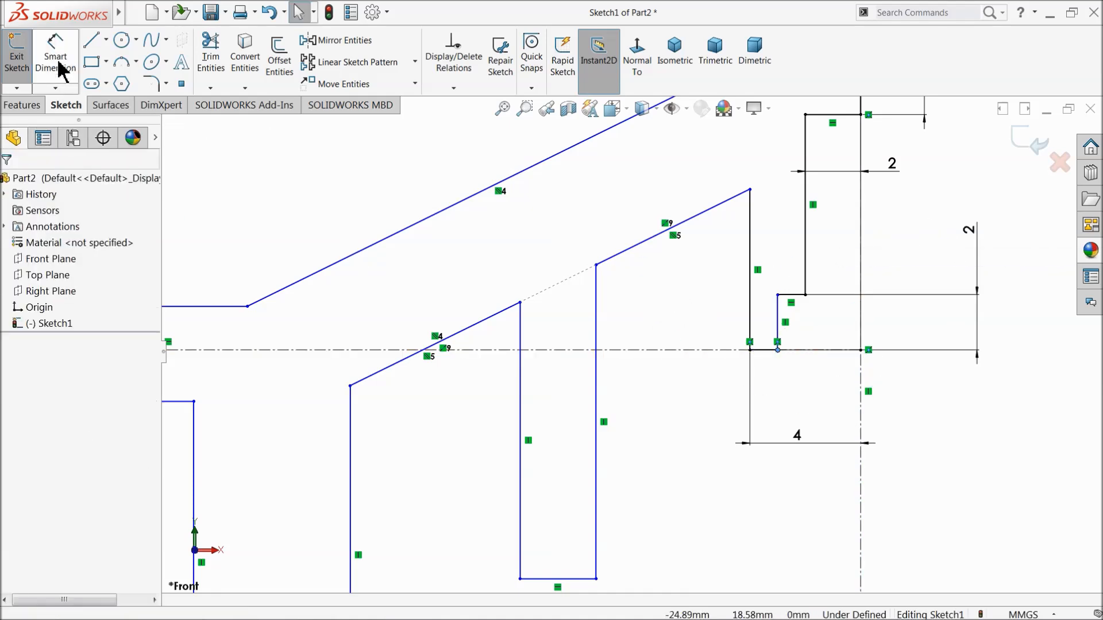
Step: Dimension the small vertical step edge 2.5 mm from the vertical centerline
left_click(55, 57)
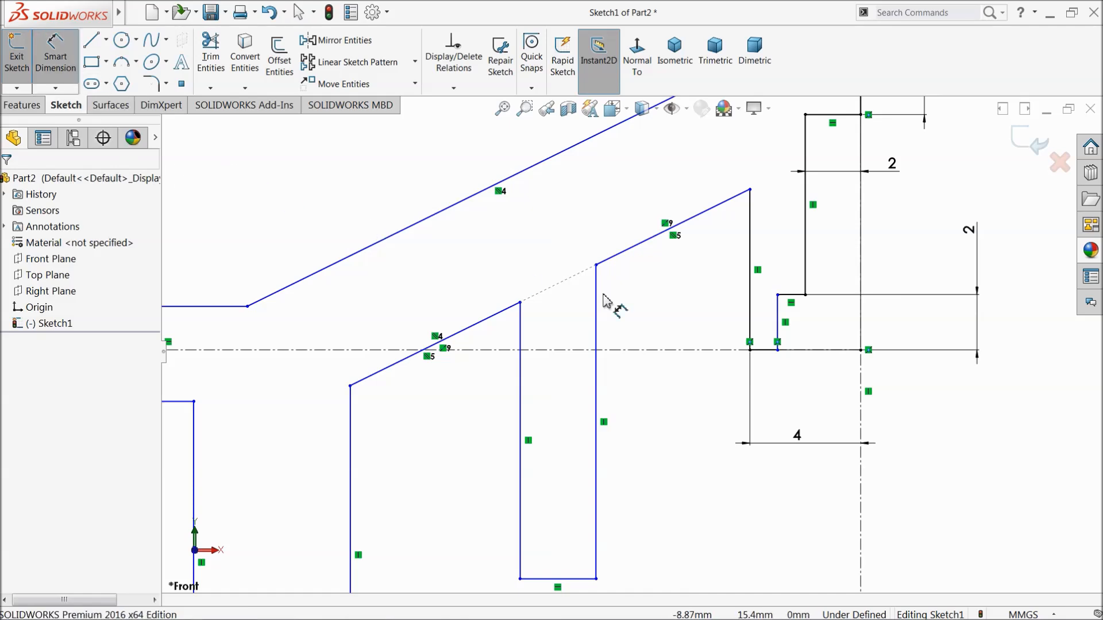
left_click(780, 320)
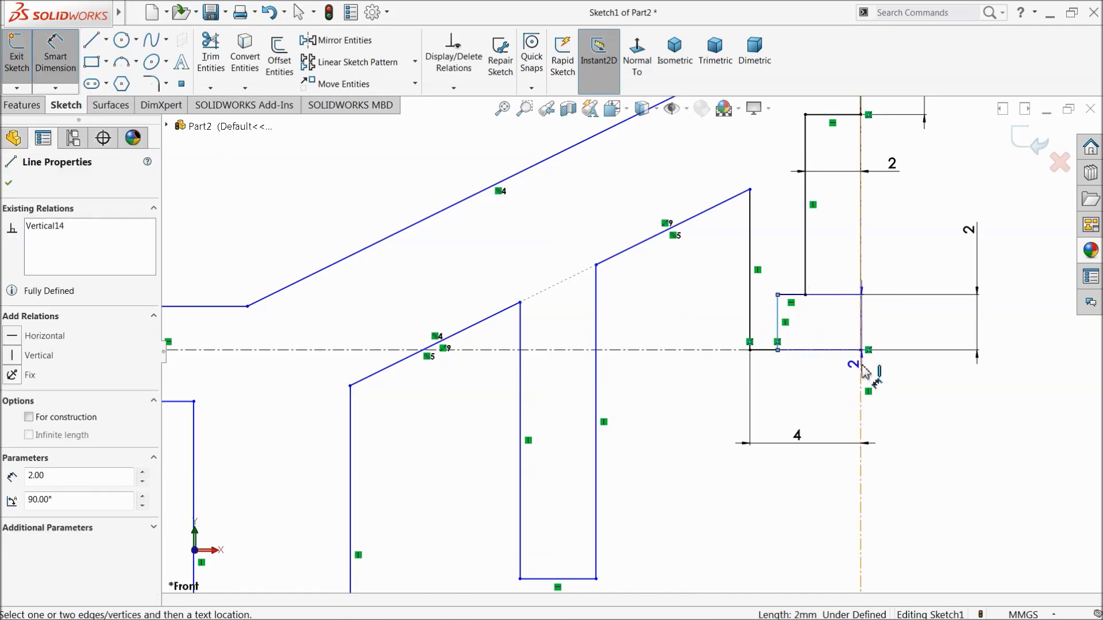
left_click(829, 396)
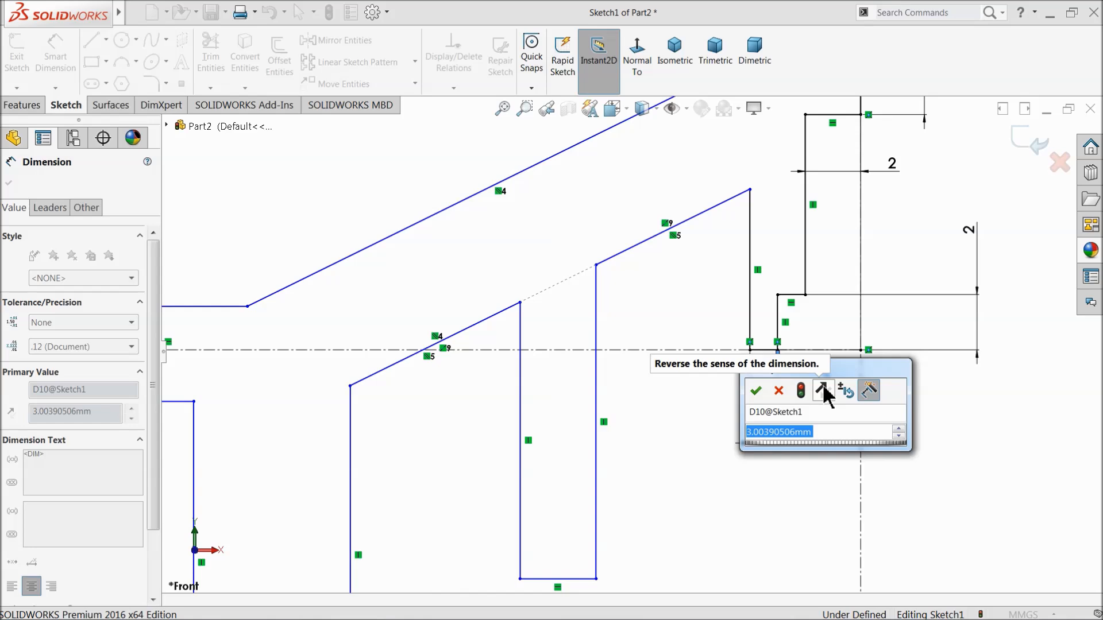
type("2.5")
key("Return")
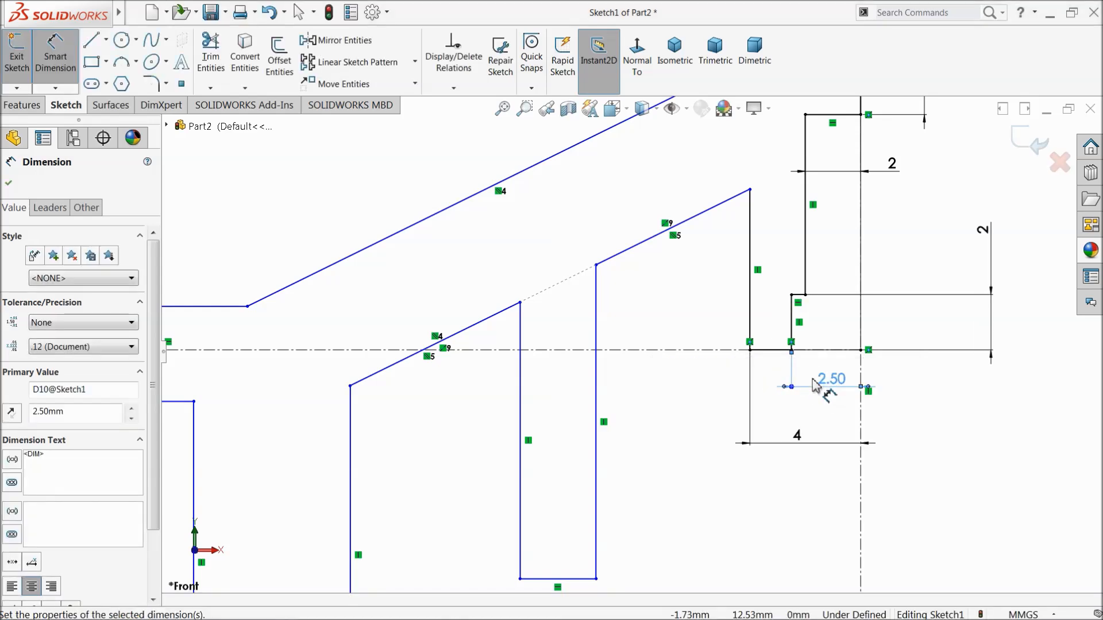
Step: Dimension the distance between the outer and inner sloped lines as 2 mm
scroll(766, 316, "up", 3)
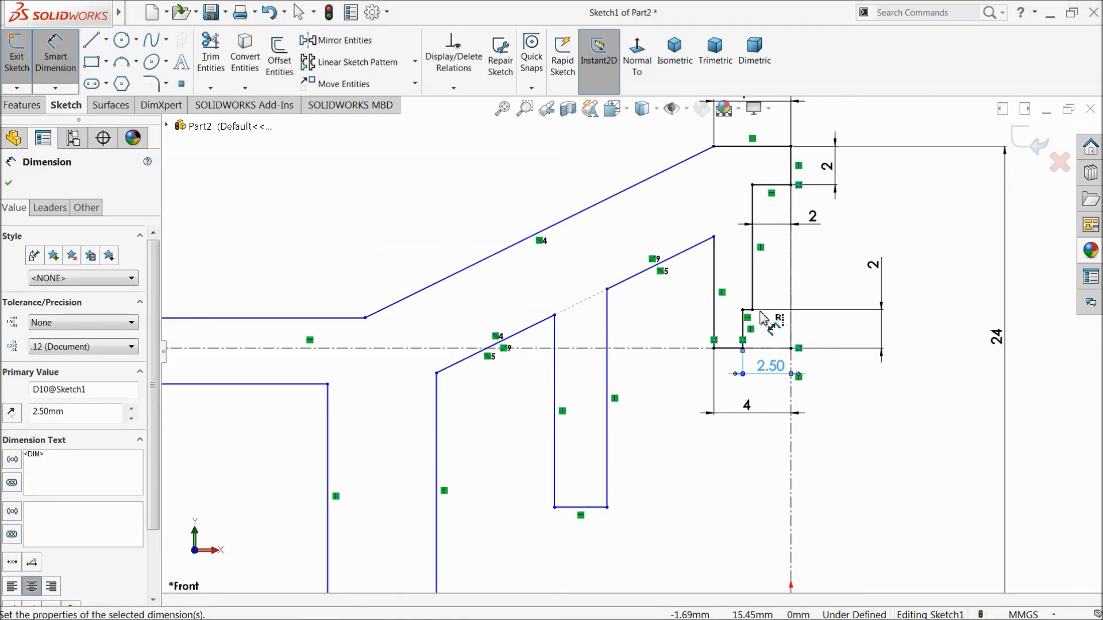
left_click(637, 286)
left_click(601, 228)
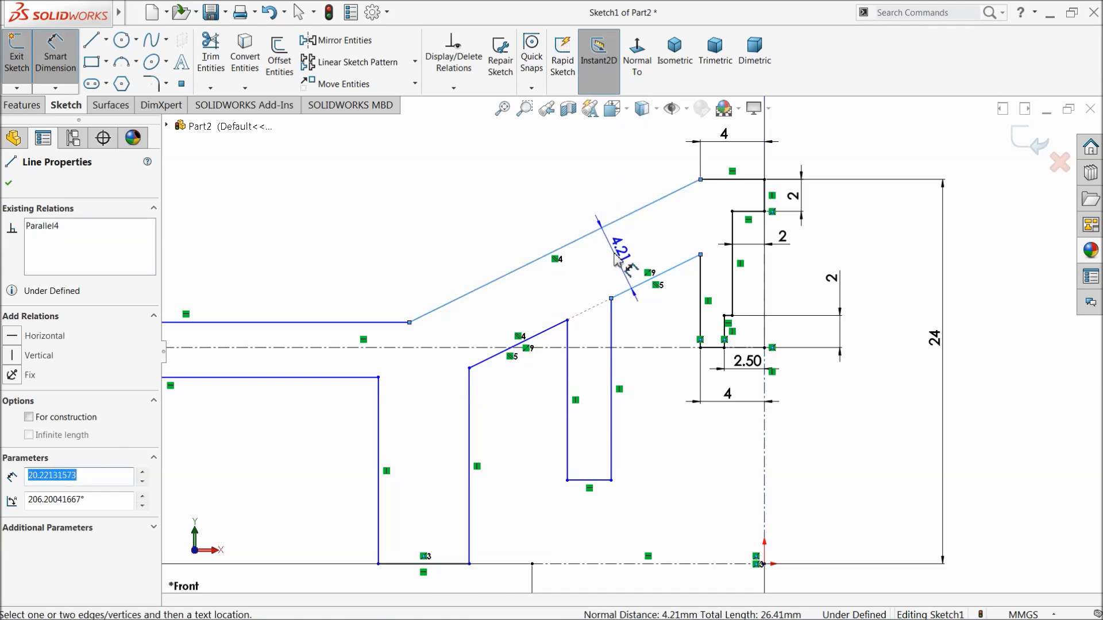
left_click(592, 247)
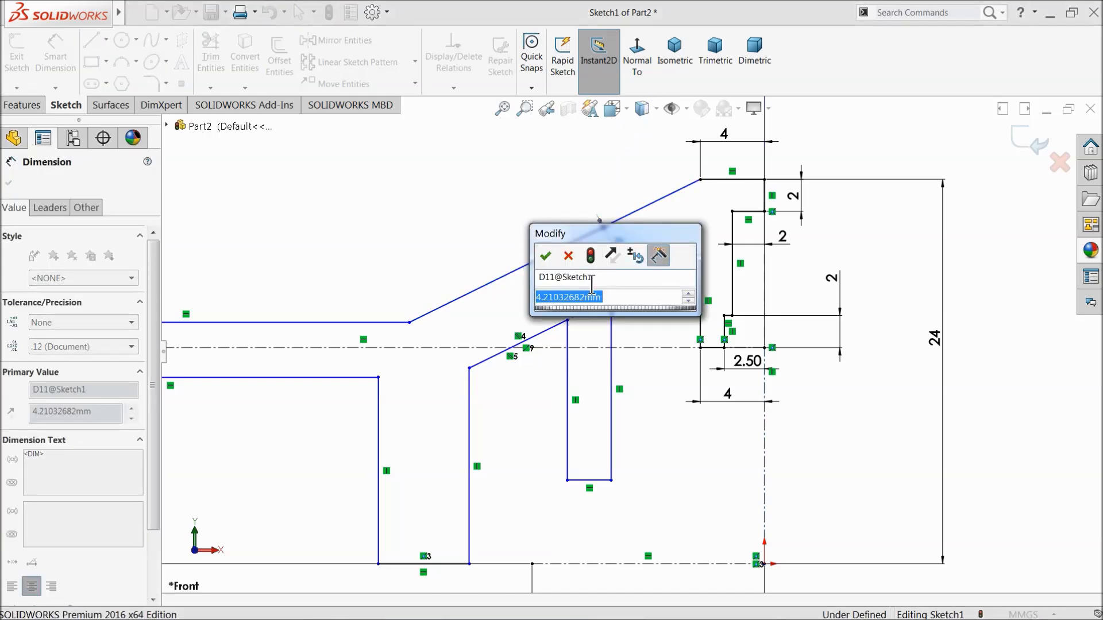
type("2")
key("Return")
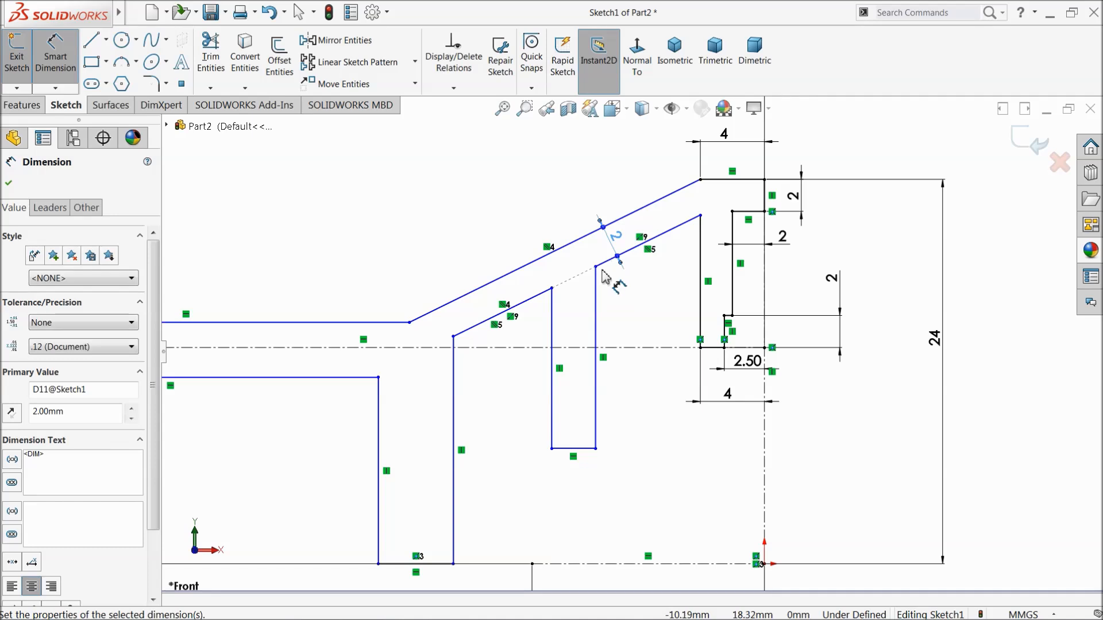
Step: Dimension the vertical end edge of the long horizontal arm as 2 mm
scroll(513, 328, "up", 5)
scroll(345, 348, "down", 3)
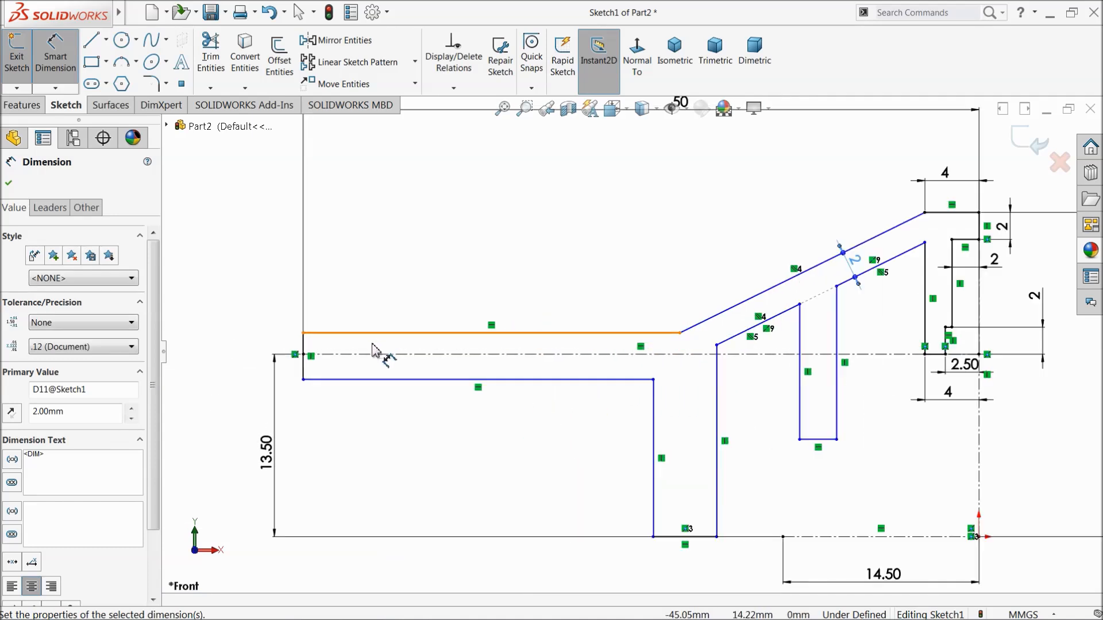
left_click(304, 351)
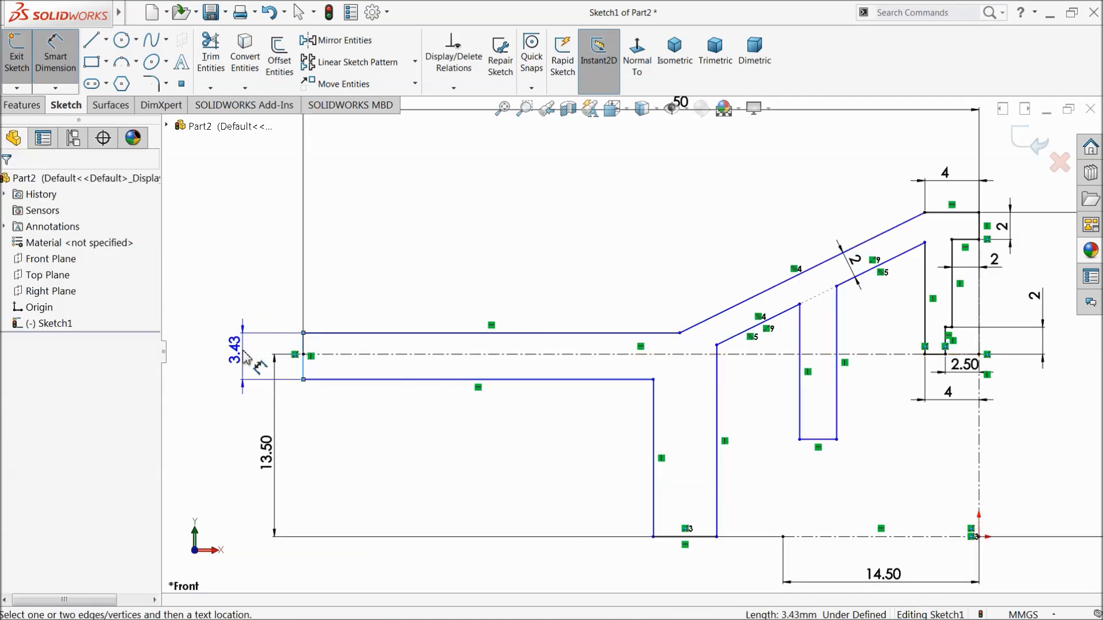
left_click(250, 356)
type("2")
key("Return")
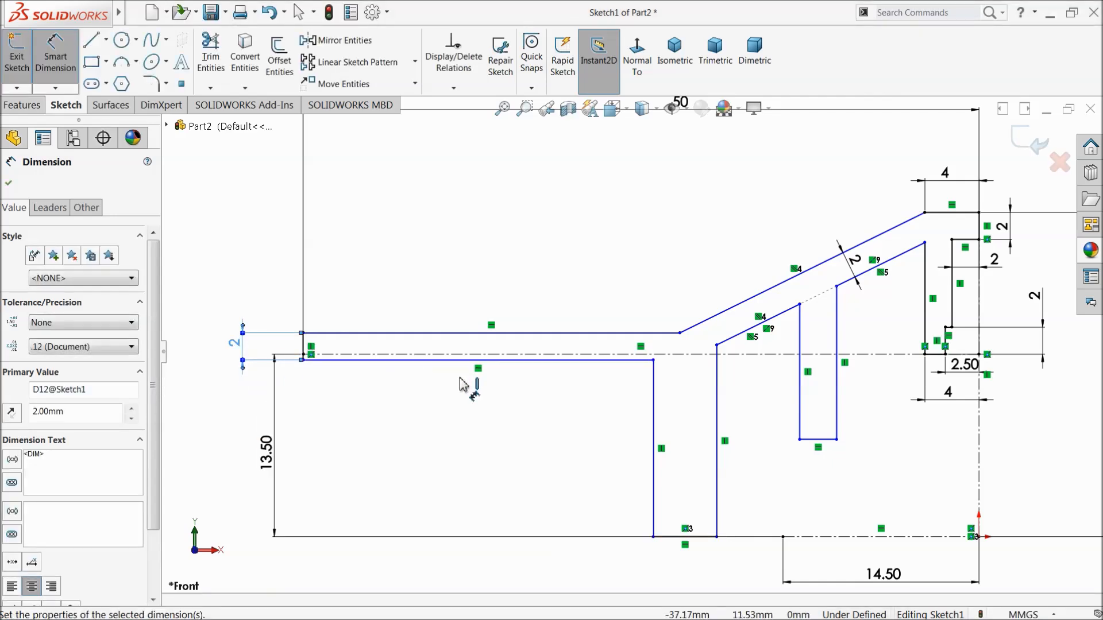
Step: Make the two corner points of the arm's end symmetric about the upper horizontal centerline
scroll(419, 362, "down", 2)
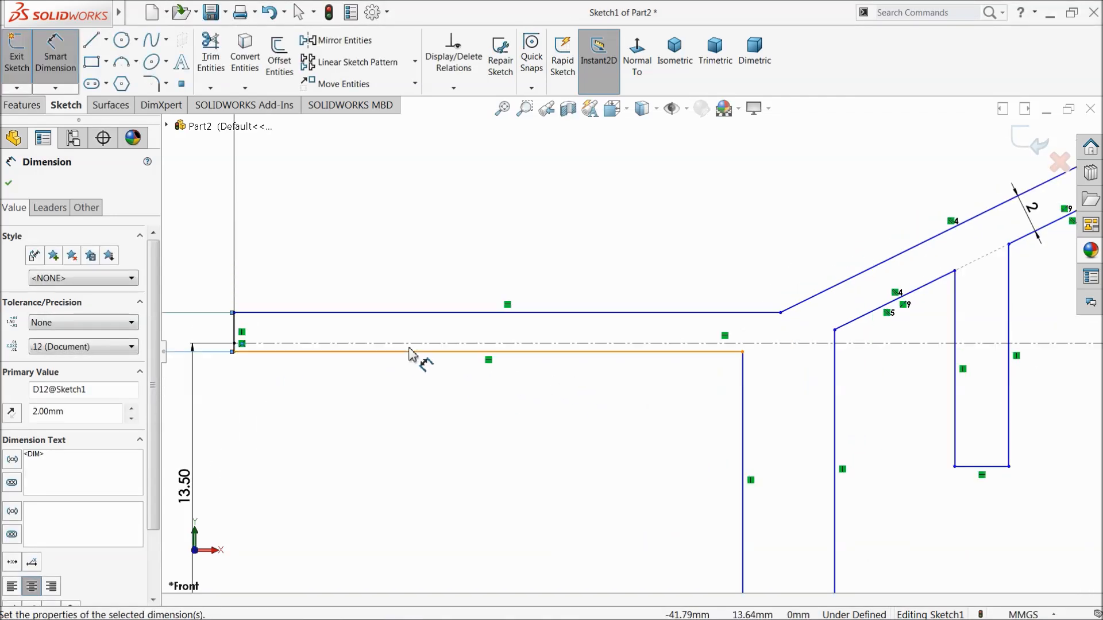
left_click(10, 183)
scroll(337, 320, "up", 1)
scroll(373, 339, "down", 3)
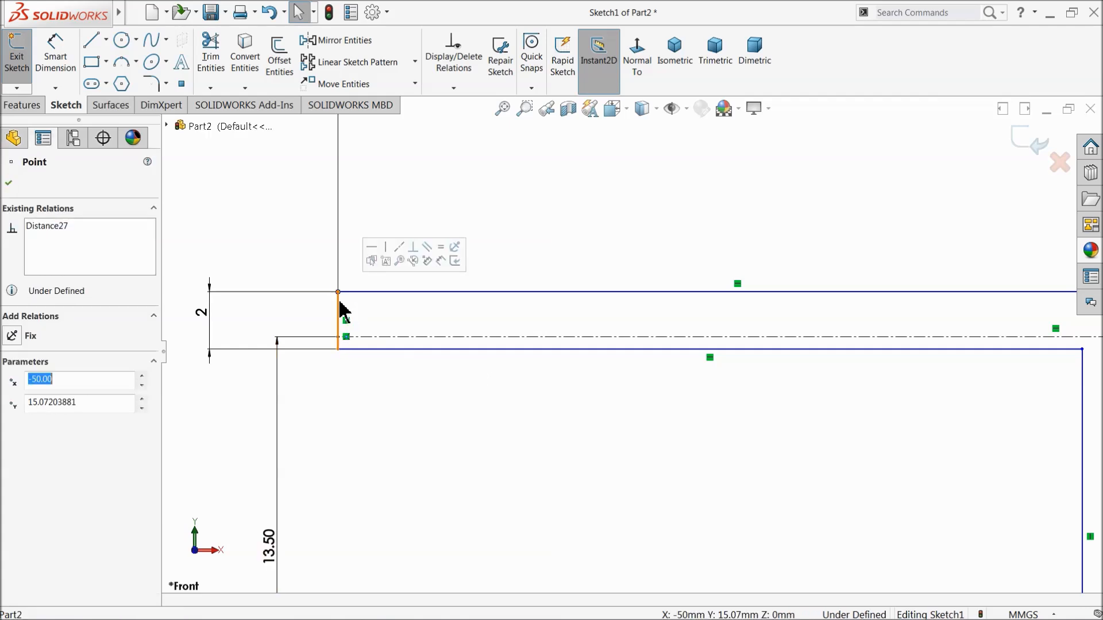
left_click(339, 349, "ctrl")
left_click(376, 337, "ctrl")
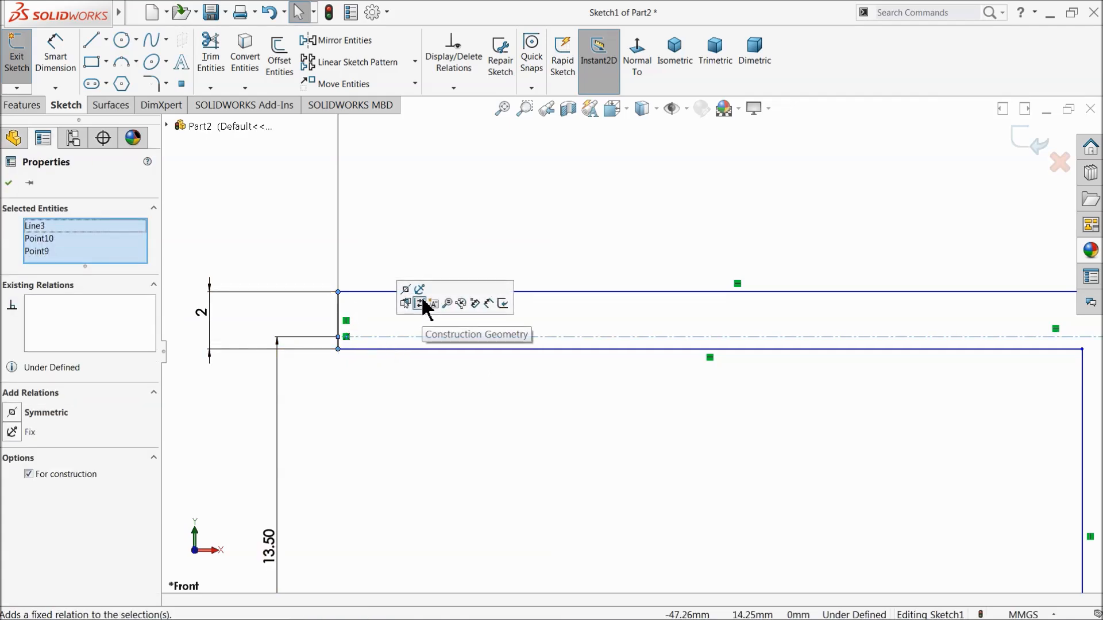
left_click(405, 289)
left_click(9, 184)
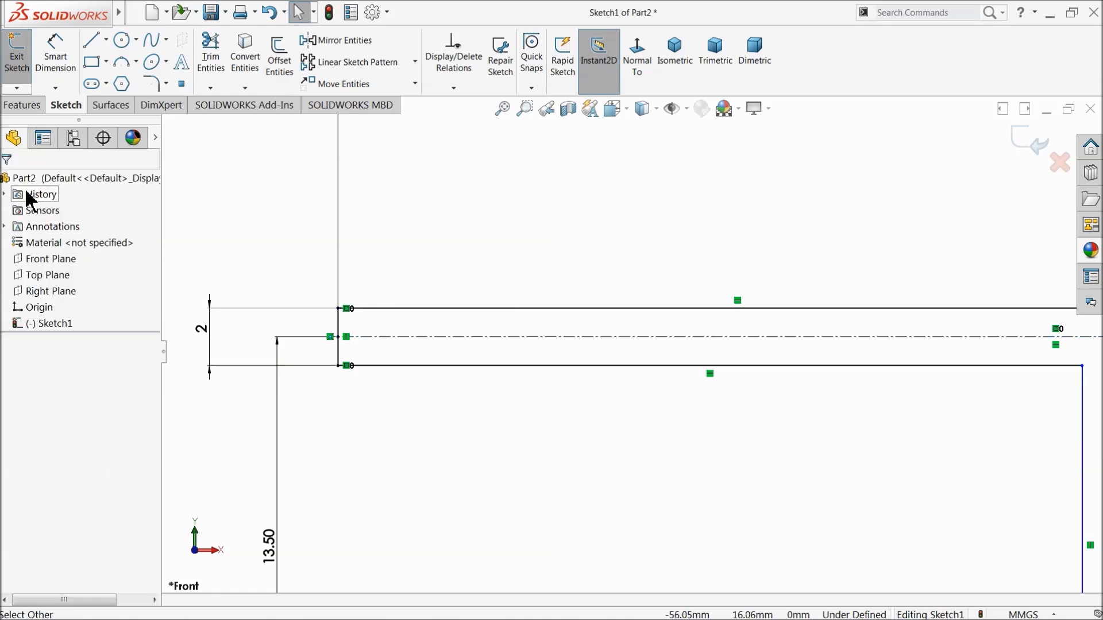
Step: Dimension the angle between the outer sloped line and the vertical centerline as 45°
scroll(689, 304, "up", 7)
scroll(959, 385, "down", 2)
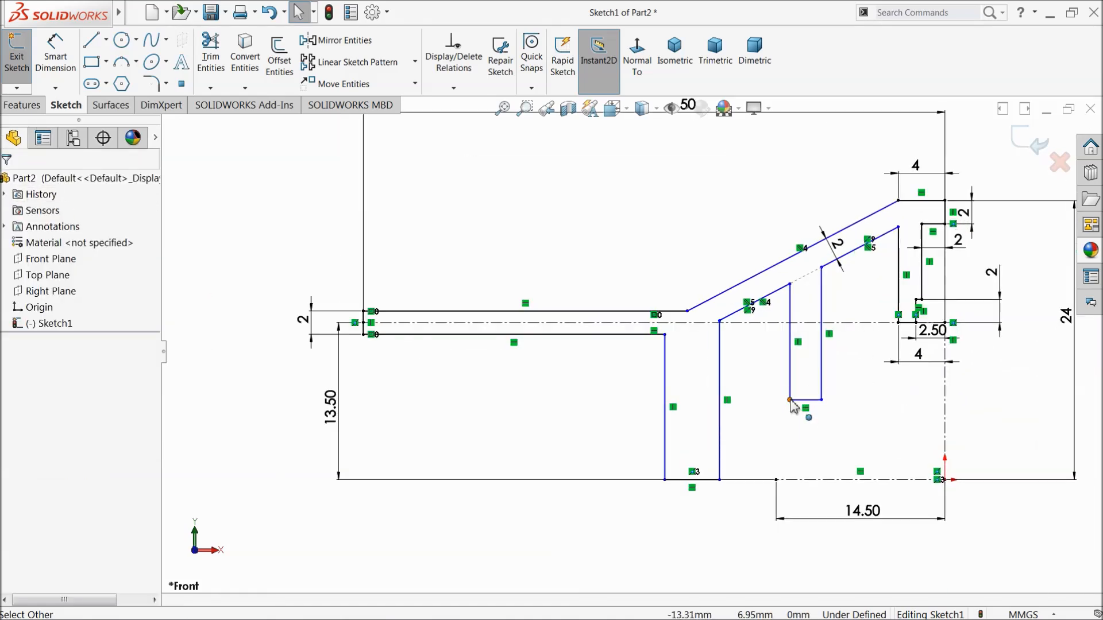
scroll(783, 397, "up", 1)
scroll(684, 362, "down", 1)
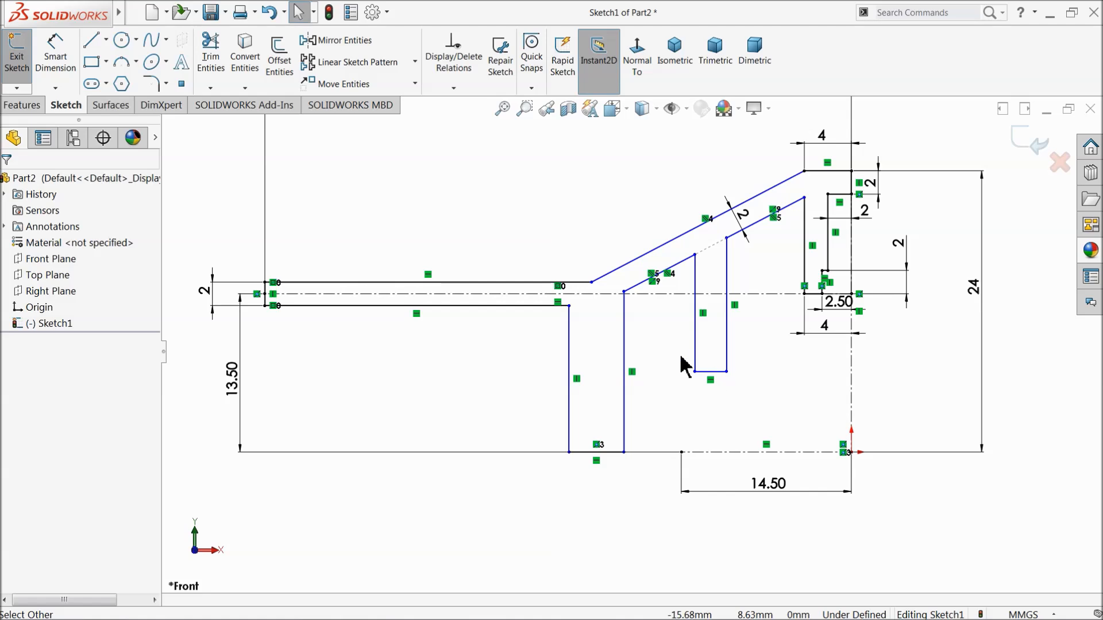
left_click(56, 55)
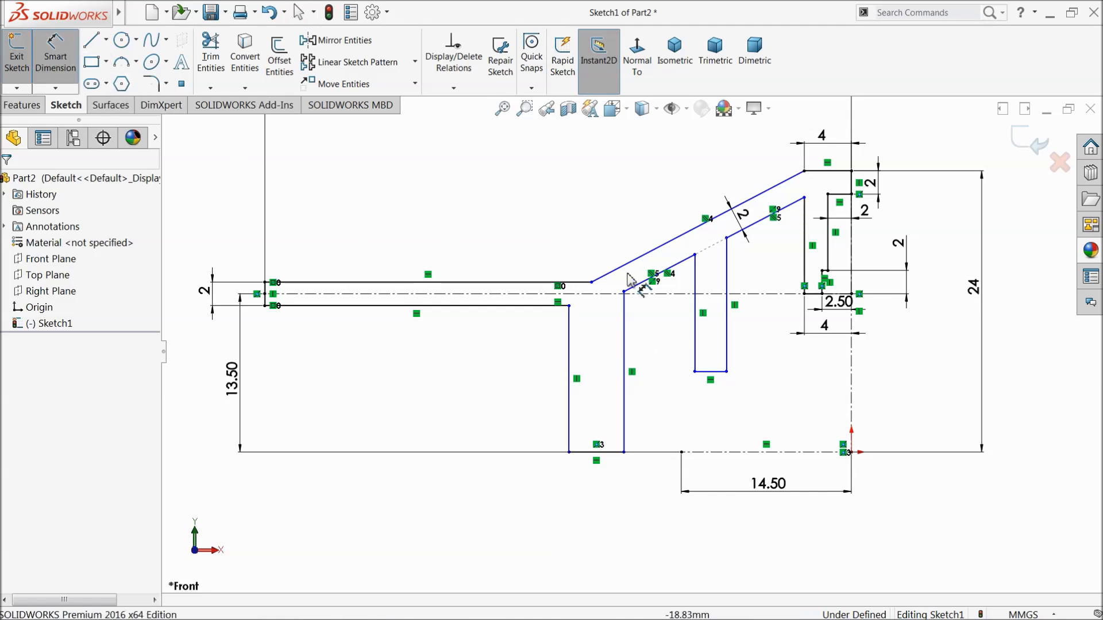
left_click(649, 252)
left_click(851, 336)
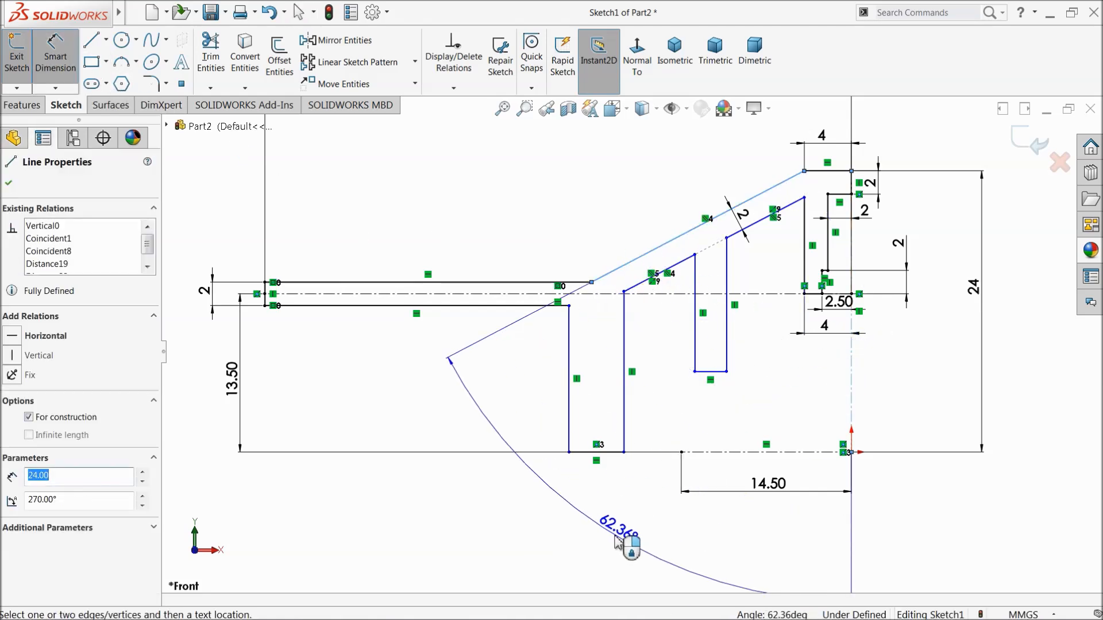
left_click(613, 540)
type("45")
key("Return")
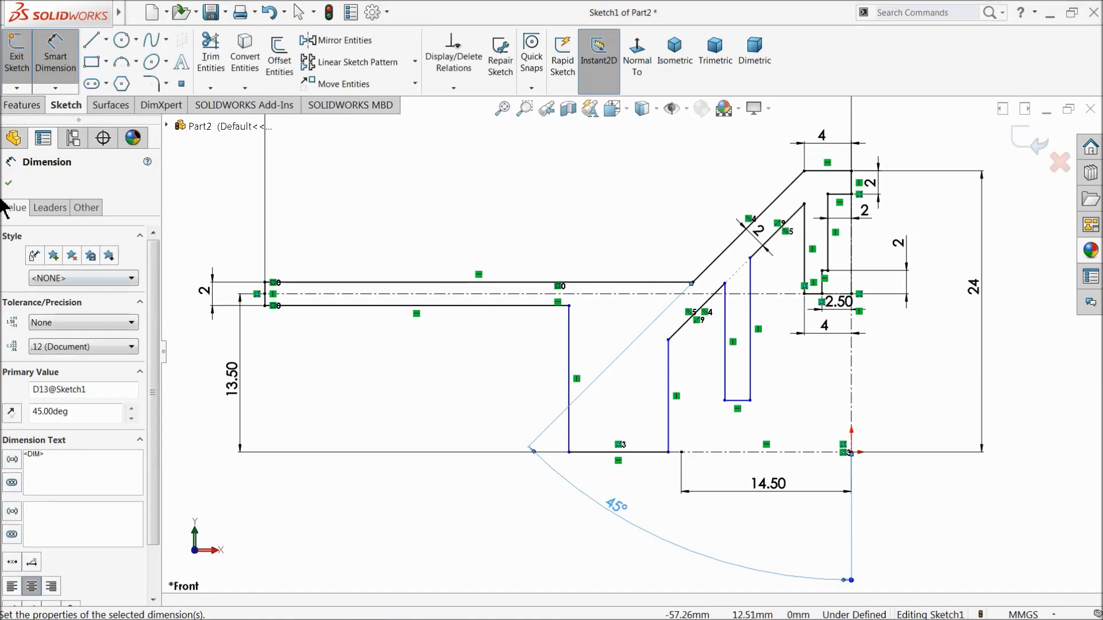
left_click(8, 182)
Step: Move the wide leg's two vertical edges toward the short rib, narrowing the leg around the outer end of the lower centerline
scroll(660, 450, "down", 3)
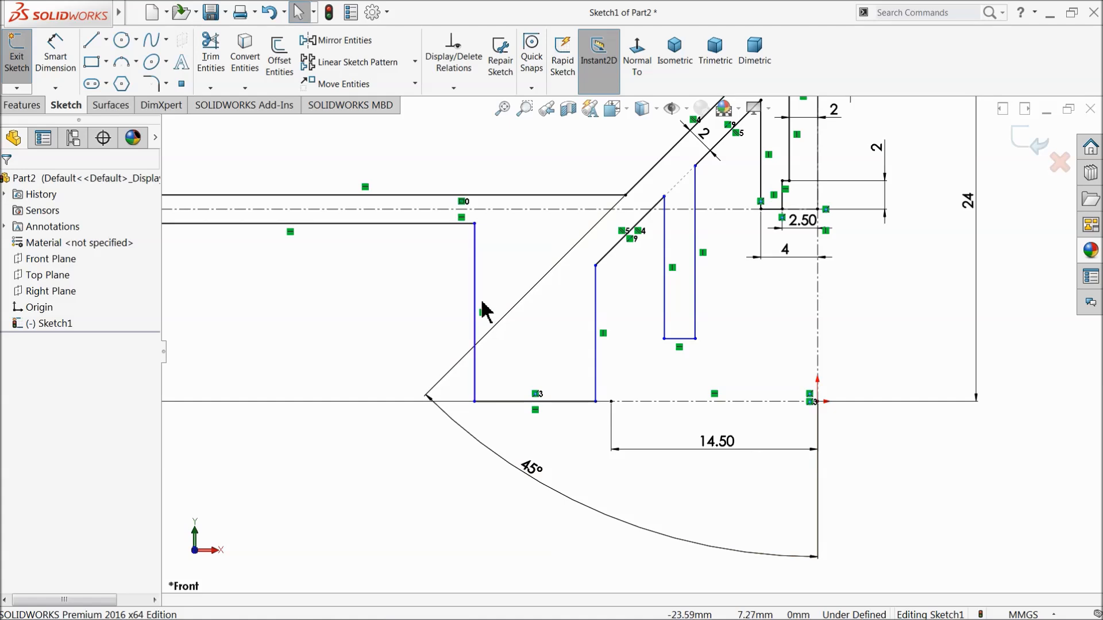
left_click_drag(476, 270, 565, 302)
left_click_drag(596, 266, 631, 231)
left_click_drag(568, 267, 608, 270)
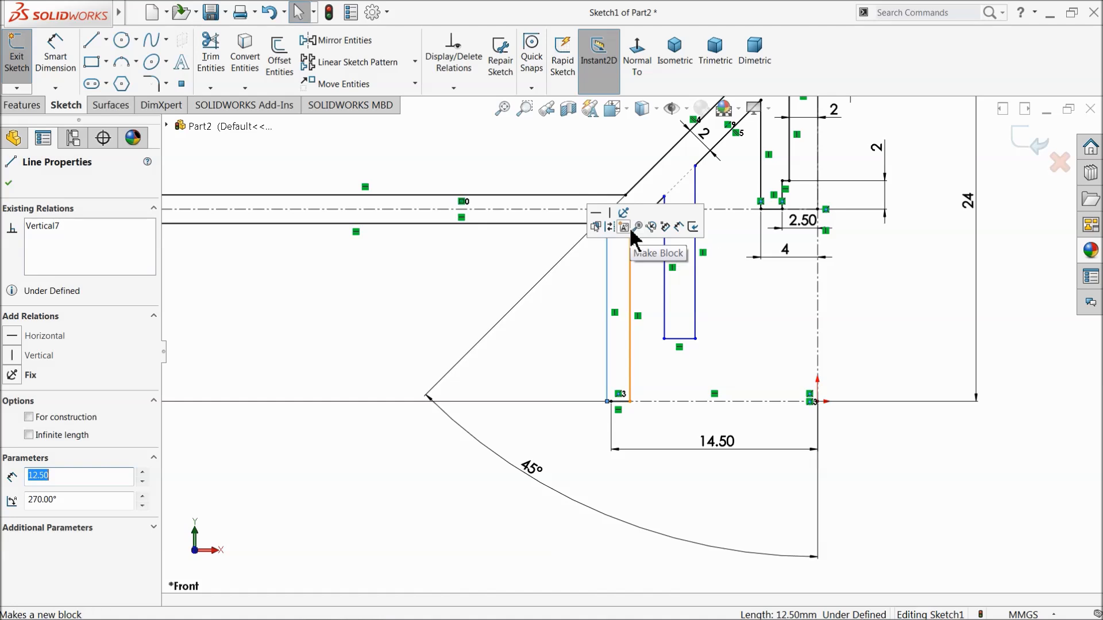
scroll(734, 299, "up", 2)
scroll(740, 310, "down", 2)
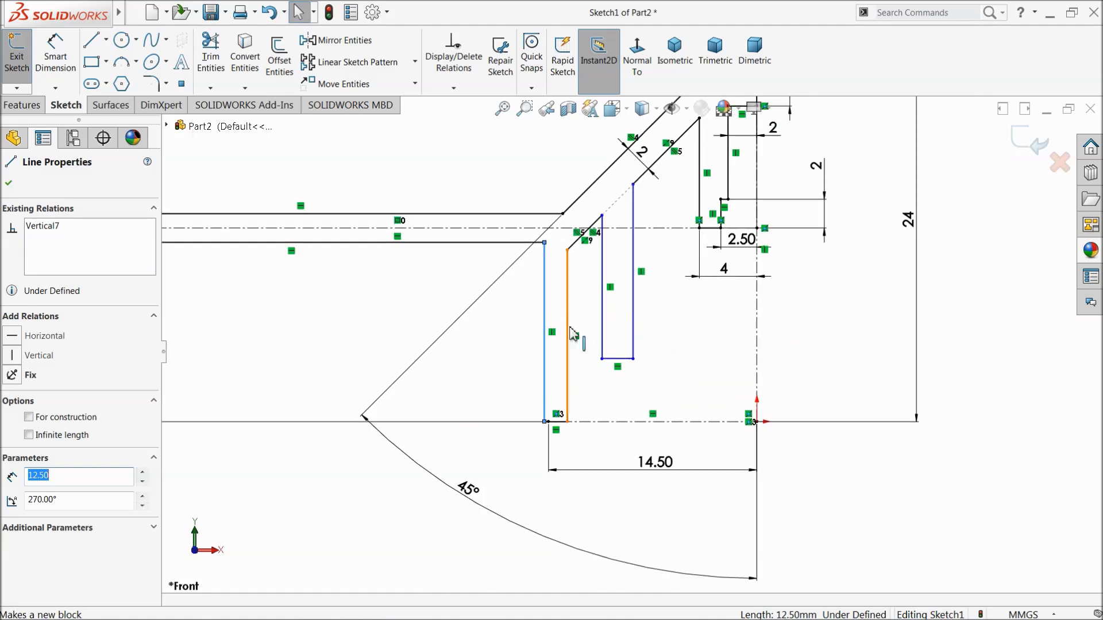
Step: Make the bottom edges of the short rib and the outer leg equal in length
left_click(489, 322)
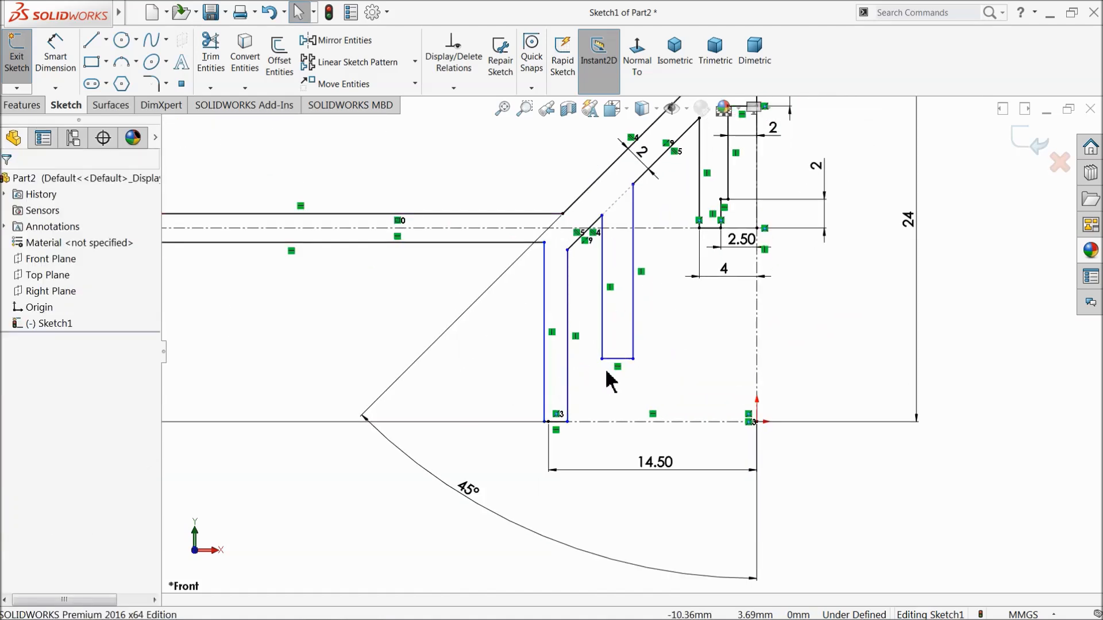
left_click(619, 360)
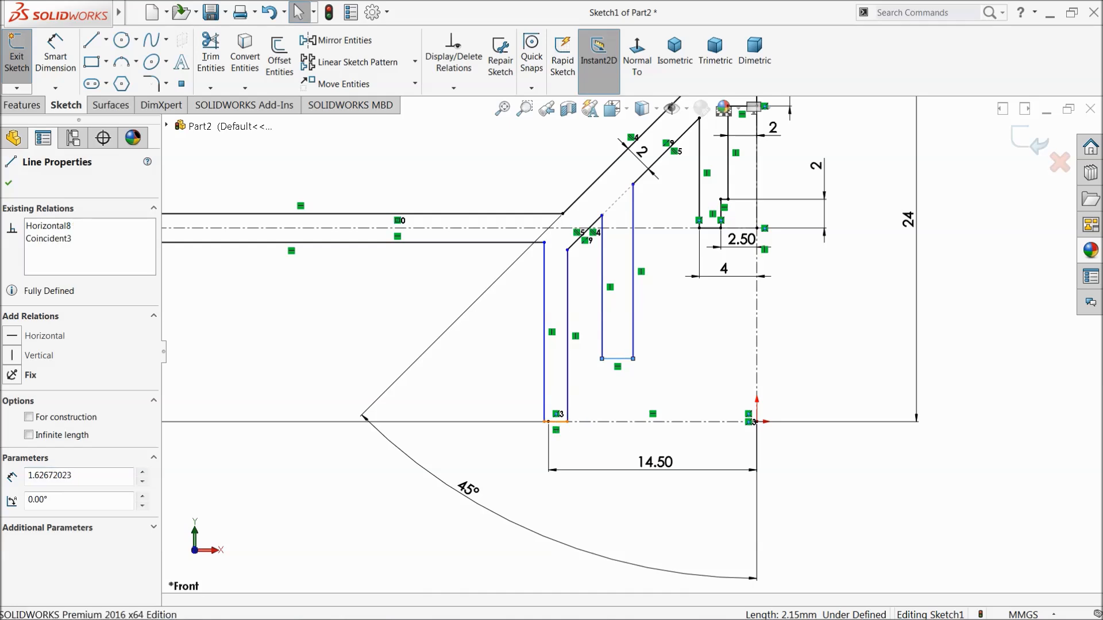
left_click(556, 422, "ctrl")
left_click(658, 372)
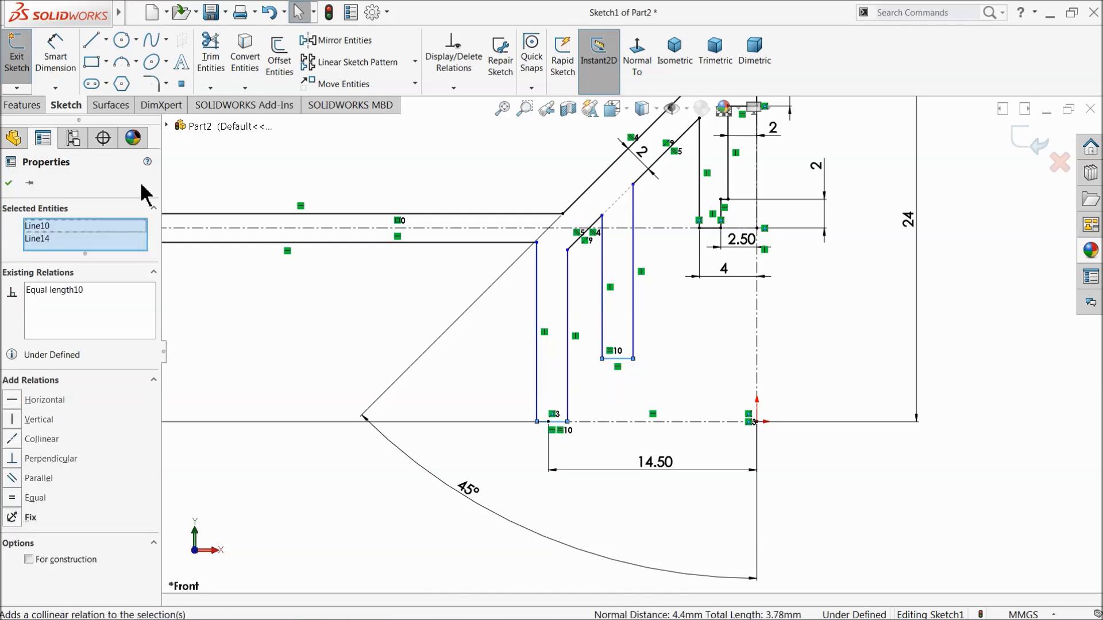
left_click(9, 183)
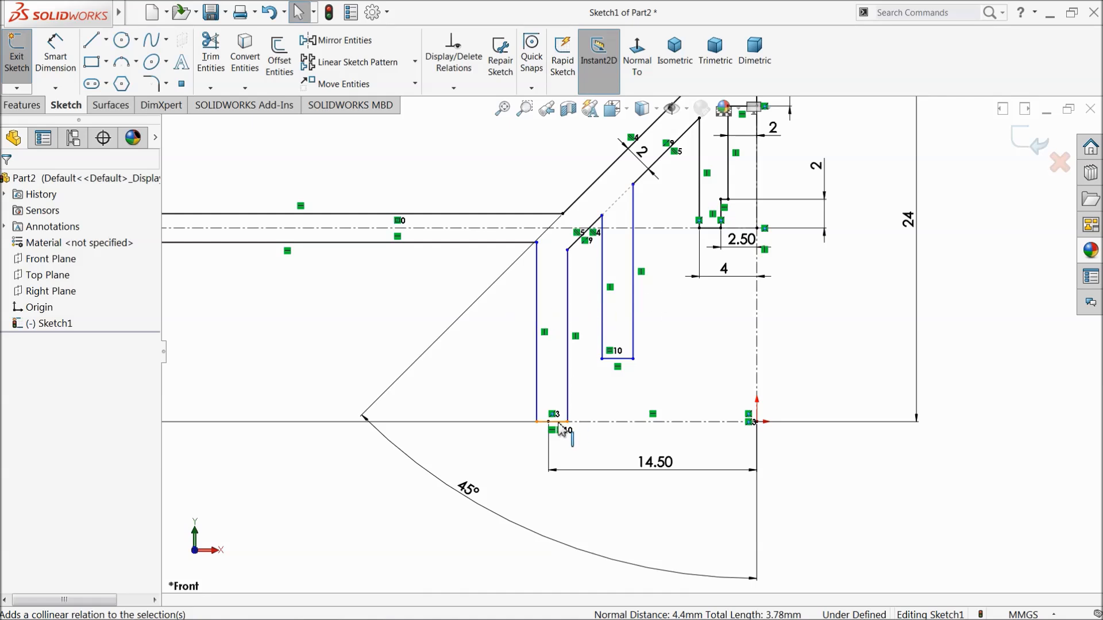
Step: Dimension the short rib's bottom edge as 2 mm wide
left_click(56, 46)
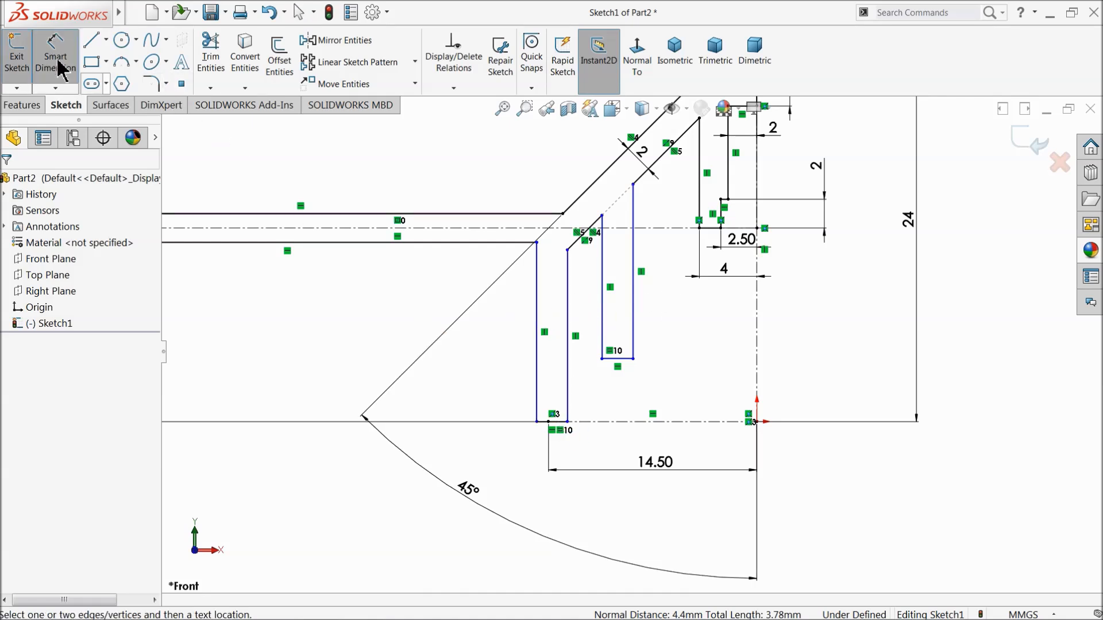
left_click(623, 366)
left_click(666, 332)
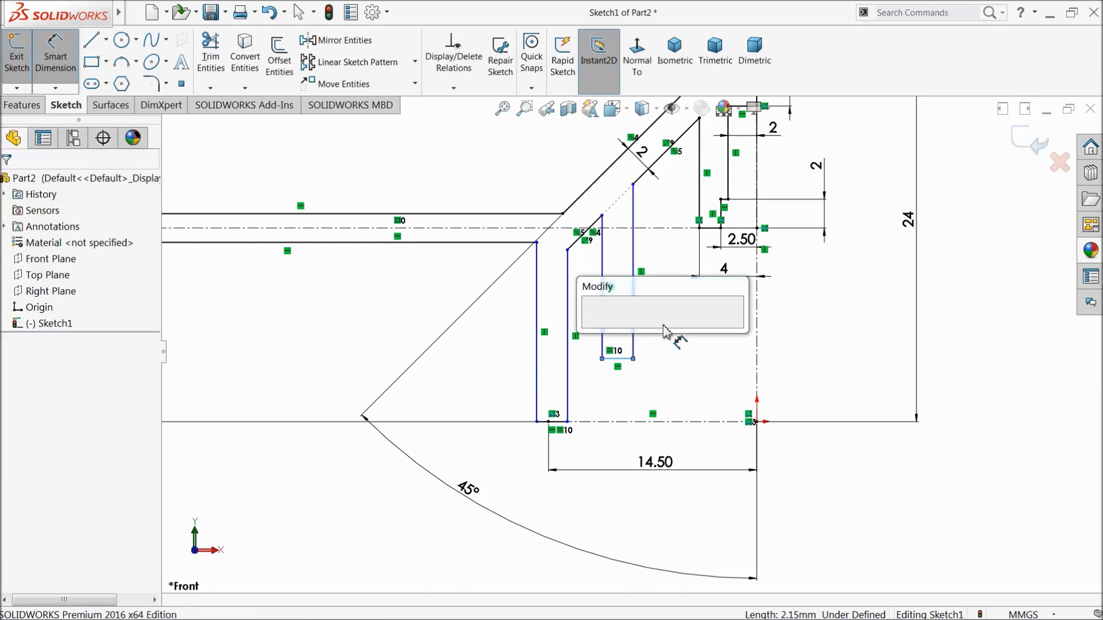
type("2")
key("Return")
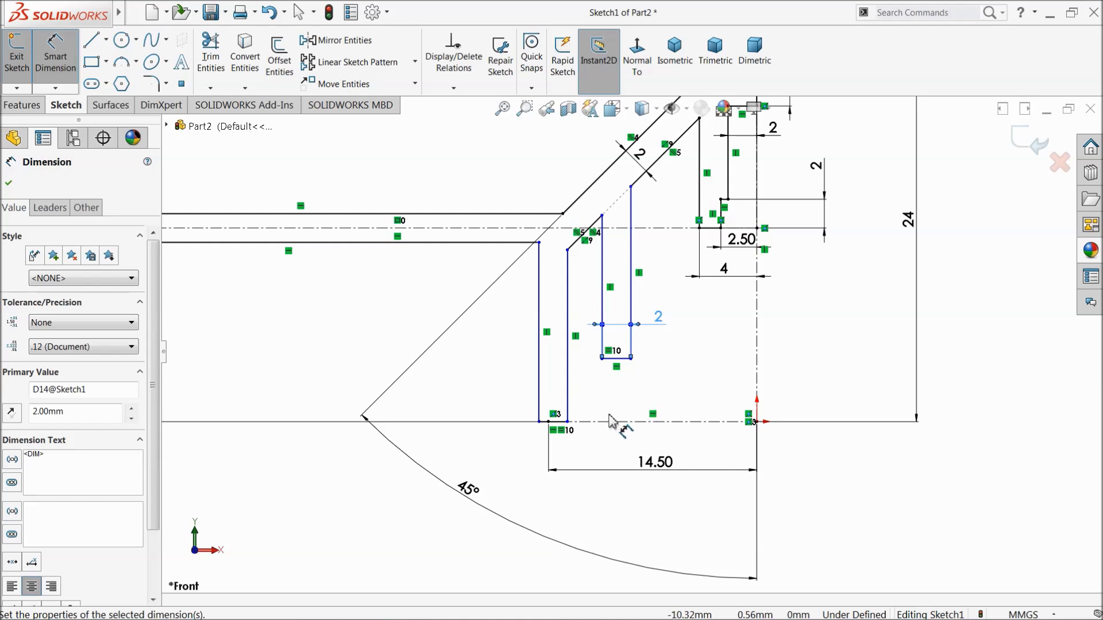
Step: Dimension the distance from the short rib's bottom edge to the lower horizontal centerline as 5.5 mm
left_click(621, 359)
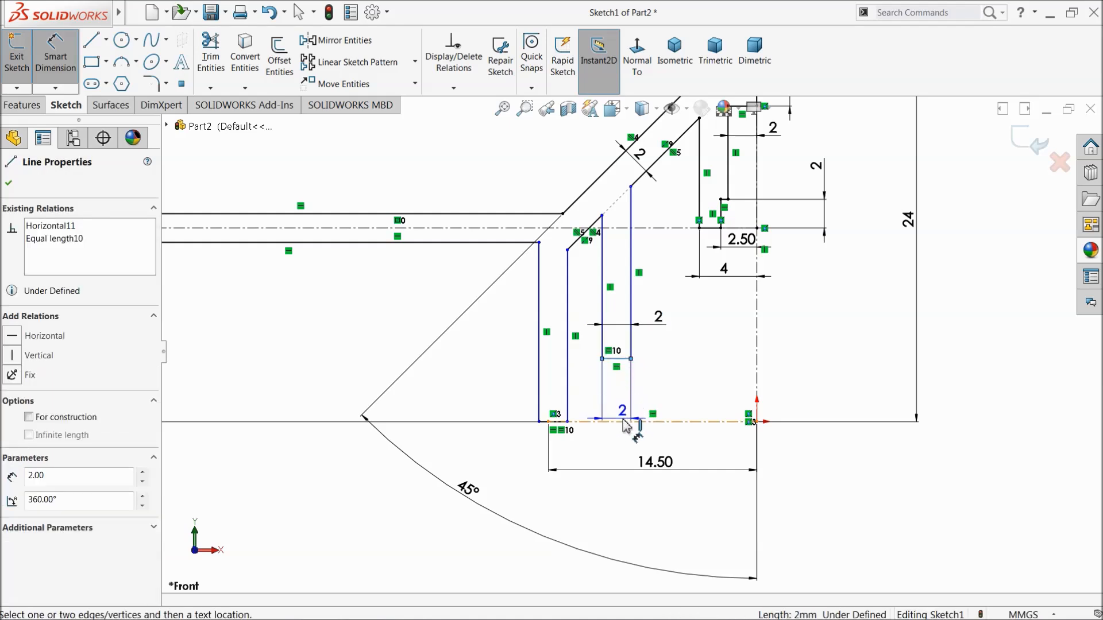
left_click(625, 422)
left_click(825, 396)
type("5.5")
key("Return")
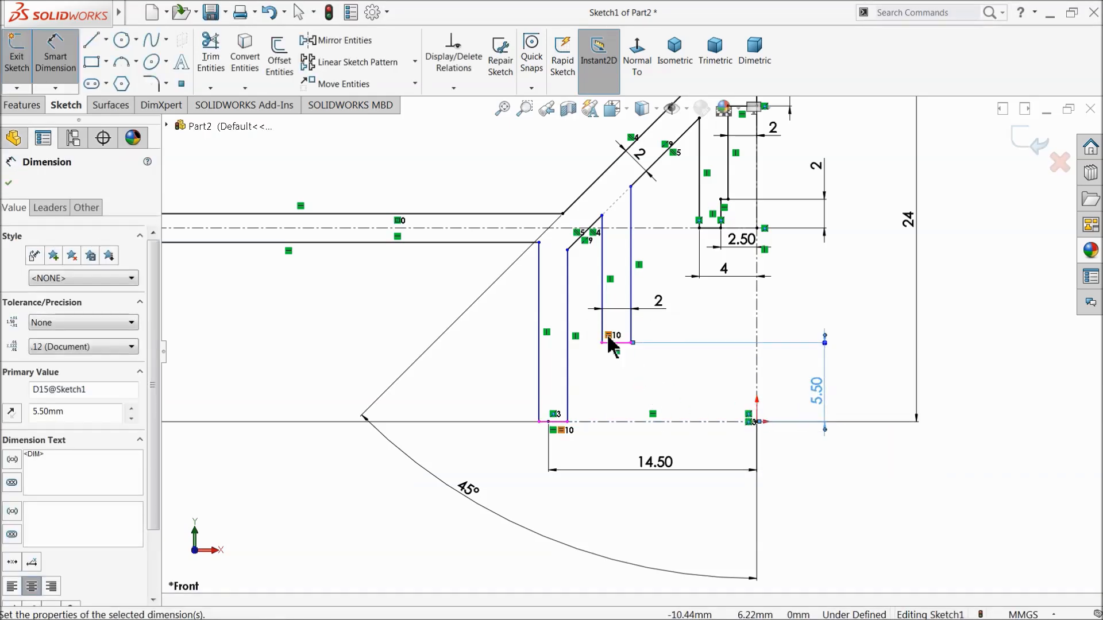
Step: Dimension the distance from the short rib's outer vertical edge to the vertical centerline as 9 mm
left_click(602, 331)
left_click(756, 376)
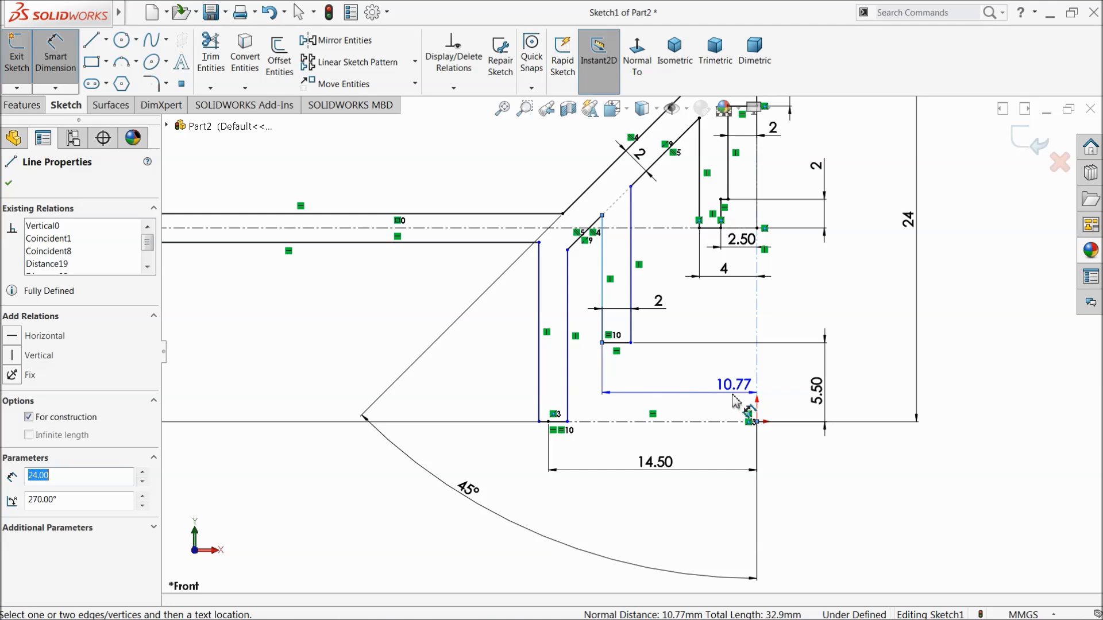
left_click(694, 449)
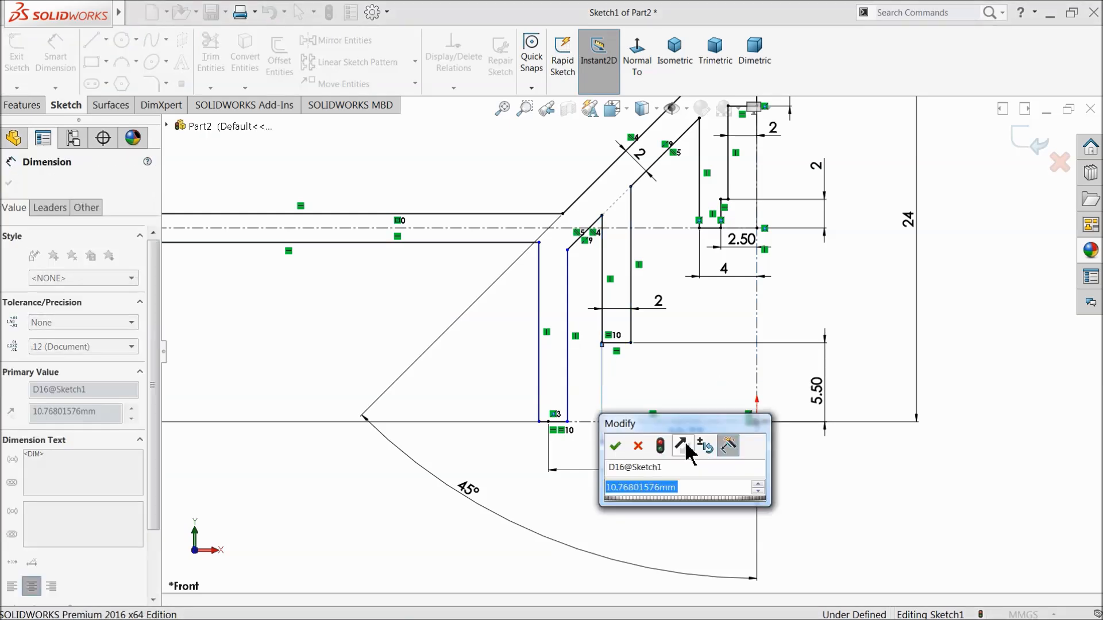
type("9")
key("Return")
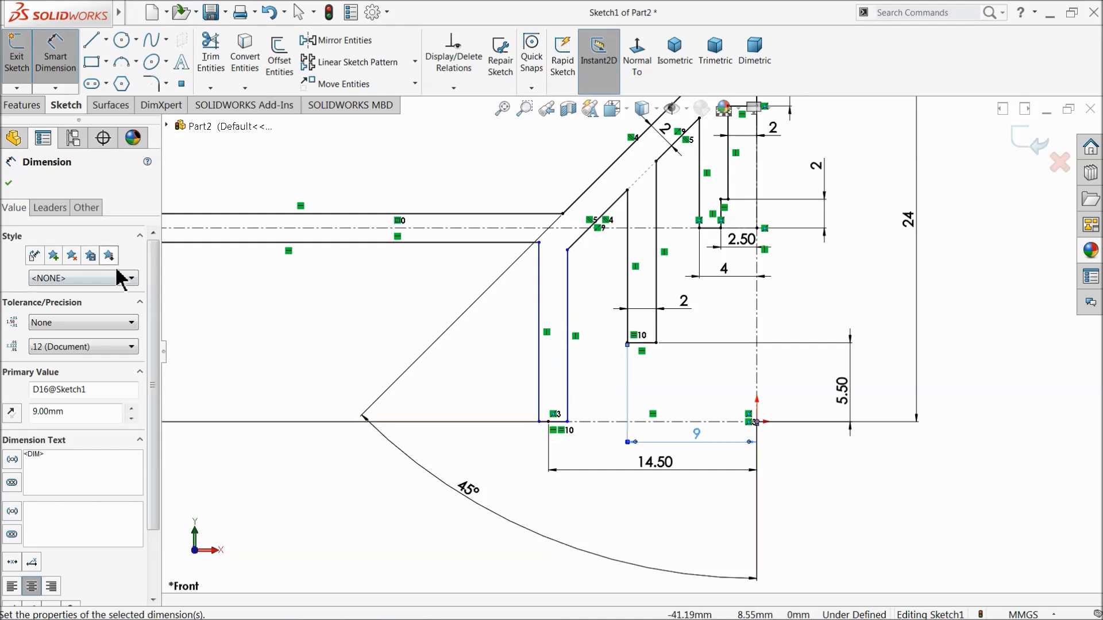
left_click(8, 182)
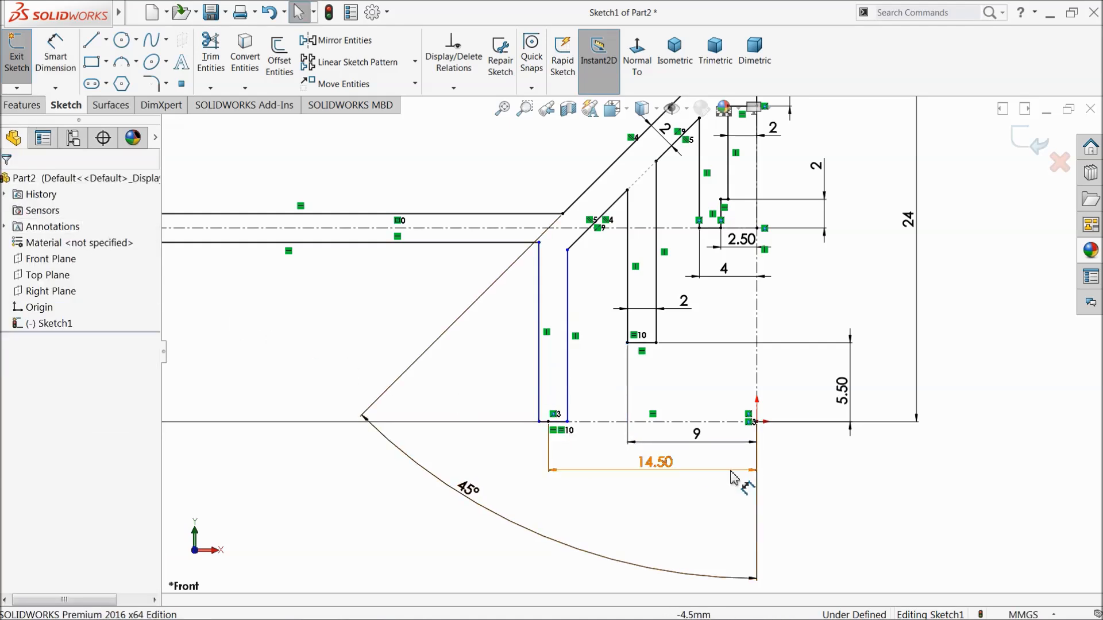
Step: Merge the leg's outer lower corner with the end point of the lower centerline and move the 14.50 mm dimension slightly farther below the profile
scroll(487, 411, "down", 2)
left_click(479, 397)
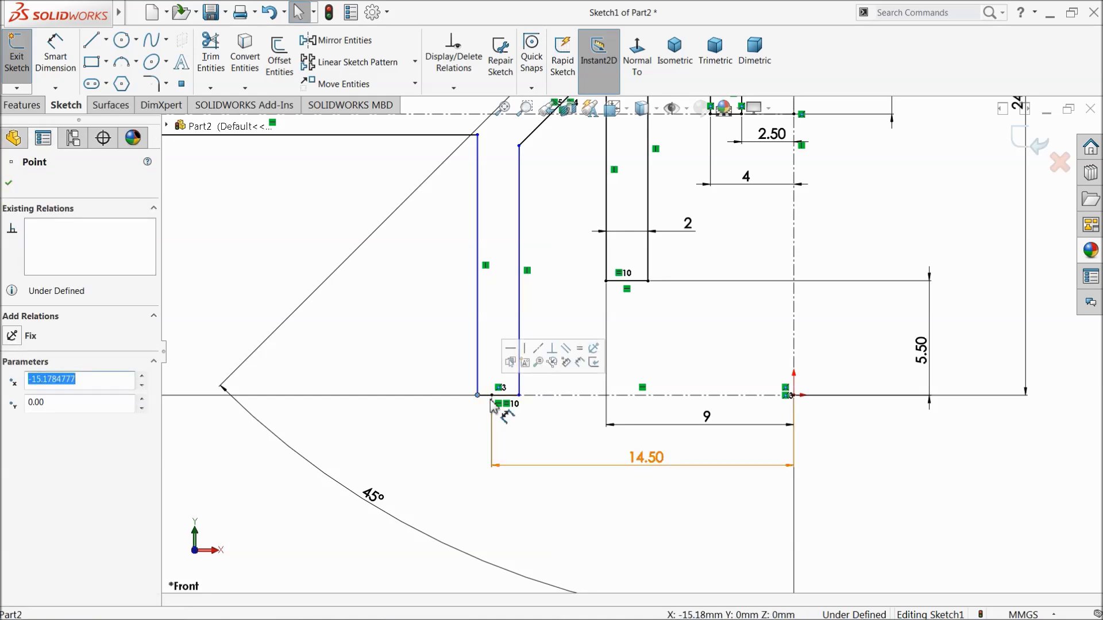
left_click(492, 397, "ctrl")
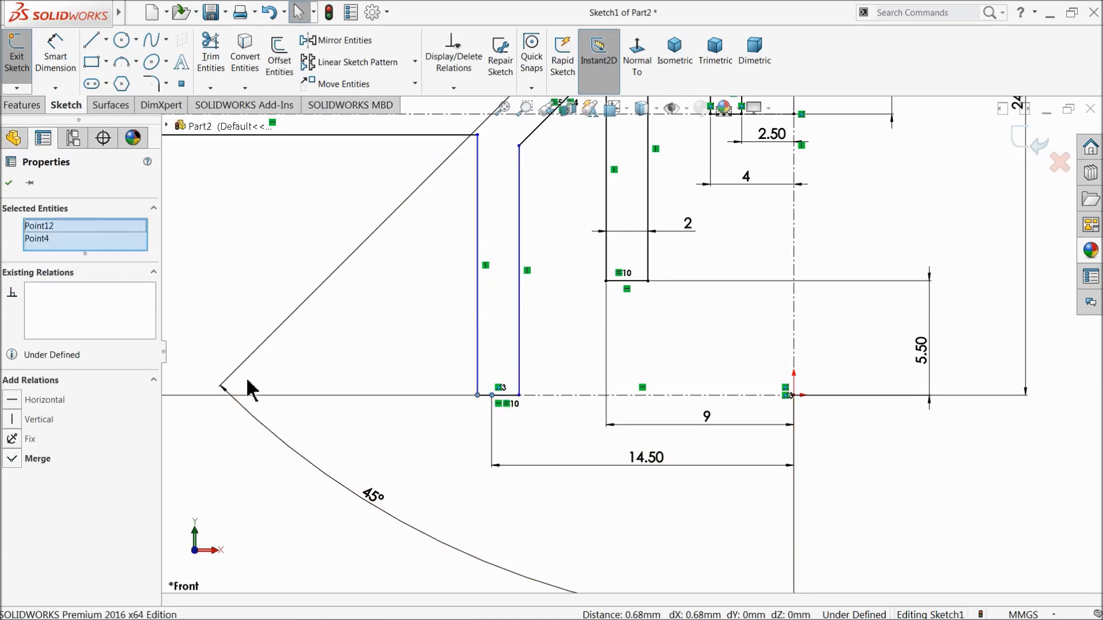
left_click(36, 459)
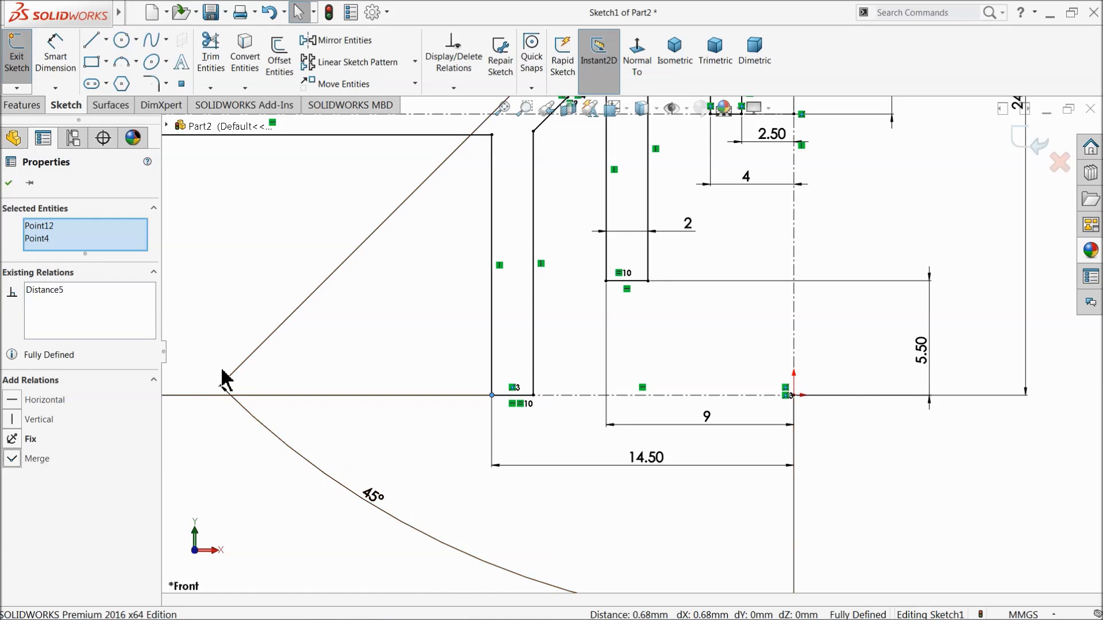
left_click(462, 376)
left_click_drag(644, 458, 651, 468)
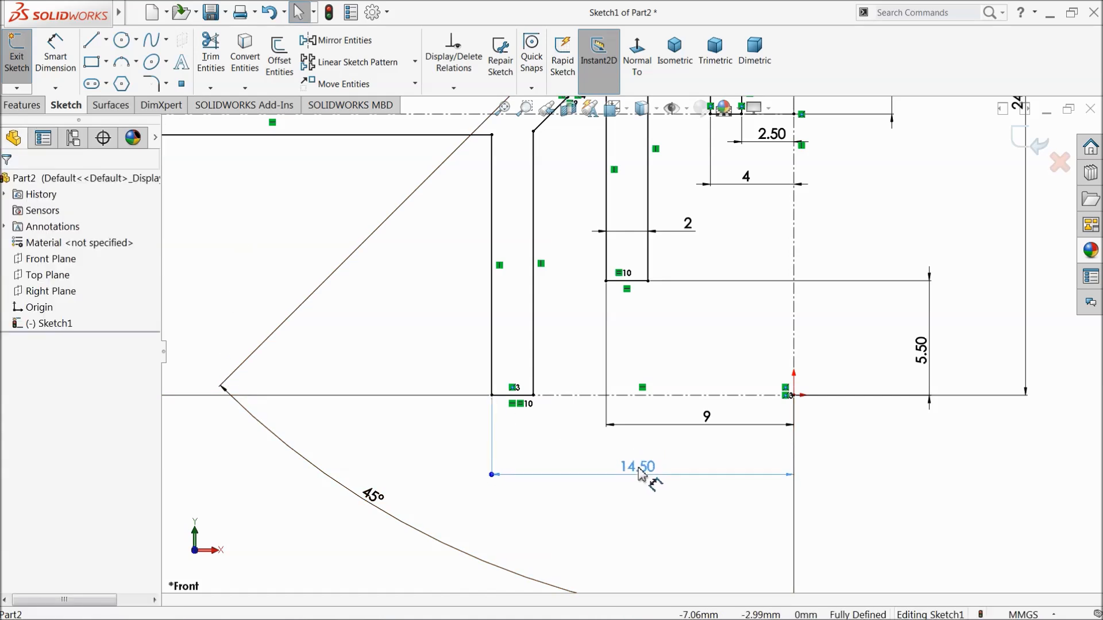
Step: Examine the complete profile sketch with all its dimensions and relations
scroll(652, 464, "up", 5)
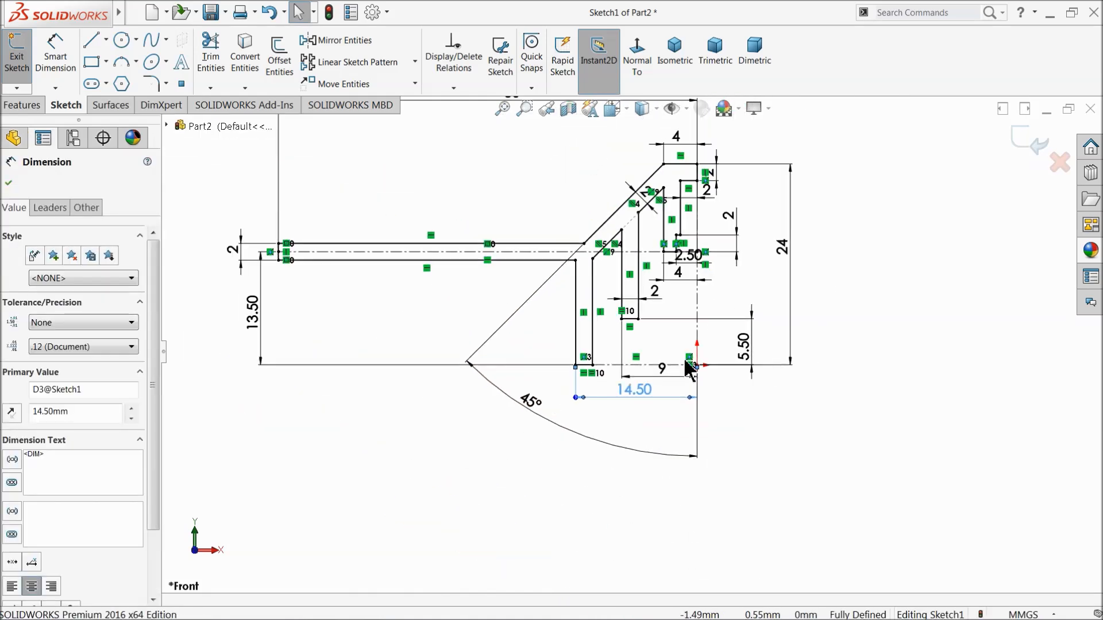
scroll(669, 325, "down", 2)
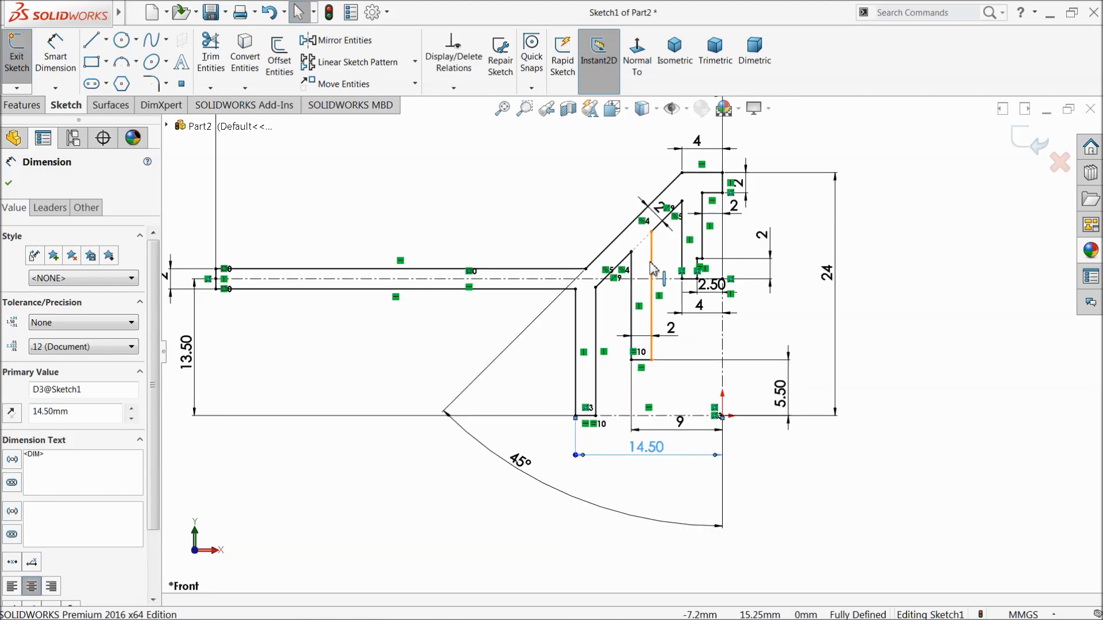
scroll(653, 267, "up", 1)
scroll(655, 276, "down", 1)
scroll(672, 281, "up", 1)
scroll(656, 287, "down", 1)
scroll(671, 303, "up", 1)
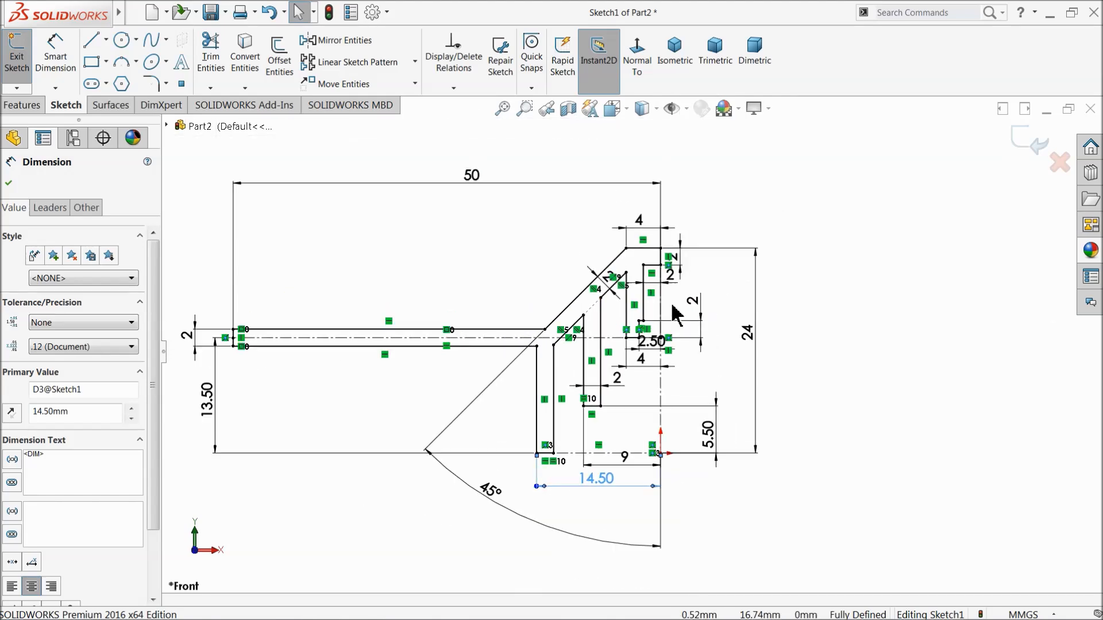
left_click(869, 280)
scroll(561, 364, "up", 1)
scroll(561, 357, "down", 2)
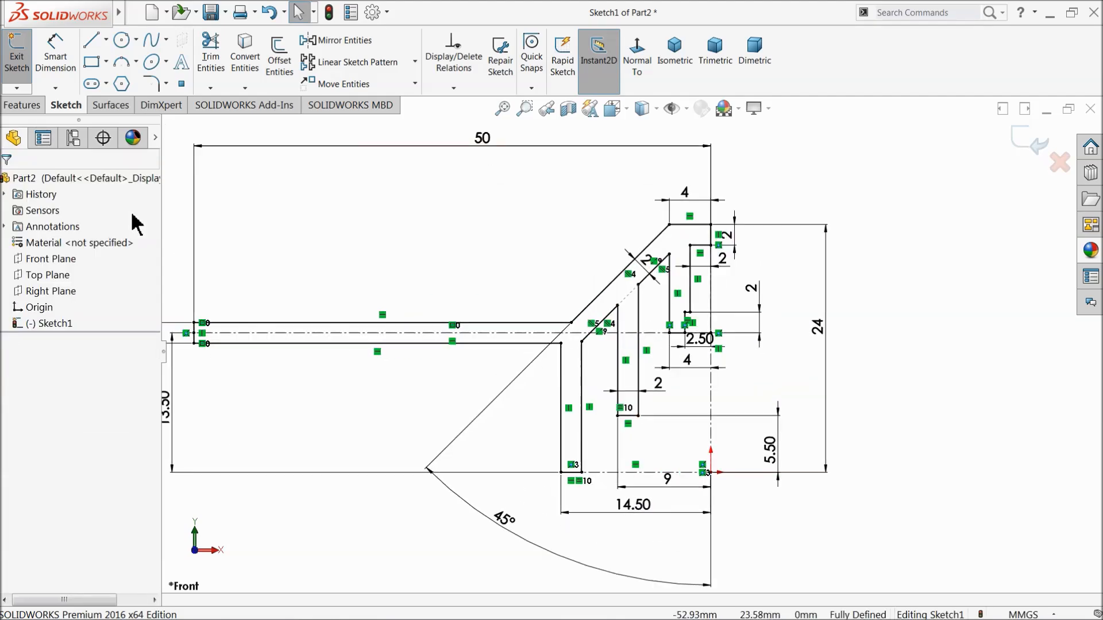
Step: Revolve the profile 360° around the 24 mm vertical centerline to create the solid body
left_click(22, 105)
left_click(68, 57)
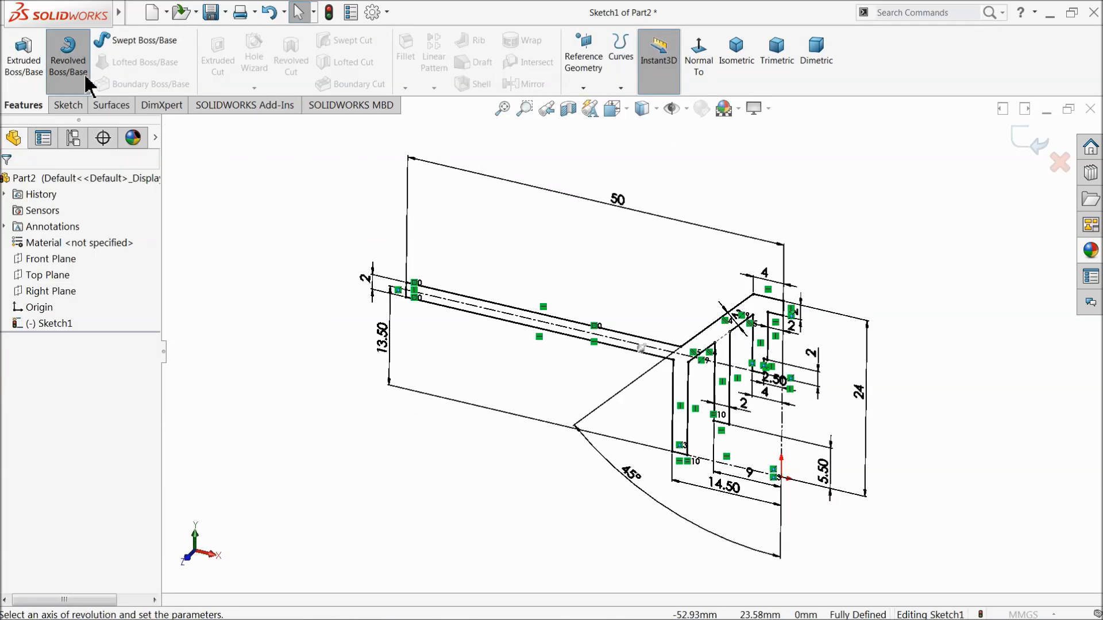
left_click(792, 419)
scroll(783, 419, "up", 2)
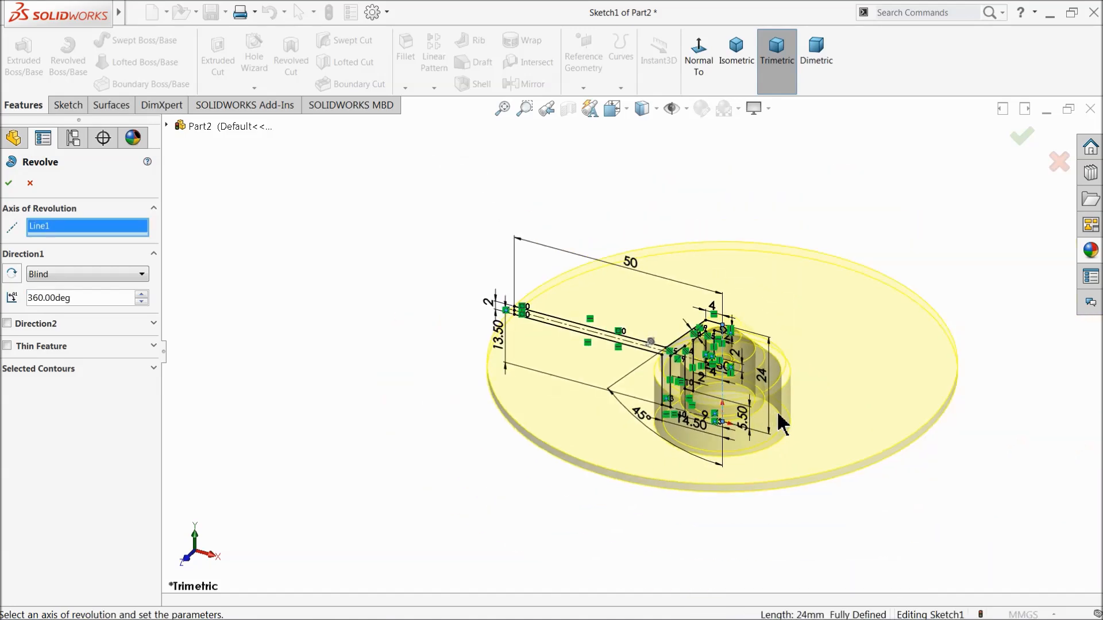
scroll(827, 408, "down", 3)
left_click(9, 183)
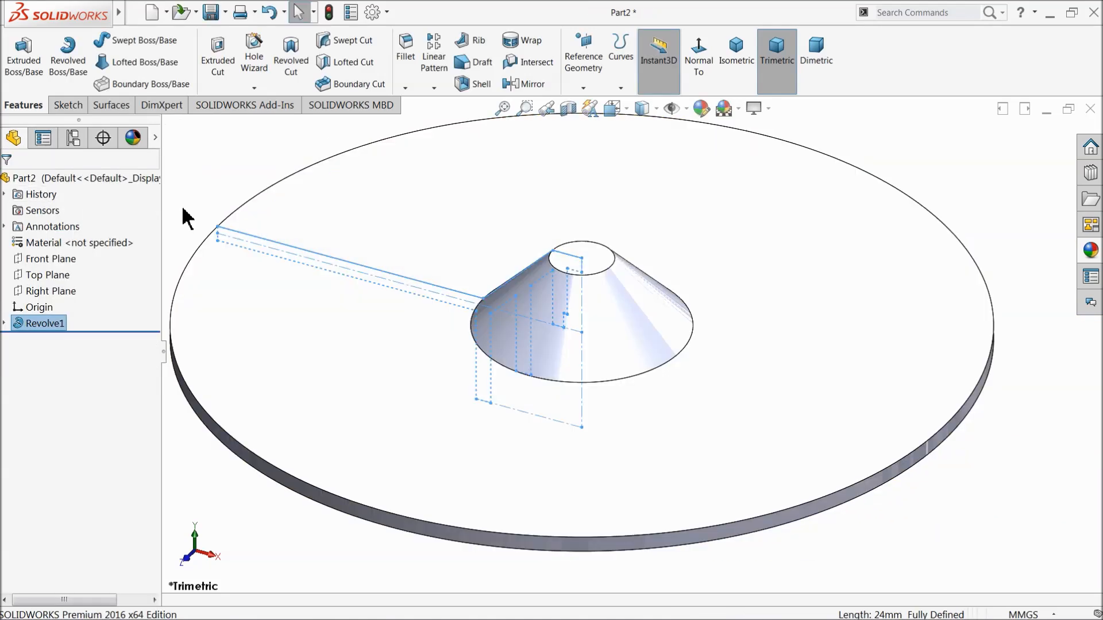
Step: Chamfer the inner rim edges of the two concentric rings on the disc's underside with 1.7 mm distance and 30° angle
left_click(276, 162)
middle_click_drag(482, 349, 509, 135)
left_click(405, 89)
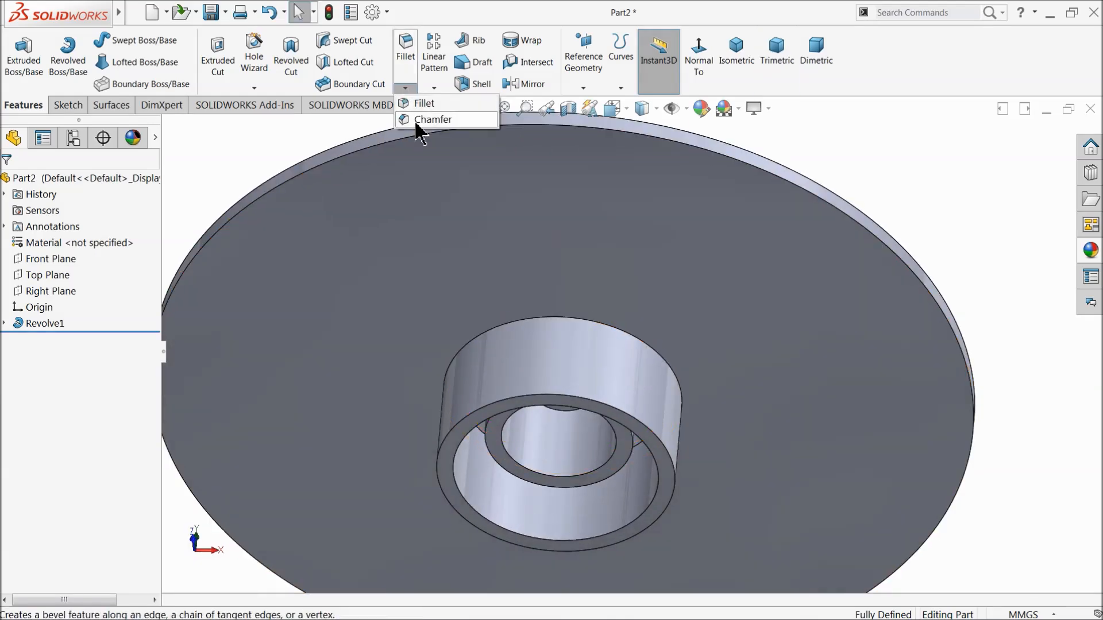
left_click(415, 119)
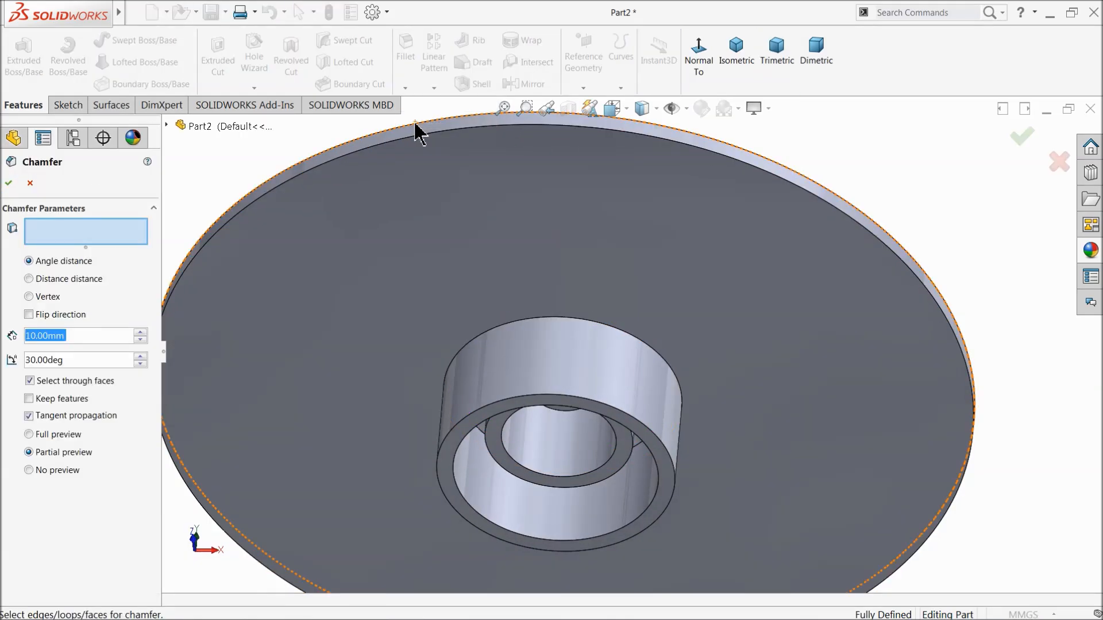
type("1.7")
key("Return")
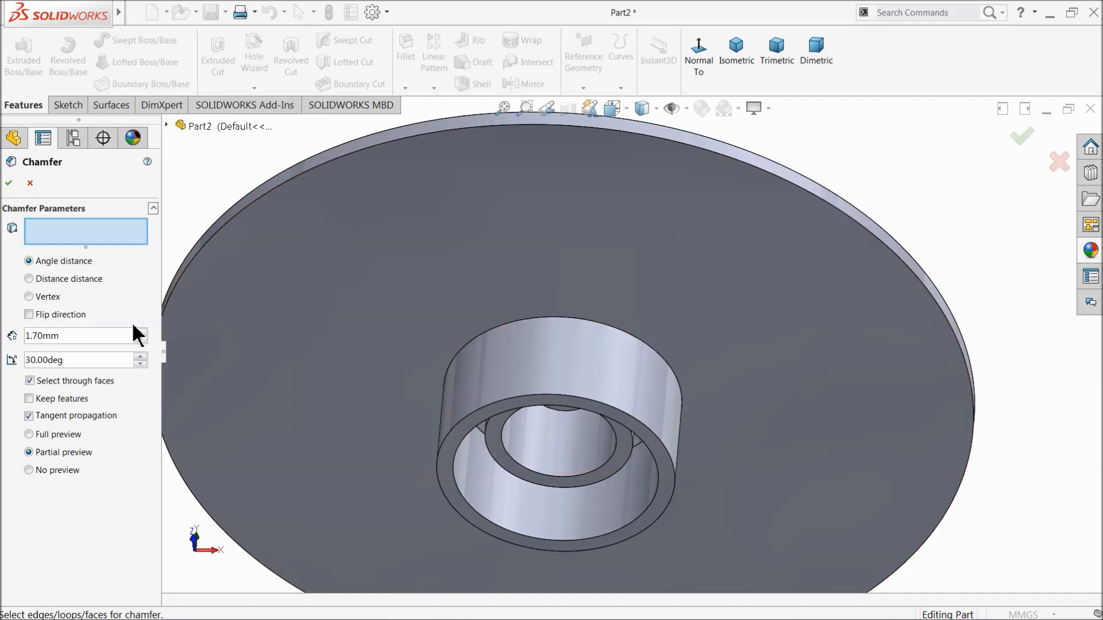
scroll(488, 453, "down", 5)
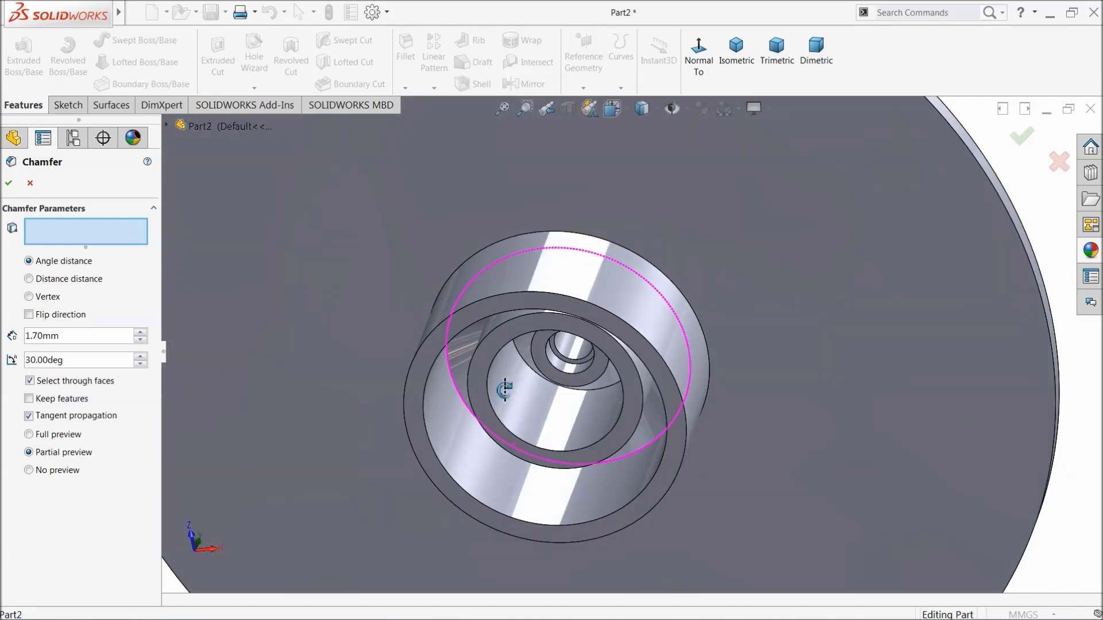
scroll(489, 425, "down", 1)
left_click(507, 419)
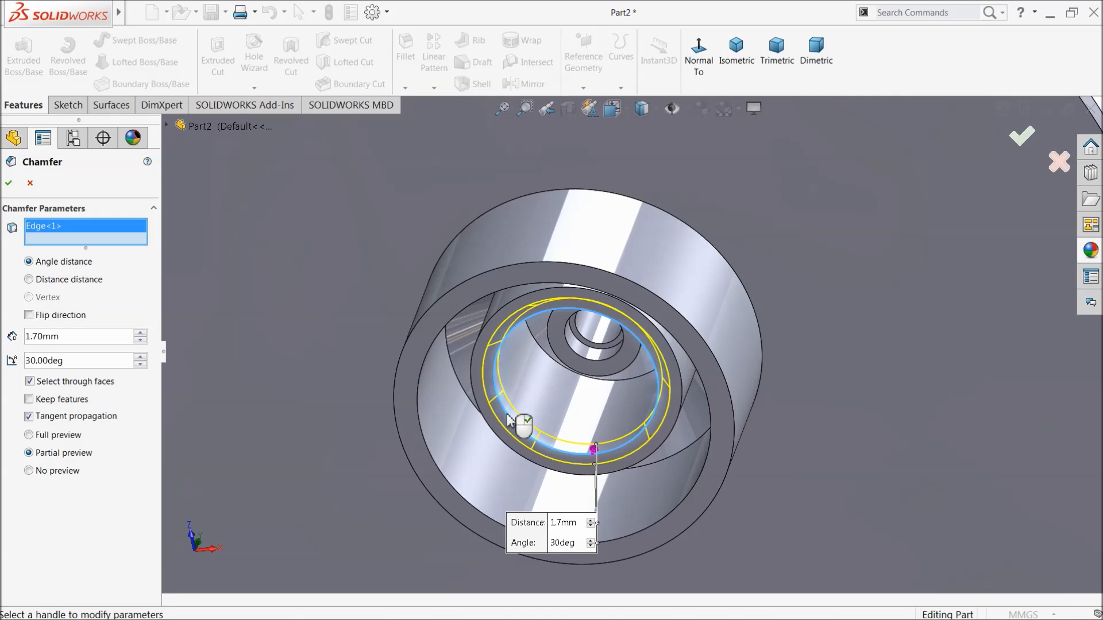
left_click(414, 441)
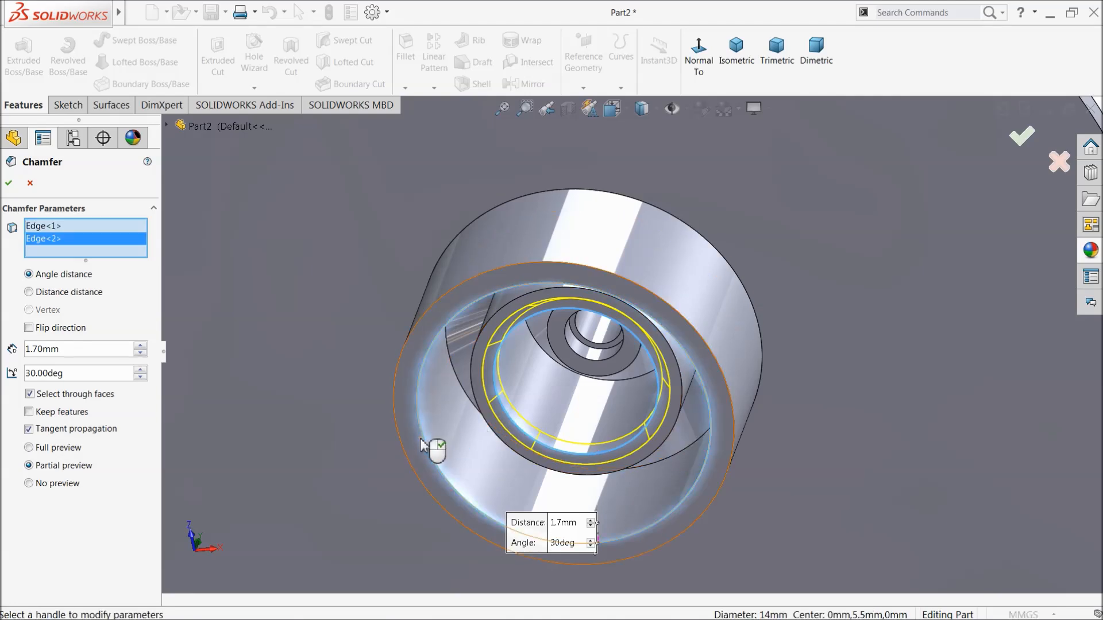
left_click(11, 185)
Step: Start a sketch on the disc's upper flat face and draw a circle of about 39 mm radius centered on the origin
middle_click_drag(404, 276, 386, 508)
left_click(337, 302)
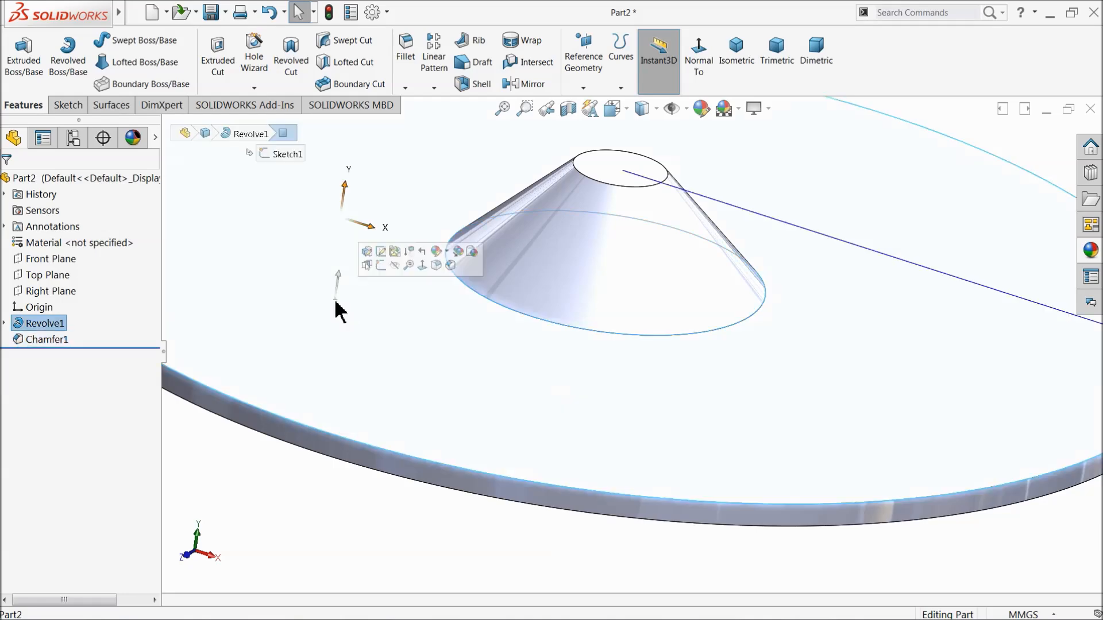
left_click(371, 253)
left_click(635, 64)
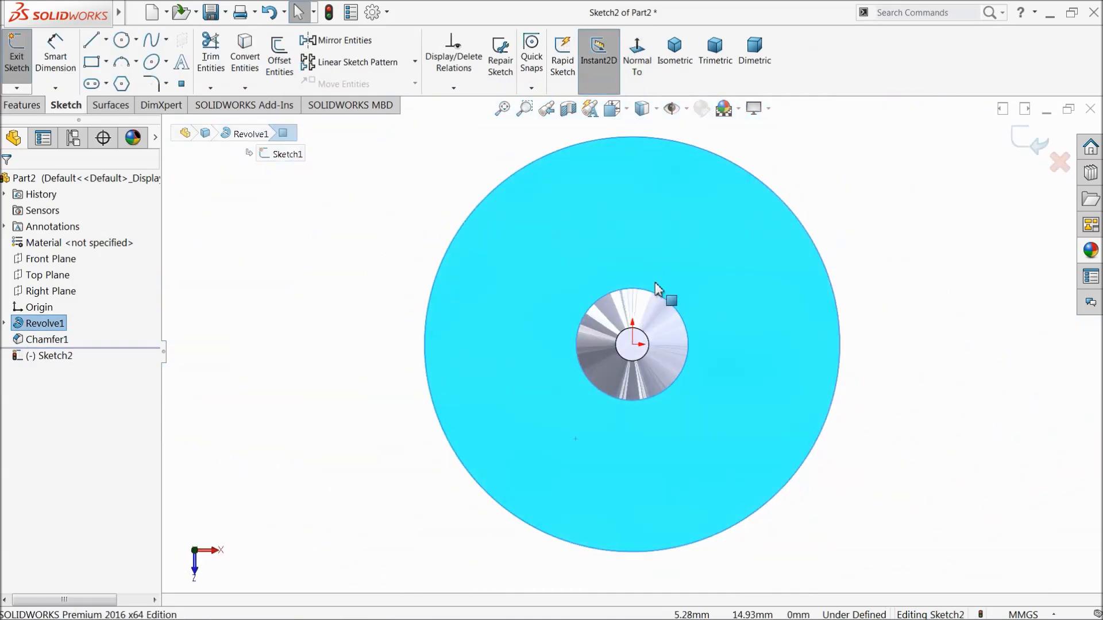
left_click(121, 40)
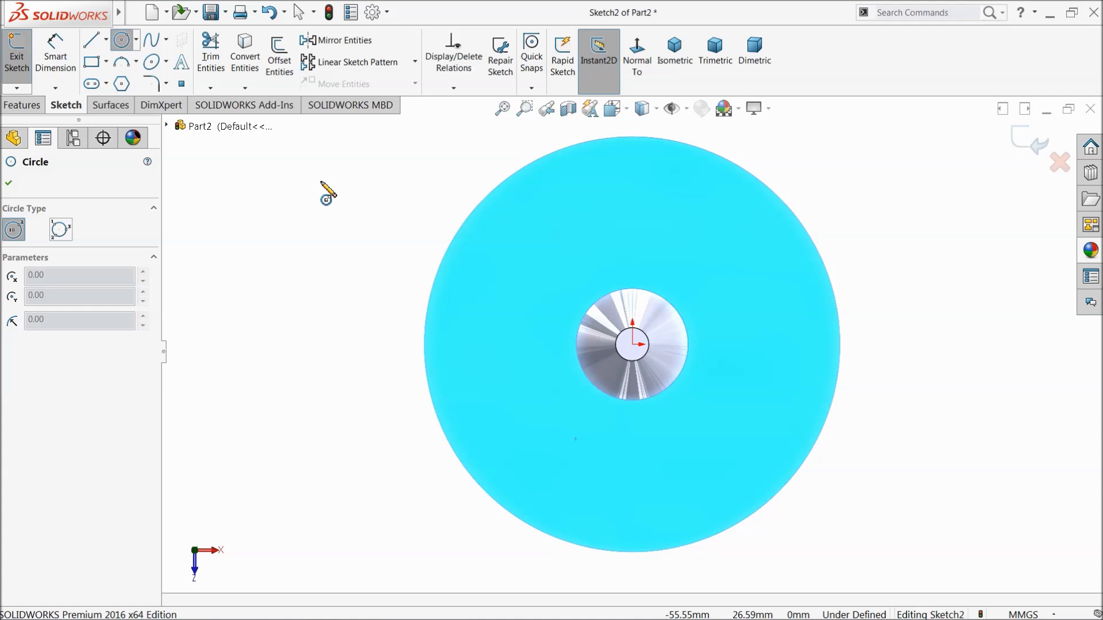
left_click(633, 344)
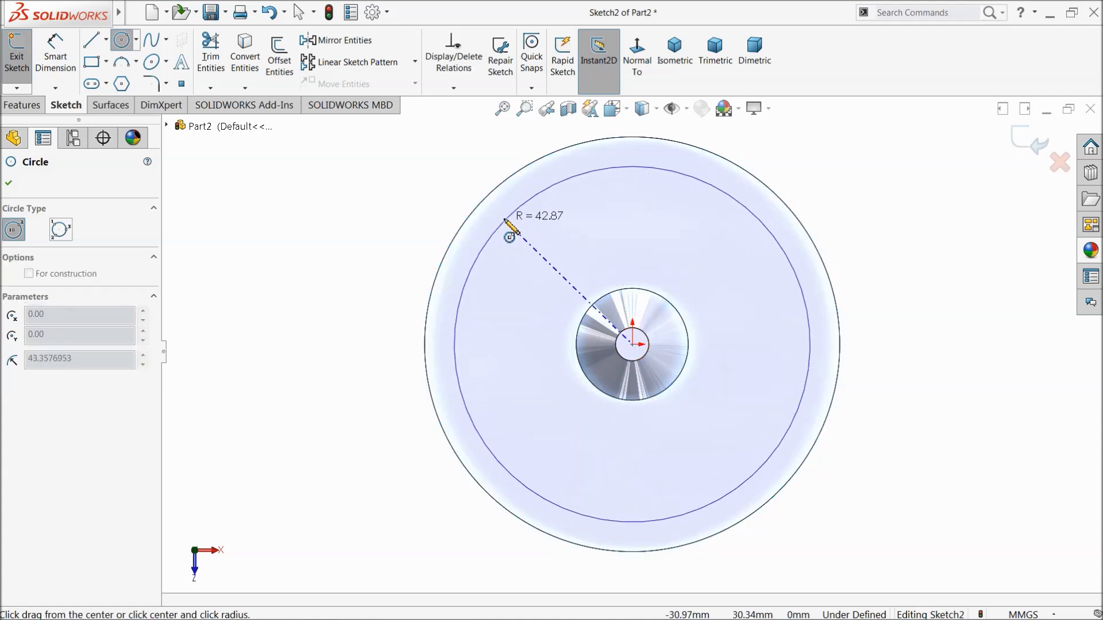
left_click(519, 231)
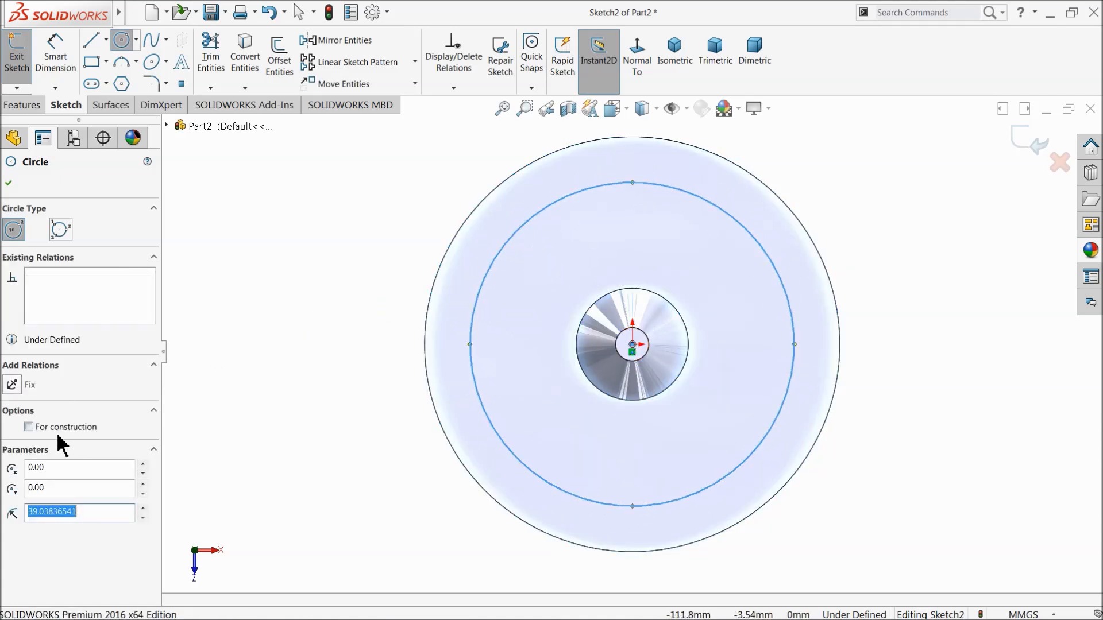
Step: Turn the circle centered on the origin into construction geometry and set its diameter to 80 mm
left_click(29, 427)
left_click(69, 53)
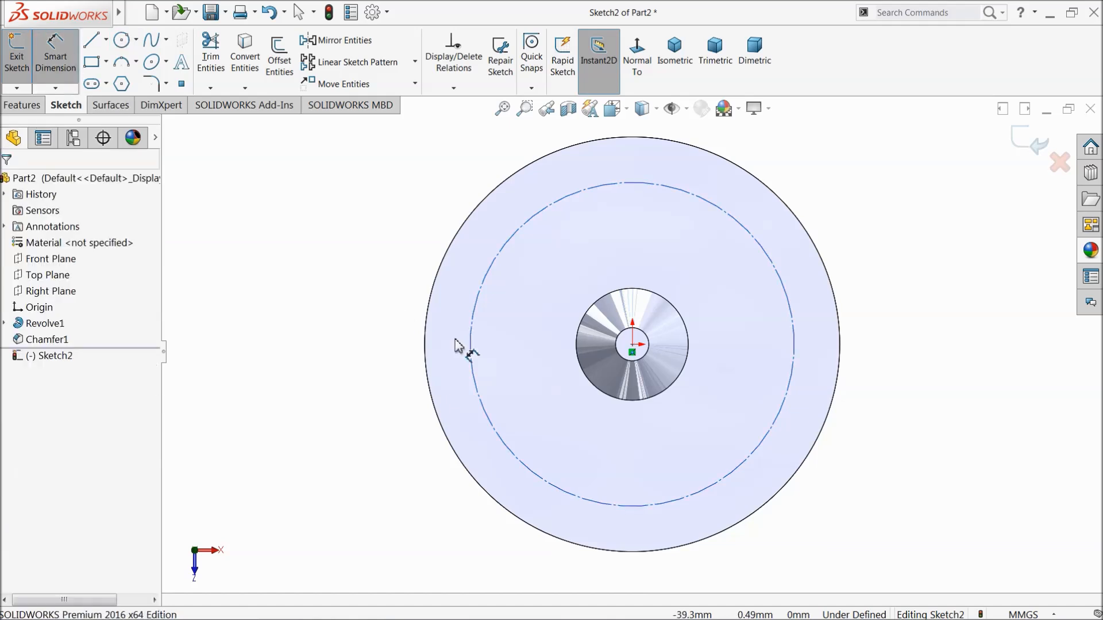
left_click(473, 345)
left_click(290, 336)
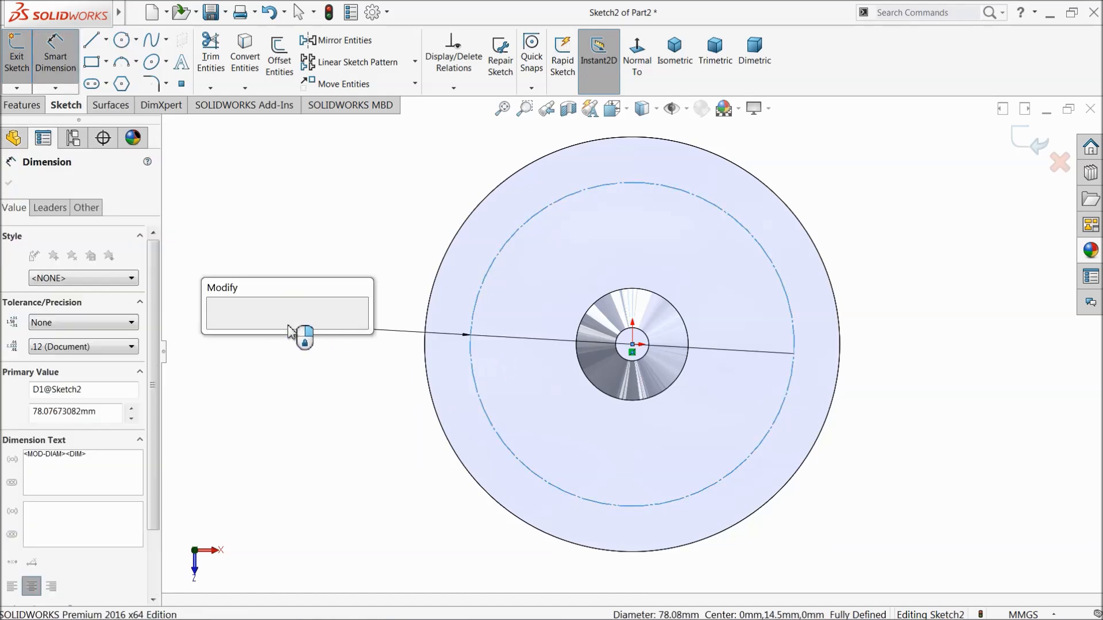
type("80")
left_click(219, 330)
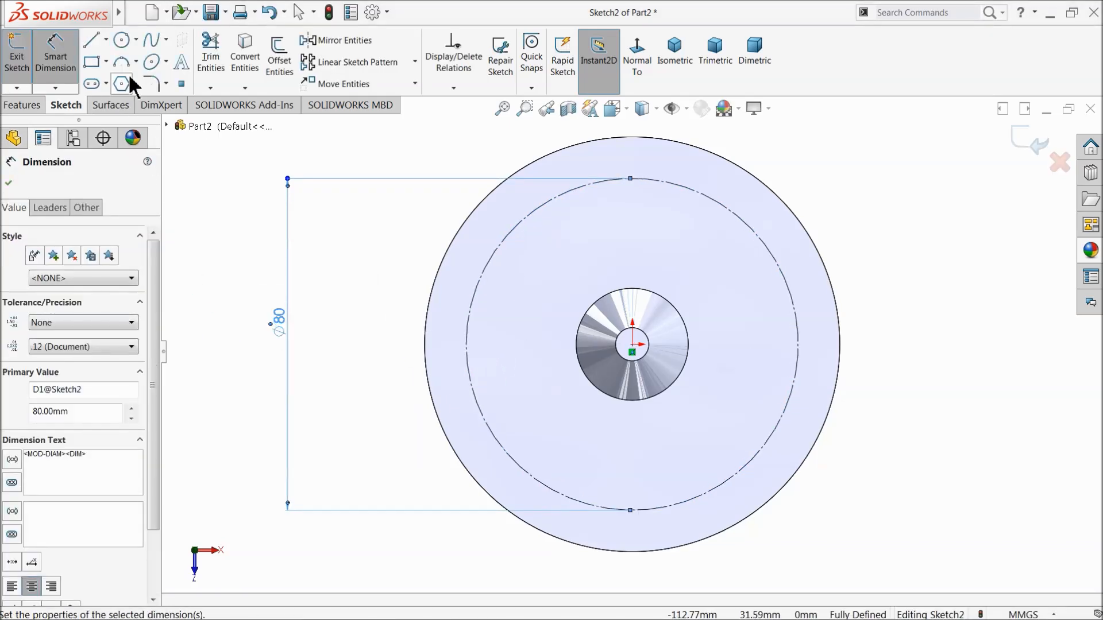
Step: Draw a slanted centerline from the disc's outer edge to the origin and a horizontal one from the origin to the 80 mm circle
left_click(106, 39)
left_click(122, 72)
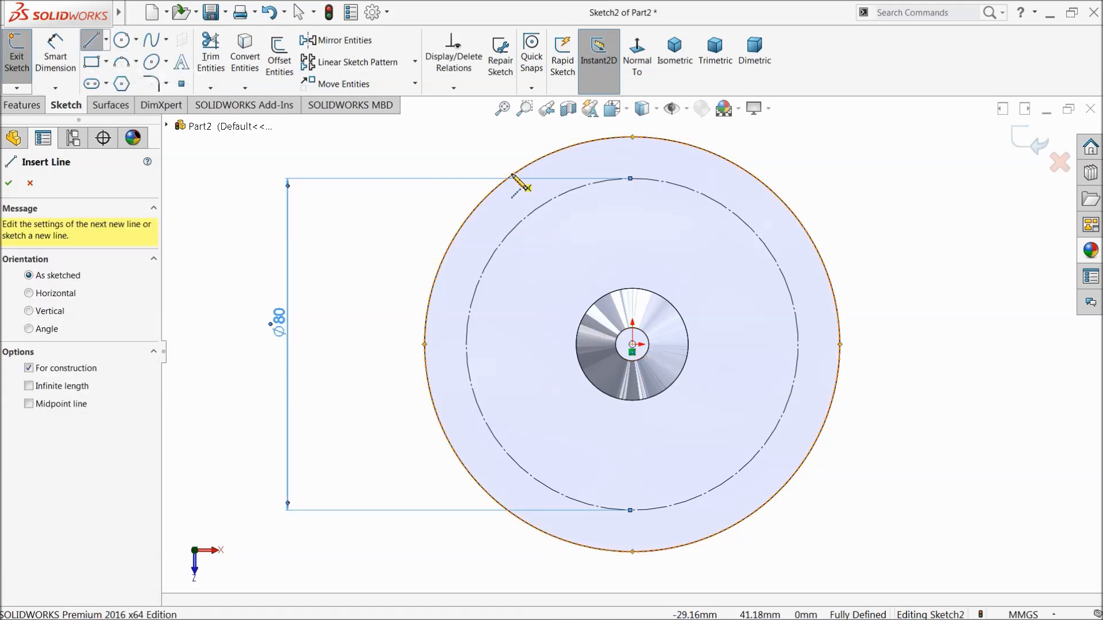
left_click(490, 193)
left_click(632, 344)
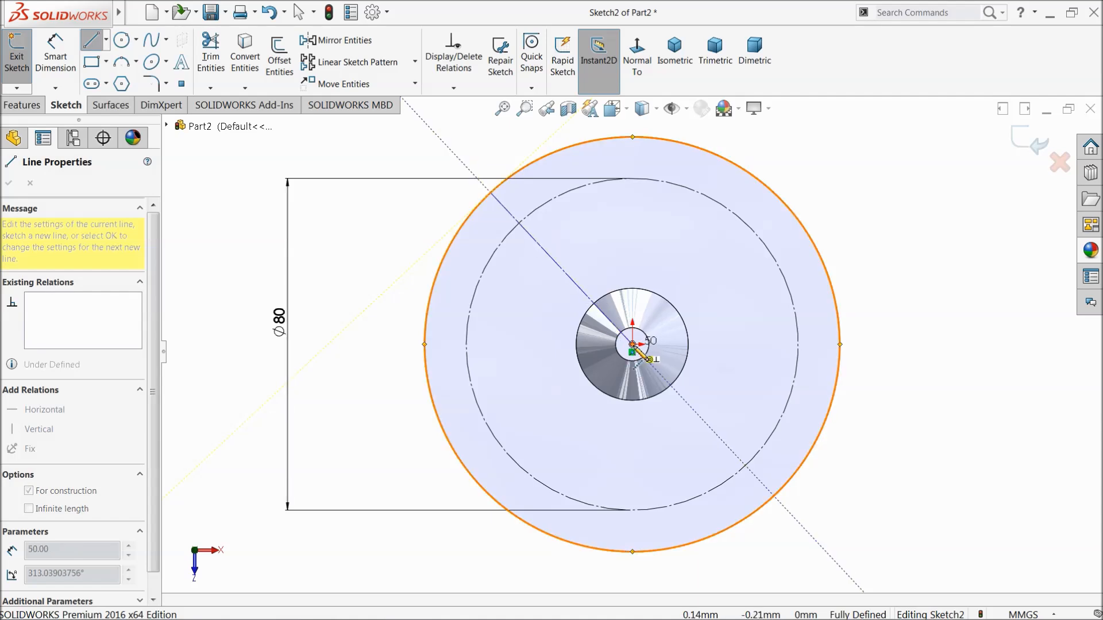
left_click(799, 348)
right_click(860, 265)
left_click(894, 267)
Step: Dimension the angle between the slanted and horizontal centerlines as 120°
left_click(55, 55)
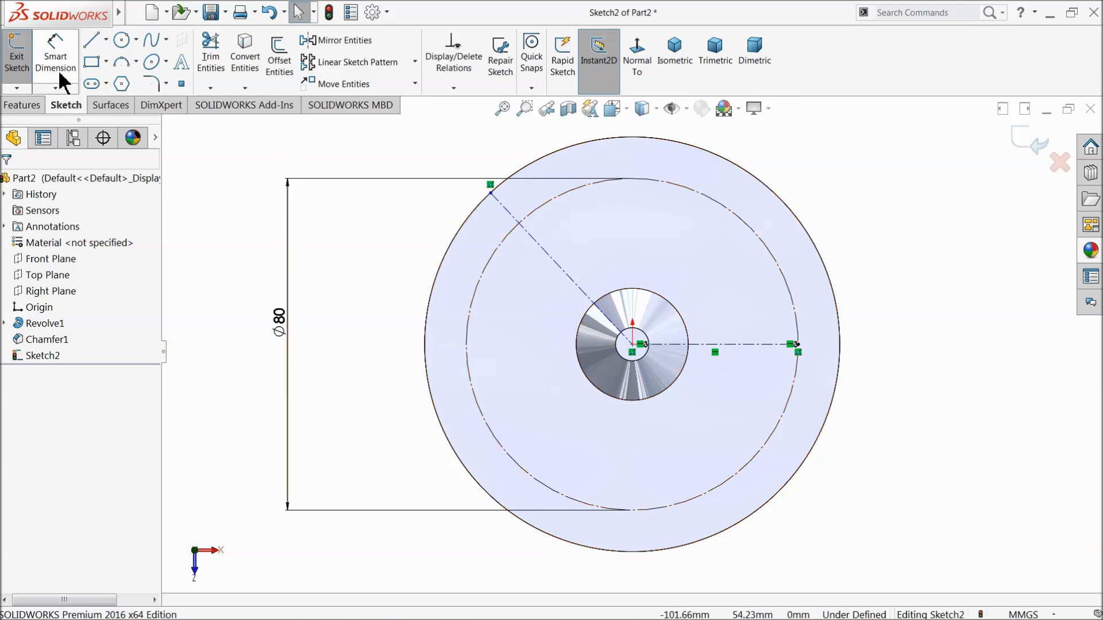
left_click(581, 293)
left_click(725, 345)
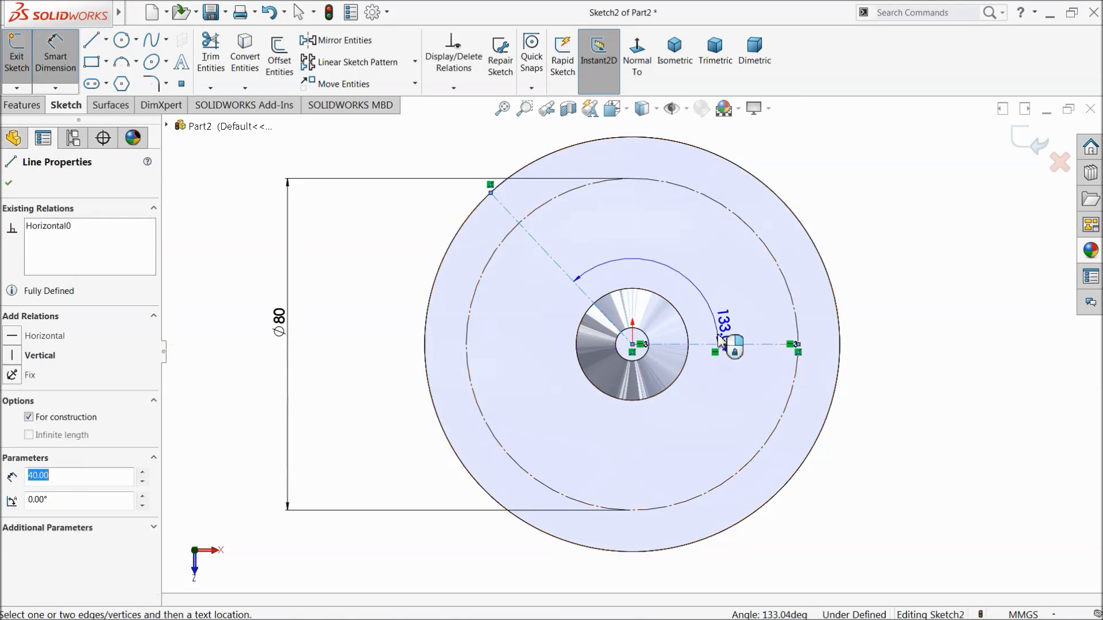
left_click(680, 292)
type("120")
key("Return")
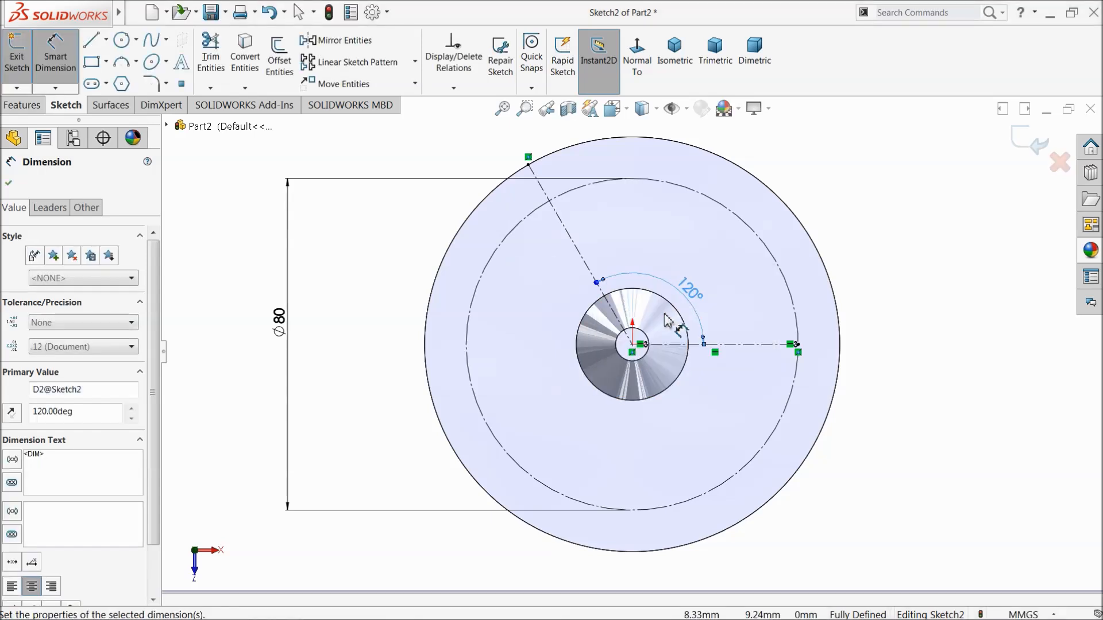
left_click(9, 184)
Step: Draw another centerline from the disc's outer edge to the central cone's rim and make it parallel to the slanted centerline
left_click(106, 39)
left_click(121, 75)
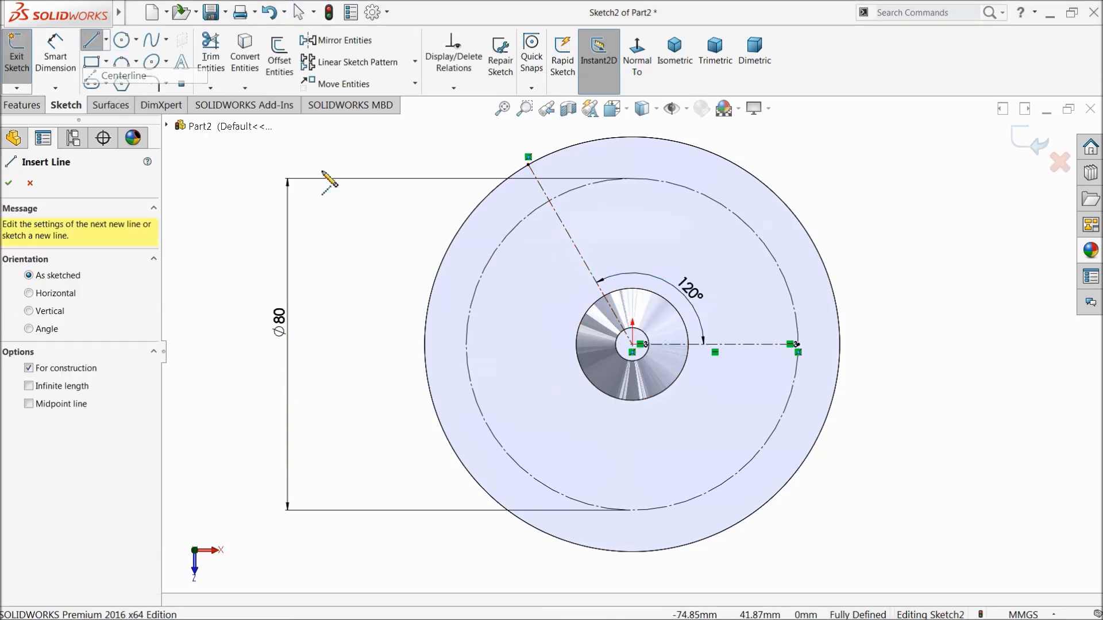
left_click(503, 185)
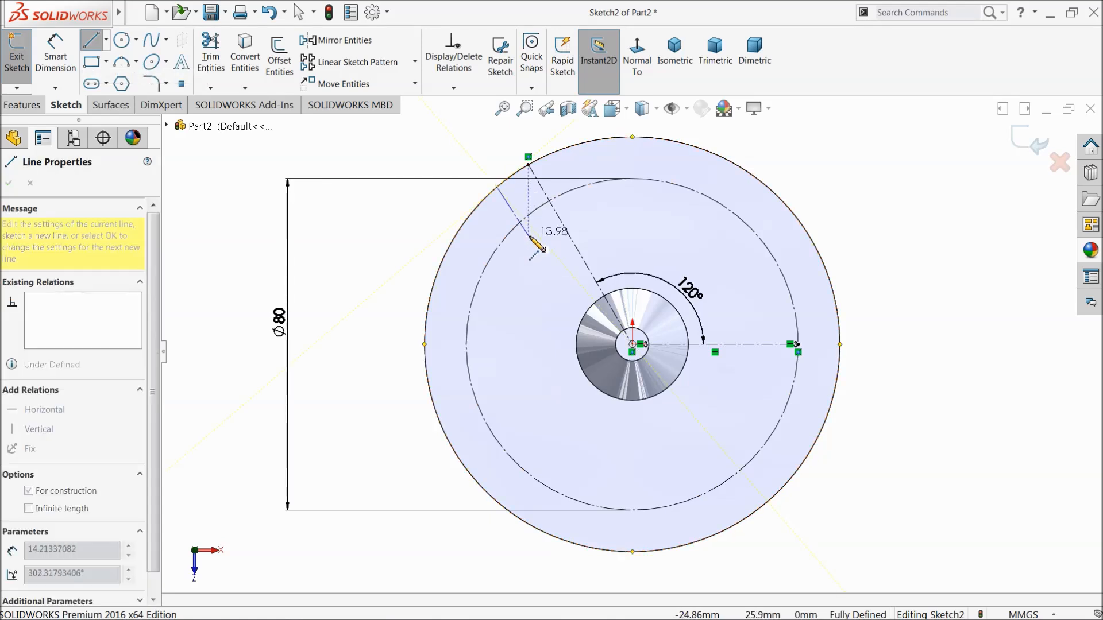
left_click(584, 319)
right_click(387, 236)
left_click(415, 249)
scroll(523, 255, "down", 2)
left_click_drag(628, 209, 542, 281)
left_click(634, 232)
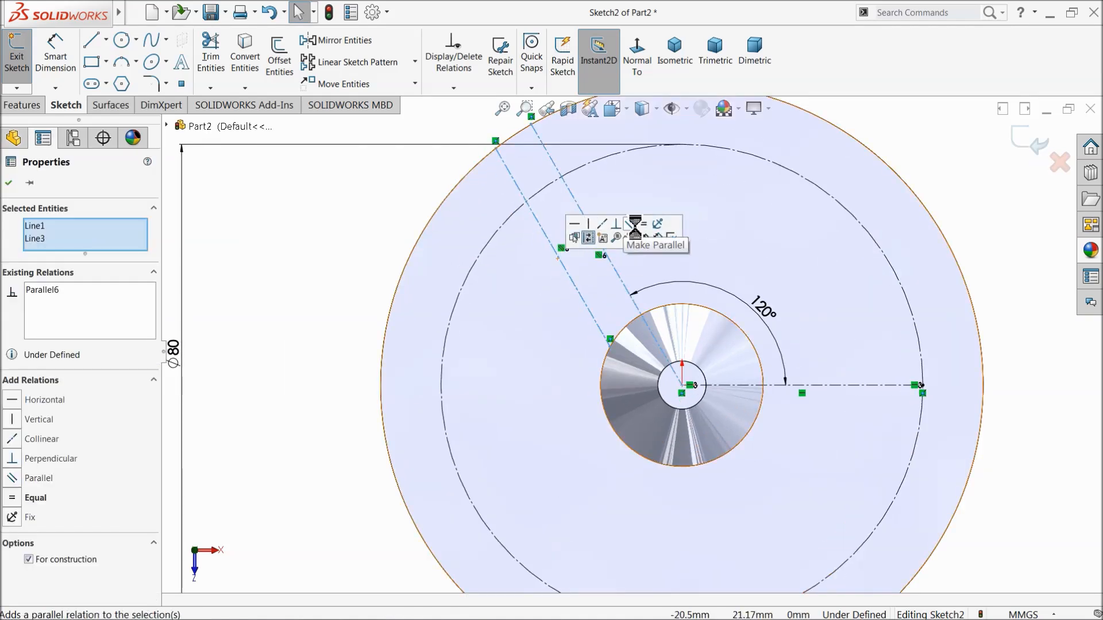
Step: Dimension the spacing between the two parallel slanted centerlines as 3.5 mm
left_click(53, 57)
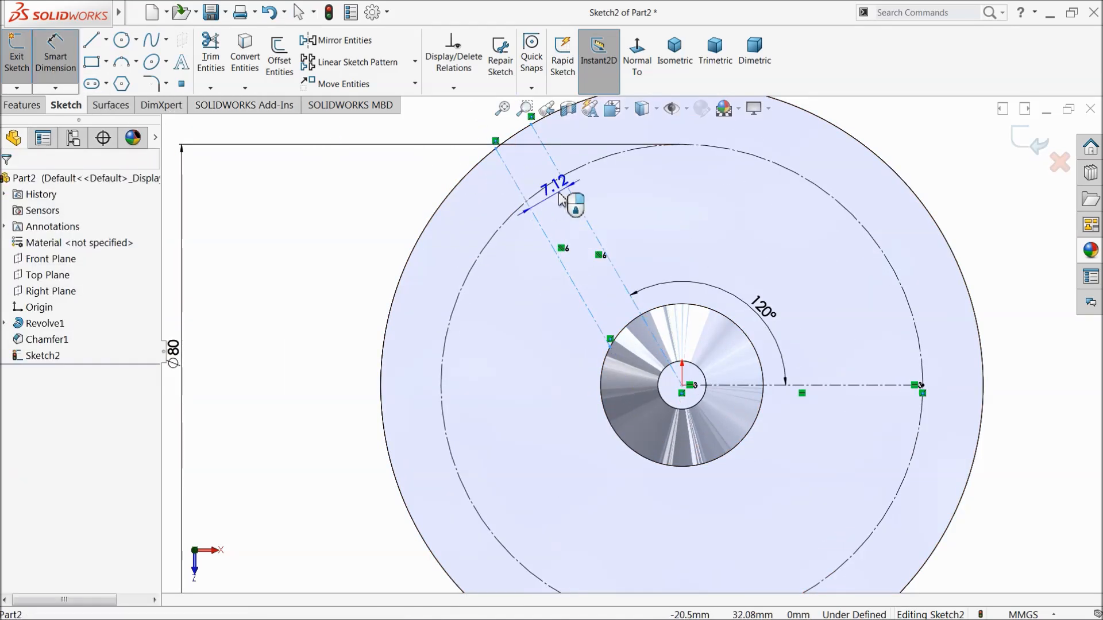
scroll(543, 175, "up", 2)
left_click(529, 172)
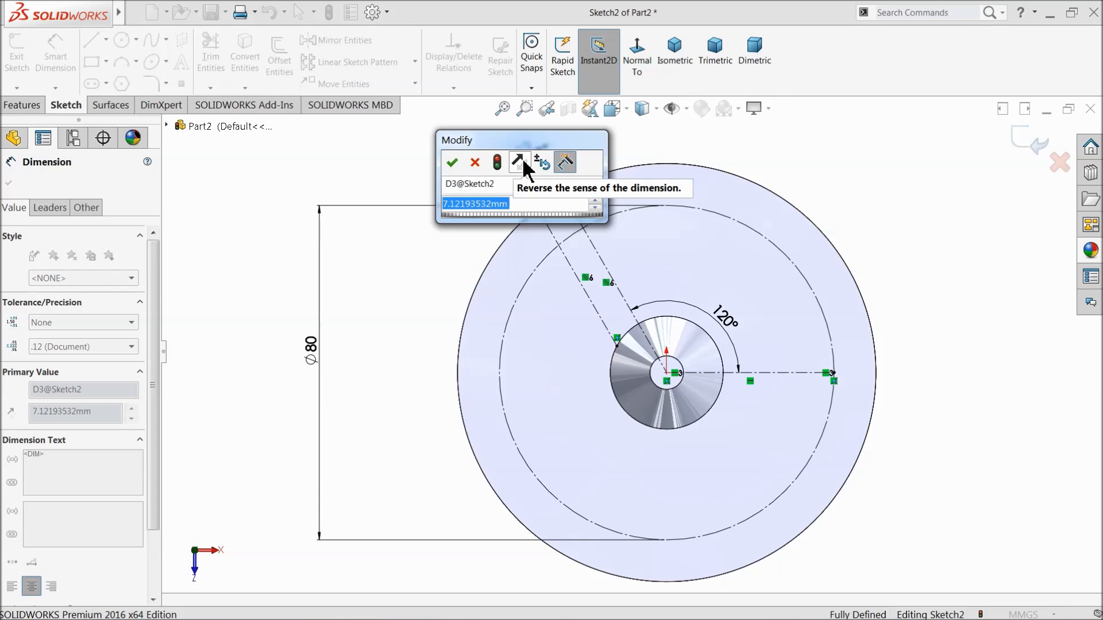
type("3.5")
key("Return")
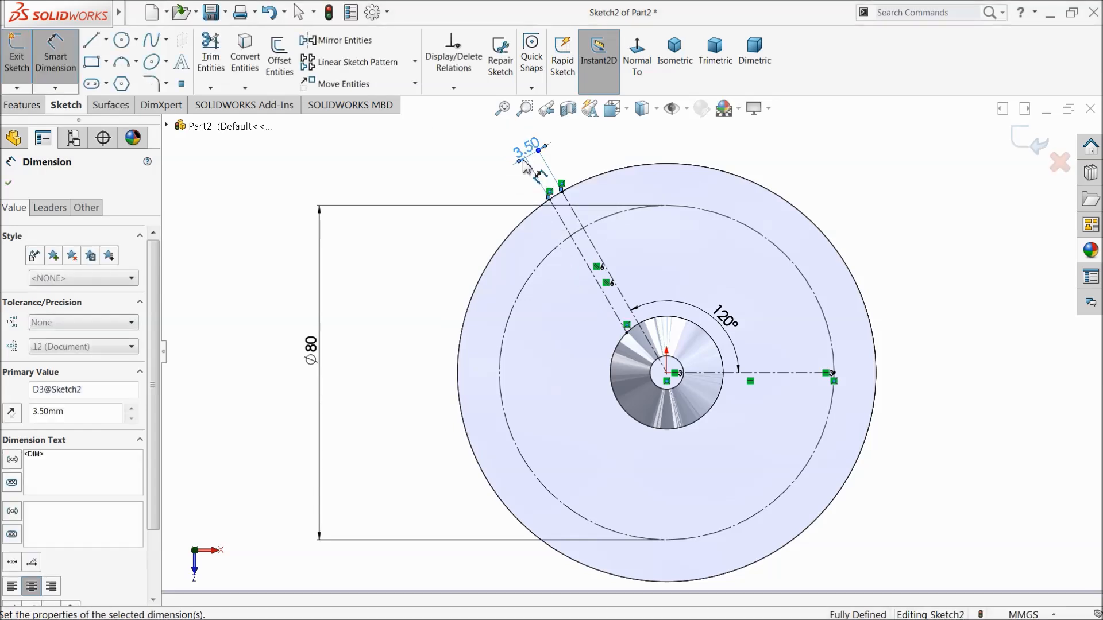
Step: Place a sketch point where the 120° centerline crosses the 80 mm construction circle
scroll(650, 339, "down", 1)
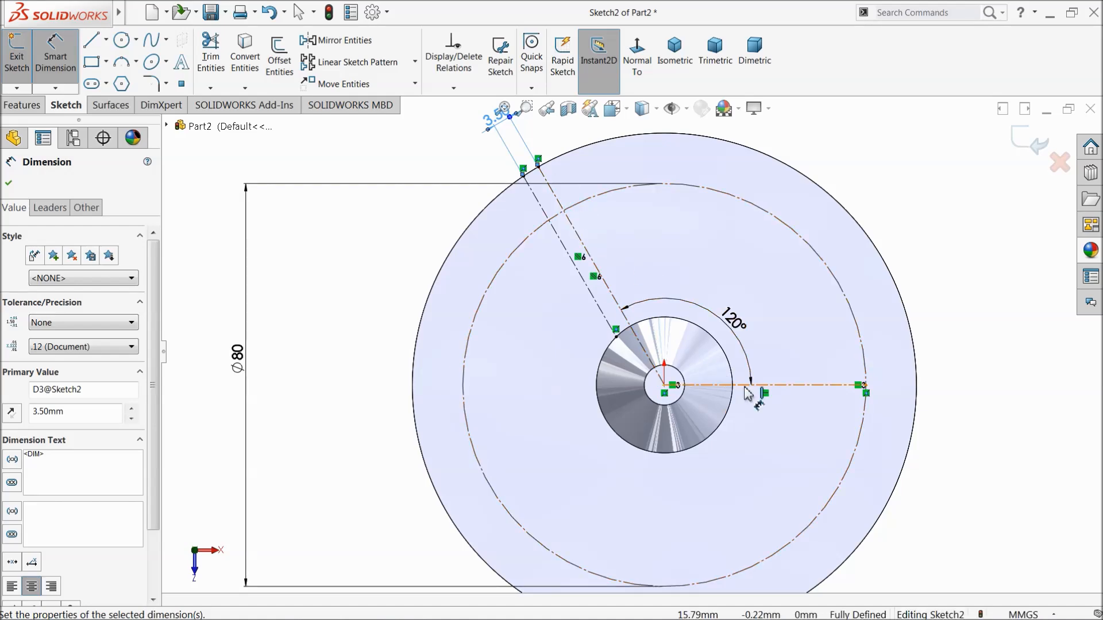
left_click(182, 86)
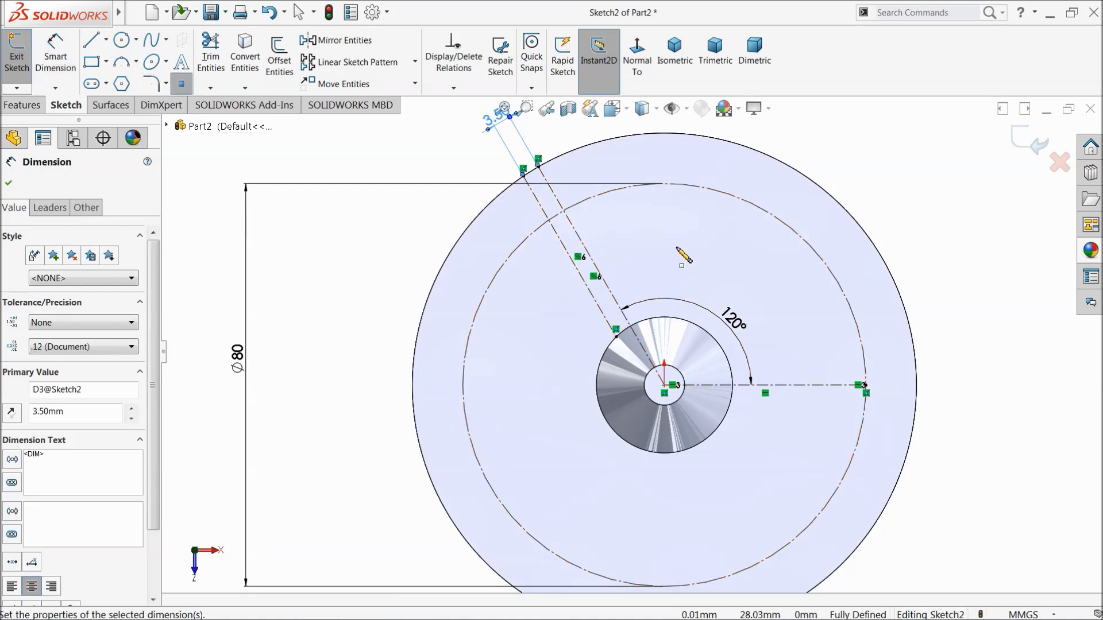
scroll(574, 213, "down", 4)
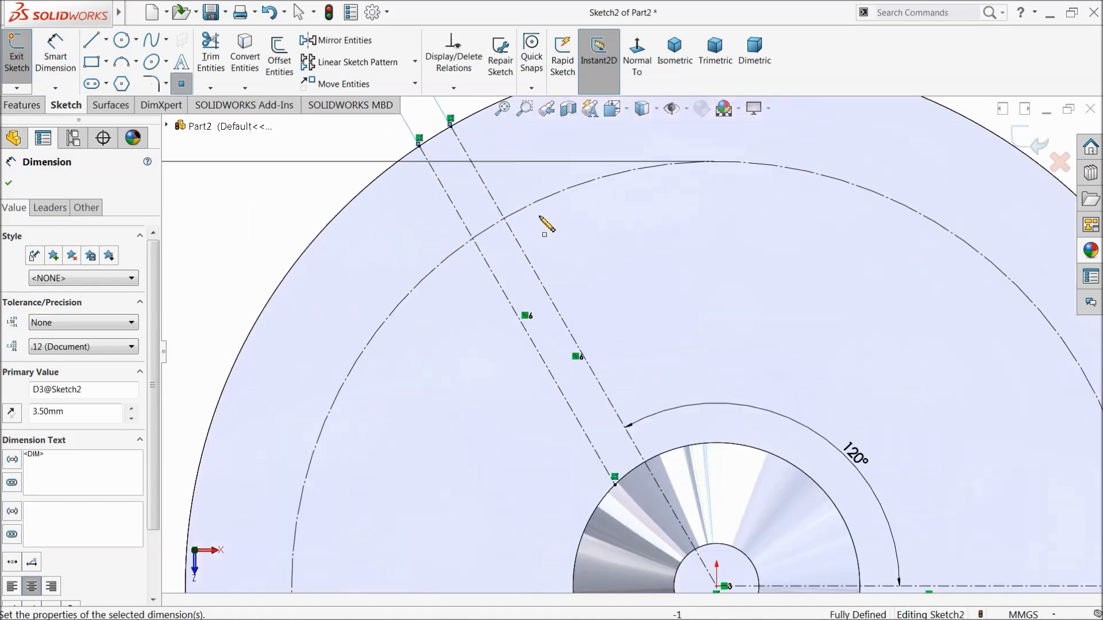
left_click(505, 219)
right_click(257, 207)
left_click(288, 214)
Step: Draw a centerpoint arc of about 16.5 mm radius around the sketch point, from the offset centerline to beyond the disc's edge
scroll(583, 335, "up", 3)
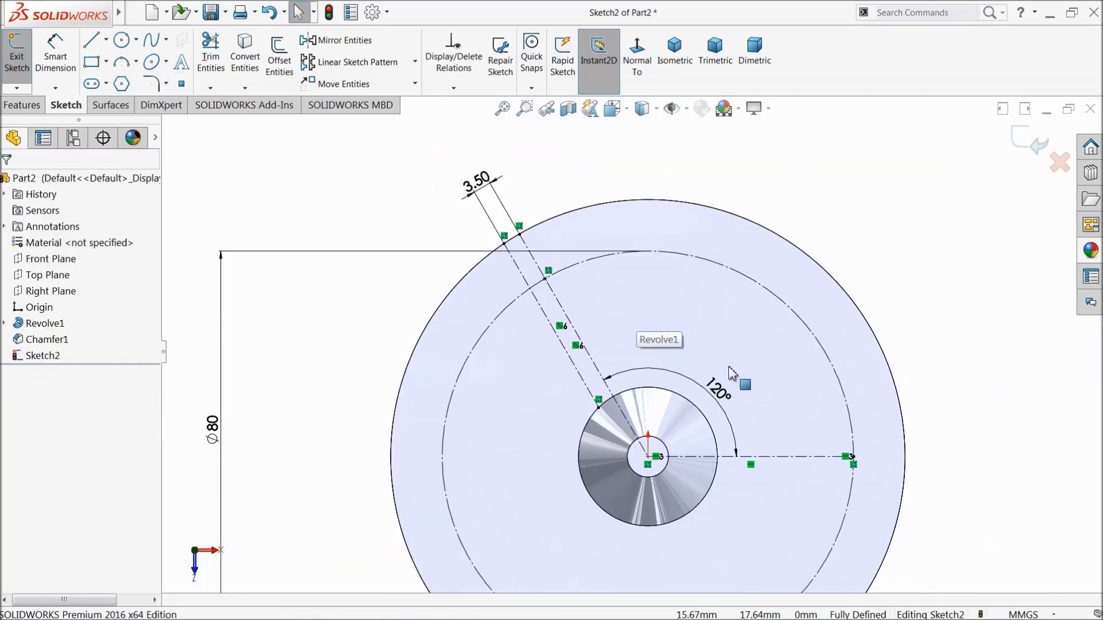
left_click(137, 62)
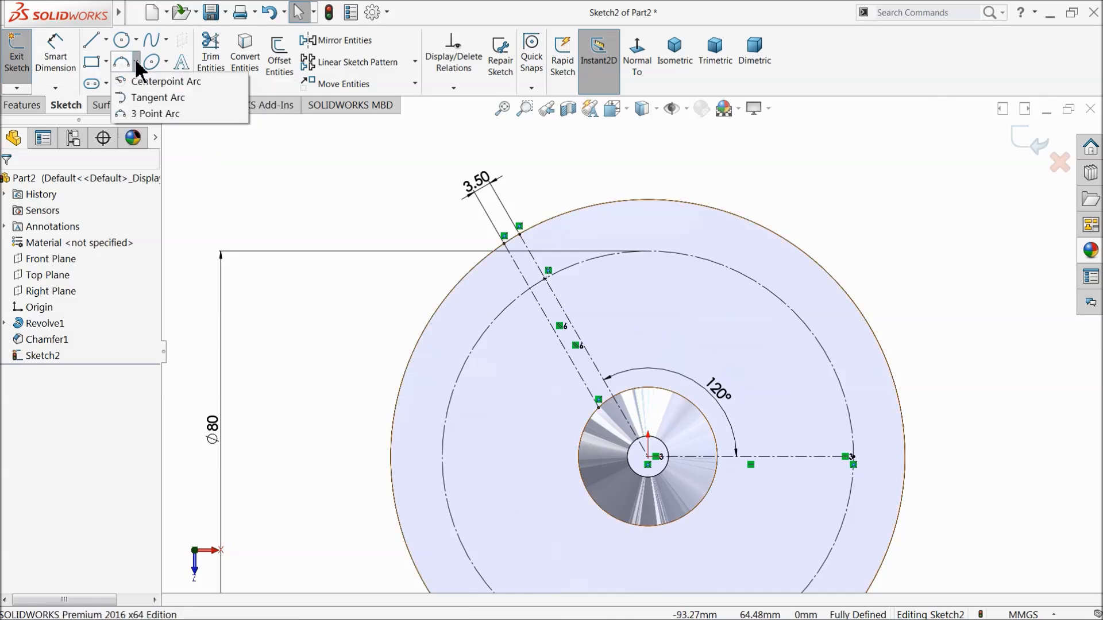
left_click(137, 81)
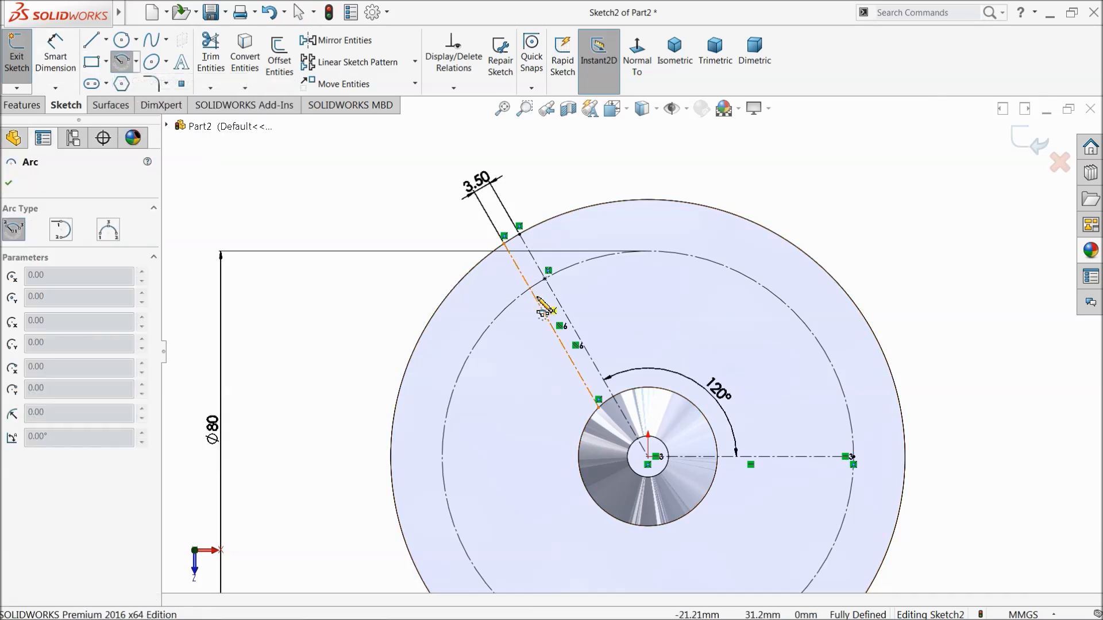
left_click(545, 280)
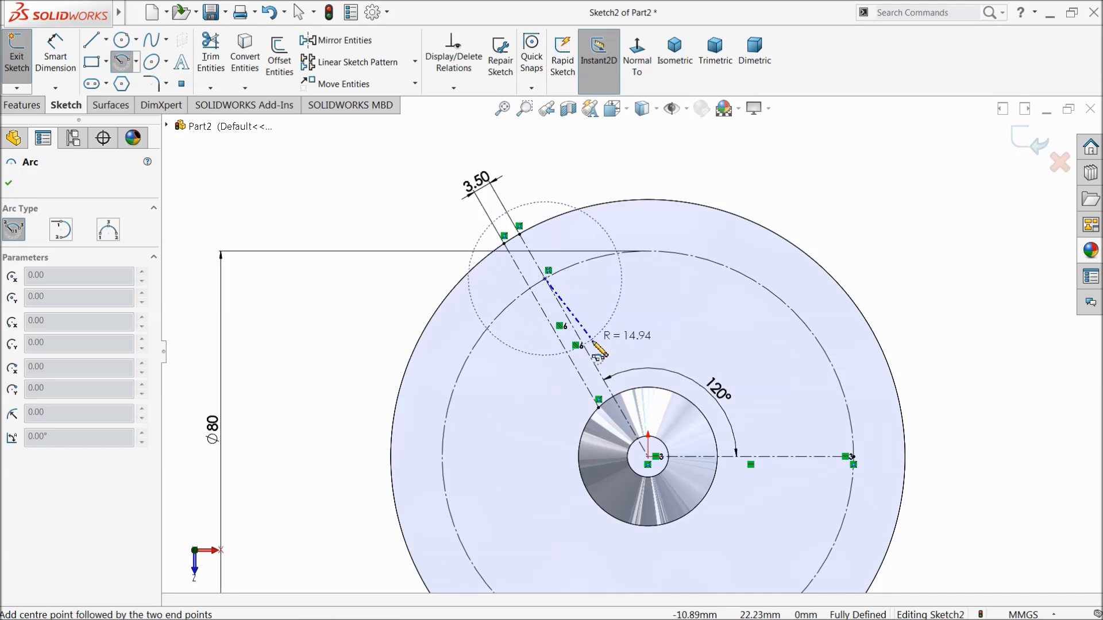
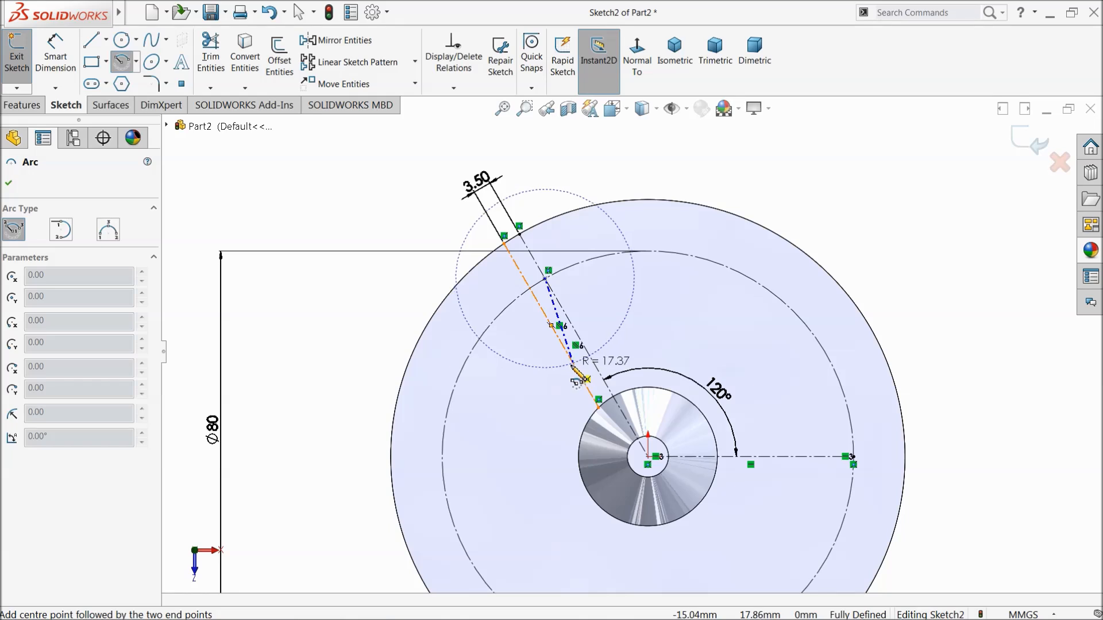
left_click(573, 360)
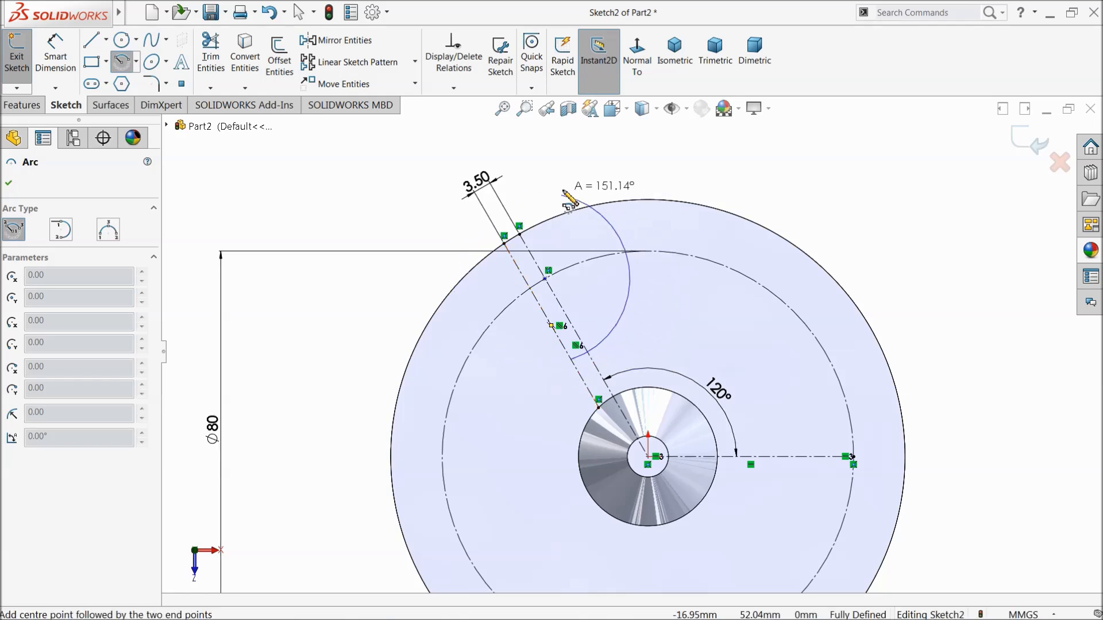
left_click(525, 195)
right_click(547, 167)
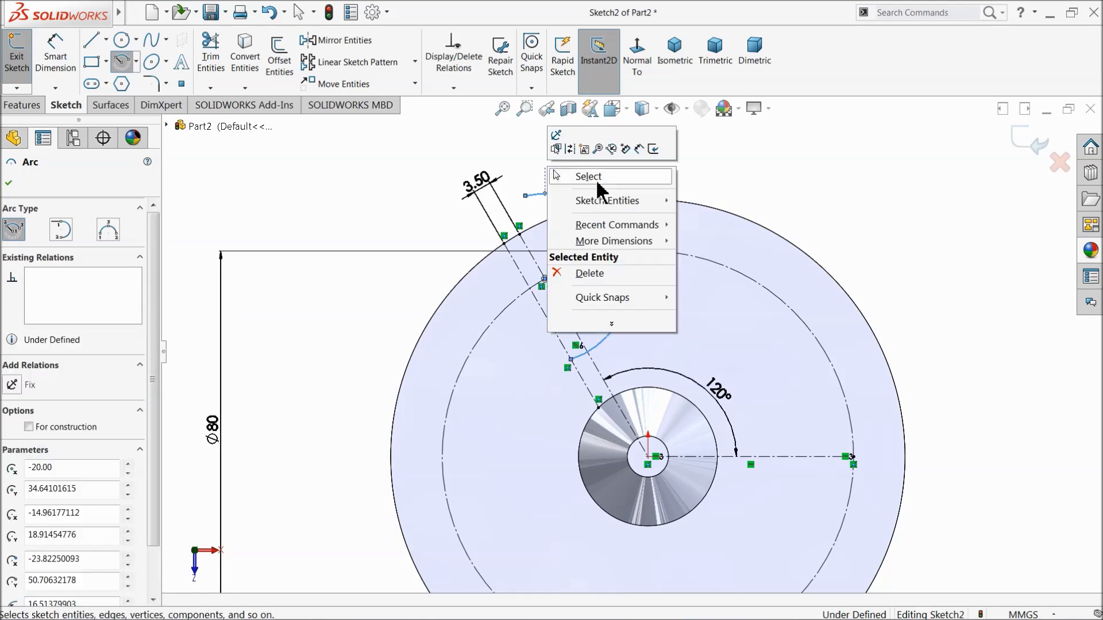
left_click(596, 180)
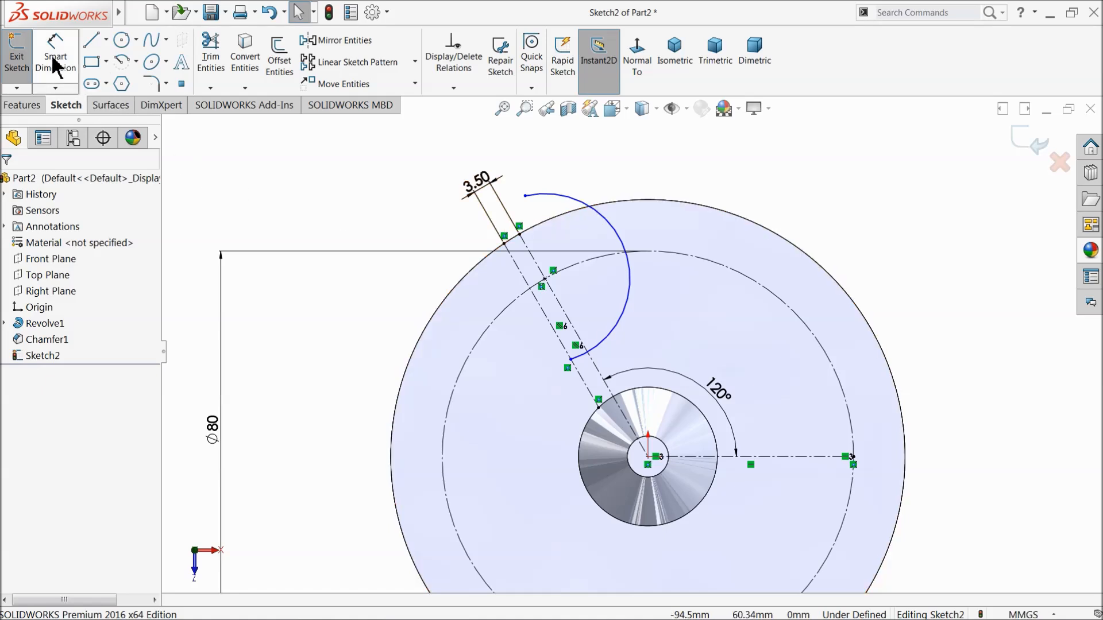
Step: Set the centerpoint arc's radius to 19.5 mm
left_click(55, 57)
left_click(574, 198)
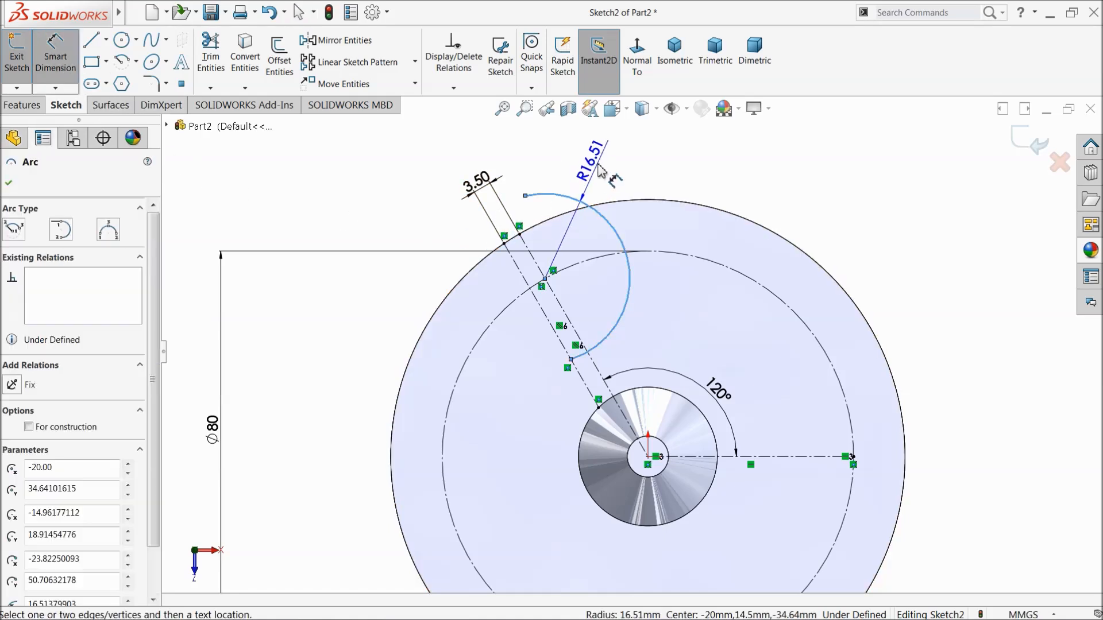
left_click(595, 176)
type("19.5")
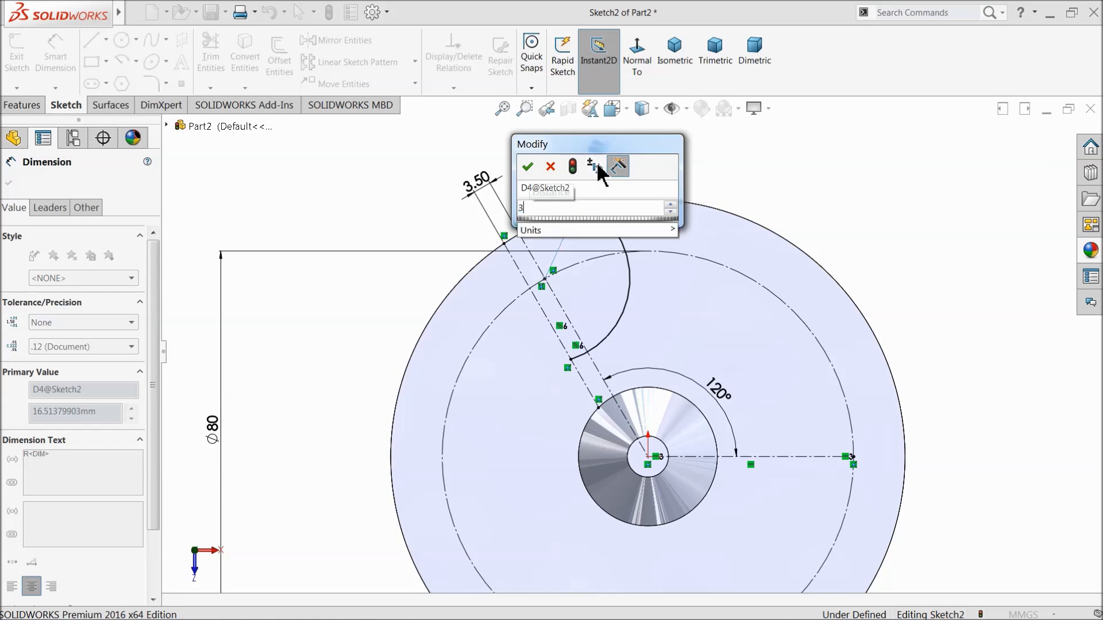
key("Return")
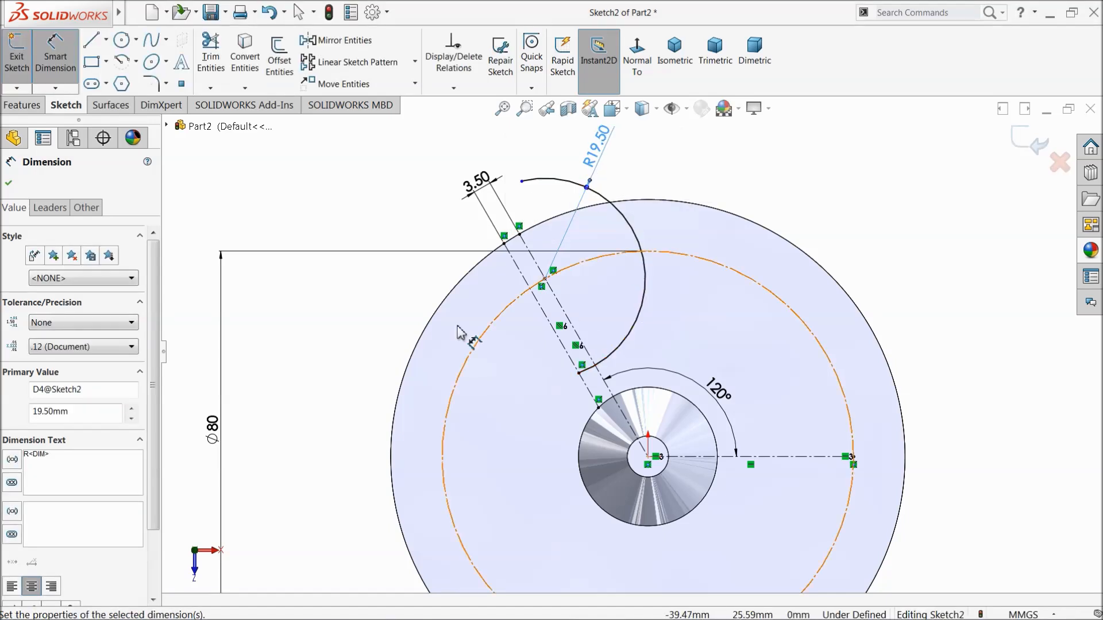
left_click(9, 184)
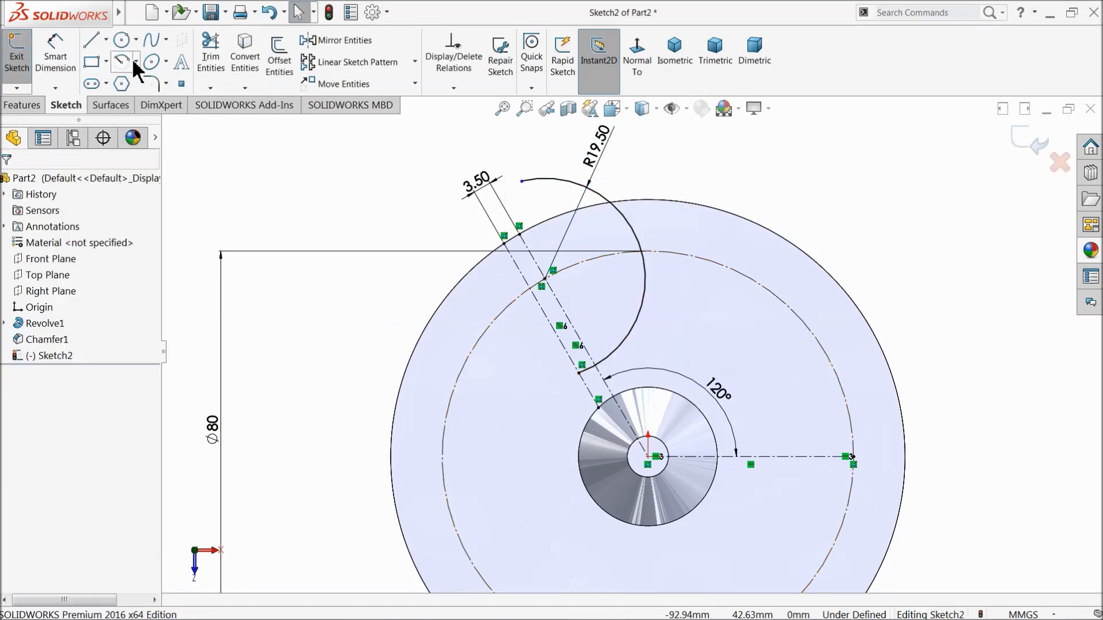
Step: Draw a shallow 3-point arc of about 92 mm radius from the offset centerline to above the horizontal centerline's outer end
left_click(135, 61)
left_click(135, 114)
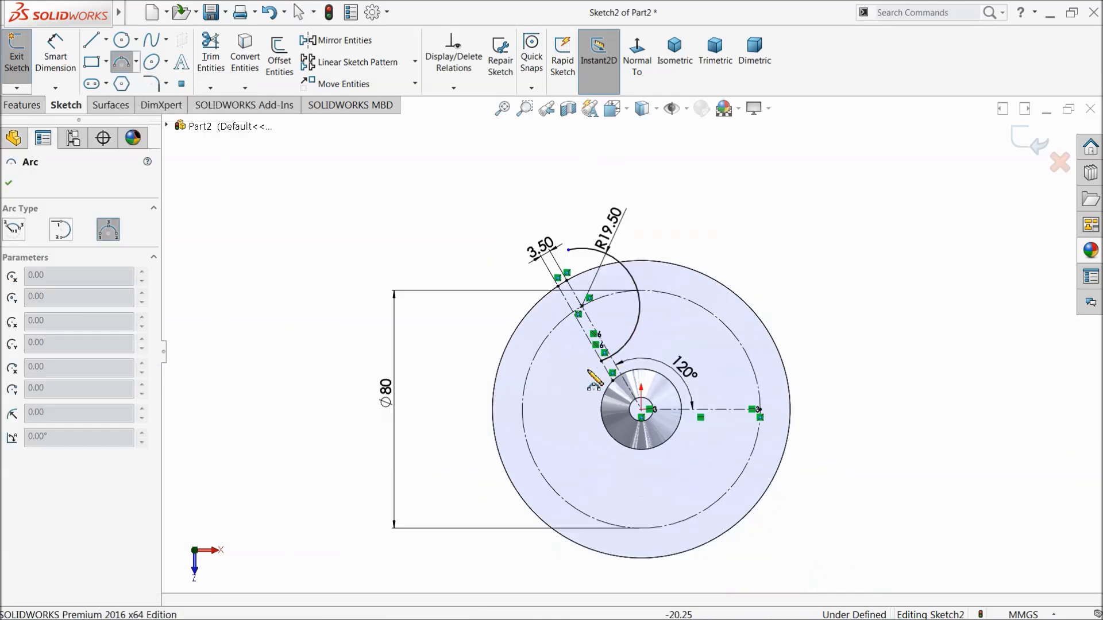
left_click(535, 332)
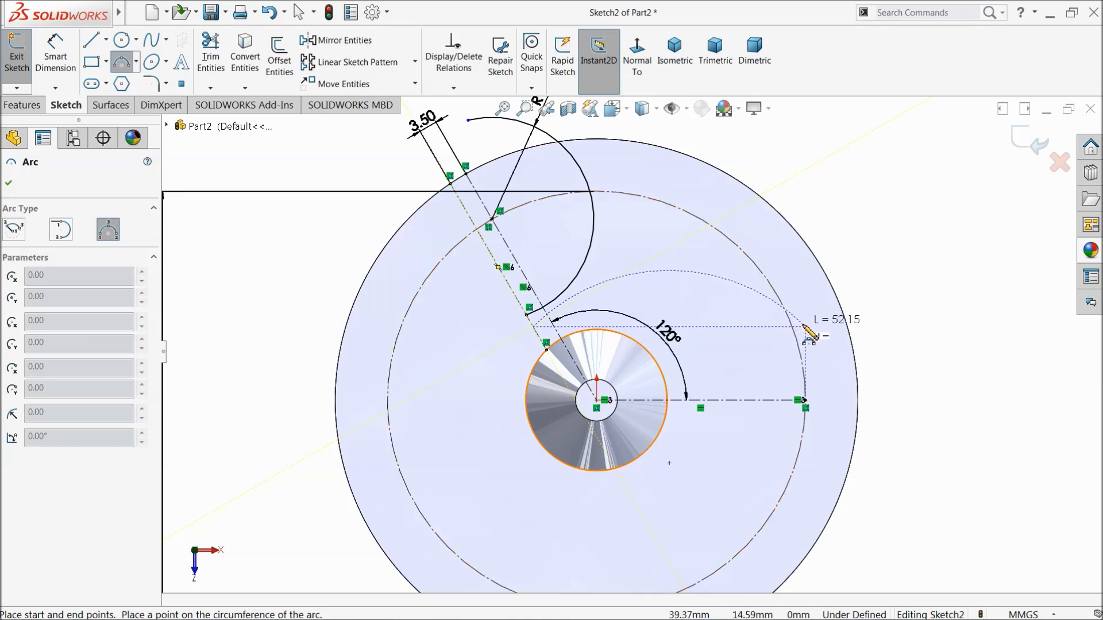
left_click(805, 314)
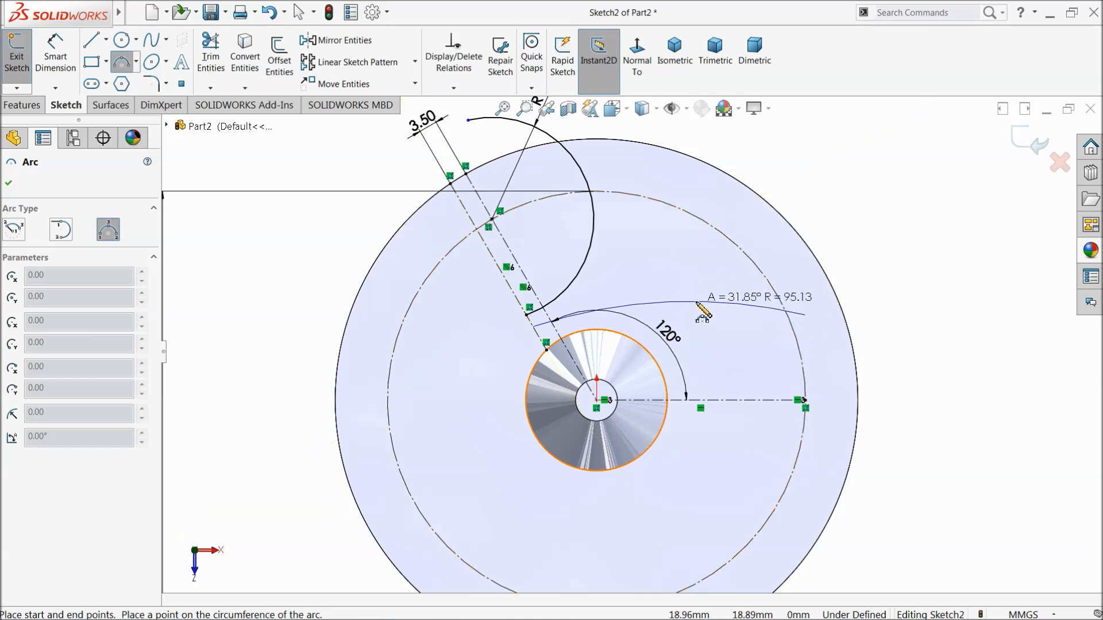
left_click(701, 303)
Step: Draw a 3-point arc of about 24.4 mm radius from the shallow arc's outer end to beyond the disc's edge
scroll(834, 349, "up", 1)
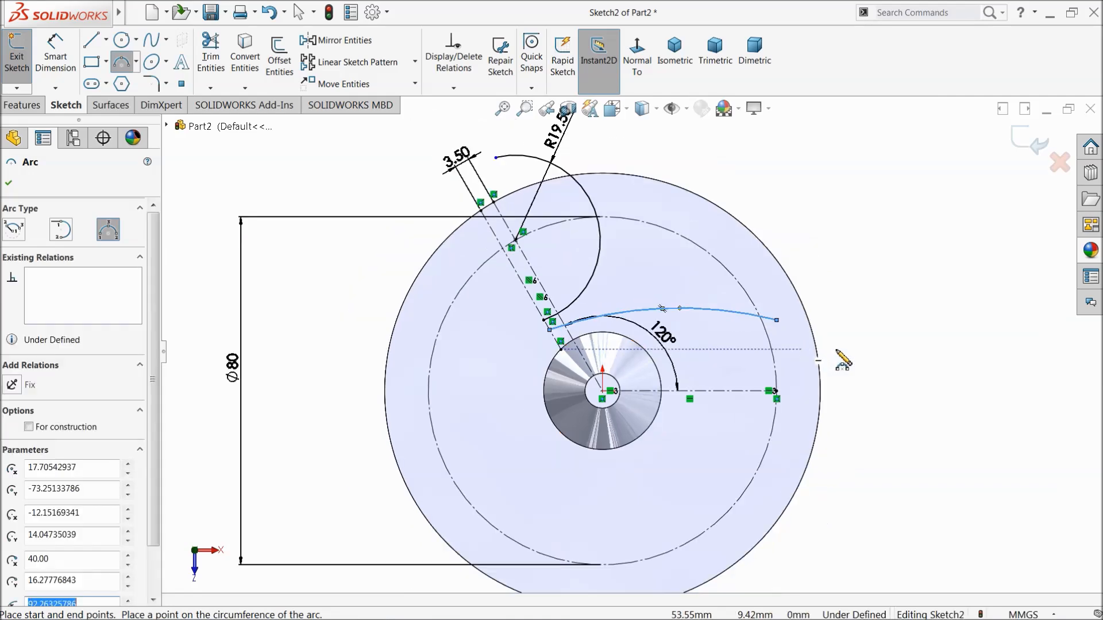
scroll(799, 350, "down", 3)
left_click(741, 299)
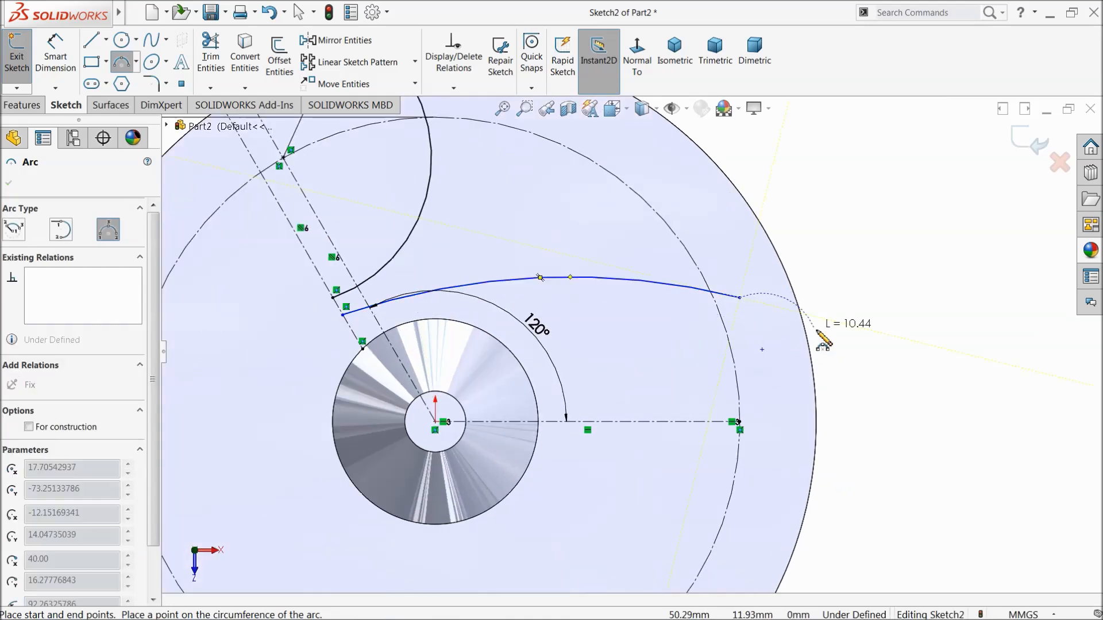
left_click(847, 356)
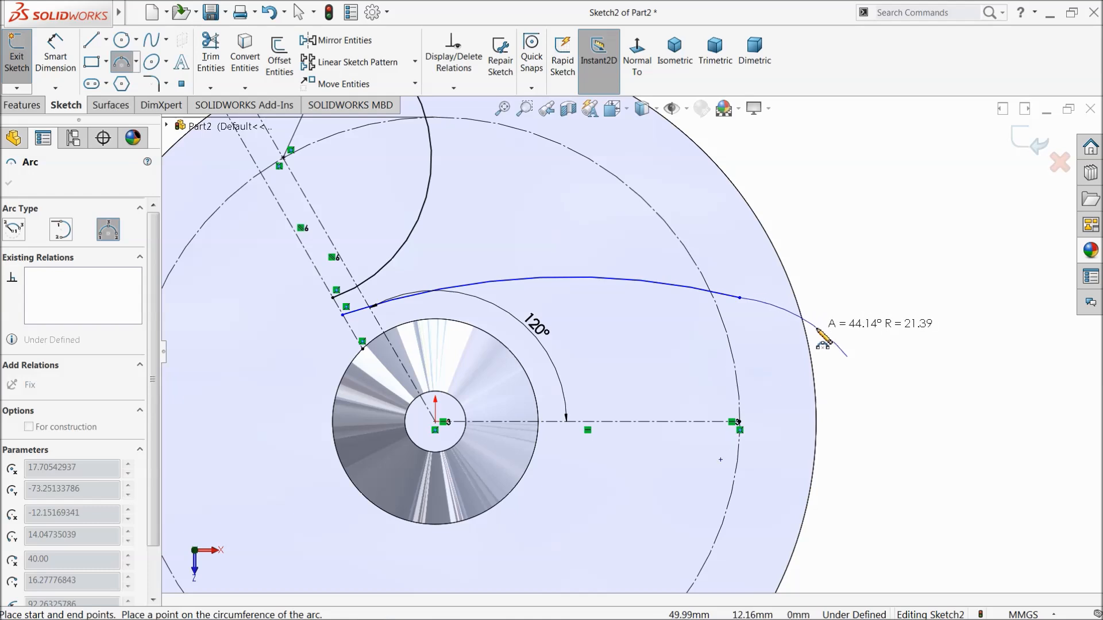
right_click(837, 325)
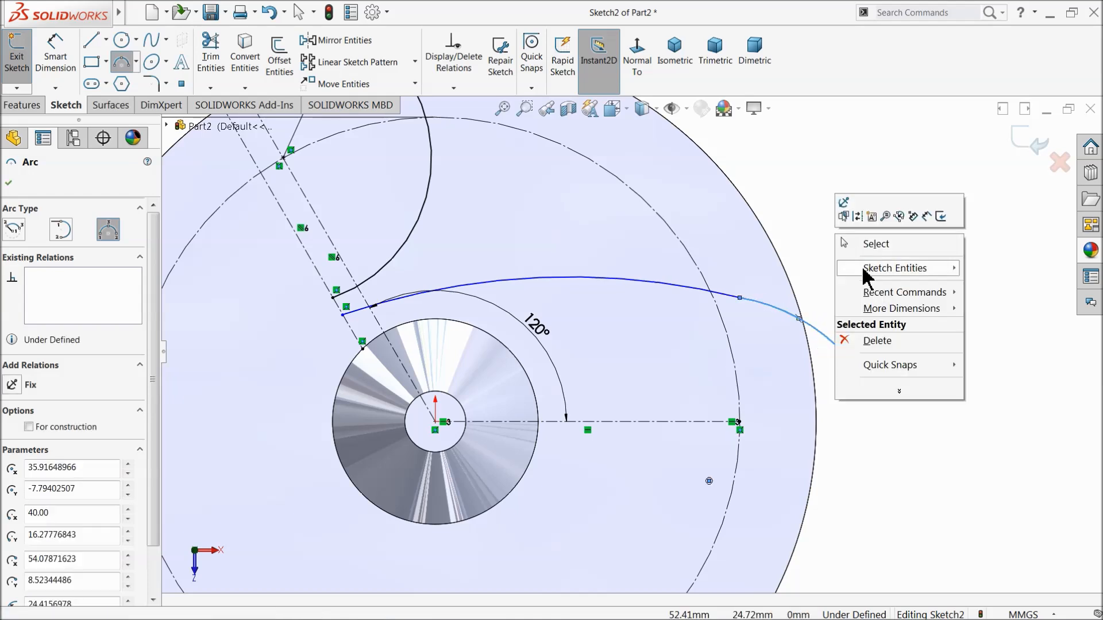
left_click(862, 242)
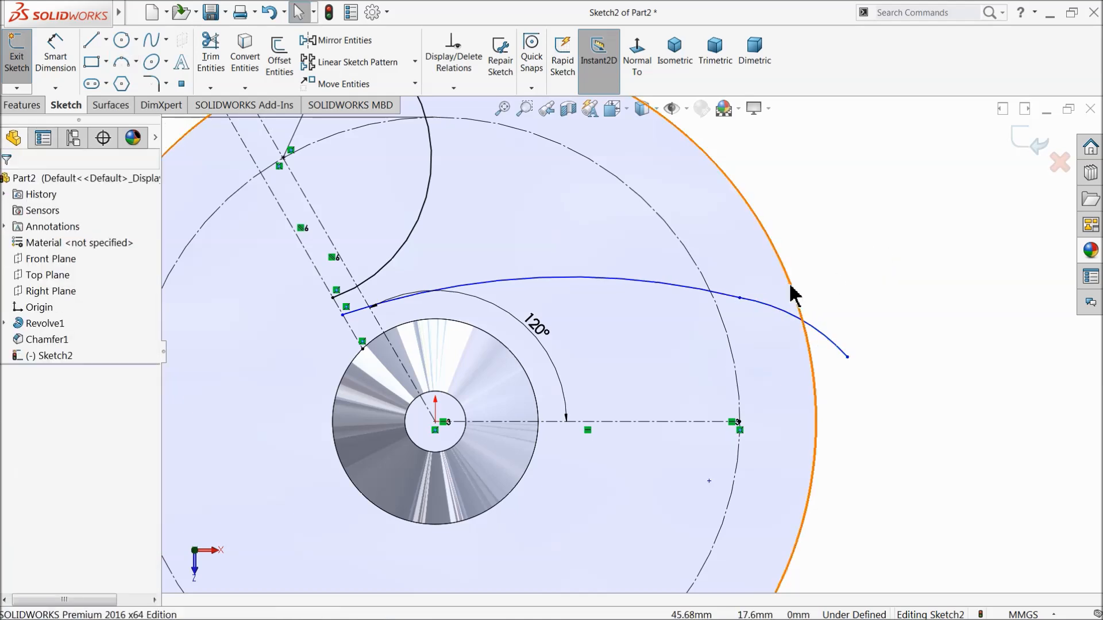
Step: Add a vertical relation between the shallow arc's outer end and the outer end of the horizontal centerline
left_click(740, 422)
left_click(740, 298, "ctrl")
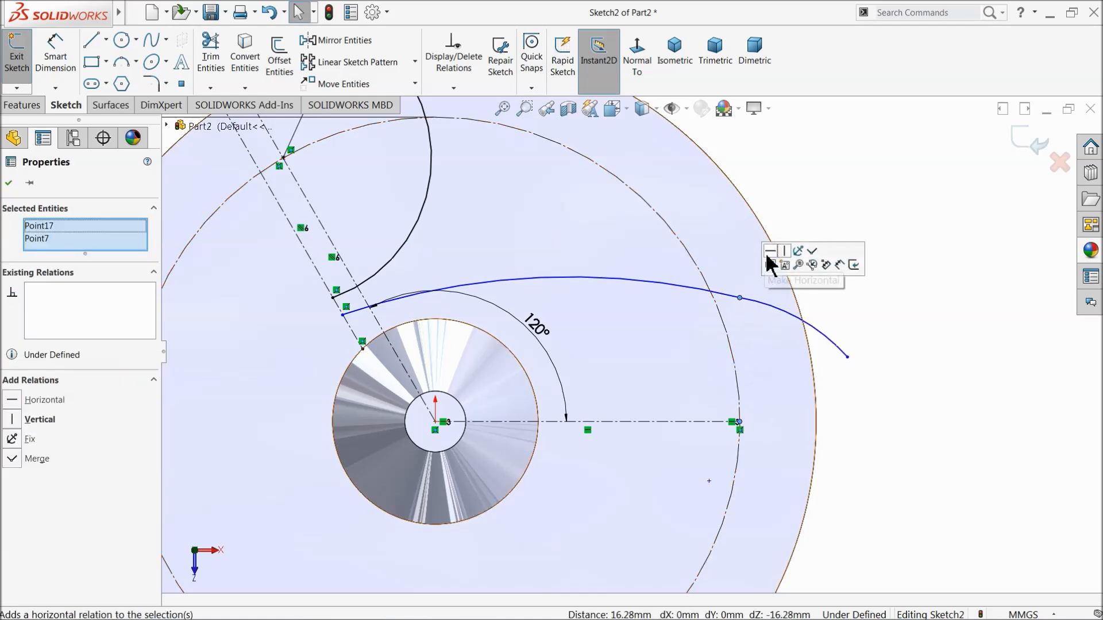
left_click(784, 251)
left_click(906, 275)
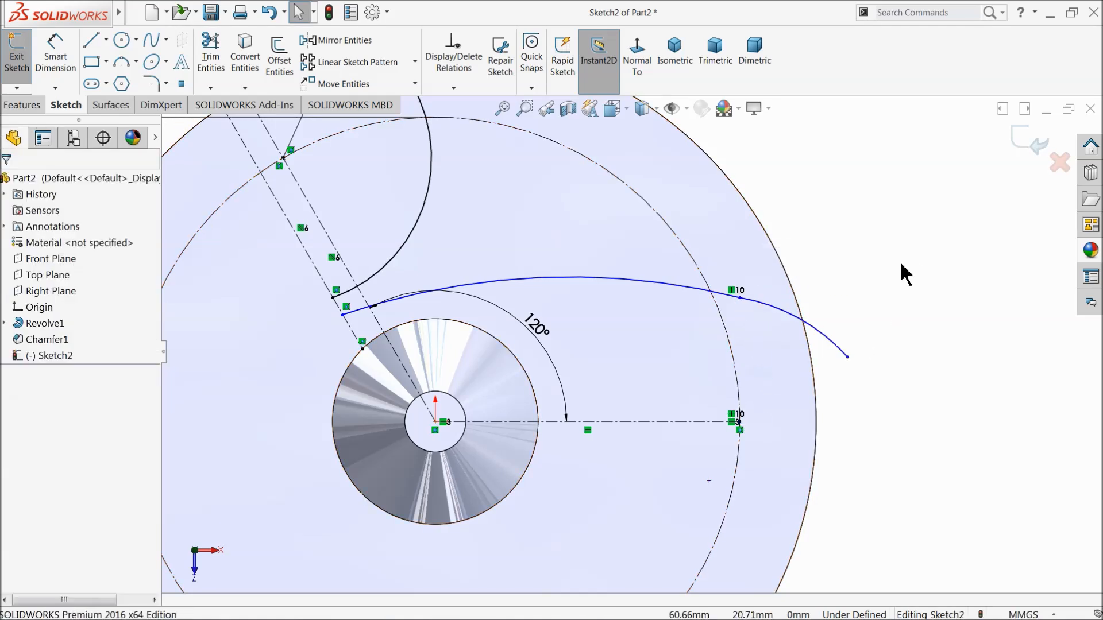
Step: Make the short outer arc tangent to the shallow arc
left_click(764, 307)
left_click(794, 279, "ctrl")
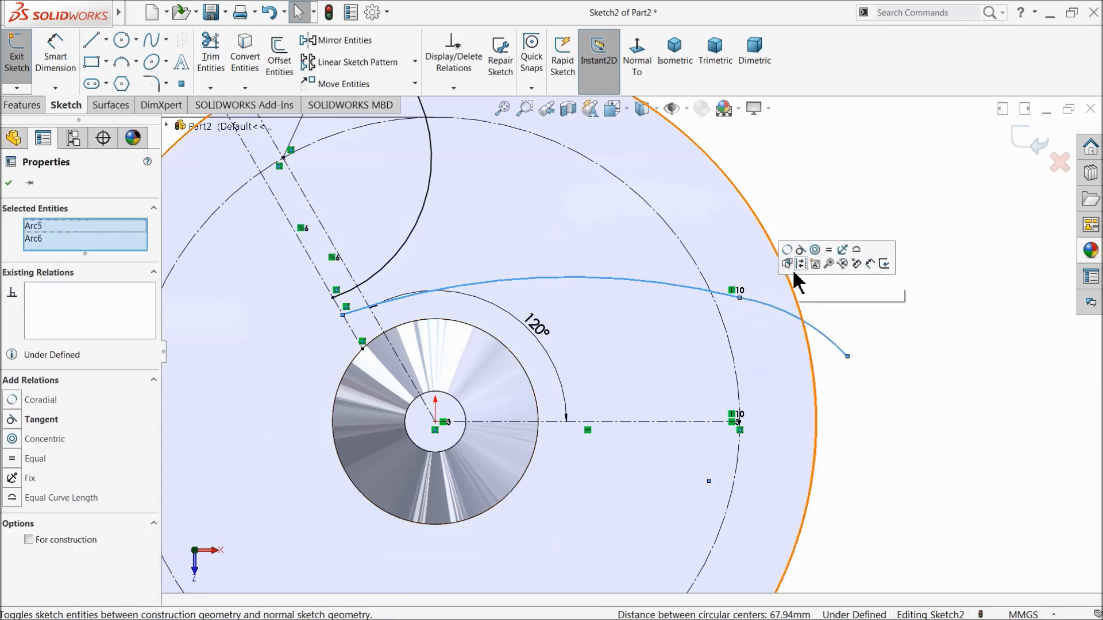
left_click(800, 251)
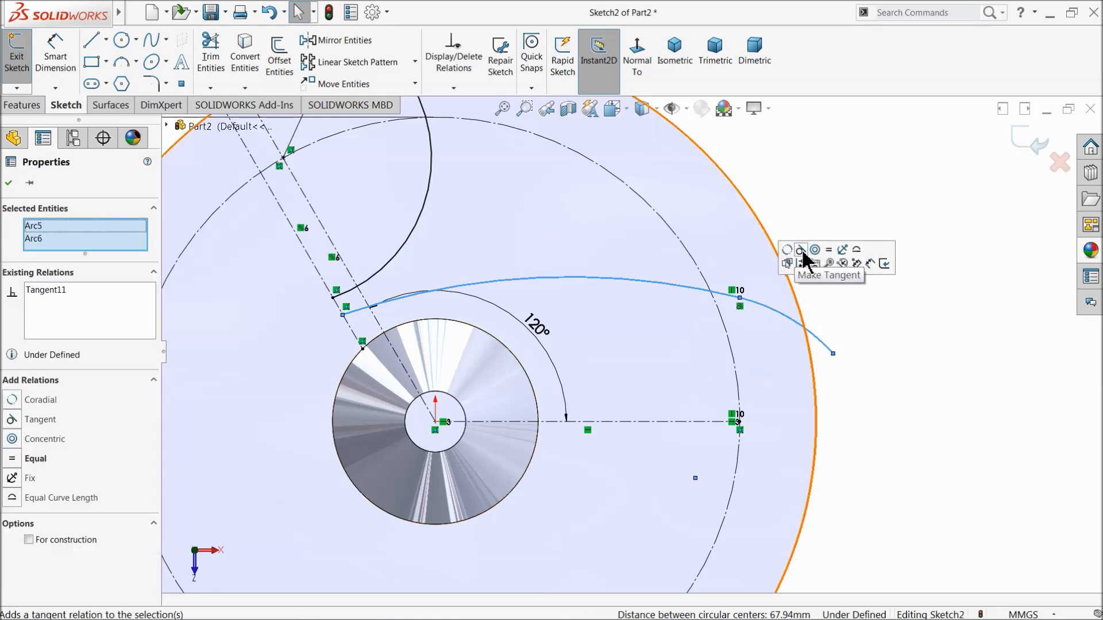
left_click(827, 232)
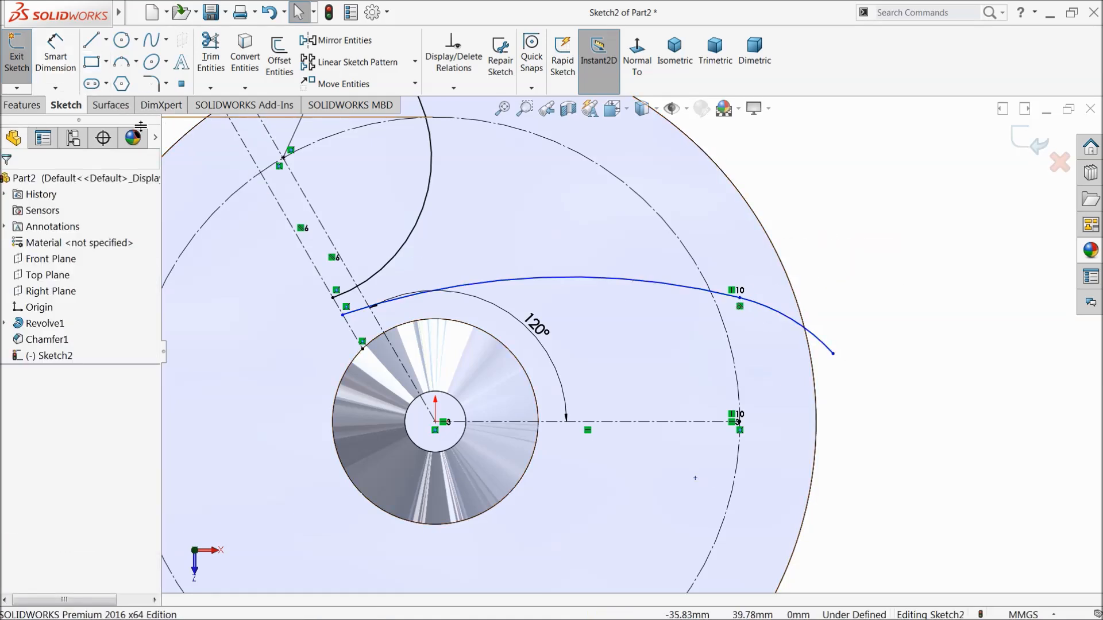
Step: Draw a short line along the offset centerline joining the shallow arc's inner end to the centerpoint arc's lower end
left_click(103, 41)
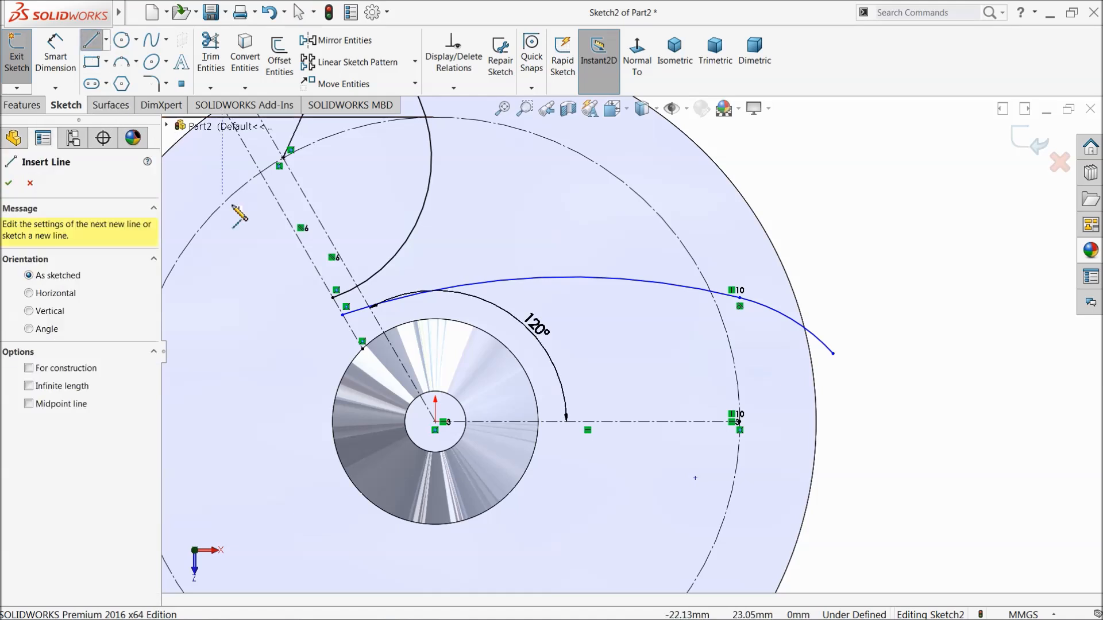
left_click(343, 315)
left_click(92, 42)
Step: Dimension the vertical distance from the shallow arc's inner end to the origin as 12.13 mm
left_click(55, 51)
key("f")
left_click(491, 327)
key("Escape")
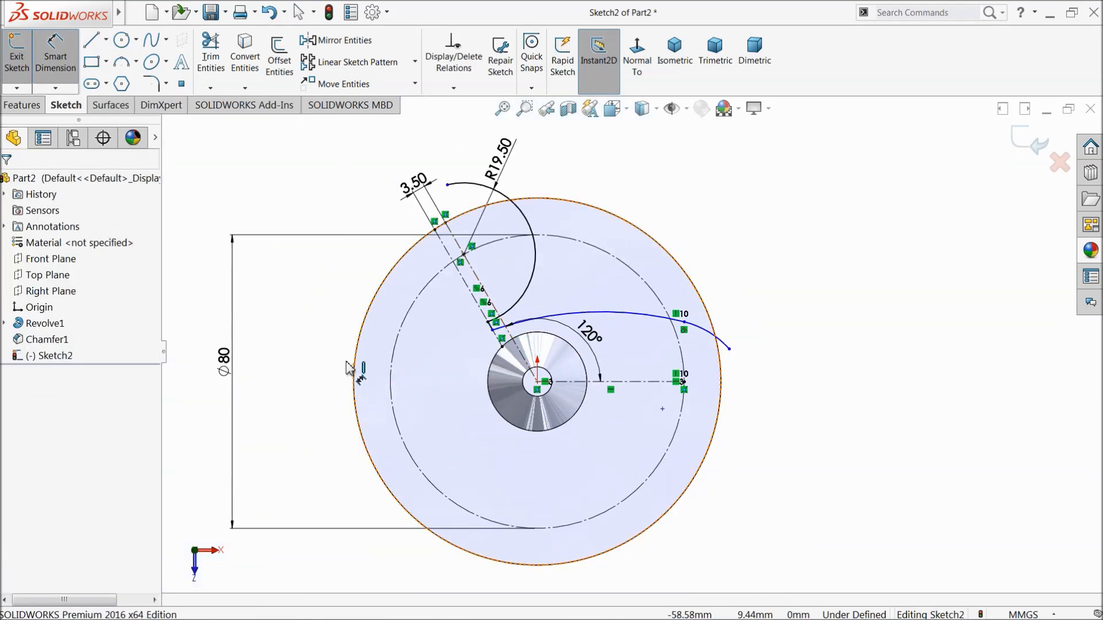
scroll(348, 383, "down", 2)
scroll(420, 388, "down", 1)
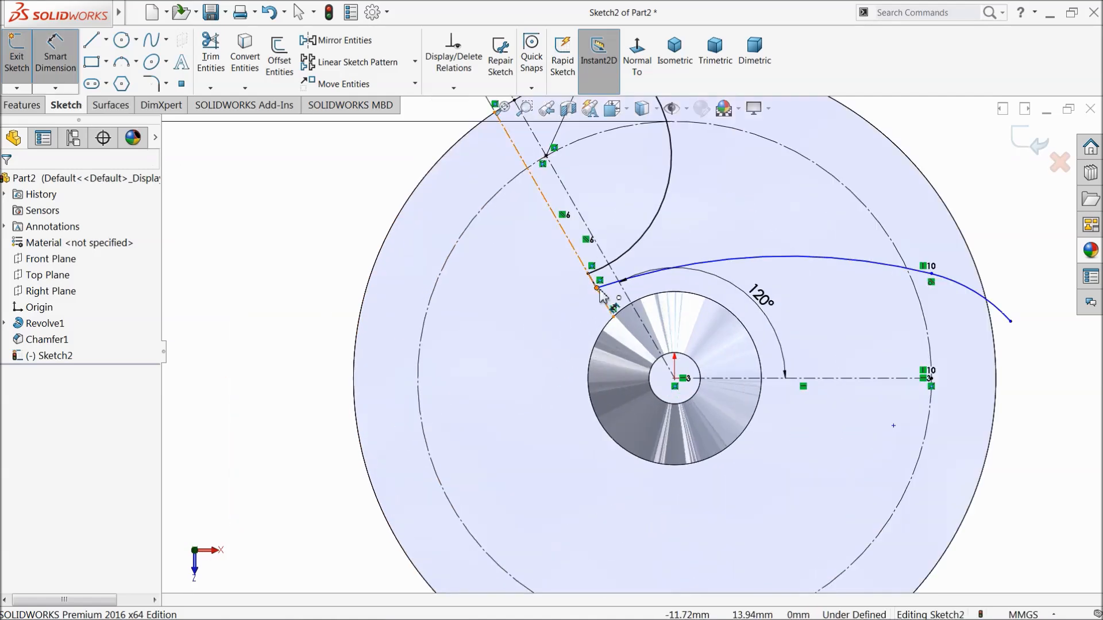
left_click(599, 289)
left_click(676, 384)
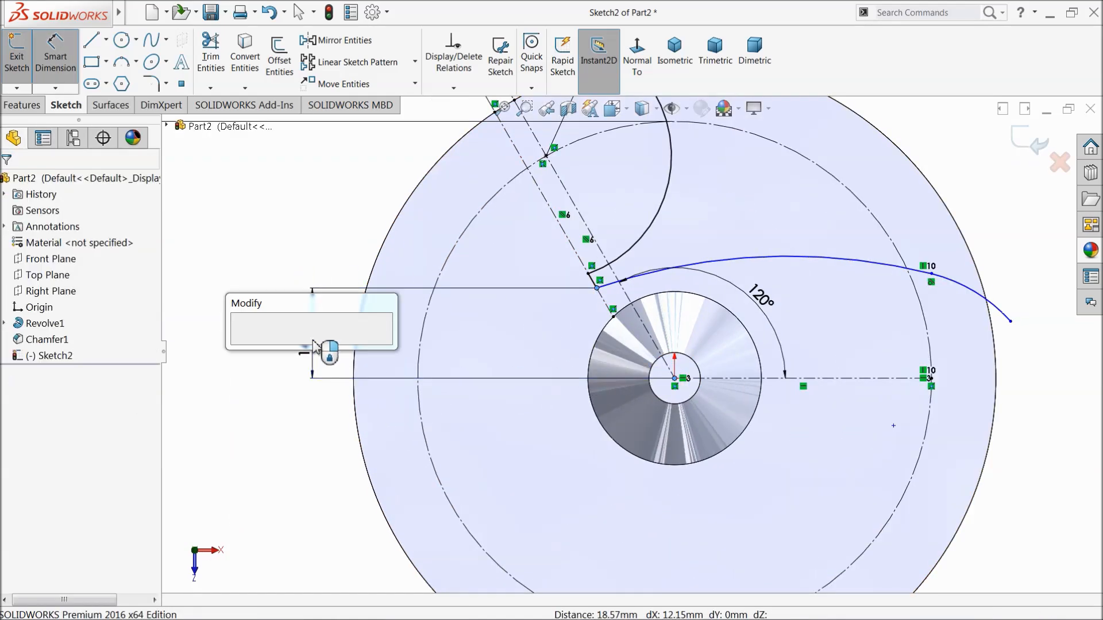
left_click(311, 345)
type("12.")
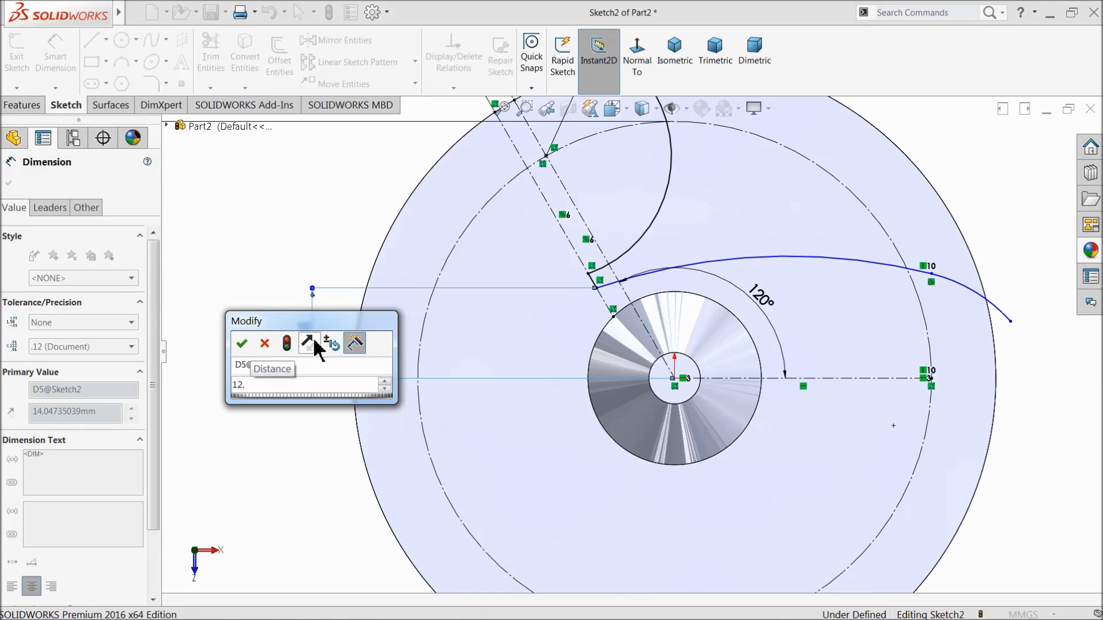
type("13")
key("Return")
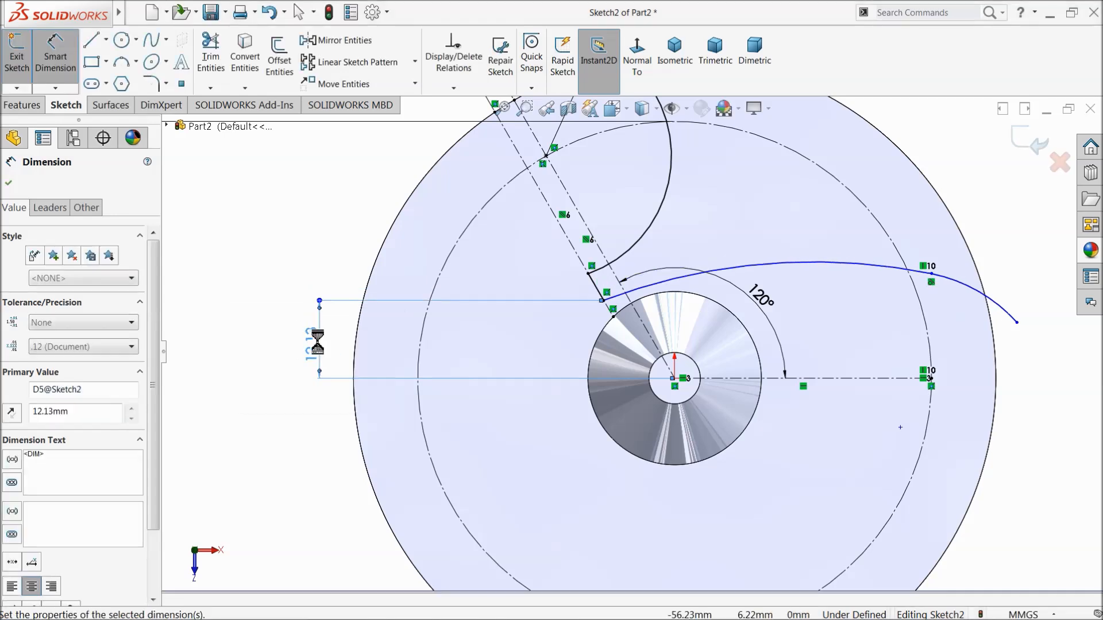
Step: Dimension the shallow arc's radius as 140.93 mm
scroll(593, 351, "up", 2)
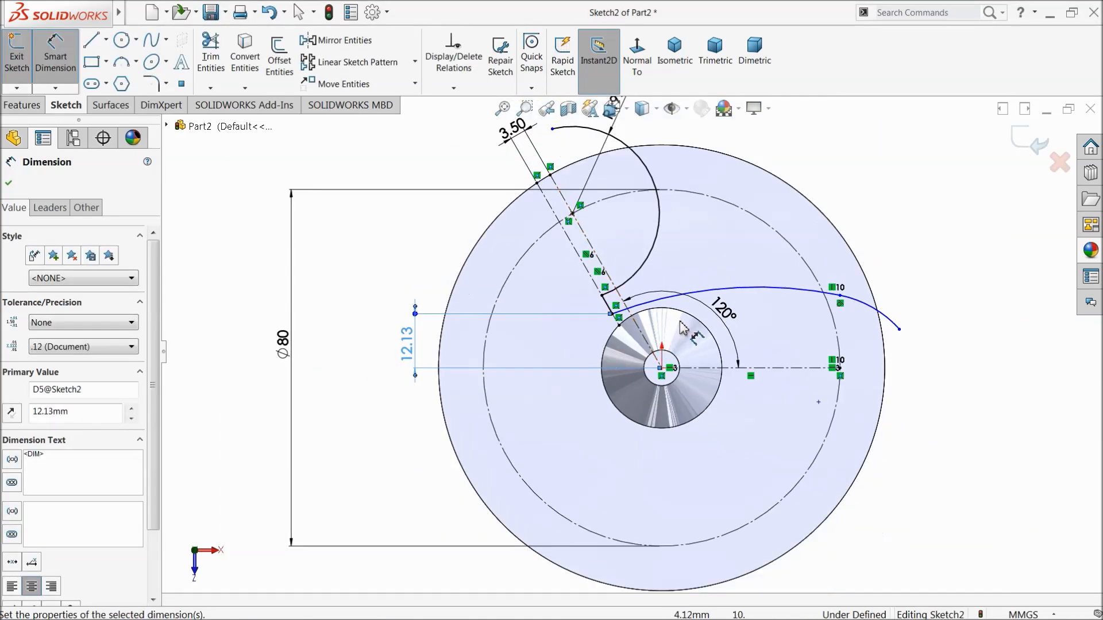
scroll(680, 321, "down", 1)
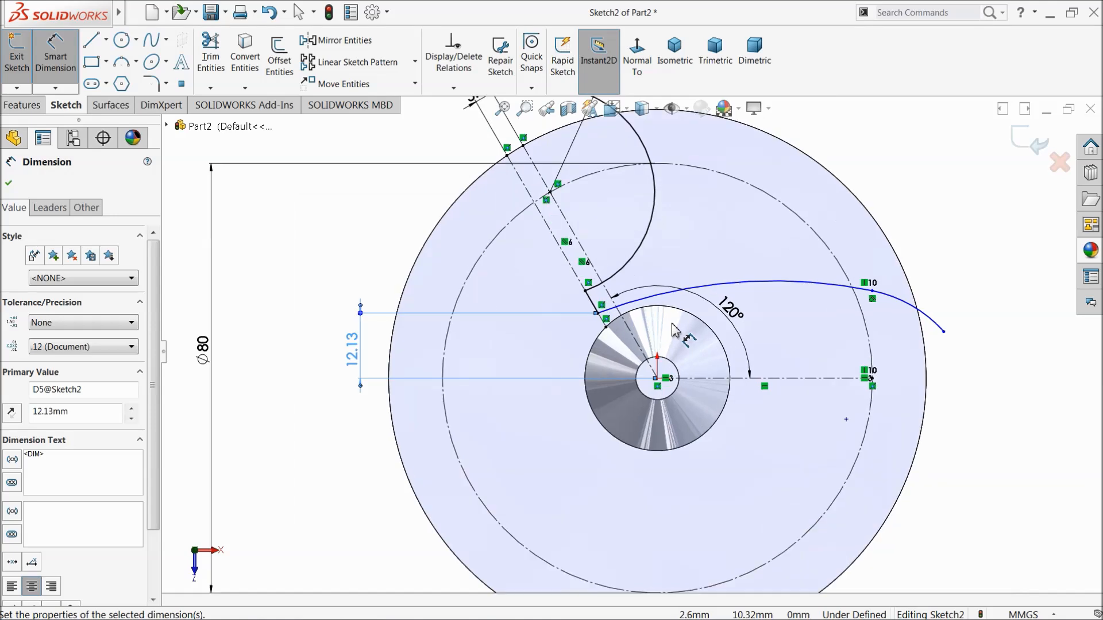
left_click(767, 282)
left_click(771, 326)
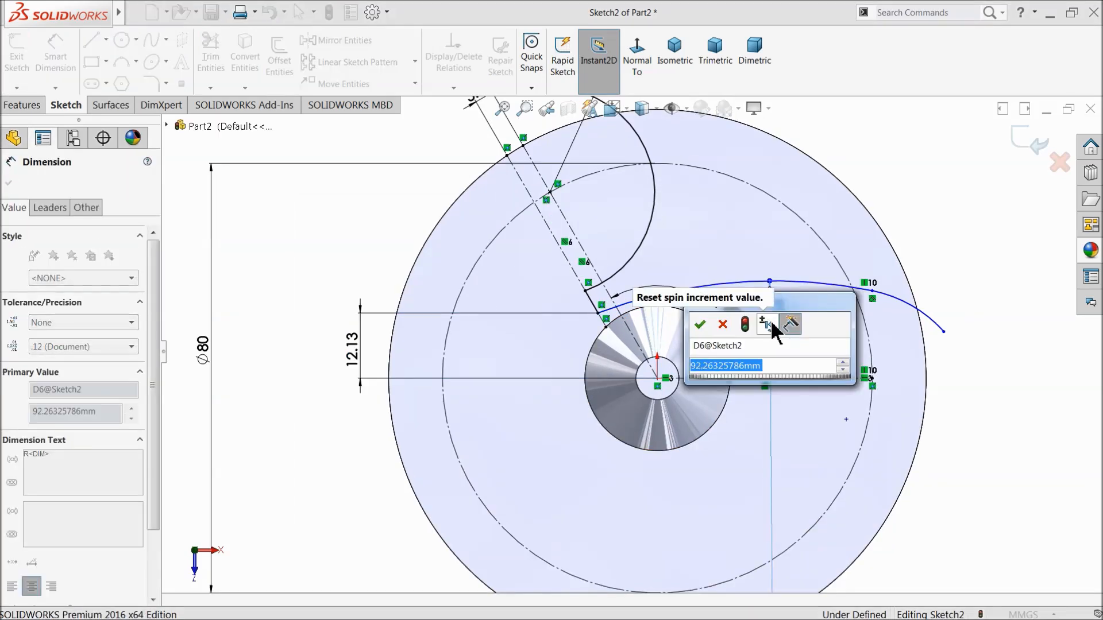
type("140")
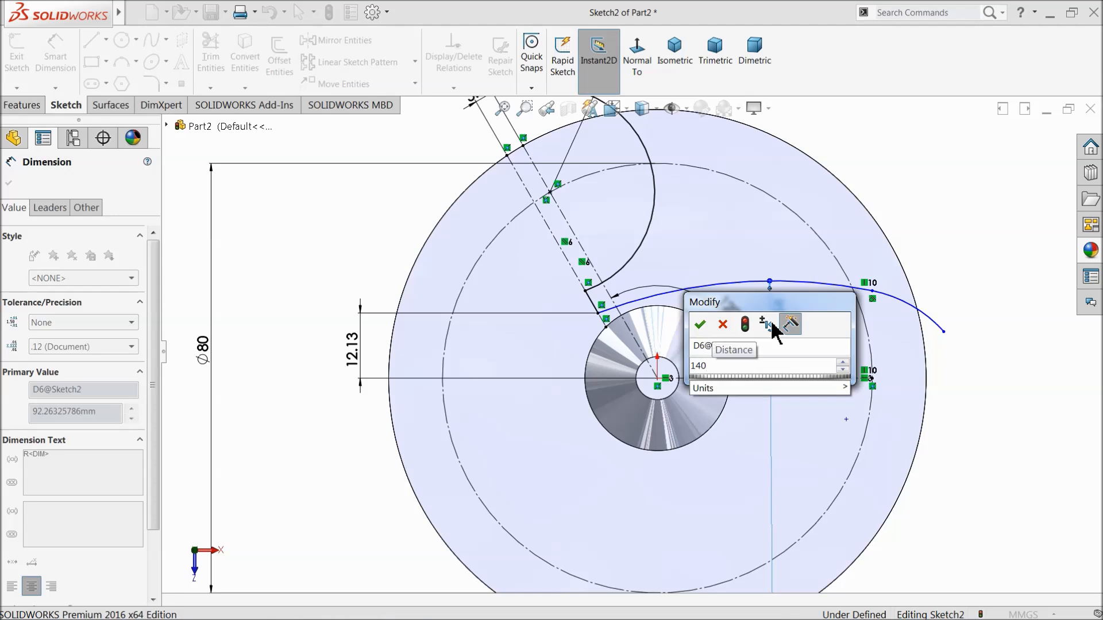
type(".93")
key("Return")
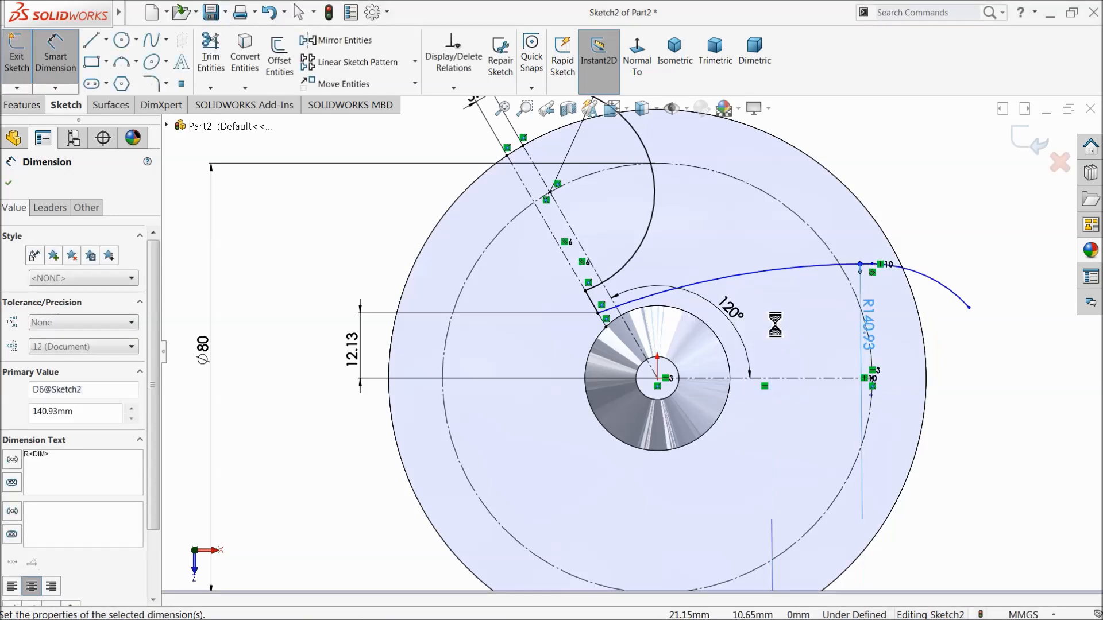
Step: Dimension the short outer arc's radius as 39 mm and correct it to half that value, 19.5 mm
left_click(948, 291)
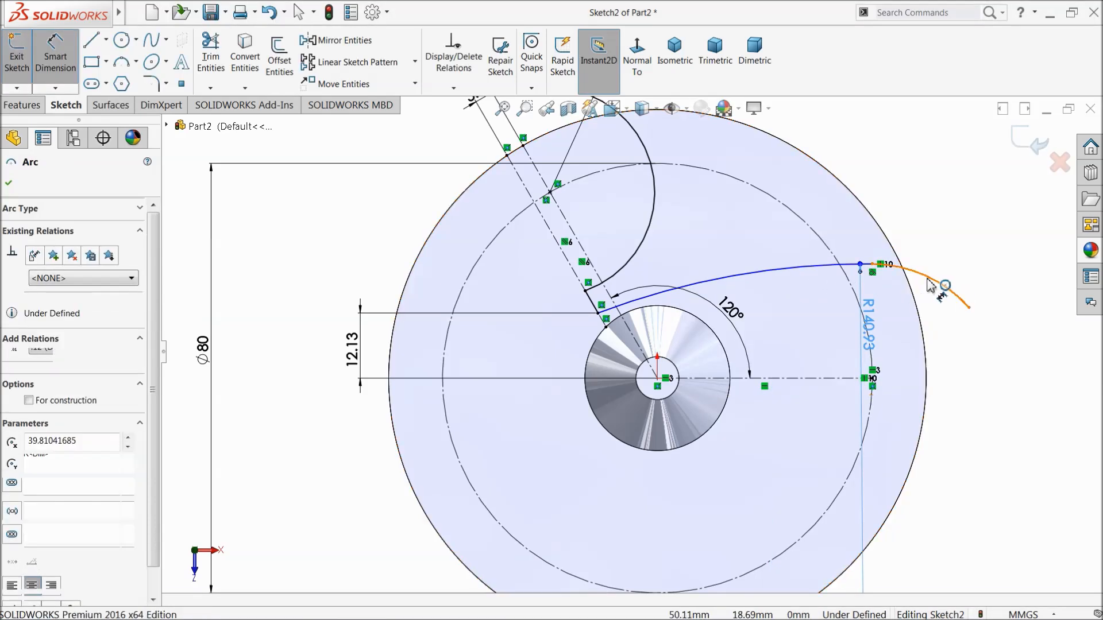
left_click(954, 253)
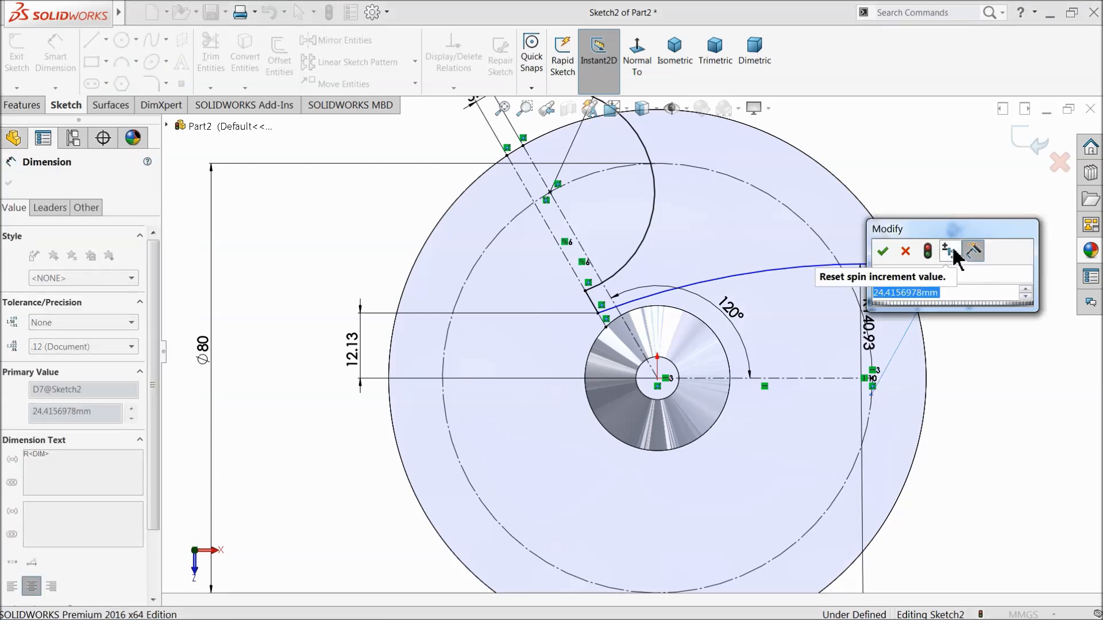
type("3")
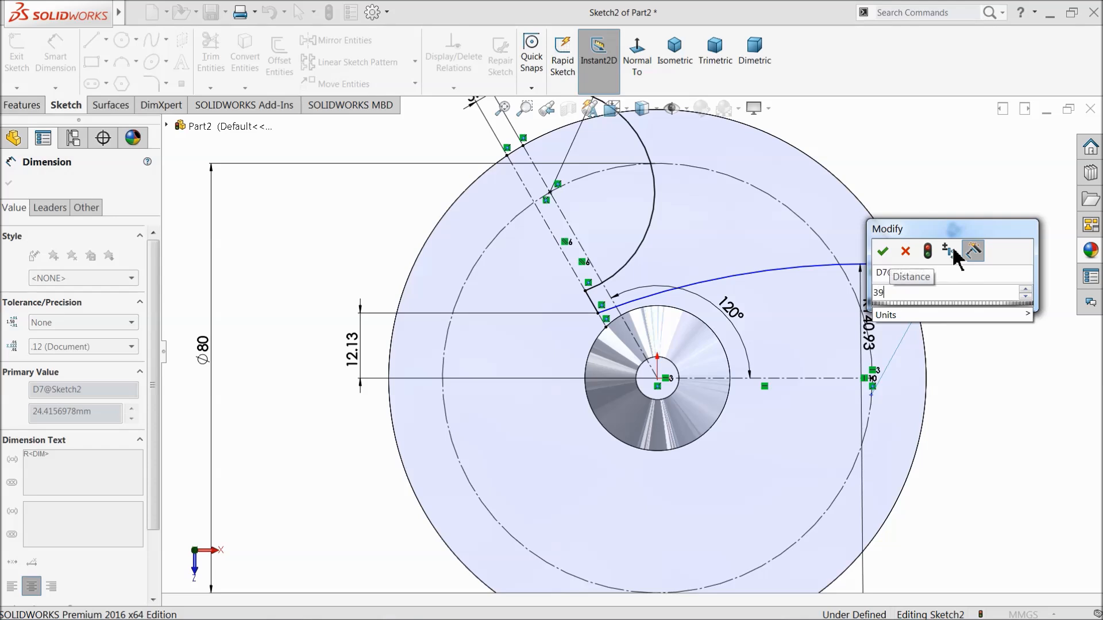
type("9")
key("Return")
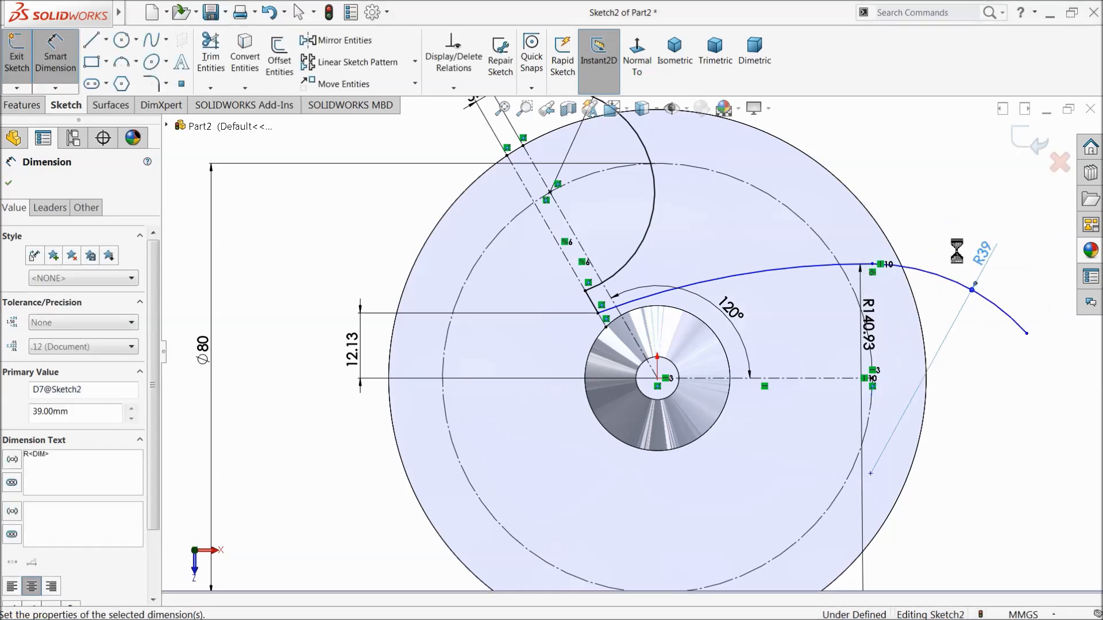
left_click(981, 260)
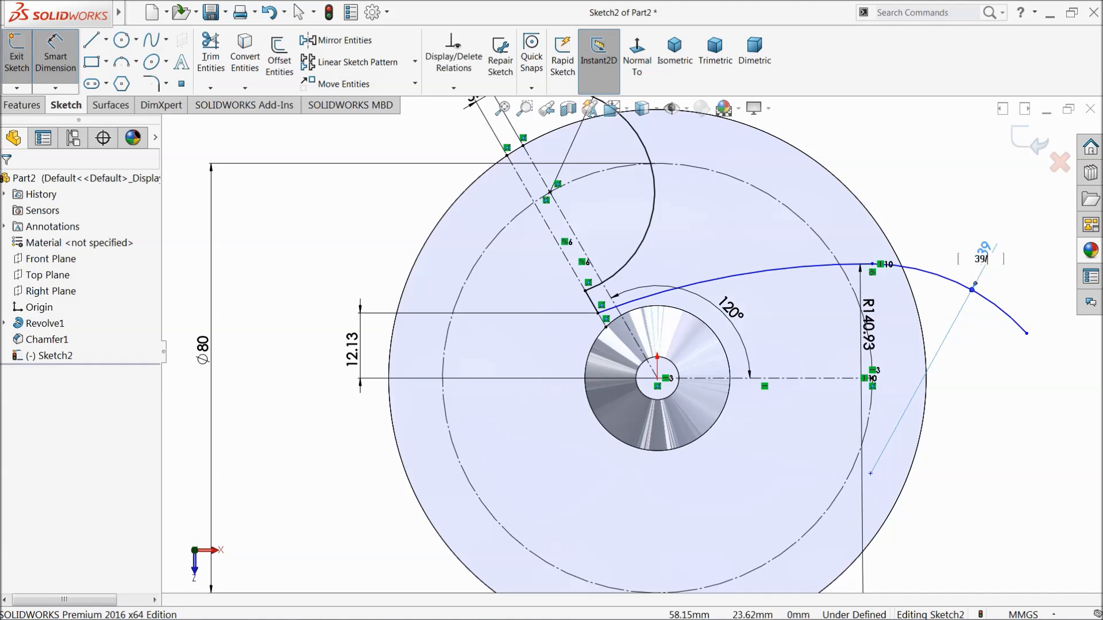
key("Return")
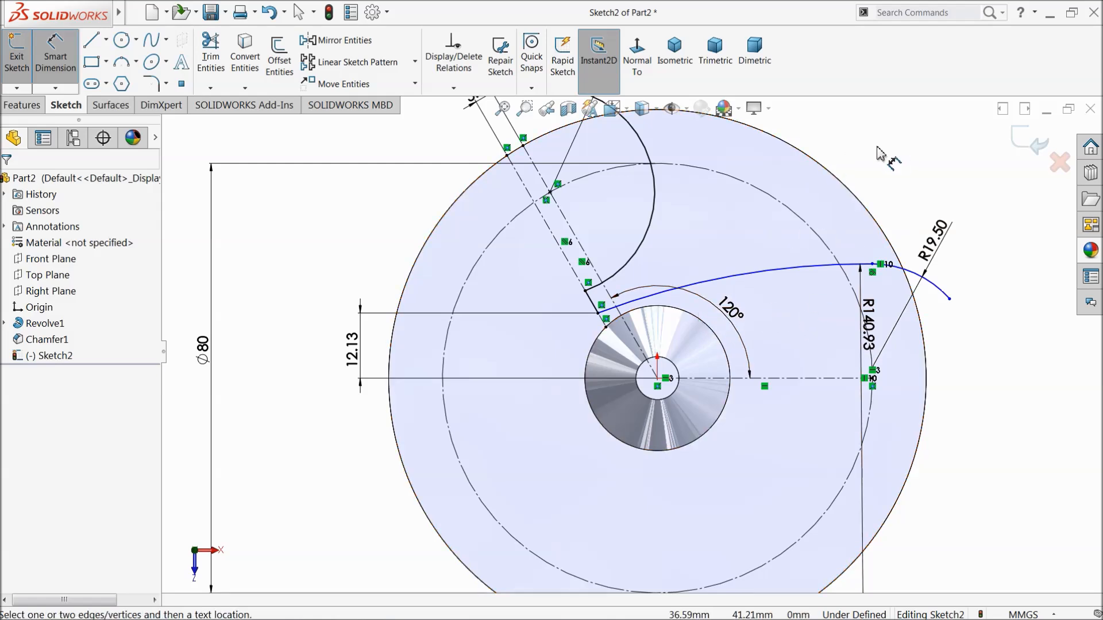
Step: Close the profile with a 3-point arc of about 53.4 mm radius between the free ends of the two 19.5 mm arcs
left_click(121, 61)
scroll(631, 344, "up", 3)
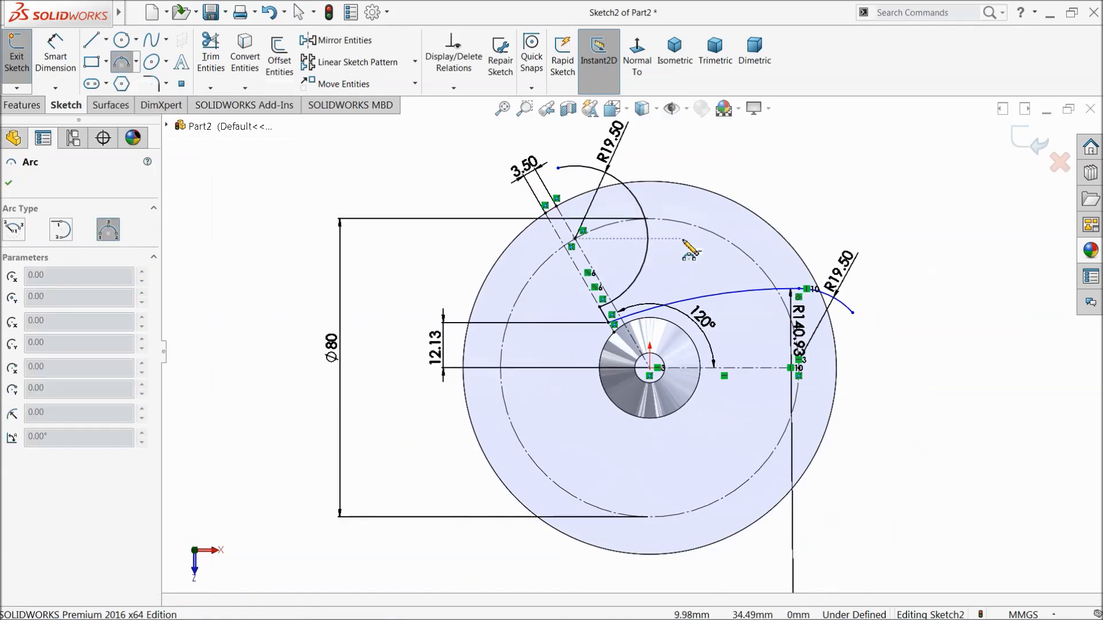
left_click(559, 169)
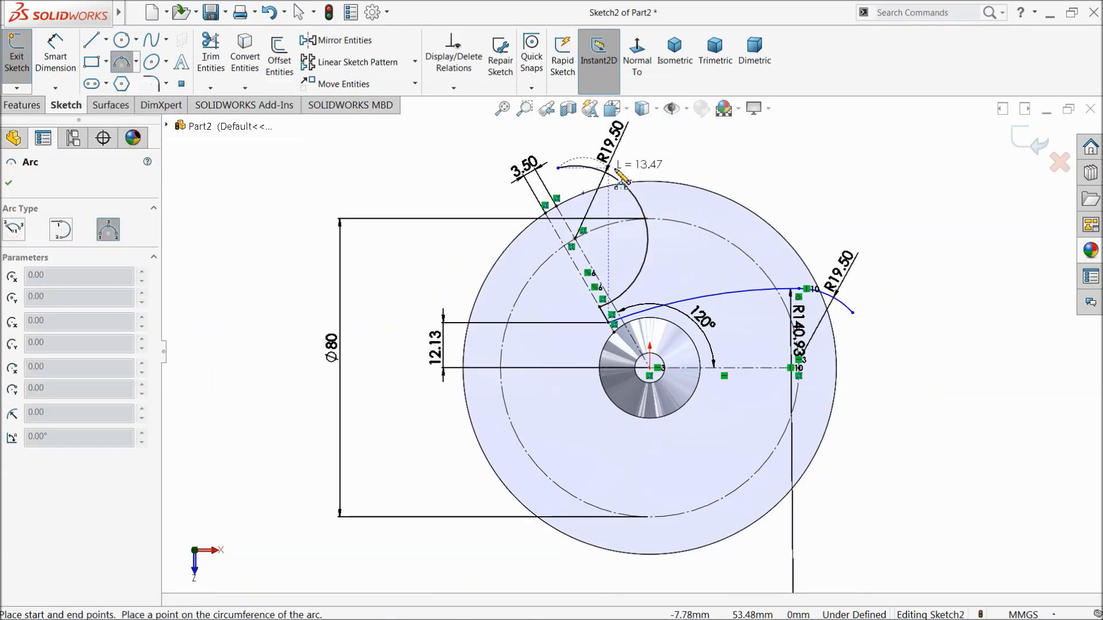
left_click(853, 314)
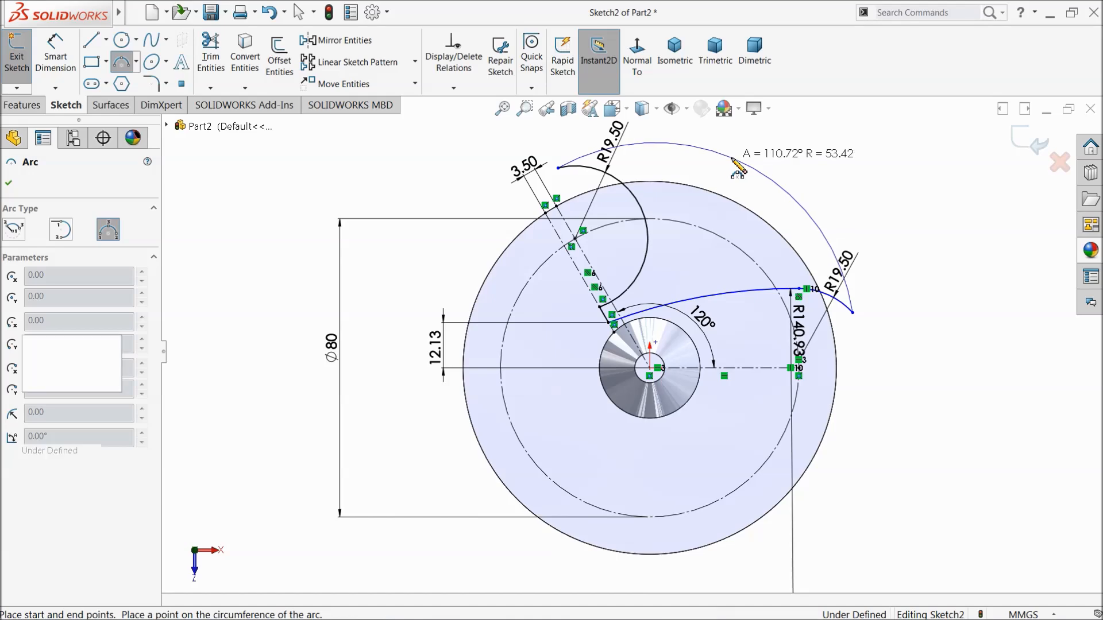
left_click(743, 163)
right_click(843, 135)
left_click(891, 148)
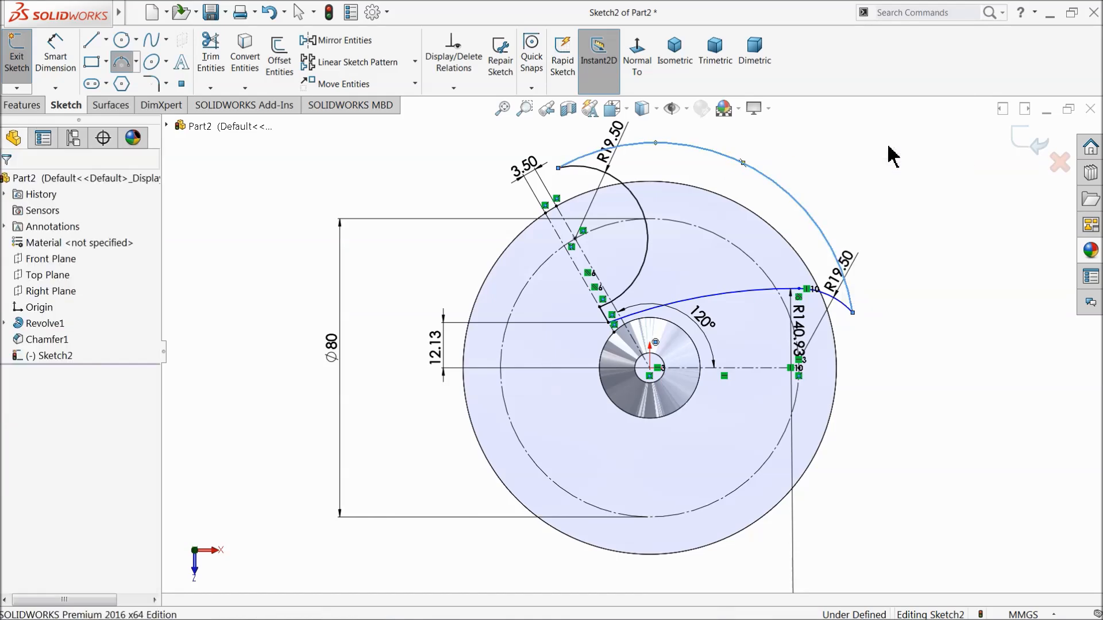
scroll(661, 357, "up", 4)
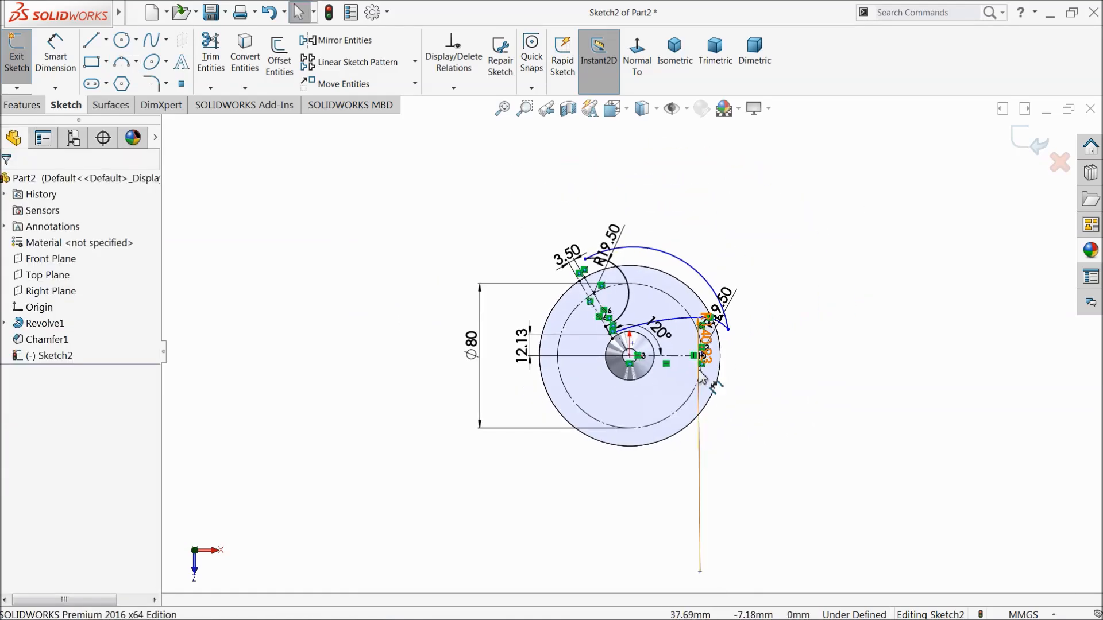
scroll(707, 367, "down", 3)
left_click(453, 88)
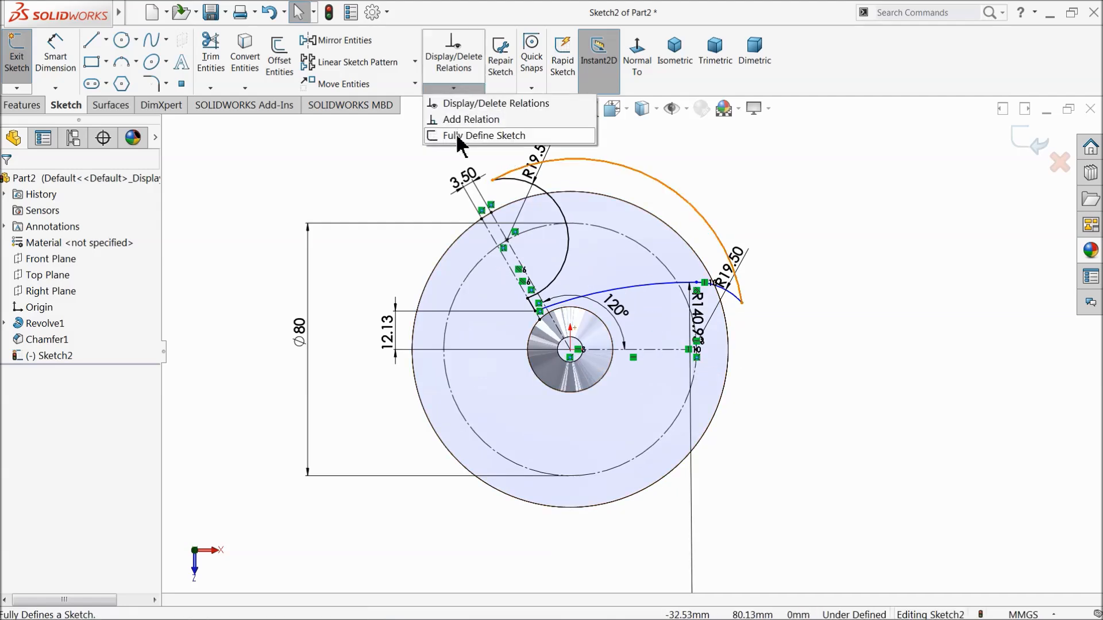
left_click(460, 138)
left_click(65, 268)
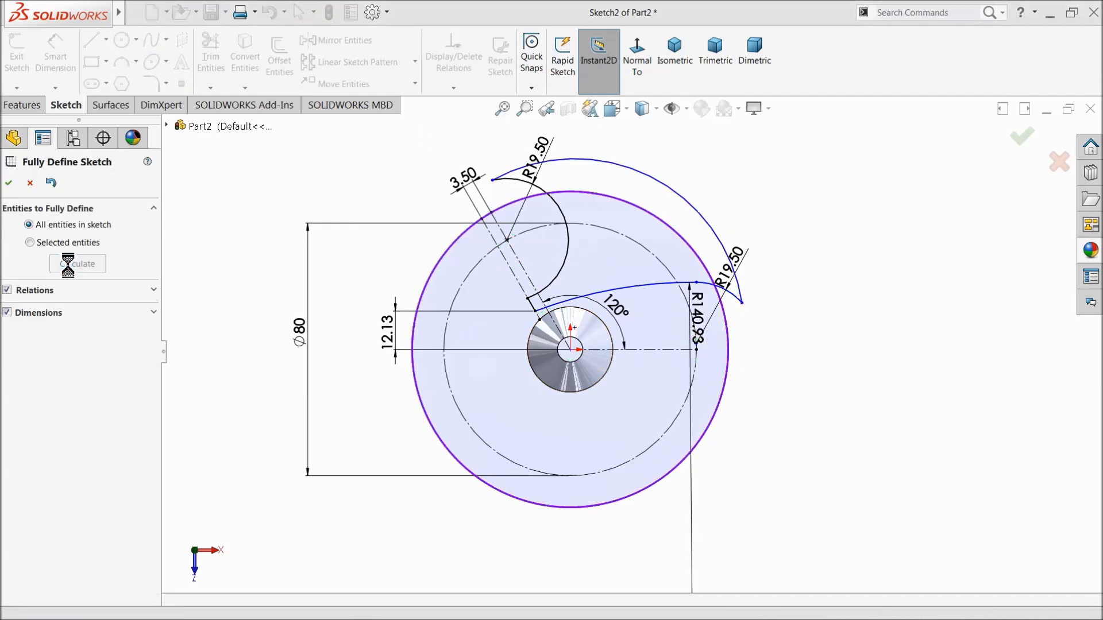
left_click(689, 371)
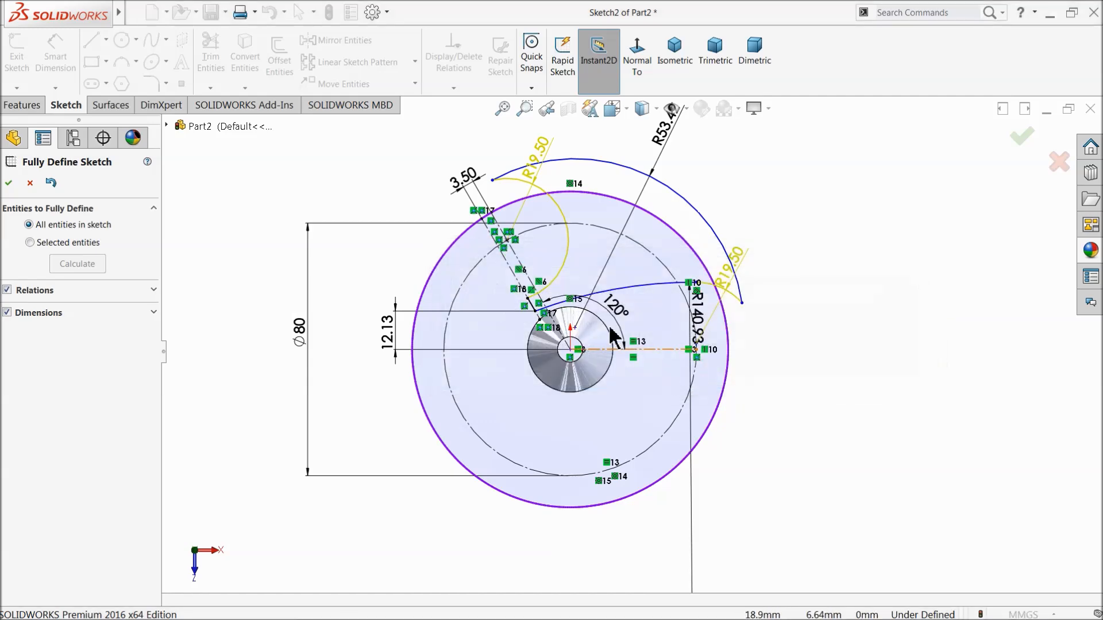
left_click(30, 182)
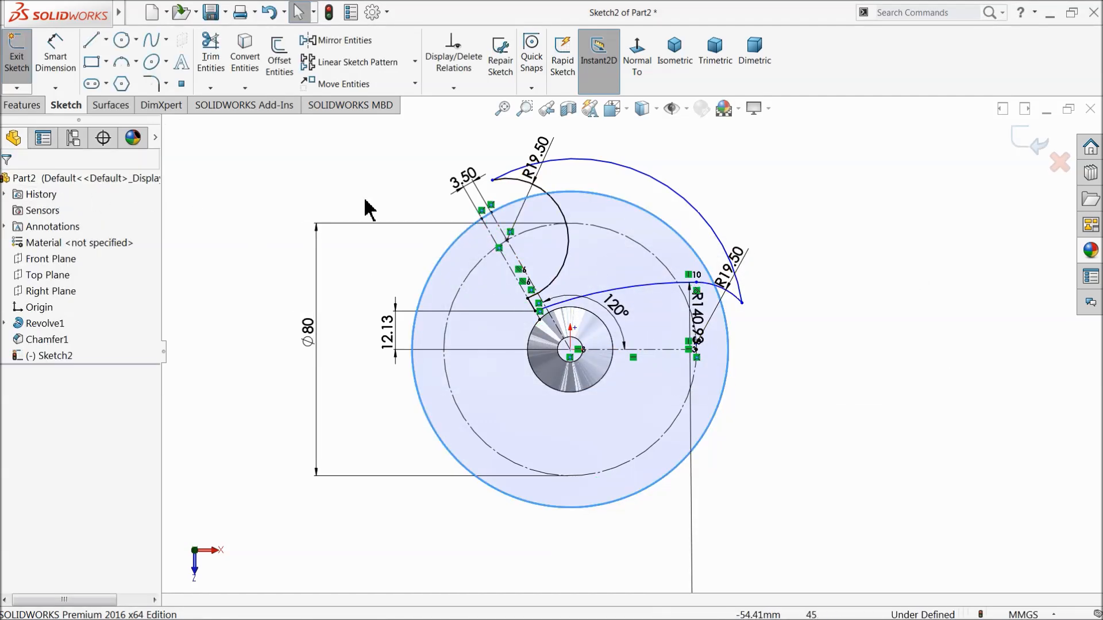
Step: Set the spacing between the two parallel inclined construction lines to 5.5 mm
scroll(604, 257, "down", 1)
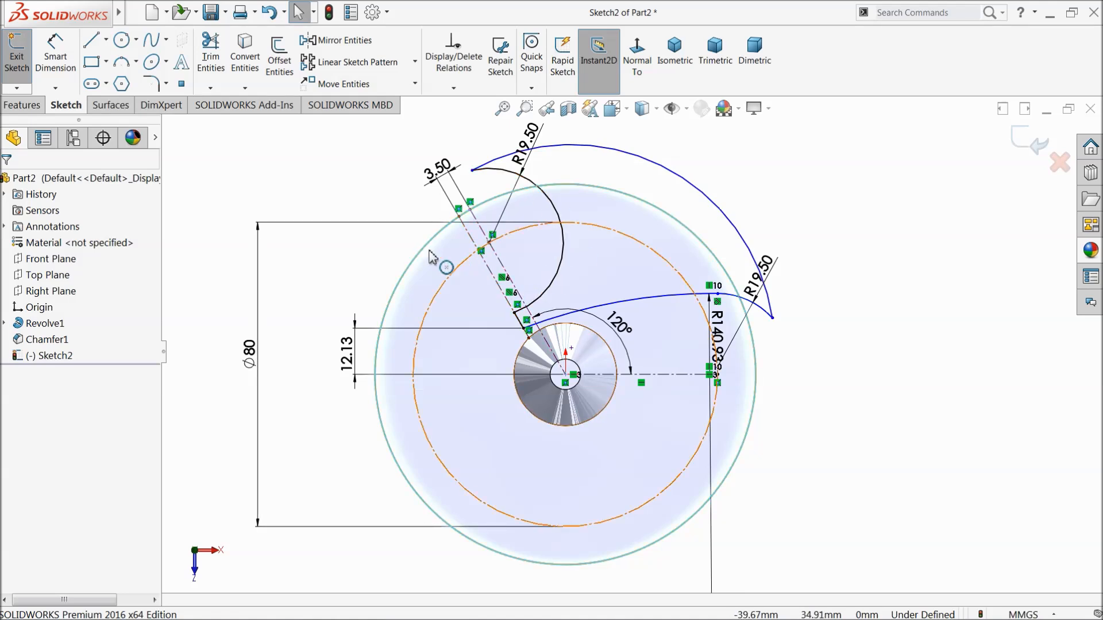
double_click(437, 170)
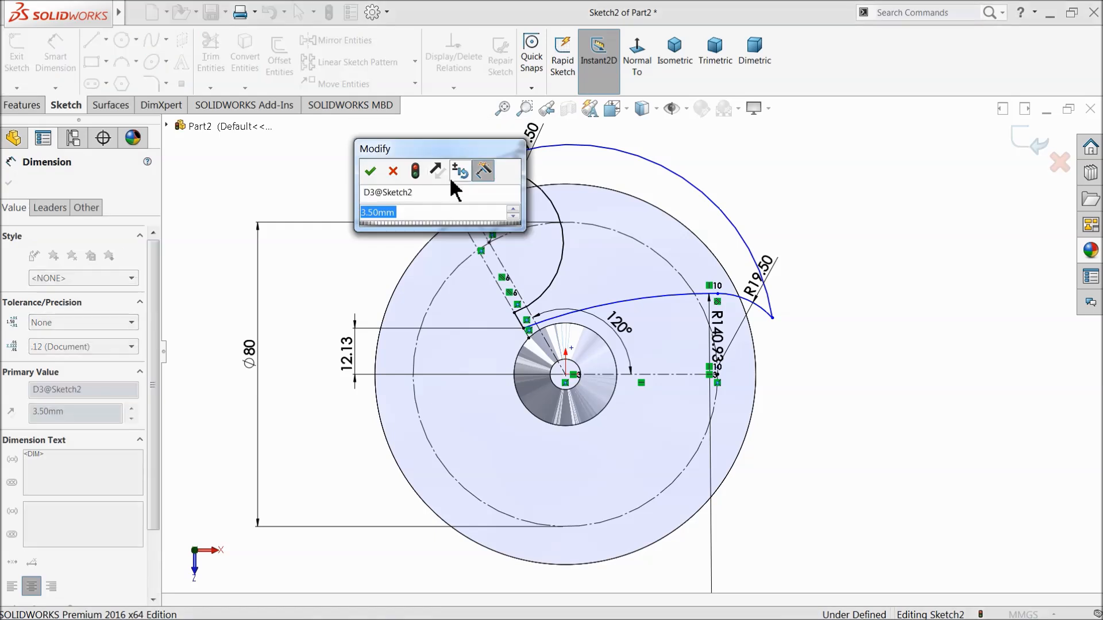
type("5.5")
key("Return")
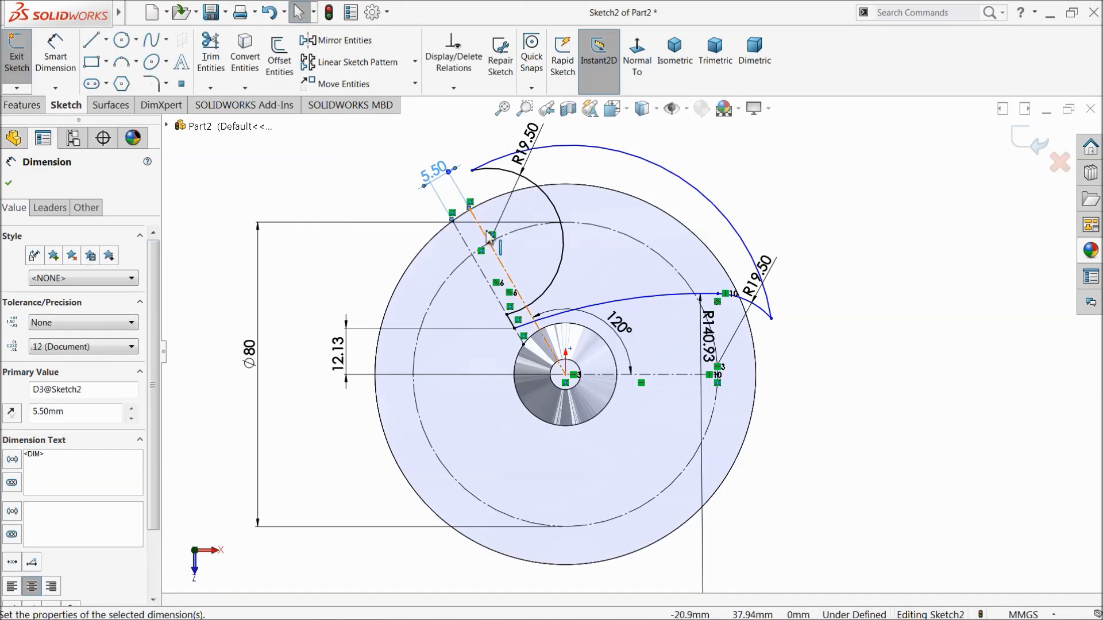
Step: Shift the outer arc's loose centre point slightly and move the shallow arc's 140.93 mm radius dimension clear of the disc
scroll(615, 315, "down", 2)
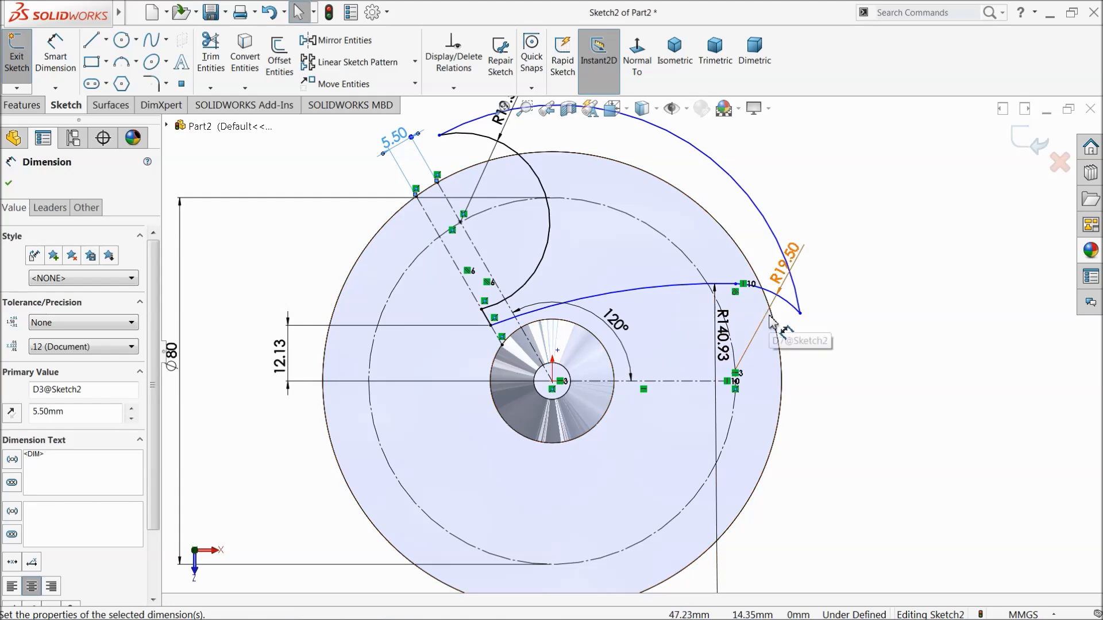
scroll(773, 325, "down", 5)
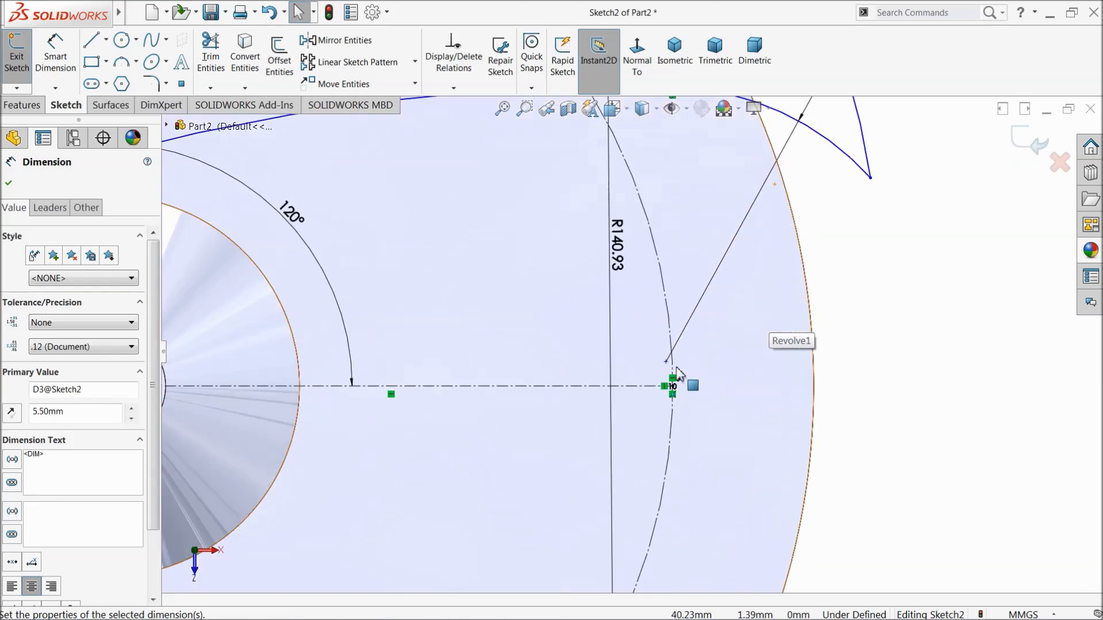
left_click(666, 363)
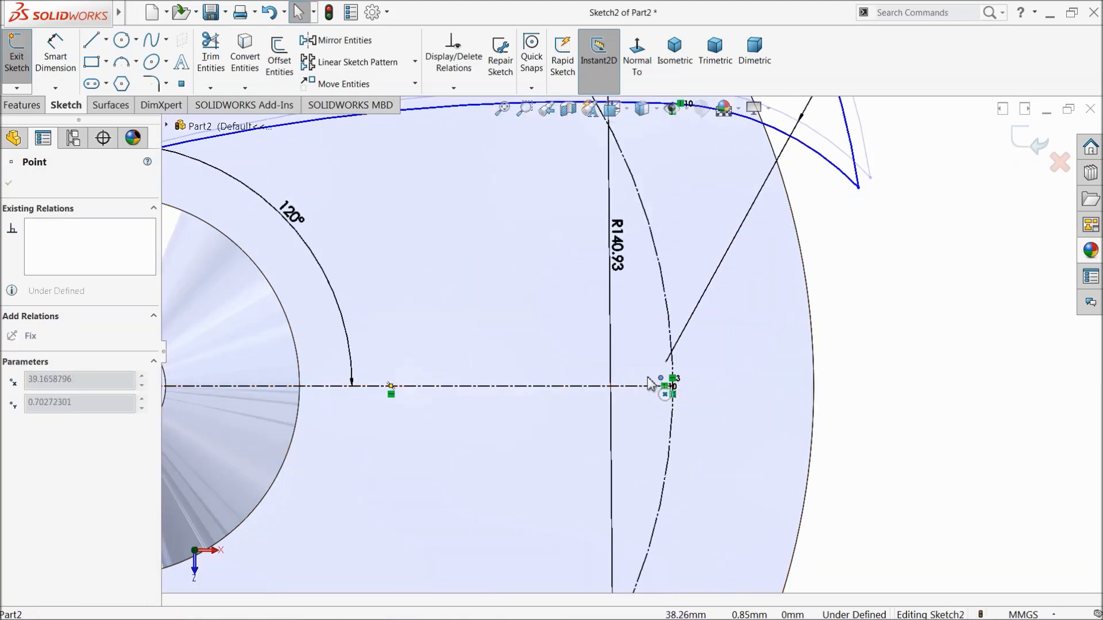
scroll(655, 366, "up", 6)
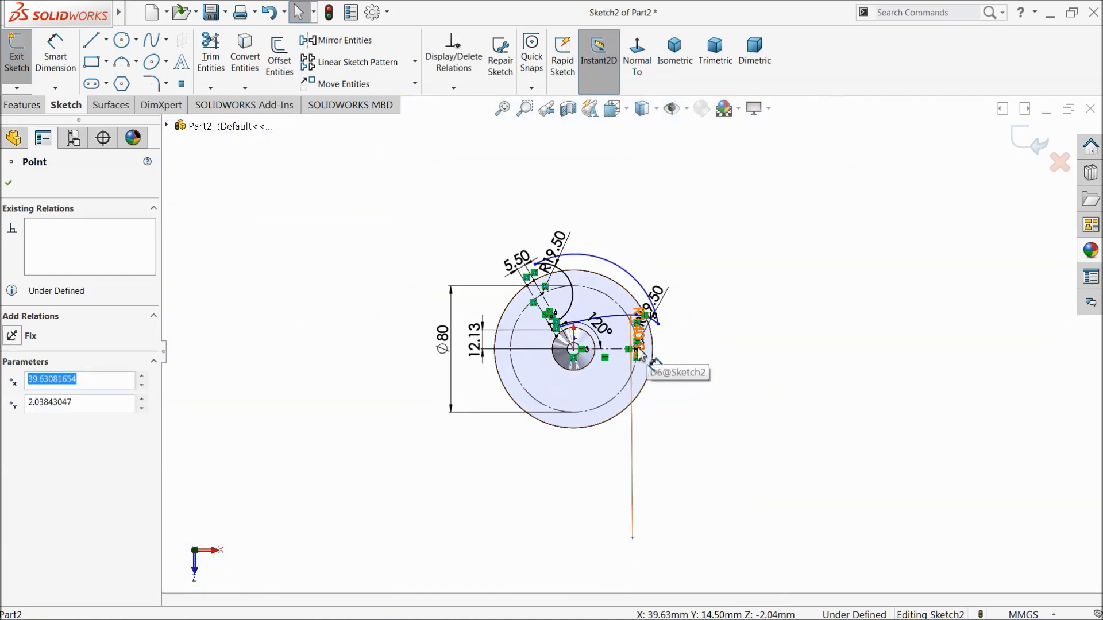
scroll(655, 366, "down", 5)
left_click_drag(683, 330, 816, 356)
scroll(613, 324, "up", 1)
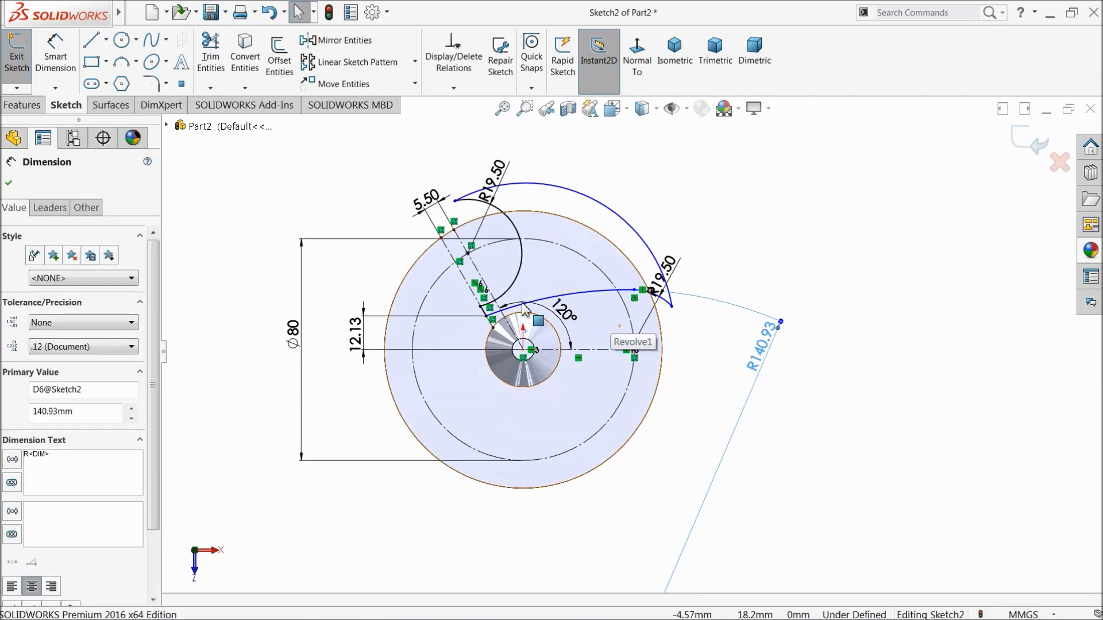
Step: Cut the closed arc-shaped profile out of the disc with an Extruded Cut set to Through All
left_click(22, 105)
left_click(228, 67)
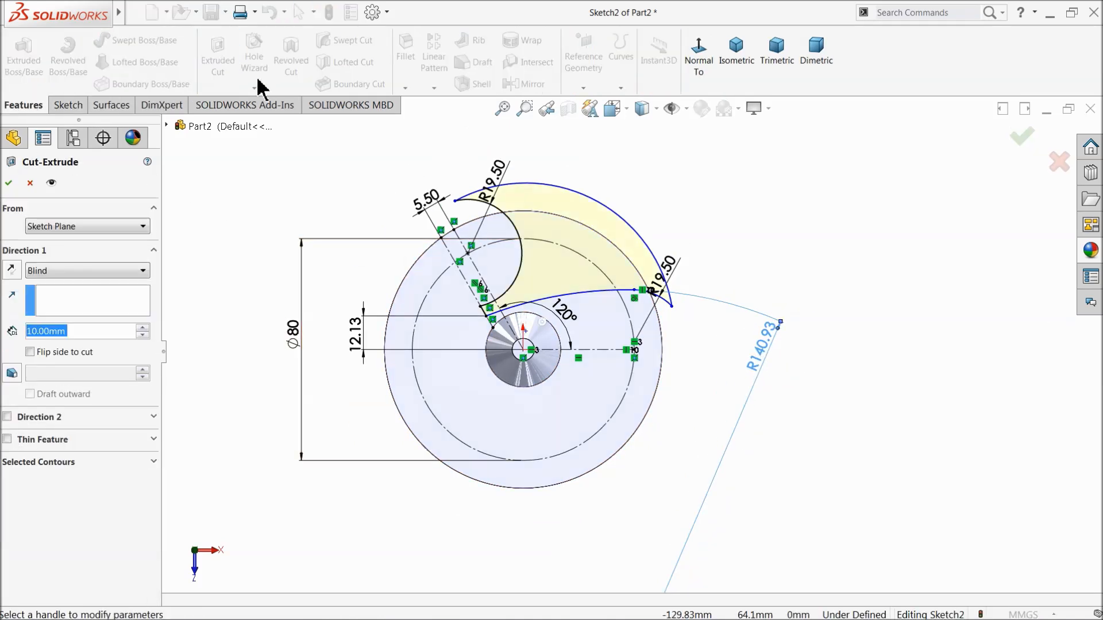
left_click(71, 270)
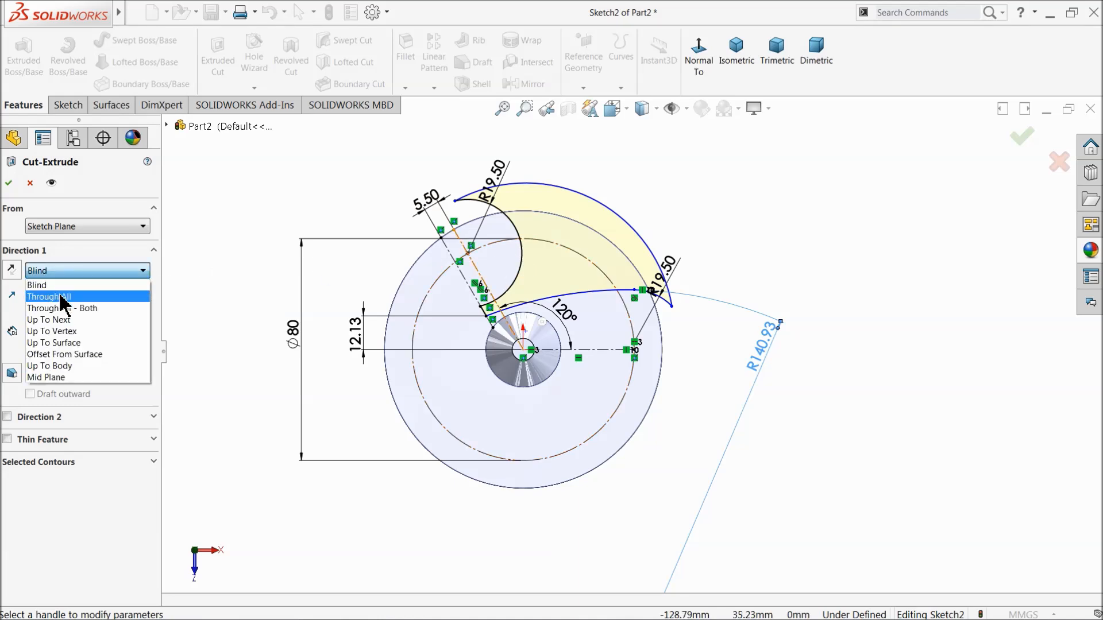
left_click(62, 296)
left_click(8, 183)
middle_click_drag(300, 348, 305, 280)
scroll(472, 342, "down", 2)
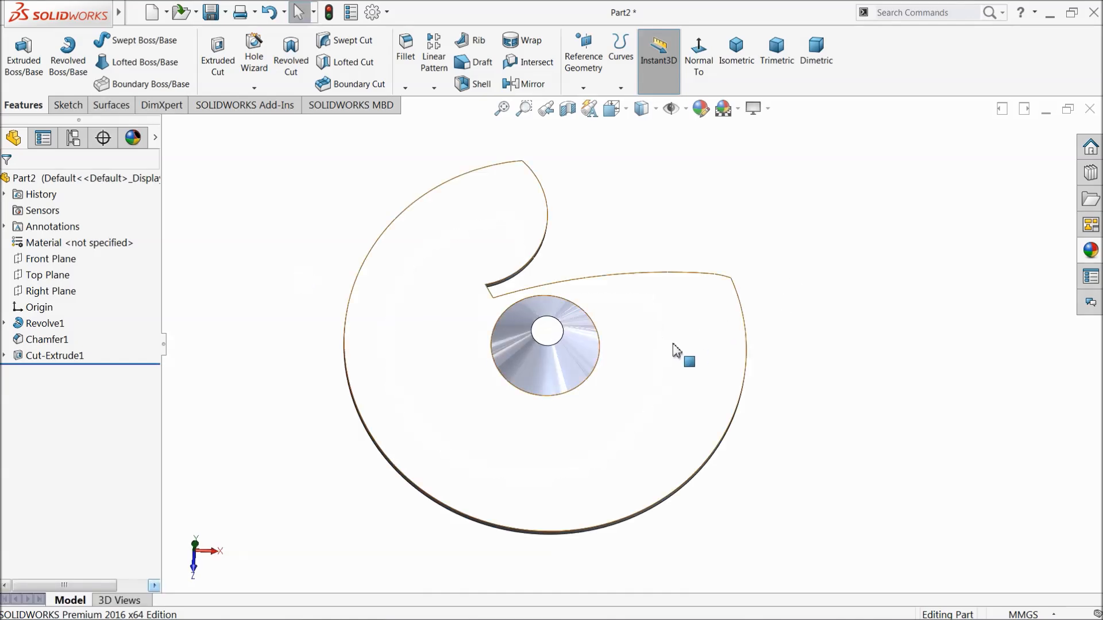
Step: Edit the cut's sketch to dimension the vertical distance from the construction line's outer endpoint to the arc junction as 19.5 mm
left_click(5, 356)
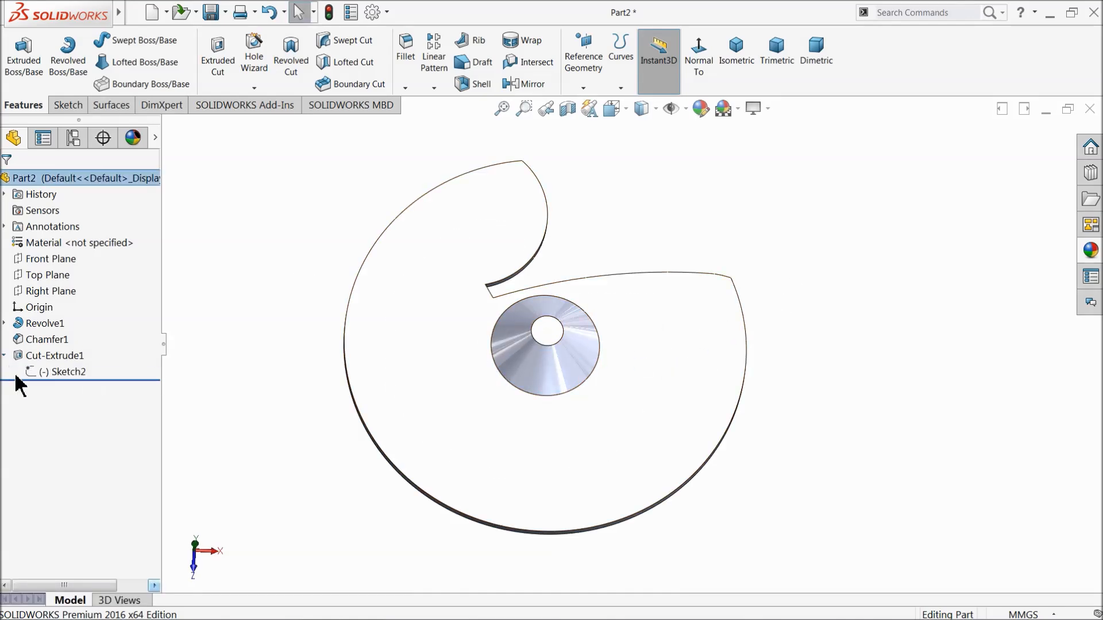
left_click(49, 372)
left_click(57, 342)
left_click(638, 54)
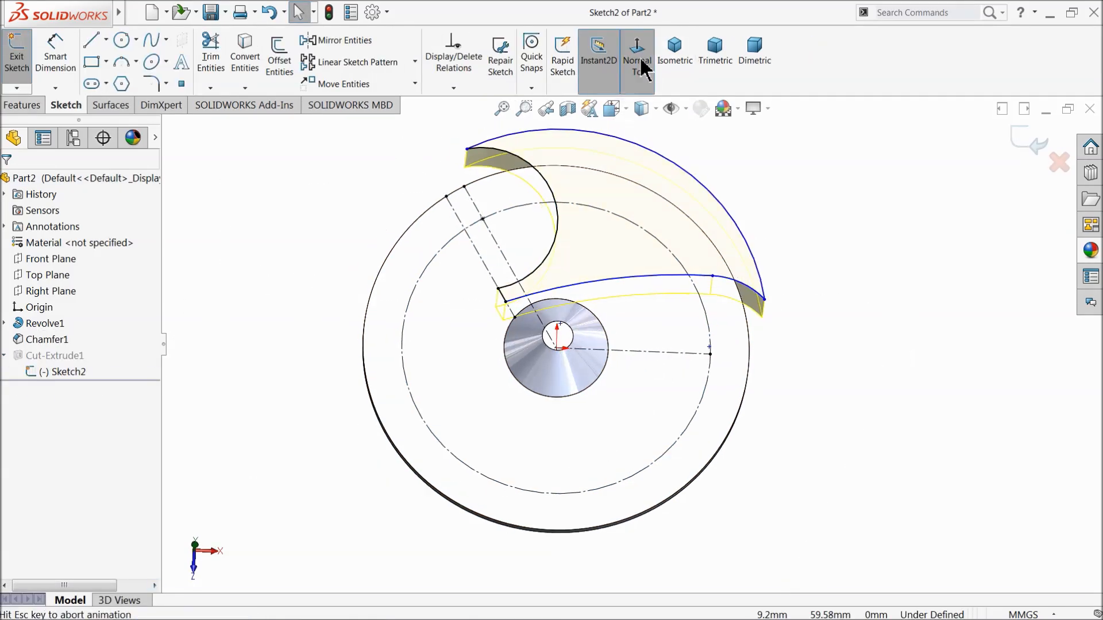
left_click(56, 56)
scroll(767, 339, "down", 5)
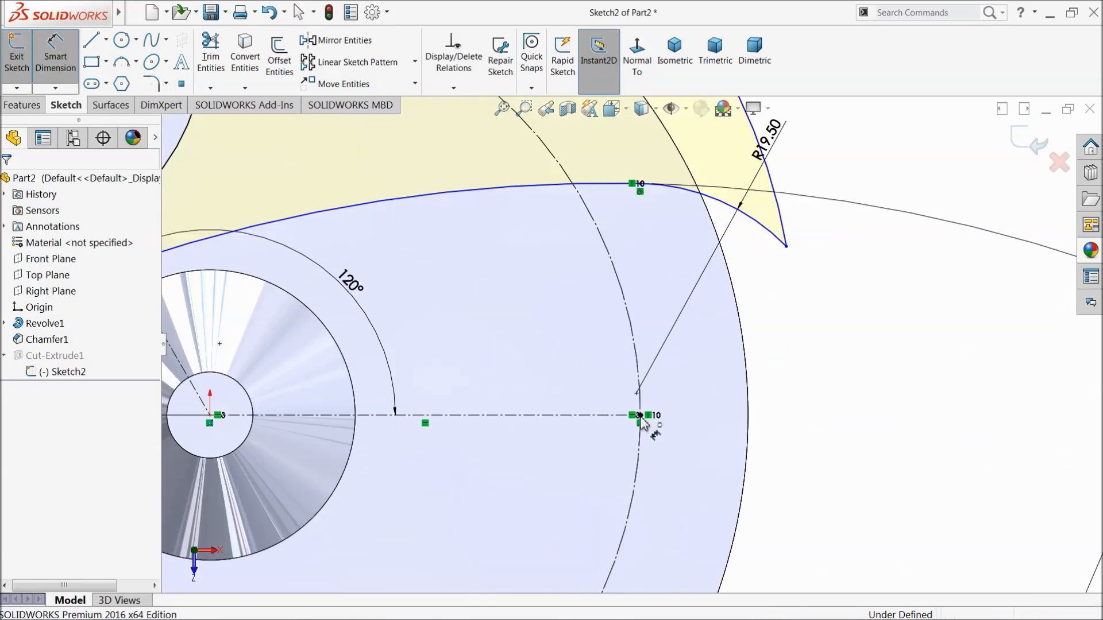
left_click(641, 417)
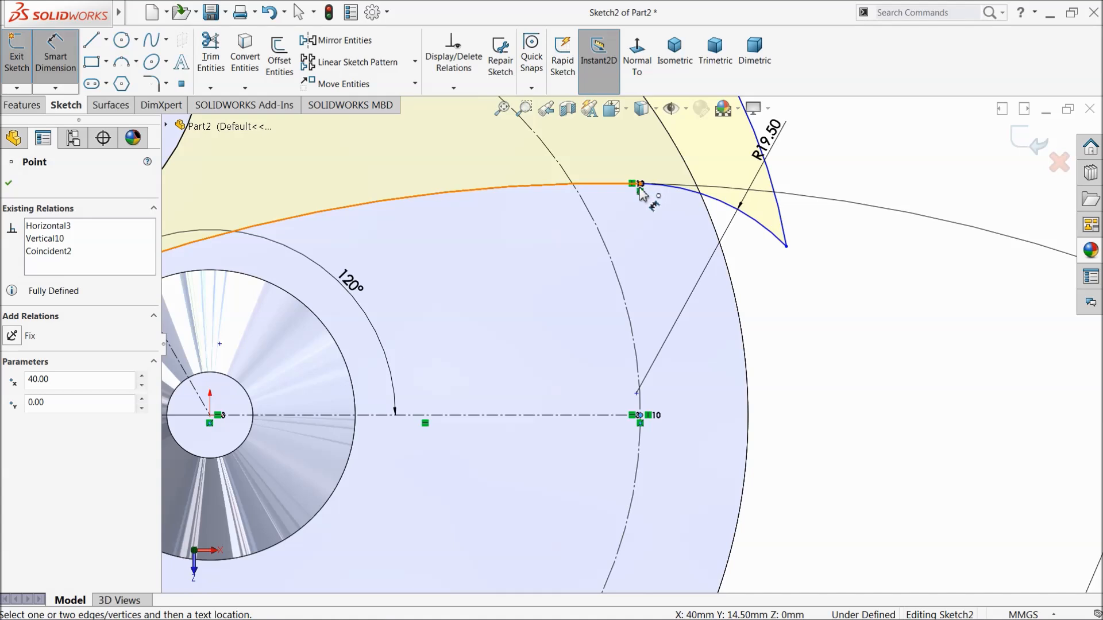
left_click(640, 184)
left_click(831, 270)
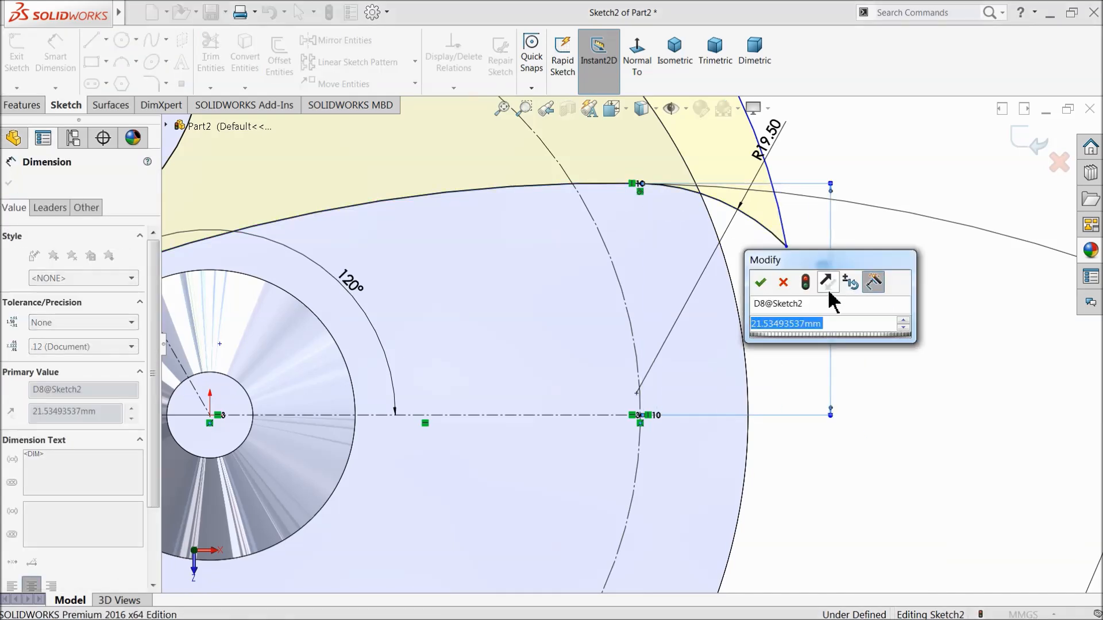
type("19.5")
left_click(760, 283)
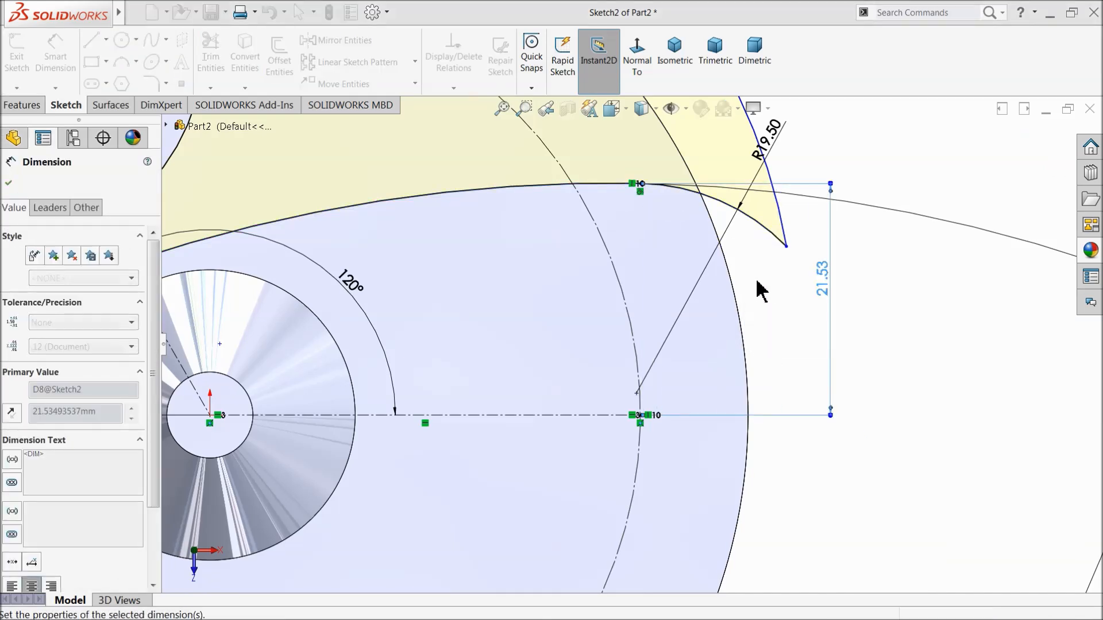
scroll(752, 310, "up", 5)
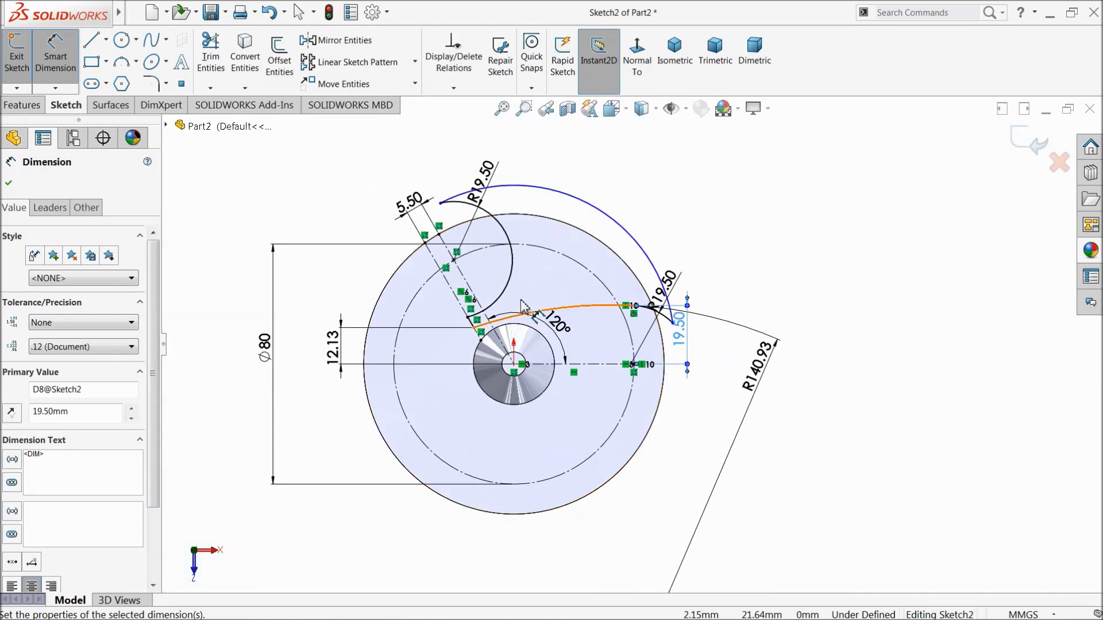
left_click(1040, 144)
Step: Start a circular pattern of the arc-shaped cut around the circular edge of the hole atop the cone
scroll(702, 357, "up", 3)
mouse_move(701, 357)
middle_mouse_down()
mouse_move(712, 256)
mouse_move(565, 363)
middle_mouse_up()
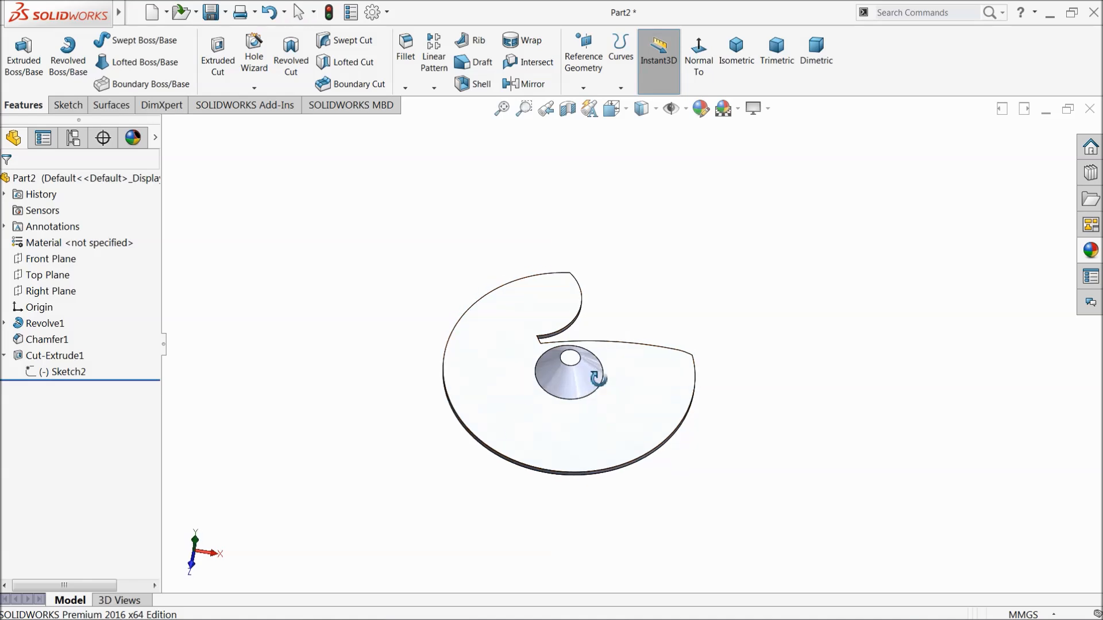
scroll(585, 368, "down", 4)
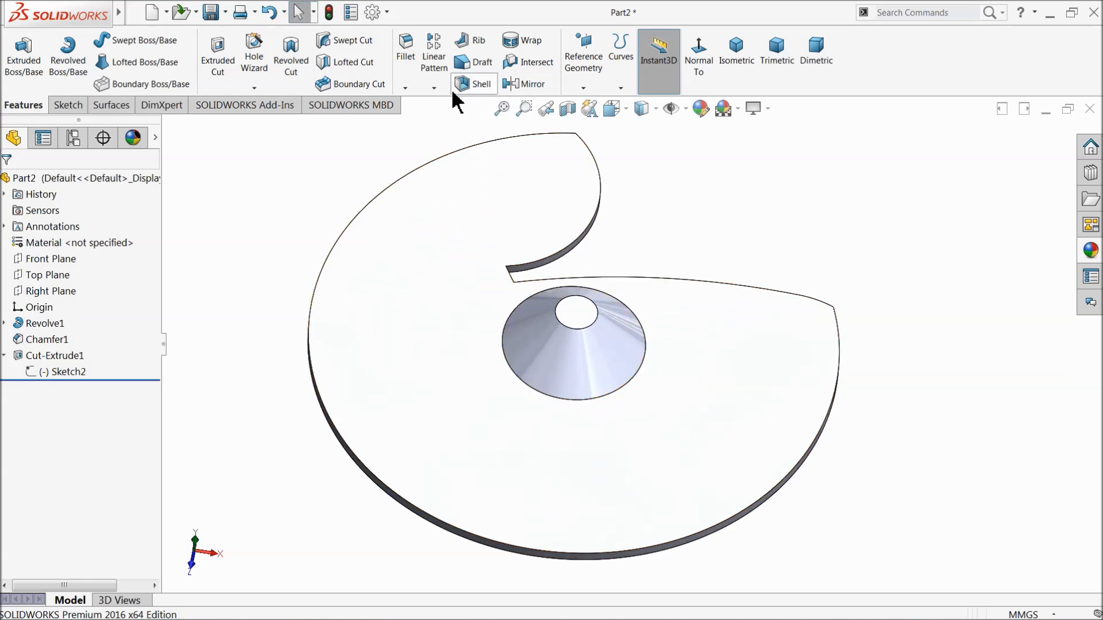
middle_click_drag(488, 382, 492, 370)
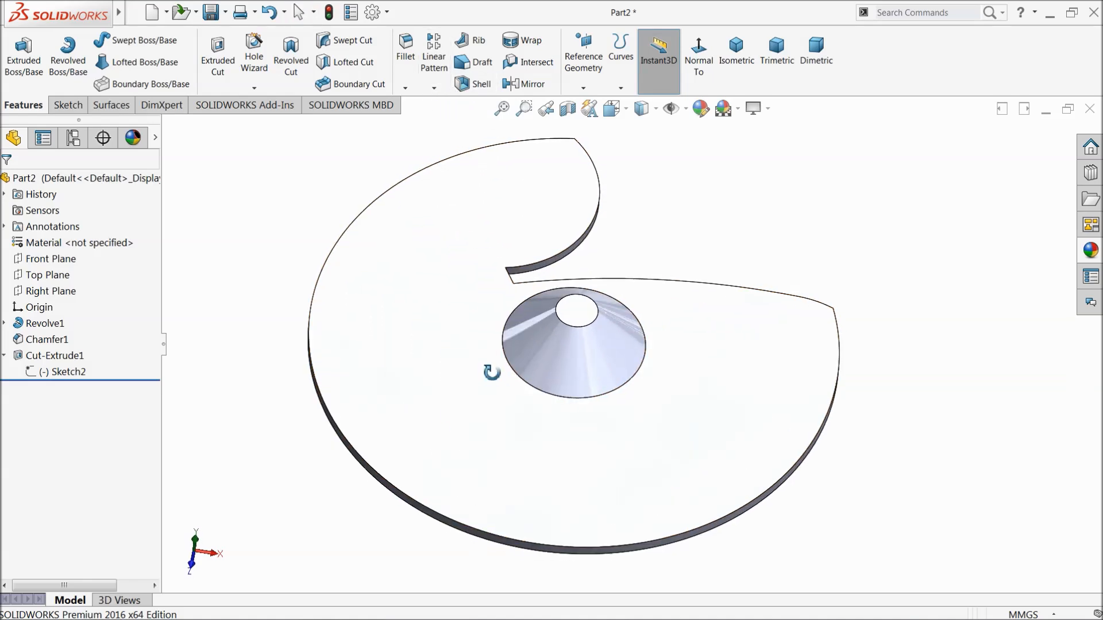
left_click(434, 88)
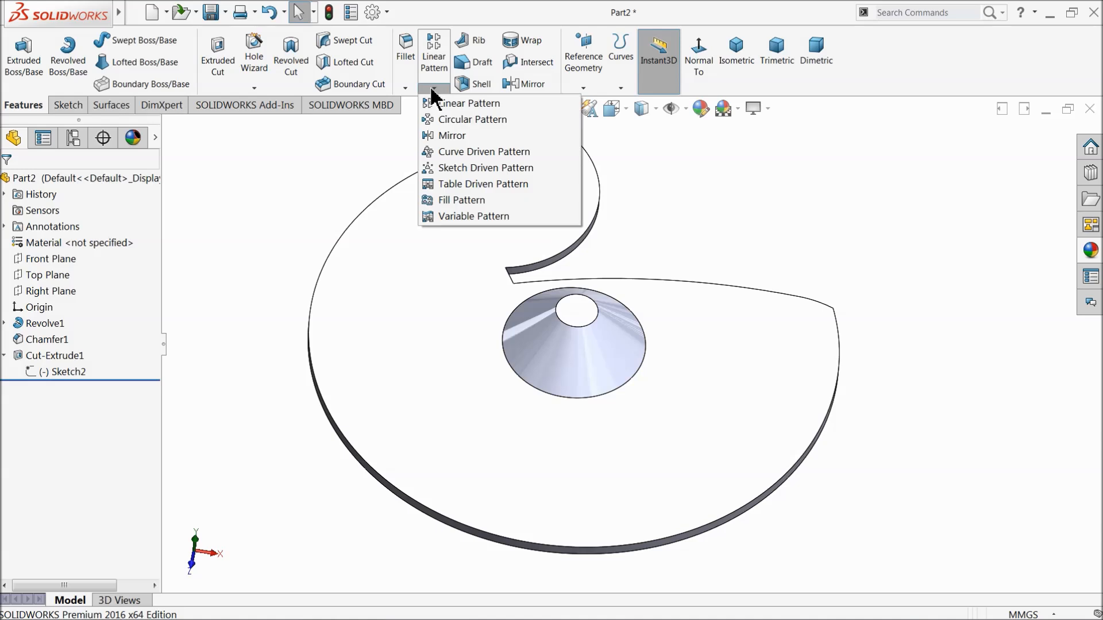
left_click(460, 119)
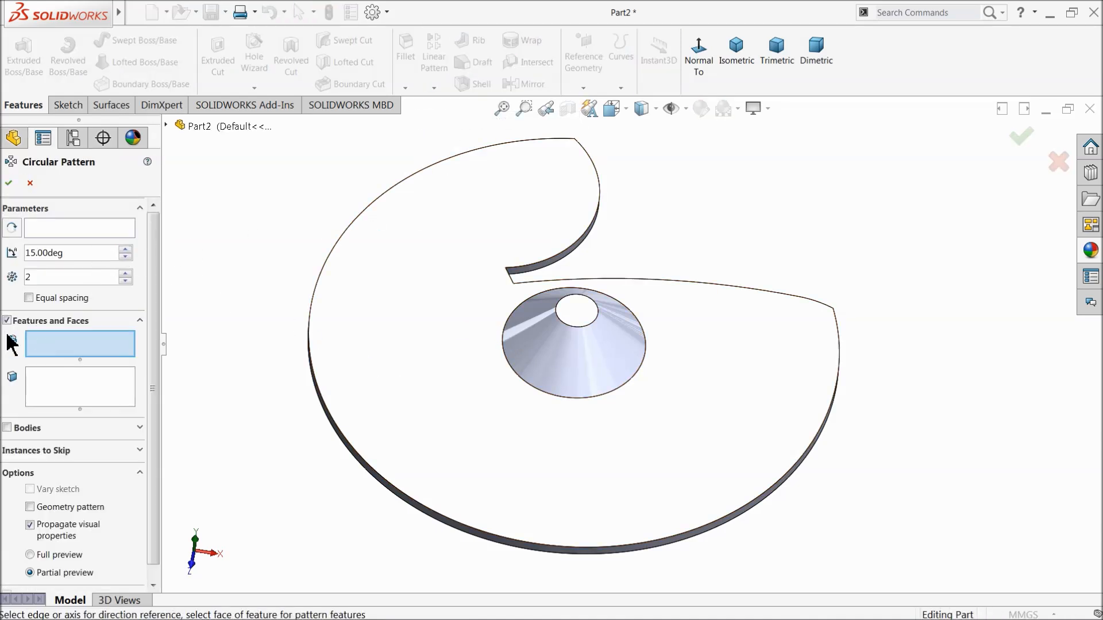
left_click(166, 126)
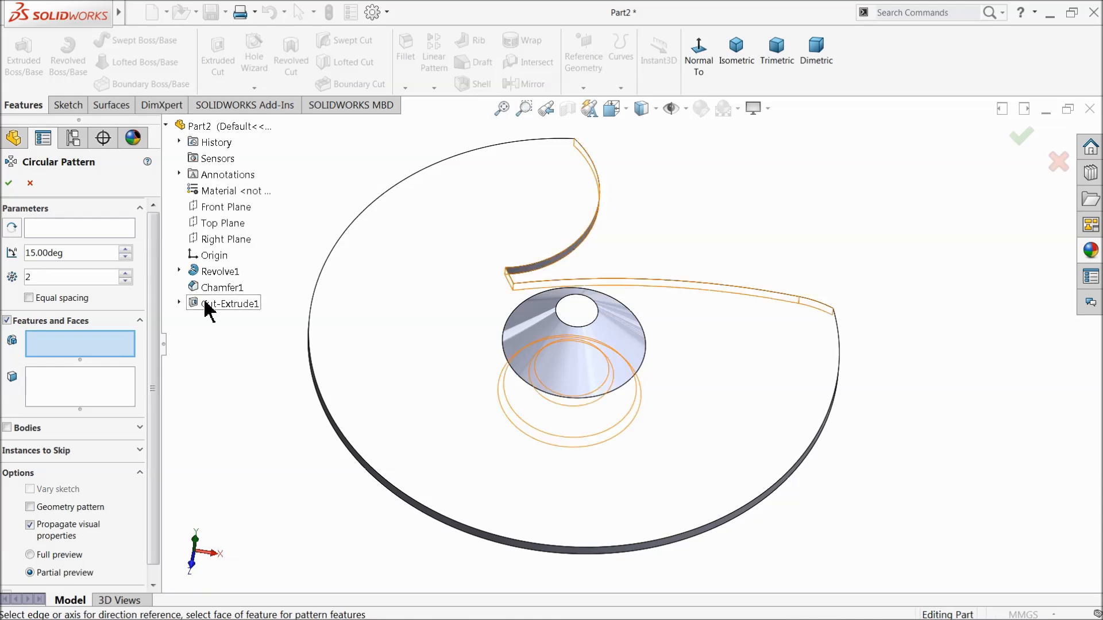
left_click(210, 307)
left_click(80, 230)
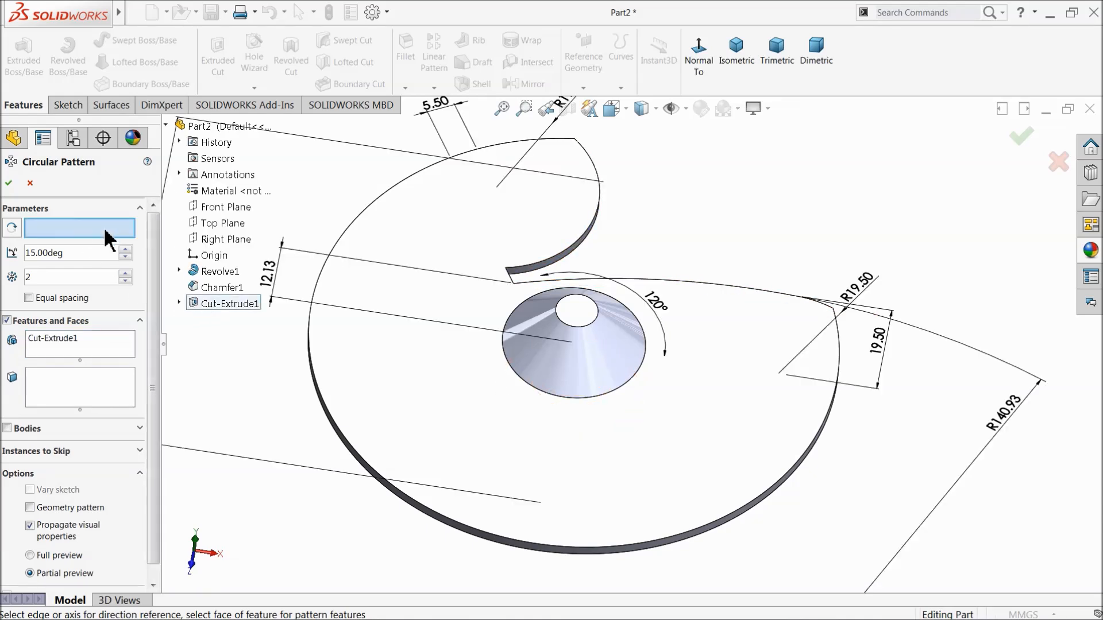
left_click(596, 325)
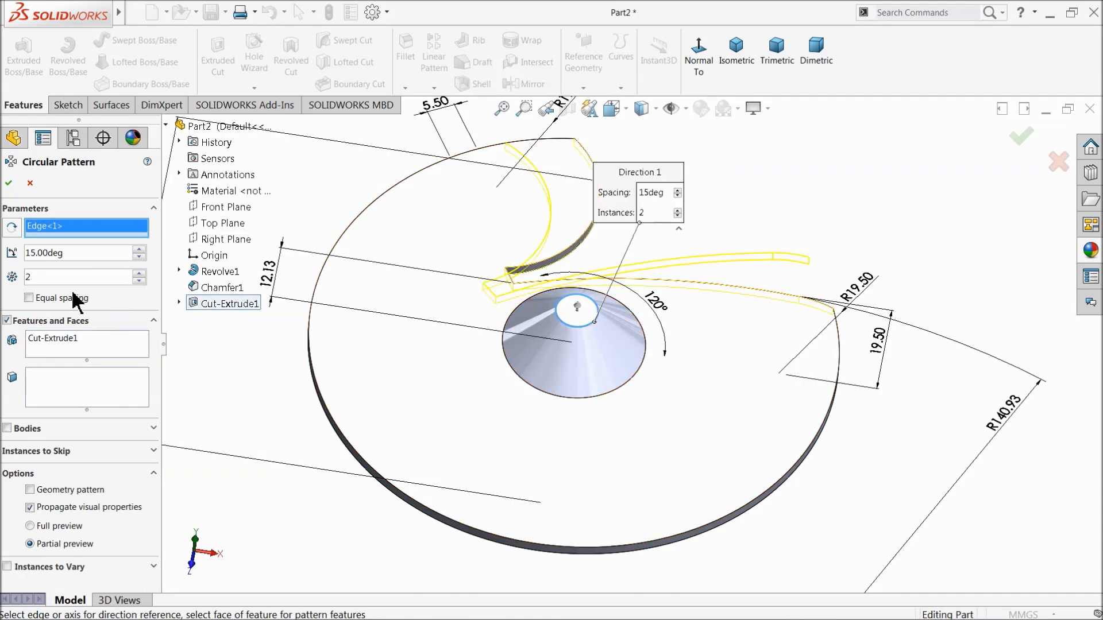
Step: Set the circular pattern to 3 equally spaced instances over 360 degrees and complete it
left_click(139, 274)
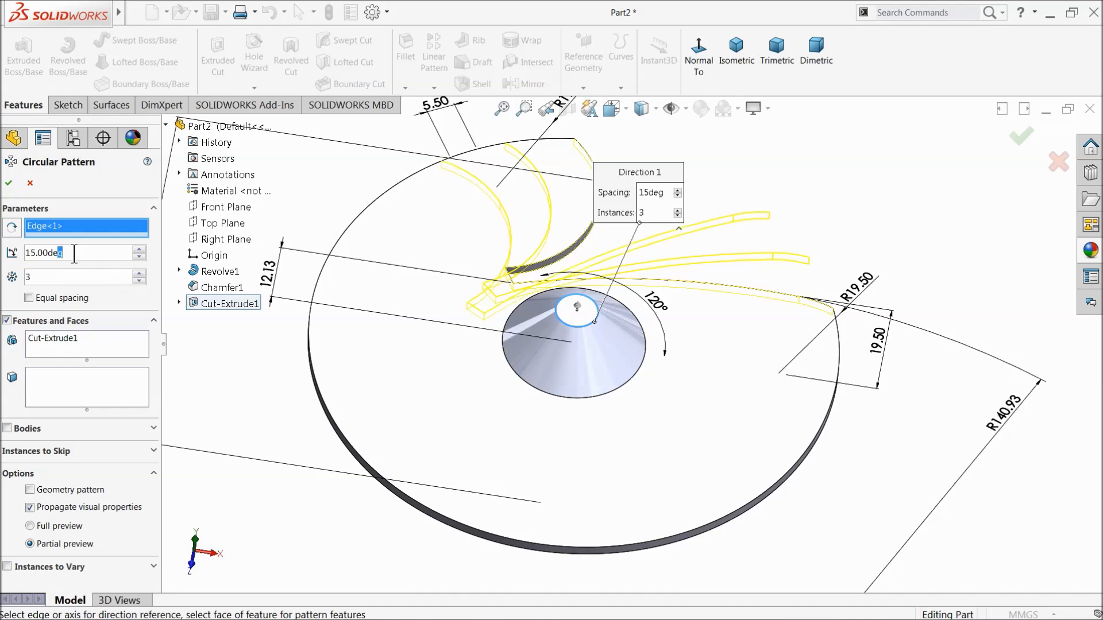
type("360")
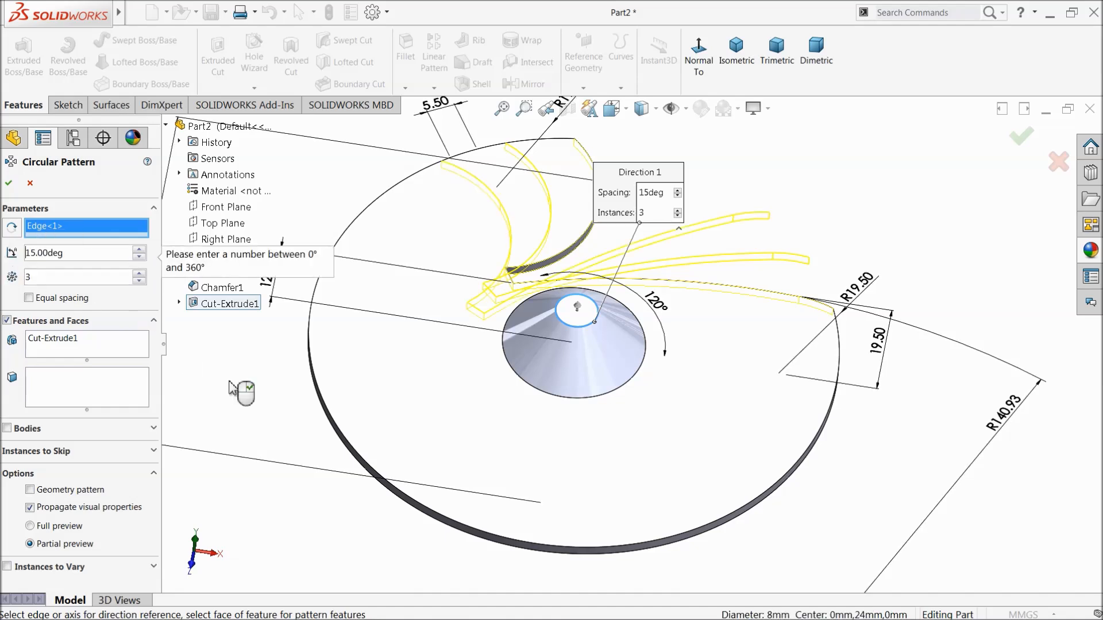
left_click_drag(76, 256, 25, 251)
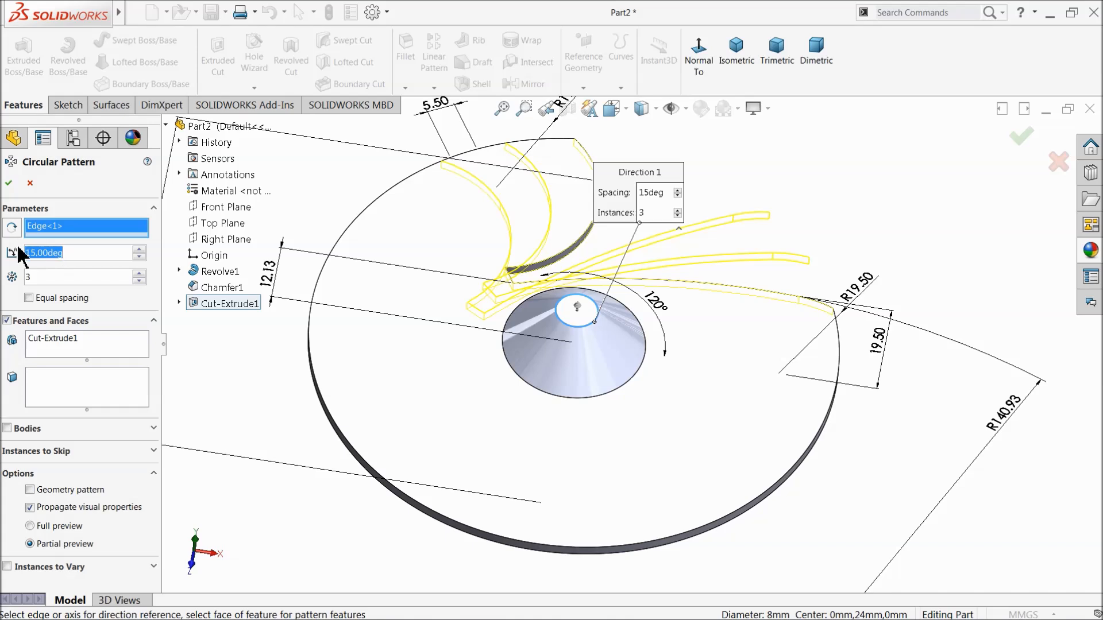
type("360")
key("Return")
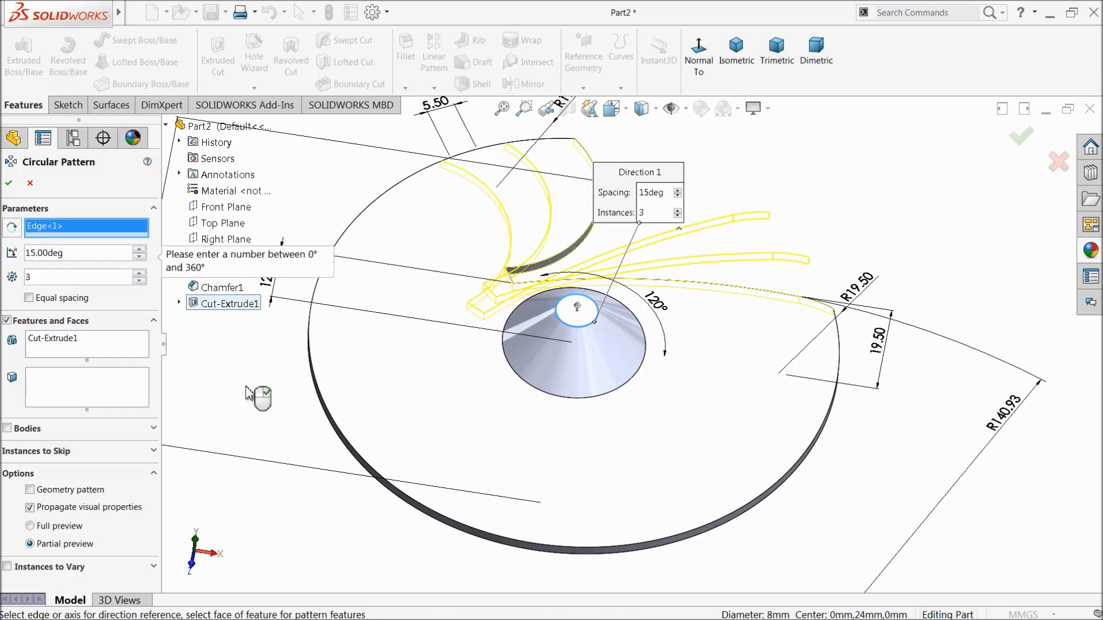
left_click(29, 299)
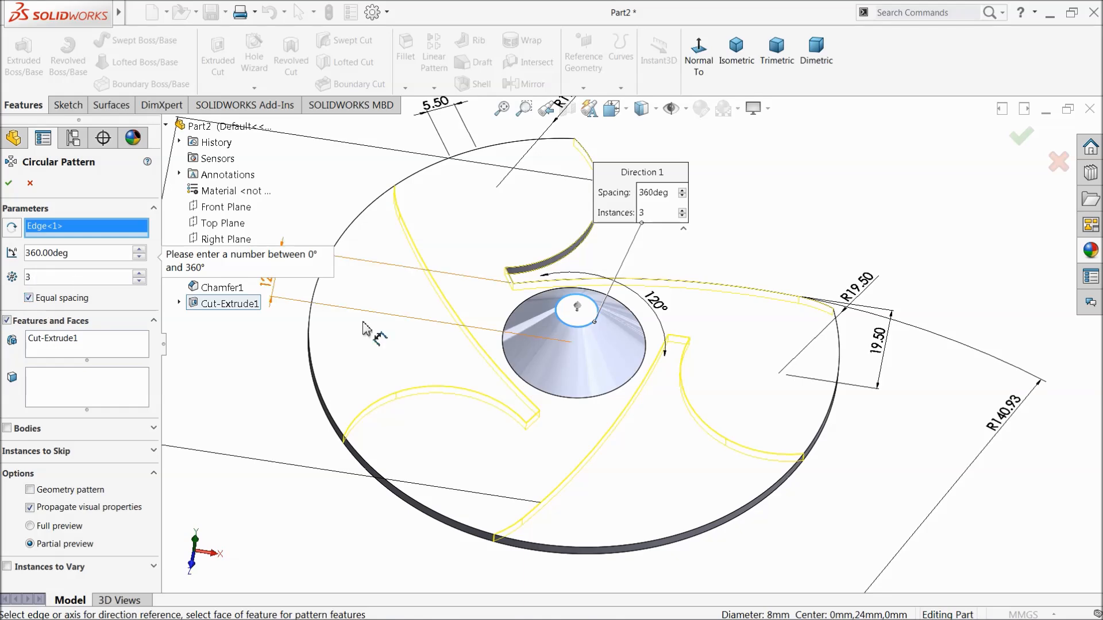
scroll(491, 383, "up", 3)
middle_click_drag(513, 387, 515, 414)
scroll(579, 360, "down", 2)
scroll(581, 366, "down", 2)
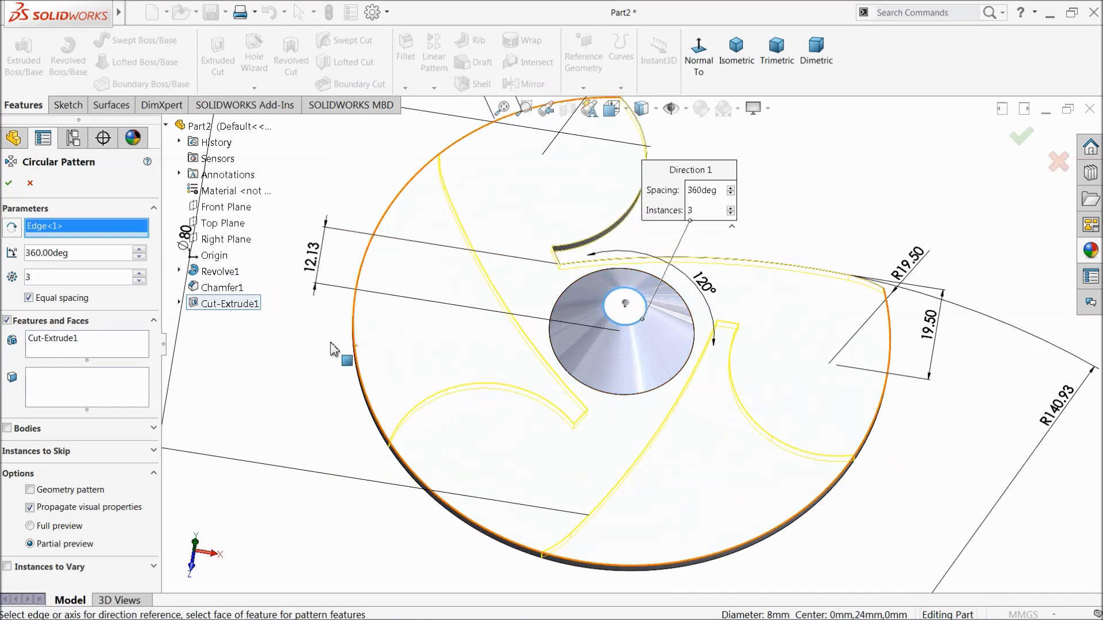
left_click(8, 184)
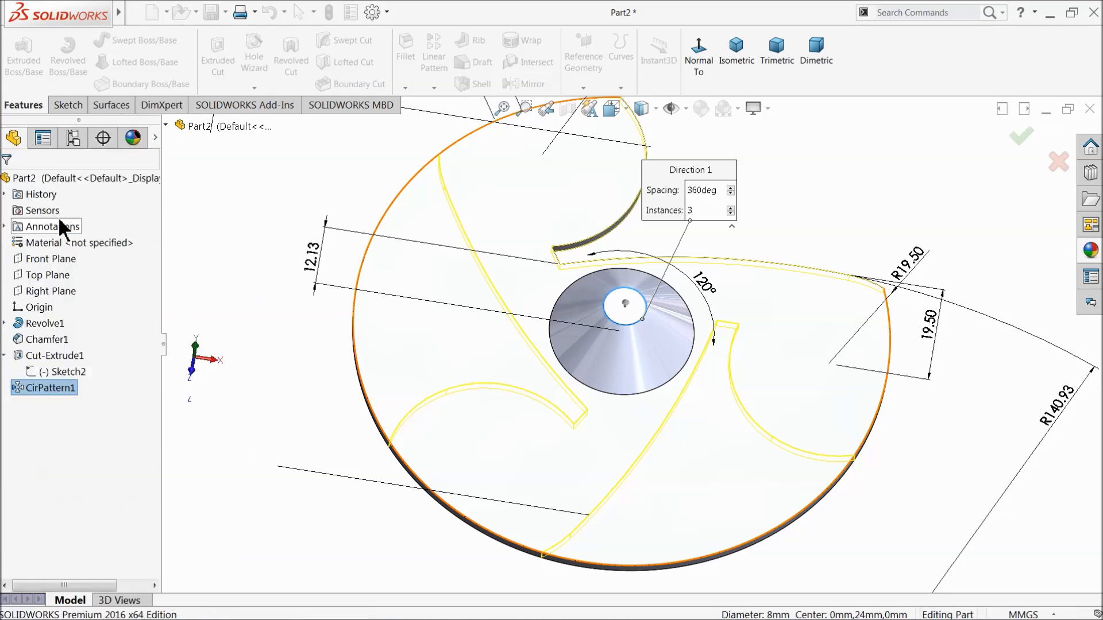
Step: Start a sketch on the flat top face of the three-bladed disc and view it face-on
middle_click_drag(293, 386, 319, 431)
middle_click_drag(313, 471, 320, 432)
scroll(430, 366, "up", 2)
middle_click_drag(573, 264, 561, 291)
left_click(557, 276)
left_click(581, 227)
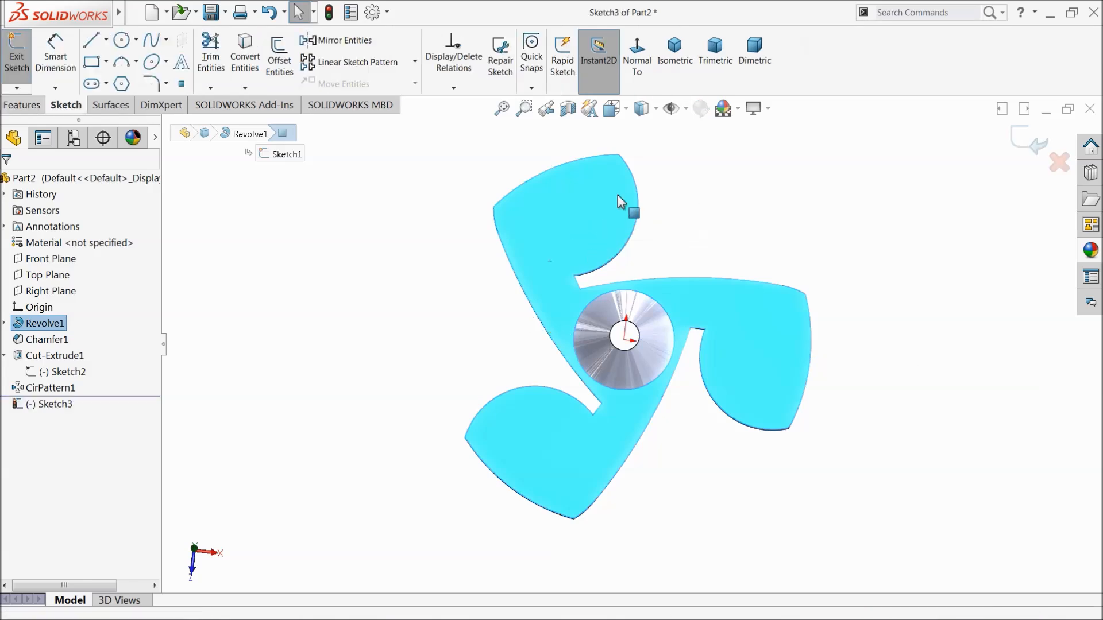
left_click(636, 64)
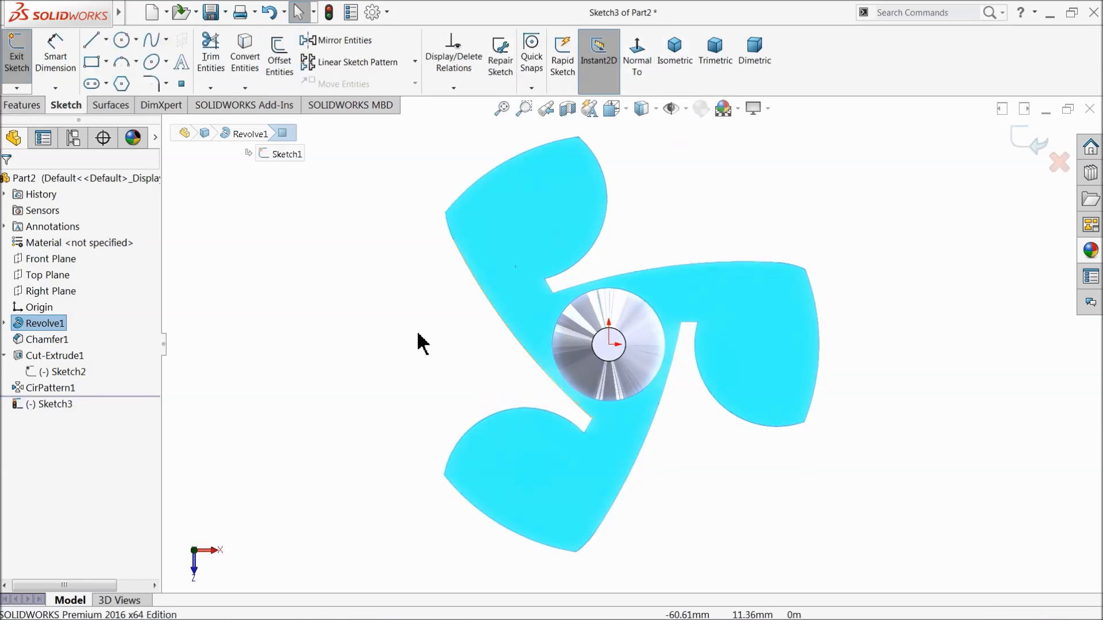
Step: Draw a construction line from the lower-left blade's rounded-edge arc centre to the origin
left_click(105, 39)
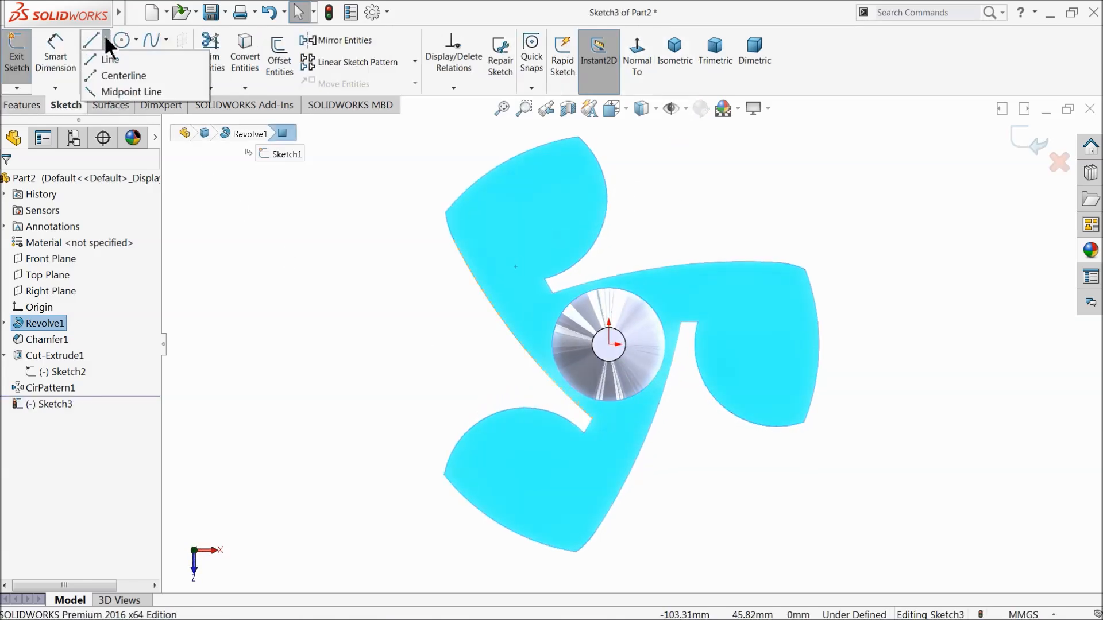
left_click(115, 75)
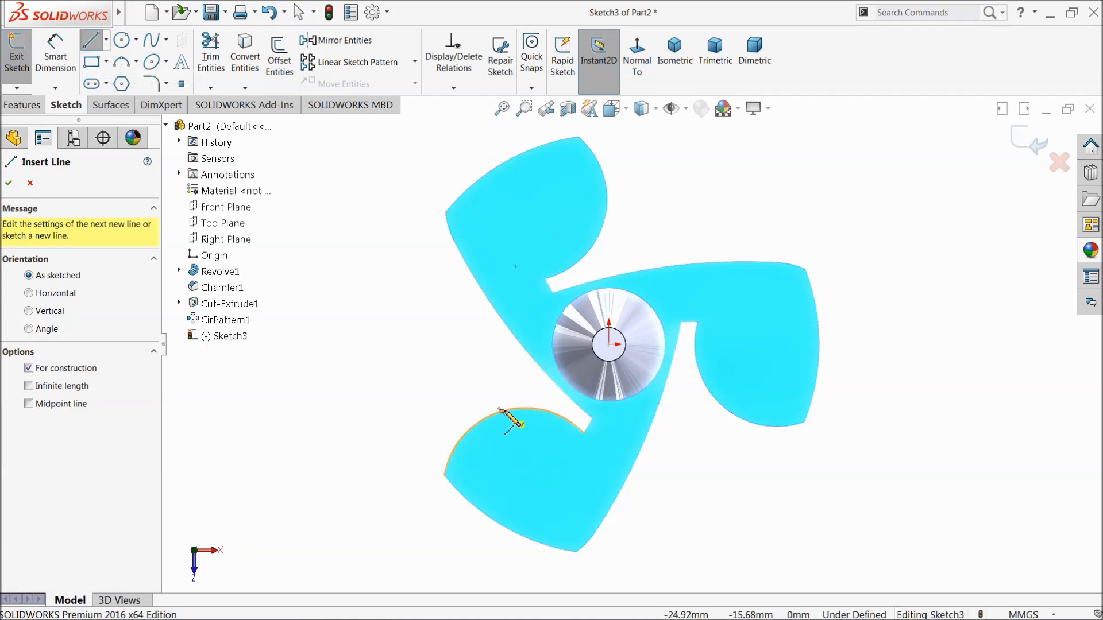
left_click(524, 489)
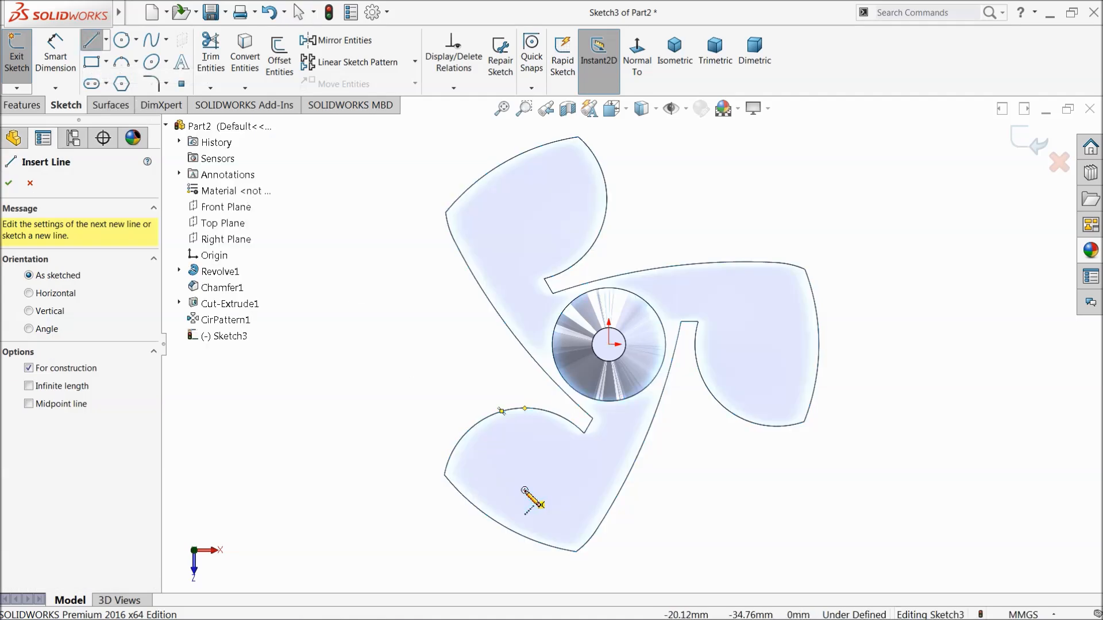
left_click(609, 345)
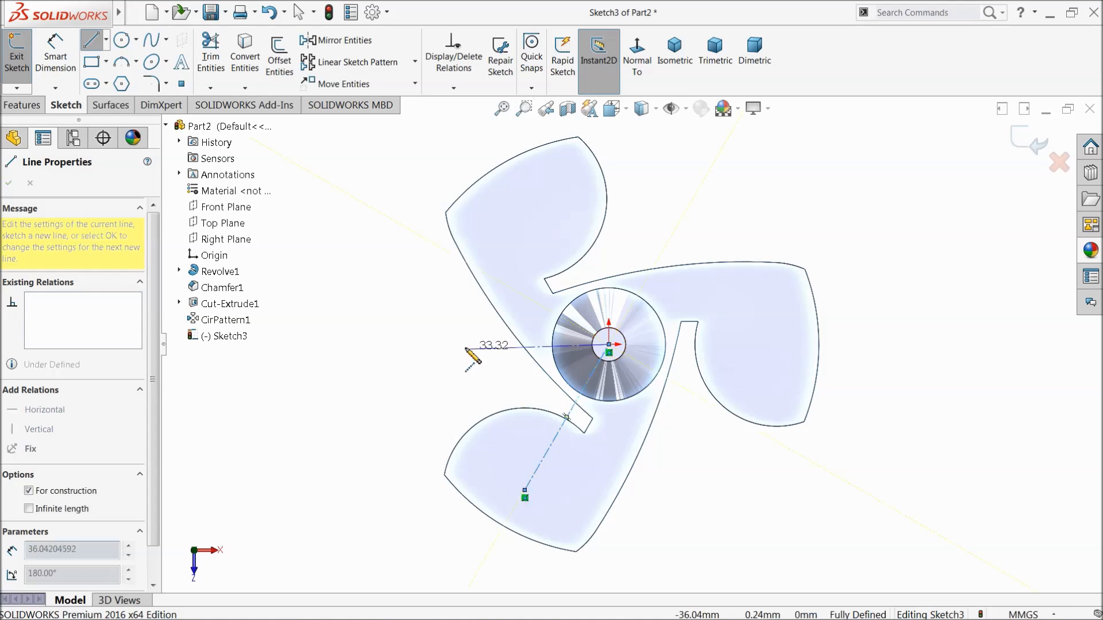
right_click(467, 339)
left_click(482, 349)
Step: Add a driven length dimension to the construction line
left_click(66, 72)
left_click(585, 406)
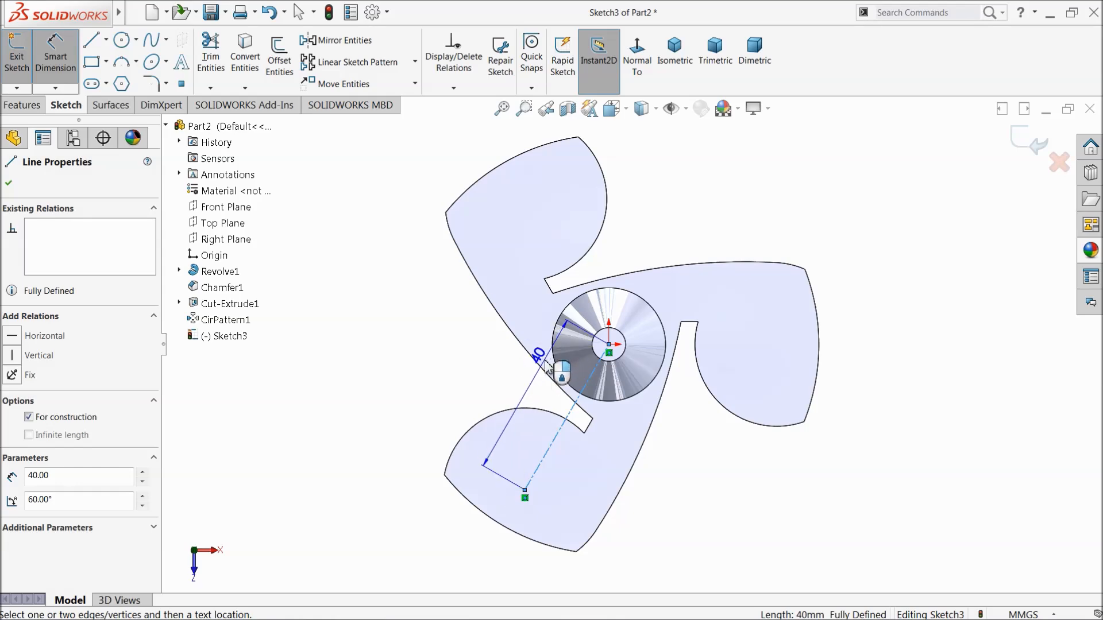
left_click(499, 337)
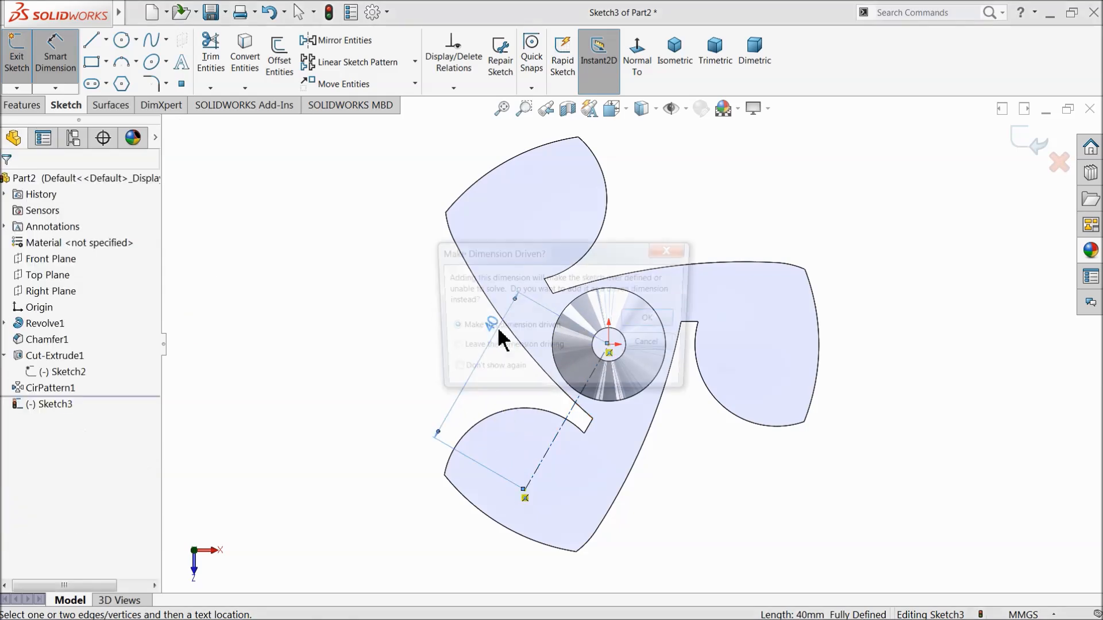
left_click(644, 319)
Step: Draw a 19.5 mm radius centerpoint arc about the construction line's outer end, from the notch corner around the blade to its long curved edge
scroll(621, 449, "up", 3)
scroll(643, 440, "down", 4)
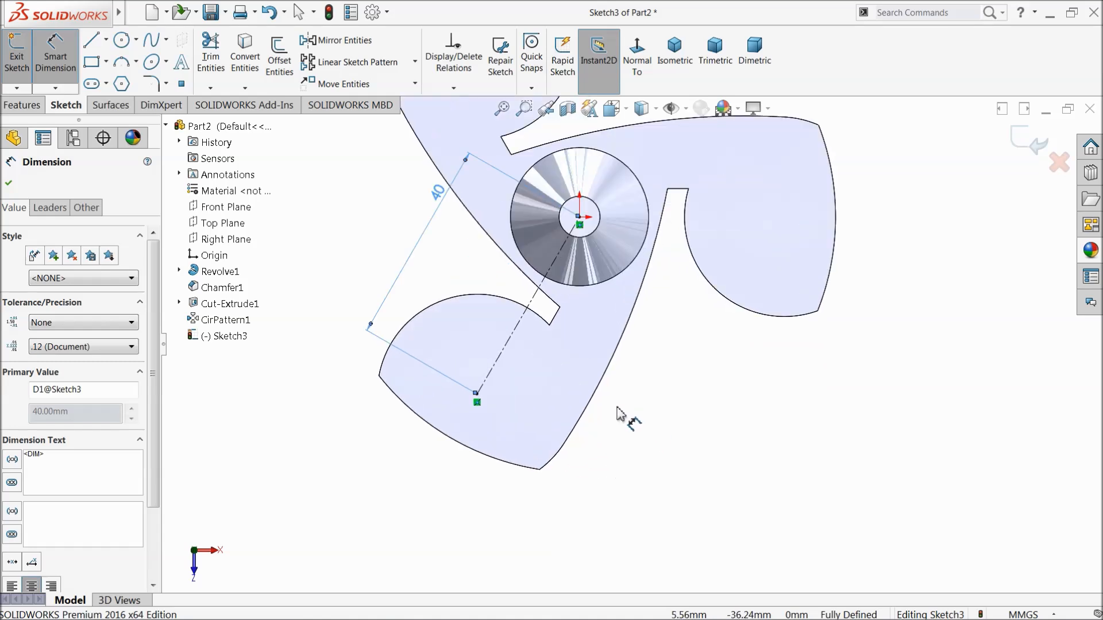
scroll(499, 379, "down", 1)
left_click(137, 62)
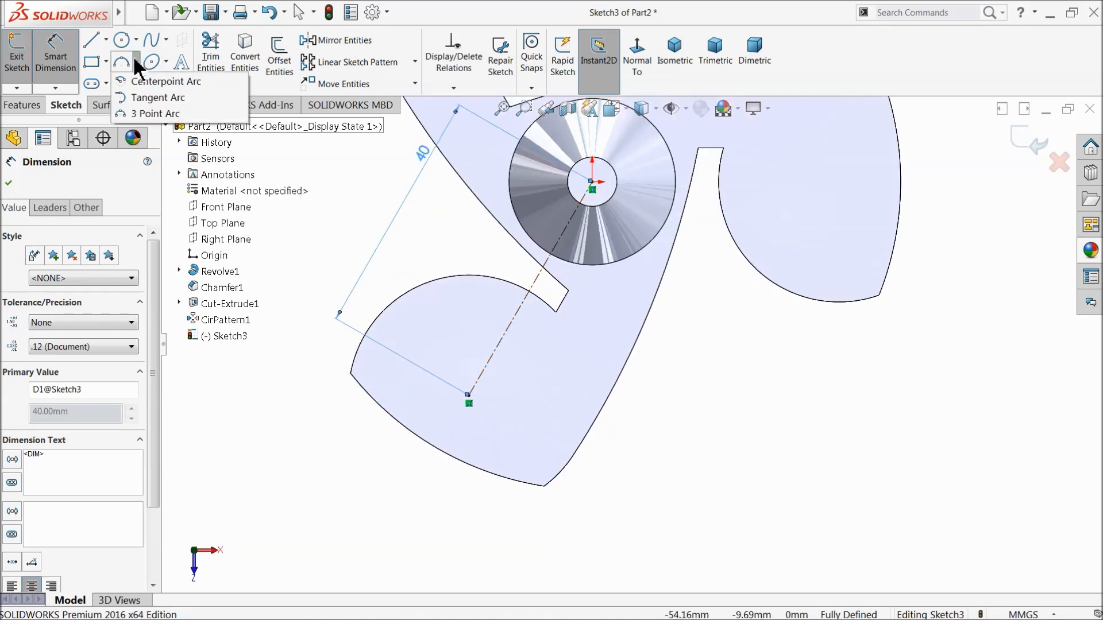
left_click(145, 80)
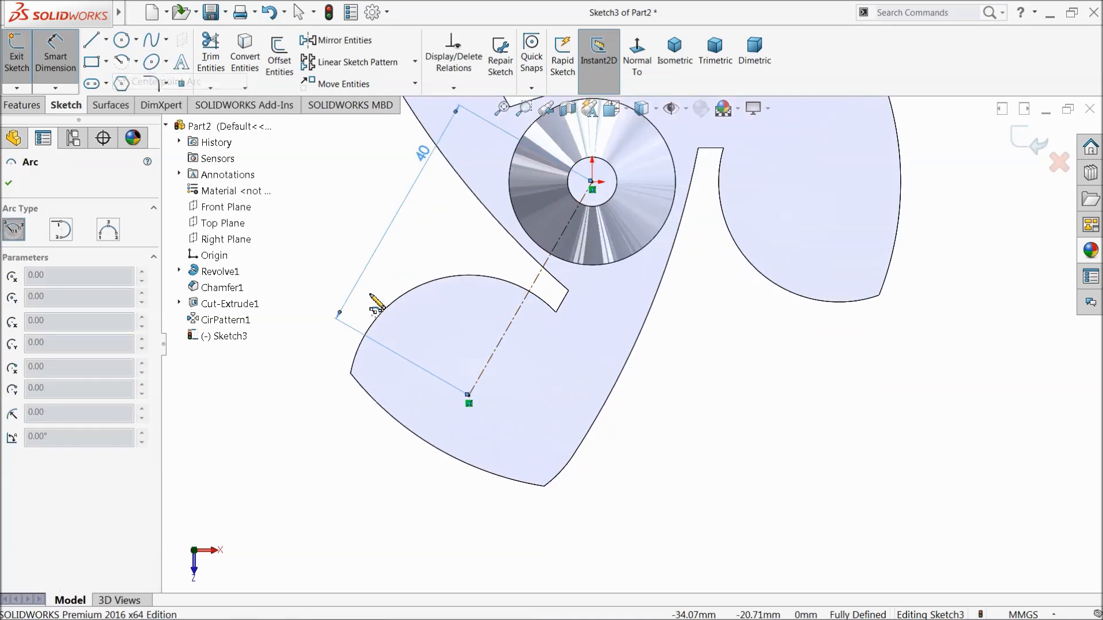
left_click(469, 395)
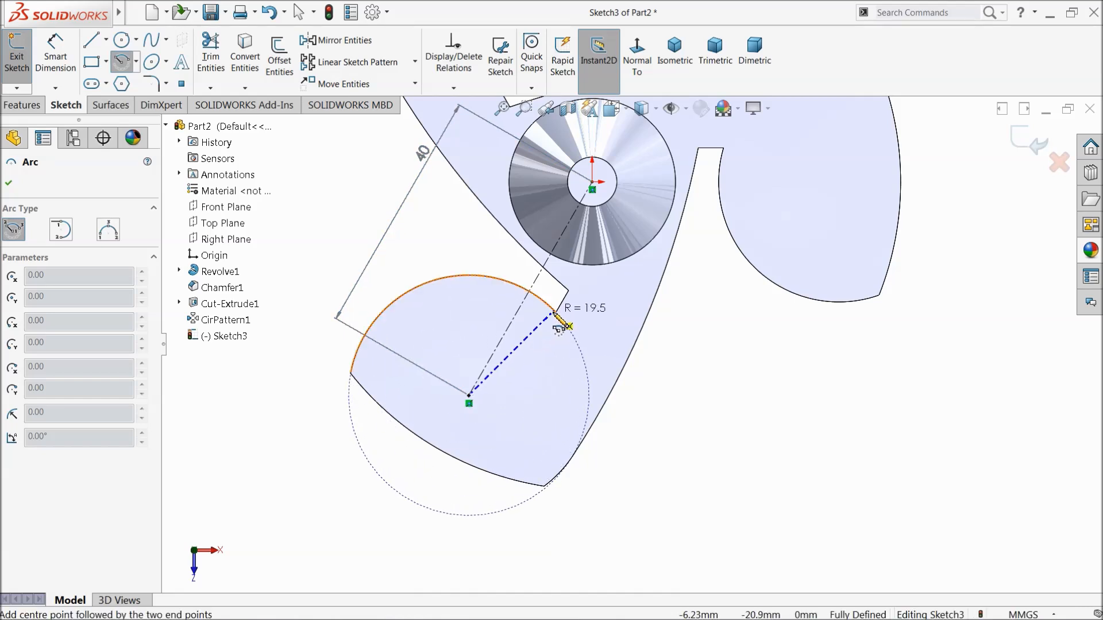
left_click(556, 313)
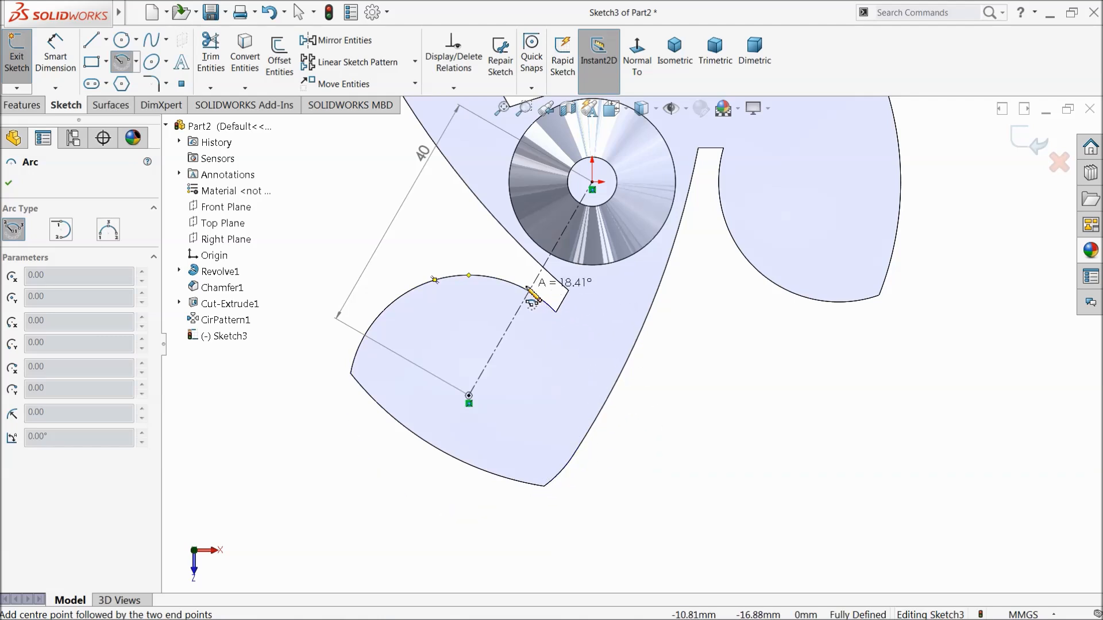
left_click(575, 456)
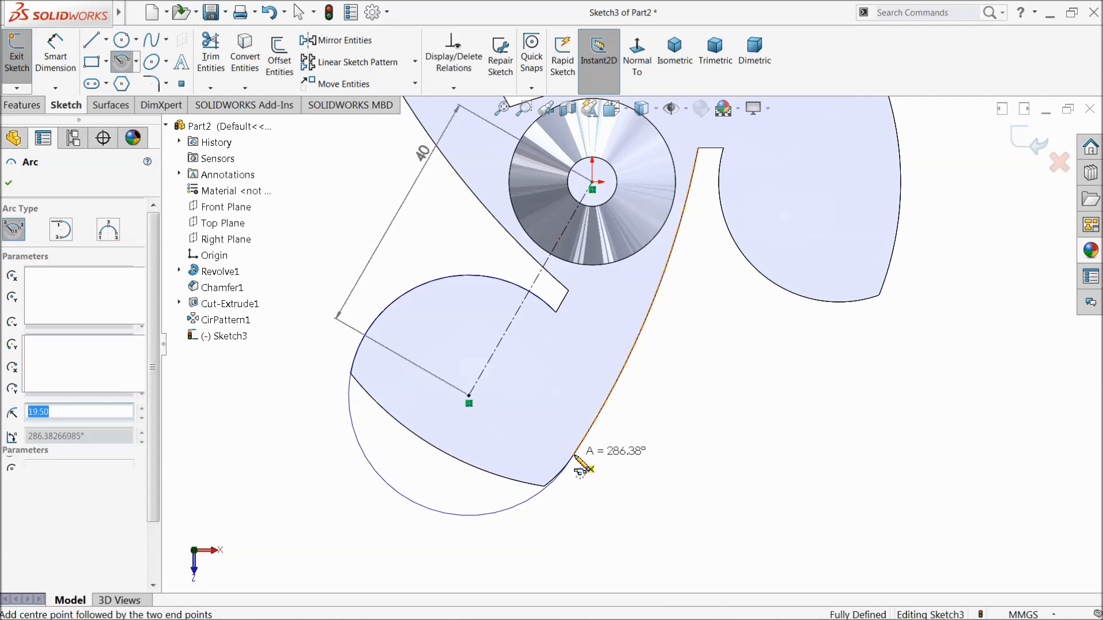
right_click(627, 442)
left_click(652, 450)
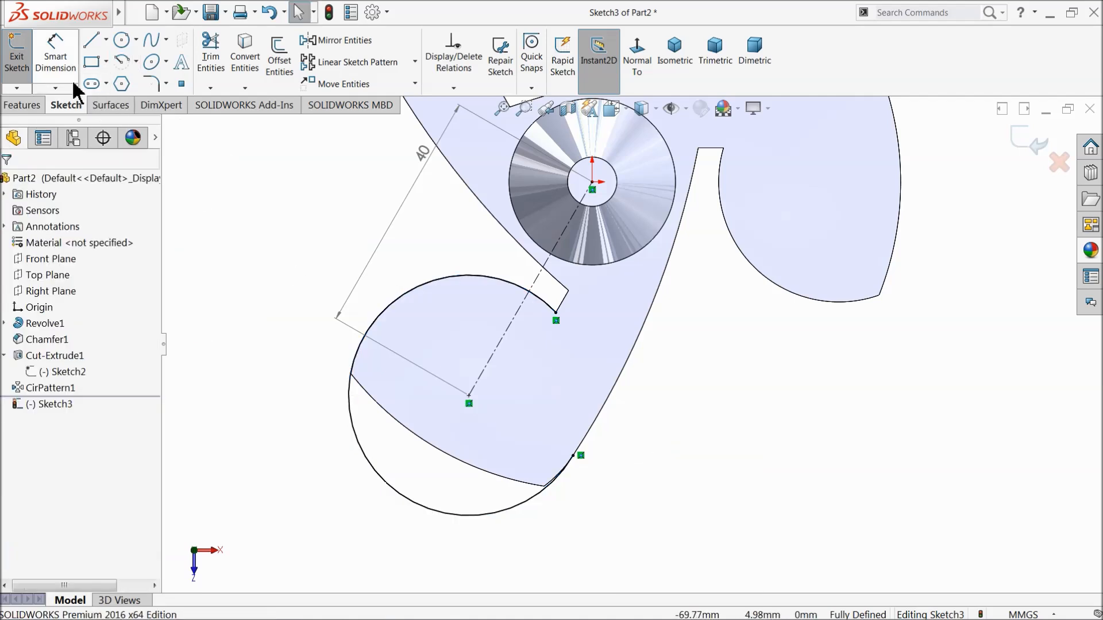
left_click(92, 45)
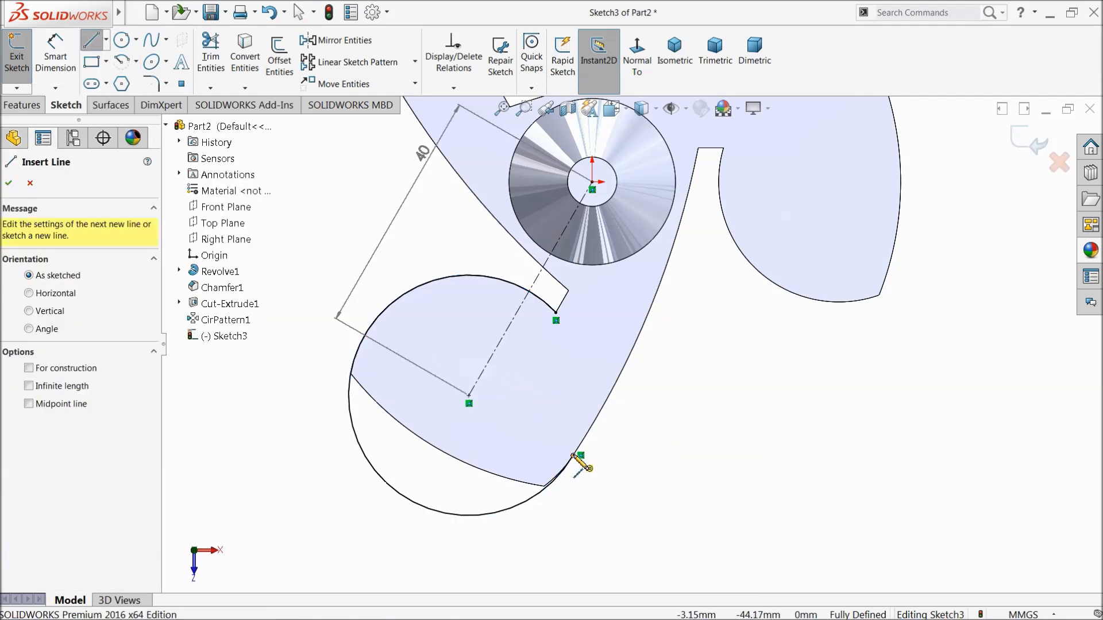
left_click(575, 456)
left_click(470, 396)
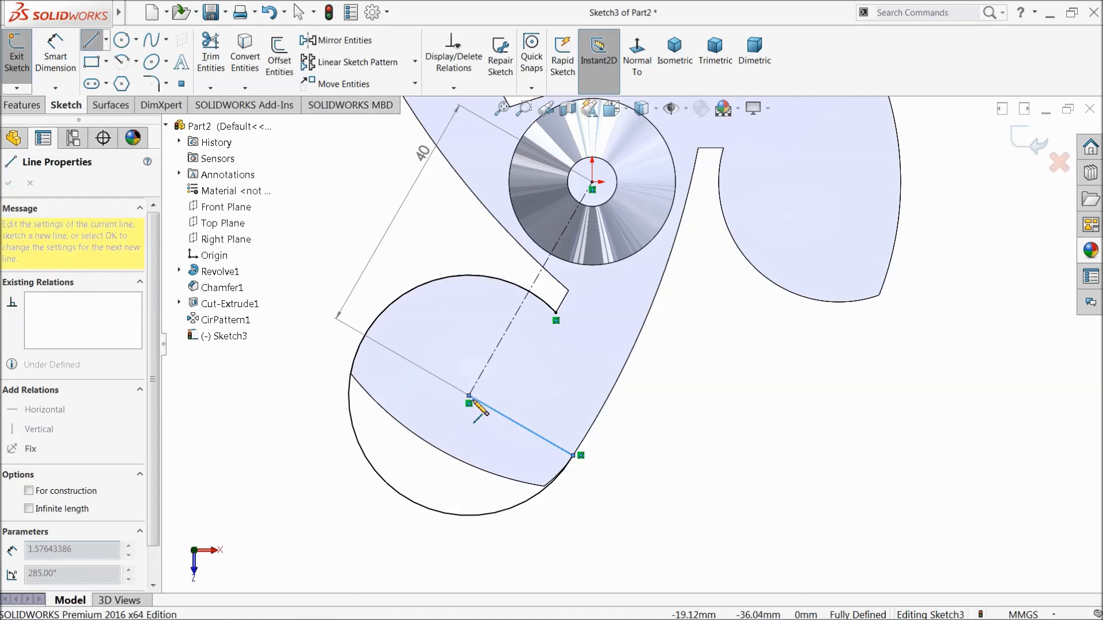
key("Escape")
left_click(501, 415)
key("Delete")
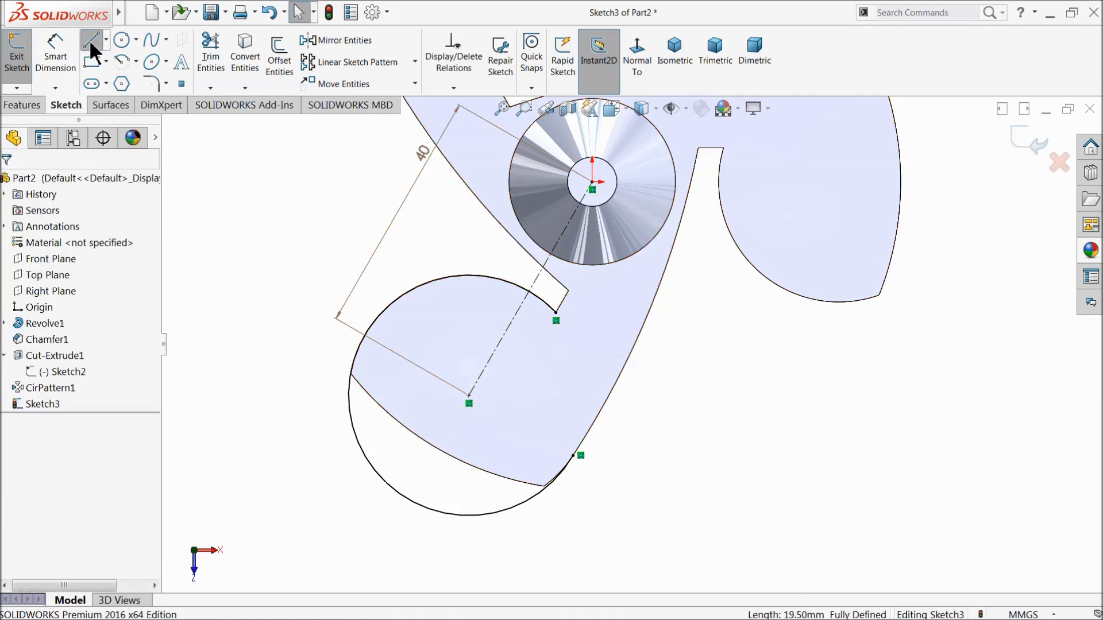
Step: Close the arc with two connected lines from the notch corner to its other end, the second about 13.8 mm long
left_click(91, 42)
left_click(556, 314)
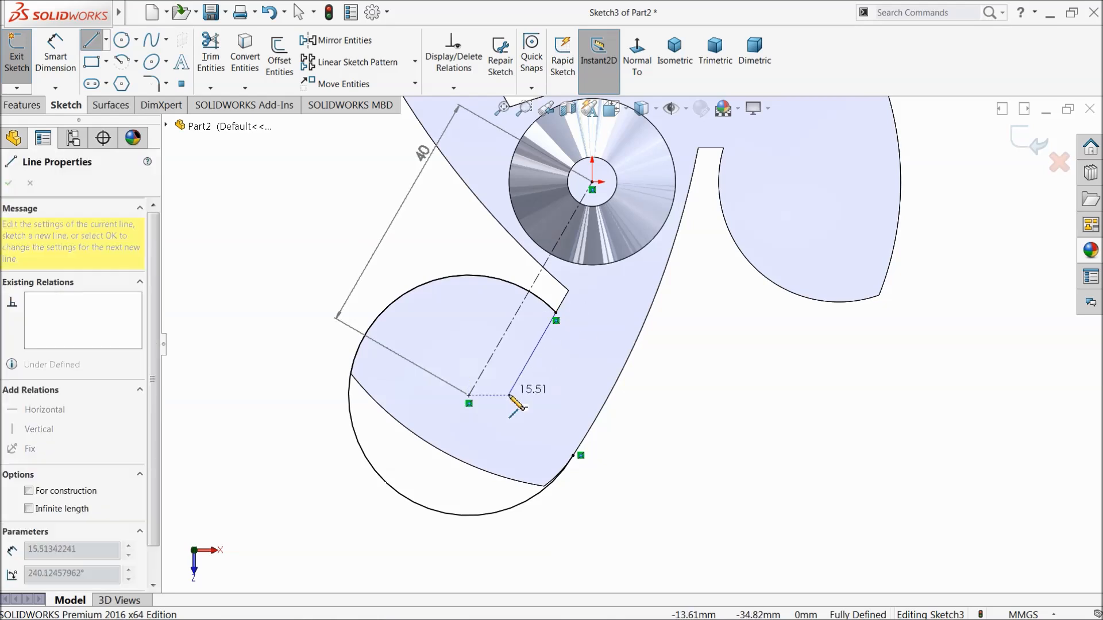
left_click(502, 411)
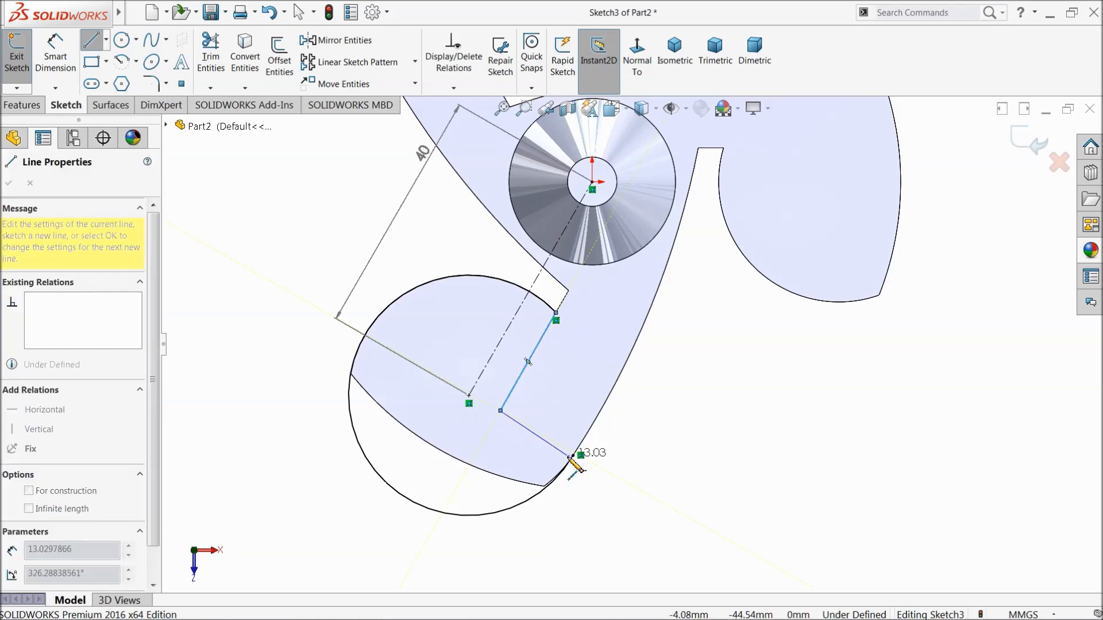
left_click(573, 455)
right_click(675, 365)
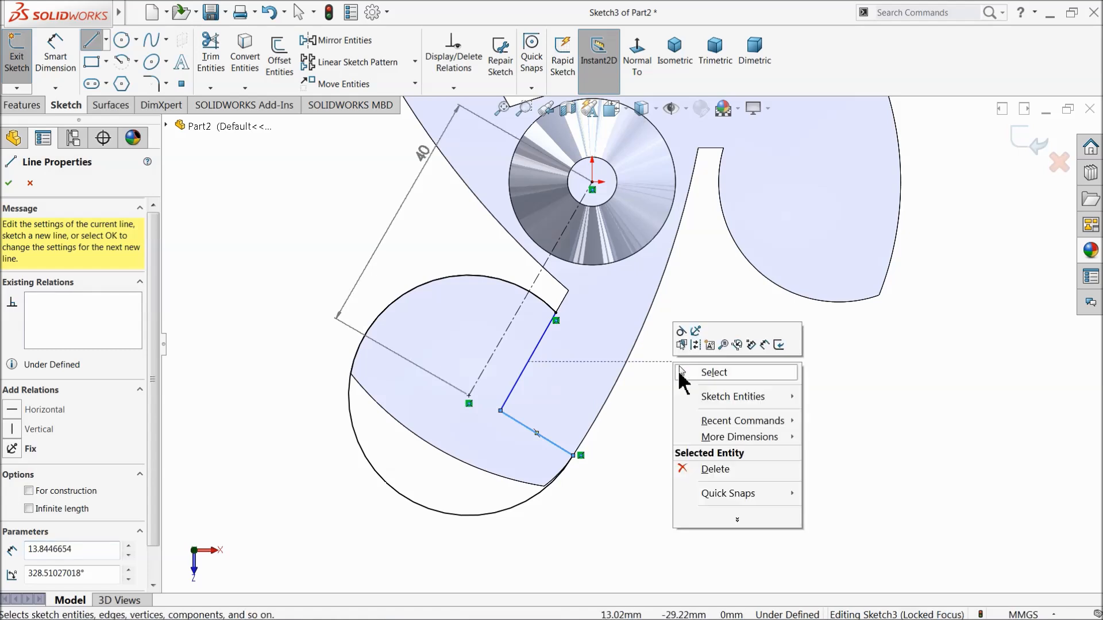
left_click(714, 372)
Step: Make the two connected closing lines perpendicular to each other
scroll(566, 423, "down", 2)
left_click(501, 420)
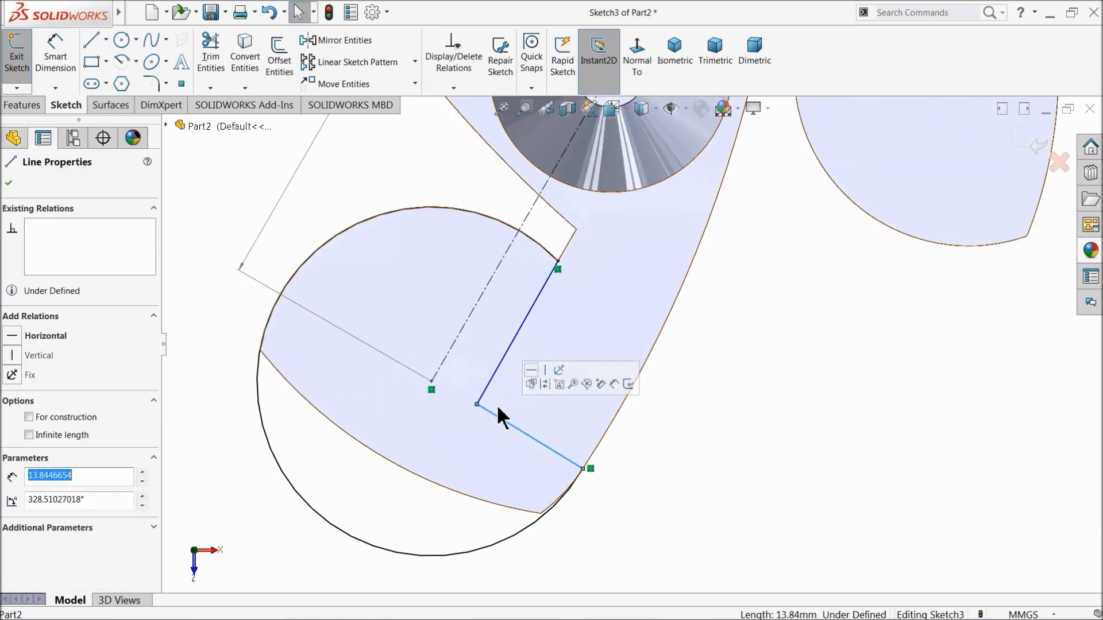
left_click(485, 393, "ctrl")
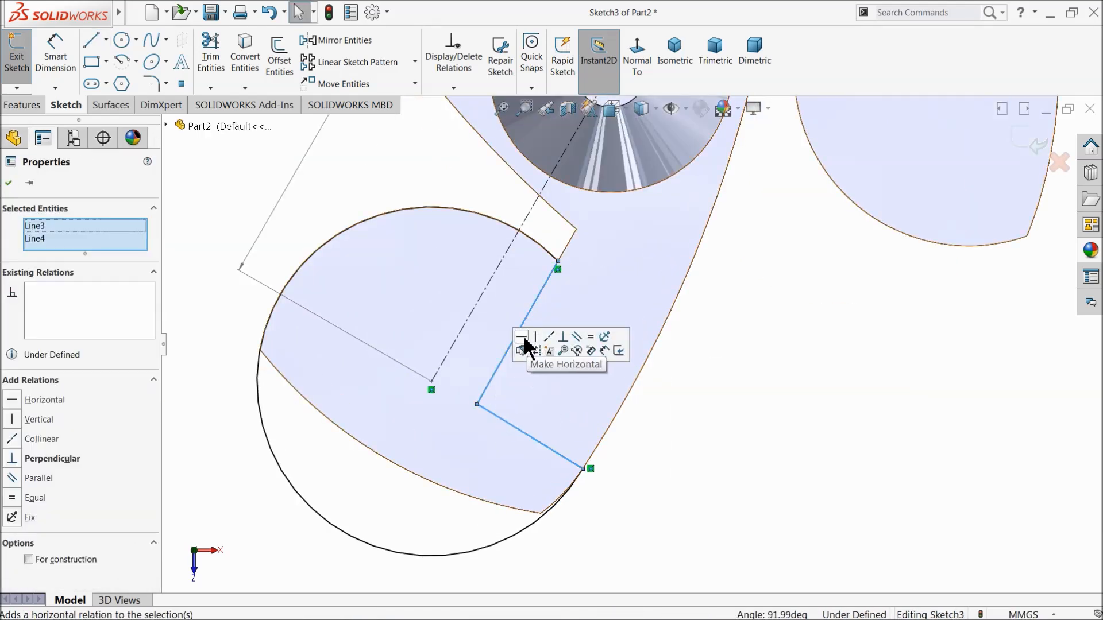
left_click(563, 338)
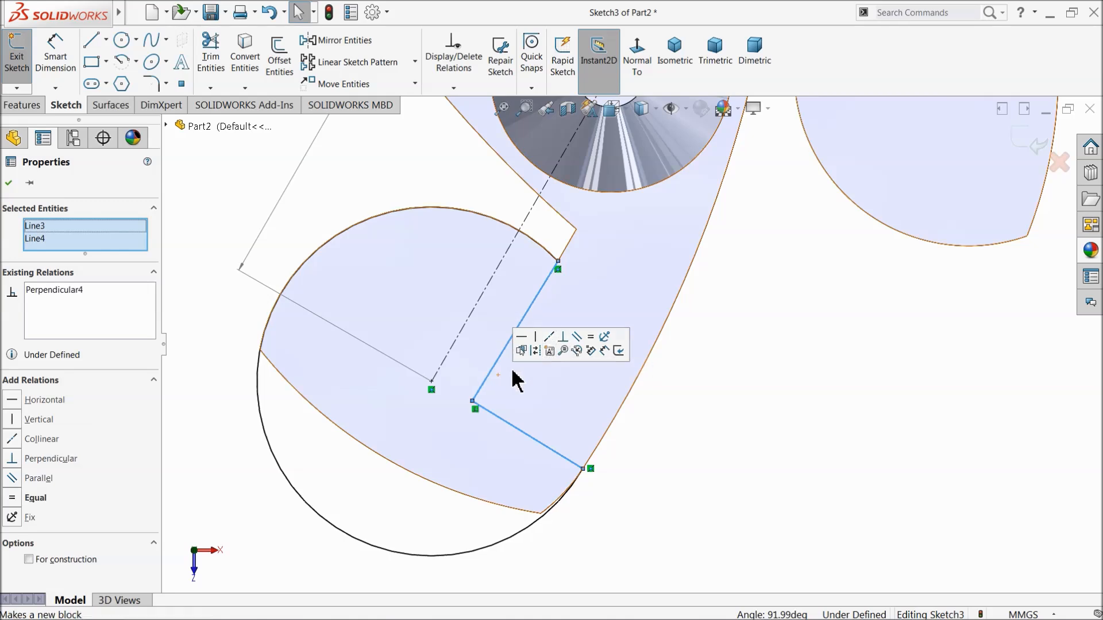
Step: Dimension the short closing line that ends at the blade's long curved edge as 14 mm
left_click(55, 55)
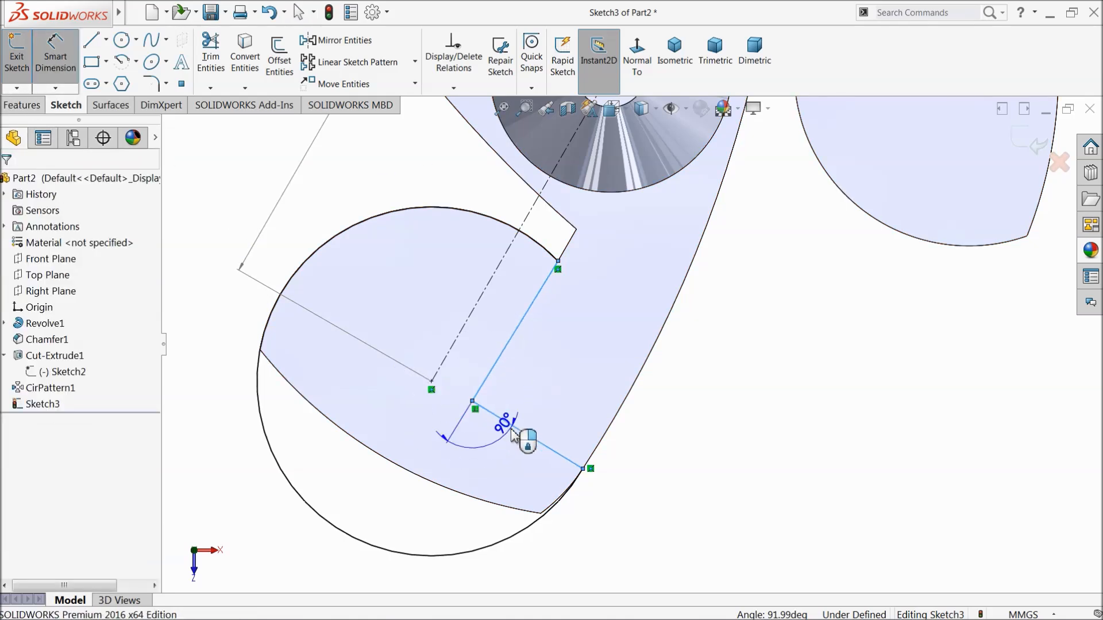
key("Escape")
left_click(56, 55)
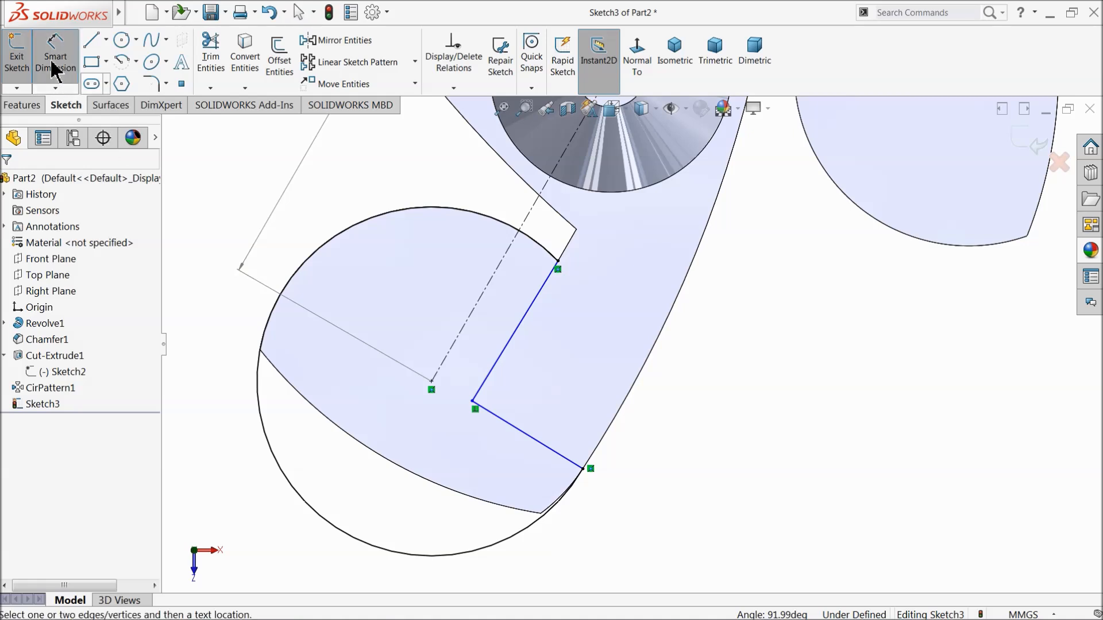
left_click(509, 427)
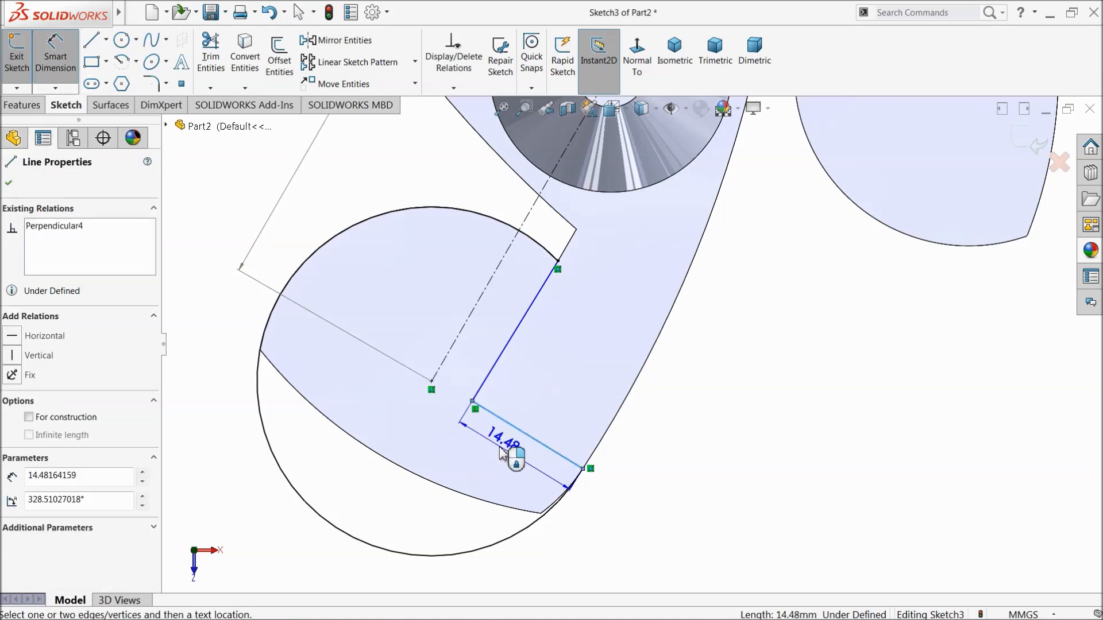
left_click(500, 449)
type("14")
key("Return")
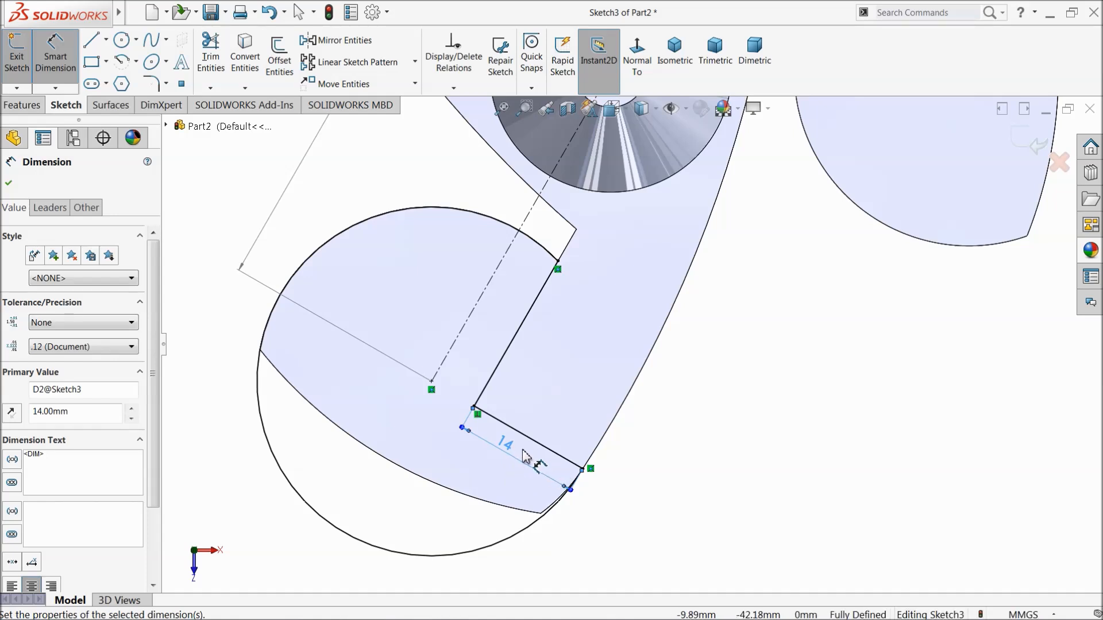
Step: Circular-pattern the arc and its two closing lines about the disc's centre point, with 3 equally spaced instances over 360 degrees
left_click(8, 189)
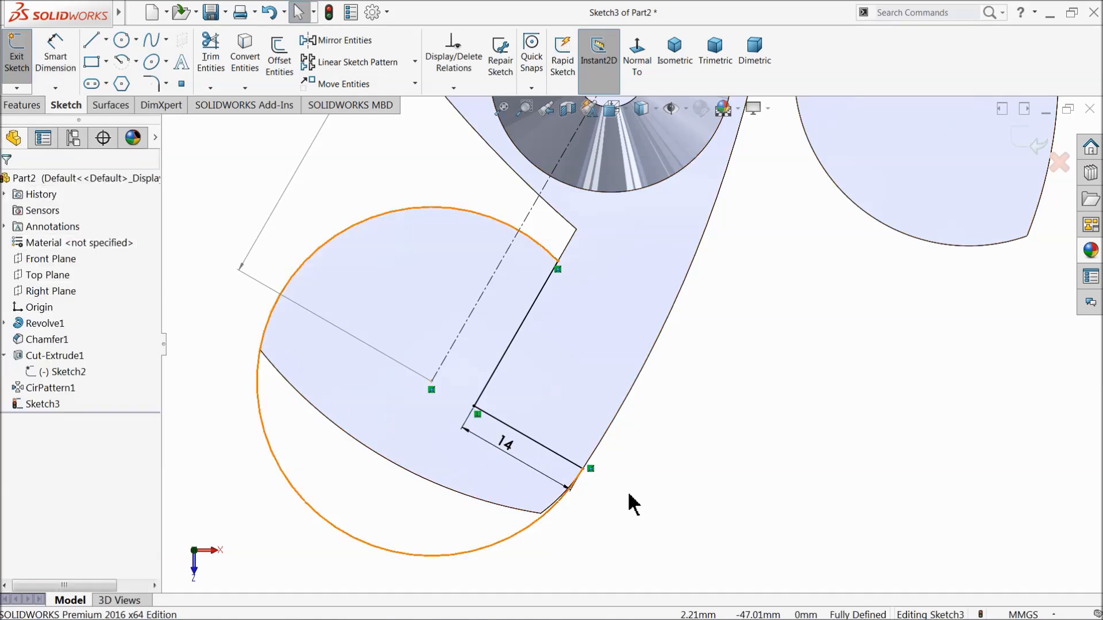
scroll(603, 487, "down", 8)
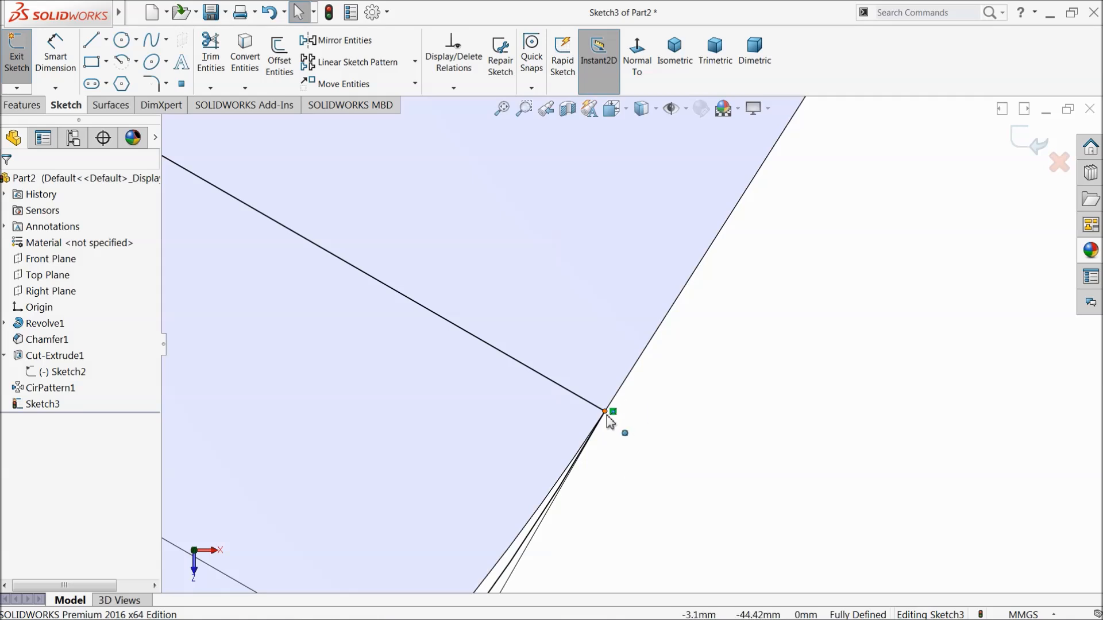
scroll(606, 402, "up", 10)
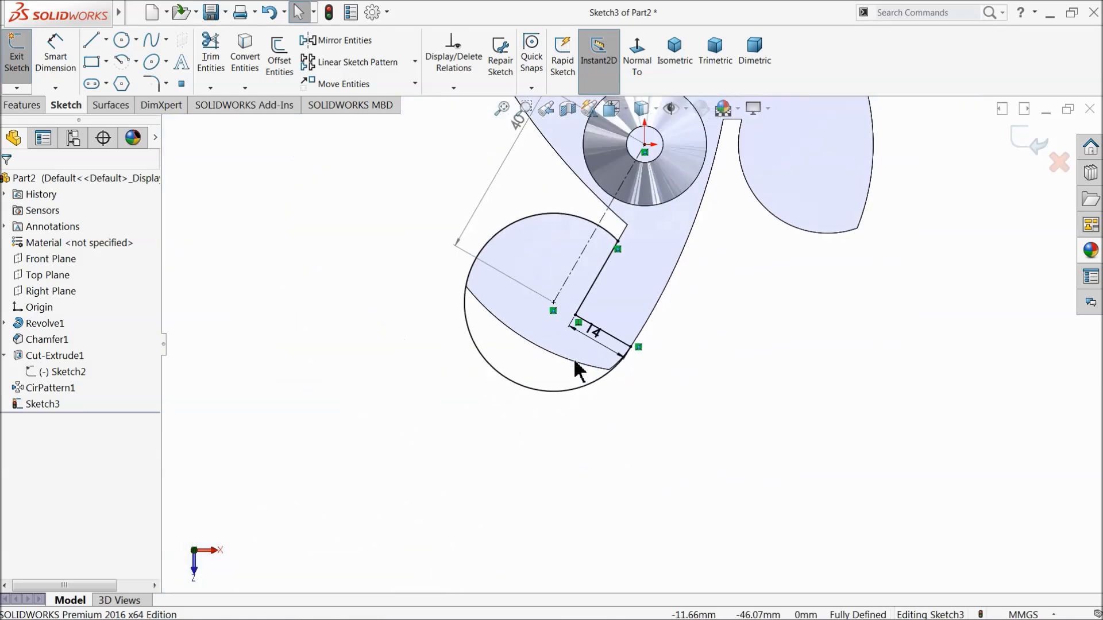
scroll(667, 242, "down", 2)
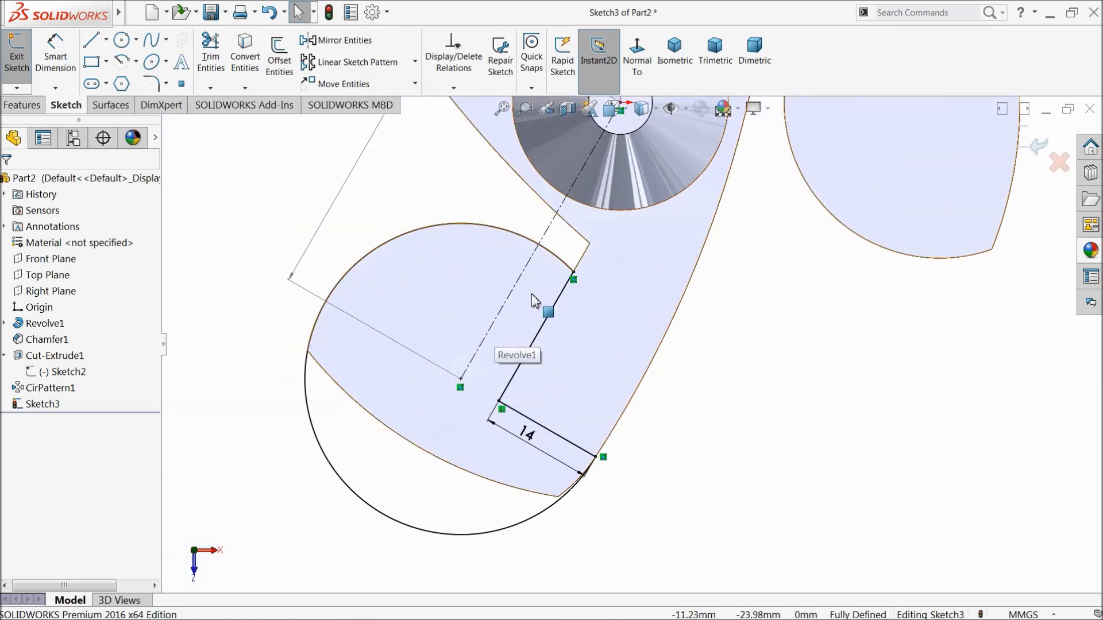
scroll(543, 354, "up", 5)
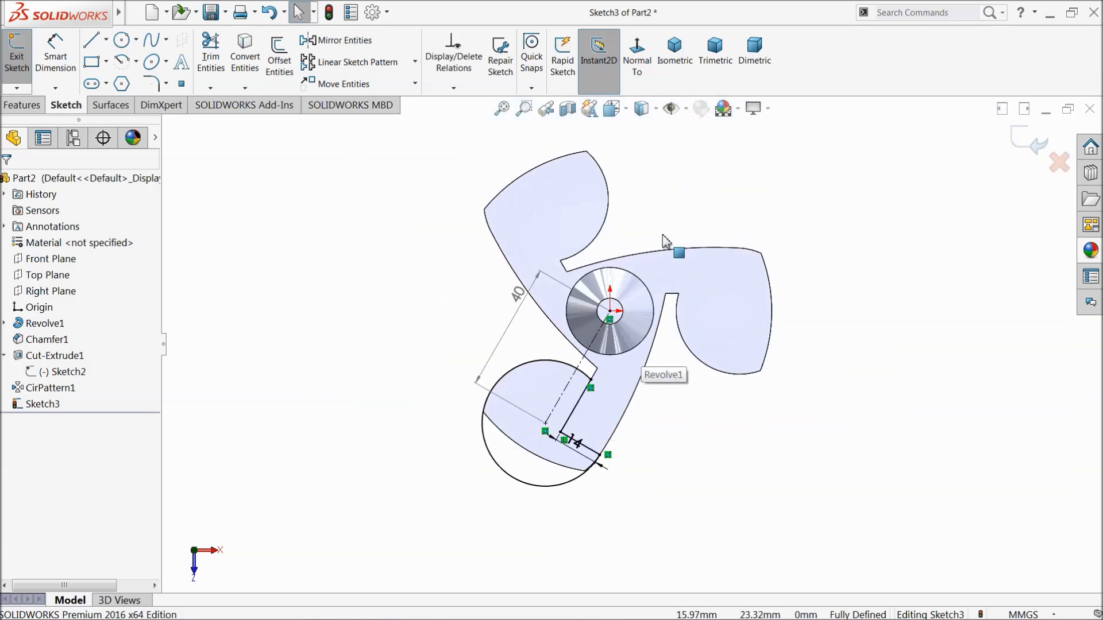
scroll(643, 355, "down", 1)
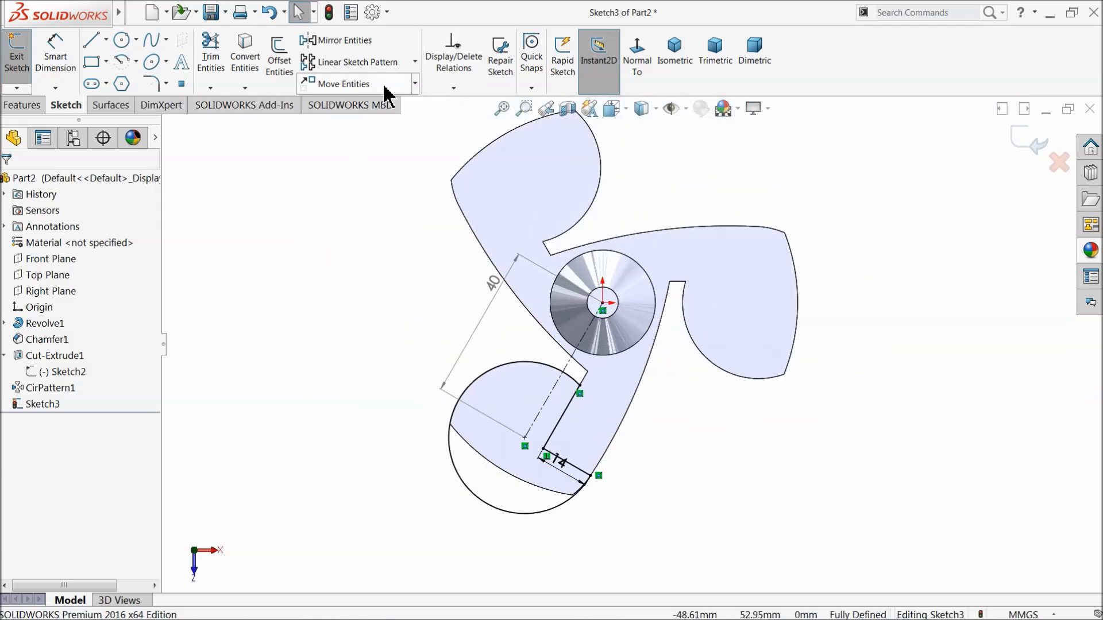
left_click(414, 62)
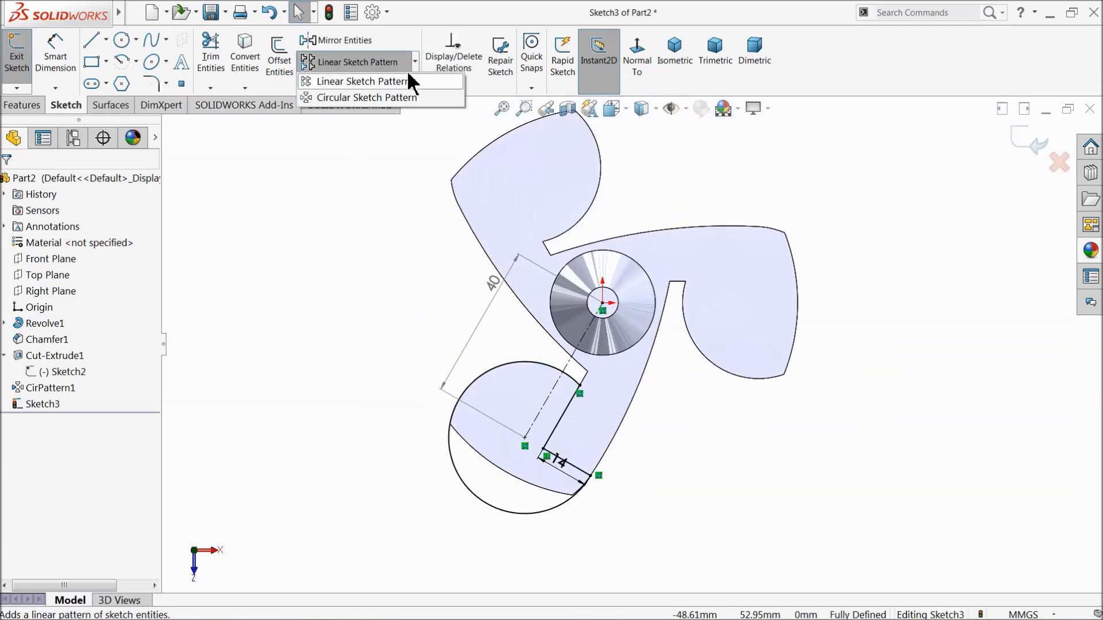
left_click(386, 97)
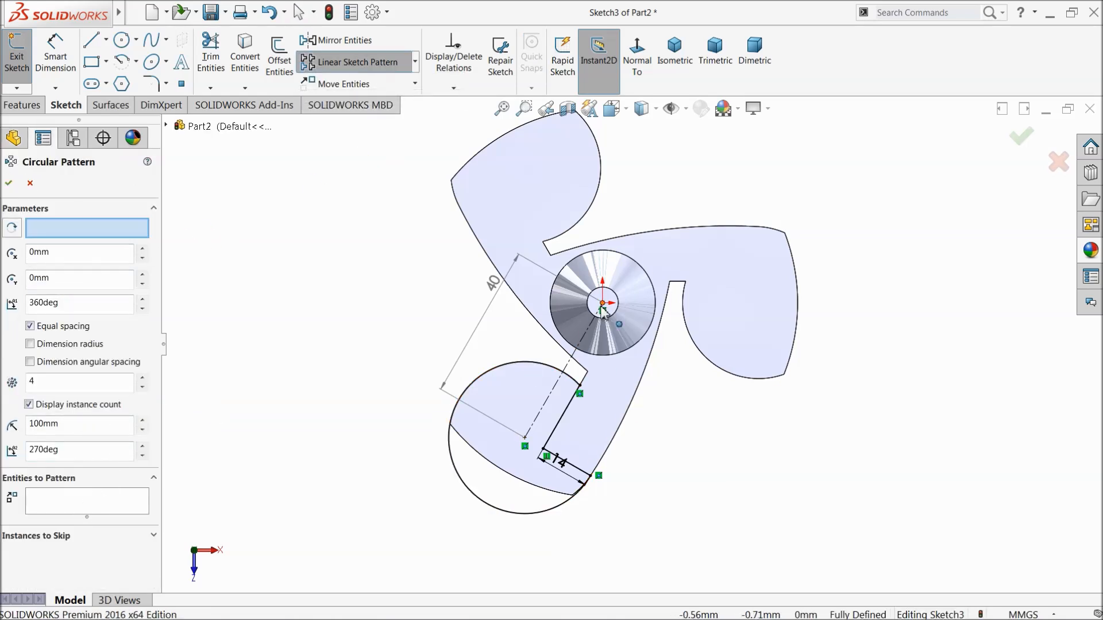
left_click(561, 506)
left_click(564, 464)
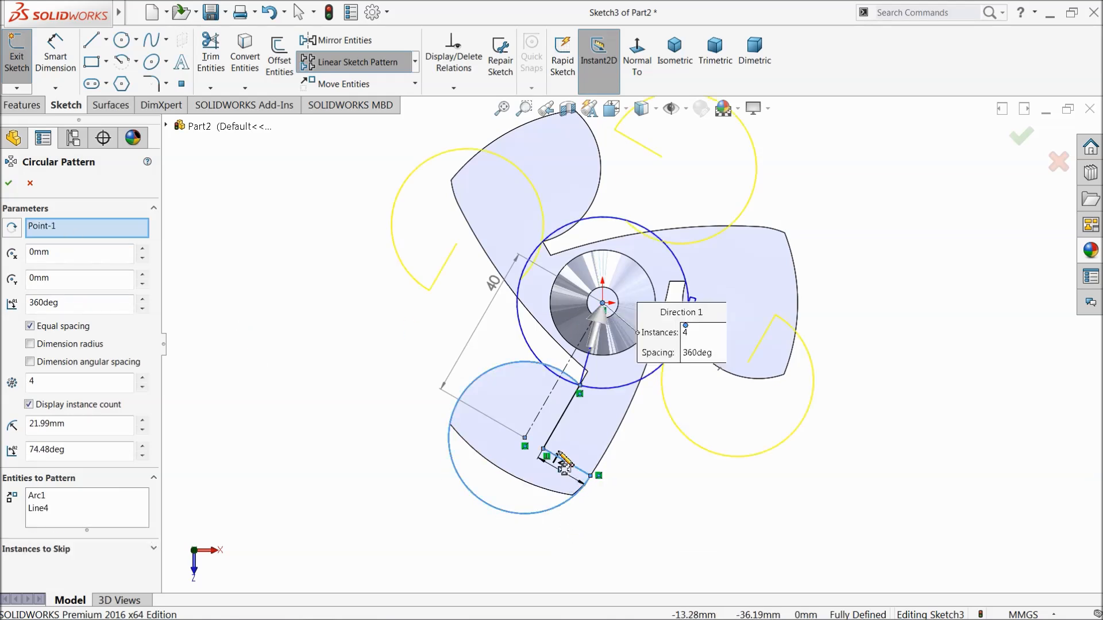
left_click(556, 432)
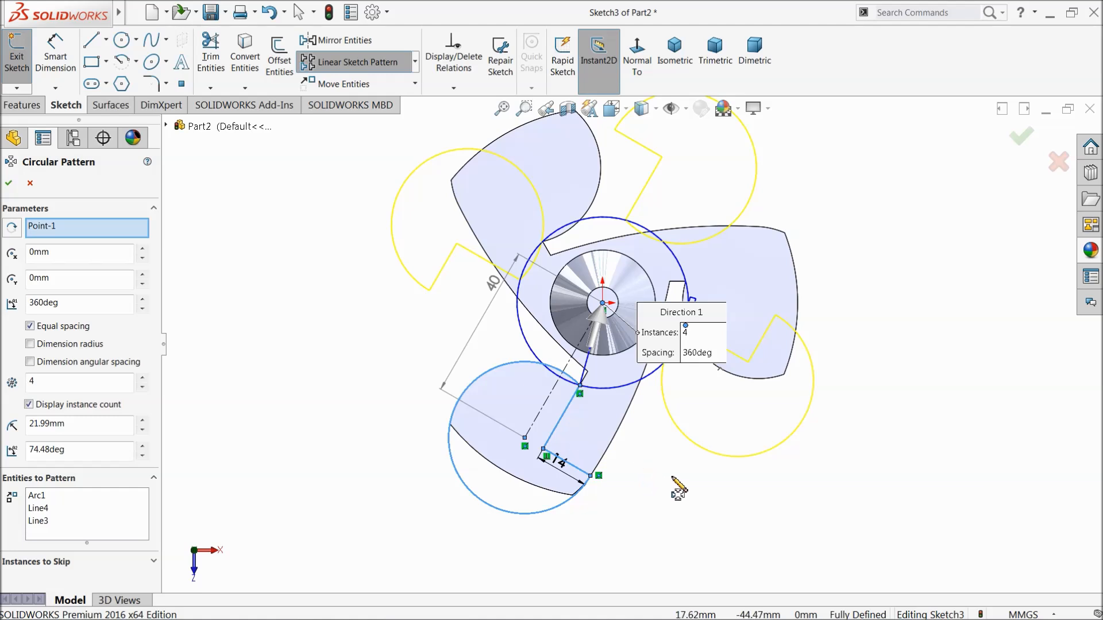
left_click(142, 387)
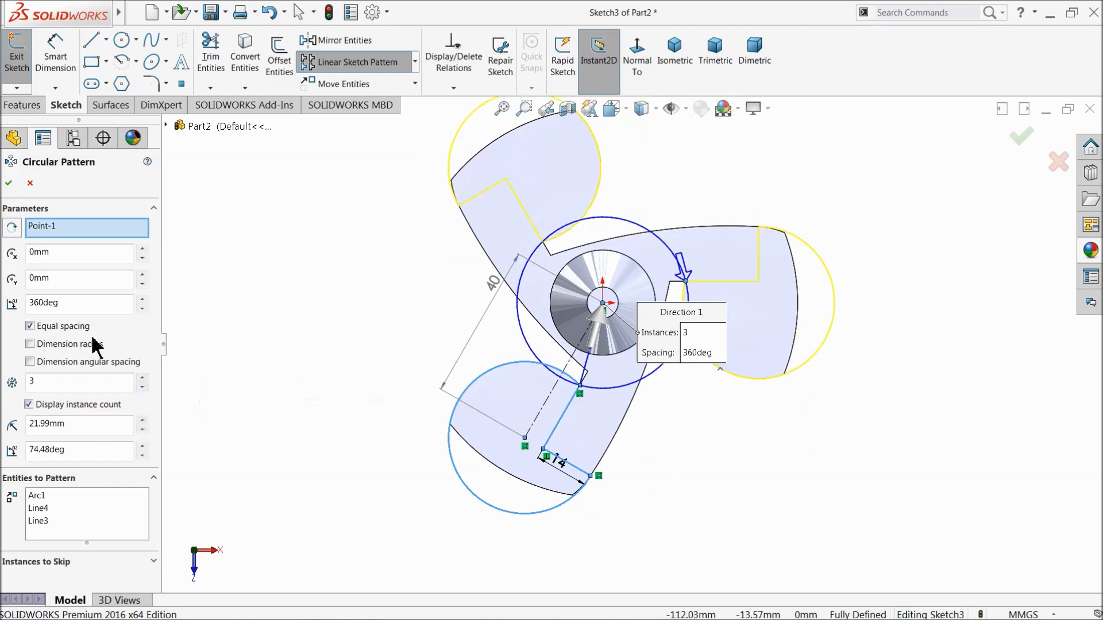
Step: Accept the three-instance, 360° circular pattern of the sketch profile and cut the patterned profiles through all
left_click(9, 183)
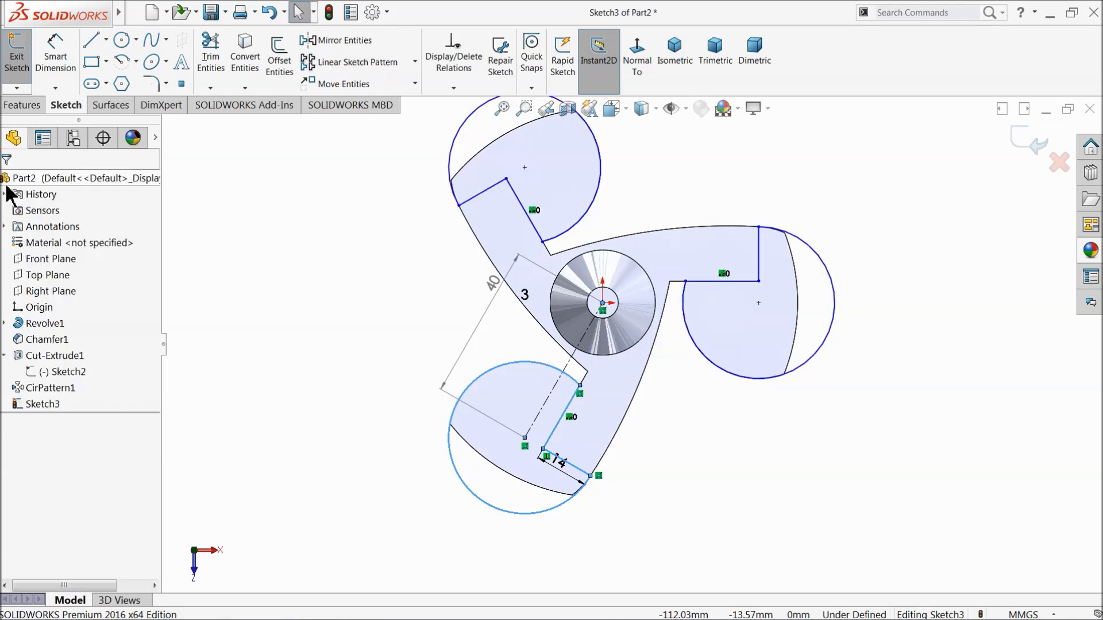
left_click(22, 105)
left_click(214, 64)
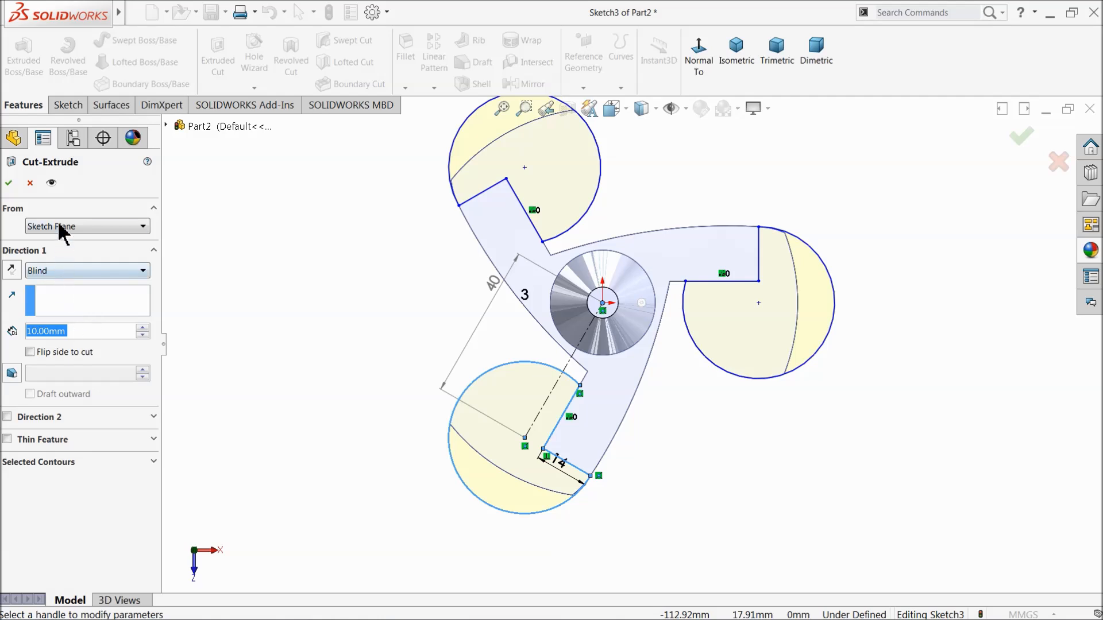
left_click(63, 271)
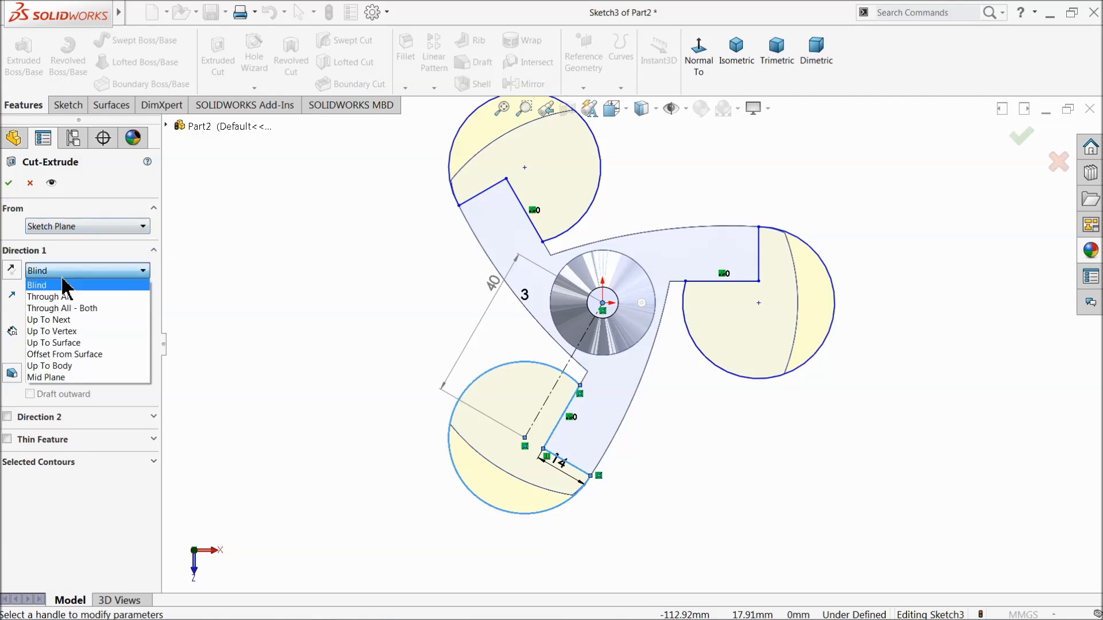
left_click(71, 295)
left_click(9, 184)
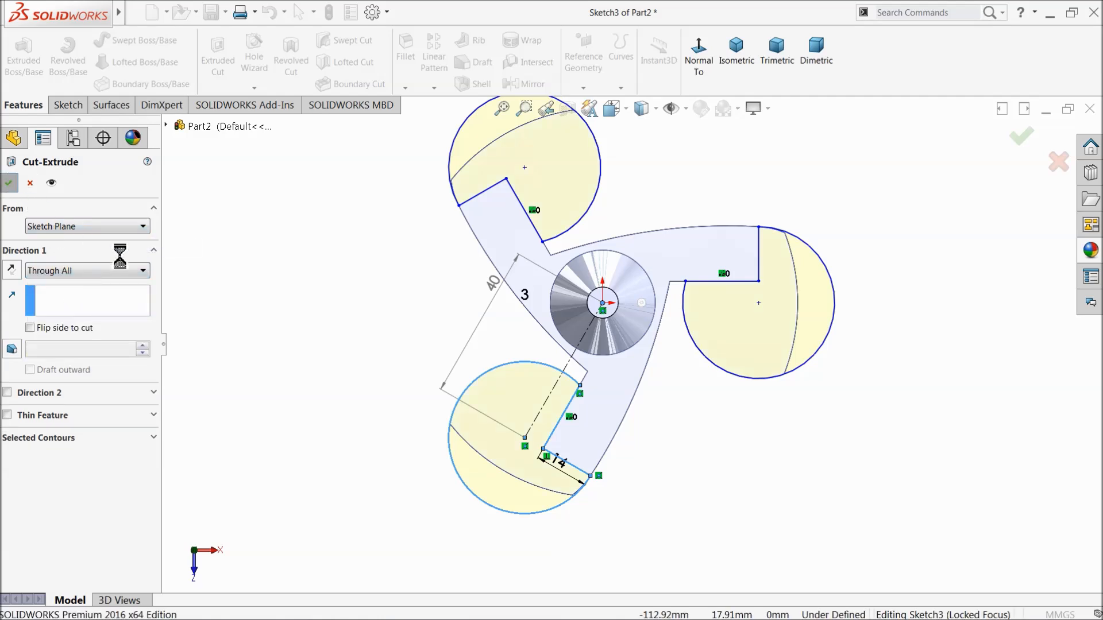
Step: Examine the hub and the freshly cut arms from several angles
middle_click_drag(357, 399, 360, 284)
scroll(645, 321, "down", 5)
middle_click_drag(583, 339, 571, 313)
scroll(562, 303, "up", 4)
scroll(568, 270, "down", 3)
middle_click_drag(595, 363, 566, 433)
scroll(709, 475, "up", 3)
scroll(621, 402, "down", 3)
mouse_move(598, 377)
middle_mouse_down()
mouse_move(610, 384)
mouse_move(604, 372)
middle_mouse_up()
scroll(668, 321, "down", 1)
middle_click_drag(773, 487, 702, 492)
Step: Create a 3D sketch with one point at the midpoint of the short vertical edge at the end corner of an arm
scroll(798, 402, "down", 2)
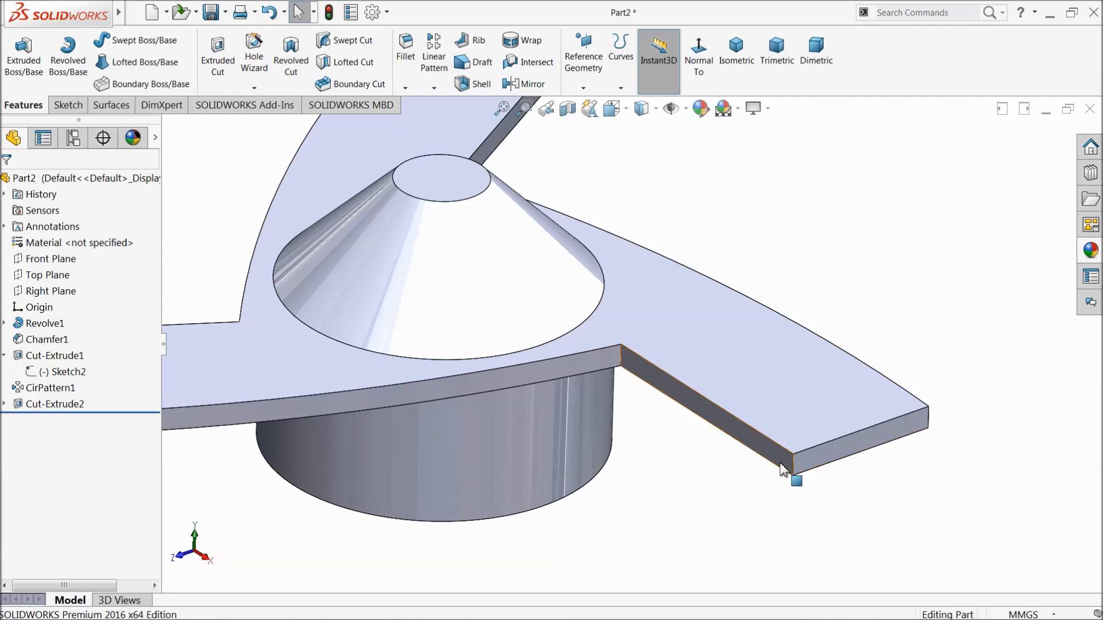
scroll(789, 466, "down", 3)
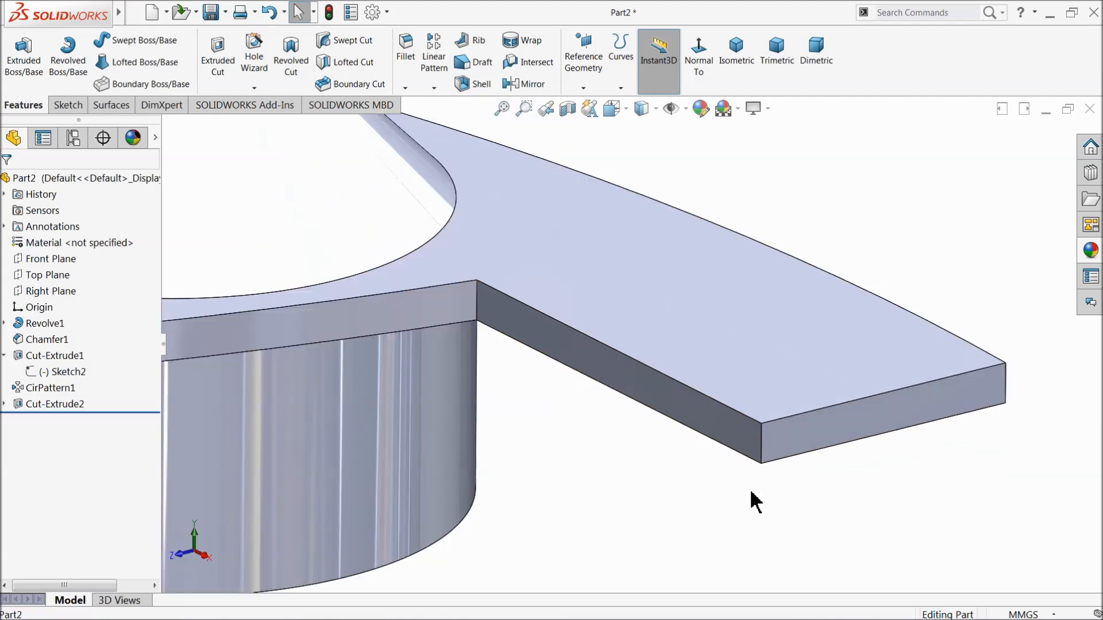
scroll(765, 457, "down", 2)
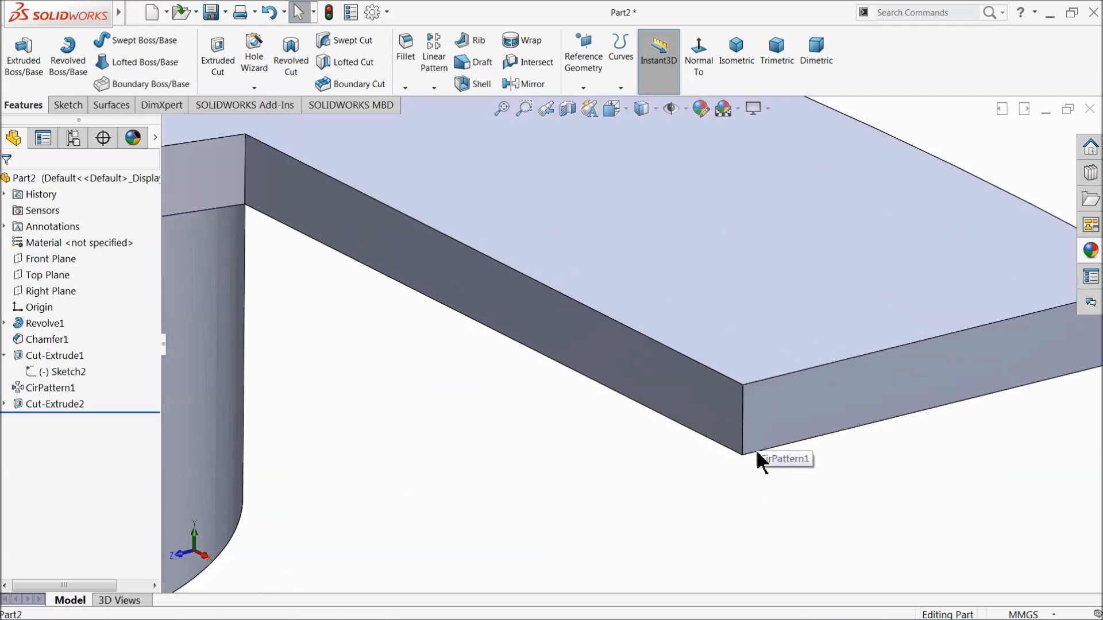
left_click(68, 105)
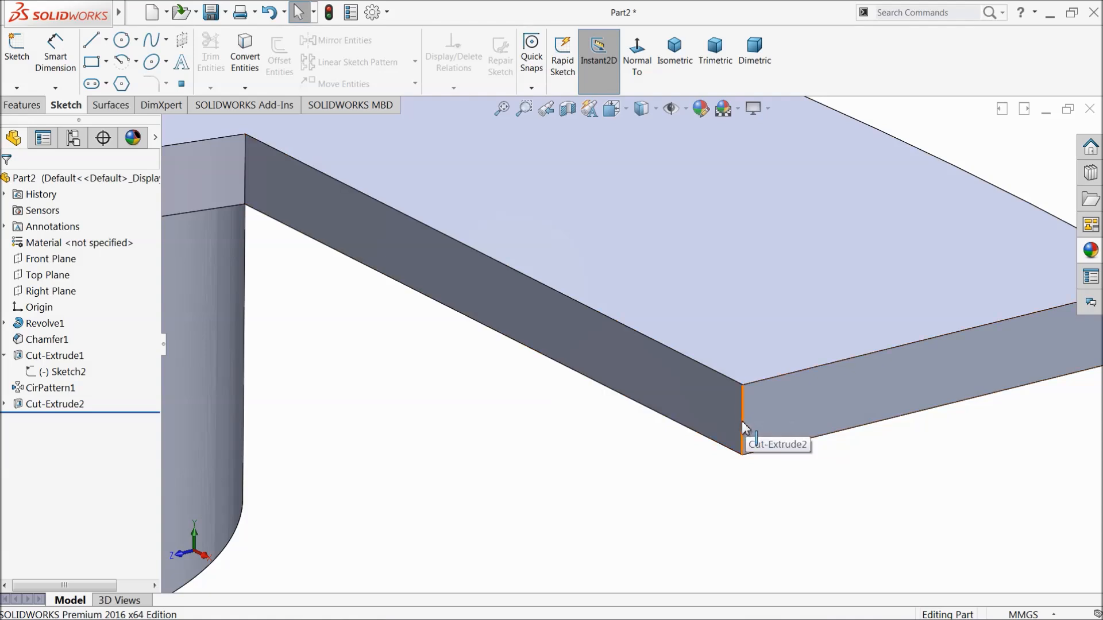
left_click(16, 87)
left_click(29, 117)
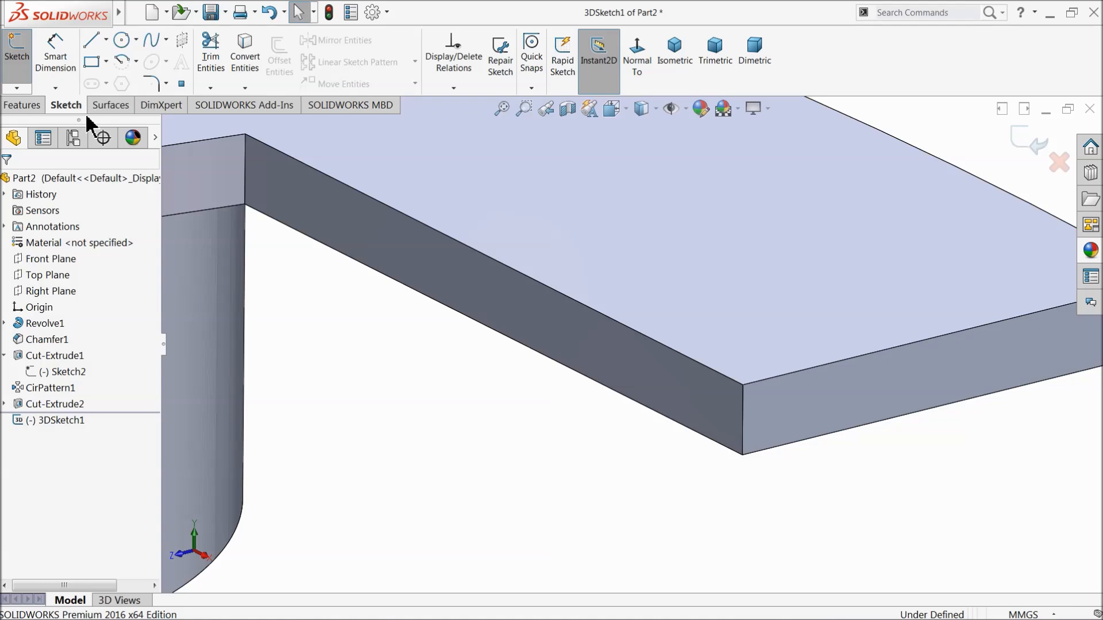
left_click(182, 84)
scroll(786, 425, "down", 4)
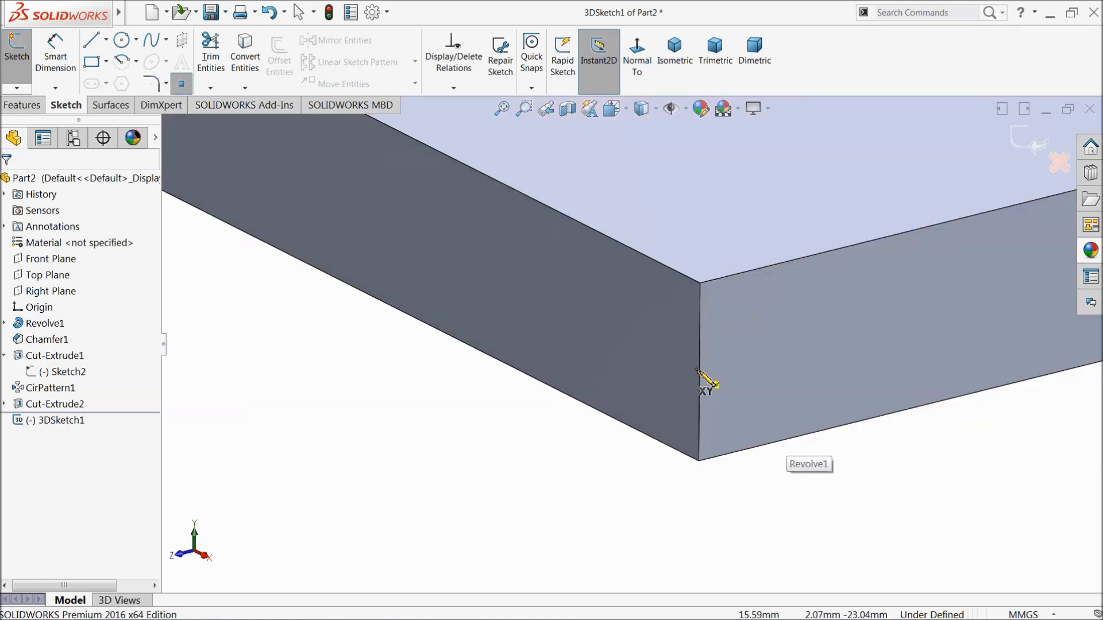
left_click(699, 371)
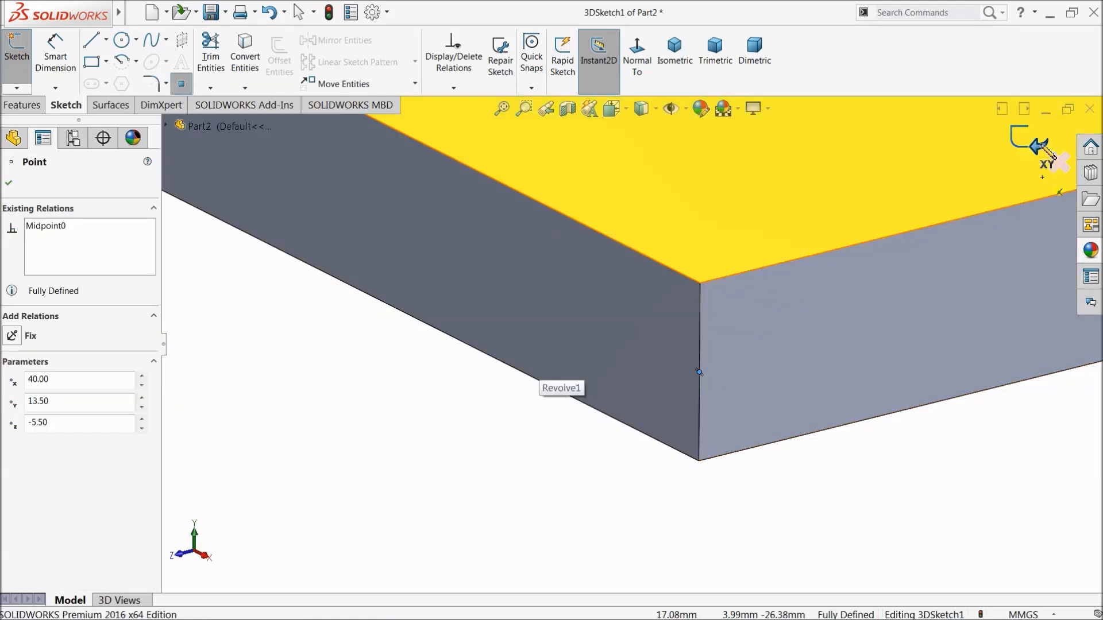
left_click(1034, 143)
Step: Create a reference plane parallel to the Top Plane and coincident with the 3D sketch point
scroll(632, 339, "up", 4)
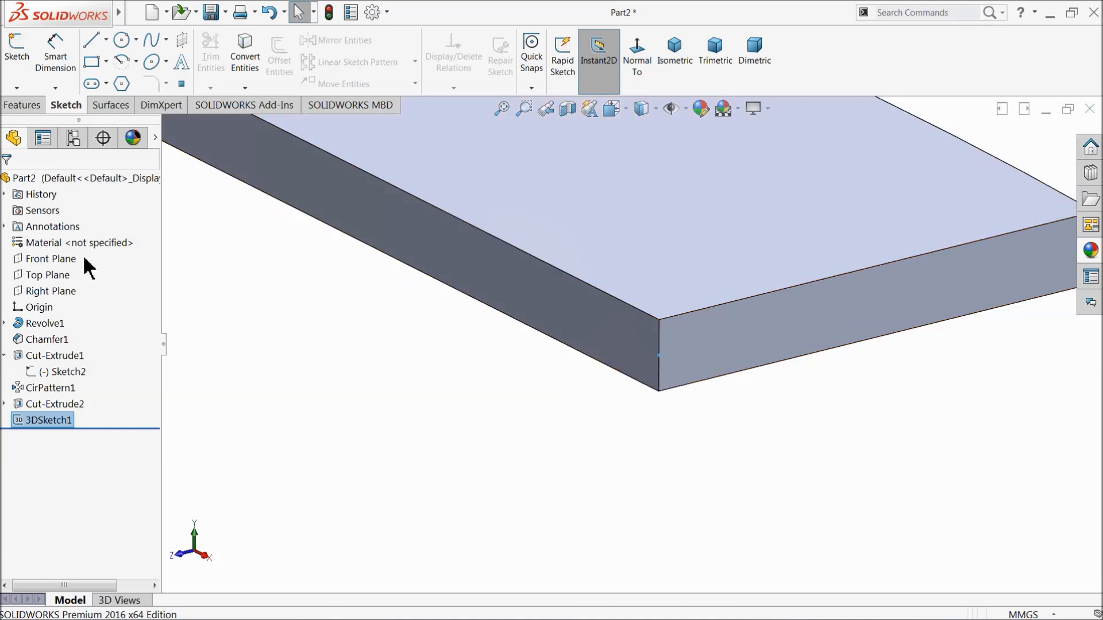
left_click(29, 107)
left_click(583, 58)
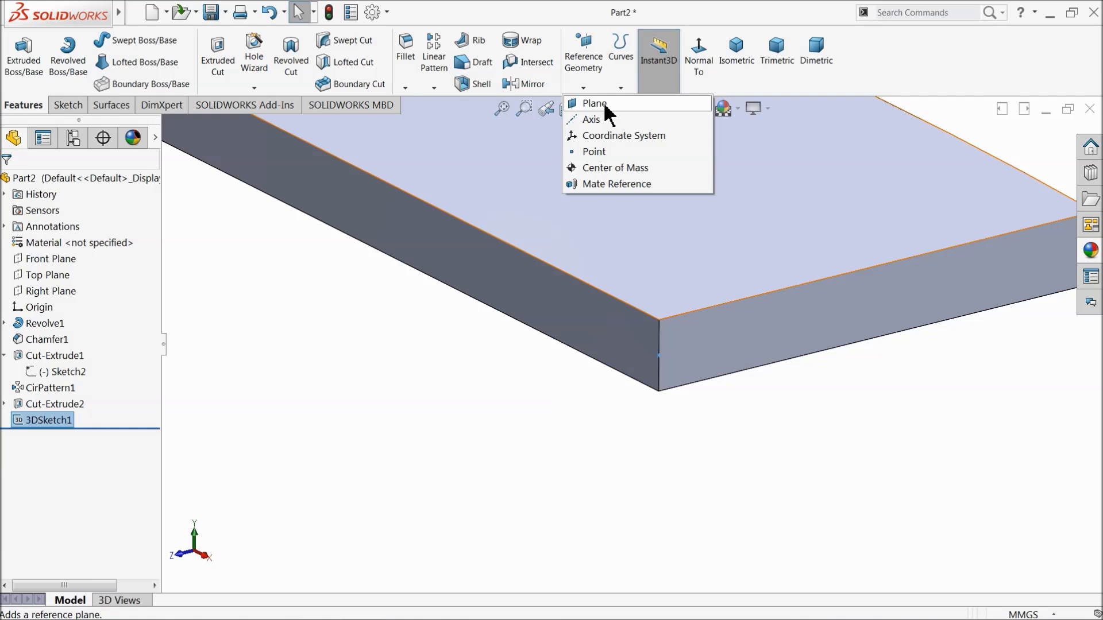
left_click(594, 103)
left_click(166, 125)
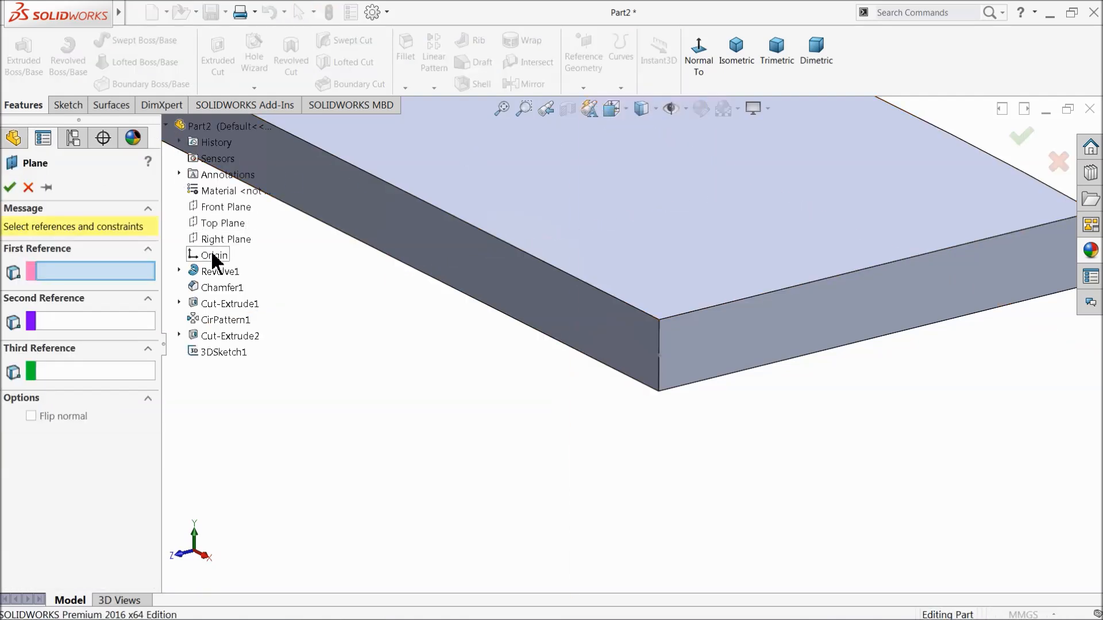
left_click(223, 226)
scroll(661, 373, "down", 1)
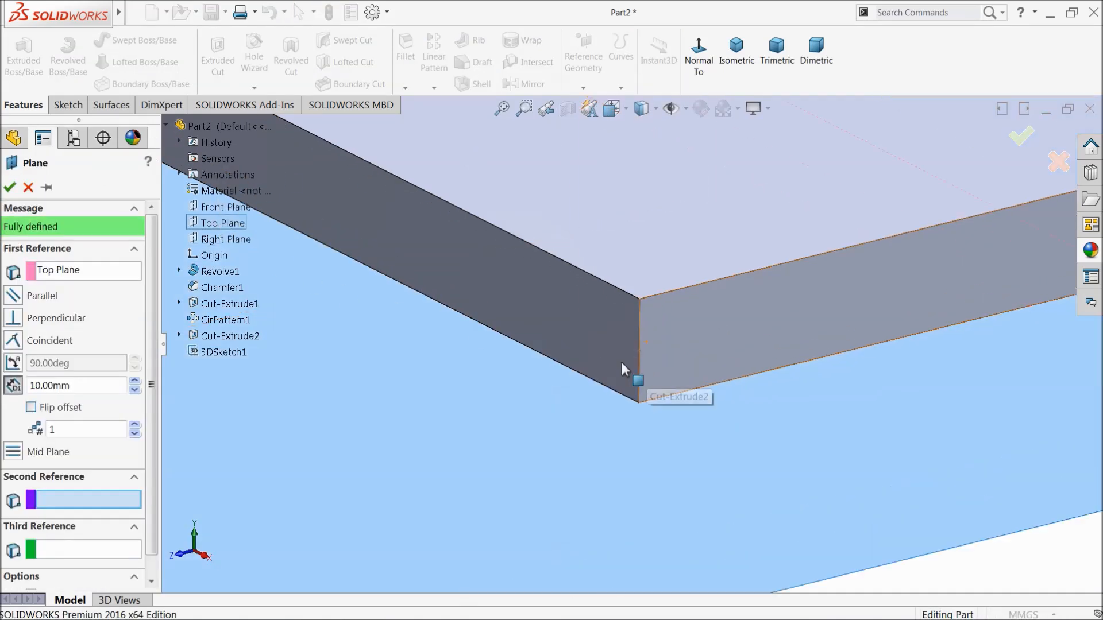
left_click(639, 353)
scroll(621, 352, "up", 5)
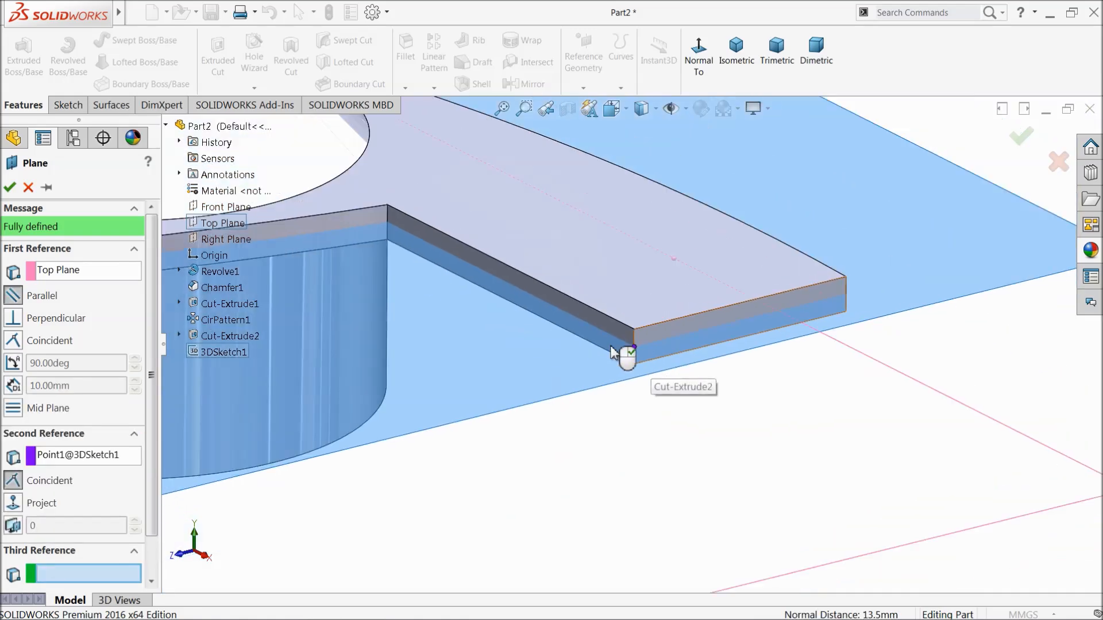
scroll(356, 345, "down", 2)
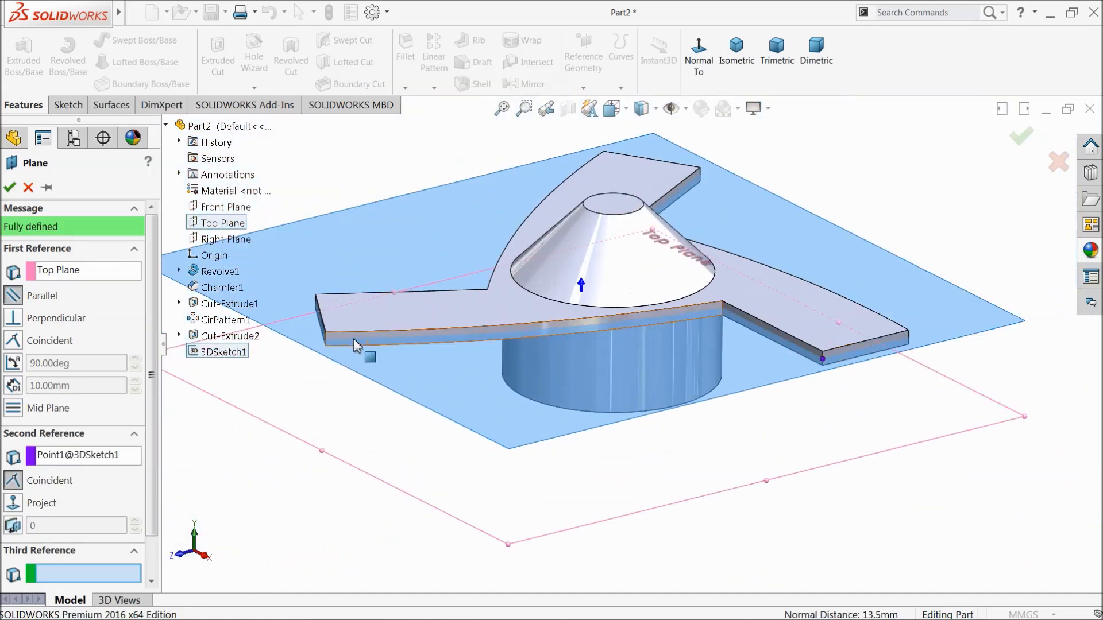
scroll(336, 345, "down", 2)
left_click(9, 188)
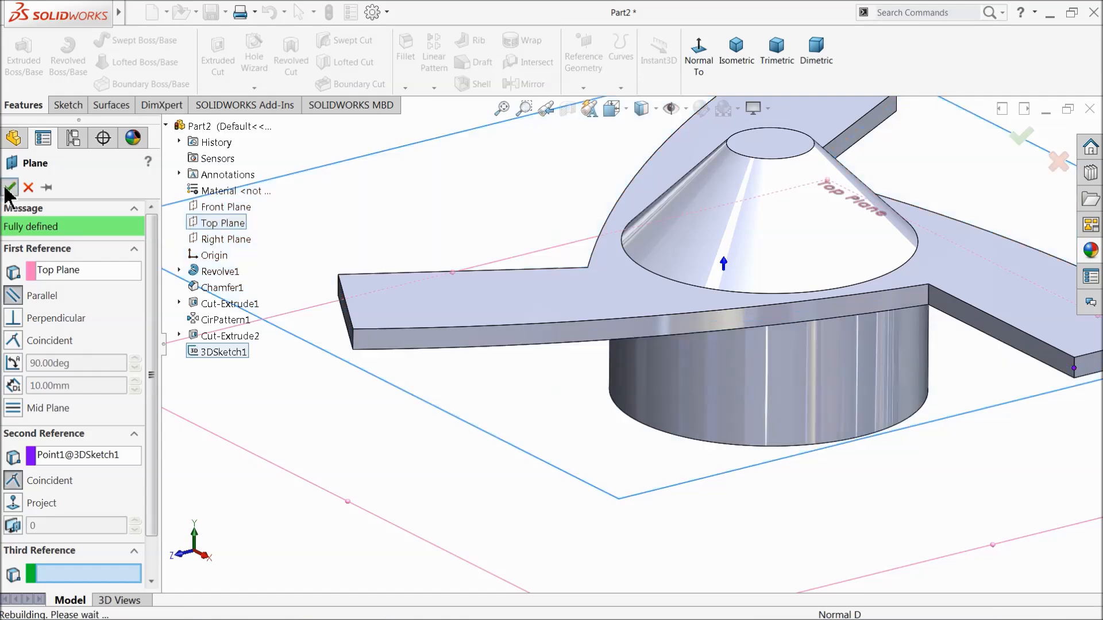
Step: Dismiss the unsaved-document reminder, start a sketch on the new reference plane and view it face-on
scroll(758, 372, "up", 3)
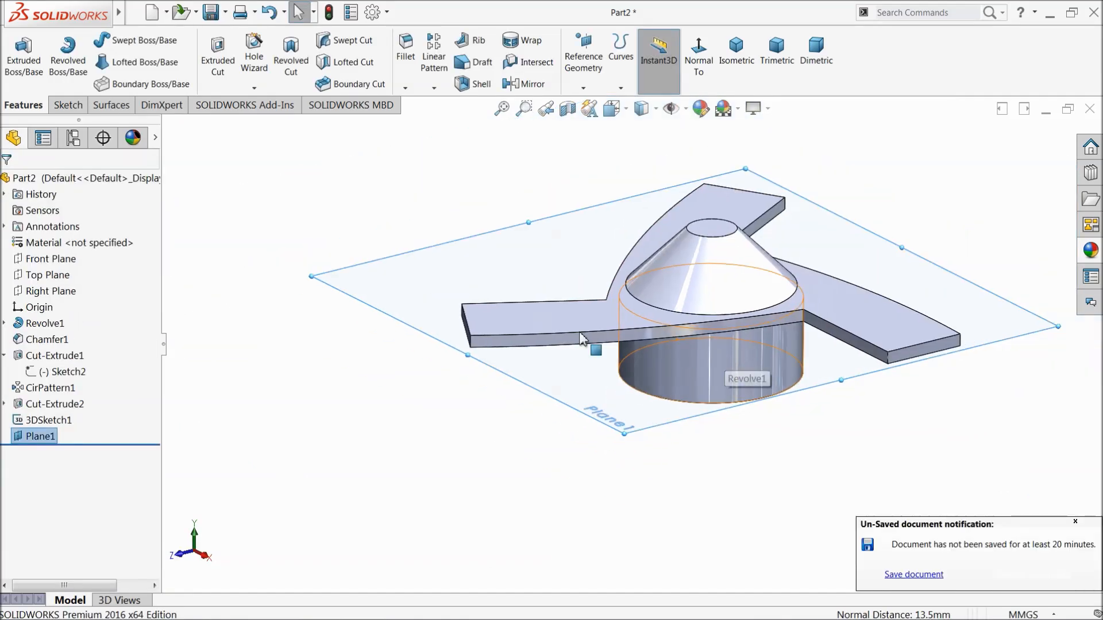
left_click(1076, 524)
left_click(68, 105)
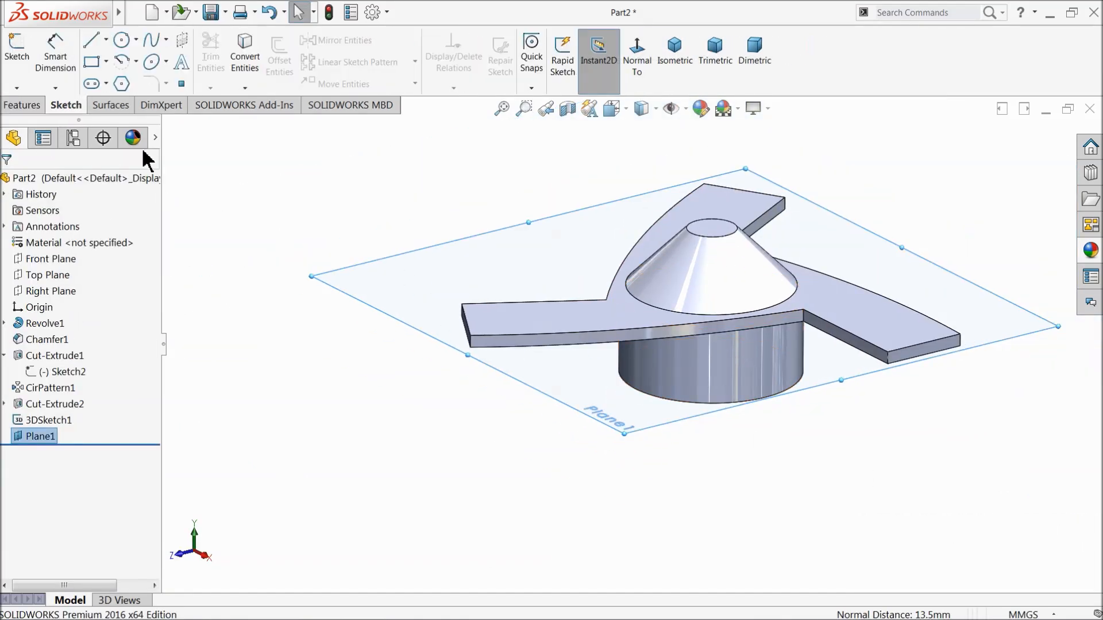
left_click(17, 51)
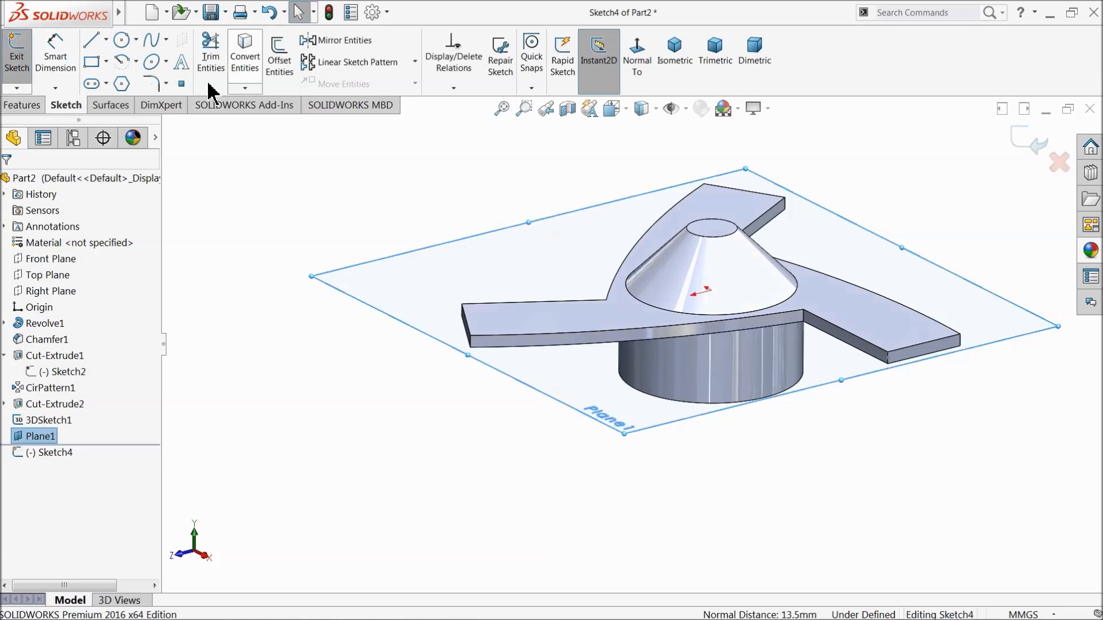
left_click(635, 57)
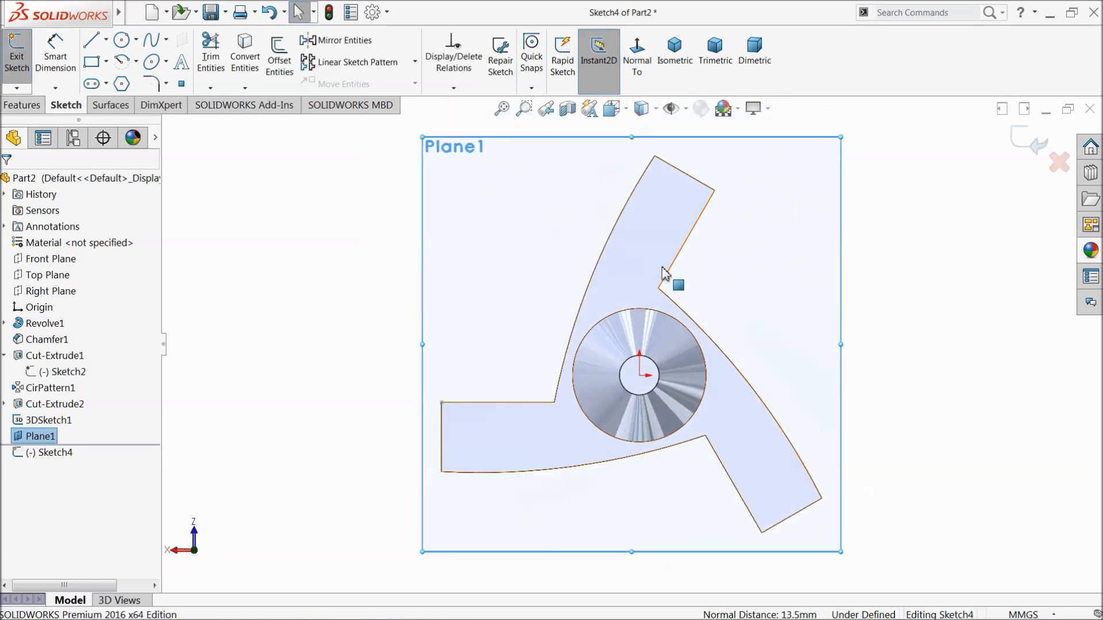
Step: Sketch a profile from the arm's outer corner: an 18 mm vertical line, a horizontal line, a small step and an arc of about 16.75 mm radius
scroll(736, 450, "down", 2)
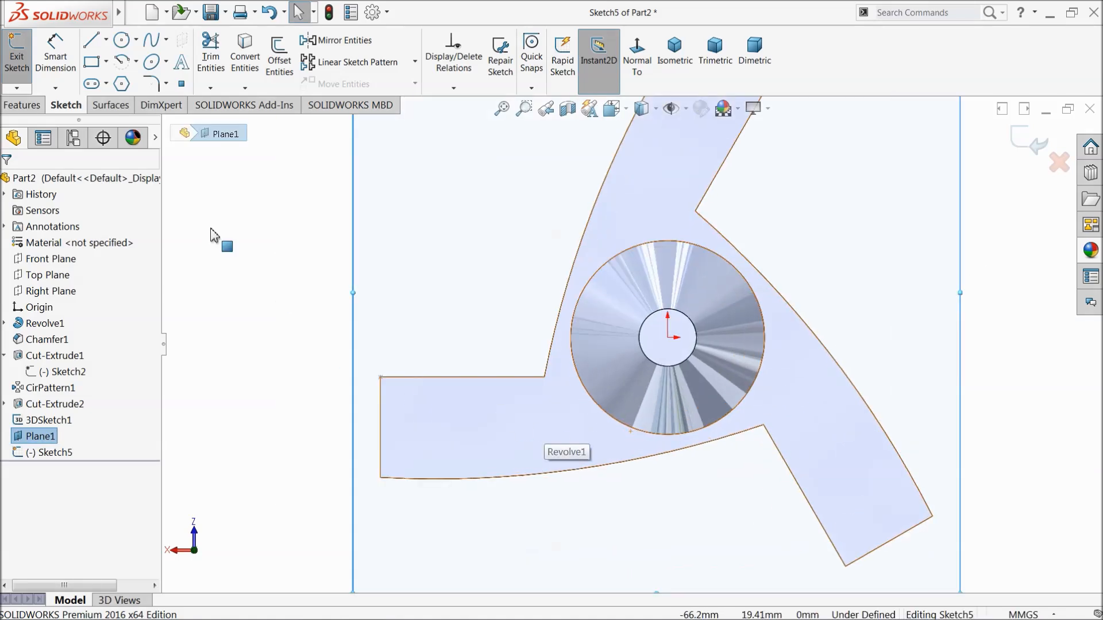
left_click(92, 39)
left_click(381, 478)
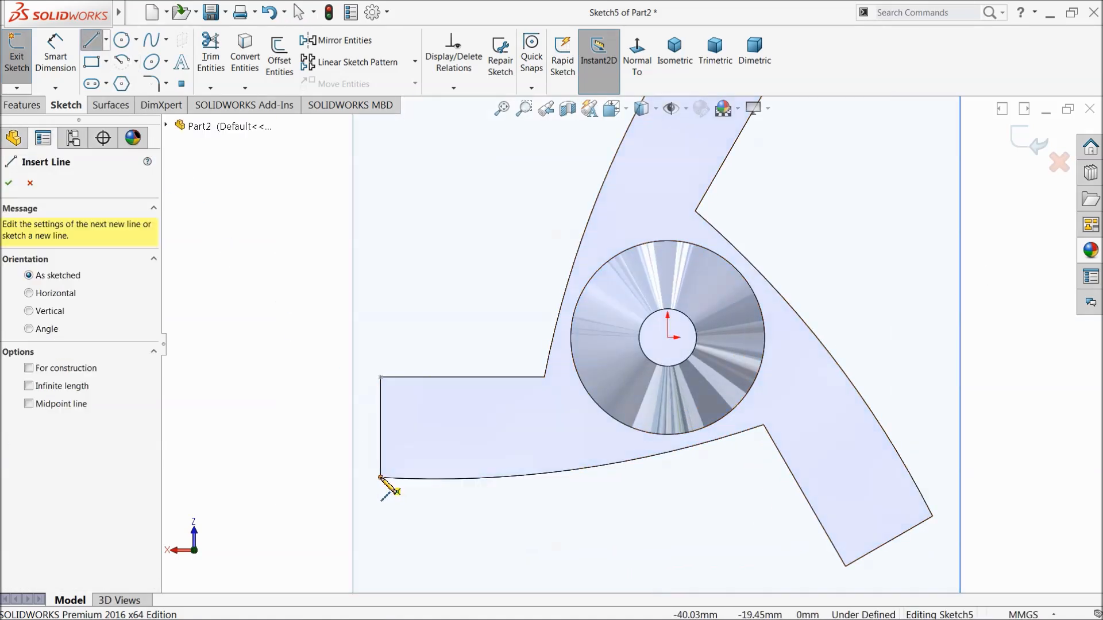
left_click(381, 347)
left_click(506, 347)
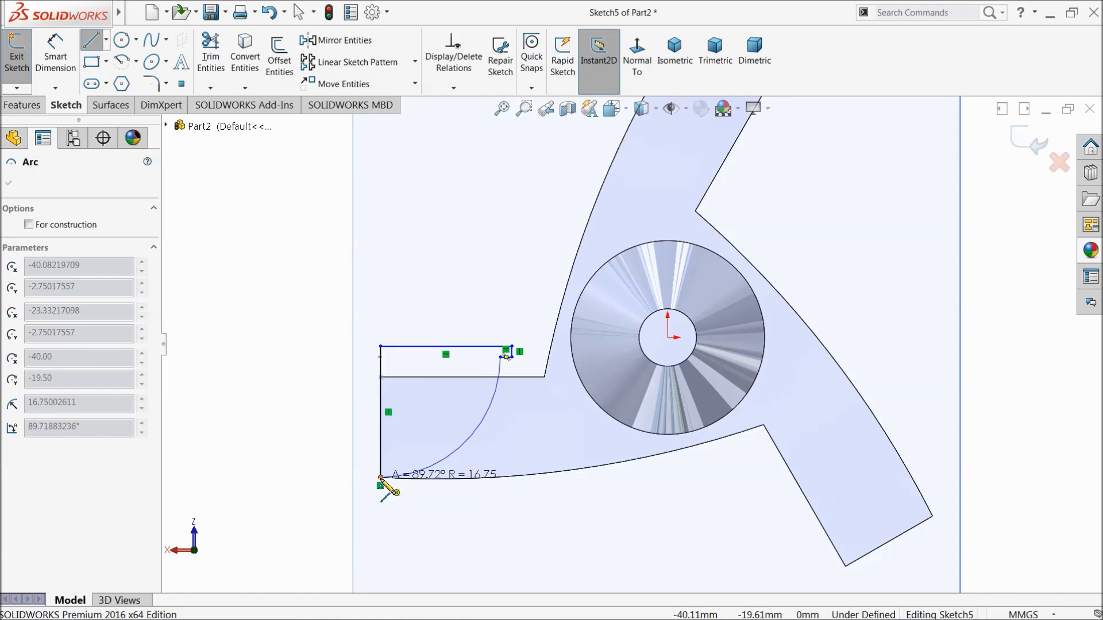
left_click(381, 478)
right_click(291, 336)
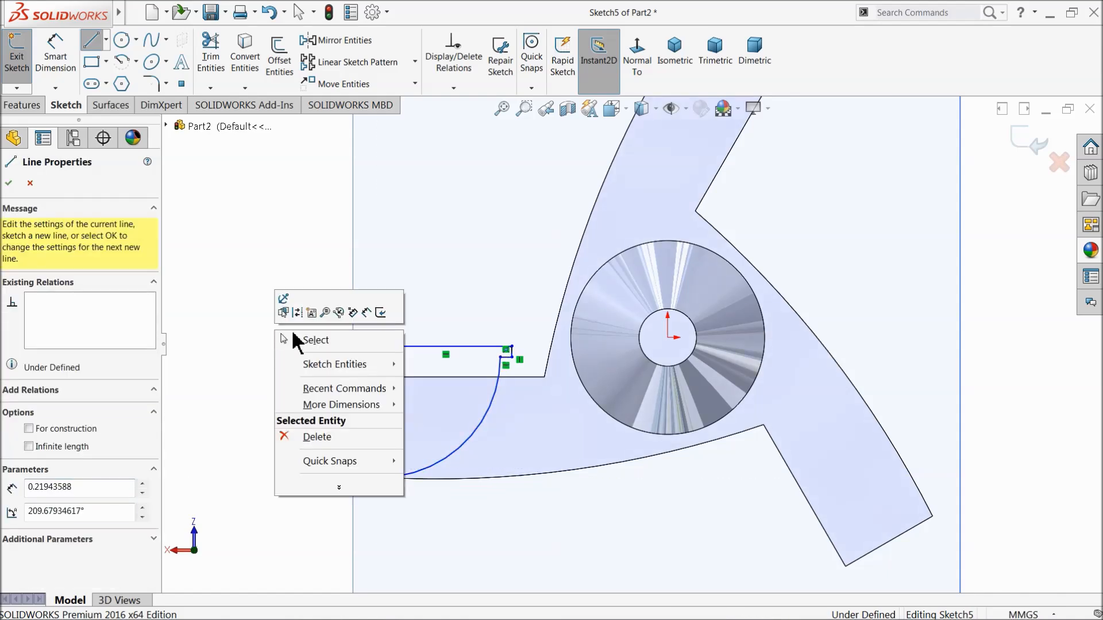
left_click(325, 339)
Step: Try to merge the arc's centre point with the upper endpoint of the vertical line
scroll(436, 370, "down", 3)
left_click(375, 349)
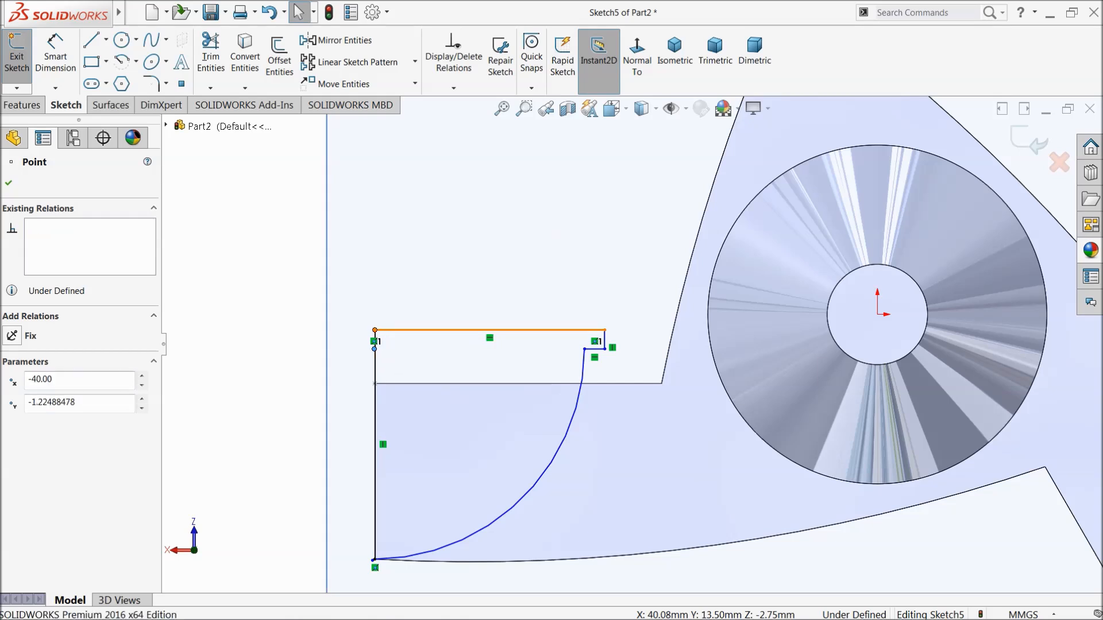
left_click(375, 330, "ctrl")
left_click(451, 281)
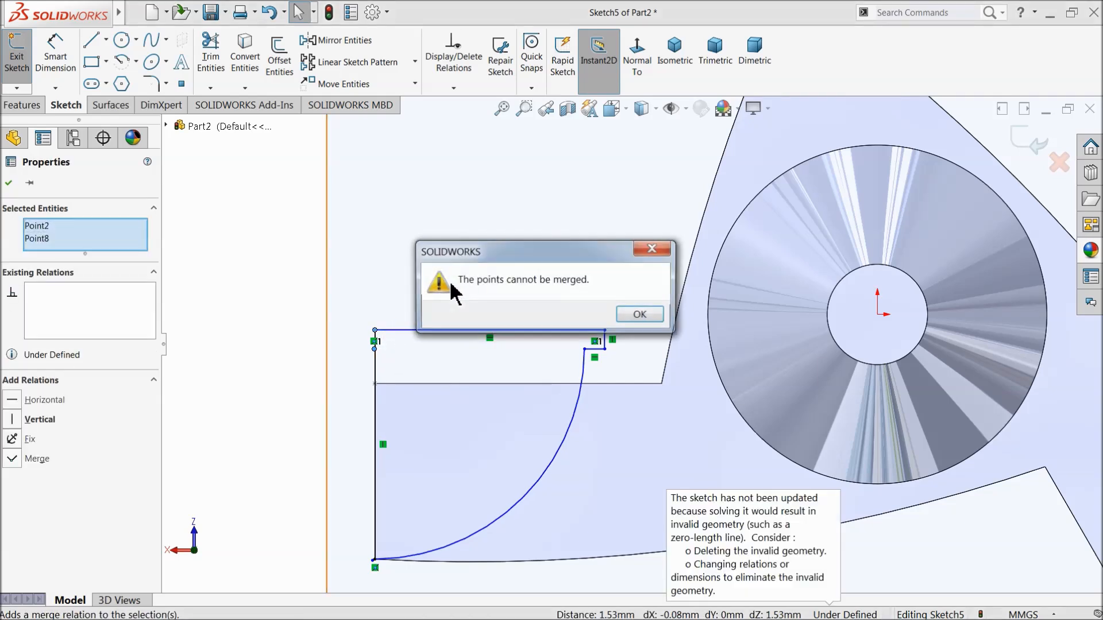
left_click(640, 315)
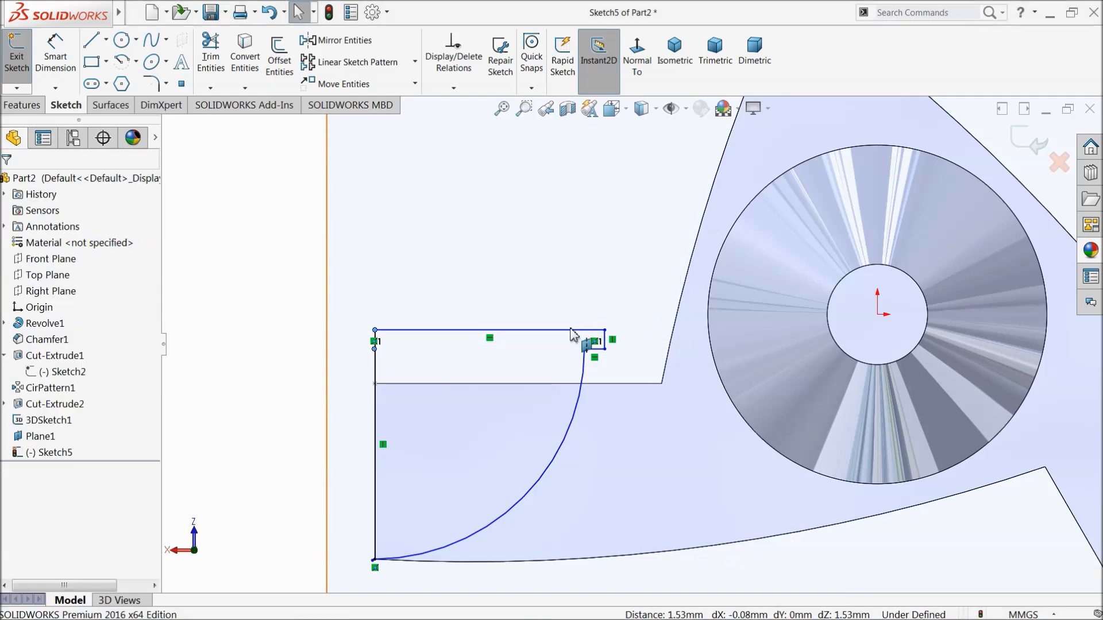
Step: Move the arc's centre point inward to about 1.4 mm from the vertical line
scroll(511, 325, "up", 3)
scroll(561, 400, "down", 2)
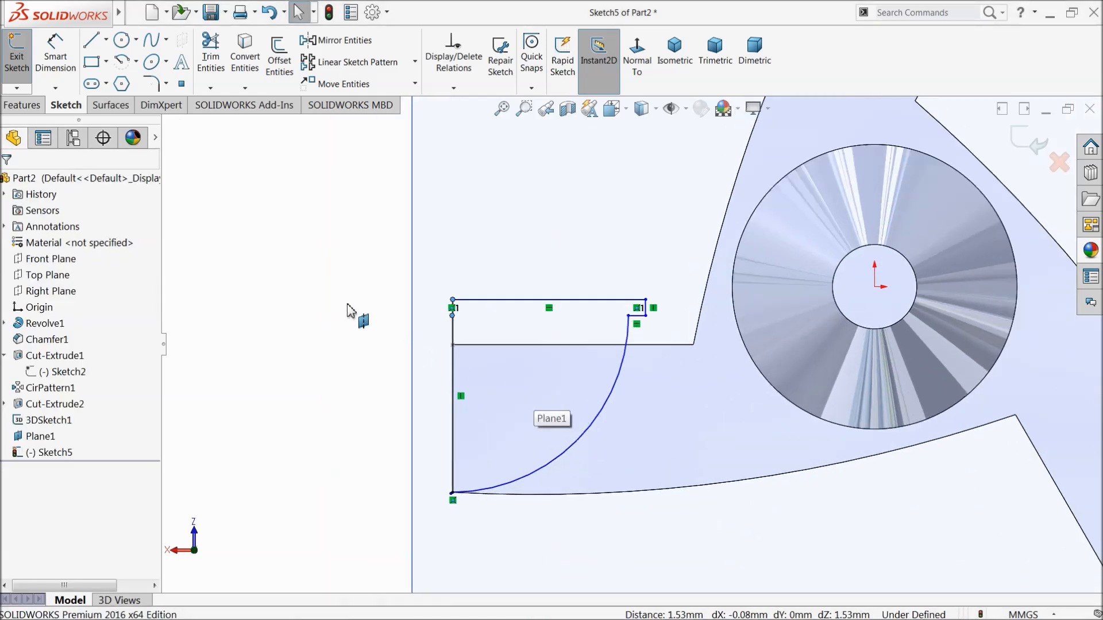
left_click(349, 308)
left_click_drag(451, 317, 468, 325)
left_click_drag(463, 324, 465, 331)
left_click(55, 56)
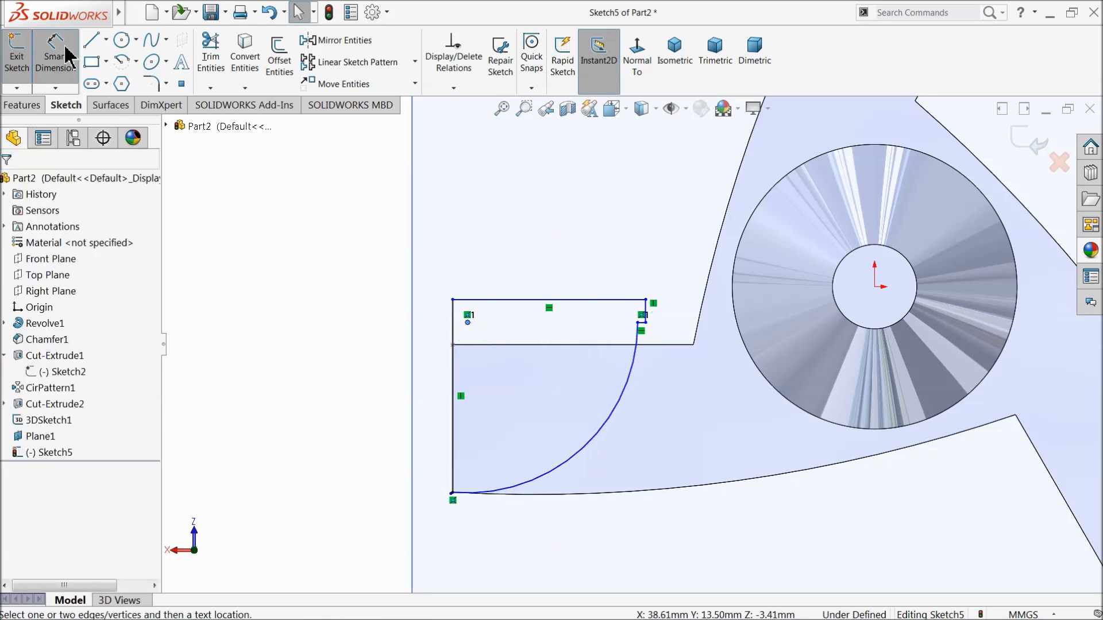
left_click(453, 370)
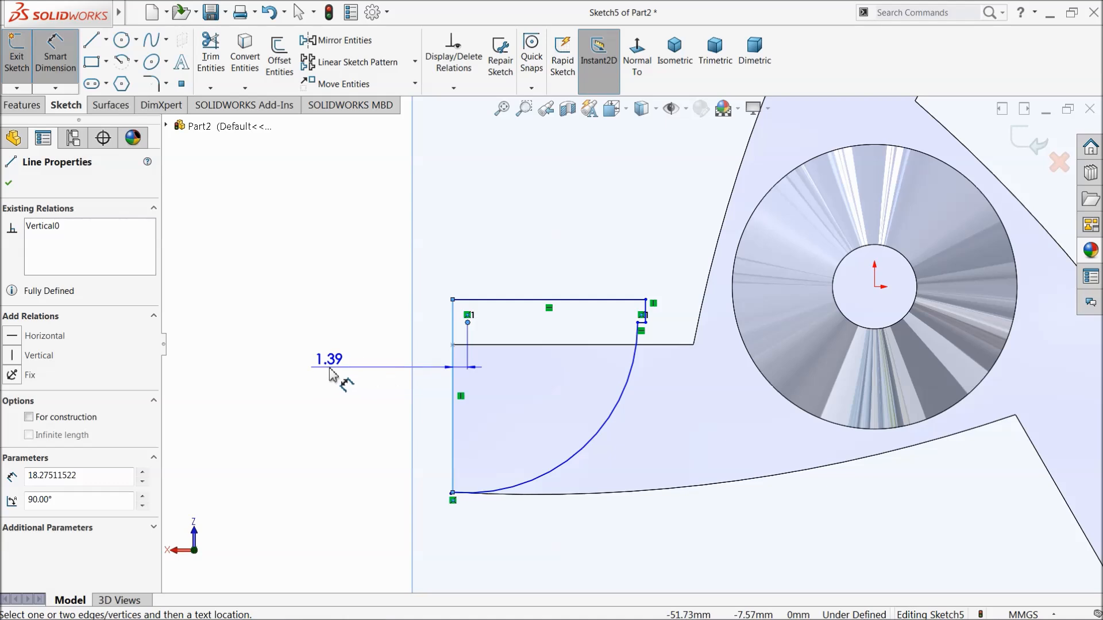
key("Escape")
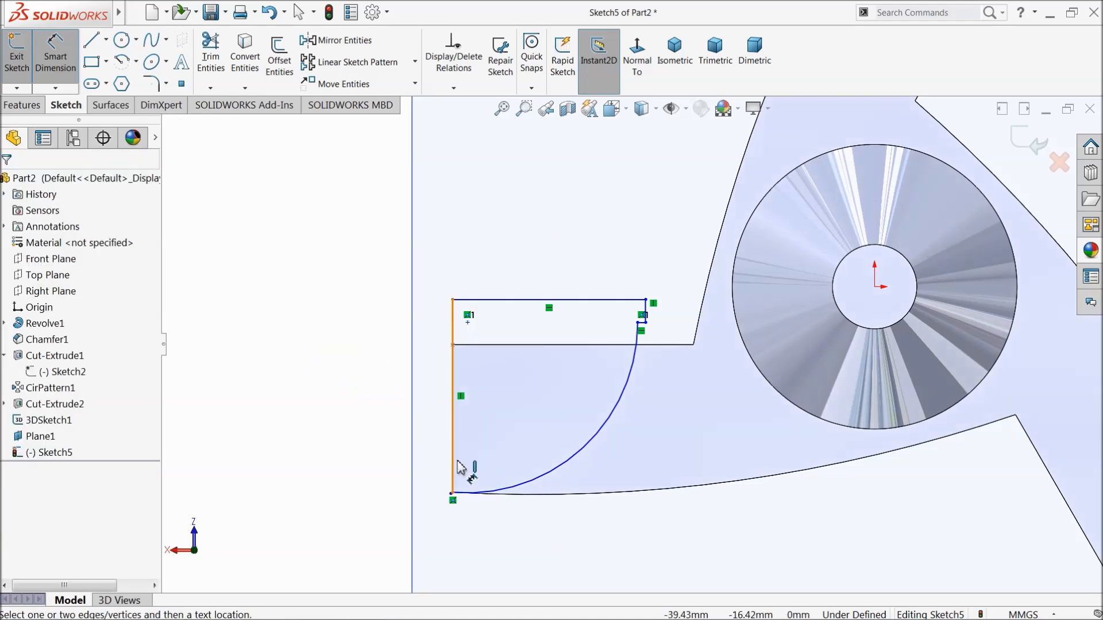
Step: Delete the tiny stray line at the arm's outer corner where the arc meets the vertical line
scroll(431, 488, "down", 5)
left_click(55, 50)
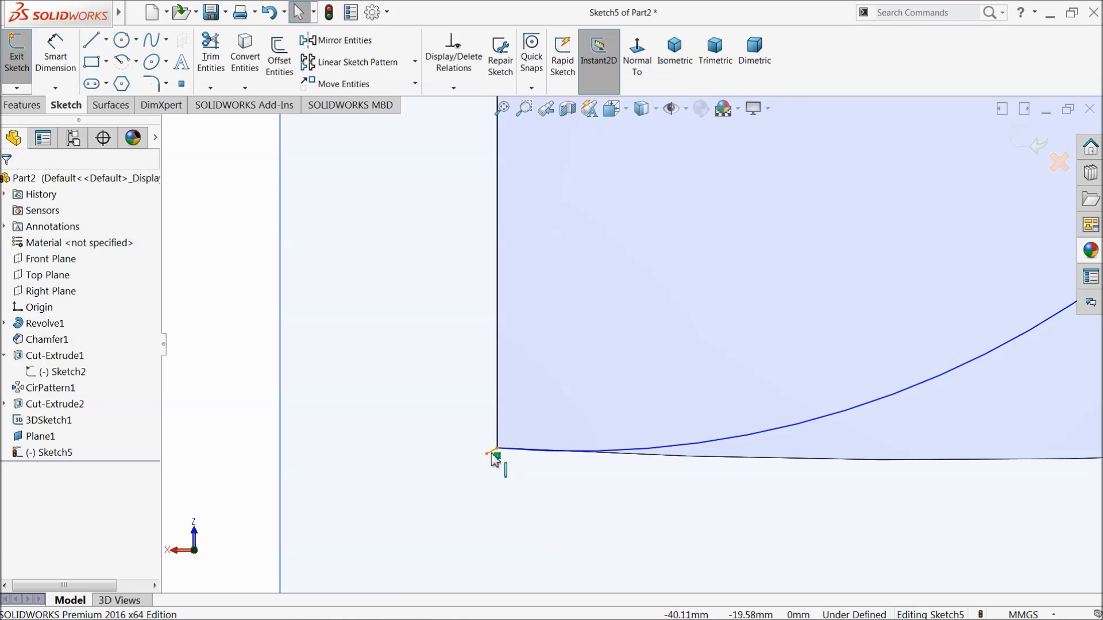
left_click(491, 453)
key("Delete")
scroll(468, 460, "up", 7)
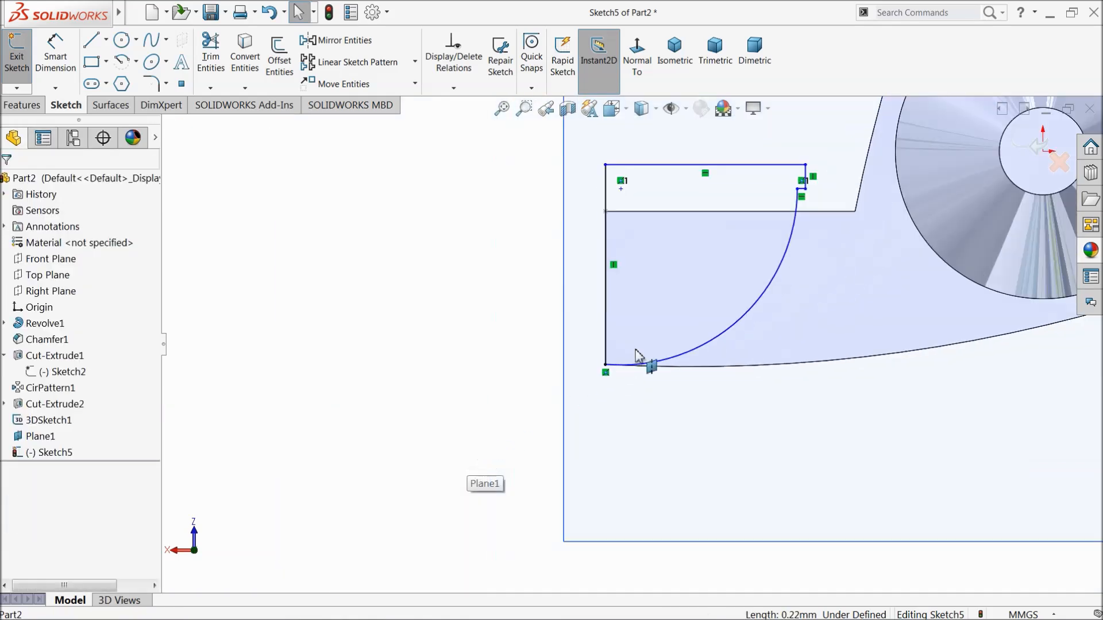
Step: Dimension the profile's vertical line at 19.5 mm
scroll(729, 253, "down", 2)
scroll(713, 262, "up", 1)
scroll(776, 232, "down", 2)
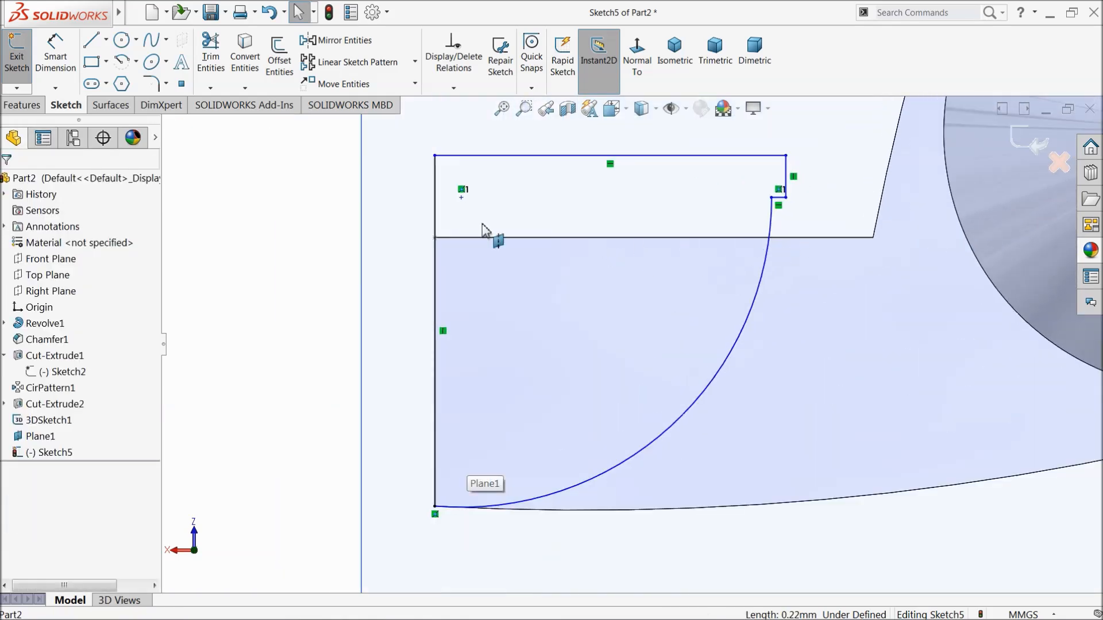
left_click(62, 58)
left_click(437, 236)
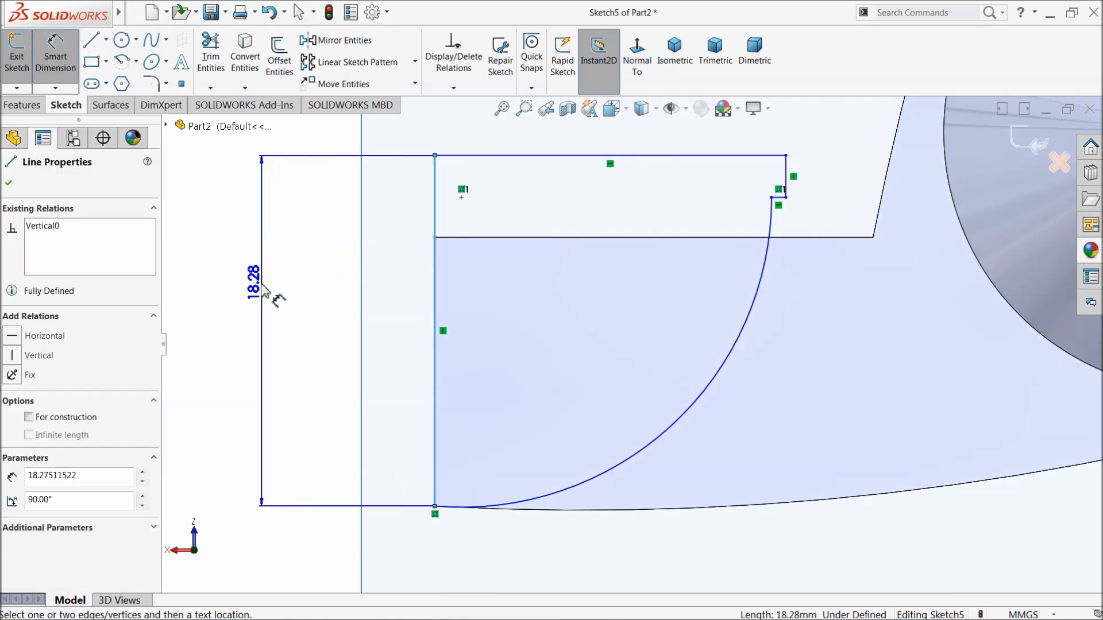
left_click(261, 285)
type("19.5")
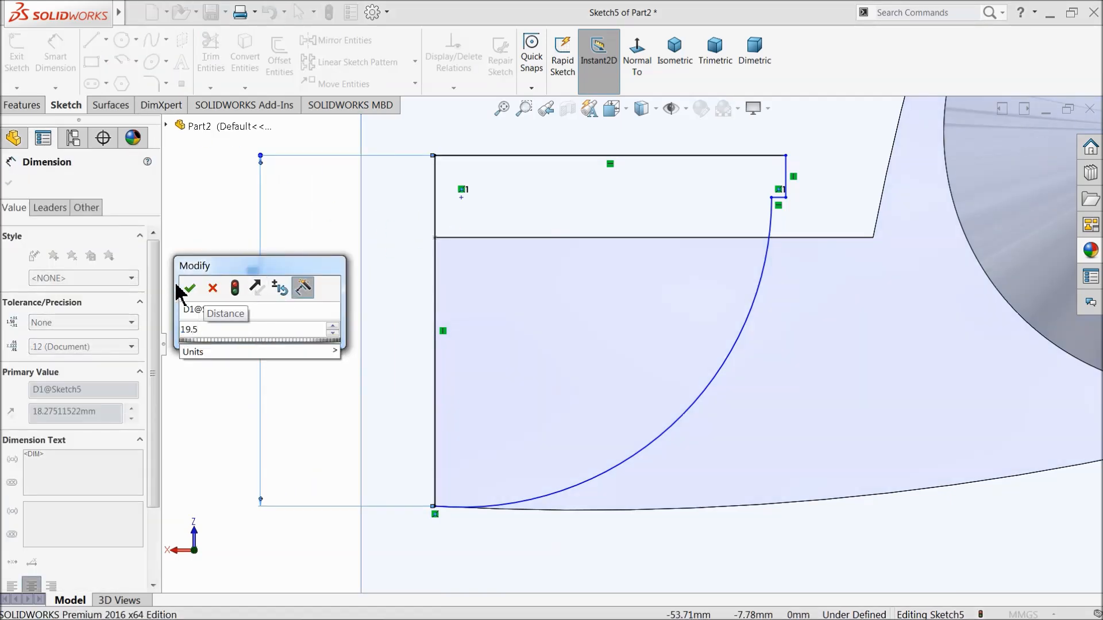
left_click(189, 288)
scroll(615, 233, "up", 2)
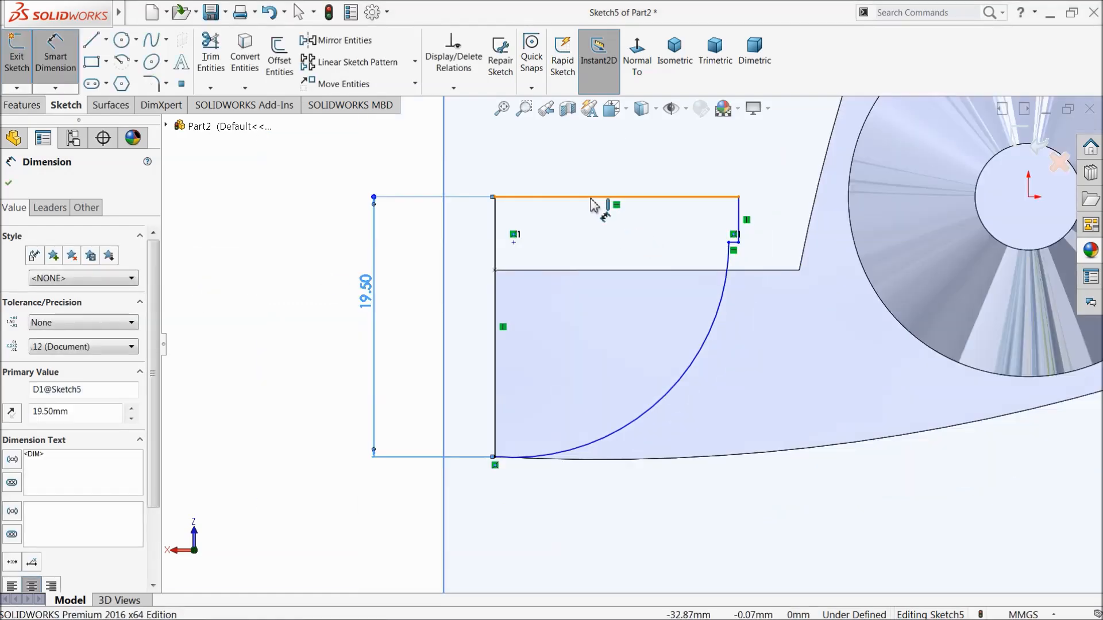
Step: Dimension the profile's upper horizontal line at 20 mm
left_click(598, 197)
left_click(595, 167)
type("20")
key("Return")
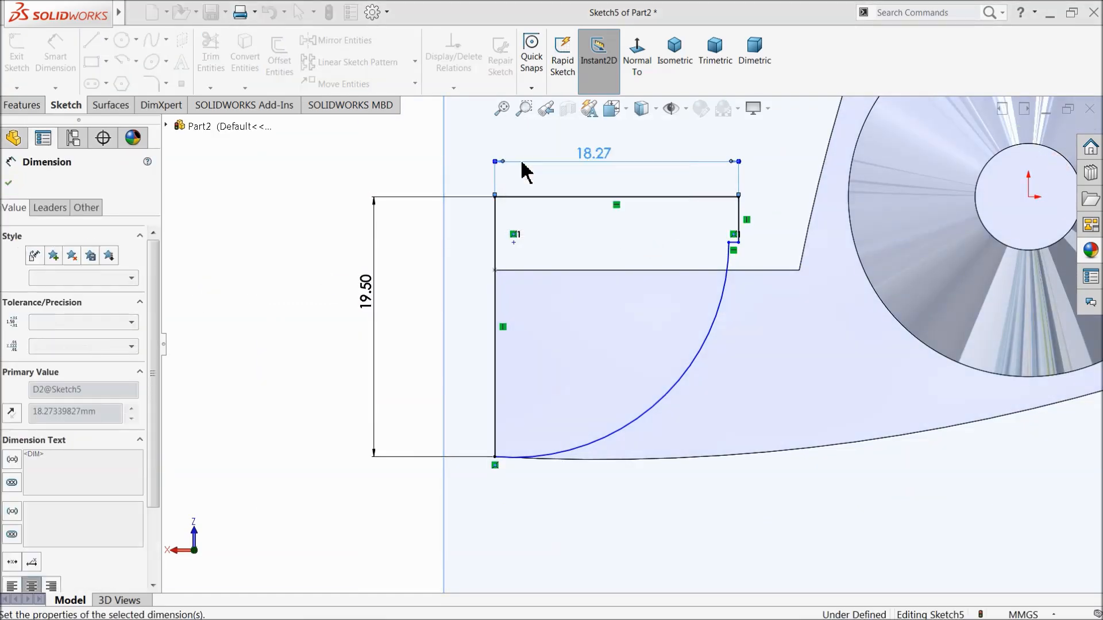
Step: Dimension the short vertical line of the step at 1.5 mm
left_click(764, 223)
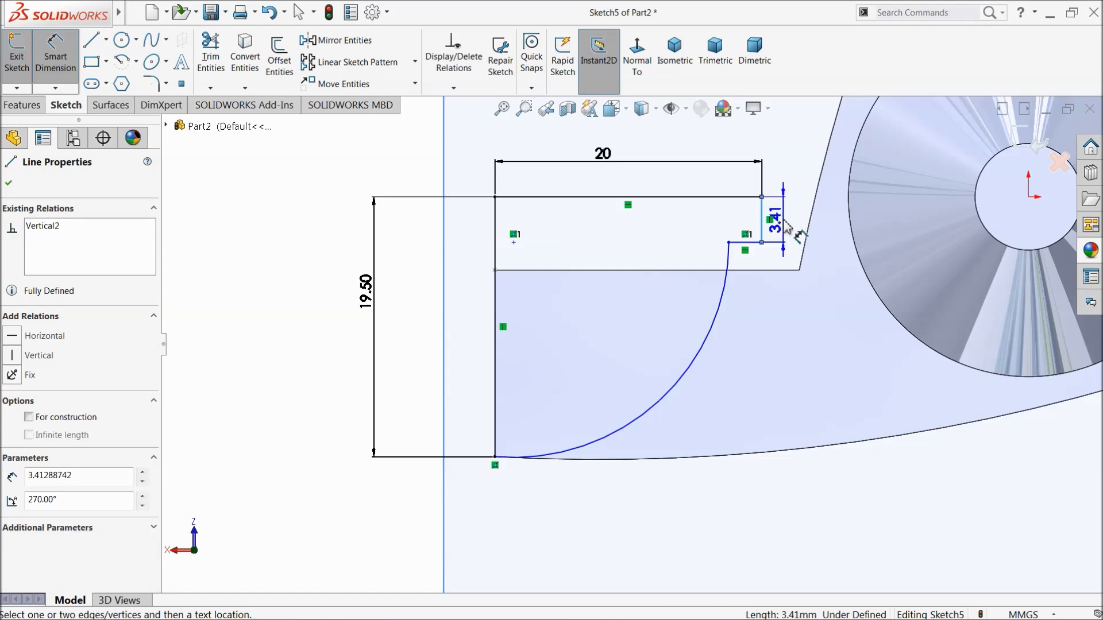
left_click(790, 228)
type("1.5")
key("Return")
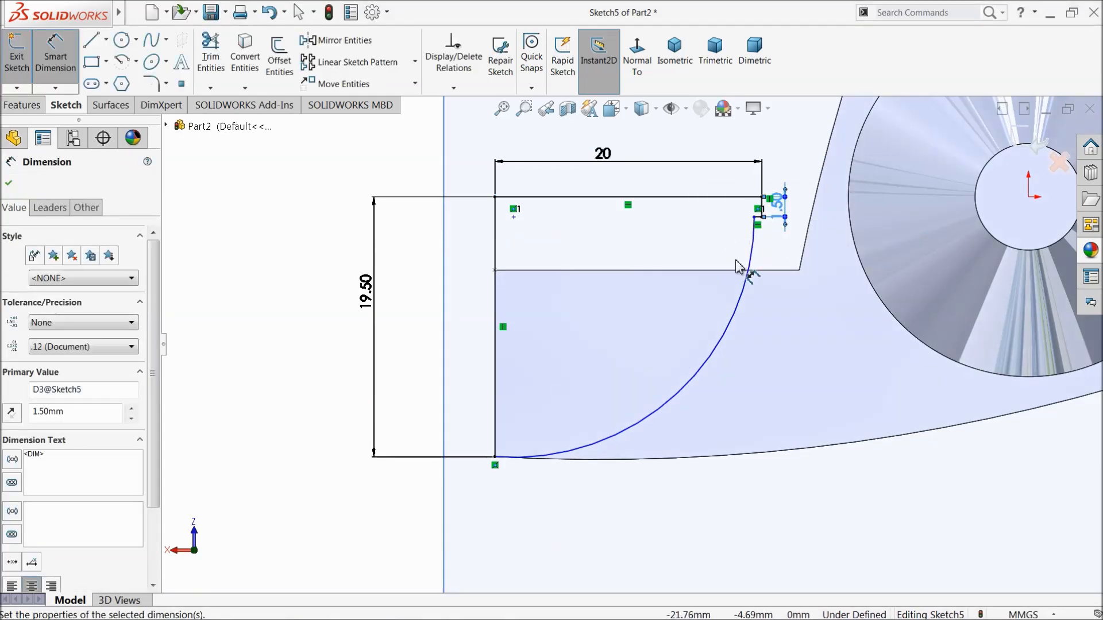
left_click(10, 185)
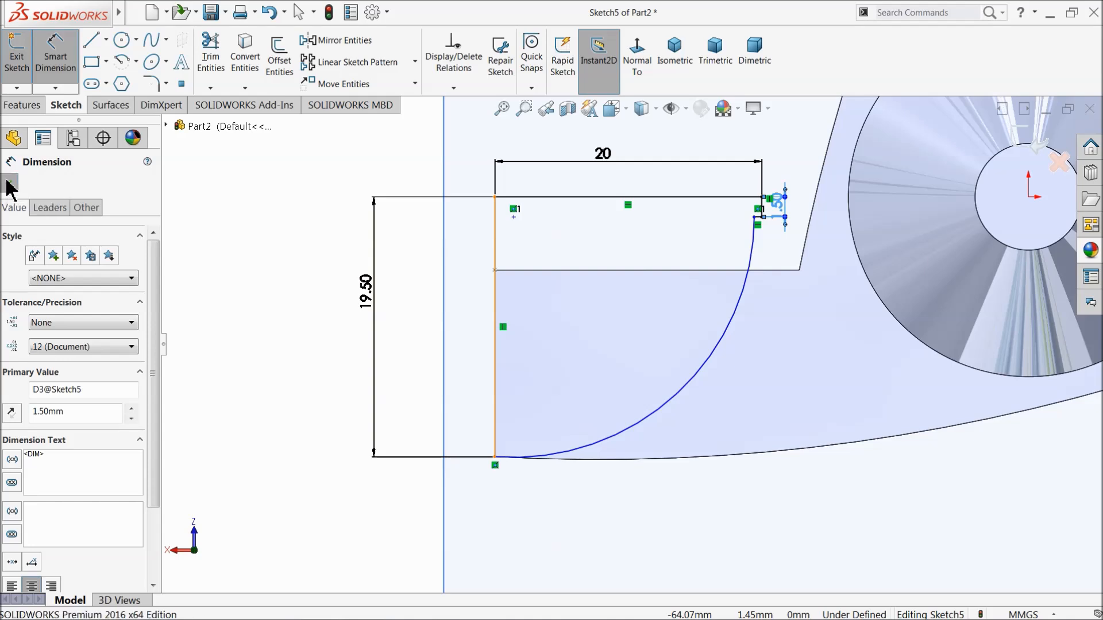
Step: Merge the arc's centre point with the upper endpoint of the vertical line and delete all the conflicting relations
left_click(514, 219)
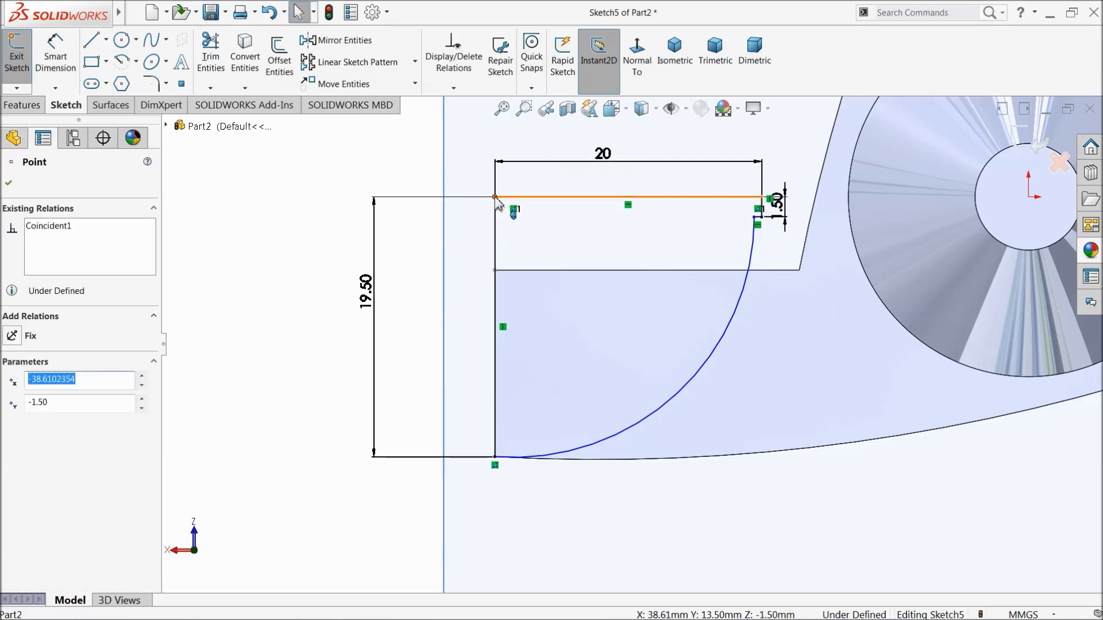
left_click(495, 198, "ctrl")
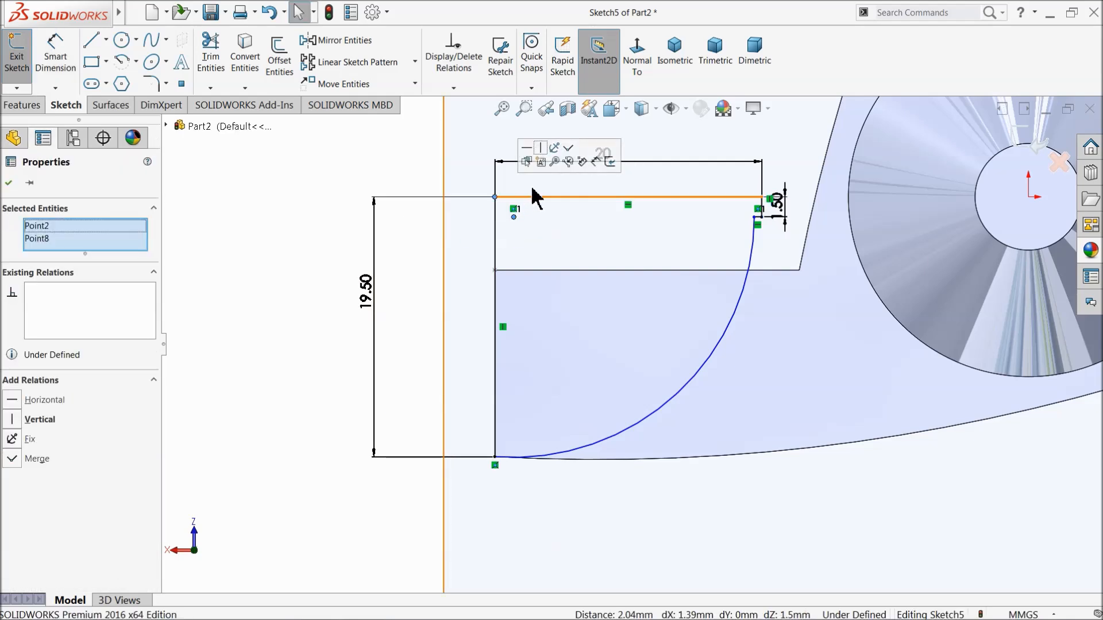
left_click(568, 148)
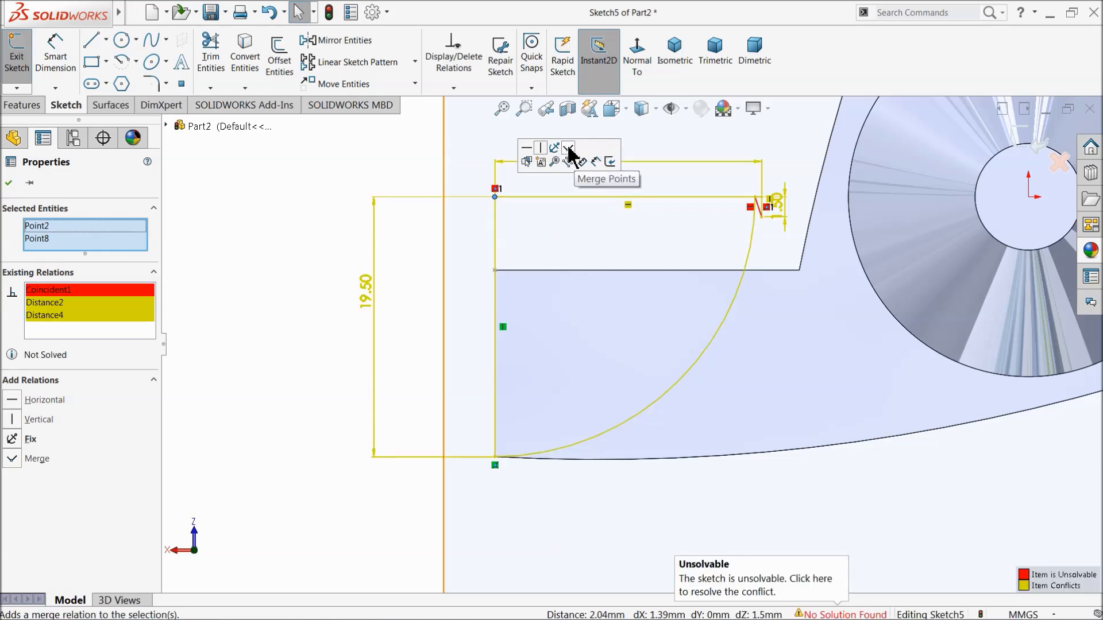
right_click(79, 313)
left_click(115, 309)
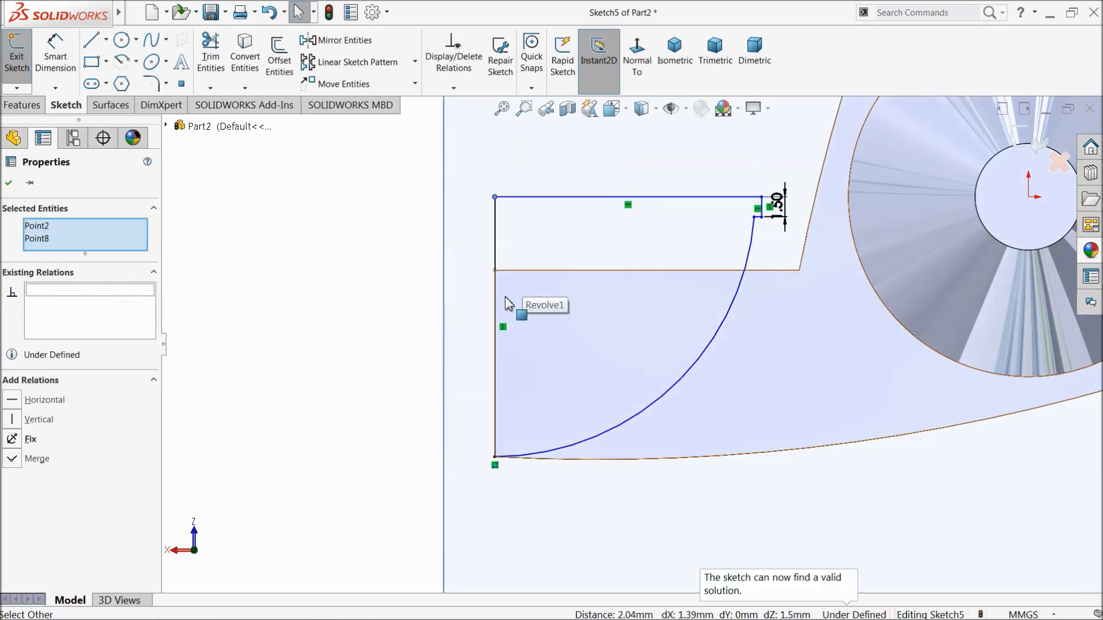
key("Escape")
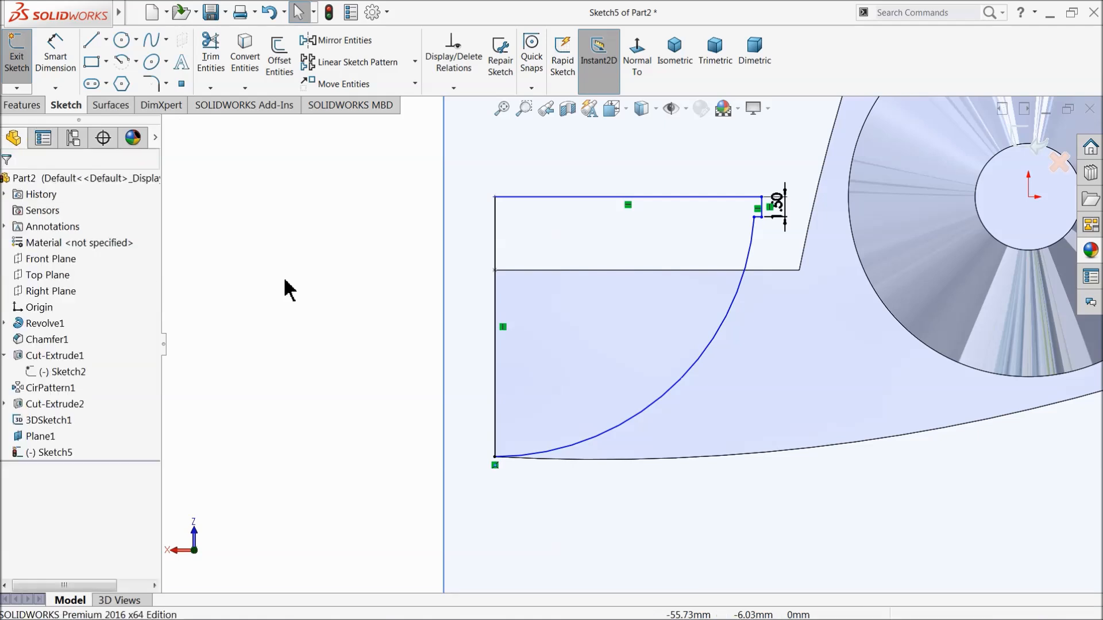
left_click(669, 412)
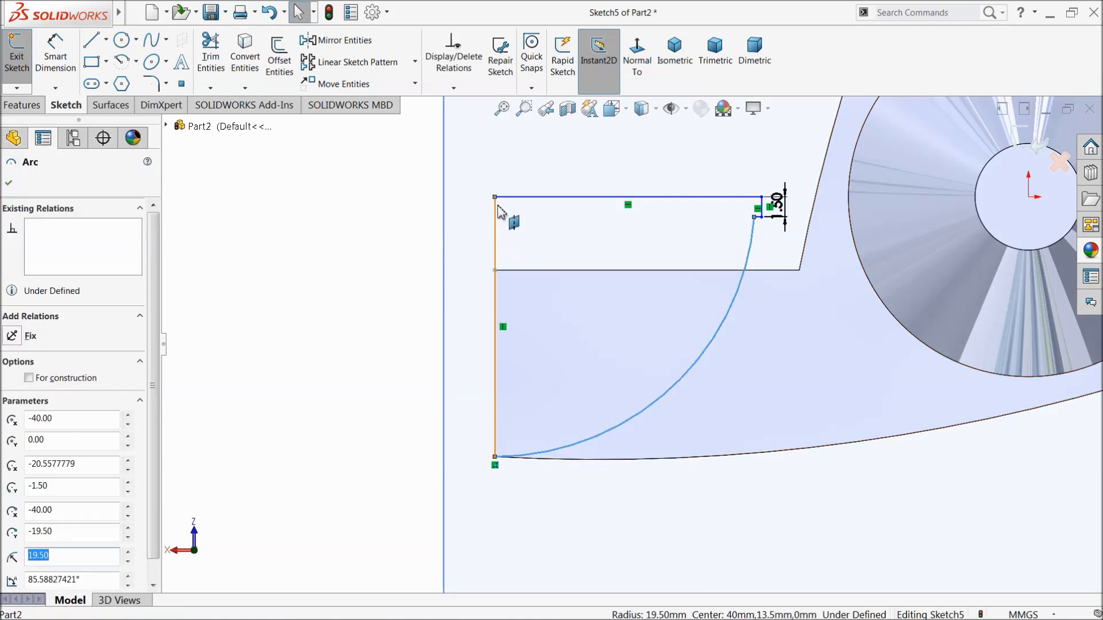
key("Escape")
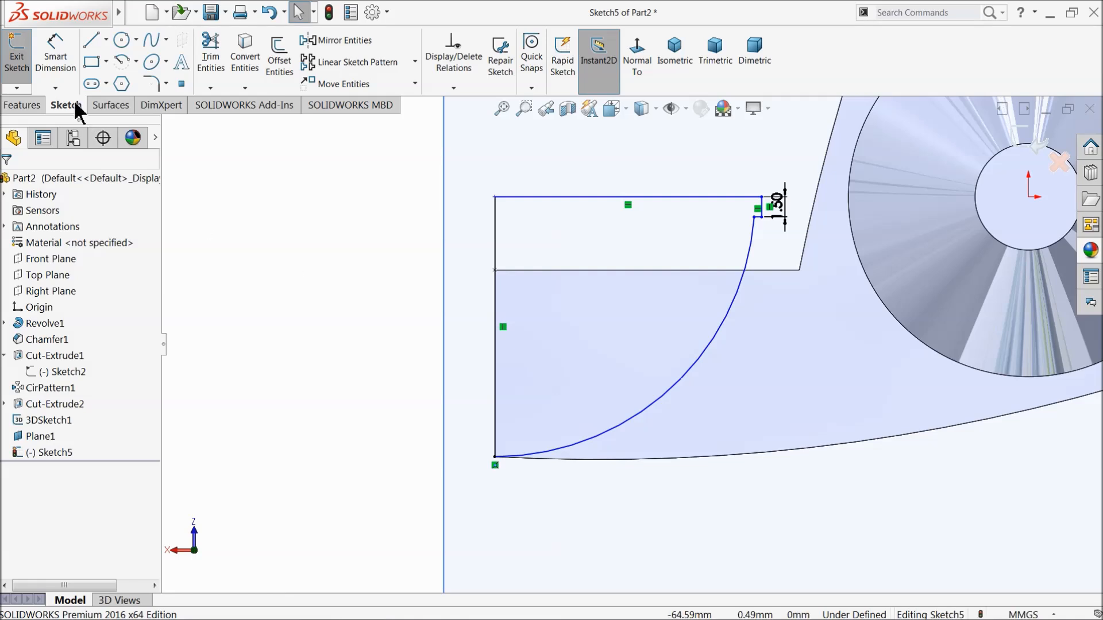
Step: Add a 20 mm dimension to the profile's upper horizontal line again
left_click(55, 51)
left_click(609, 198)
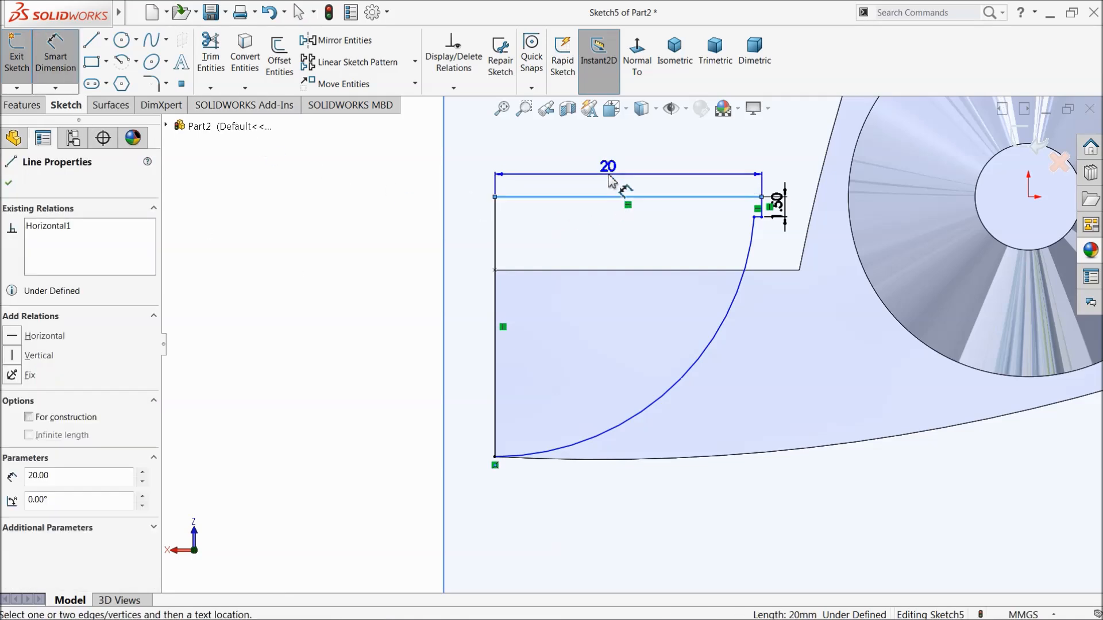
left_click(615, 172)
left_click(537, 173)
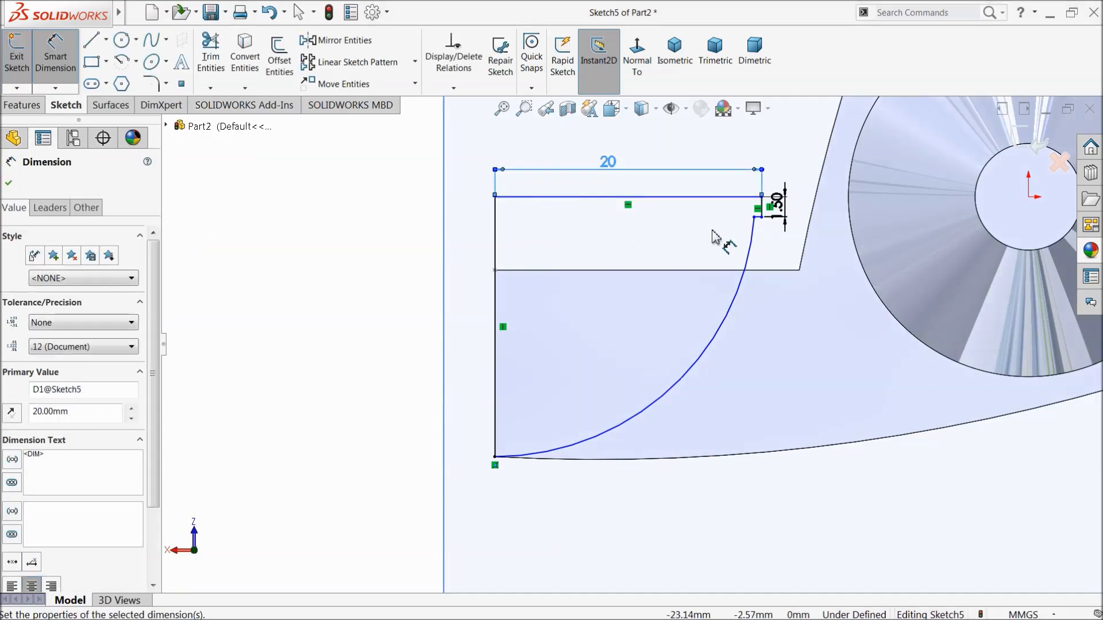
Step: Dimension the arc's radius at 19.5 mm to fully define the profile
scroll(701, 321, "up", 2)
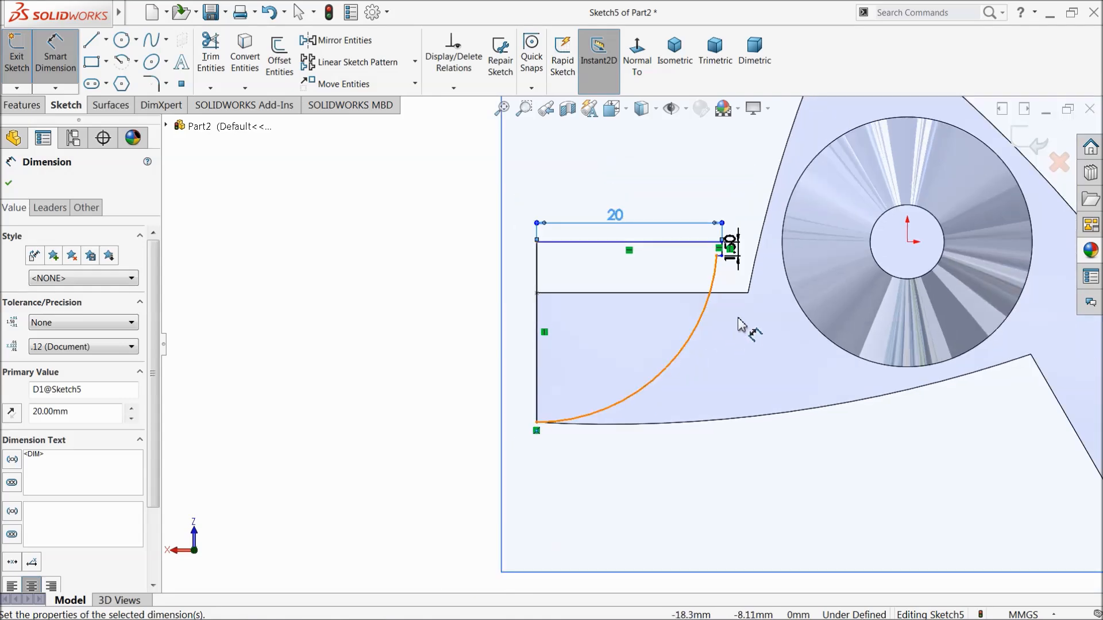
scroll(741, 319, "down", 5)
scroll(693, 256, "down", 1)
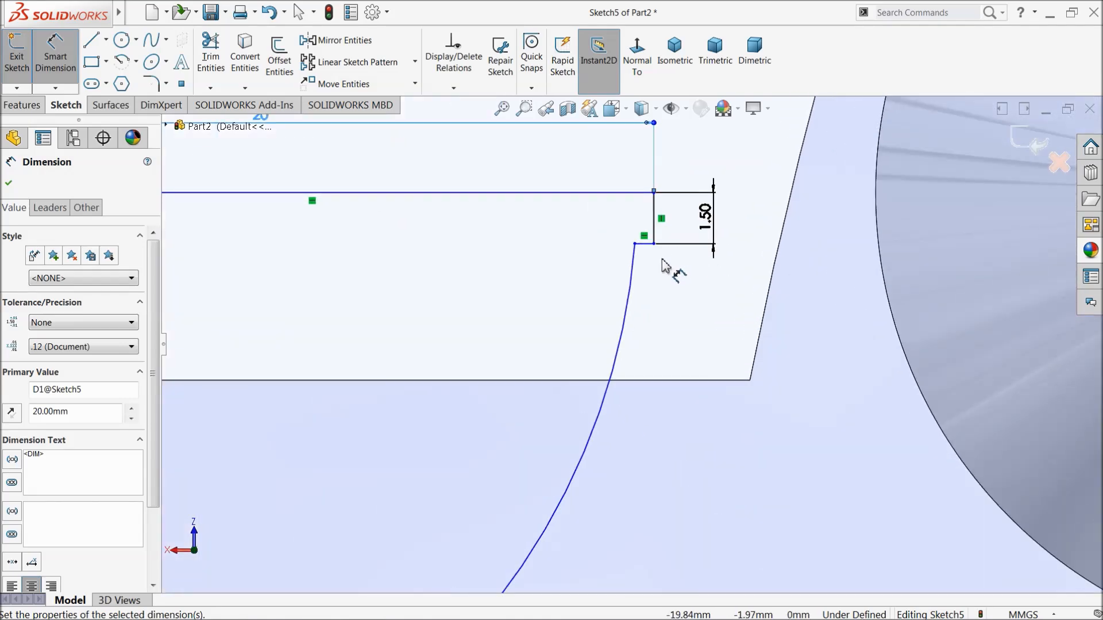
scroll(668, 264, "up", 3)
left_click(594, 417)
left_click(549, 396)
left_click(478, 392)
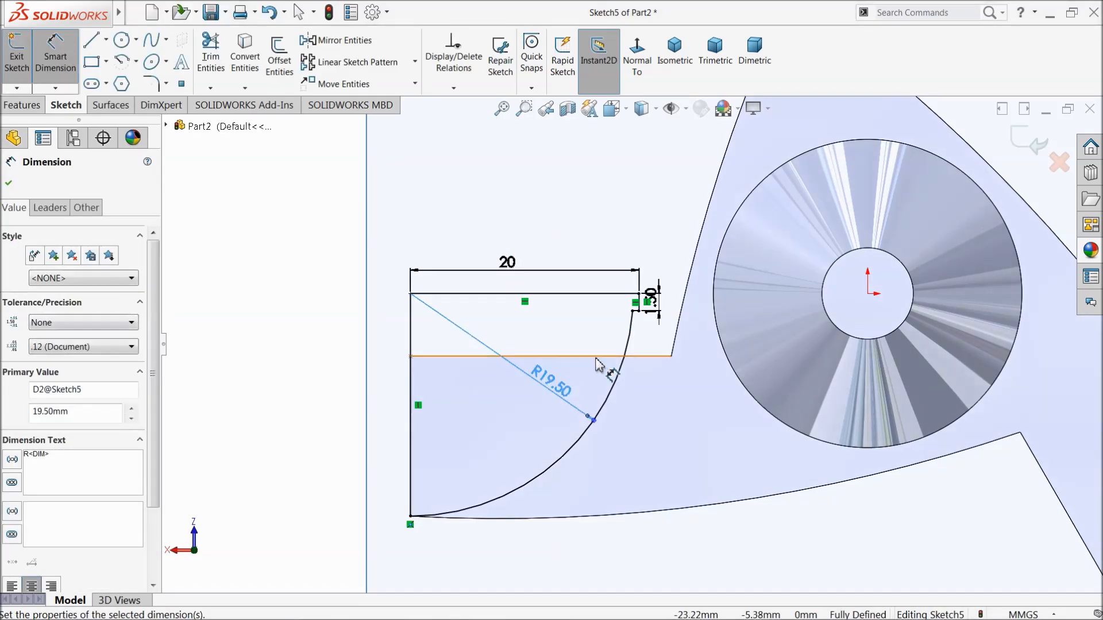
left_click(10, 184)
Step: Revolve the profile 360° about its 19.5 mm vertical line as a merged boss
left_click(39, 105)
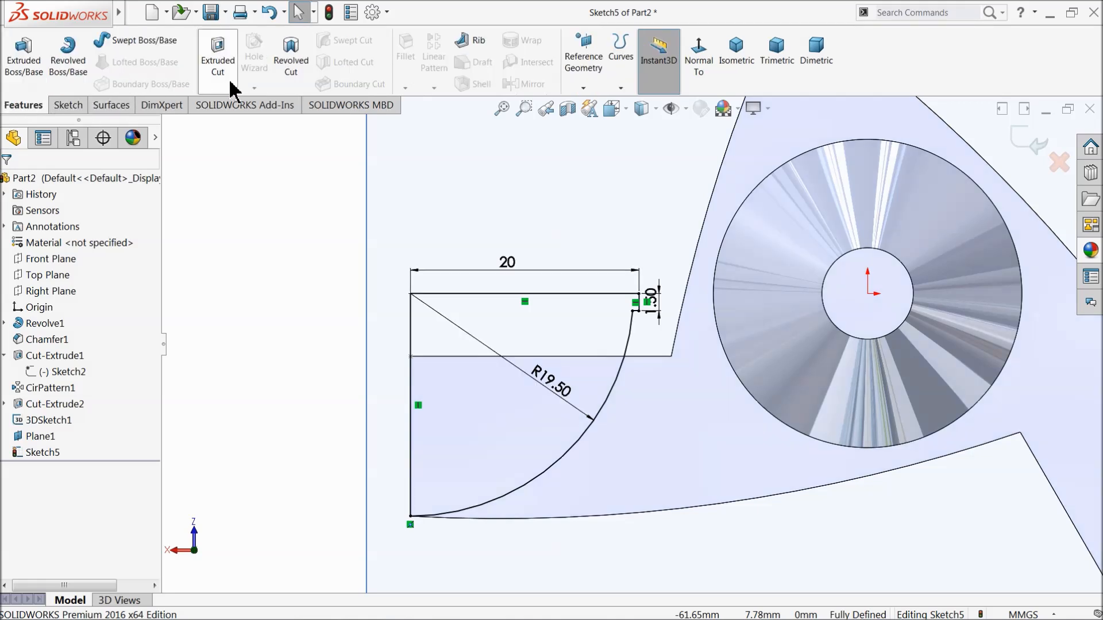
left_click(68, 55)
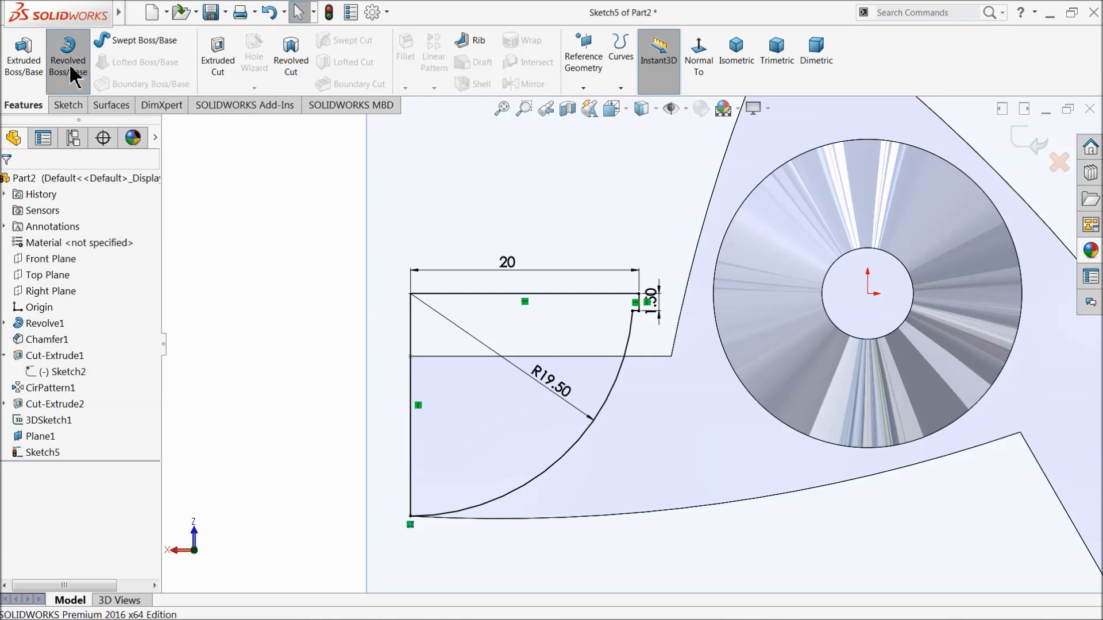
left_click(411, 334)
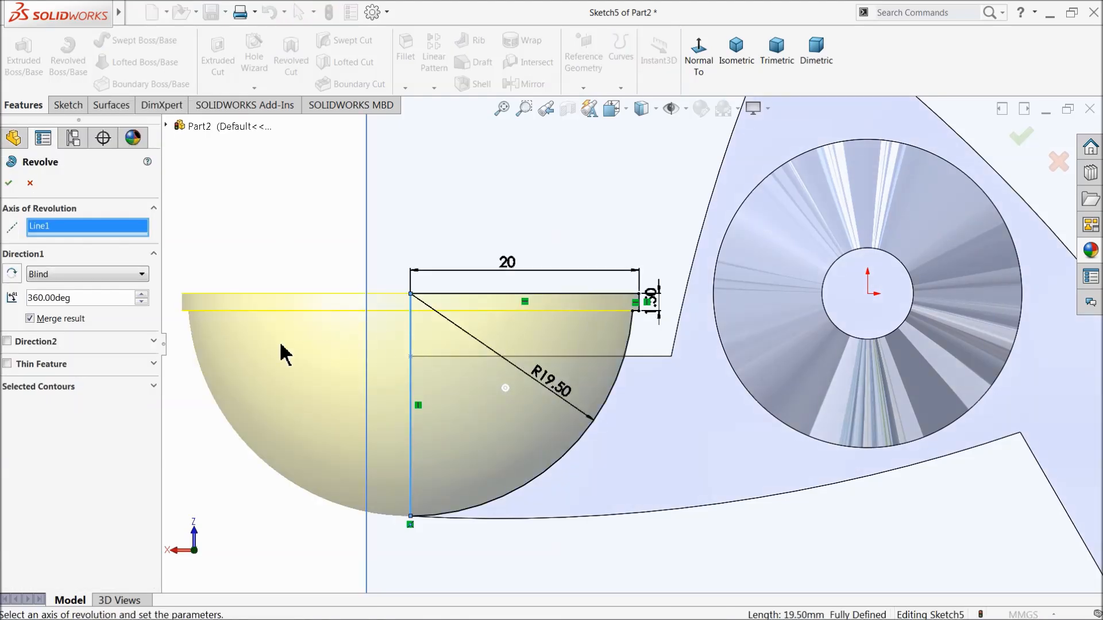
left_click(9, 182)
Step: Pattern the revolved cup circularly about the hub's top circular edge, with 3 equally spaced instances over 360°
key("f")
middle_click_drag(370, 320, 519, 259)
scroll(527, 259, "up", 3)
scroll(749, 253, "down", 2)
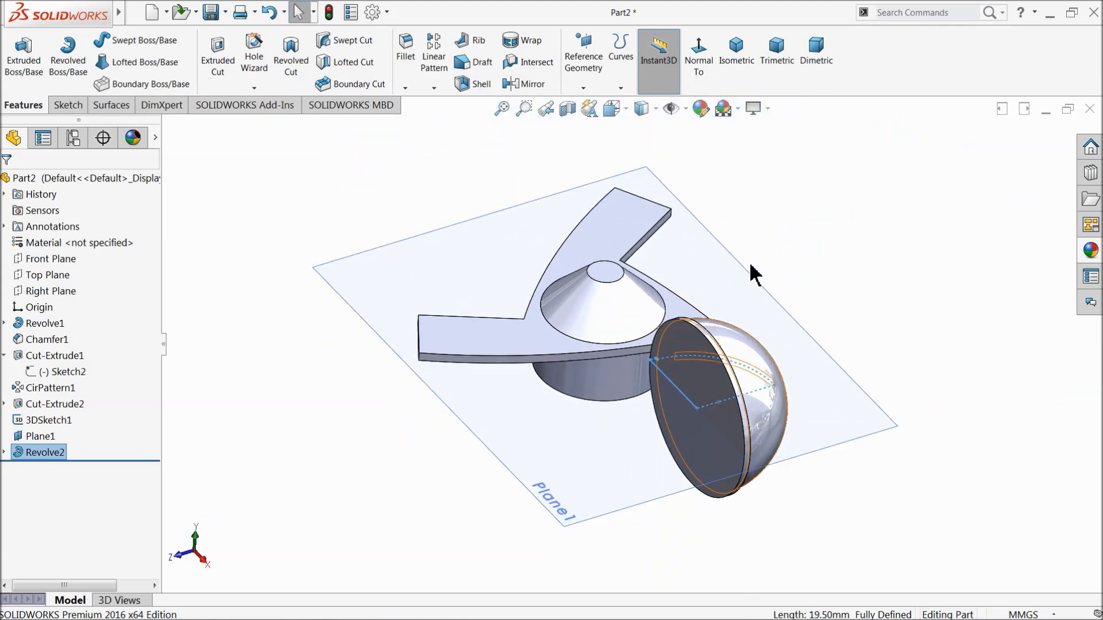
left_click(434, 87)
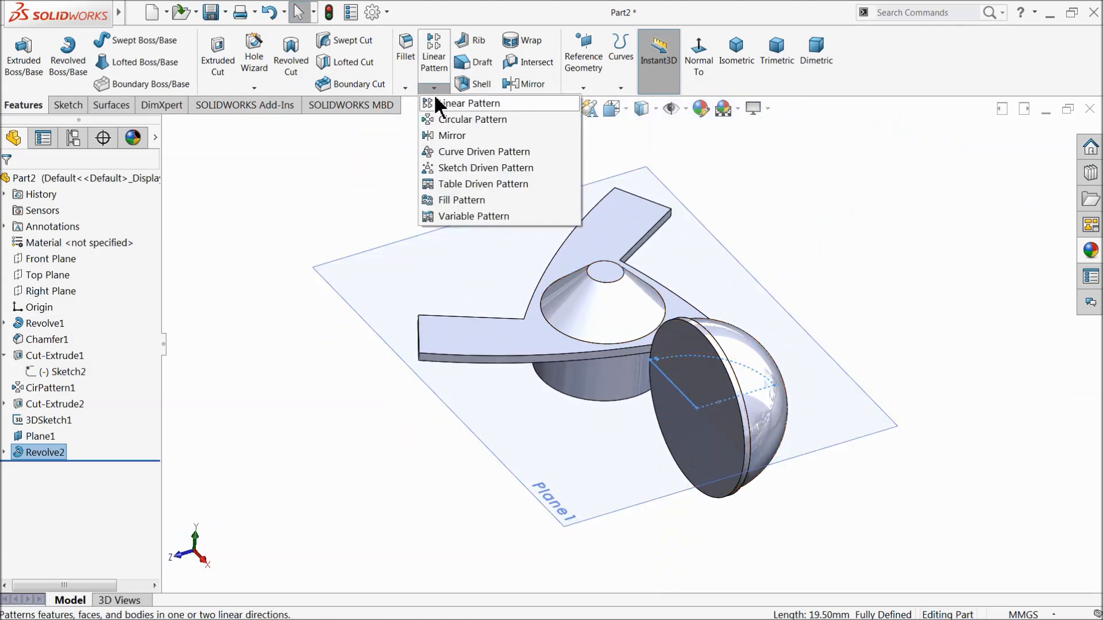
left_click(451, 122)
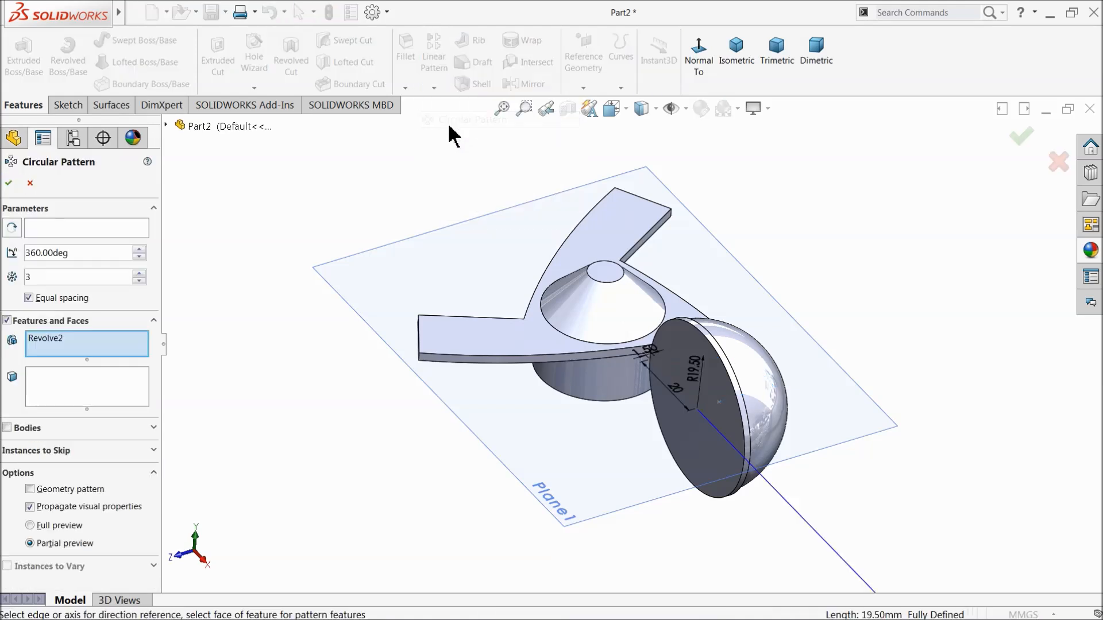
left_click(97, 230)
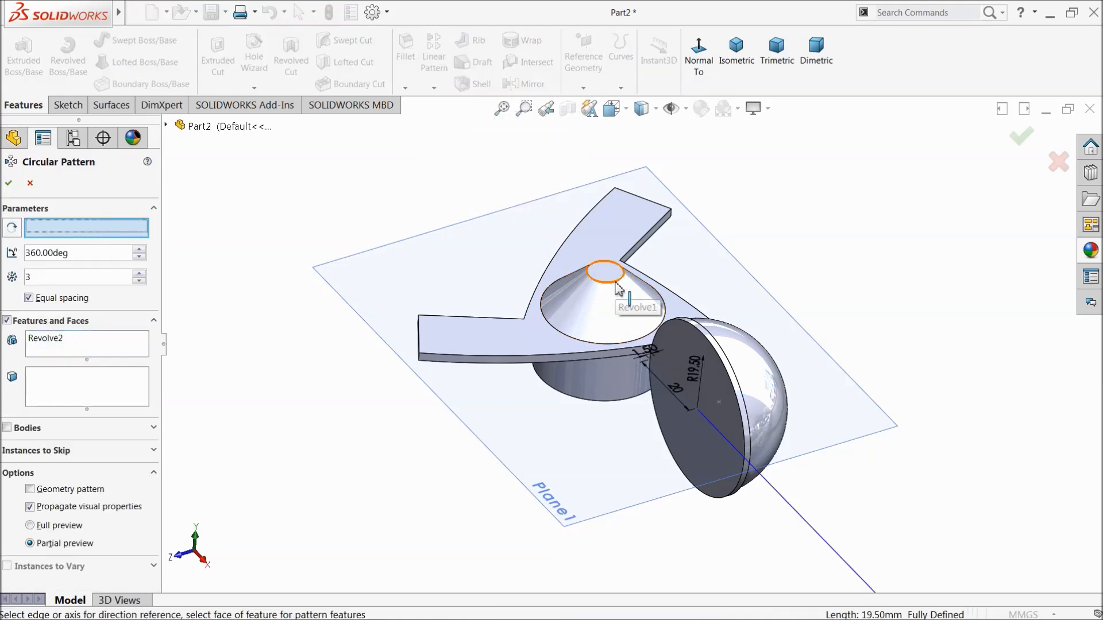
left_click(624, 301)
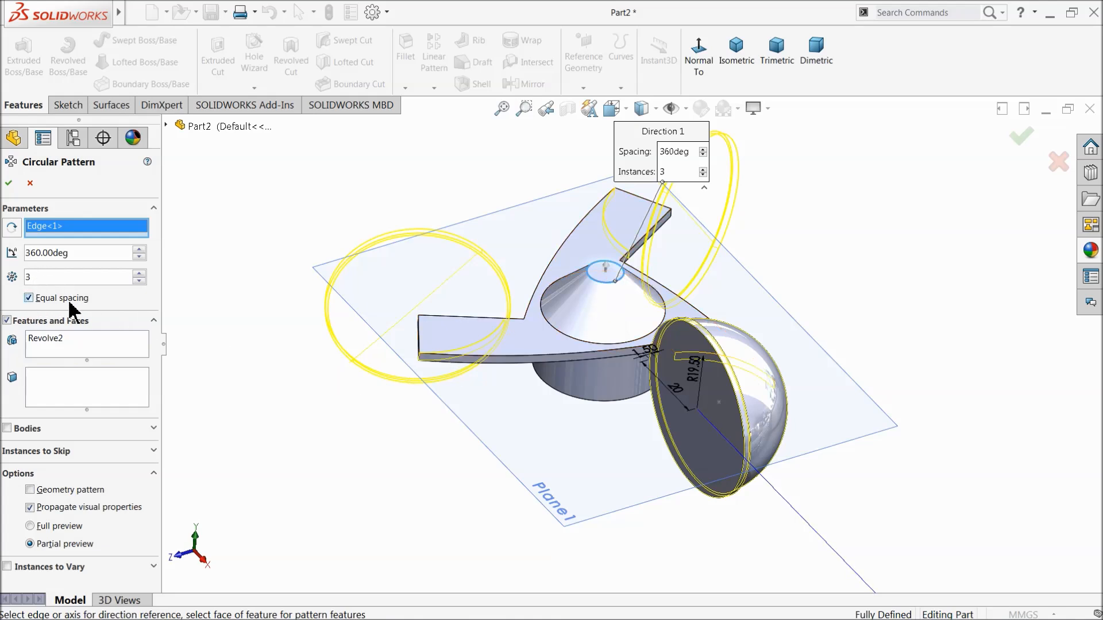
left_click(10, 183)
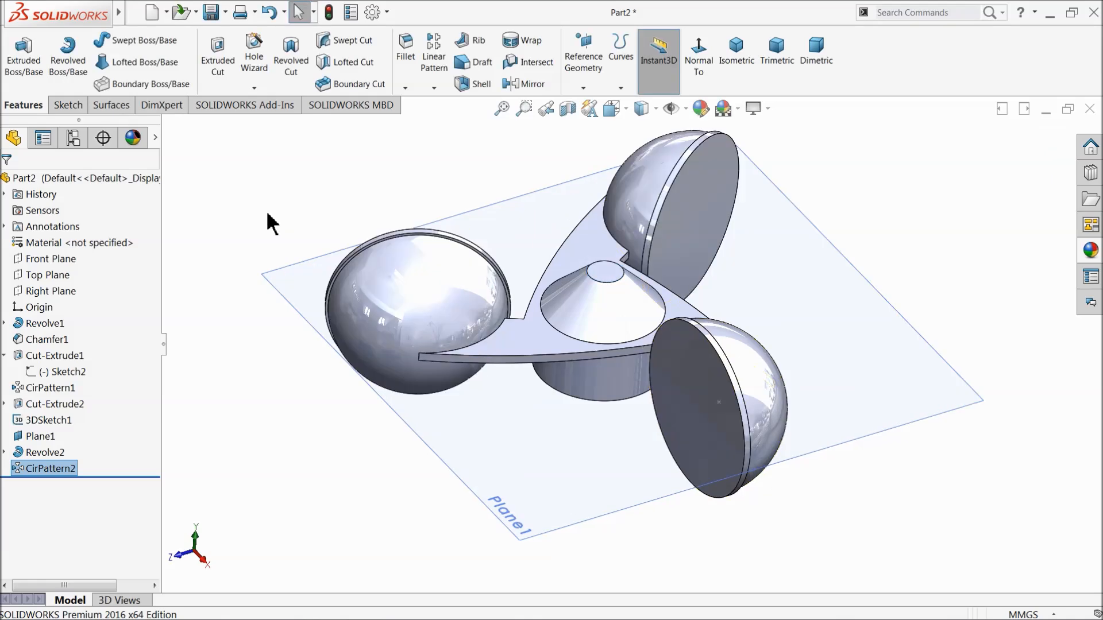
Step: Start a new sketch on Plane1 and orient the view normal to it
middle_click_drag(327, 365, 349, 413)
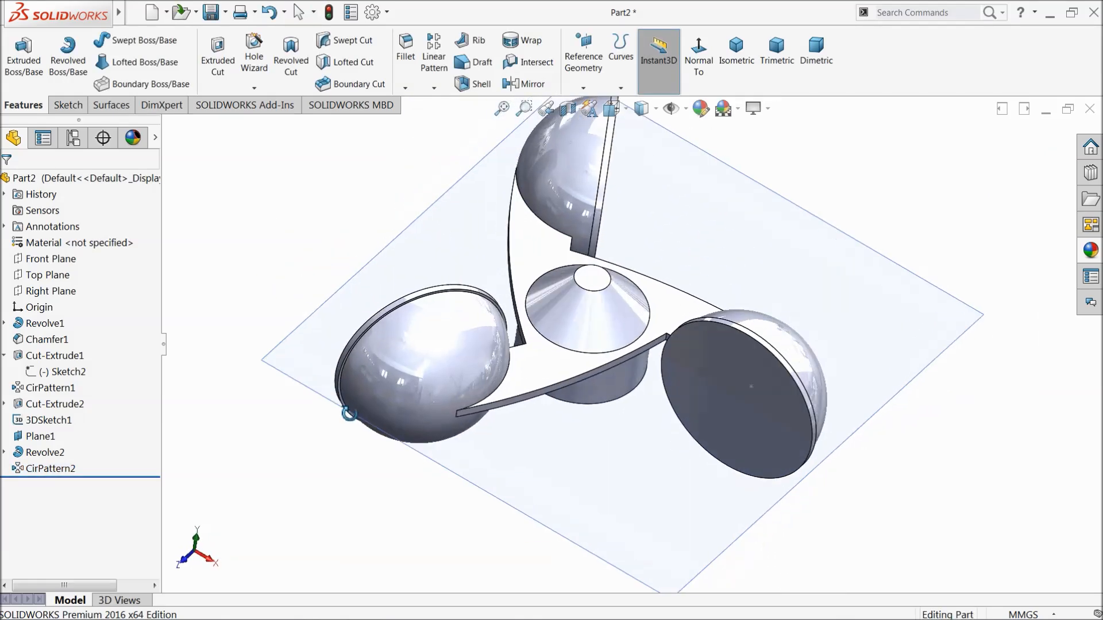
left_click(564, 458)
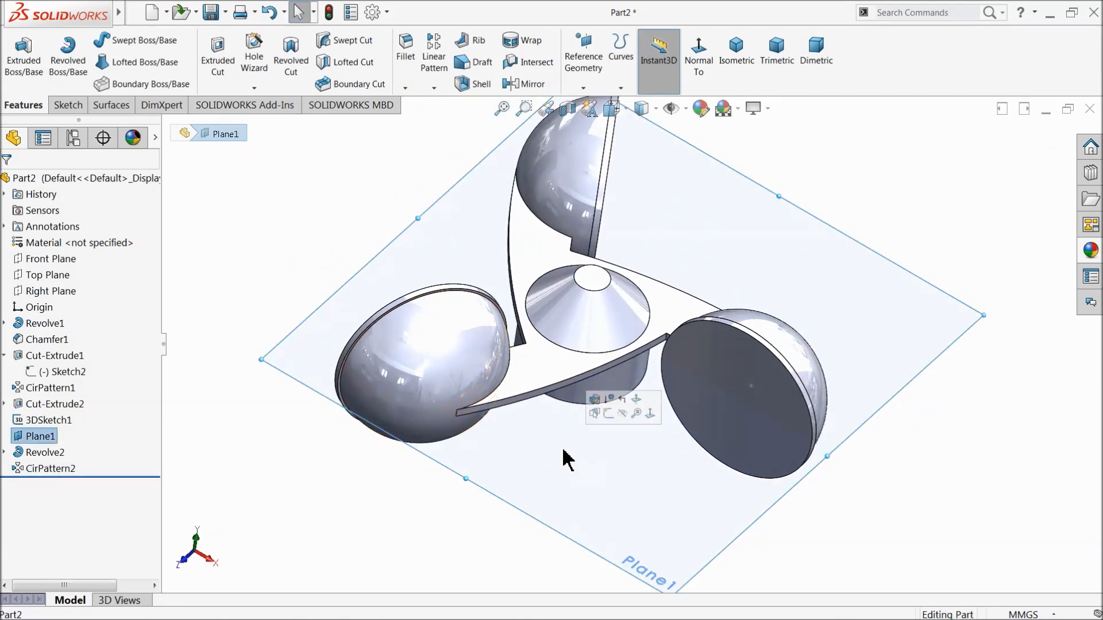
left_click(609, 413)
left_click(641, 68)
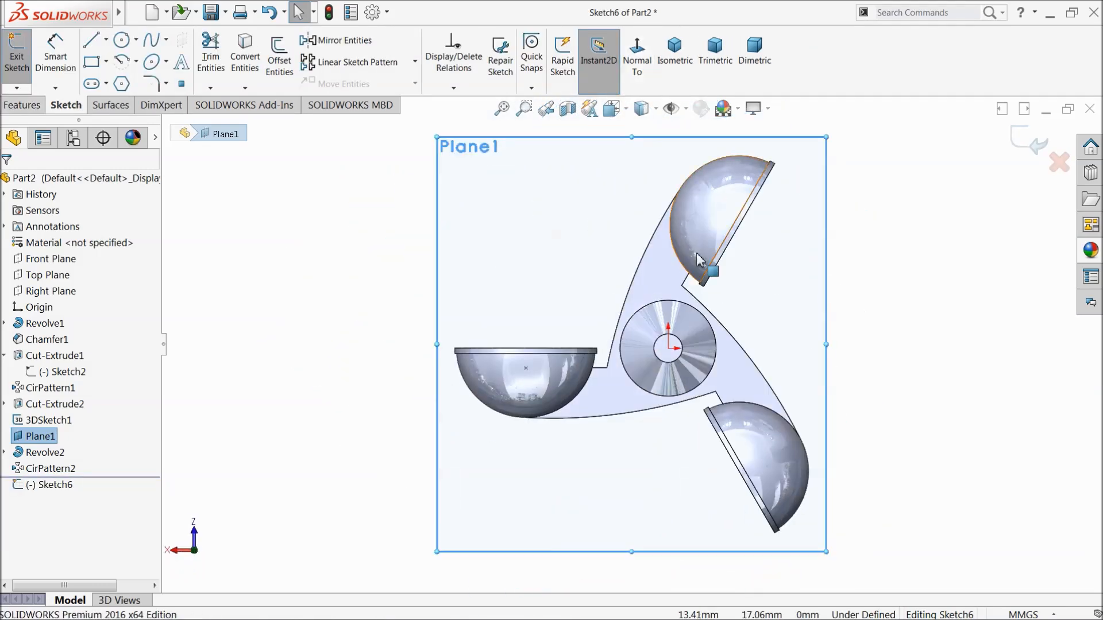
Step: Sketch a line about 17.5 mm long from the midpoint of the lower cup's rim edge into the cup
scroll(788, 468, "up", 1)
scroll(683, 408, "down", 3)
scroll(684, 408, "down", 2)
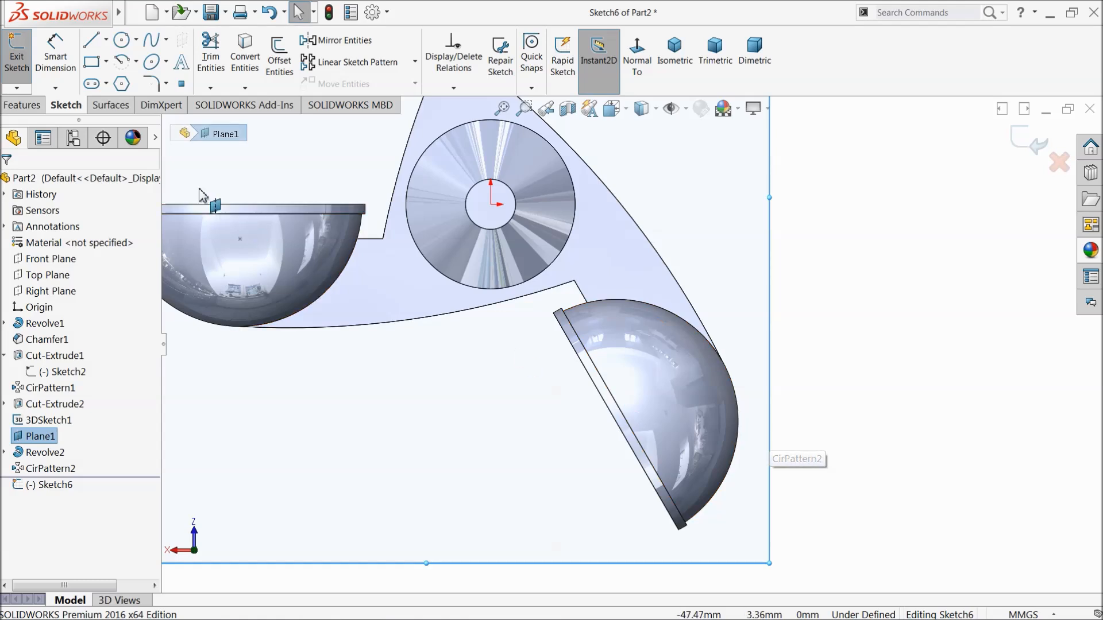
left_click(106, 40)
left_click(110, 59)
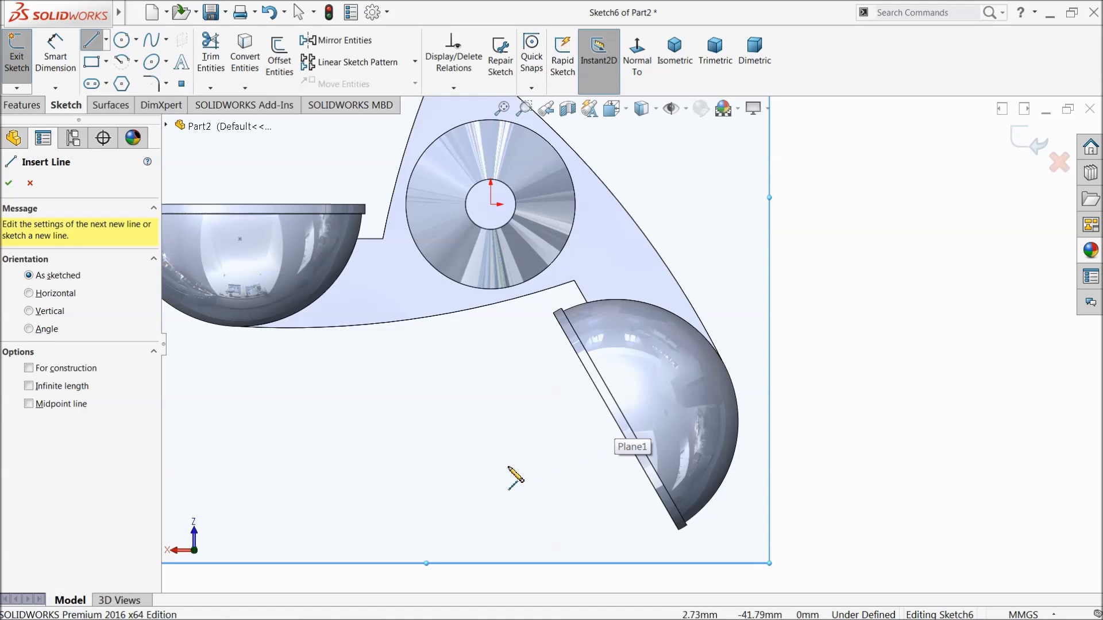
left_click(618, 420)
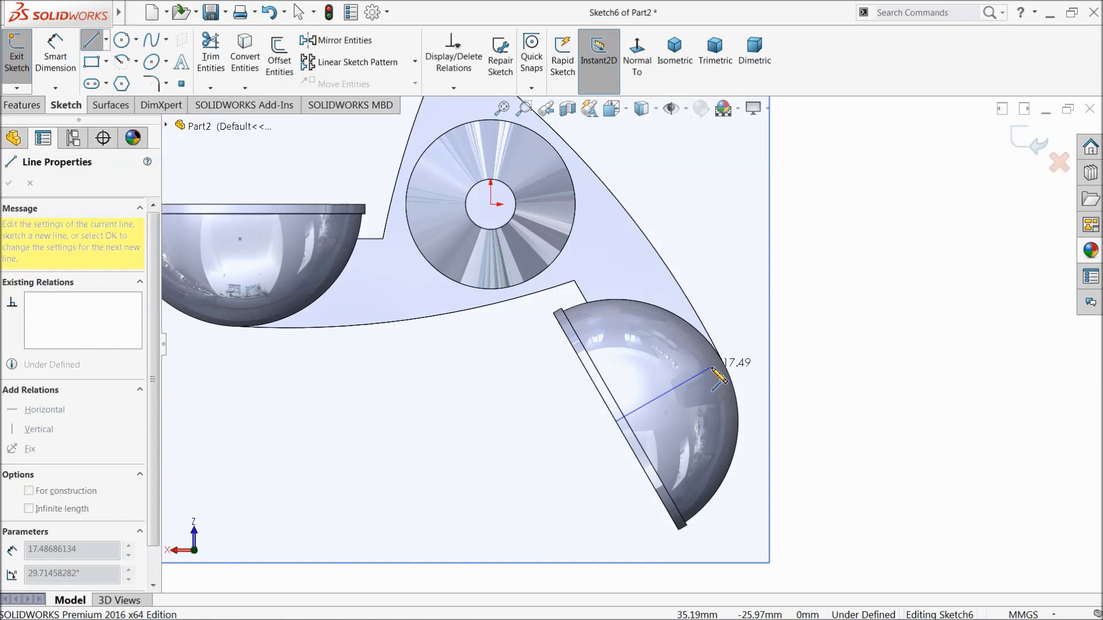
left_click(713, 368)
right_click(810, 295)
left_click(842, 303)
scroll(713, 379, "up", 3)
scroll(660, 428, "down", 3)
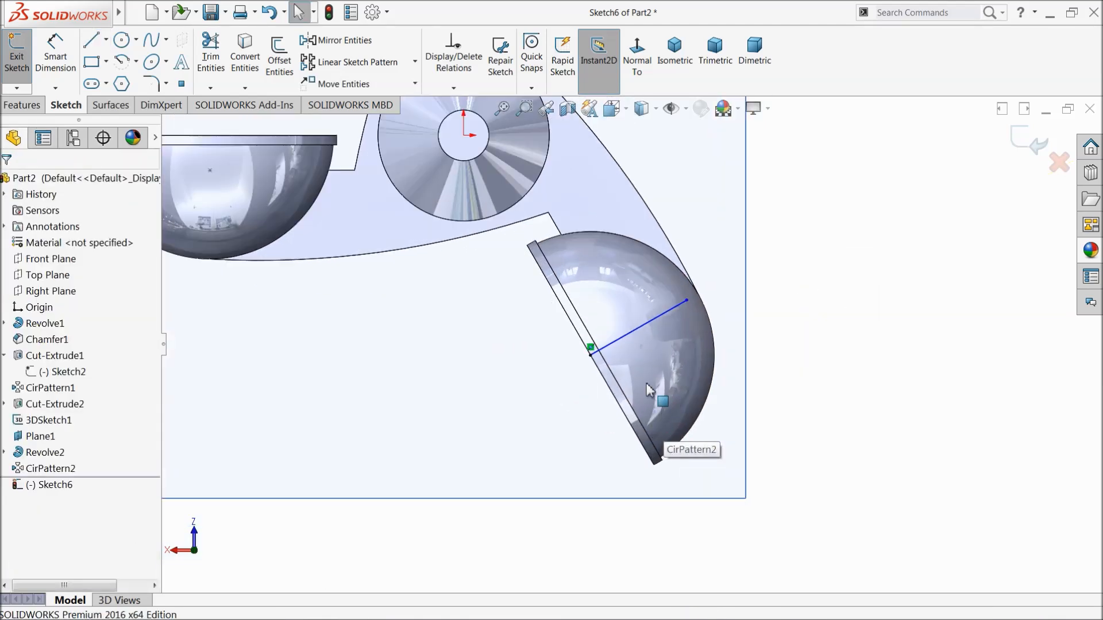
Step: Make the sketched line perpendicular to the cup's straight rim edge
left_click(599, 379)
left_click(638, 327, "ctrl")
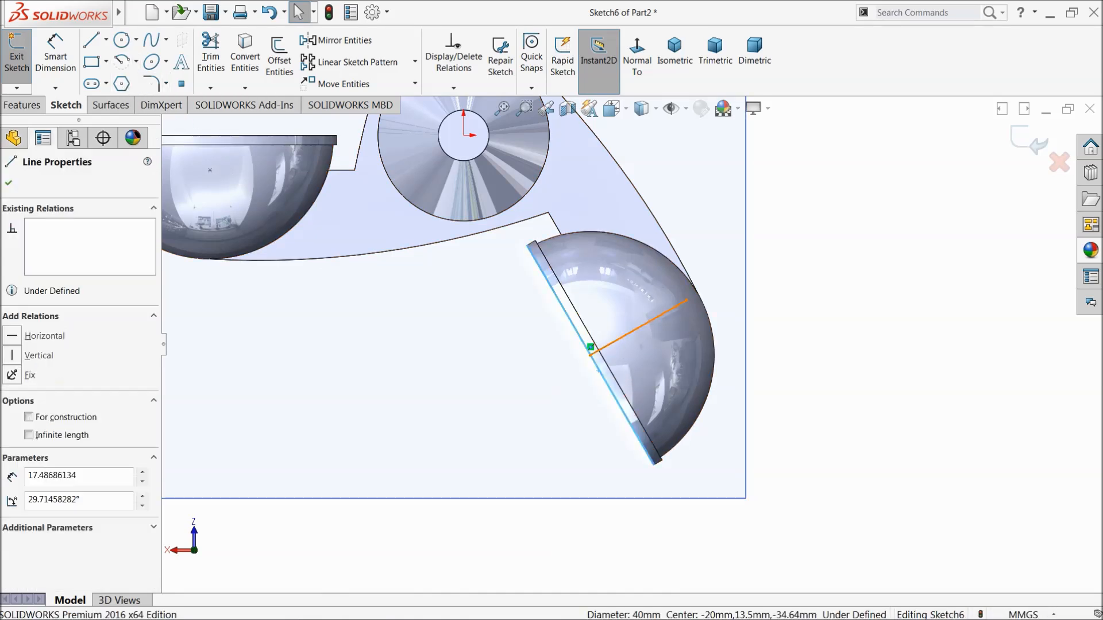
left_click(661, 292)
left_click(834, 249)
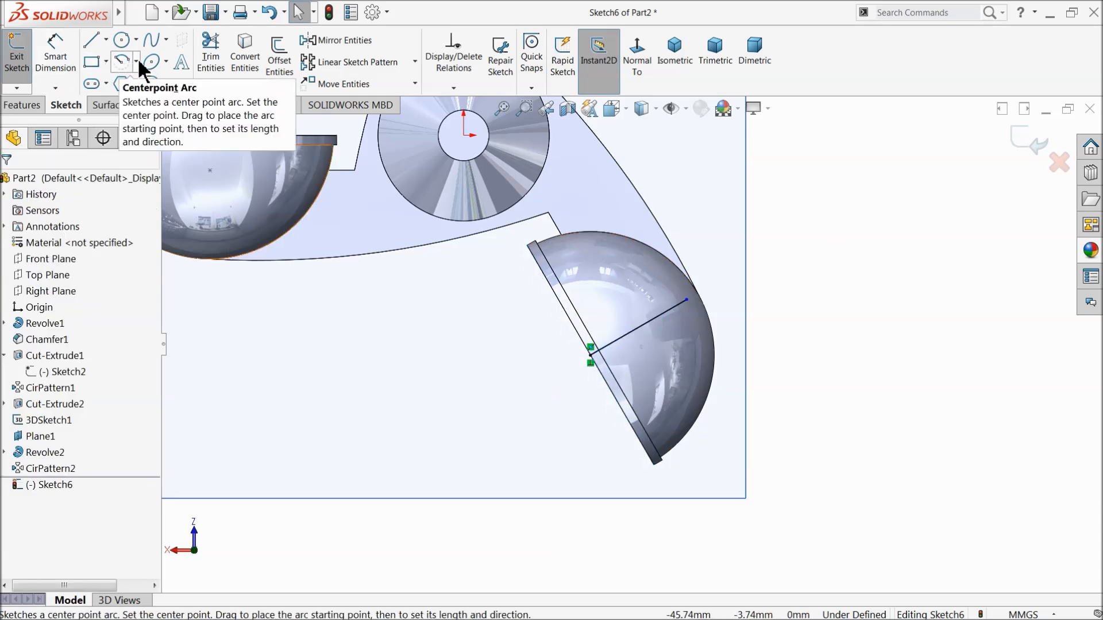
Step: Draw a 180° centerpoint arc centred on the line's rim end, starting at the line's inner end and ending outside the cup
left_click(136, 60)
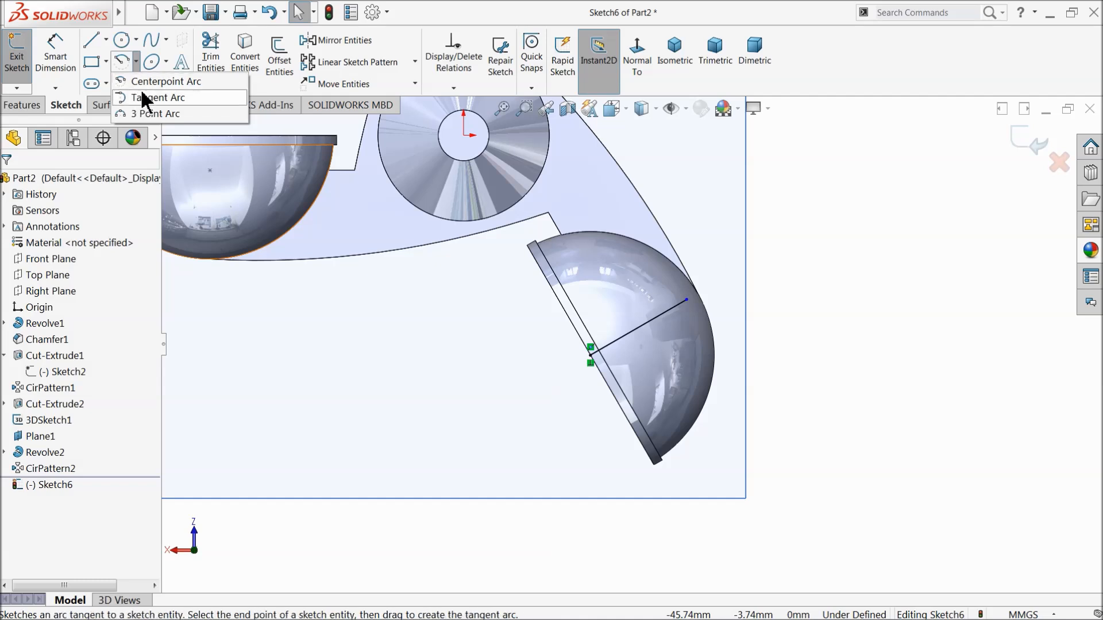
left_click(149, 81)
left_click(591, 356)
left_click(688, 300)
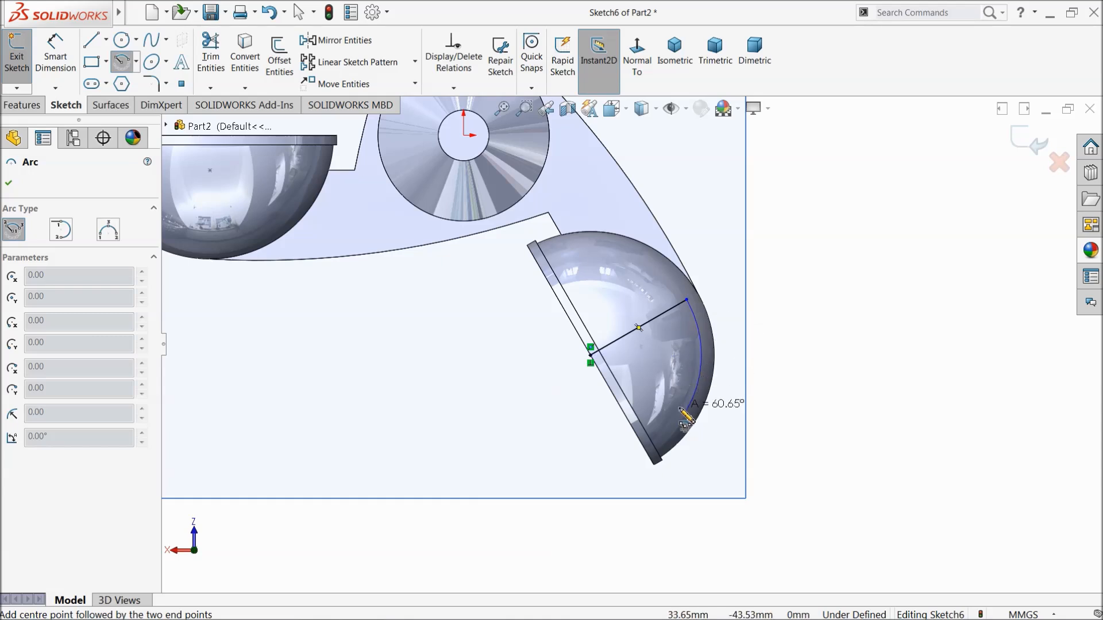
left_click(494, 410)
right_click(435, 361)
left_click(459, 368)
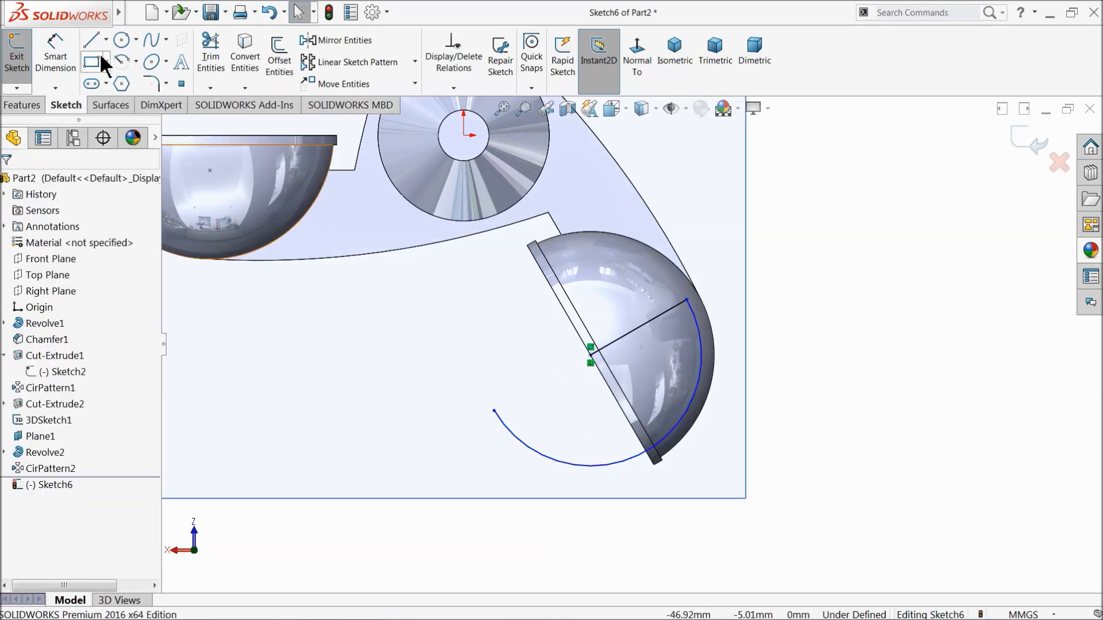
Step: Close the half-circle profile with a line from the arc's outer end to its centre, and make it collinear with the first line
key("l")
left_click(494, 411)
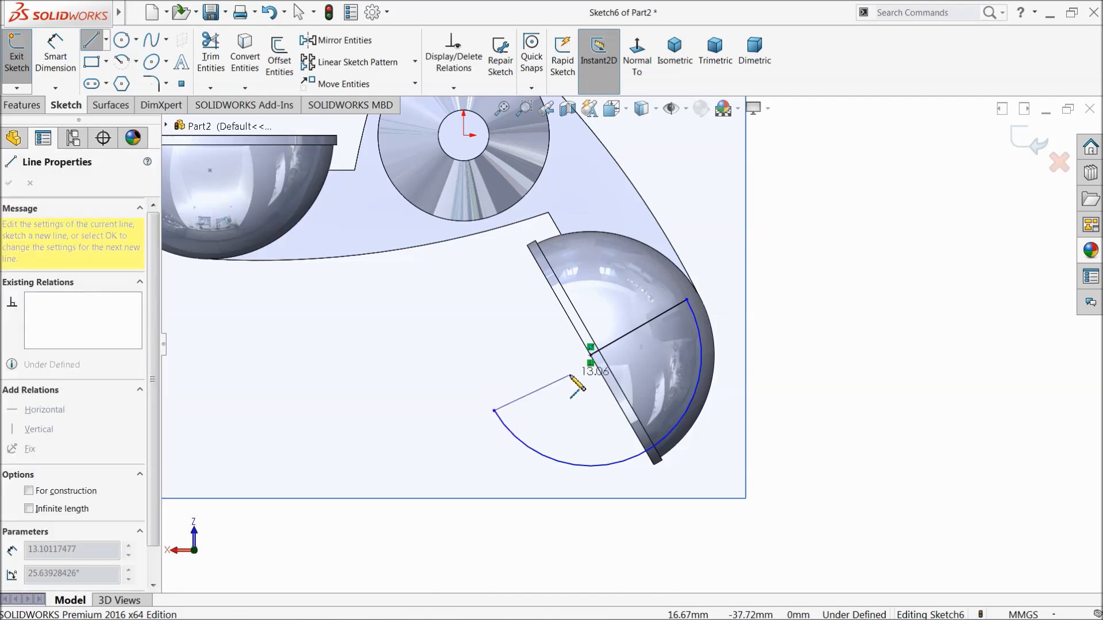
left_click(591, 356)
right_click(436, 340)
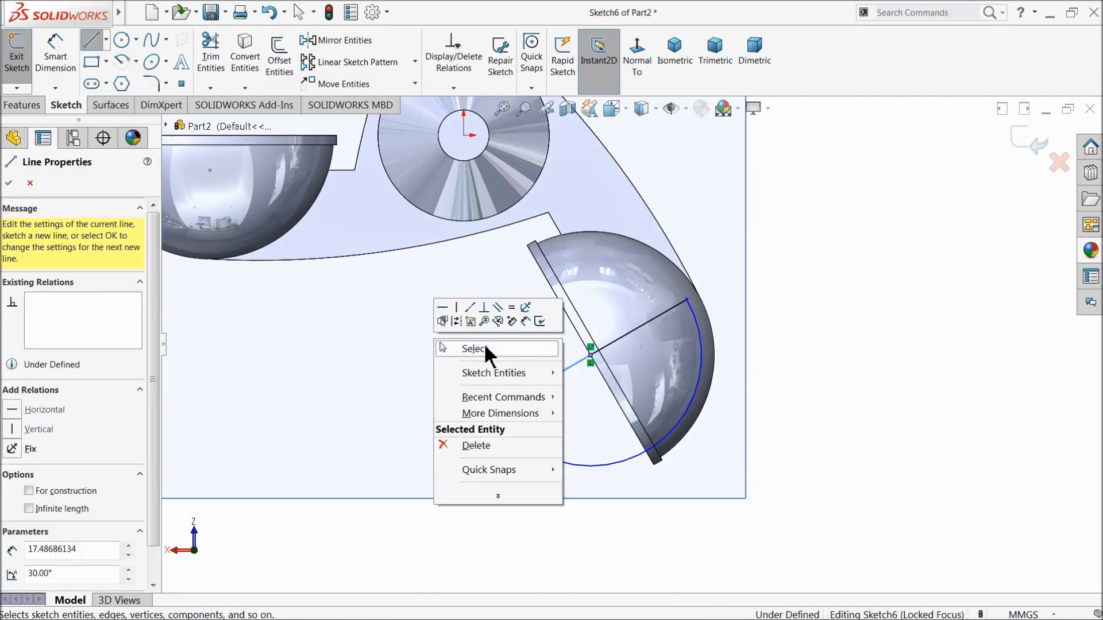
left_click(485, 350)
left_click(571, 368)
left_click(613, 345, "ctrl")
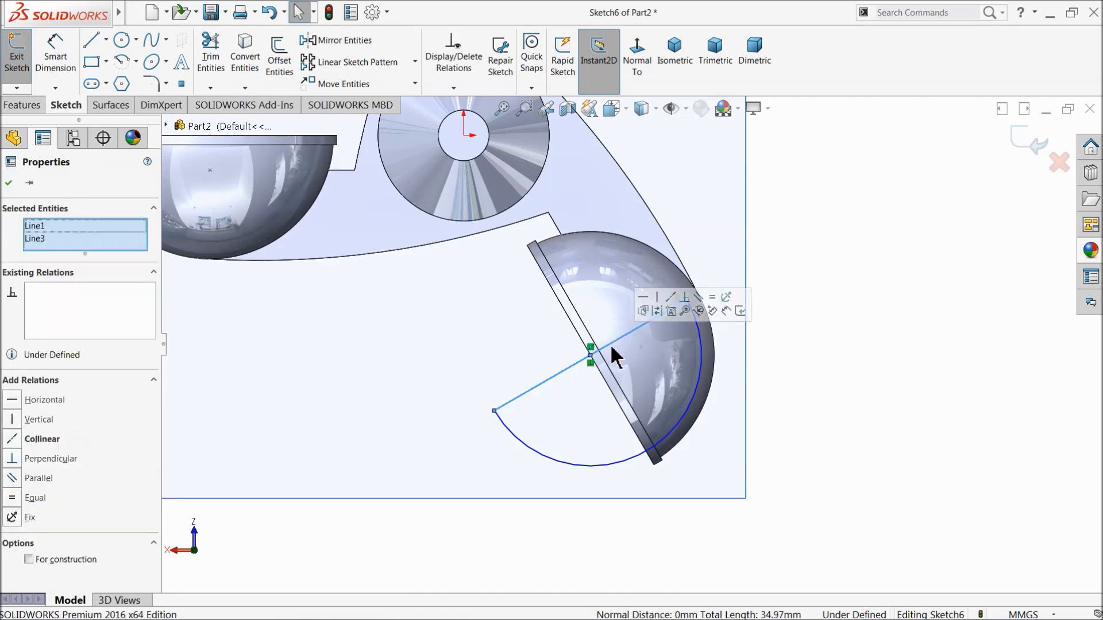
left_click(670, 297)
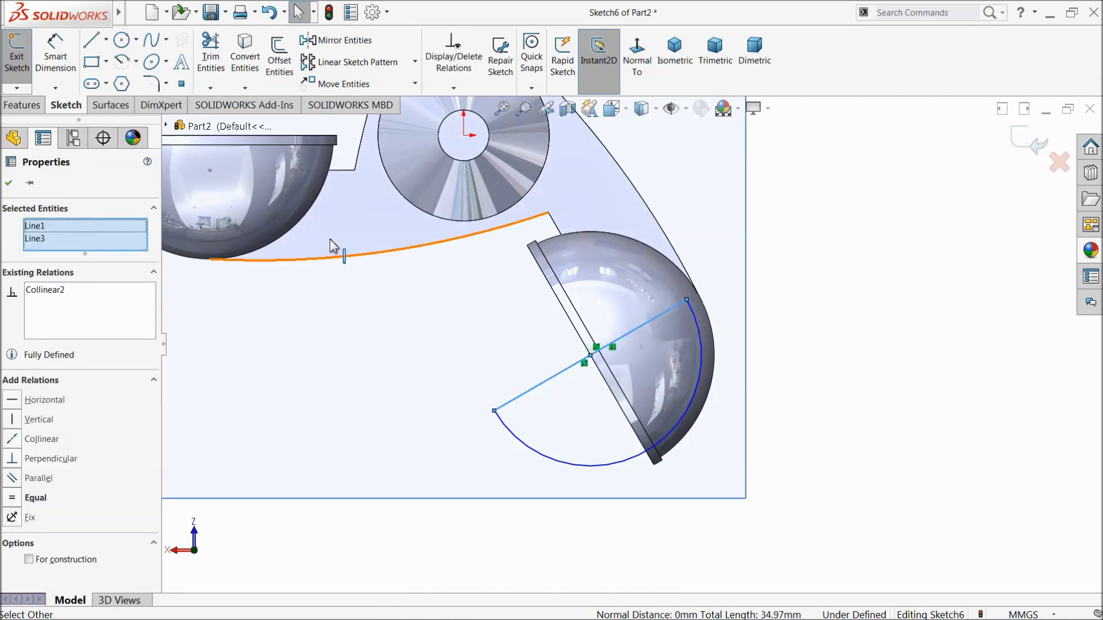
left_click(55, 57)
left_click(699, 333)
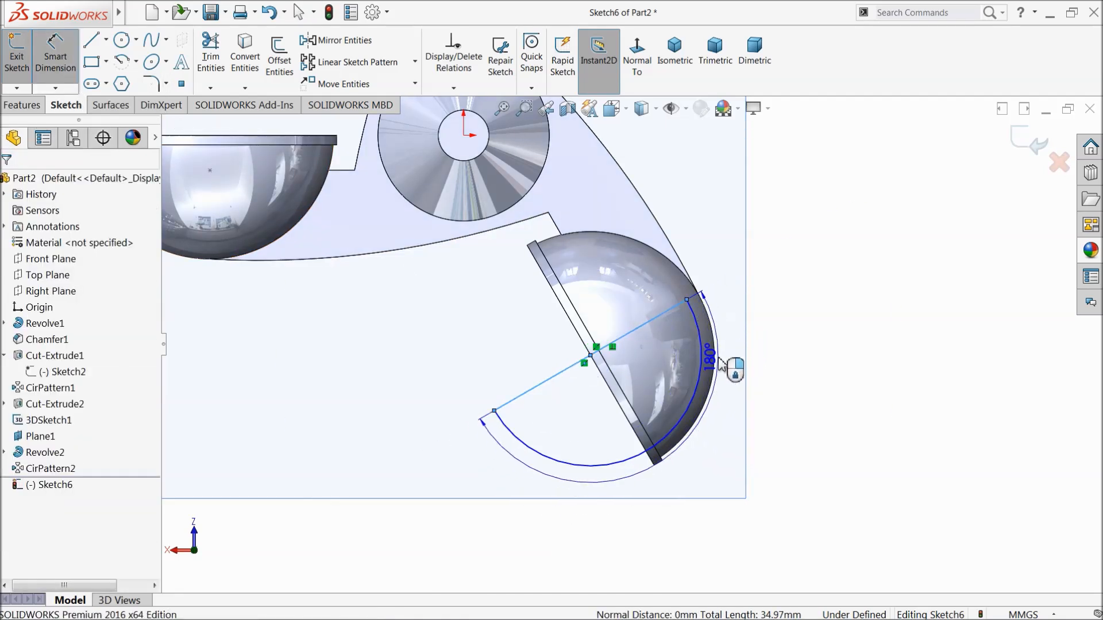
key("Escape")
Step: Dimension the arc's radius at 17.5 mm
left_click(714, 379)
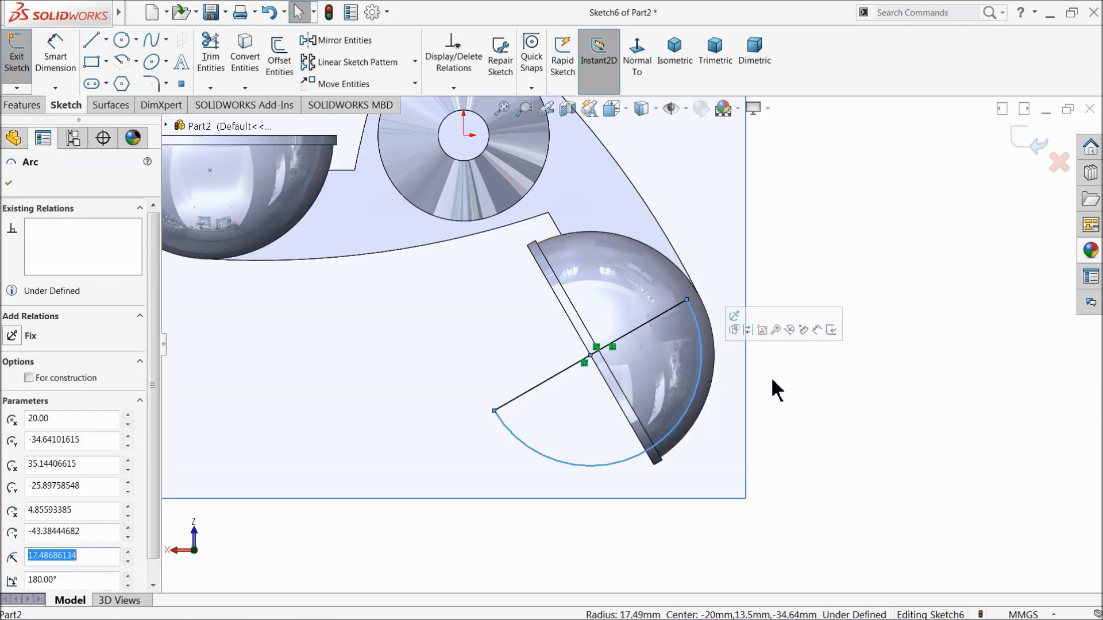
left_click(55, 58)
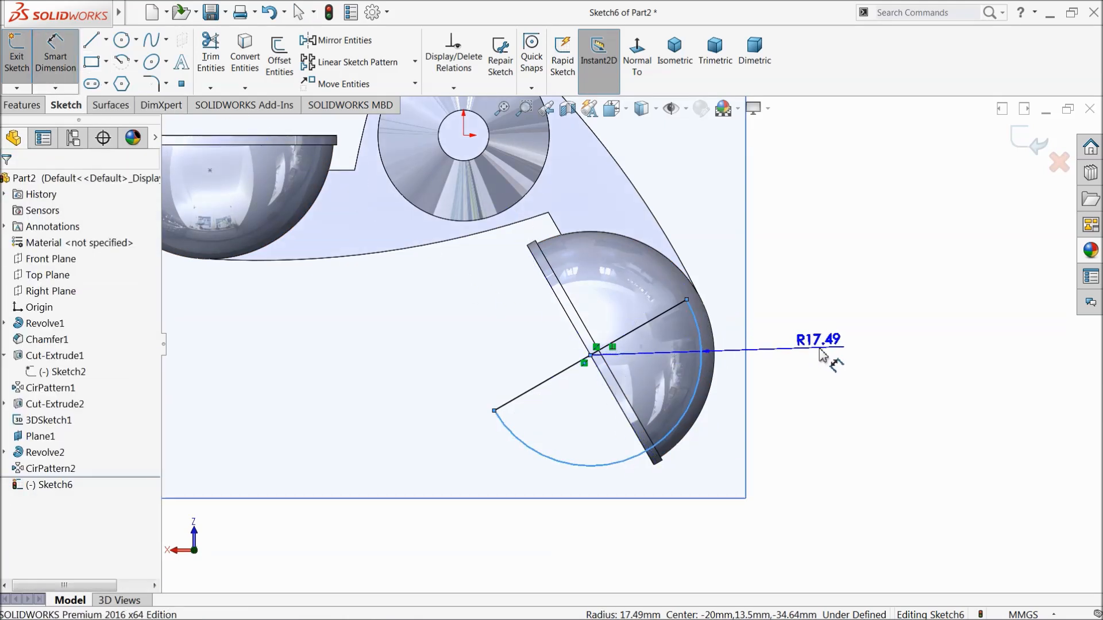
left_click(827, 357)
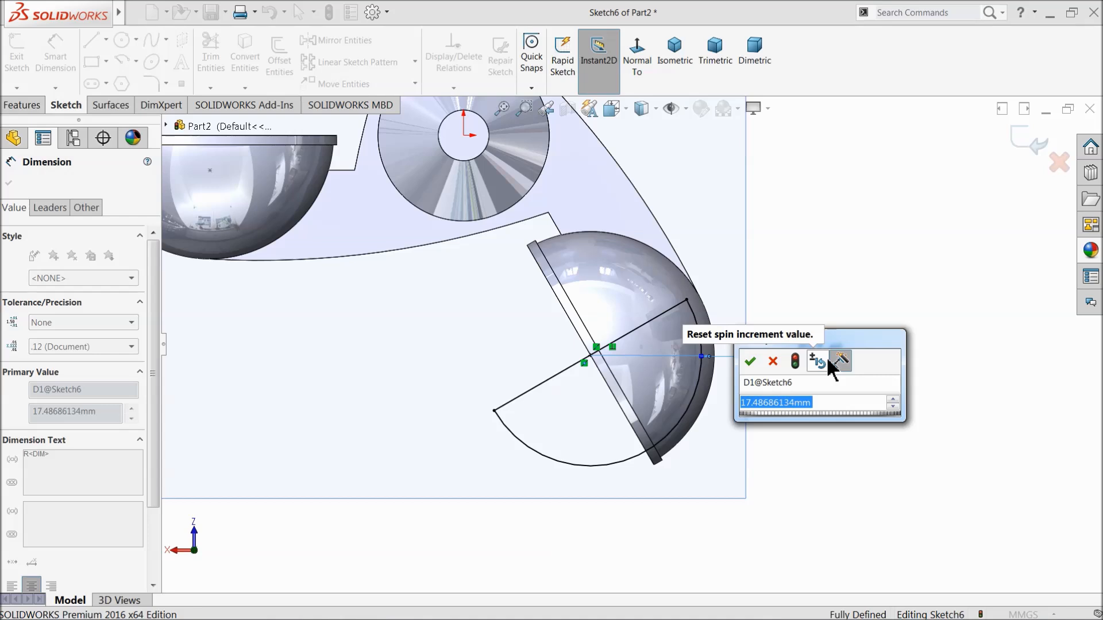
type("17.5")
key("Return")
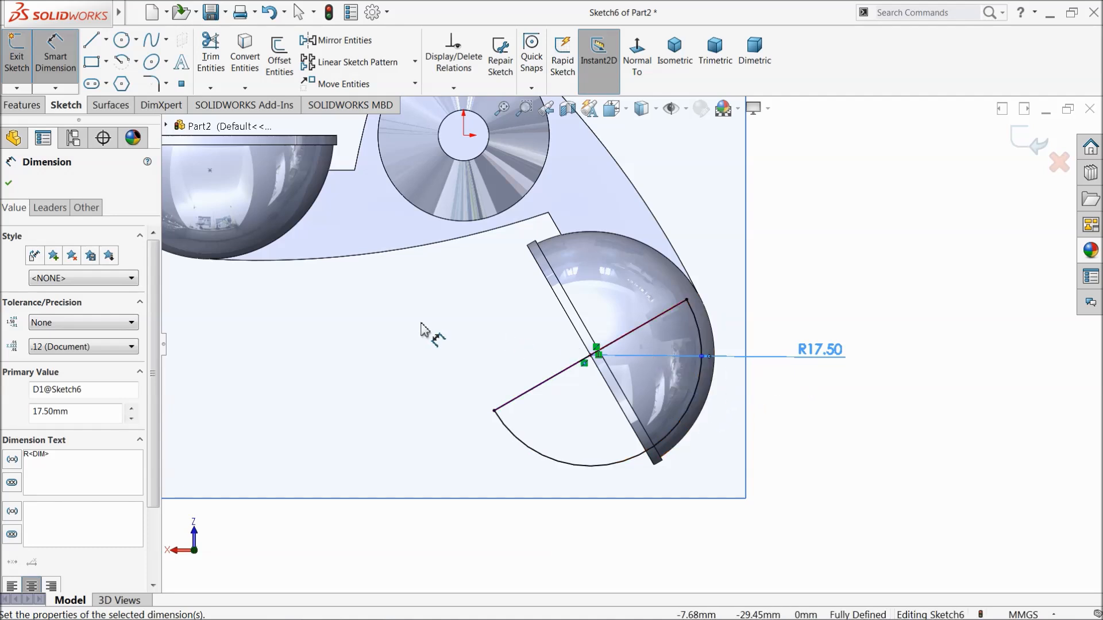
left_click(10, 185)
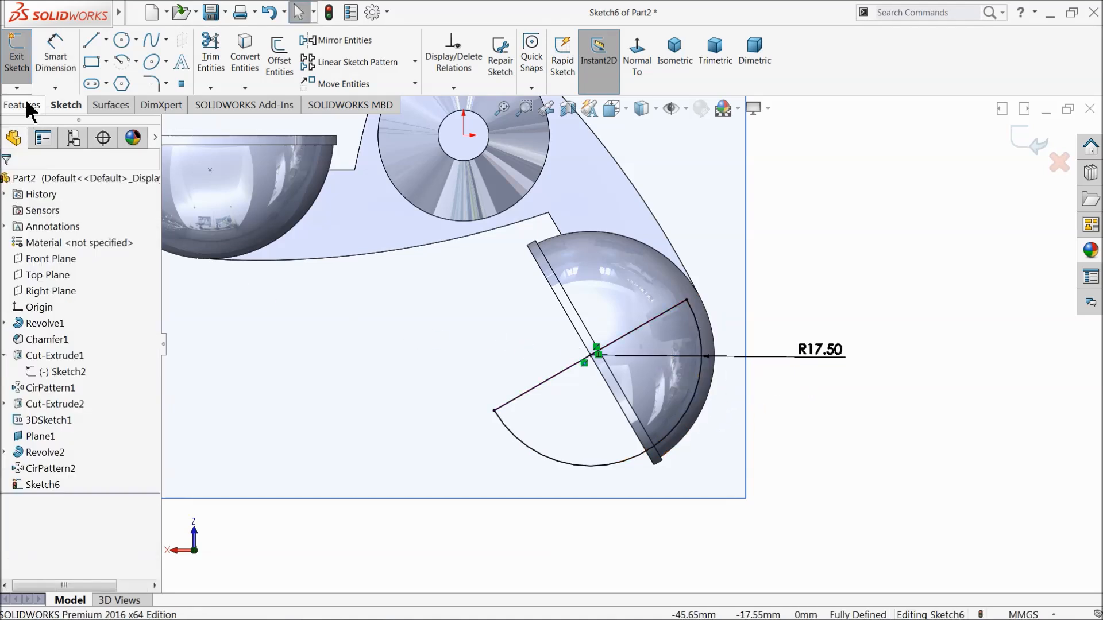
Step: Hollow out the cup with a 360° revolved cut of the half-circle profile about its straight outer line
left_click(33, 107)
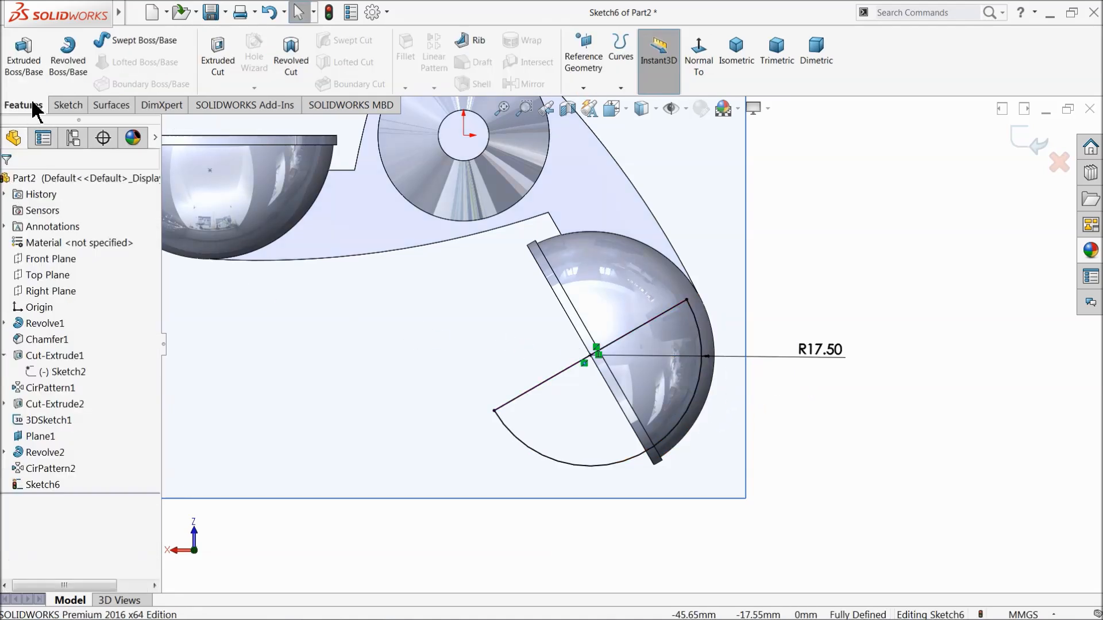
left_click(291, 57)
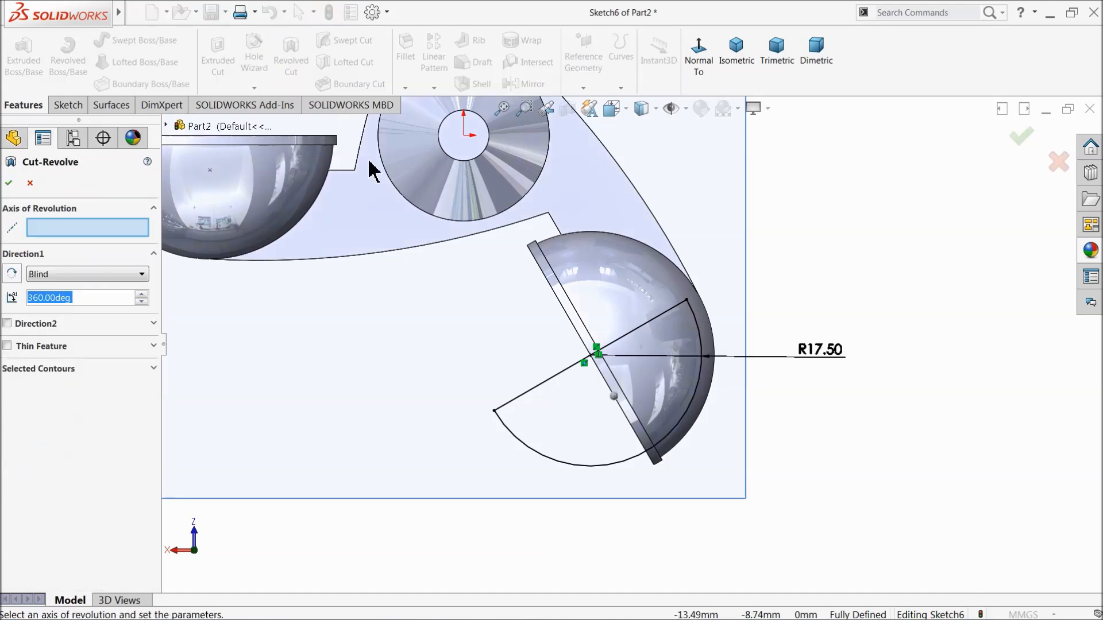
left_click(555, 378)
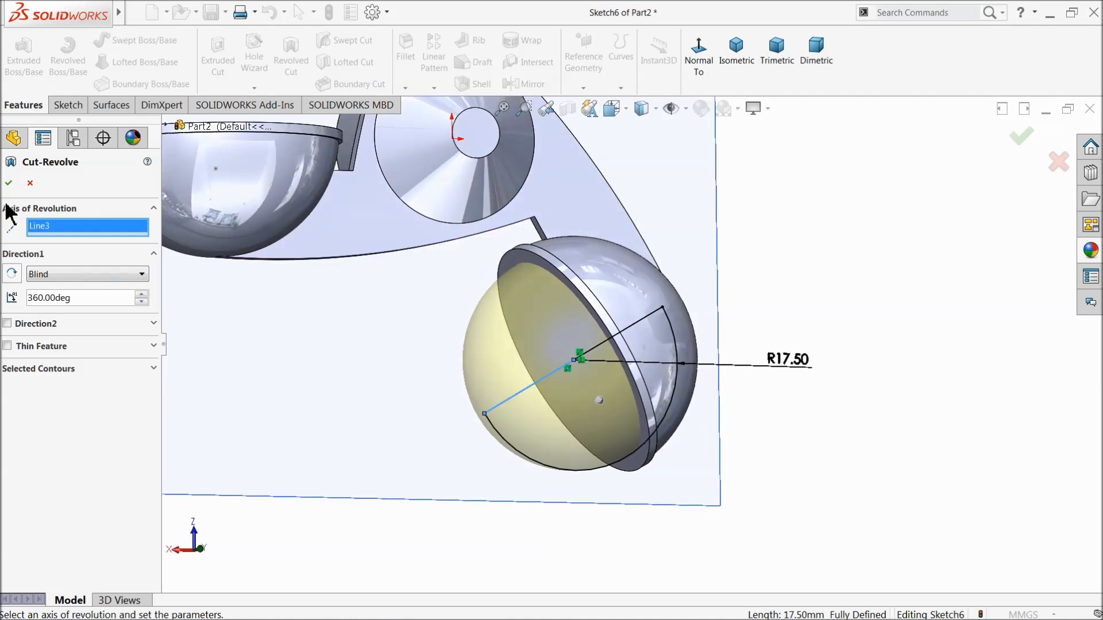
left_click(9, 184)
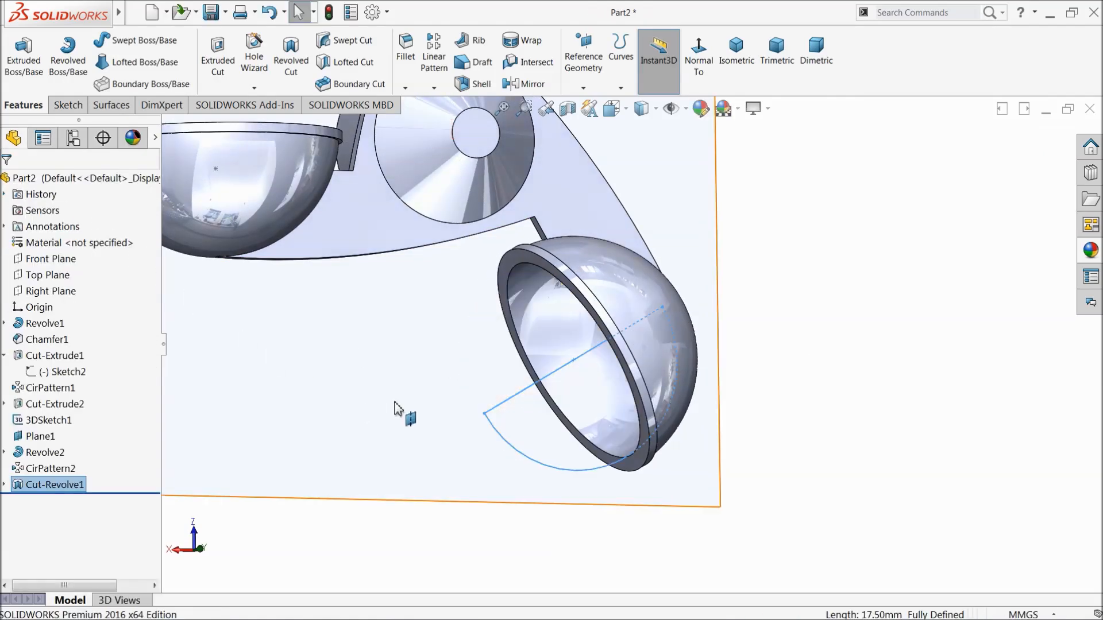
Step: Hide Plane1 in the model view
middle_click_drag(440, 391, 714, 389)
left_click(452, 423)
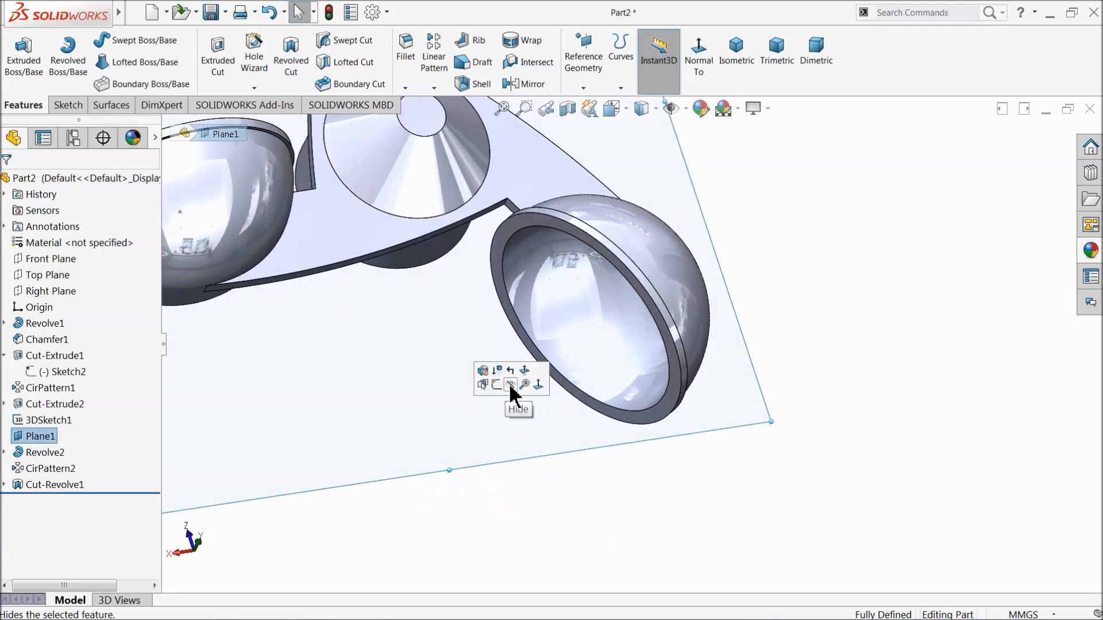
left_click(833, 337)
Step: Pattern the revolved cut circularly about the hub's top circular edge, with 3 equally spaced instances over 360°
middle_click_drag(833, 337, 626, 303)
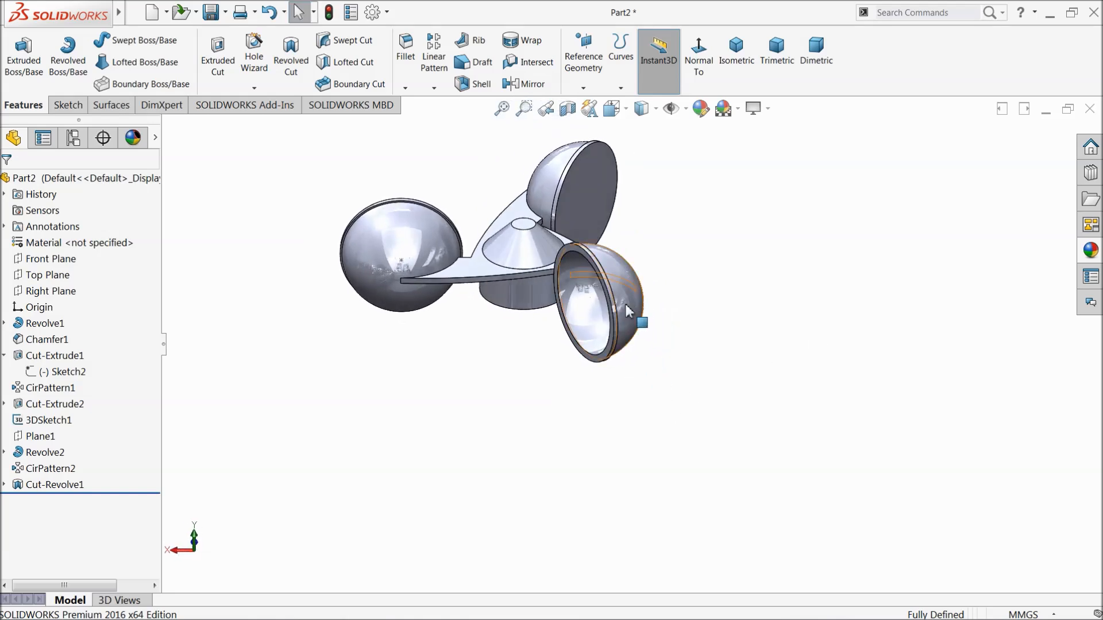
scroll(521, 181, "down", 2)
middle_click_drag(487, 260, 497, 279)
scroll(464, 265, "up", 1)
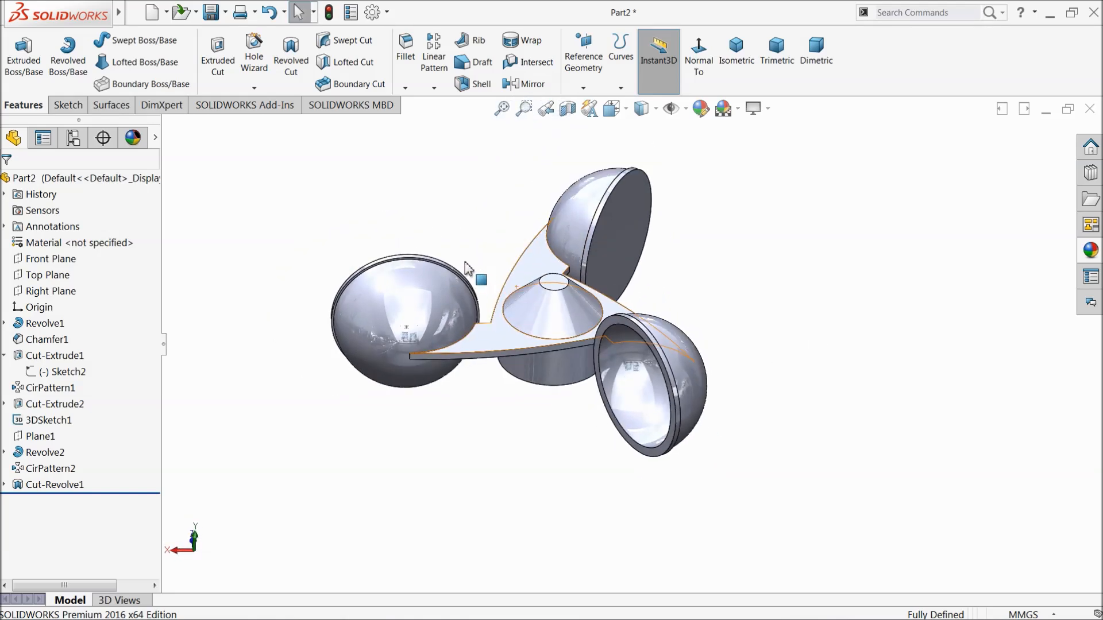
scroll(463, 264, "down", 2)
middle_click_drag(587, 332, 591, 339)
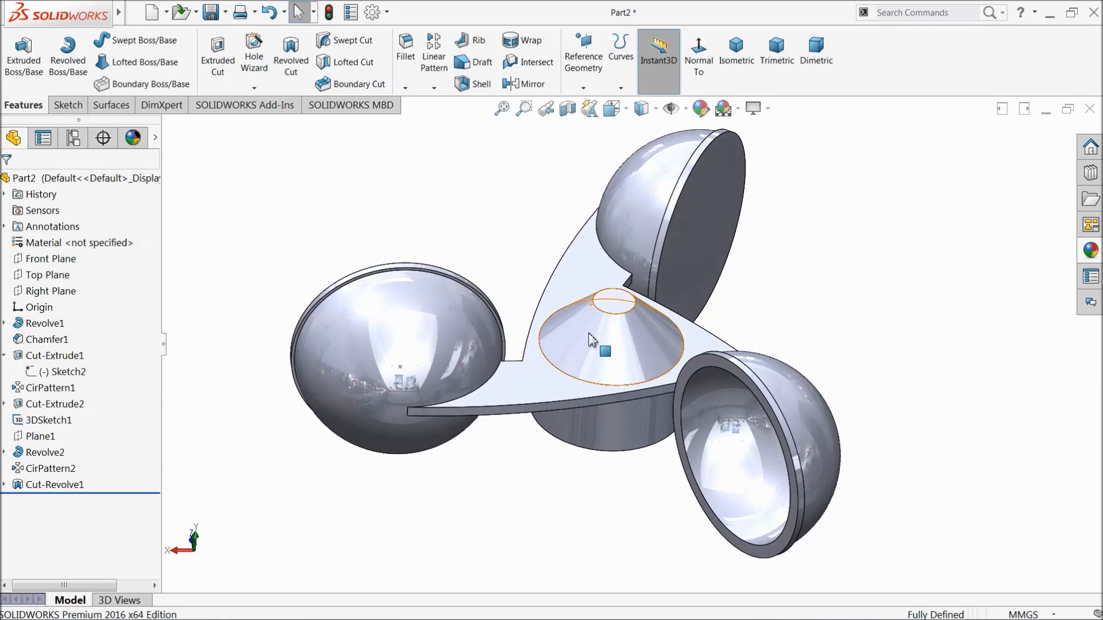
left_click(432, 87)
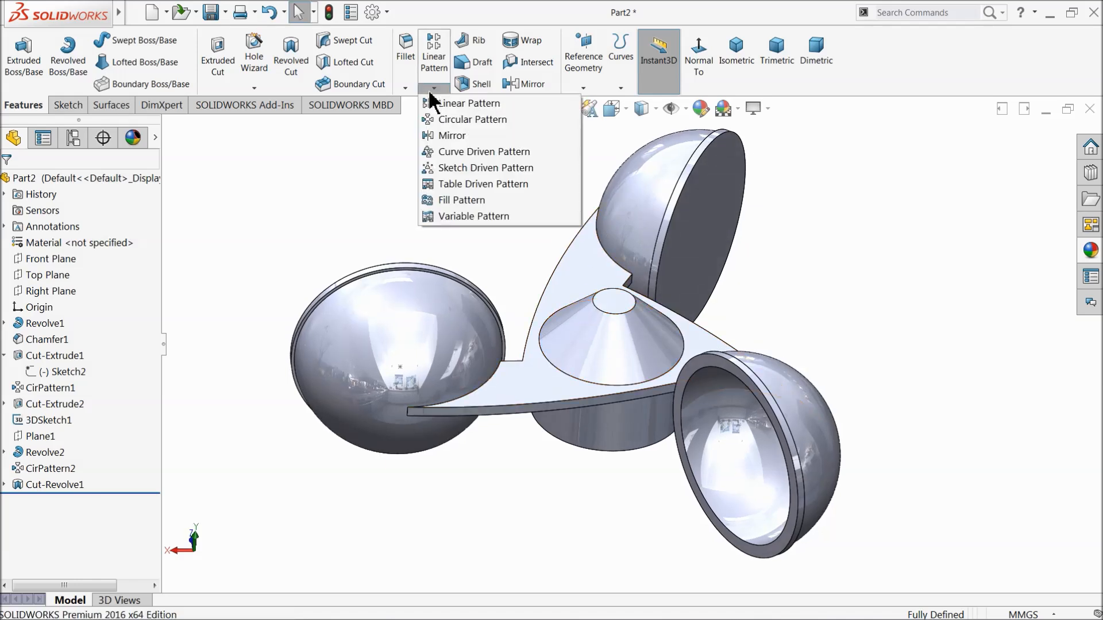
left_click(449, 121)
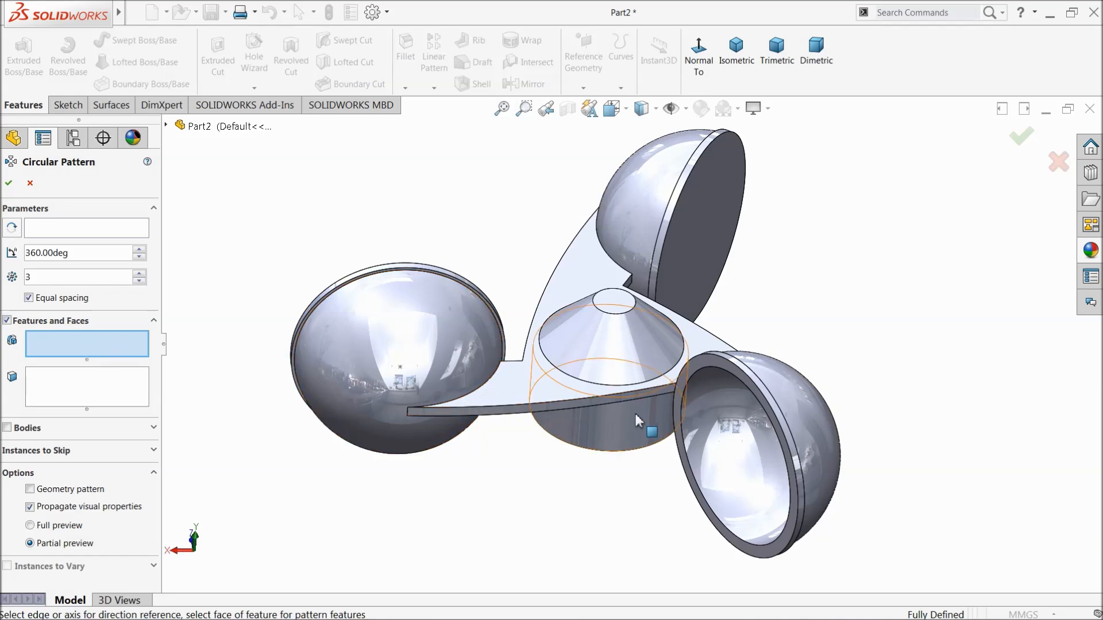
left_click(723, 443)
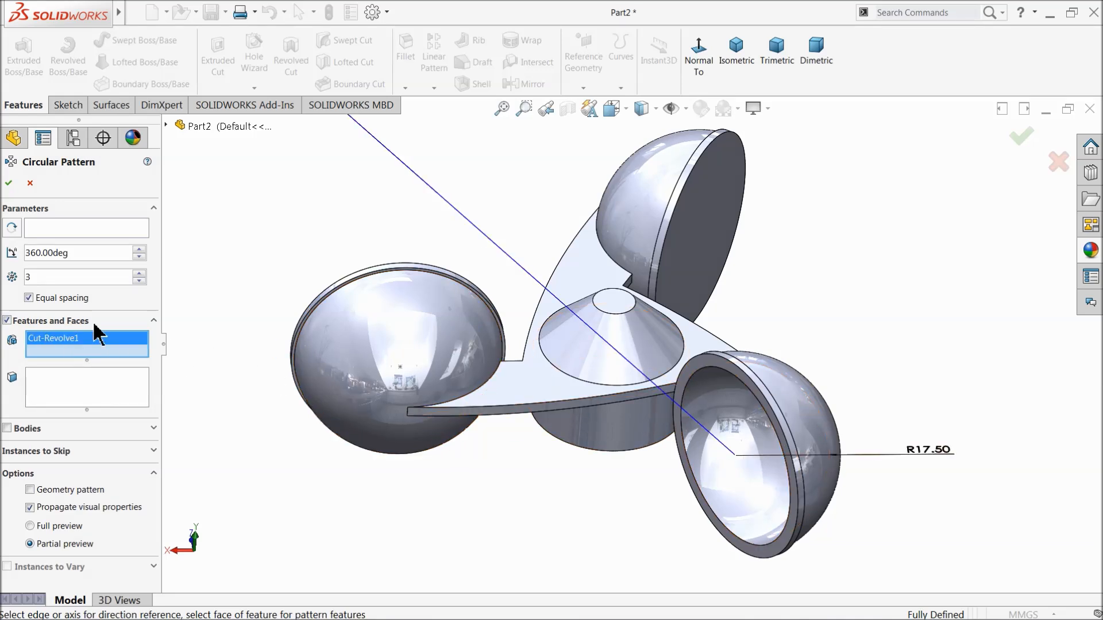
left_click(166, 125)
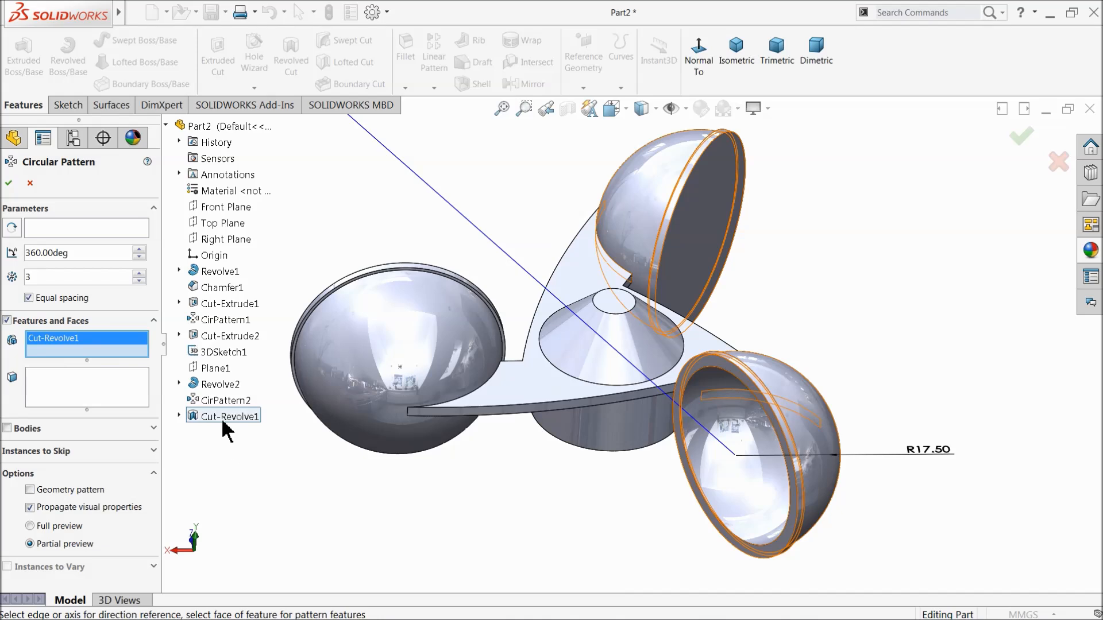
left_click(86, 229)
left_click(617, 320)
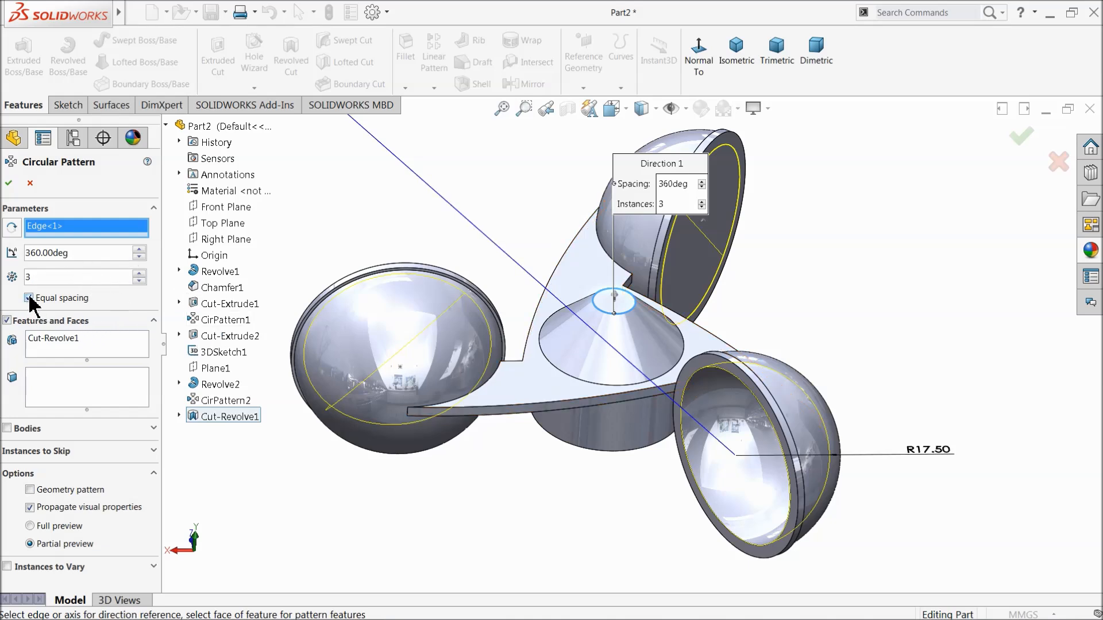
left_click(9, 182)
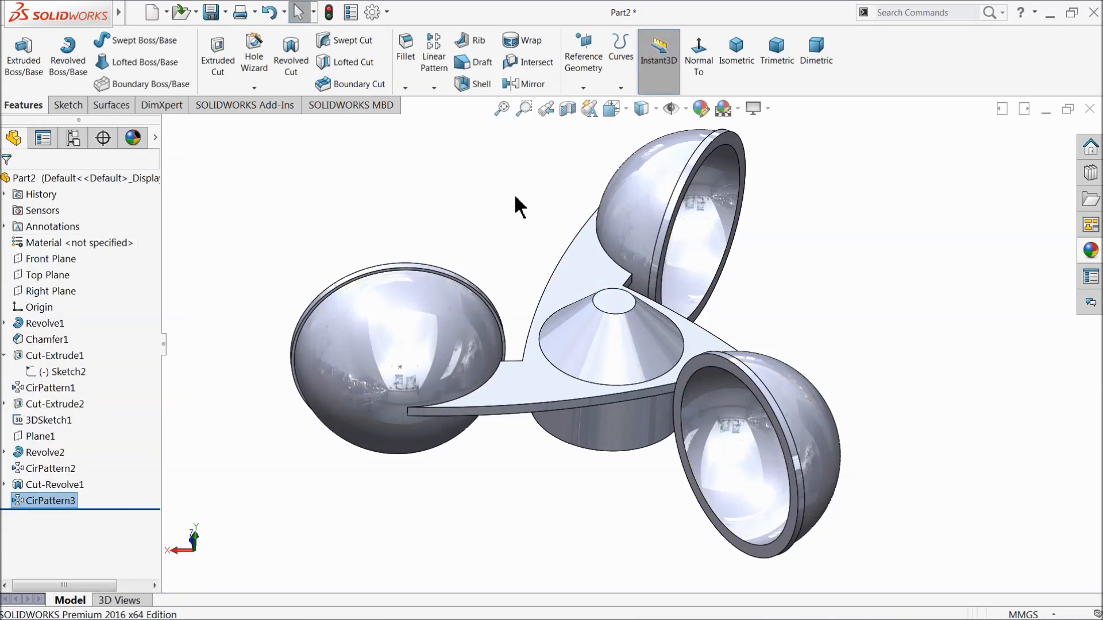
Step: Set up a 1 mm, 45° angle-distance chamfer on the four upper and lower edges of the first curved arm
middle_click_drag(468, 320, 446, 351)
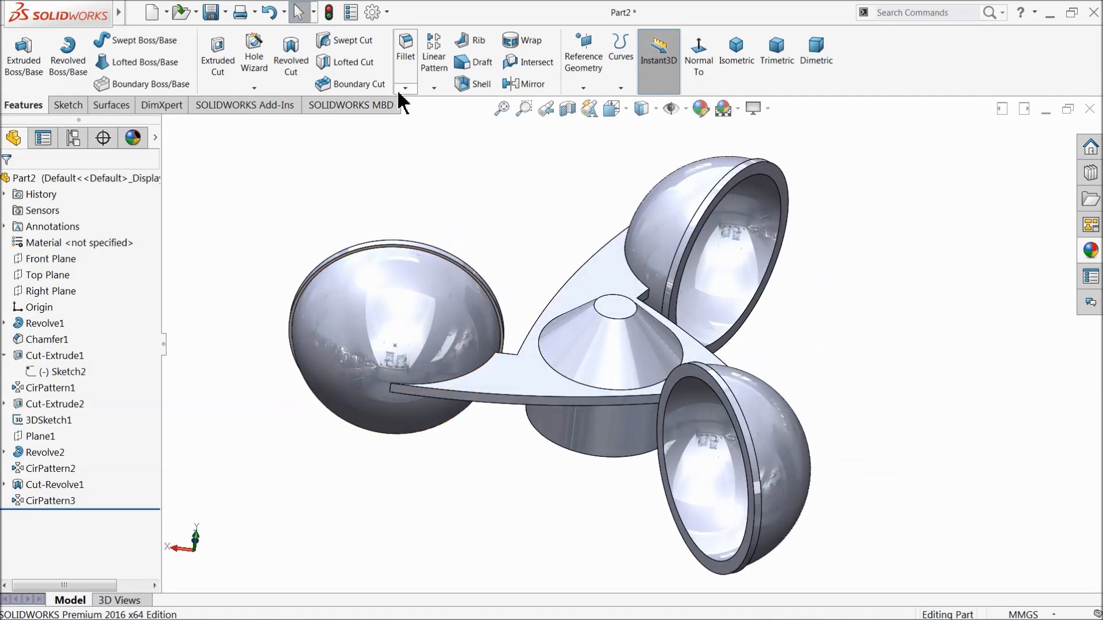
left_click(428, 119)
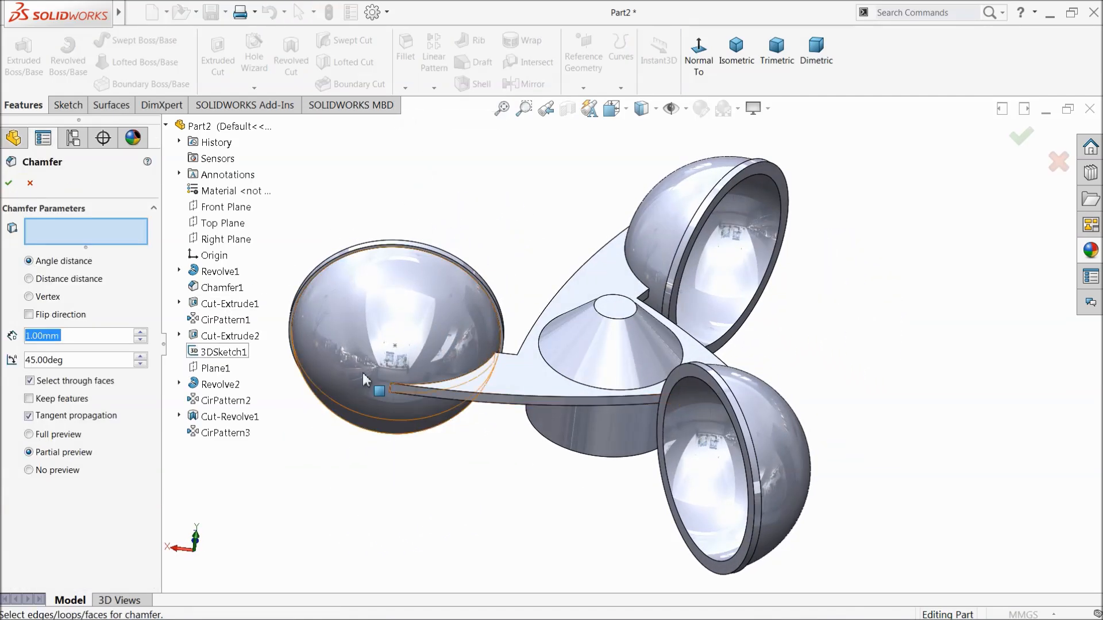
scroll(599, 414, "down", 4)
scroll(355, 372, "up", 2)
scroll(656, 379, "down", 6)
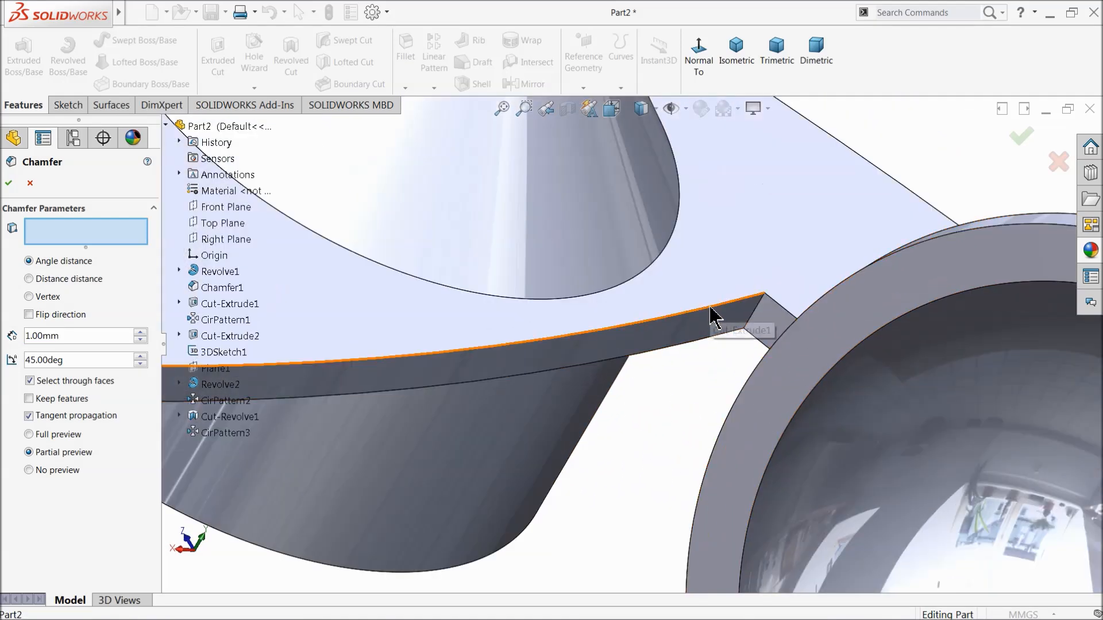
left_click(712, 316)
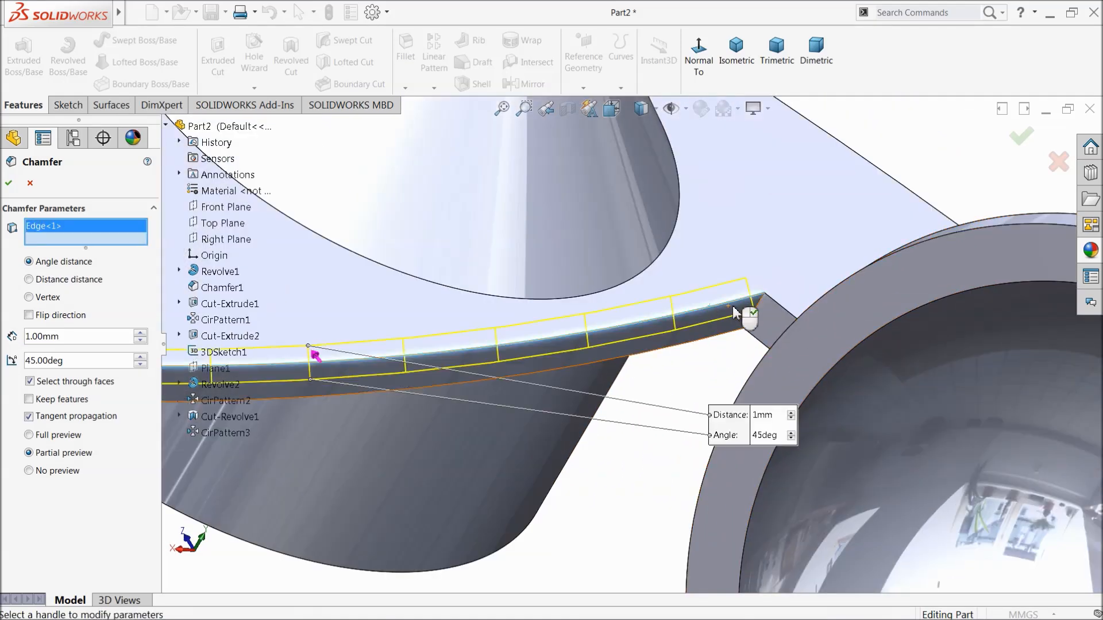
left_click(791, 315)
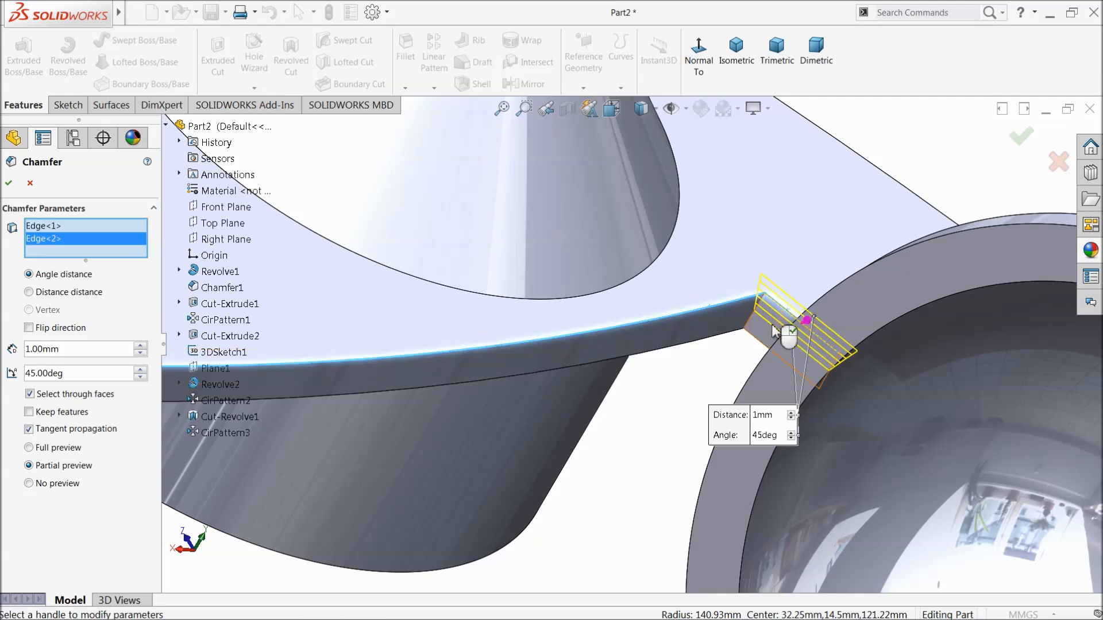
left_click(746, 343)
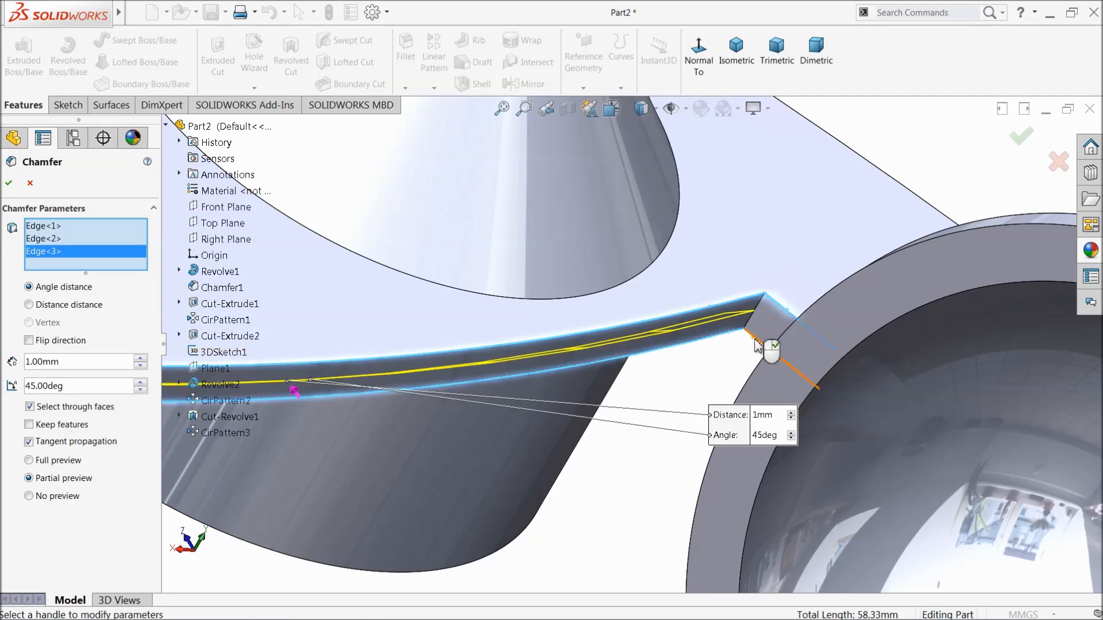
left_click(755, 343)
Step: Add the second arm's four upper and lower edges to the chamfer selection
scroll(566, 337, "up", 7)
middle_click_drag(509, 305, 603, 465)
scroll(506, 287, "down", 5)
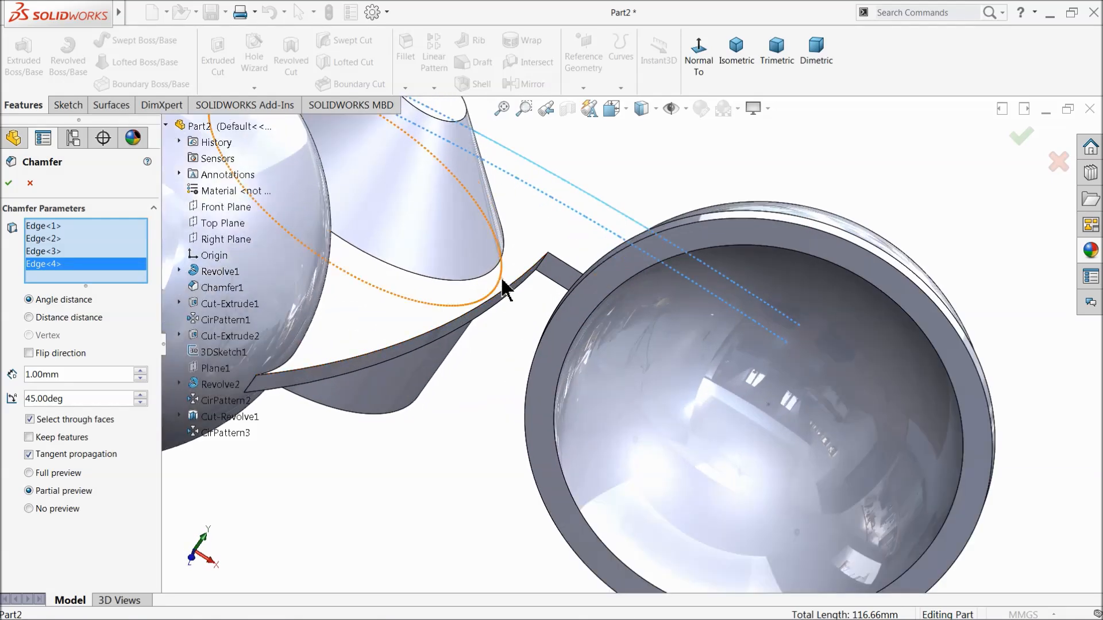
scroll(505, 287, "down", 10)
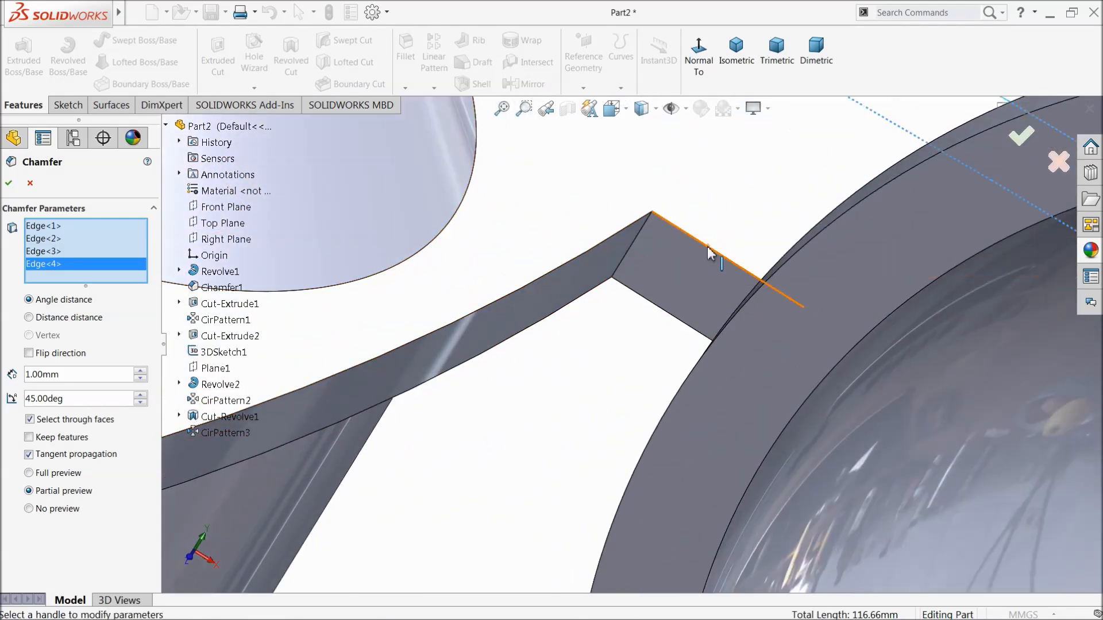
left_click(707, 252)
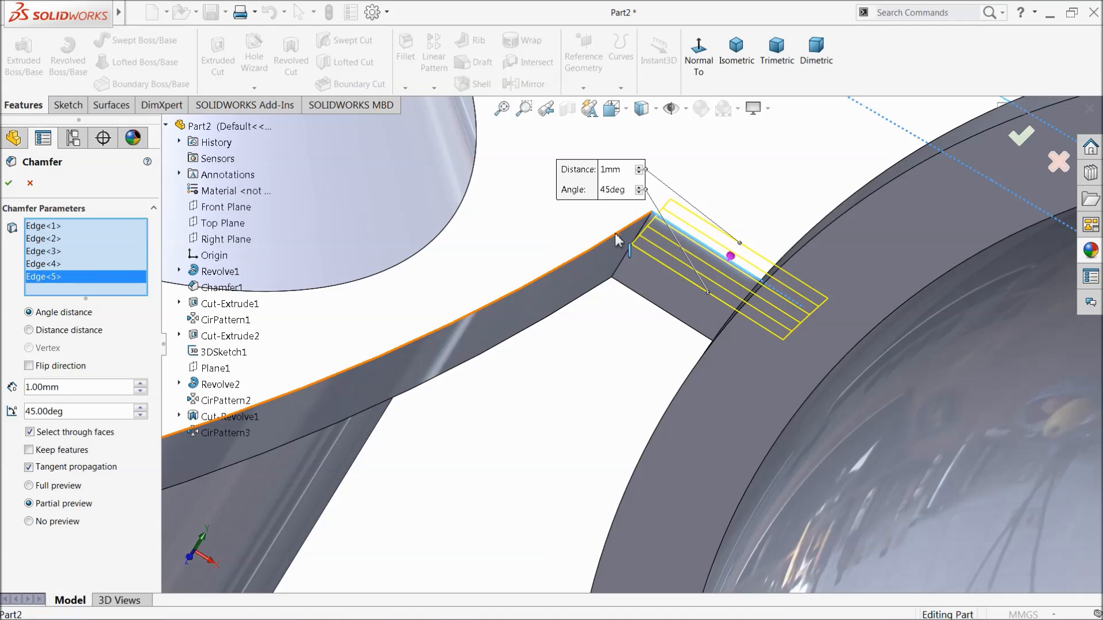
left_click(609, 279)
left_click(628, 292)
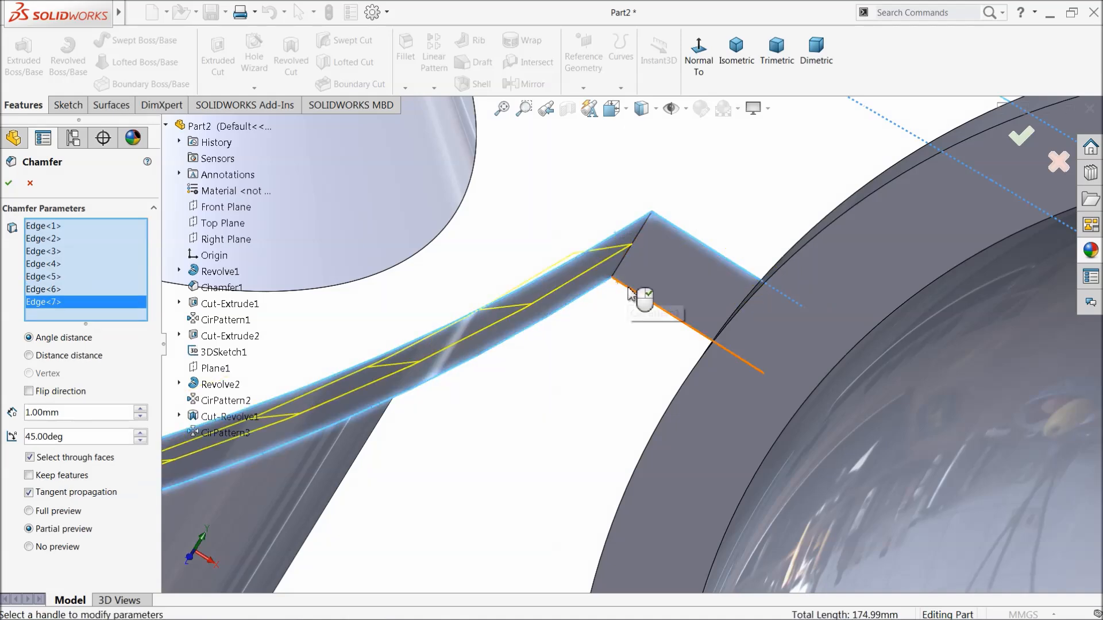
left_click(629, 289)
Step: Add the third arm's four upper and lower edges and create the 1 mm, 45° chamfer
scroll(571, 312, "up", 10)
middle_click_drag(542, 379, 671, 352)
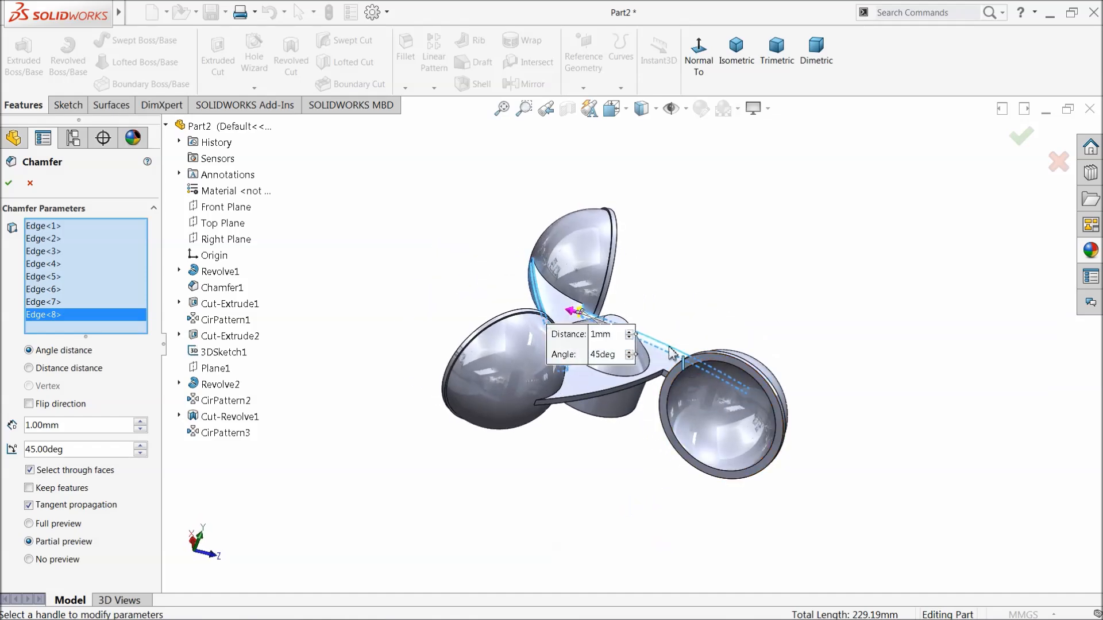
scroll(671, 352, "down", 10)
left_click(634, 391)
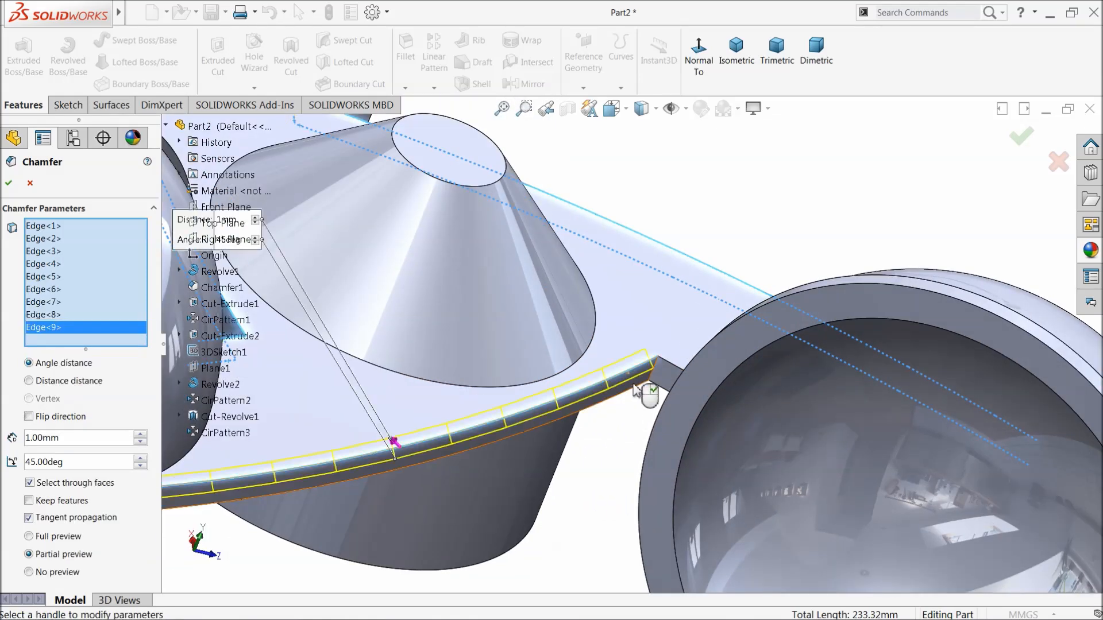
left_click(641, 394)
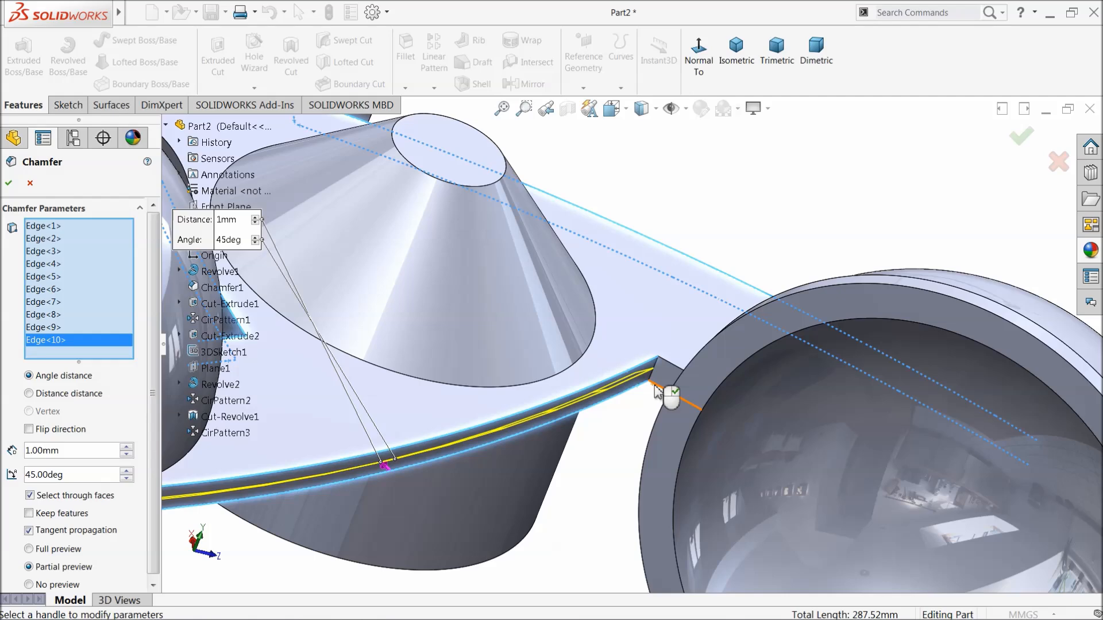
left_click(661, 391)
left_click(668, 368)
scroll(575, 389, "up", 8)
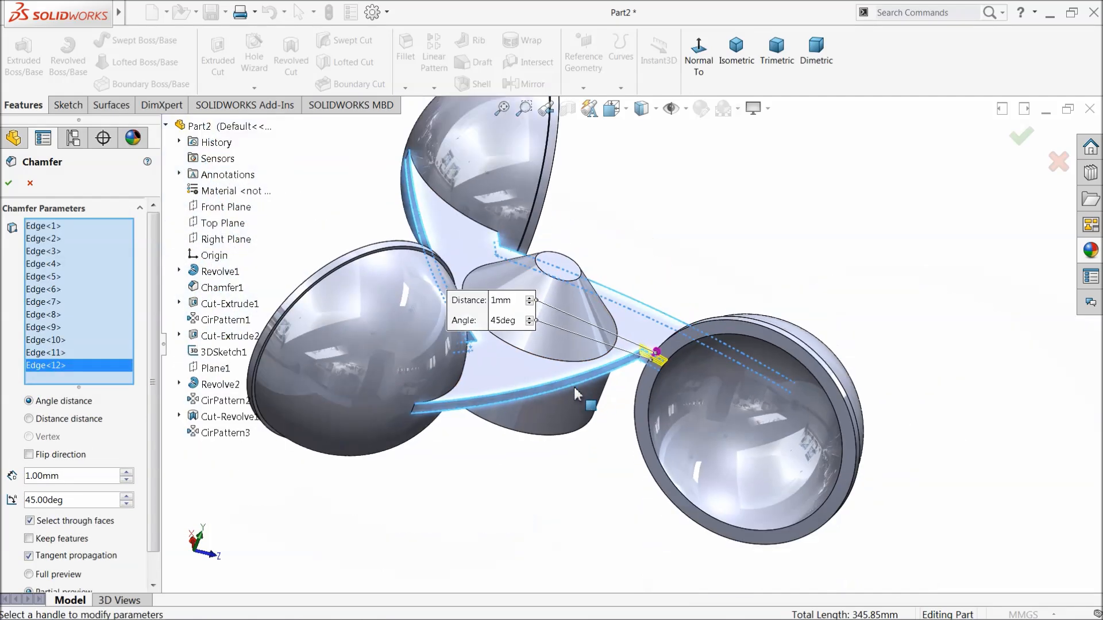
middle_click_drag(569, 414, 527, 422)
scroll(563, 323, "down", 3)
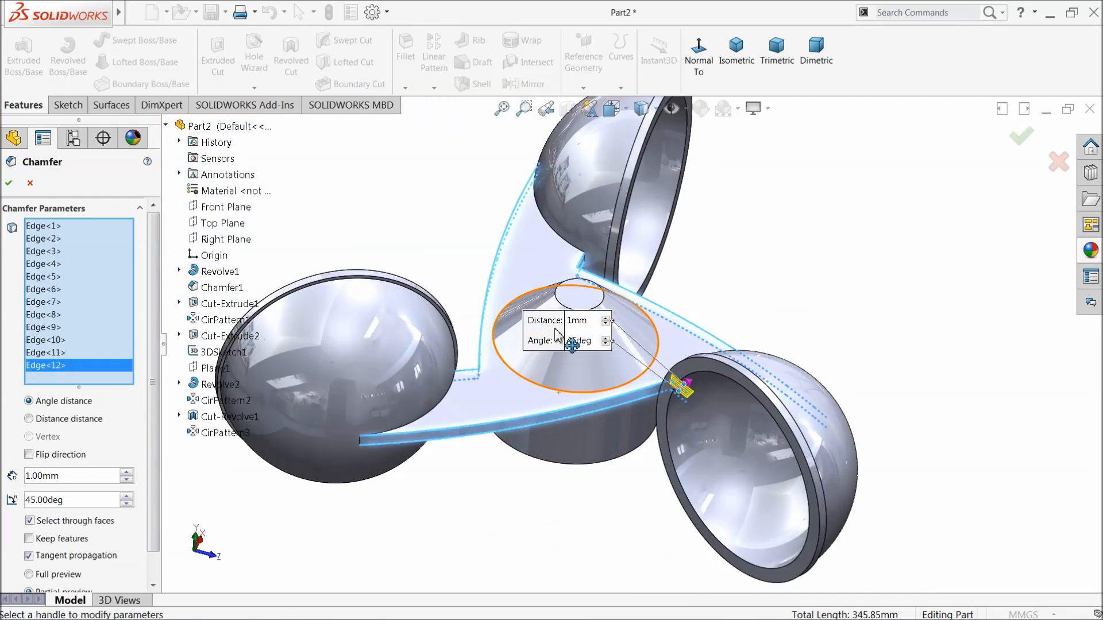
left_click(9, 183)
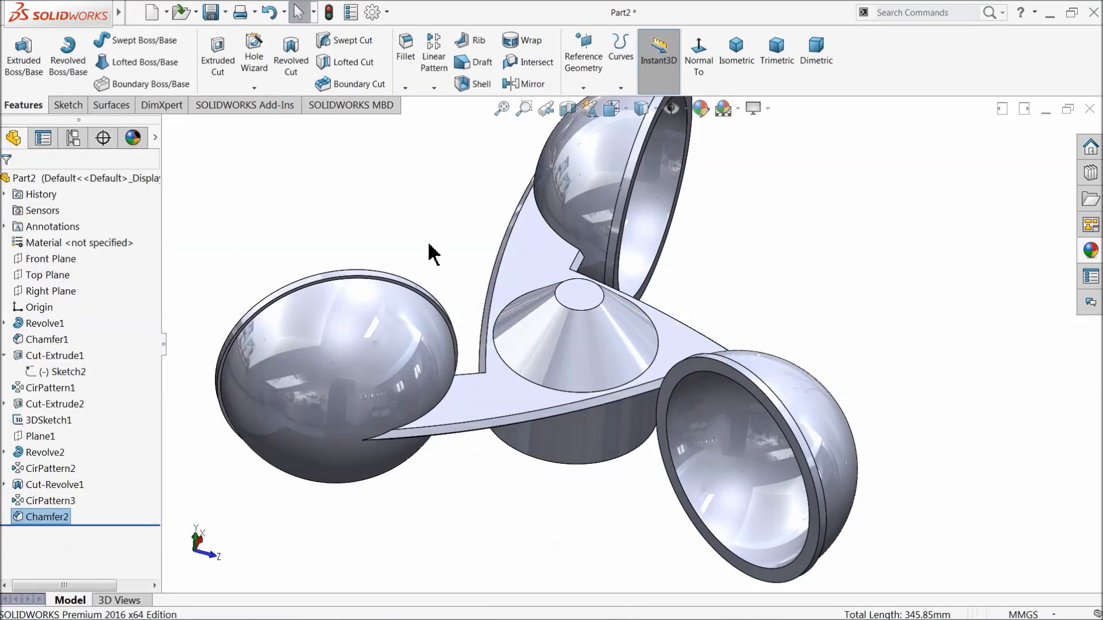
left_click(426, 219)
mouse_move(467, 385)
middle_mouse_down()
mouse_move(446, 263)
mouse_move(481, 343)
mouse_move(477, 377)
middle_mouse_up()
scroll(488, 368, "up", 3)
scroll(569, 329, "down", 2)
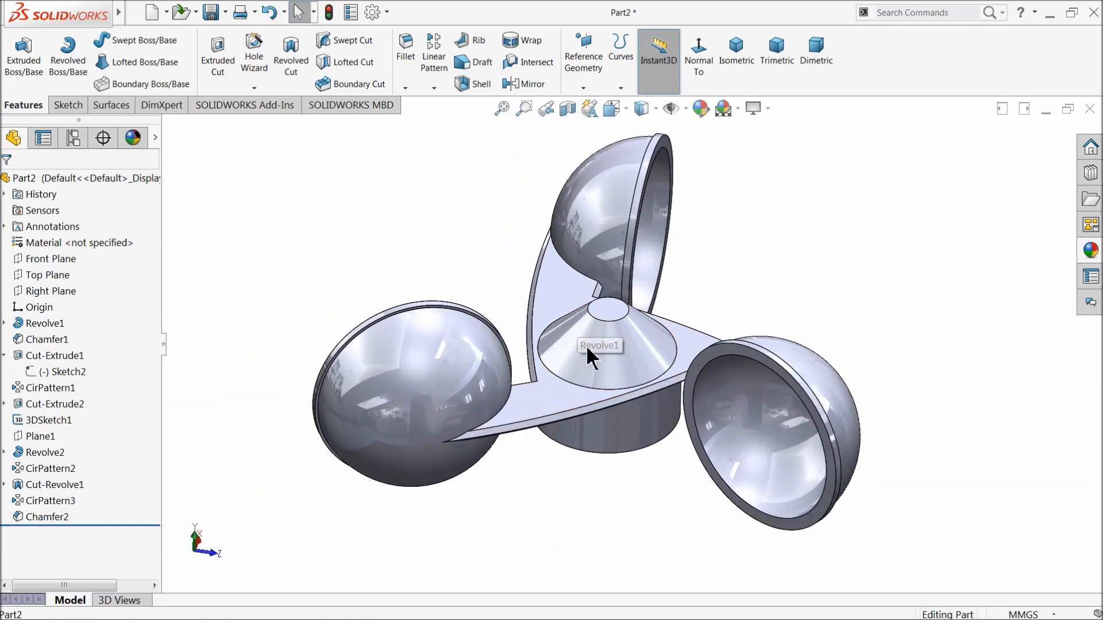
middle_click_drag(545, 305, 601, 328)
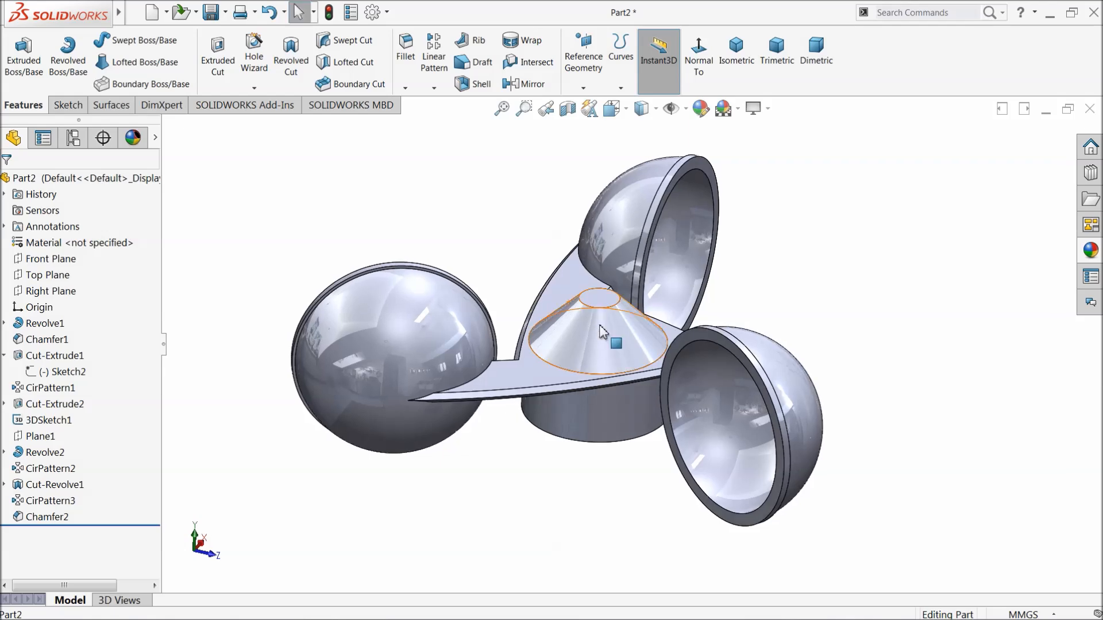
scroll(601, 330, "down", 2)
Step: Color the whole part light blue-violet using the standard color swatches
left_click(93, 177)
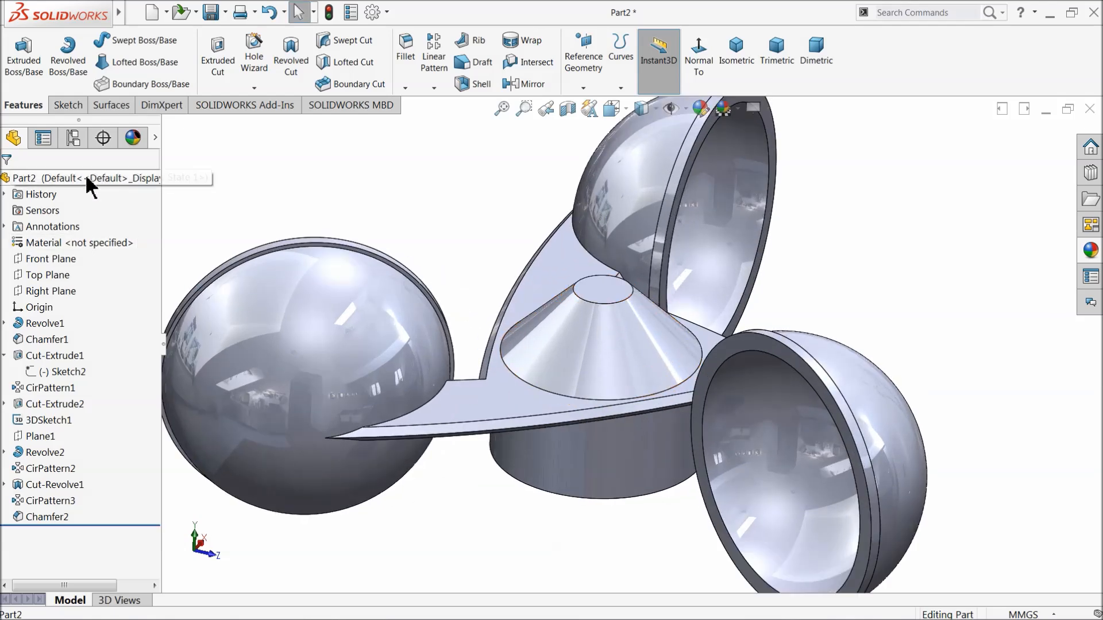
left_click(700, 109)
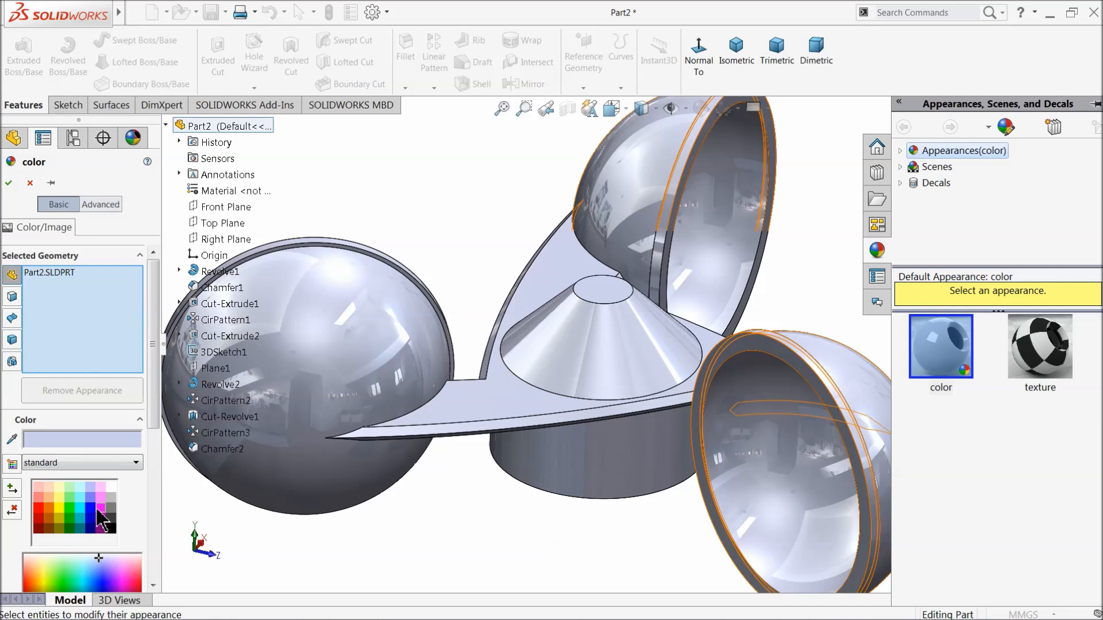
left_click(90, 508)
left_click(92, 499)
middle_click_drag(376, 319, 628, 361)
left_click(9, 183)
scroll(628, 361, "down", 2)
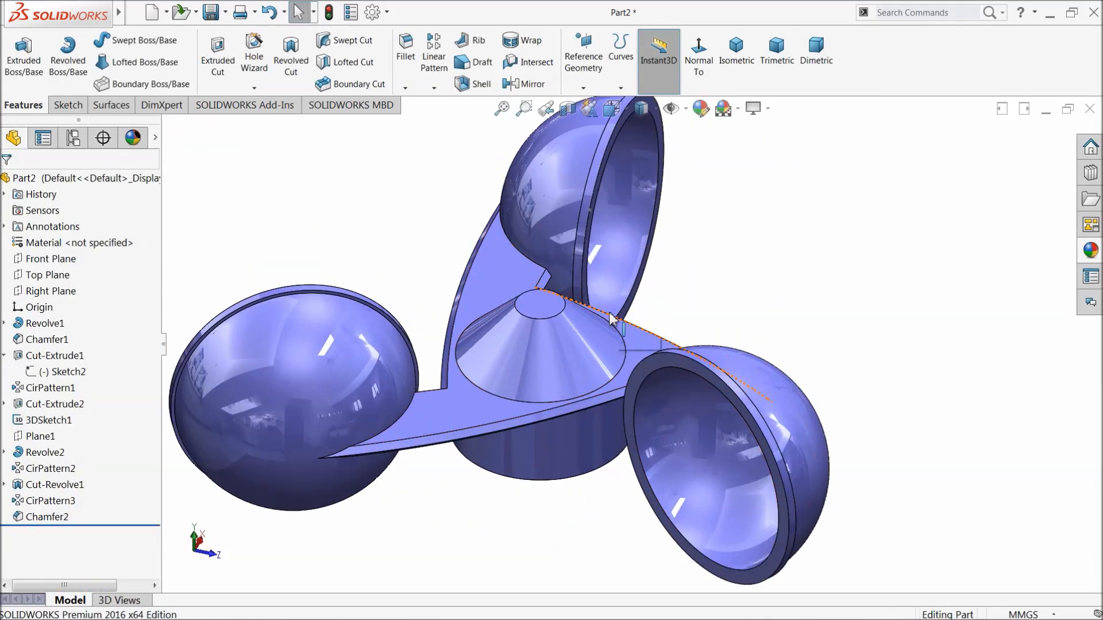
Step: Hide 3DSketch1 in the model view and save the part as 8.Fan in the Anemometer folder
left_click(591, 215)
left_click(643, 176)
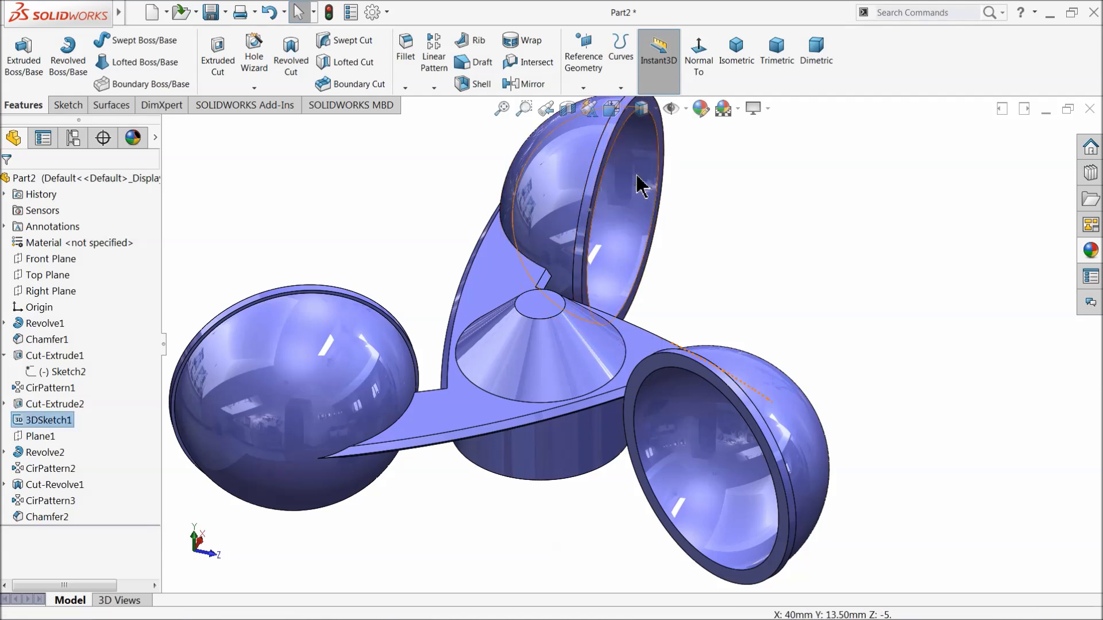
left_click(217, 16)
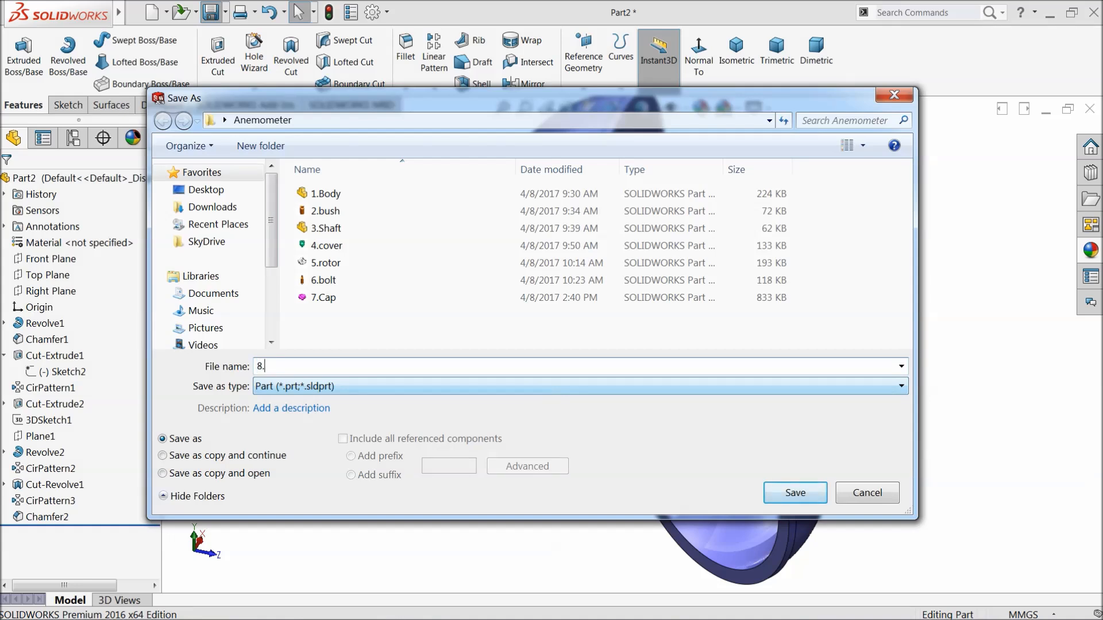
left_click(775, 497)
middle_click_drag(782, 480, 445, 469)
scroll(610, 374, "down", 3)
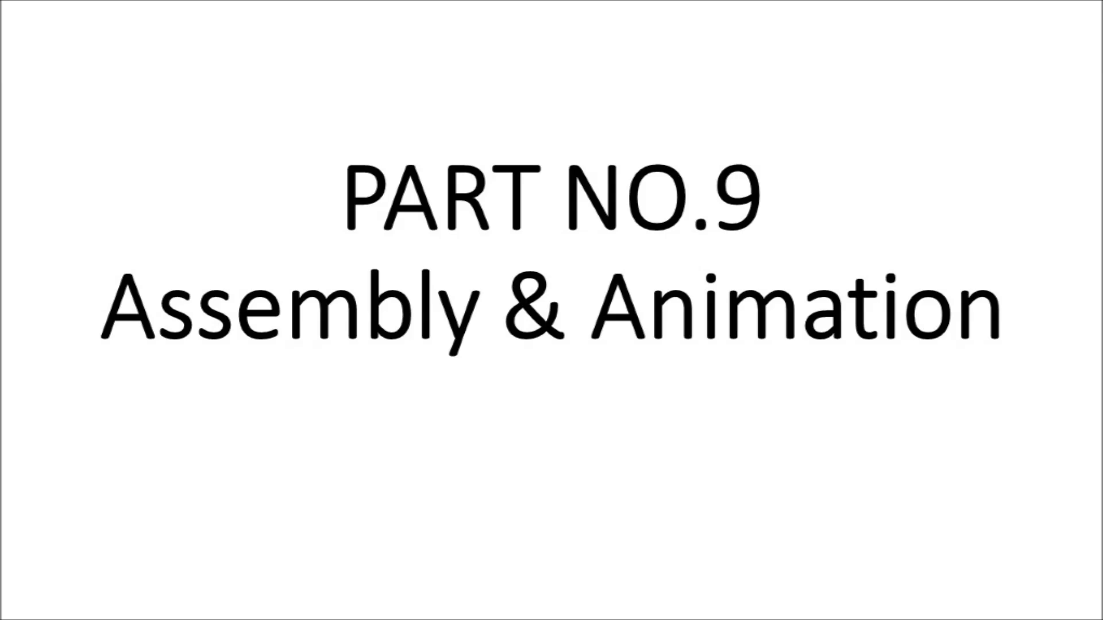
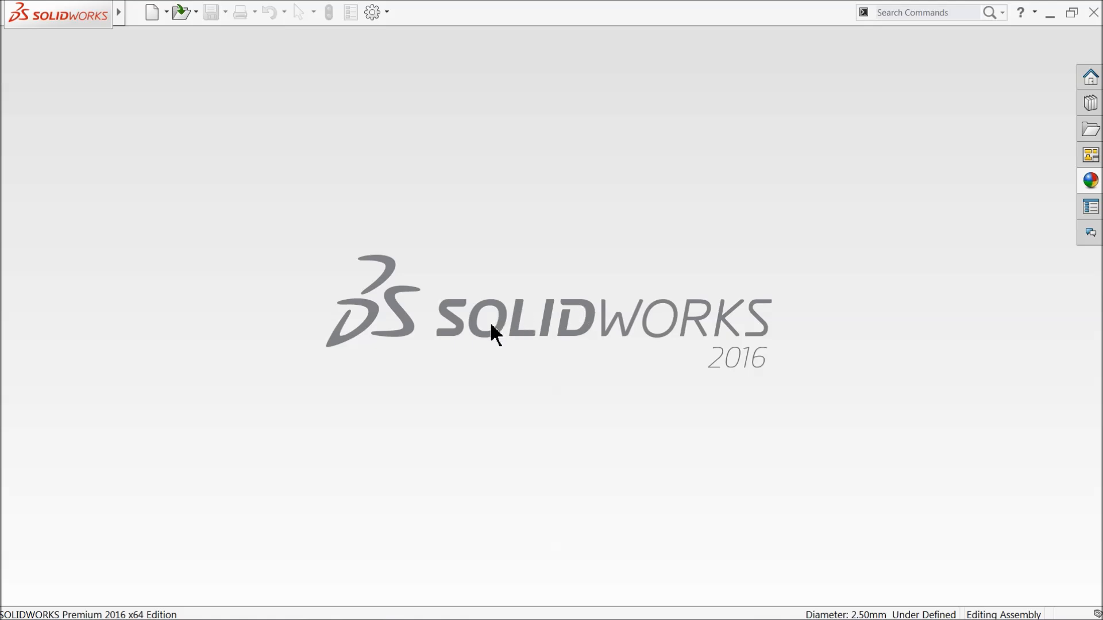
Step: Create a new assembly and place 7.Cap from the Anemometer folder as its first component
left_click(152, 11)
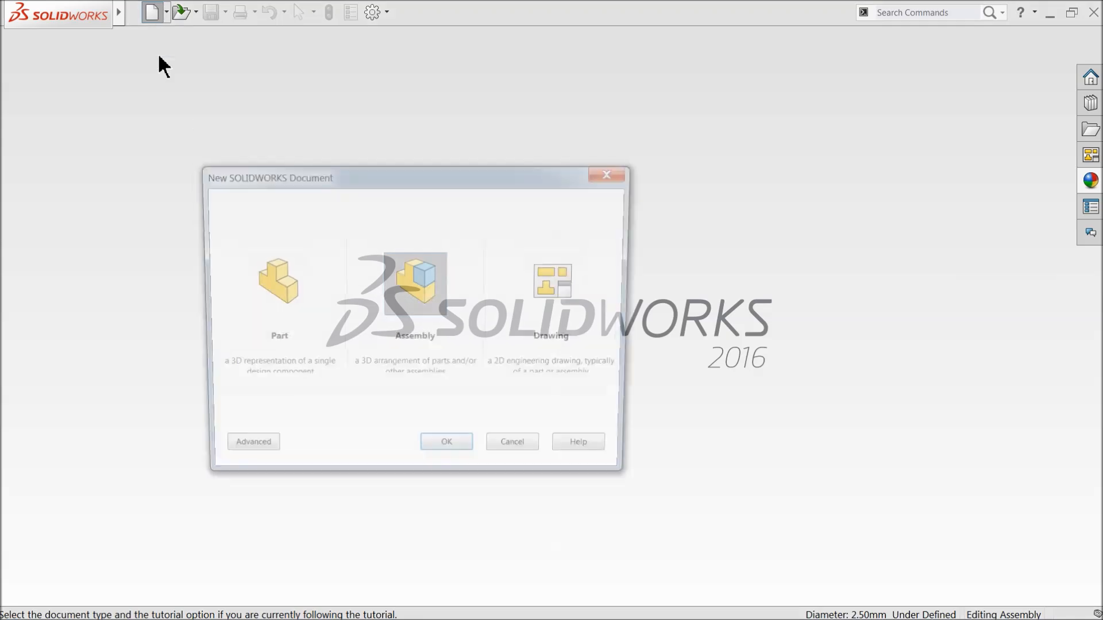
double_click(431, 296)
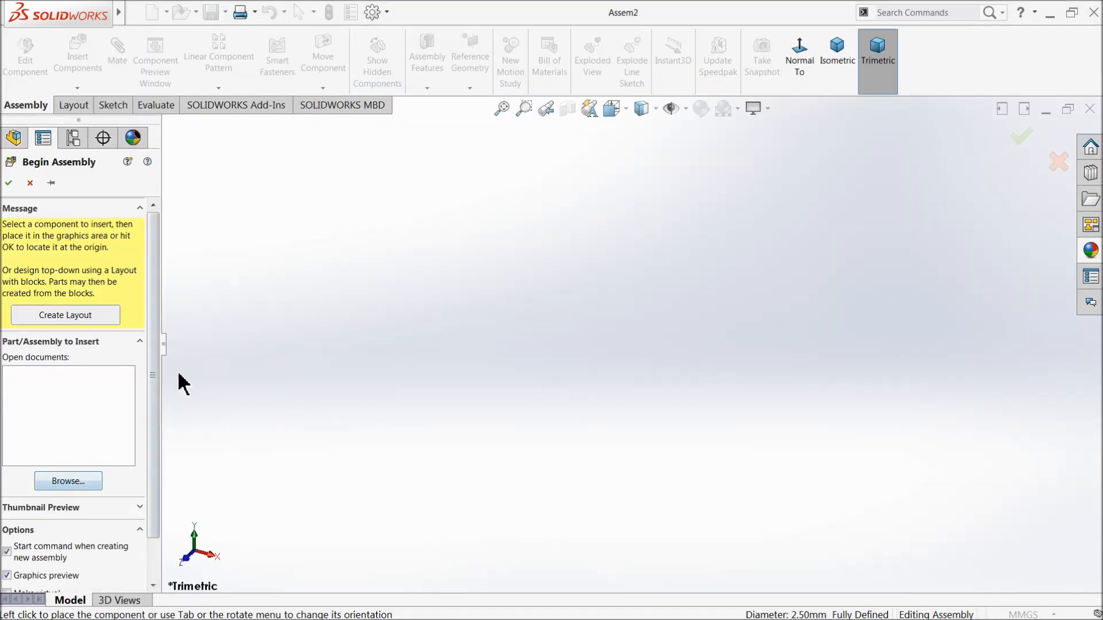
left_click(62, 483)
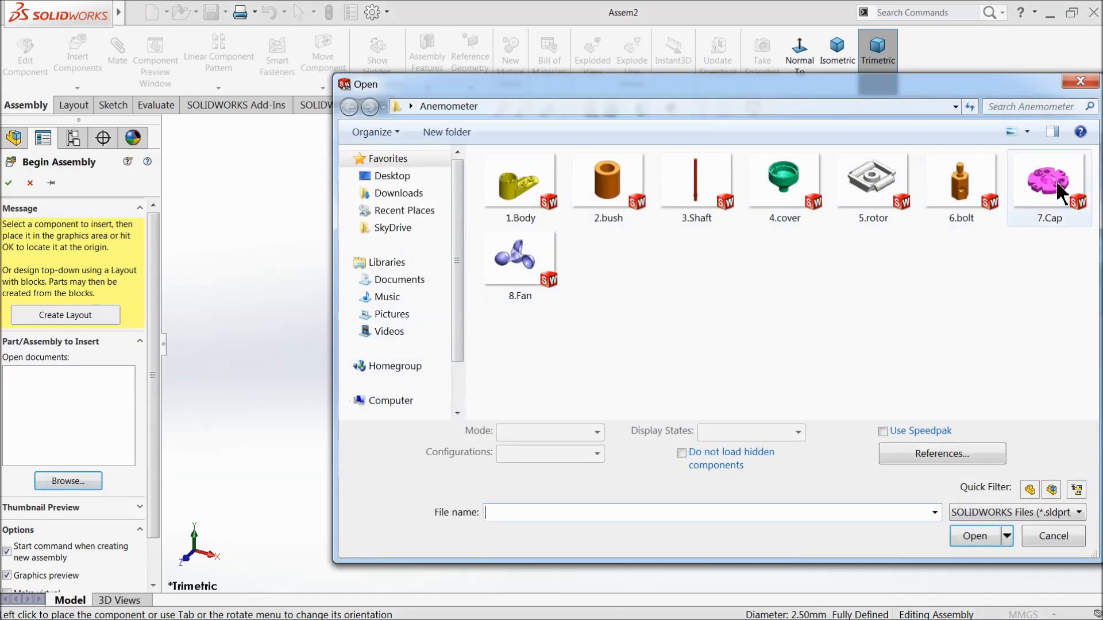
left_click(1059, 192)
left_click(975, 526)
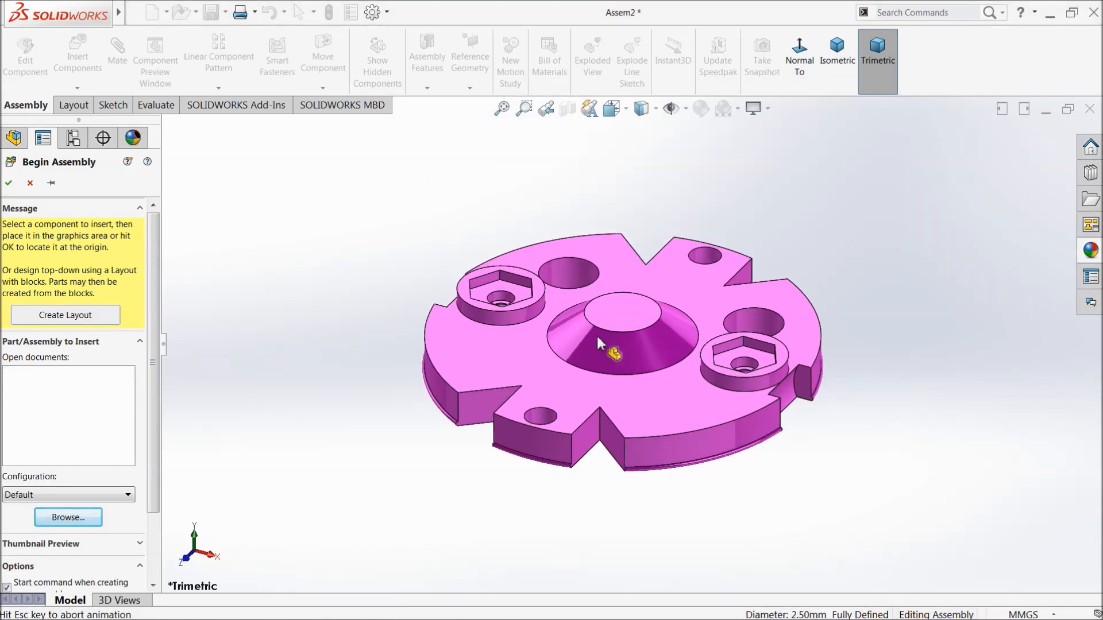
left_click(598, 335)
Step: Apply the Plain White scene to the assembly and turn the cap's underside into view
left_click(737, 108)
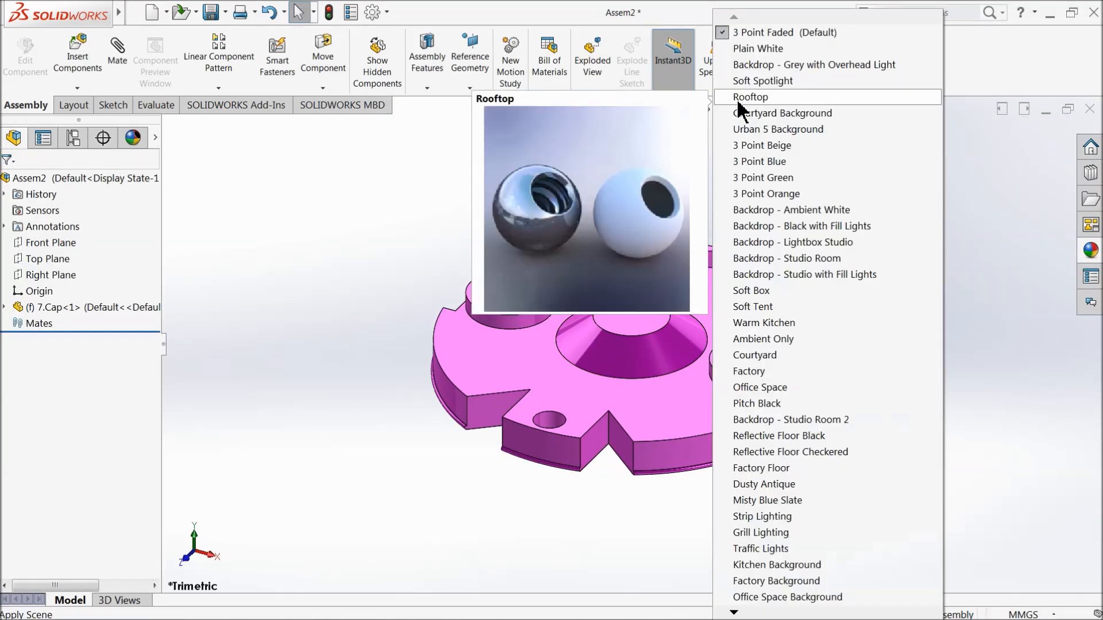
left_click(763, 49)
mouse_move(642, 490)
middle_mouse_down()
mouse_move(638, 240)
mouse_move(667, 365)
mouse_move(637, 229)
mouse_move(586, 192)
mouse_move(569, 160)
mouse_move(586, 315)
mouse_move(586, 275)
mouse_move(655, 300)
mouse_move(645, 340)
mouse_move(644, 327)
middle_mouse_up()
Step: Insert the 6.bolt part into the assembly and place it beside the cap
left_click(77, 58)
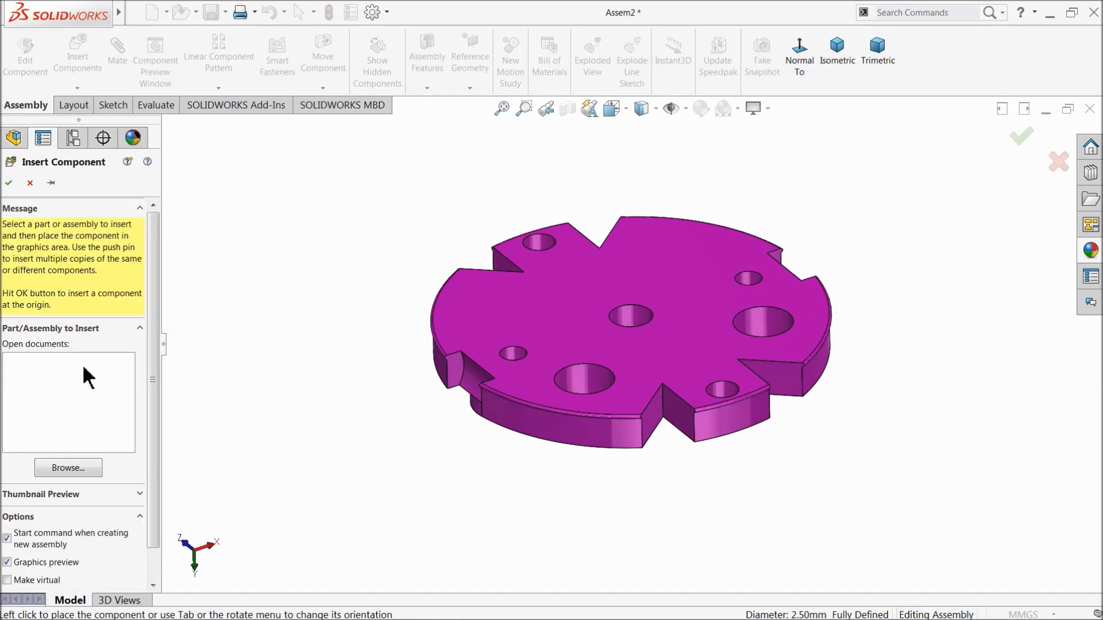
left_click(73, 472)
left_click(948, 207)
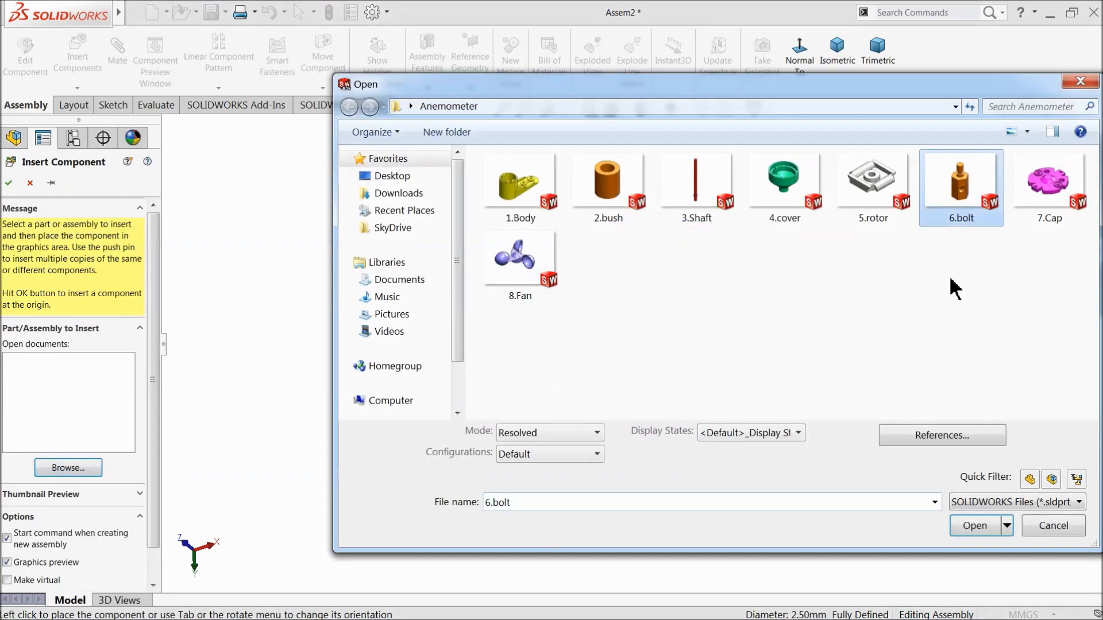
left_click(971, 526)
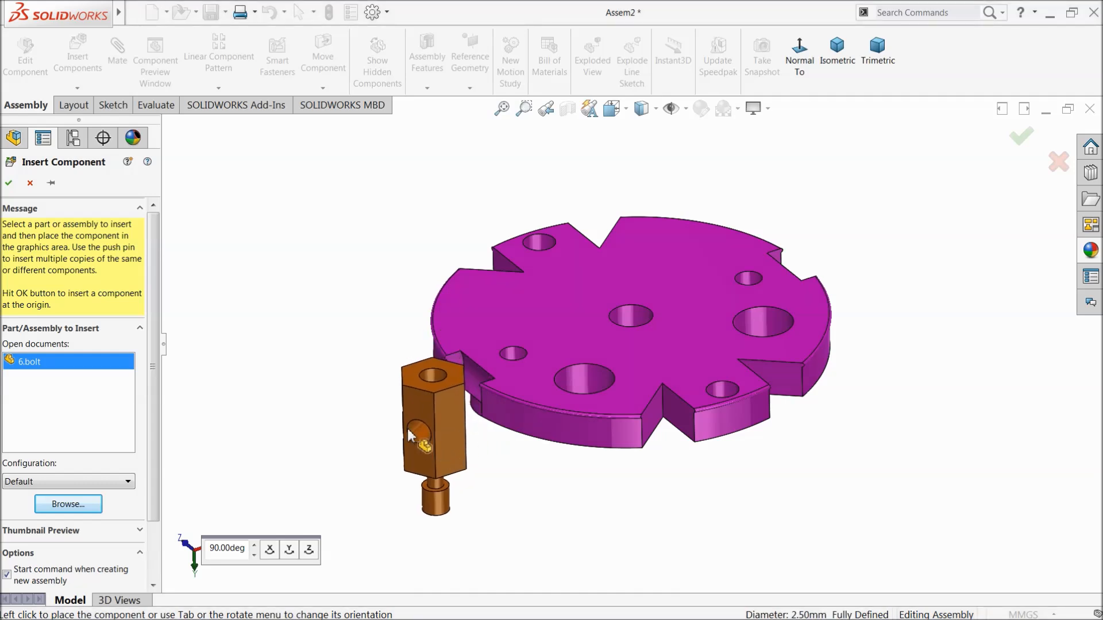
left_click(414, 442)
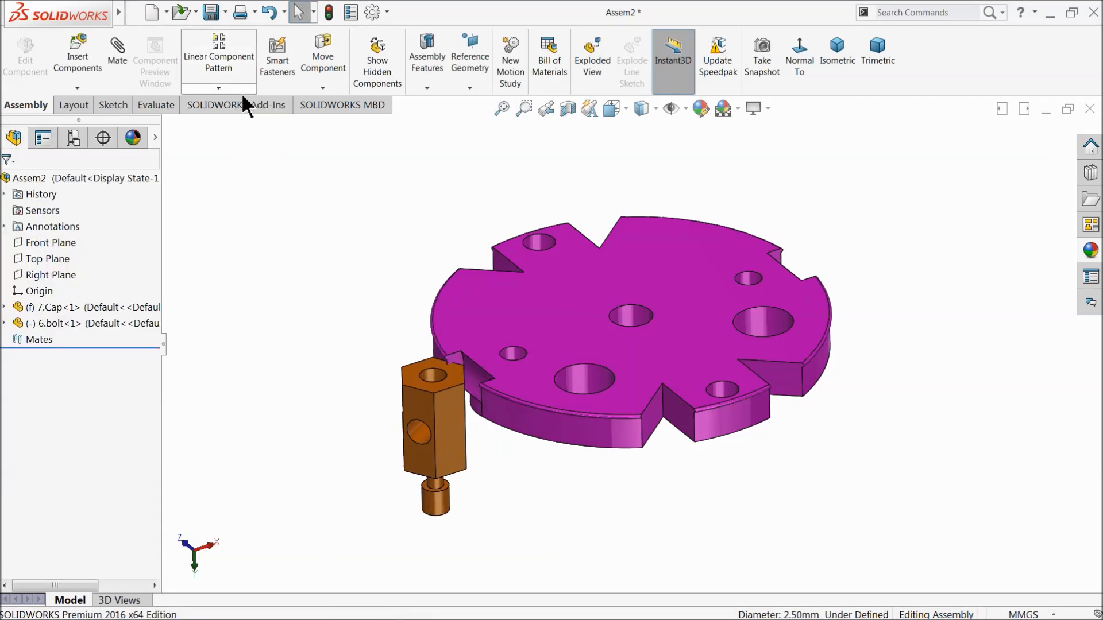
Step: Rotate the bolt component freely until its round pin end points up and its hexagonal body hangs below
left_click(323, 88)
left_click(345, 119)
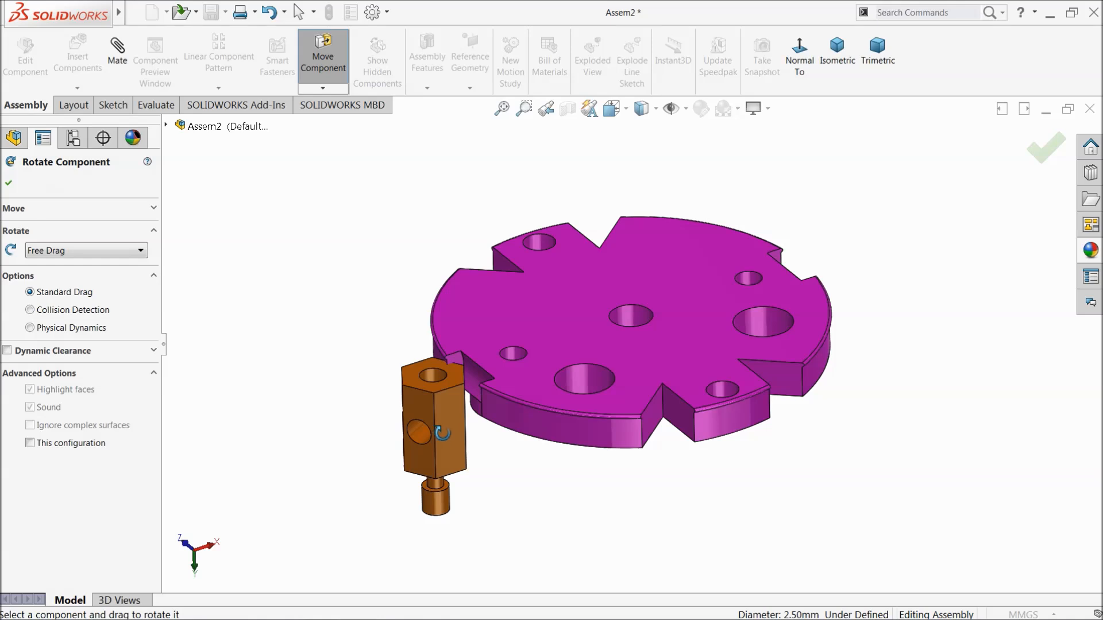
left_click_drag(440, 404, 459, 492)
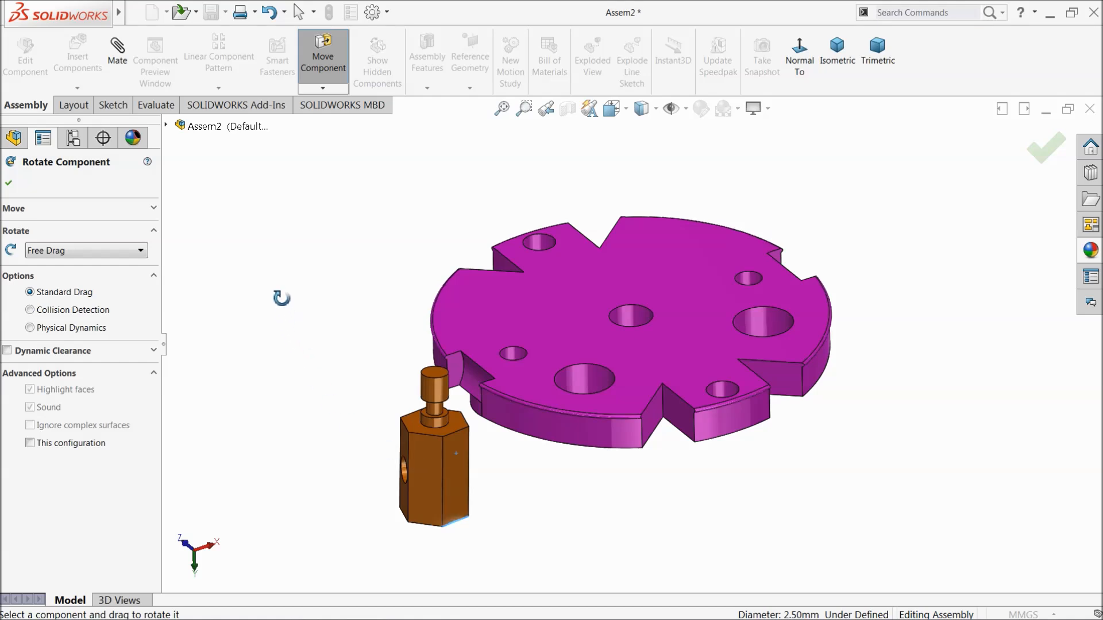
right_click(281, 299)
left_click(256, 347)
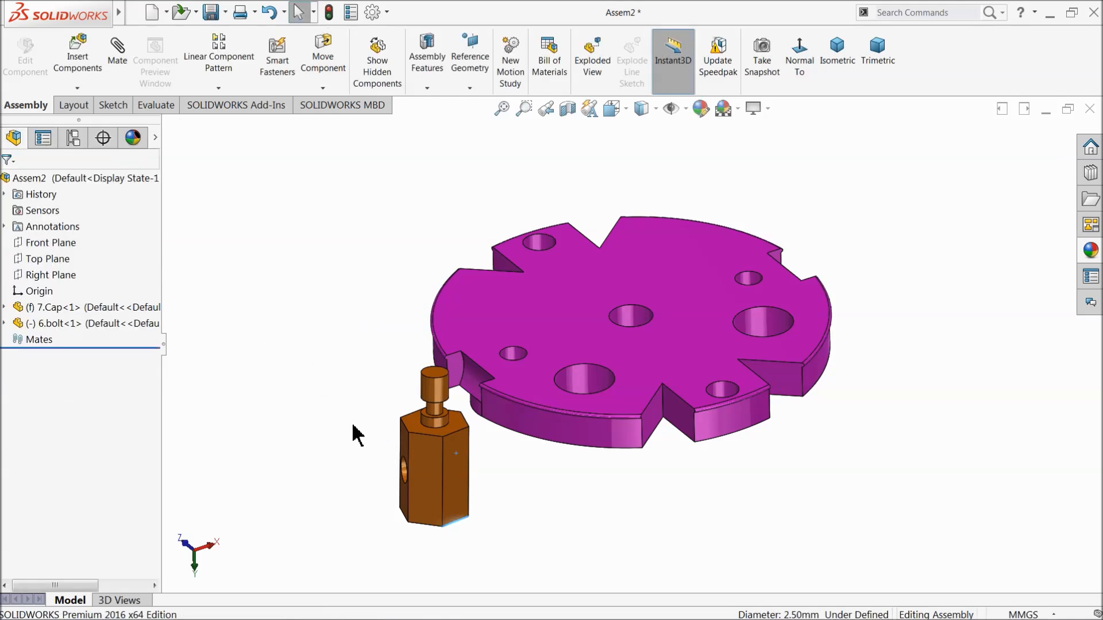
Step: Mate the bolt's cylindrical pin concentric with the hole in one of the cap's hexagonal pockets
scroll(370, 441, "up", 2)
middle_click_drag(633, 470, 616, 286)
scroll(543, 349, "down", 3)
middle_click_drag(528, 359, 499, 339)
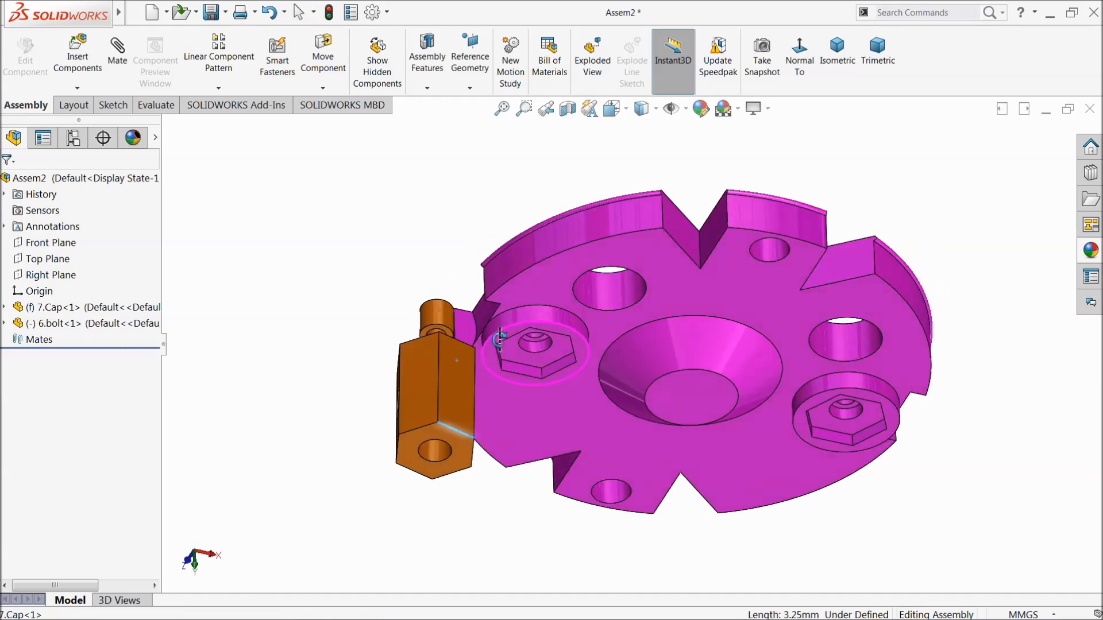
scroll(495, 334, "down", 2)
left_click(118, 53)
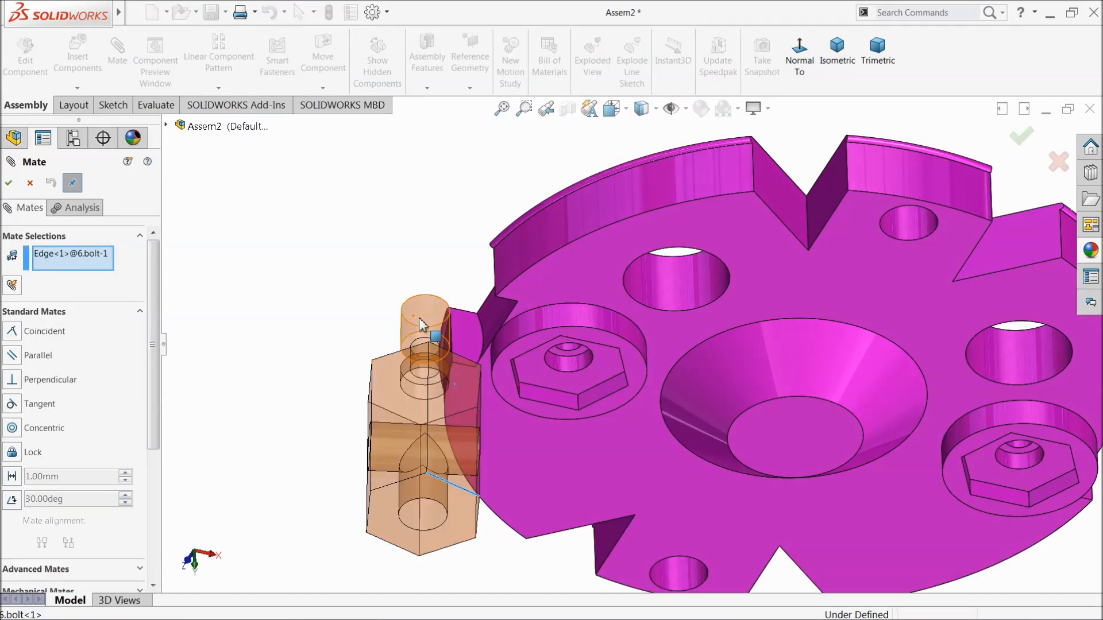
right_click(98, 253)
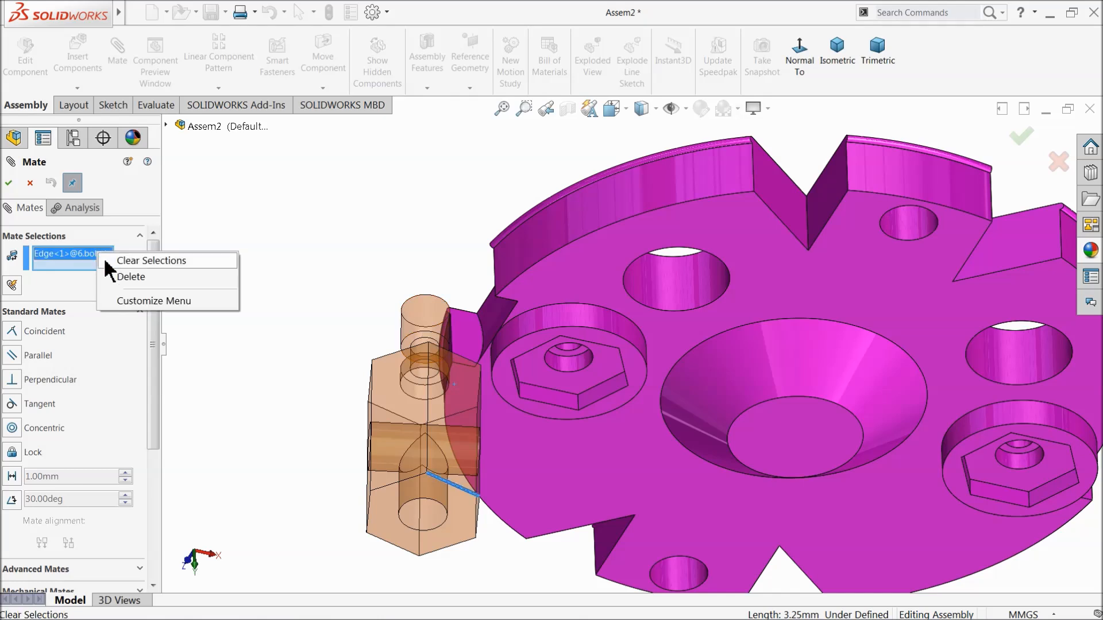
left_click(118, 261)
left_click(423, 313)
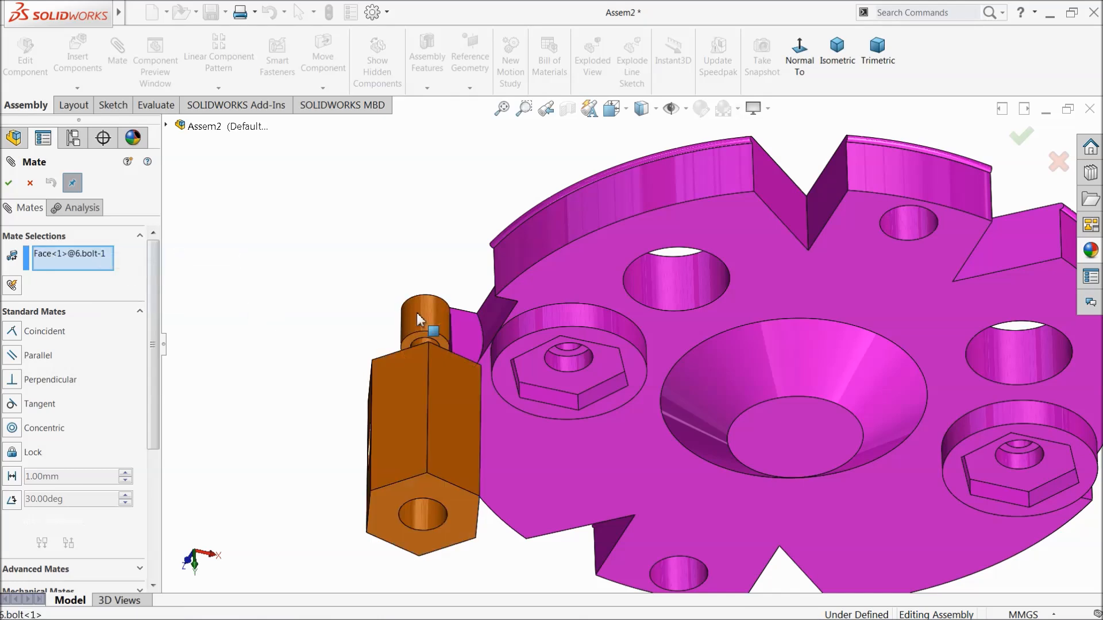
left_click(576, 373)
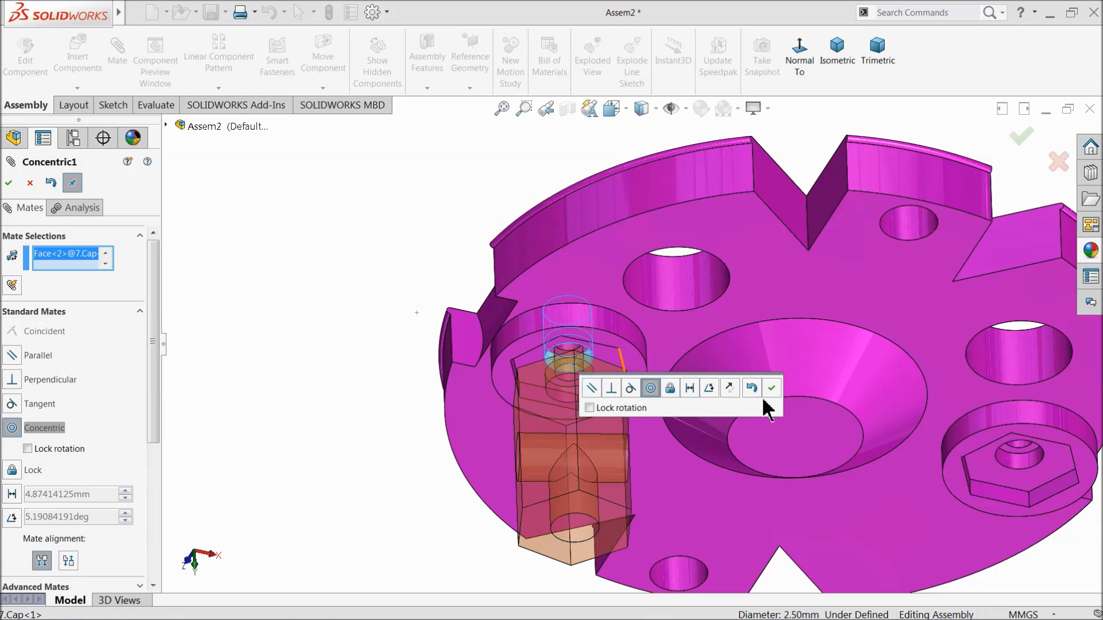
left_click(771, 389)
Step: Pull the bolt out of the pocket and mate one of its hexagonal side faces parallel to a pocket side wall
left_click_drag(591, 389, 577, 473)
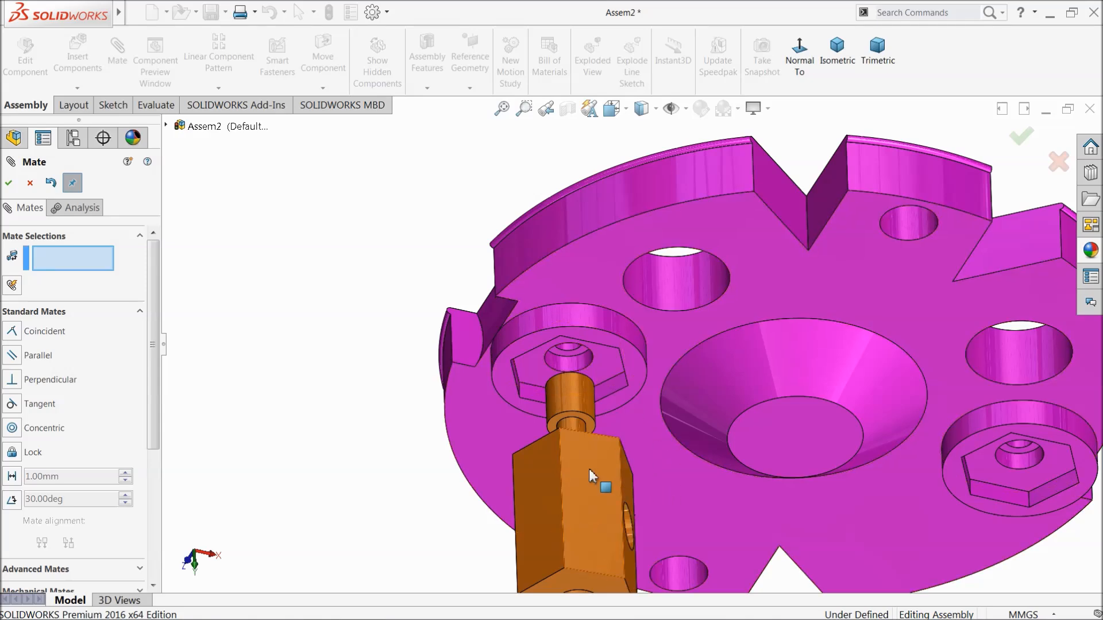
left_click(592, 469)
middle_click_drag(600, 413, 634, 247)
scroll(589, 323, "down", 3)
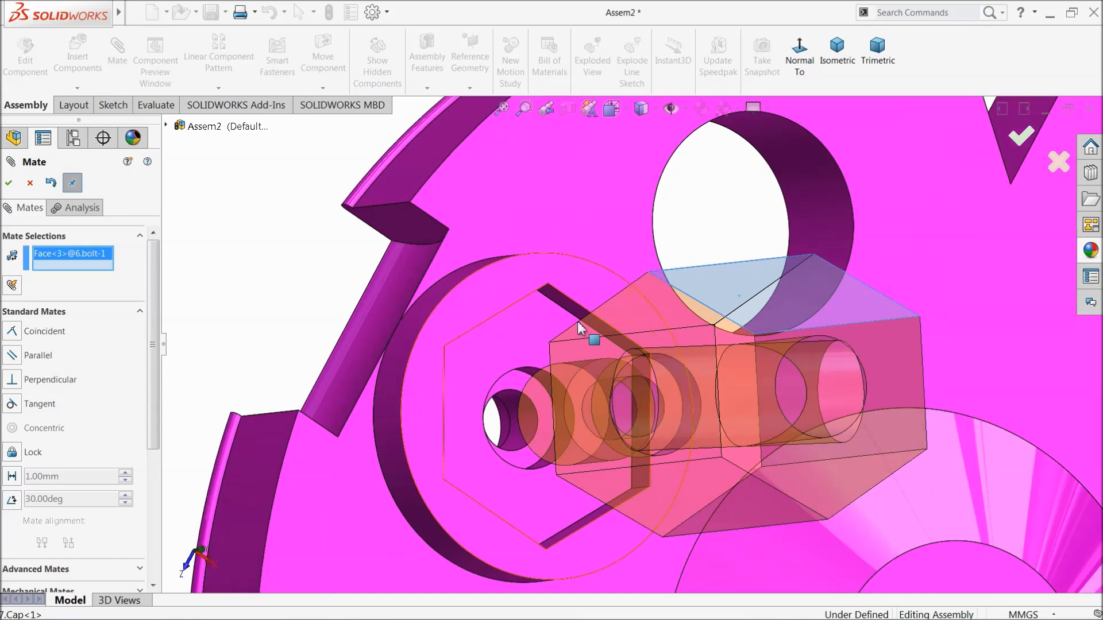
left_click(577, 313)
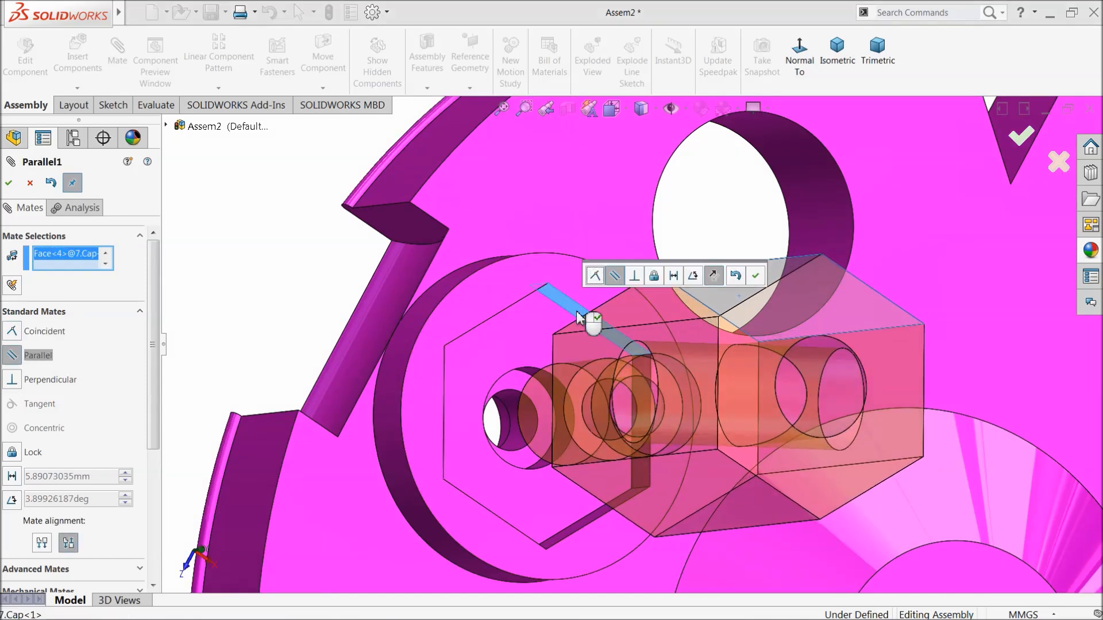
left_click(755, 275)
Step: Mate the bolt's hexagonal shoulder face coincident with the pocket floor, finish mating, and test whether the bolt can still move
left_click(586, 353)
mouse_move(571, 381)
middle_mouse_down()
mouse_move(680, 384)
mouse_move(574, 360)
middle_mouse_up()
left_click(545, 351)
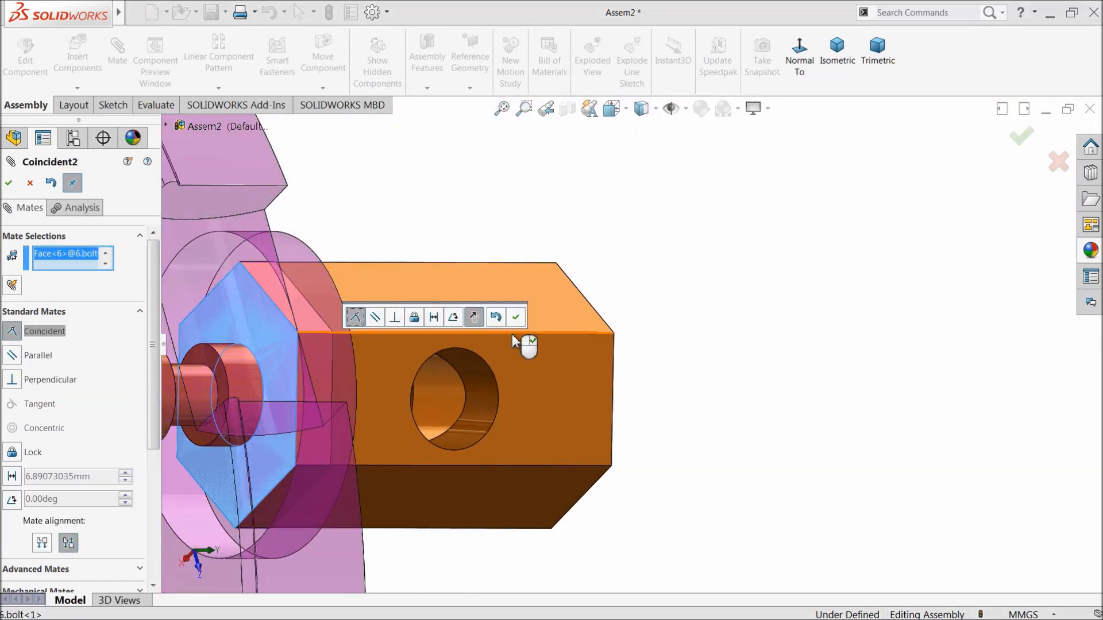
left_click(516, 317)
middle_click_drag(554, 392, 490, 447)
scroll(541, 442, "up", 3)
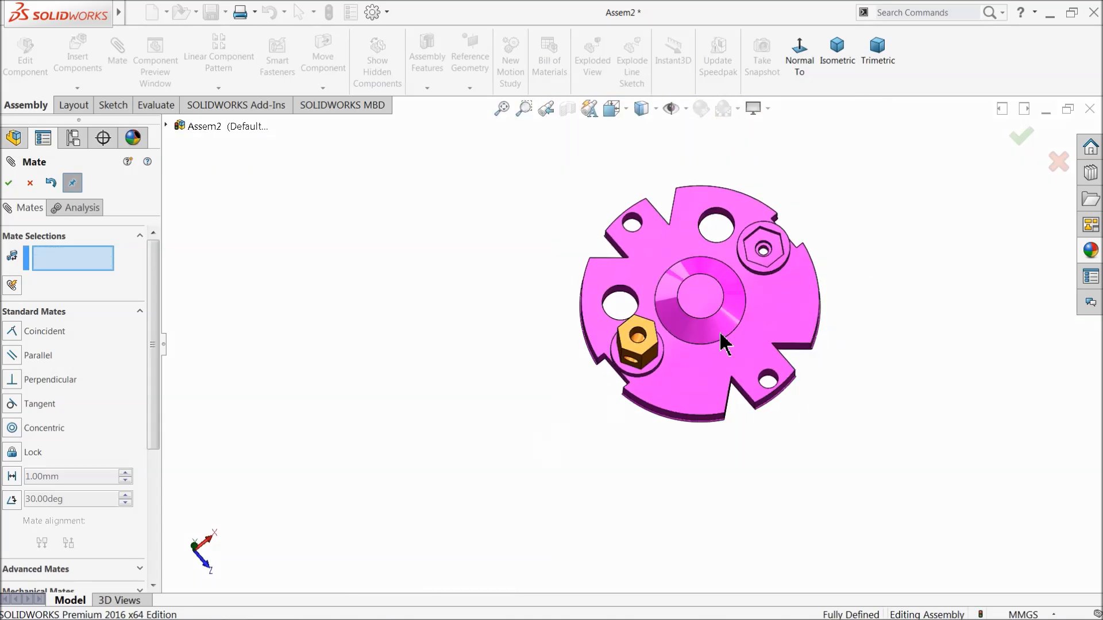
scroll(769, 289, "down", 3)
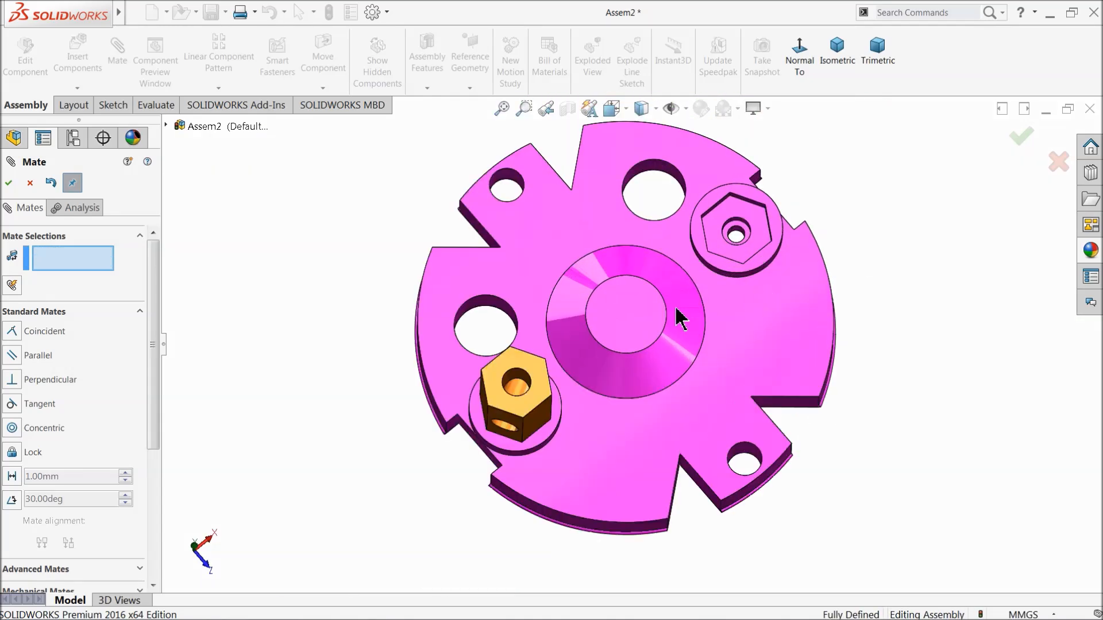
left_click(30, 184)
left_click_drag(534, 408, 560, 405)
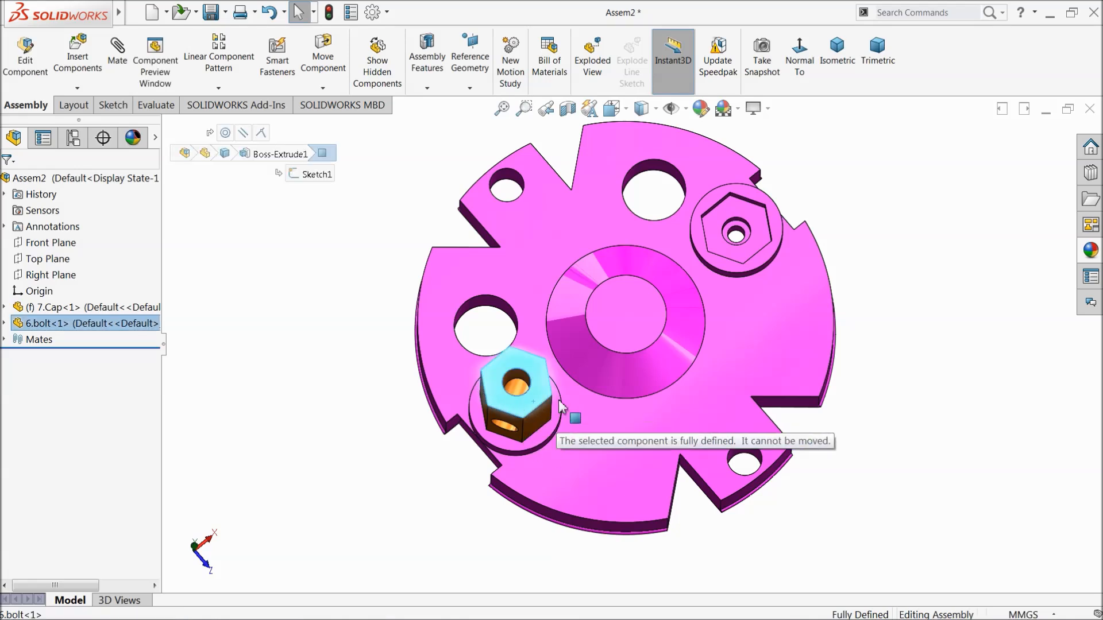
left_click(517, 395)
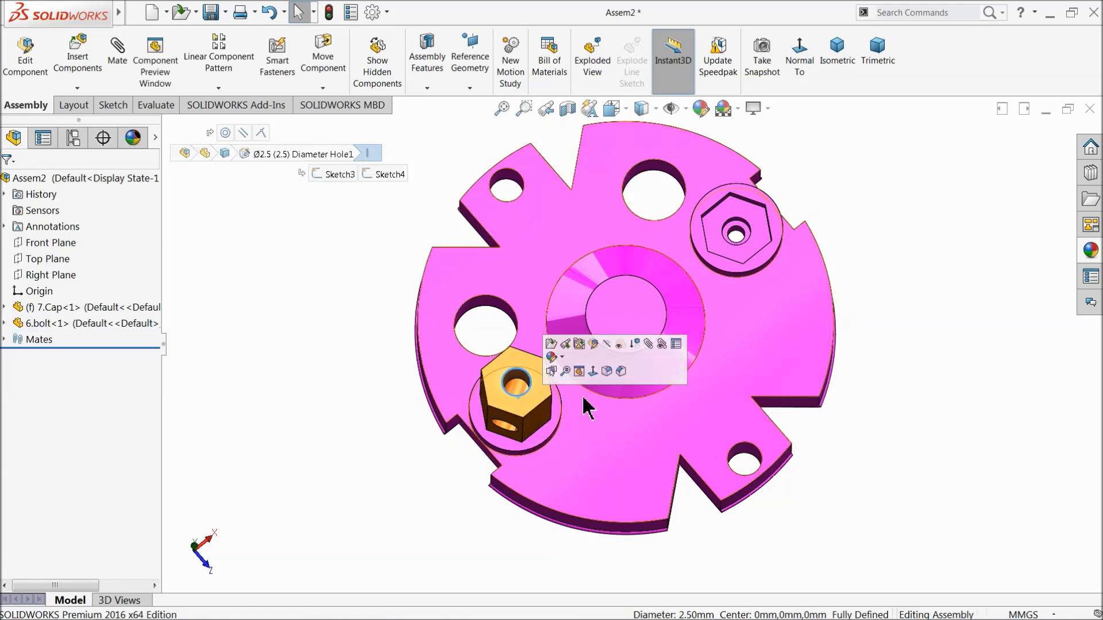
Step: Mirror the bolt component about the cap's Right Plane into the opposite hexagonal pocket, keeping the default orientation
scroll(695, 362, "up", 2)
middle_click_drag(770, 335, 778, 302)
left_click(313, 264)
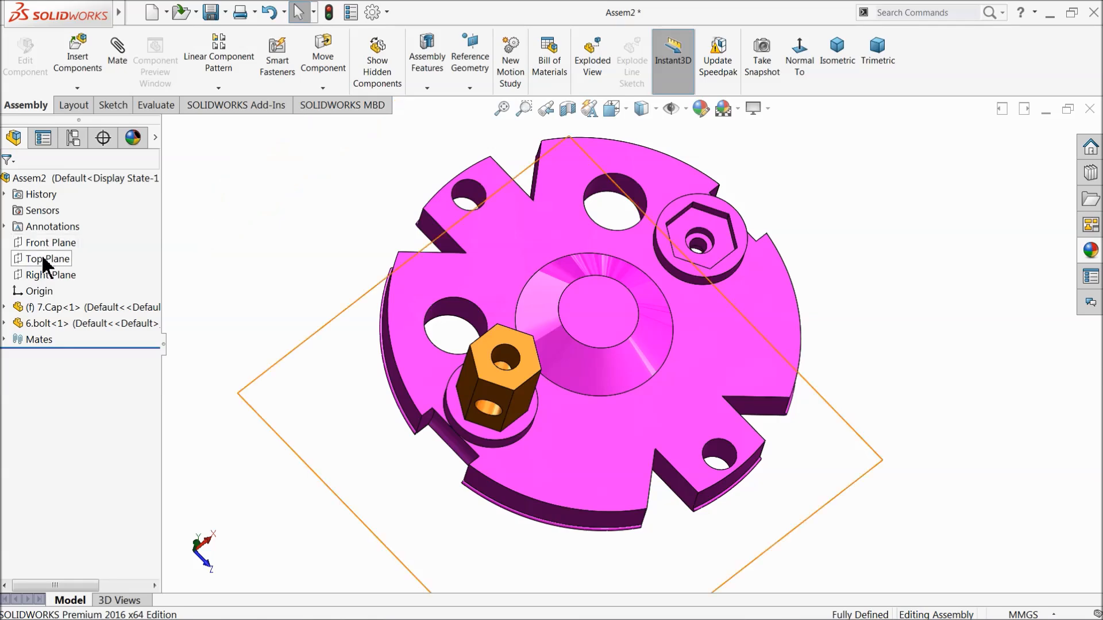
left_click(402, 330)
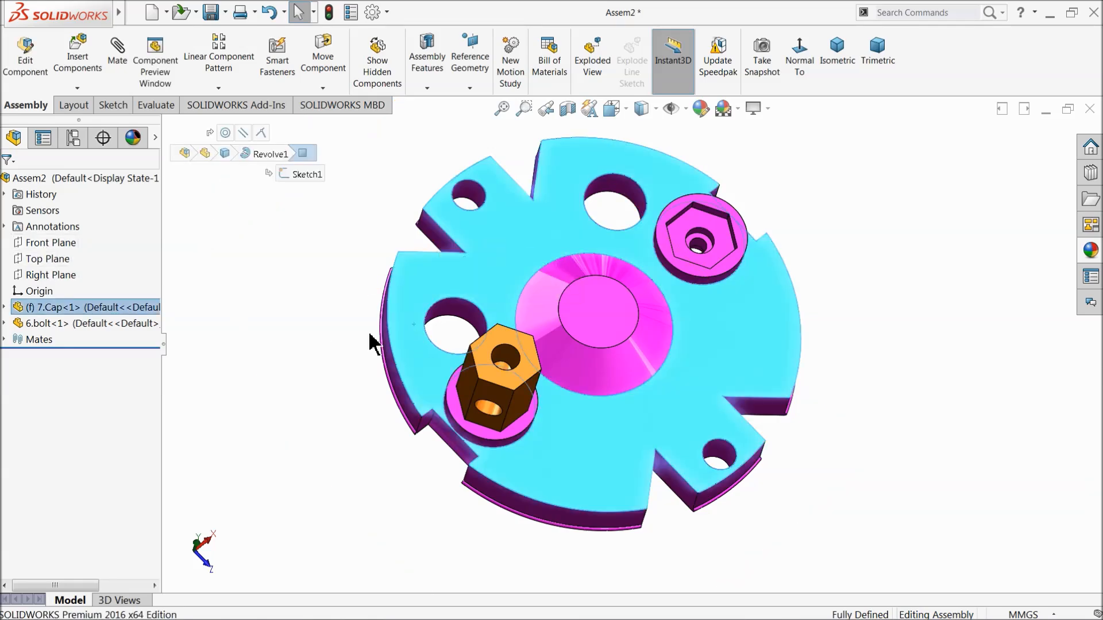
left_click(5, 309)
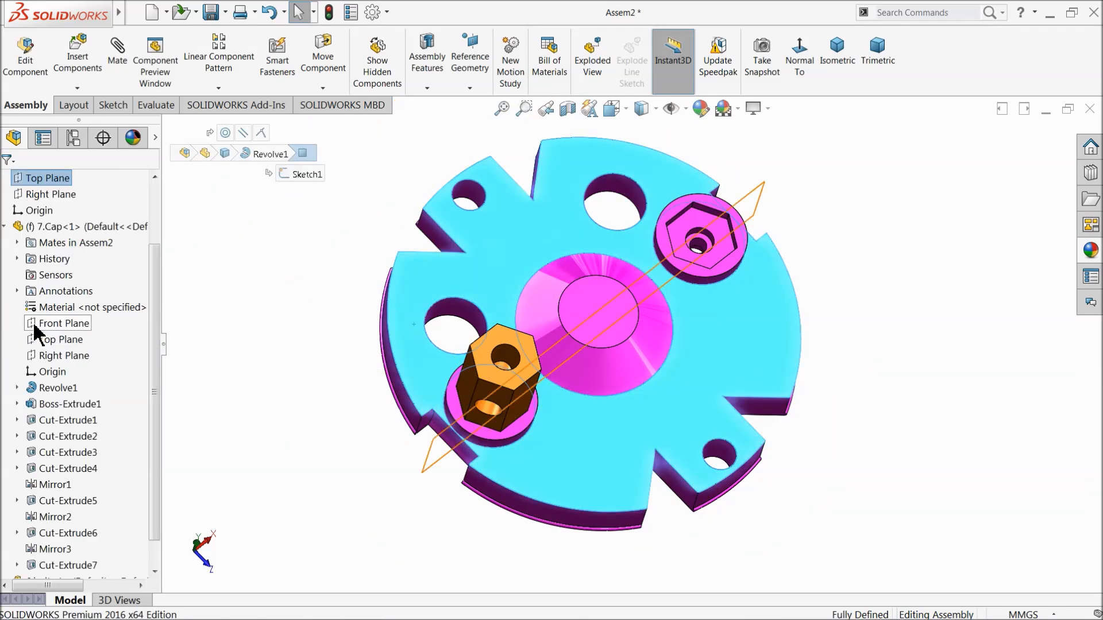
left_click(61, 355)
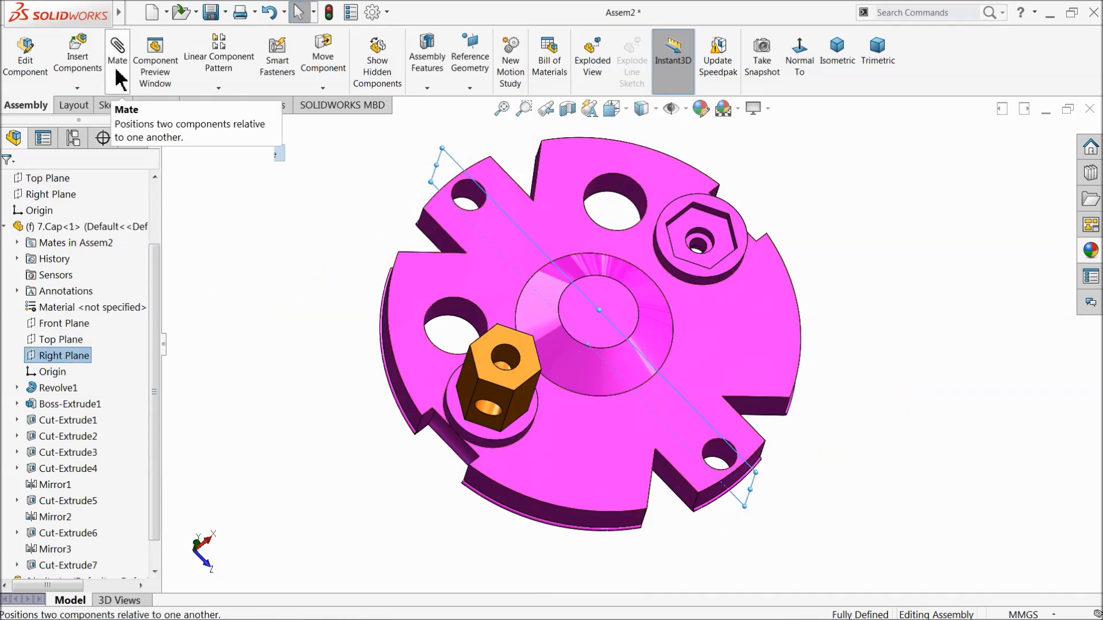
left_click(226, 90)
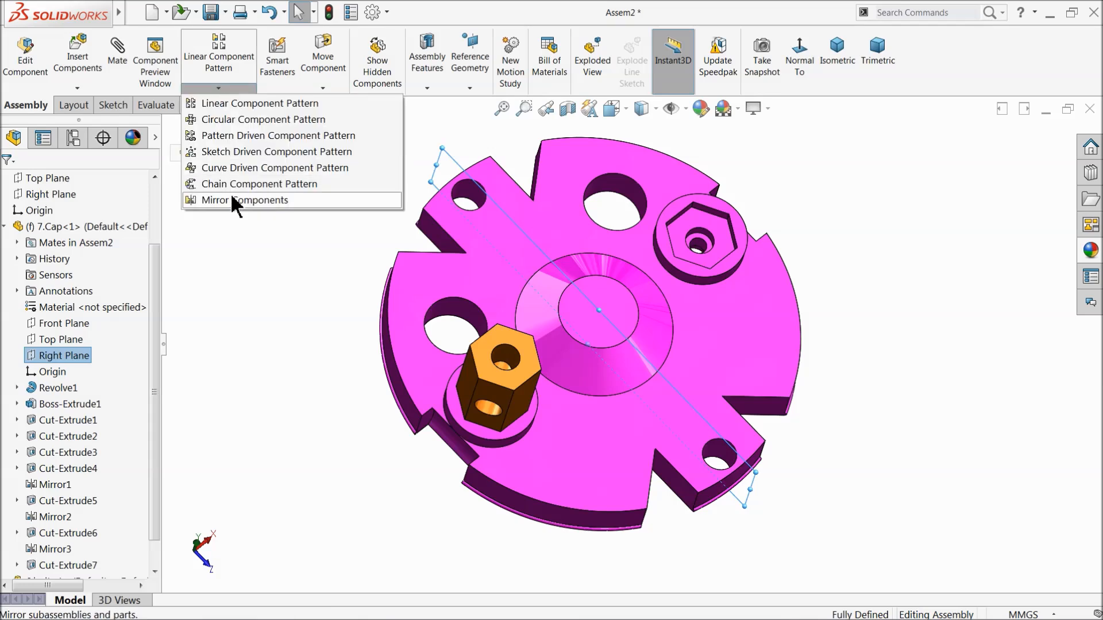
left_click(226, 200)
left_click(507, 391)
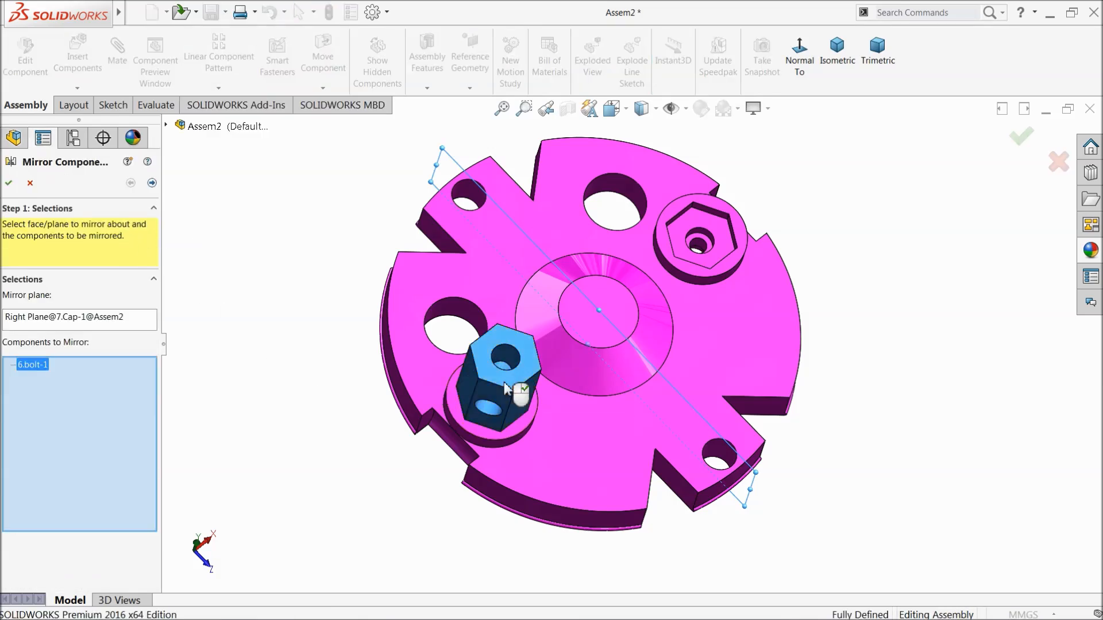
left_click(152, 183)
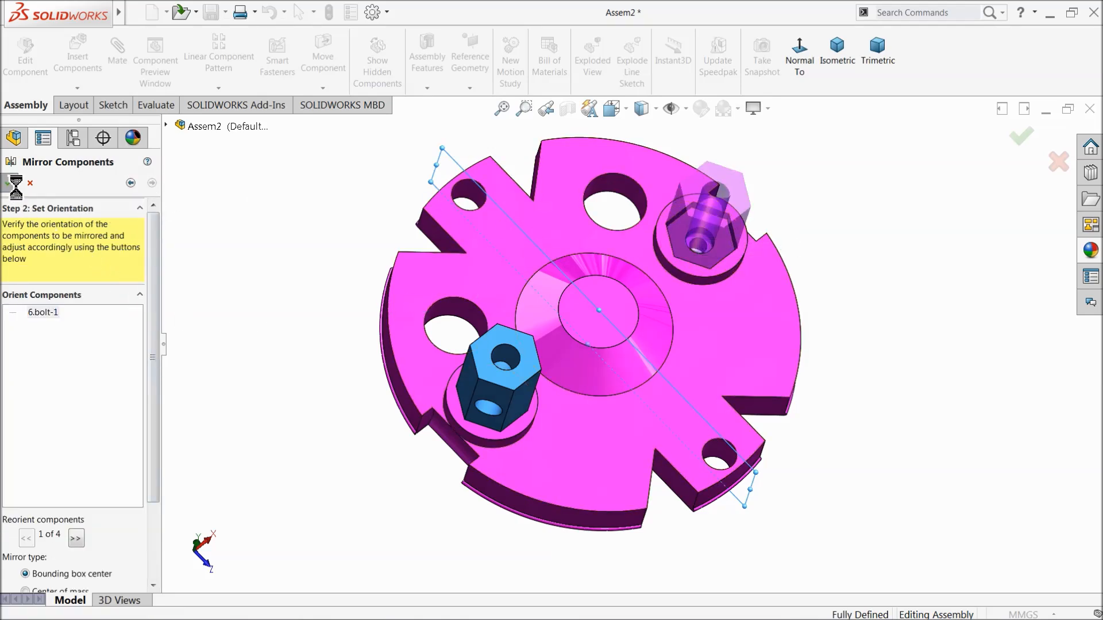
Step: Insert the 3.Shaft part from the Anemometer folder and place it upright beside the cap
middle_click_drag(339, 241, 372, 305)
scroll(376, 309, "up", 3)
middle_click_drag(544, 310, 648, 222)
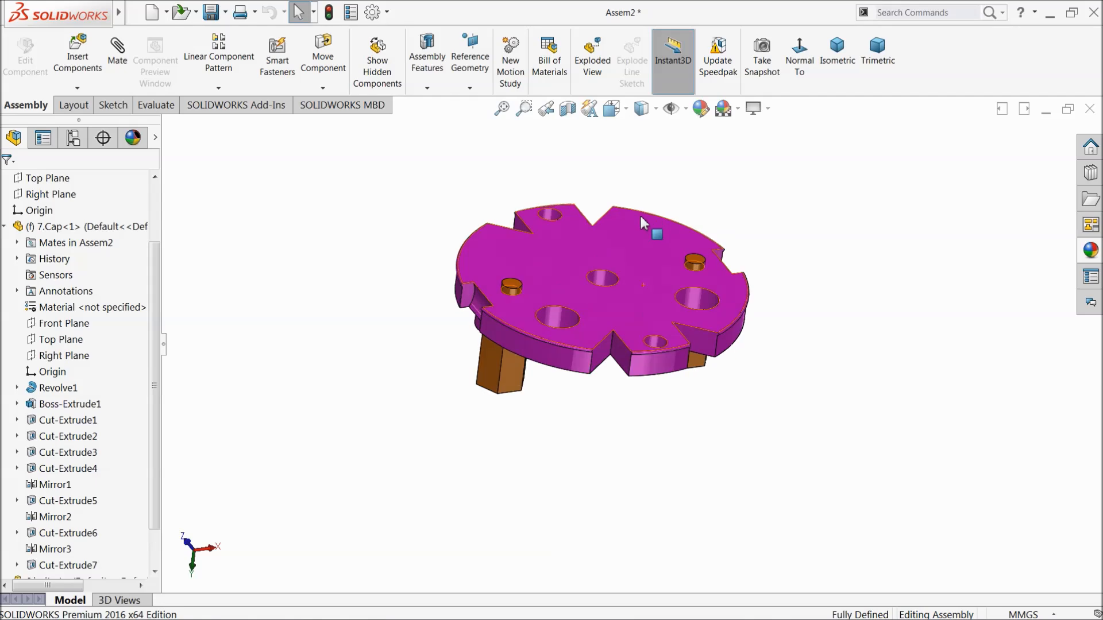
scroll(613, 320, "down", 2)
scroll(649, 266, "down", 2)
mouse_move(623, 301)
middle_mouse_down()
mouse_move(603, 286)
mouse_move(615, 374)
mouse_move(603, 305)
middle_mouse_up()
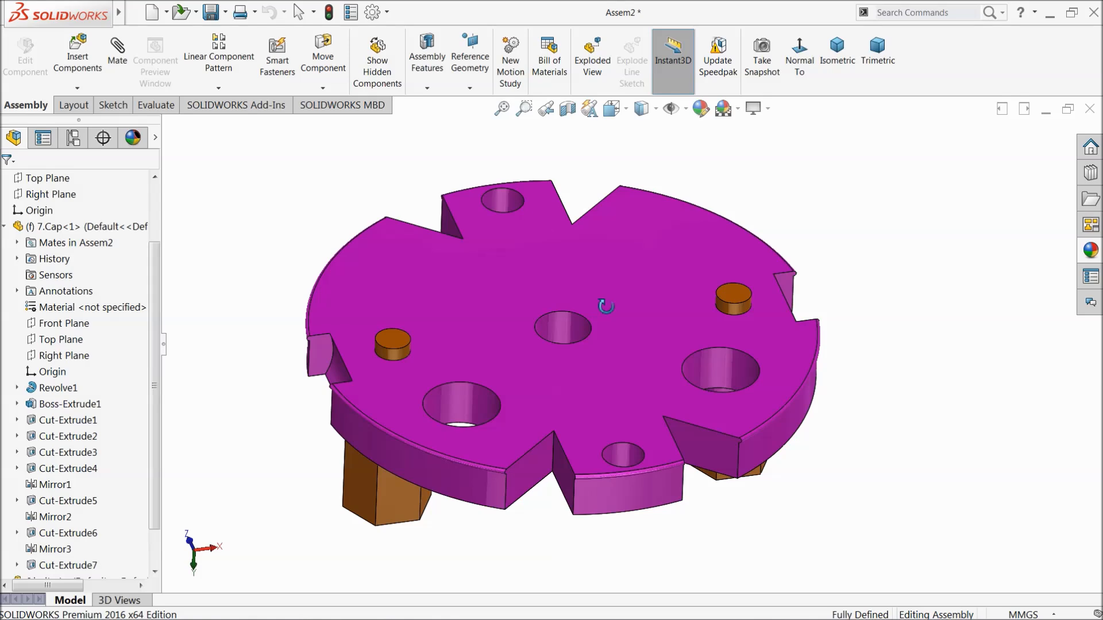
left_click(4, 227)
left_click(73, 68)
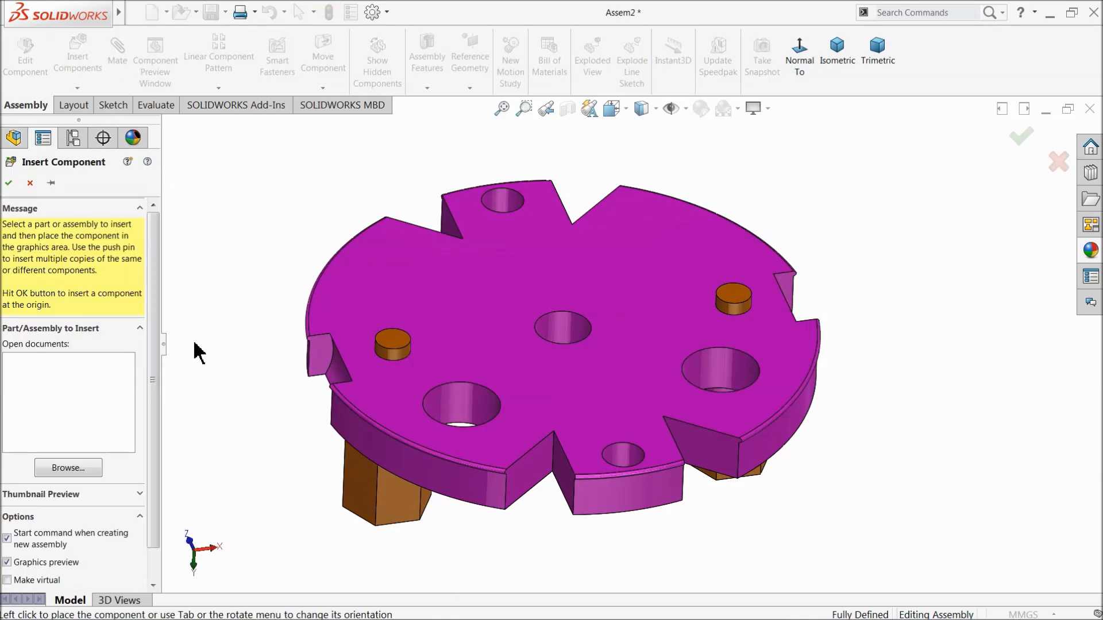
left_click(71, 473)
left_click(699, 190)
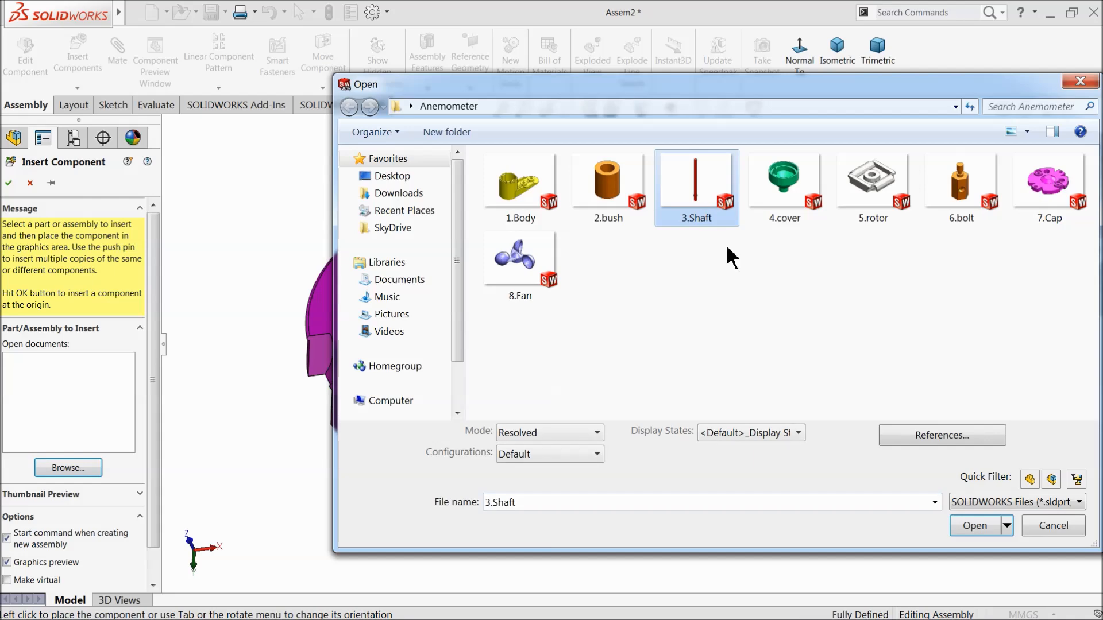
left_click(973, 529)
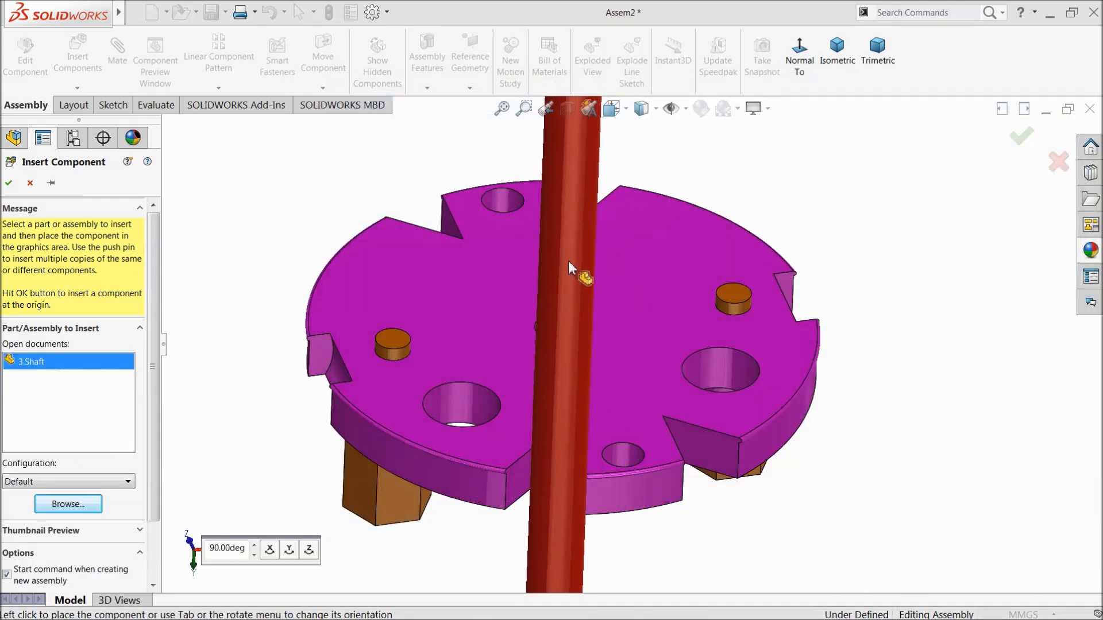
scroll(516, 271, "up", 3)
left_click(434, 246)
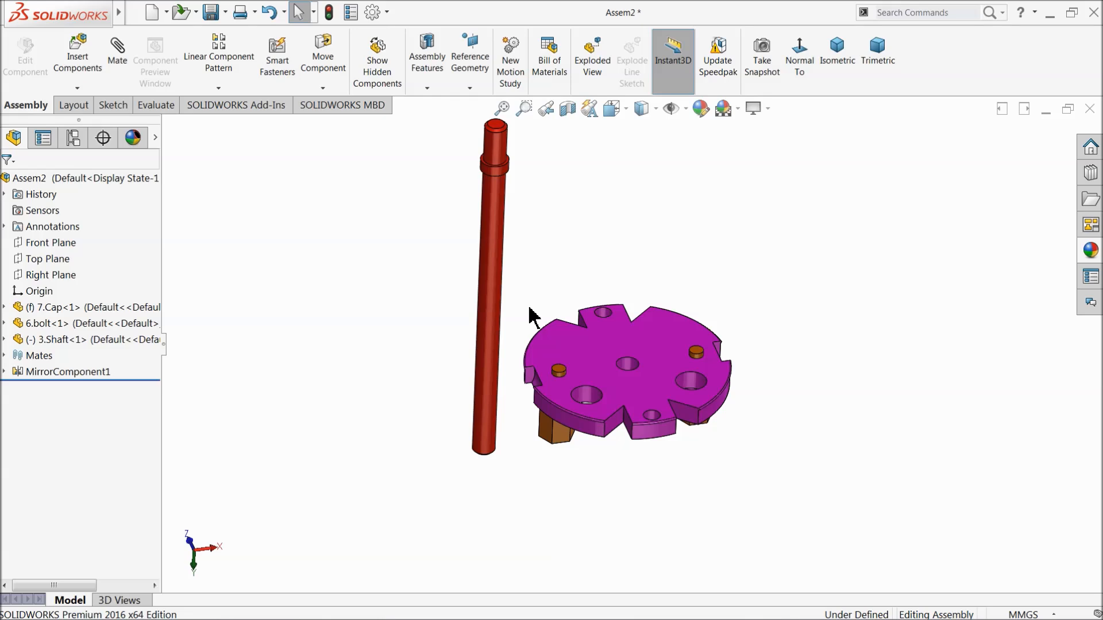
Step: Mate the shaft's long cylindrical face concentric with the cap's central hole
scroll(641, 216, "down", 1)
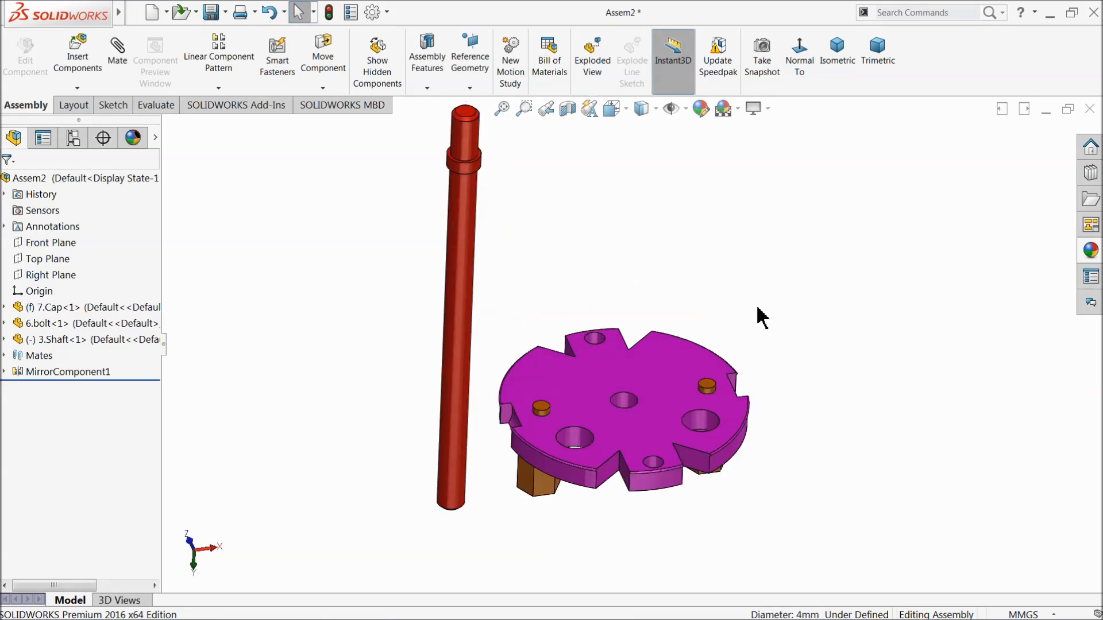
left_click(123, 61)
scroll(647, 408, "down", 1)
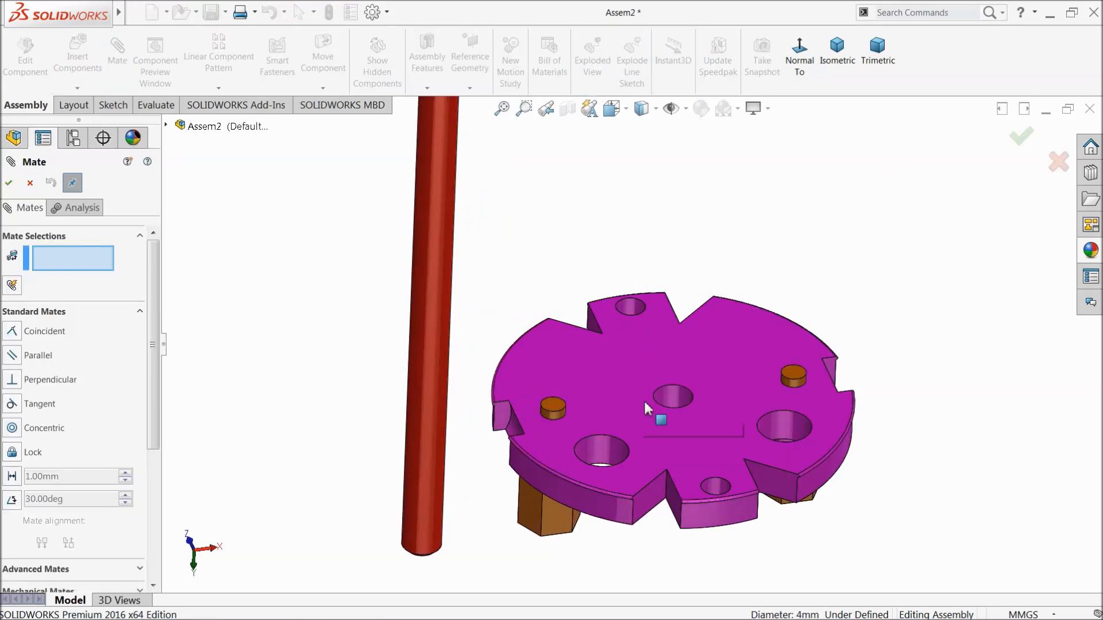
left_click(679, 402)
left_click(430, 300)
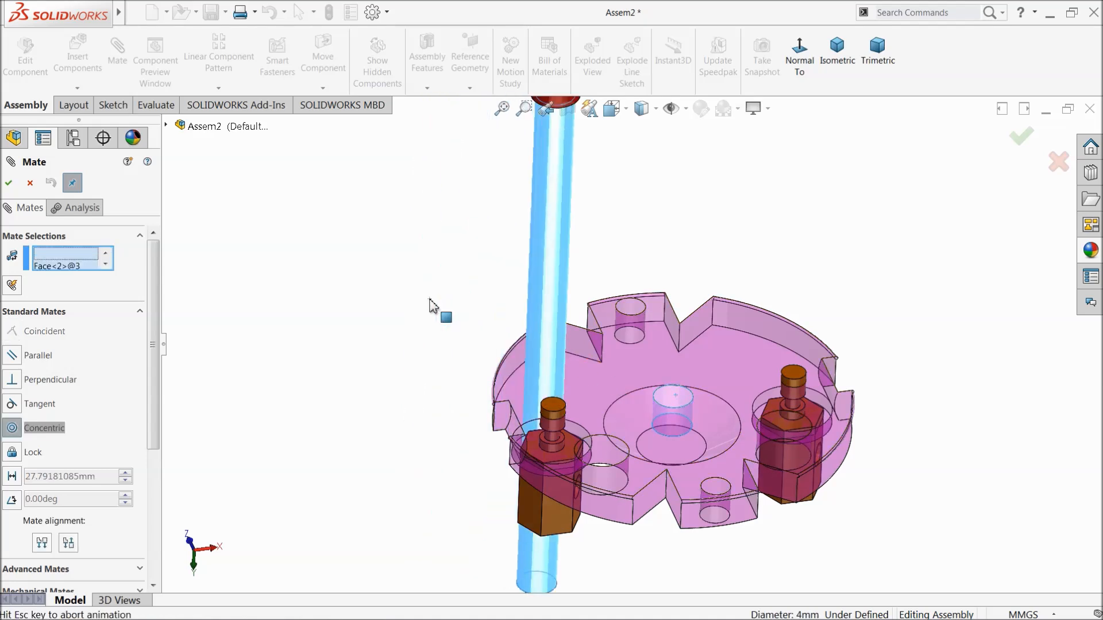
left_click(426, 264)
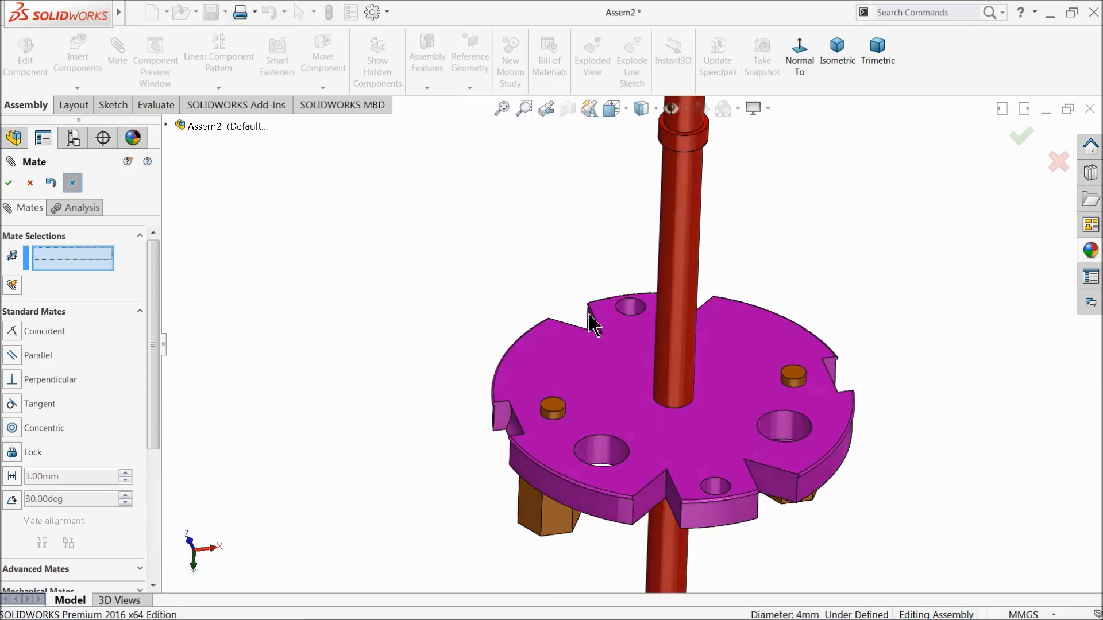
Step: Raise the shaft clear of the cap and mate its lower end face coincident with the central hole's floor
left_click_drag(671, 338, 683, 3)
middle_click_drag(664, 379, 626, 171)
scroll(676, 423, "down", 5)
left_click(672, 411)
left_click(623, 166)
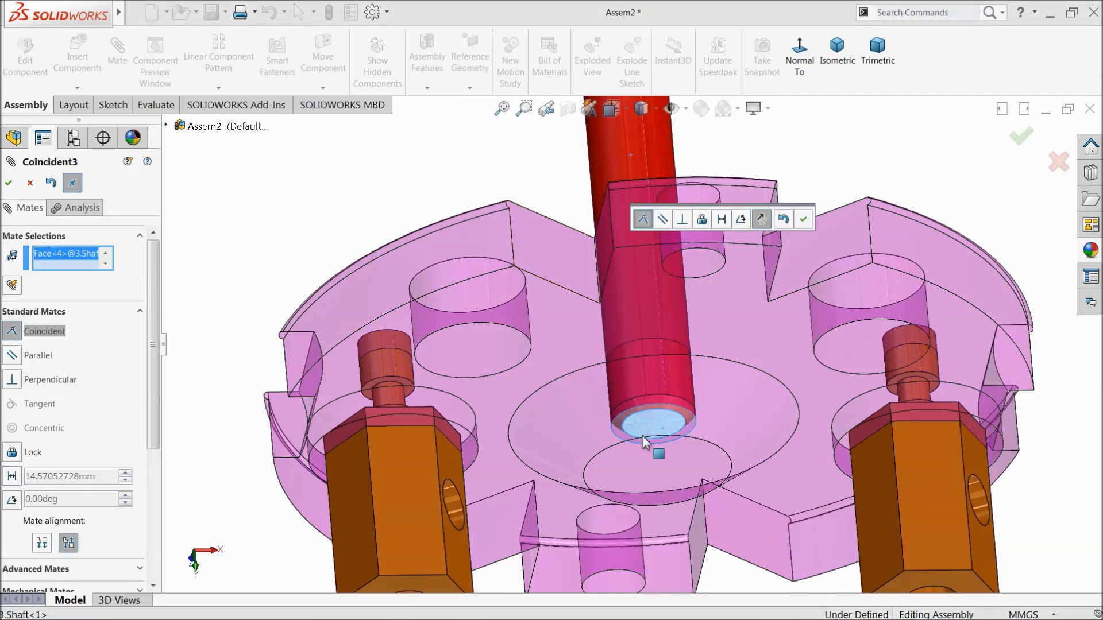
left_click(804, 219)
scroll(566, 242, "up", 5)
middle_click_drag(568, 381, 631, 290)
scroll(641, 254, "down", 2)
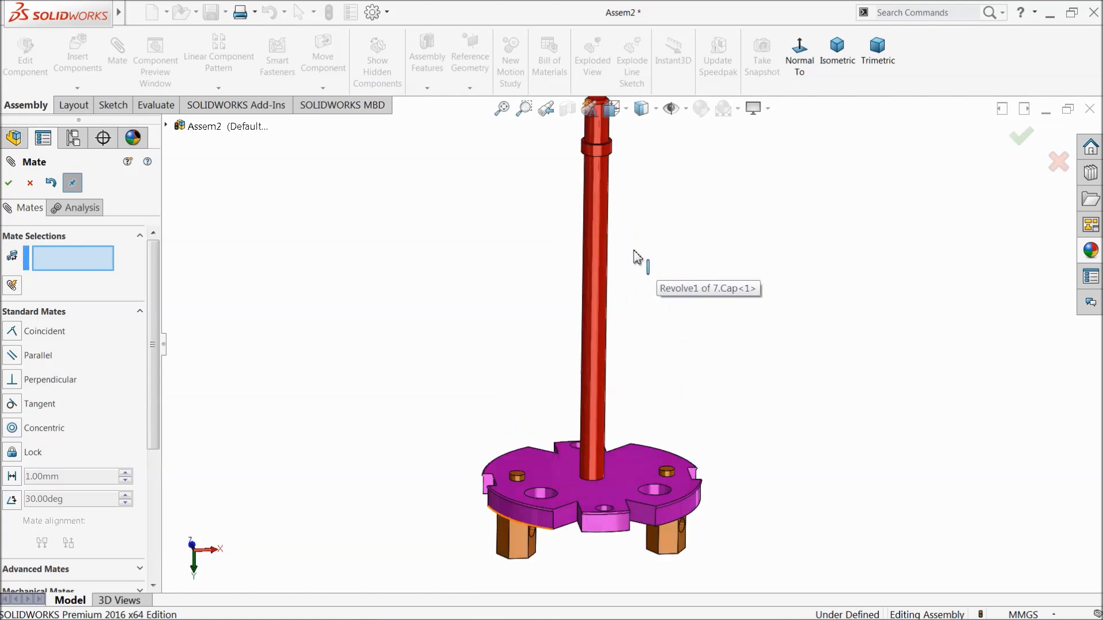
Step: Finish the current mate and insert the 5.rotor part from the Anemometer folder, placing it beside the shaft above the cap
left_click(10, 182)
left_click(84, 79)
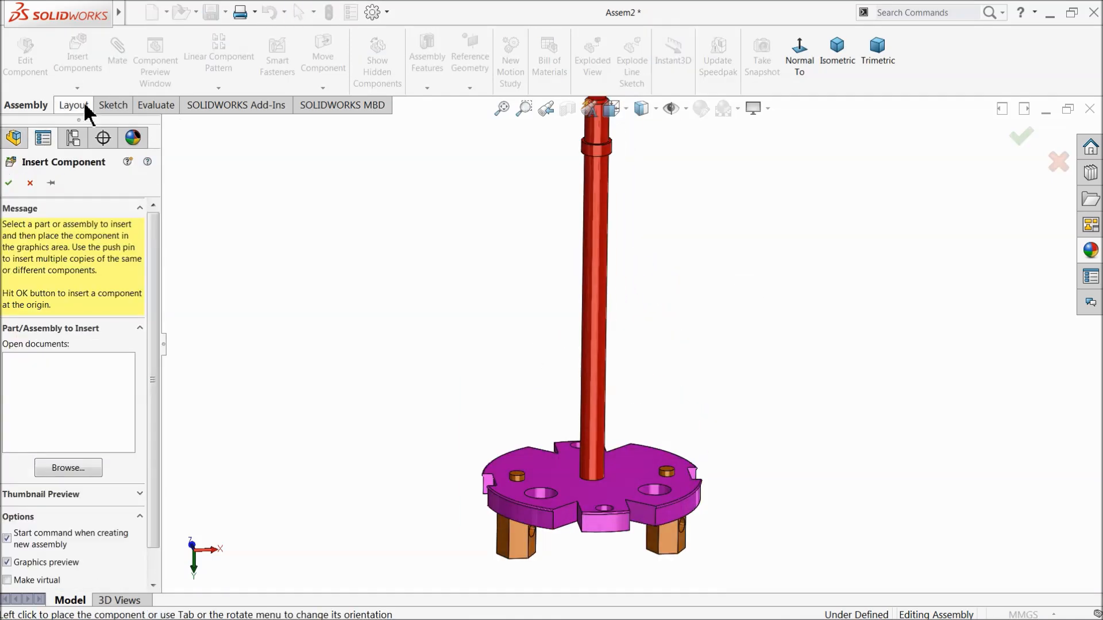
left_click(64, 468)
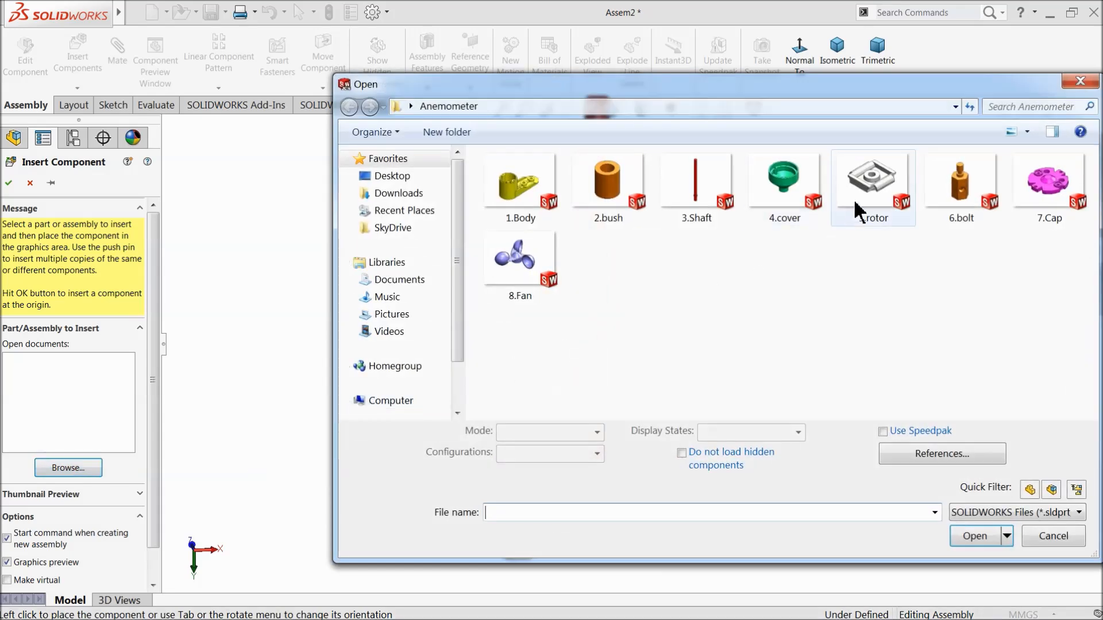
left_click(849, 202)
left_click(962, 528)
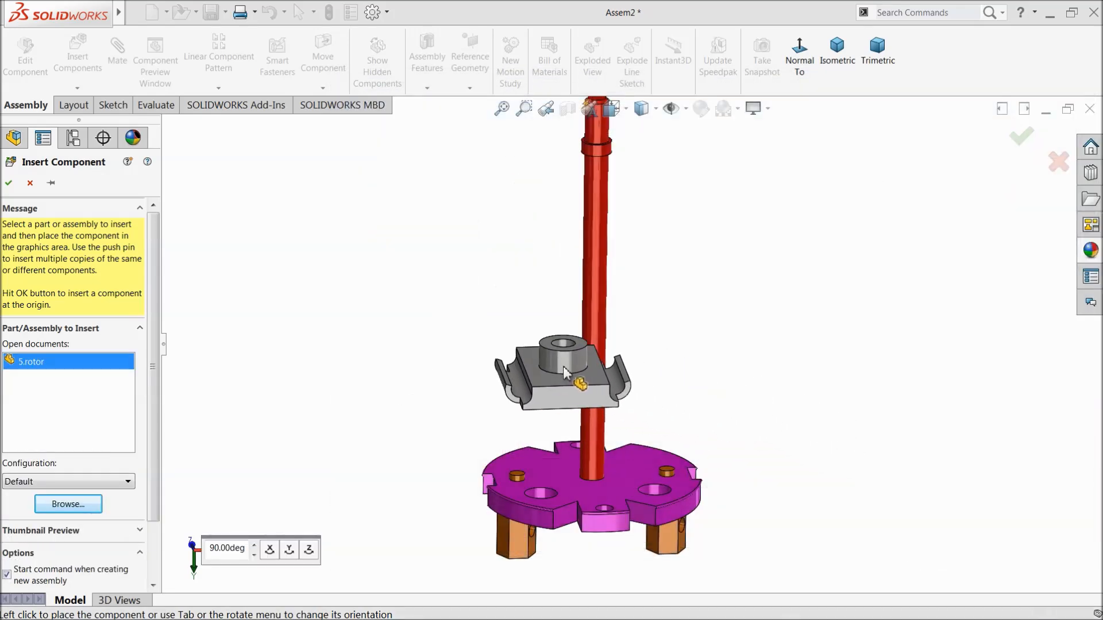
left_click(508, 355)
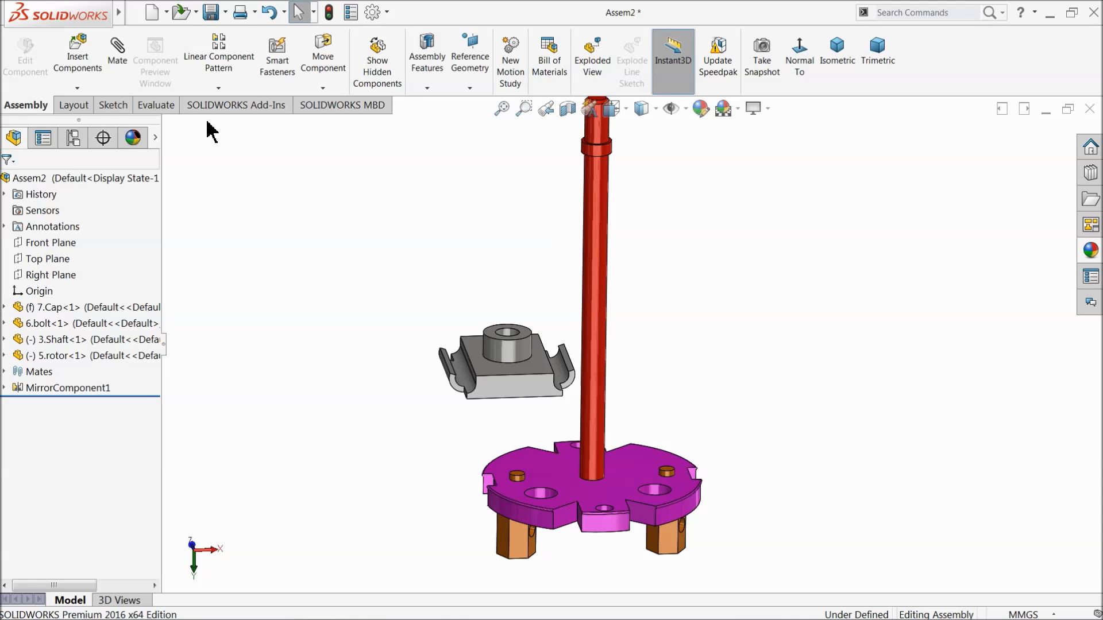
Step: Rotate the rotor component freely so its open recessed side faces upward
left_click(317, 90)
left_click(341, 117)
left_click_drag(508, 397, 398, 253)
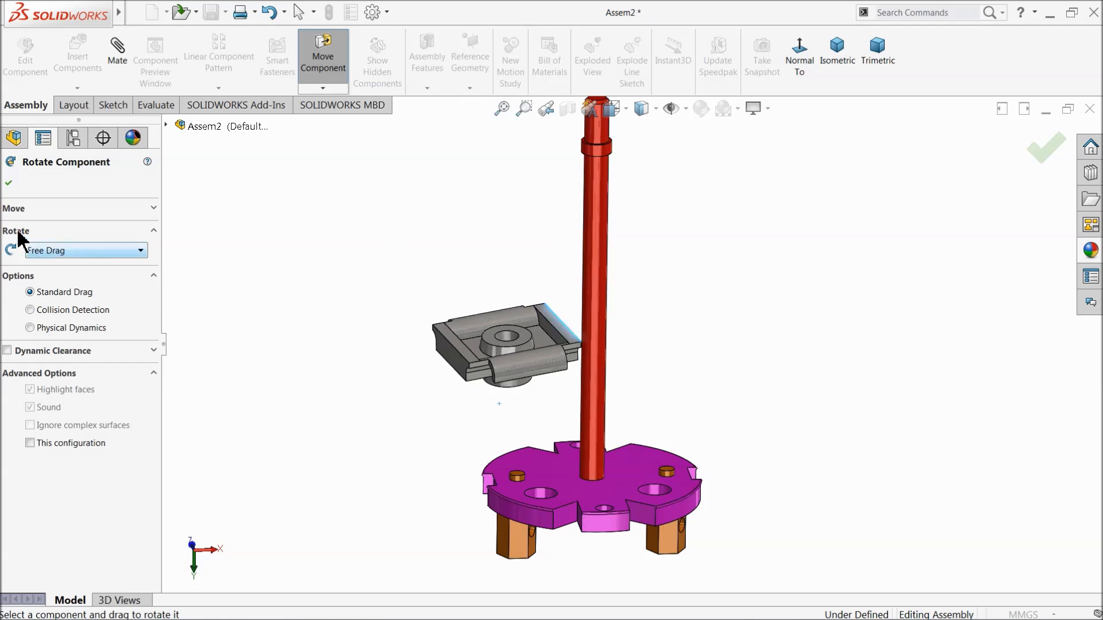
left_click(7, 185)
Step: Mate the rotor's central hole concentric with the shaft's cylindrical face and slide the rotor down to just above the cap
scroll(546, 396, "down", 3)
left_click(492, 300)
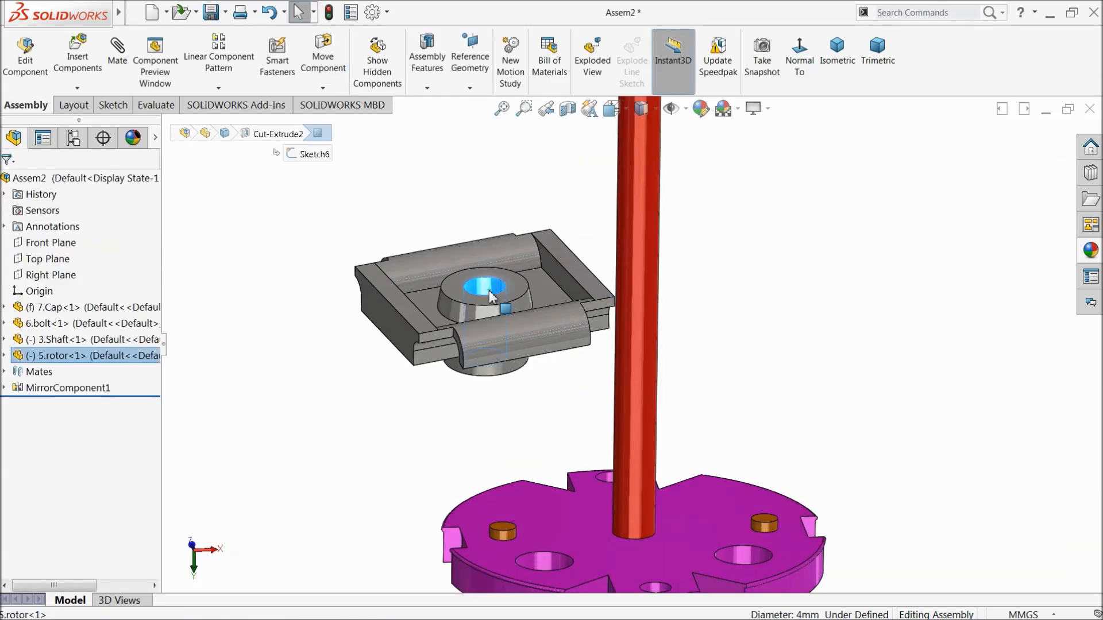
left_click(635, 347, "ctrl")
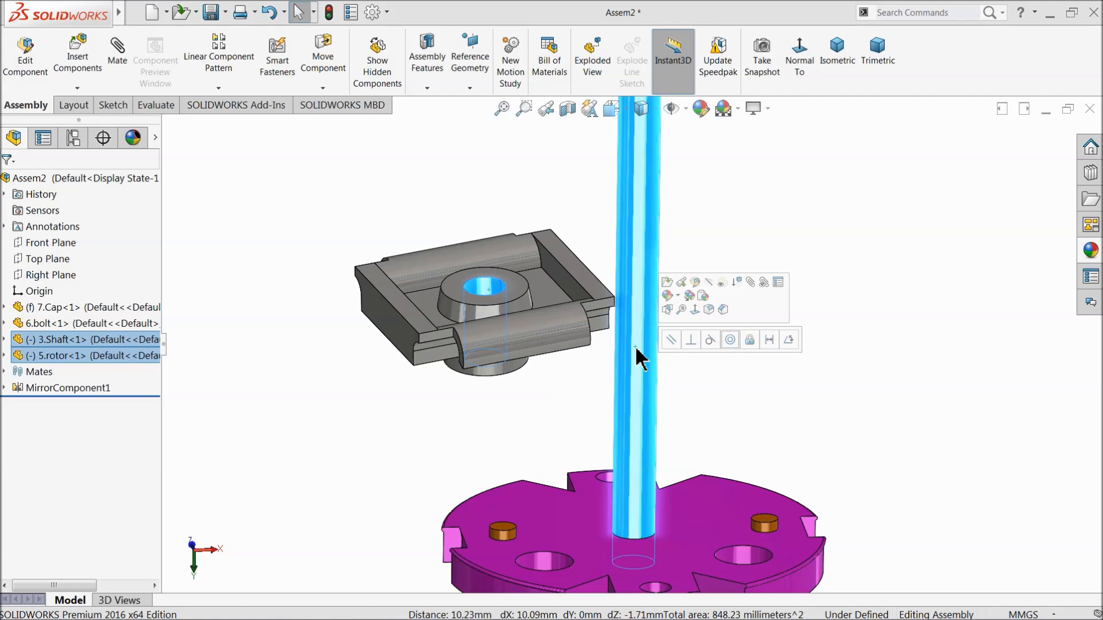
left_click(751, 283)
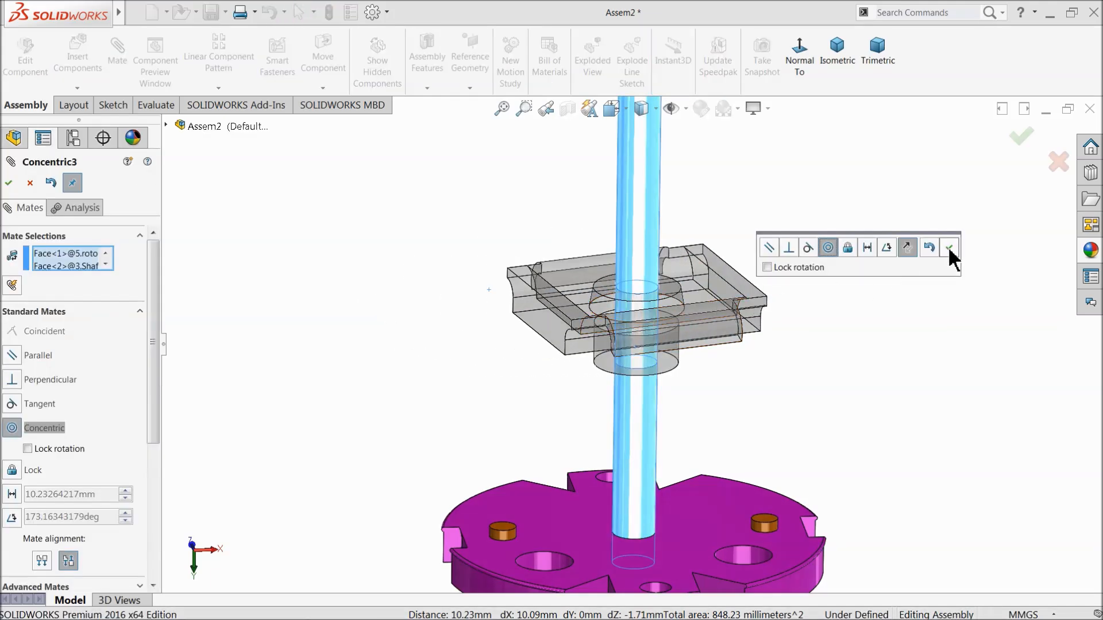
left_click(948, 247)
left_click_drag(648, 367, 654, 464)
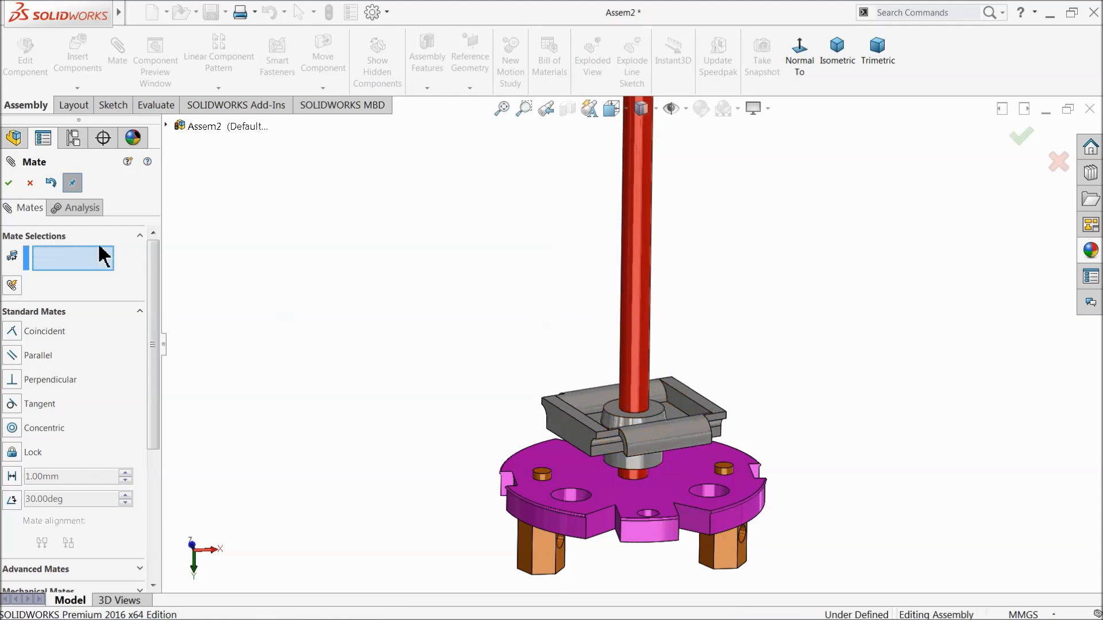
left_click(8, 184)
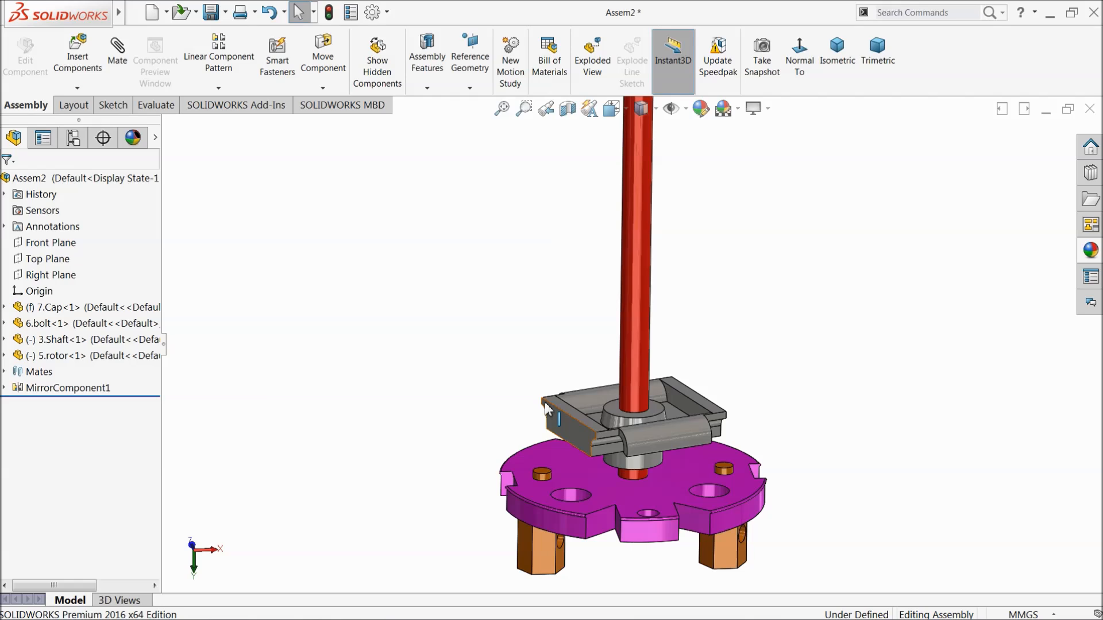
Step: Mate the Right Plane of the shaft coincident with the Right Plane of the rotor
middle_click_drag(495, 409, 529, 409)
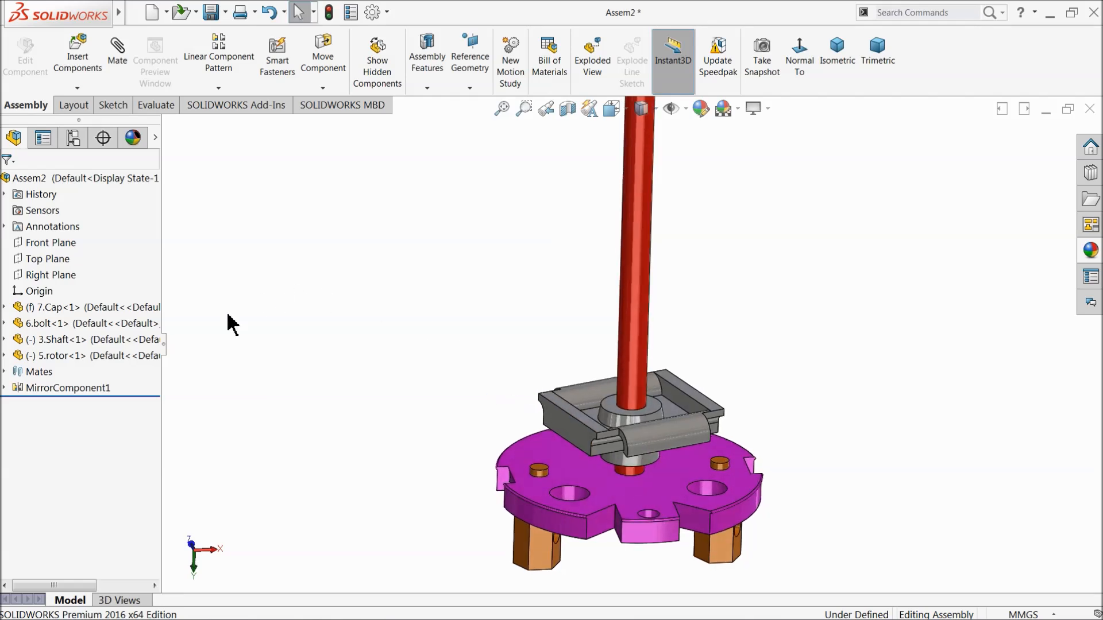
left_click(630, 350)
left_click(580, 421)
left_click(635, 323)
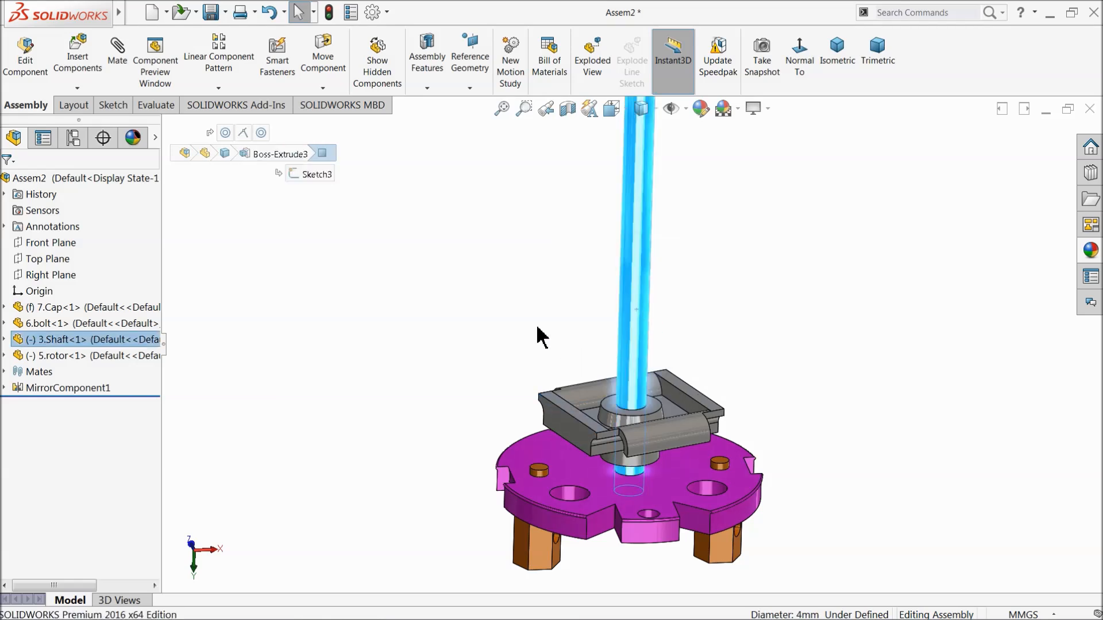
left_click(5, 340)
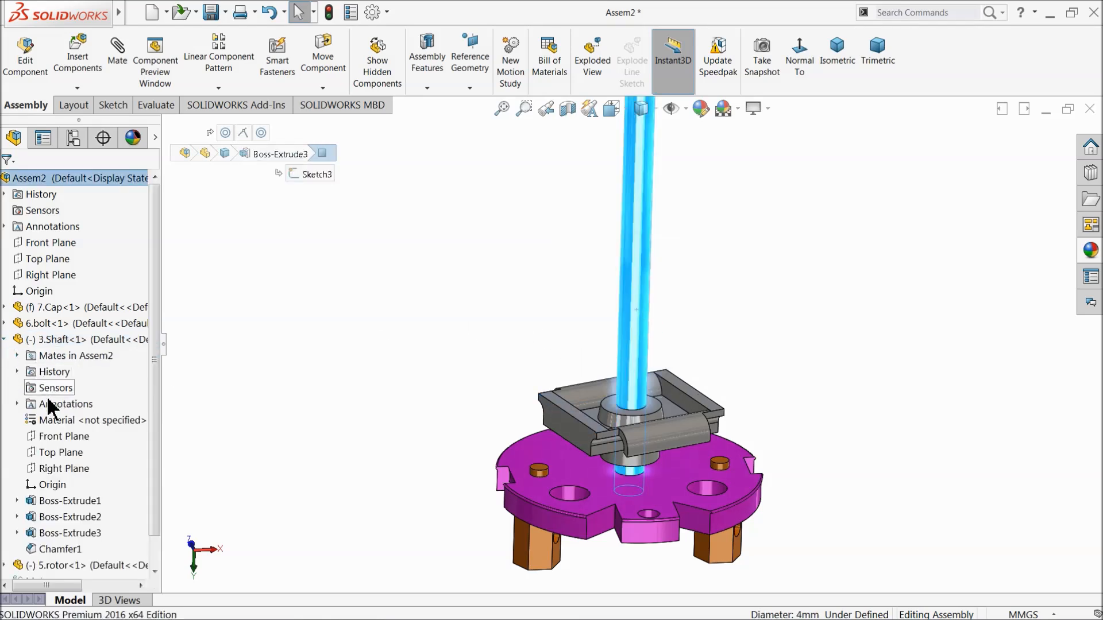
left_click(50, 450)
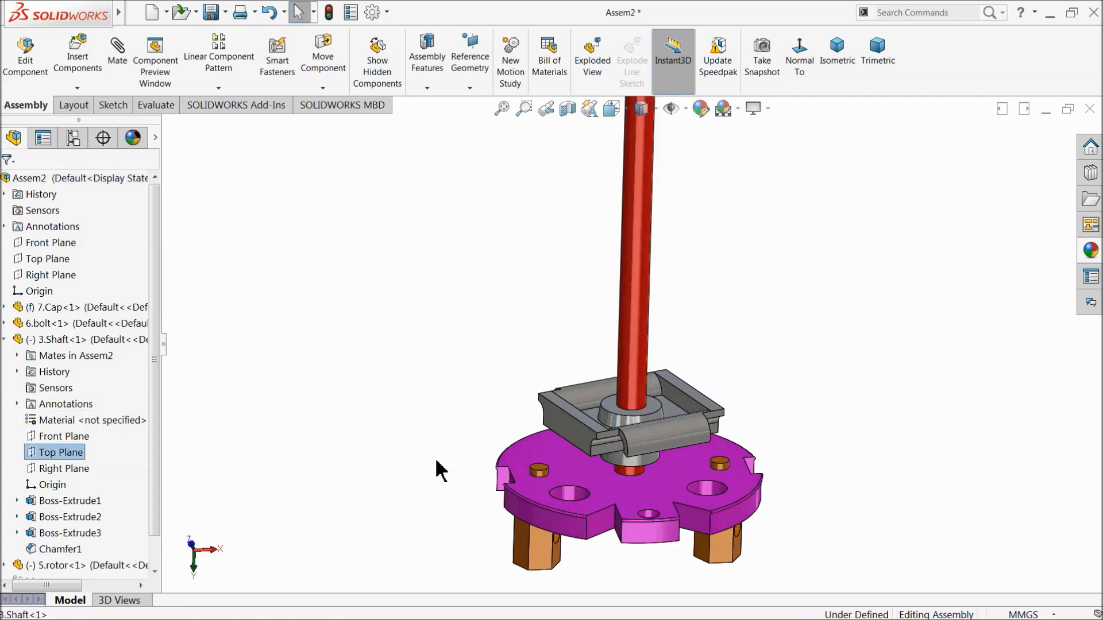
key("z")
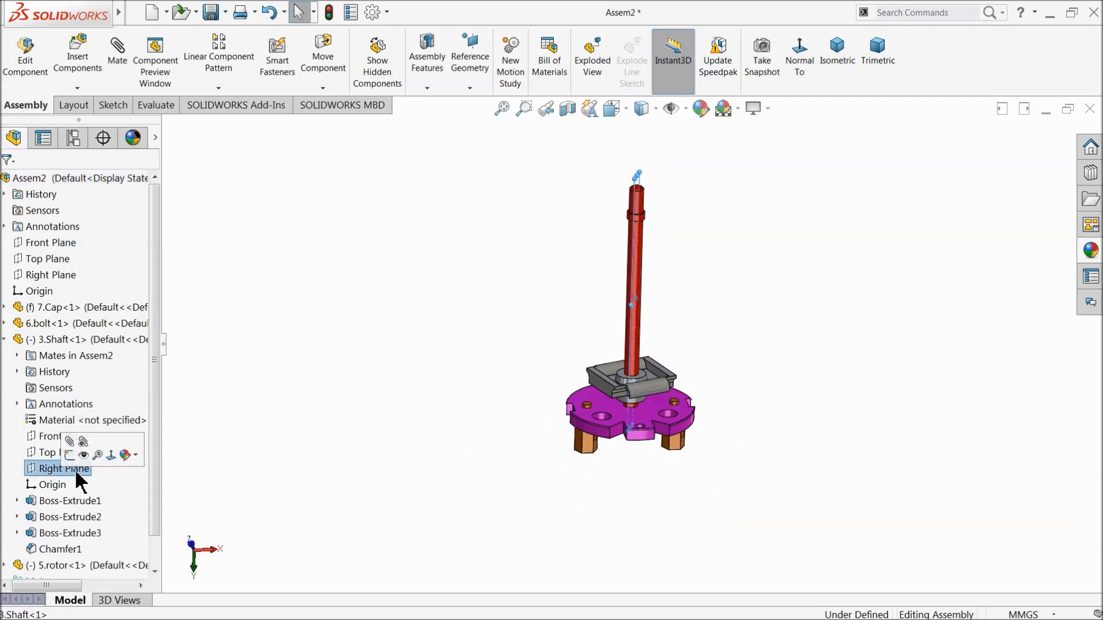
left_click(63, 468)
key("shift+z")
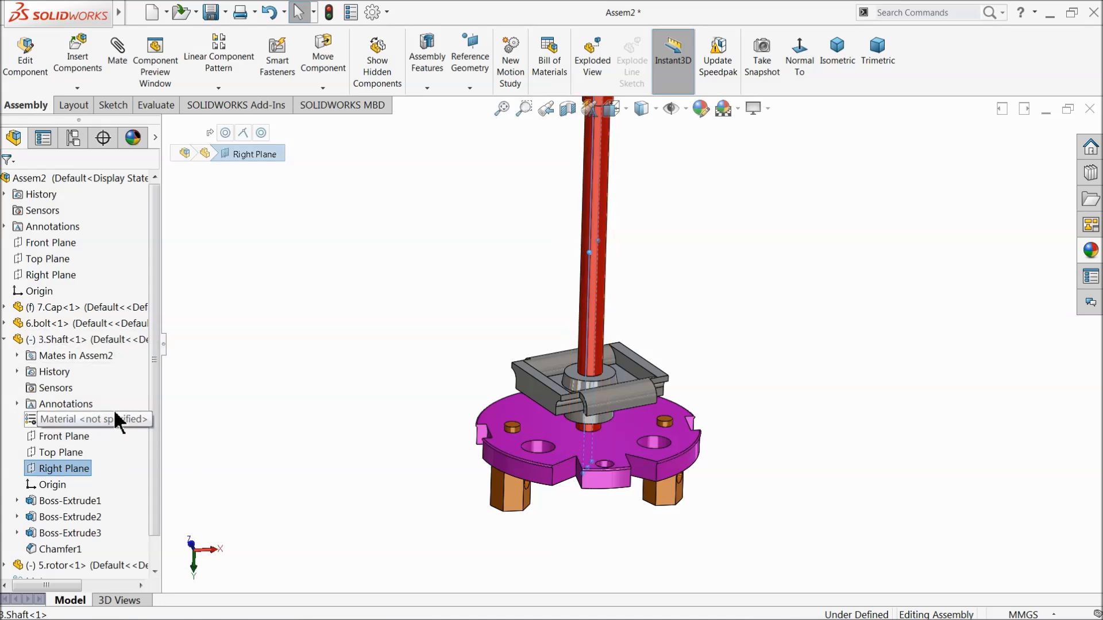
left_click_drag(153, 431, 152, 476)
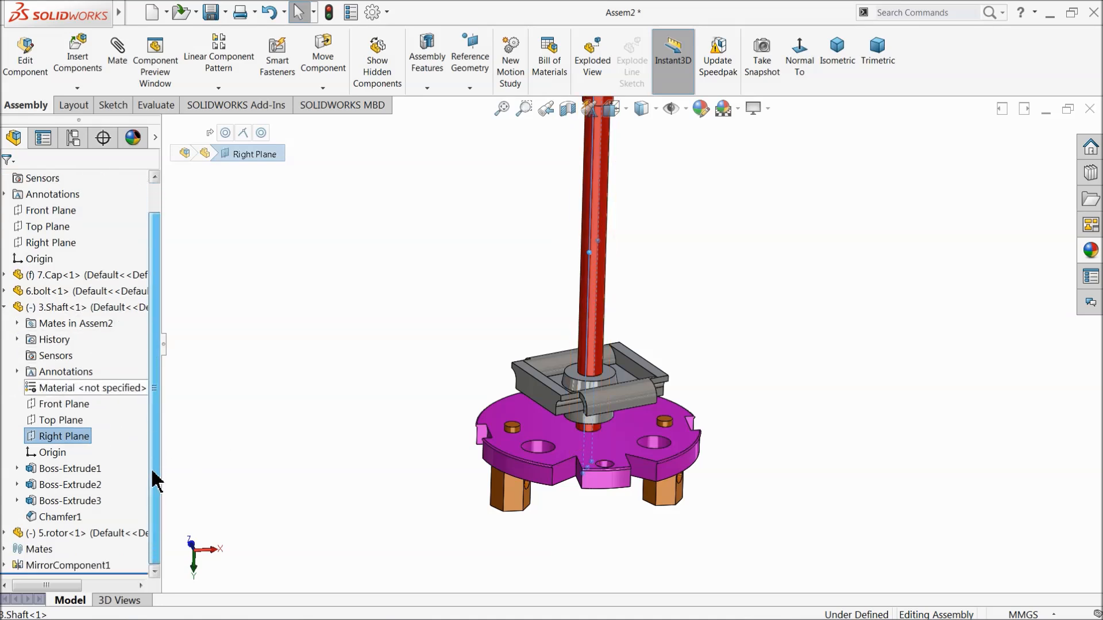
left_click(4, 534)
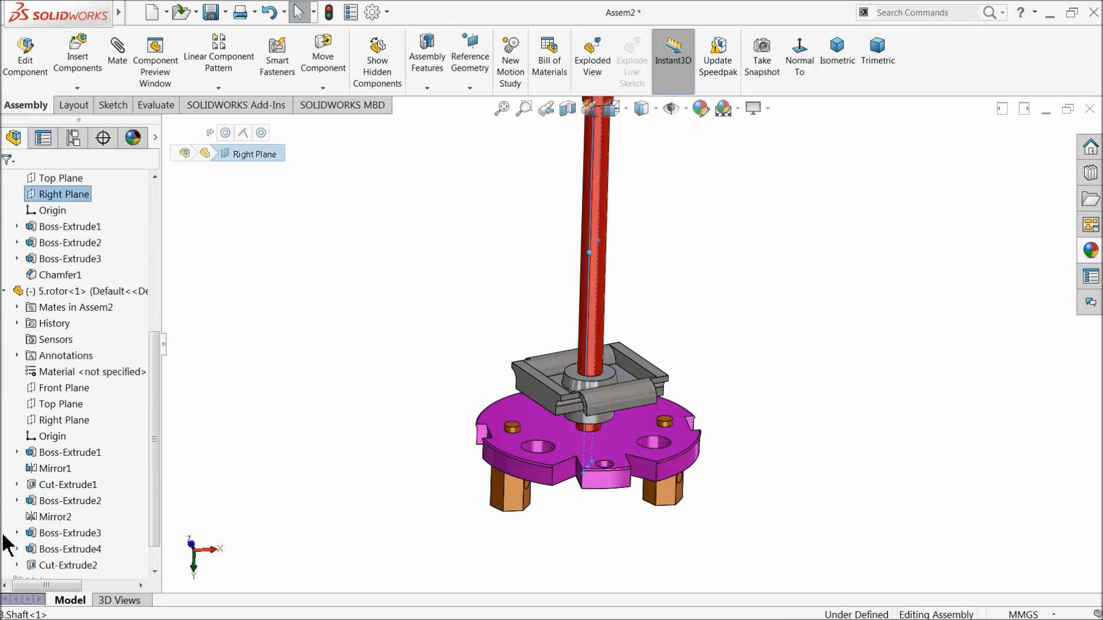
left_click(60, 420, "ctrl")
middle_click_drag(381, 421, 406, 452)
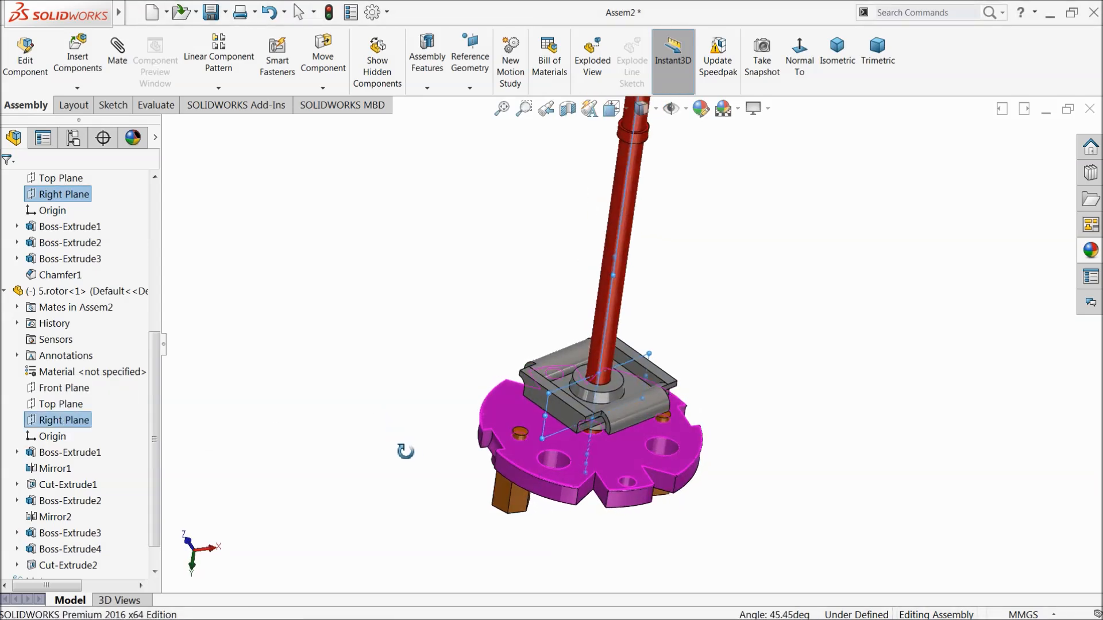
scroll(512, 368, "down", 3)
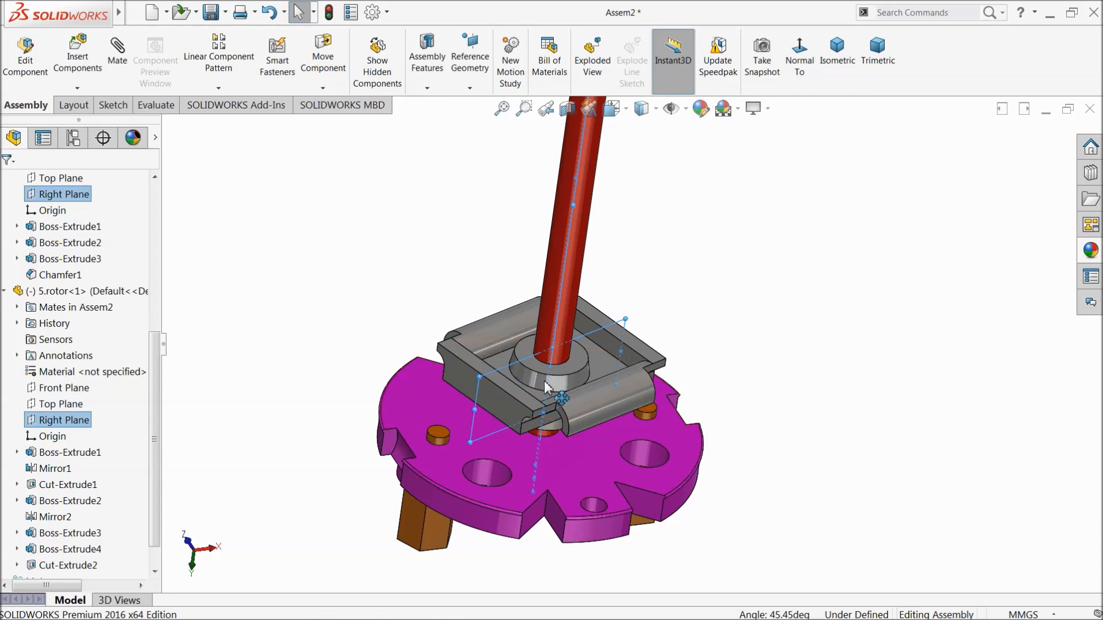
left_click(118, 58)
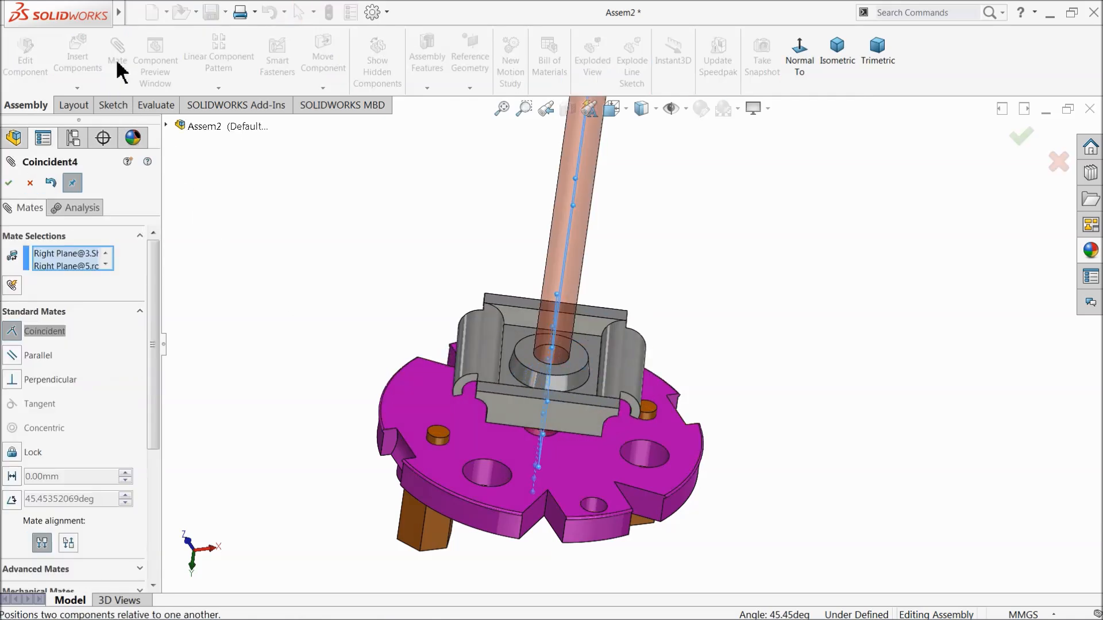
left_click(9, 183)
Step: Turn the rotor about the shaft's axis to check how the two parts rotate together, and close the mate command
middle_click_drag(177, 320, 322, 390)
left_click_drag(579, 340, 547, 328)
middle_click_drag(389, 313, 397, 372)
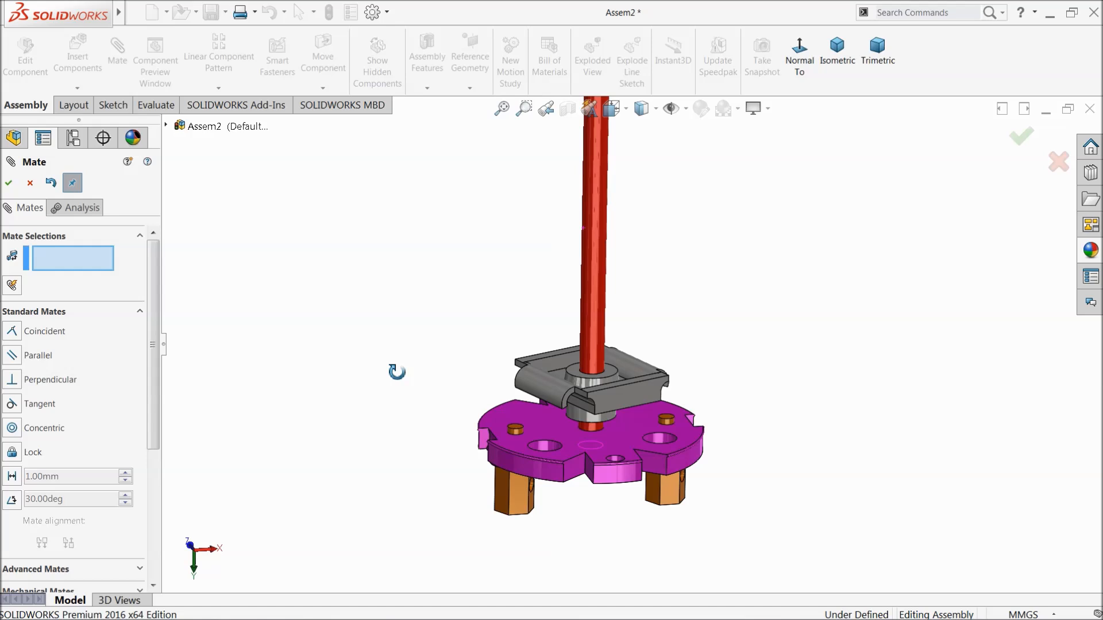
scroll(444, 394, "up", 5)
scroll(683, 277, "down", 2)
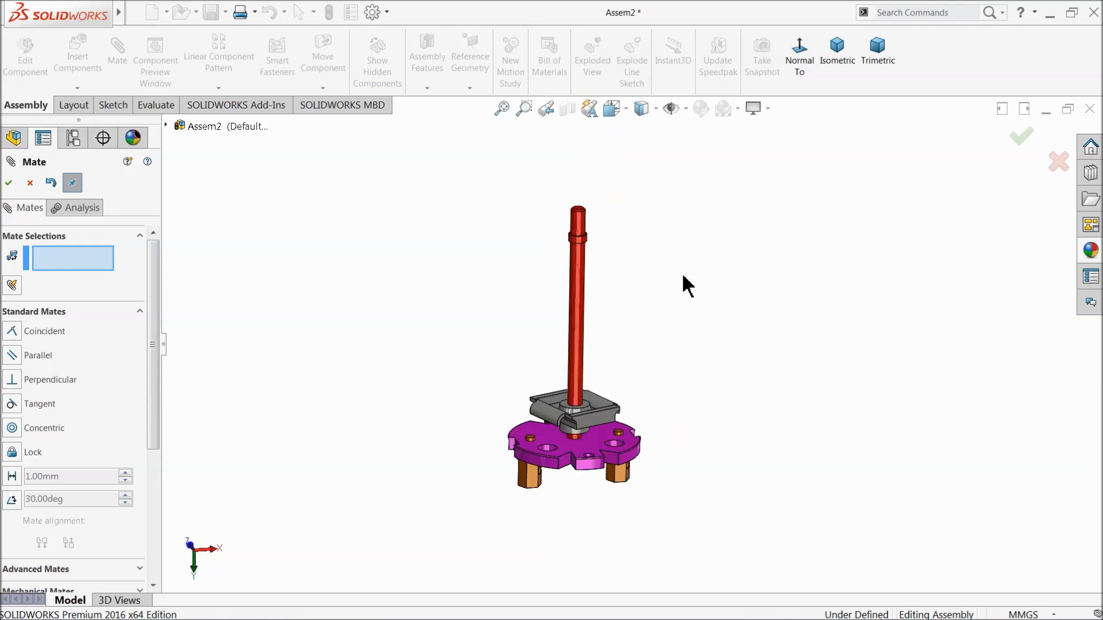
left_click(10, 183)
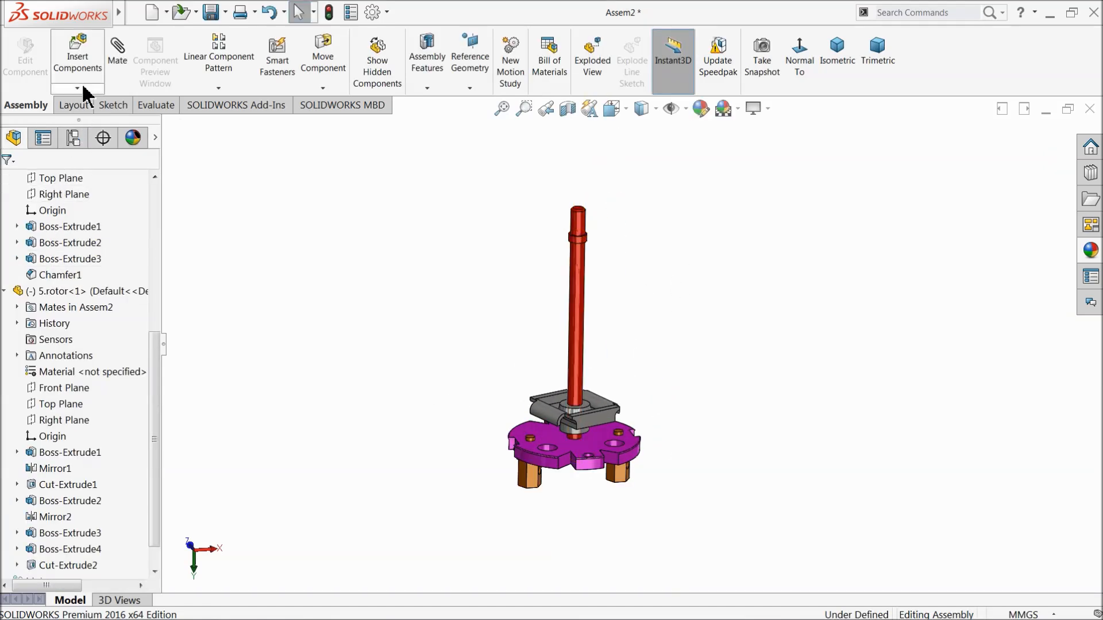
Step: Collapse the rotor and shaft details, and insert the 1.Body part from the Anemometer folder beside the cap assembly
left_click(4, 291)
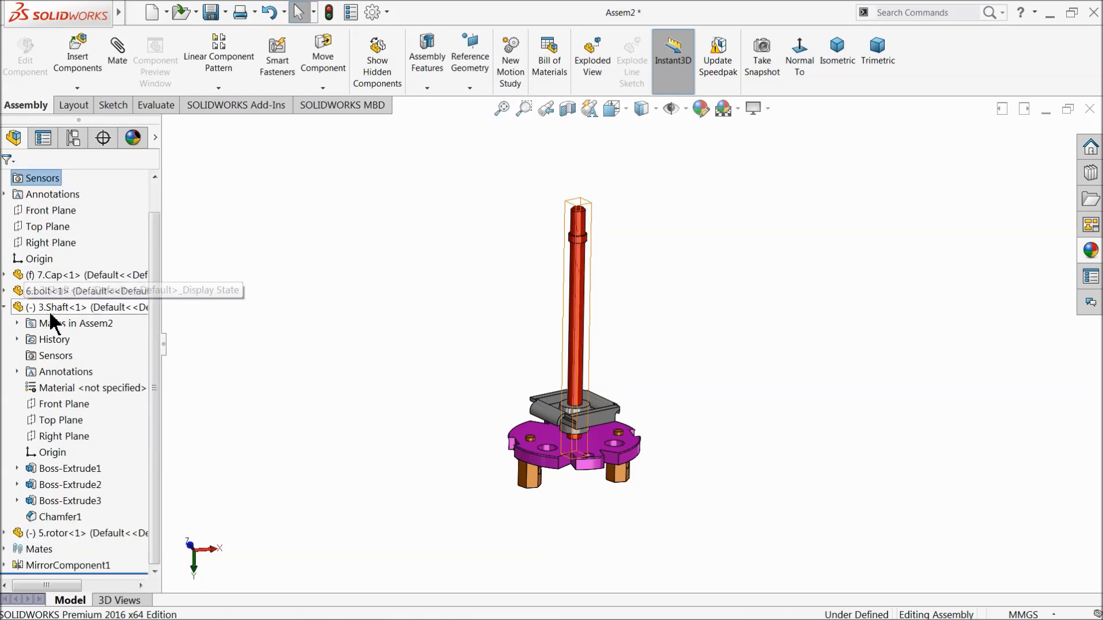
left_click(5, 305)
left_click(79, 68)
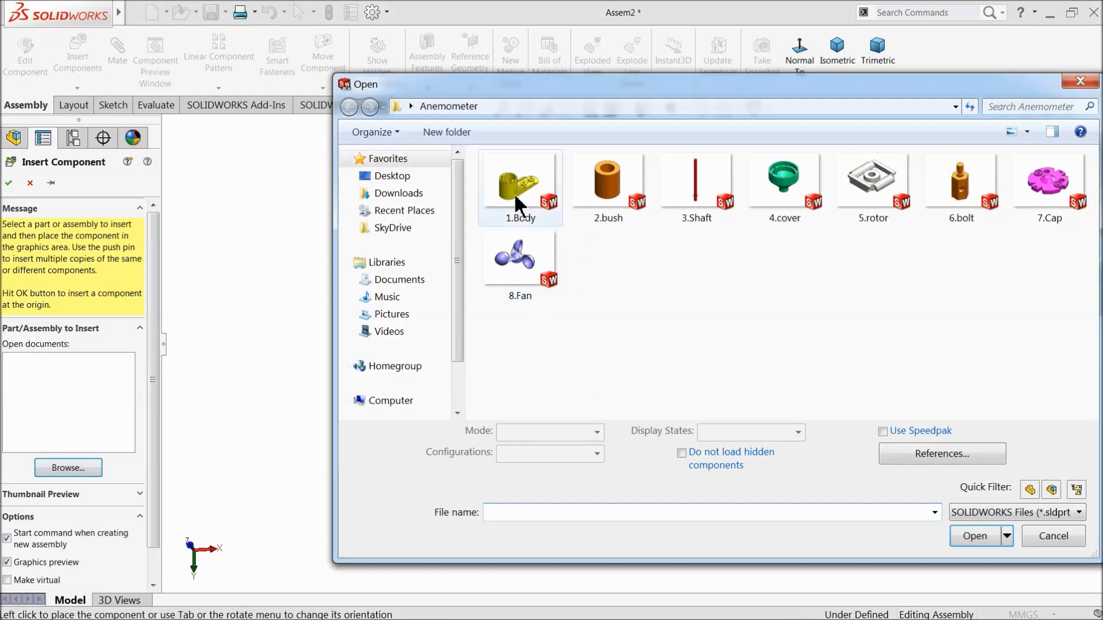
left_click(519, 204)
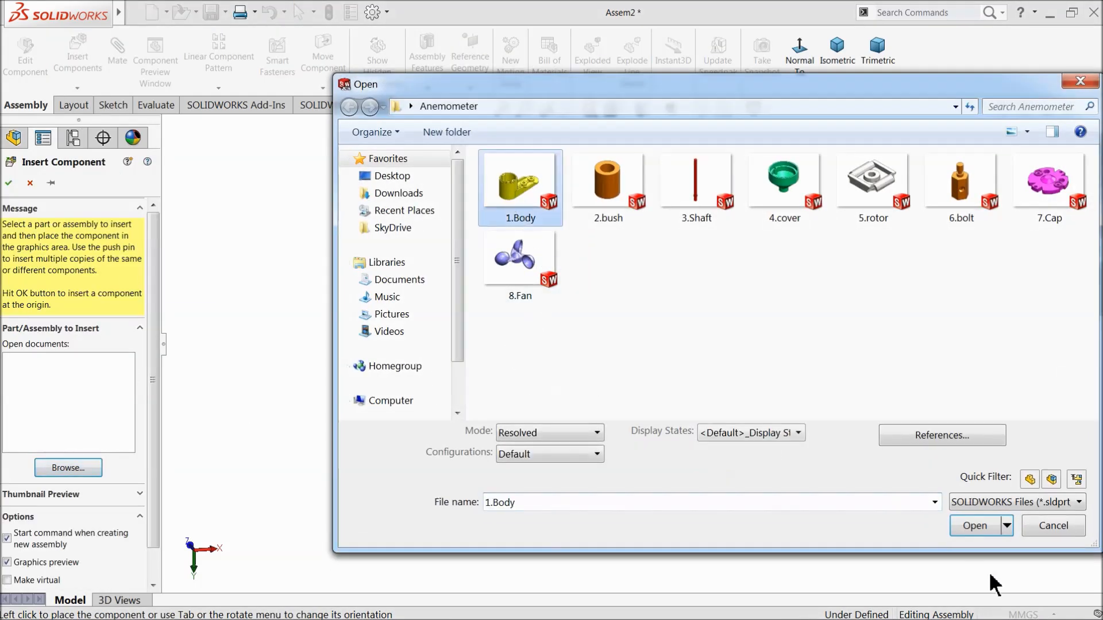
left_click(975, 526)
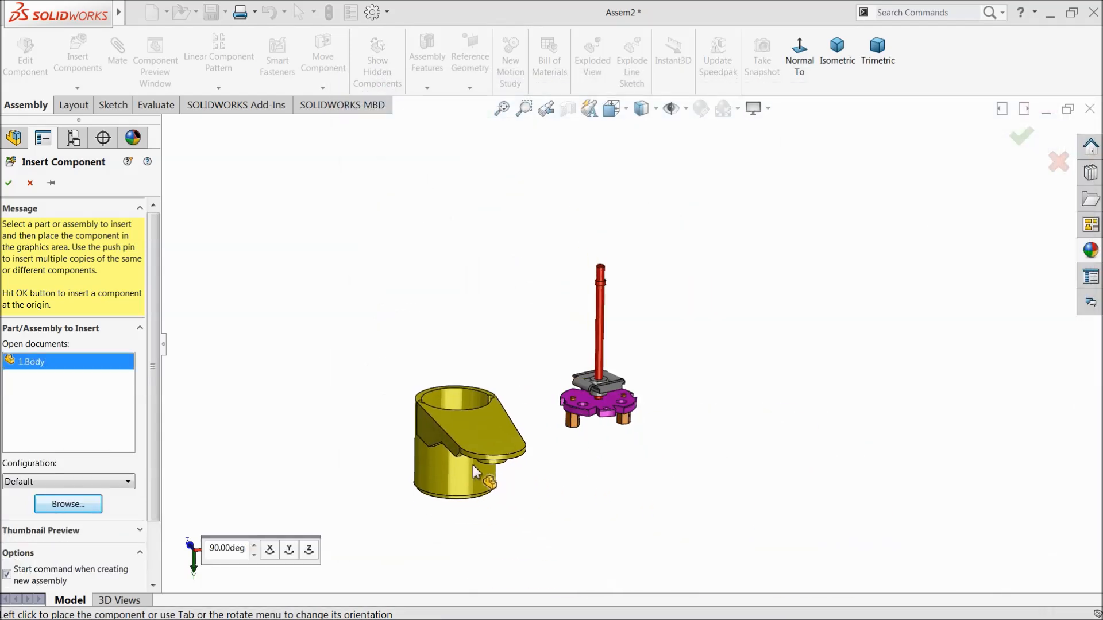
left_click(499, 484)
Step: Rotate the body component freely so its open cylinder with the inner screw posts faces upward and its mounting arm points away from the cap
left_click(323, 87)
left_click(344, 119)
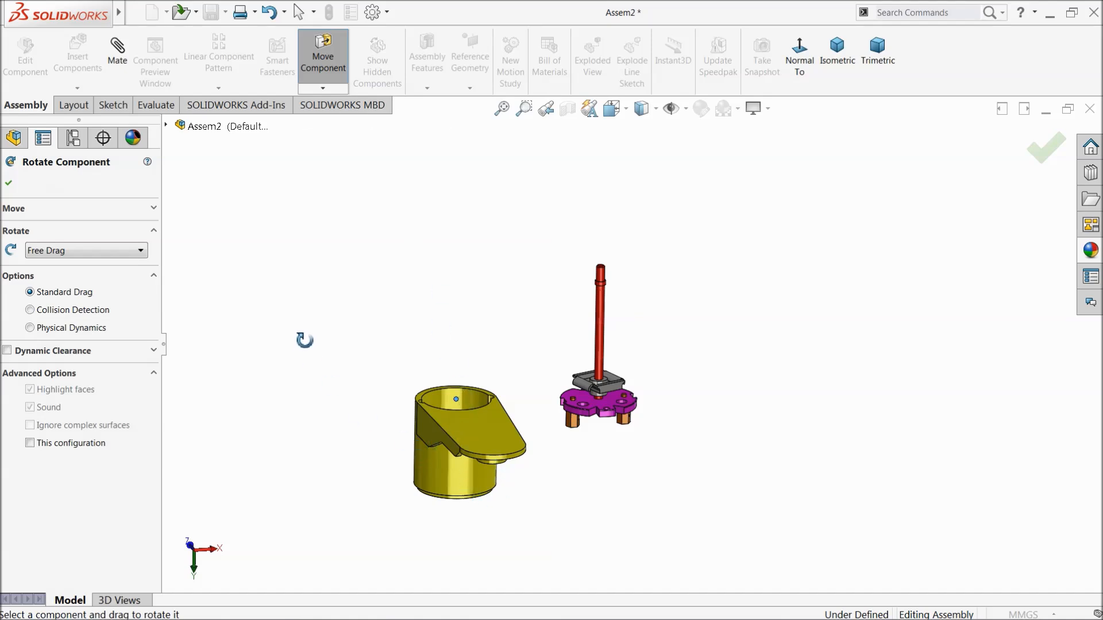
left_click(9, 184)
left_click(323, 88)
left_click(338, 120)
left_click_drag(484, 441, 367, 333)
left_click_drag(514, 459, 499, 290)
right_click(431, 266)
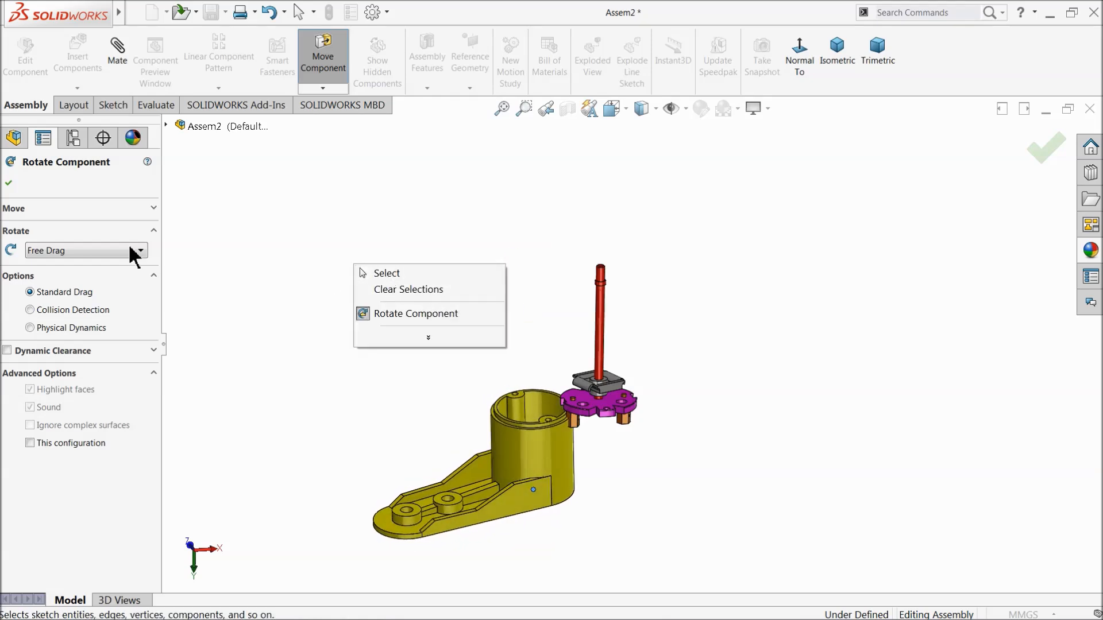
left_click(10, 184)
Step: Mate the body's outer cylindrical face concentric with the cap's outer rim face
scroll(546, 455, "down", 5)
scroll(653, 423, "up", 7)
scroll(637, 374, "down", 5)
scroll(635, 368, "down", 2)
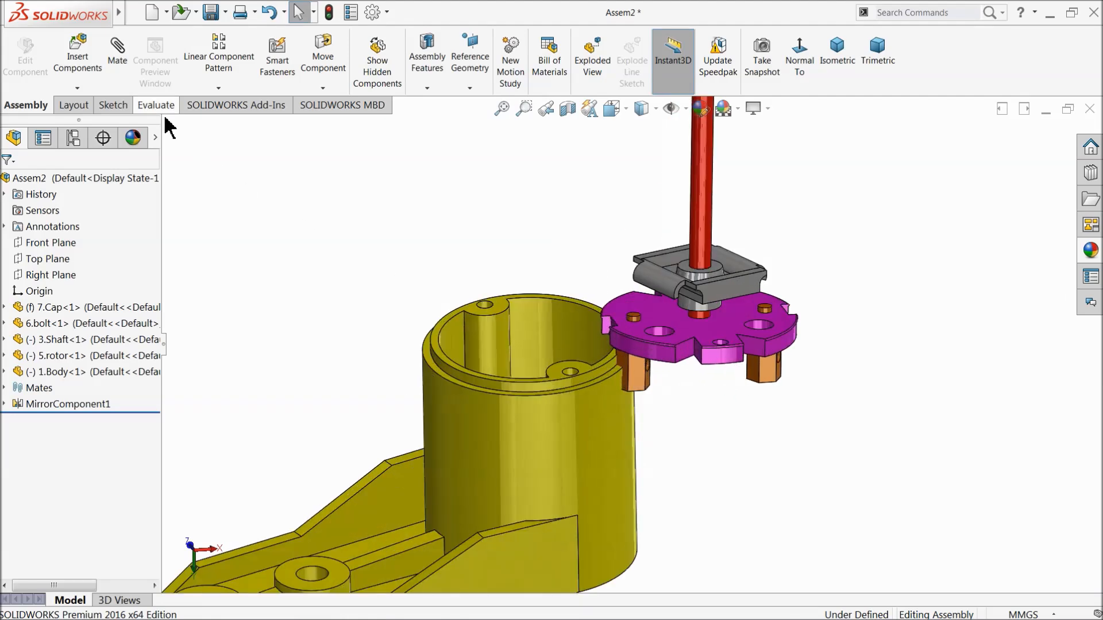
left_click(118, 54)
left_click(576, 425)
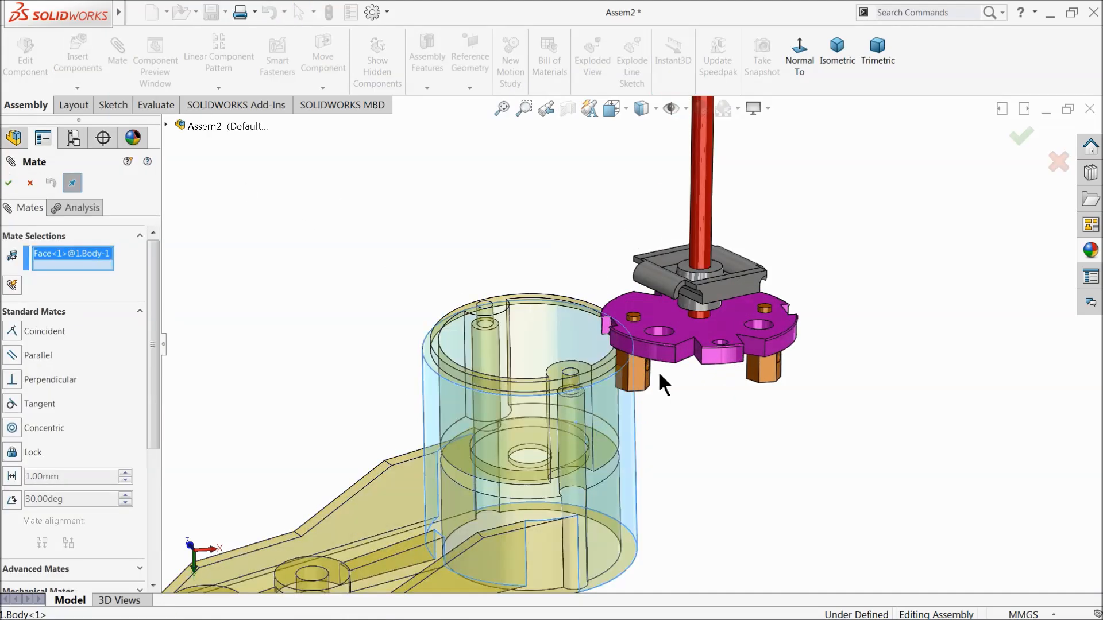
left_click(663, 355)
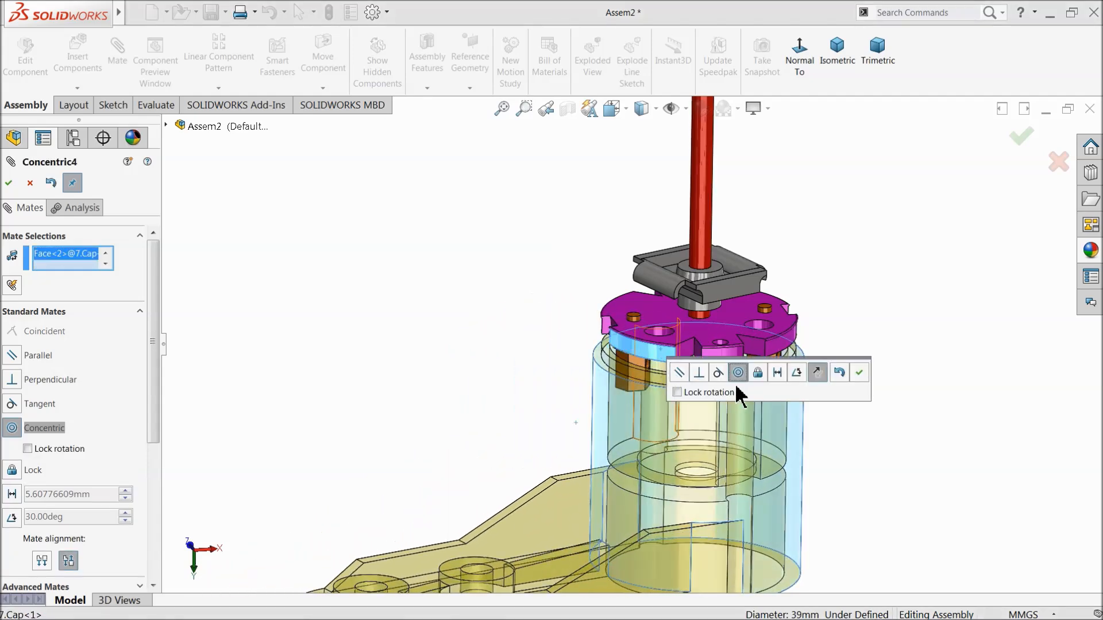
left_click(859, 372)
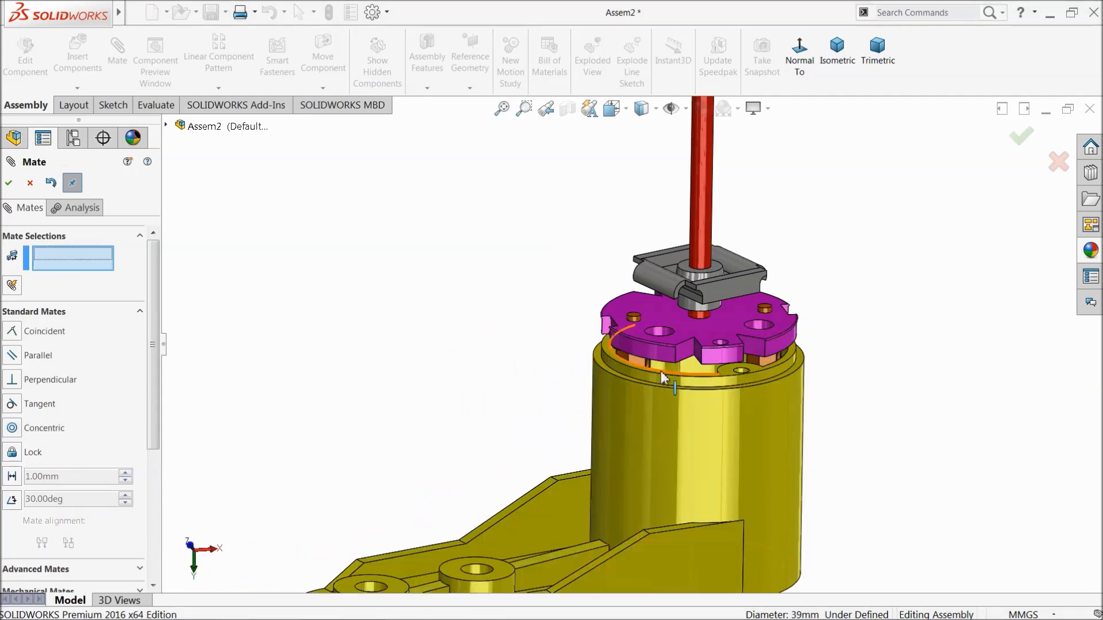
scroll(661, 371, "down", 5)
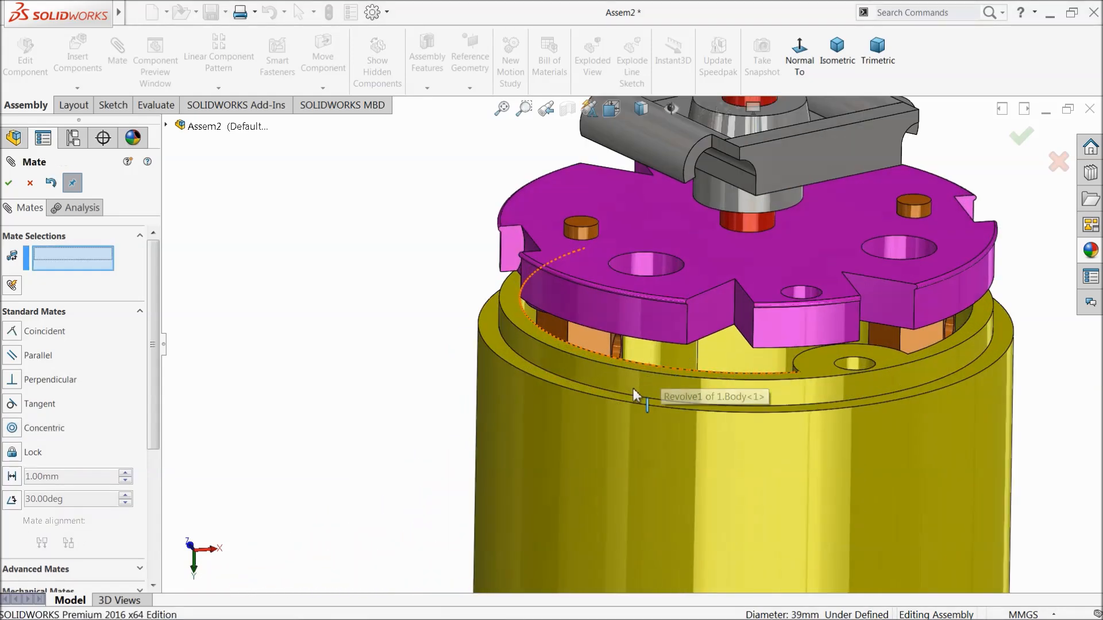
Step: Mate the body's inner ledge face coincident with the underside face of the cap
left_click(531, 330)
scroll(549, 320, "down", 2)
middle_click_drag(550, 322, 587, 290)
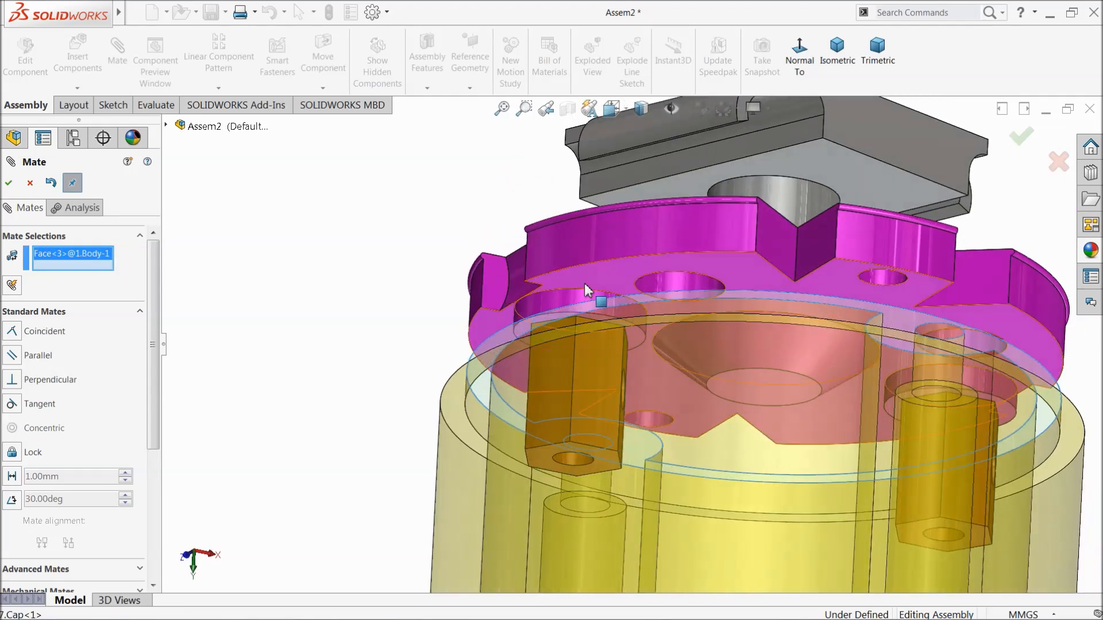
left_click(588, 278)
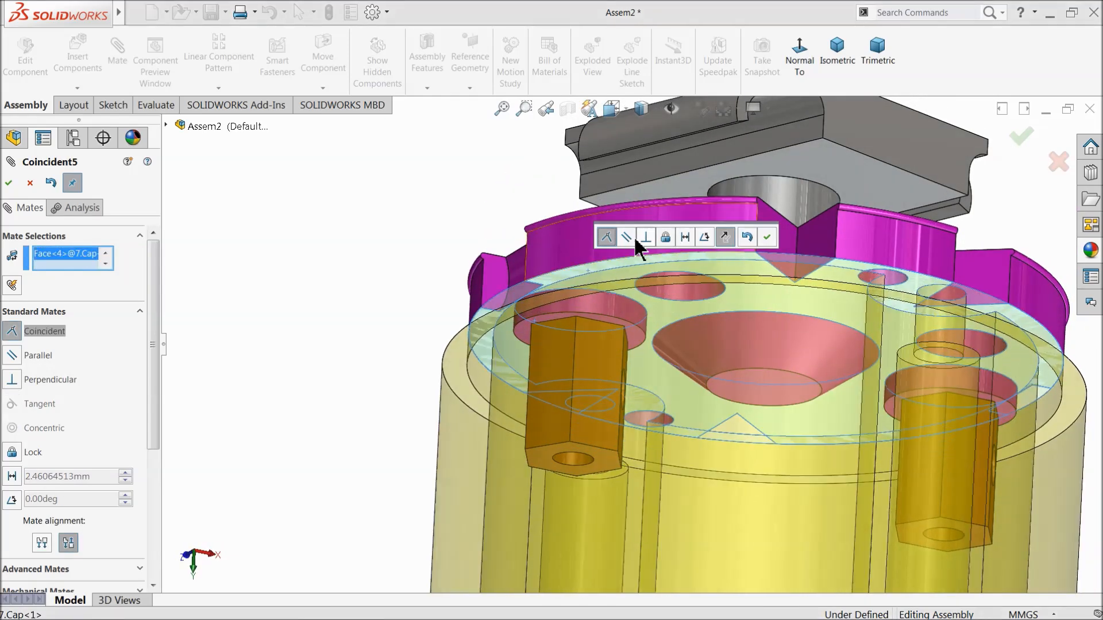
left_click(768, 236)
scroll(605, 330, "up", 6)
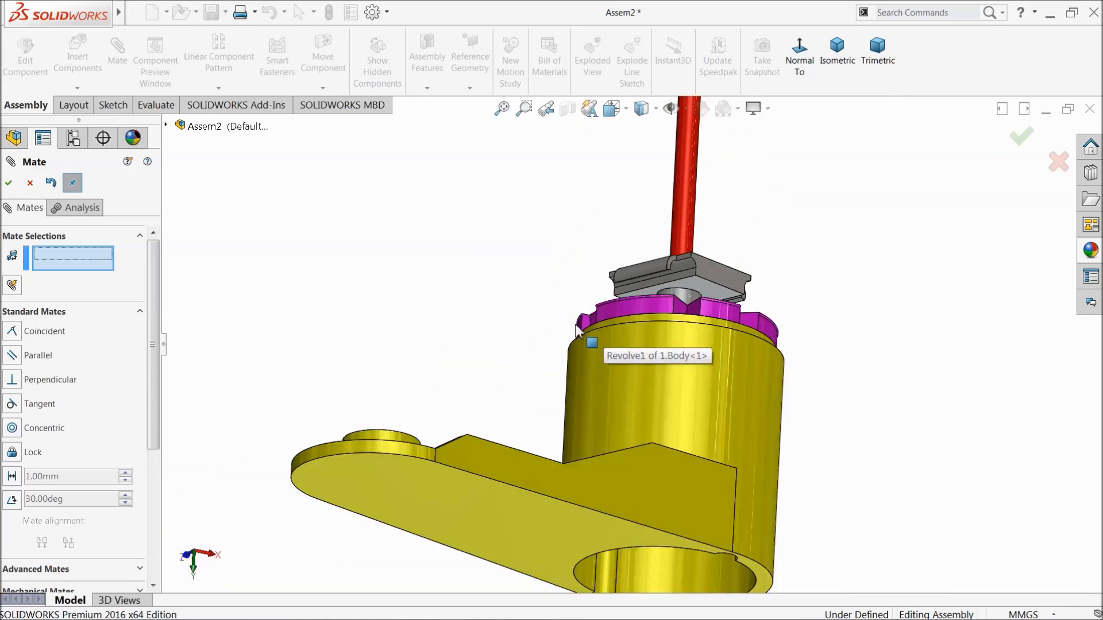
middle_click_drag(582, 456, 587, 472)
scroll(684, 388, "up", 2)
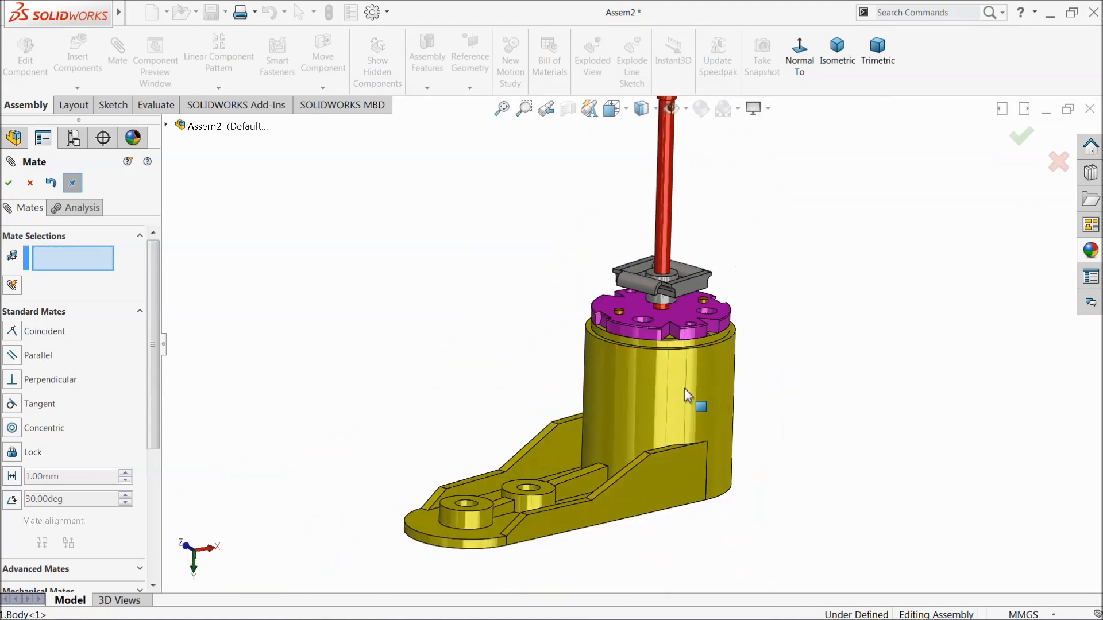
Step: Mate the small hole near the cap's edge concentric with the matching 3 mm hole in the body
scroll(684, 389, "down", 10)
middle_click_drag(696, 478, 692, 522)
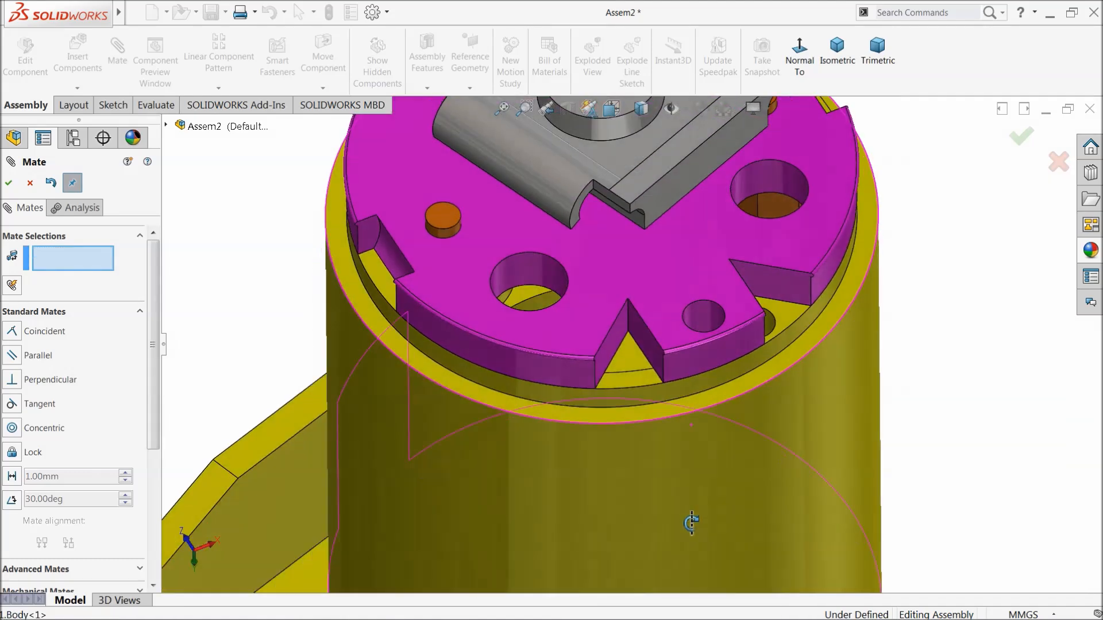
scroll(764, 342, "down", 3)
middle_click_drag(743, 368, 716, 394)
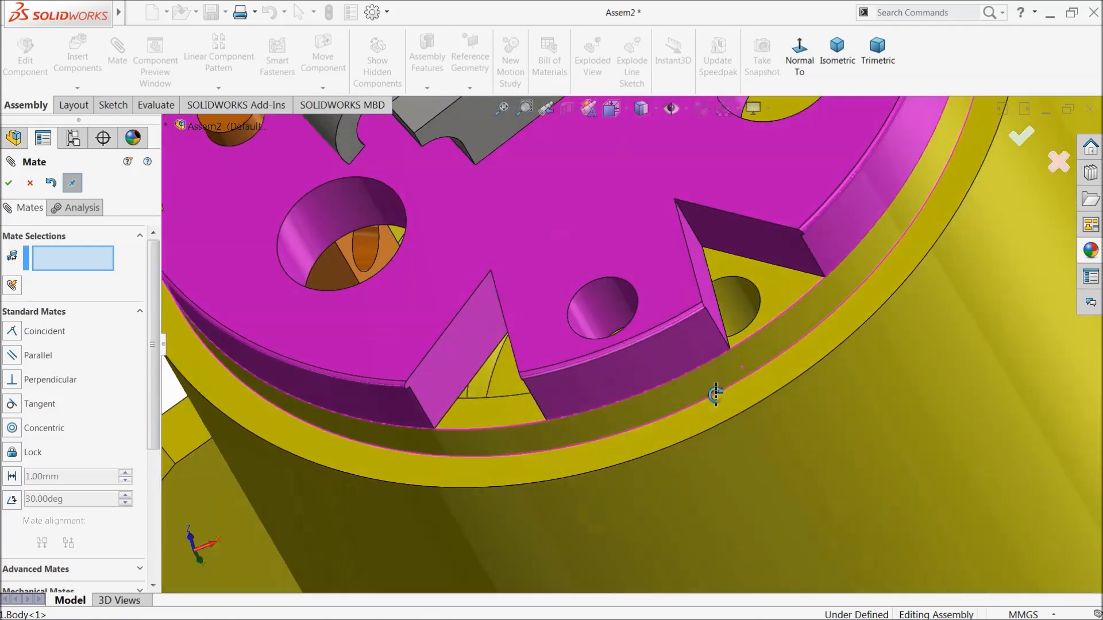
left_click(598, 294)
left_click(733, 302)
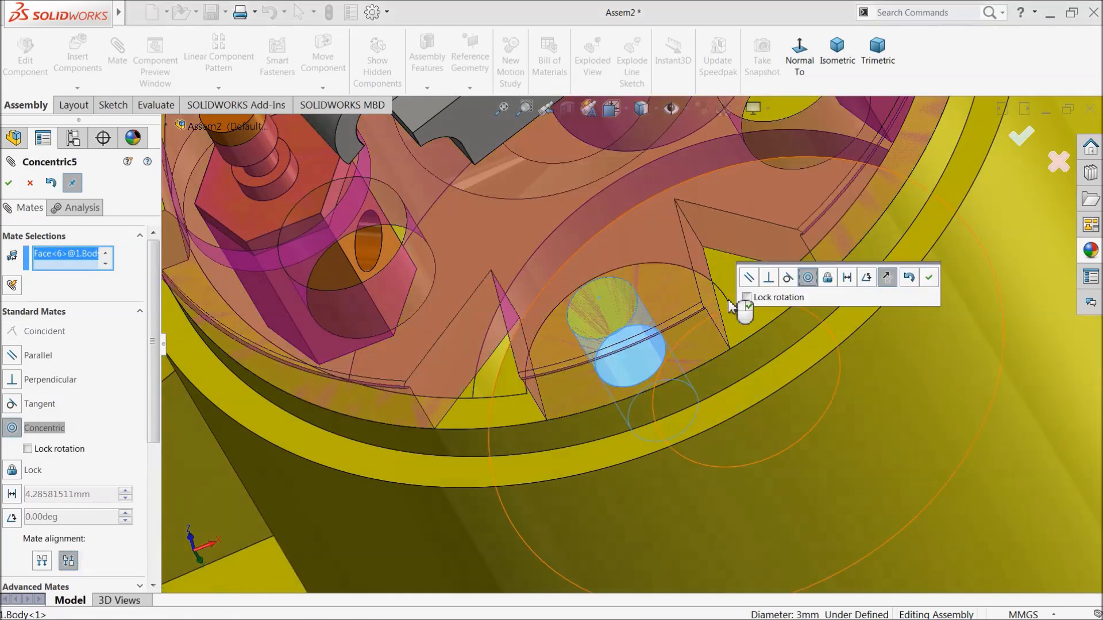
left_click(927, 278)
scroll(719, 364, "up", 5)
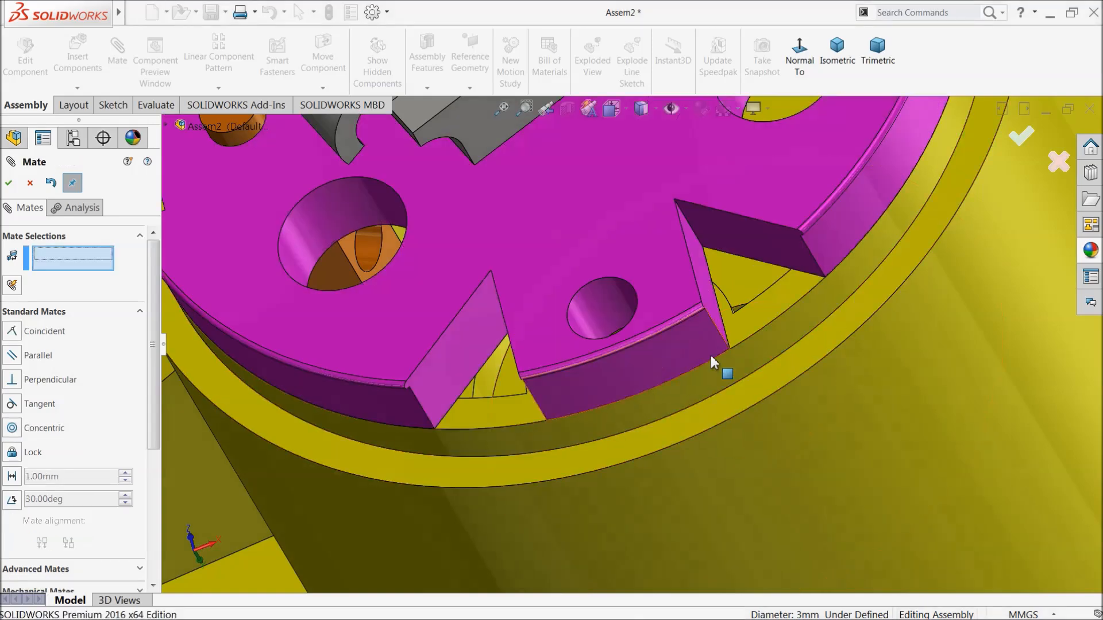
Step: Leave the mate command and fix the body component in place
middle_click_drag(613, 406, 626, 289)
scroll(602, 364, "up", 7)
middle_click_drag(620, 424, 636, 352)
scroll(566, 315, "up", 4)
scroll(586, 396, "down", 3)
middle_click_drag(586, 396, 648, 389)
scroll(638, 402, "down", 3)
left_click(626, 412)
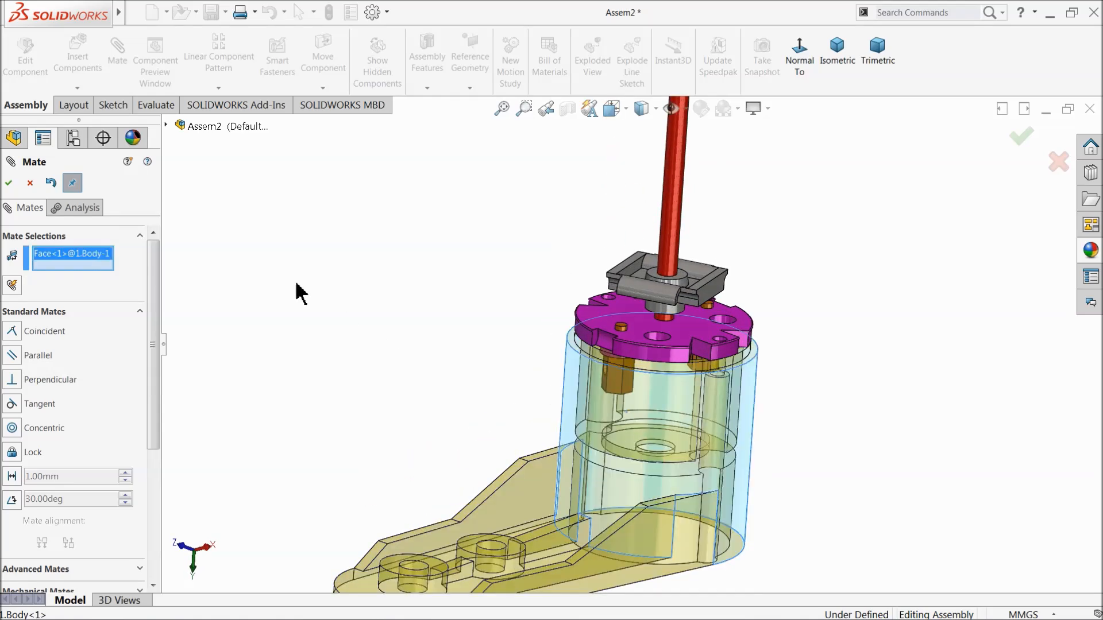
left_click(30, 183)
right_click(663, 418)
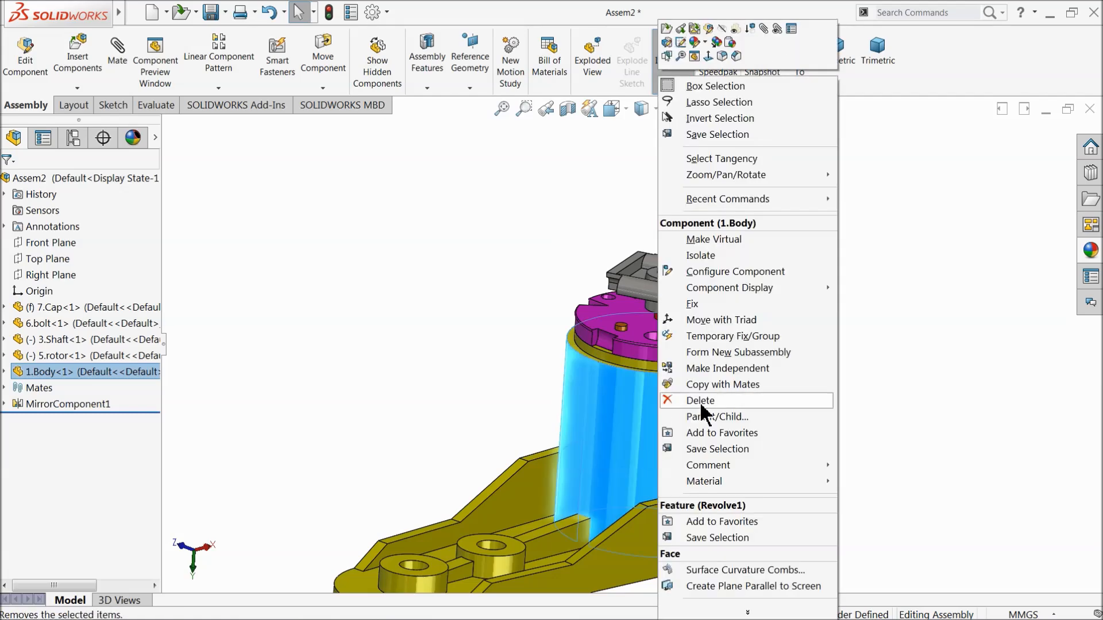
left_click(698, 305)
Step: Float the cap component and test whether it can still be moved on the body
right_click(699, 331)
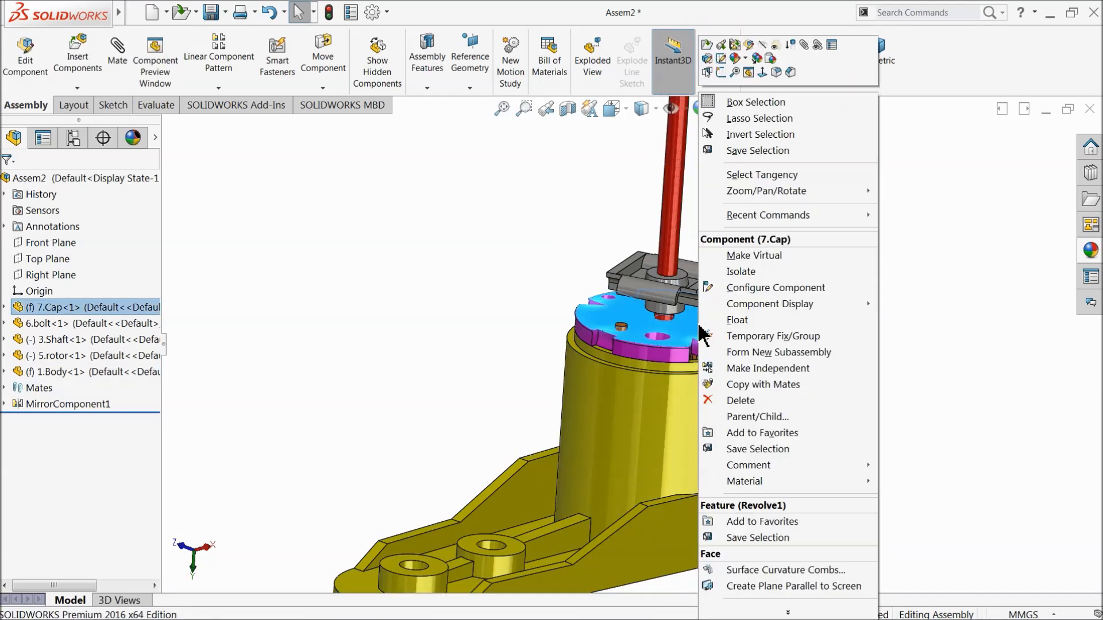
left_click(742, 320)
middle_click_drag(731, 414, 707, 364)
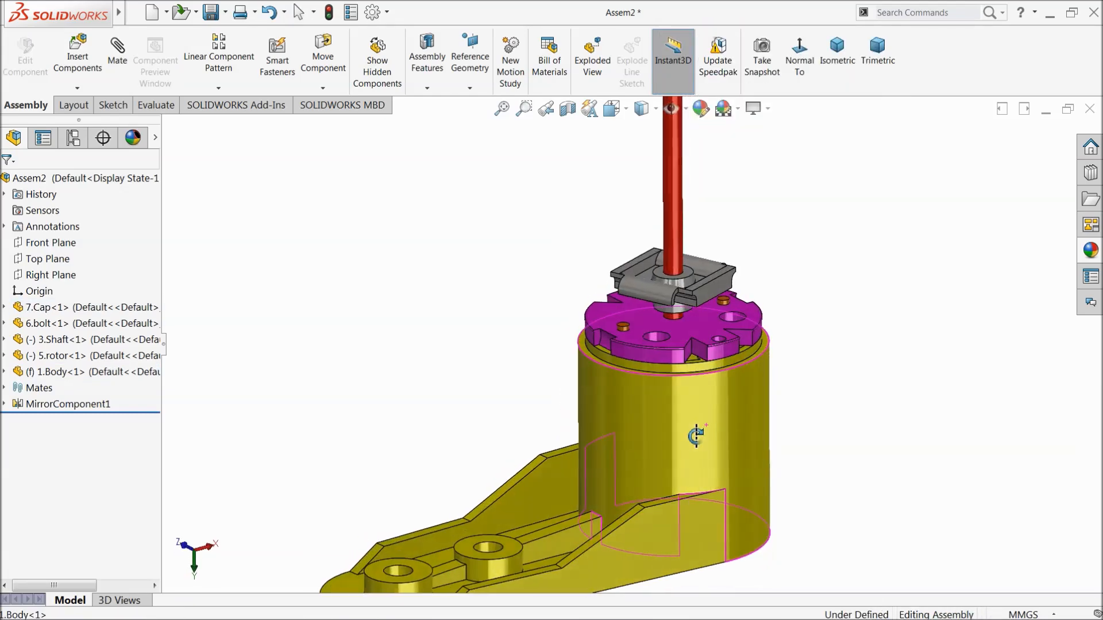
scroll(680, 344, "down", 3)
left_click(679, 344)
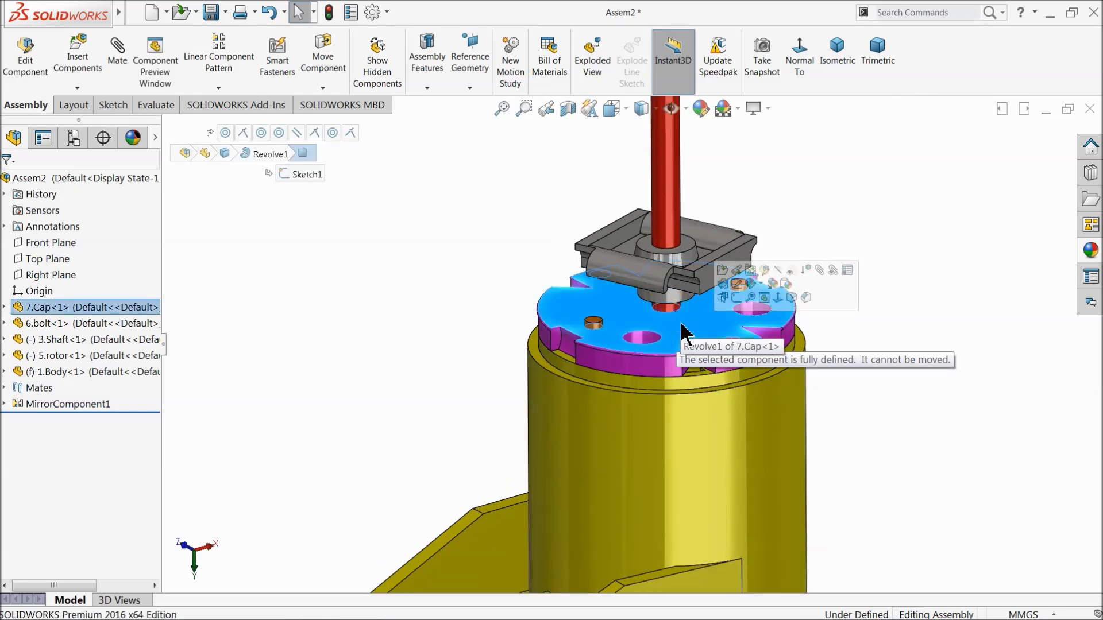
scroll(624, 350, "up", 3)
mouse_move(467, 368)
middle_mouse_down()
mouse_move(471, 377)
mouse_move(477, 368)
middle_mouse_up()
scroll(483, 362, "up", 3)
left_click(560, 331)
Step: Insert the 2.bush and 4.cover parts from the Anemometer folder, placing them beside the assembly
scroll(674, 265, "down", 2)
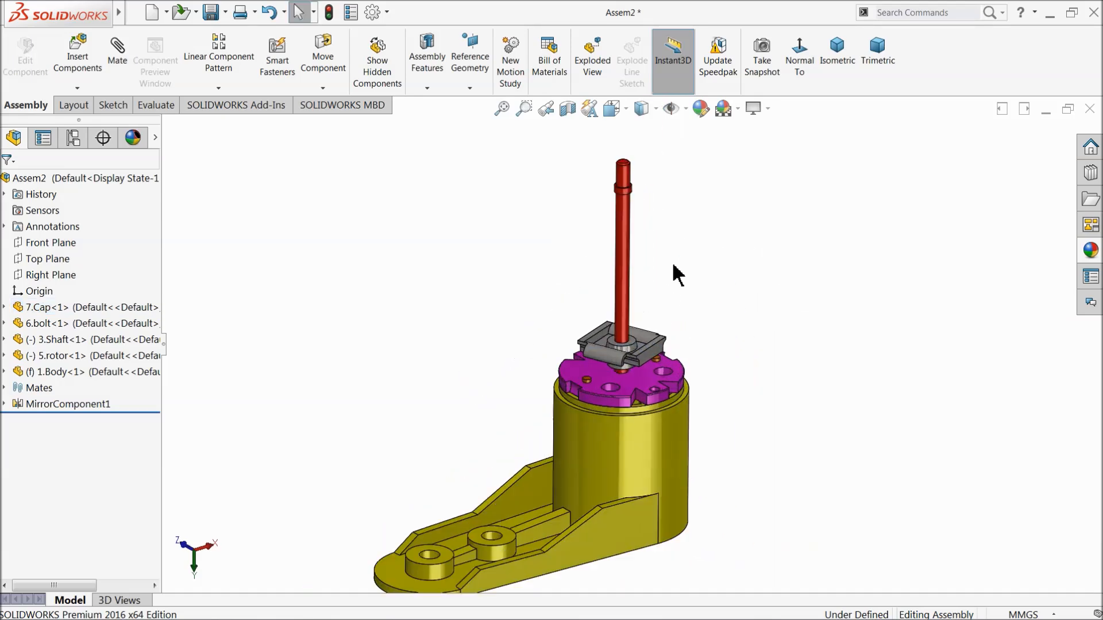
left_click(79, 53)
left_click(76, 466)
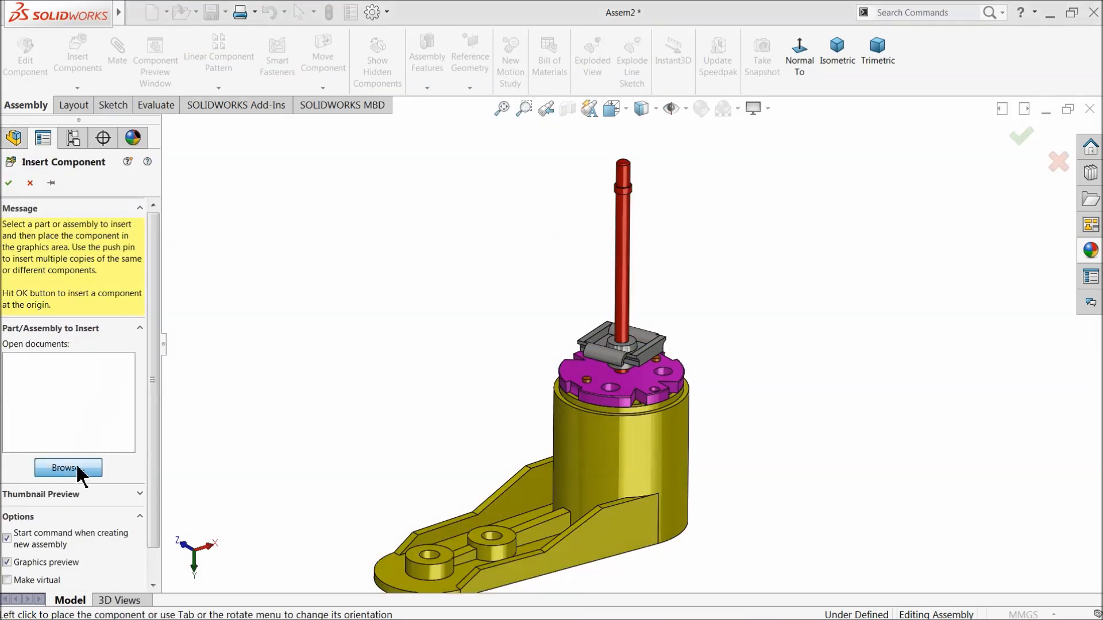
left_click(782, 211)
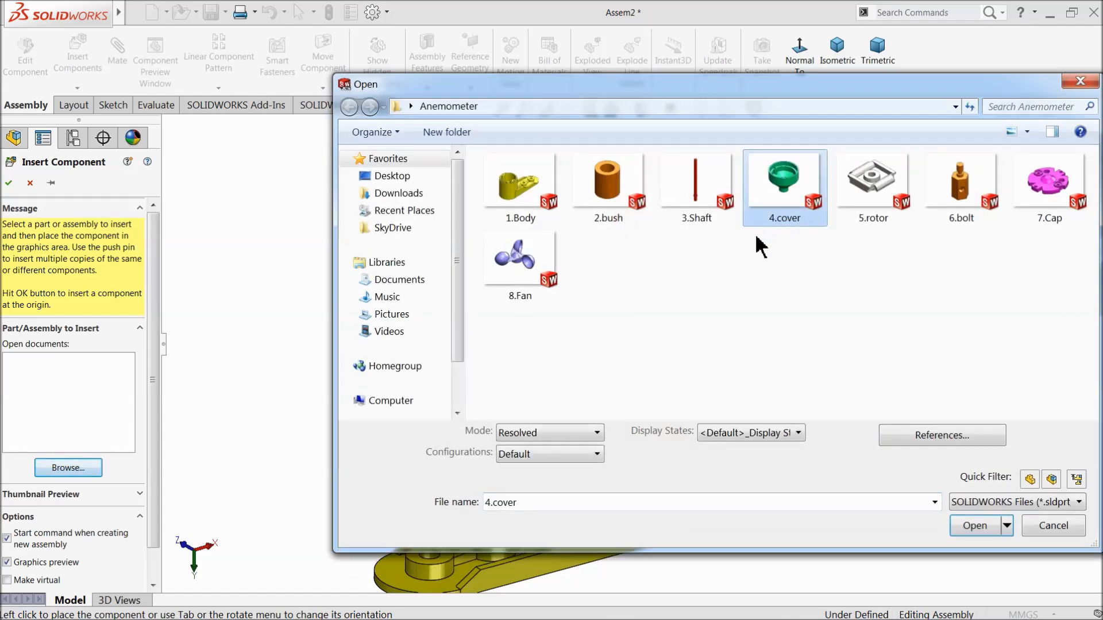
left_click(615, 197, "shift")
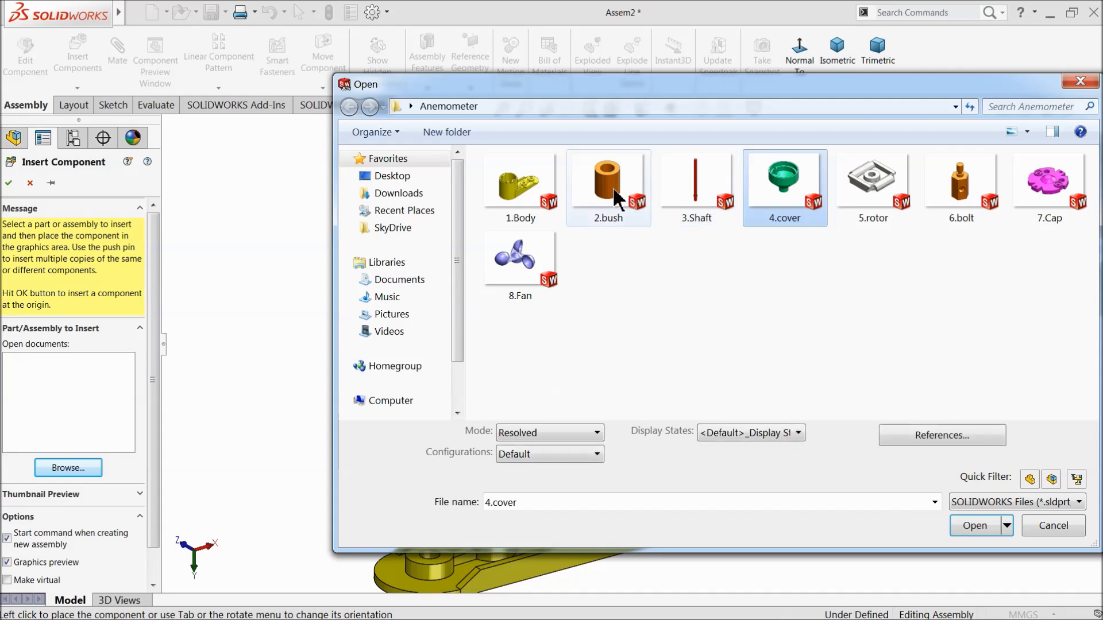
left_click(614, 191, "ctrl")
left_click(971, 535)
left_click(409, 278)
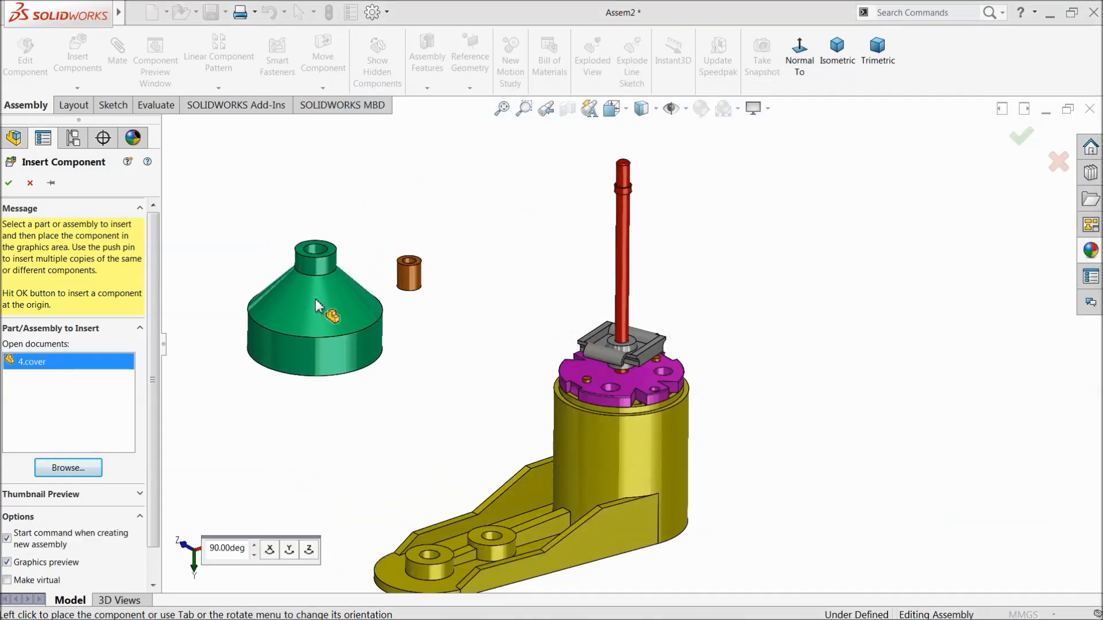
left_click(316, 299)
Step: Copy the bush component to create a second bush just below the first
scroll(370, 302, "down", 2)
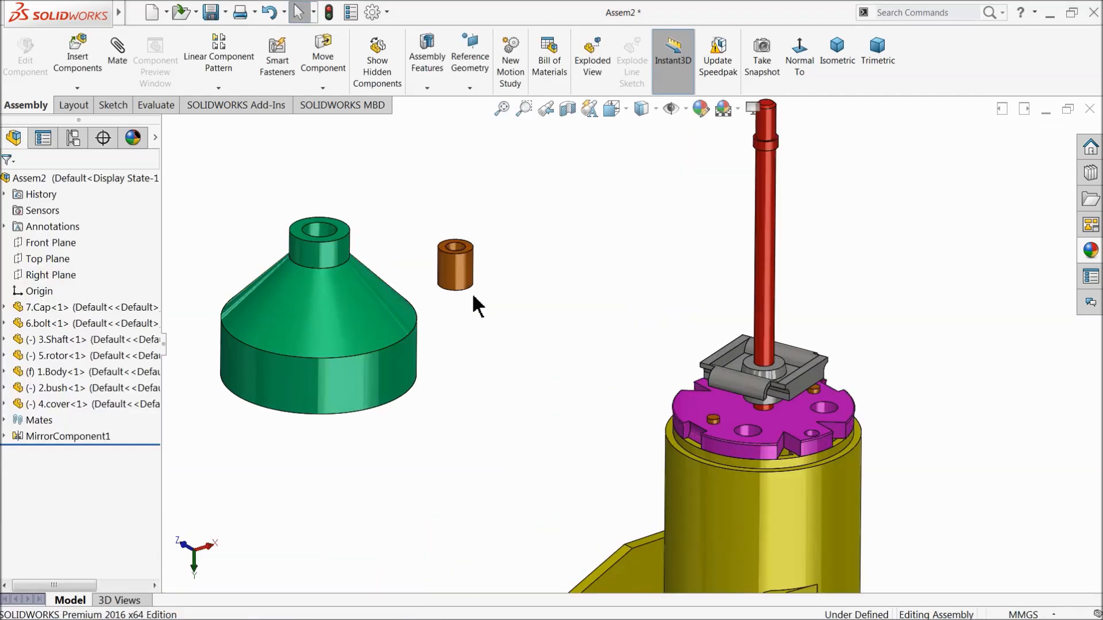
left_click_drag(461, 272, 466, 339, "ctrl")
left_click(492, 313)
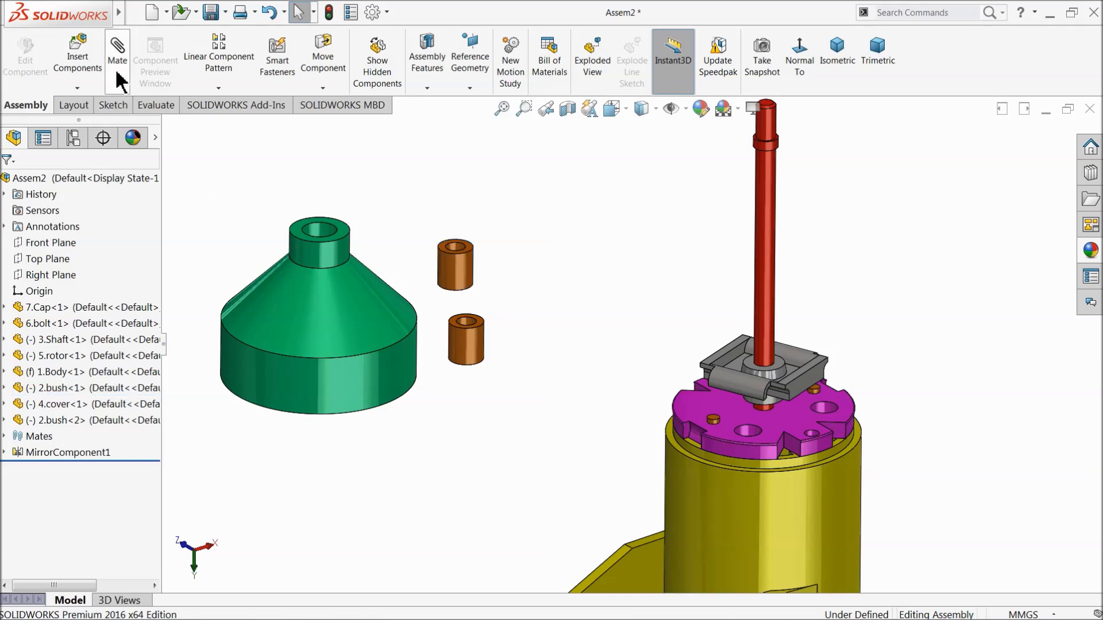
Step: Mate the outer cylindrical faces of the two bushes concentric
left_click(112, 85)
scroll(339, 227, "down", 3)
left_click(557, 302)
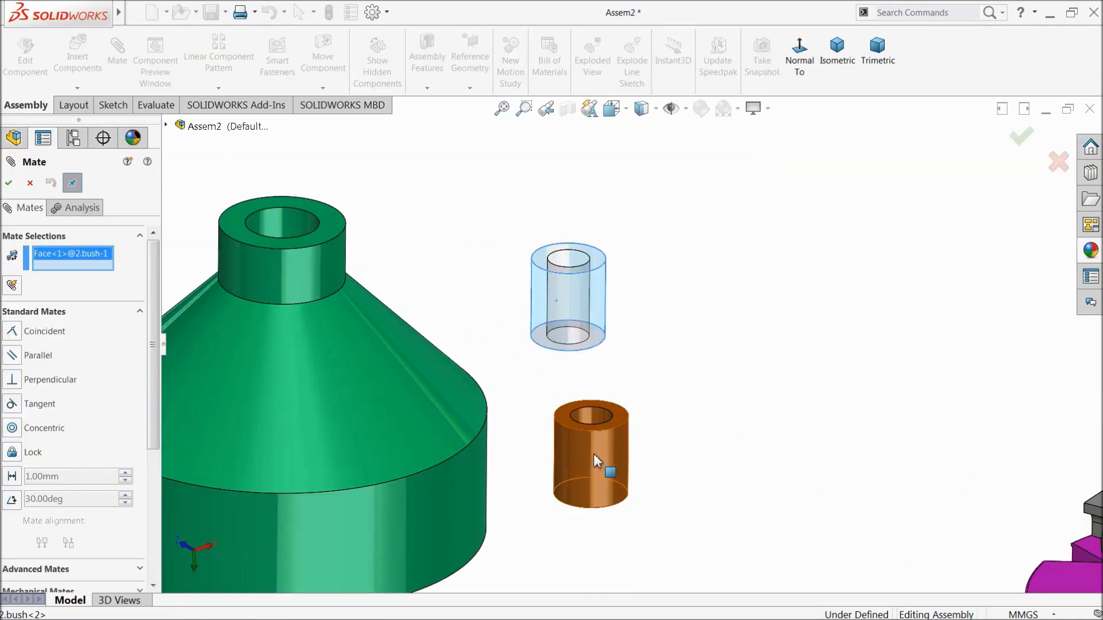
left_click(594, 454)
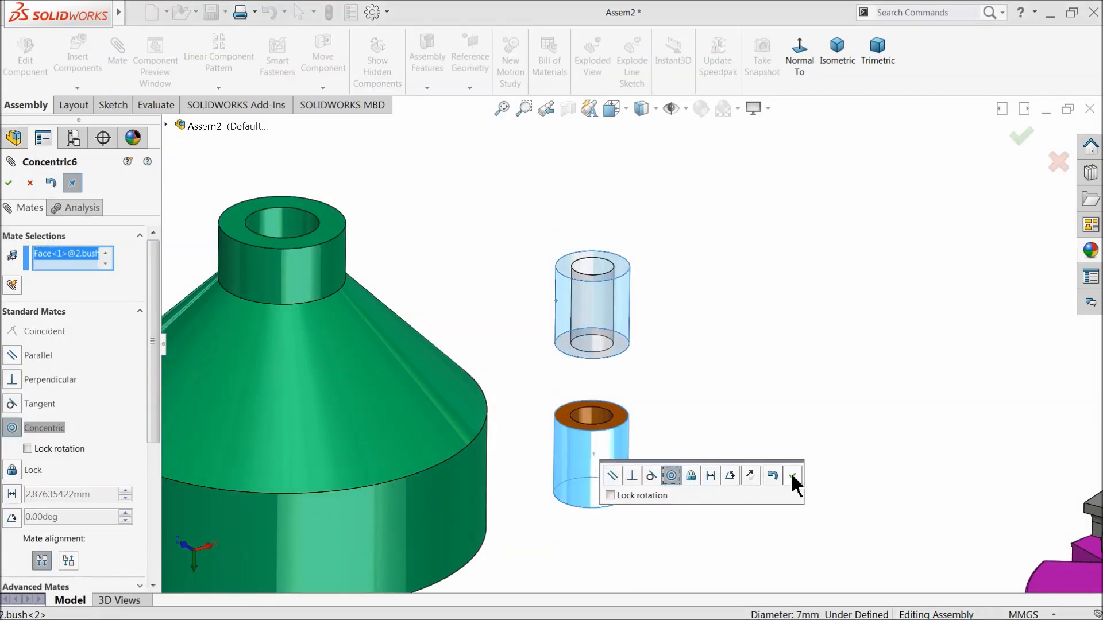
left_click(793, 474)
Step: Mate the lower bush's top face coincident with the upper bush's bottom face so they stack end to end
left_click(620, 415)
middle_click_drag(620, 416, 608, 334)
left_click(619, 343)
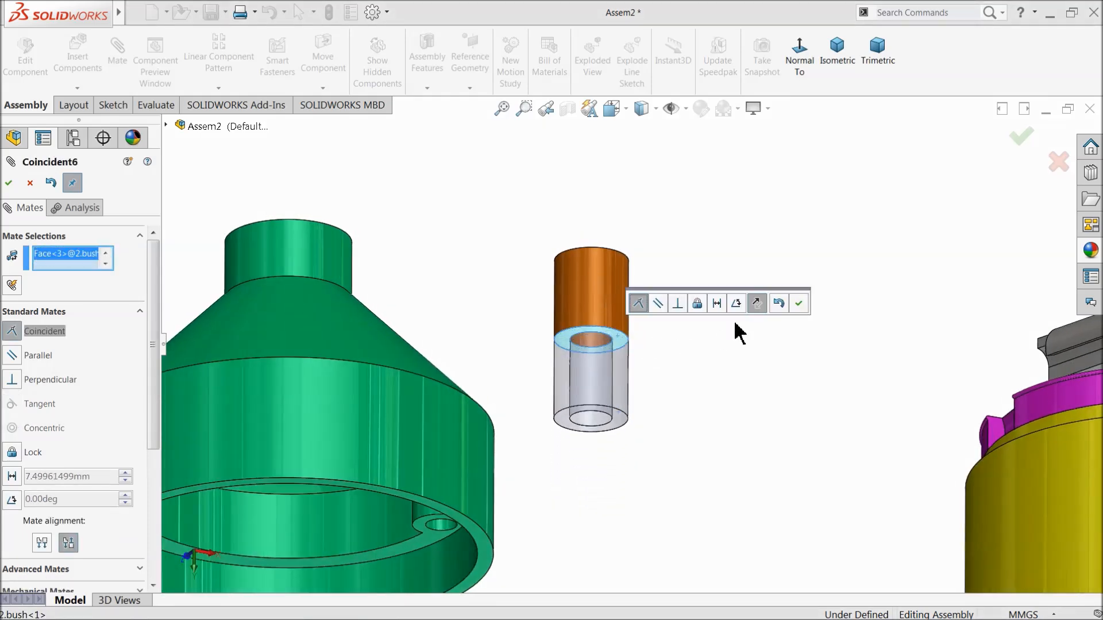
left_click(799, 304)
Step: Mate the cover's neck bore concentric with the outer face of the upper bush
middle_click_drag(778, 312, 563, 478)
scroll(521, 310, "down", 3)
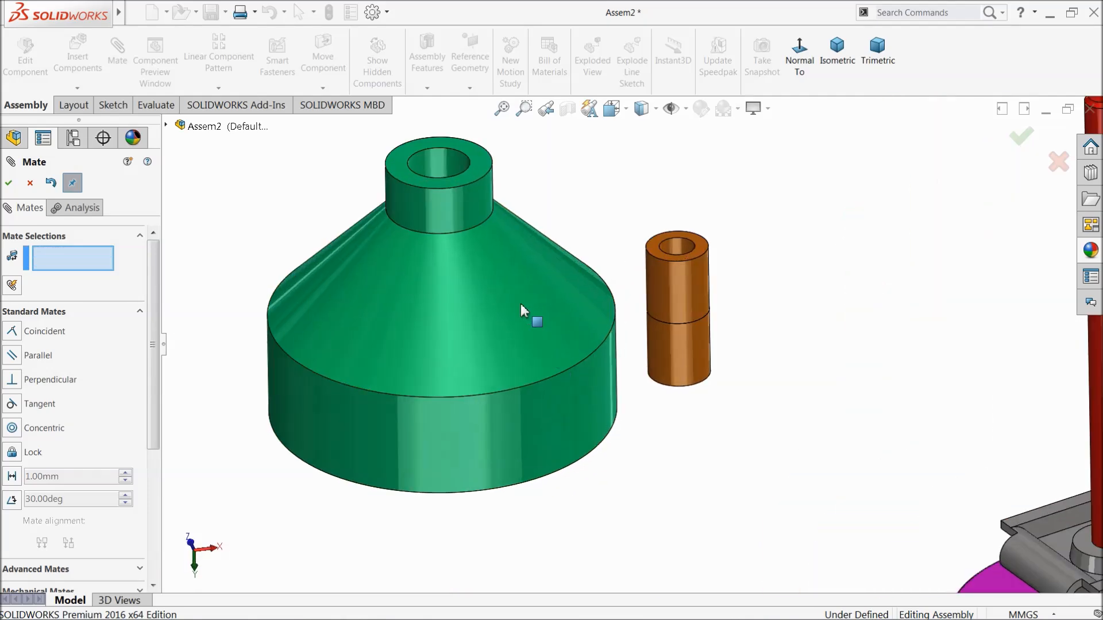
left_click(460, 174)
left_click(689, 262)
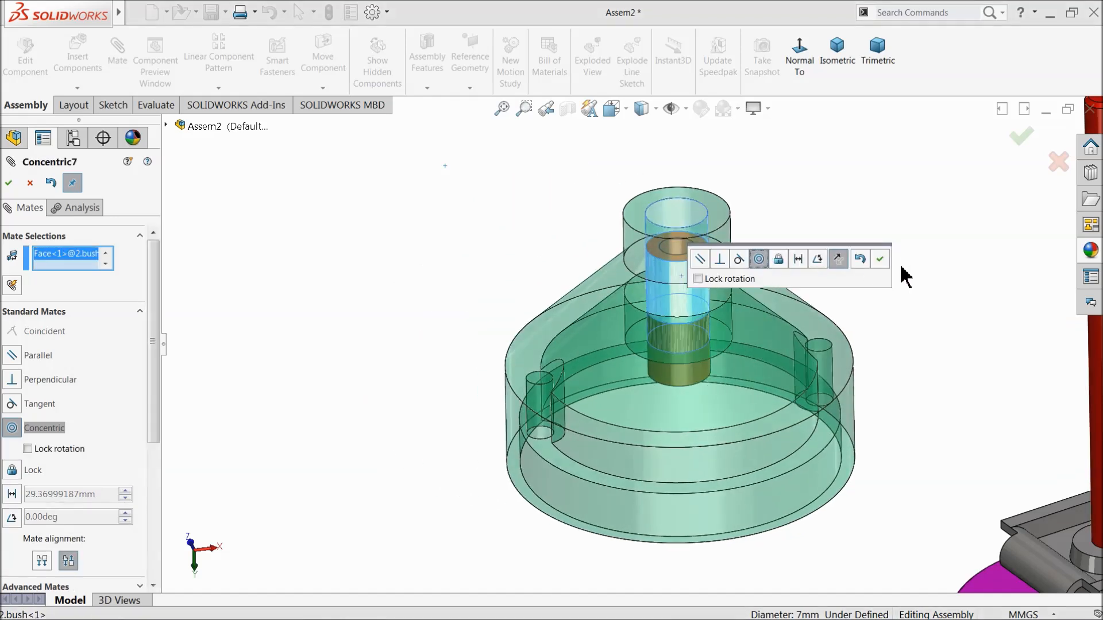
left_click(879, 260)
Step: Mate the top face of the cover's neck coincident with the upper bush's top face
scroll(730, 460, "down", 3)
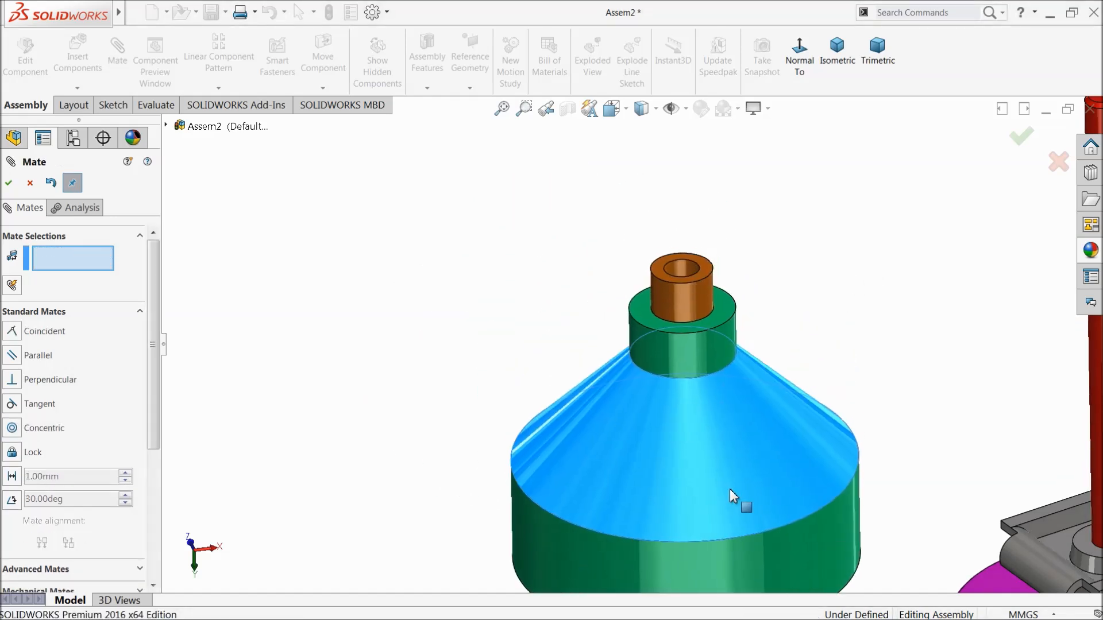
scroll(679, 339, "down", 2)
left_click(632, 247)
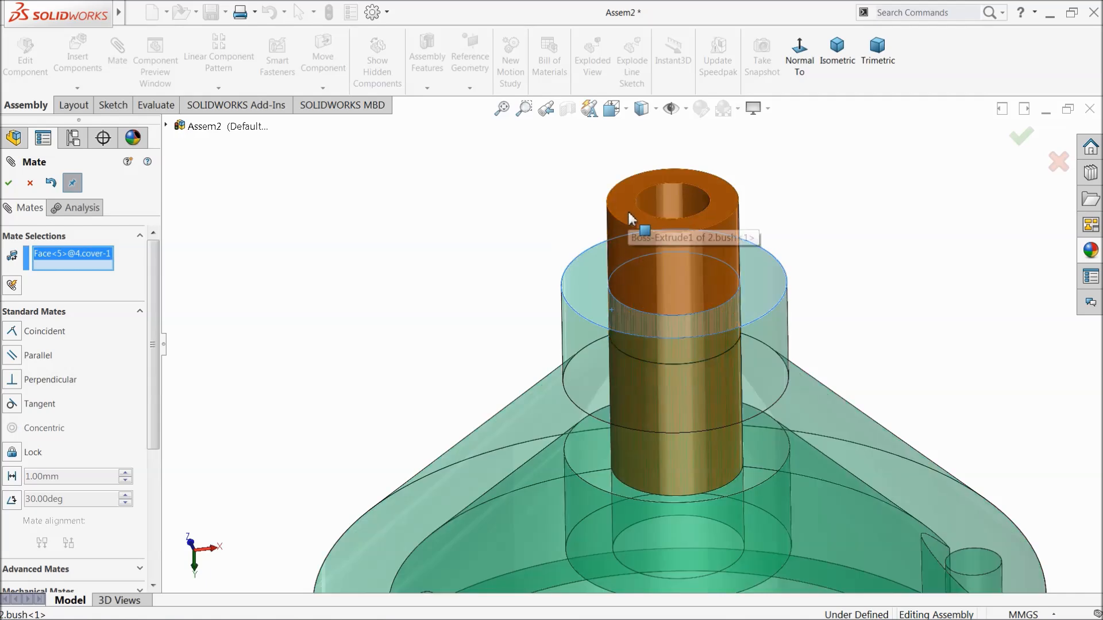
left_click(629, 213)
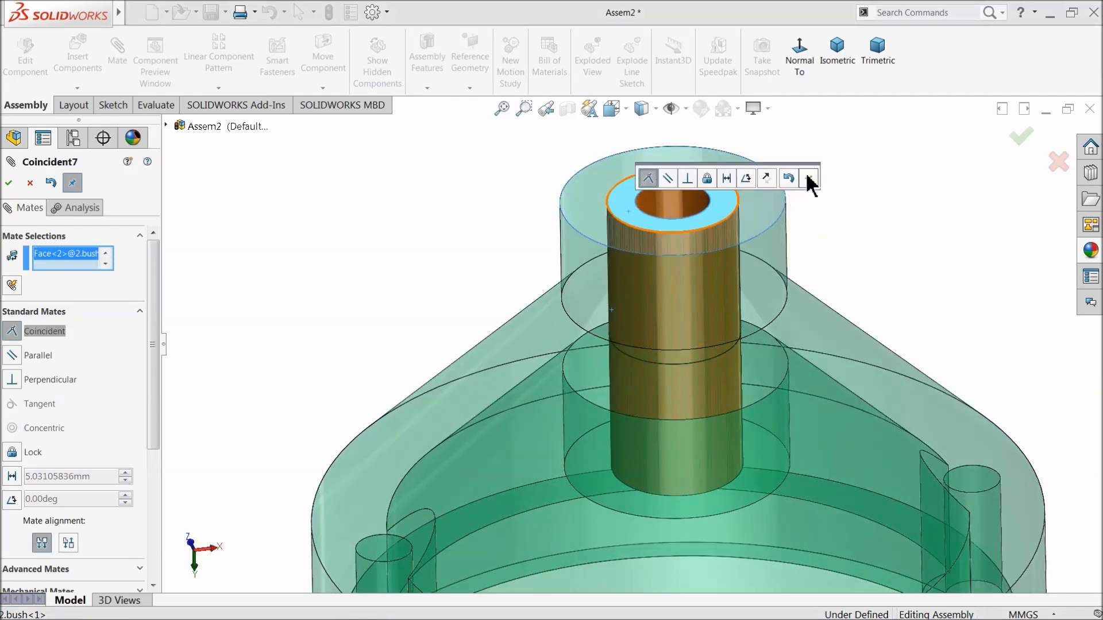
left_click(808, 178)
Step: Mate the cover's outer cylindrical face concentric with the body's outer cylindrical face
scroll(636, 361, "up", 5)
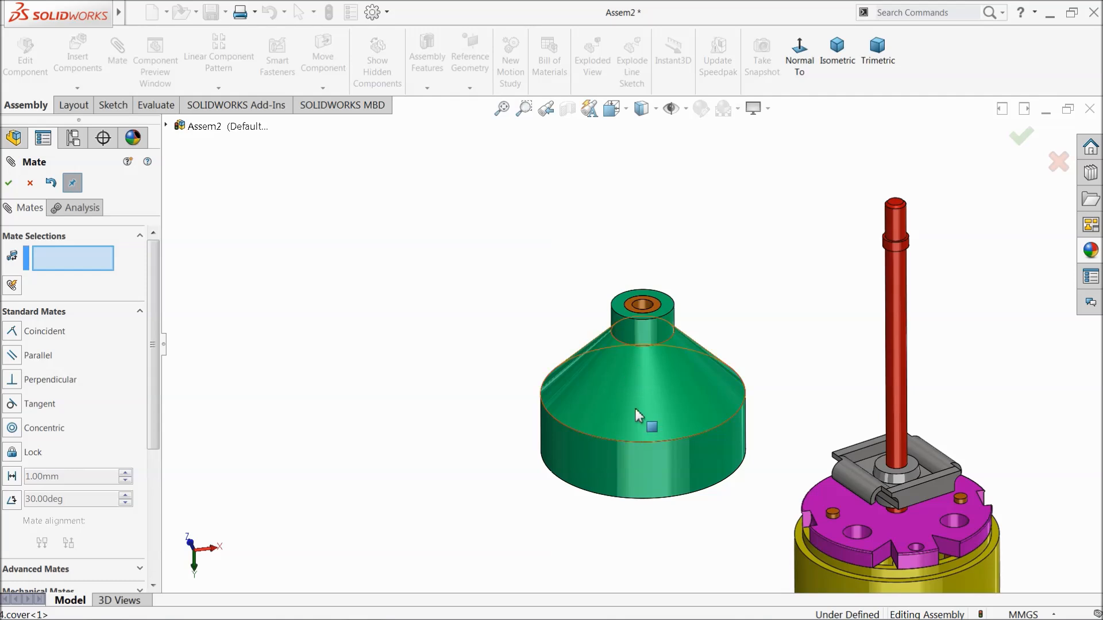
scroll(661, 405, "down", 2)
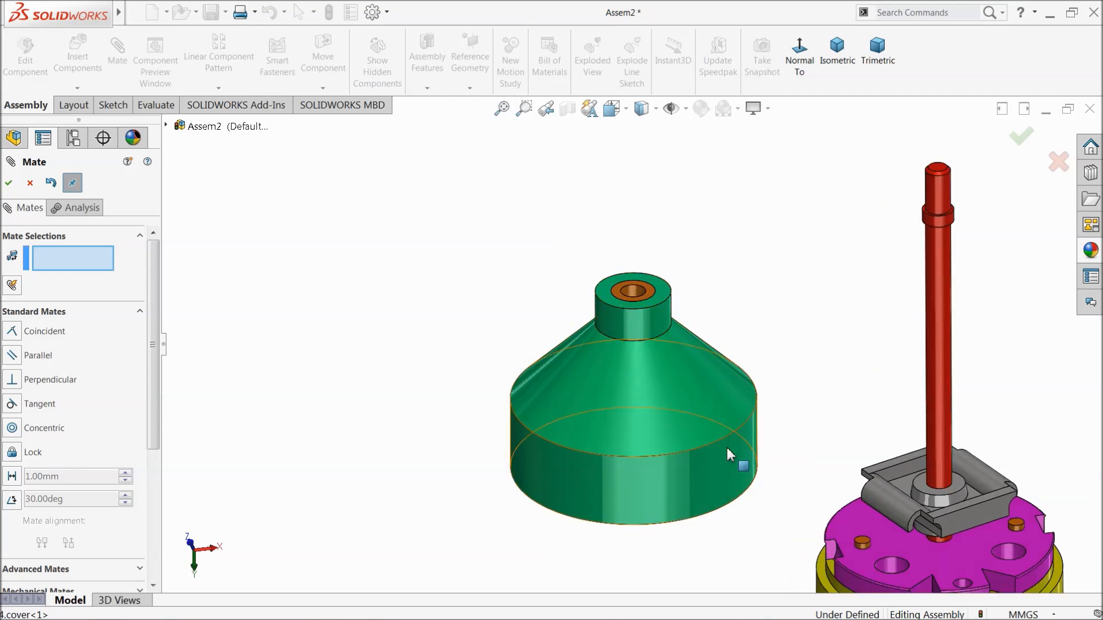
left_click(685, 481)
scroll(766, 491, "up", 3)
scroll(795, 520, "down", 1)
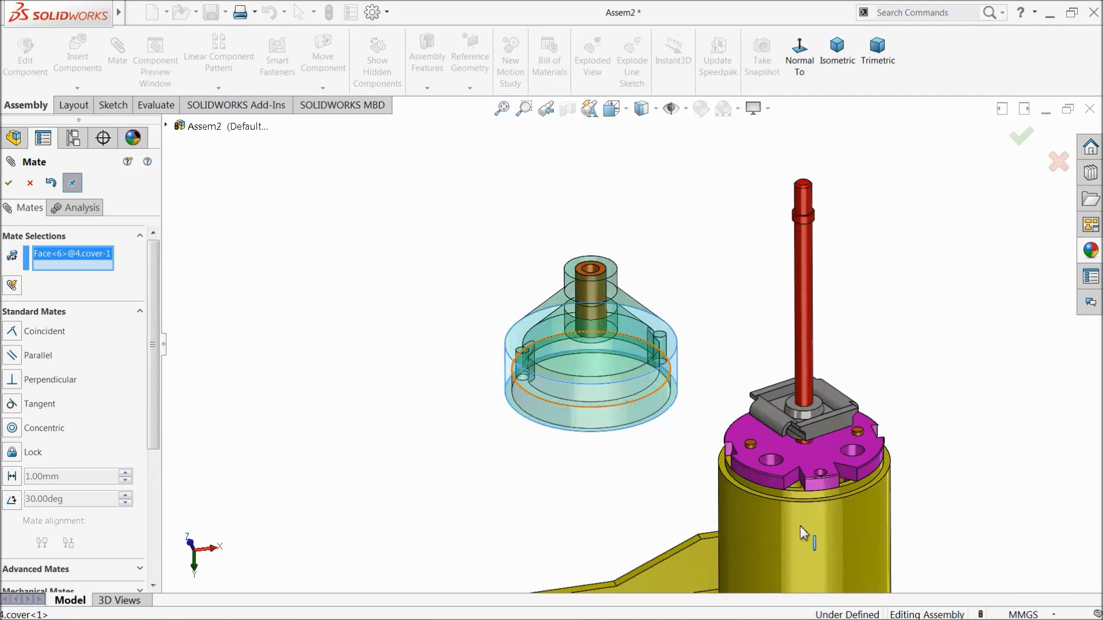
left_click(800, 525)
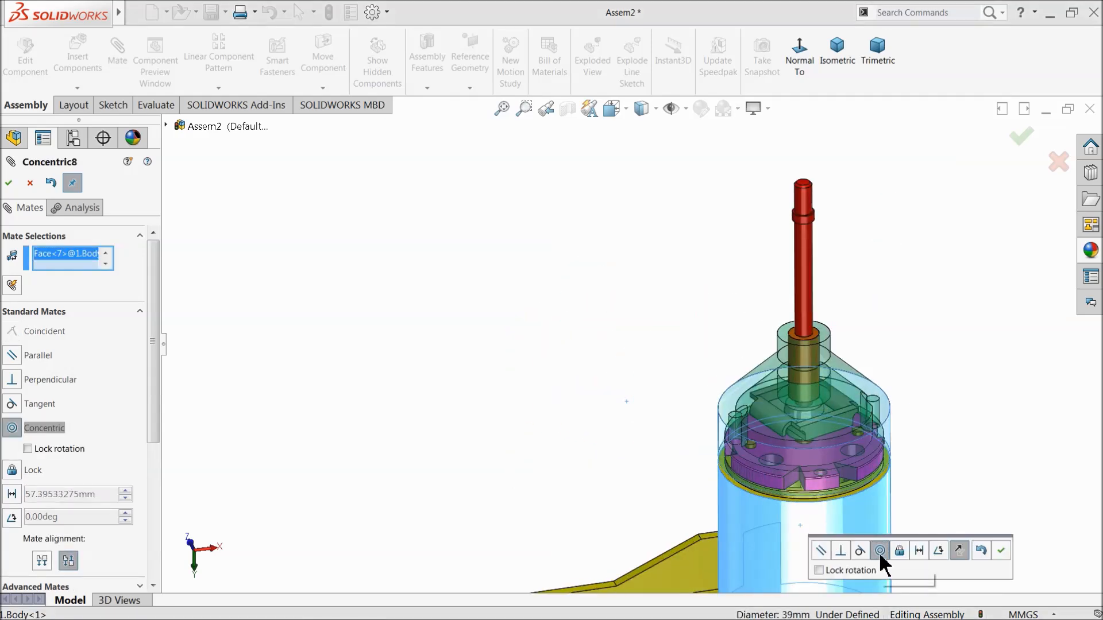
left_click(1000, 550)
Step: Lift the cover clear and mate its bottom rim face coincident with the body's top rim face
scroll(800, 495, "down", 3)
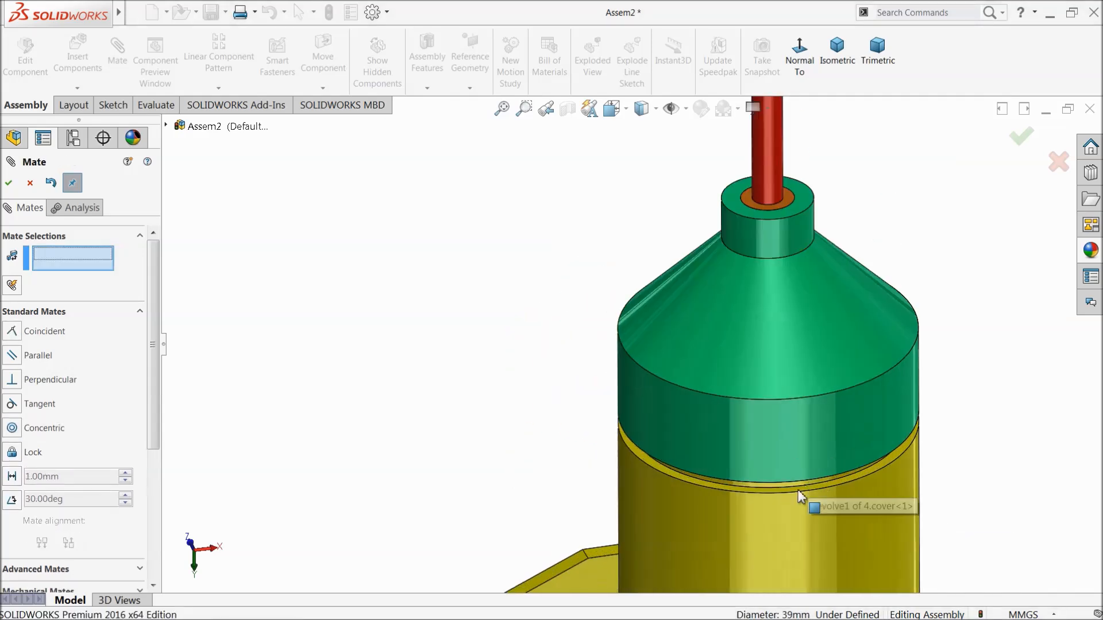
left_click(759, 459)
scroll(689, 468, "down", 3)
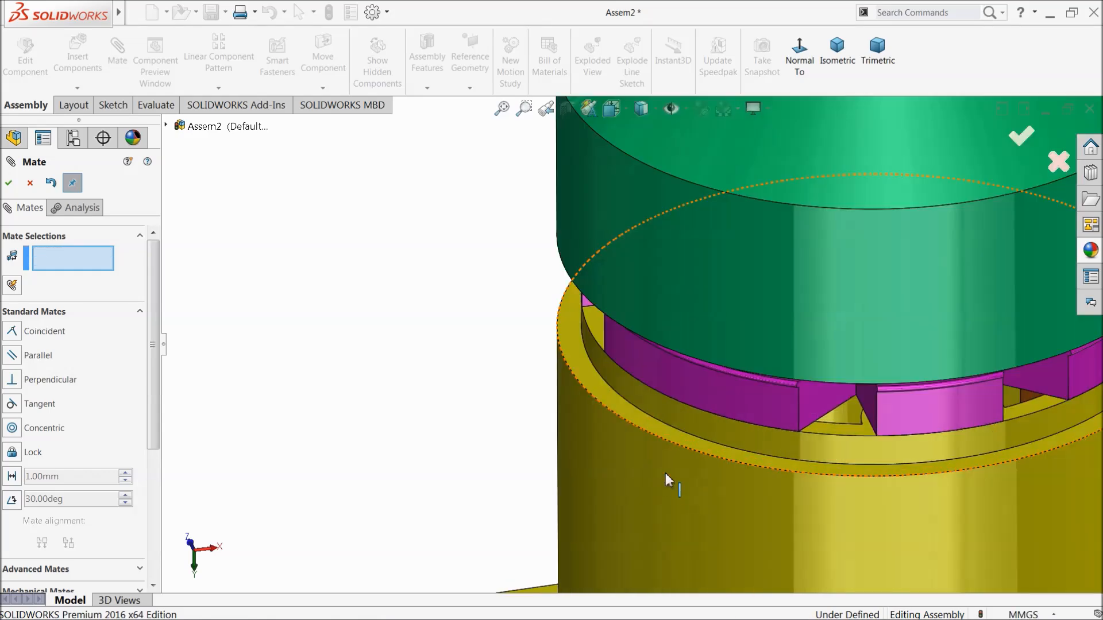
left_click(606, 405)
middle_click_drag(626, 423, 566, 261)
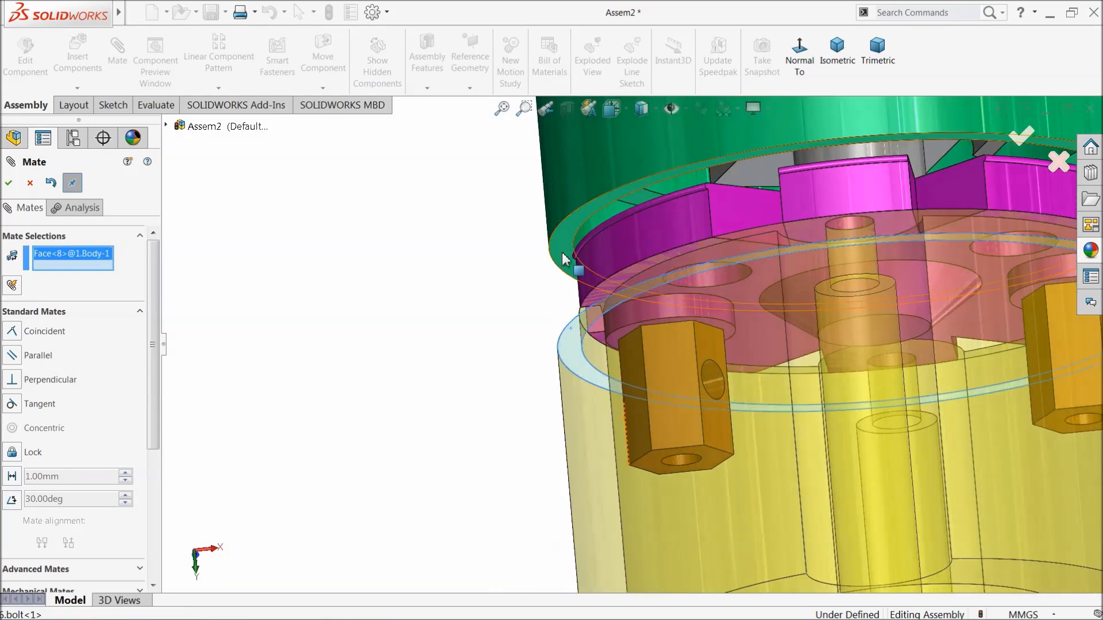
left_click(563, 256)
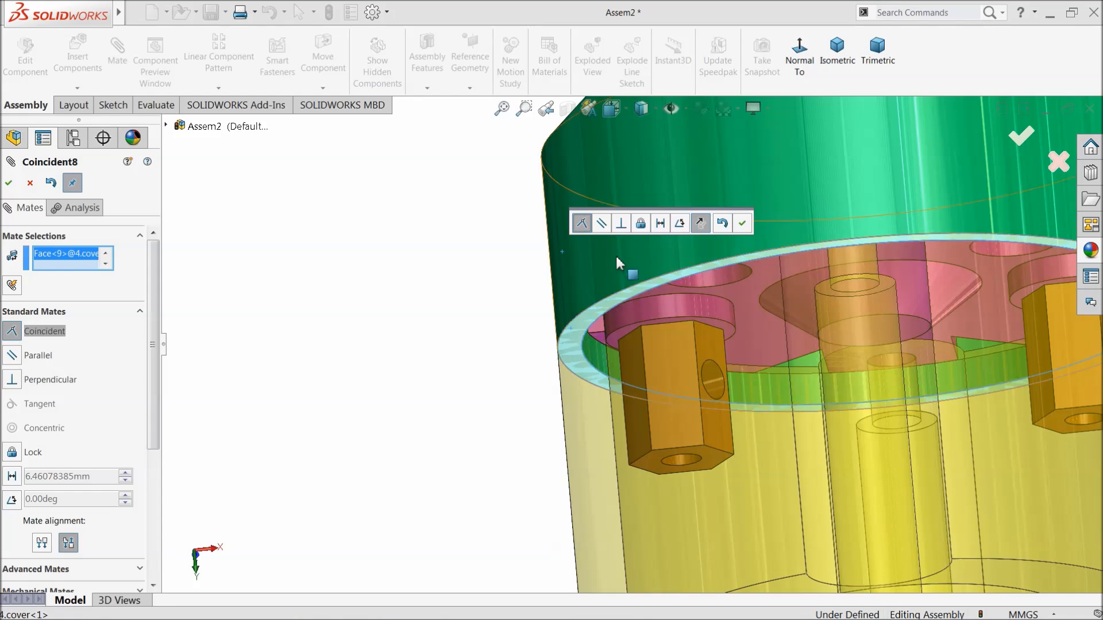
left_click(743, 224)
scroll(525, 360, "up", 8)
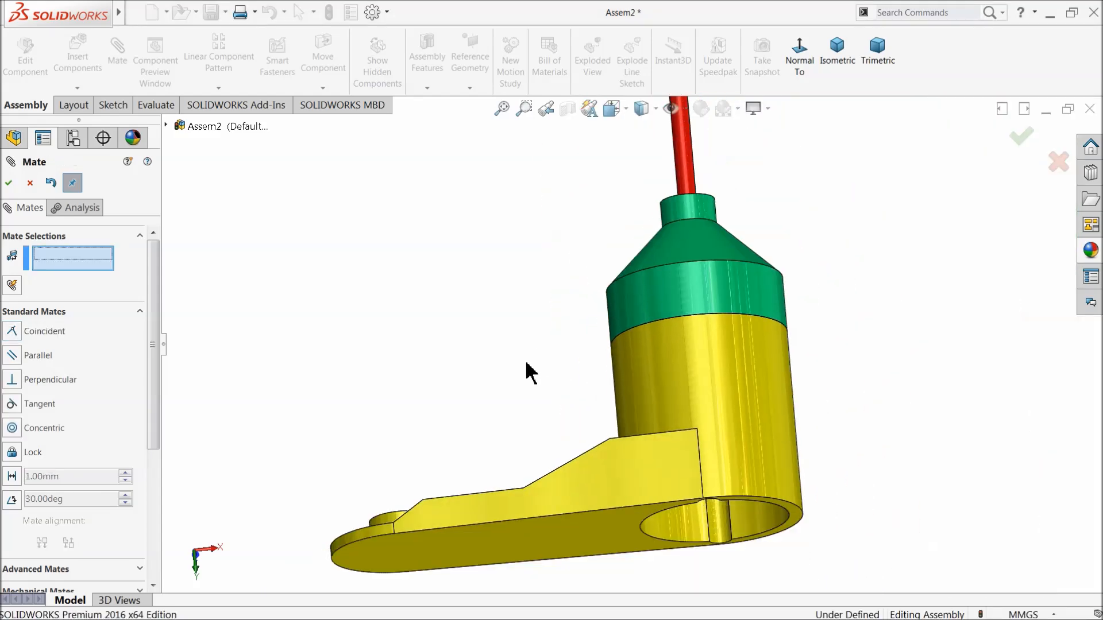
middle_click_drag(551, 337, 627, 377)
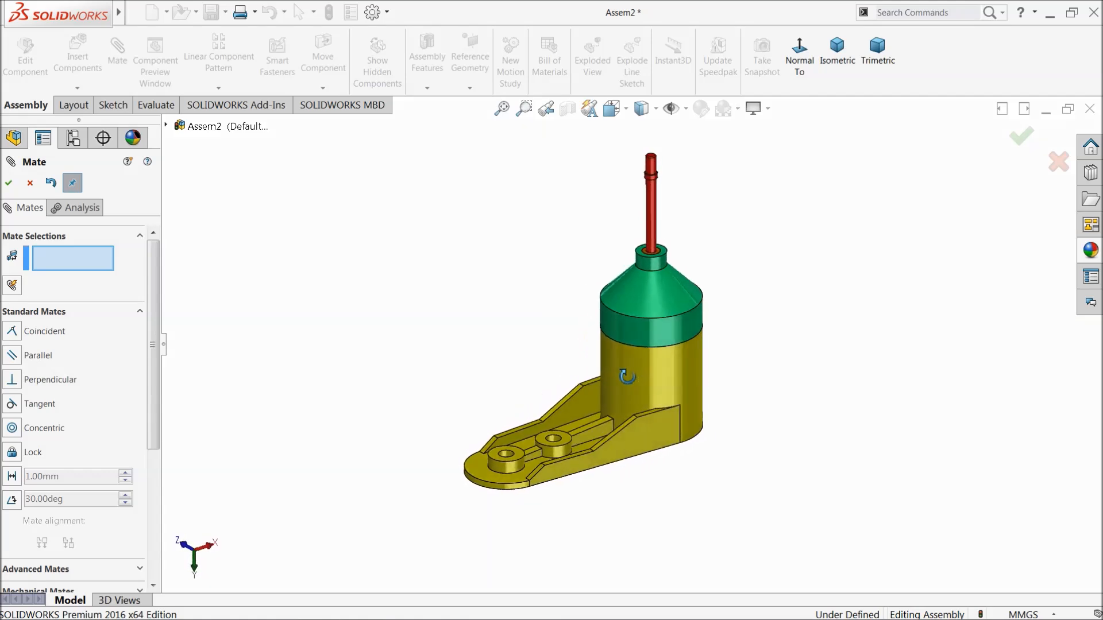
scroll(625, 374, "up", 3)
scroll(660, 271, "down", 3)
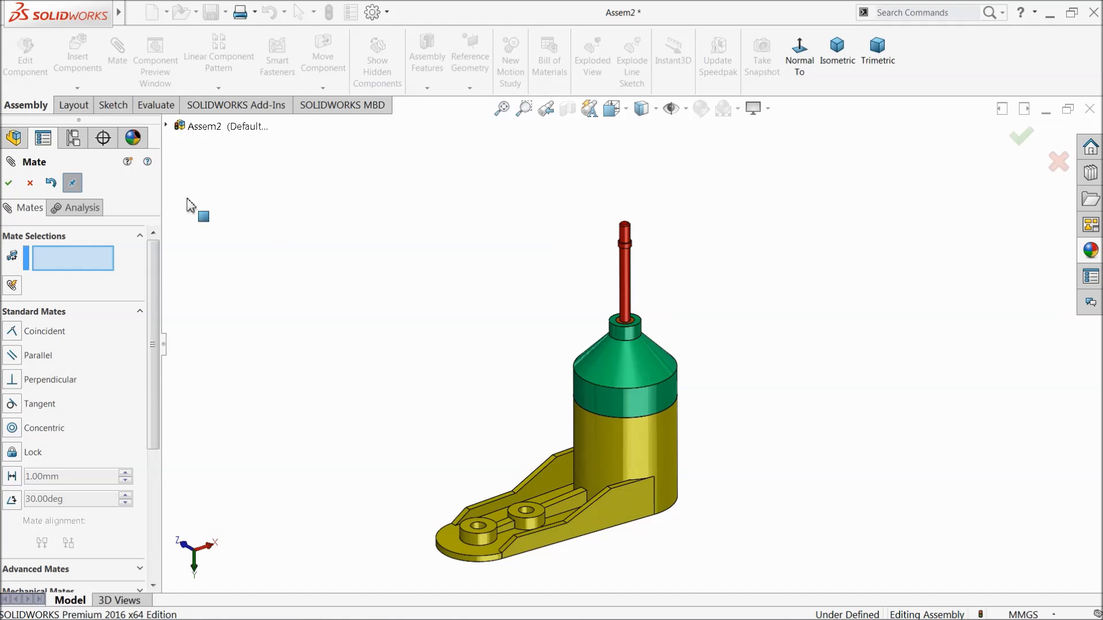
left_click(9, 183)
Step: Insert the 8.Fan part into the assembly and place it beside the top of the shaft
left_click(78, 58)
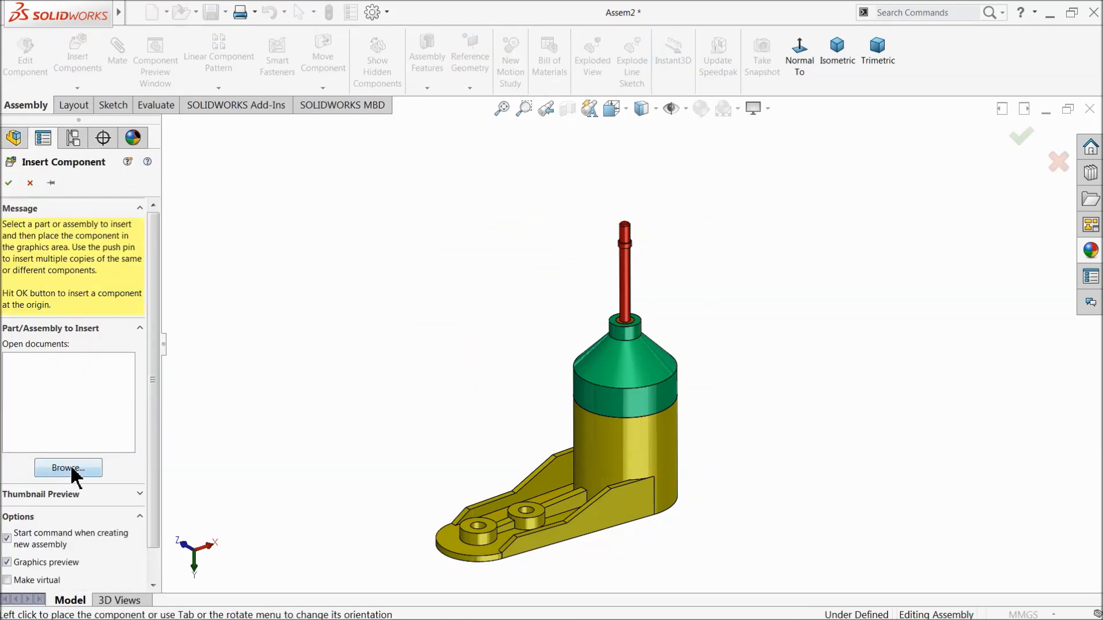
left_click(71, 468)
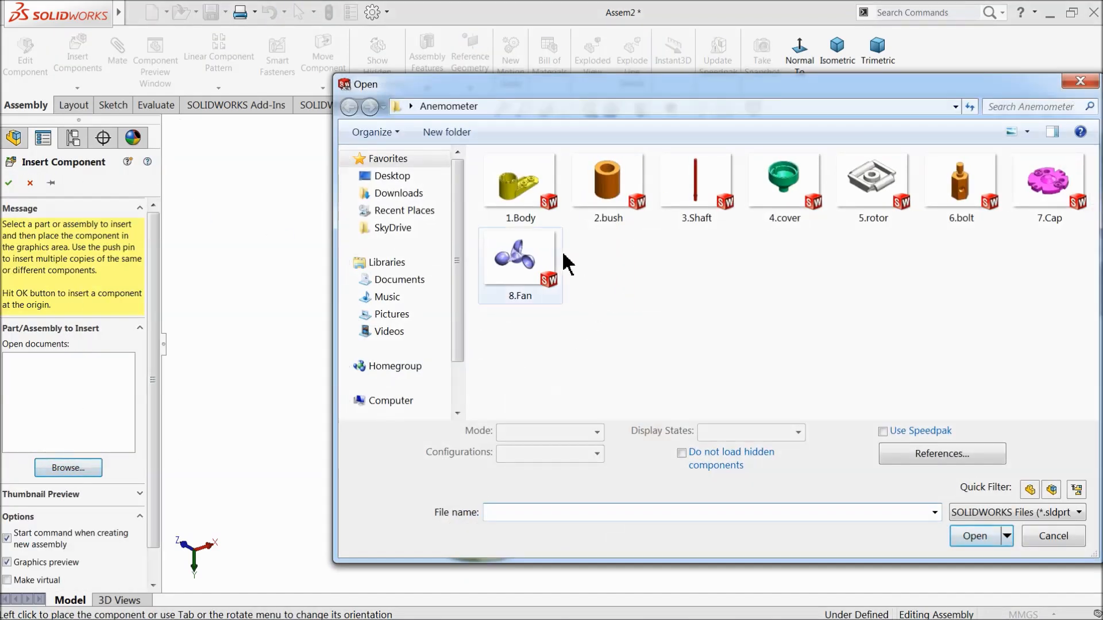
left_click(520, 262)
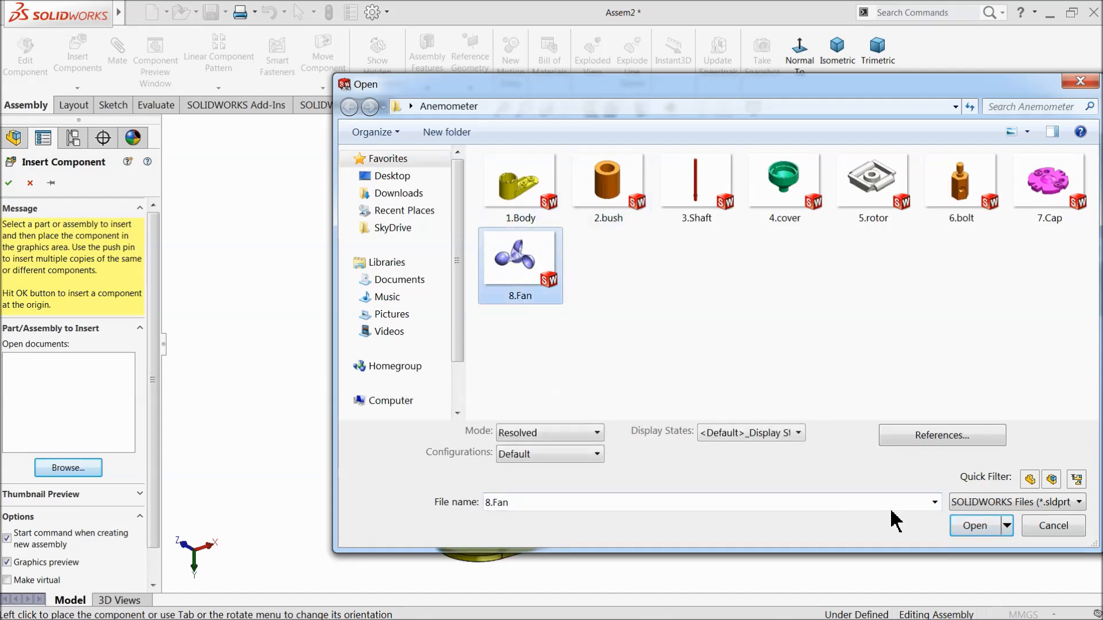
left_click(991, 526)
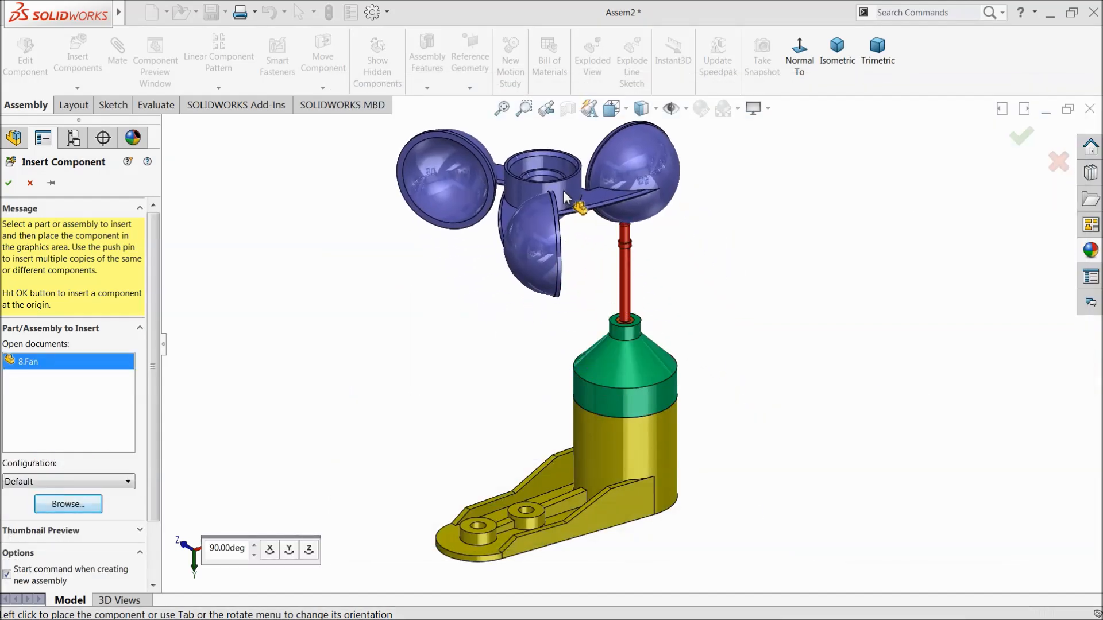
left_click(565, 197)
Step: Rotate the fan freely until its conical hub points upward and the hub opening faces down
left_click(321, 88)
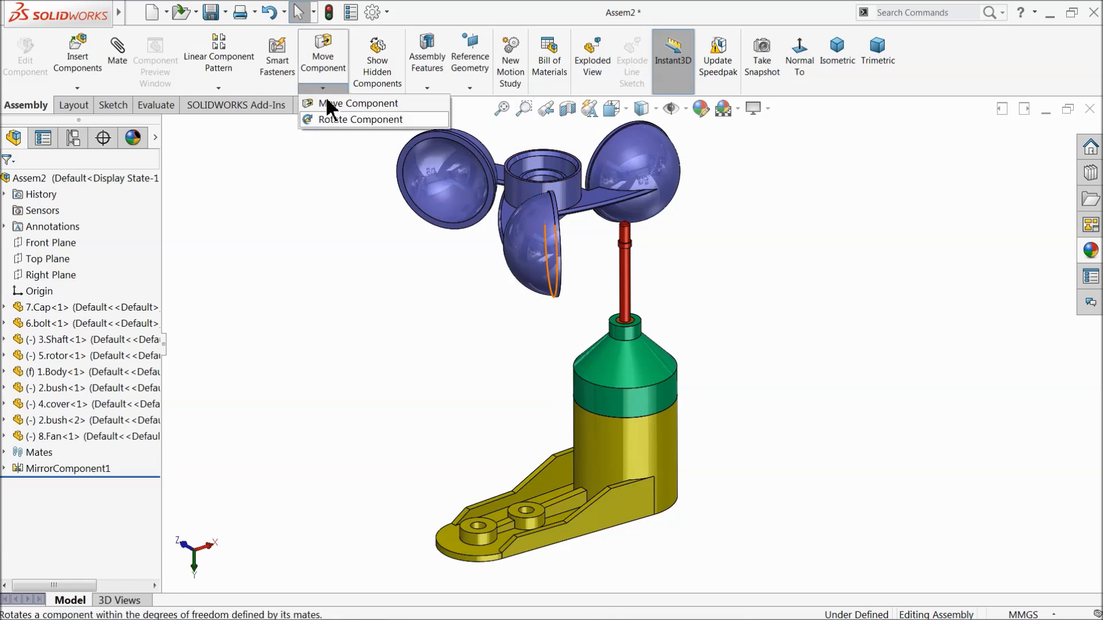
left_click(343, 119)
left_click_drag(537, 267, 504, 27)
left_click_drag(516, 311, 479, 75)
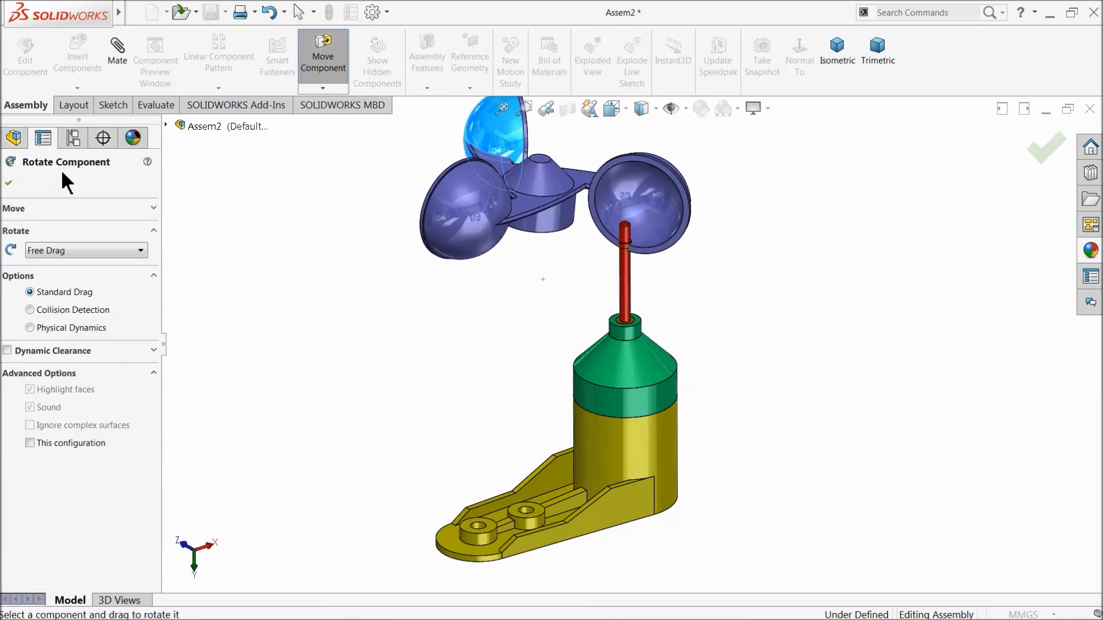
left_click(9, 183)
Step: Mate the fan hub's outer cylindrical face concentric with the shaft's cylindrical face
scroll(655, 166, "down", 5)
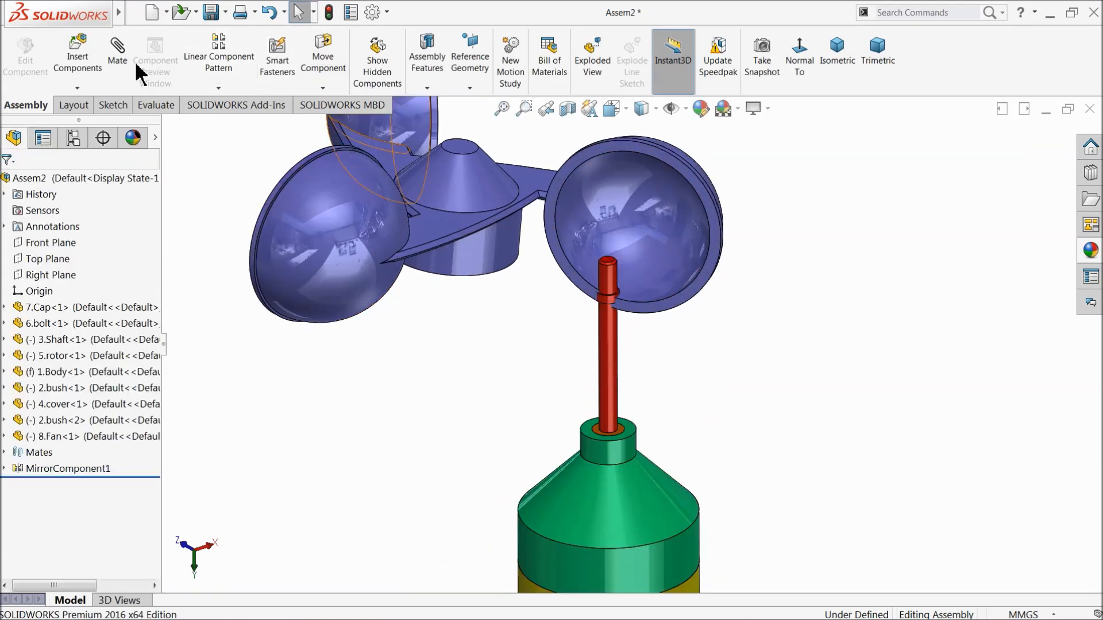
left_click(128, 68)
left_click(486, 263)
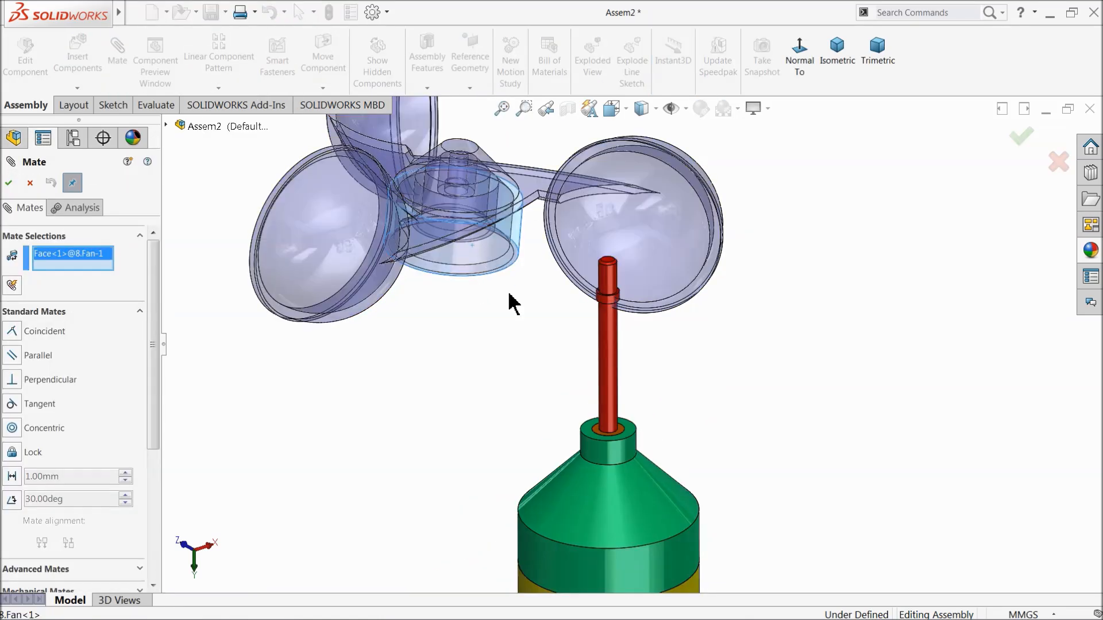
left_click(606, 353)
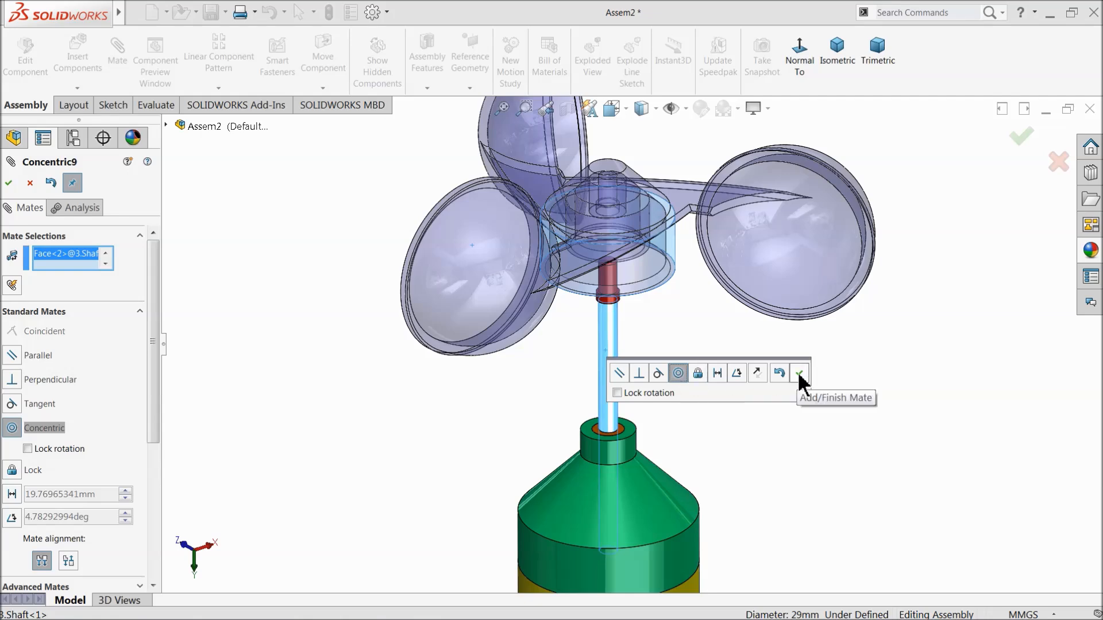
left_click(798, 374)
Step: Mate the end face inside the fan hub's central bore coincident with the shaft's top face
middle_click_drag(657, 364, 623, 113)
scroll(604, 256, "down", 5)
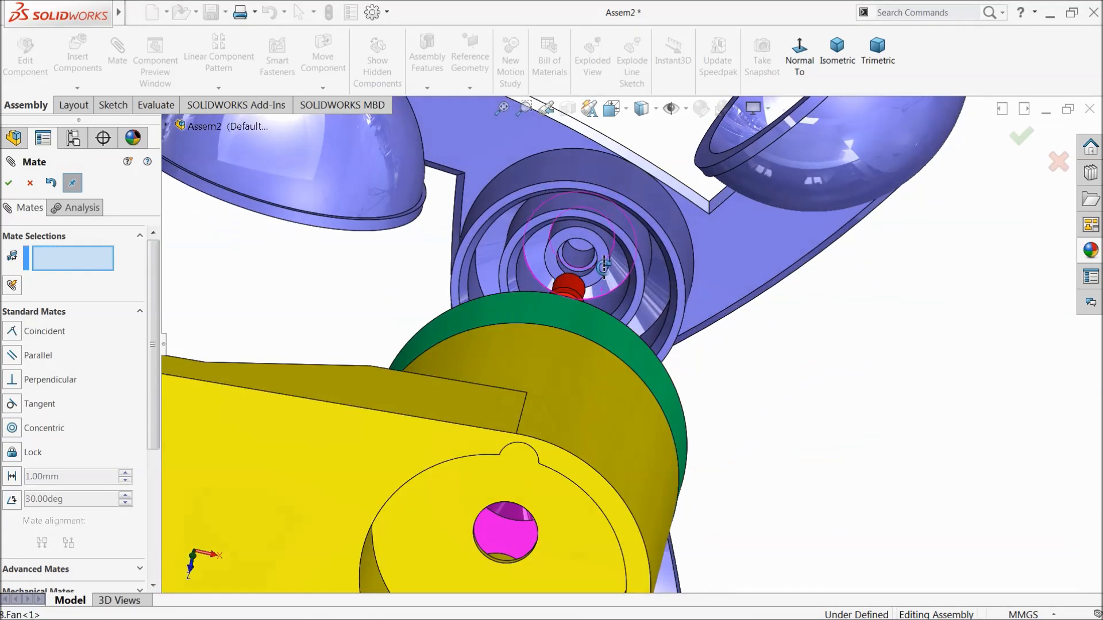
scroll(600, 258, "down", 4)
left_click(594, 269)
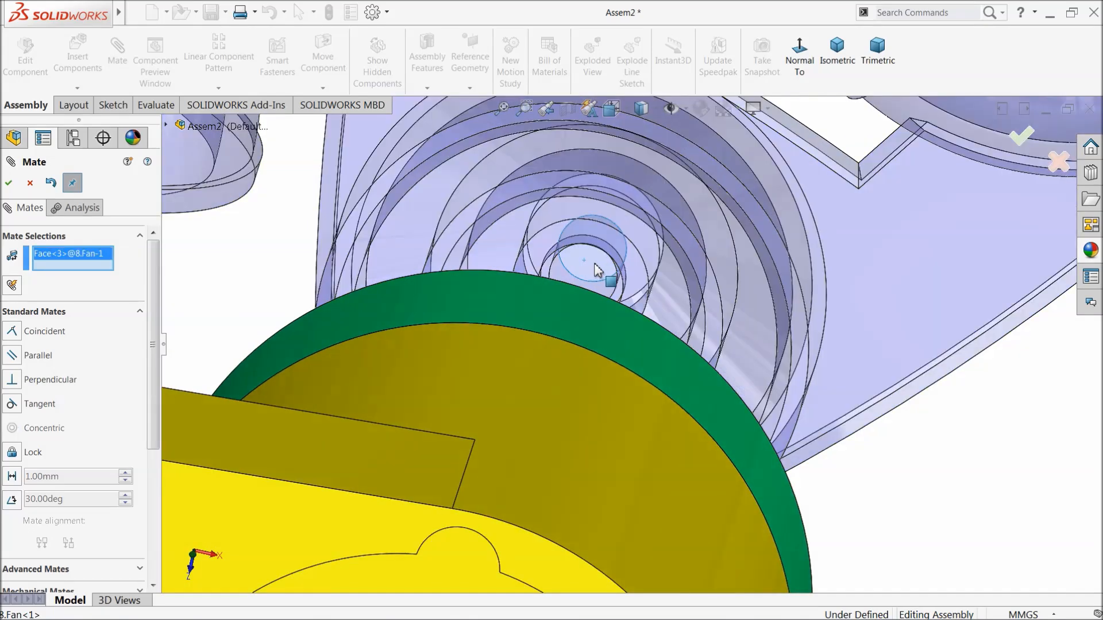
scroll(603, 276, "up", 8)
middle_click_drag(603, 275, 620, 491)
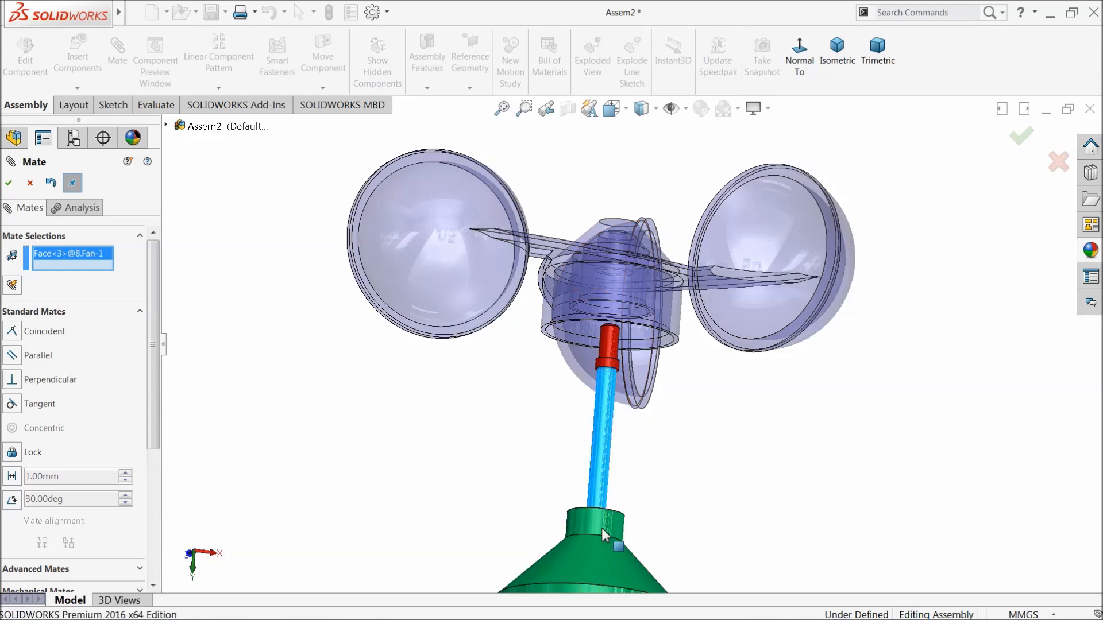
left_click_drag(671, 316, 667, 180)
middle_click_drag(588, 311, 603, 351)
scroll(613, 312, "down", 5)
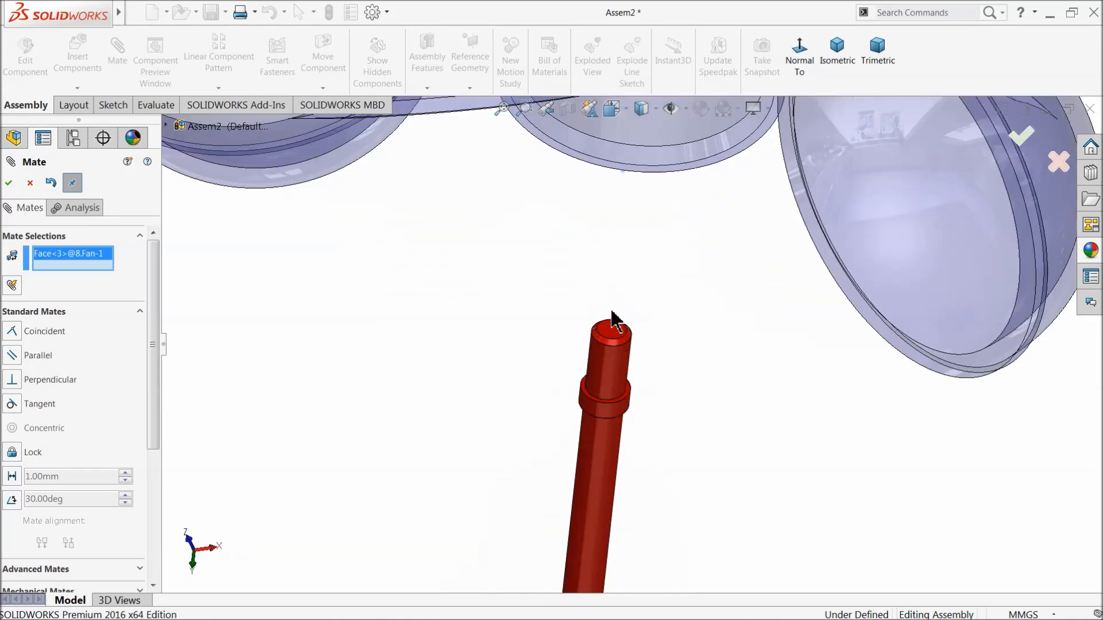
left_click(613, 341)
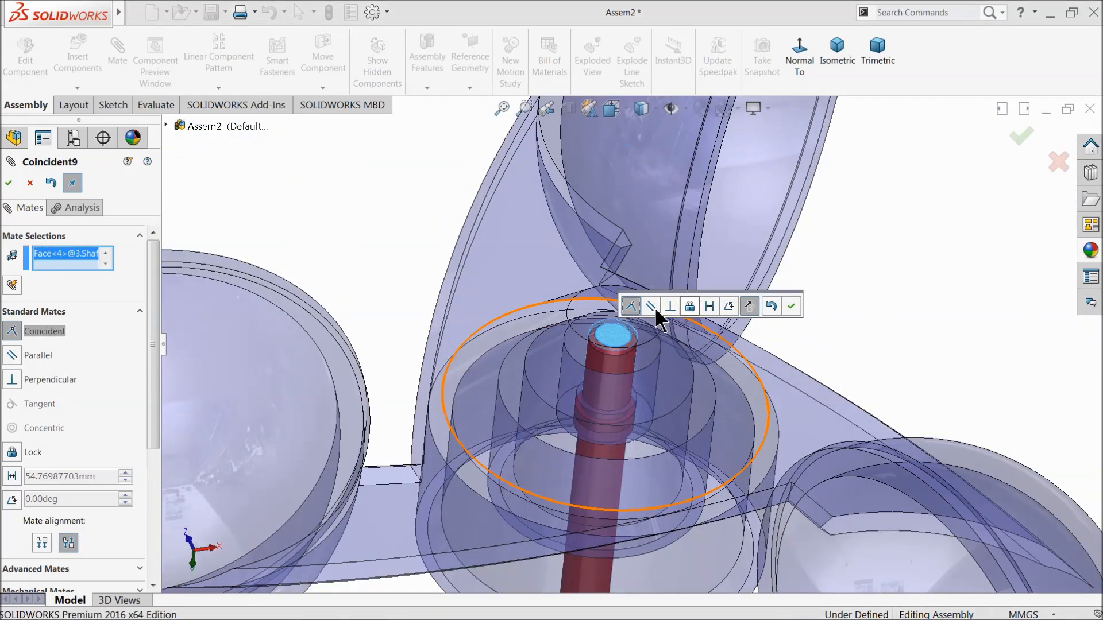
left_click(792, 308)
scroll(786, 313, "up", 8)
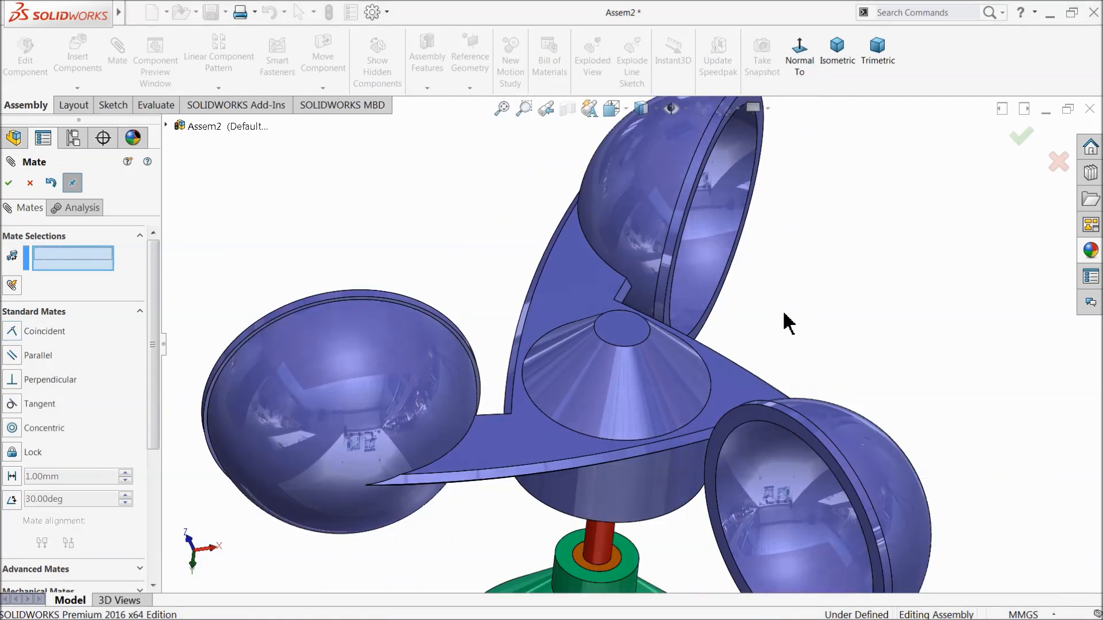
middle_click_drag(709, 443, 675, 459)
scroll(613, 442, "down", 3)
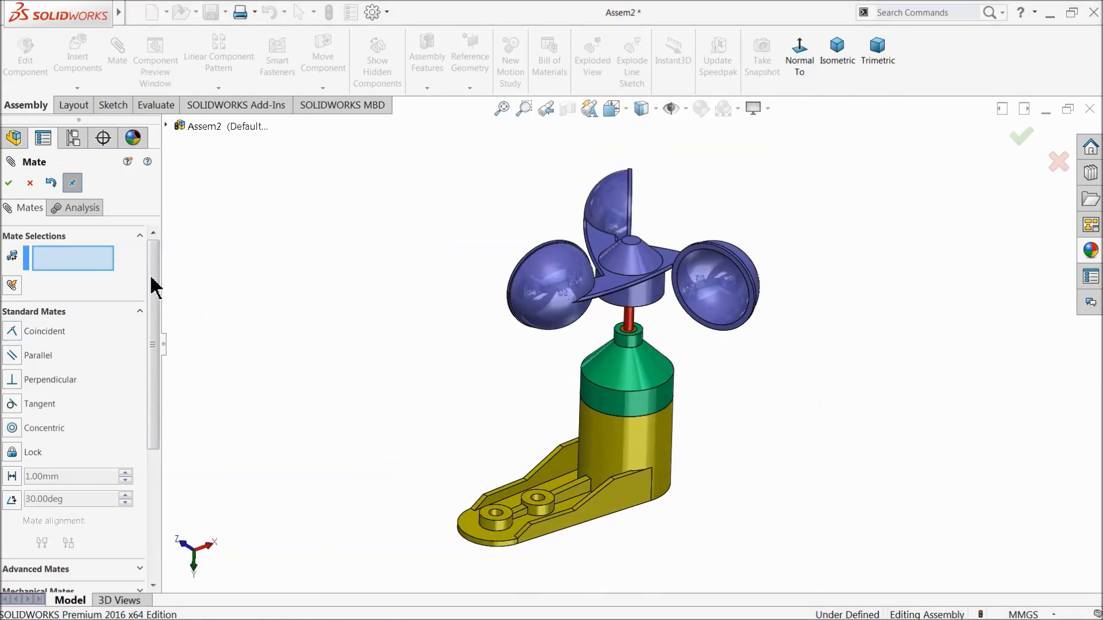
left_click(11, 184)
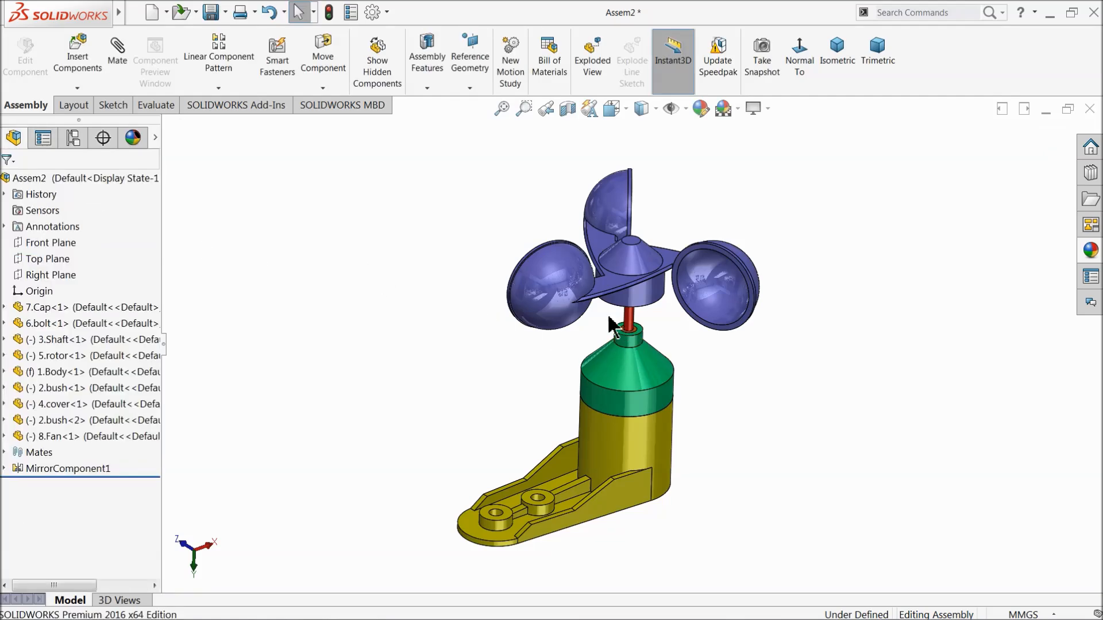
Step: Mate the shaft's Right Plane coincident with the fan's Right Plane to lock their rotation together
left_click_drag(642, 300, 658, 293)
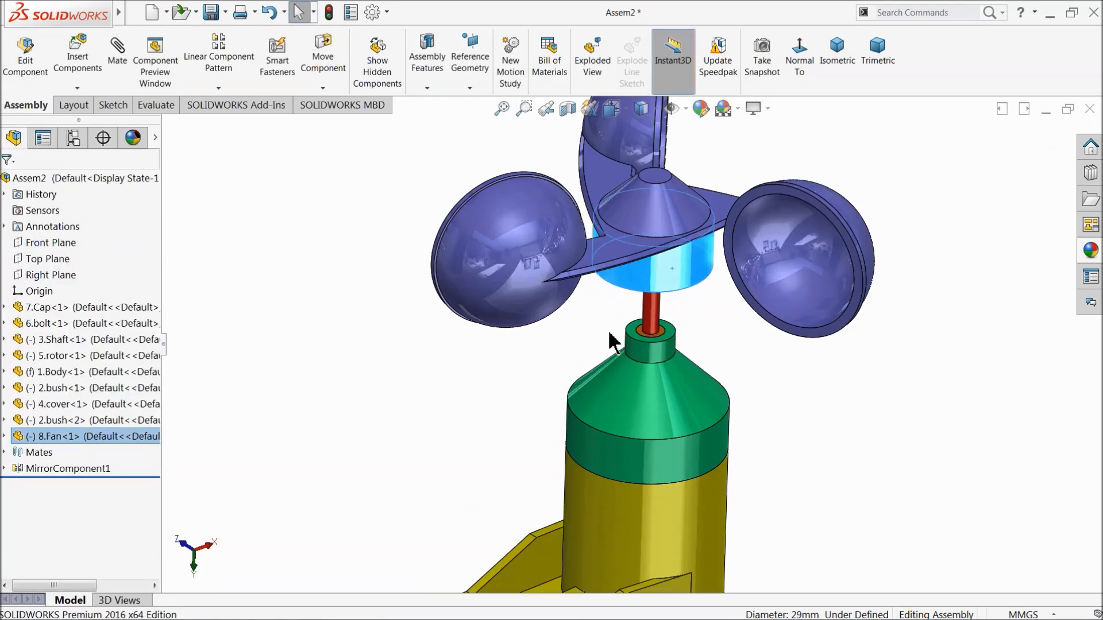
left_click(507, 260)
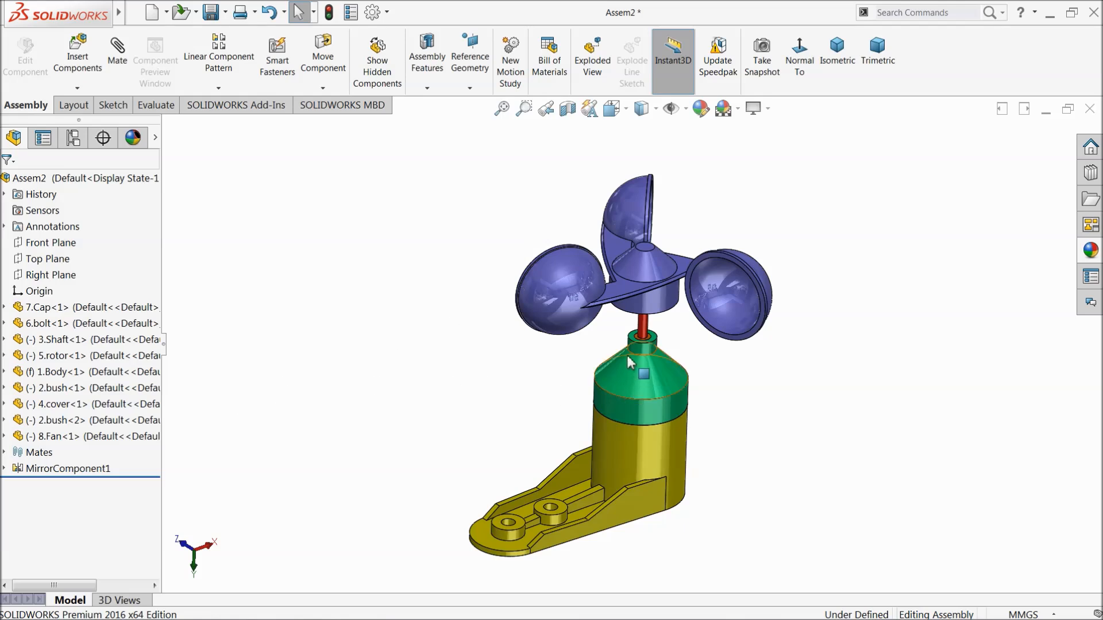
left_click(645, 331)
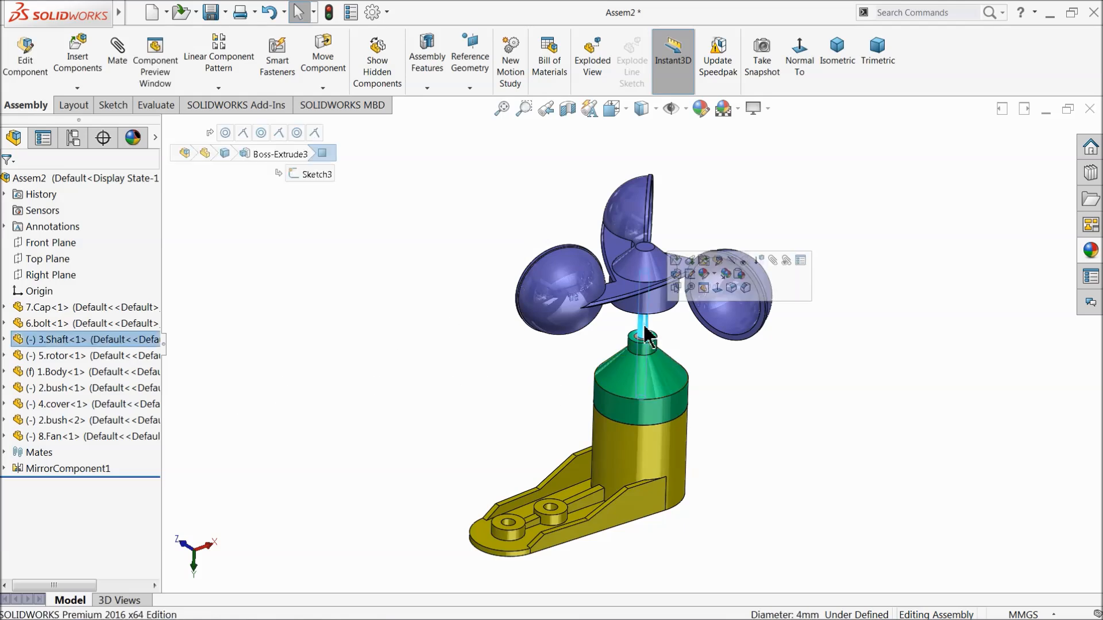
left_click(4, 340)
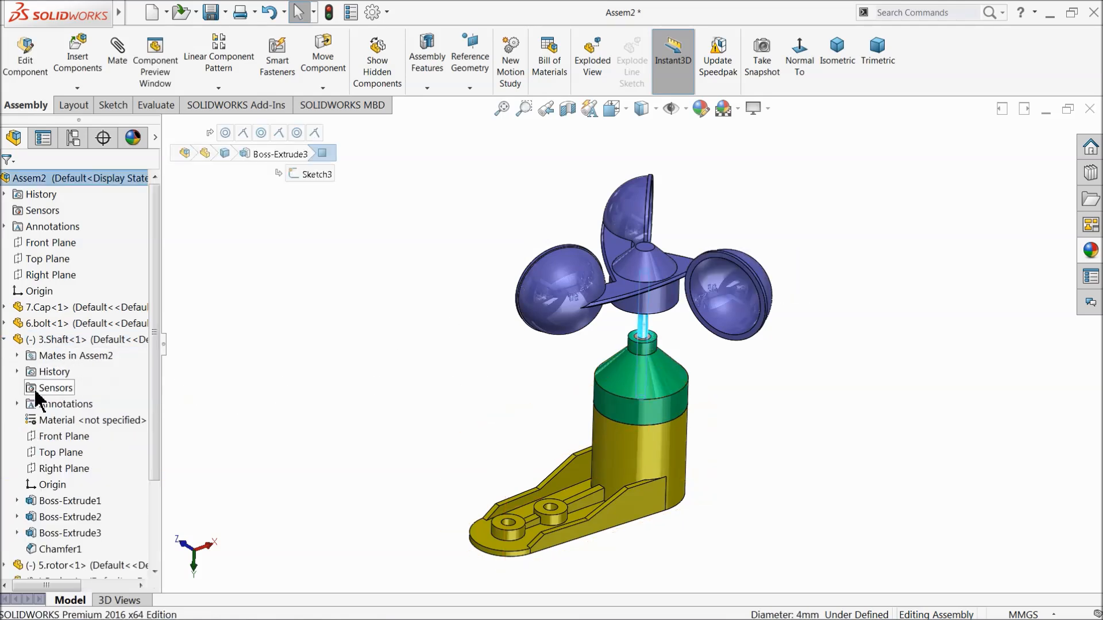
left_click(63, 468)
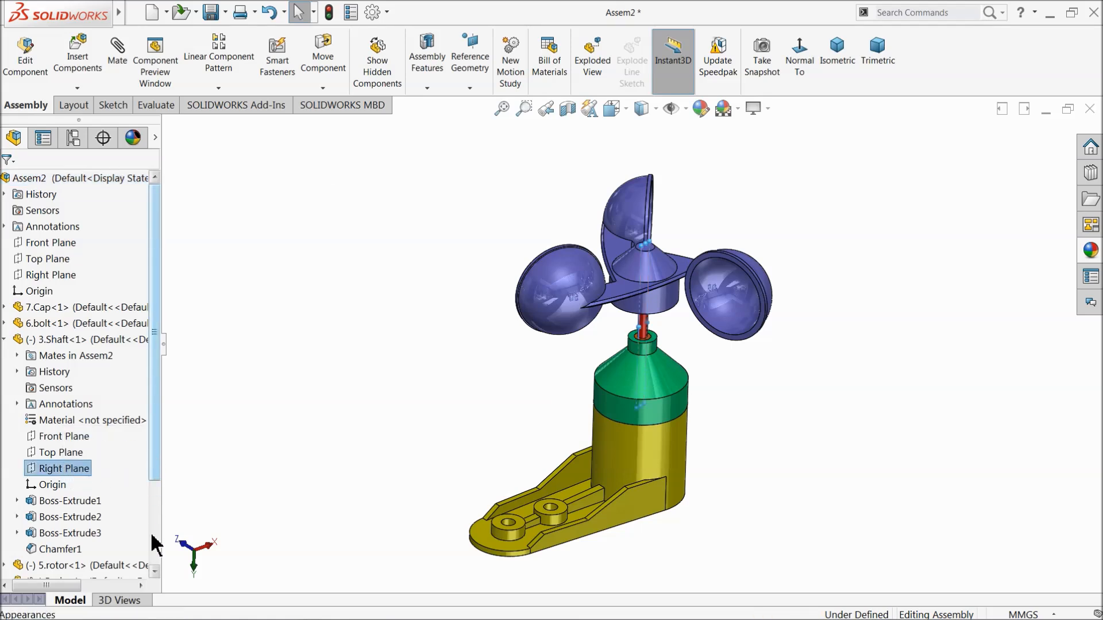
left_click_drag(148, 463, 155, 571)
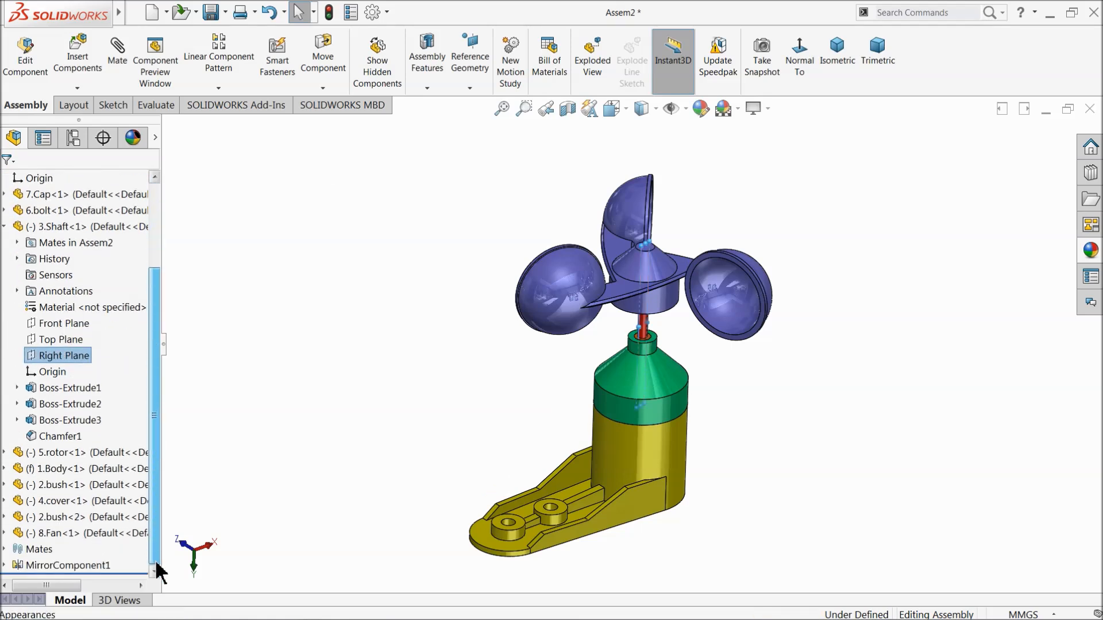
left_click(4, 533)
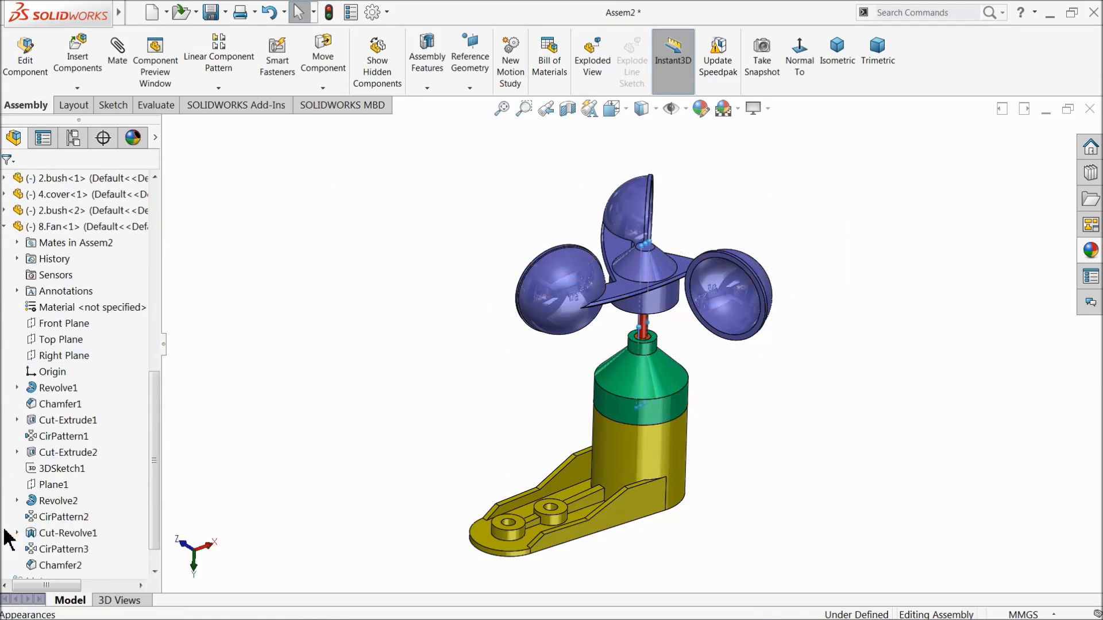
left_click(71, 359)
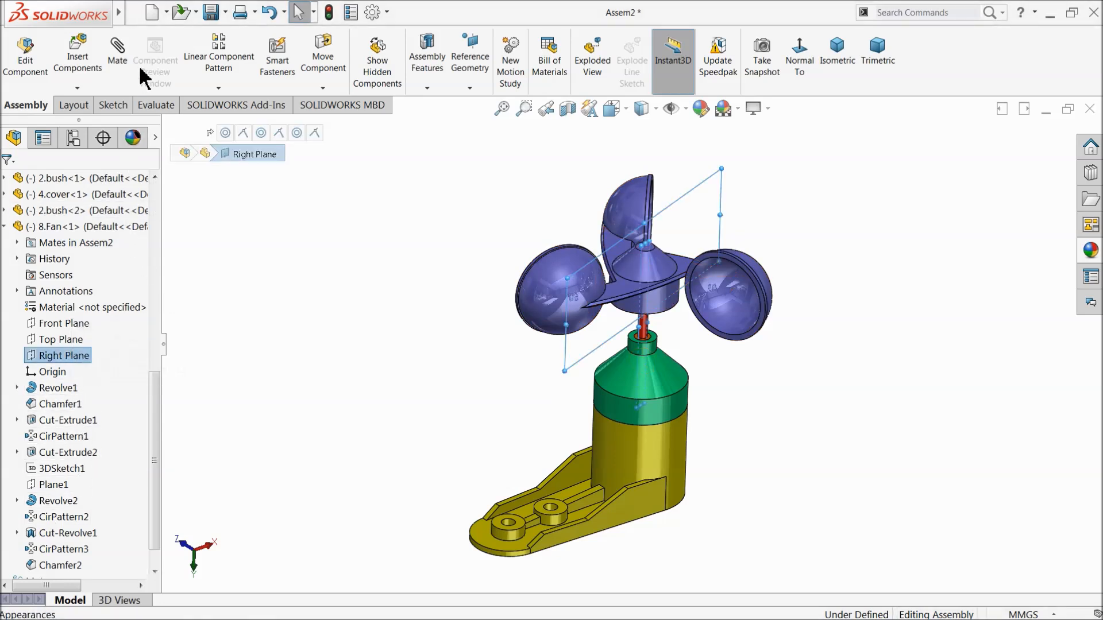
left_click(119, 49)
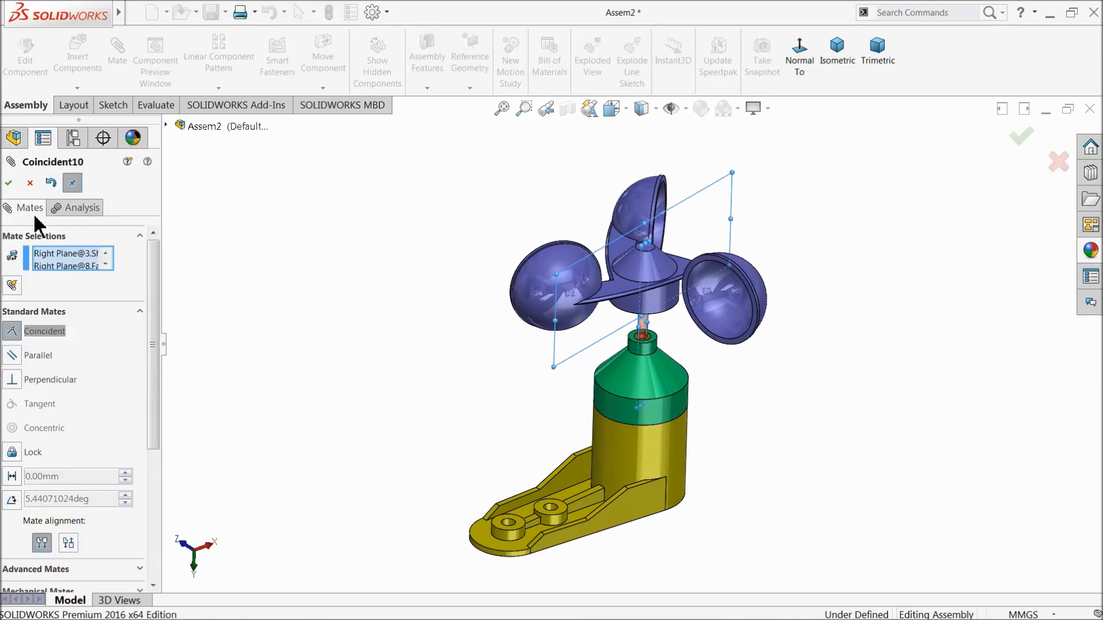
left_click(9, 183)
Step: Turn the fan by its hub to check its rotation with the shaft, and finish mating
scroll(658, 323, "down", 5)
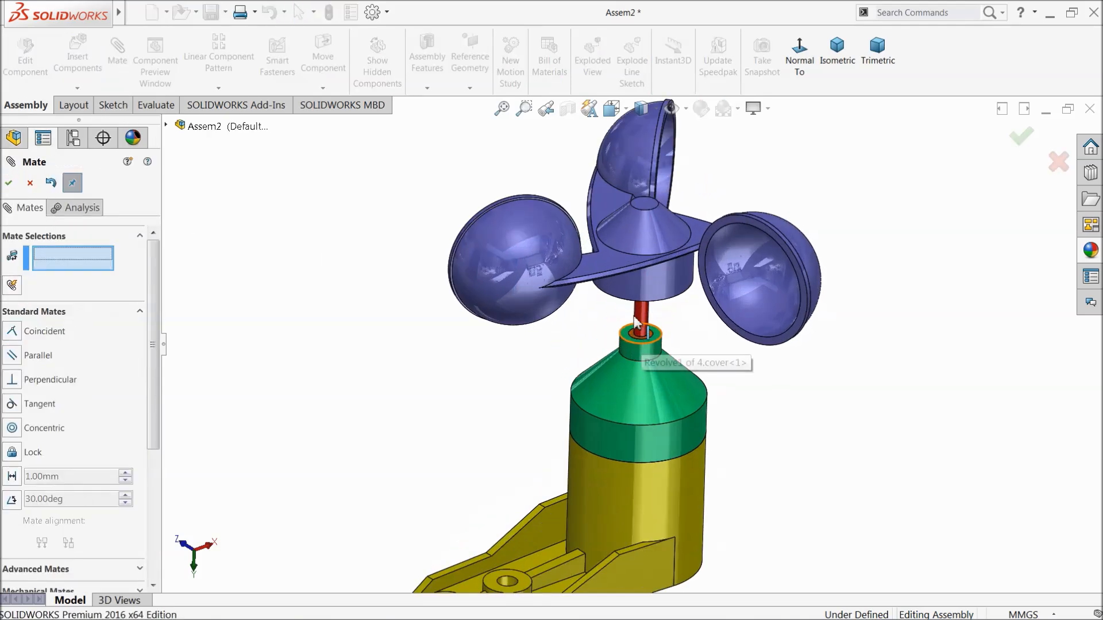
mouse_move(671, 286)
left_mouse_down()
mouse_move(623, 295)
mouse_move(661, 296)
mouse_move(670, 284)
left_mouse_up()
left_click(9, 183)
scroll(632, 345, "up", 5)
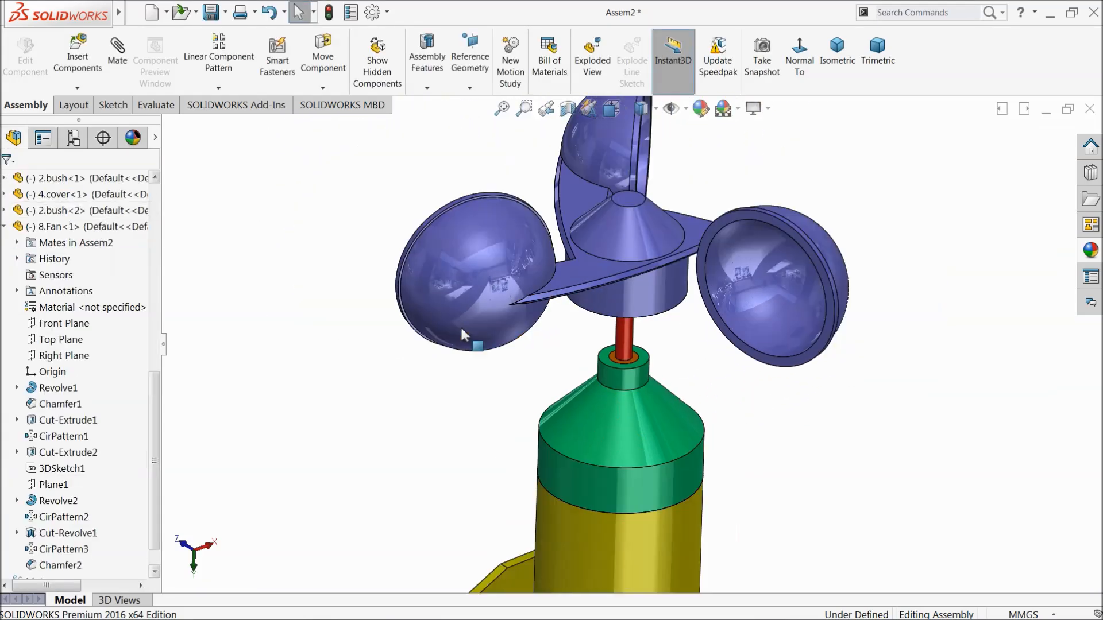
Step: Hide the green cover to expose the rotor and the underside of the fan hub
left_click(621, 463)
left_click(709, 401)
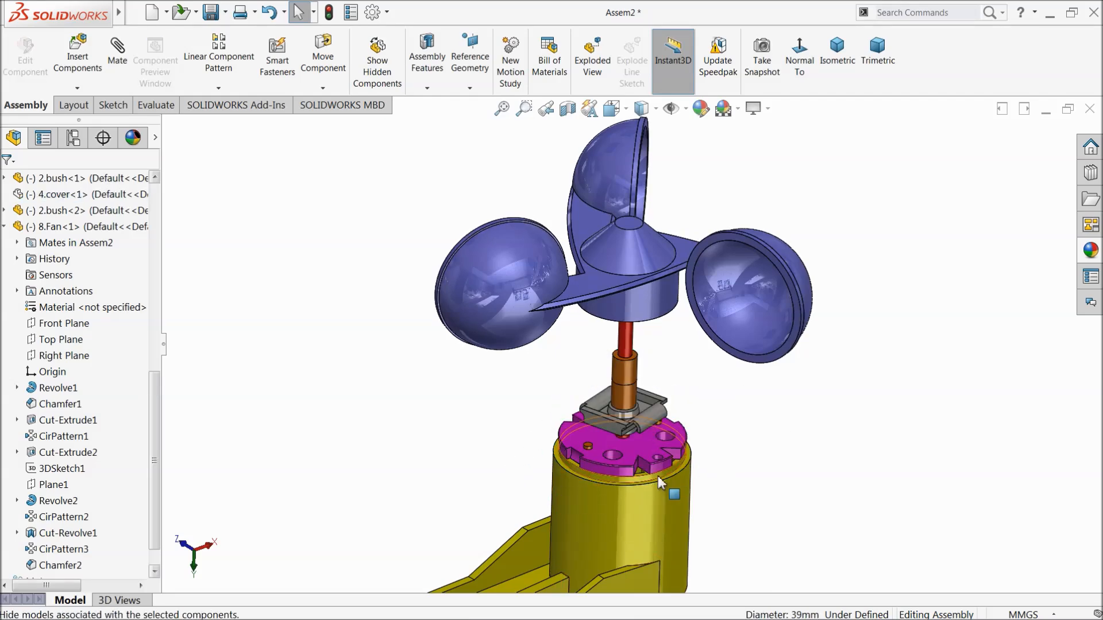
scroll(610, 415, "down", 2)
middle_click_drag(631, 439, 604, 168)
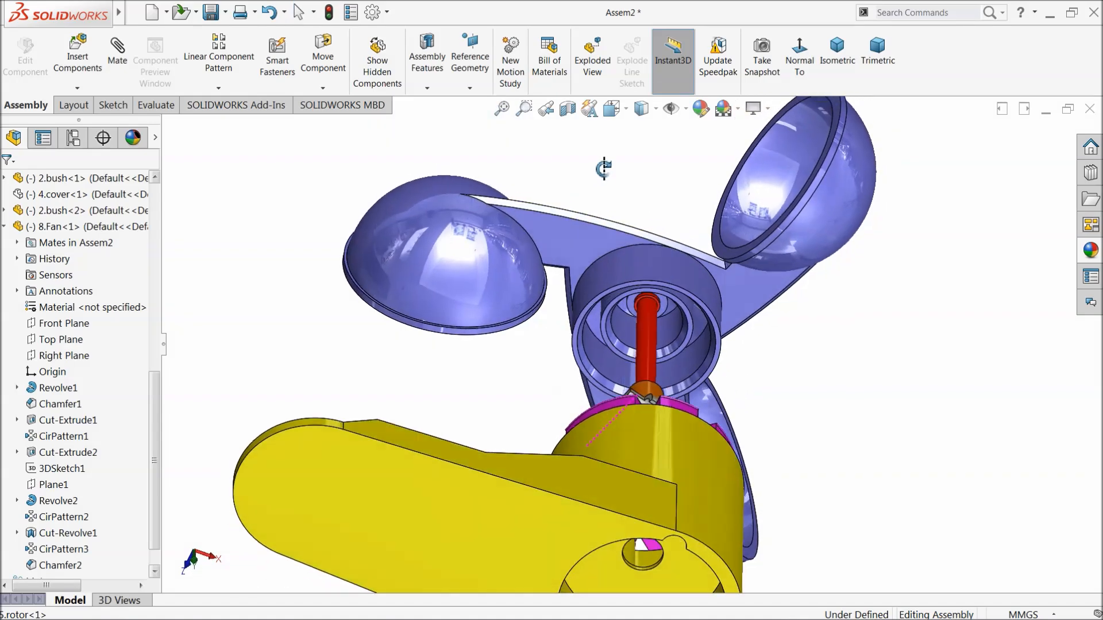
Step: Add a 48 mm distance mate between the flat face around the shaft inside the fan hub and the rotor bar's top face
left_click(119, 49)
scroll(629, 322, "down", 3)
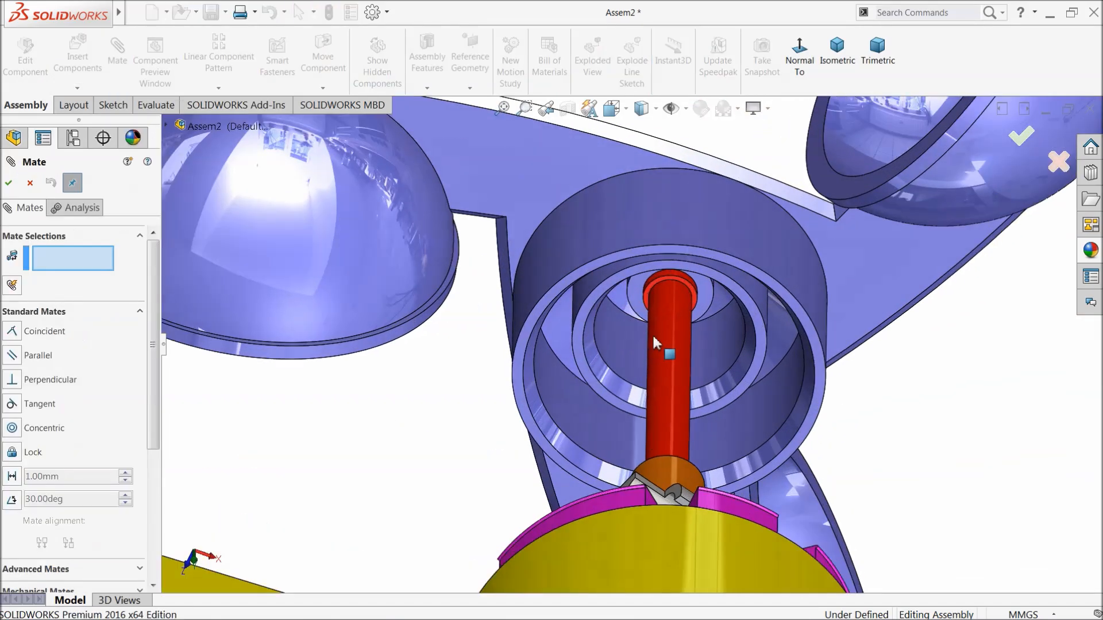
left_click(645, 296)
scroll(611, 351, "up", 4)
middle_click_drag(610, 351, 642, 511)
scroll(644, 517, "down", 3)
scroll(644, 517, "down", 3)
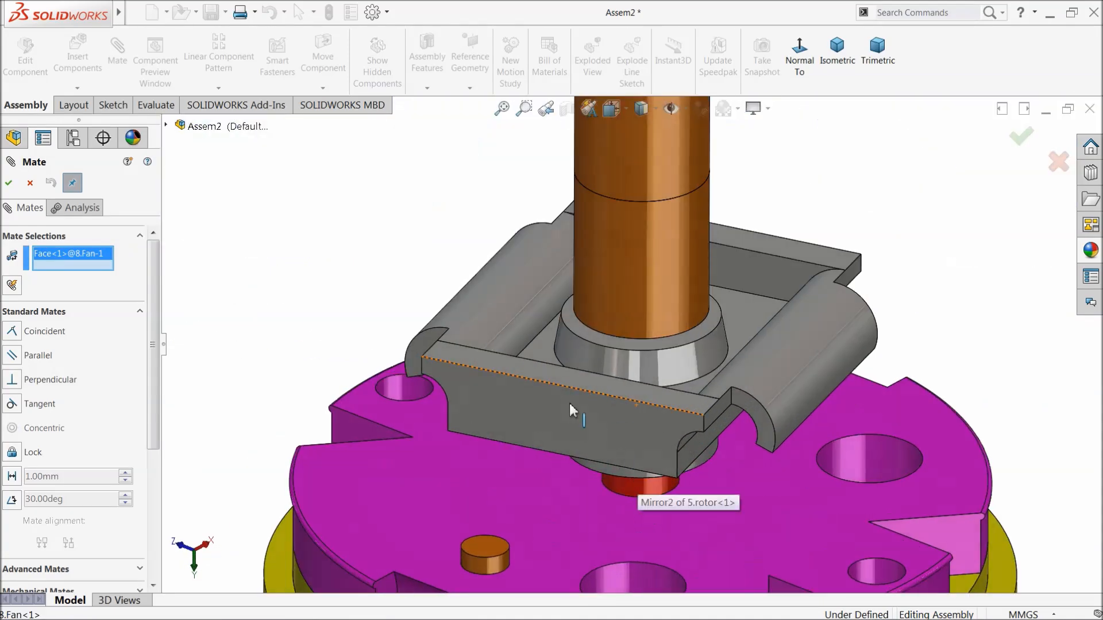
left_click(470, 359)
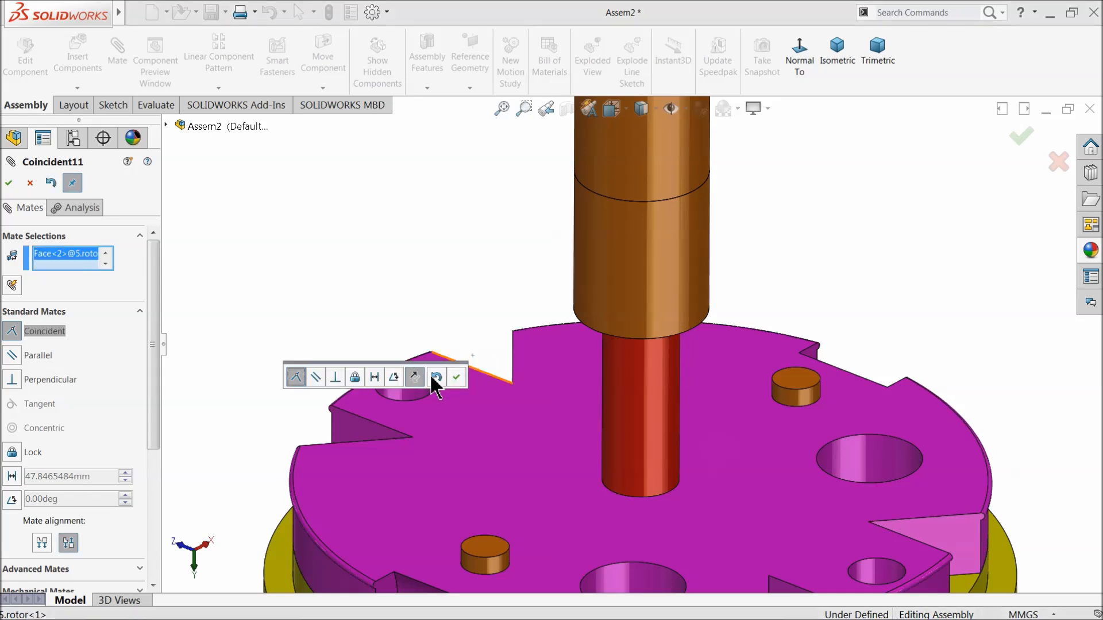
left_click(374, 378)
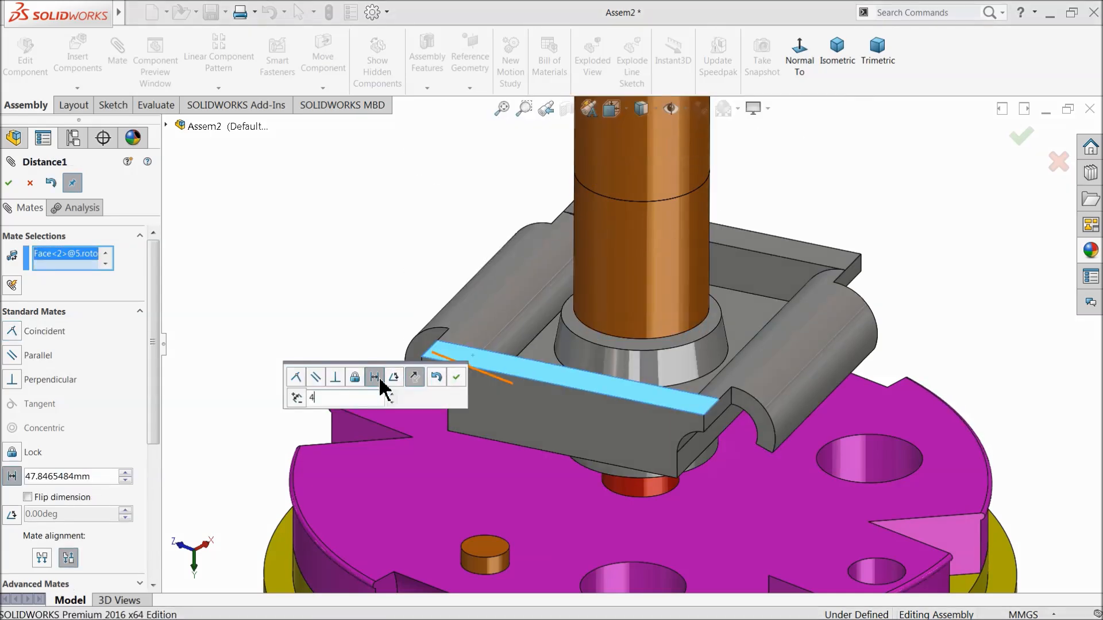
key("Return")
Step: Try a distance of 50 mm for the mate between the fan and rotor faces
middle_click_drag(382, 303, 359, 383)
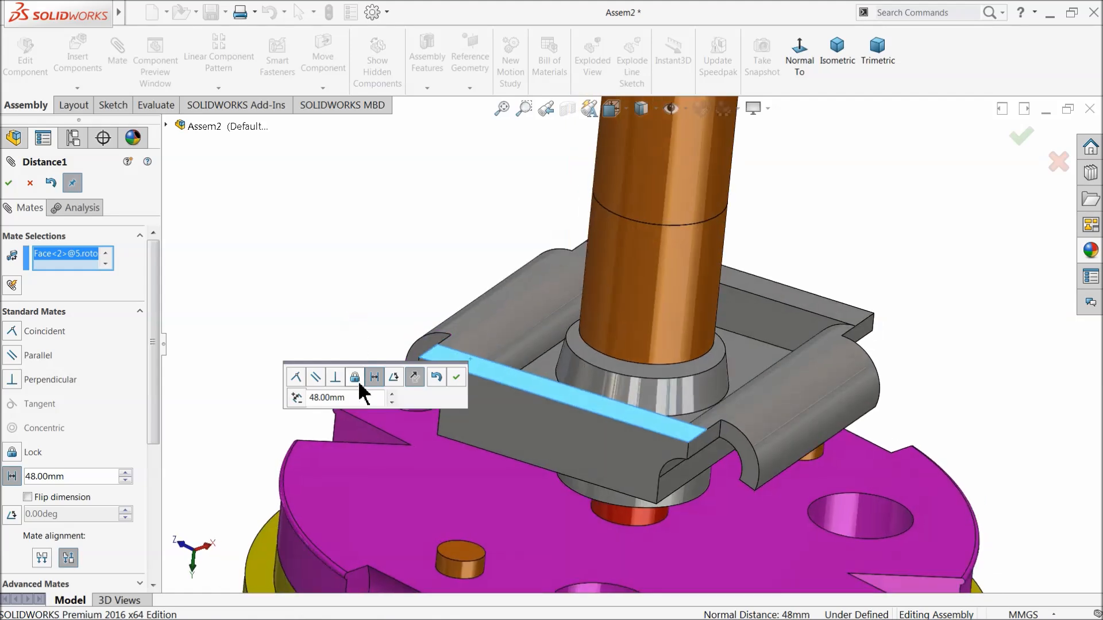
left_click_drag(370, 397, 323, 403)
type("50")
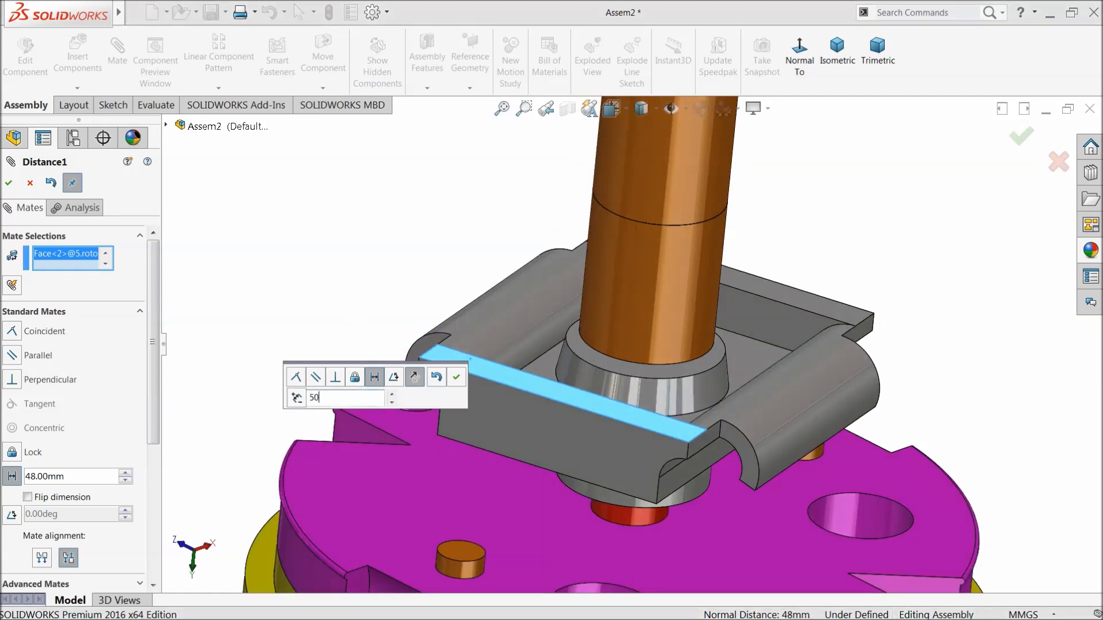
key("Return")
Step: Set the fan-to-rotor distance mate to 49 mm, accept it and finish mating
middle_click_drag(353, 349, 364, 371)
double_click(361, 401)
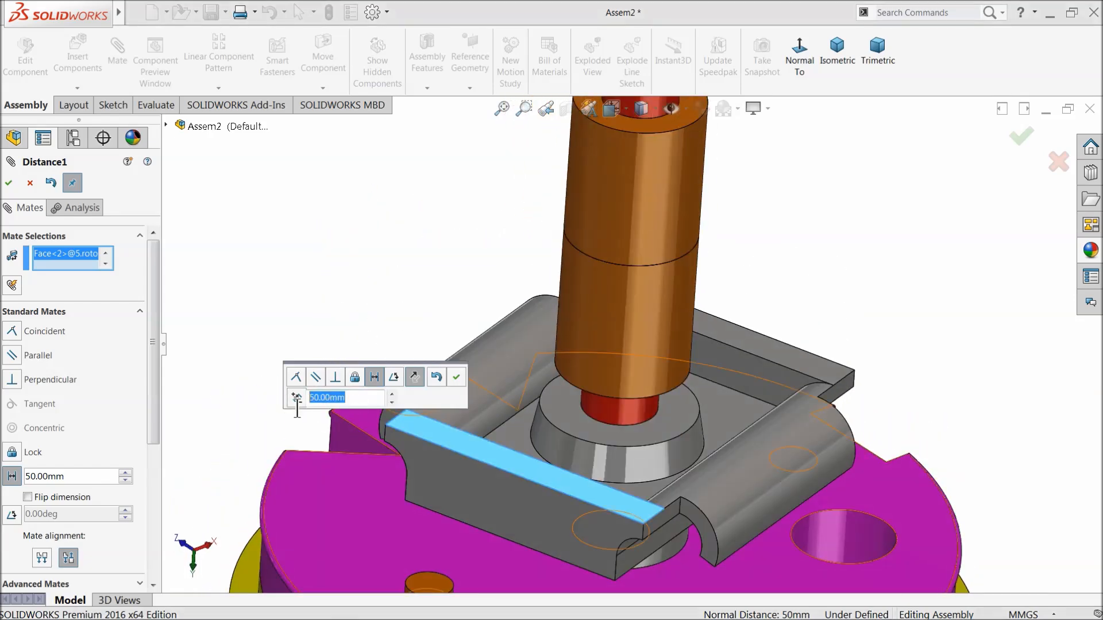
type("4")
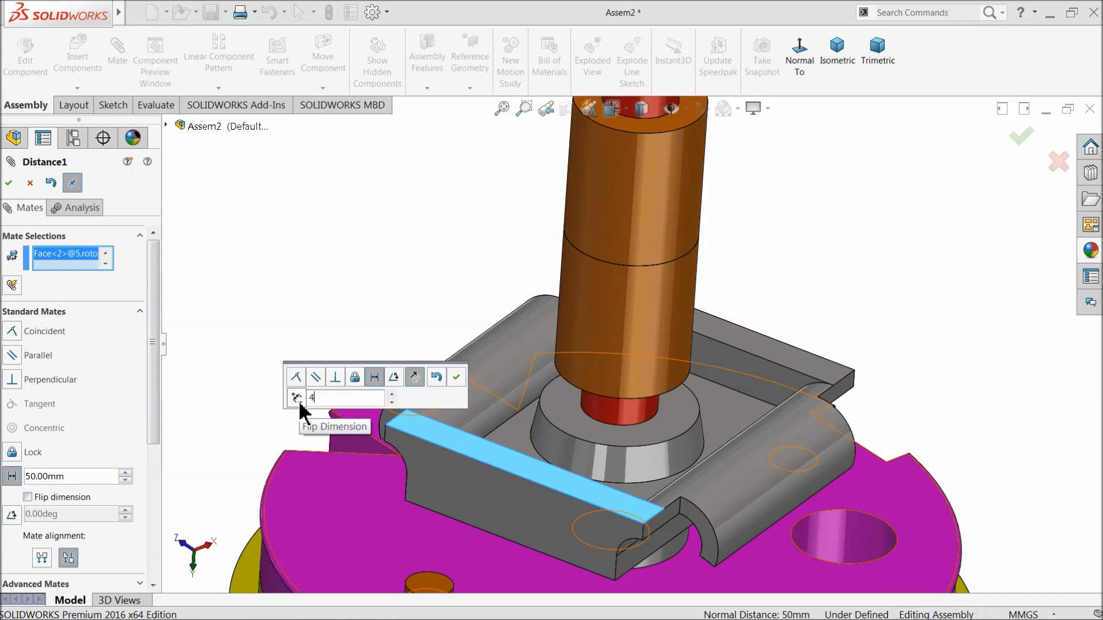
type("89")
key("Return")
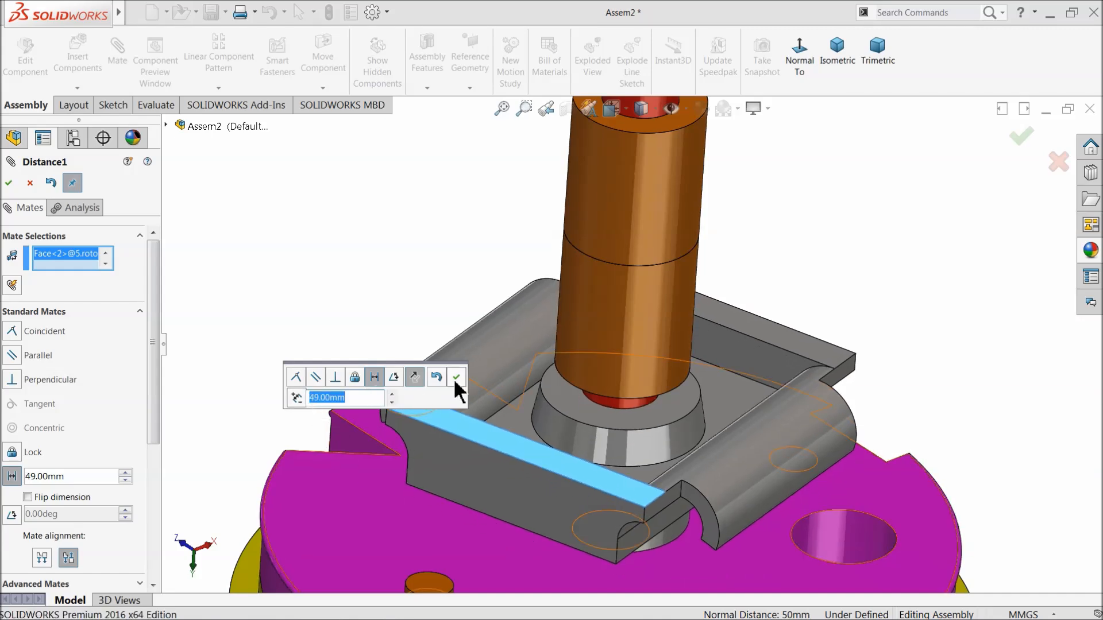
left_click(458, 379)
middle_click_drag(470, 395, 597, 402)
scroll(597, 420, "up", 6)
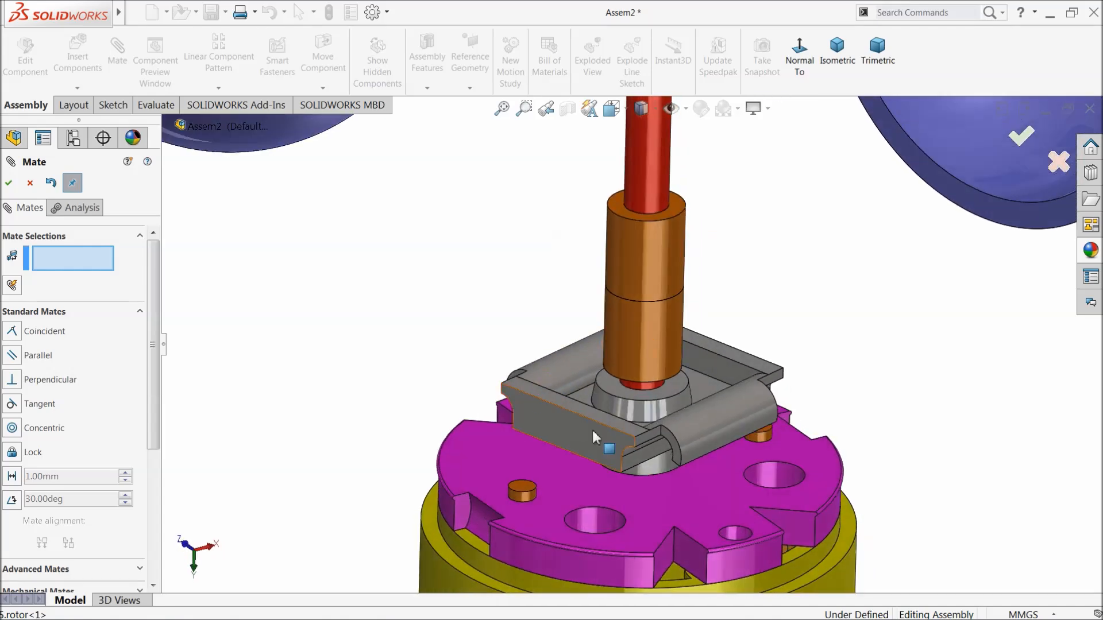
scroll(598, 433, "up", 2)
left_click(9, 183)
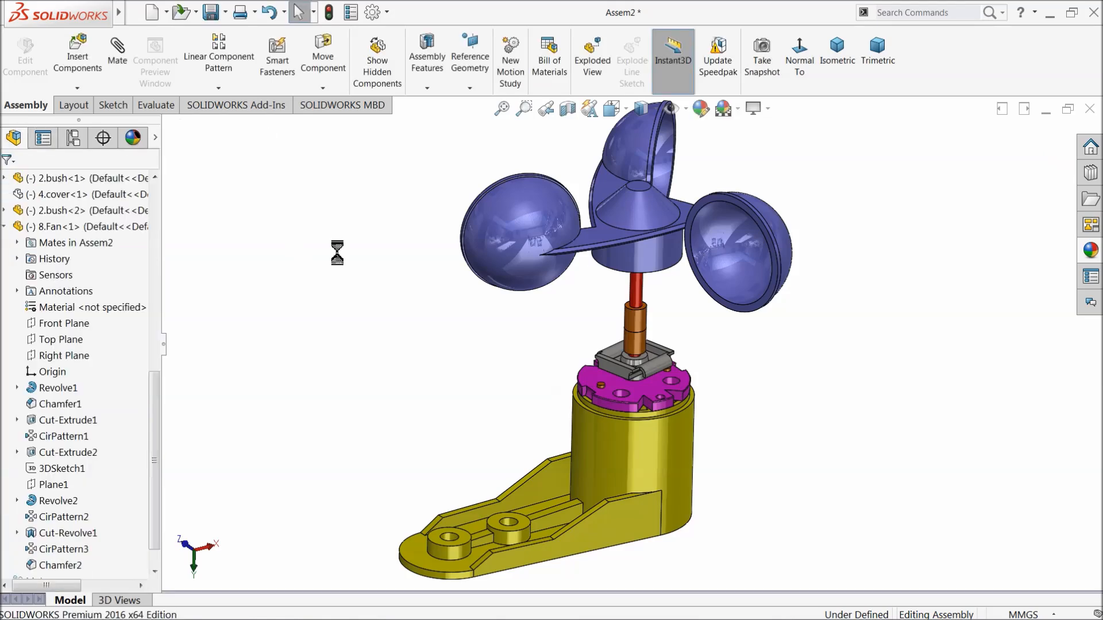
scroll(707, 281, "down", 2)
mouse_move(621, 332)
left_mouse_down()
mouse_move(608, 300)
mouse_move(488, 321)
mouse_move(506, 288)
mouse_move(497, 281)
mouse_move(586, 345)
mouse_move(632, 334)
mouse_move(613, 330)
left_mouse_up()
scroll(592, 425, "up", 5)
left_click(532, 387)
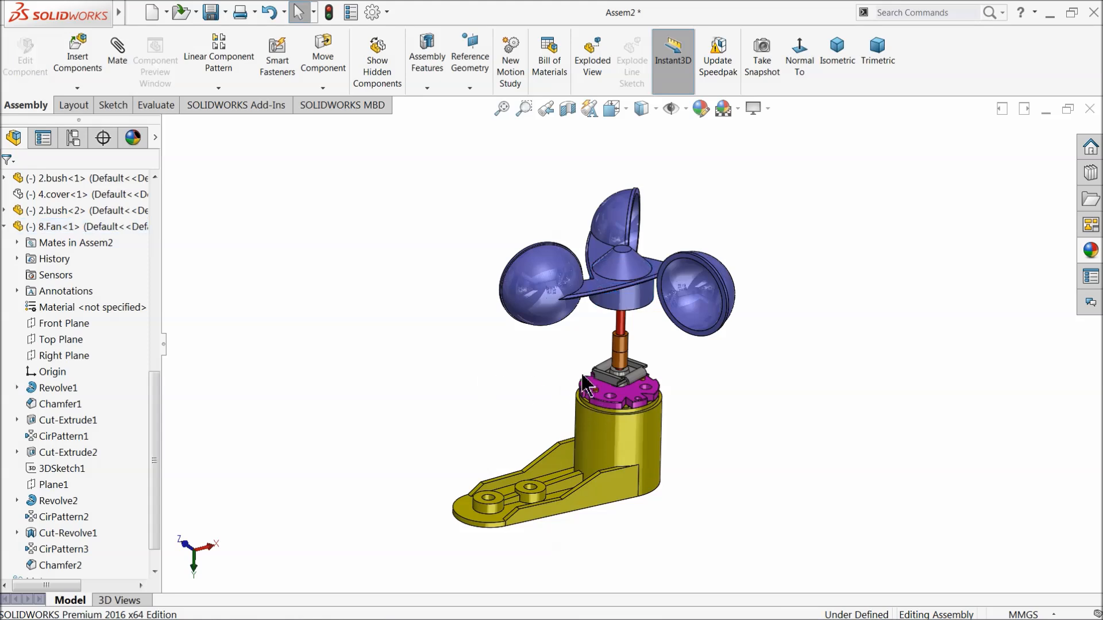
Step: Collapse the fan and shaft feature lists and show the hidden cover again
scroll(590, 376, "down", 3)
left_click(4, 227)
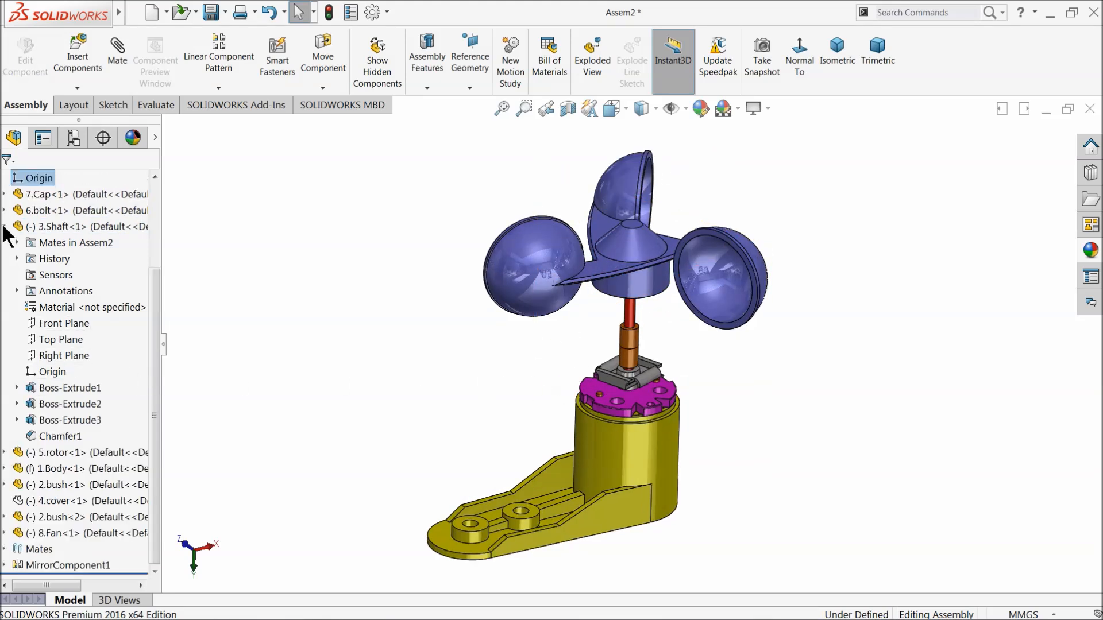
left_click(4, 227)
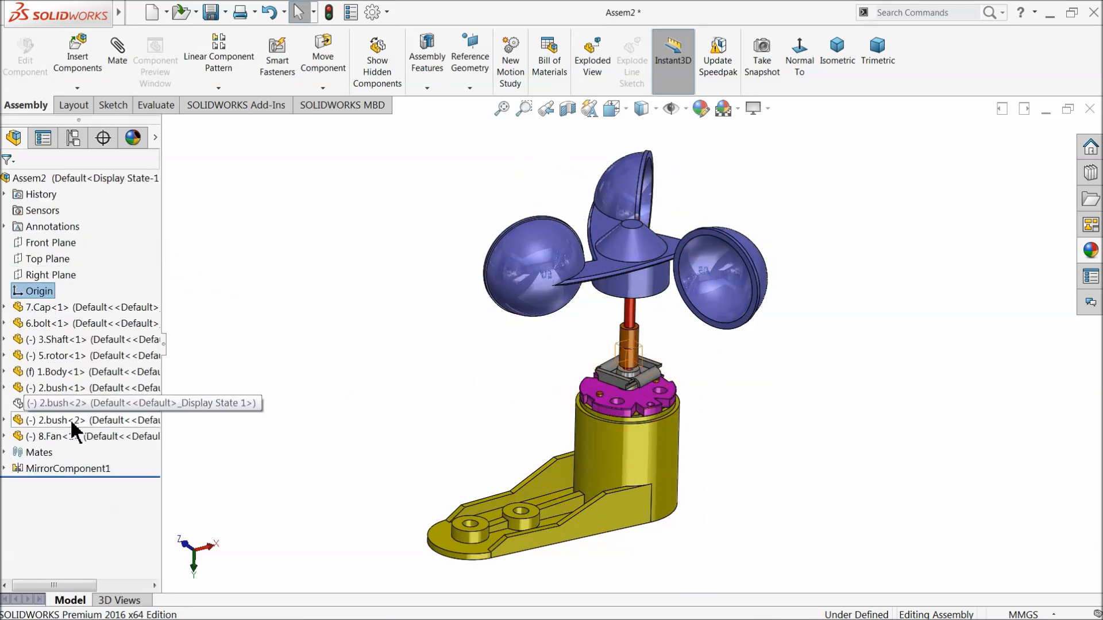
left_click(25, 405)
left_click(81, 377)
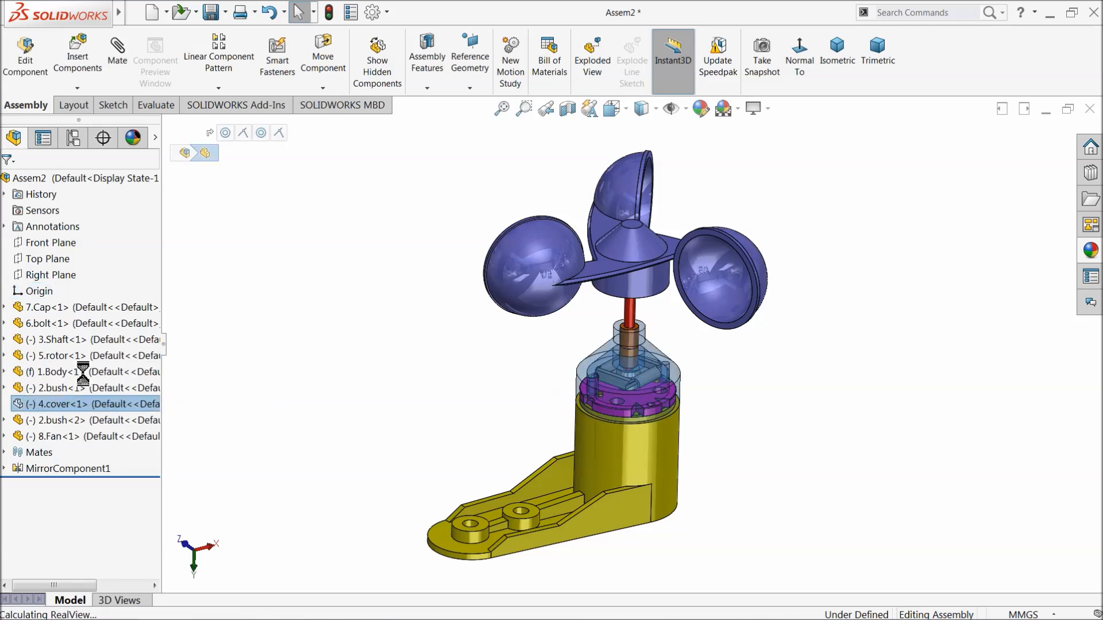
left_click(371, 336)
middle_click_drag(448, 372, 452, 372)
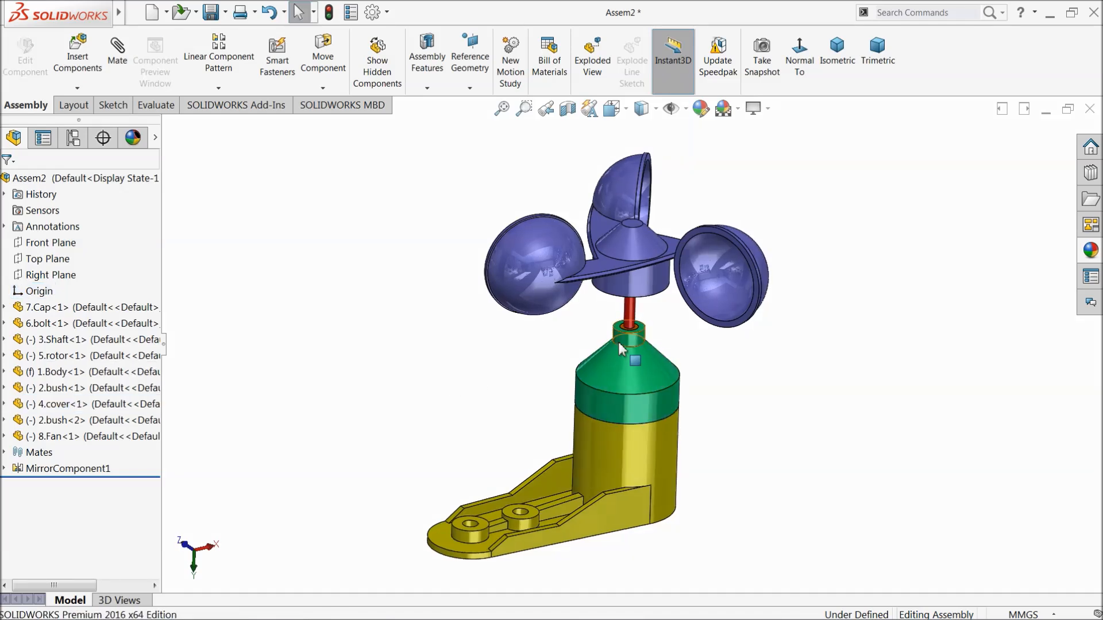
Step: Open the fan component as a separate part
scroll(618, 343, "down", 1)
left_click(518, 259)
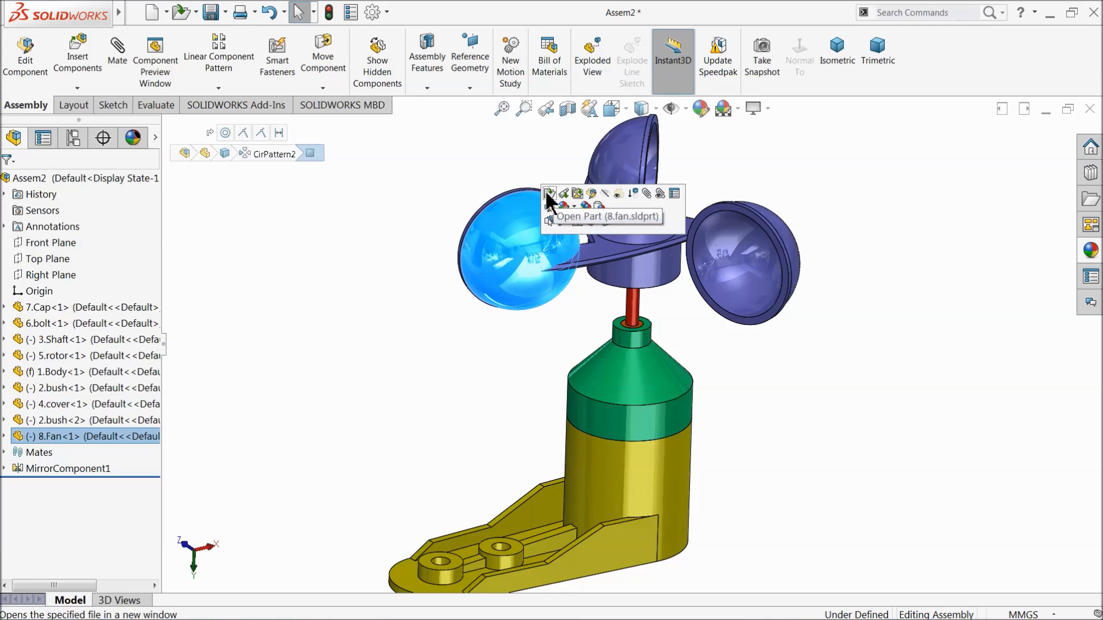
left_click(561, 195)
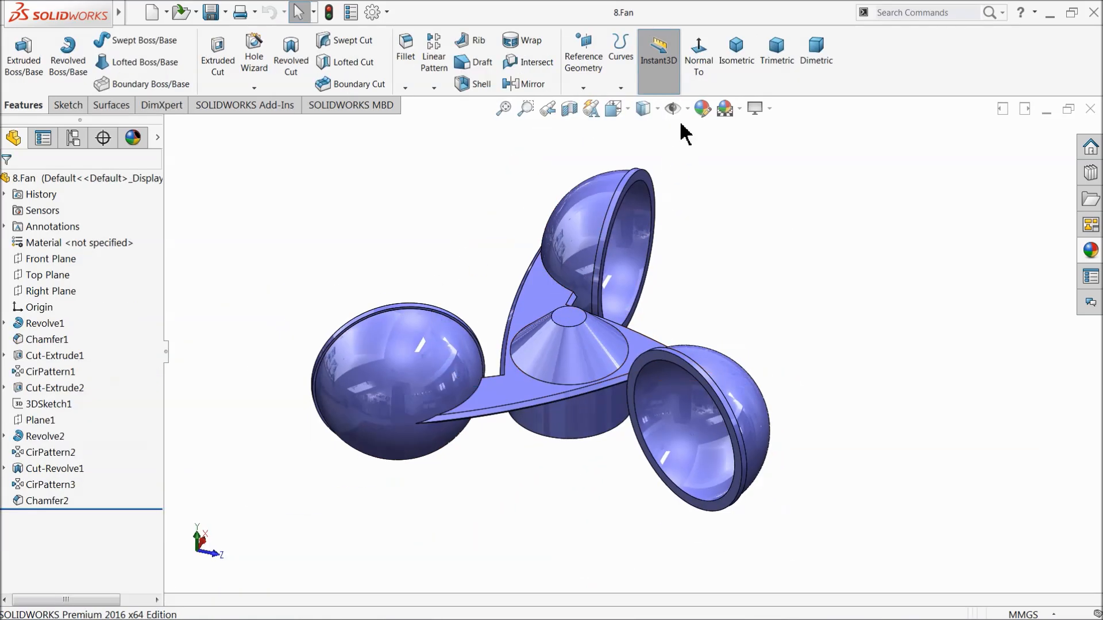
Step: Change the whole fan part's appearance colour to blue with RGB 20, 123, 255
left_click(702, 109)
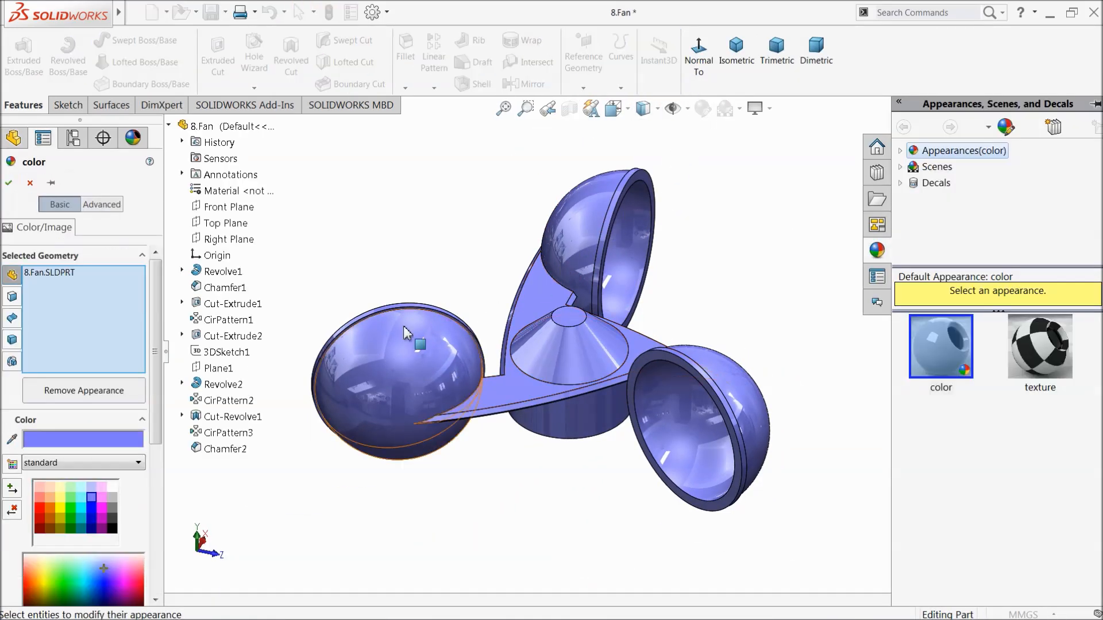
left_click(92, 508)
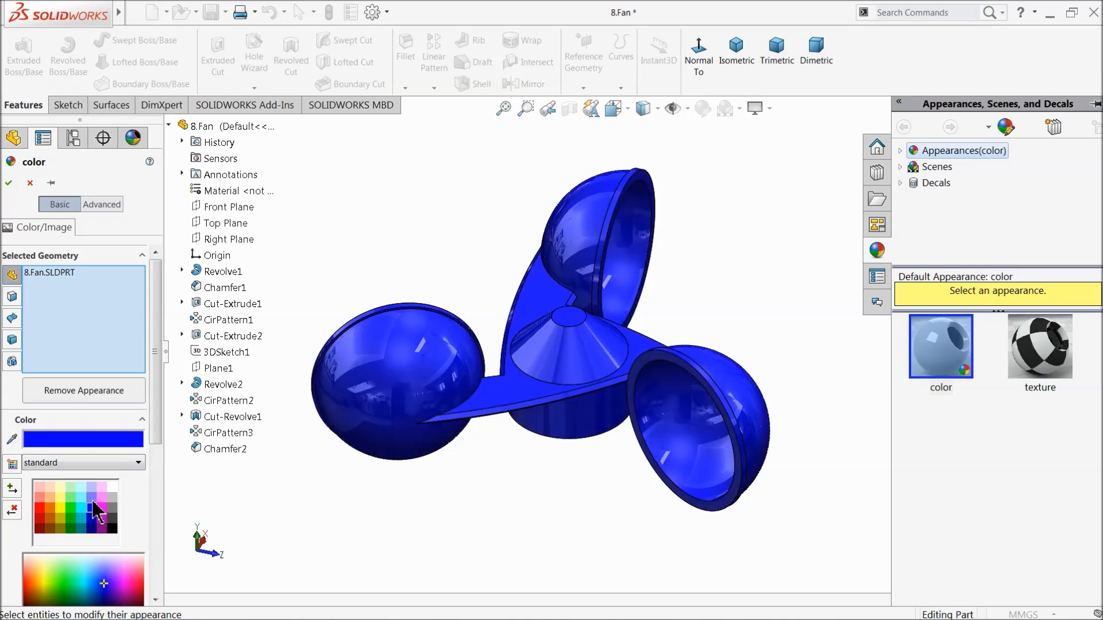
scroll(155, 440, "down", 3)
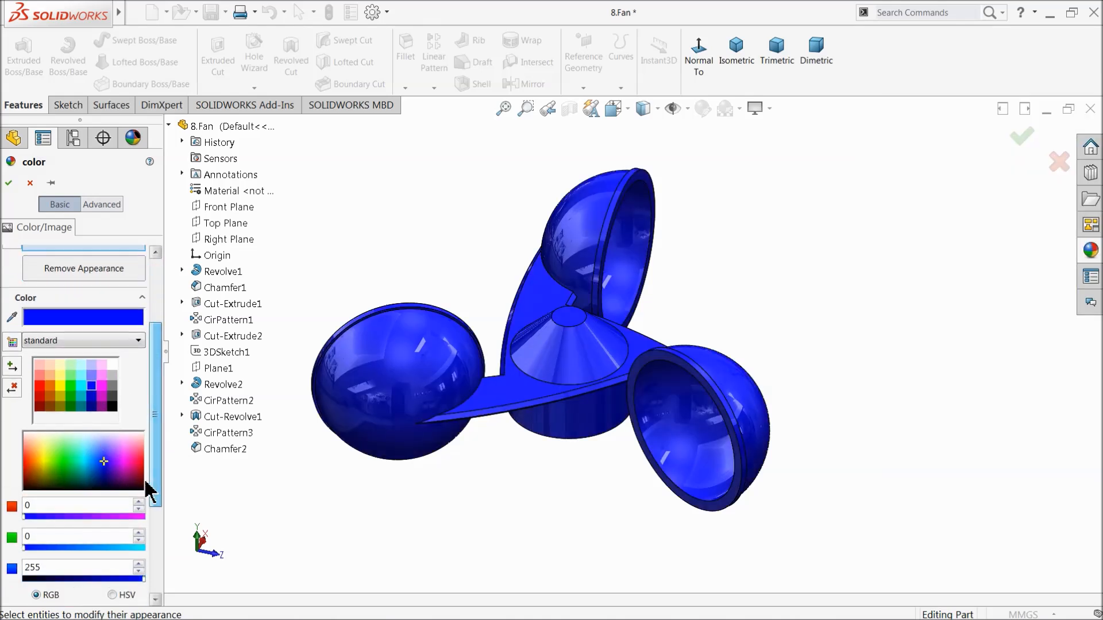
left_click_drag(104, 463, 97, 457)
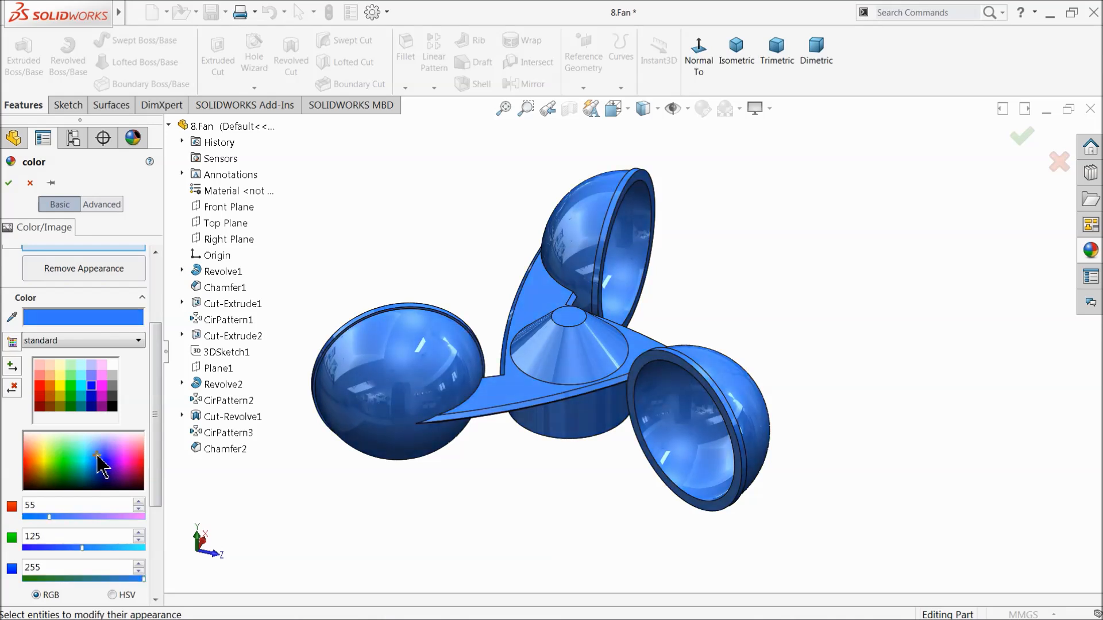
left_click_drag(97, 458, 88, 458)
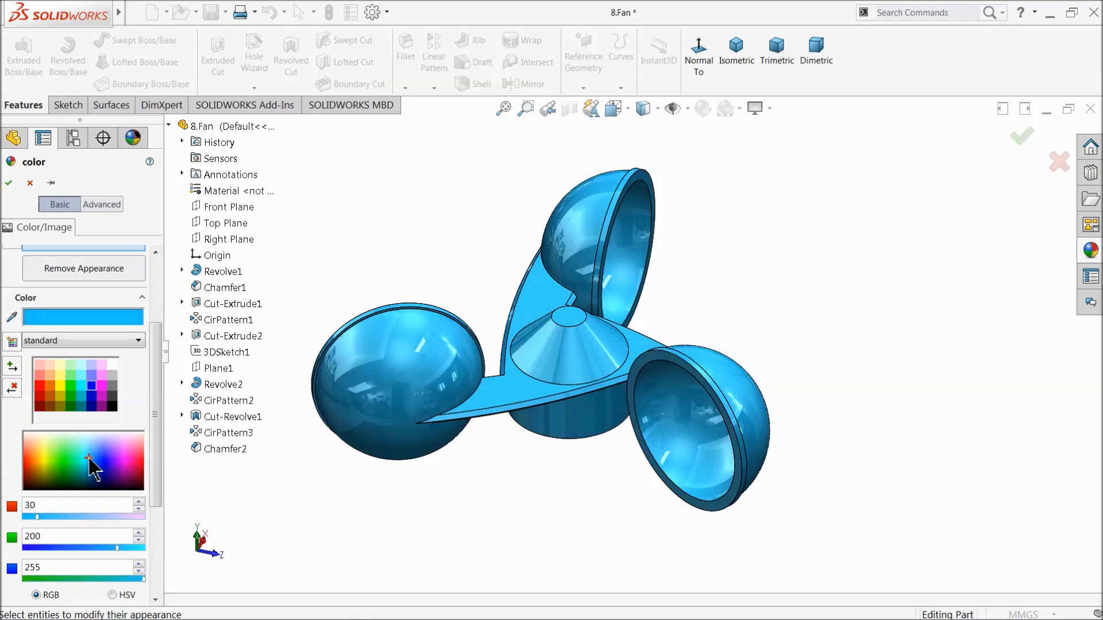
left_click_drag(89, 457, 92, 458)
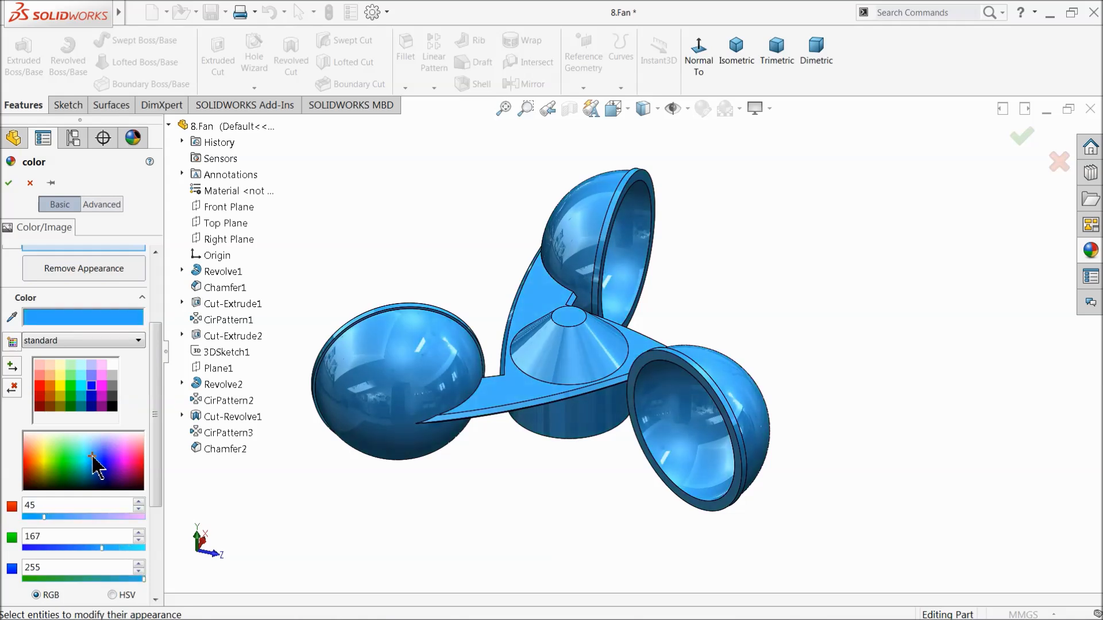
left_click_drag(92, 457, 95, 460)
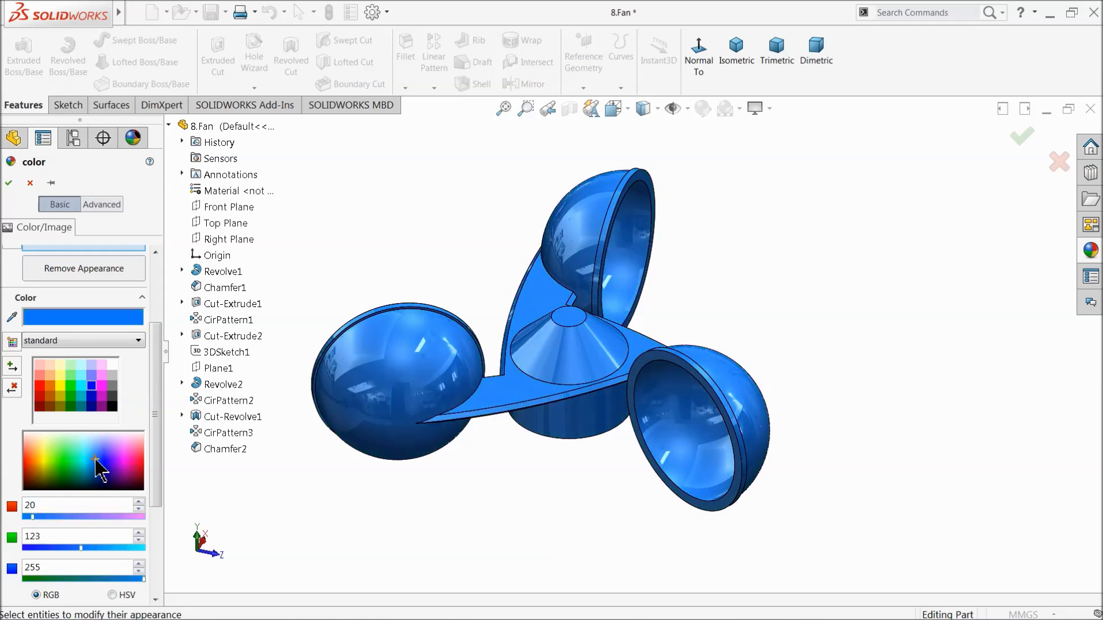
left_click(8, 182)
Step: Close the fan part with its changes saved, and rebuild the assembly
middle_click_drag(455, 254, 648, 348)
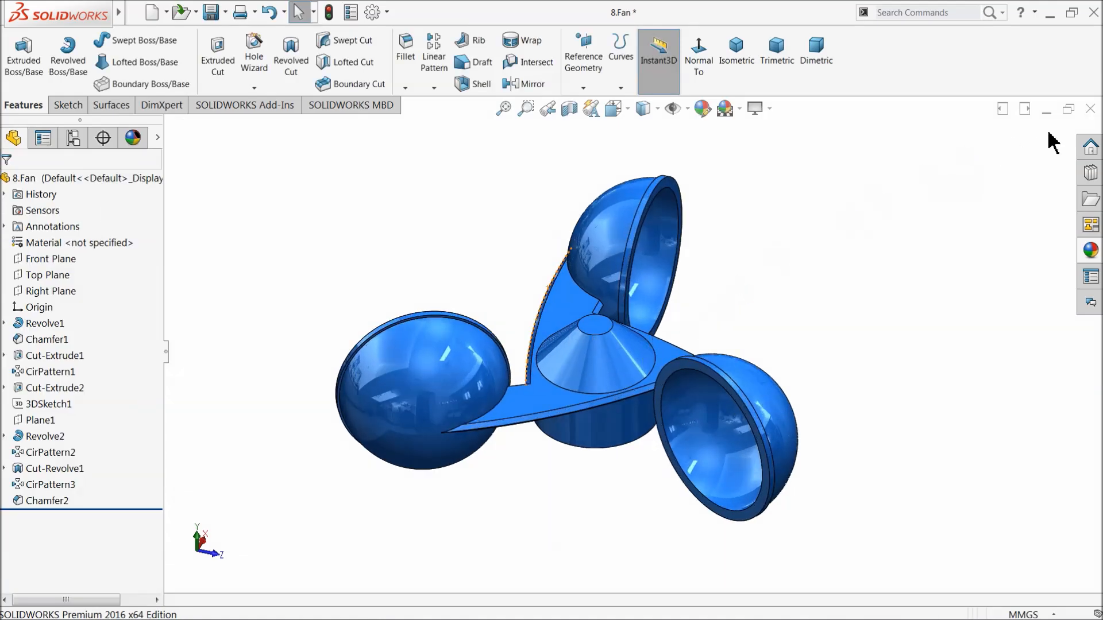
left_click(1094, 109)
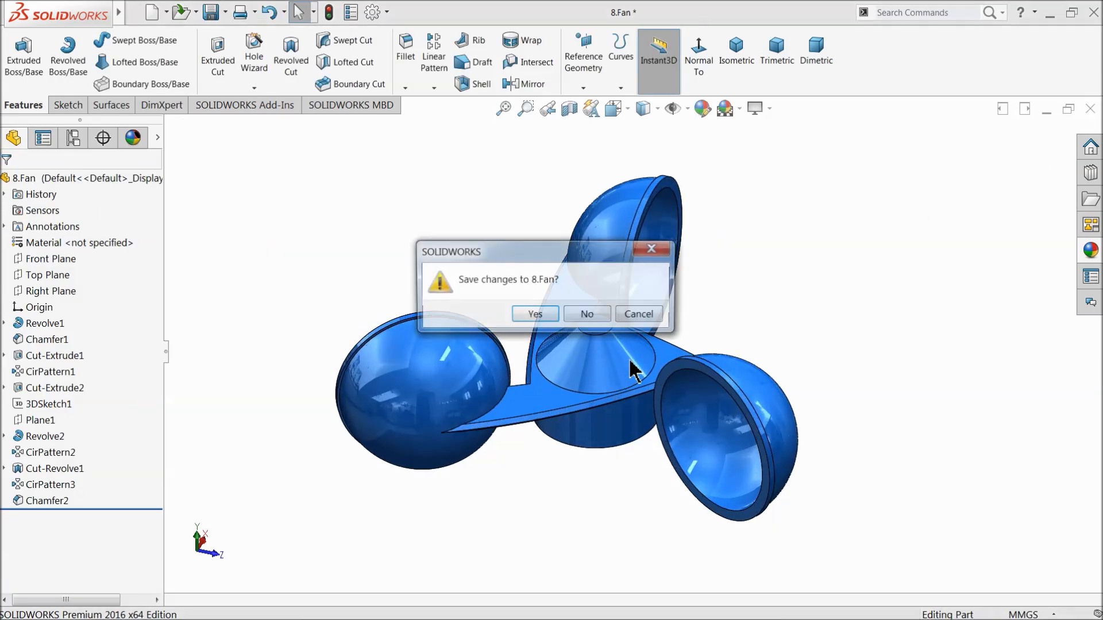
left_click(536, 316)
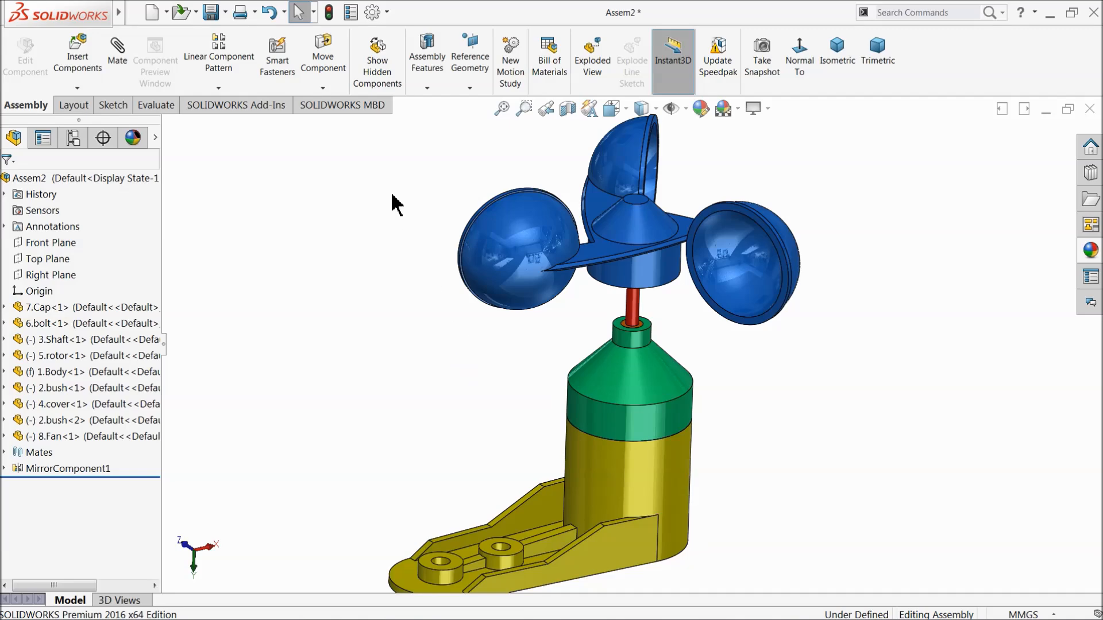
left_click(328, 12)
Step: Create a planar section view of the assembly on the Front Plane offset 30 mm and inspect the cut shaft and hub
mouse_move(459, 336)
middle_mouse_down()
mouse_move(483, 344)
mouse_move(471, 364)
mouse_move(485, 333)
mouse_move(463, 345)
mouse_move(483, 351)
mouse_move(461, 328)
middle_mouse_up()
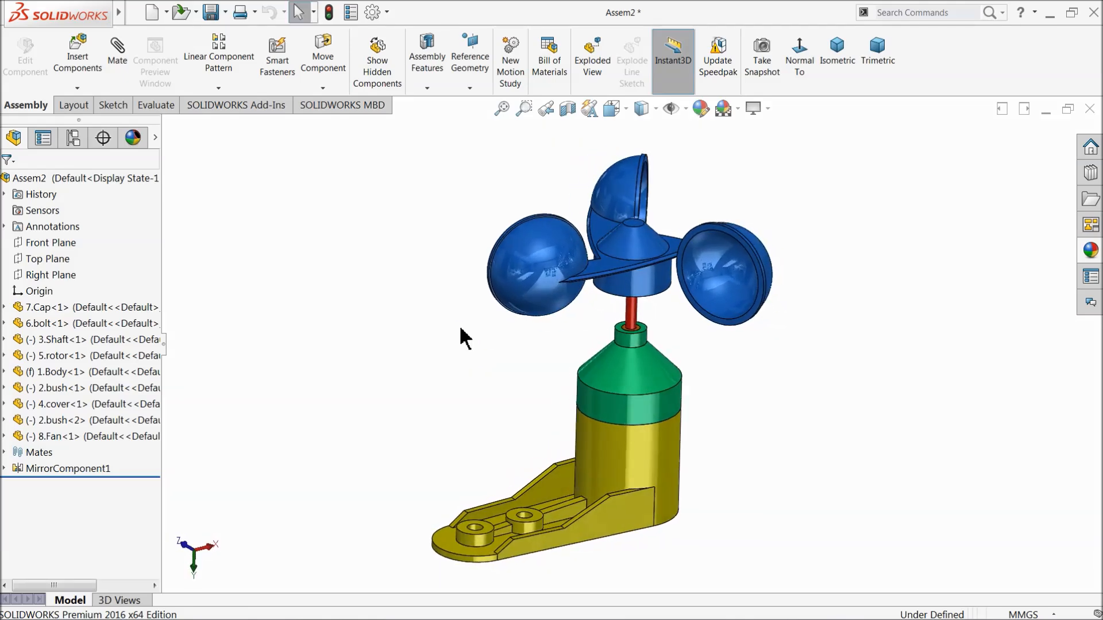
left_click(567, 108)
middle_click_drag(484, 385, 497, 410)
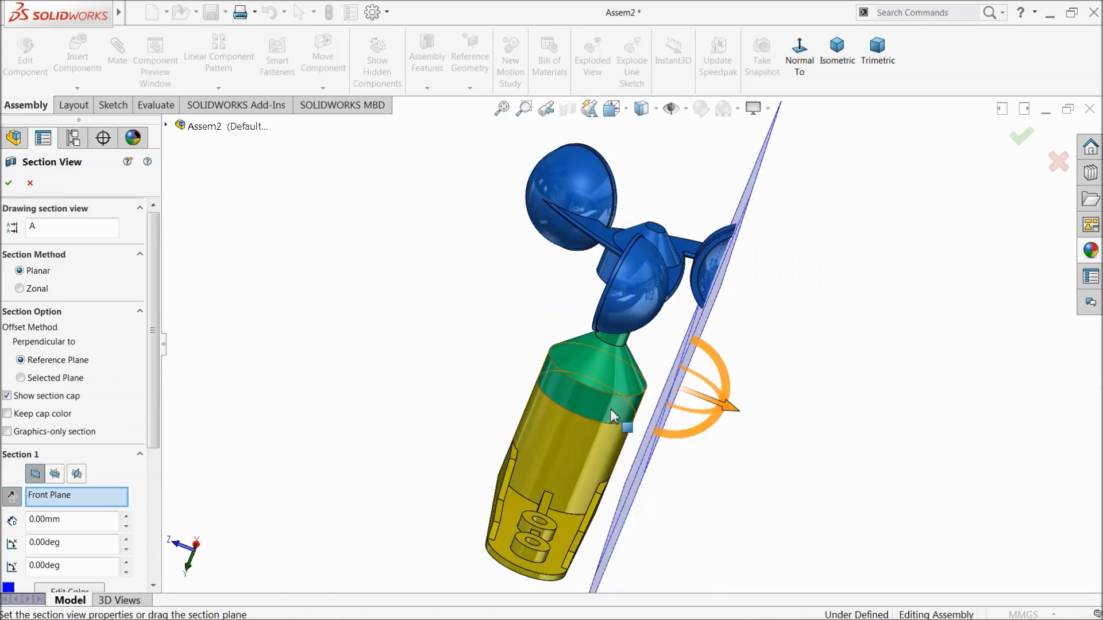
left_click_drag(738, 412, 657, 385)
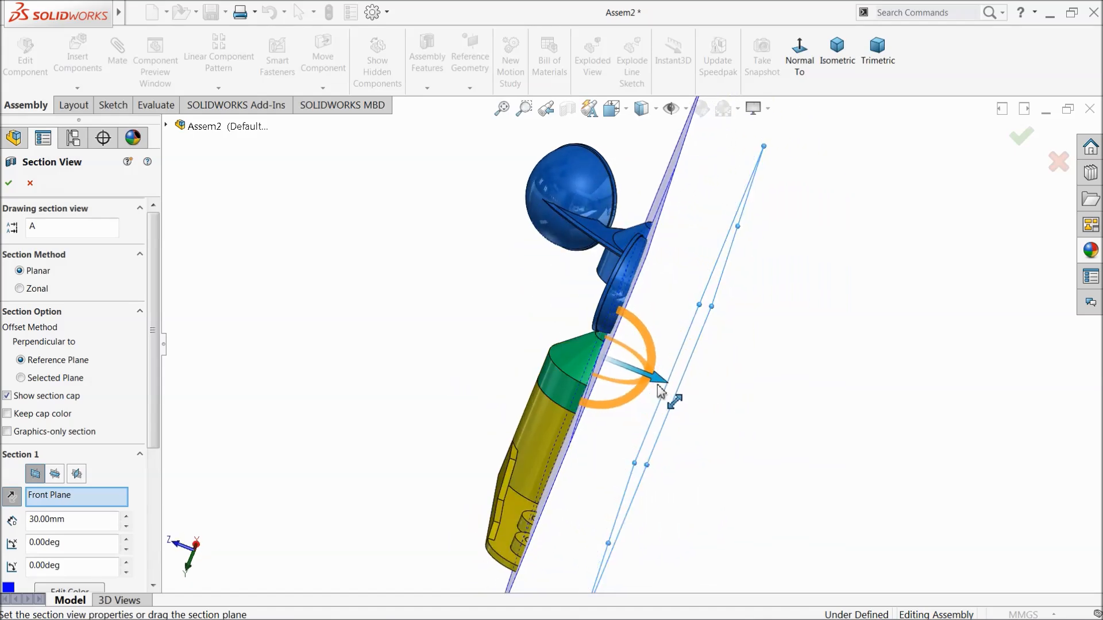
middle_click_drag(666, 419, 601, 385)
left_click(10, 183)
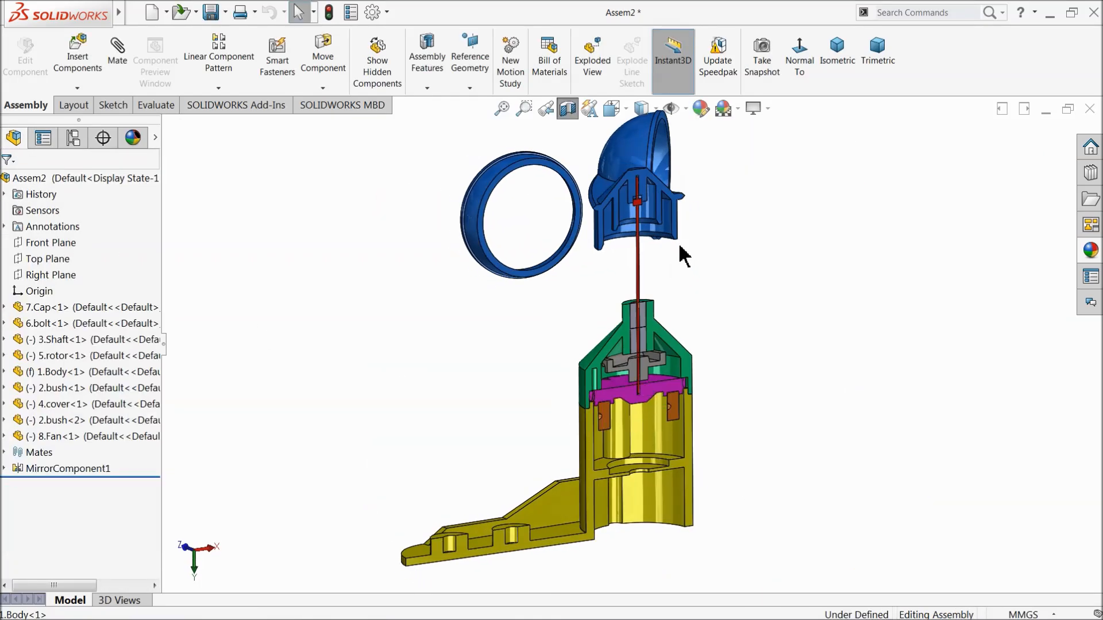
scroll(626, 308, "down", 3)
scroll(665, 392, "up", 1)
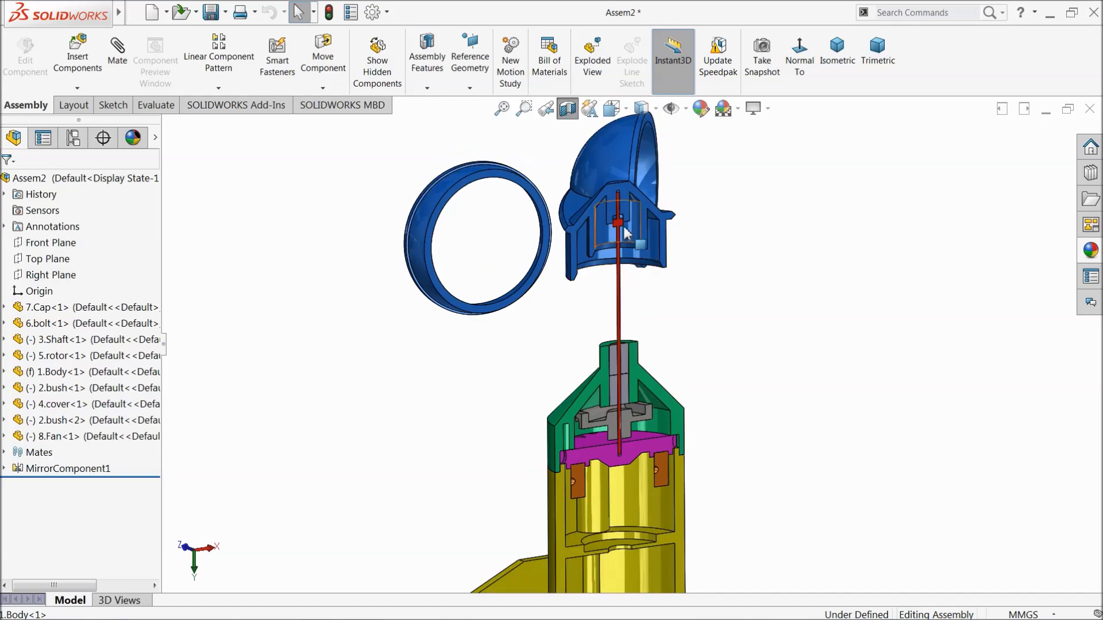
Step: Examine the cut fan hub, shaft and rotor in the section view, turning the rotor to test its movement
scroll(624, 257, "down", 6)
middle_click_drag(609, 262, 595, 283)
scroll(649, 352, "up", 4)
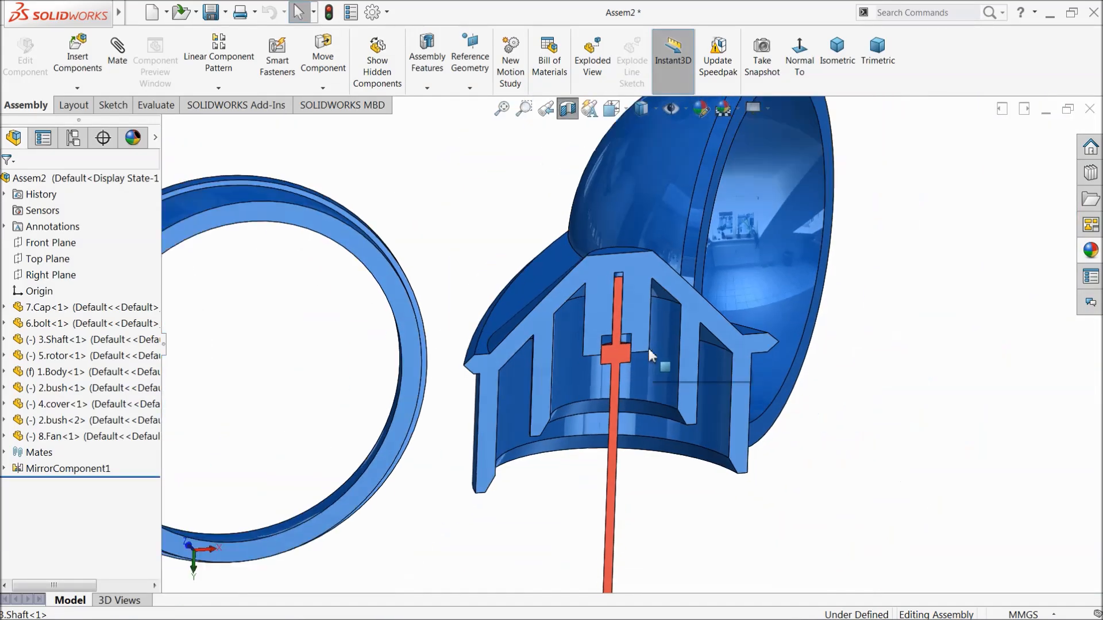
scroll(645, 438, "up", 3)
scroll(644, 483, "down", 4)
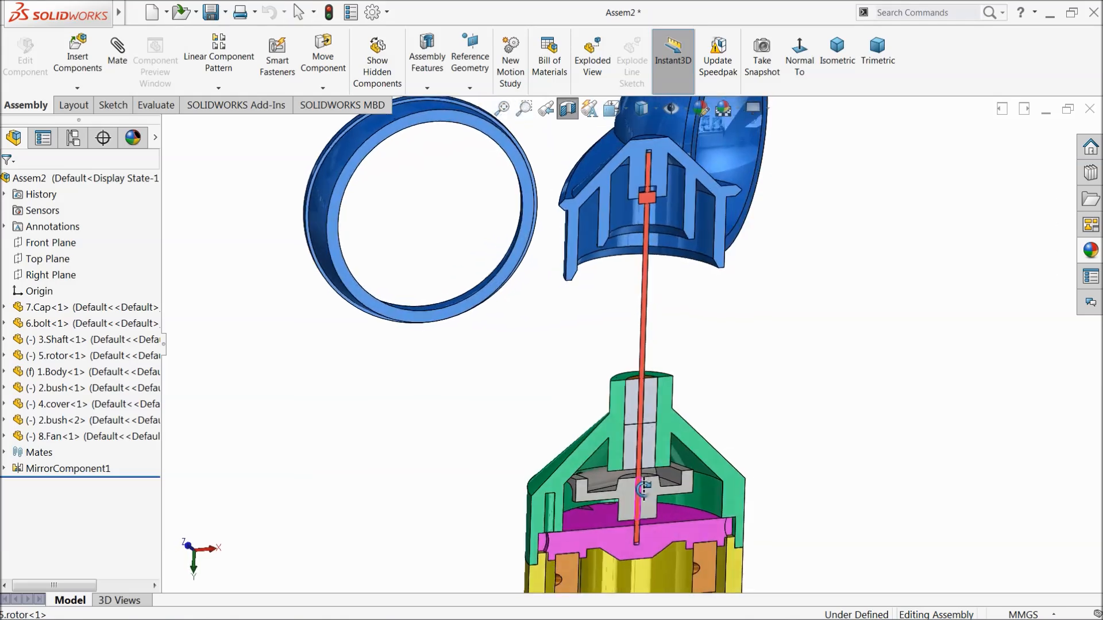
left_click_drag(644, 488, 545, 502)
scroll(546, 501, "up", 2)
mouse_move(558, 498)
middle_mouse_down()
mouse_move(569, 491)
mouse_move(562, 497)
middle_mouse_up()
Step: Turn off the section view and rotate the fan about its shaft by one of its cups
left_click(567, 110)
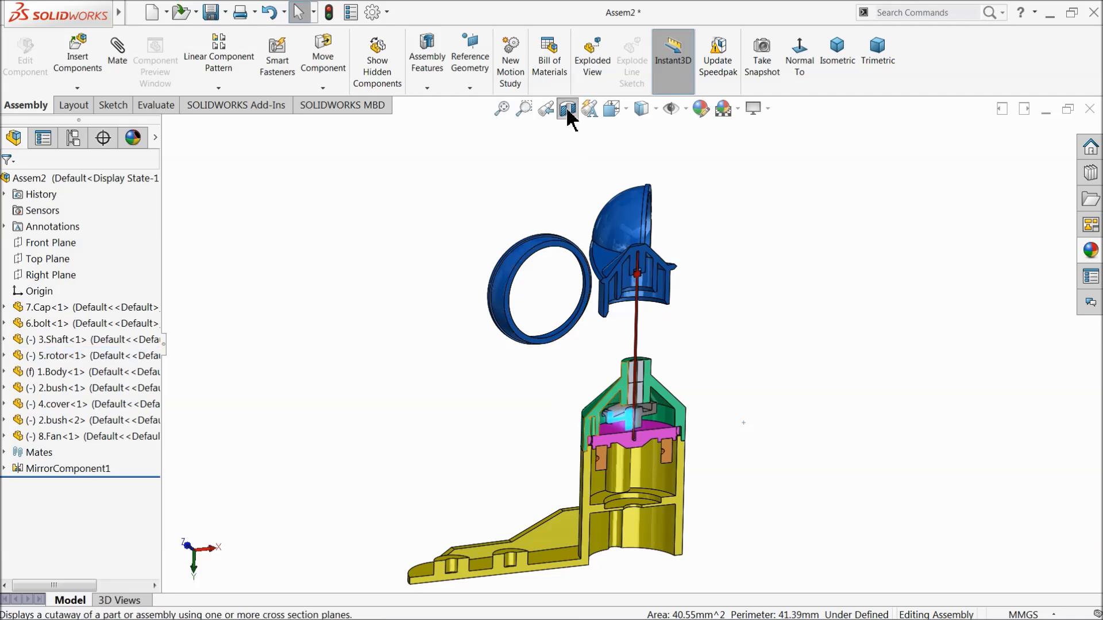
left_click(568, 111)
middle_click_drag(567, 394, 635, 396)
scroll(593, 394, "up", 3)
scroll(642, 443, "down", 2)
scroll(634, 398, "down", 1)
left_click(544, 231)
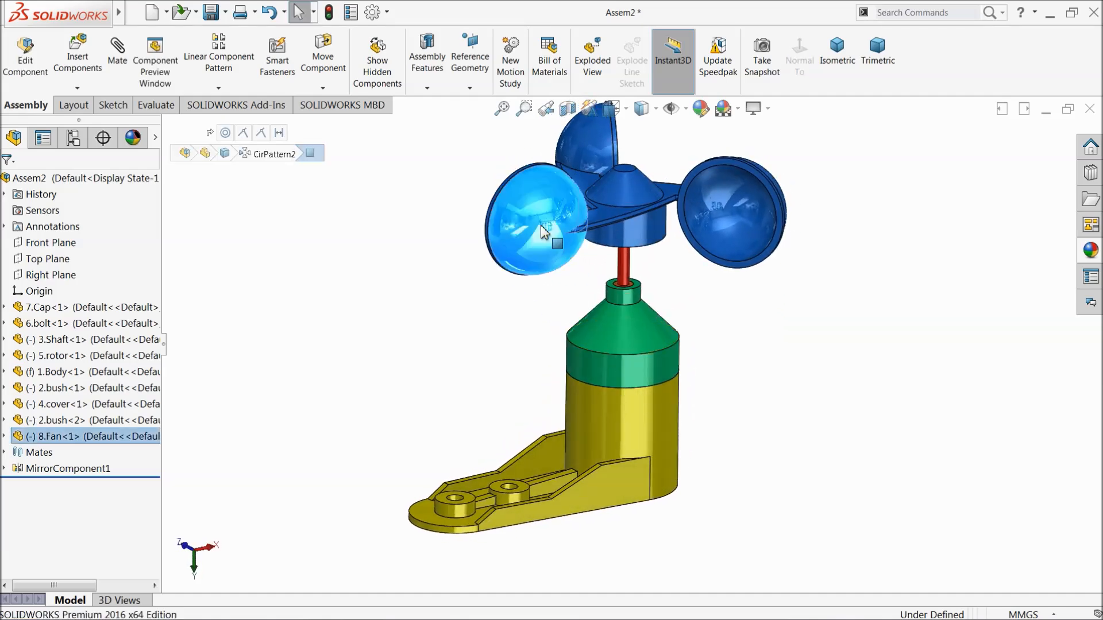
left_click_drag(544, 231, 494, 240)
left_click(532, 369)
scroll(639, 372, "up", 1)
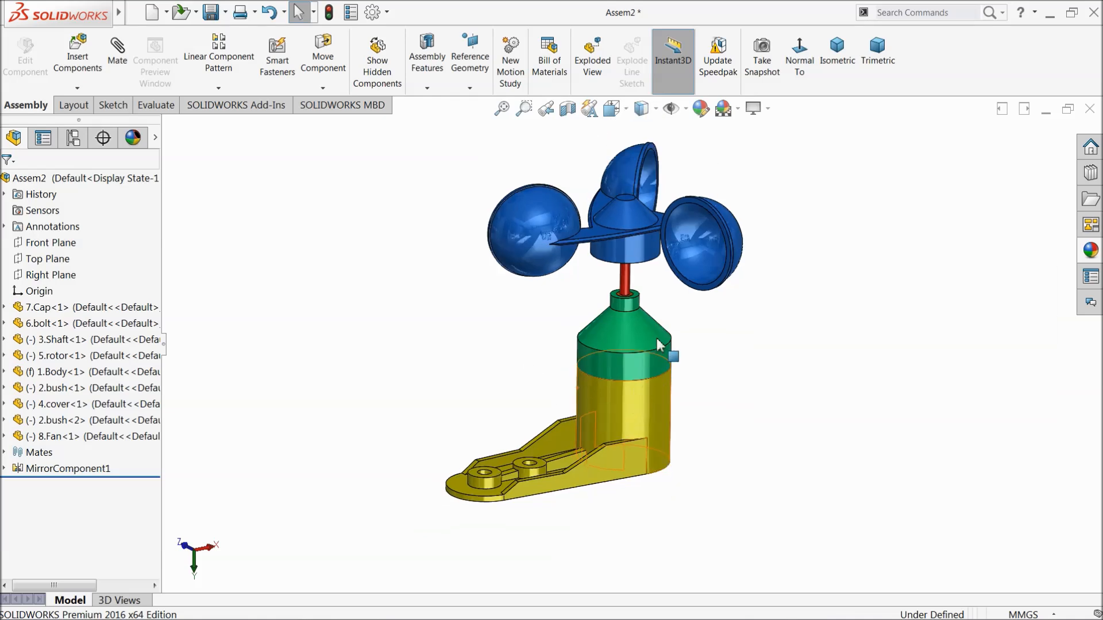
Step: Frame the complete anemometer in the view, zooming, panning and rotating to examine it from slightly above
scroll(679, 267, "down", 1)
scroll(663, 288, "down", 1)
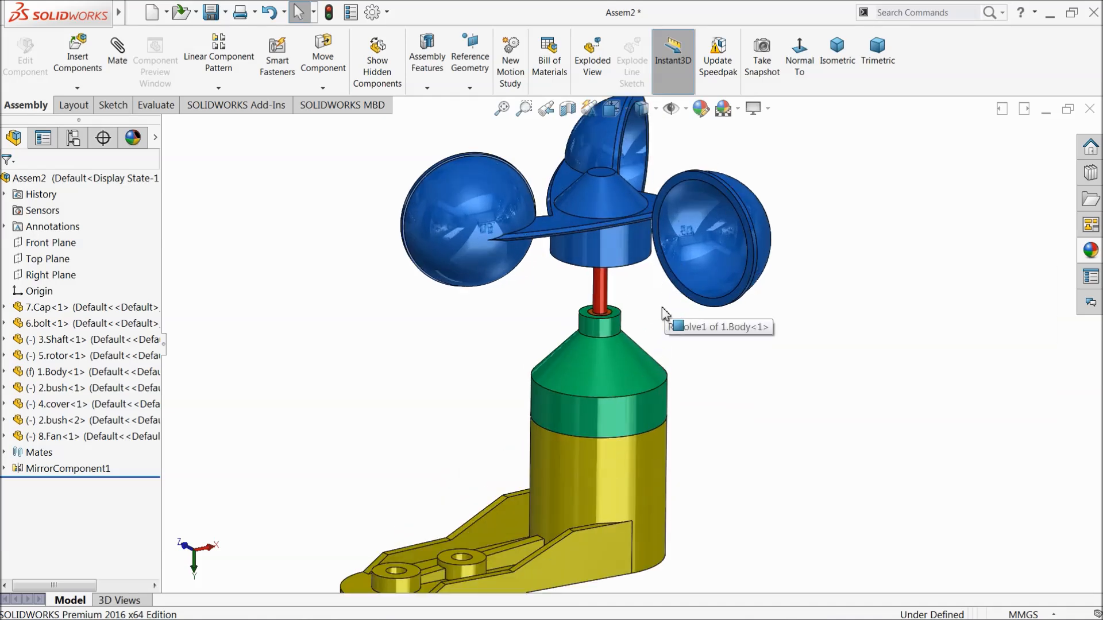
right_click(834, 186)
left_click(853, 248)
right_click(851, 225)
left_click(866, 268)
right_click(867, 282)
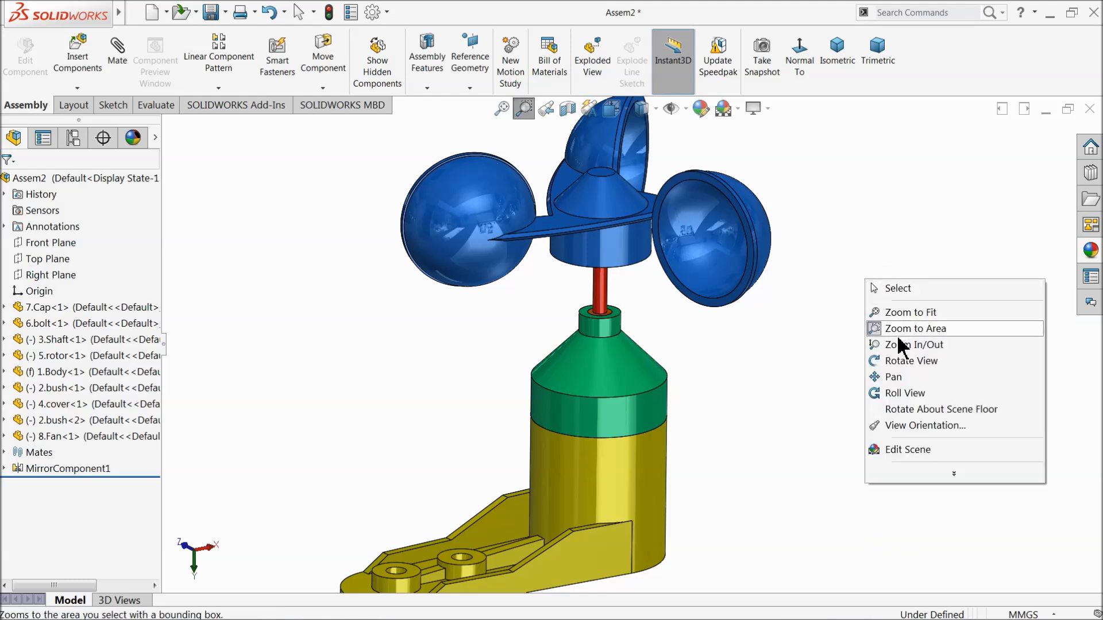
left_click(900, 346)
left_click_drag(778, 351, 776, 357)
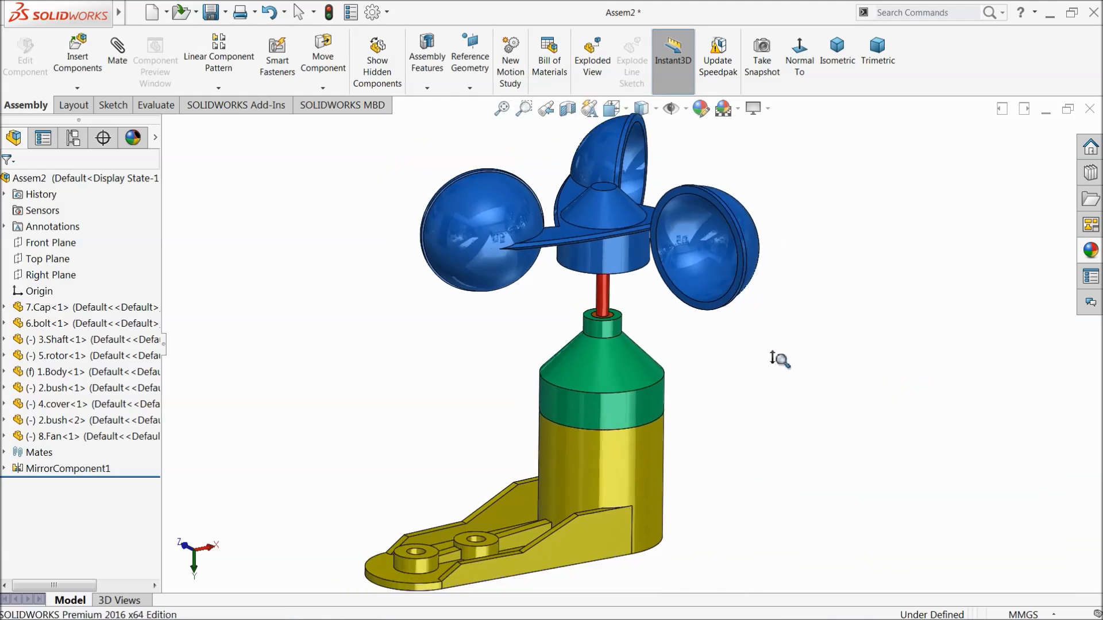
right_click(782, 342)
left_click(803, 436)
left_click_drag(804, 434, 776, 424)
right_click(812, 253)
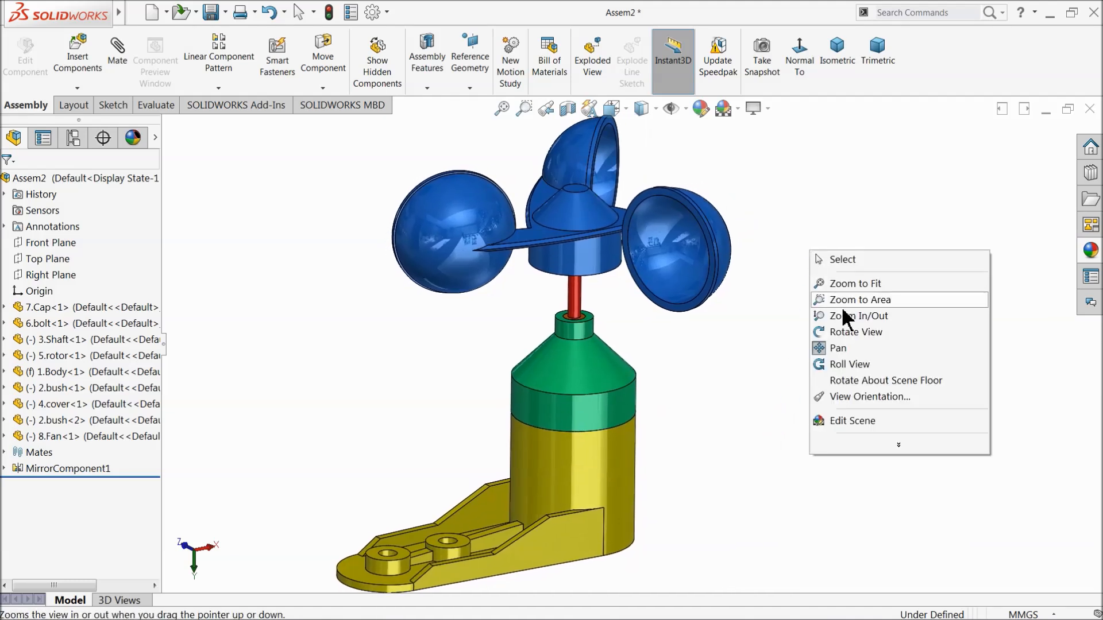
left_click(822, 330)
left_click_drag(820, 313, 823, 323)
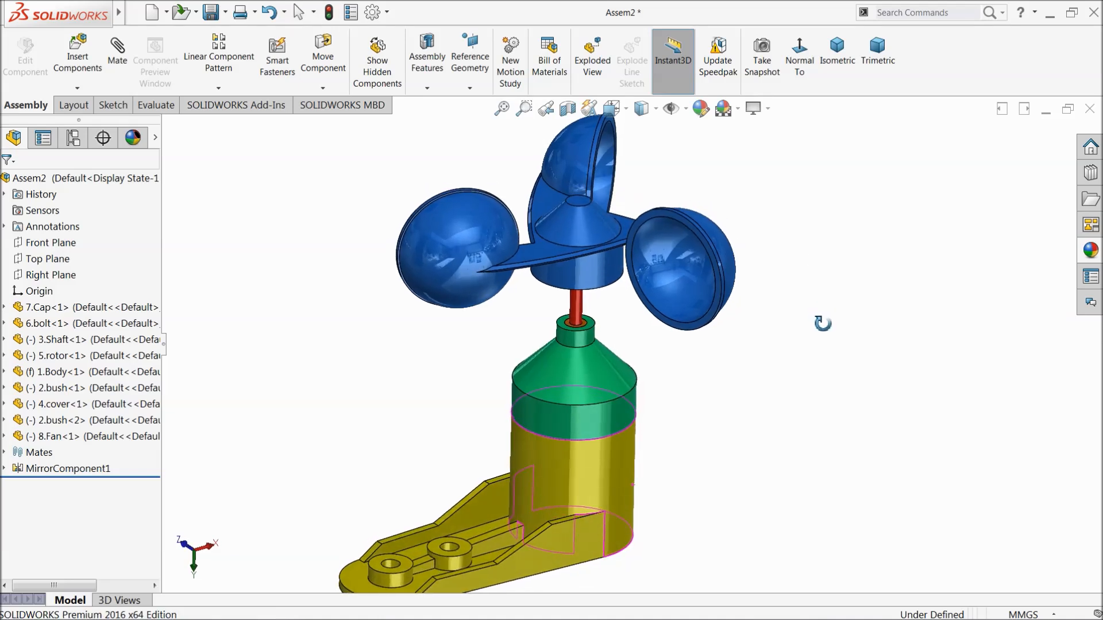
key("Escape")
right_click(810, 299)
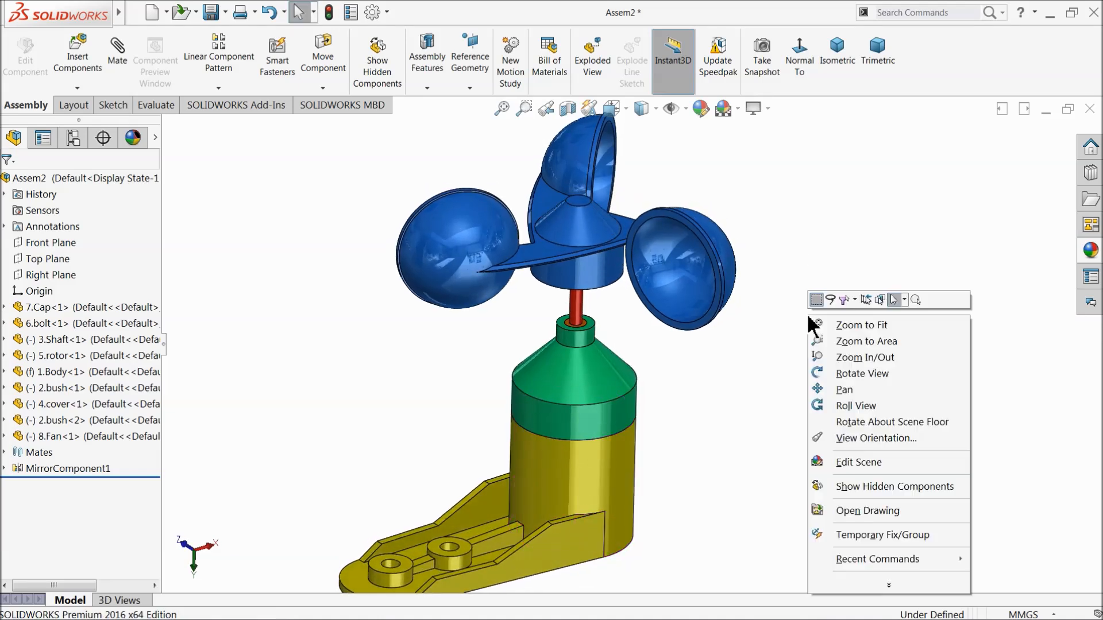
left_click(861, 358)
left_click_drag(832, 363, 831, 365)
right_click(831, 365)
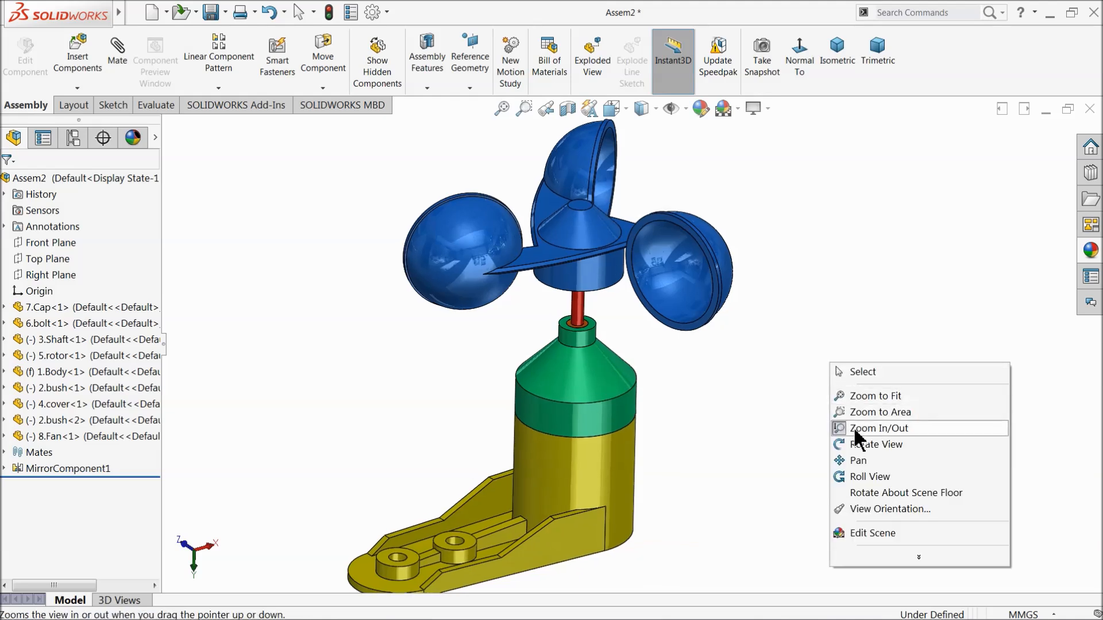
left_click(862, 458)
left_click_drag(844, 446, 848, 444)
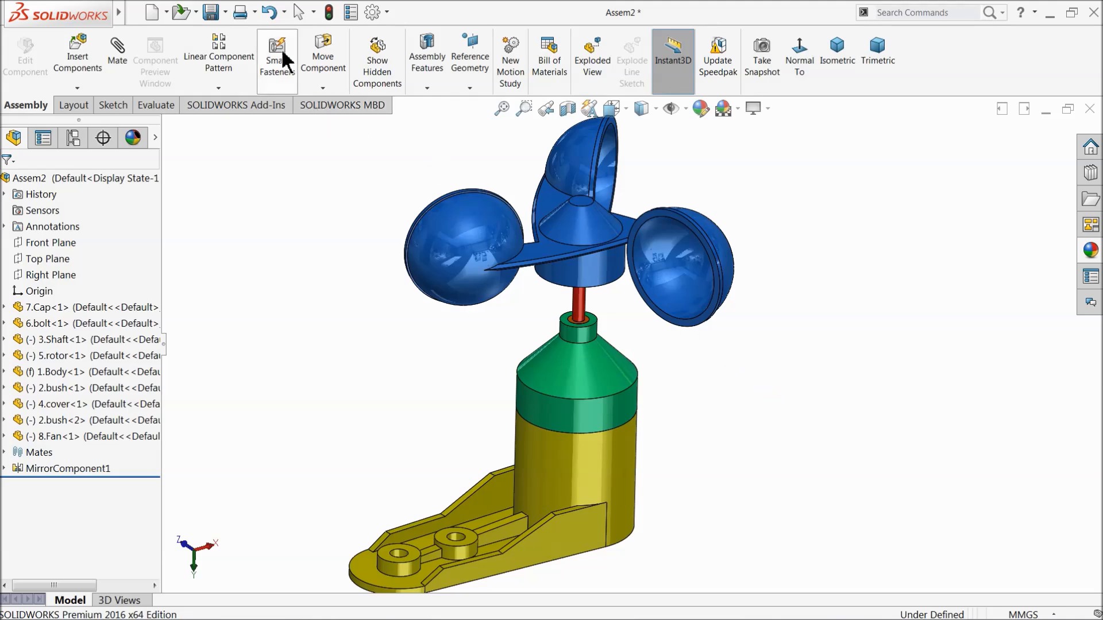
Step: Save the assembly as Assem2 in the Anemometer folder
left_click(212, 12)
left_click(502, 241)
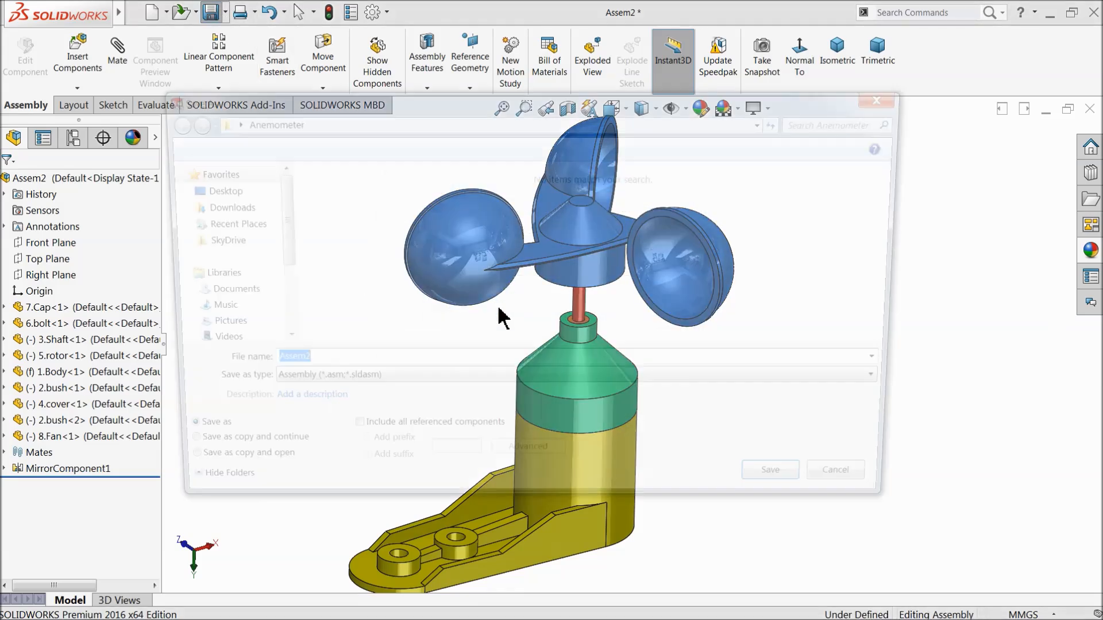
left_click(781, 491)
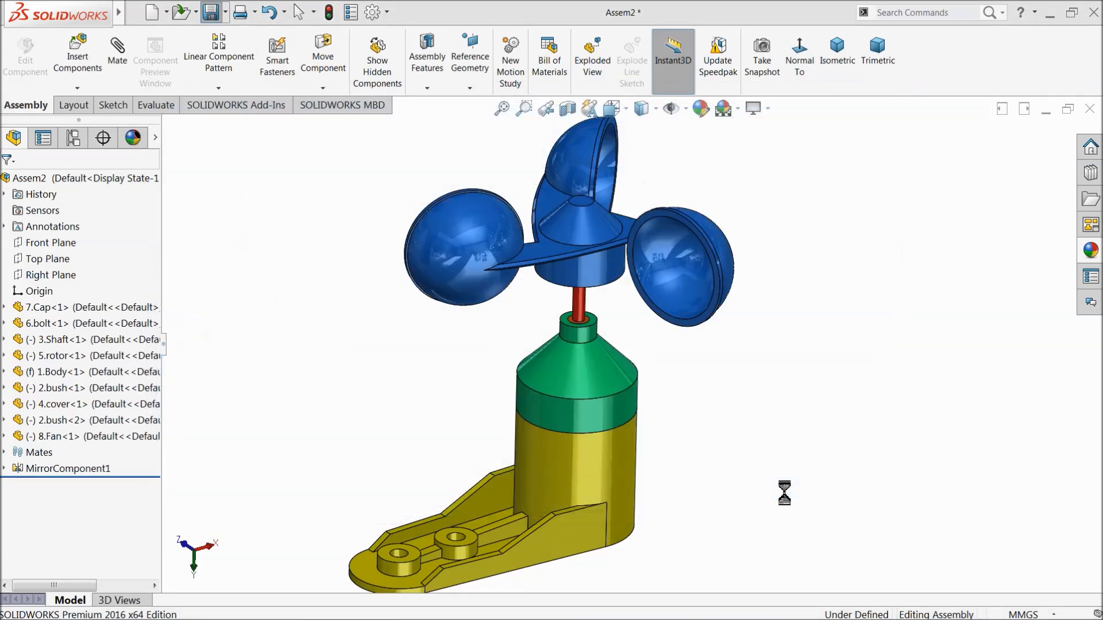
Step: Show the MotionManager and open Motion Study 1 with its timeline expanded
right_click(945, 71)
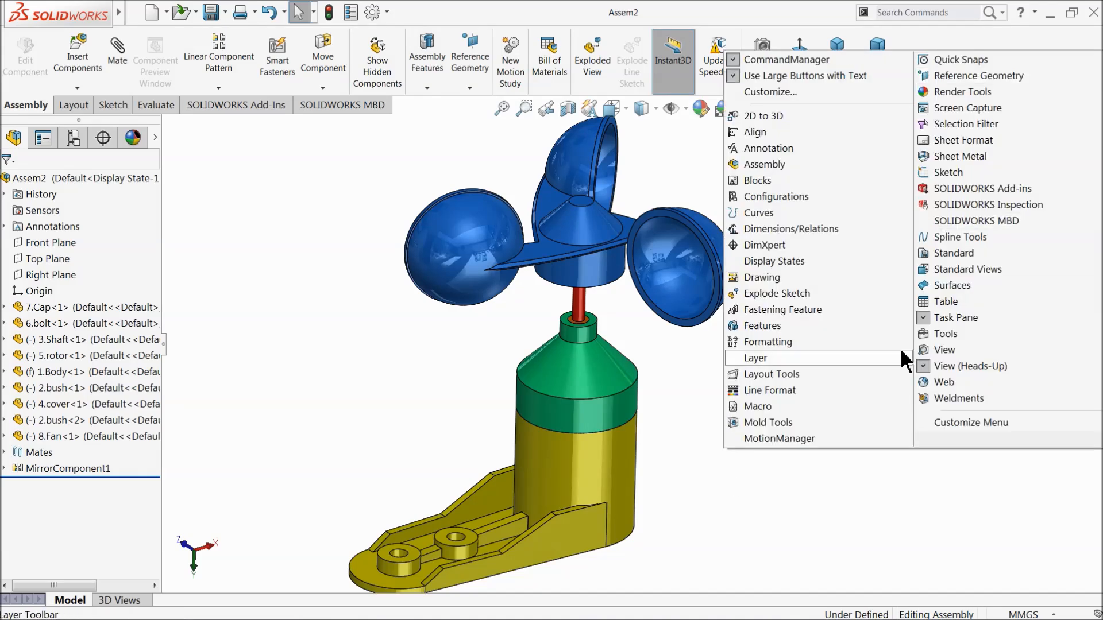
left_click(754, 440)
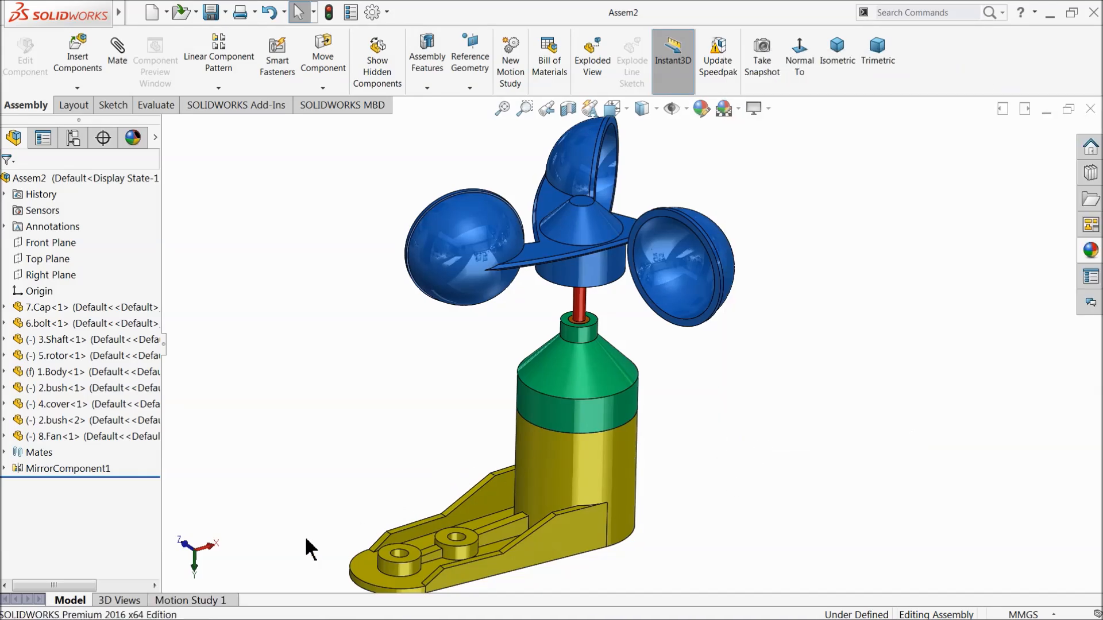
left_click(179, 602)
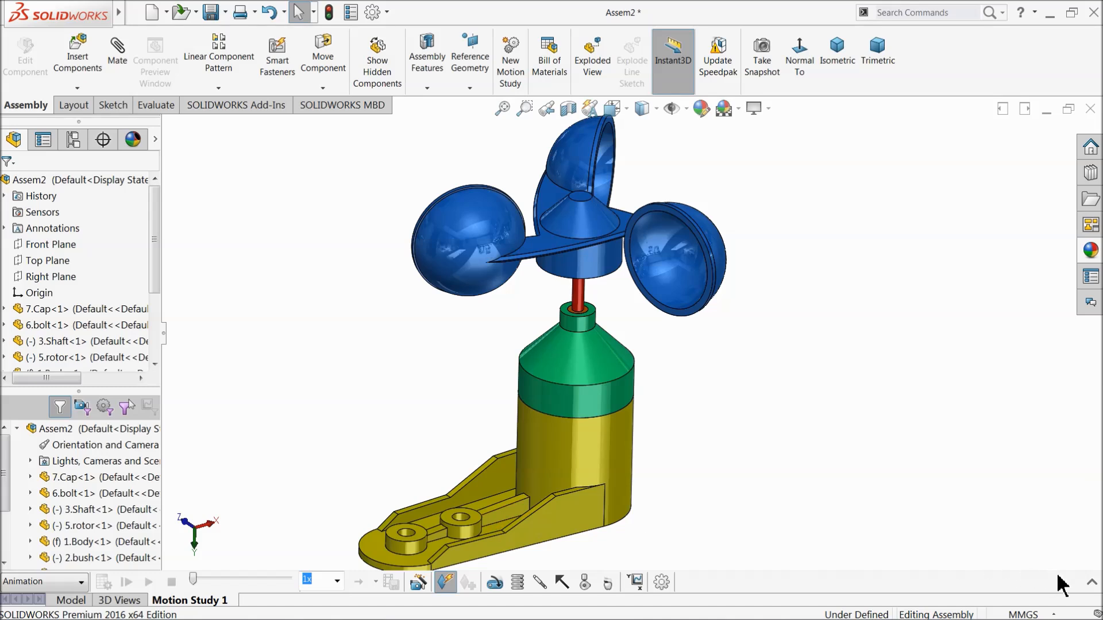
left_click(1091, 583)
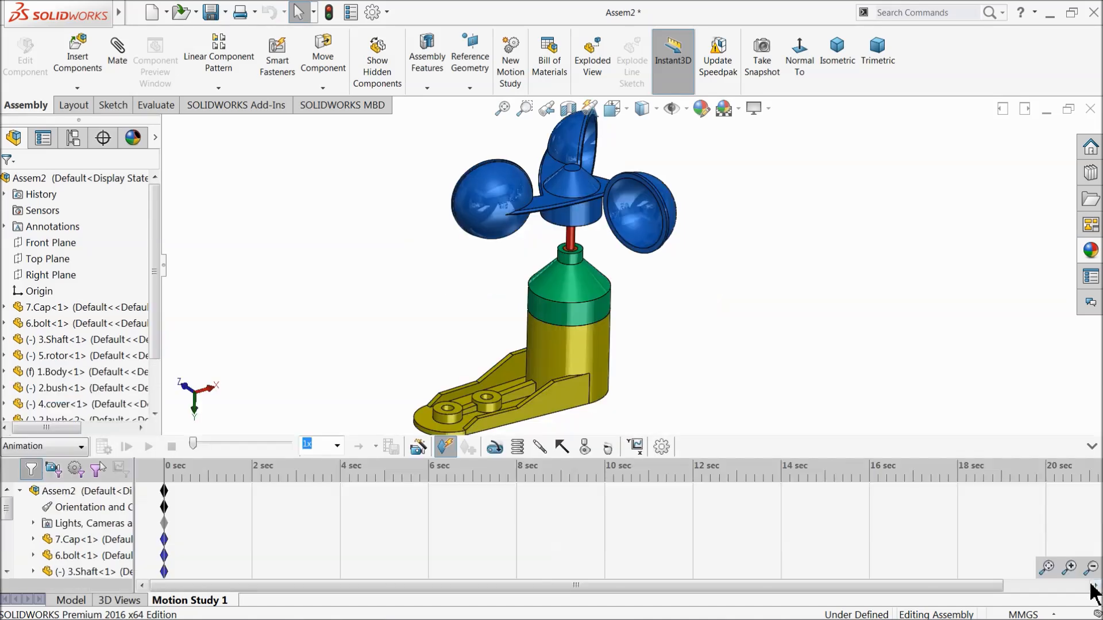
Step: Set the motion study to Basic Motion at 50 frames per second with a 10-second duration
left_click(75, 447)
left_click(28, 483)
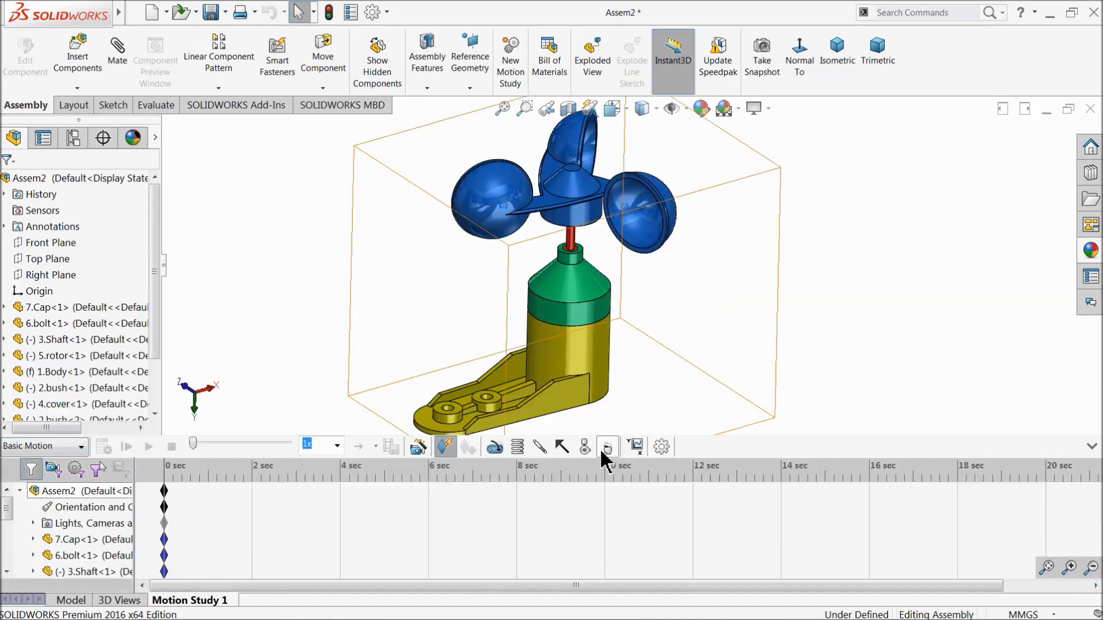
left_click(662, 447)
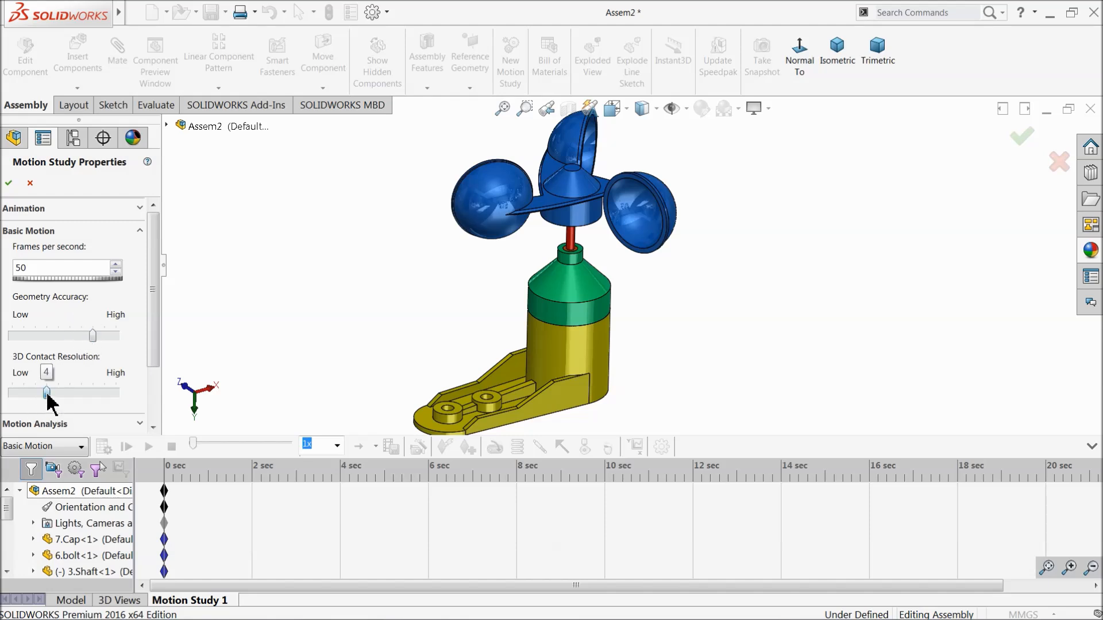
left_click(8, 184)
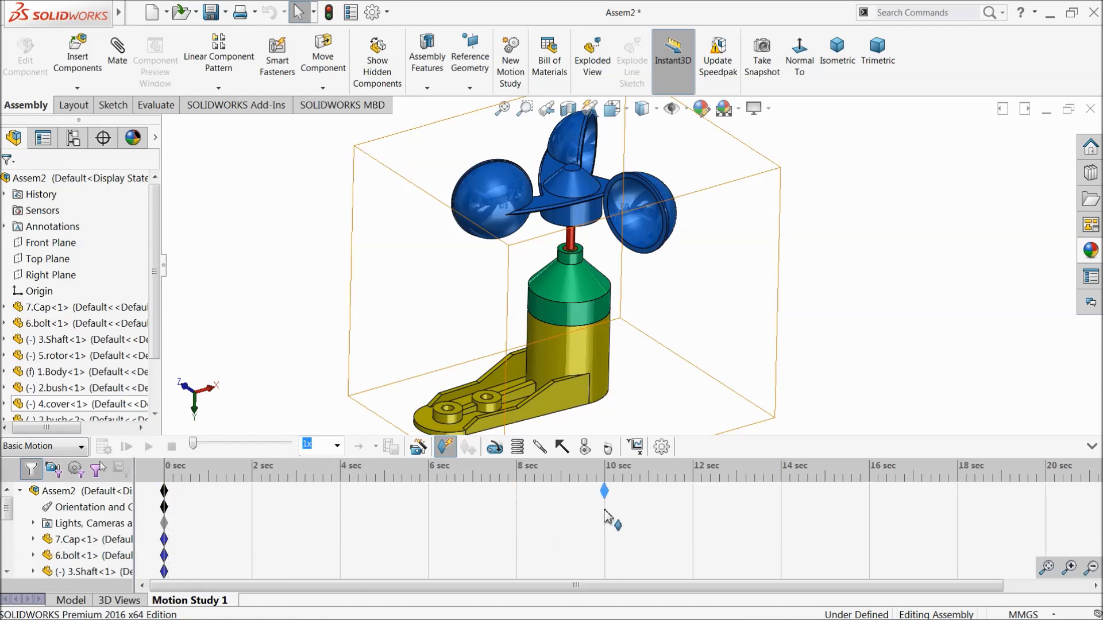
left_click_drag(605, 513, 605, 500)
Step: Add a constant-speed 30 RPM rotary motor to the fan hub's cylindrical face and calculate the study
left_click(496, 448)
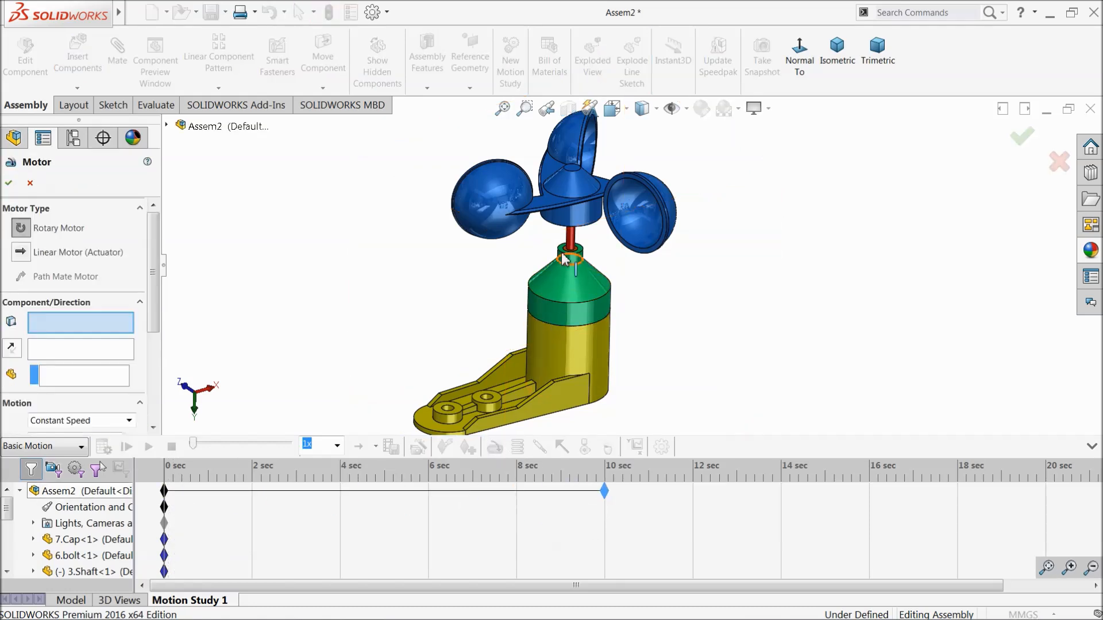
left_click(578, 229)
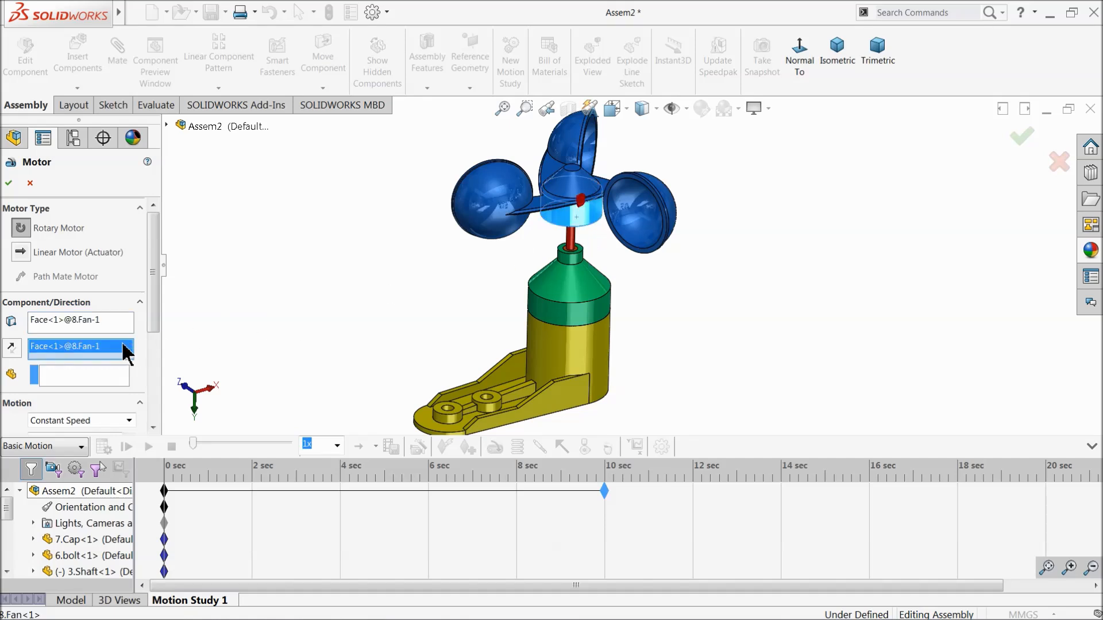
scroll(148, 347, "down", 5)
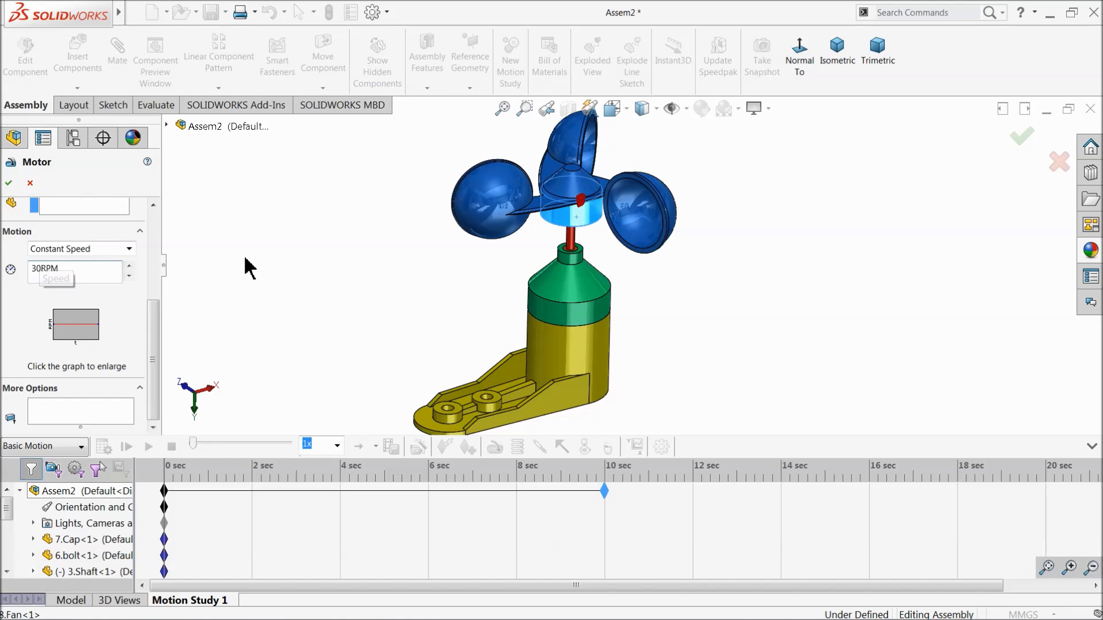
left_click(264, 258)
left_click(9, 183)
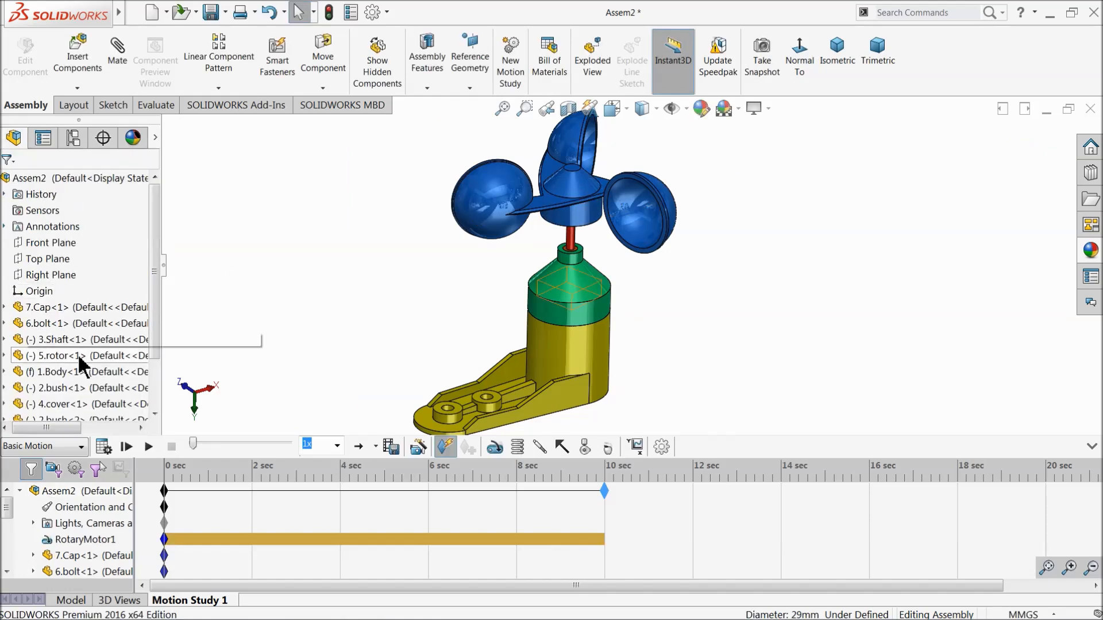
left_click(103, 447)
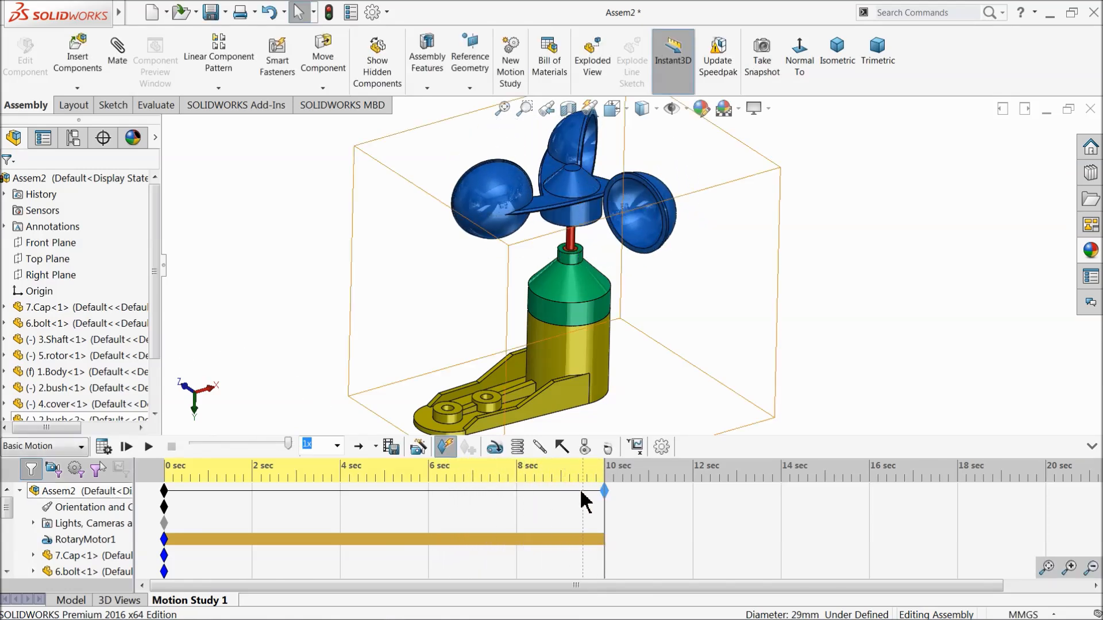
Step: Return the time bar to 0 seconds and reverse the rotary motor's direction
left_click_drag(607, 508, 505, 508)
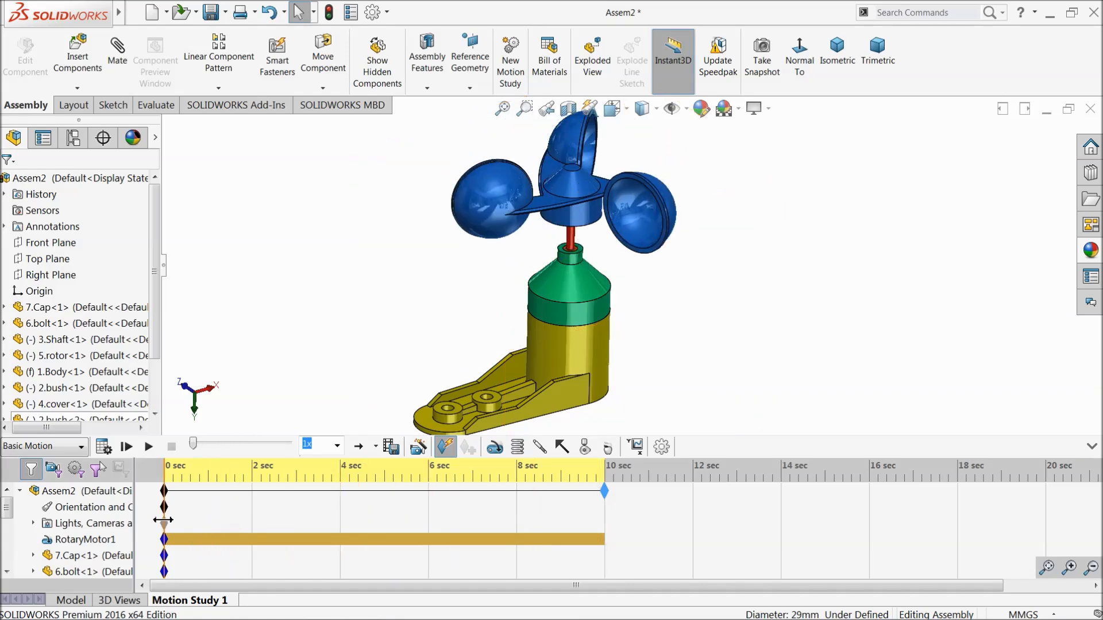
right_click(50, 540)
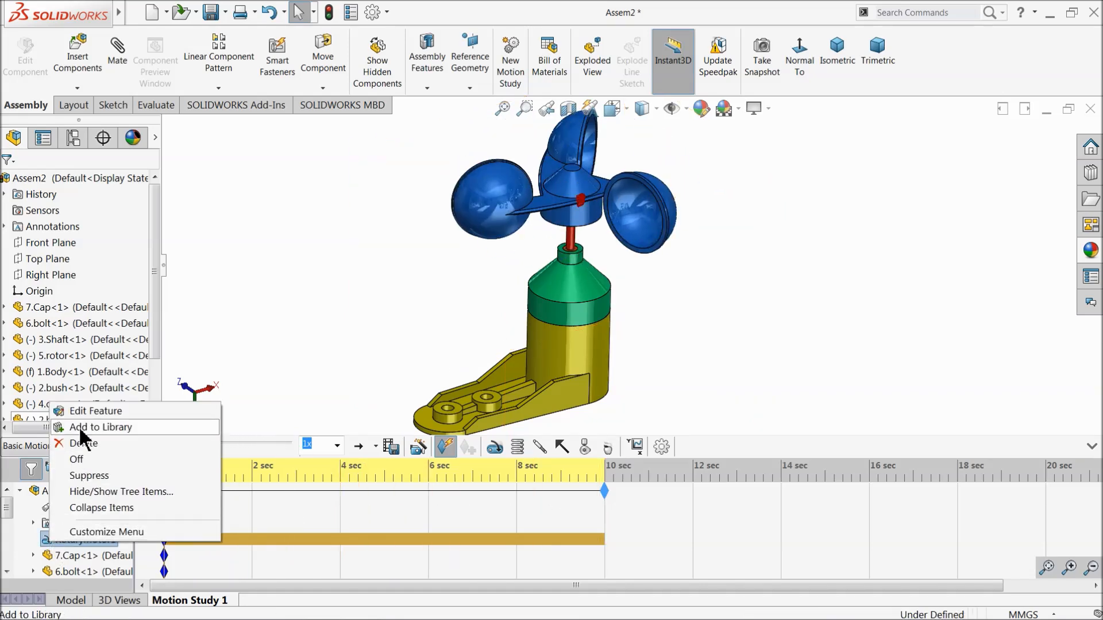
left_click(80, 412)
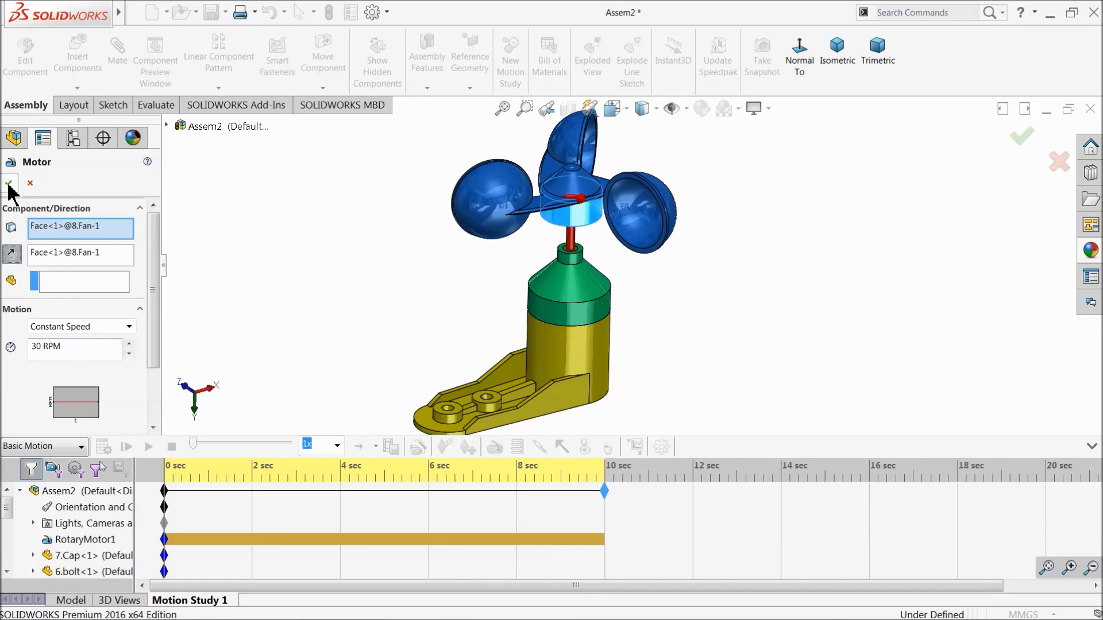
left_click(9, 182)
Step: Recalculate the motion study, collapse the timeline and play the fan's animation
left_click(104, 446)
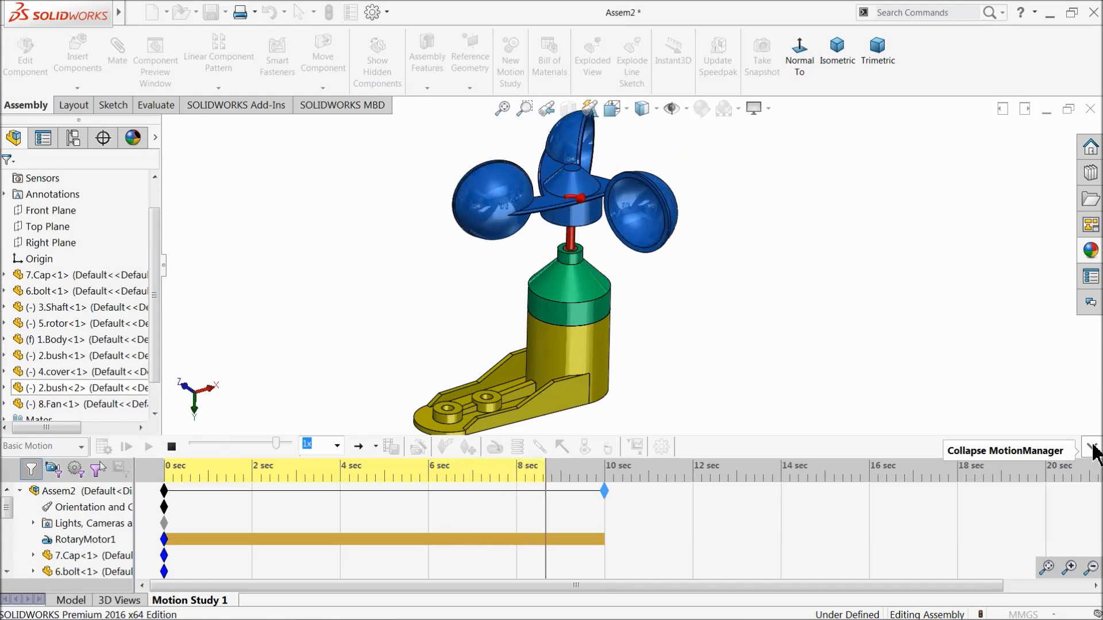
left_click(1092, 448)
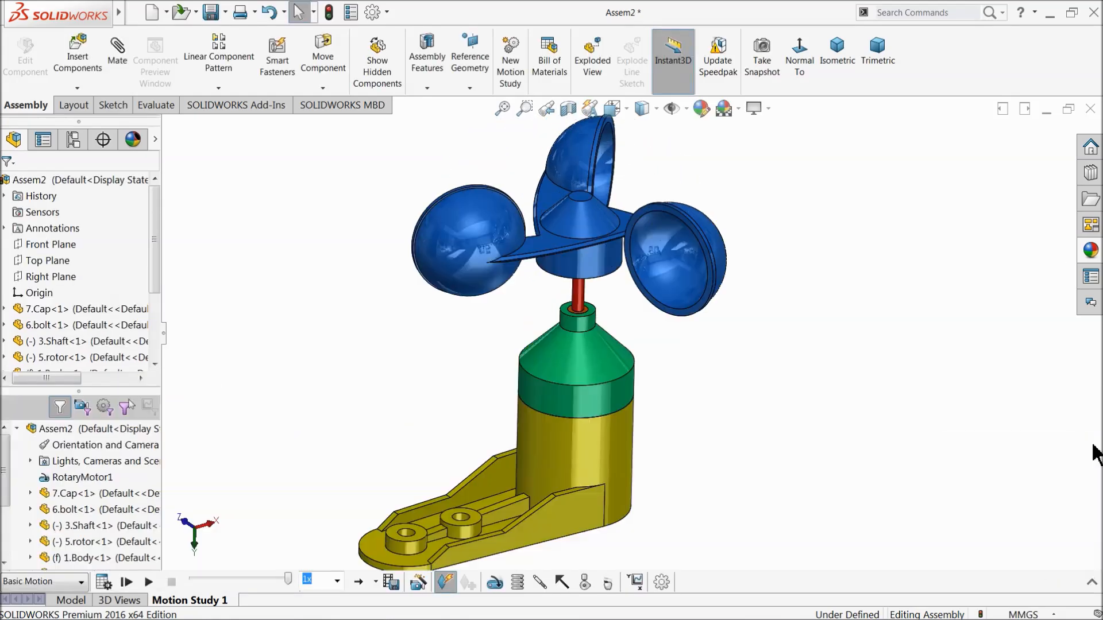
left_click(148, 583)
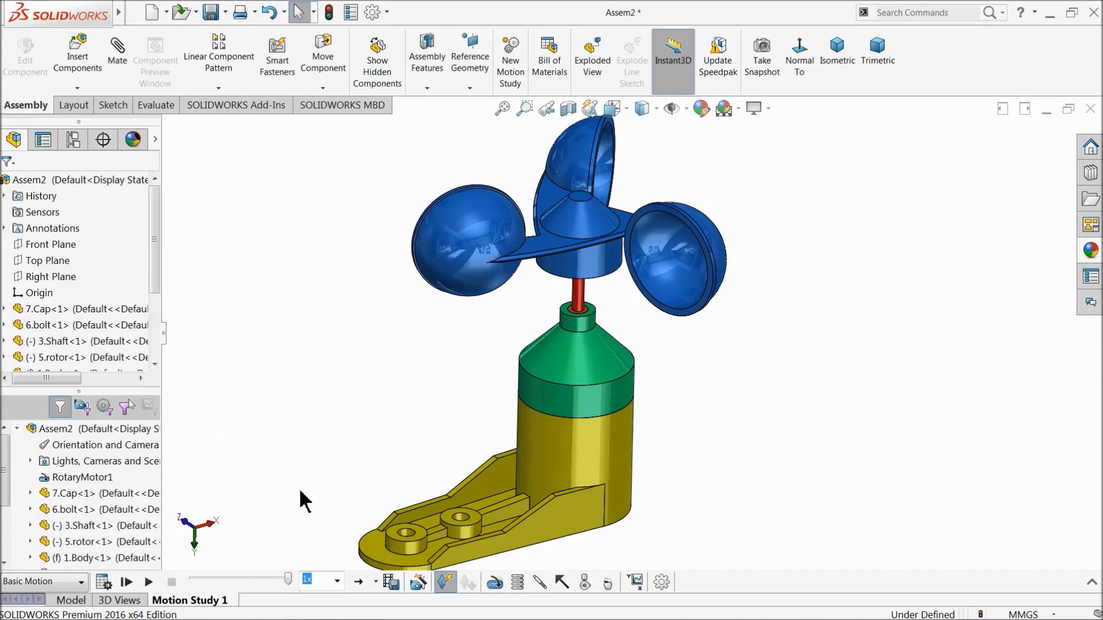
Step: Save the entire animation as the AVI file Assem2 on the Desktop at 16:9 and 50 frames per second, with forced key frames off
left_click(388, 583)
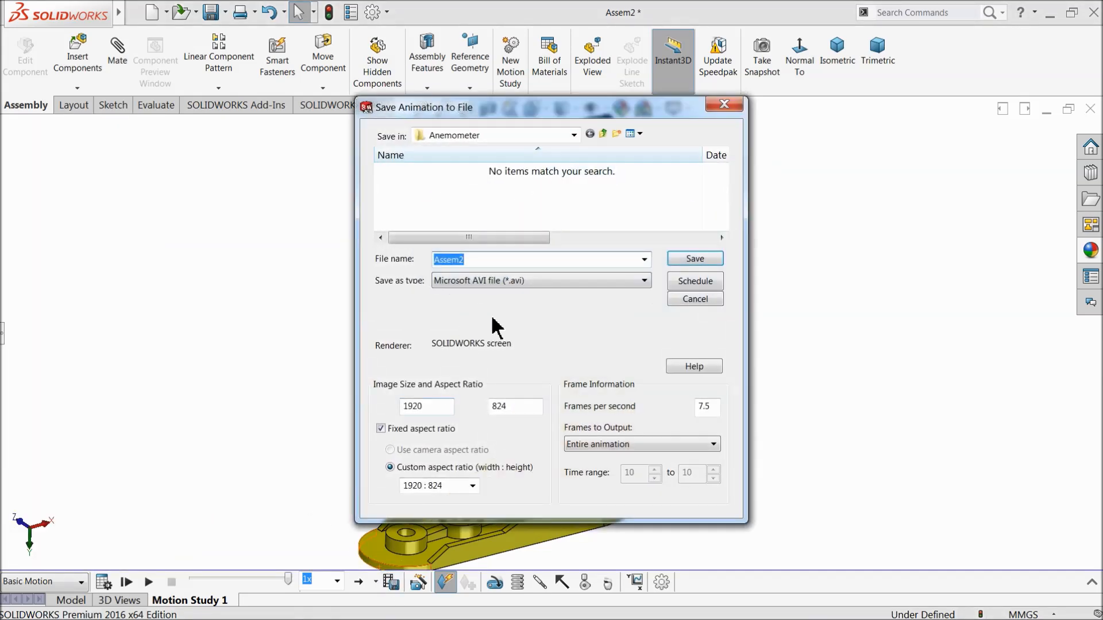
left_click(574, 136)
left_click(457, 156)
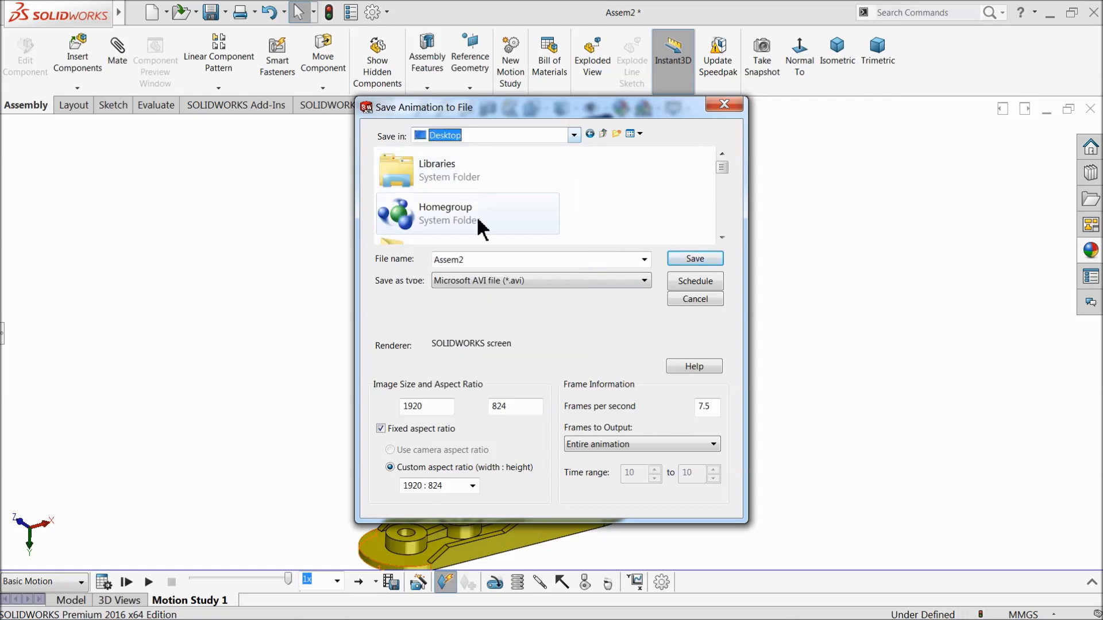
left_click(473, 486)
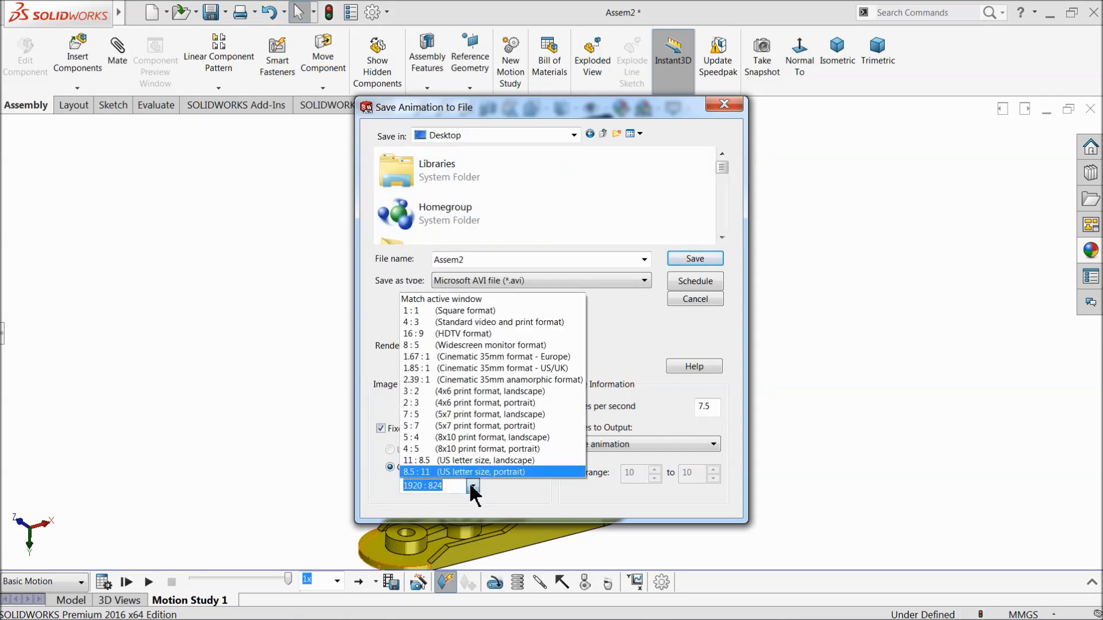
left_click(468, 330)
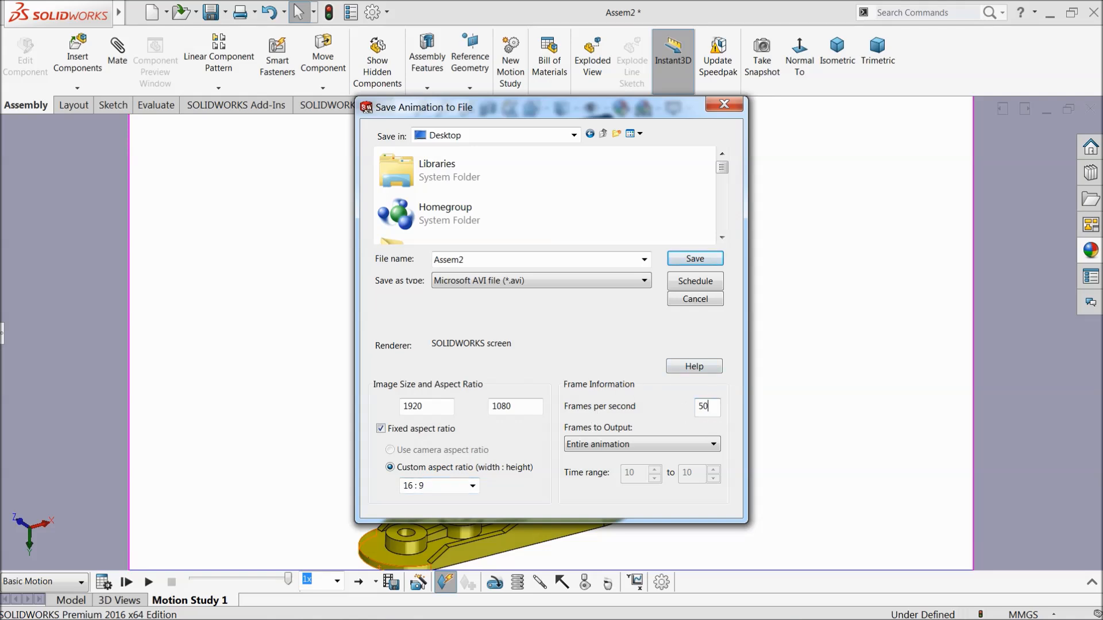
left_click(695, 259)
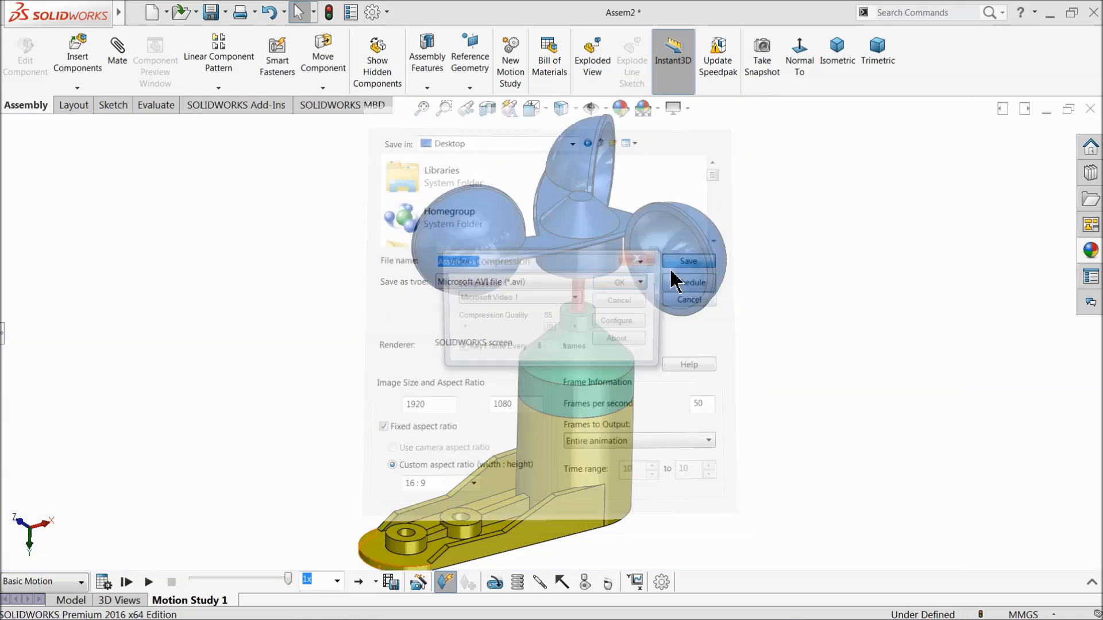
left_click(460, 349)
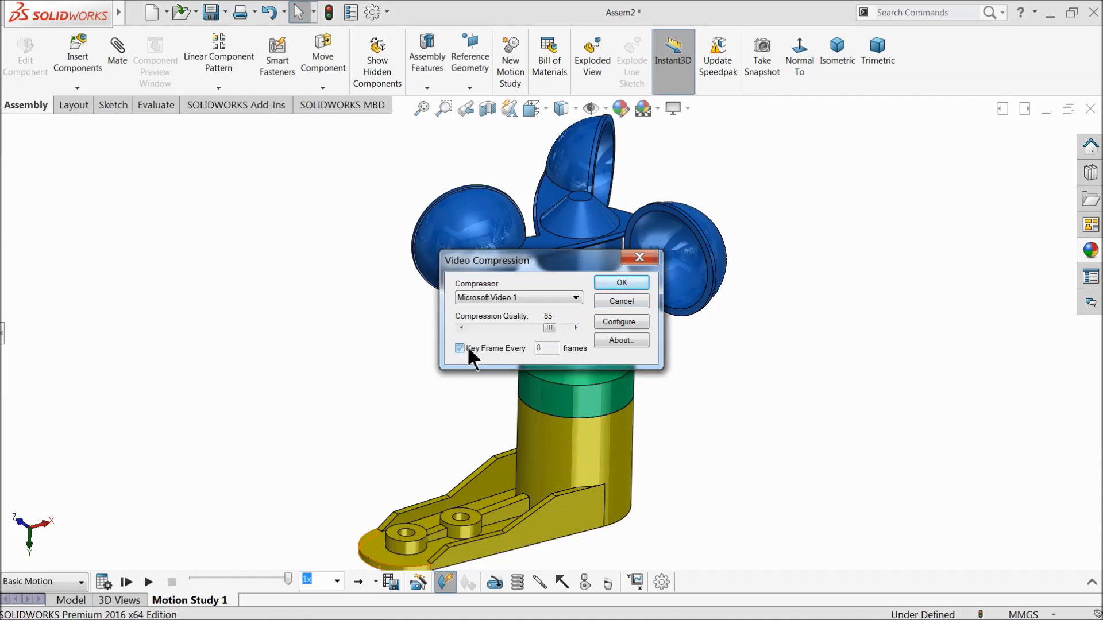
left_click(622, 283)
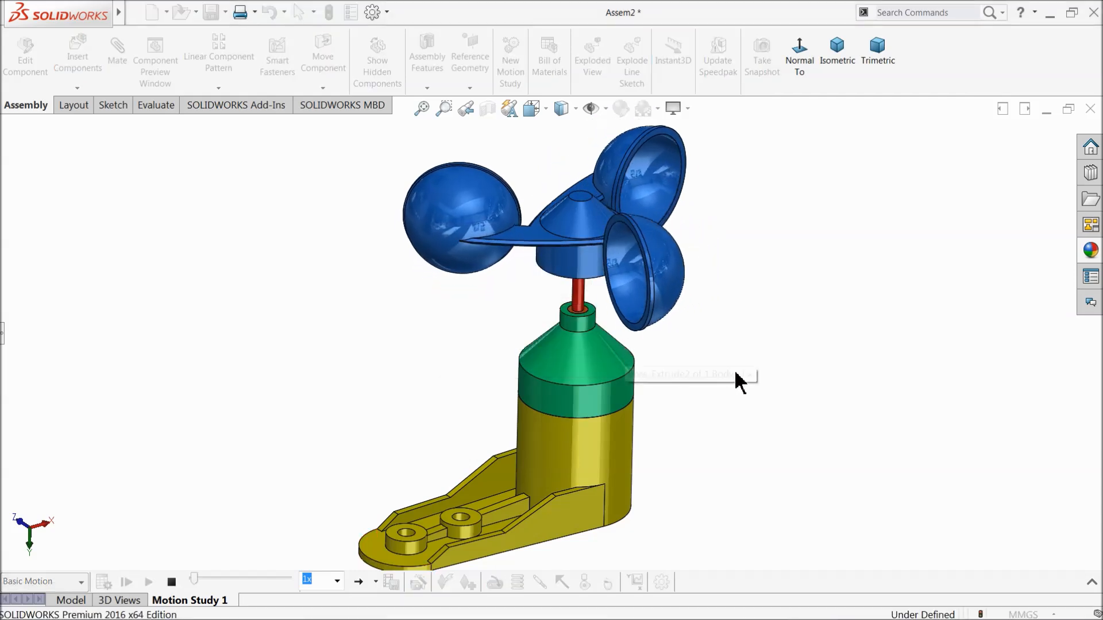